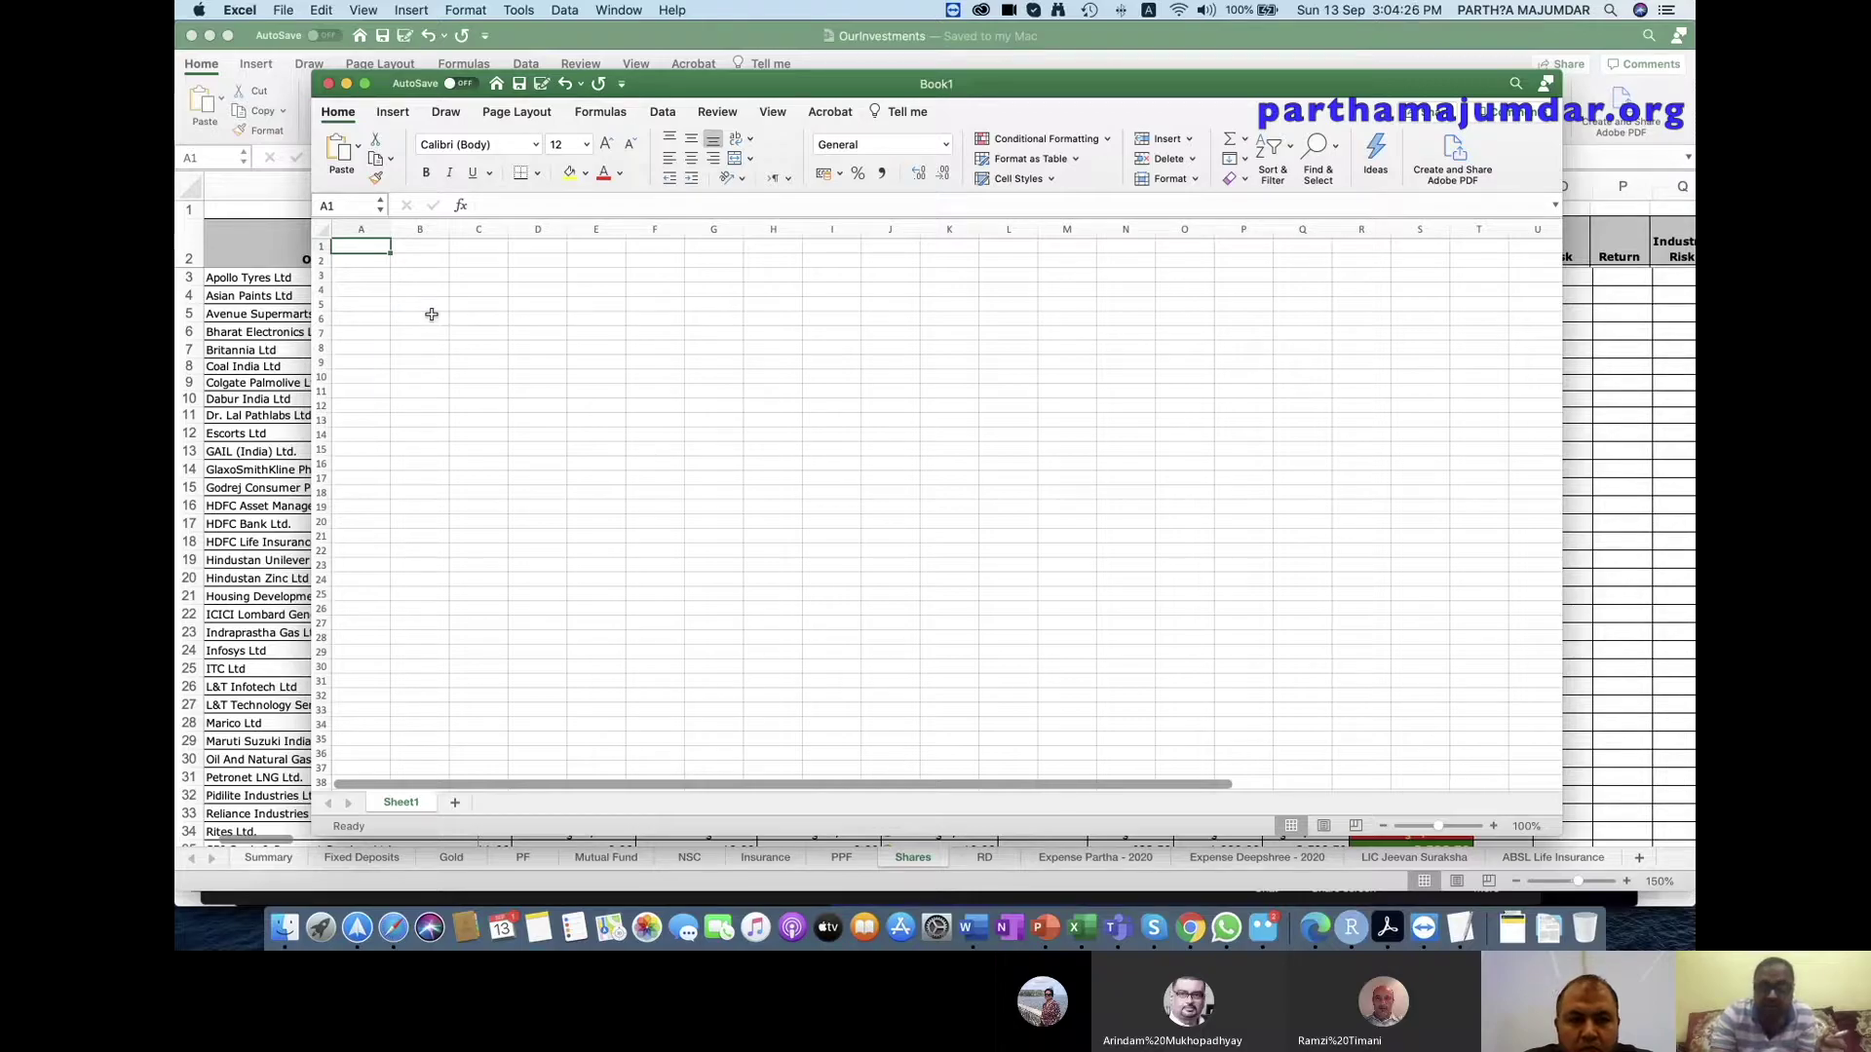
# Enter the heading Activities in A1 and zoom the sheet to 200%.
pyautogui.press('super+Tab')
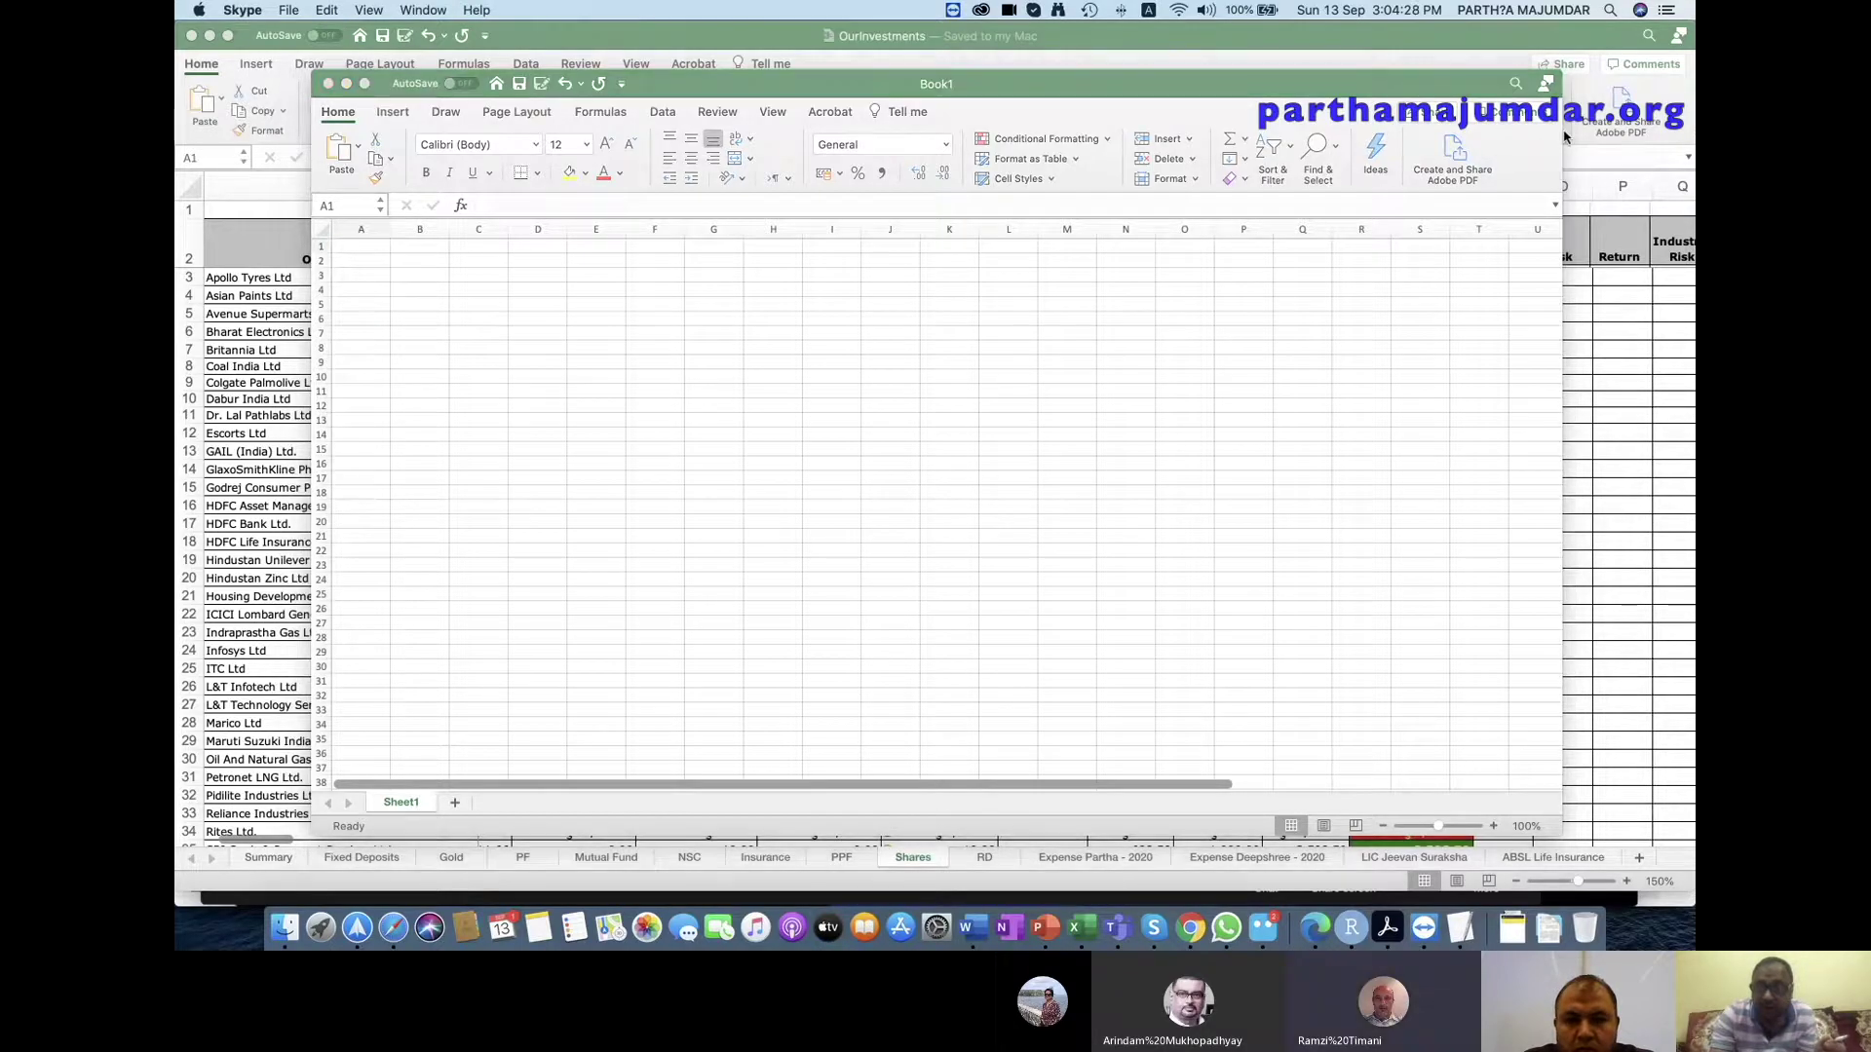
pyautogui.press('super+Tab')
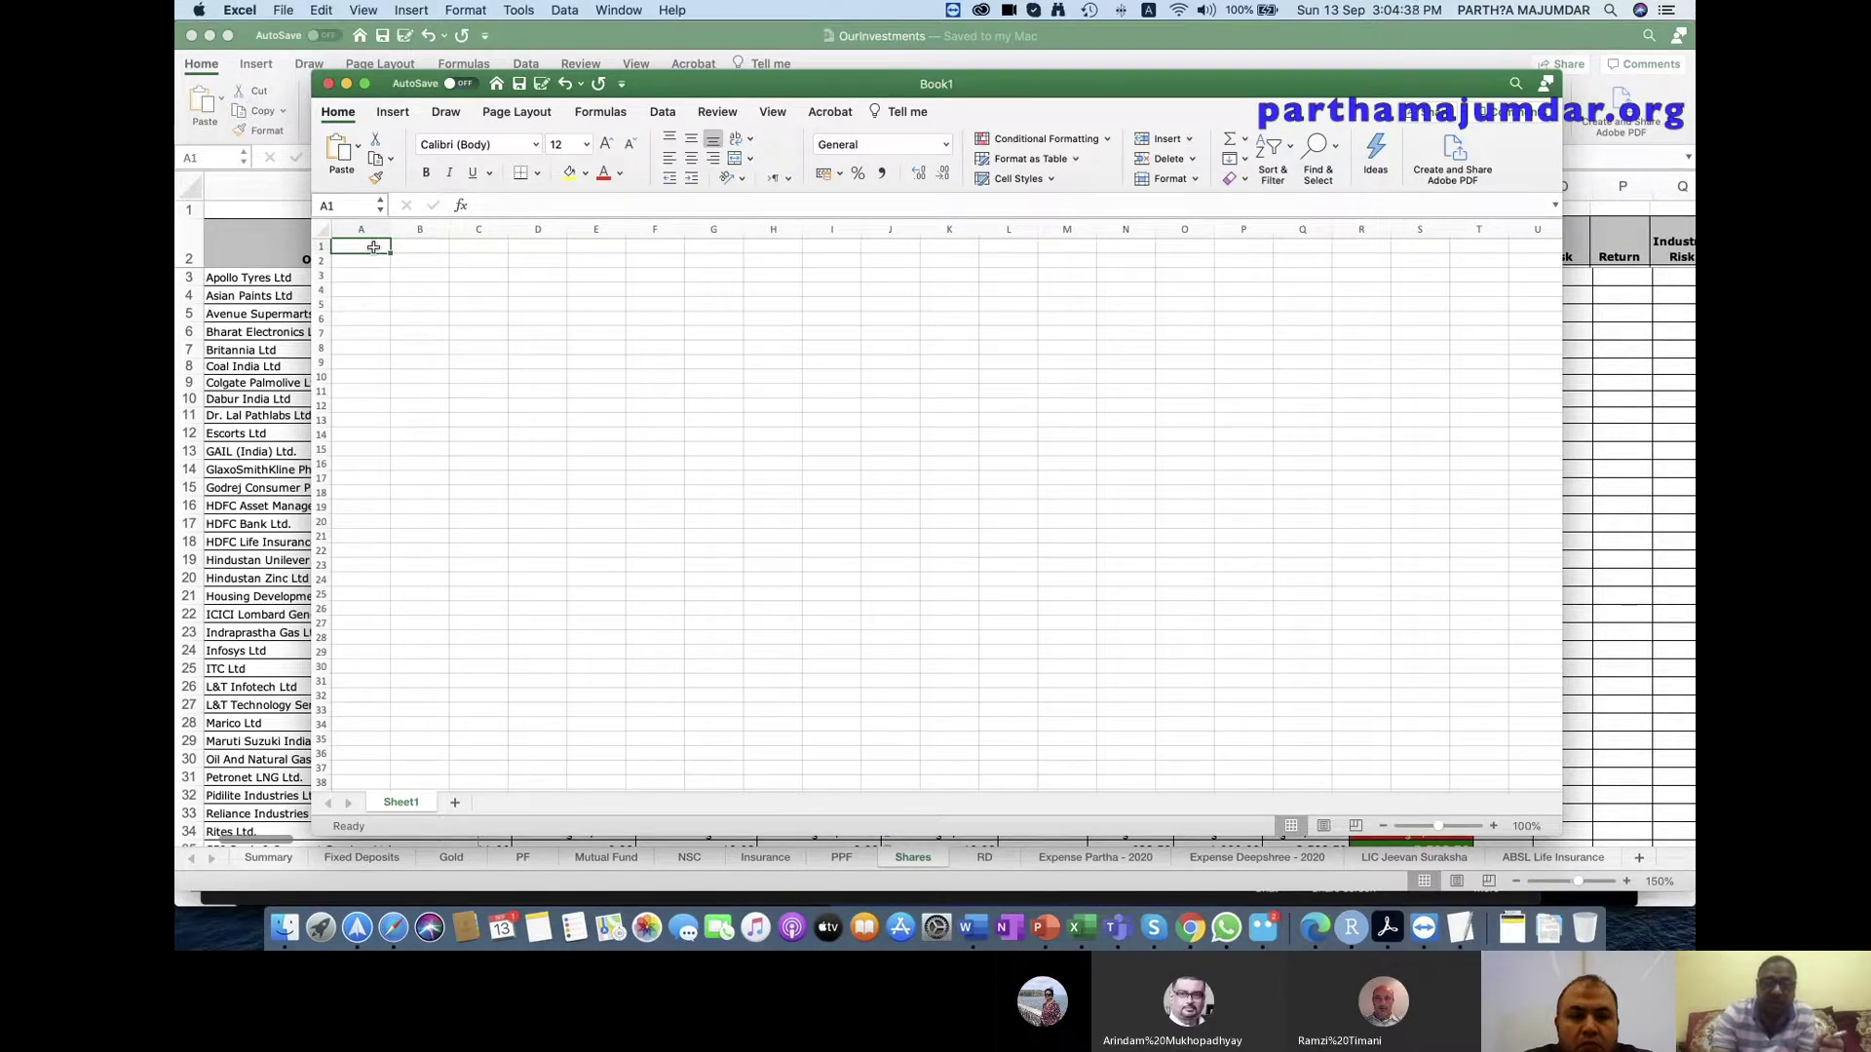
pyautogui.hscroll(1, 381, 247)
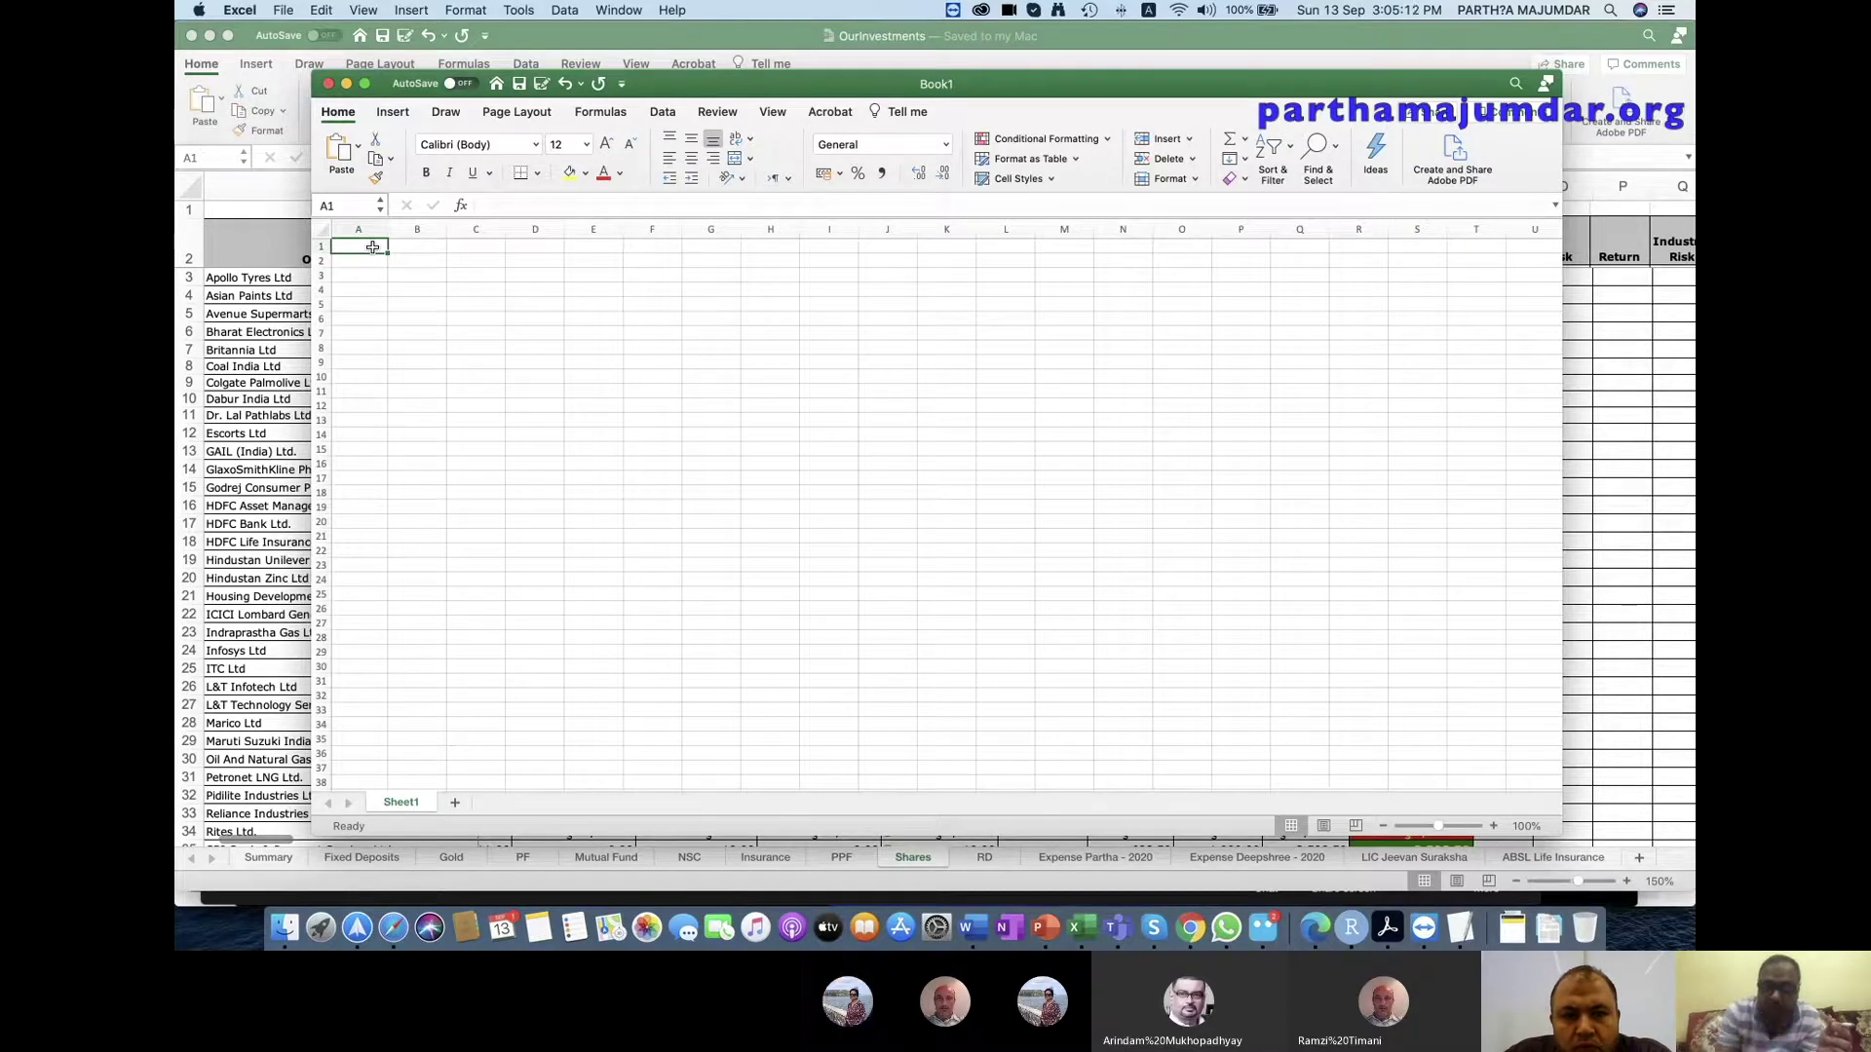
pyautogui.hscroll(2, 372, 246)
pyautogui.hscroll(-2, 372, 246)
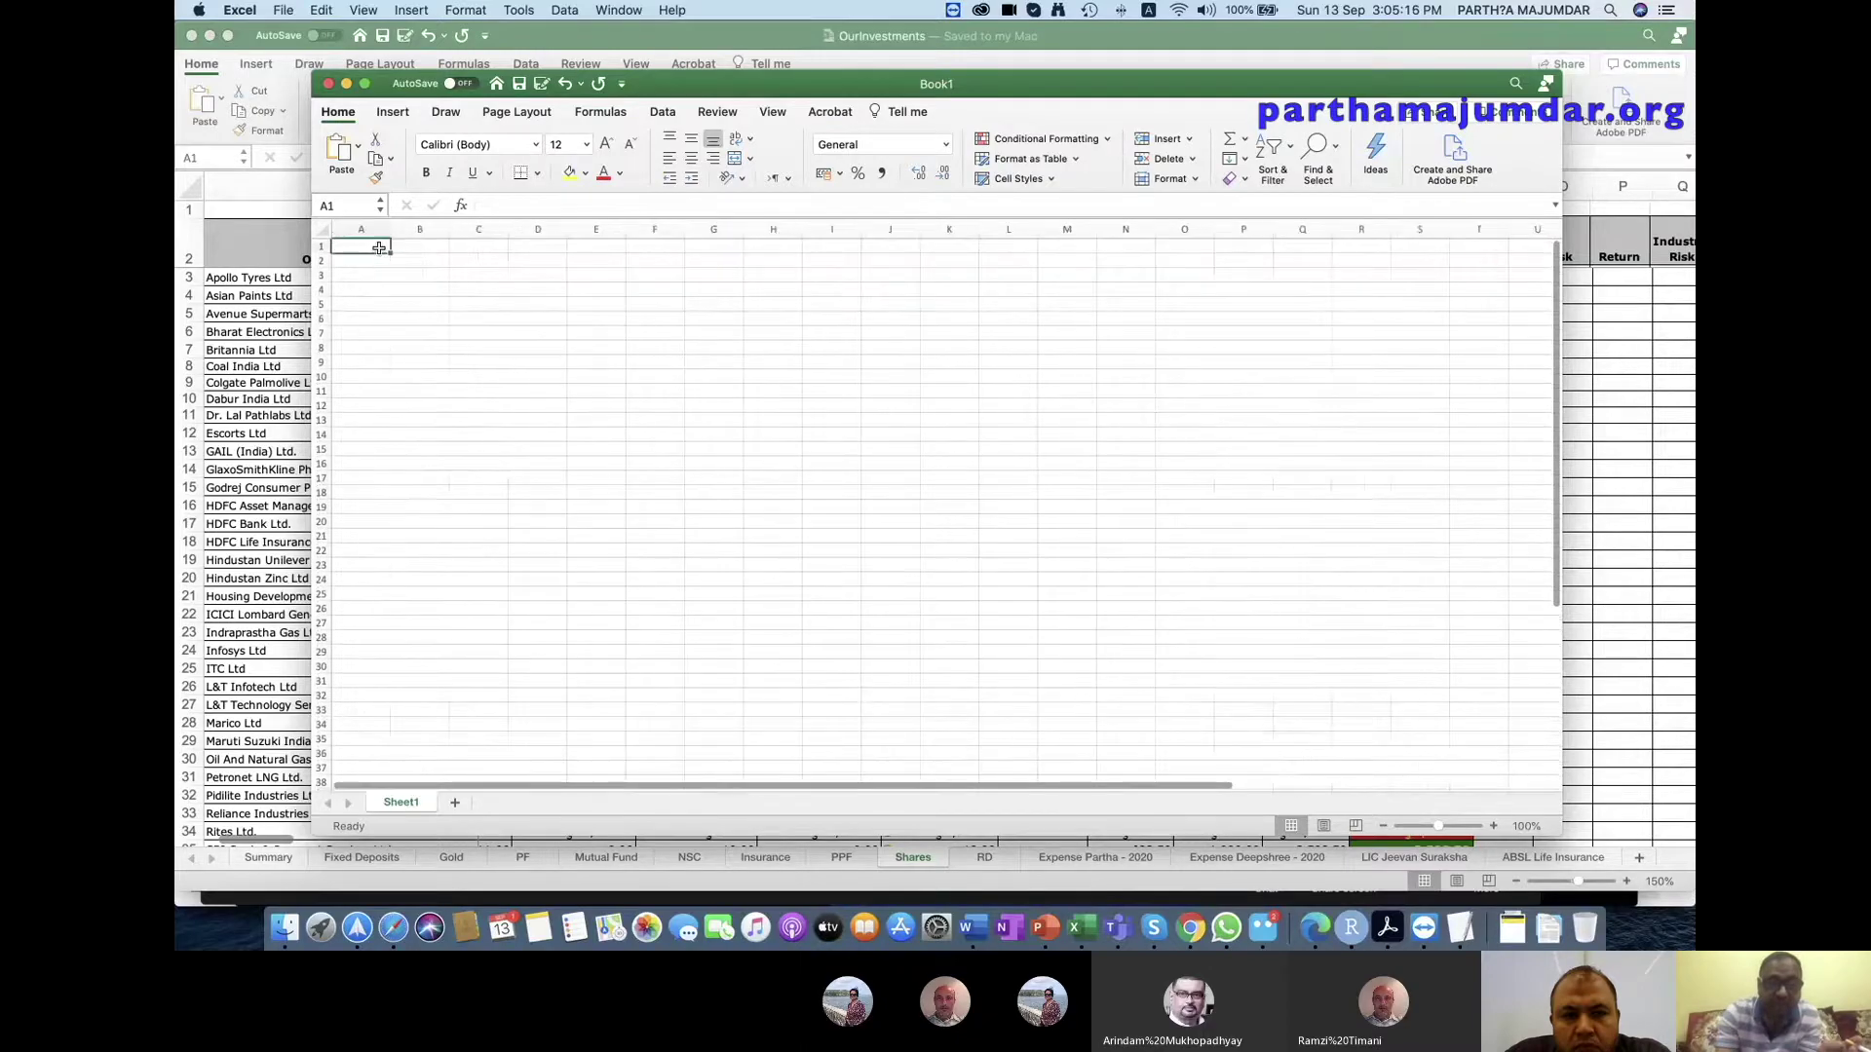
pyautogui.write('Activitie')
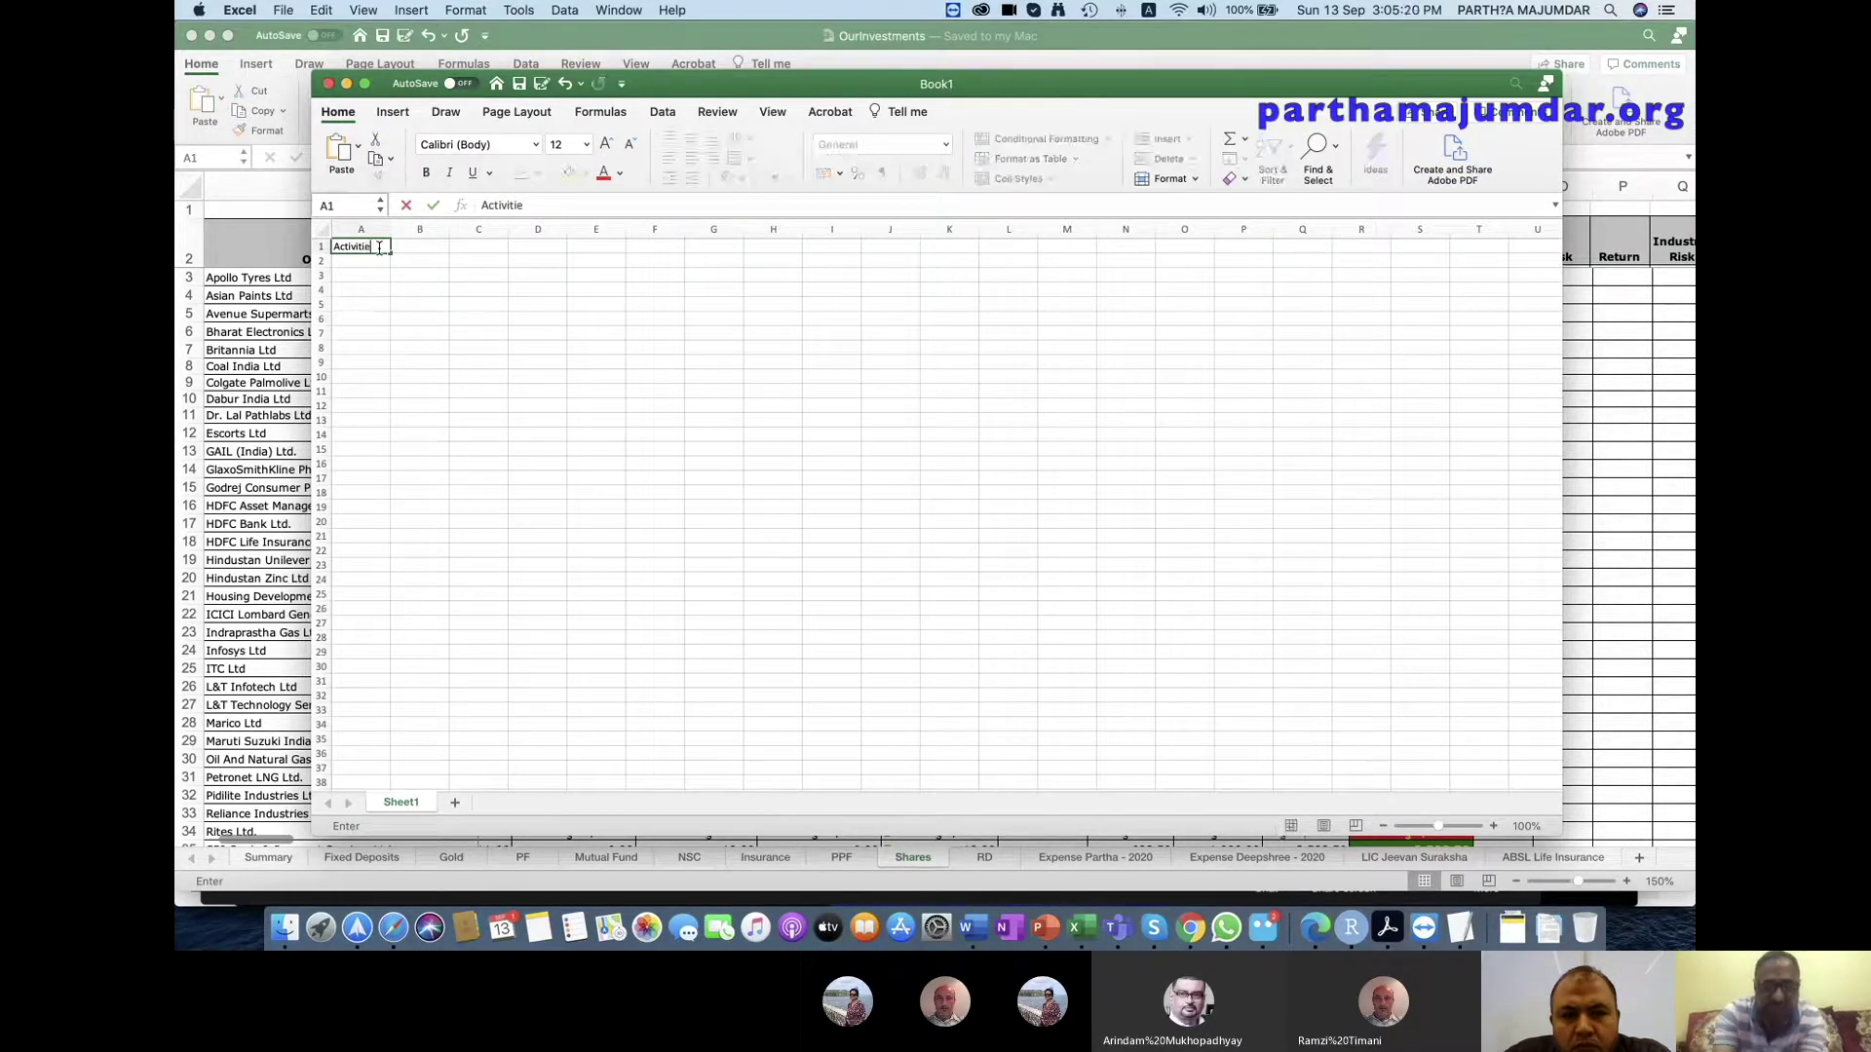
pyautogui.write('es')
pyautogui.press('Return')
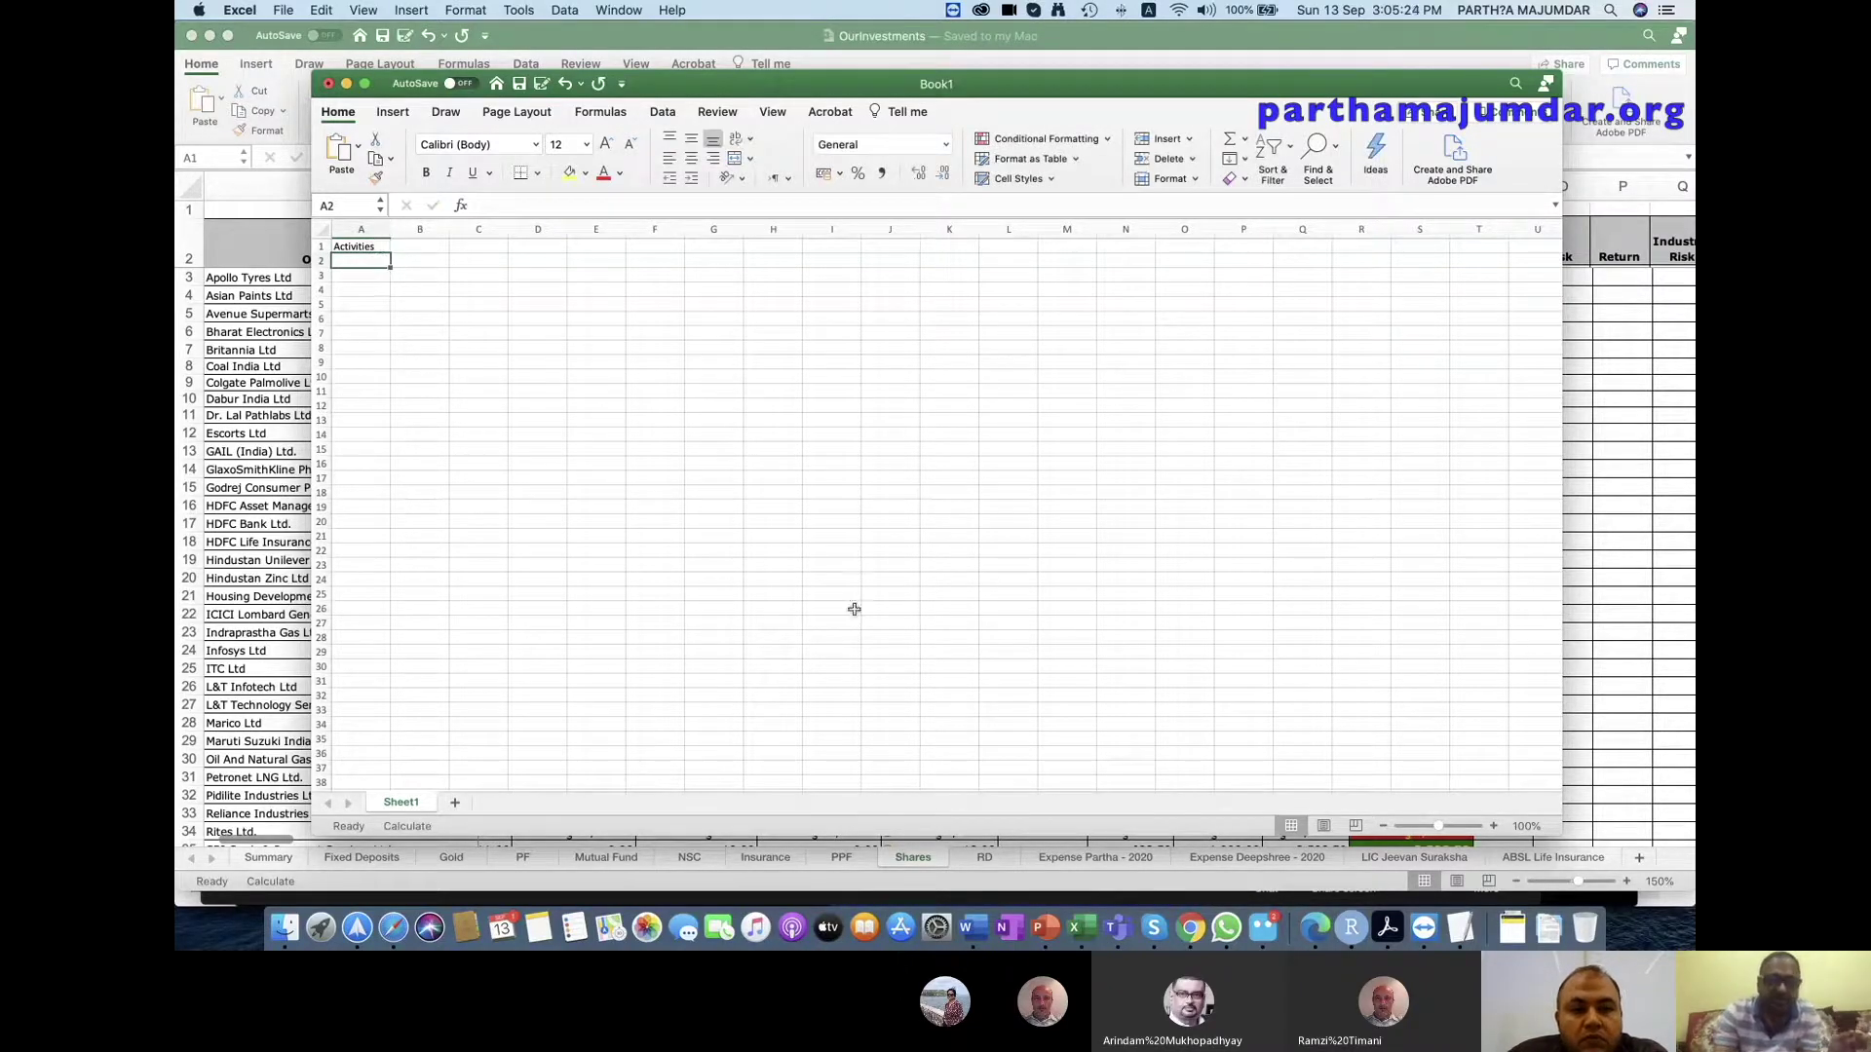
pyautogui.click(1492, 826)
pyautogui.click(1493, 825)
pyautogui.click(1493, 825)
pyautogui.click(1492, 825)
pyautogui.click(1492, 825)
pyautogui.click(1493, 825)
pyautogui.click(1493, 825)
pyautogui.click(1493, 825)
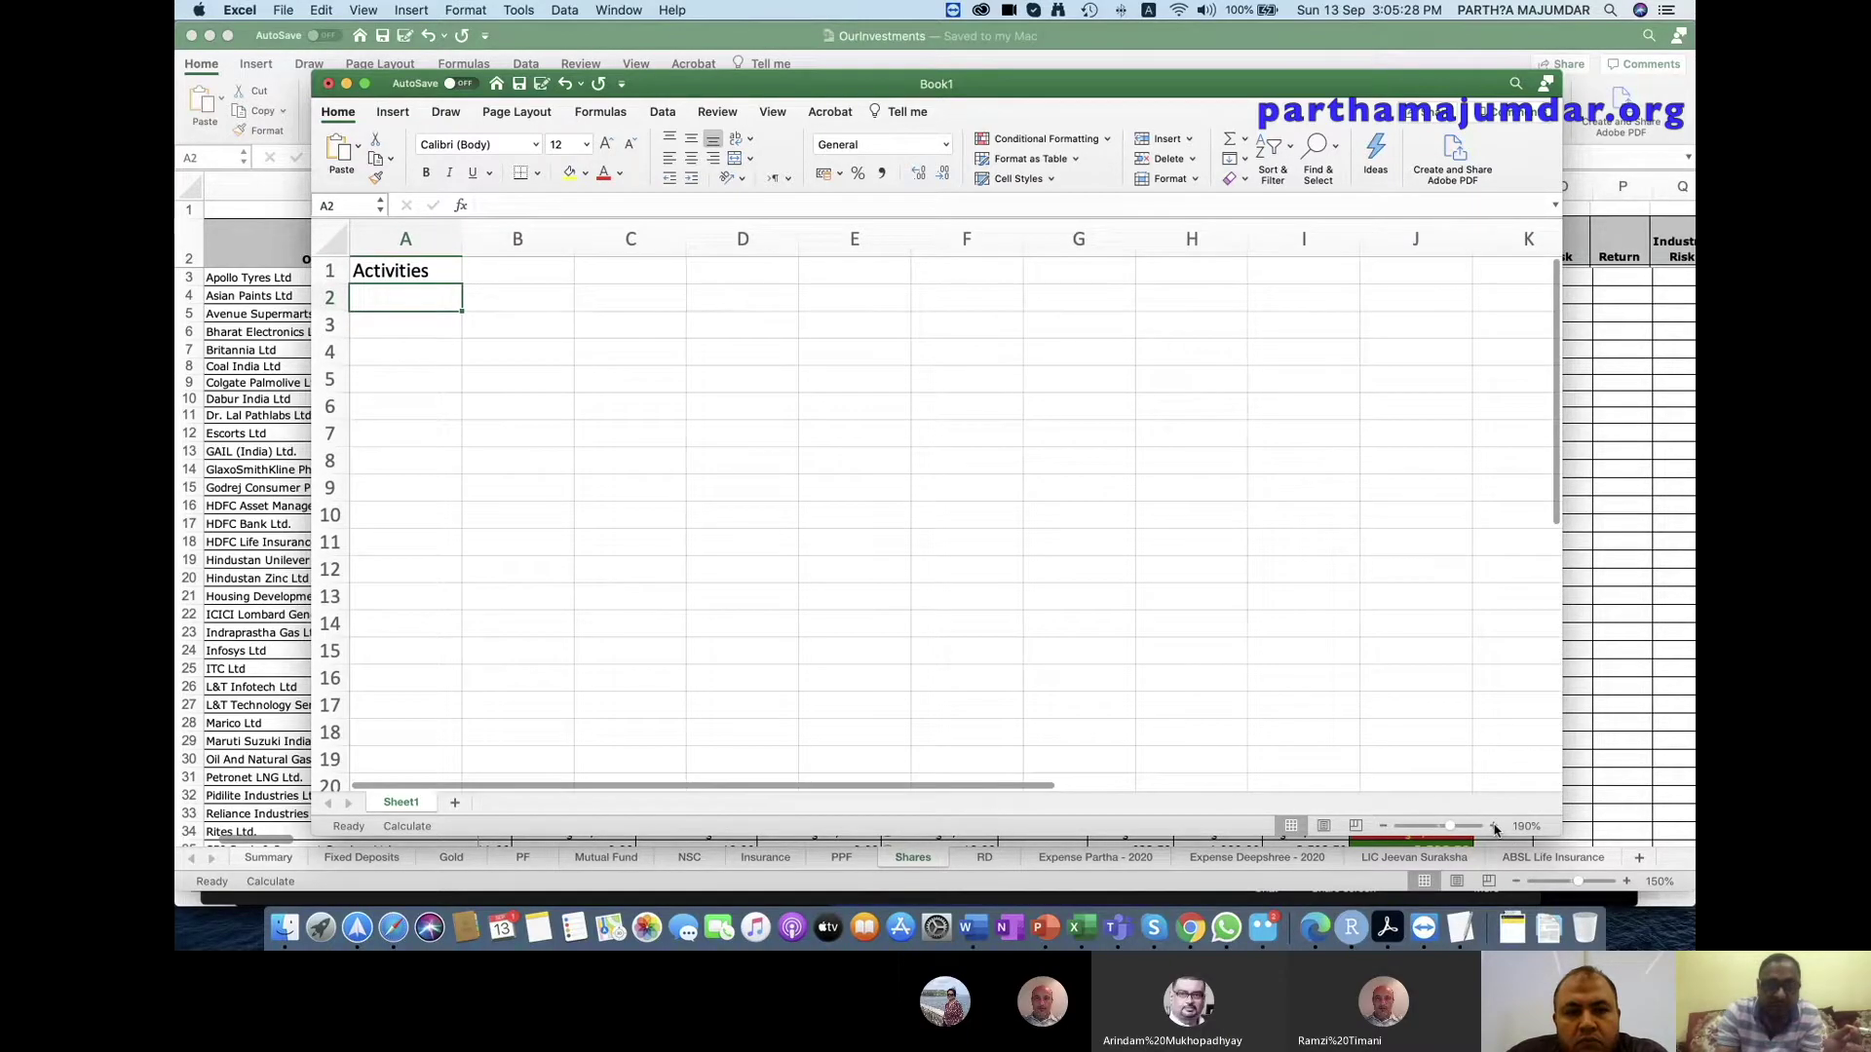
pyautogui.click(1493, 825)
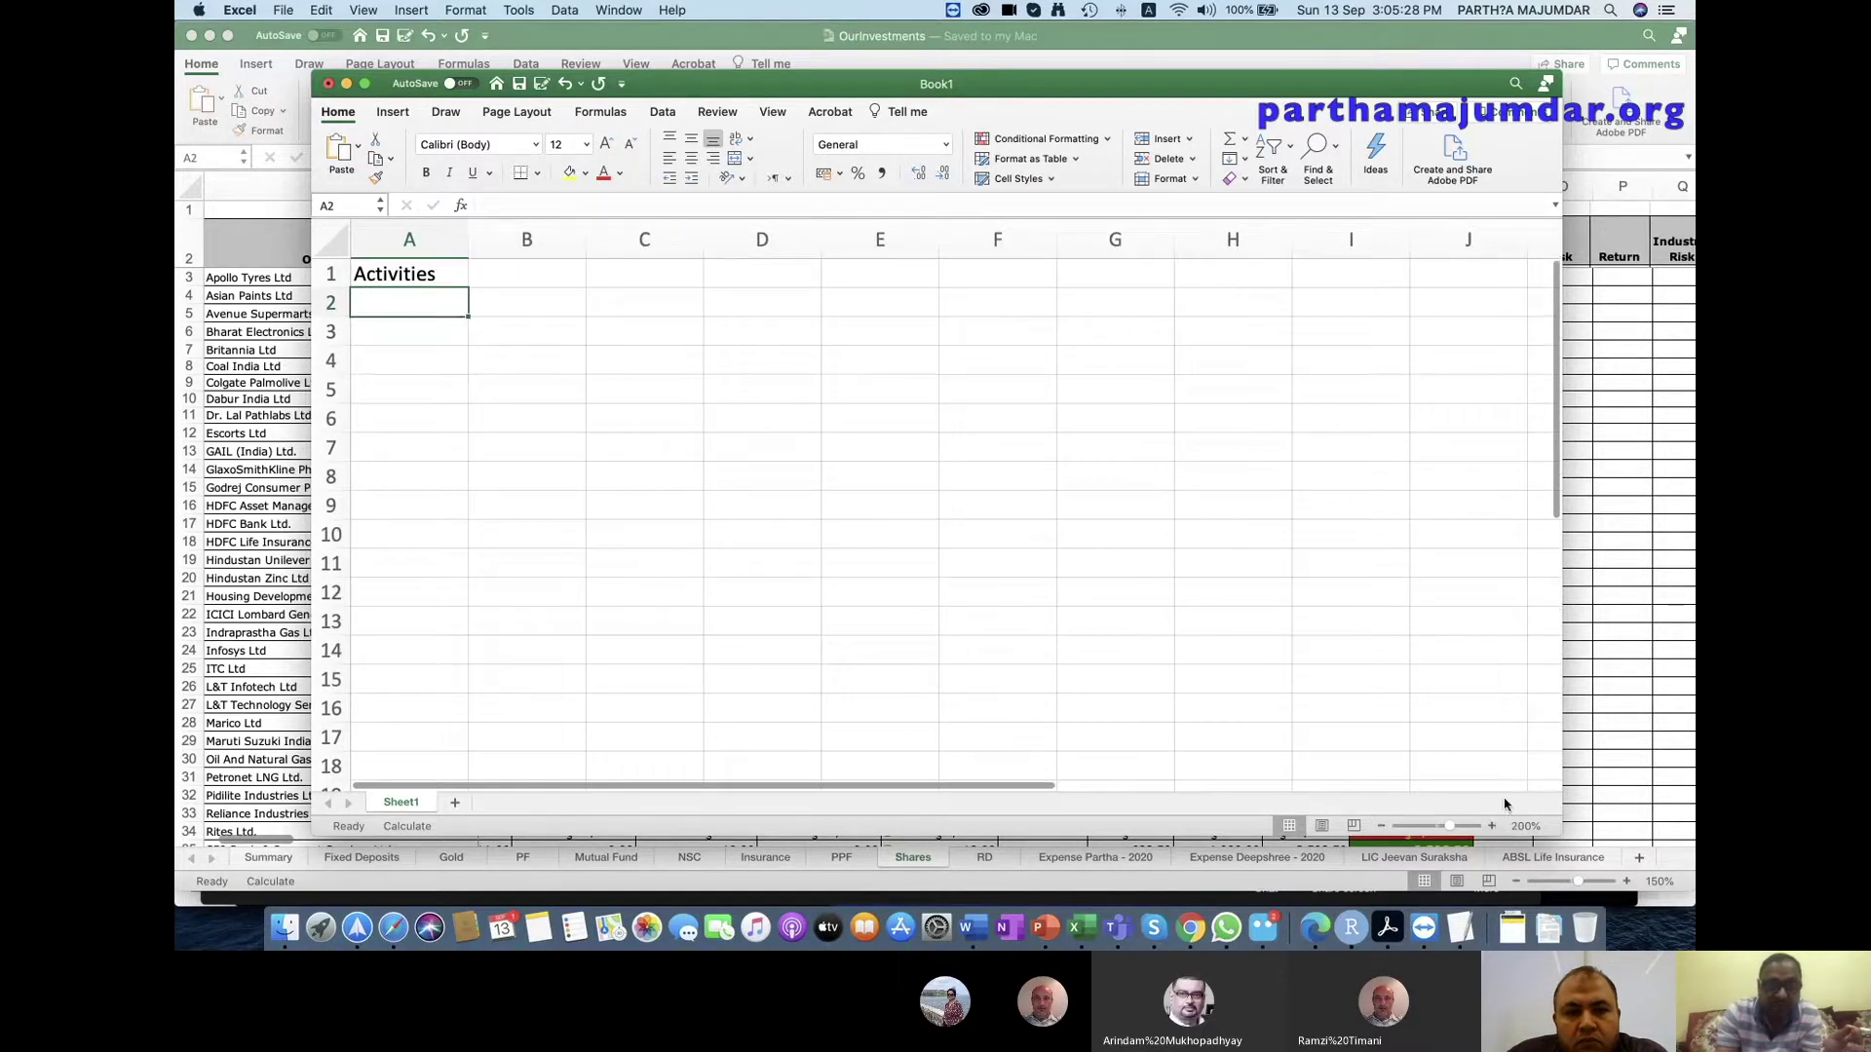
# List activities A, B, C, D and E in cells A2:A6.
pyautogui.click(435, 277)
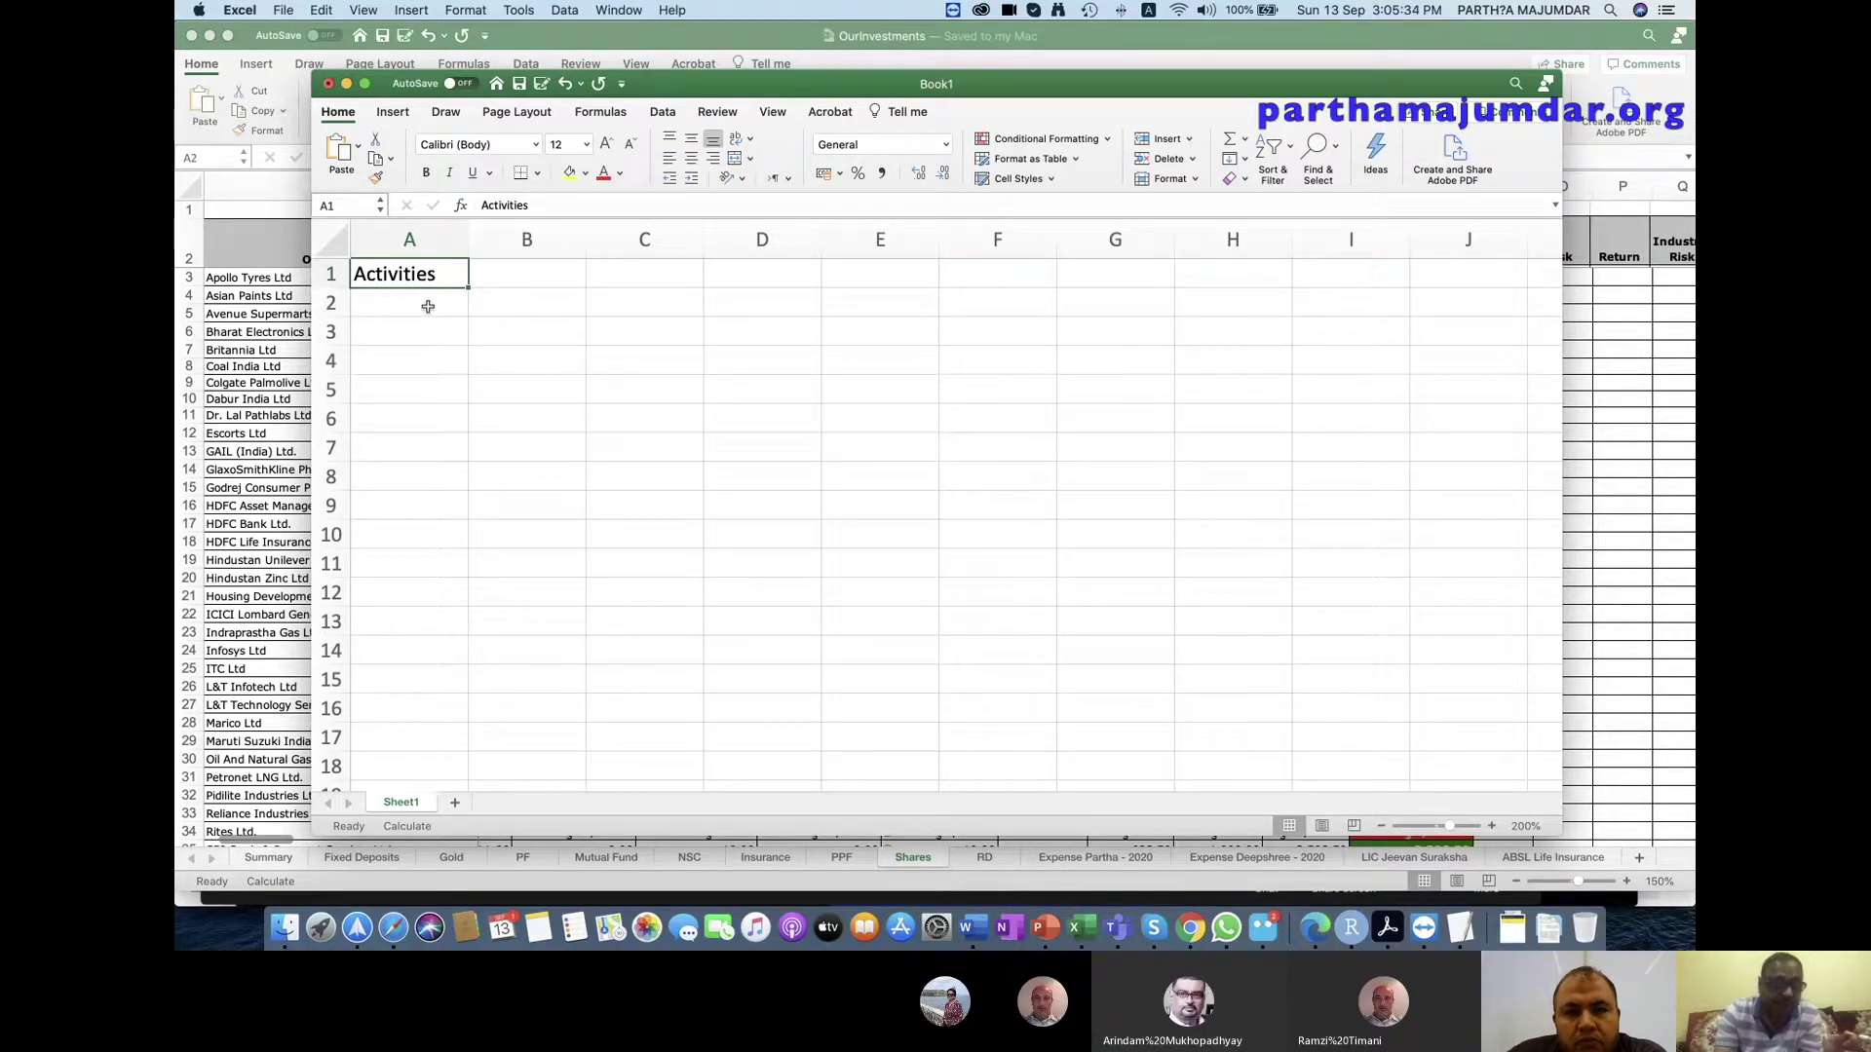
pyautogui.click(428, 307)
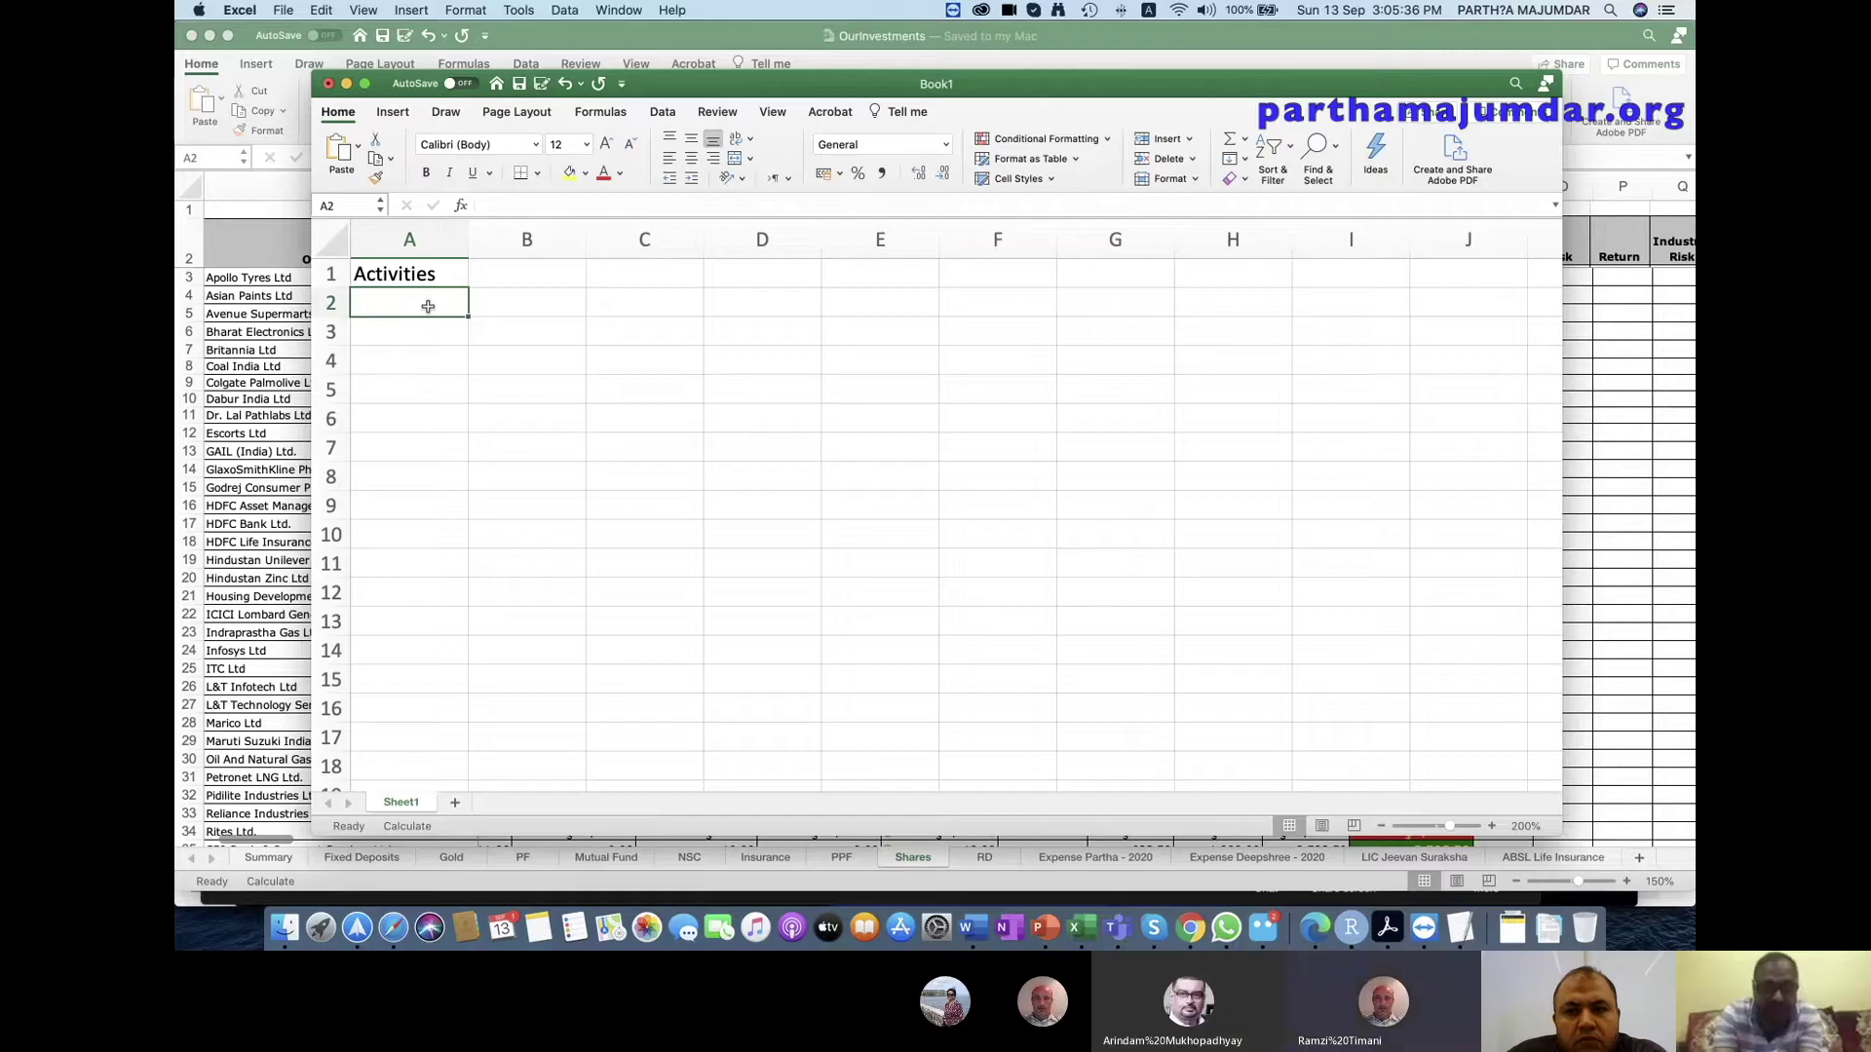
pyautogui.write('A')
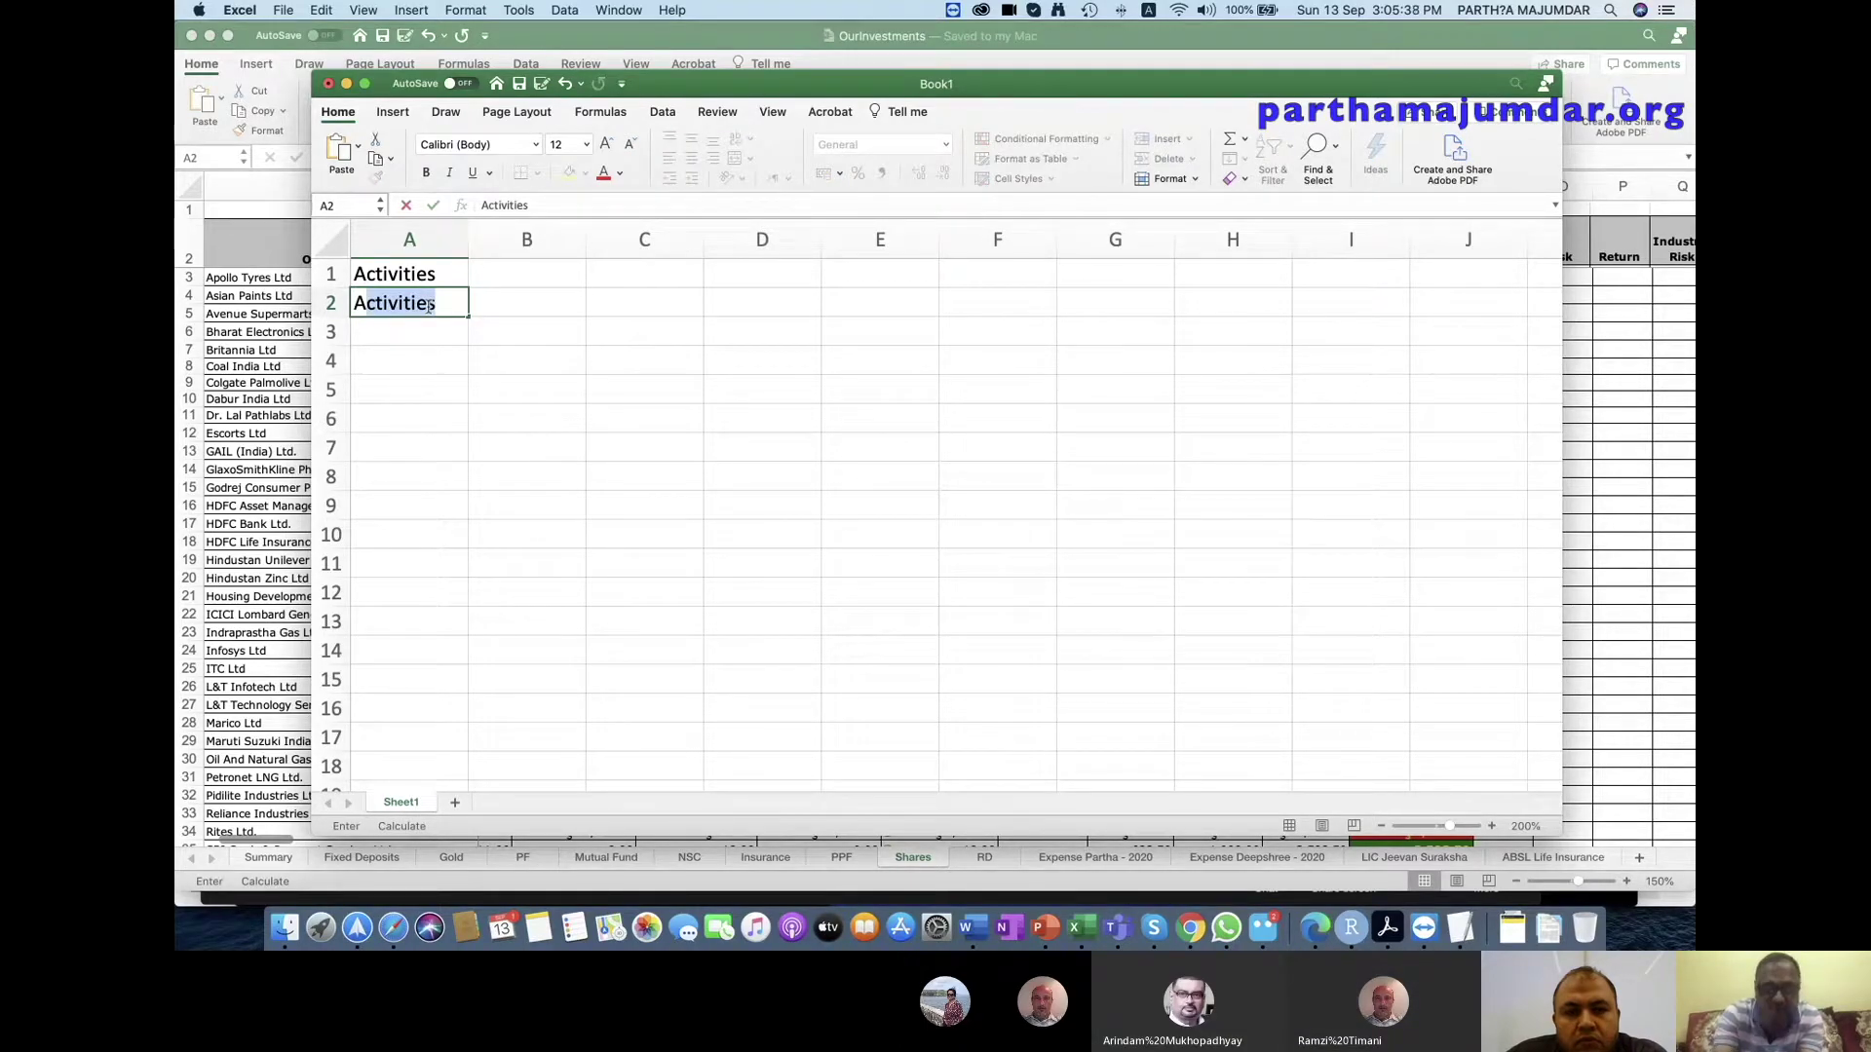
pyautogui.press('BackSpace')
pyautogui.press('Return')
pyautogui.write('B')
pyautogui.press('Return')
pyautogui.write('C')
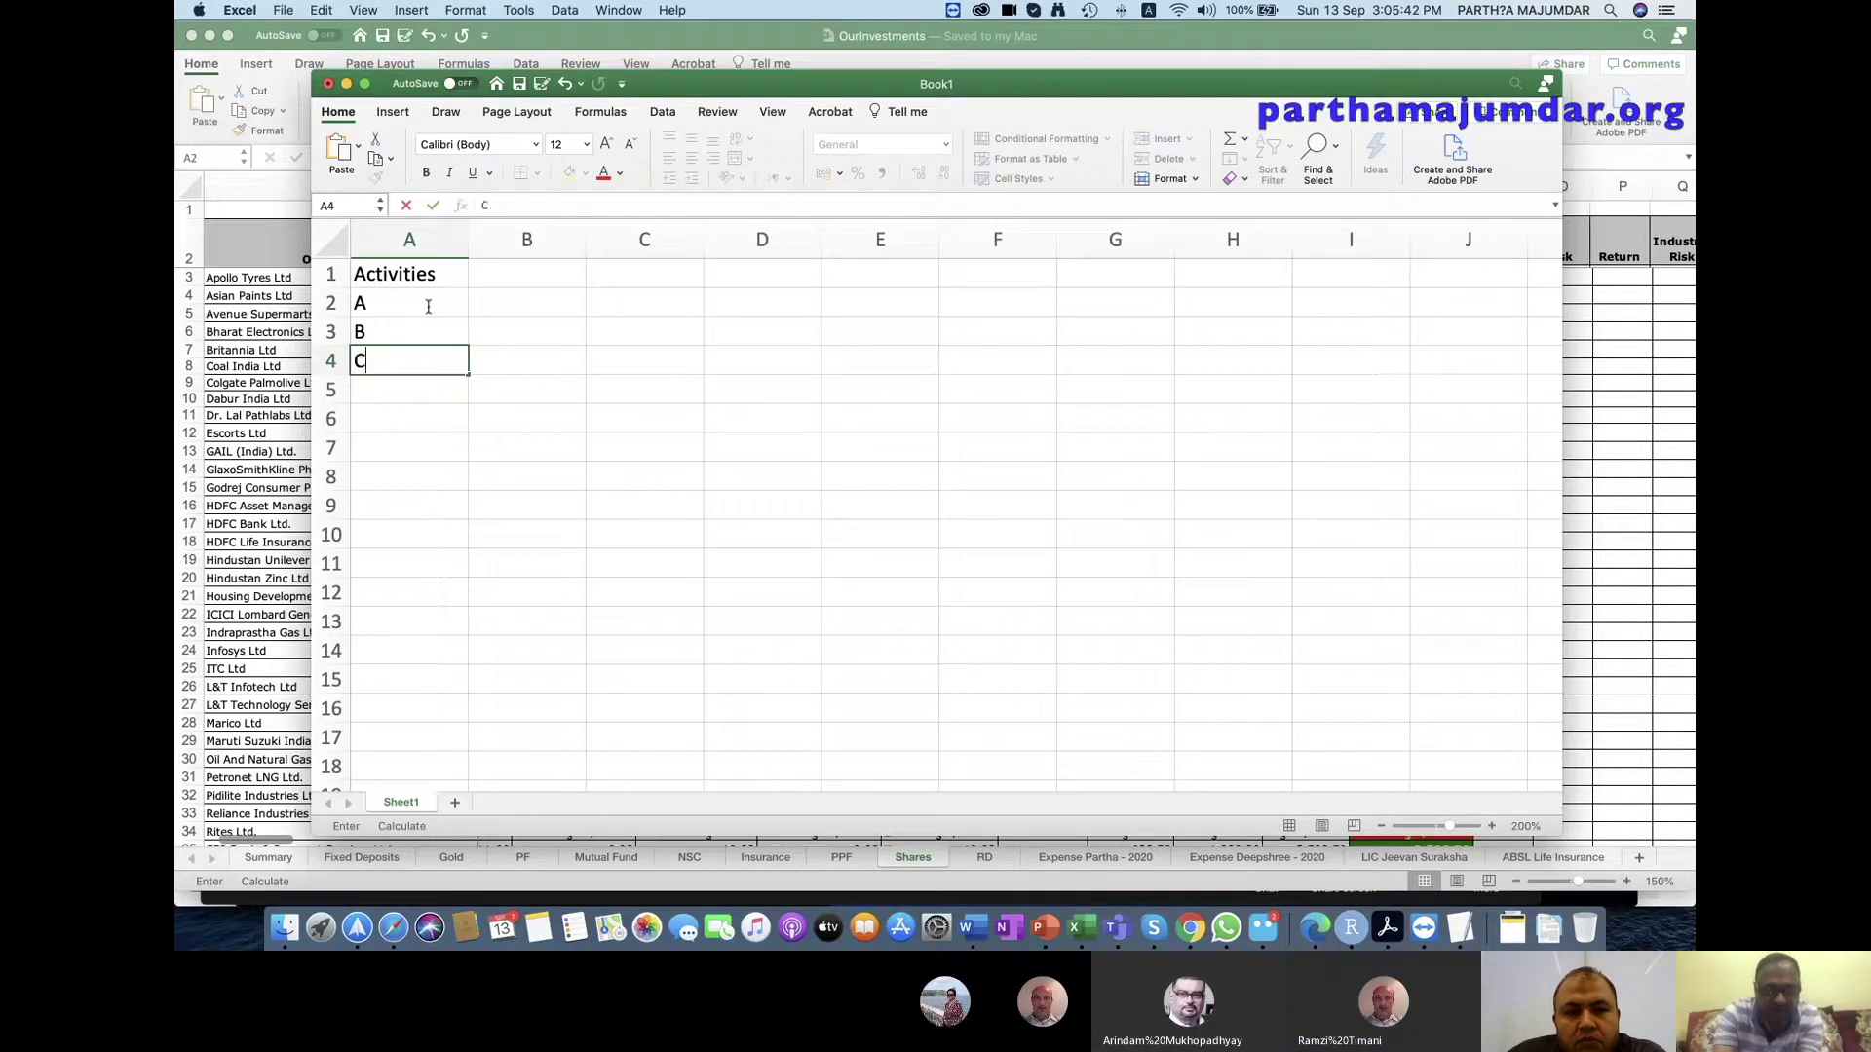
pyautogui.press('Return')
pyautogui.write('D')
pyautogui.press('Return')
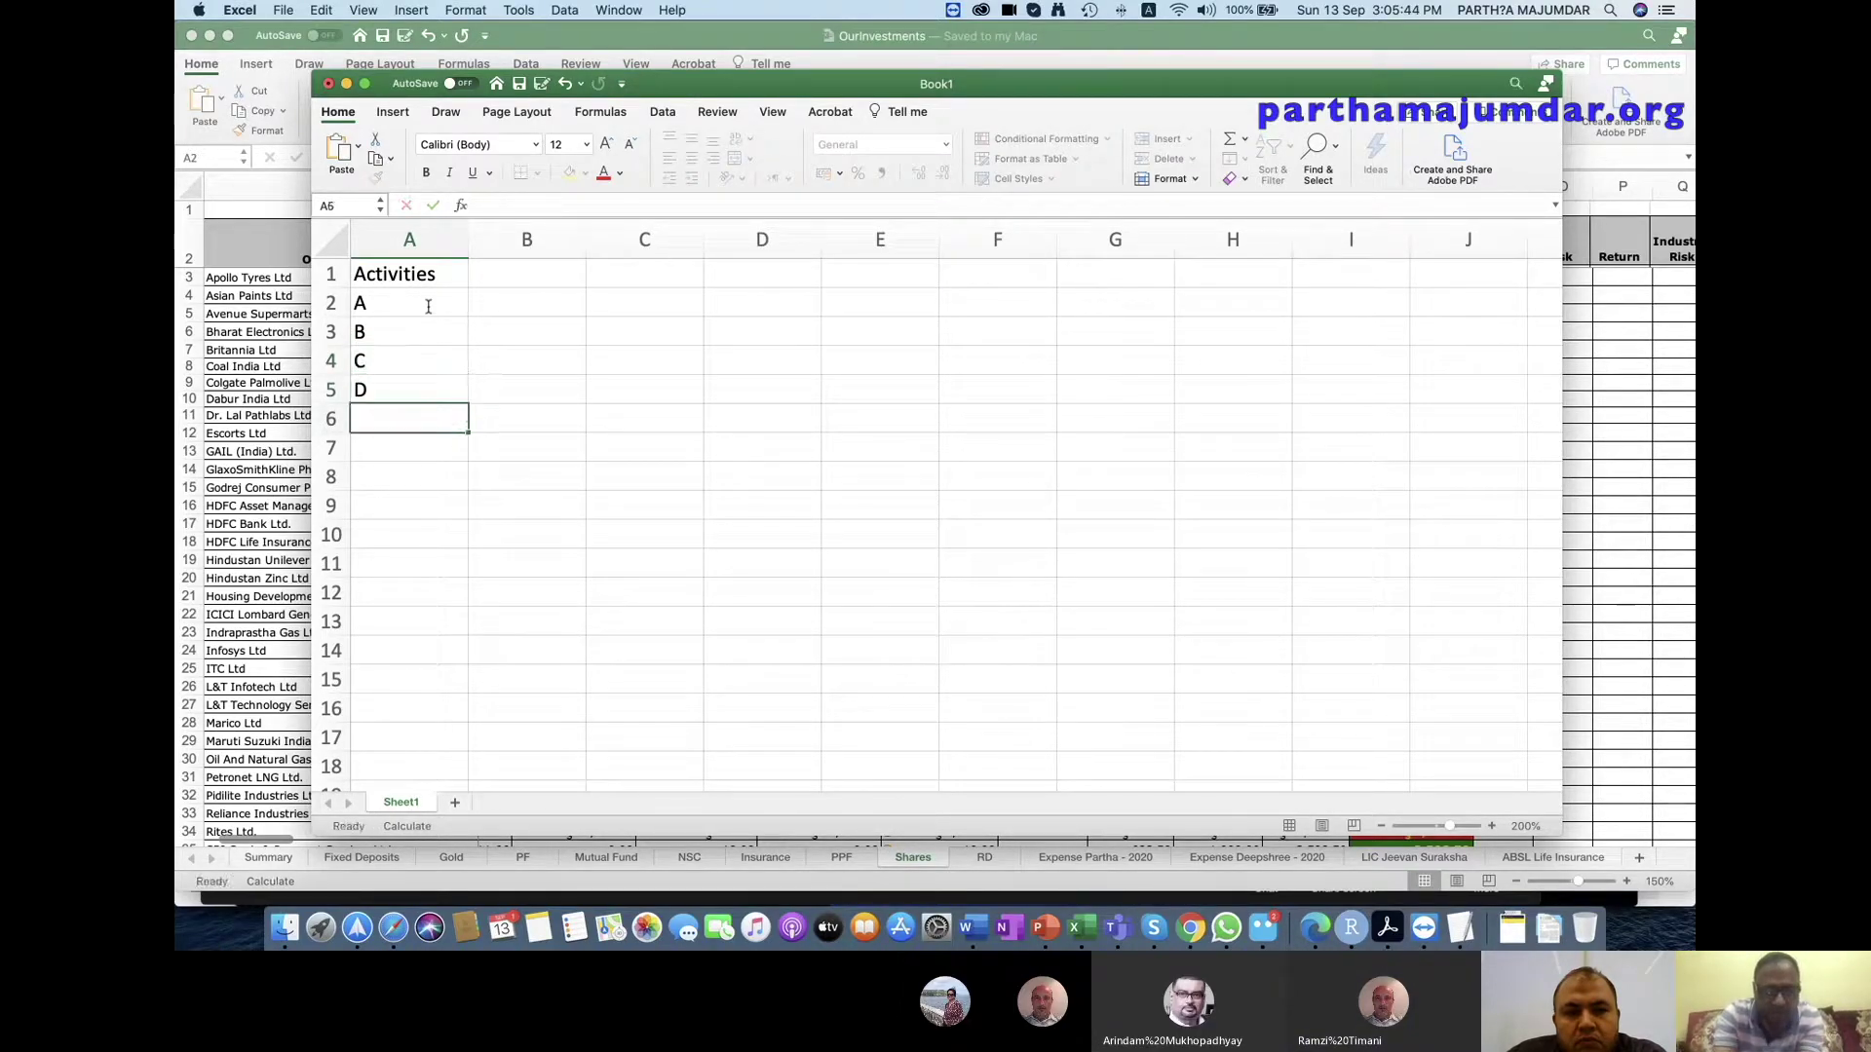
pyautogui.write('E')
pyautogui.press('Return')
# Continue the list with activities F, G, H, I and J in A7:A11.
pyautogui.write('F')
pyautogui.press('Return')
pyautogui.write('G')
pyautogui.press('Return')
pyautogui.write('\\')
pyautogui.press('BackSpace')
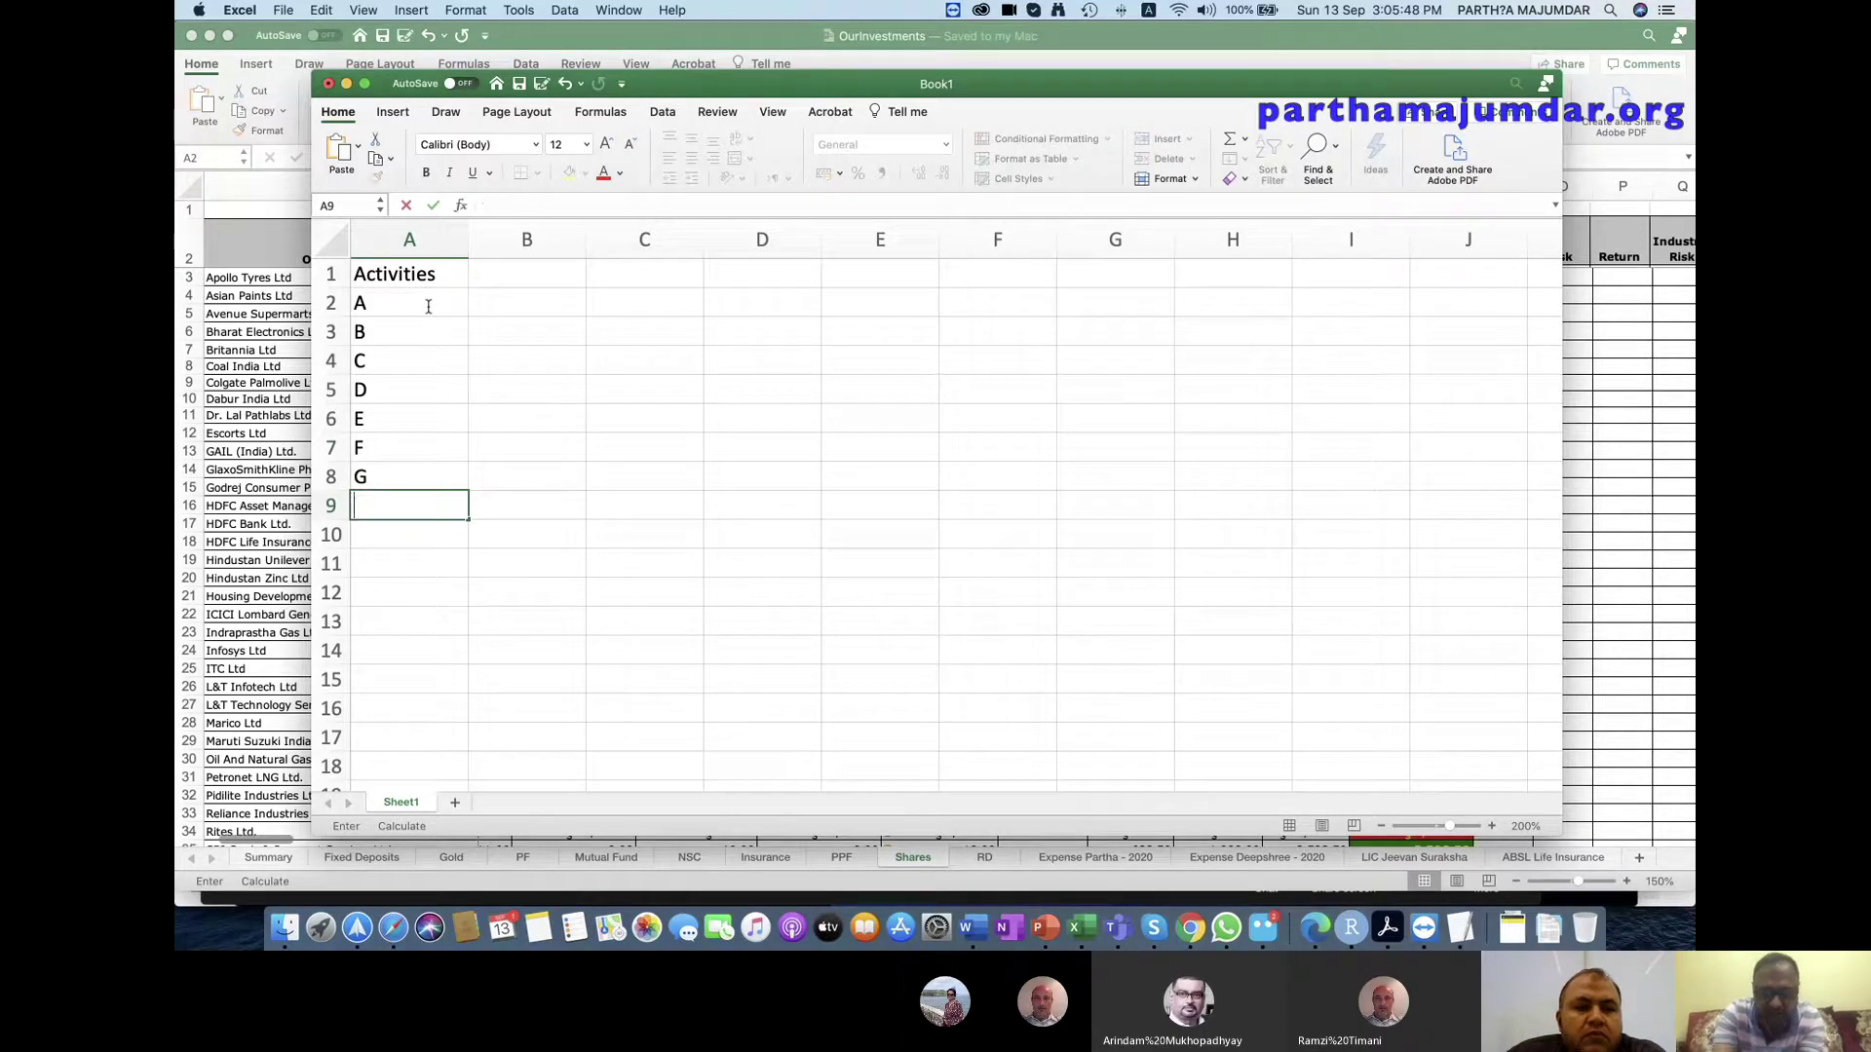
pyautogui.write('H')
pyautogui.press('Return')
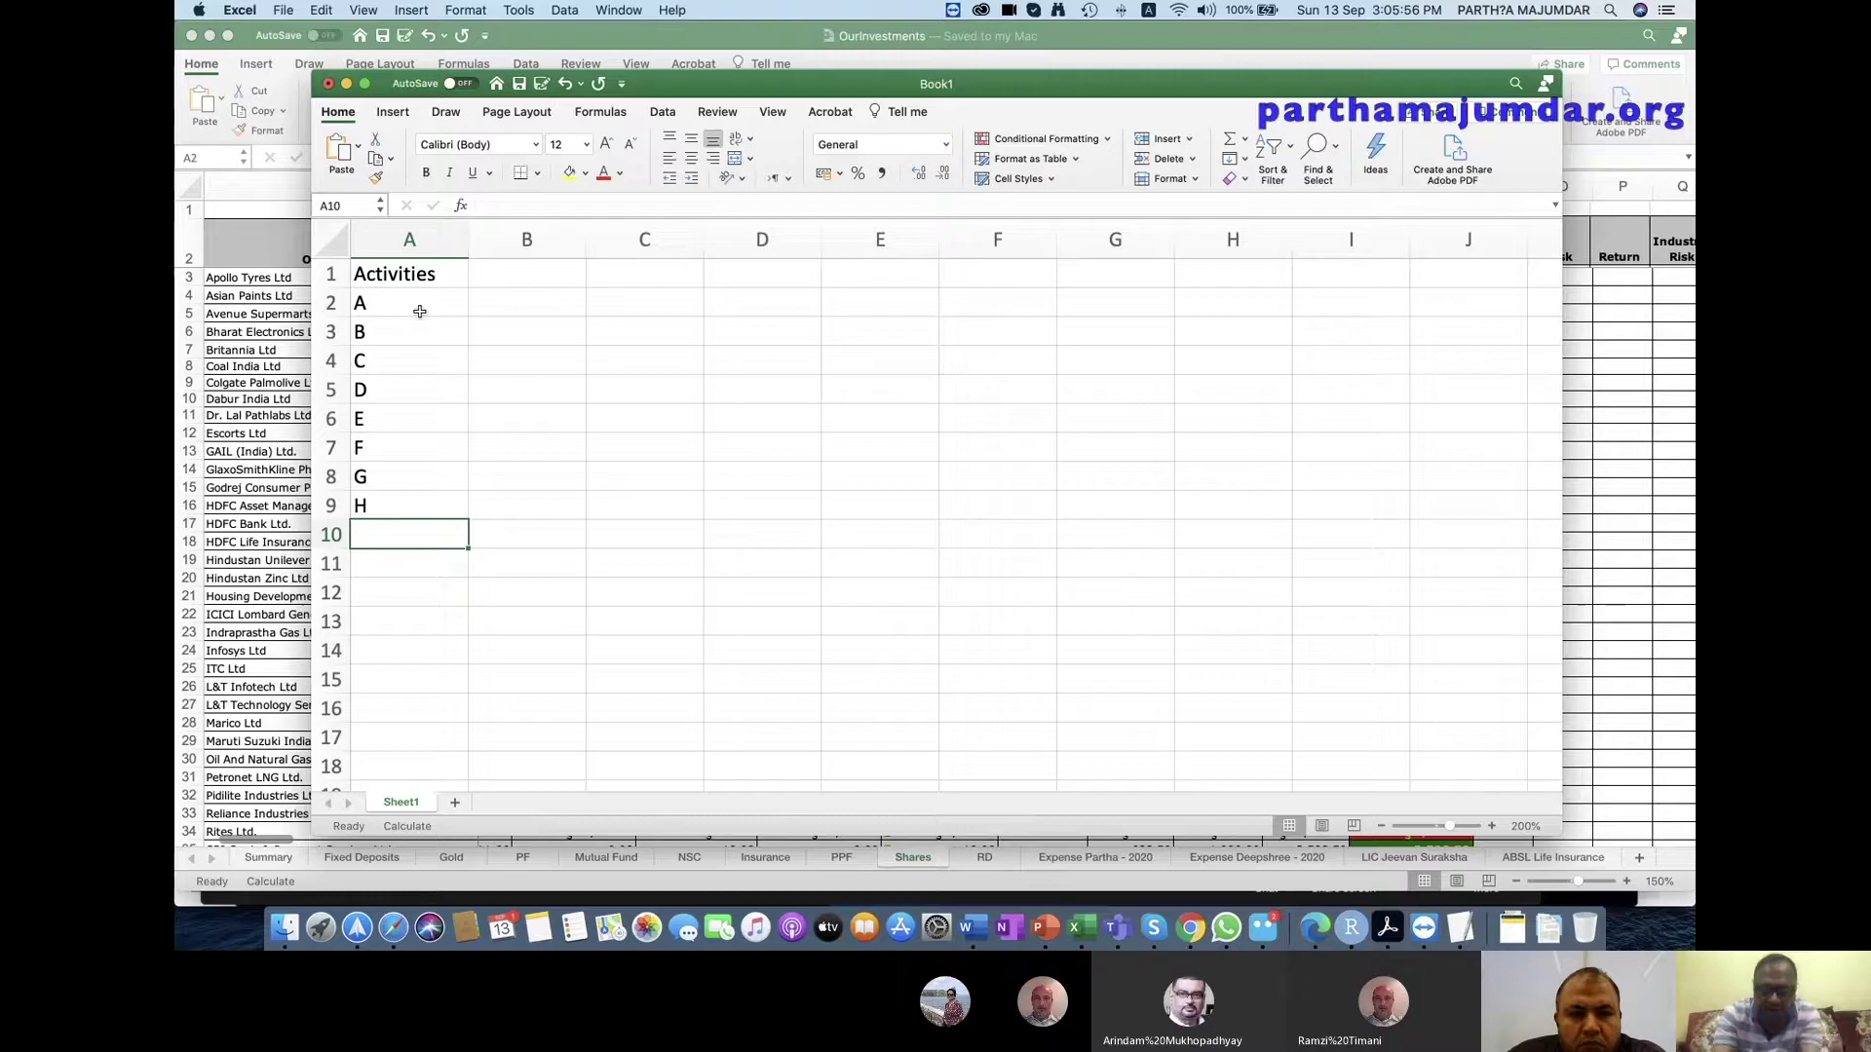
pyautogui.write('I')
pyautogui.press('Return')
pyautogui.write('J')
pyautogui.press('Return')
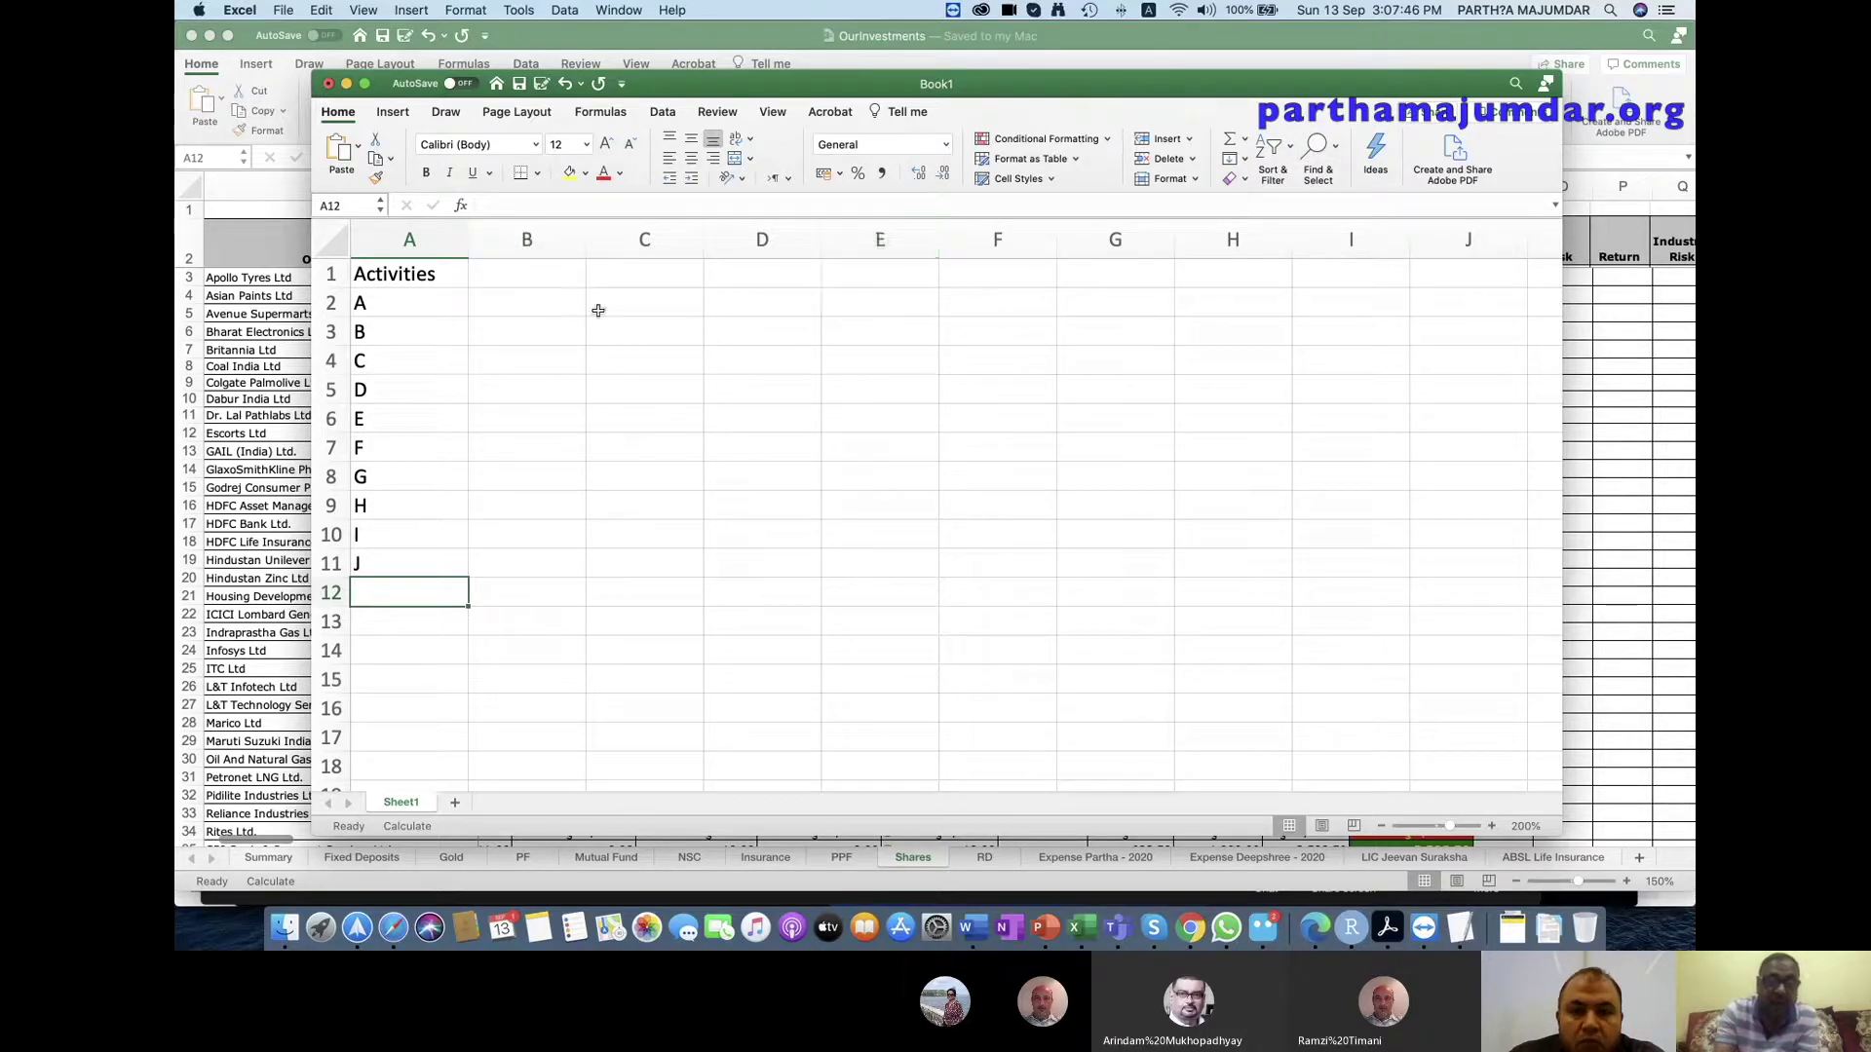
pyautogui.click(560, 278)
# Add the Duration heading in B1 and durations 10, 12, 15, 4, 6 for activities A–E.
pyautogui.write('Duration')
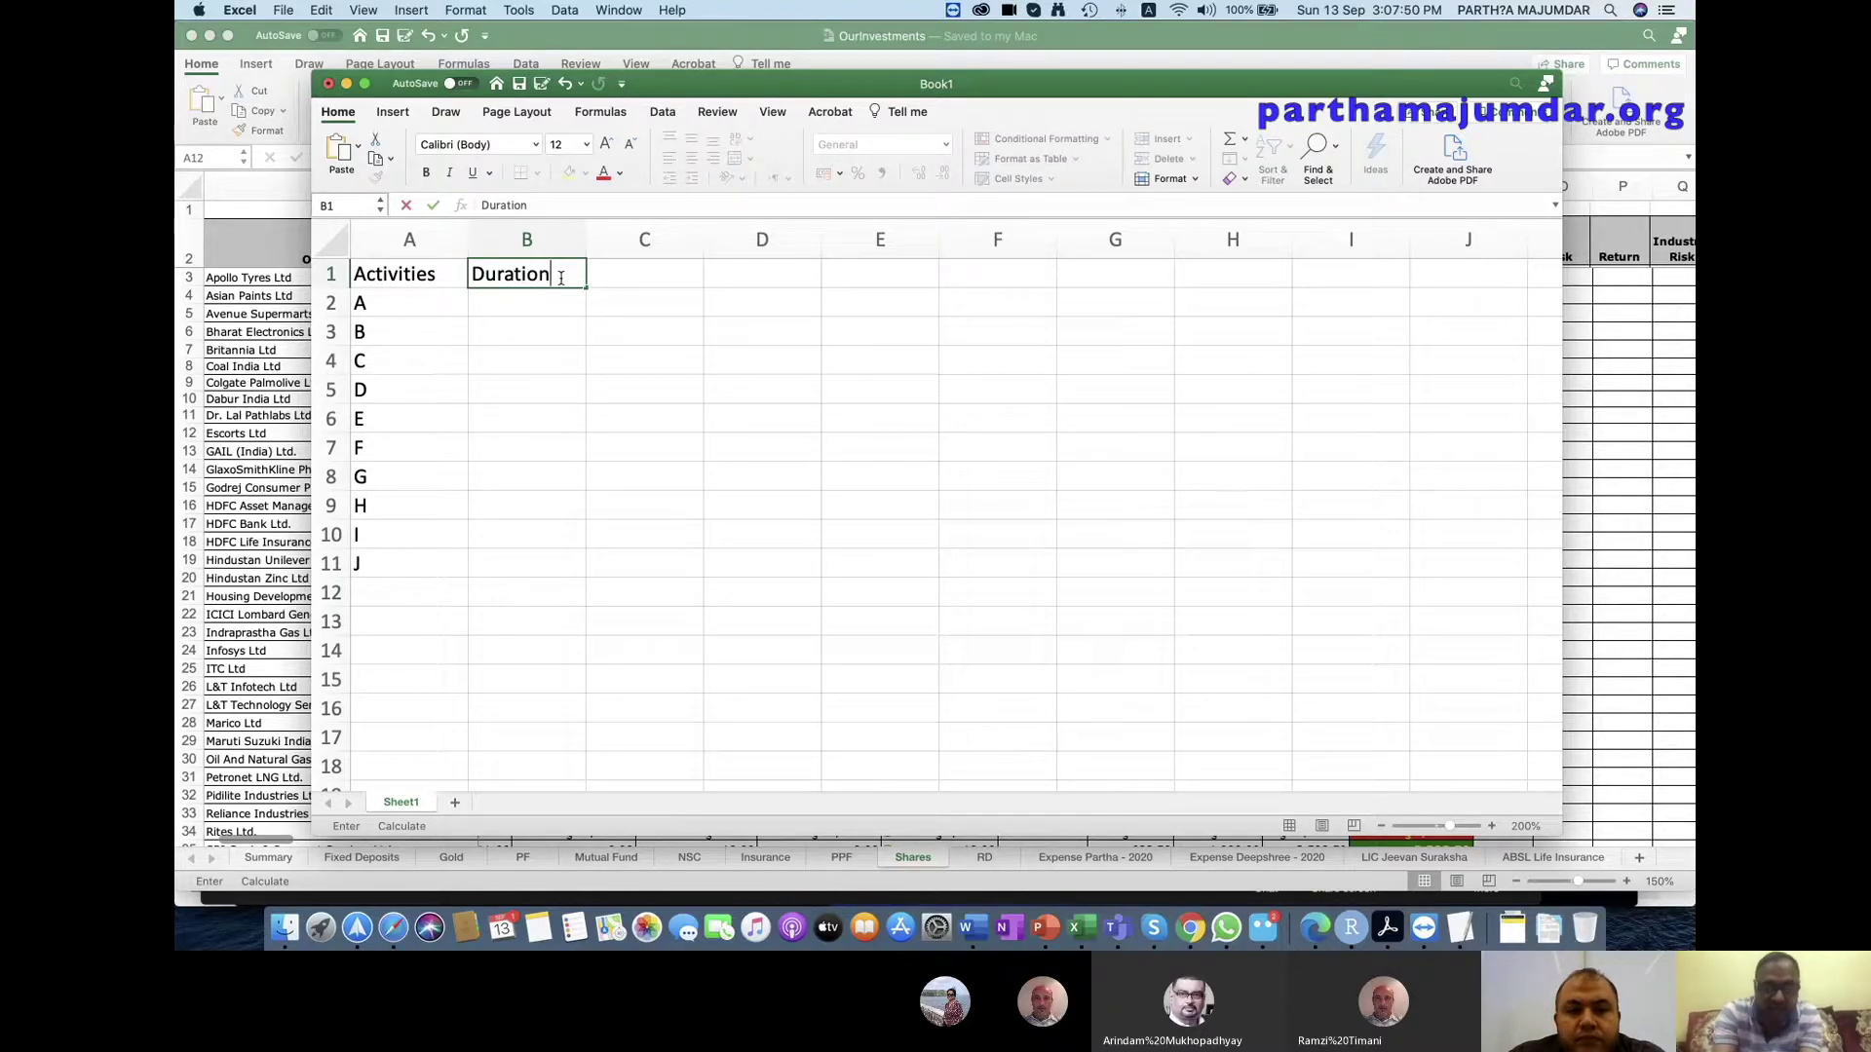
pyautogui.press('Return')
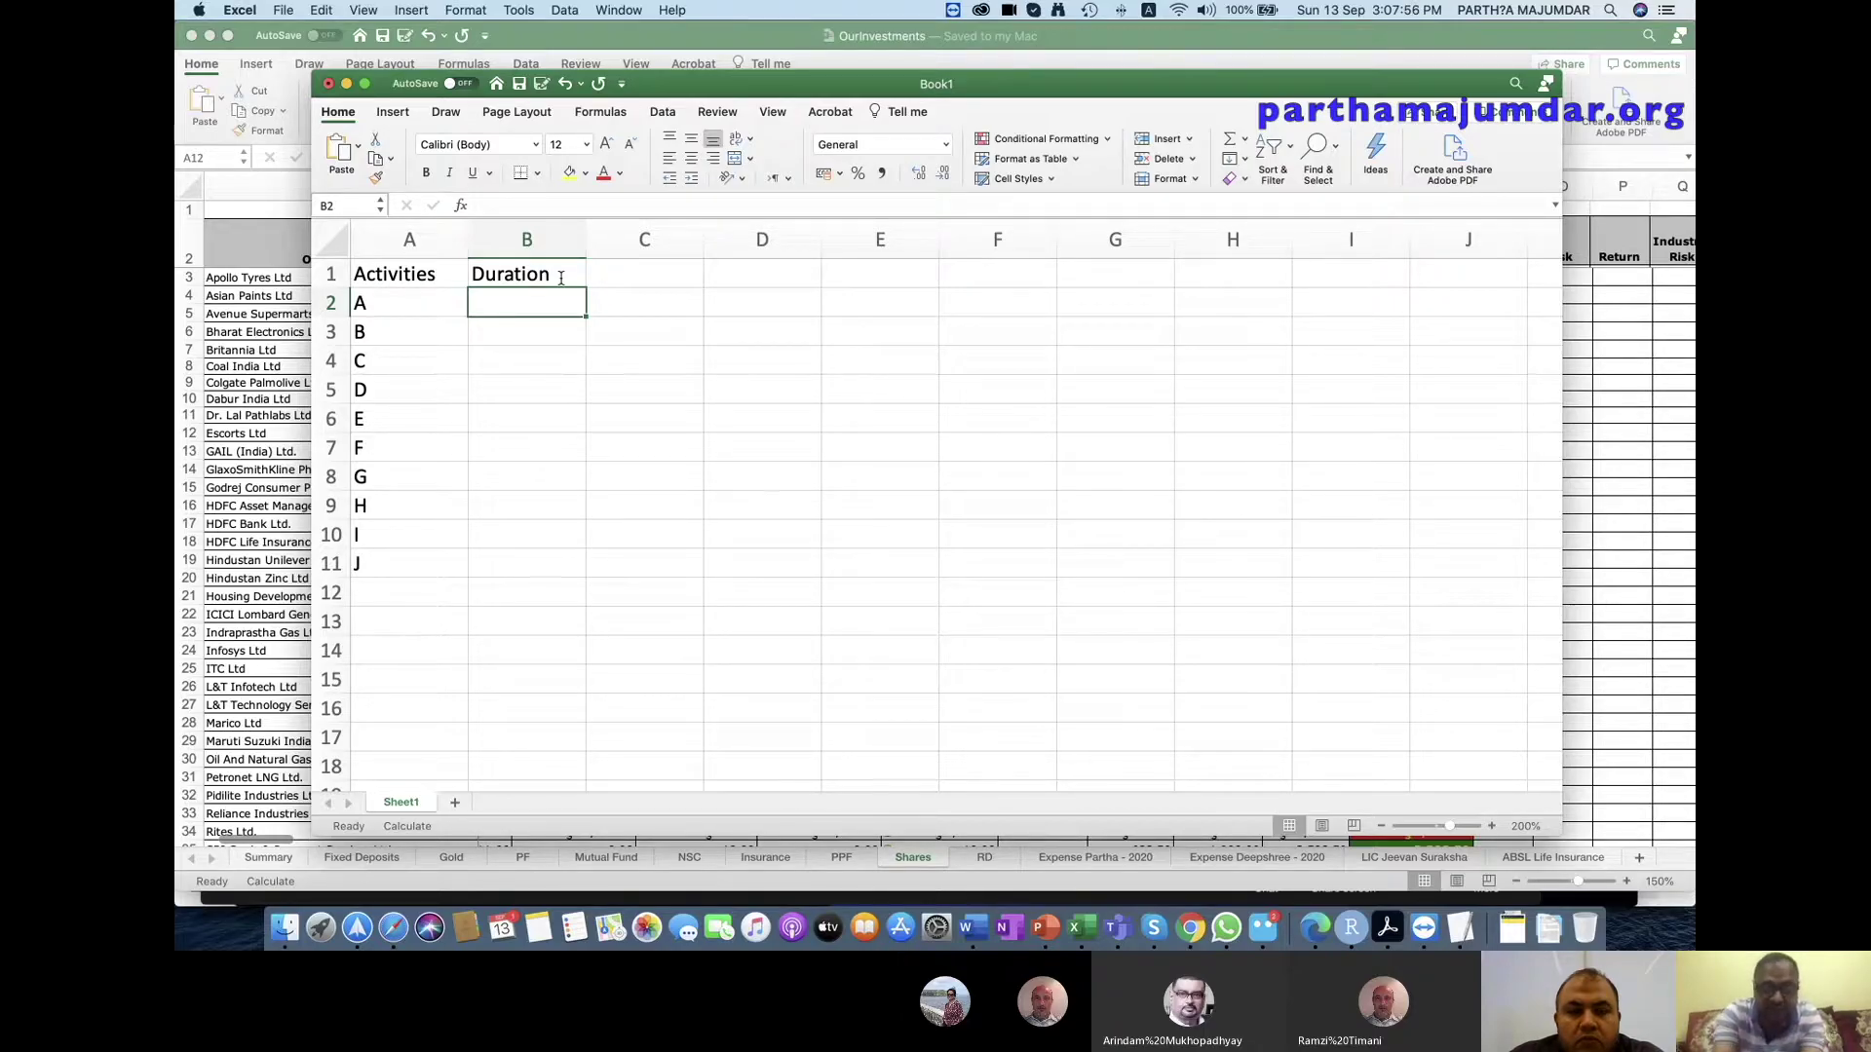
pyautogui.write('10')
pyautogui.press('Return')
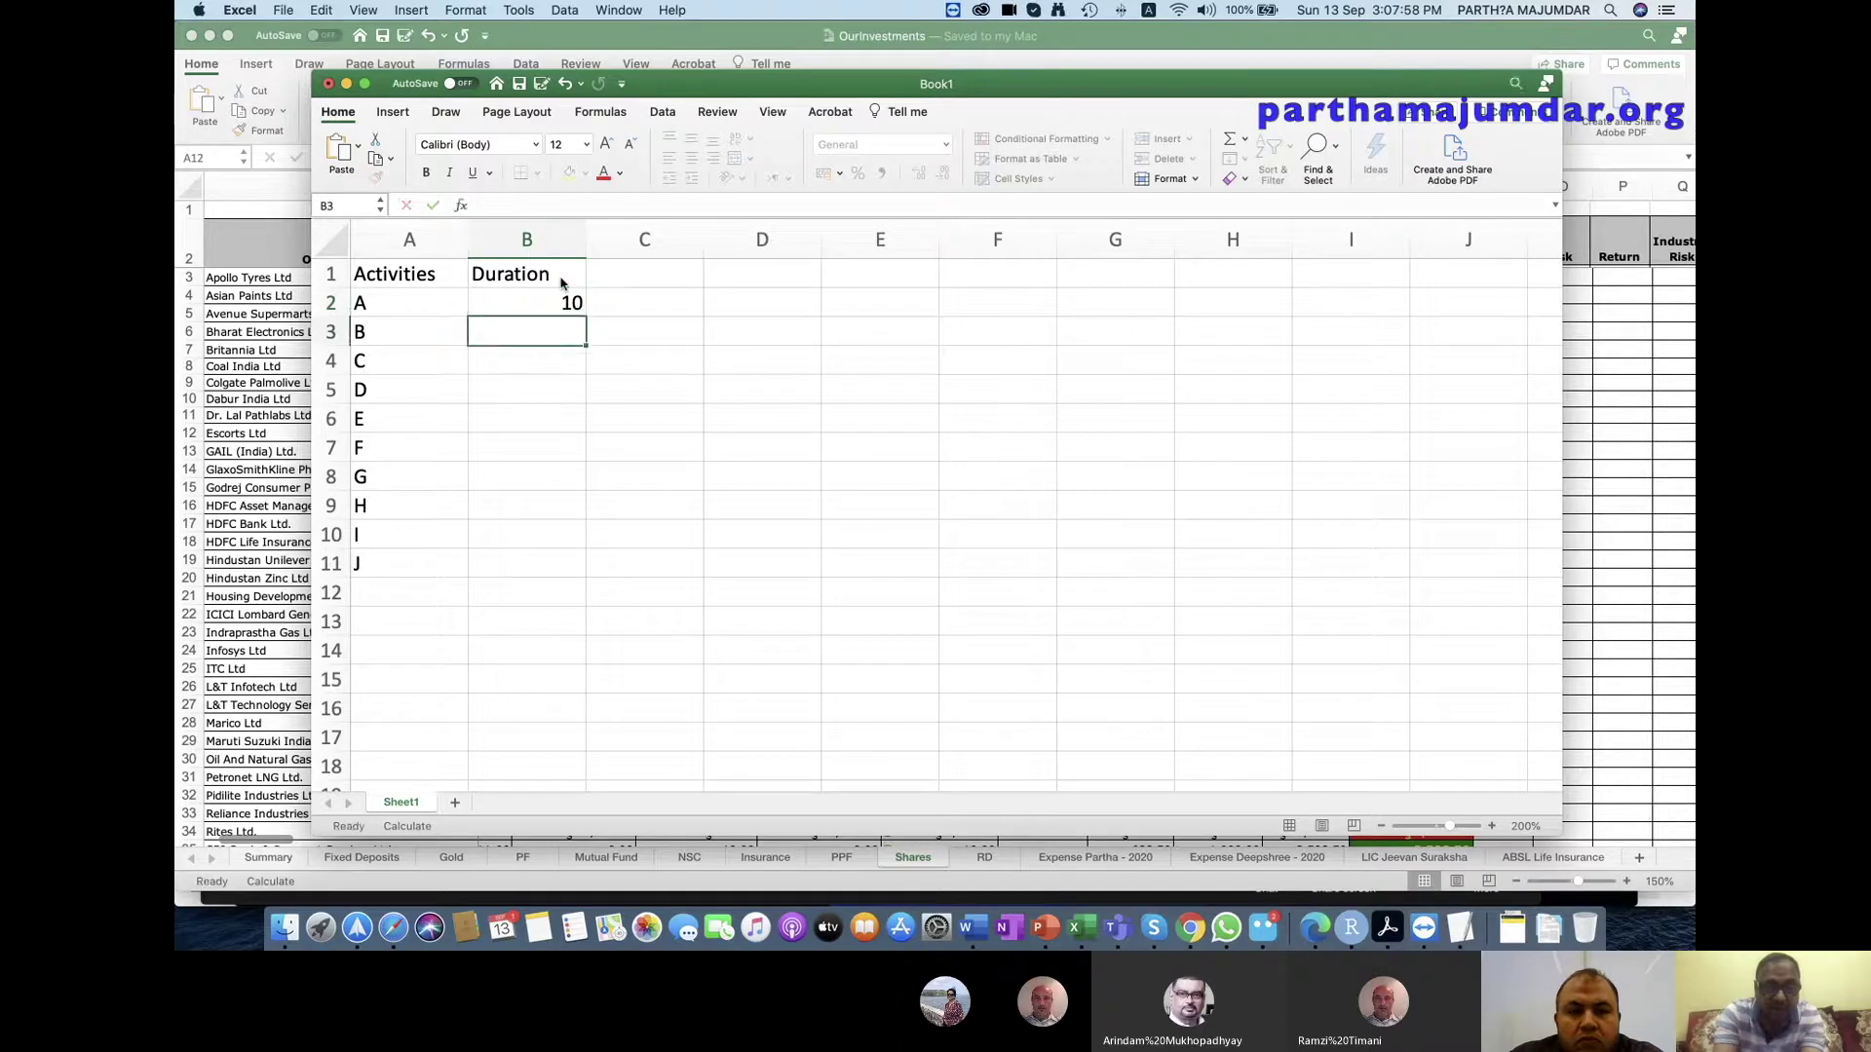
pyautogui.write('12')
pyautogui.press('Return')
pyautogui.write('15')
pyautogui.press('Return')
pyautogui.write('4')
pyautogui.press('Return')
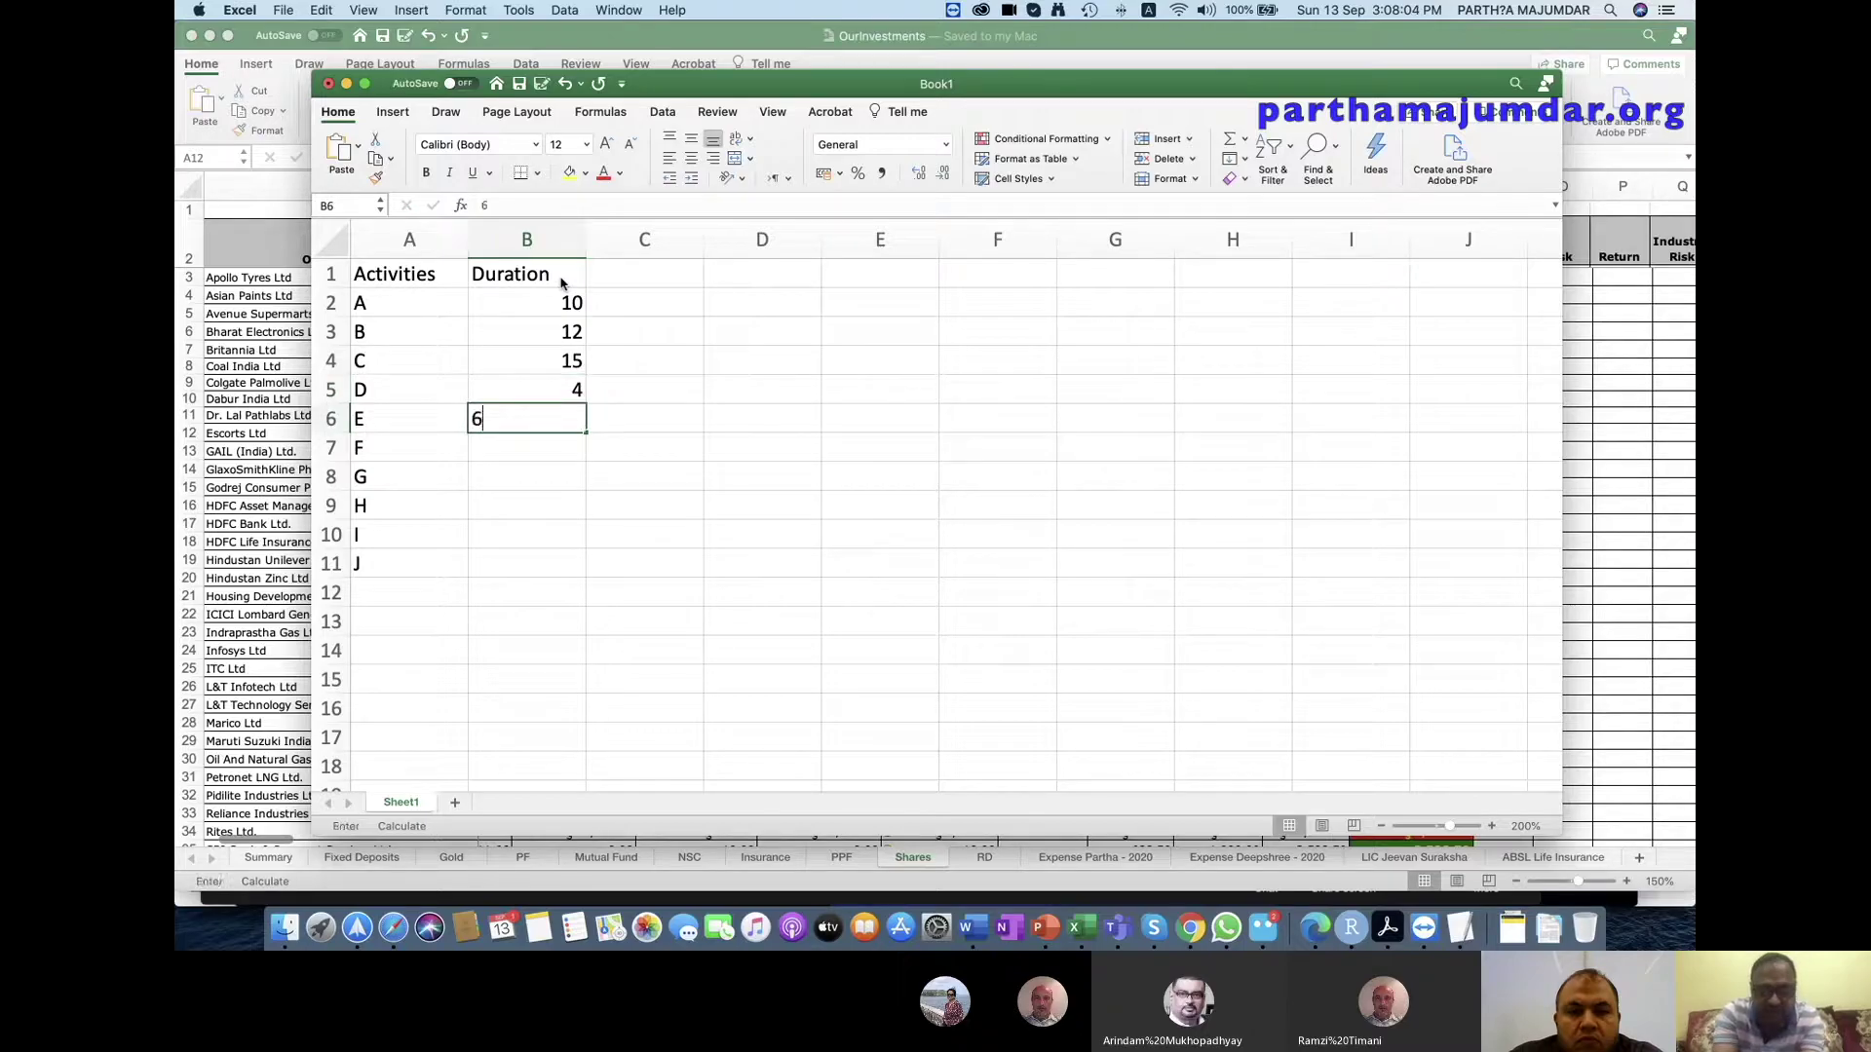
pyautogui.write('6')
pyautogui.press('Return')
# Enter durations 20, 12, 7, 5 and 2 for activities F–J in B7:B11.
pyautogui.write('20')
pyautogui.press('Return')
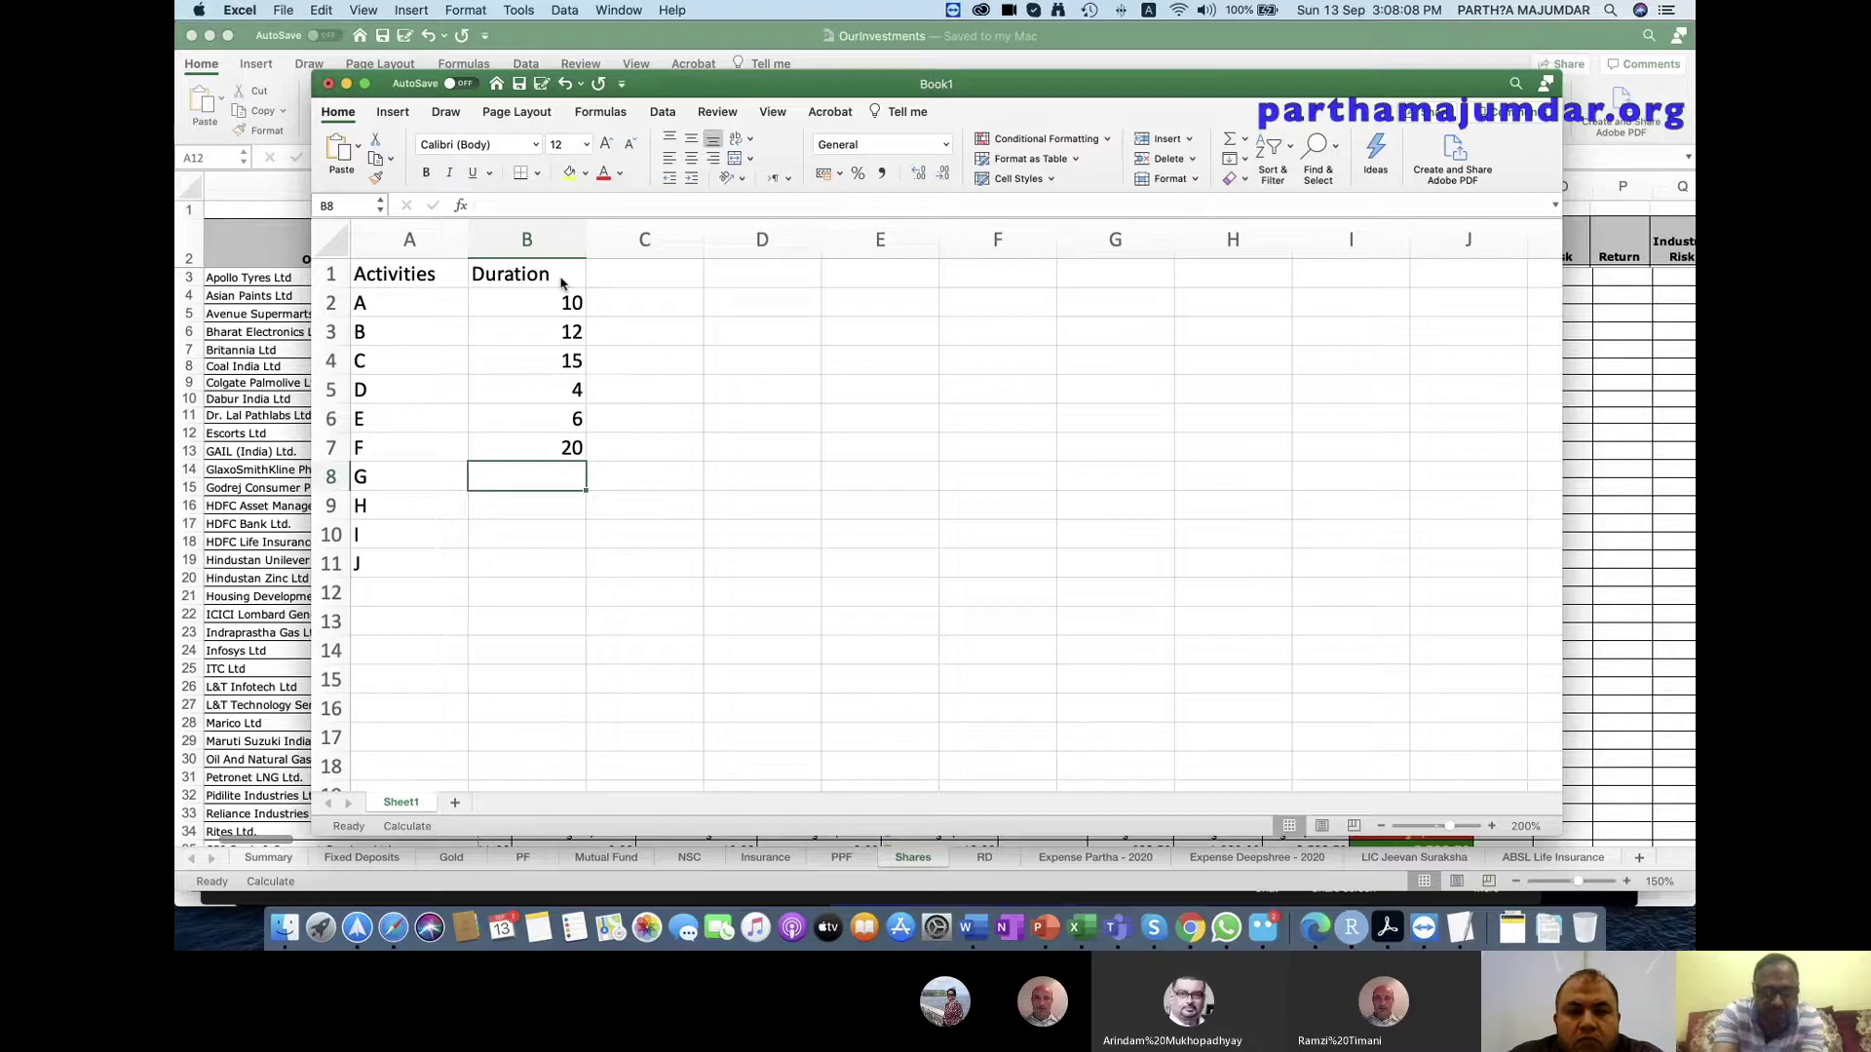
pyautogui.write('12')
pyautogui.press('Return')
pyautogui.write('7')
pyautogui.press('Return')
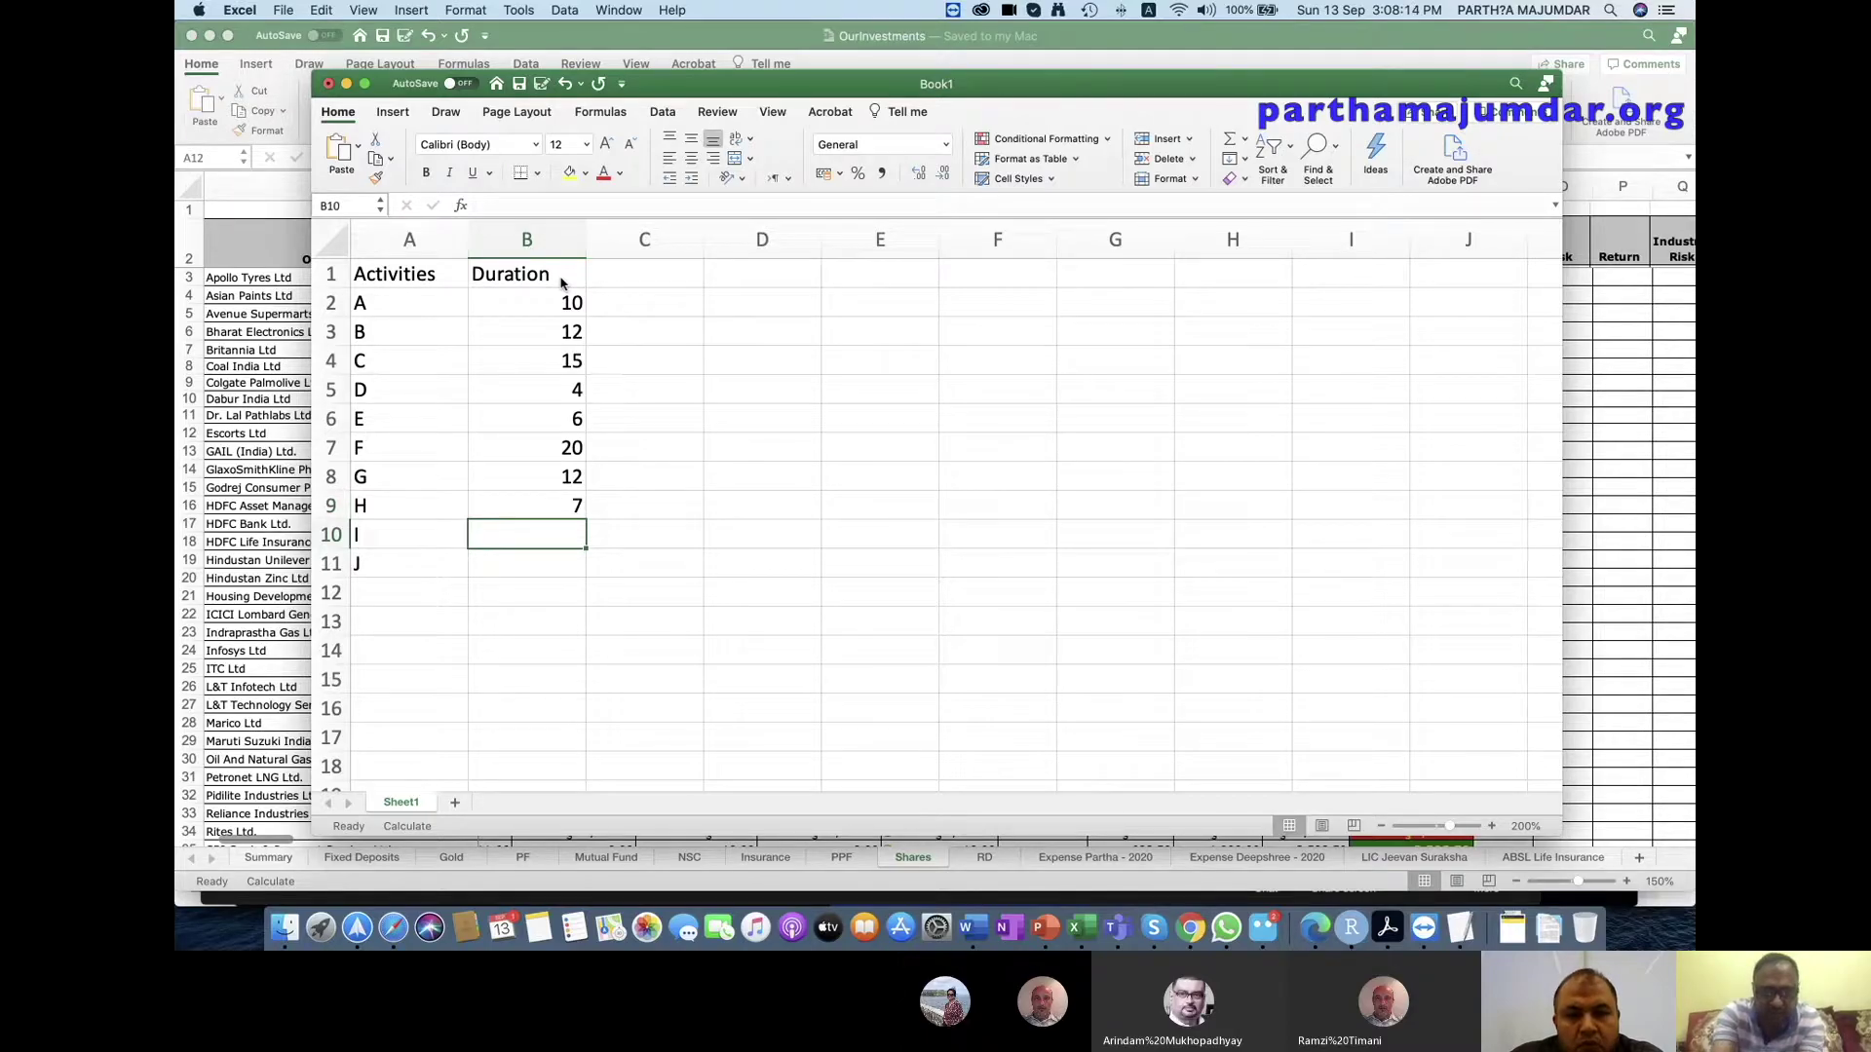
pyautogui.write('5')
pyautogui.press('Return')
pyautogui.write('2')
pyautogui.press('Return')
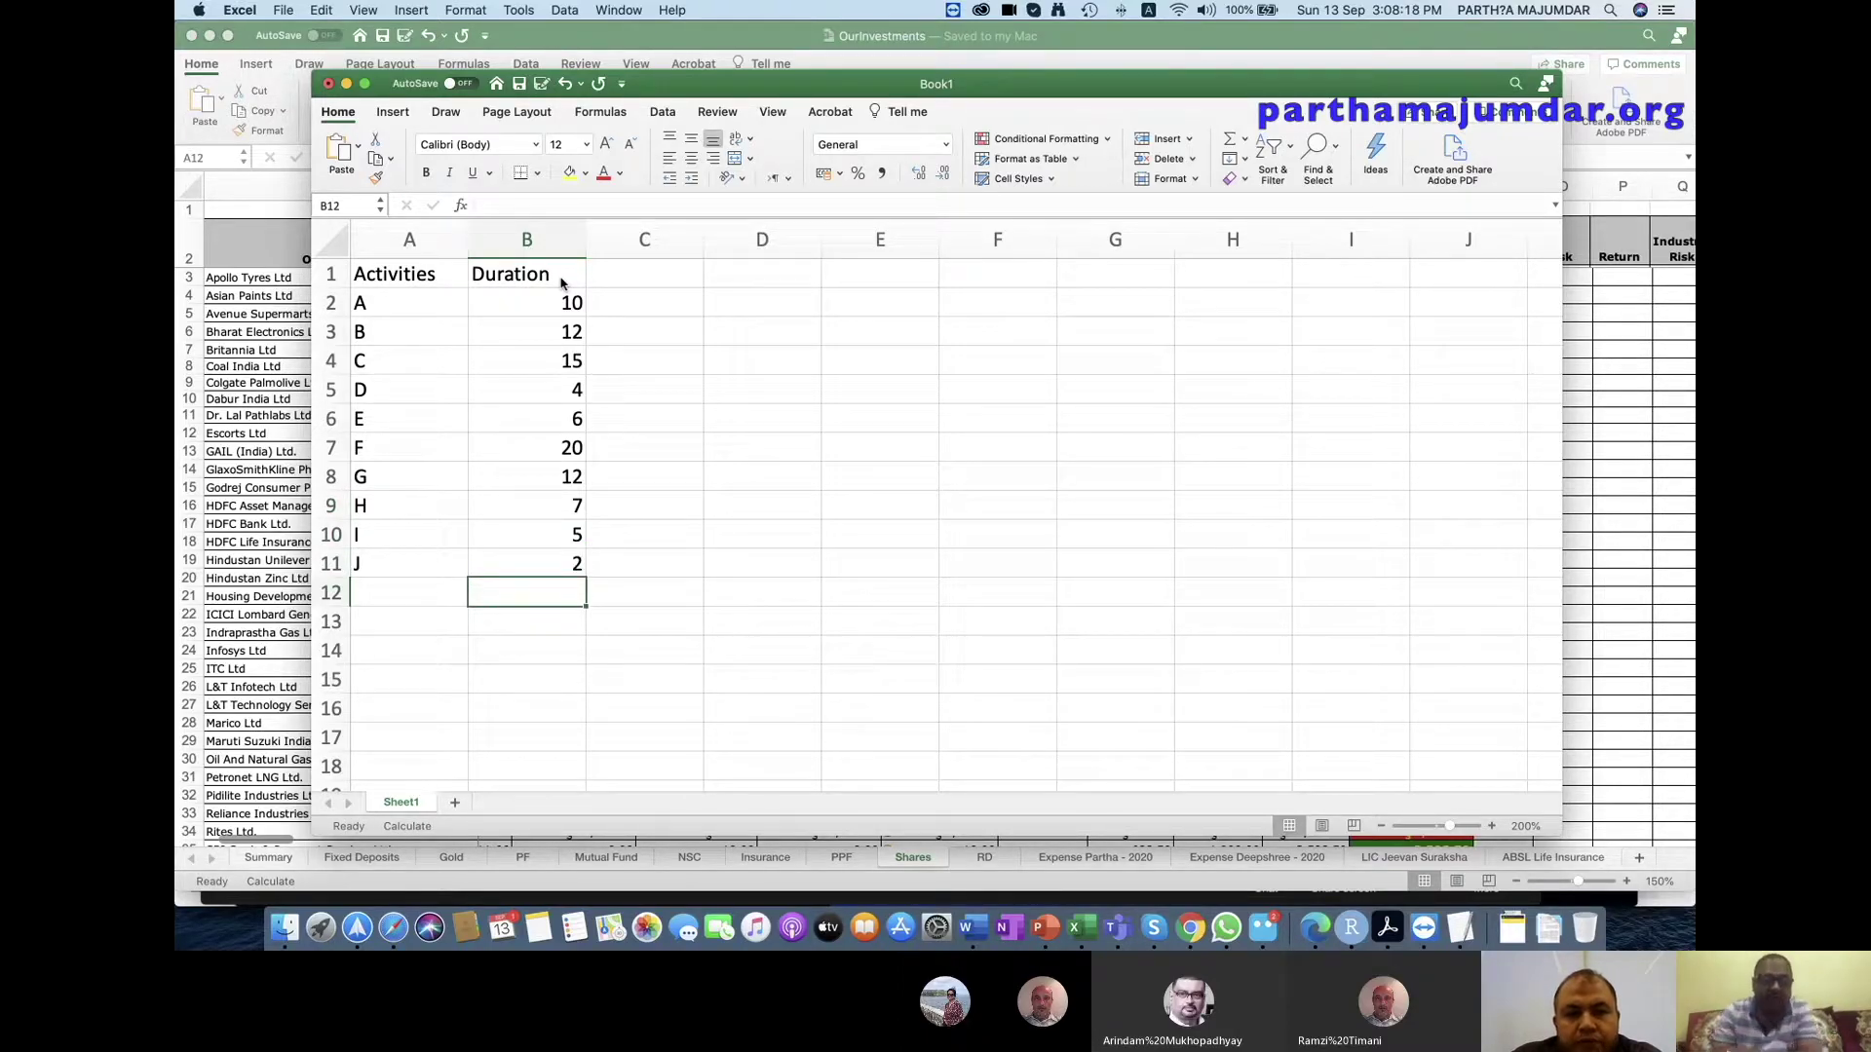
# Narrow columns A and B to fit the Activities and Duration headings, then select B2.
pyautogui.moveTo(464, 244); pyautogui.dragTo(444, 244)
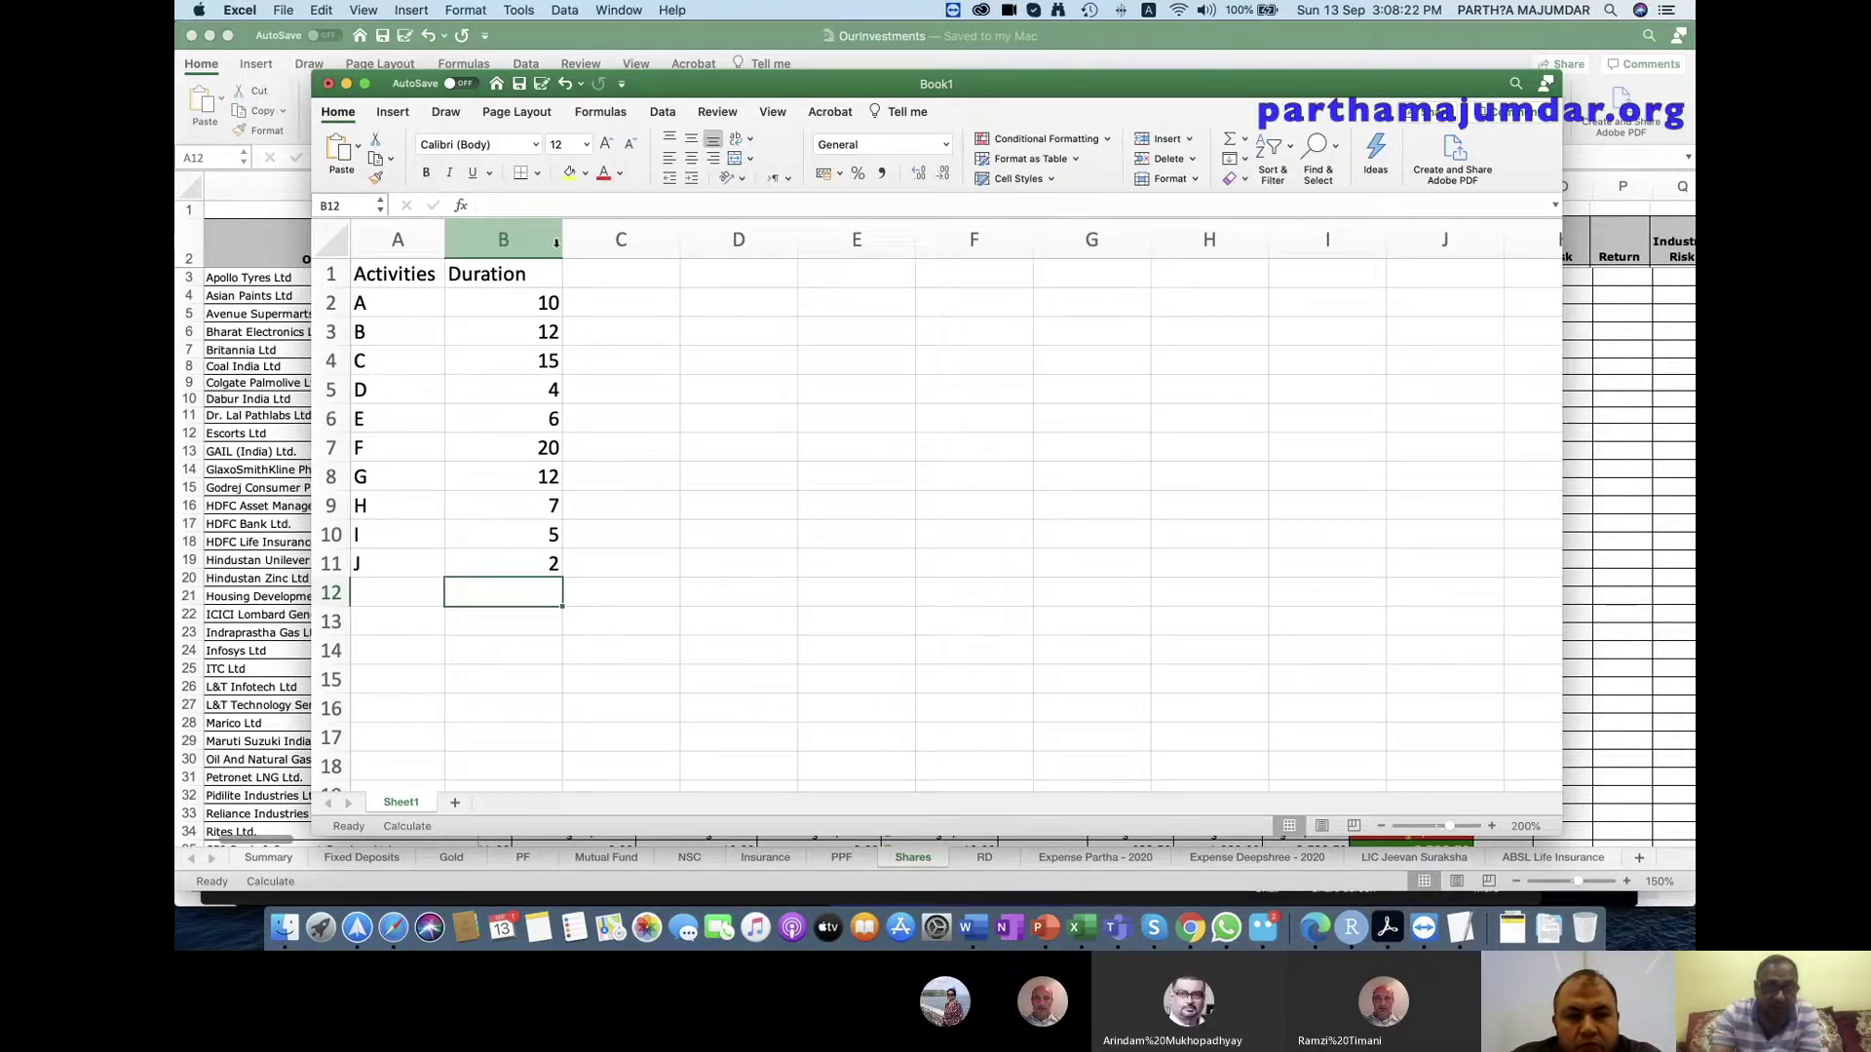
pyautogui.click(556, 244)
pyautogui.click(558, 245)
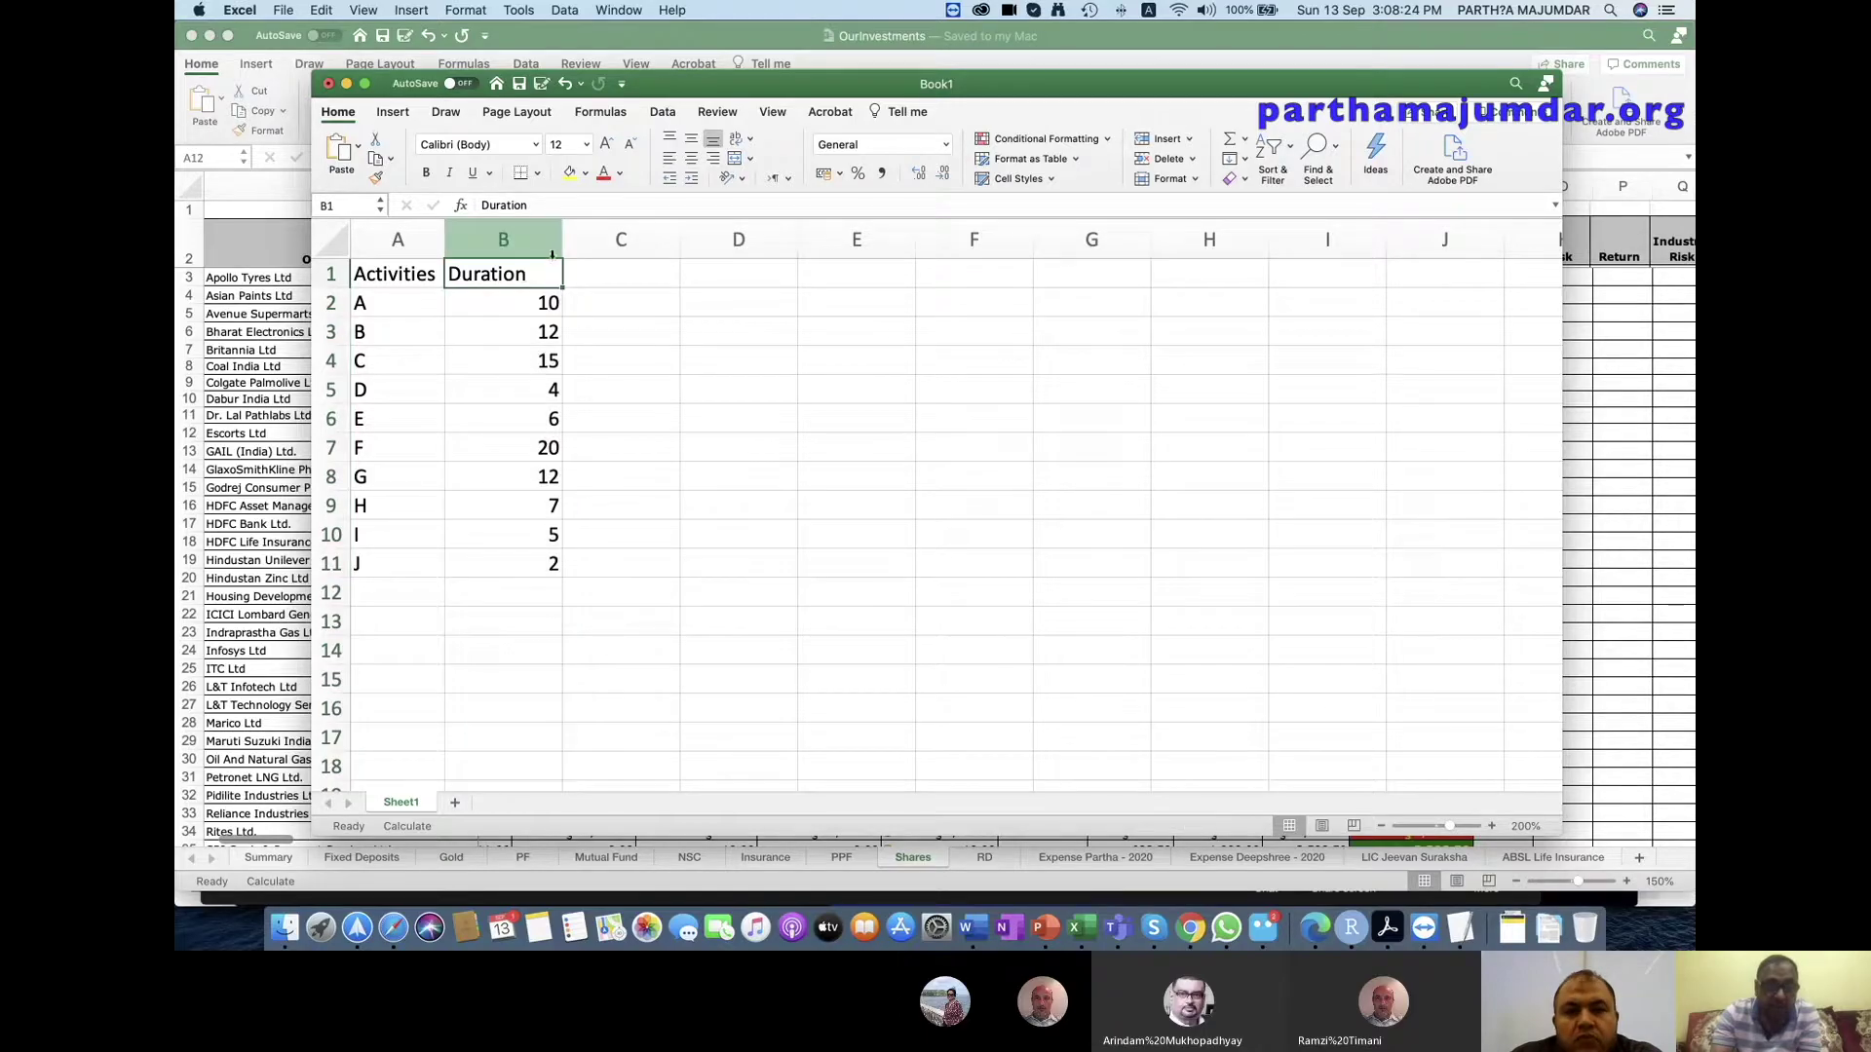
pyautogui.moveTo(560, 246); pyautogui.dragTo(533, 246)
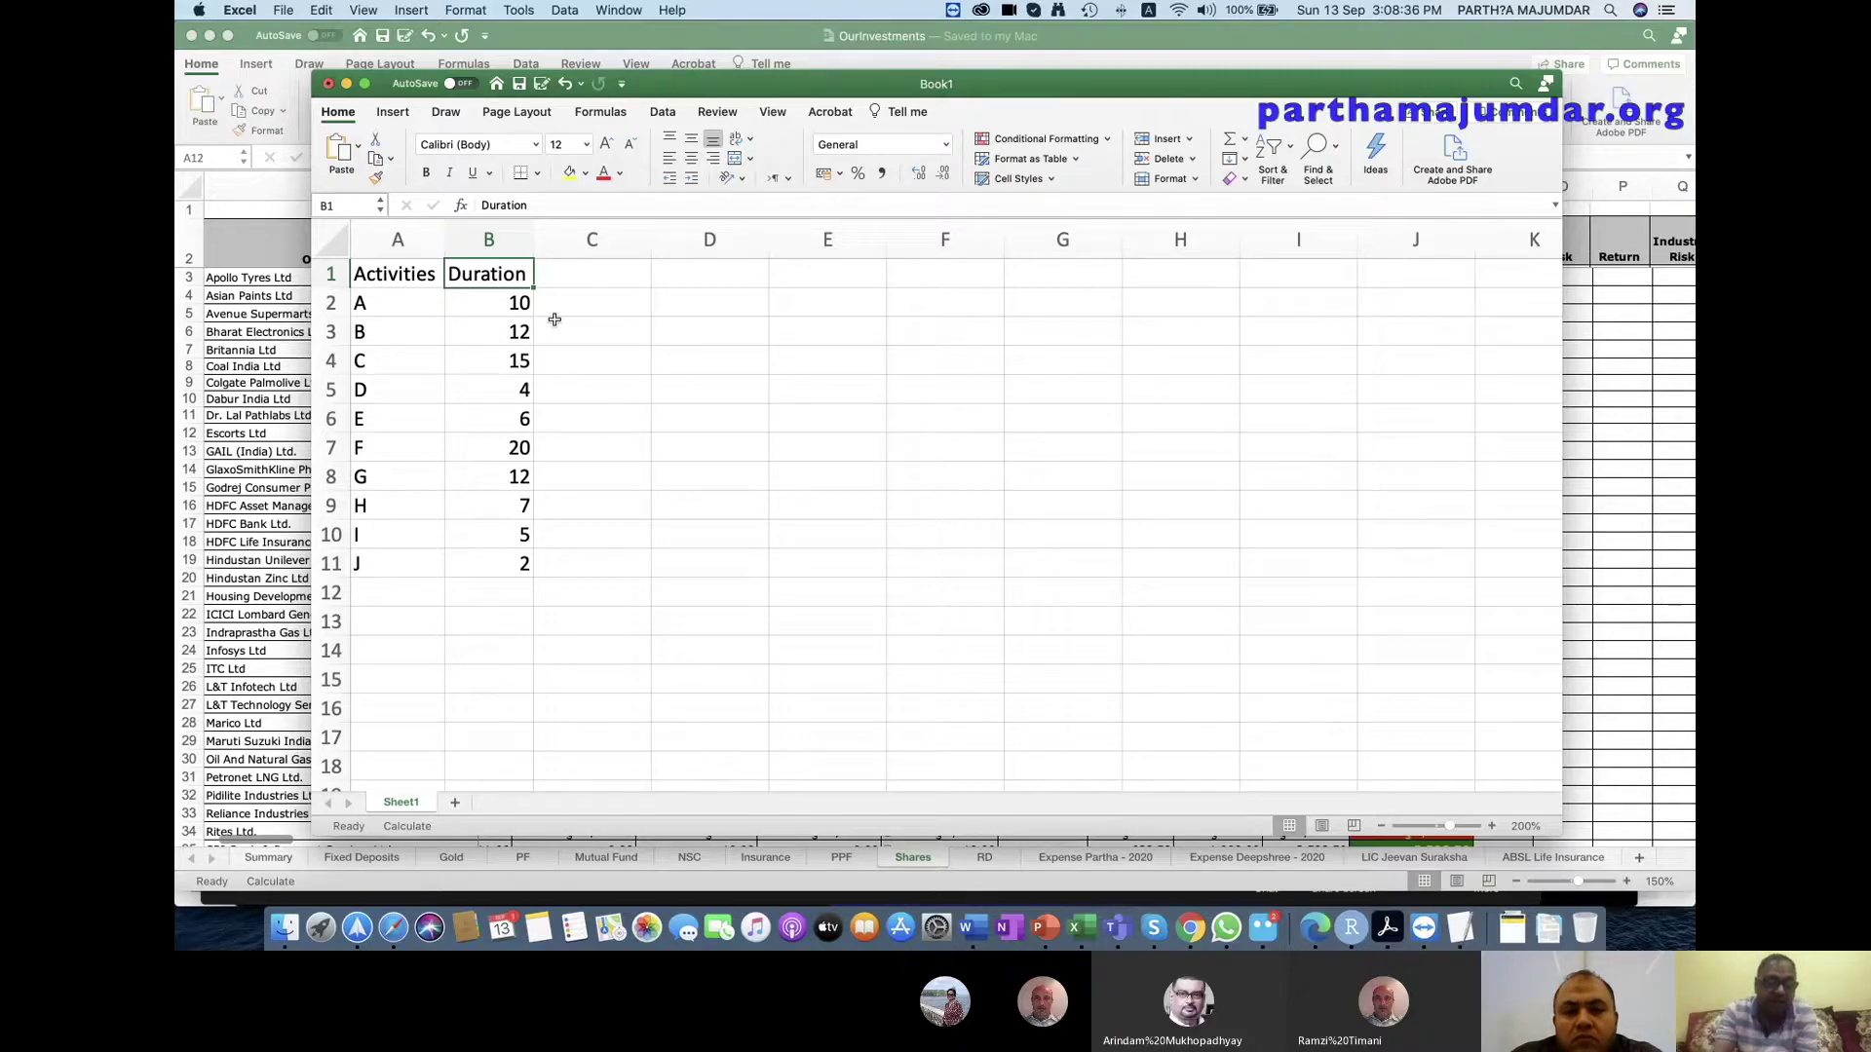
pyautogui.click(504, 311)
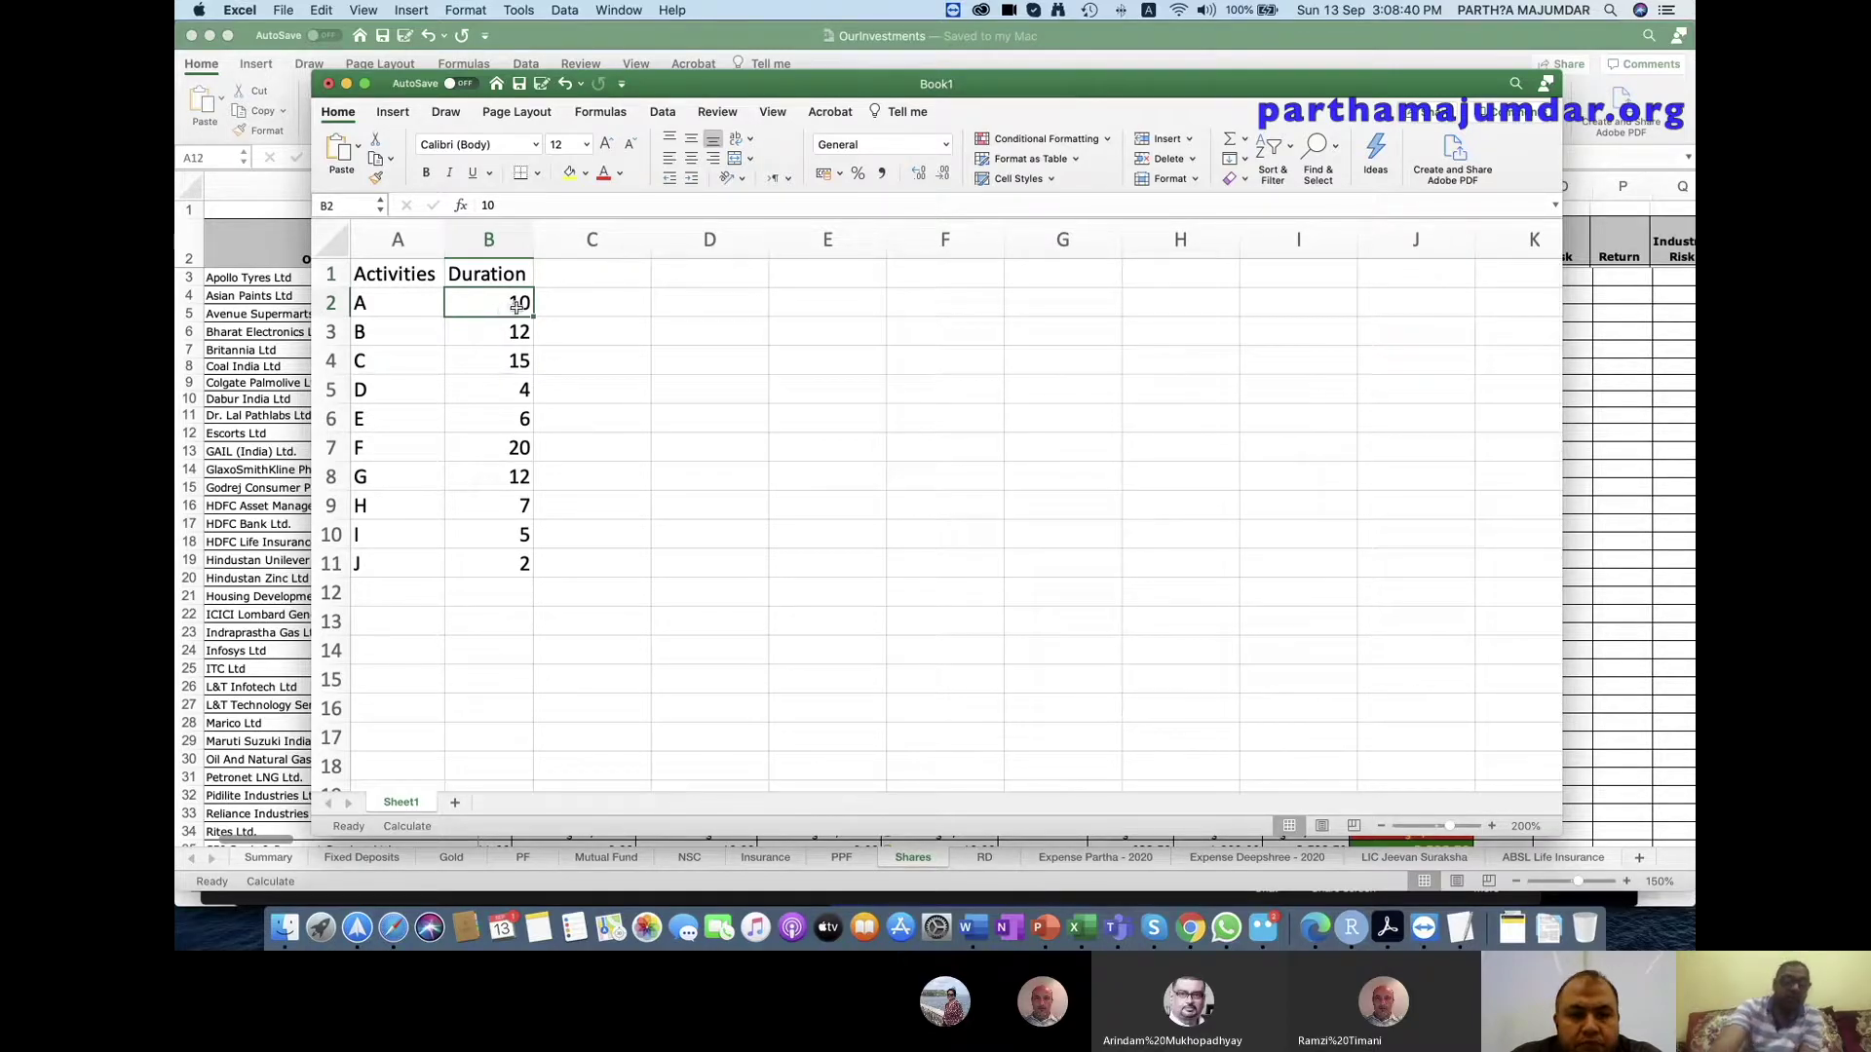
# Freeze panes at B2 so the heading row and activity column stay visible.
pyautogui.click(620, 11)
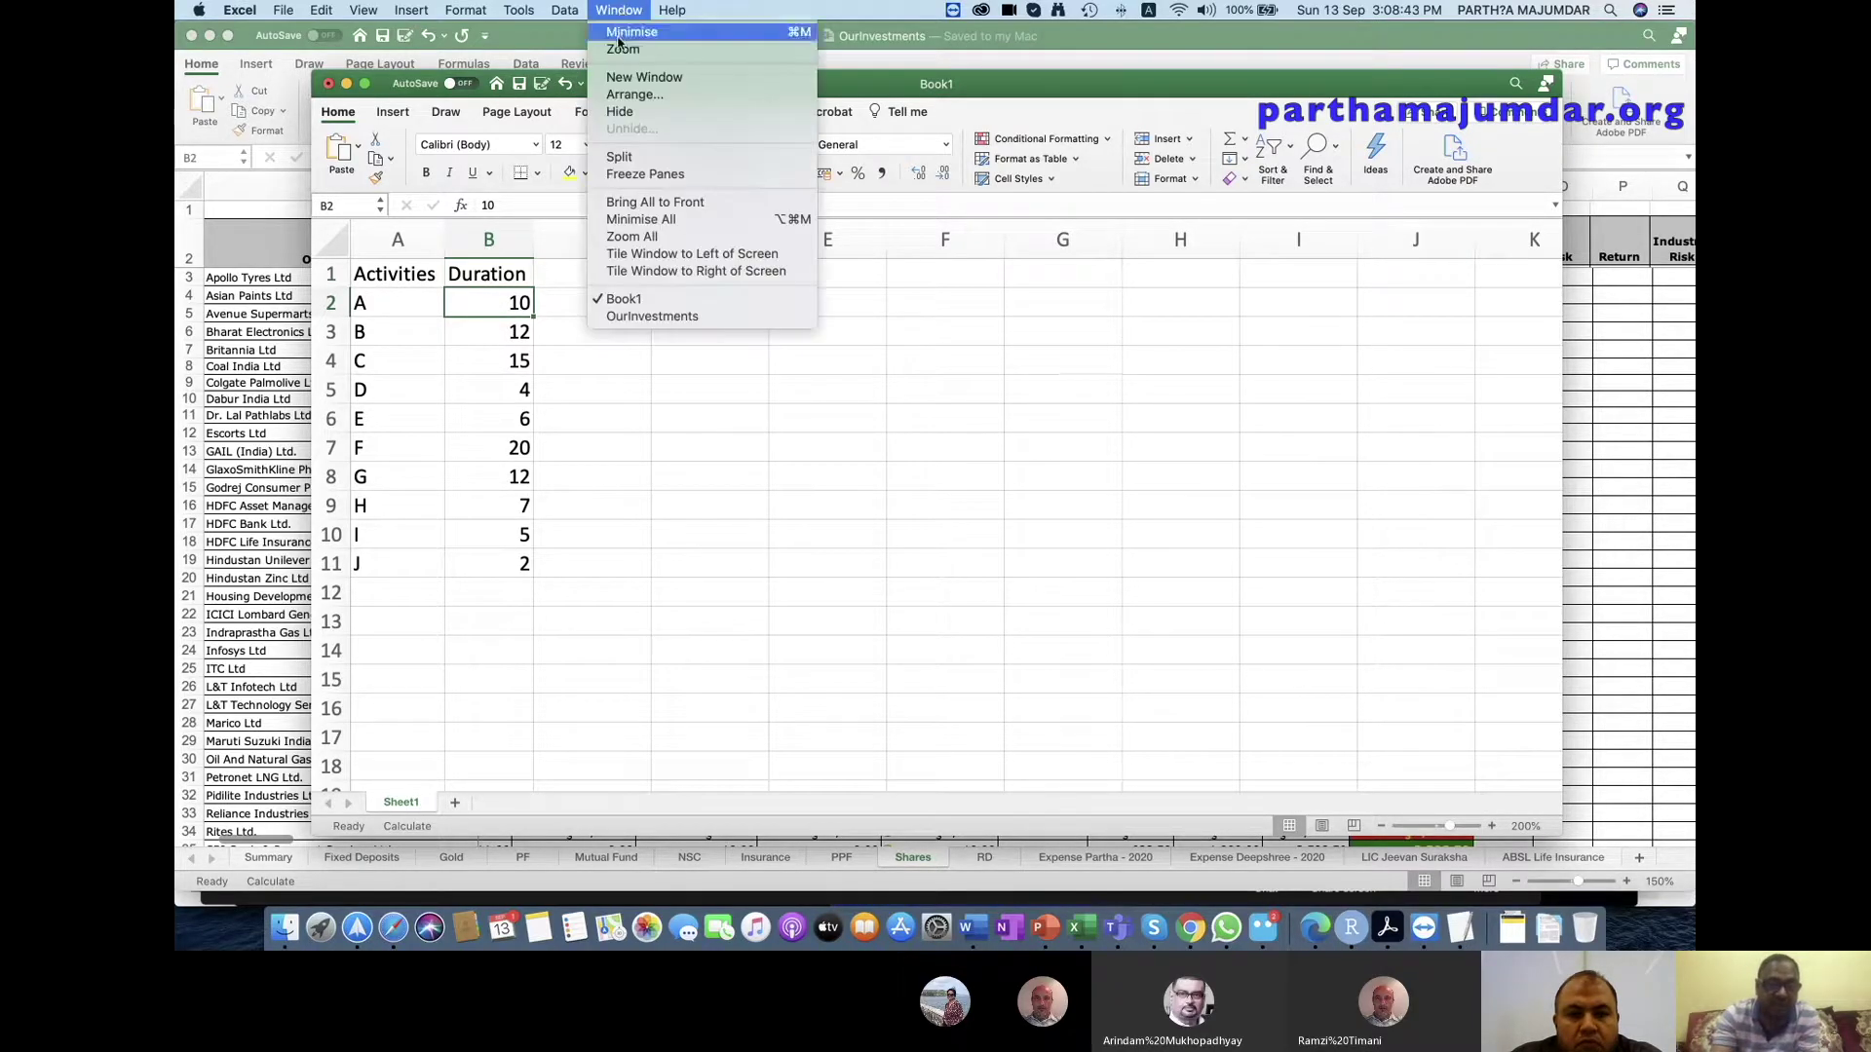
pyautogui.click(638, 175)
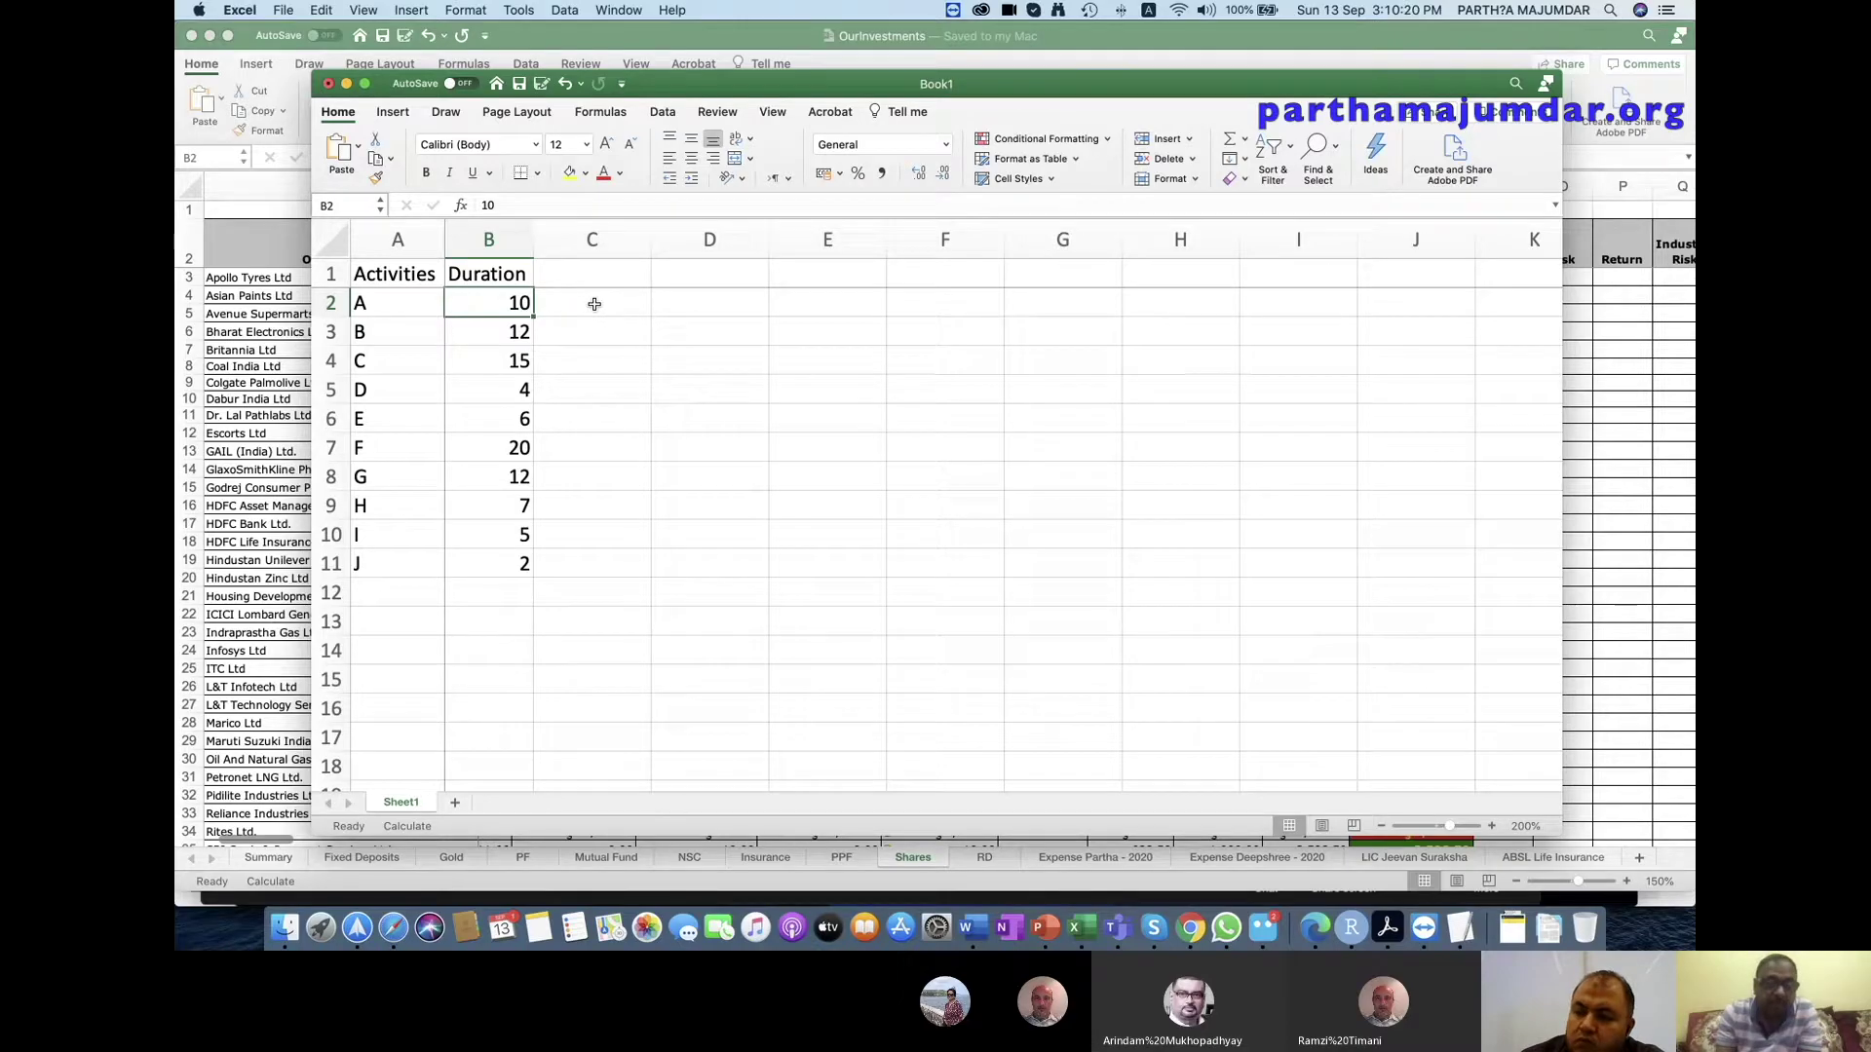
pyautogui.click(602, 274)
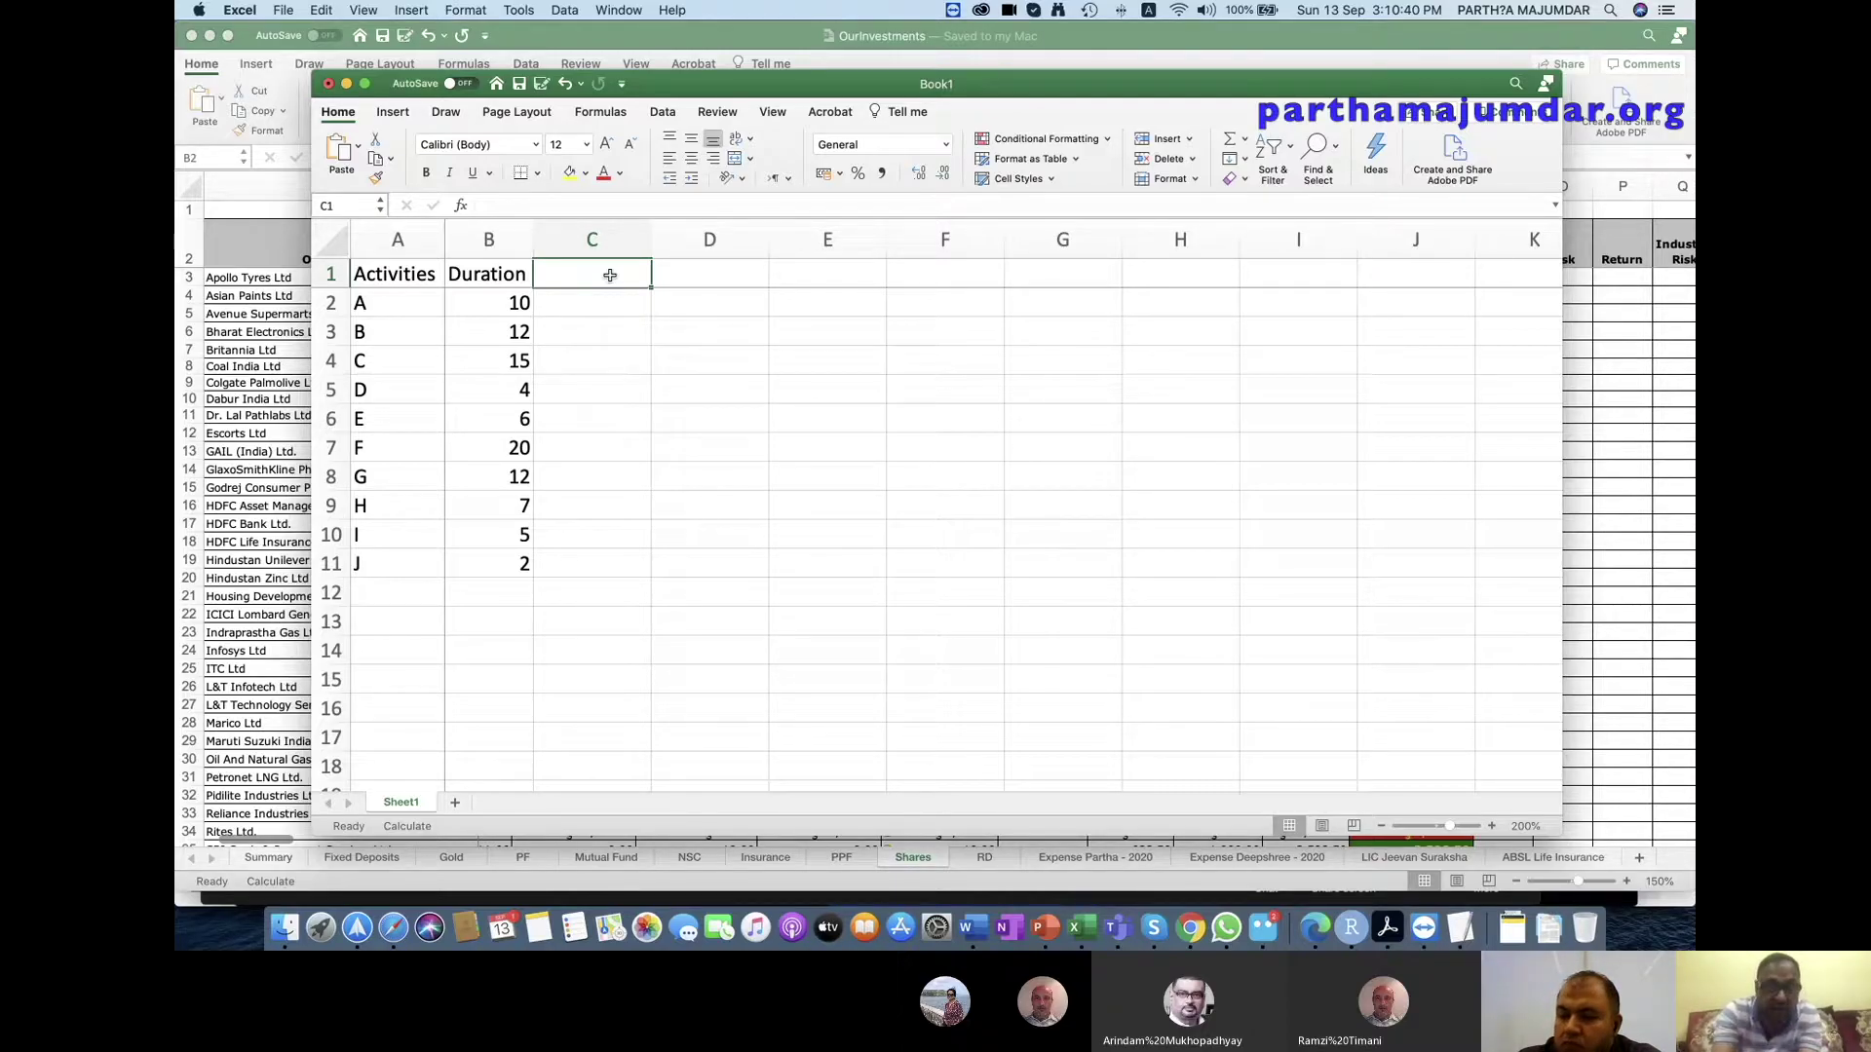
# Add the Predecessor heading in C1, with A for activity C and A,B for D.
pyautogui.write('Predecessor')
pyautogui.press('Return')
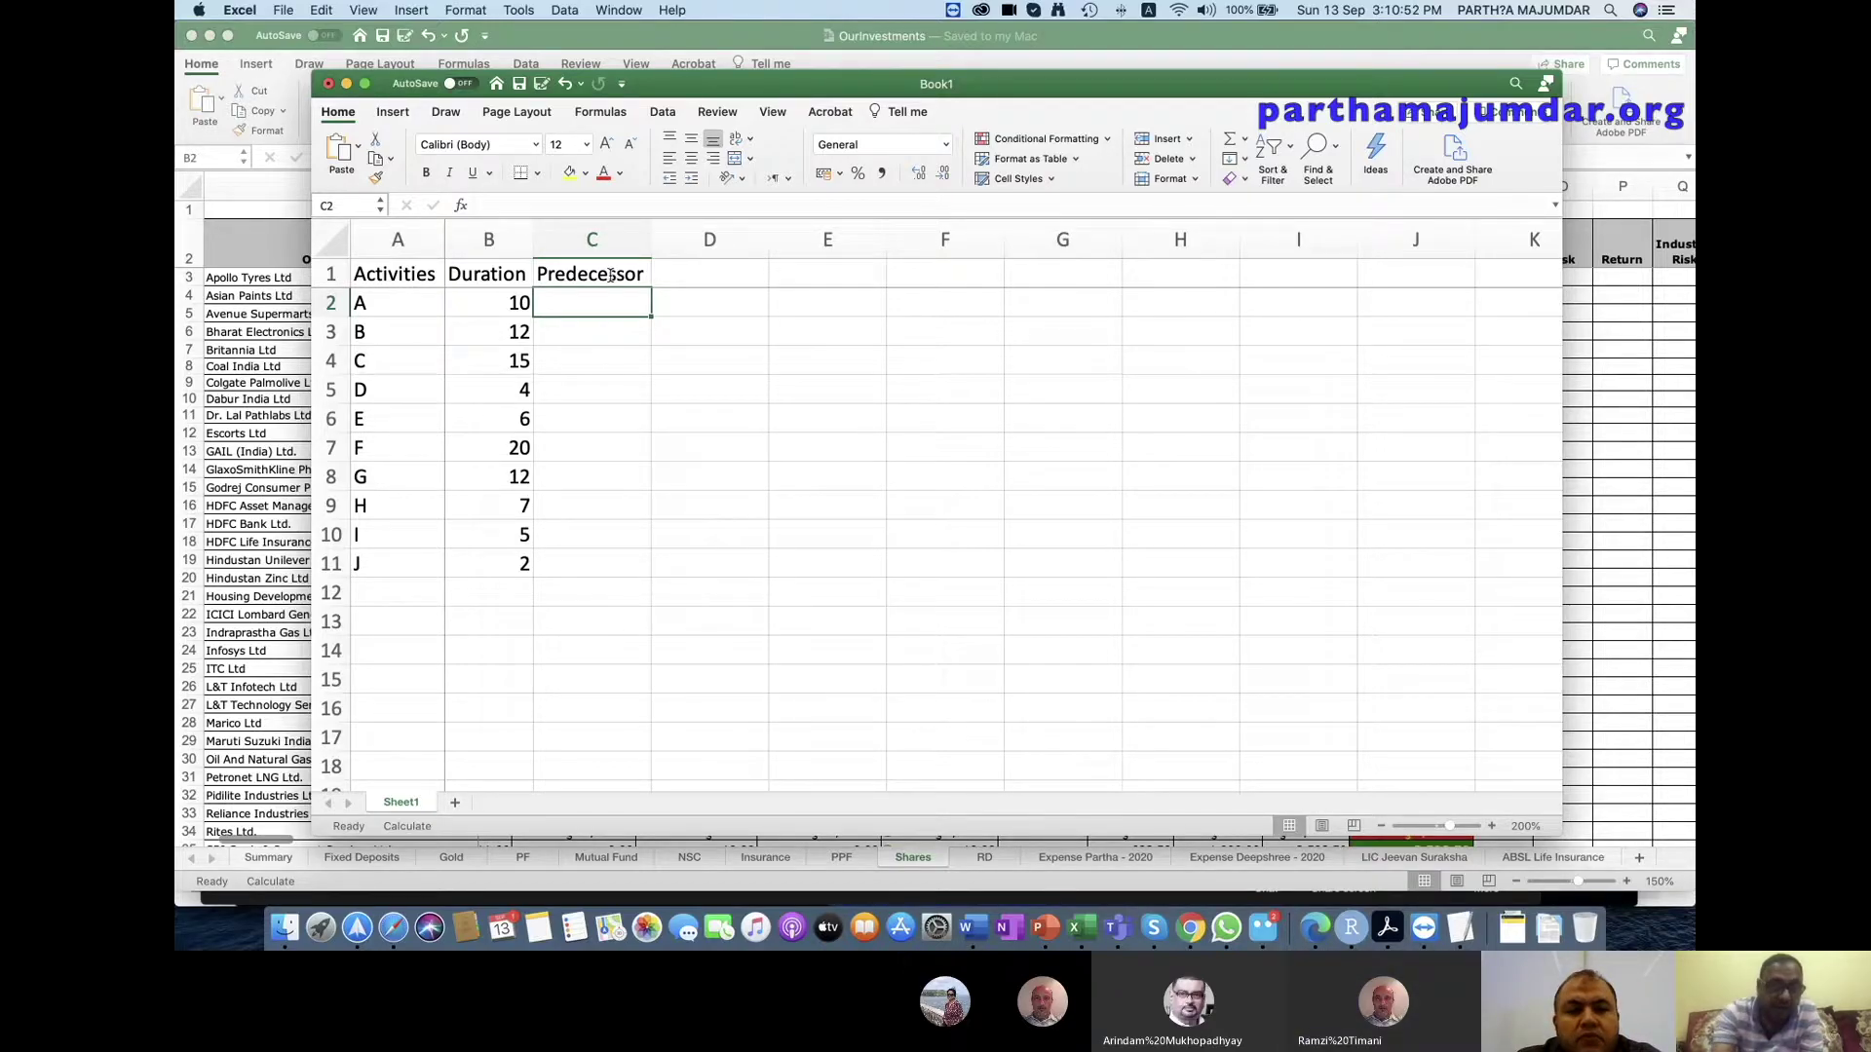
pyautogui.press('Down')
pyautogui.press('Down')
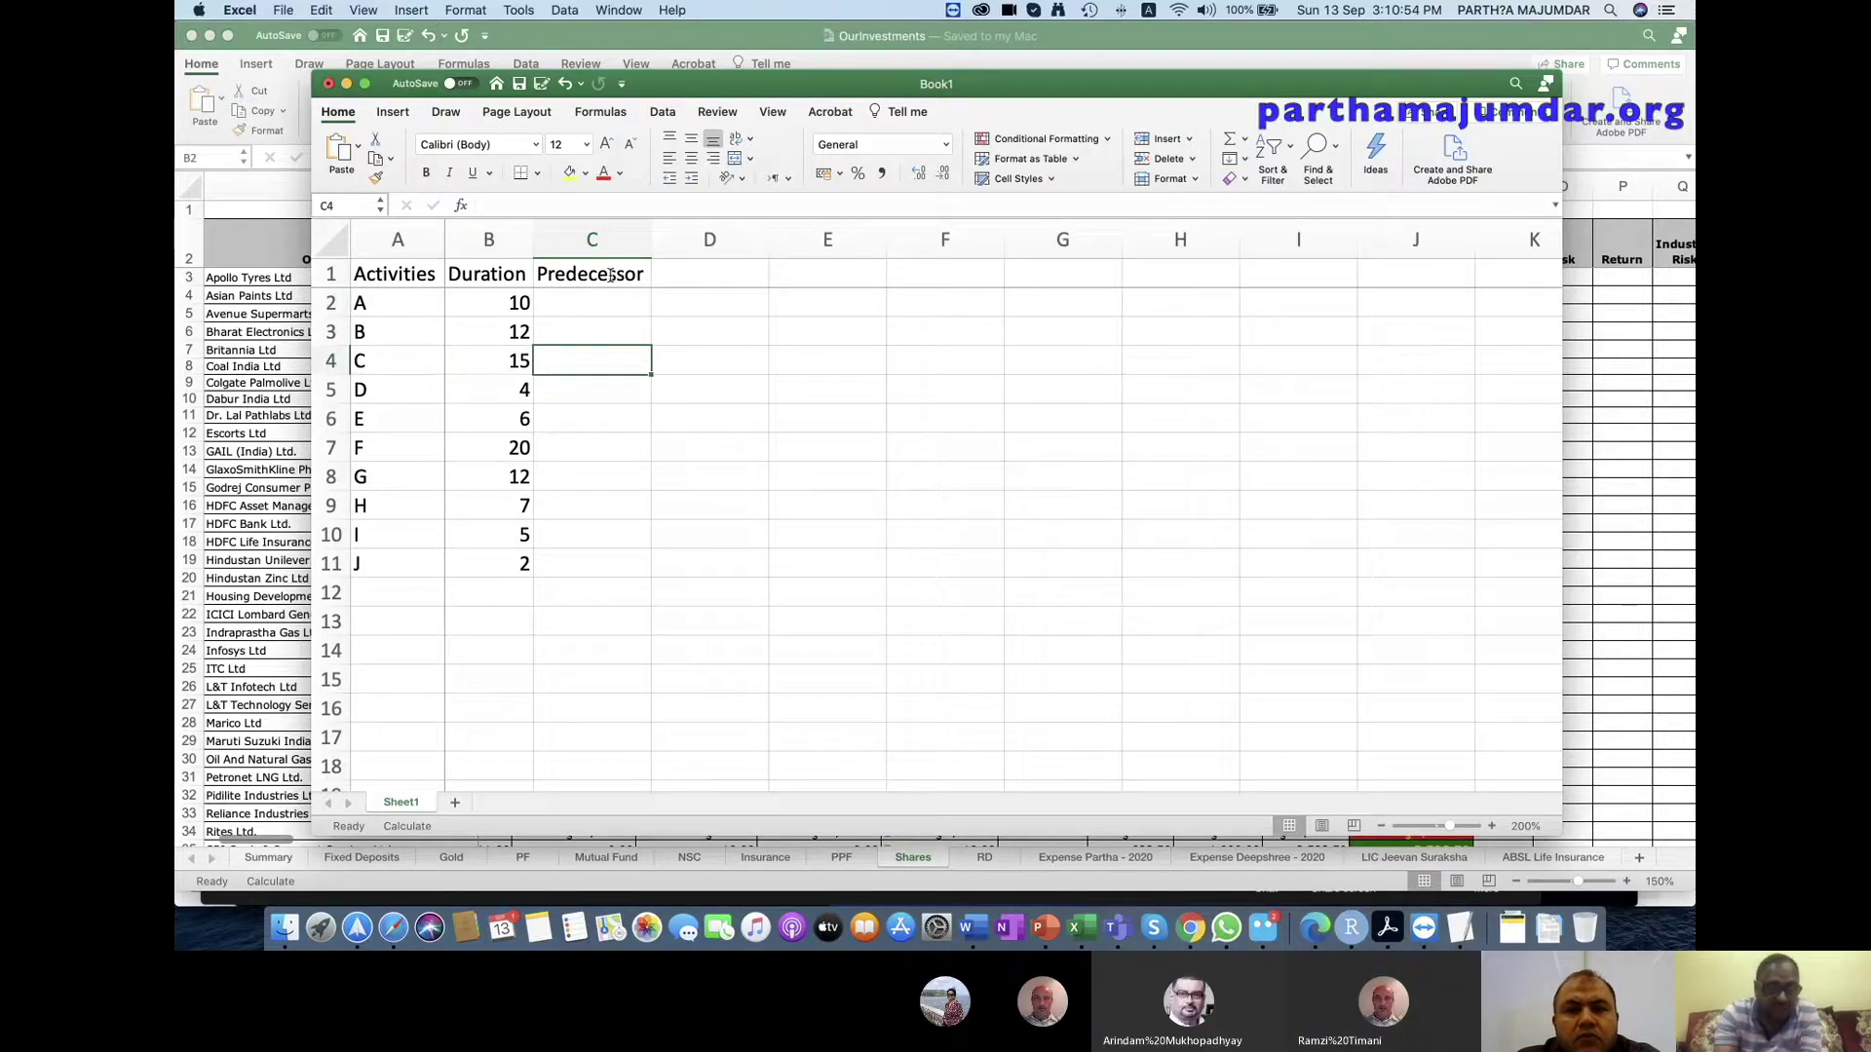
pyautogui.write('A')
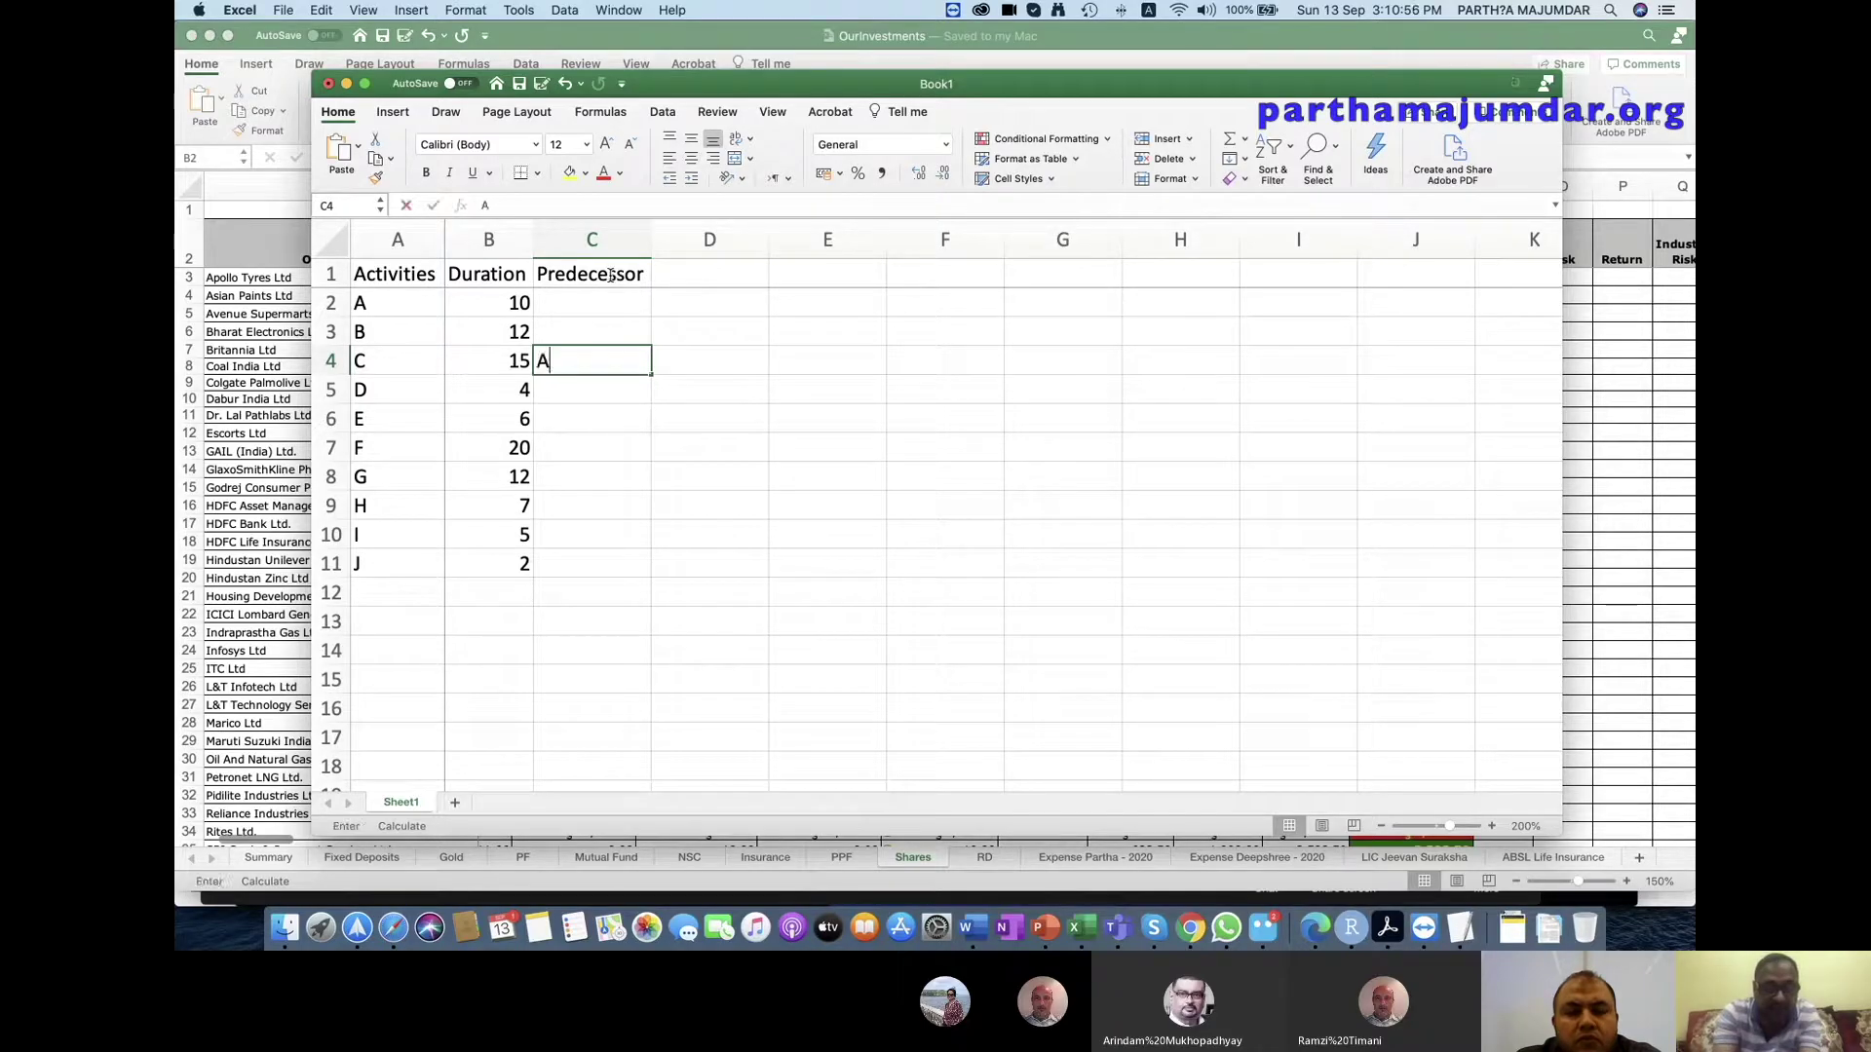
pyautogui.press('Return')
pyautogui.press('Up')
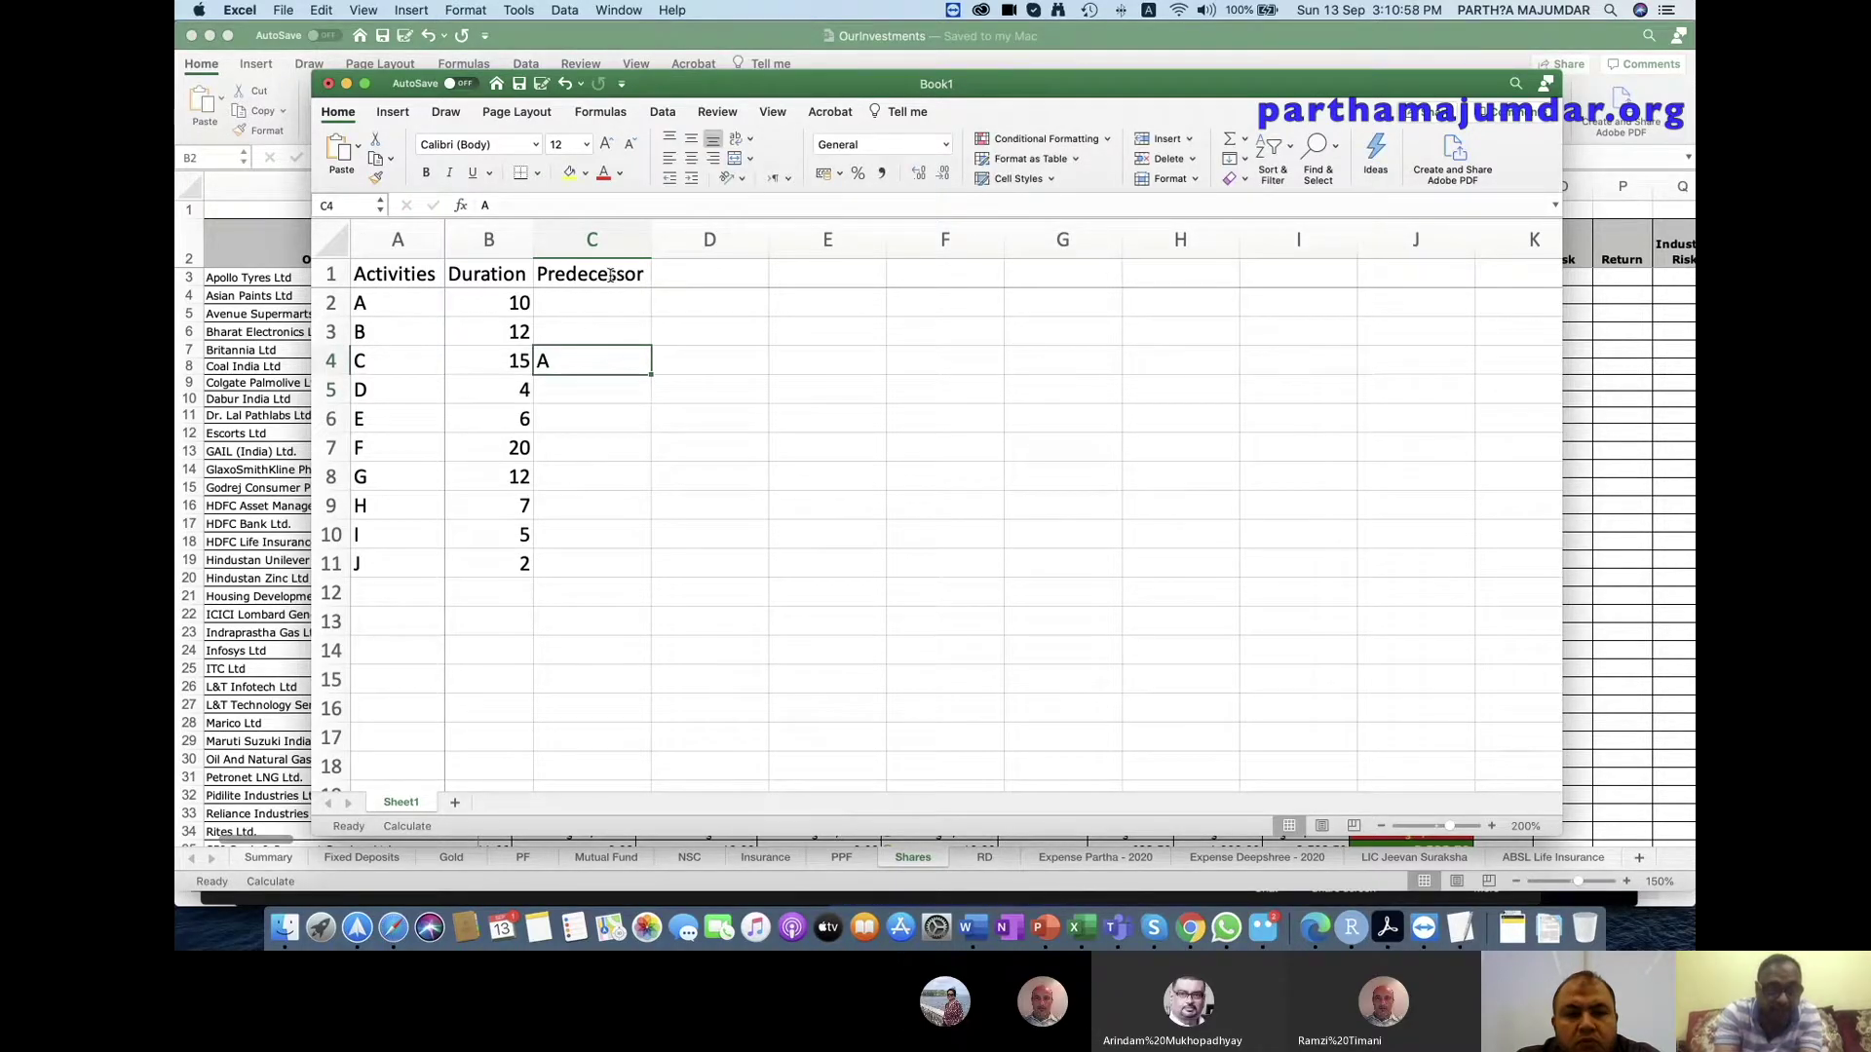
pyautogui.press('Down')
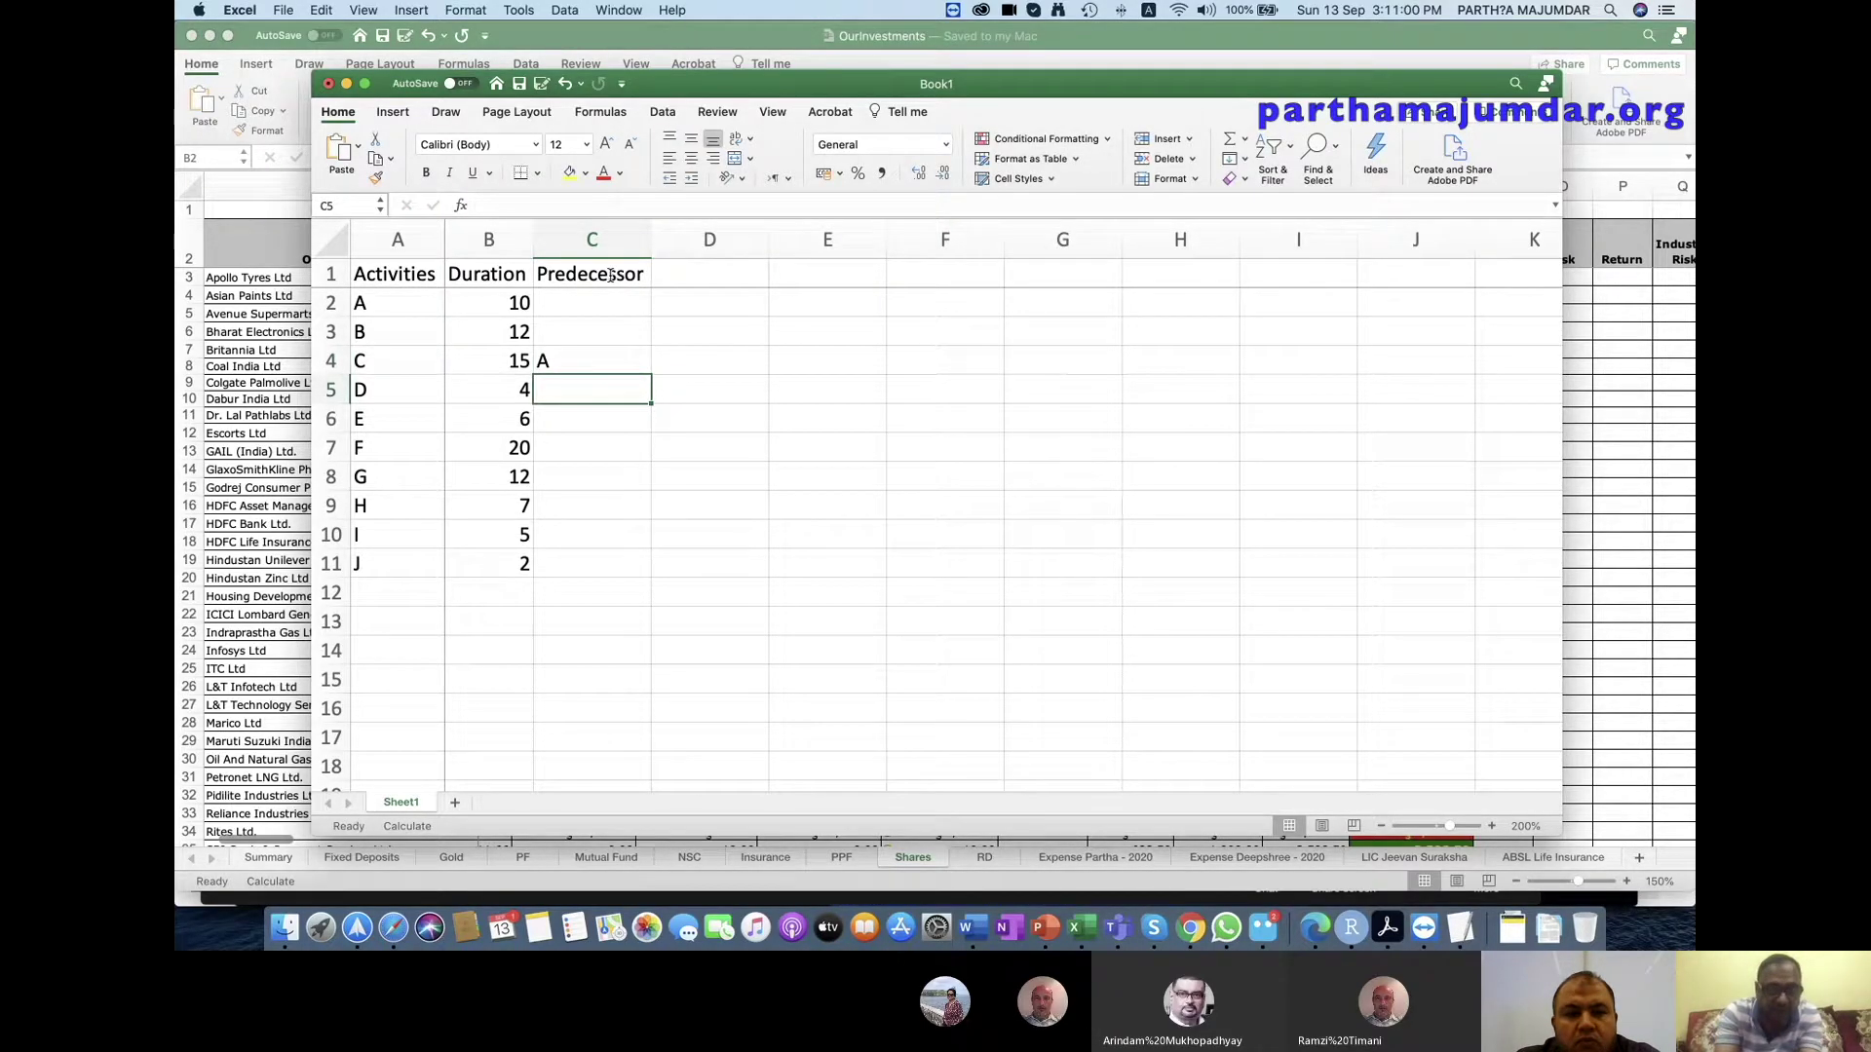
pyautogui.write('A,B')
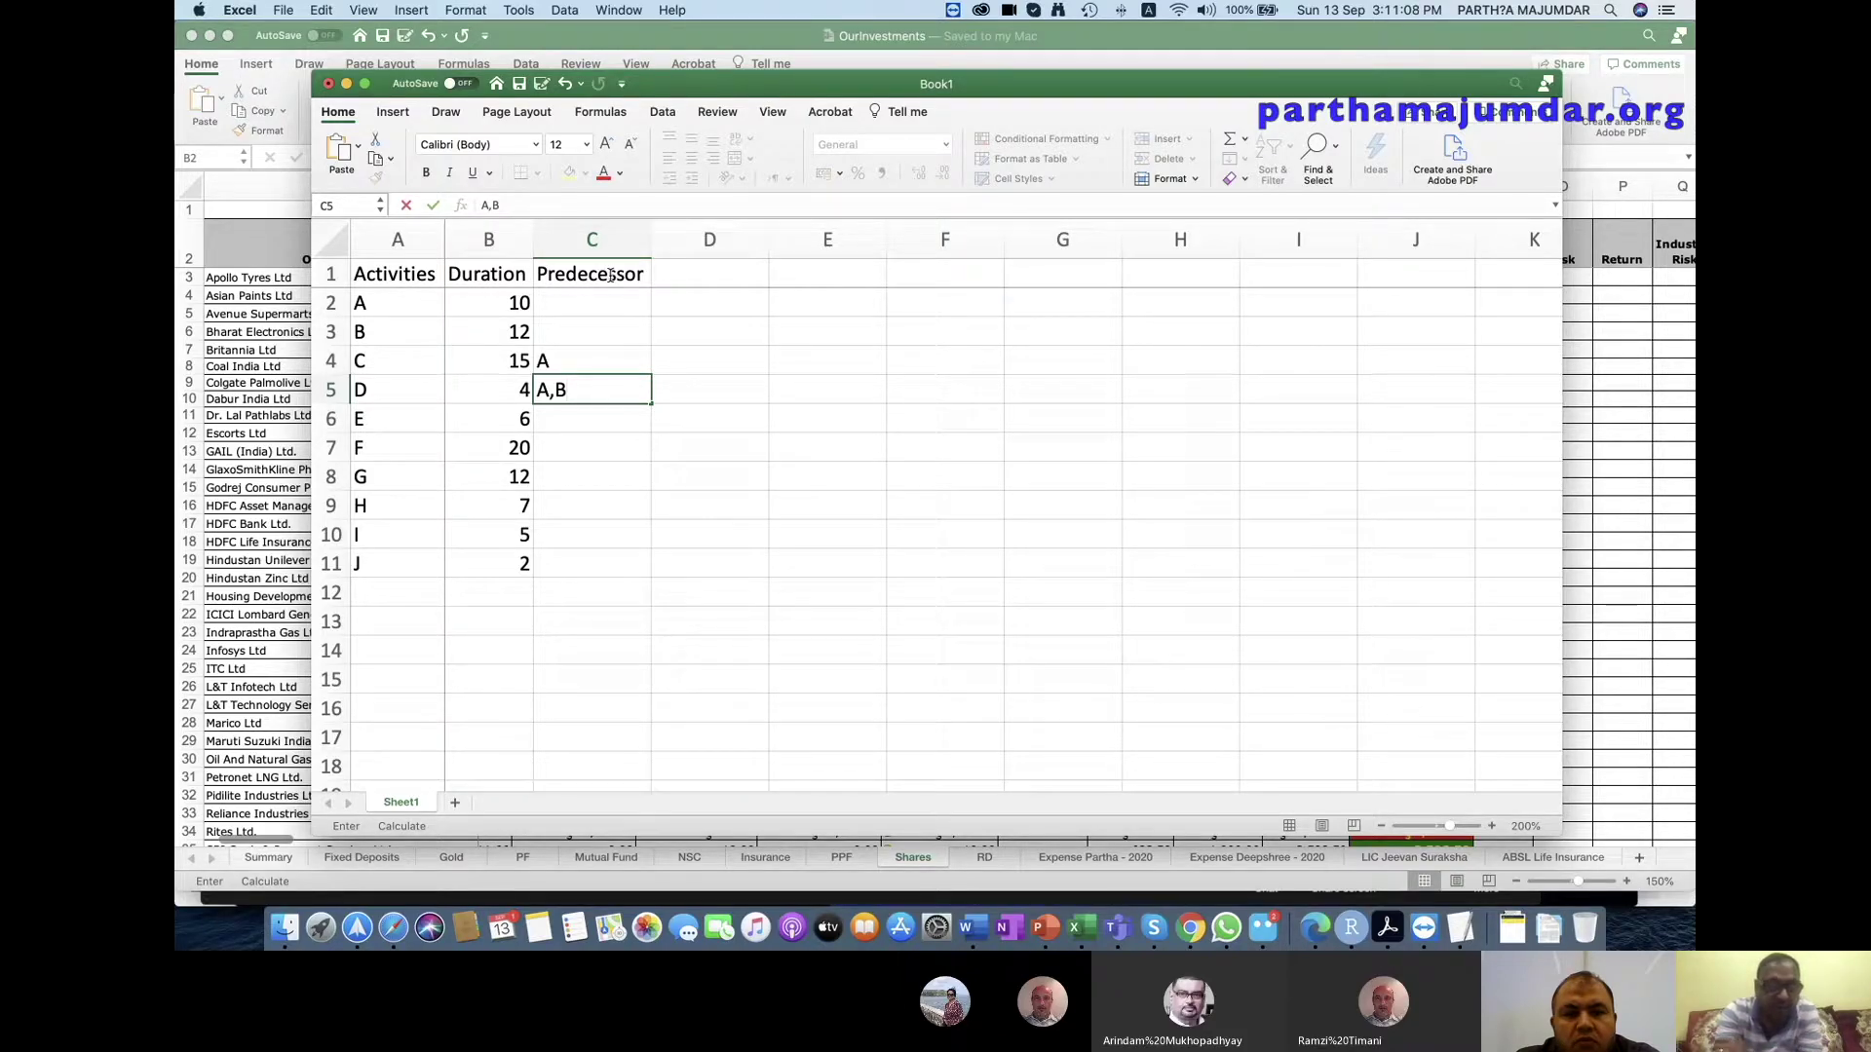
pyautogui.press('Return')
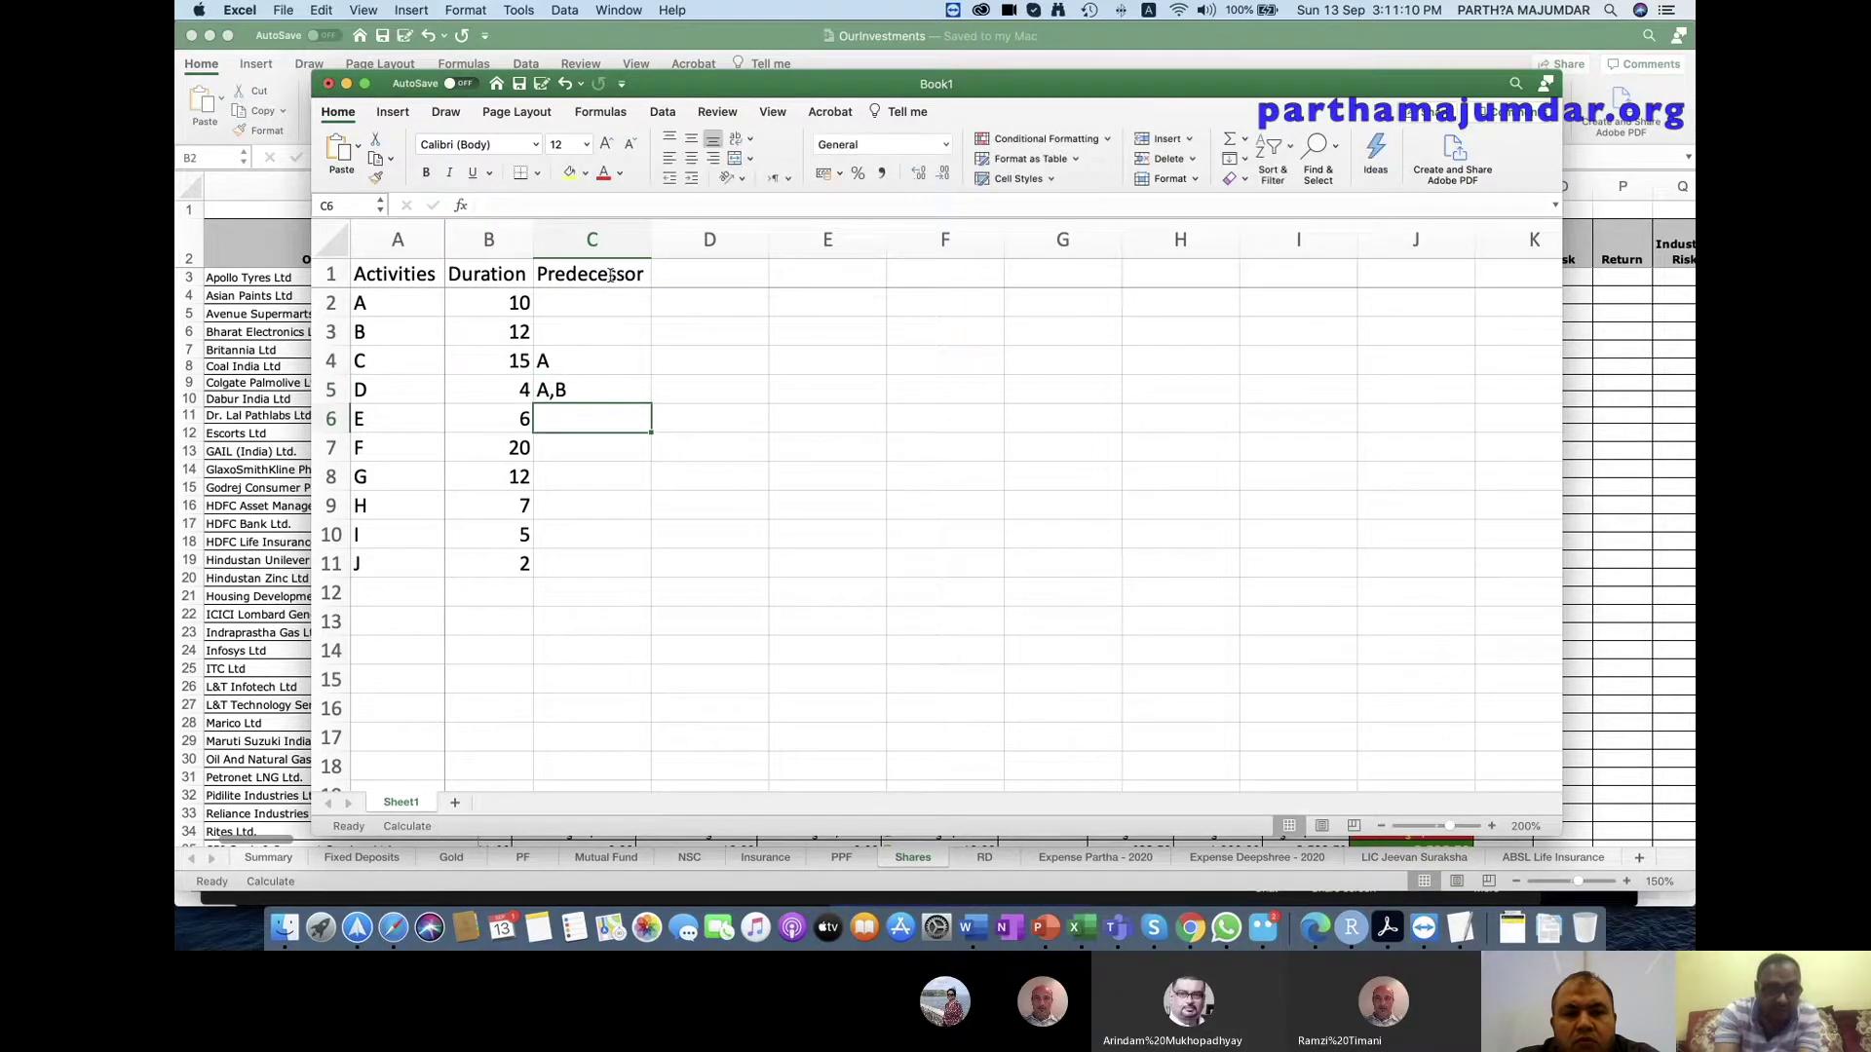
# Enter predecessors C, C, D, E and H for activities E through I.
pyautogui.write('C')
pyautogui.press('Return')
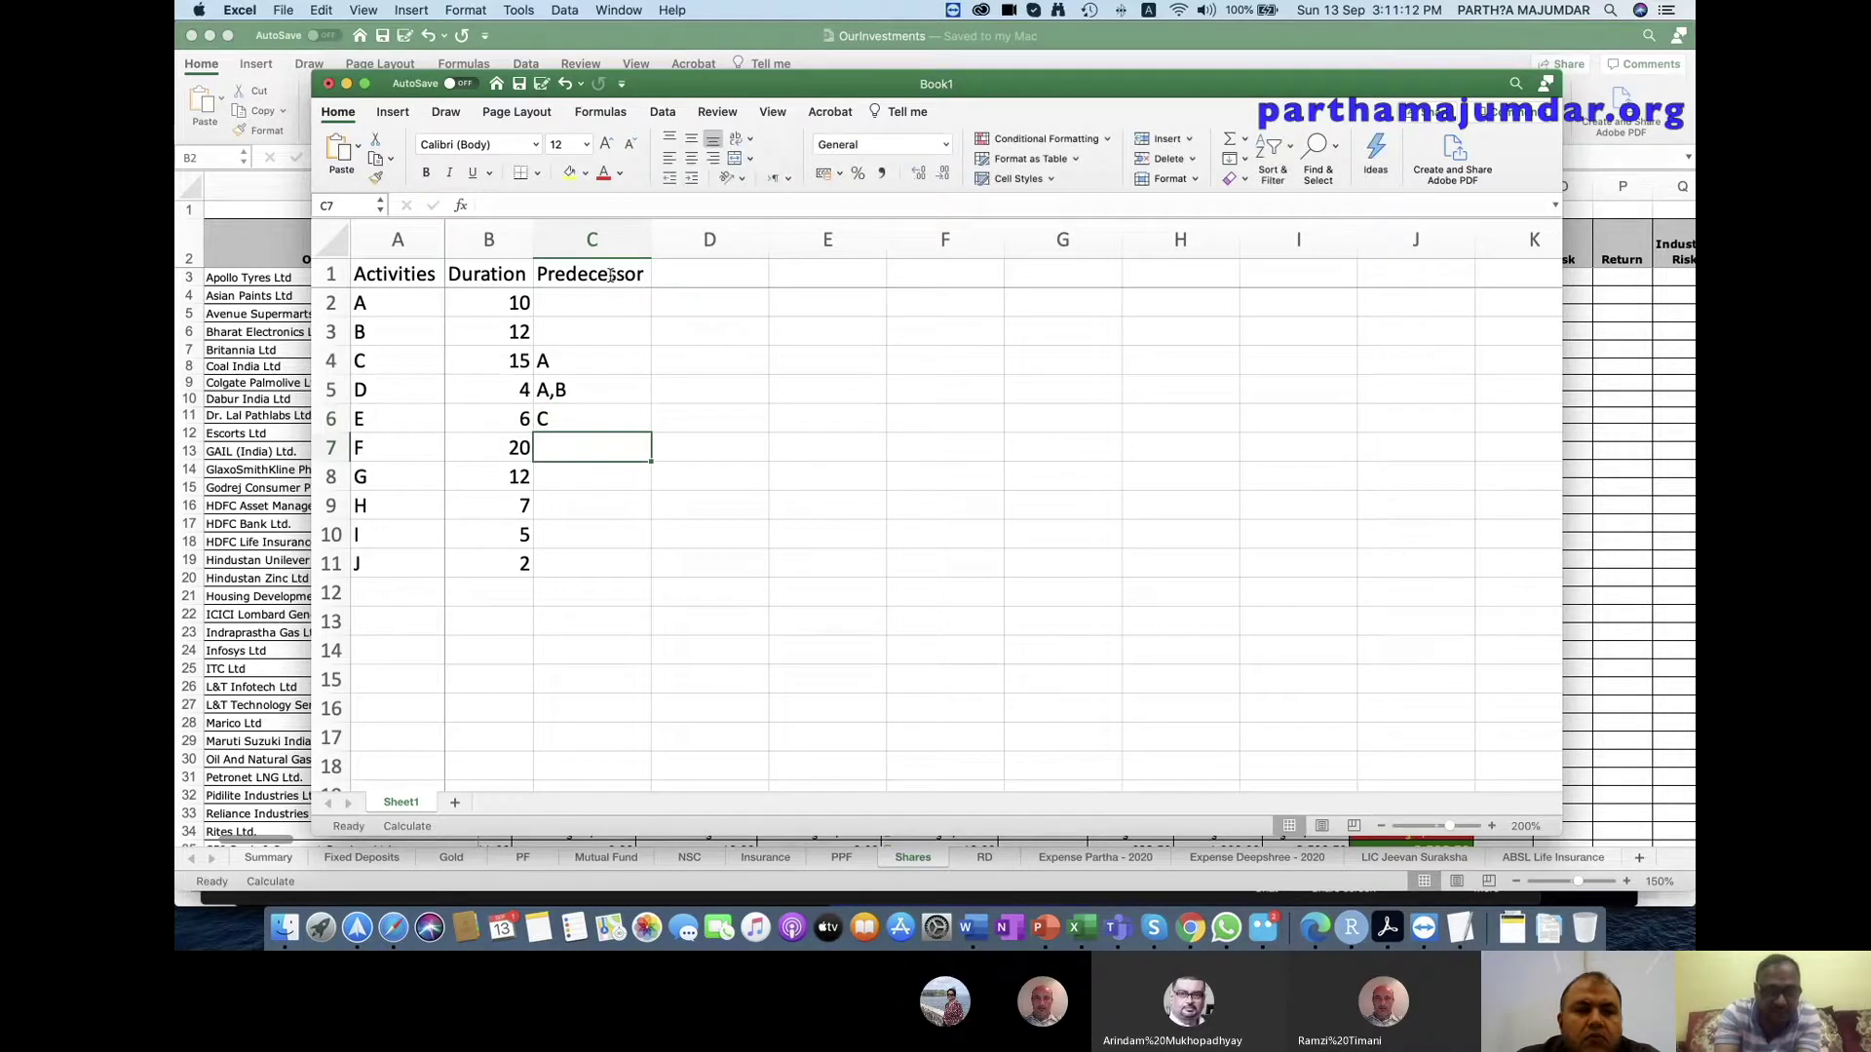
pyautogui.write('C')
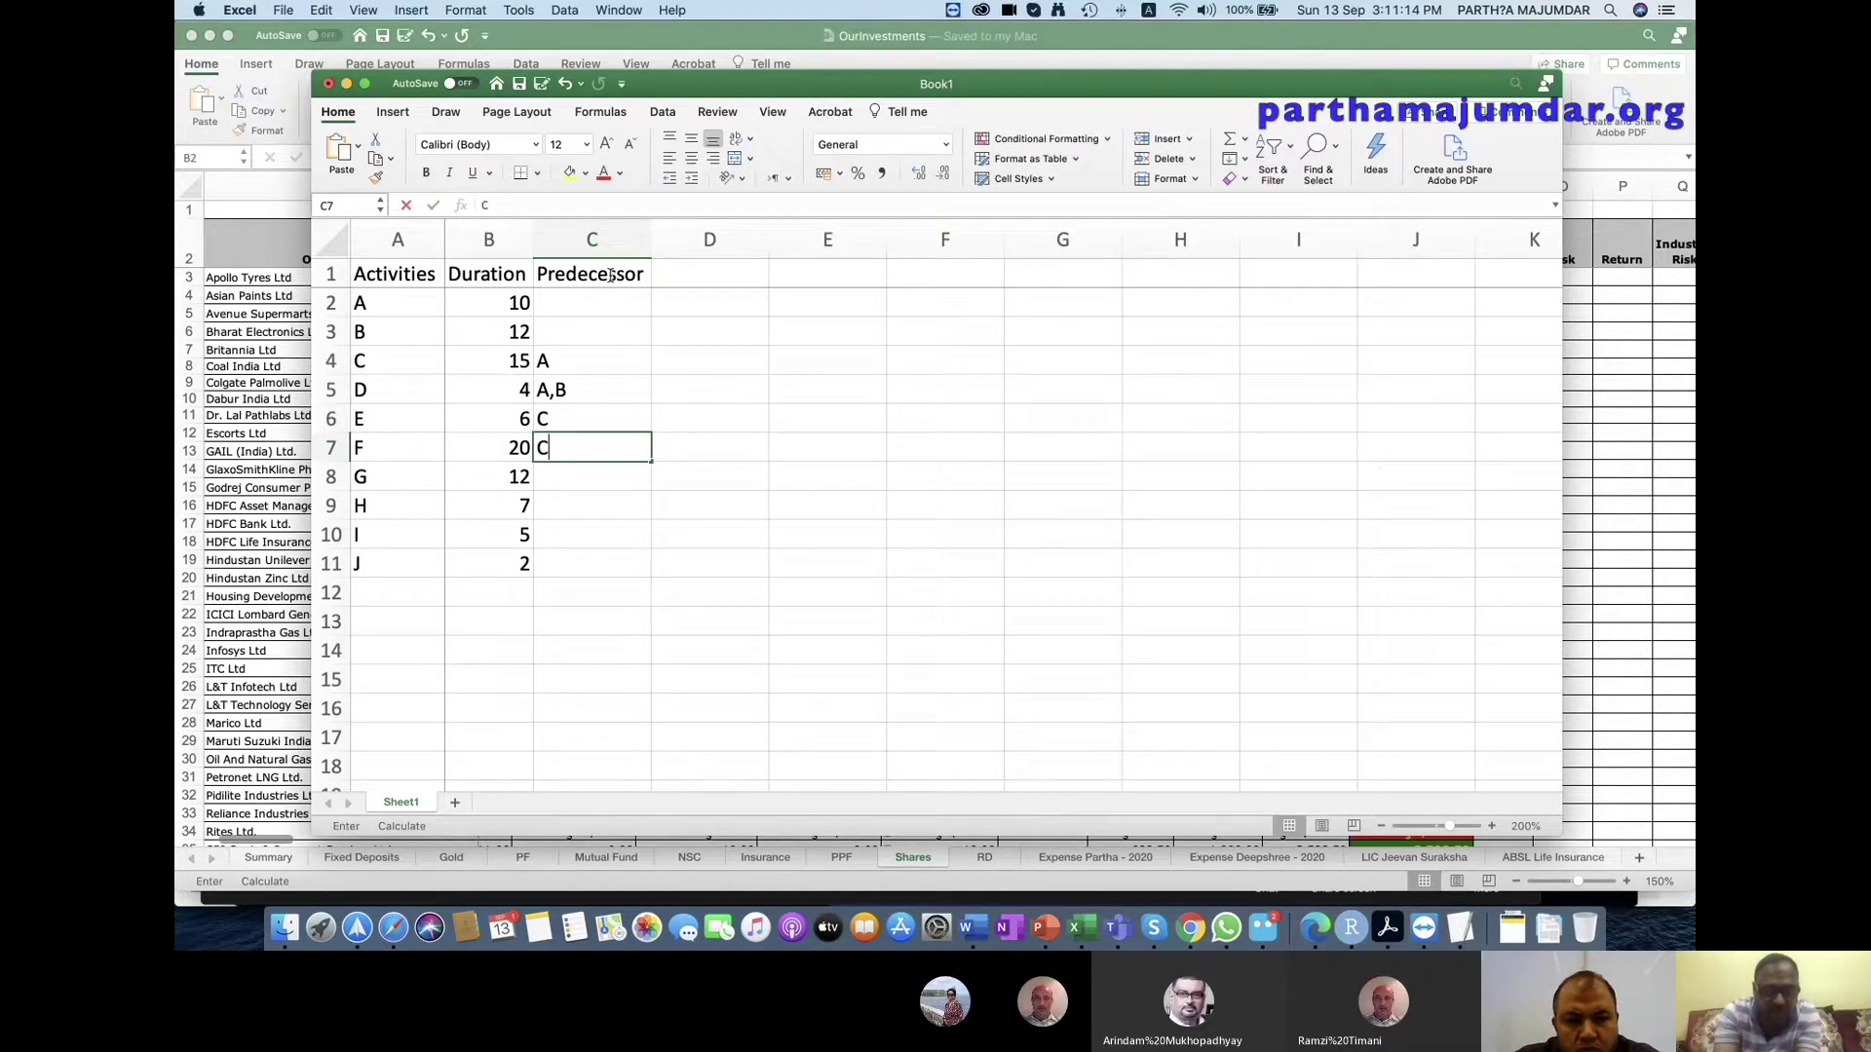
pyautogui.press('Return')
pyautogui.write('D')
pyautogui.press('Return')
pyautogui.write('E')
pyautogui.press('Return')
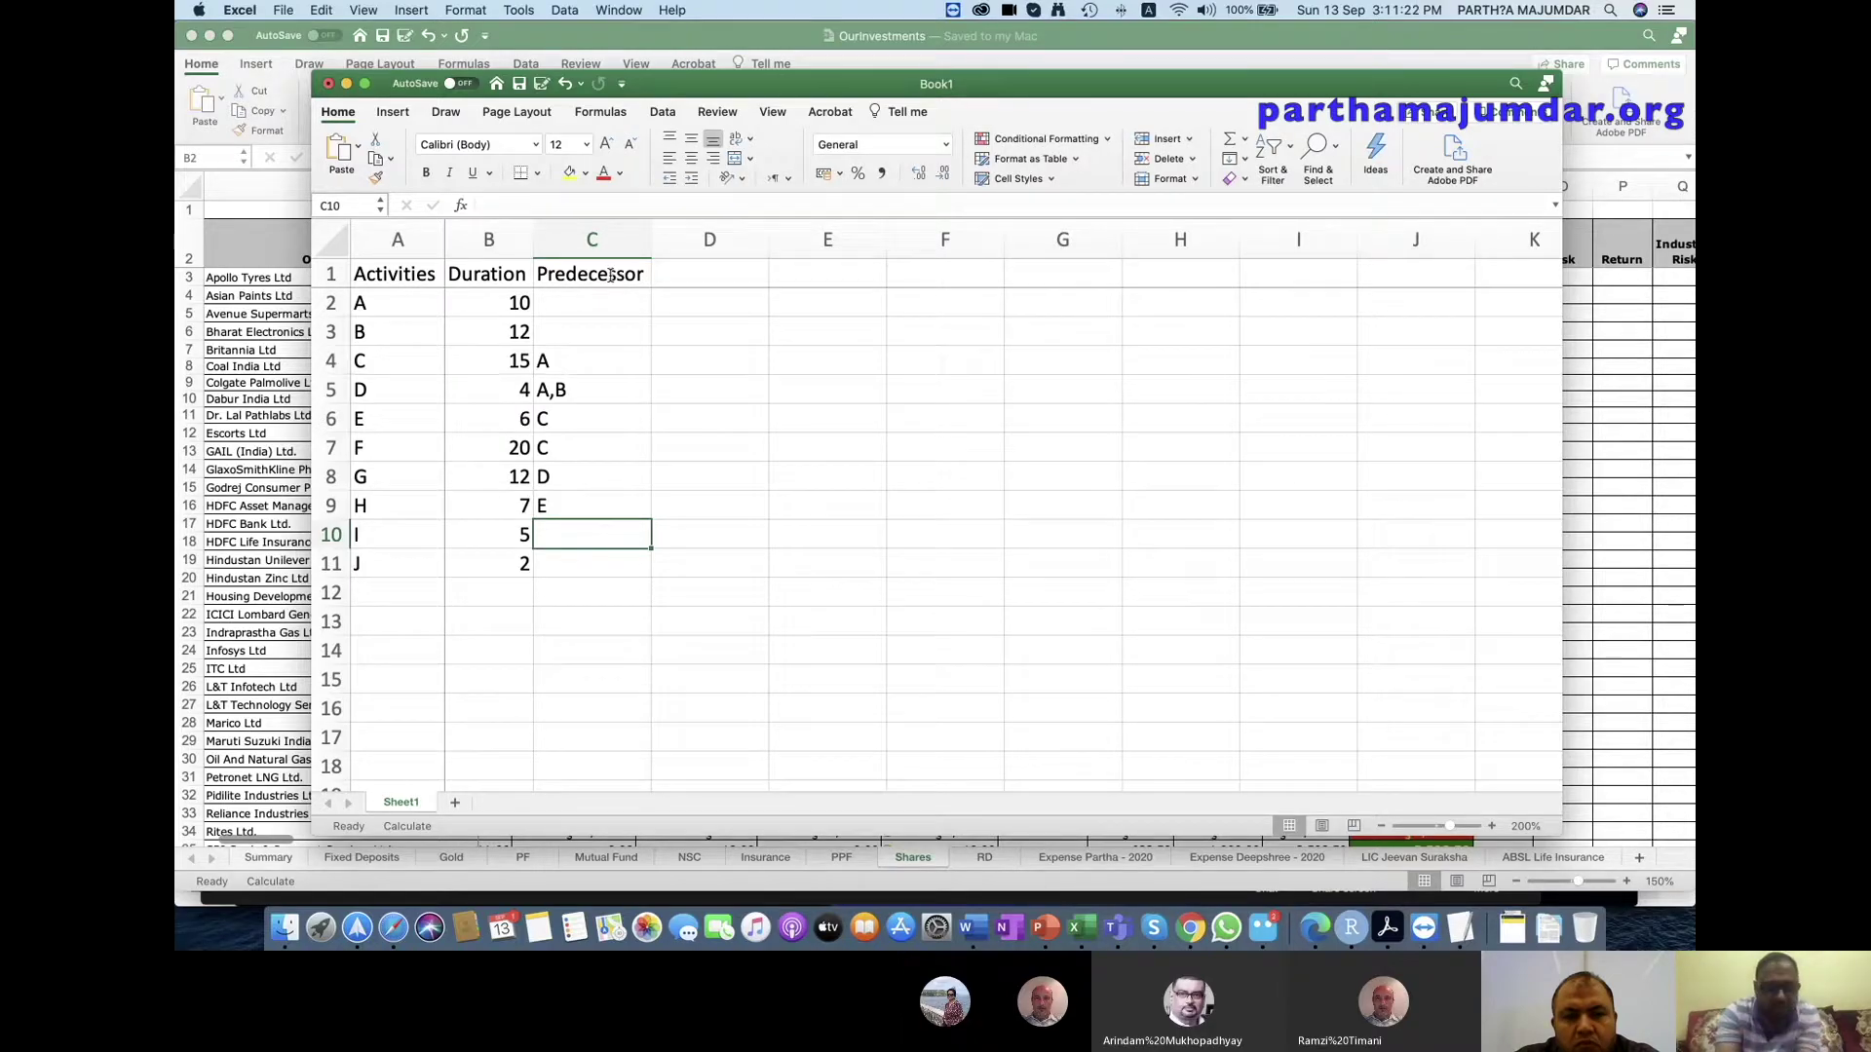
pyautogui.write('H')
pyautogui.press('Return')
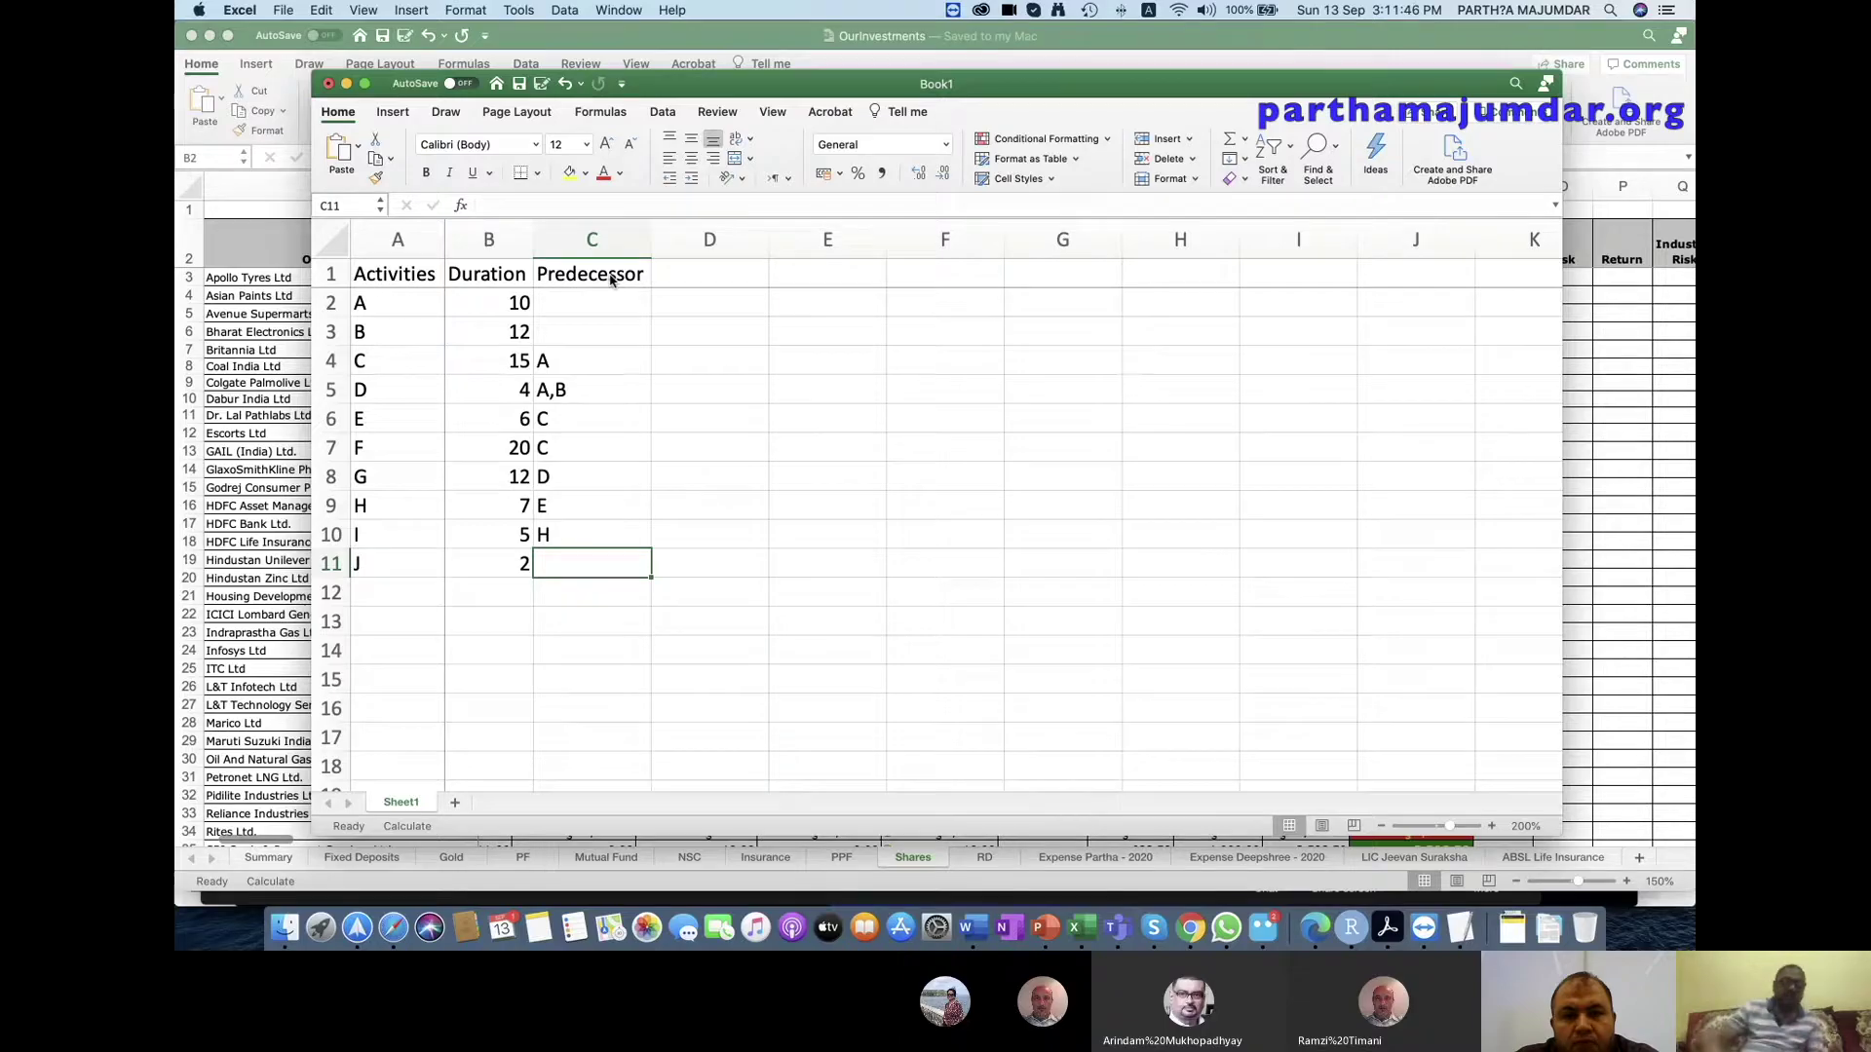
# Enter Finish to Start in D4 and Finish to Finish in D5, then begin Start to Start.
pyautogui.press('Up')
pyautogui.press('Up')
pyautogui.press('Up')
pyautogui.press('Up')
pyautogui.press('Up')
pyautogui.press('Up')
pyautogui.press('Up')
pyautogui.press('Right')
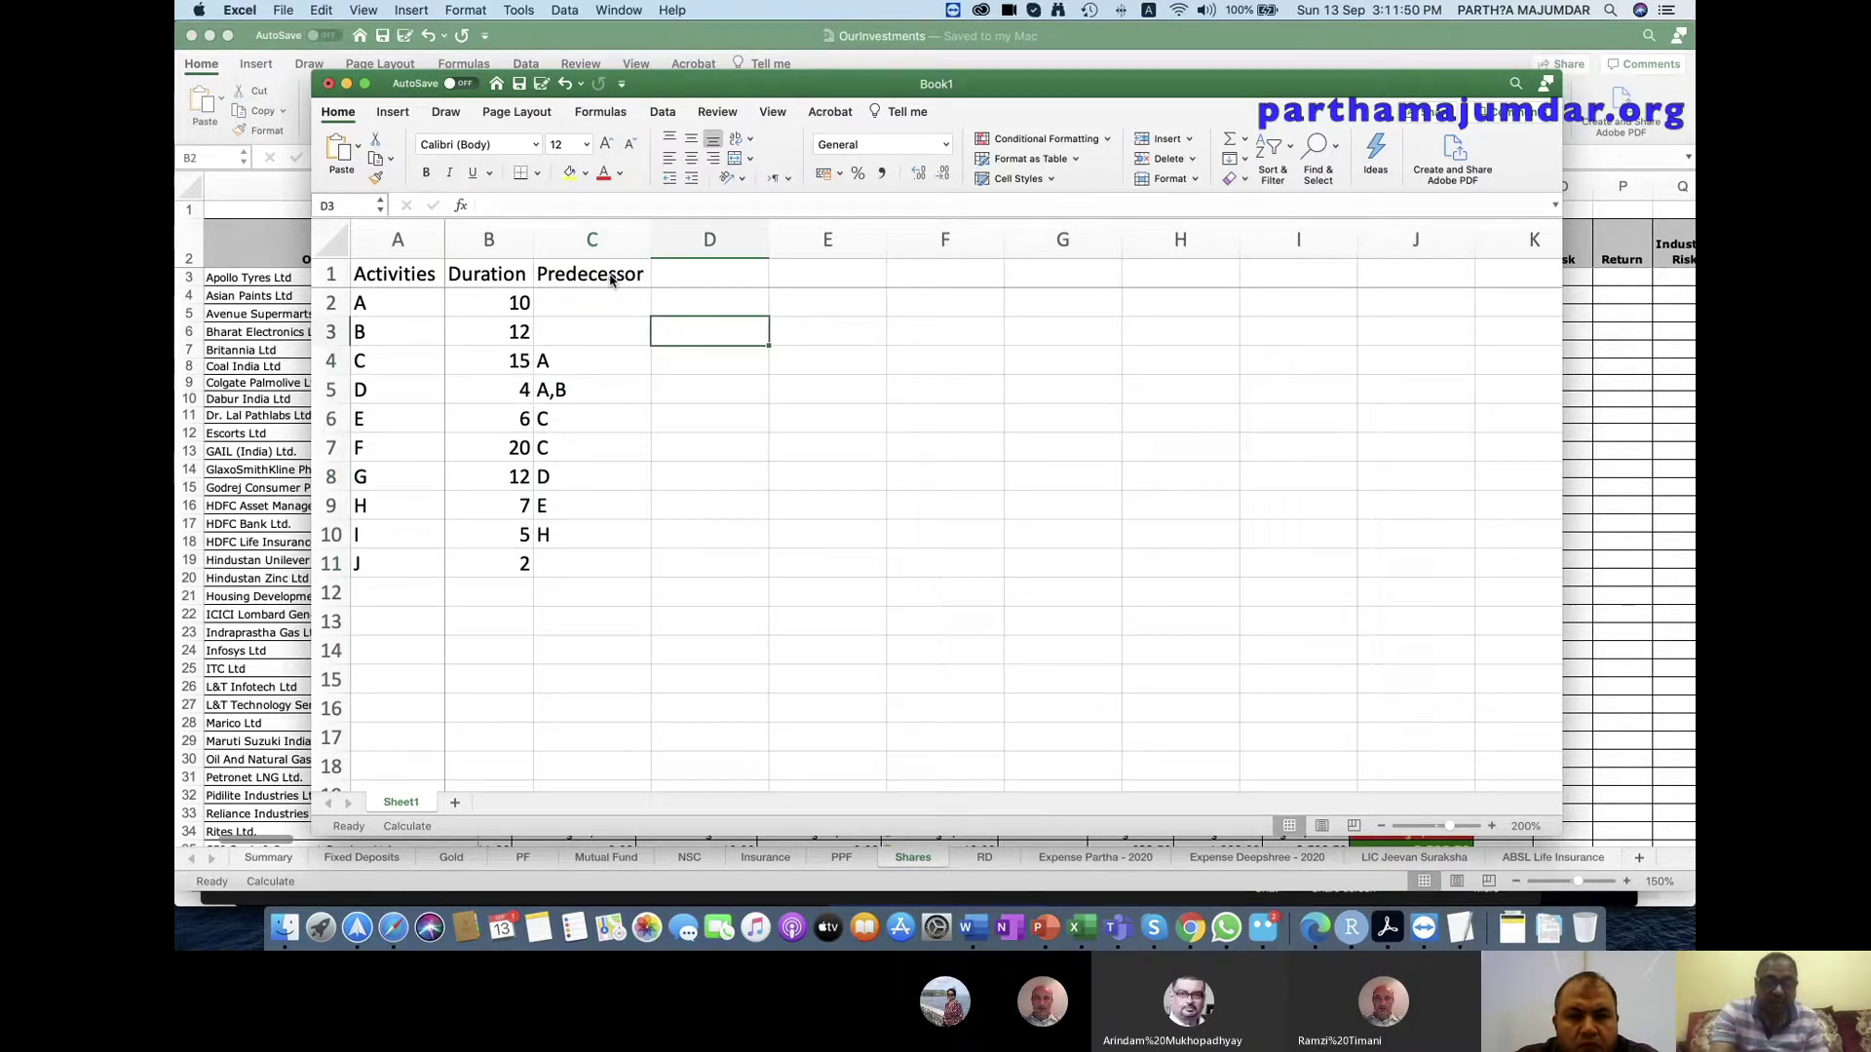
pyautogui.press('Left')
pyautogui.press('Down')
pyautogui.press('Right')
pyautogui.write('F')
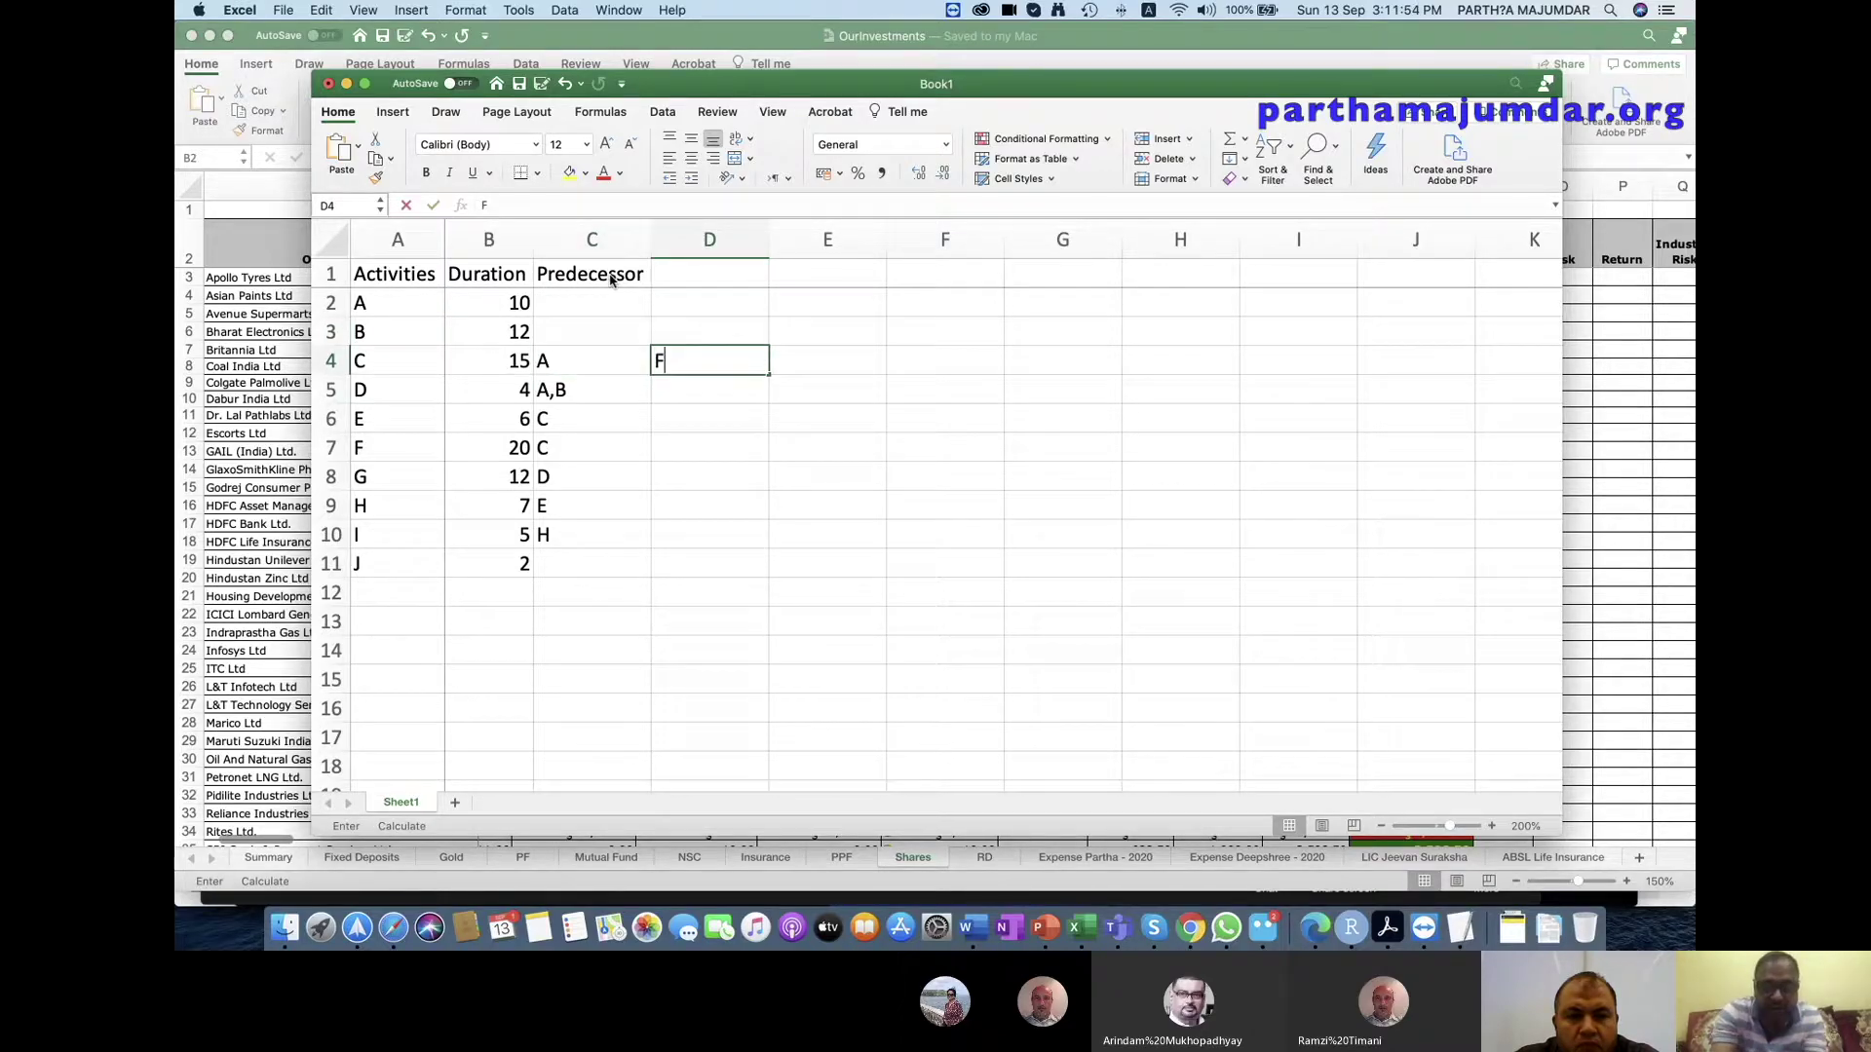
pyautogui.write('inish to S')
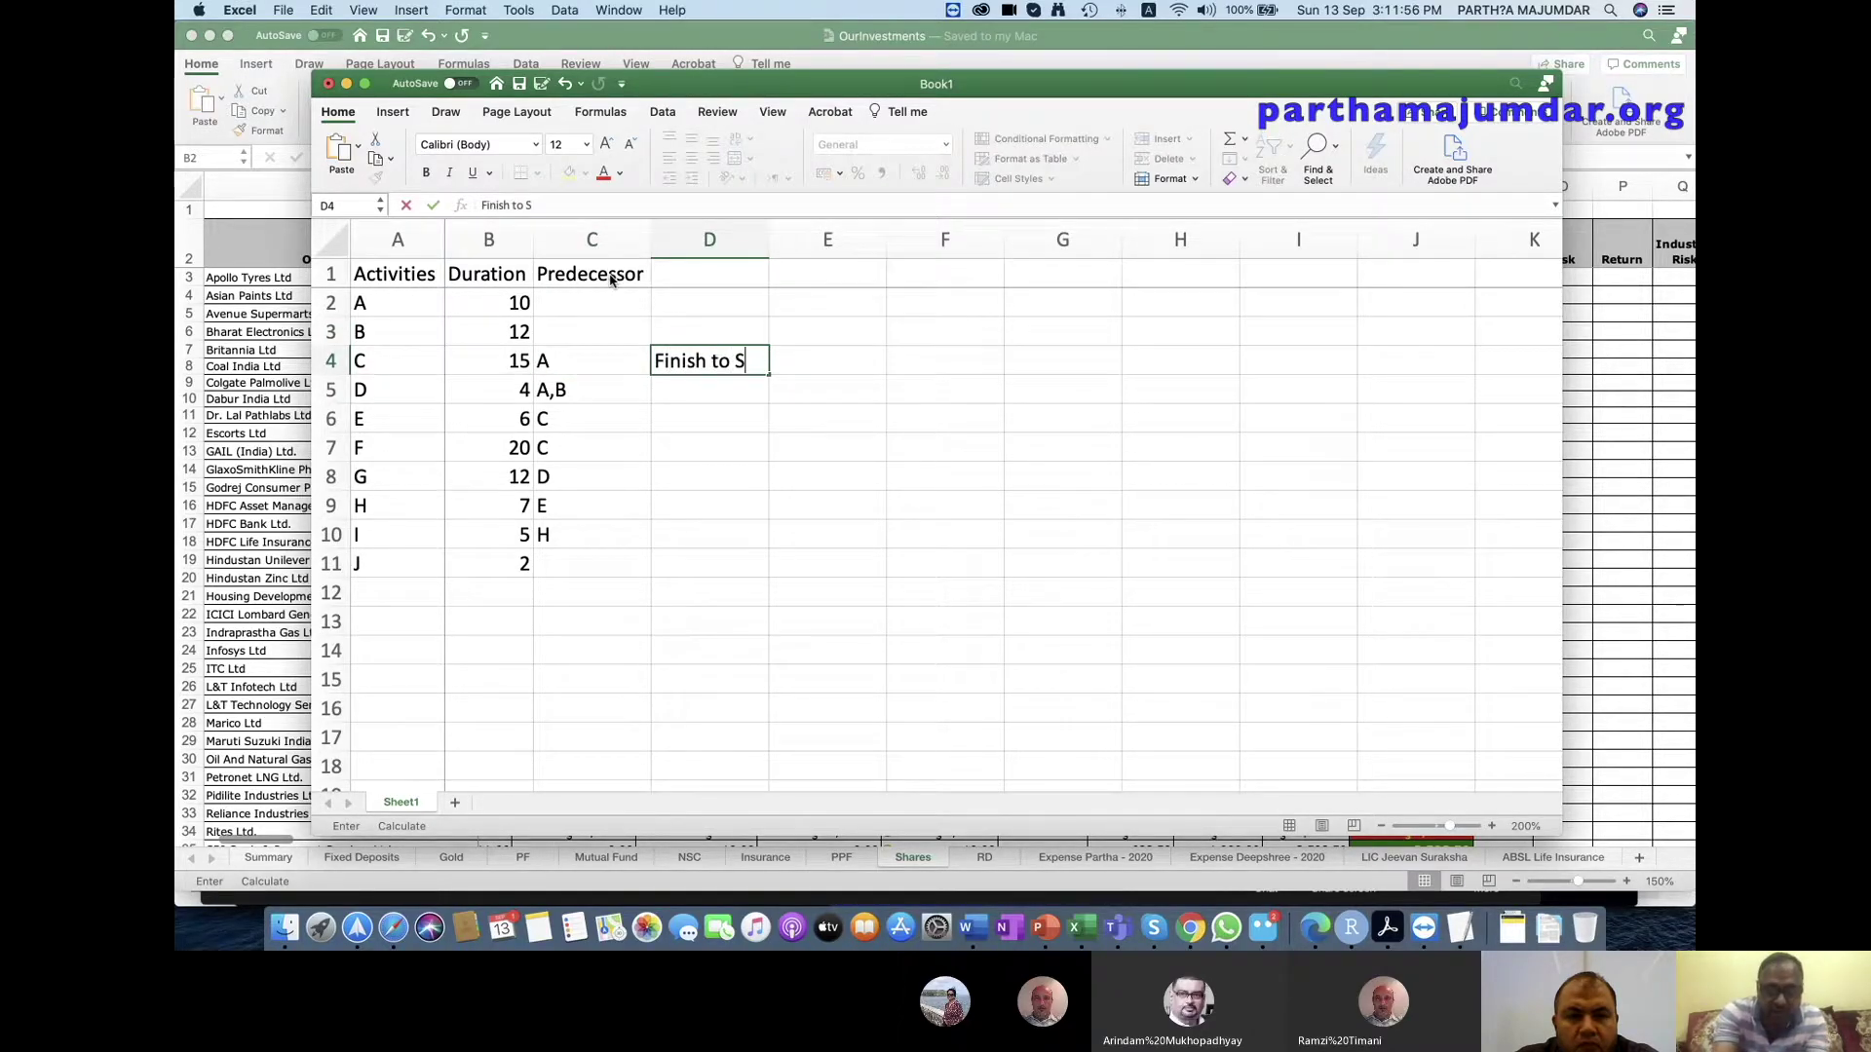
pyautogui.write('tart')
pyautogui.press('Return')
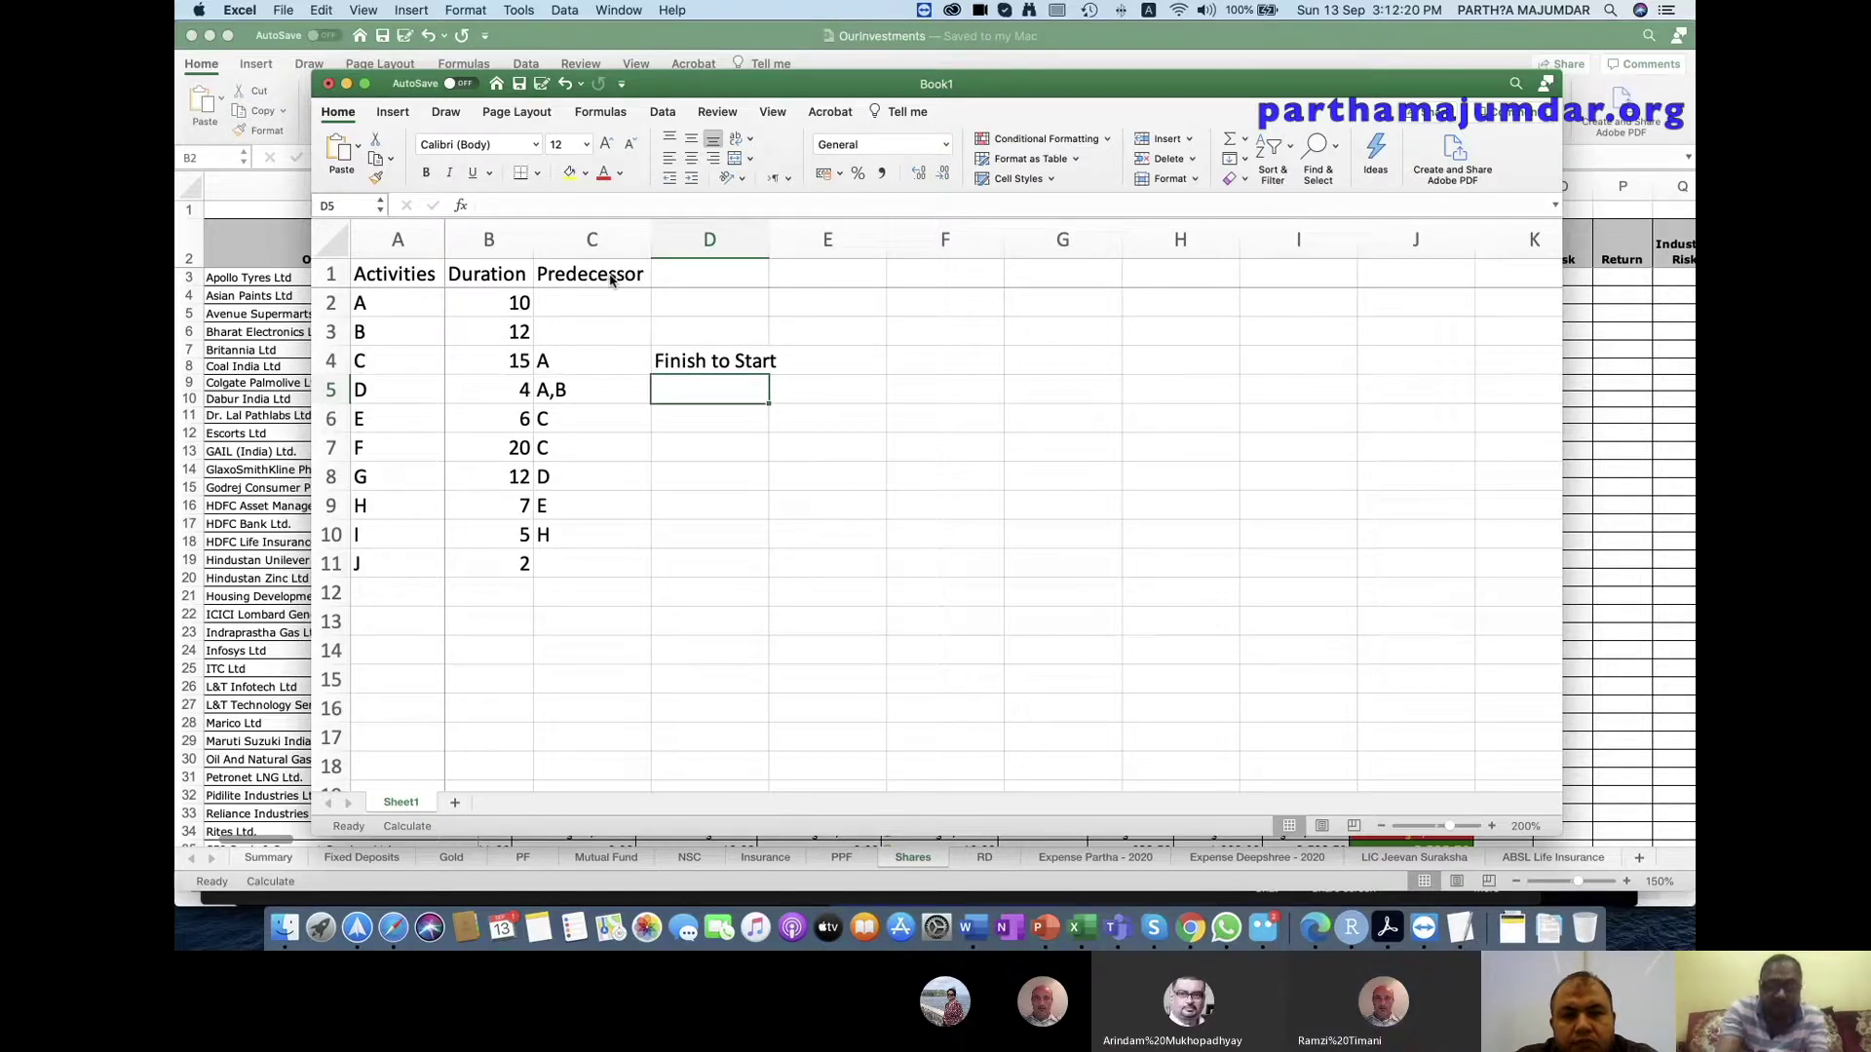
pyautogui.write('Finish to ')
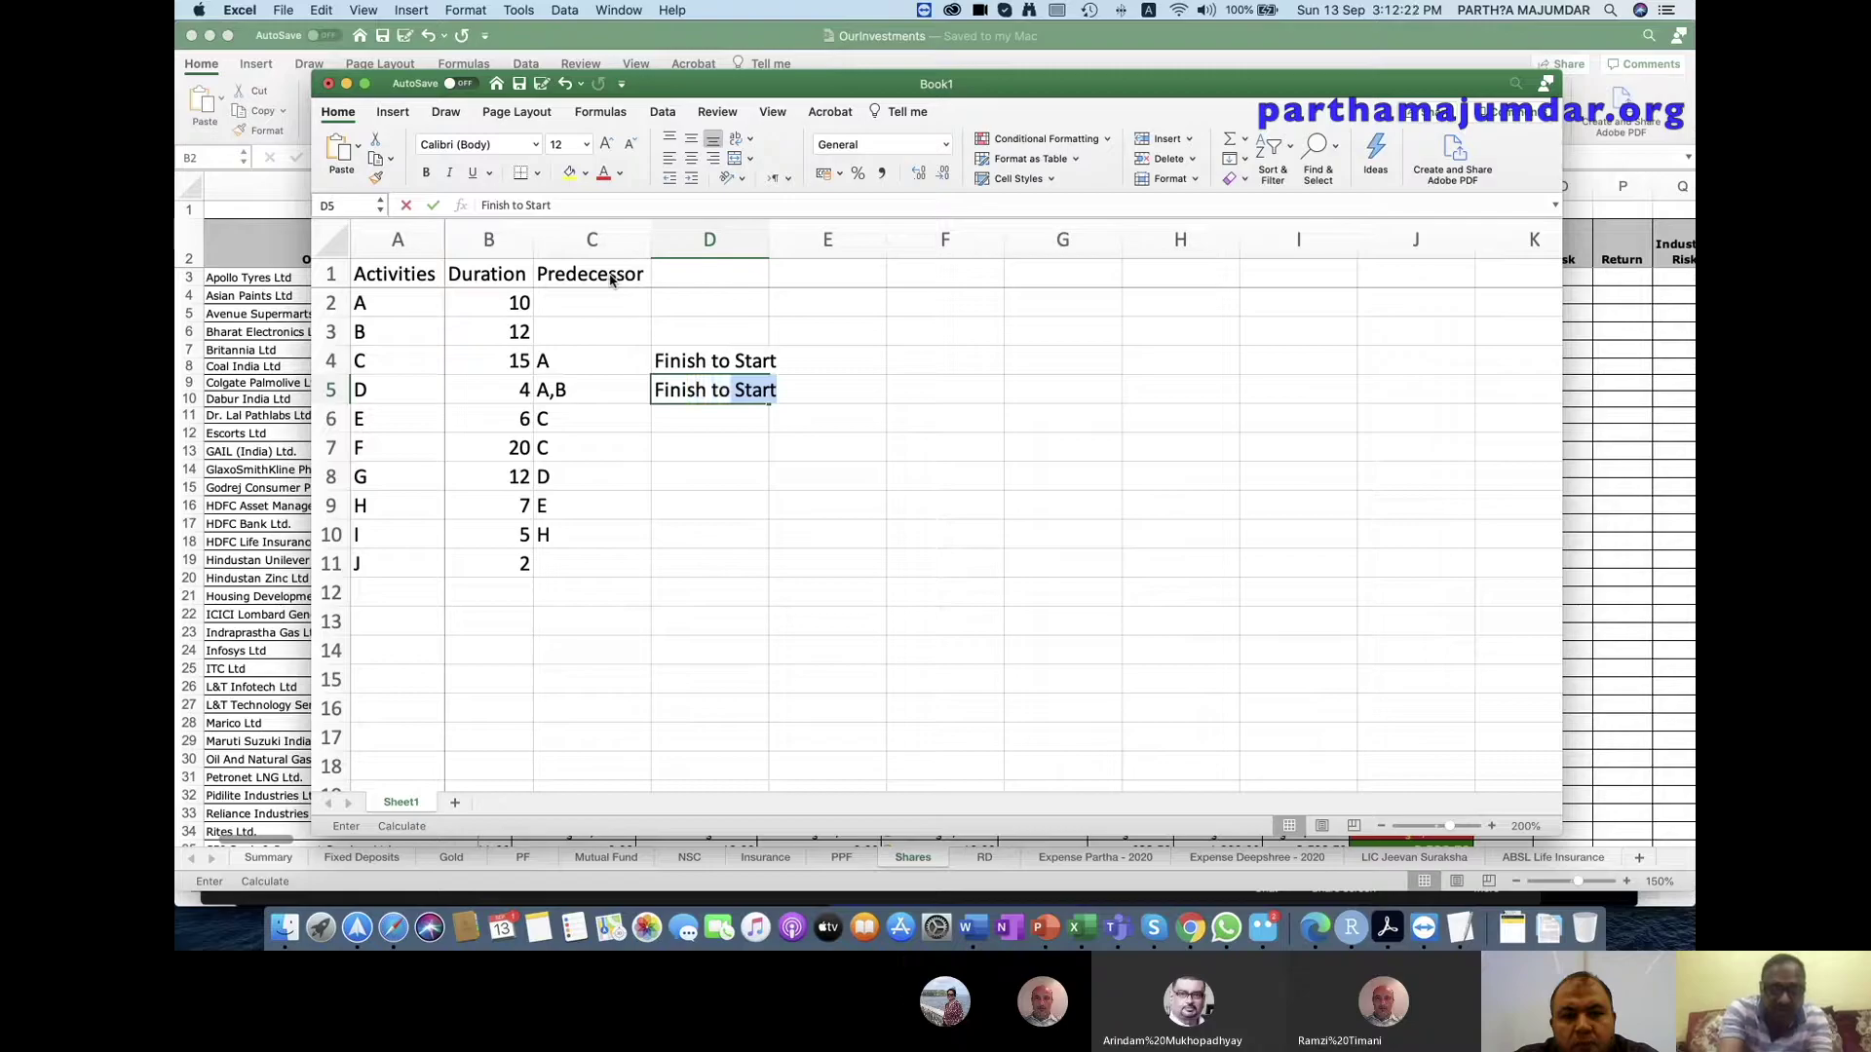
pyautogui.write('Fiish')
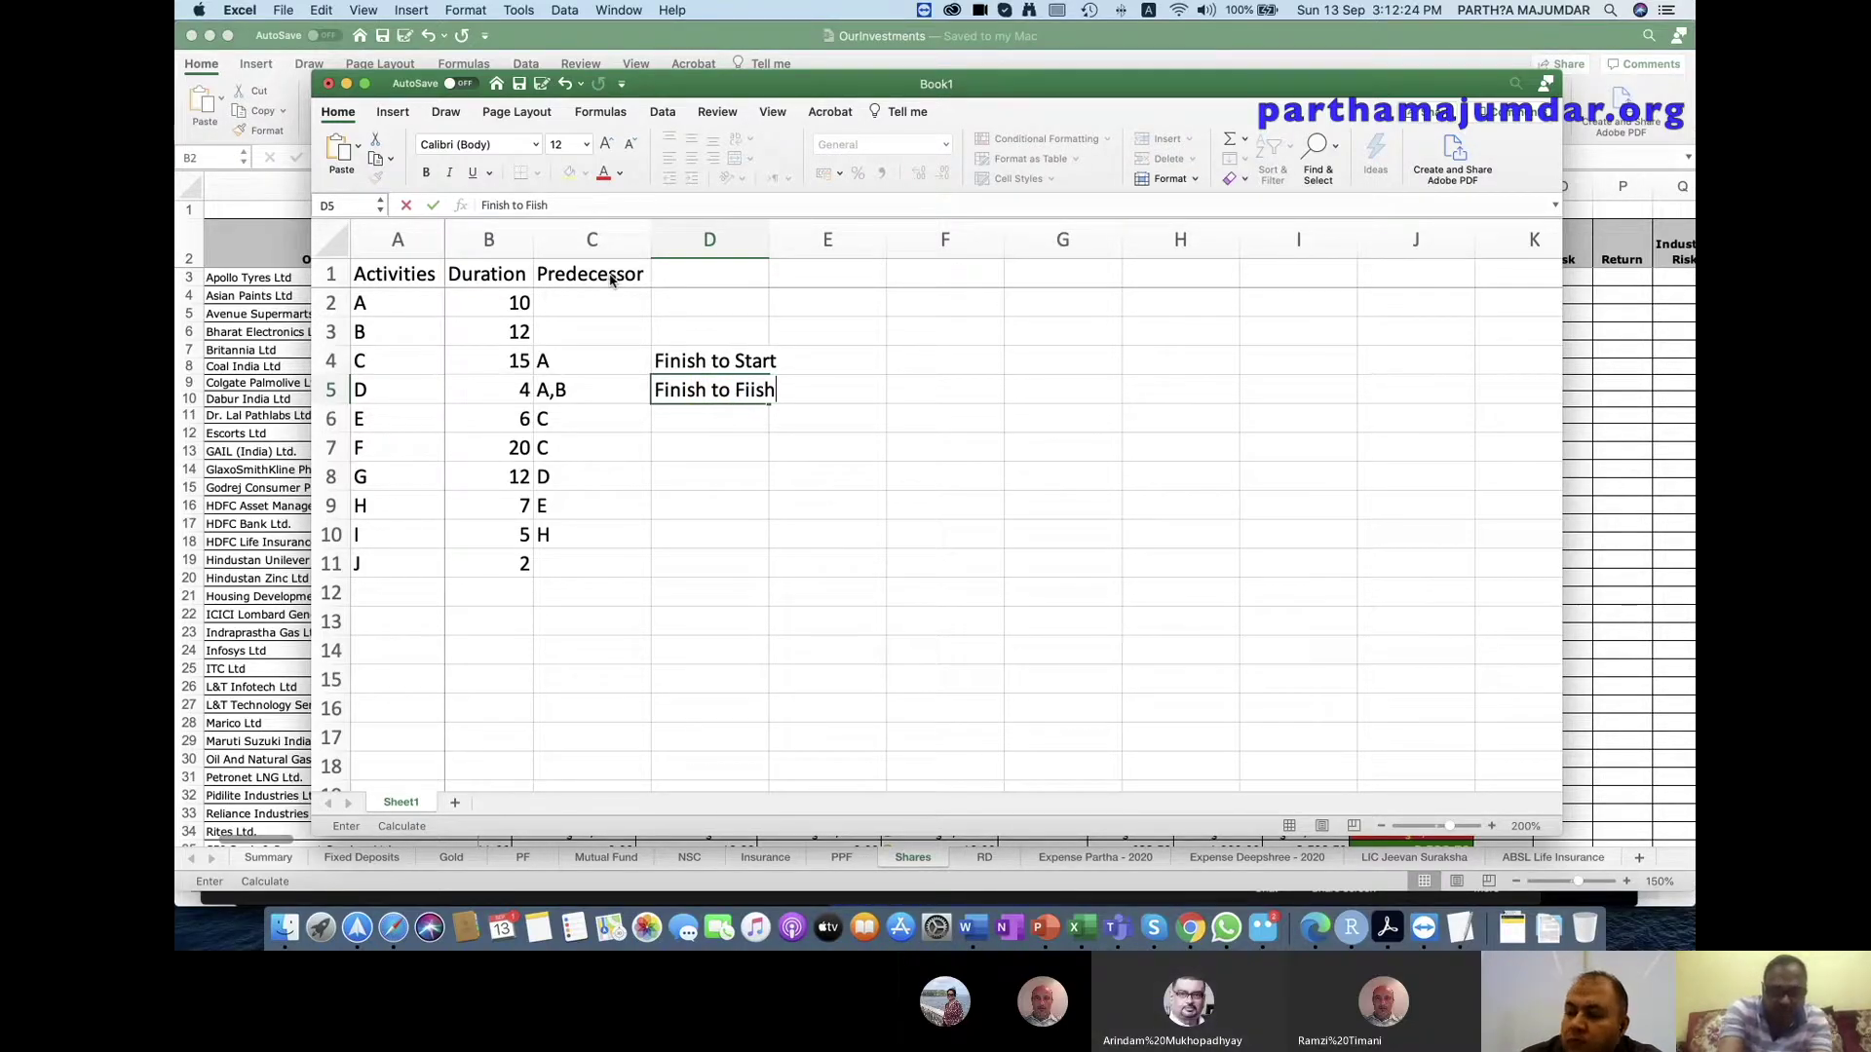
pyautogui.write('n')
pyautogui.press('Return')
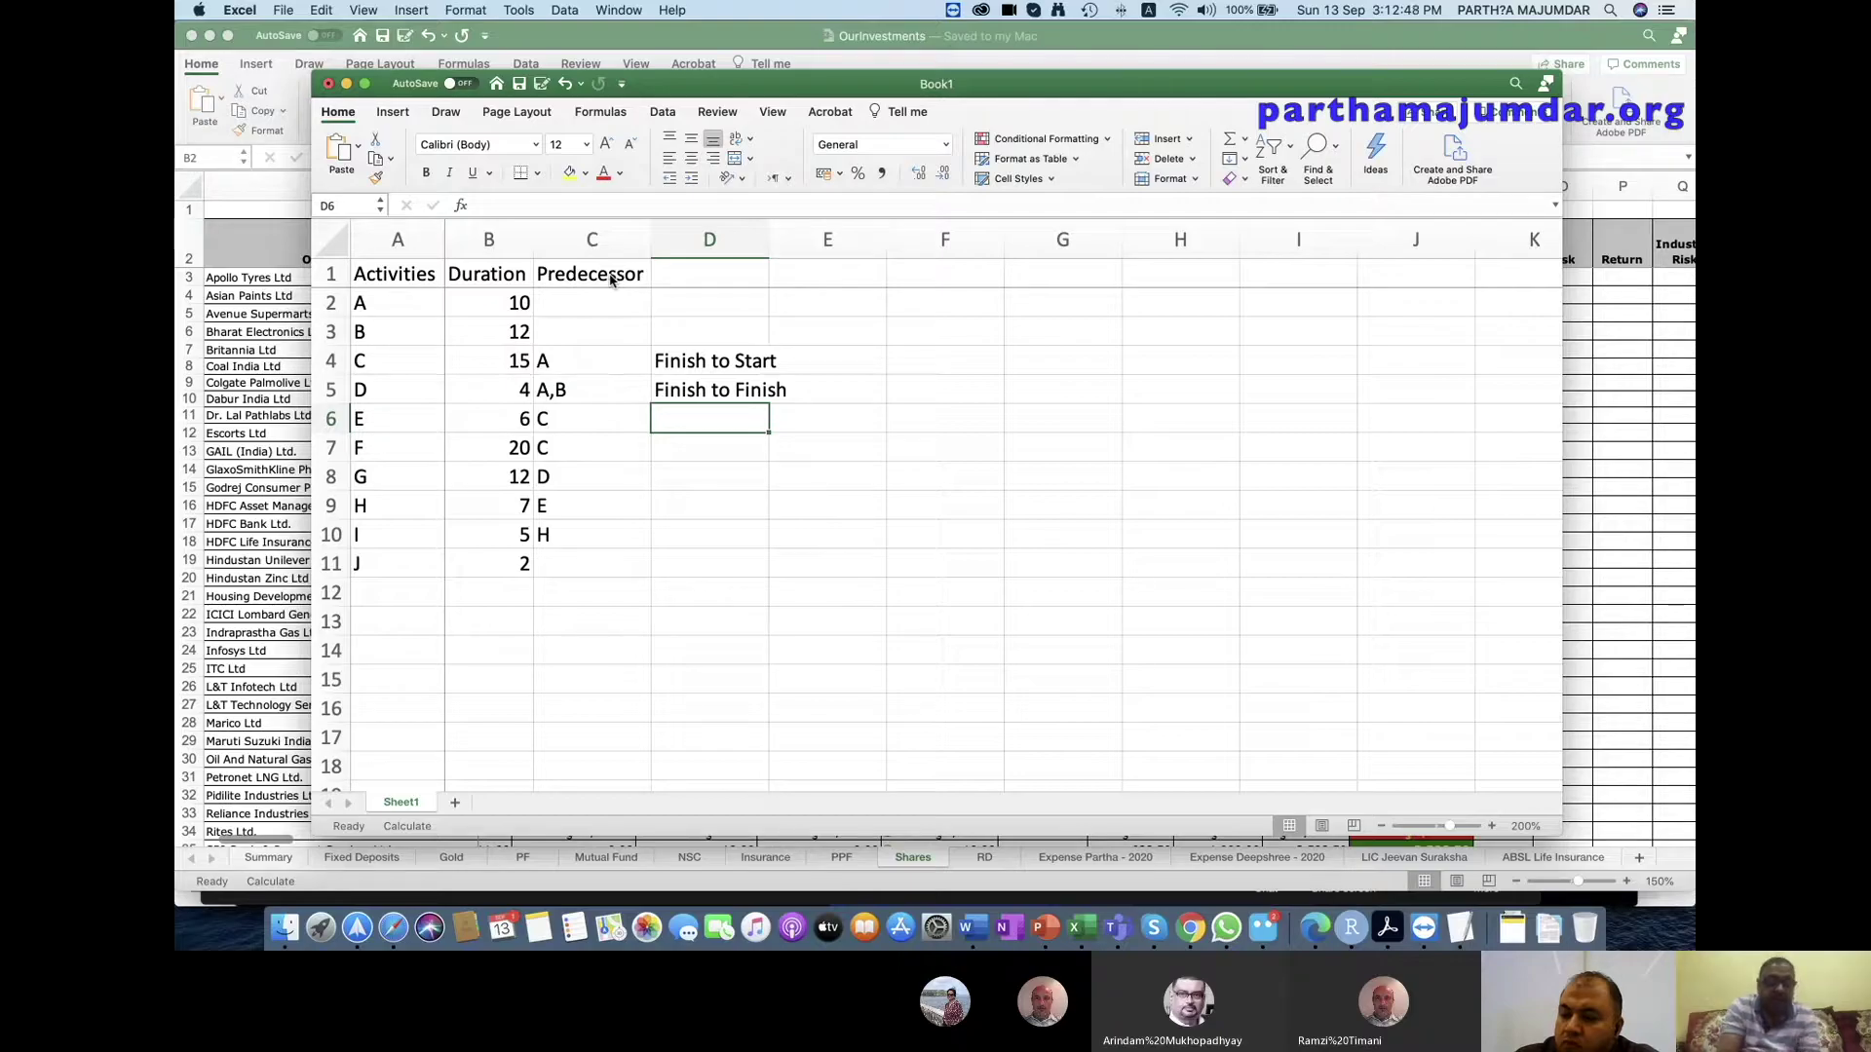
pyautogui.write('S')
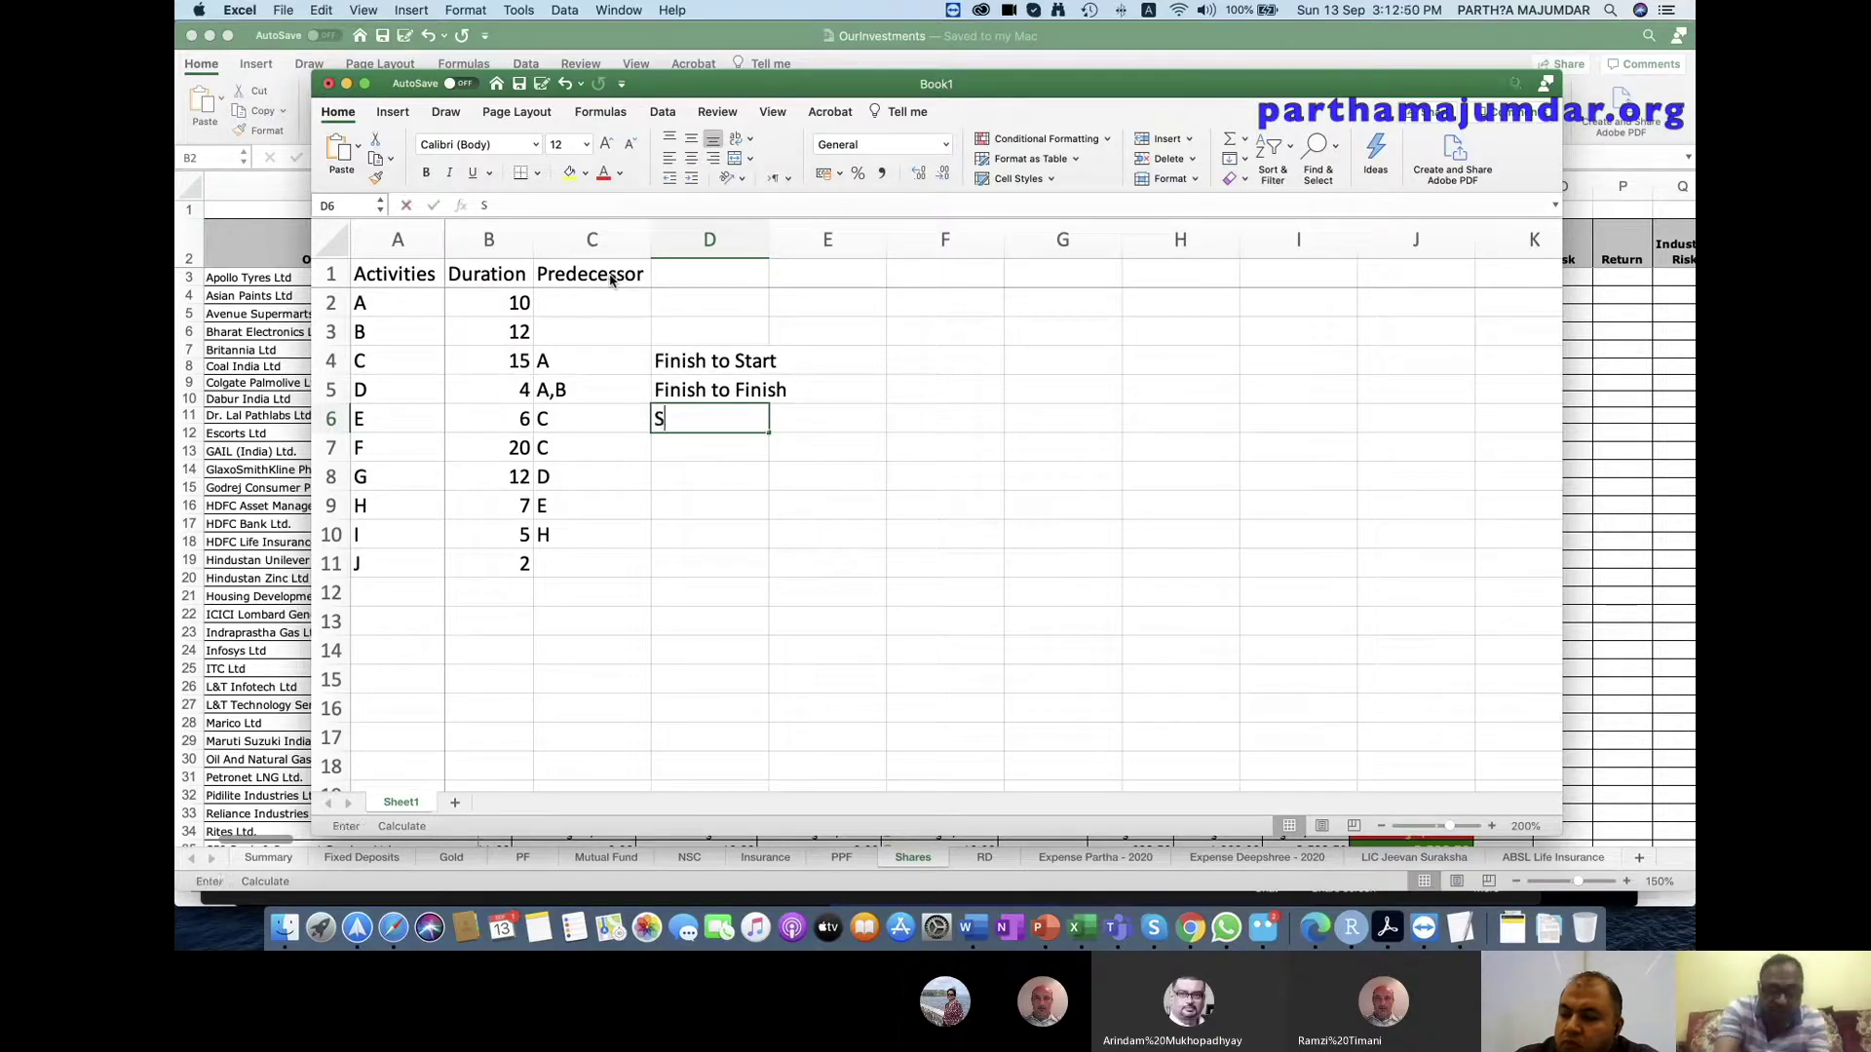
pyautogui.write('tart  to ')
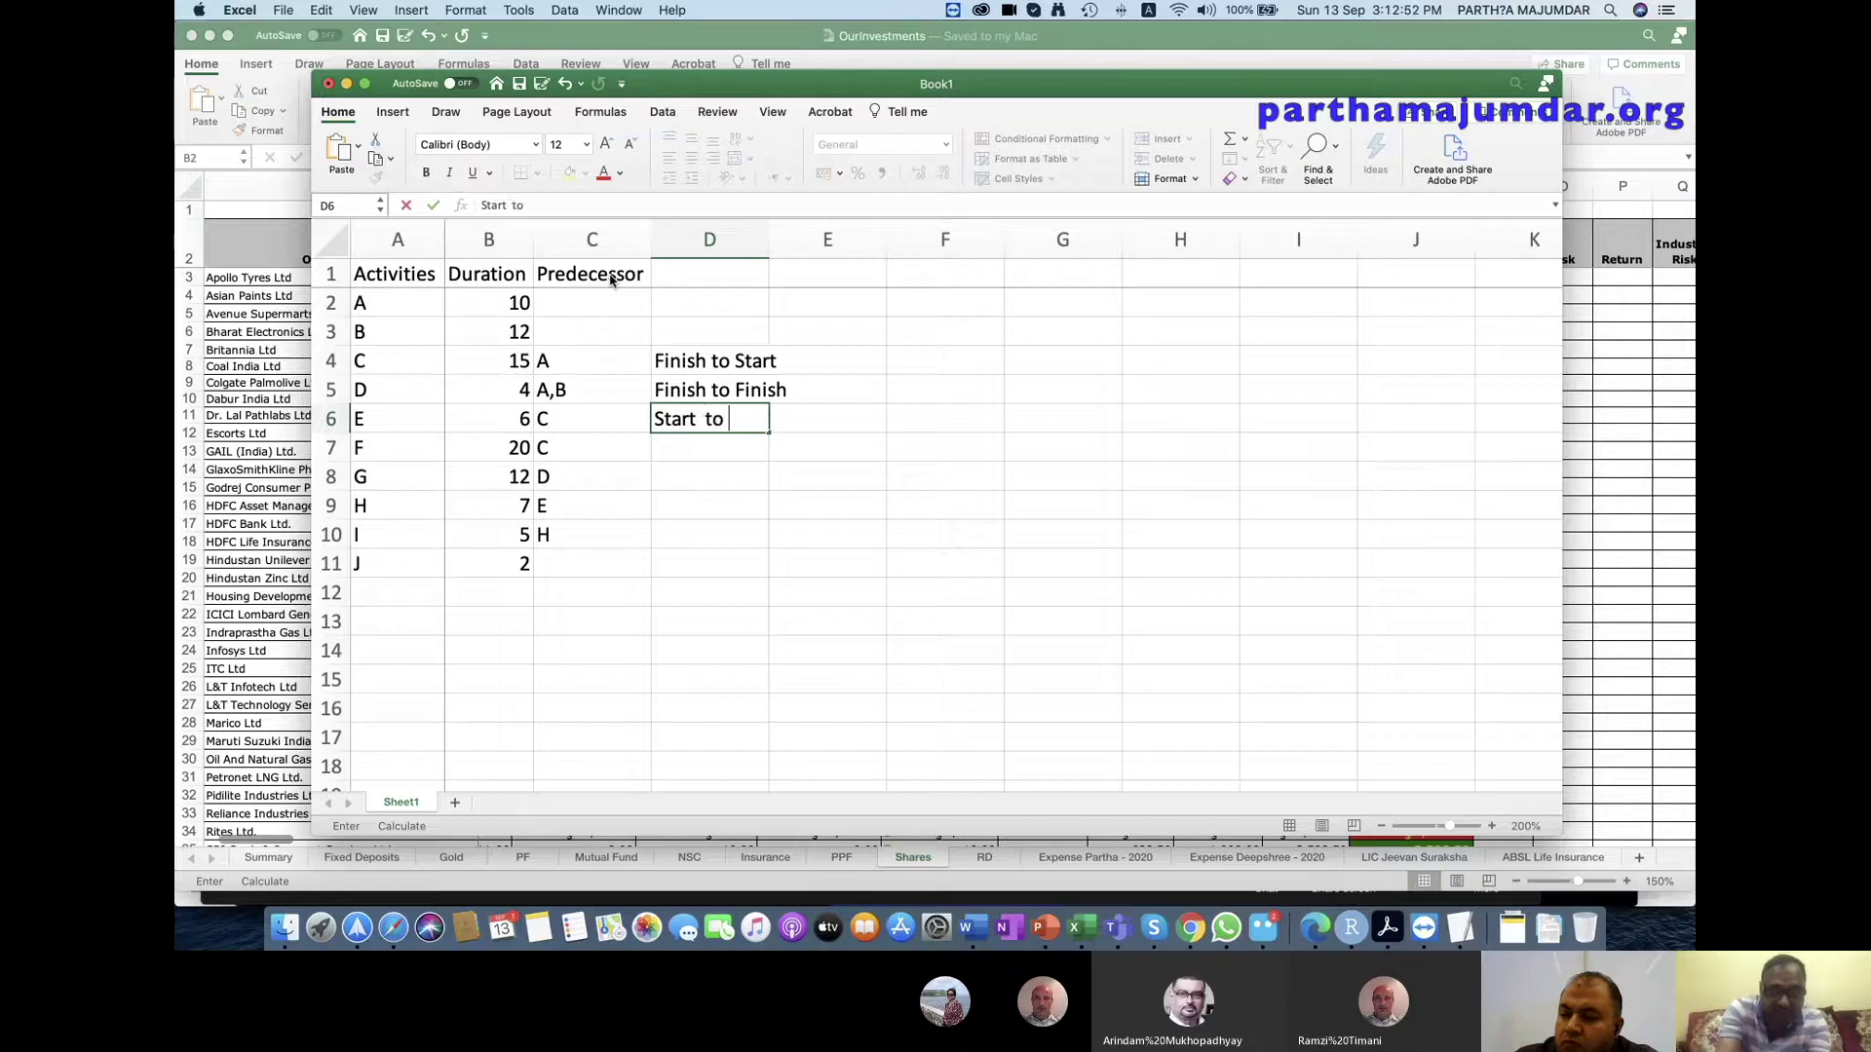
pyautogui.write('Start')
# Fix the double space in Start to Start in D6 and add Start to Finish in D7.
pyautogui.click(700, 419)
pyautogui.press('BackSpace')
pyautogui.press('Return')
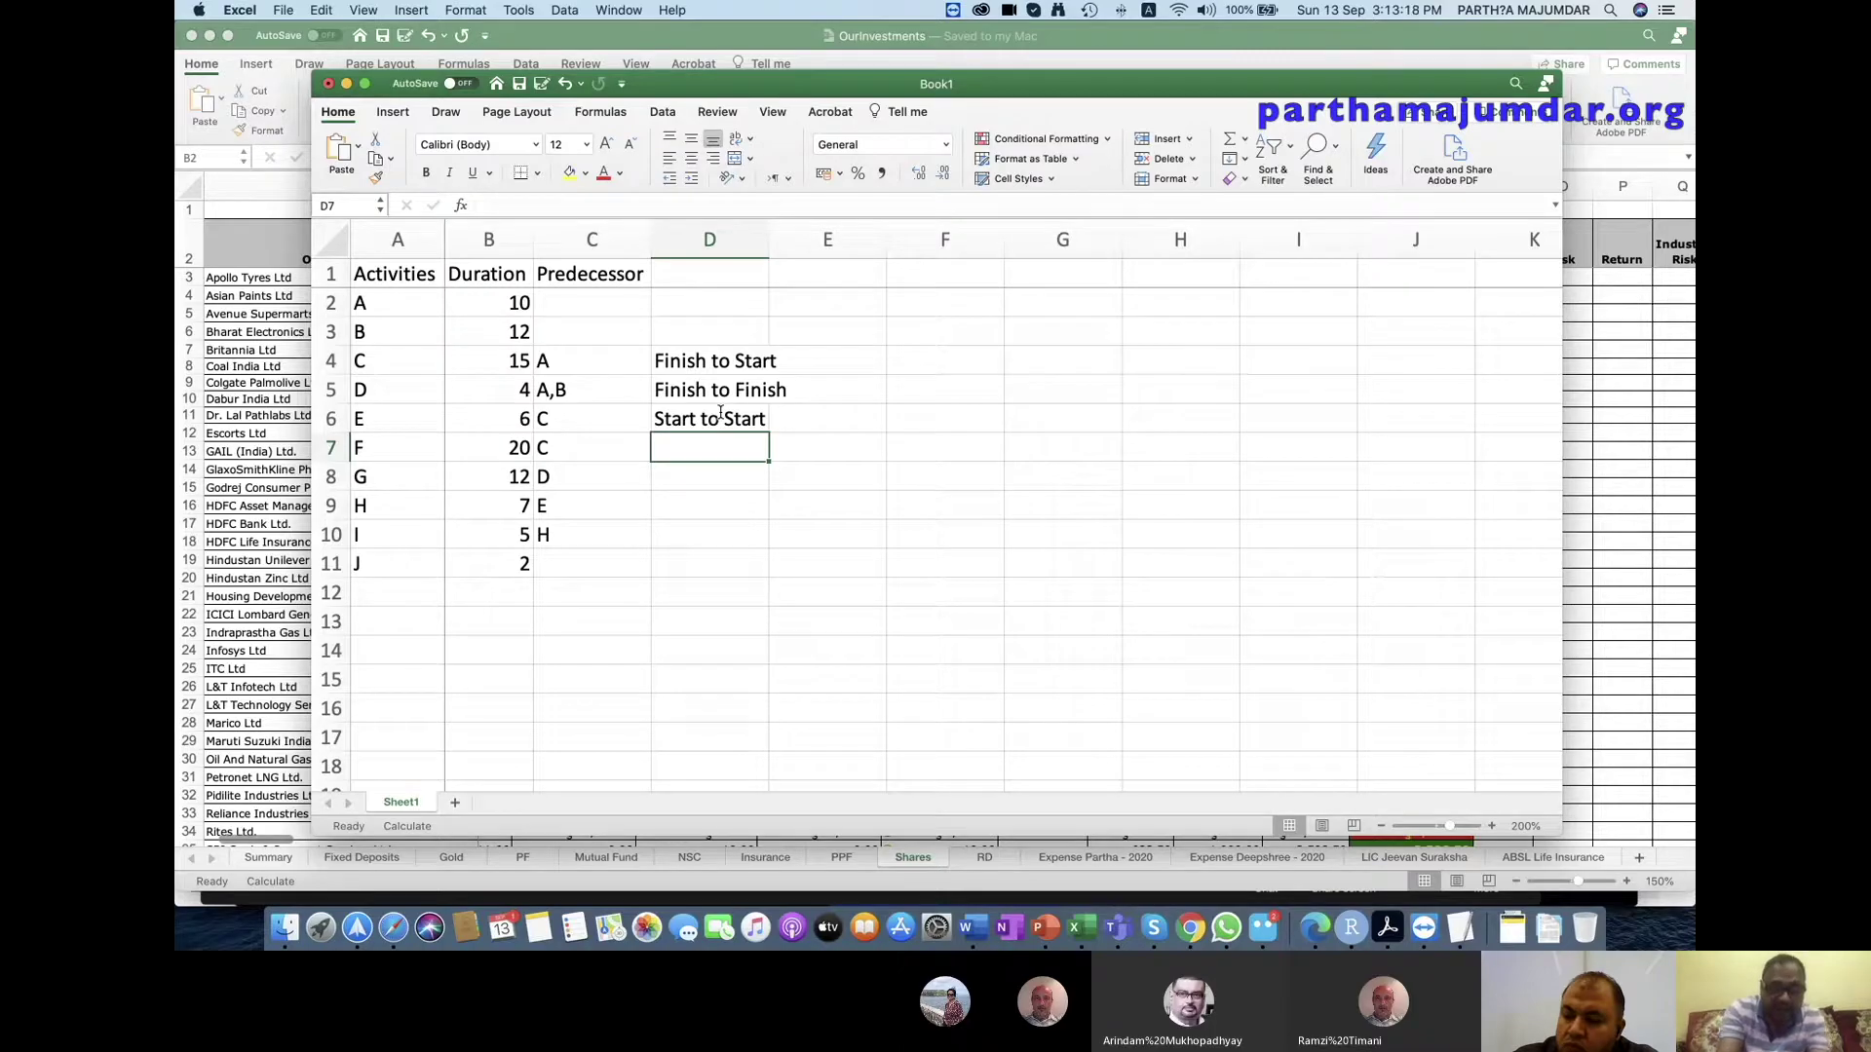
pyautogui.write('Start to ')
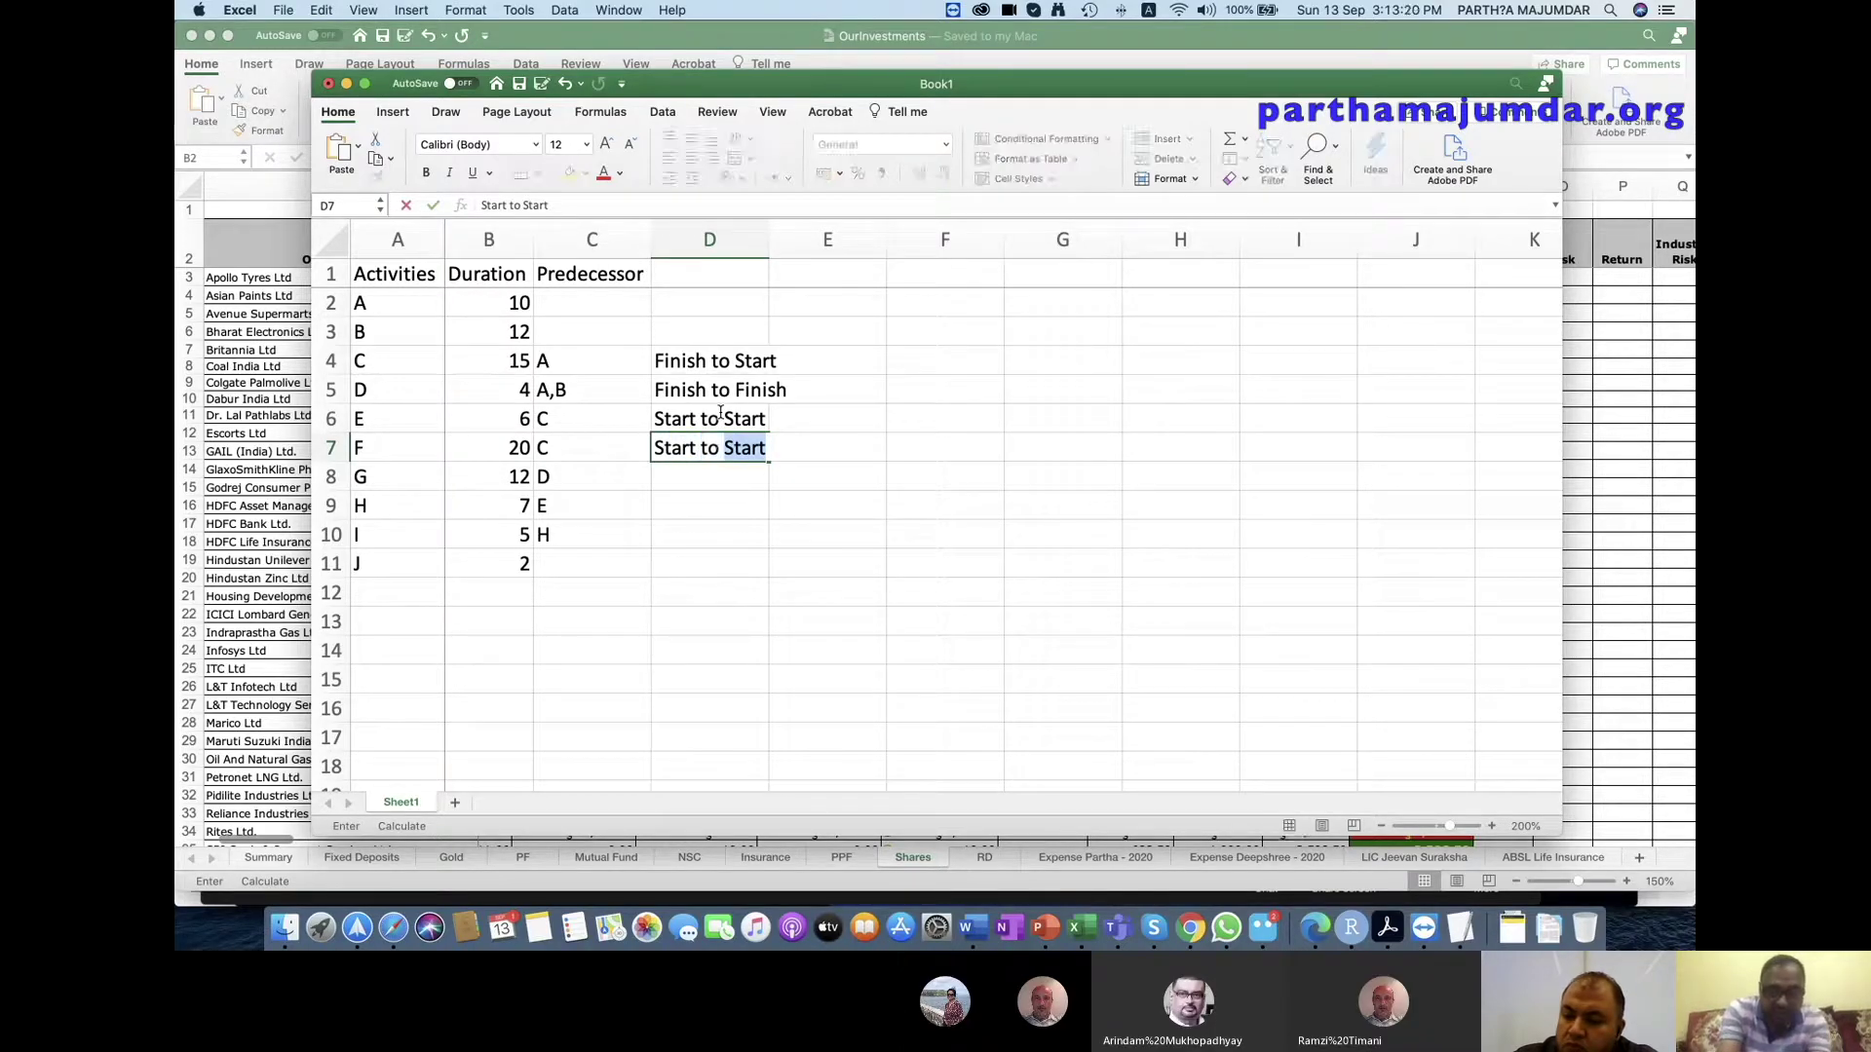
pyautogui.write('Finish')
pyautogui.press('Return')
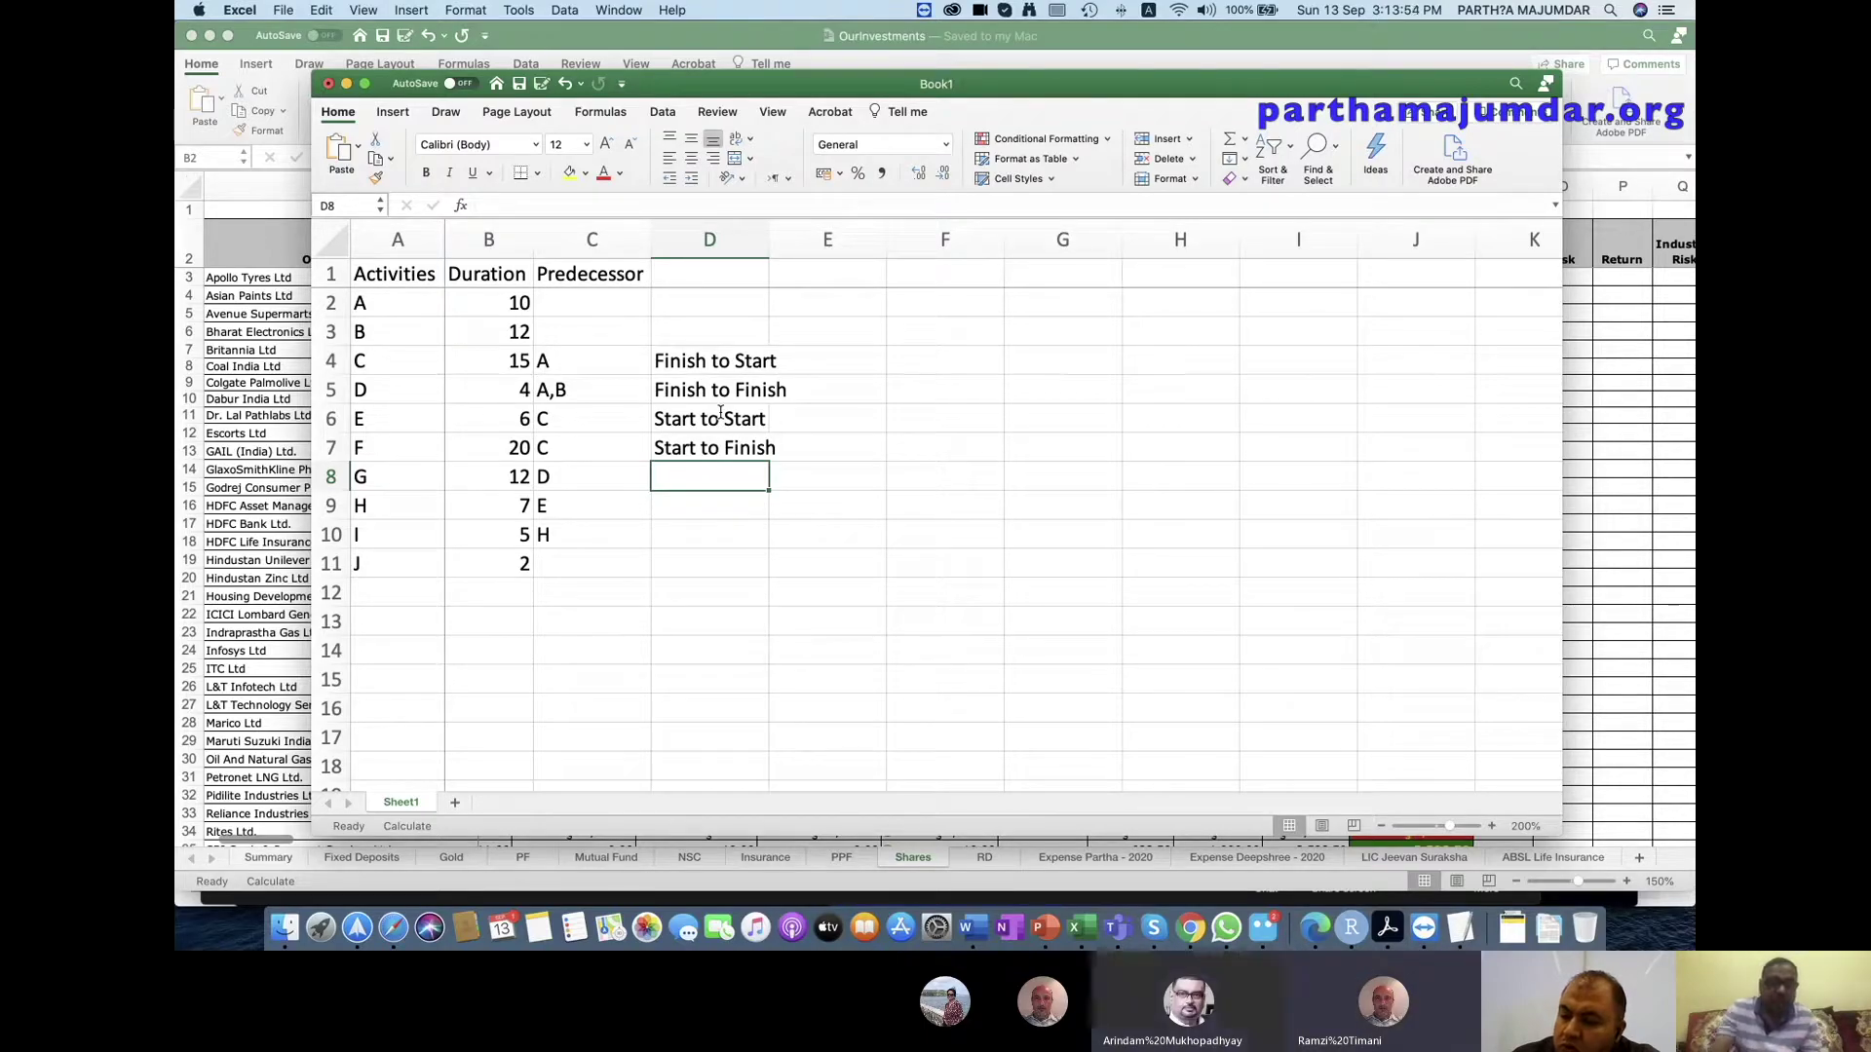
pyautogui.click(723, 239)
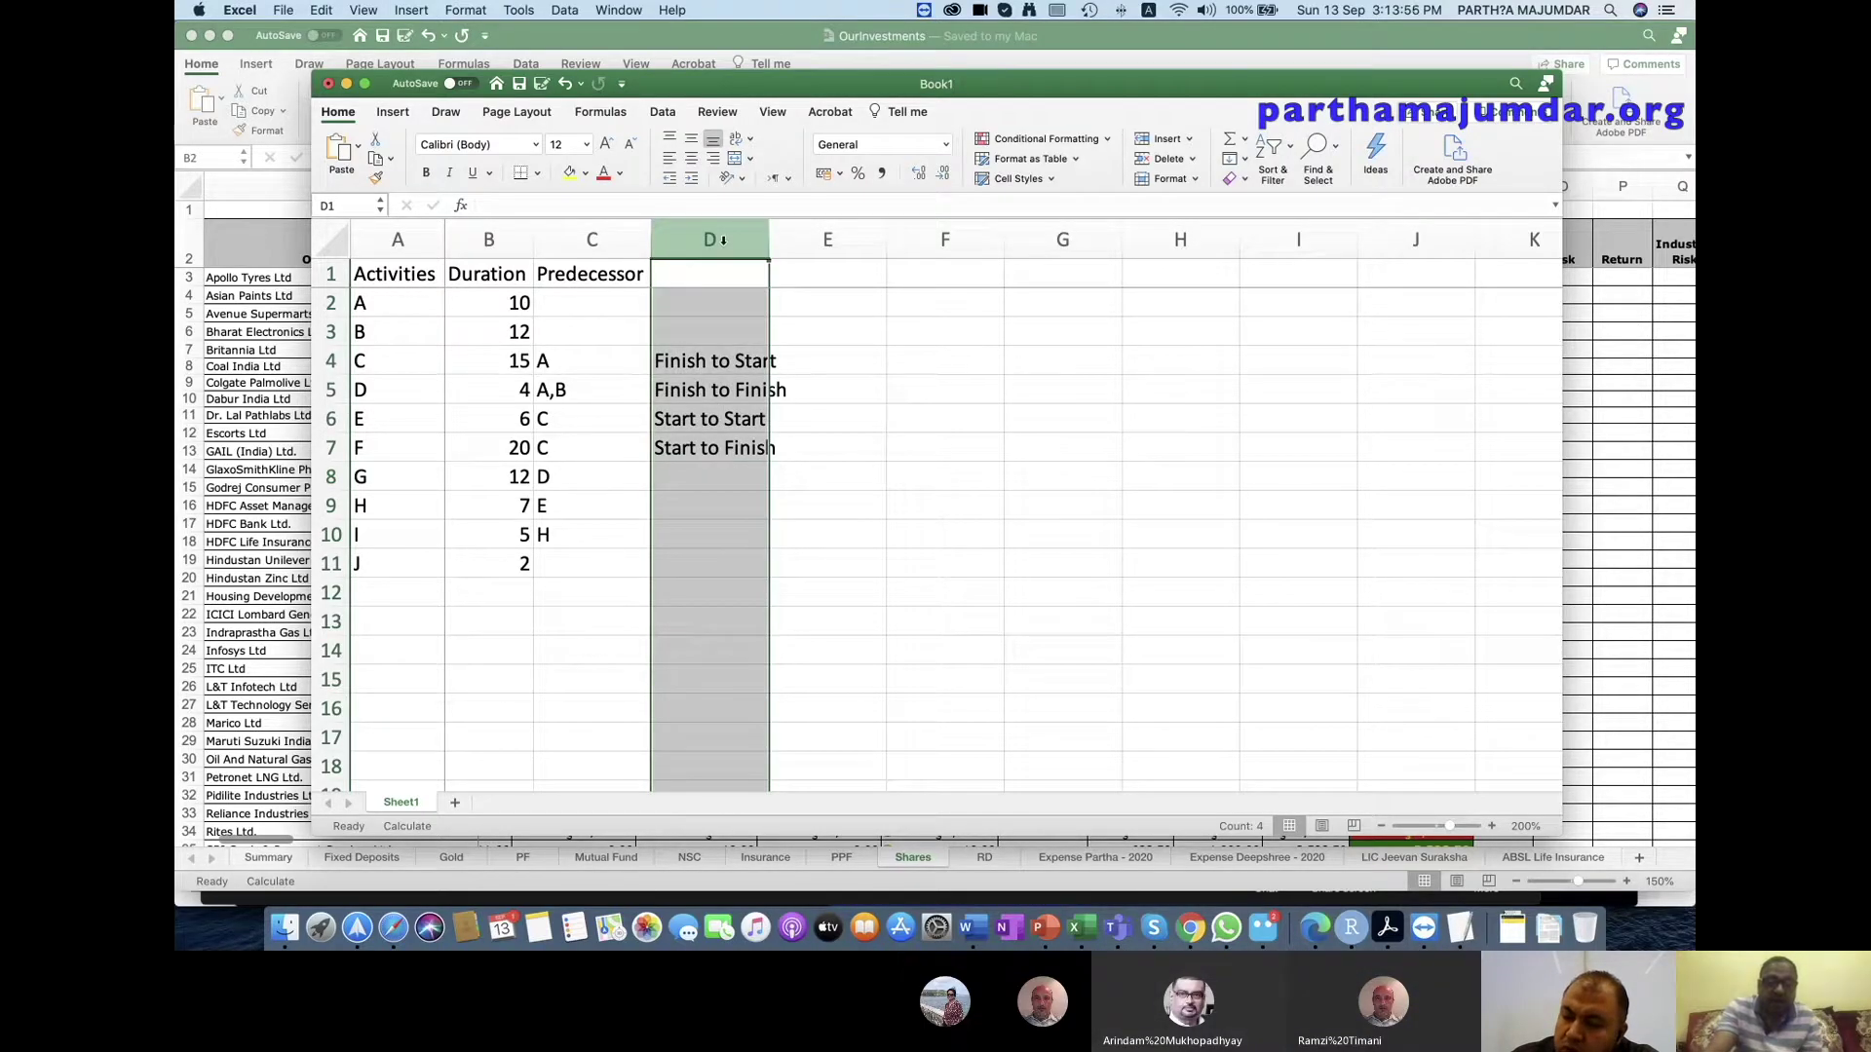
# Clear the contents of column D, then click cell D3 to deselect it.
pyautogui.rightClick(723, 240)
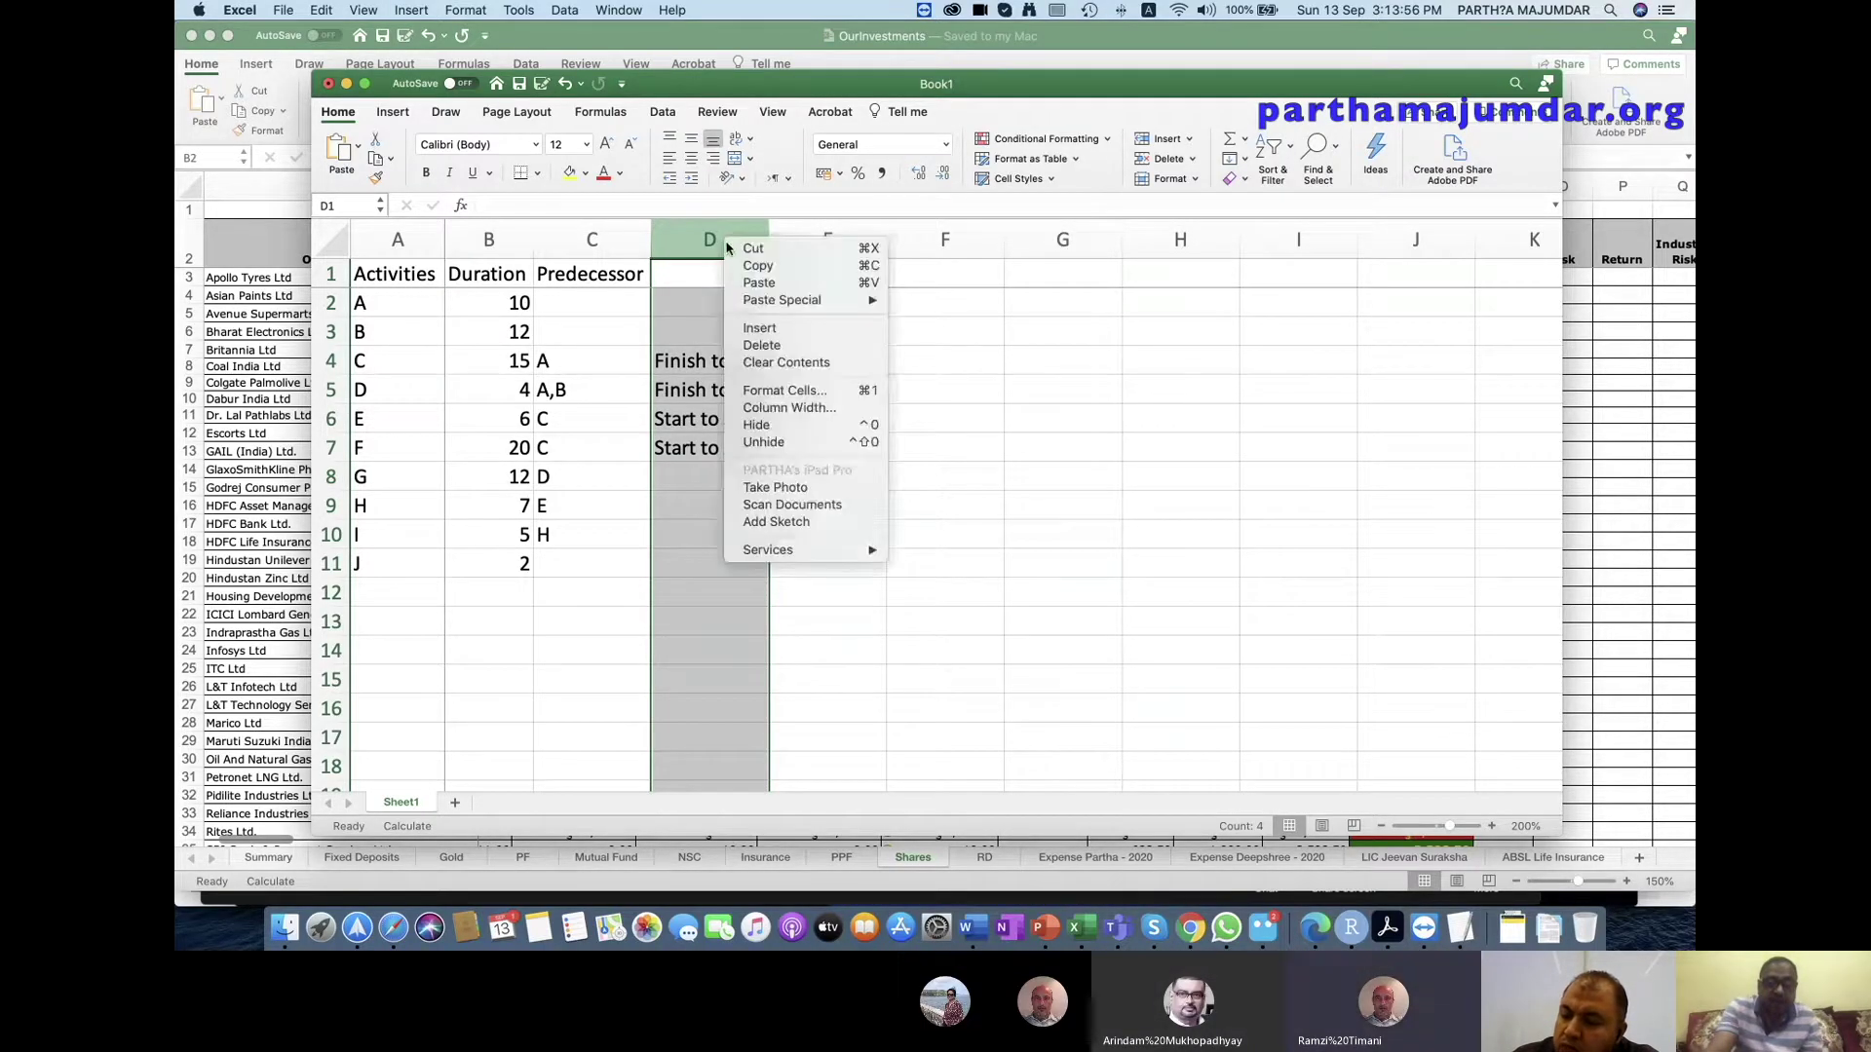
pyautogui.click(781, 363)
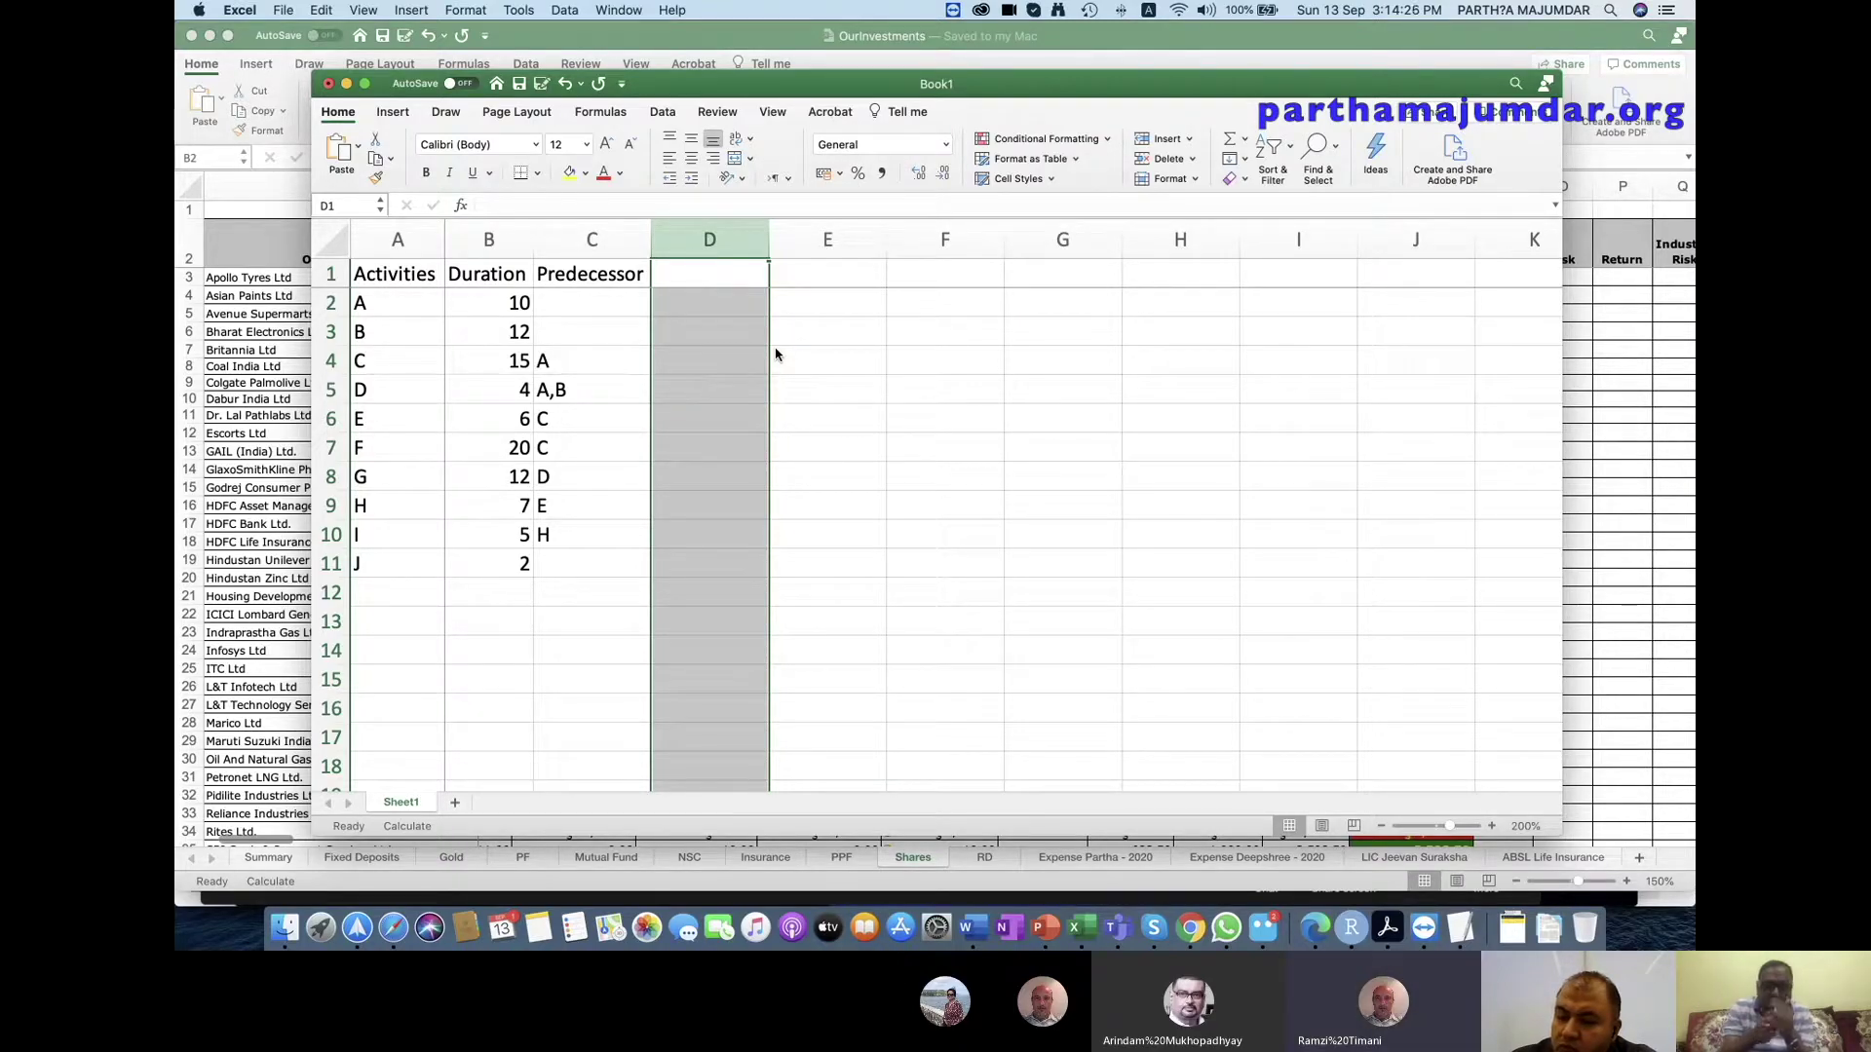
pyautogui.click(722, 335)
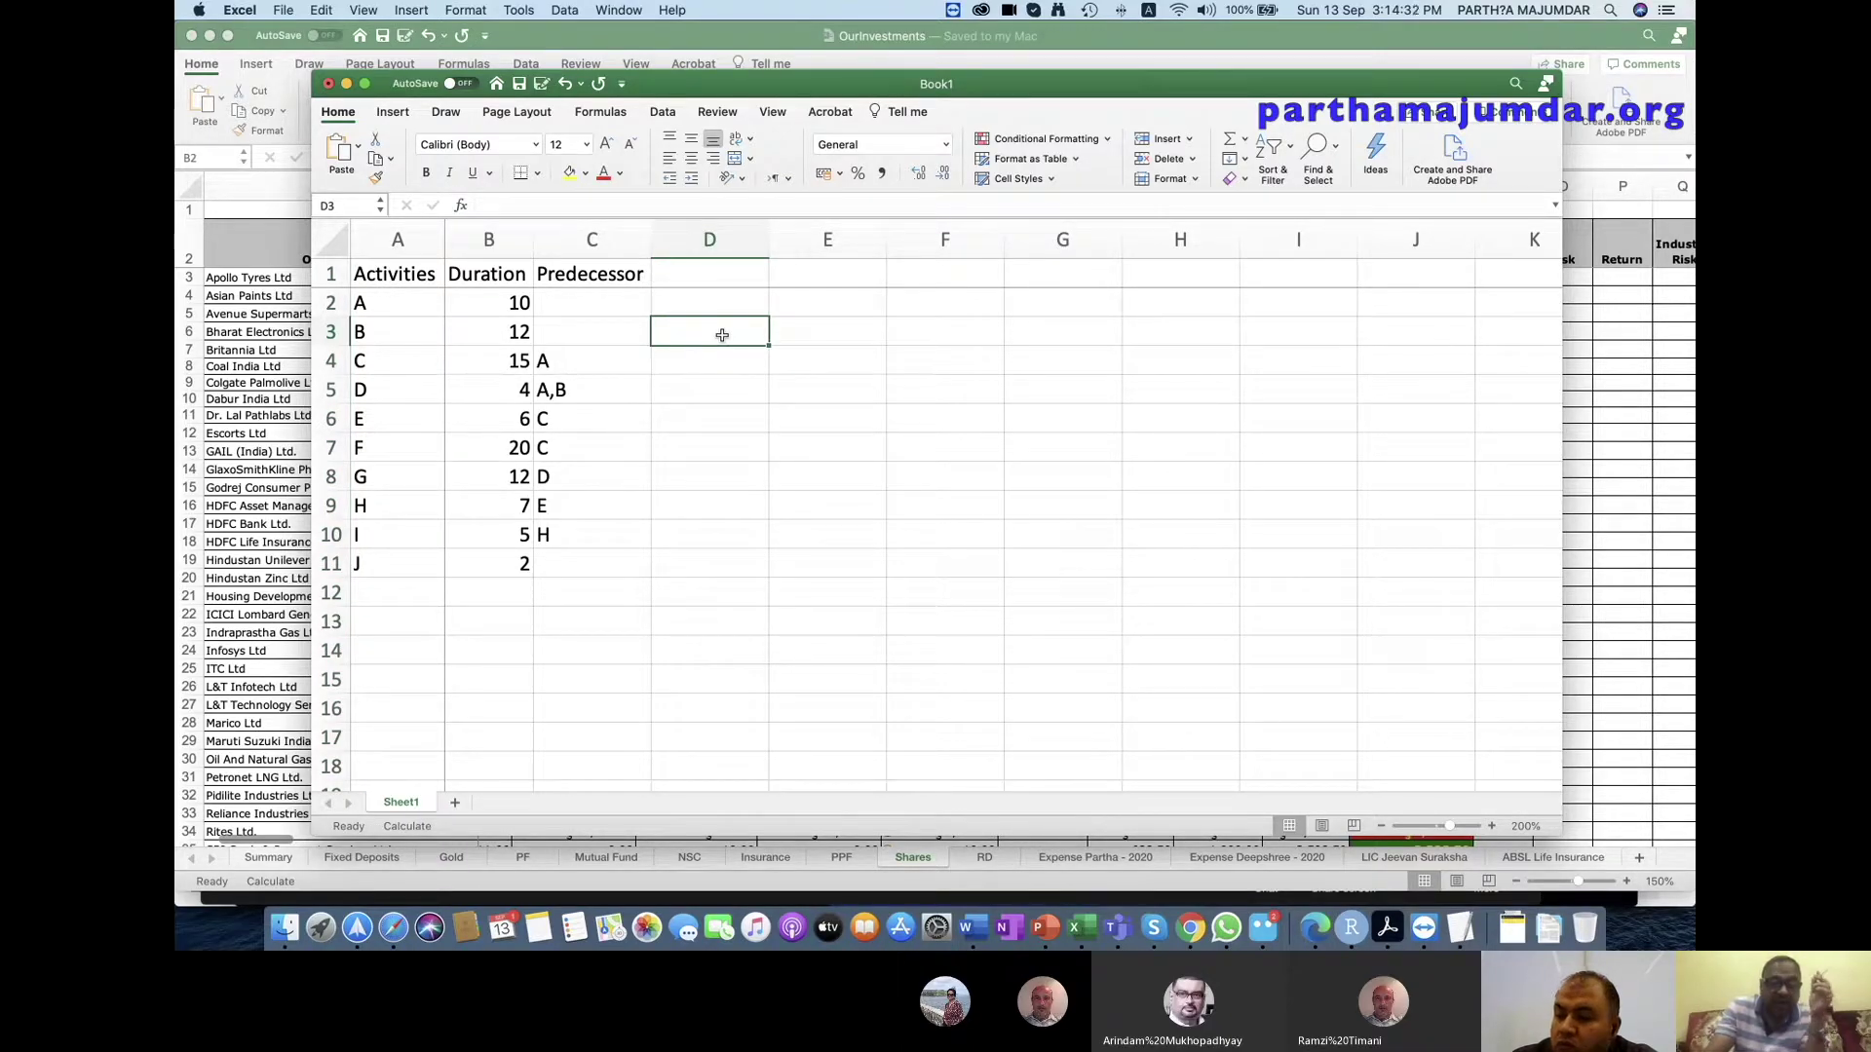
# Resize and move the Presentation1 window so the Excel activity table shows beside it.
pyautogui.click(1046, 927)
pyautogui.moveTo(828, 95)
pyautogui.mouseDown()
pyautogui.moveTo(972, 98)
pyautogui.moveTo(888, 94)
pyautogui.mouseUp()
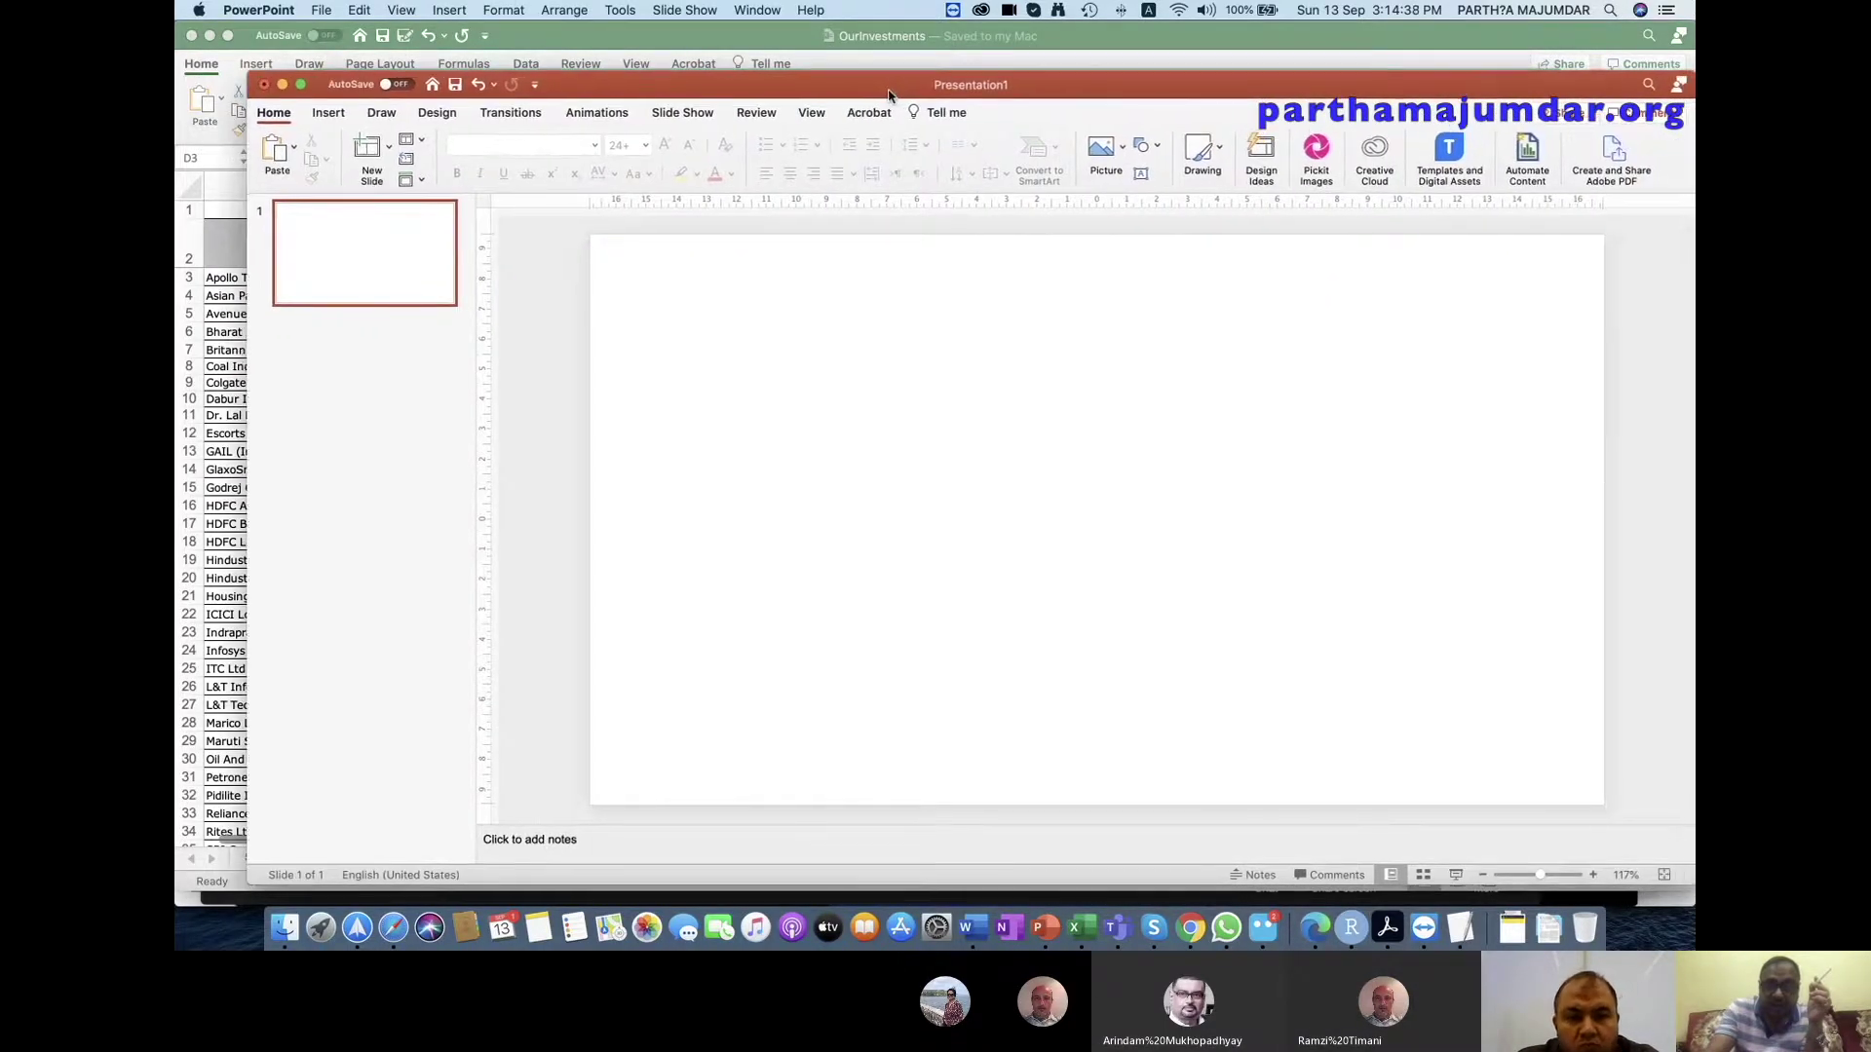
pyautogui.moveTo(244, 368); pyautogui.dragTo(655, 371)
pyautogui.moveTo(1002, 90); pyautogui.dragTo(926, 84)
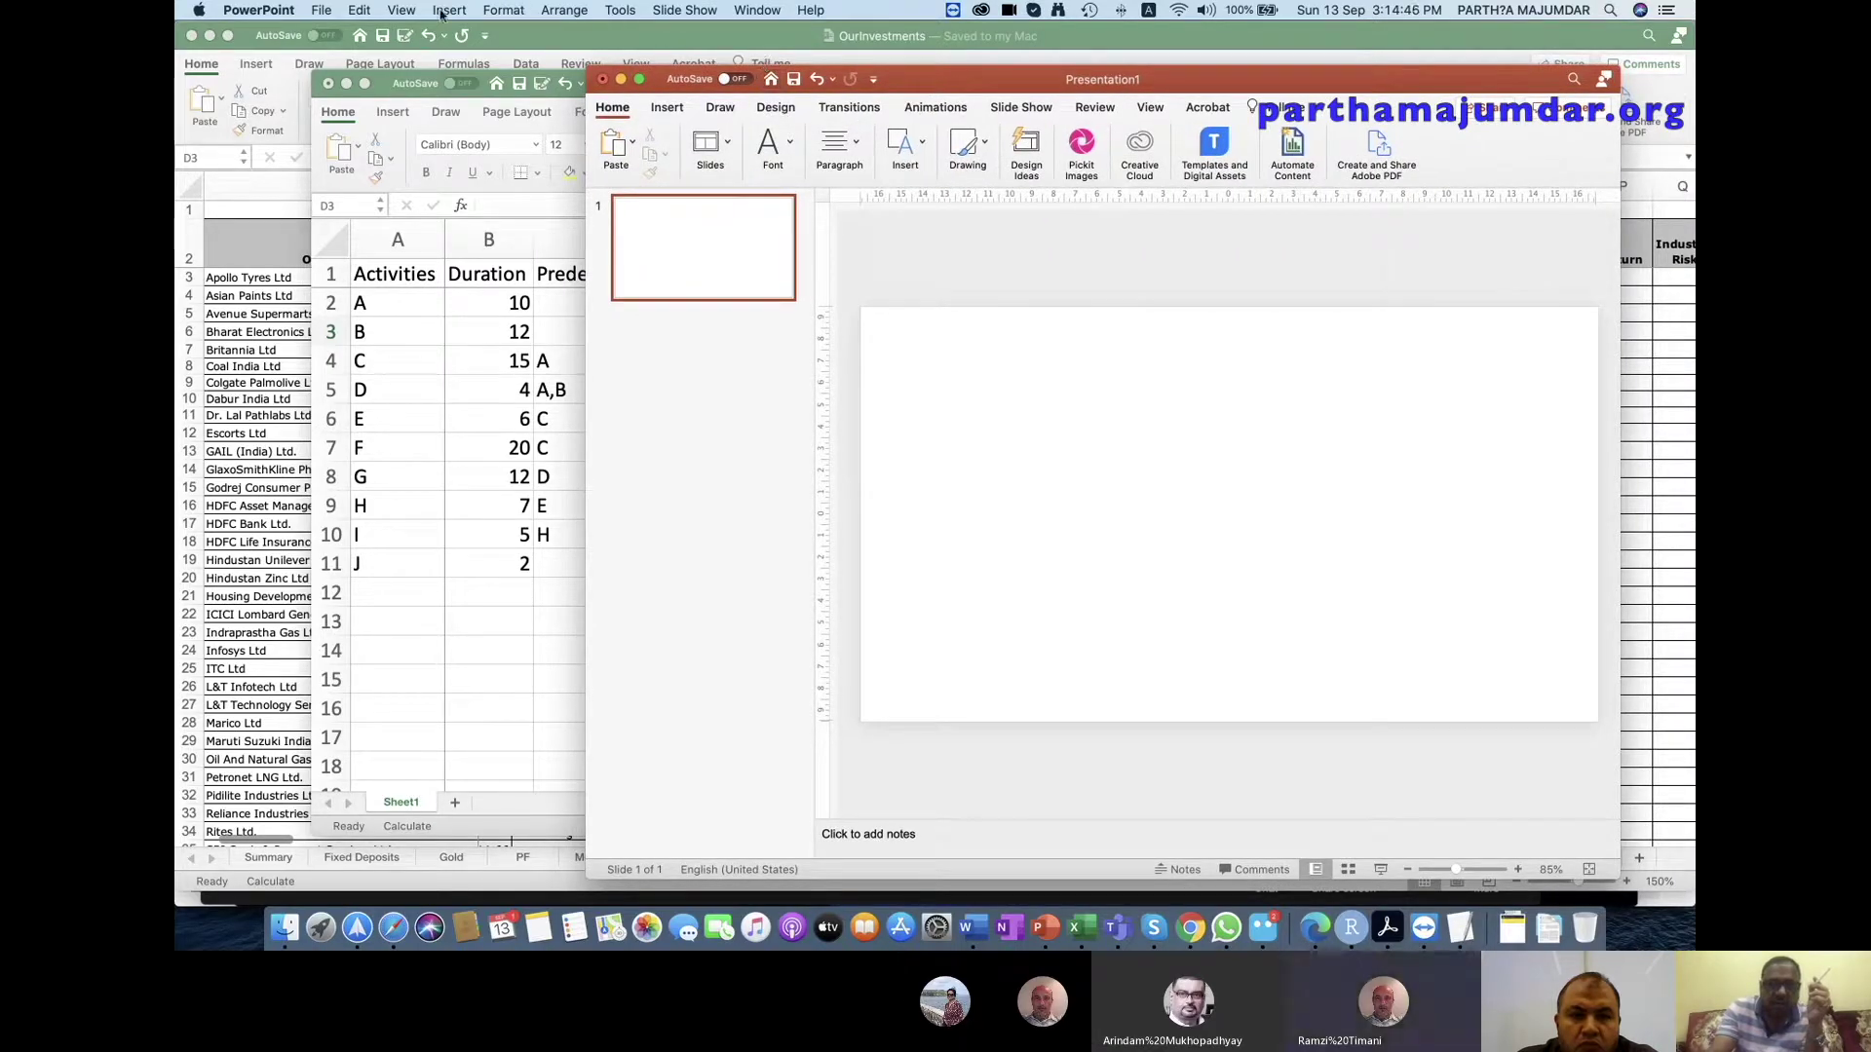
pyautogui.click(397, 12)
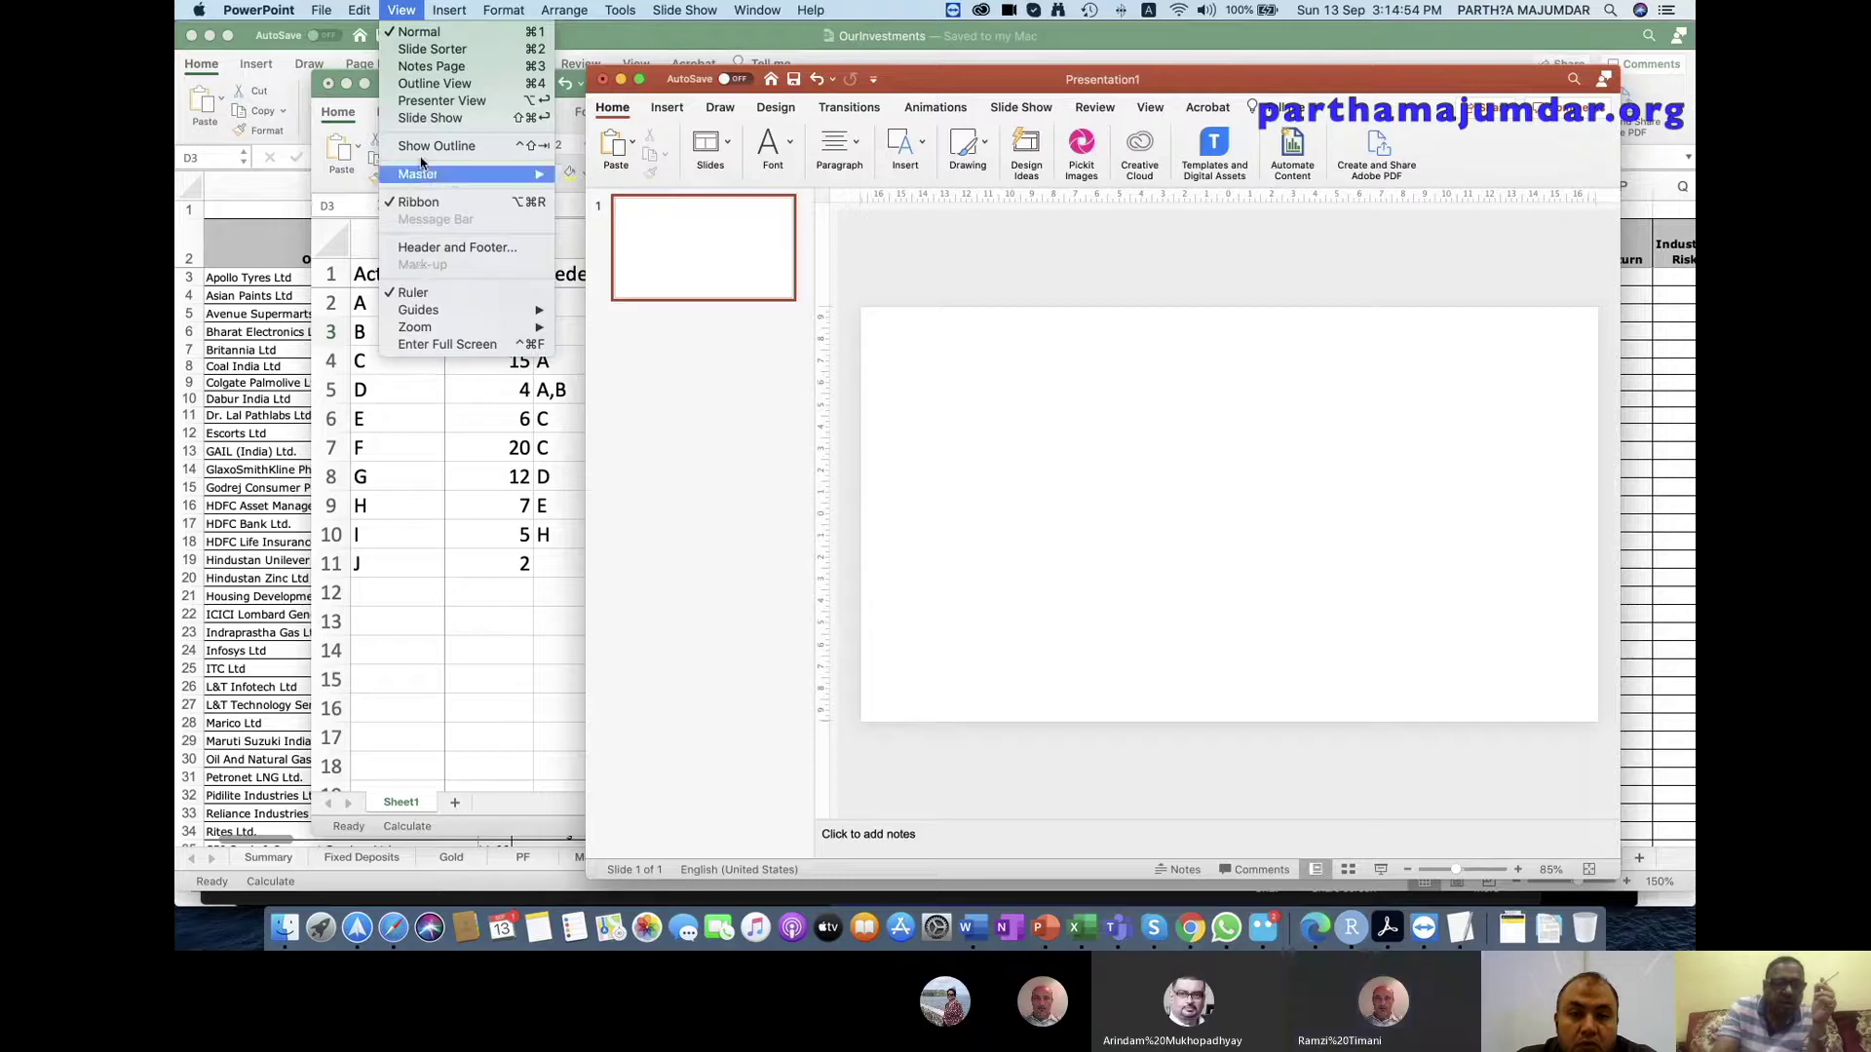
pyautogui.click(765, 374)
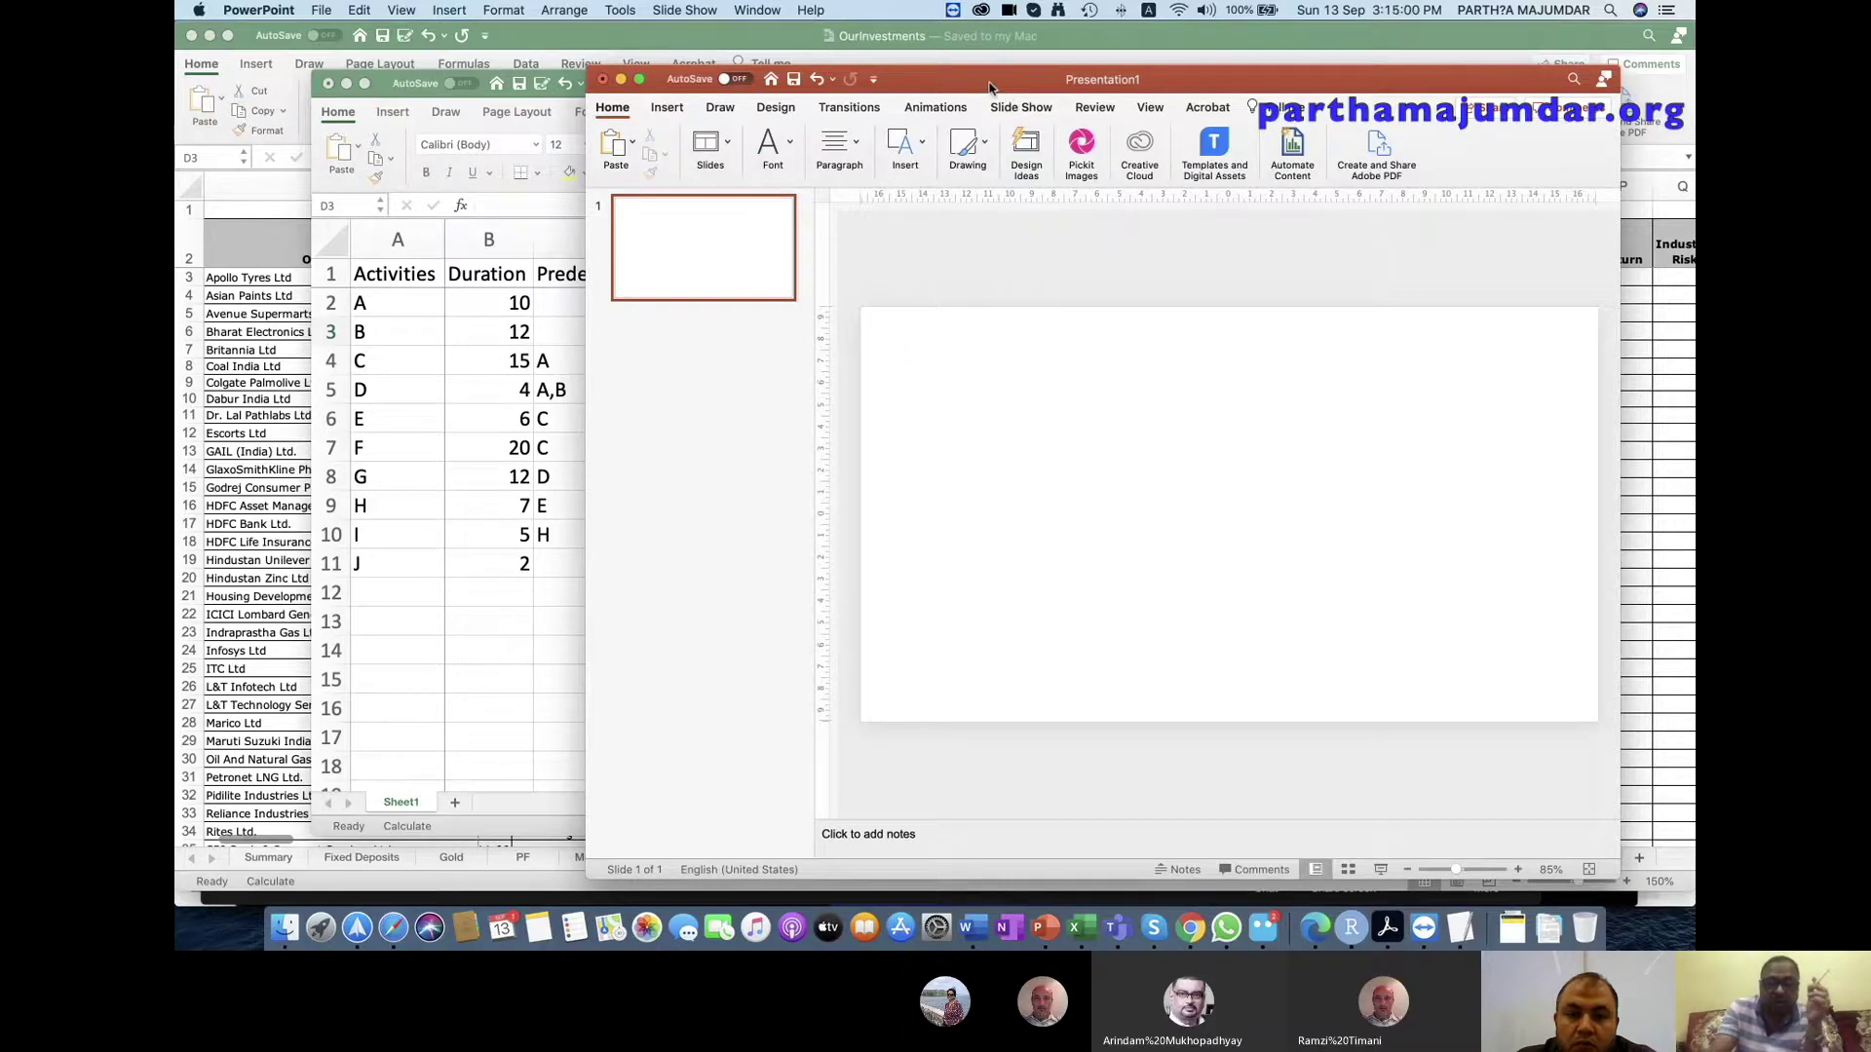
pyautogui.moveTo(991, 88); pyautogui.dragTo(1013, 62)
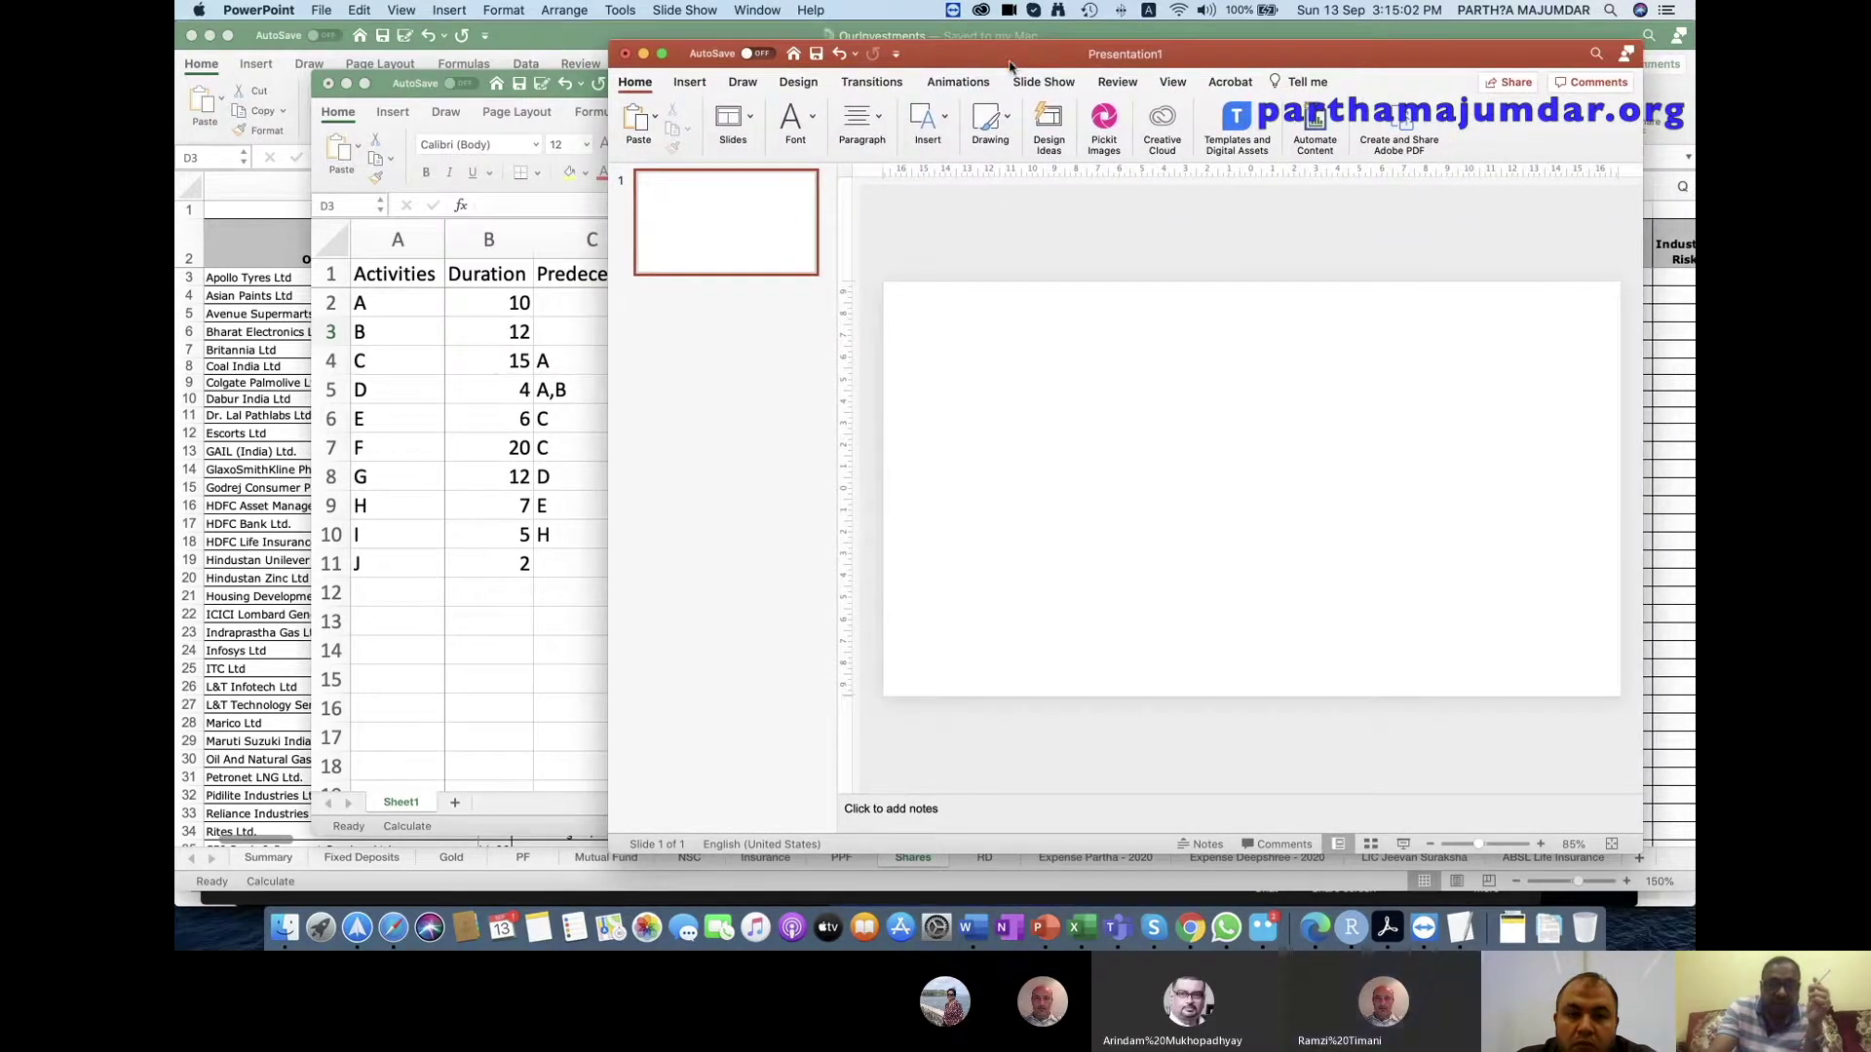
pyautogui.moveTo(1641, 348); pyautogui.dragTo(1687, 348)
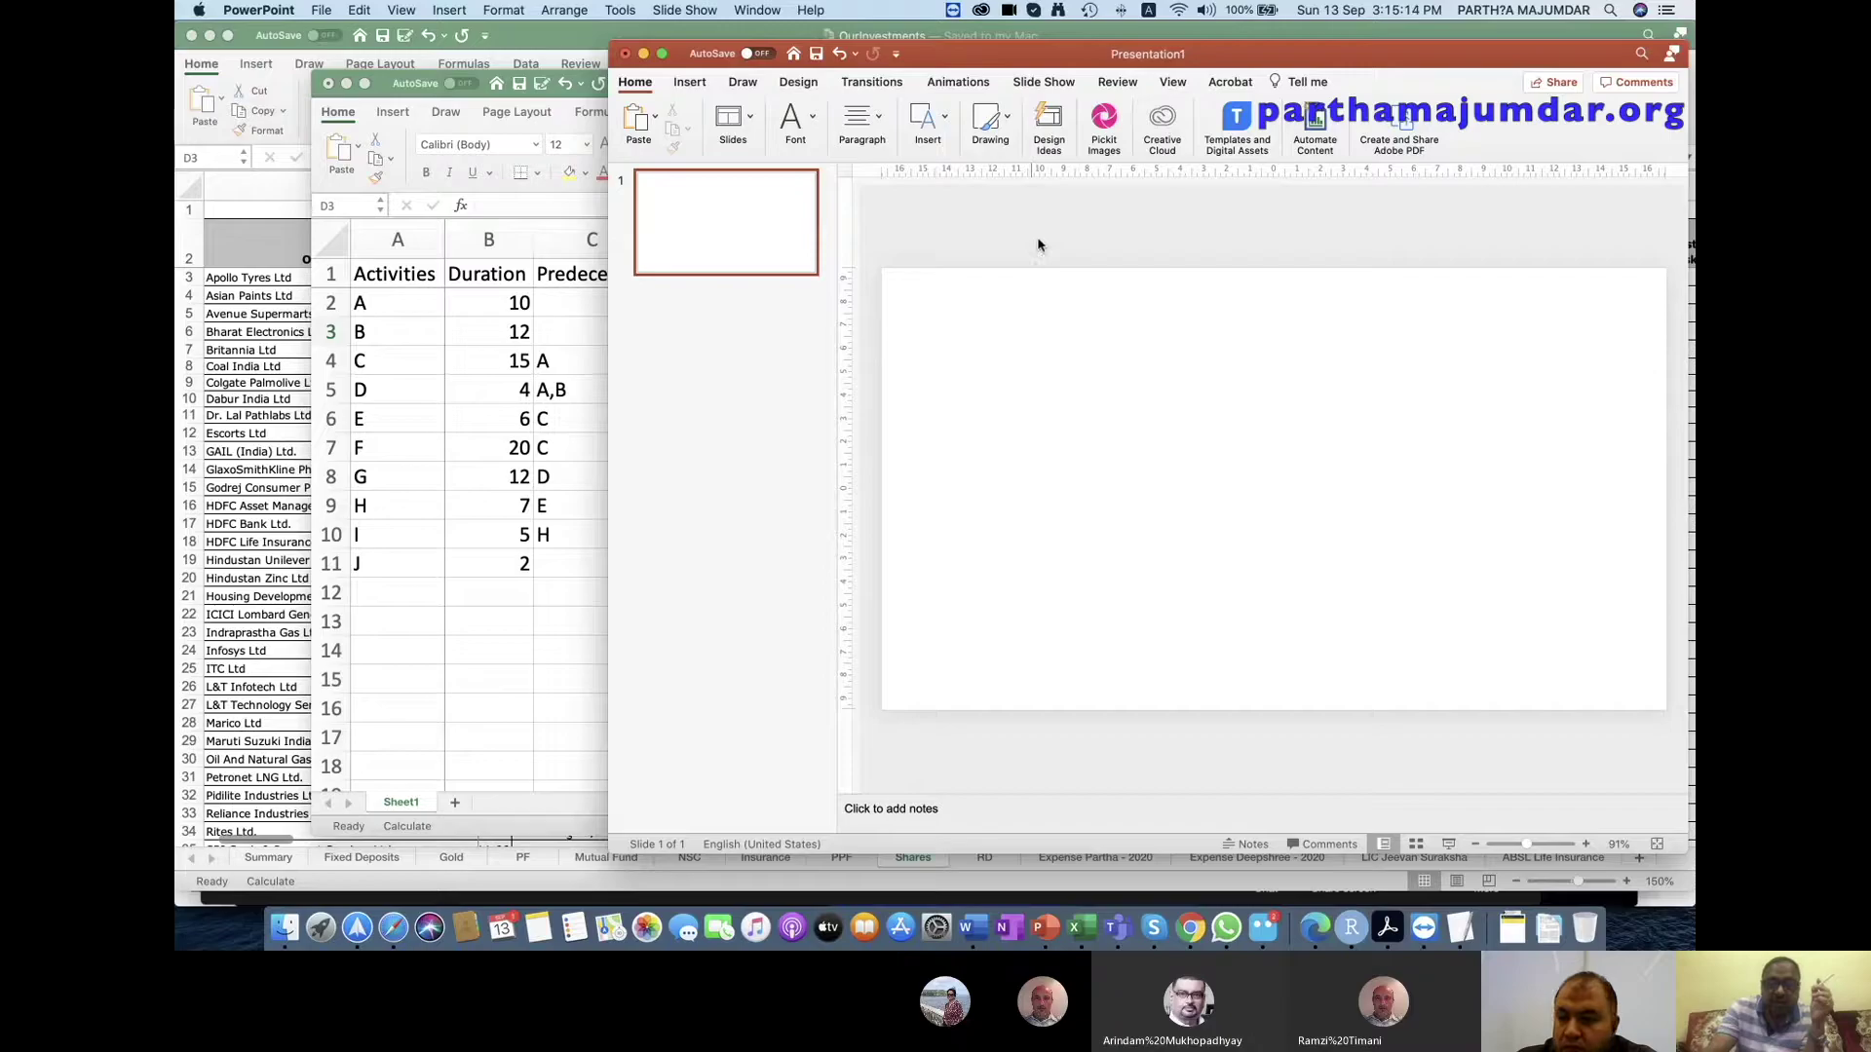
# Draw a rectangle left of the slide centre and label it A.
pyautogui.click(945, 118)
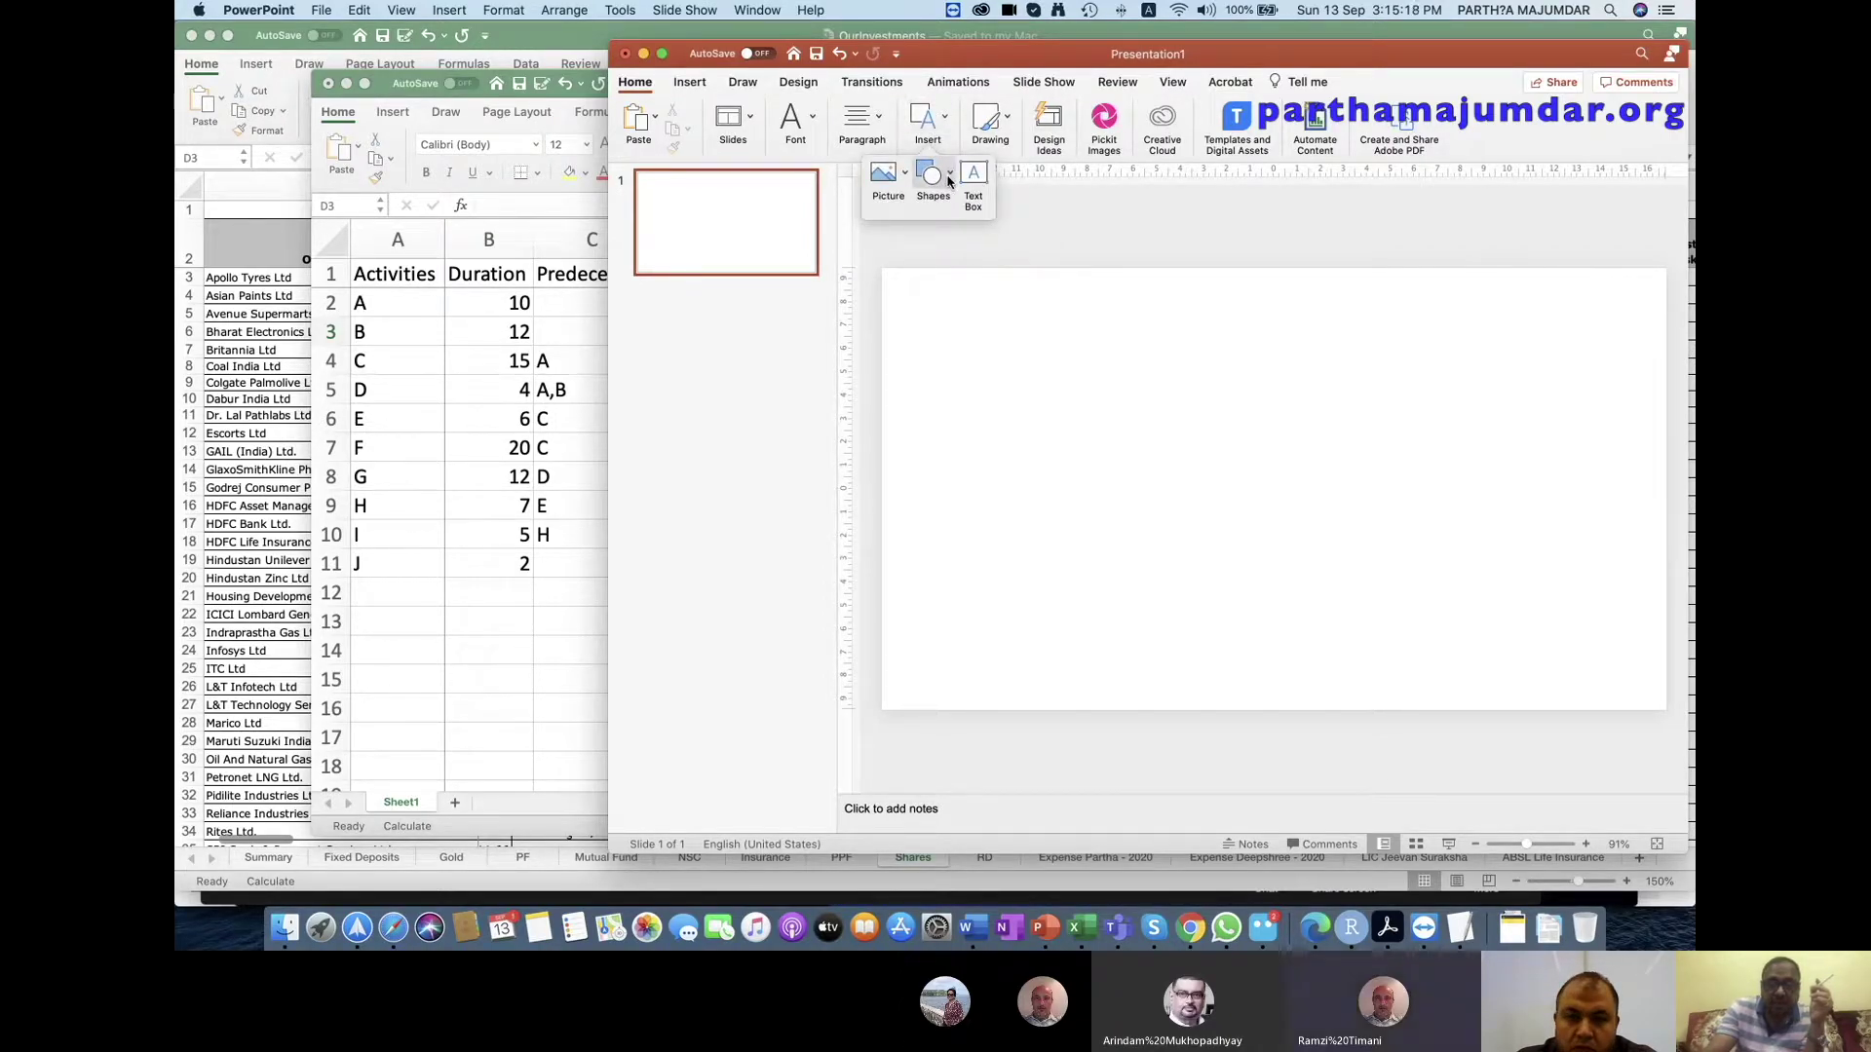
pyautogui.click(950, 177)
pyautogui.click(1019, 229)
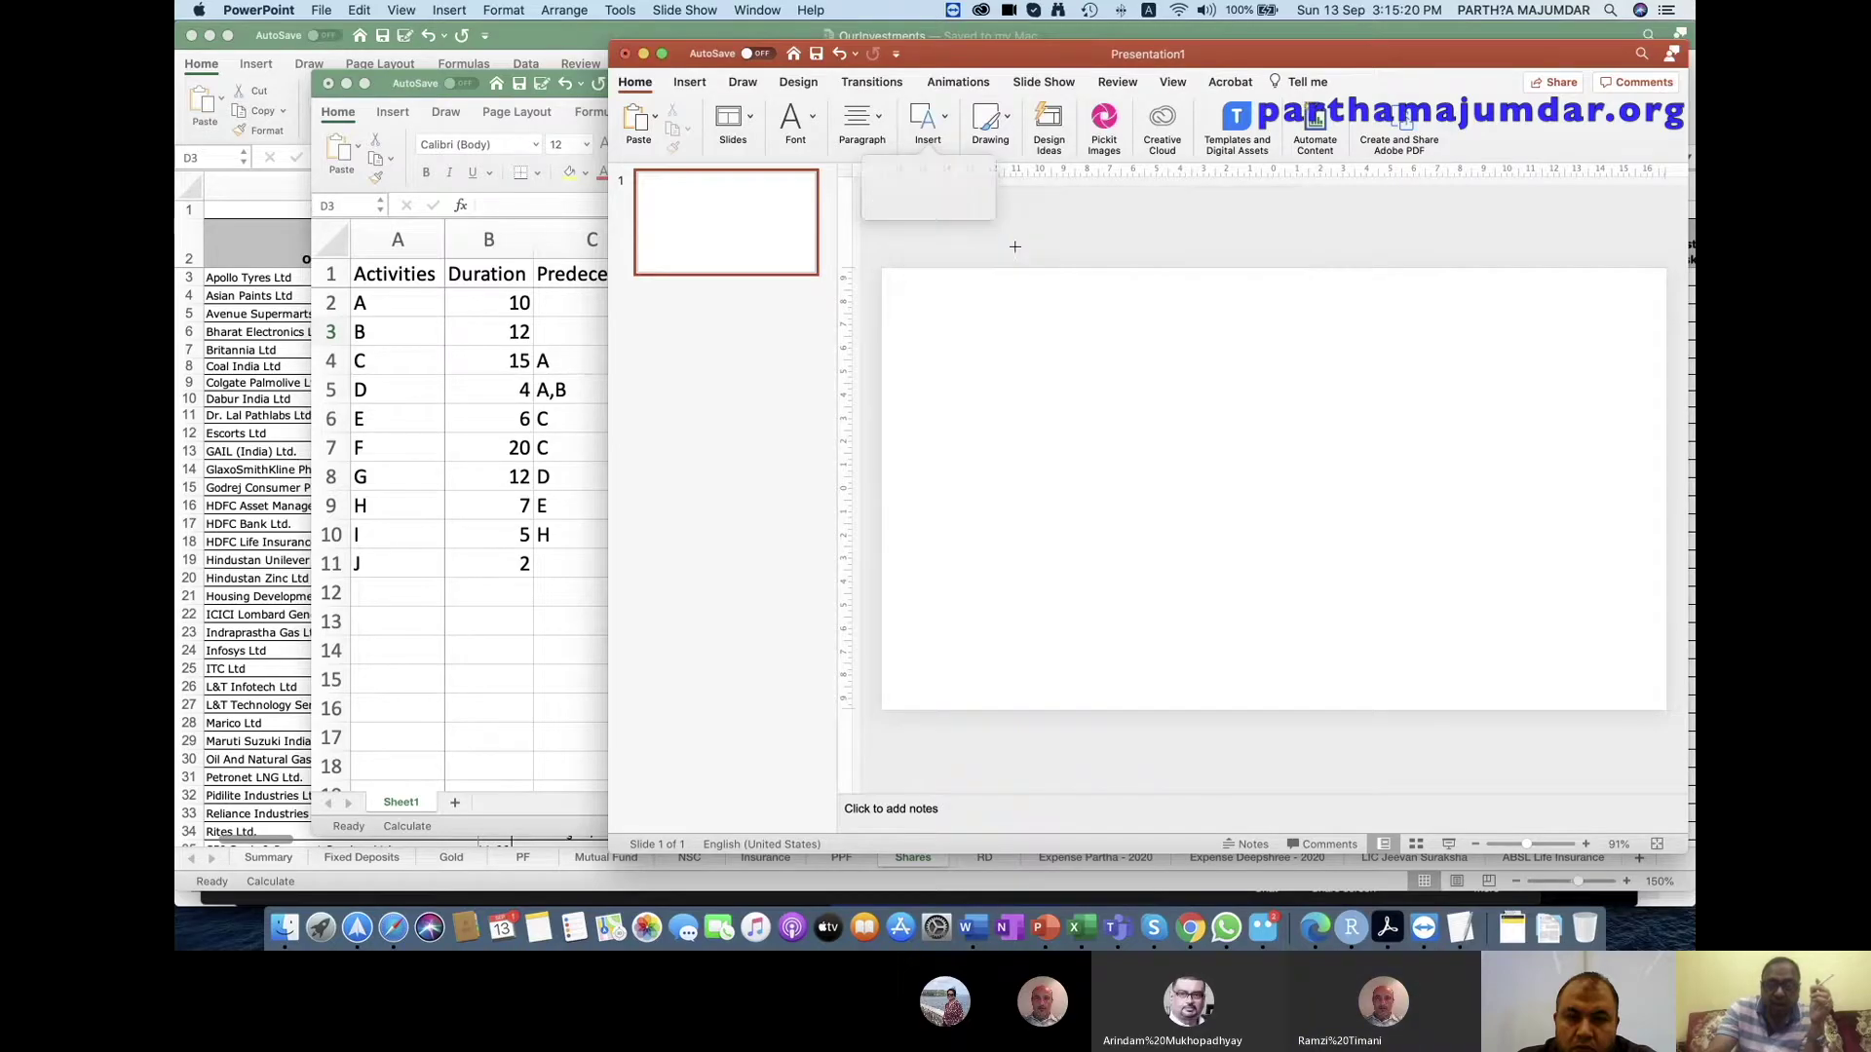
pyautogui.moveTo(961, 418); pyautogui.dragTo(1043, 476)
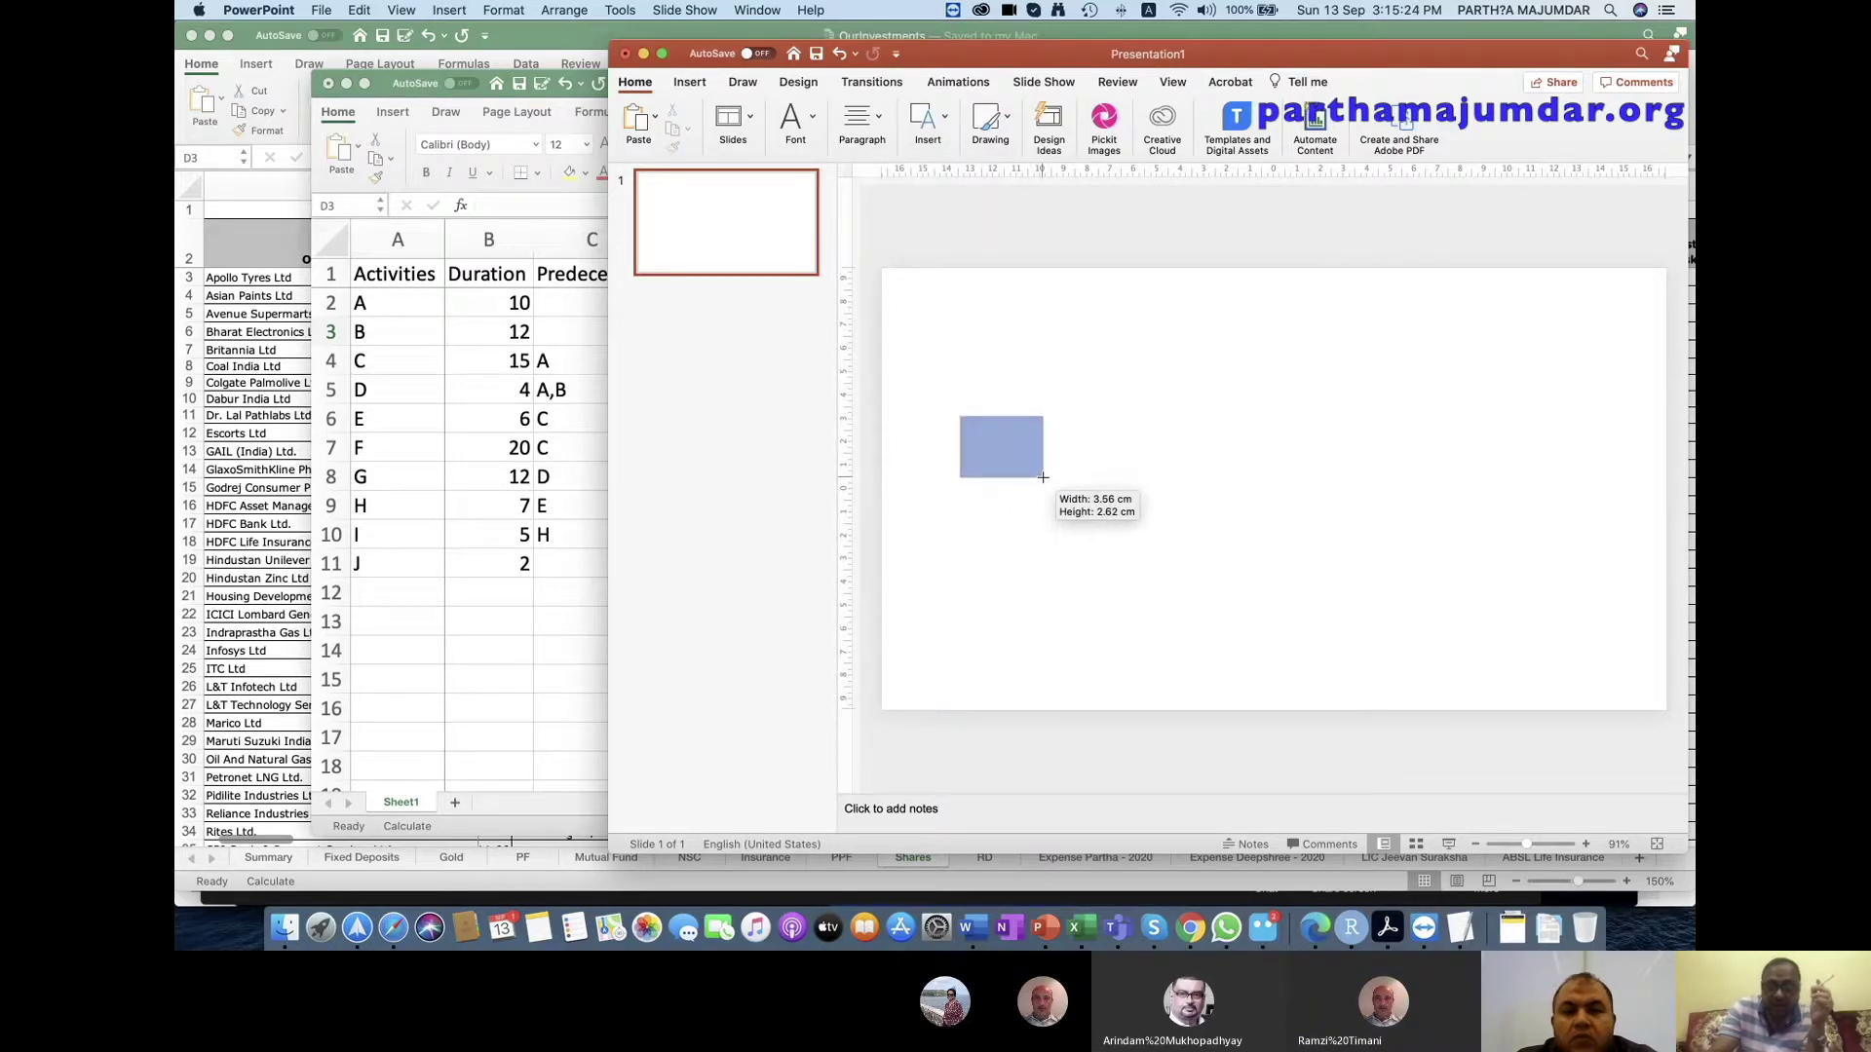
pyautogui.moveTo(1043, 477); pyautogui.dragTo(1043, 478)
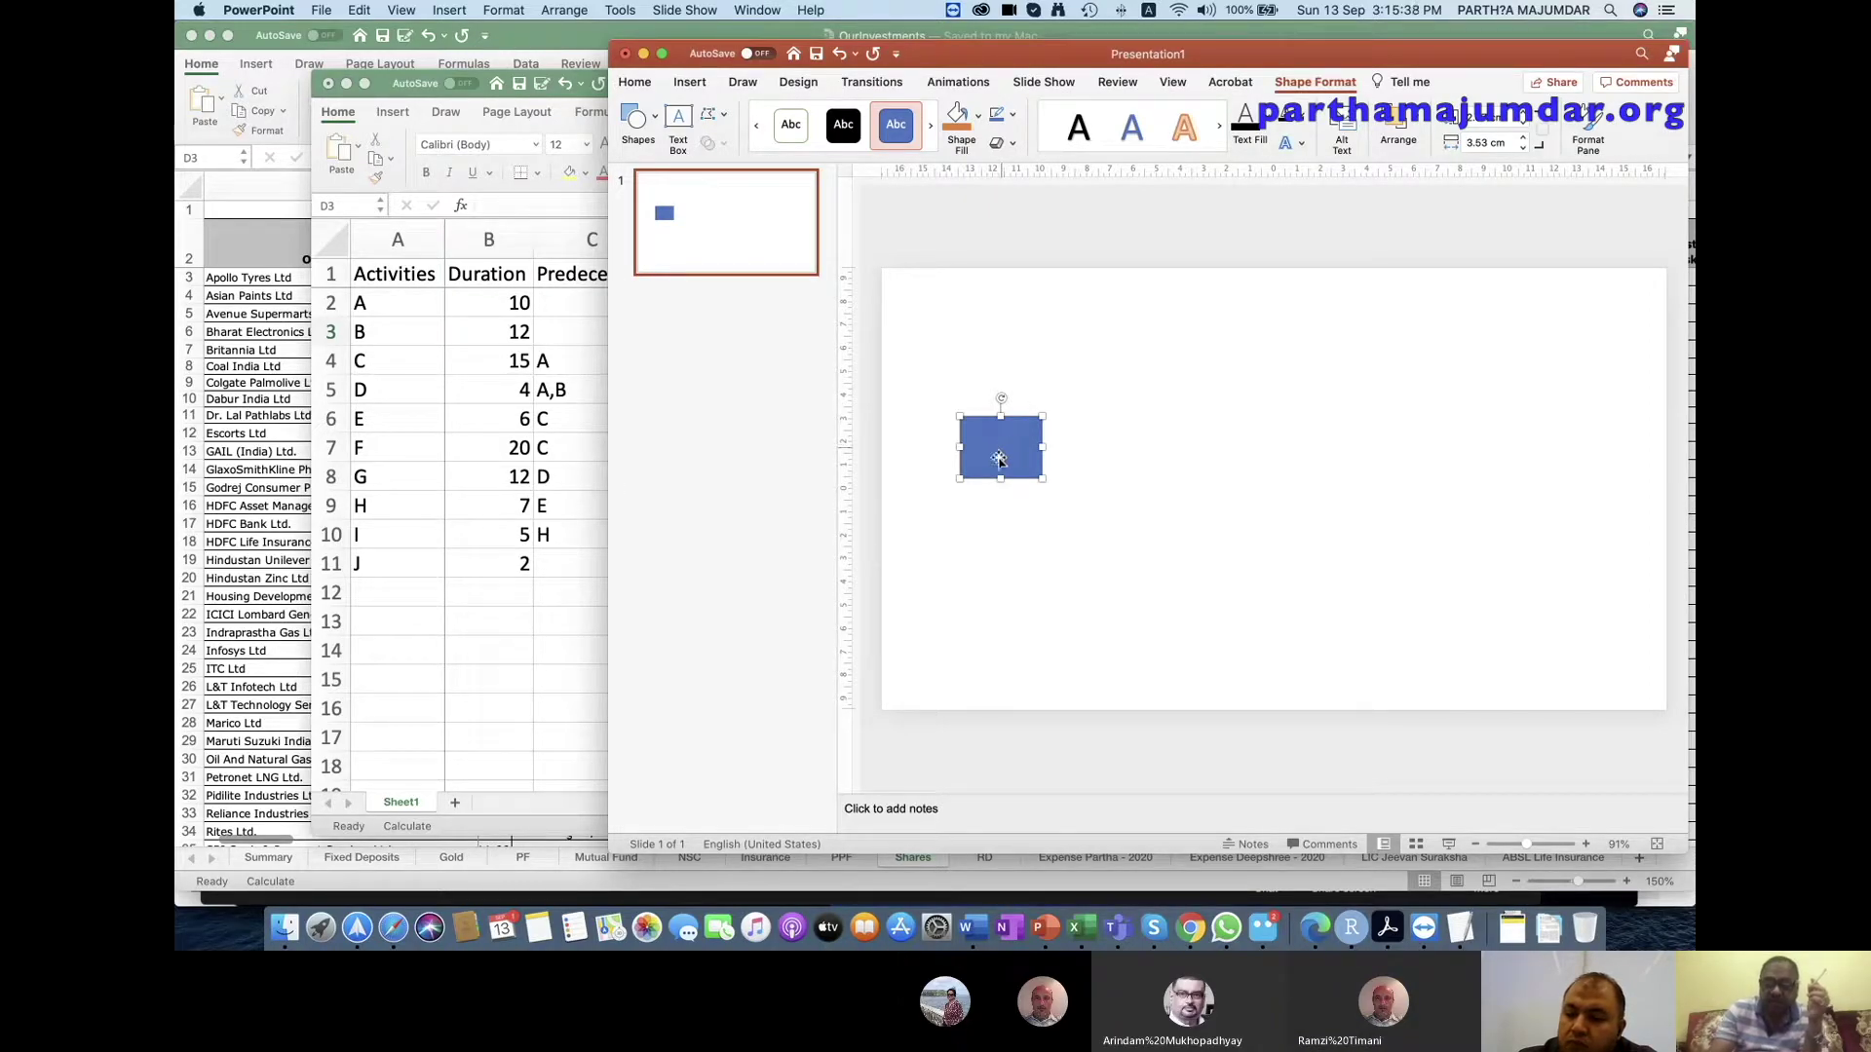
pyautogui.moveTo(1001, 477); pyautogui.dragTo(1000, 471)
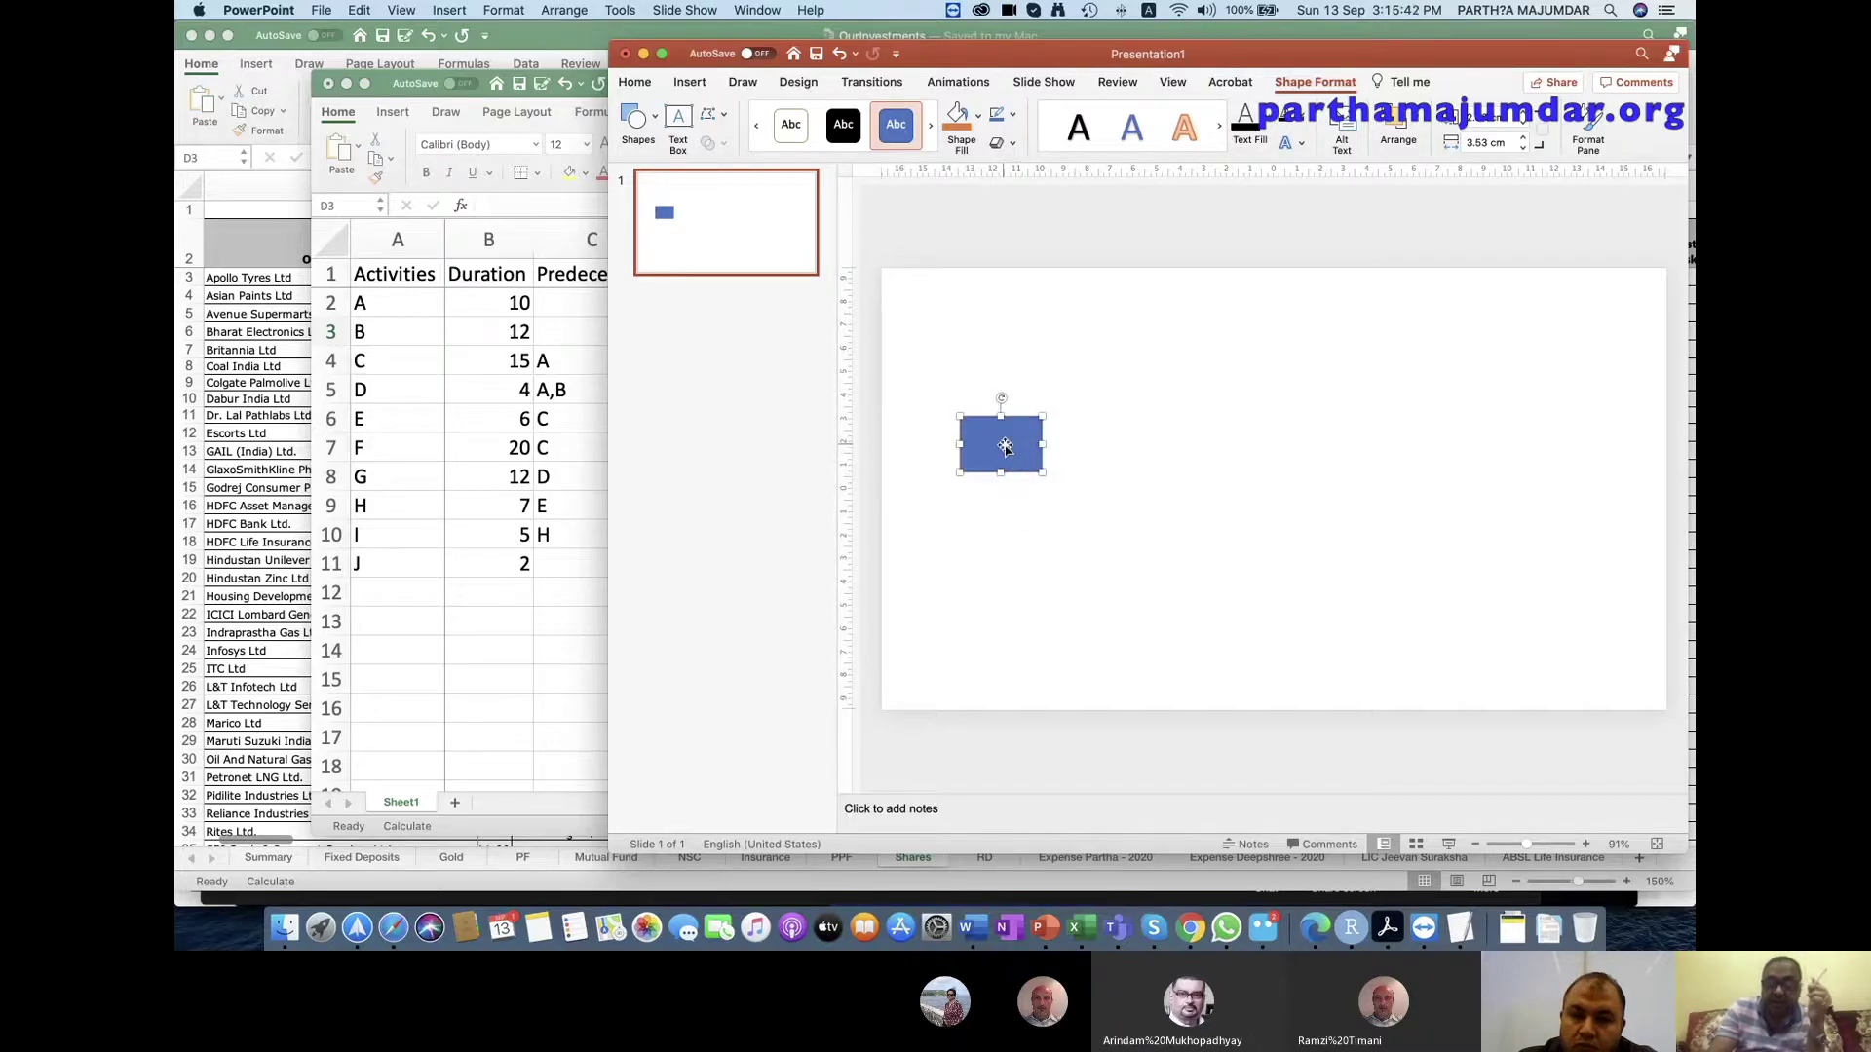
pyautogui.click(1005, 446)
pyautogui.write('A')
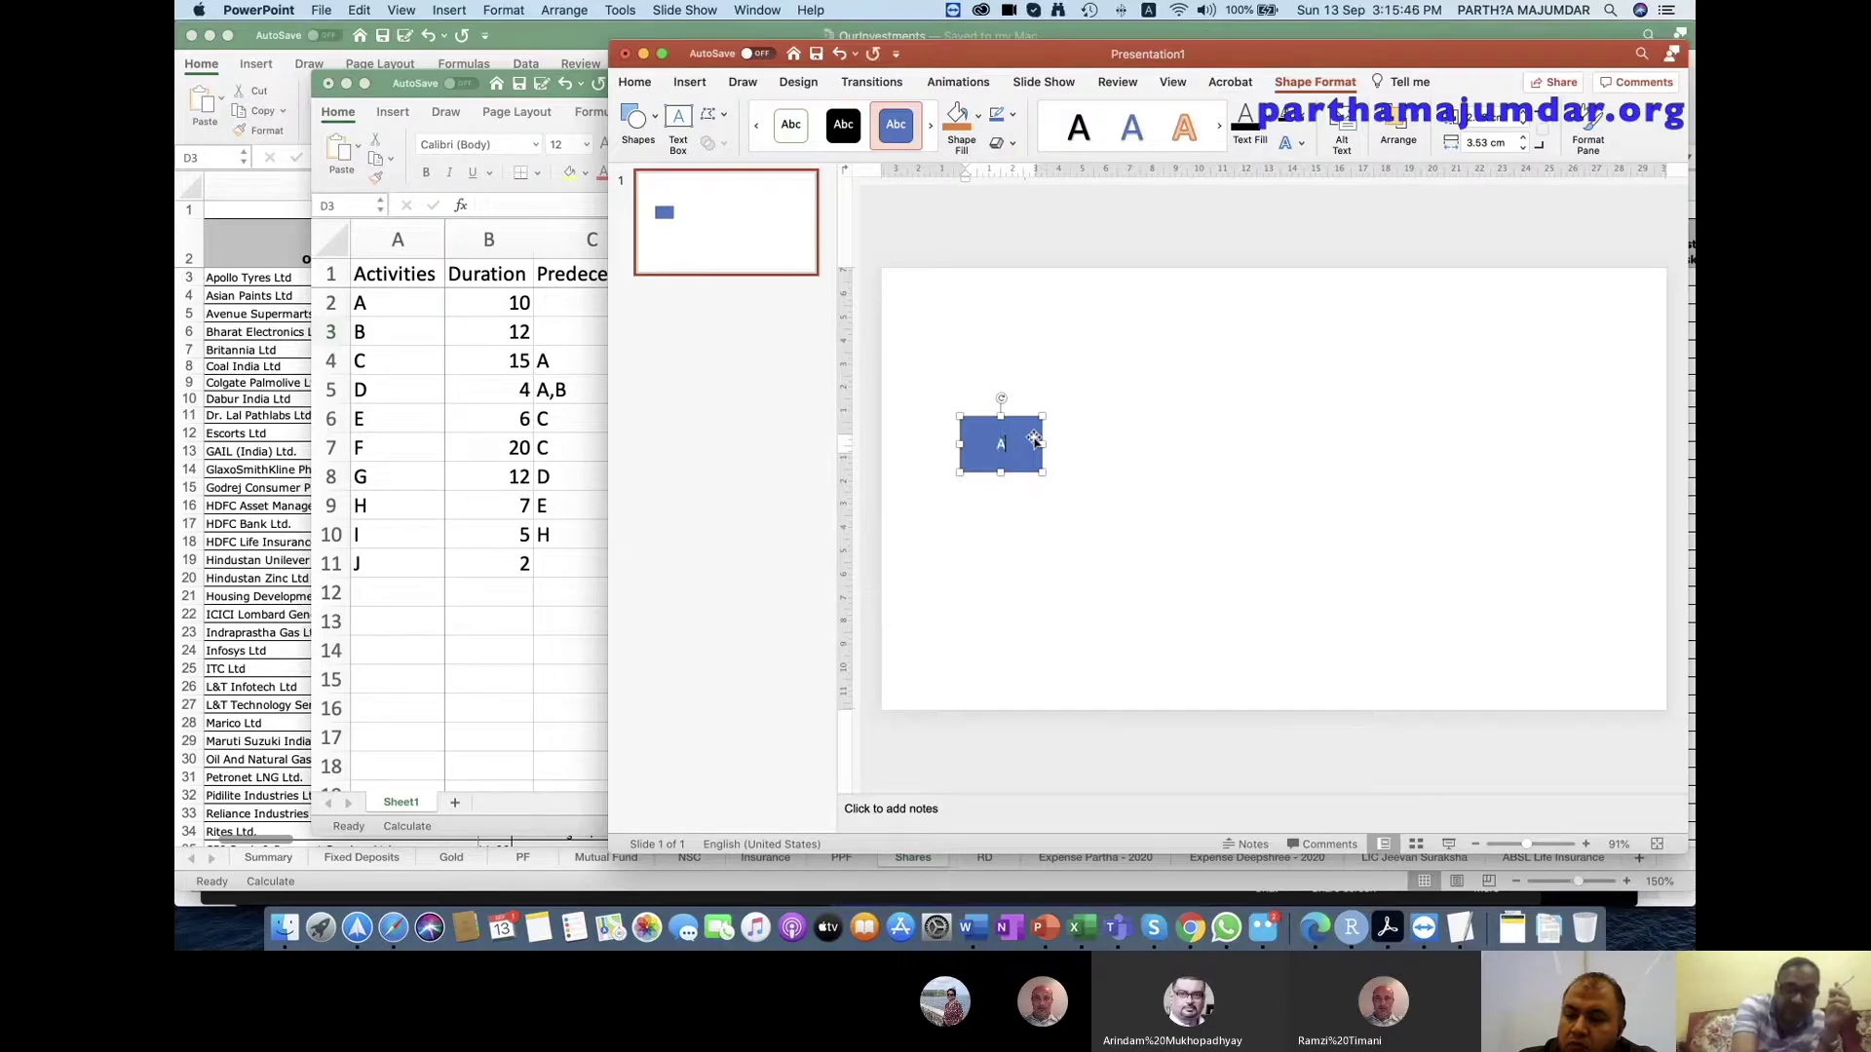
pyautogui.click(1102, 467)
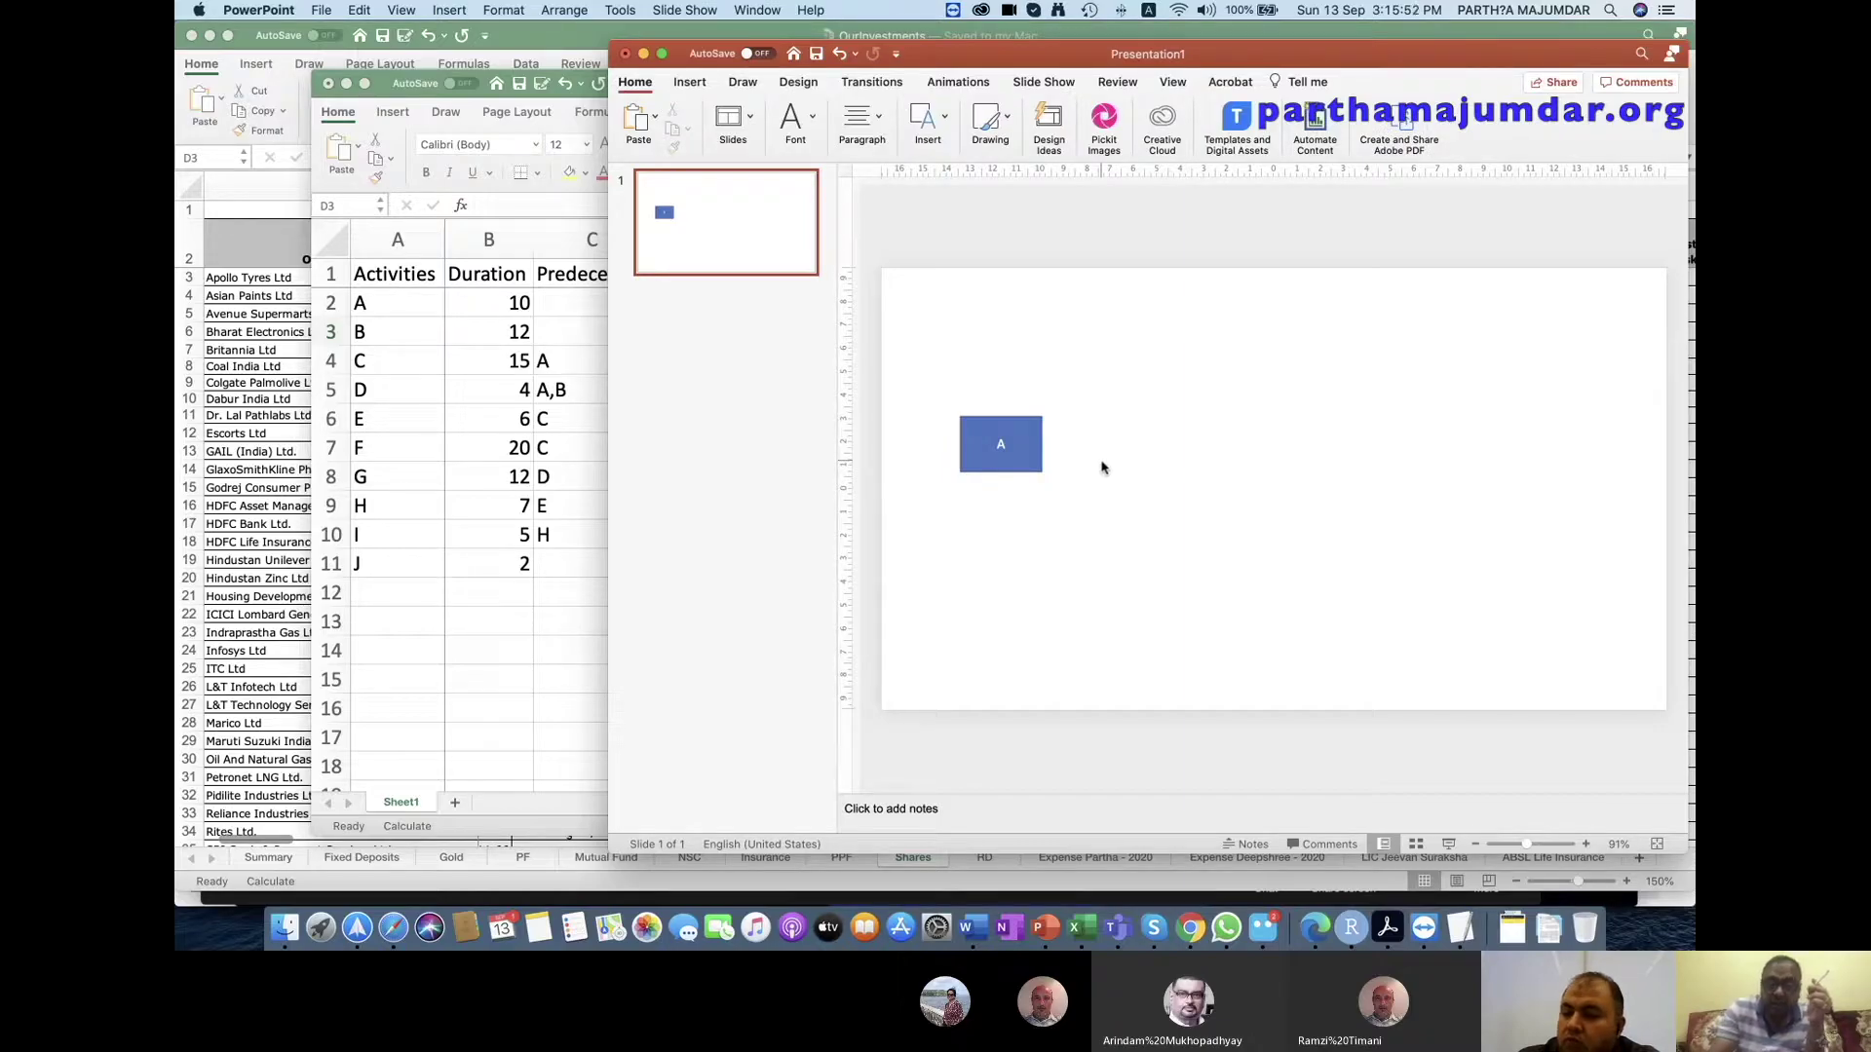
pyautogui.click(944, 123)
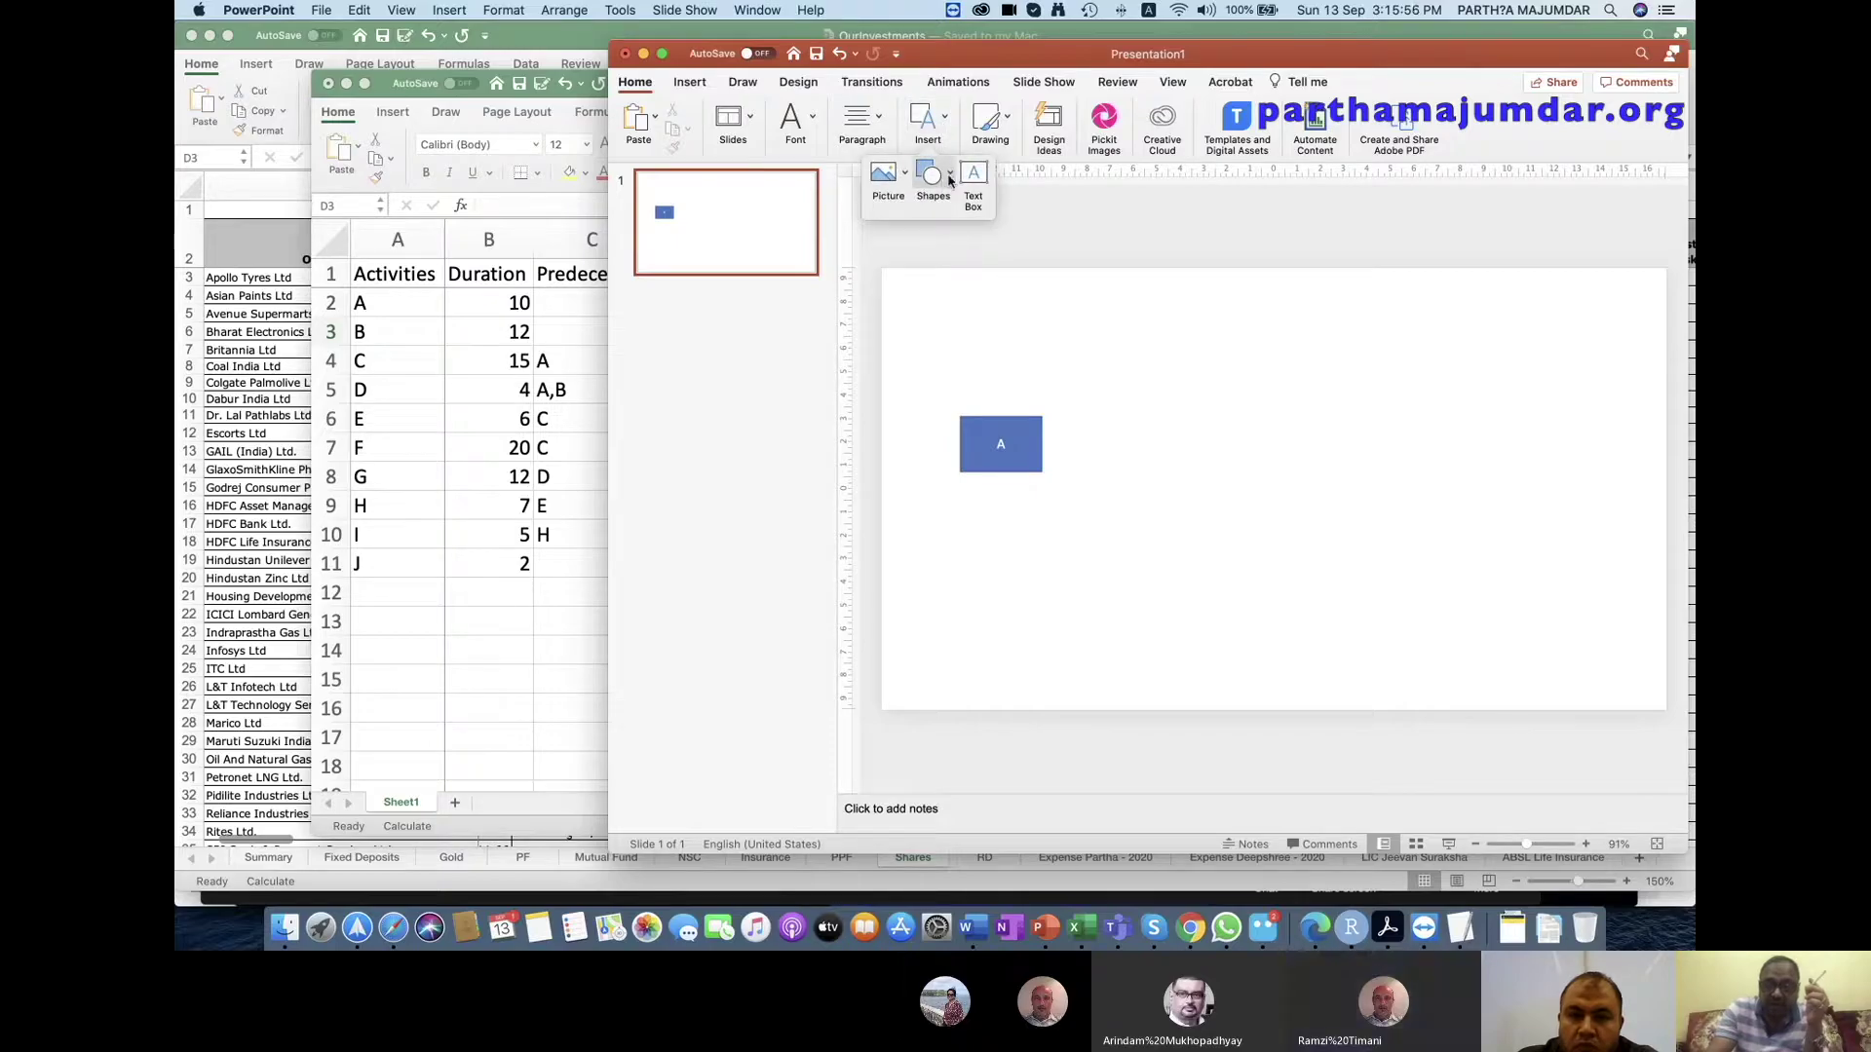
# Draw a small rounded rectangle over box A's bottom-right corner.
pyautogui.click(948, 182)
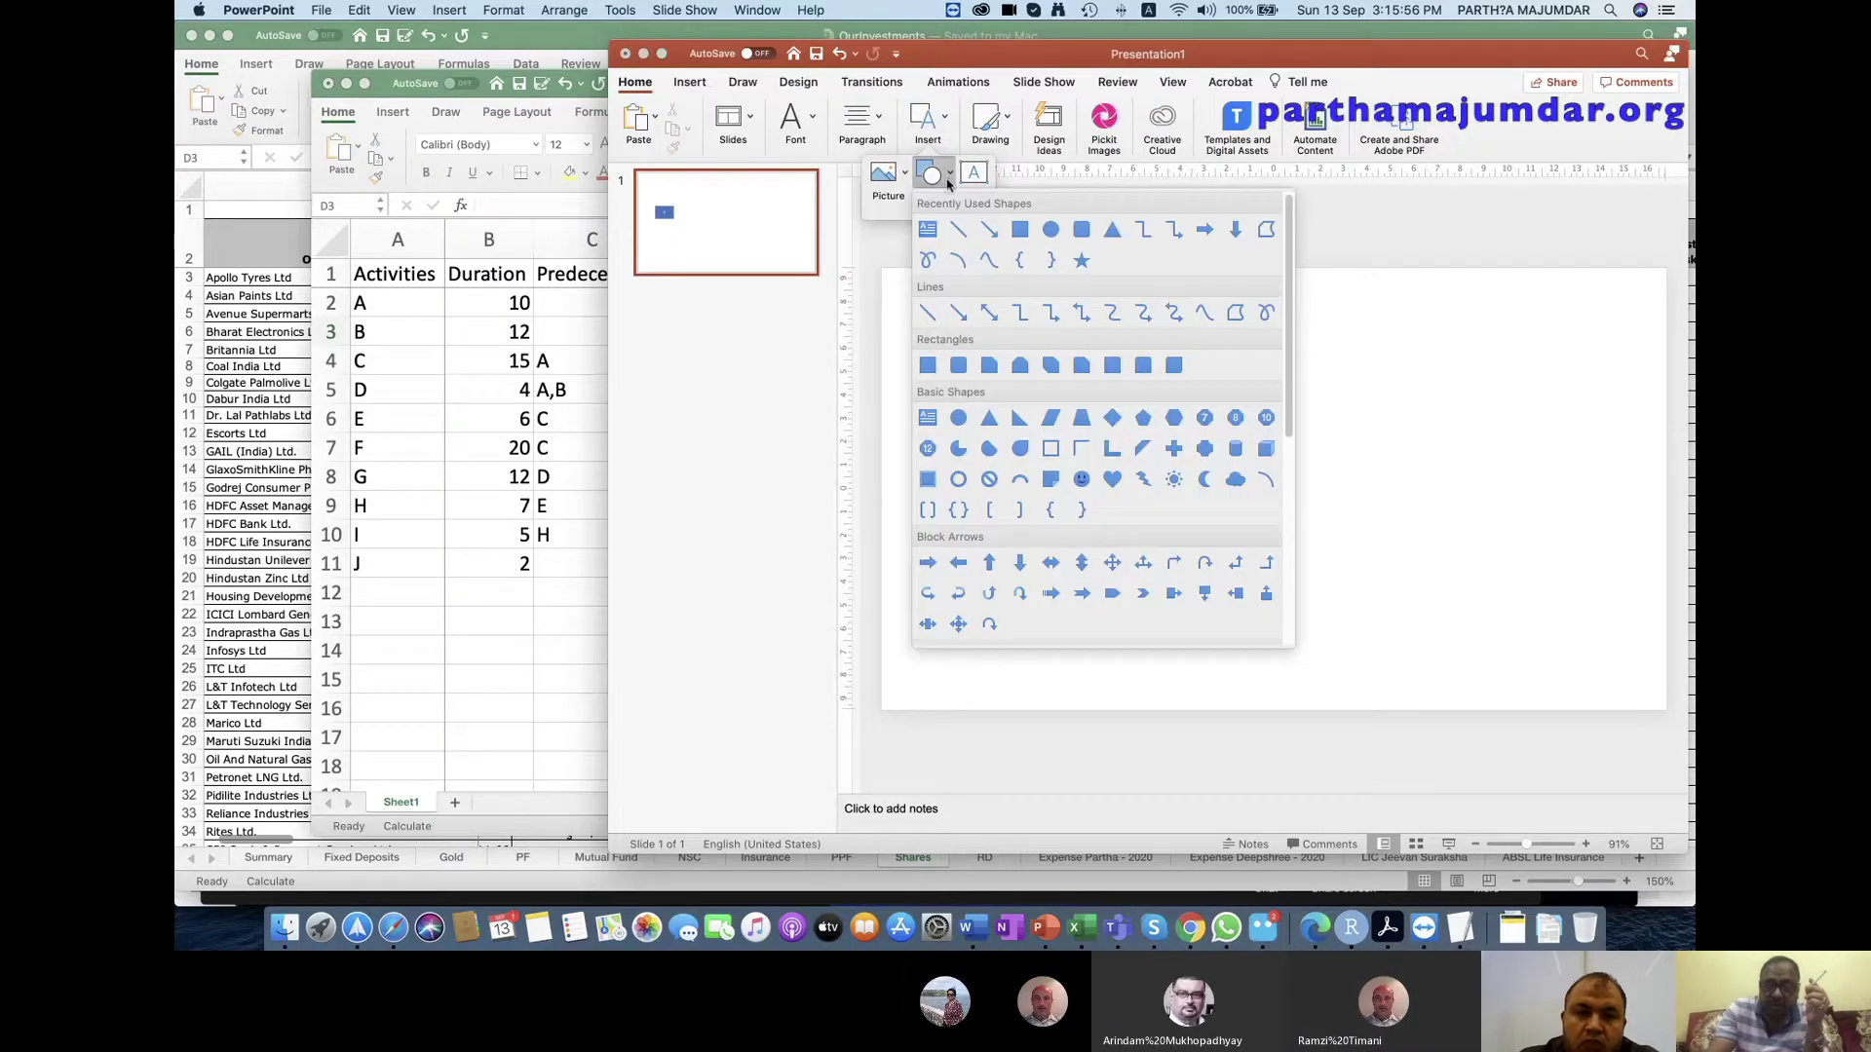
pyautogui.click(1081, 230)
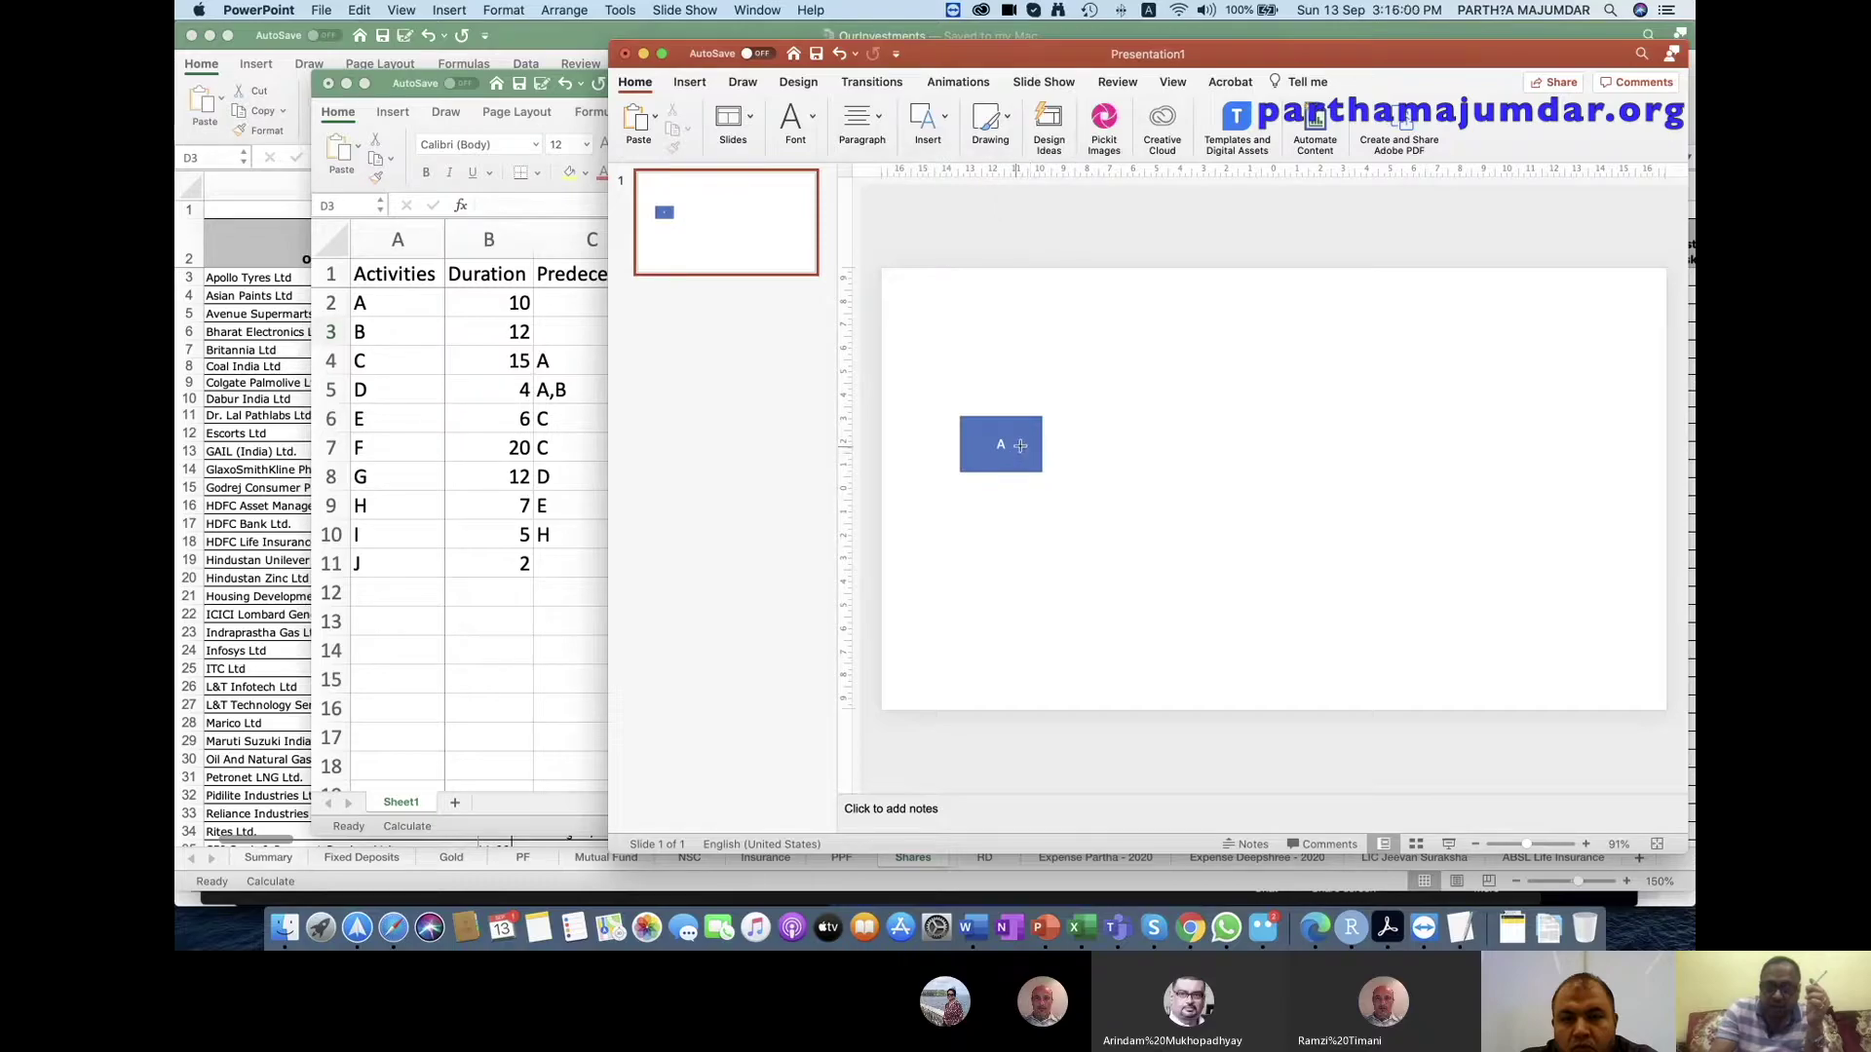
pyautogui.moveTo(1021, 446); pyautogui.dragTo(1043, 471)
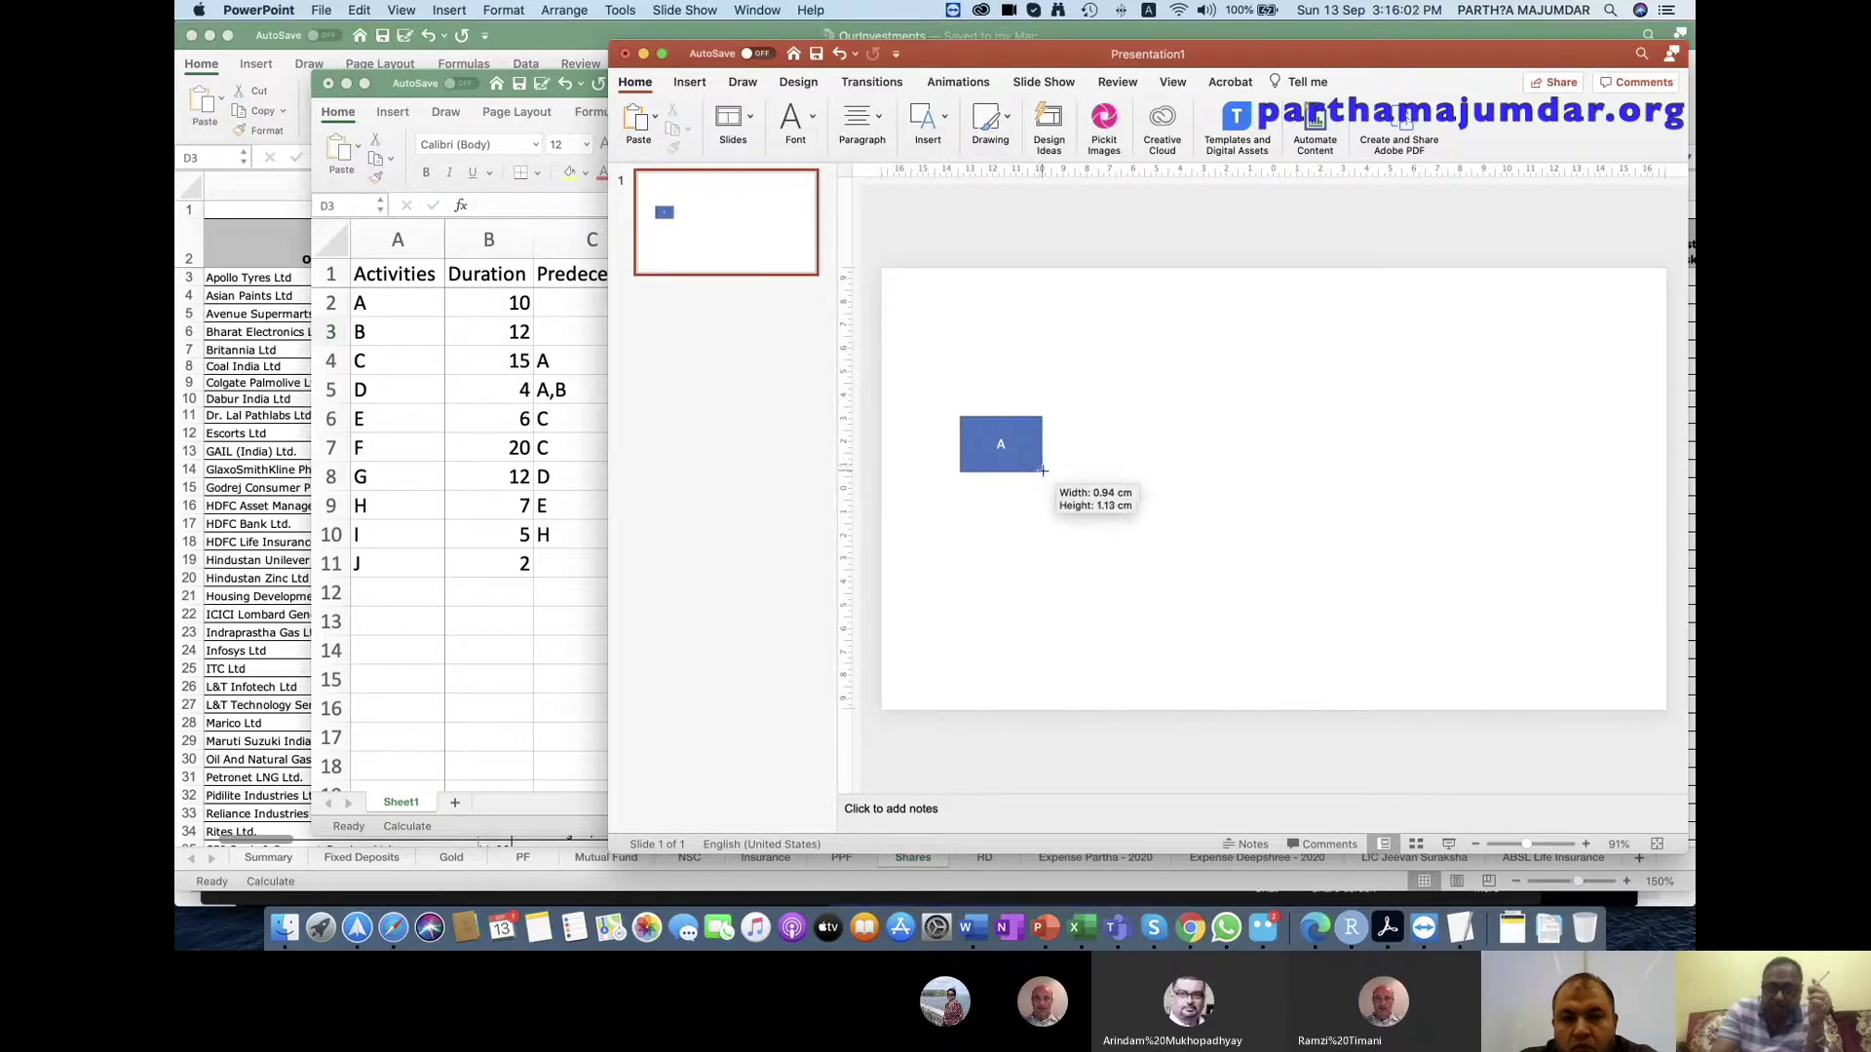
pyautogui.moveTo(1060, 477); pyautogui.dragTo(1060, 476)
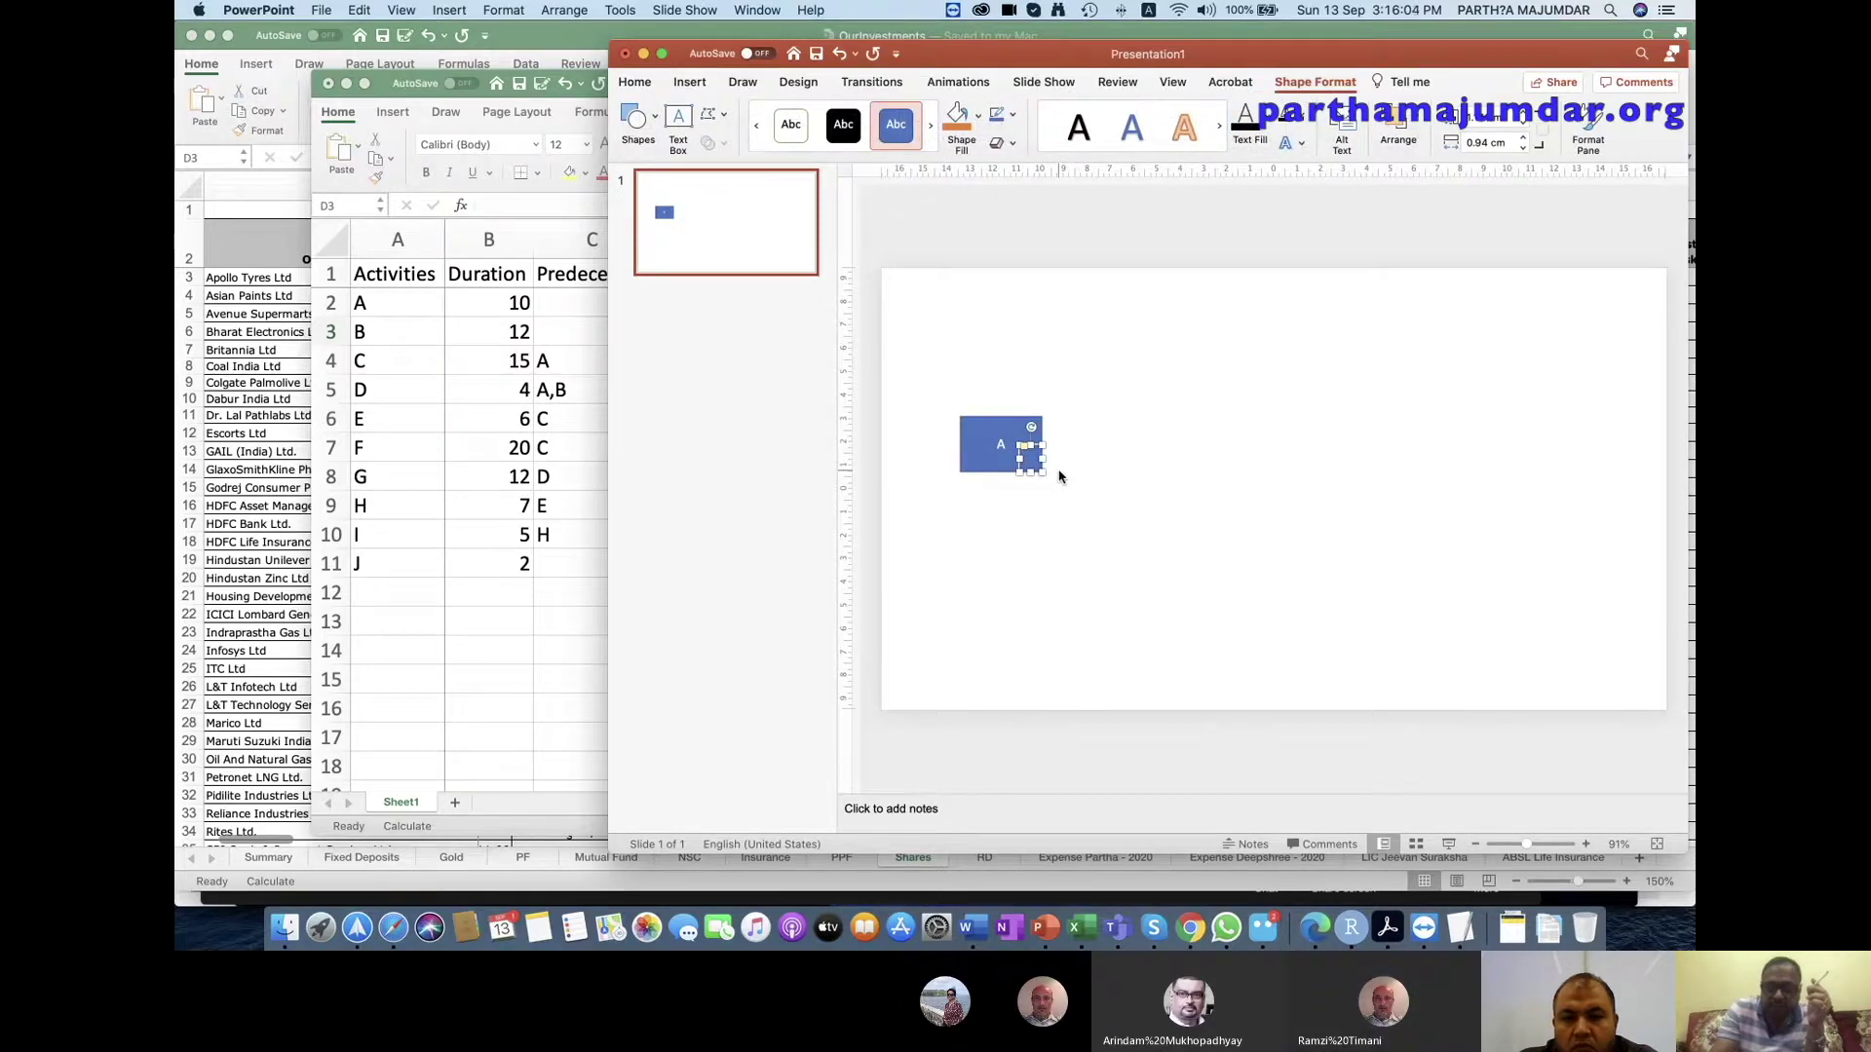
# Apply the orange quick style to the corner box, ready to enter its duration.
pyautogui.click(639, 90)
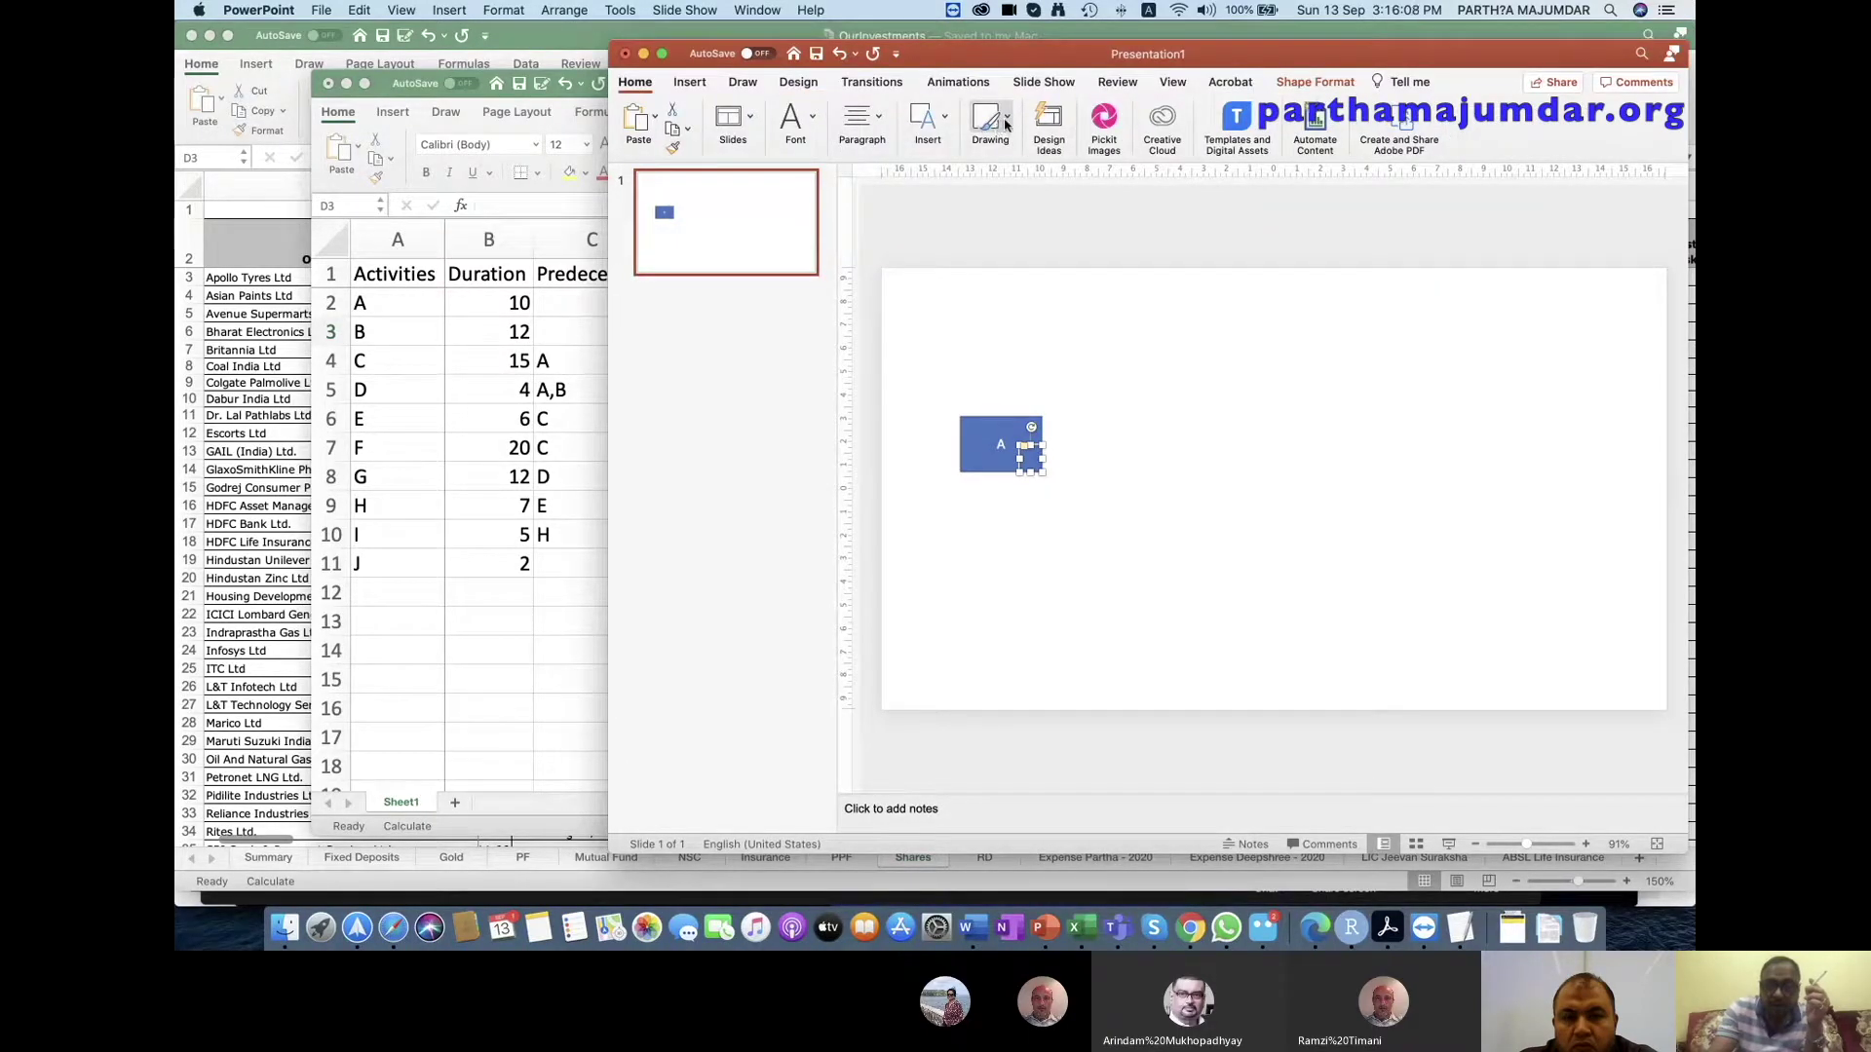
pyautogui.click(1005, 121)
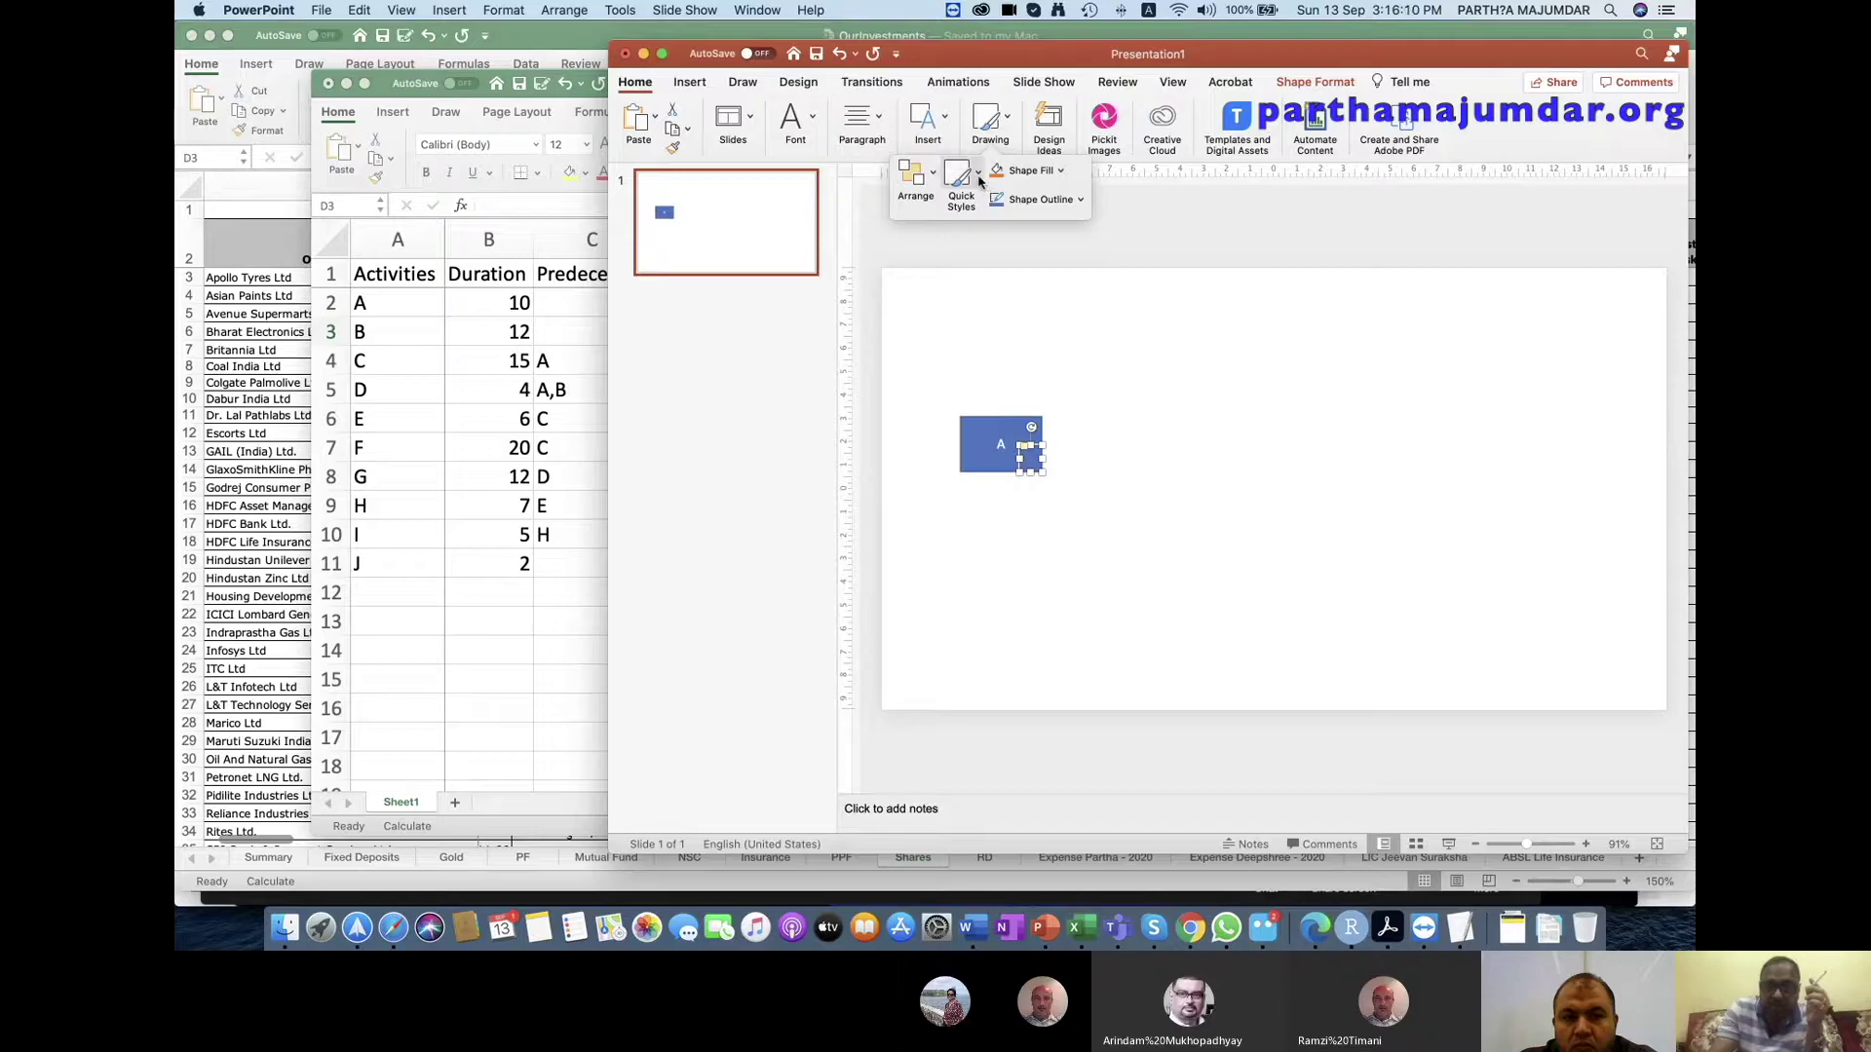
pyautogui.click(978, 175)
pyautogui.click(1072, 494)
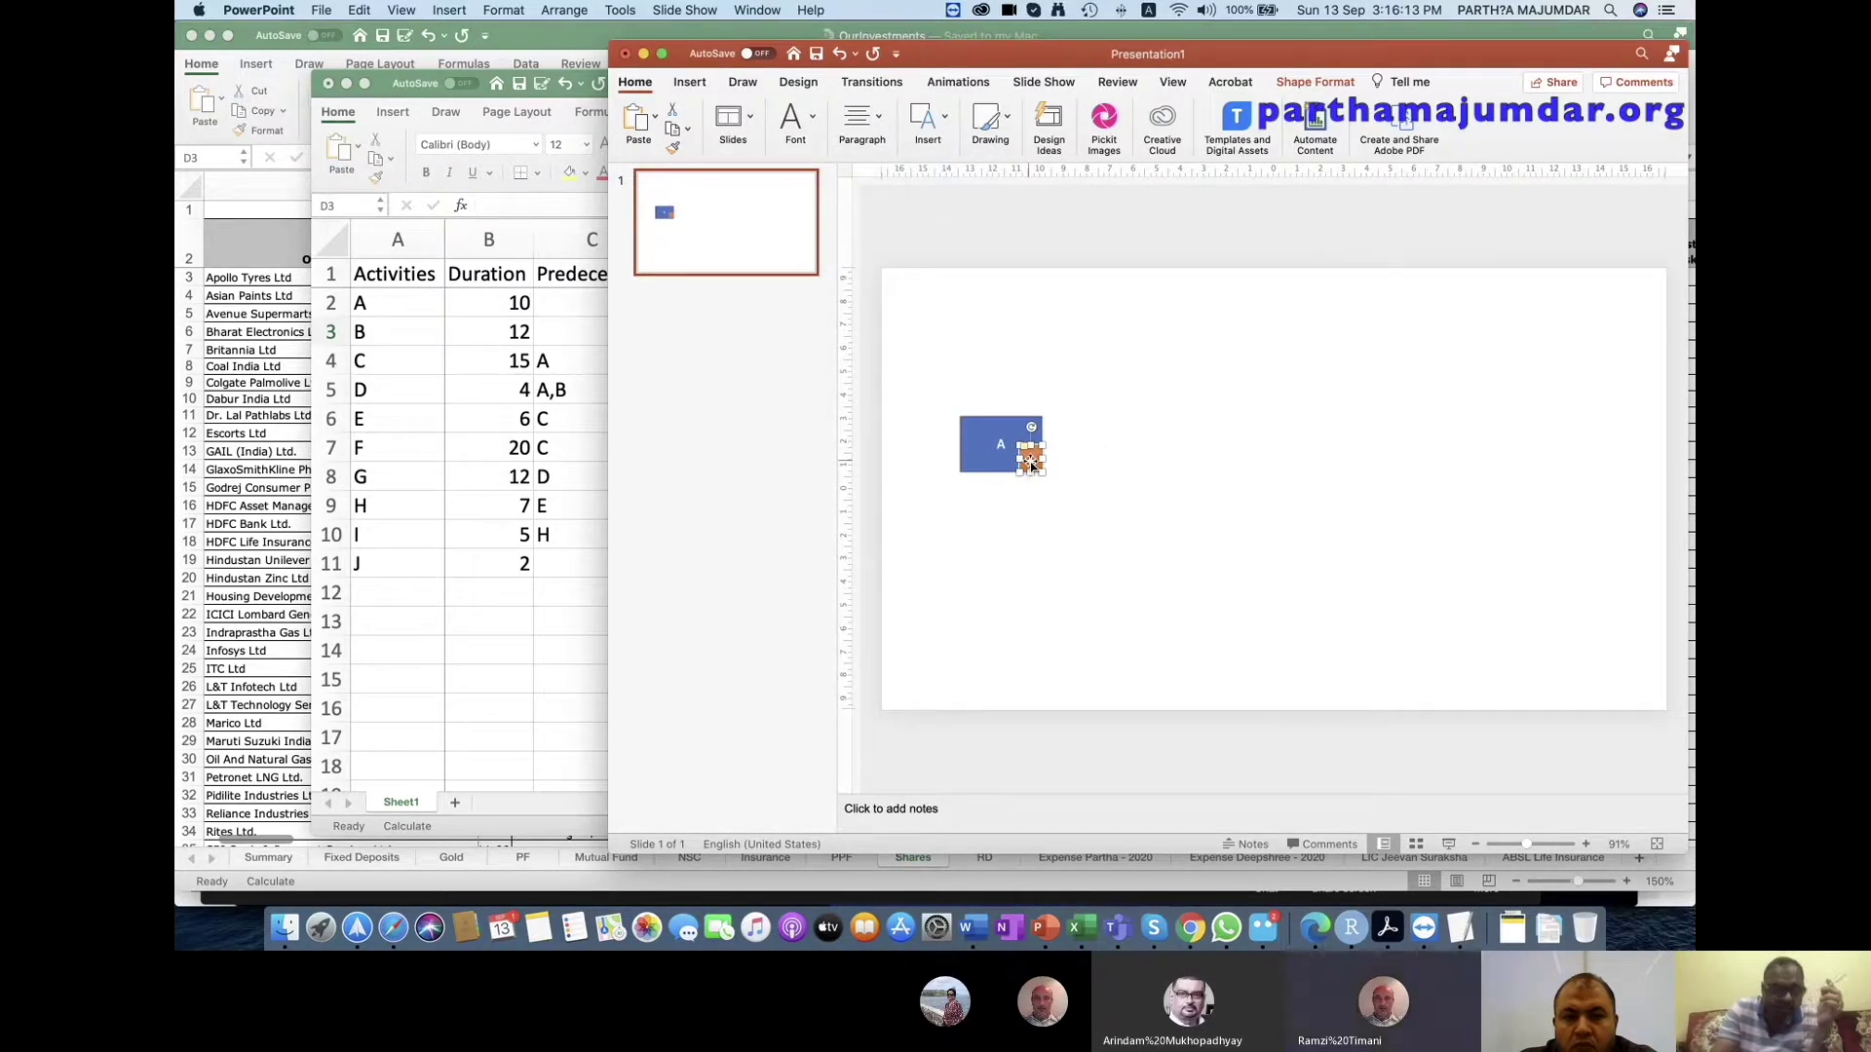
pyautogui.click(1031, 466)
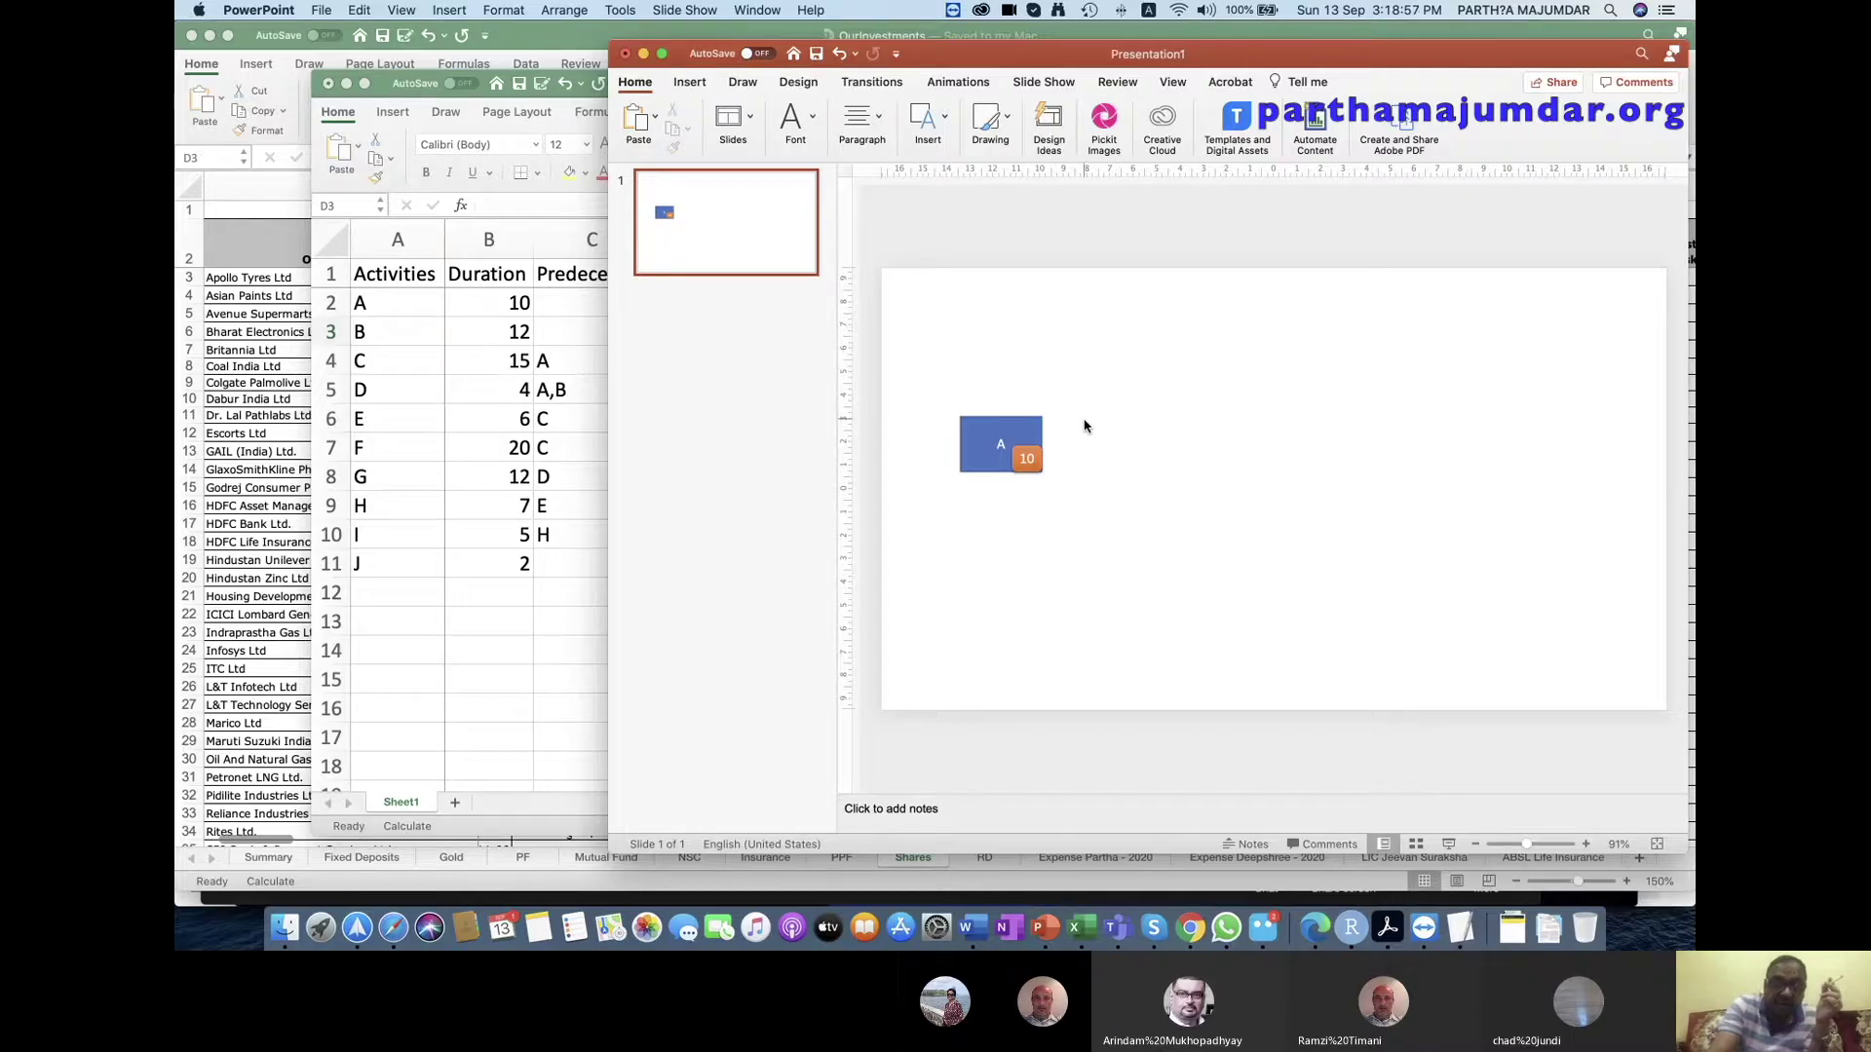
# Group box A and its orange 10 badge into one object.
pyautogui.moveTo(921, 380); pyautogui.dragTo(1090, 522)
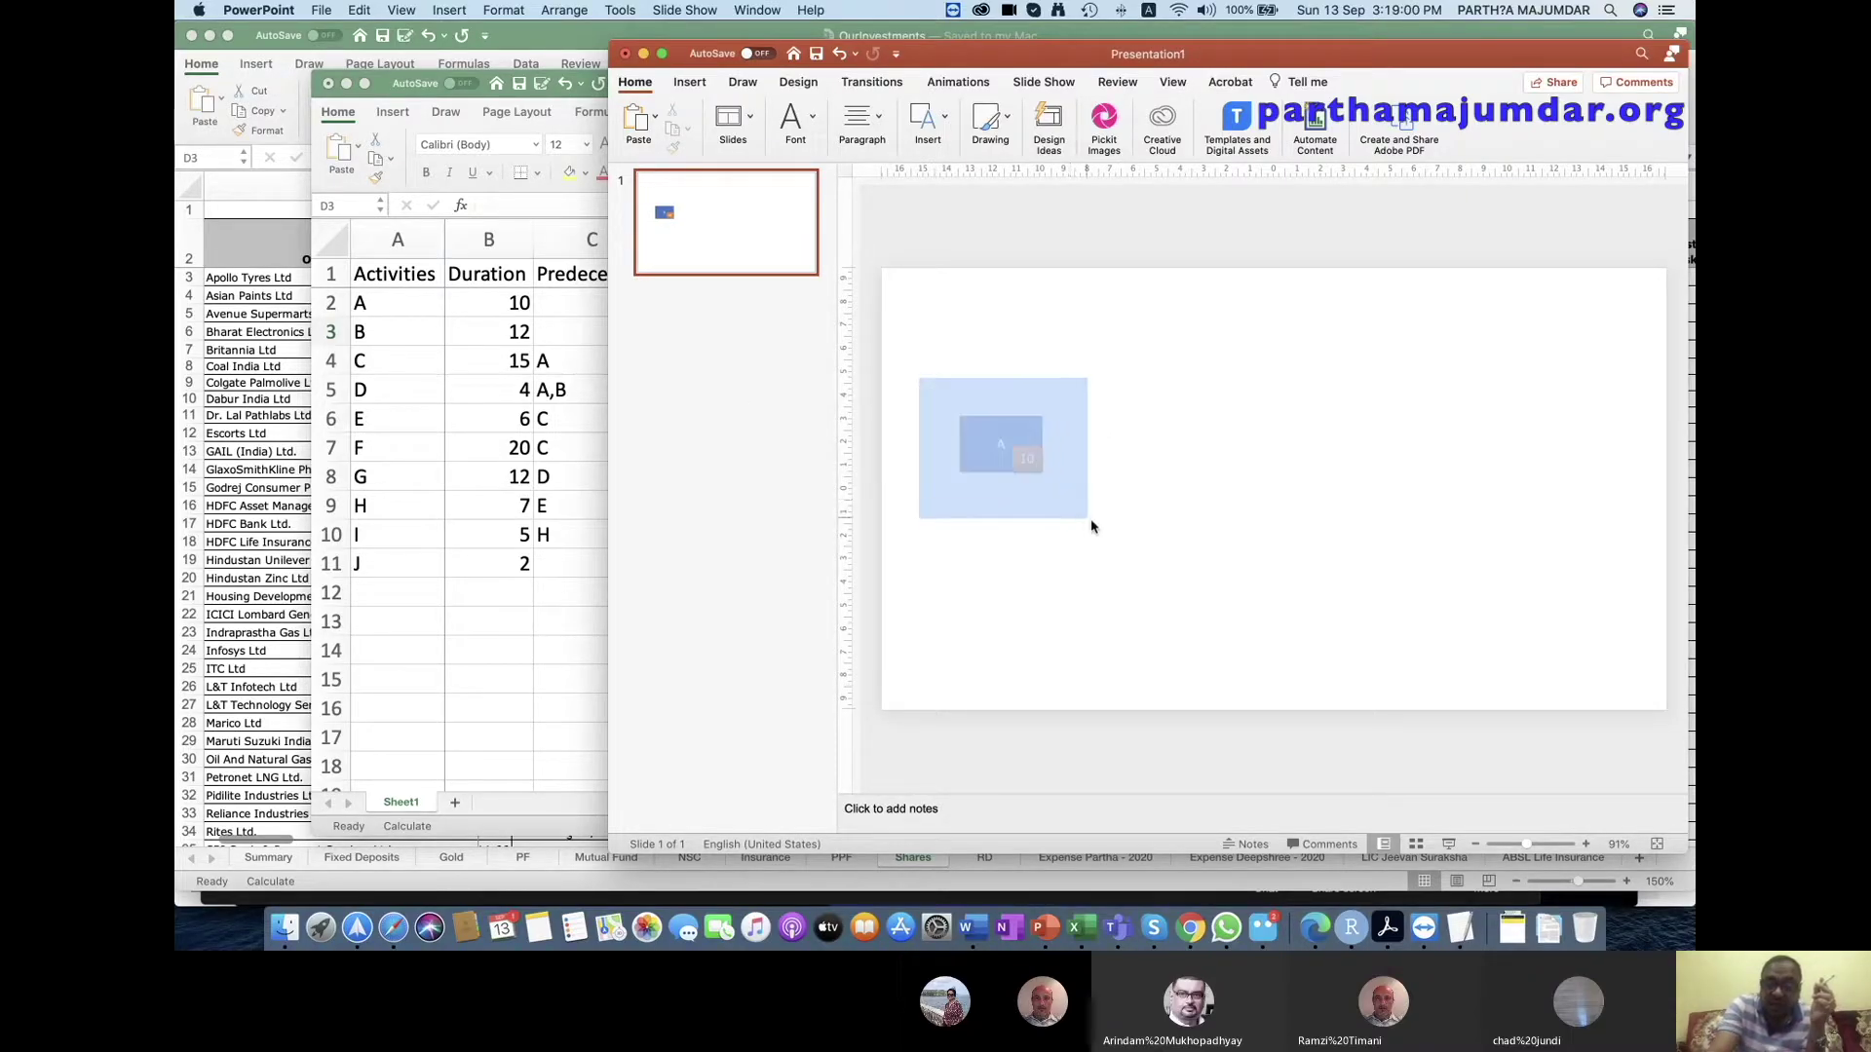
pyautogui.click(1007, 122)
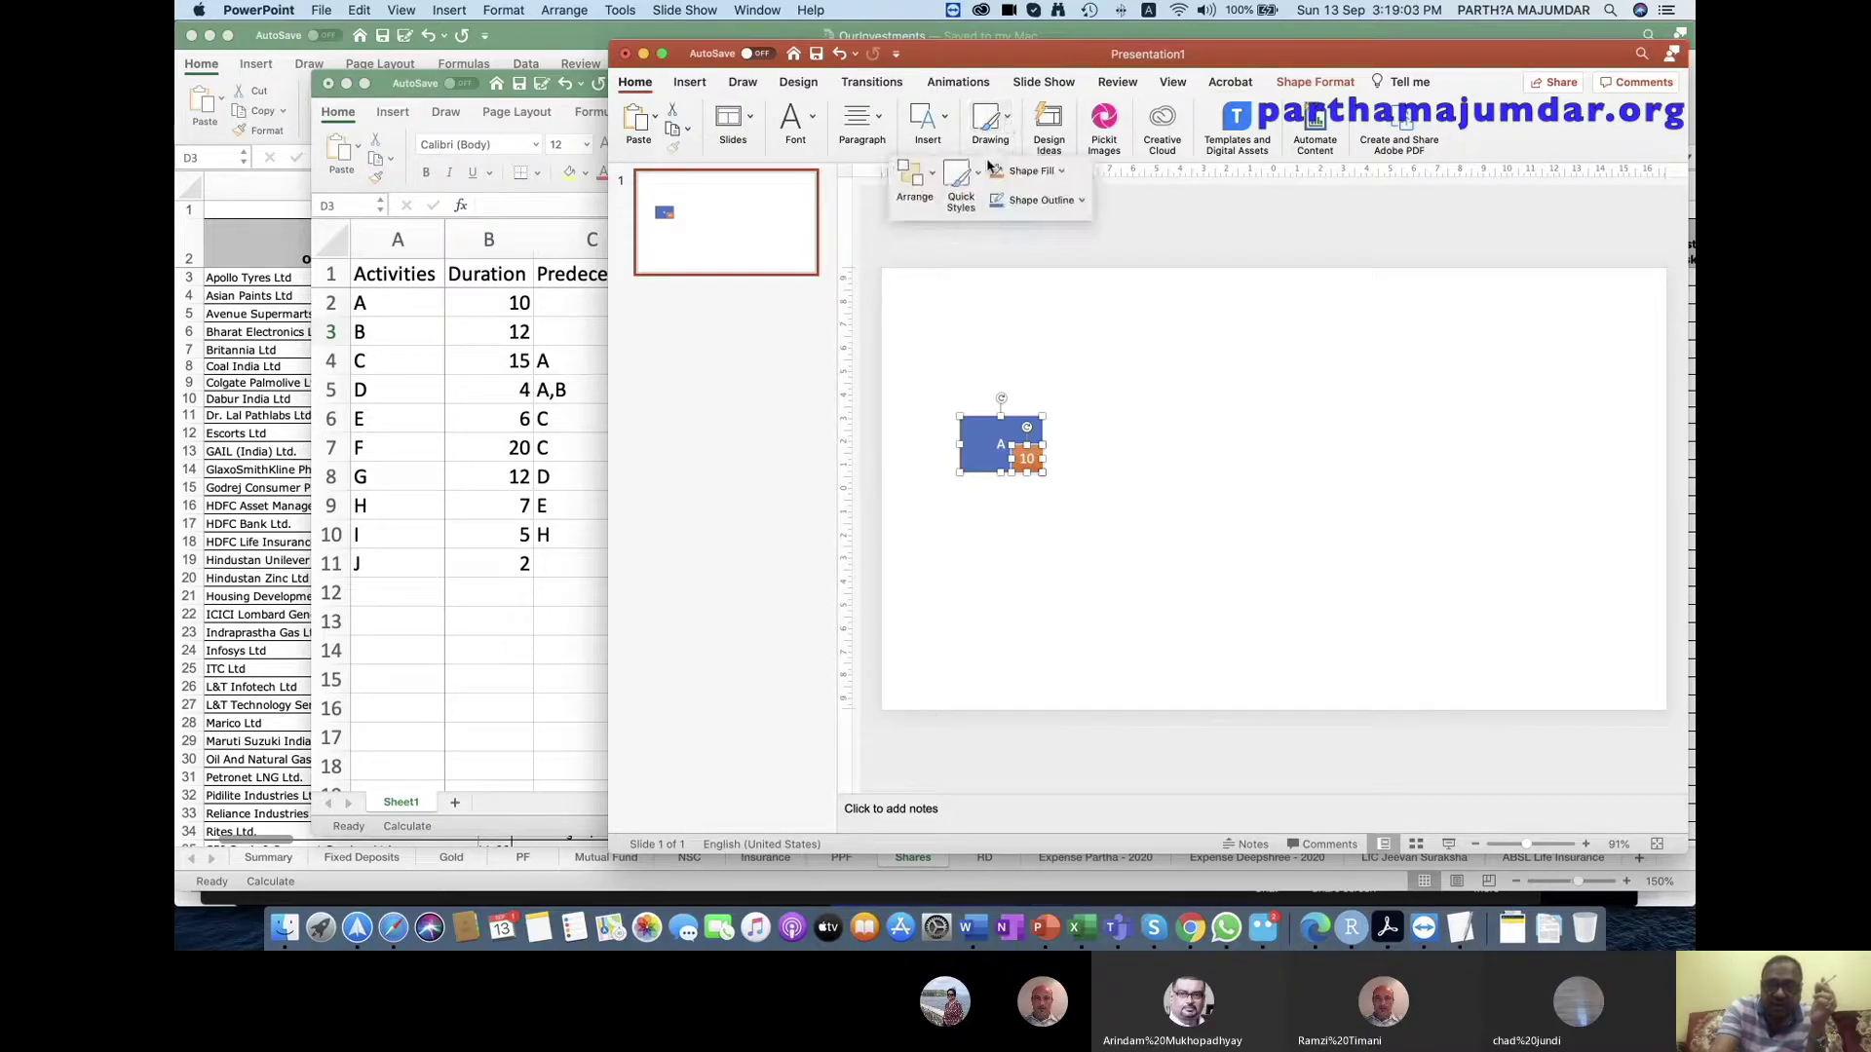
pyautogui.click(931, 180)
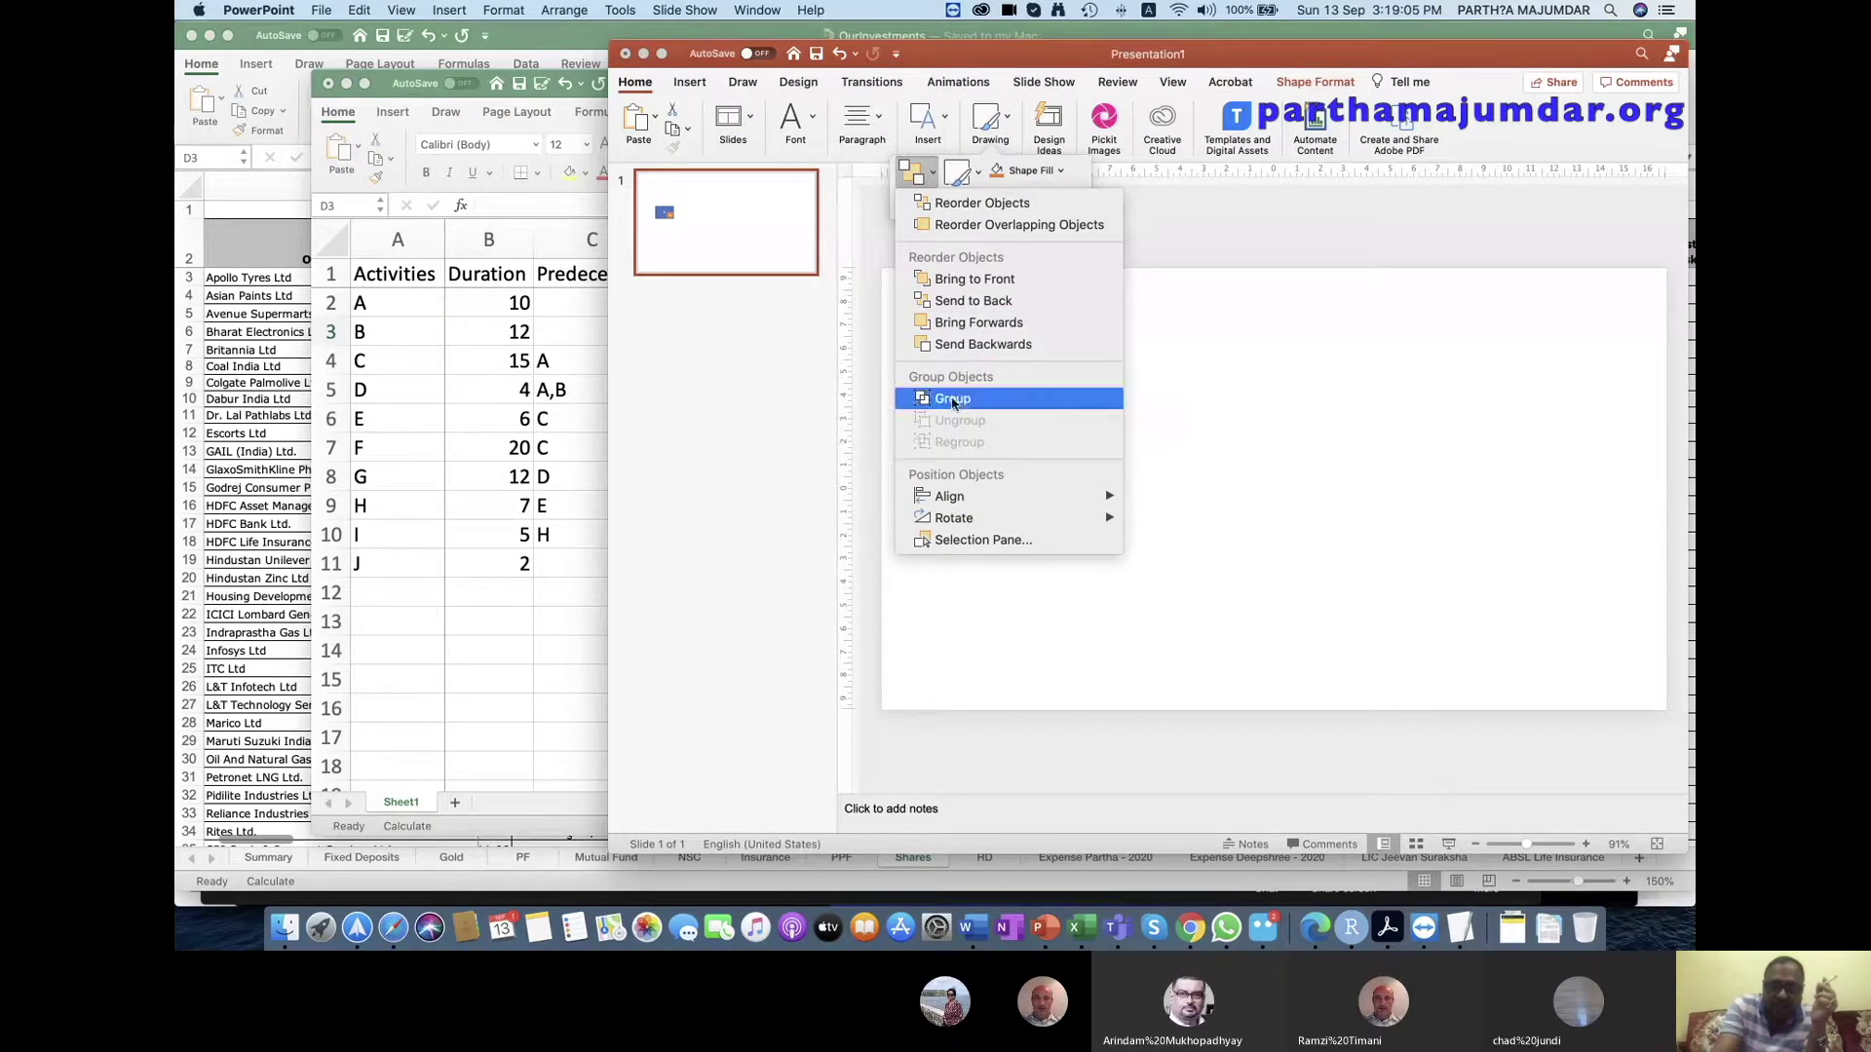
pyautogui.click(951, 398)
pyautogui.click(1065, 533)
# Duplicate the grouped A box and place the copy below it.
pyautogui.click(1018, 440)
pyautogui.rightClick(1017, 440)
pyautogui.moveTo(1052, 505)
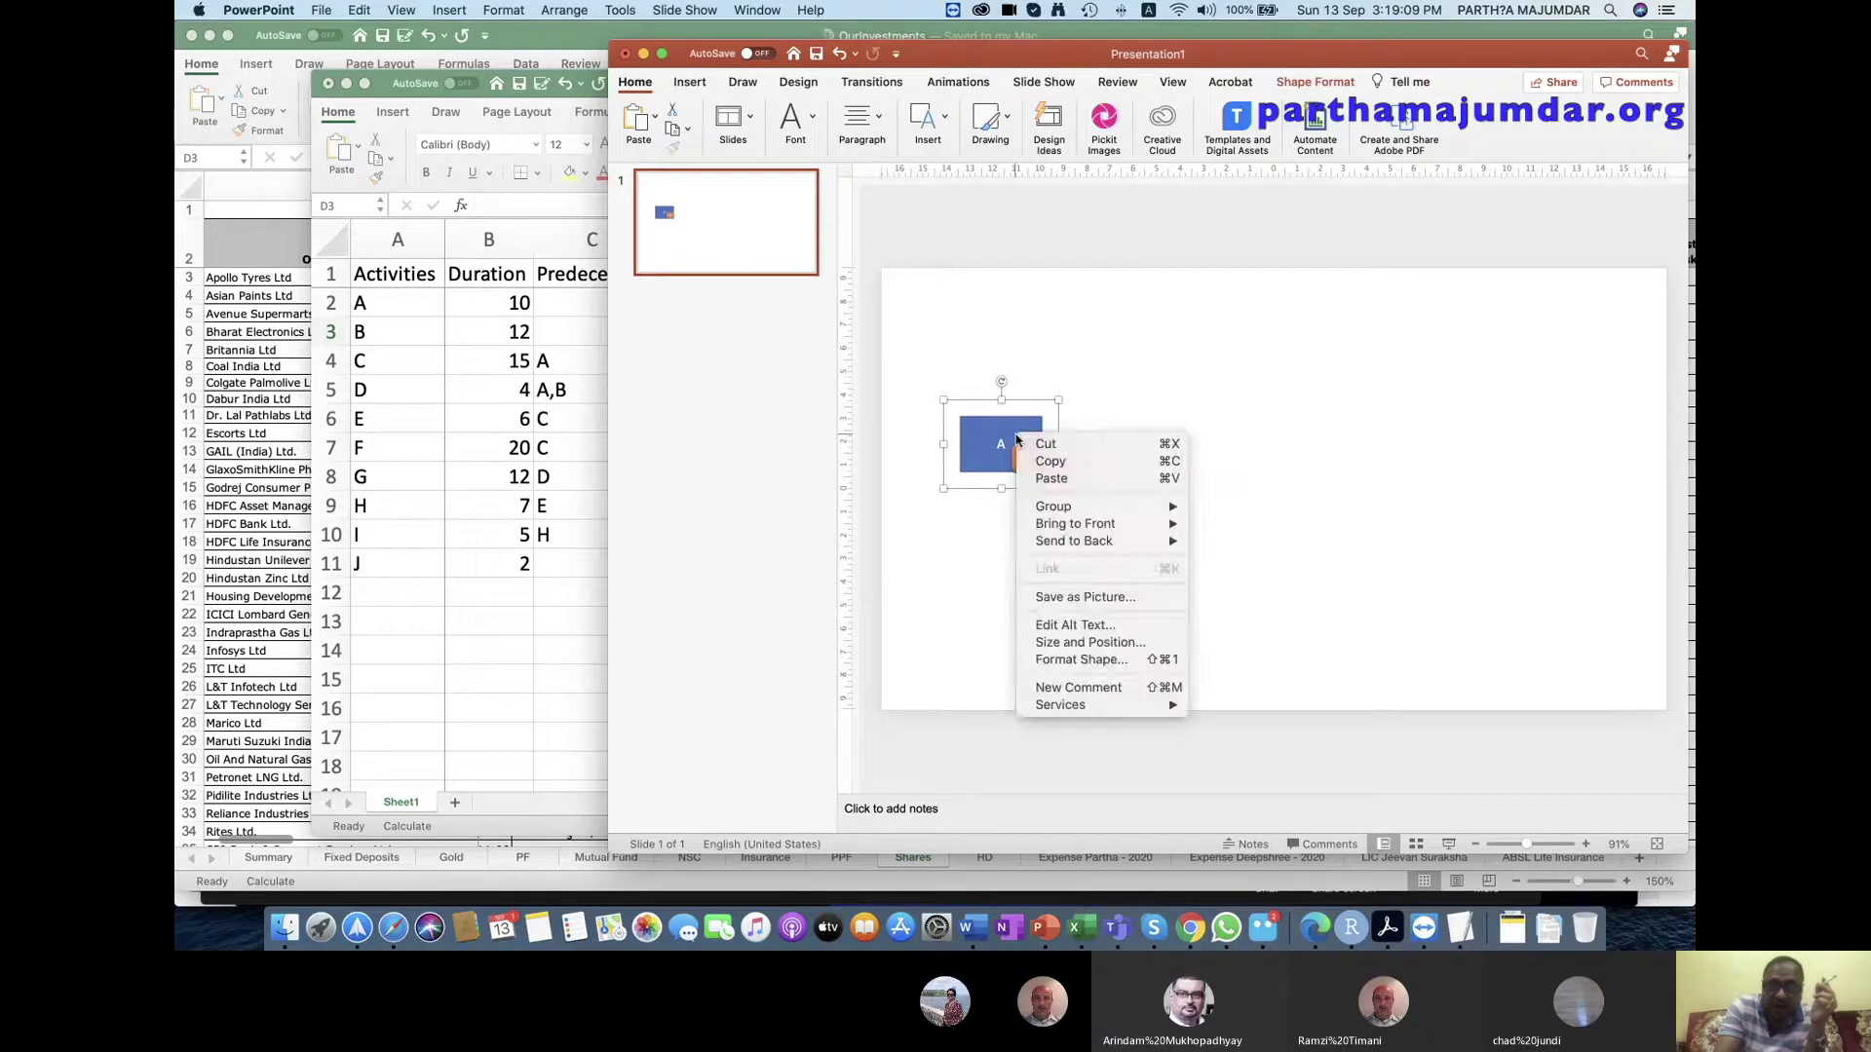
pyautogui.click(1058, 464)
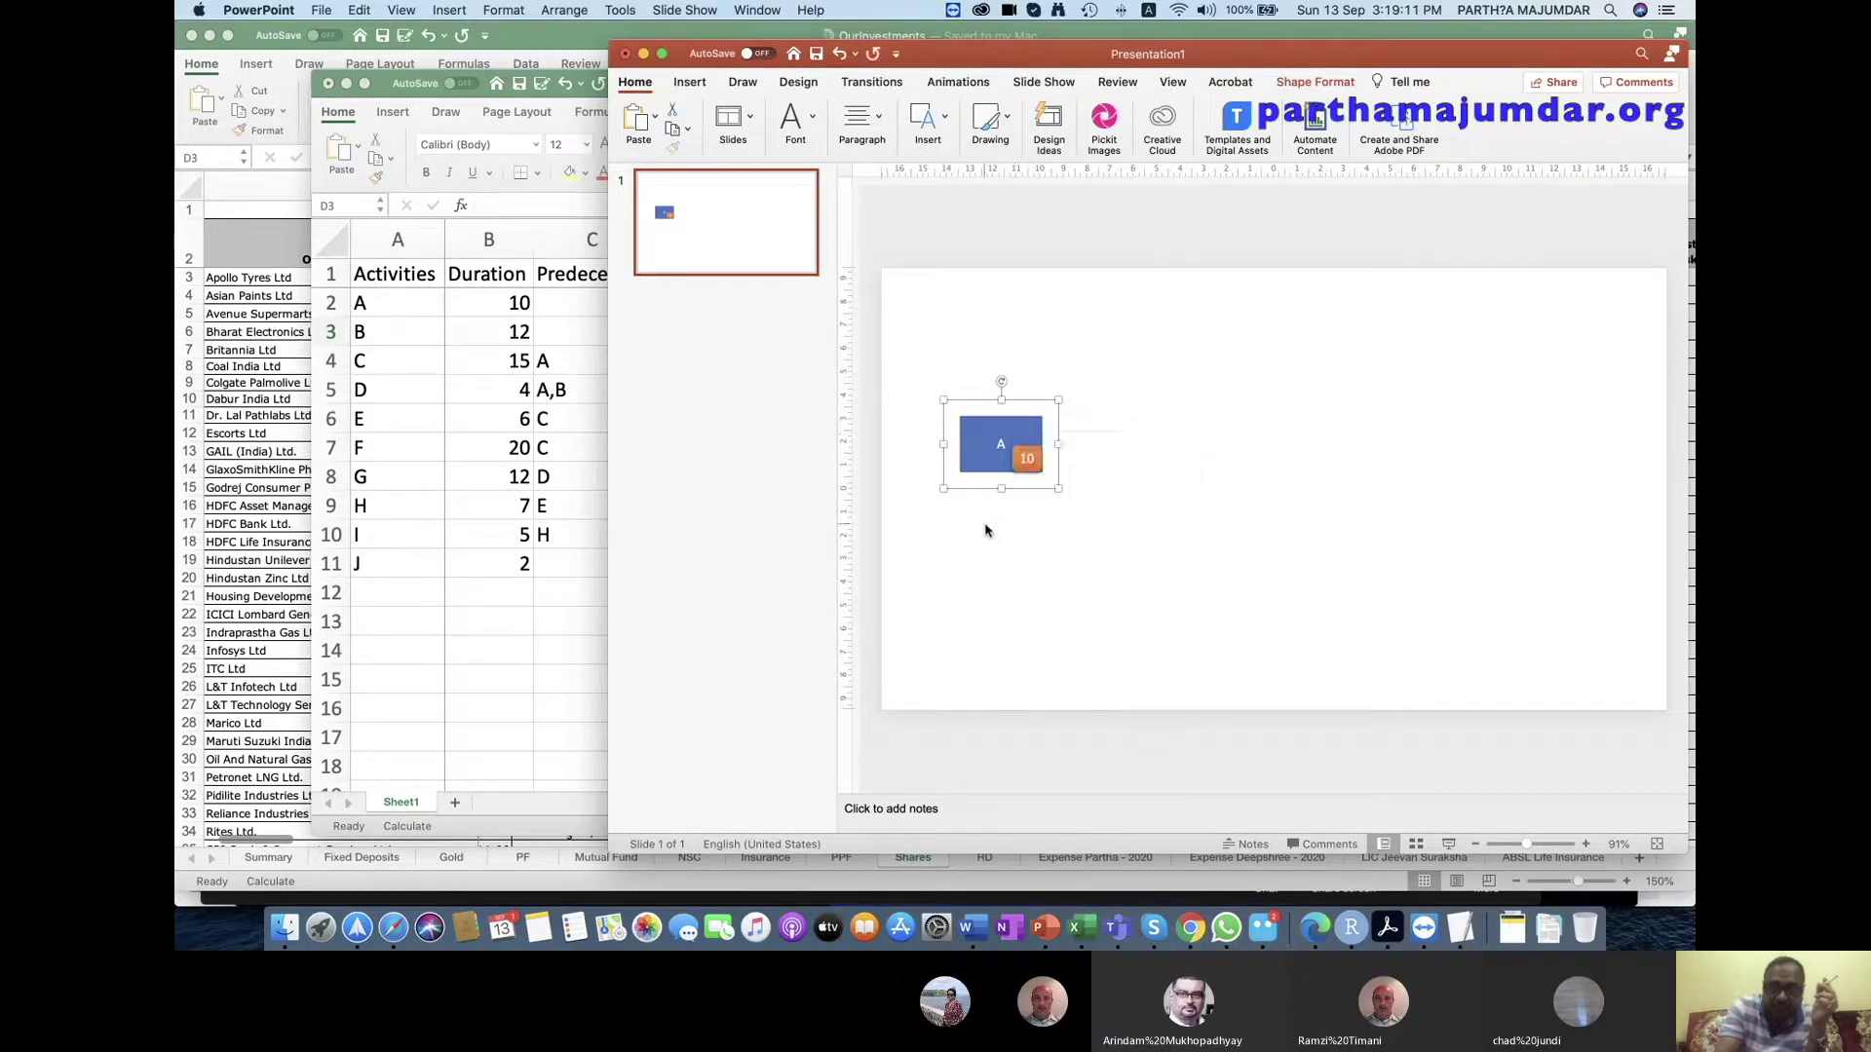
pyautogui.rightClick(985, 526)
pyautogui.click(1019, 568)
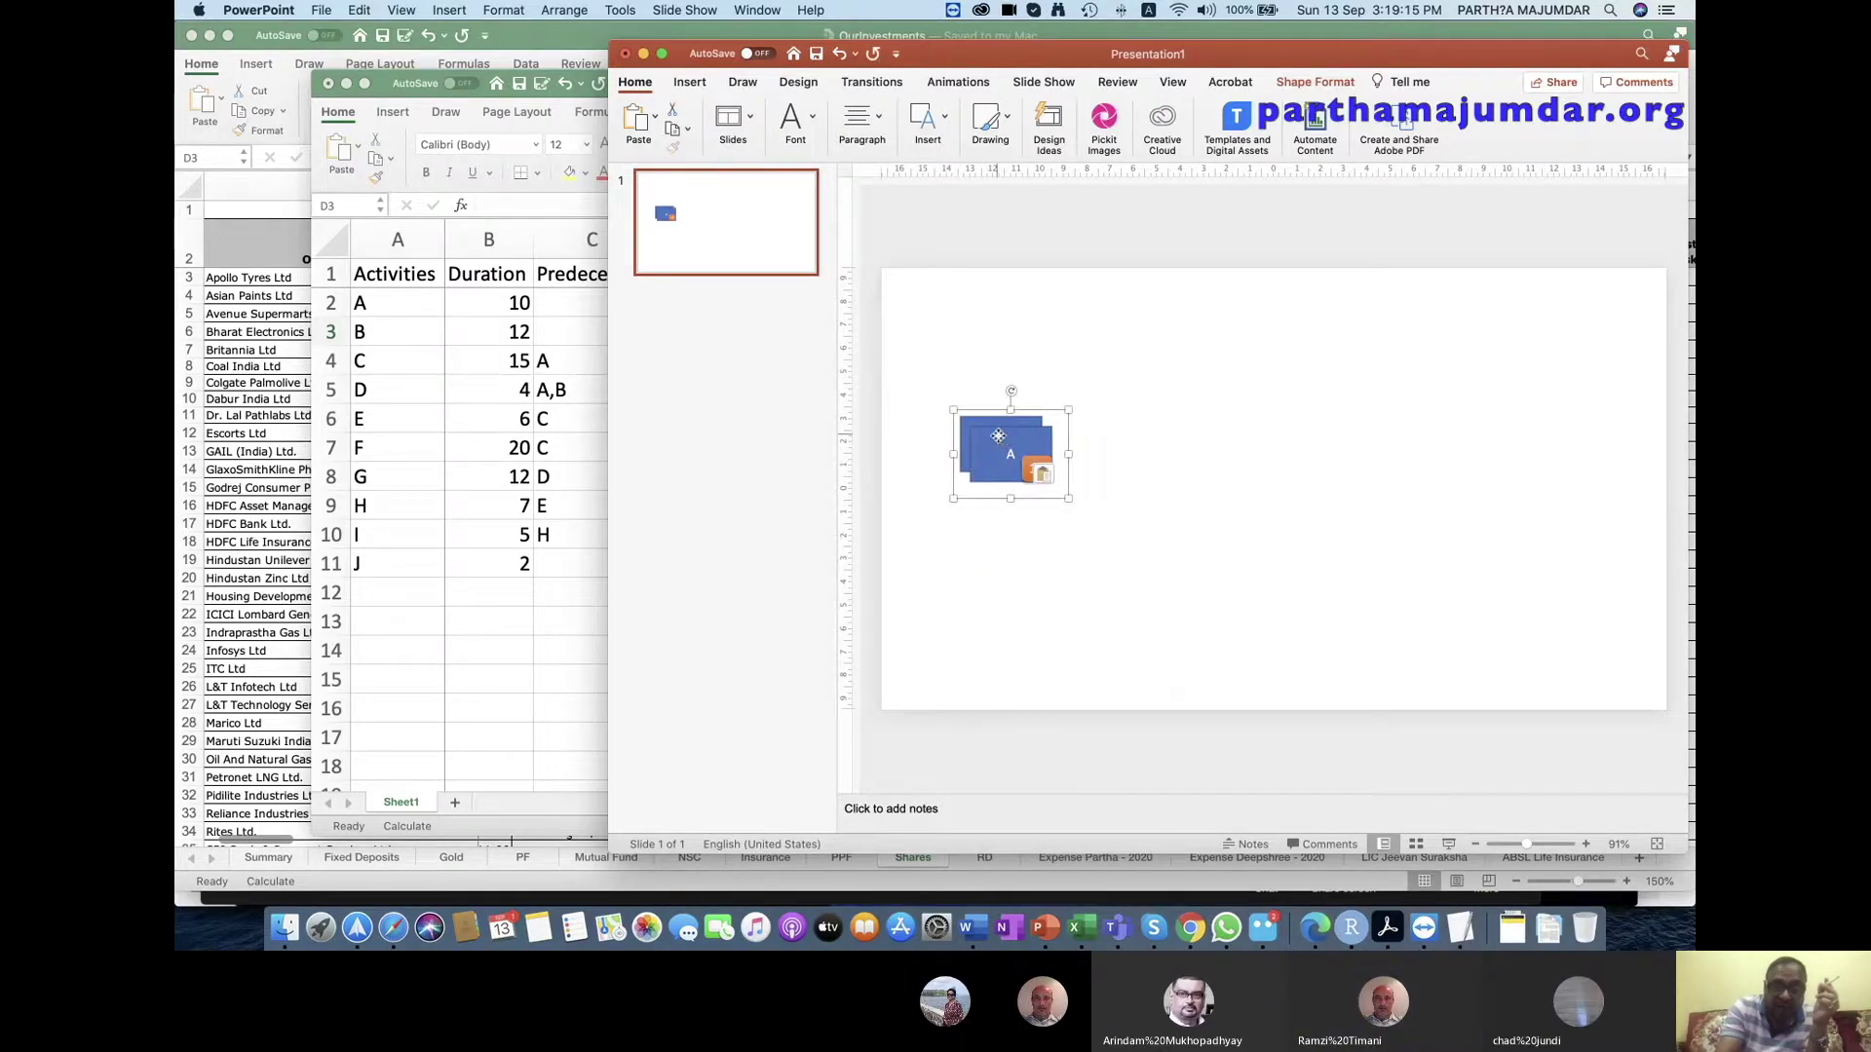
pyautogui.moveTo(998, 437); pyautogui.dragTo(990, 529)
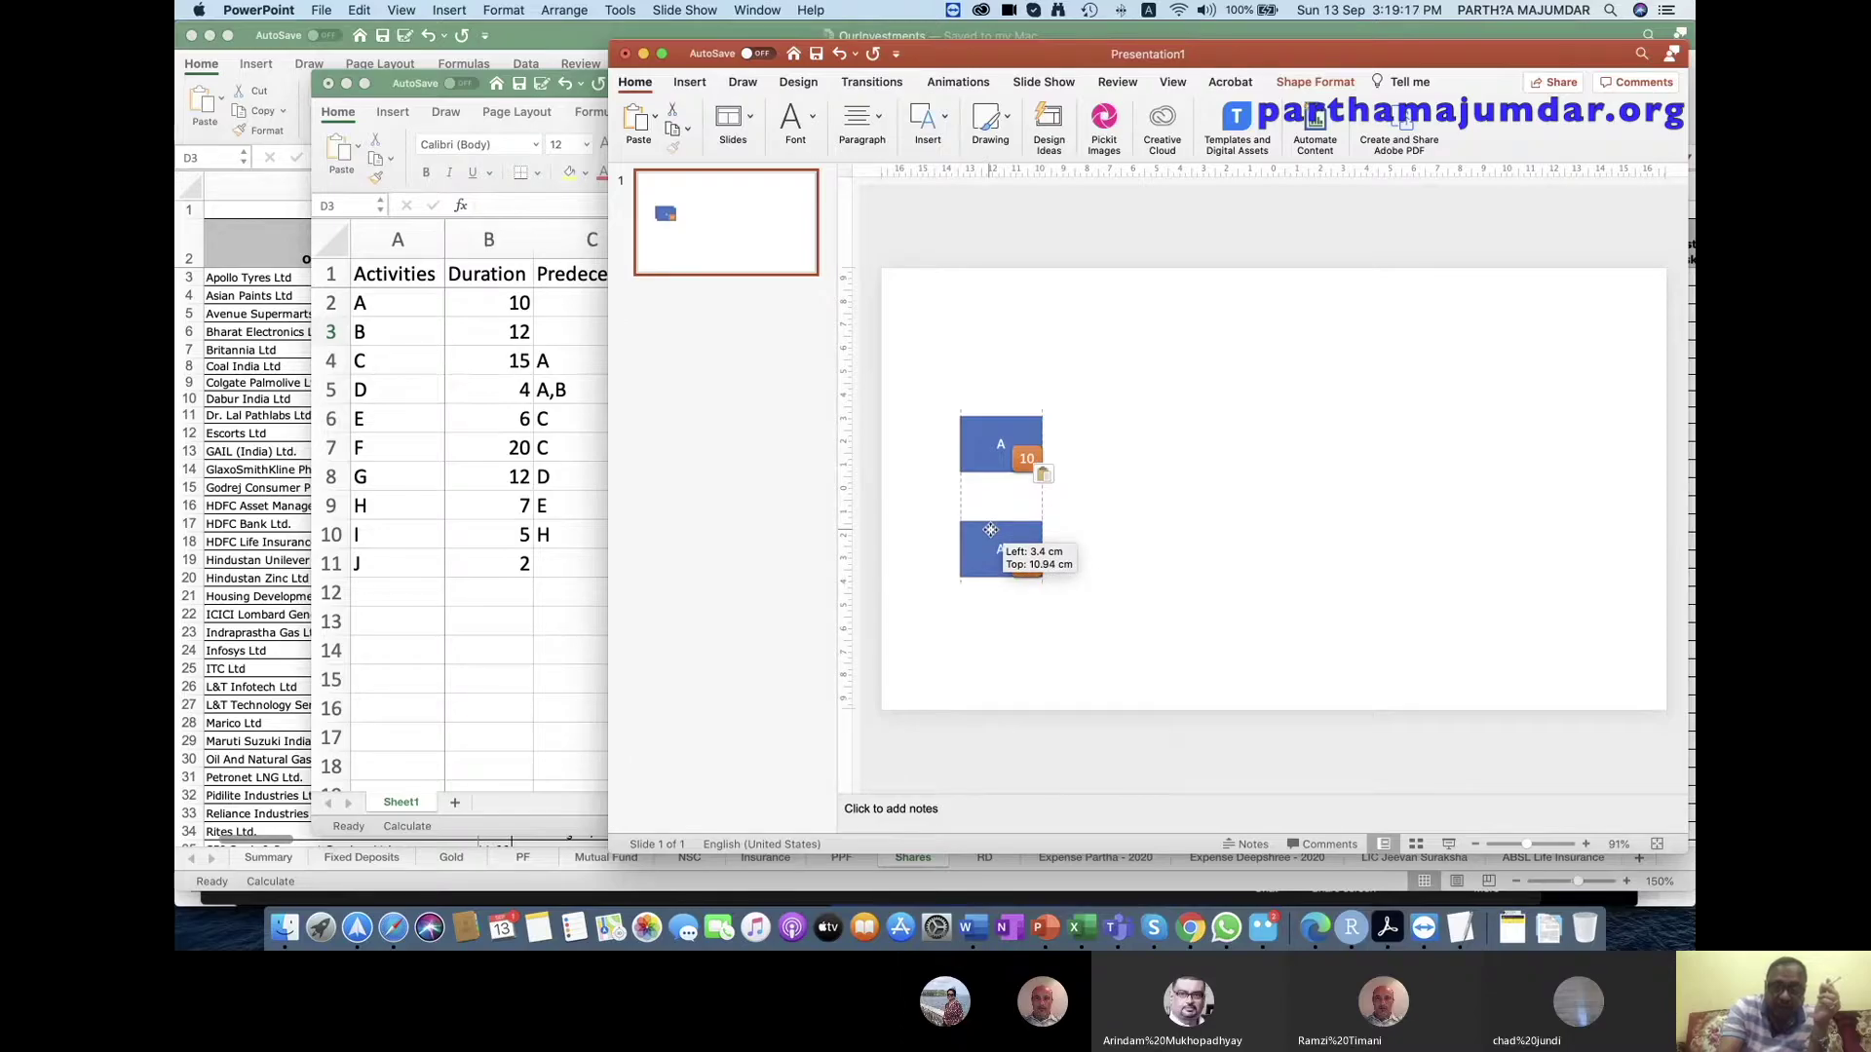
# Relabel the lower box B with duration 12.
pyautogui.doubleClick(998, 548)
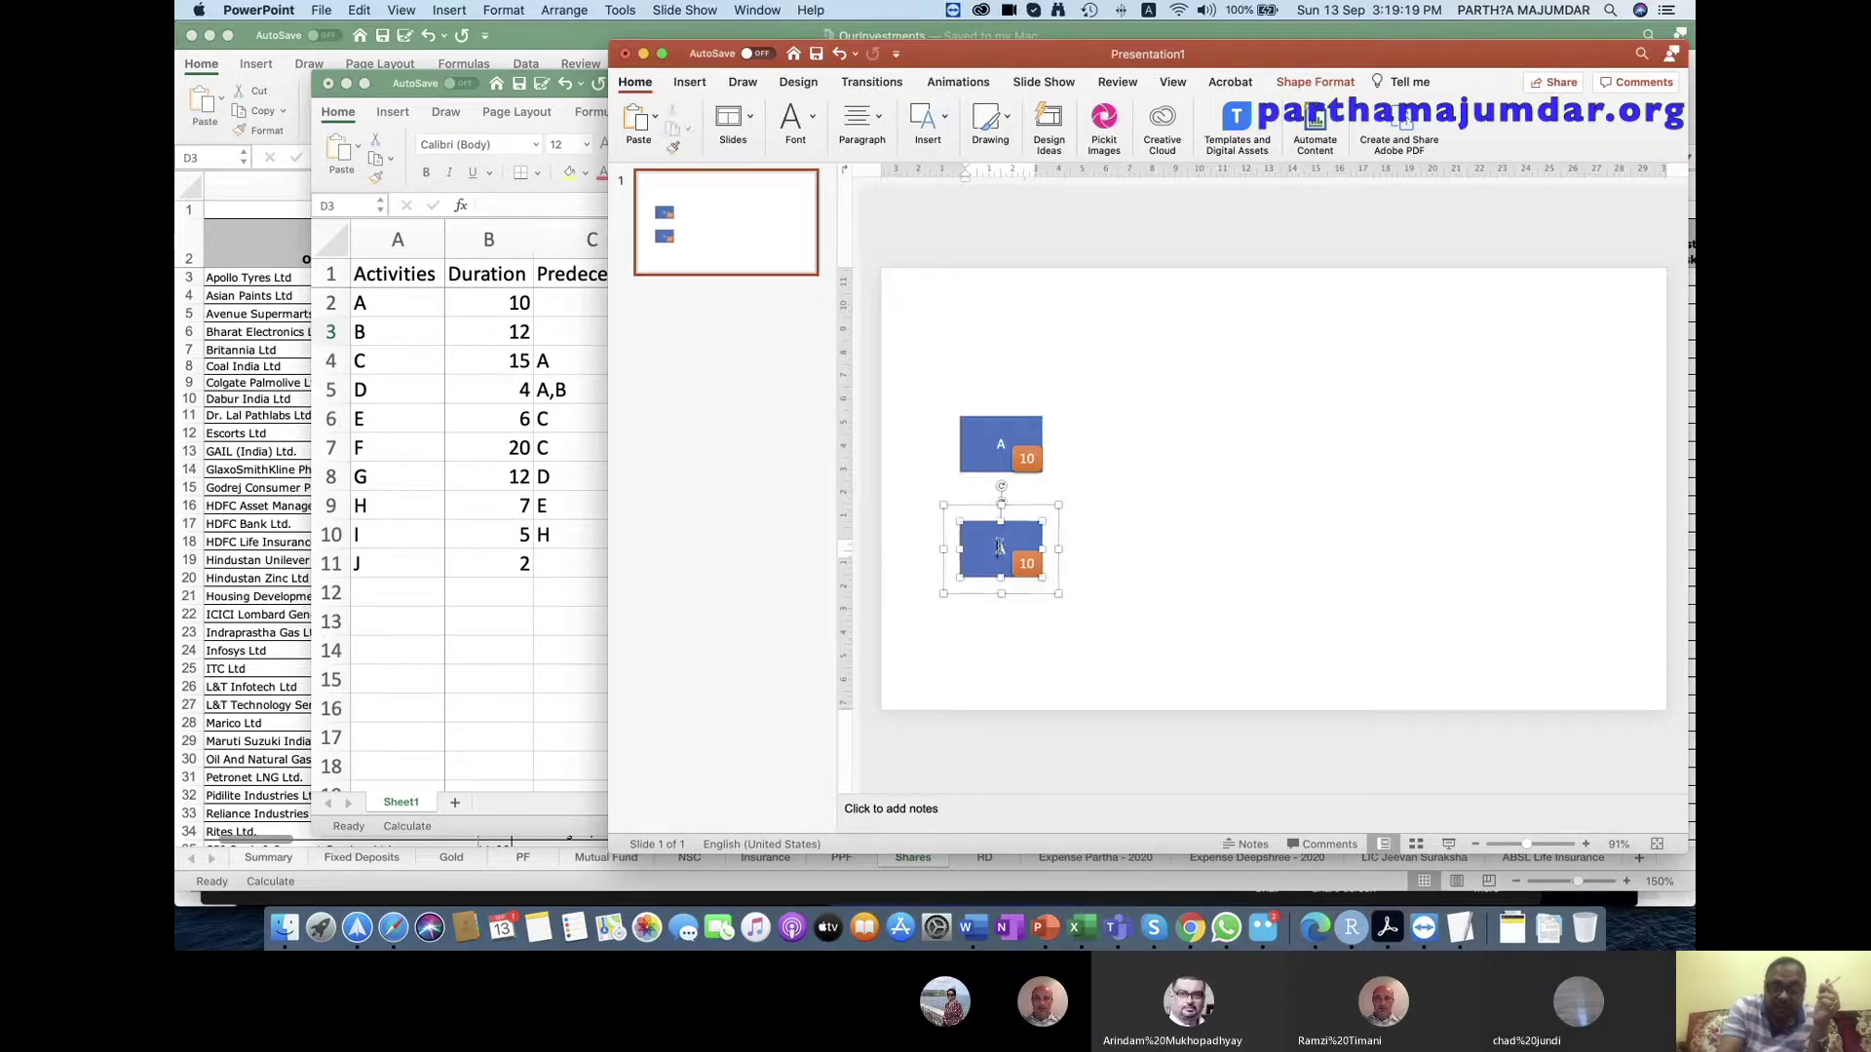
pyautogui.write('B')
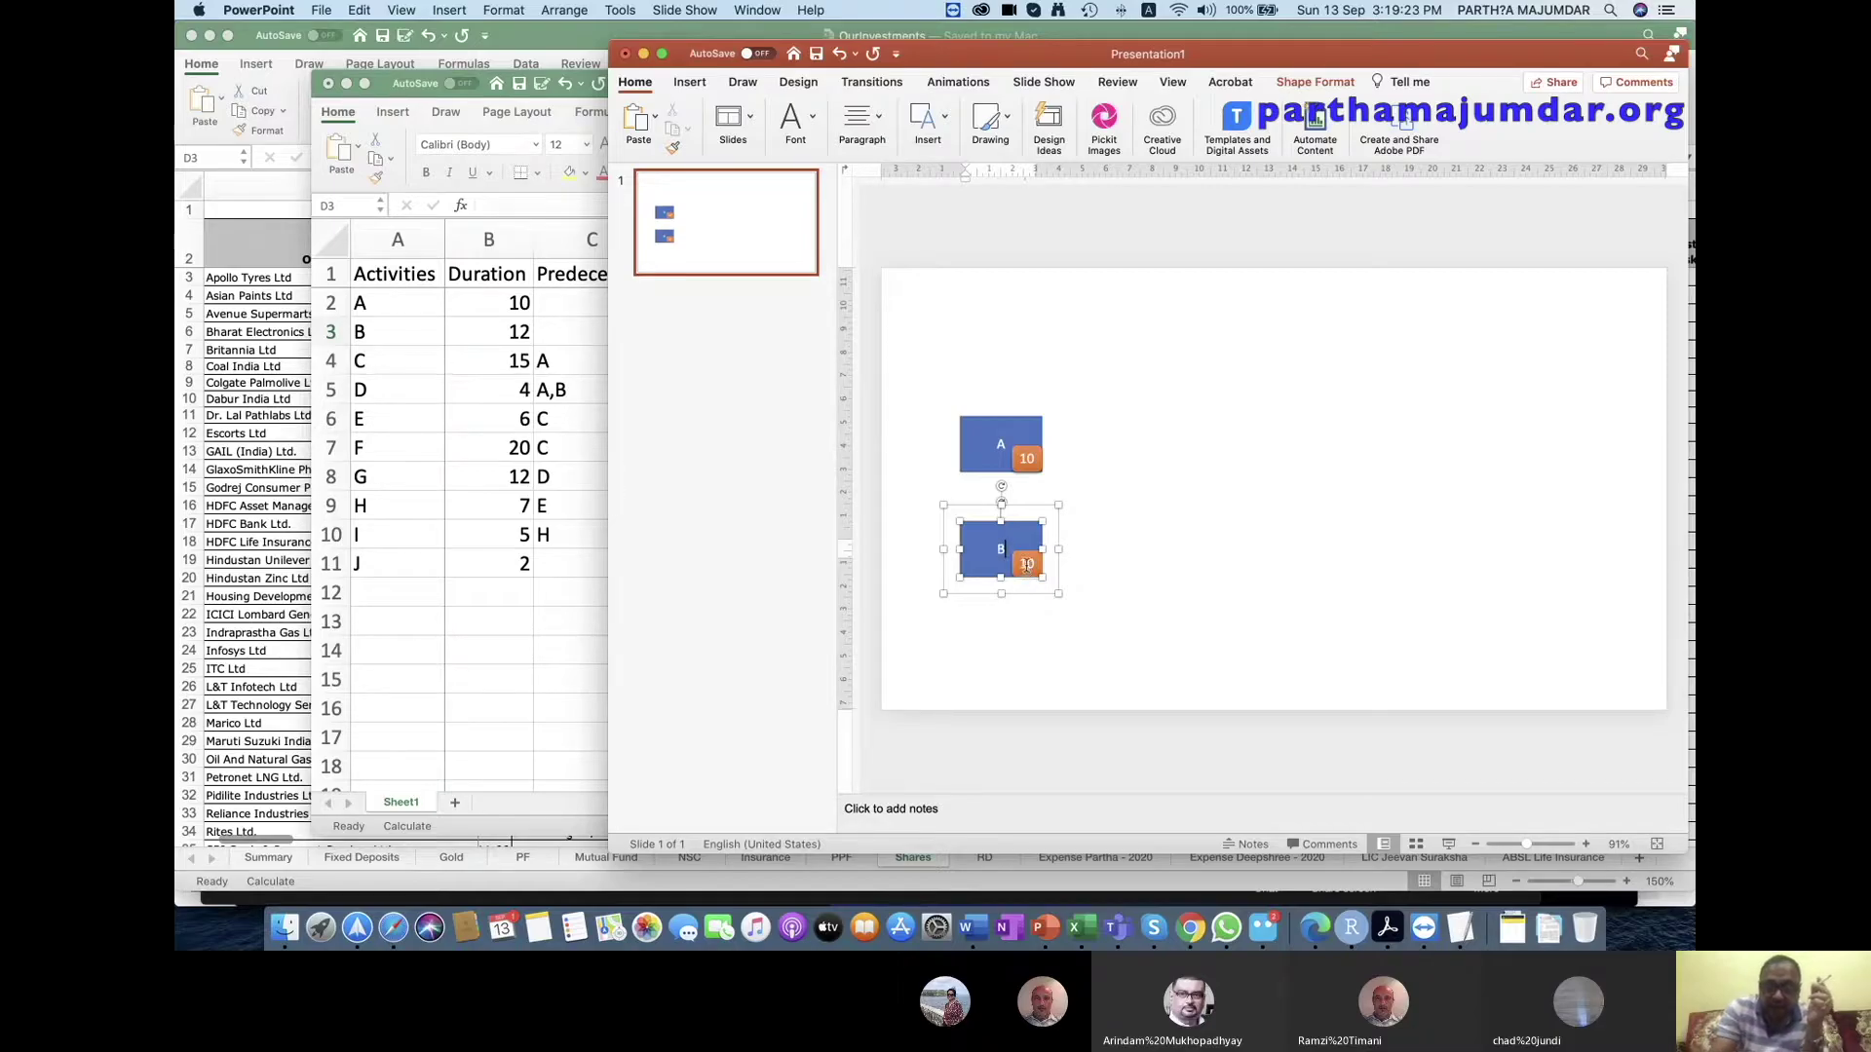
pyautogui.click(1026, 564)
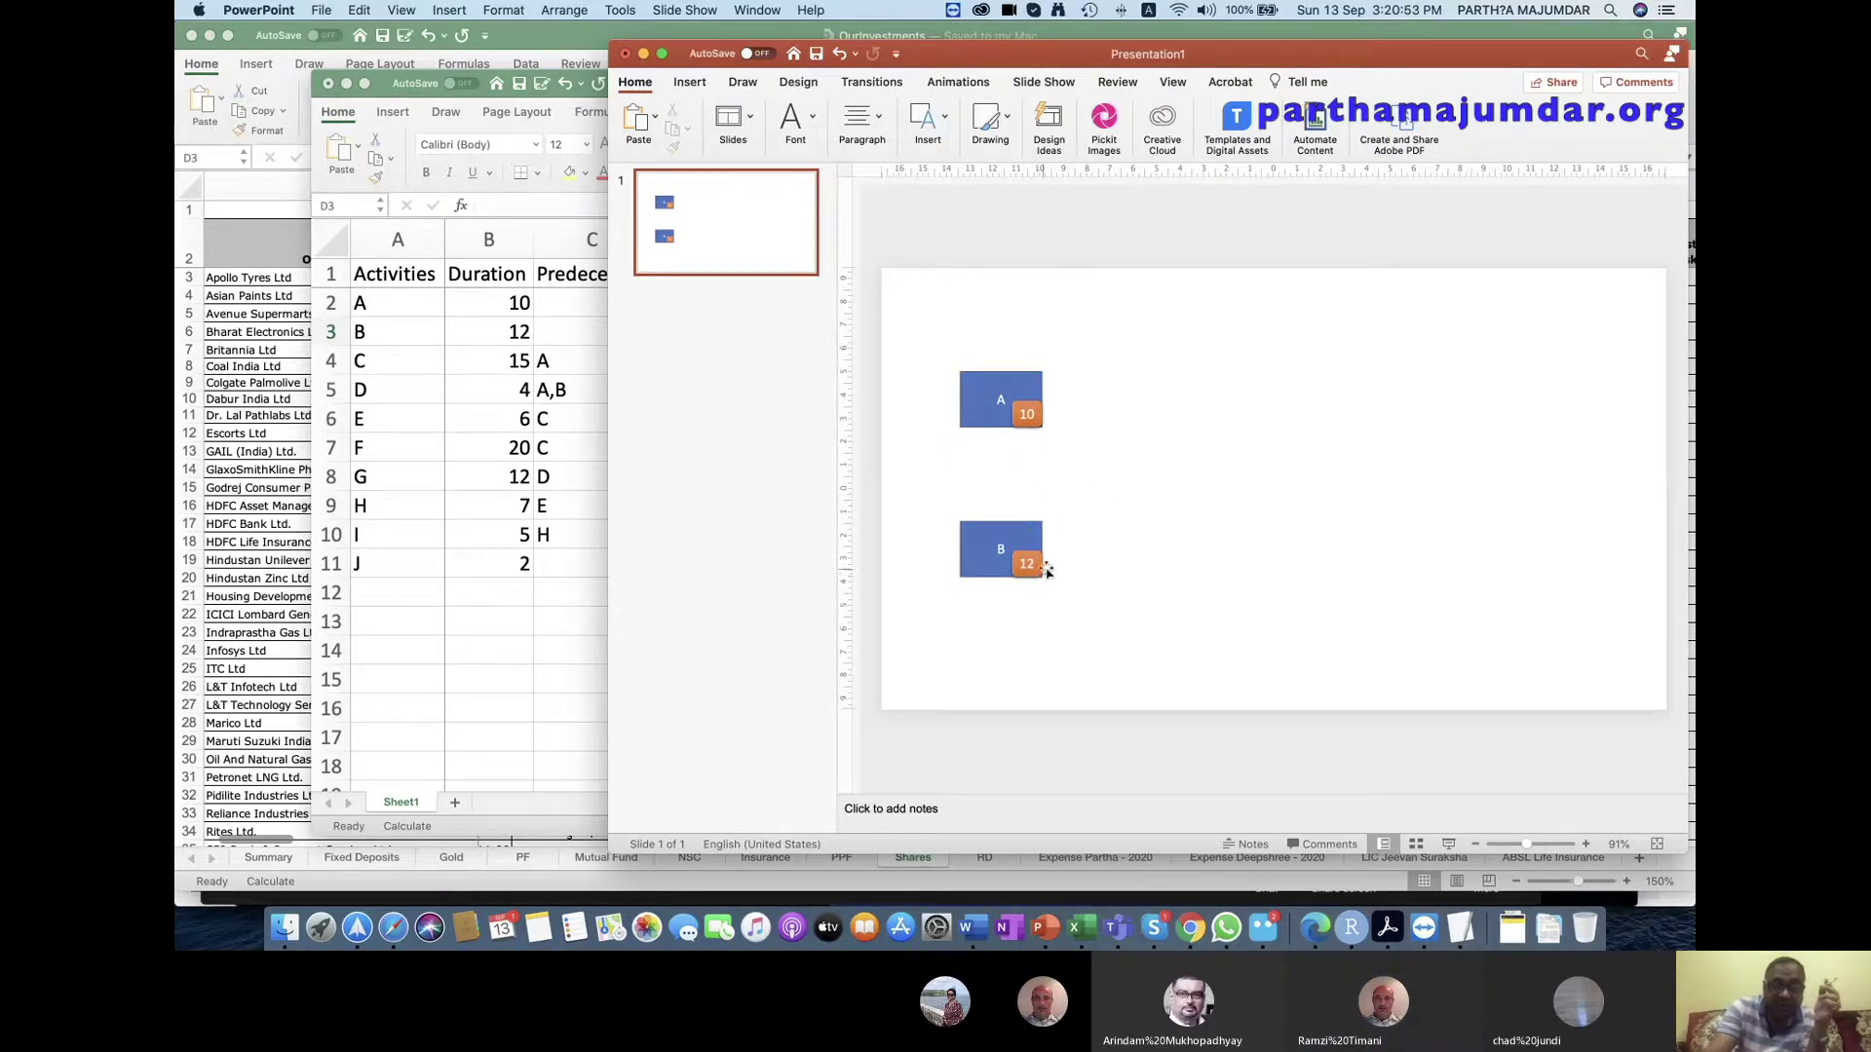
# Copy box B and place the copy to the right of A, level with it.
pyautogui.click(998, 526)
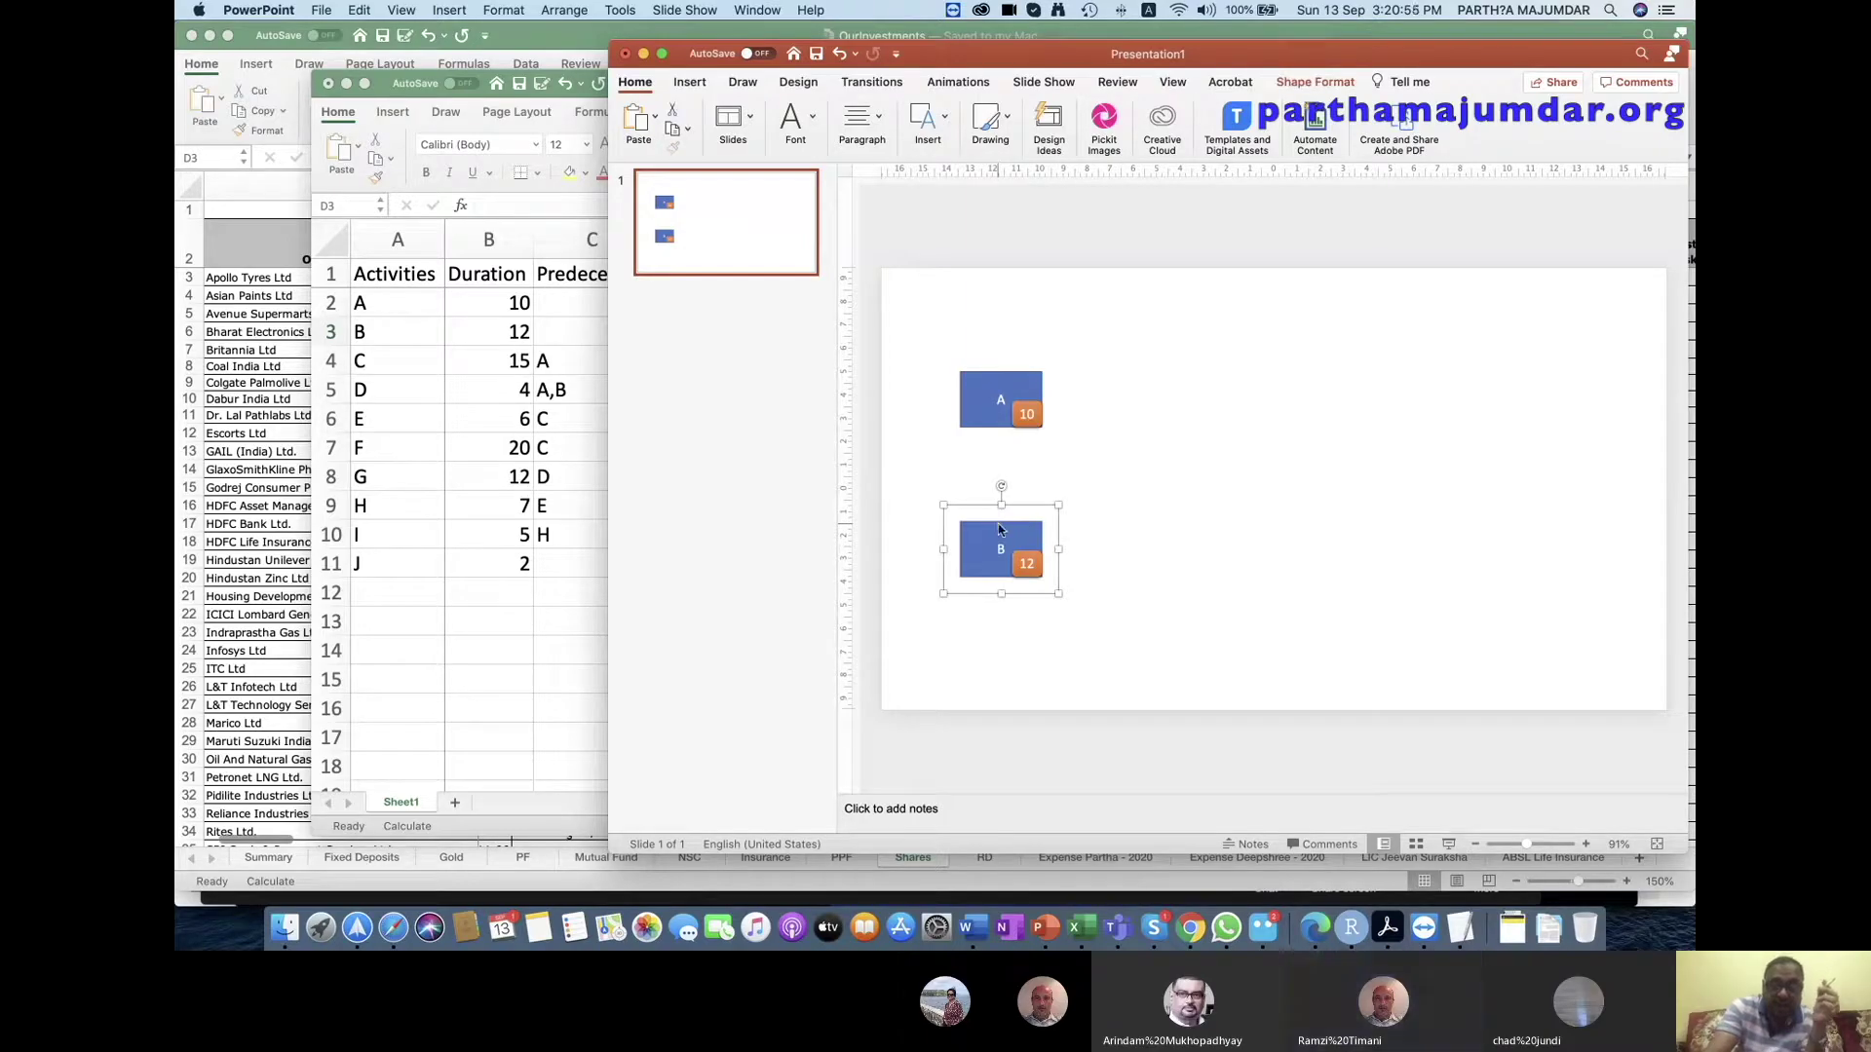
pyautogui.rightClick(1000, 527)
pyautogui.click(1140, 493)
pyautogui.rightClick(1139, 487)
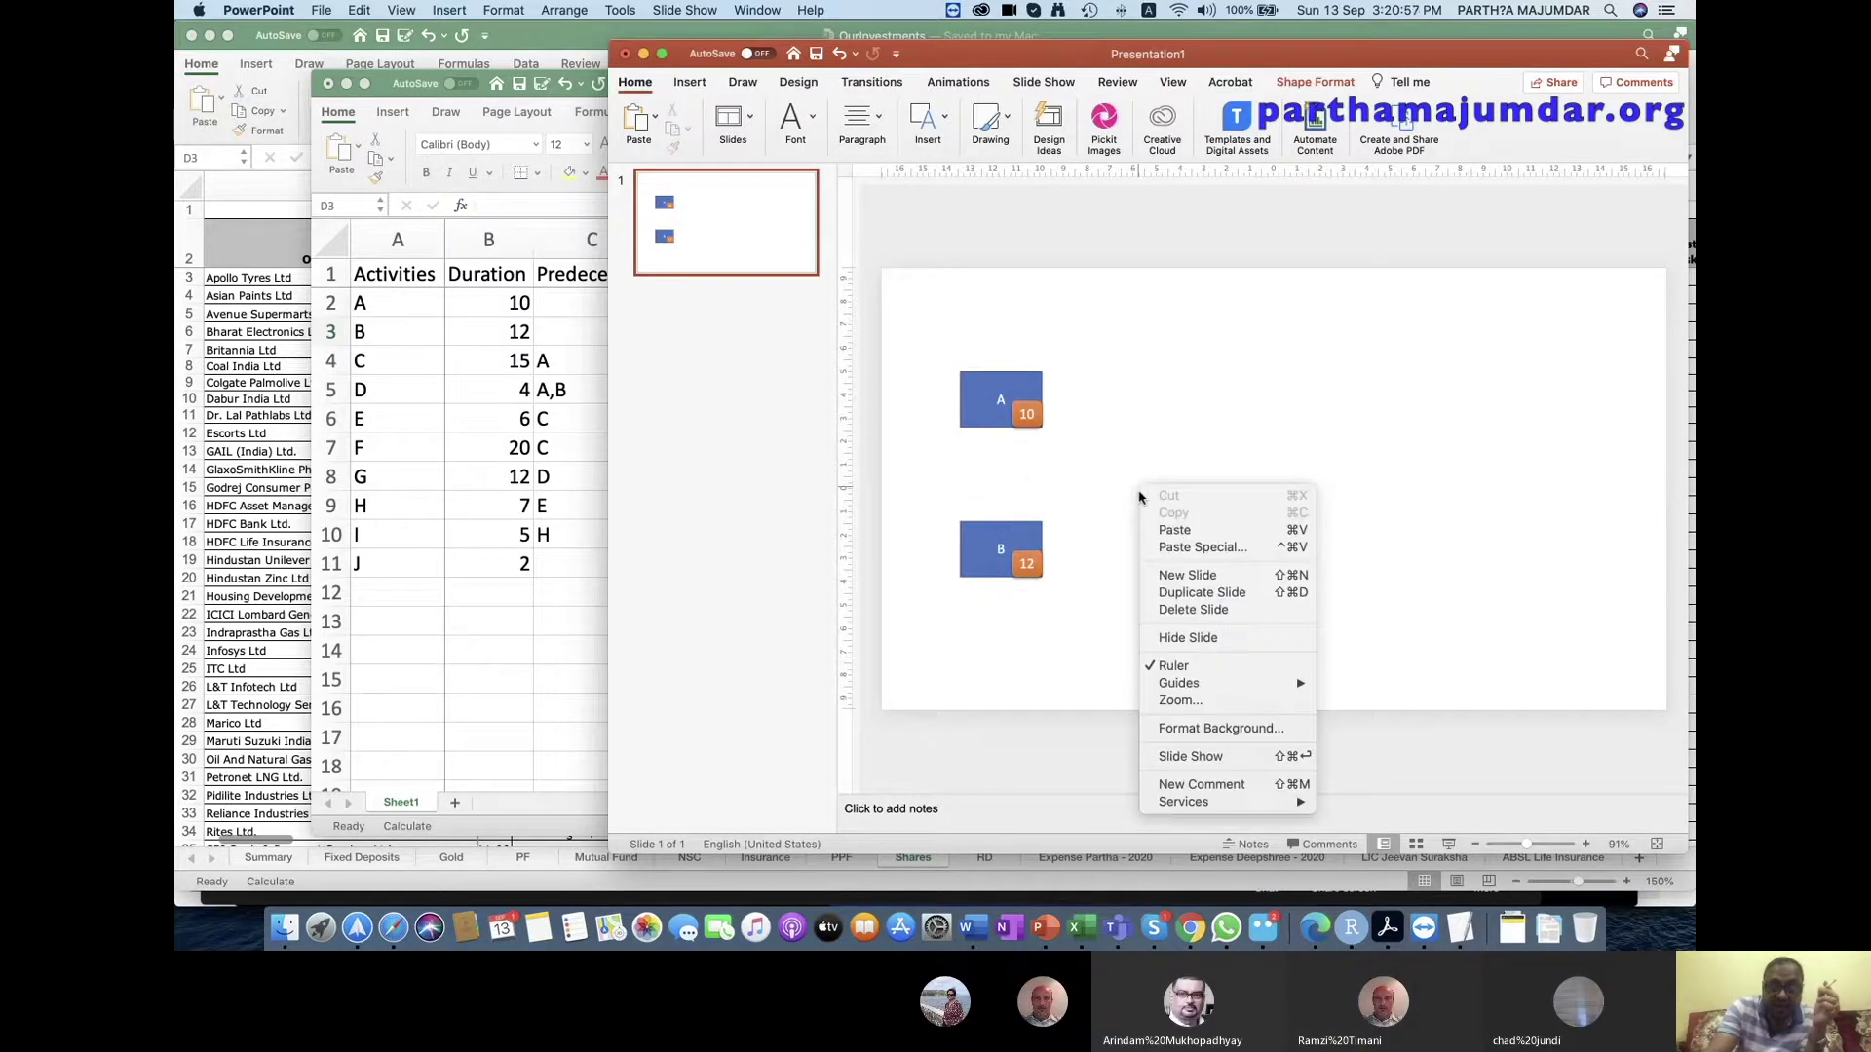
pyautogui.click(1179, 529)
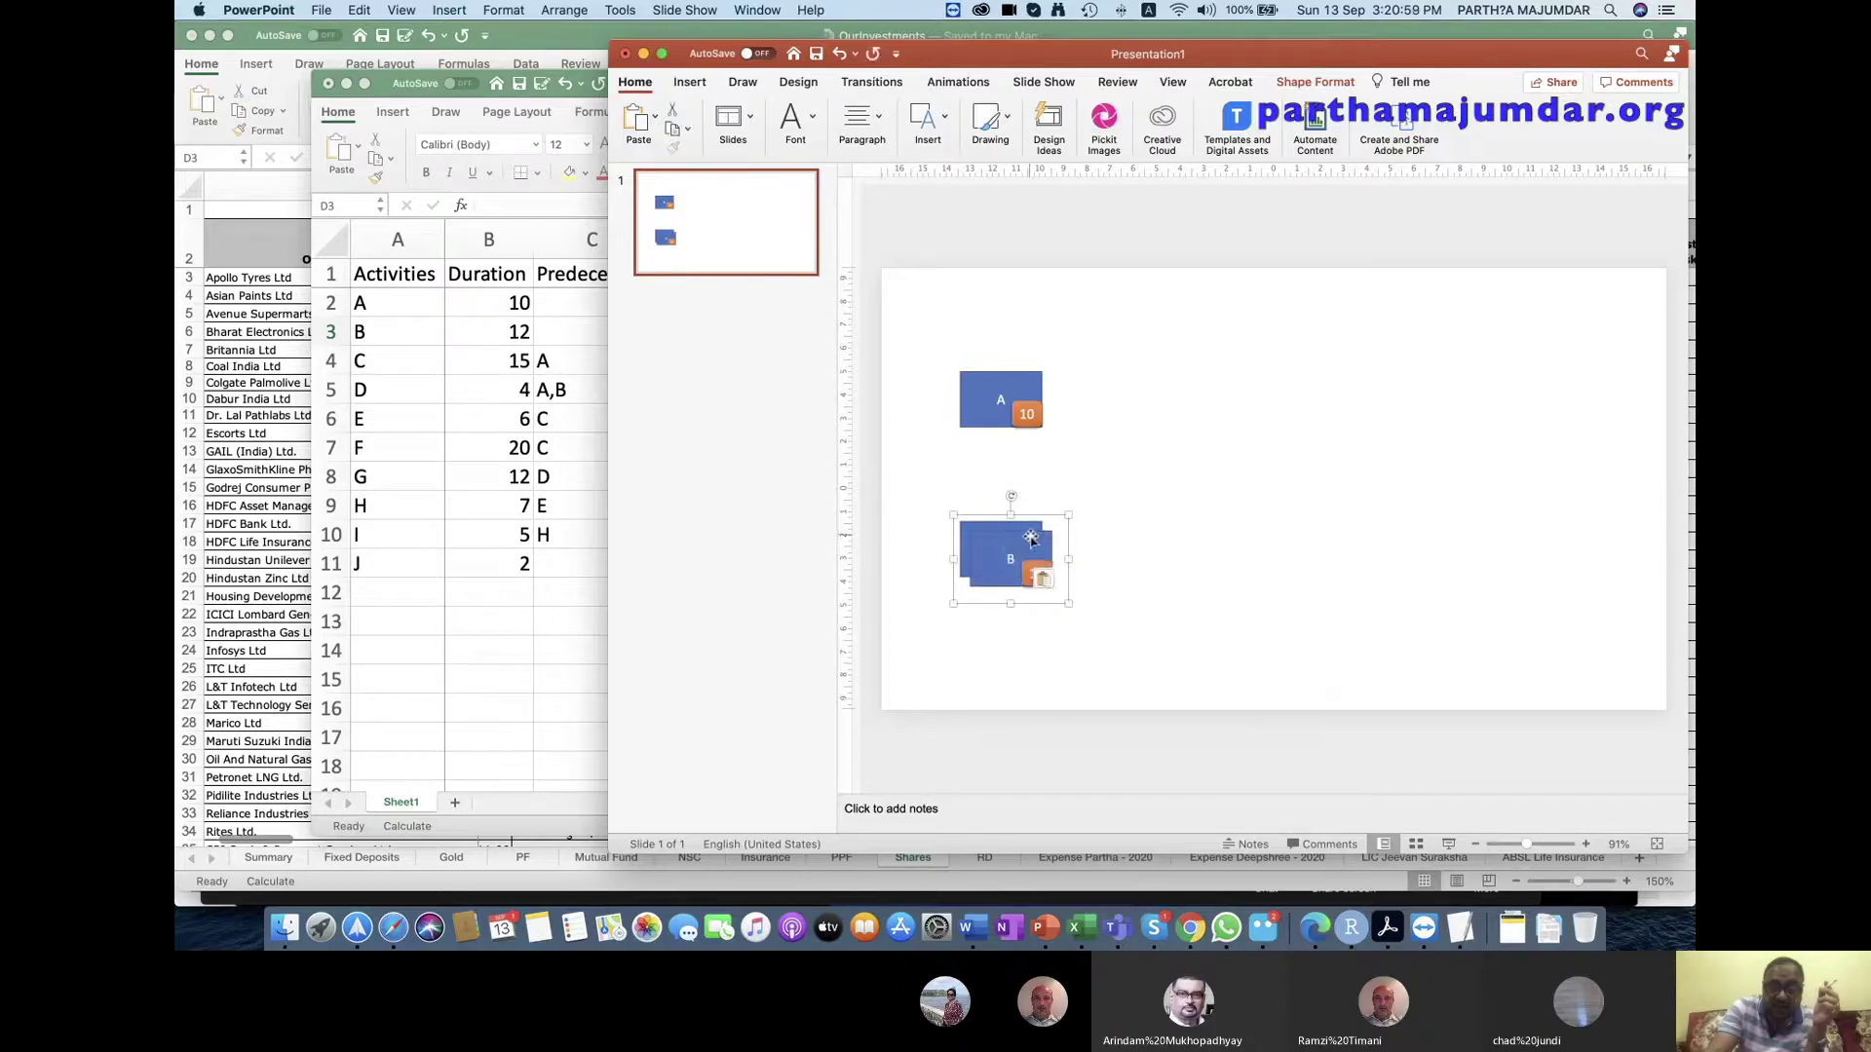
pyautogui.moveTo(1031, 534); pyautogui.dragTo(1179, 431)
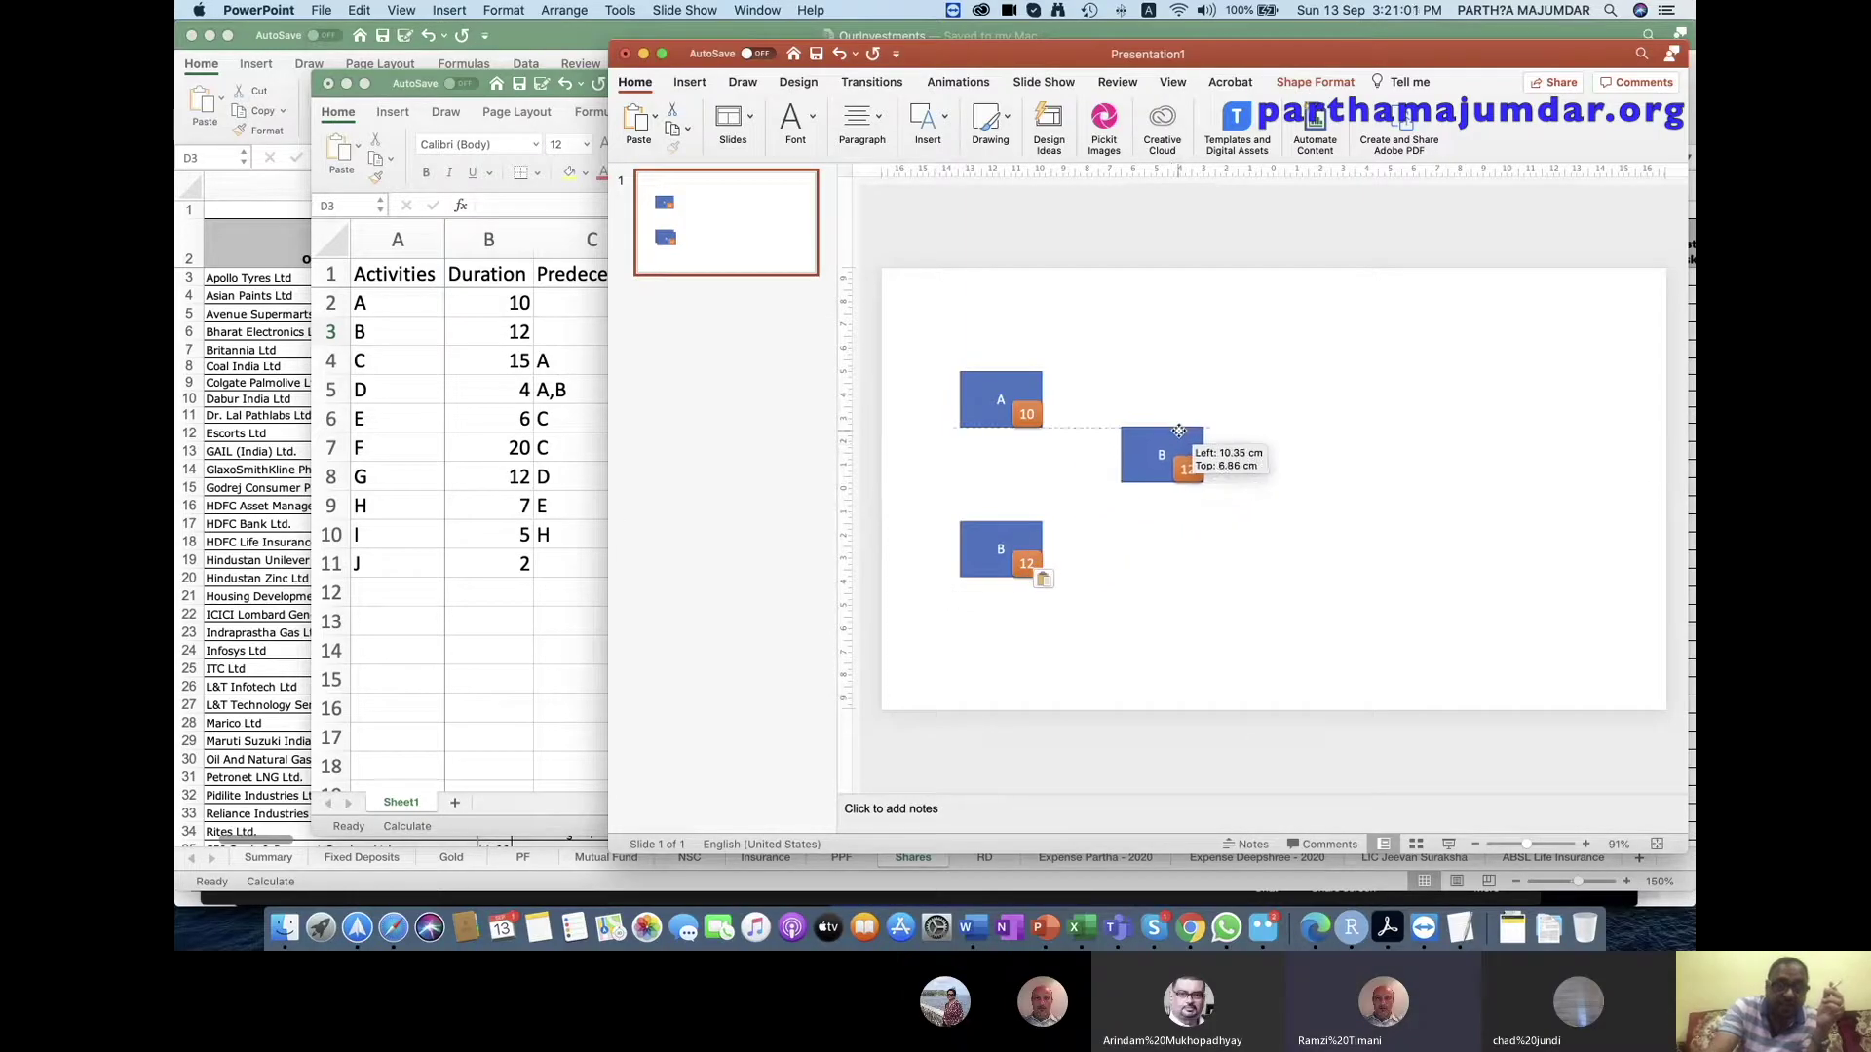
pyautogui.moveTo(1179, 432); pyautogui.dragTo(1202, 370)
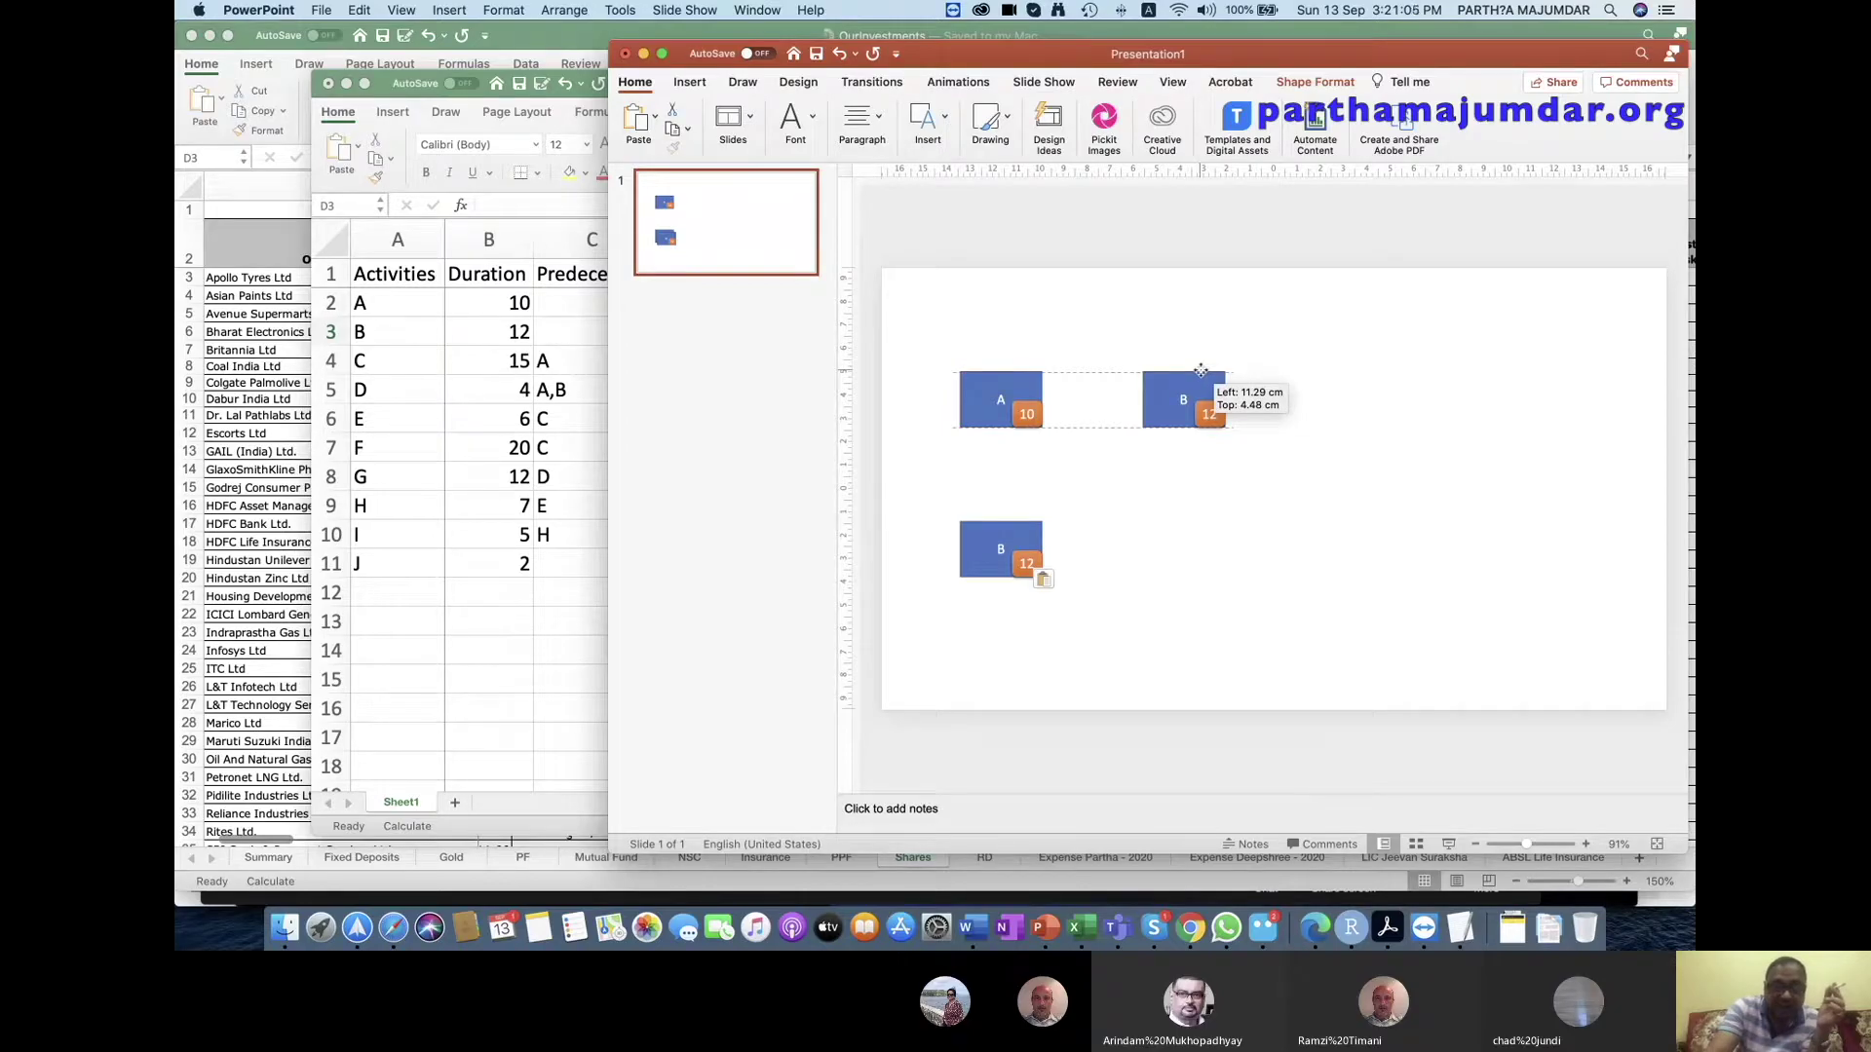
# Relabel the copied box C with duration 15.
pyautogui.doubleClick(1185, 399)
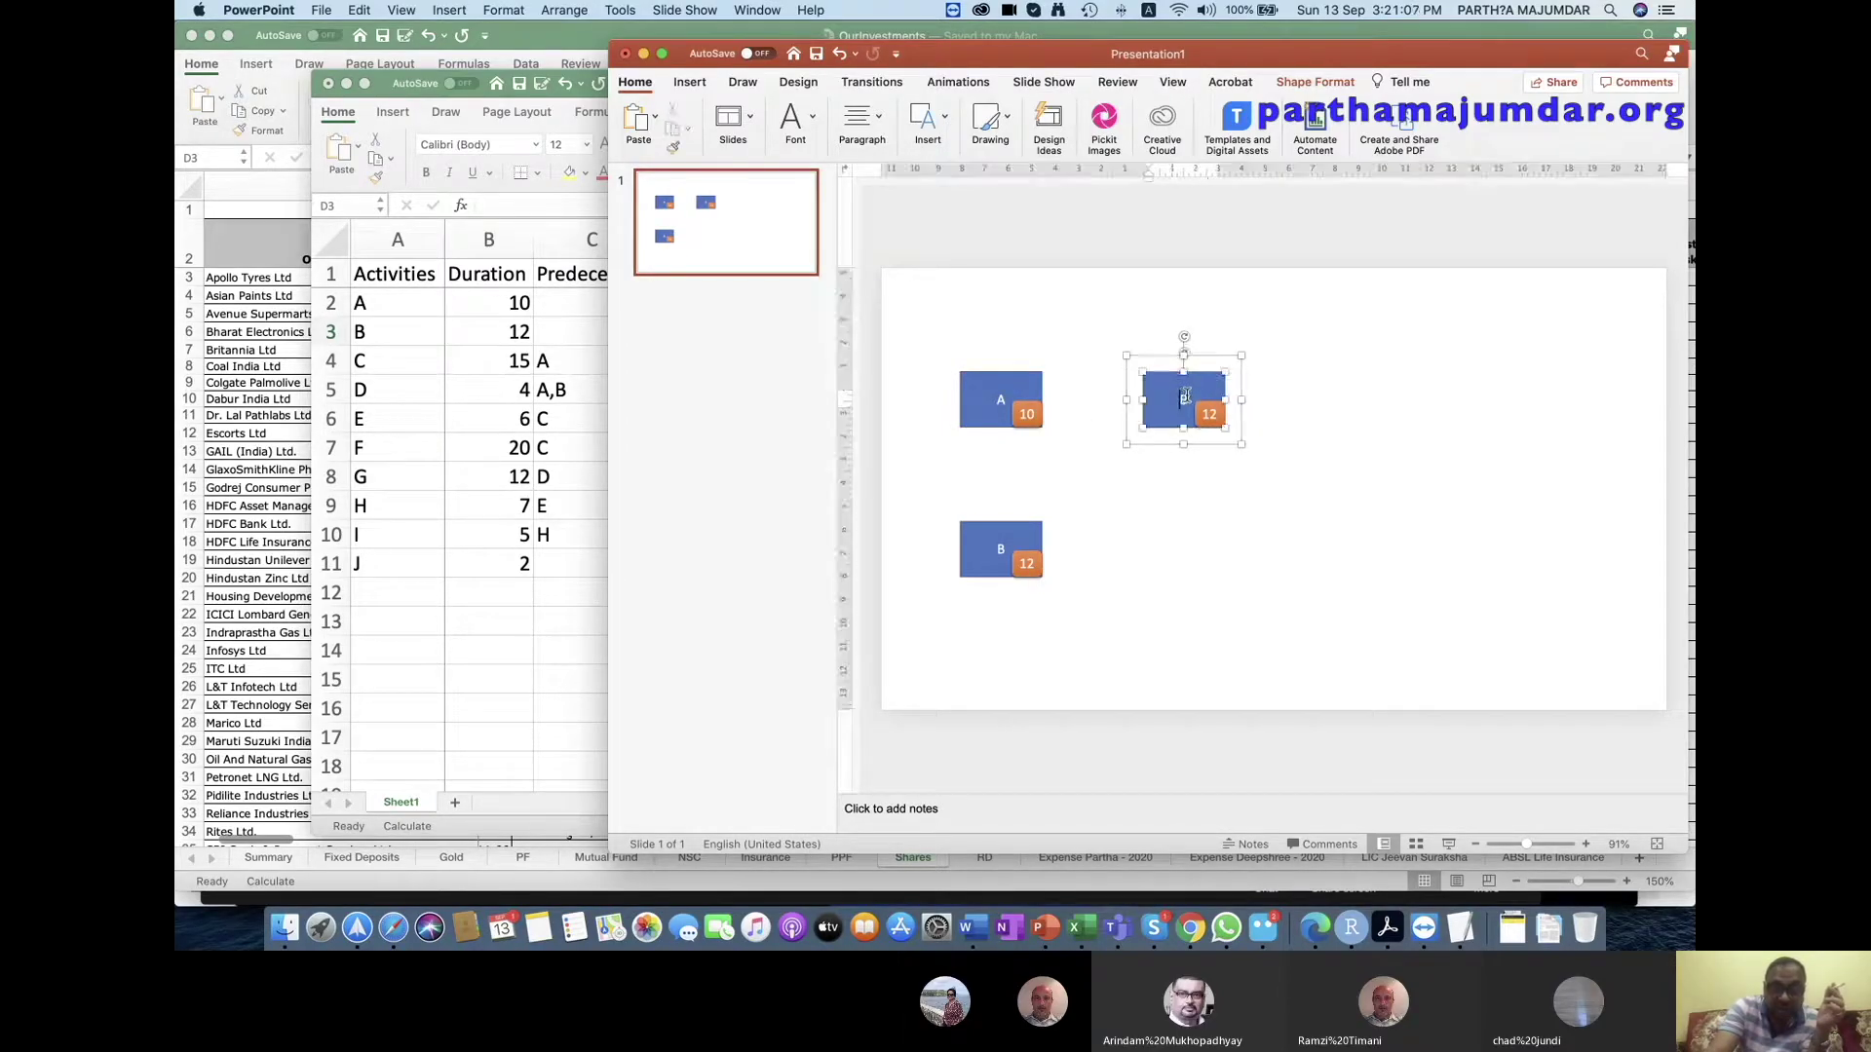
pyautogui.write('C')
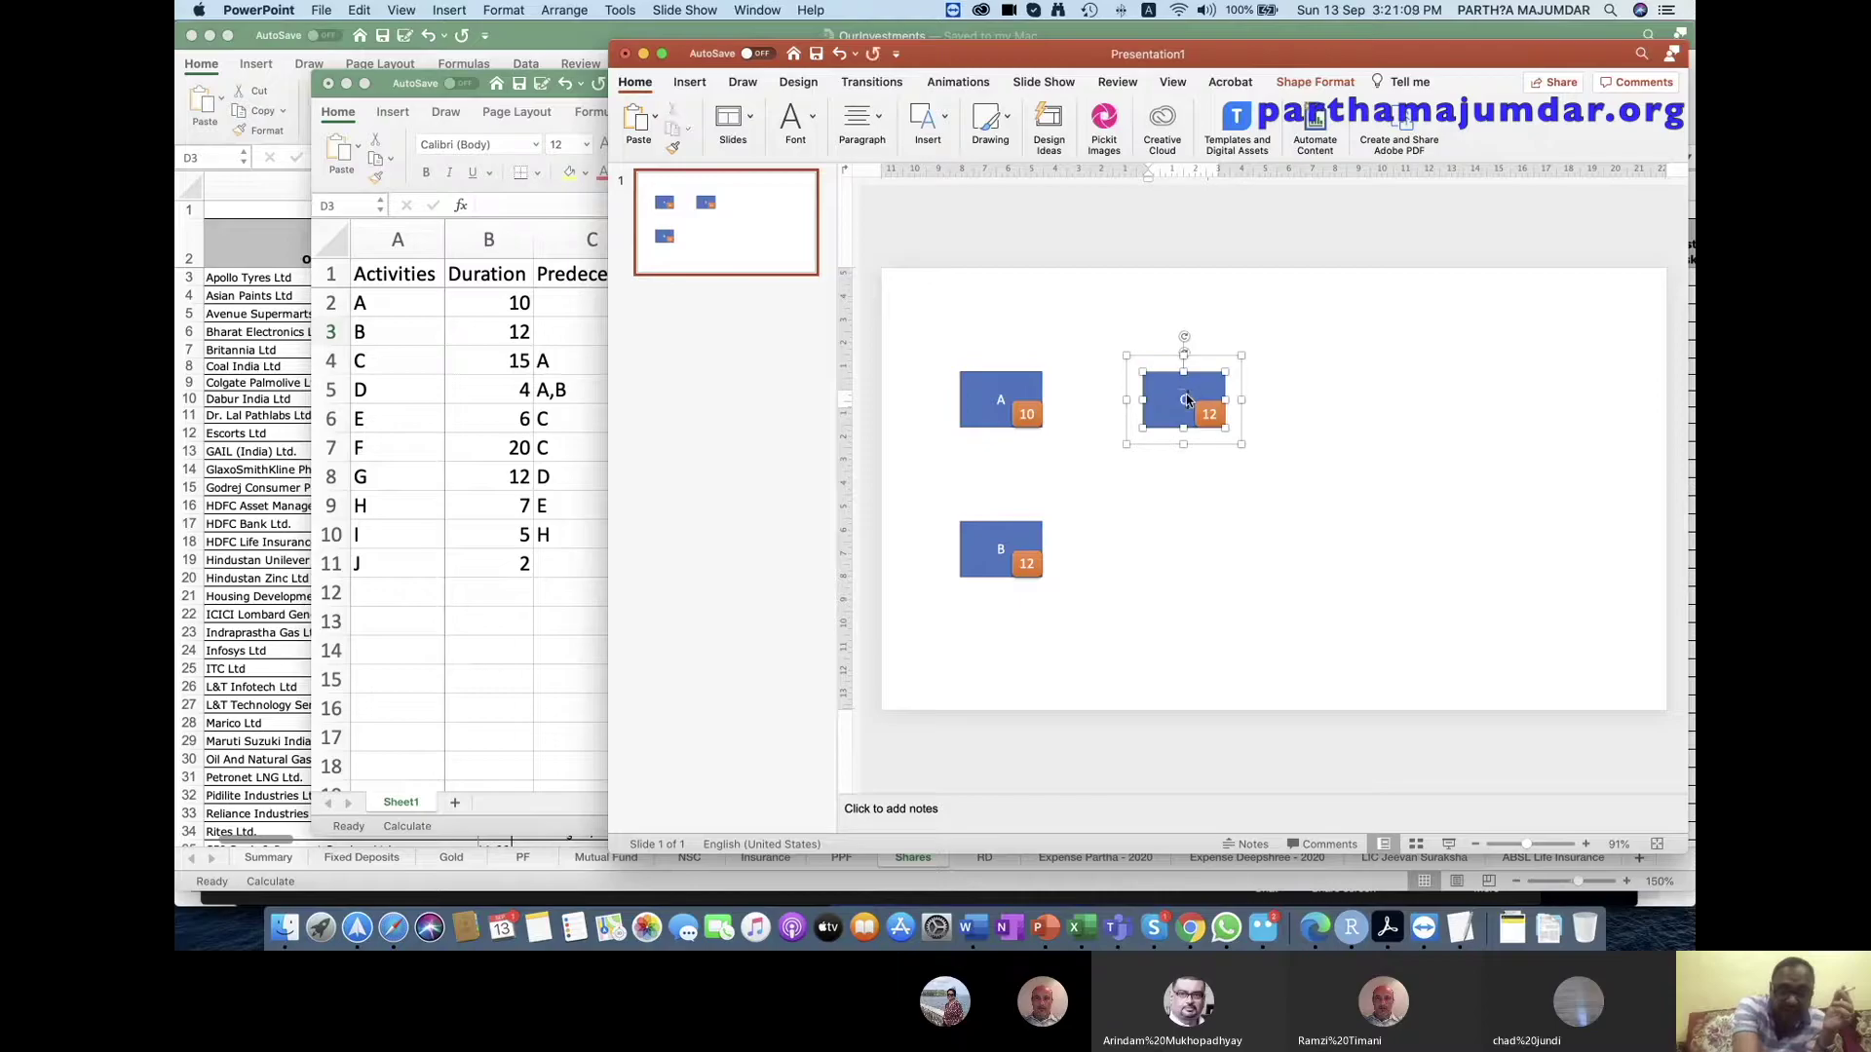
pyautogui.click(1212, 414)
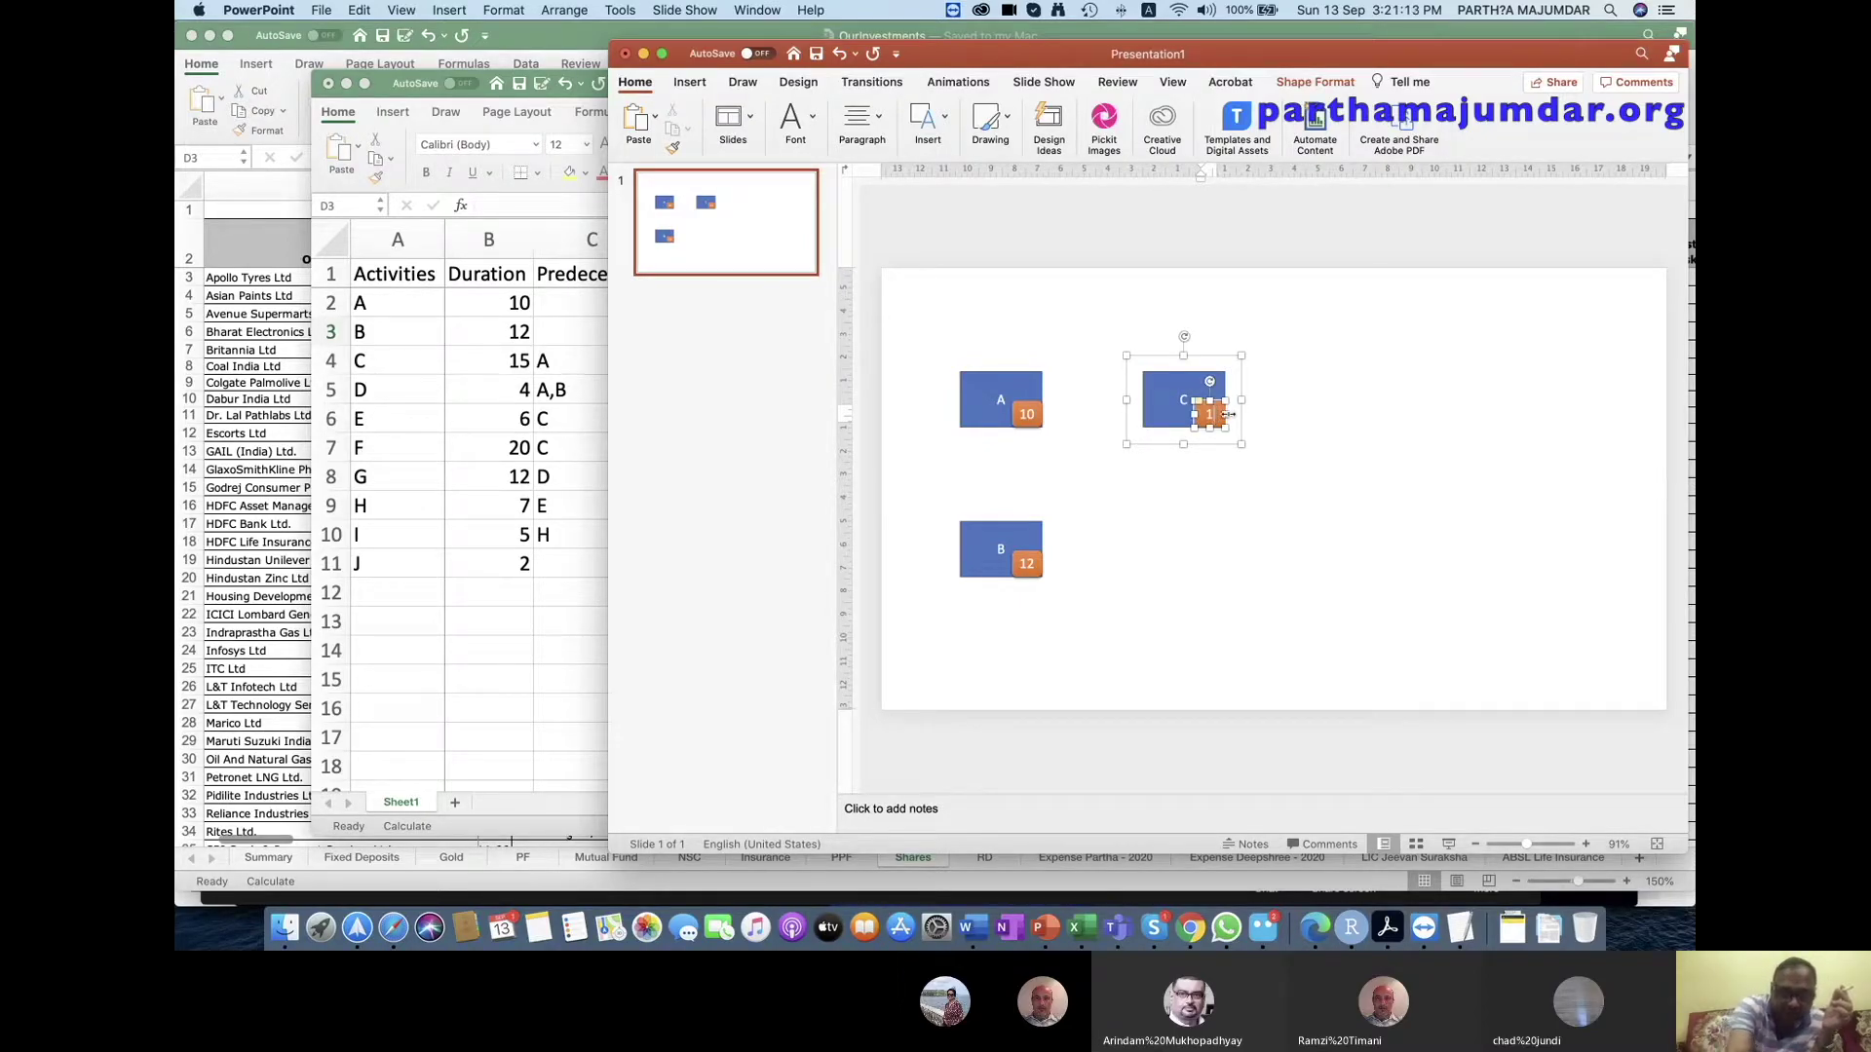
pyautogui.write('15')
pyautogui.click(1200, 505)
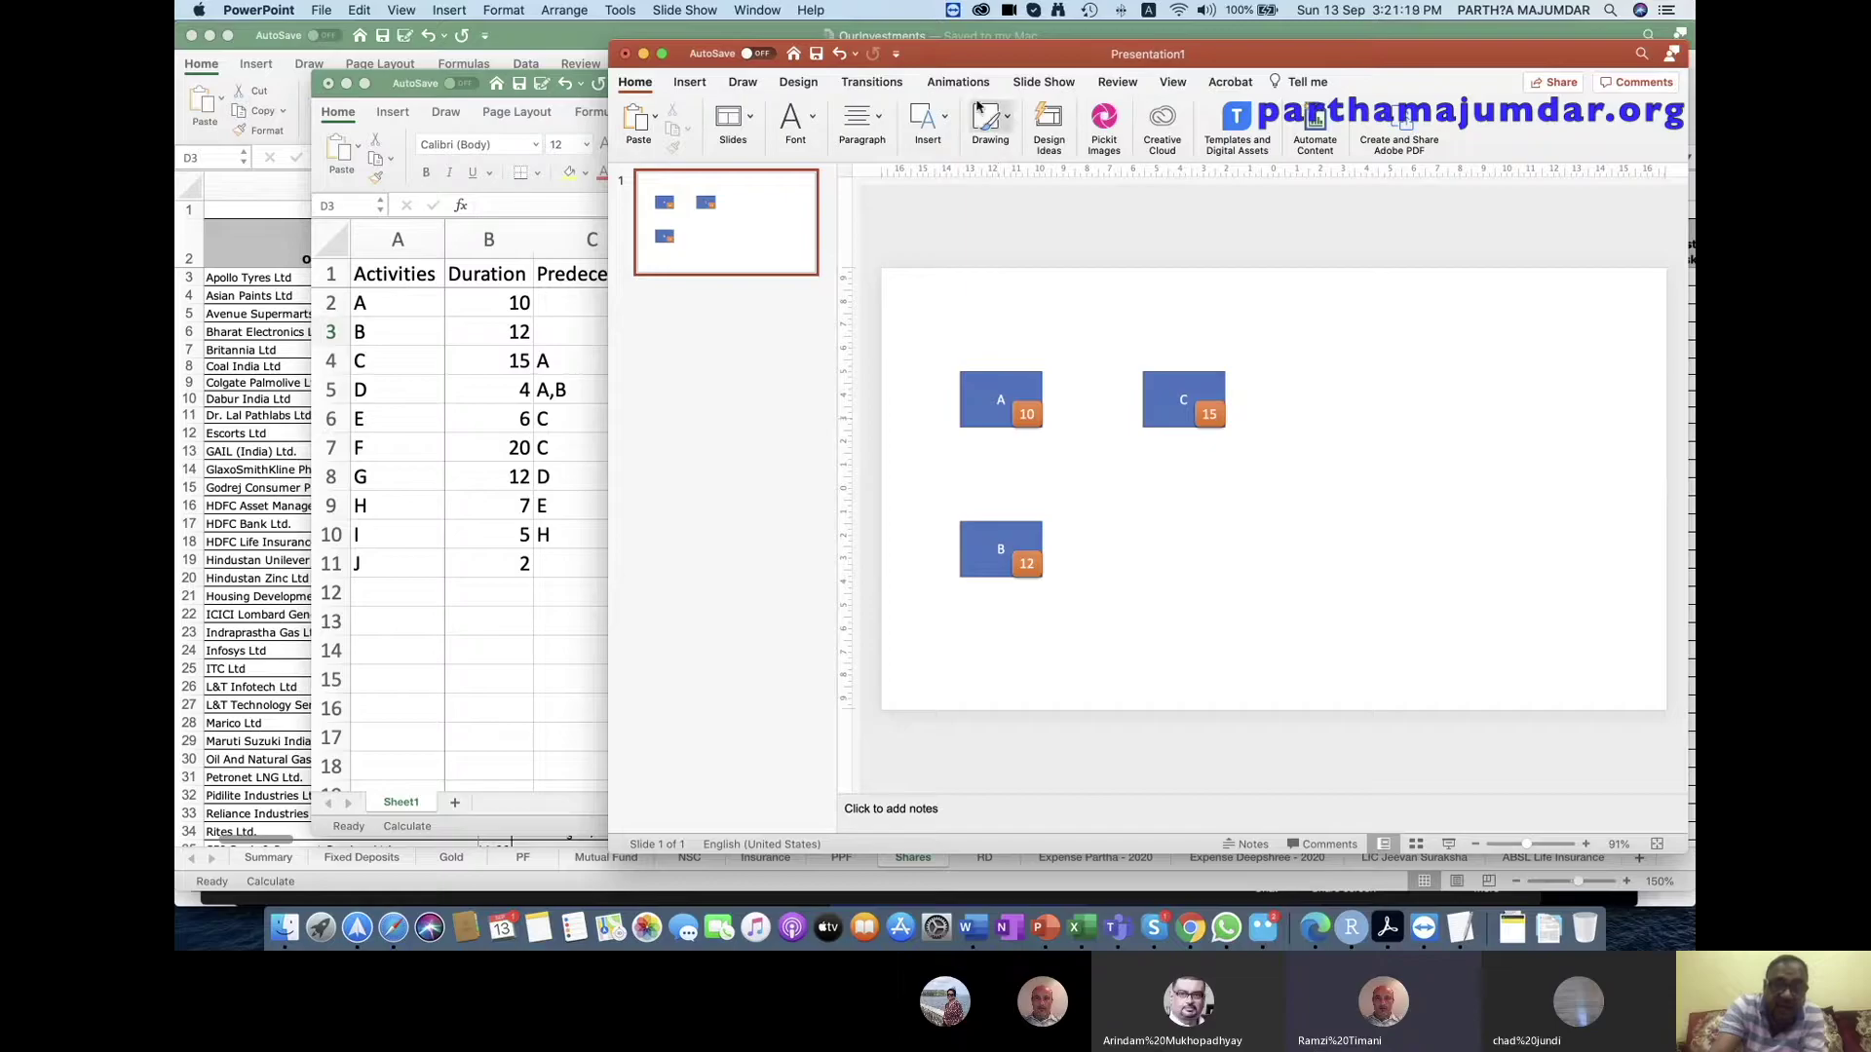
pyautogui.click(927, 119)
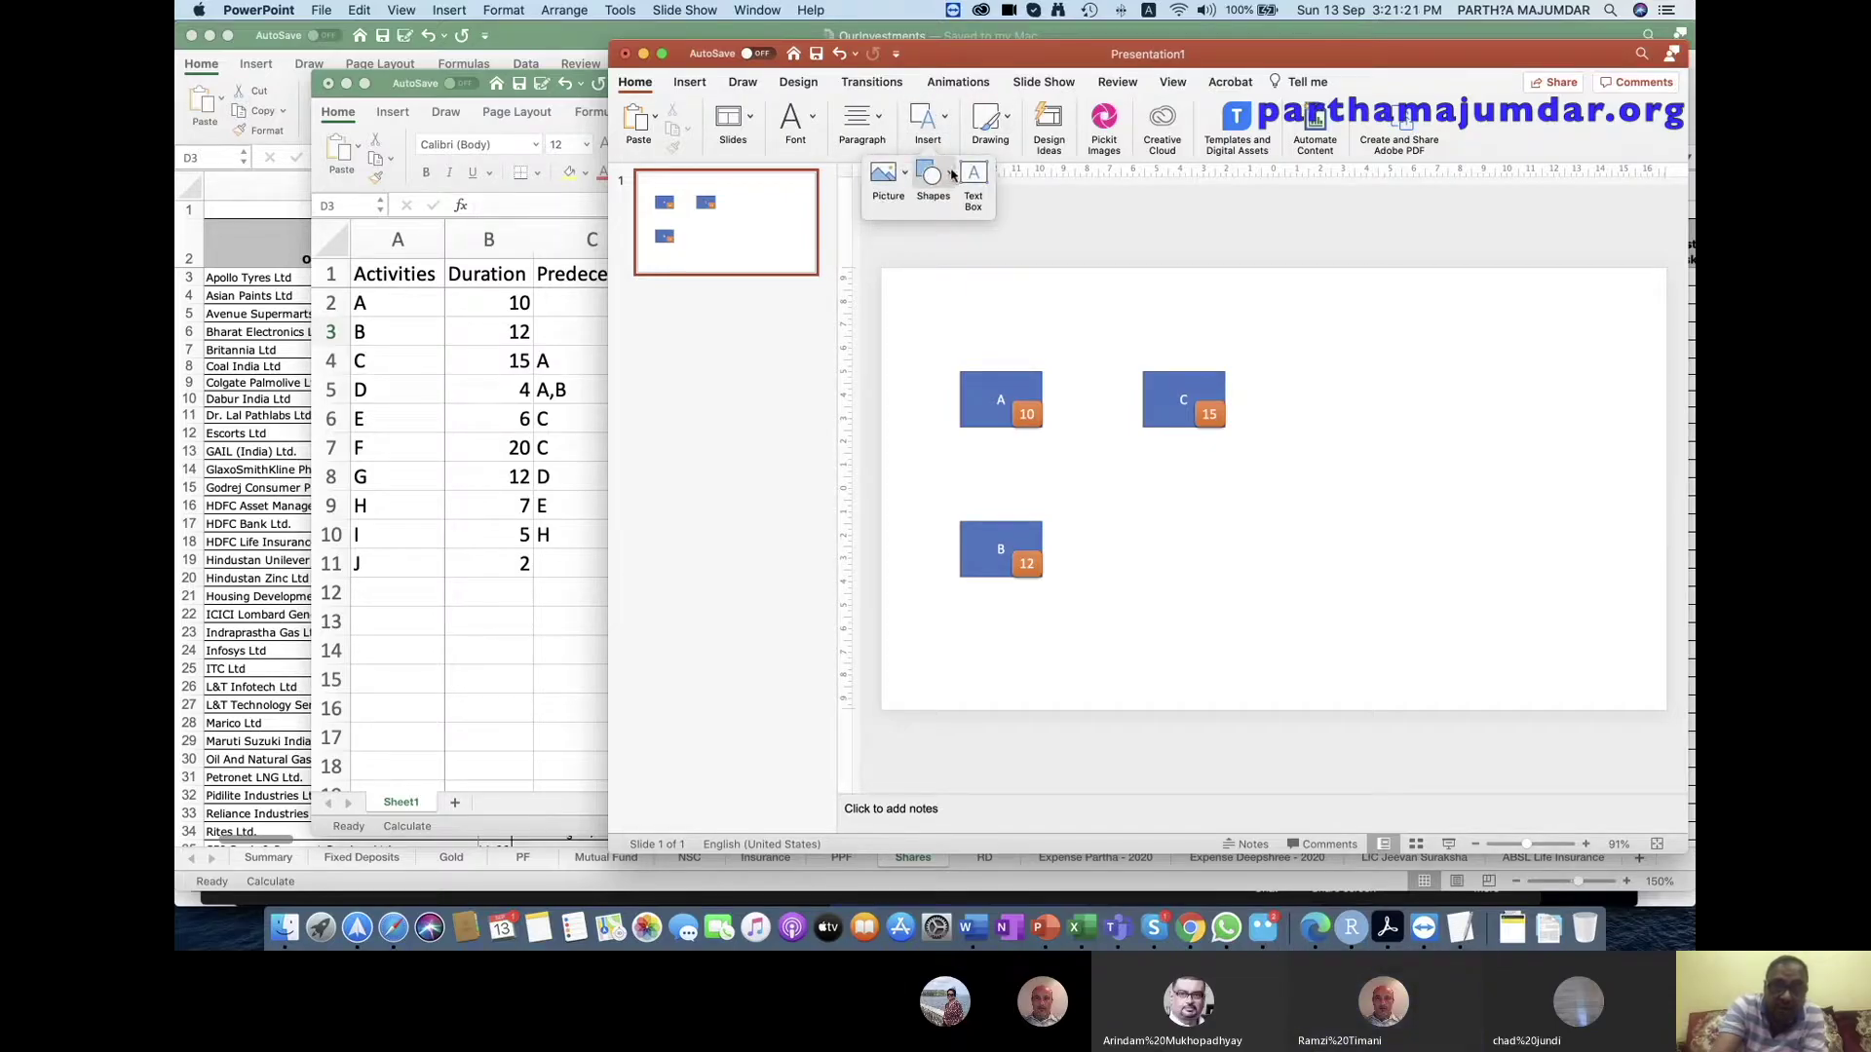
# Draw an arrow from box A's right edge to box C's left edge.
pyautogui.click(952, 173)
pyautogui.click(985, 231)
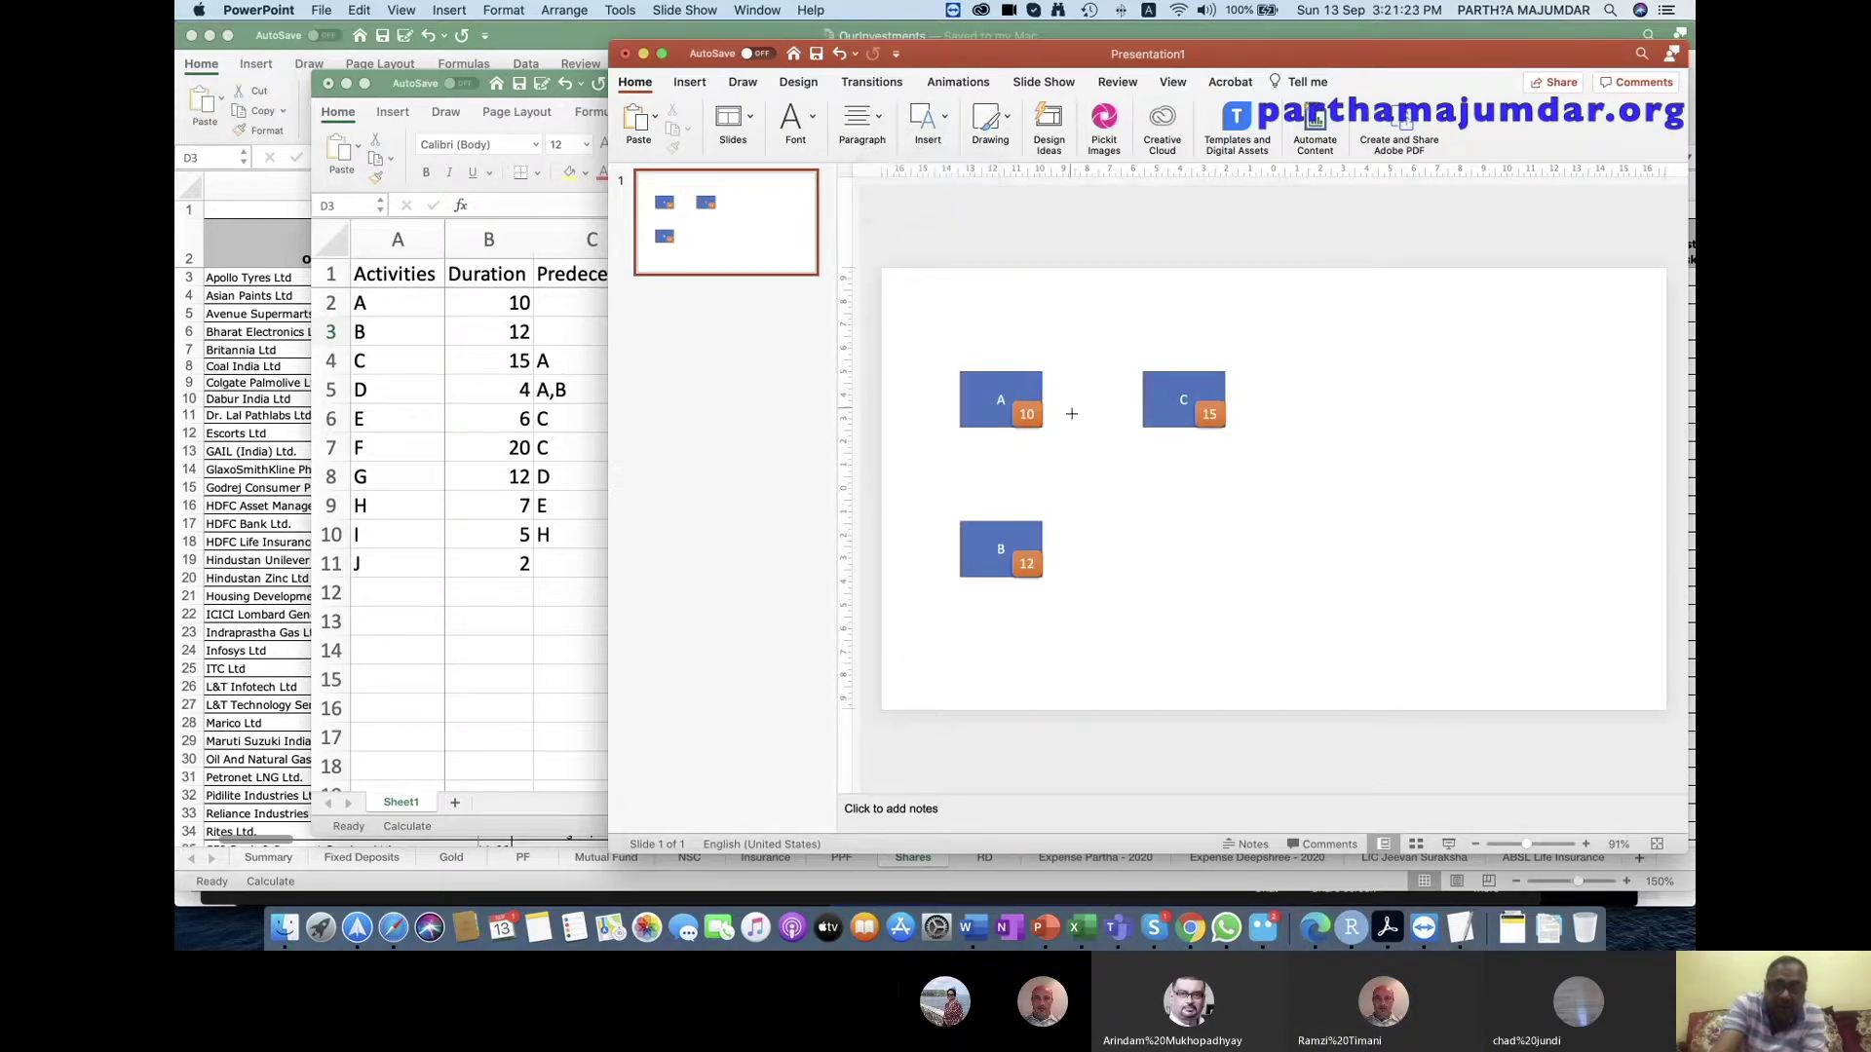
pyautogui.moveTo(1041, 399); pyautogui.dragTo(1143, 398)
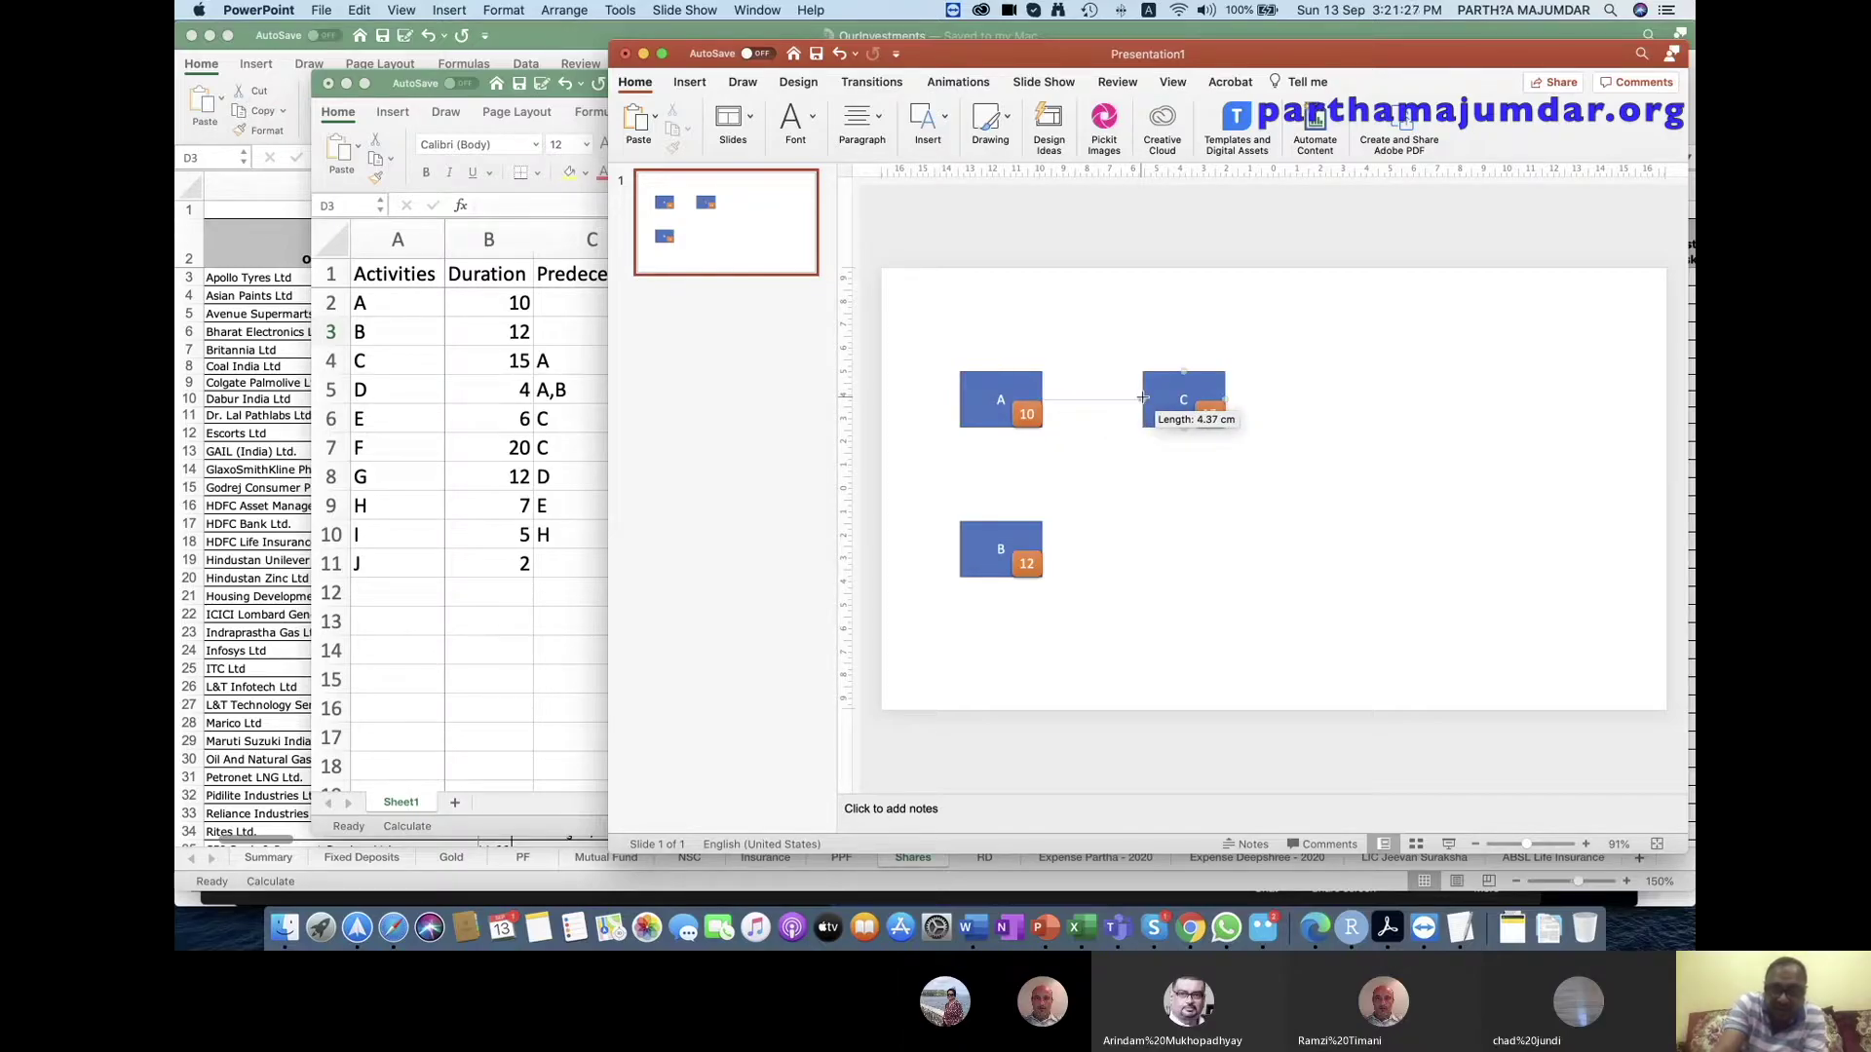
pyautogui.moveTo(1135, 409); pyautogui.dragTo(1135, 409)
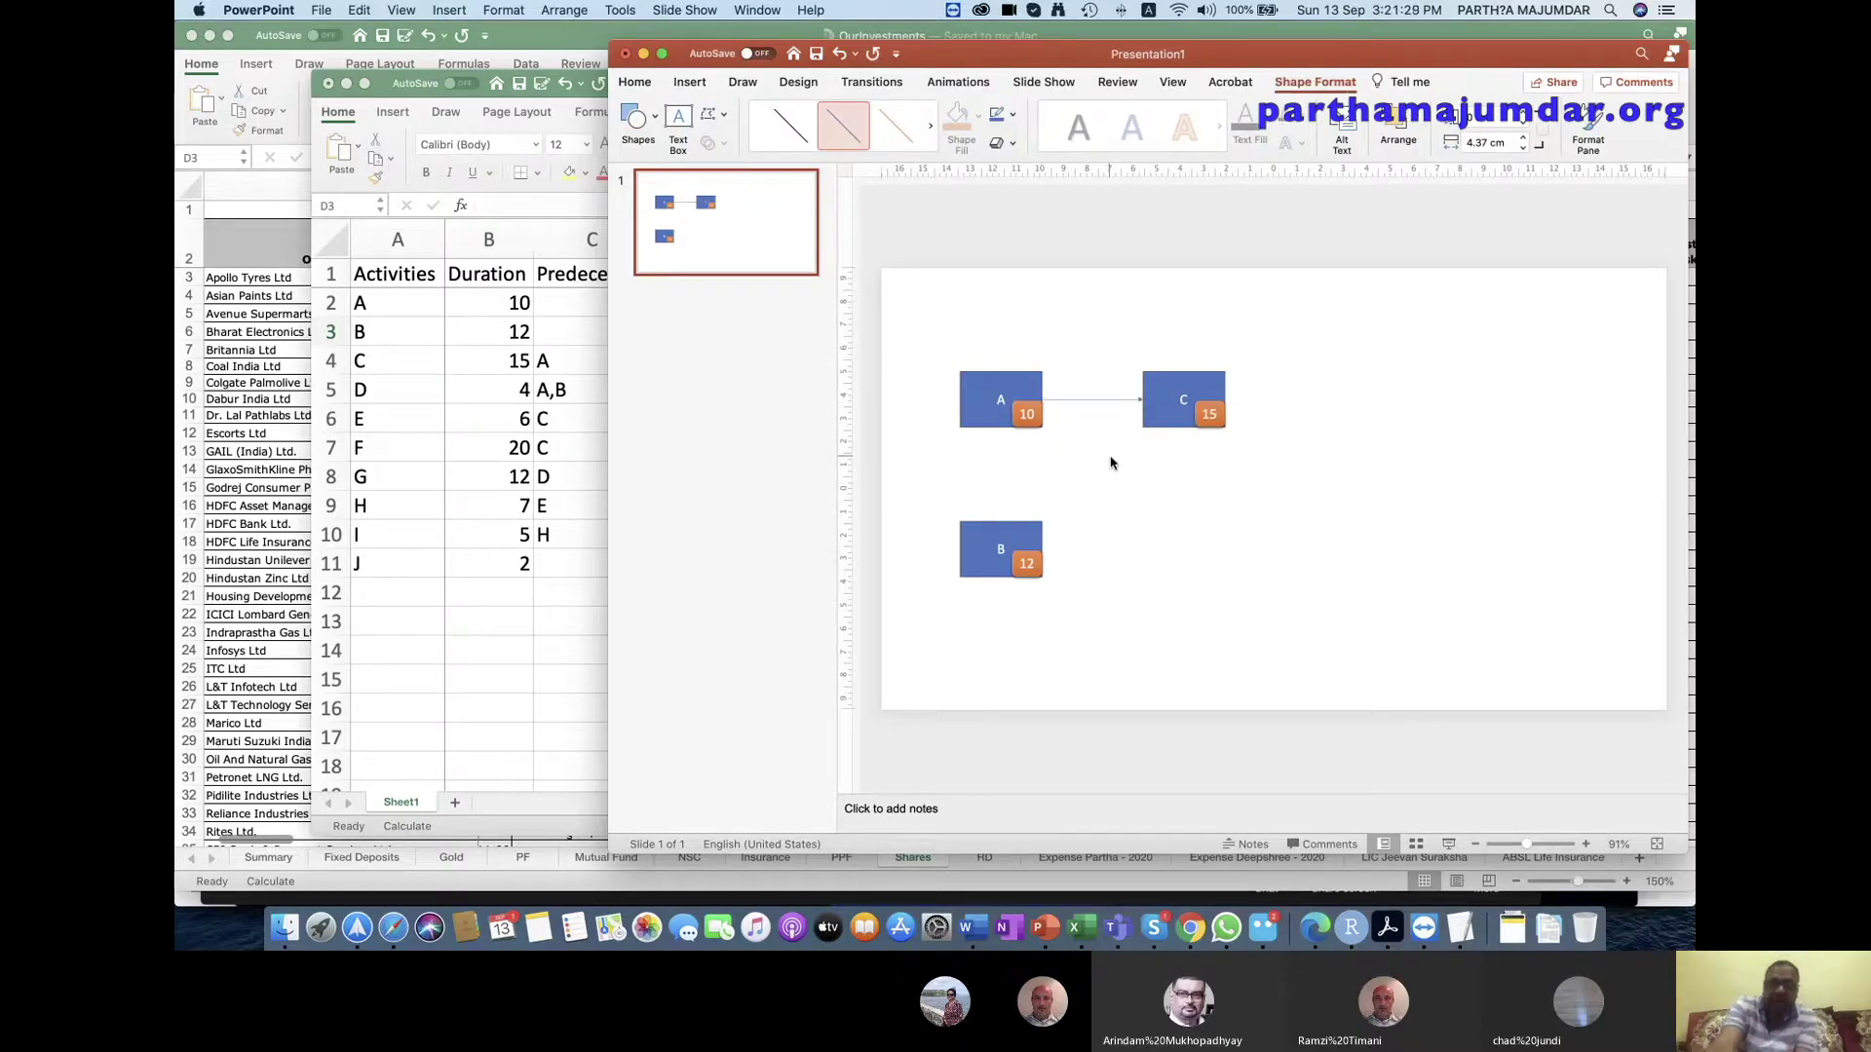
pyautogui.click(1111, 463)
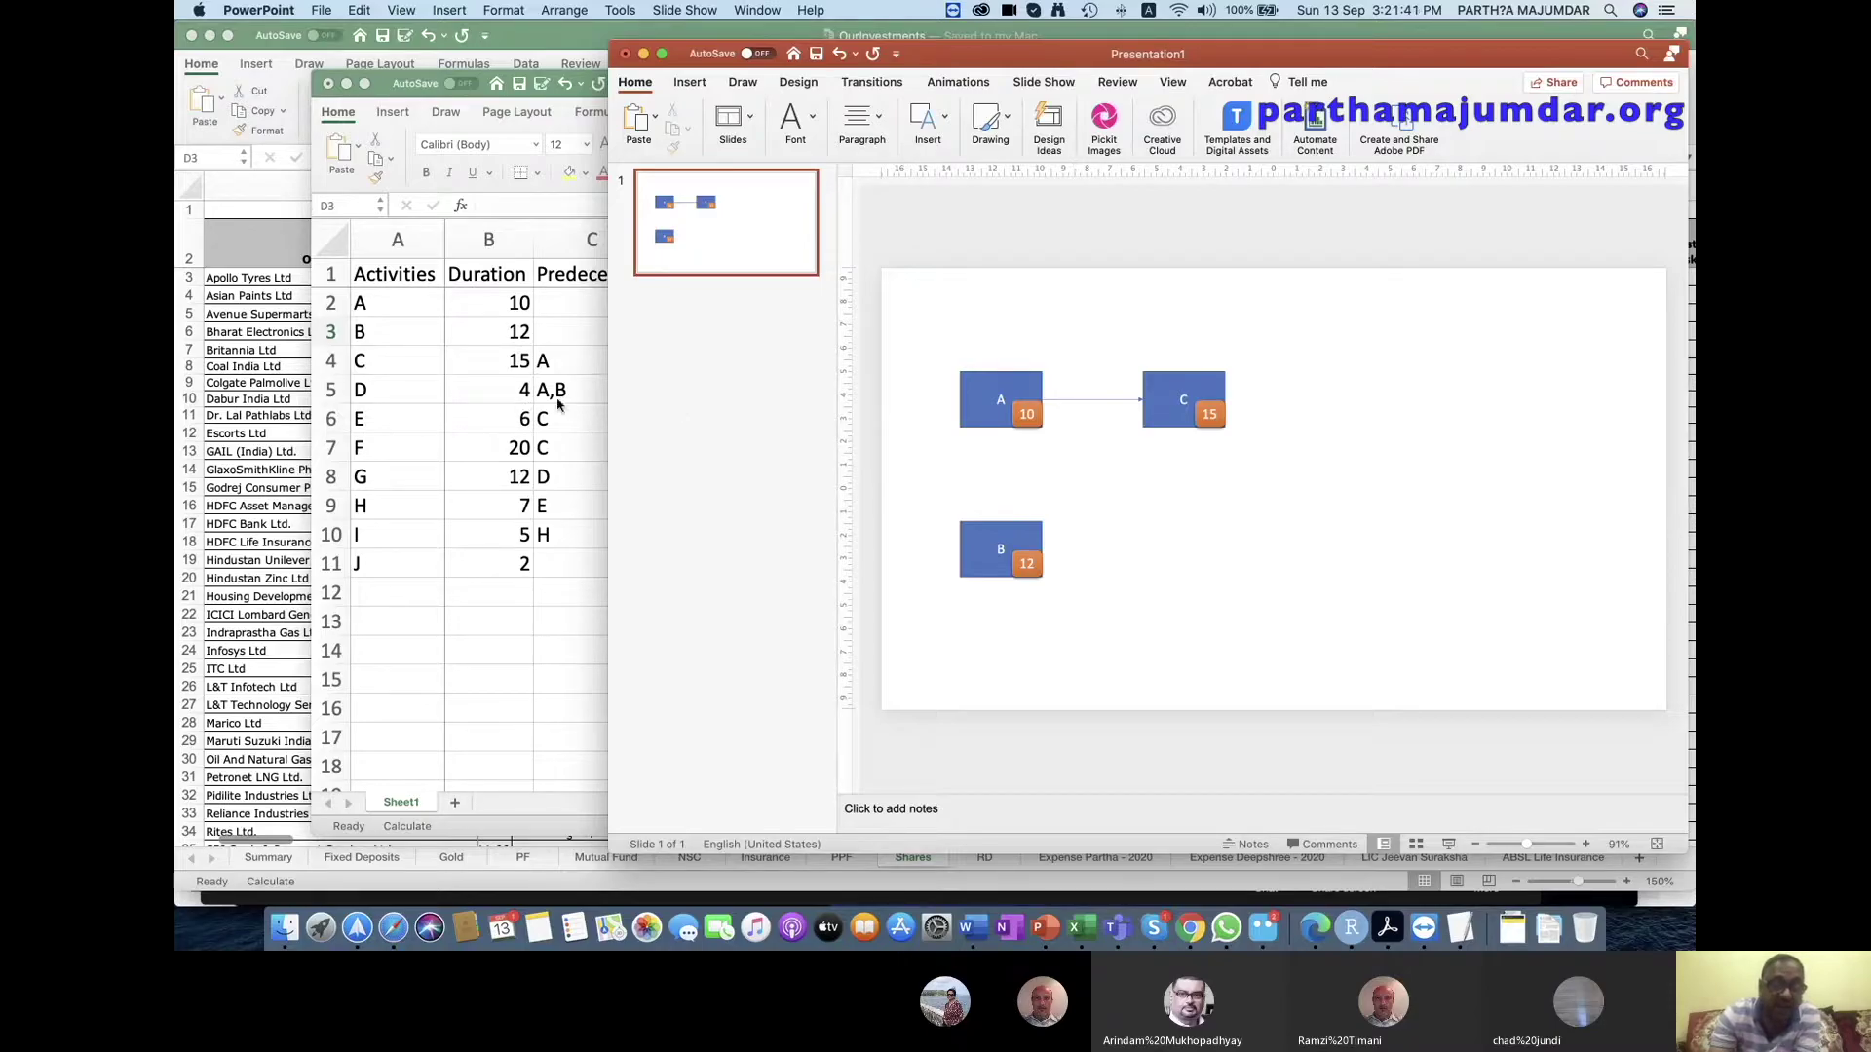
pyautogui.click(1190, 387)
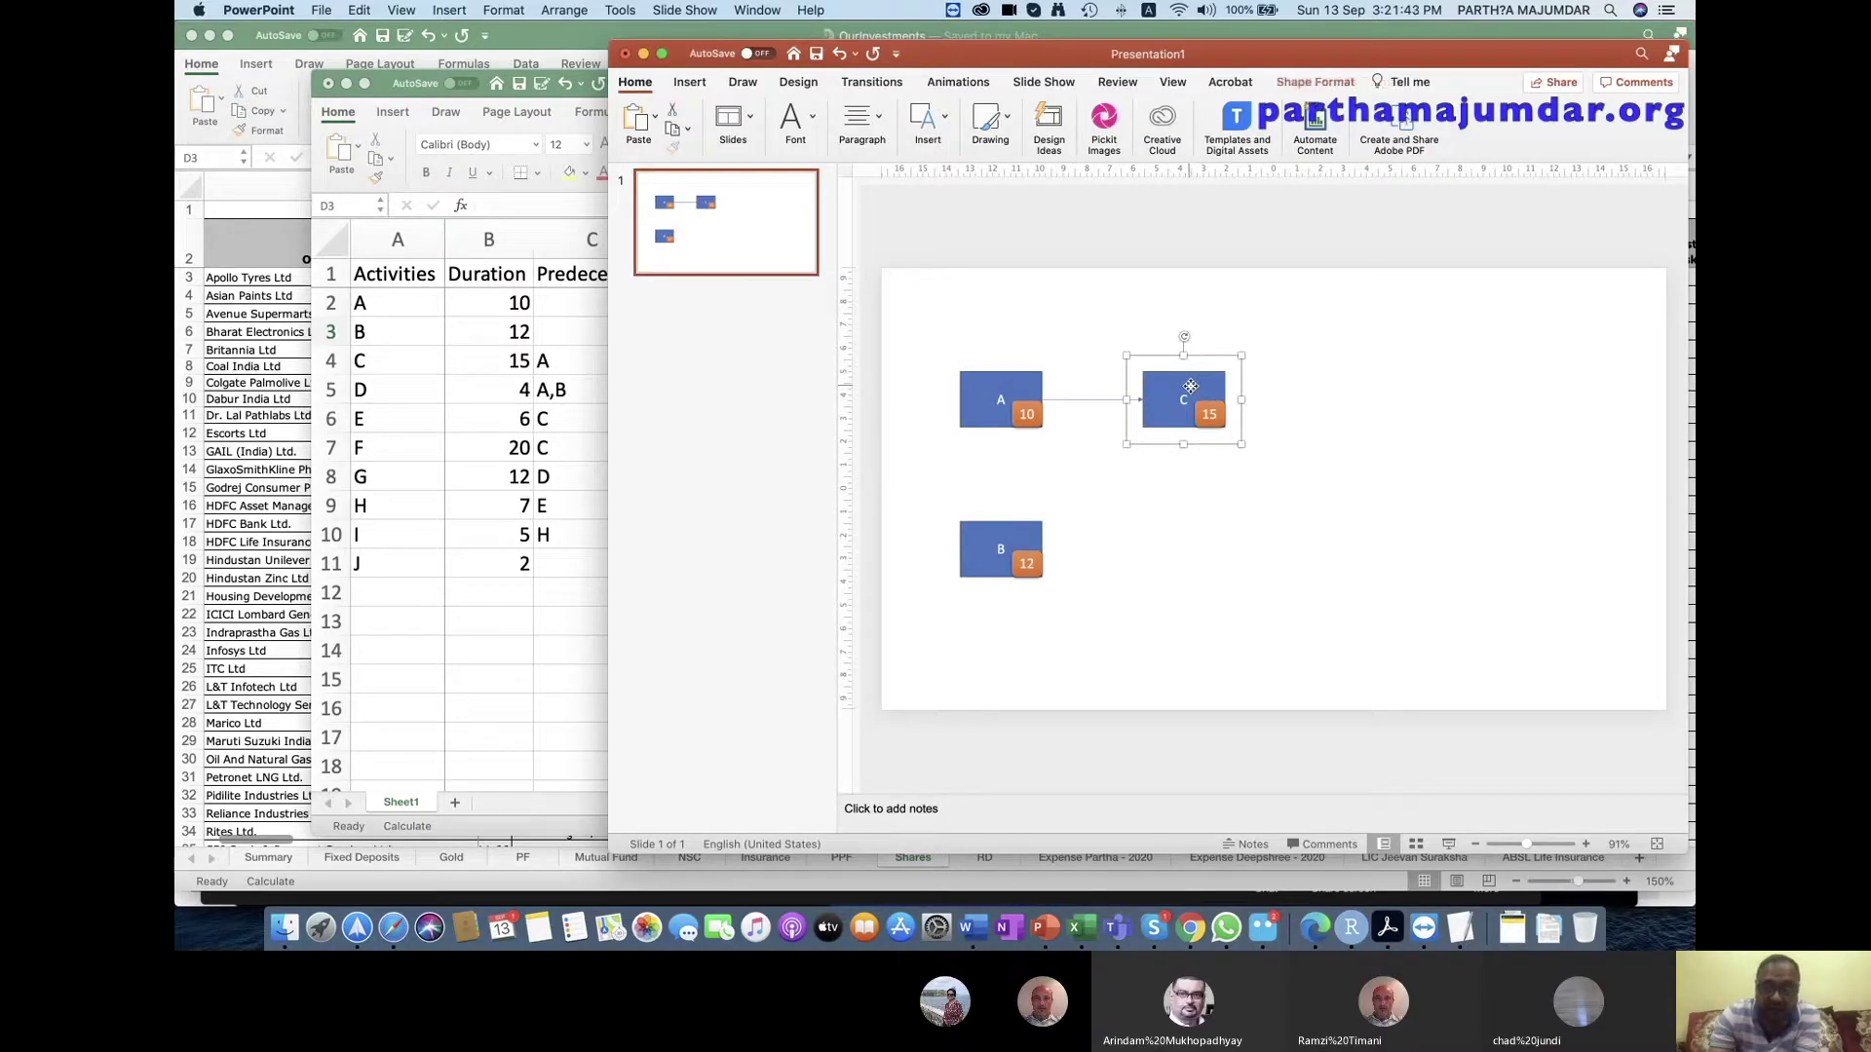
# Copy box C and place the copy below it, level with box B.
pyautogui.rightClick(1191, 387)
pyautogui.click(1226, 412)
pyautogui.rightClick(1206, 484)
pyautogui.click(1235, 516)
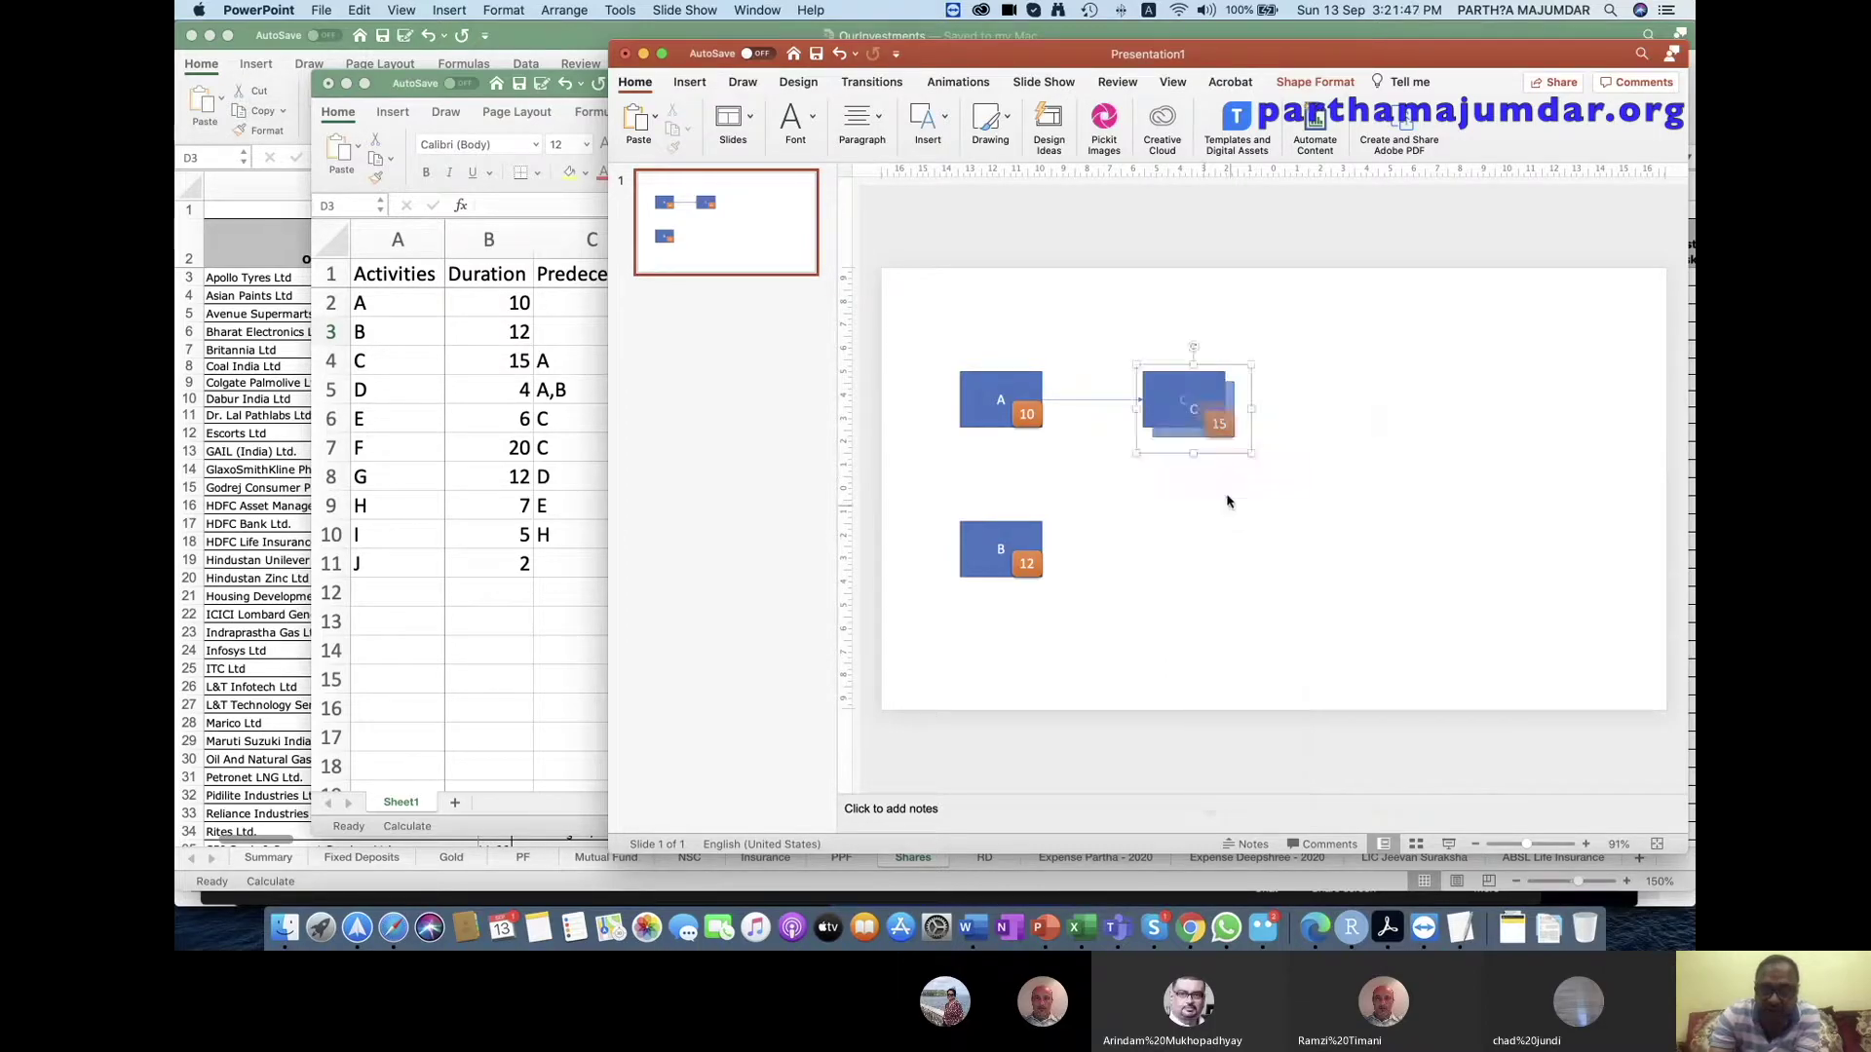
pyautogui.moveTo(1183, 397); pyautogui.dragTo(1174, 532)
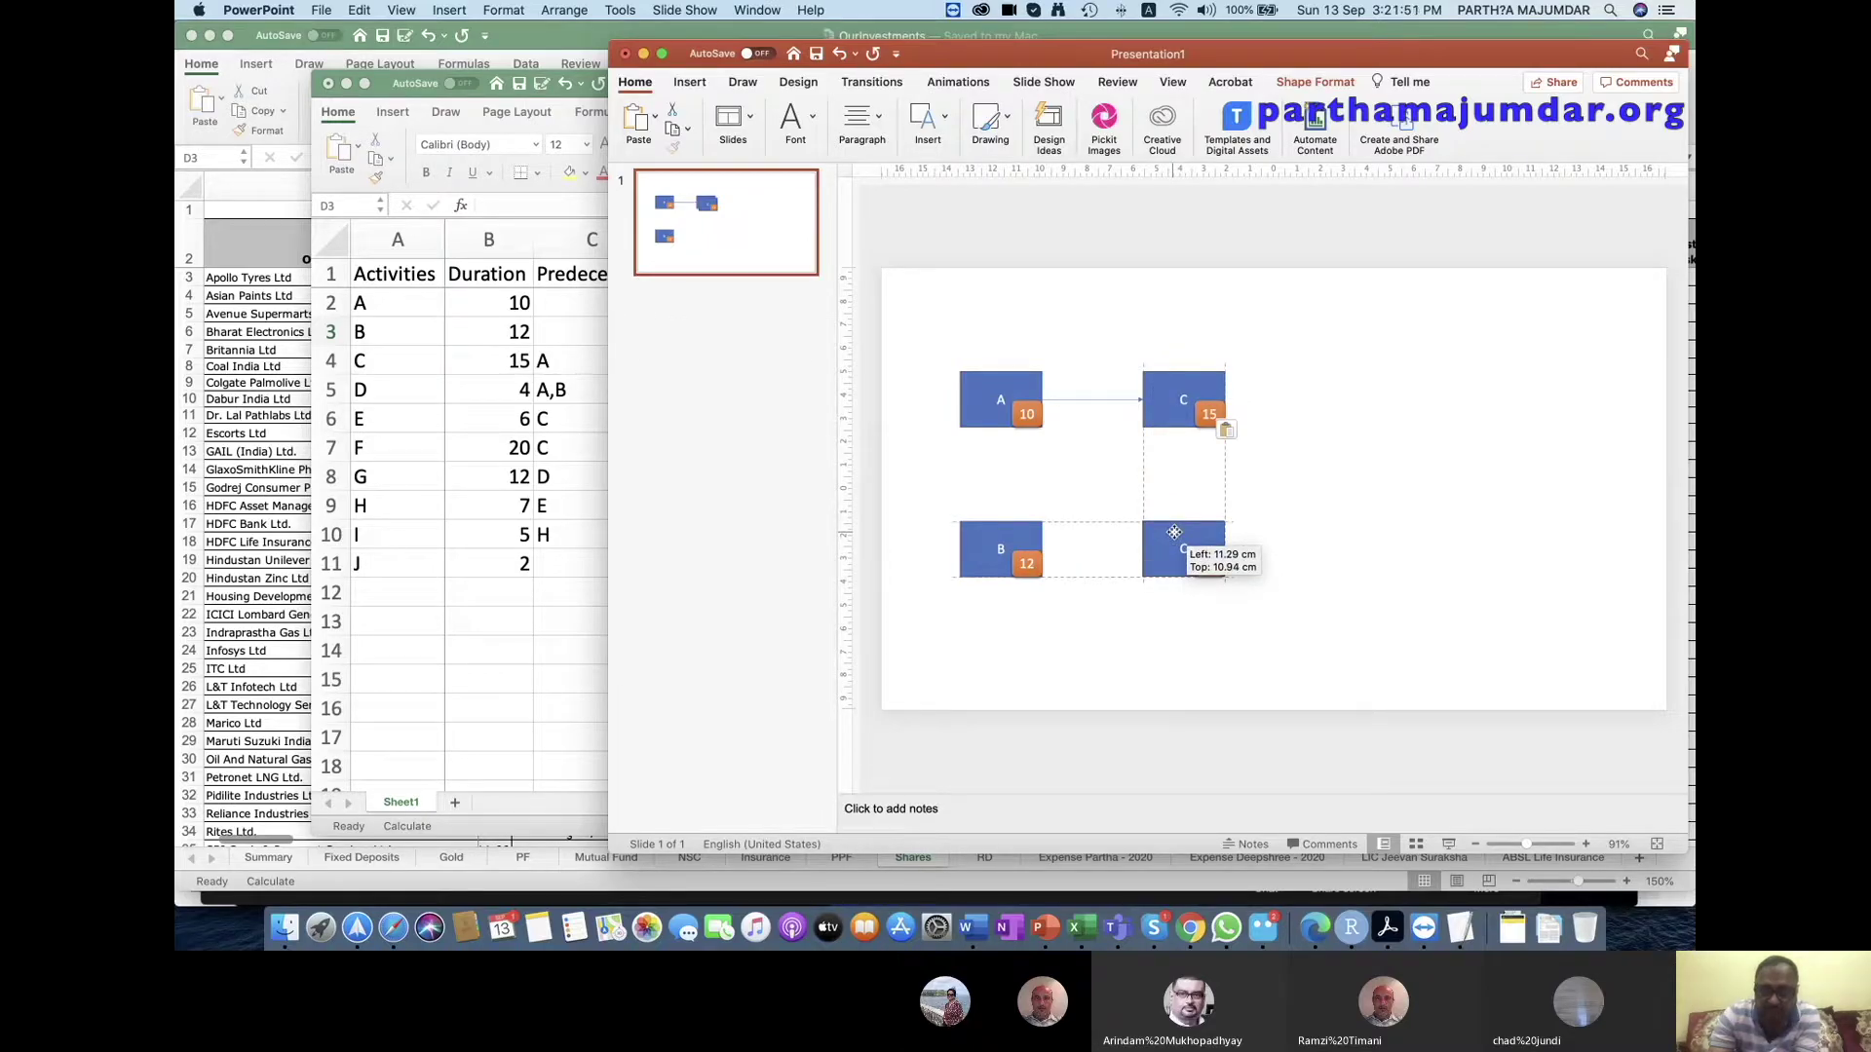
pyautogui.moveTo(1174, 532); pyautogui.dragTo(1181, 544)
# Relabel the copy D and set its duration to 4.
pyautogui.click(1182, 545)
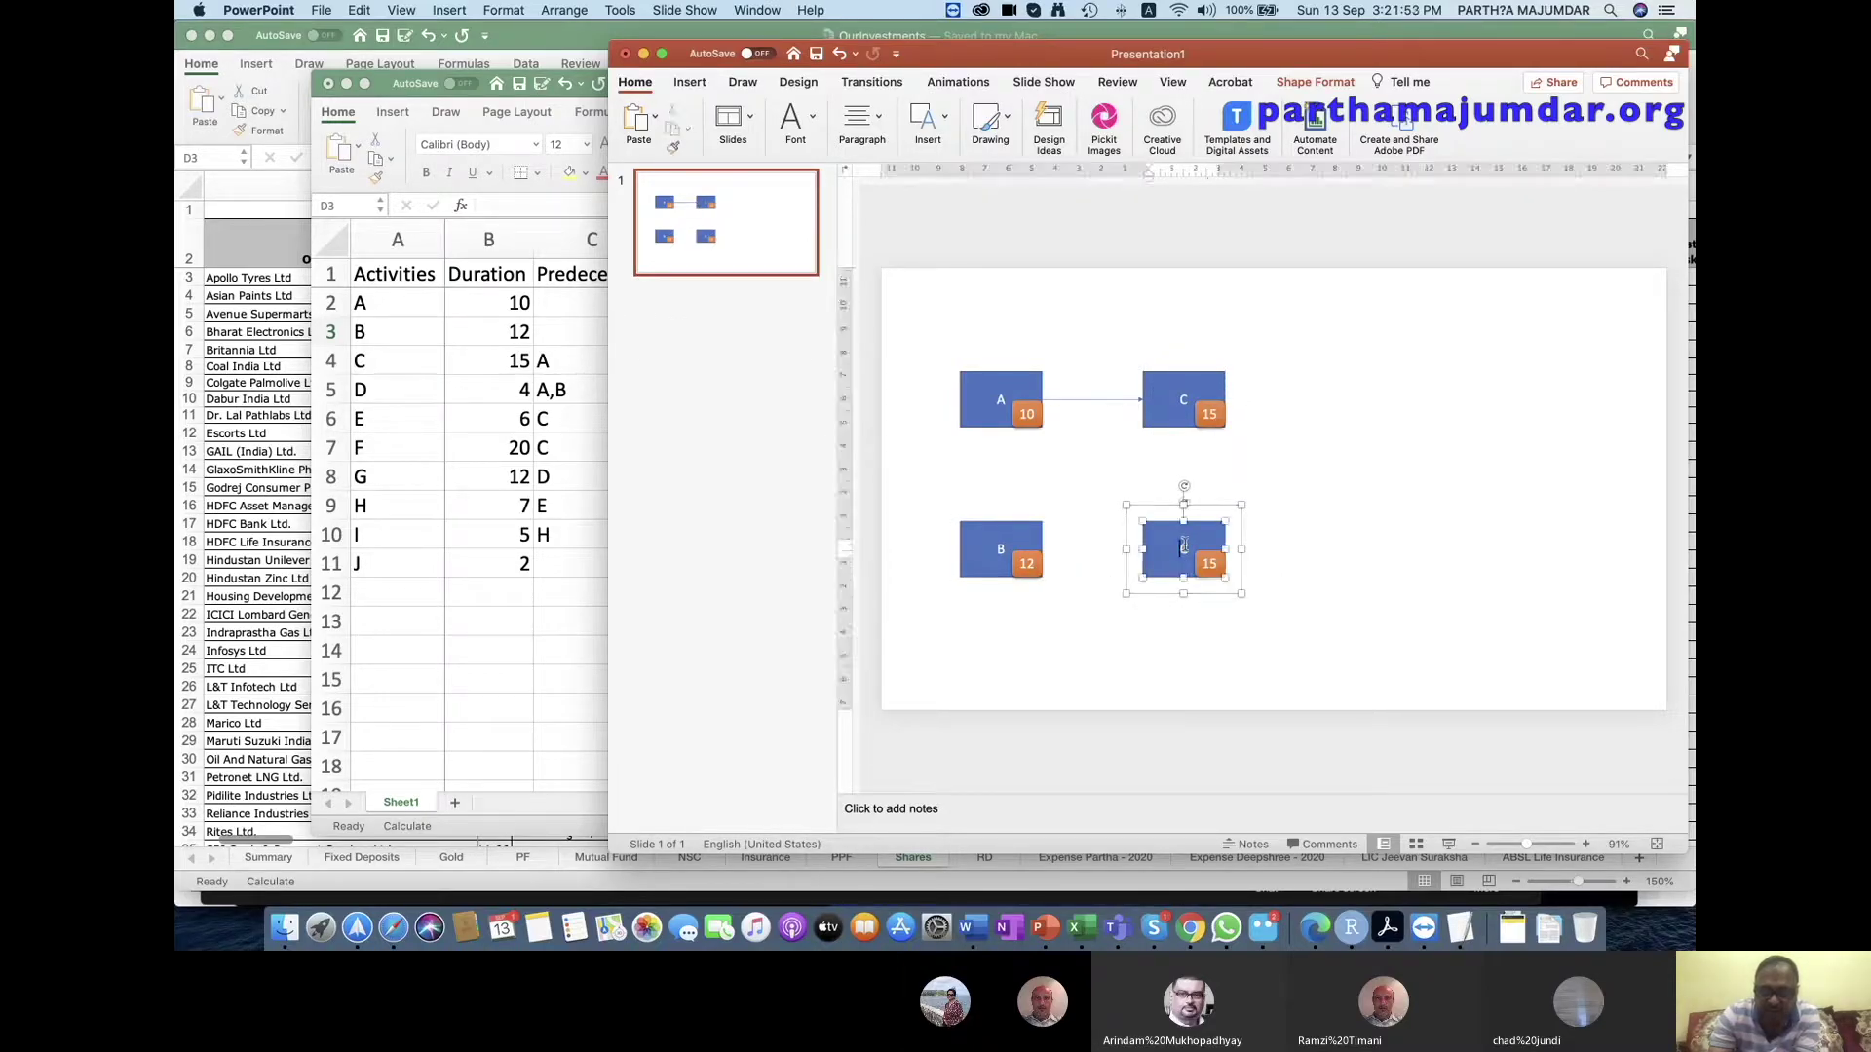
pyautogui.write('D')
pyautogui.click(1227, 573)
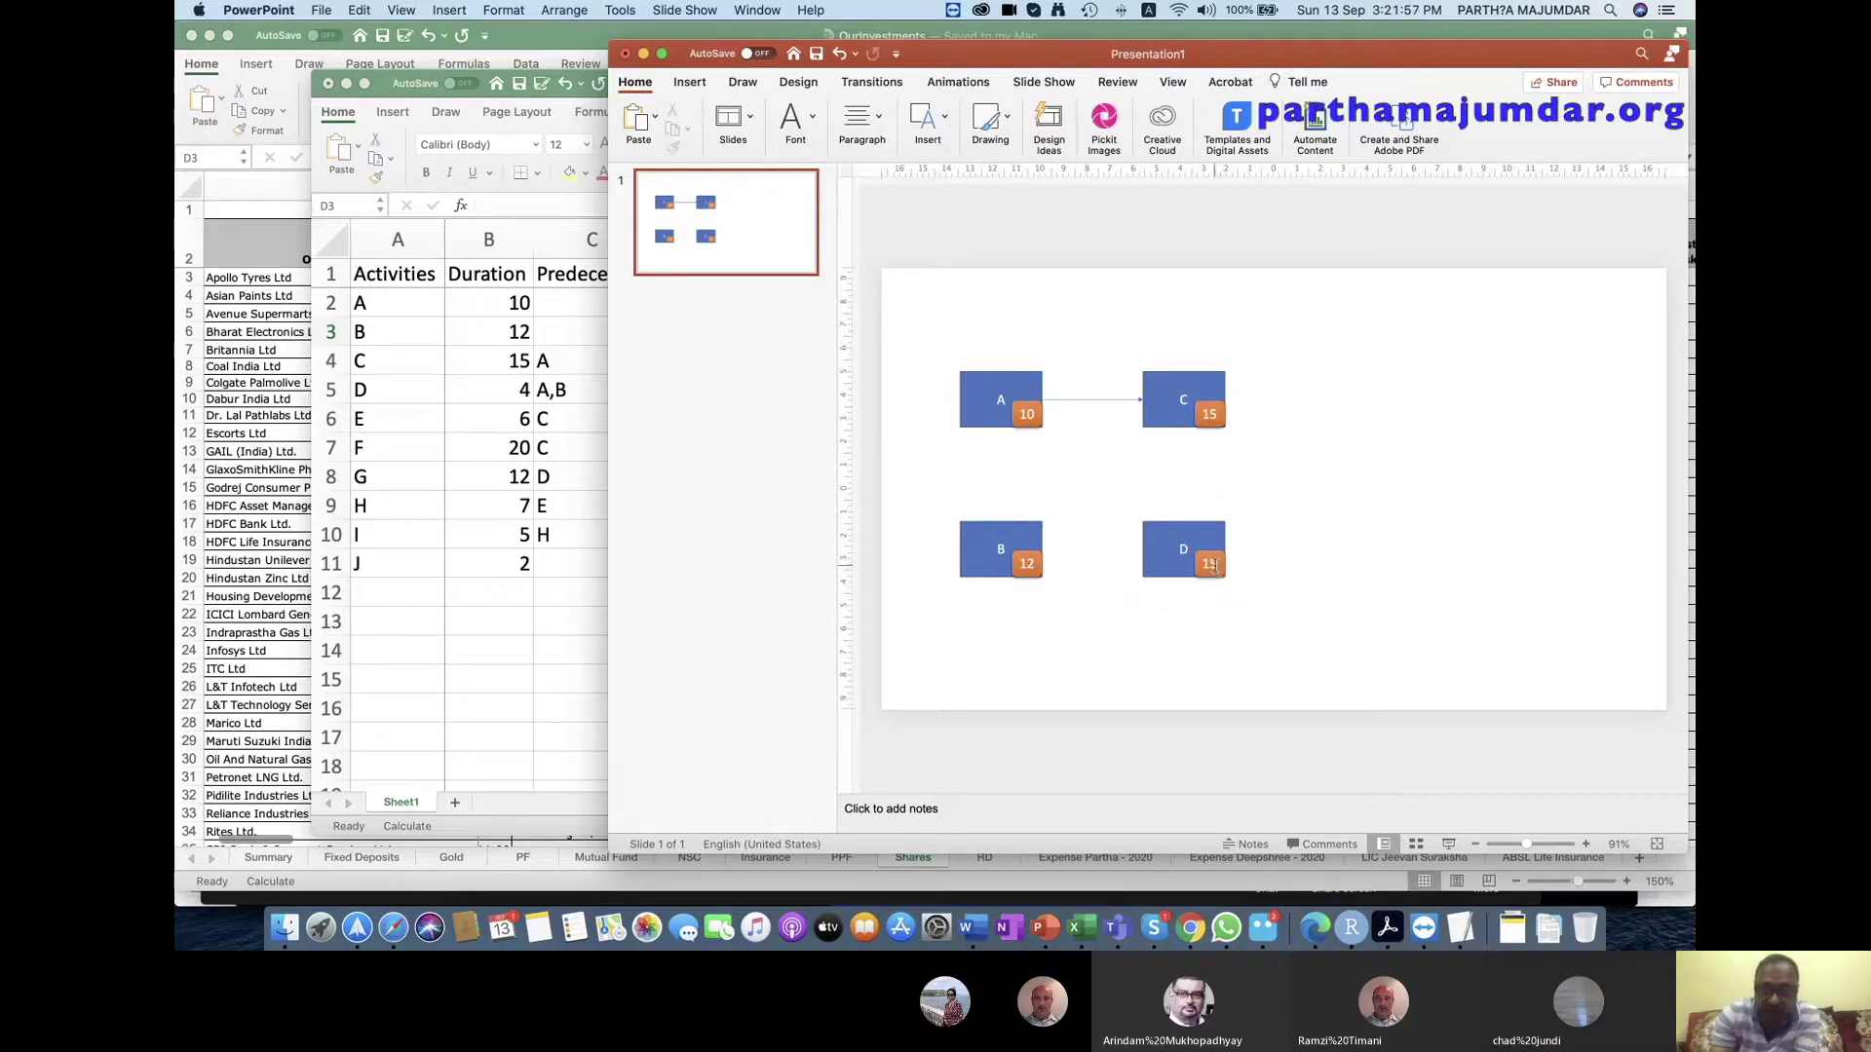
pyautogui.click(1213, 566)
pyautogui.click(1213, 566)
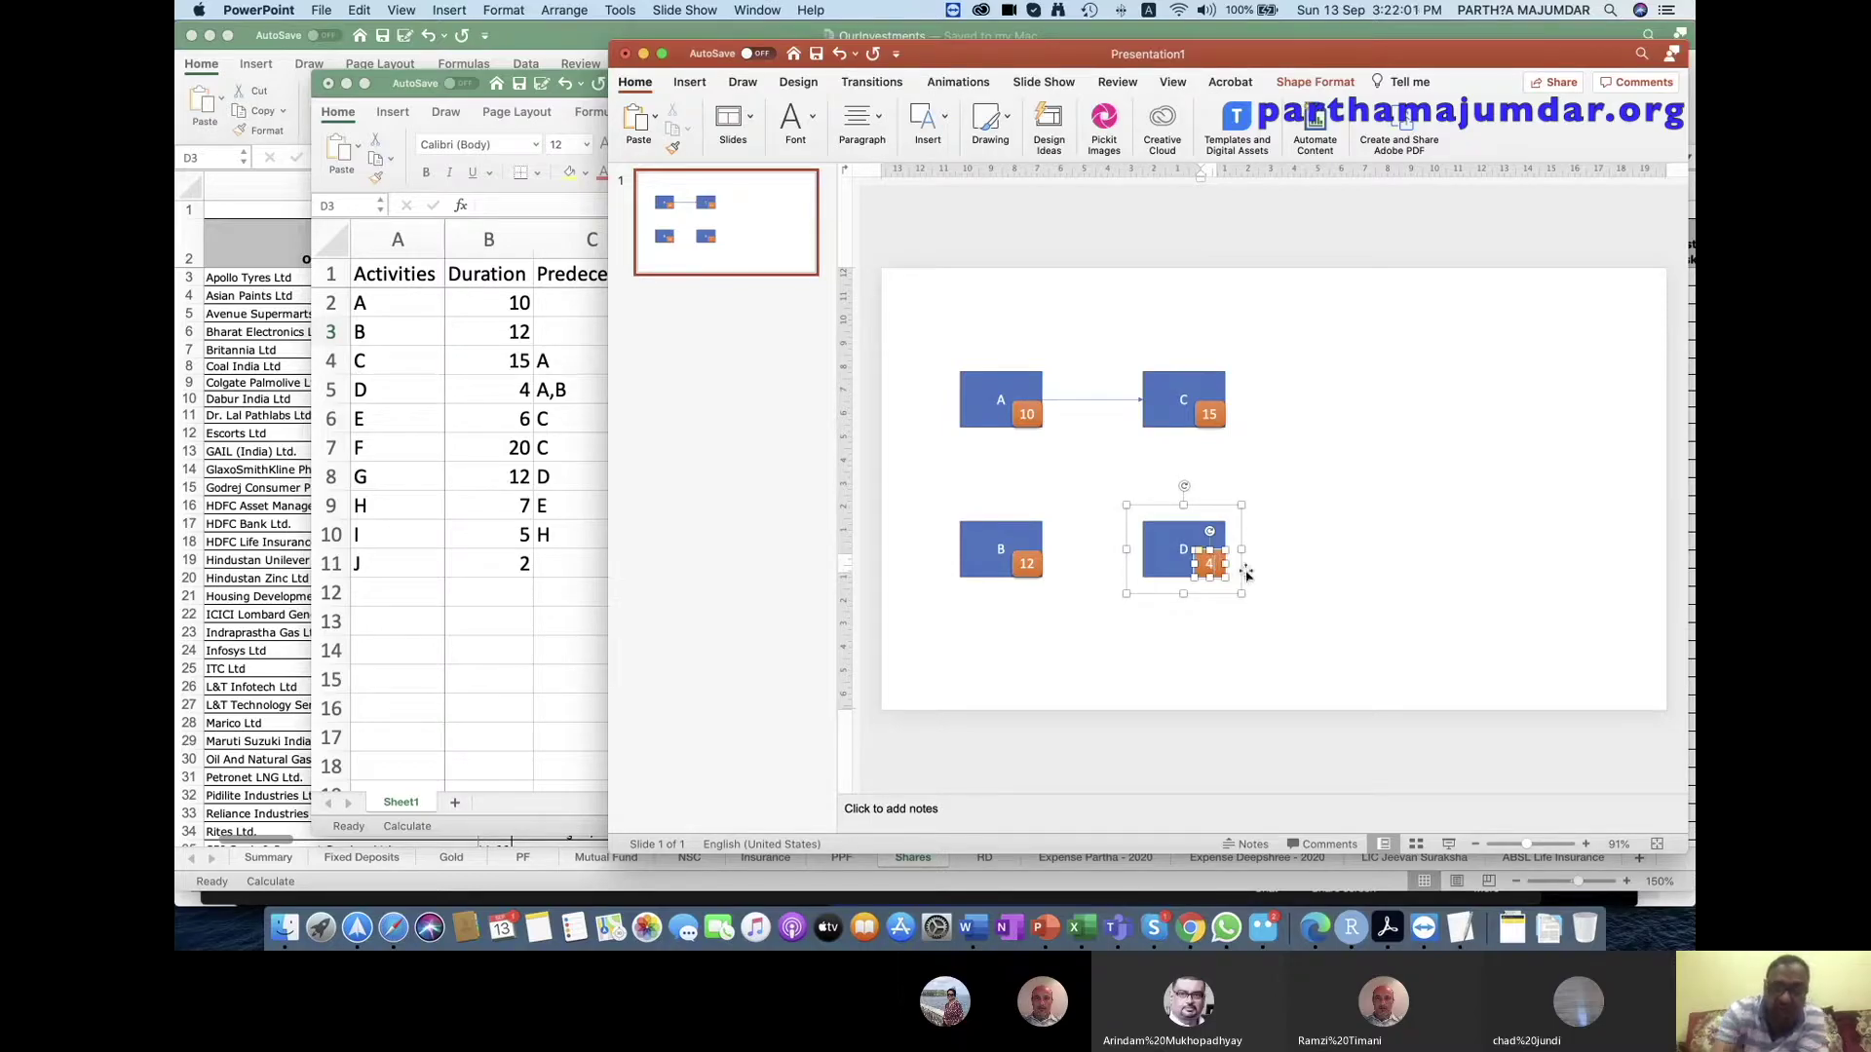
pyautogui.click(1296, 583)
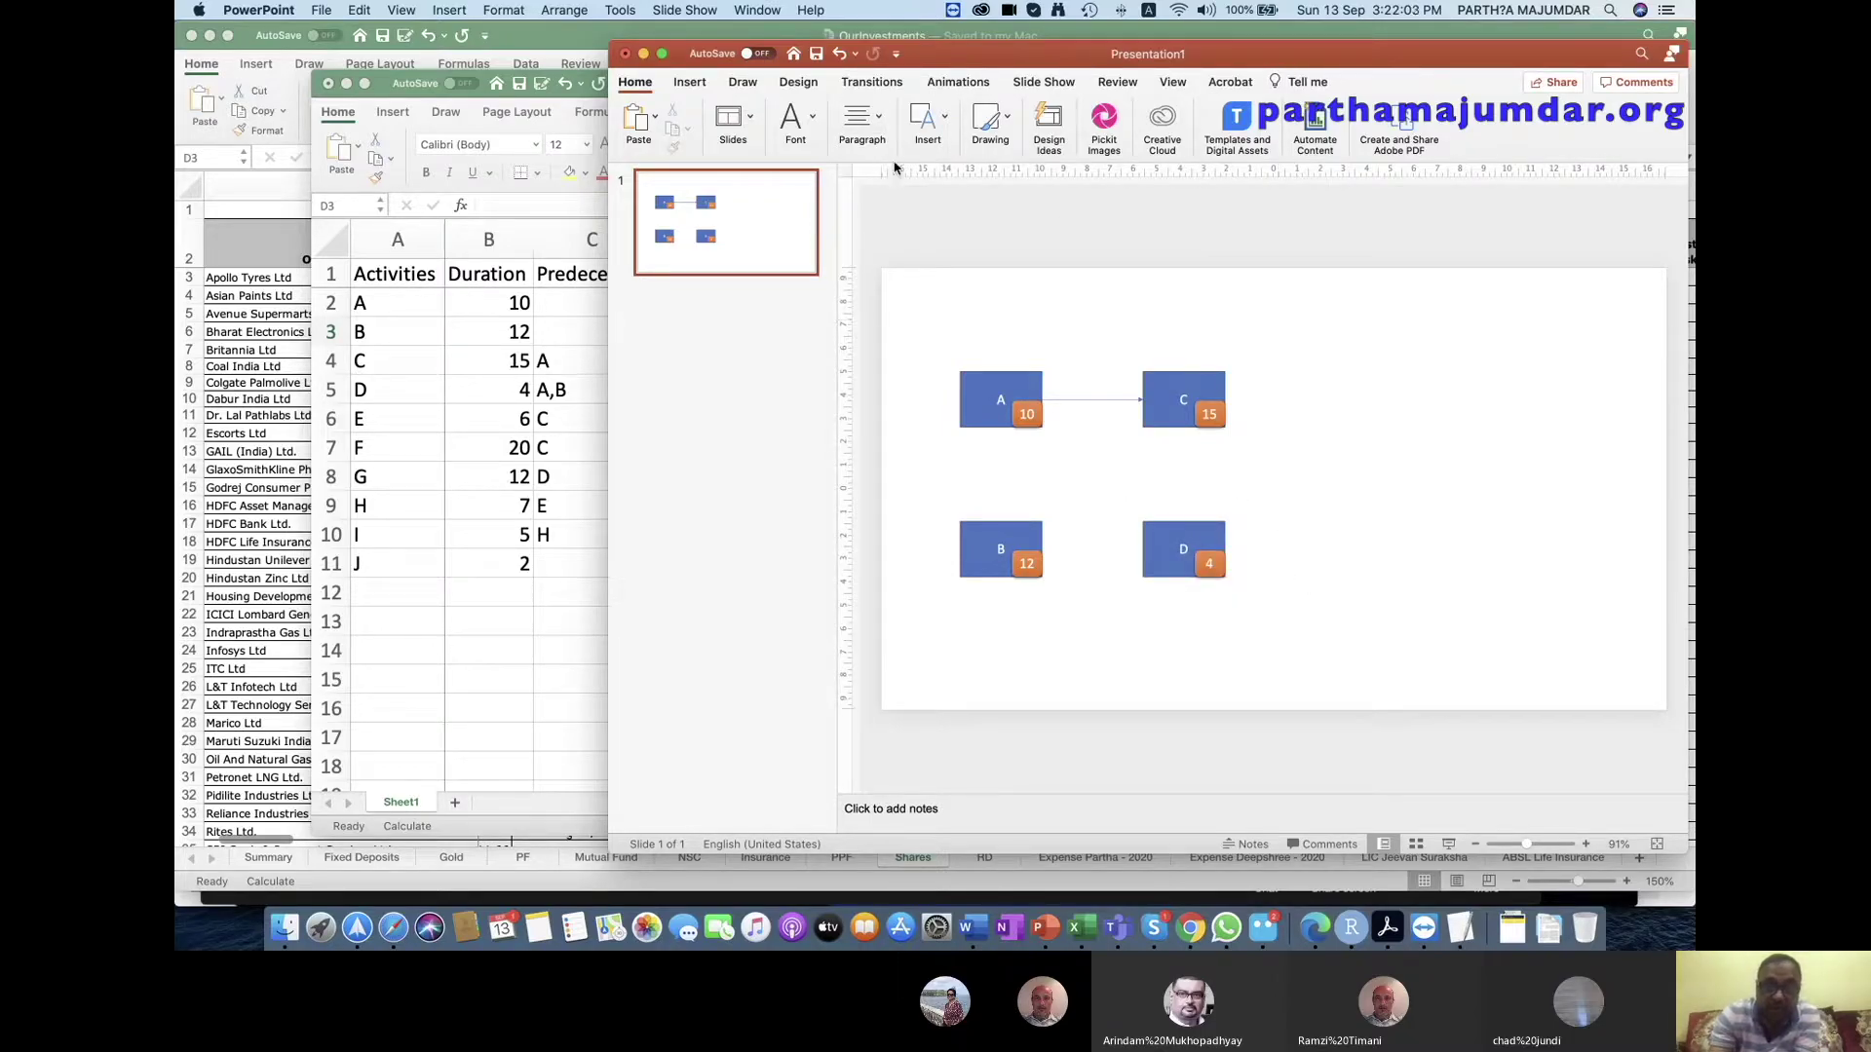
pyautogui.click(936, 122)
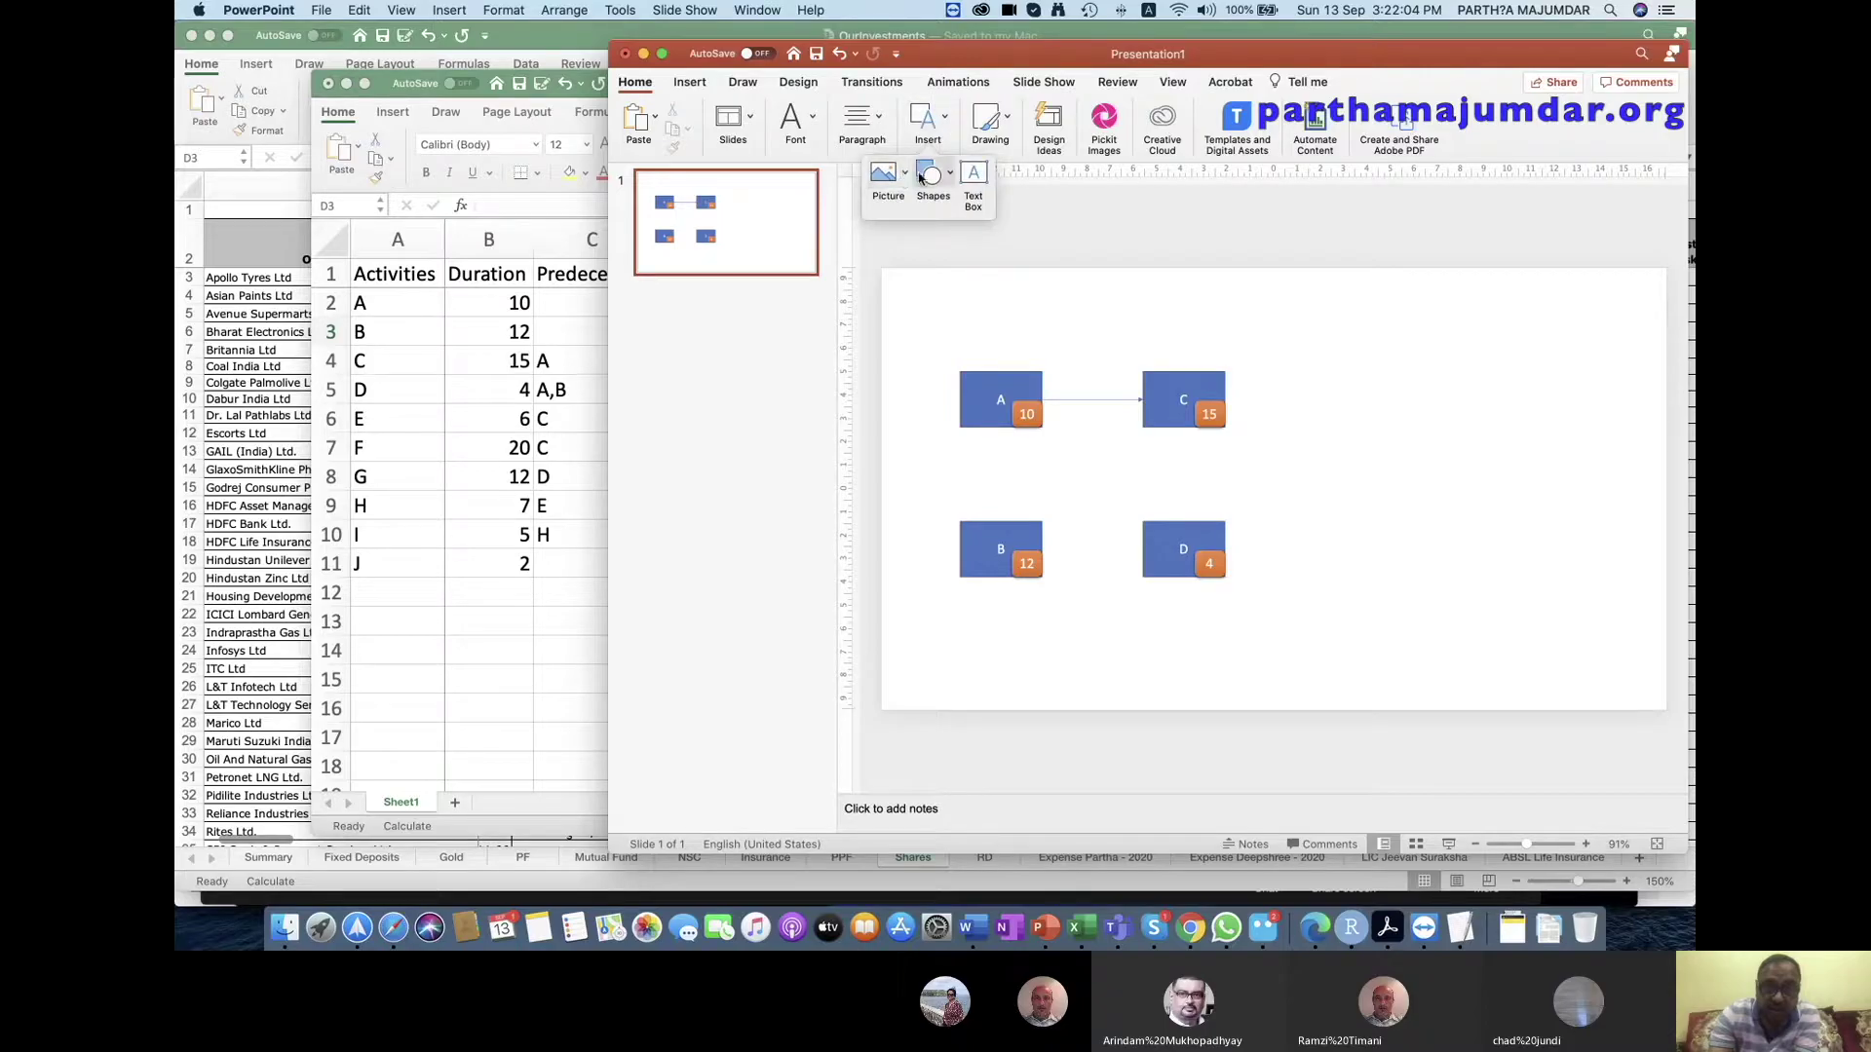
# Draw arrows from box A and from box B into box D's left side.
pyautogui.click(947, 177)
pyautogui.click(989, 261)
pyautogui.moveTo(1041, 400); pyautogui.dragTo(1143, 550)
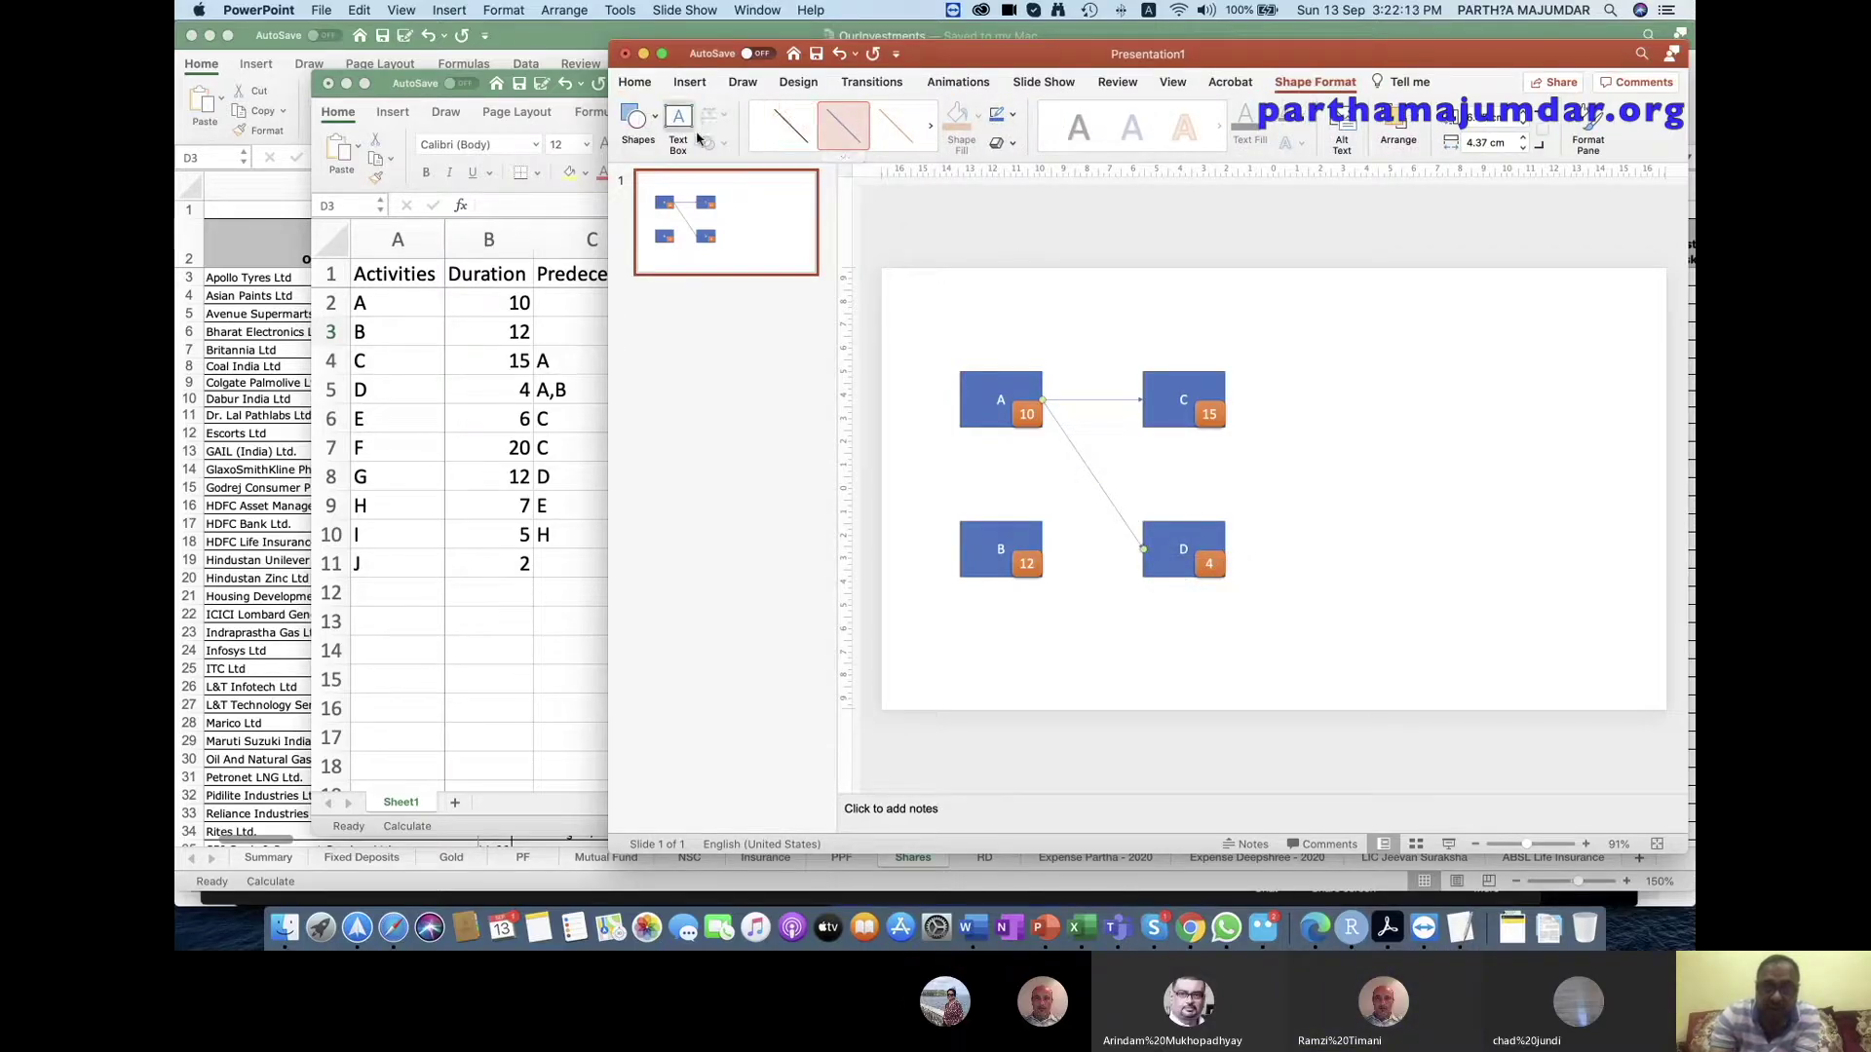
pyautogui.click(655, 120)
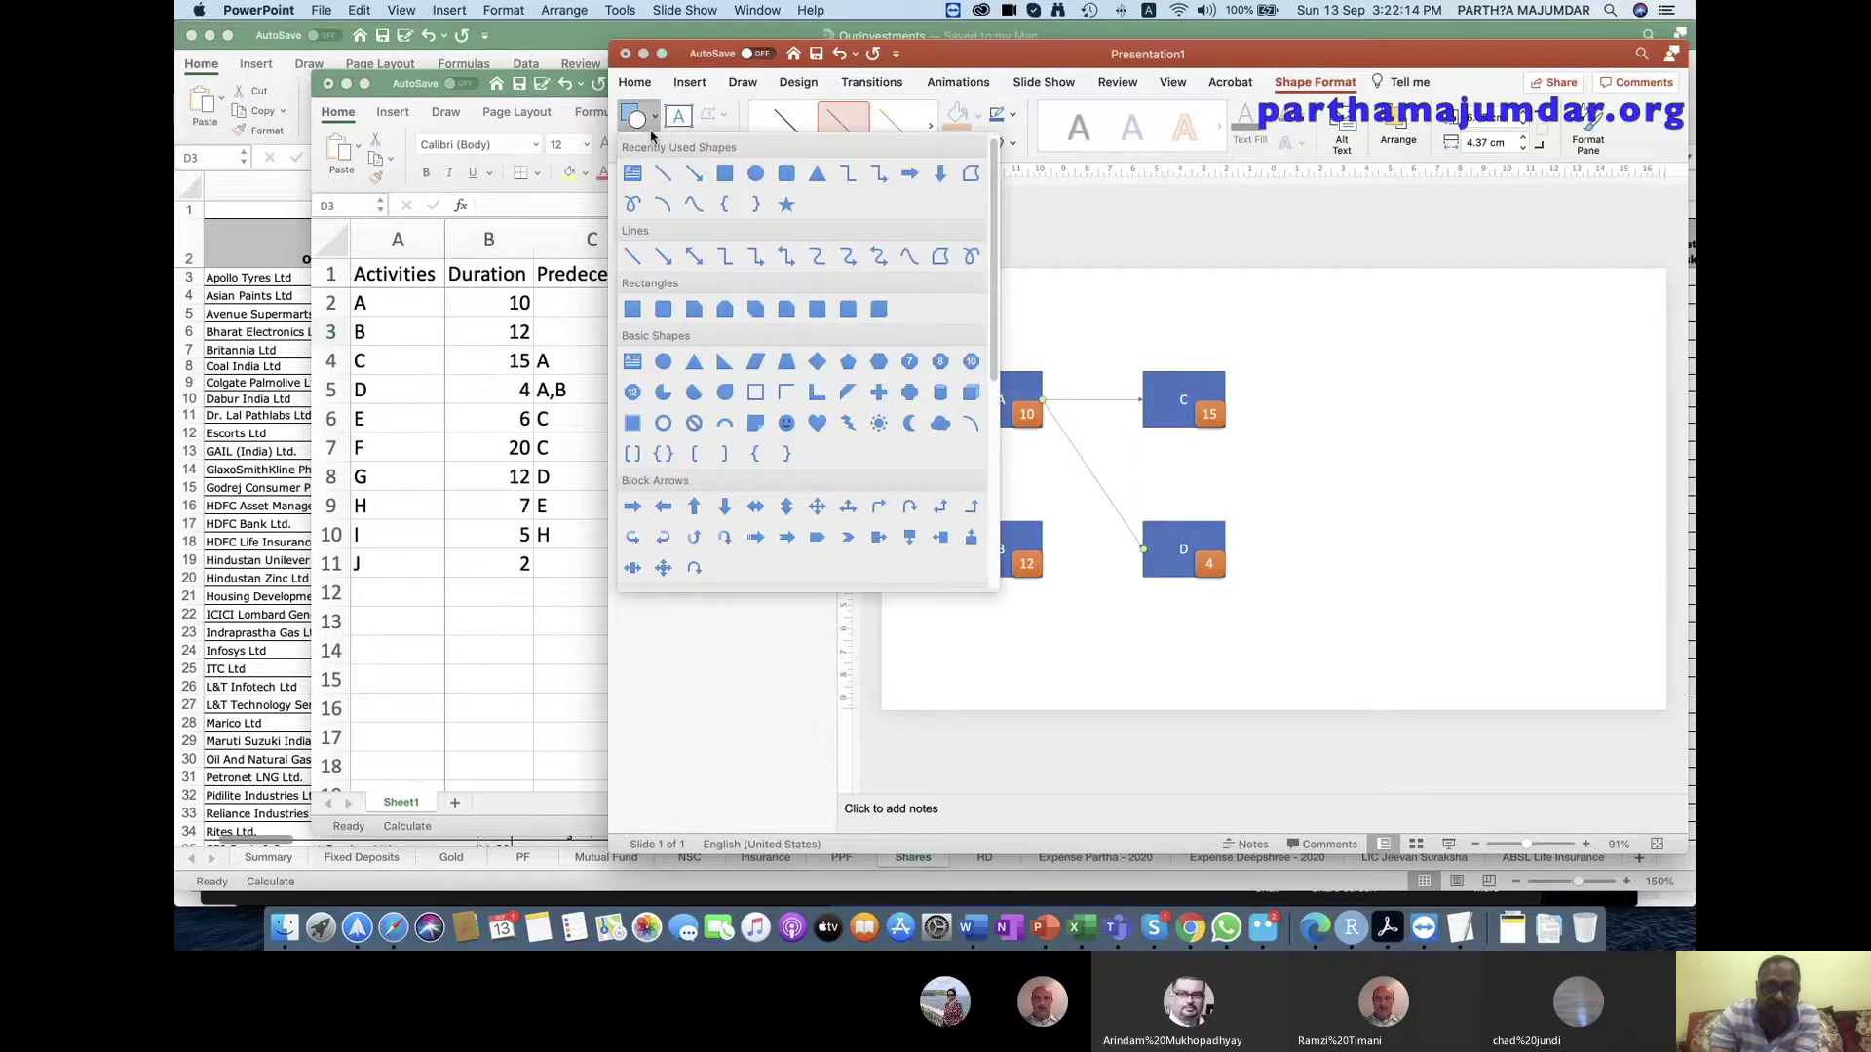
pyautogui.click(693, 171)
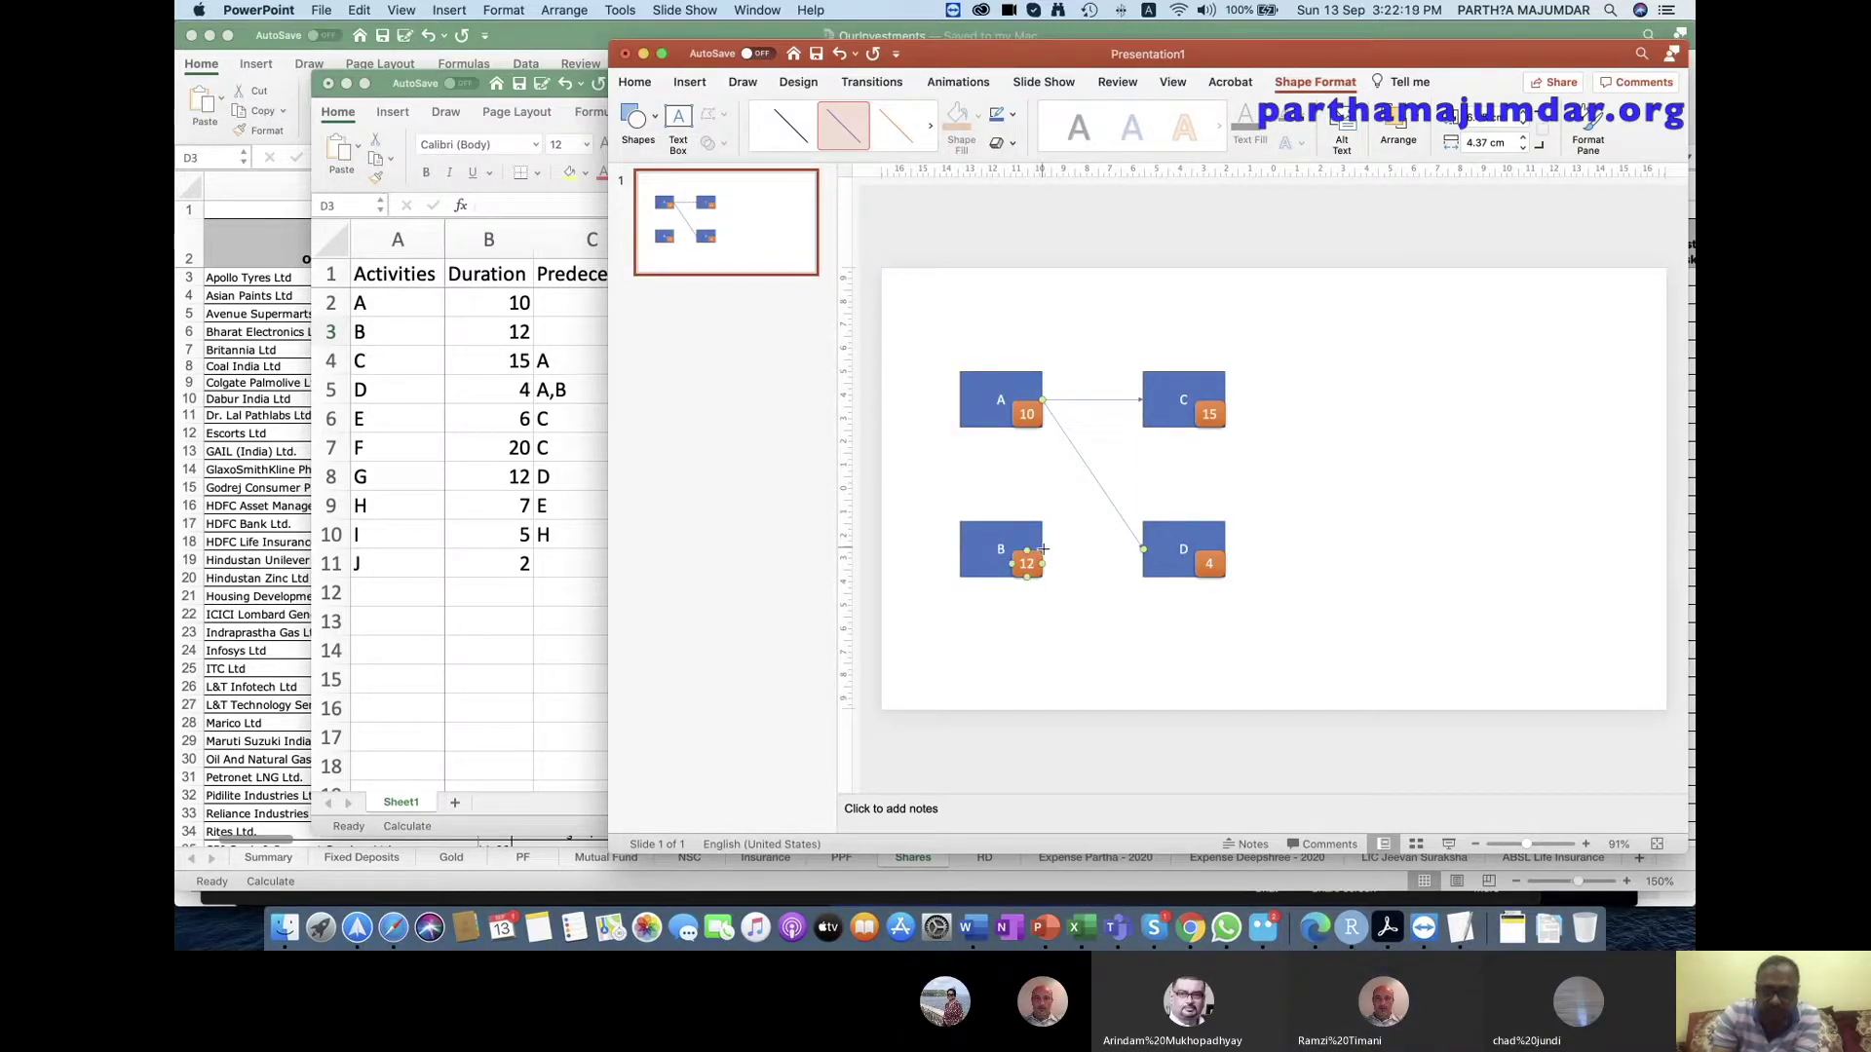
pyautogui.moveTo(1042, 549); pyautogui.dragTo(1100, 608)
pyautogui.moveTo(1100, 608)
pyautogui.mouseDown()
pyautogui.moveTo(1143, 549)
pyautogui.moveTo(1042, 548)
pyautogui.mouseUp()
pyautogui.click(1078, 584)
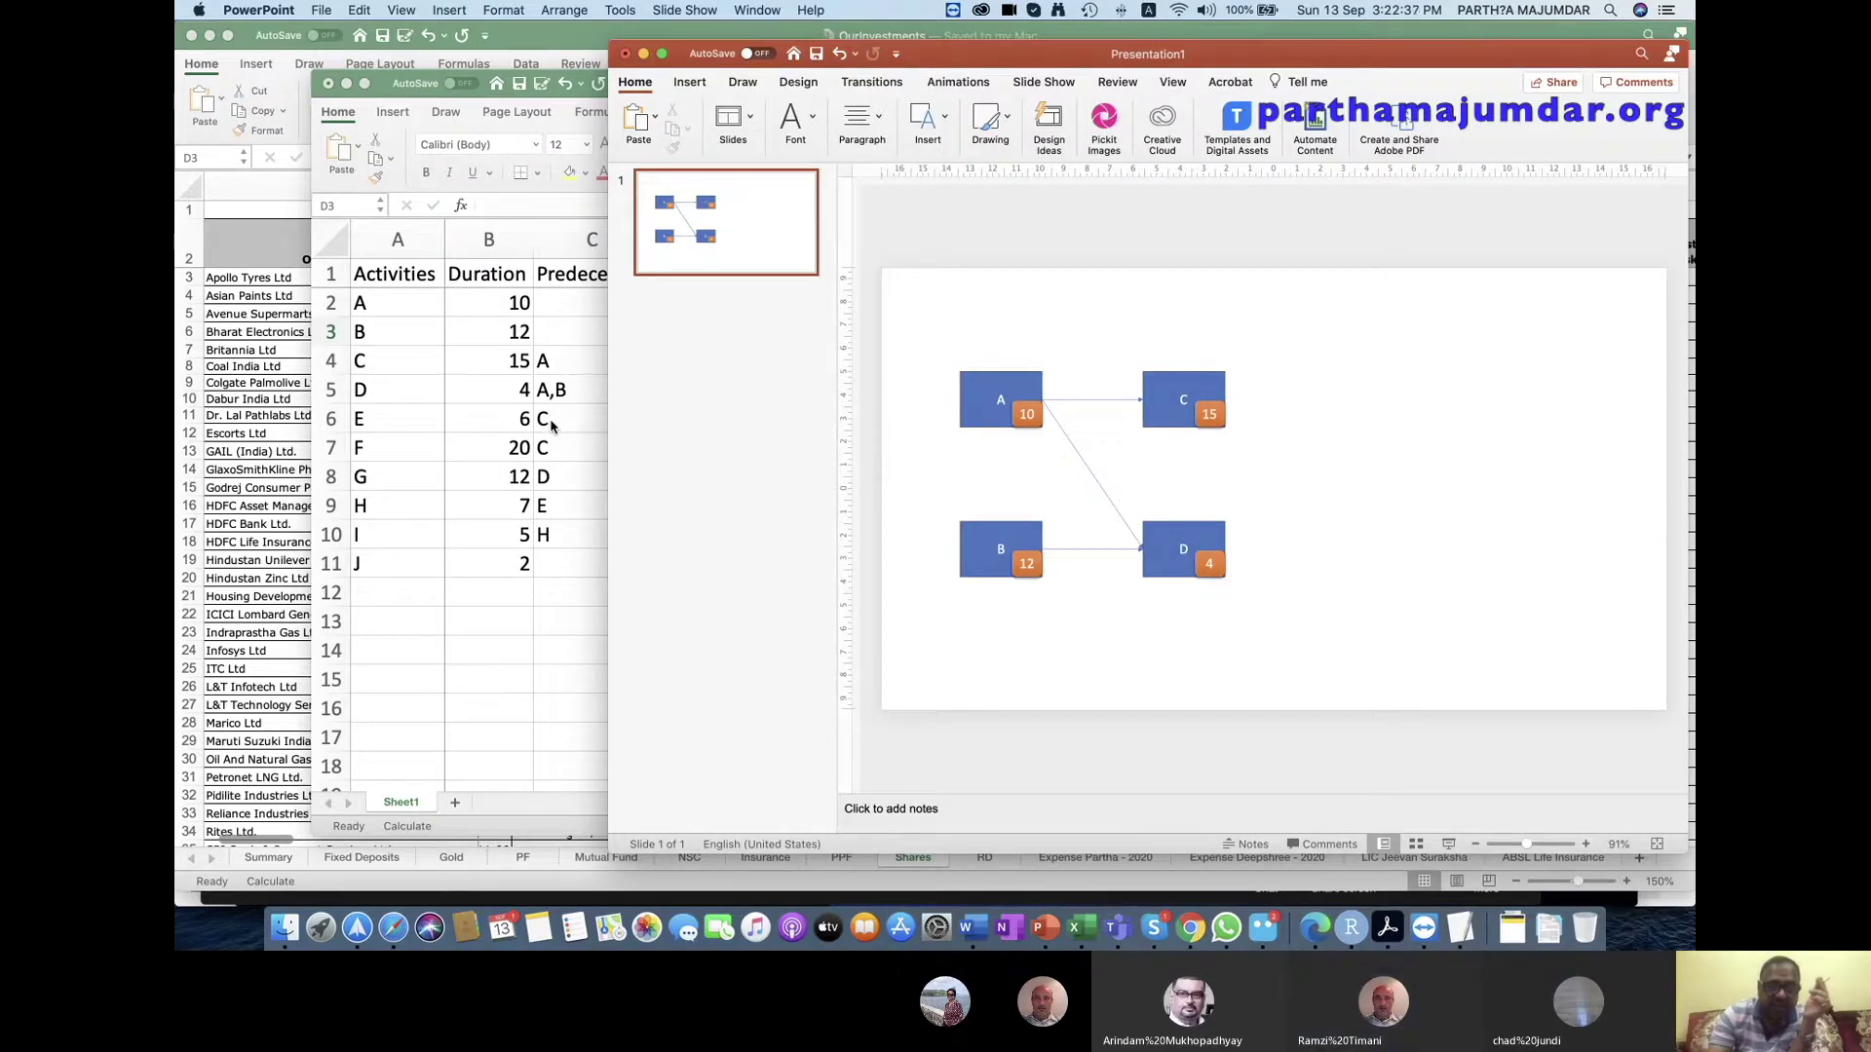
pyautogui.click(1213, 380)
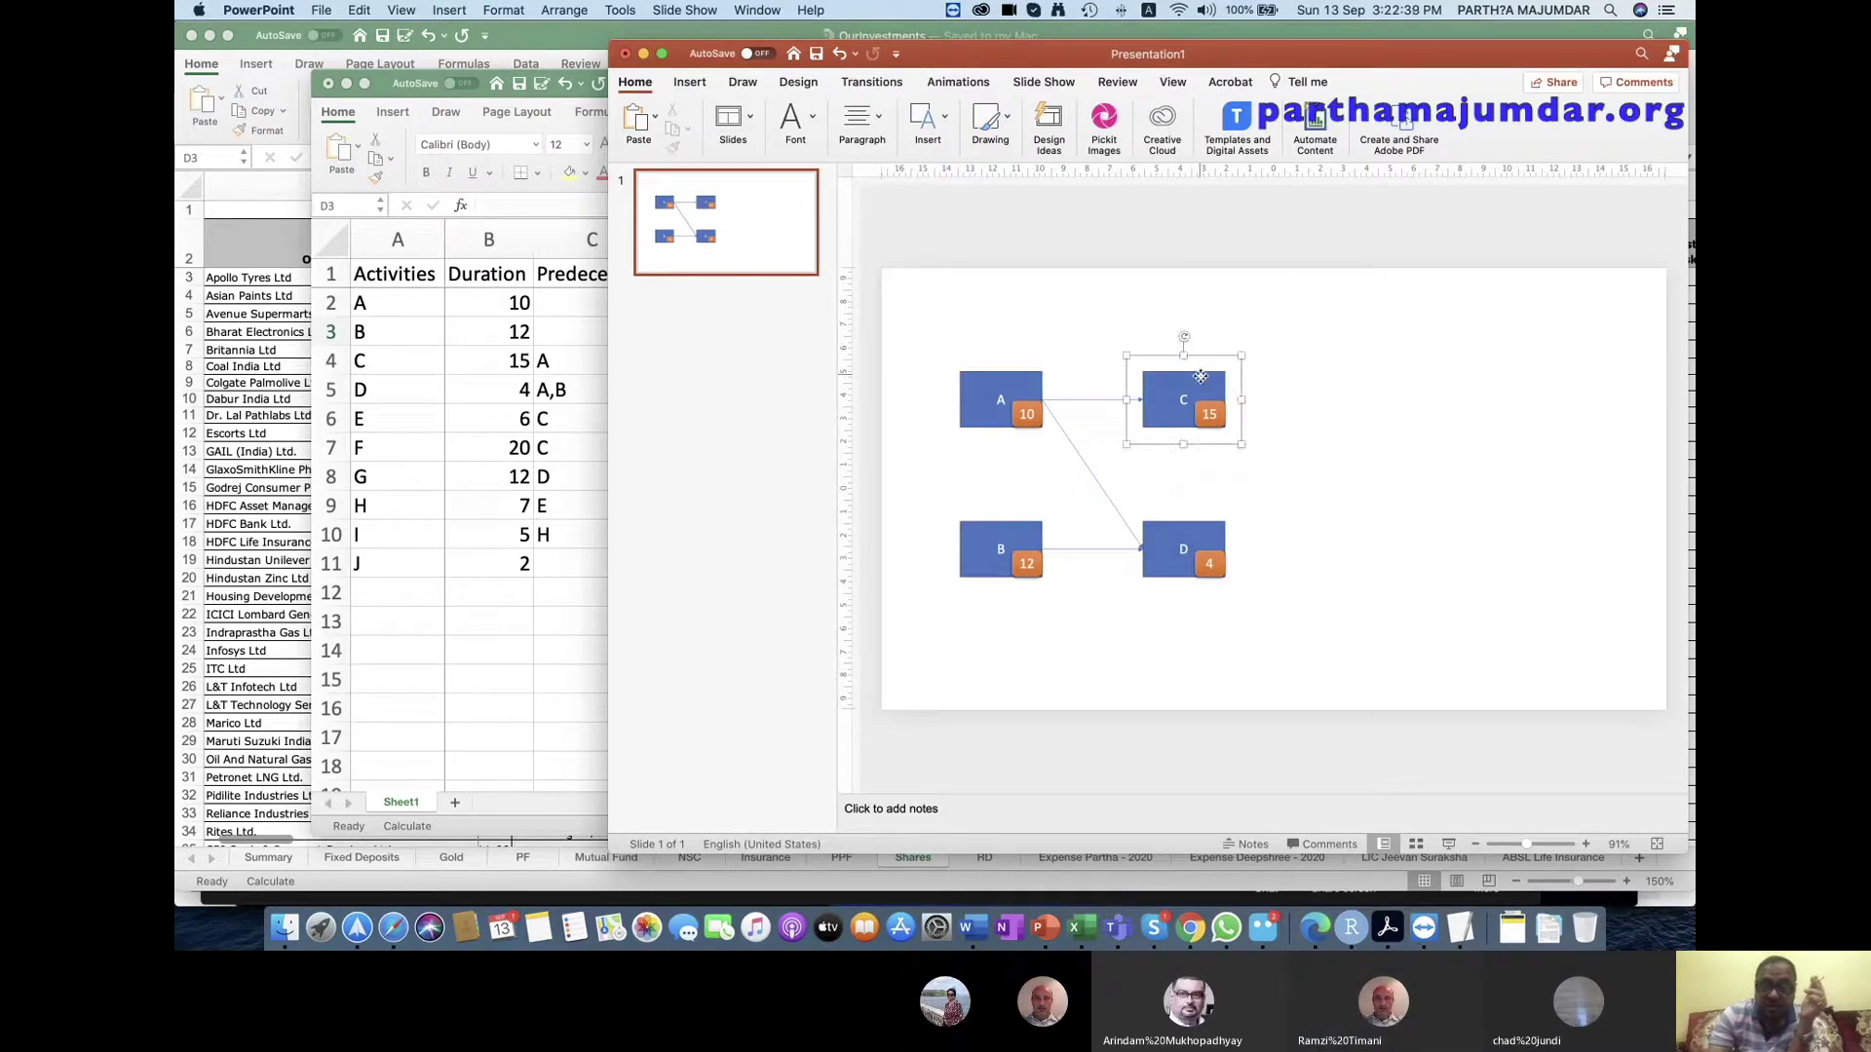
# Copy box C, then undo a misplaced paste.
pyautogui.rightClick(1204, 376)
pyautogui.click(1400, 398)
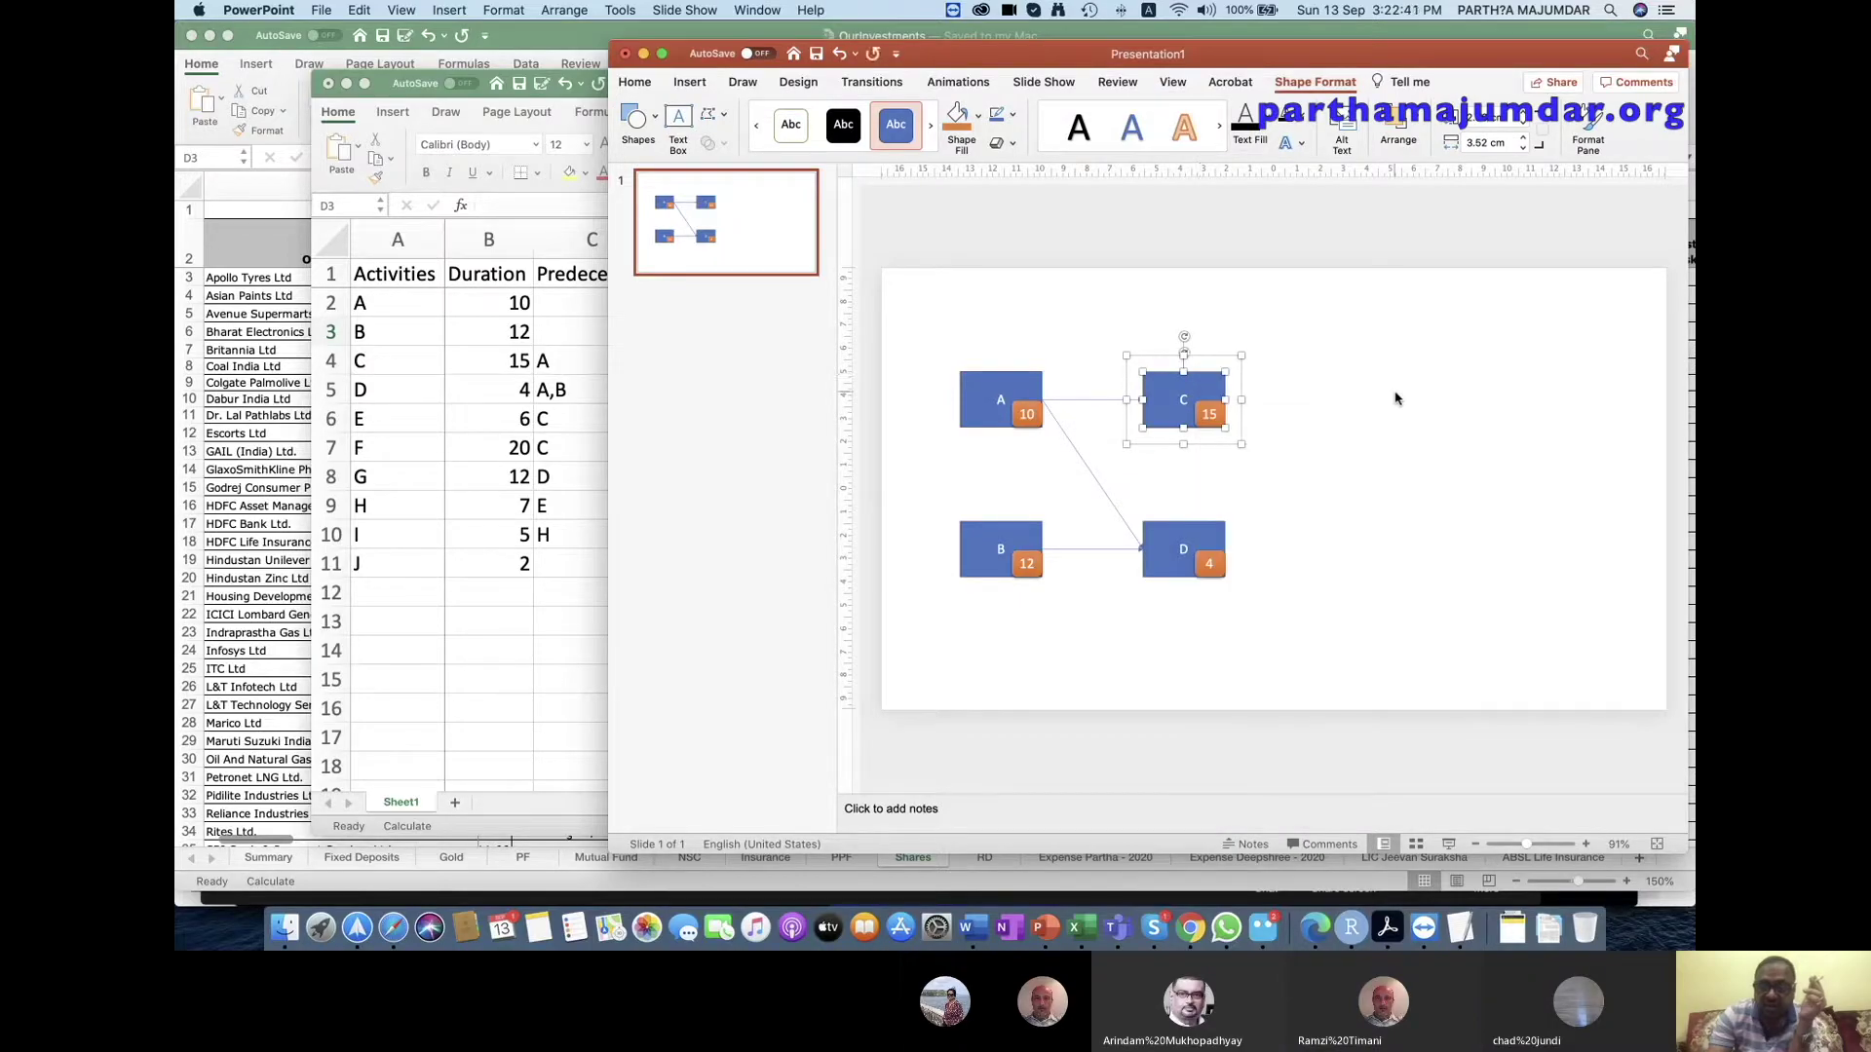
pyautogui.rightClick(1403, 396)
pyautogui.click(1292, 413)
pyautogui.press('super+v')
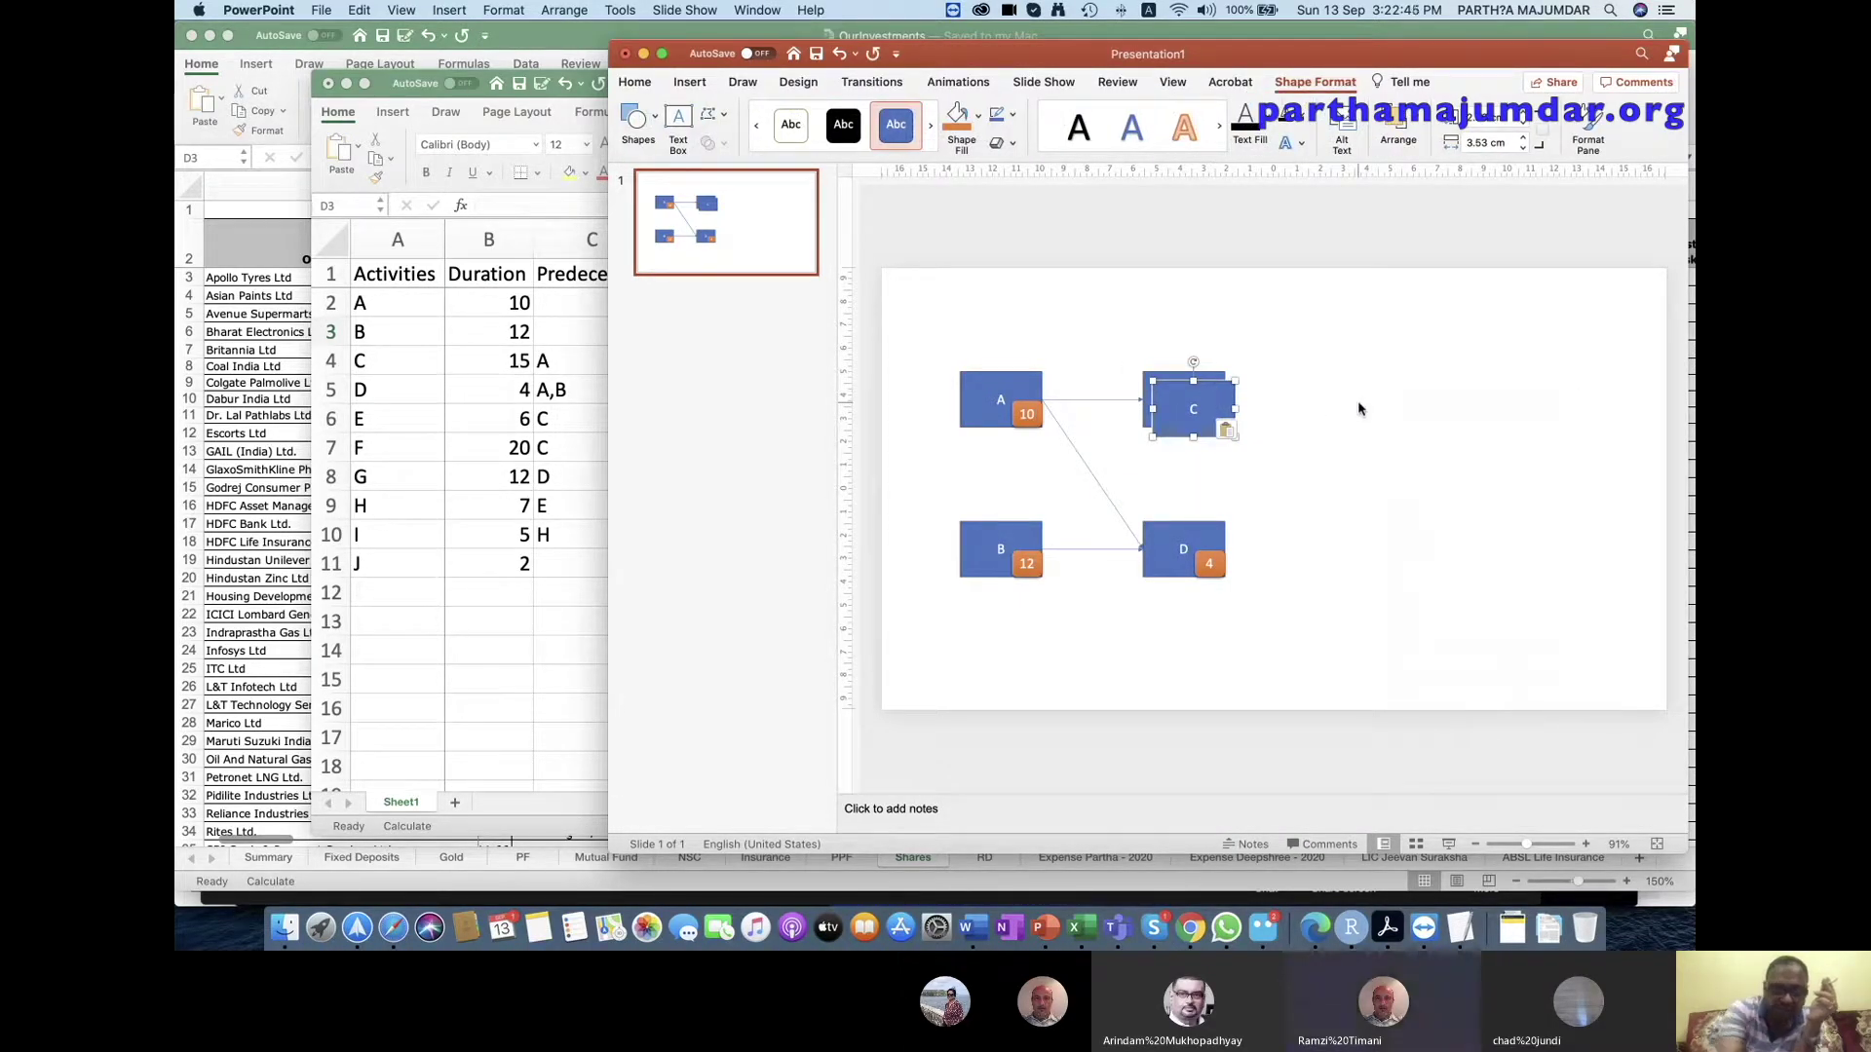
pyautogui.press('super+z')
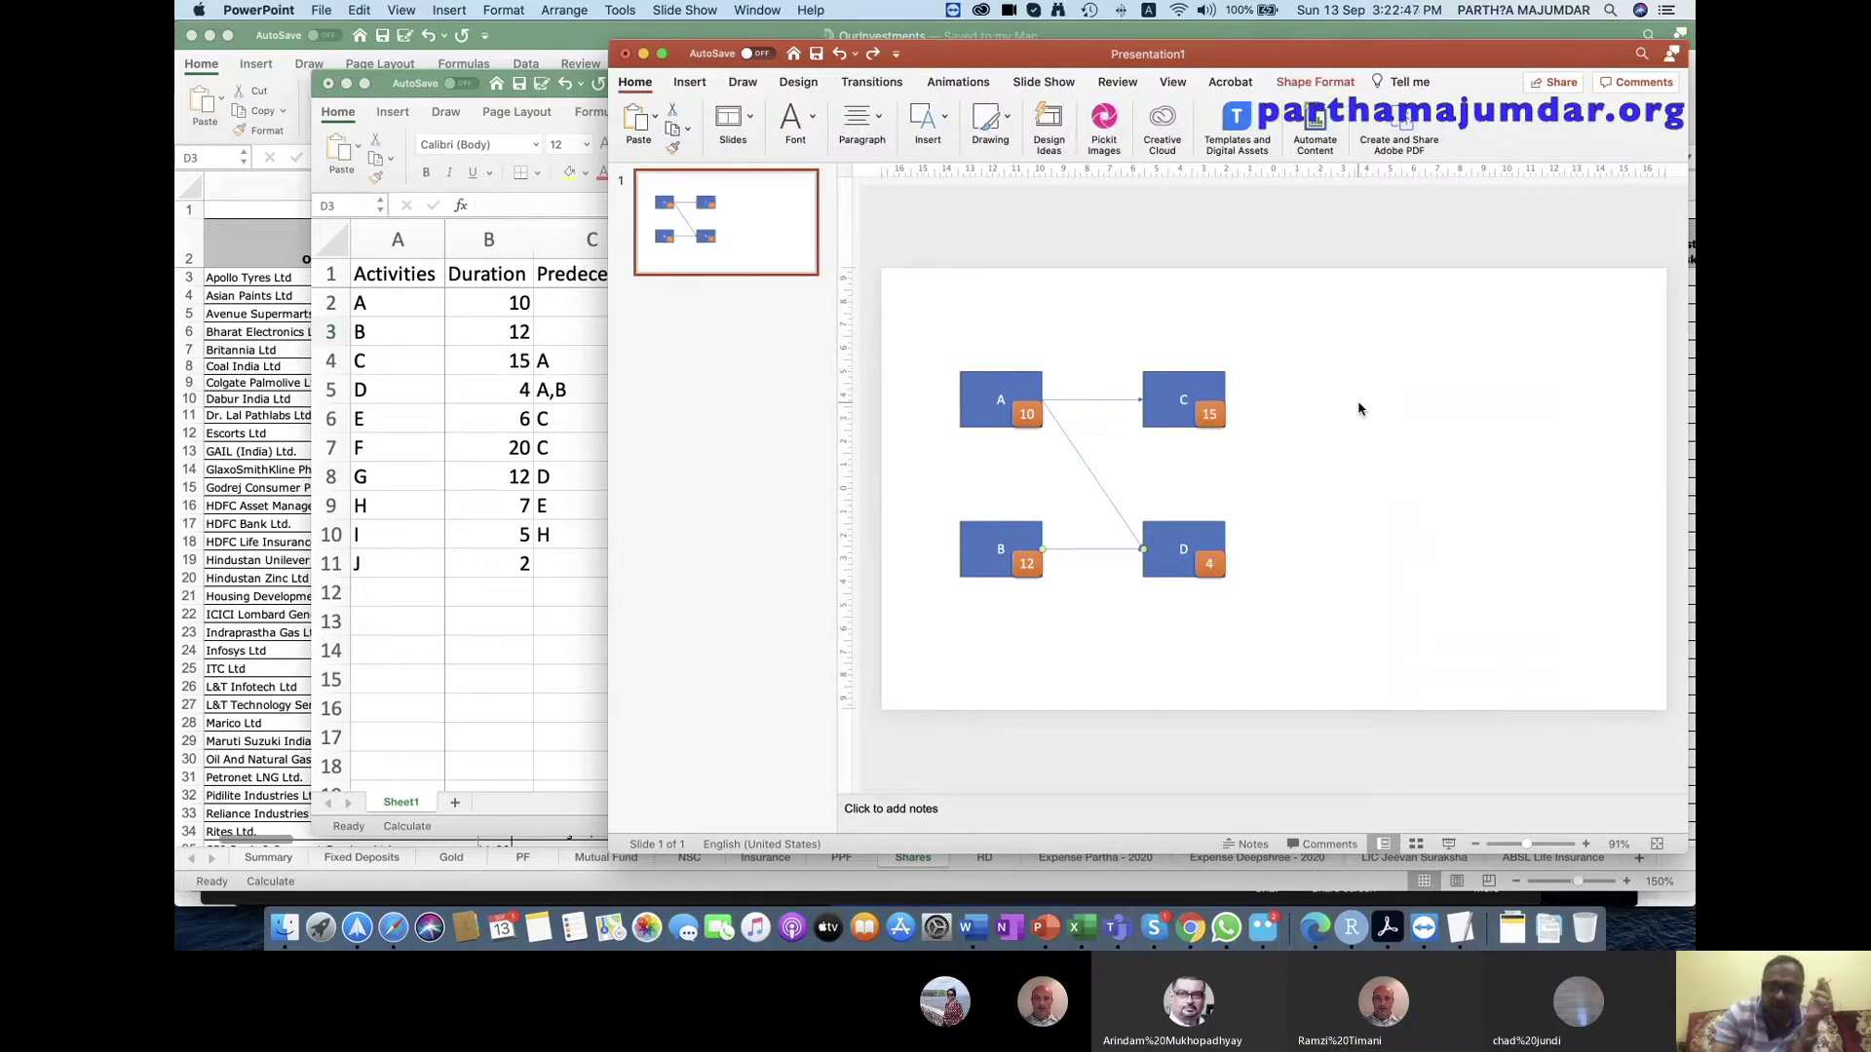
# Paste a copy of box C and place it to the right, in line with C.
pyautogui.click(1208, 380)
pyautogui.rightClick(1208, 377)
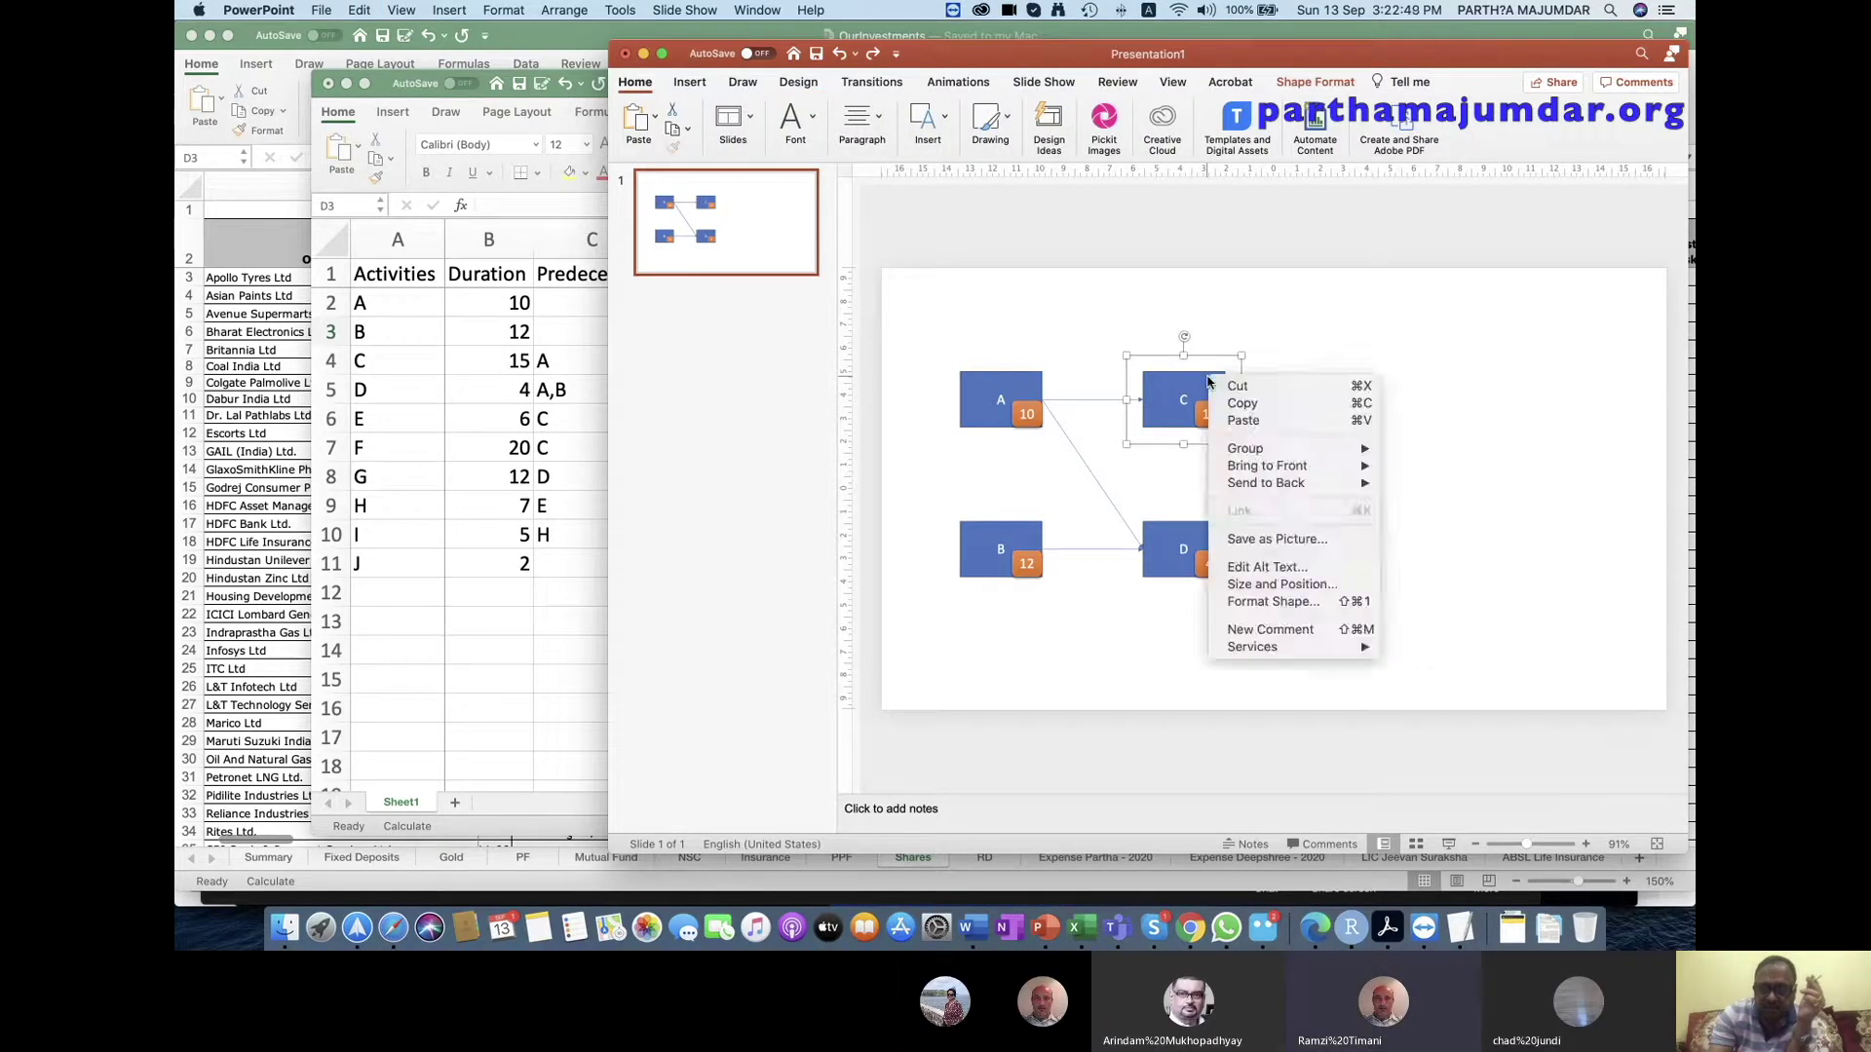
pyautogui.click(1274, 387)
pyautogui.rightClick(1274, 387)
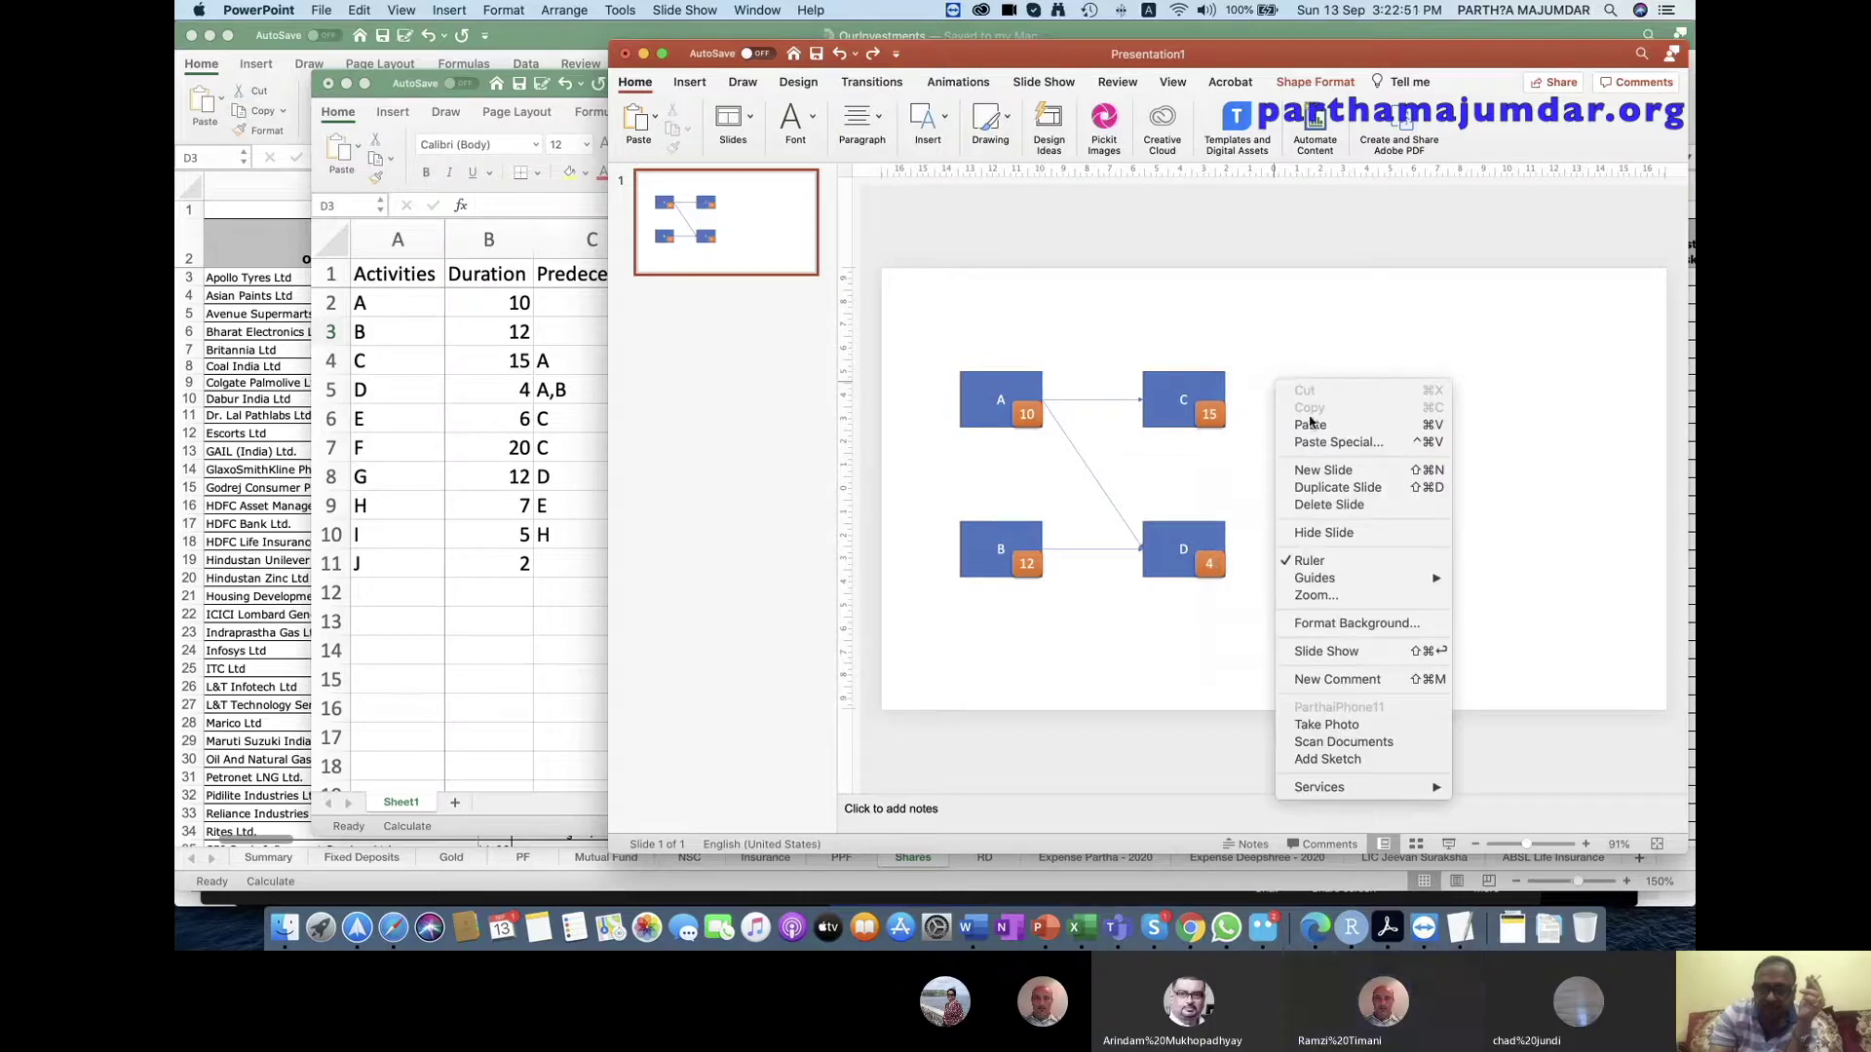
pyautogui.click(1301, 426)
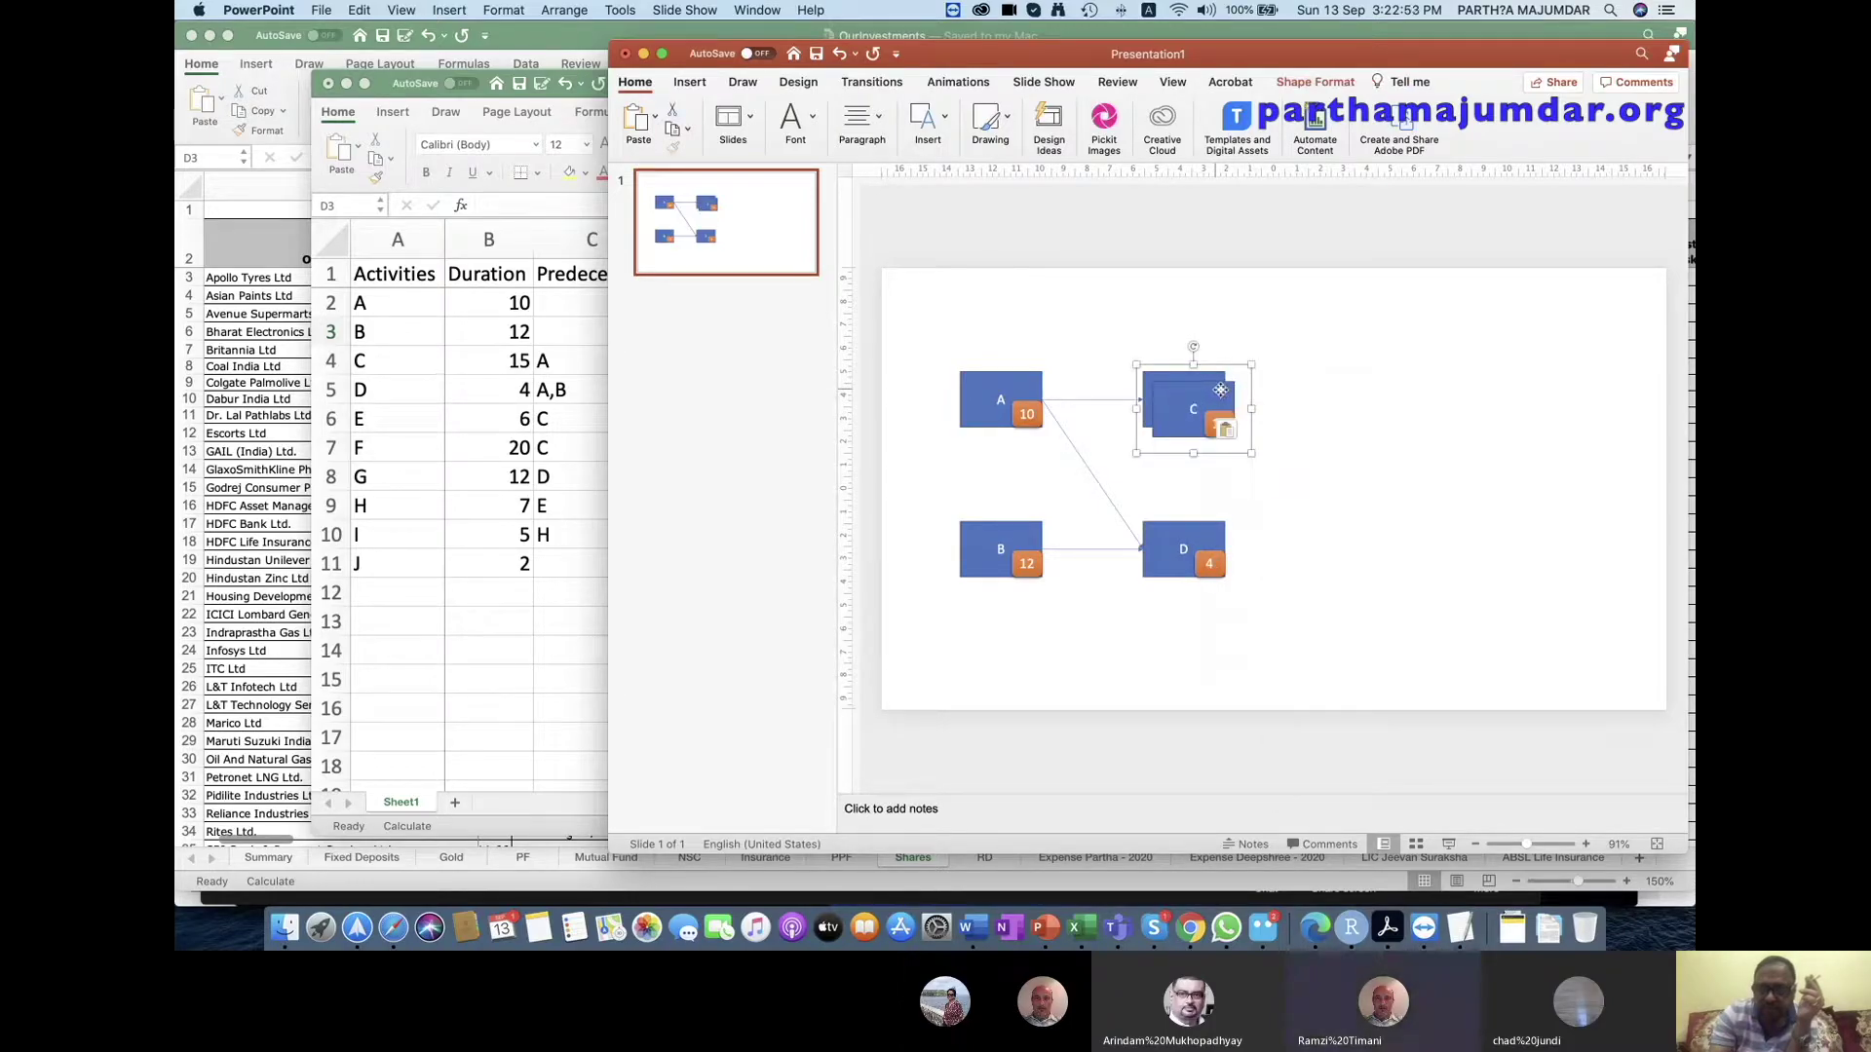
pyautogui.moveTo(1222, 392); pyautogui.dragTo(1364, 380)
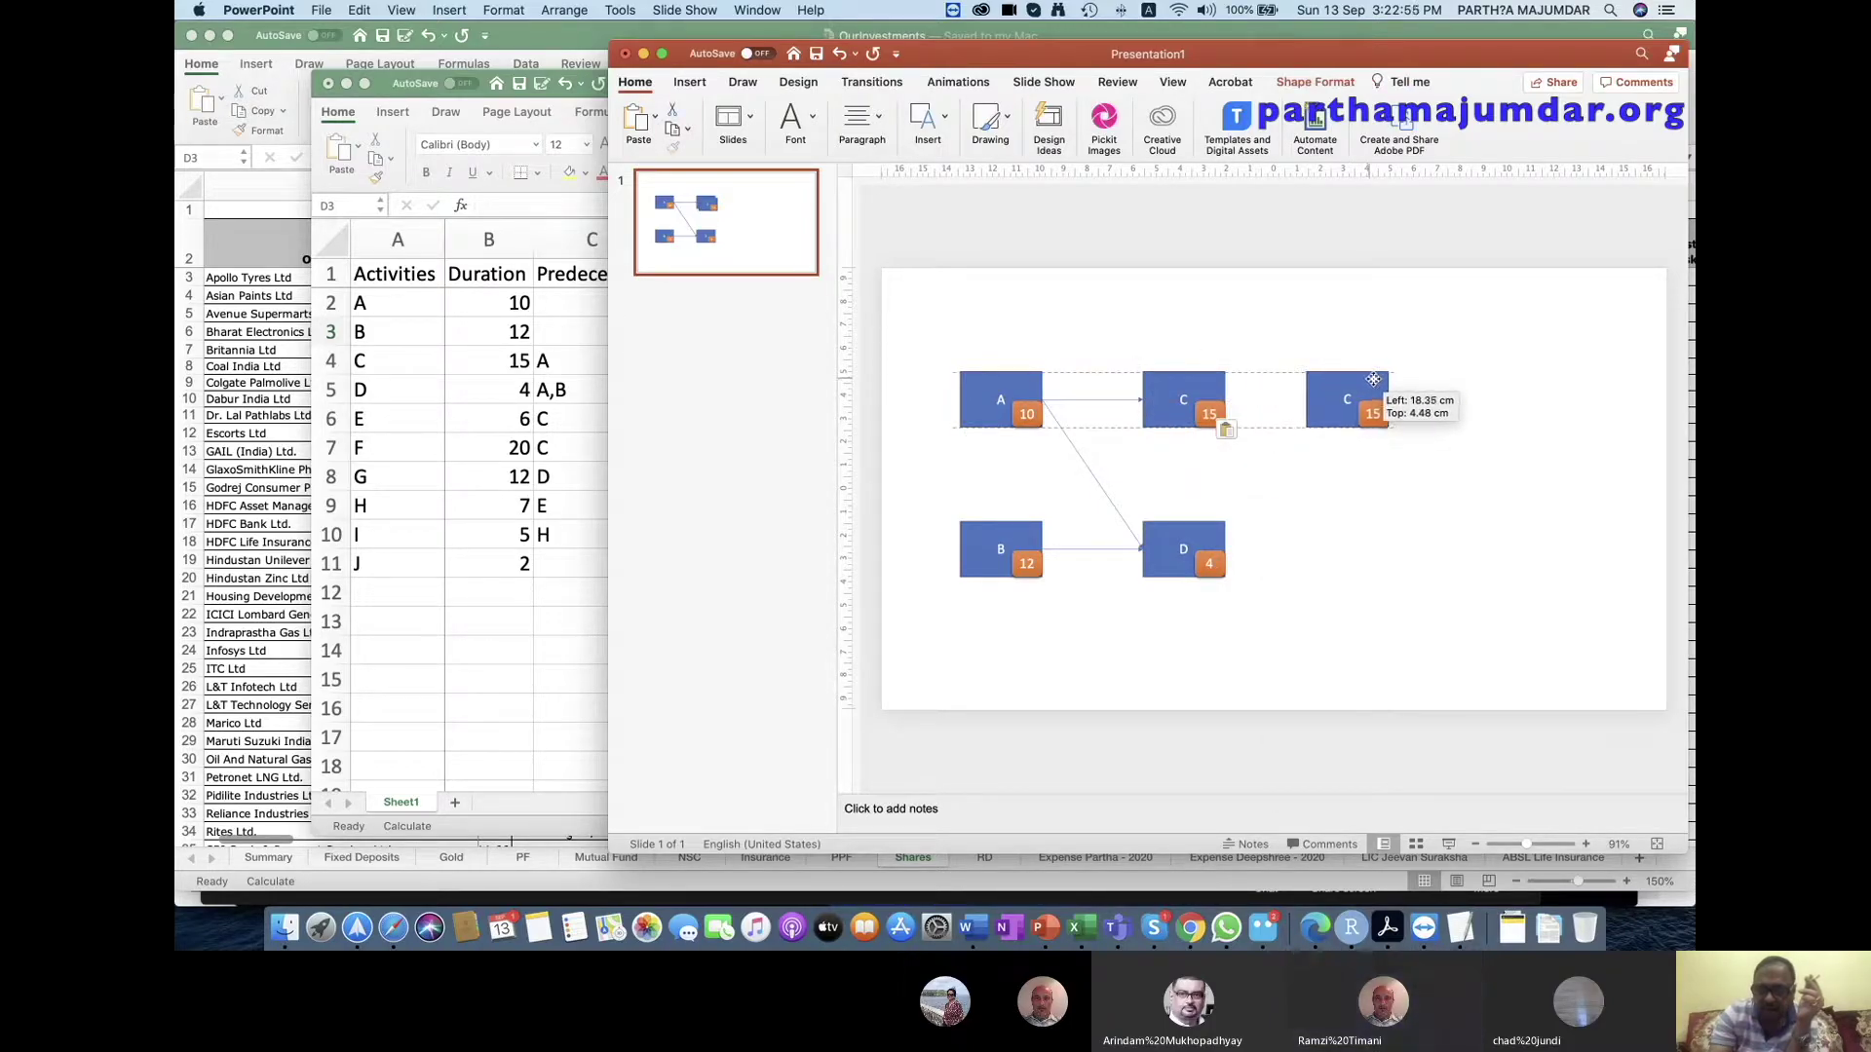
pyautogui.moveTo(1364, 380); pyautogui.dragTo(1382, 380)
# Relabel the copy E and set its duration badge to 6.
pyautogui.doubleClick(1357, 400)
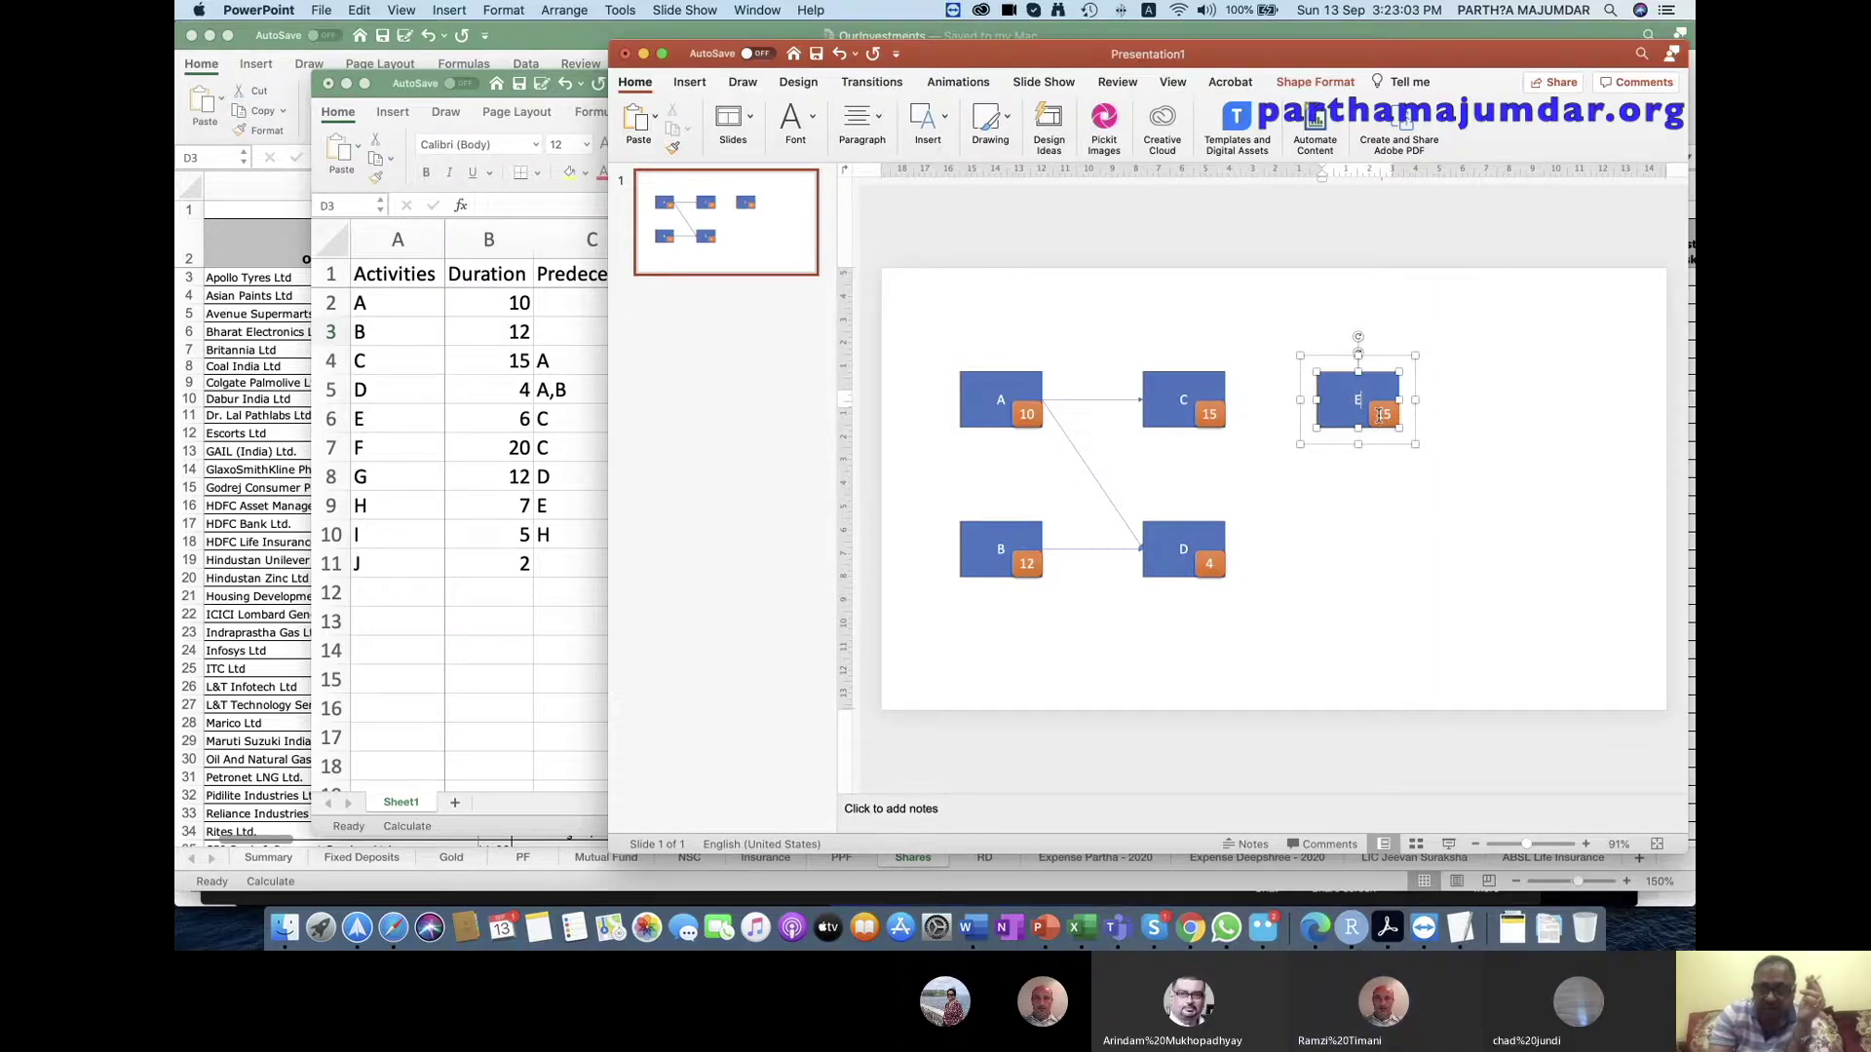
pyautogui.doubleClick(1381, 415)
pyautogui.write('6')
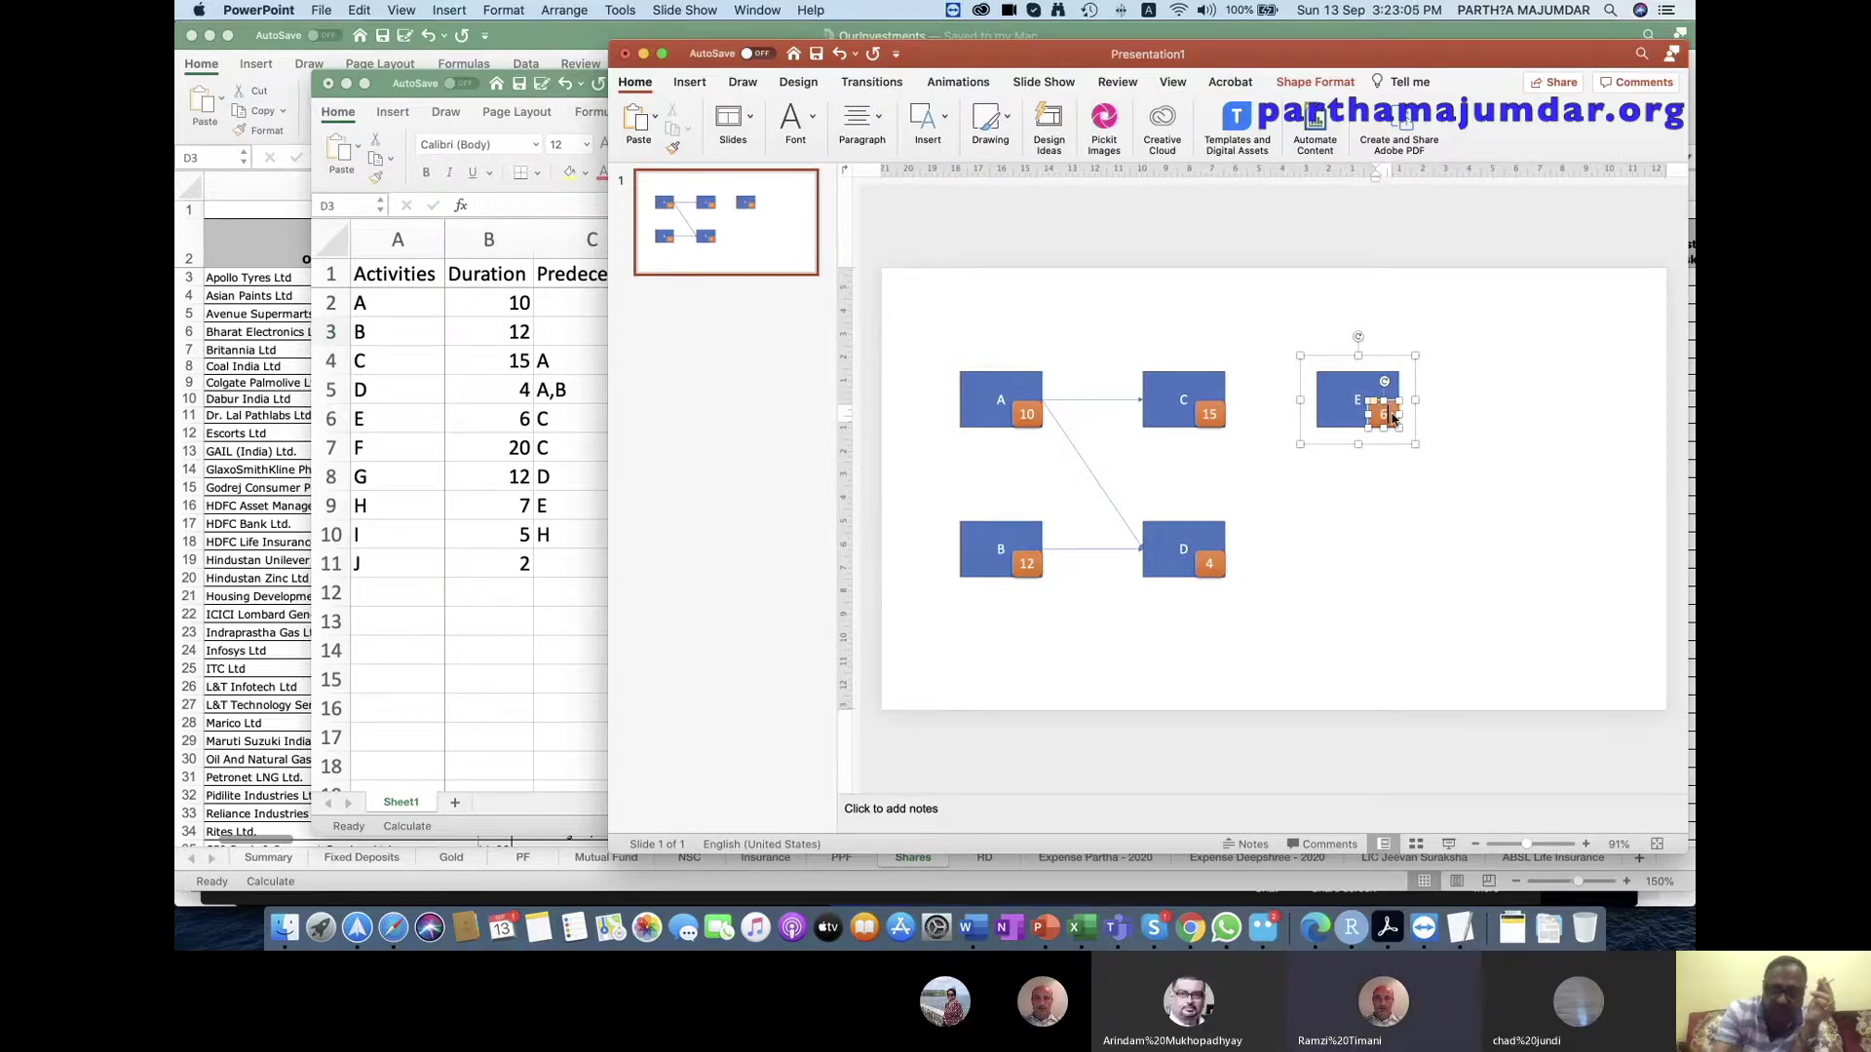
pyautogui.click(1289, 490)
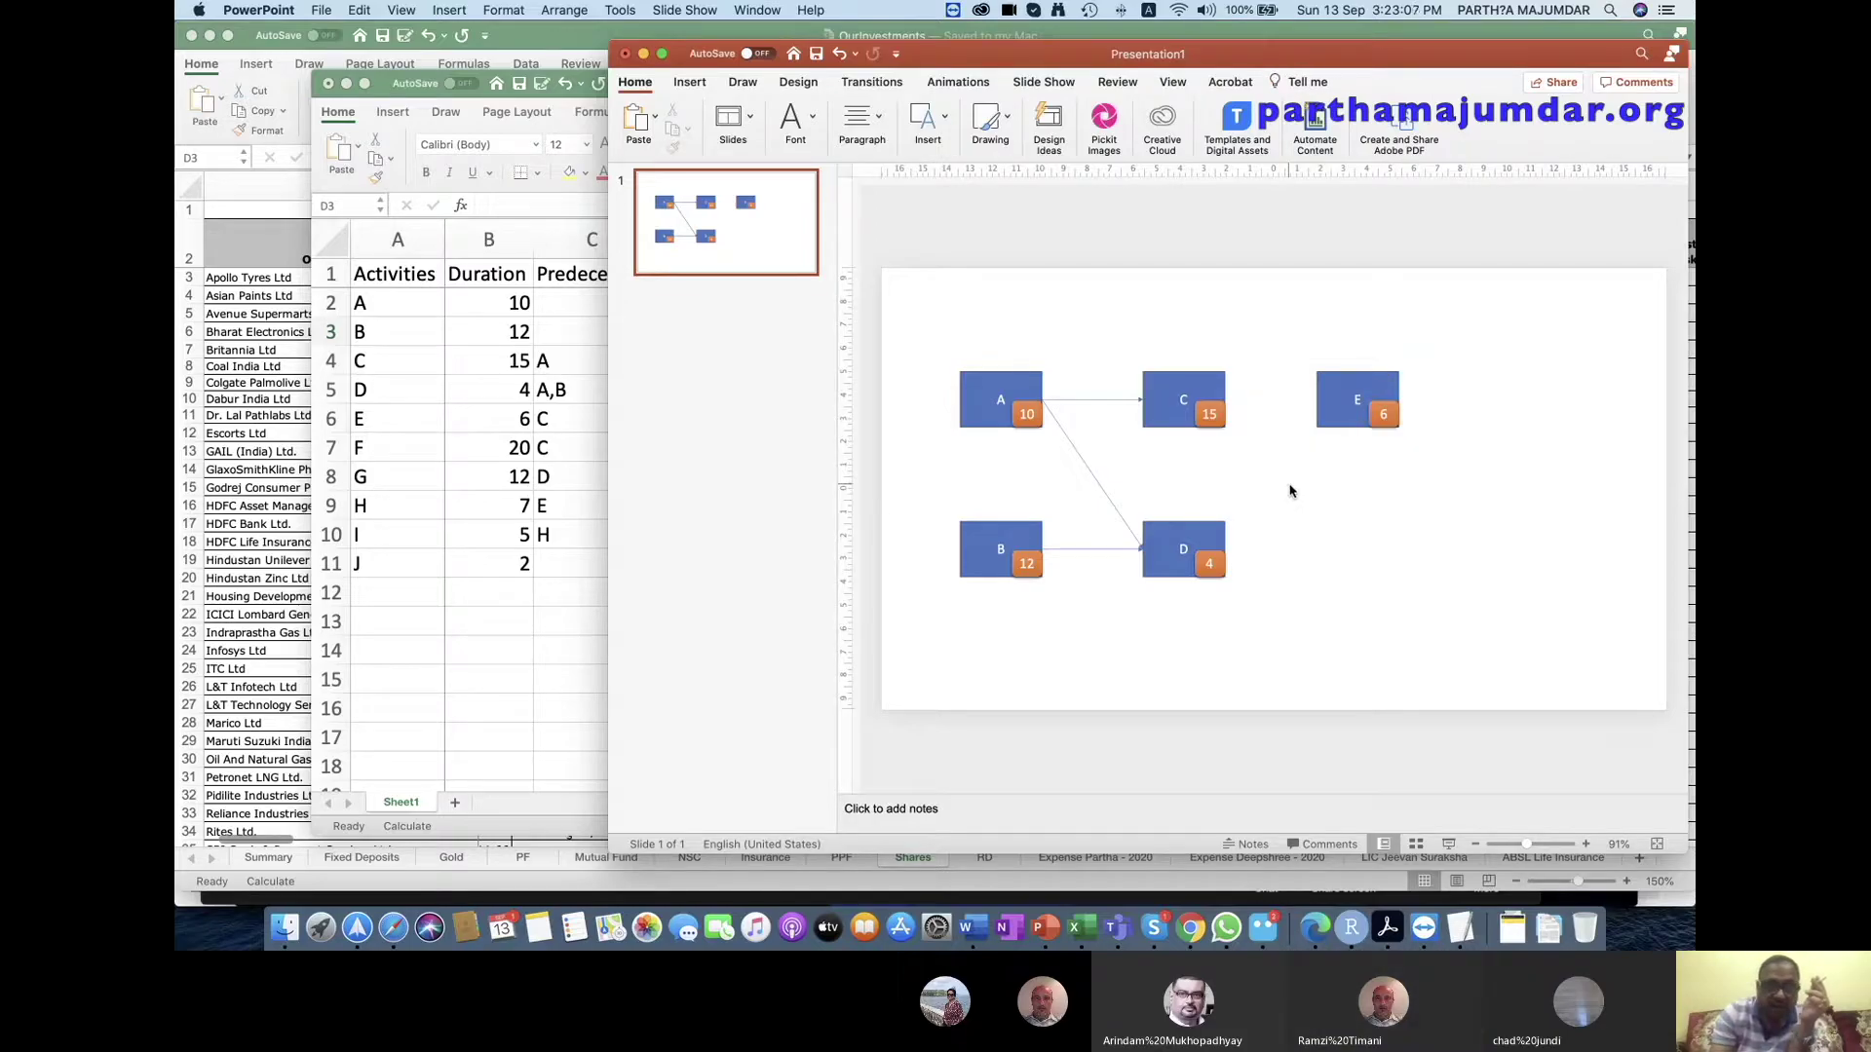
pyautogui.click(939, 141)
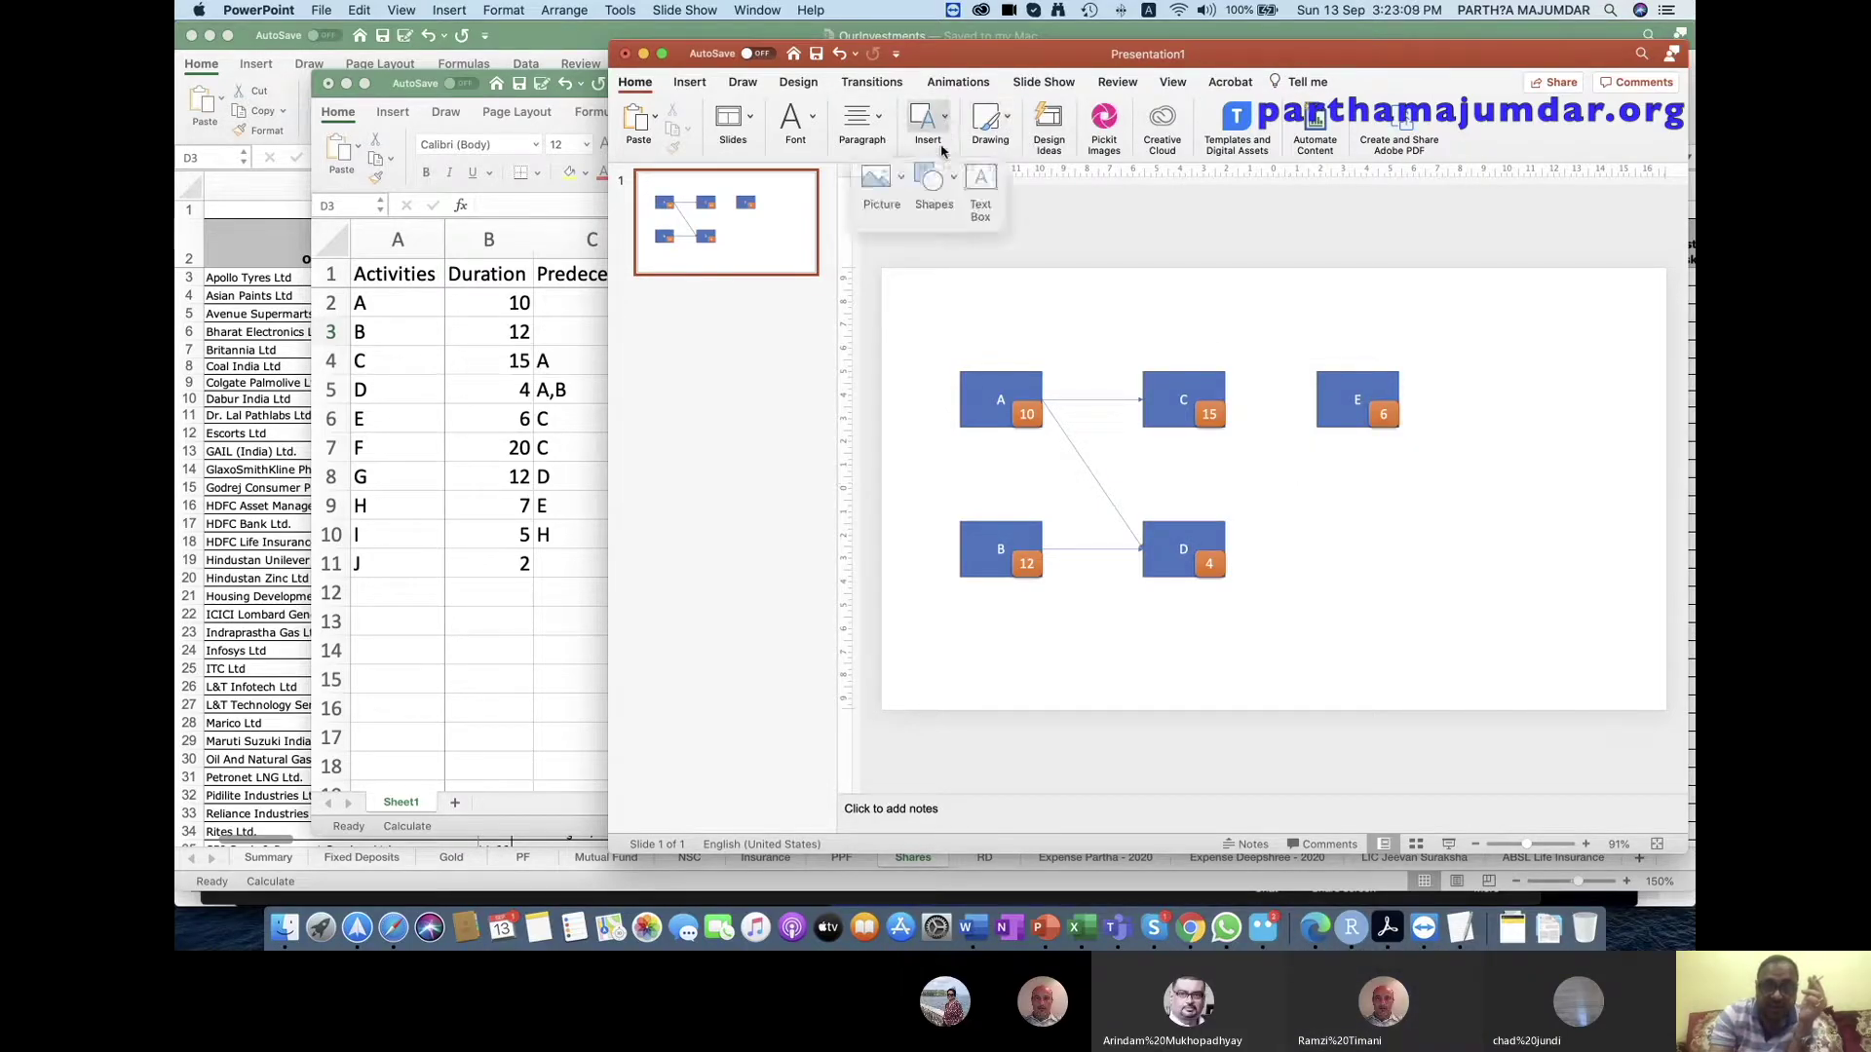
# Draw an arrow from box C to box E.
pyautogui.click(945, 175)
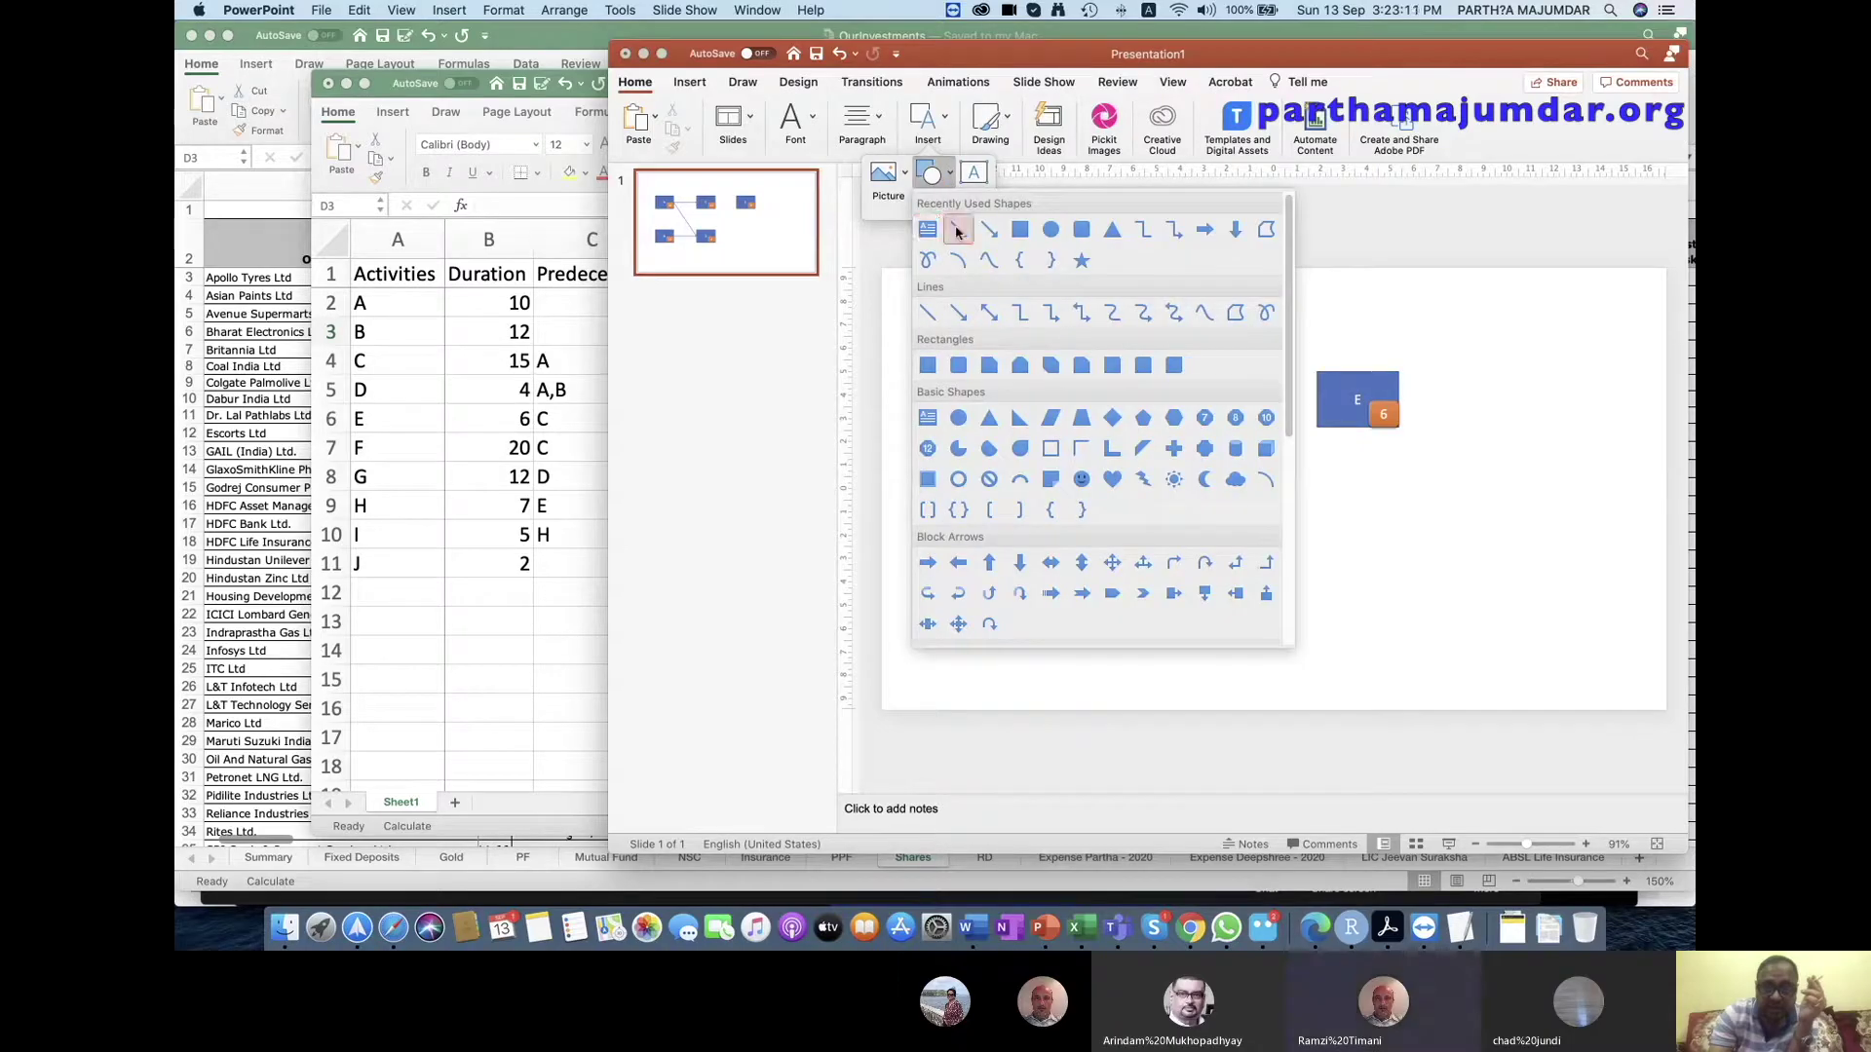
pyautogui.click(986, 230)
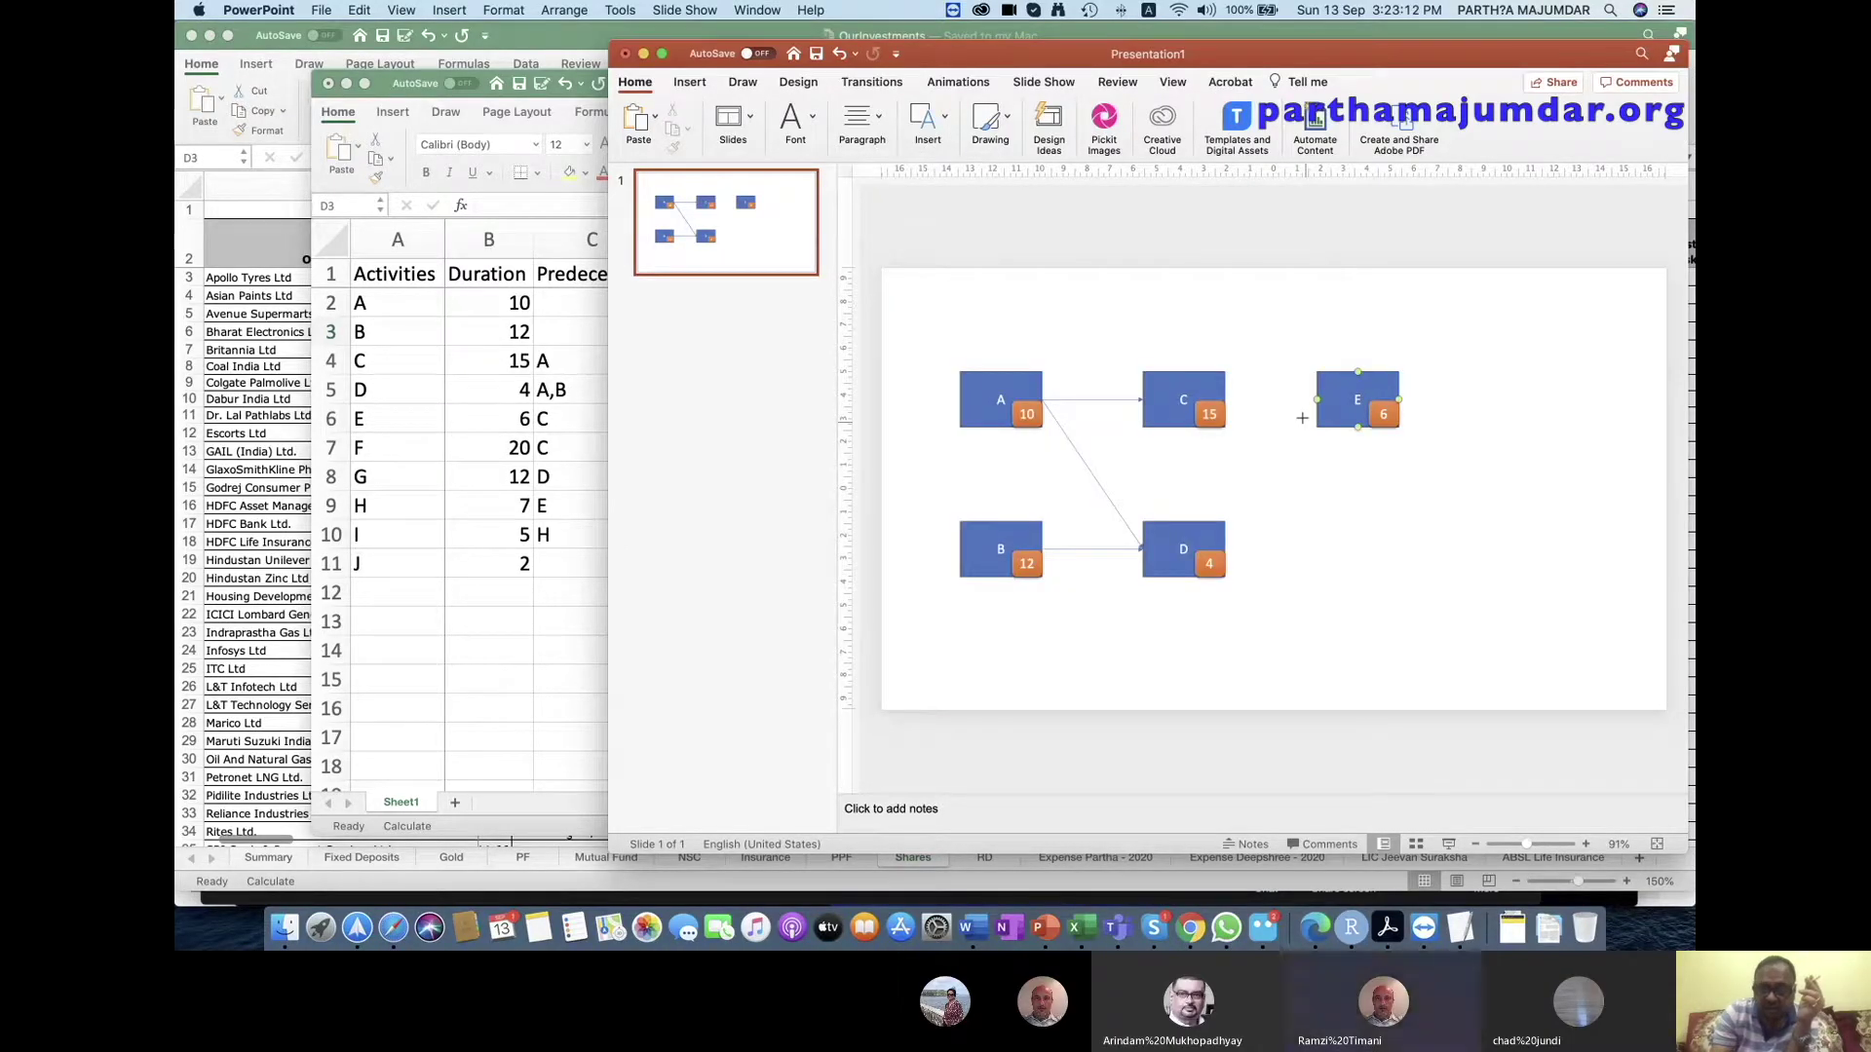
pyautogui.moveTo(1226, 399); pyautogui.dragTo(1317, 400)
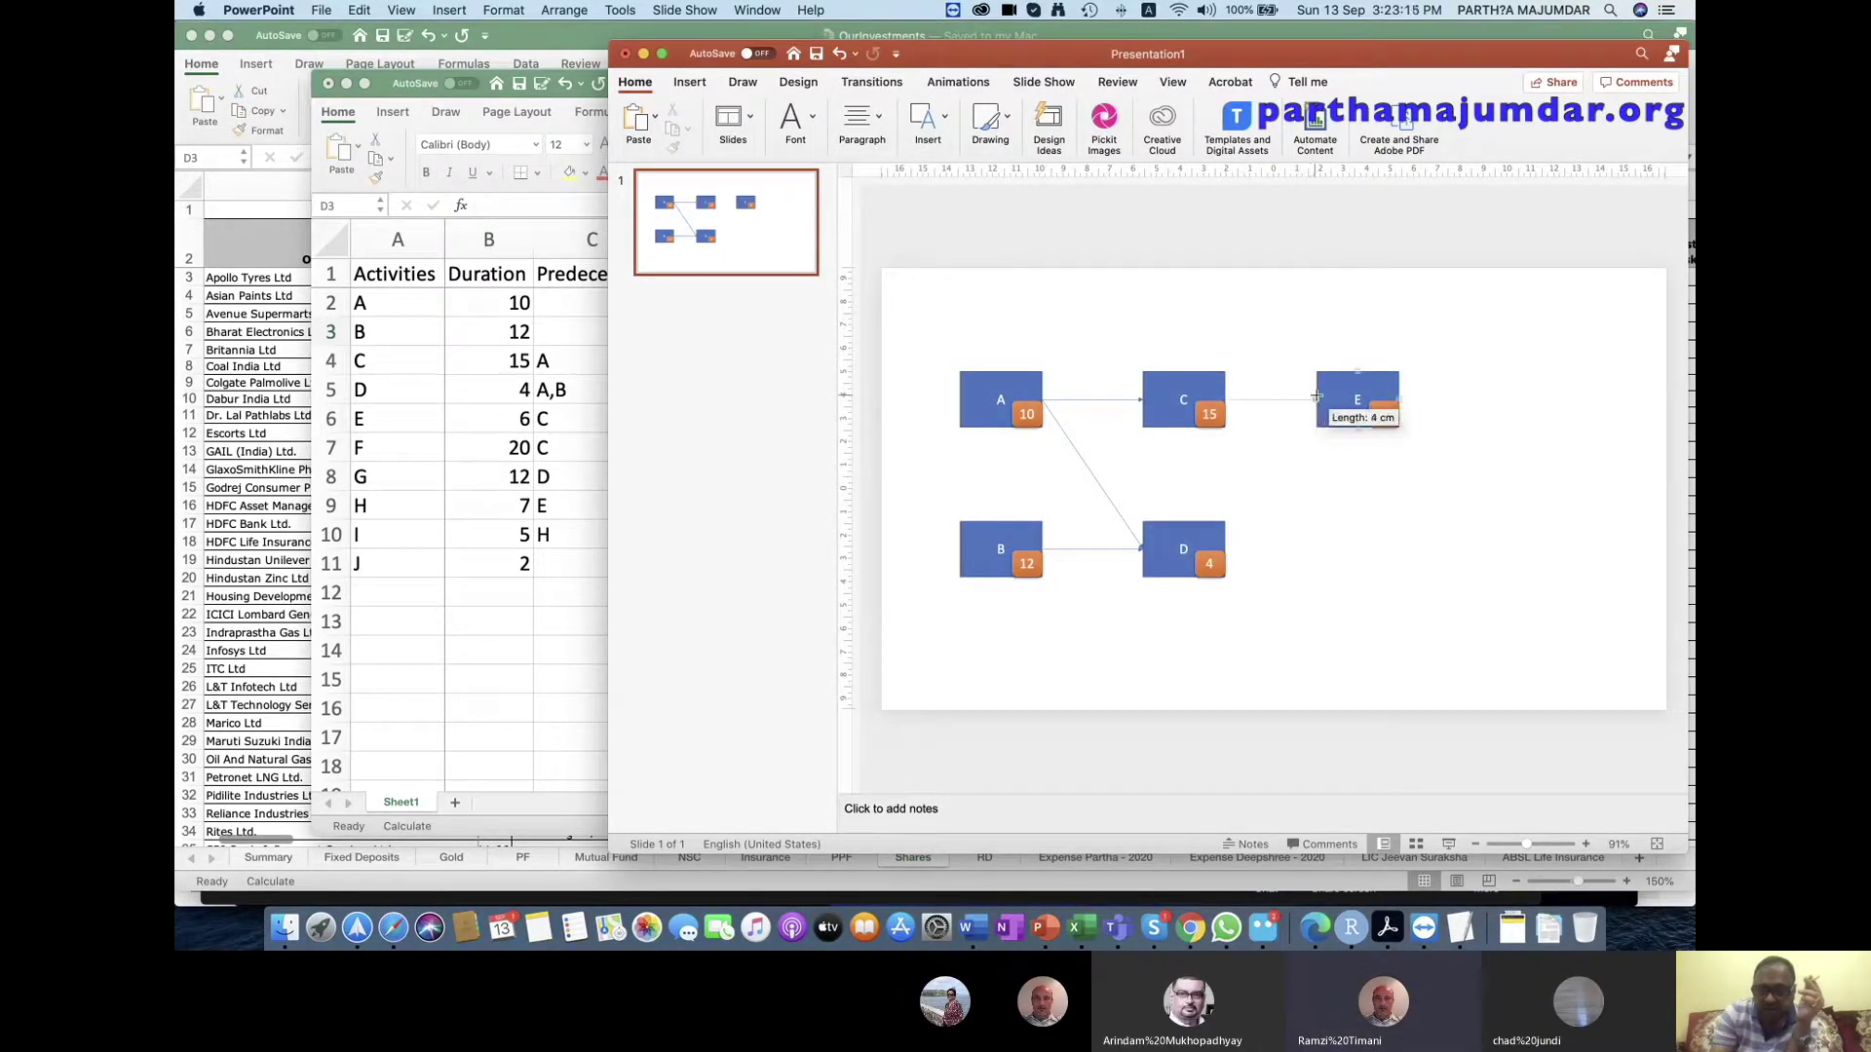
# Shift boxes C, D and E left so D sits directly under C and E closer.
pyautogui.moveTo(1178, 379); pyautogui.dragTo(1137, 380)
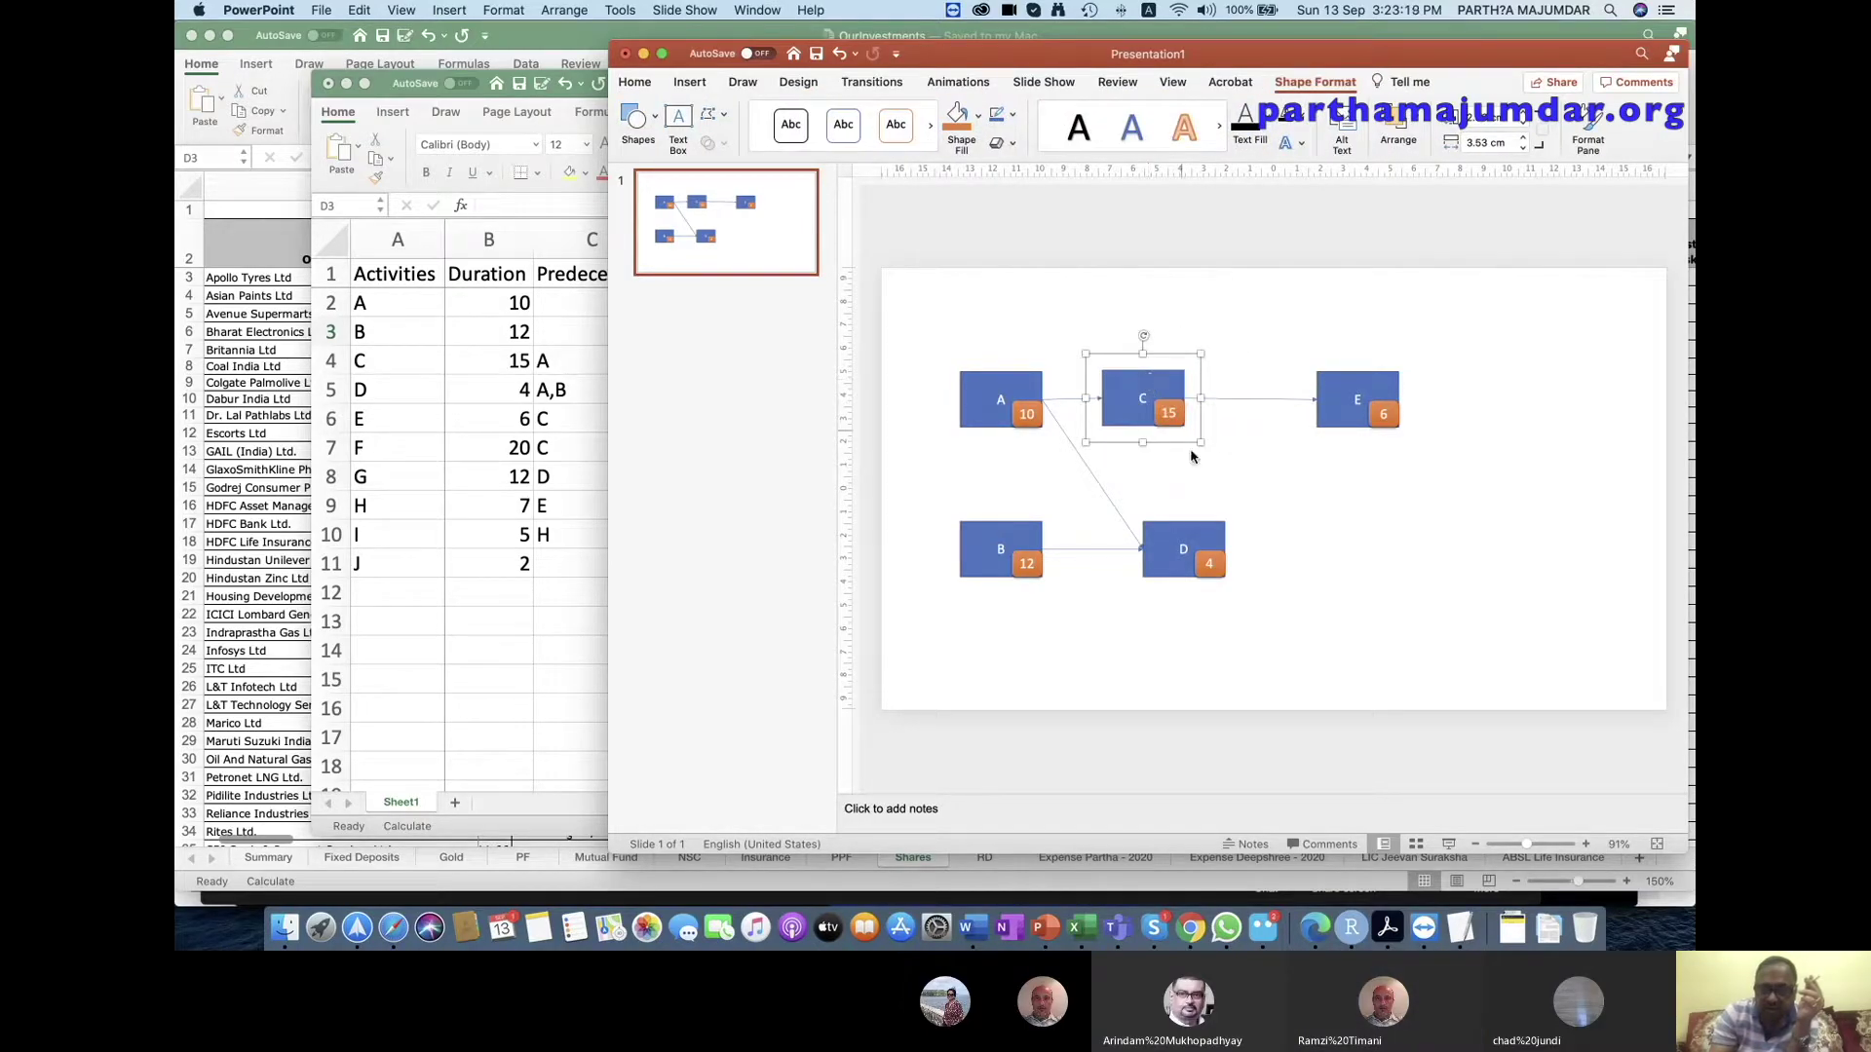
pyautogui.moveTo(1180, 532); pyautogui.dragTo(1144, 532)
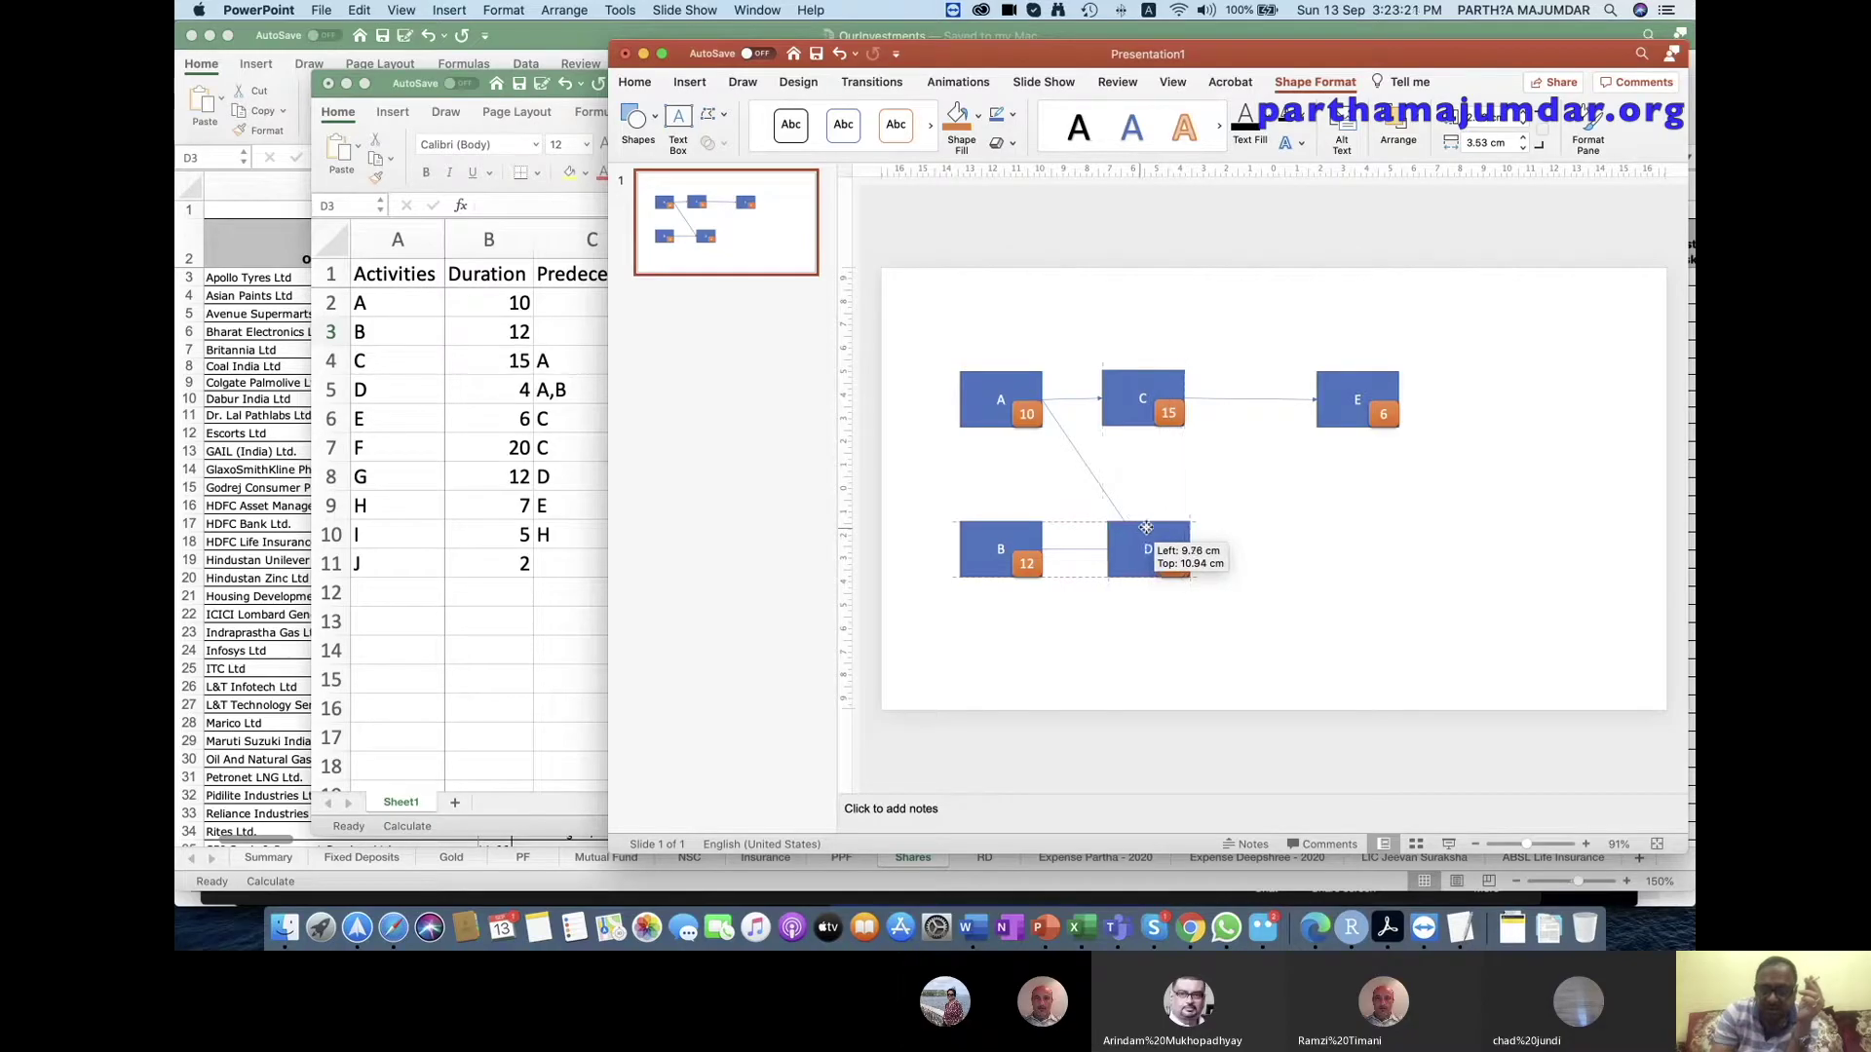
pyautogui.moveTo(1143, 383); pyautogui.dragTo(1145, 385)
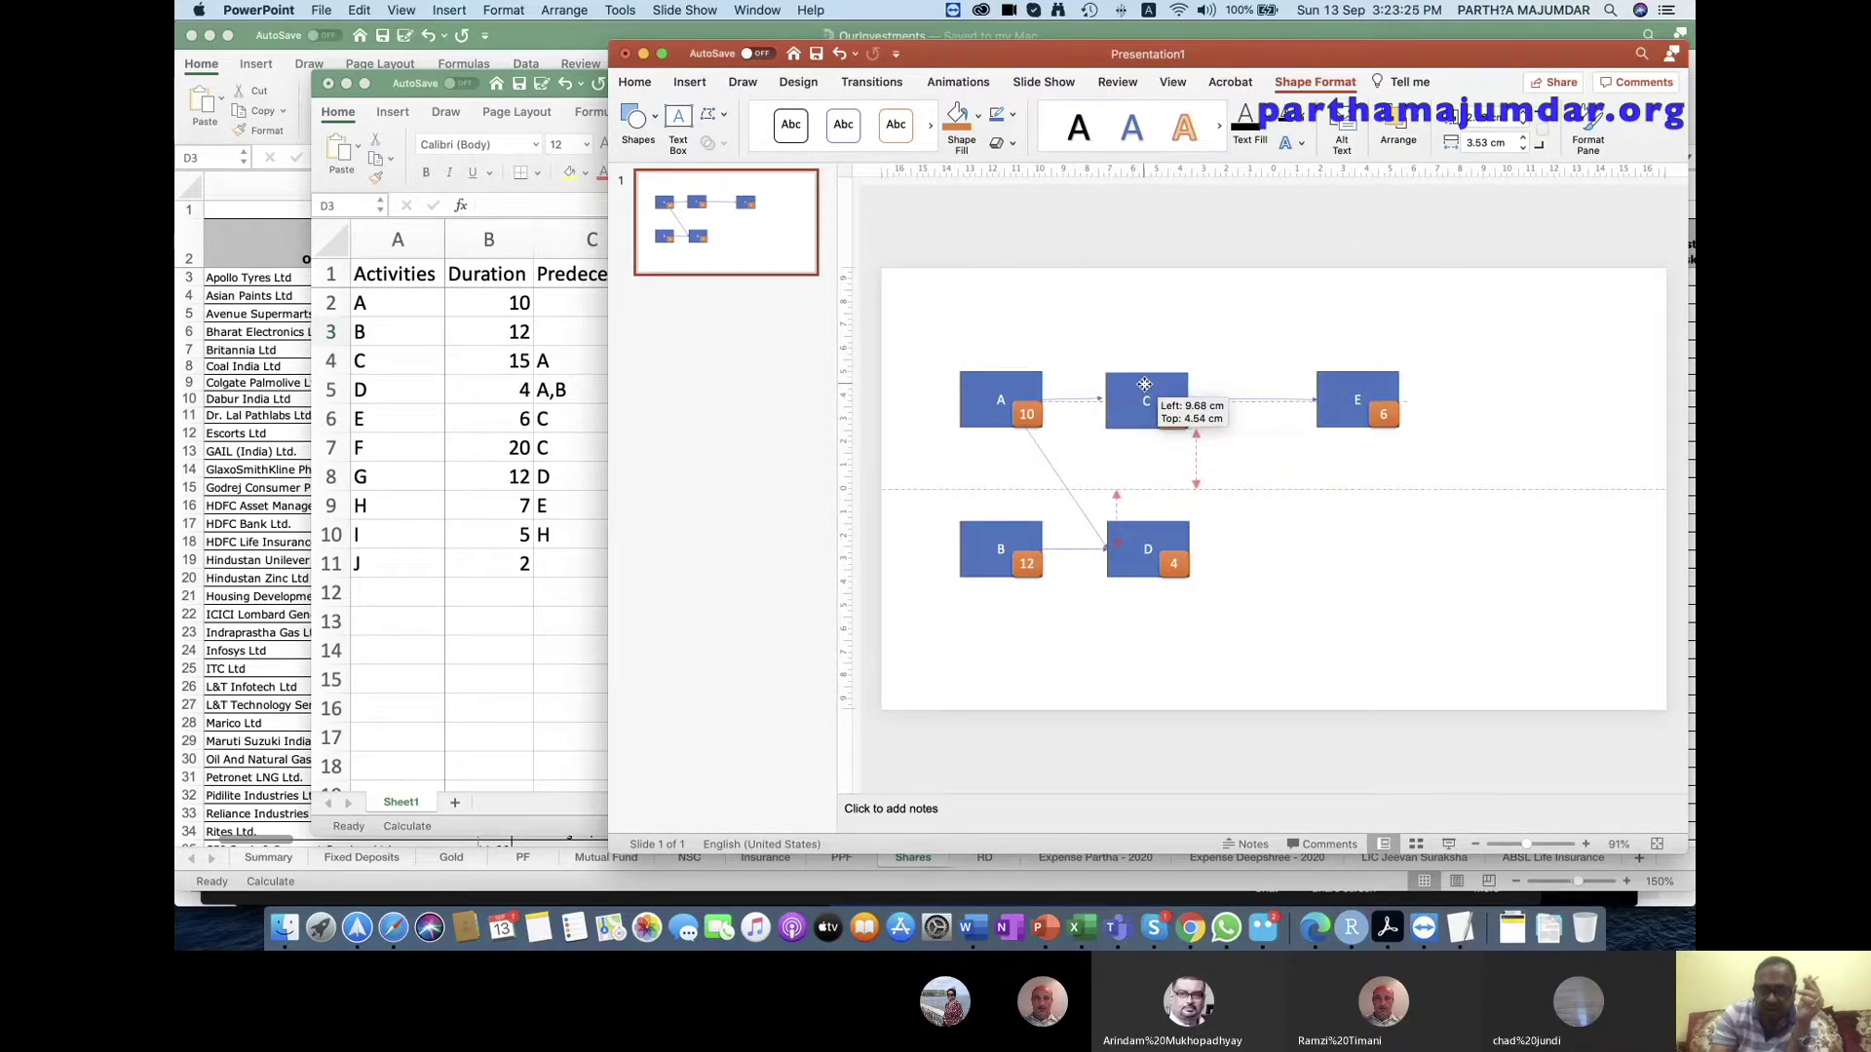
pyautogui.moveTo(1144, 385); pyautogui.dragTo(1145, 385)
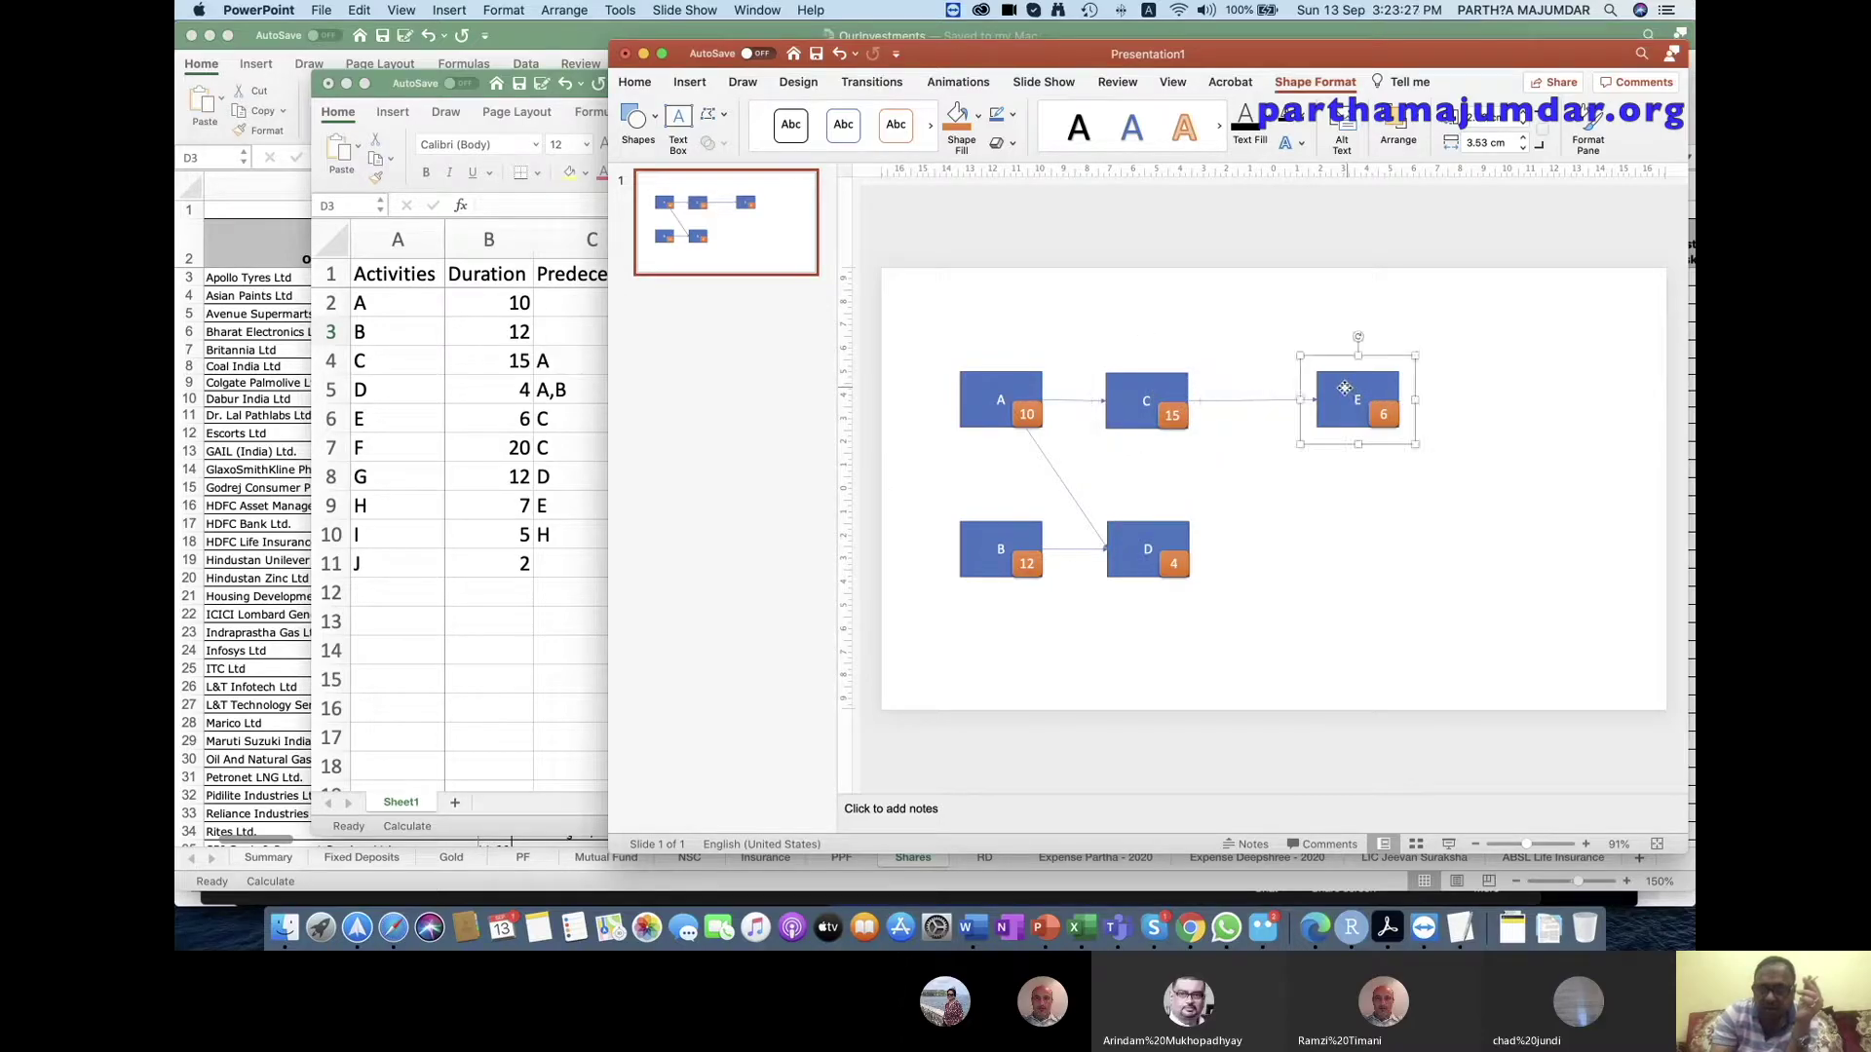
pyautogui.moveTo(1348, 389); pyautogui.dragTo(1299, 390)
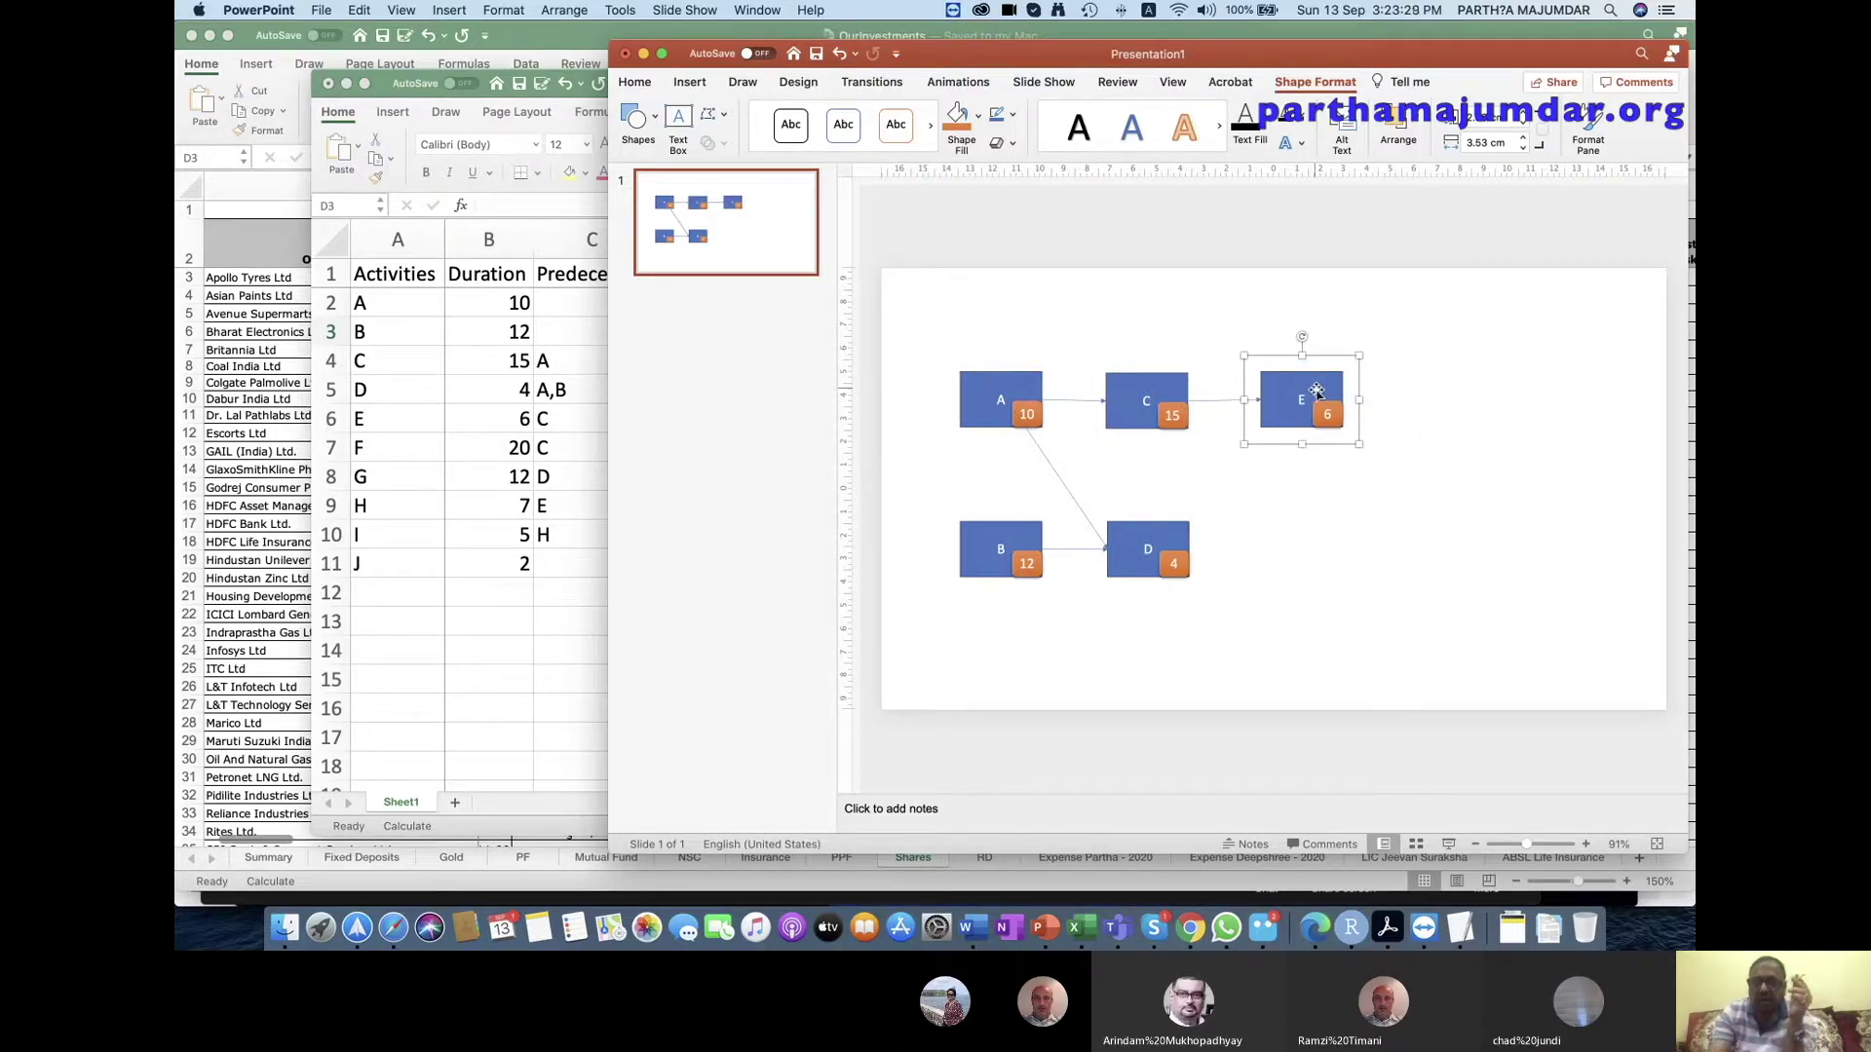
pyautogui.click(1265, 538)
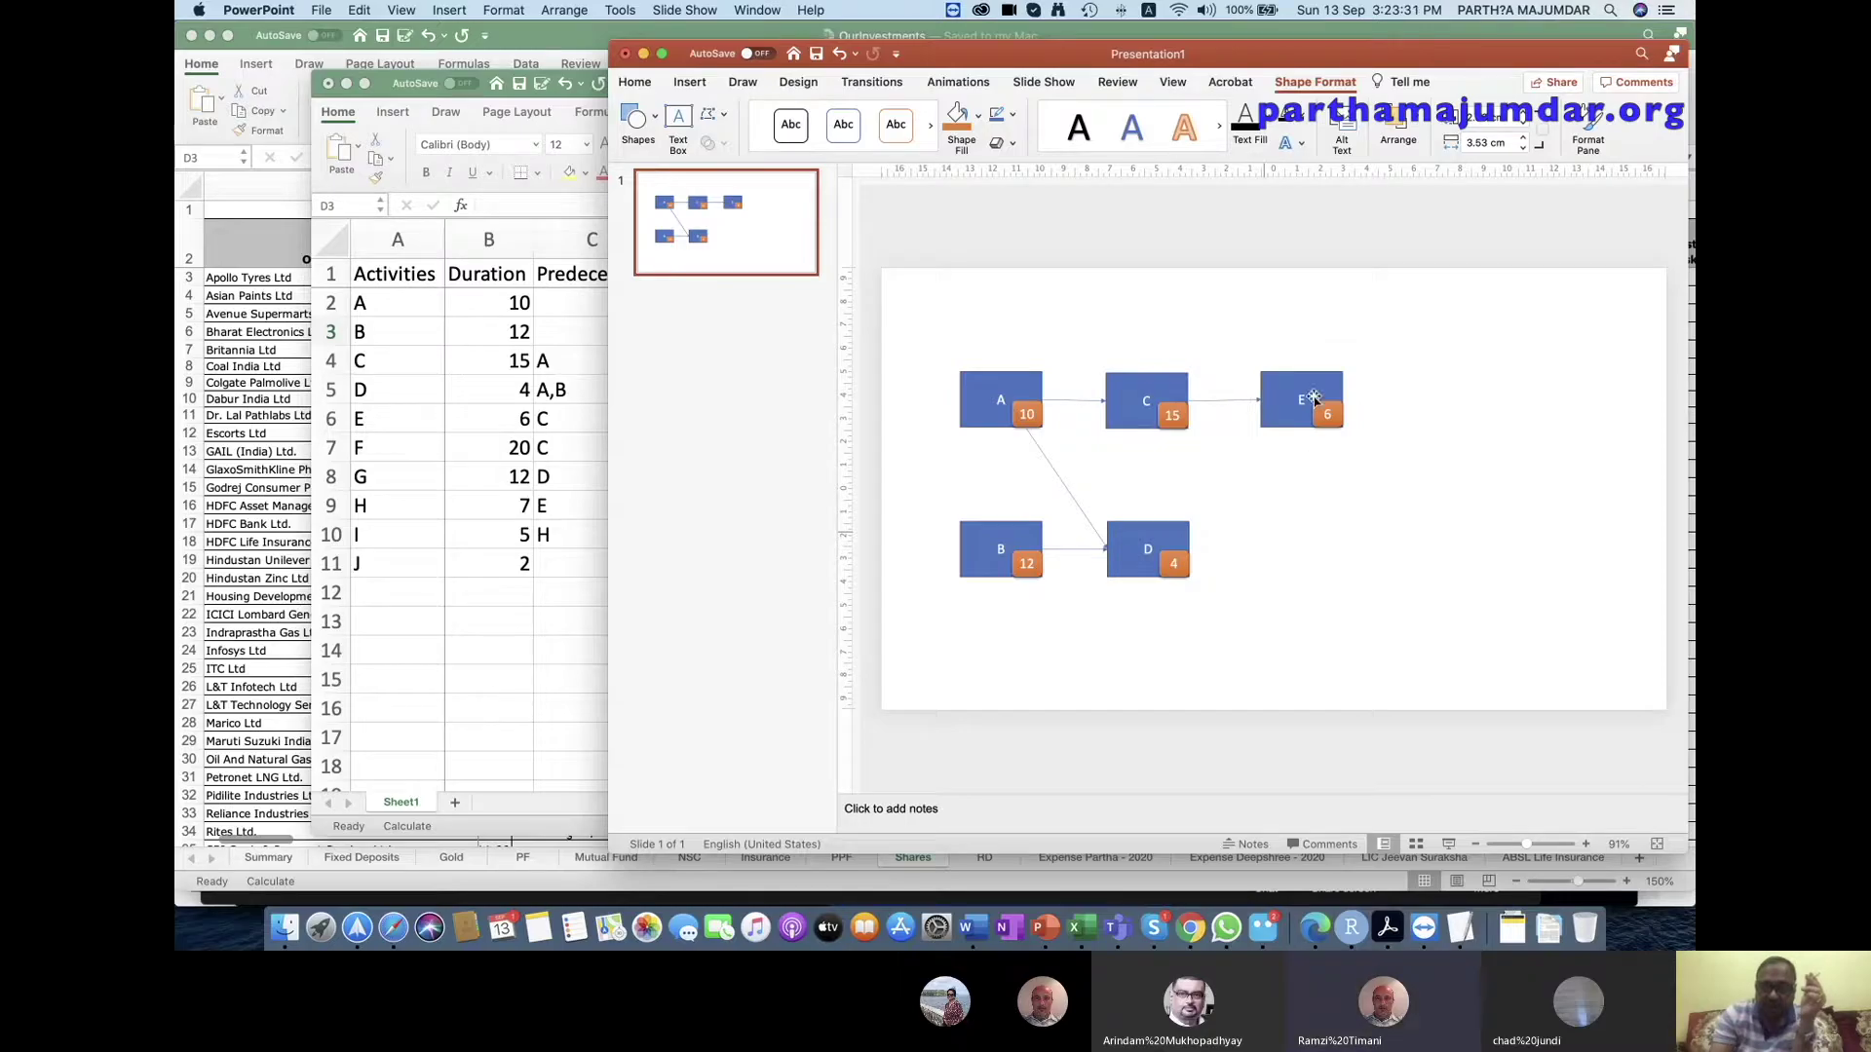
pyautogui.click(1301, 378)
pyautogui.rightClick(1301, 378)
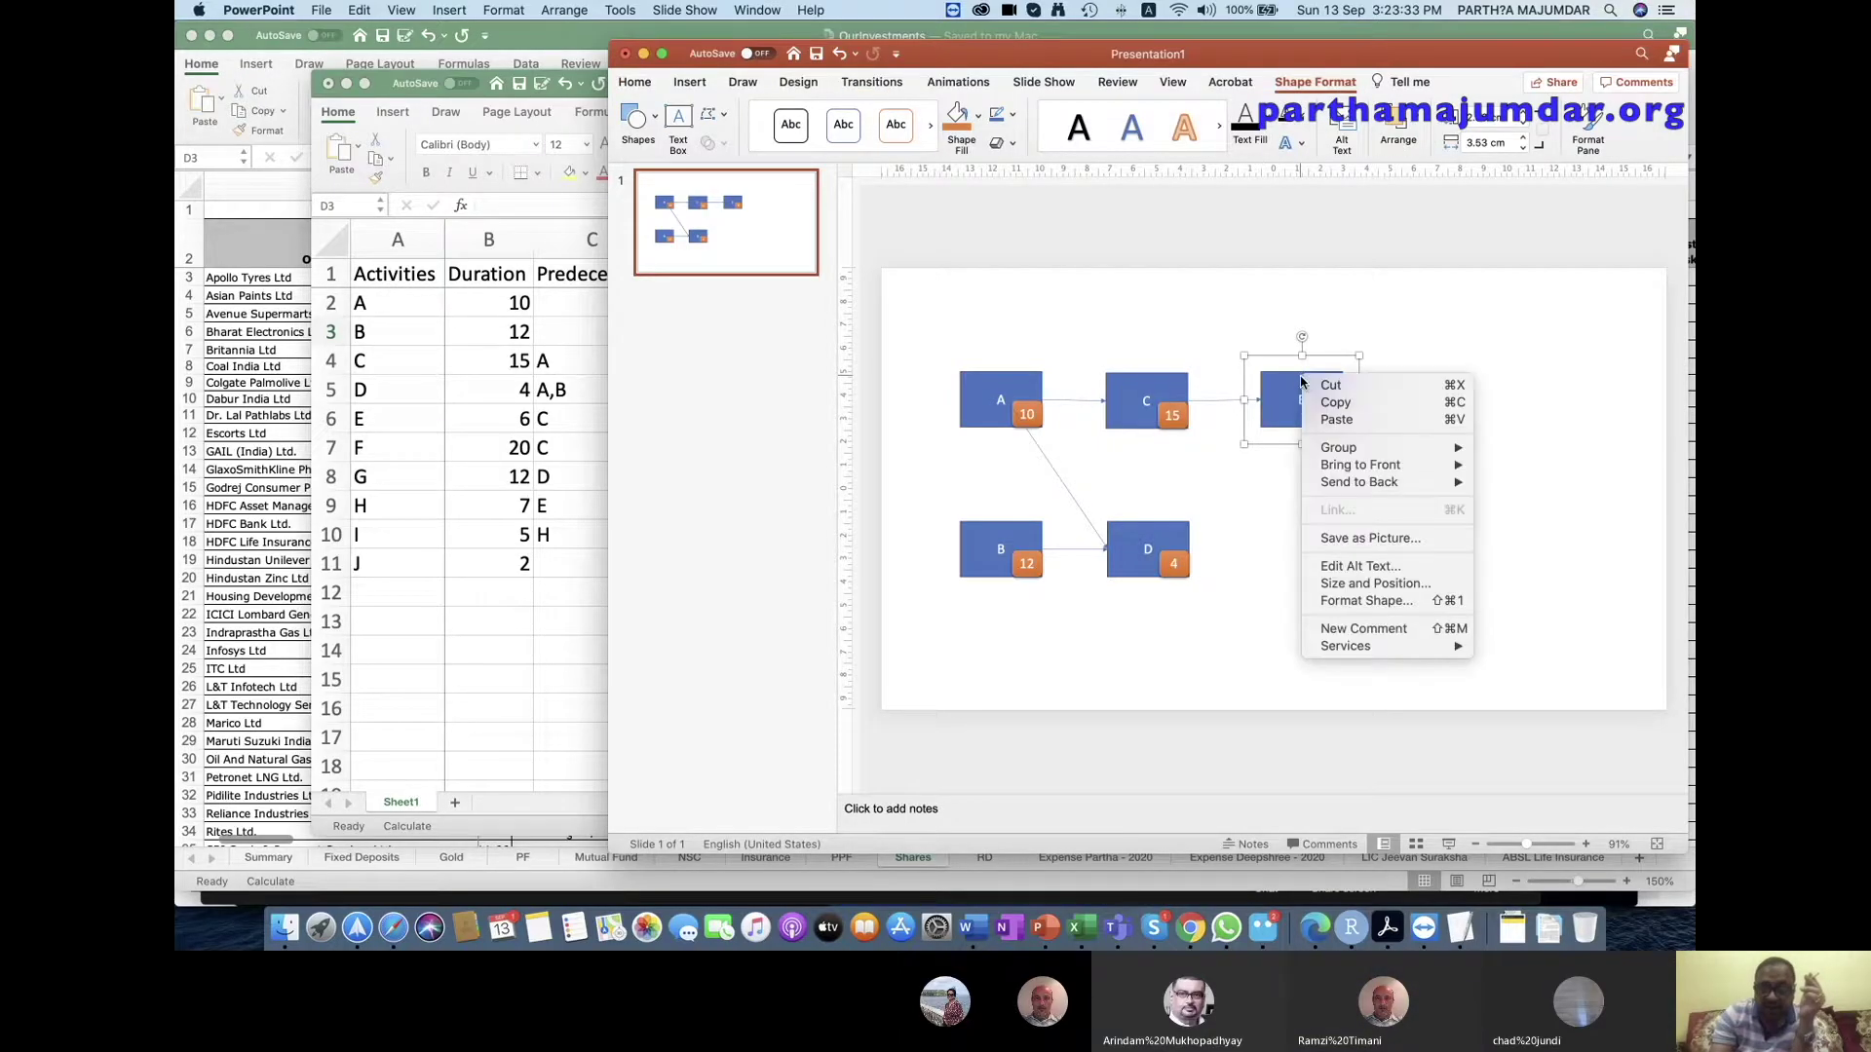
# Paste a copy of box E into the lower row, right of box D.
pyautogui.click(1274, 493)
pyautogui.rightClick(1273, 493)
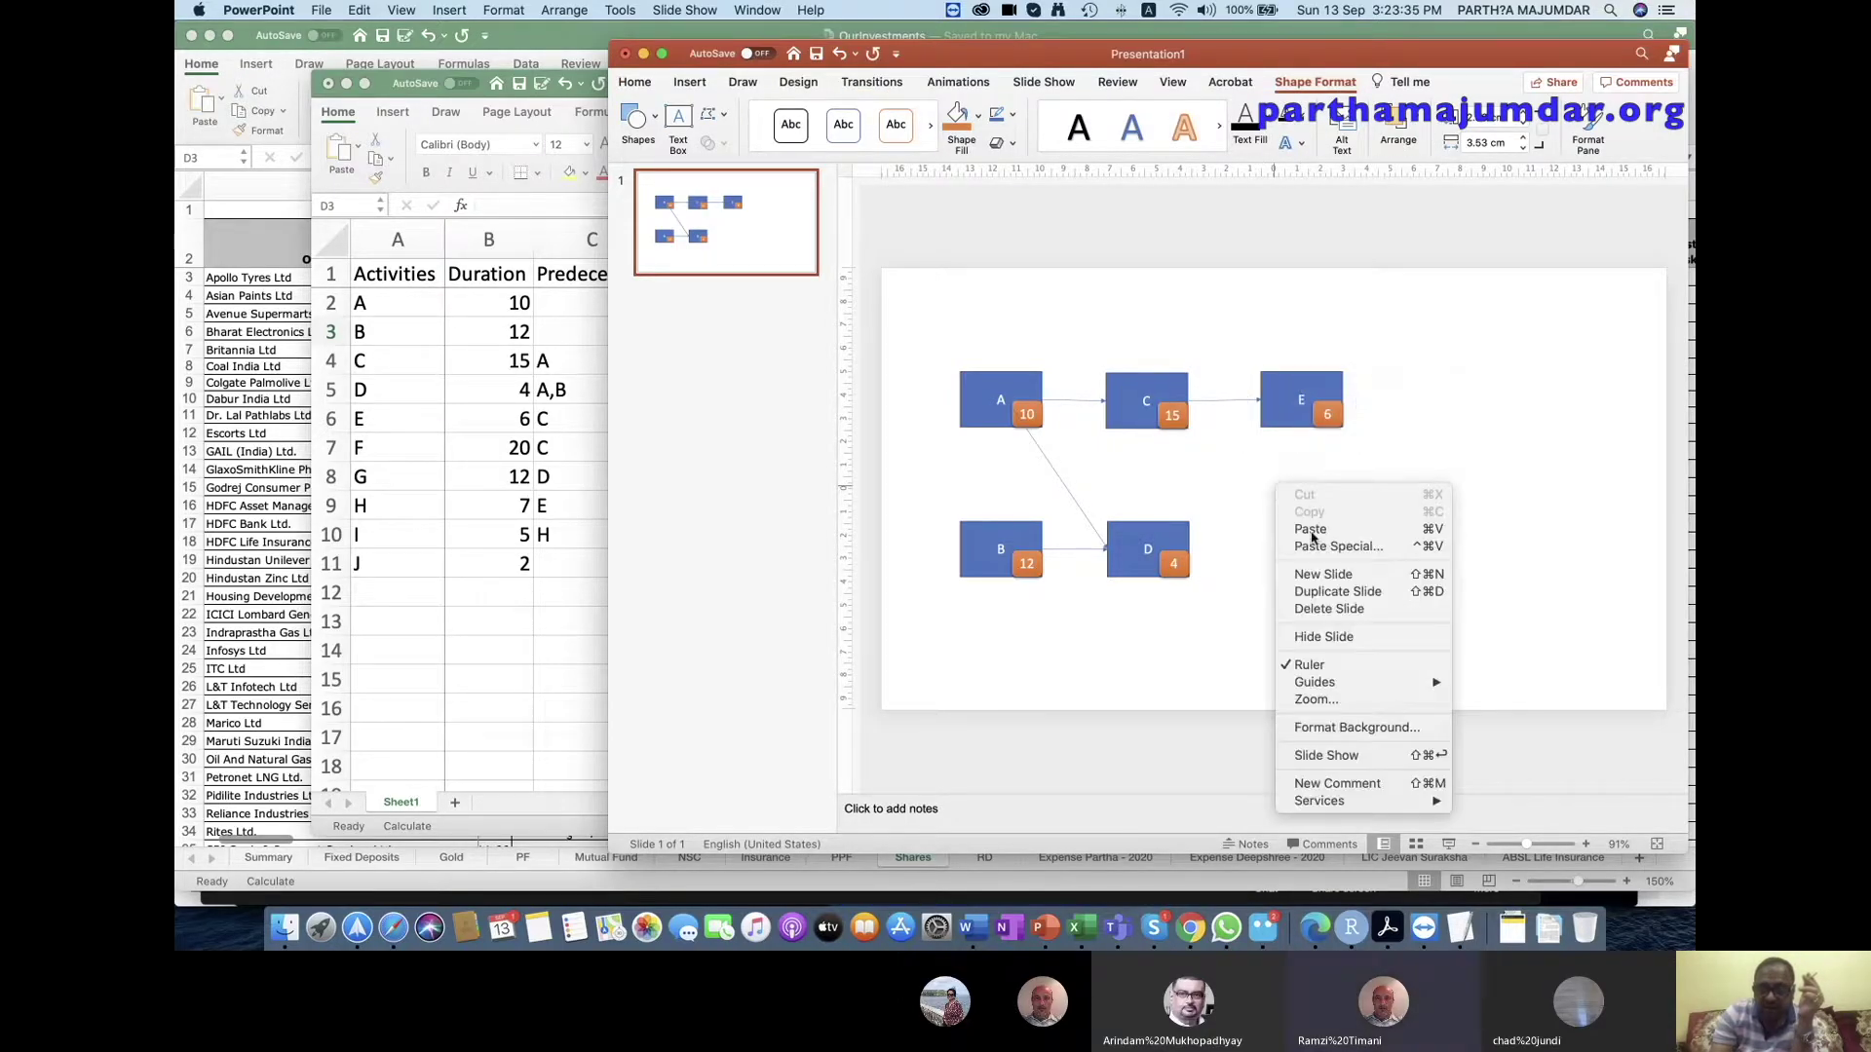
pyautogui.click(1307, 530)
pyautogui.moveTo(1315, 426); pyautogui.dragTo(1290, 526)
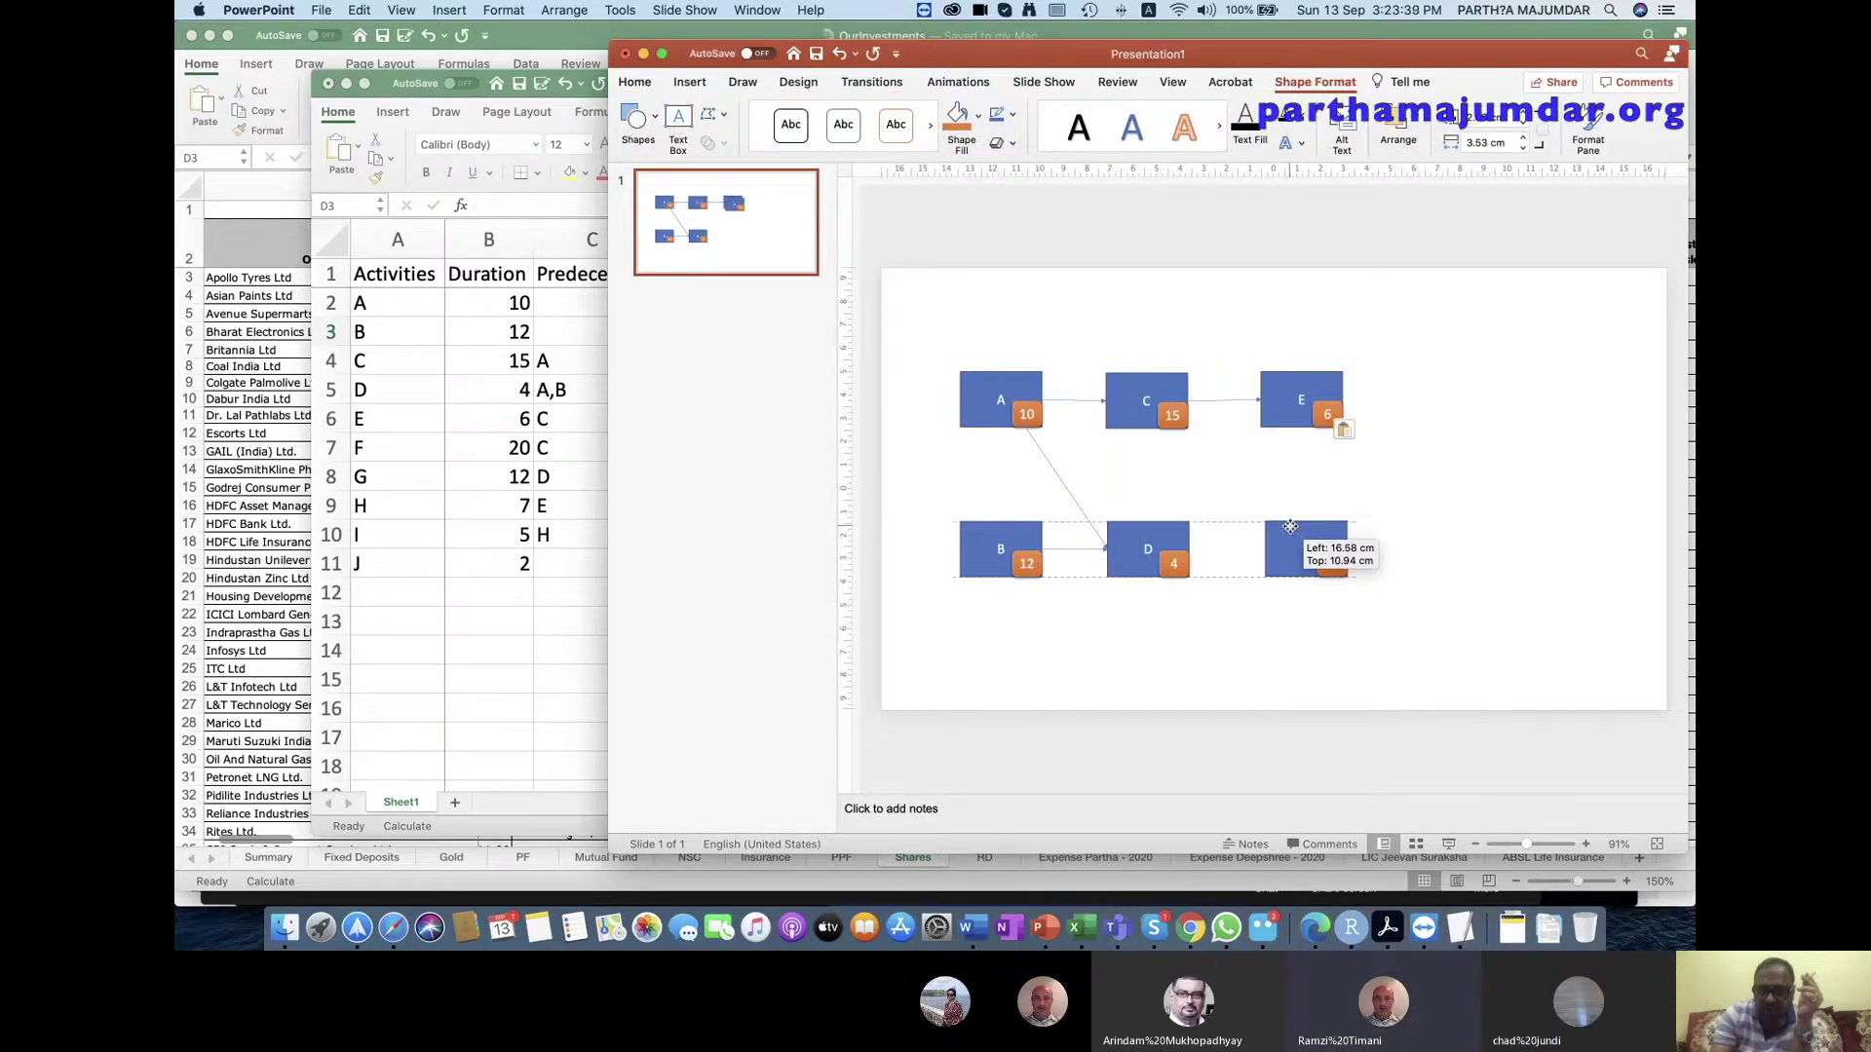
pyautogui.moveTo(1290, 526); pyautogui.dragTo(1286, 527)
# Label the lower copy F and set its duration badge to 20.
pyautogui.click(1419, 546)
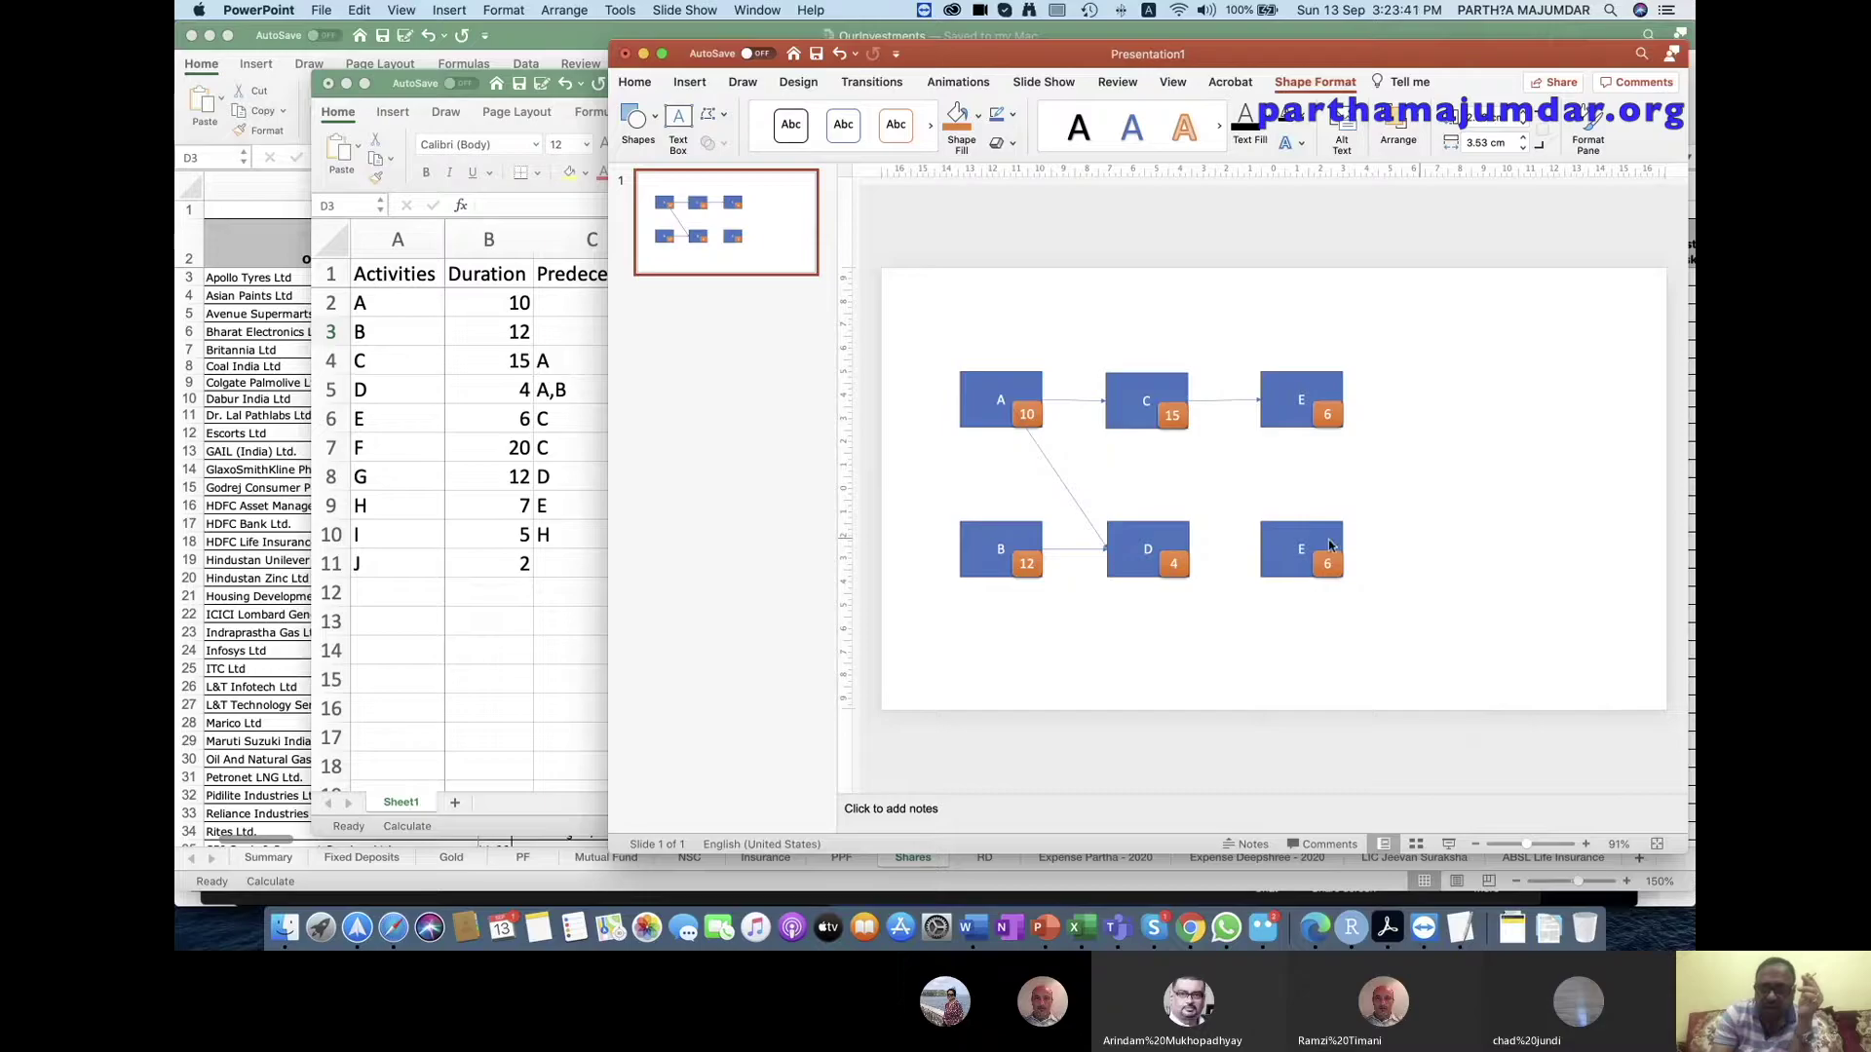
pyautogui.doubleClick(1303, 549)
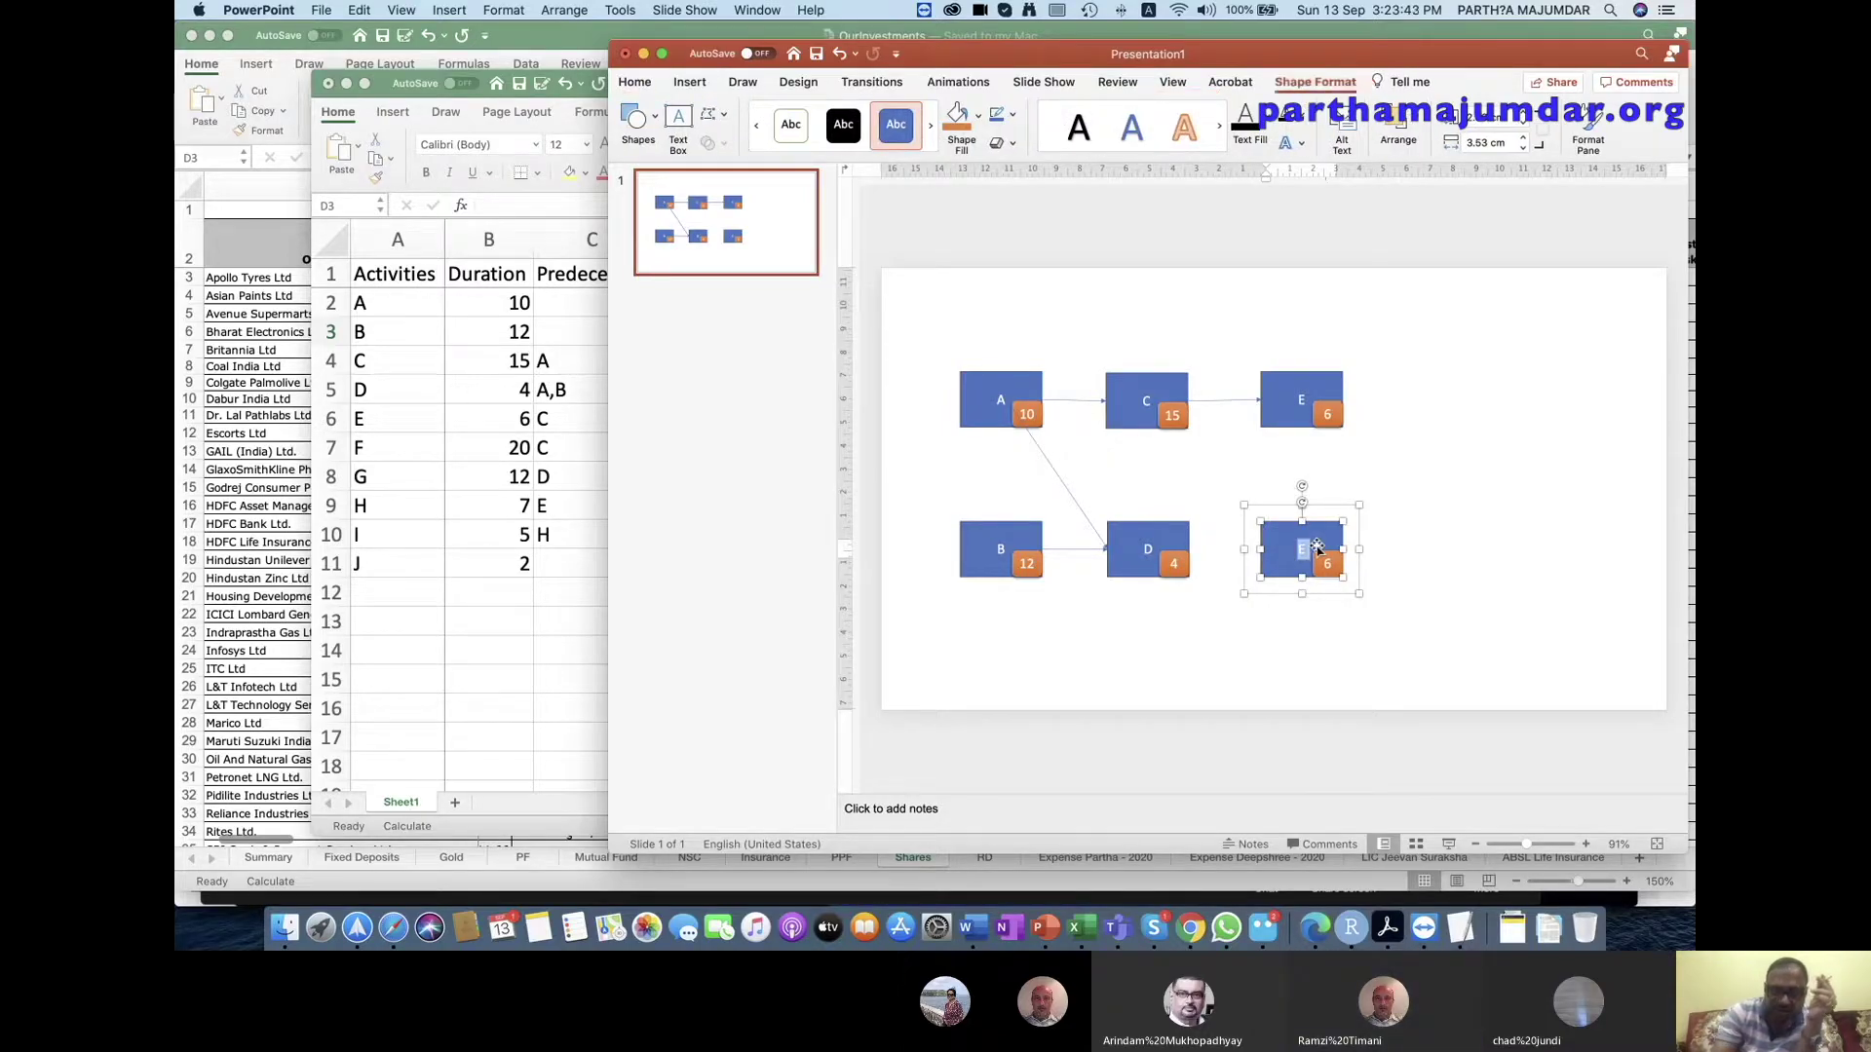
pyautogui.write('F')
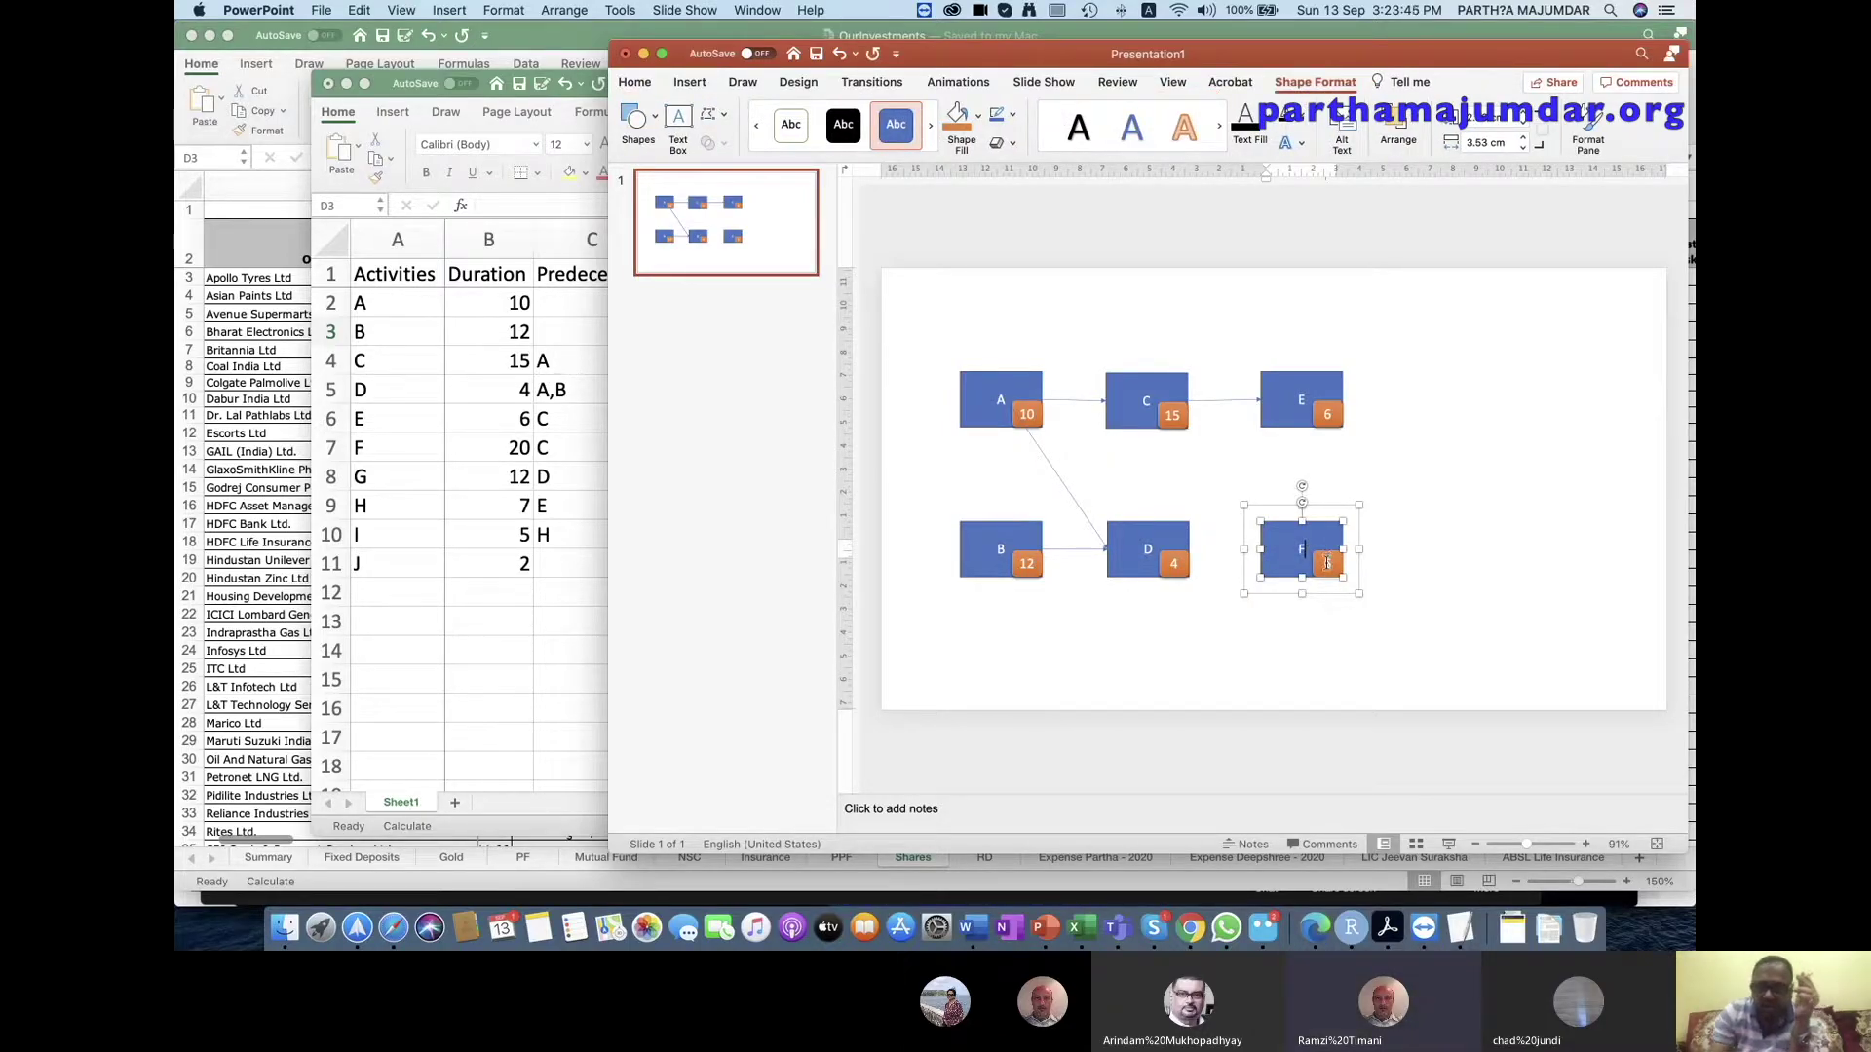
pyautogui.click(1332, 563)
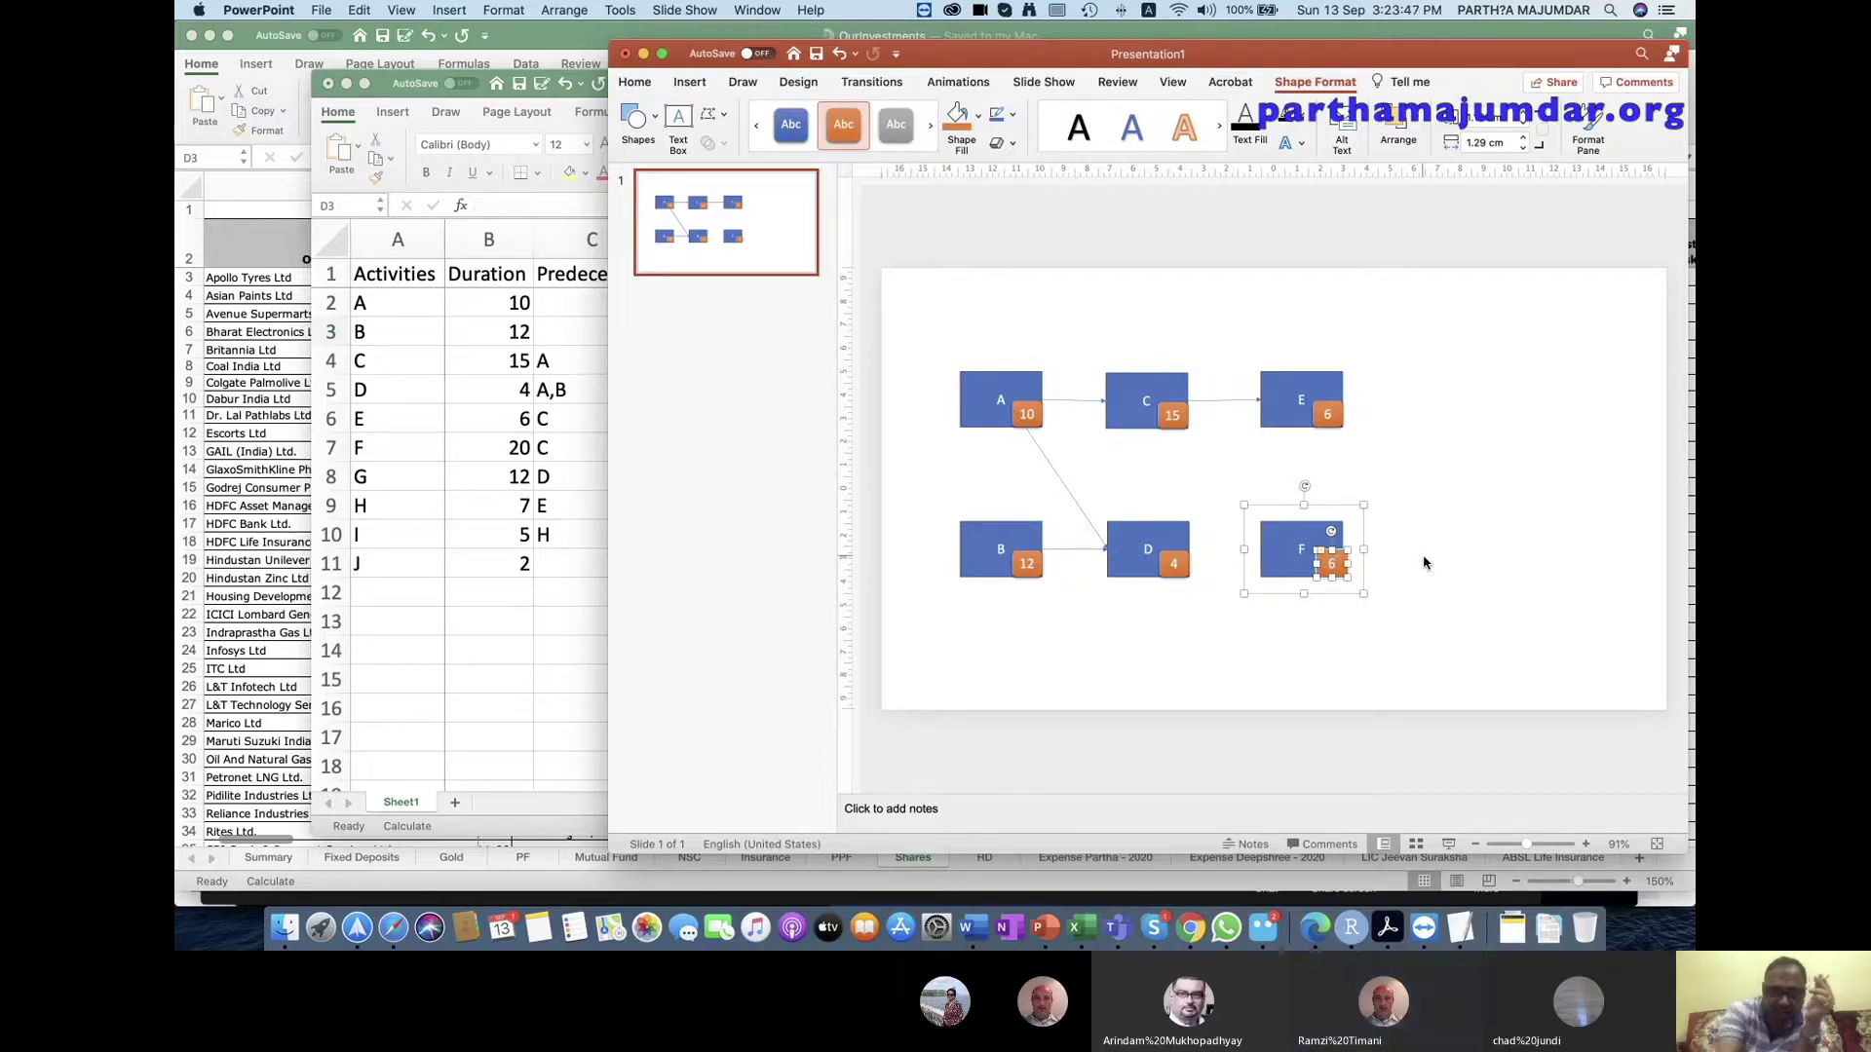
pyautogui.click(1377, 563)
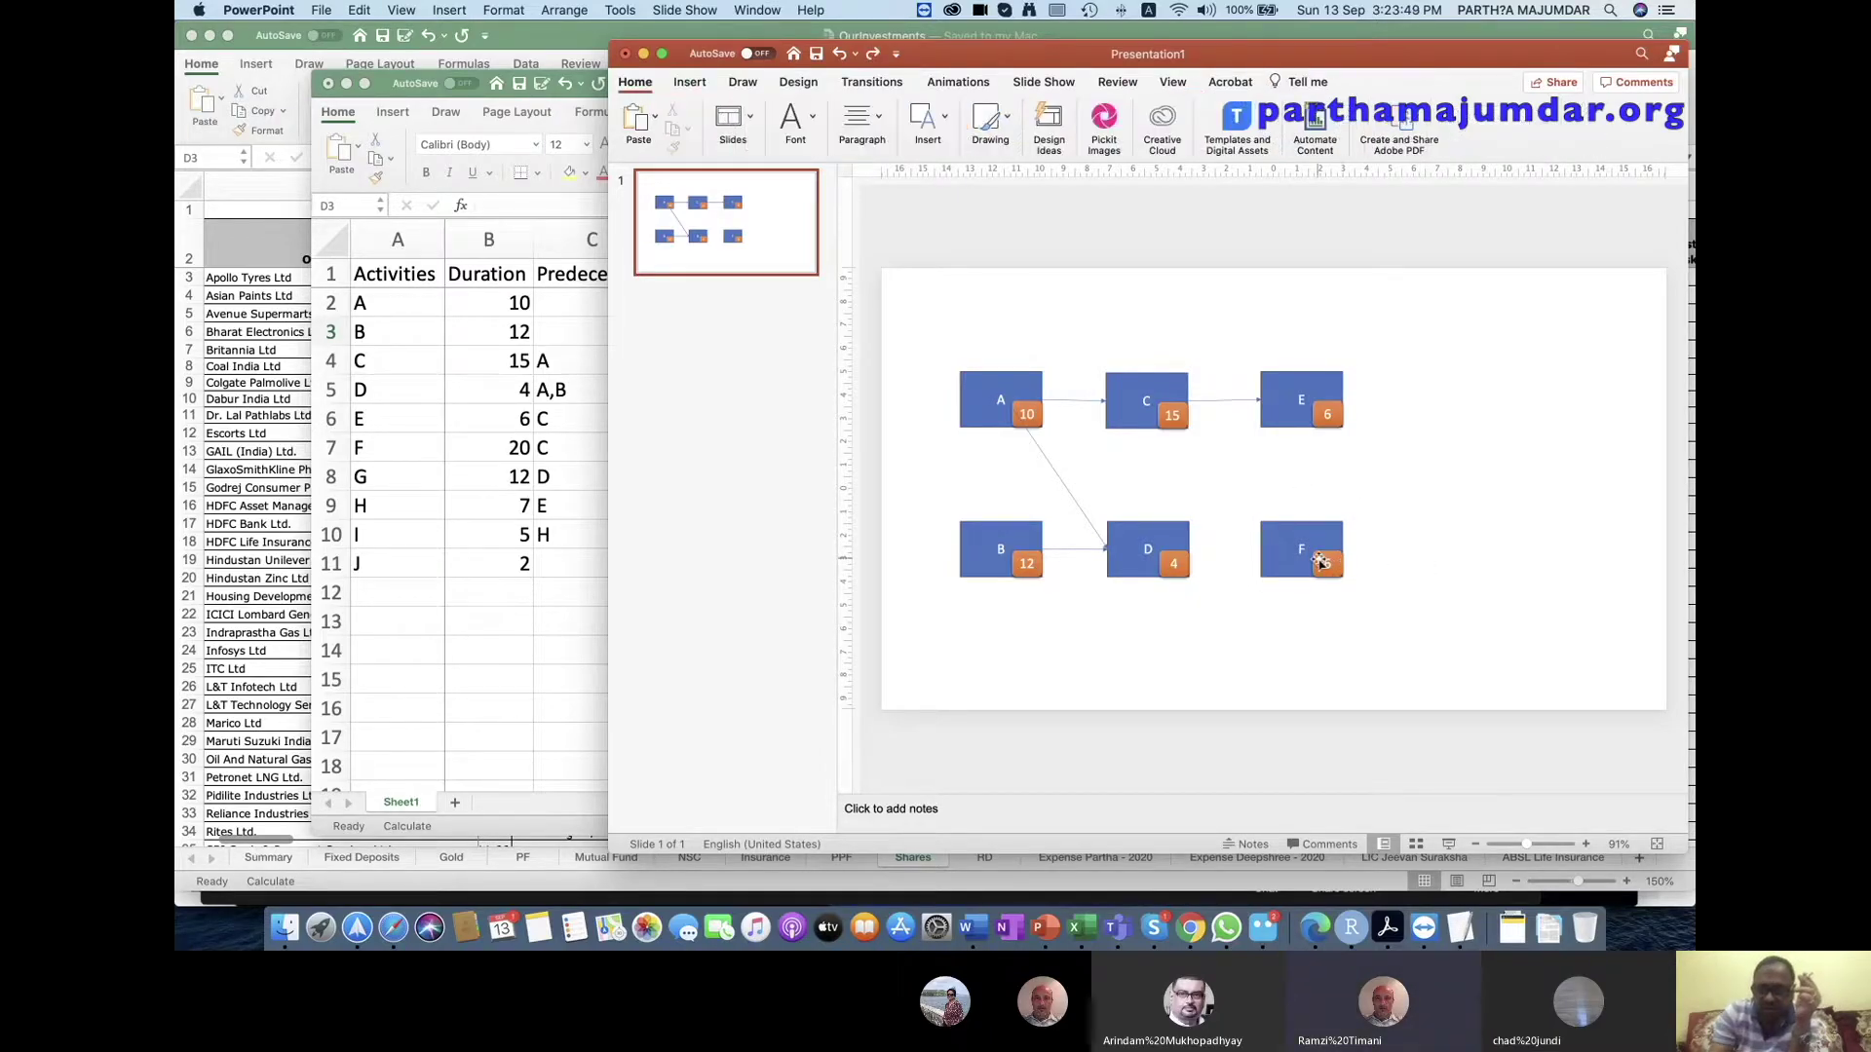
pyautogui.click(1331, 564)
pyautogui.click(1332, 565)
pyautogui.write('20')
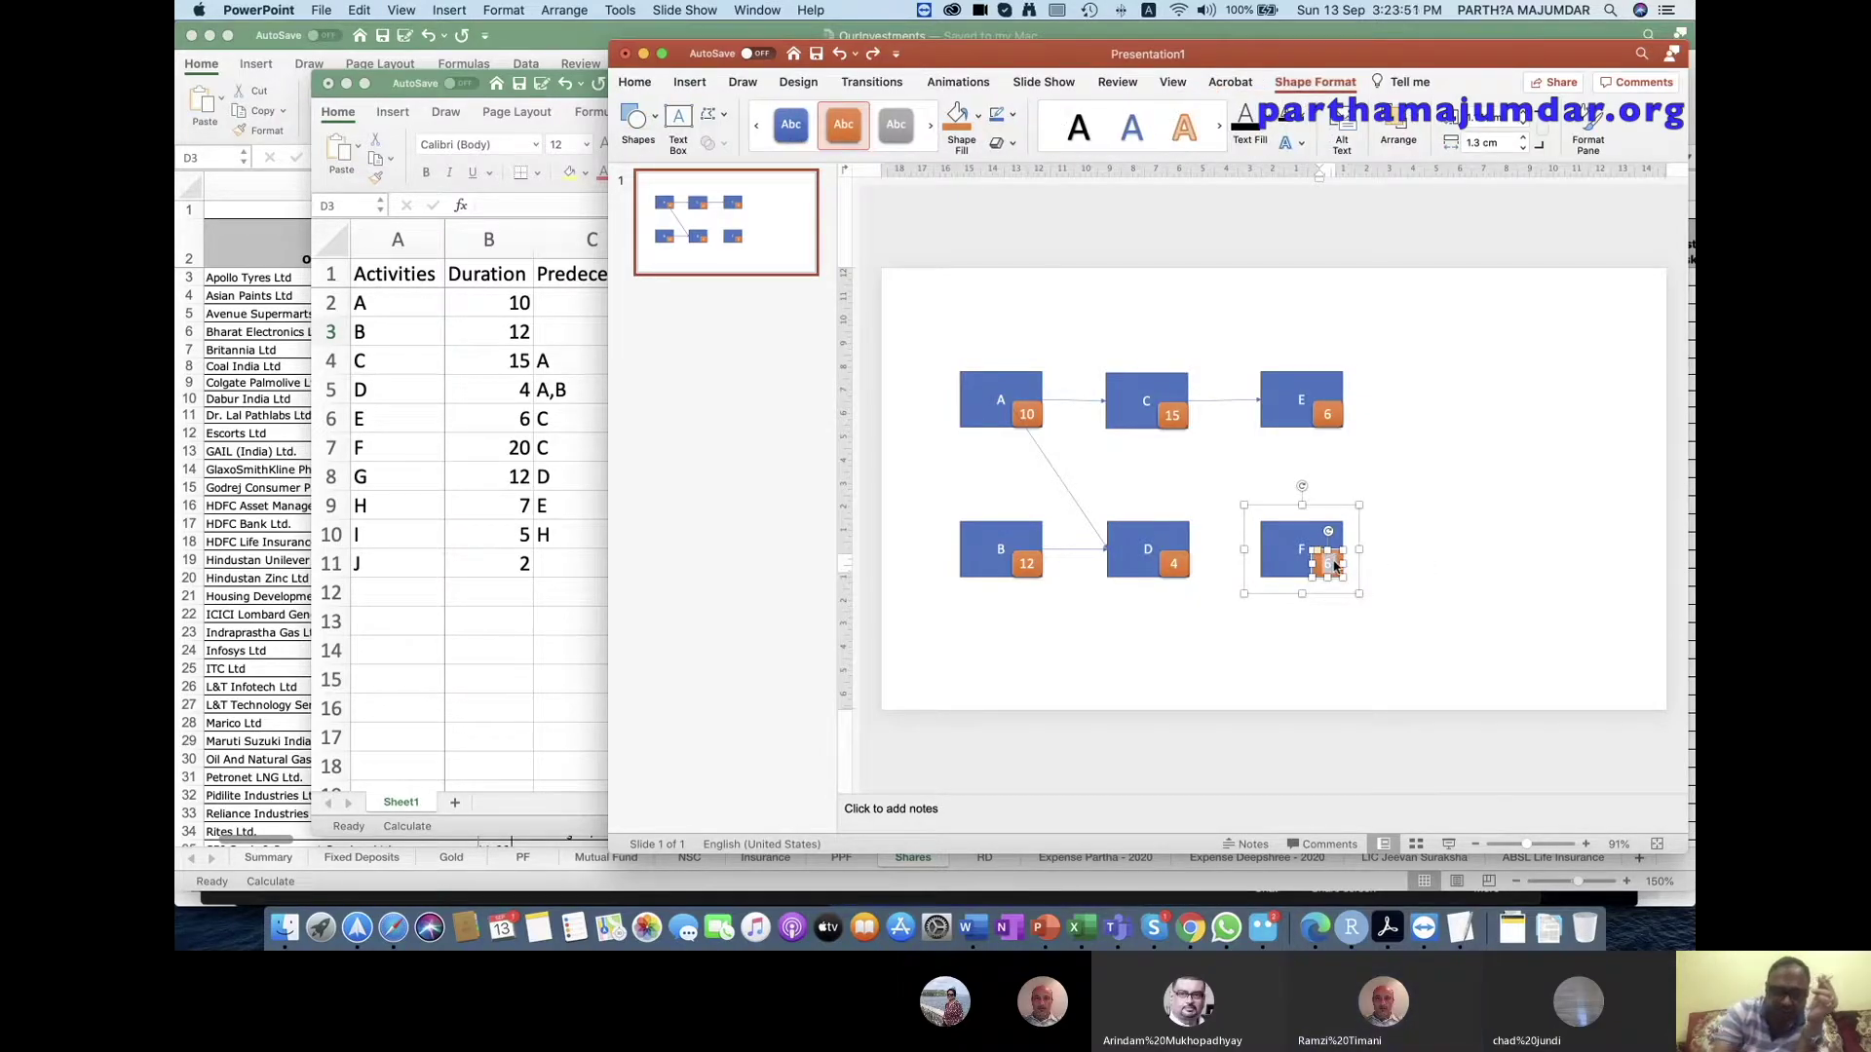
pyautogui.click(1404, 545)
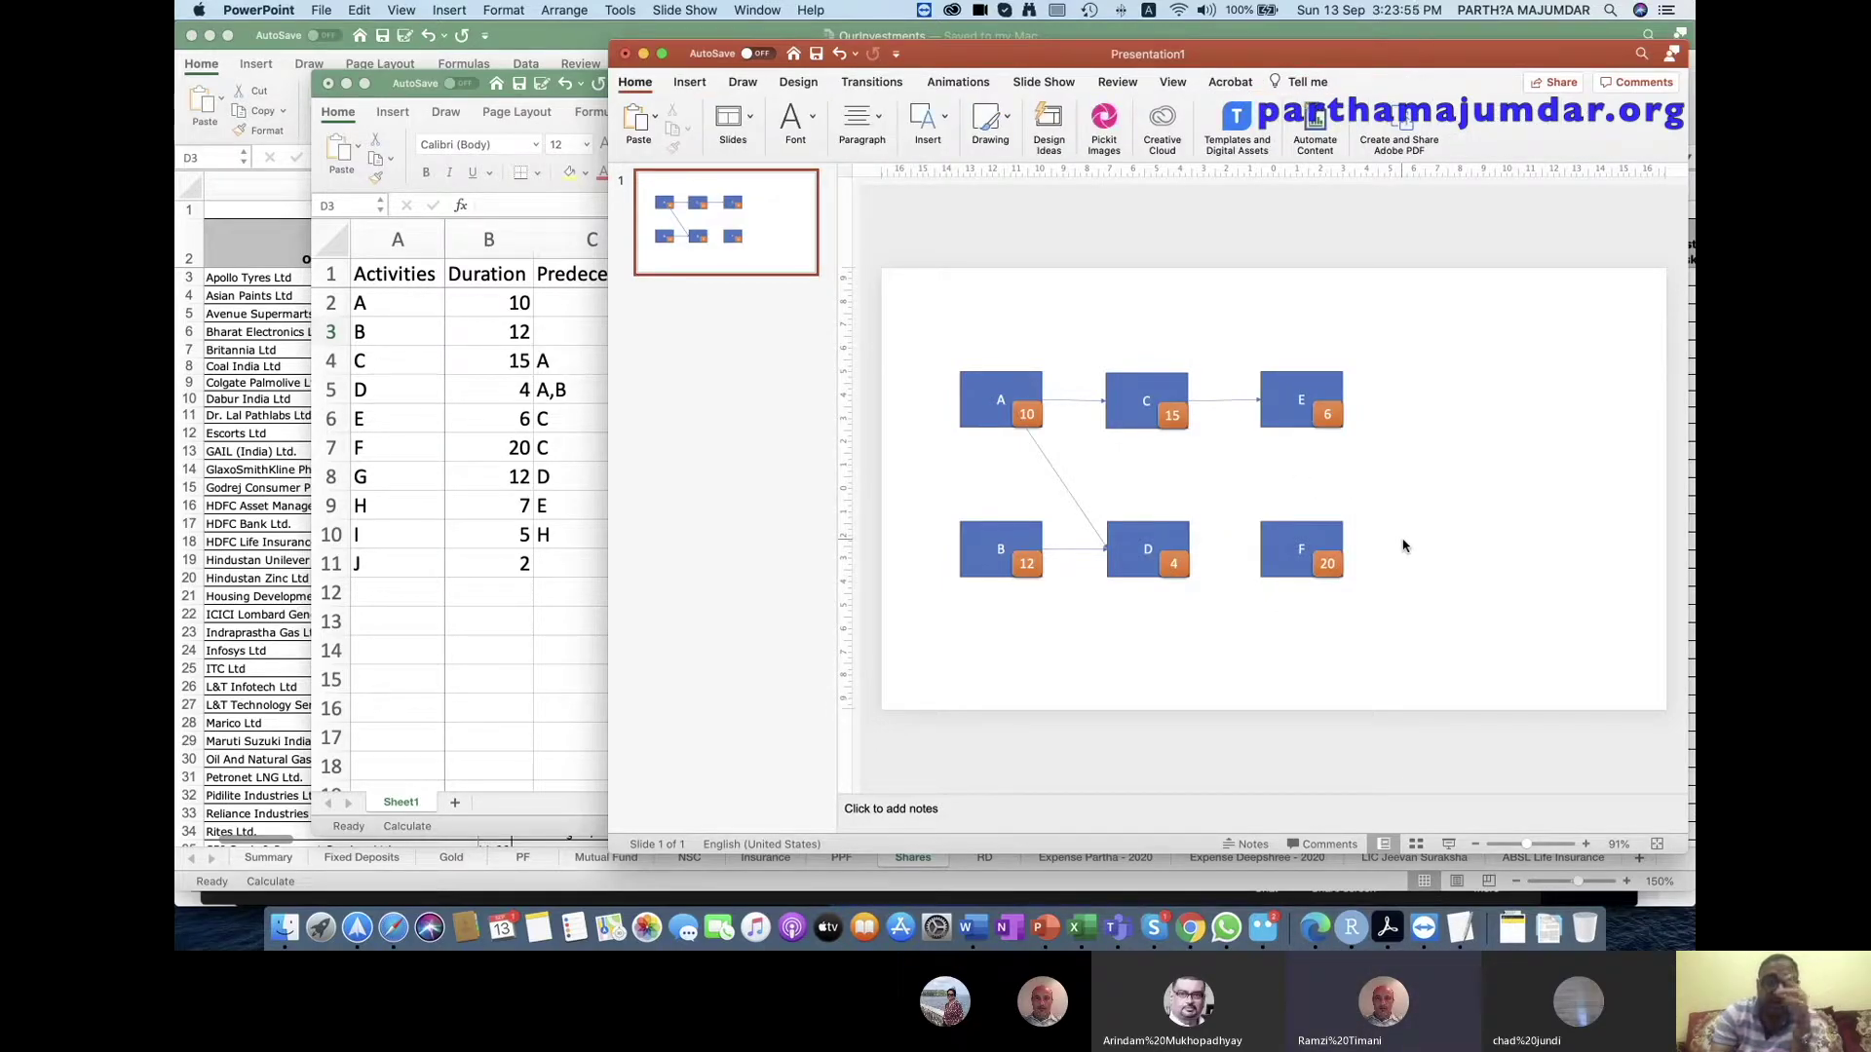
pyautogui.click(928, 119)
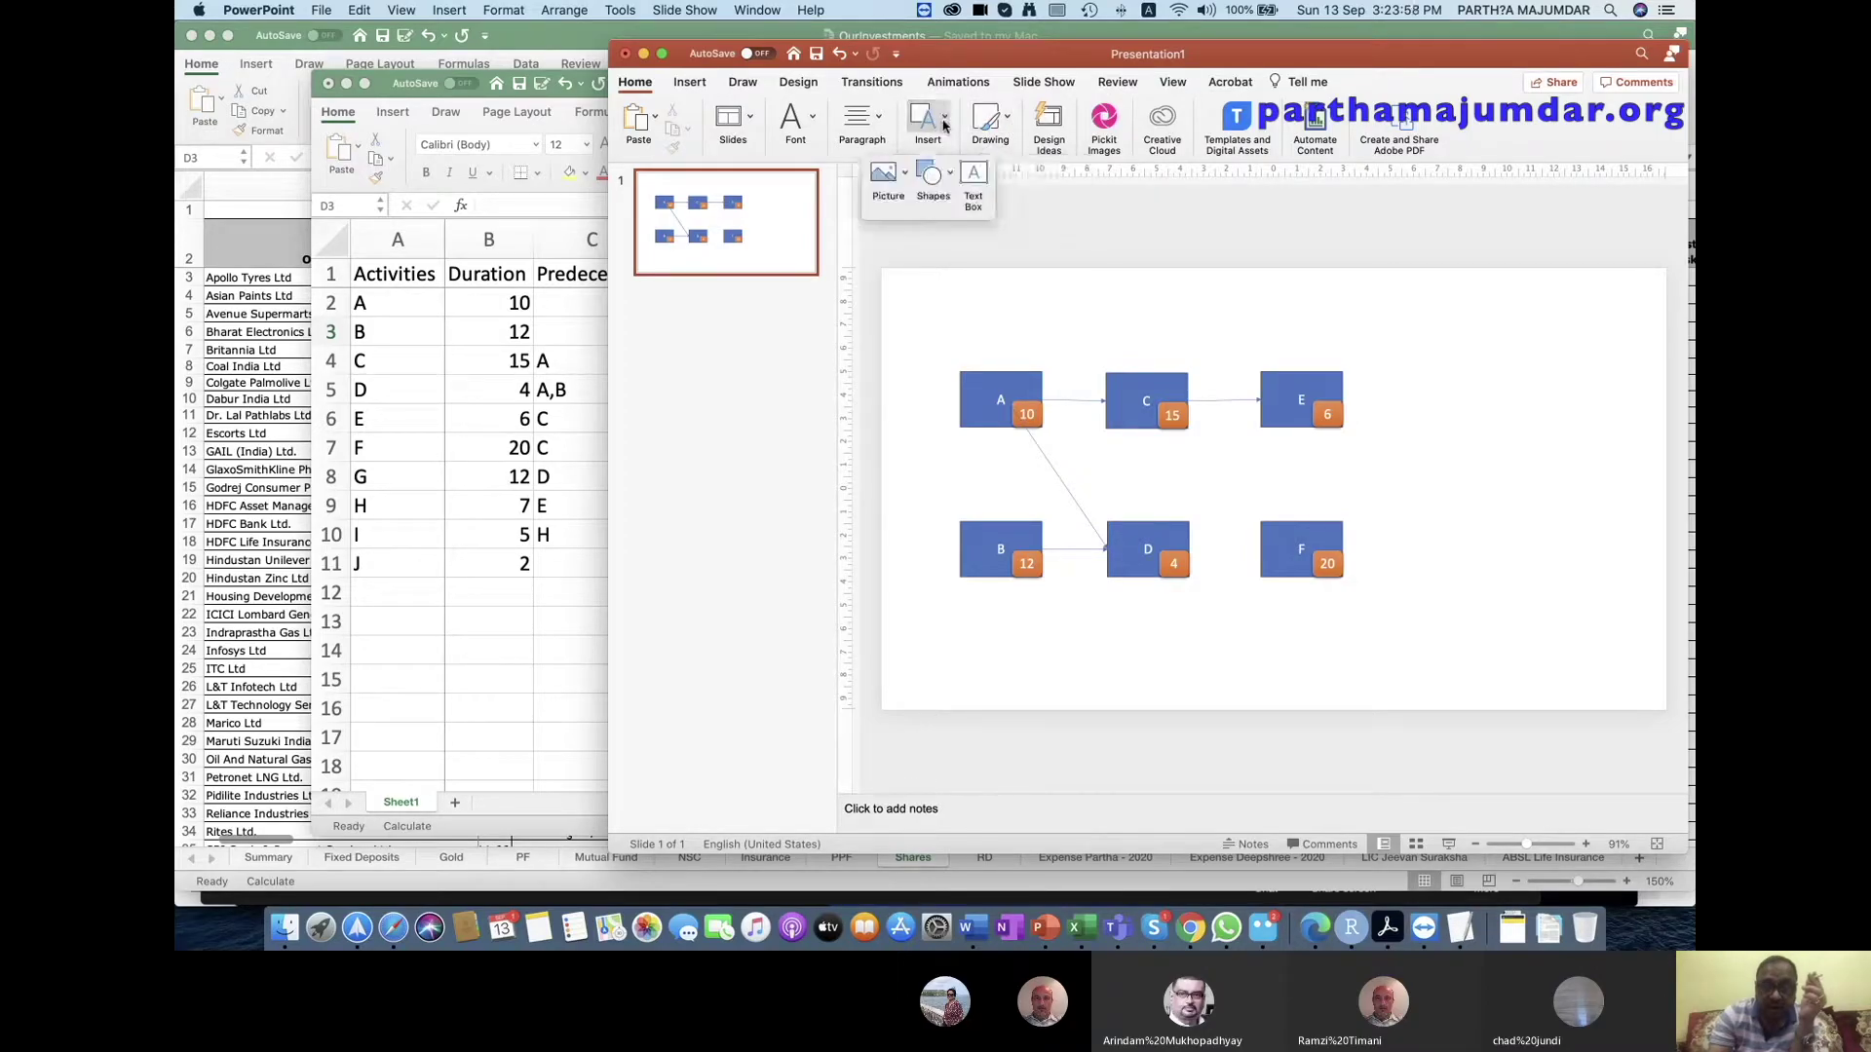
# Draw an arrow from box C down to box F.
pyautogui.click(950, 175)
pyautogui.click(989, 234)
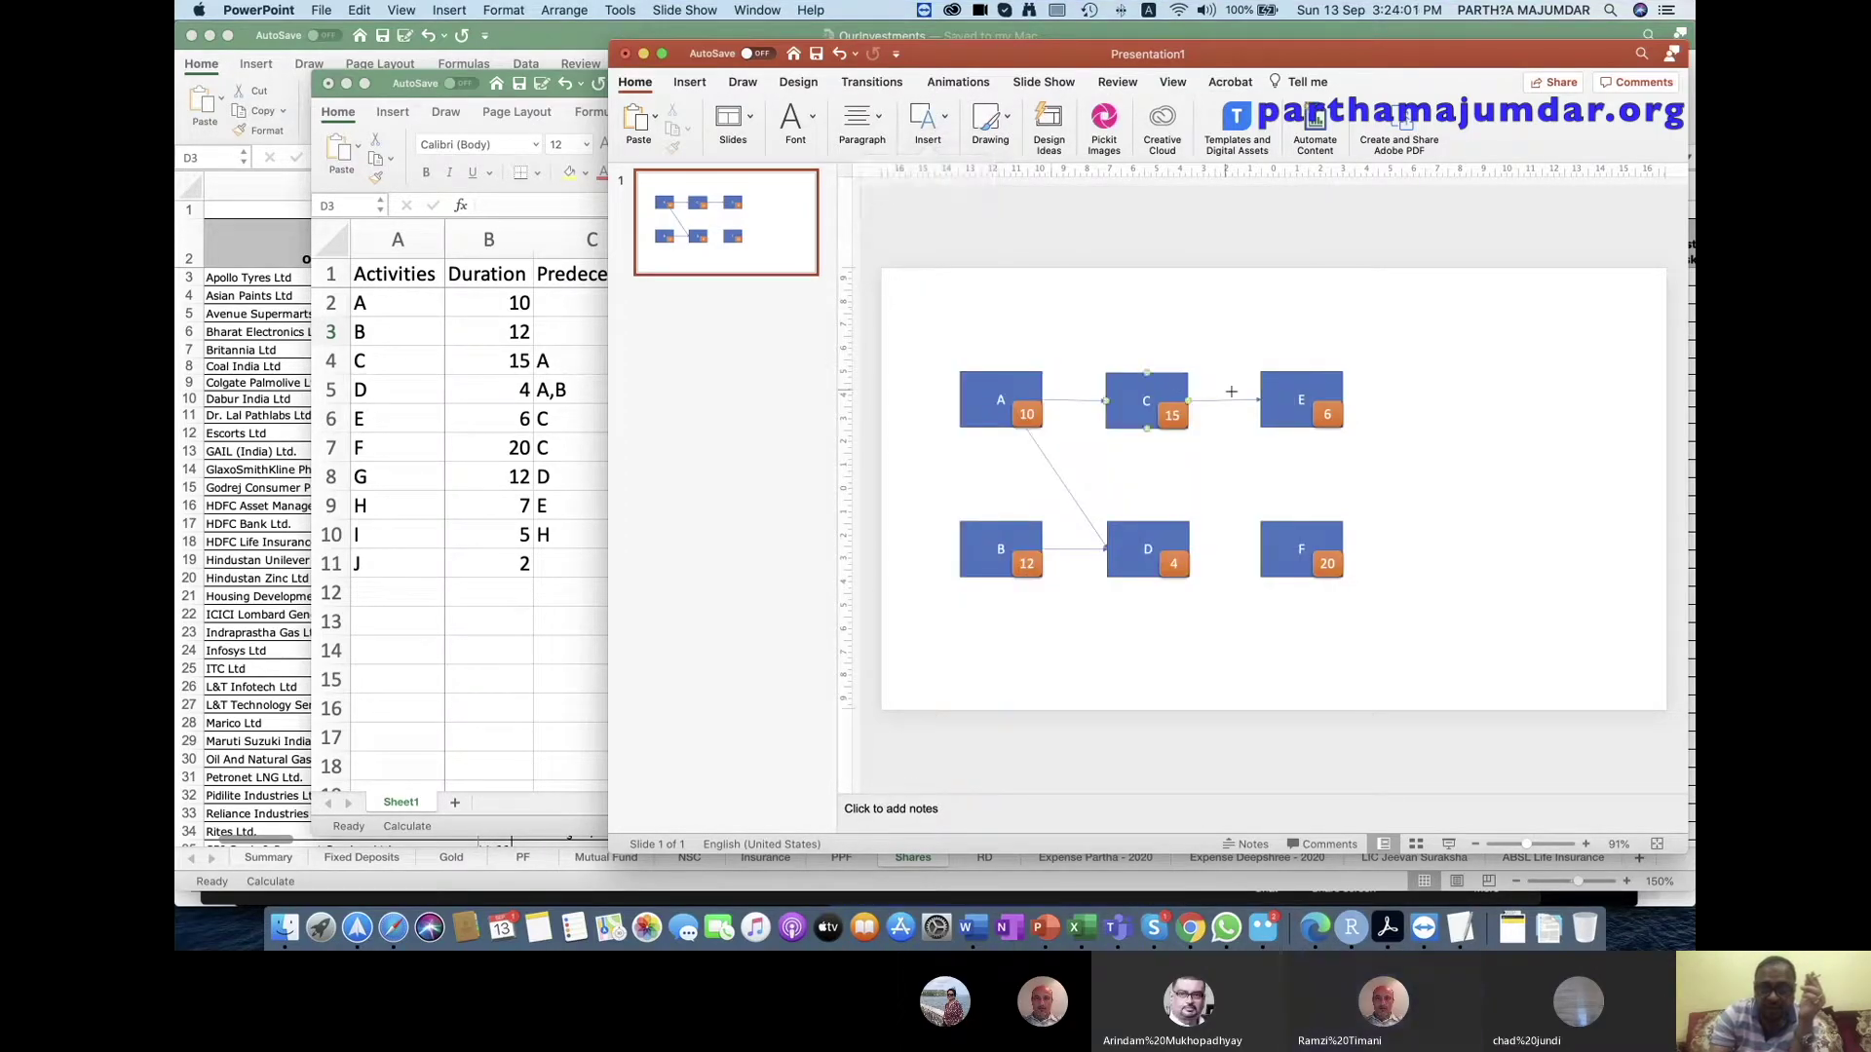
pyautogui.moveTo(1188, 401); pyautogui.dragTo(1259, 556)
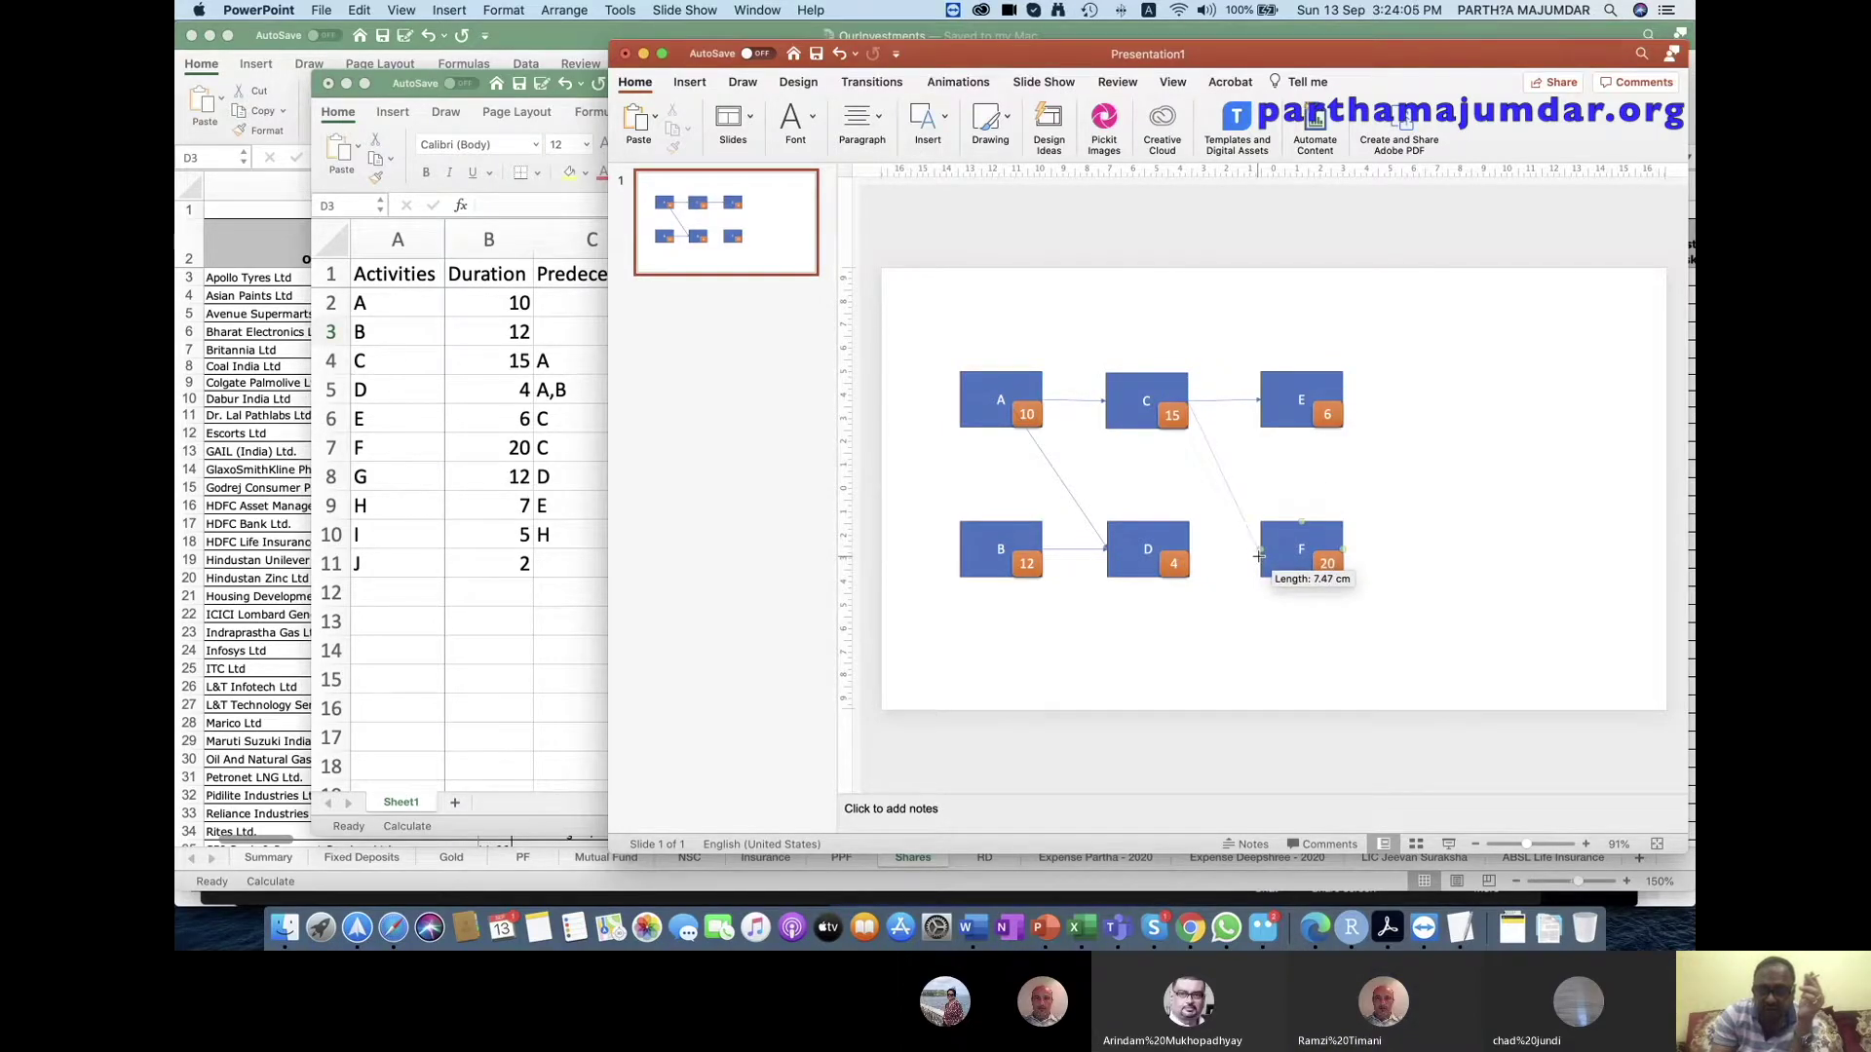
pyautogui.moveTo(1259, 555); pyautogui.dragTo(1260, 551)
pyautogui.click(1336, 485)
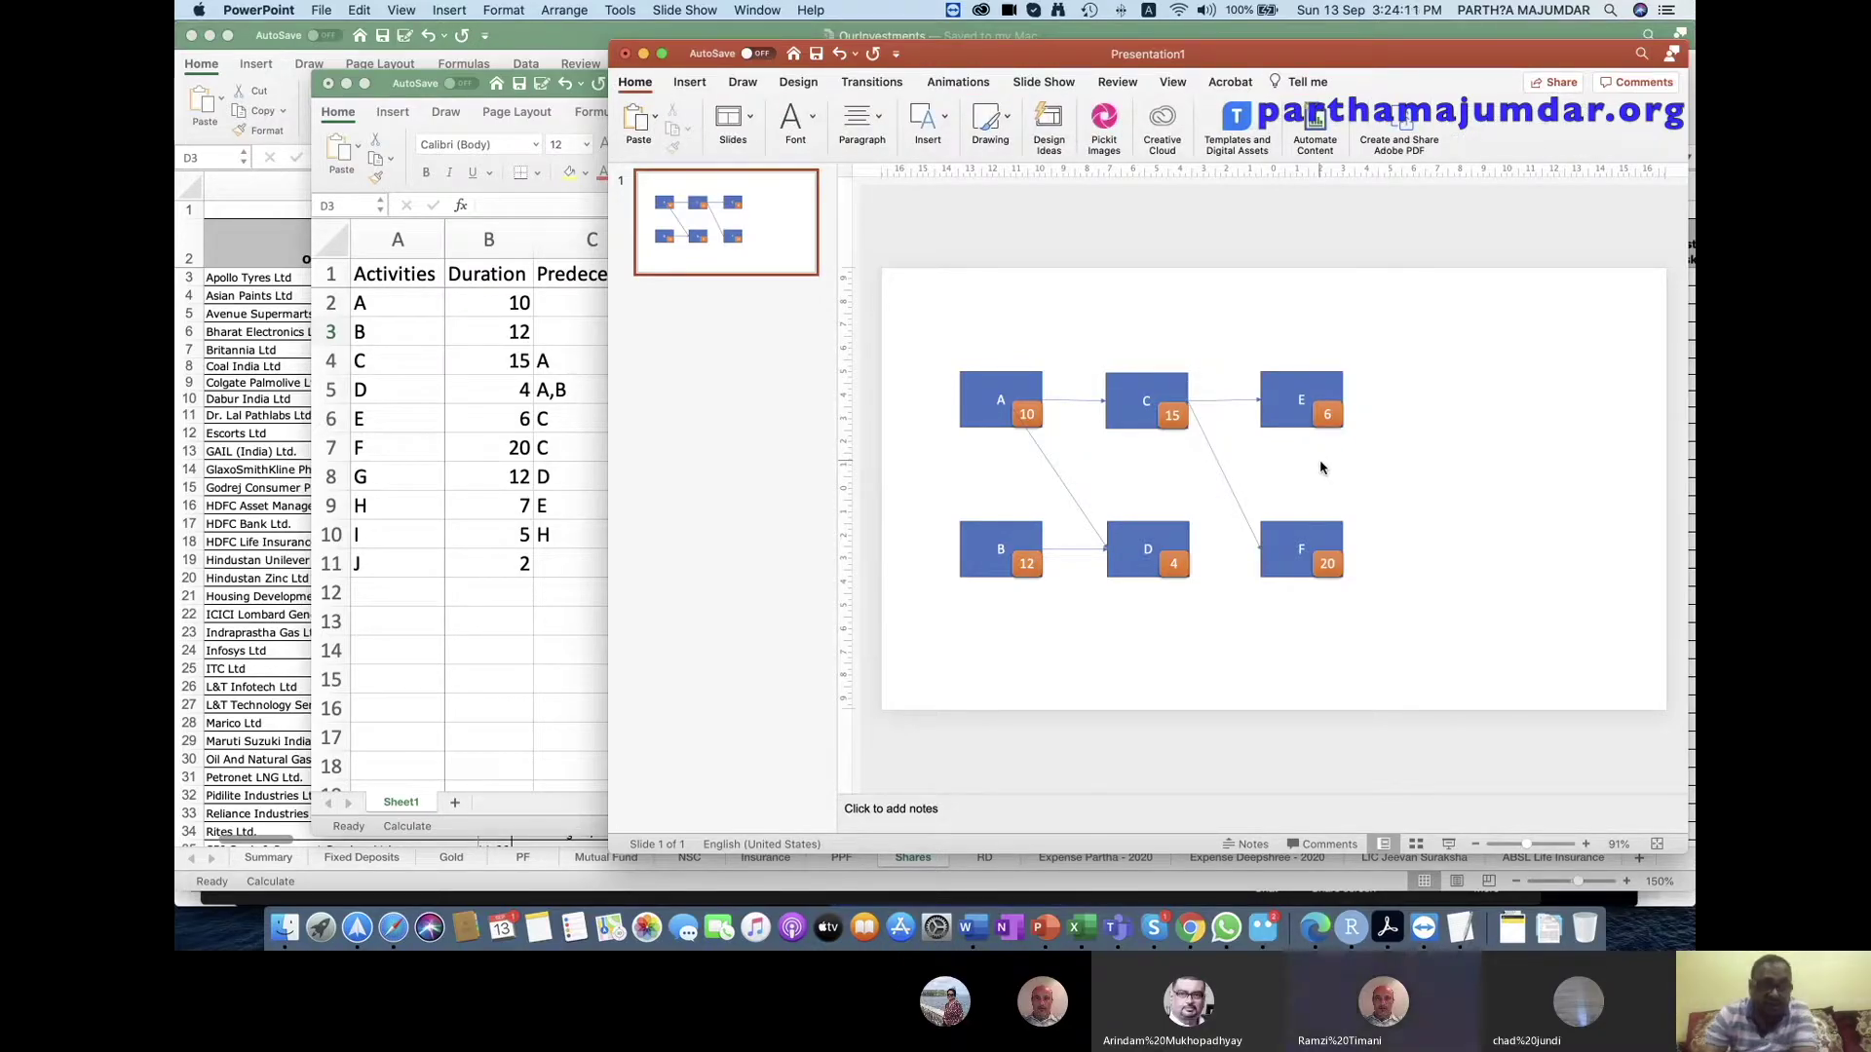
pyautogui.rightClick(1297, 528)
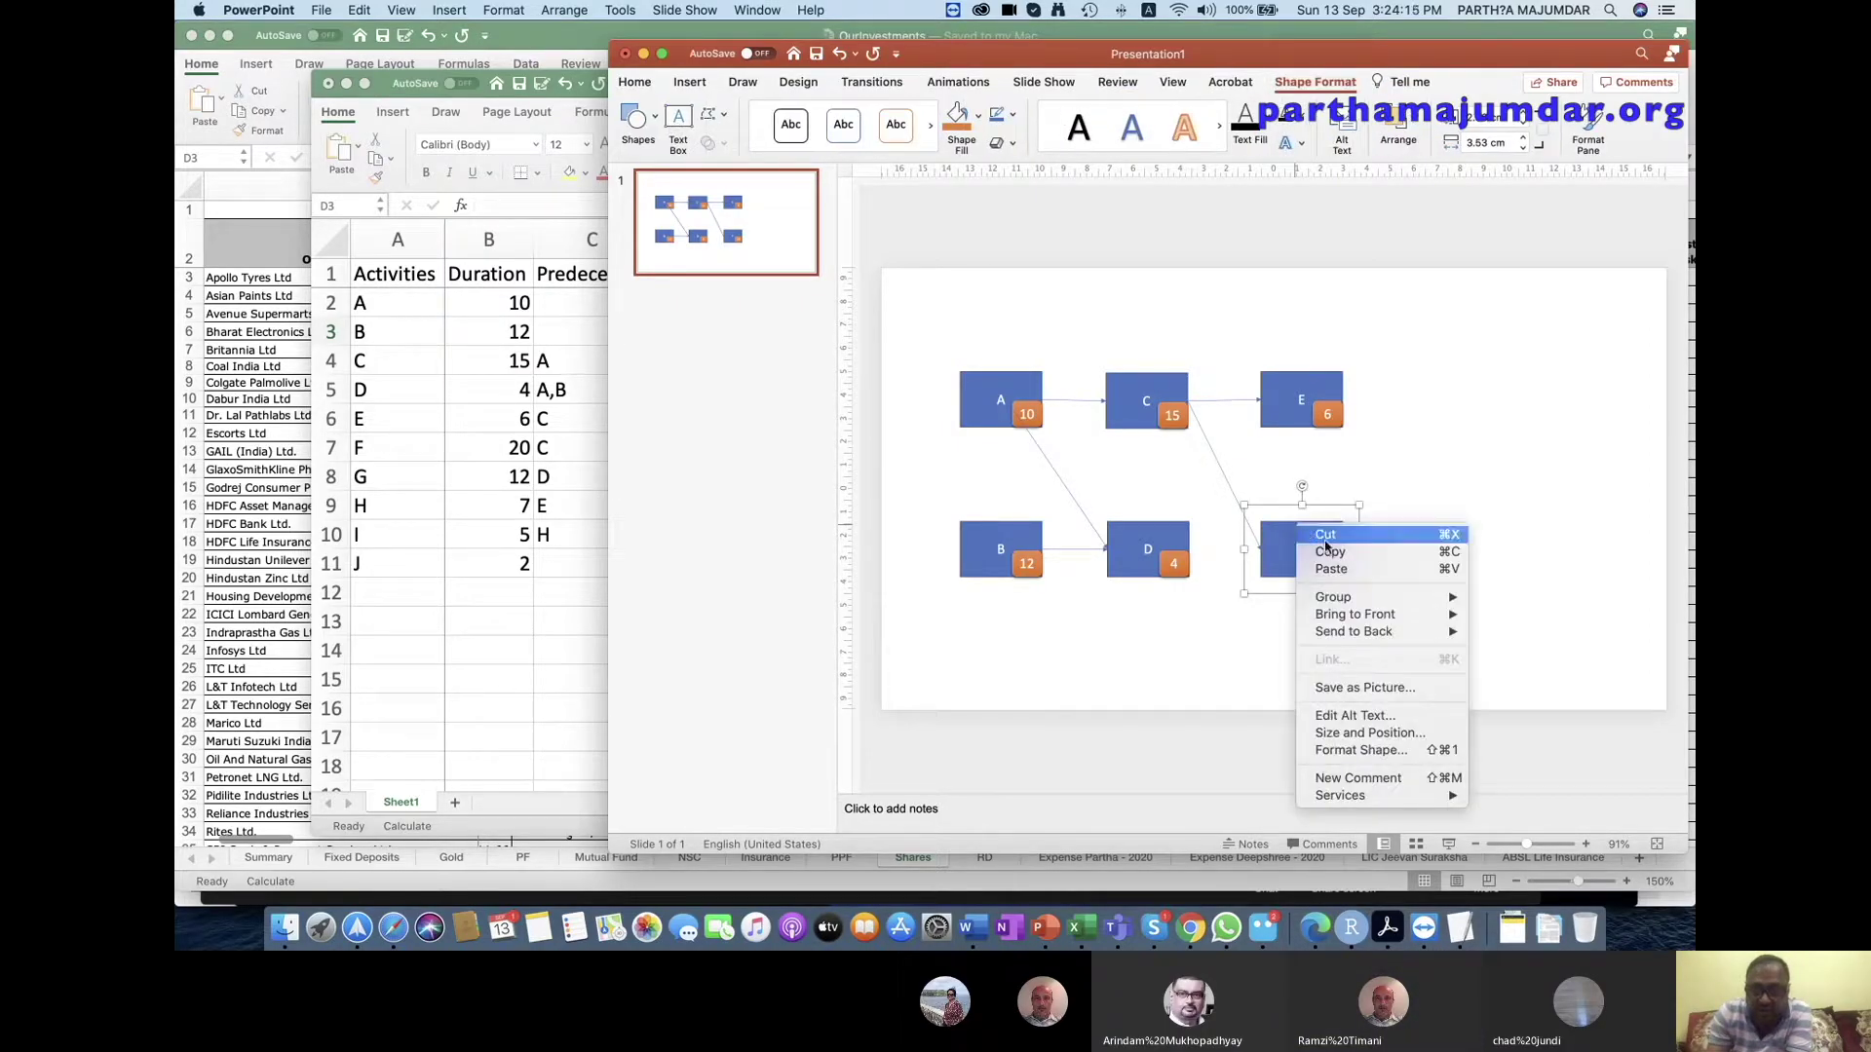
# Copy box F and place the copy directly below it.
pyautogui.click(1328, 553)
pyautogui.rightClick(1270, 611)
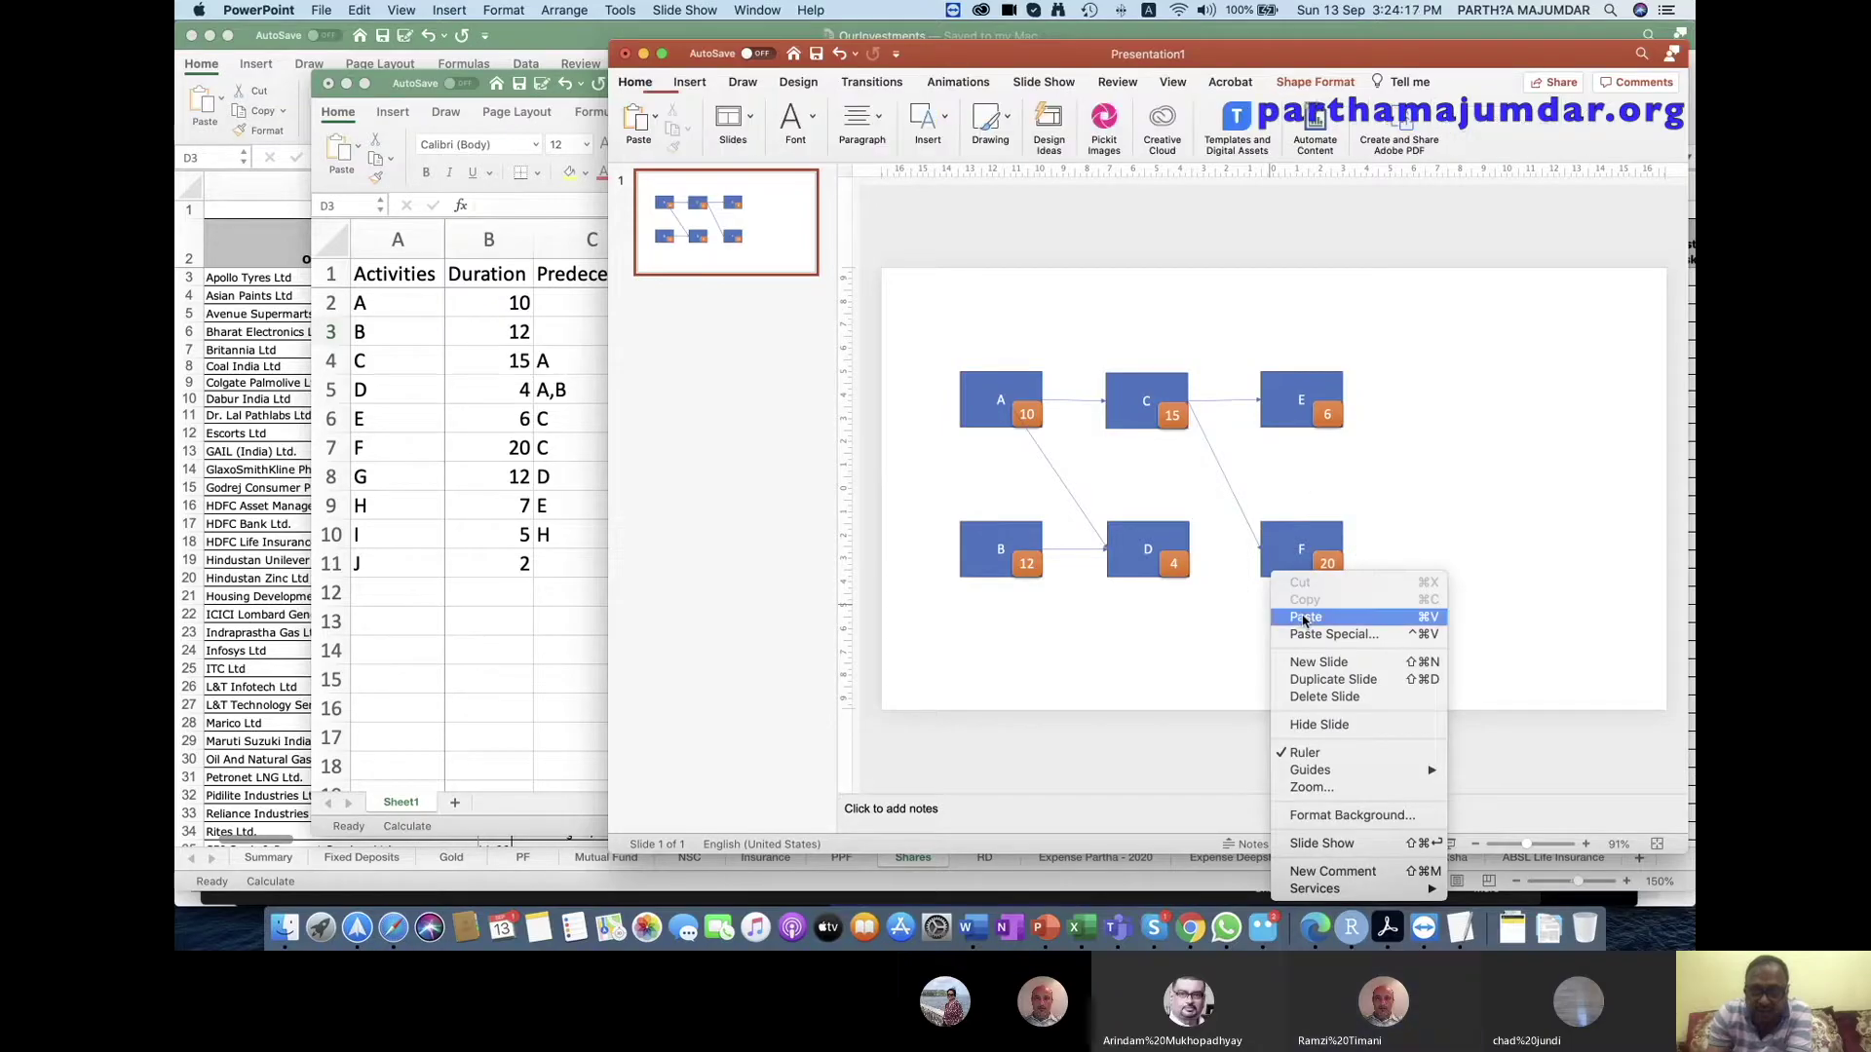
pyautogui.click(1305, 617)
pyautogui.moveTo(1294, 545); pyautogui.dragTo(1298, 662)
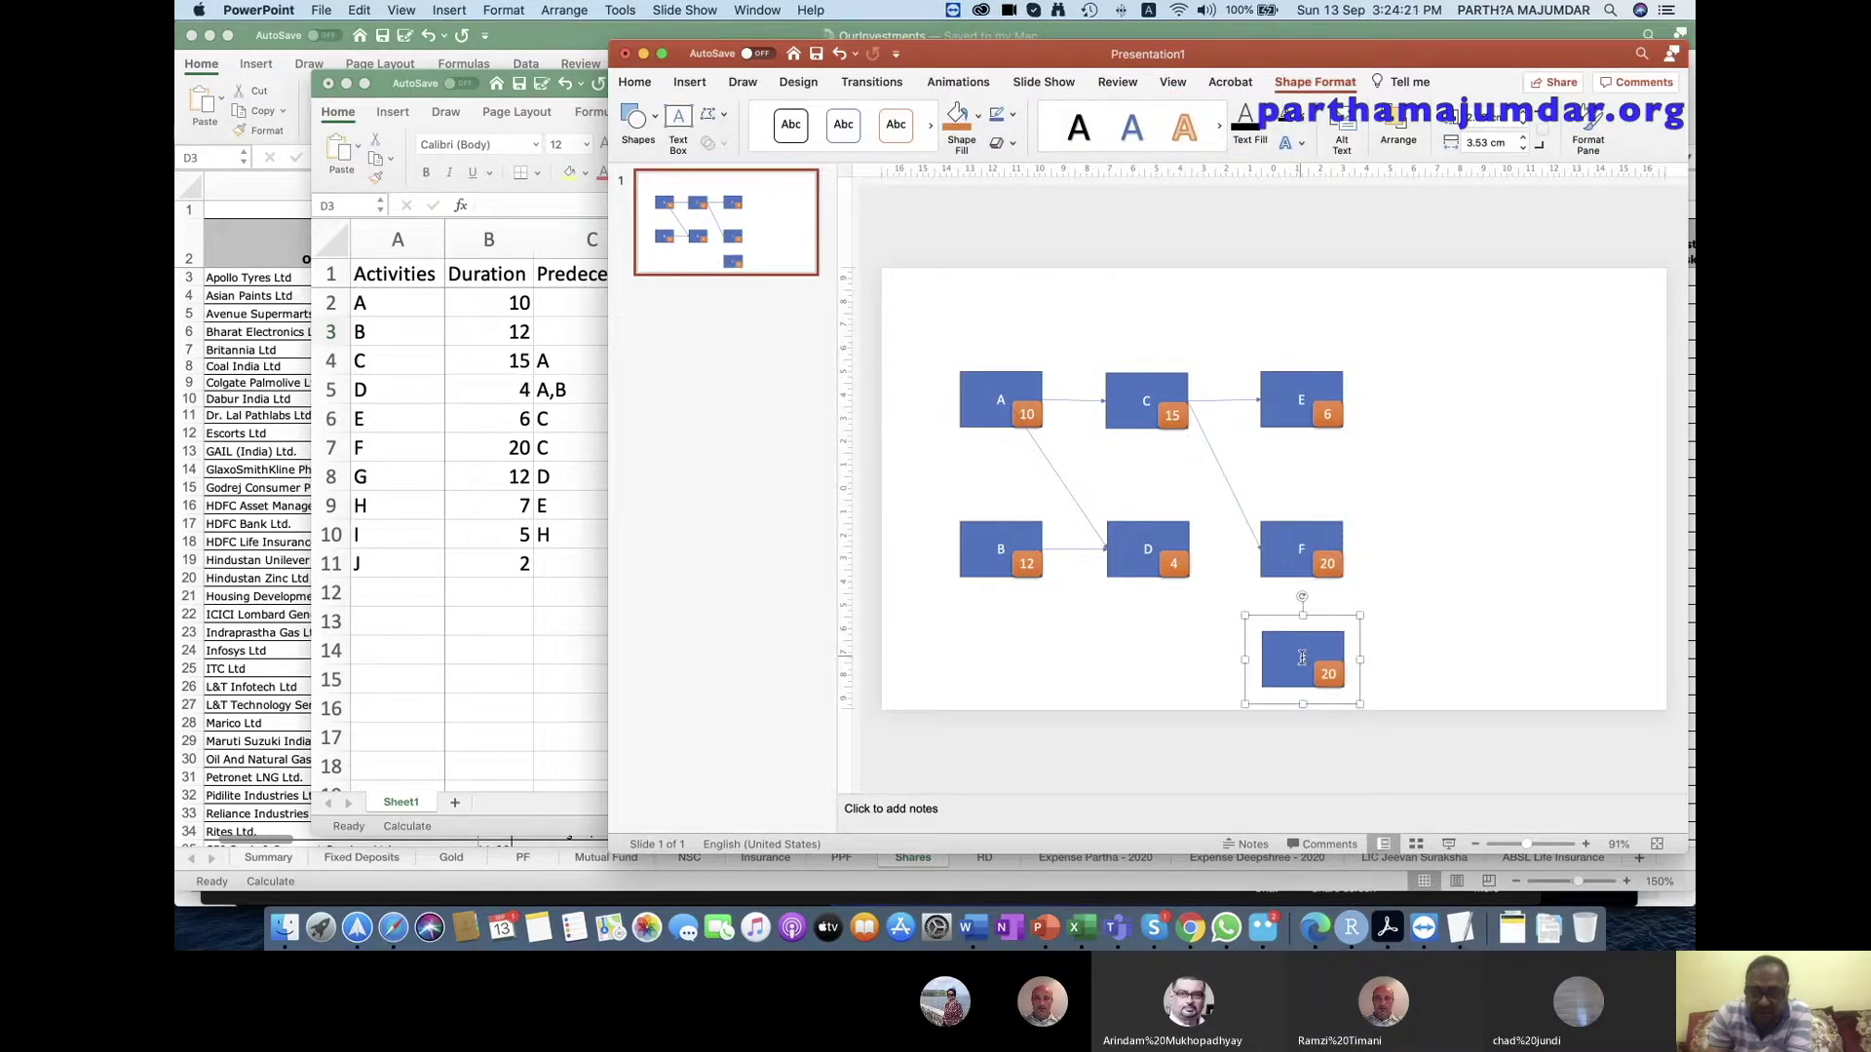
# Relabel the copy G and set its duration badge to 12.
pyautogui.doubleClick(1302, 658)
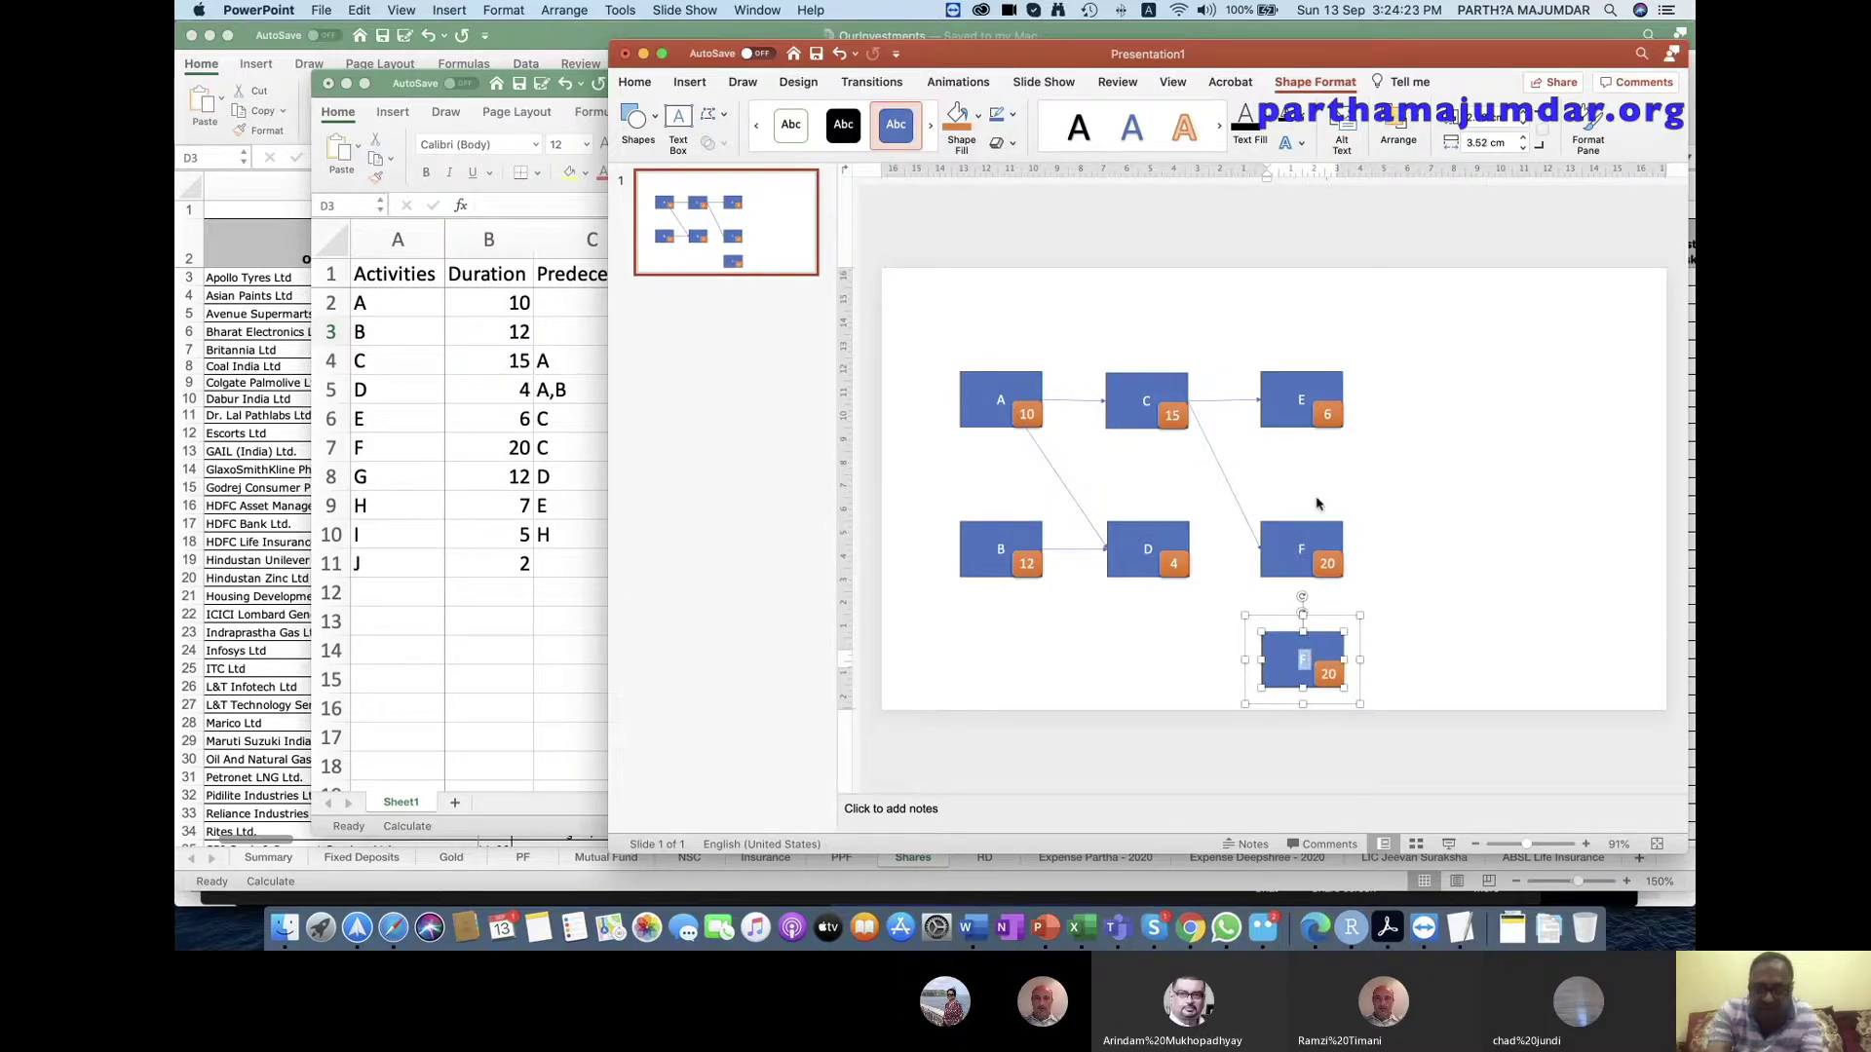
pyautogui.write('G')
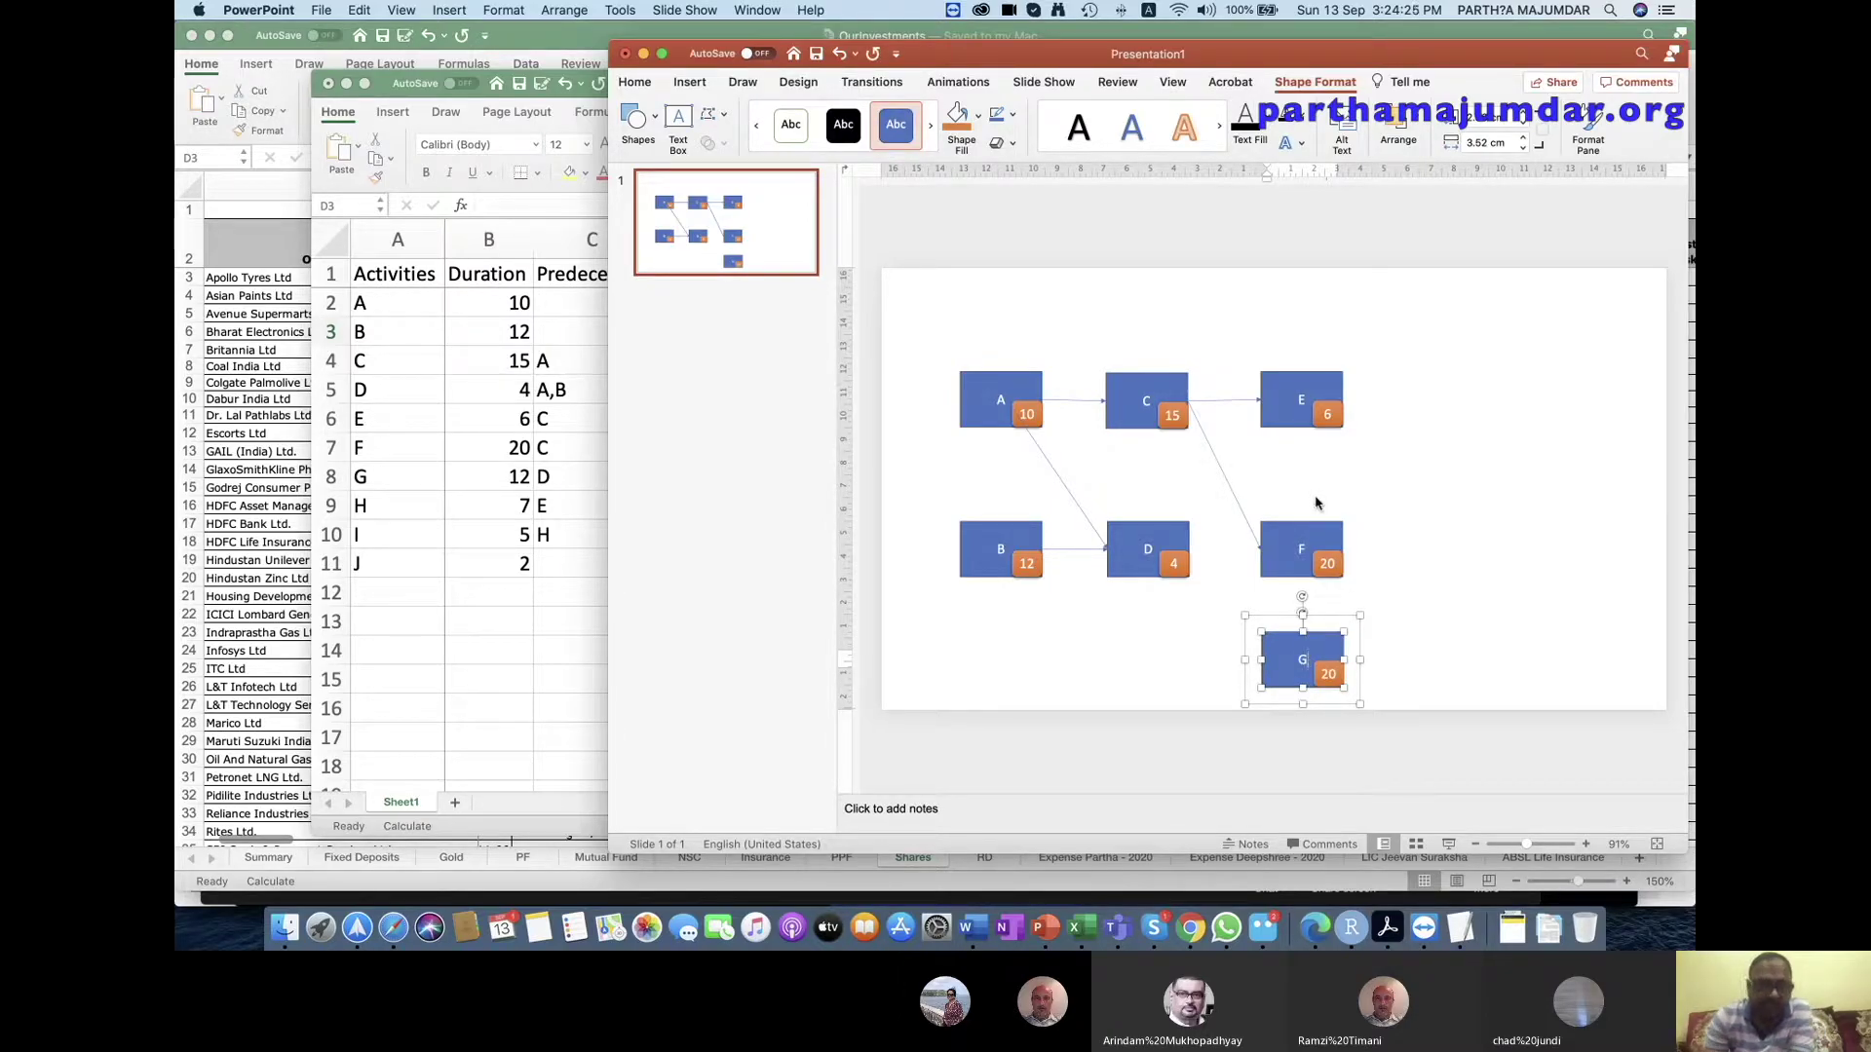
pyautogui.click(1330, 668)
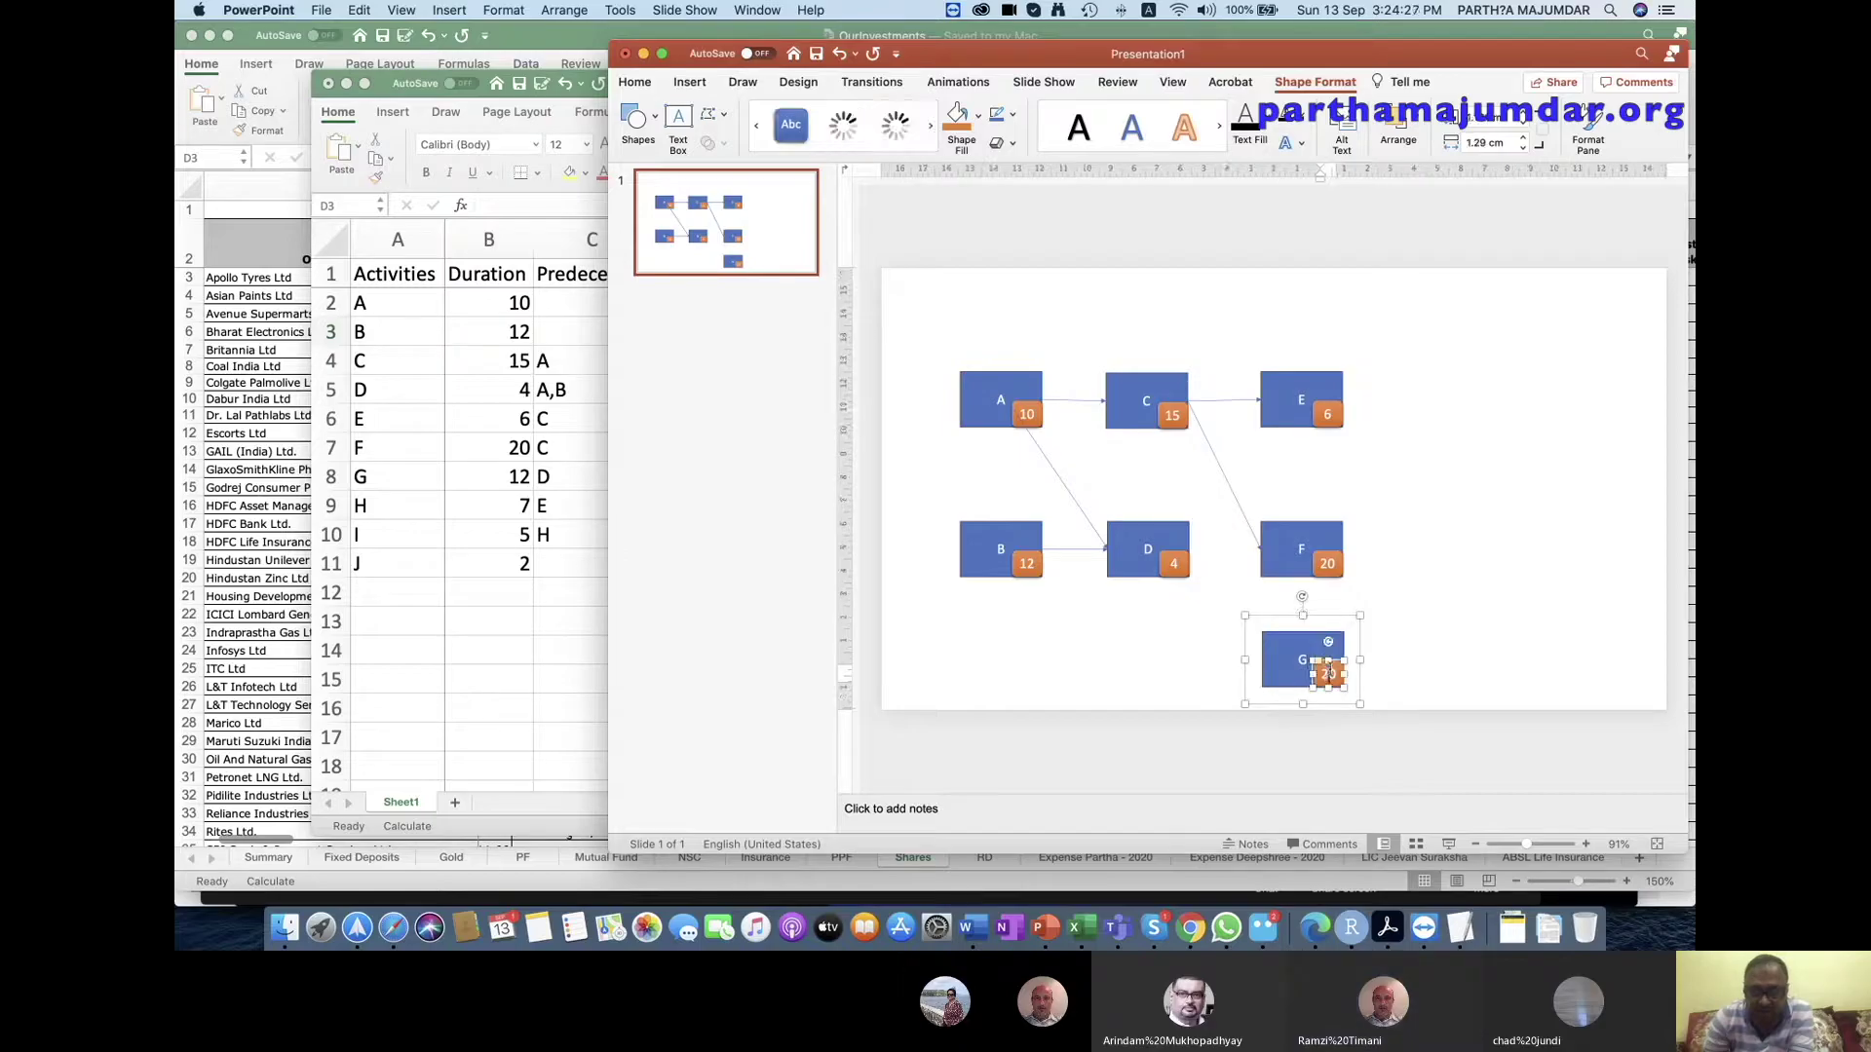
pyautogui.write('12')
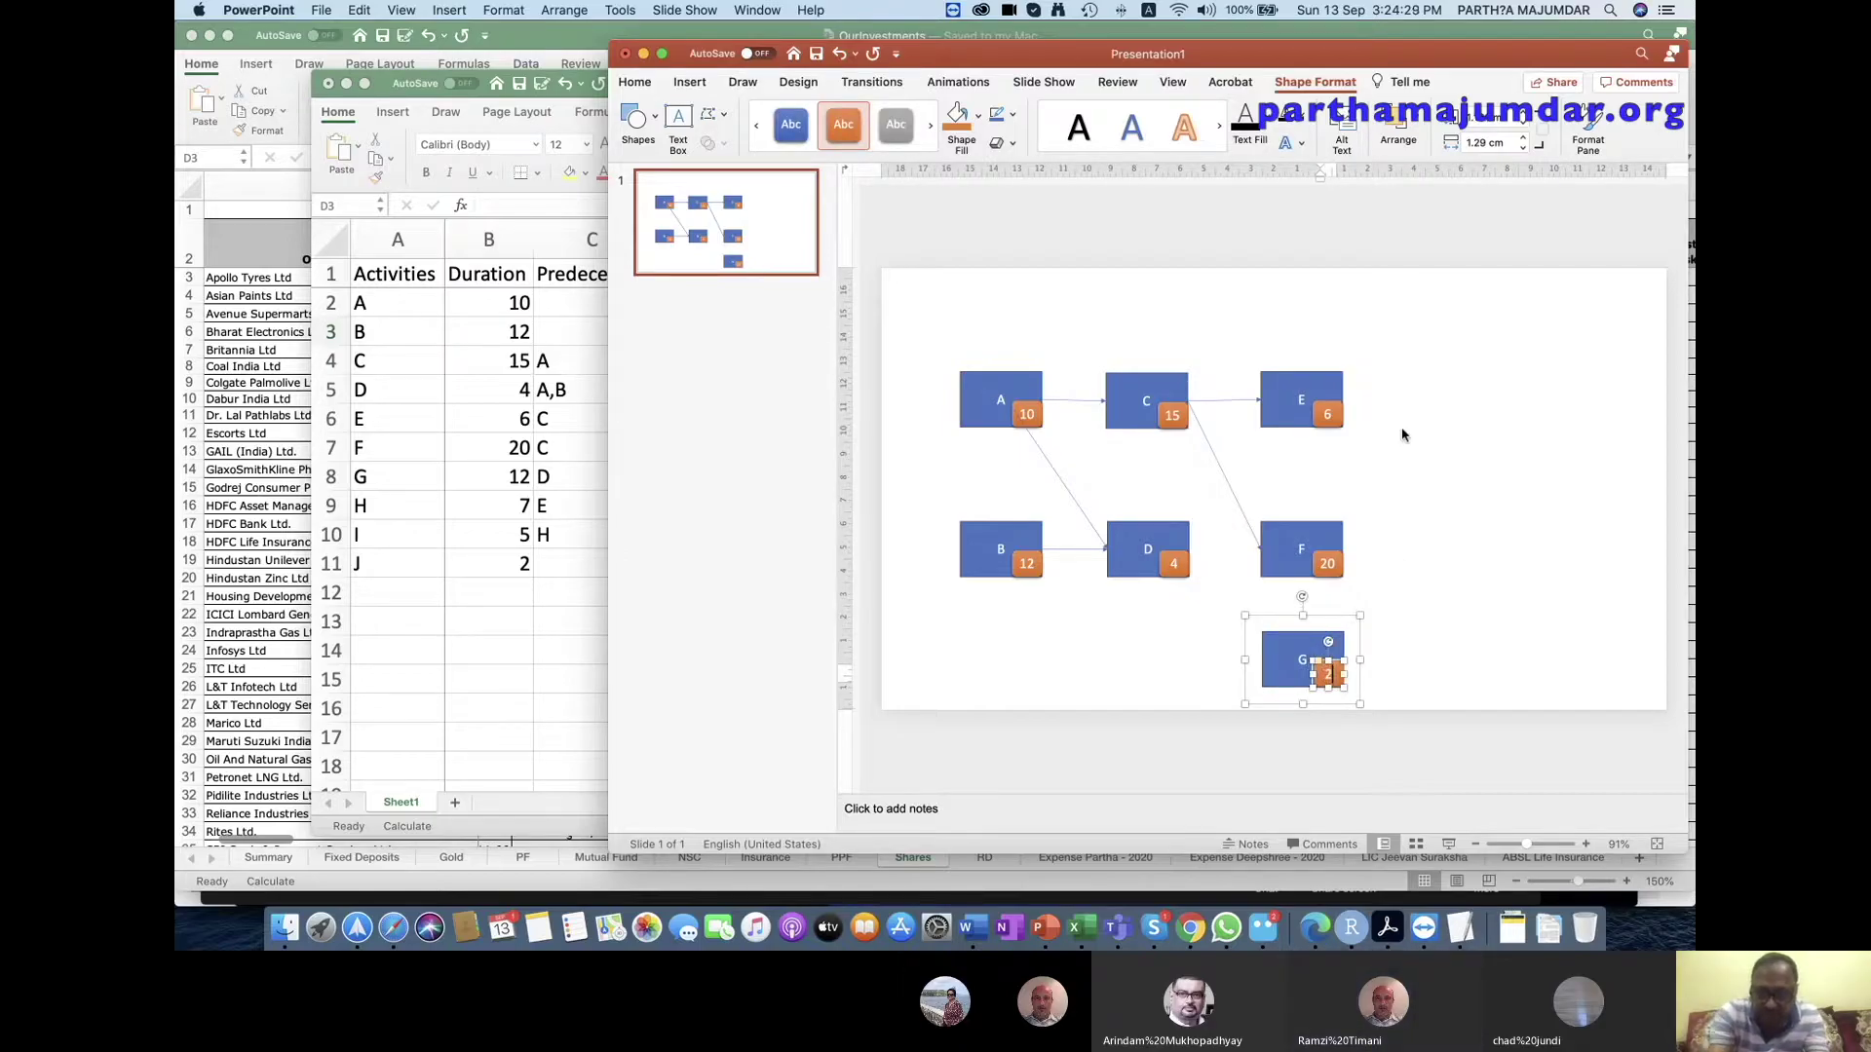
pyautogui.click(1400, 431)
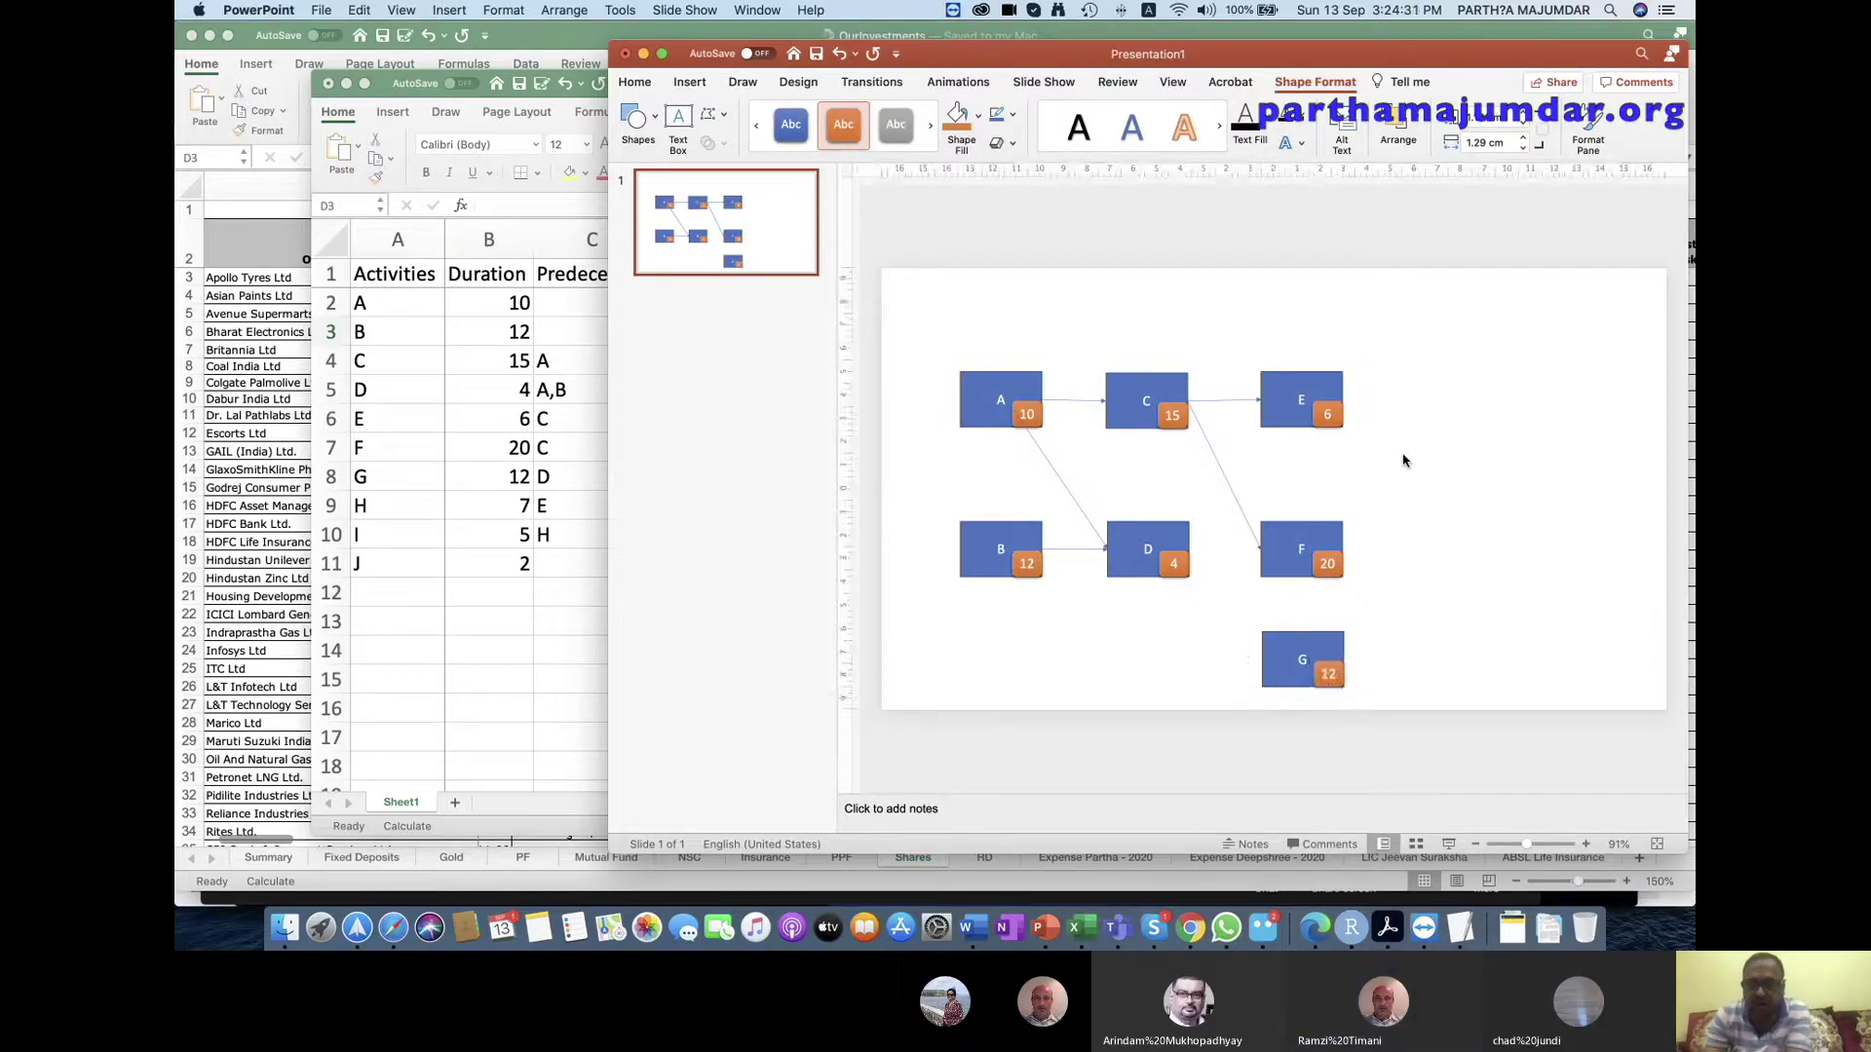
pyautogui.click(945, 121)
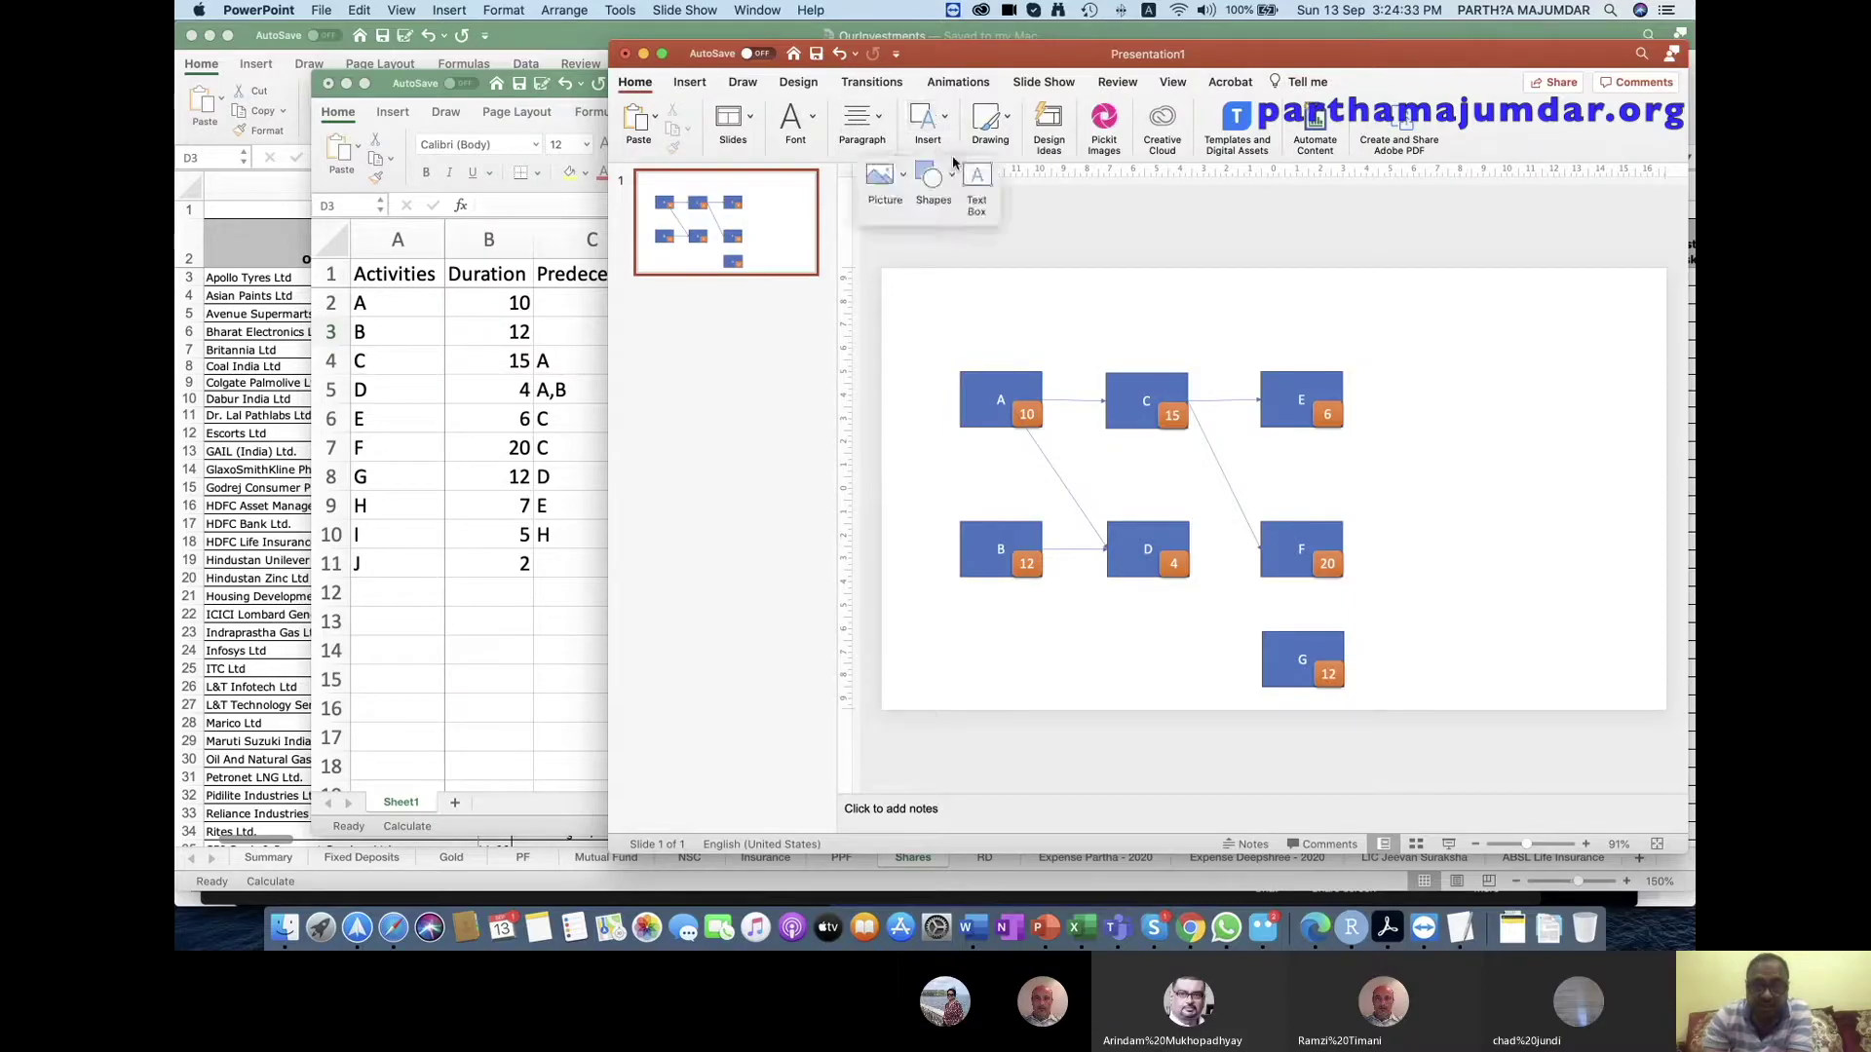
# Draw an arrow from box D's right edge down to box G's left edge.
pyautogui.click(956, 200)
pyautogui.click(987, 227)
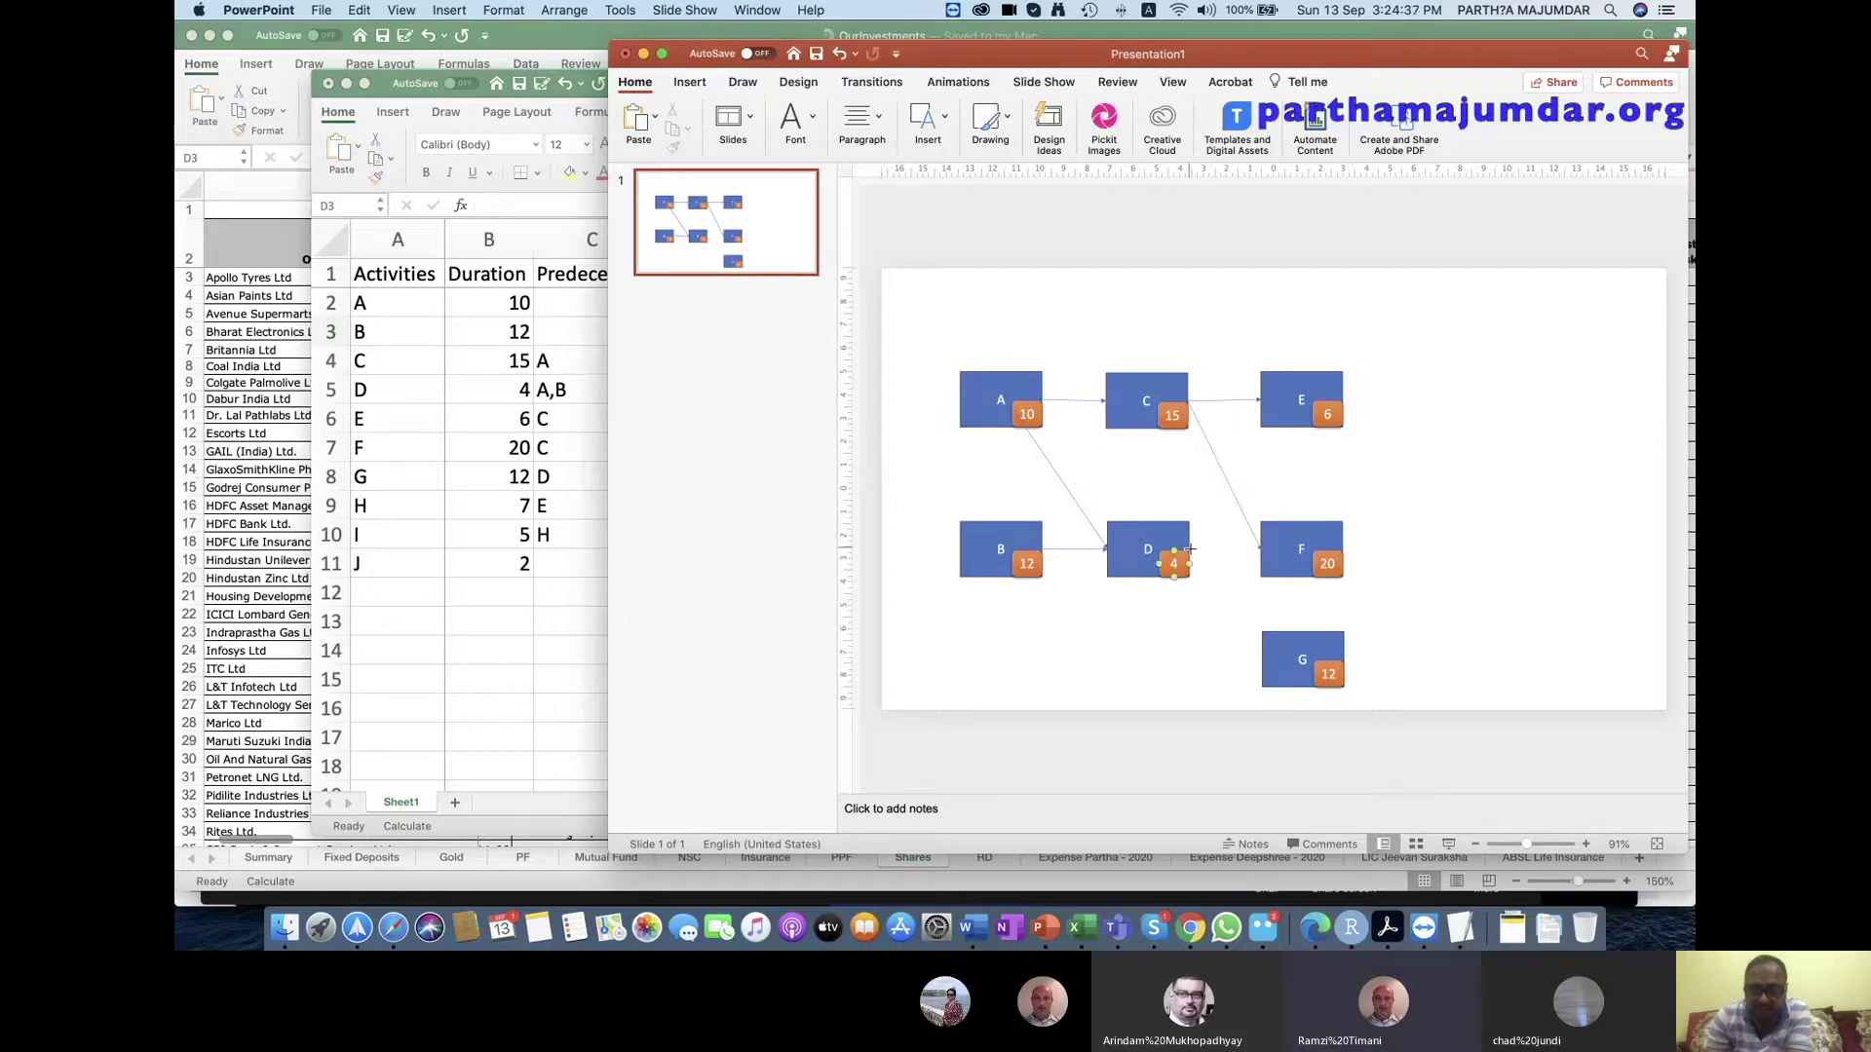
pyautogui.moveTo(1190, 548); pyautogui.dragTo(1248, 608)
pyautogui.moveTo(1191, 548); pyautogui.dragTo(1189, 549)
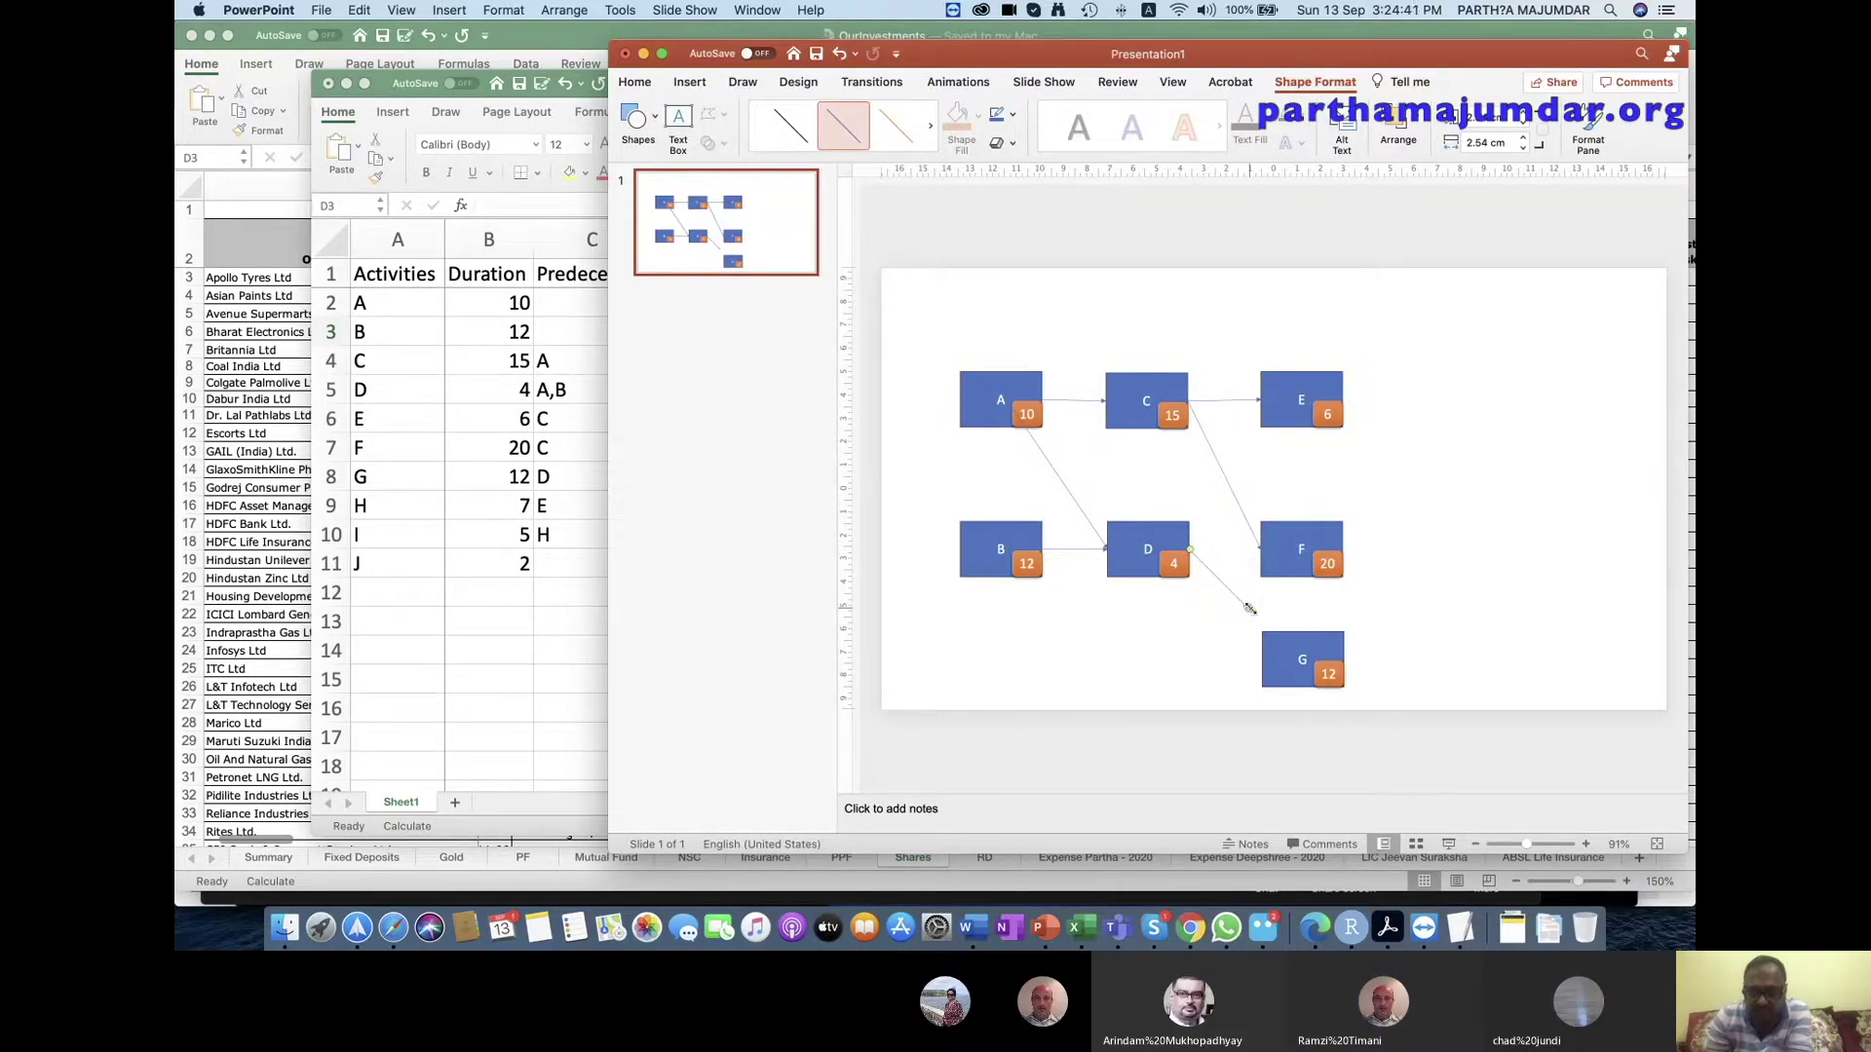
pyautogui.moveTo(1248, 608); pyautogui.dragTo(1260, 664)
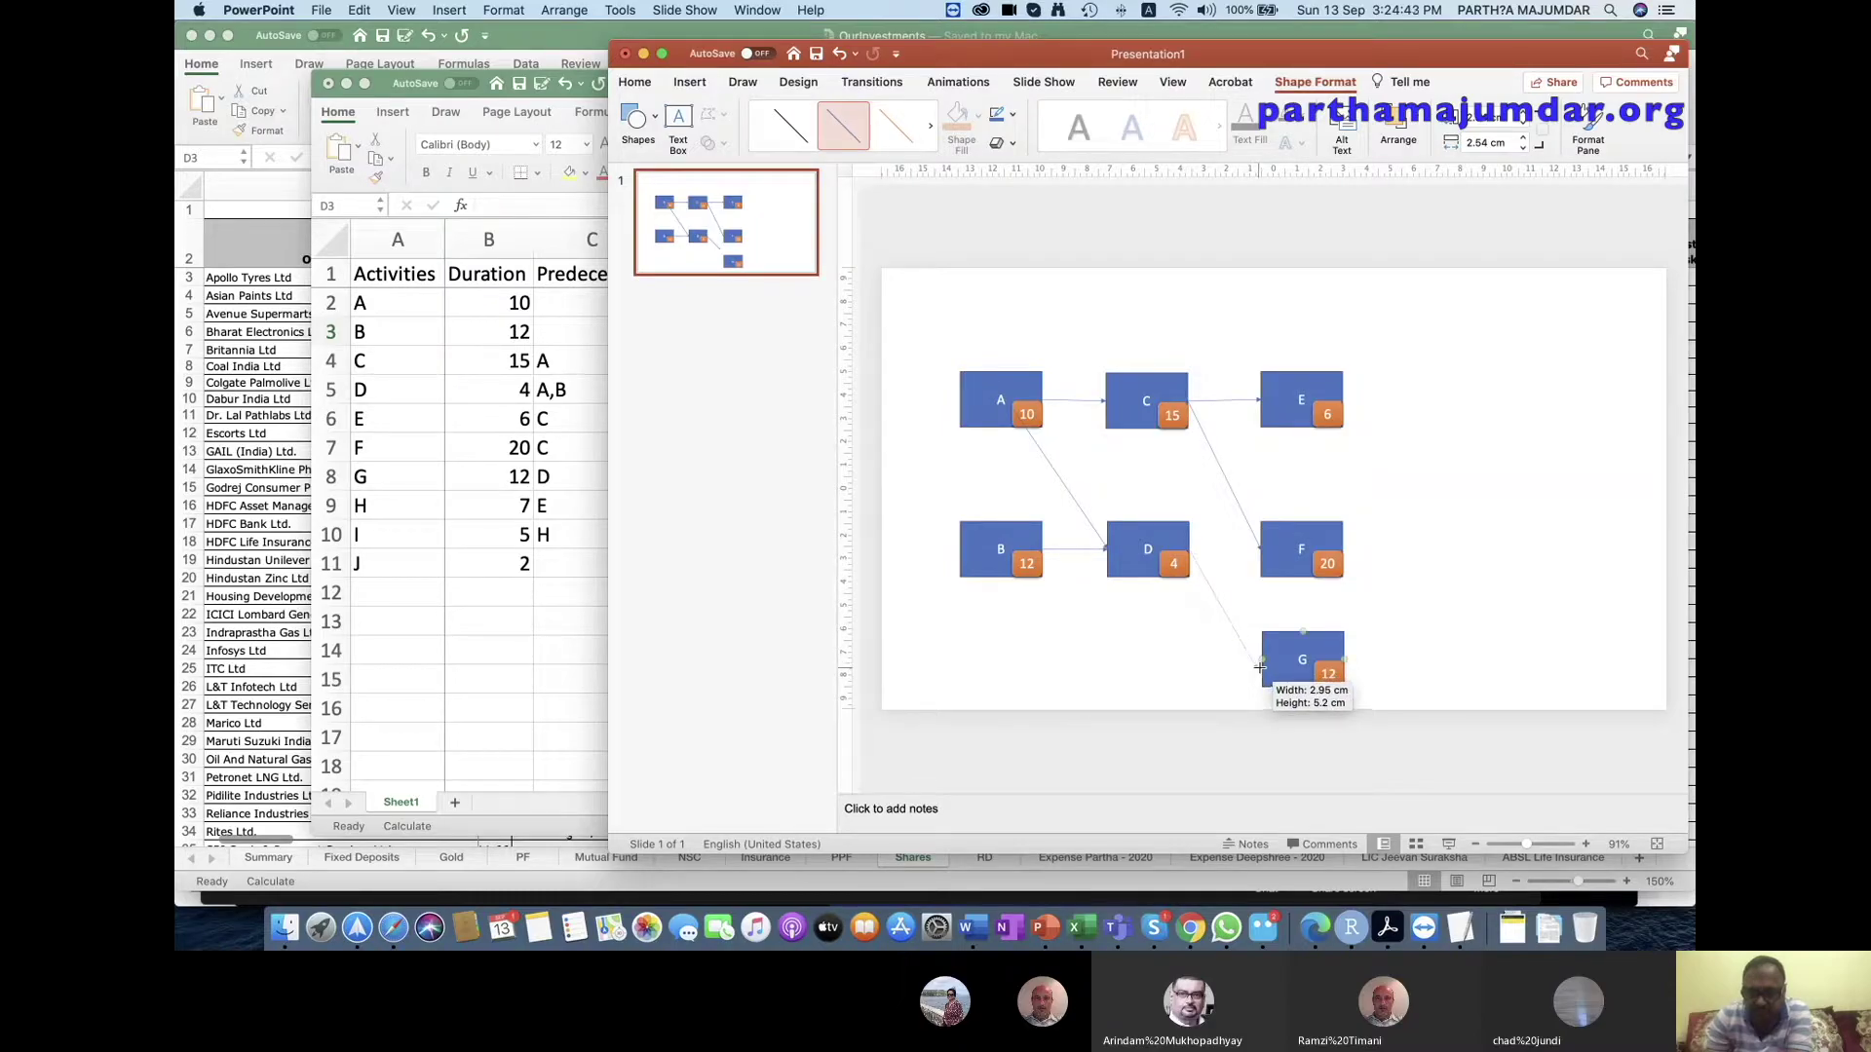
pyautogui.moveTo(1260, 664); pyautogui.dragTo(1262, 660)
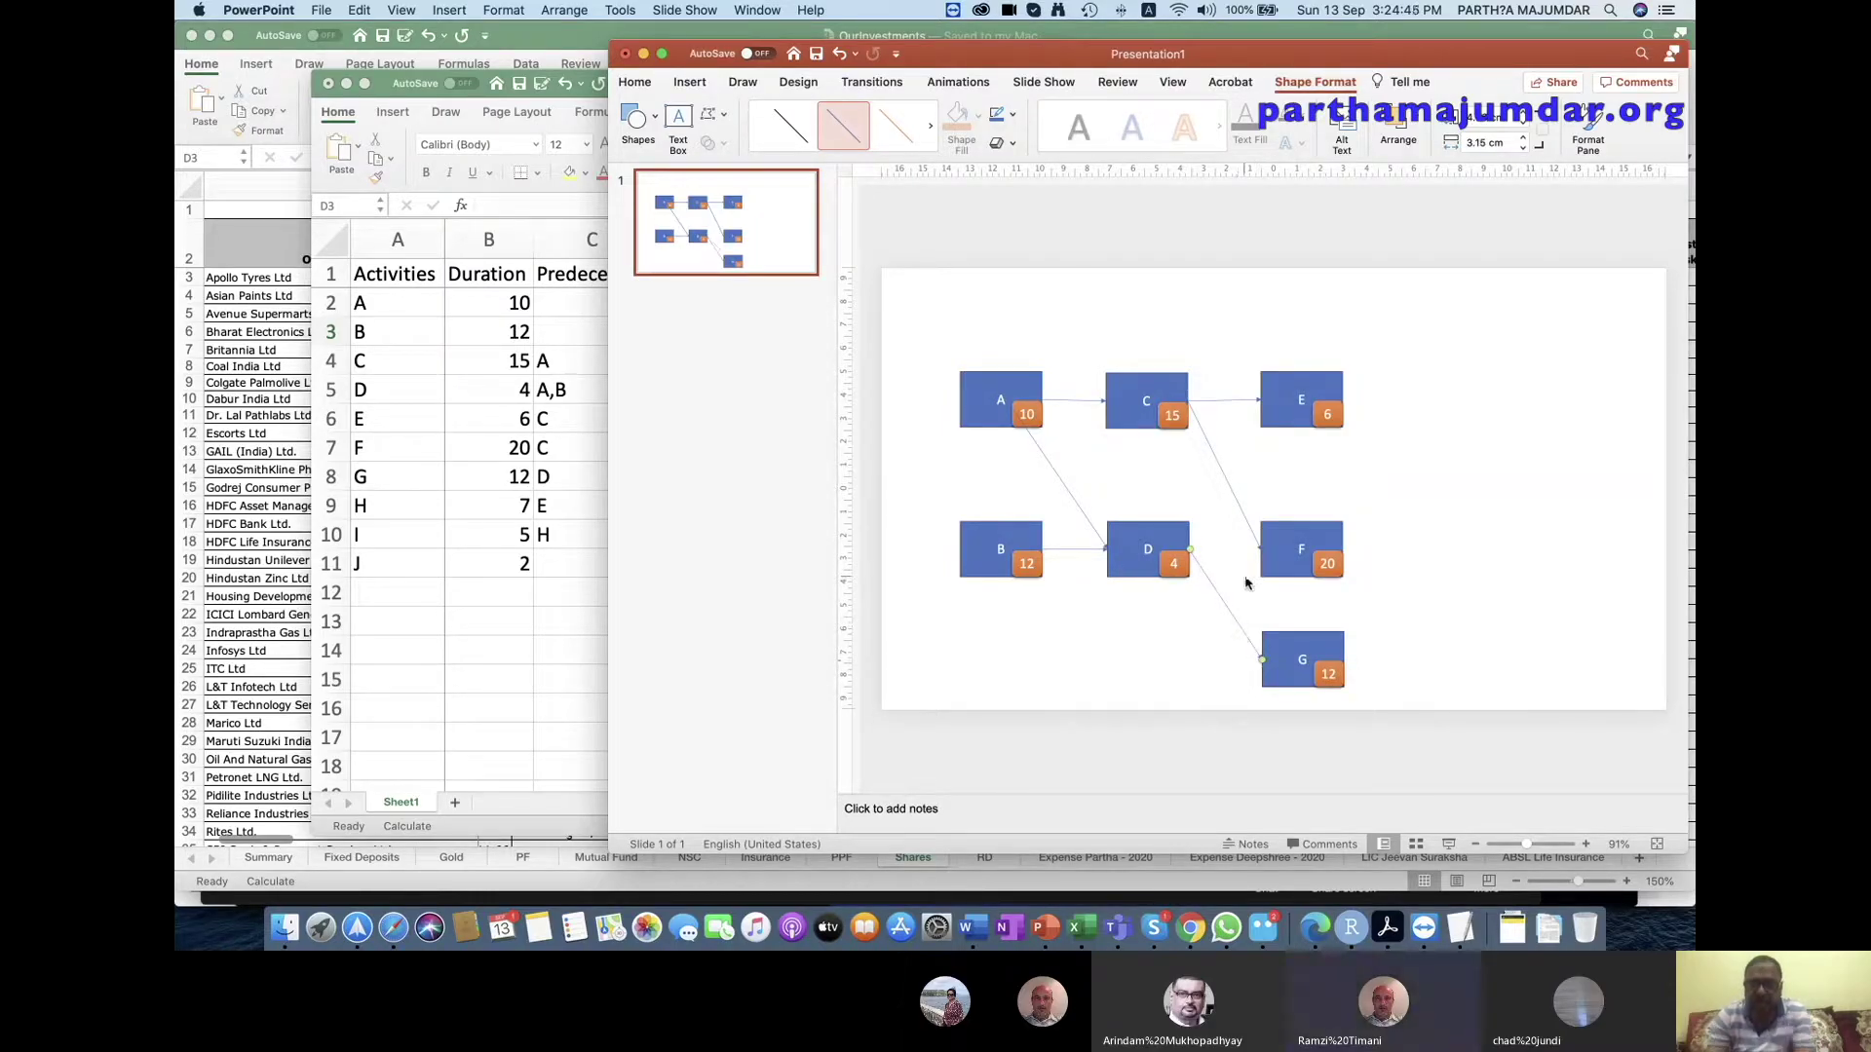
pyautogui.click(1220, 492)
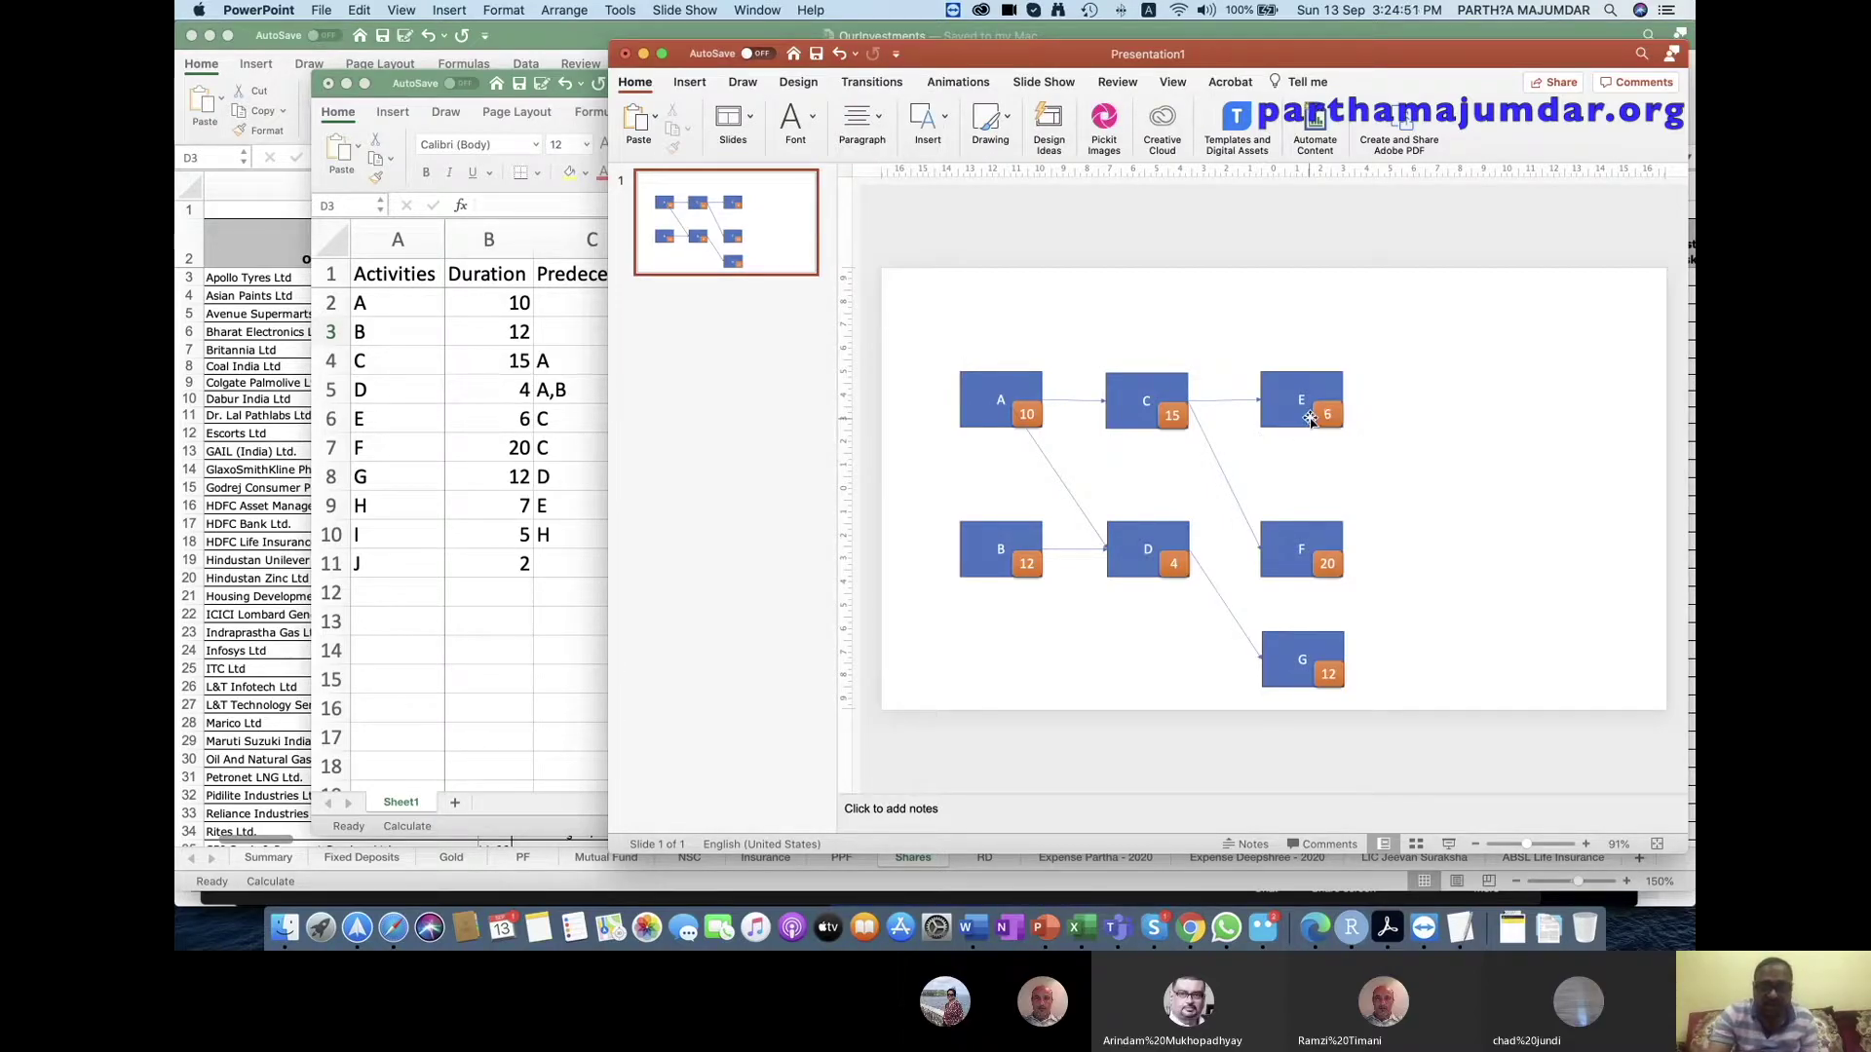
# Duplicate box E and place the copy to its right.
pyautogui.rightClick(1301, 381)
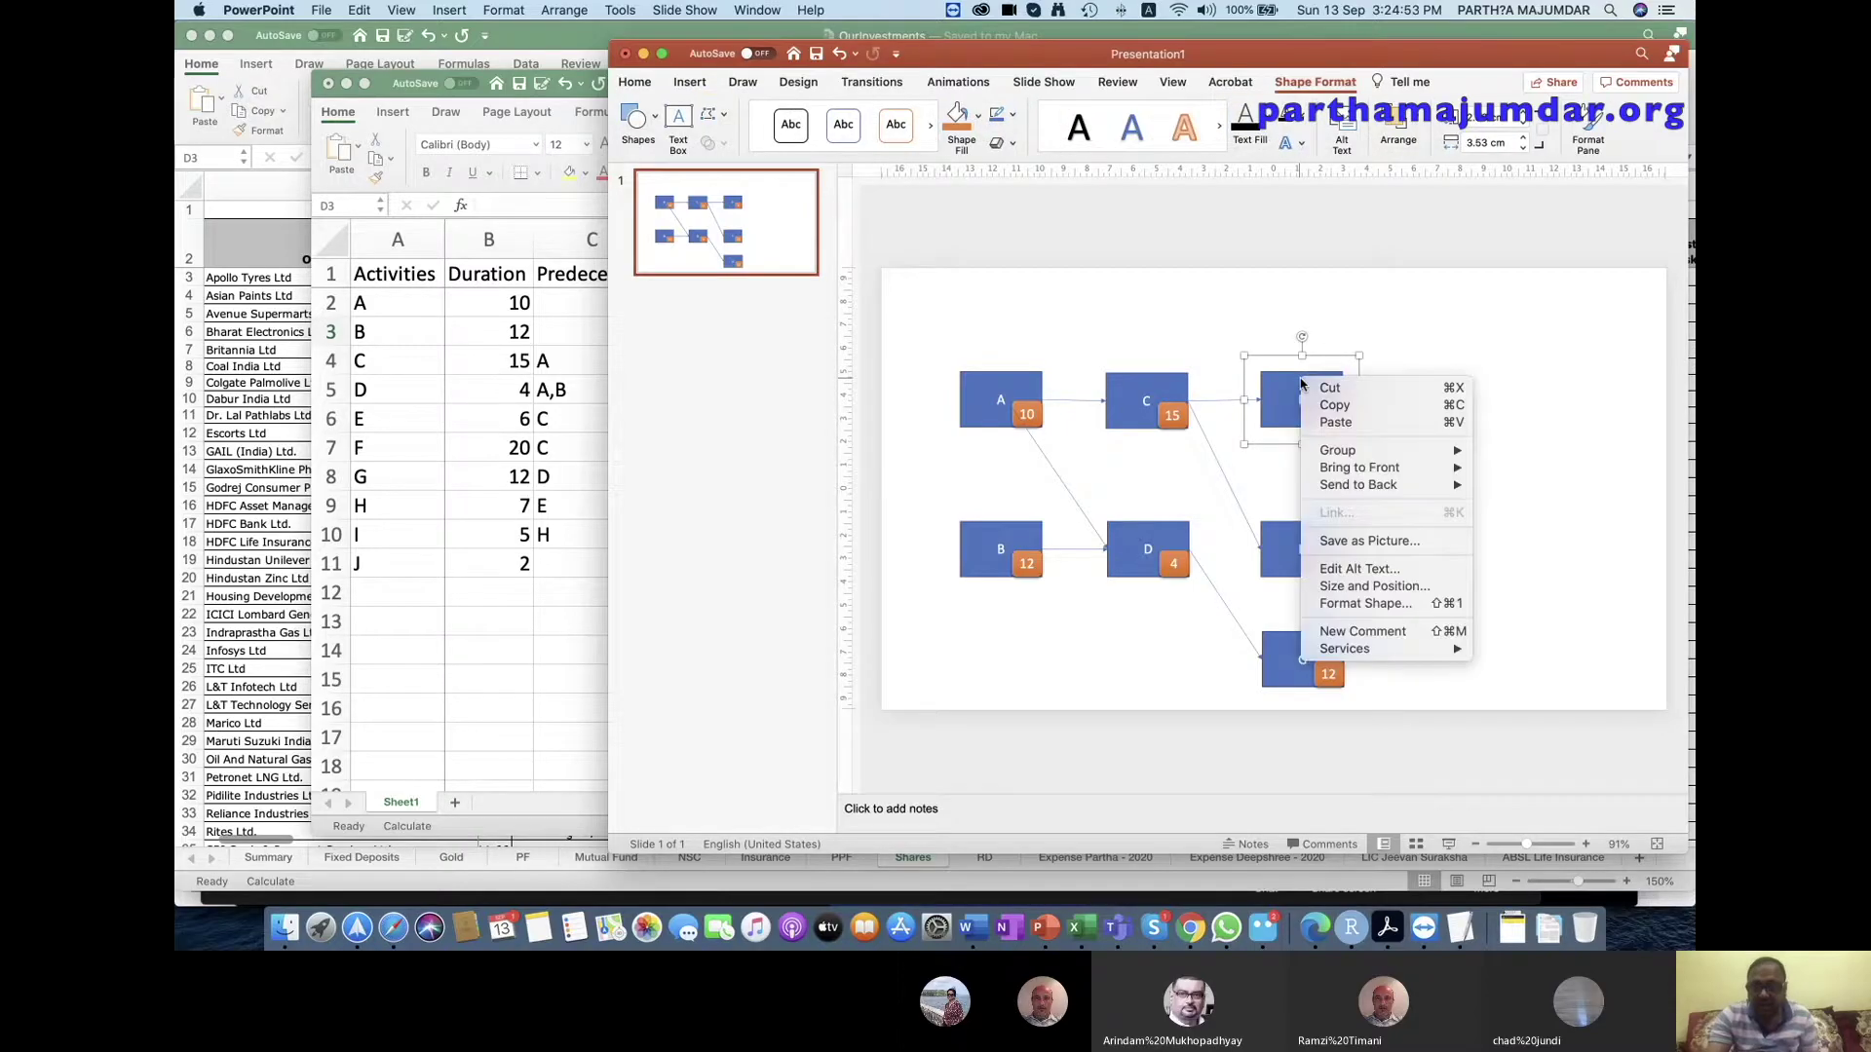
pyautogui.click(1334, 406)
pyautogui.rightClick(1419, 376)
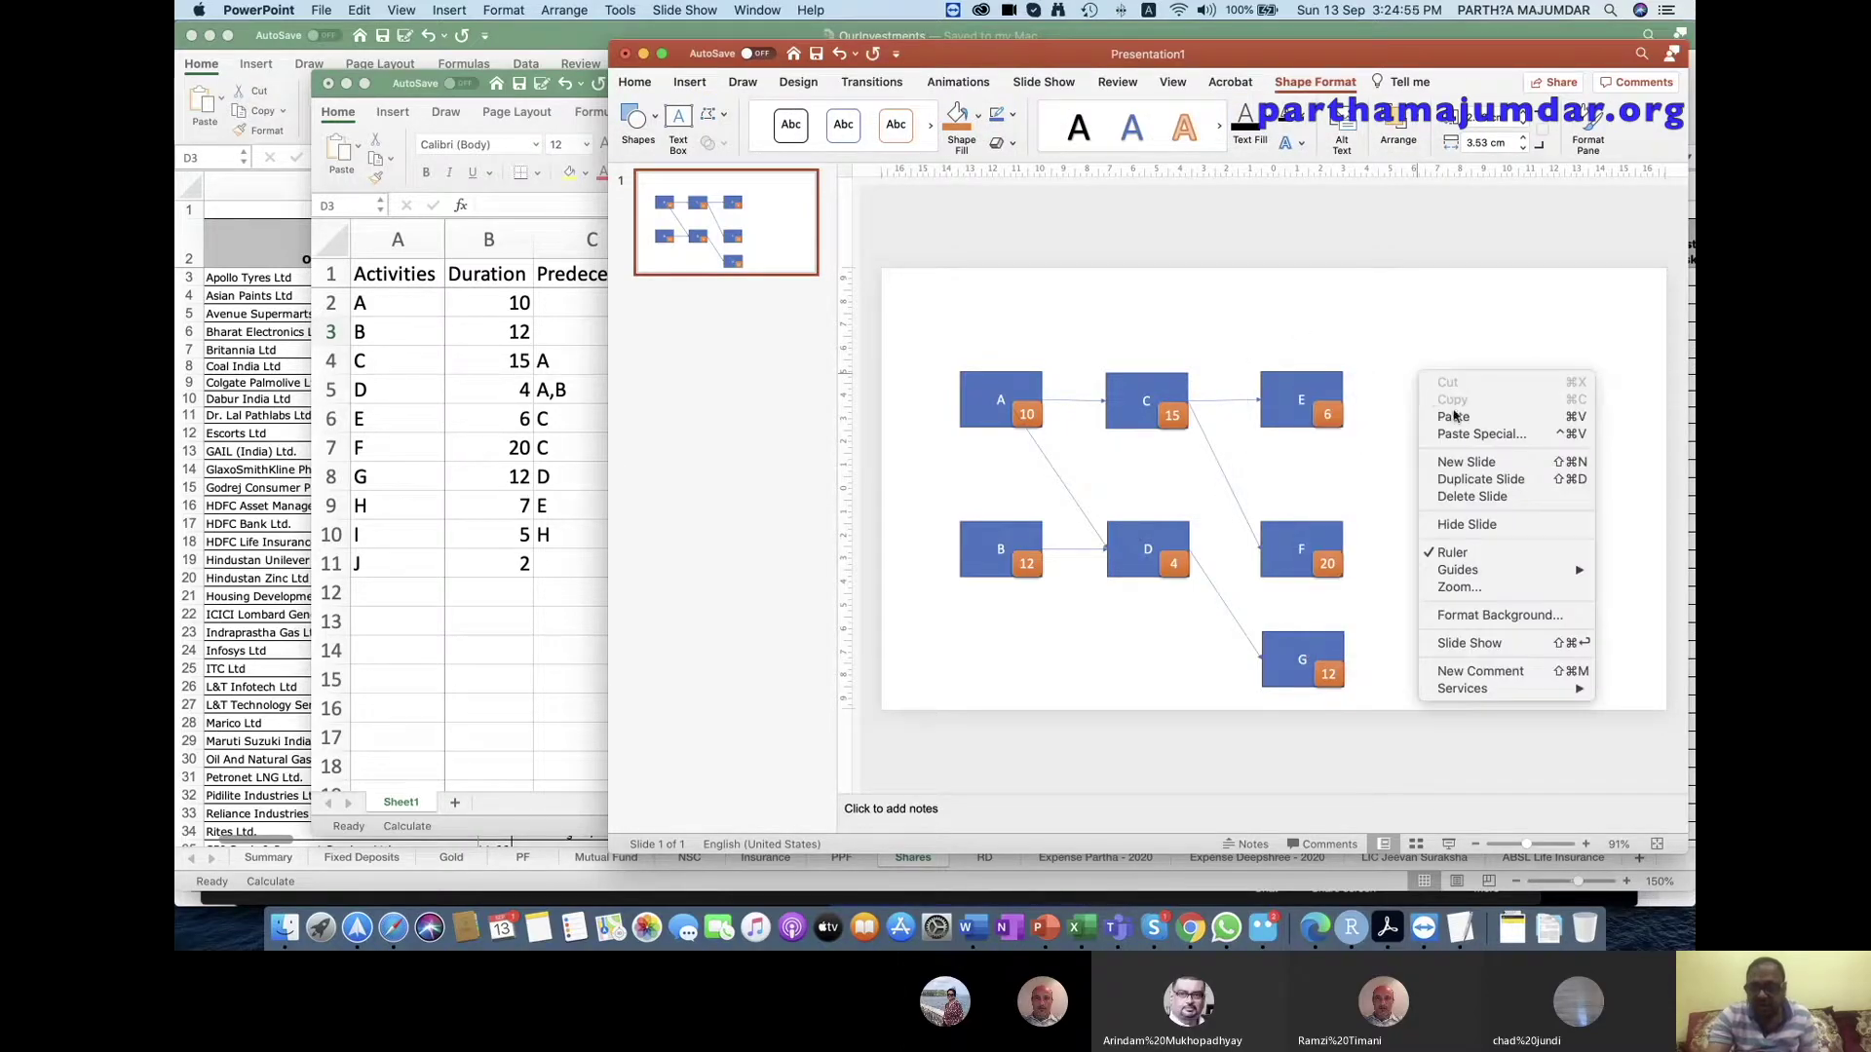
pyautogui.click(1452, 417)
pyautogui.moveTo(1317, 390); pyautogui.dragTo(1451, 378)
# Relabel the copy as H and set its duration badge to 7.
pyautogui.doubleClick(1447, 400)
pyautogui.write('H')
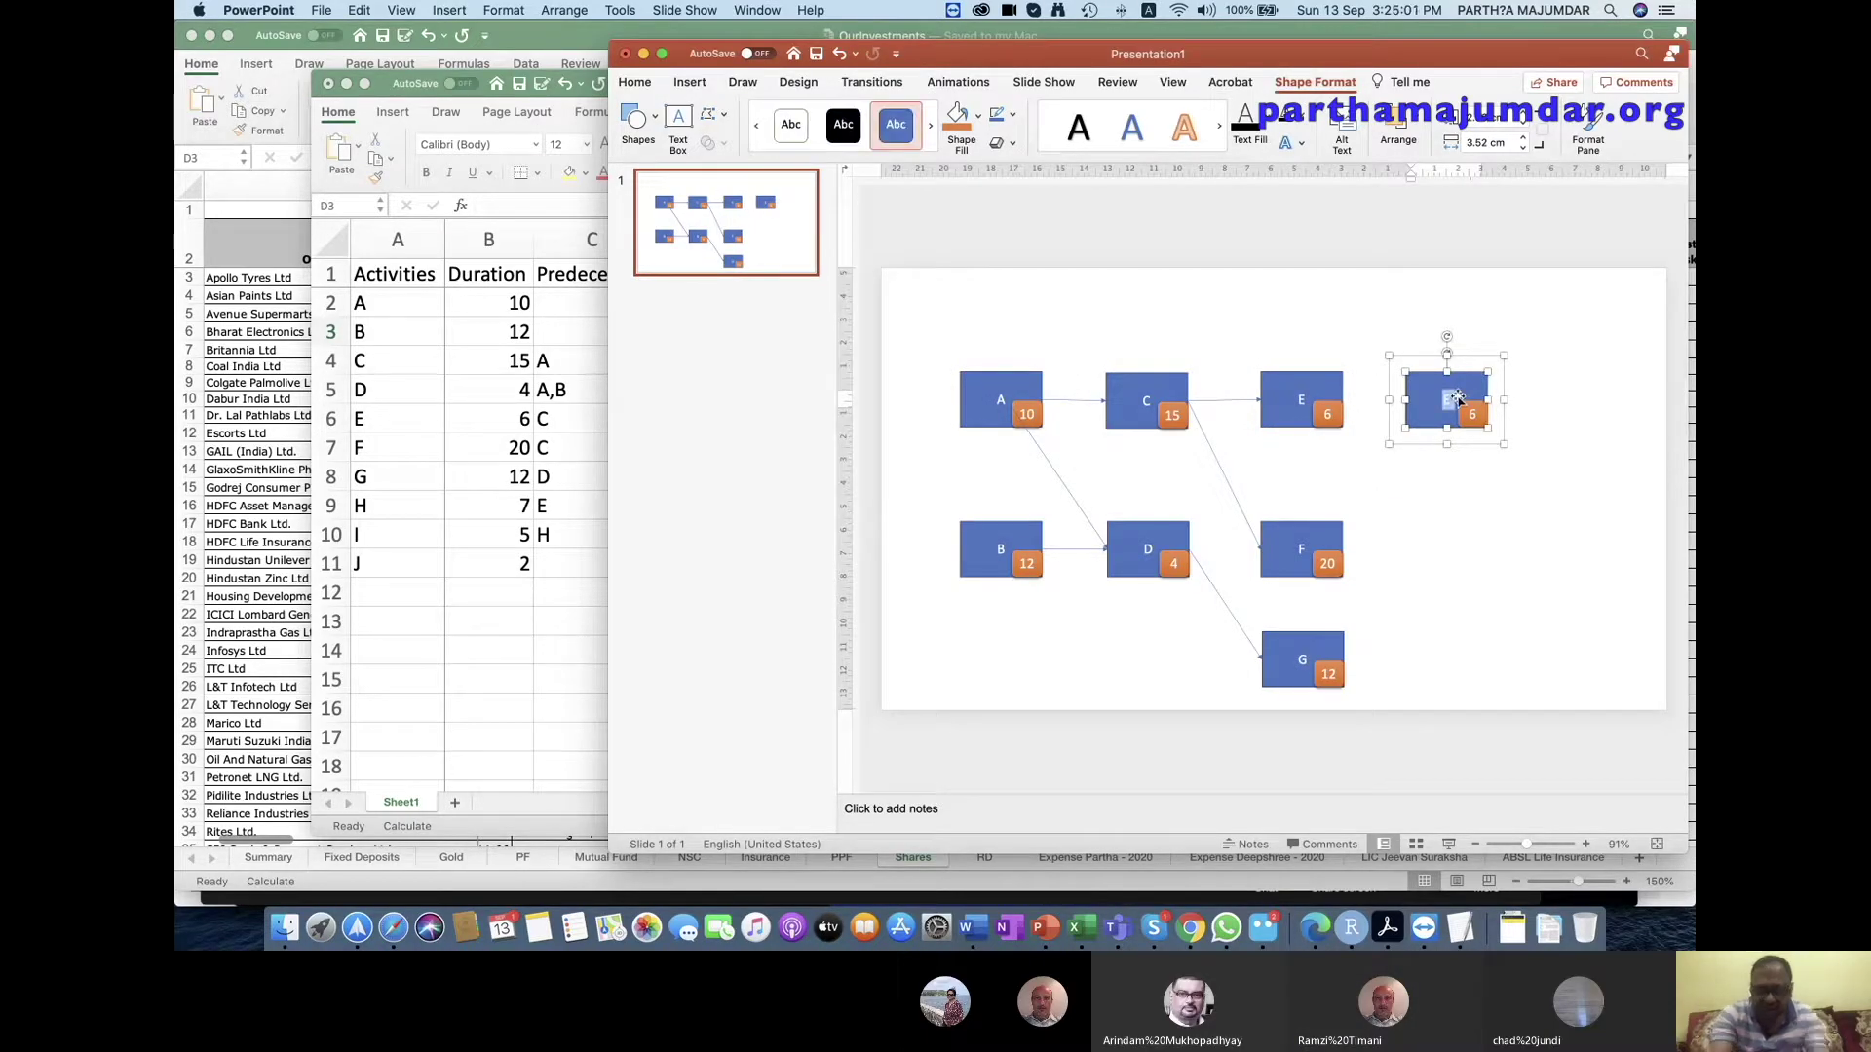
pyautogui.click(1481, 467)
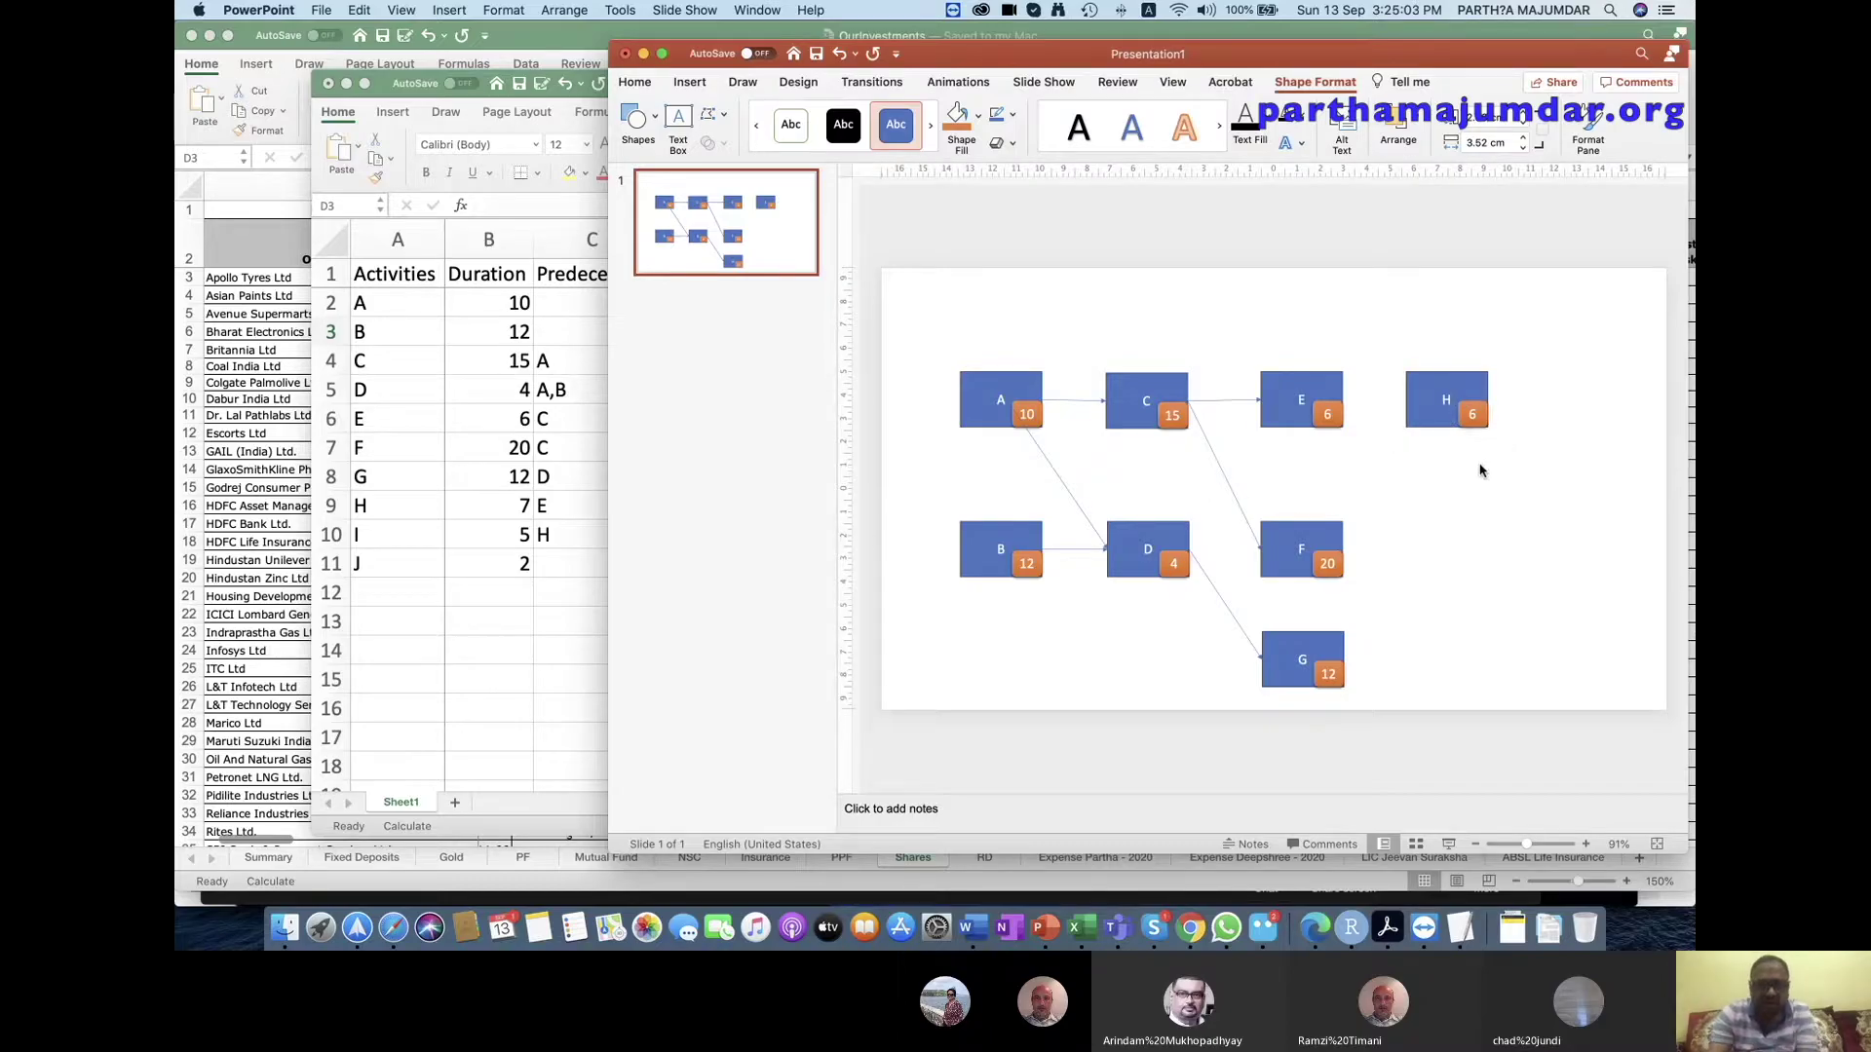
pyautogui.click(1478, 419)
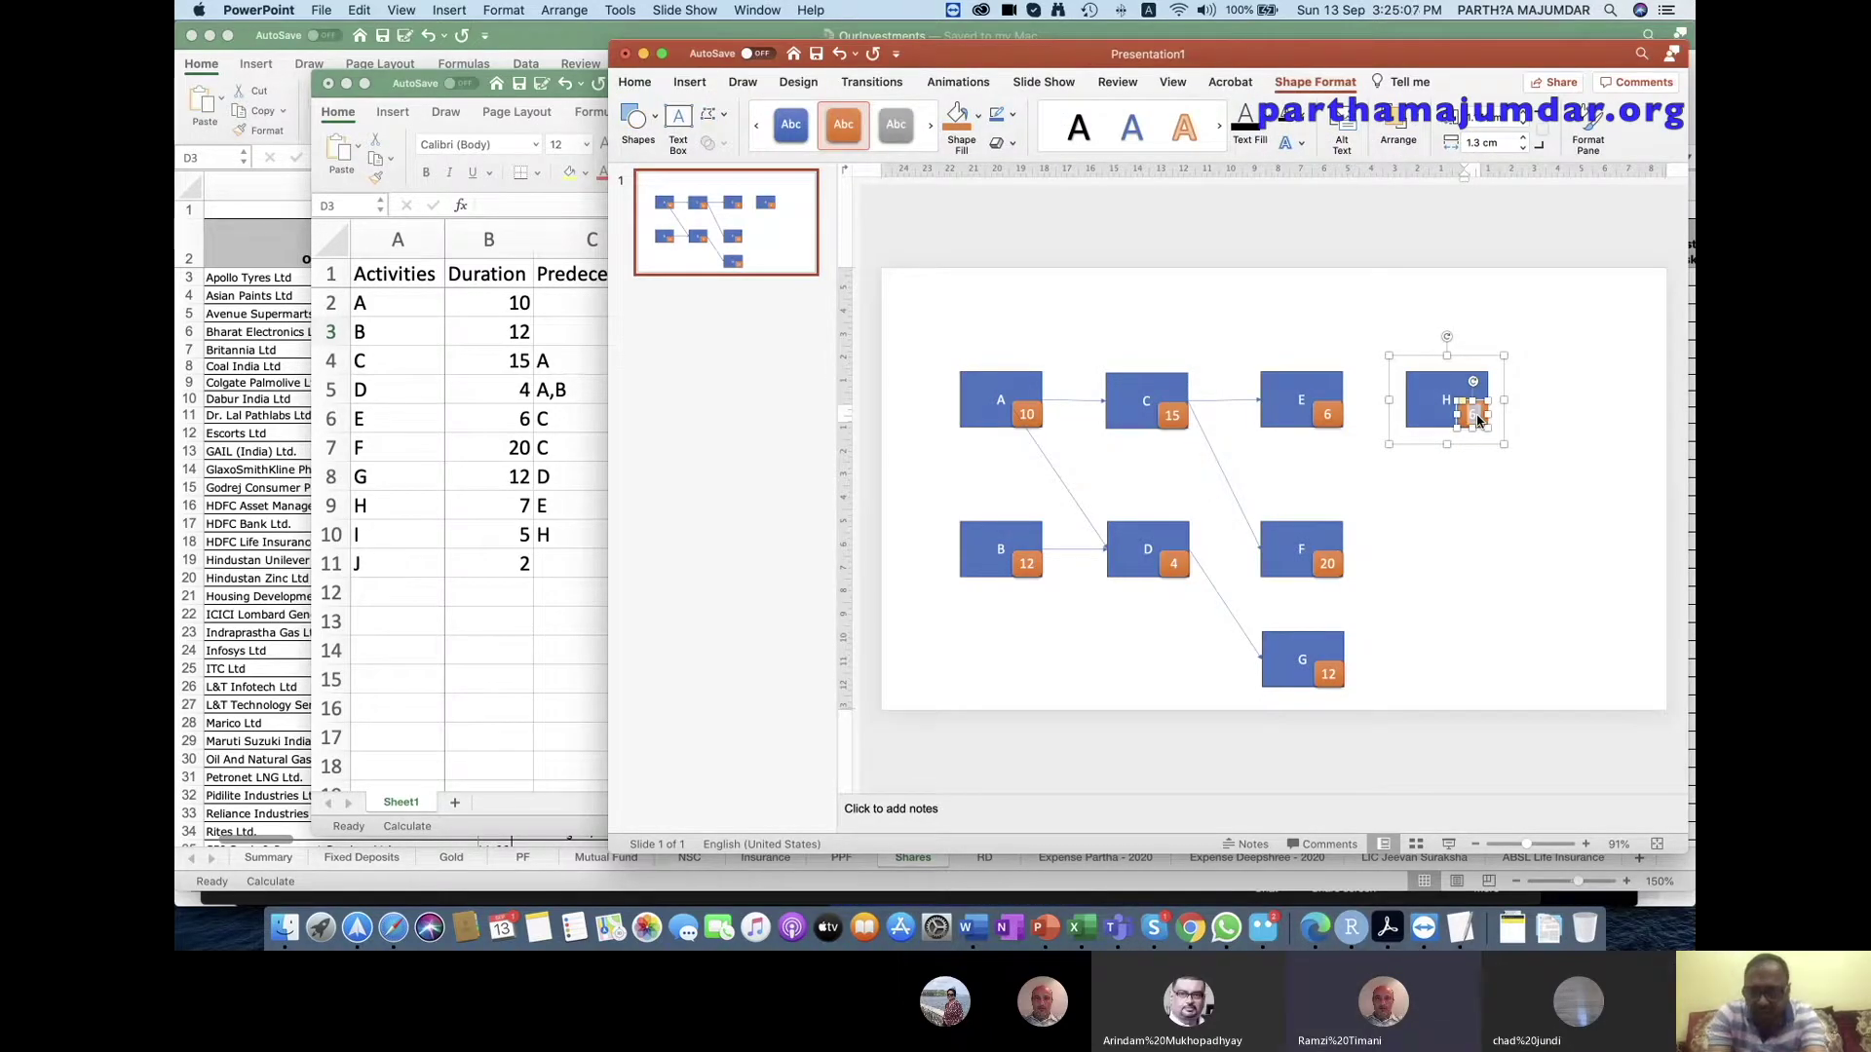
pyautogui.write('7')
pyautogui.click(1441, 493)
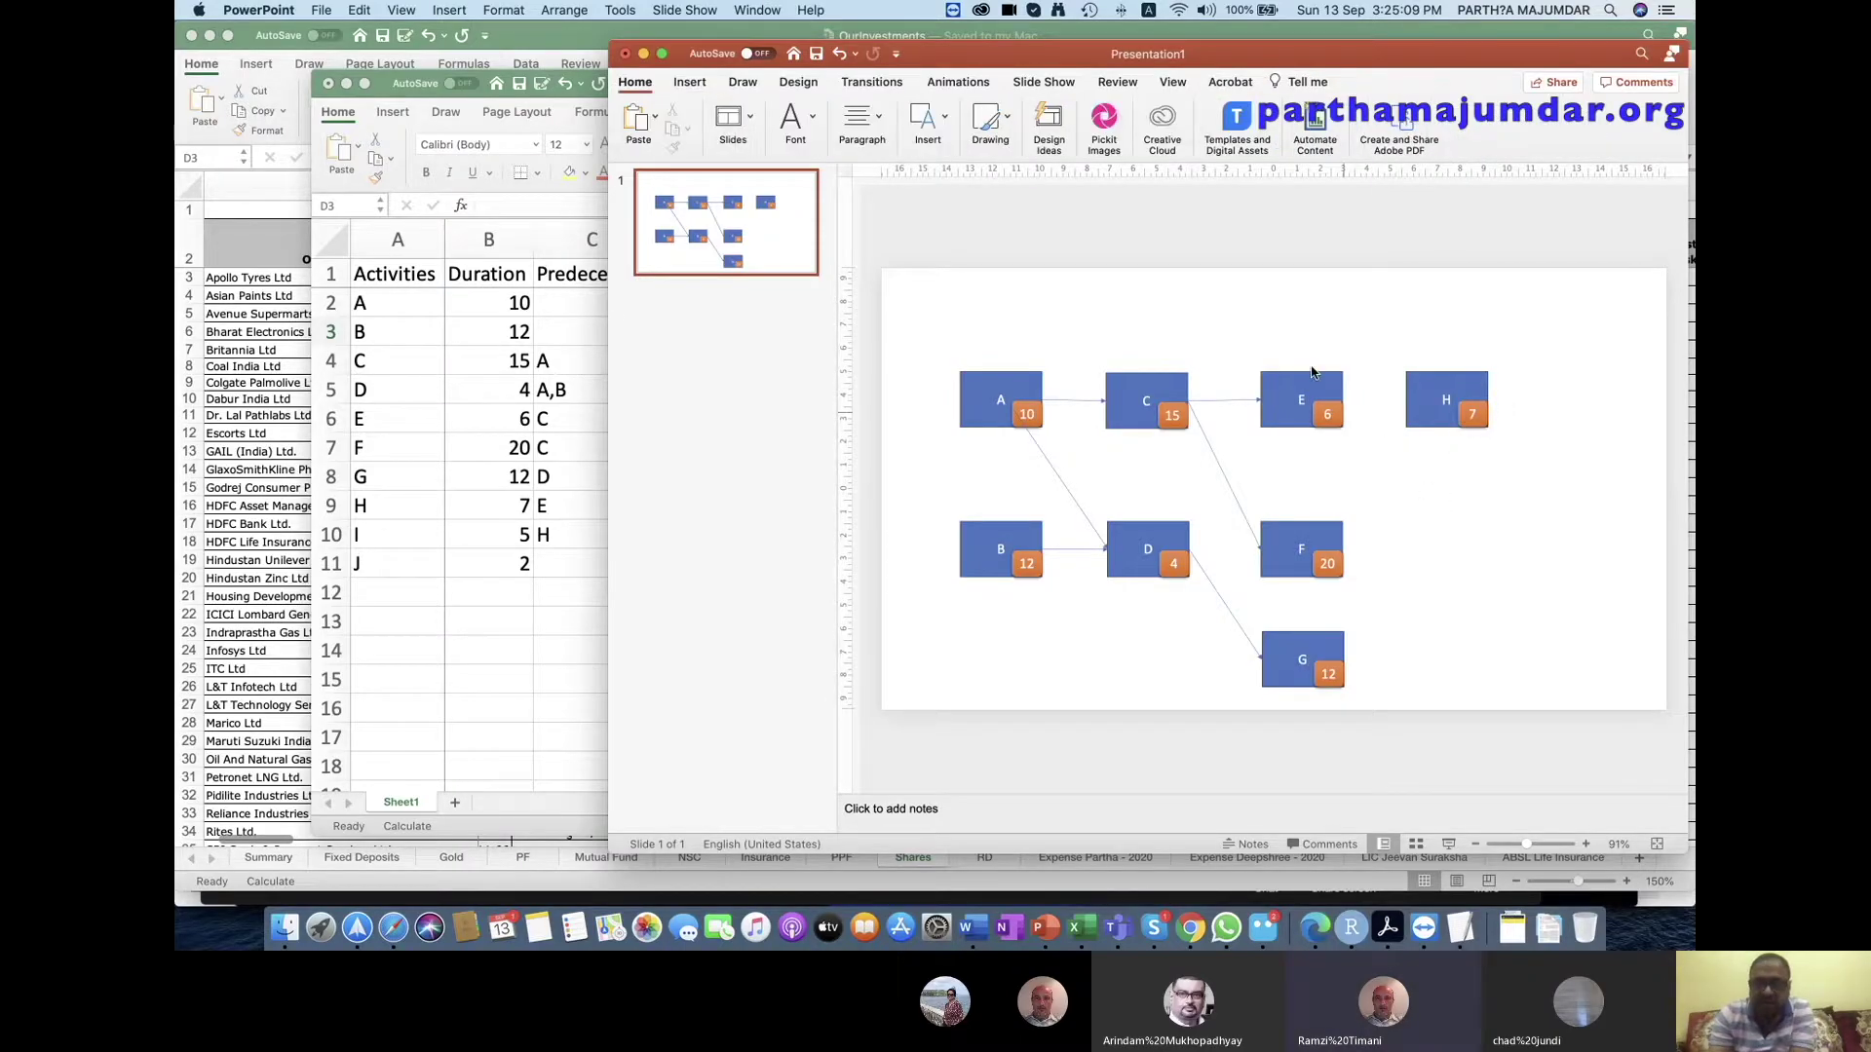
# Pick the arrow line shape for the E-to-H connector.
pyautogui.click(928, 119)
pyautogui.click(947, 175)
pyautogui.click(989, 229)
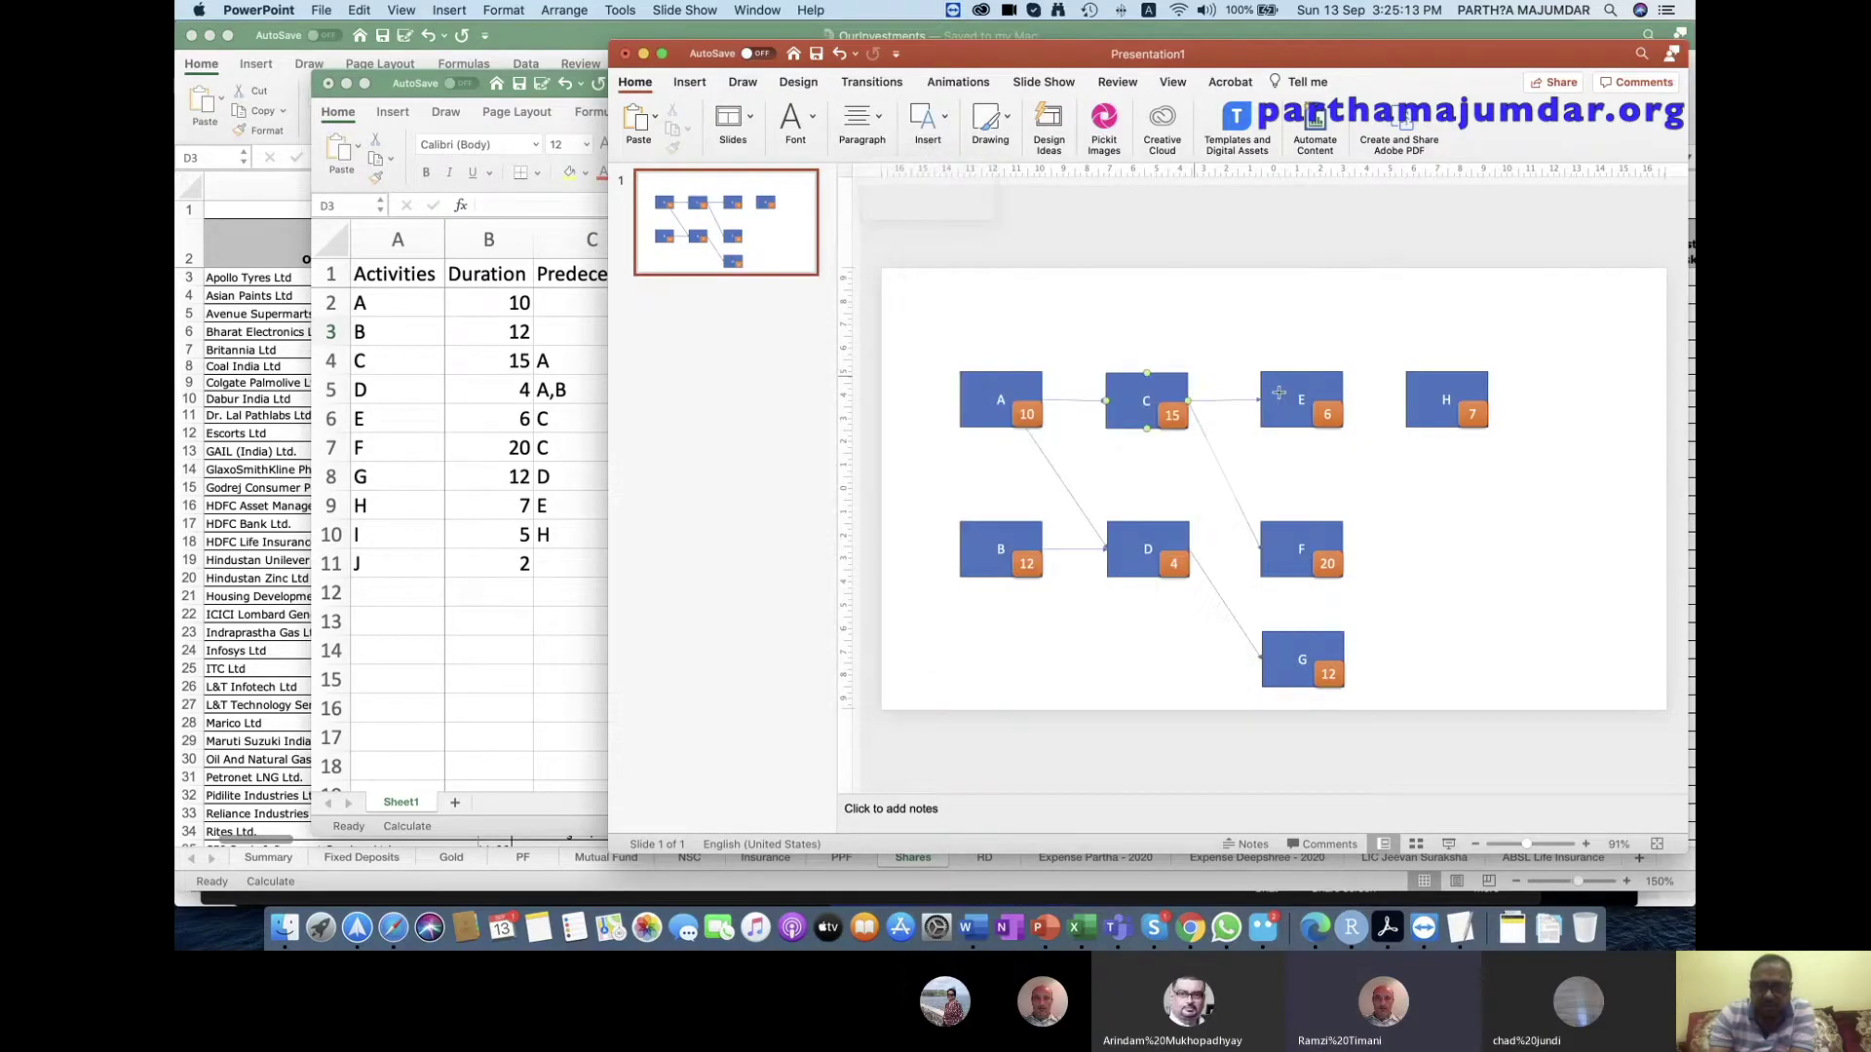
# Connect box E to box H with an arrow, then paste a duplicate of box H.
pyautogui.moveTo(1345, 399); pyautogui.dragTo(1405, 399)
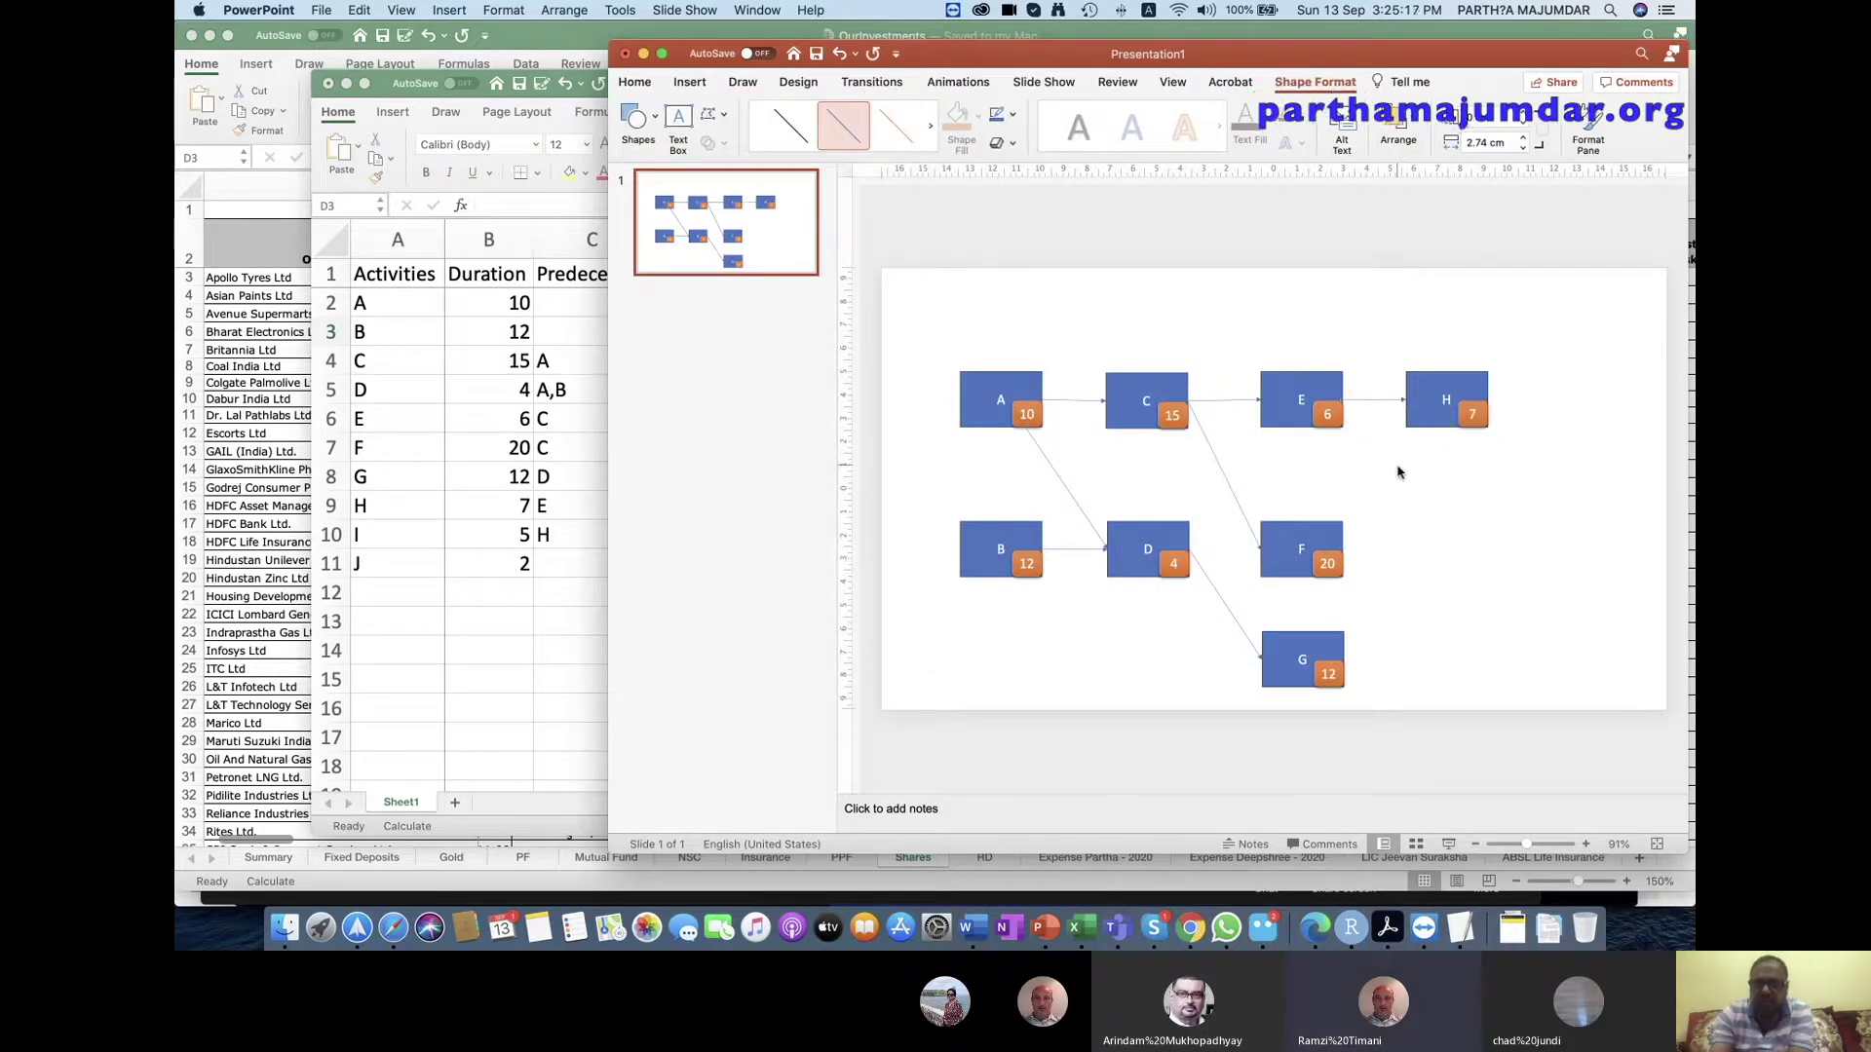
pyautogui.click(1397, 473)
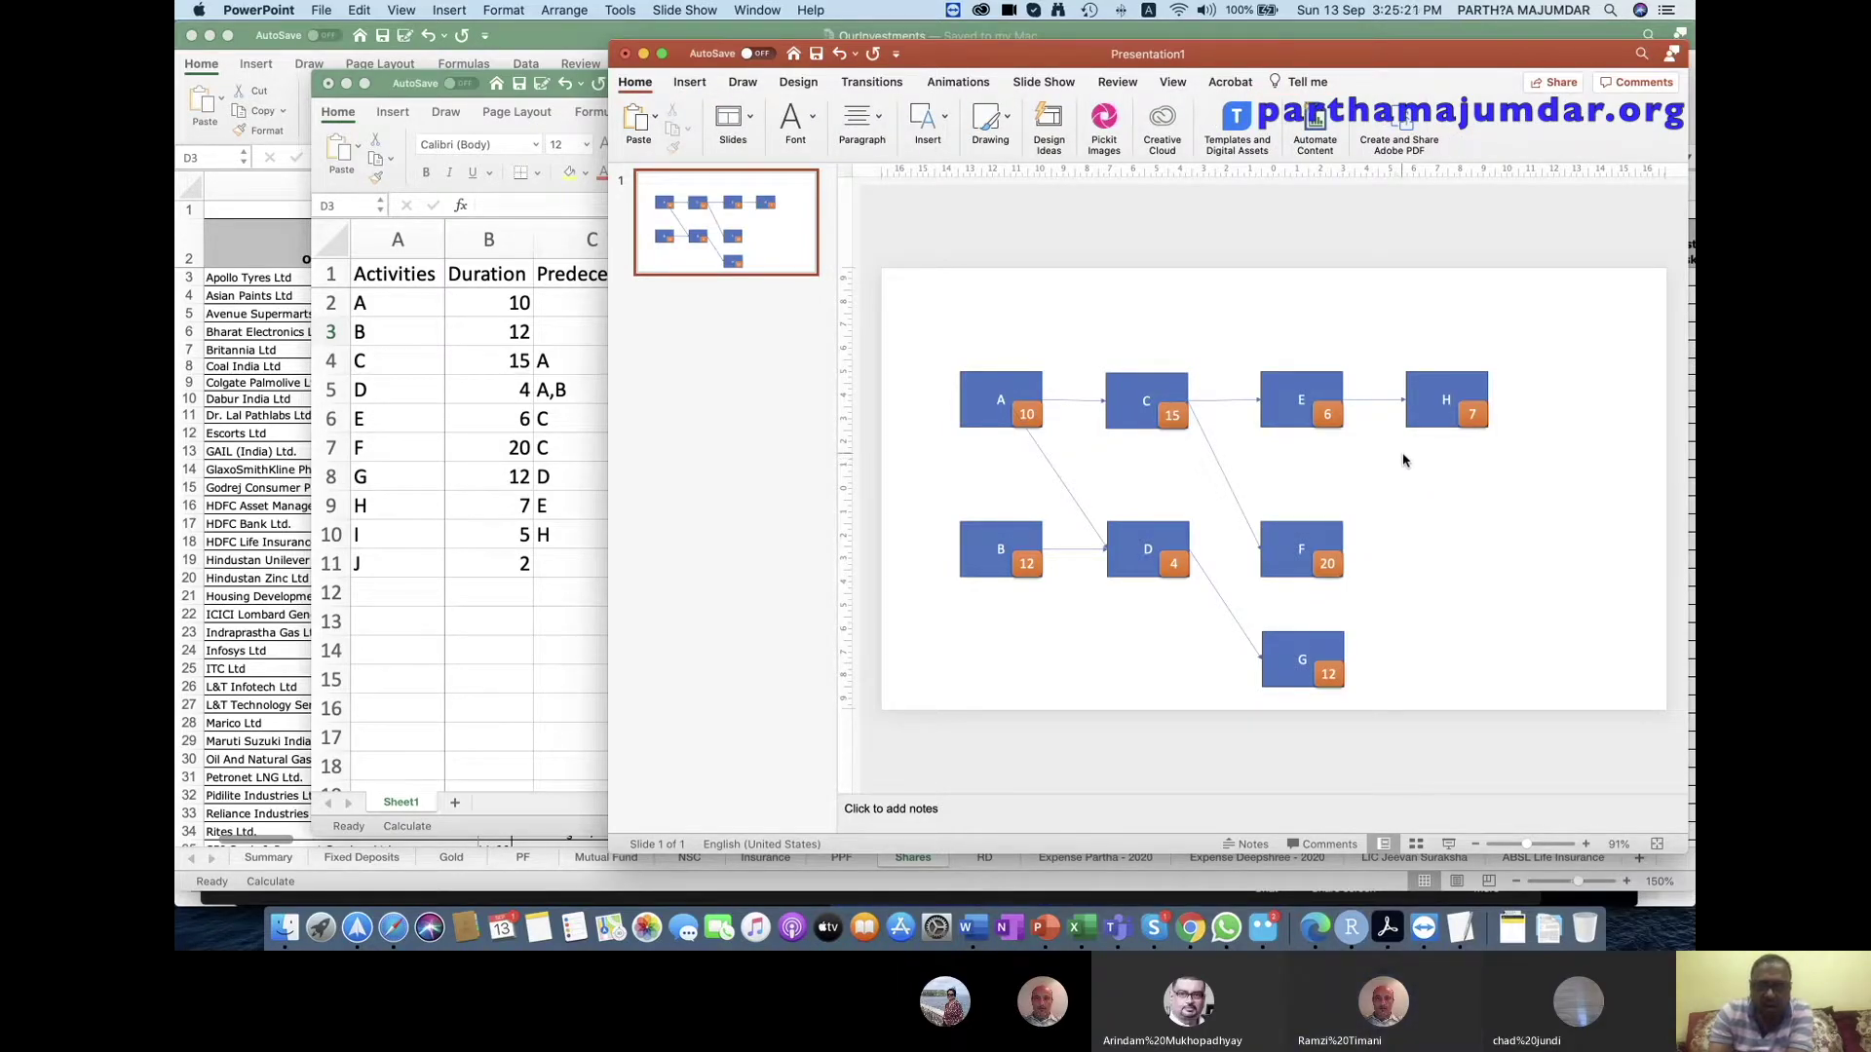
pyautogui.rightClick(1454, 385)
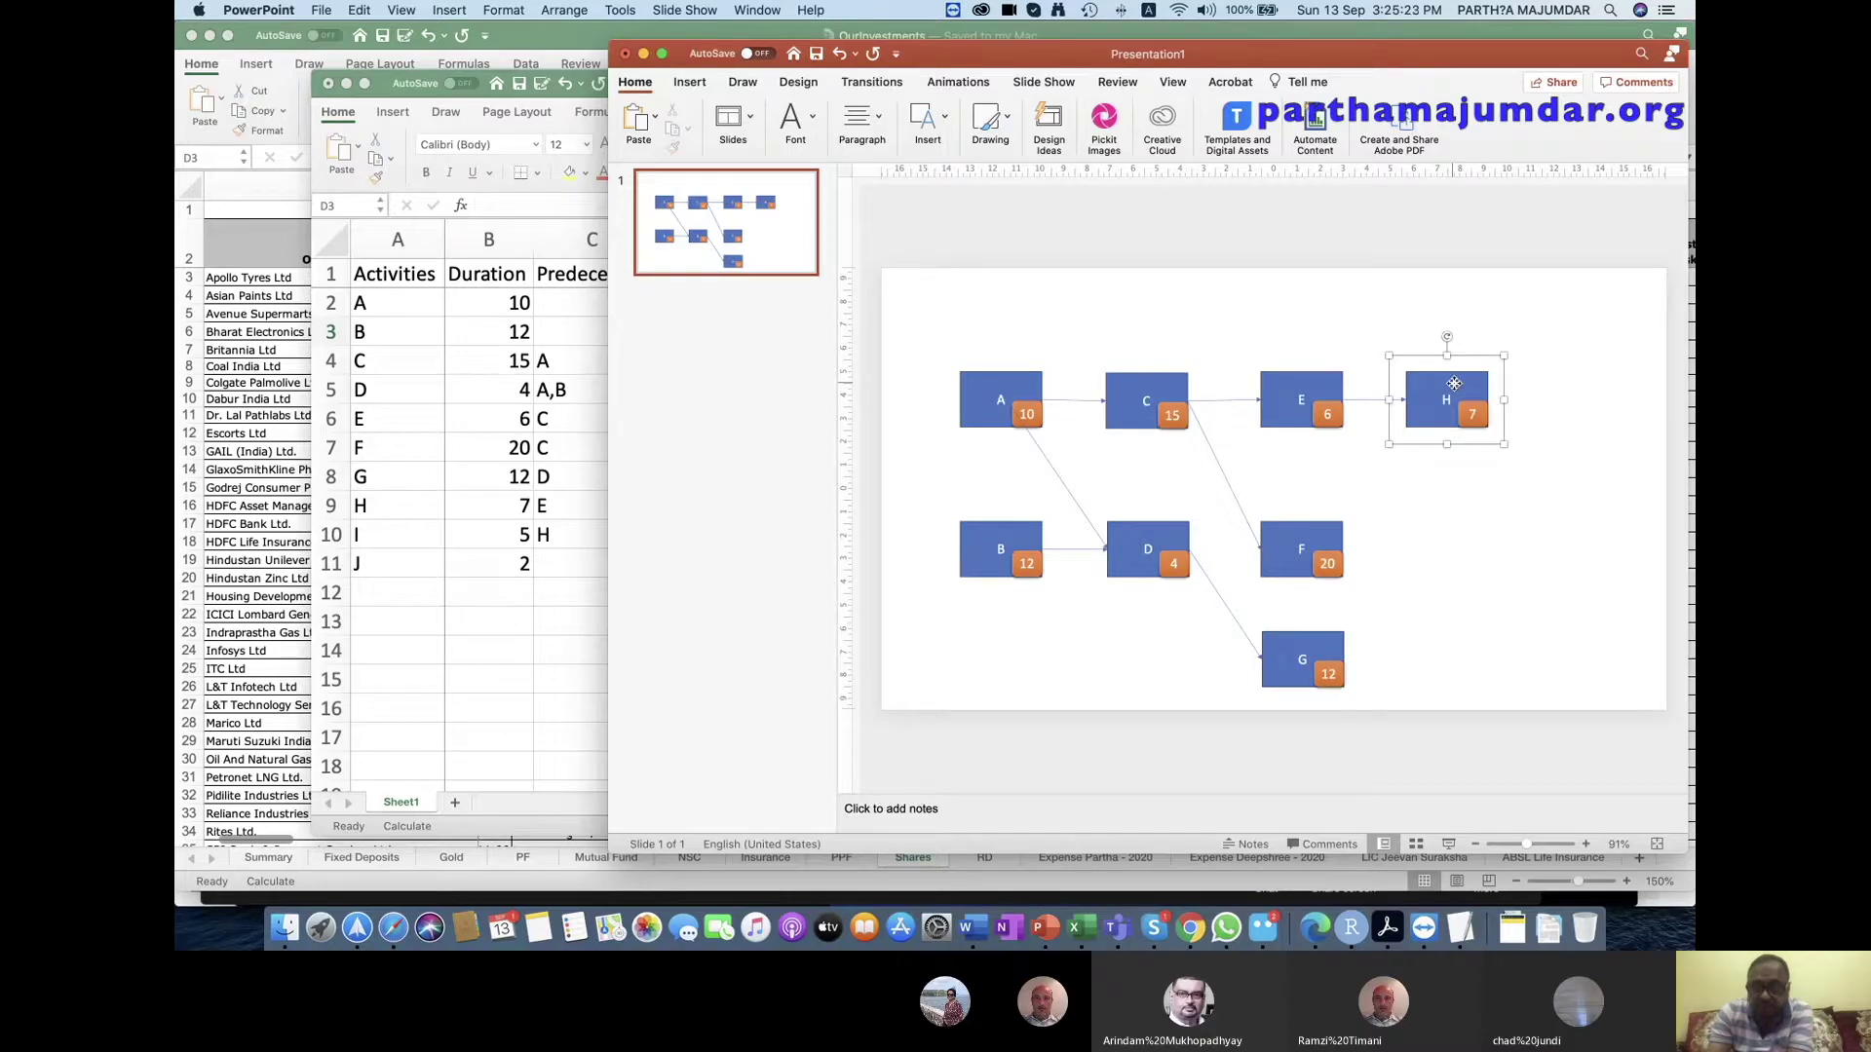
pyautogui.click(1488, 410)
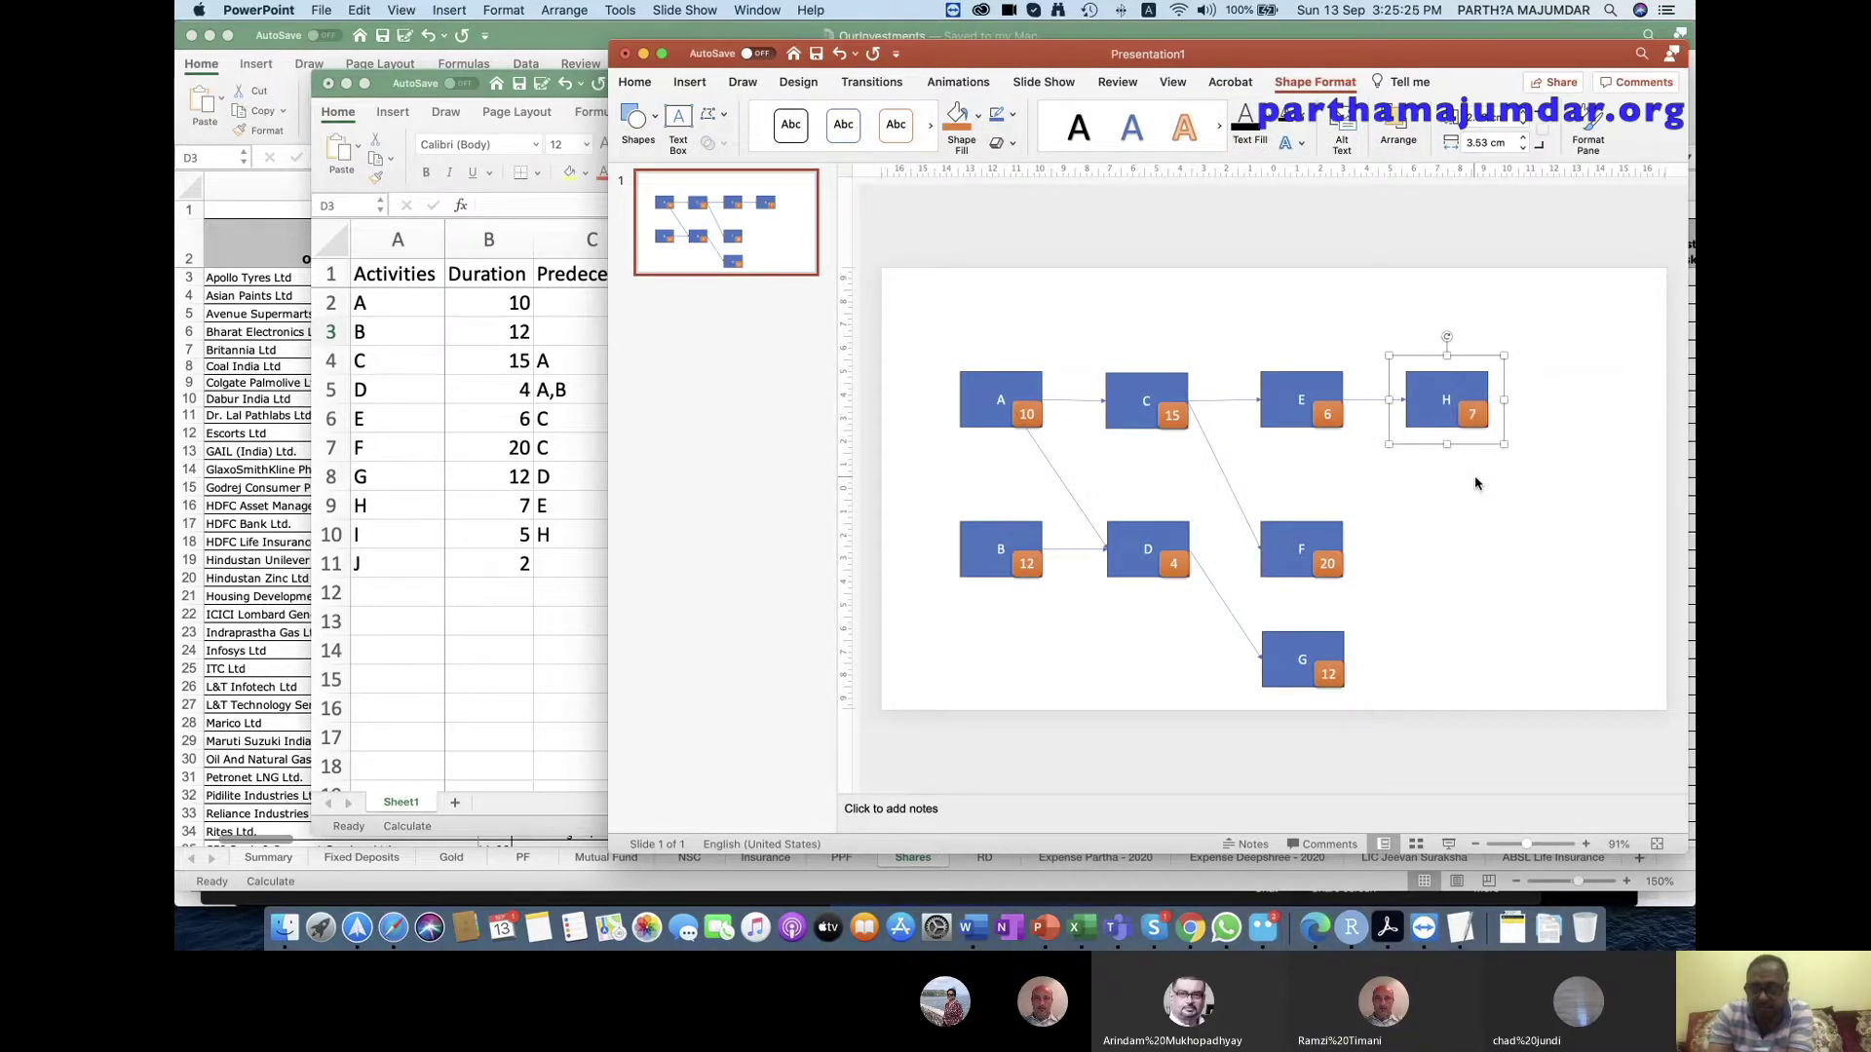
pyautogui.rightClick(1475, 478)
pyautogui.click(1508, 522)
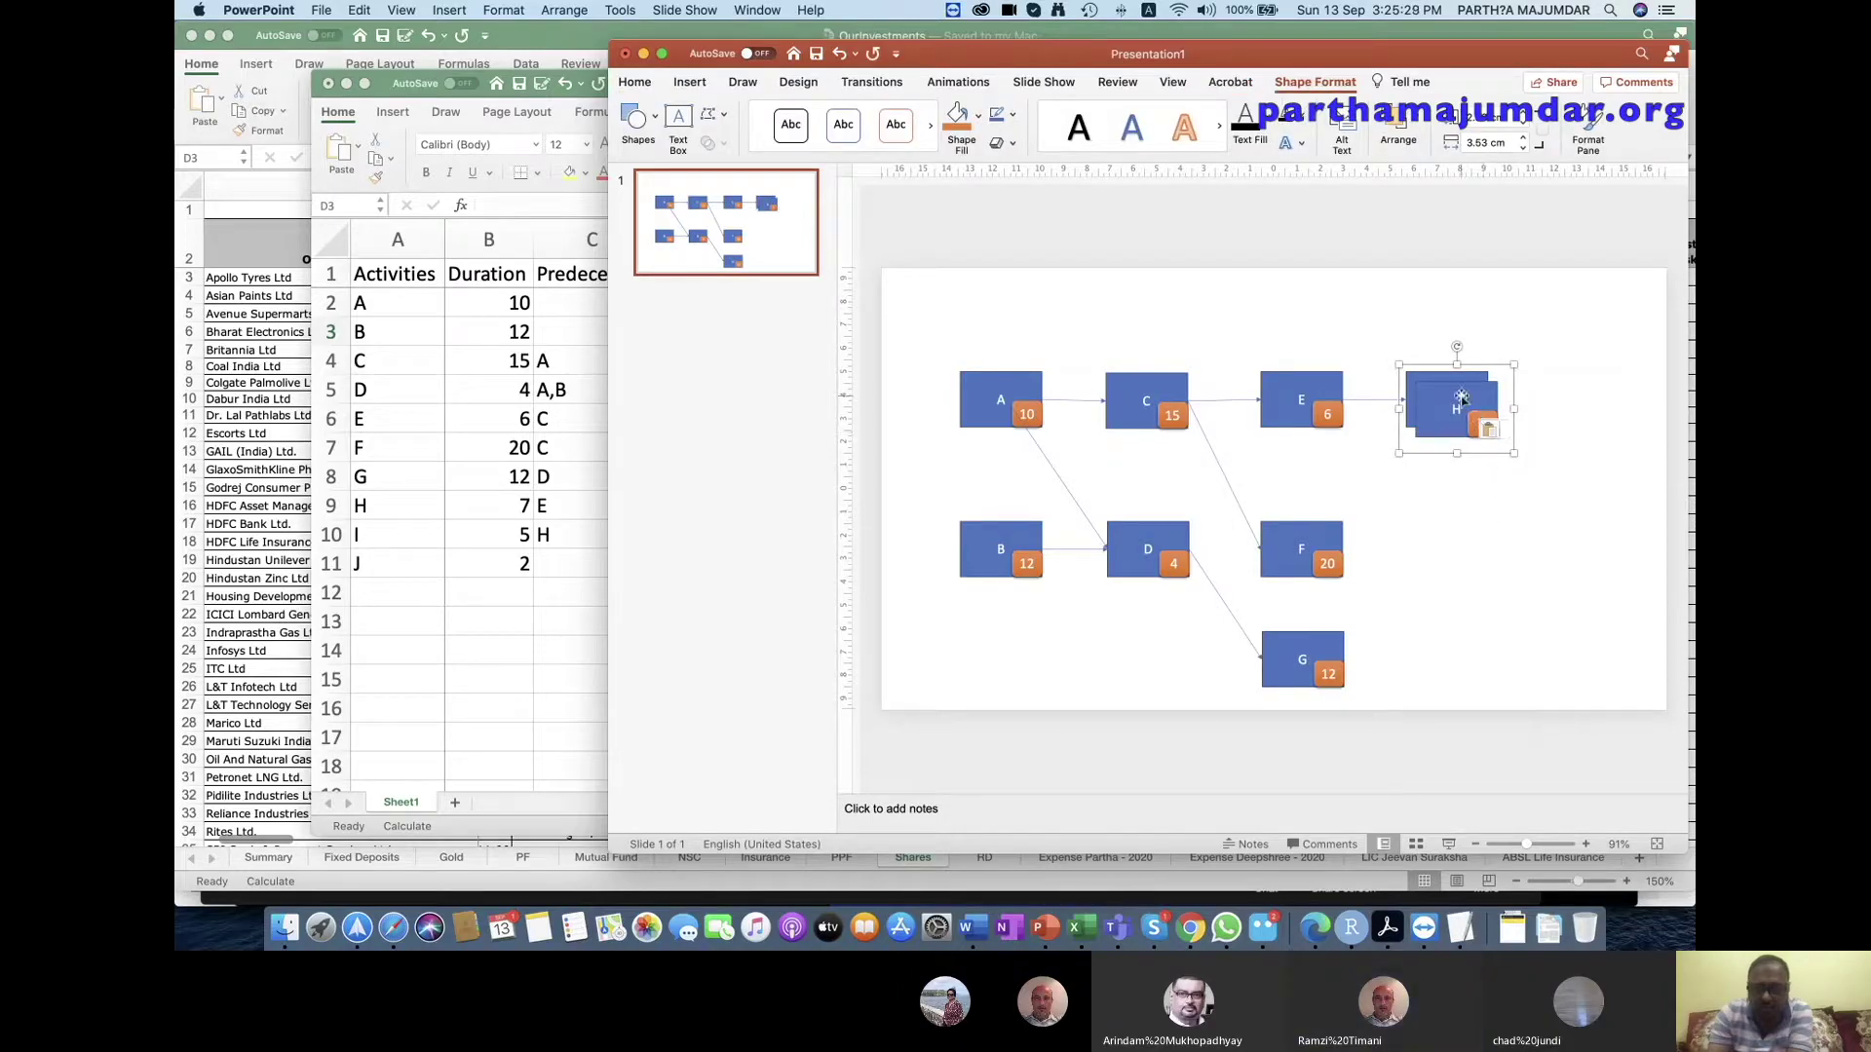
# Move the duplicate box to the right of F, in line with B, D and F.
pyautogui.moveTo(1459, 392); pyautogui.dragTo(1571, 487)
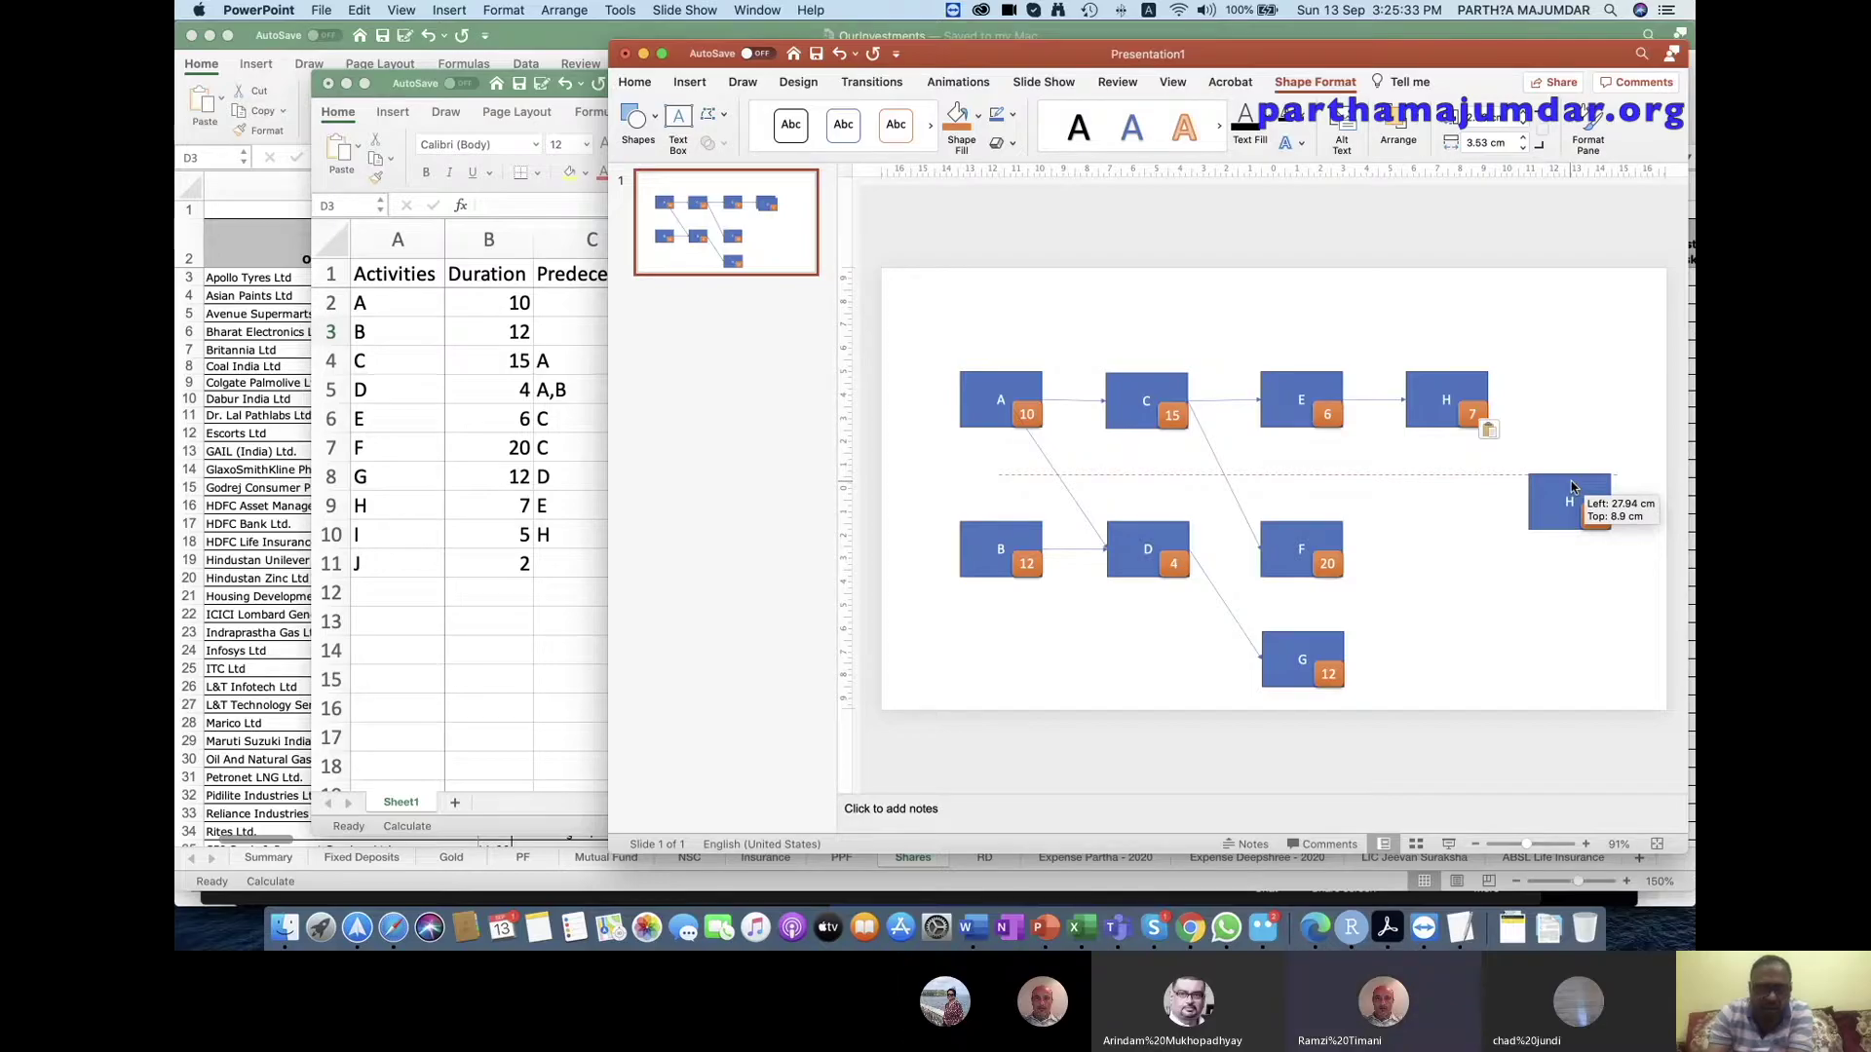
pyautogui.moveTo(1572, 487); pyautogui.dragTo(1451, 535)
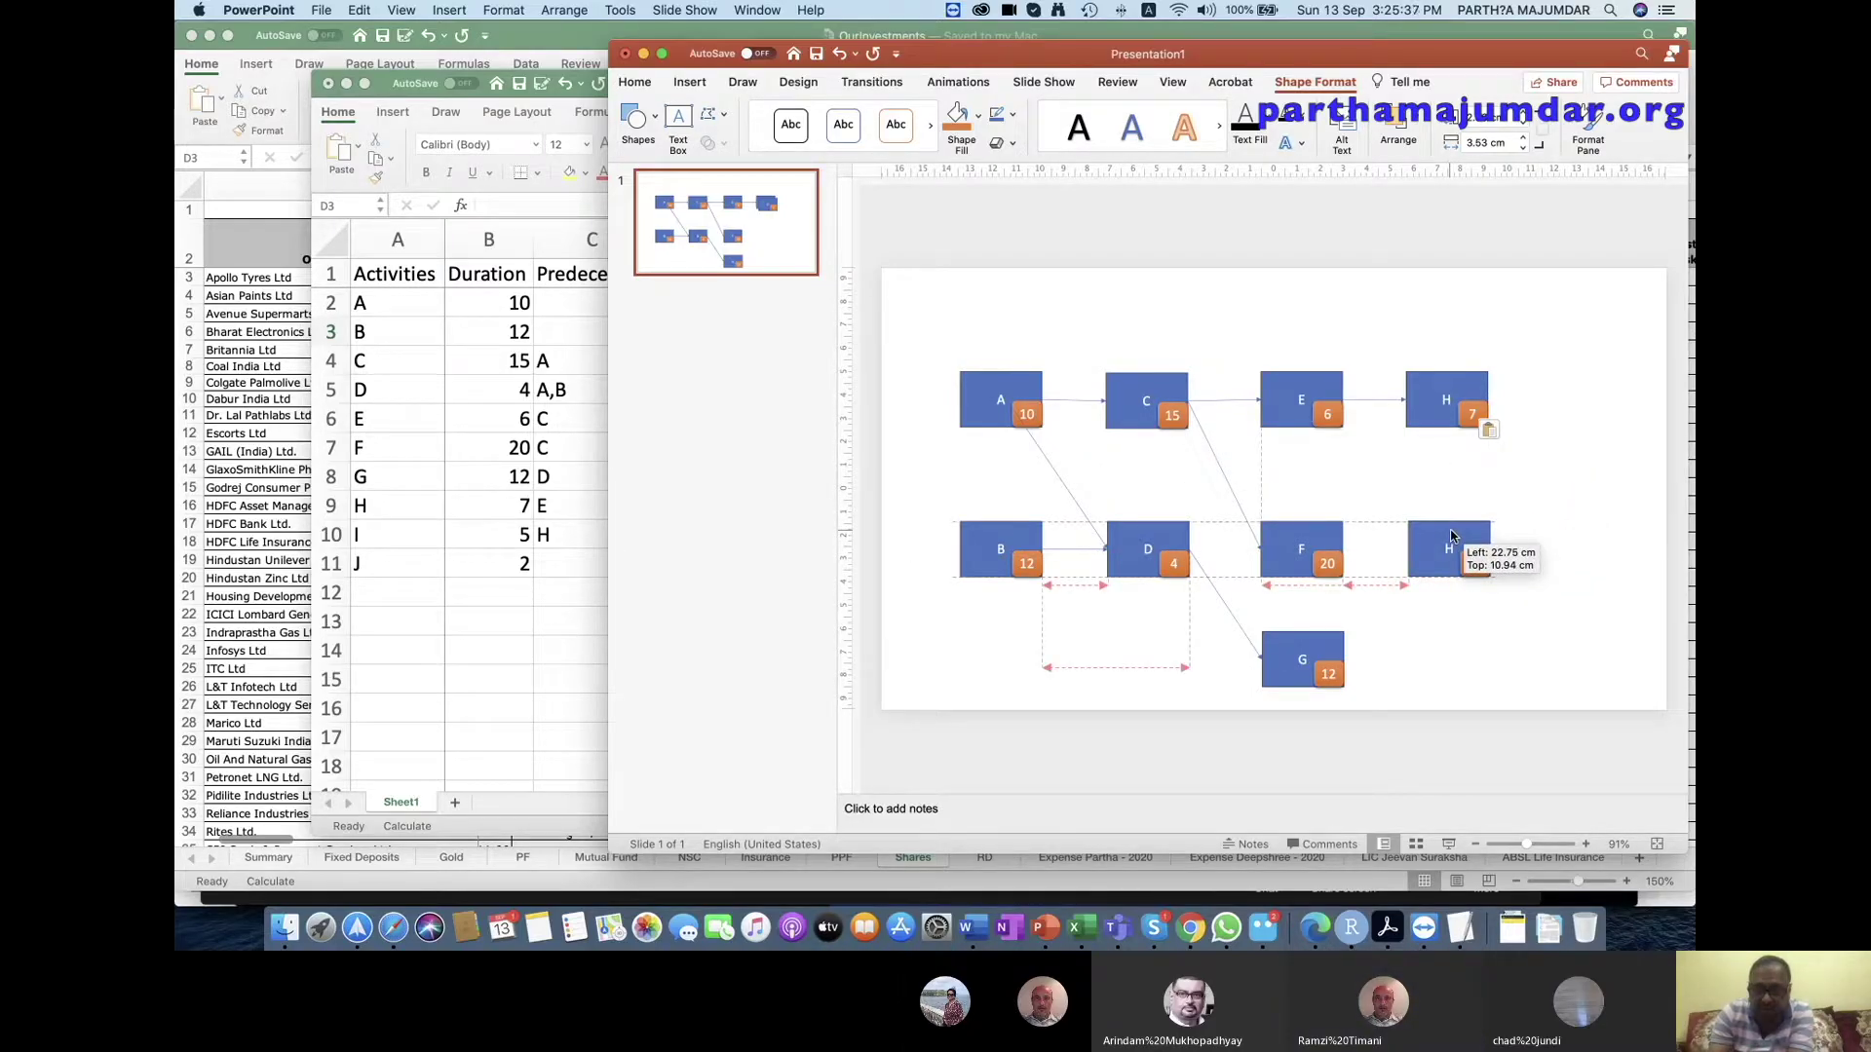
pyautogui.moveTo(1449, 535); pyautogui.dragTo(1449, 535)
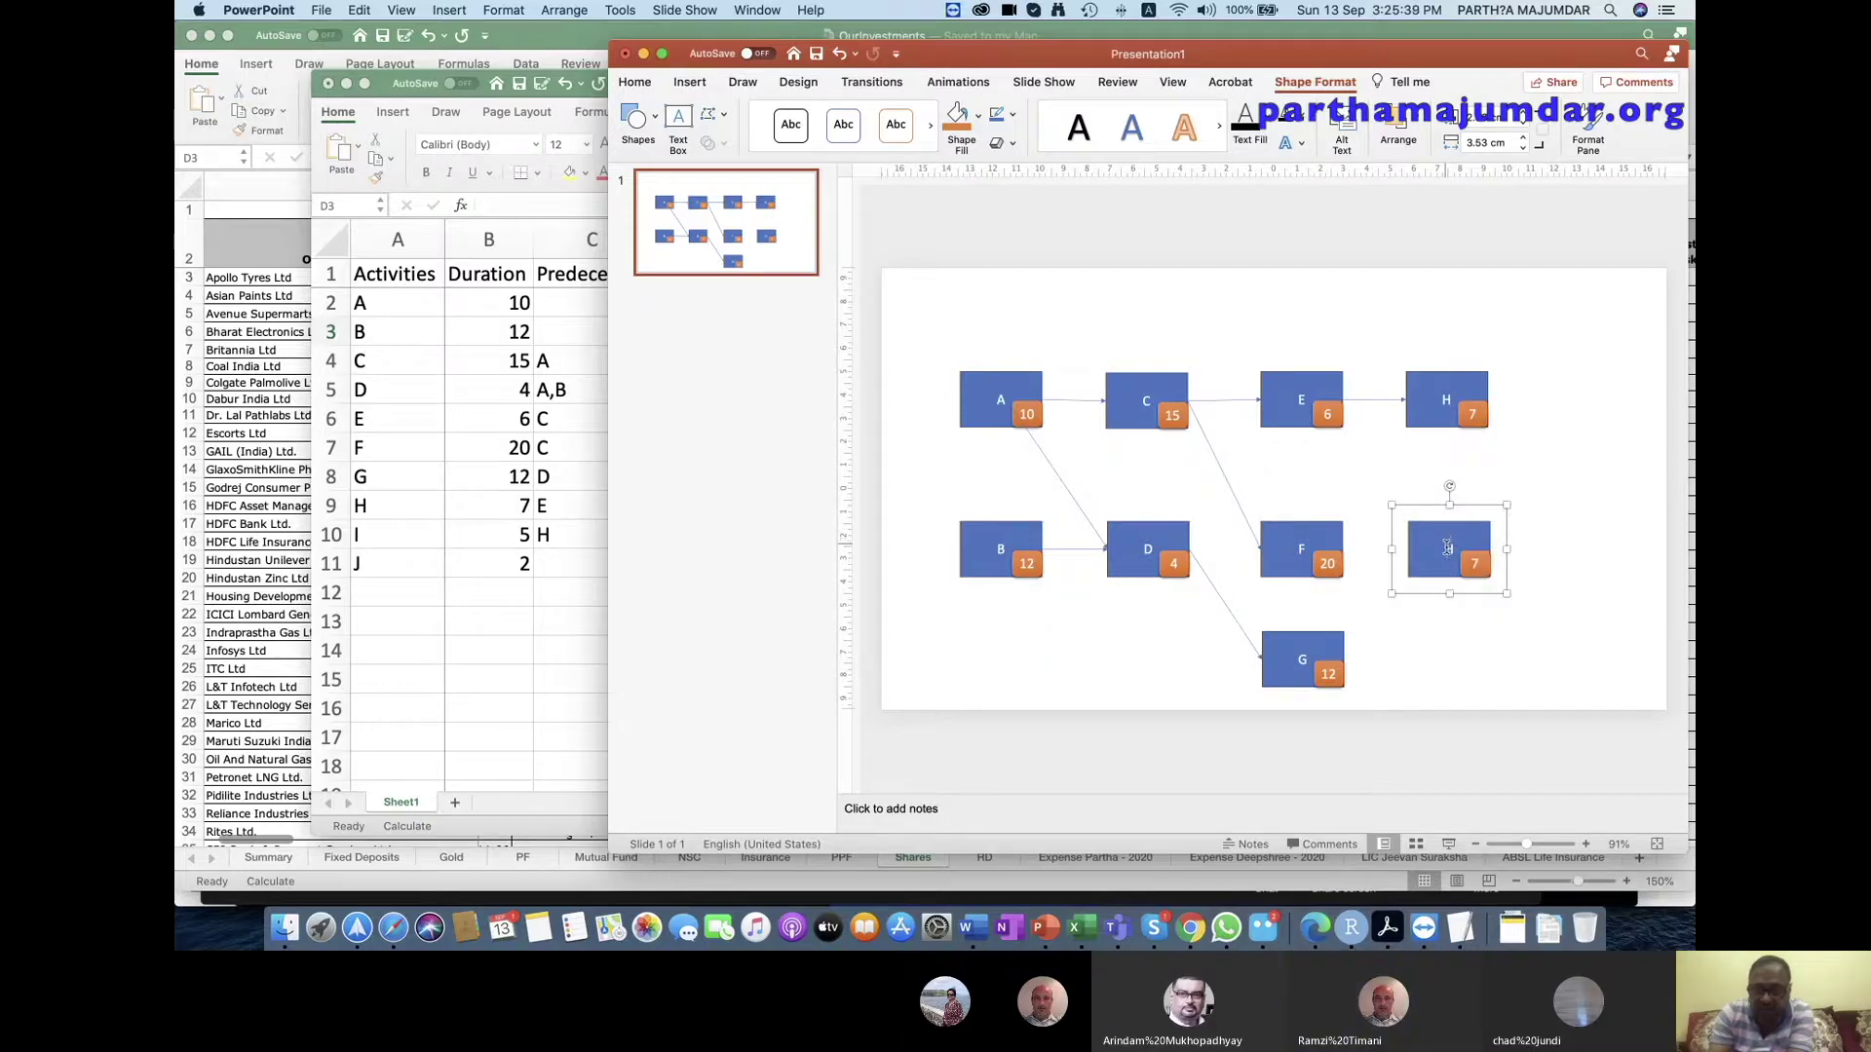
# Rename the duplicate to I and set its duration badge to 5.
pyautogui.doubleClick(1451, 548)
pyautogui.write('I')
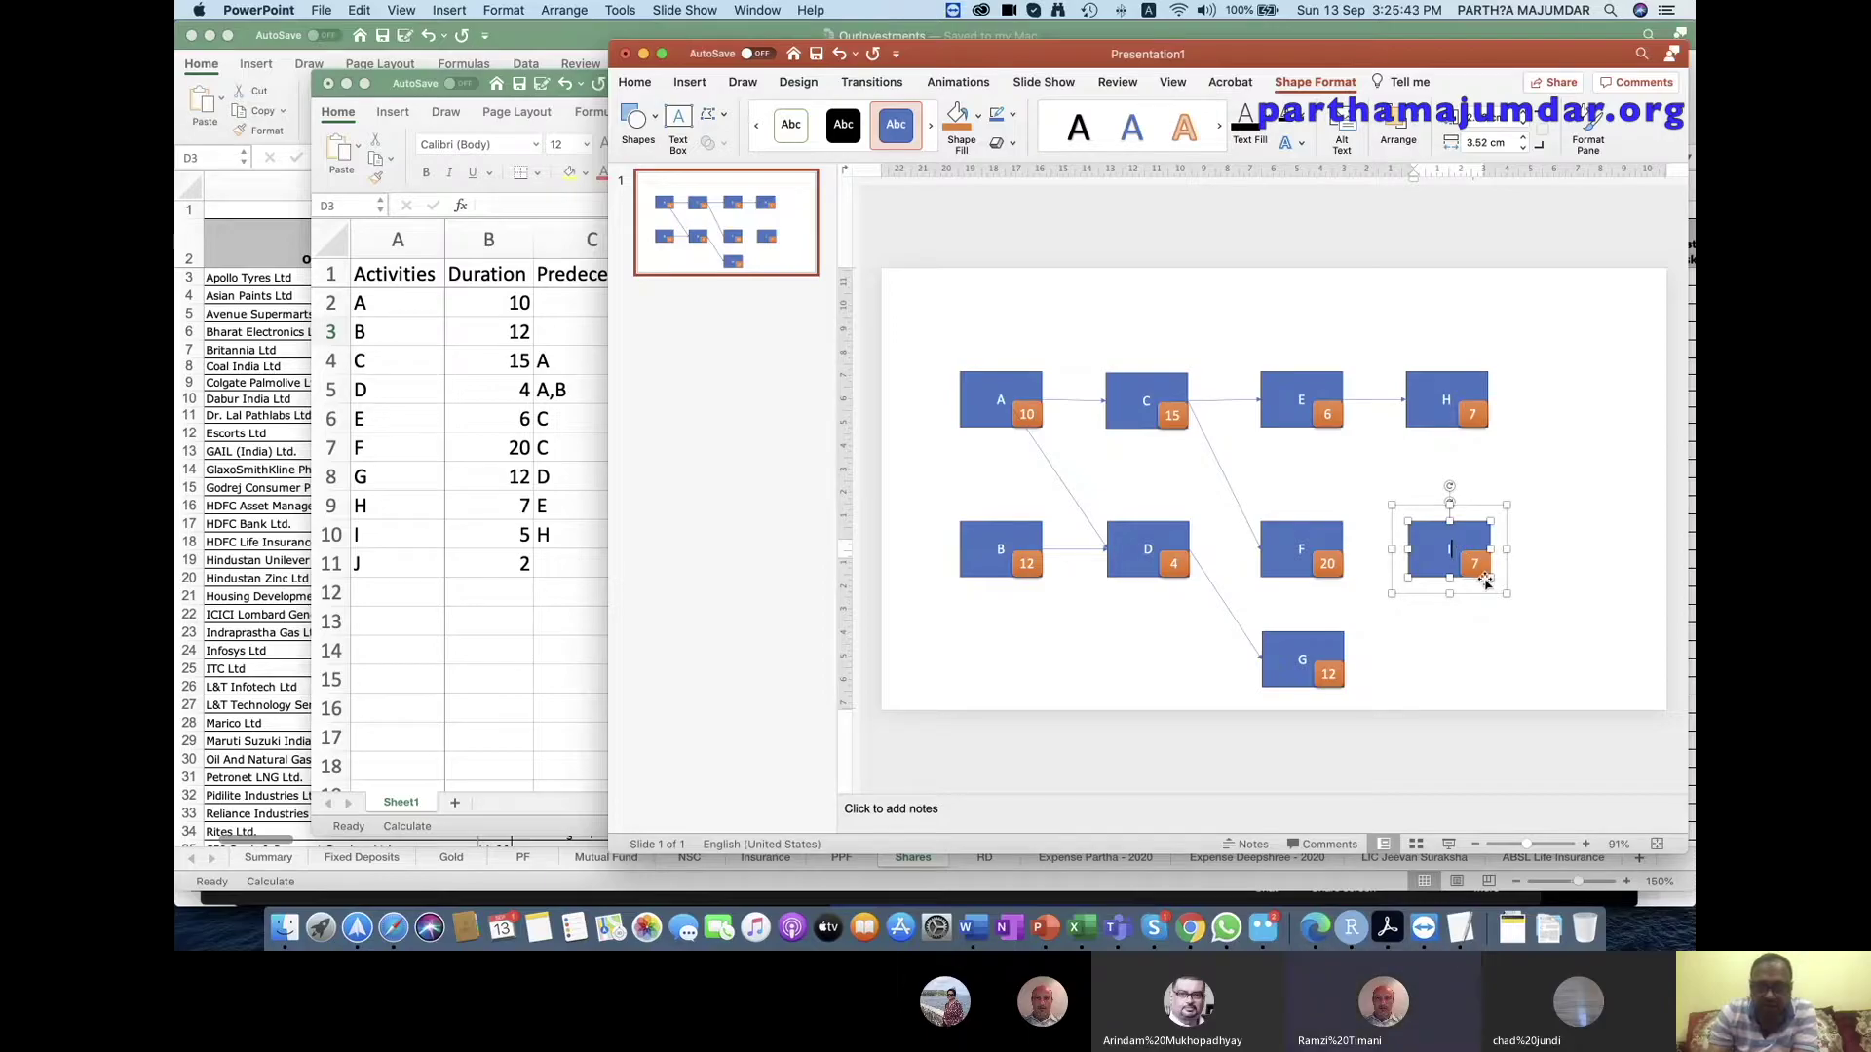
pyautogui.click(1475, 563)
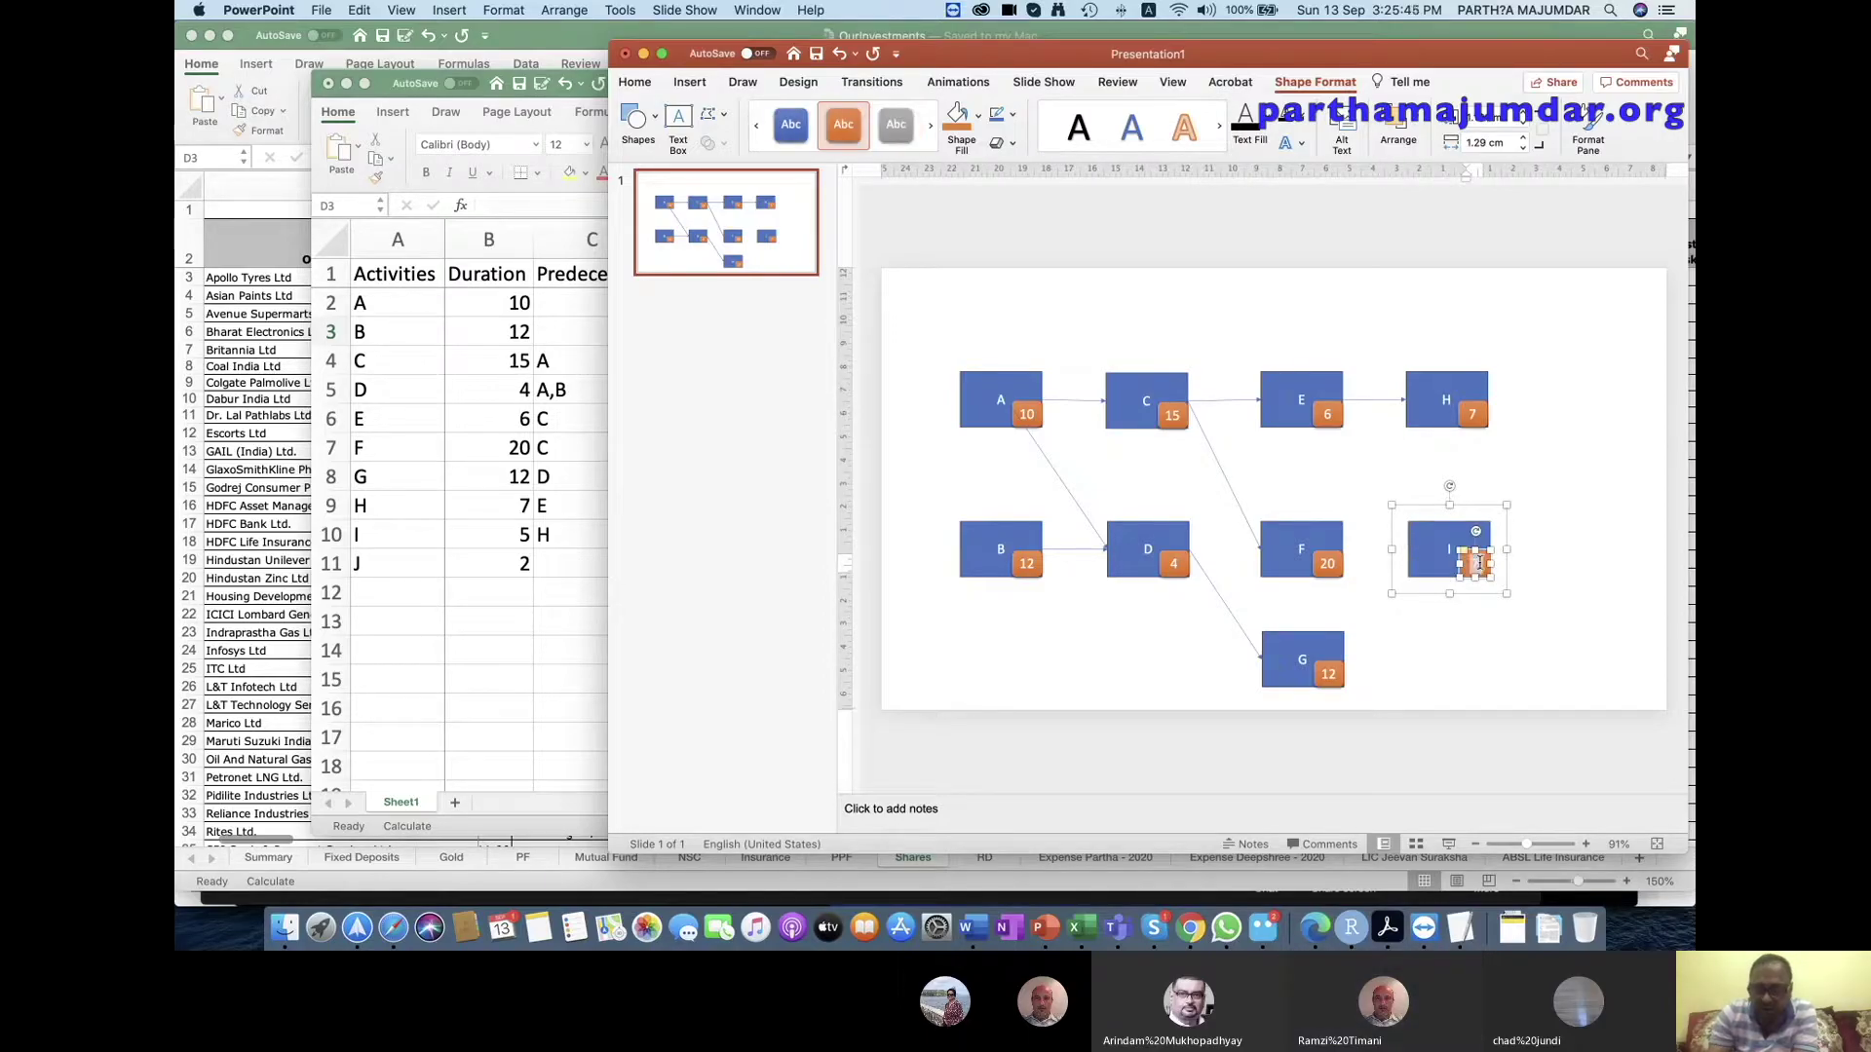
pyautogui.write('5')
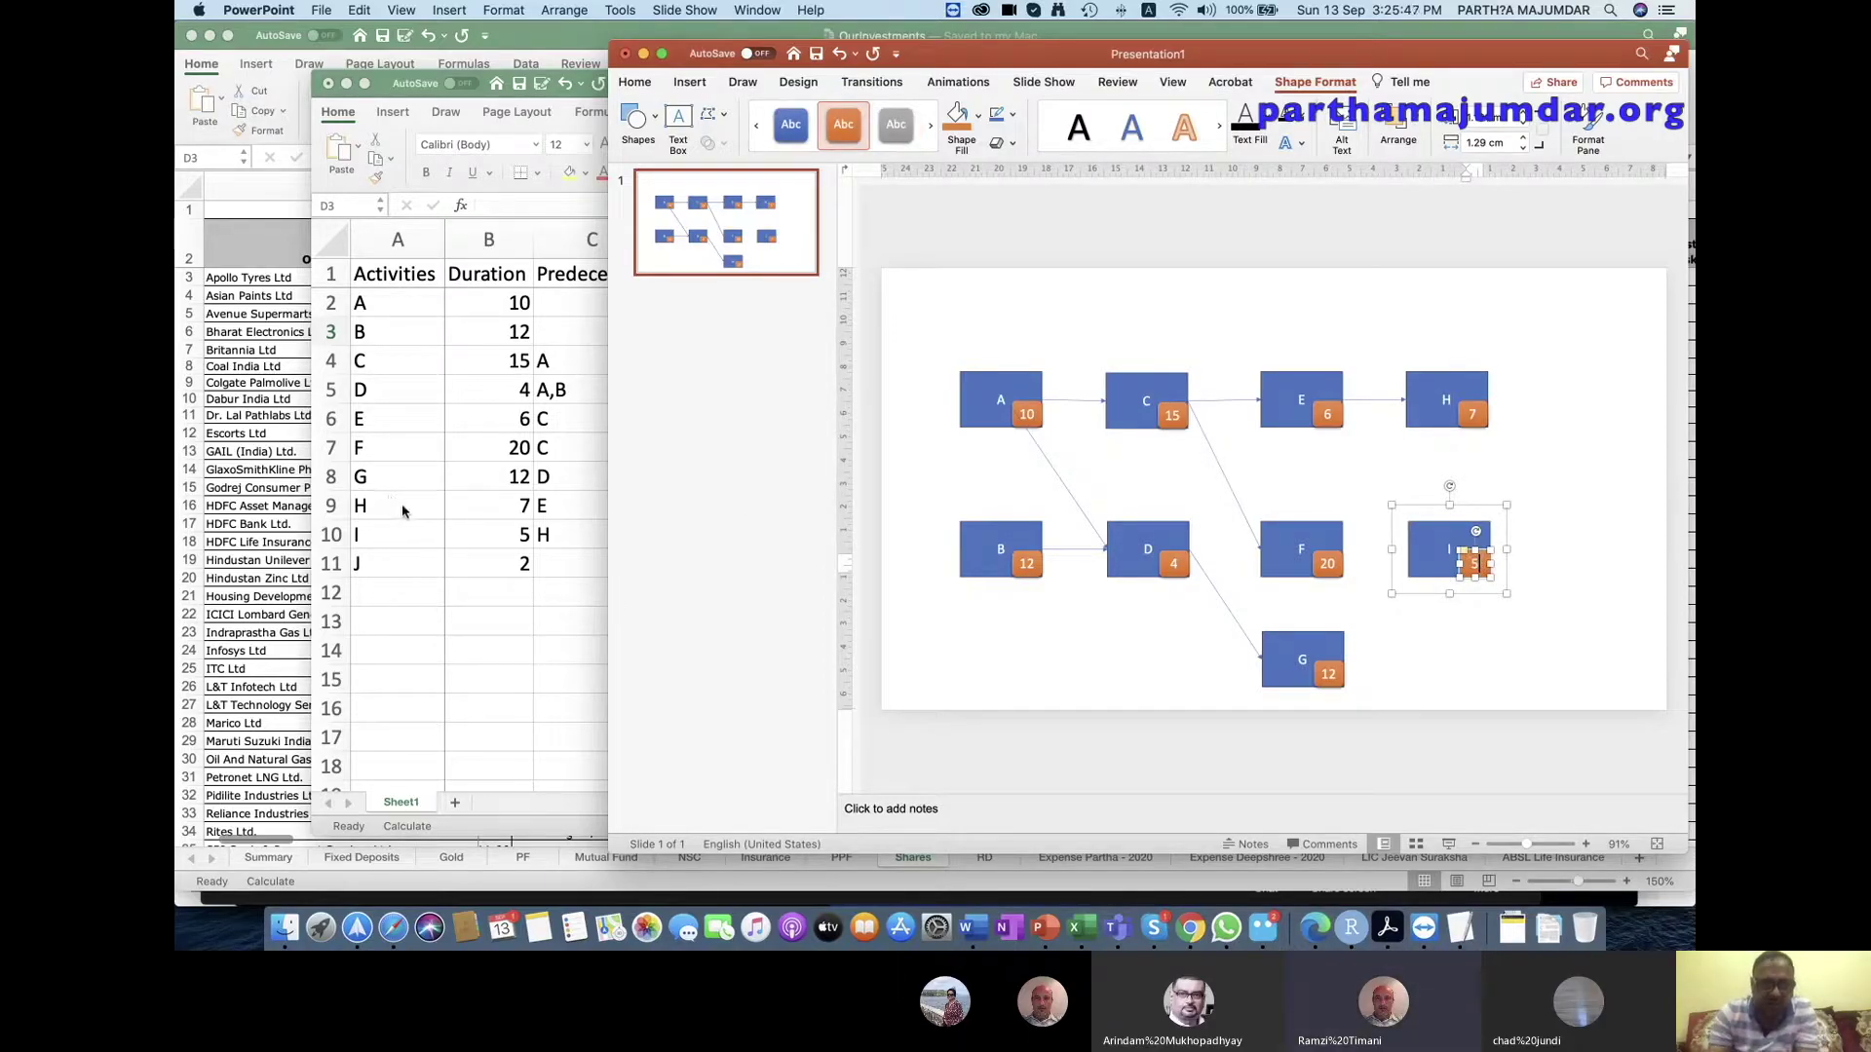
pyautogui.click(553, 537)
# In Excel, enter F as activity I's predecessor in C10 and H,I as J's in C11.
pyautogui.click(560, 534)
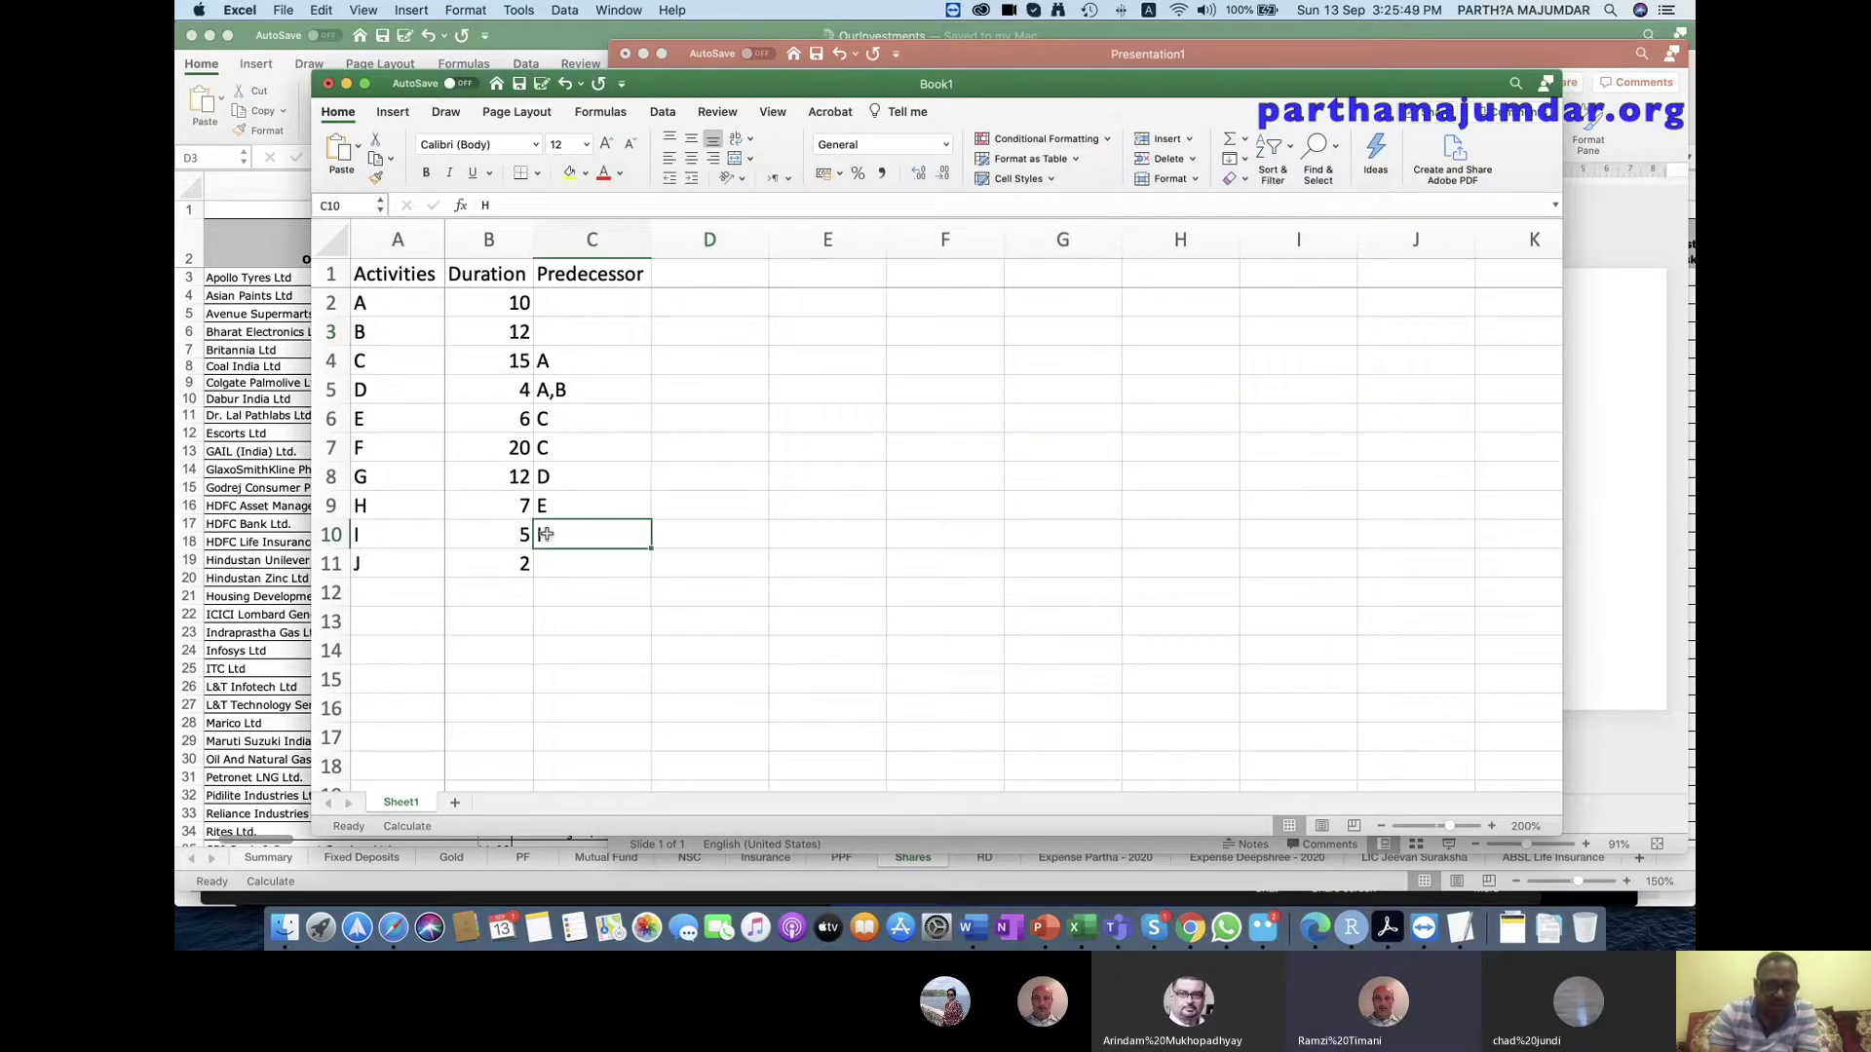
pyautogui.write('F')
pyautogui.press('Return')
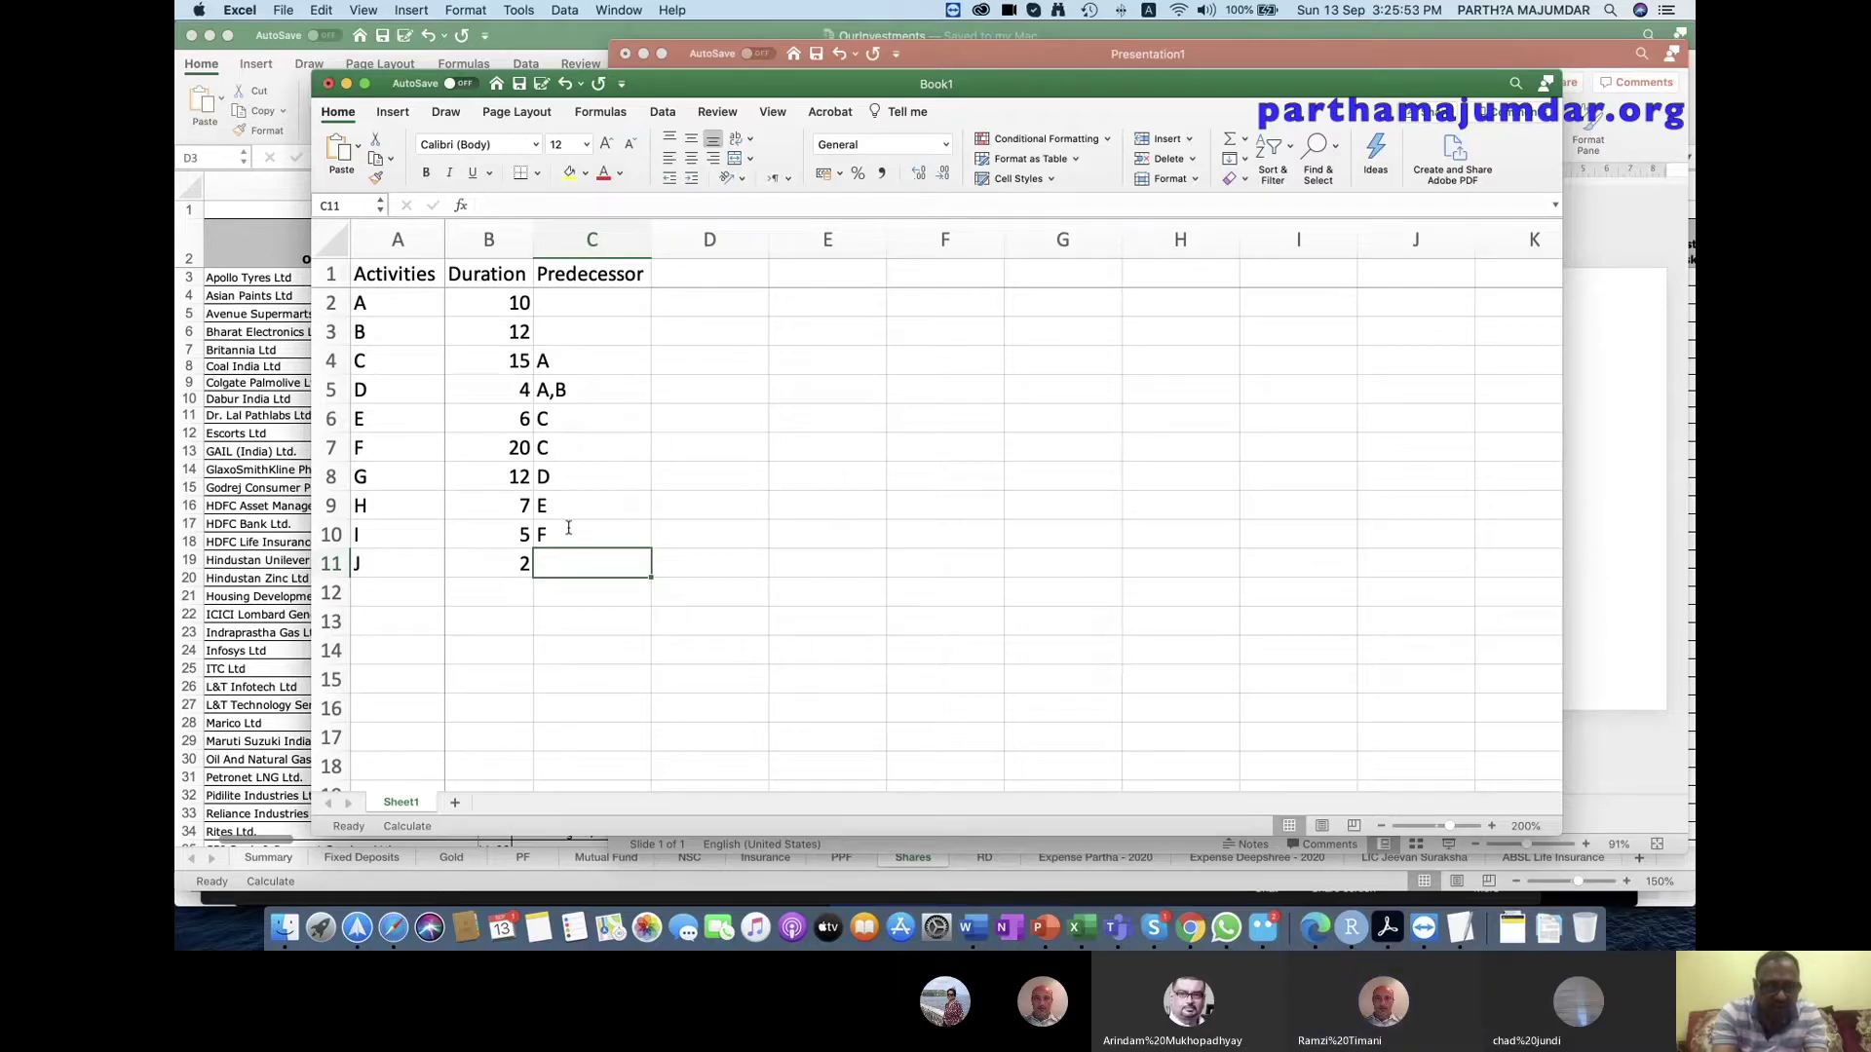
pyautogui.write('H,')
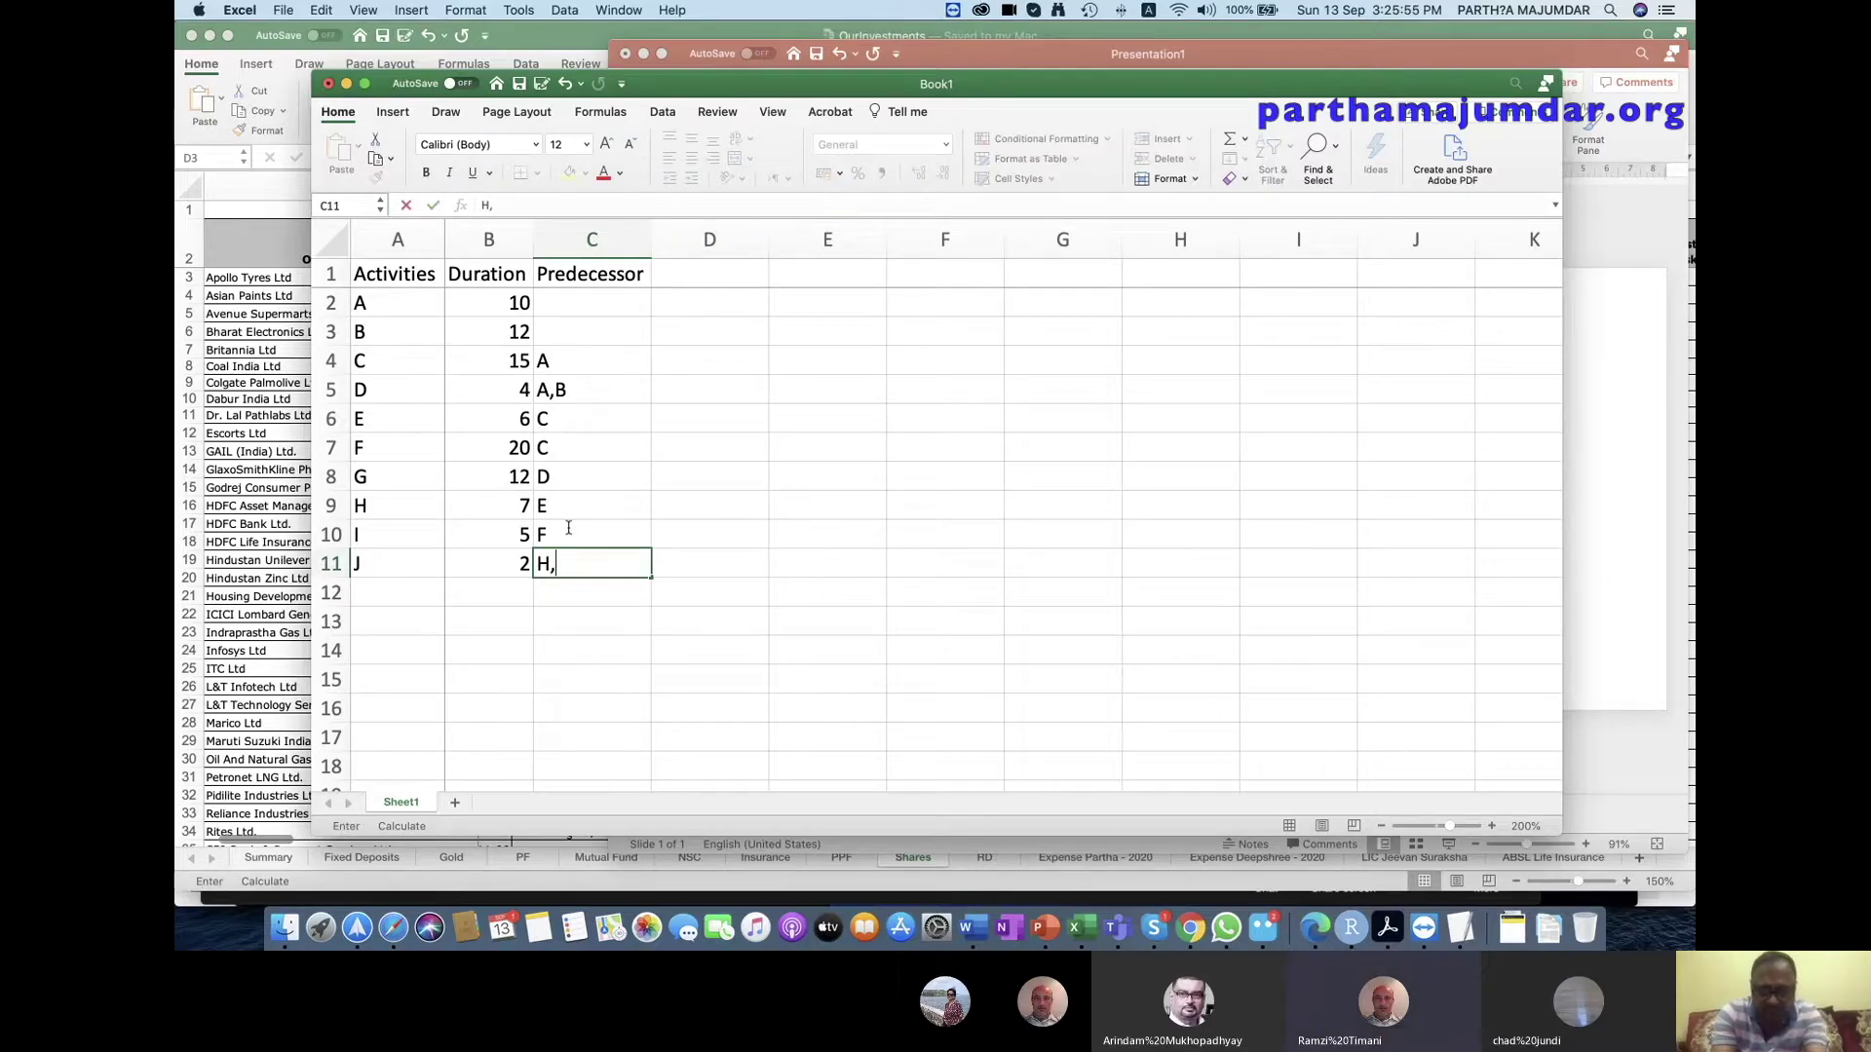
pyautogui.write('I')
pyautogui.press('Return')
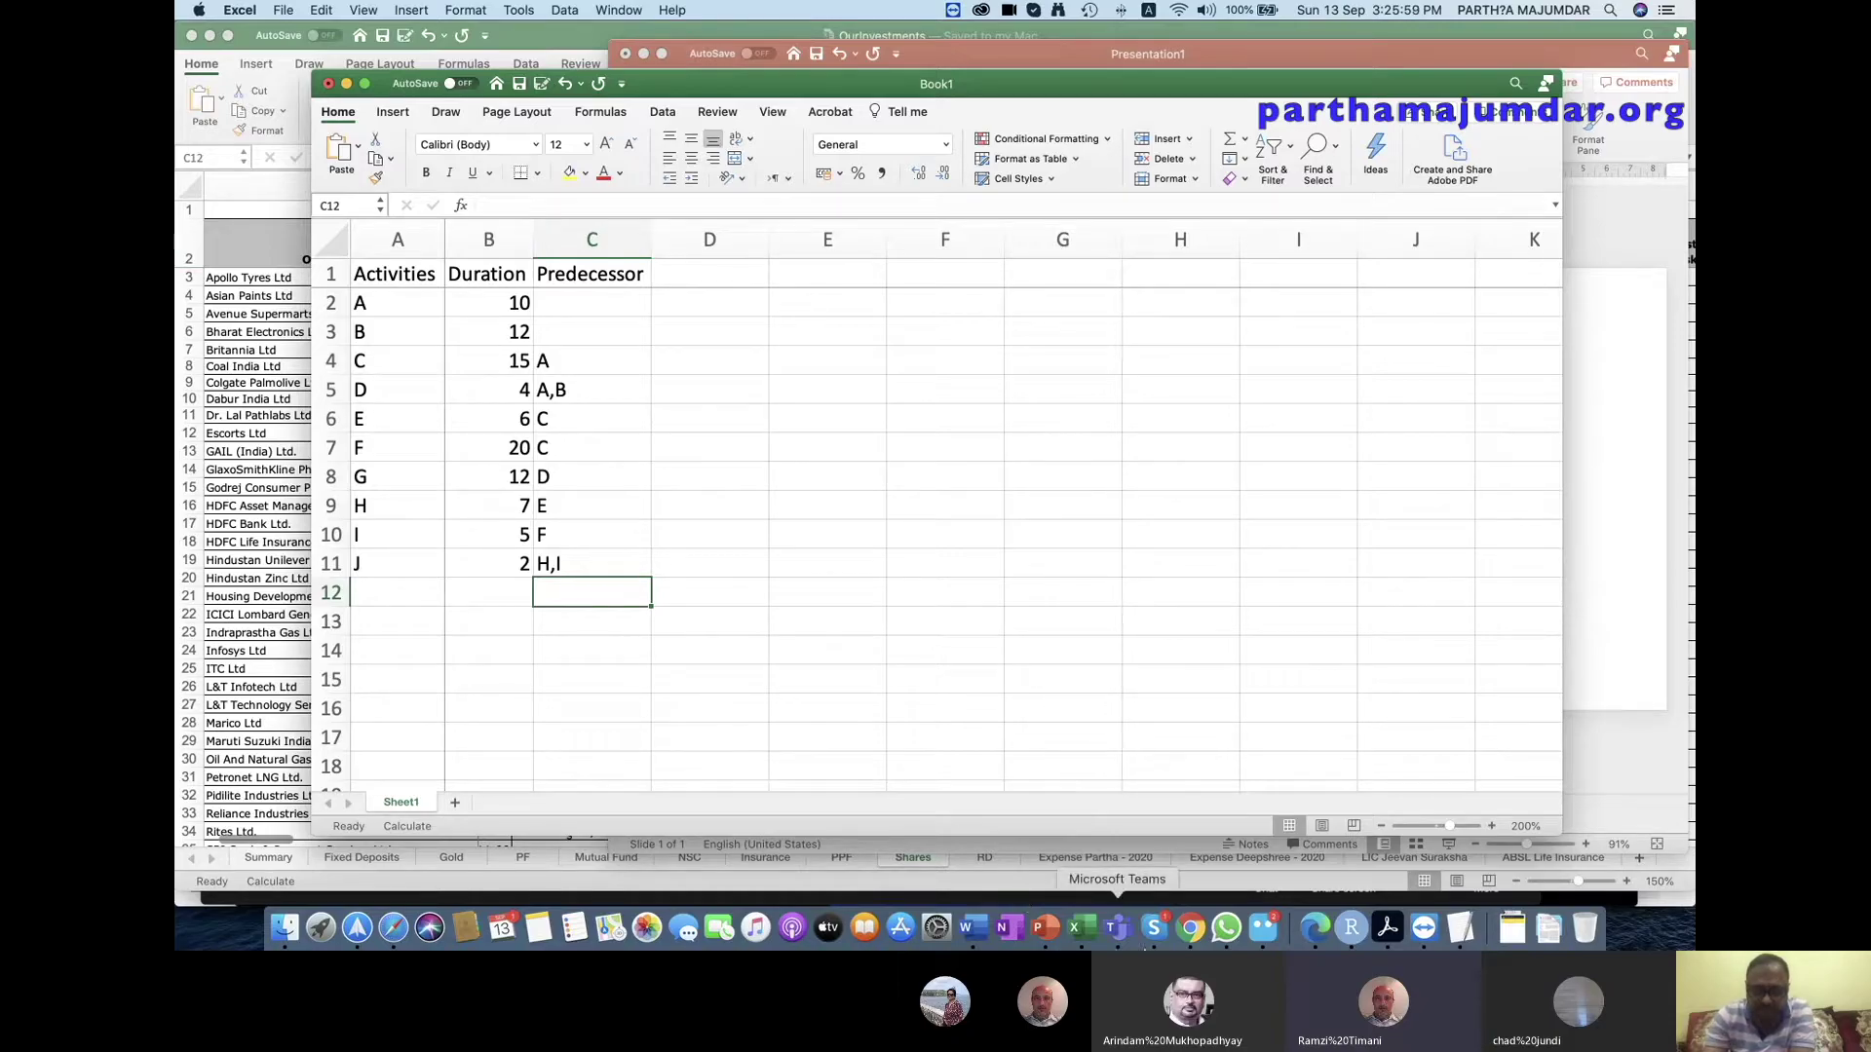
pyautogui.click(1057, 932)
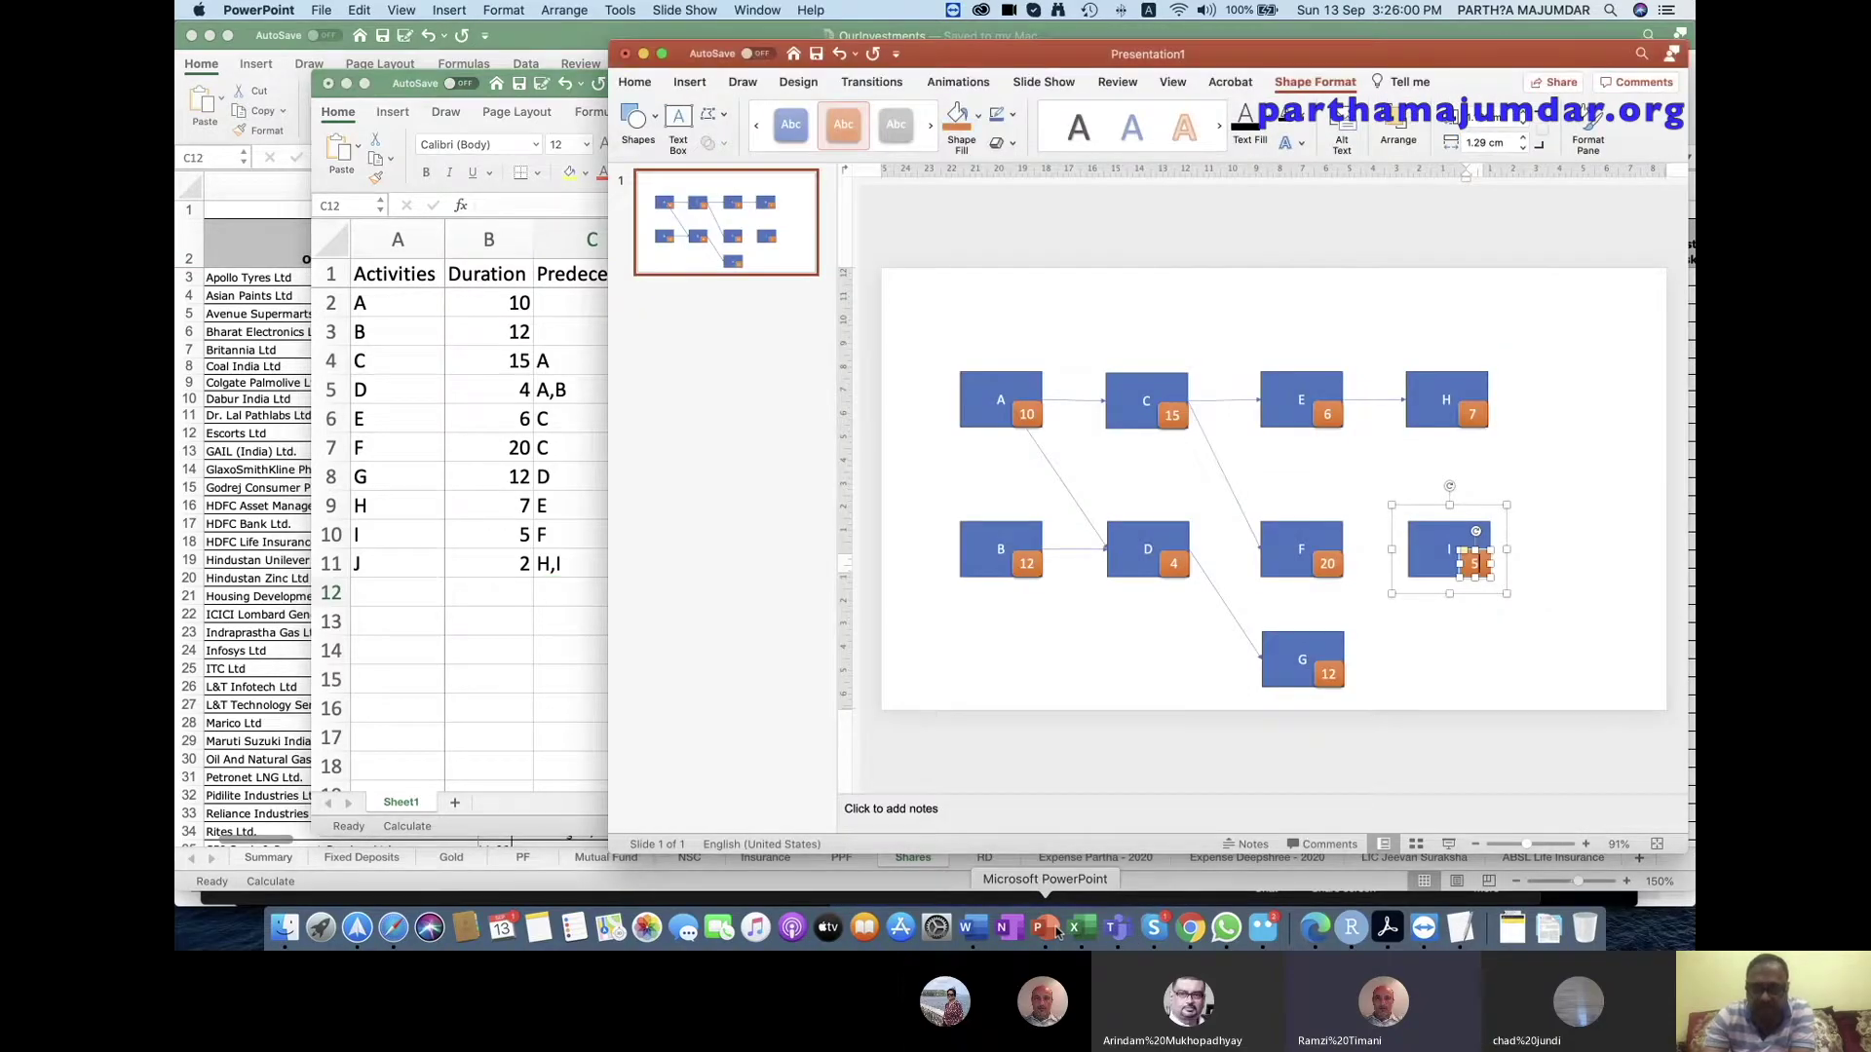
# Draw an arrow from box F's right edge to box I's left edge.
pyautogui.click(1425, 645)
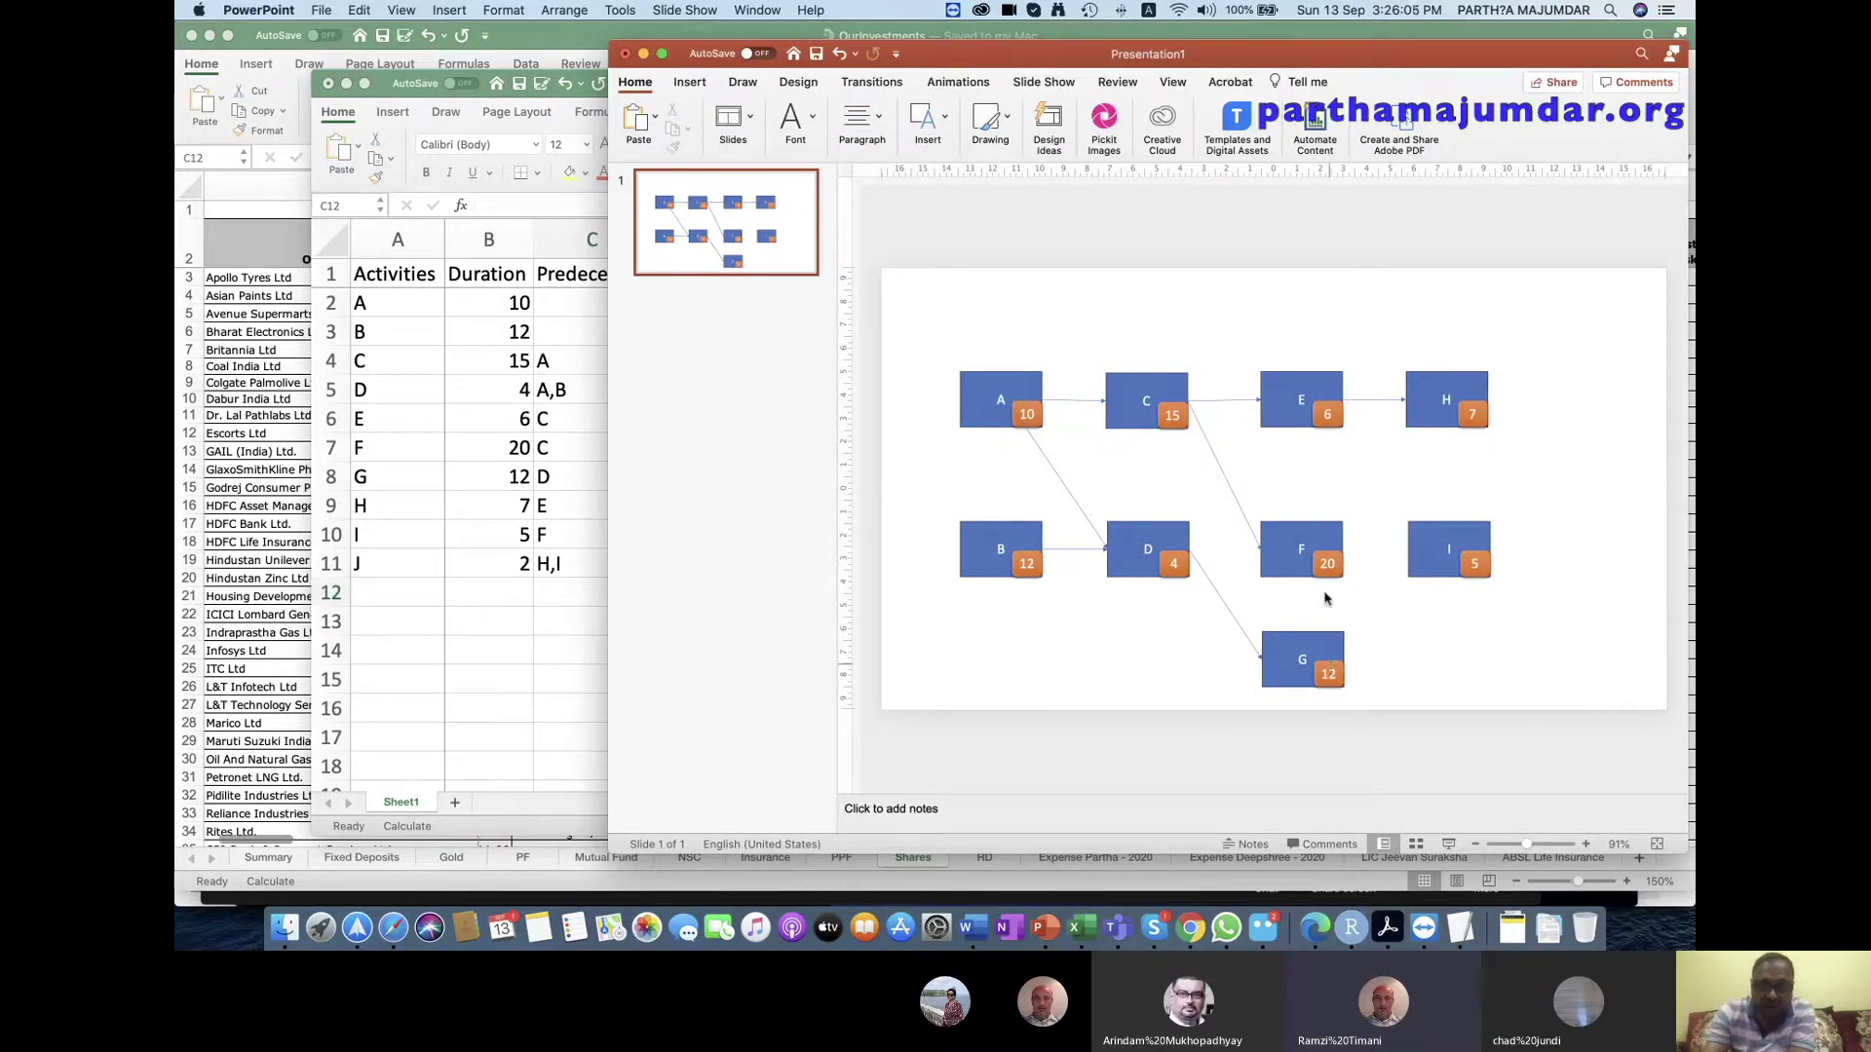
pyautogui.click(946, 122)
pyautogui.click(934, 186)
pyautogui.click(983, 227)
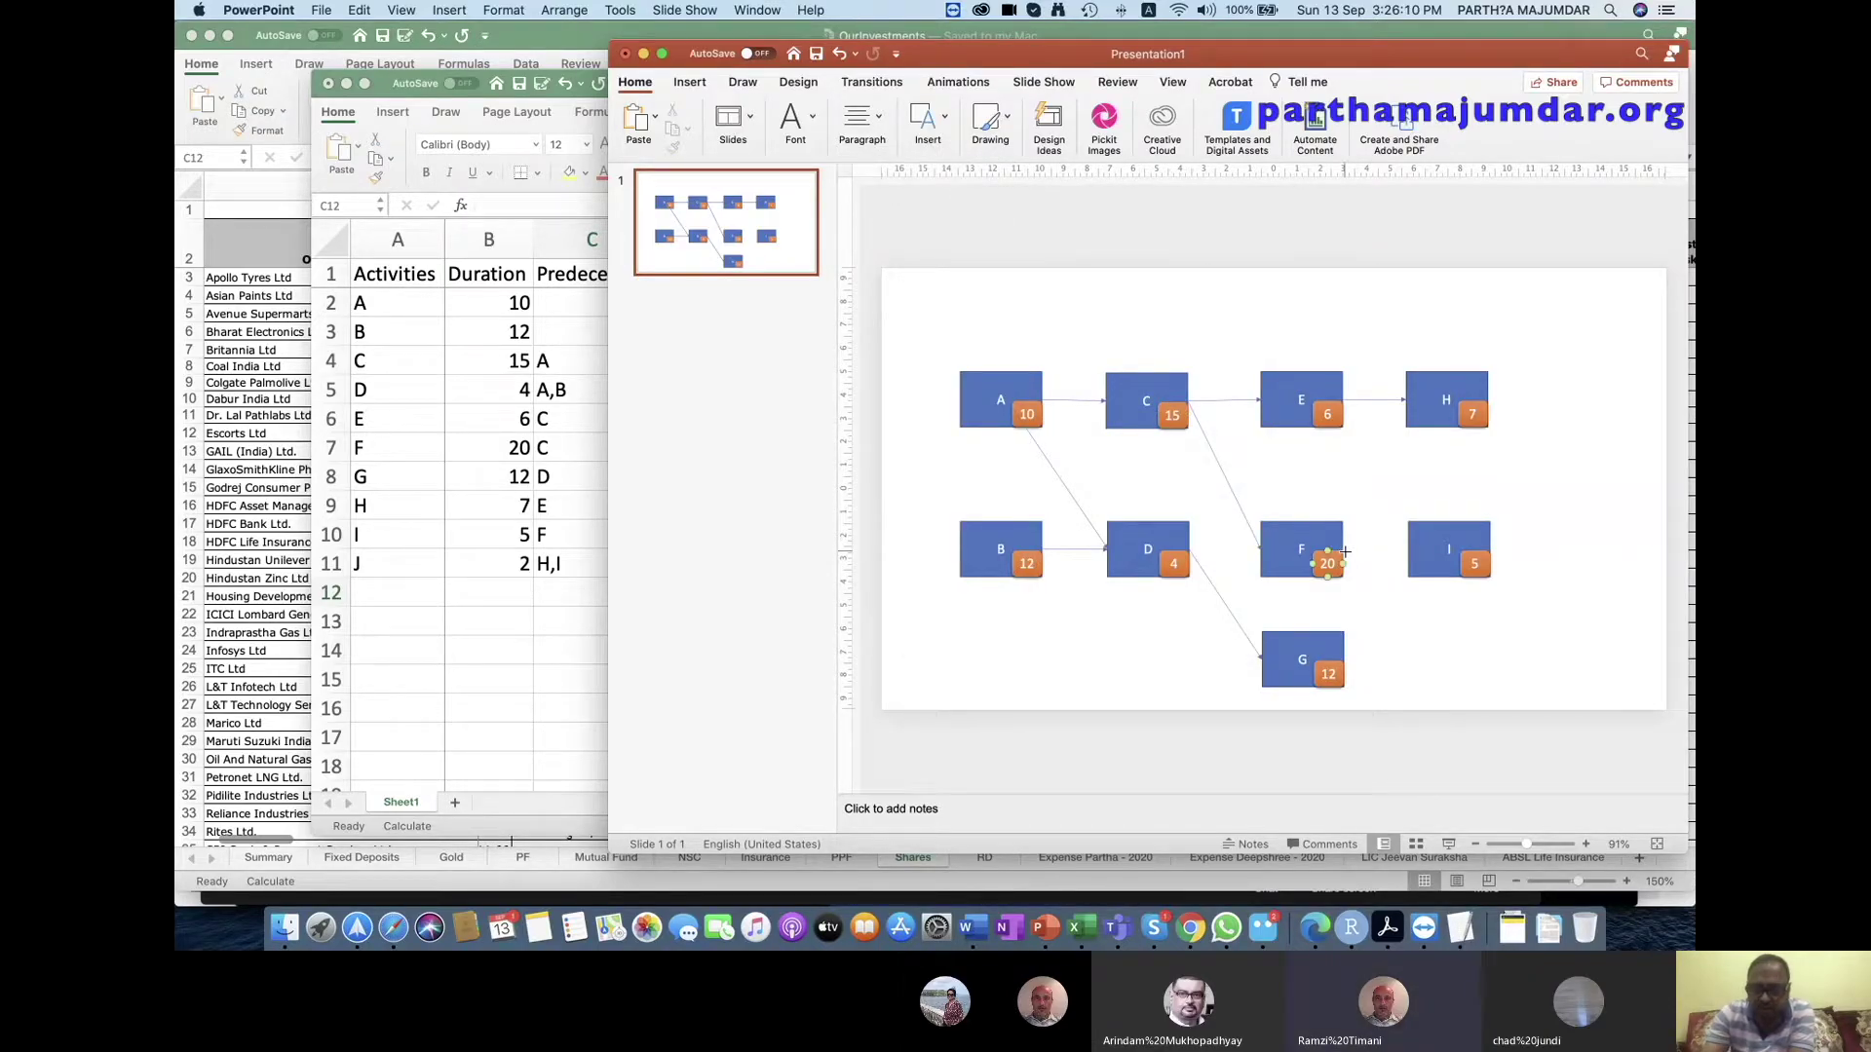
pyautogui.moveTo(1350, 548)
pyautogui.mouseDown()
pyautogui.moveTo(1409, 549)
pyautogui.moveTo(1342, 548)
pyautogui.mouseUp()
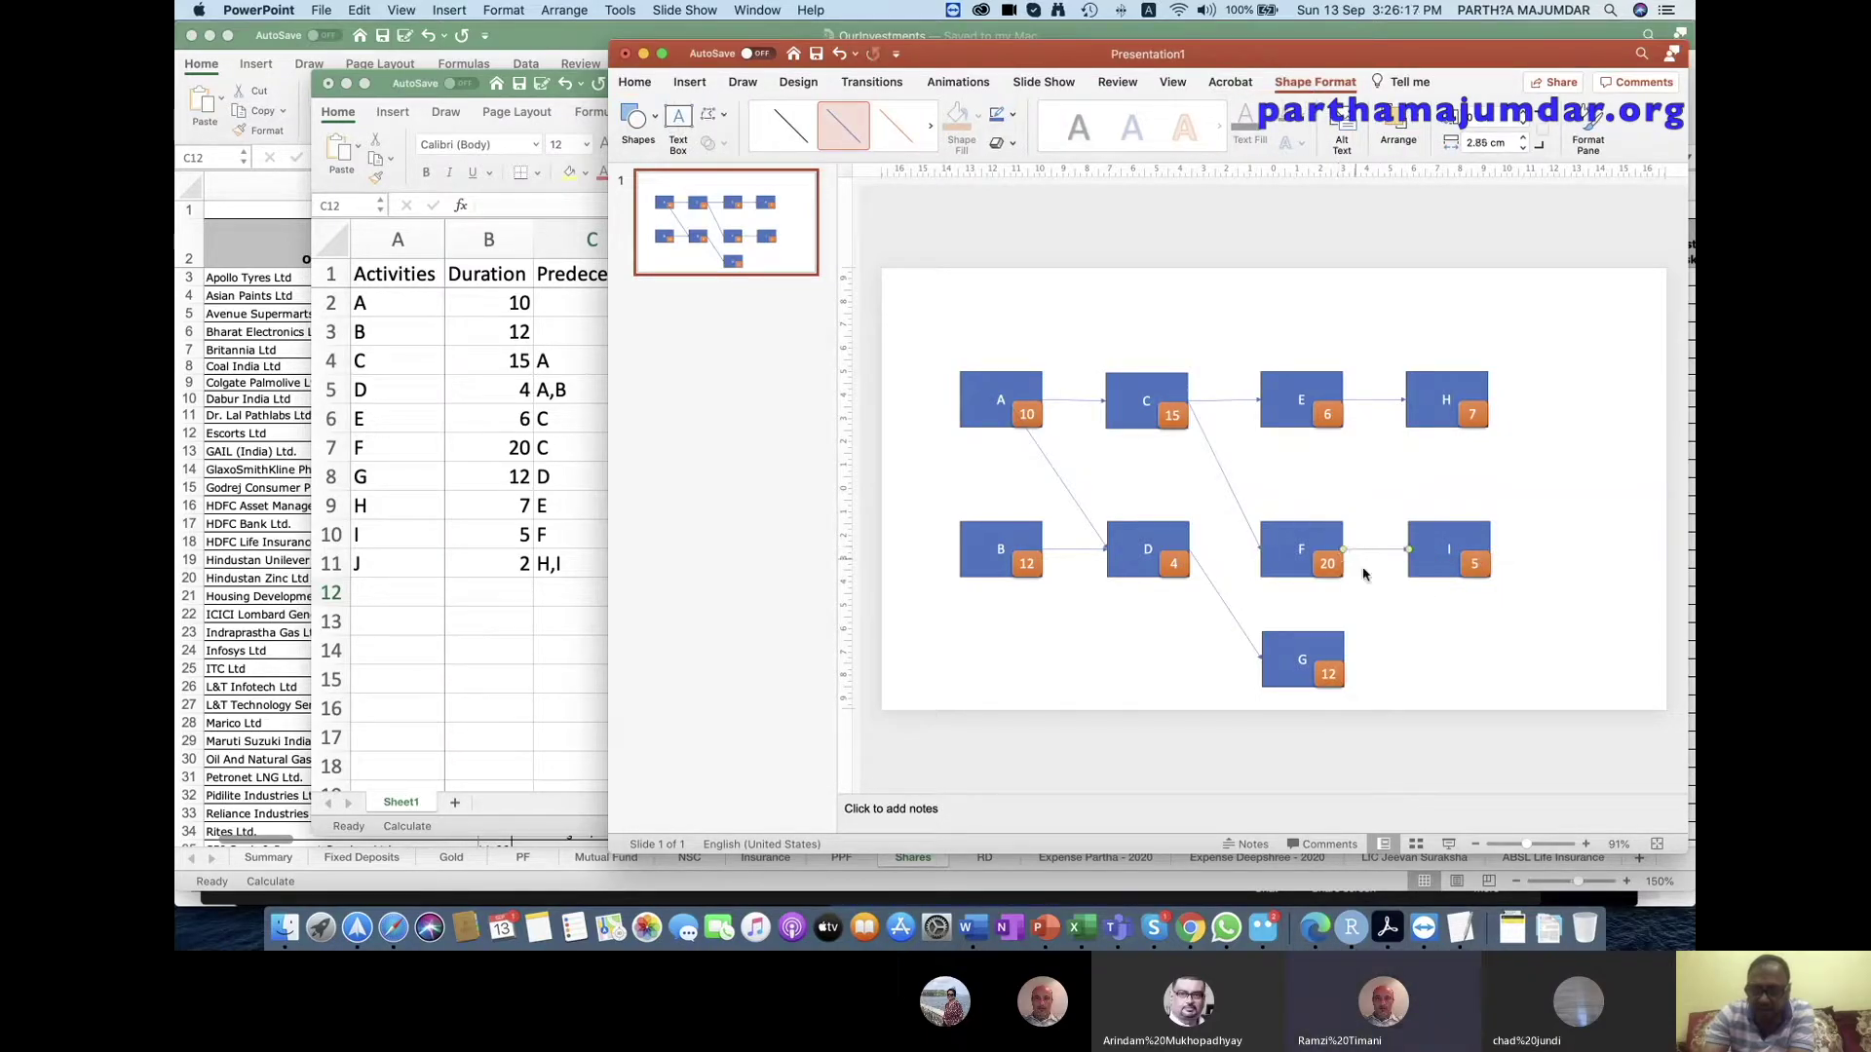
pyautogui.click(1363, 582)
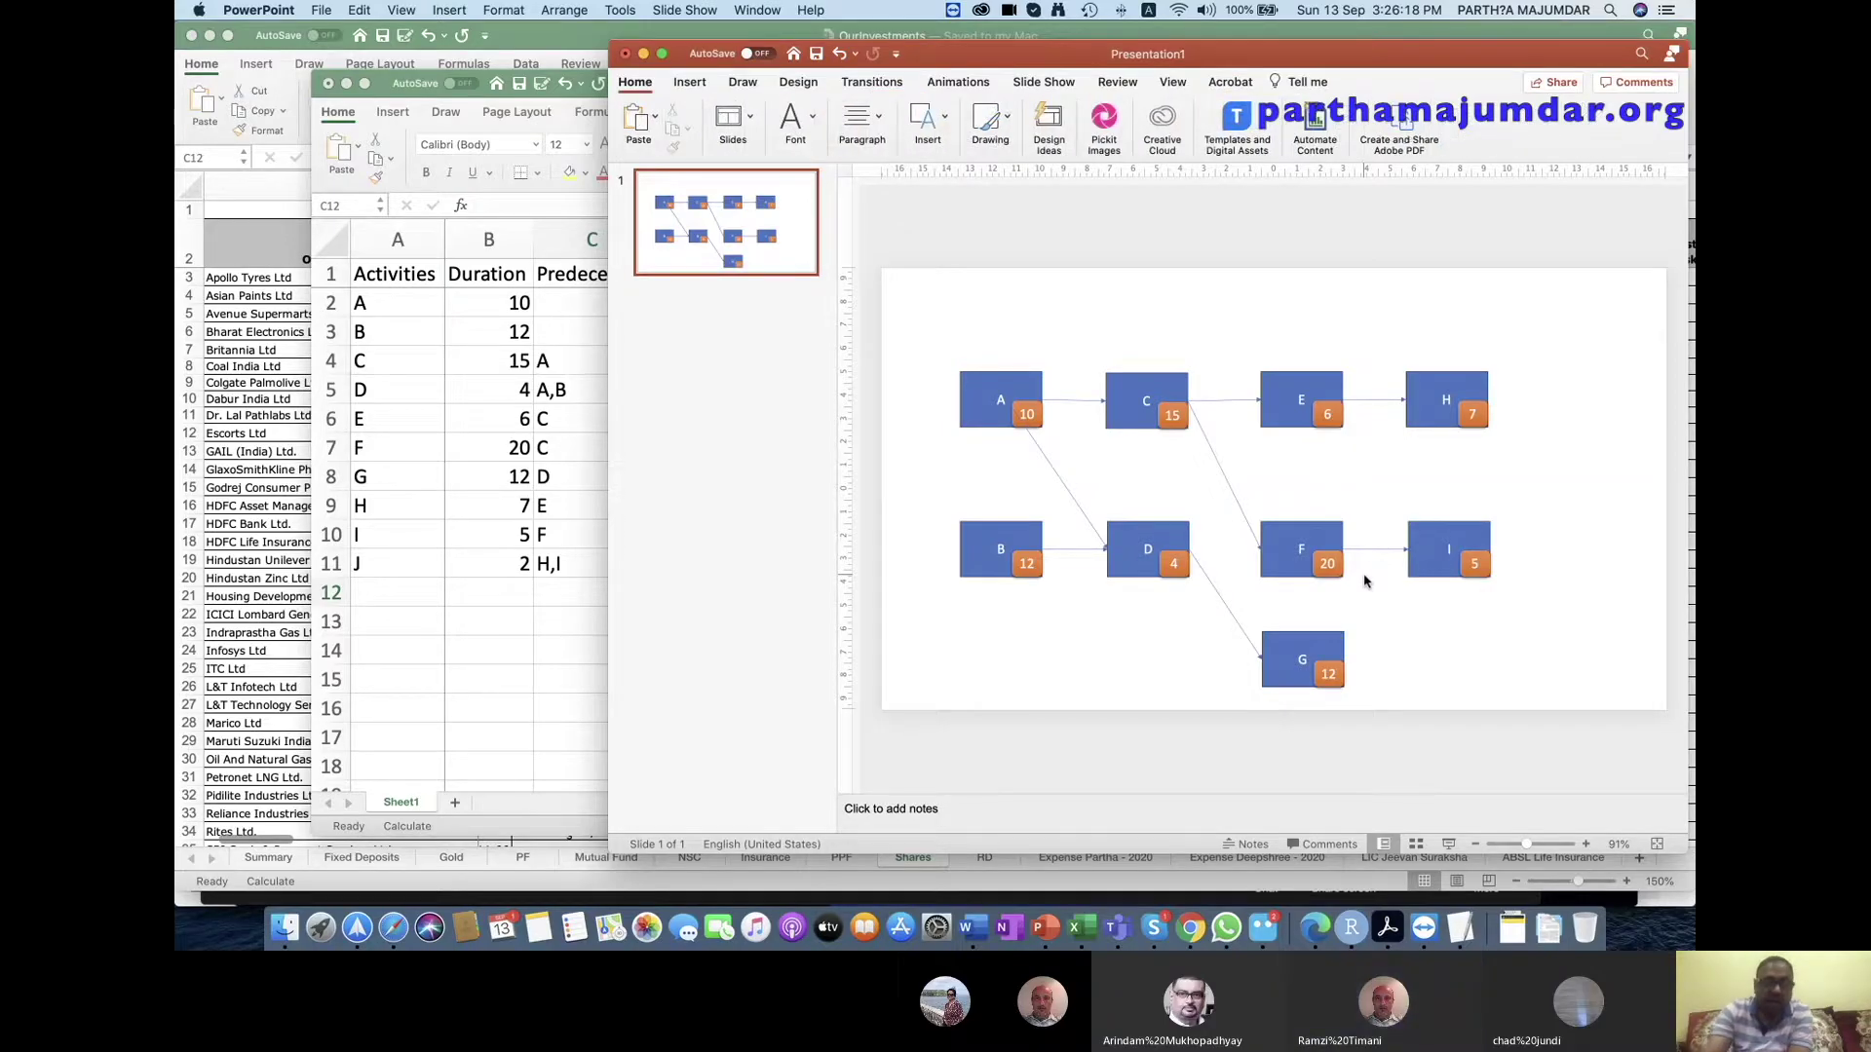
pyautogui.click(1469, 531)
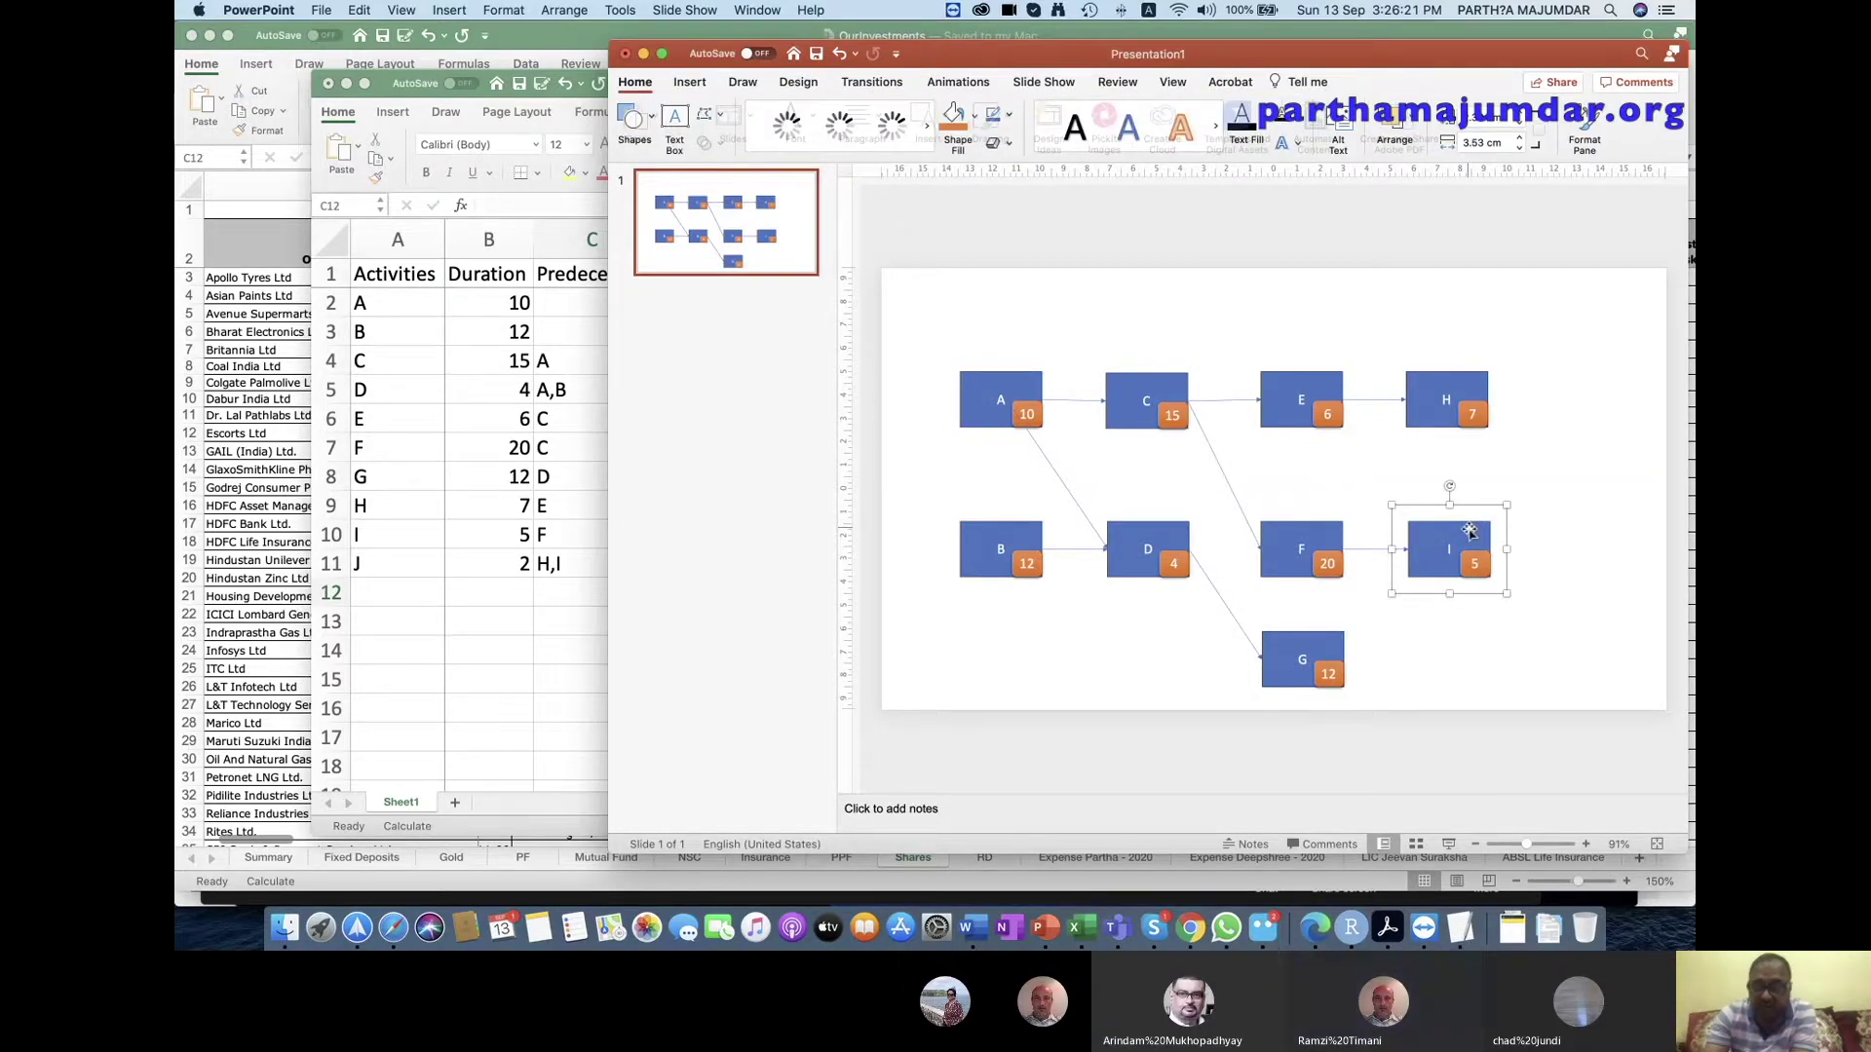
# Duplicate box I and place the copy right of H and I, between their rows.
pyautogui.rightClick(1469, 531)
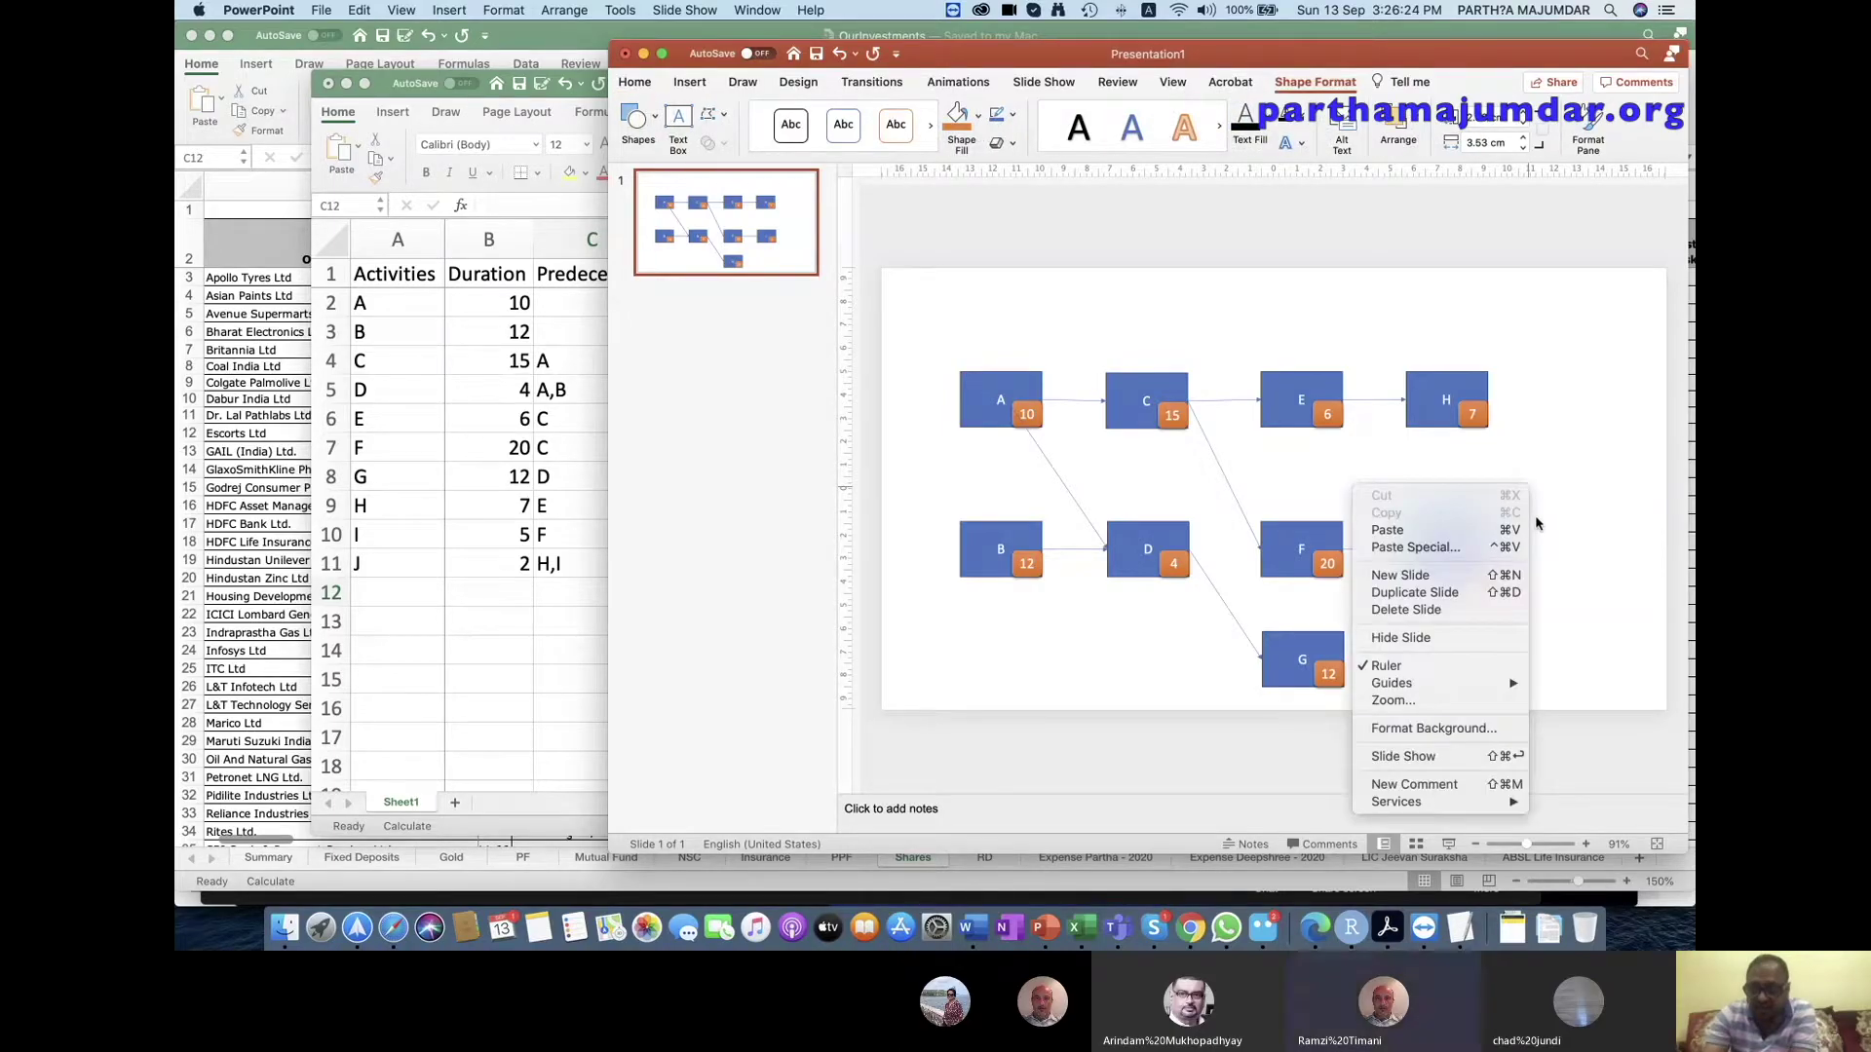
pyautogui.click(1510, 542)
pyautogui.moveTo(1471, 529); pyautogui.dragTo(1583, 447)
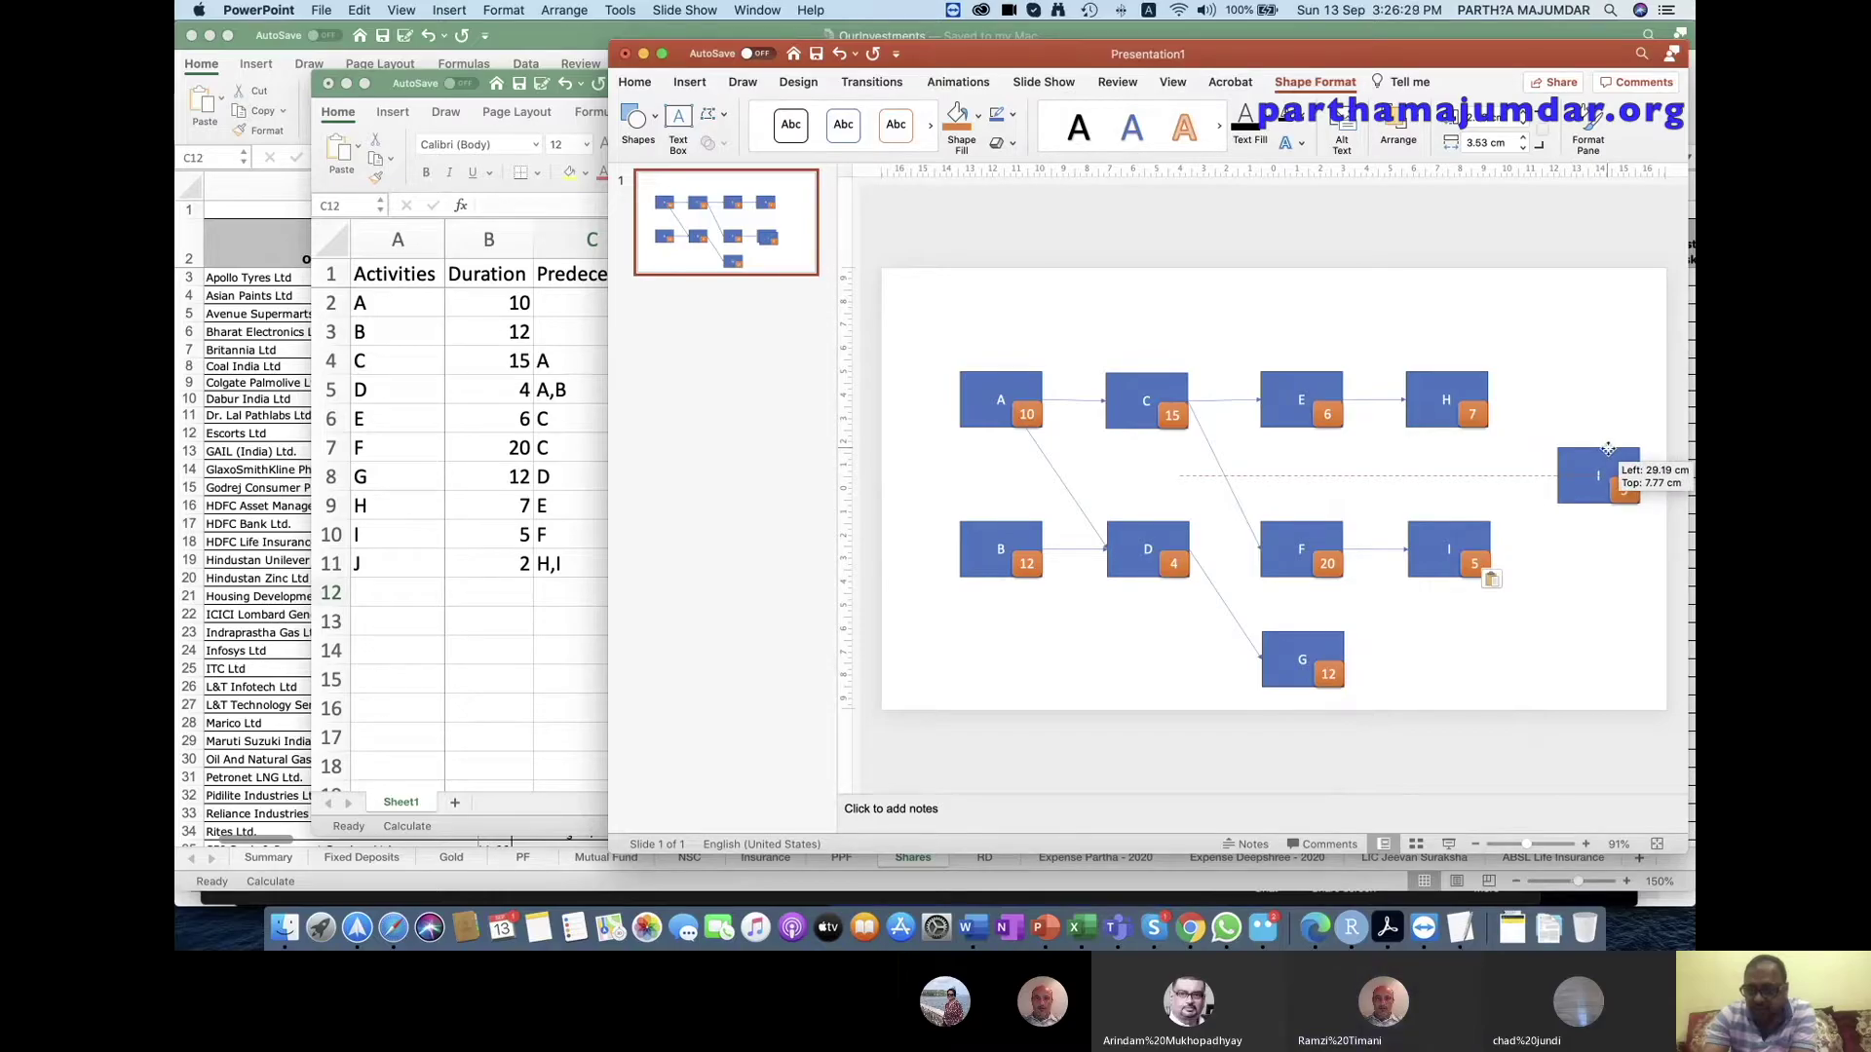
pyautogui.moveTo(1583, 447); pyautogui.dragTo(1596, 475)
# Label the new box J and set its duration badge to 2.
pyautogui.click(1595, 475)
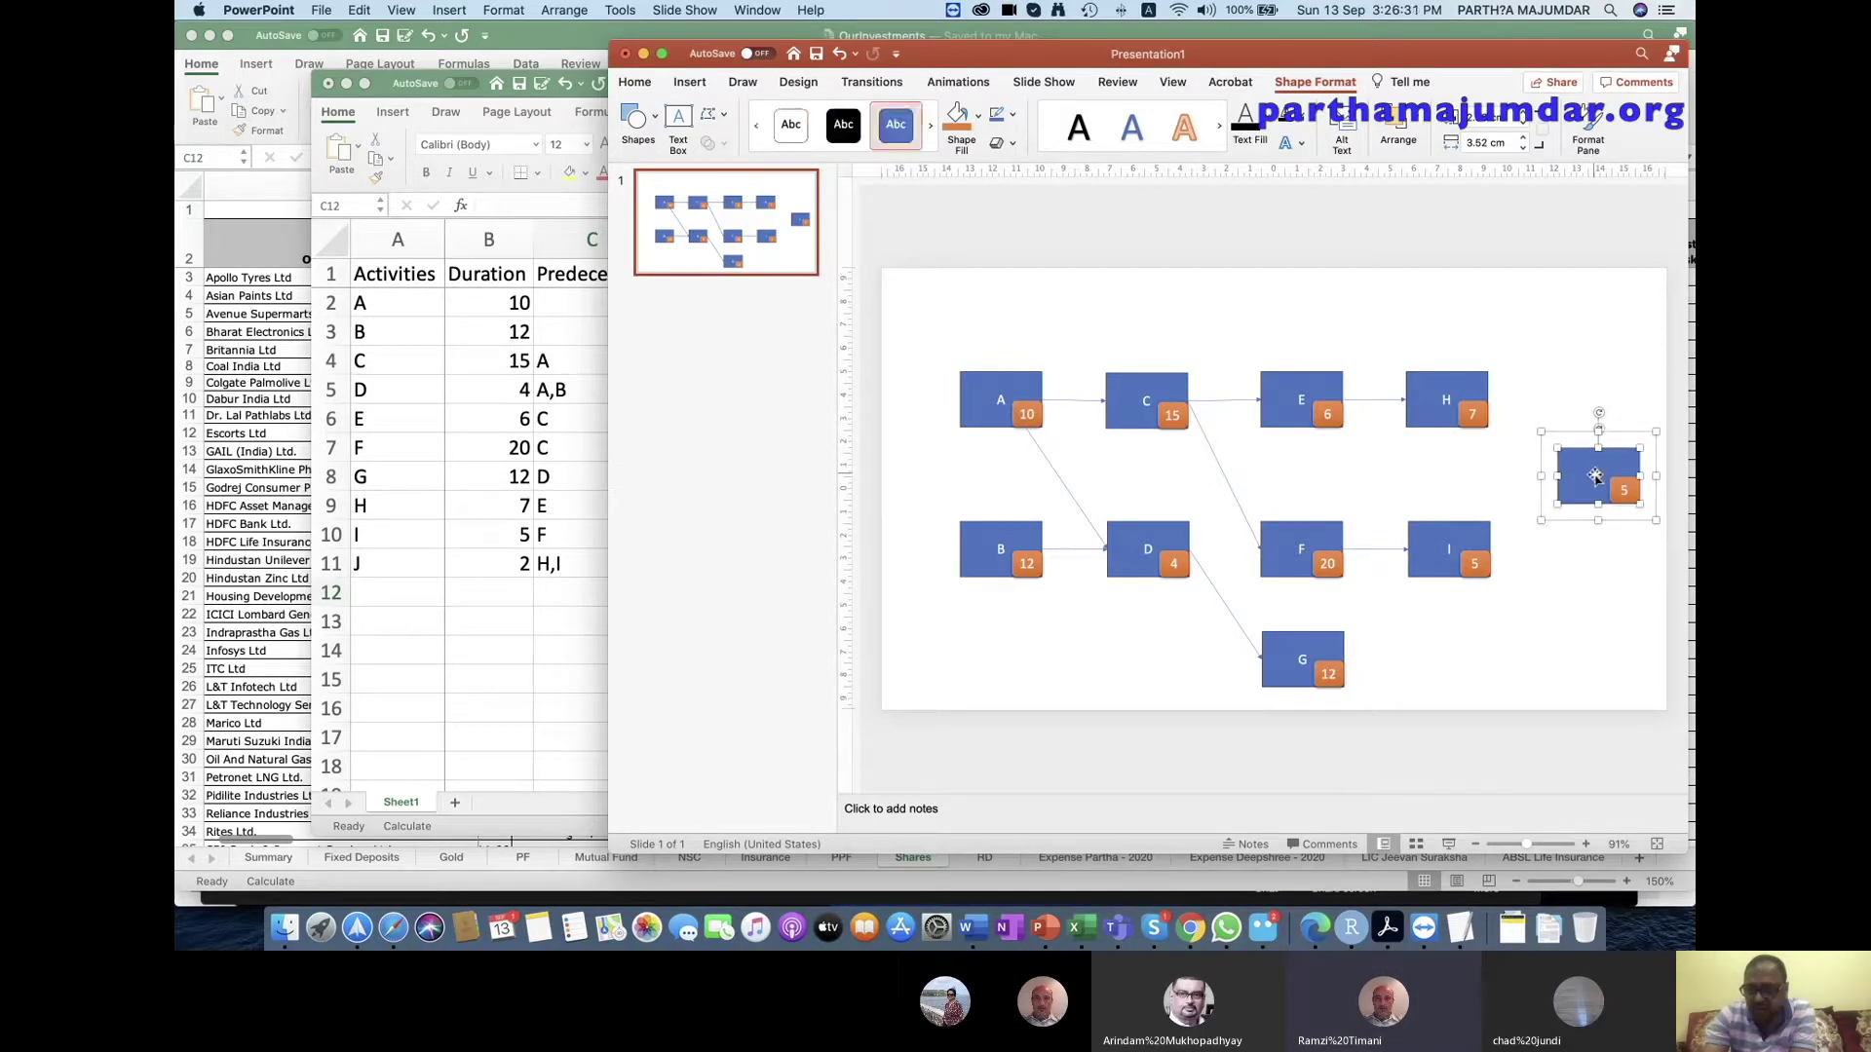
pyautogui.click(1595, 476)
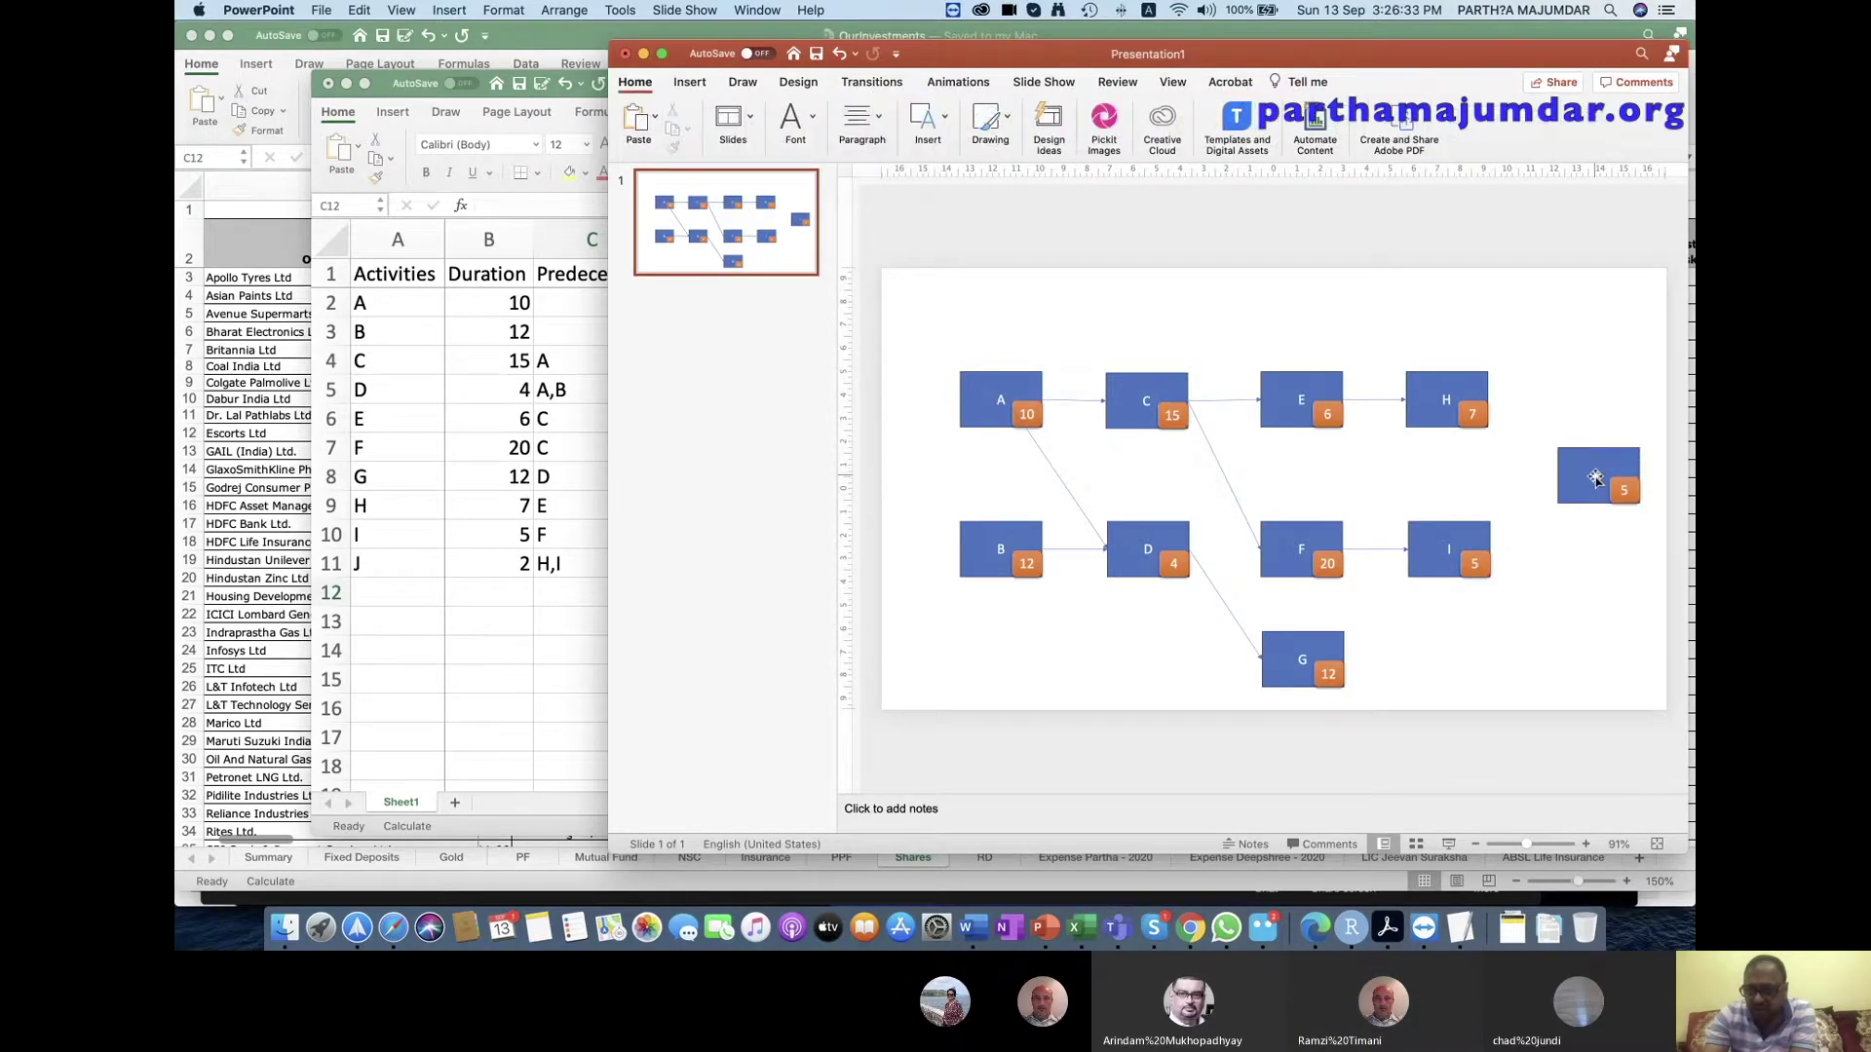
pyautogui.click(1596, 475)
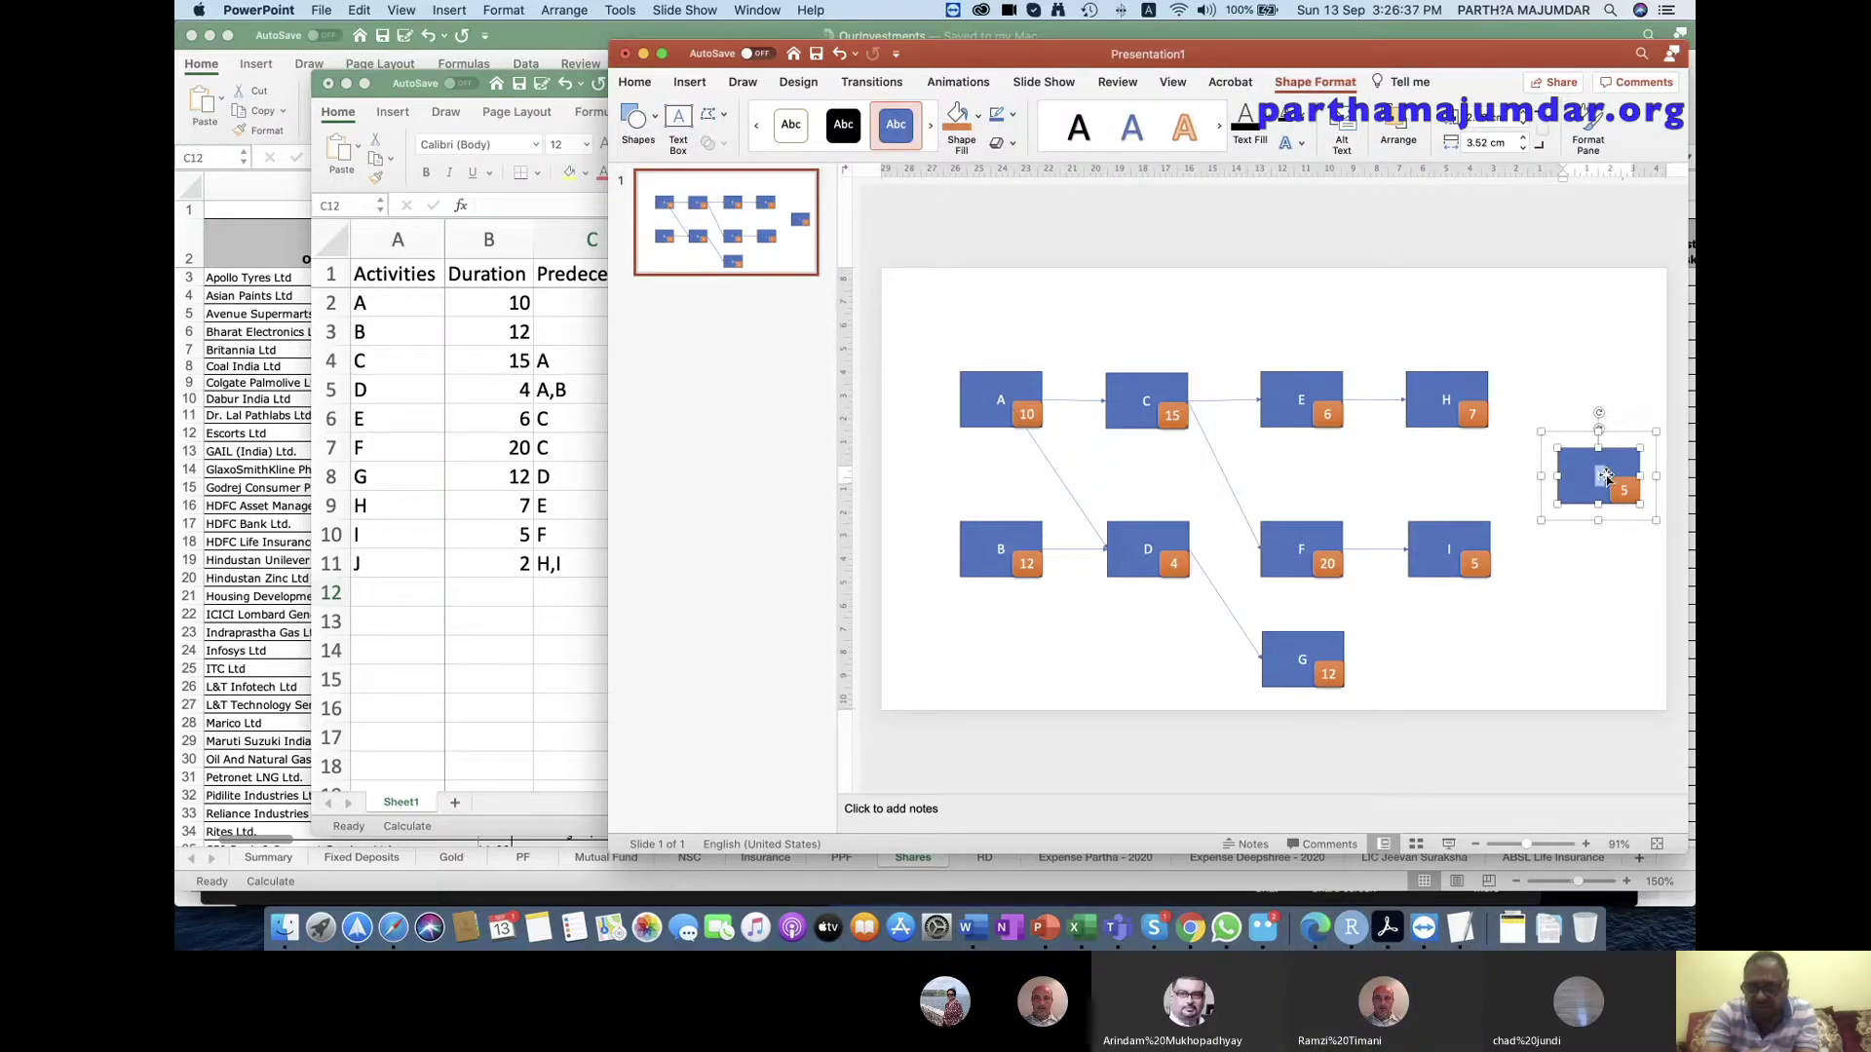
pyautogui.write('J')
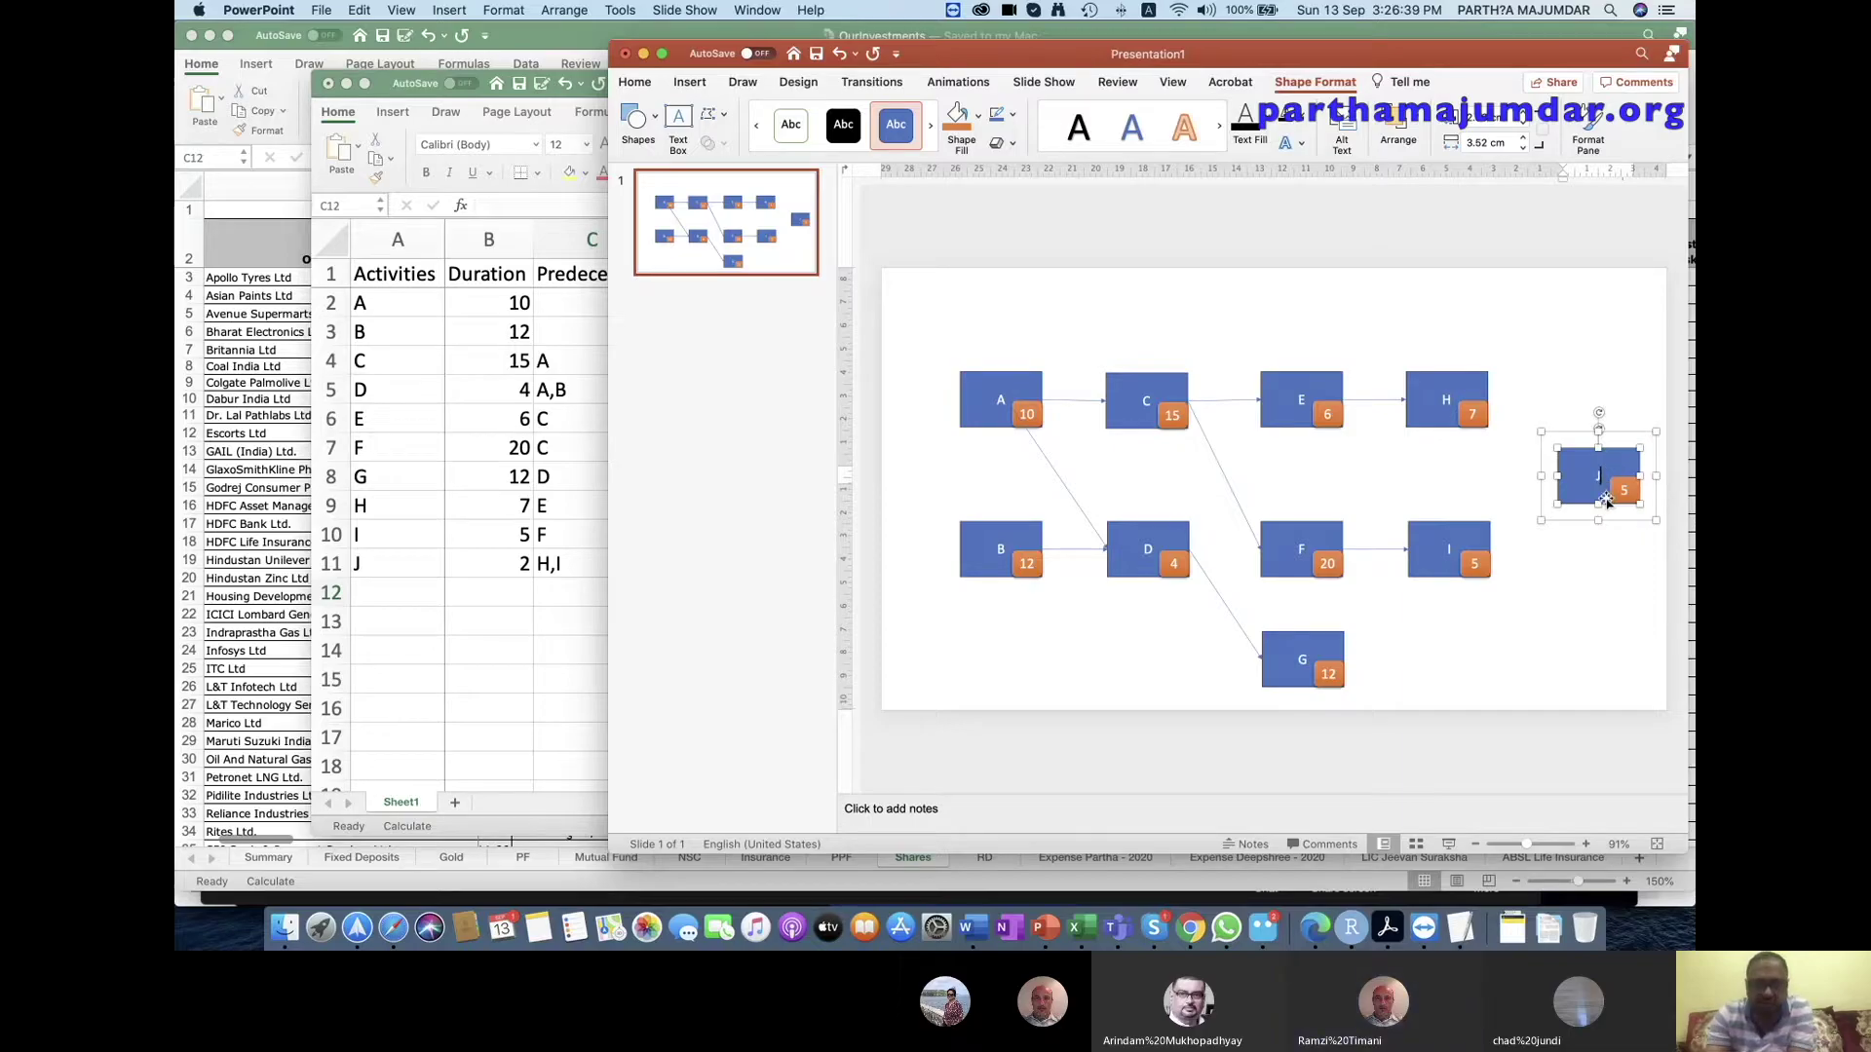
pyautogui.click(1624, 489)
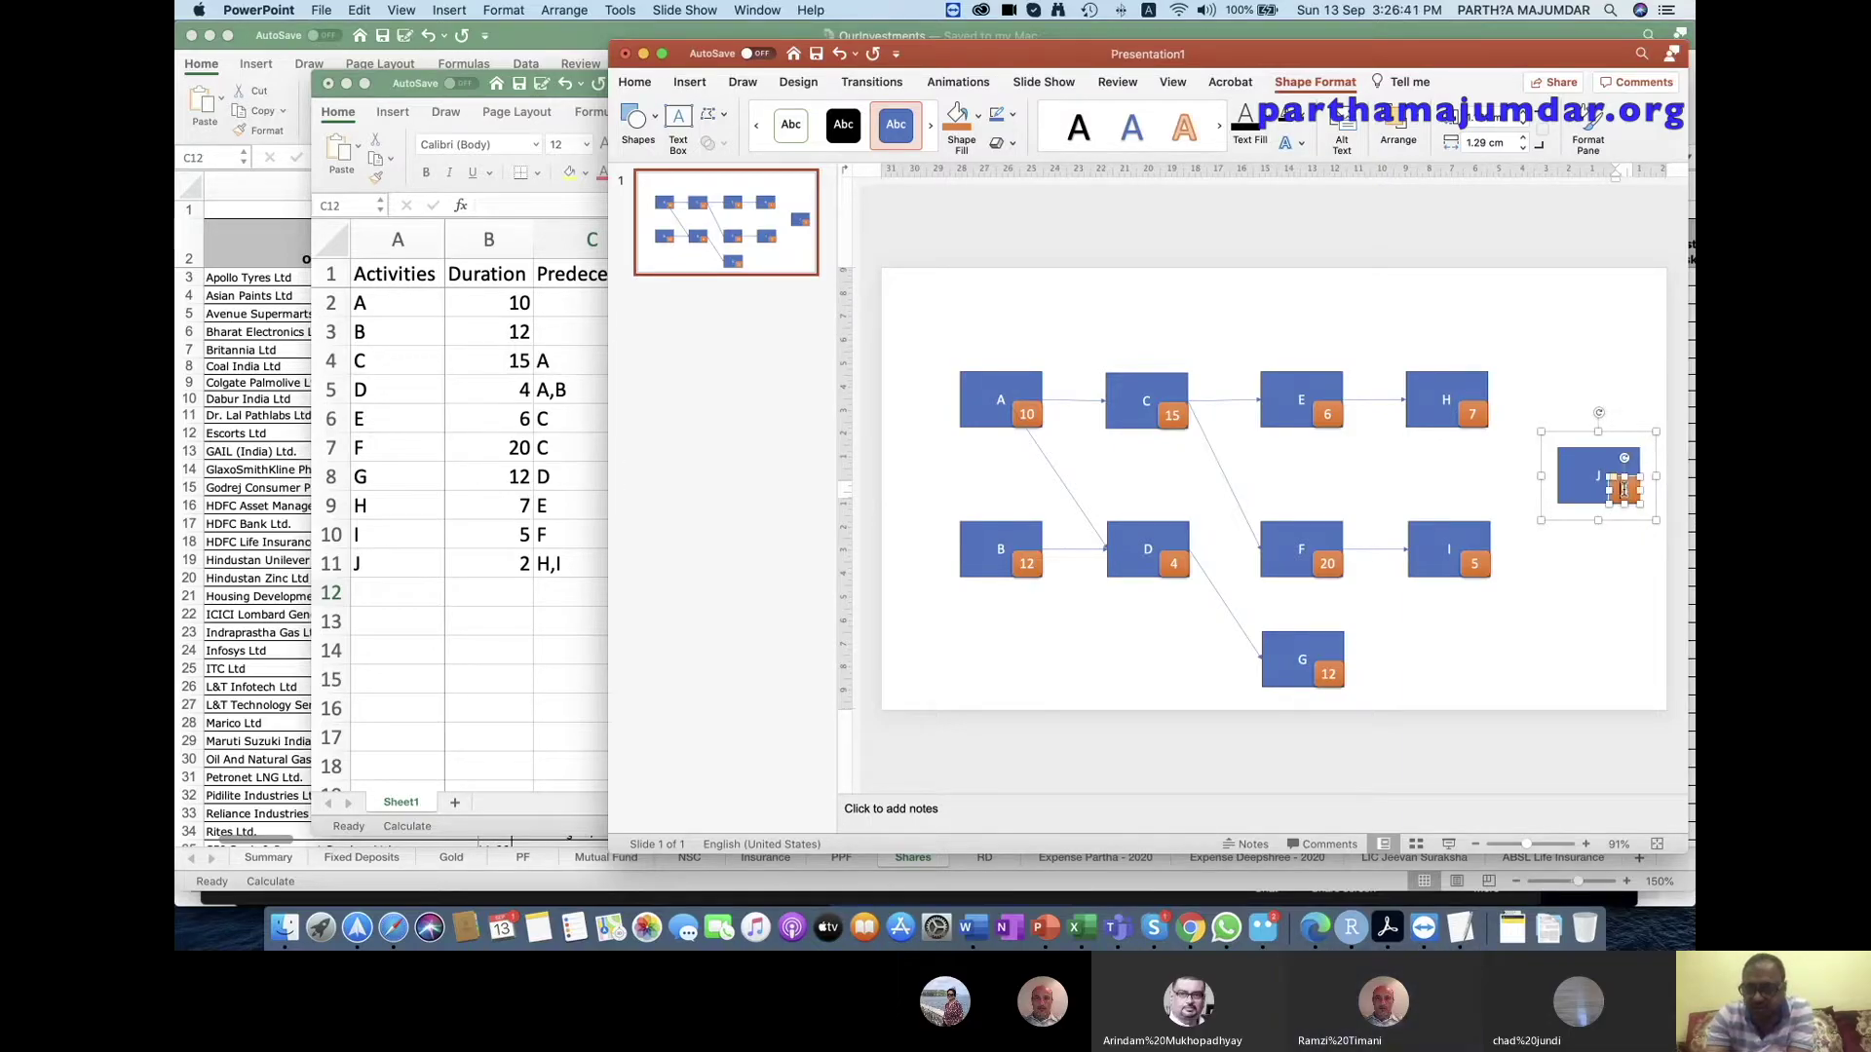
pyautogui.write('2')
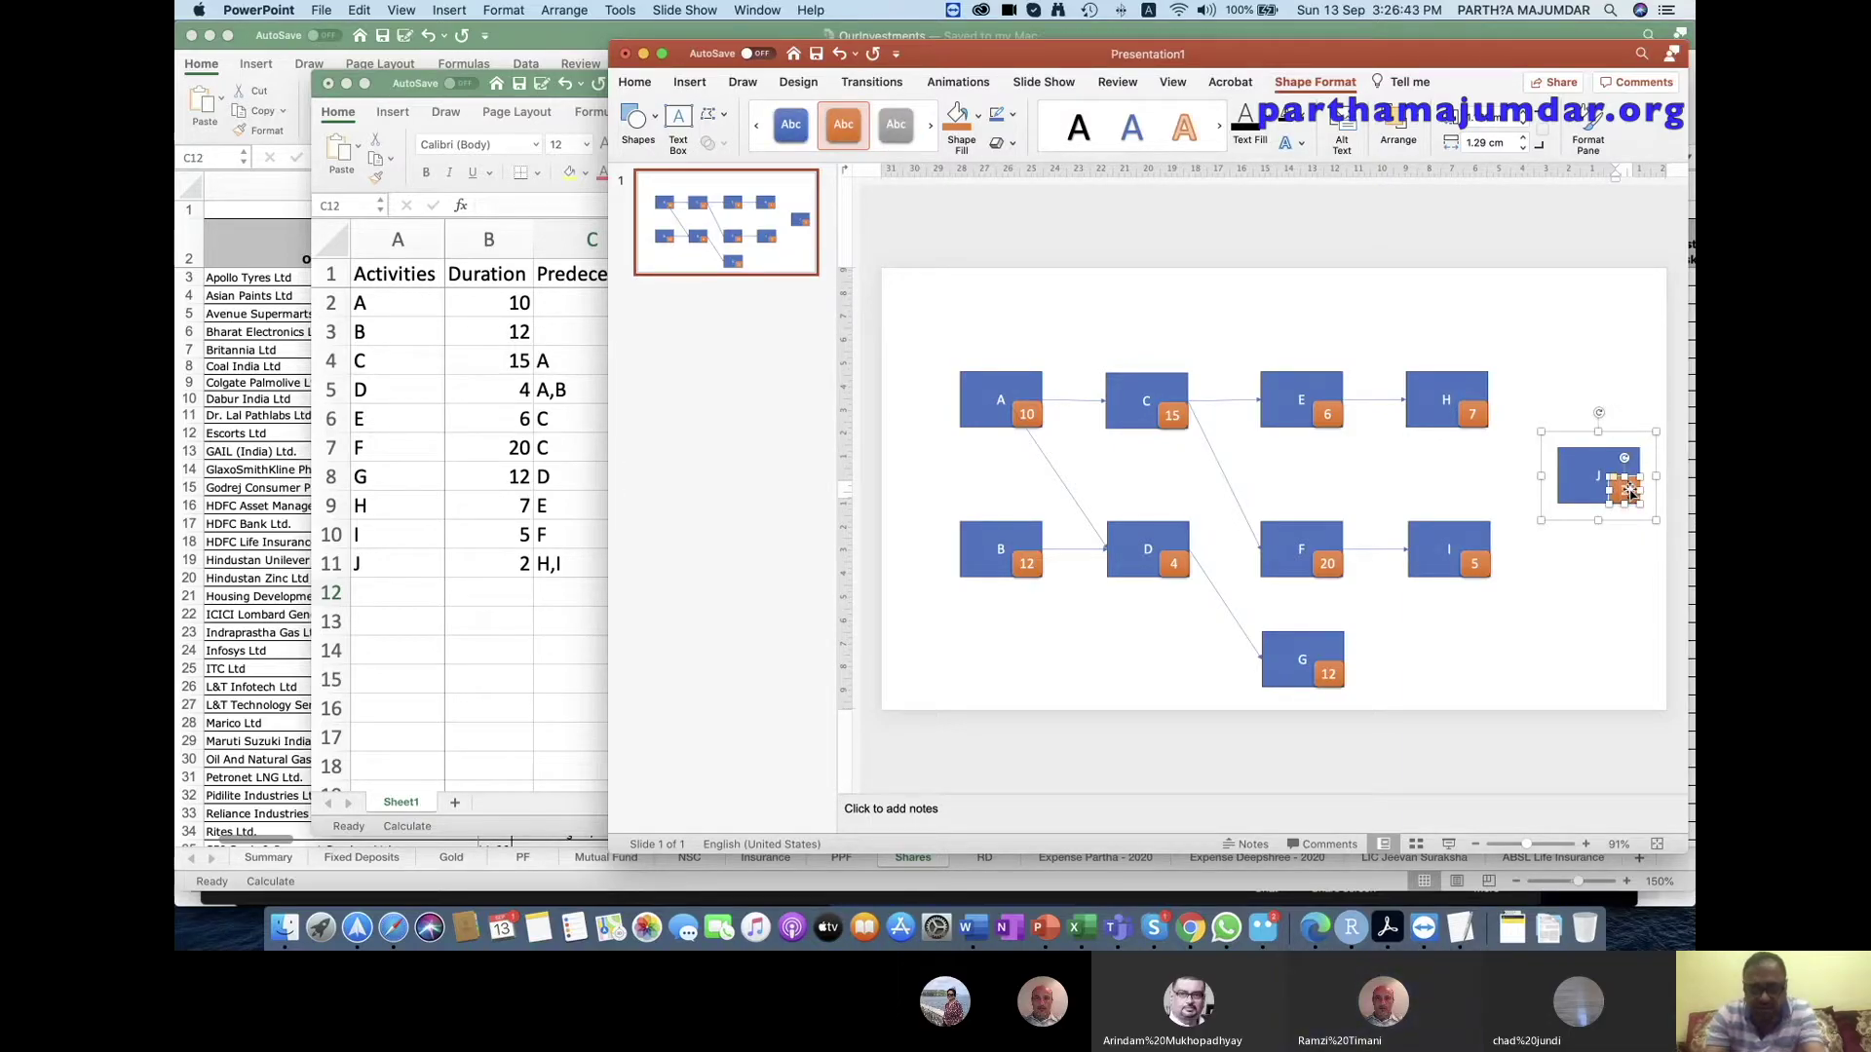
pyautogui.click(1590, 579)
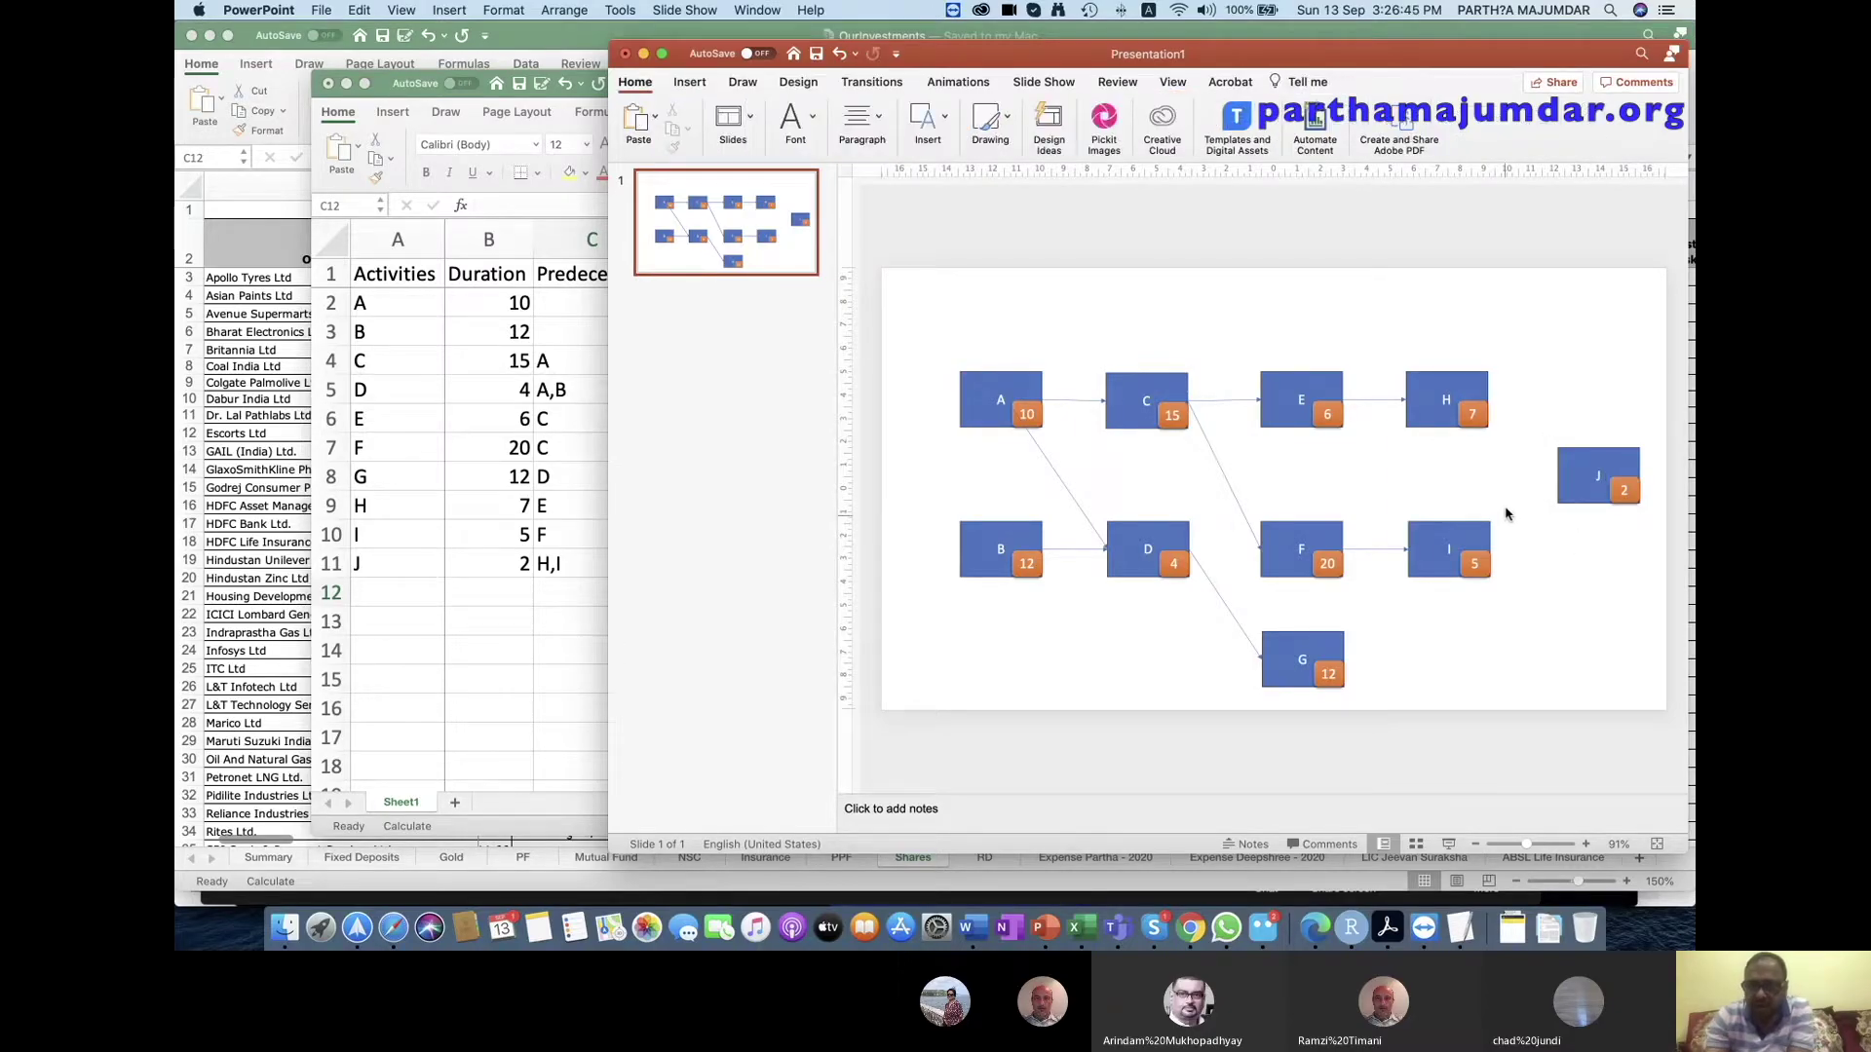
pyautogui.click(933, 125)
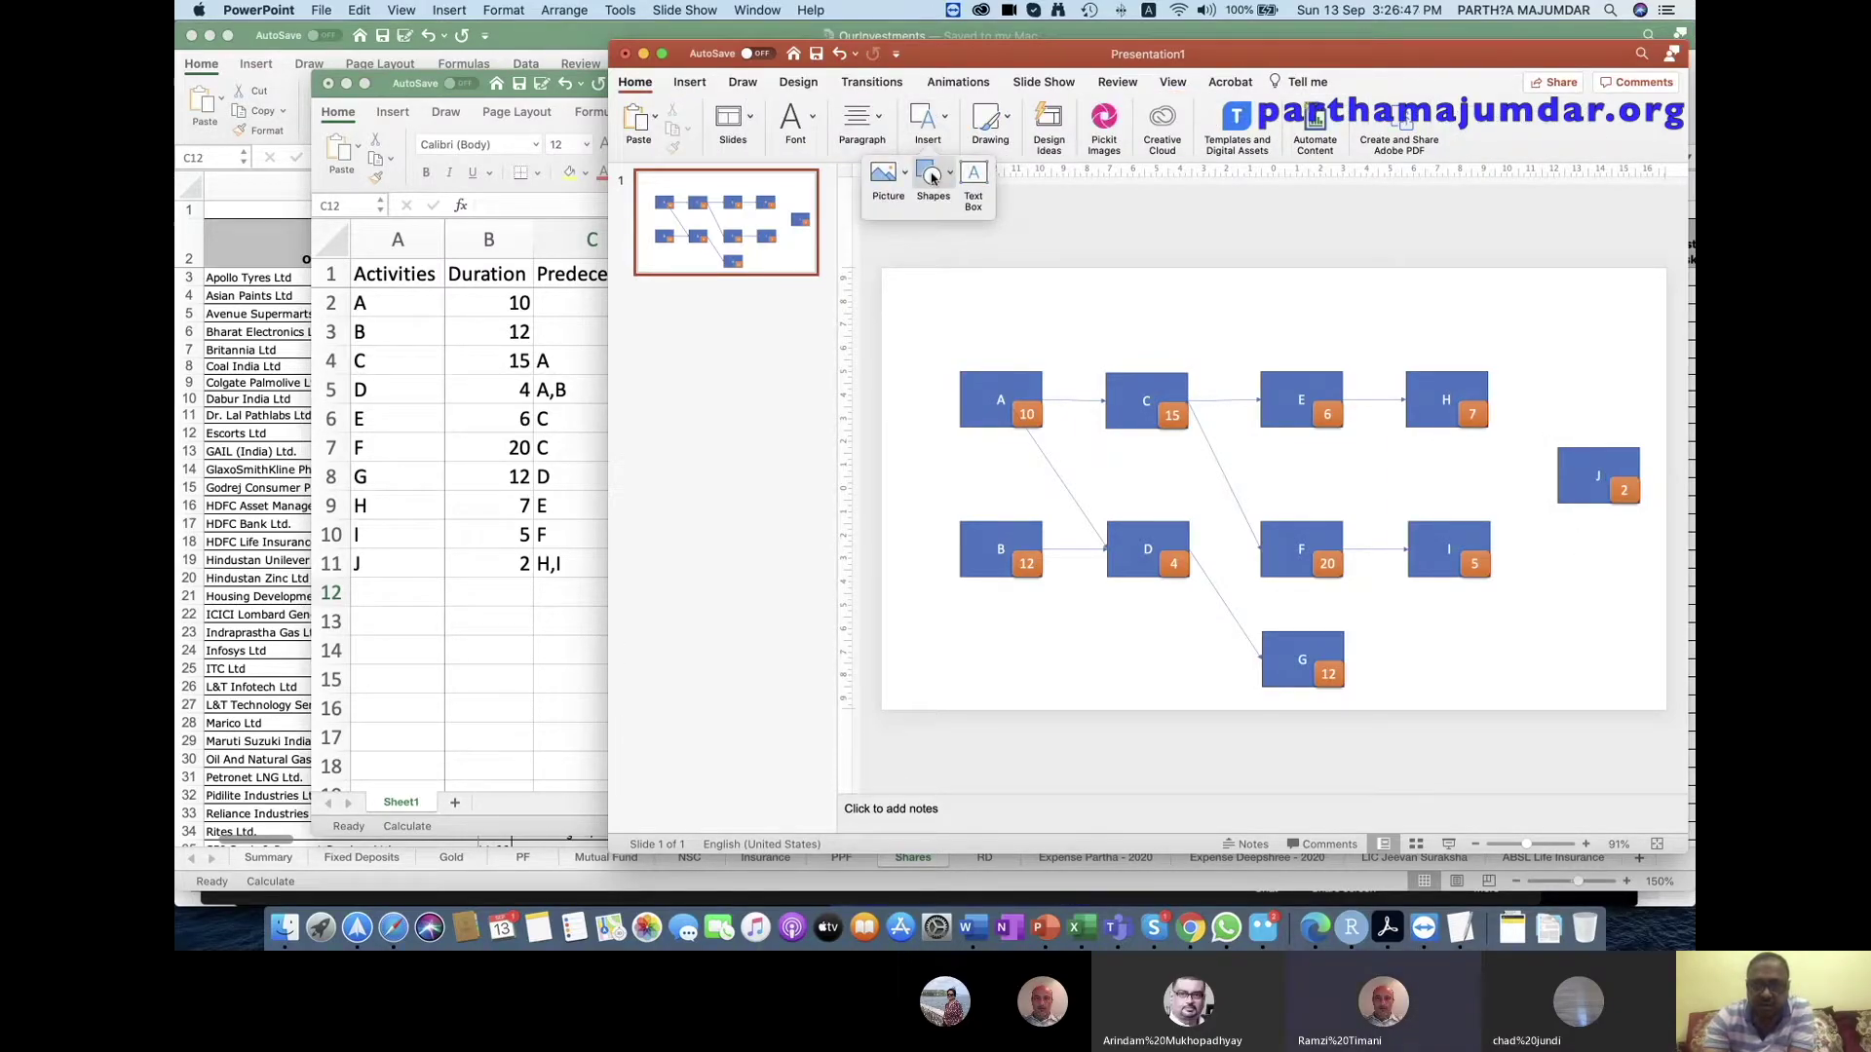
# Draw arrows from box H and from box I into box J.
pyautogui.click(949, 177)
pyautogui.click(986, 231)
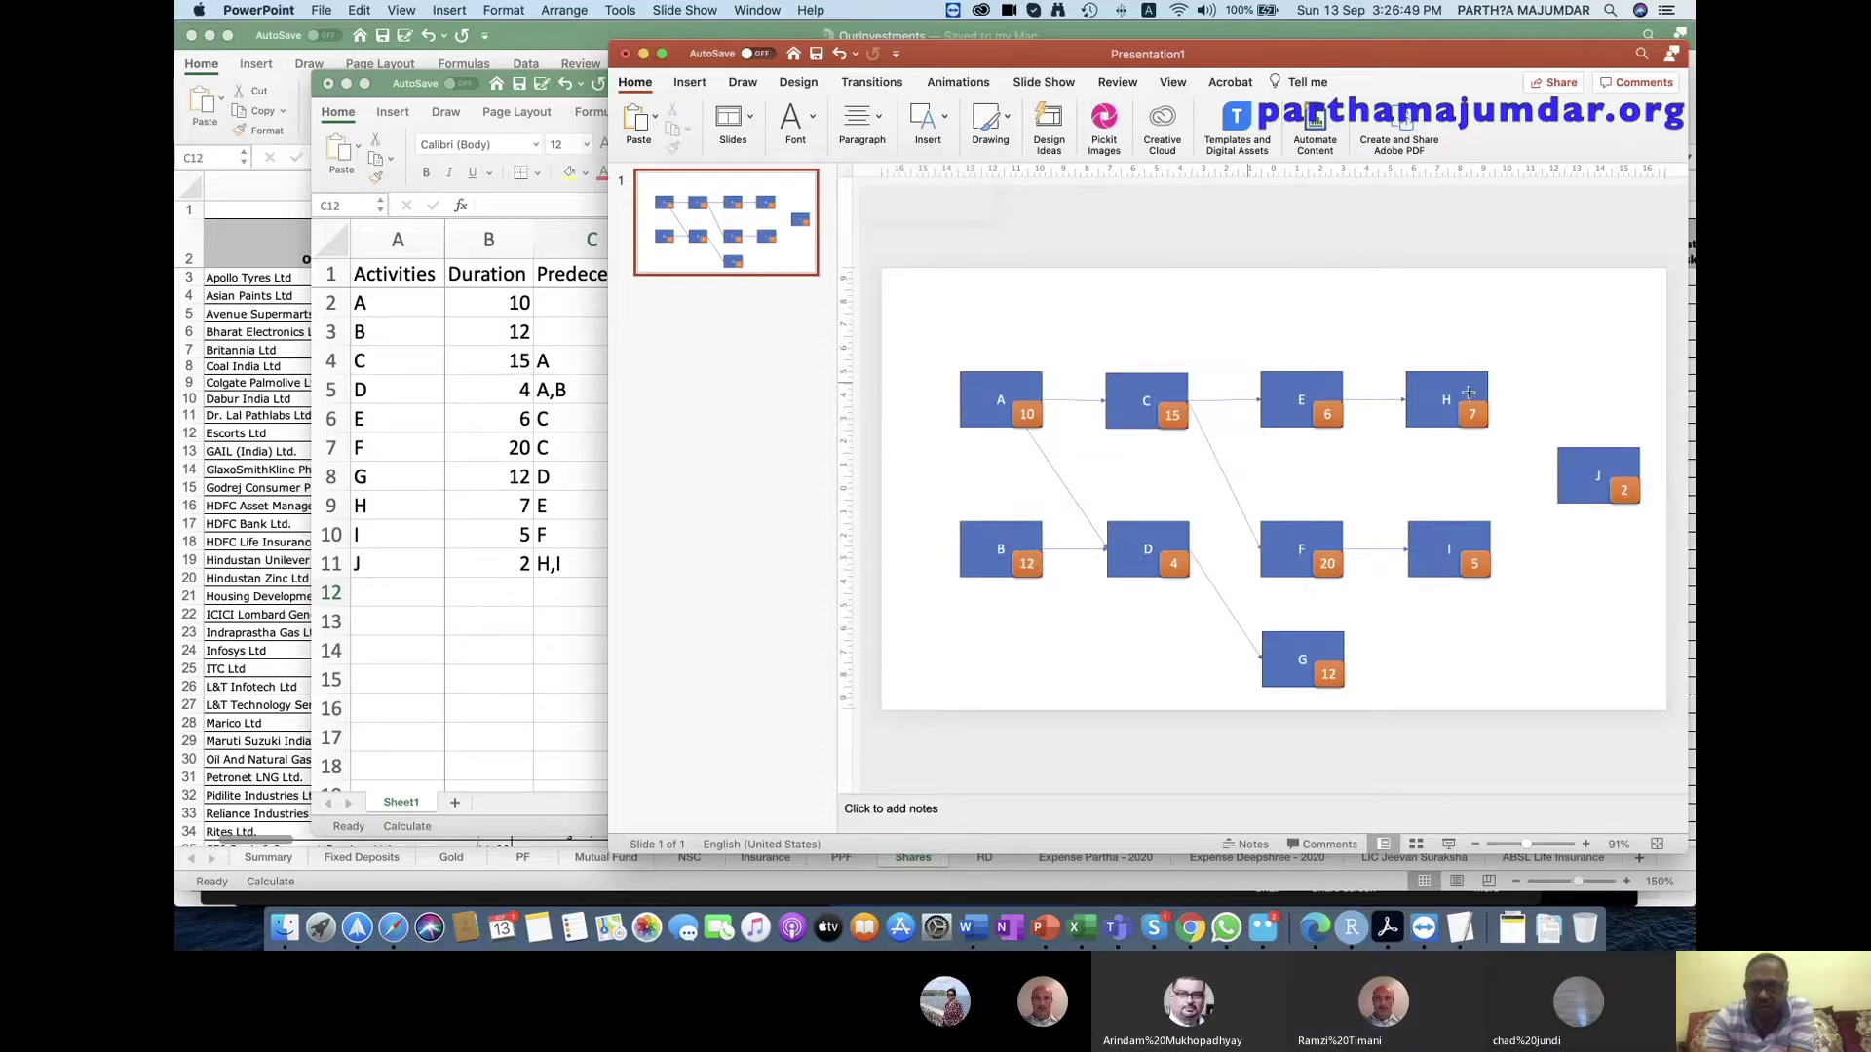
pyautogui.moveTo(1488, 398); pyautogui.dragTo(1558, 475)
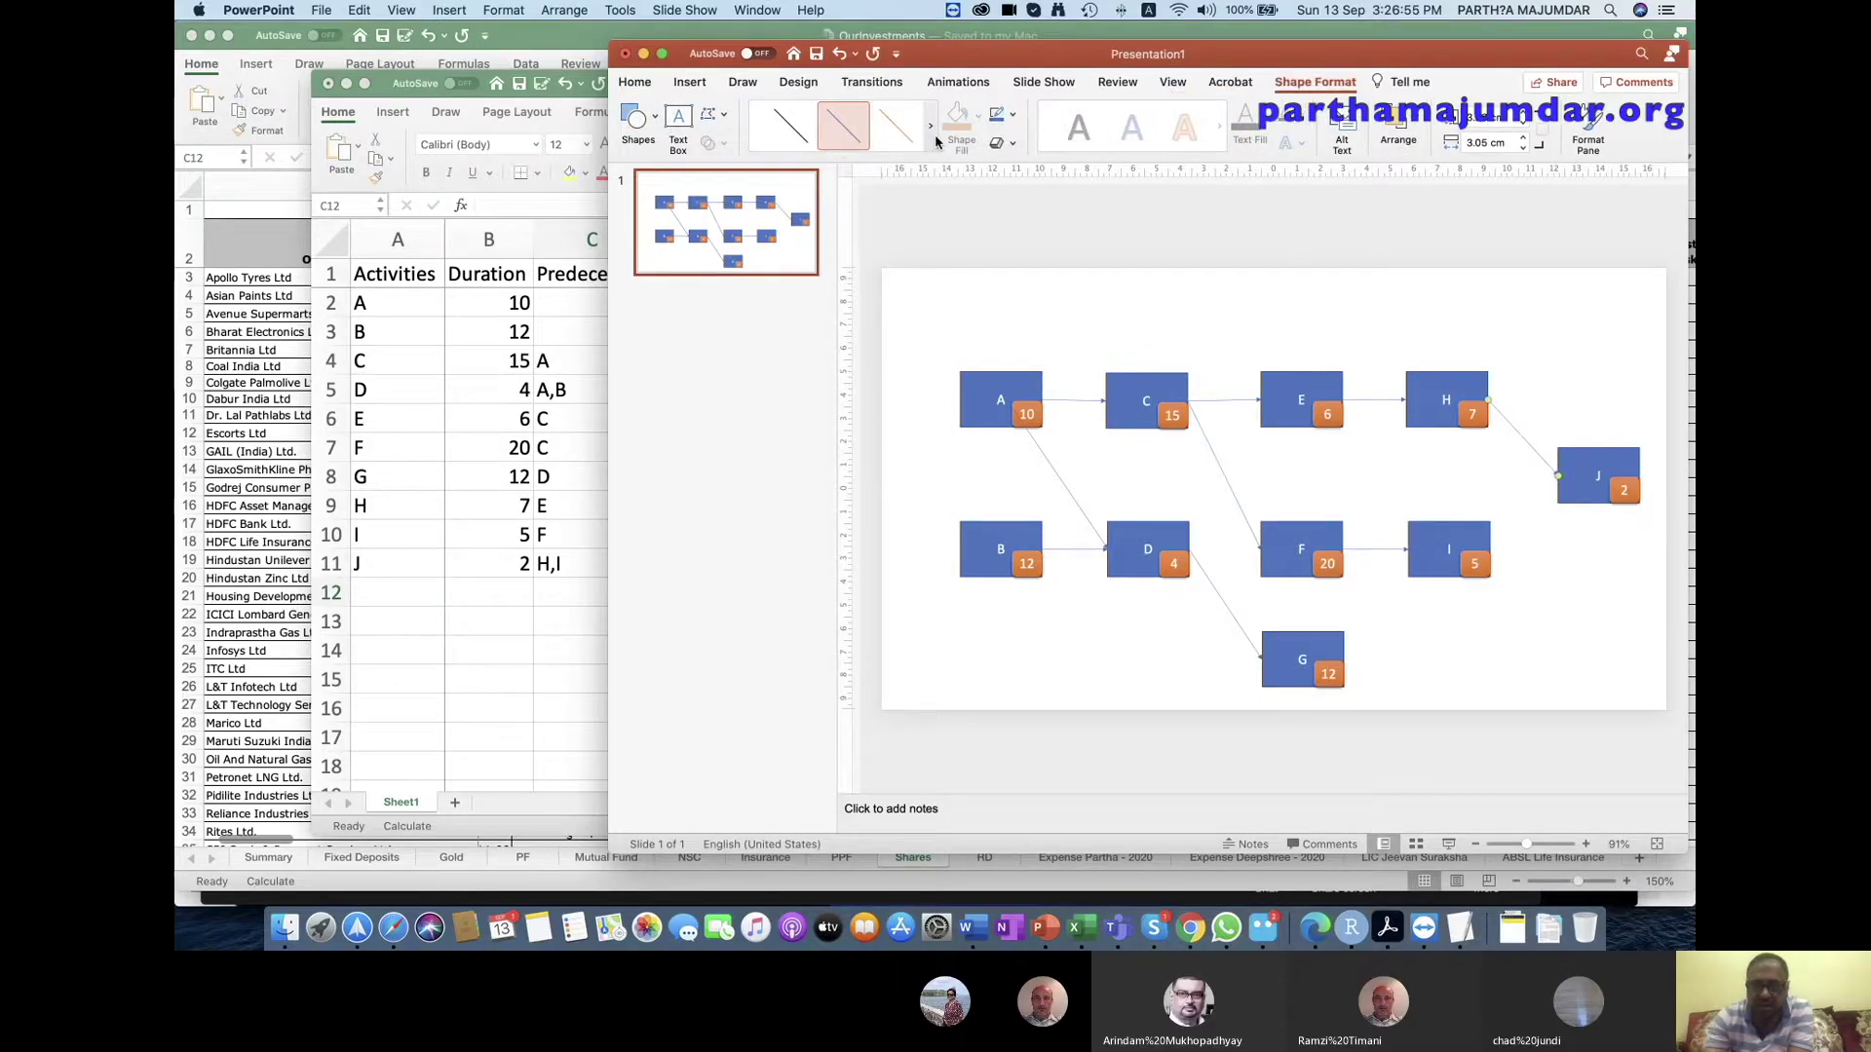
pyautogui.click(643, 117)
pyautogui.click(695, 175)
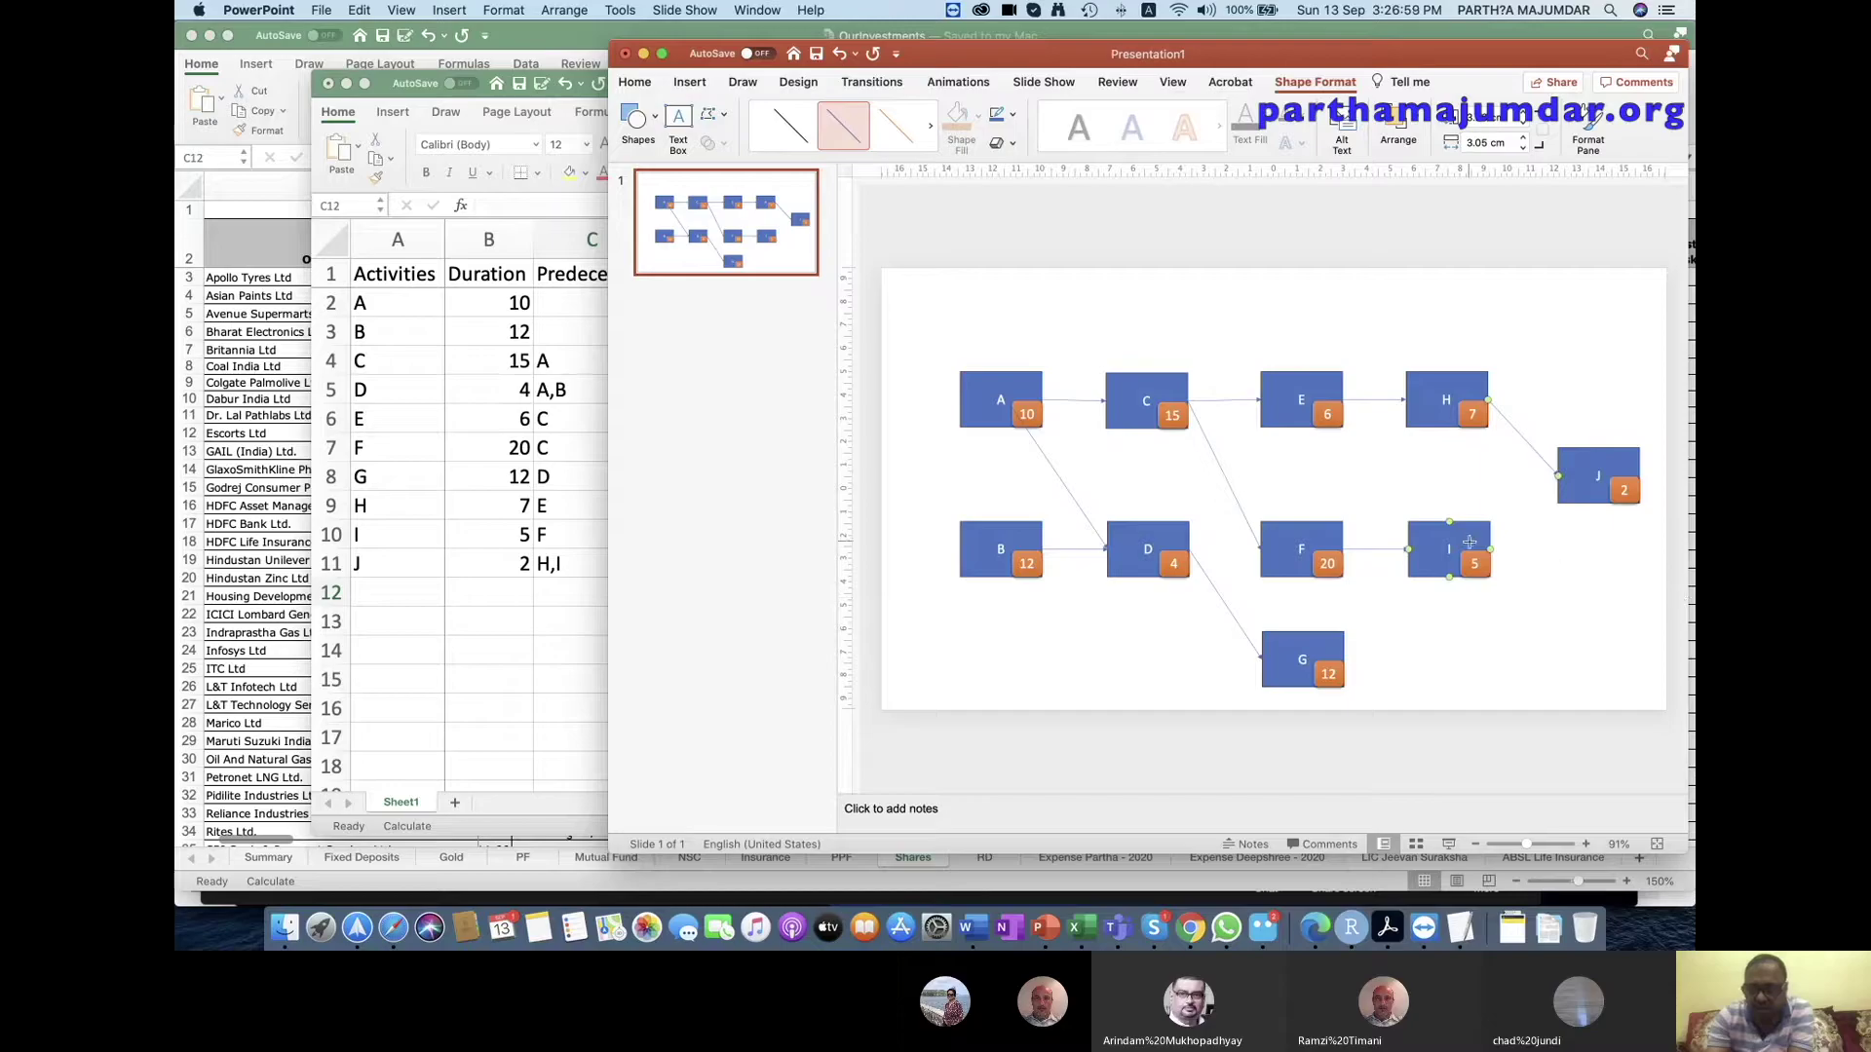
pyautogui.moveTo(1491, 549); pyautogui.dragTo(1558, 477)
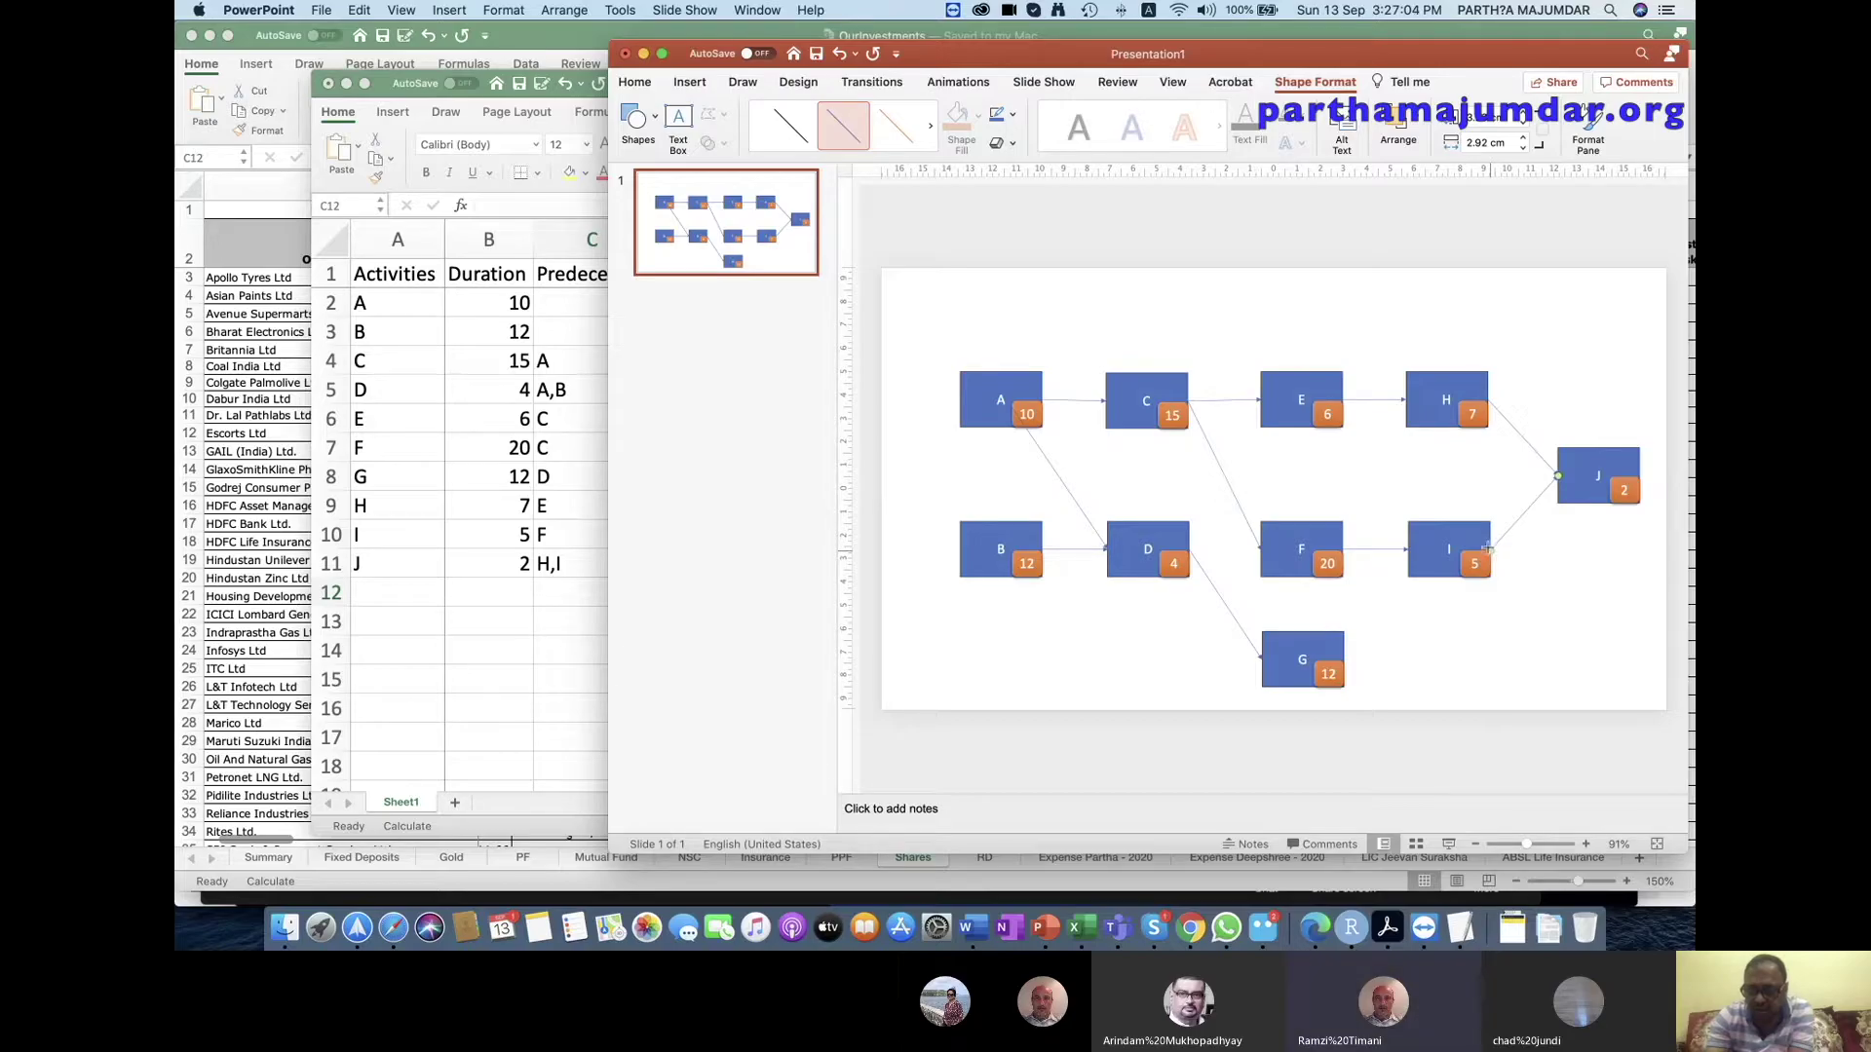
pyautogui.click(1581, 575)
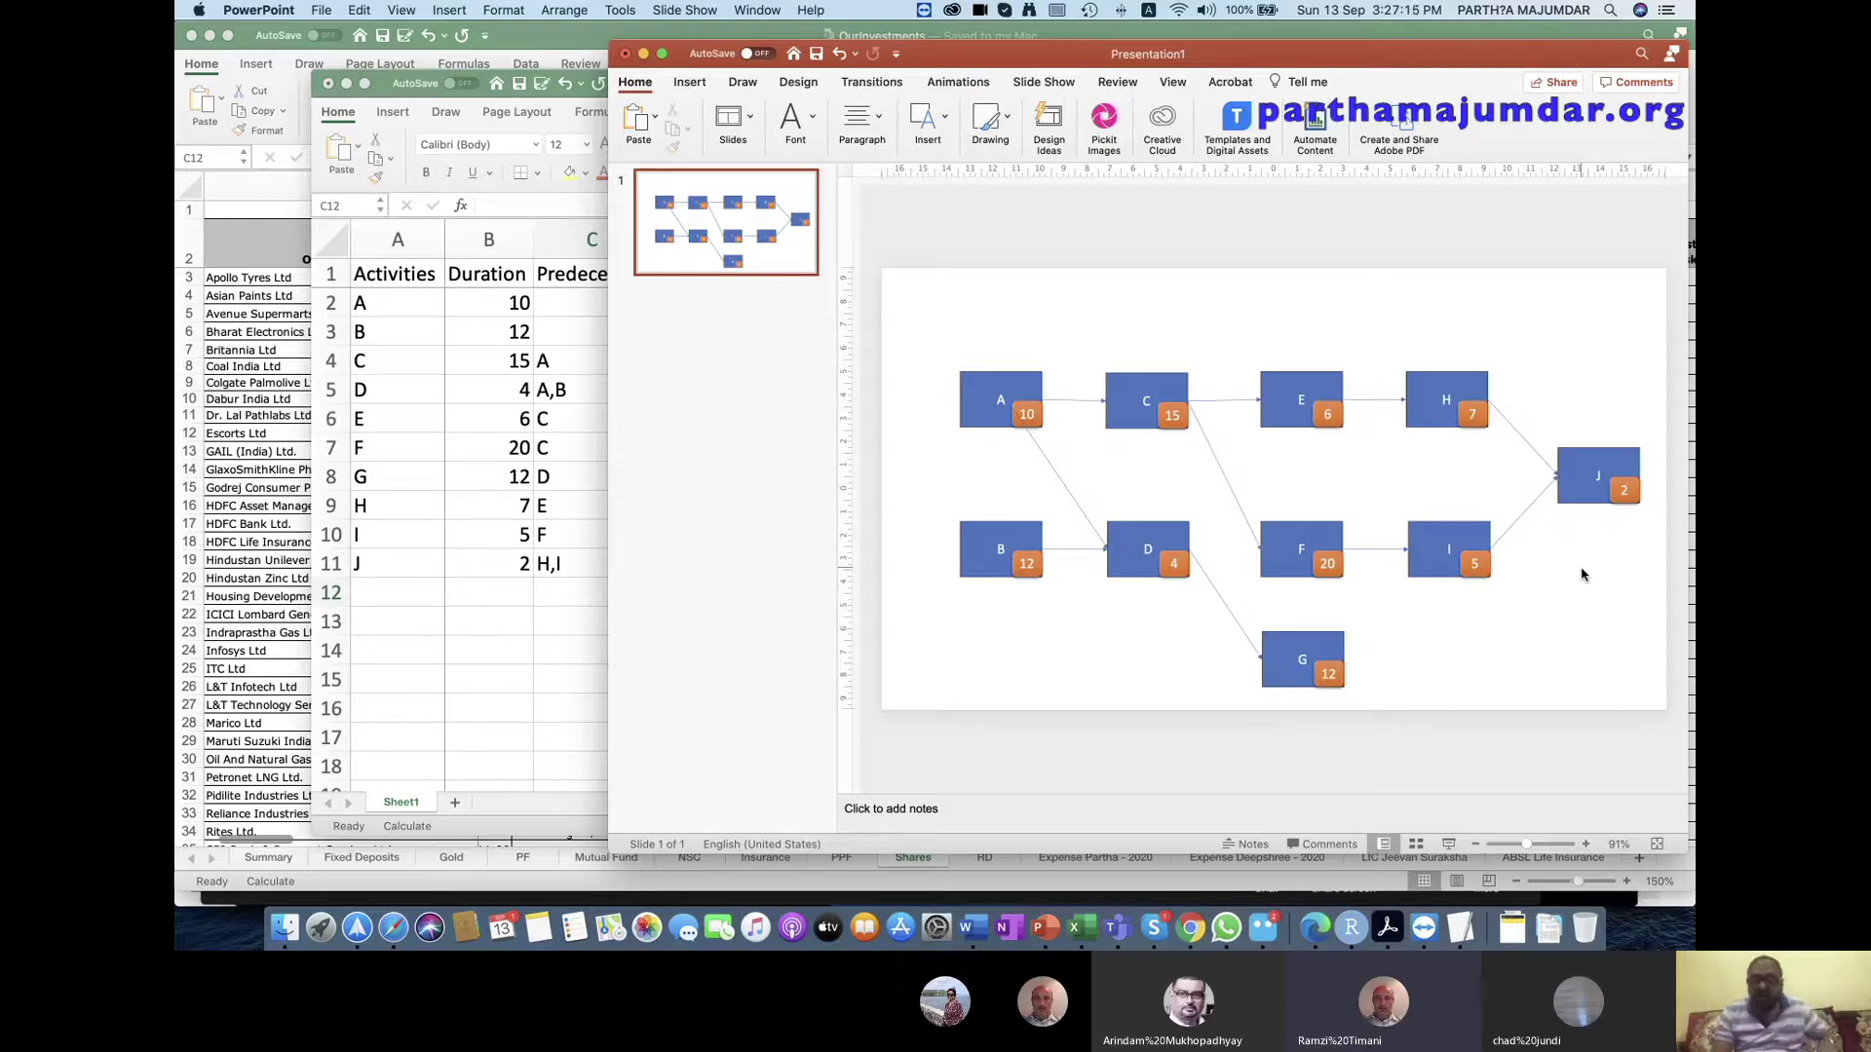
# Reattach the A-to-D arrow's start to box A's right edge.
pyautogui.click(1025, 431)
pyautogui.moveTo(1003, 399); pyautogui.dragTo(1043, 399)
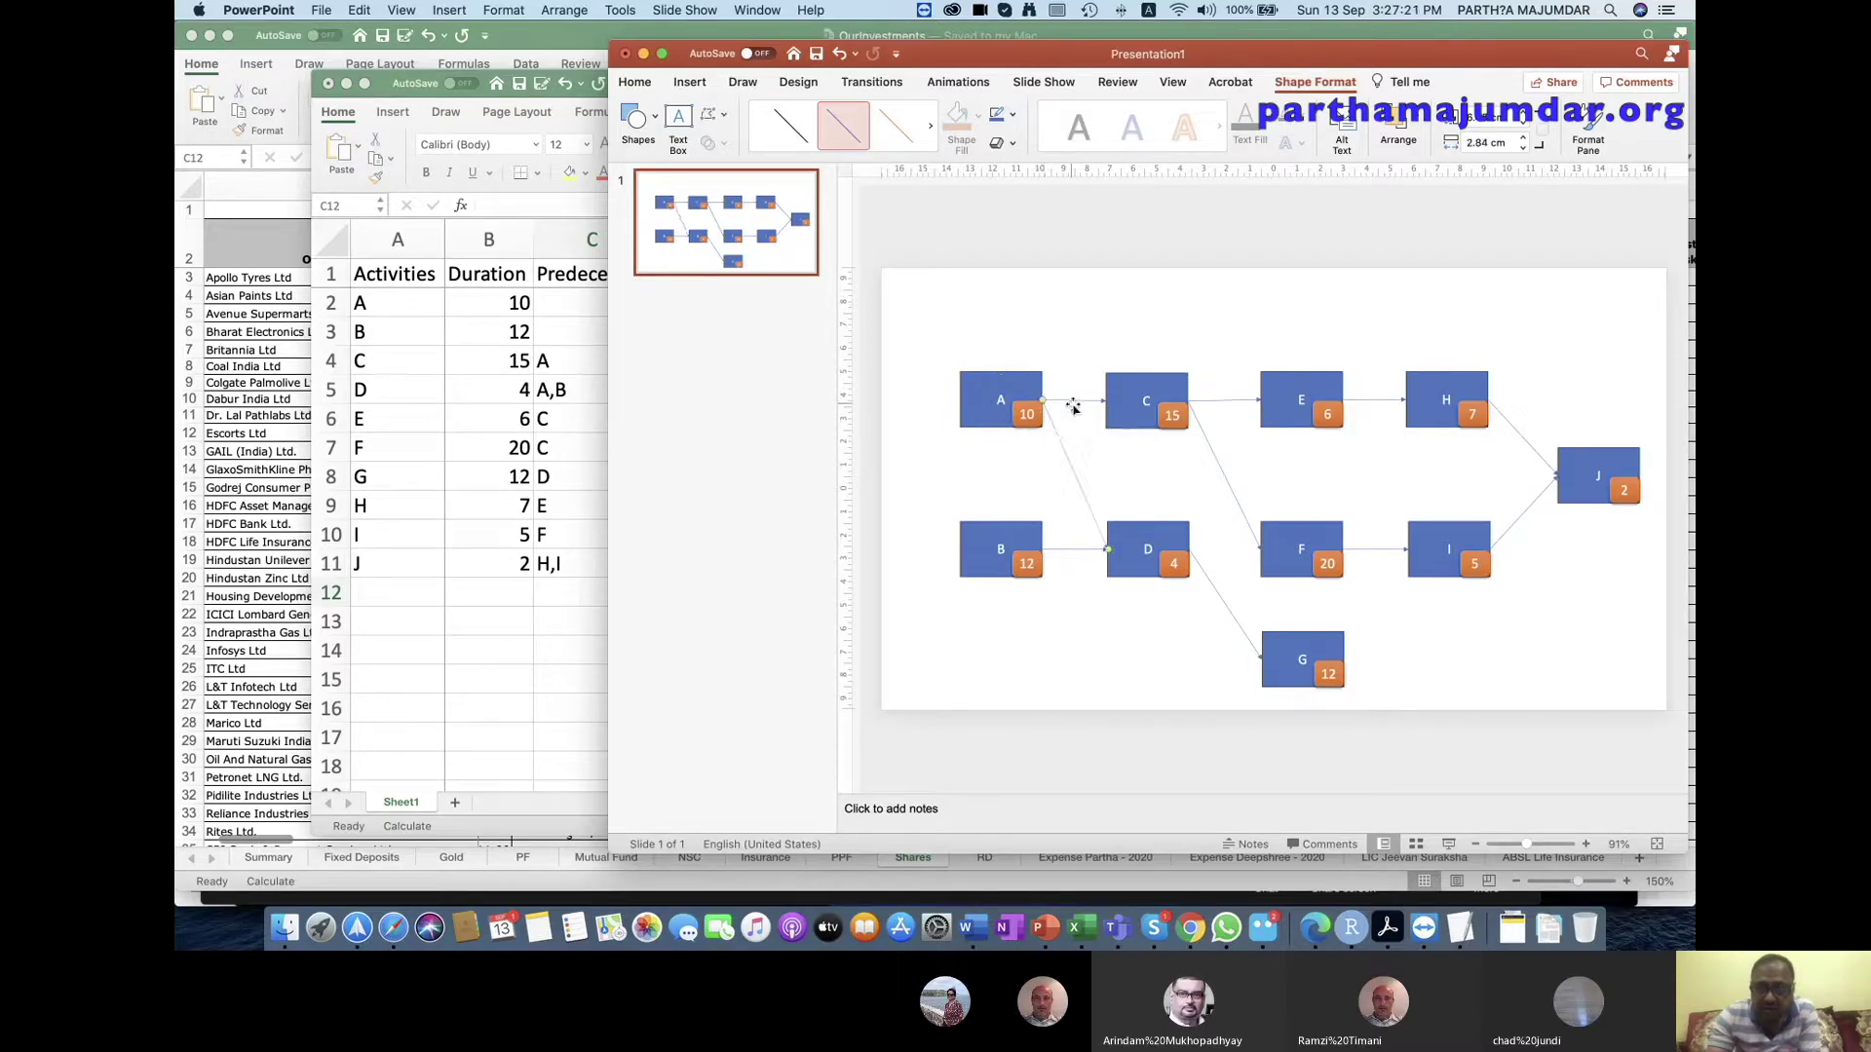
pyautogui.click(1014, 504)
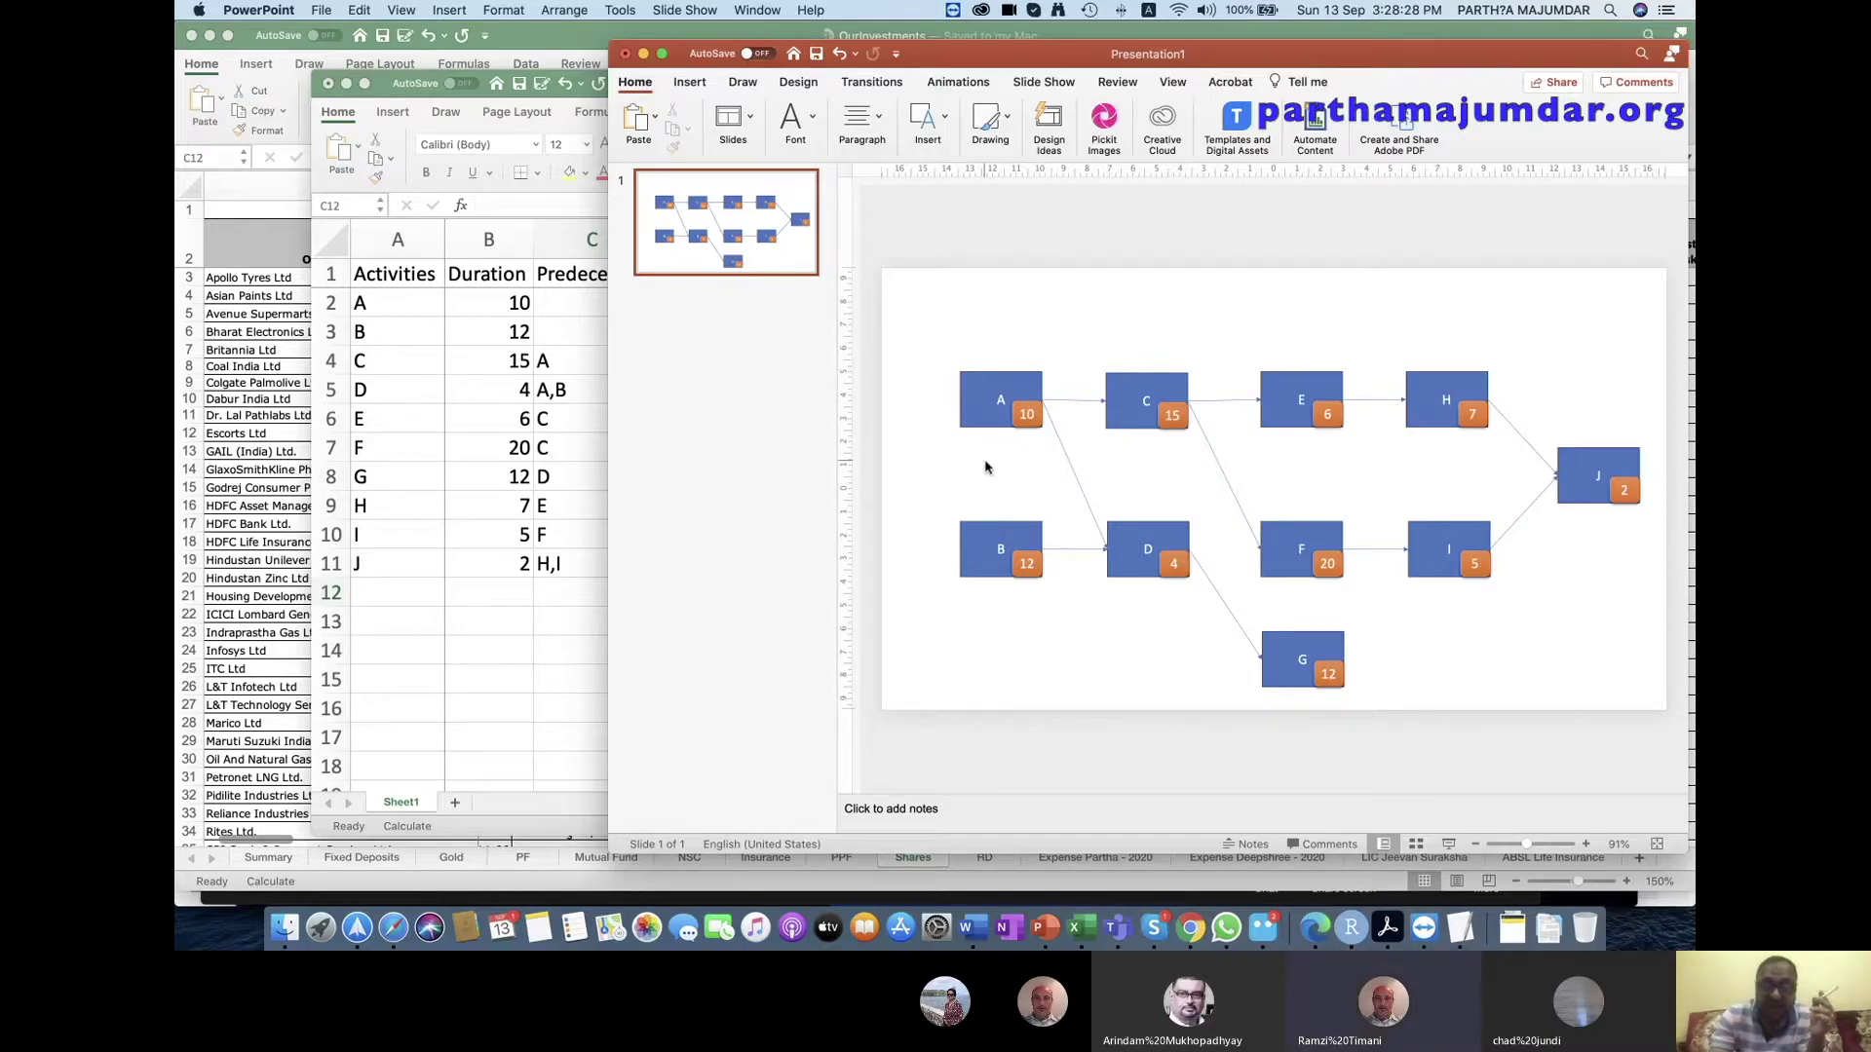
# Add a text box with 1 above box A's left corner.
pyautogui.click(925, 122)
pyautogui.click(973, 180)
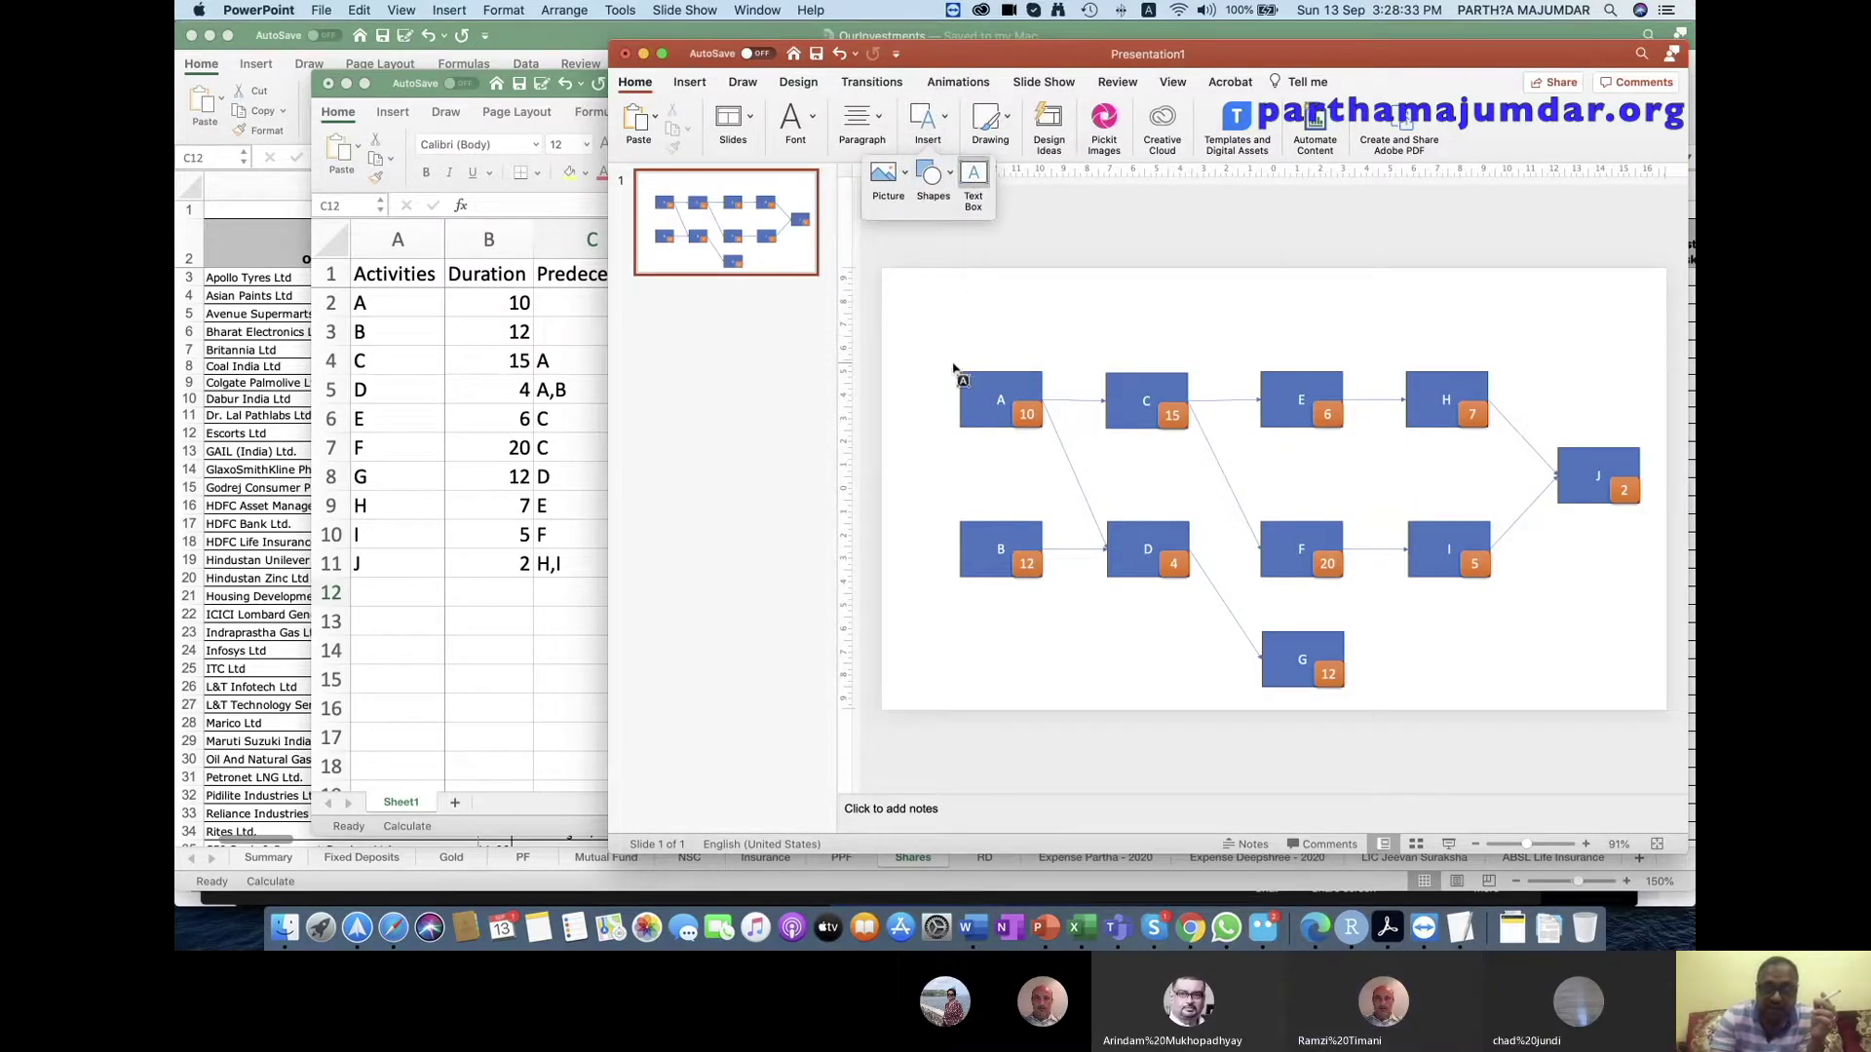
pyautogui.moveTo(959, 362); pyautogui.dragTo(1000, 375)
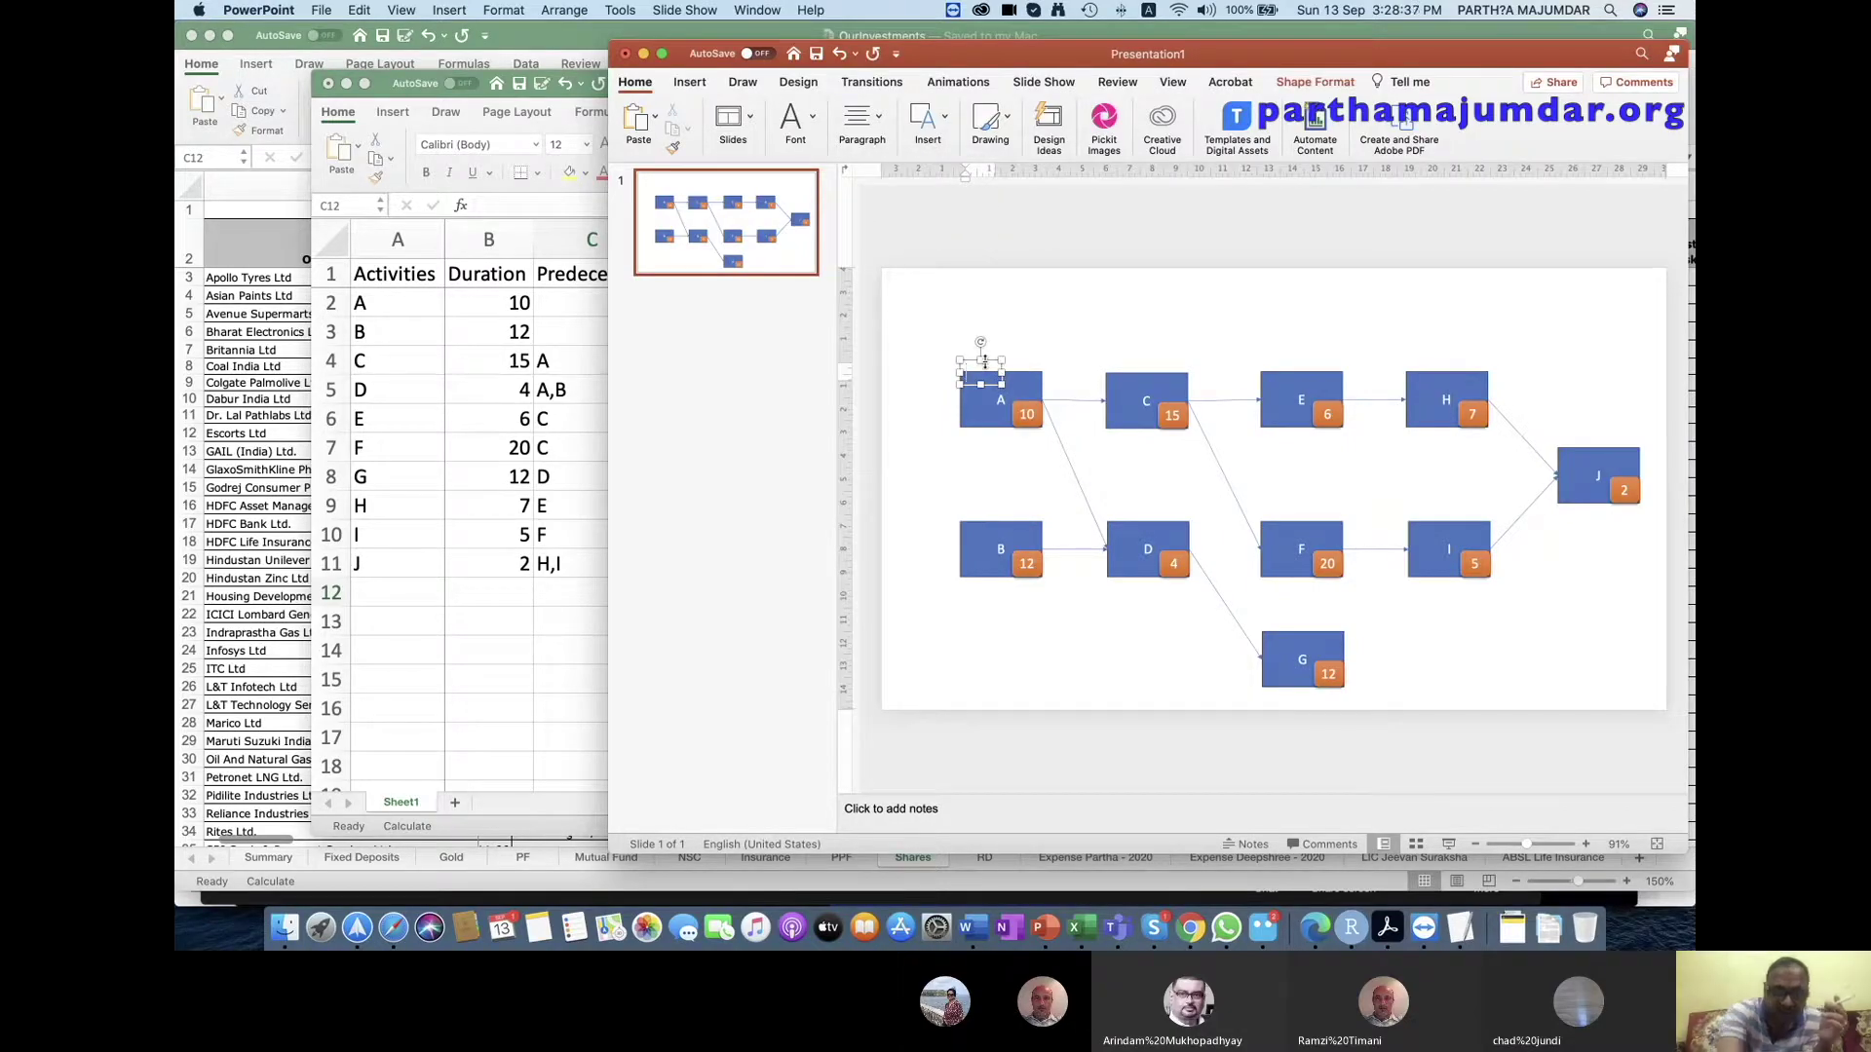
pyautogui.write('1')
pyautogui.moveTo(992, 361); pyautogui.dragTo(994, 353)
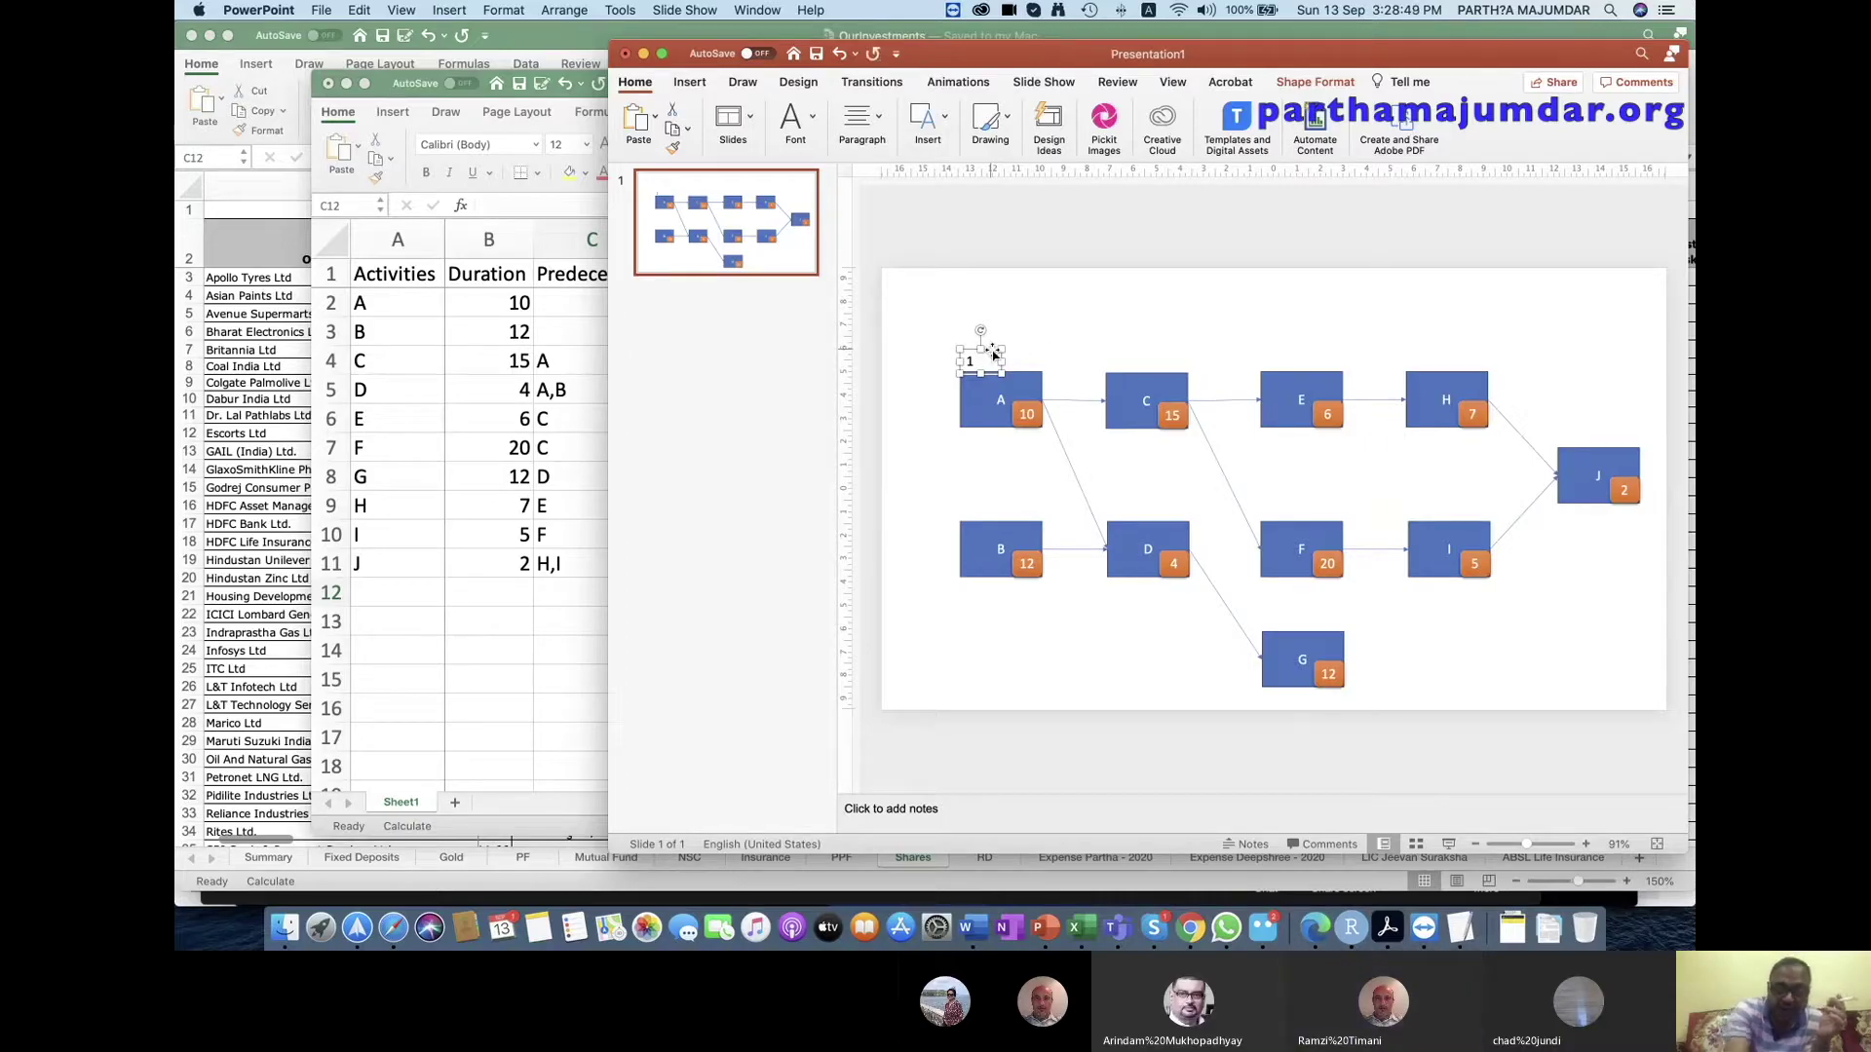
pyautogui.click(1064, 349)
# Paste a copy of the 1 label and move it above box A's right corner.
pyautogui.rightClick(1065, 345)
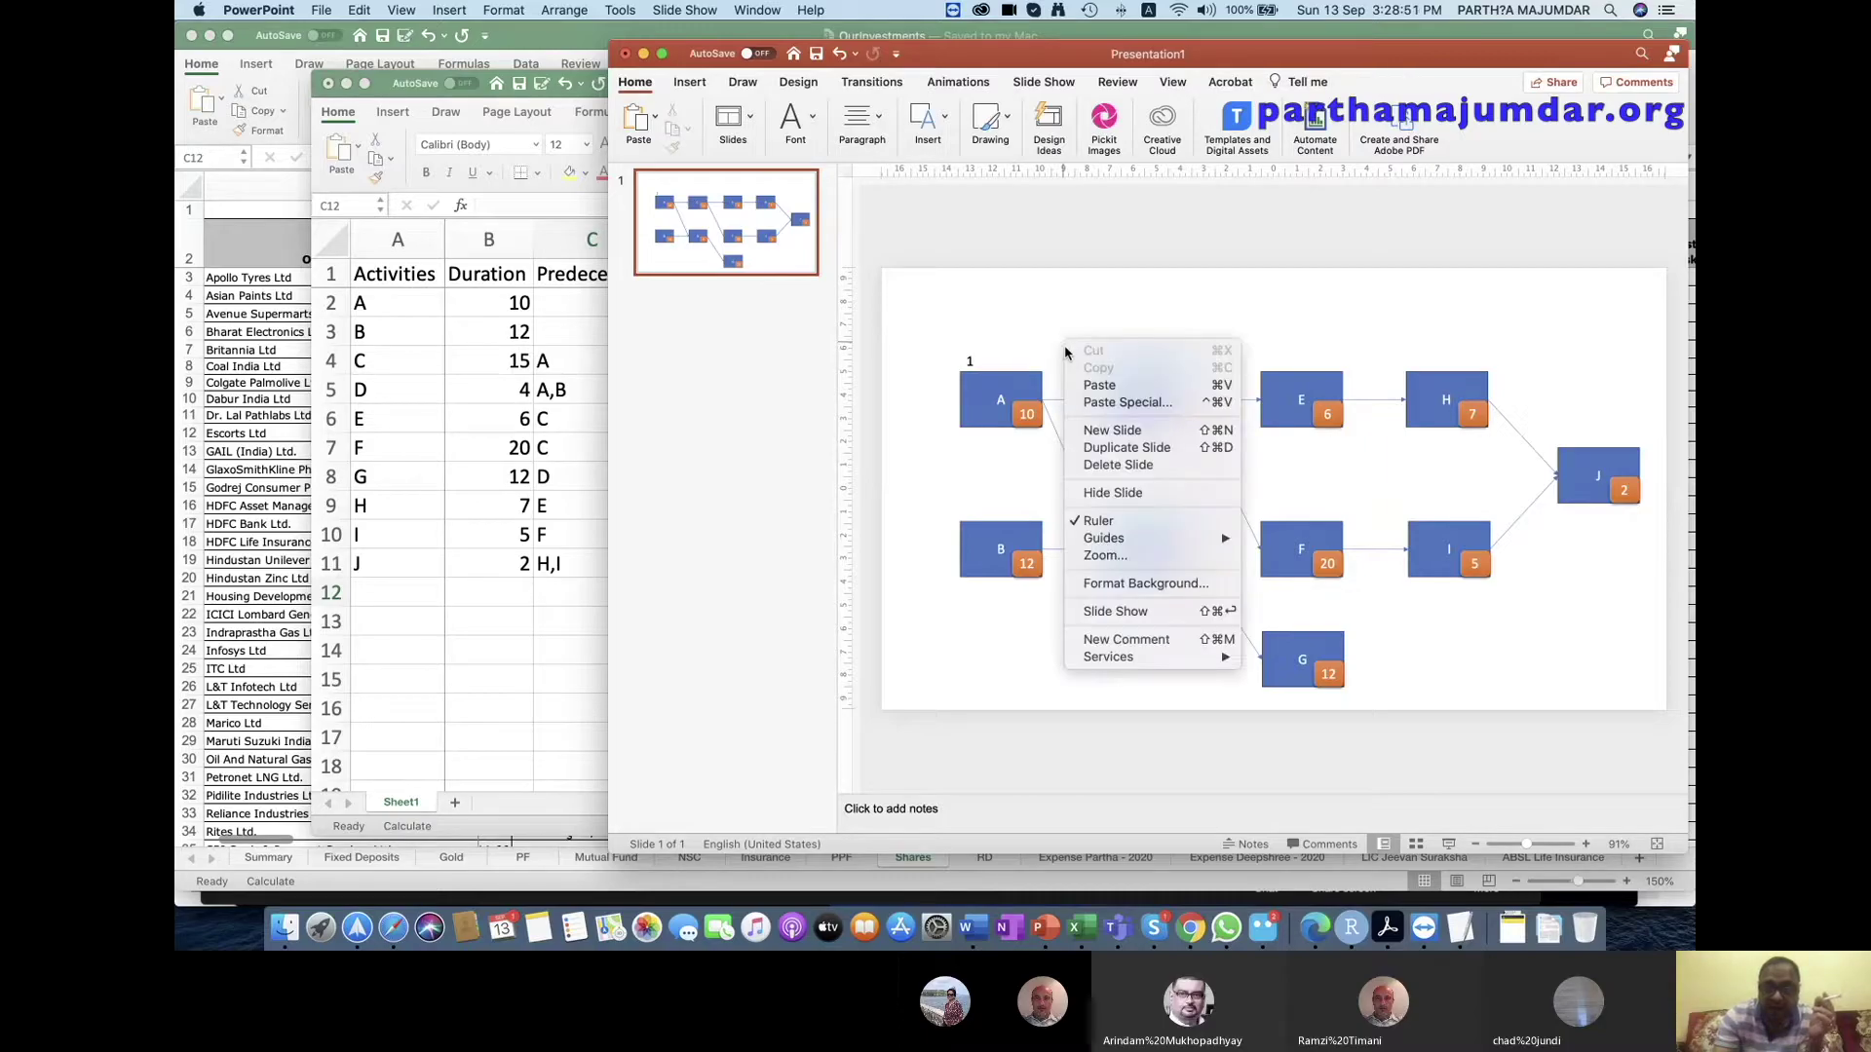
pyautogui.click(1099, 386)
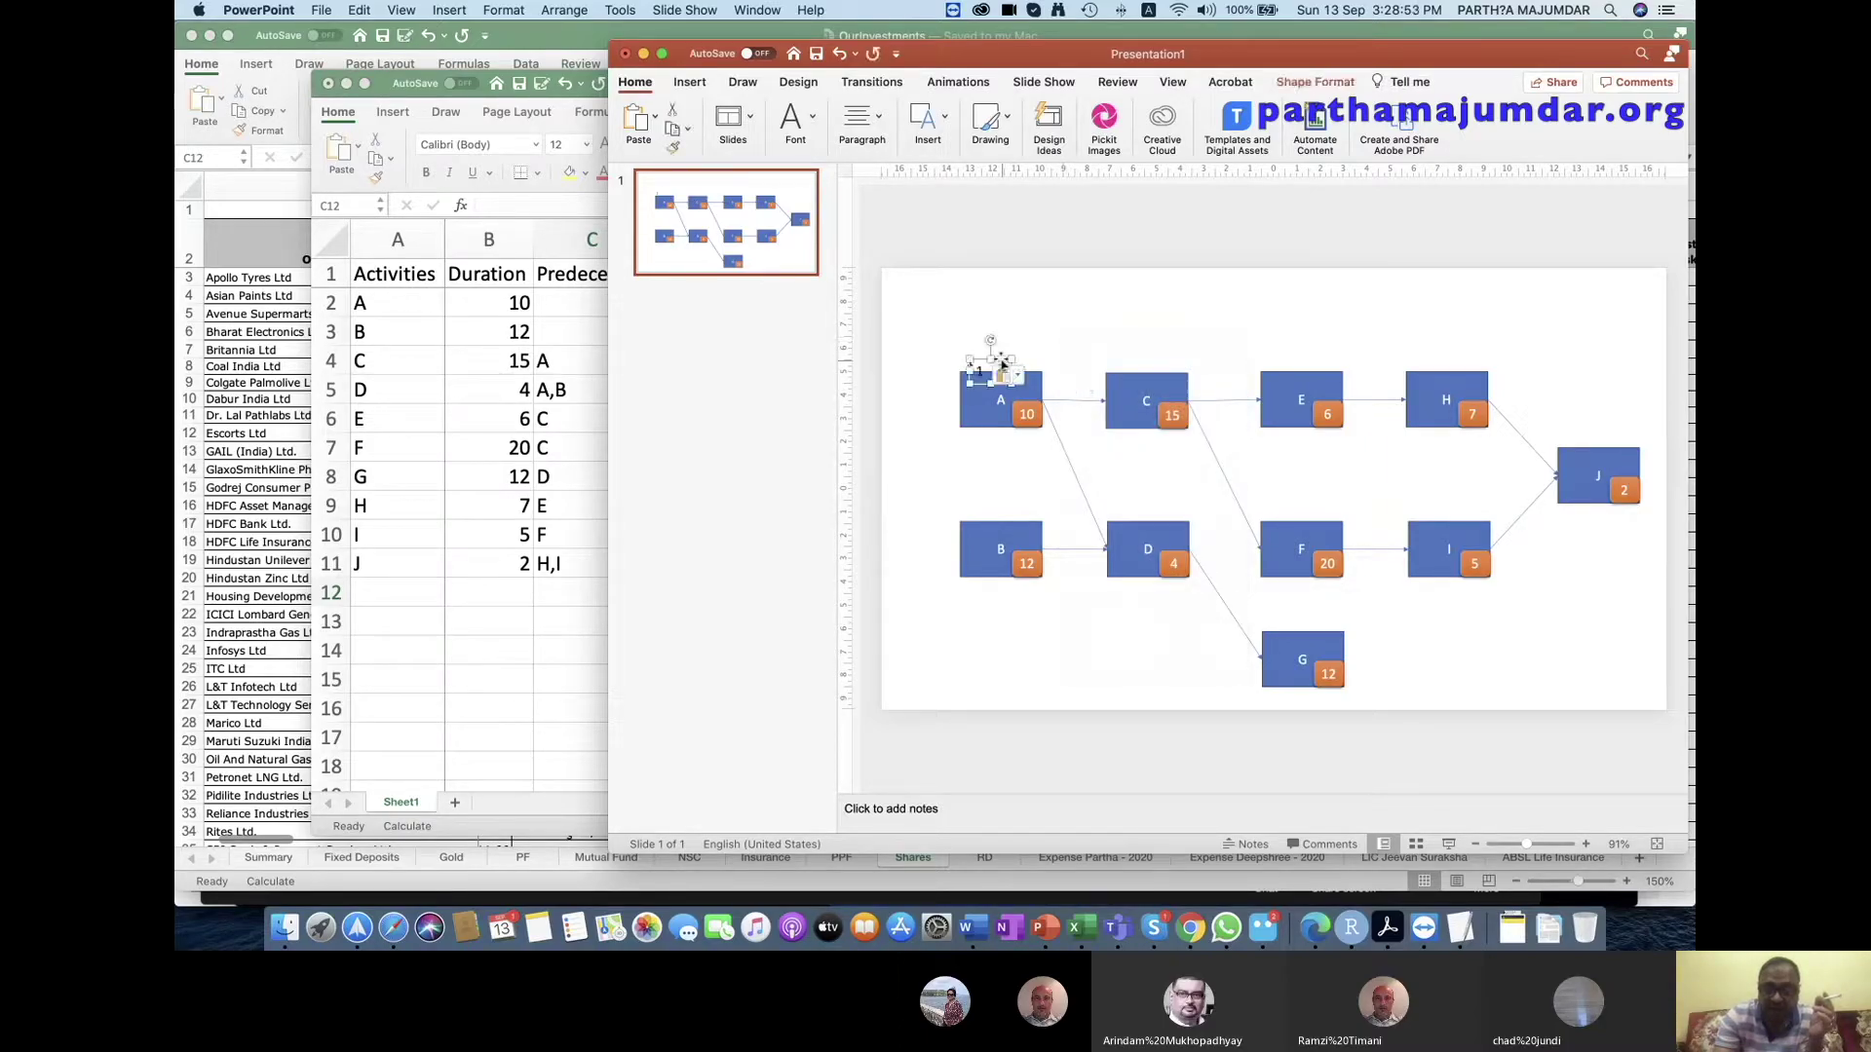
pyautogui.moveTo(999, 360); pyautogui.dragTo(1024, 353)
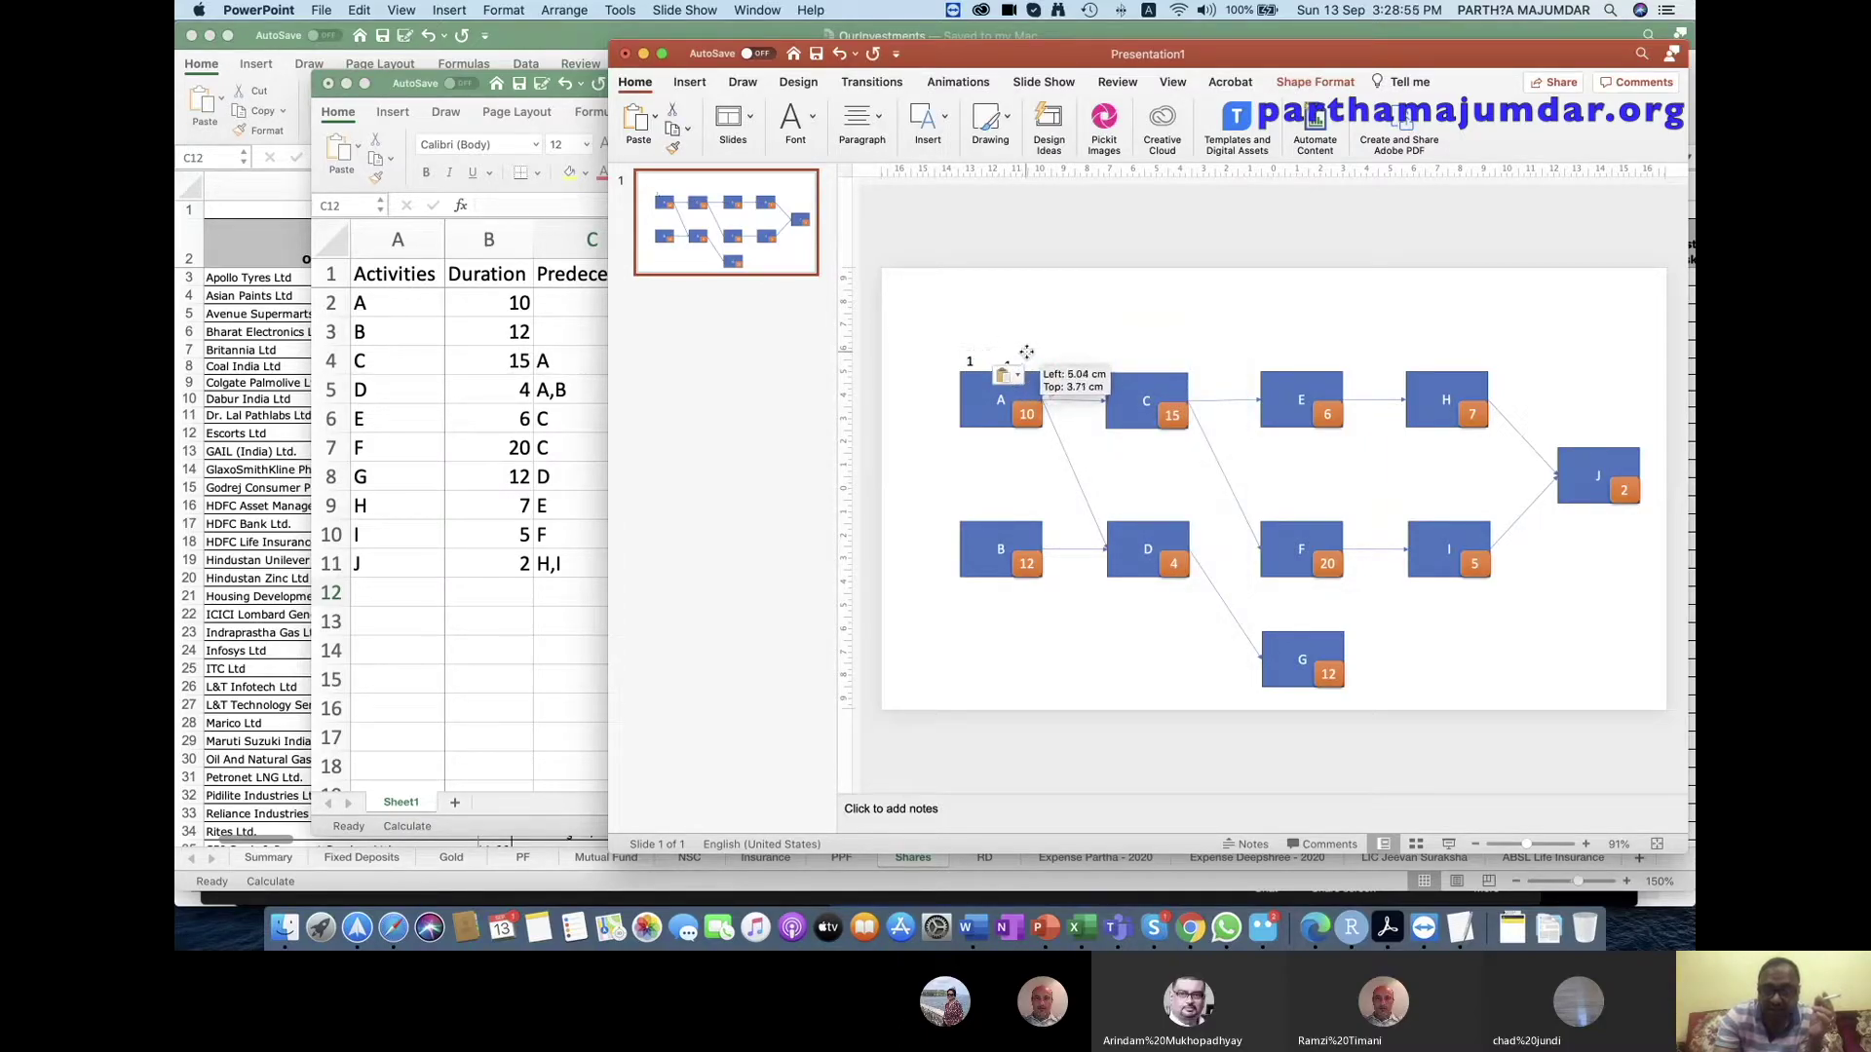
pyautogui.moveTo(1024, 354); pyautogui.dragTo(1030, 368)
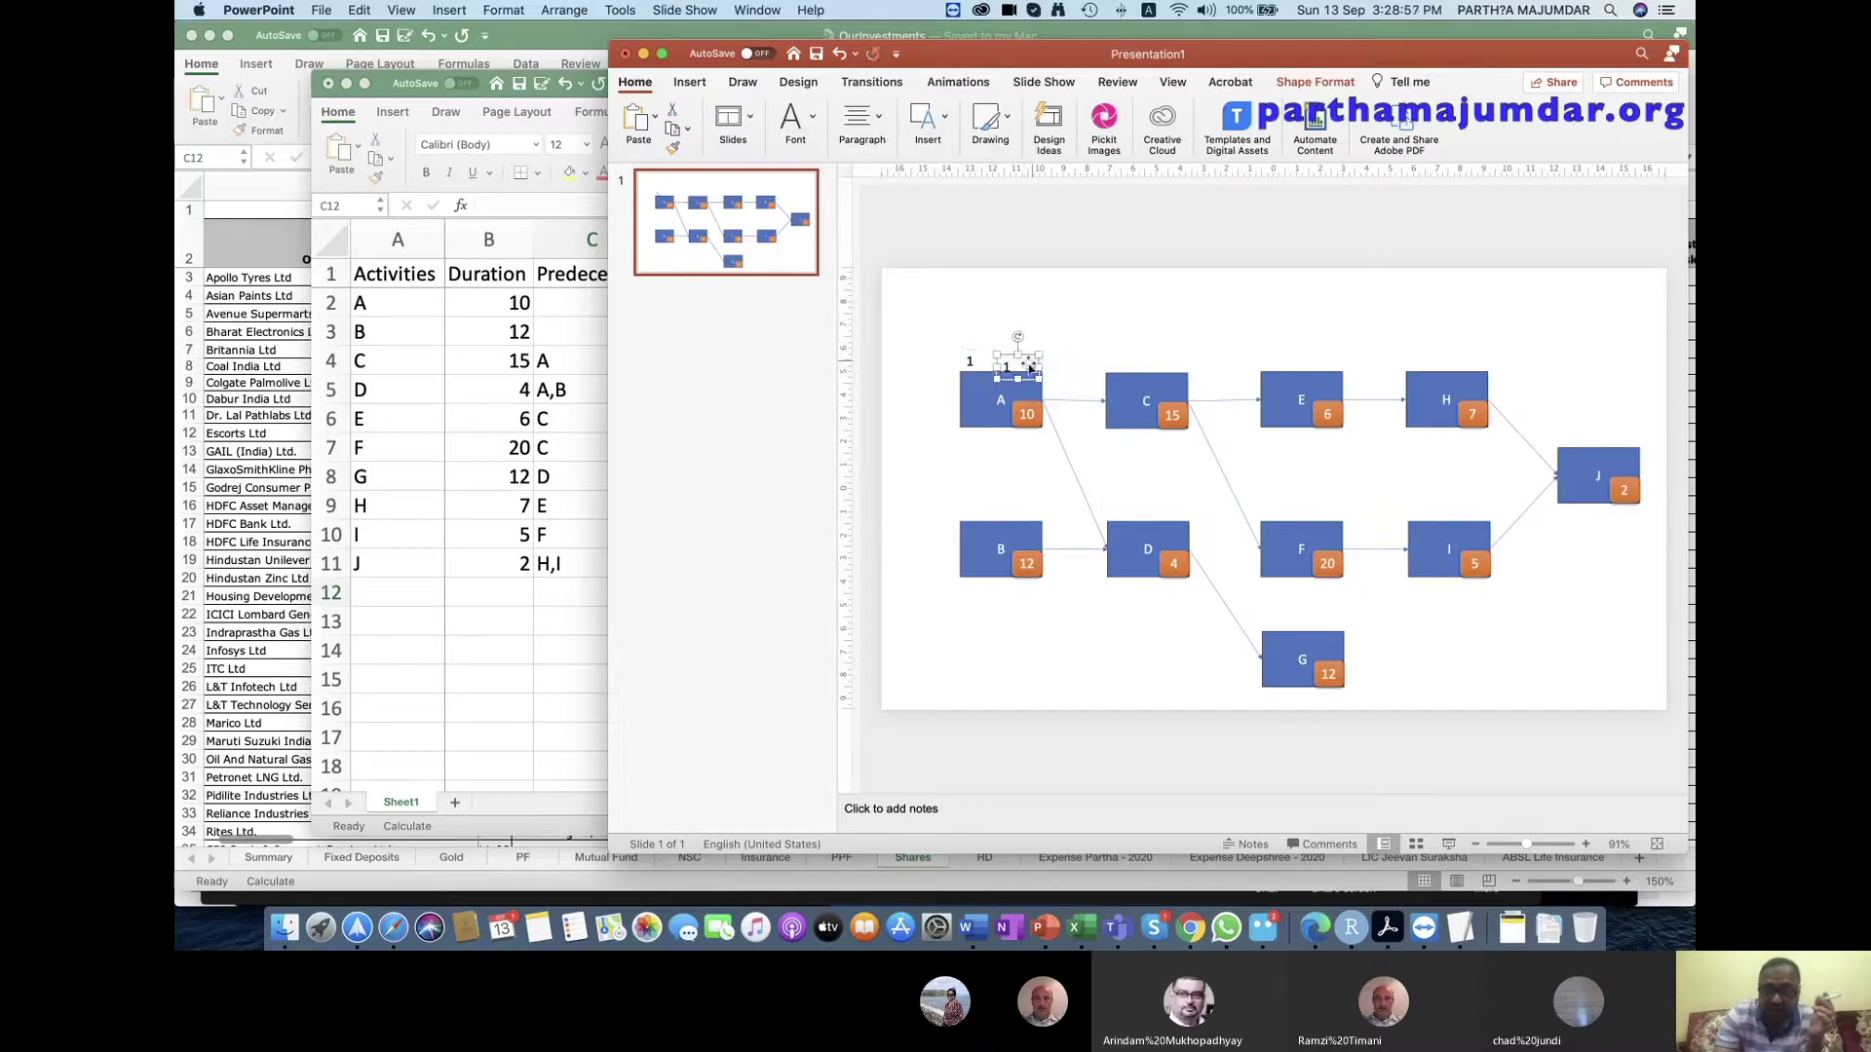
pyautogui.moveTo(1029, 353); pyautogui.dragTo(1031, 354)
# Change the copied label to 10 and right-align it.
pyautogui.click(1033, 366)
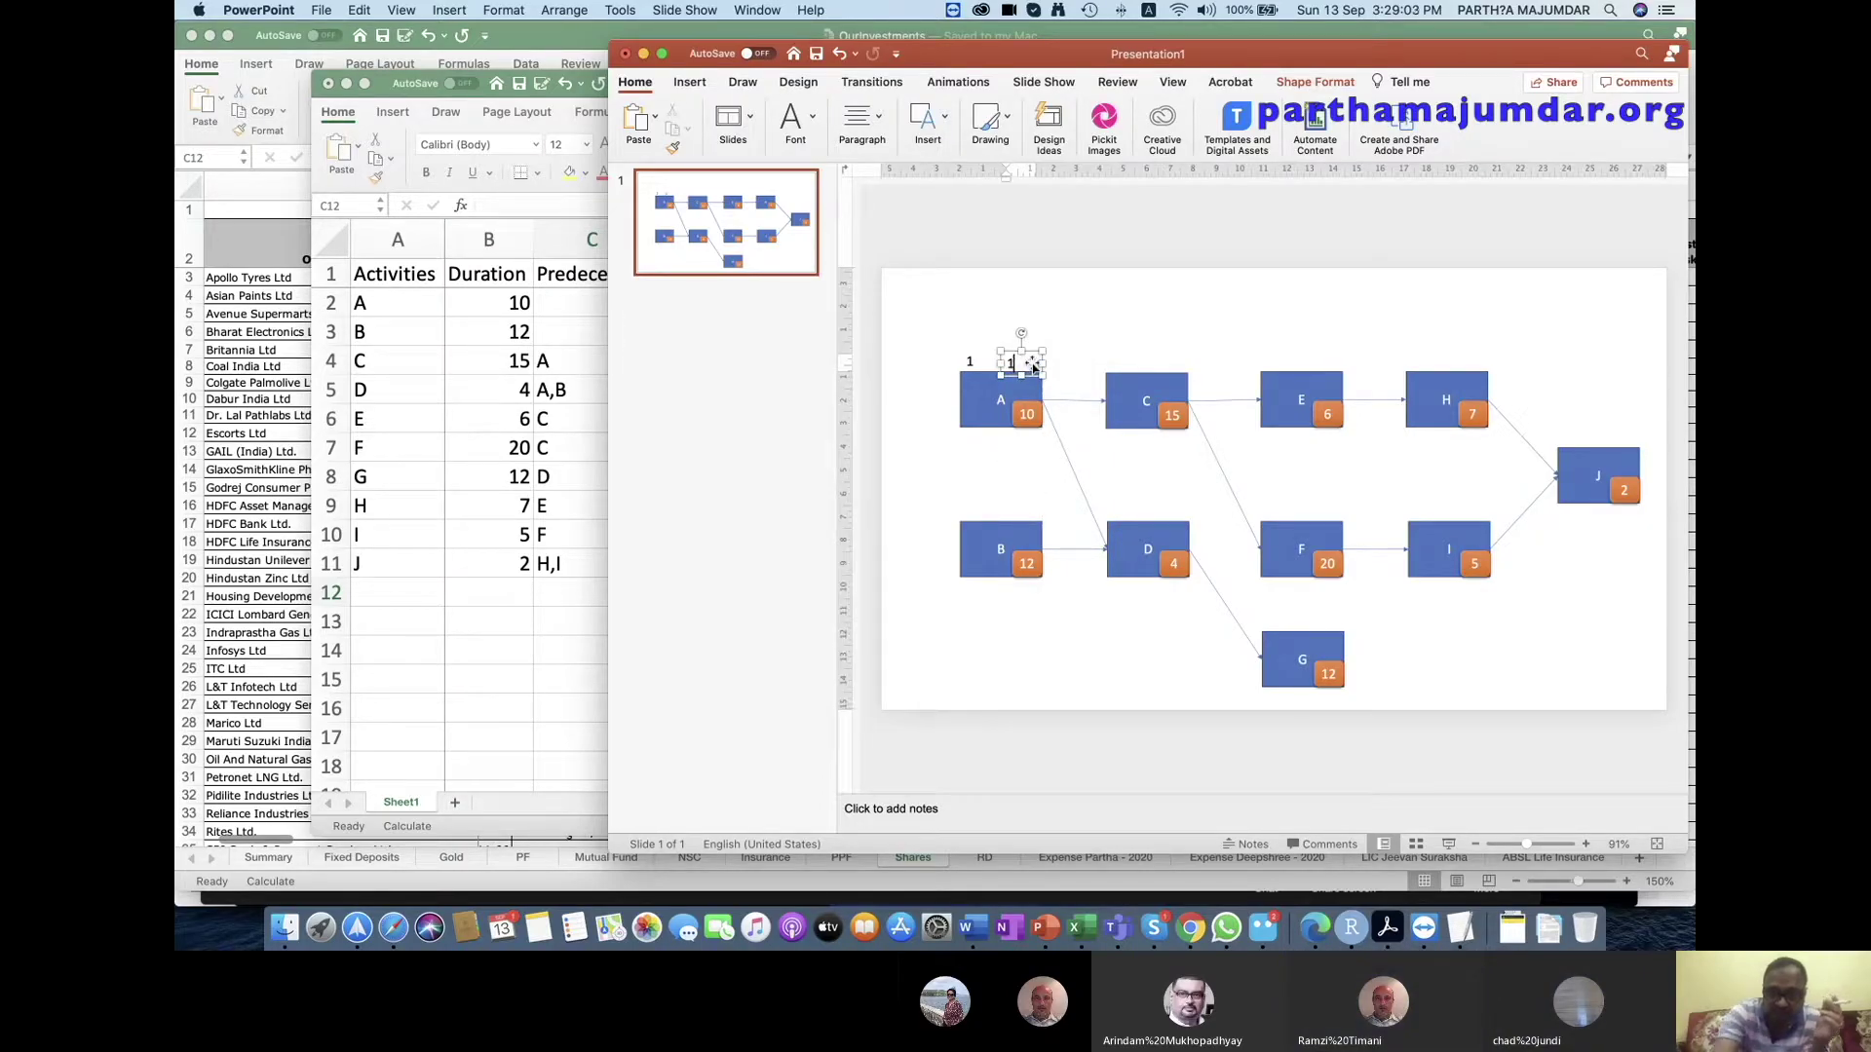
pyautogui.write('0')
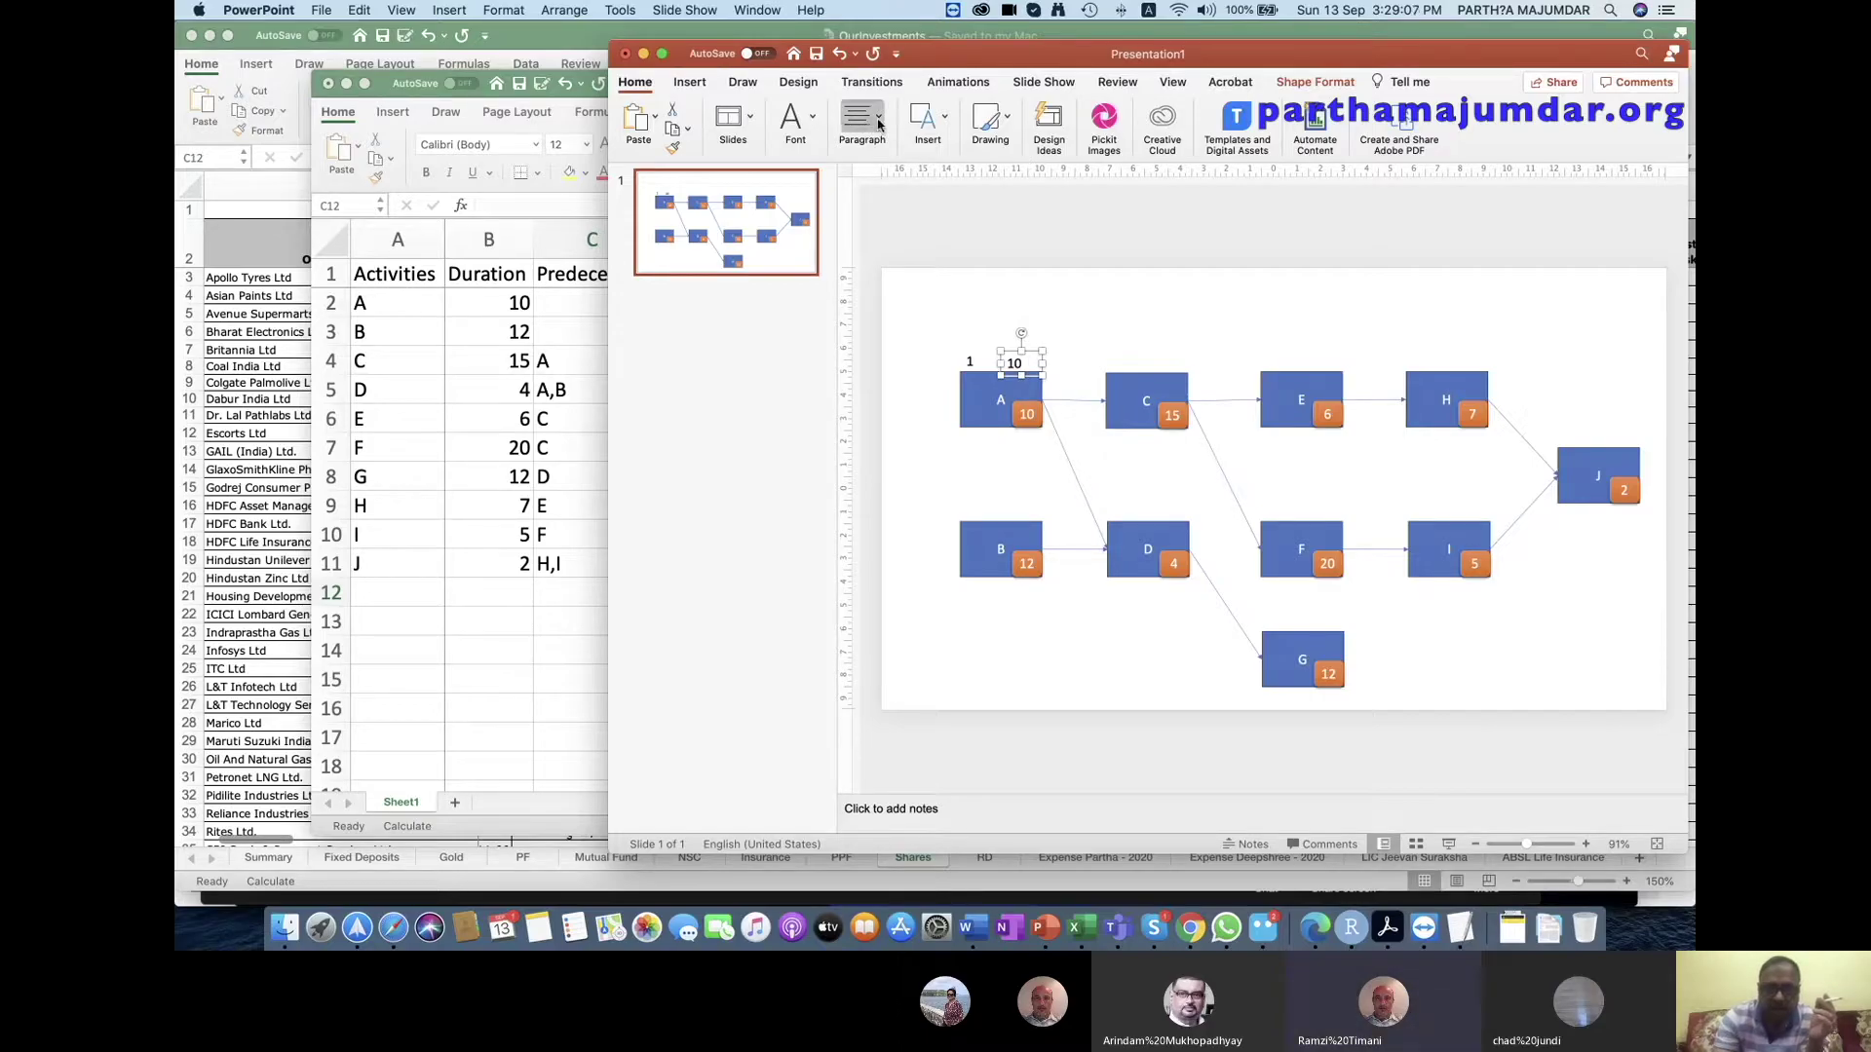
pyautogui.click(878, 124)
pyautogui.click(766, 203)
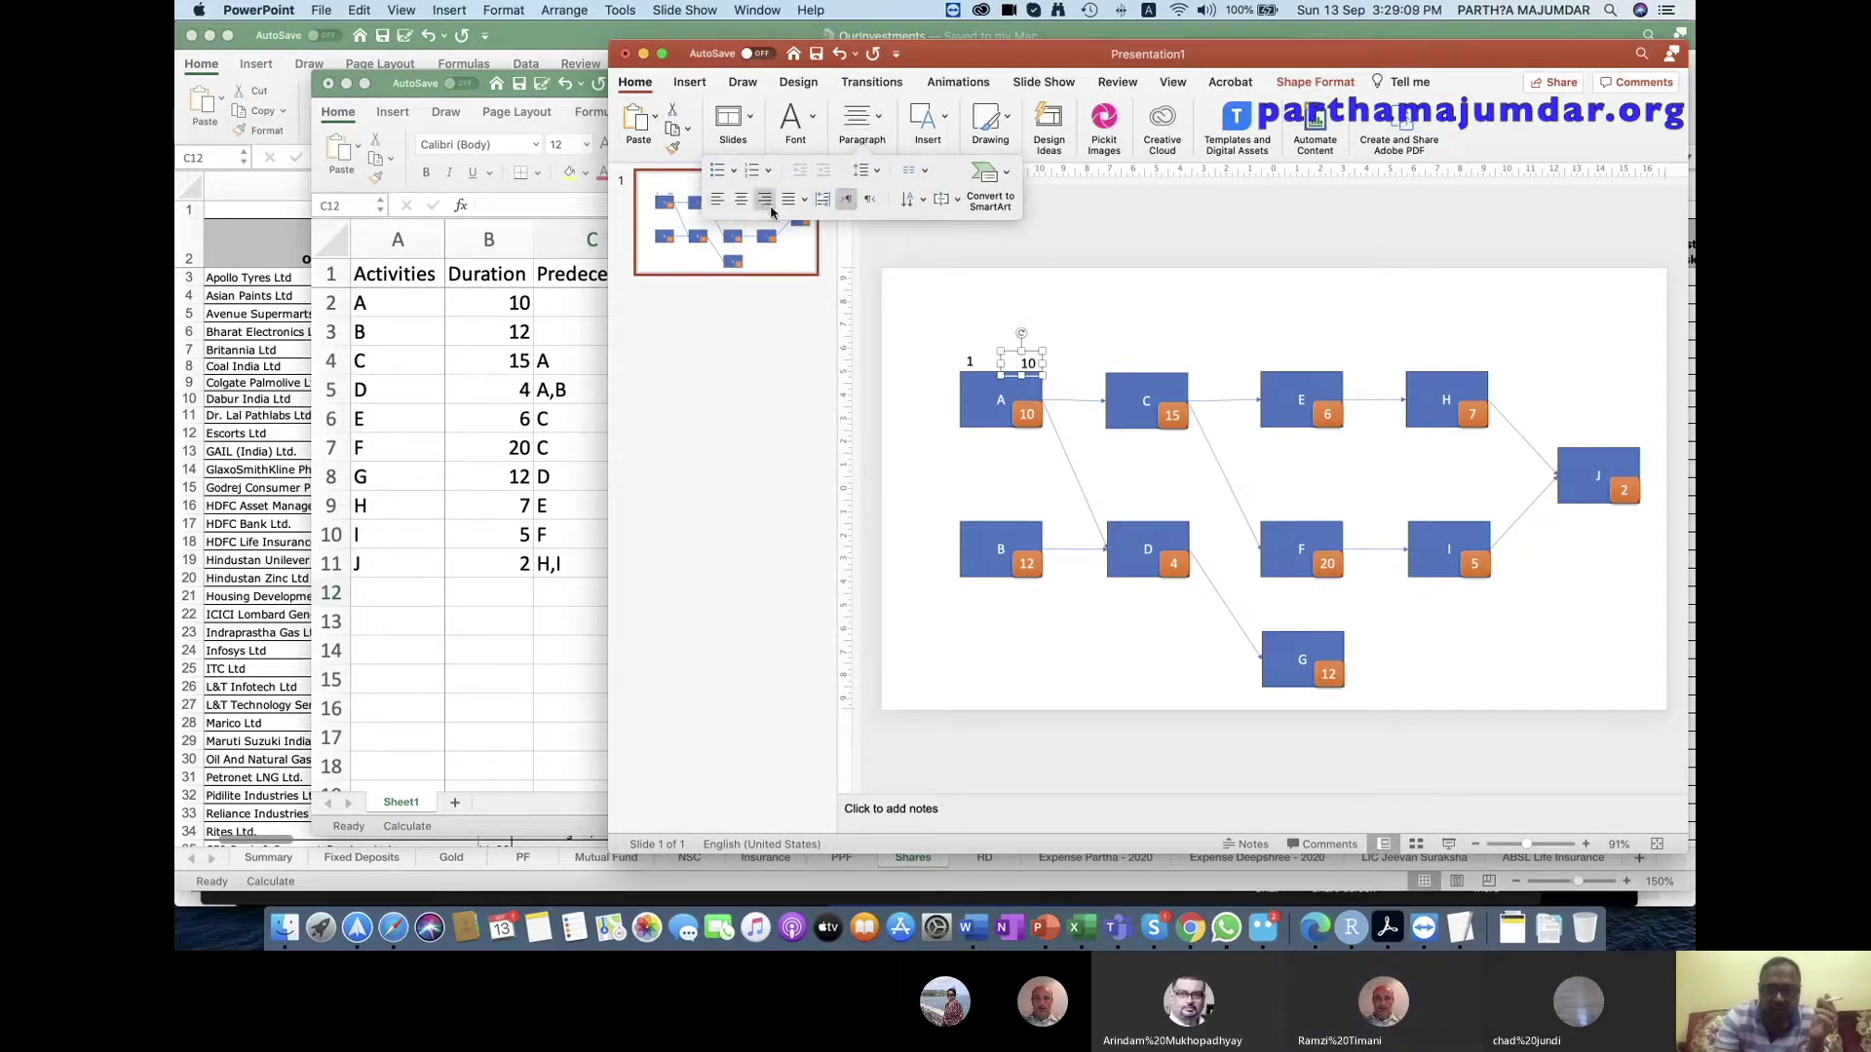
pyautogui.click(1058, 331)
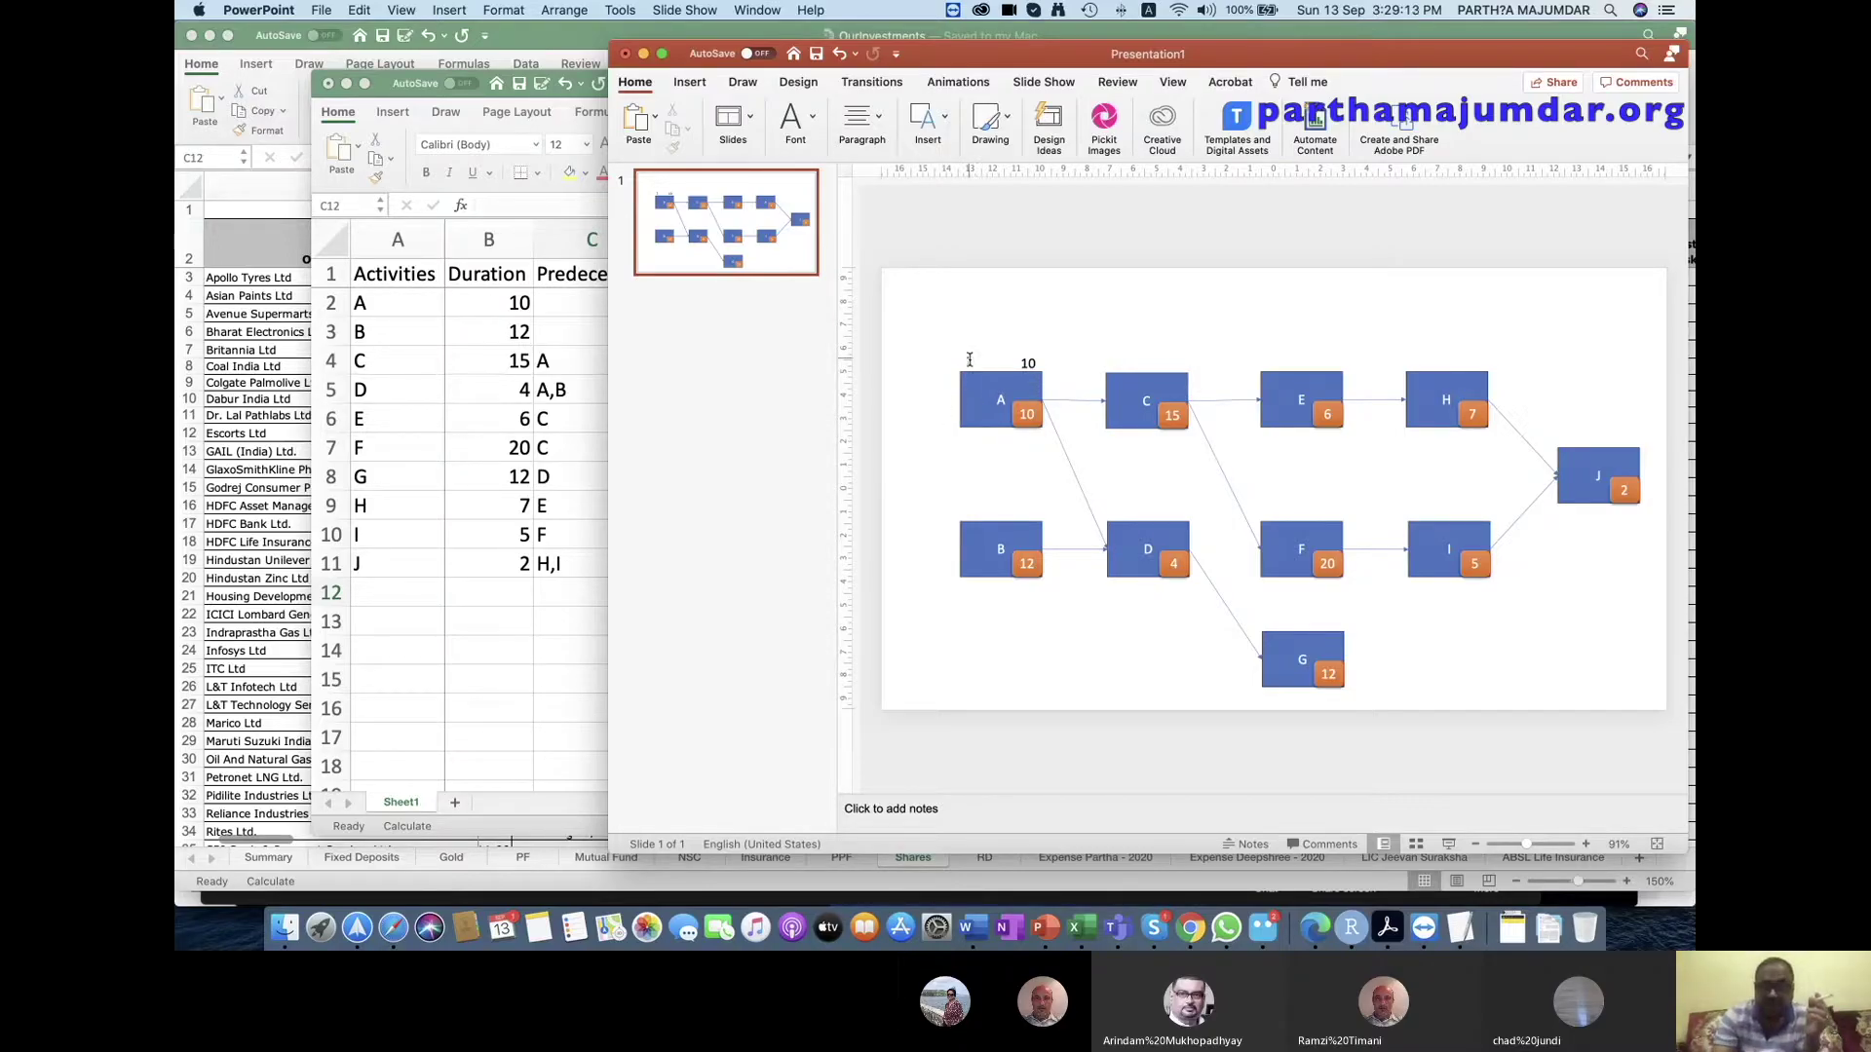
pyautogui.click(970, 362)
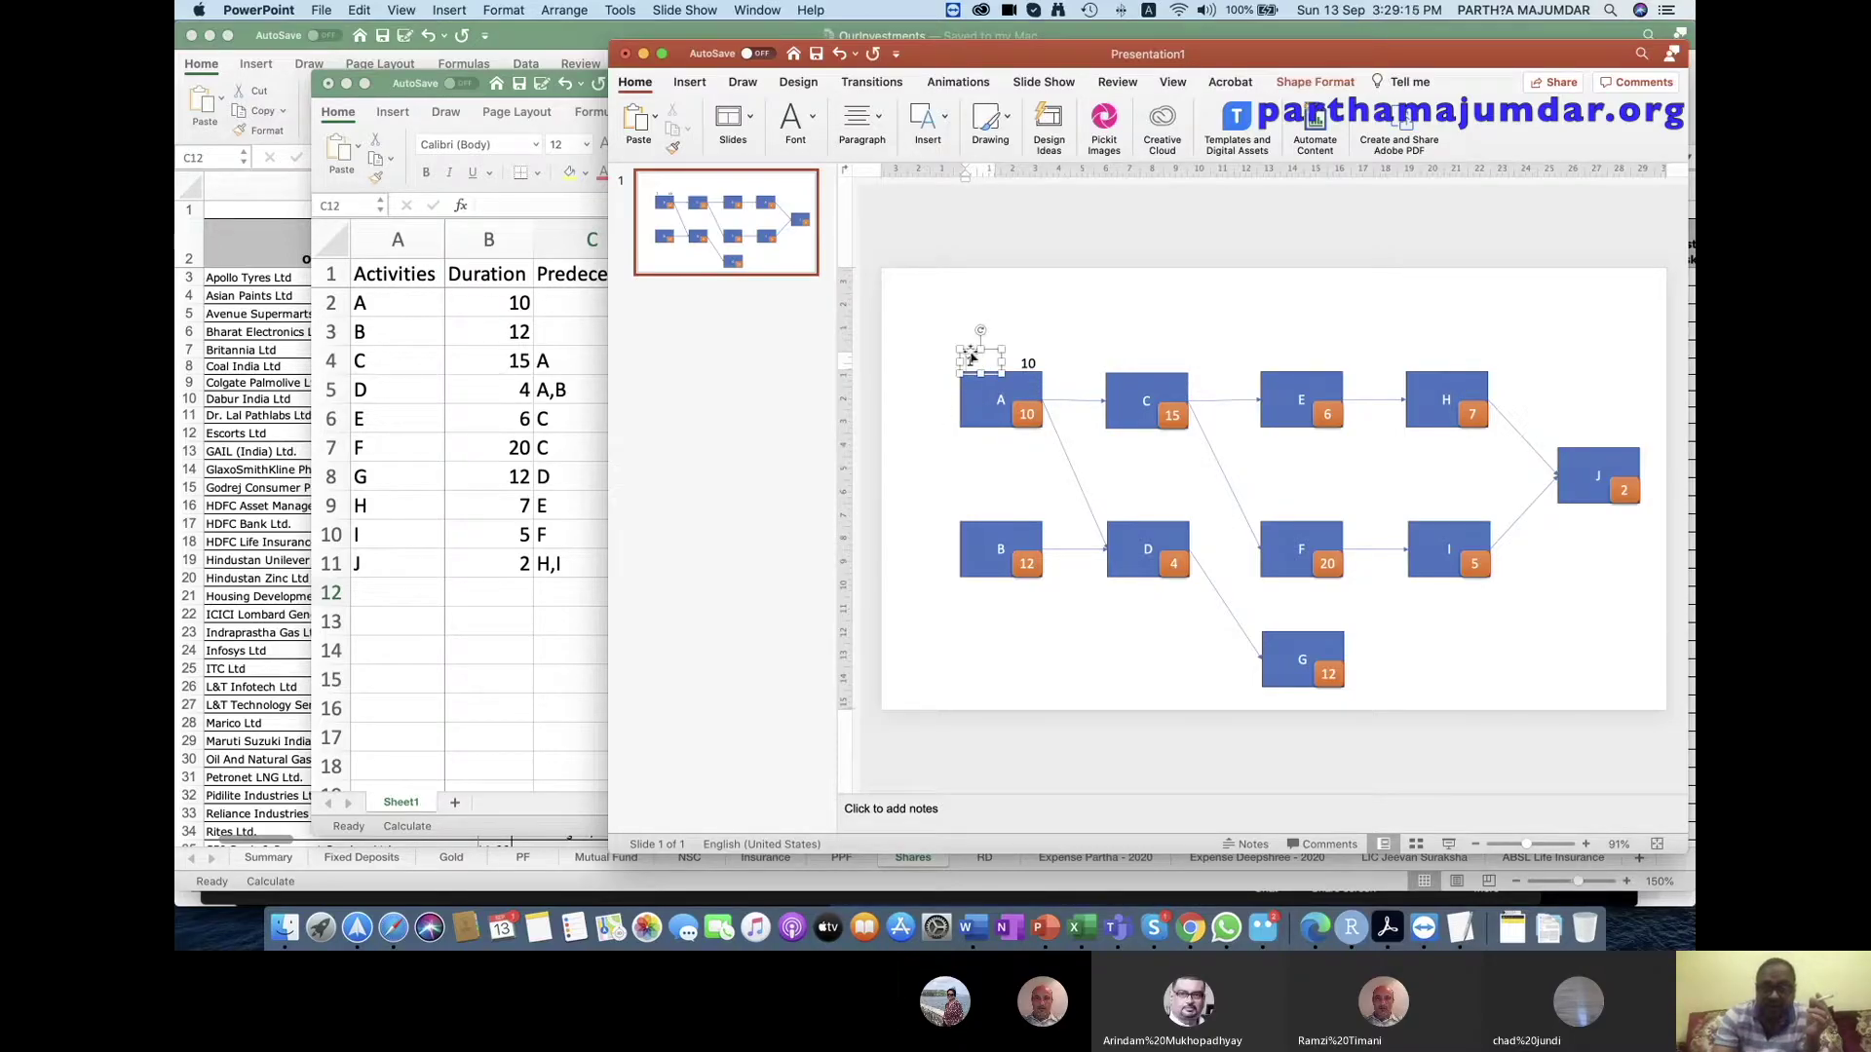
pyautogui.click(972, 358)
pyautogui.write('1')
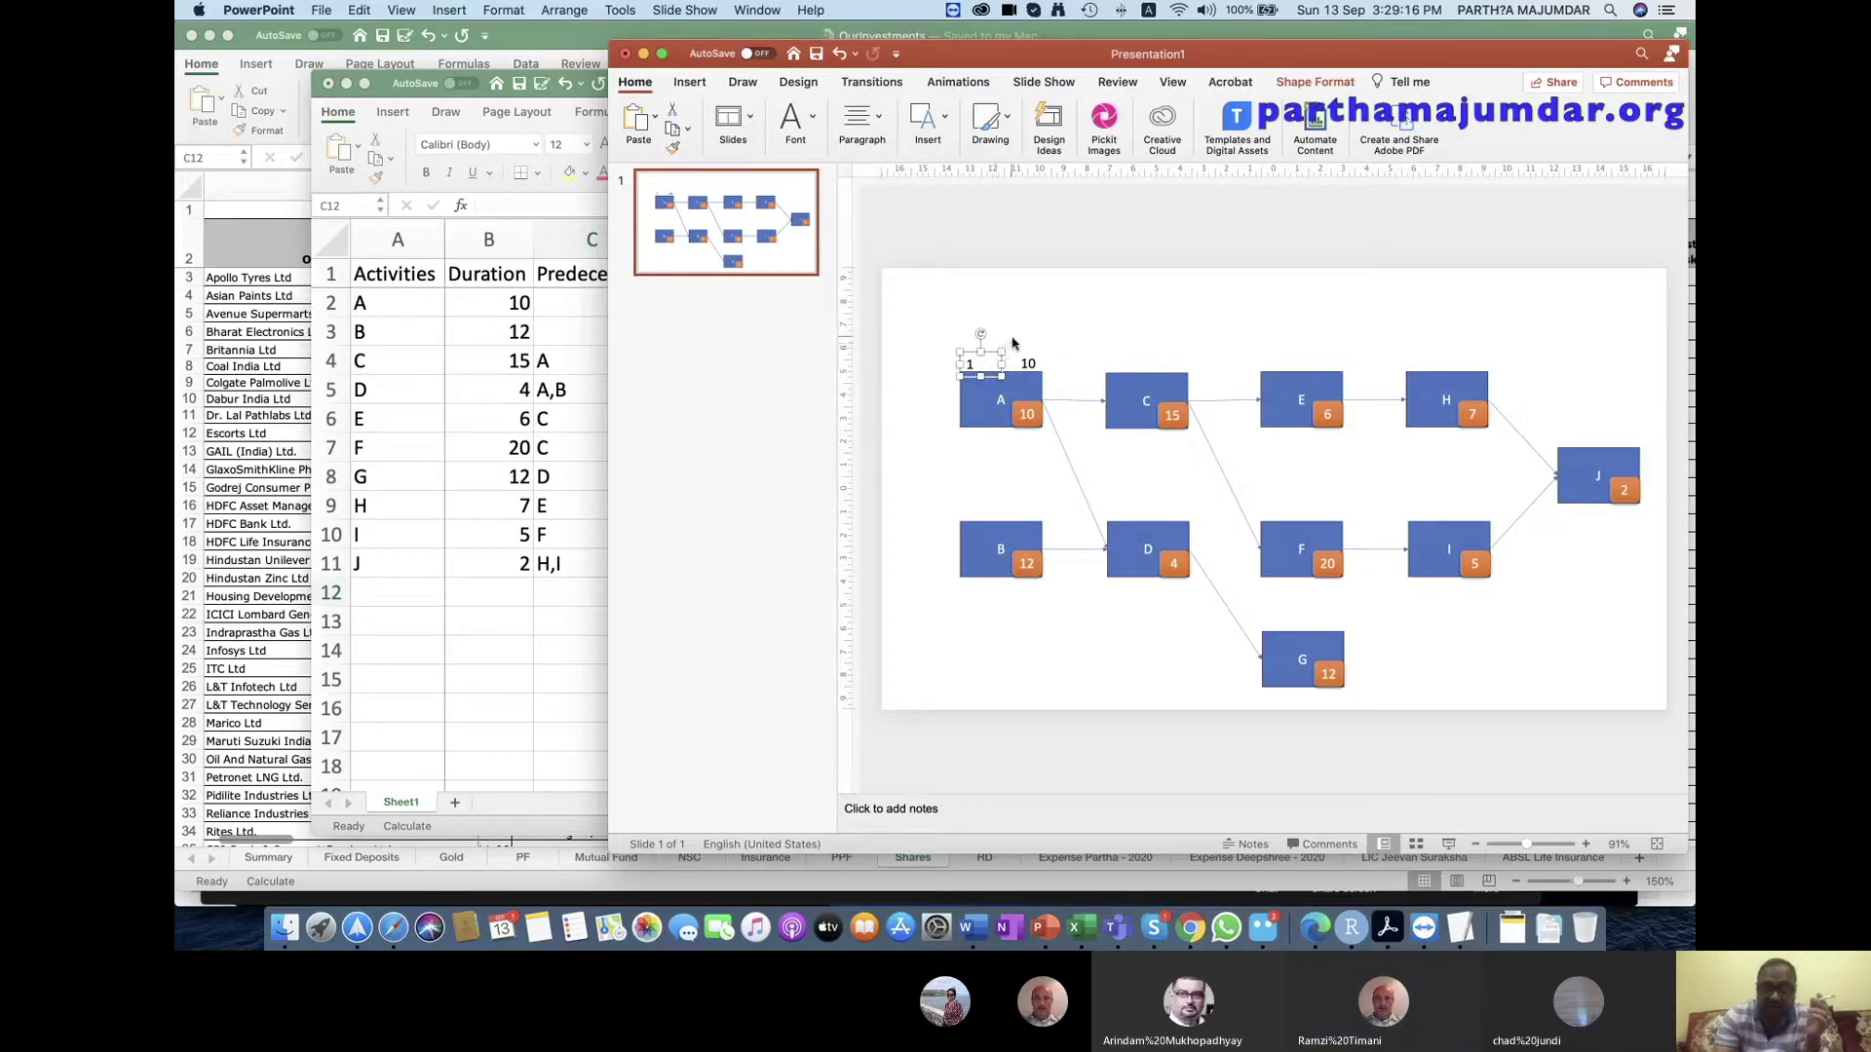
pyautogui.click(1012, 342)
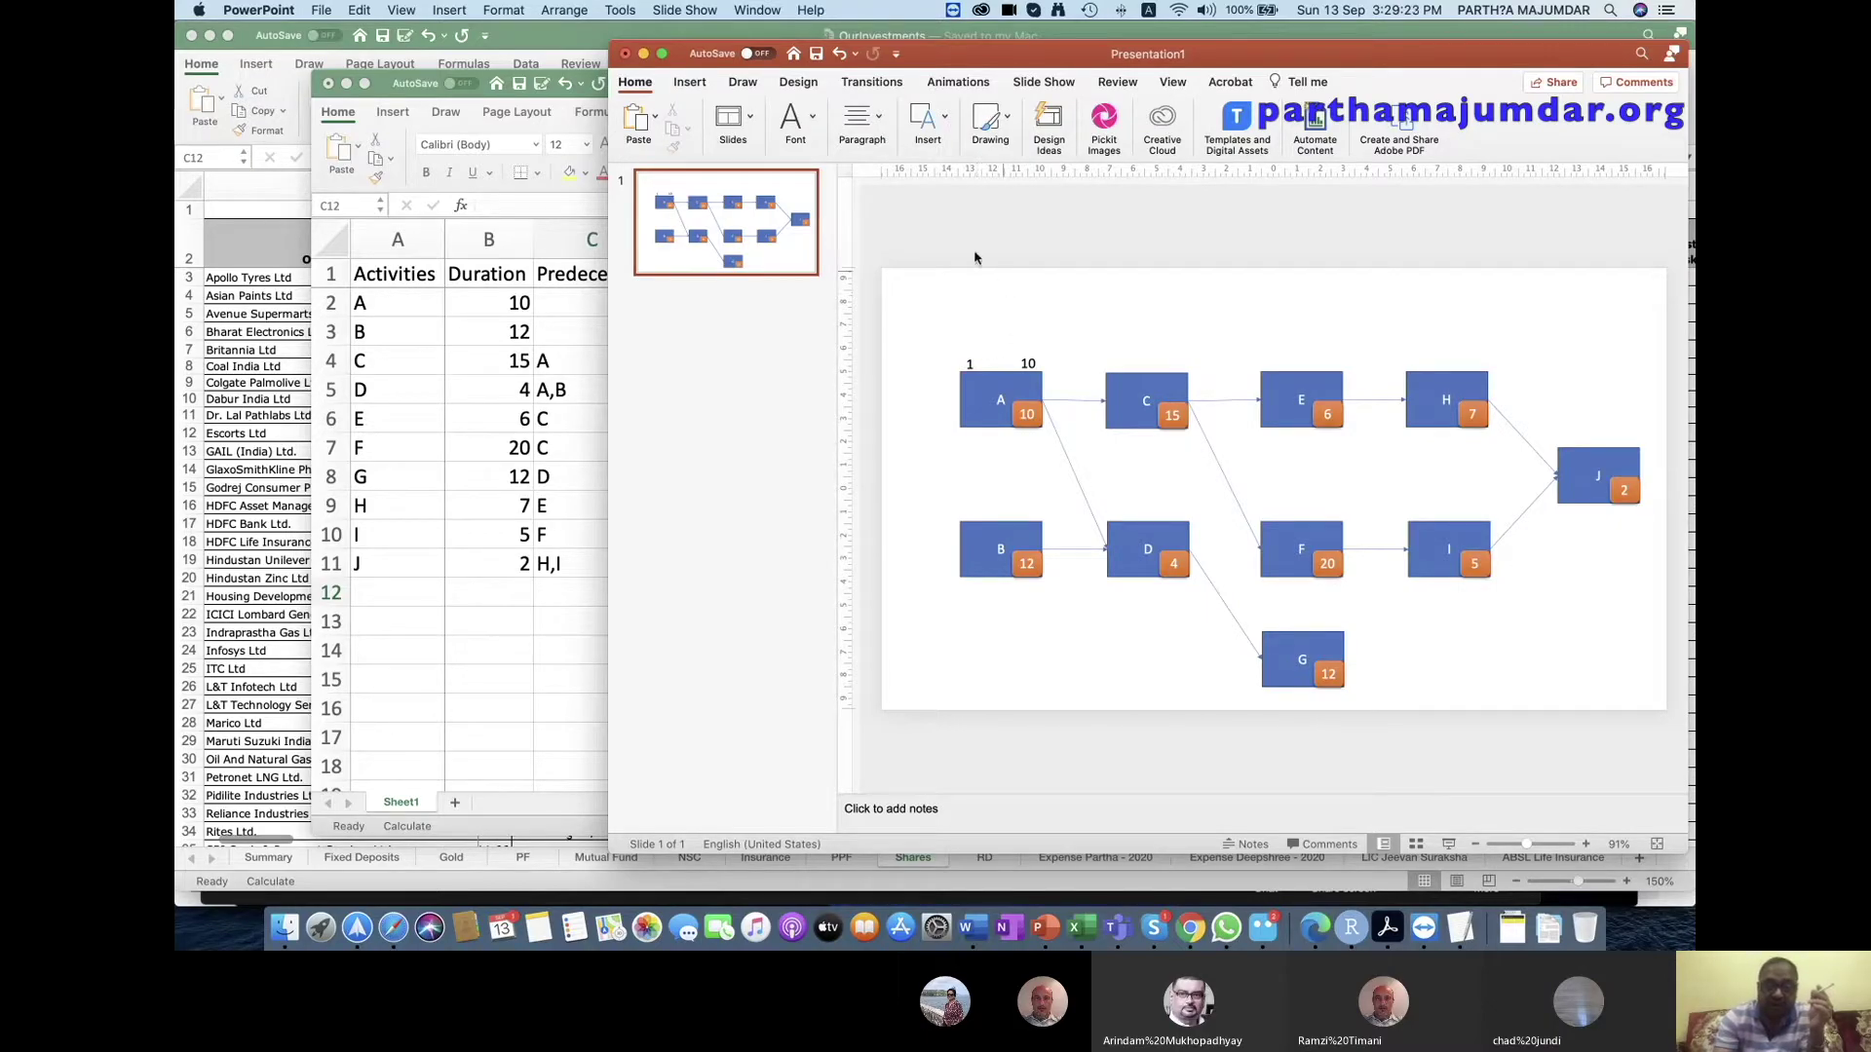
# Add an 'Early Start' text box near the slide's top-left.
pyautogui.click(947, 117)
pyautogui.click(973, 178)
pyautogui.moveTo(893, 284); pyautogui.dragTo(1009, 310)
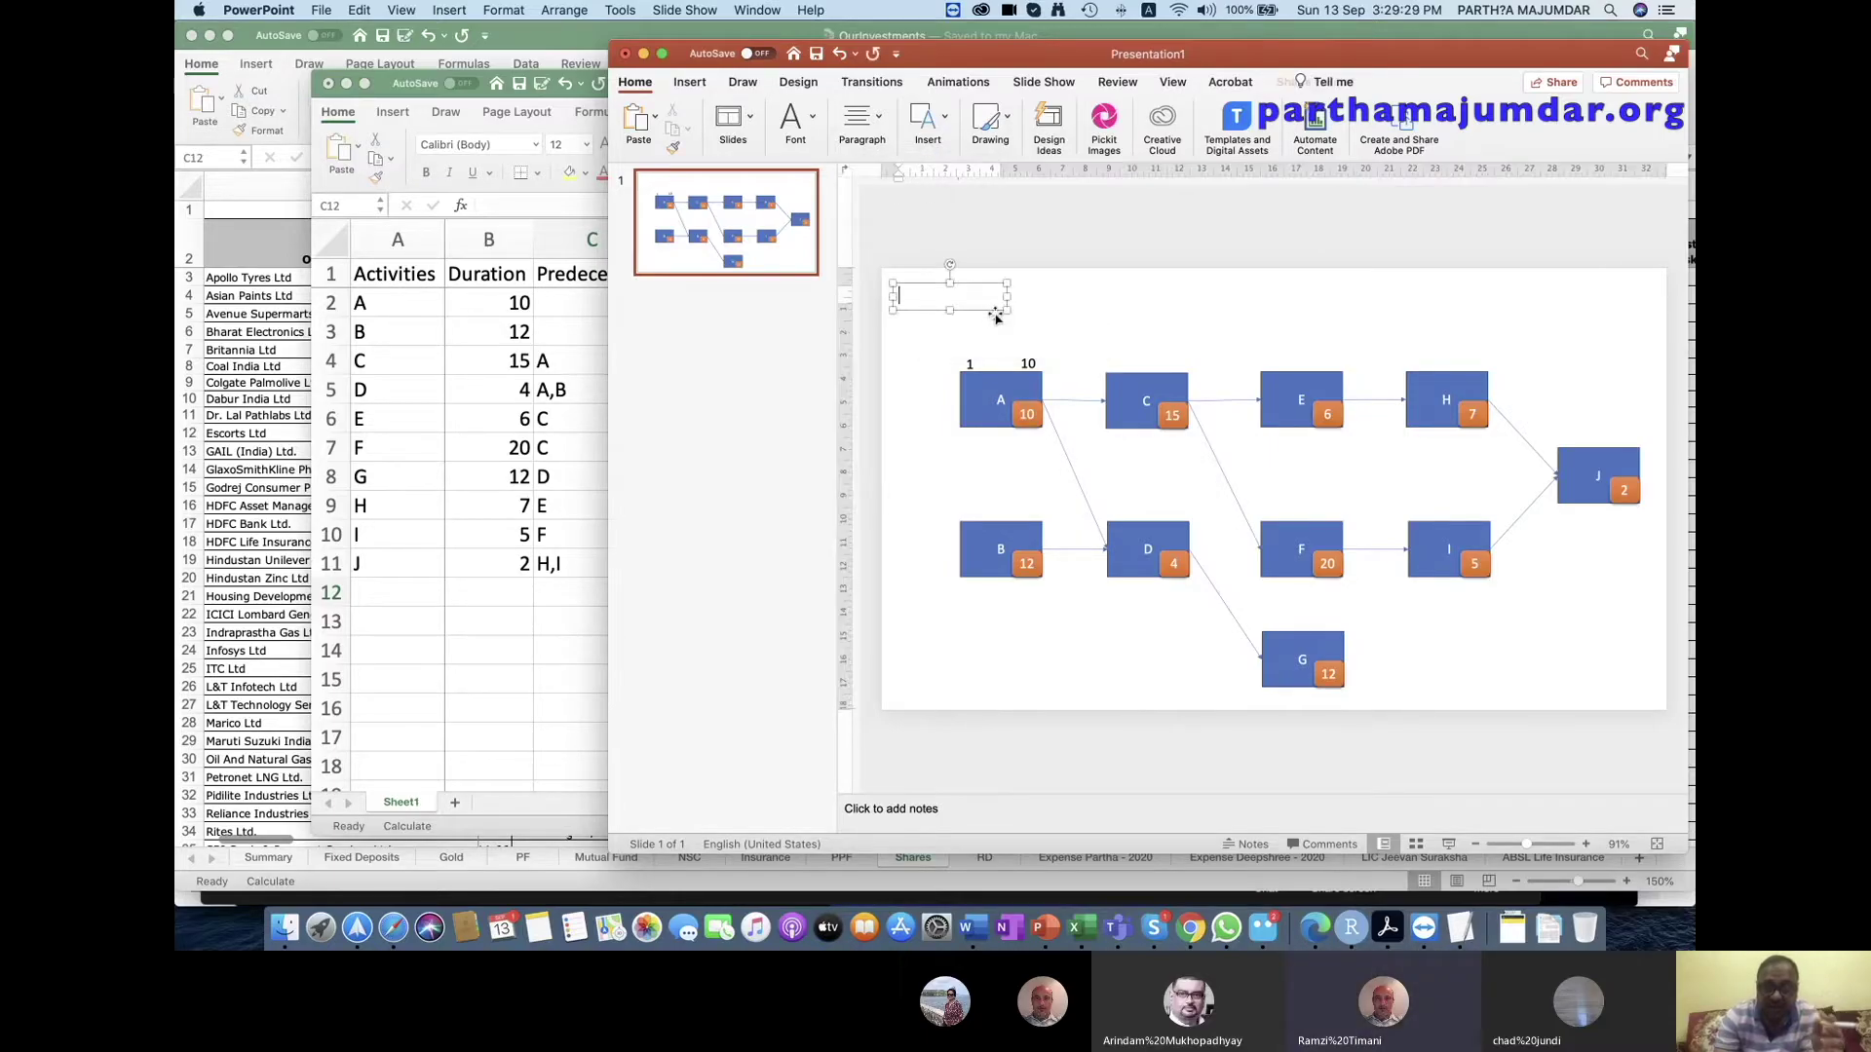
pyautogui.write('Early Start')
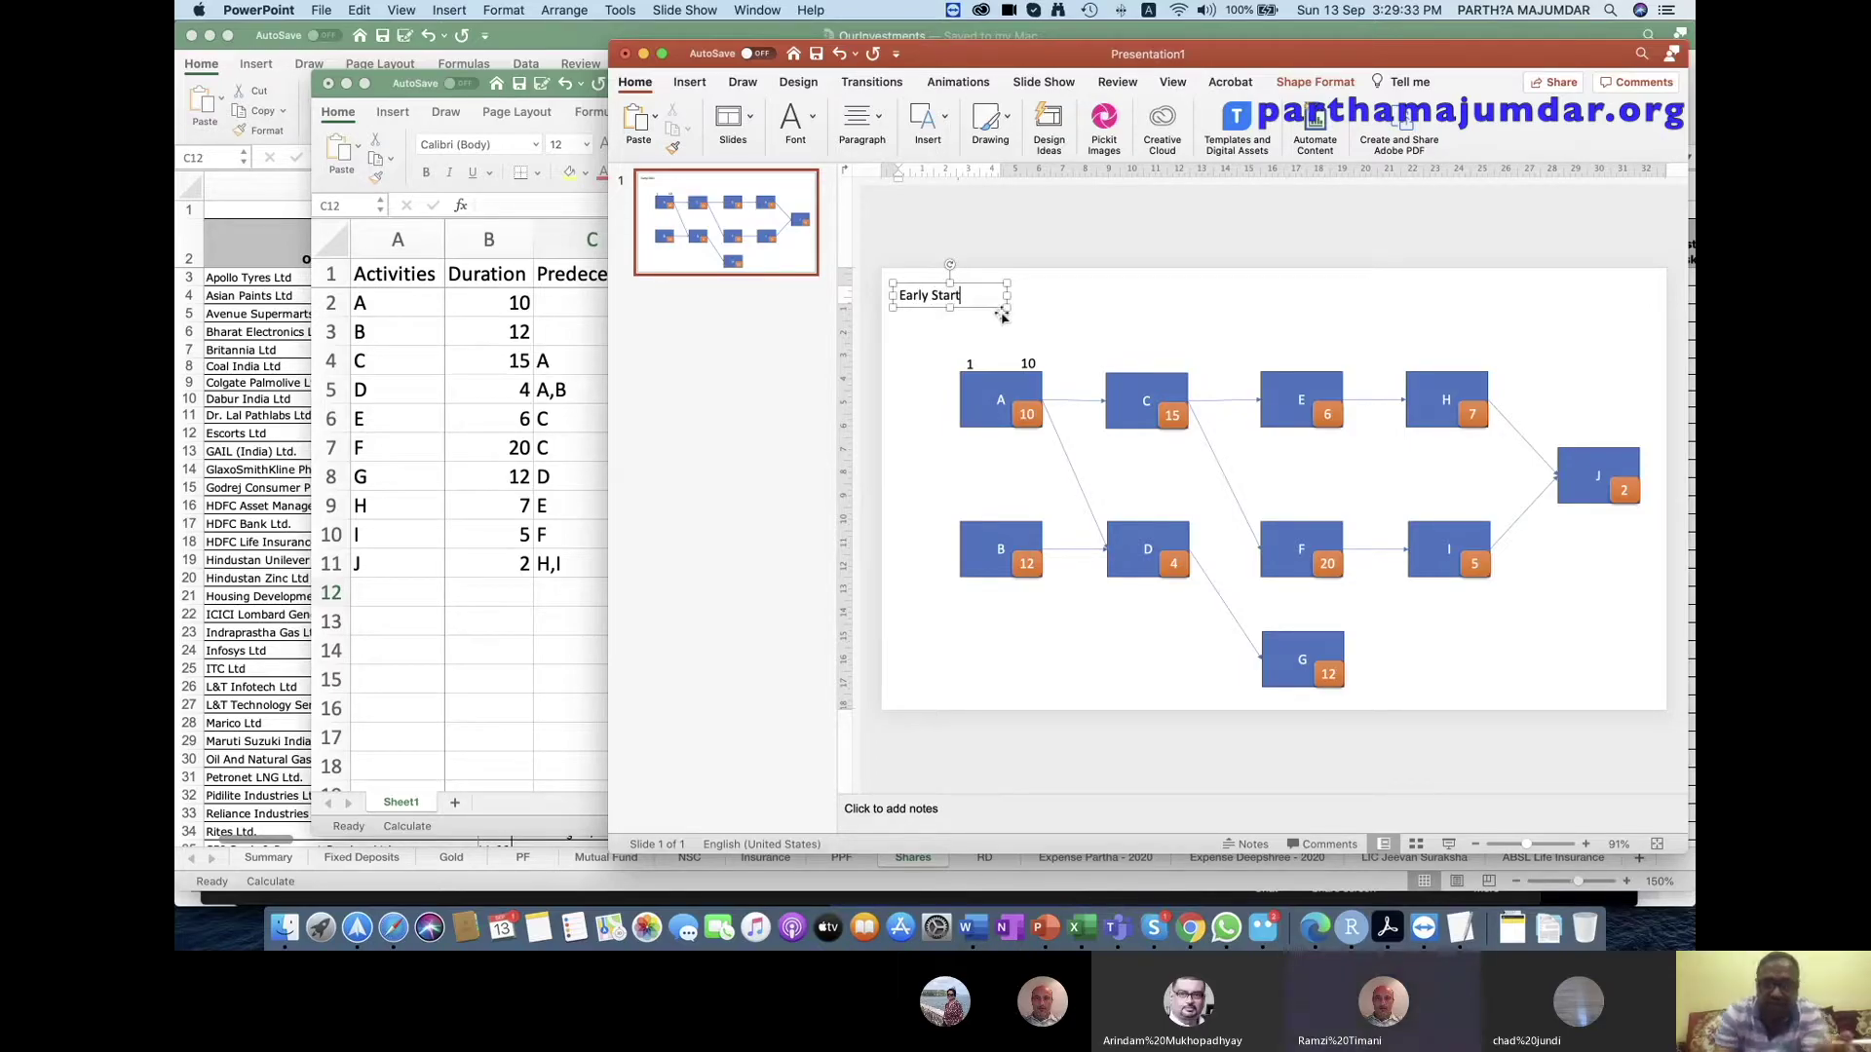
pyautogui.click(960, 334)
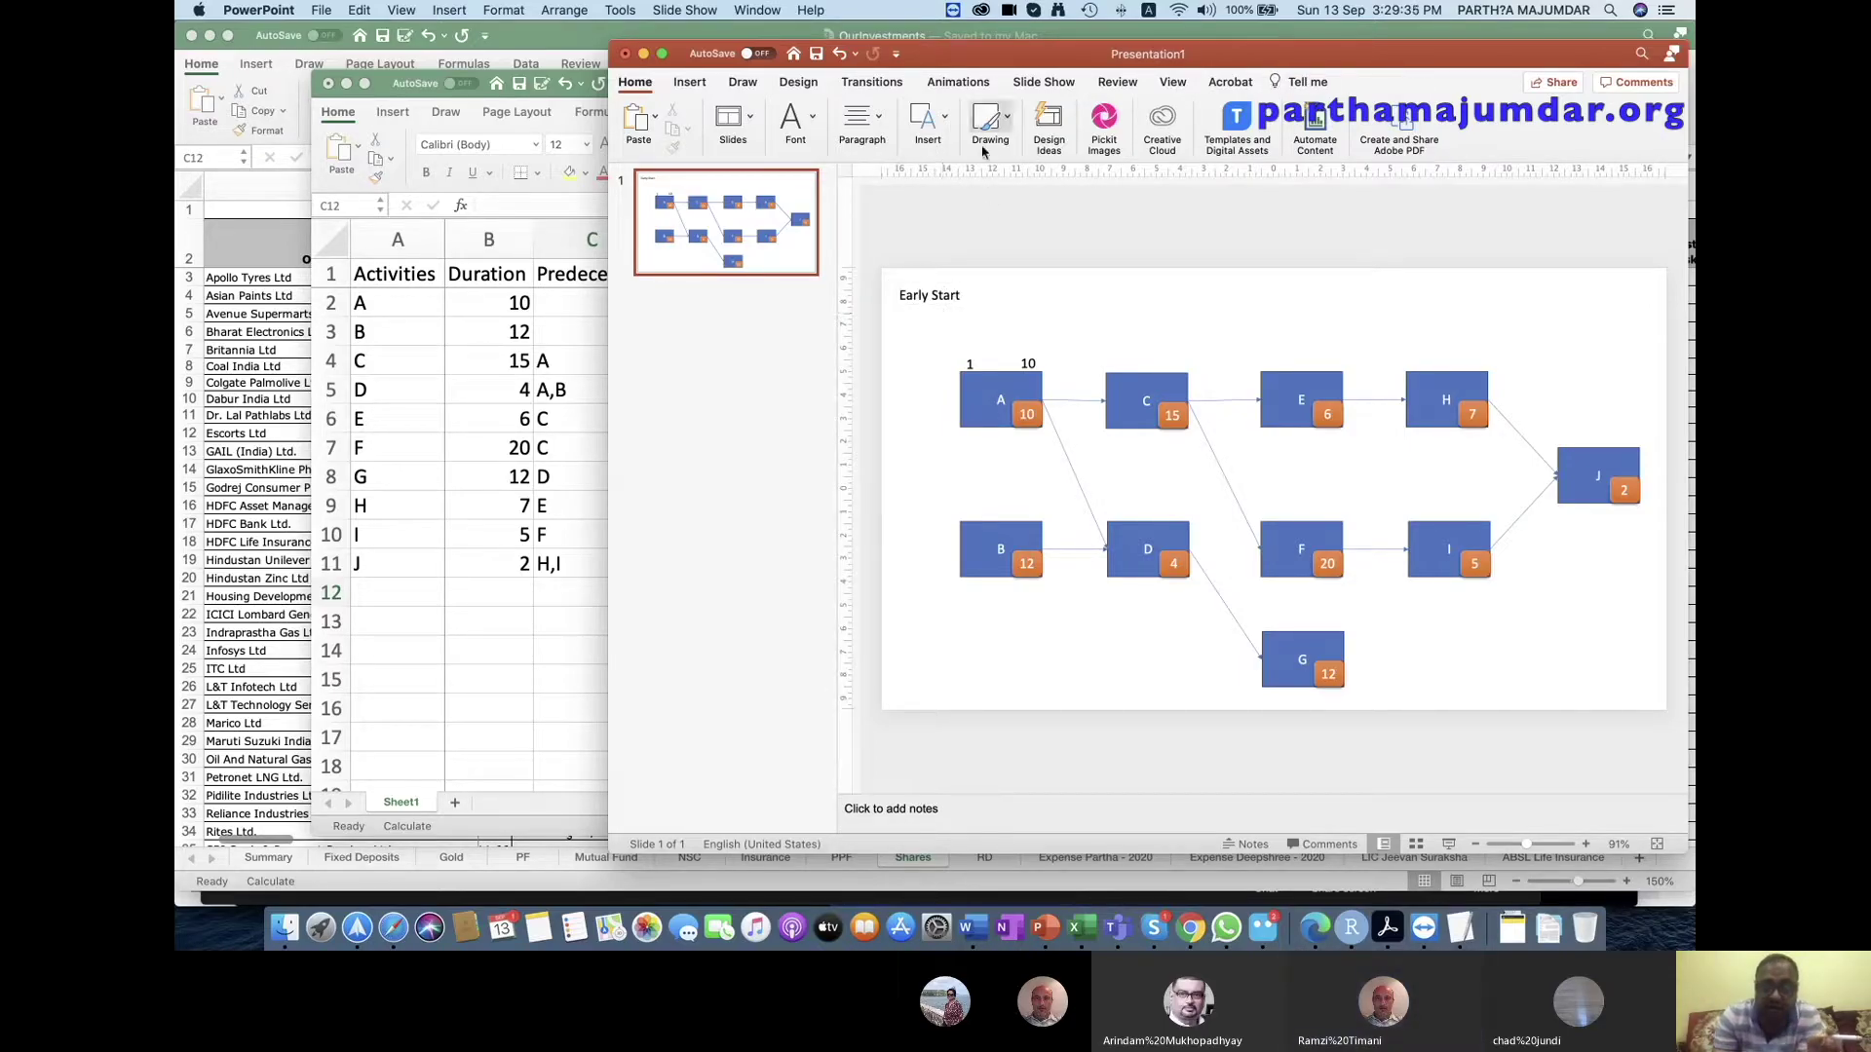
# Draw a line from the Early Start label down to the 1 above box A.
pyautogui.click(949, 125)
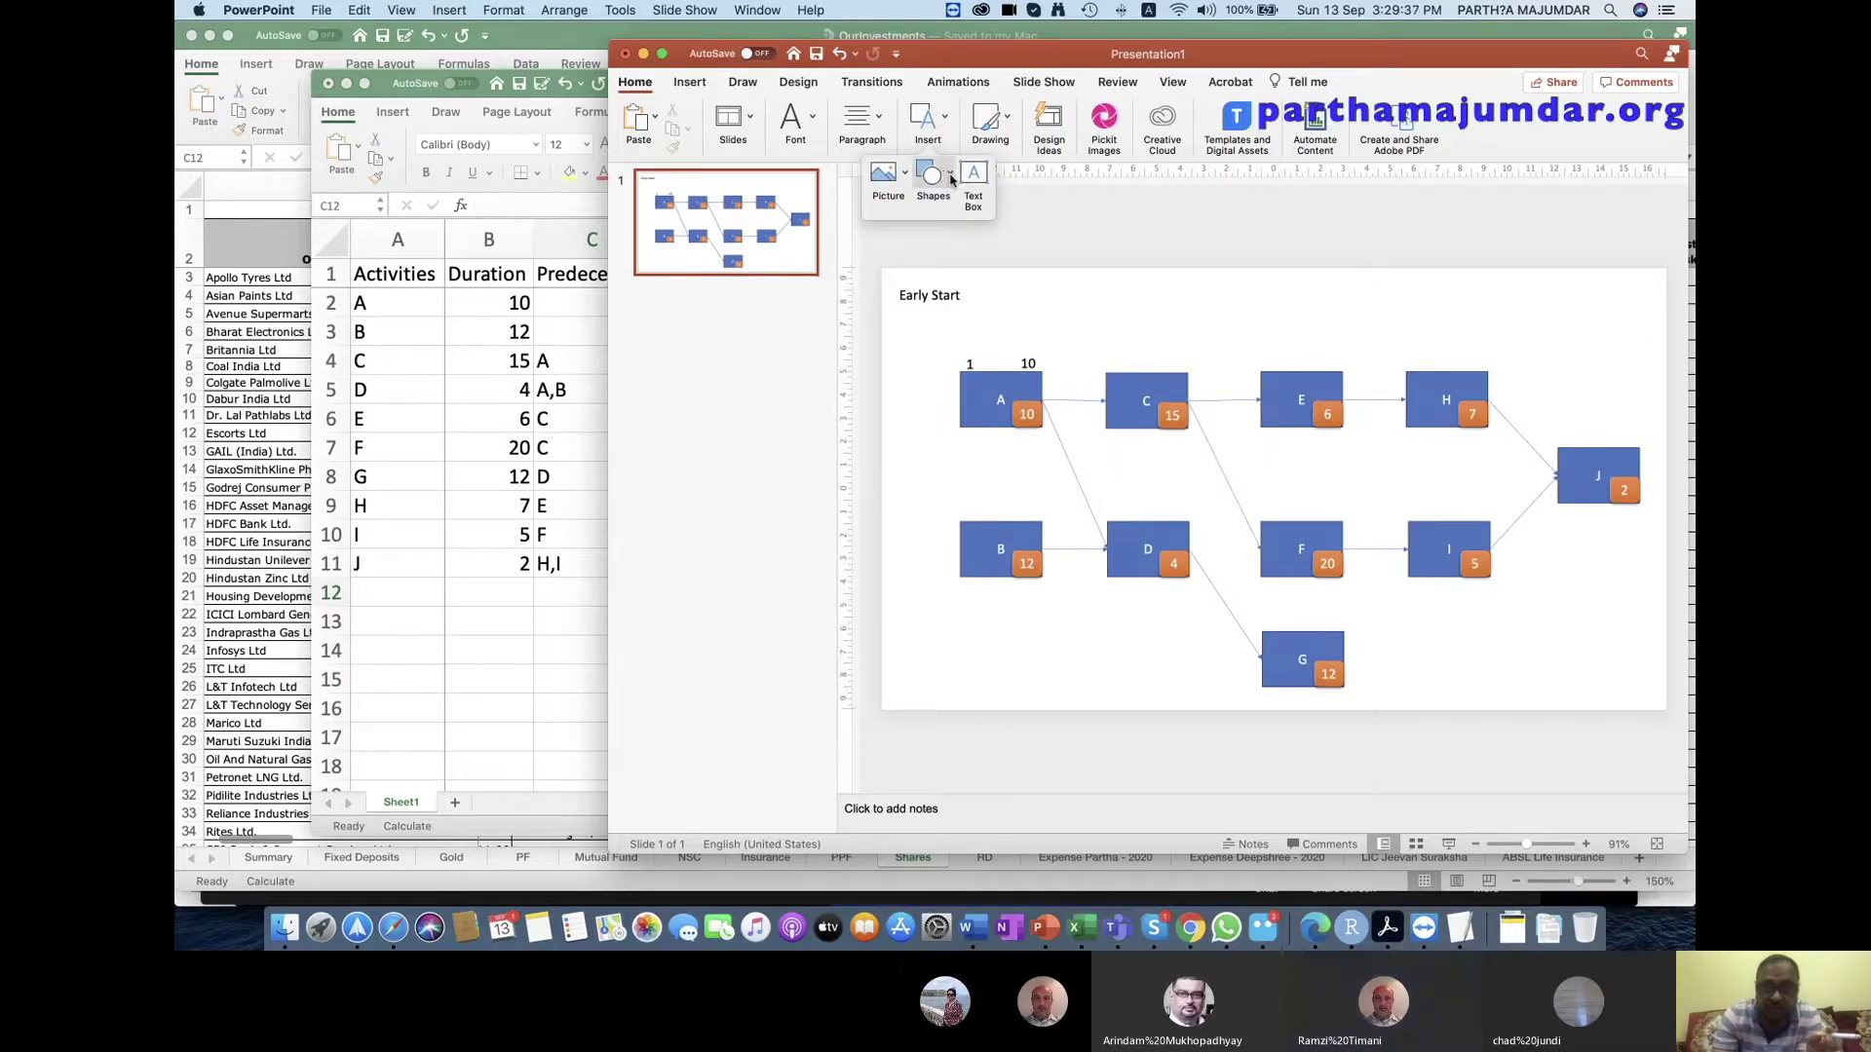
pyautogui.click(934, 174)
pyautogui.click(989, 229)
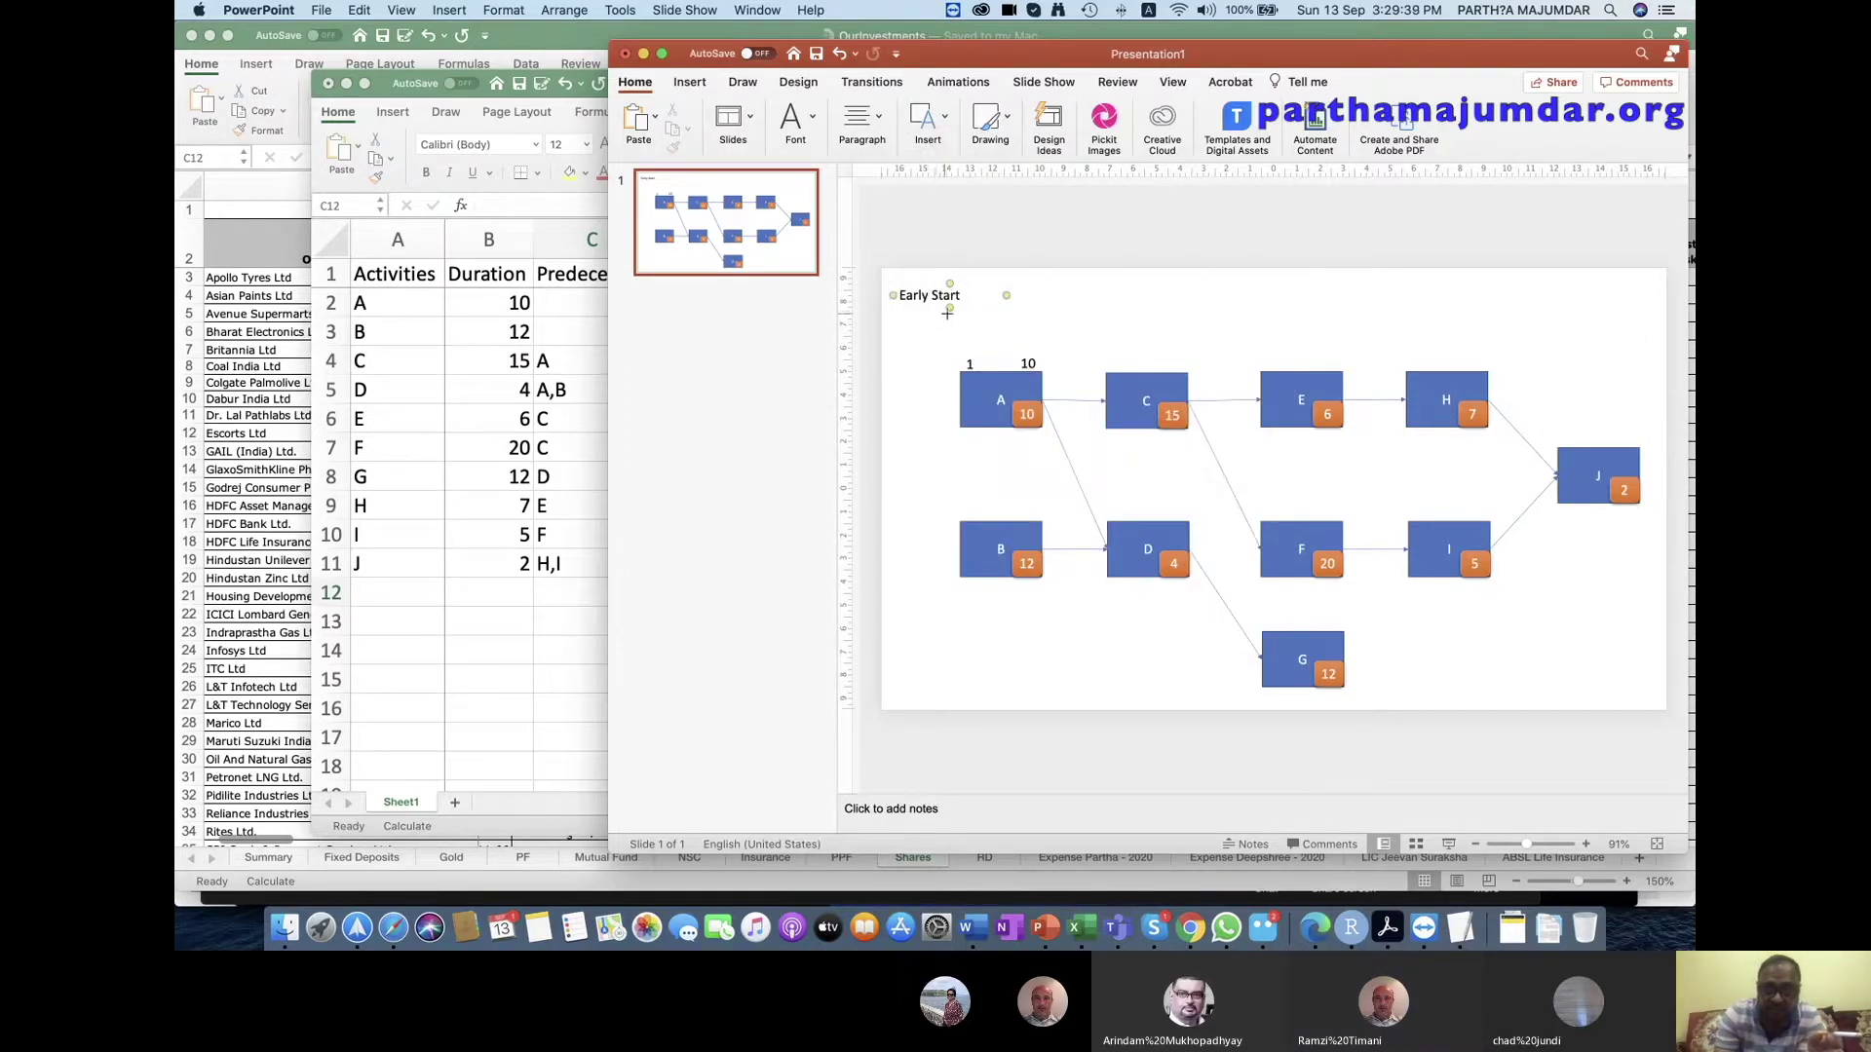
pyautogui.moveTo(951, 310); pyautogui.dragTo(969, 361)
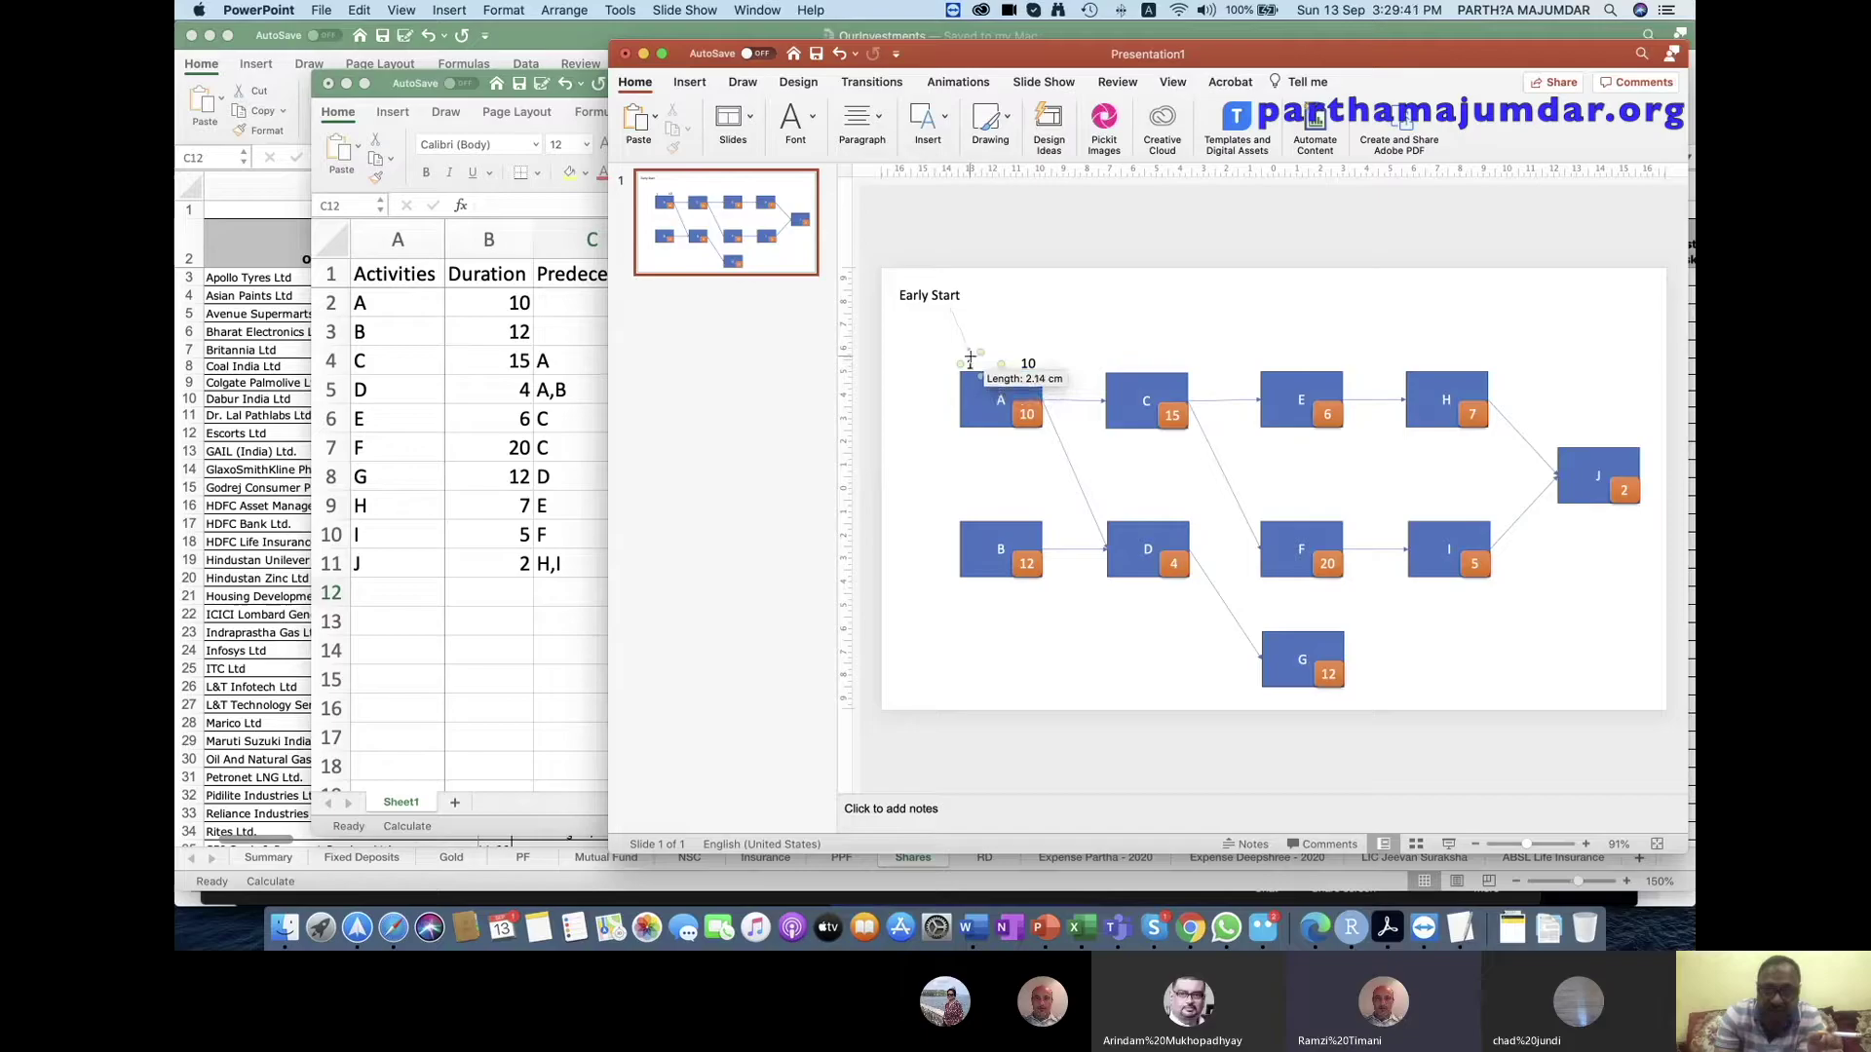
pyautogui.moveTo(969, 362); pyautogui.dragTo(970, 352)
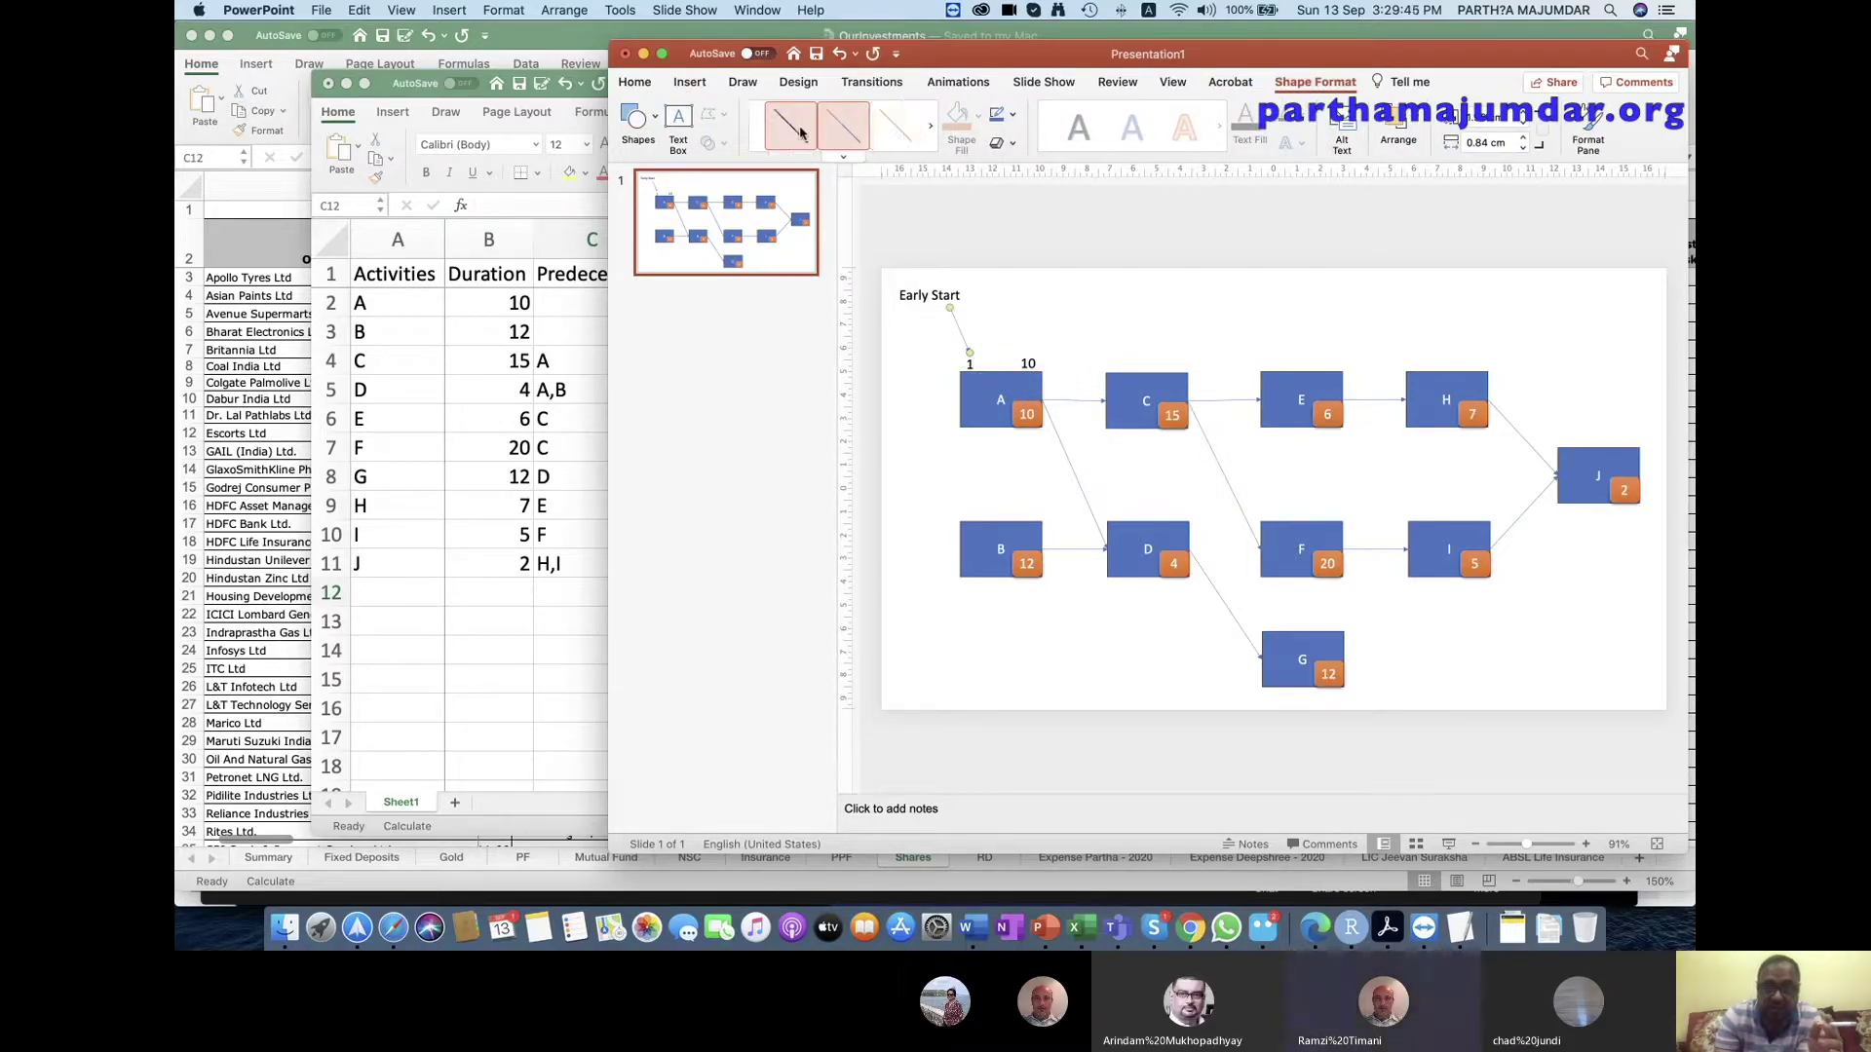
pyautogui.click(908, 344)
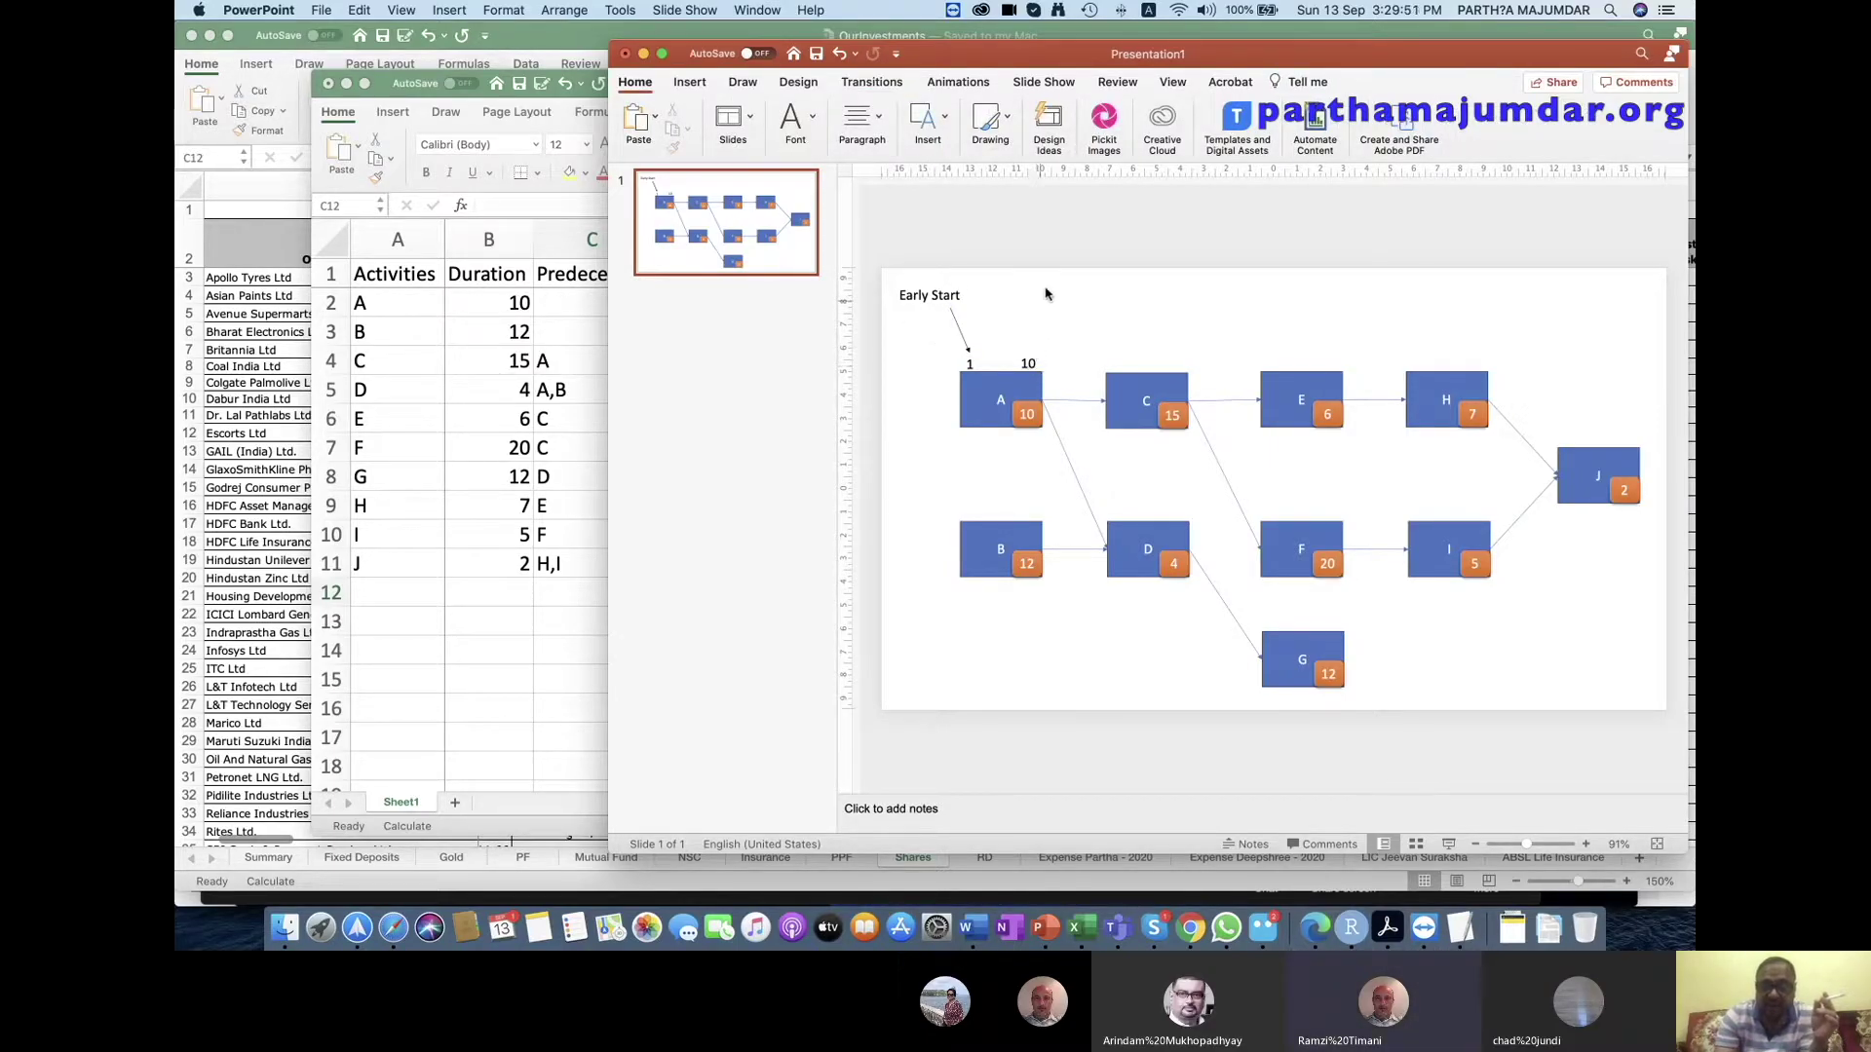
# Add an 'Early Finish' text box beside Early Start, correcting its typo.
pyautogui.click(927, 125)
pyautogui.click(984, 181)
pyautogui.moveTo(1006, 283); pyautogui.dragTo(1115, 308)
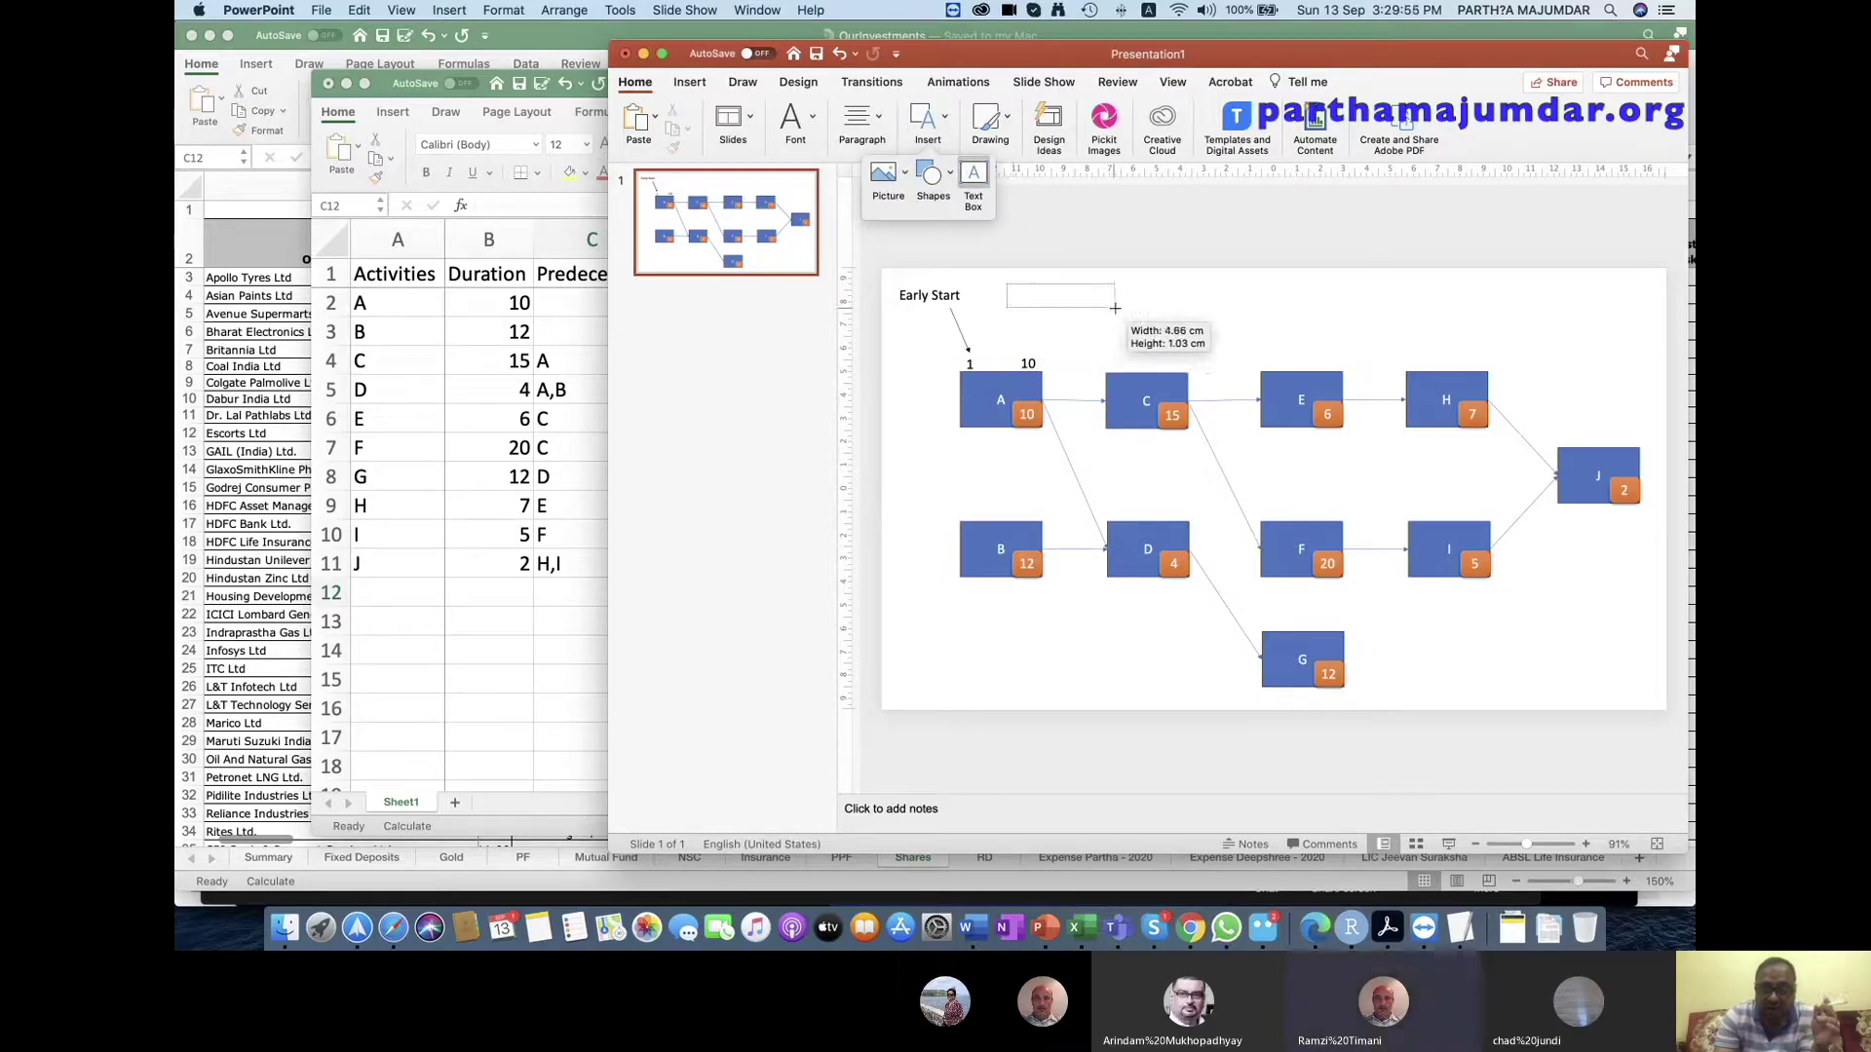
pyautogui.write('Esrly Finish')
pyautogui.click(1020, 296)
pyautogui.press('Delete')
pyautogui.write('a')
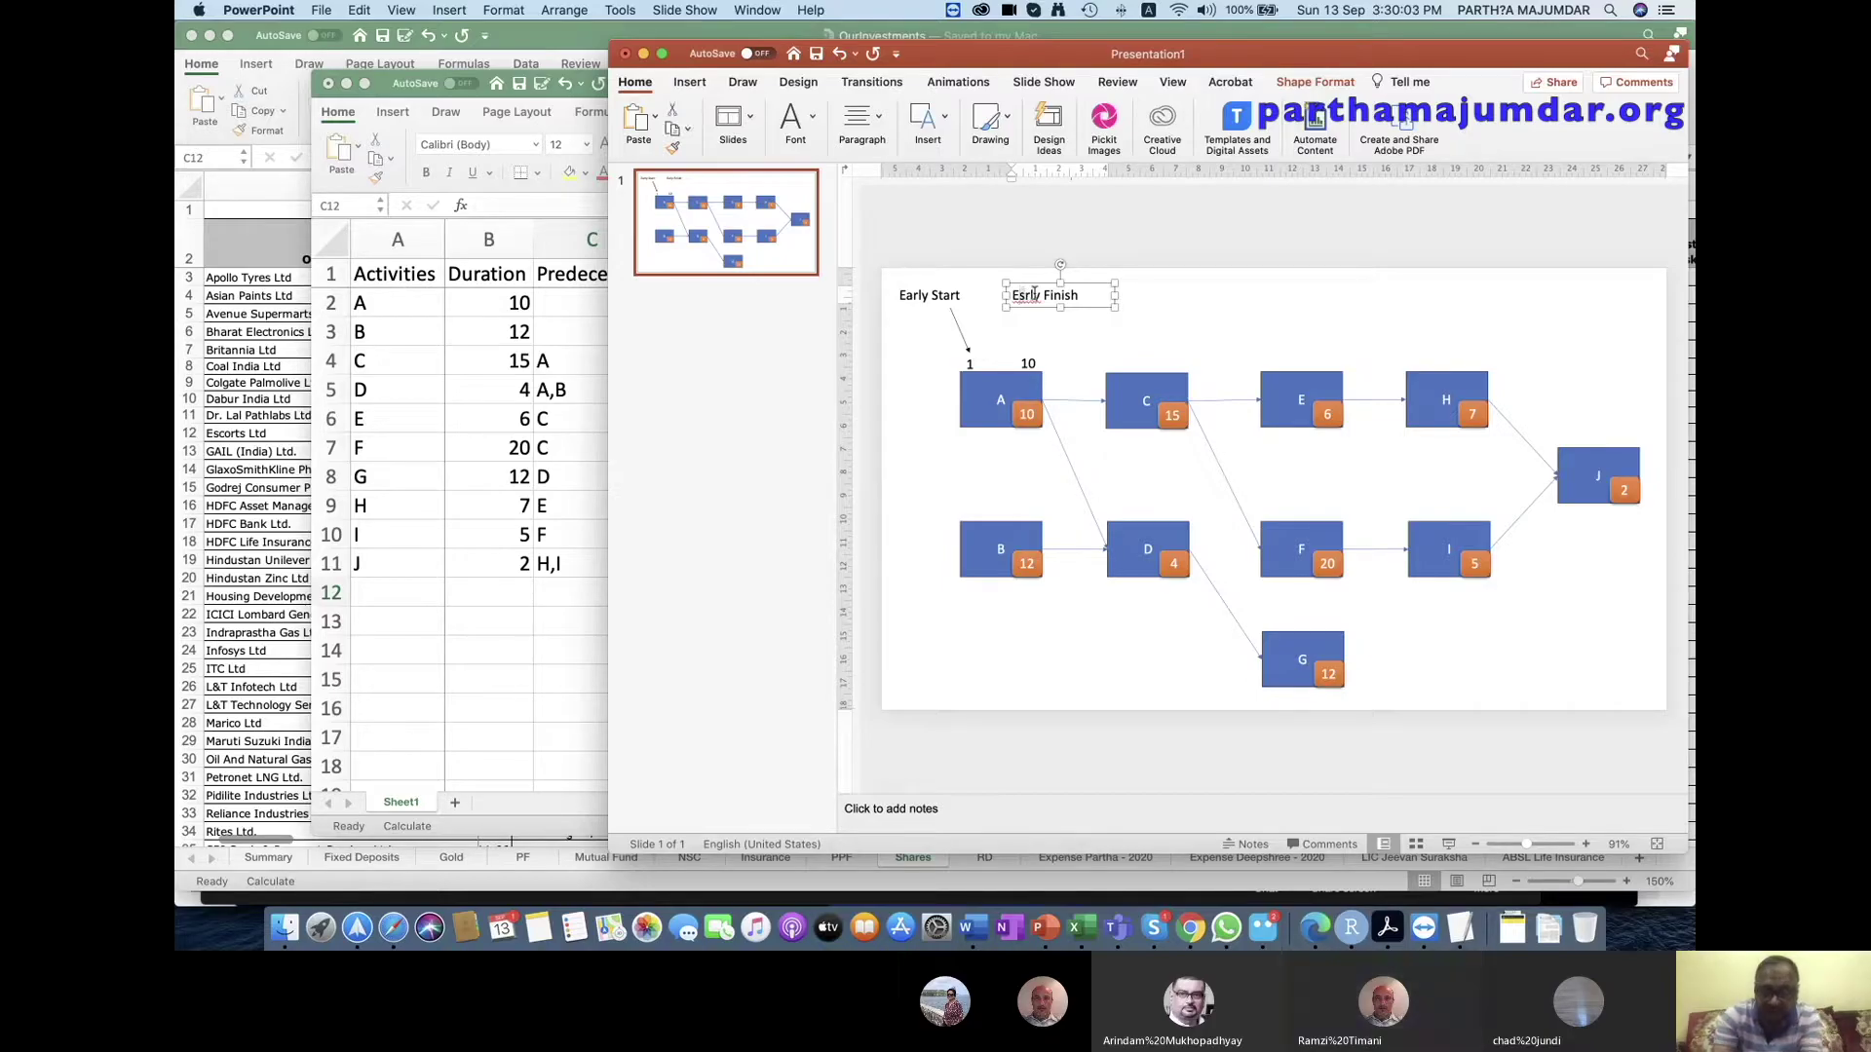
pyautogui.click(1018, 332)
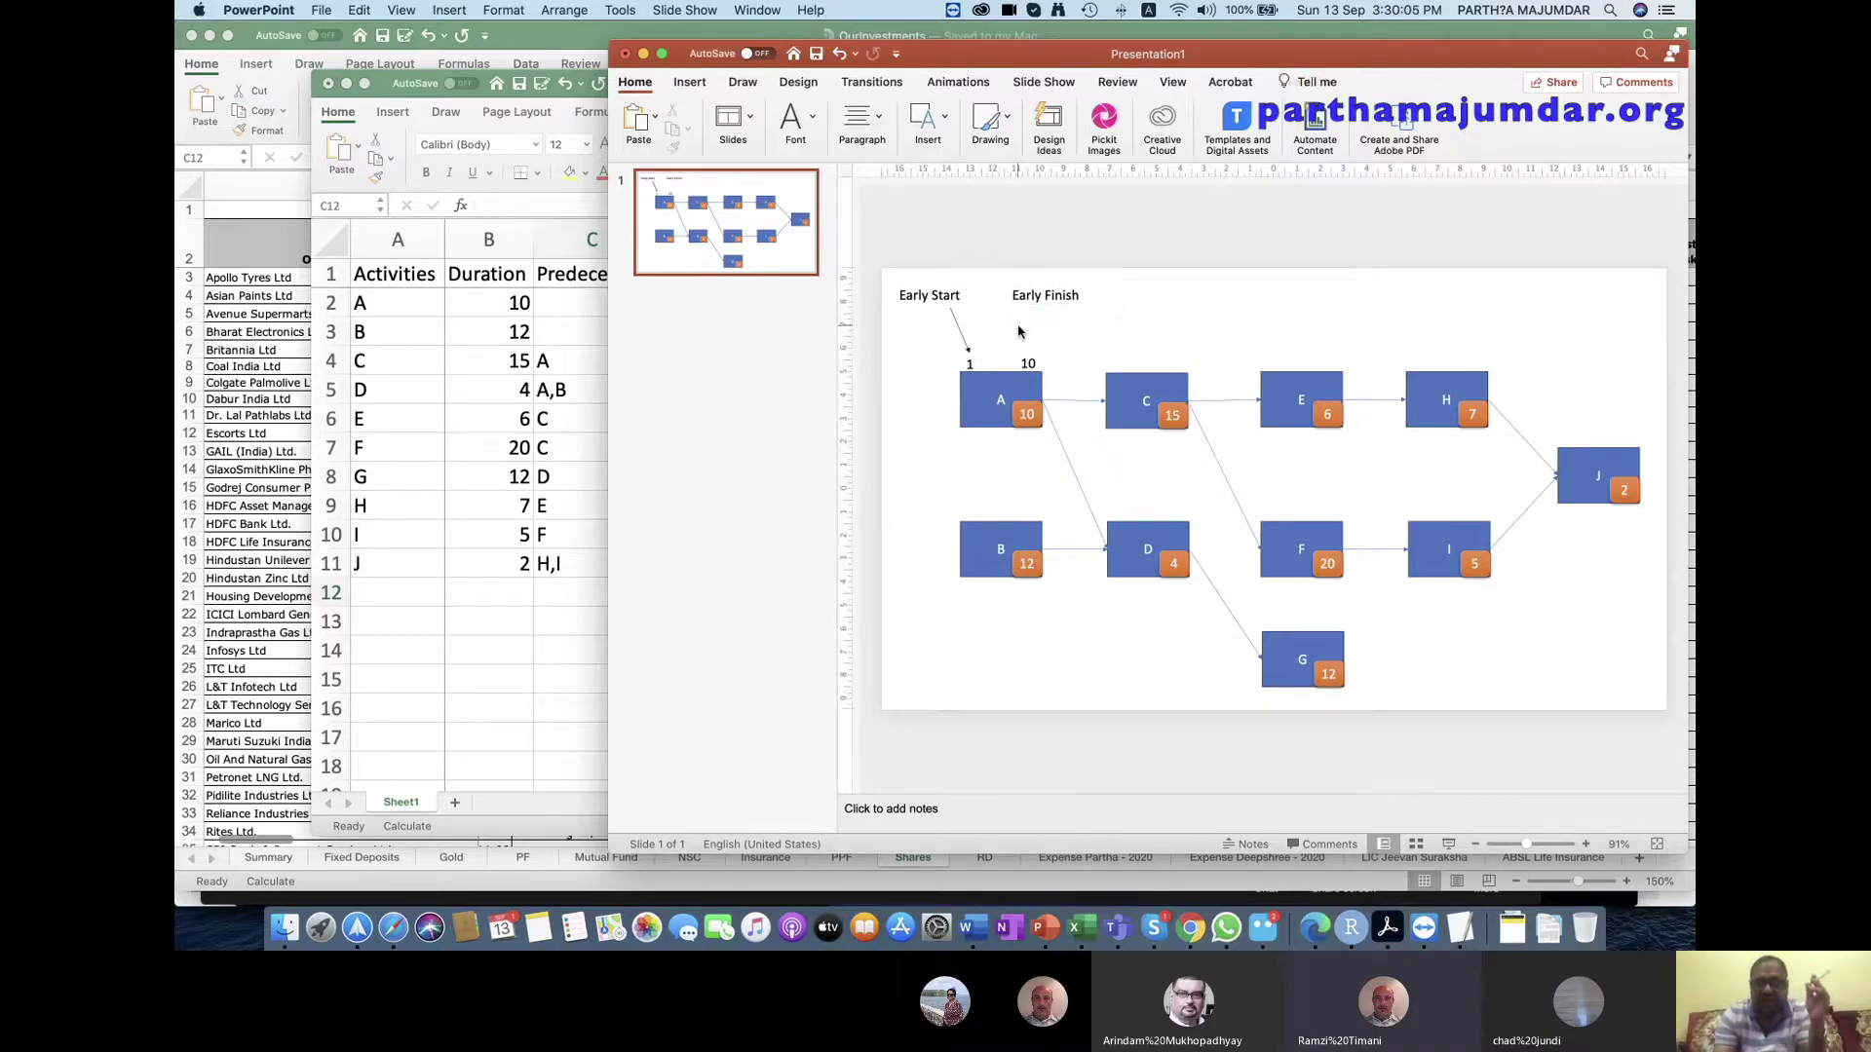
# Draw an arrow from the Early Finish label down to the 10 above box A.
pyautogui.click(944, 117)
pyautogui.click(946, 177)
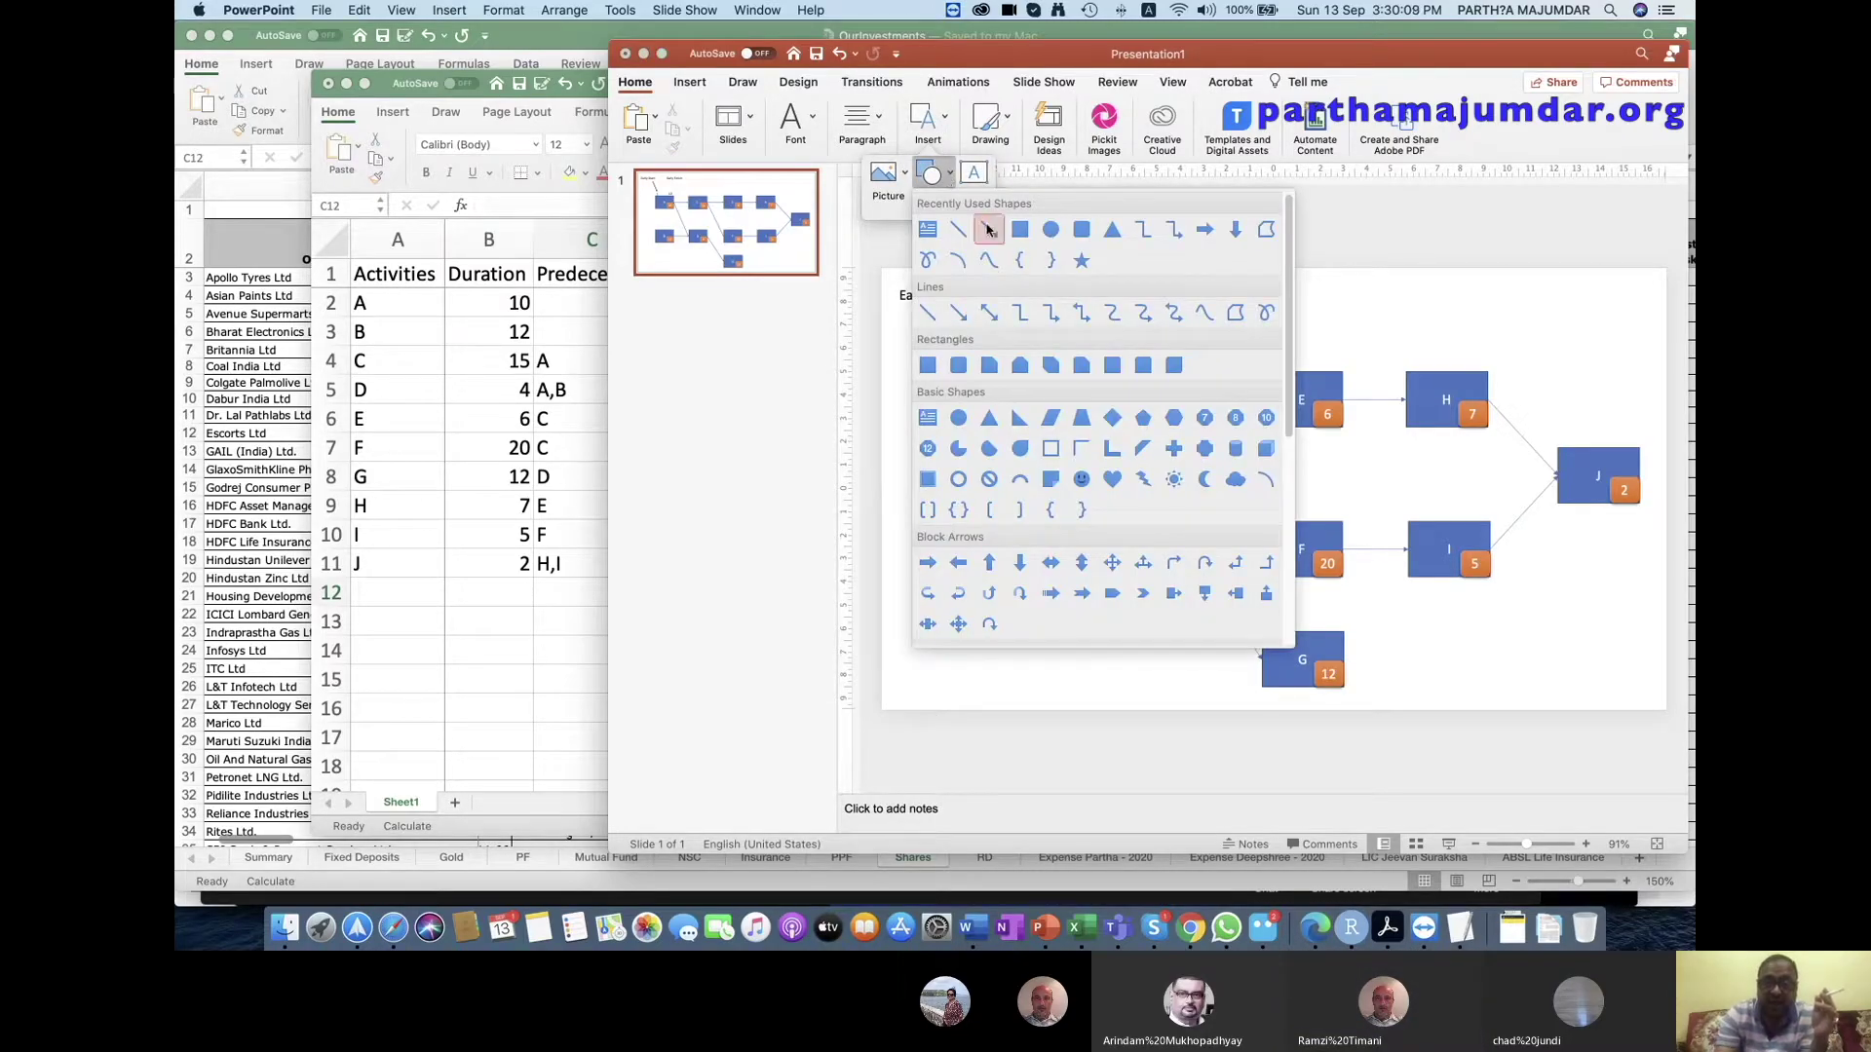
pyautogui.click(989, 229)
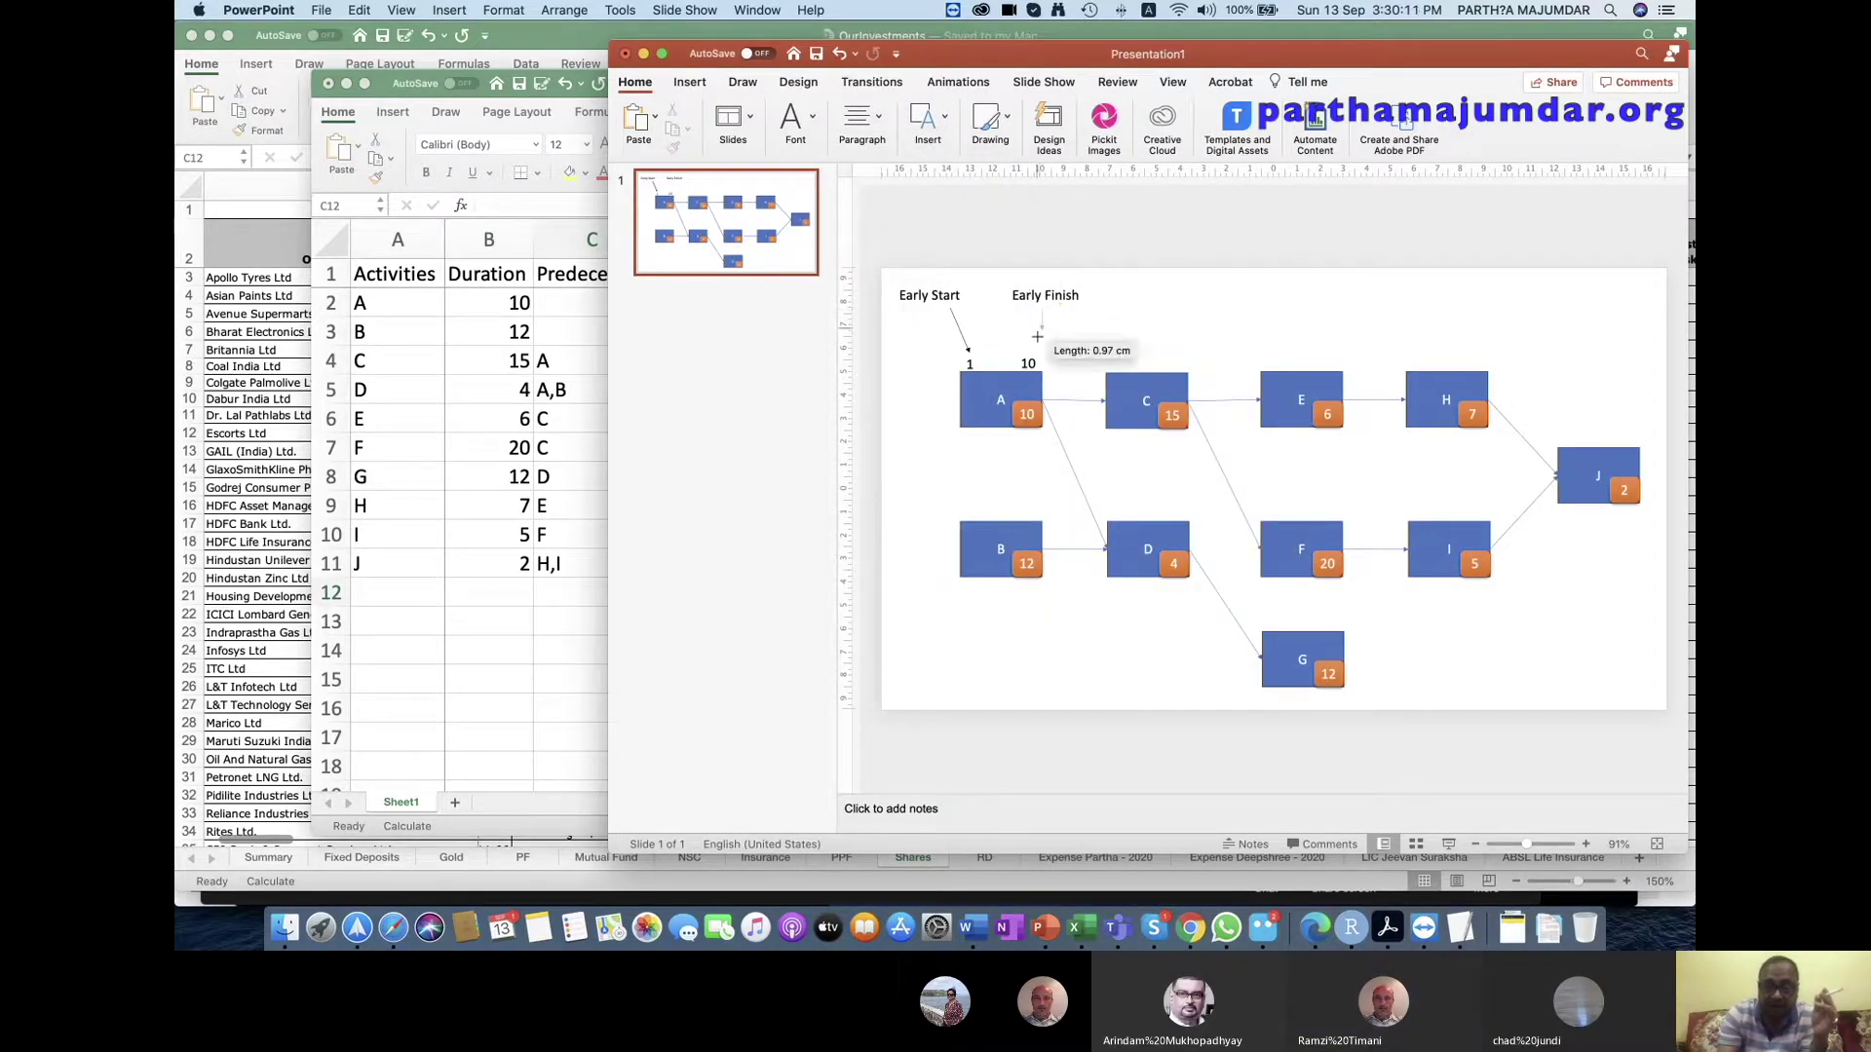
pyautogui.moveTo(1039, 315); pyautogui.dragTo(1022, 349)
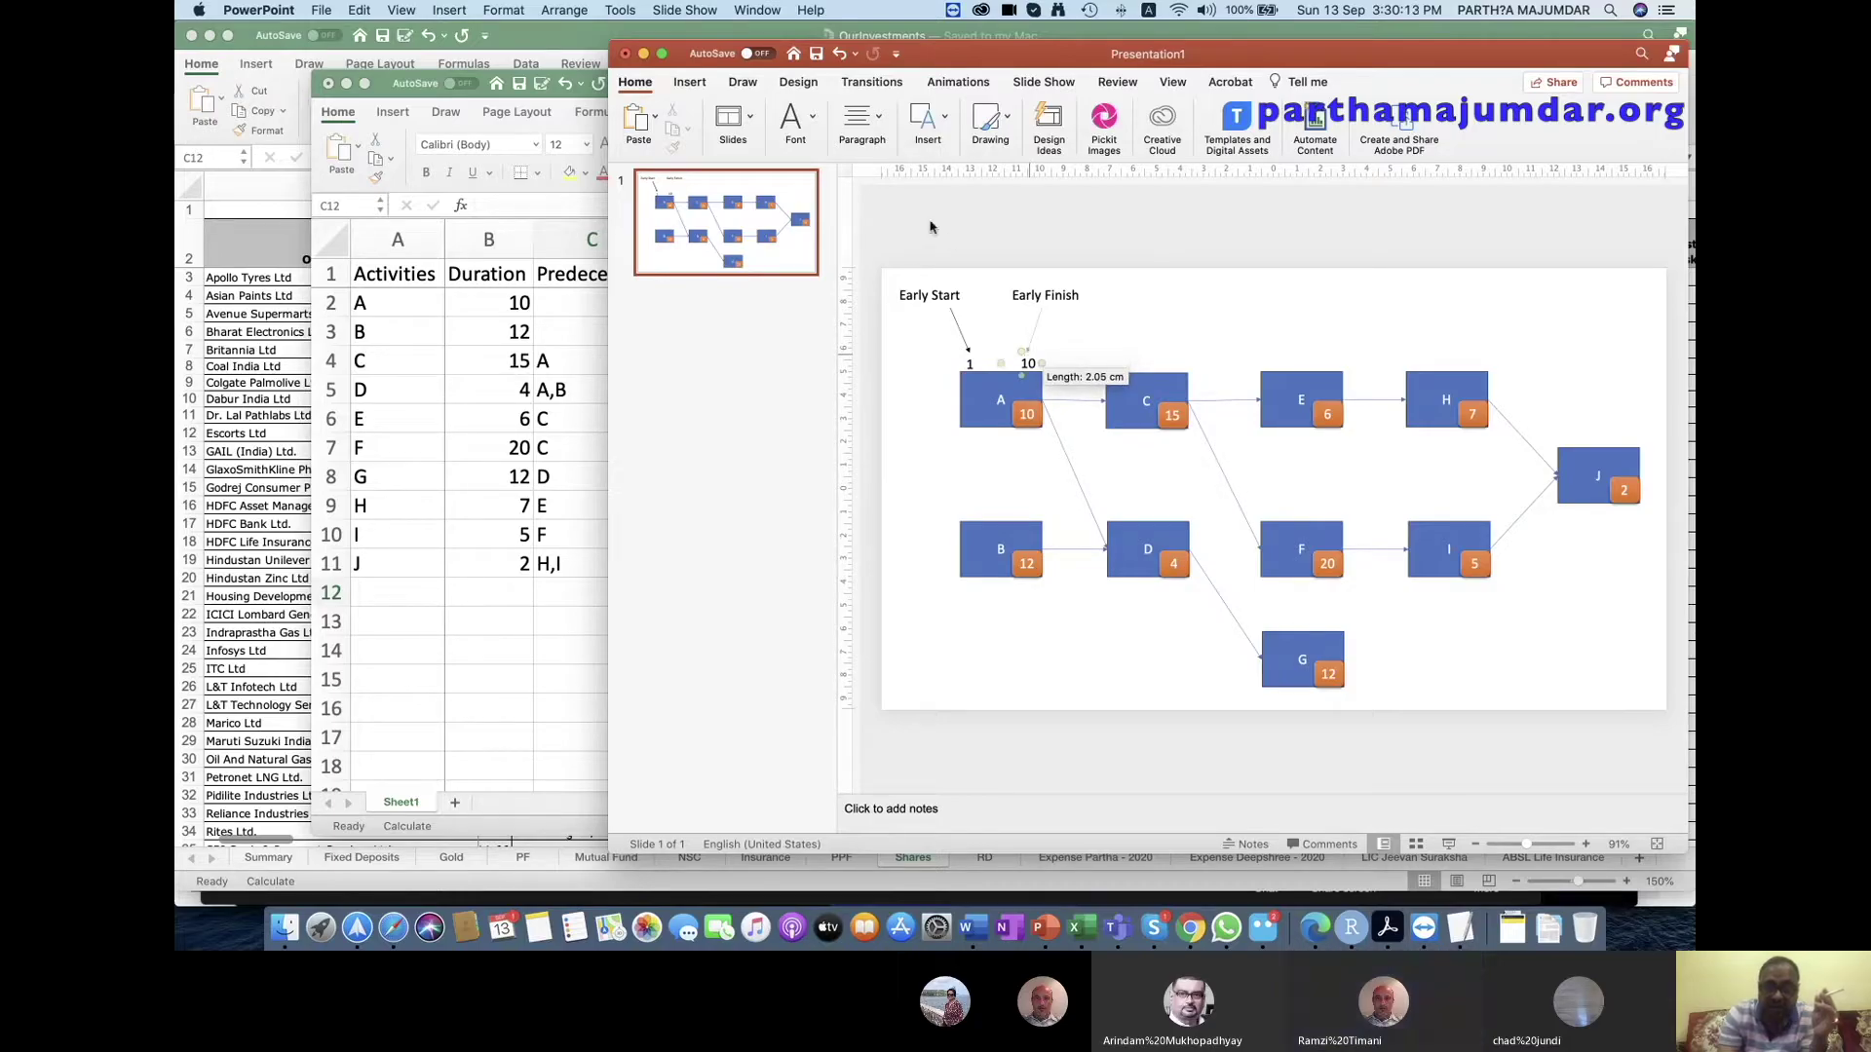
pyautogui.click(1137, 315)
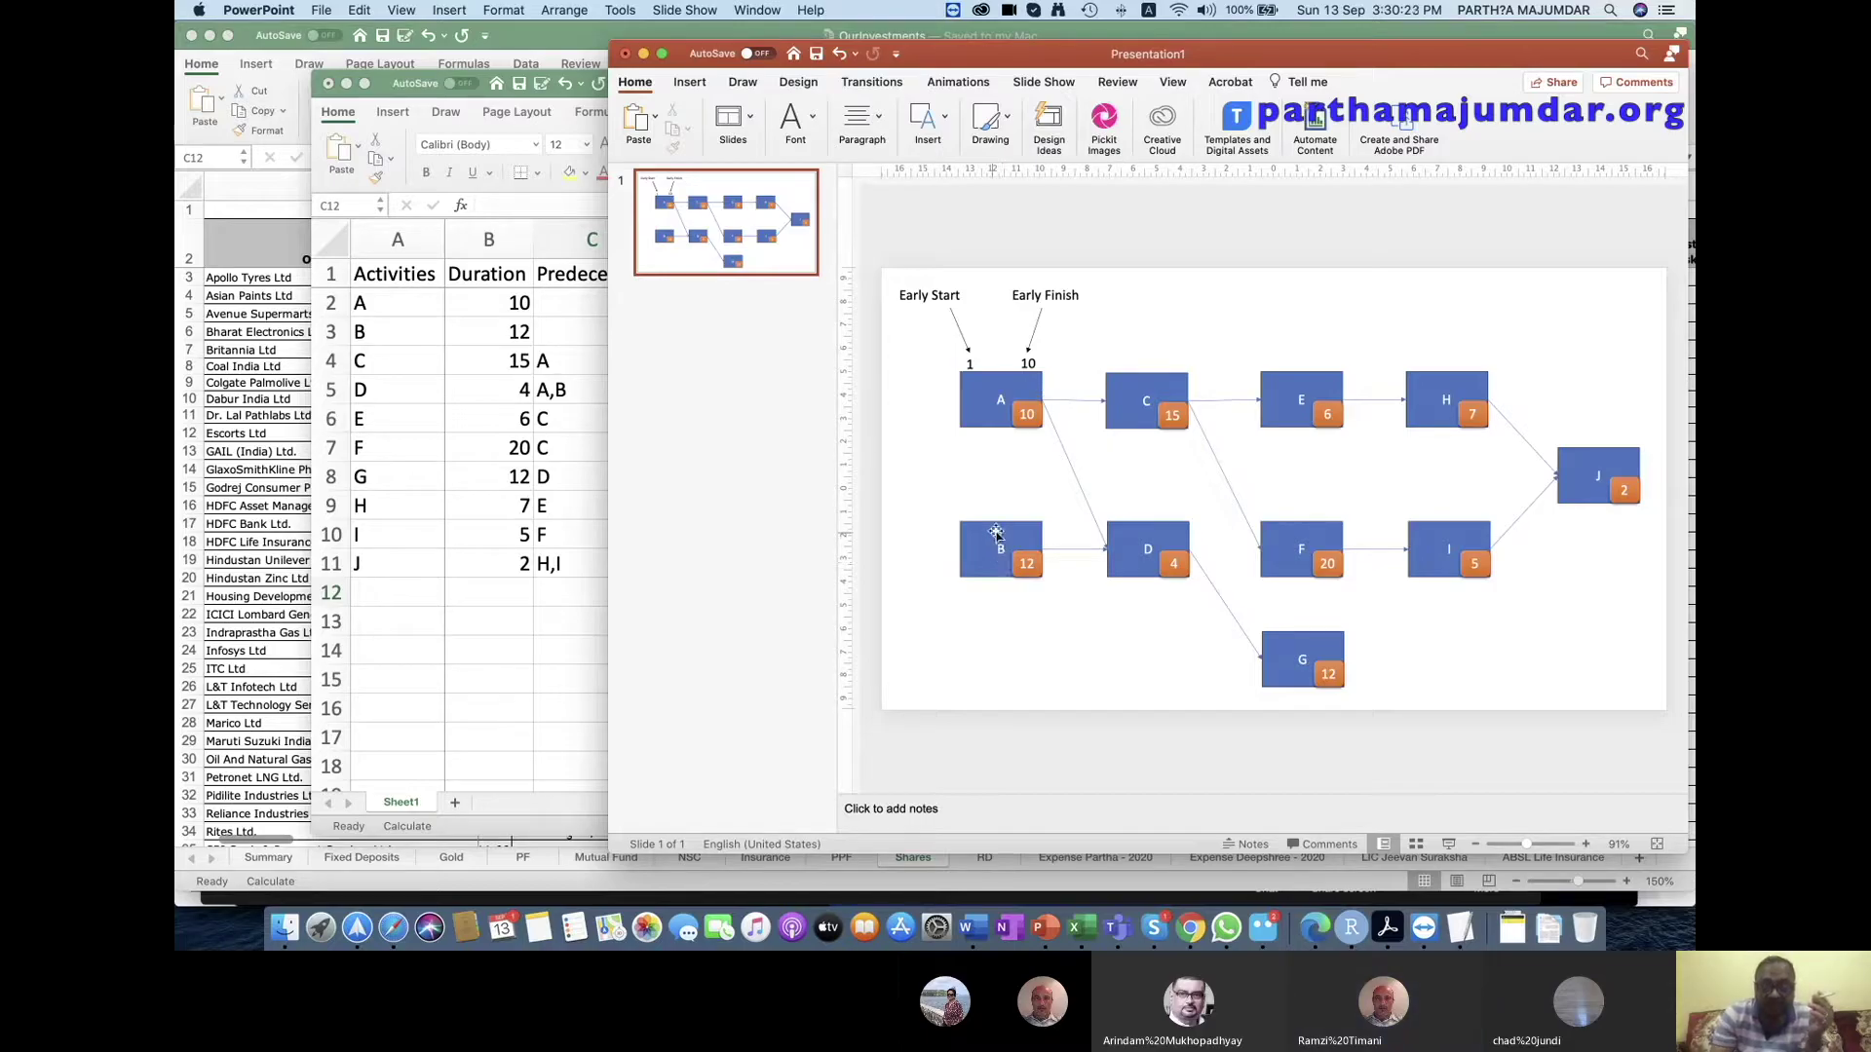
pyautogui.click(969, 365)
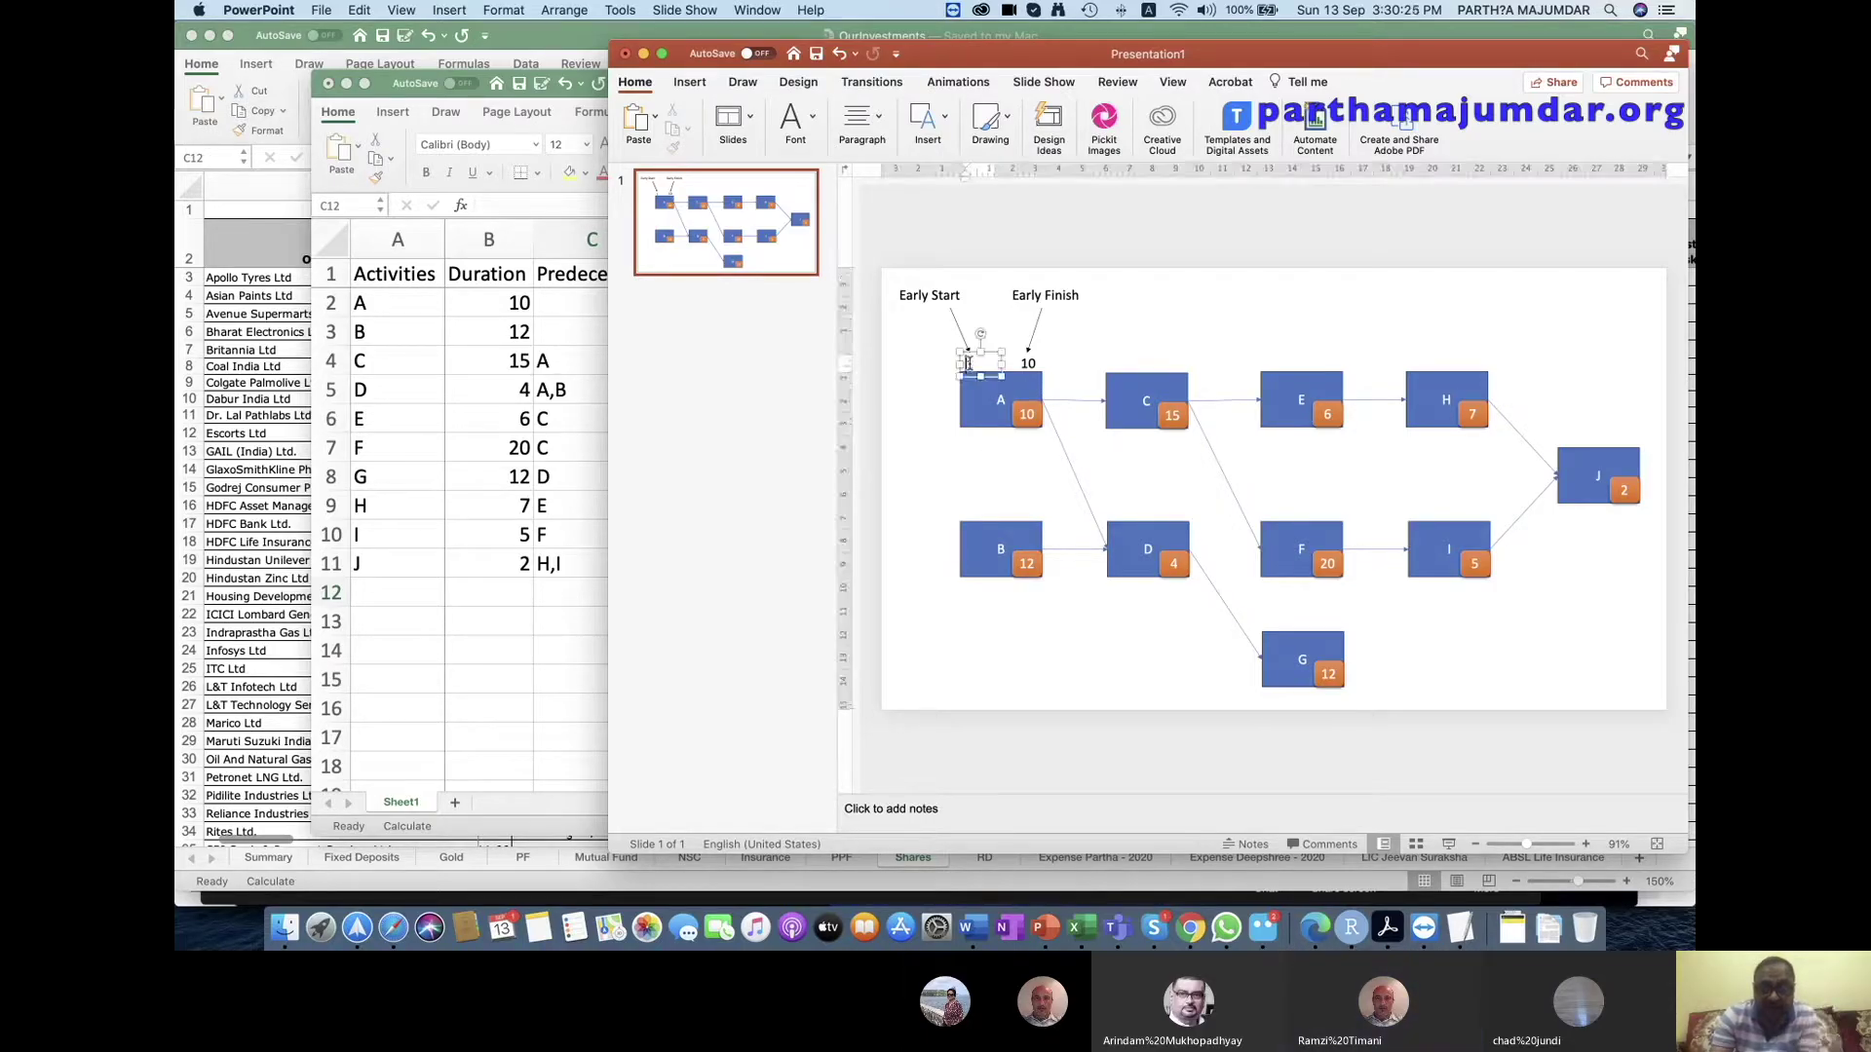
pyautogui.write('1')
# Copy the 1 and 10 labels above box B and change the finish number to 12.
pyautogui.keyDown('shift'); pyautogui.click(1030, 362); pyautogui.keyUp('shift')
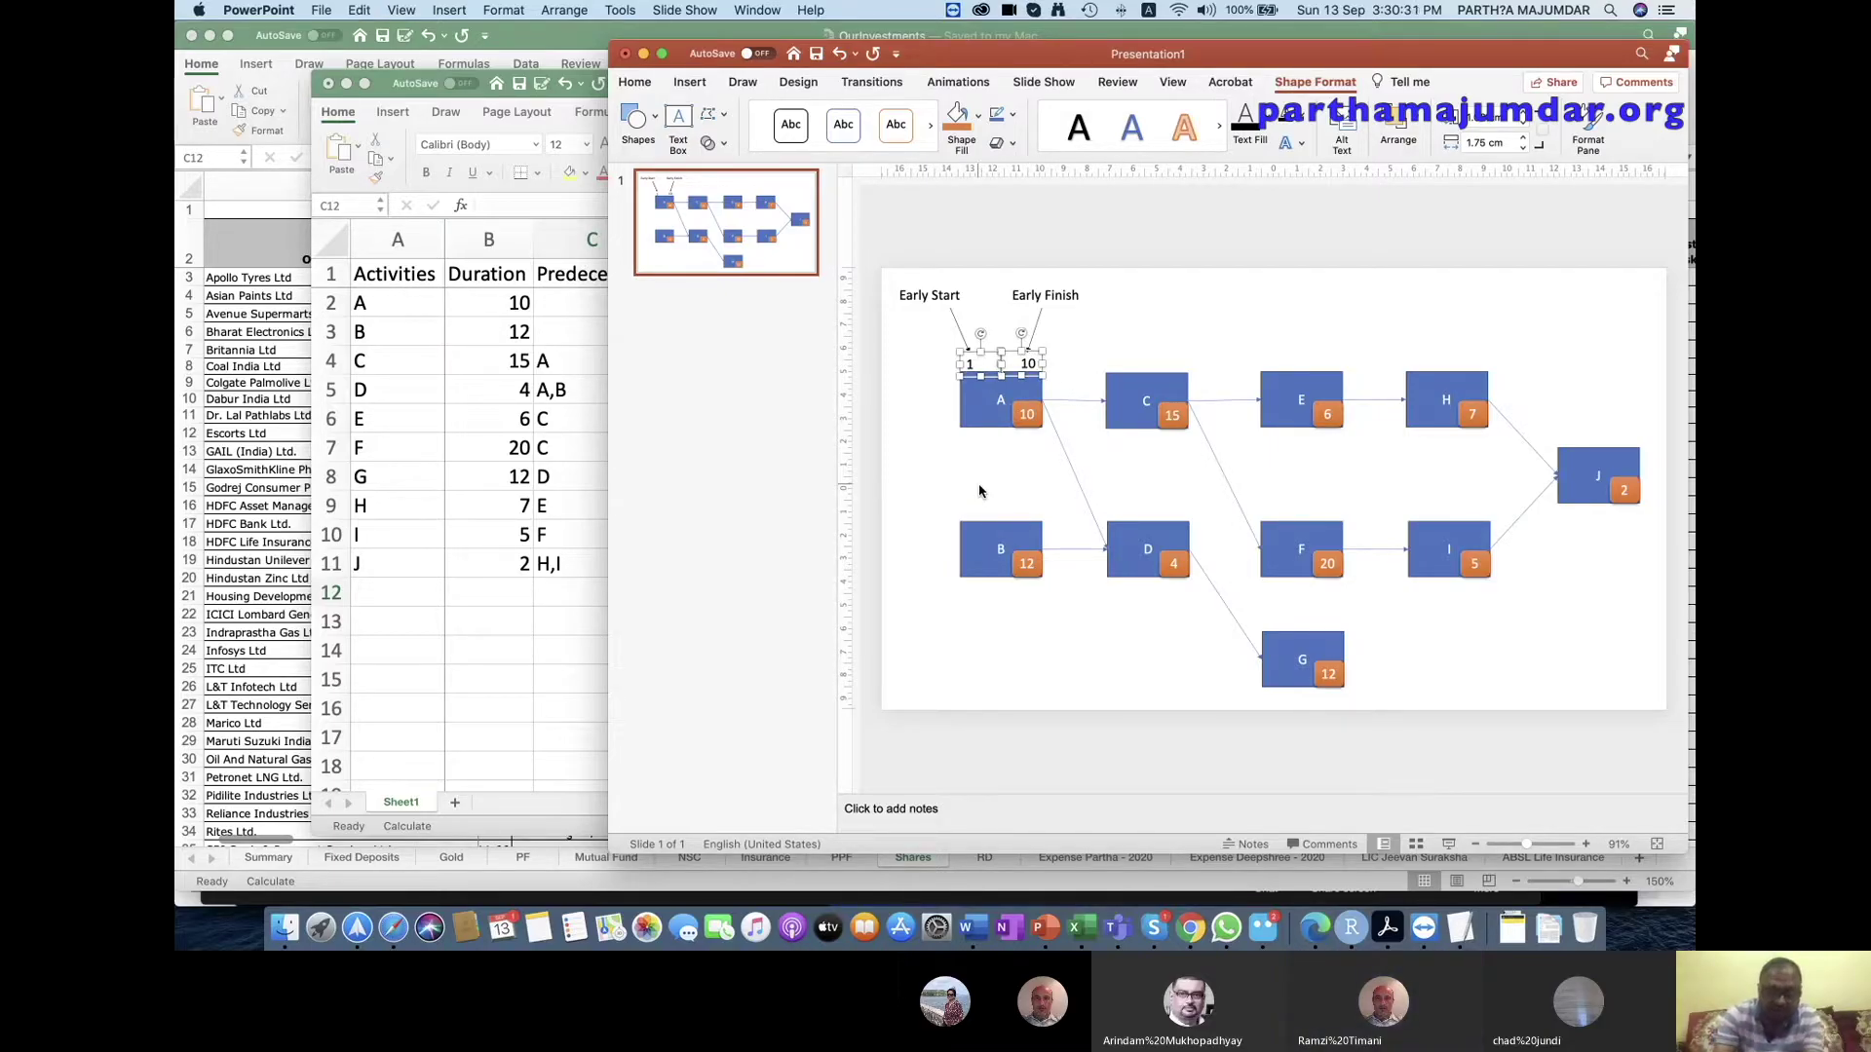
pyautogui.press('super+c')
pyautogui.press('super+v')
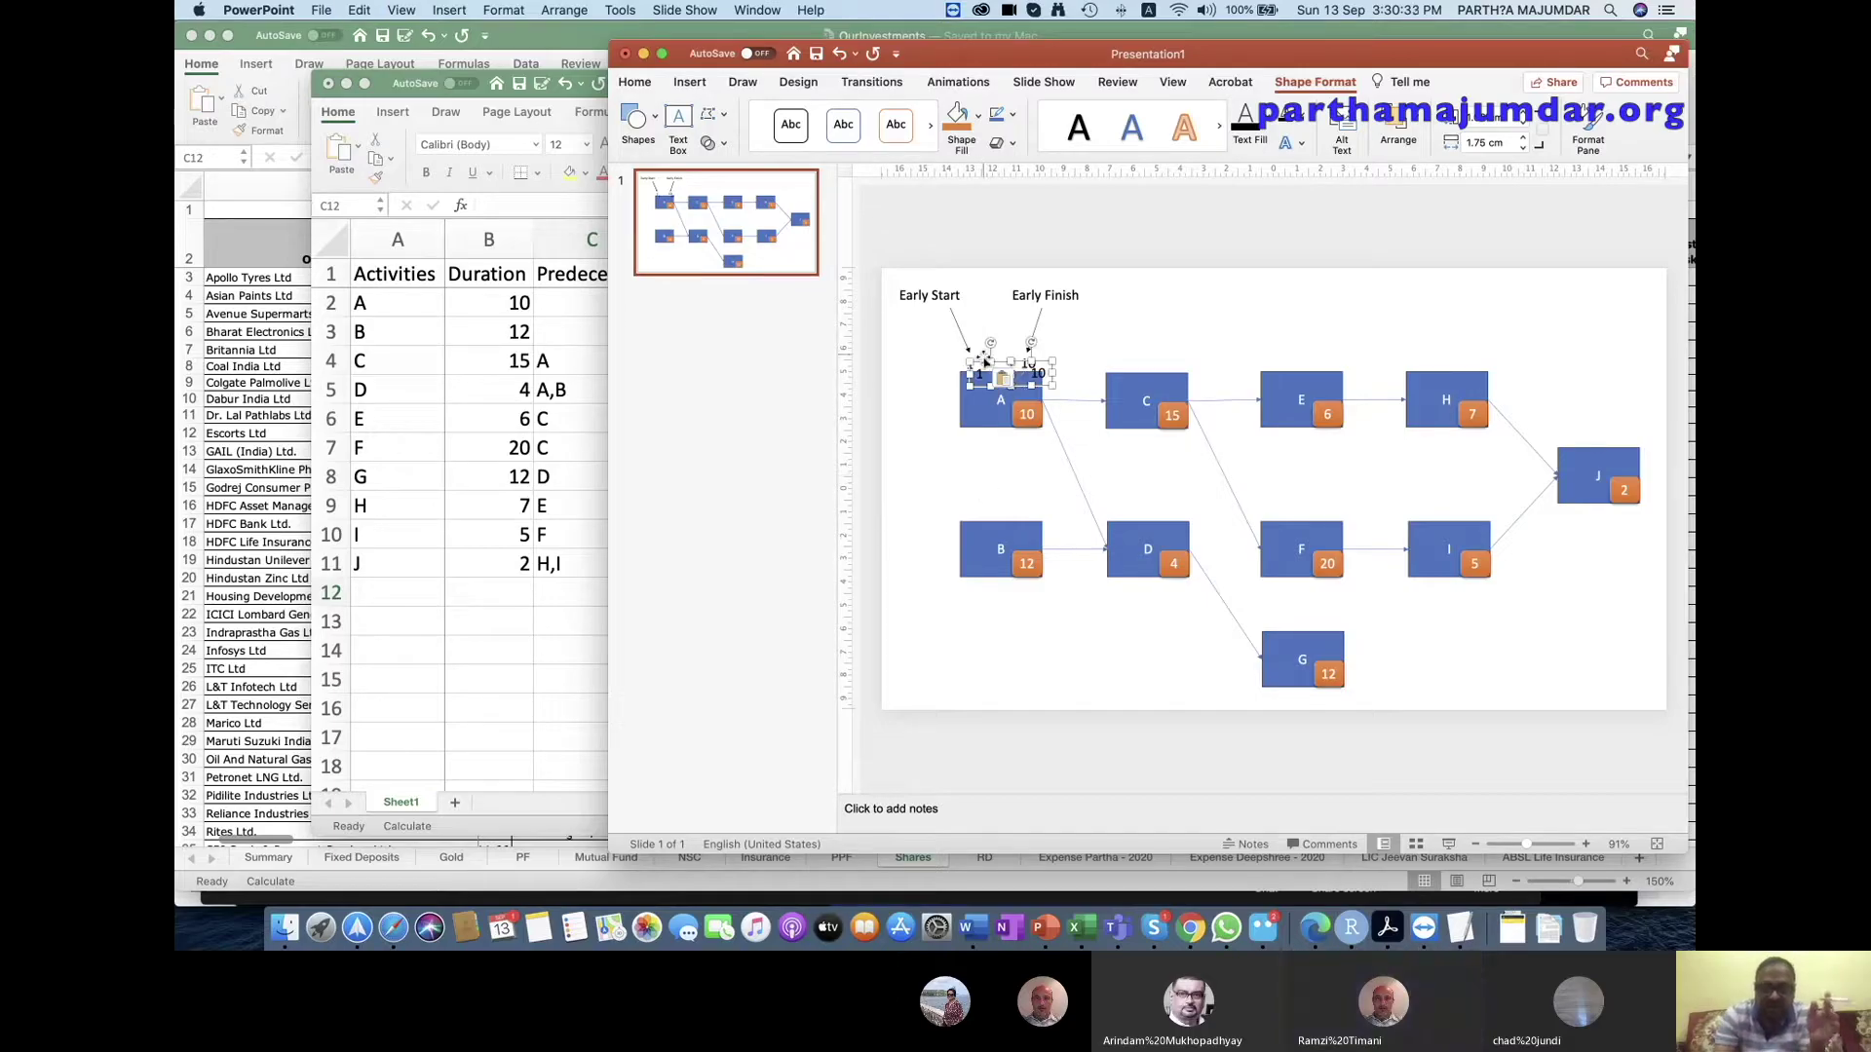
pyautogui.moveTo(985, 361); pyautogui.dragTo(970, 503)
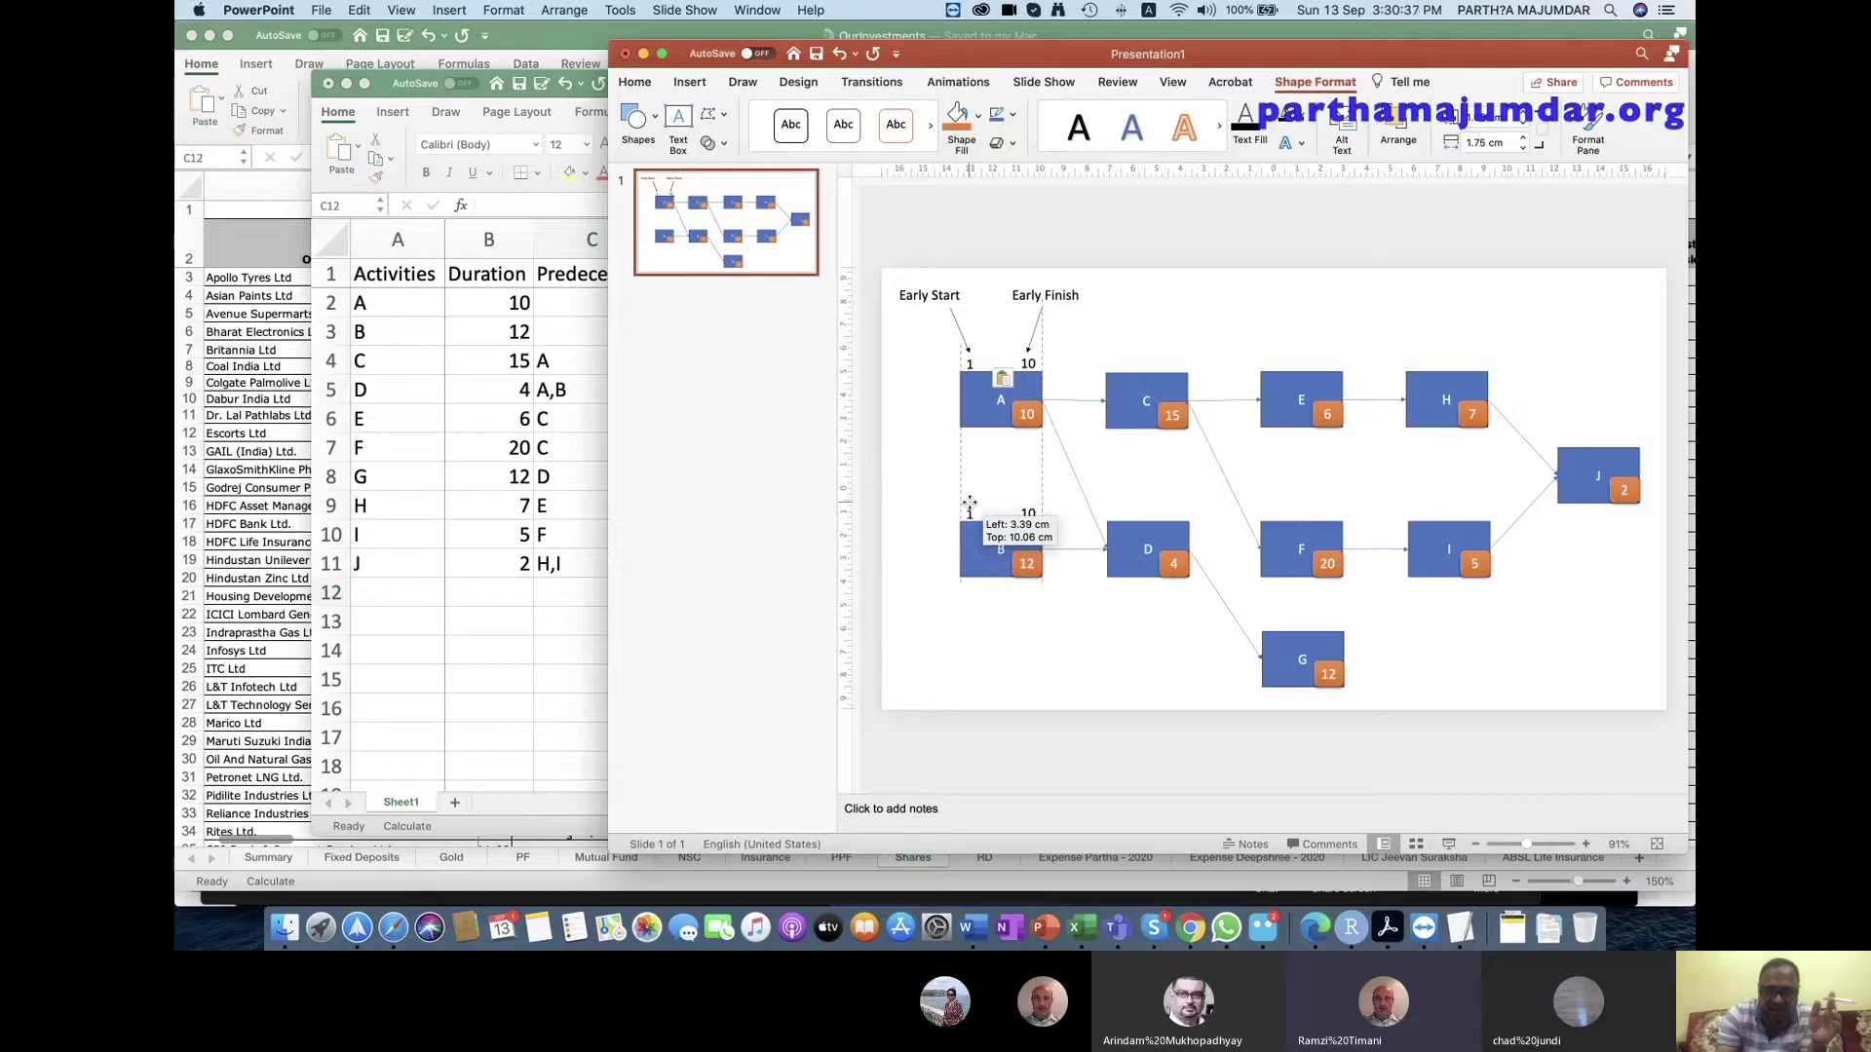
pyautogui.click(1028, 513)
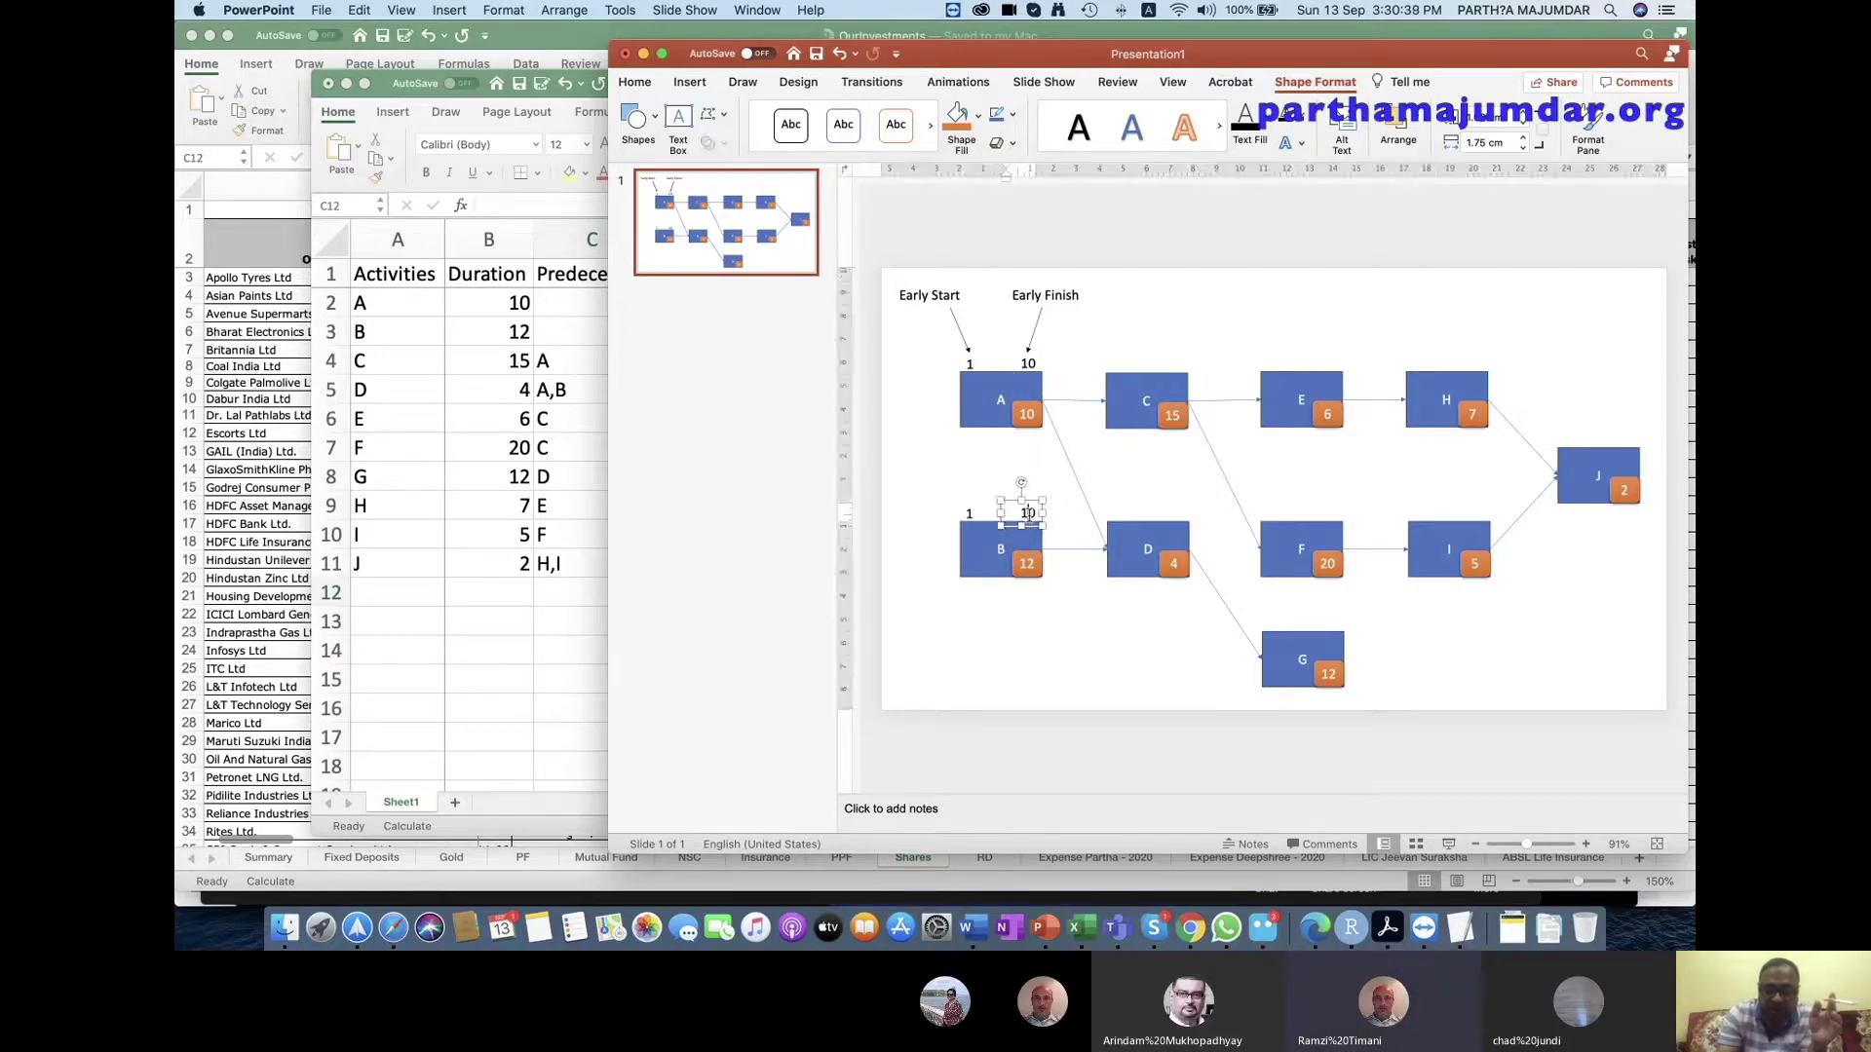
pyautogui.write('12')
pyautogui.click(1042, 629)
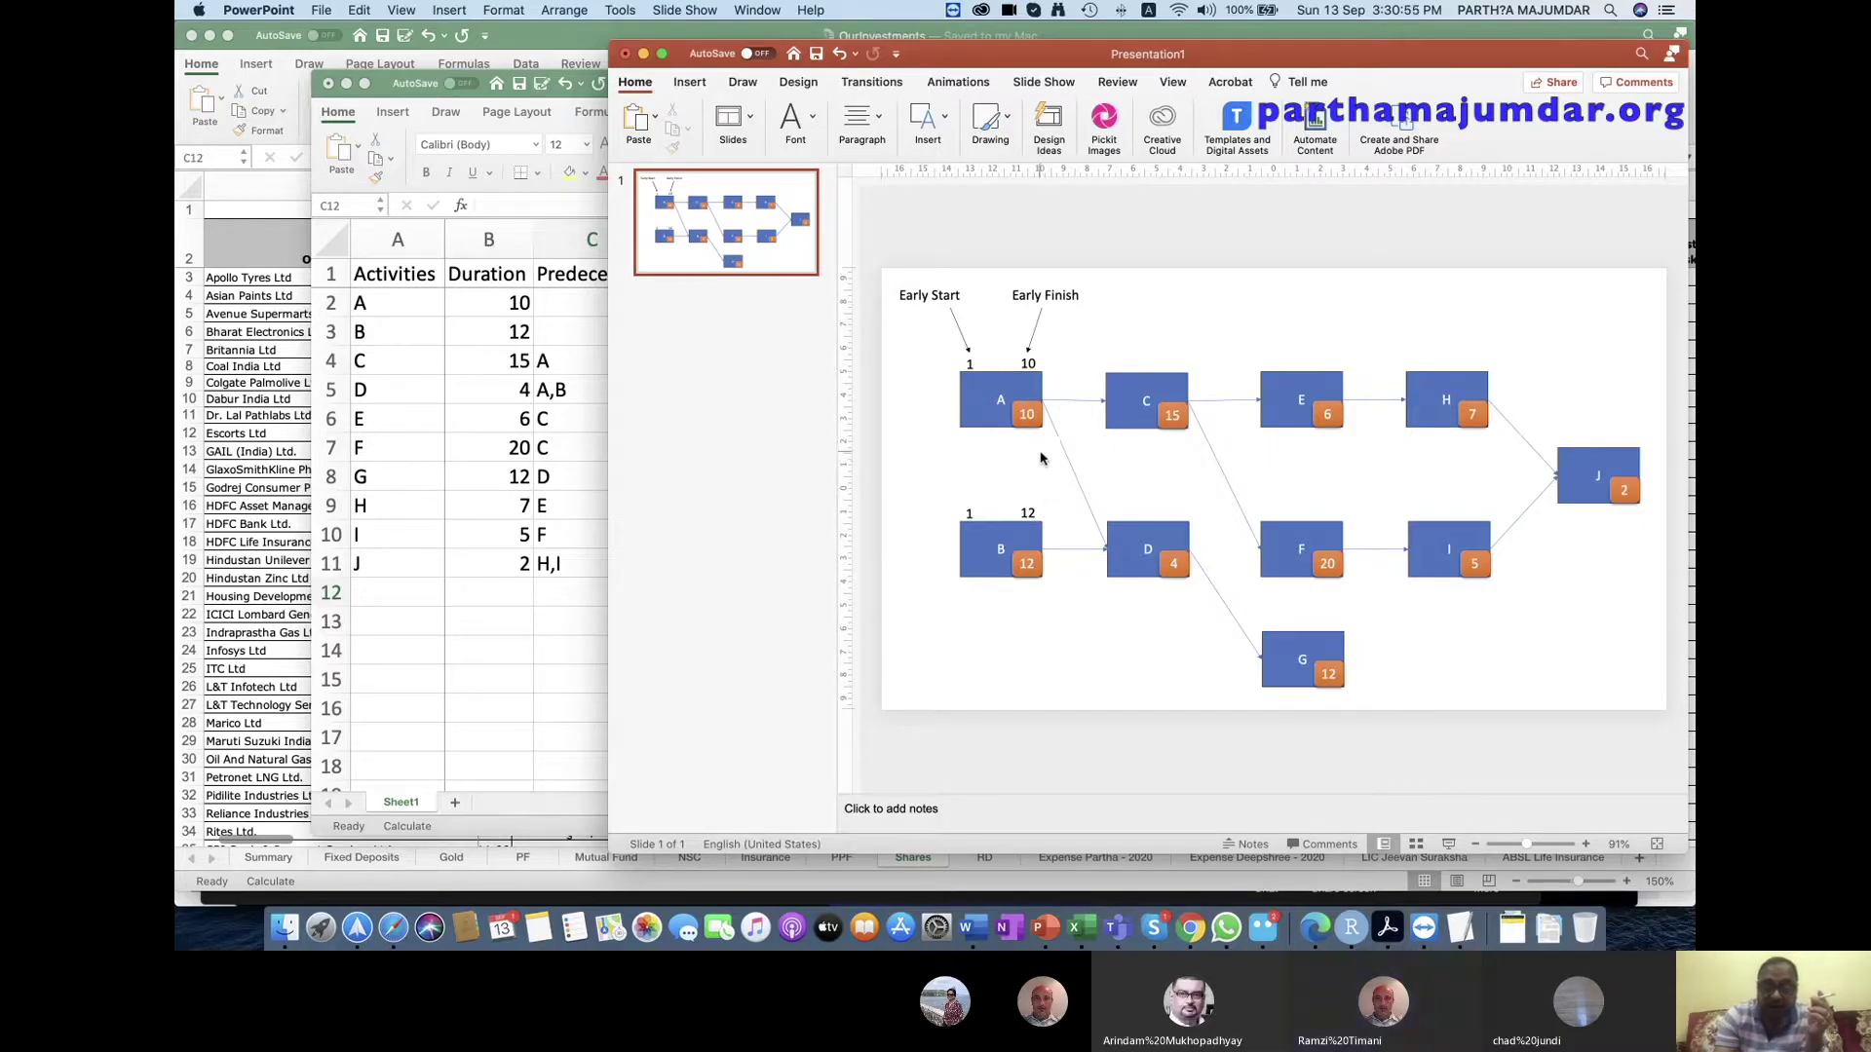
# Place a copy of the 1 and 10 labels above box C.
pyautogui.moveTo(1003, 375); pyautogui.dragTo(973, 363)
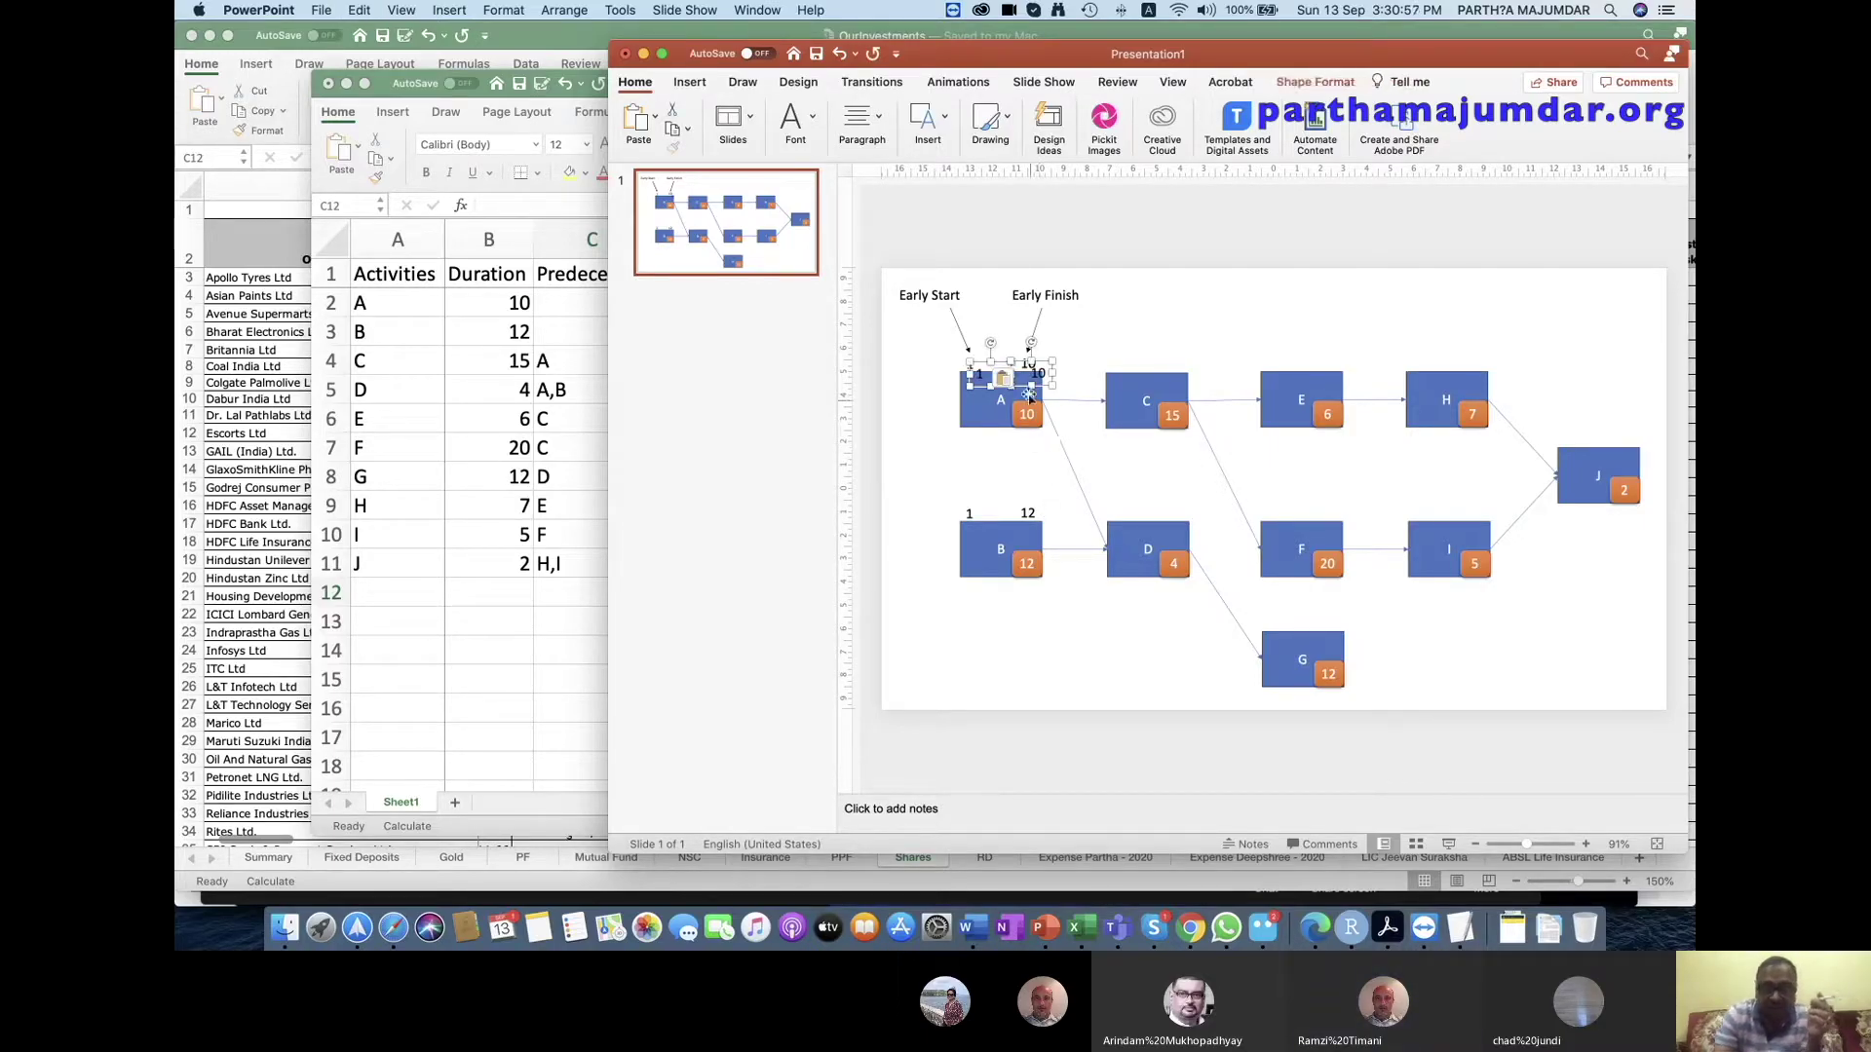
pyautogui.moveTo(987, 361); pyautogui.dragTo(1117, 352)
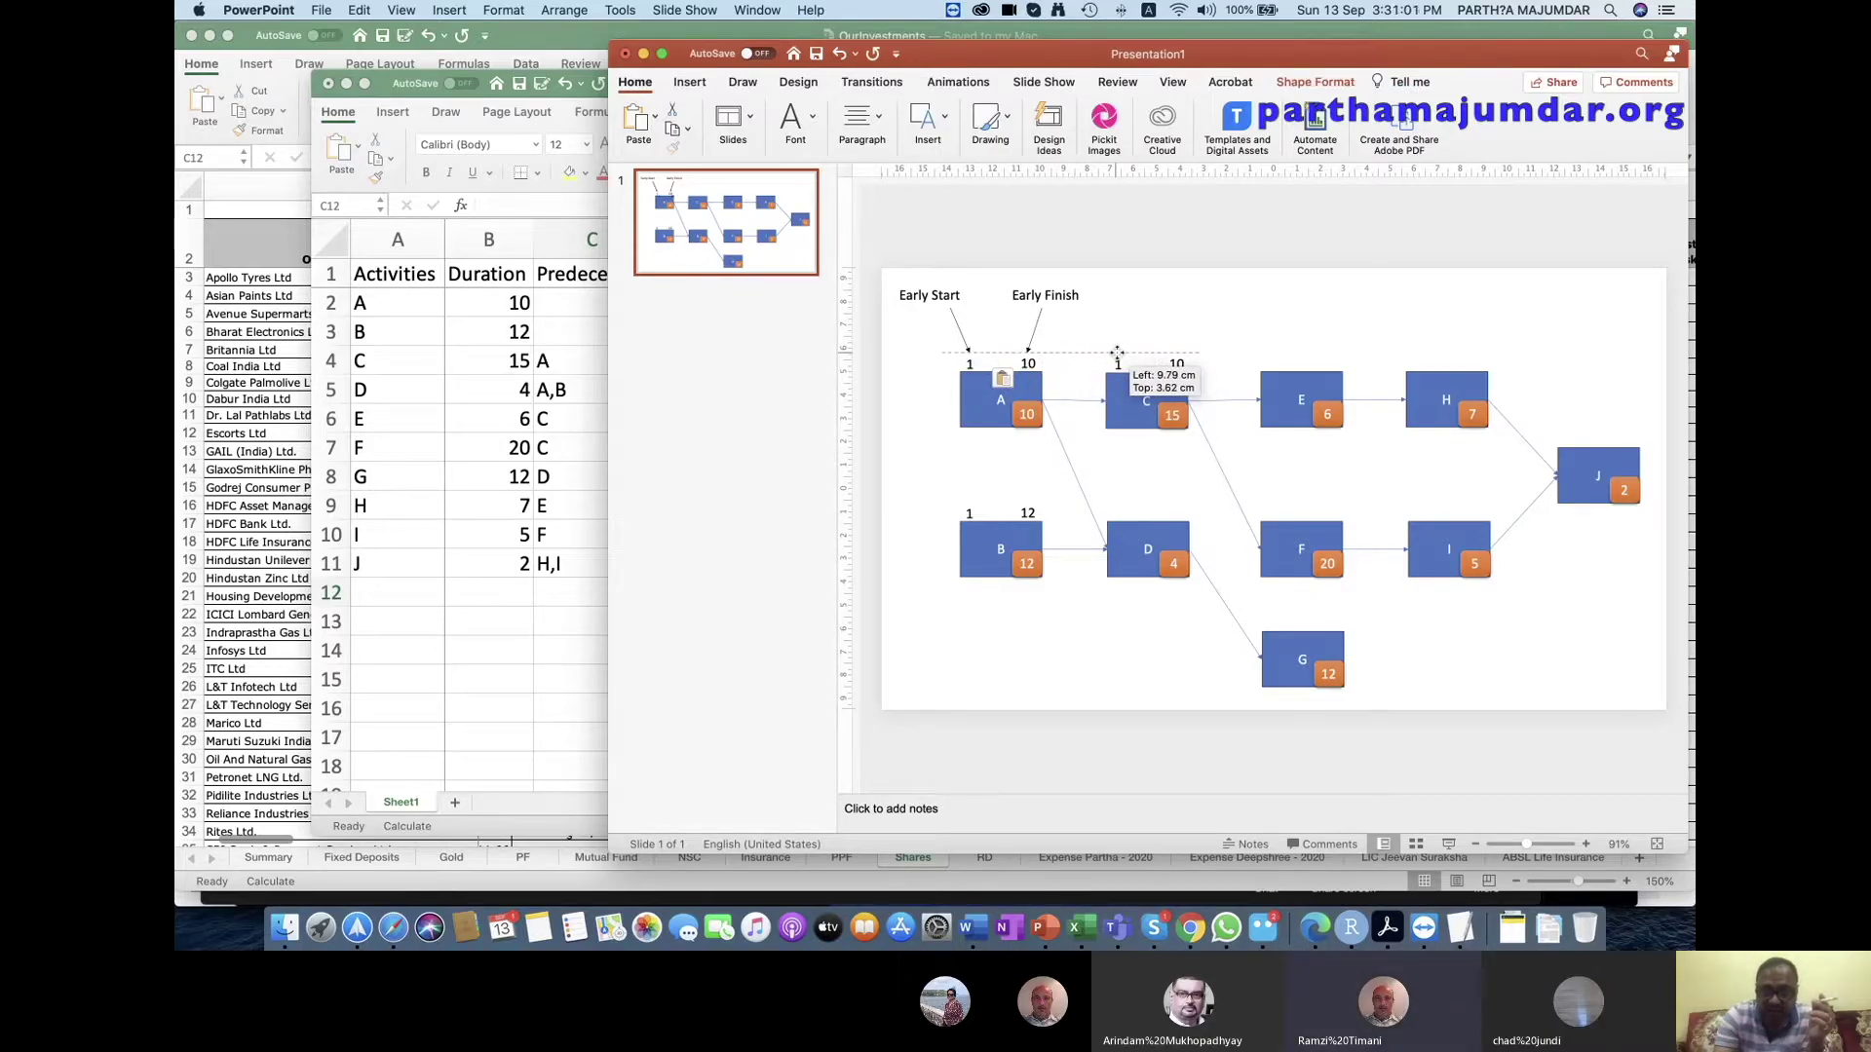
pyautogui.moveTo(1118, 353); pyautogui.dragTo(1115, 354)
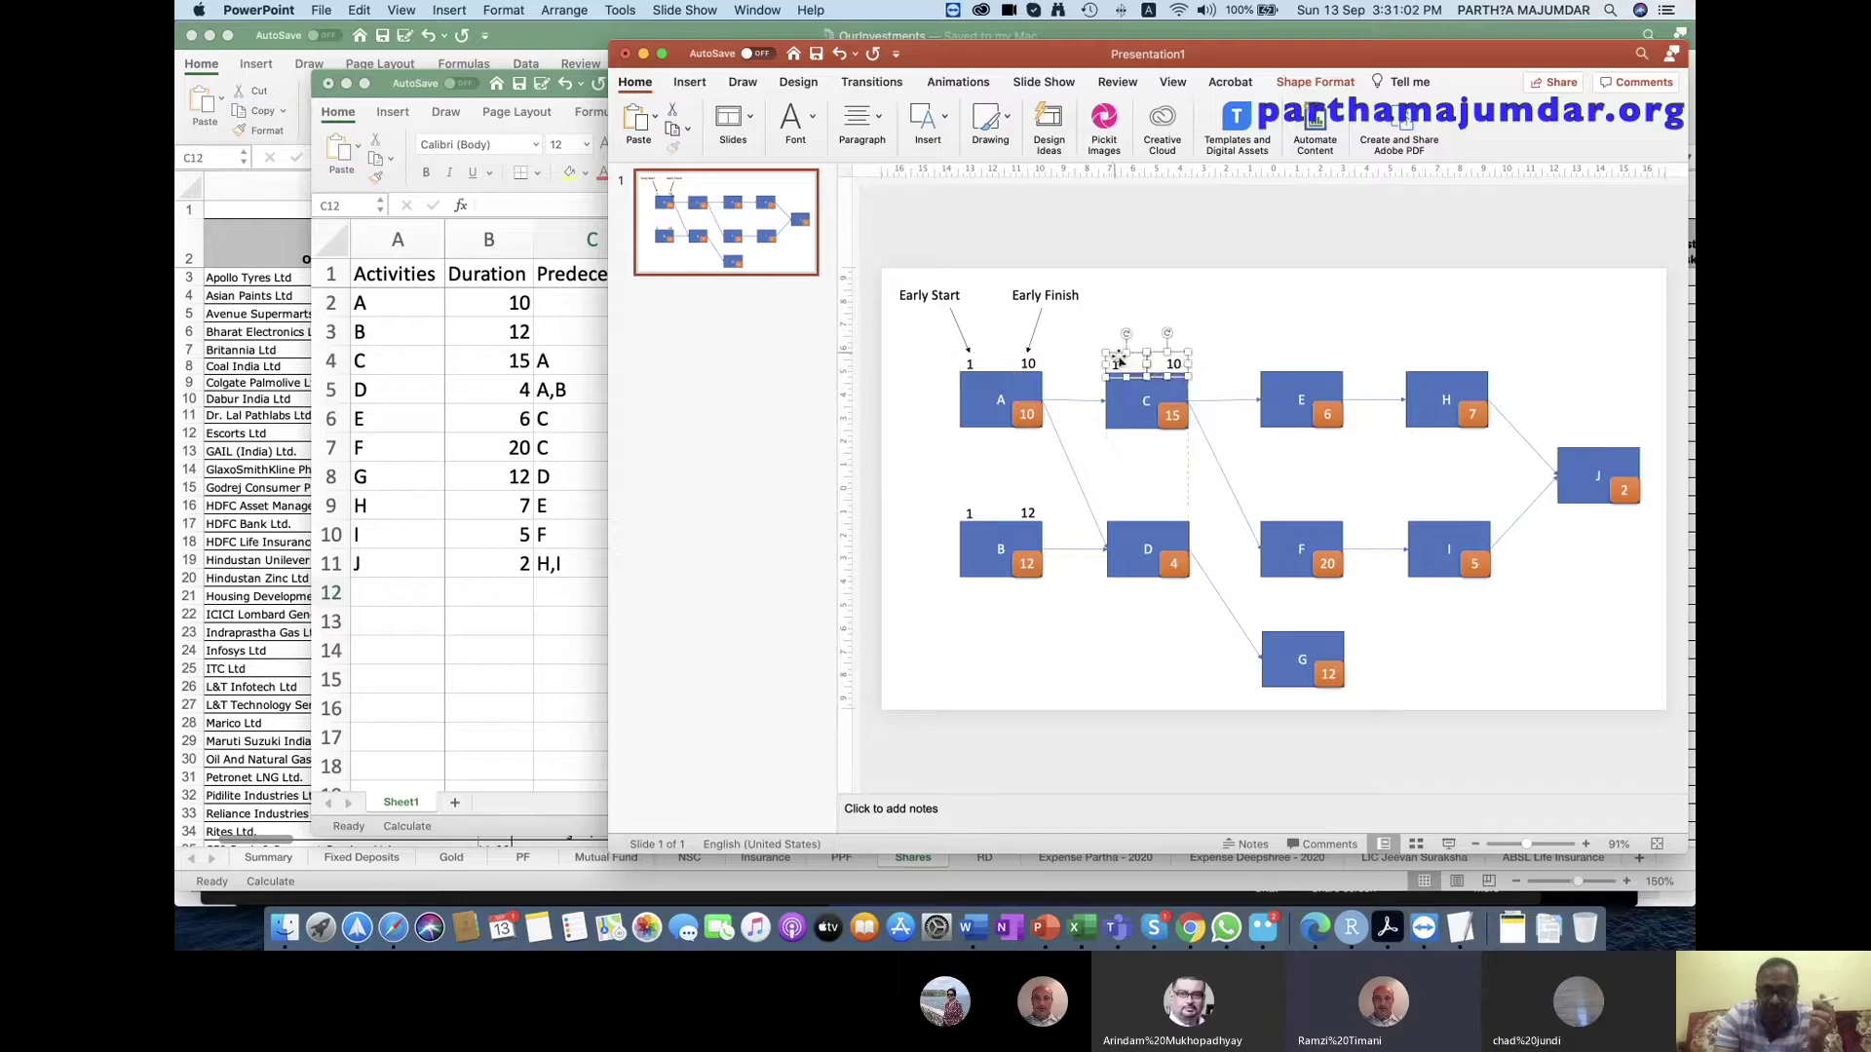
pyautogui.click(1246, 356)
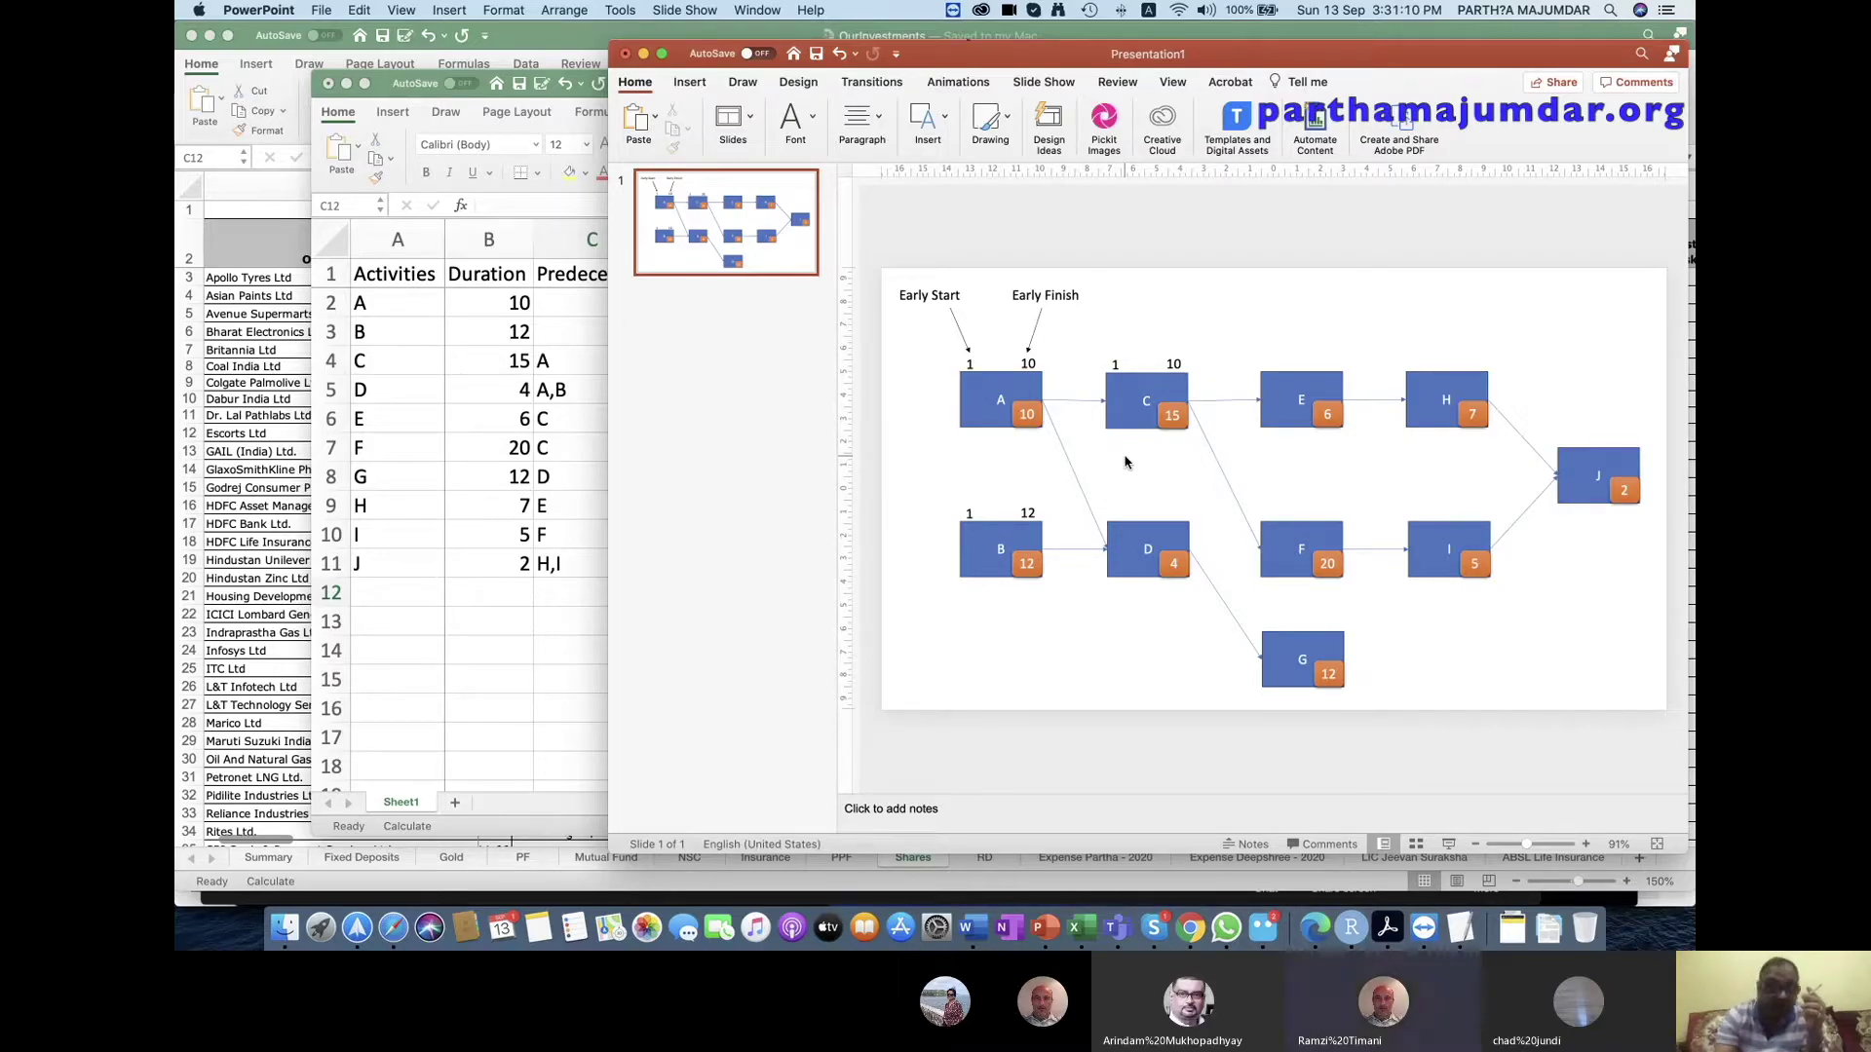
# Change box C's start and finish numbers to 11 and 25.
pyautogui.click(1117, 363)
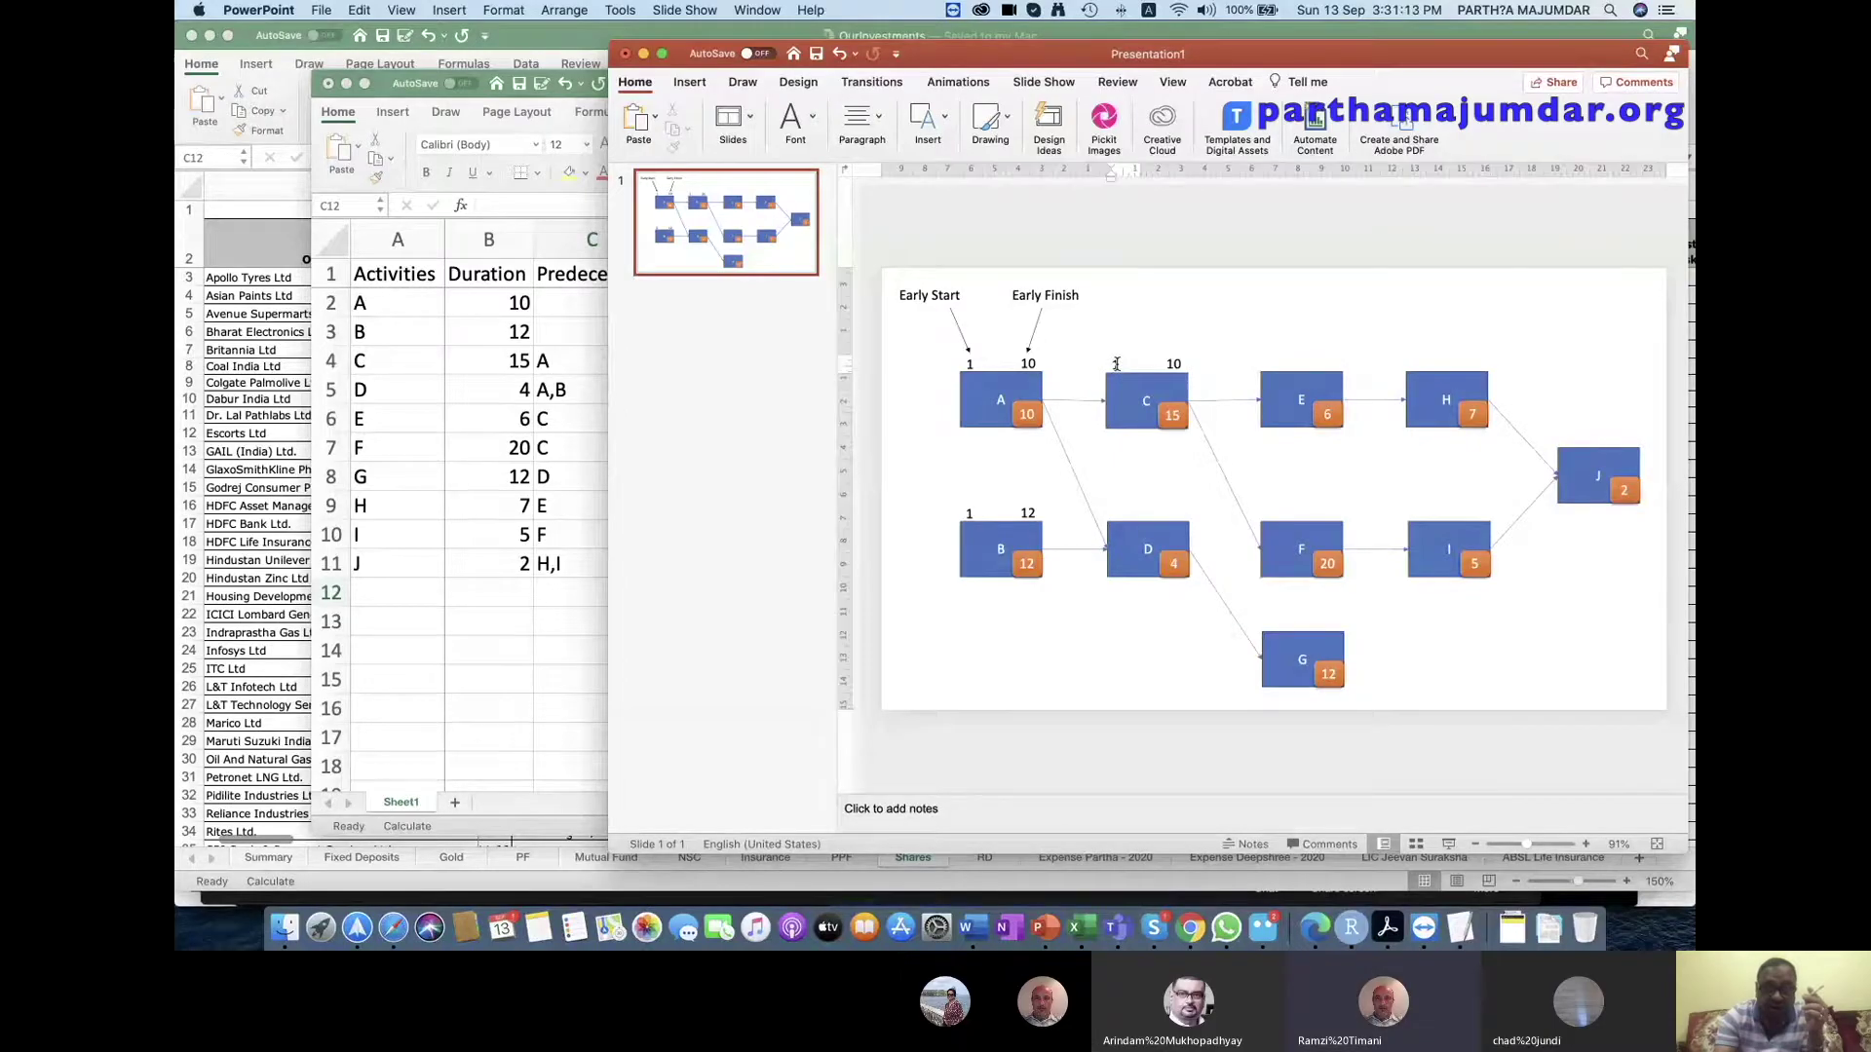
pyautogui.write('1')
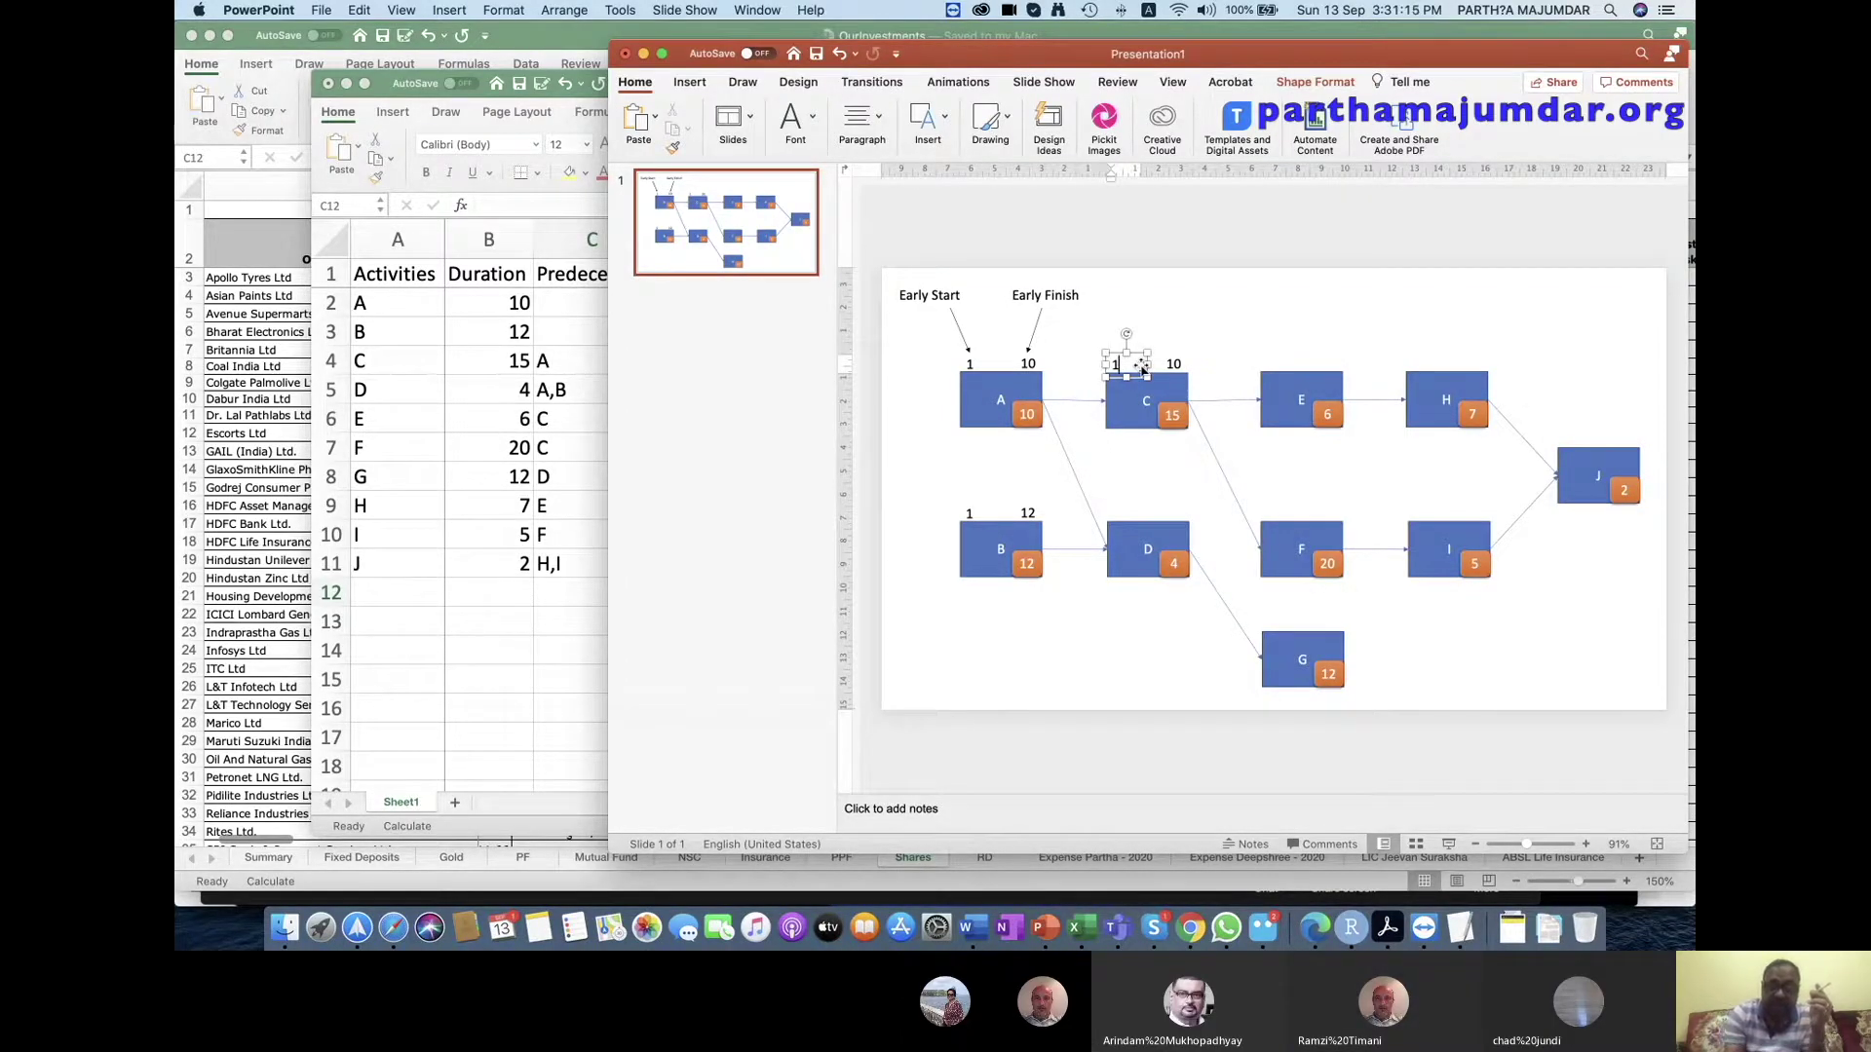
pyautogui.write('1')
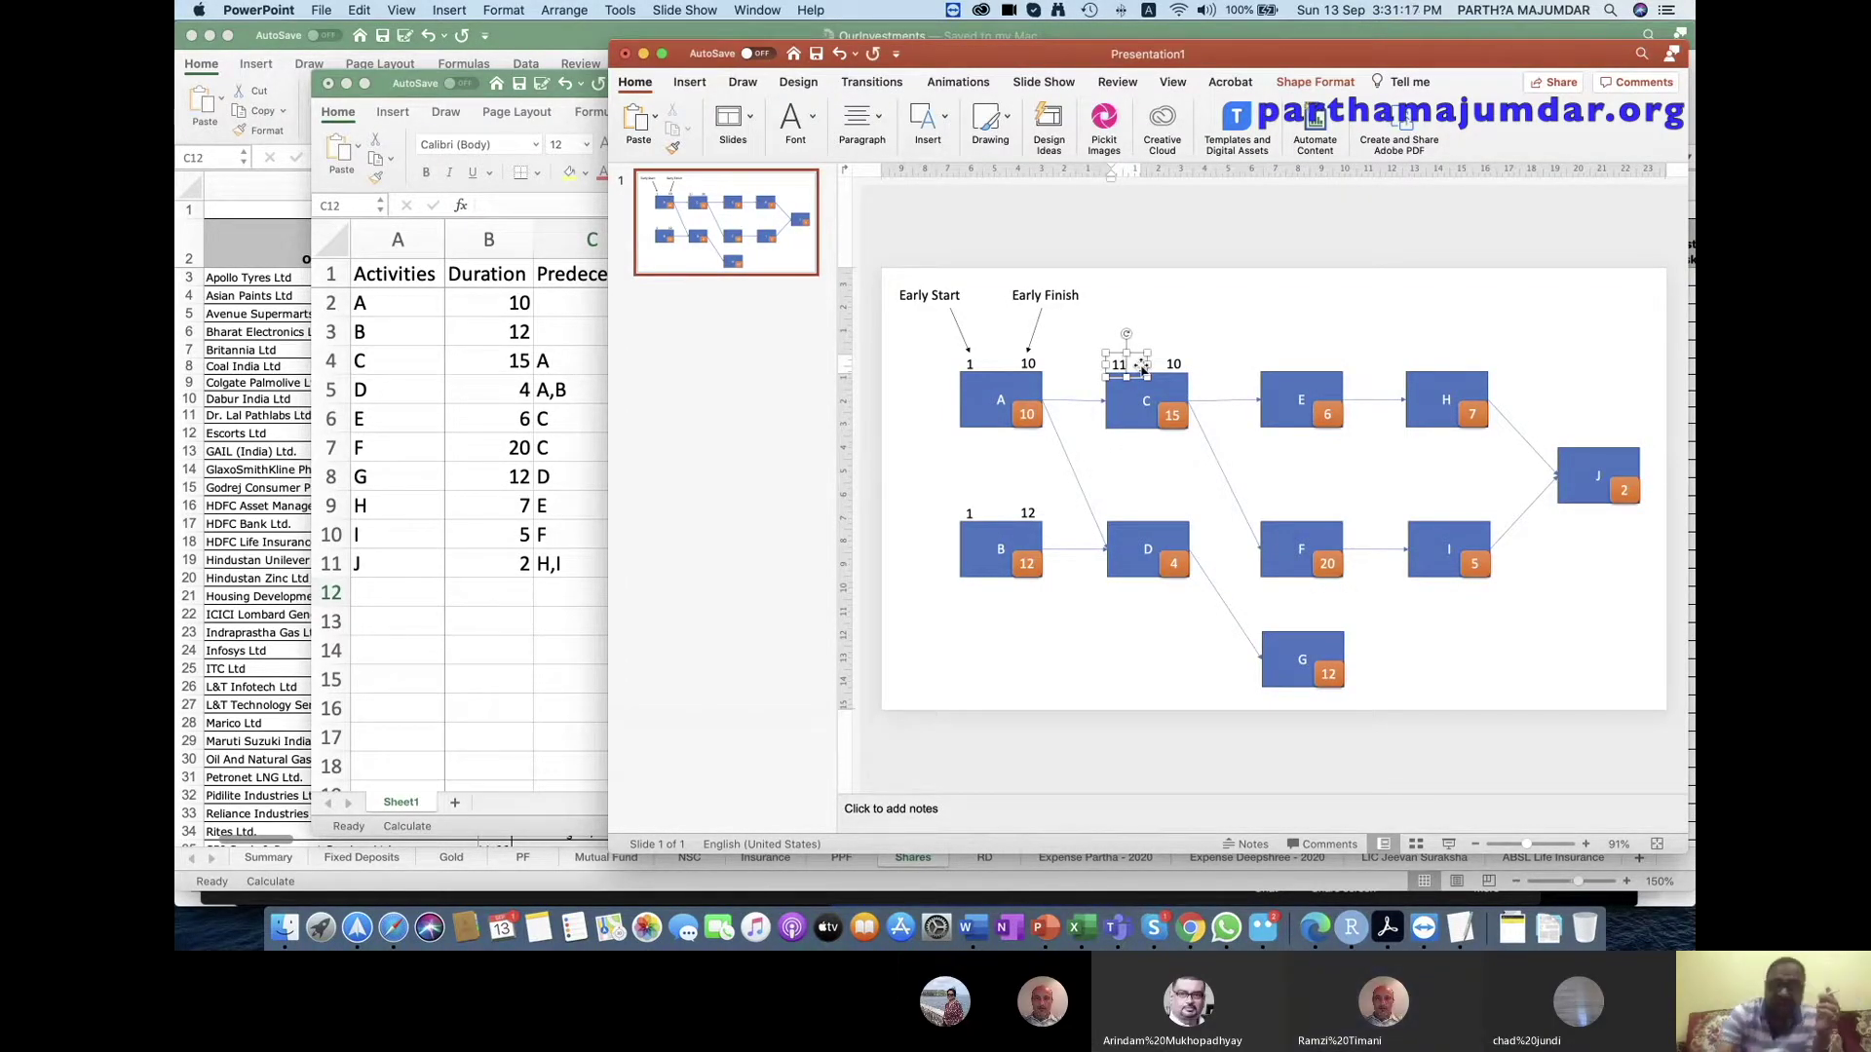
pyautogui.click(1089, 456)
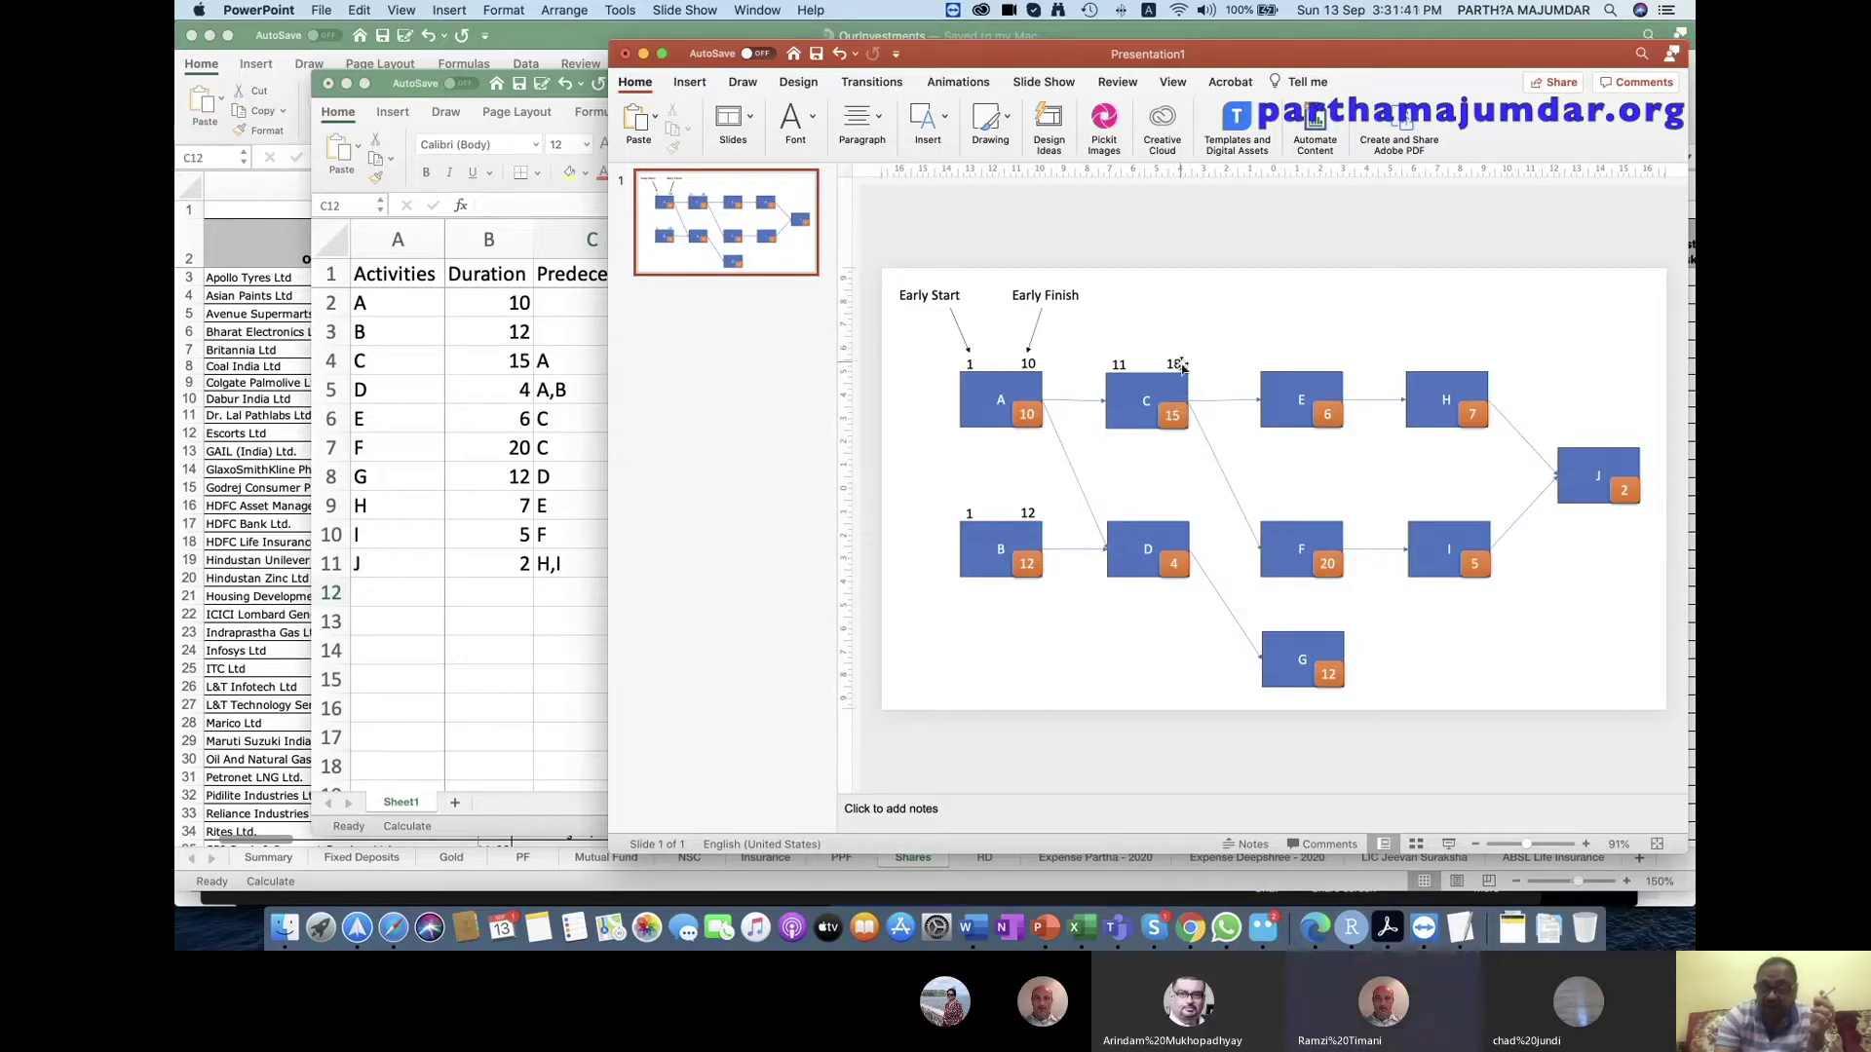
pyautogui.click(1176, 365)
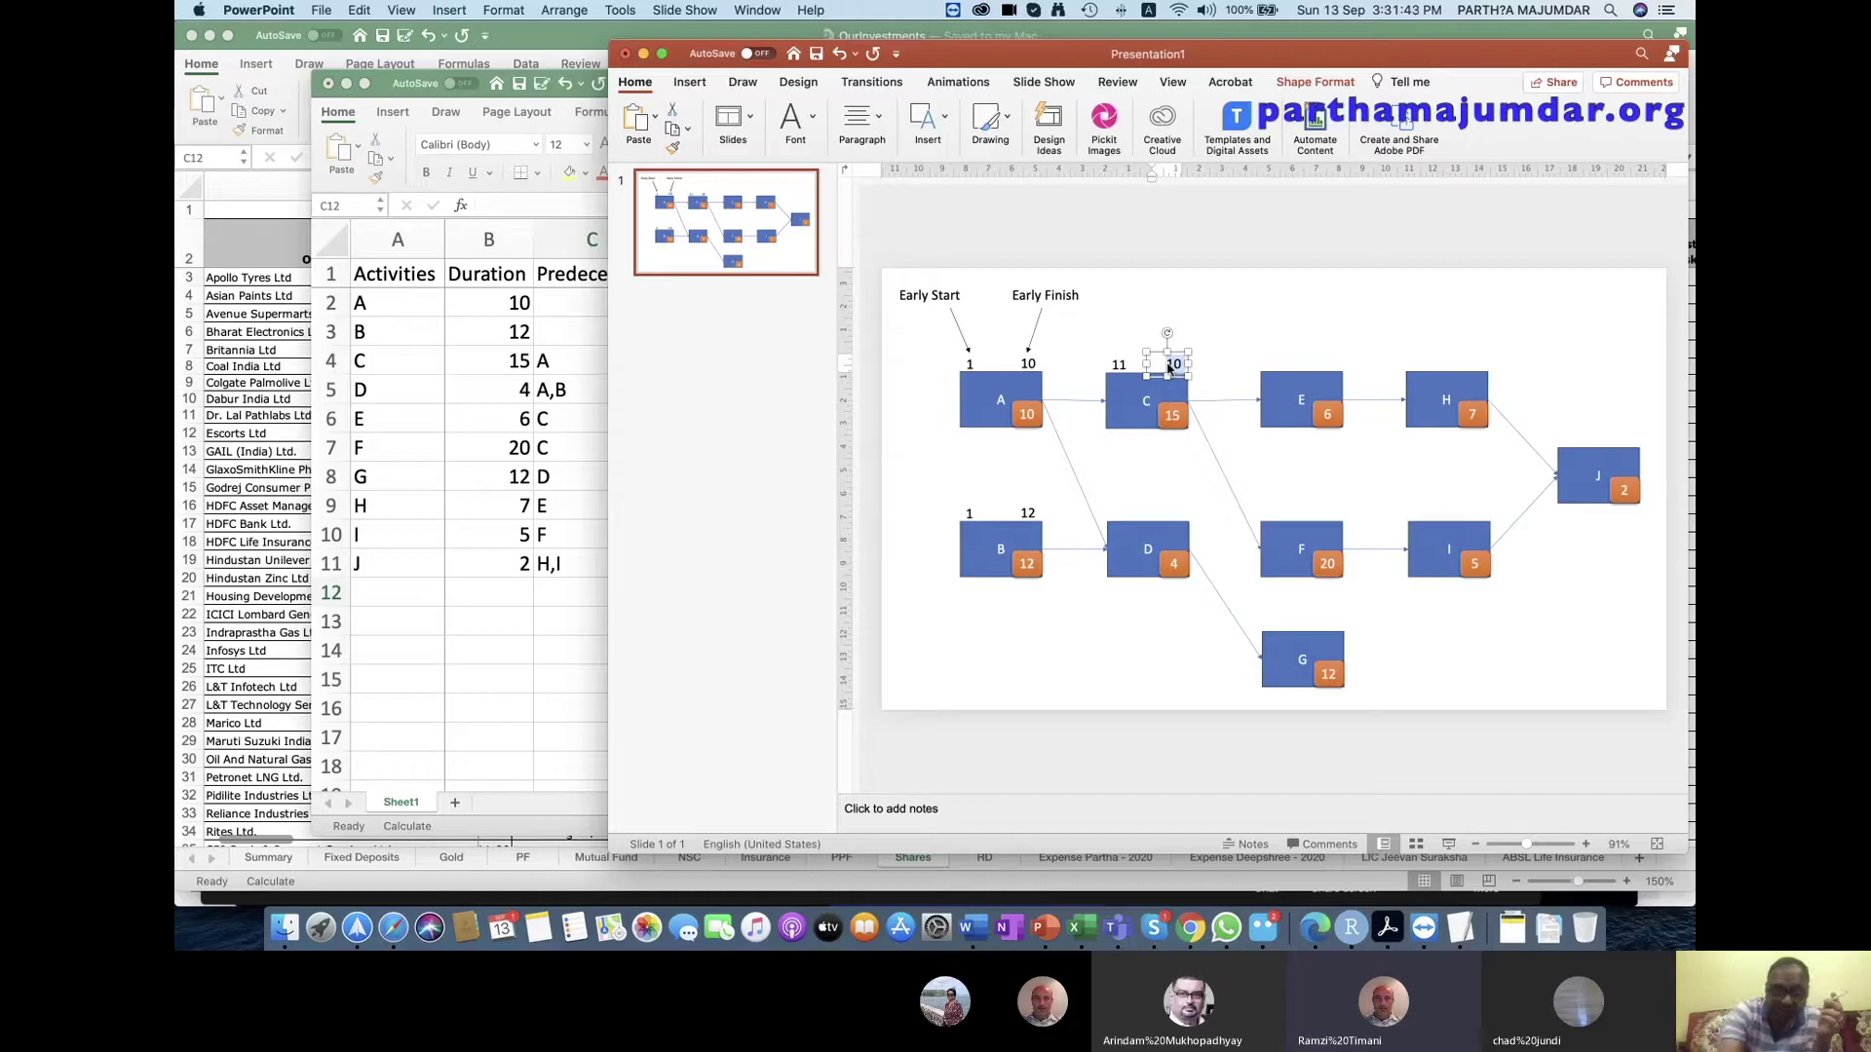
pyautogui.write('25')
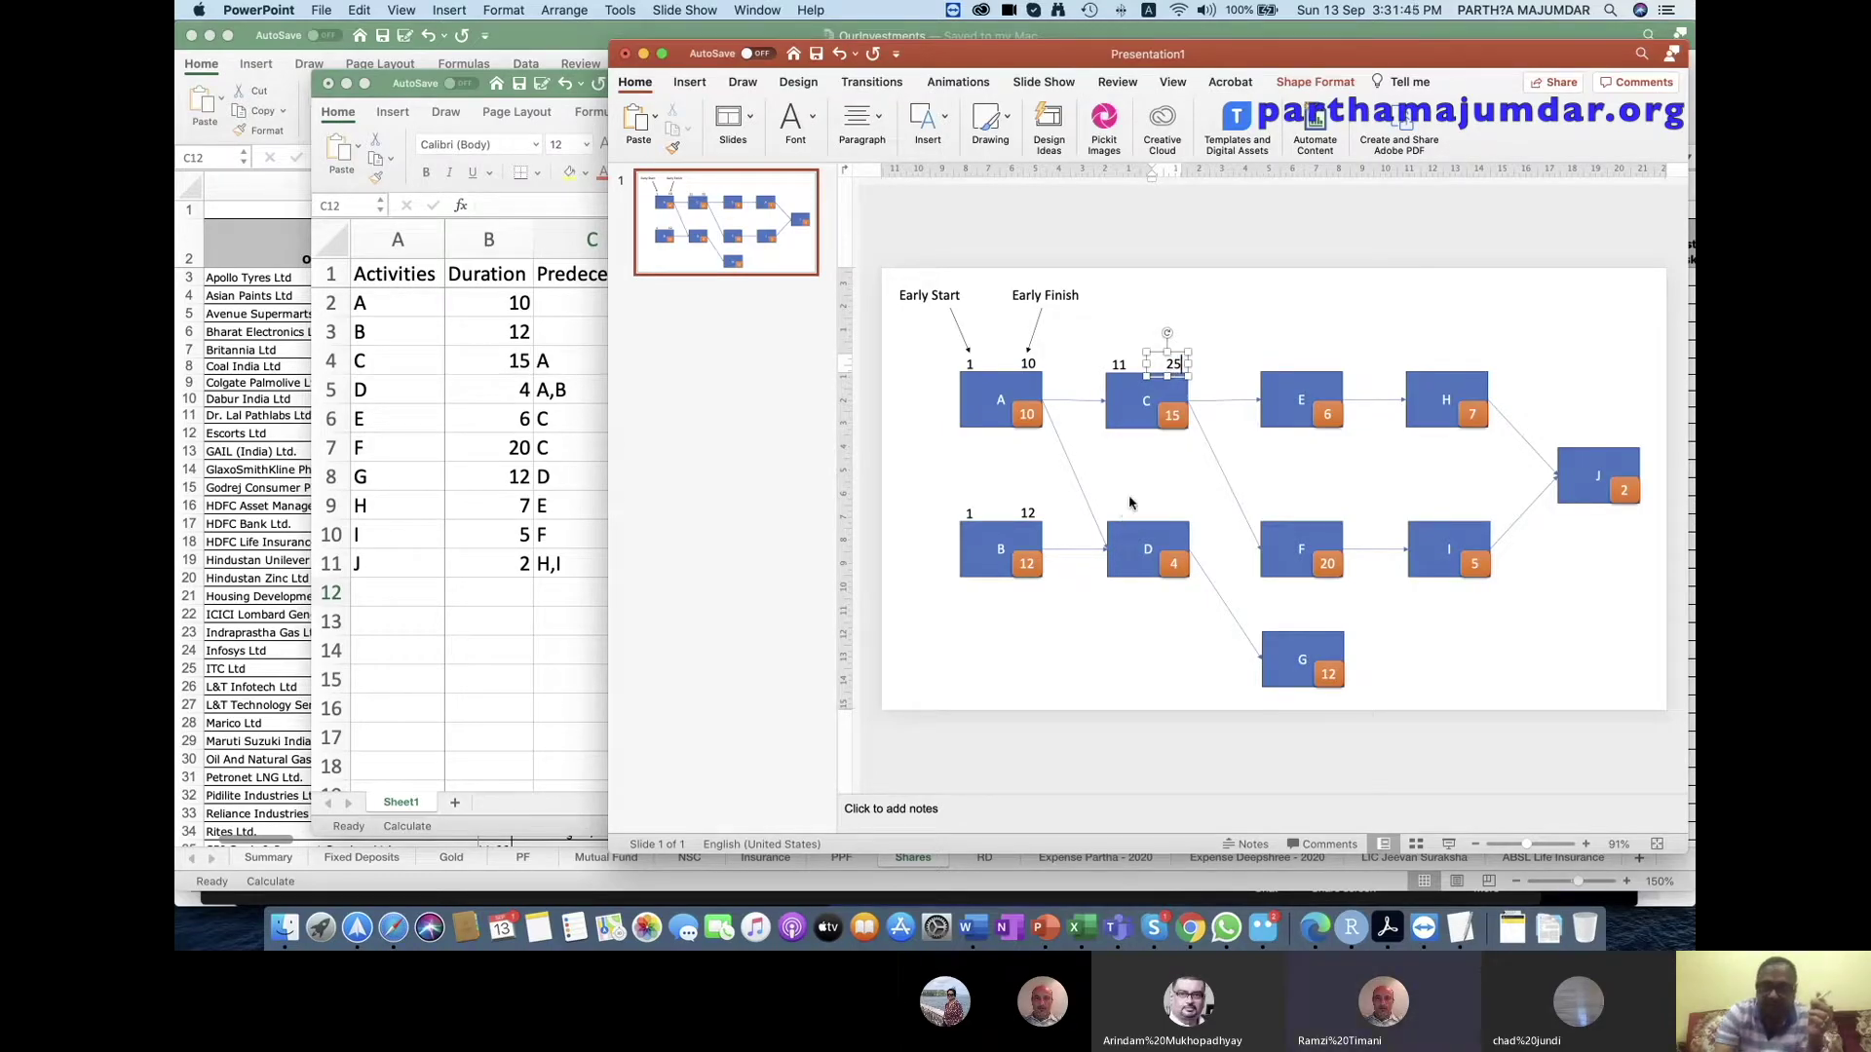
pyautogui.click(1132, 502)
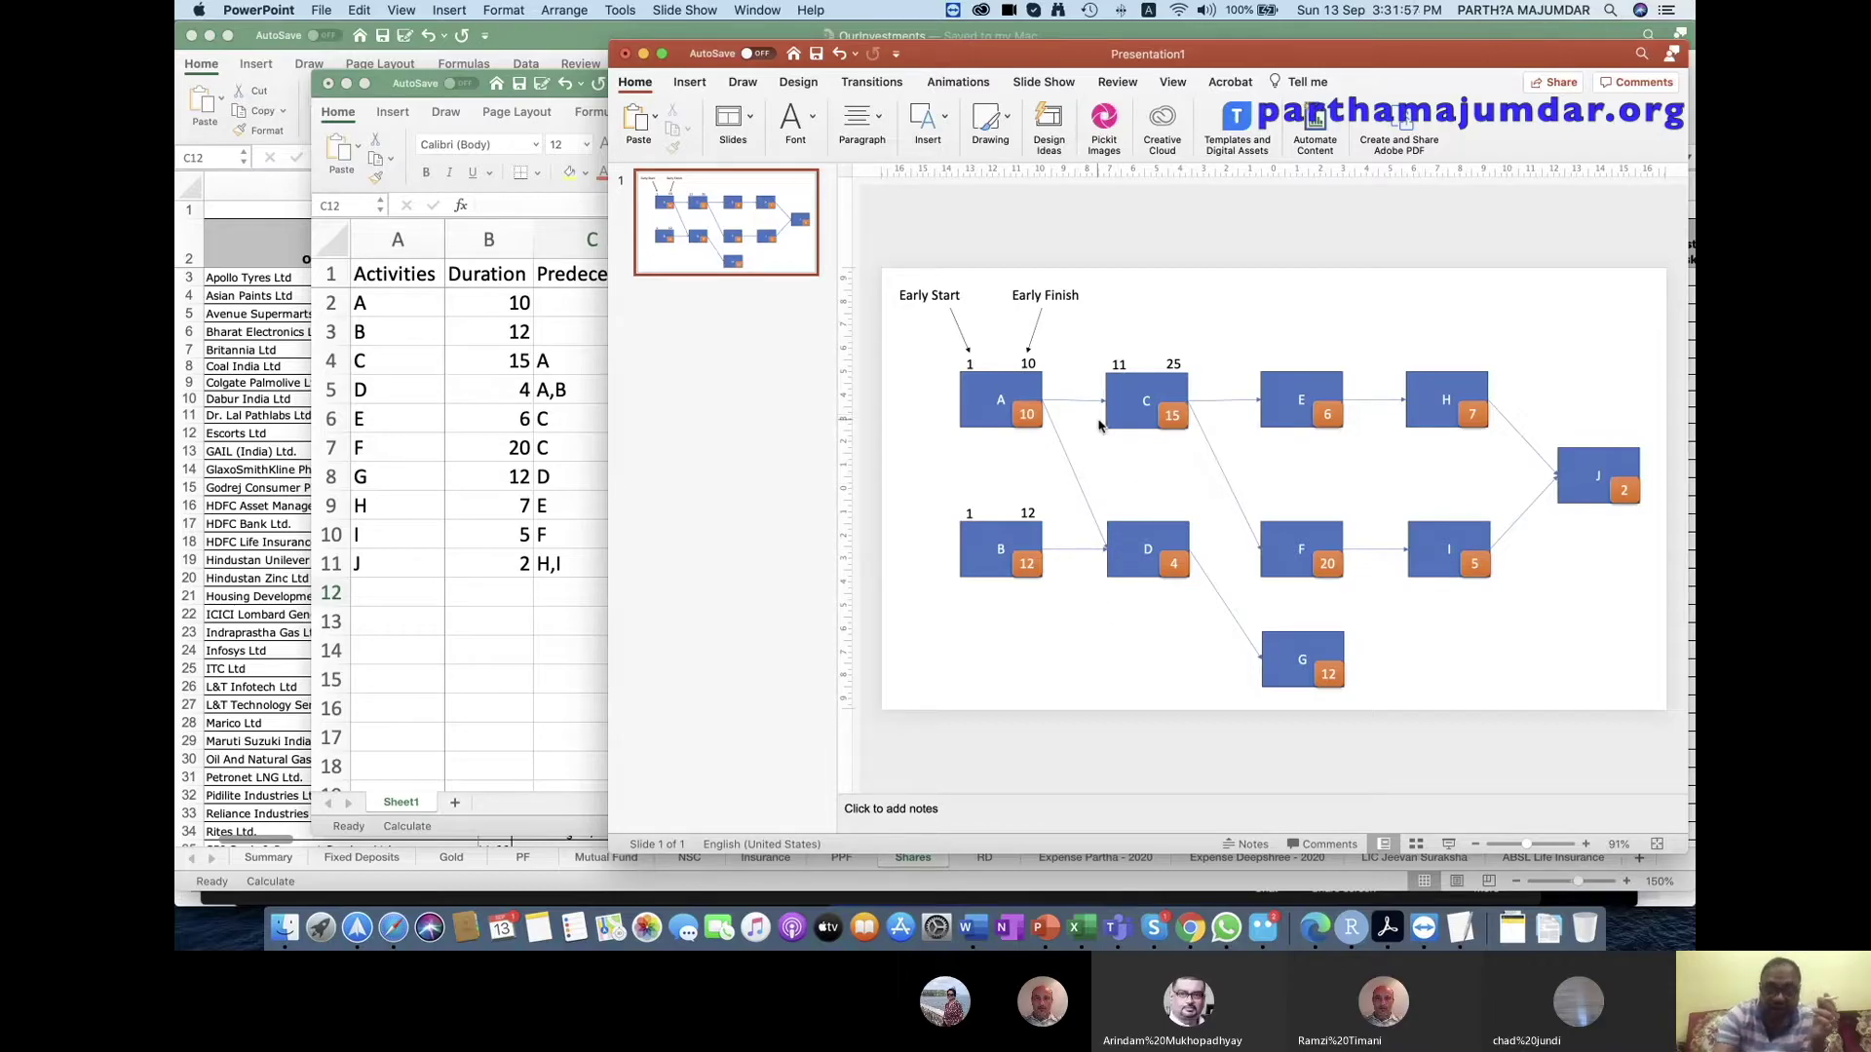
# Copy the 1 and 10 labels from box A and position them above box D.
pyautogui.click(1028, 363)
pyautogui.keyDown('shift'); pyautogui.click(970, 363); pyautogui.keyUp('shift')
pyautogui.press('super+c')
pyautogui.press('super+v')
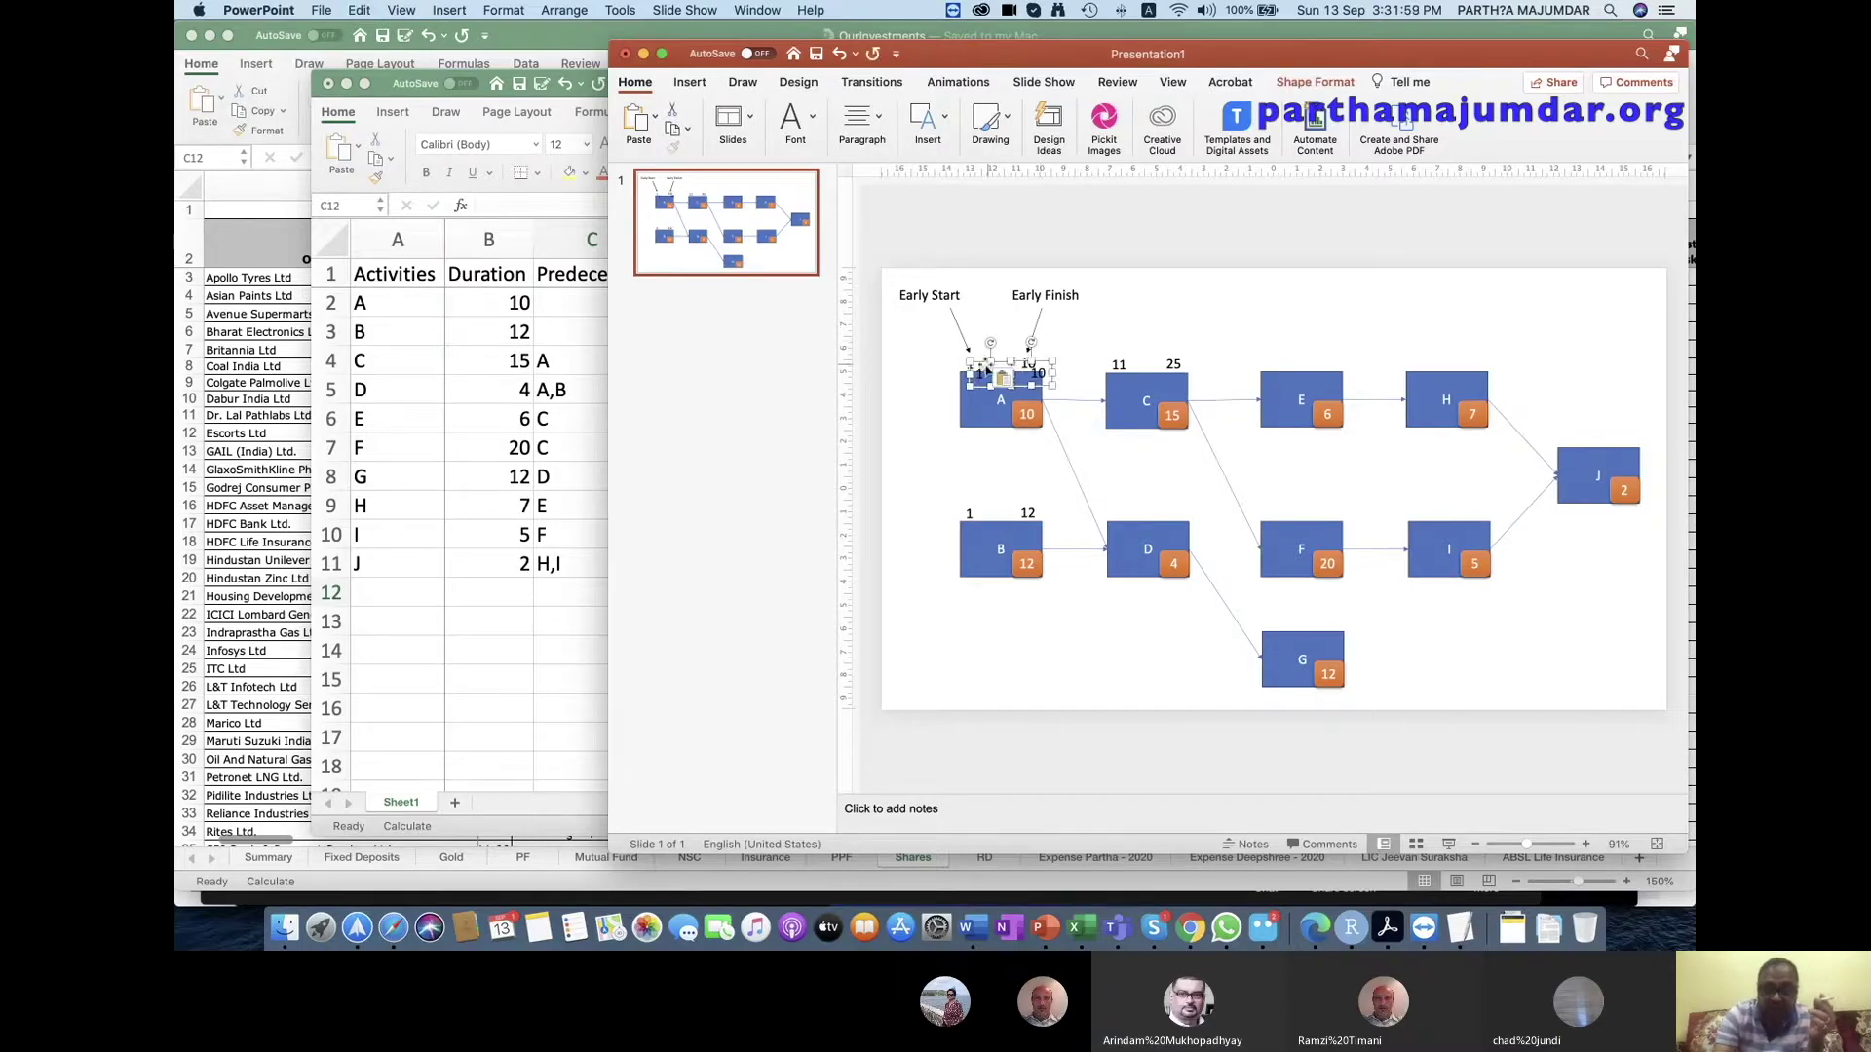
pyautogui.moveTo(986, 369); pyautogui.dragTo(1115, 500)
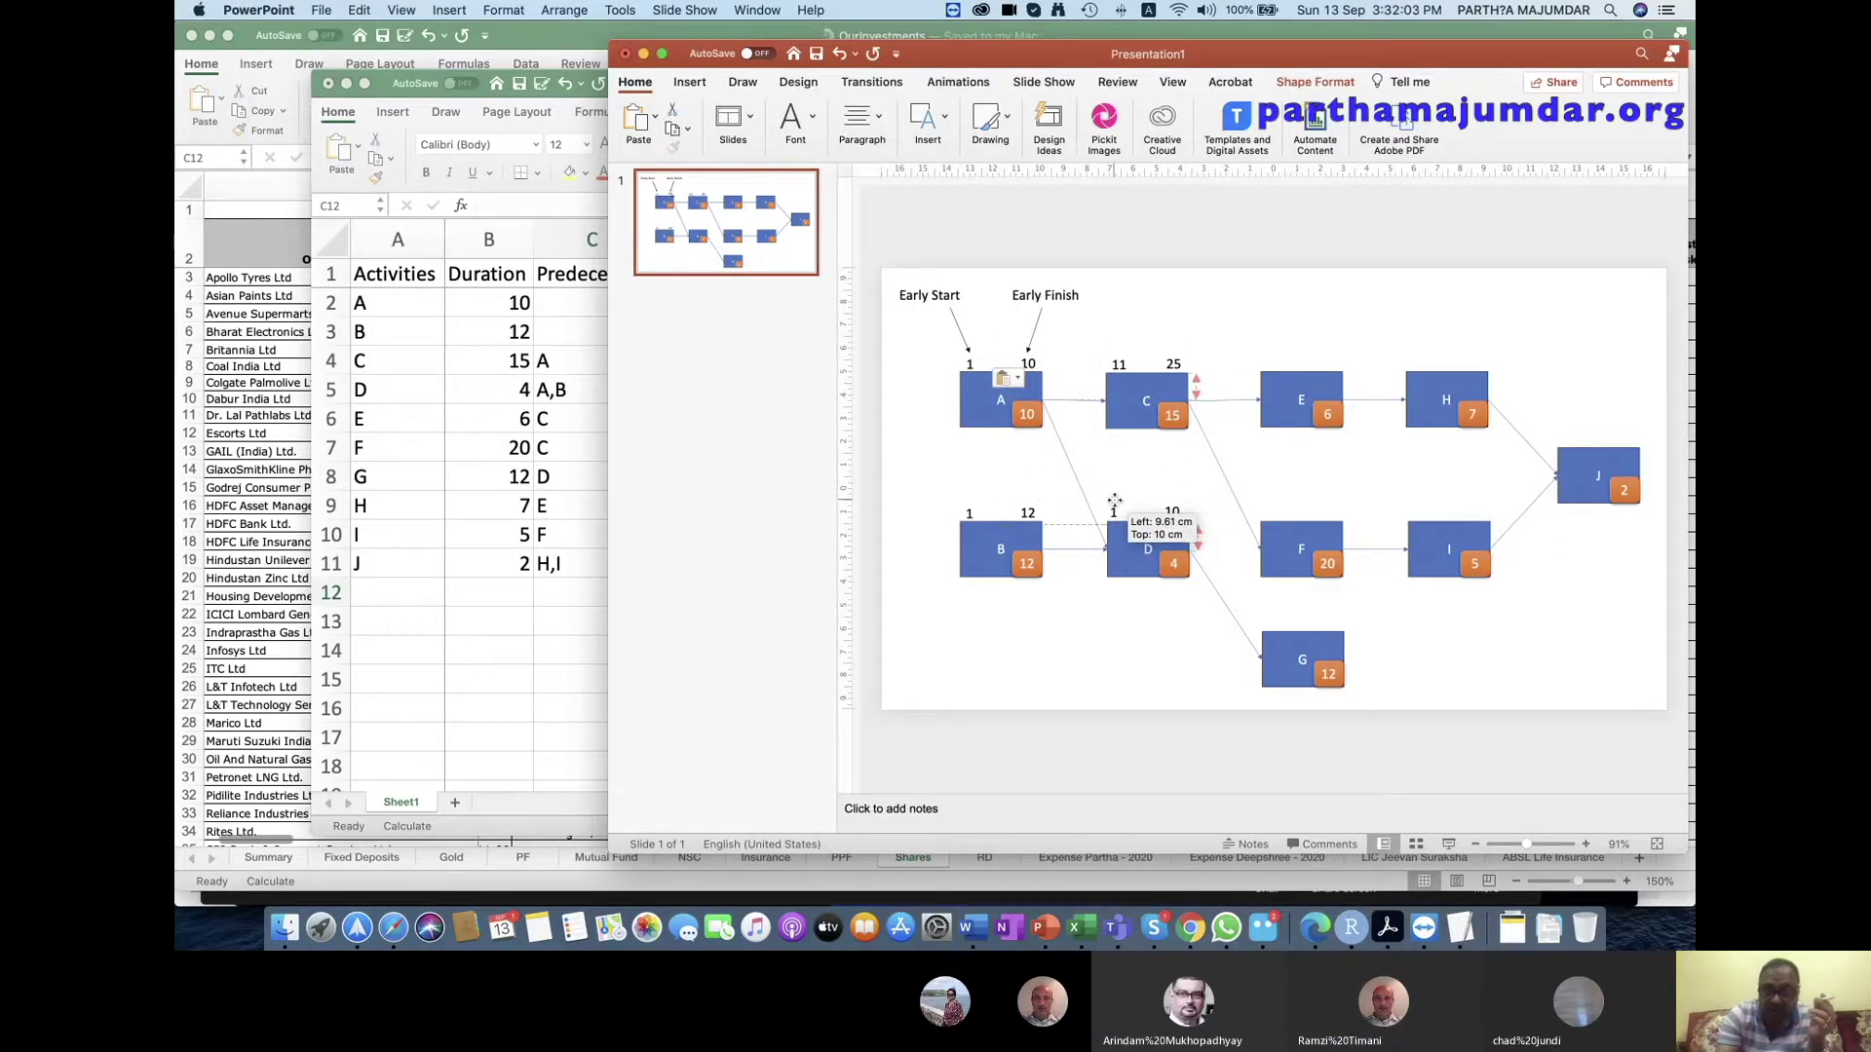
pyautogui.moveTo(1113, 500); pyautogui.dragTo(1116, 500)
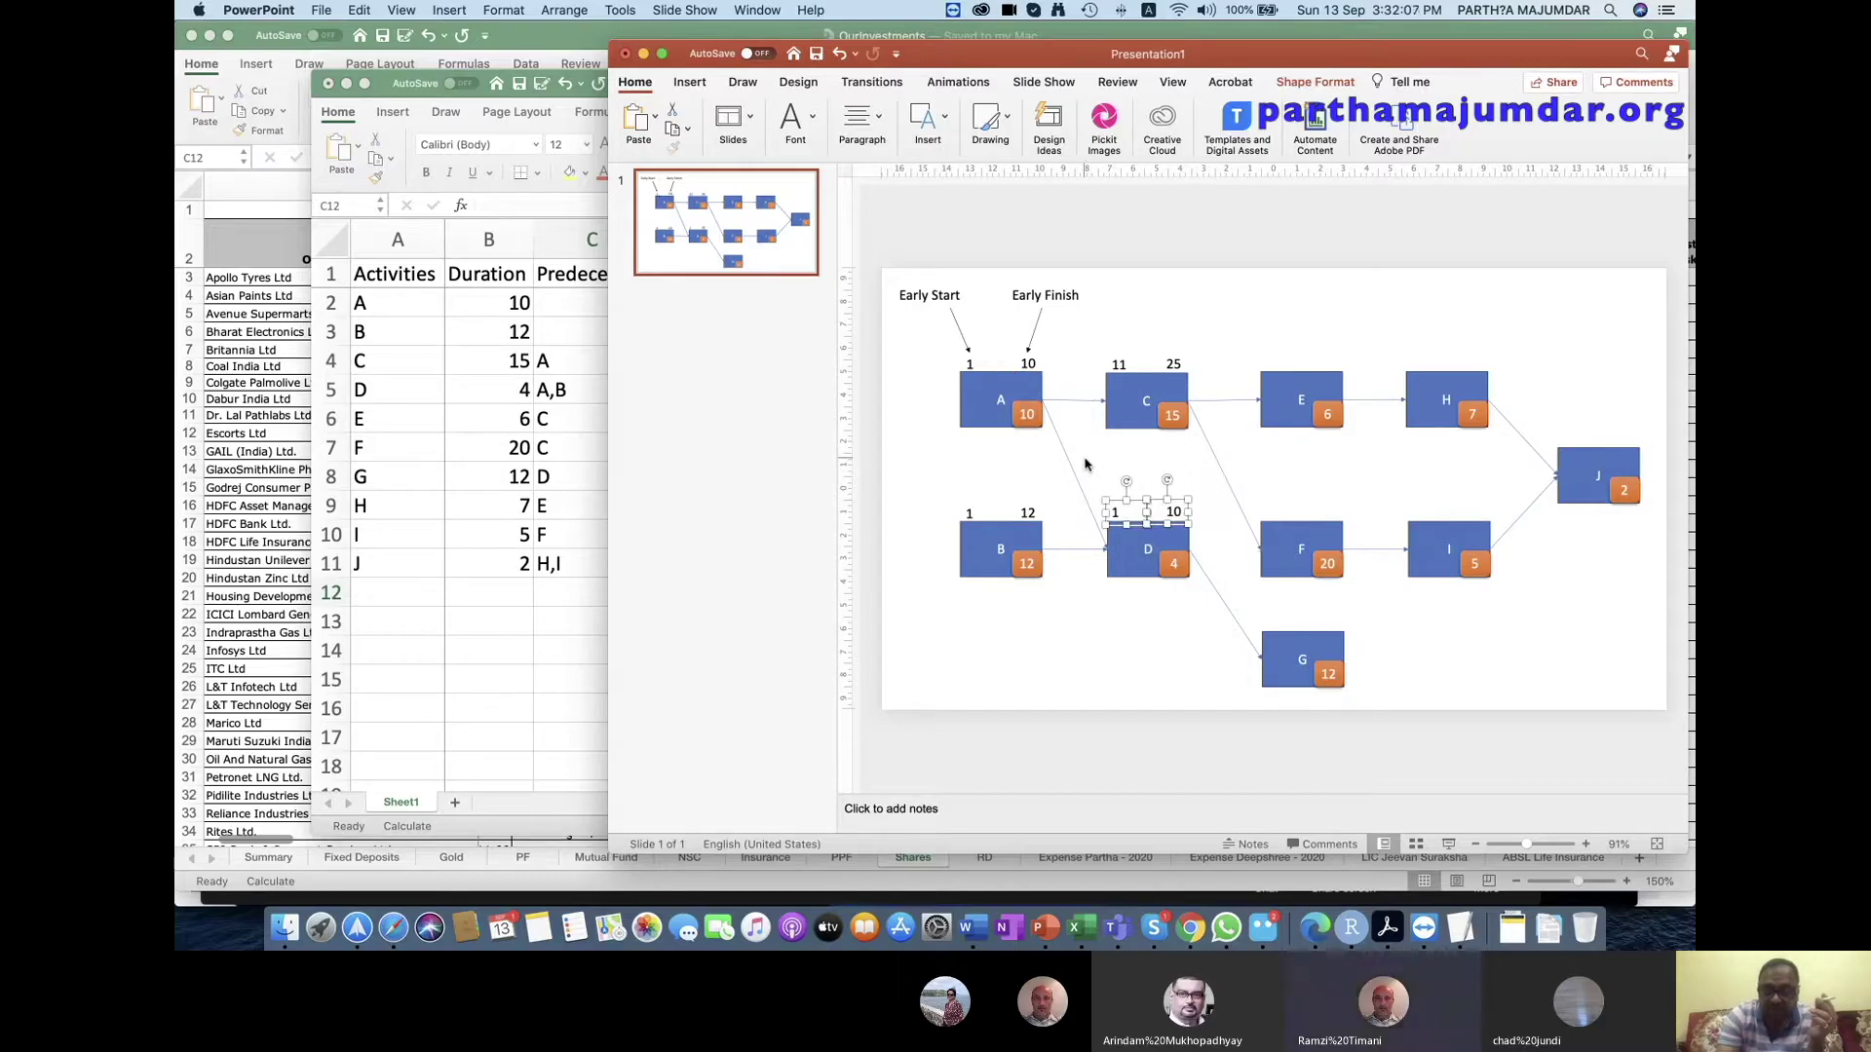
pyautogui.click(1086, 465)
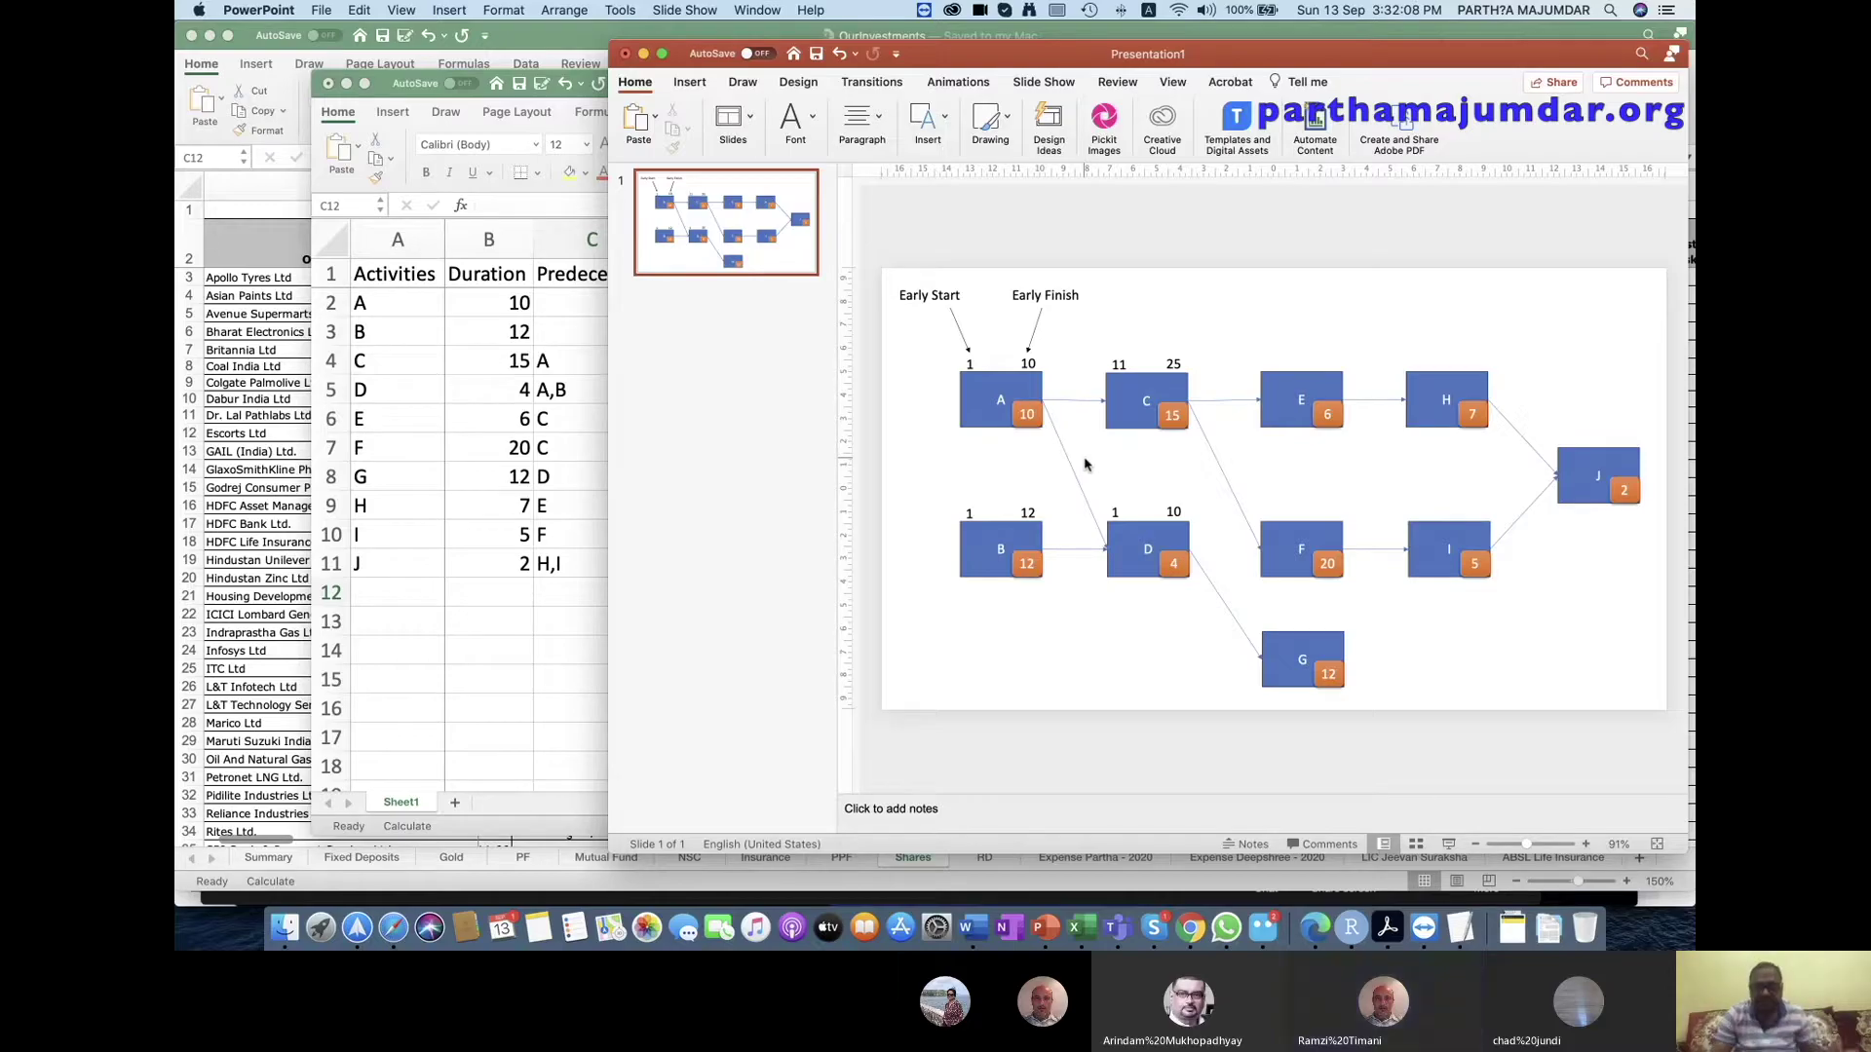
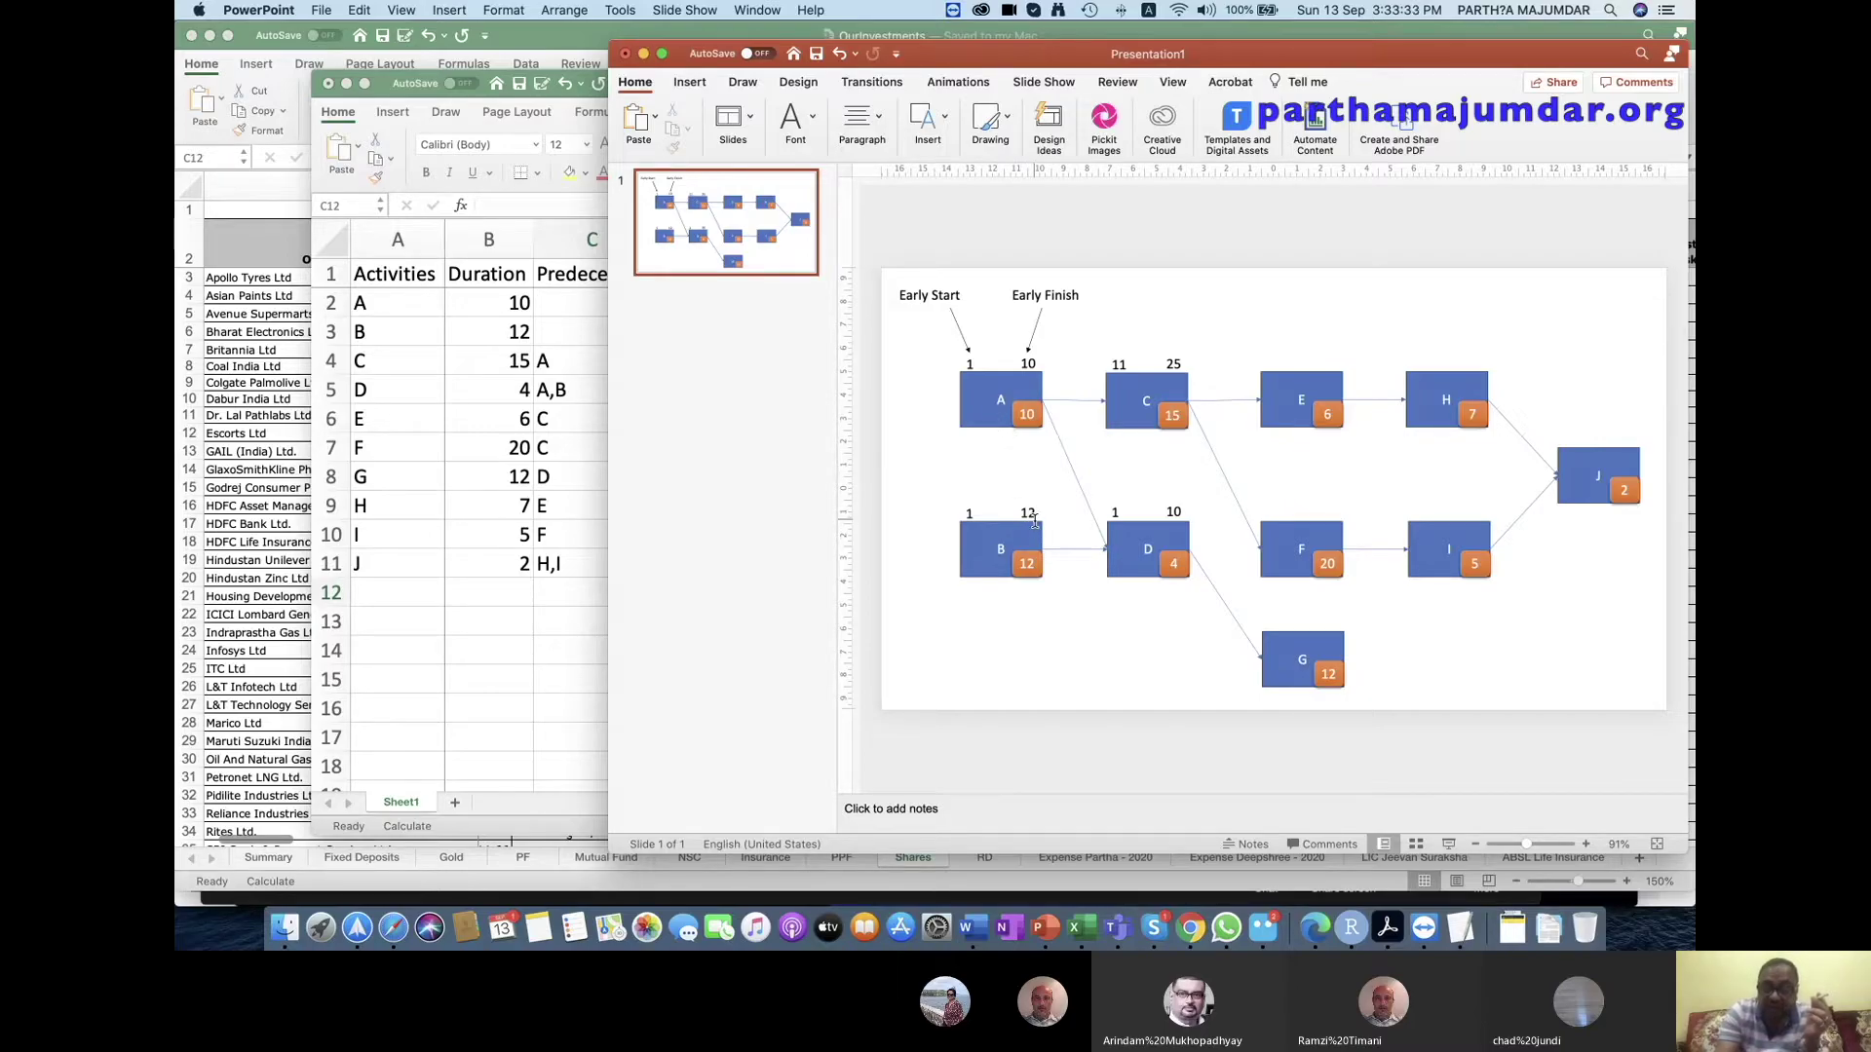
# Edit the labels above box D to read early start 13 and early finish 16.
pyautogui.click(1117, 513)
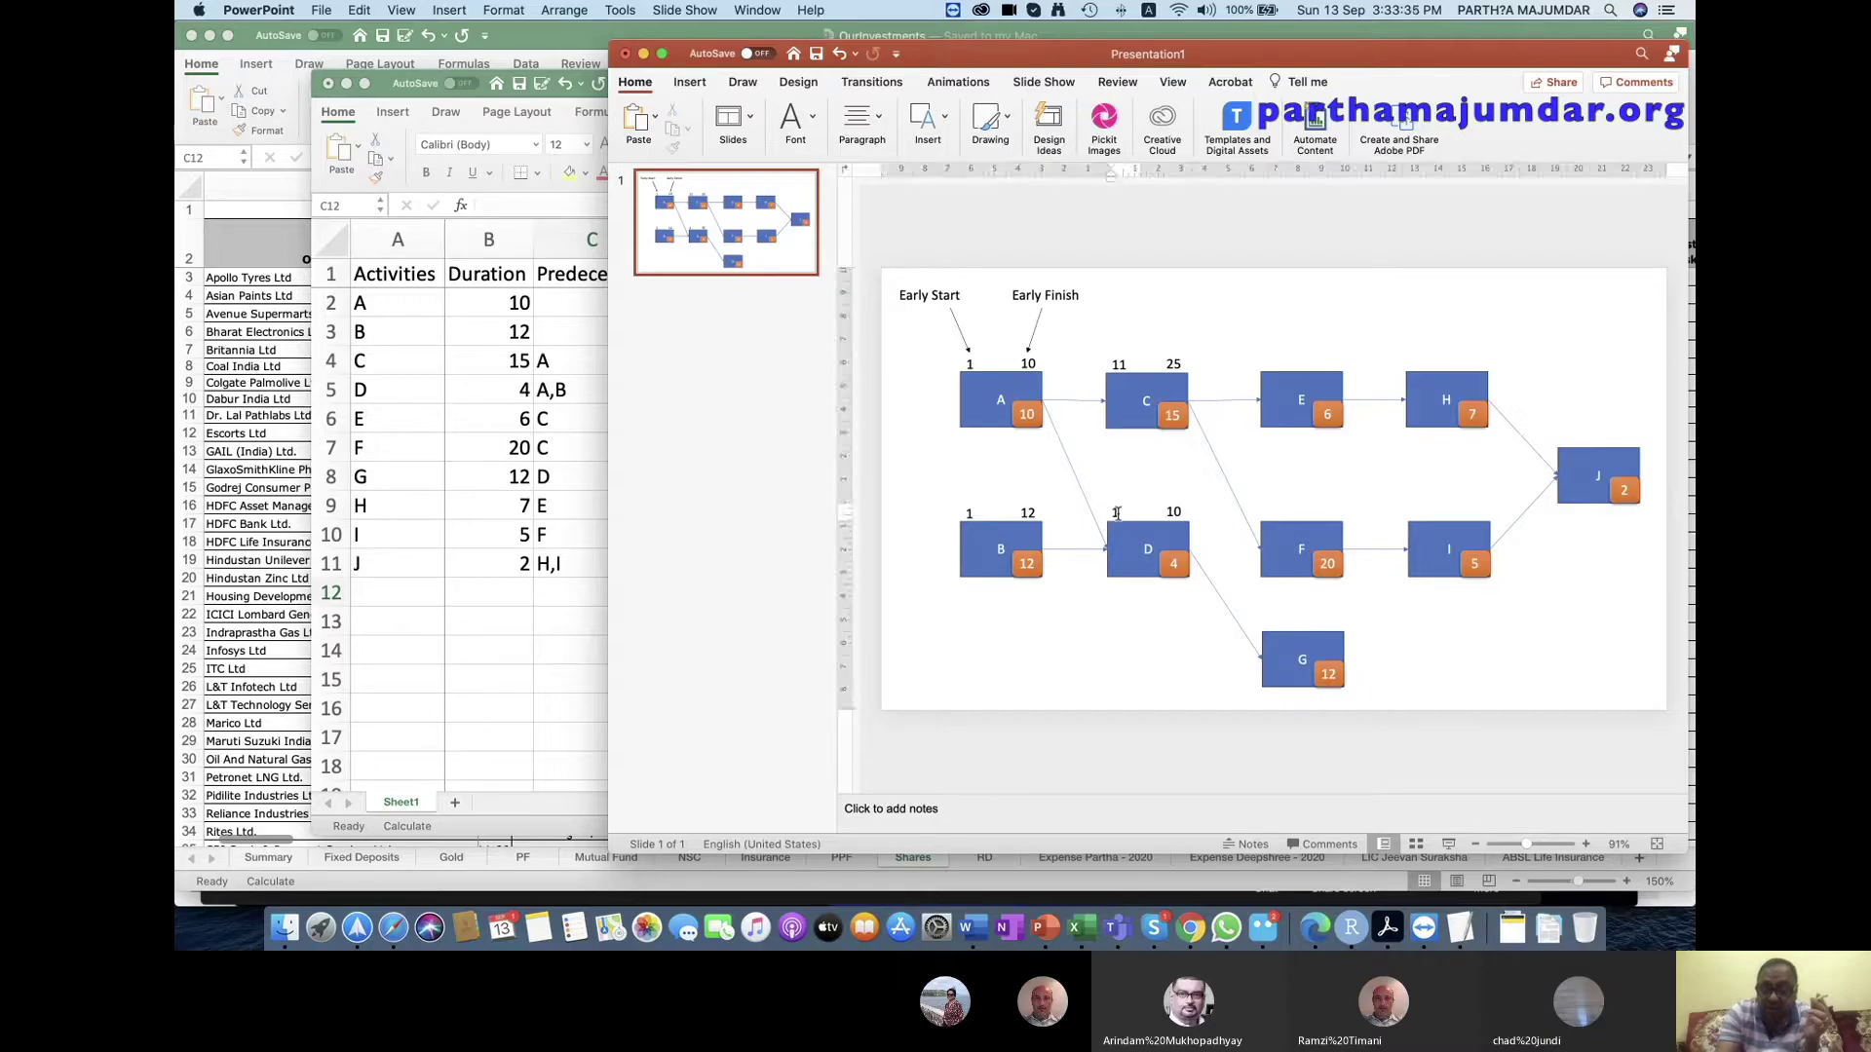
pyautogui.write('3')
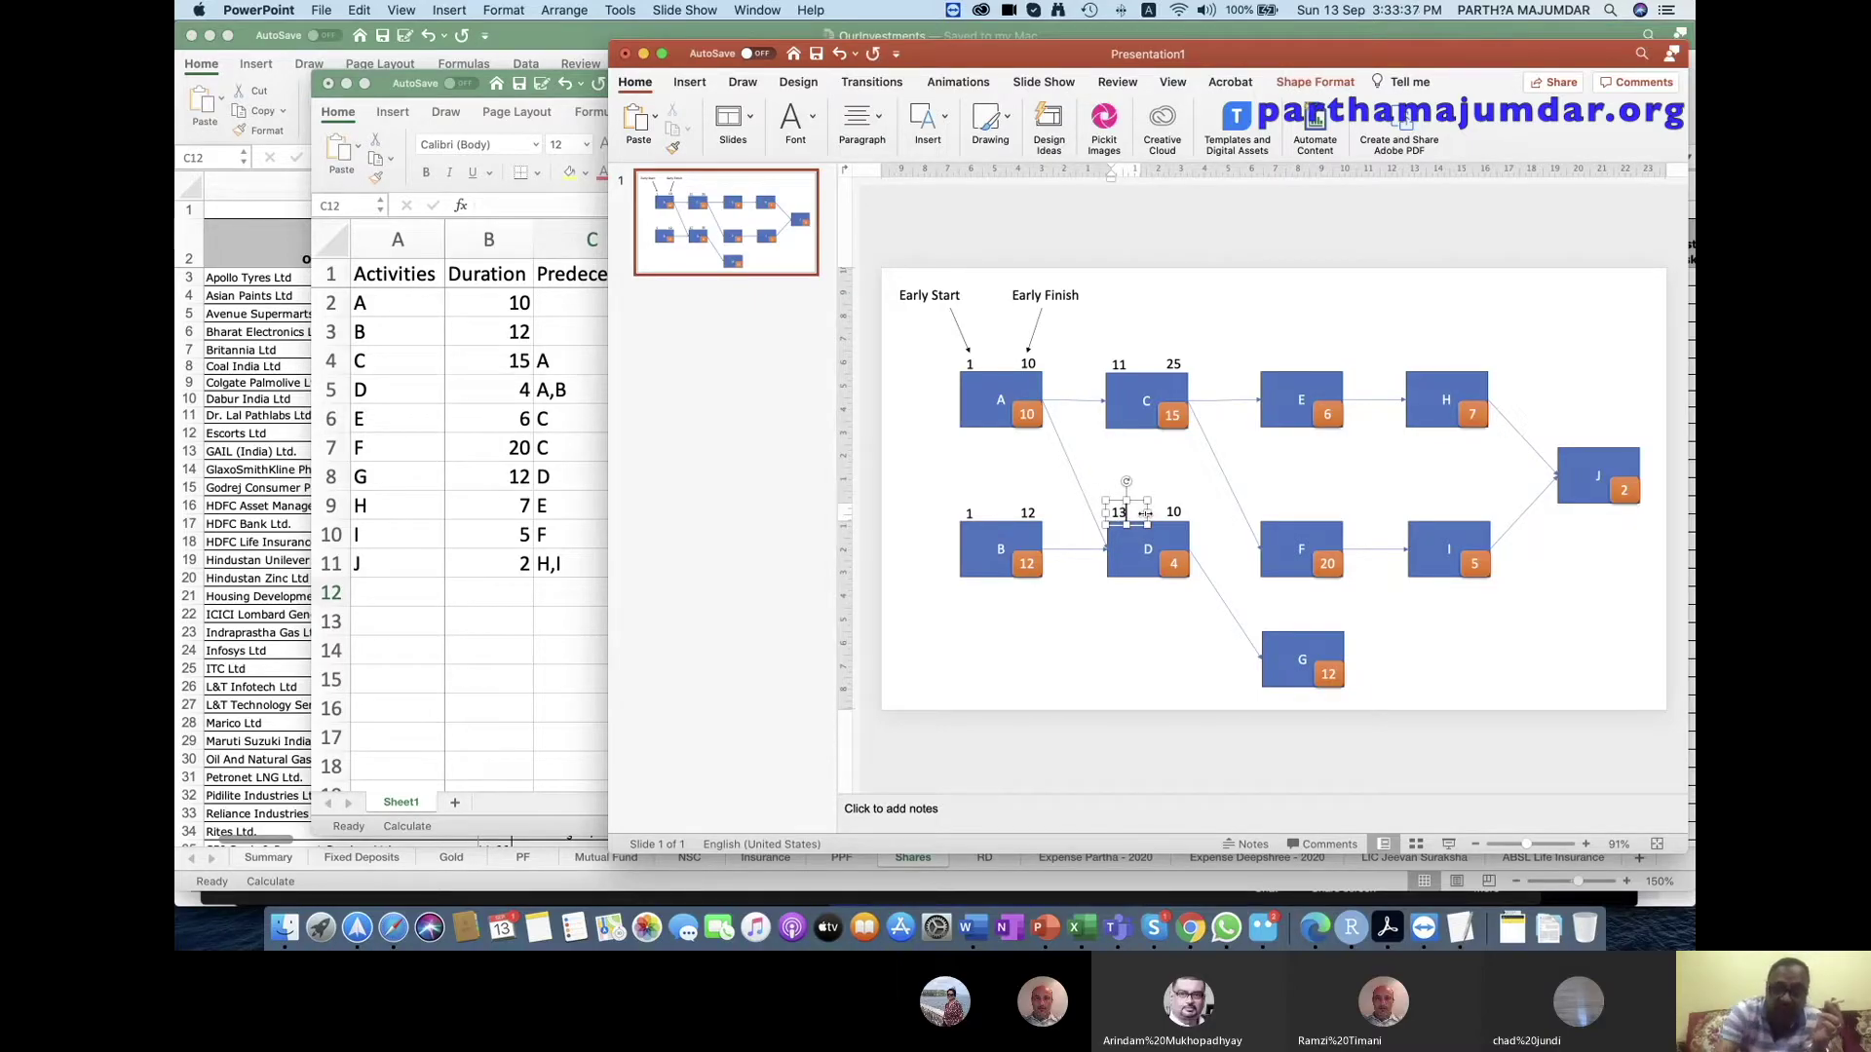
pyautogui.click(1078, 609)
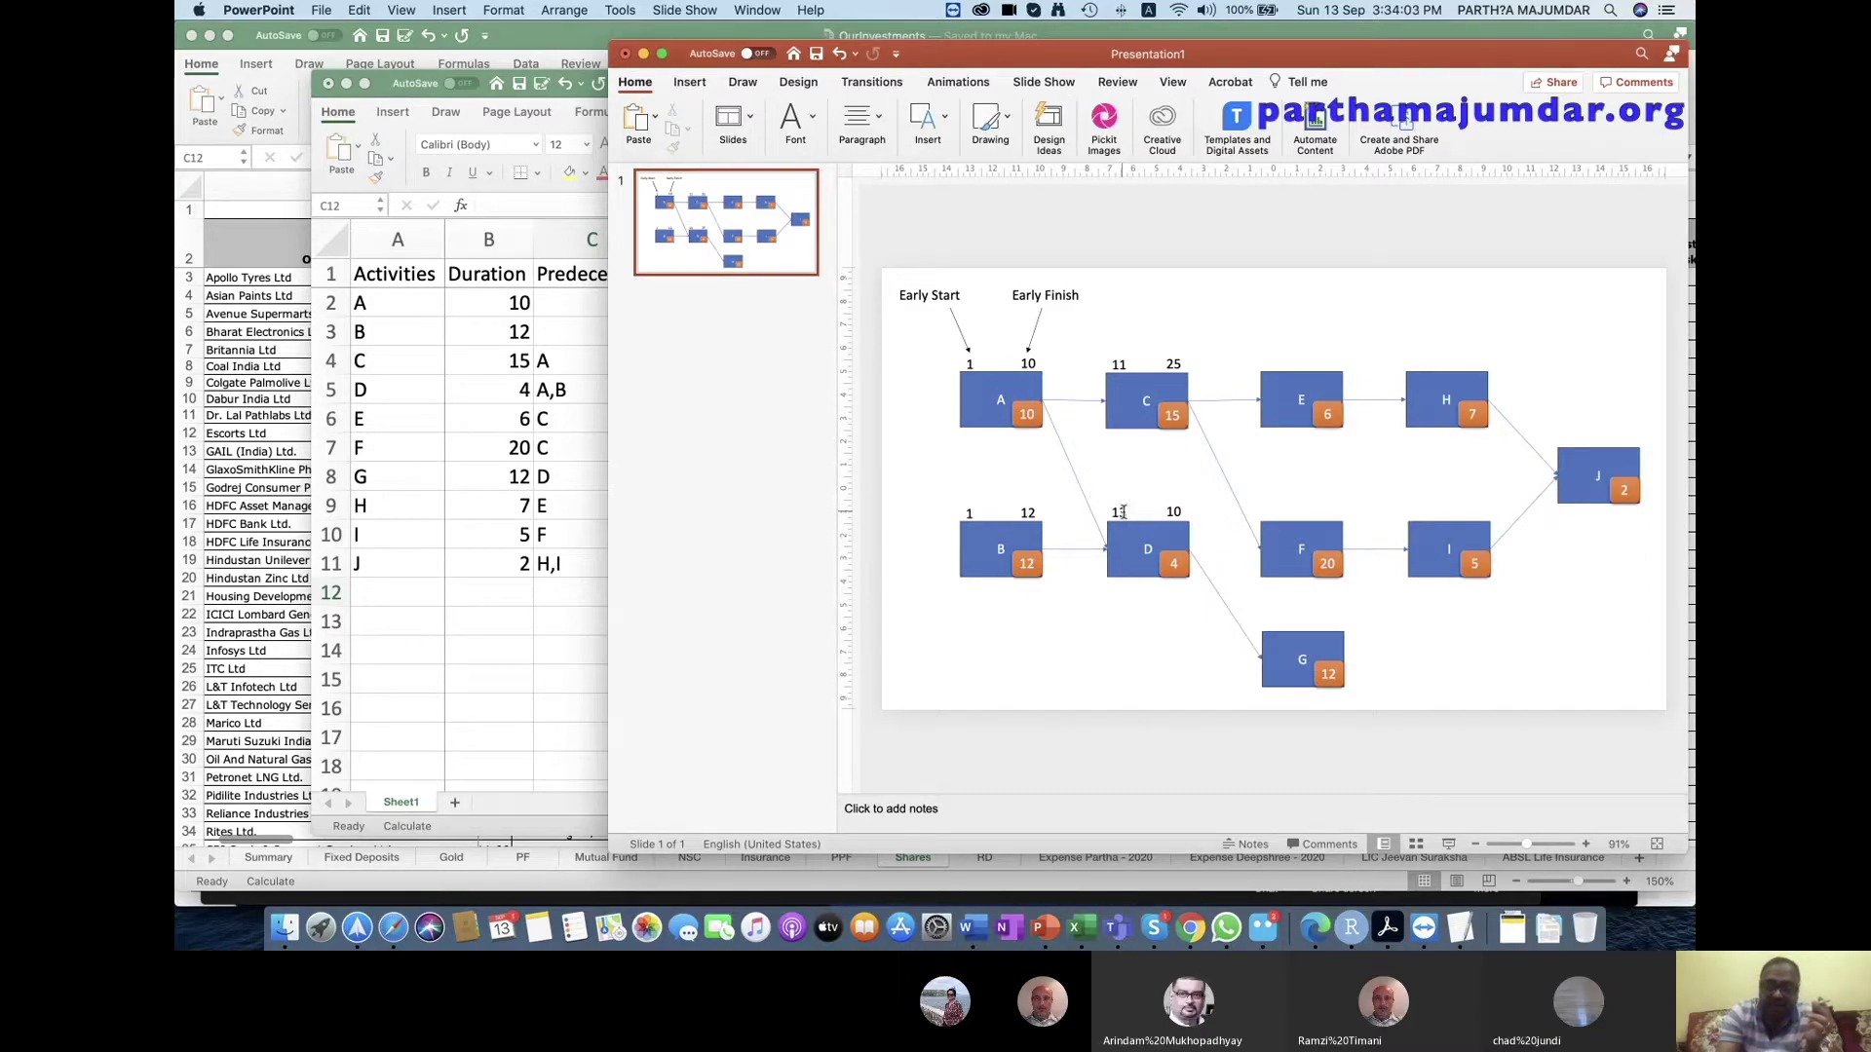
pyautogui.click(1179, 509)
pyautogui.press('BackSpace')
pyautogui.write('6')
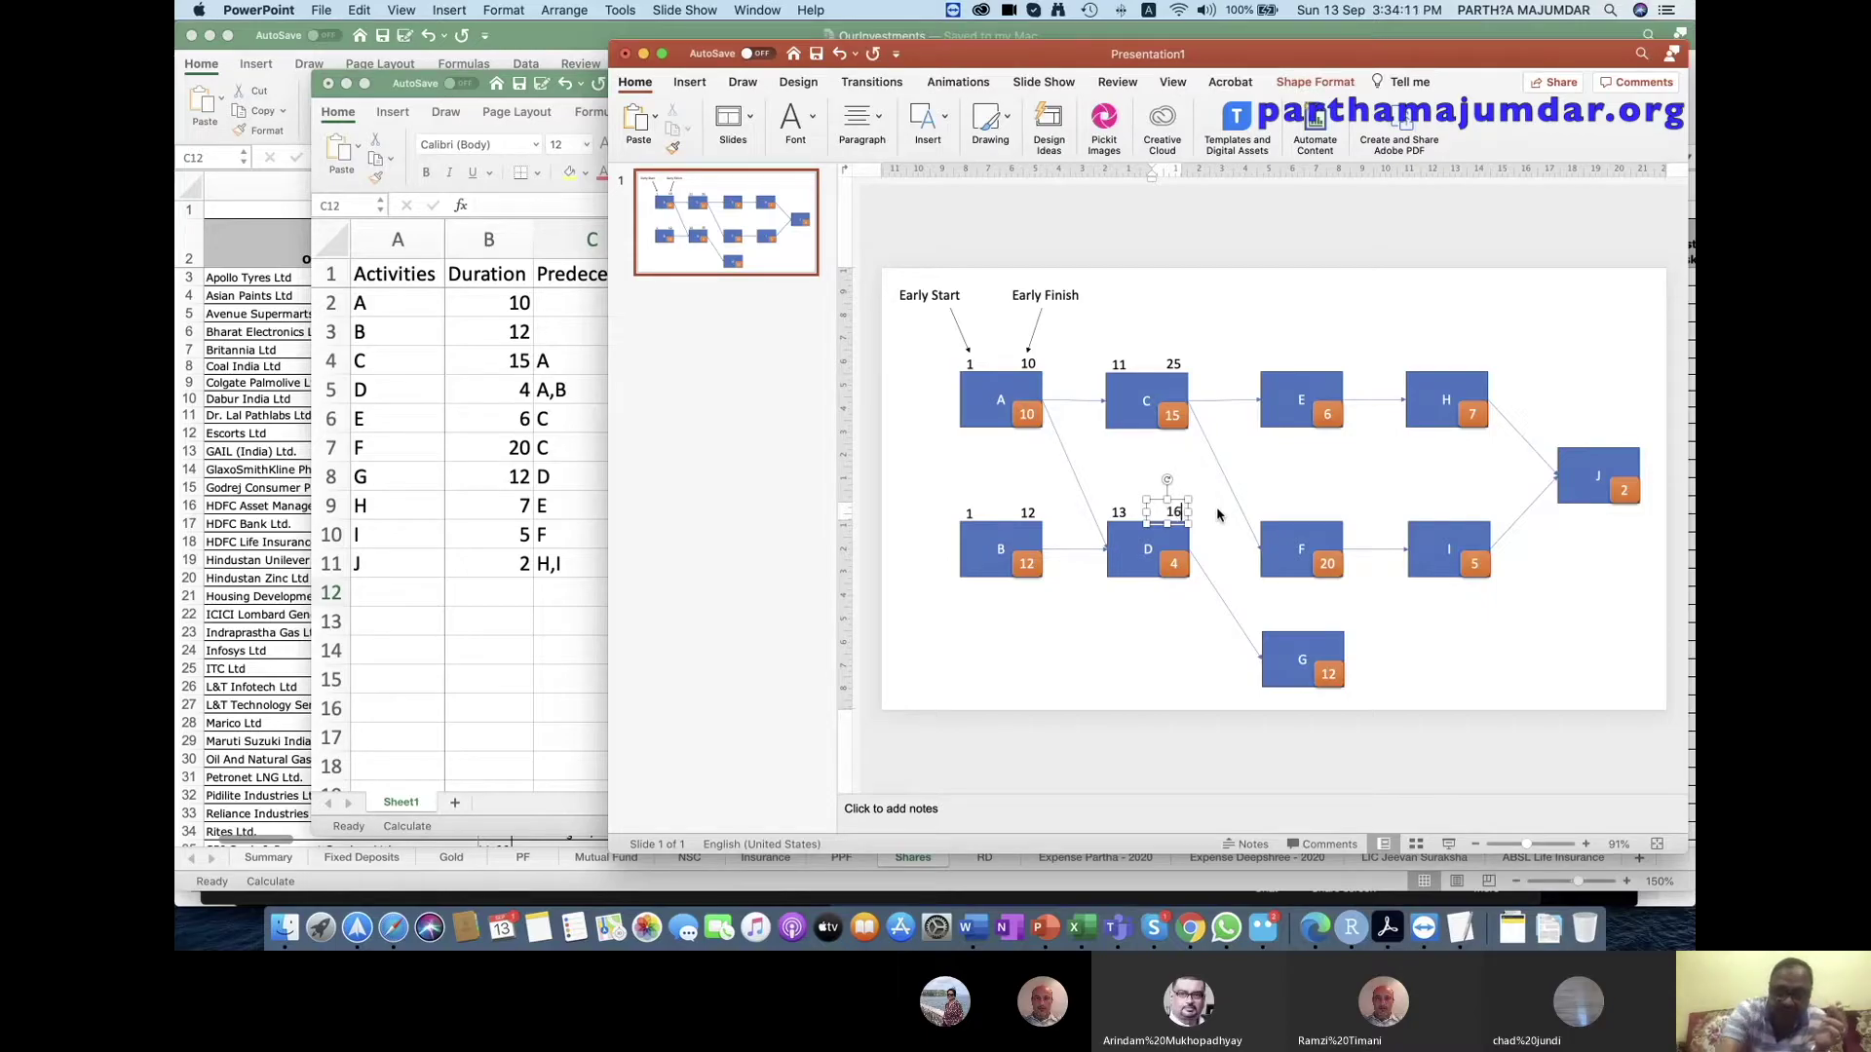
pyautogui.click(1150, 648)
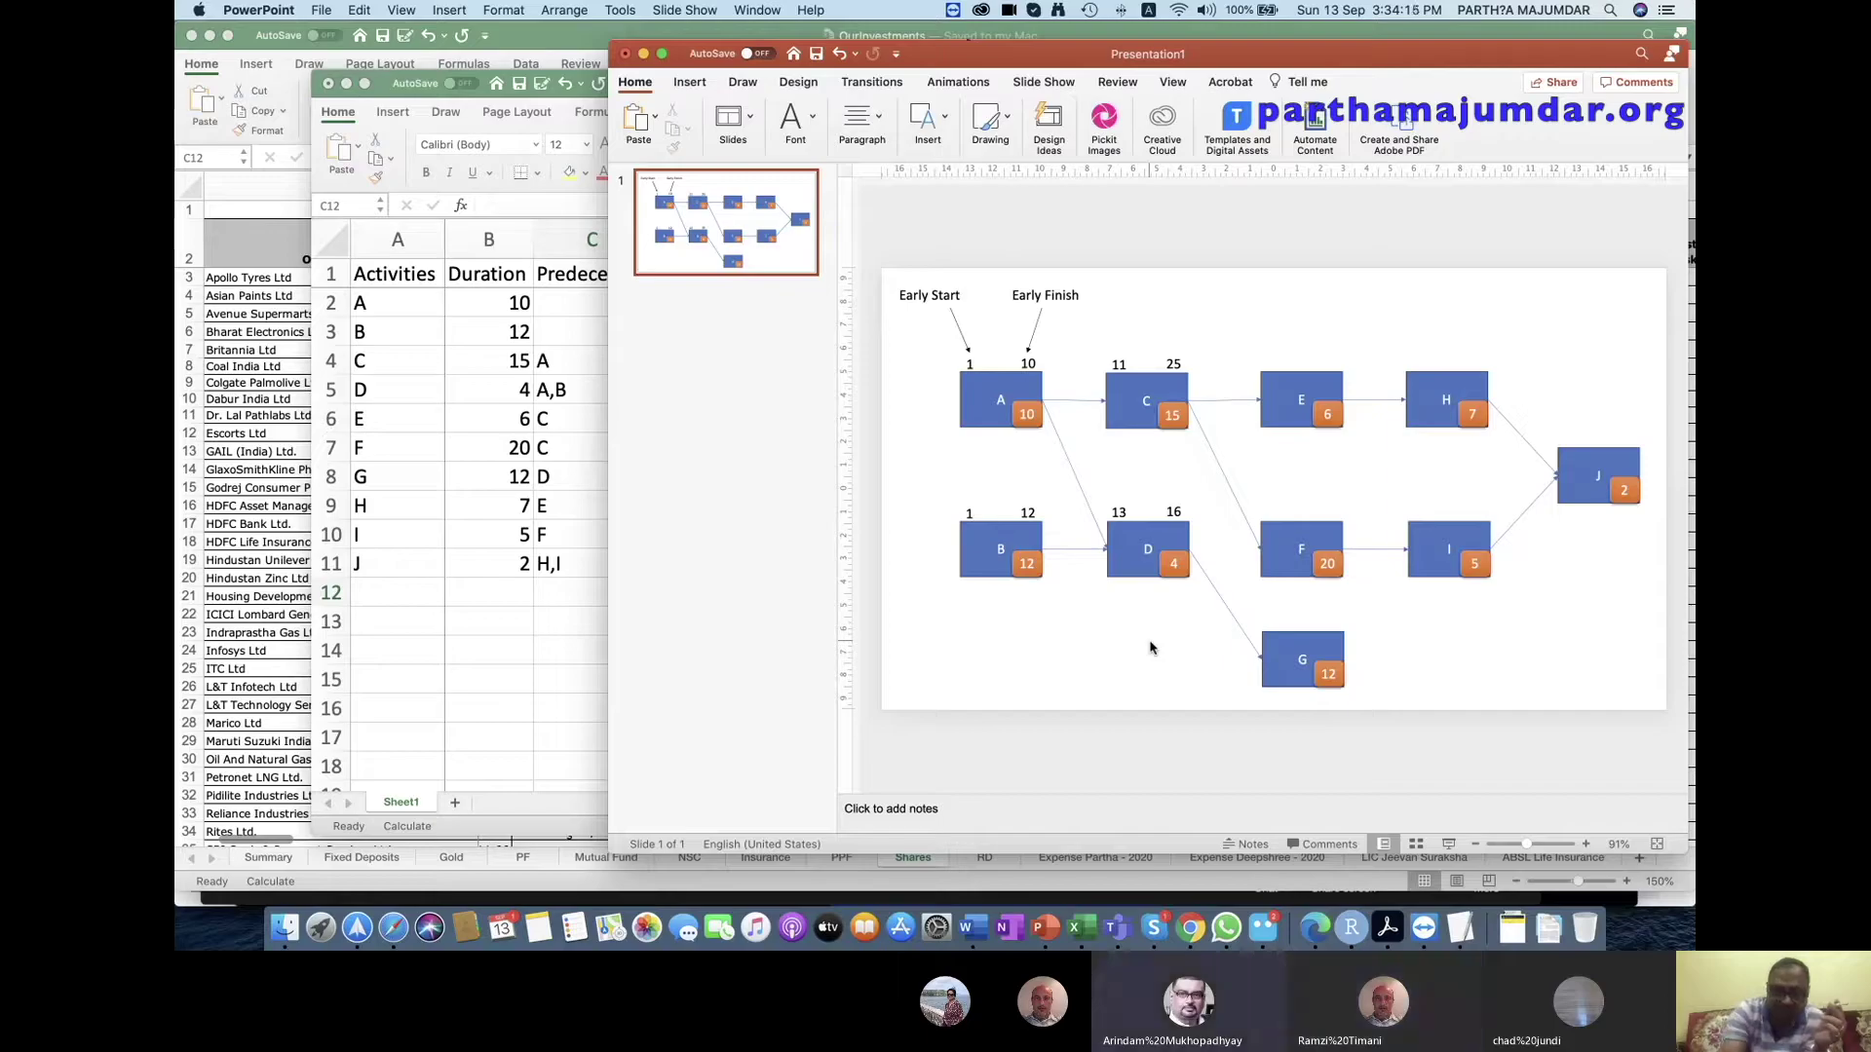
pyautogui.moveTo(950, 346); pyautogui.dragTo(1104, 414)
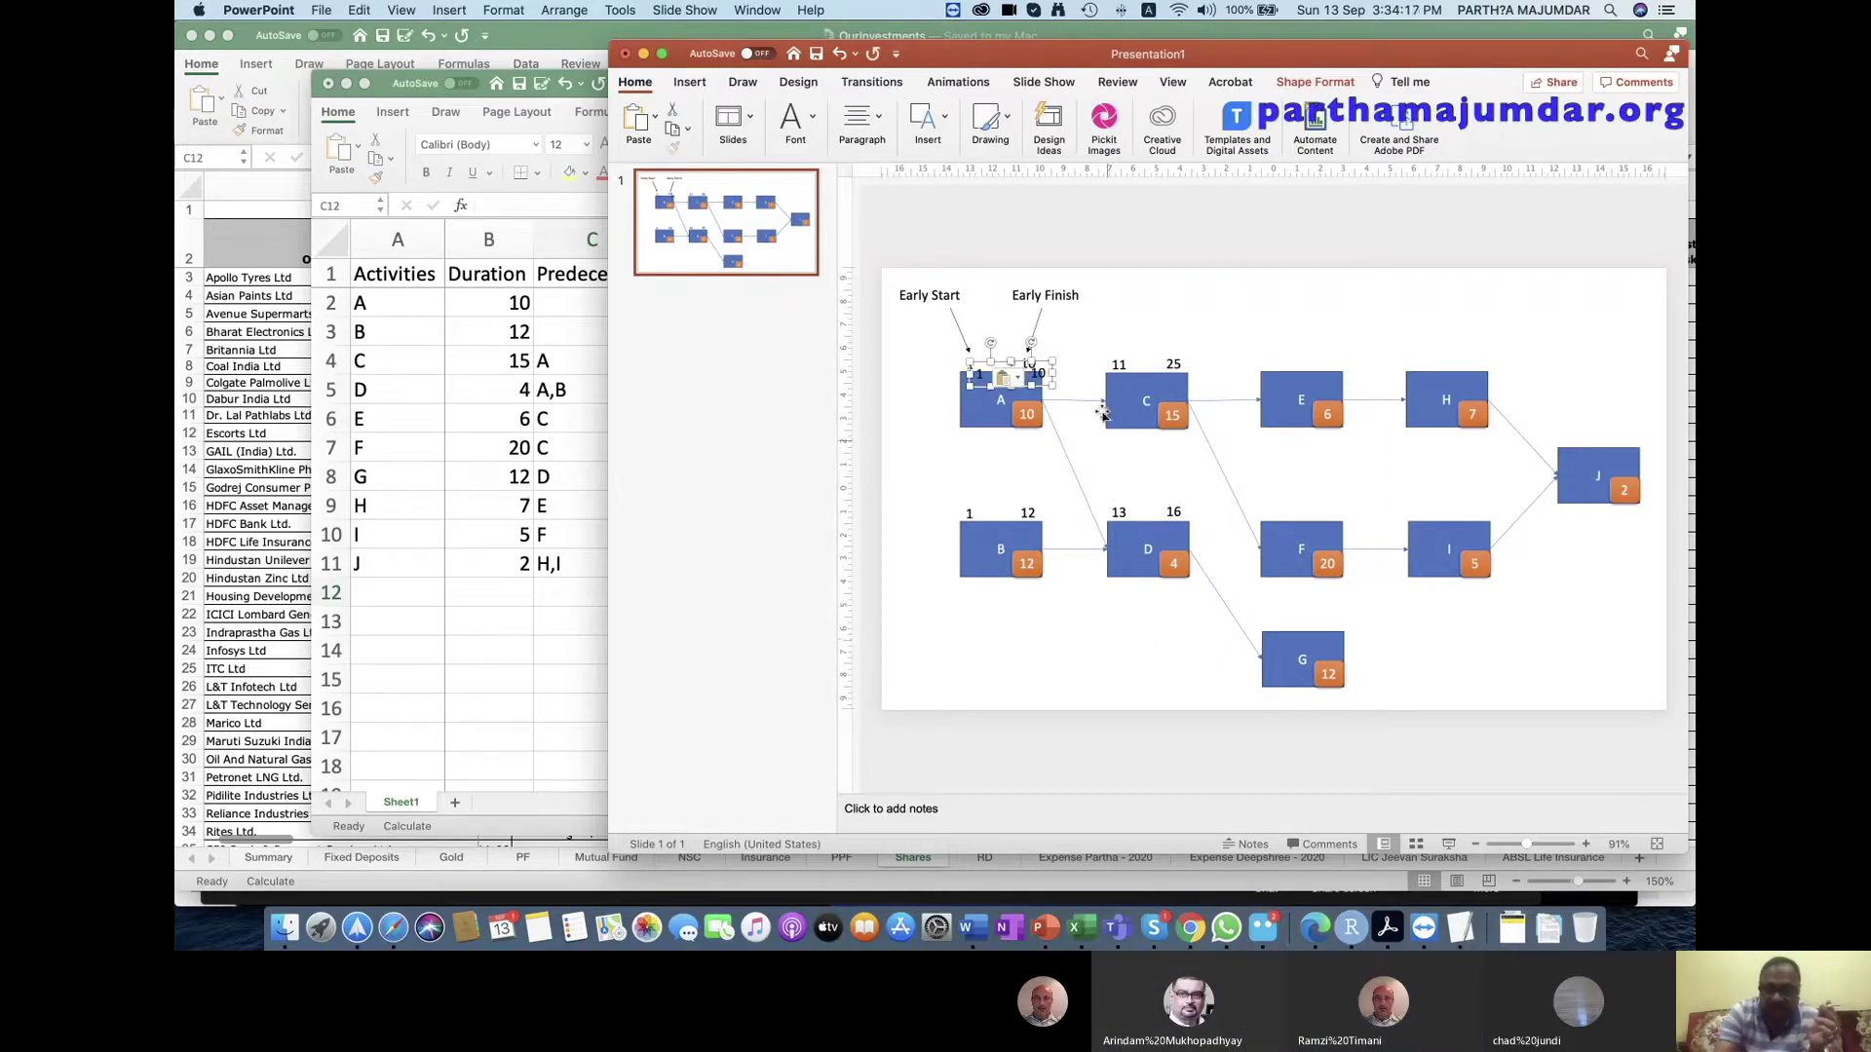
# Copy A's label pair above box E and change it to 26 and 31.
pyautogui.moveTo(982, 368); pyautogui.dragTo(1266, 355)
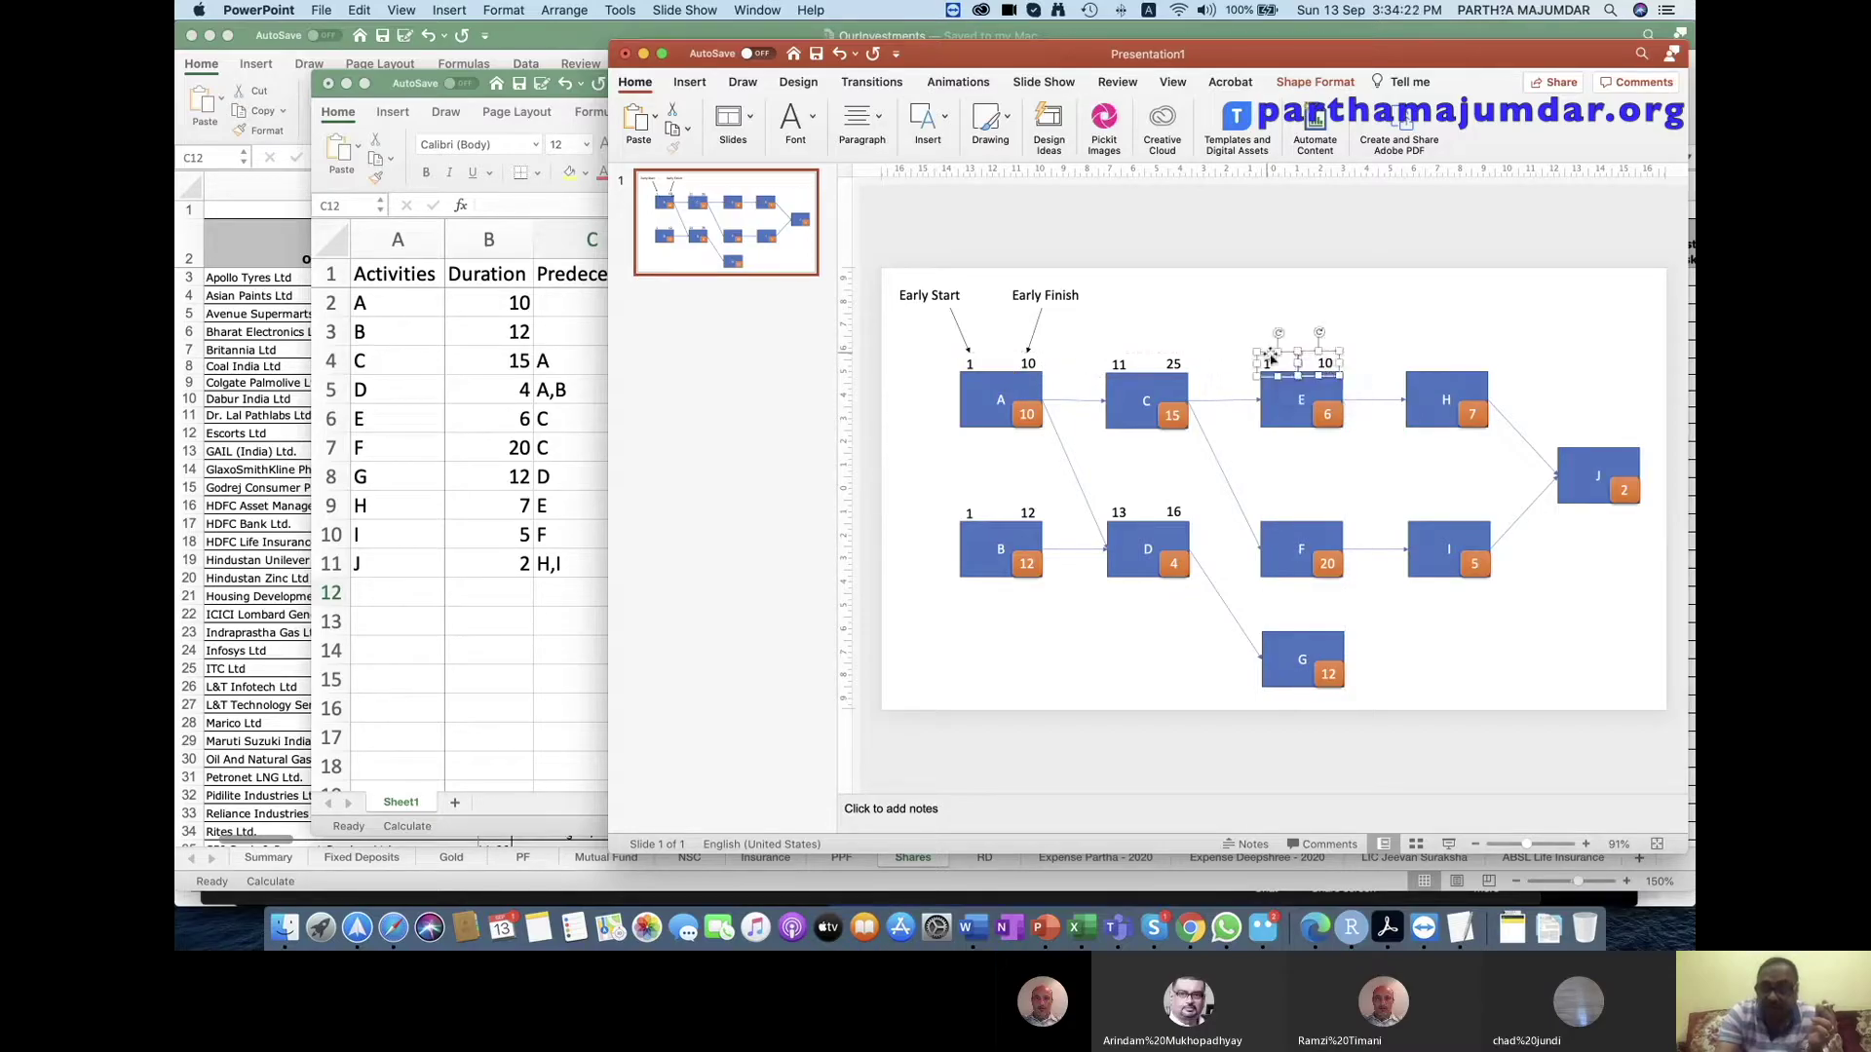
pyautogui.click(1249, 439)
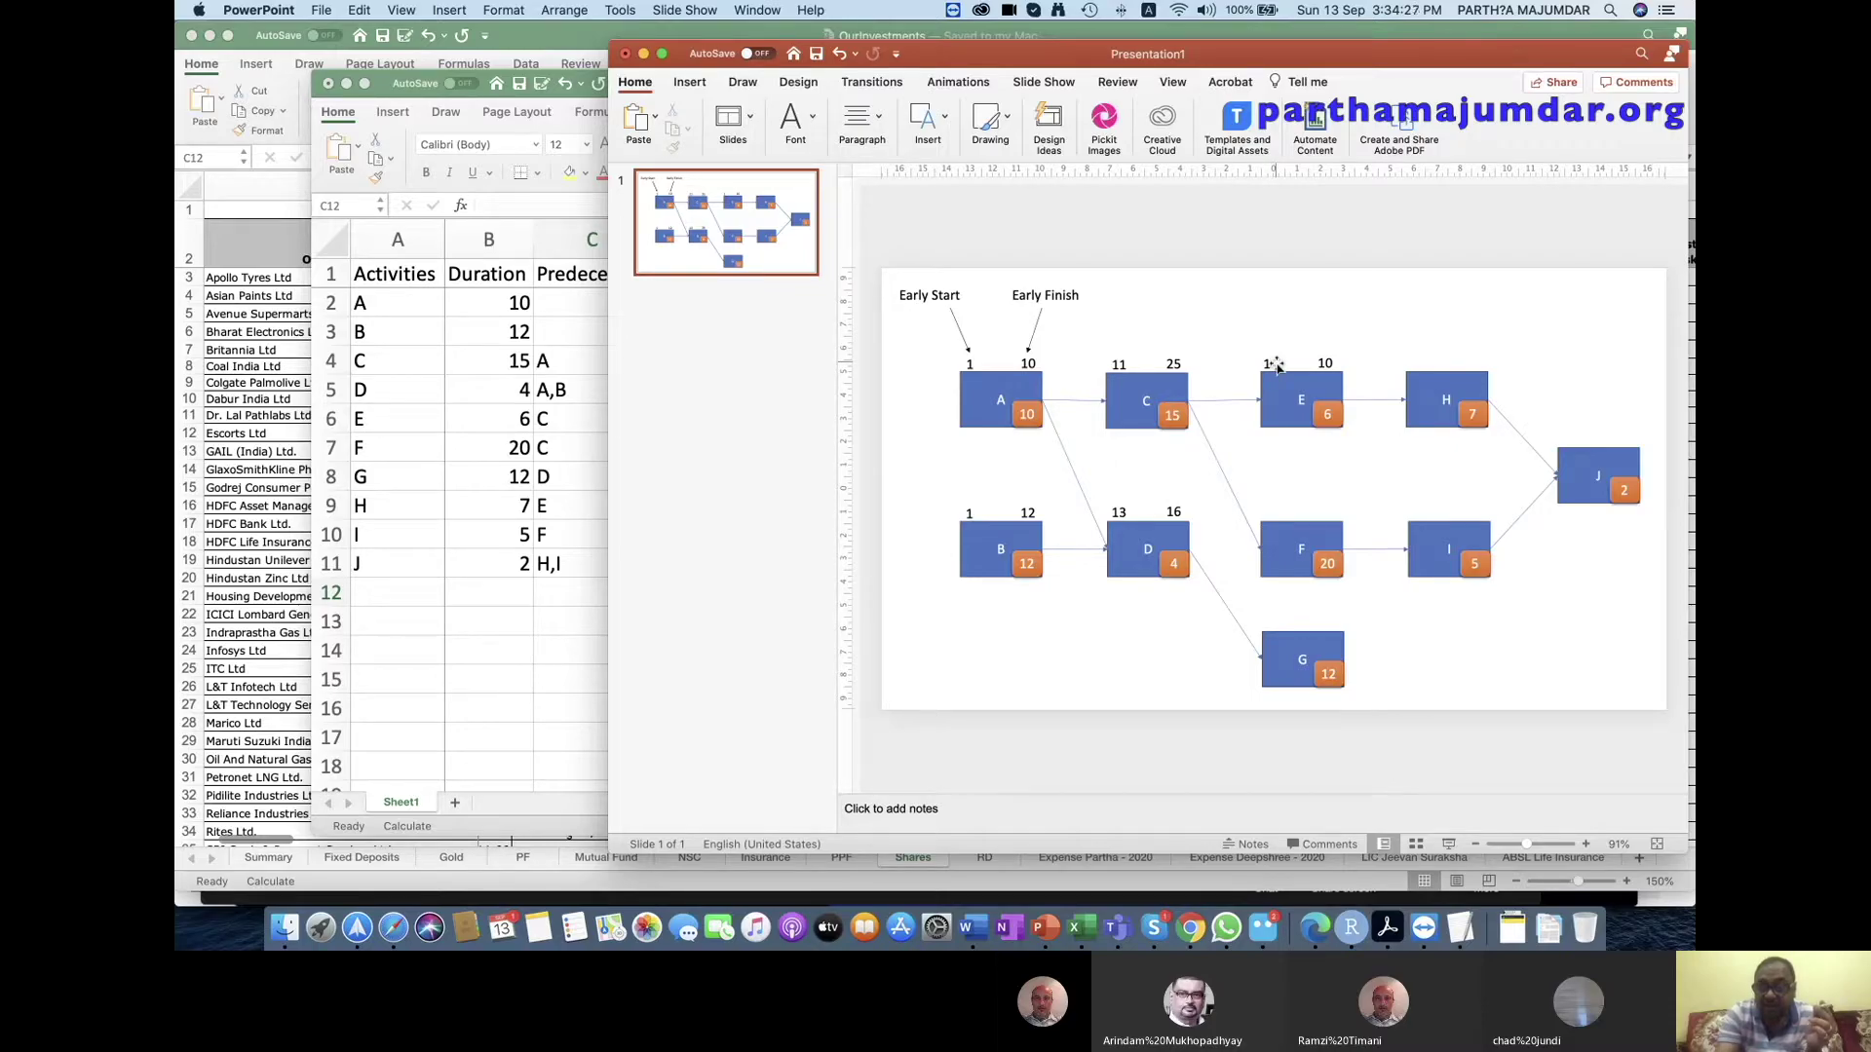
pyautogui.click(1276, 364)
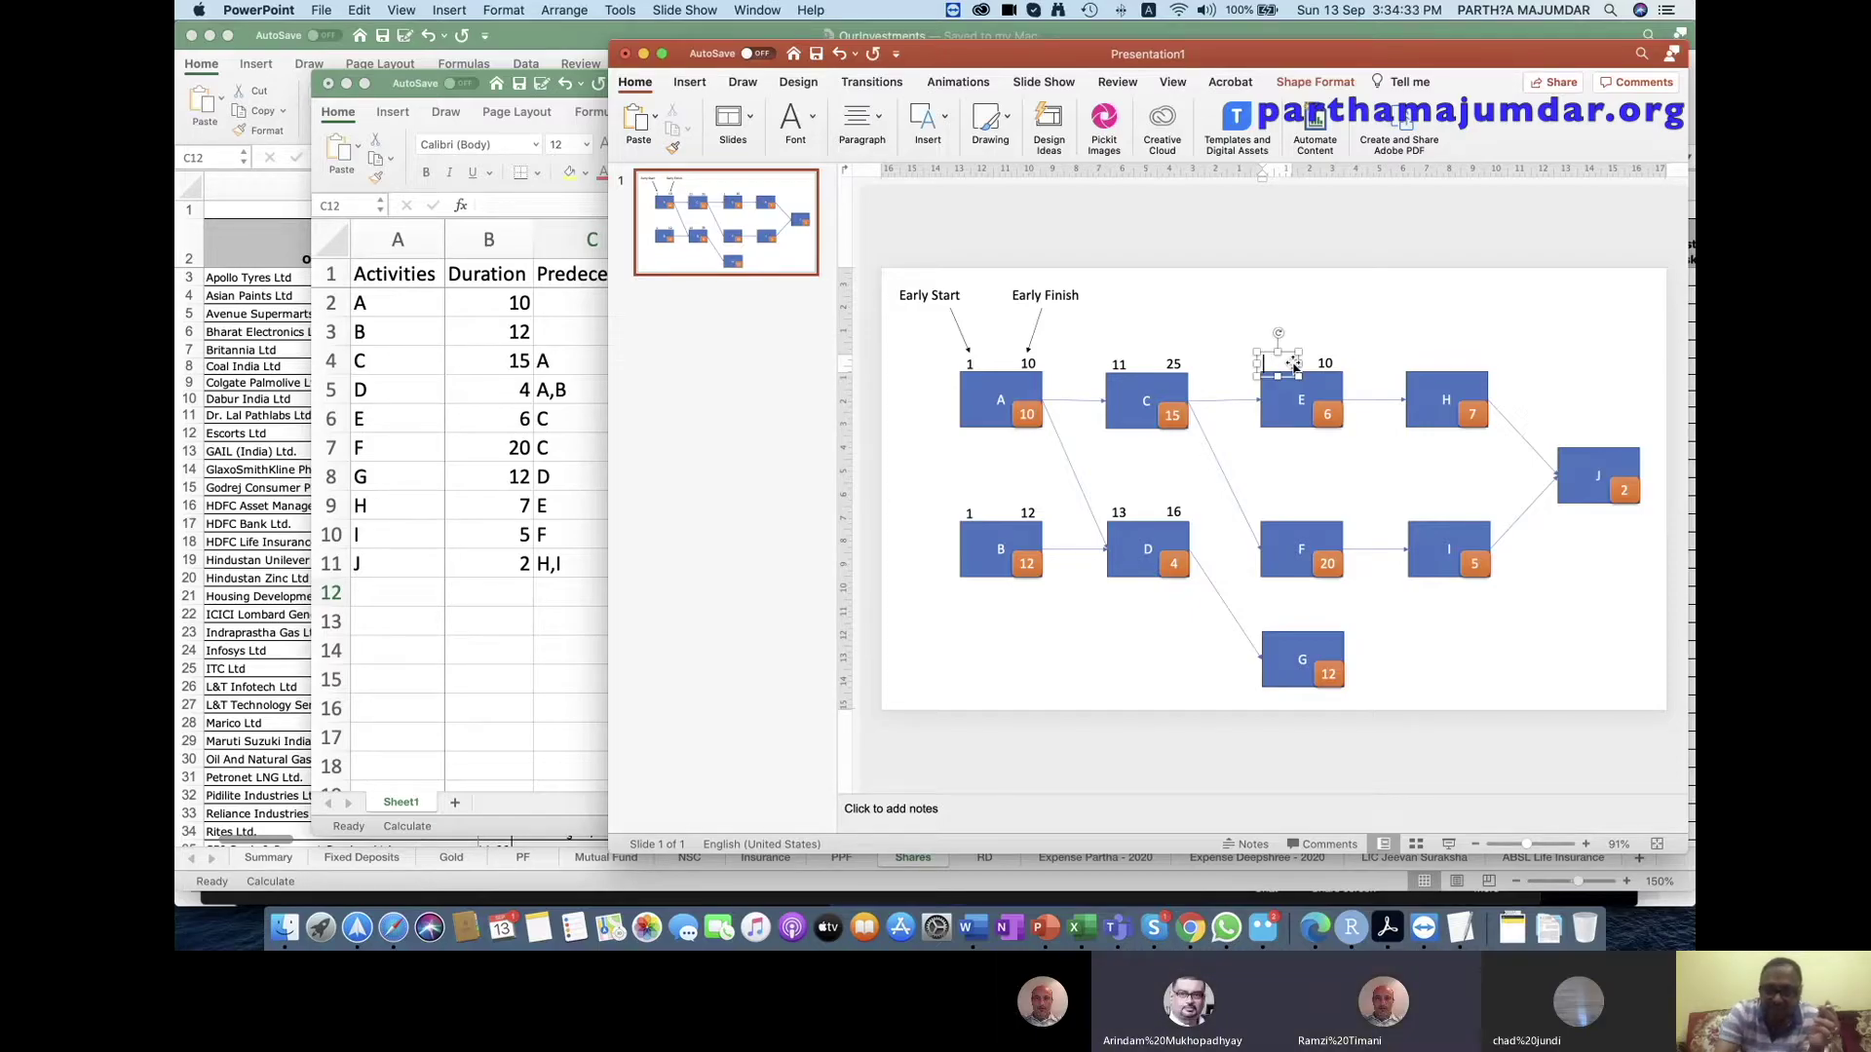
pyautogui.write('26')
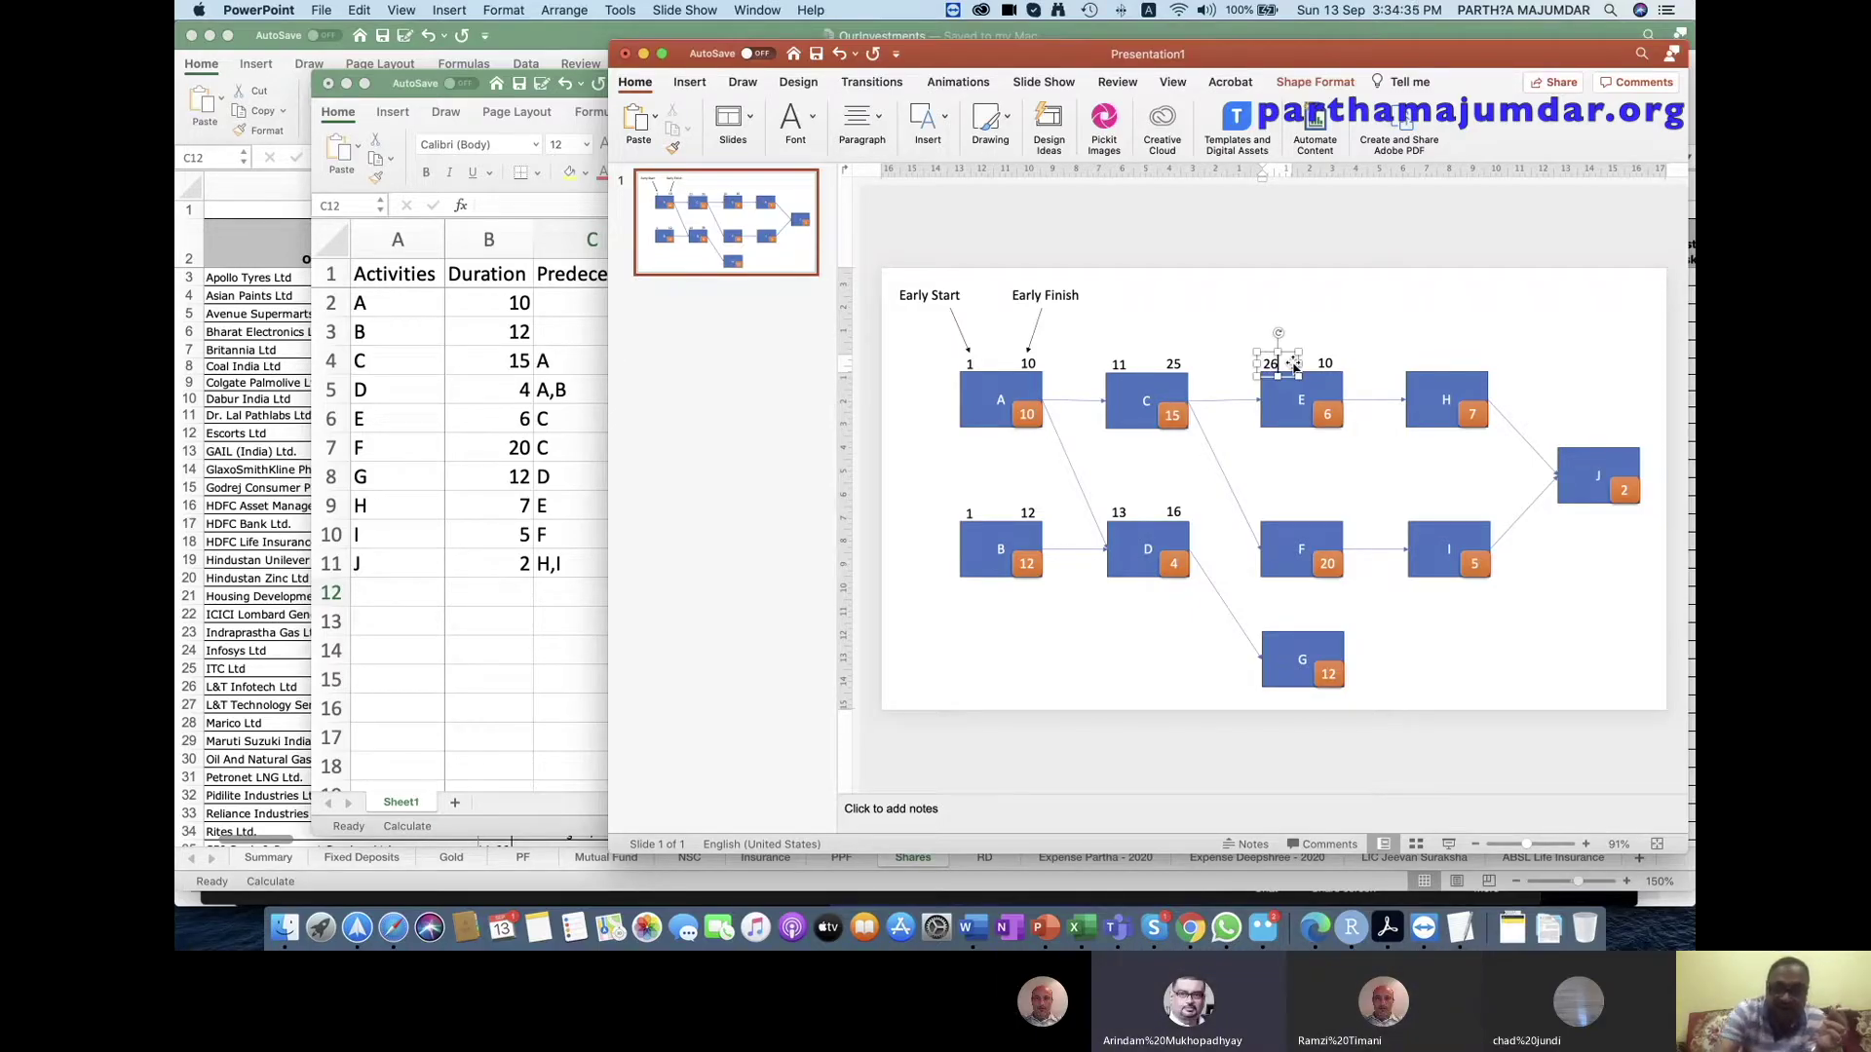
pyautogui.click(1240, 435)
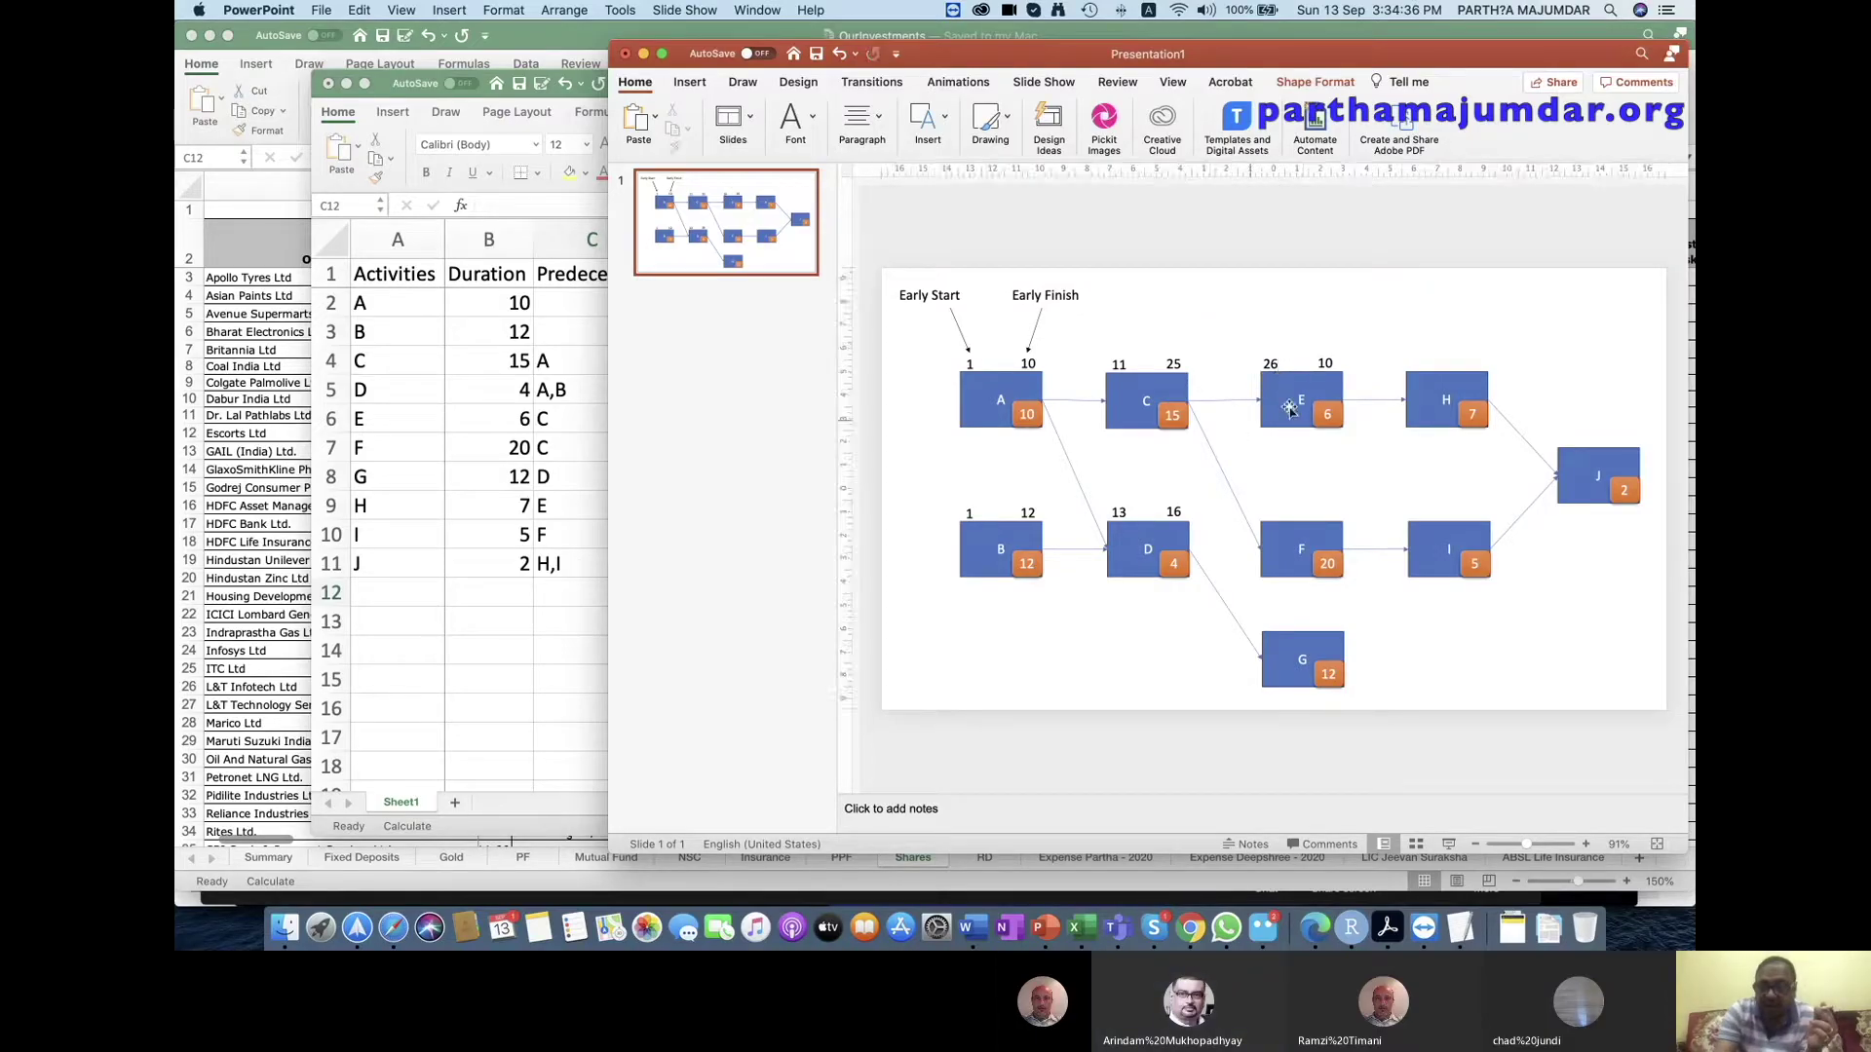
pyautogui.click(1322, 362)
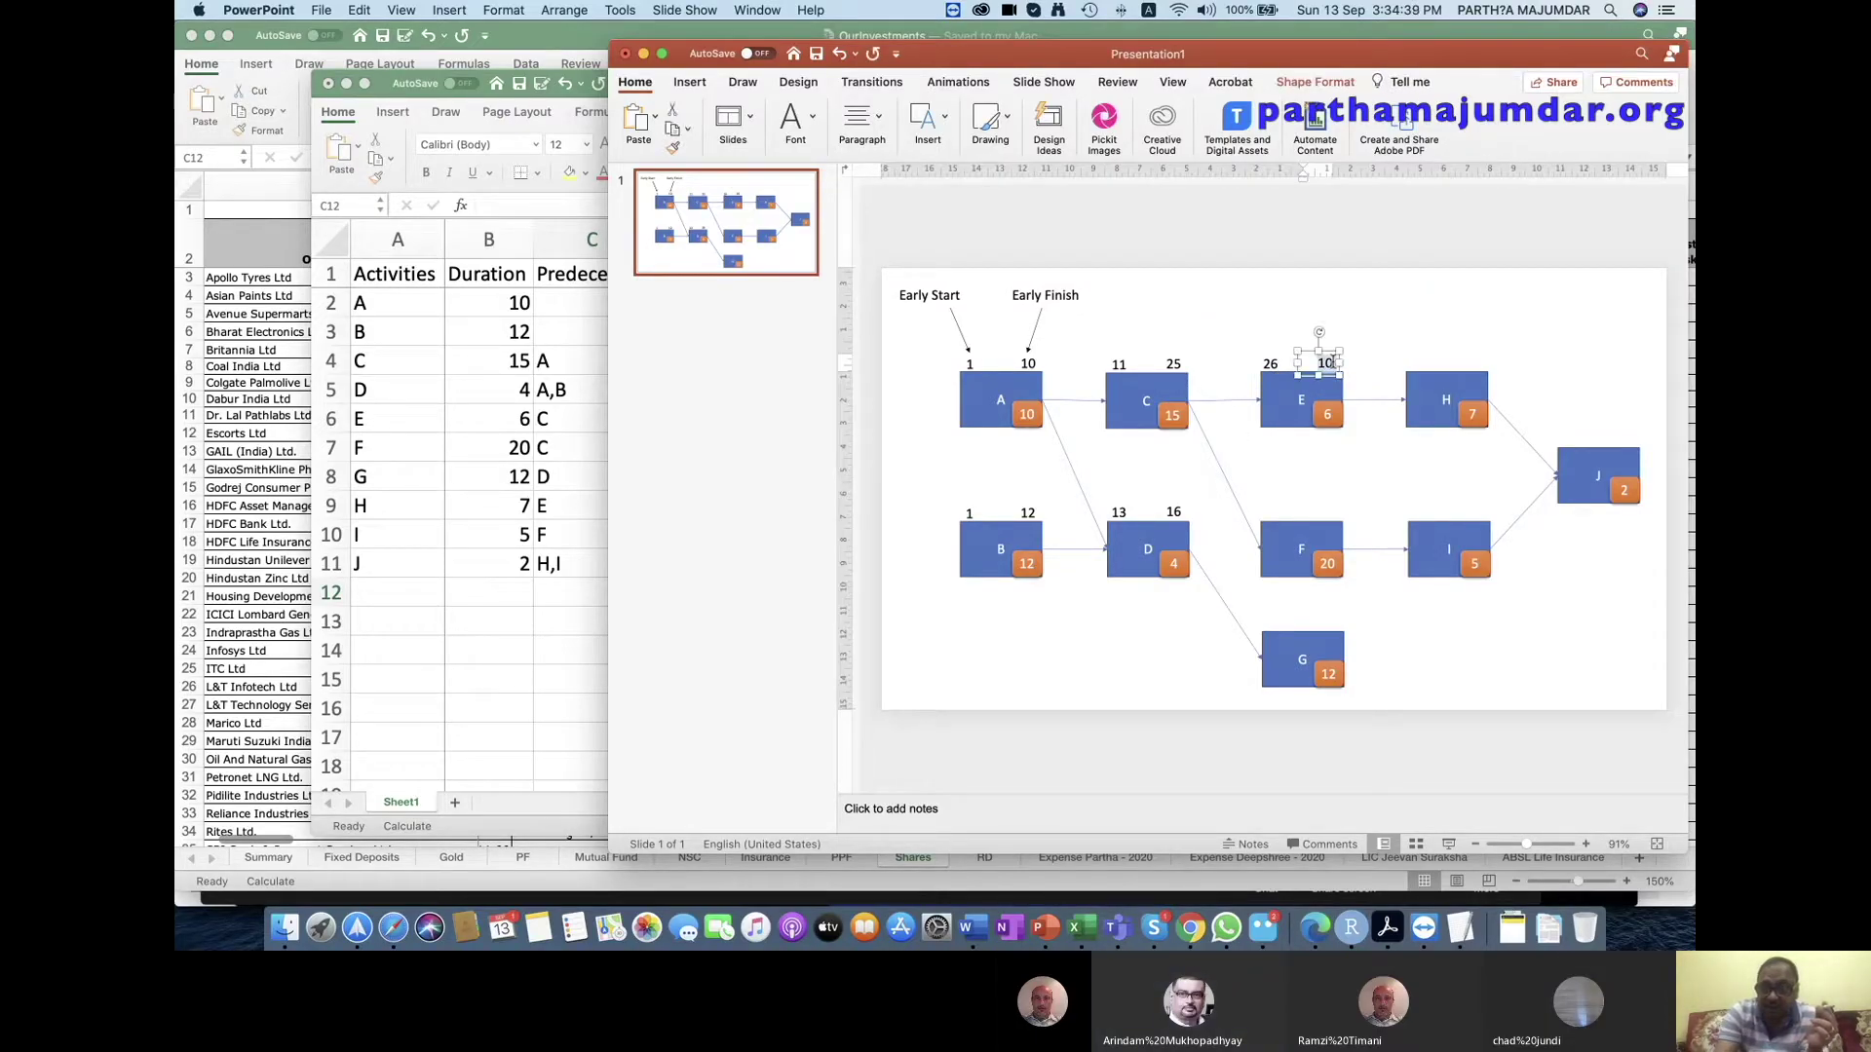
pyautogui.doubleClick(1325, 362)
pyautogui.write('31')
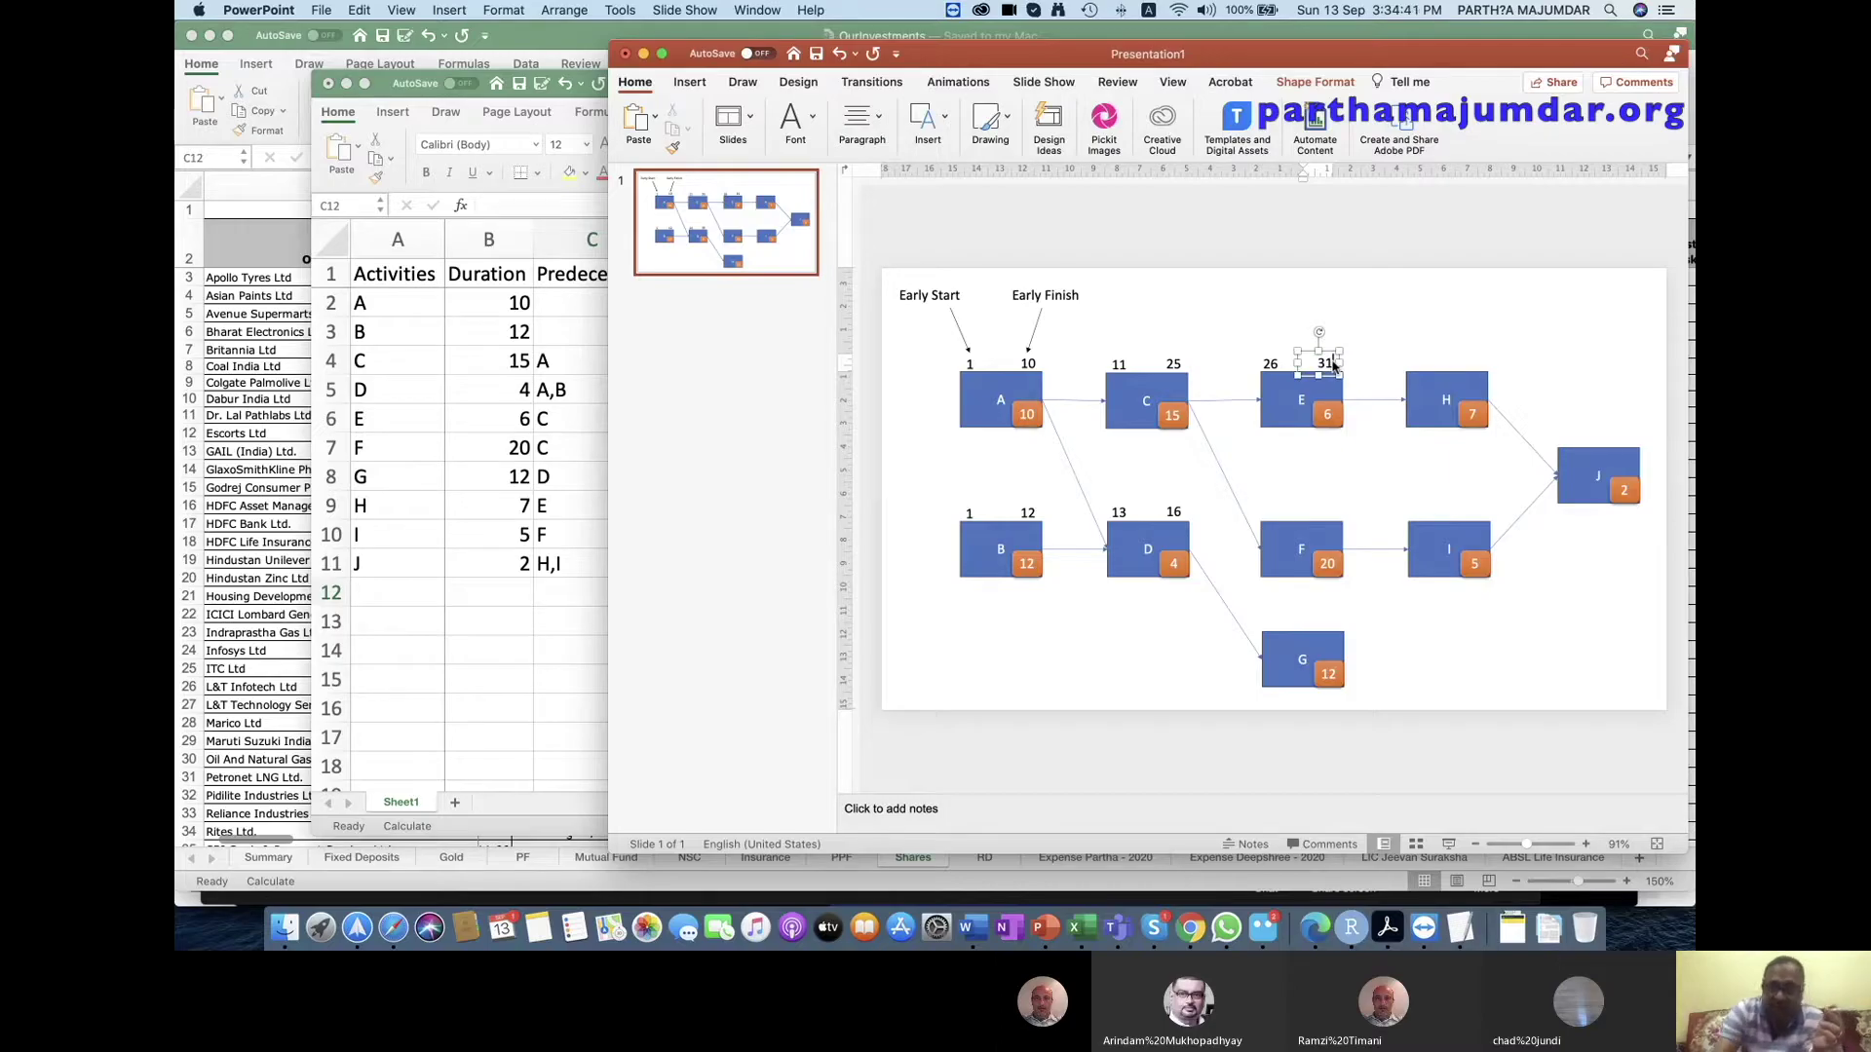
pyautogui.click(1244, 447)
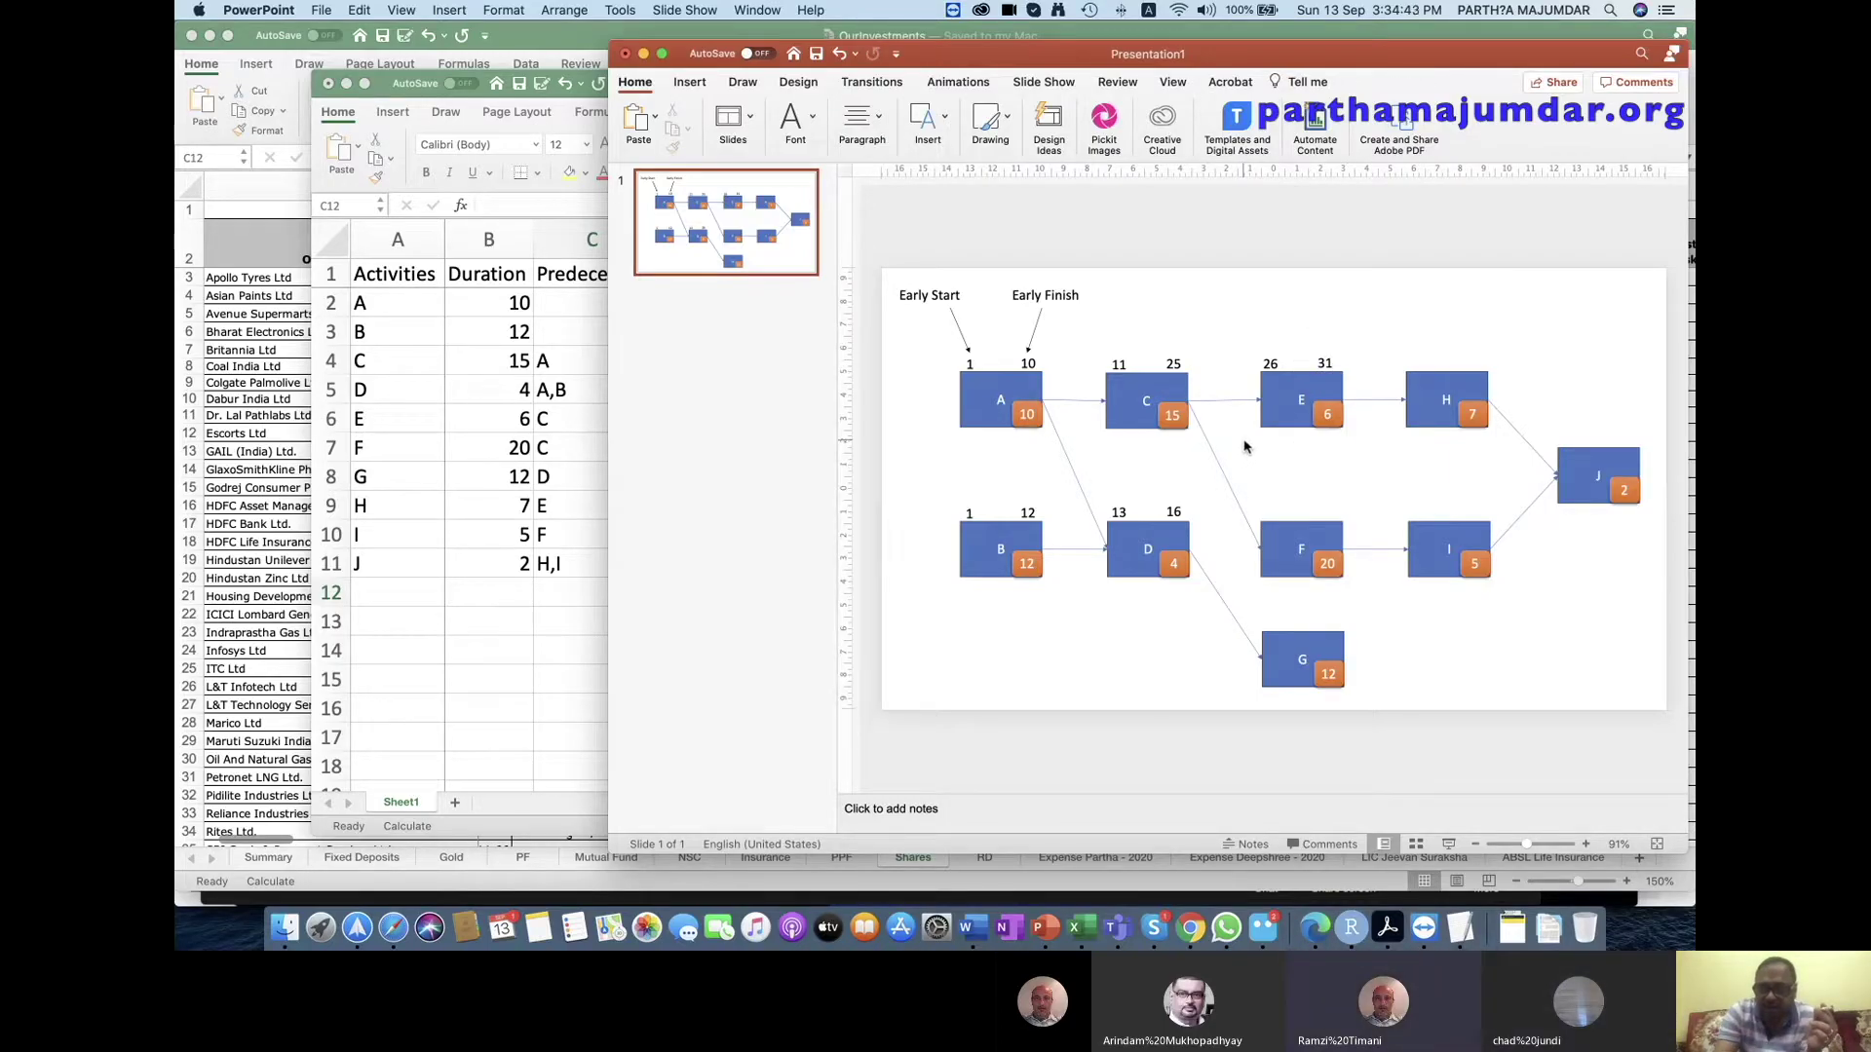
# Copy A's label pair above box F and change it to 26 and 45.
pyautogui.click(1031, 363)
pyautogui.keyDown('shift'); pyautogui.click(979, 365); pyautogui.keyUp('shift')
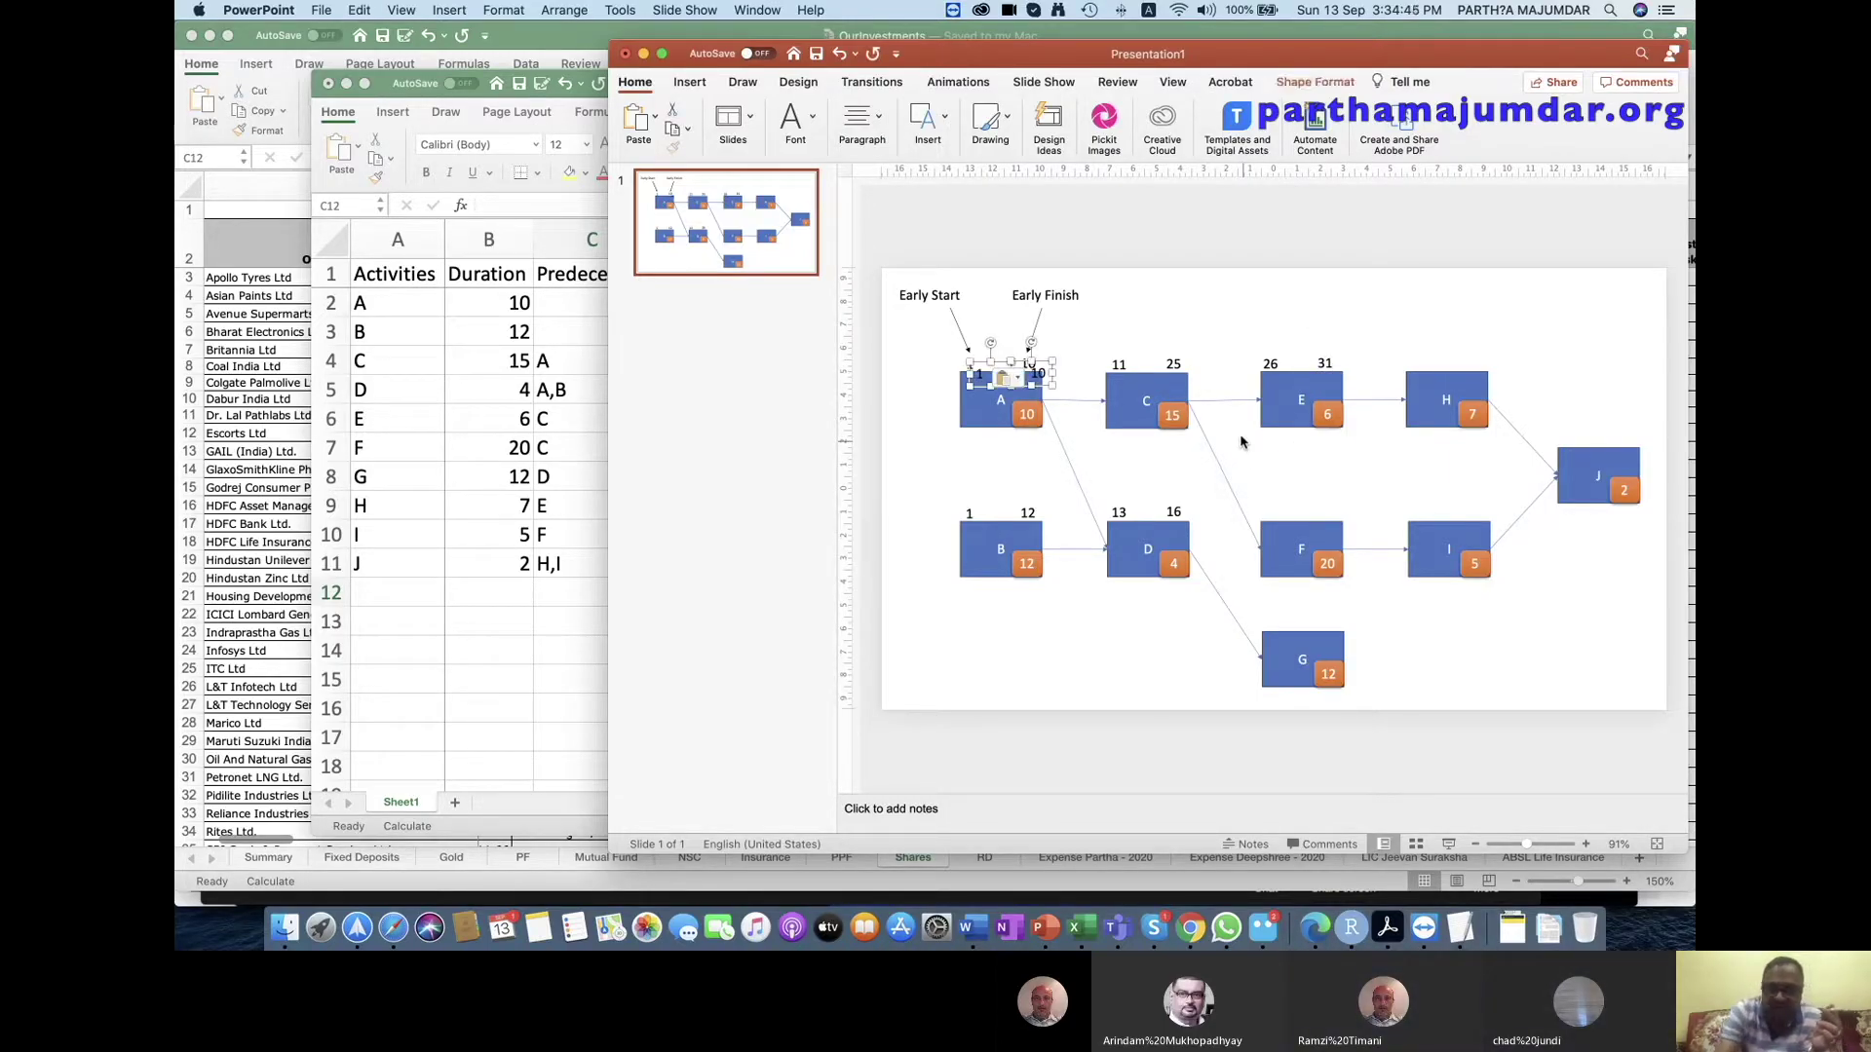
pyautogui.moveTo(984, 368); pyautogui.dragTo(1269, 504)
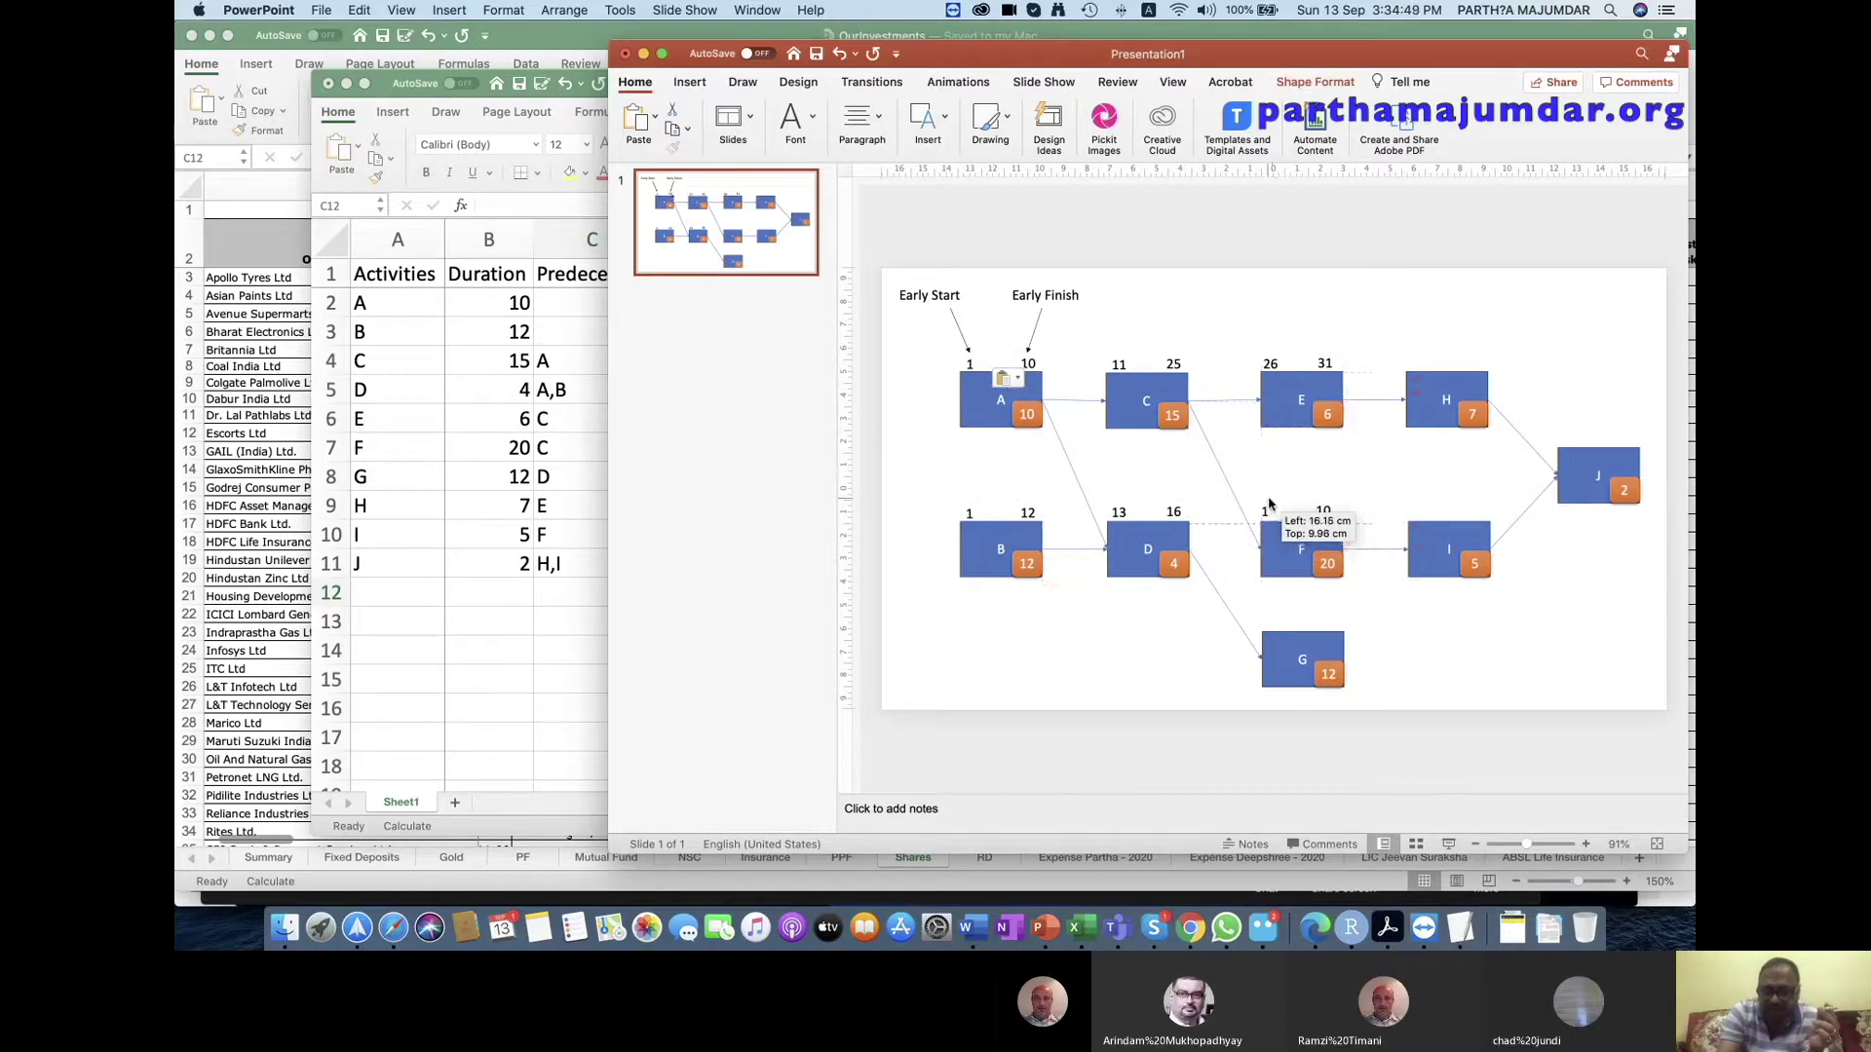
pyautogui.moveTo(1269, 504); pyautogui.dragTo(1273, 502)
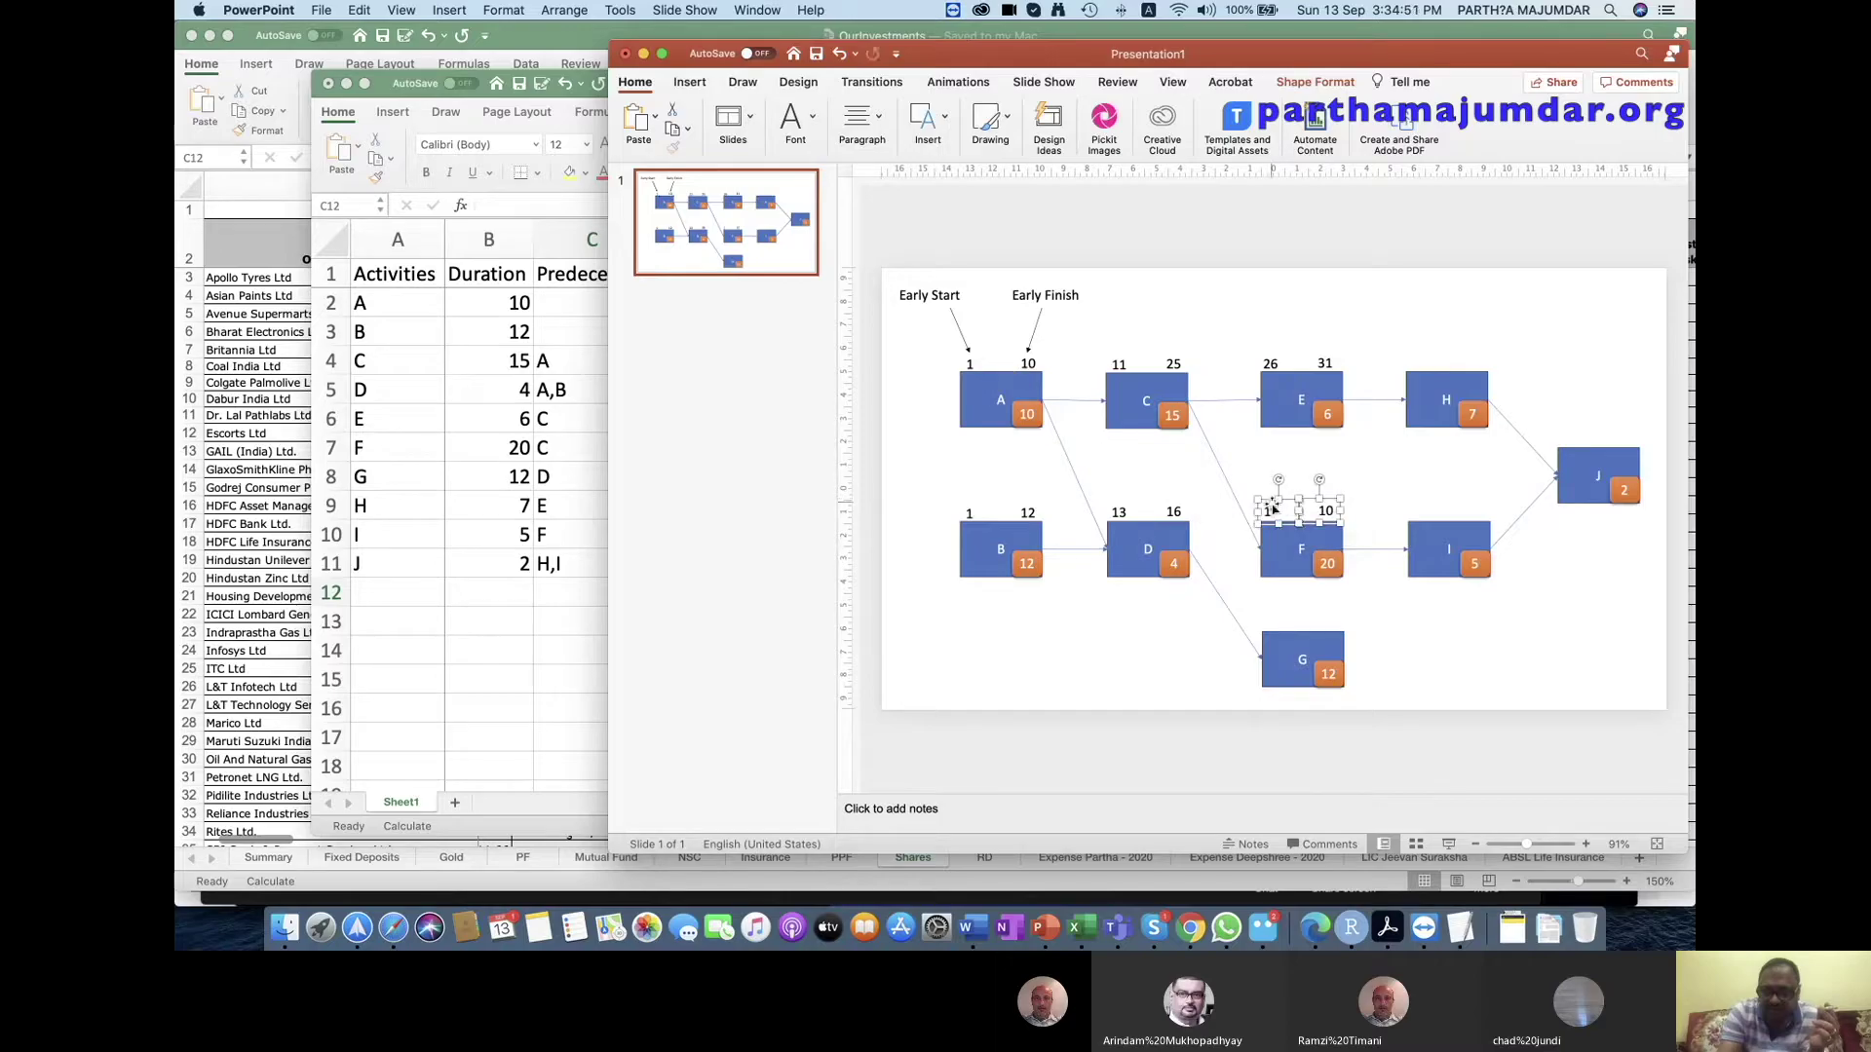
pyautogui.click(1267, 509)
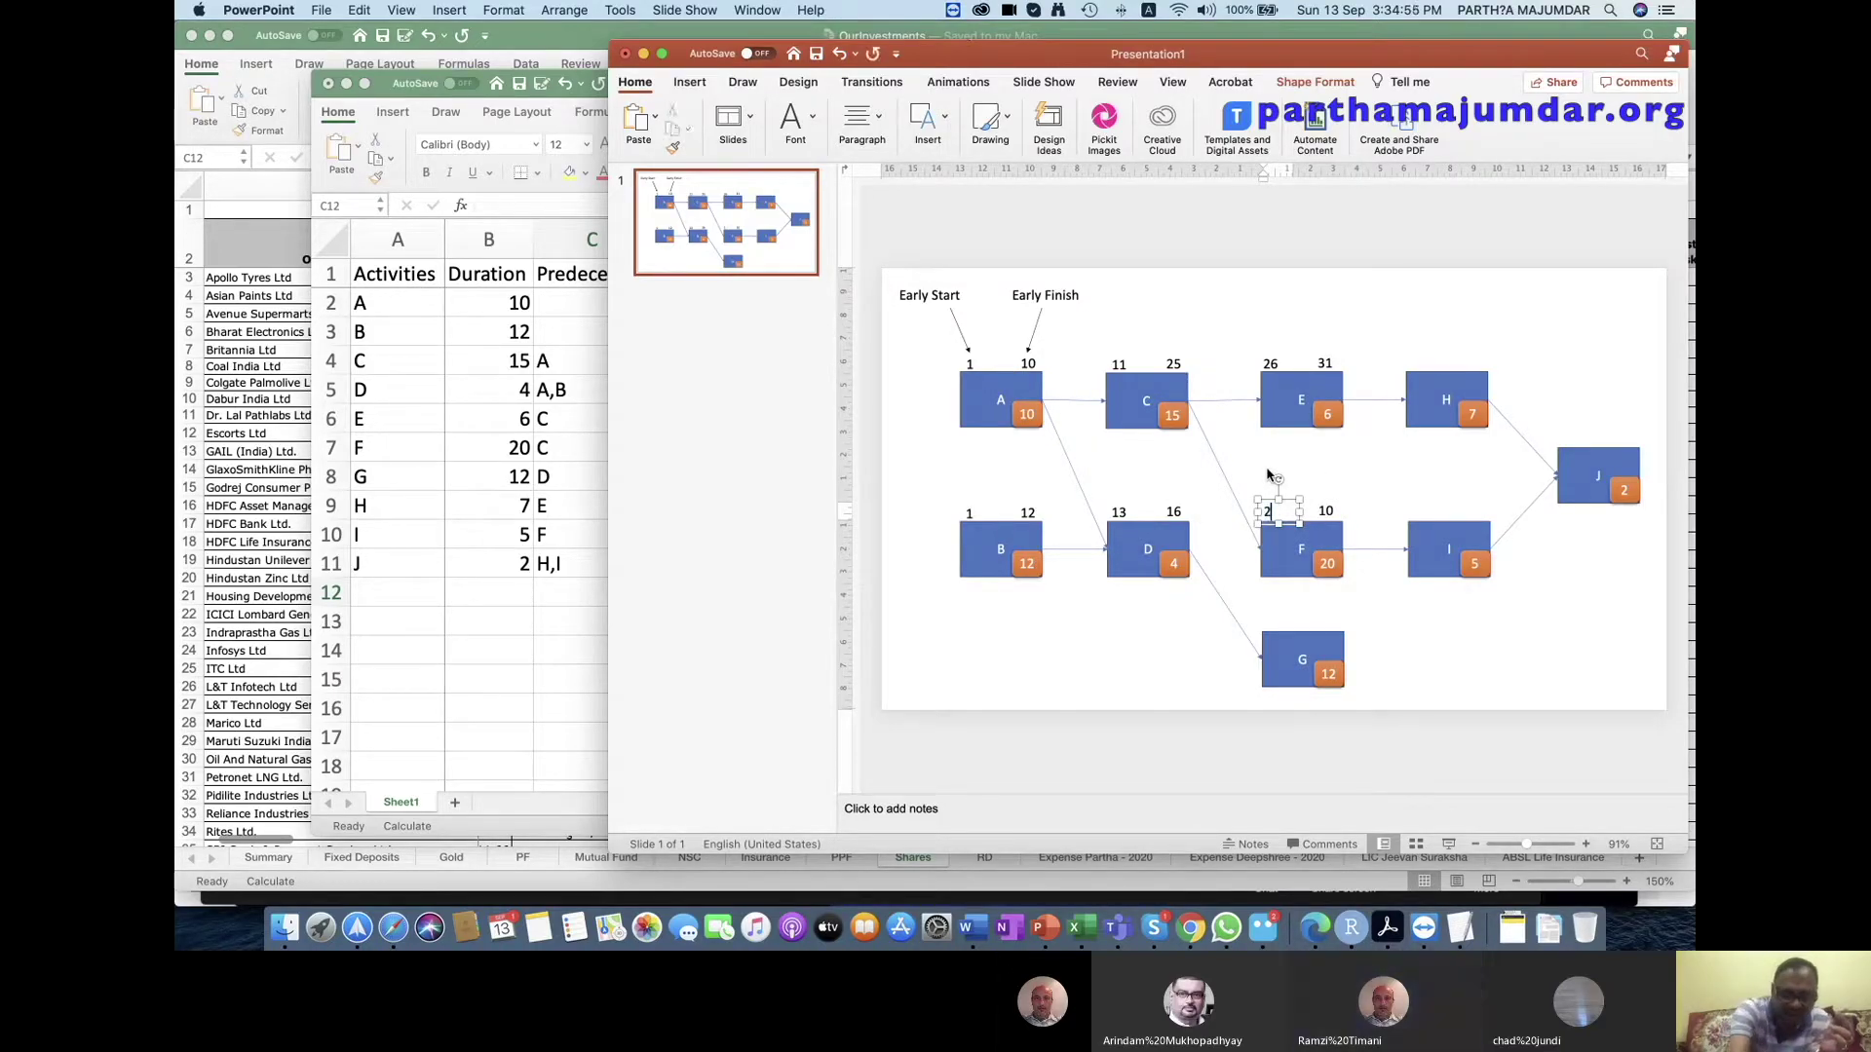
pyautogui.write('26')
pyautogui.click(1356, 503)
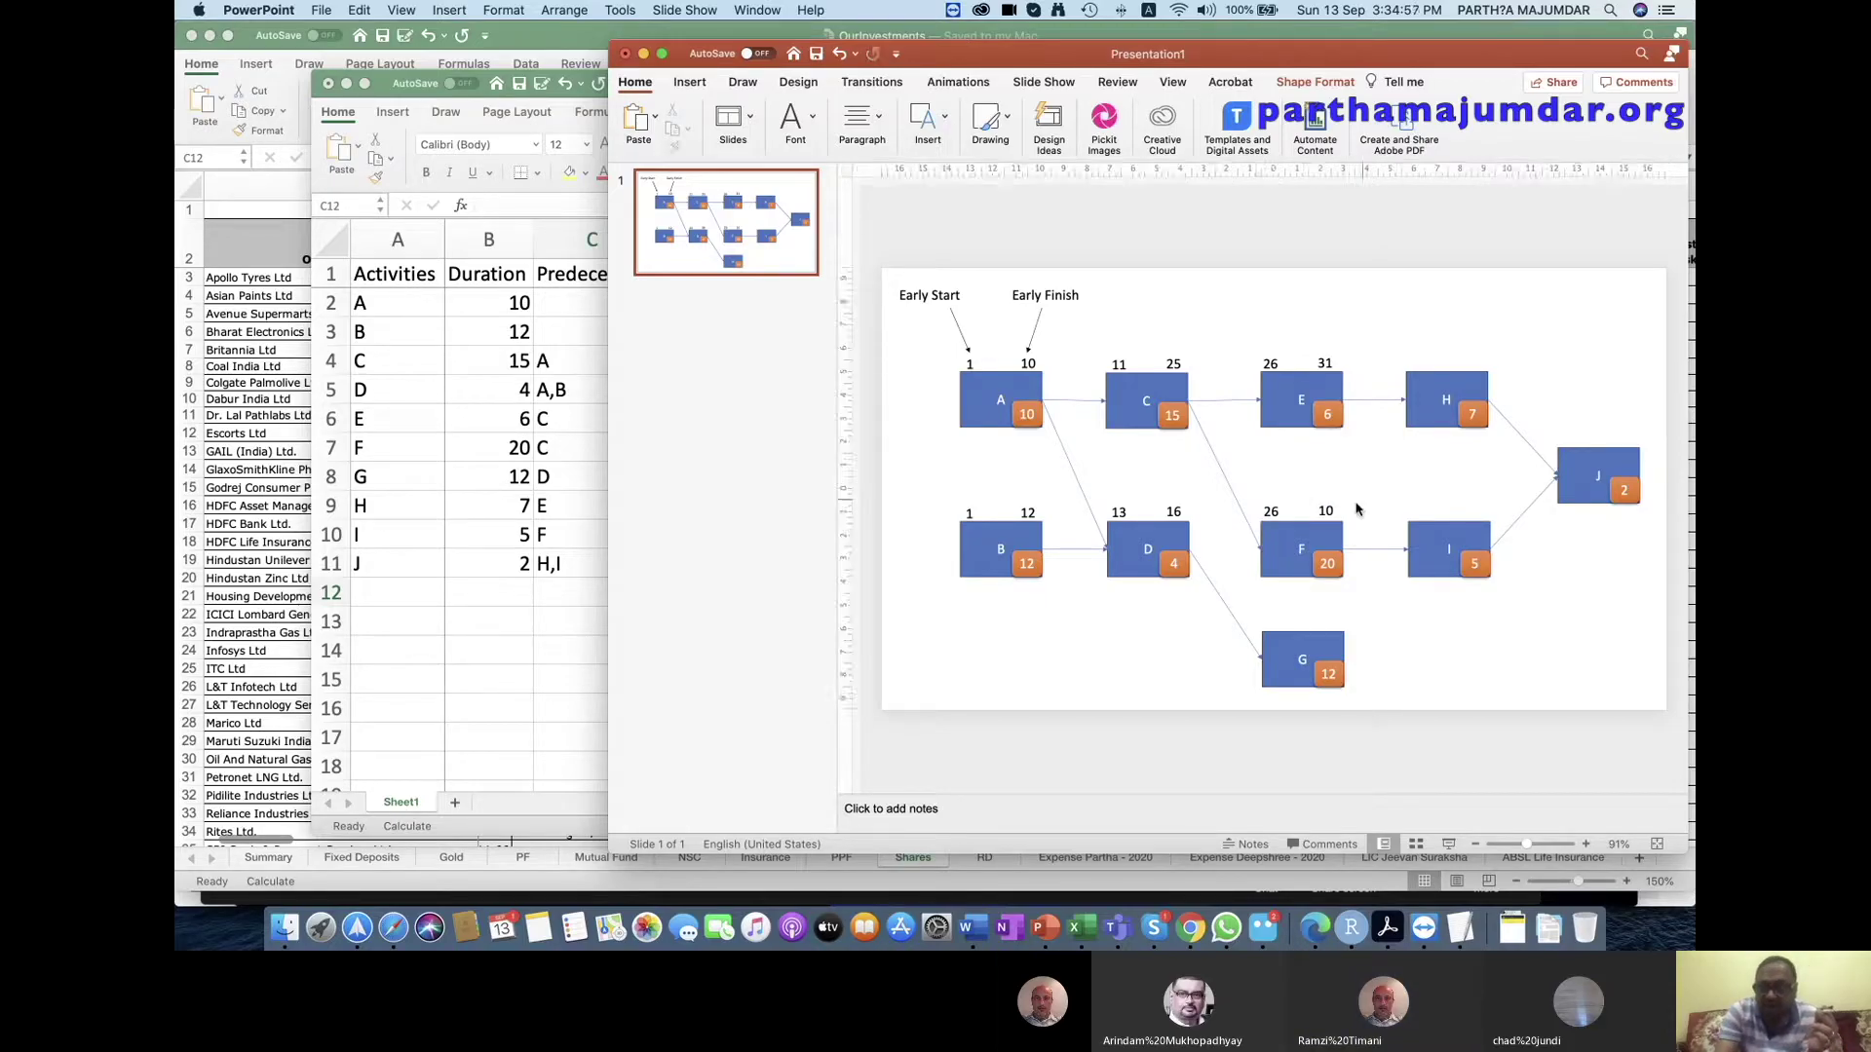
pyautogui.doubleClick(1326, 511)
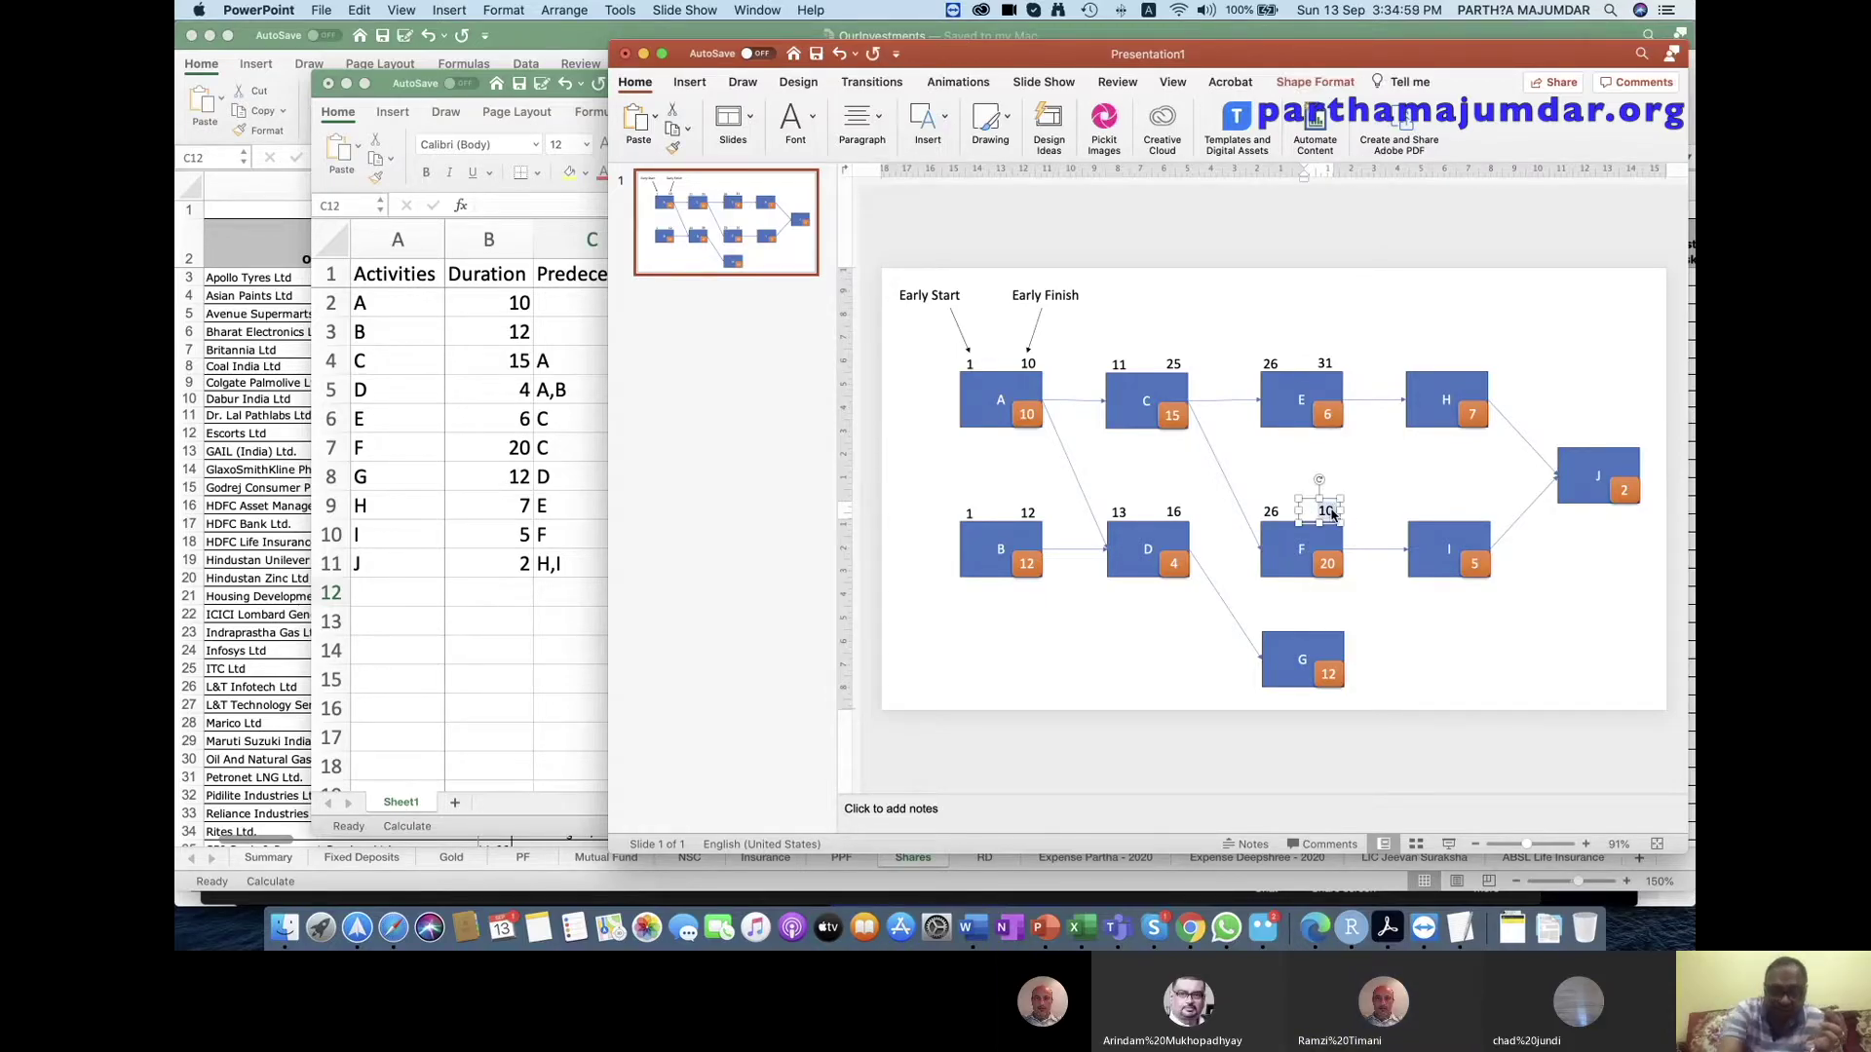
pyautogui.write('45')
pyautogui.click(1283, 594)
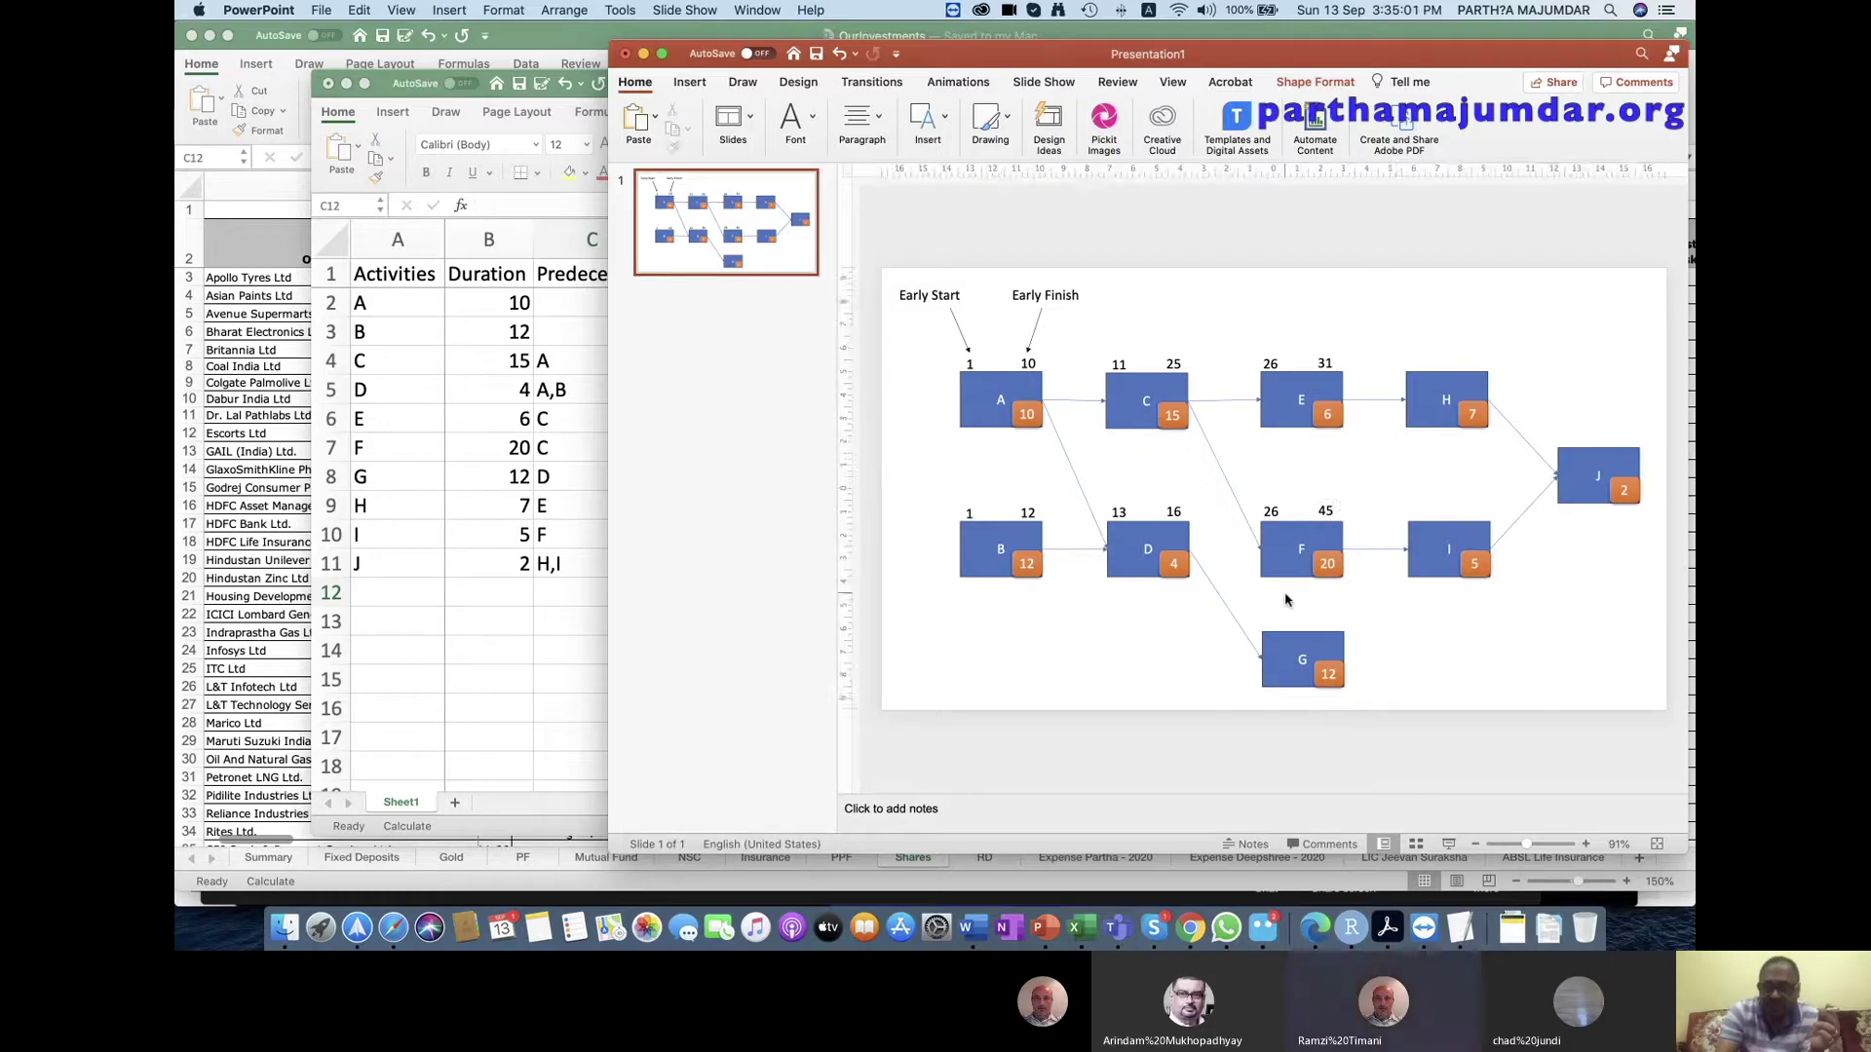
pyautogui.press('super+v')
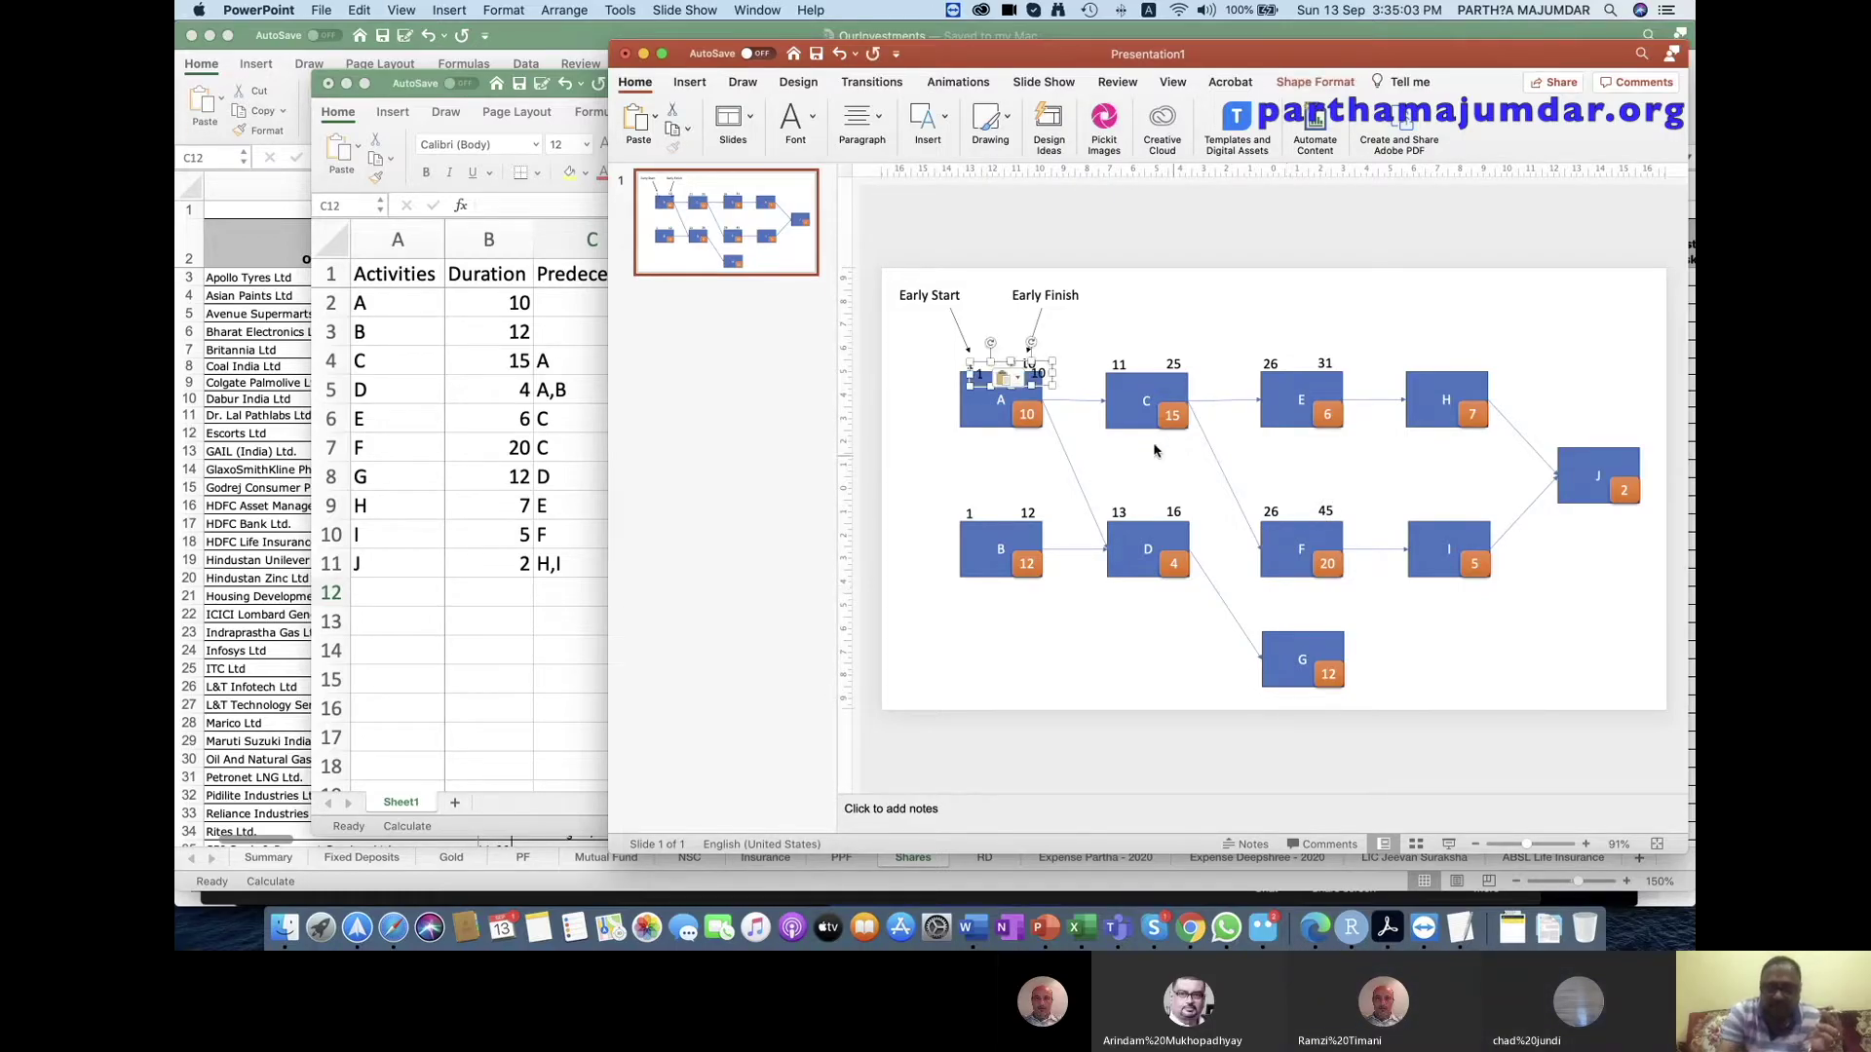
# Place a pasted label pair above box G and edit it to 17 and 28.
pyautogui.moveTo(981, 367); pyautogui.dragTo(1268, 614)
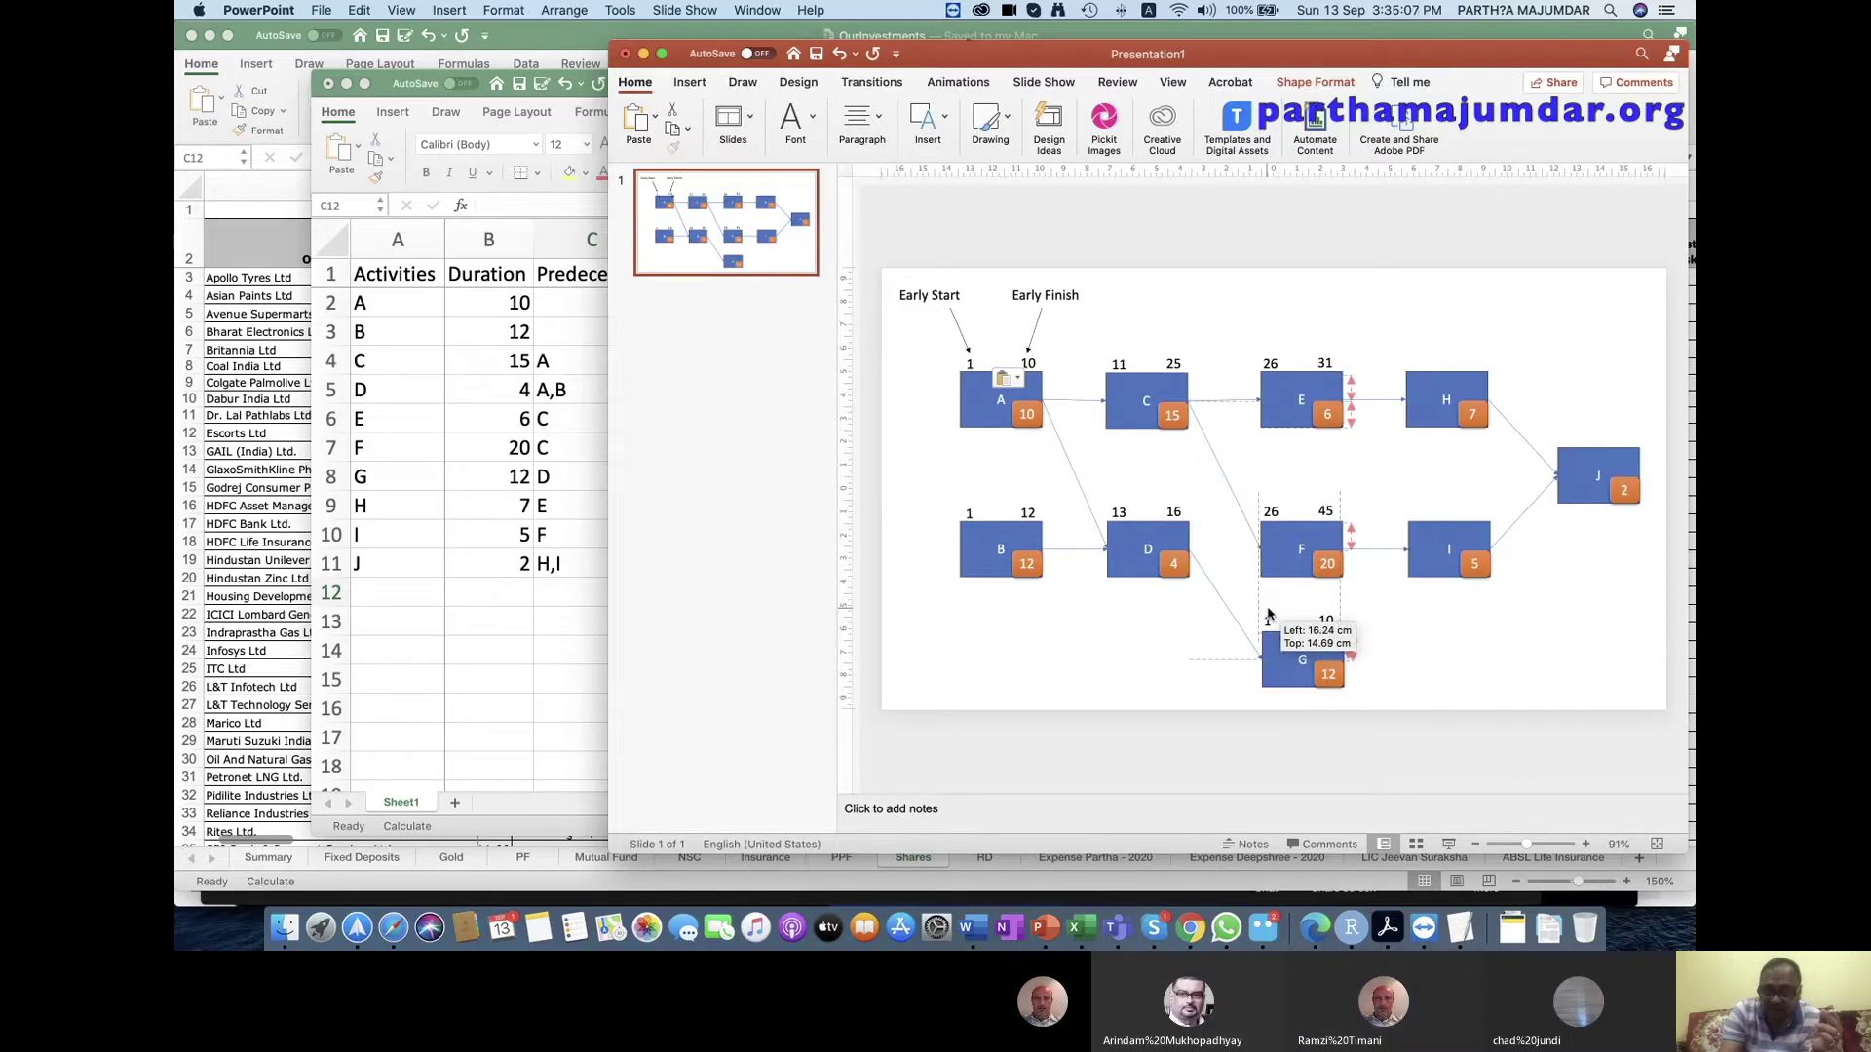
pyautogui.moveTo(1267, 614); pyautogui.dragTo(1268, 615)
pyautogui.click(1201, 663)
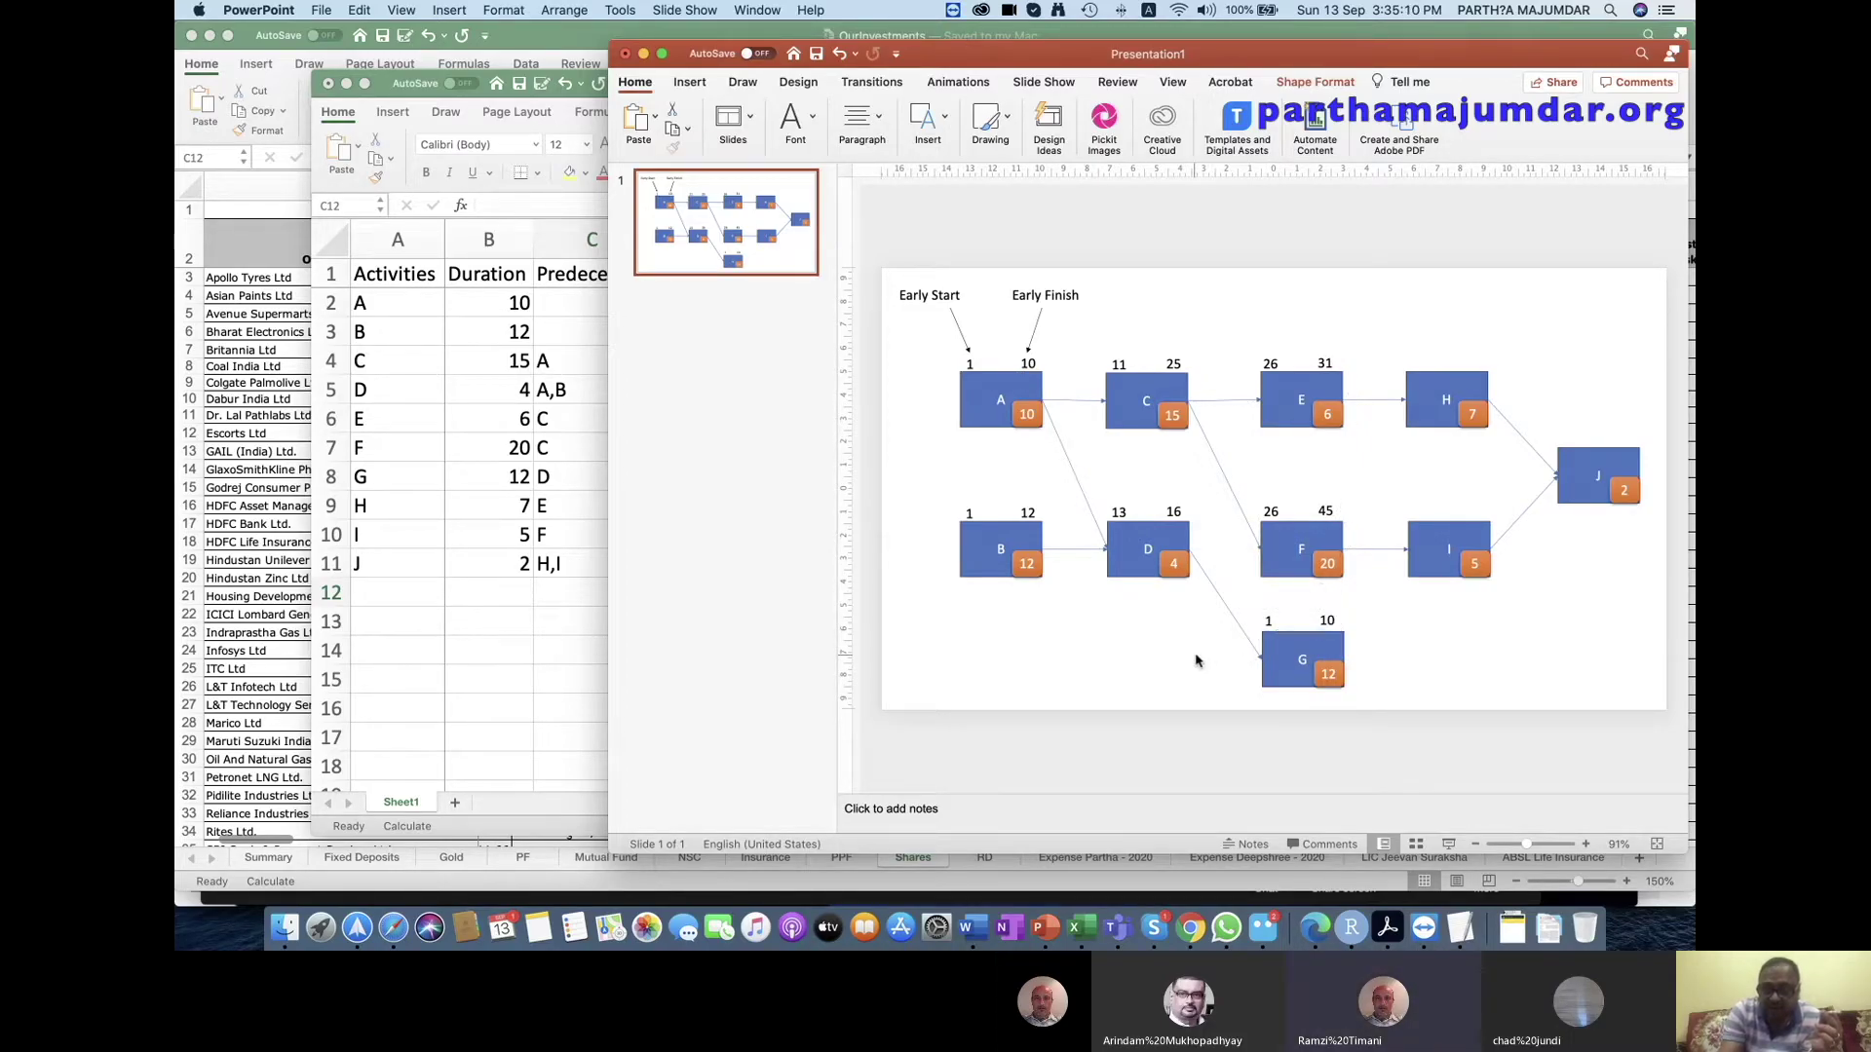
pyautogui.click(1271, 621)
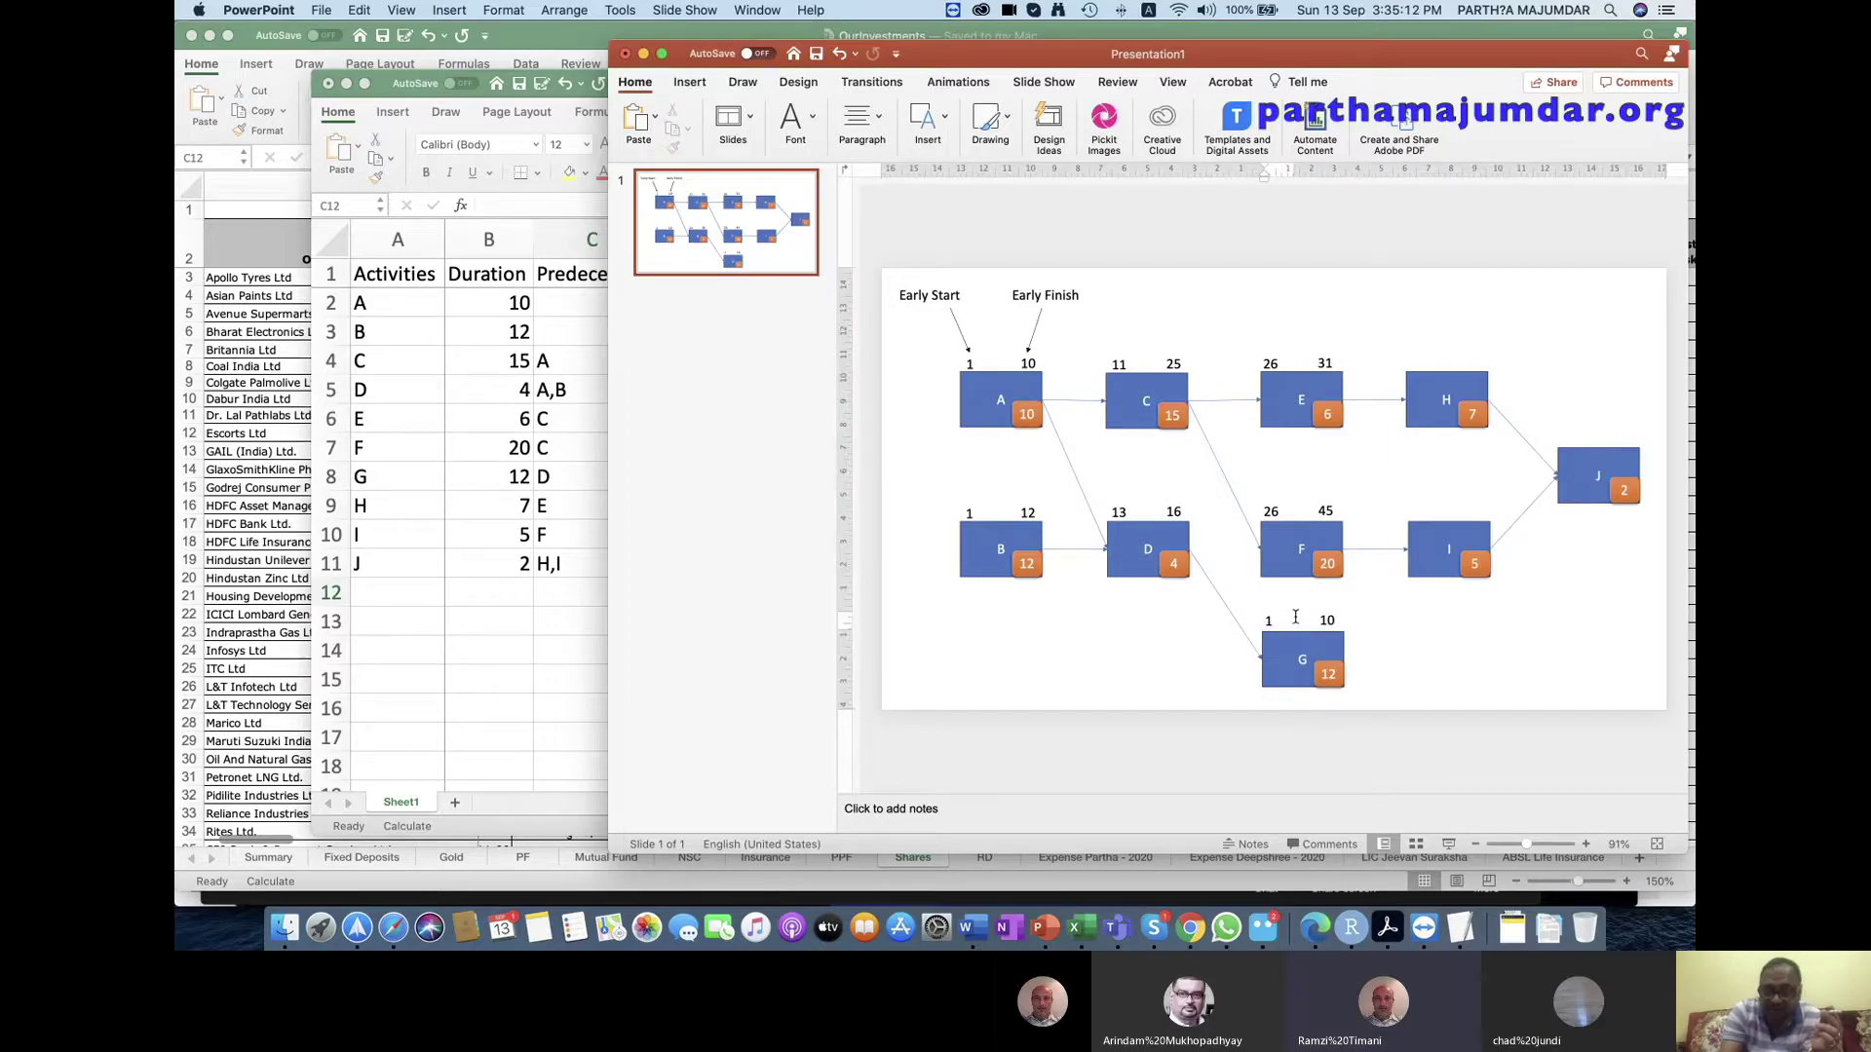
pyautogui.write('7')
pyautogui.click(1378, 649)
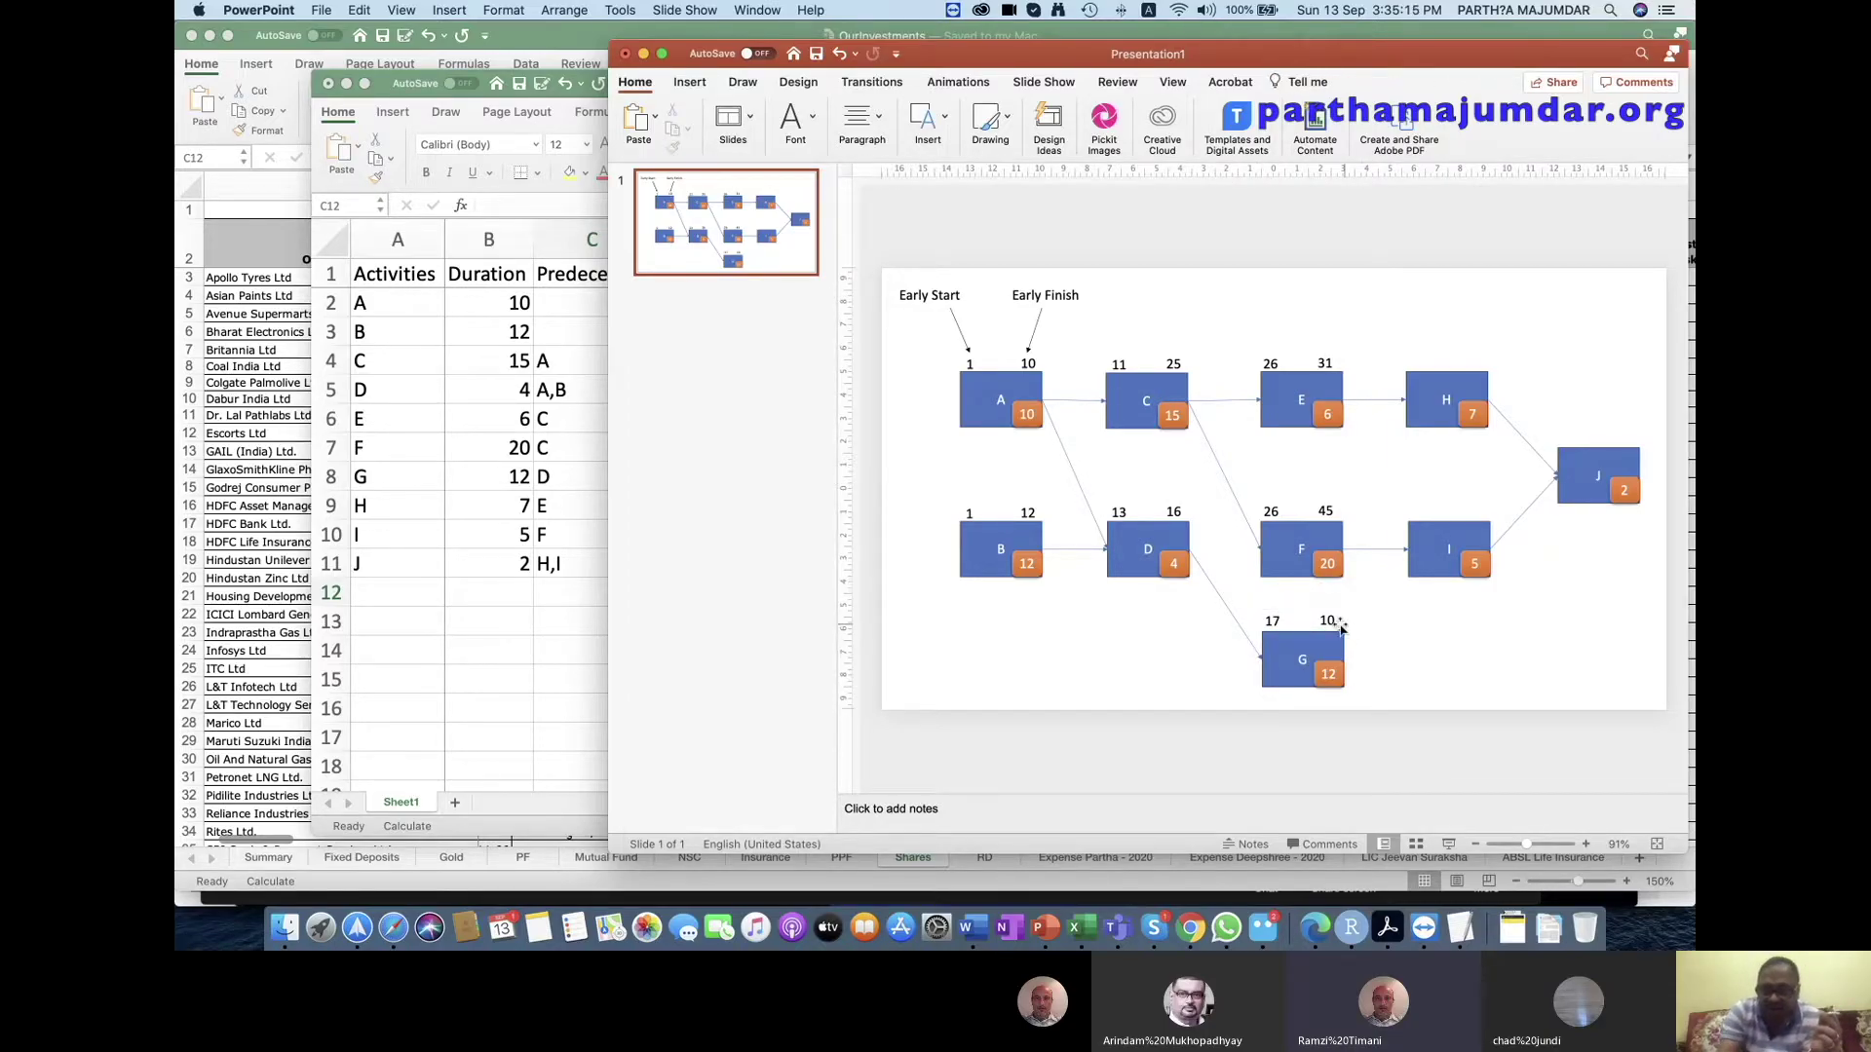
pyautogui.doubleClick(1324, 620)
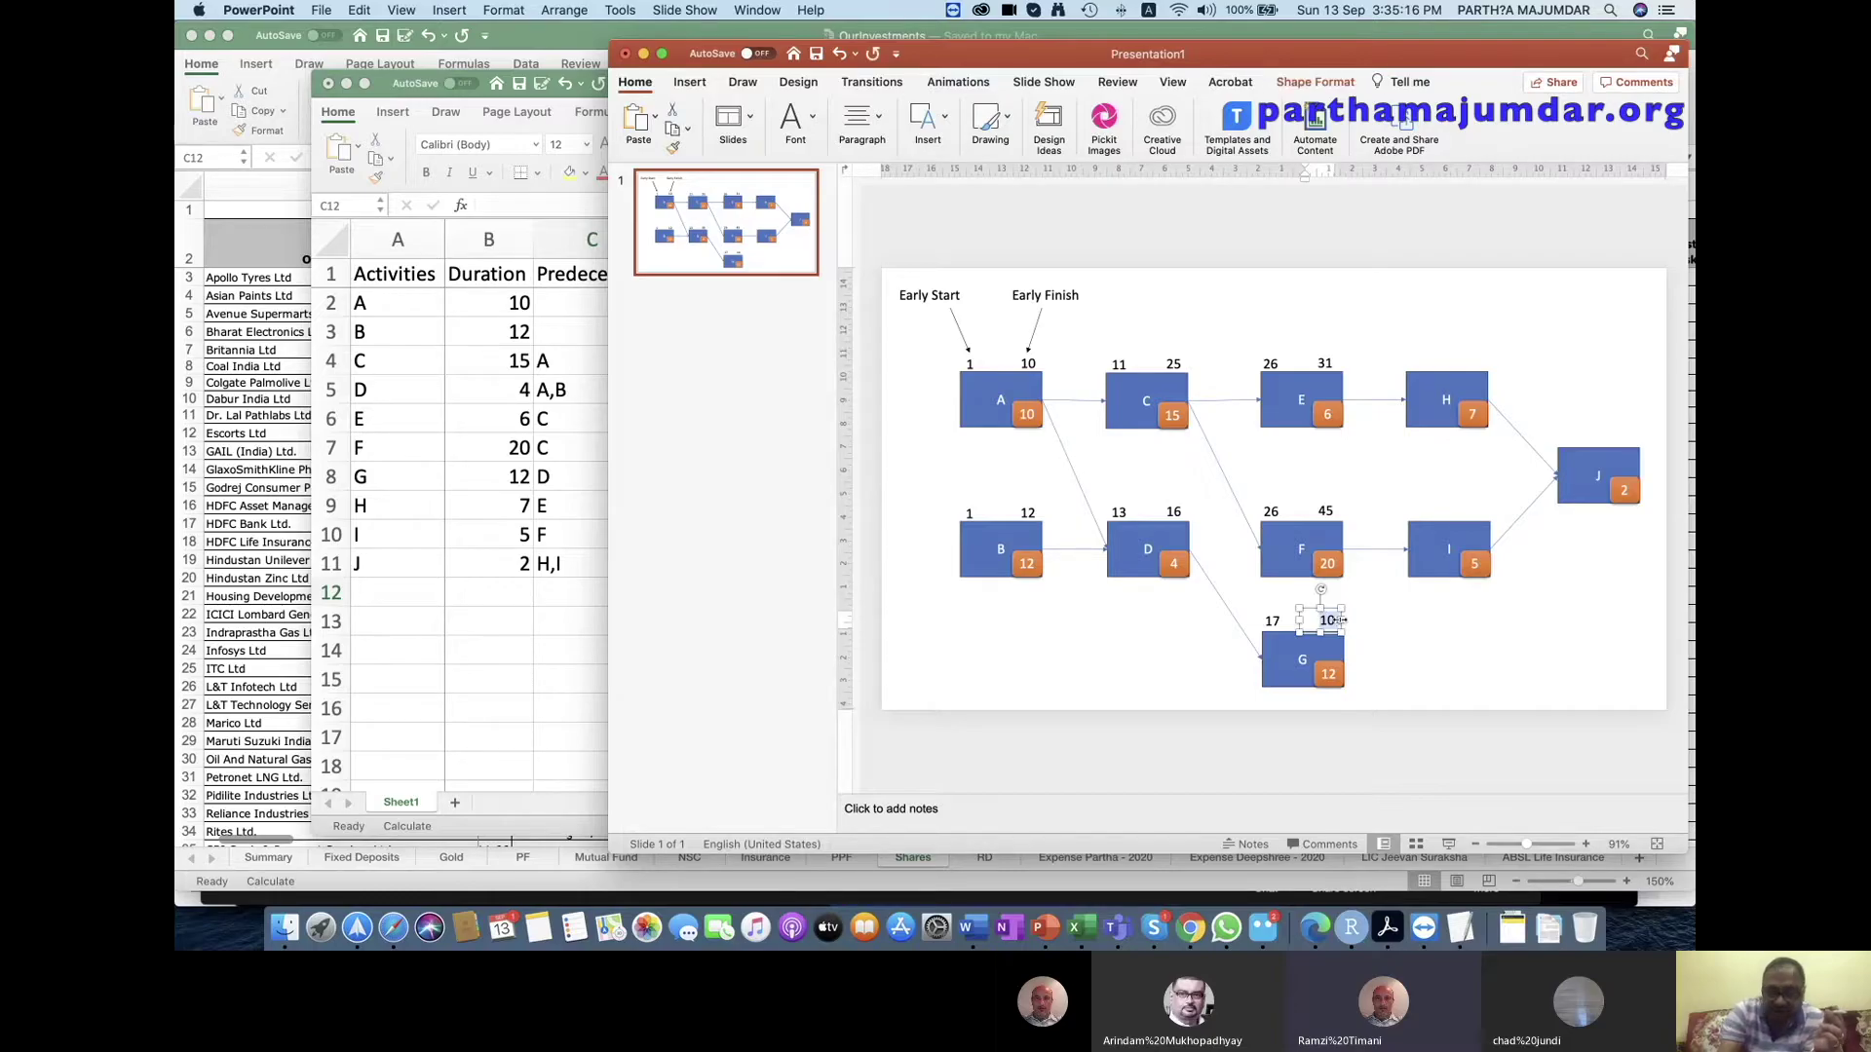
pyautogui.write('28')
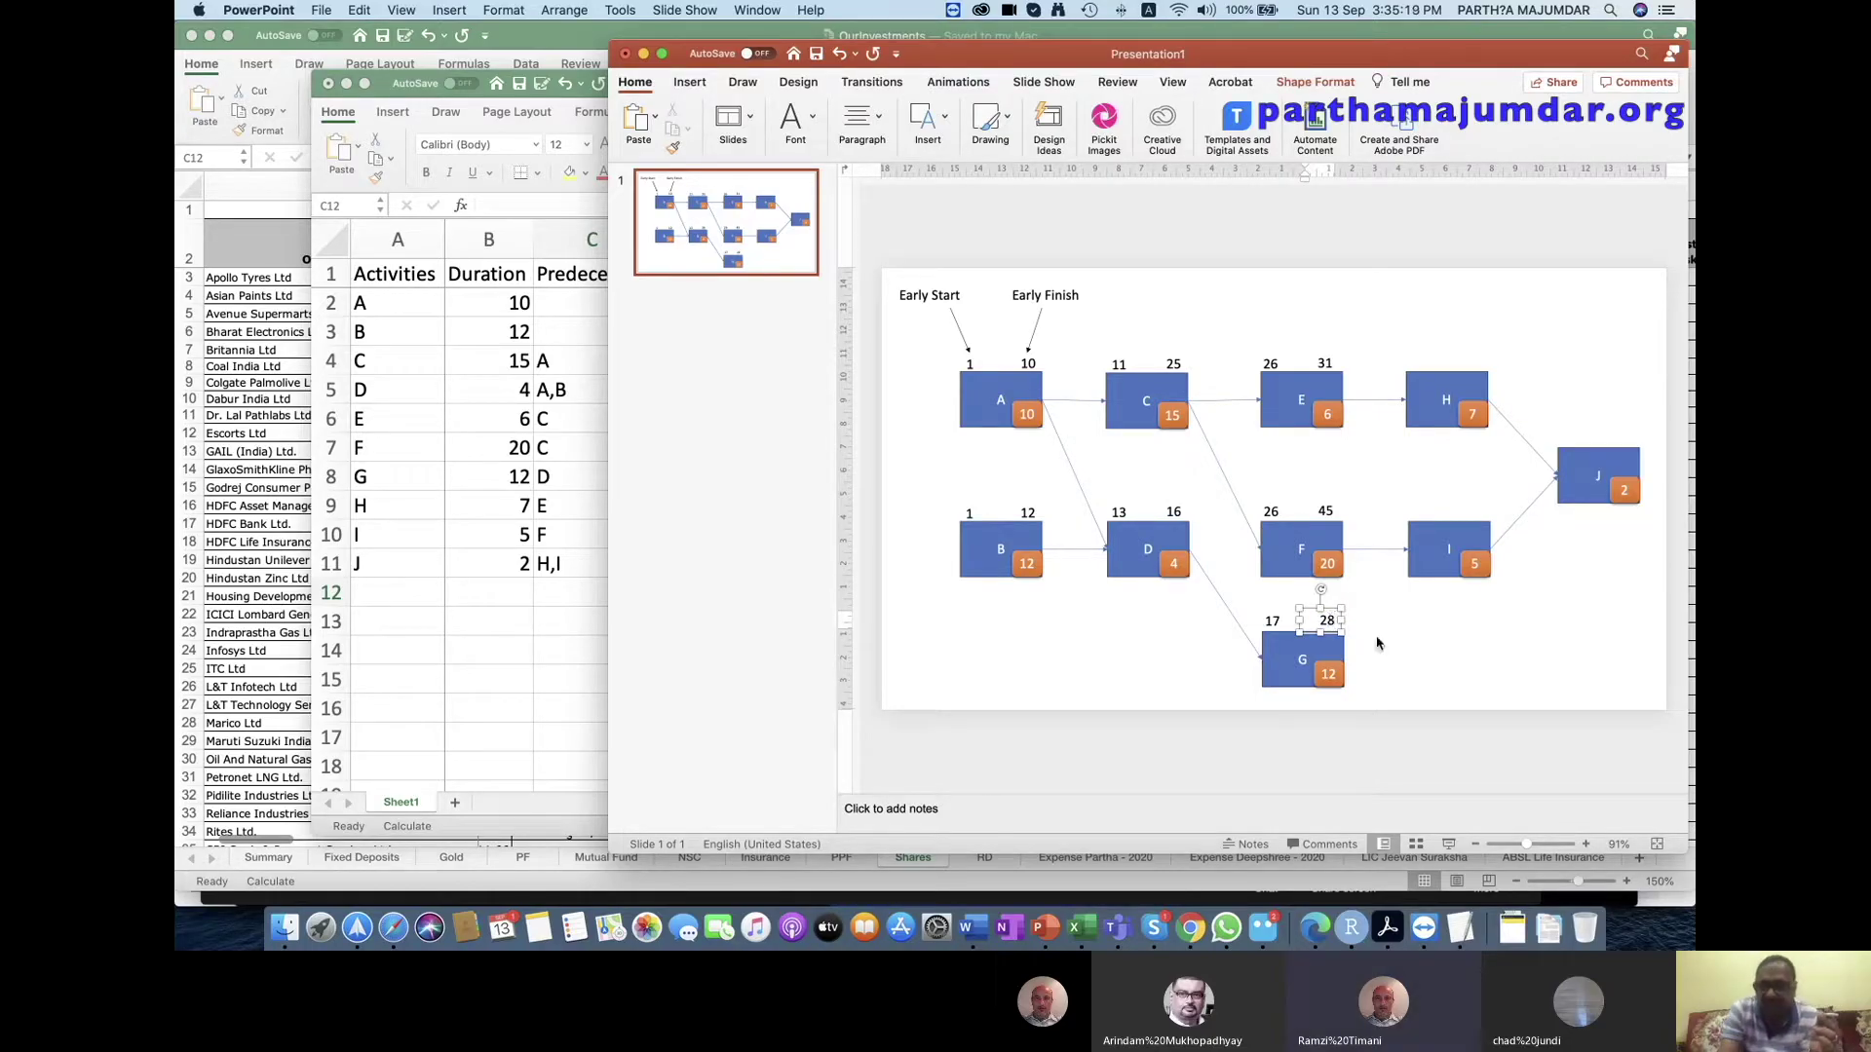
pyautogui.click(1378, 635)
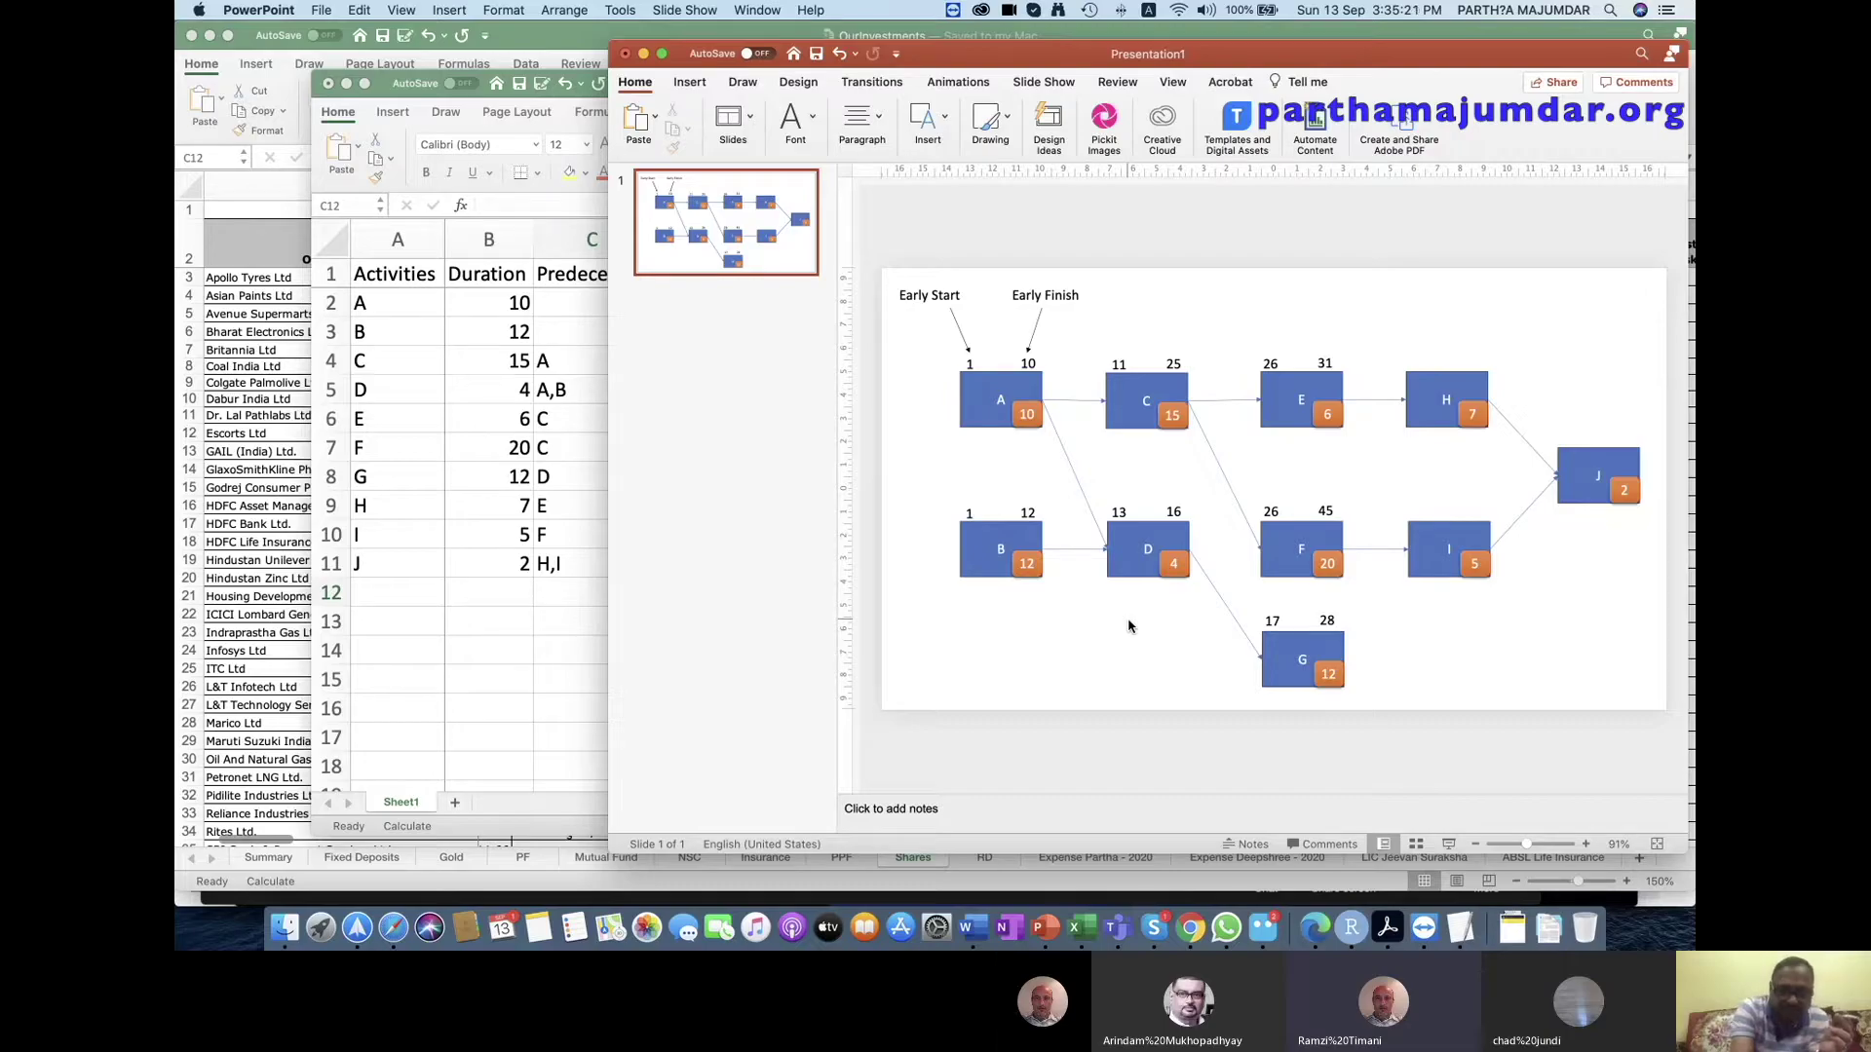
# Paste another label pair above box H and set it to 32 and 38.
pyautogui.hotkey('ctrl', 'v')
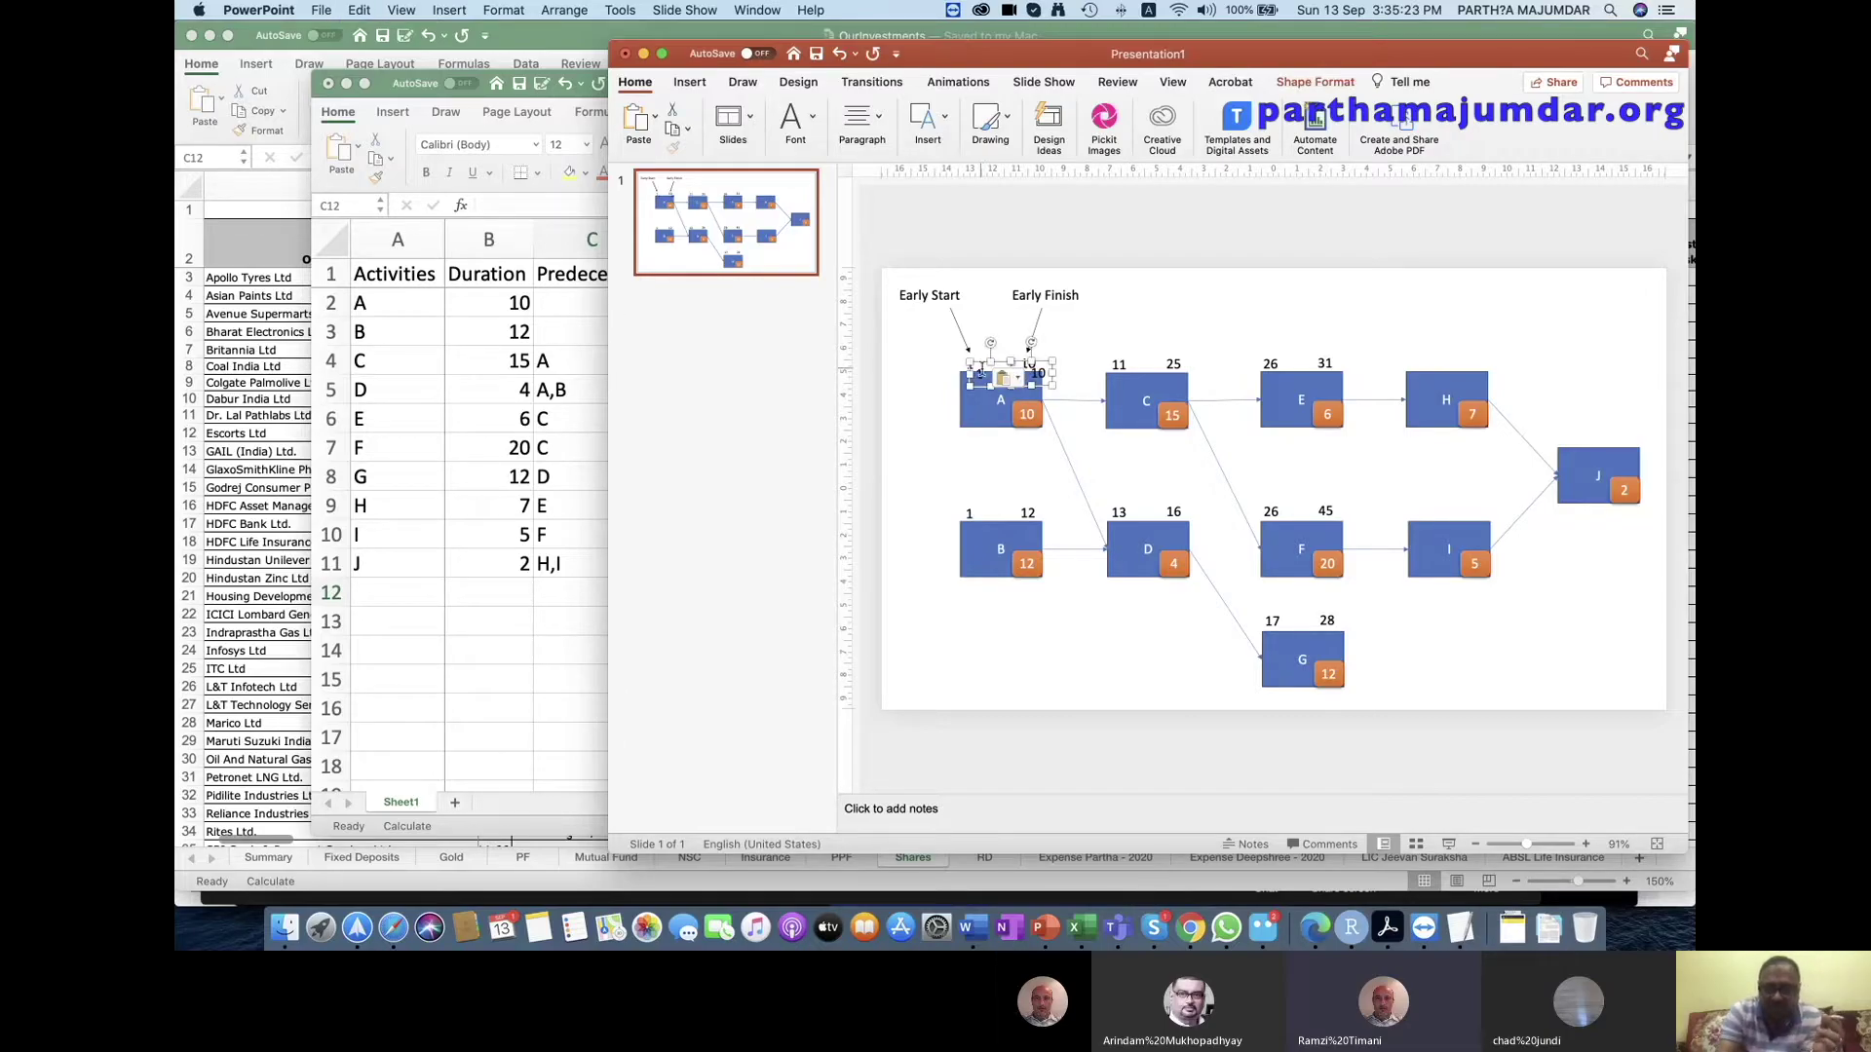
pyautogui.moveTo(981, 366); pyautogui.dragTo(1413, 357)
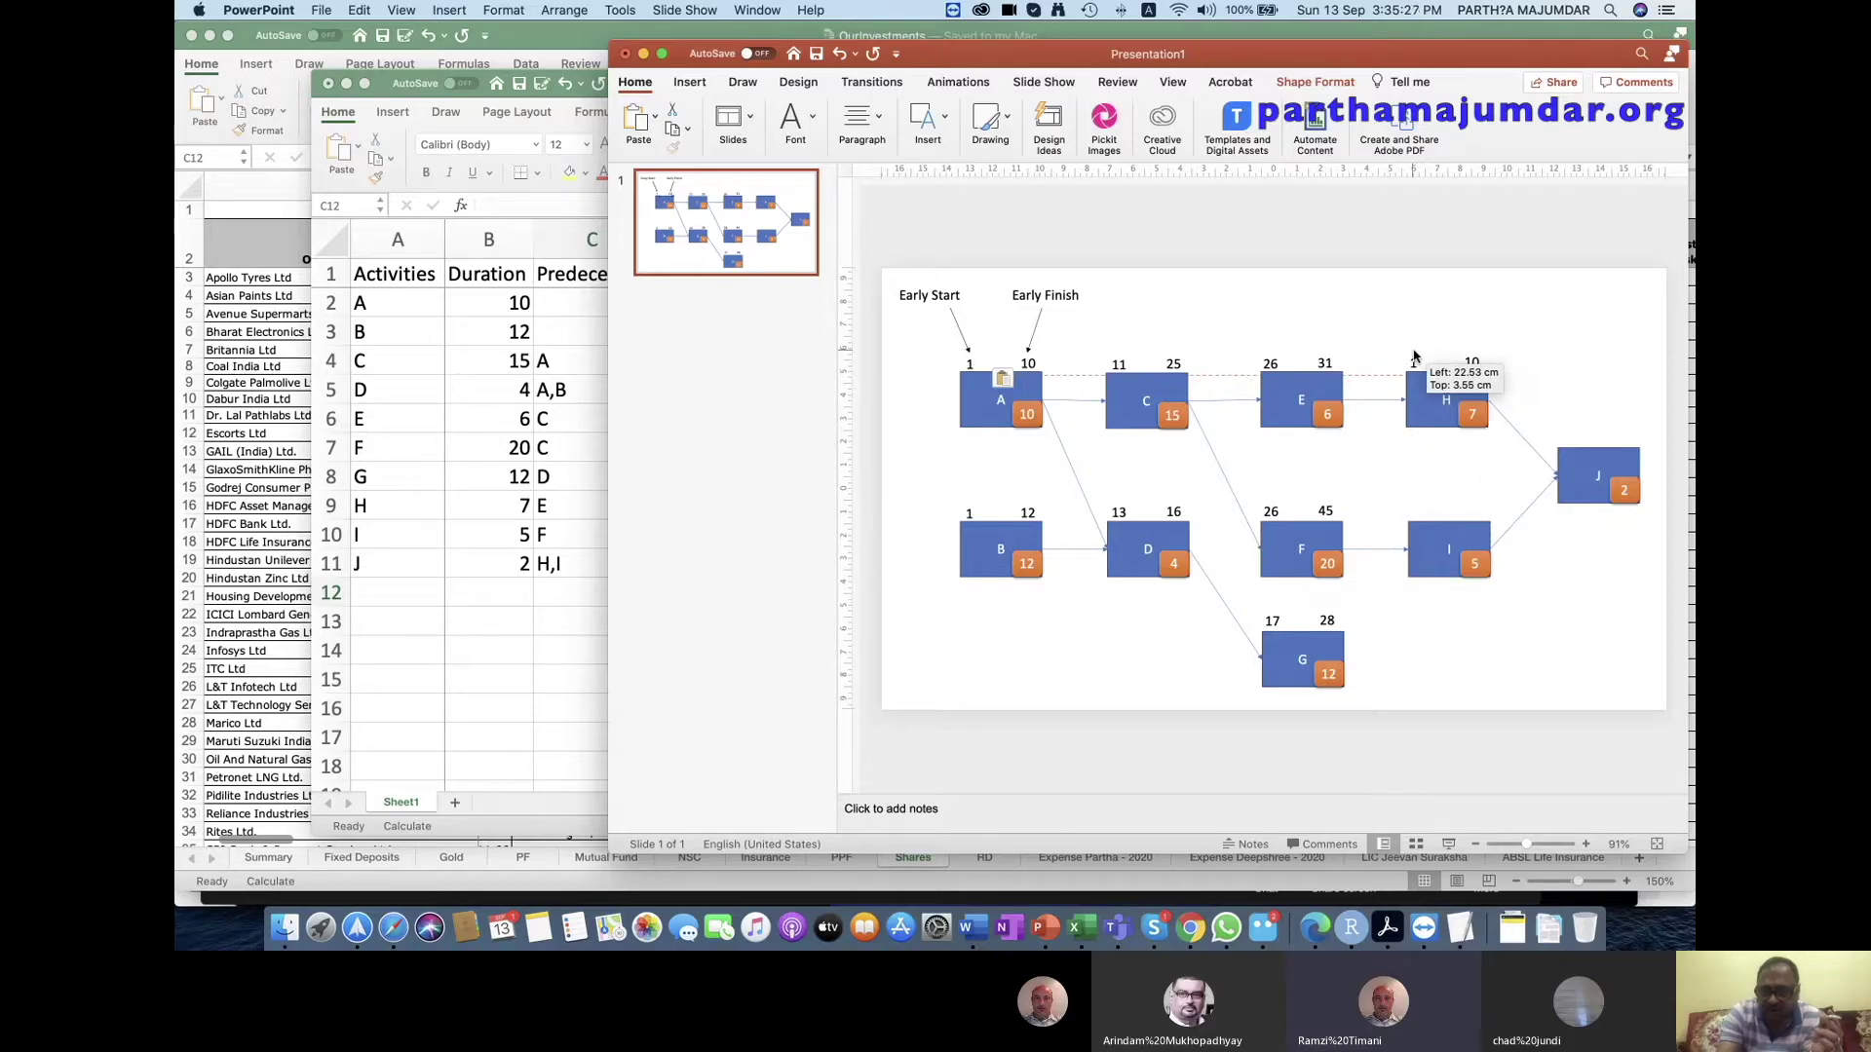
pyautogui.click(1382, 419)
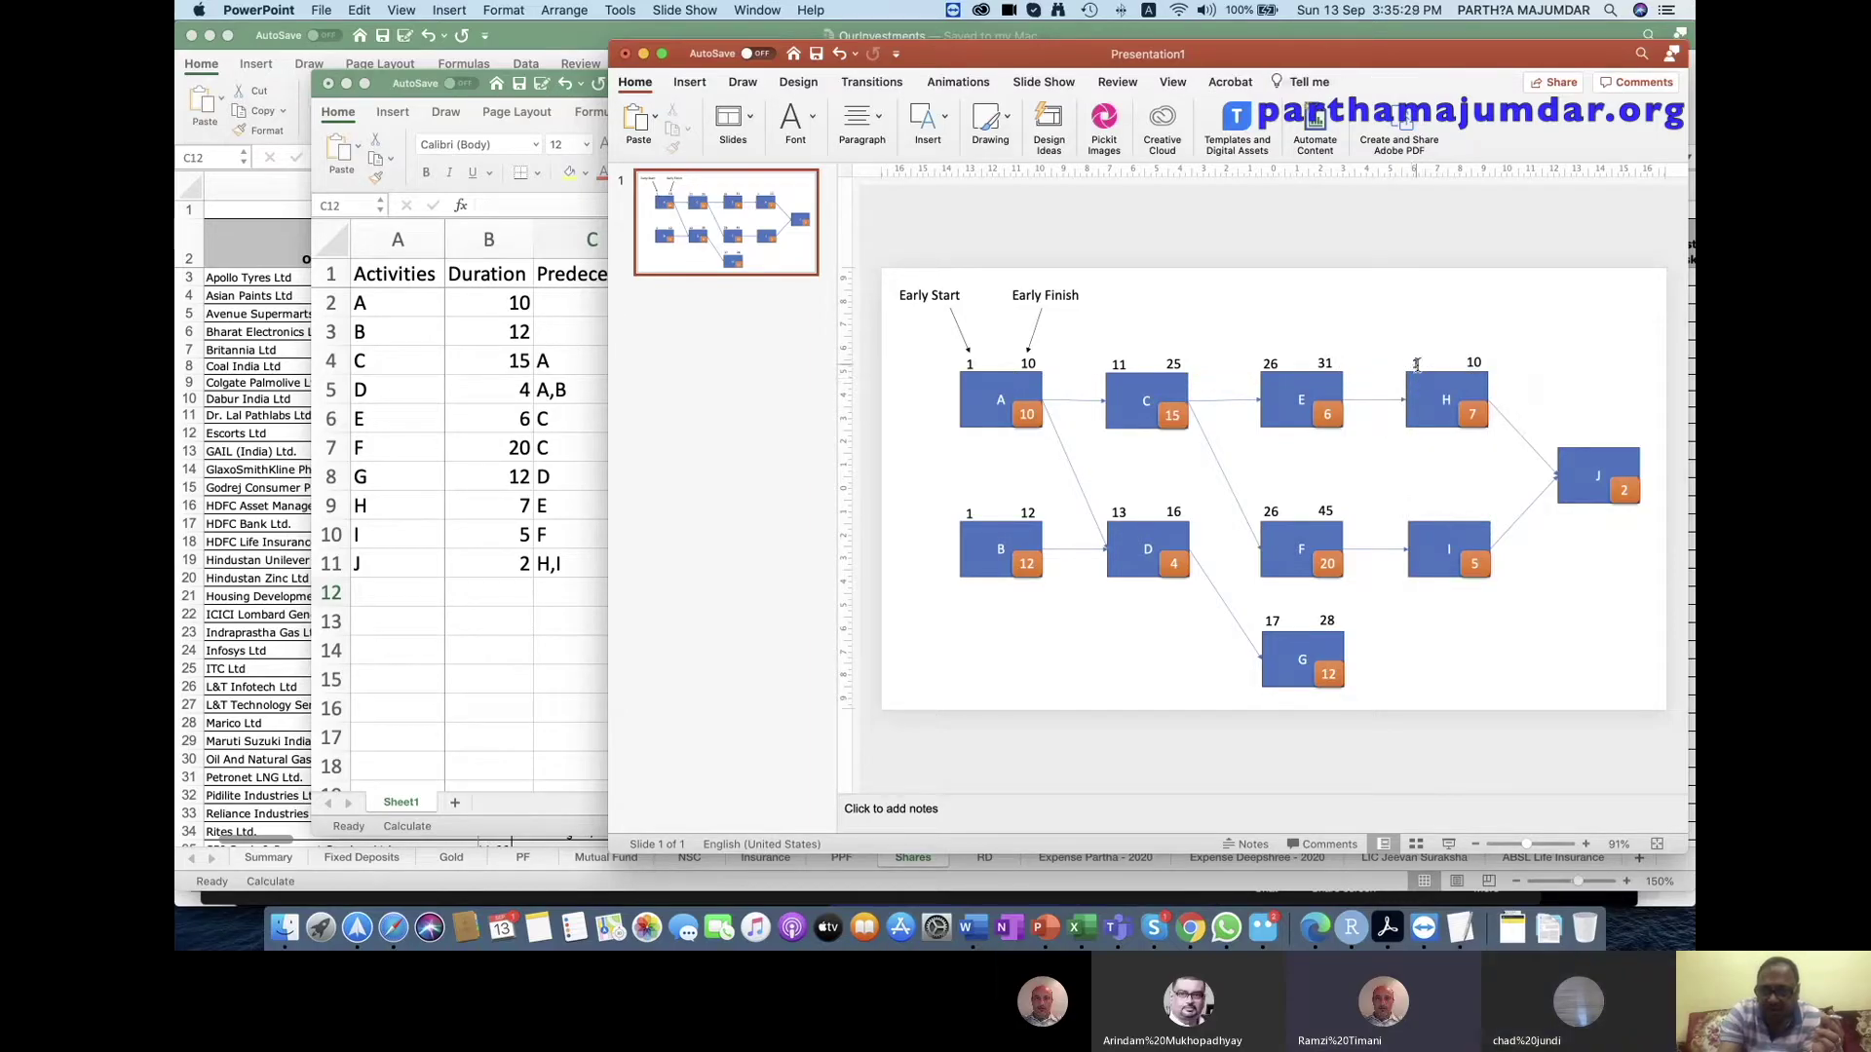
pyautogui.click(1412, 363)
pyautogui.press('BackSpace')
pyautogui.write('32')
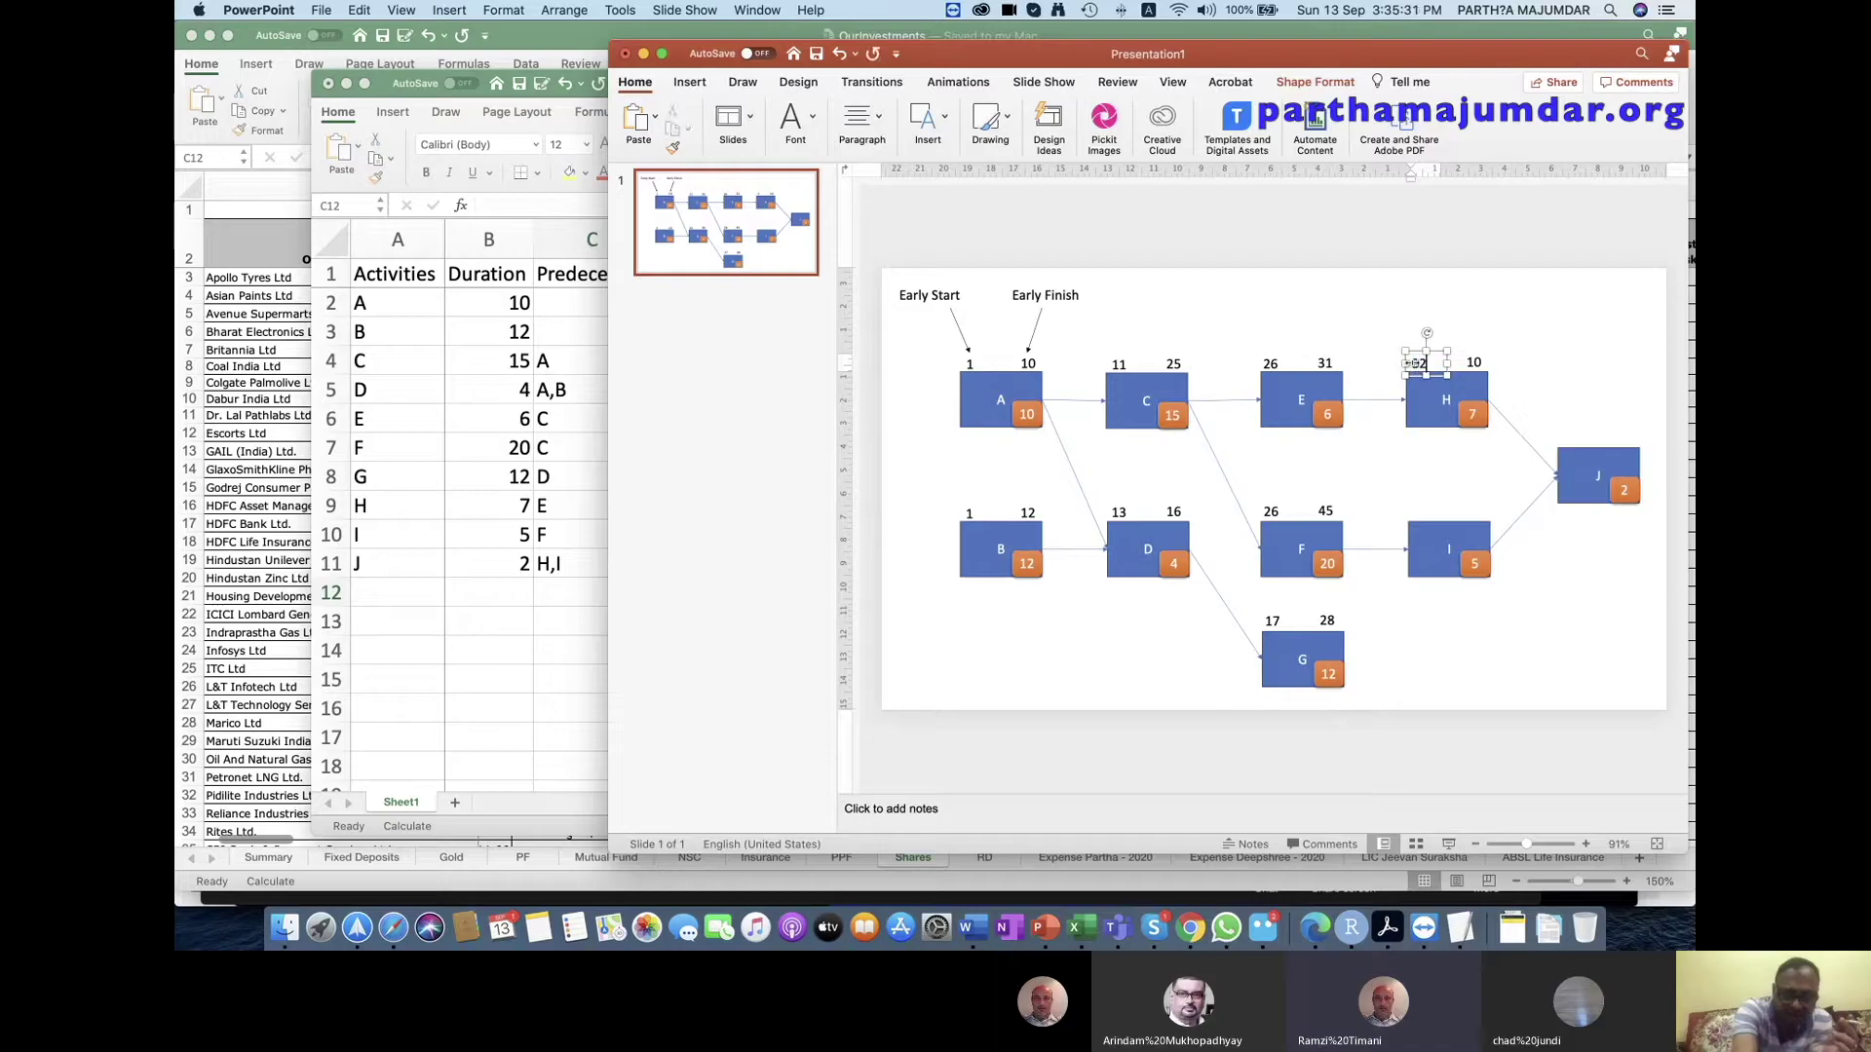
pyautogui.click(1373, 450)
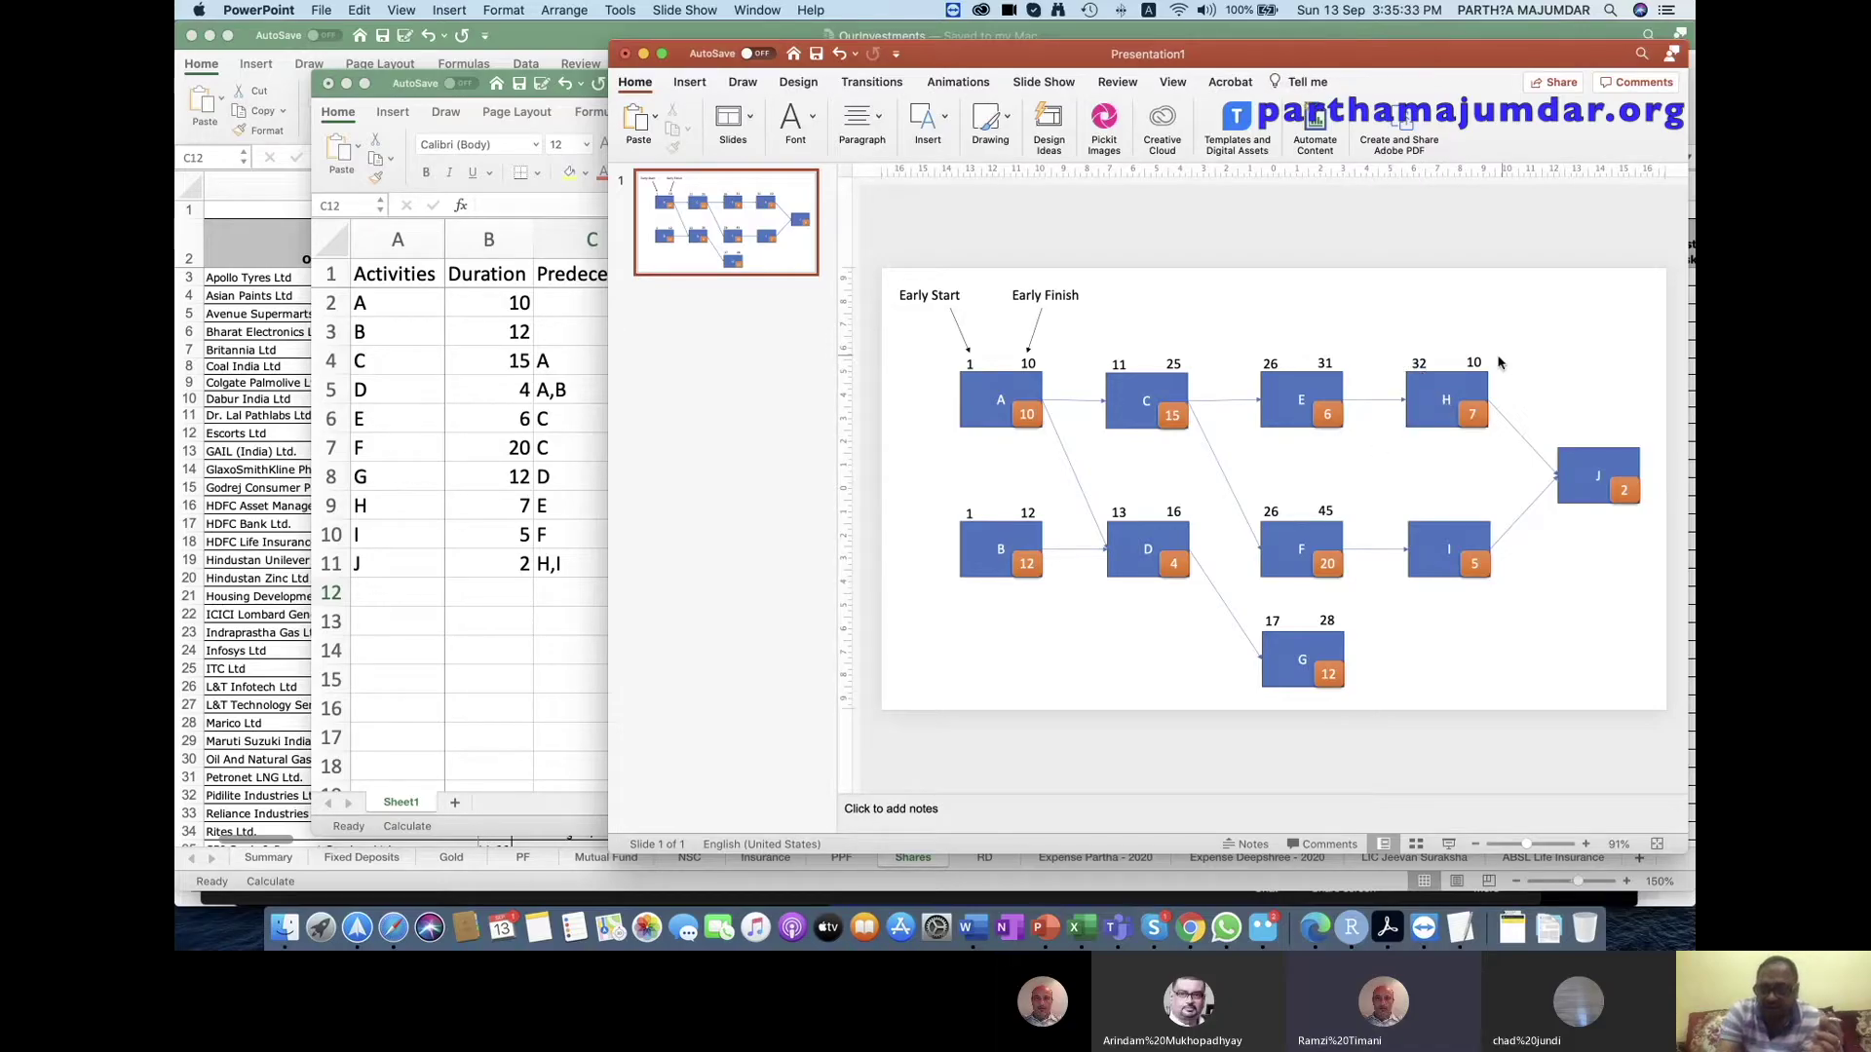
pyautogui.click(1471, 363)
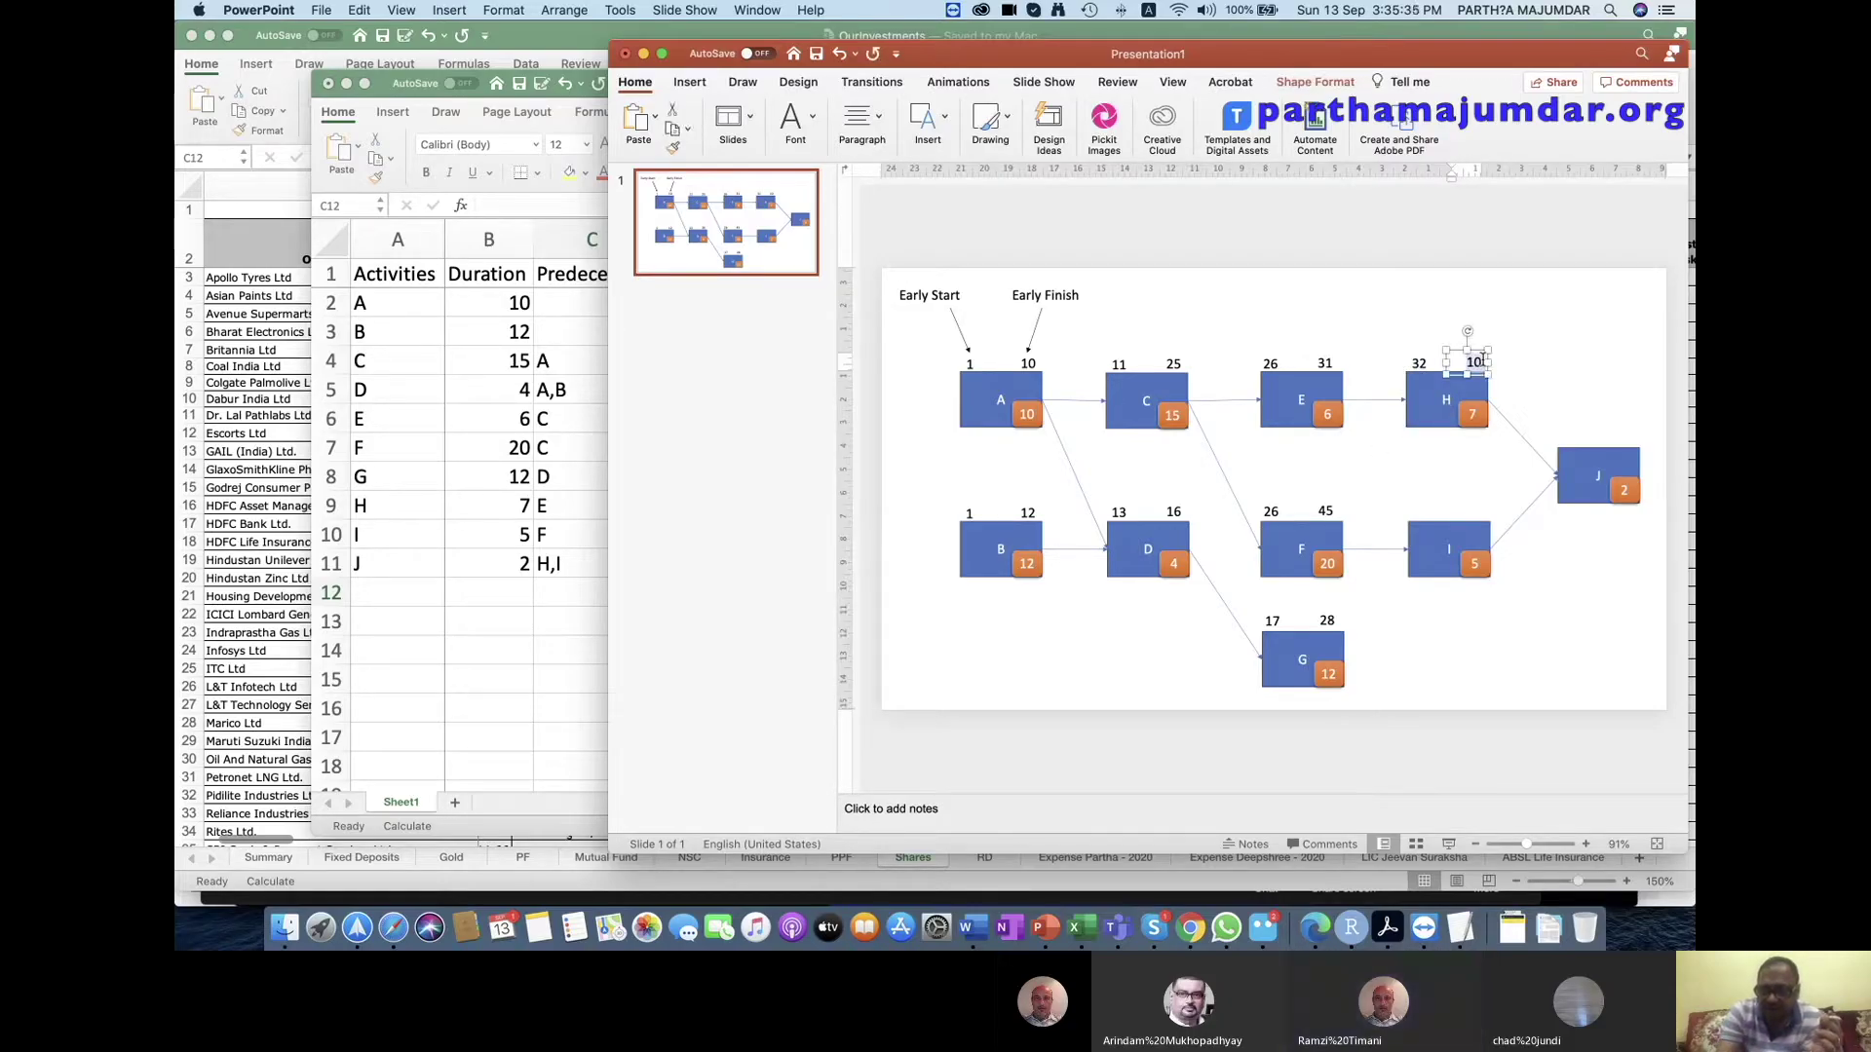
pyautogui.press('BackSpace')
pyautogui.press('BackSpace')
pyautogui.write('38')
pyautogui.click(1441, 468)
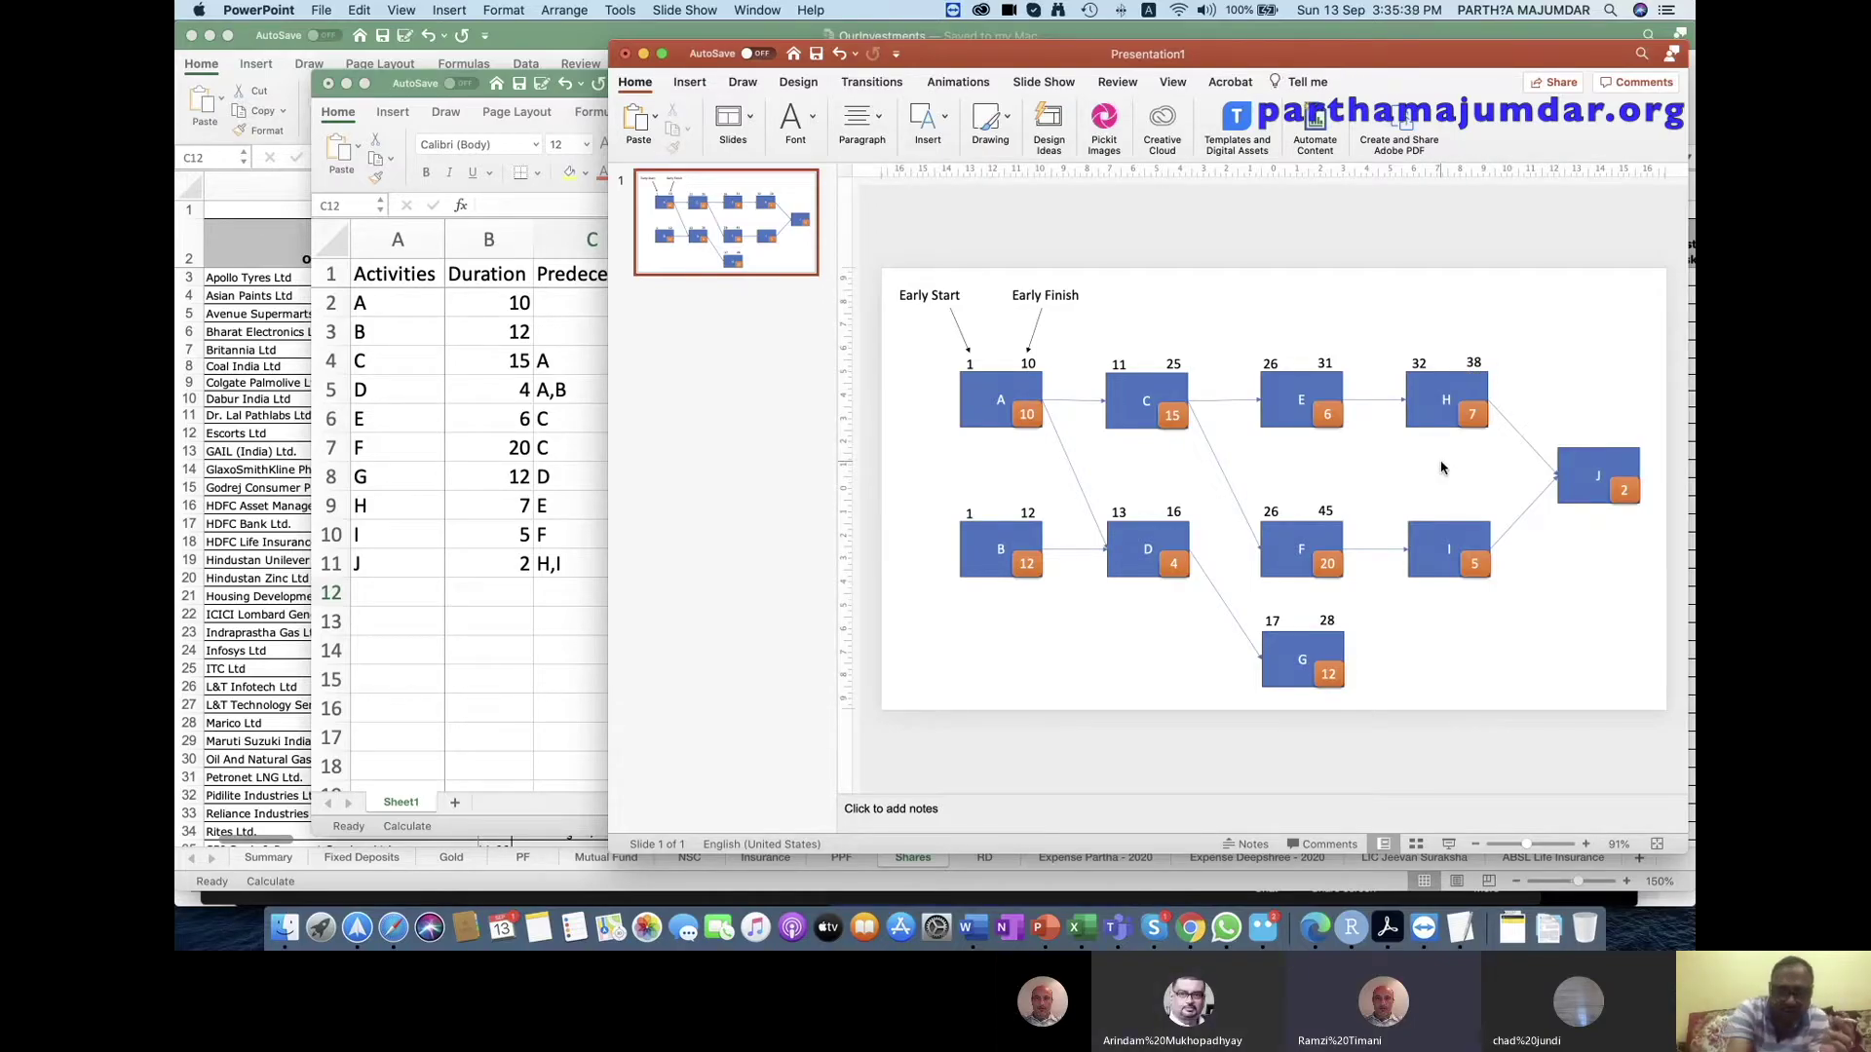
# Copy A's labels above box I and set I's early start to 46.
pyautogui.click(1014, 356)
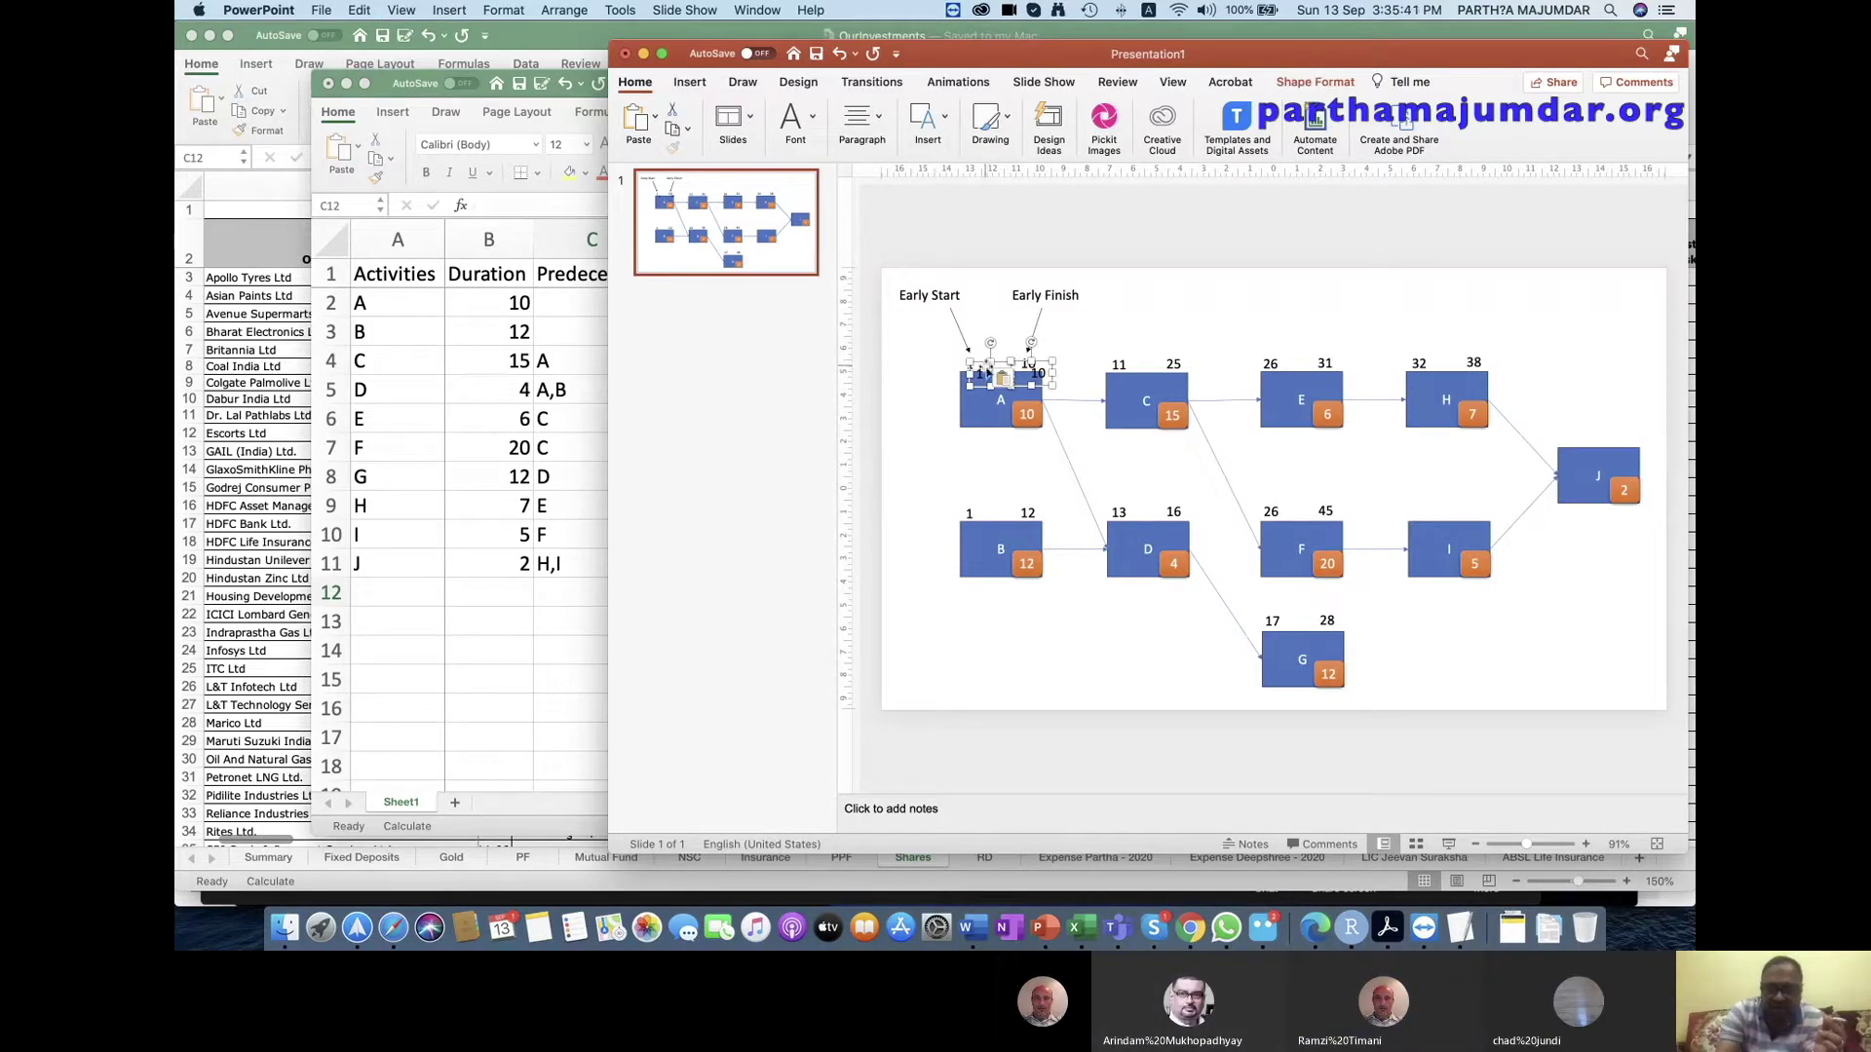
pyautogui.moveTo(982, 368)
pyautogui.mouseDown()
pyautogui.moveTo(1429, 490)
pyautogui.moveTo(1418, 505)
pyautogui.mouseUp()
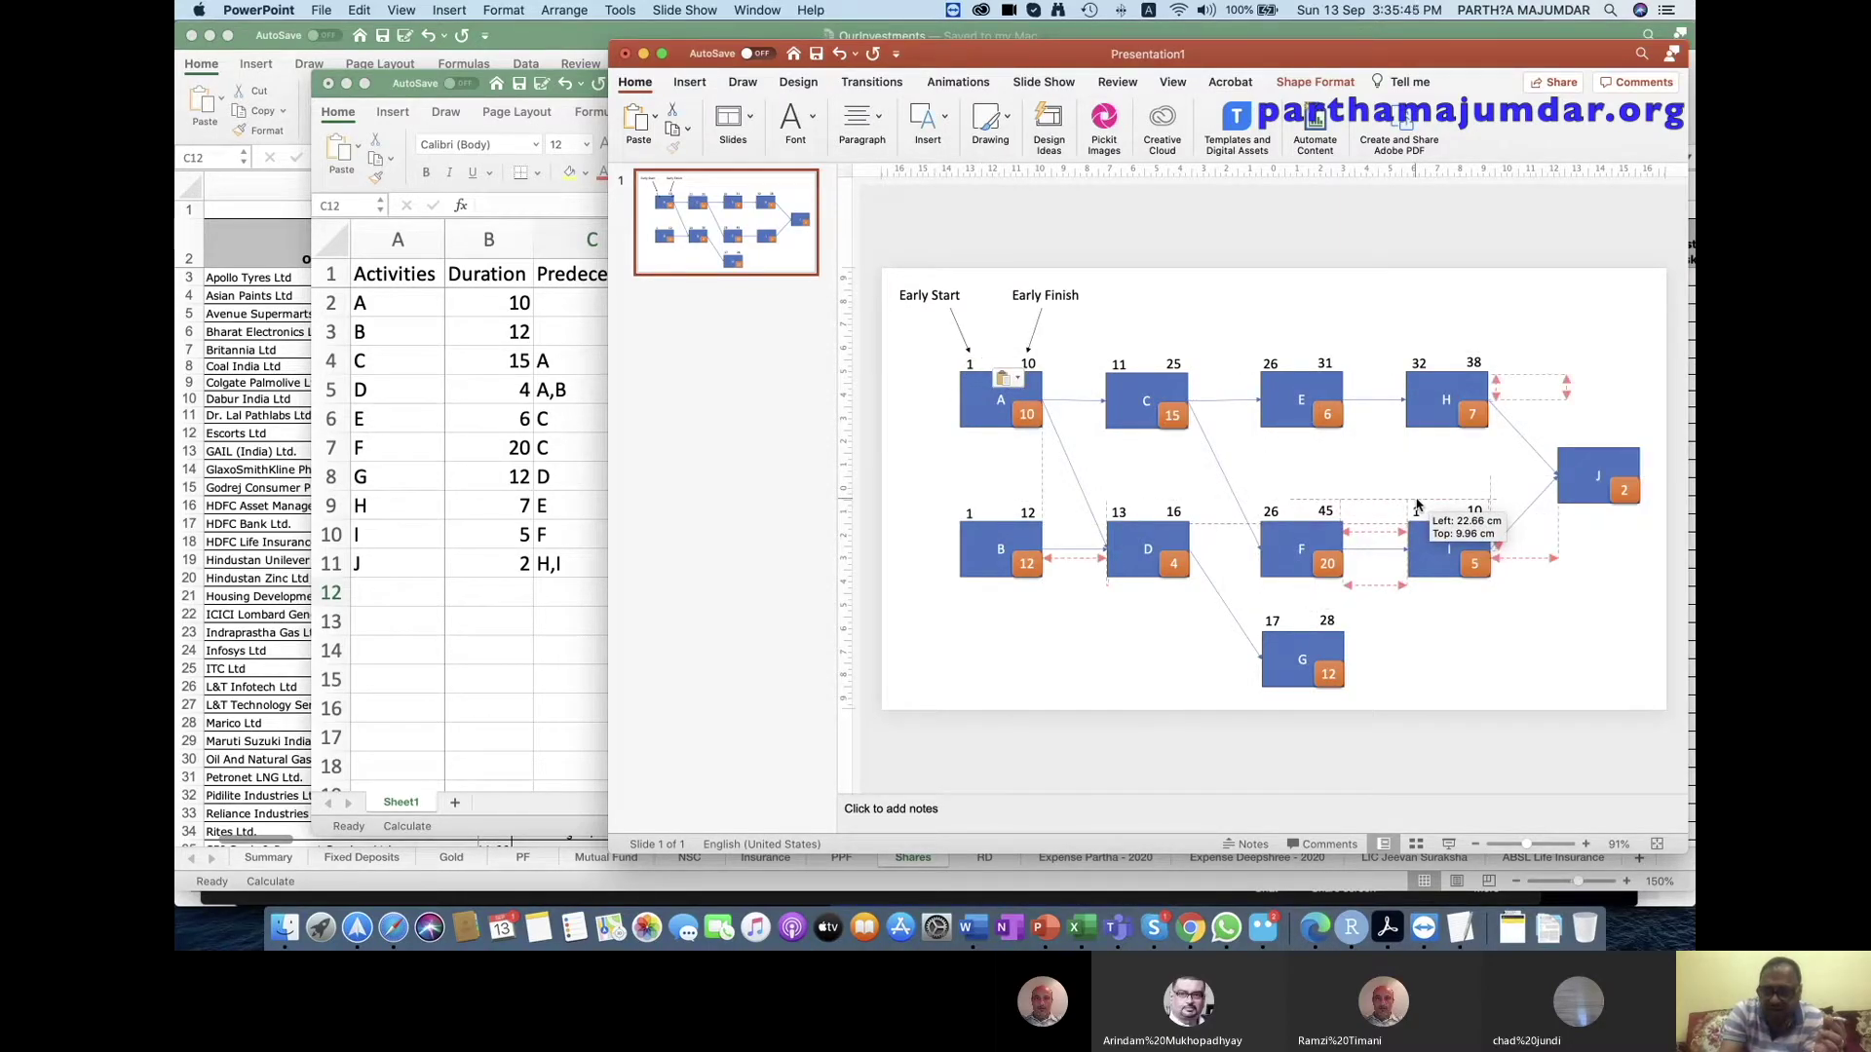
pyautogui.moveTo(1417, 505); pyautogui.dragTo(1420, 505)
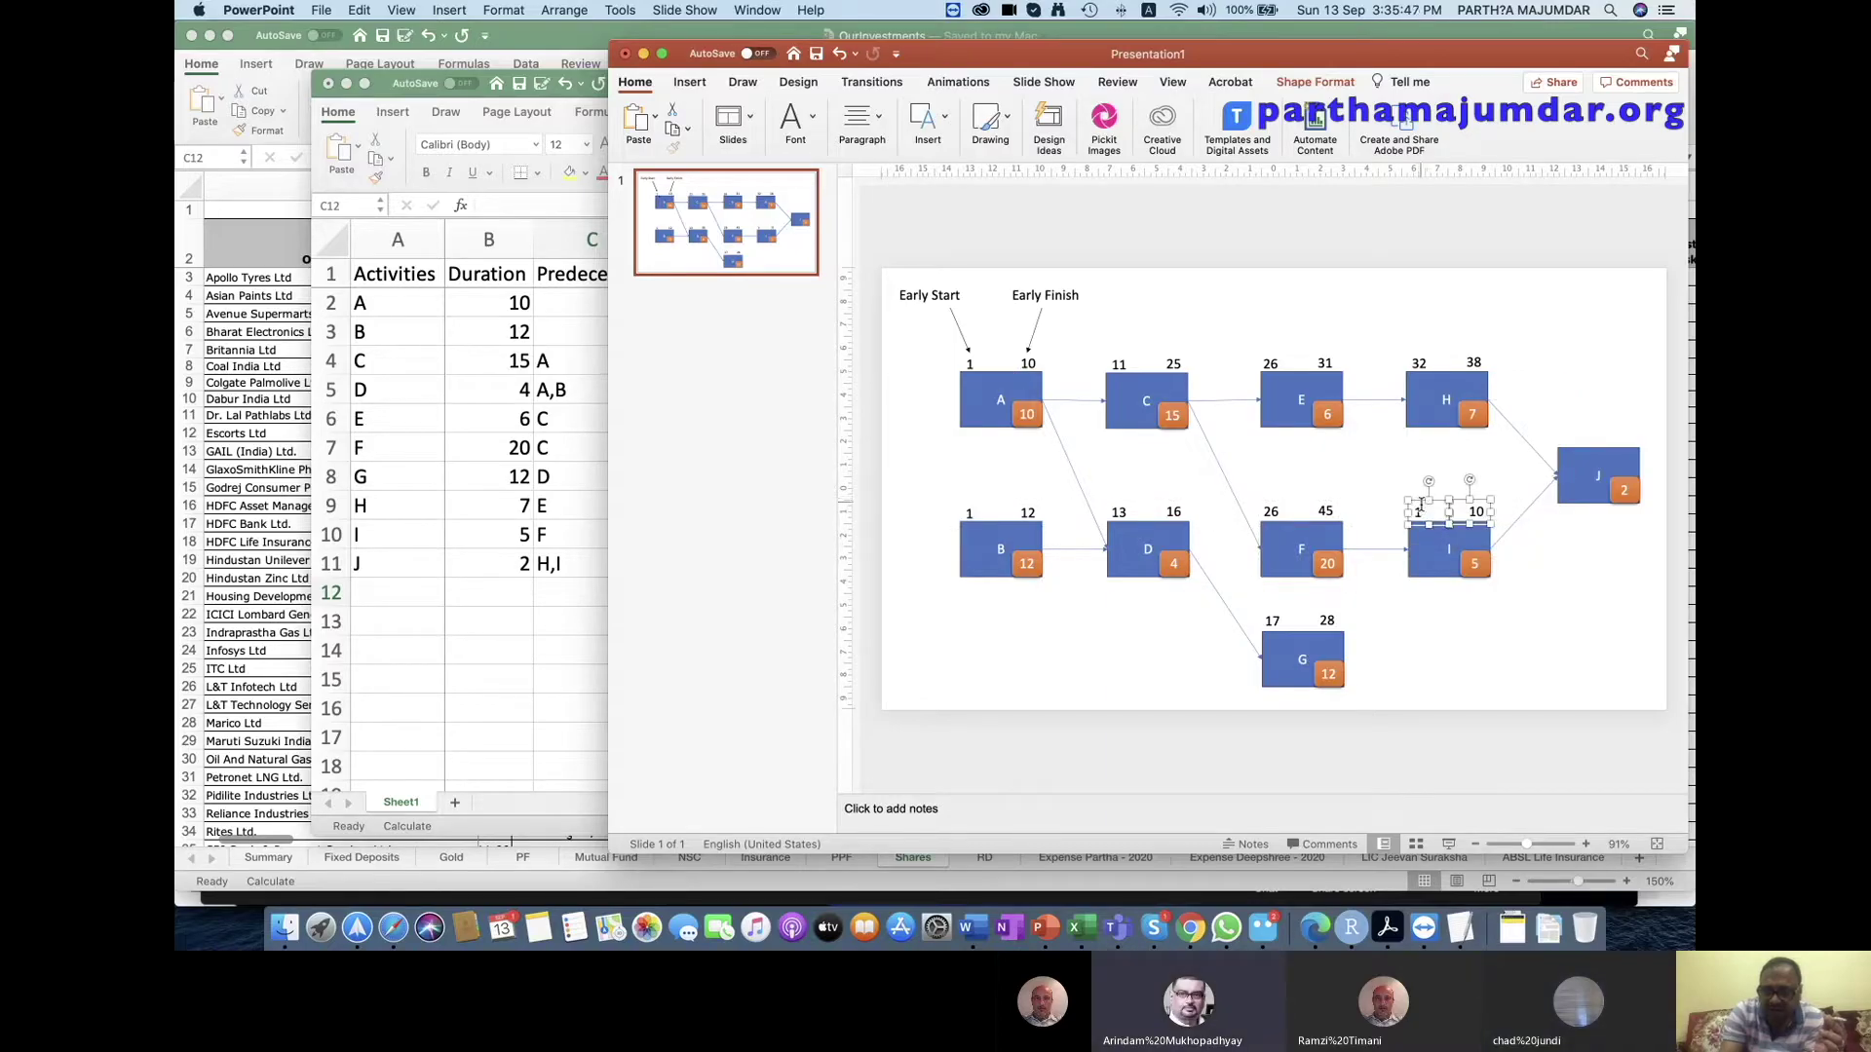
pyautogui.click(1418, 512)
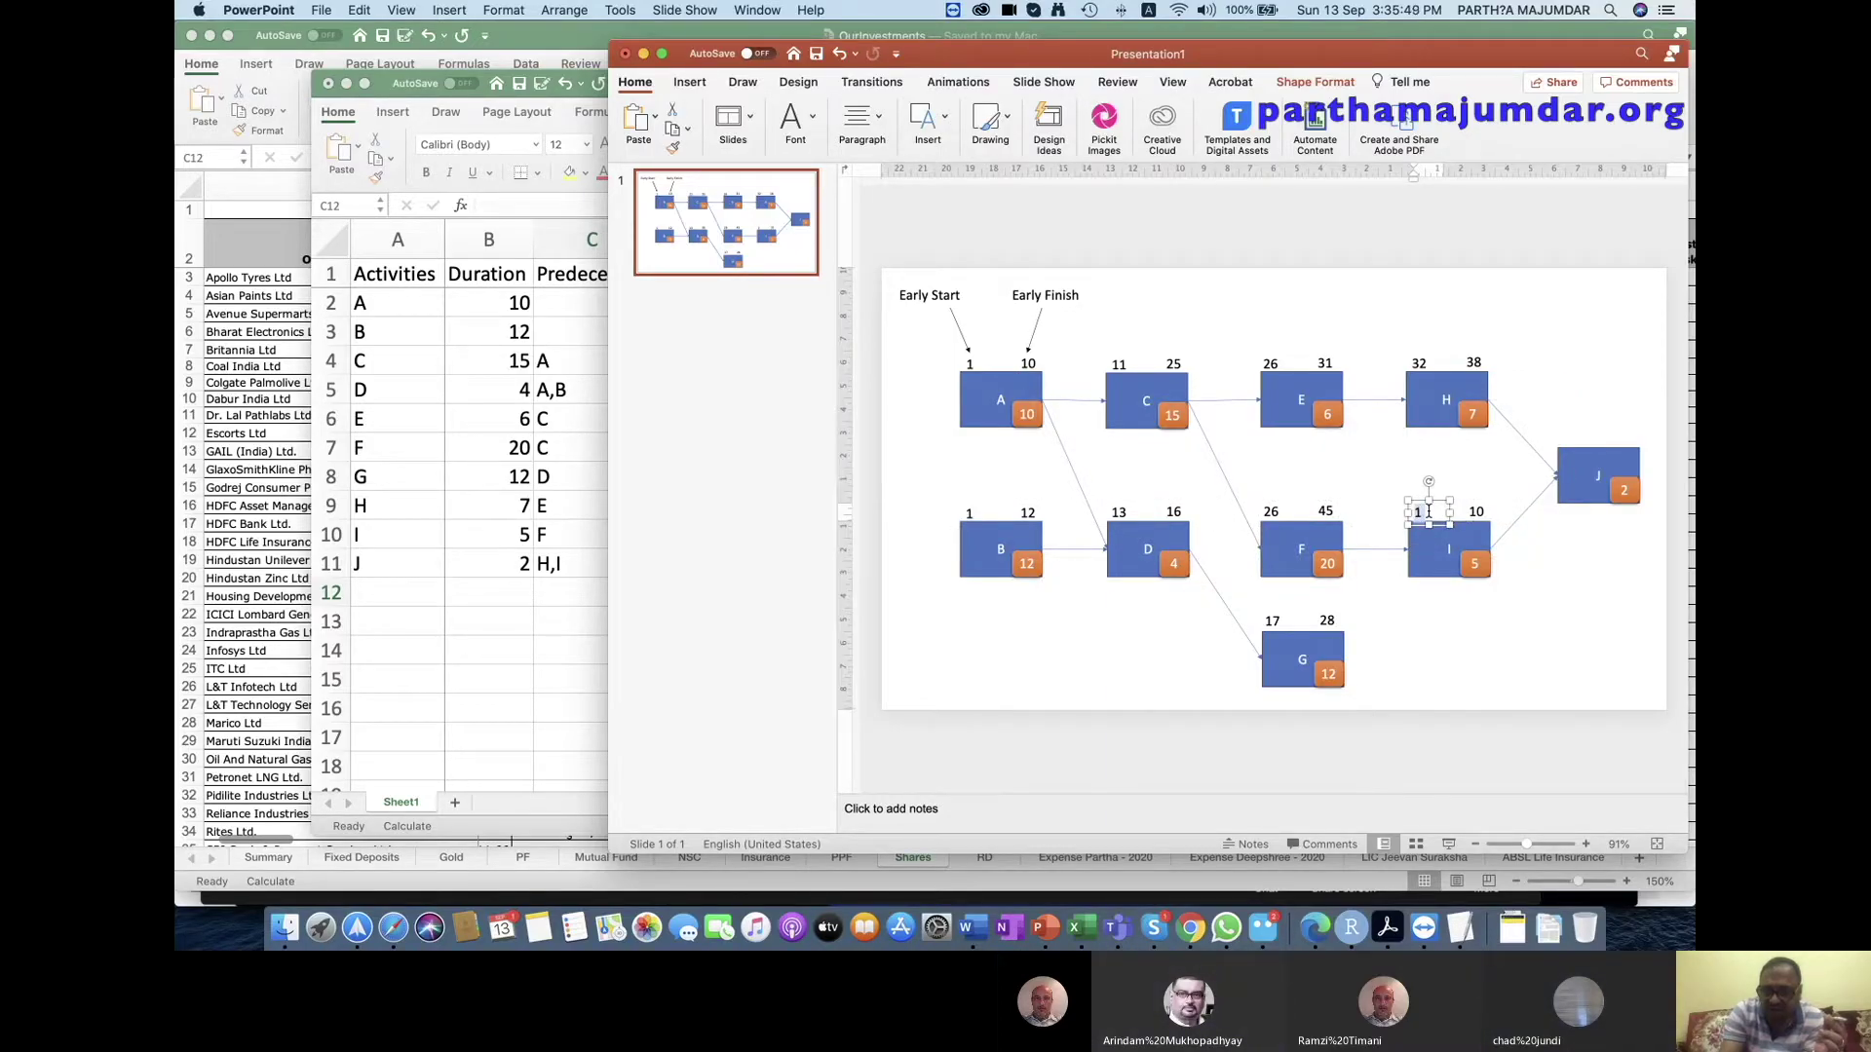
pyautogui.press('BackSpace')
pyautogui.write('46')
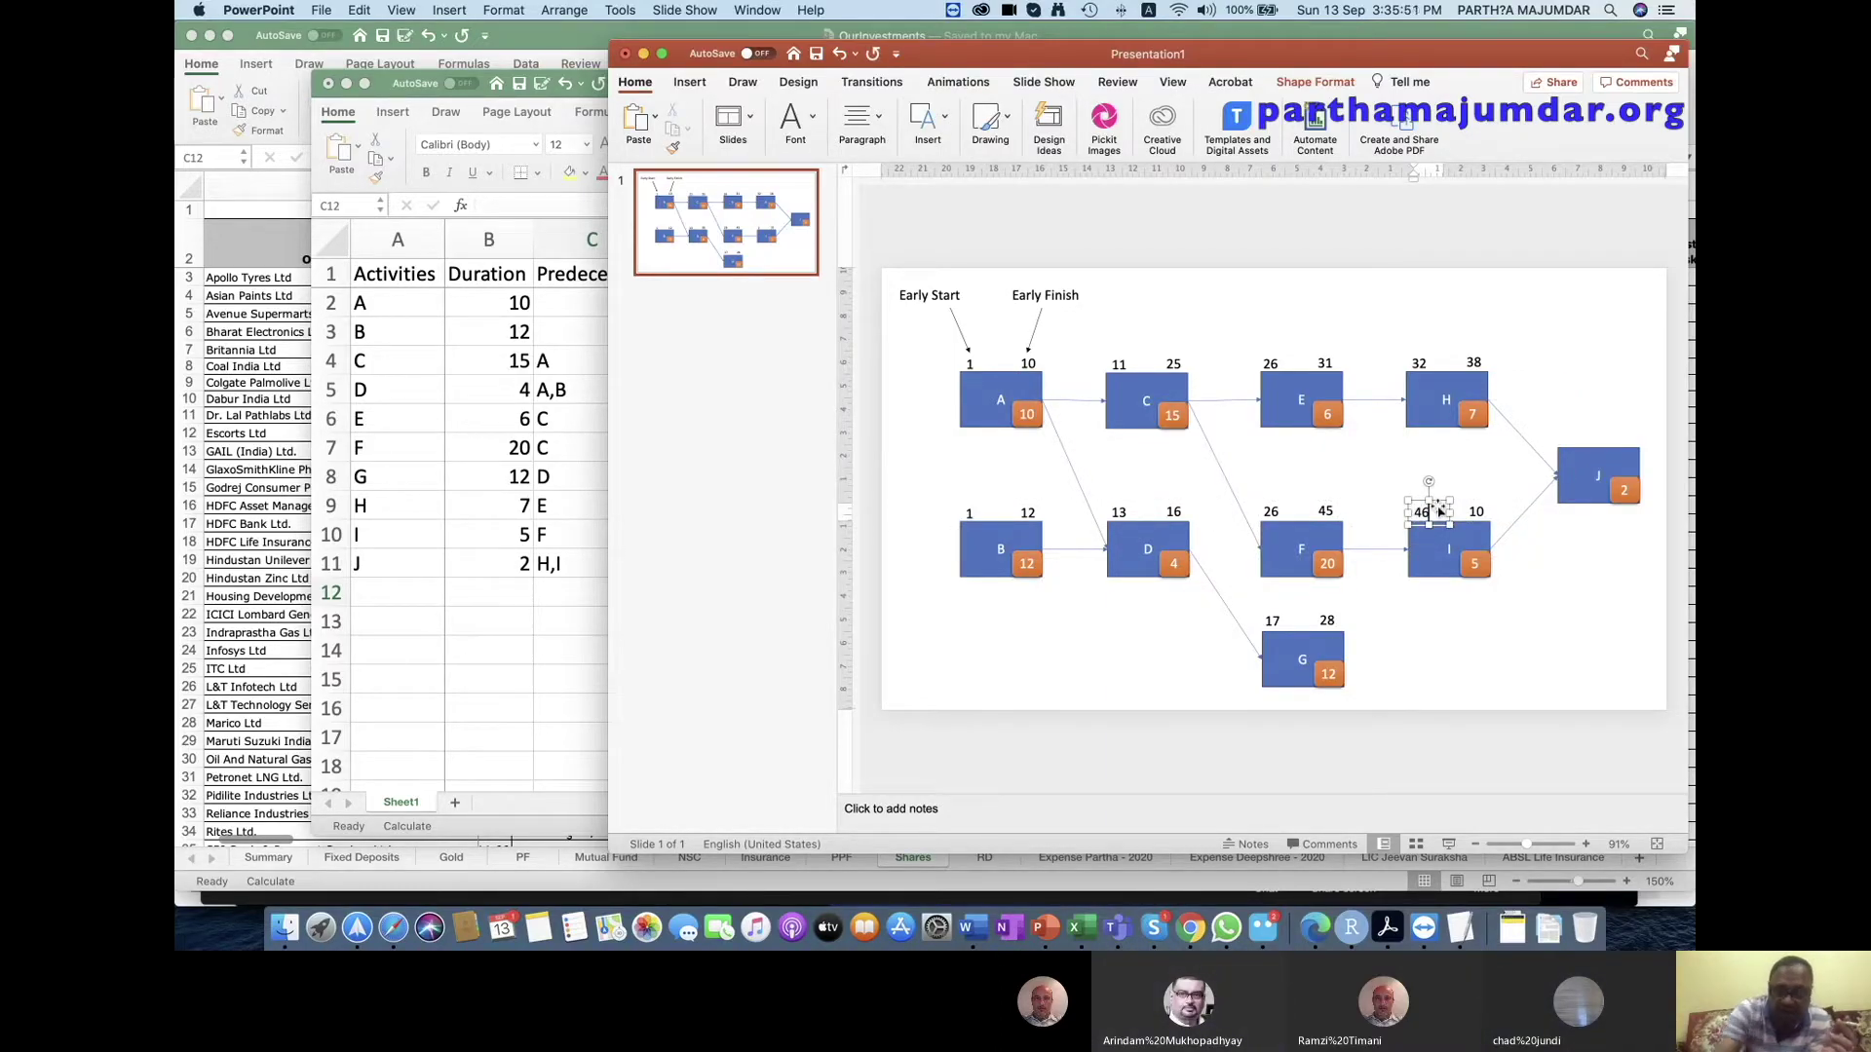
pyautogui.click(1407, 605)
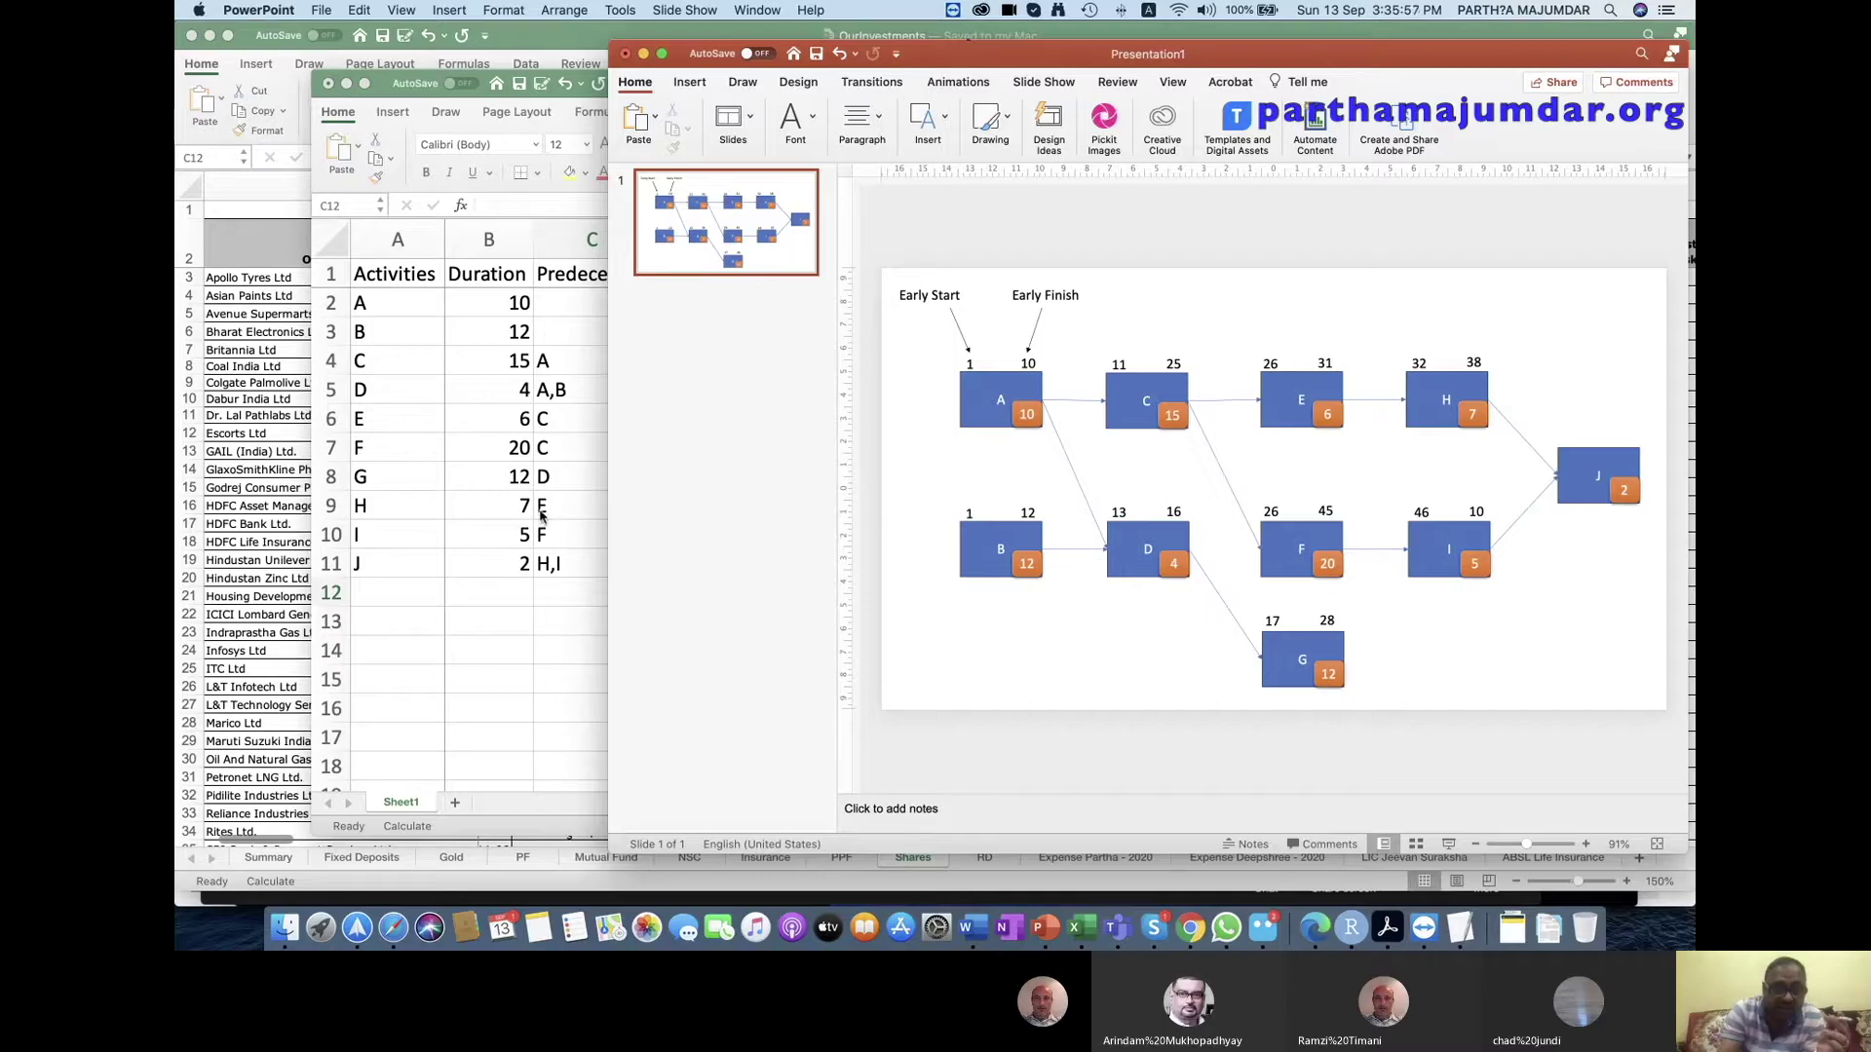
pyautogui.click(547, 539)
# Append G to activity I's predecessor cell in Excel so it reads F,G.
pyautogui.doubleClick(564, 531)
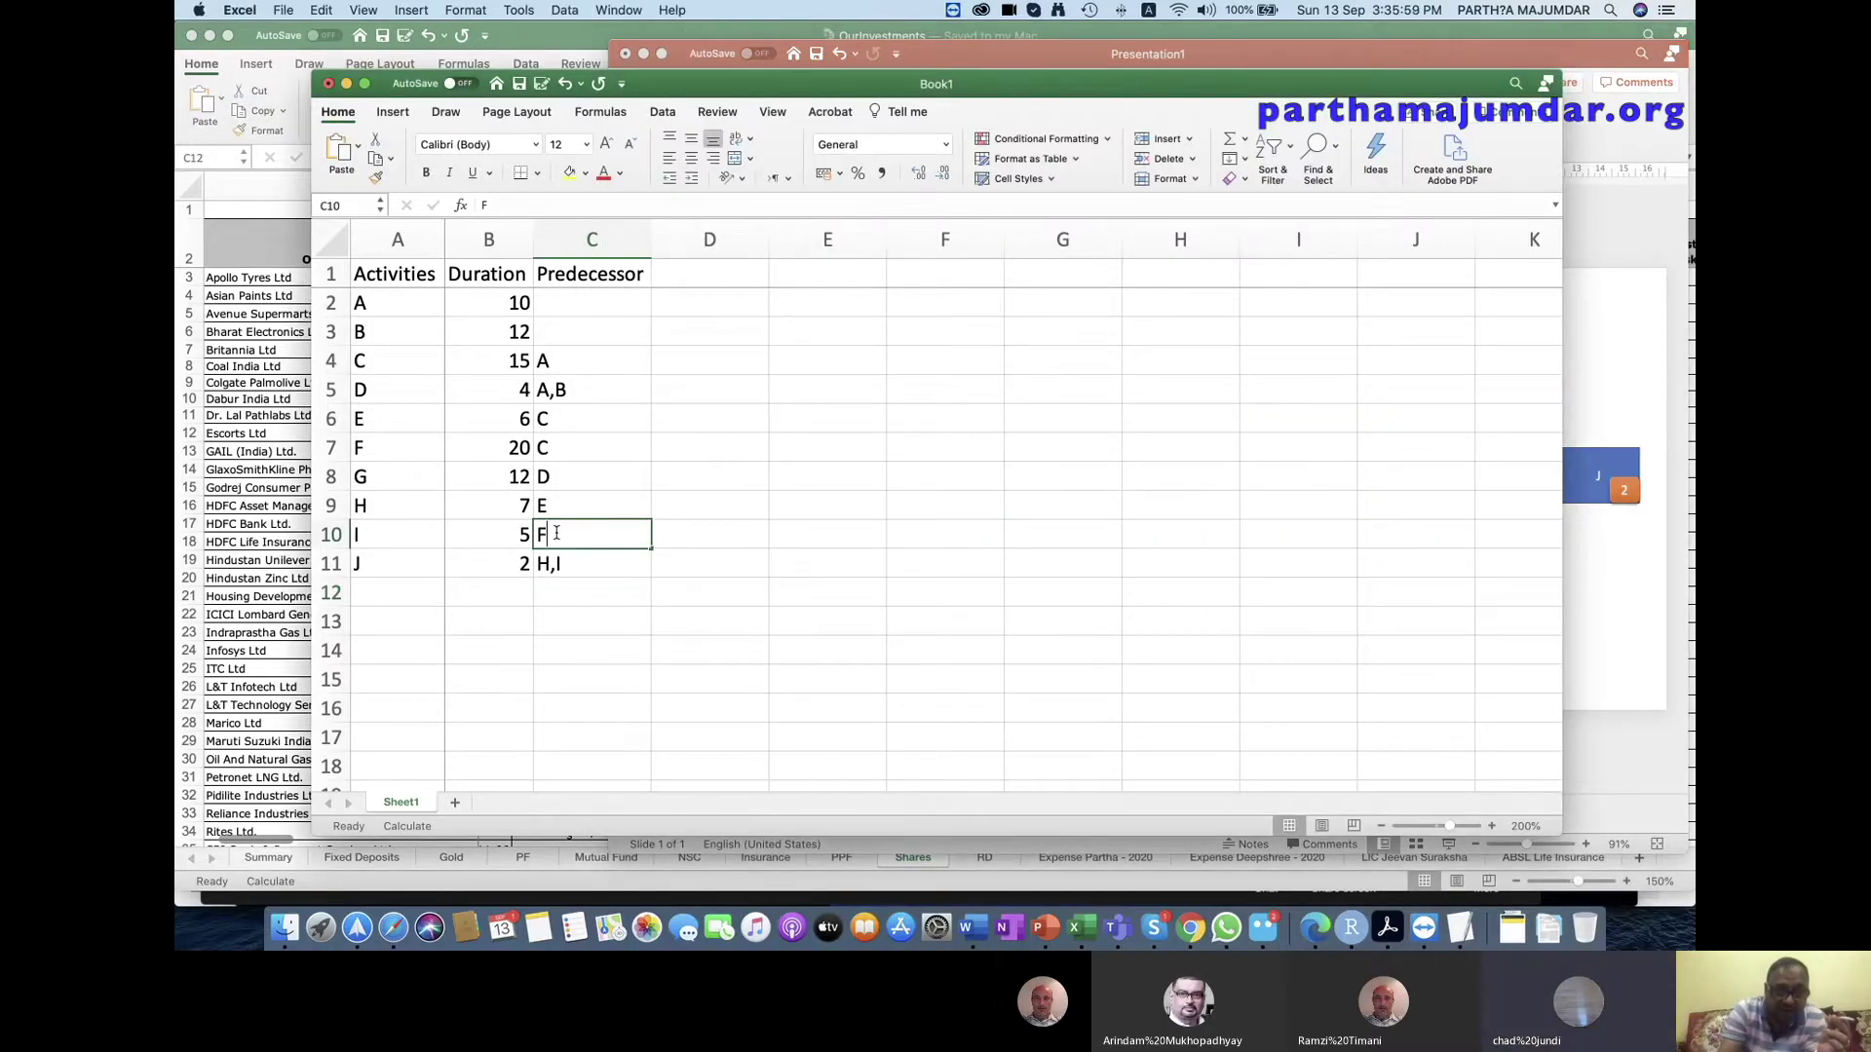
pyautogui.write(',')
pyautogui.press('Tab')
pyautogui.click(566, 534)
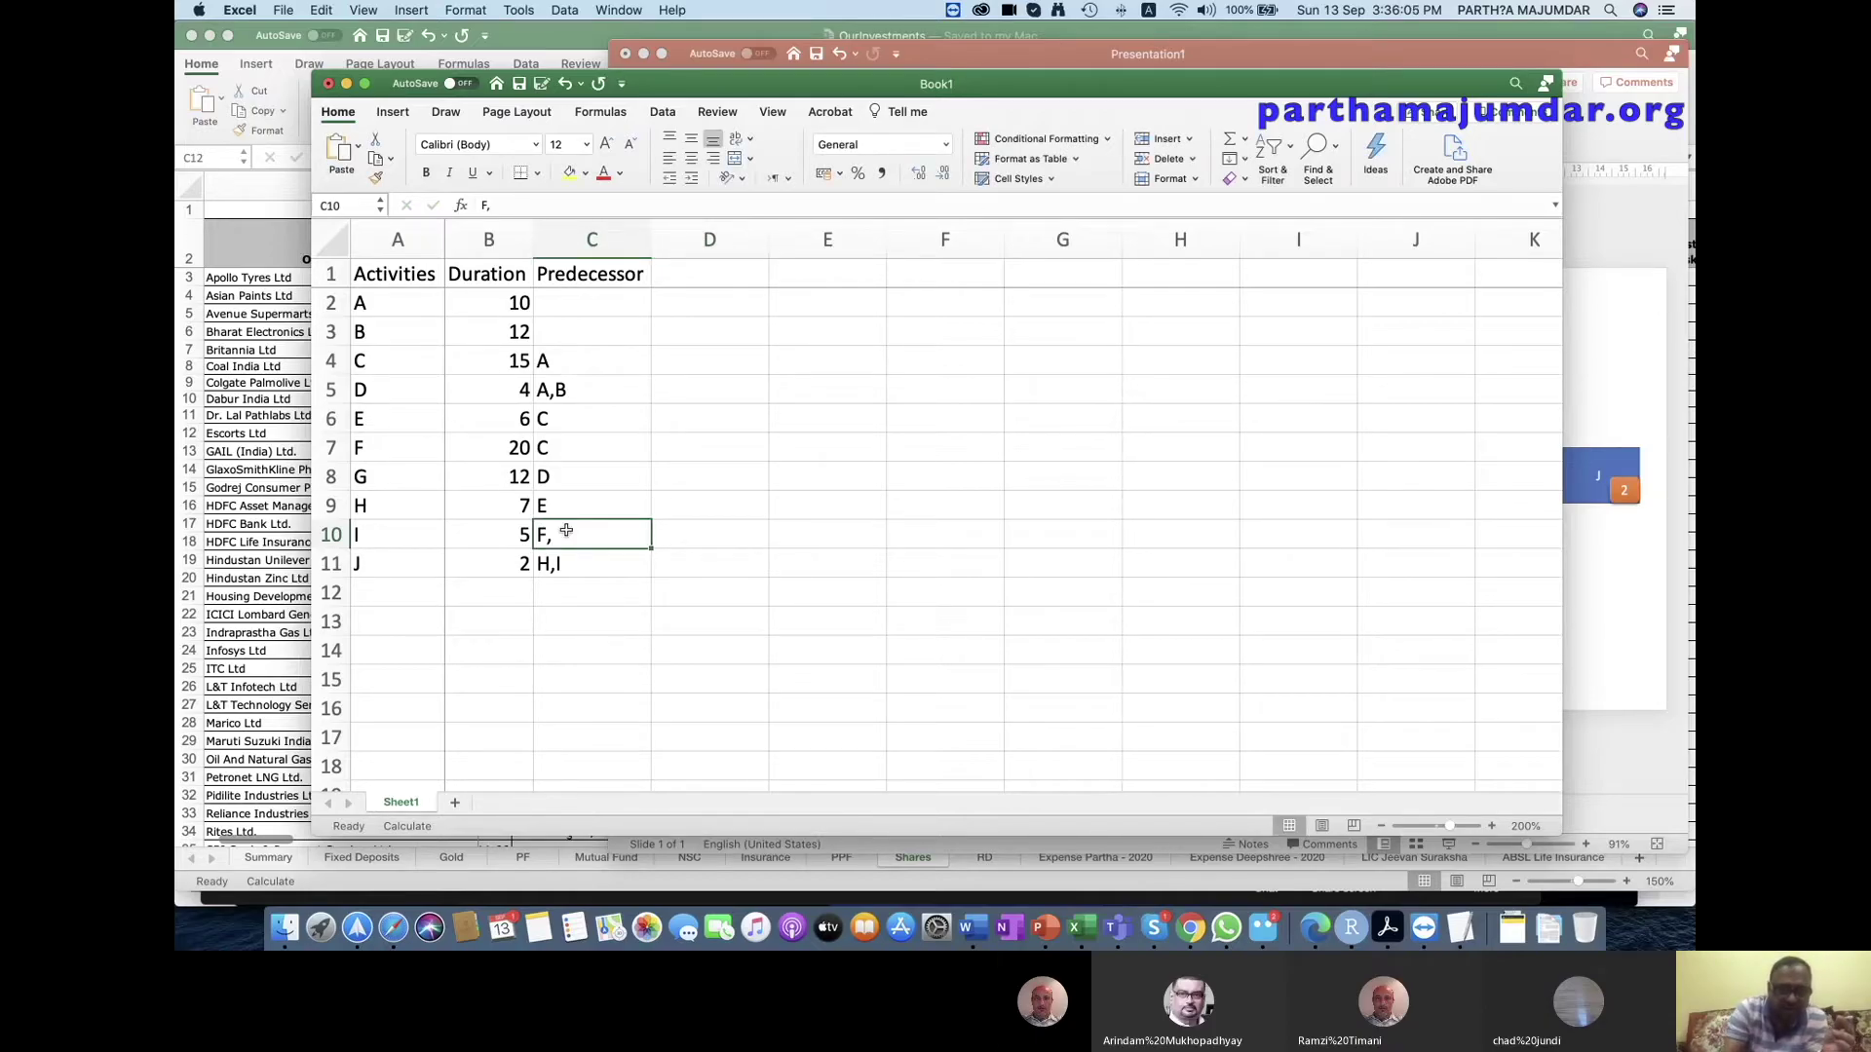
pyautogui.doubleClick(566, 530)
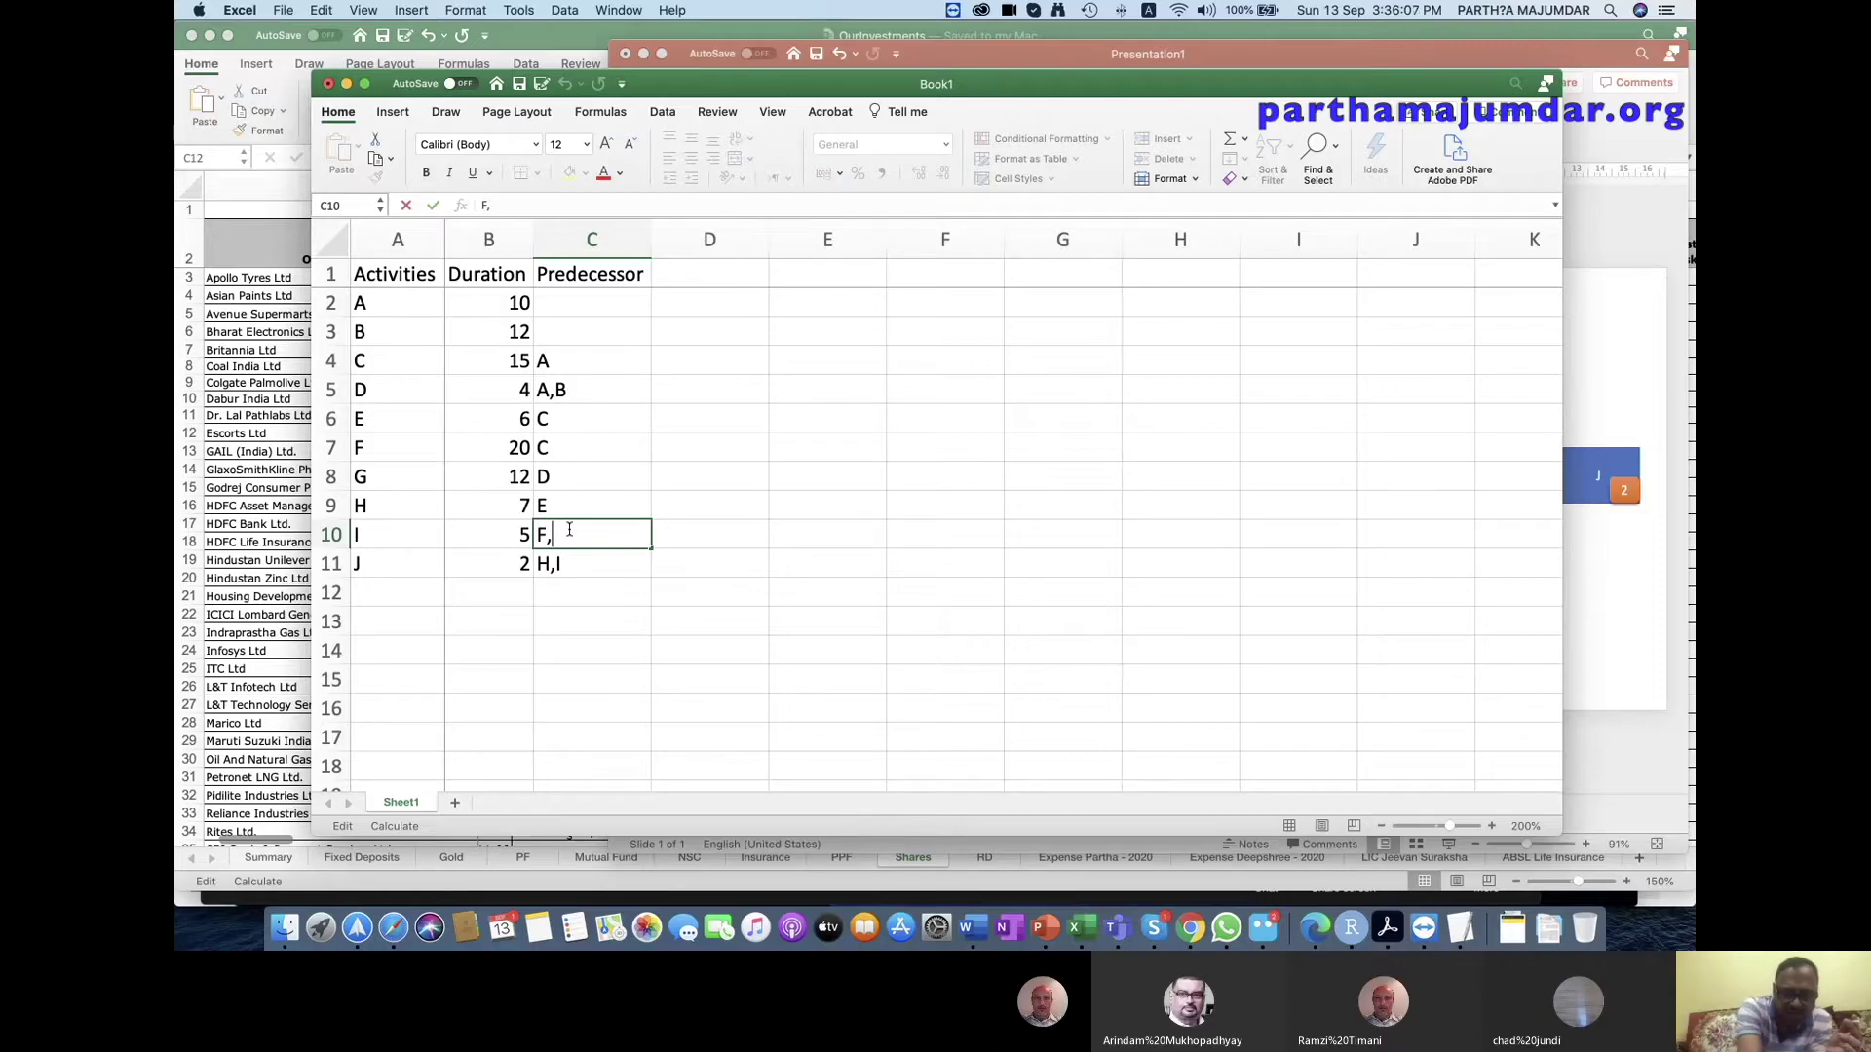
pyautogui.write('G')
pyautogui.press('Return')
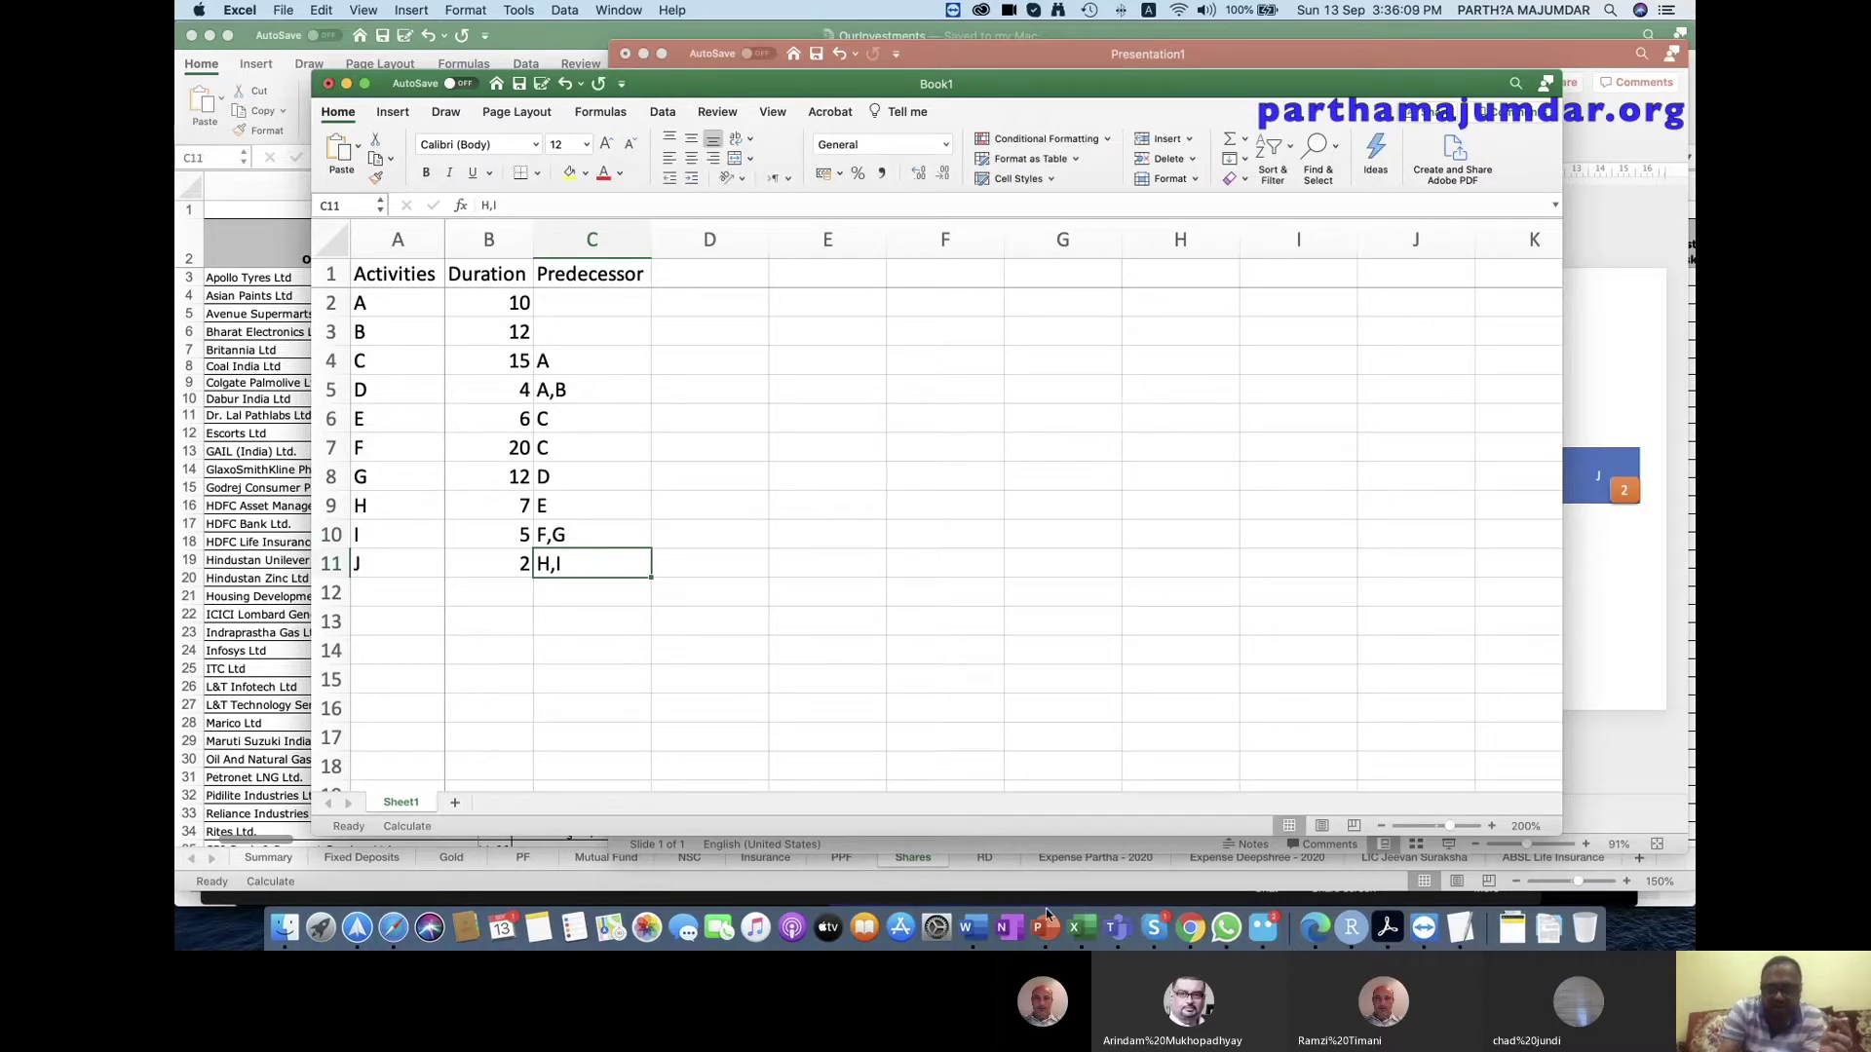
pyautogui.click(1048, 923)
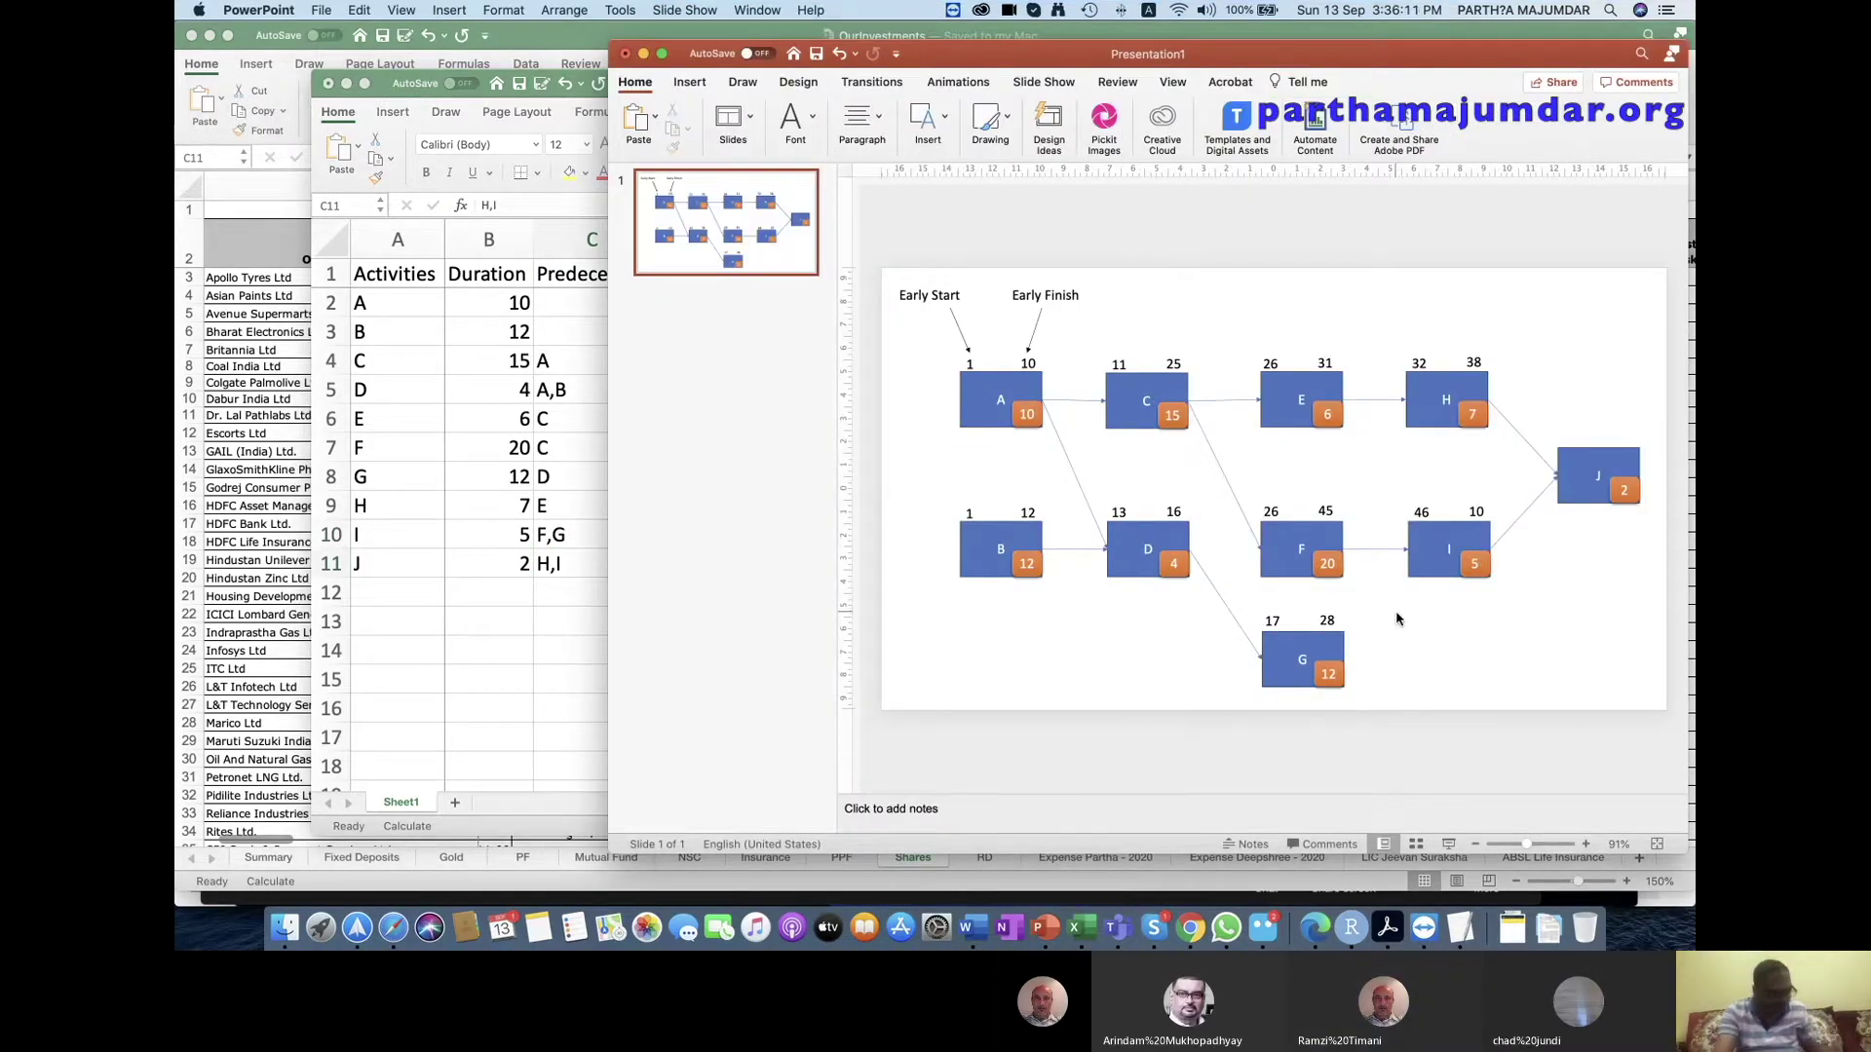
# Draw a line from box G to box I and set I's early finish to 50.
pyautogui.click(943, 120)
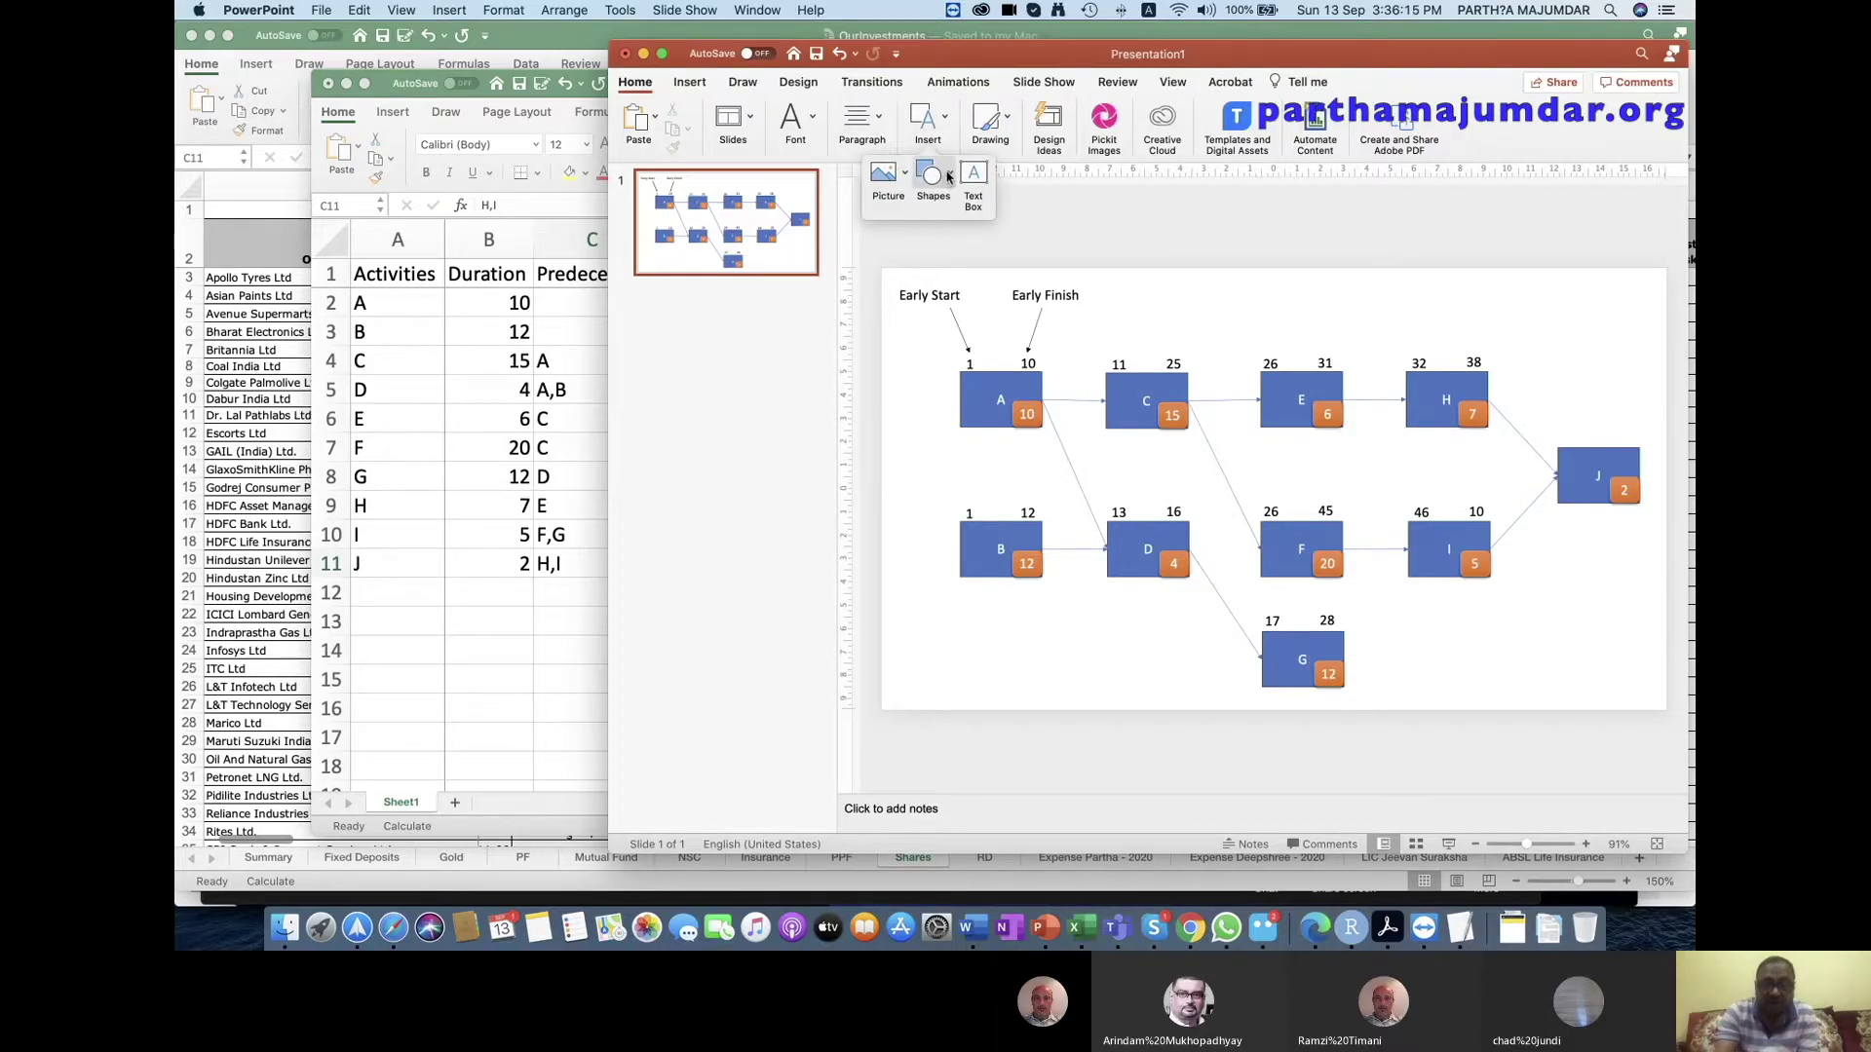
pyautogui.click(948, 176)
pyautogui.click(989, 230)
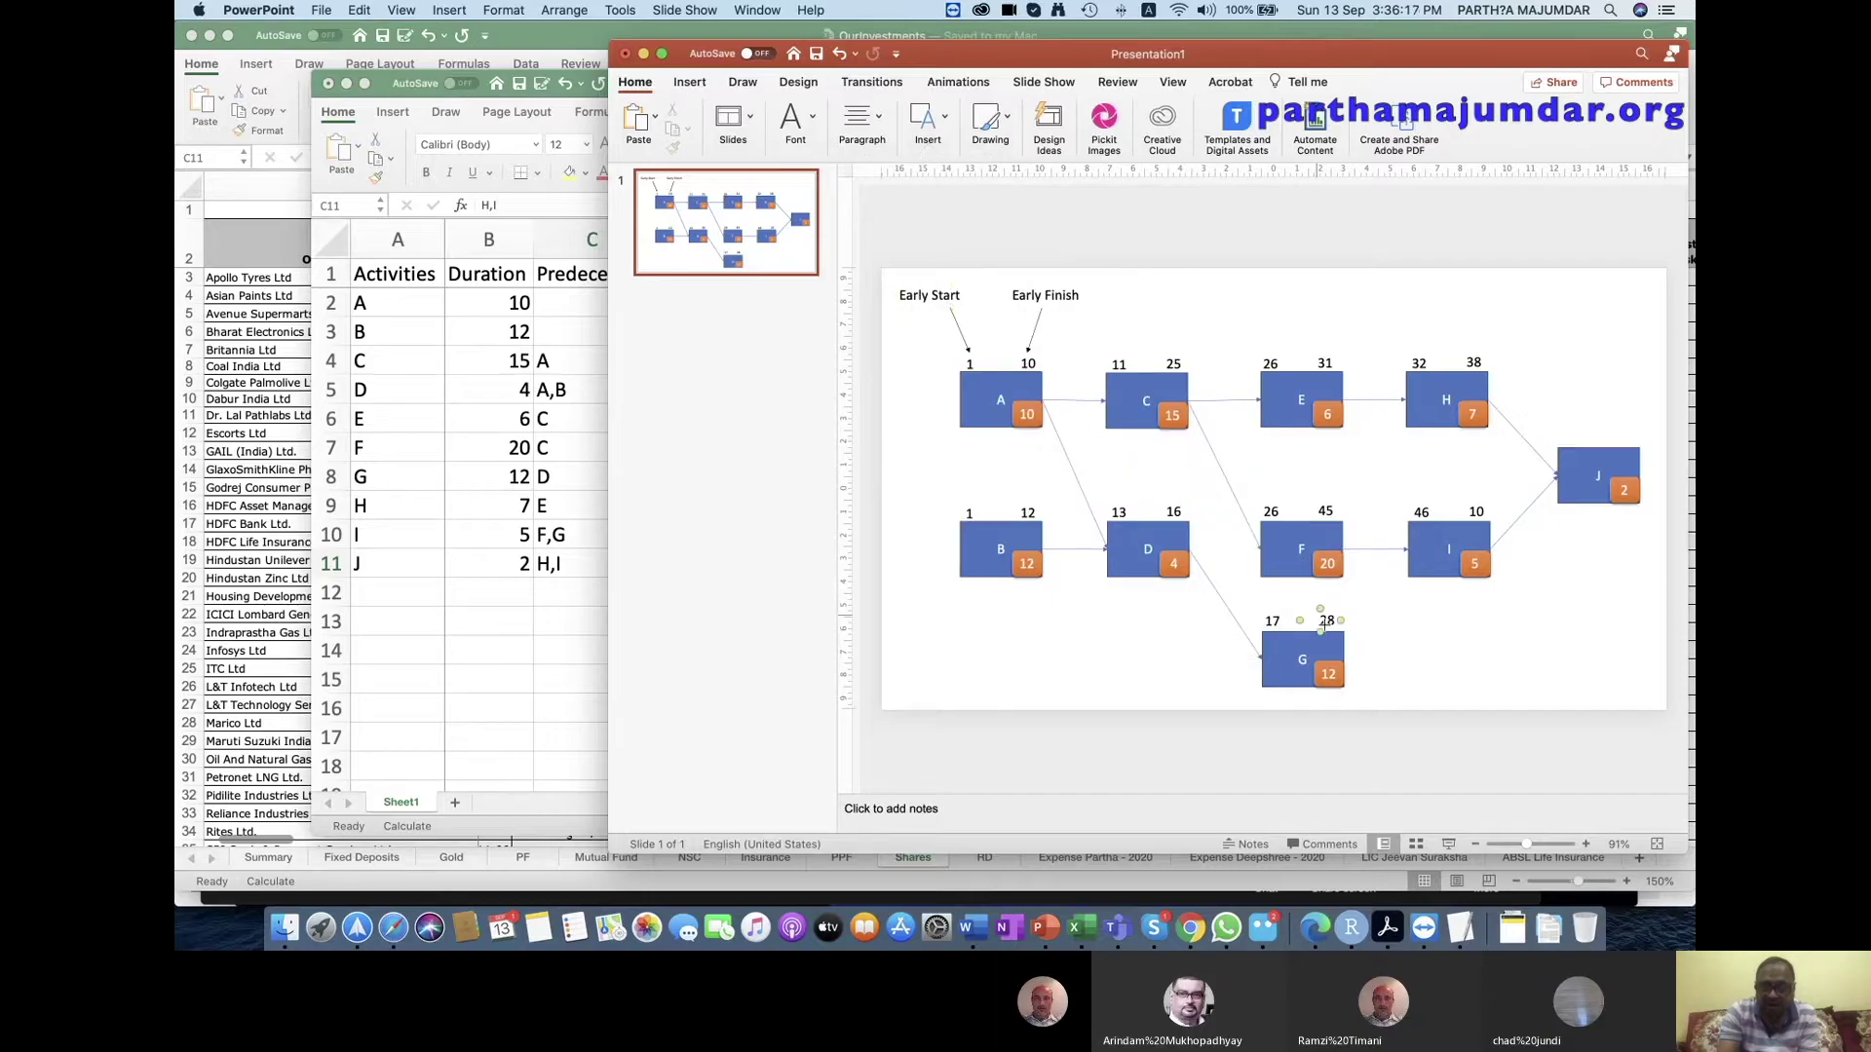
pyautogui.moveTo(1345, 660); pyautogui.dragTo(1405, 548)
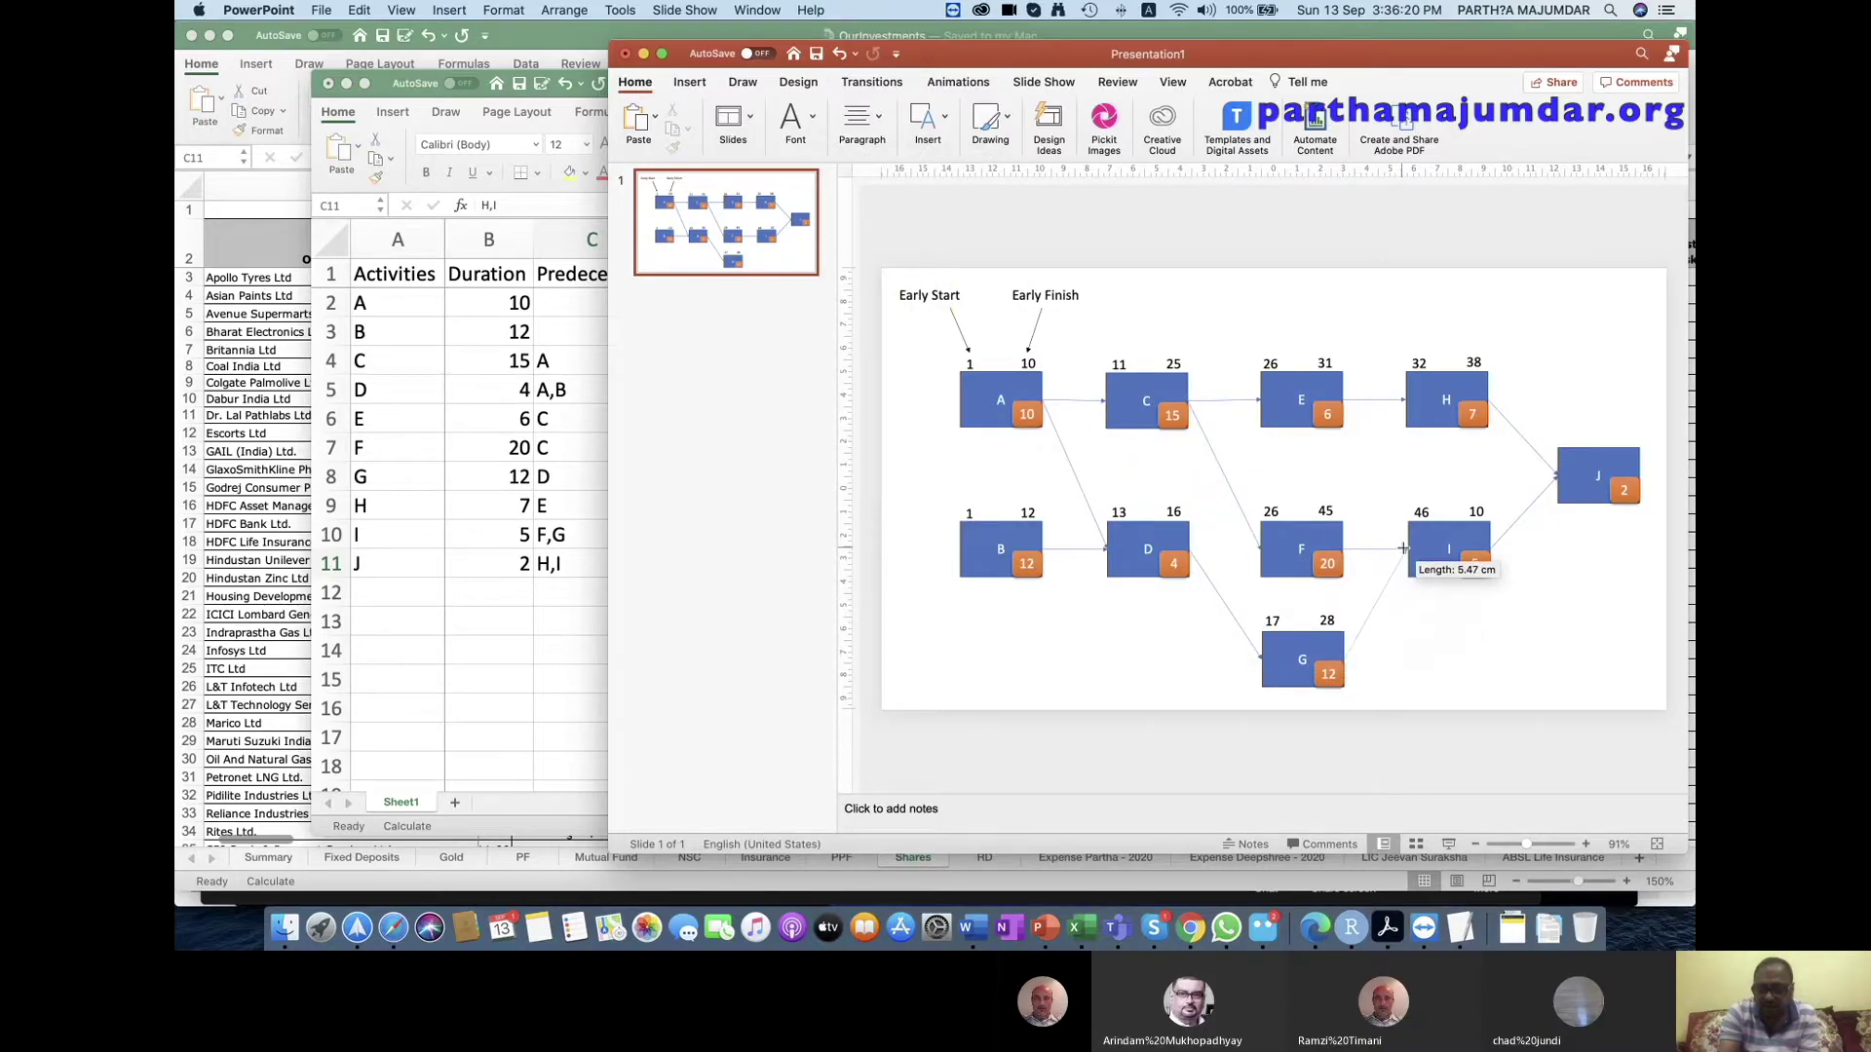
pyautogui.click(1357, 456)
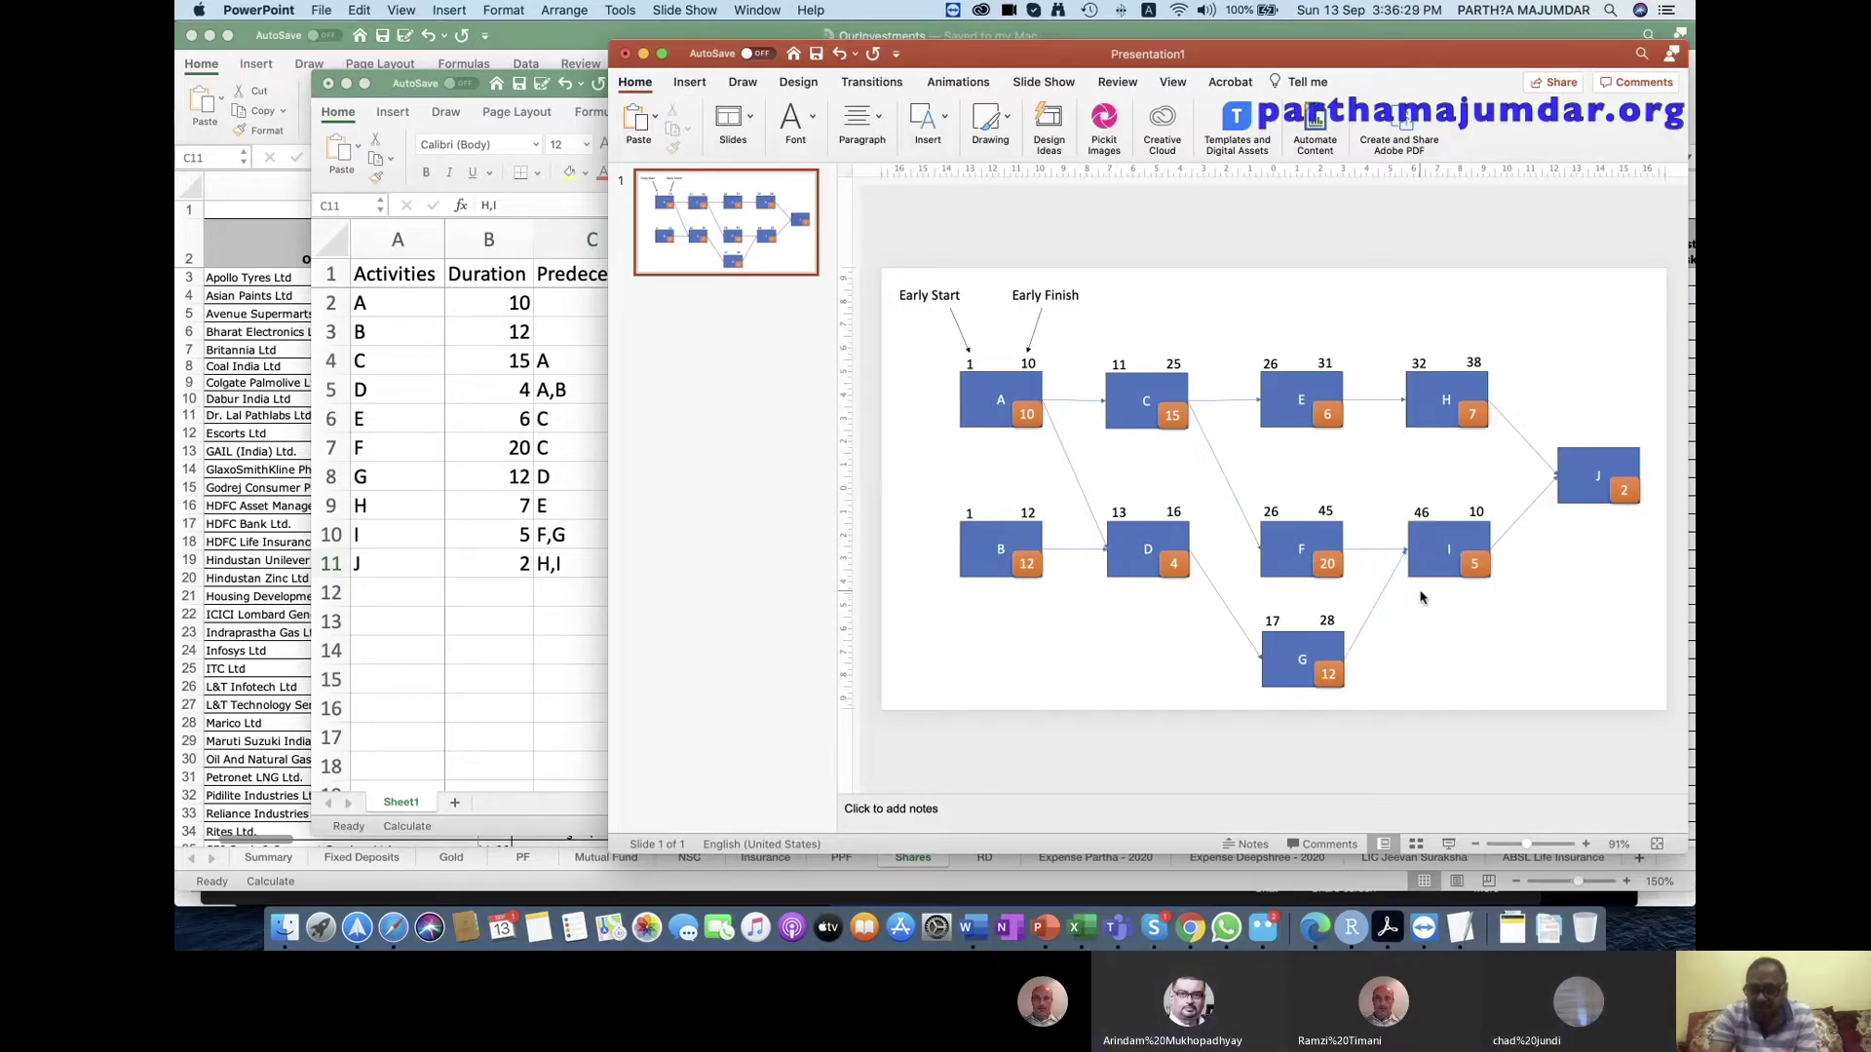
pyautogui.click(1474, 511)
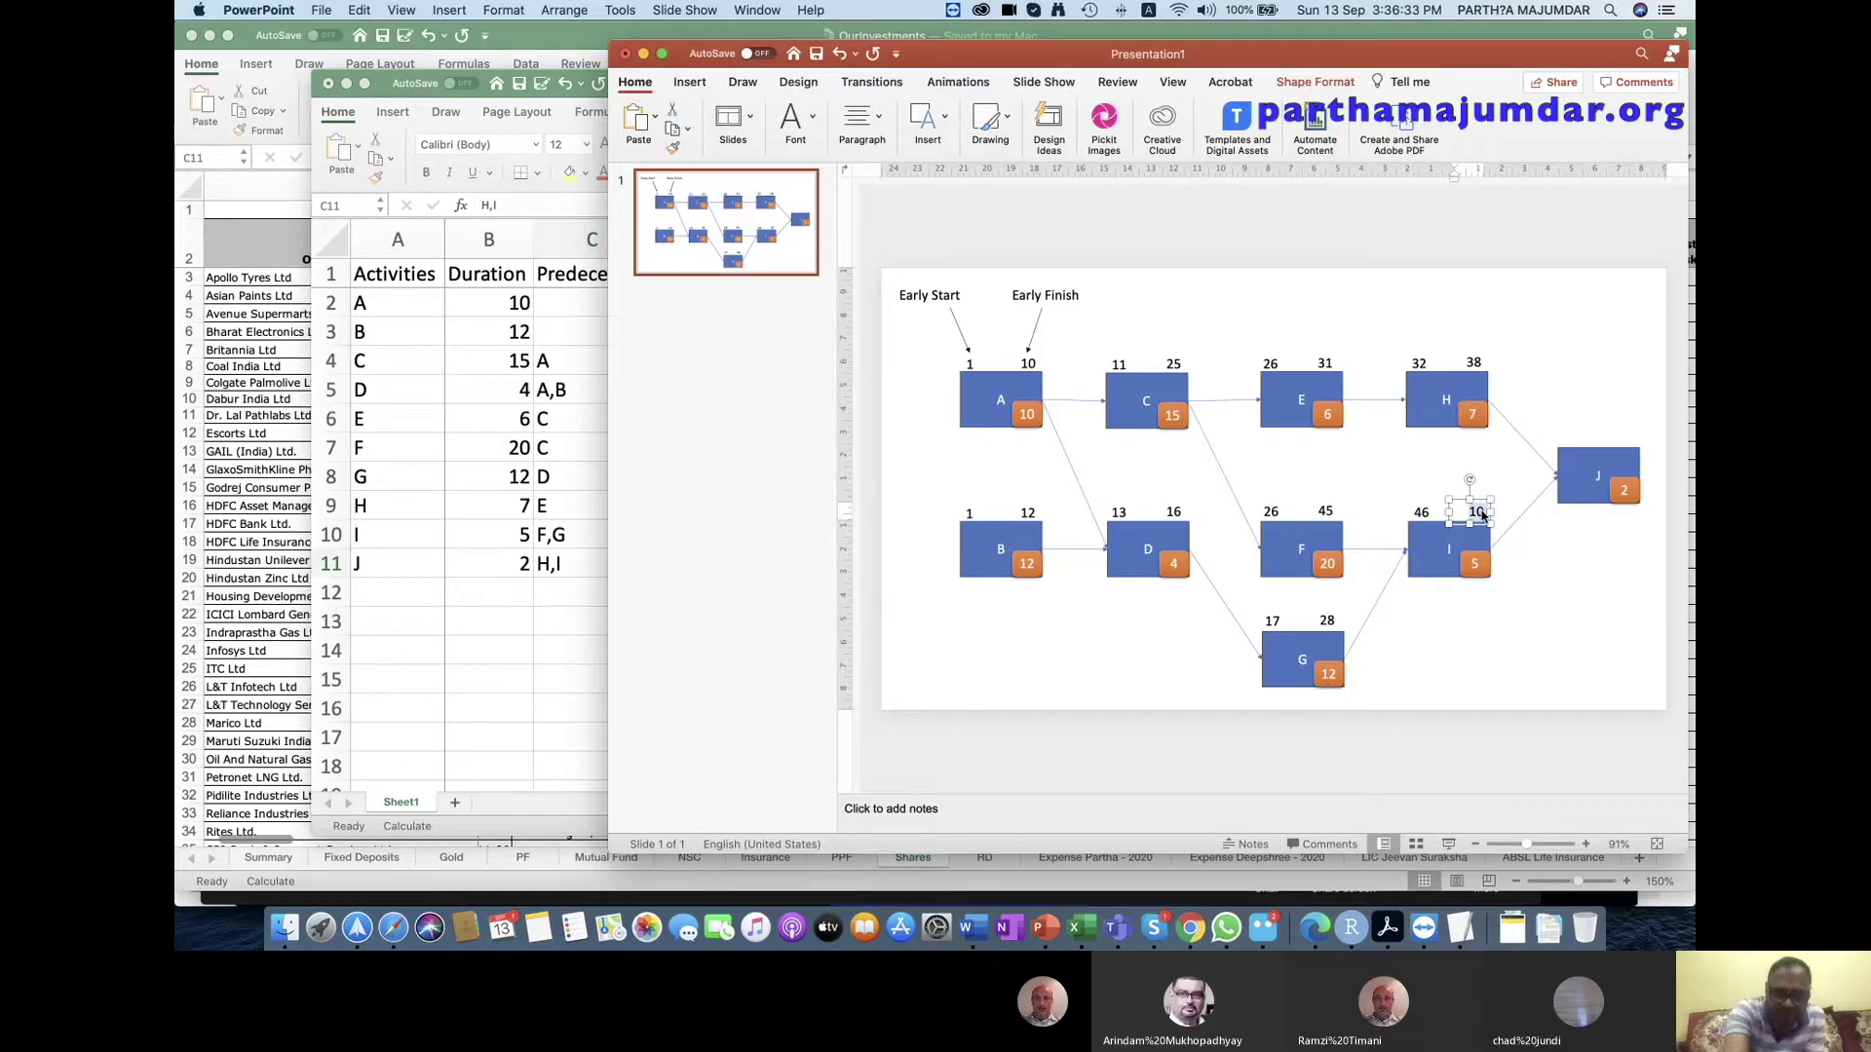
pyautogui.write('50')
pyautogui.click(1566, 585)
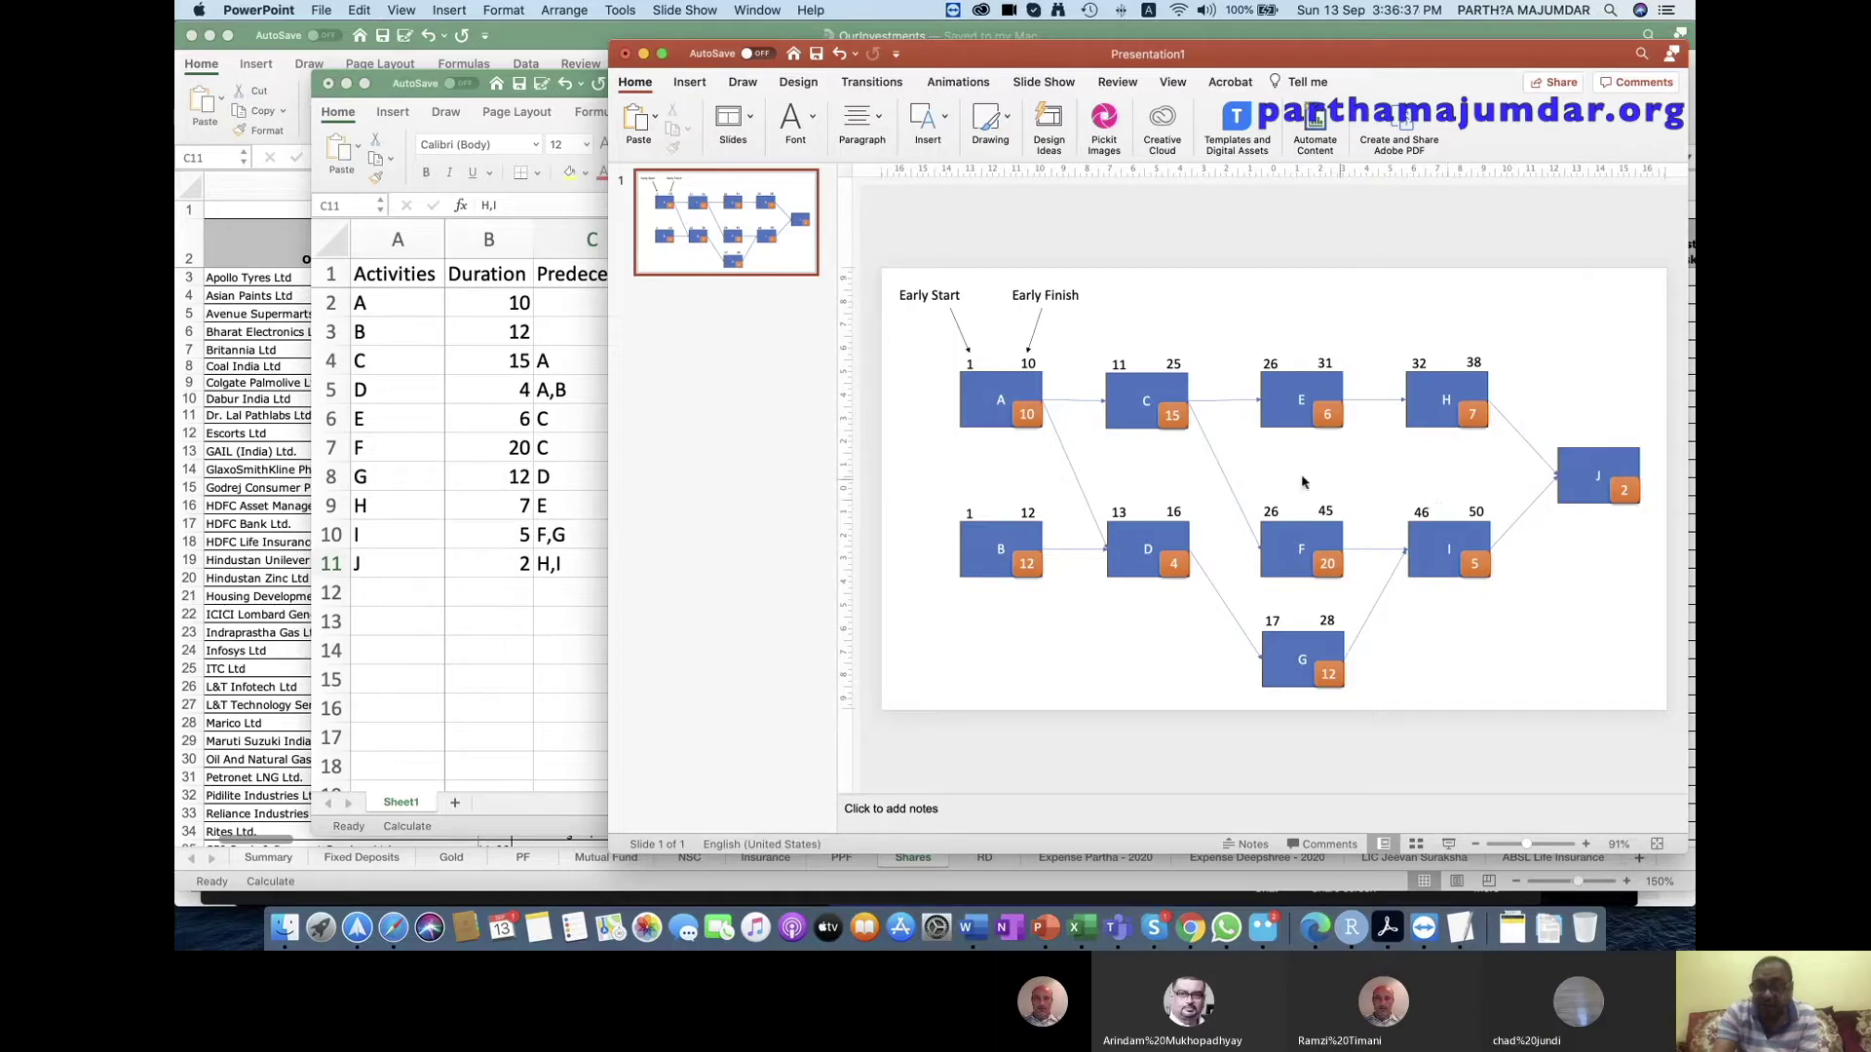
# Copy A's labels above box J and edit them to 51 and 52.
pyautogui.moveTo(957, 336); pyautogui.dragTo(1079, 414)
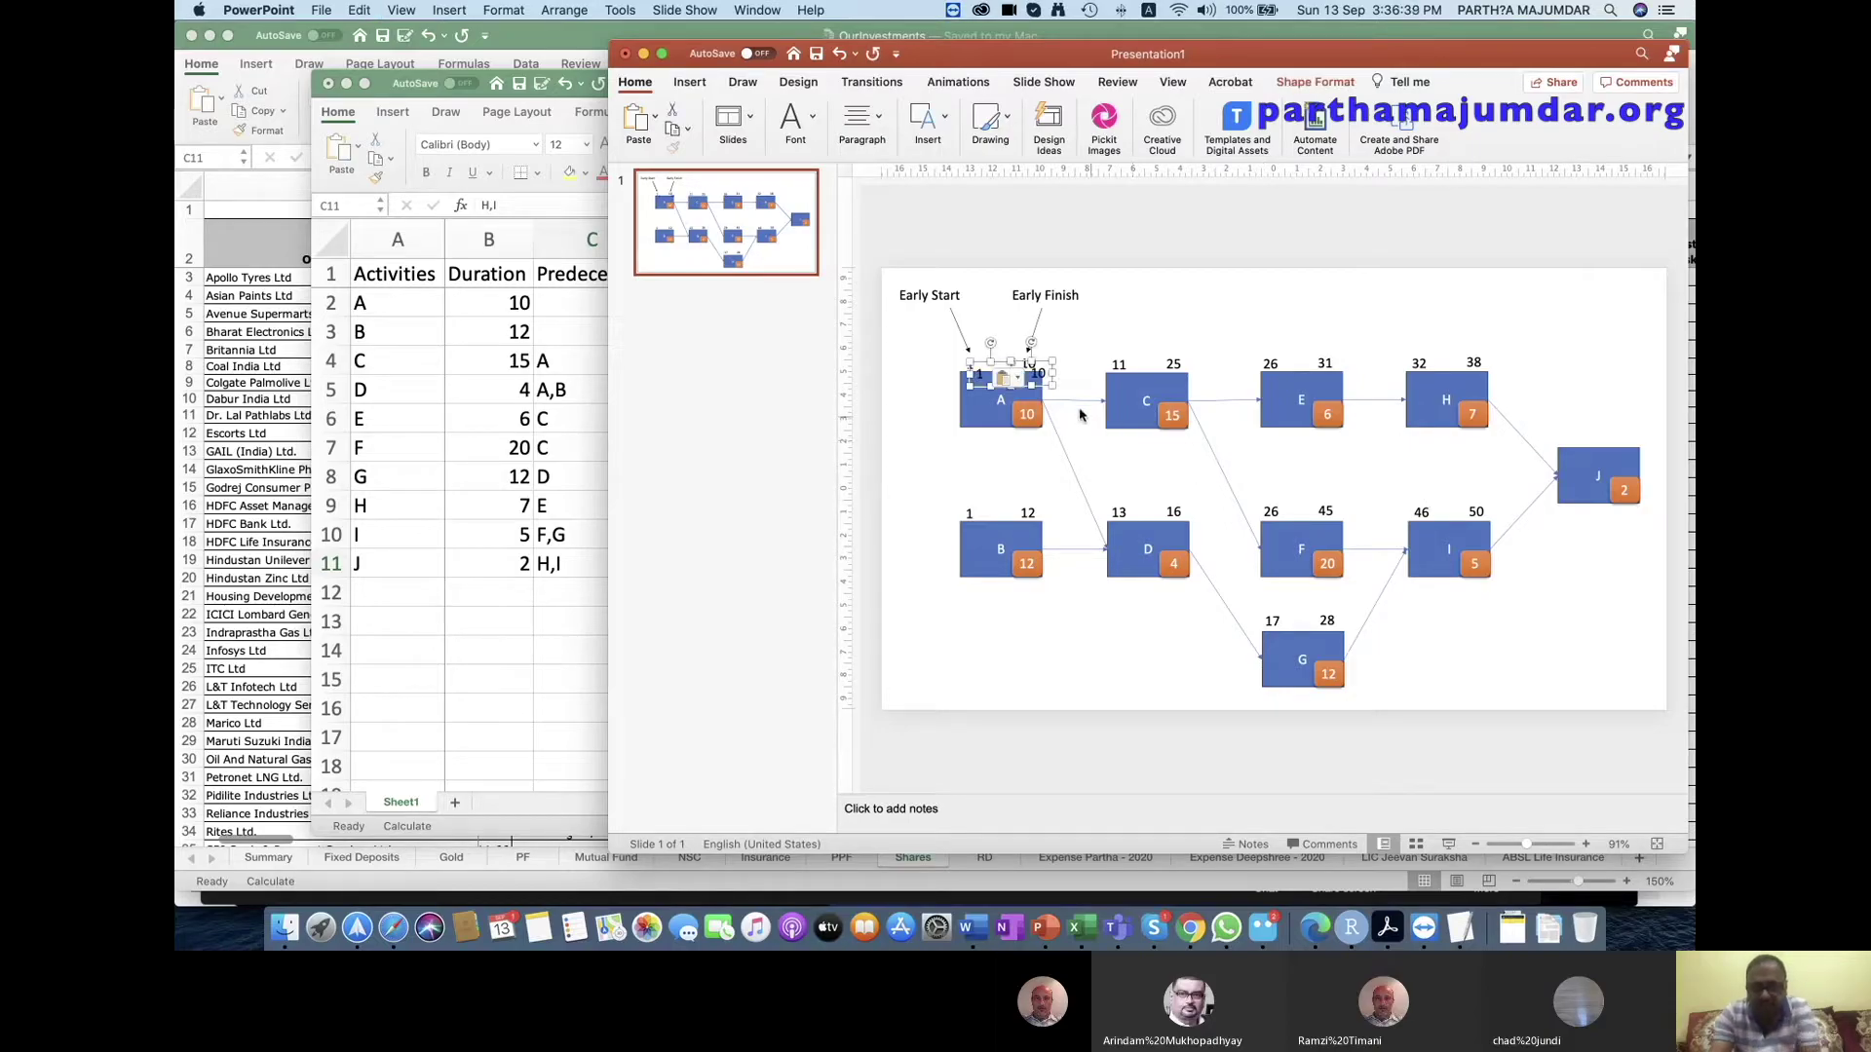
pyautogui.moveTo(977, 366); pyautogui.dragTo(1563, 427)
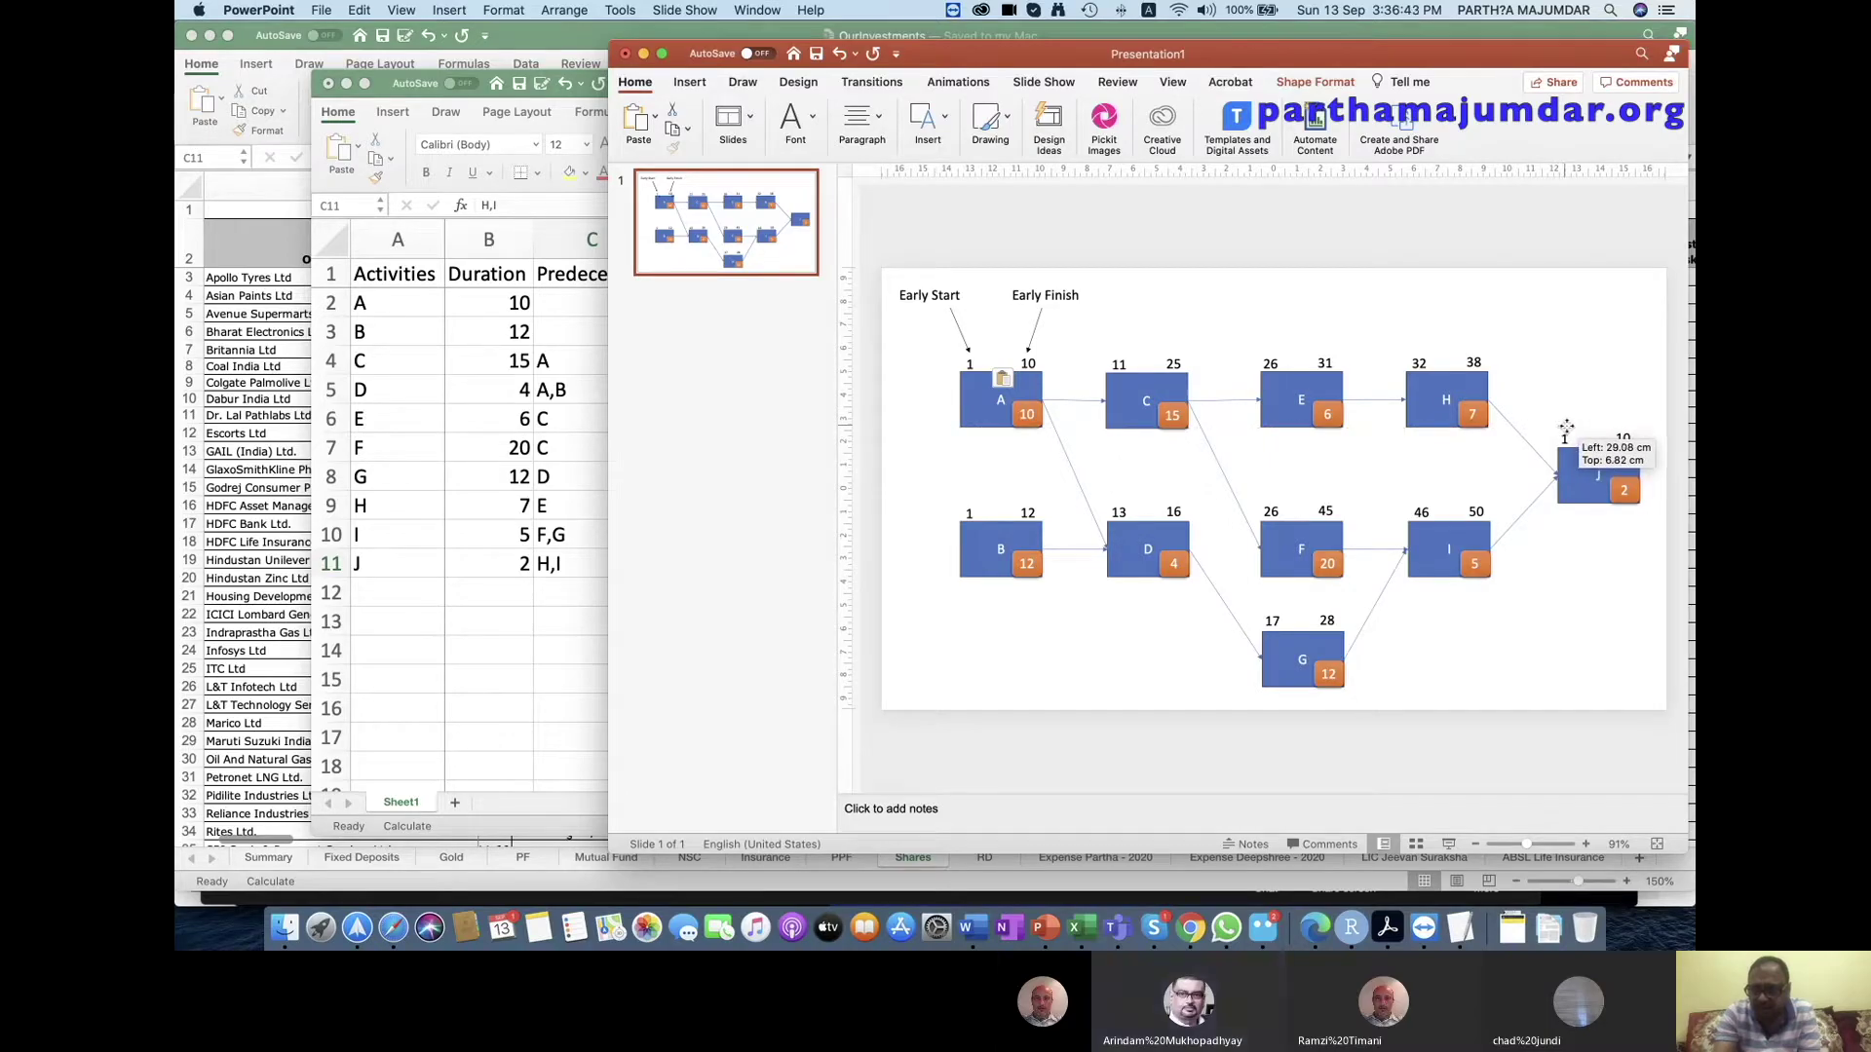
pyautogui.moveTo(1563, 427); pyautogui.dragTo(1566, 436)
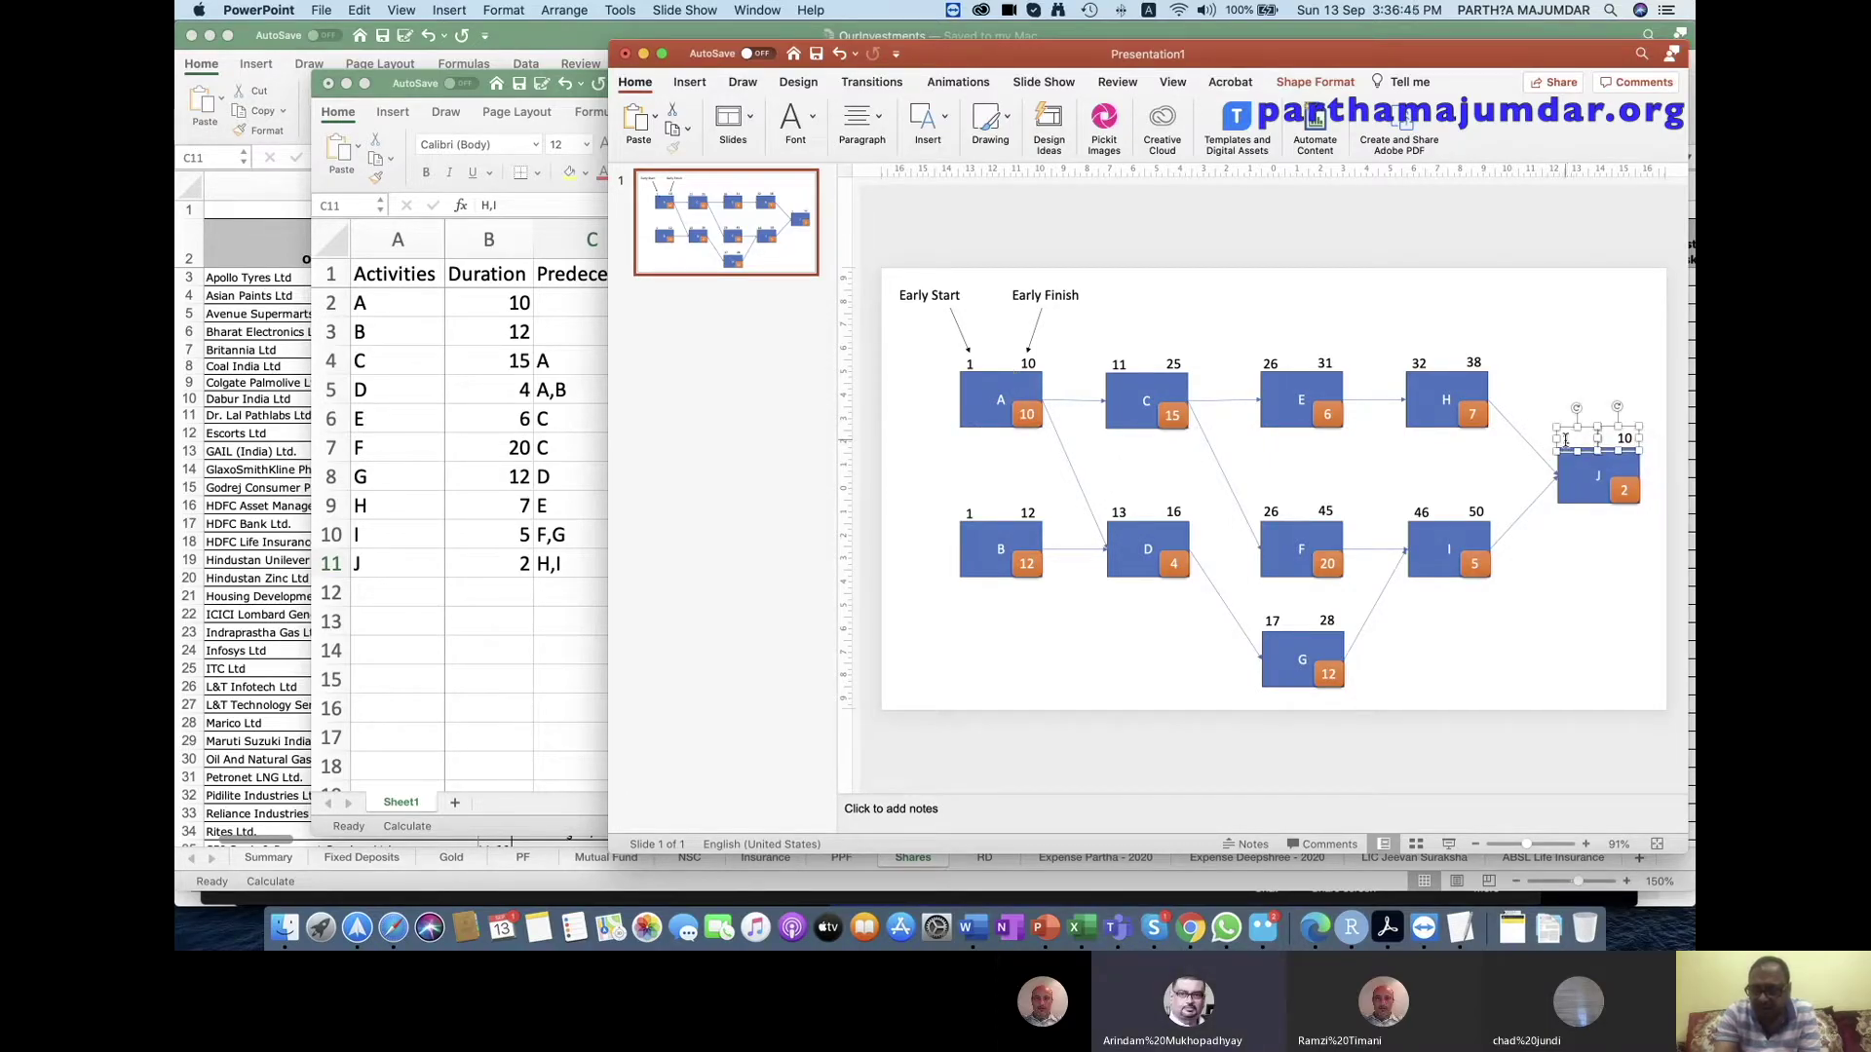
pyautogui.click(1578, 440)
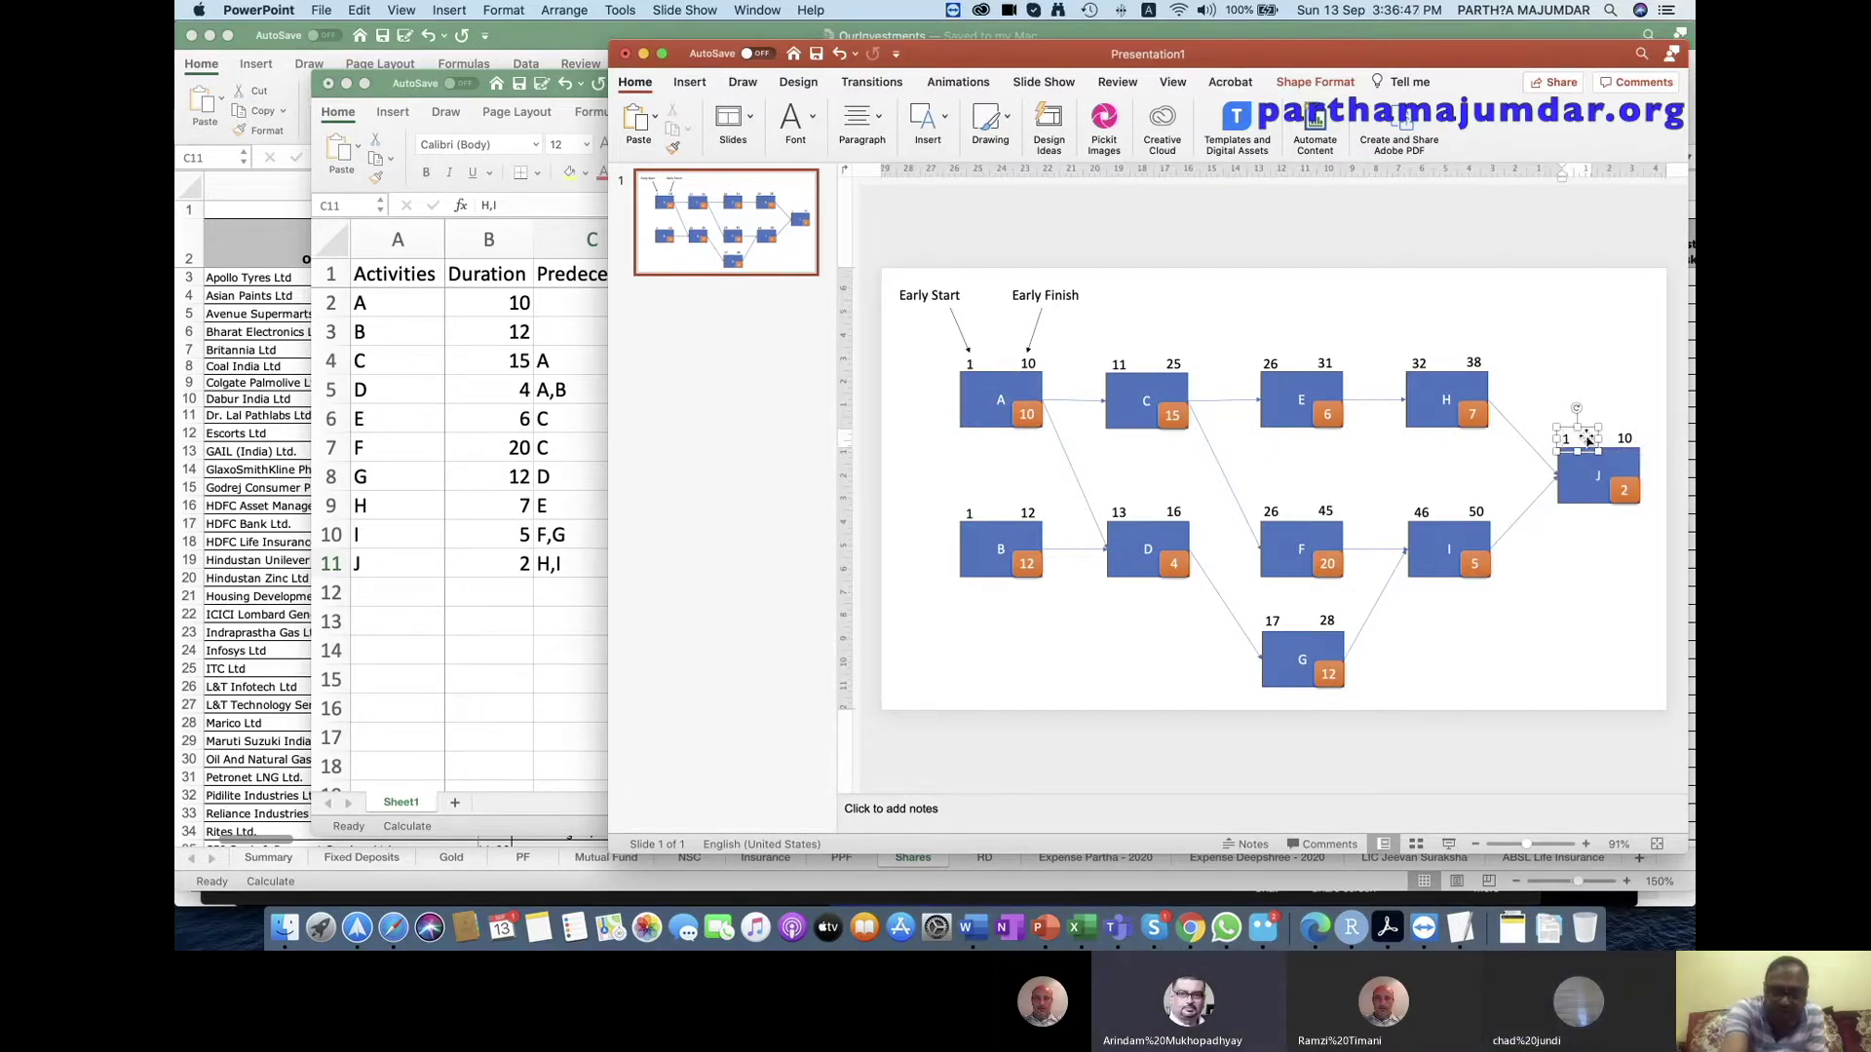
pyautogui.write('5')
pyautogui.click(1606, 551)
pyautogui.click(1626, 439)
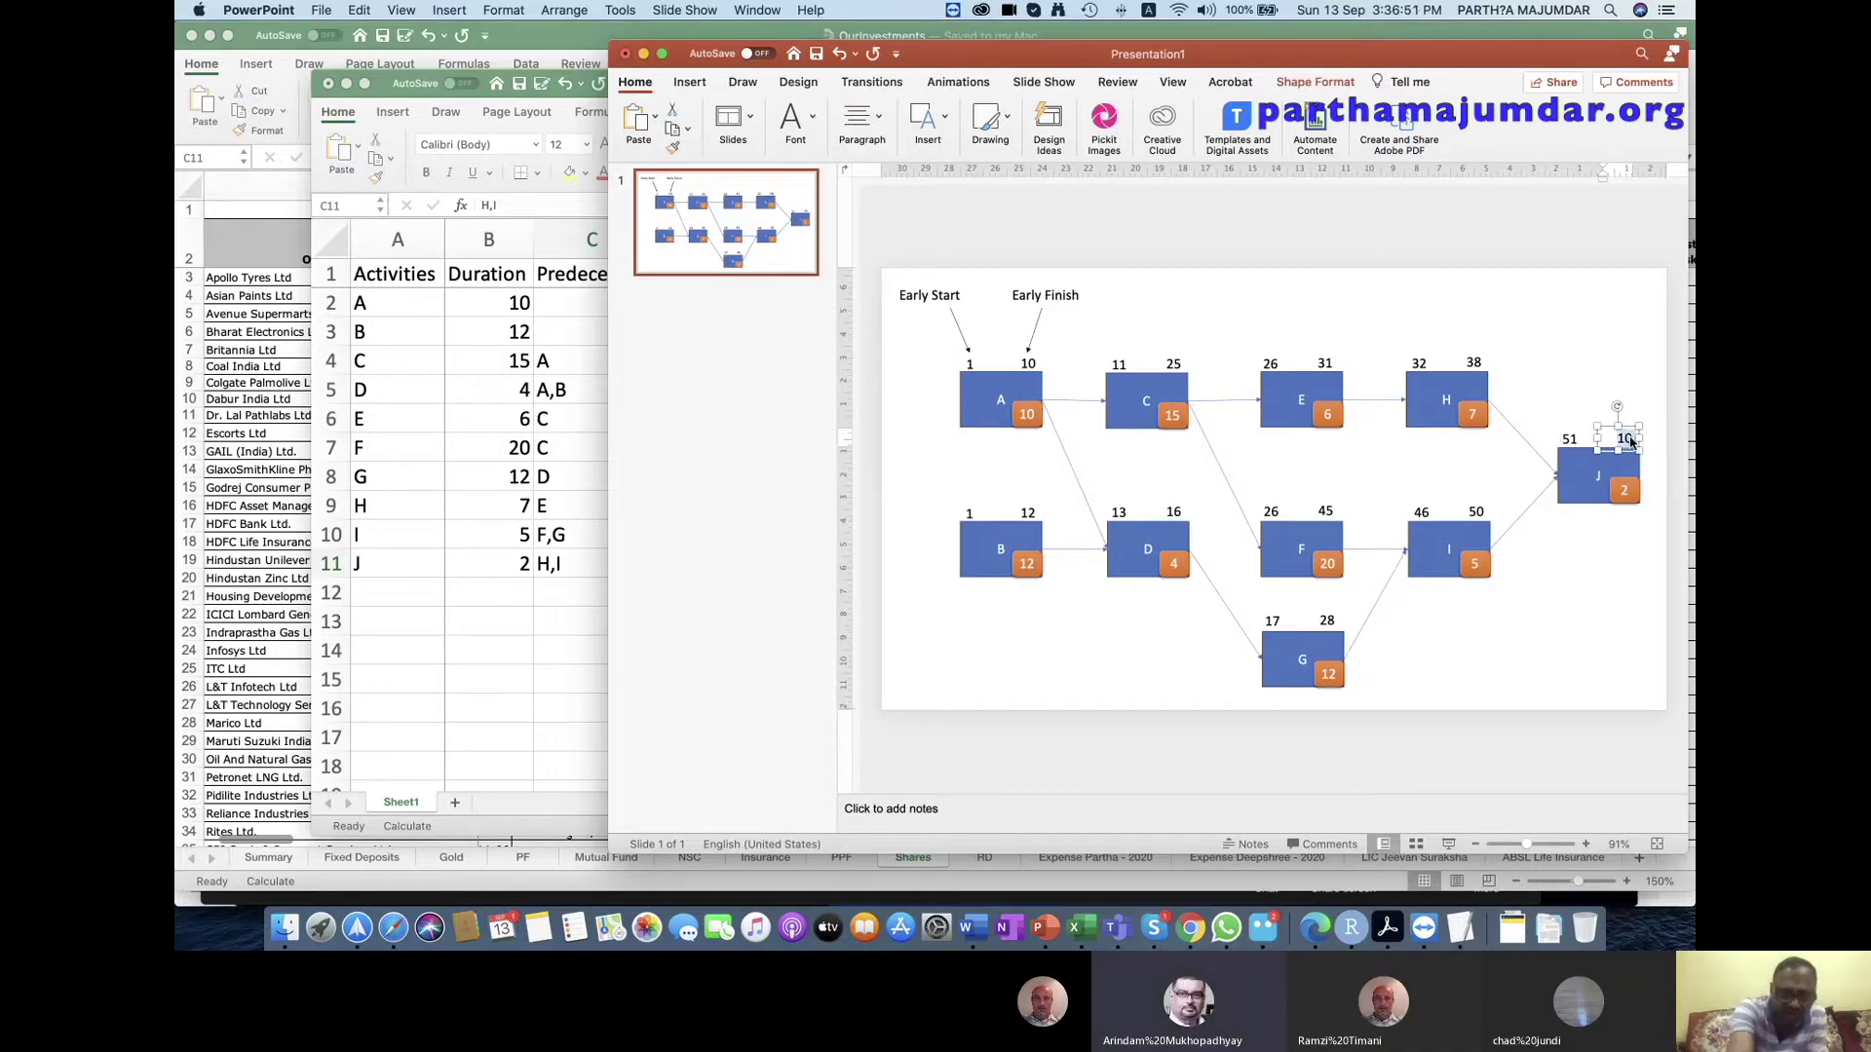
pyautogui.write('52')
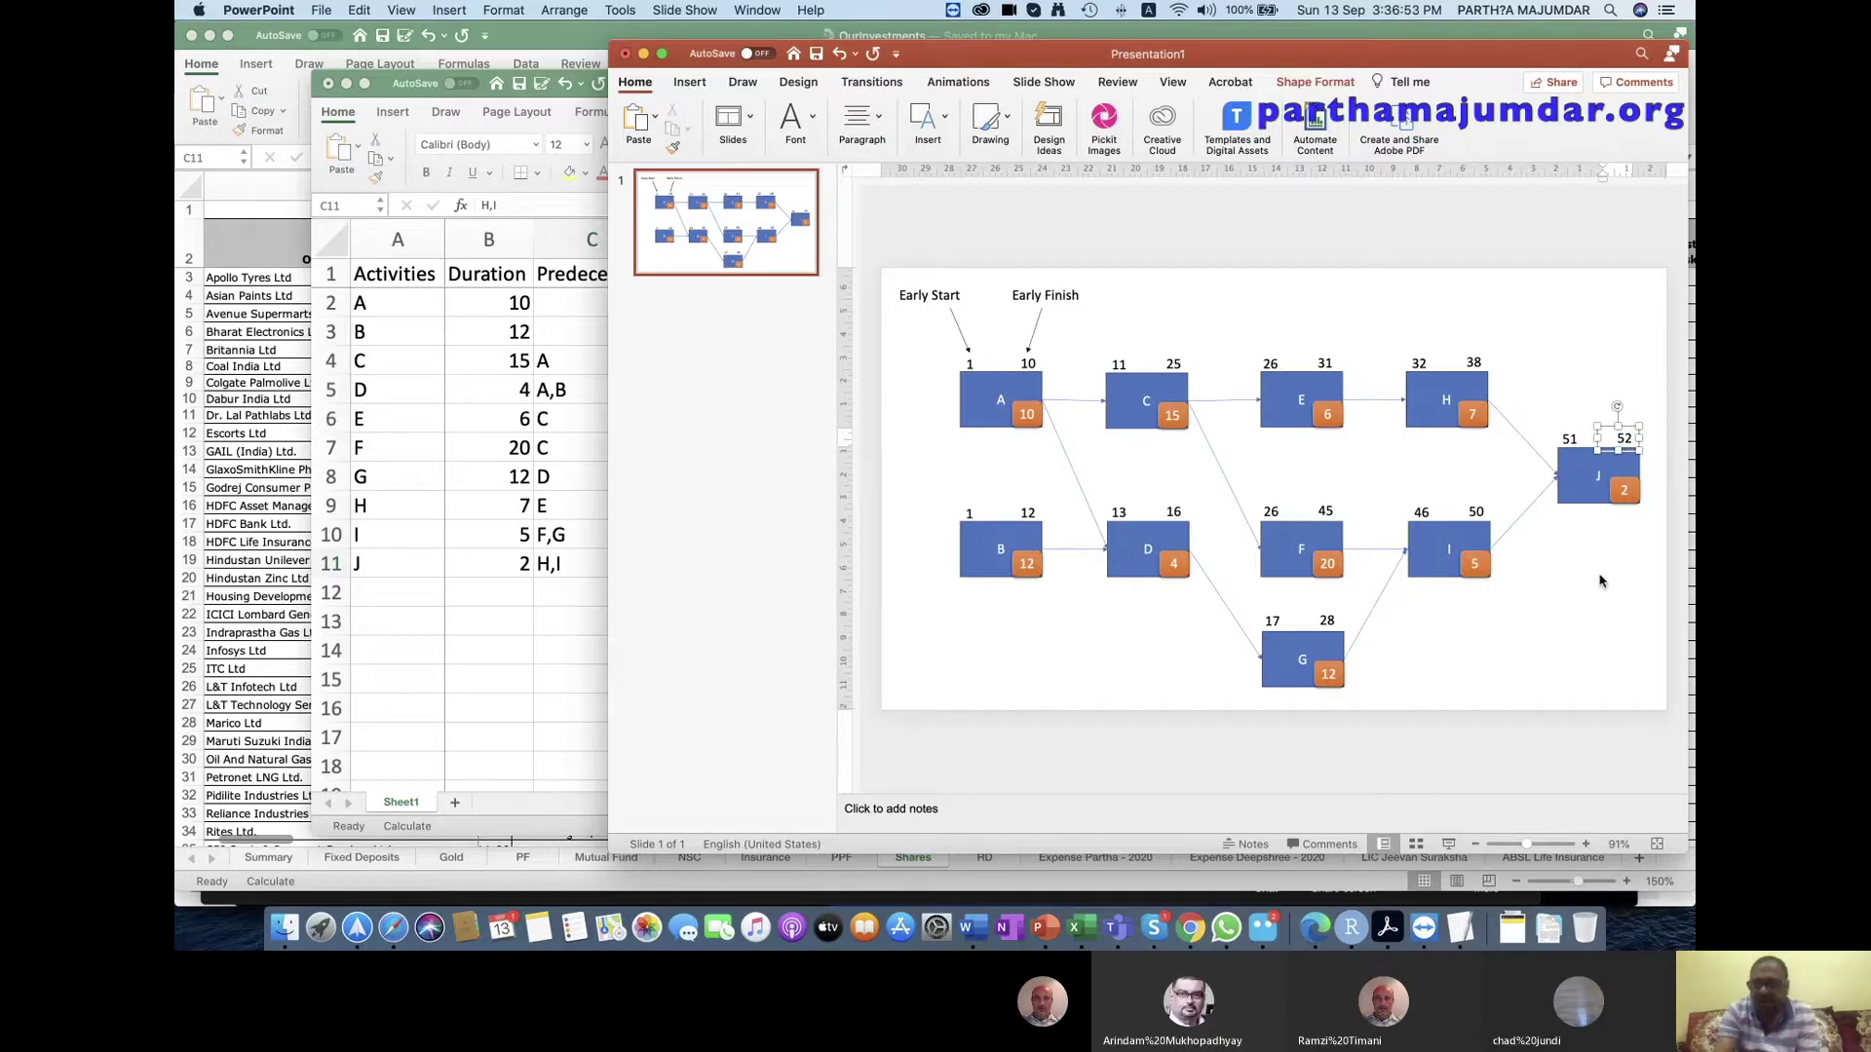
pyautogui.click(1599, 581)
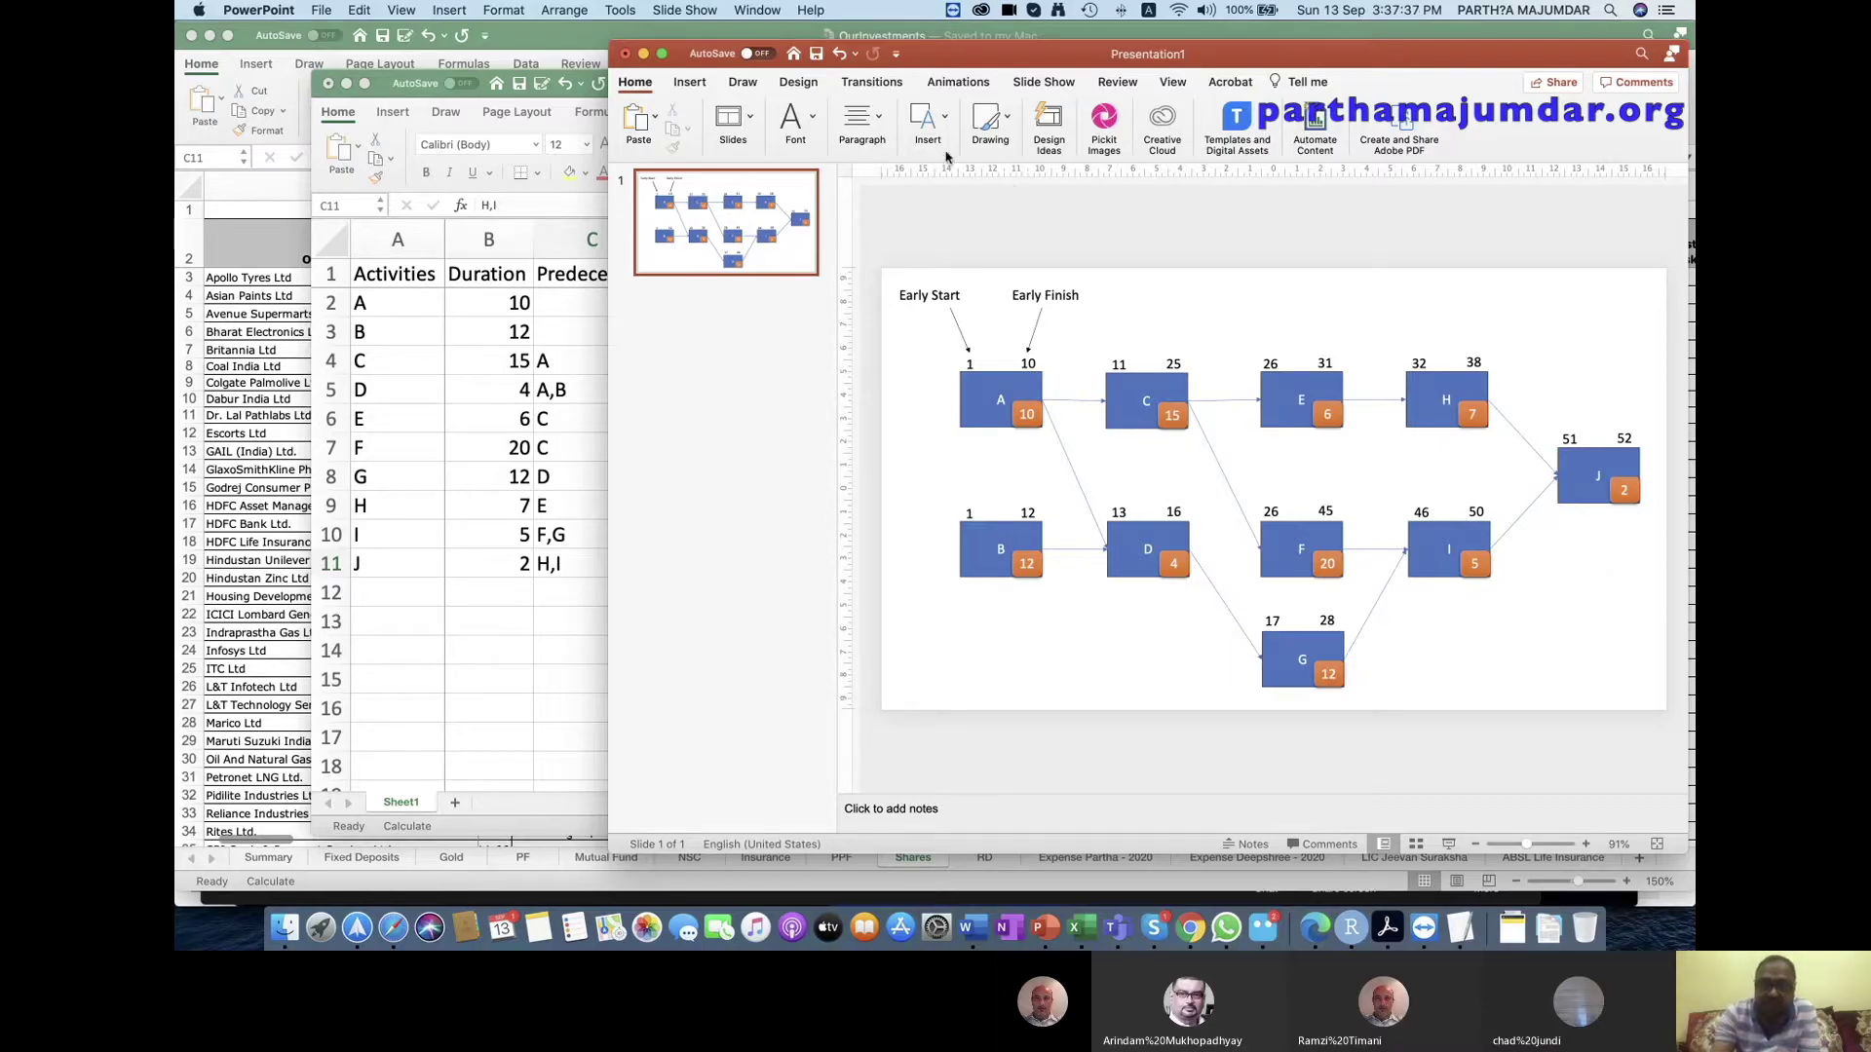
# Add a 'Forward Pass' text box above the diagram and move it to the top.
pyautogui.click(930, 122)
pyautogui.click(973, 180)
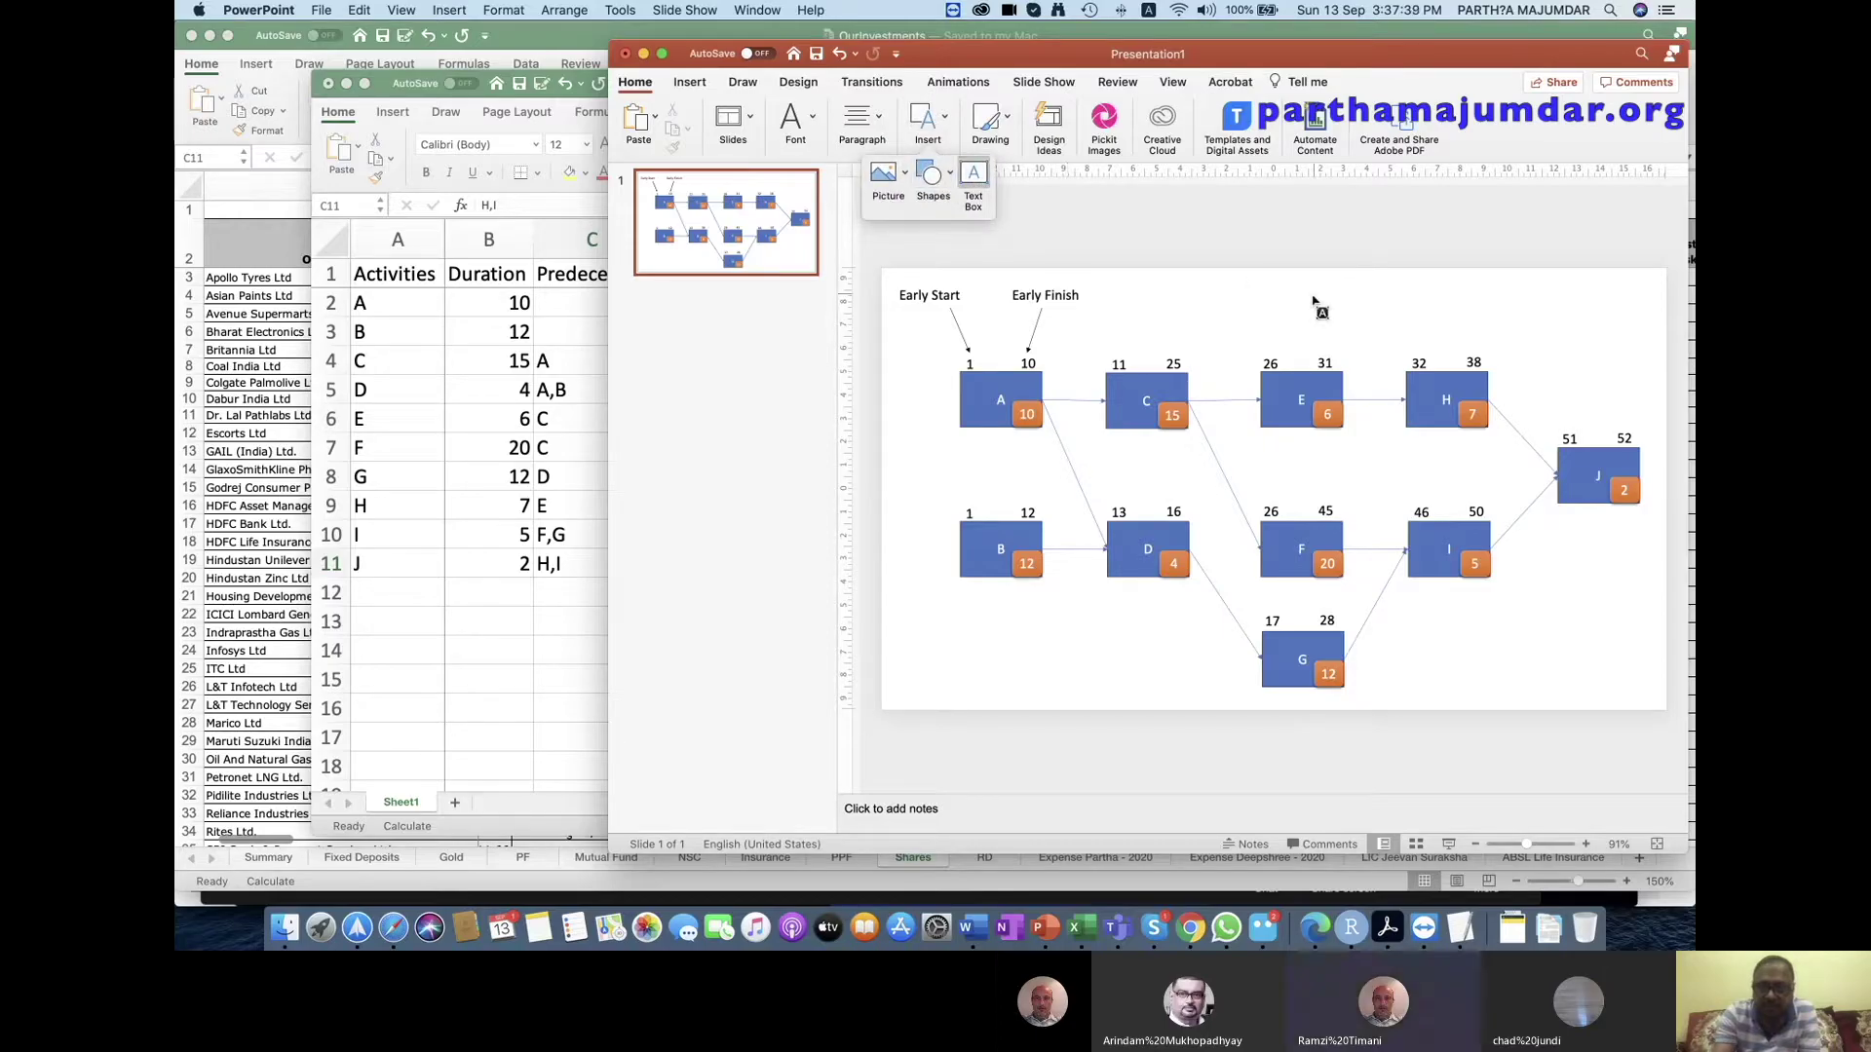
pyautogui.moveTo(1287, 284); pyautogui.dragTo(1521, 306)
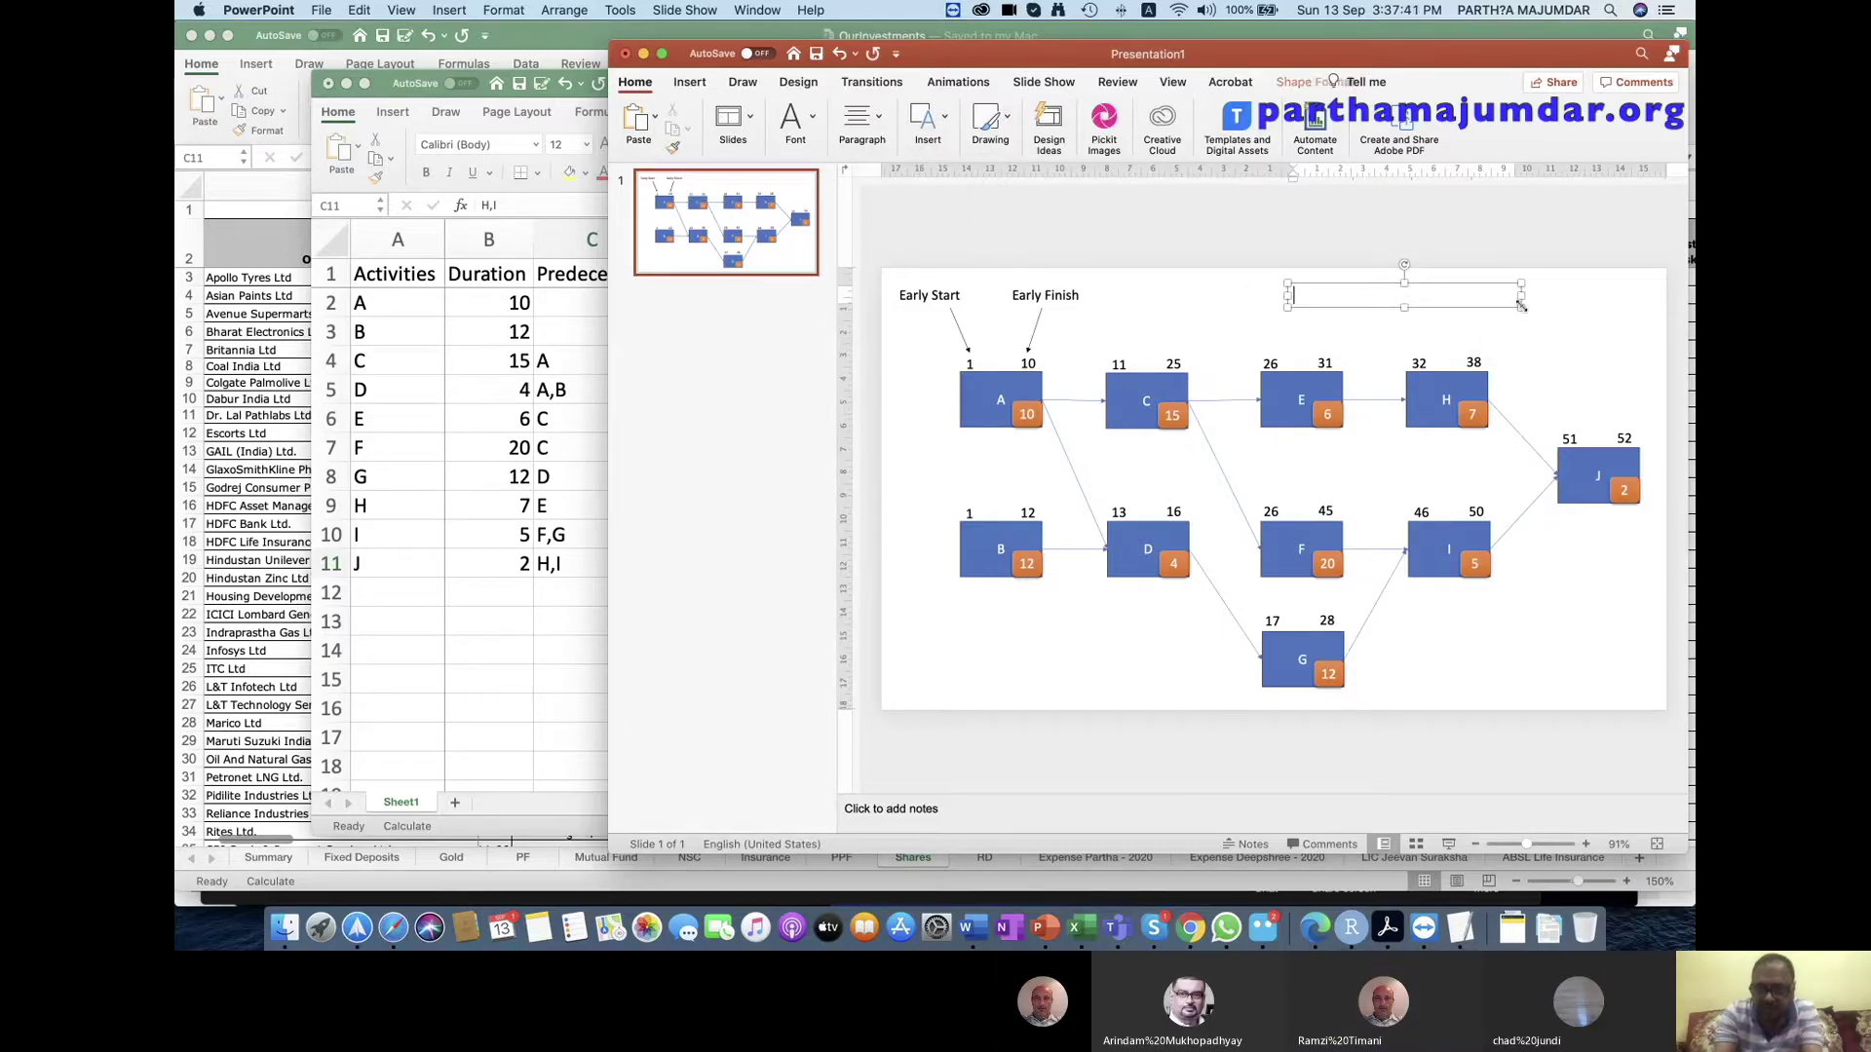
pyautogui.write('Forwa')
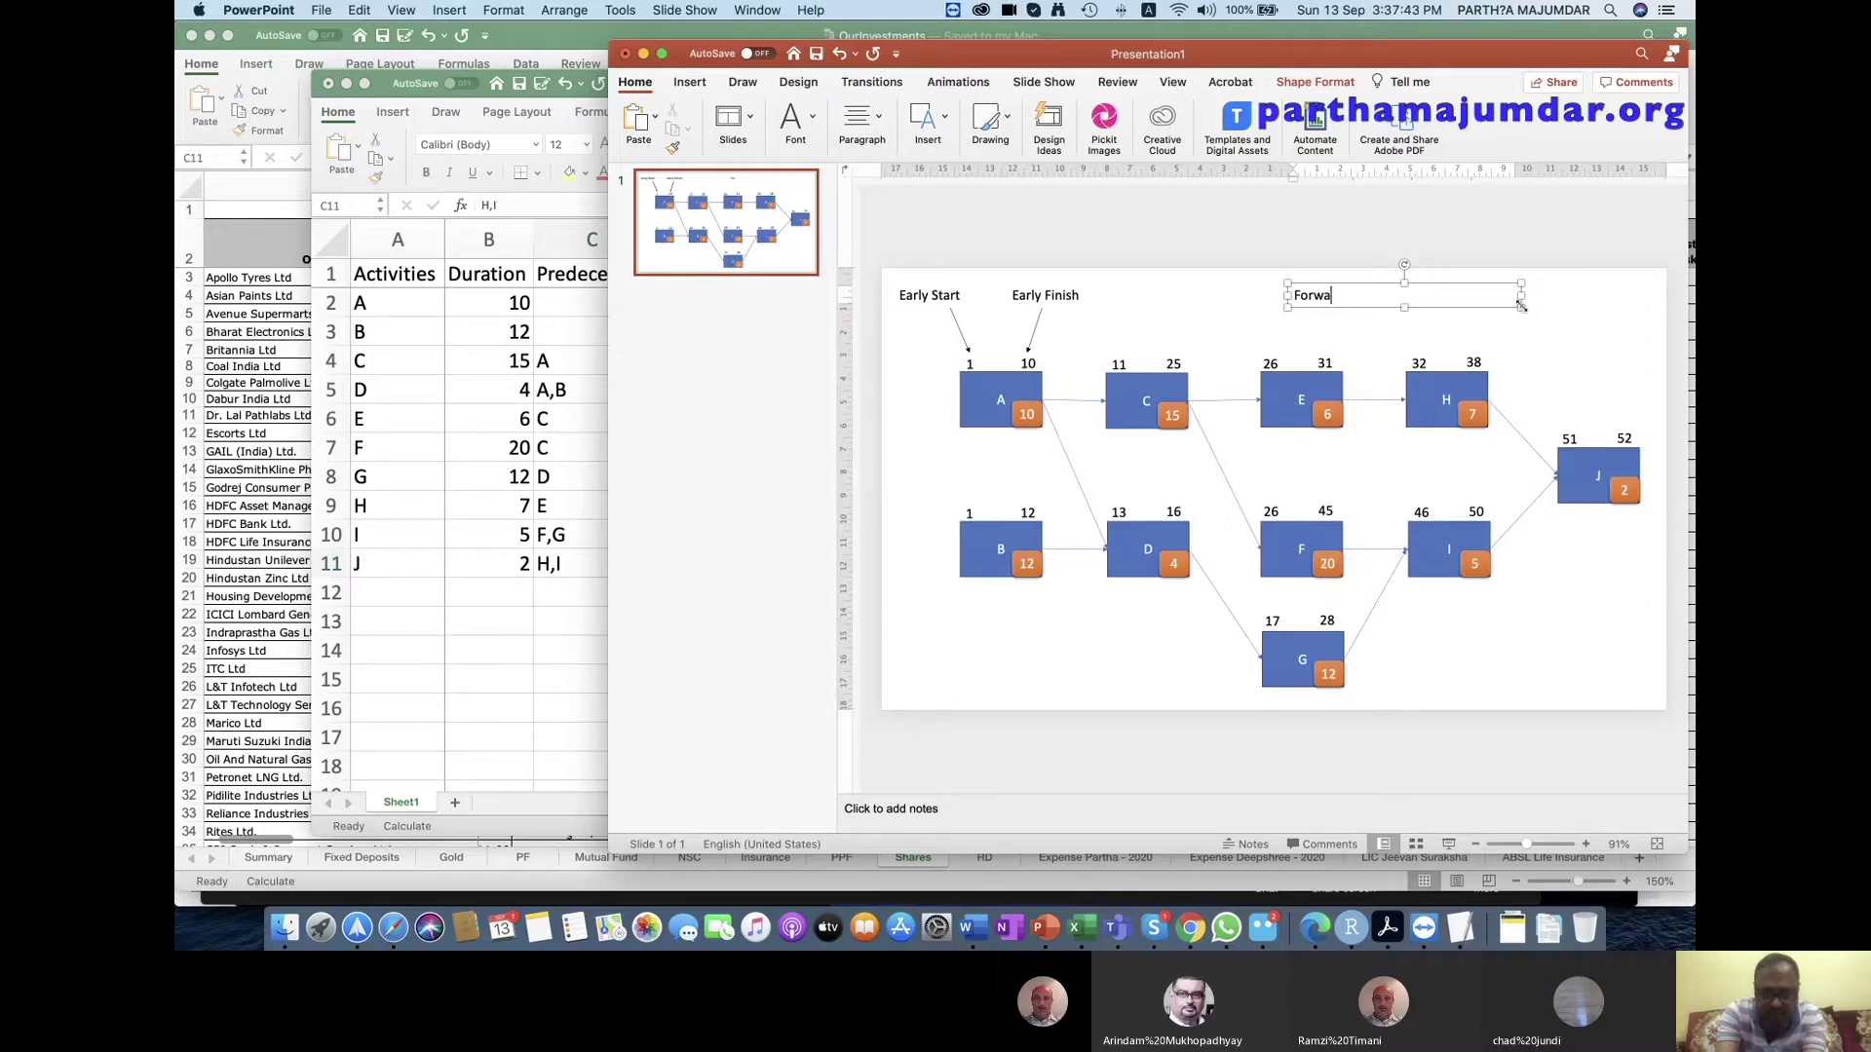
pyautogui.write('rd Pass')
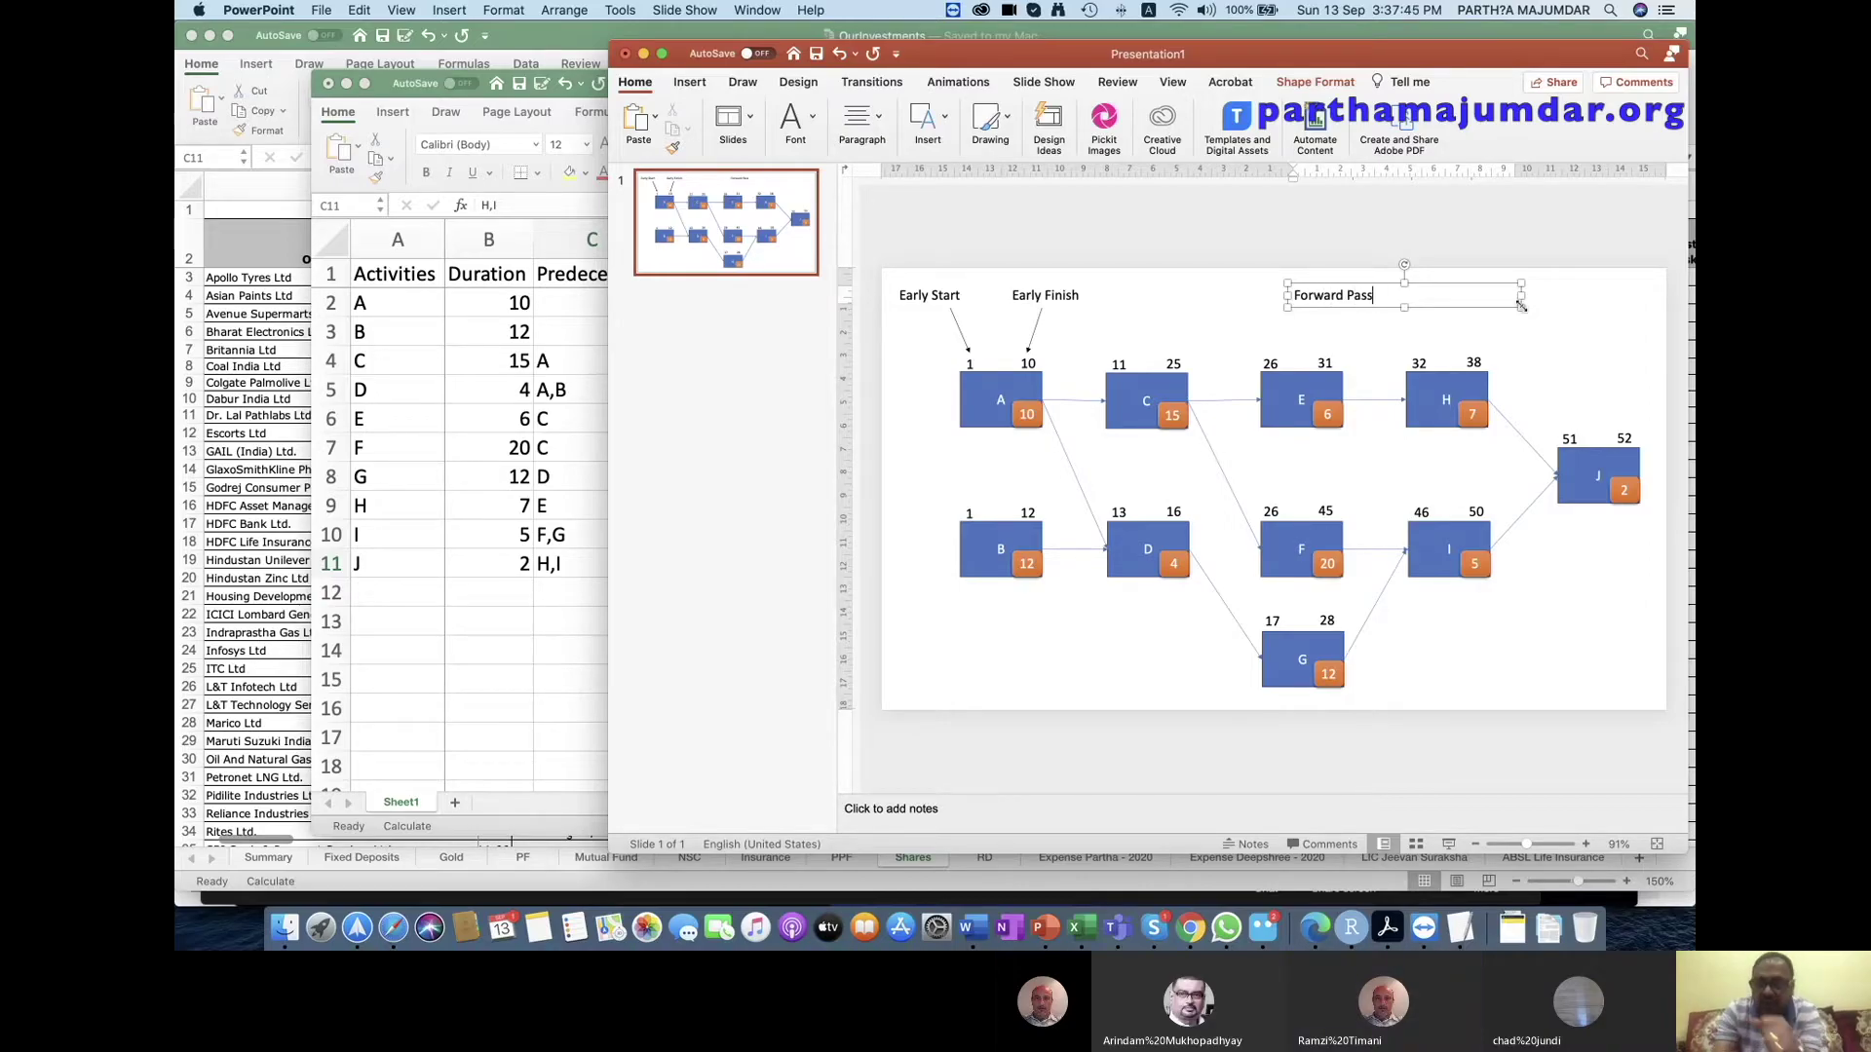
pyautogui.click(1332, 329)
pyautogui.click(1344, 289)
pyautogui.moveTo(1354, 279); pyautogui.dragTo(1367, 265)
pyautogui.click(1361, 313)
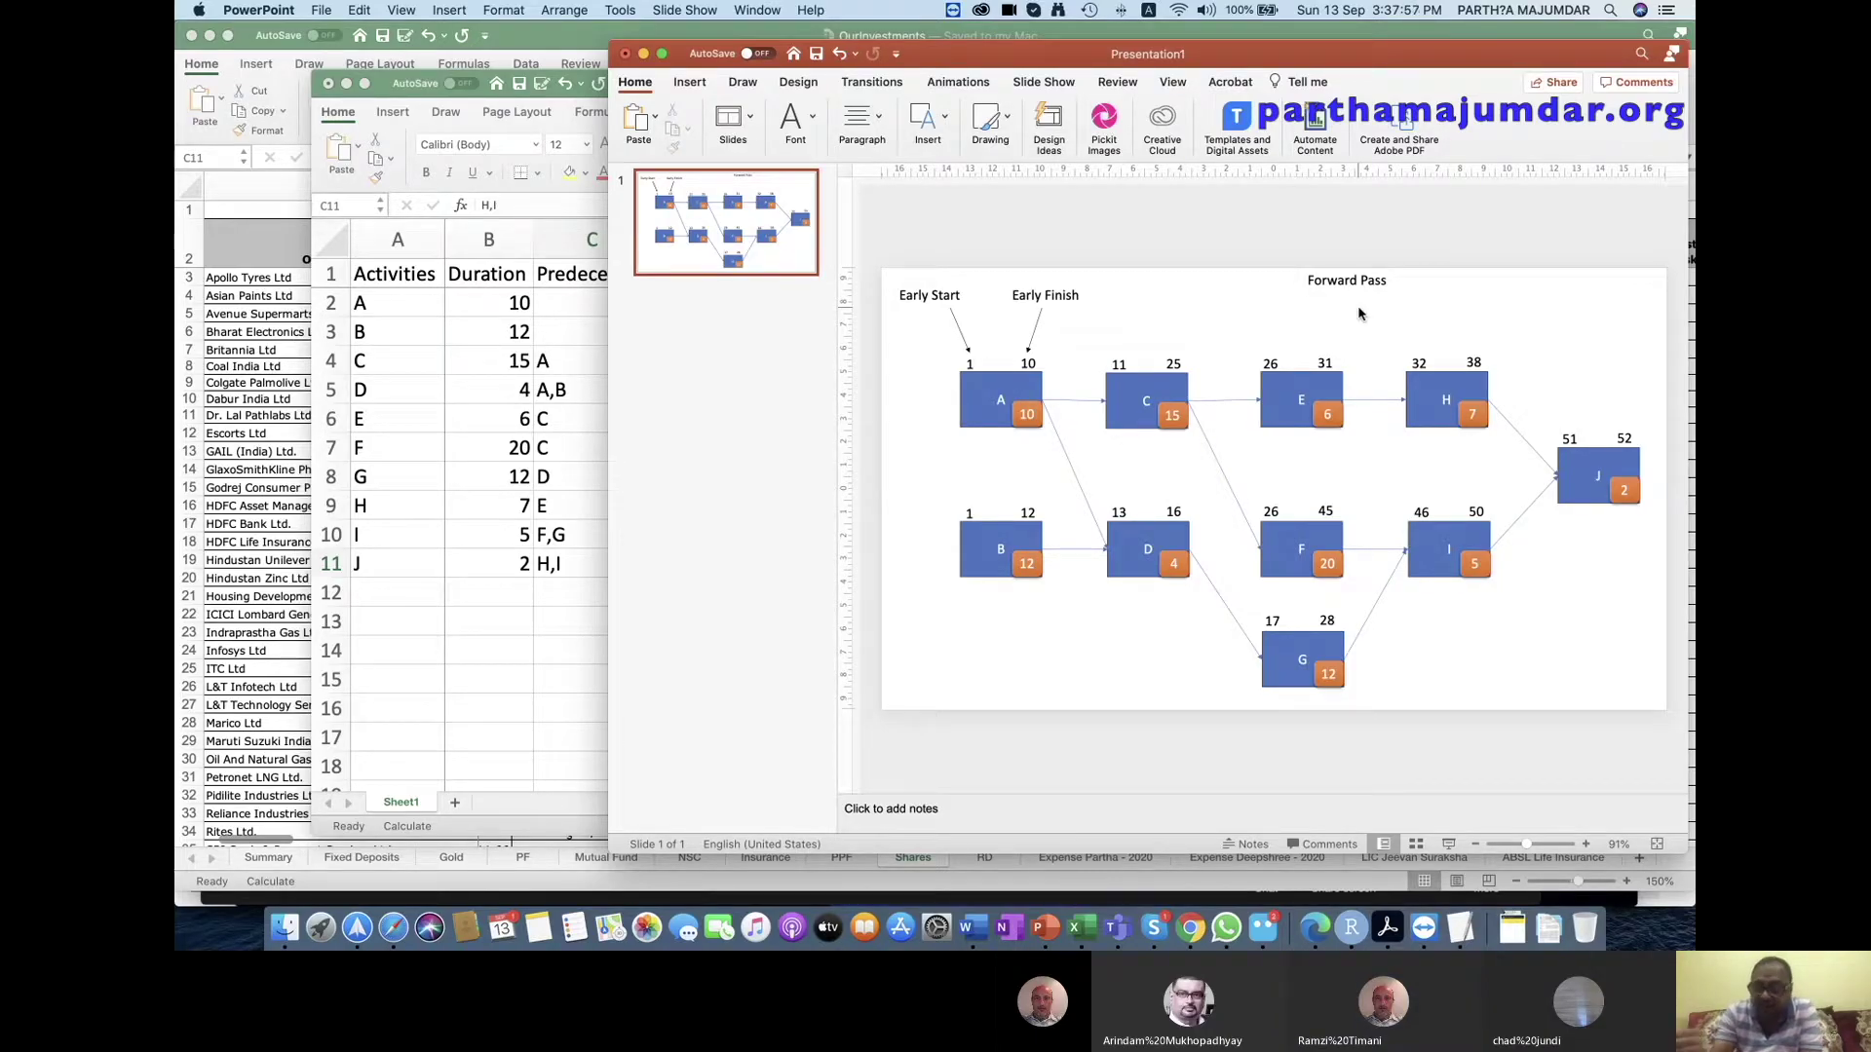
# Duplicate the heading beneath the original and change it to 'Backward Pass'.
pyautogui.click(1313, 278)
pyautogui.click(1312, 268)
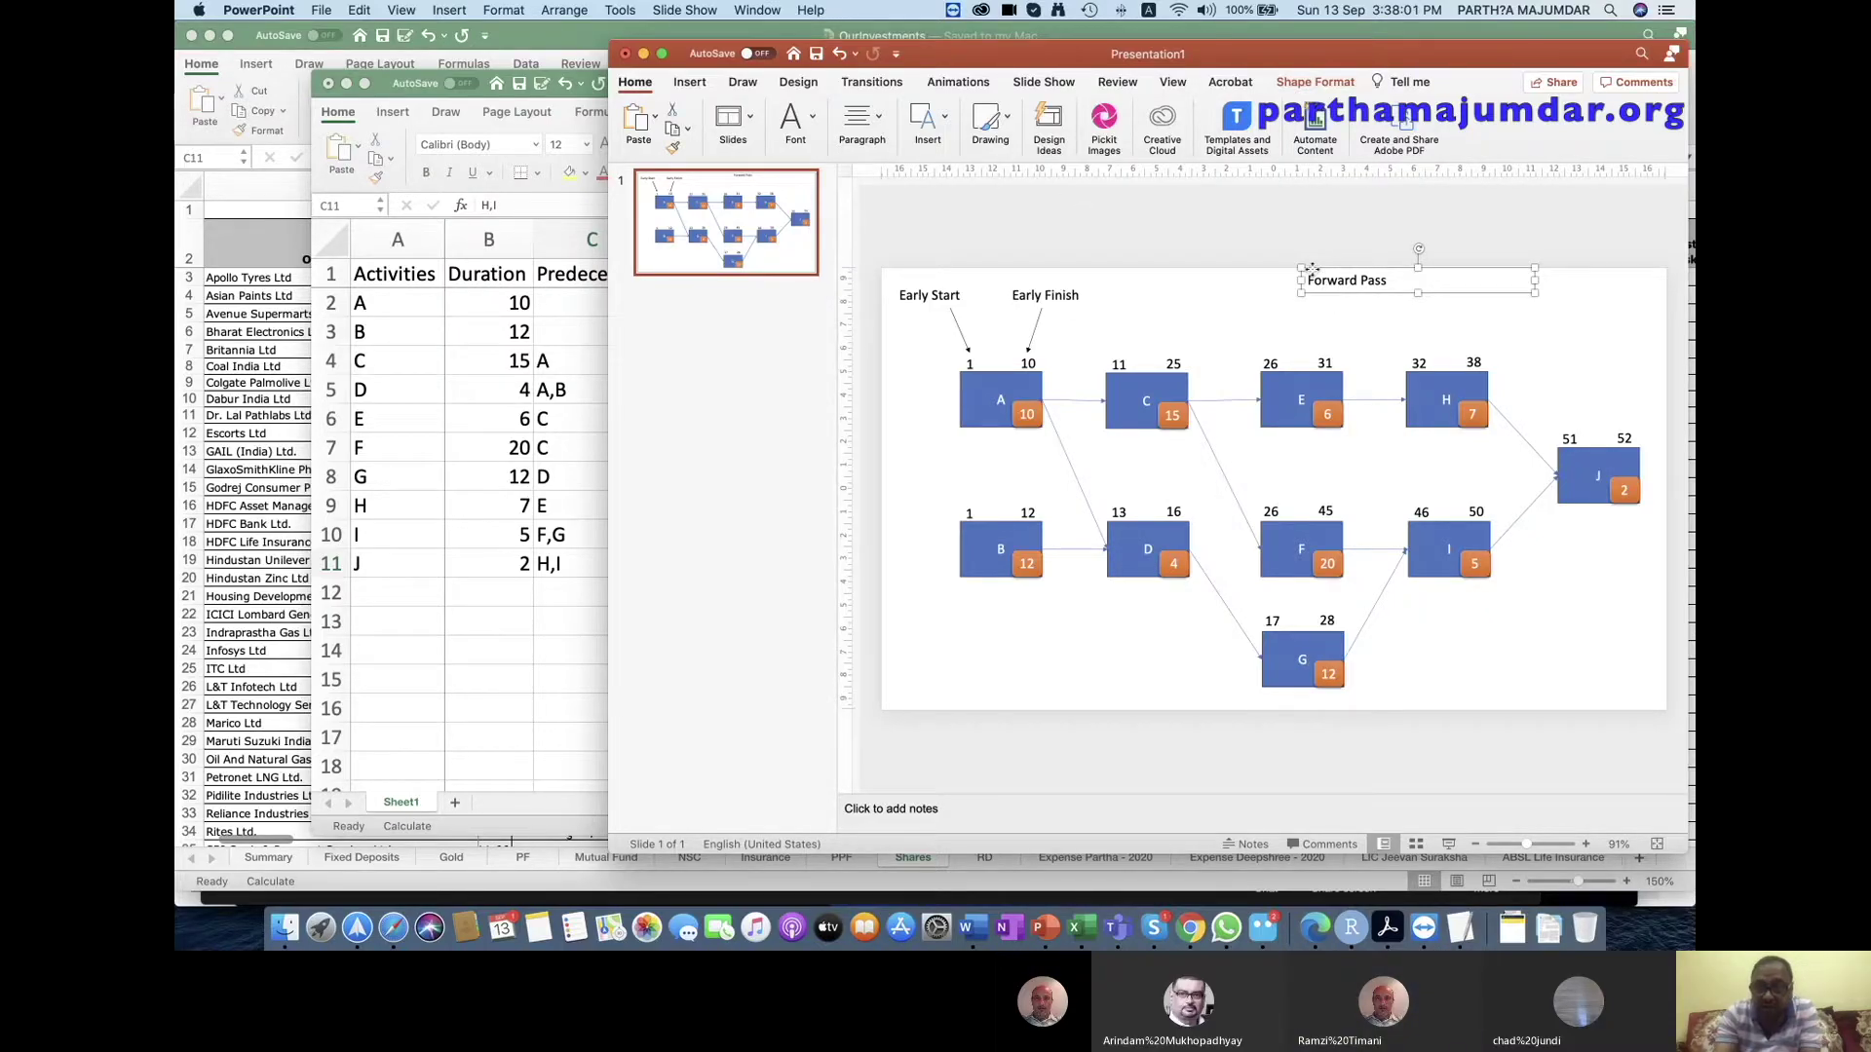
pyautogui.press('super+v')
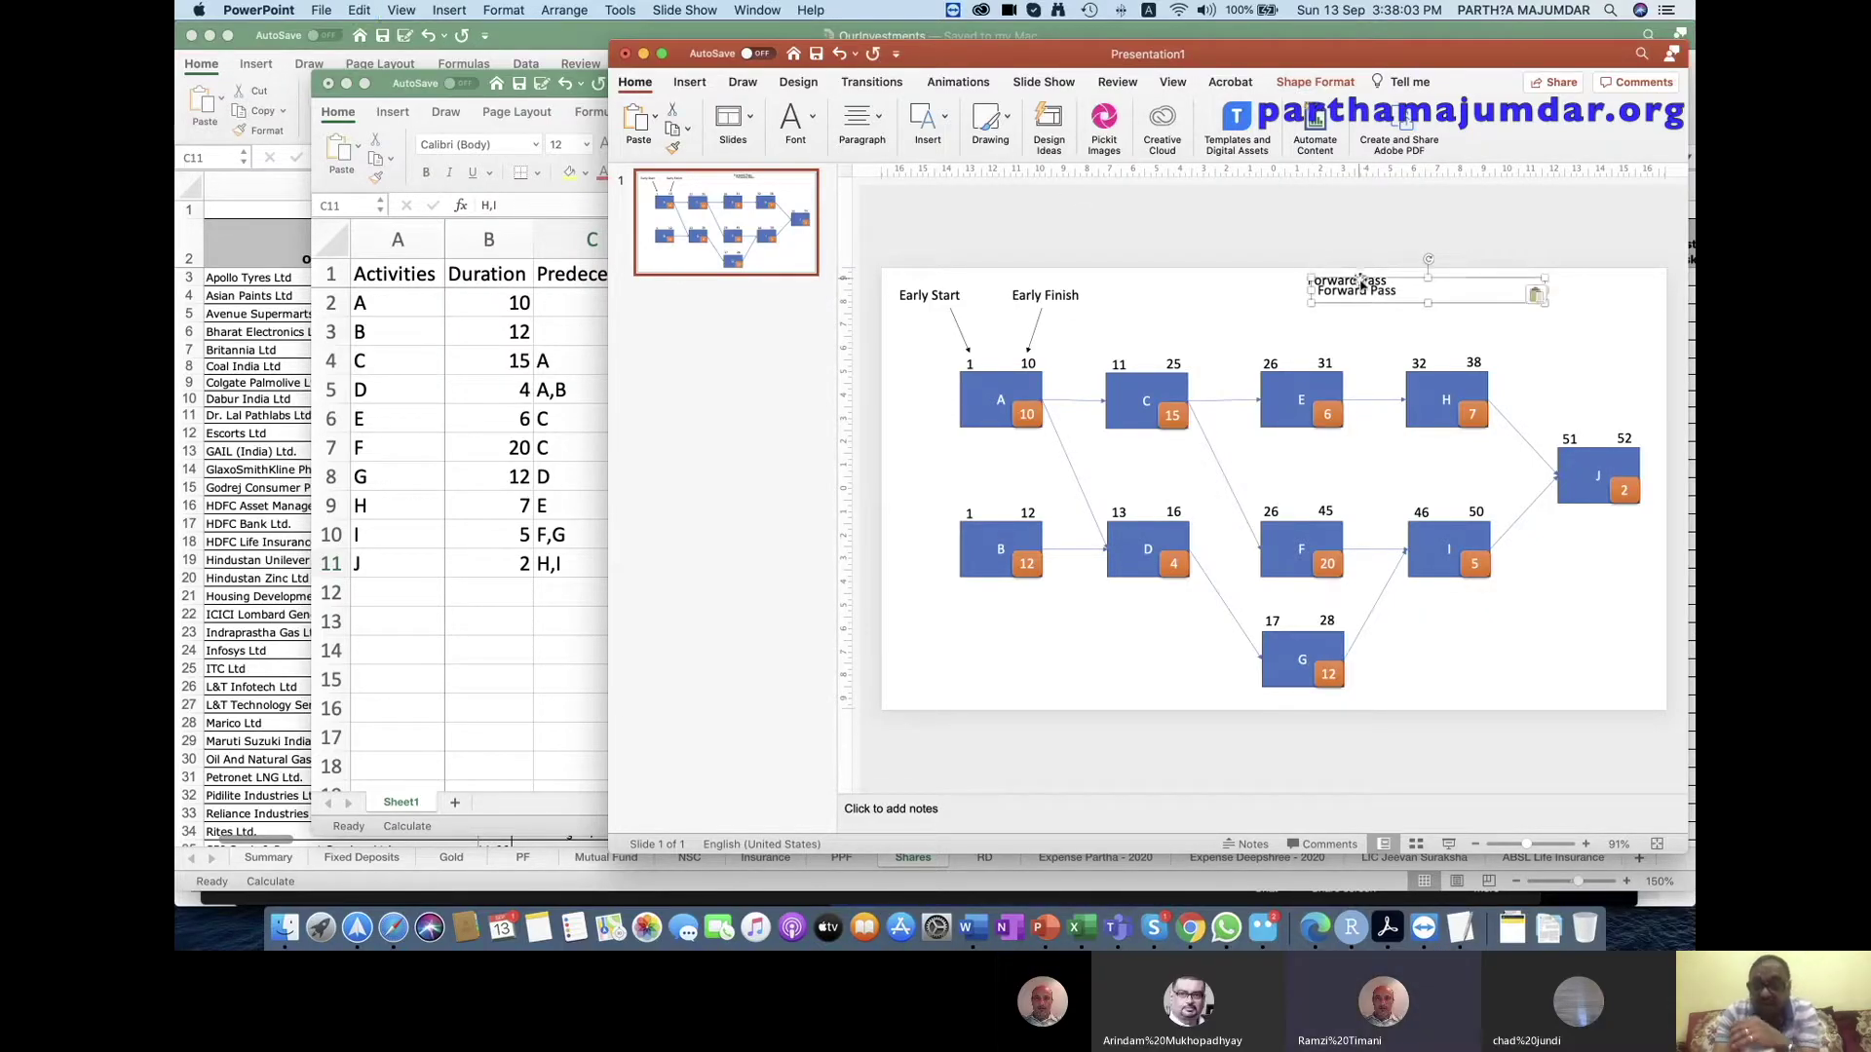
pyautogui.moveTo(1359, 280); pyautogui.dragTo(1348, 291)
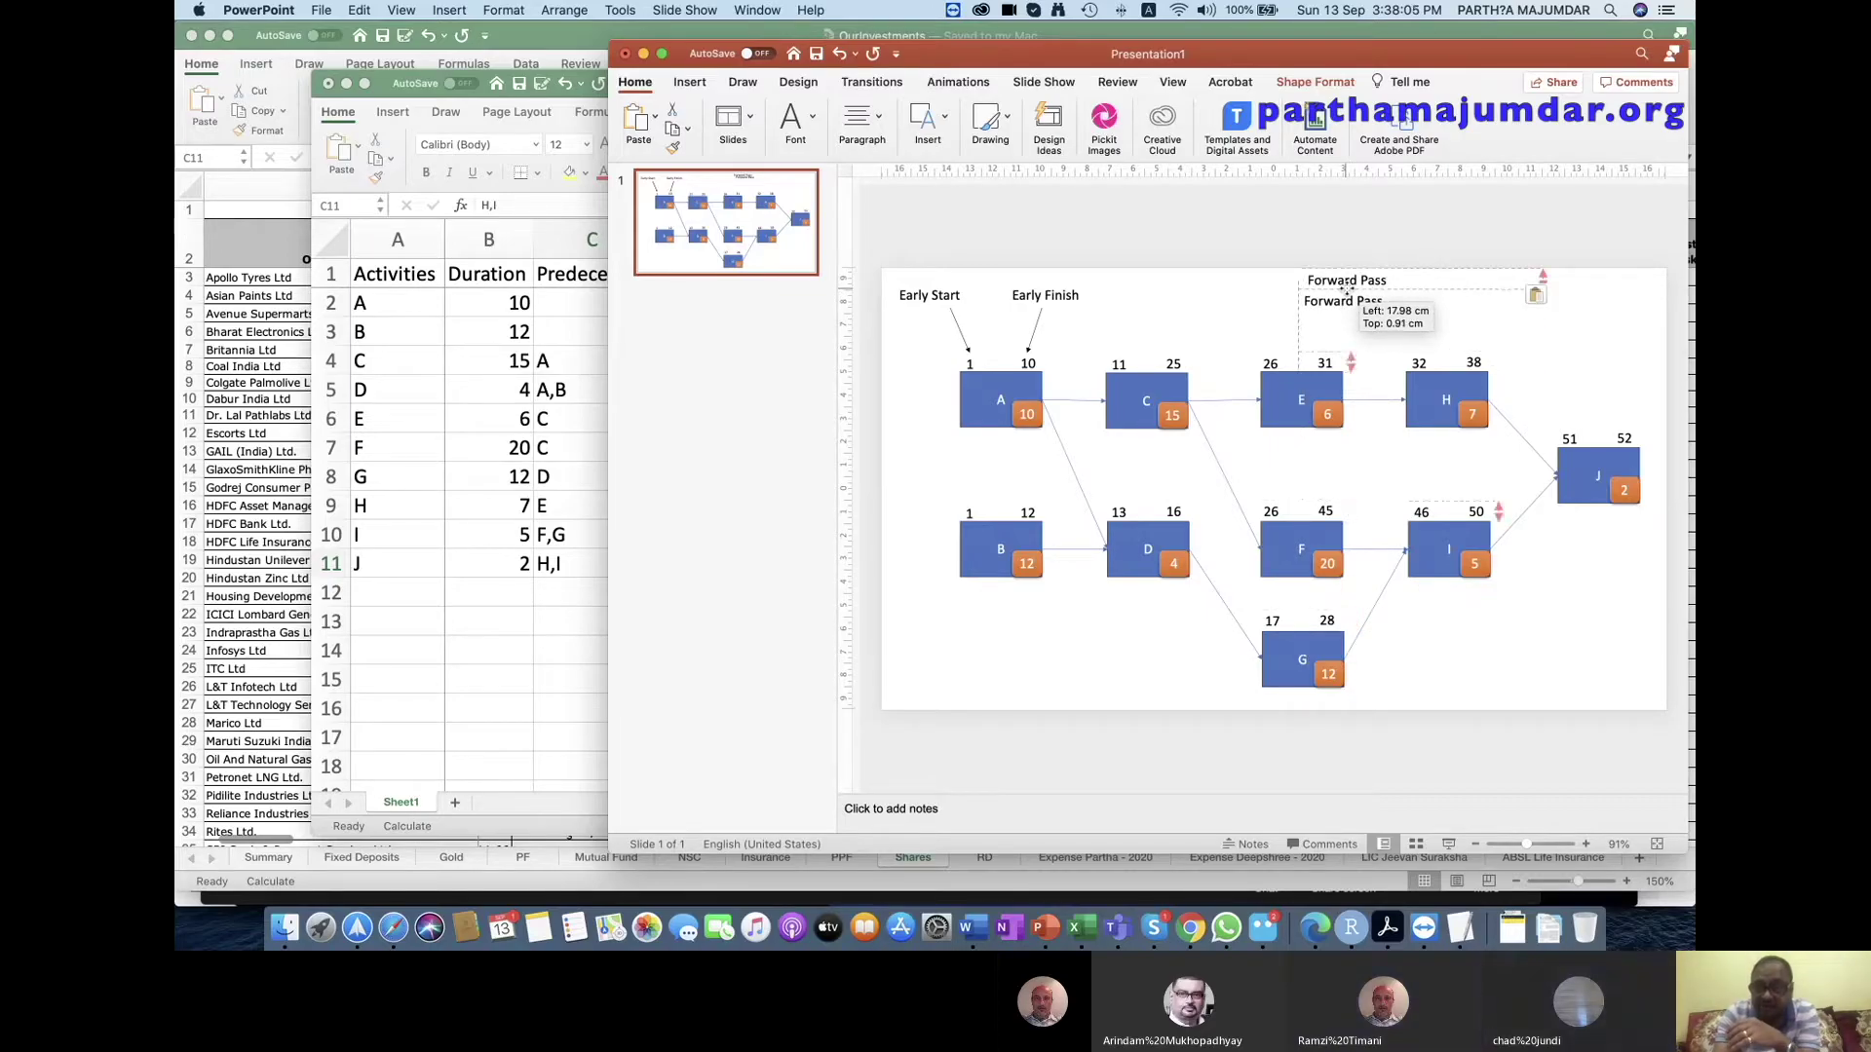
pyautogui.moveTo(1347, 290); pyautogui.dragTo(1347, 289)
pyautogui.doubleClick(1352, 299)
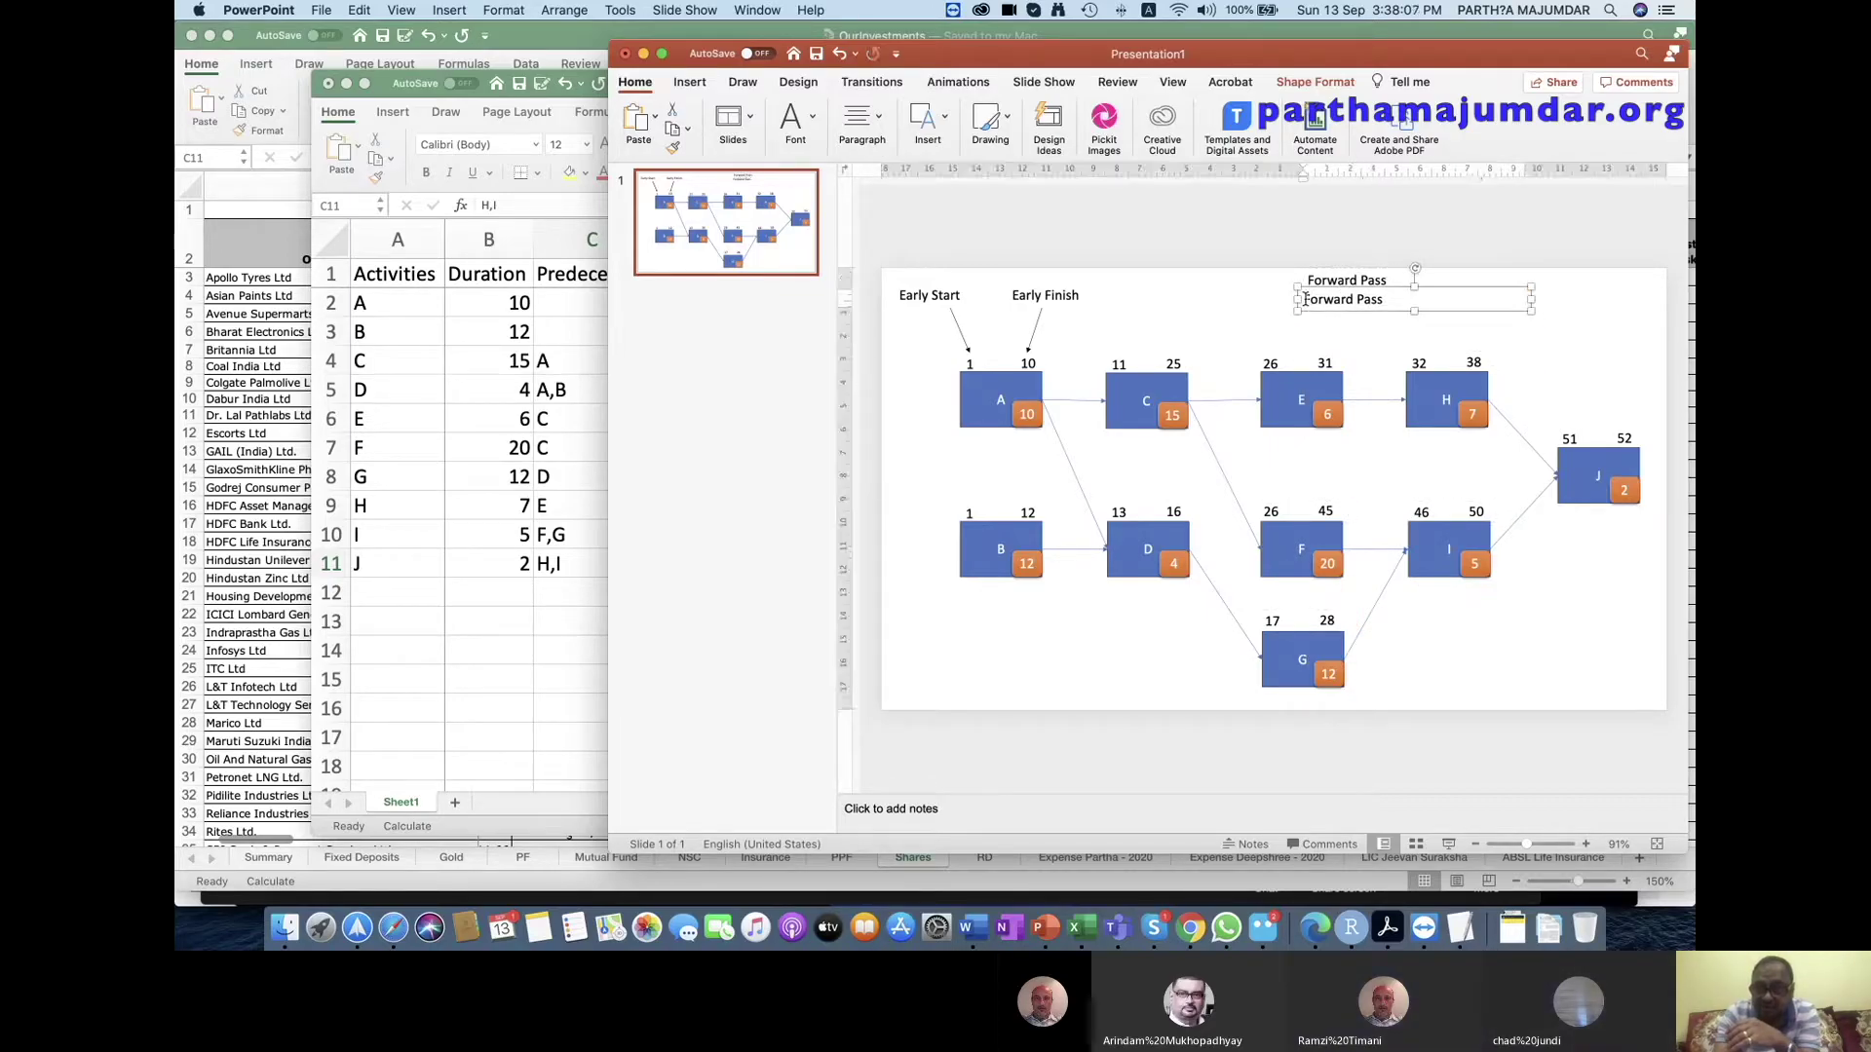
pyautogui.write('Backward')
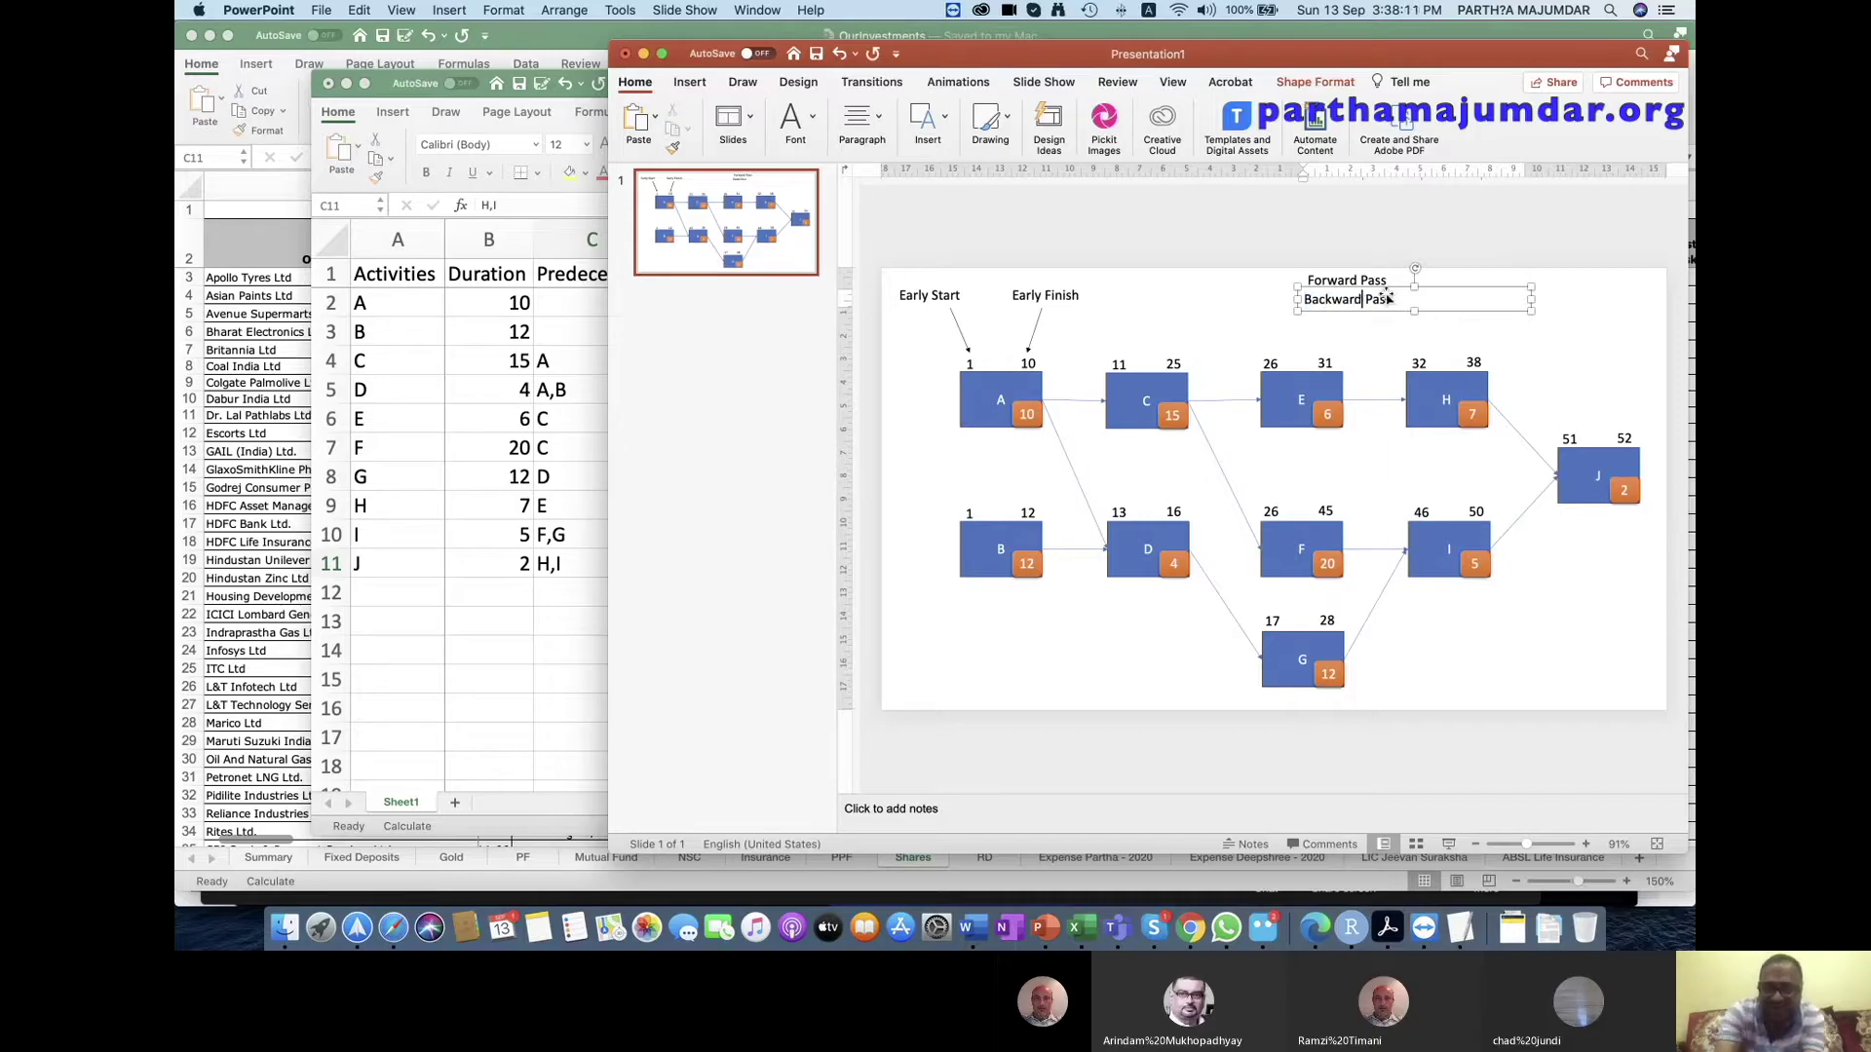
pyautogui.click(1381, 344)
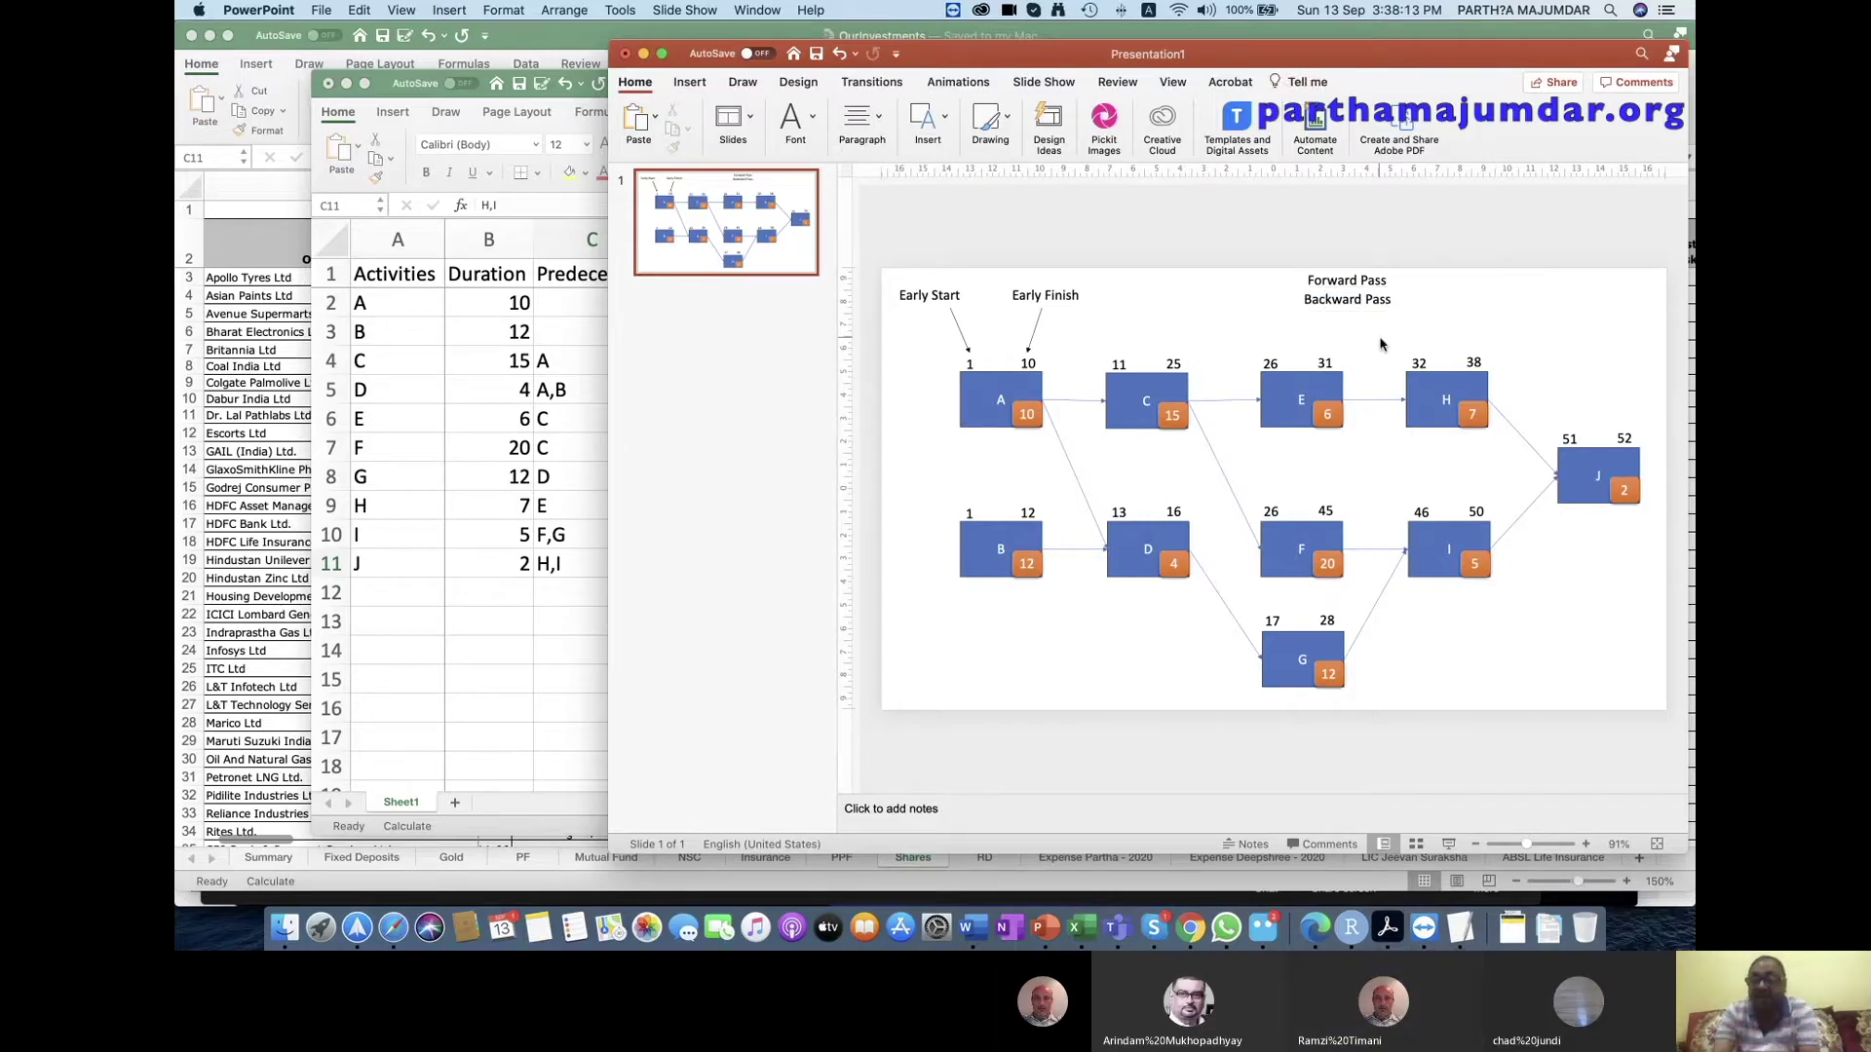
pyautogui.click(1566, 435)
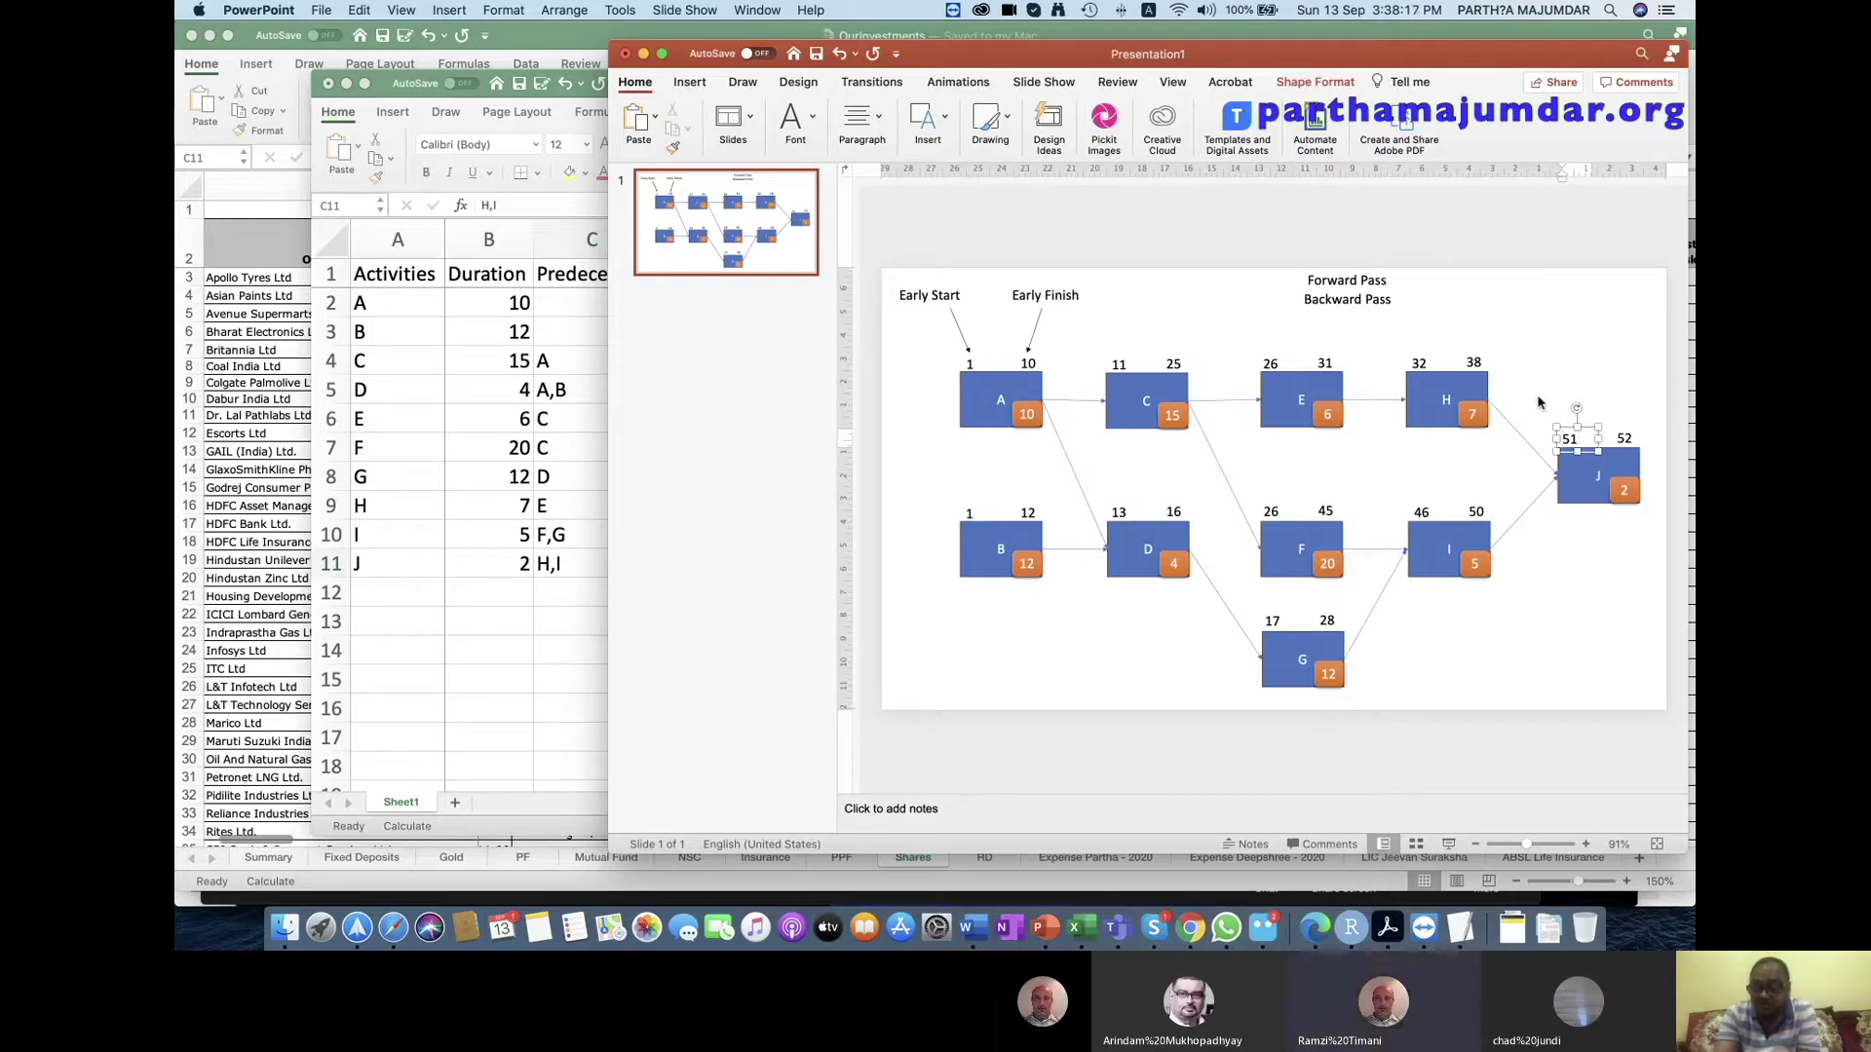
# Copy box J's 51 and 52 labels to just below box J.
pyautogui.press('Escape')
pyautogui.click(1571, 438)
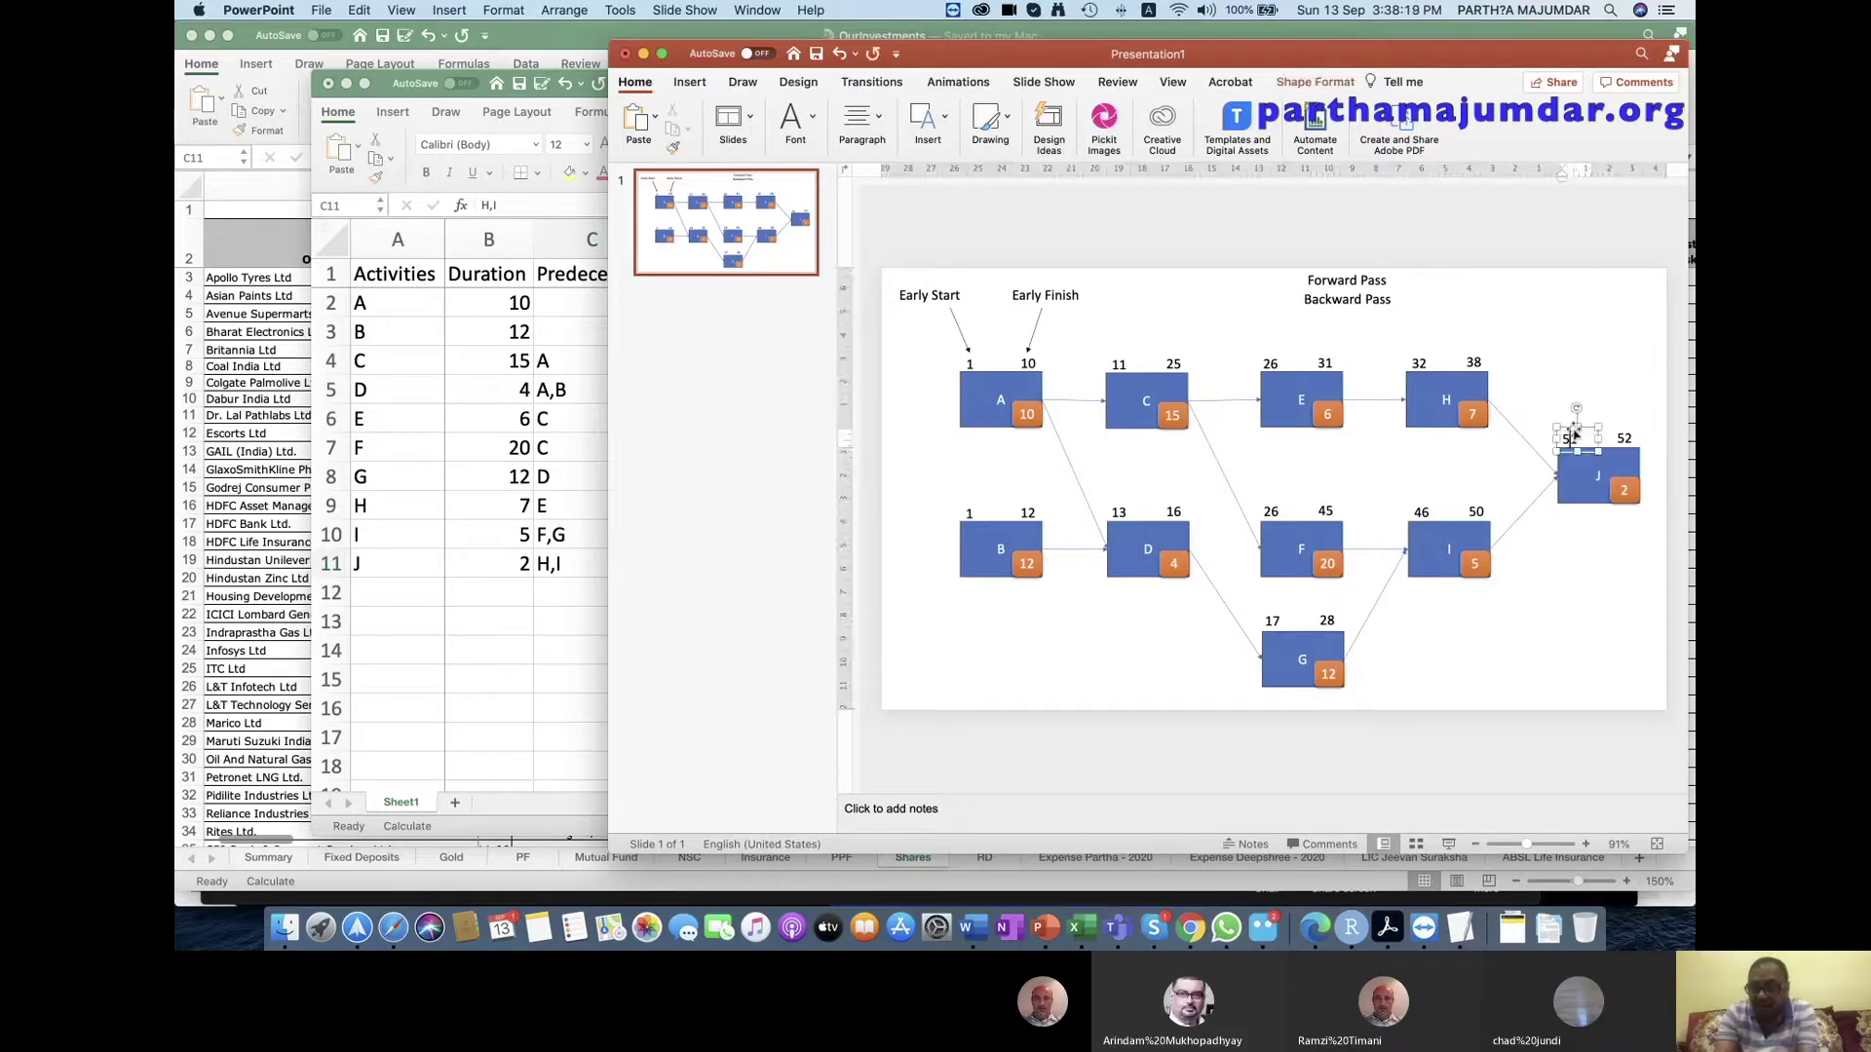
pyautogui.keyDown('shift'); pyautogui.click(1624, 436); pyautogui.keyUp('shift')
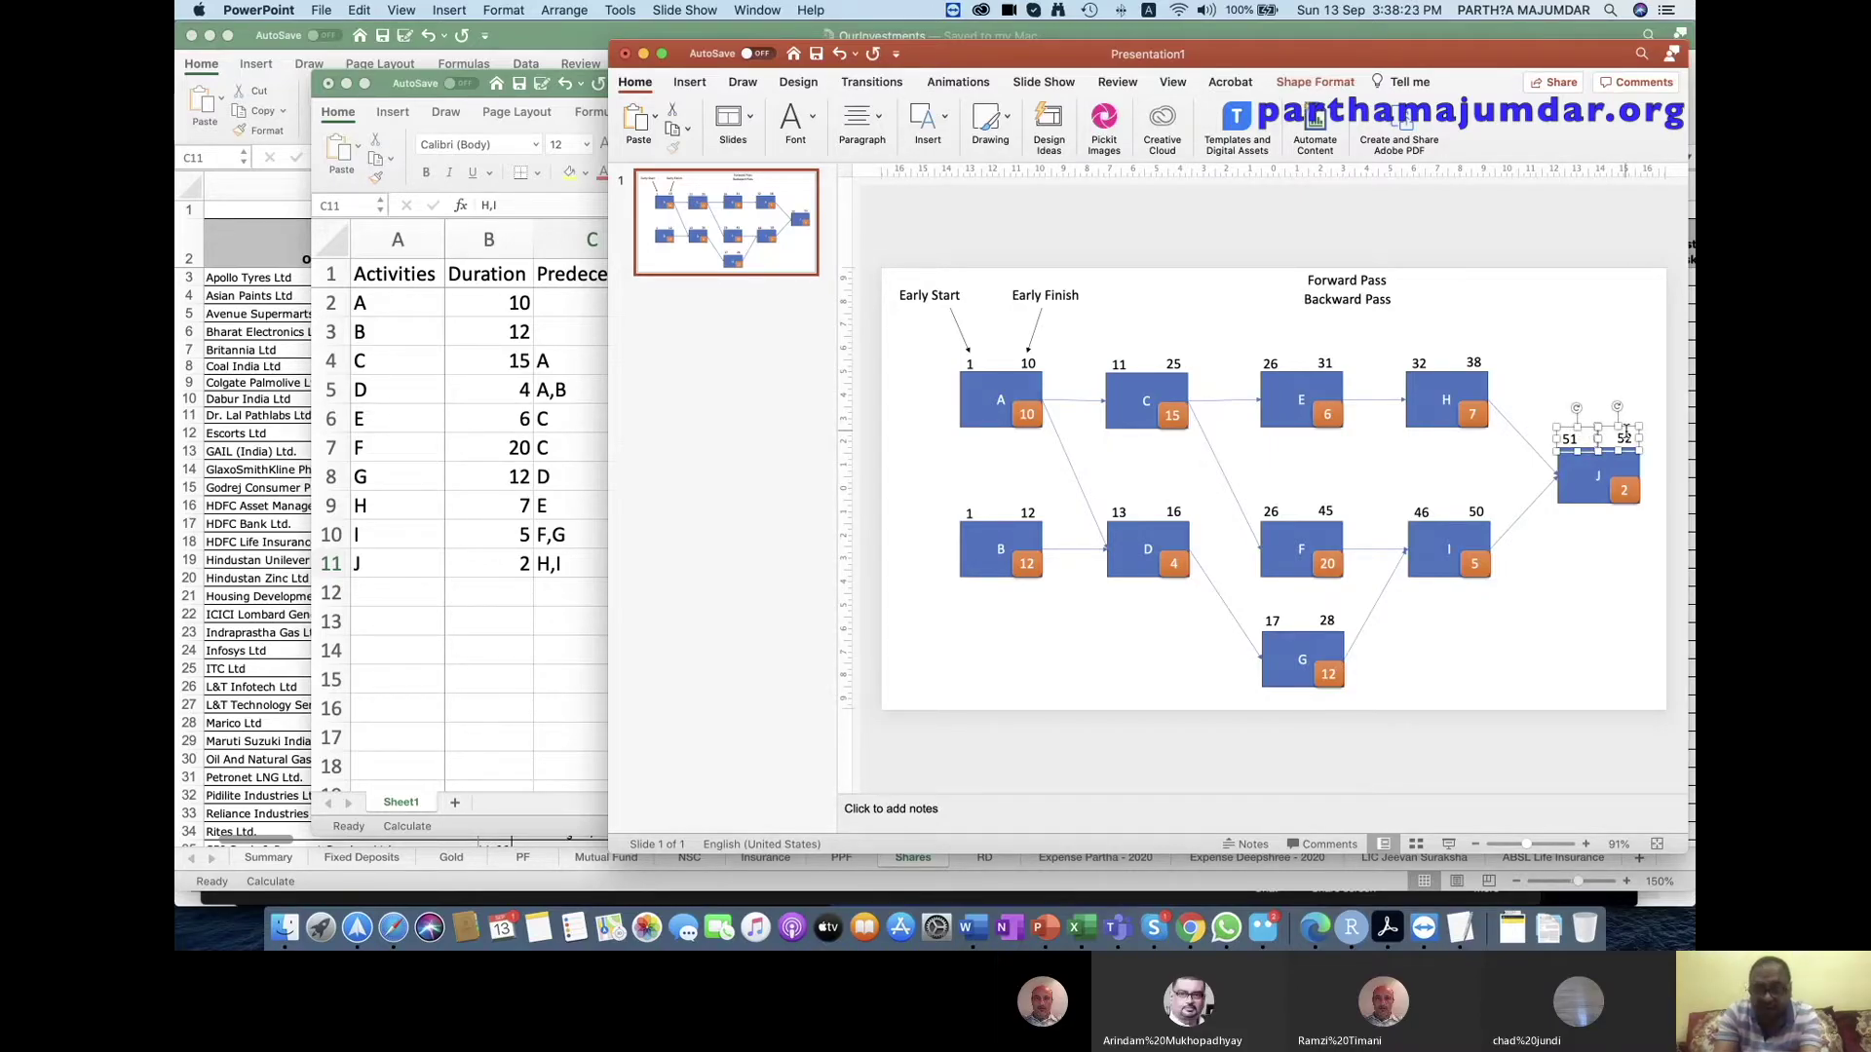
pyautogui.moveTo(1626, 432); pyautogui.dragTo(1635, 441)
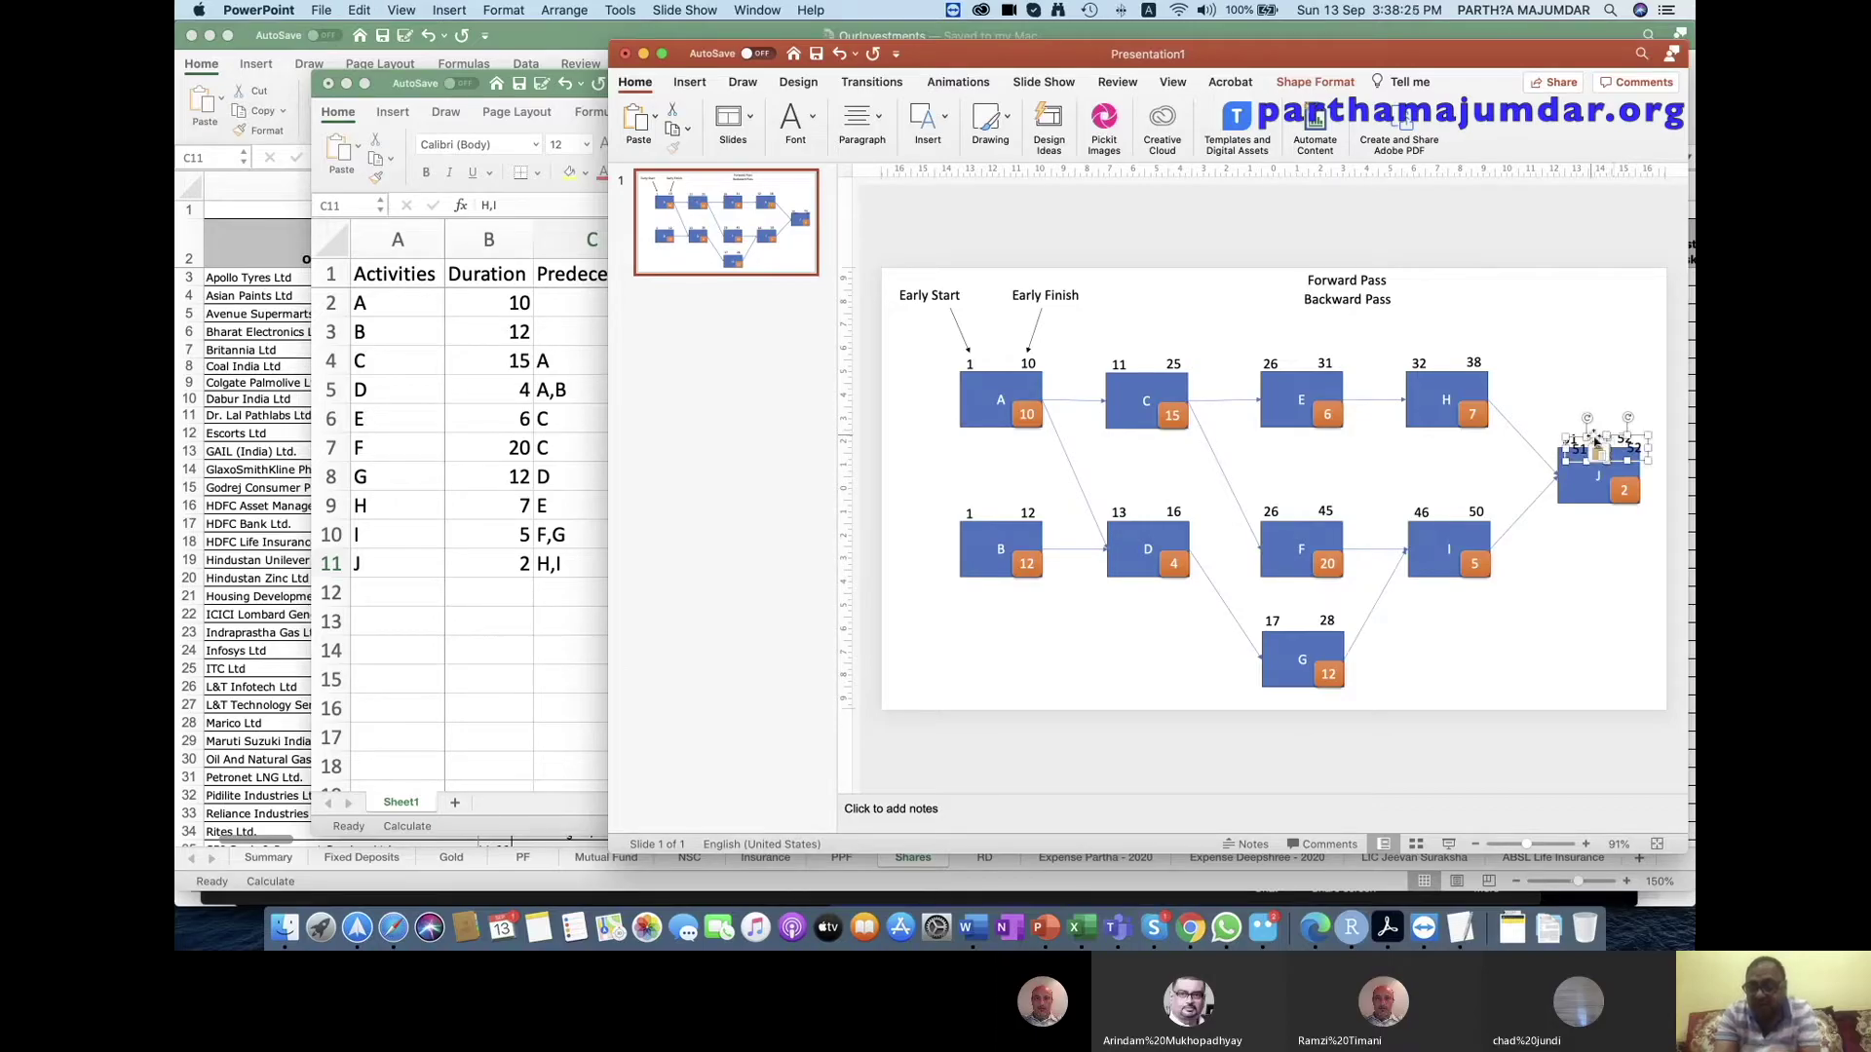
pyautogui.moveTo(1598, 444); pyautogui.dragTo(1586, 505)
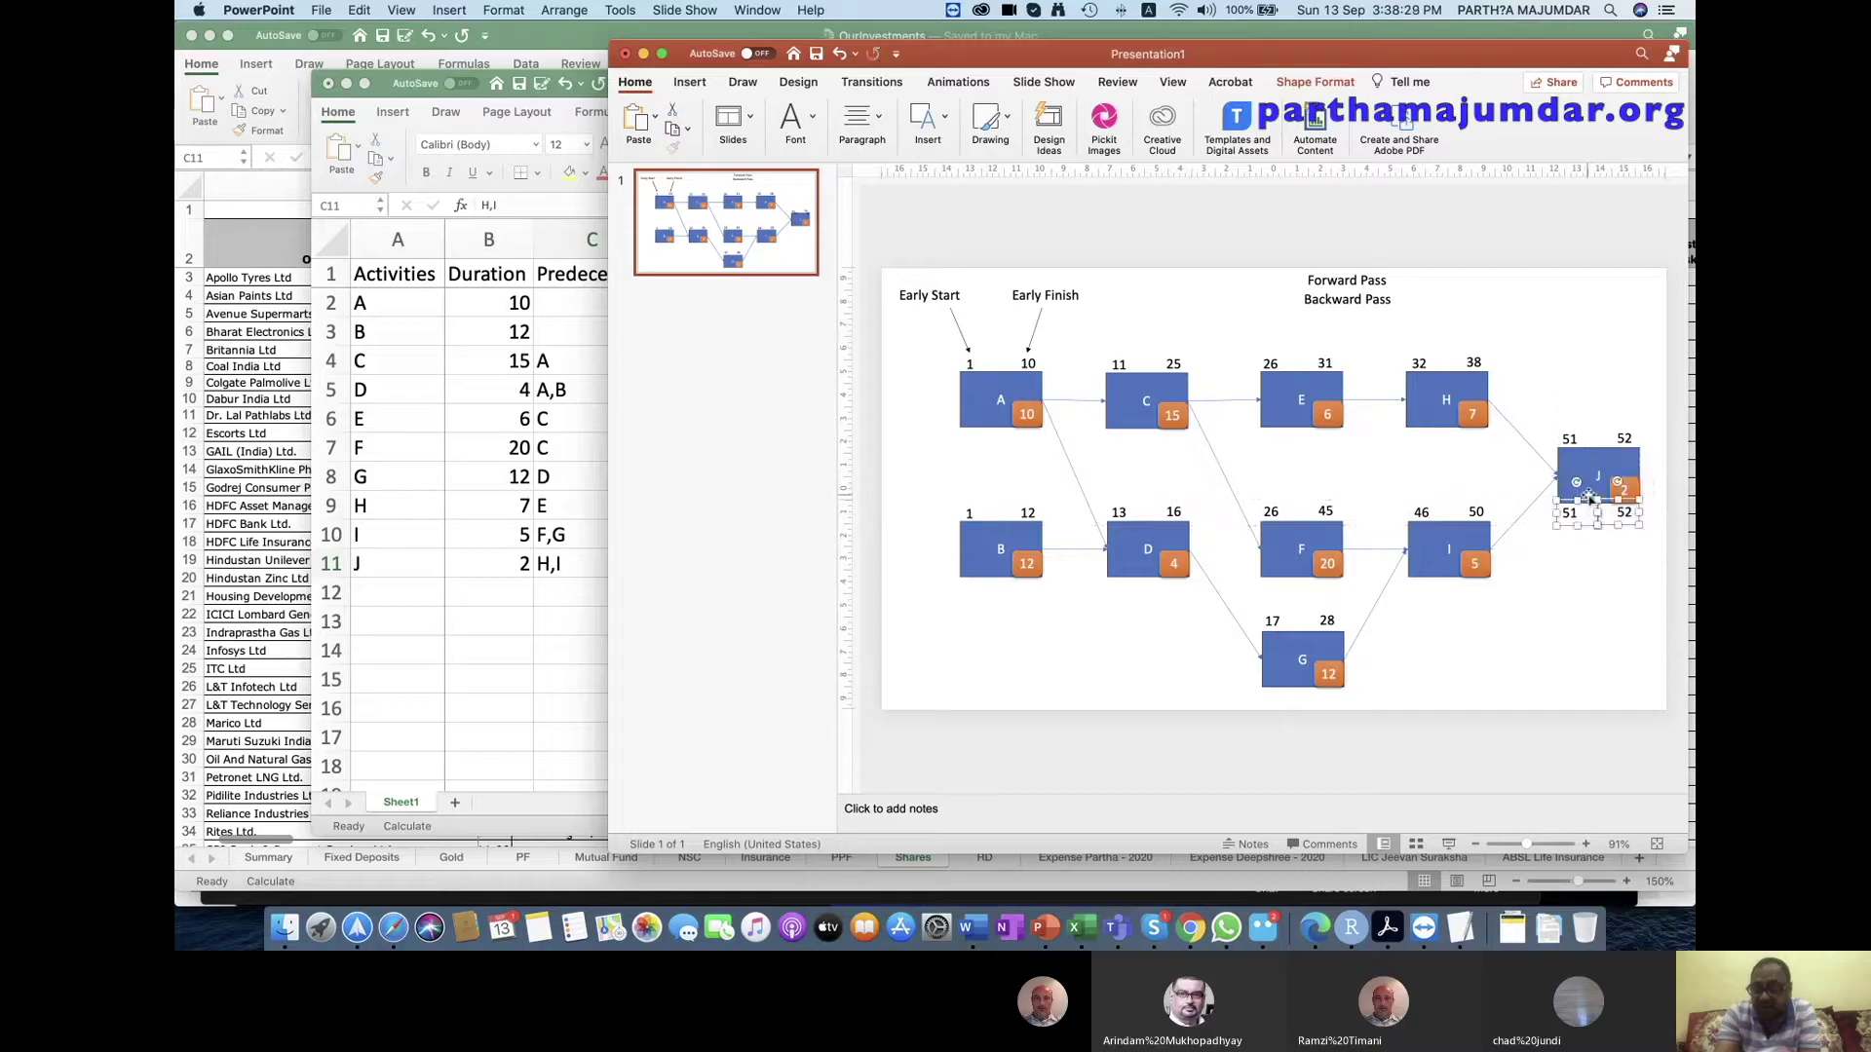
pyautogui.click(1595, 549)
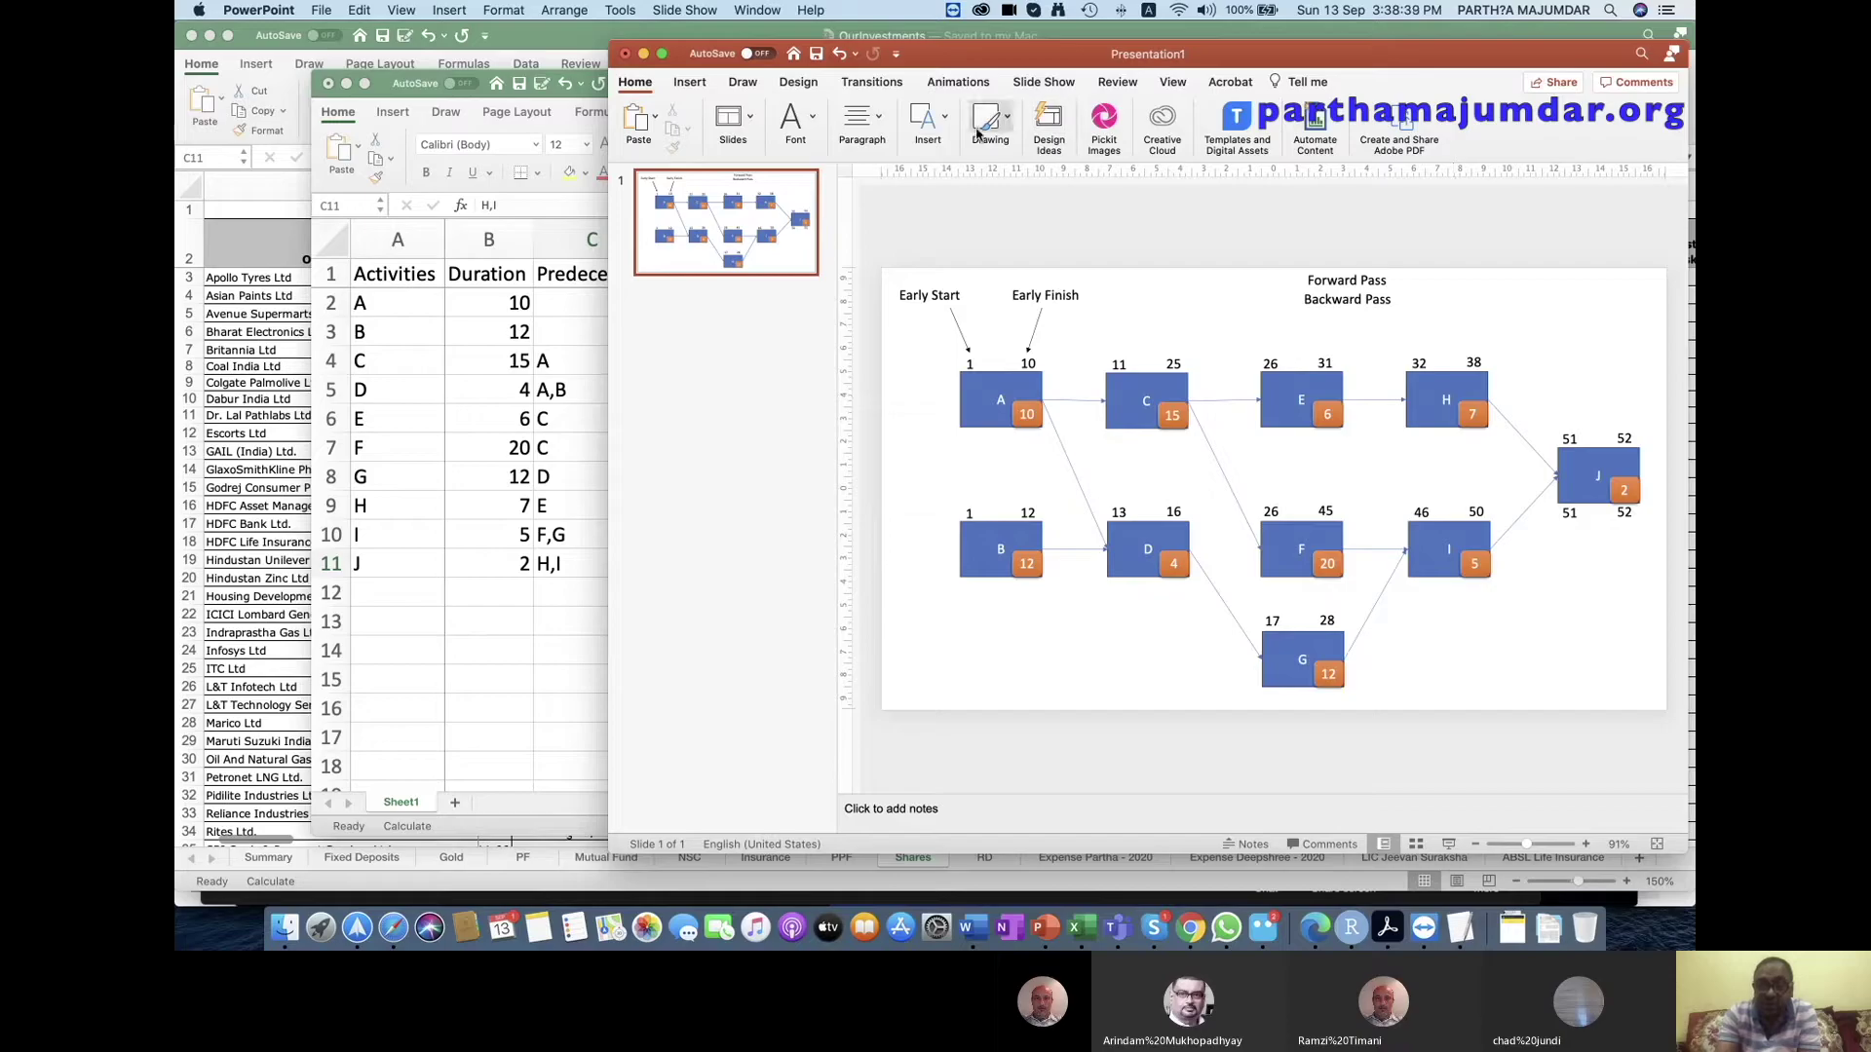
# Add a 'Late Finish' caption under box J with an arrow up to 52.
pyautogui.click(930, 125)
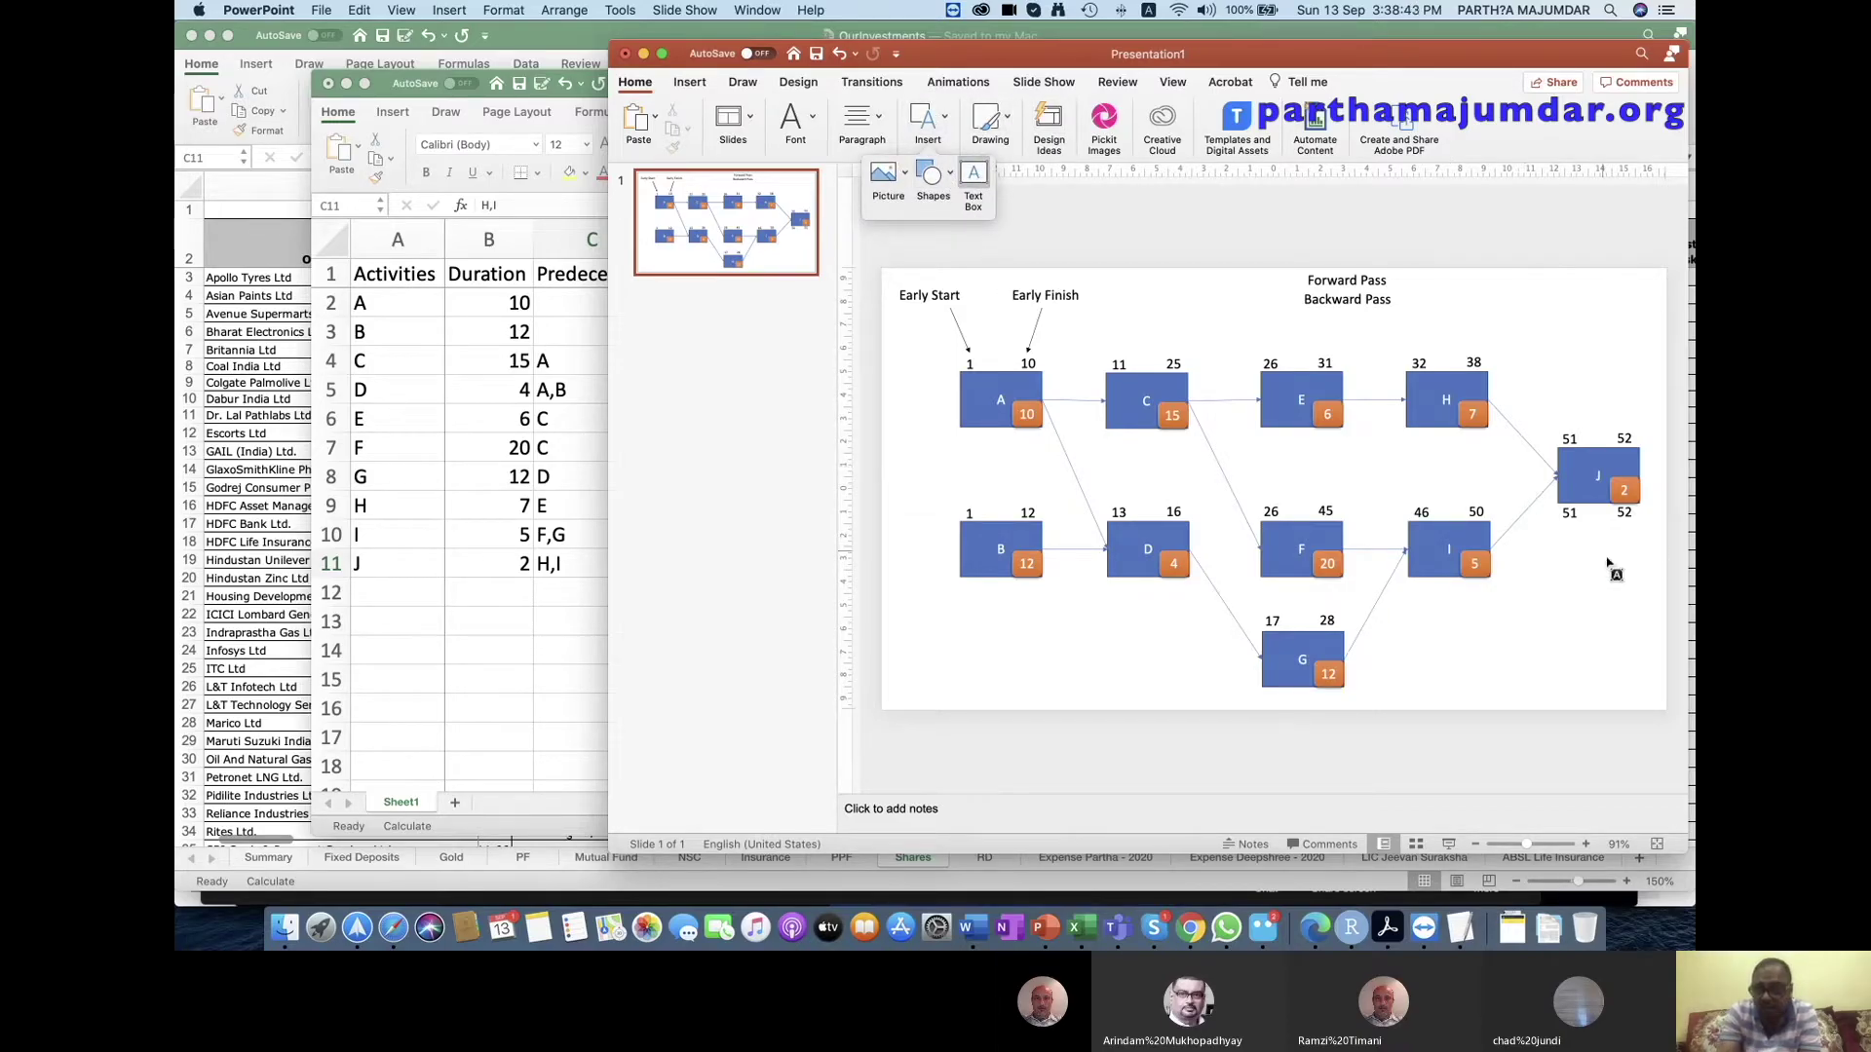
pyautogui.moveTo(1579, 603); pyautogui.dragTo(1656, 624)
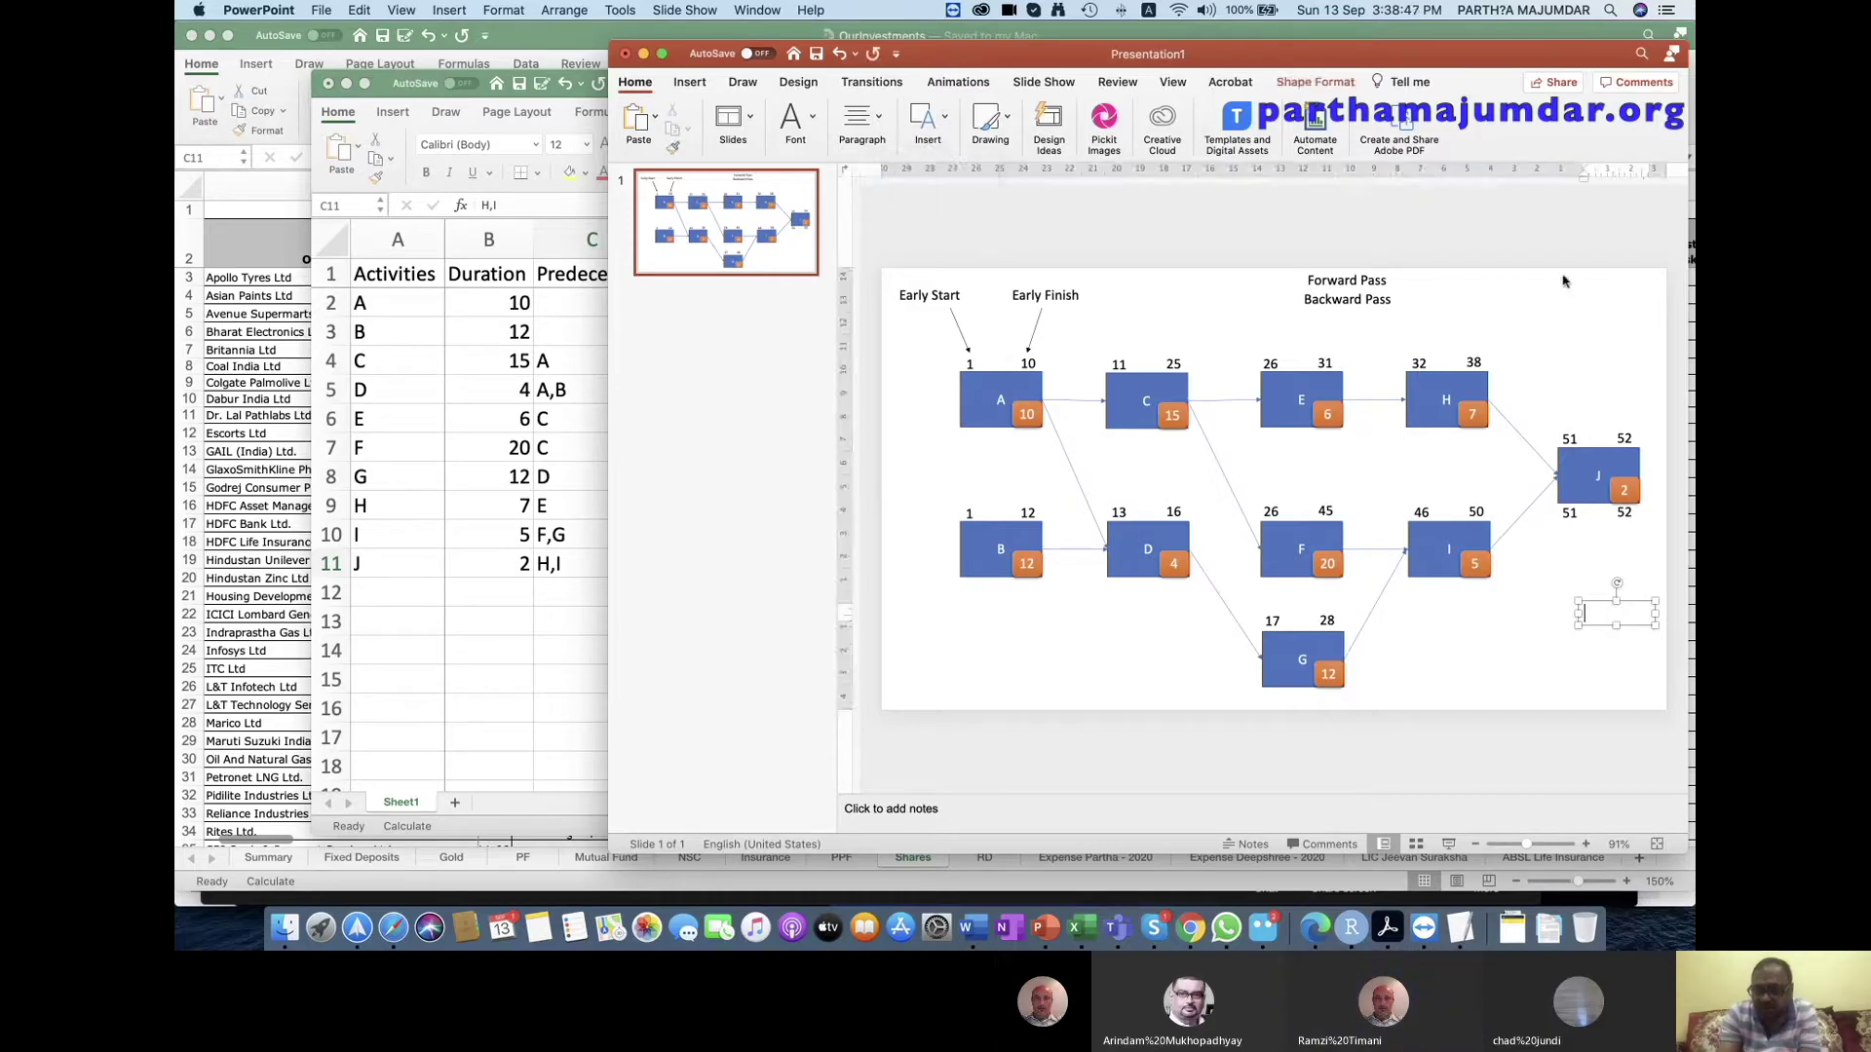
pyautogui.write('Late Finish')
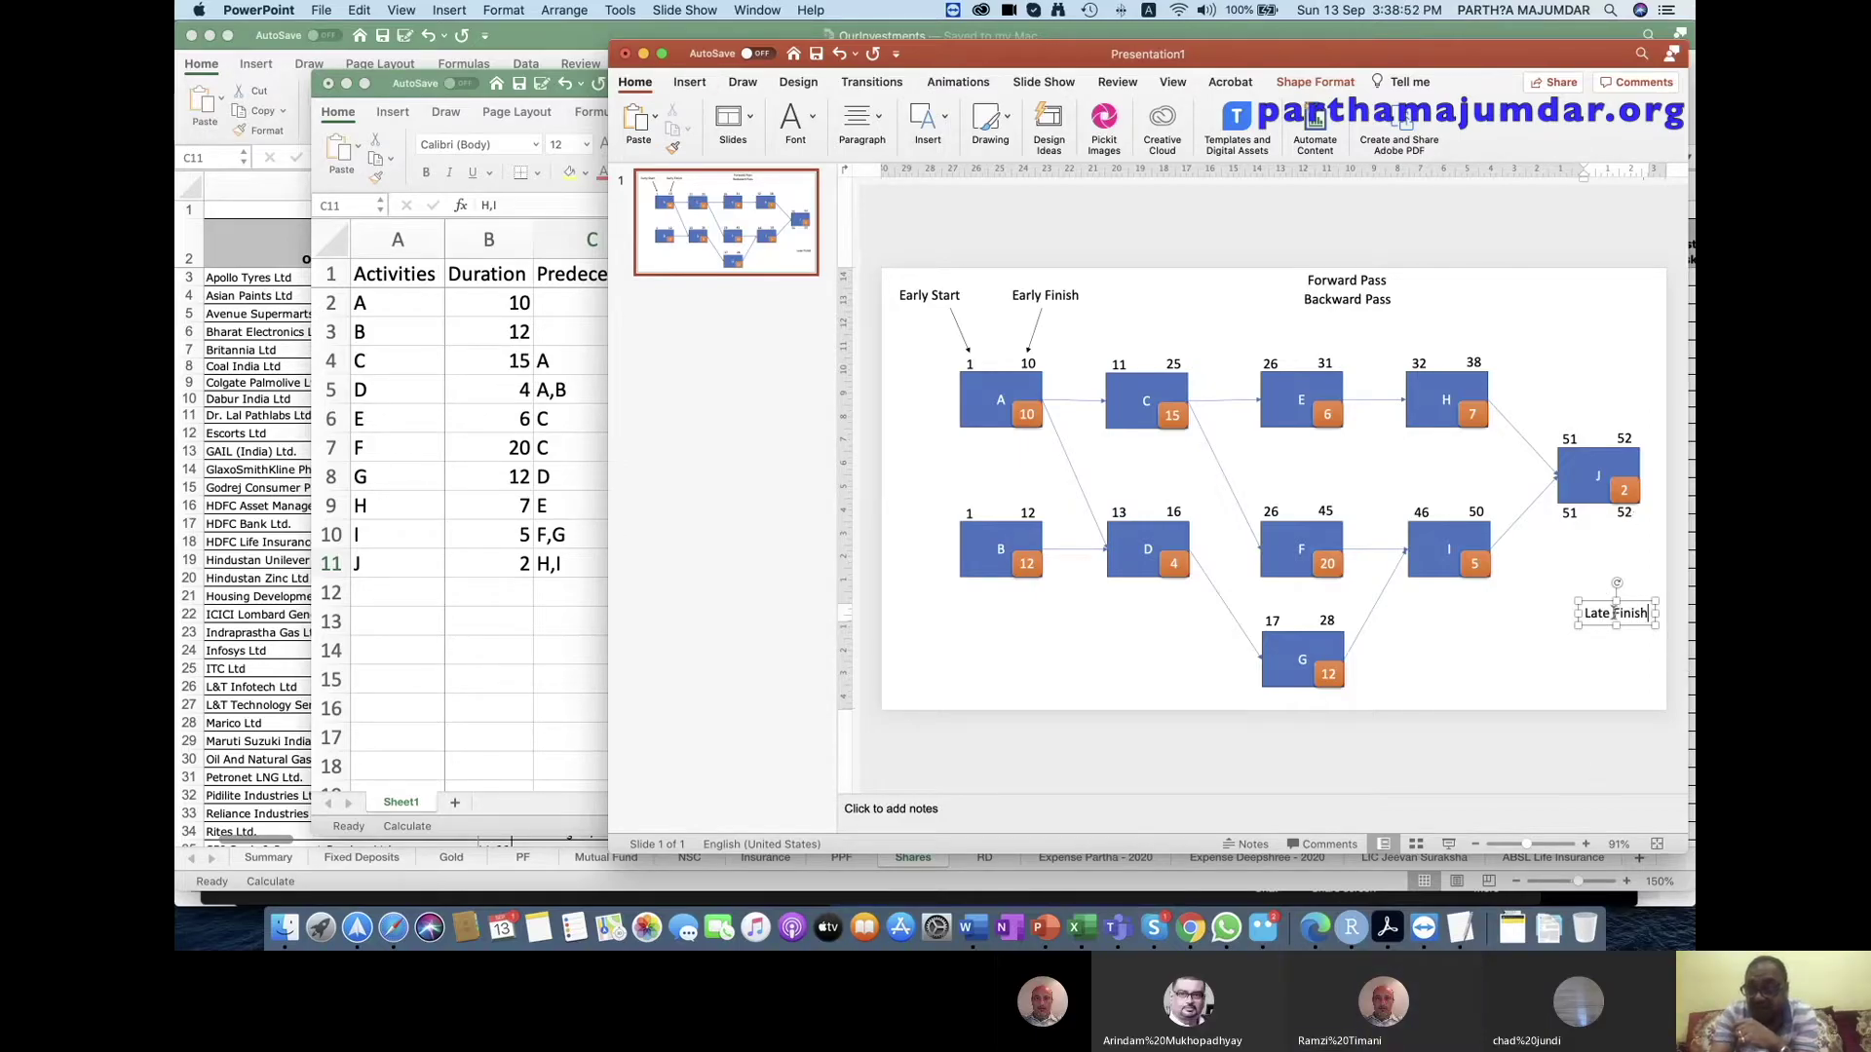
pyautogui.moveTo(1636, 606); pyautogui.dragTo(1640, 601)
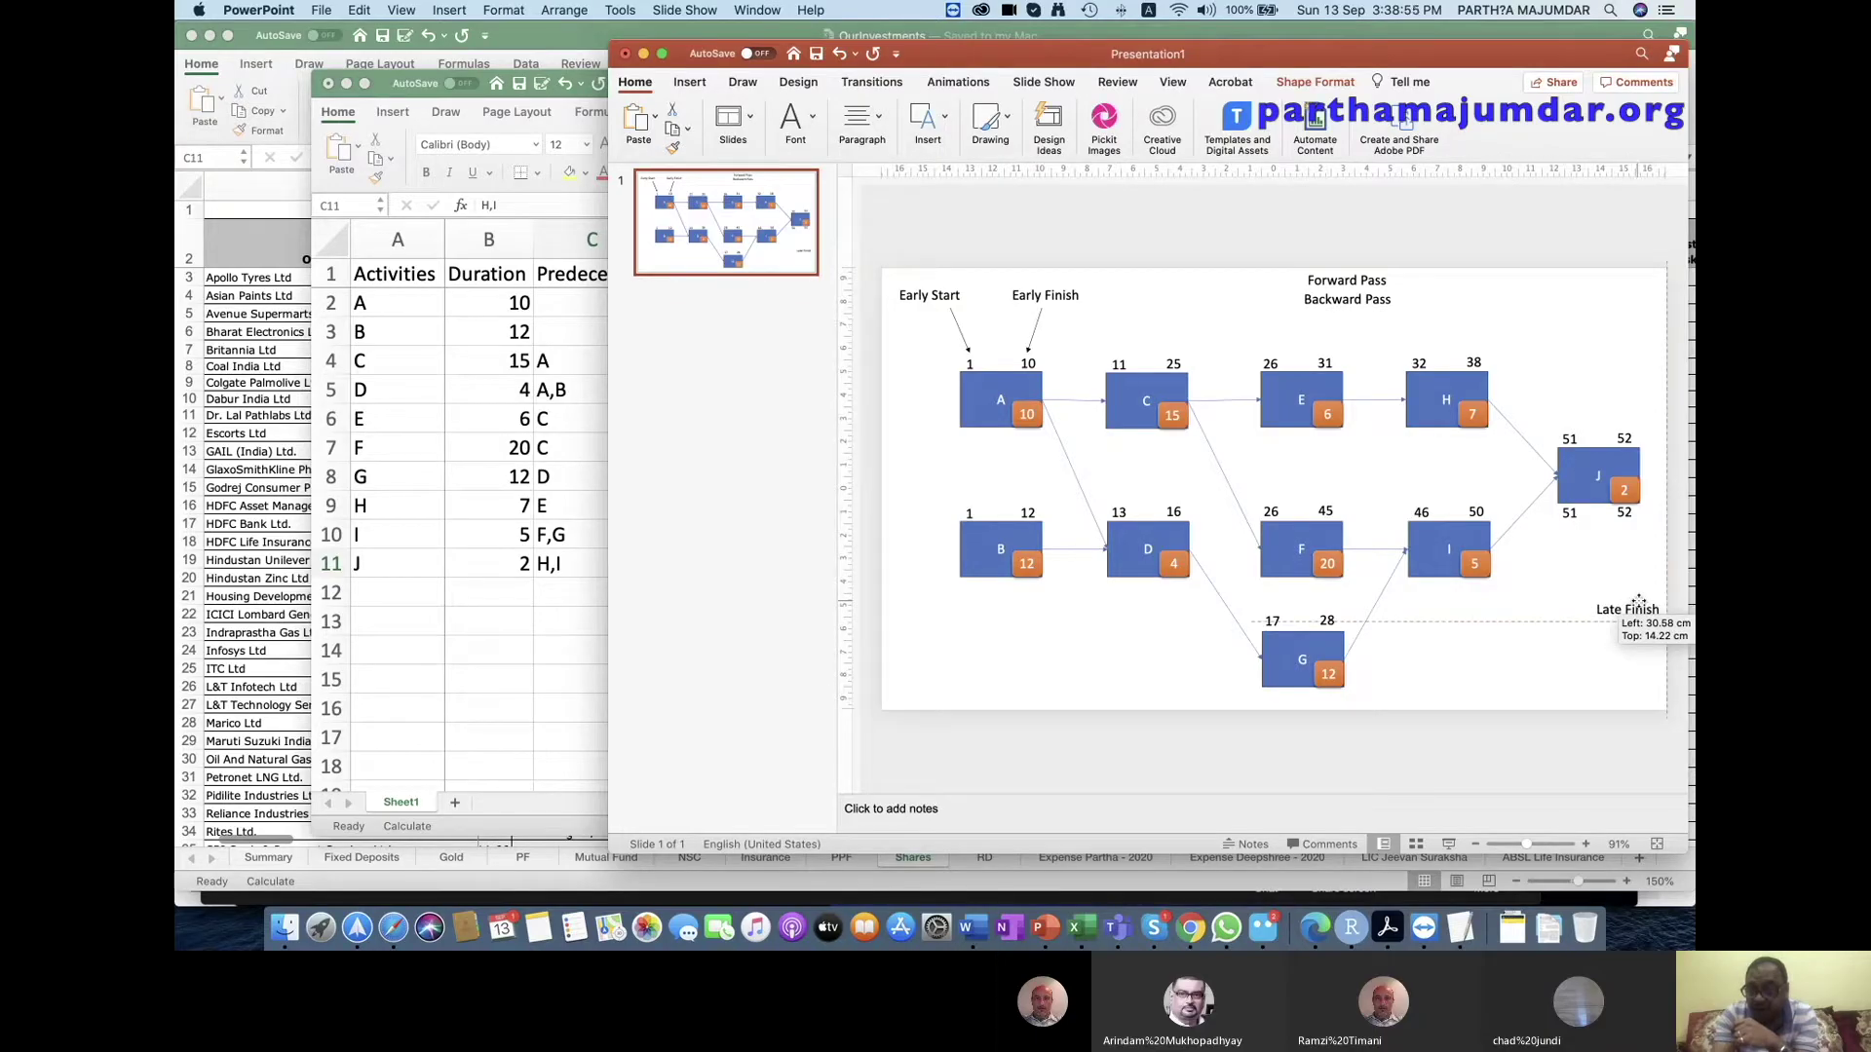
pyautogui.click(1564, 602)
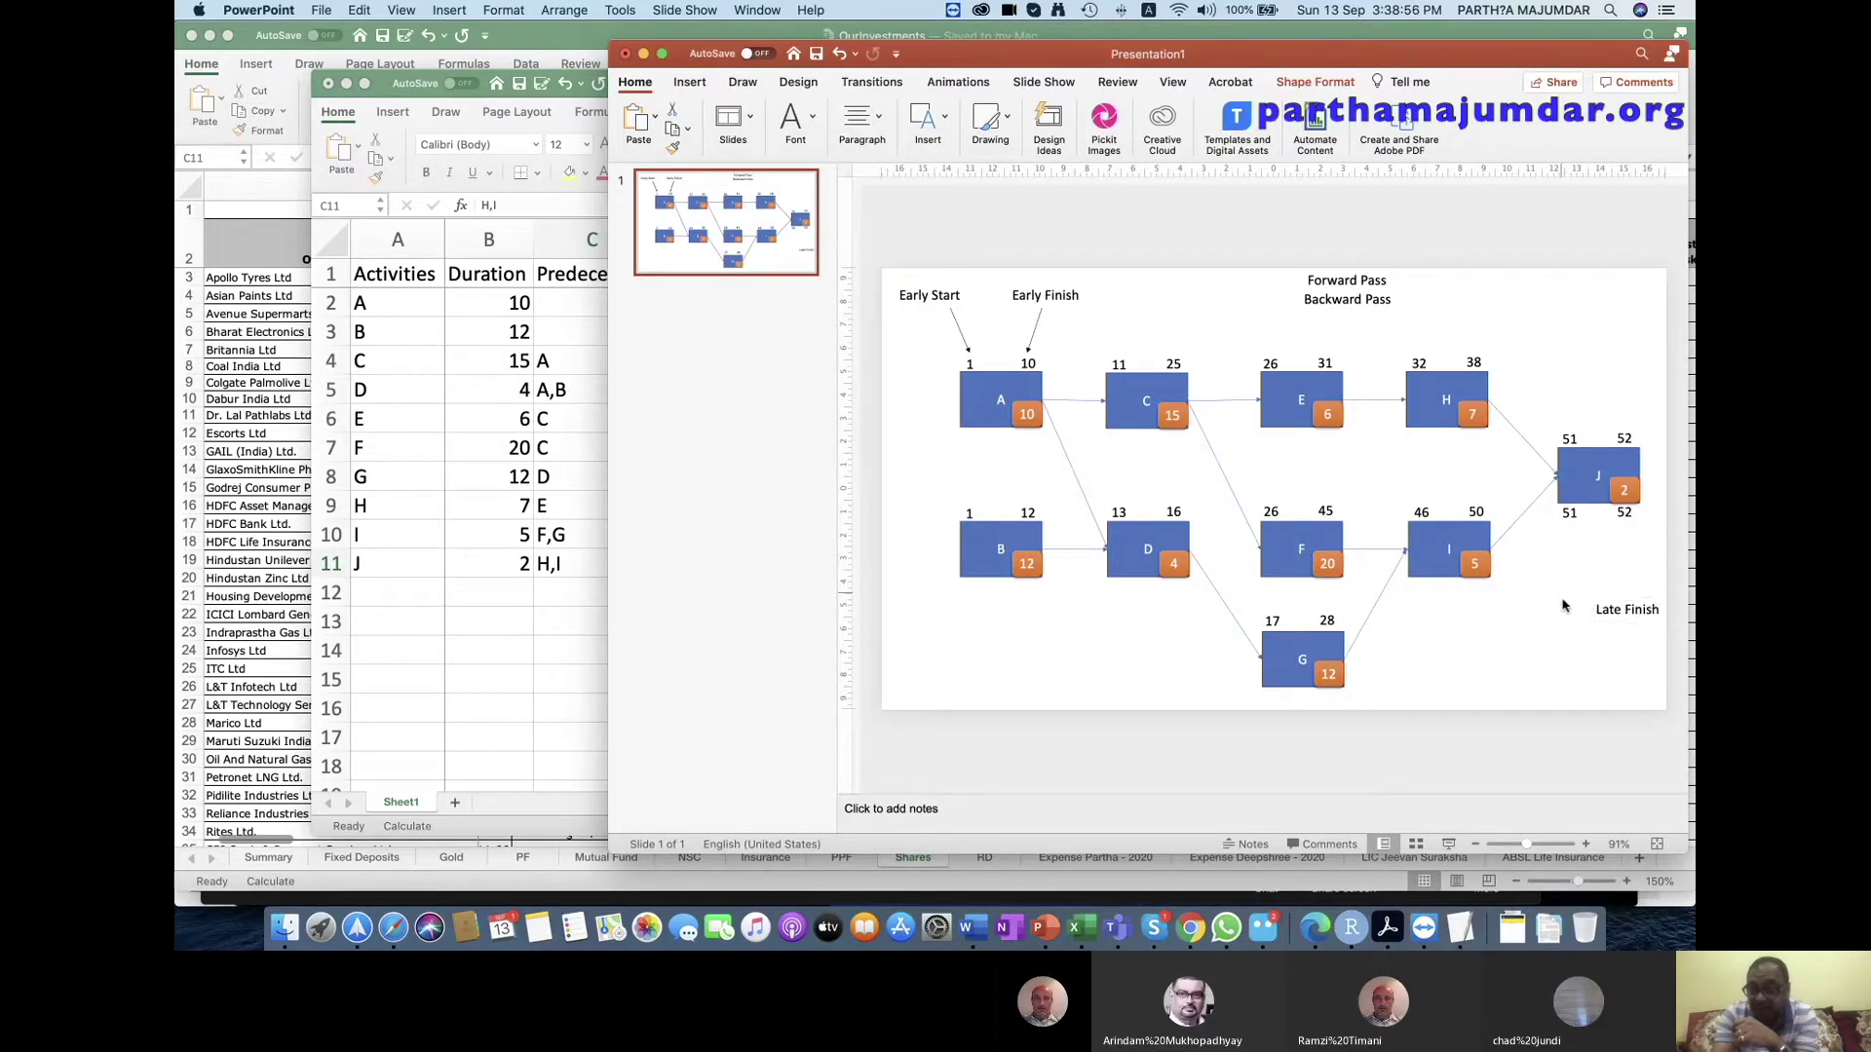
pyautogui.click(942, 119)
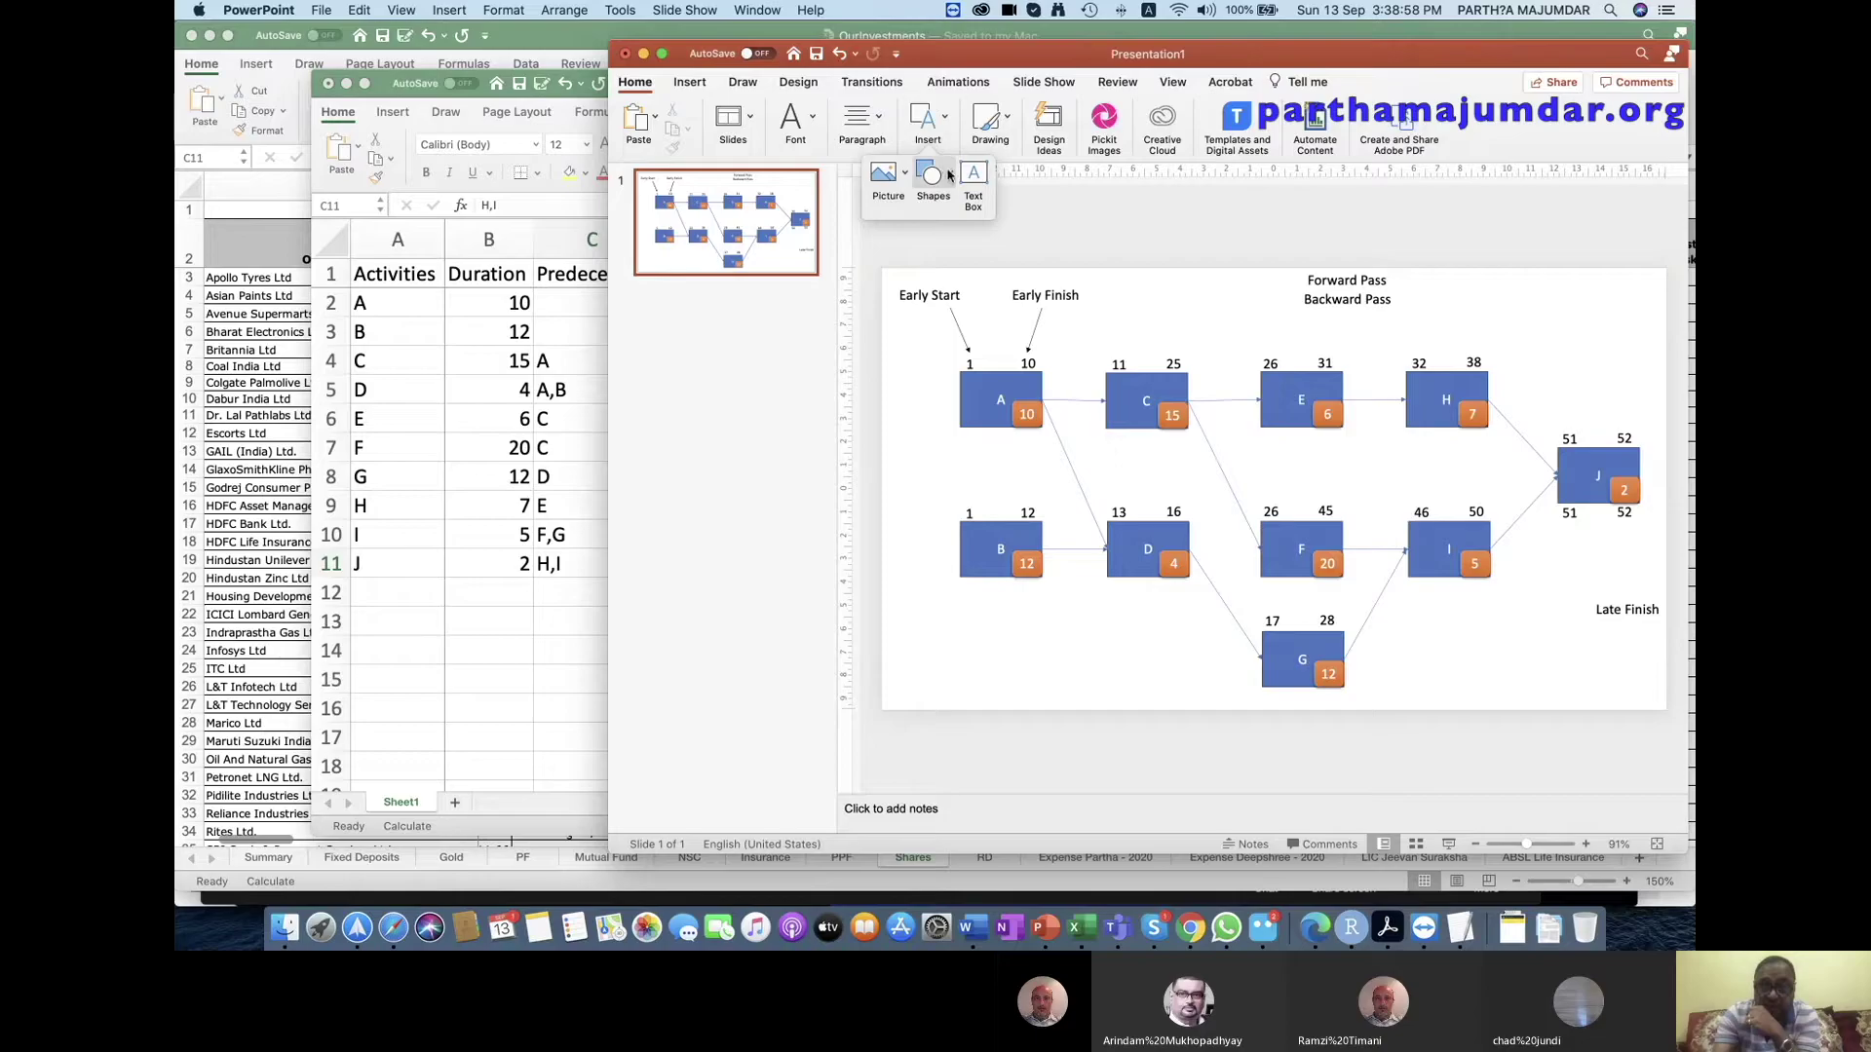
pyautogui.click(950, 176)
pyautogui.click(993, 231)
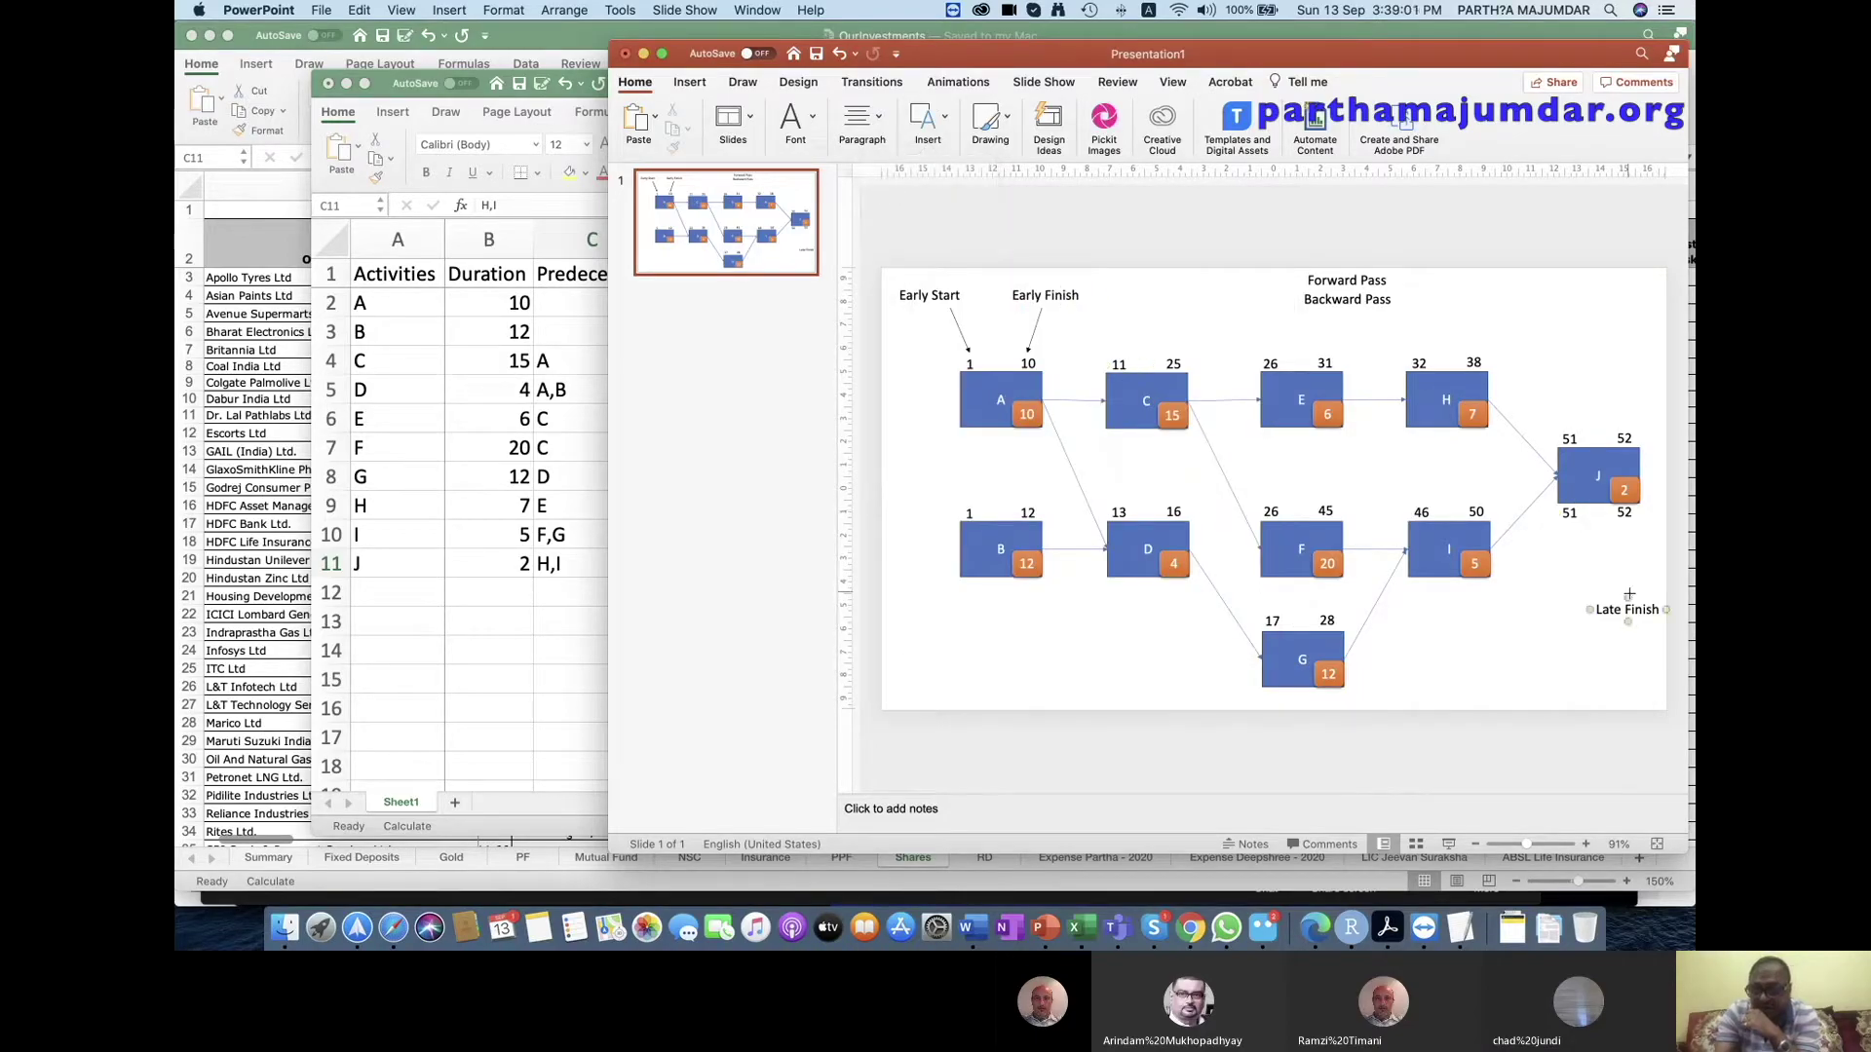
pyautogui.moveTo(1629, 593); pyautogui.dragTo(1628, 525)
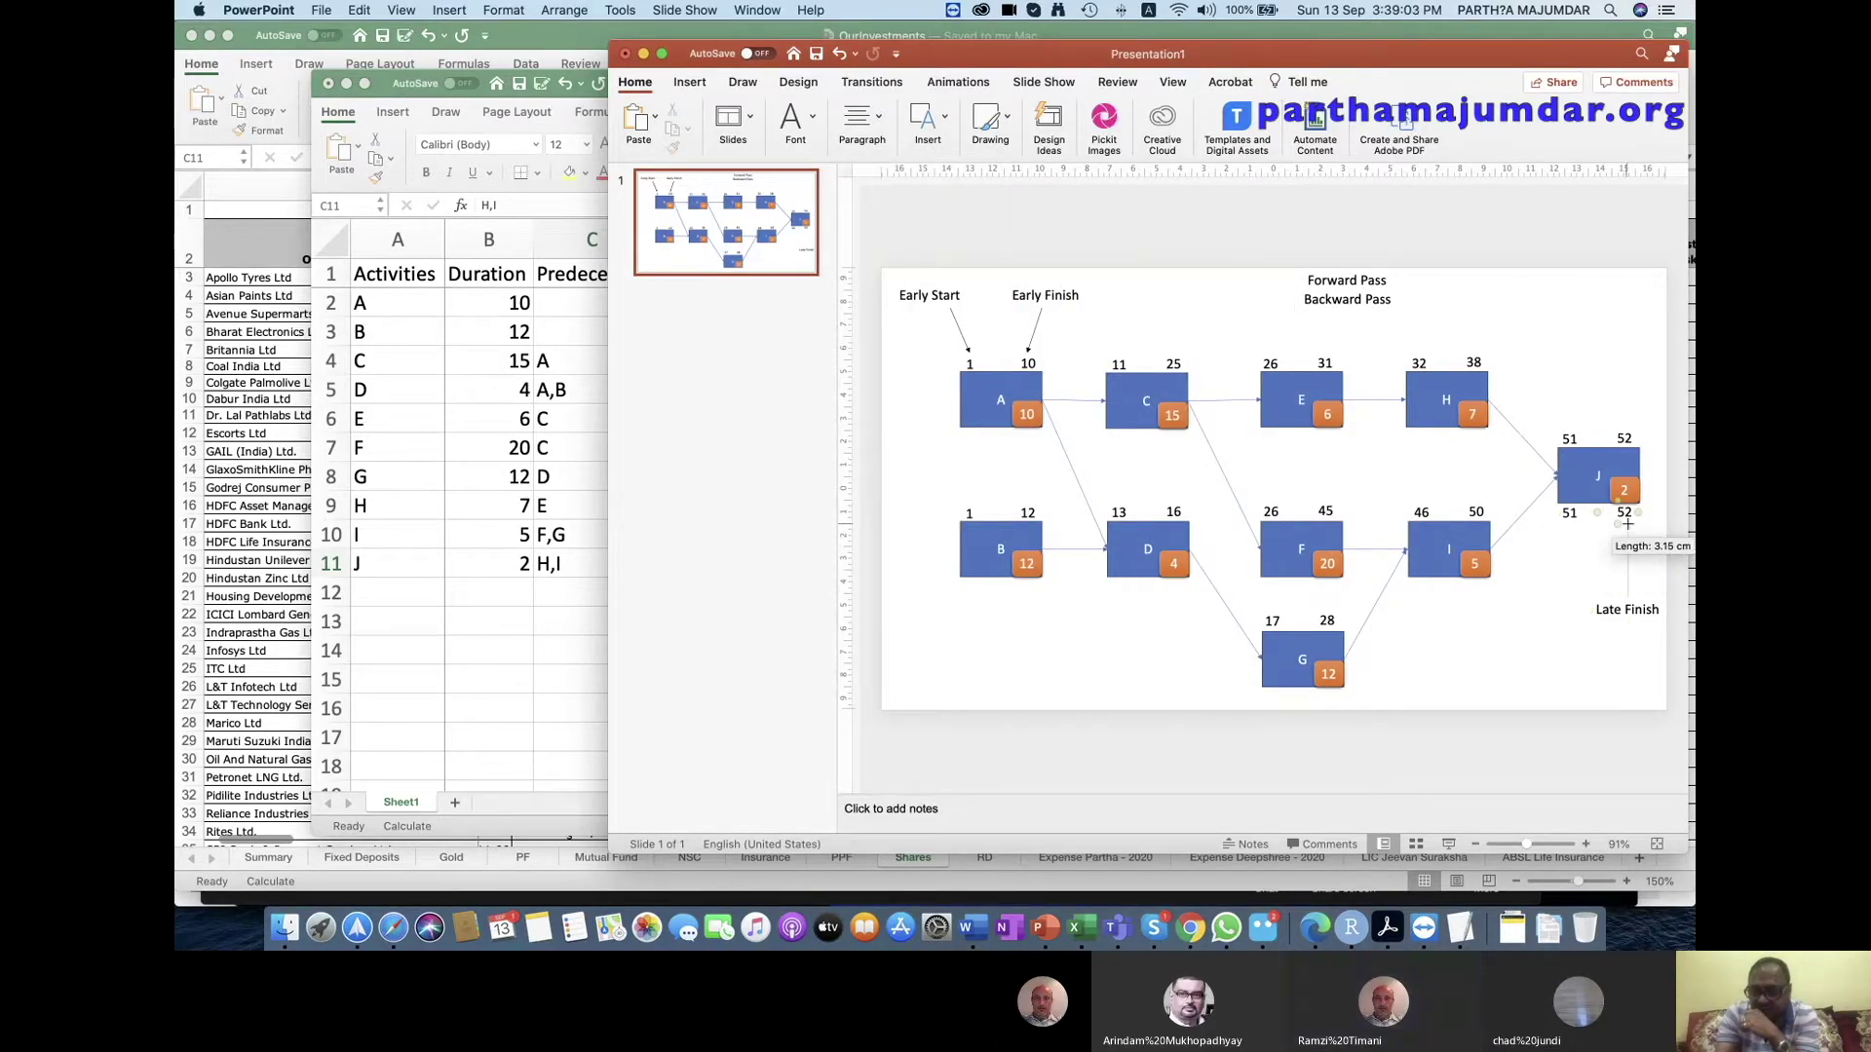
pyautogui.moveTo(1627, 524); pyautogui.dragTo(1628, 525)
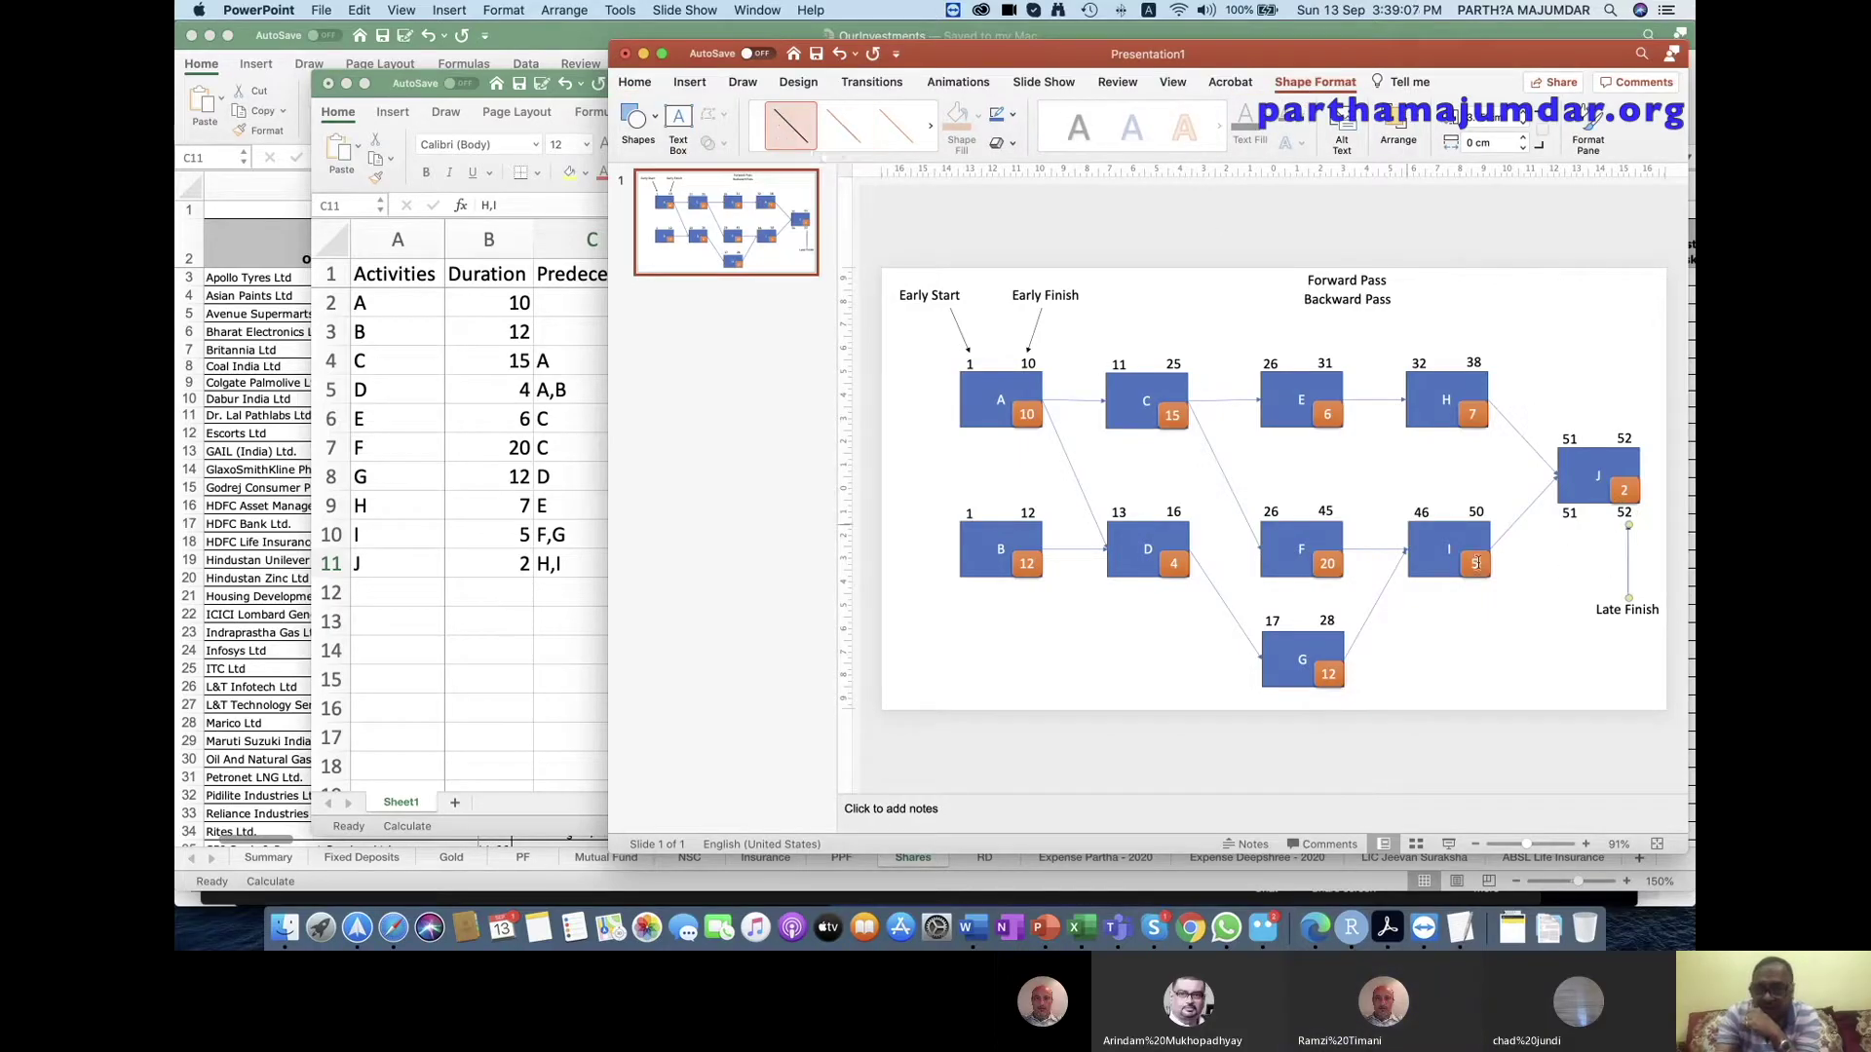
pyautogui.click(1563, 576)
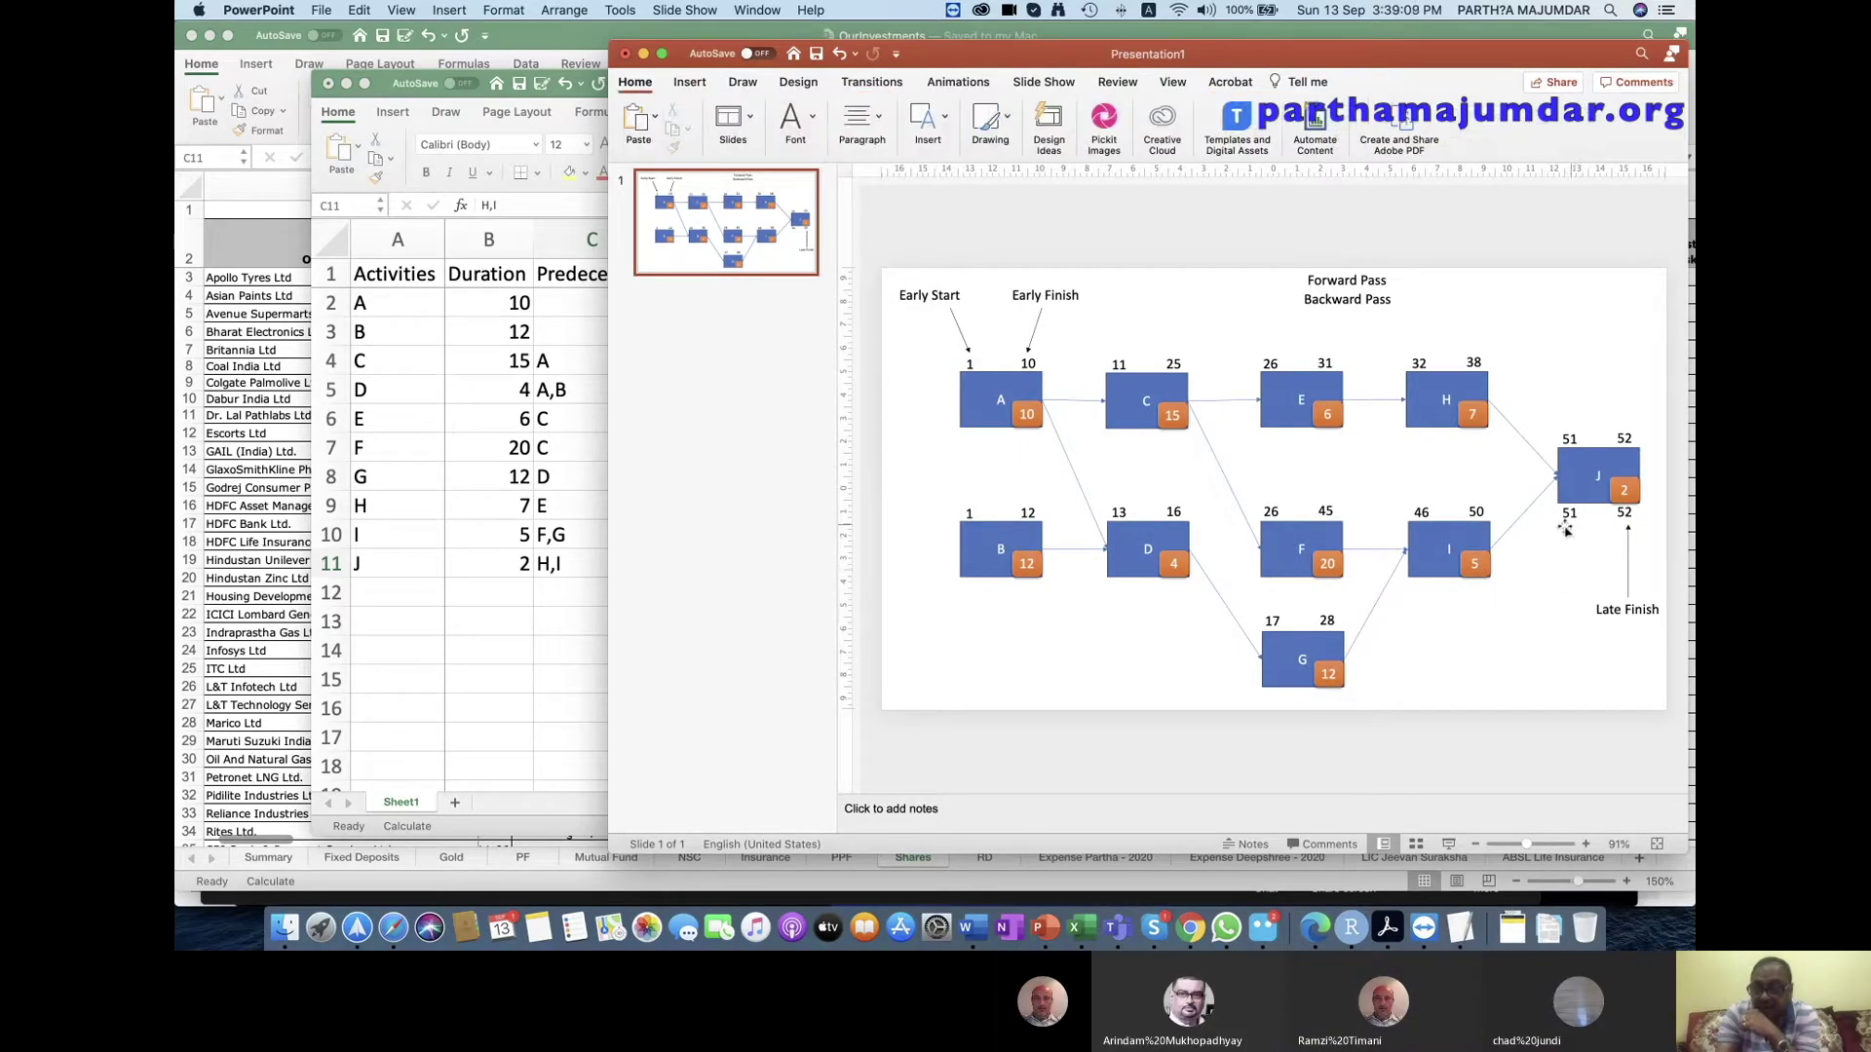
# Copy the caption as 'Late Start' and draw an arrow up to 51.
pyautogui.click(1609, 609)
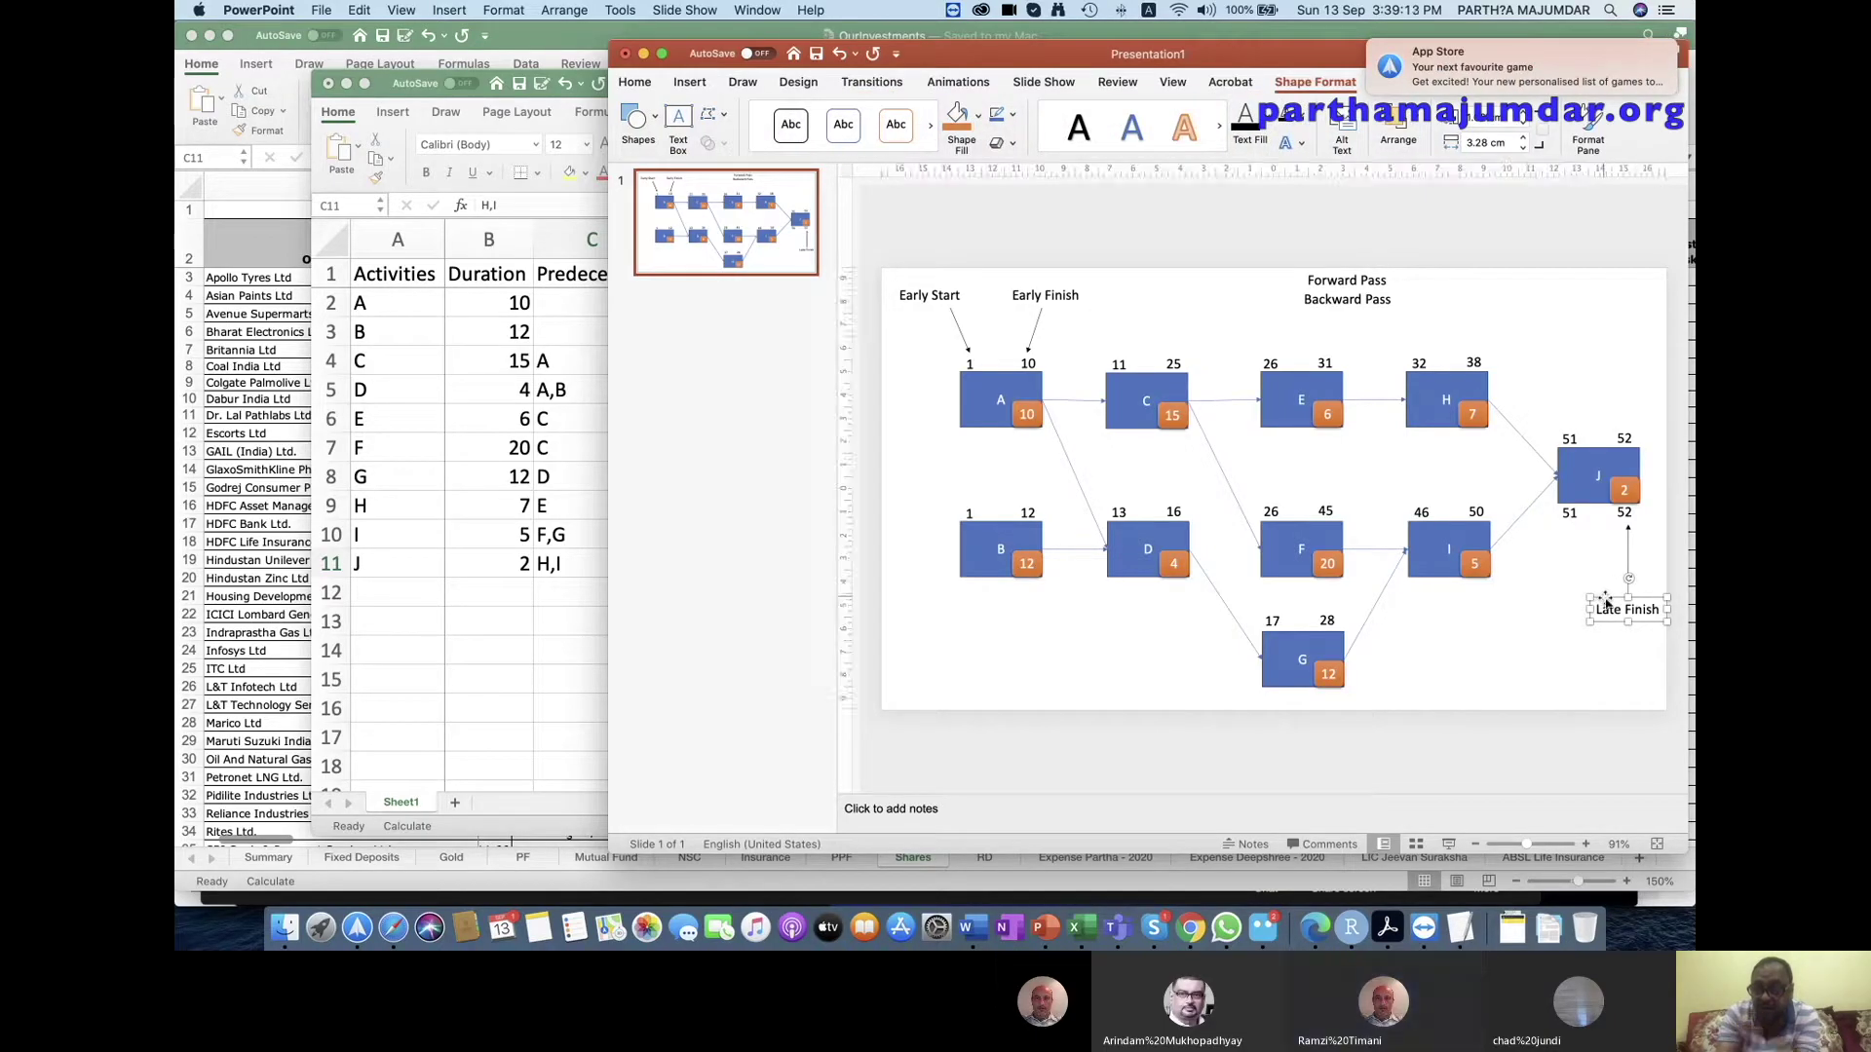
pyautogui.moveTo(1606, 601)
pyautogui.mouseDown()
pyautogui.moveTo(1633, 624)
pyautogui.moveTo(1550, 572)
pyautogui.moveTo(1603, 587)
pyautogui.mouseUp()
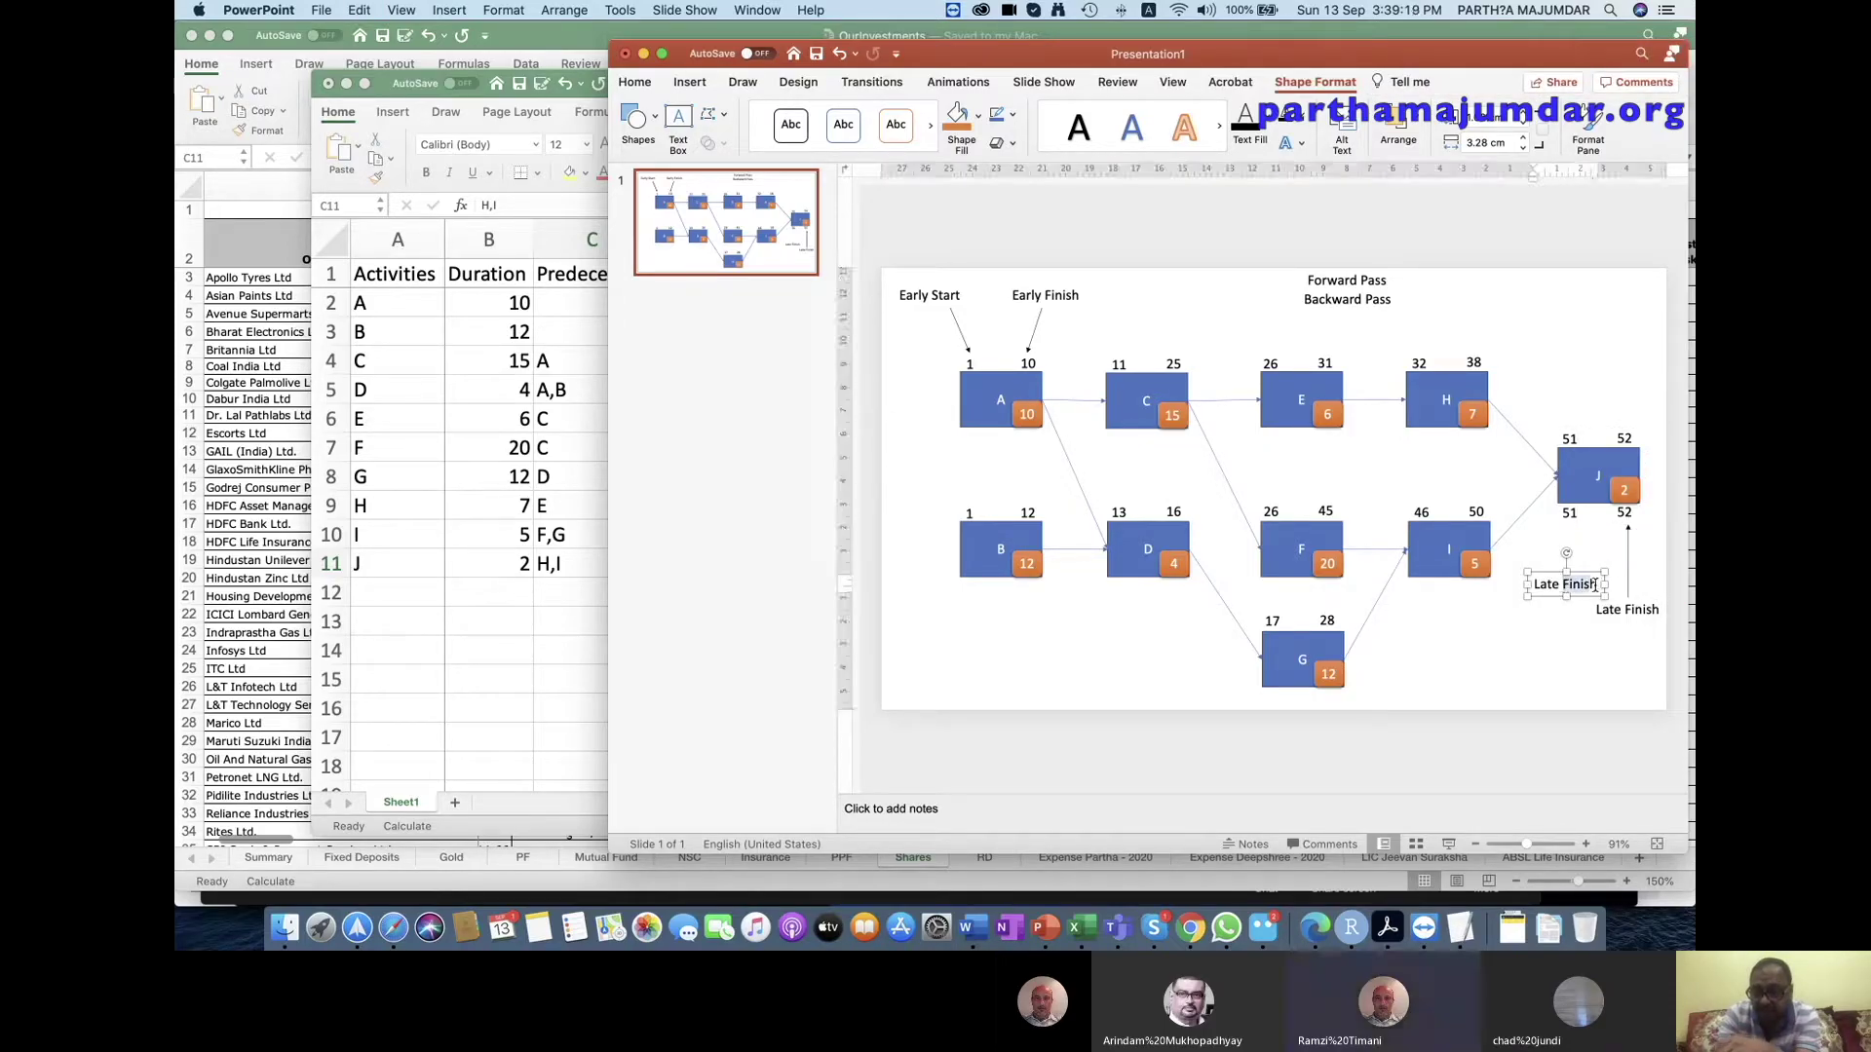
pyautogui.write('Start')
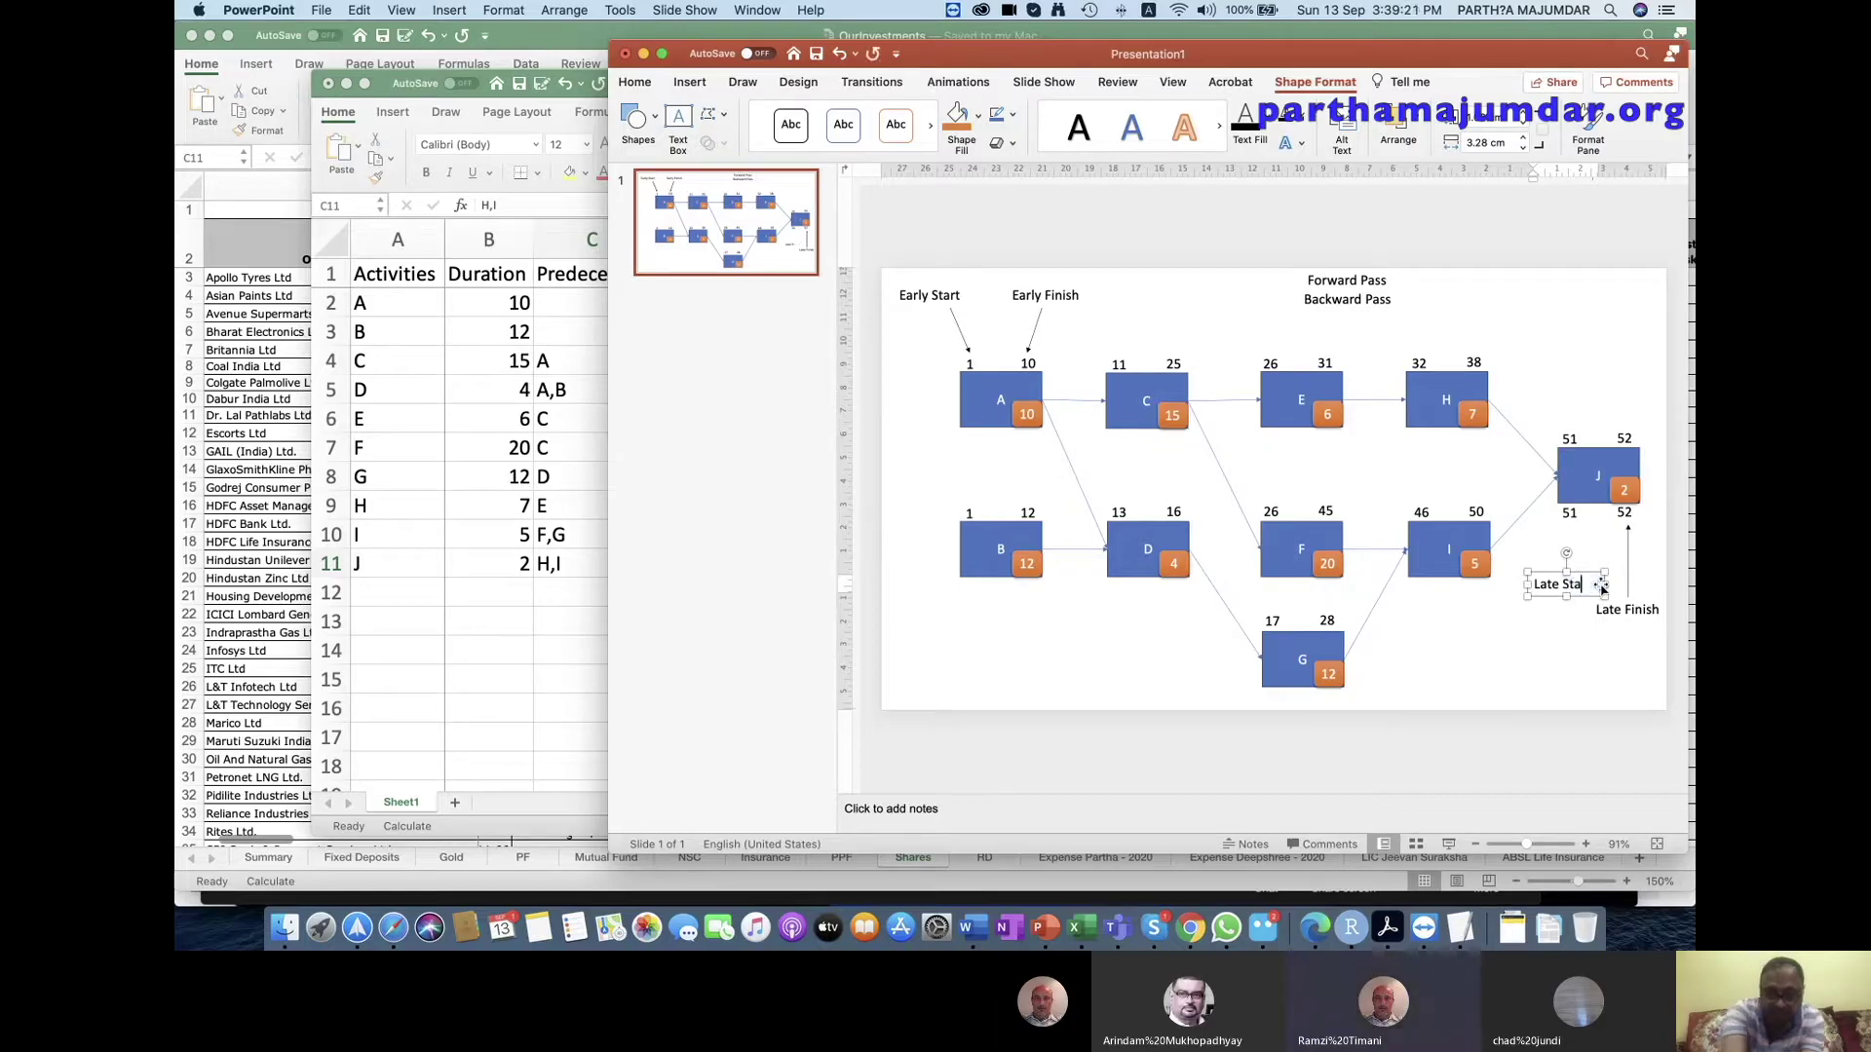
pyautogui.click(1557, 643)
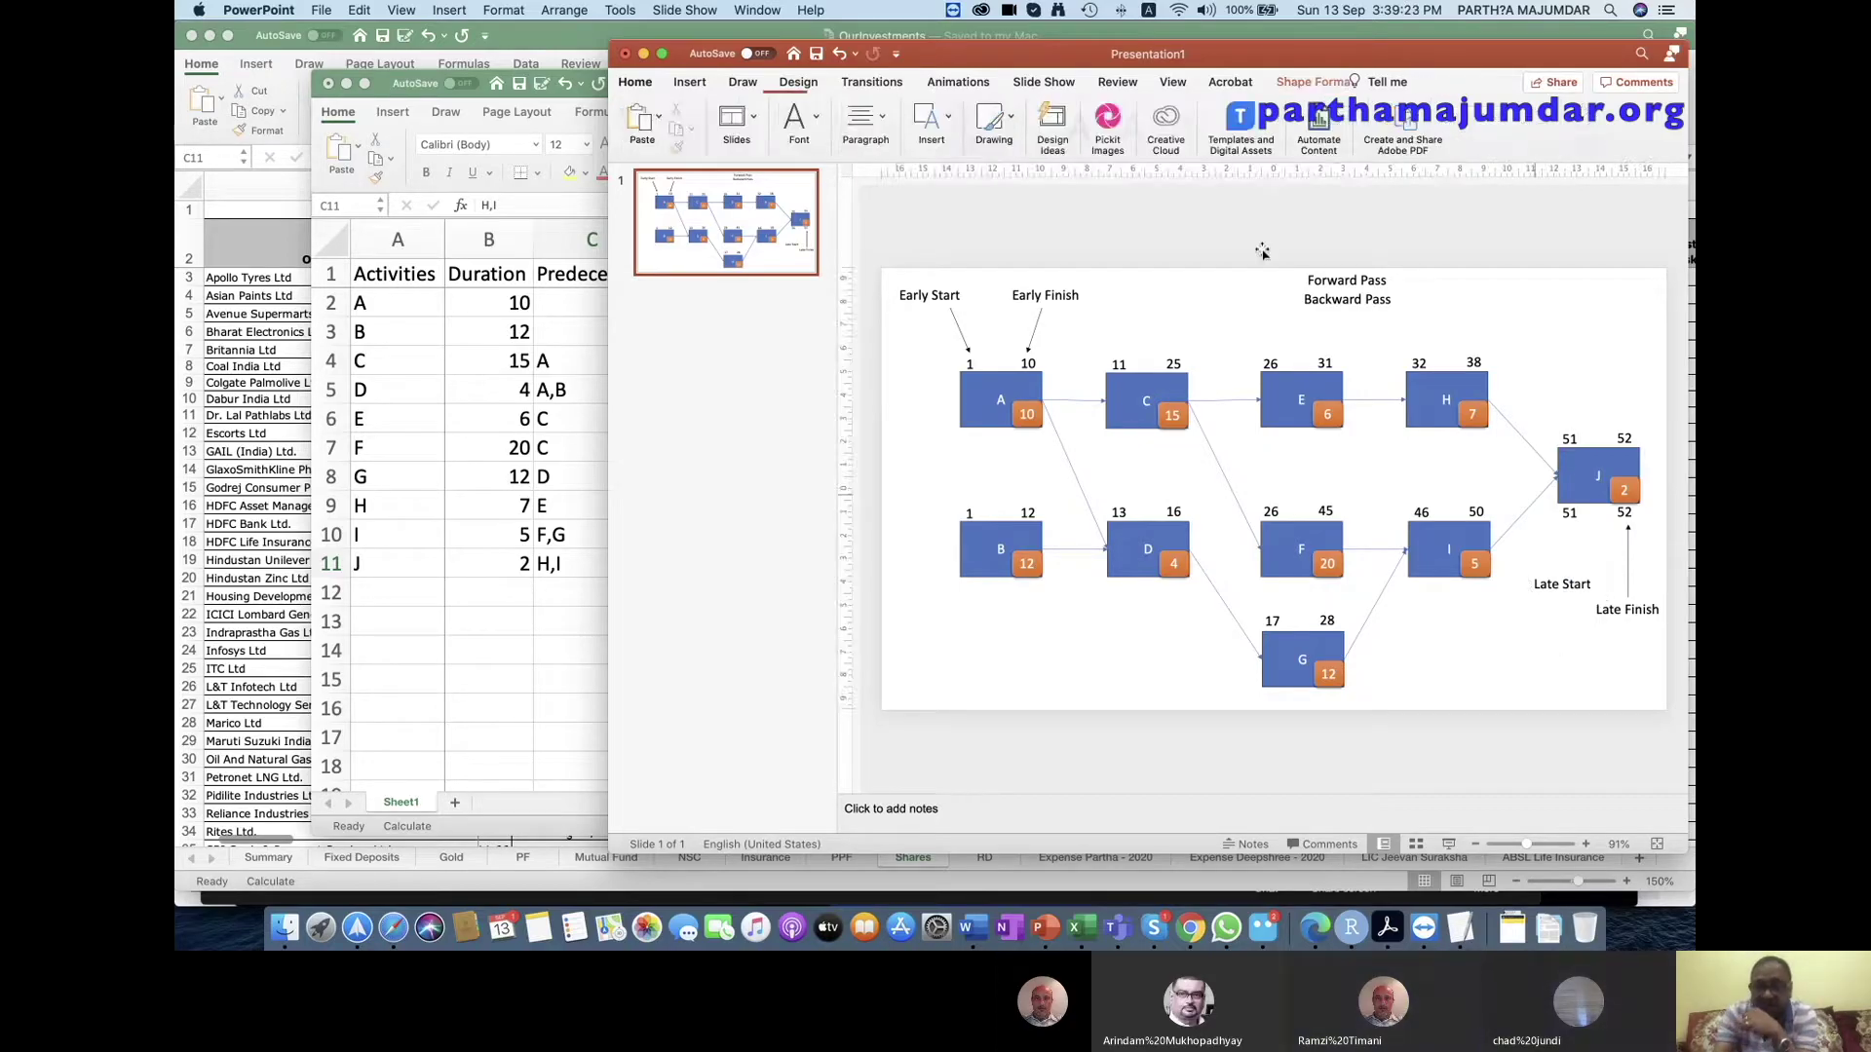
pyautogui.click(943, 119)
pyautogui.click(933, 173)
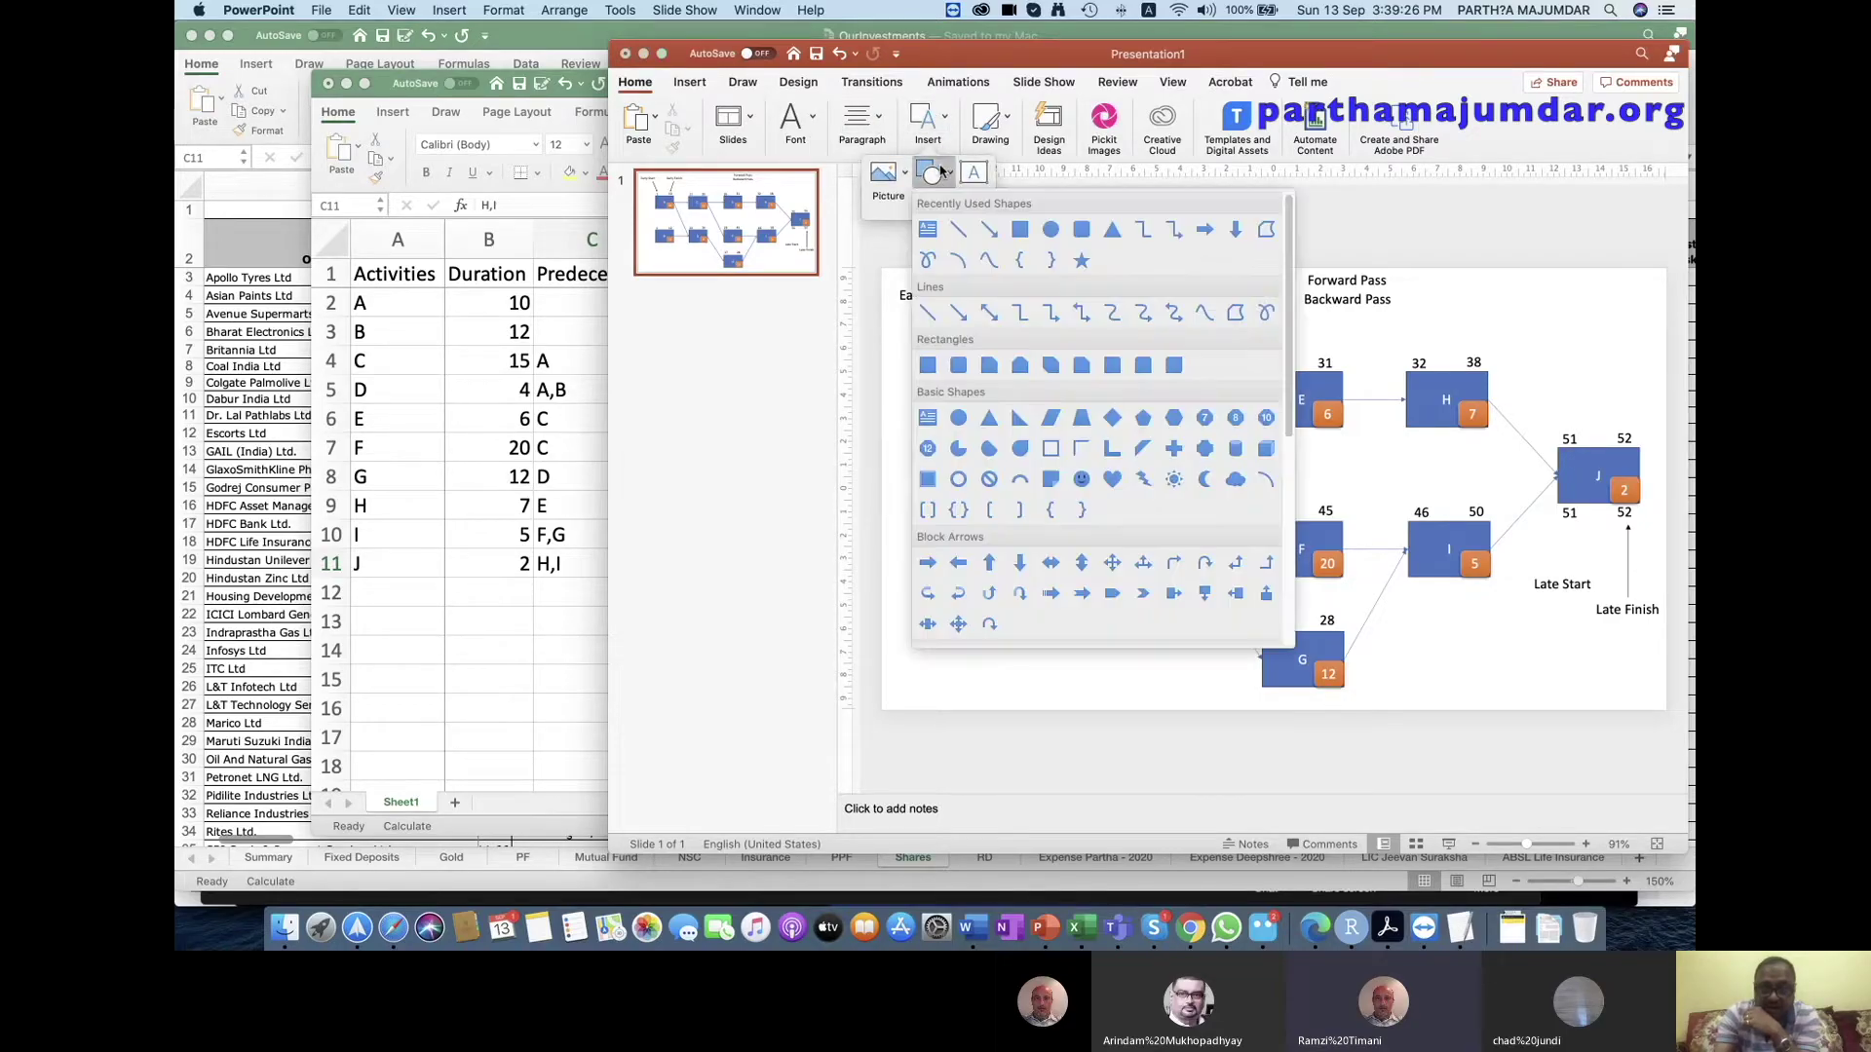
pyautogui.click(994, 240)
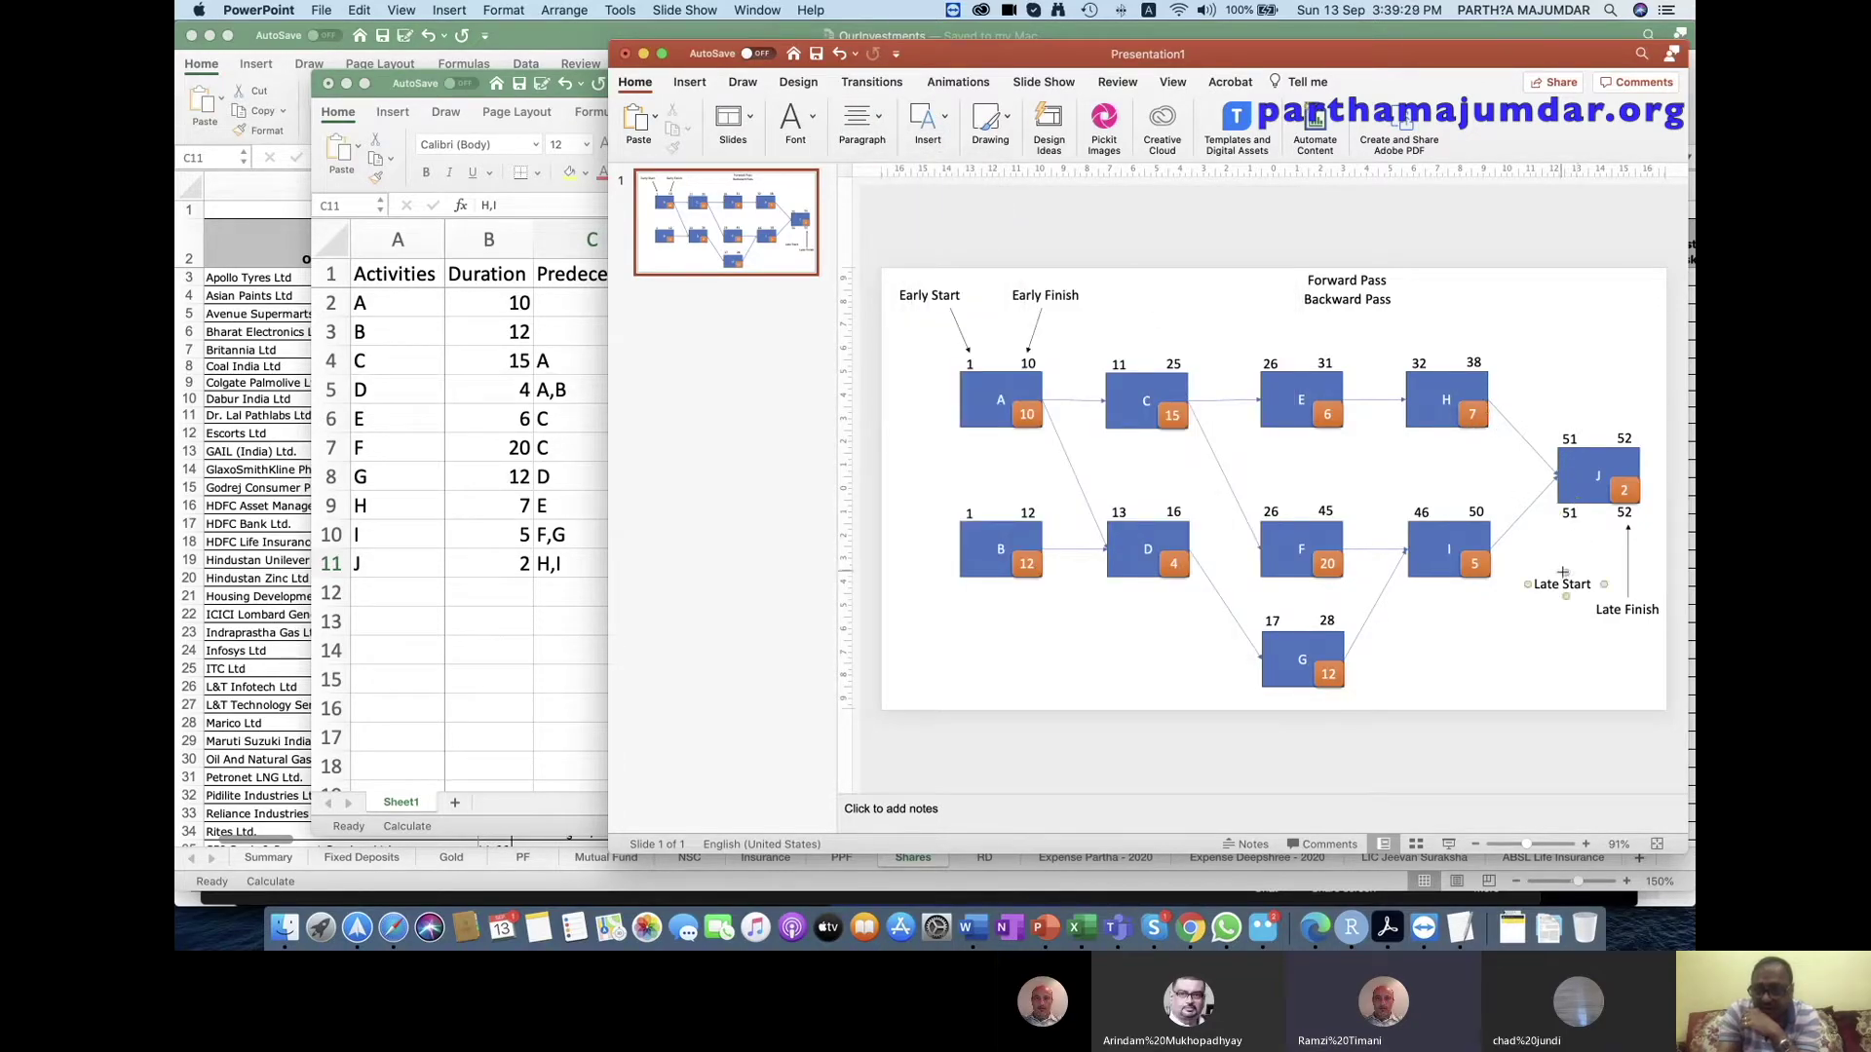
pyautogui.moveTo(1563, 572); pyautogui.dragTo(1575, 524)
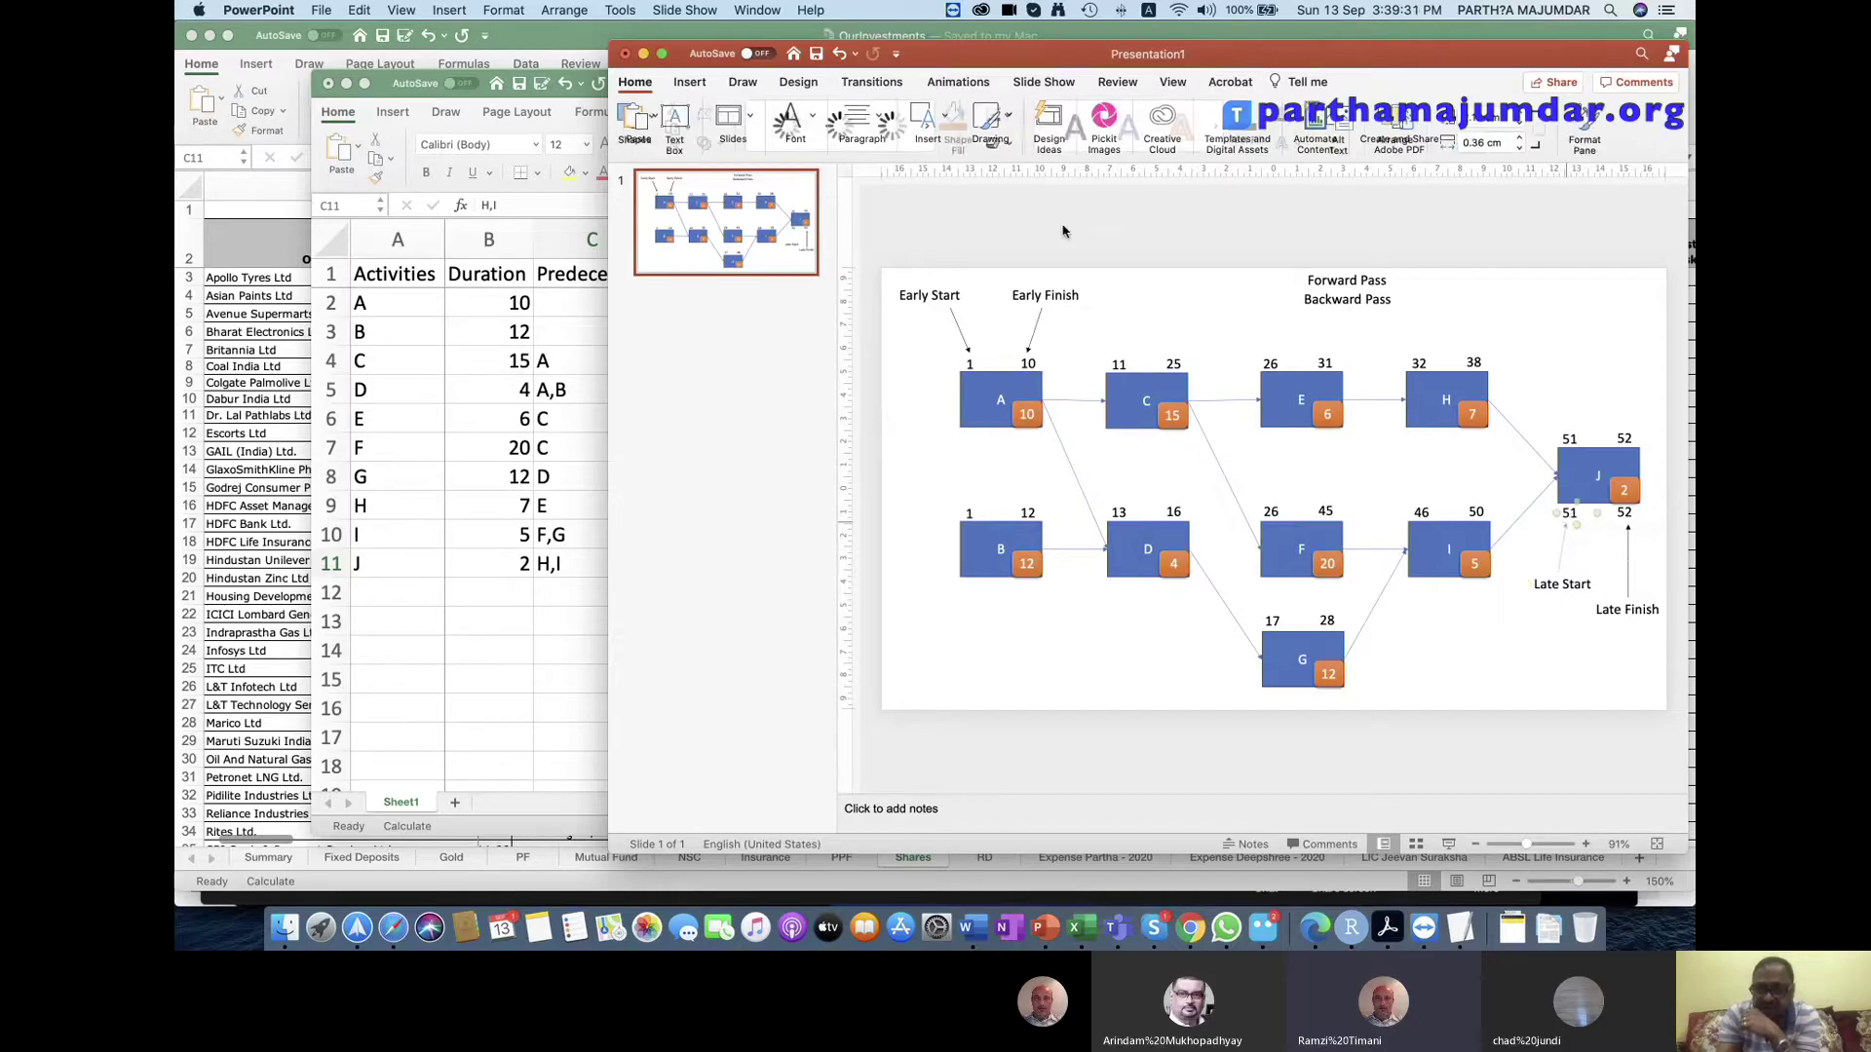
pyautogui.click(1516, 695)
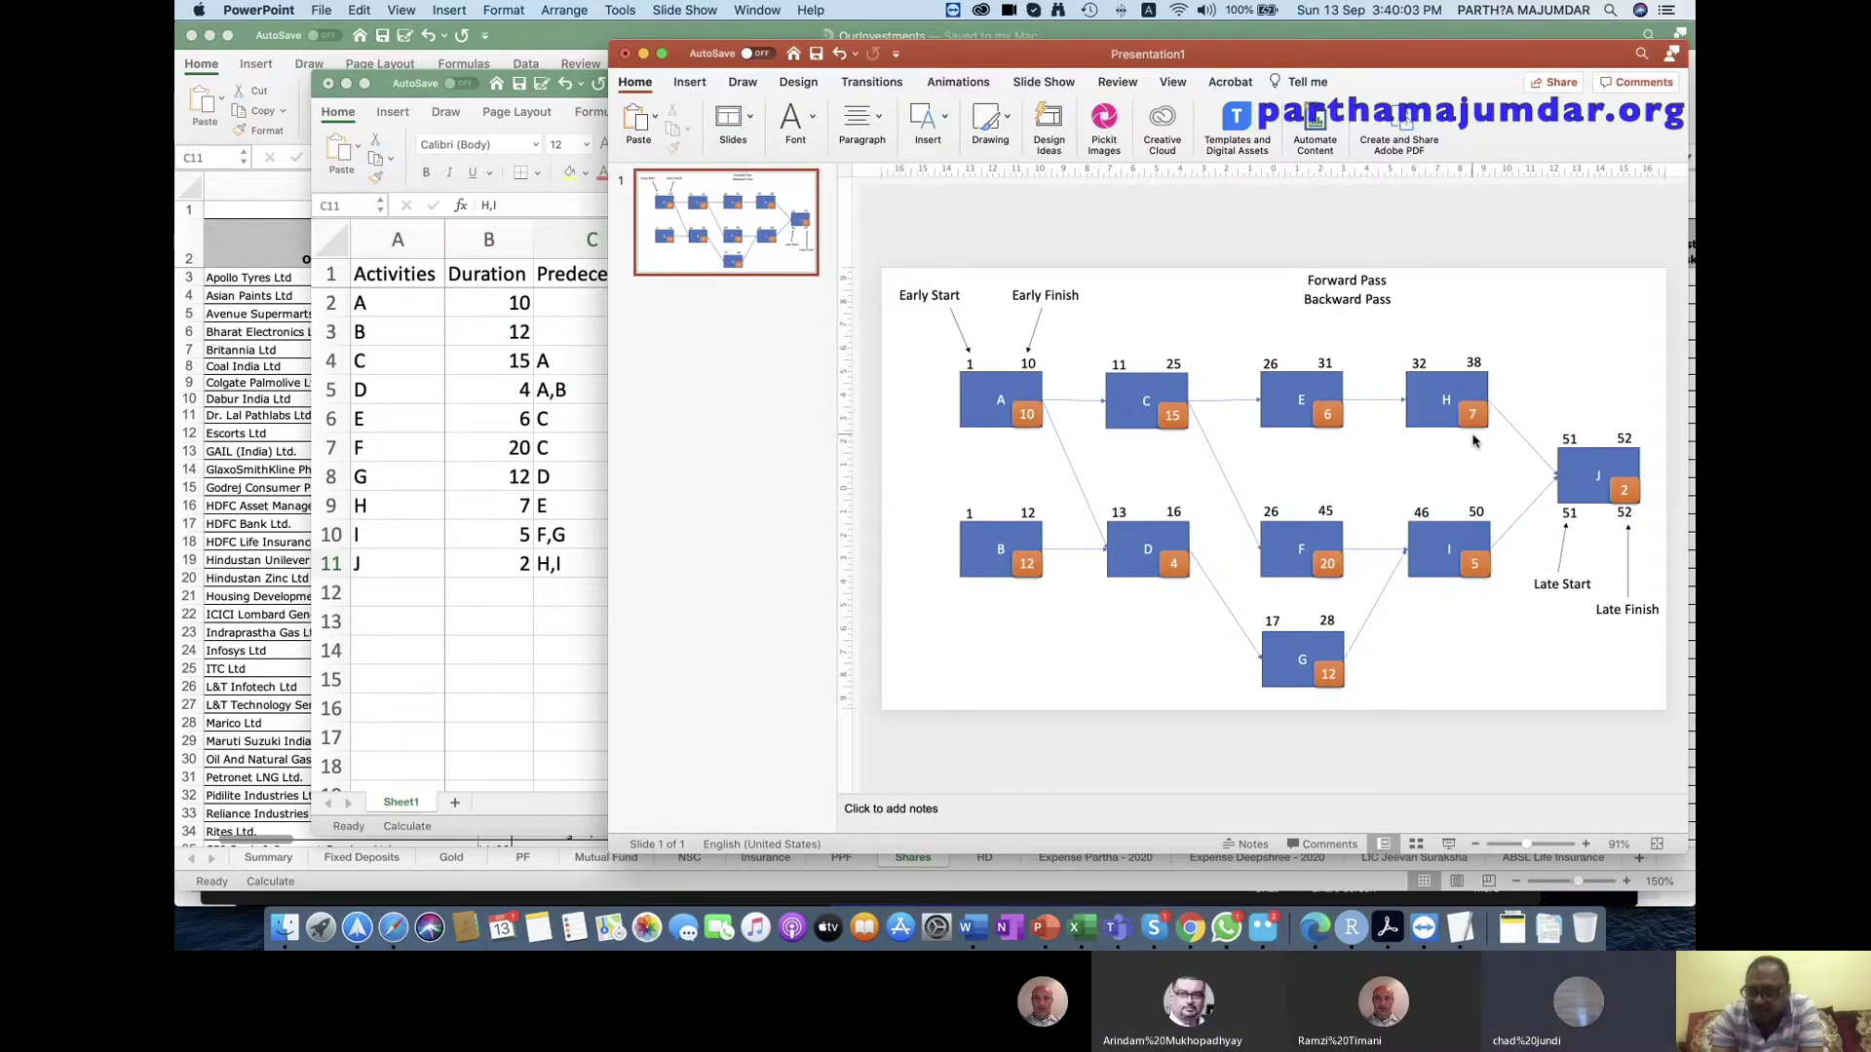
pyautogui.click(1570, 513)
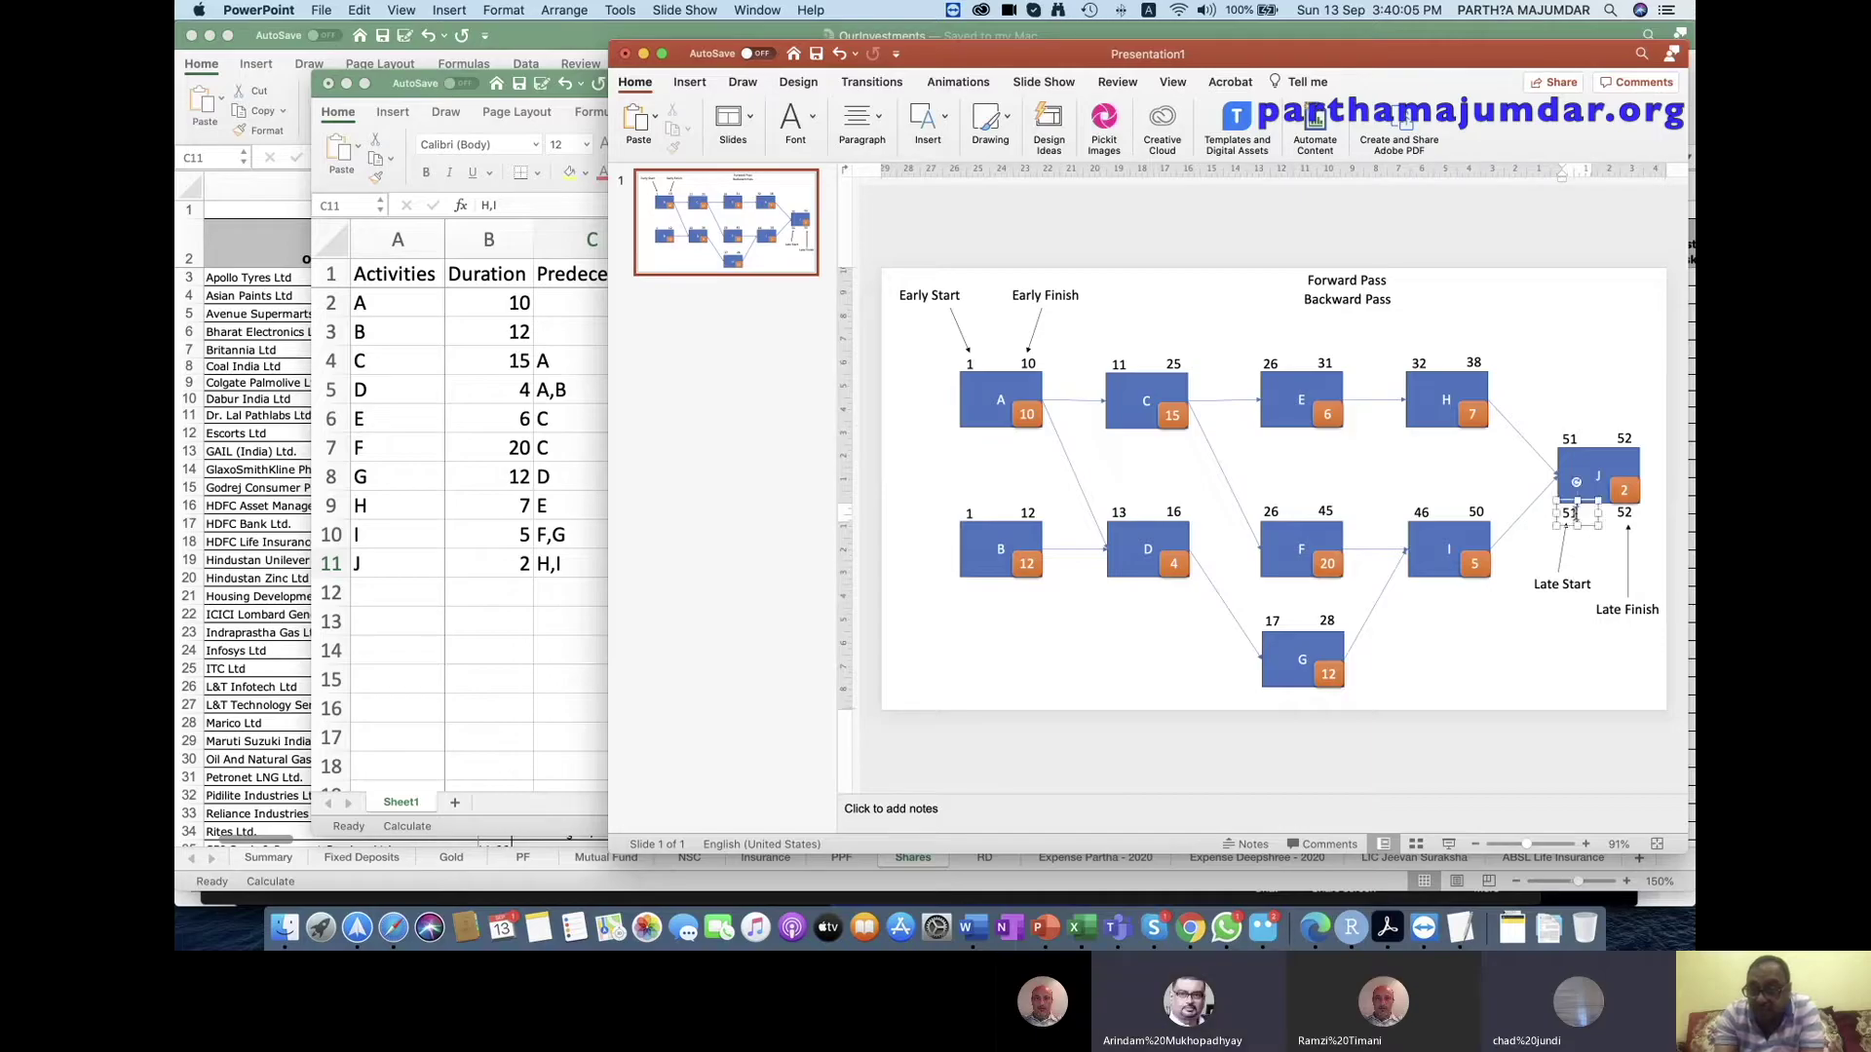
# Undo a stray paste and copy J's lower 51/52 labels beneath box H.
pyautogui.click(1522, 542)
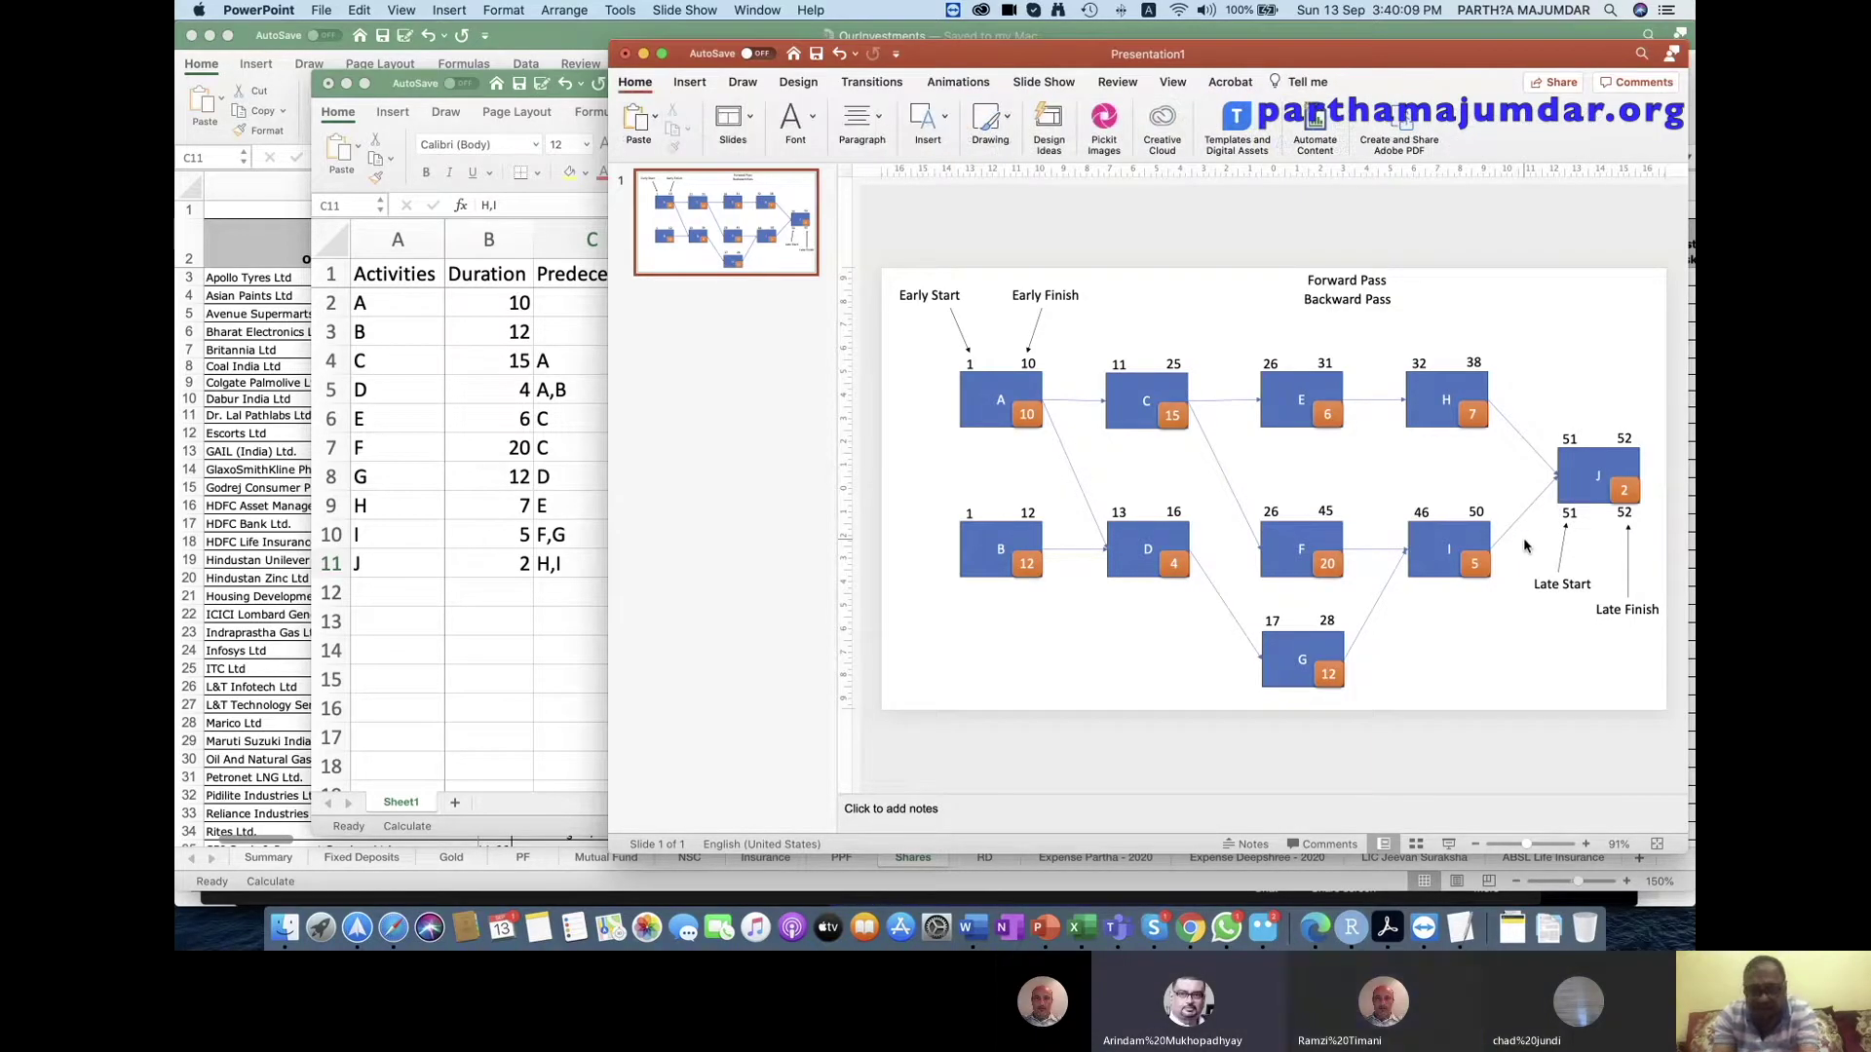
pyautogui.press('super+v')
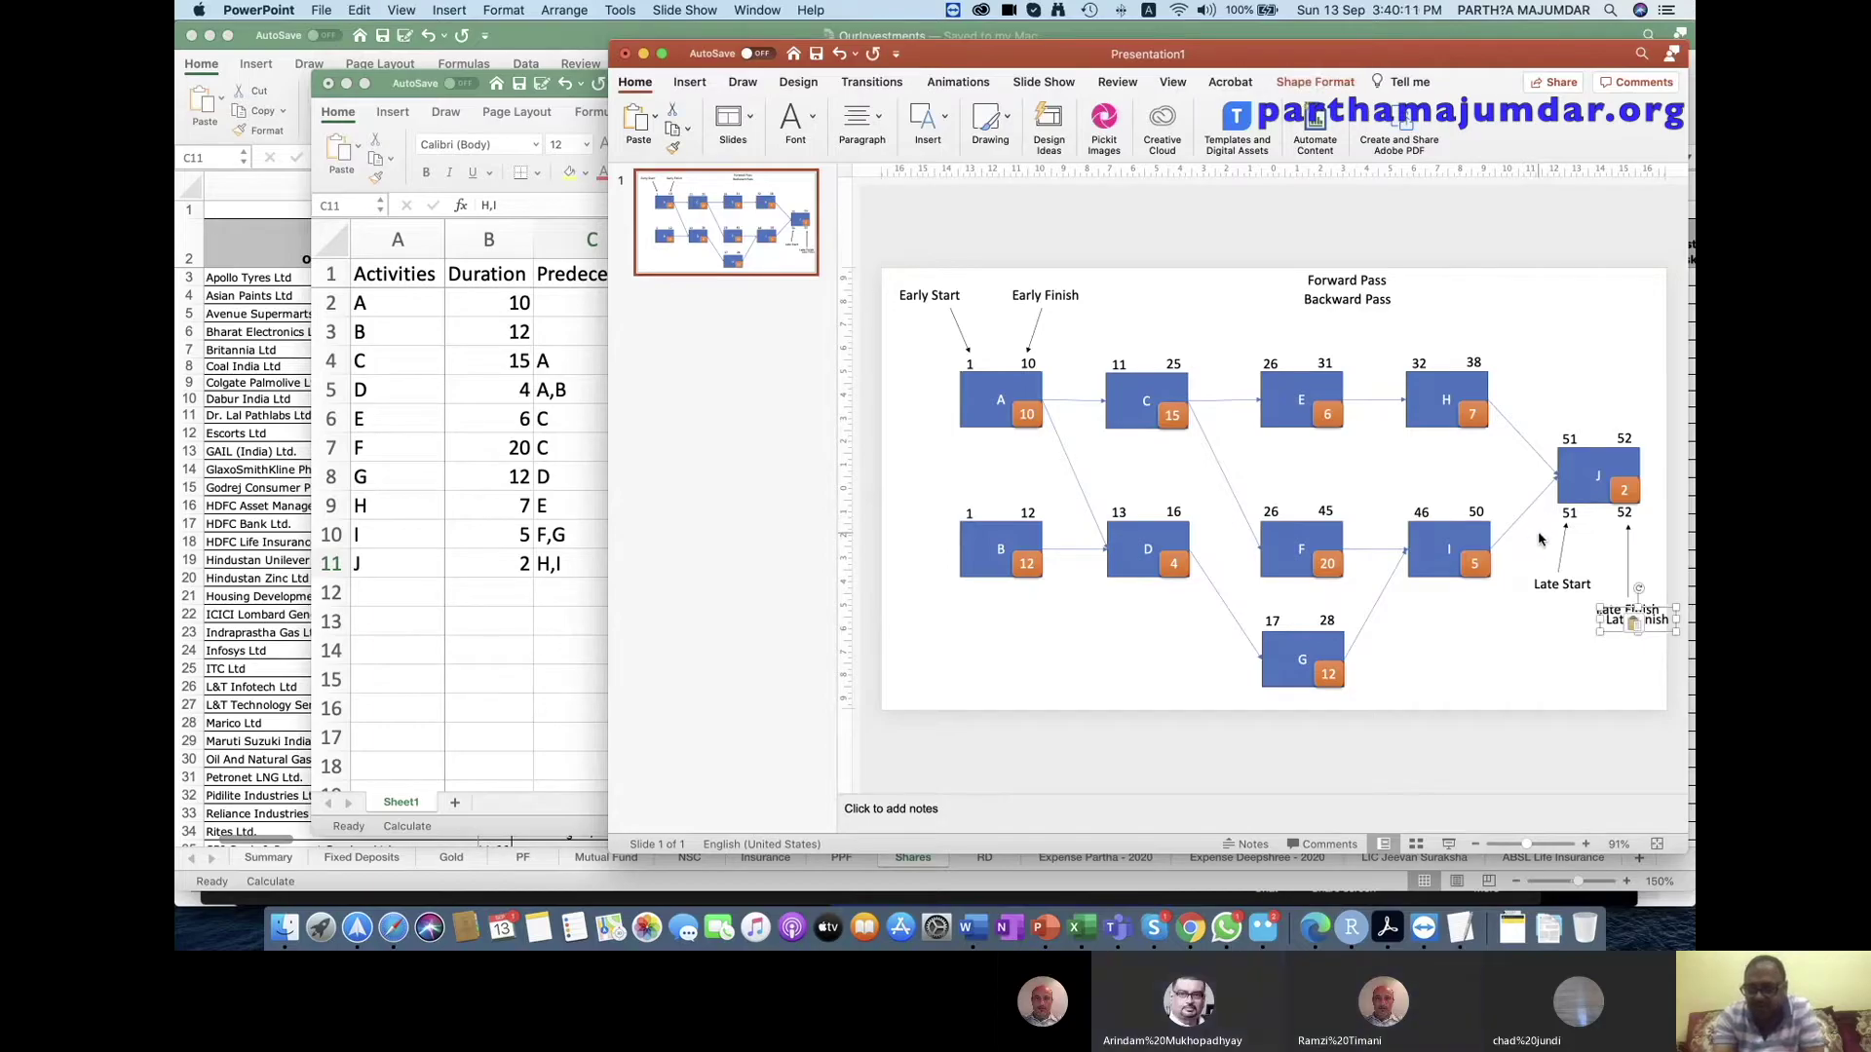
pyautogui.press('super+z')
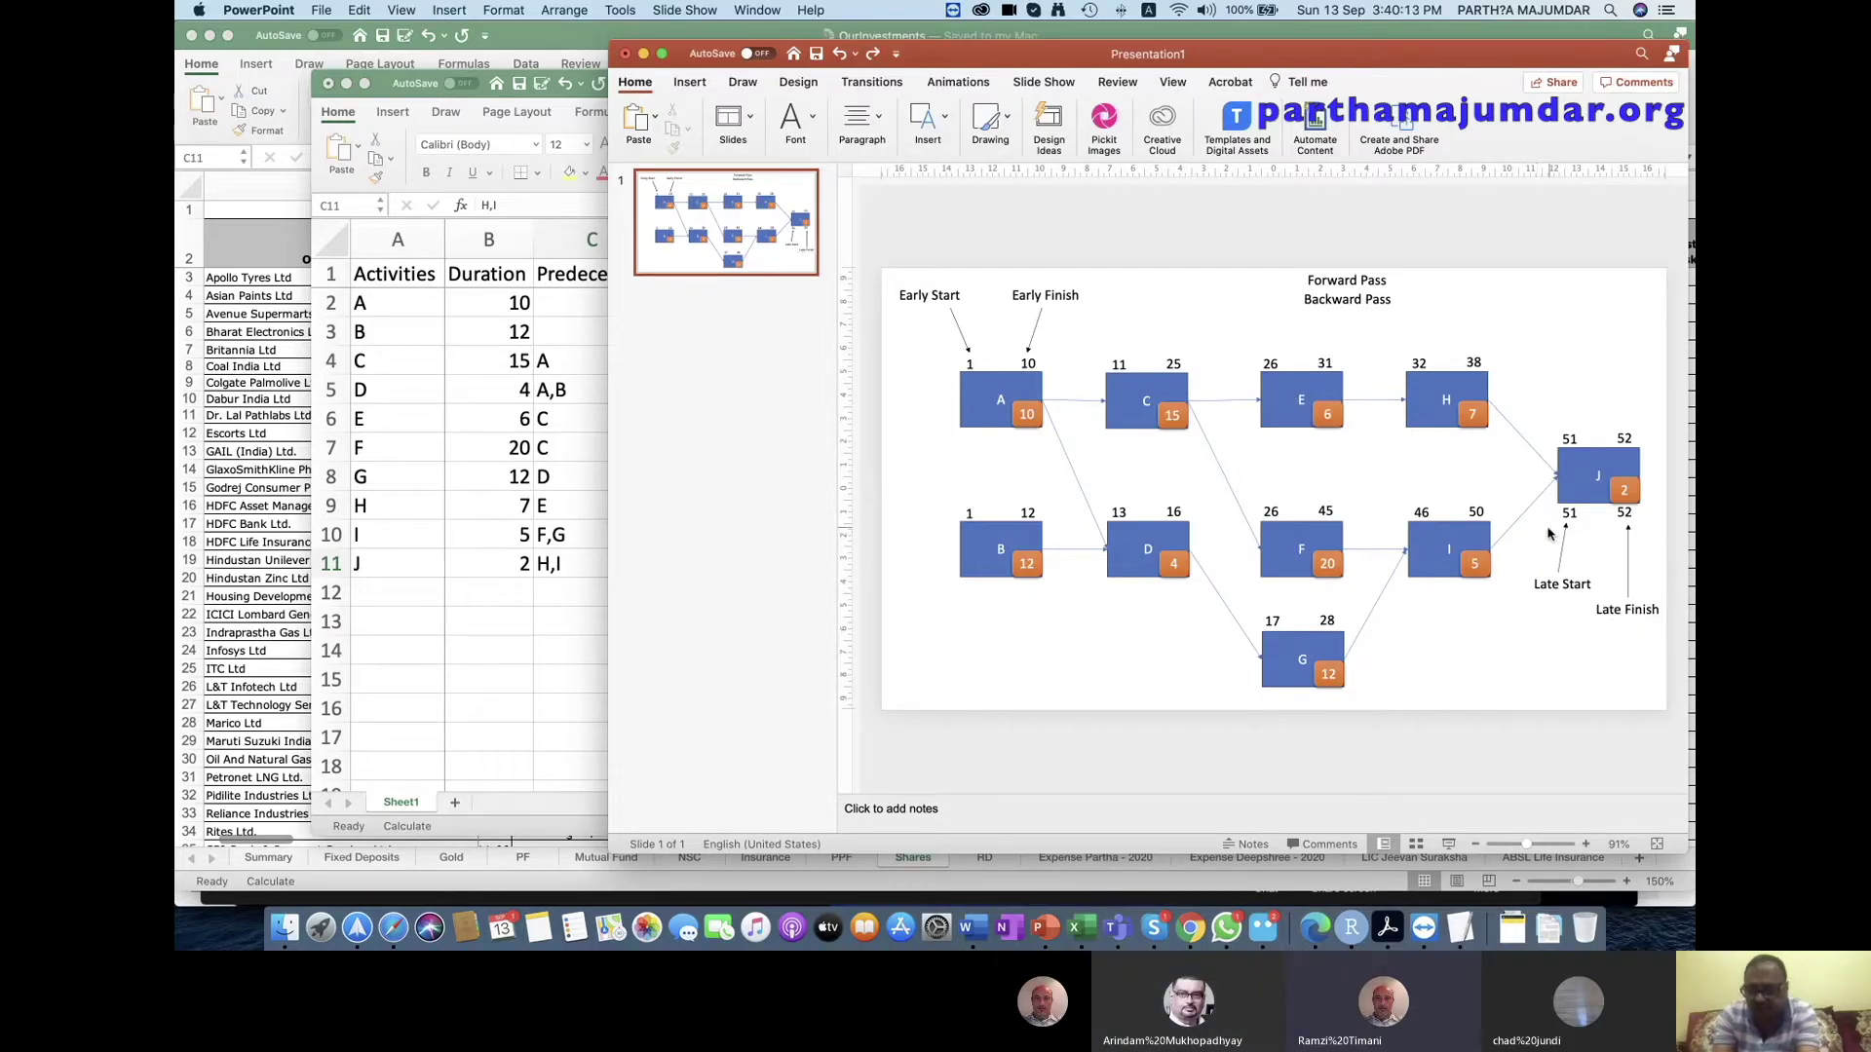
pyautogui.click(1575, 508)
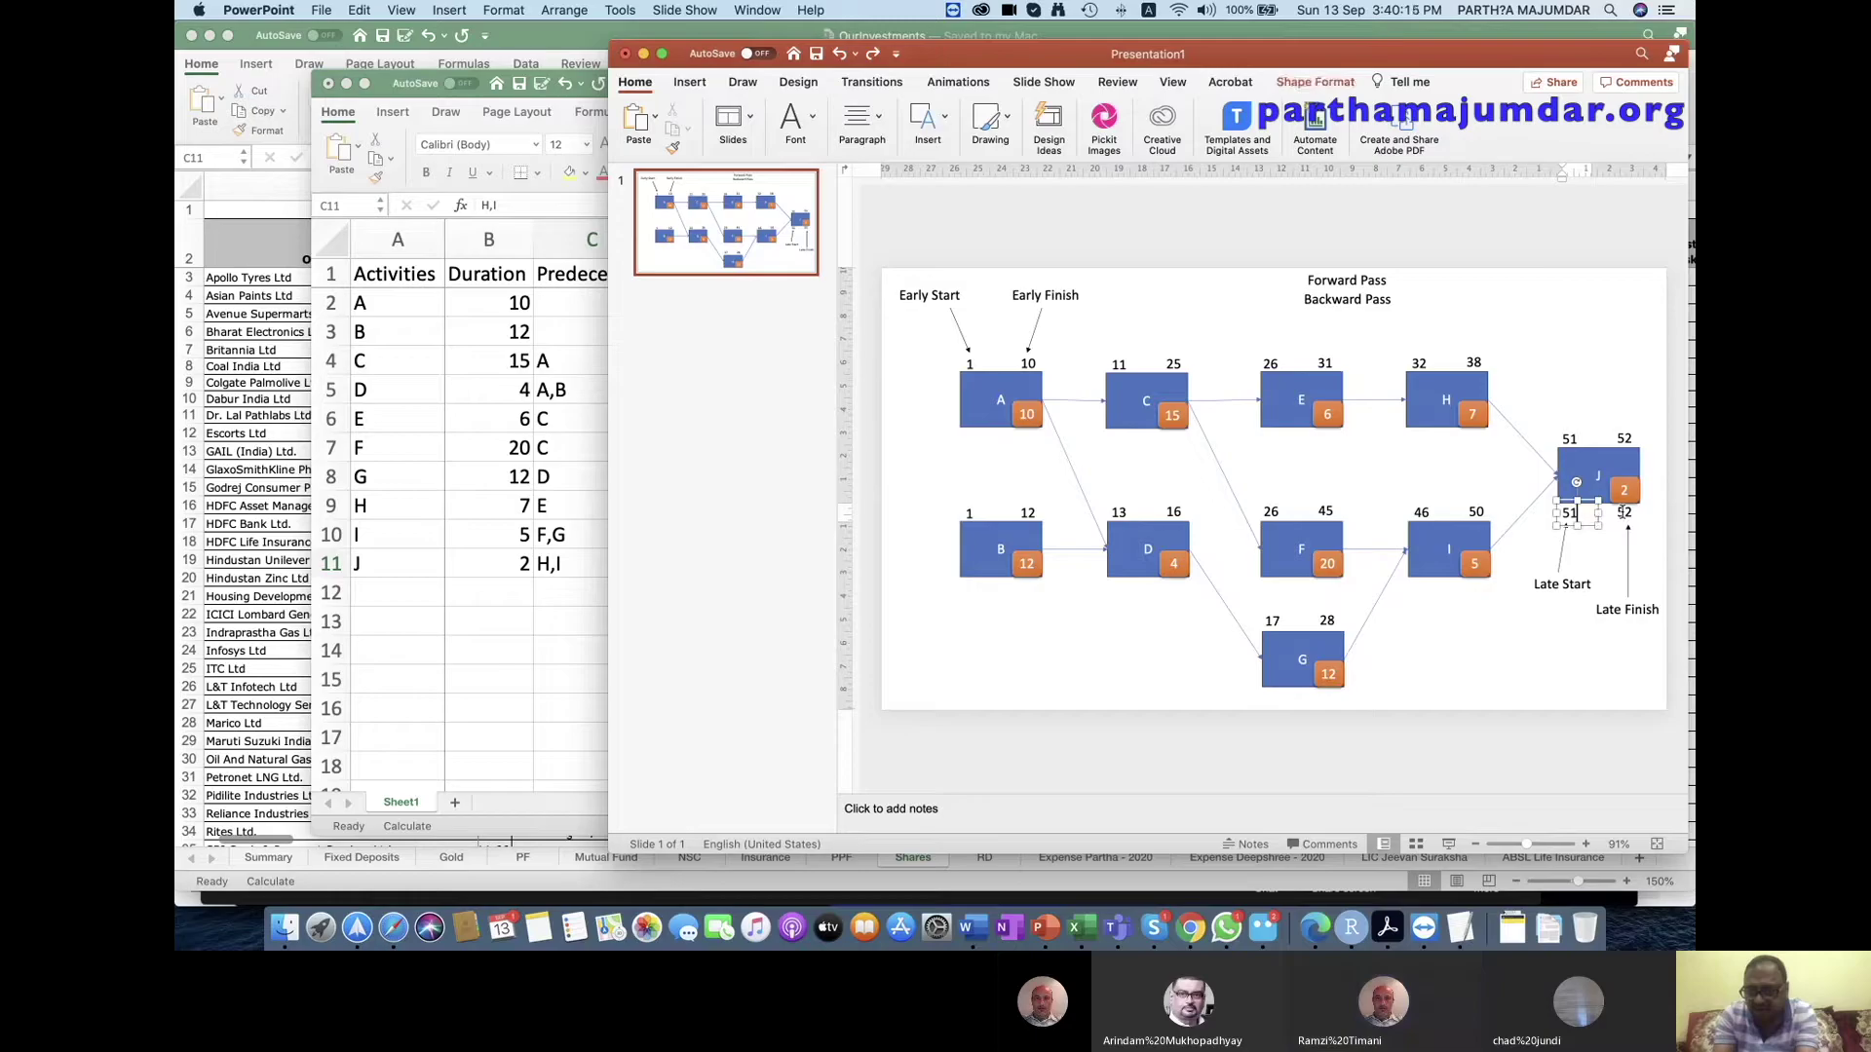
pyautogui.keyDown('shift'); pyautogui.click(1637, 520); pyautogui.keyUp('shift')
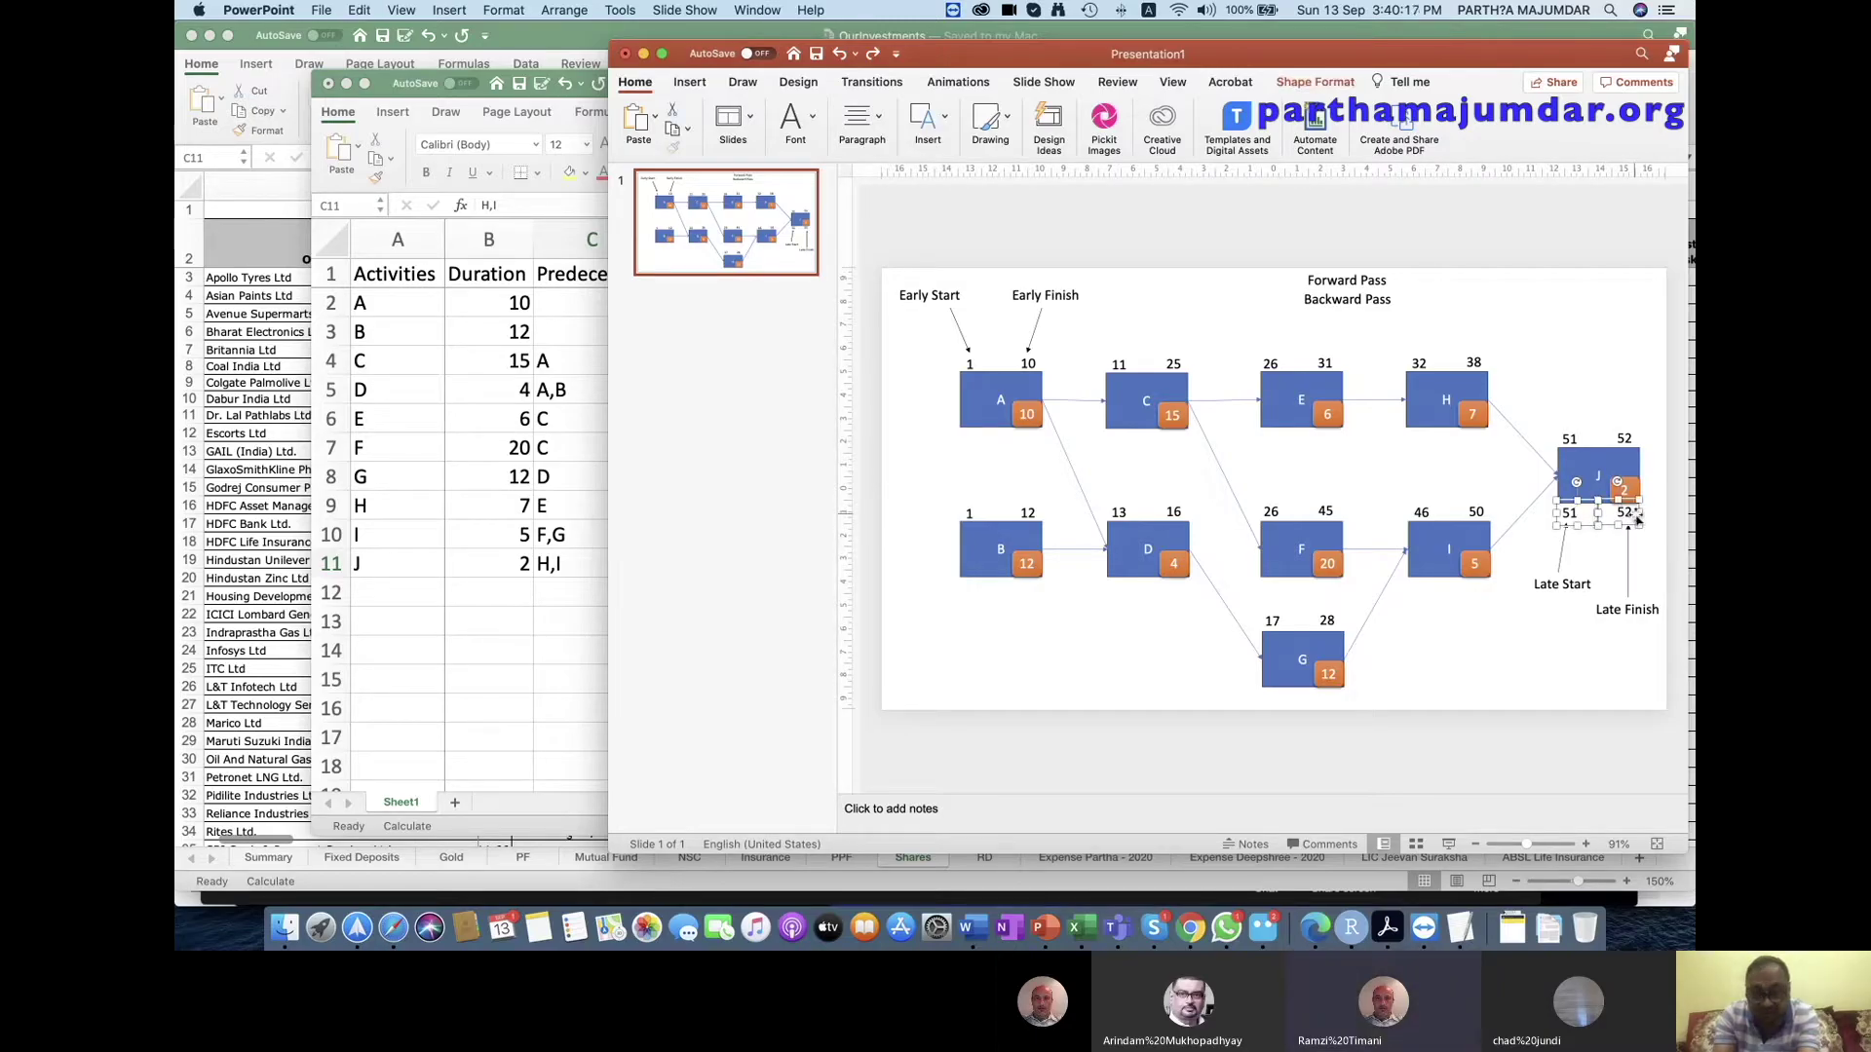
pyautogui.moveTo(1589, 513); pyautogui.dragTo(1433, 426)
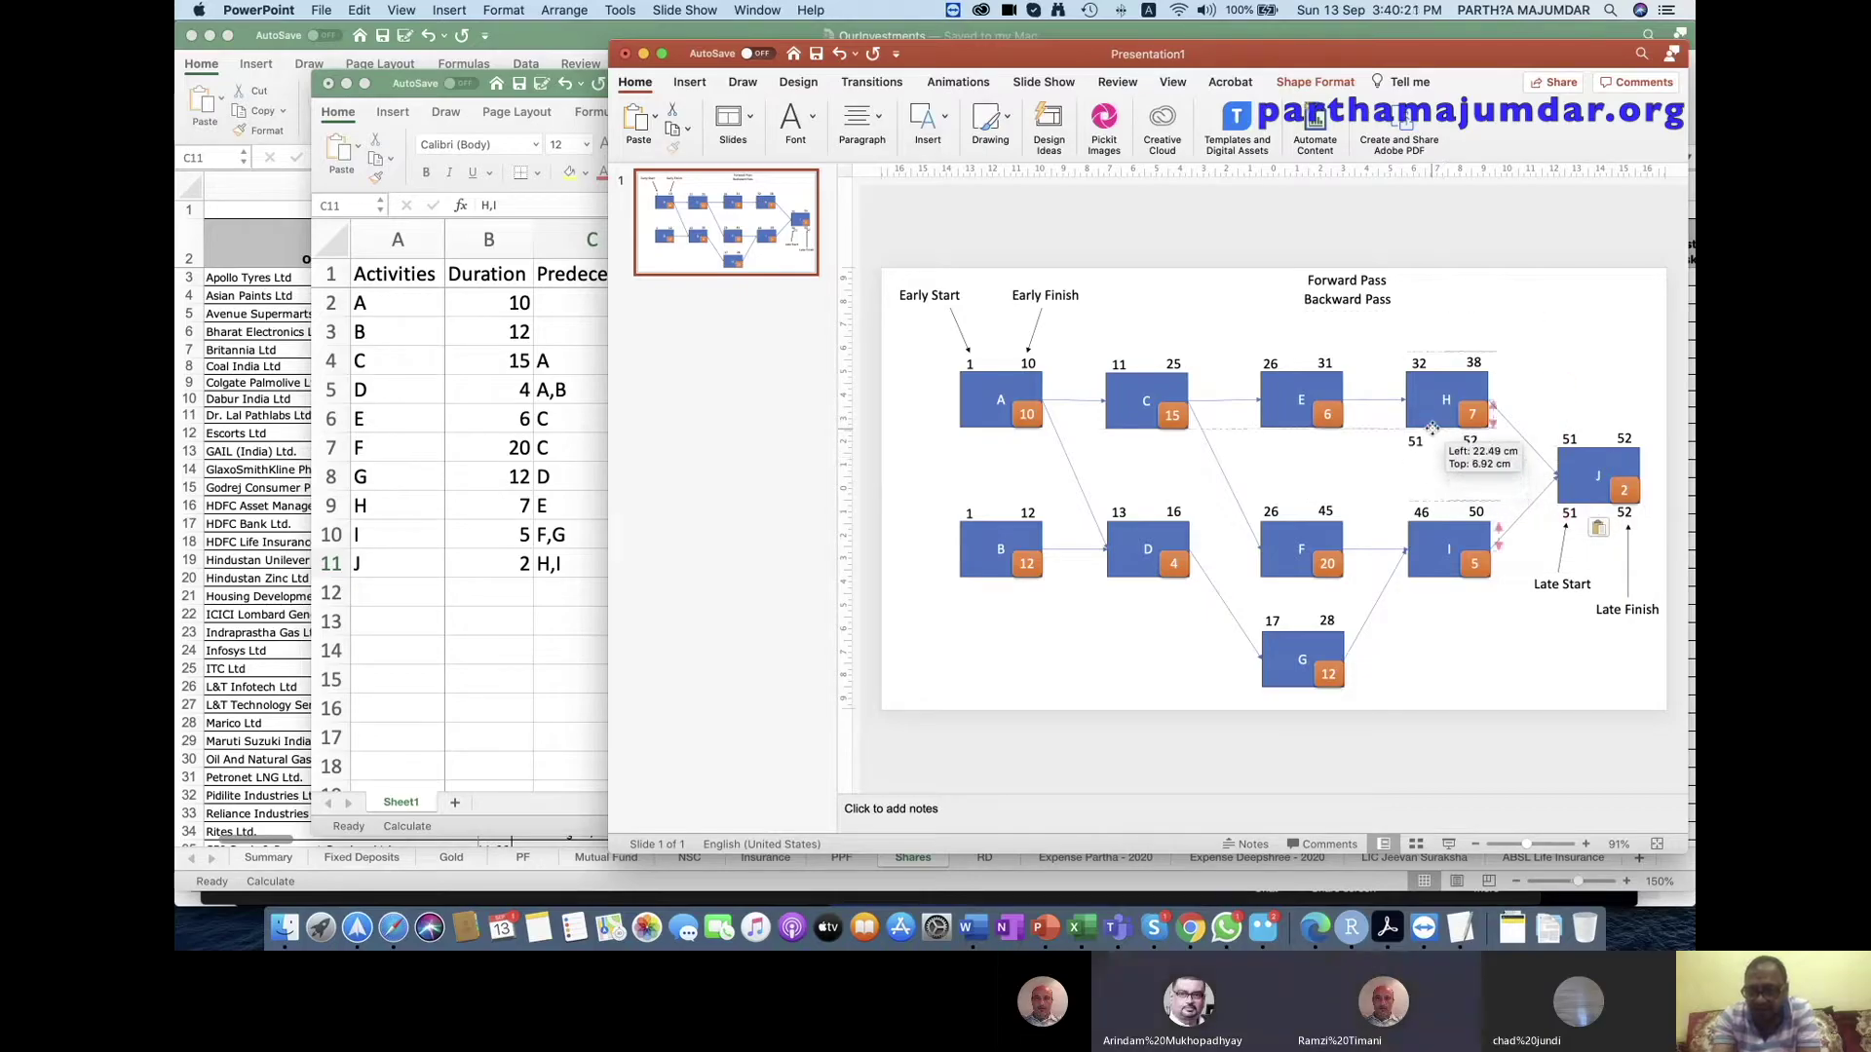
pyautogui.moveTo(1433, 426); pyautogui.dragTo(1434, 427)
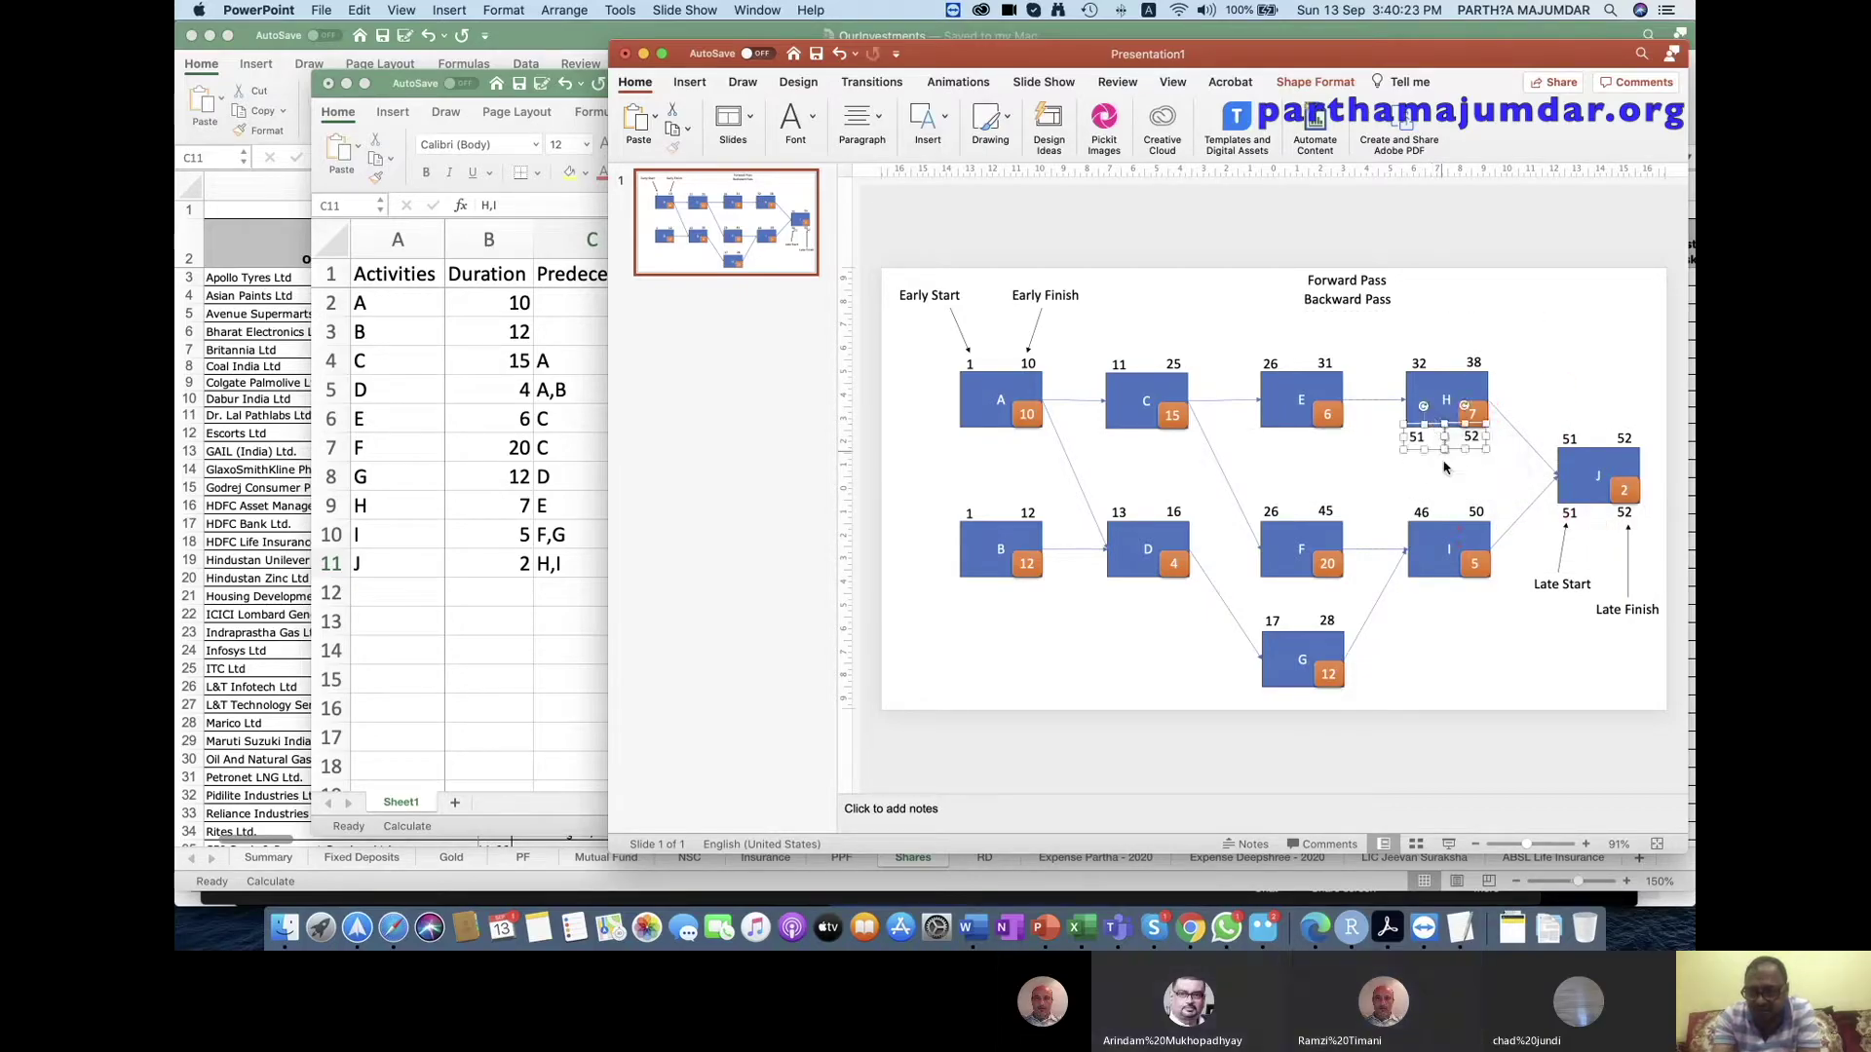
pyautogui.click(1444, 484)
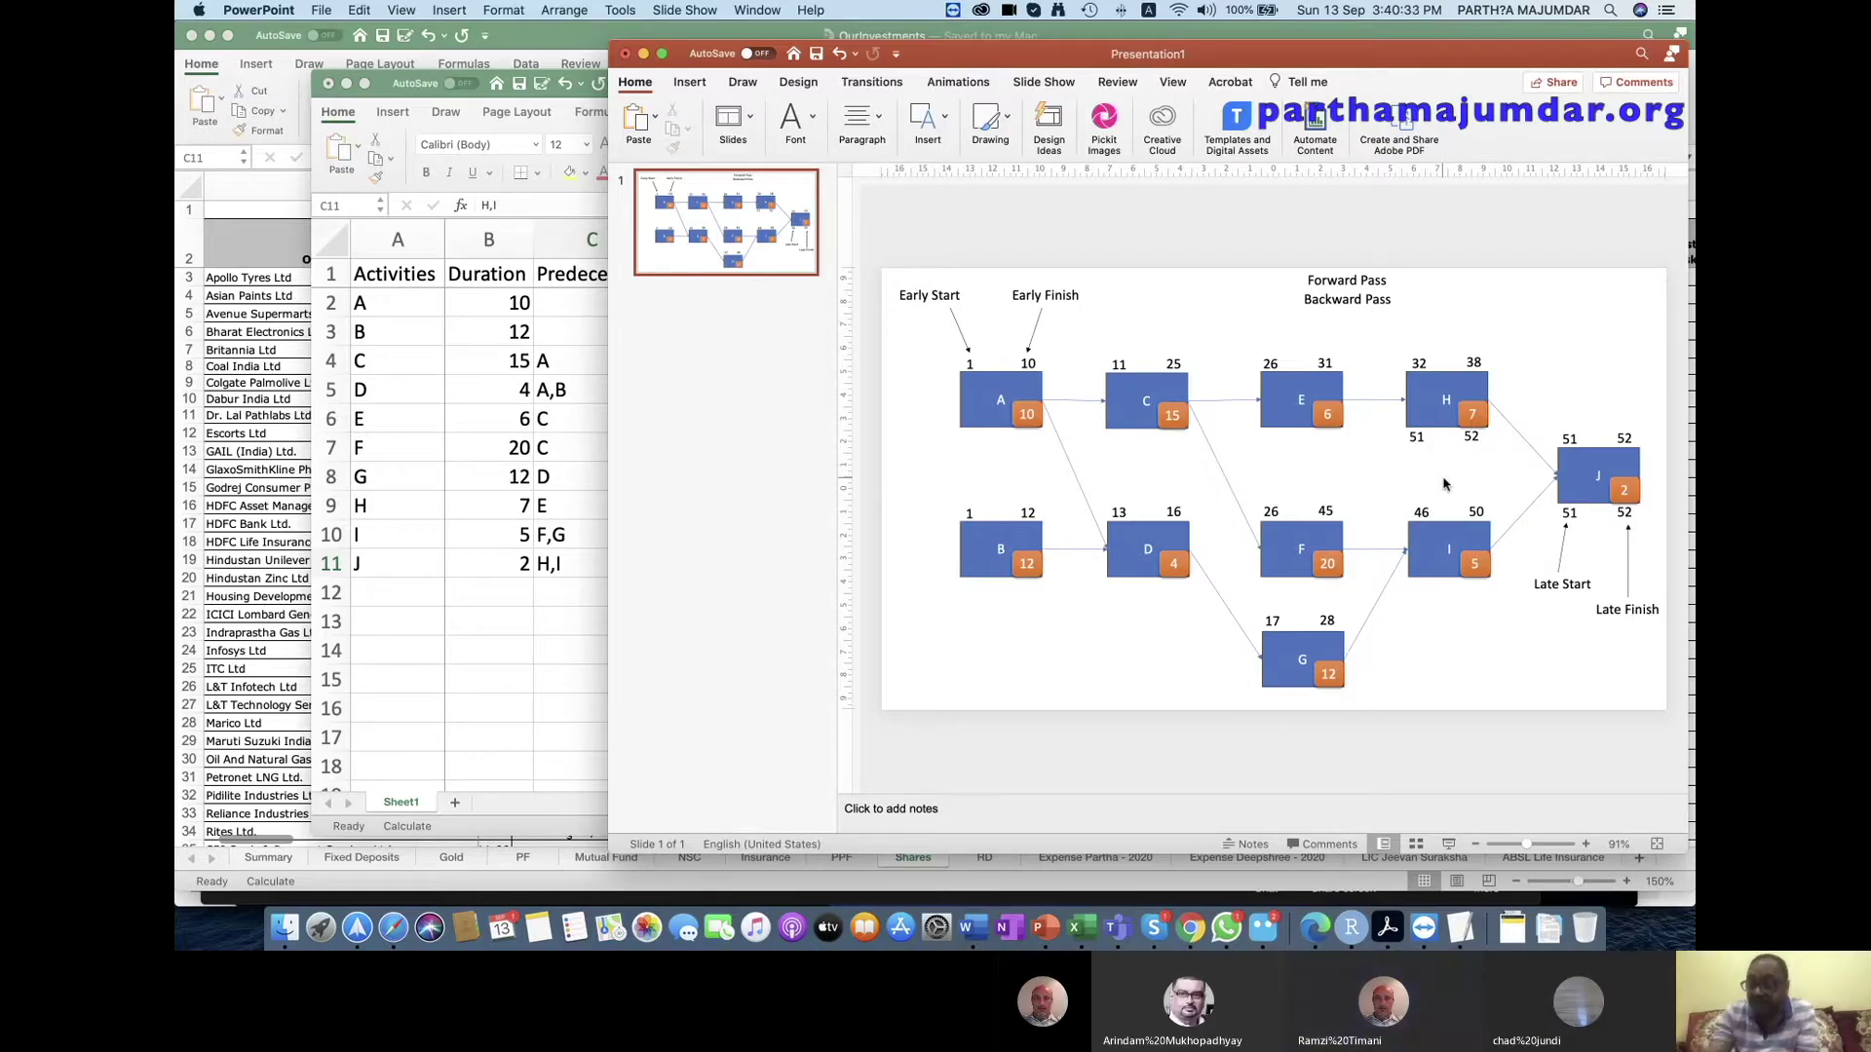
# Change the labels under H to late start 44 and late finish 50.
pyautogui.click(1477, 438)
pyautogui.press('BackSpace')
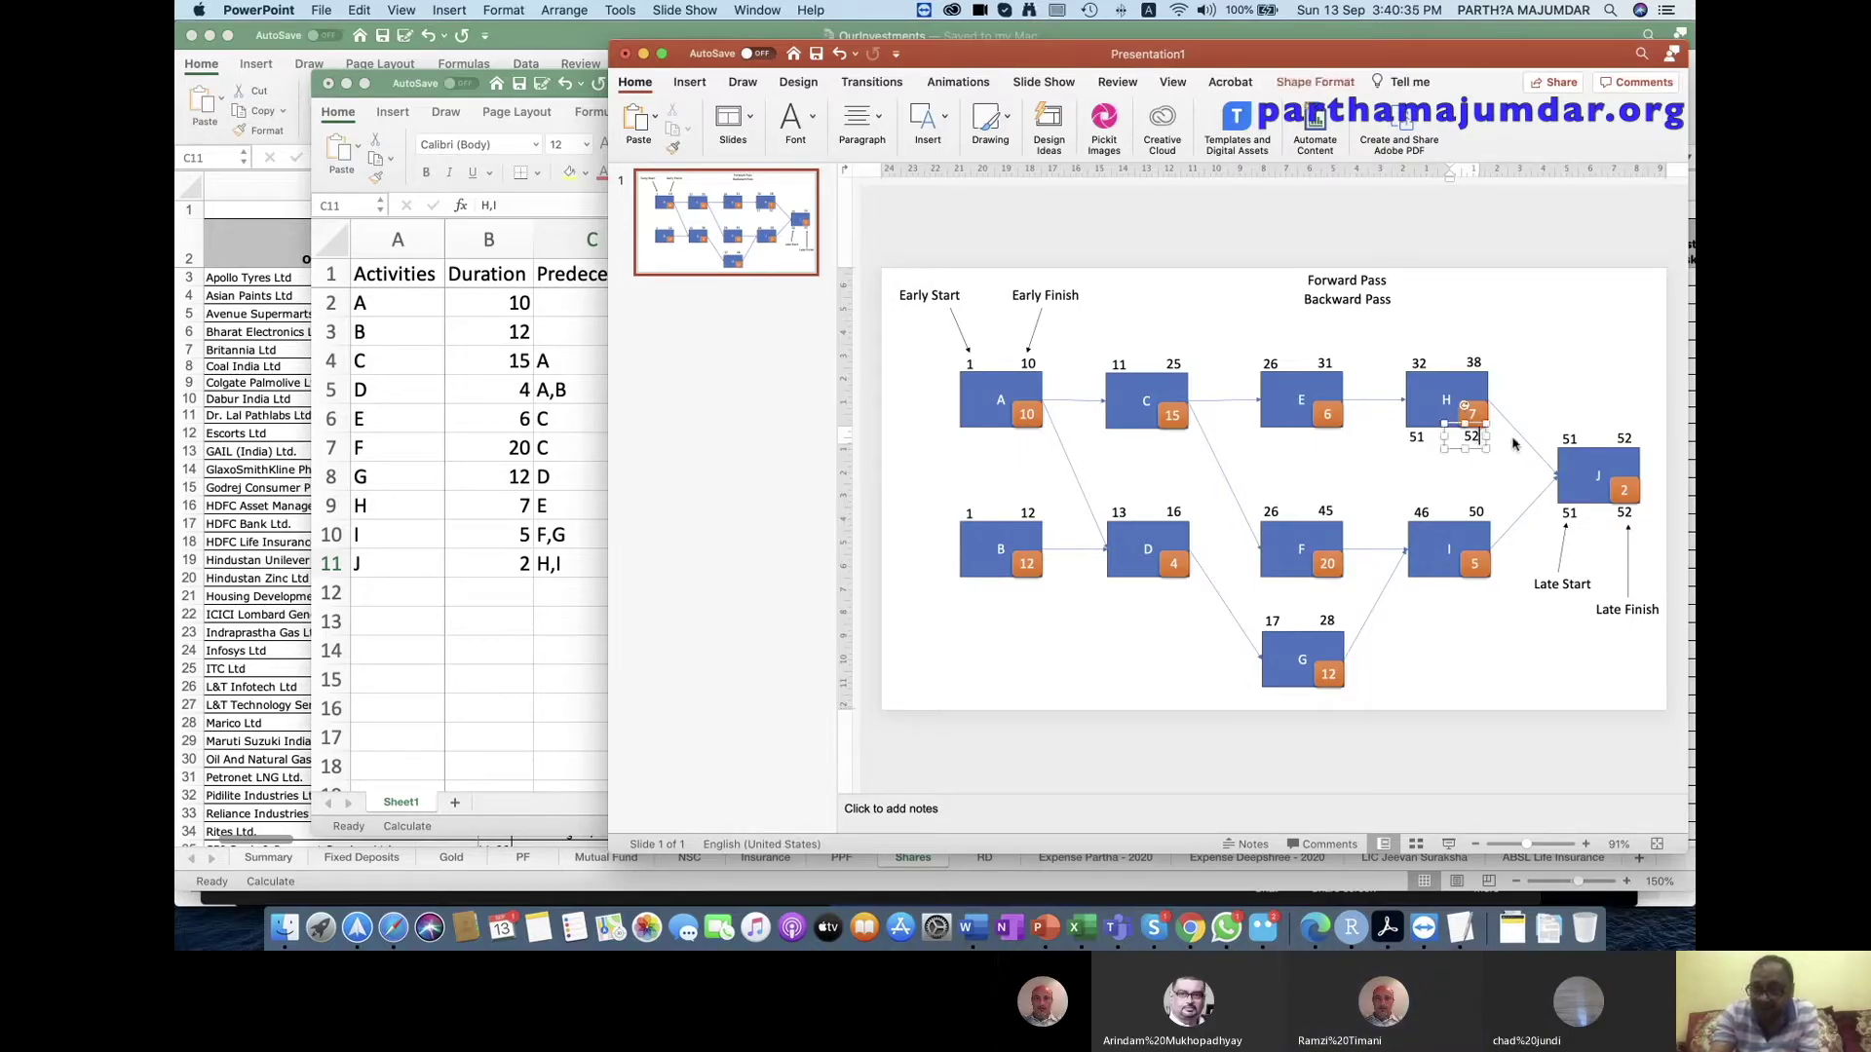
pyautogui.write('0')
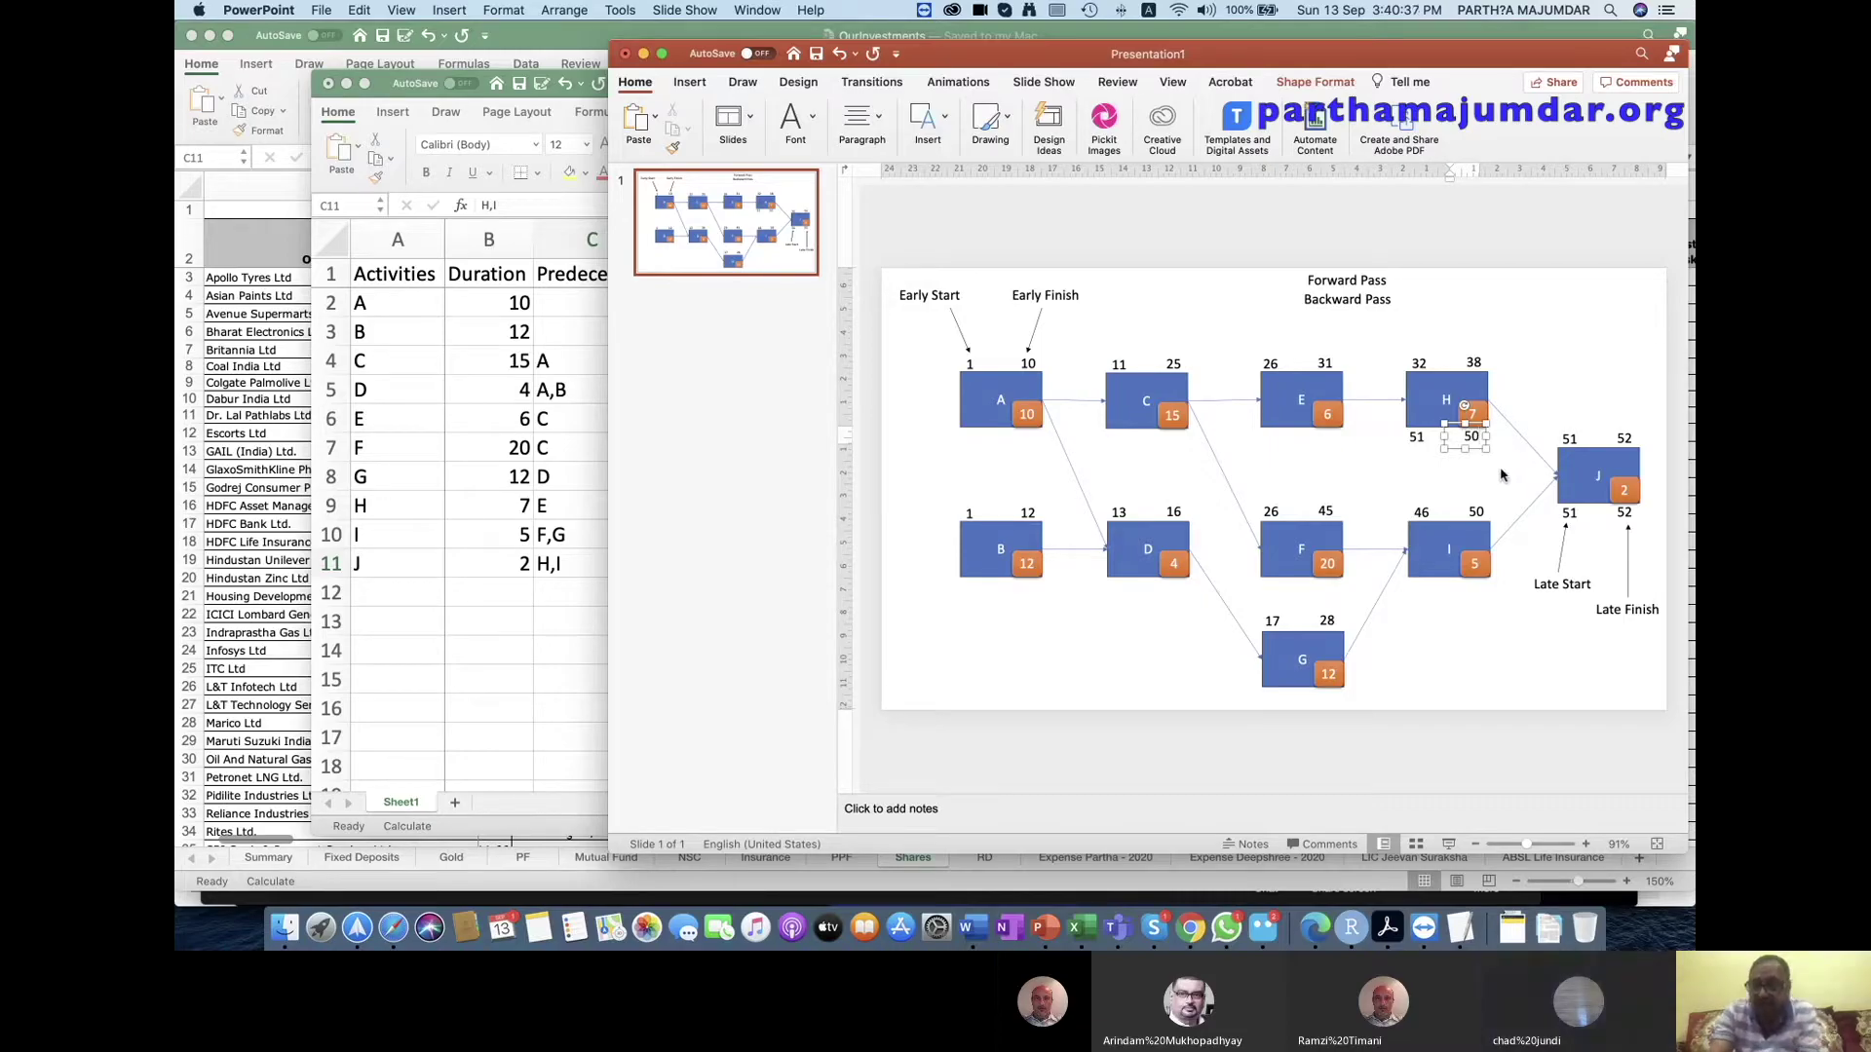
pyautogui.click(1485, 475)
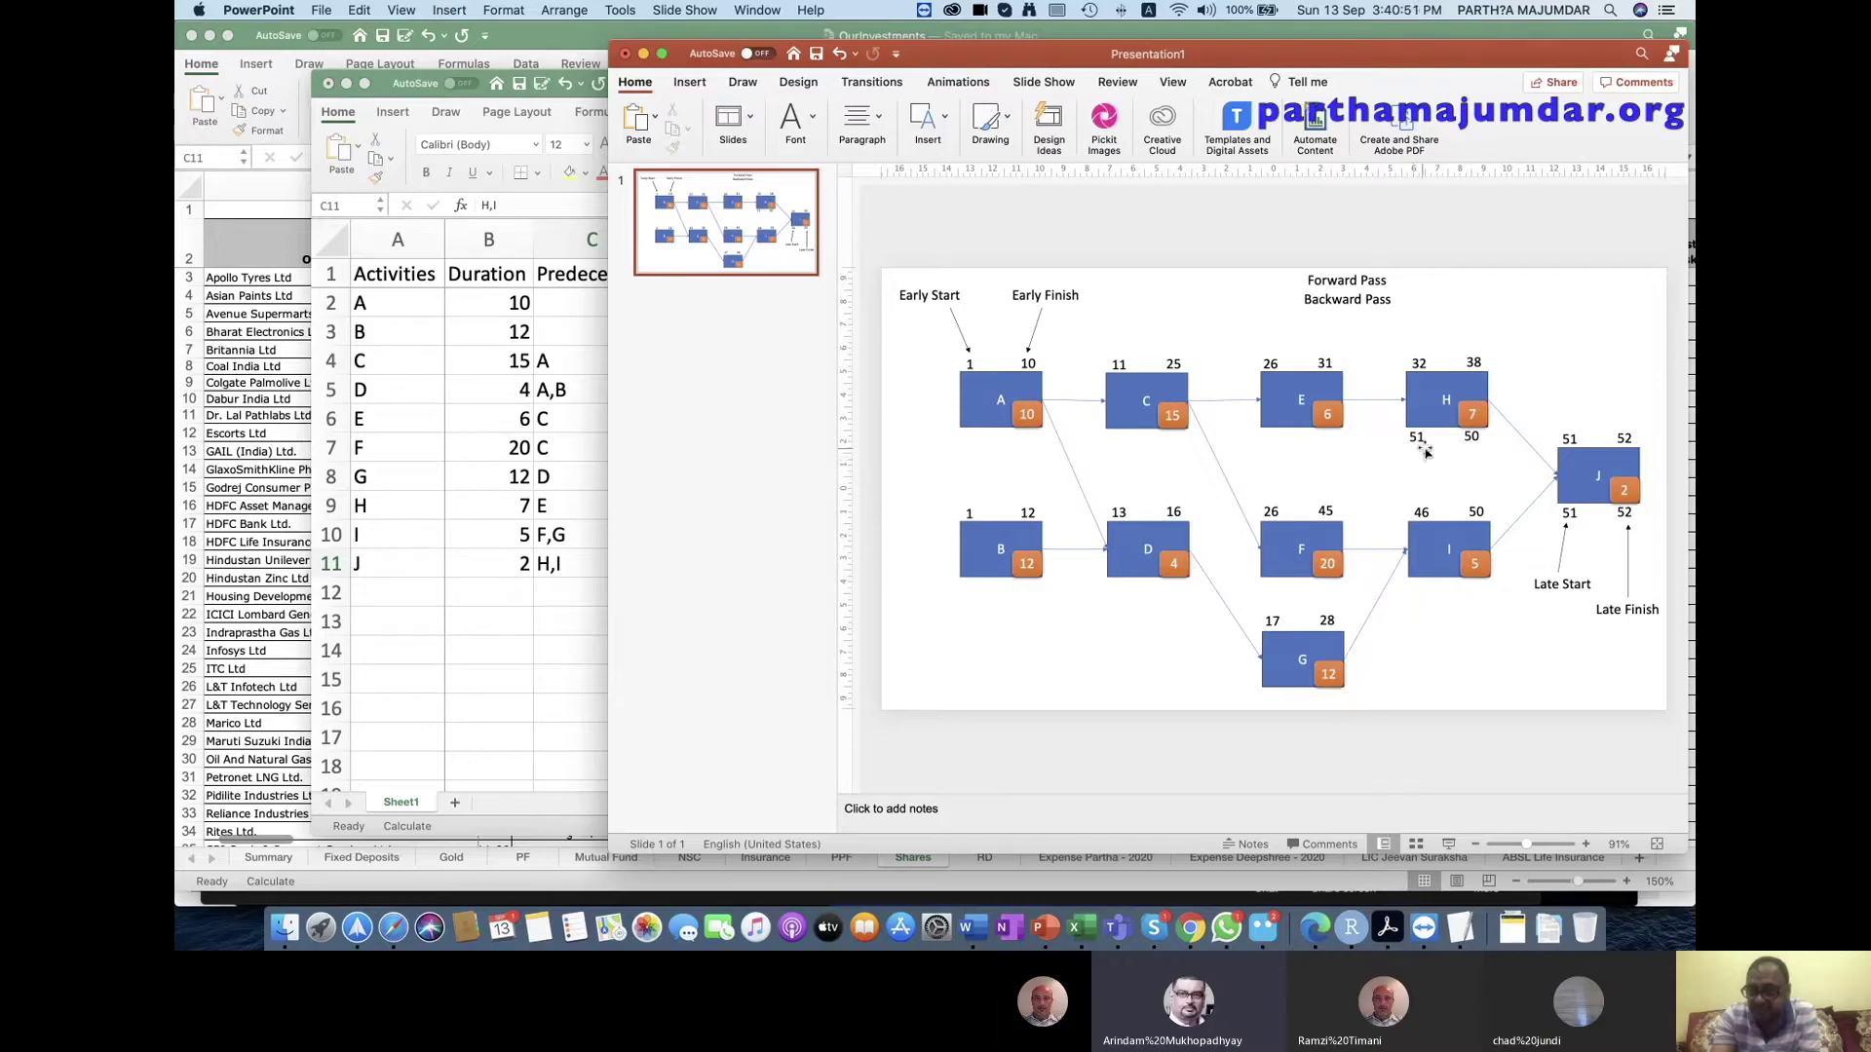
pyautogui.click(1417, 439)
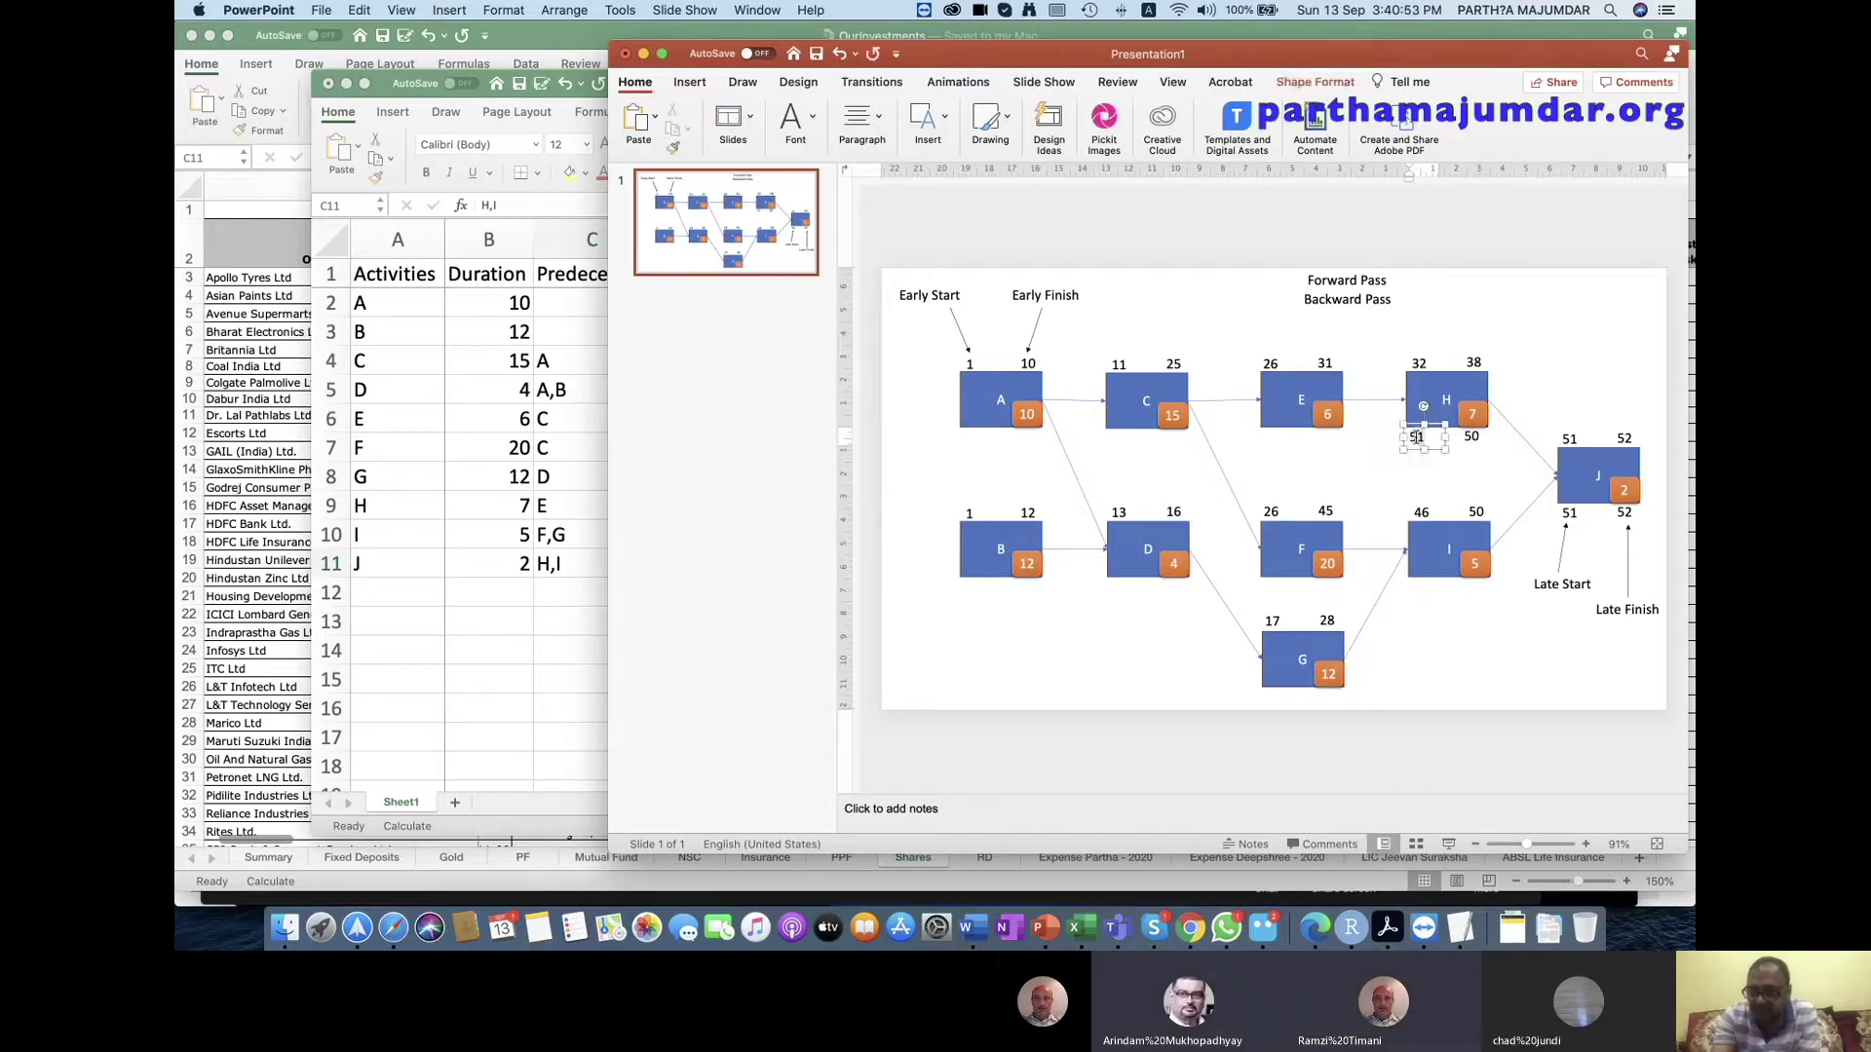
pyautogui.doubleClick(1415, 437)
pyautogui.write('44')
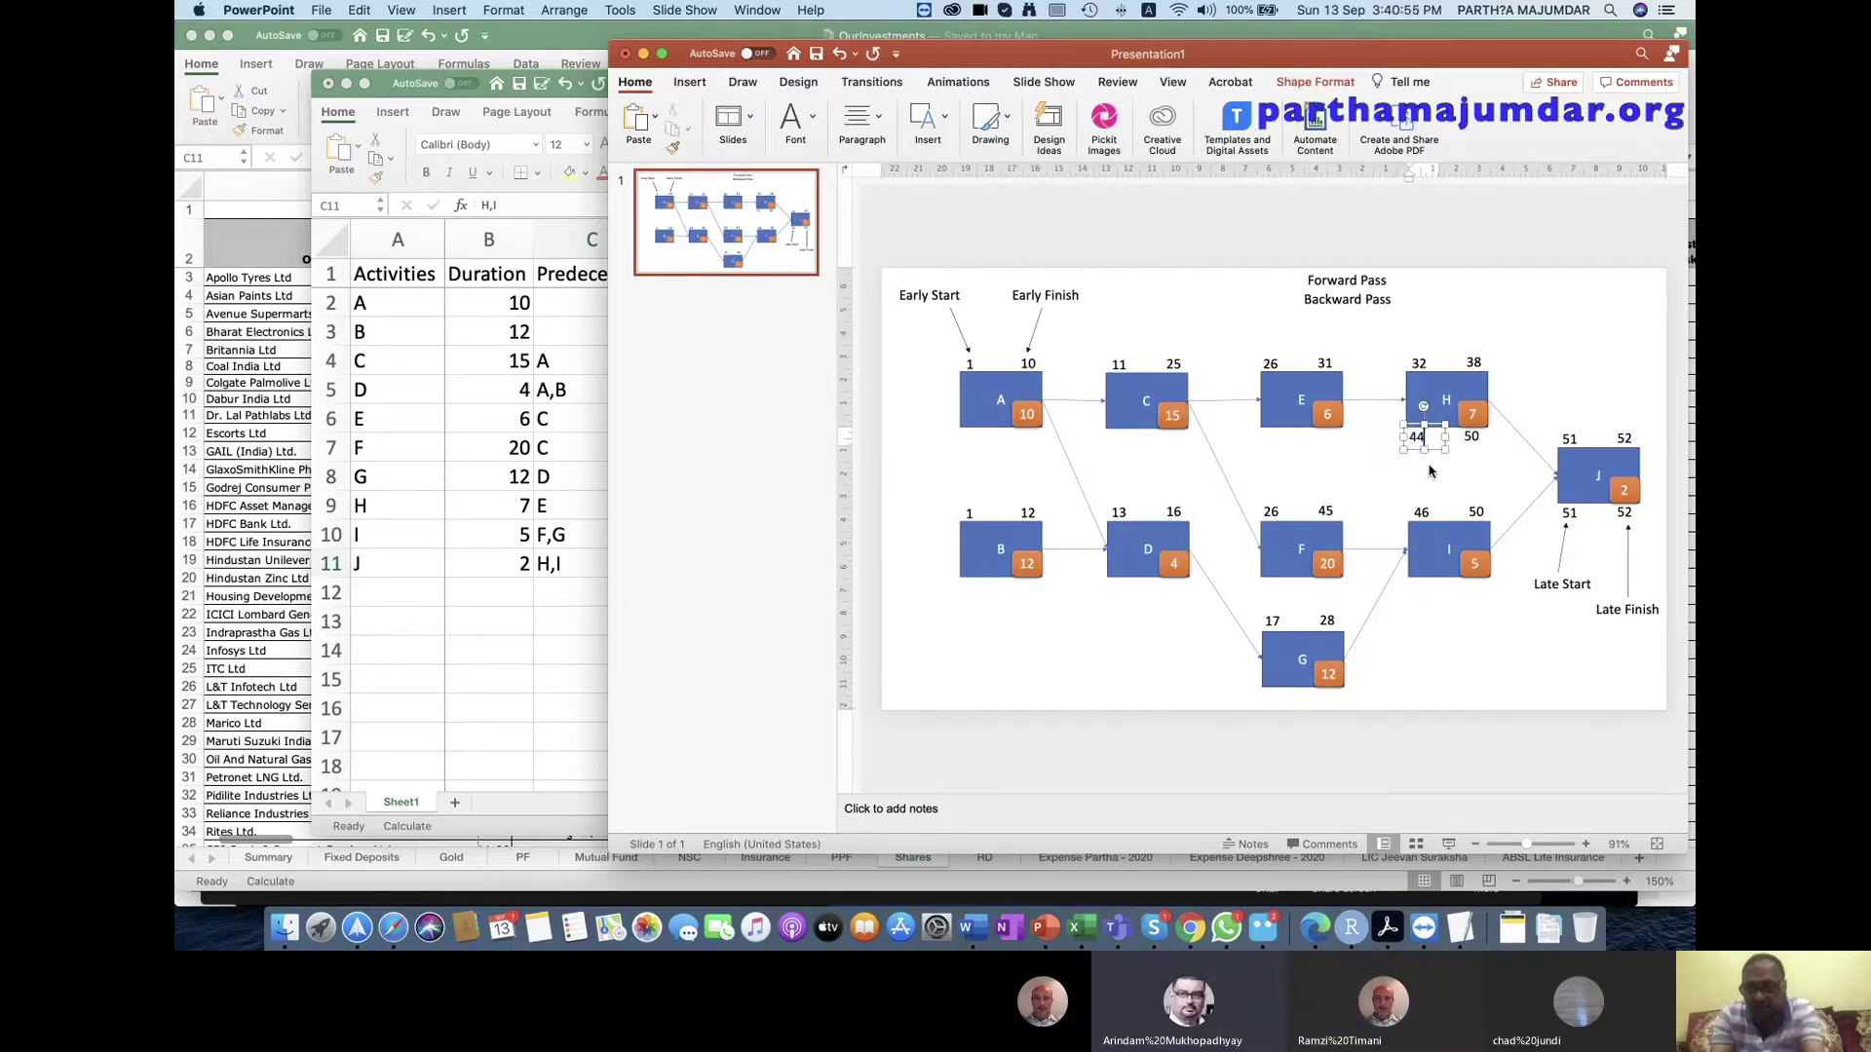
pyautogui.click(1447, 476)
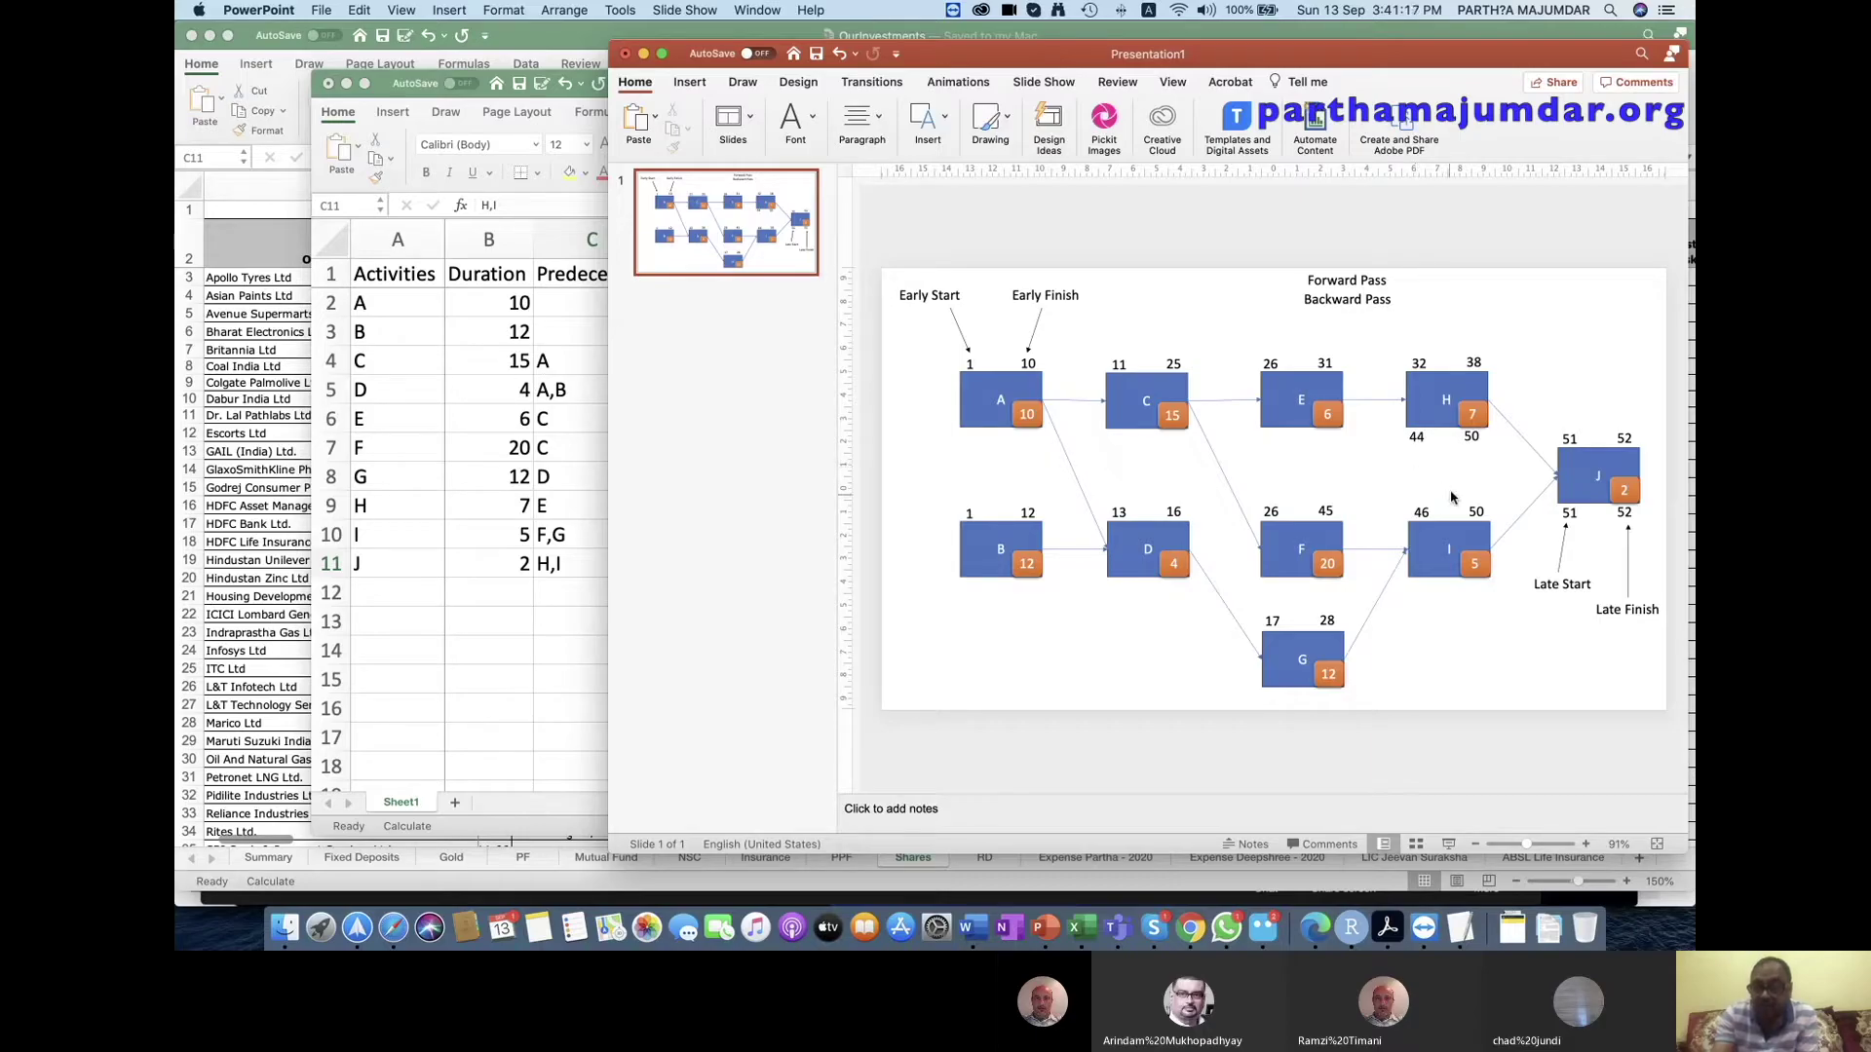
# Copy the 51/52 late-time labels from under J to below box I.
pyautogui.moveTo(1571, 505); pyautogui.dragTo(1580, 514)
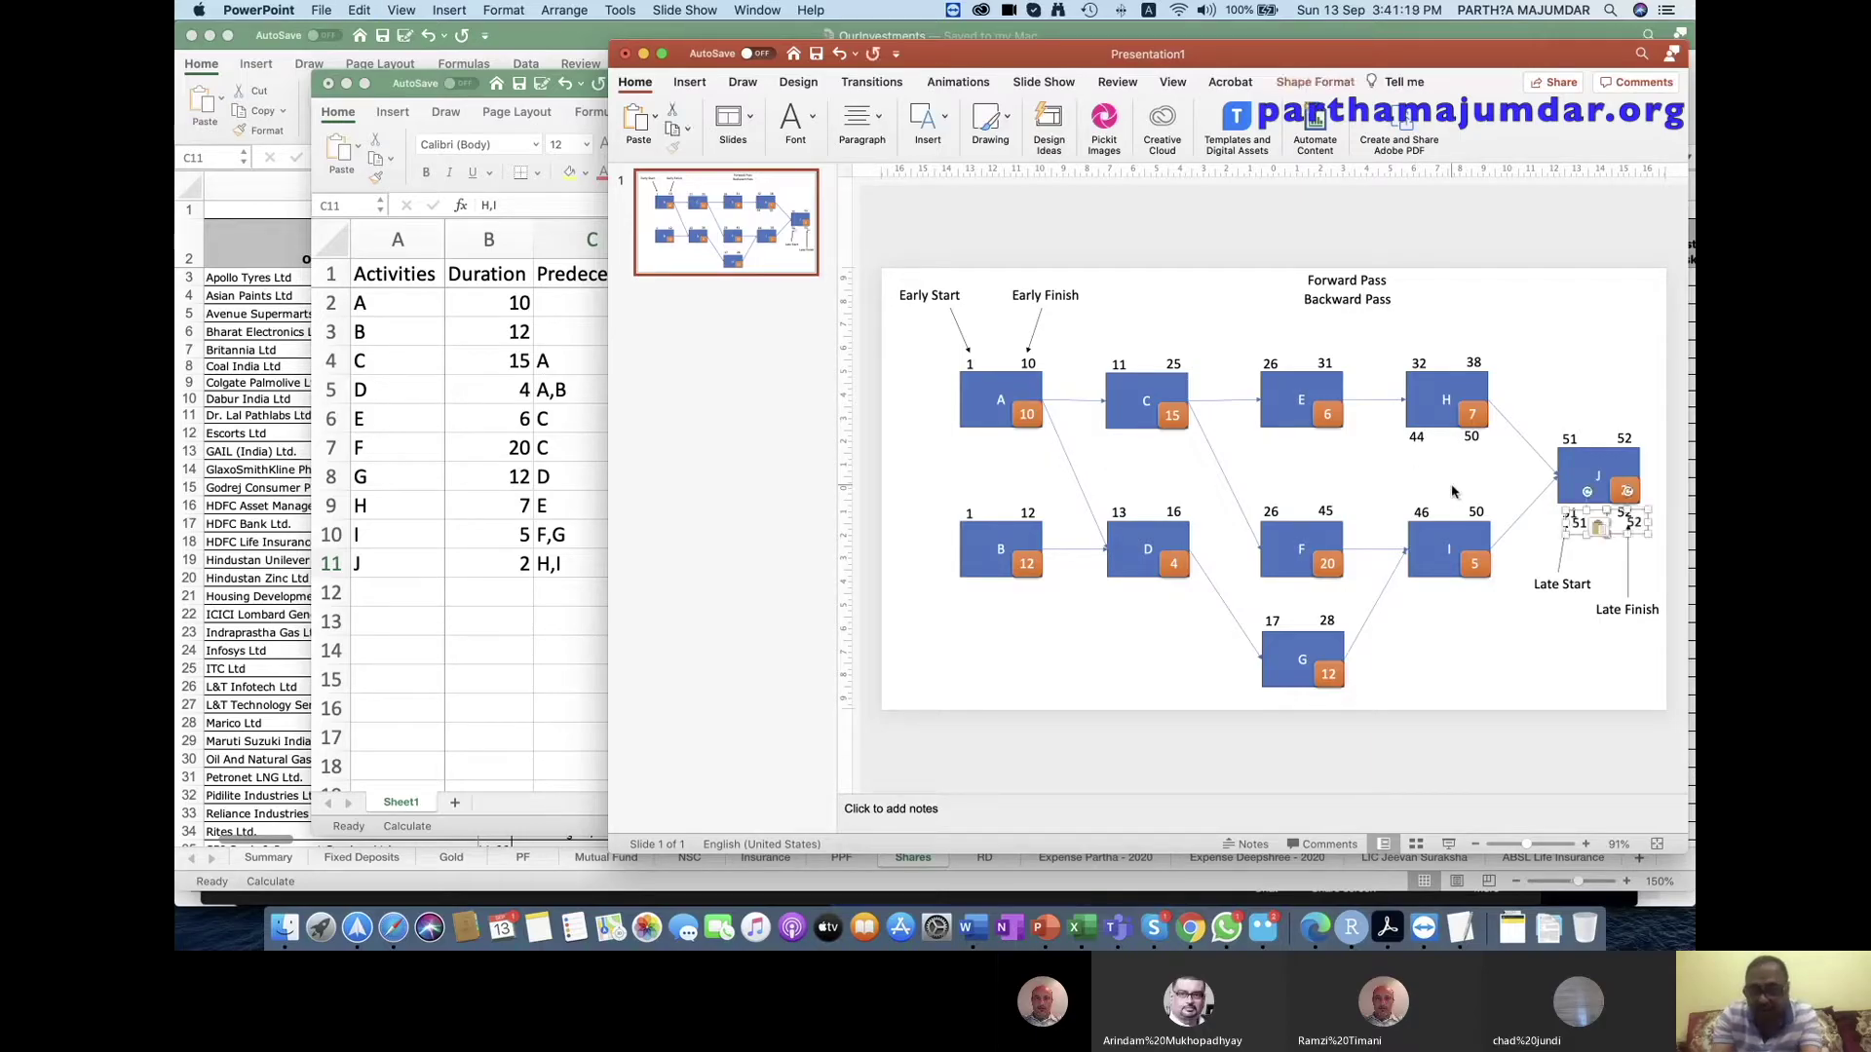
pyautogui.moveTo(1580, 517); pyautogui.dragTo(1415, 576)
pyautogui.click(1449, 628)
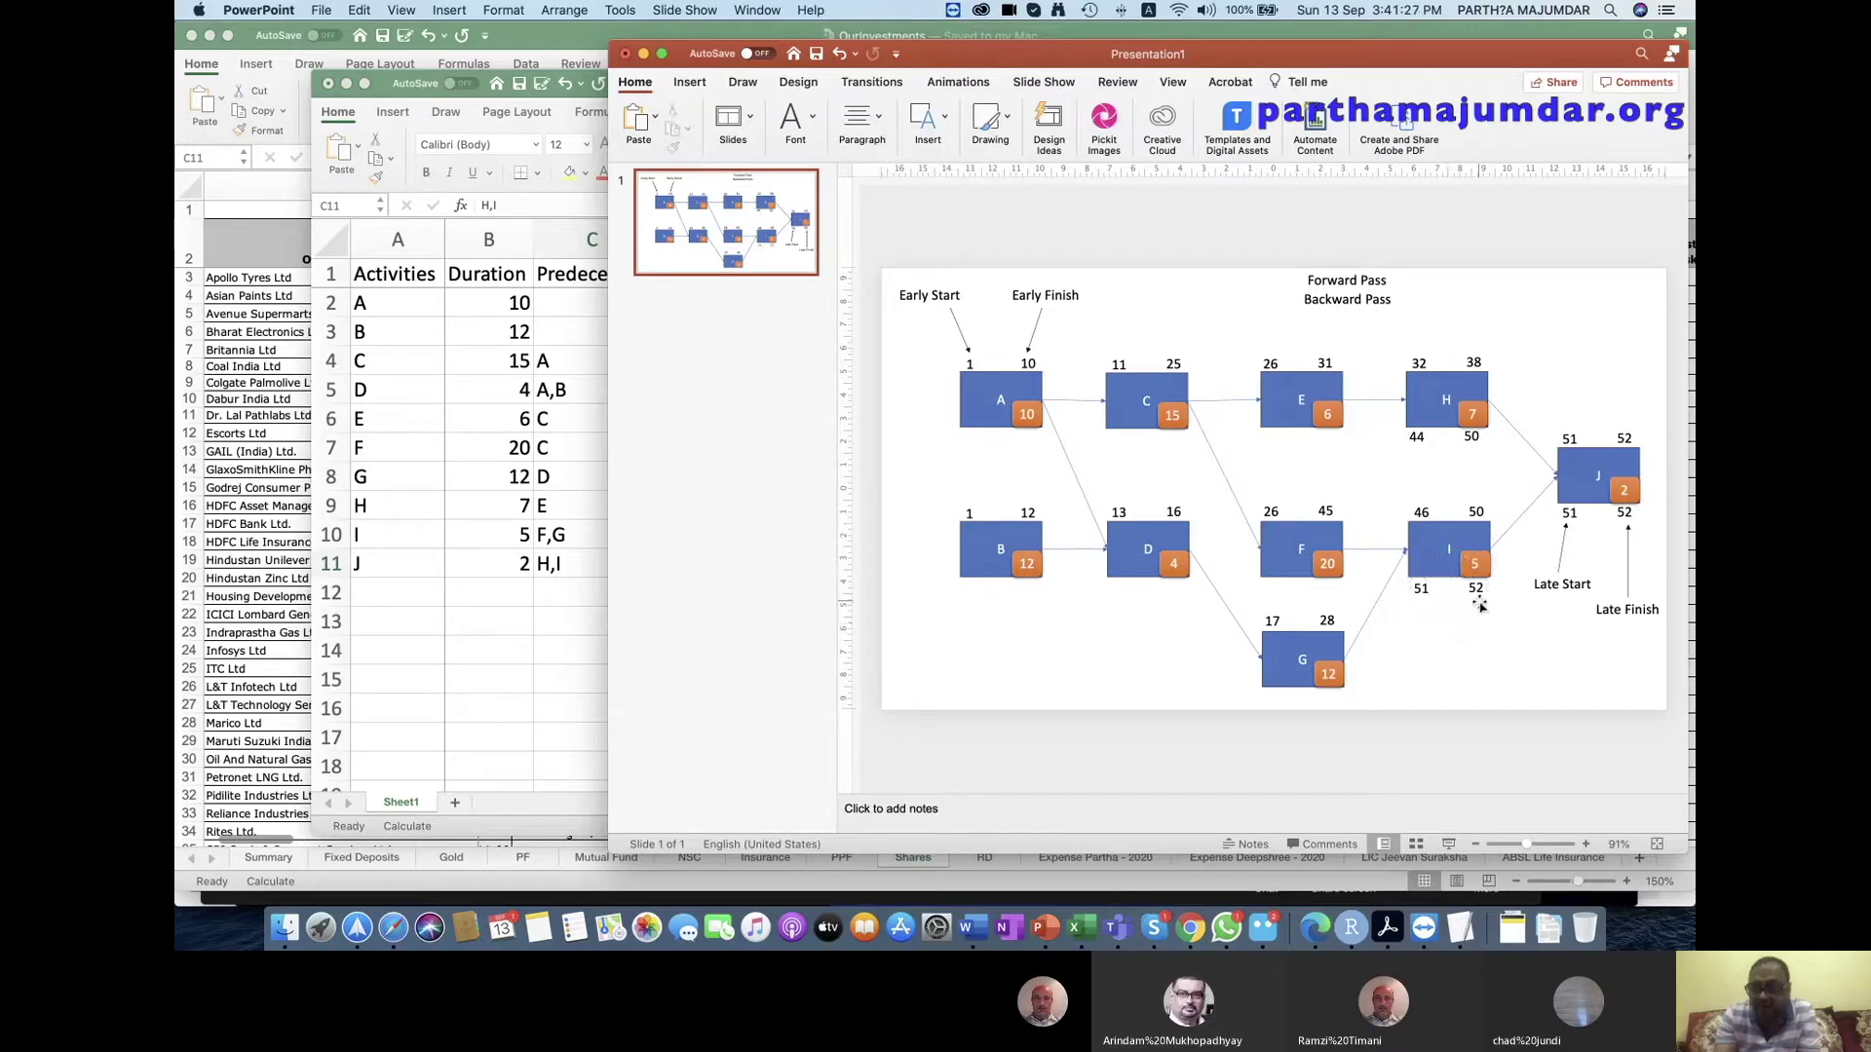
# Change the copied labels under I to late start 46 and late finish 50.
pyautogui.click(1480, 589)
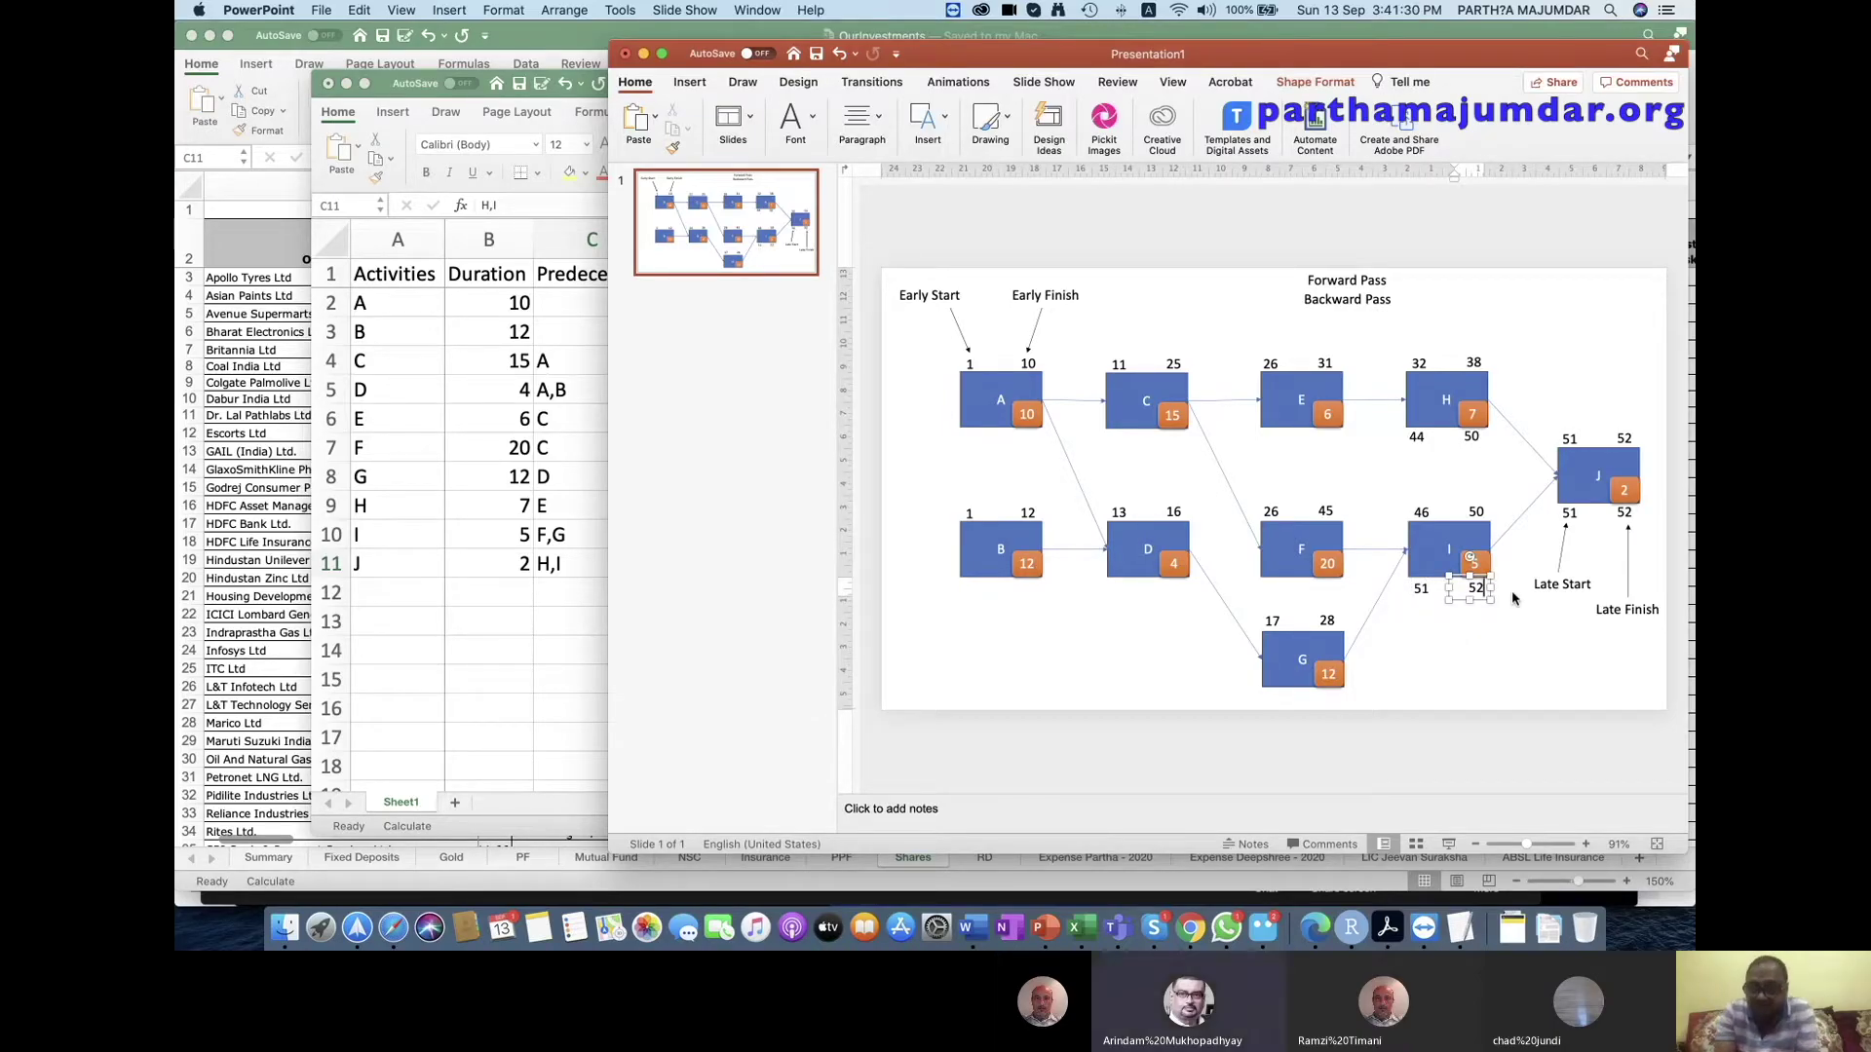
pyautogui.write('0')
pyautogui.click(1442, 624)
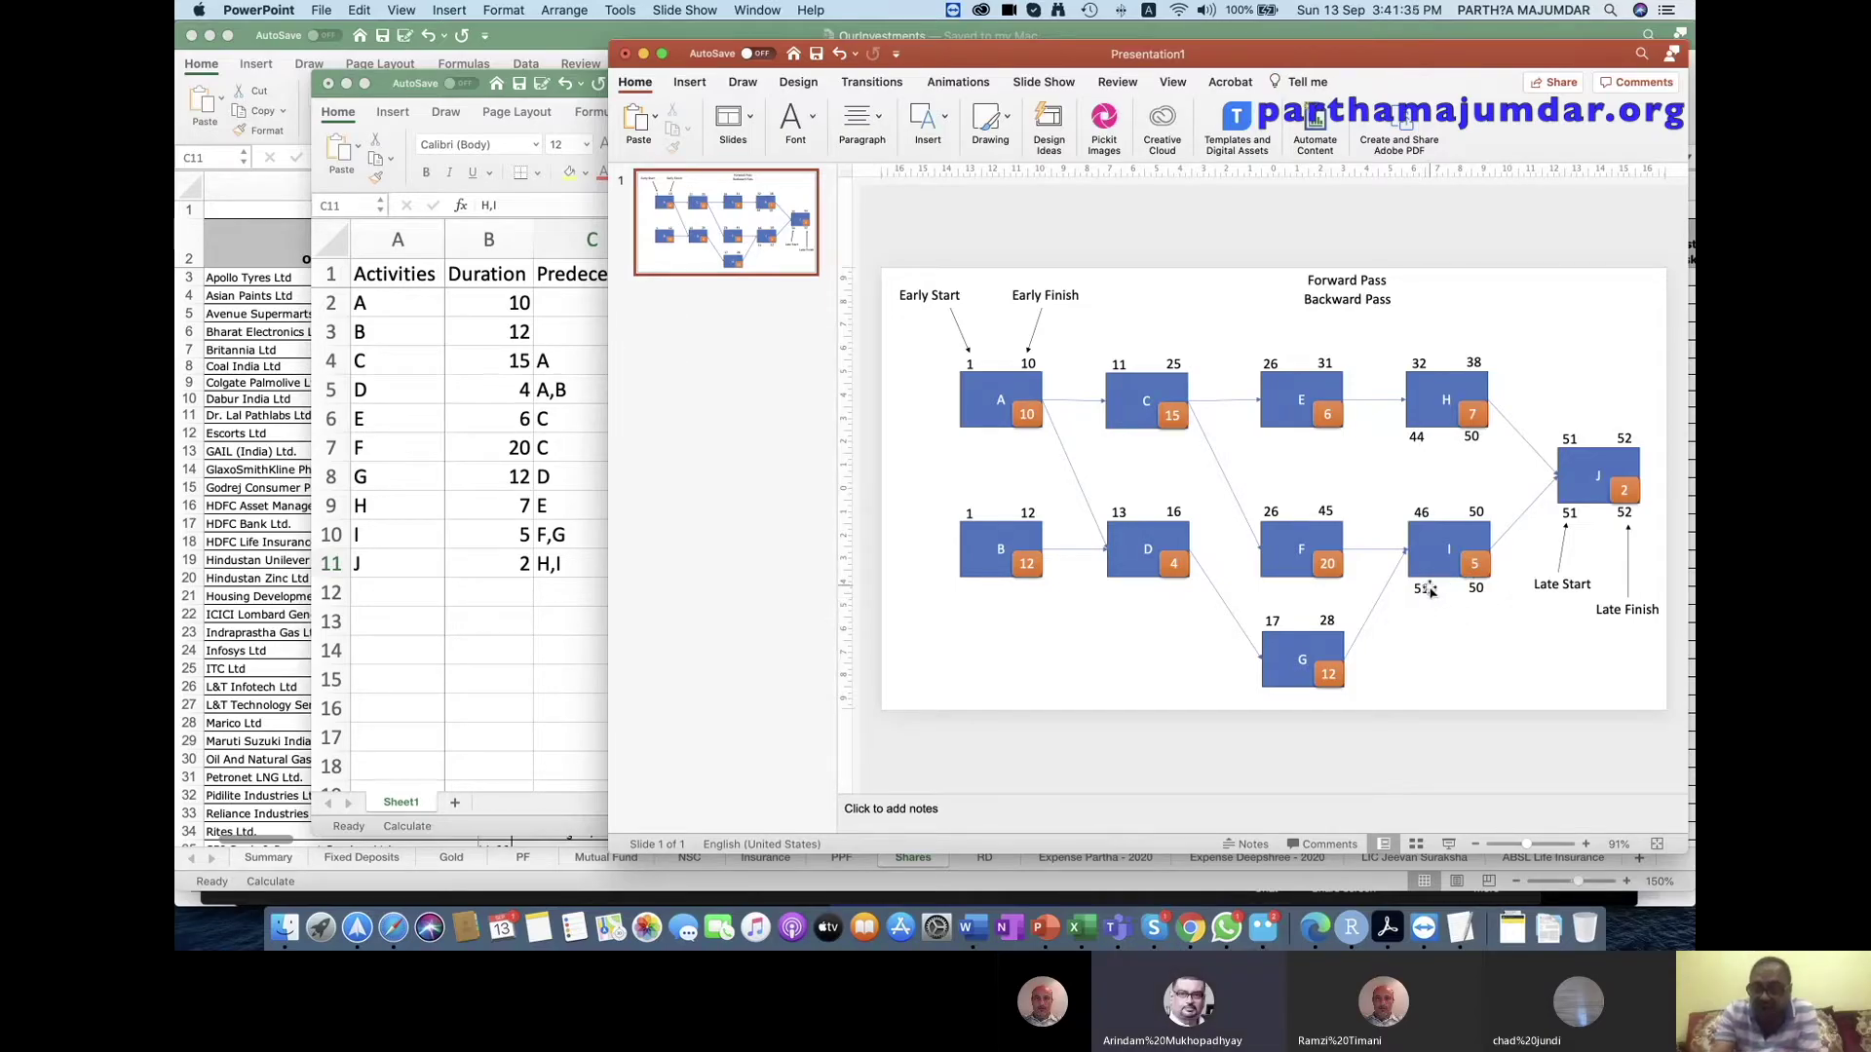
pyautogui.click(1425, 588)
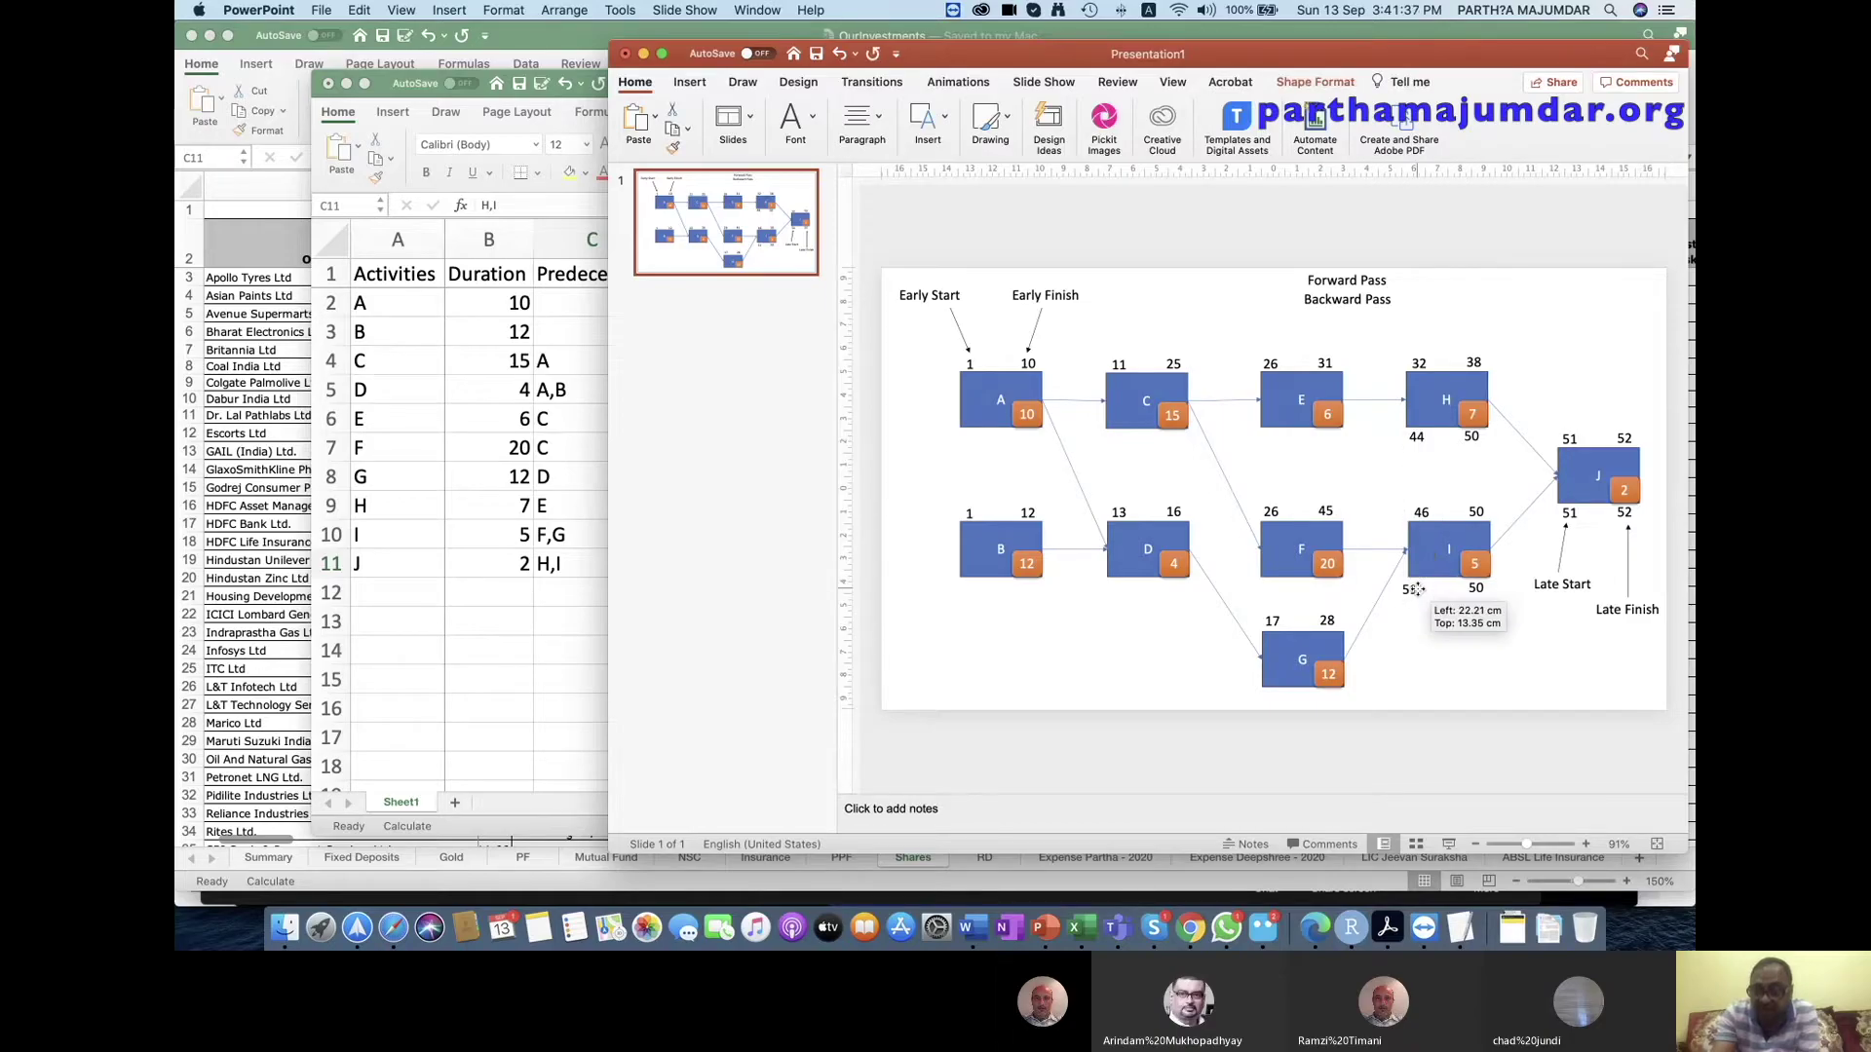
pyautogui.moveTo(1437, 589); pyautogui.dragTo(1449, 589)
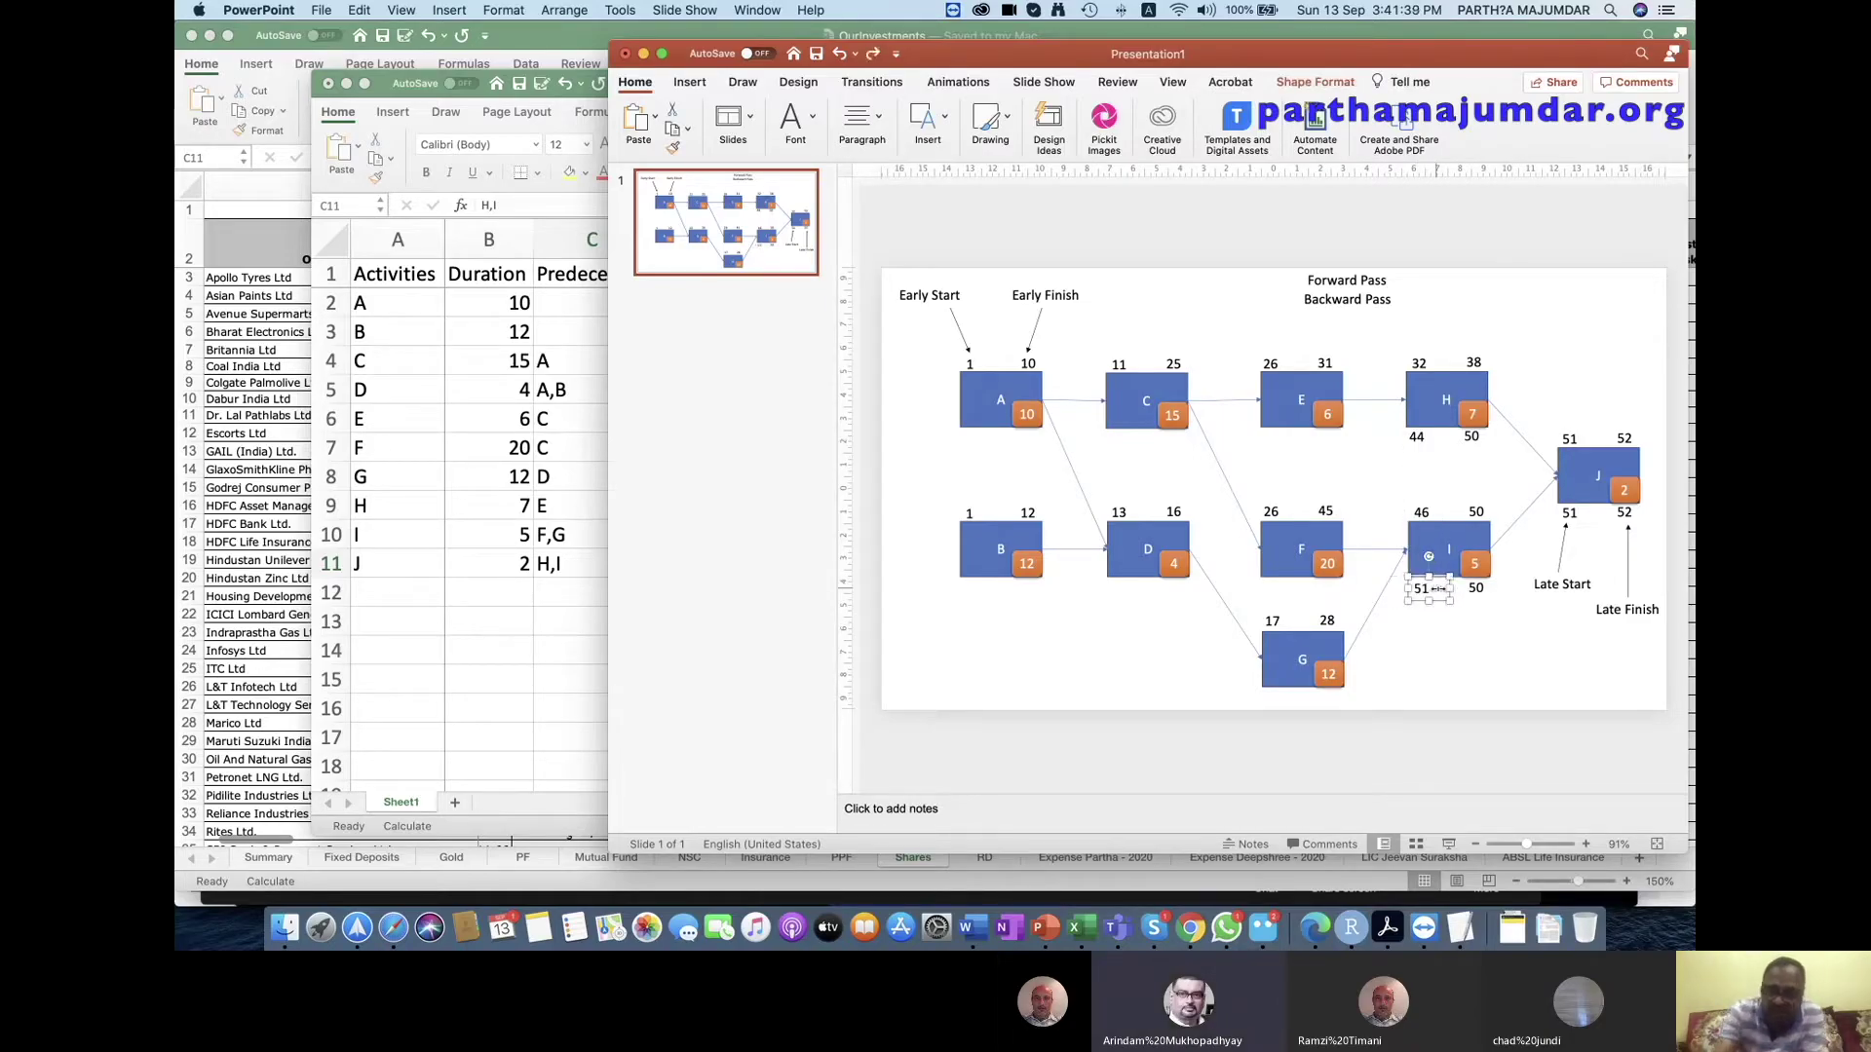
pyautogui.doubleClick(1425, 588)
pyautogui.press('BackSpace')
pyautogui.write('46')
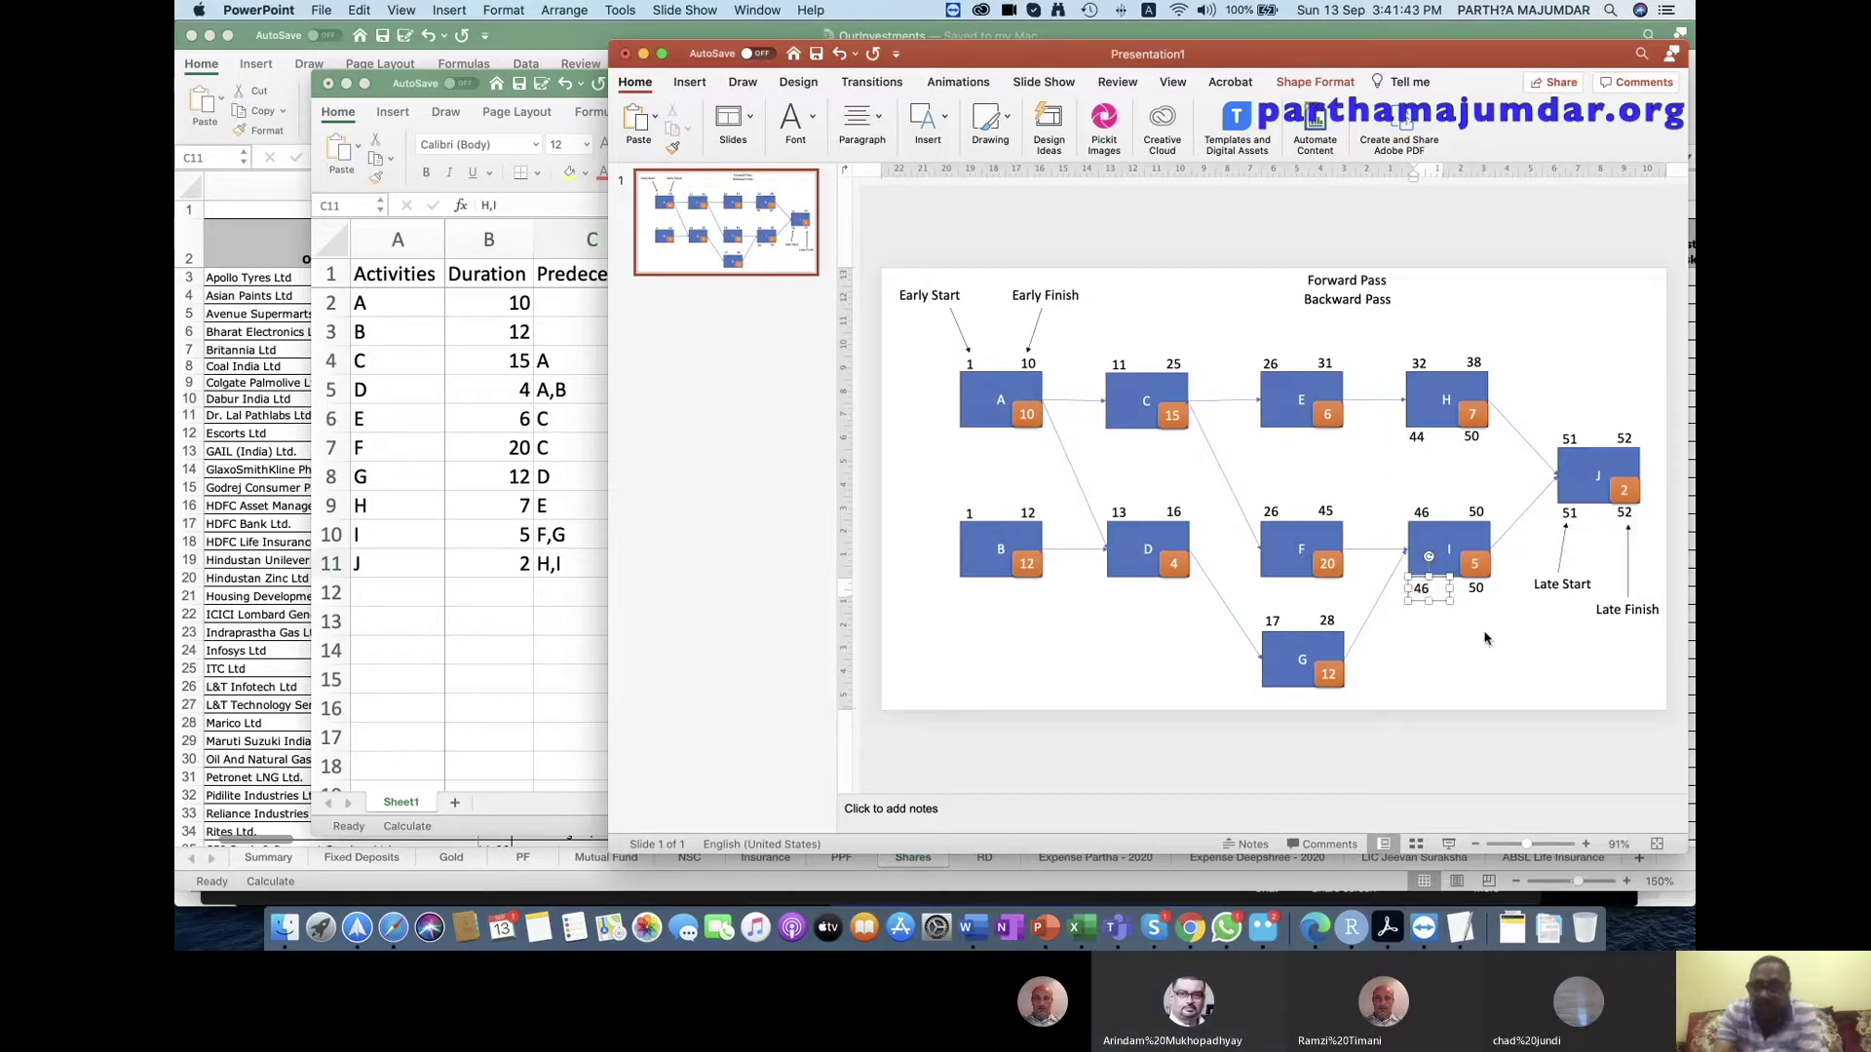
pyautogui.click(1485, 638)
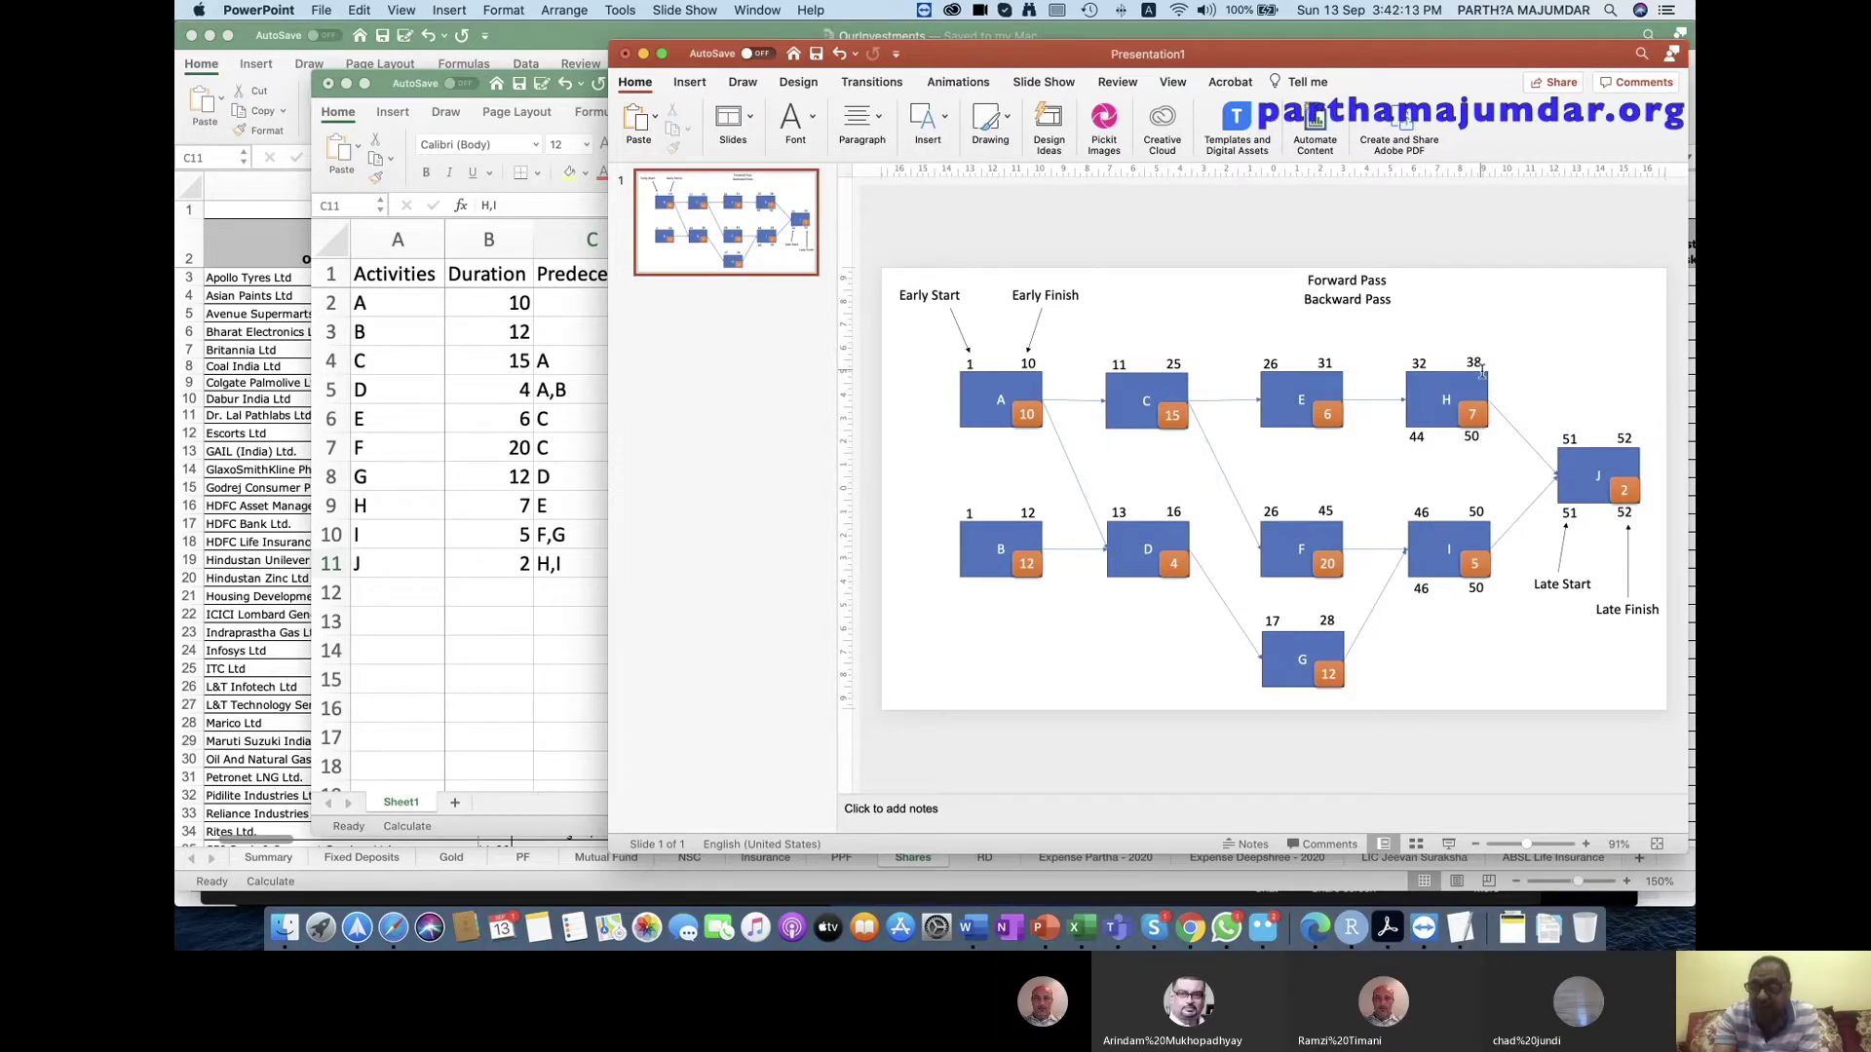
pyautogui.click(1469, 306)
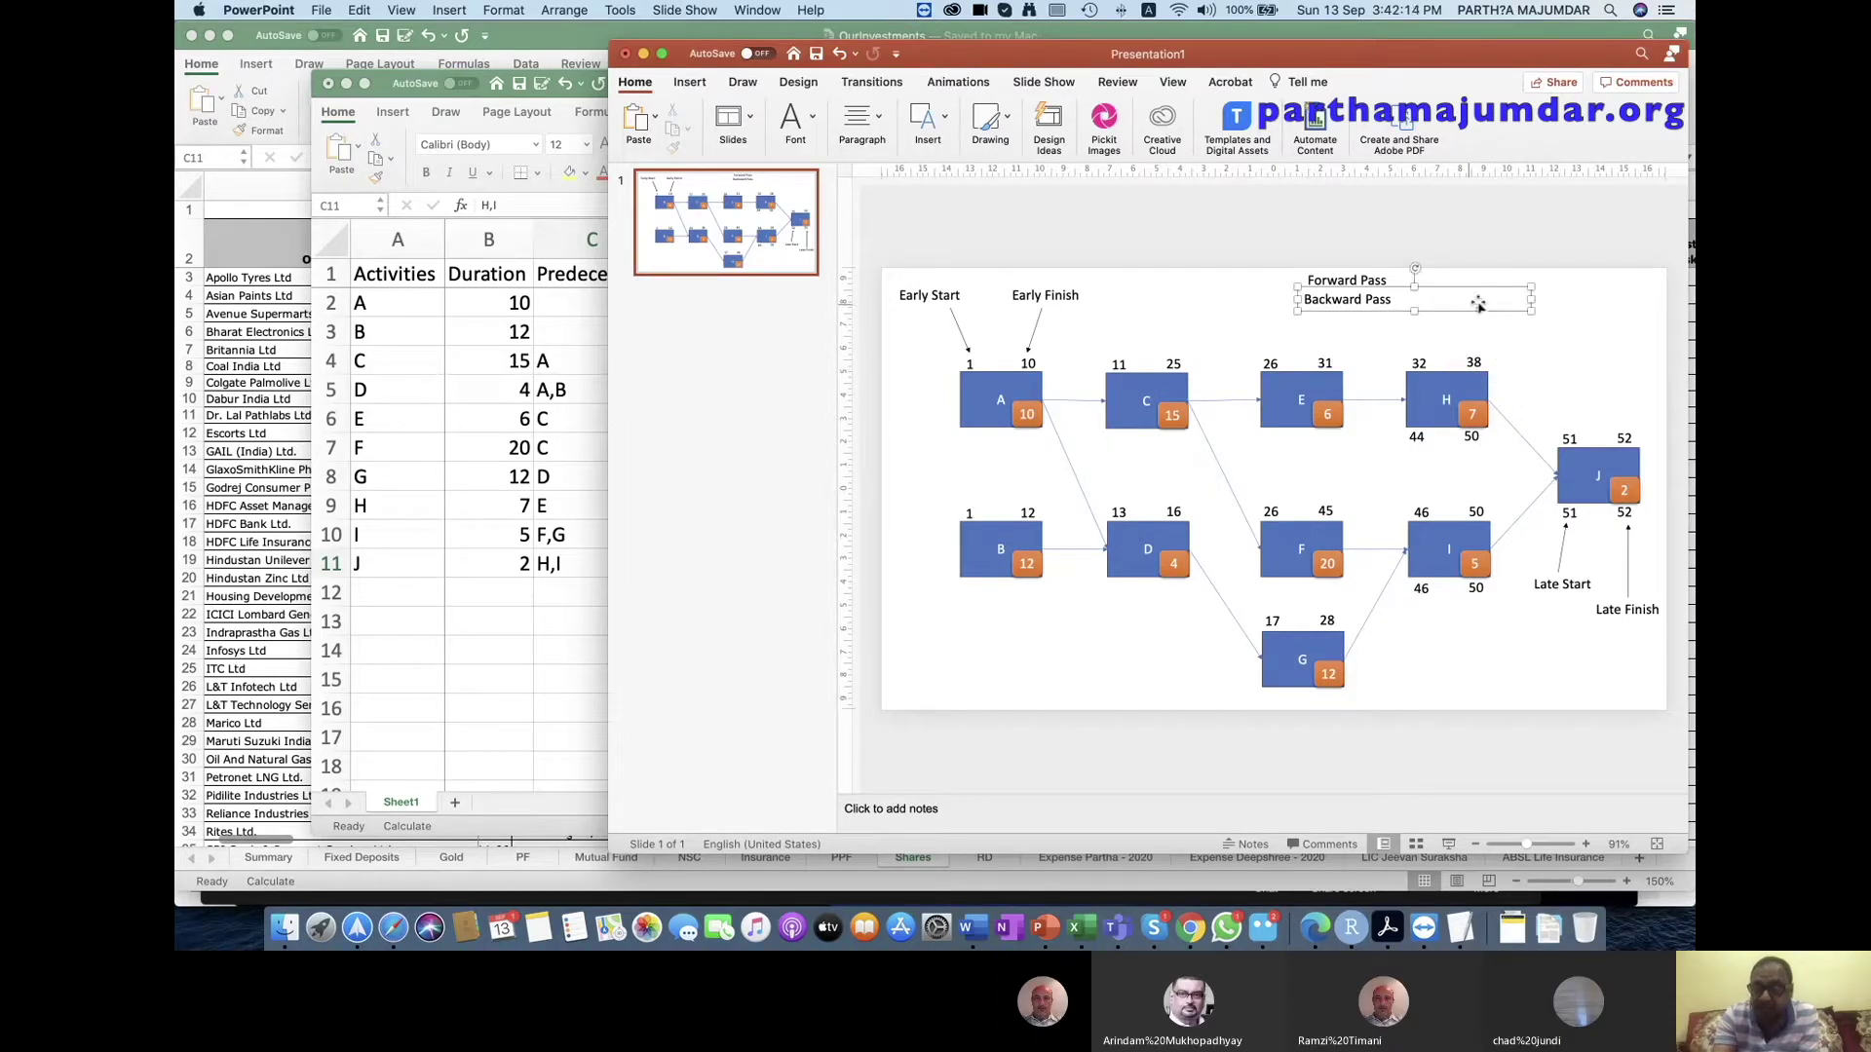
# Draw an empty text box just below the Backward Pass heading and maximise the window.
pyautogui.click(941, 119)
pyautogui.click(973, 180)
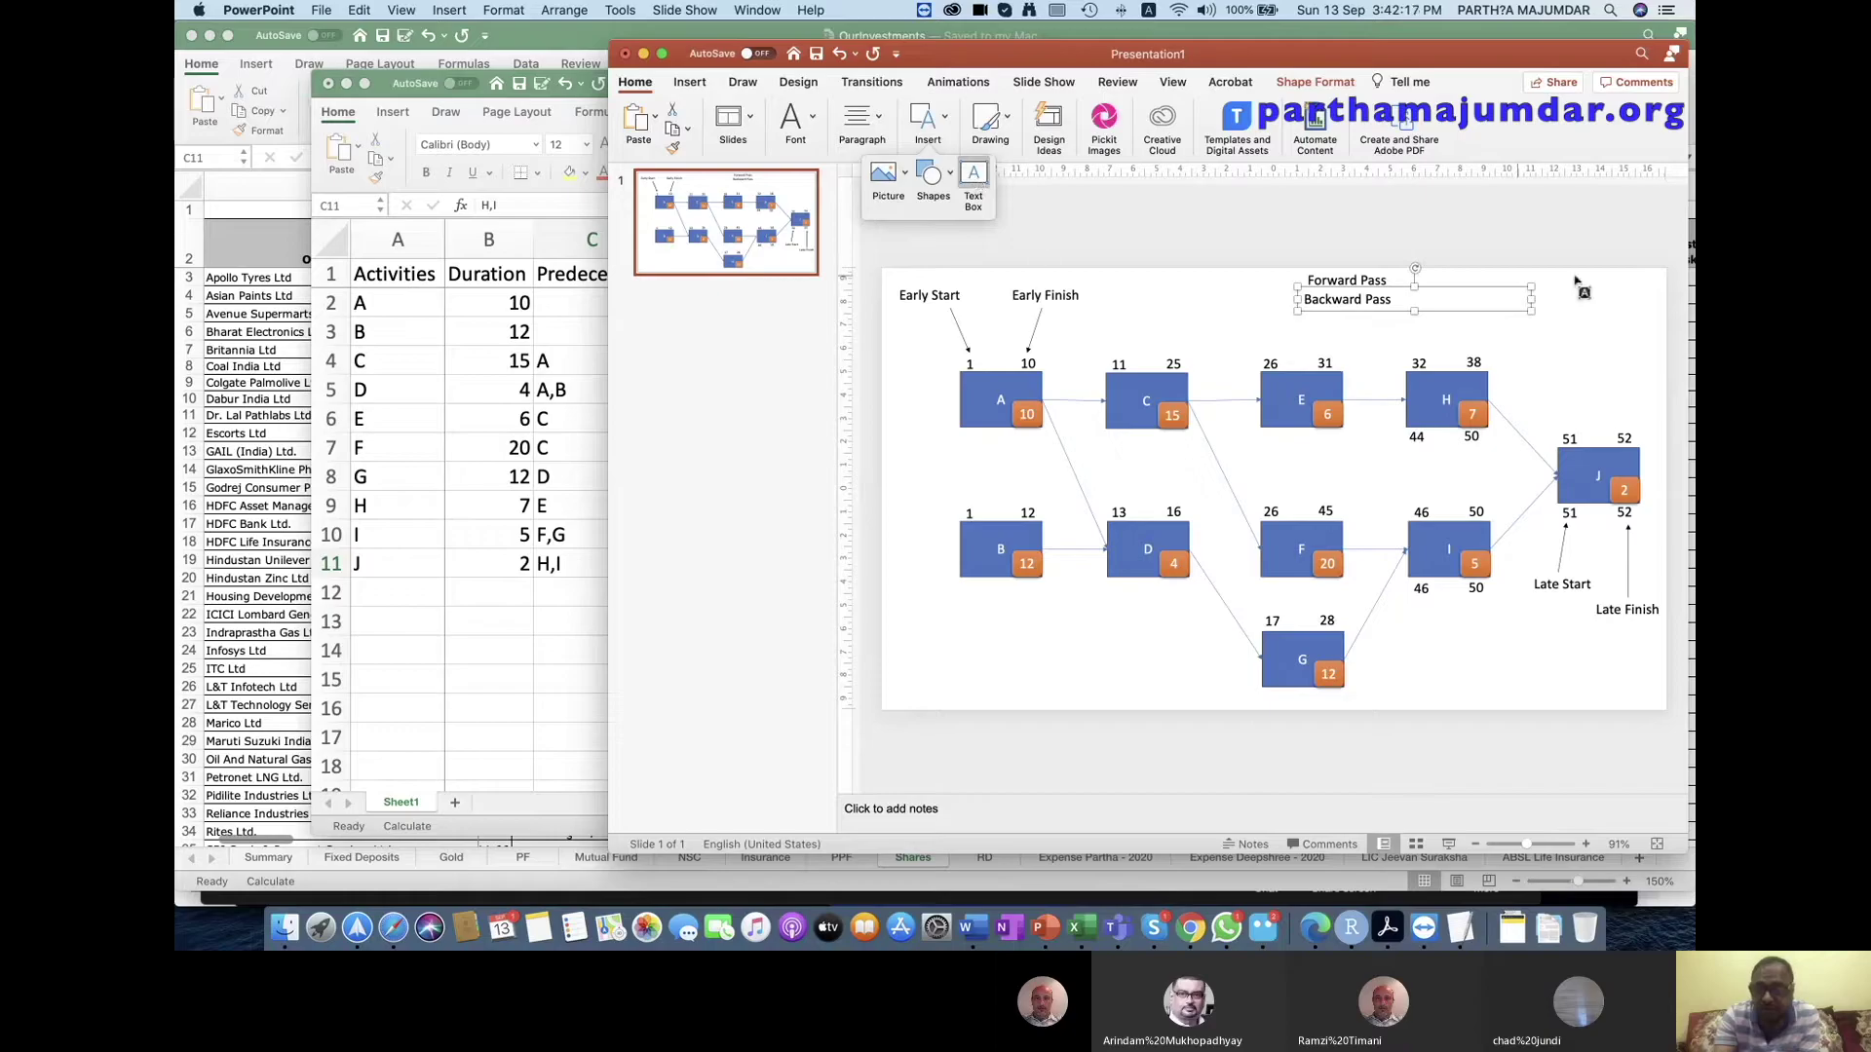
pyautogui.moveTo(1458, 333); pyautogui.dragTo(1613, 346)
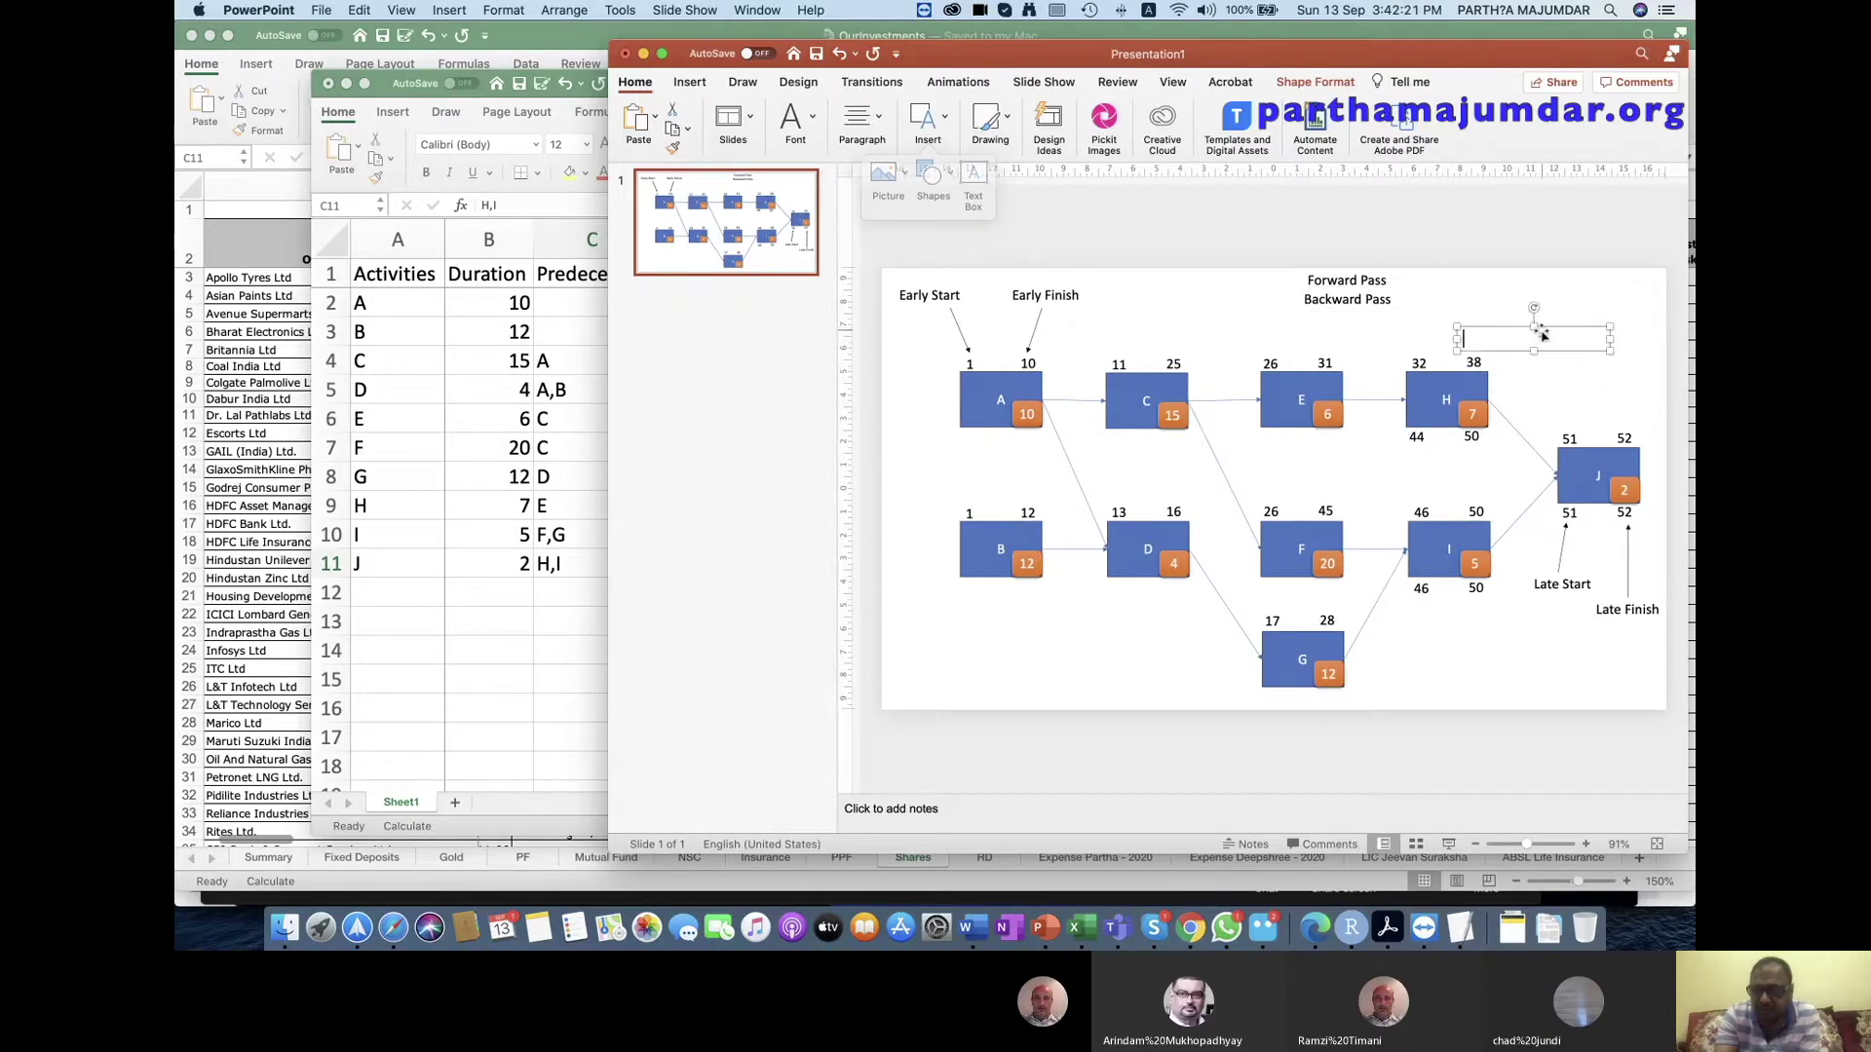
pyautogui.moveTo(1497, 326); pyautogui.dragTo(1451, 300)
pyautogui.click(1430, 310)
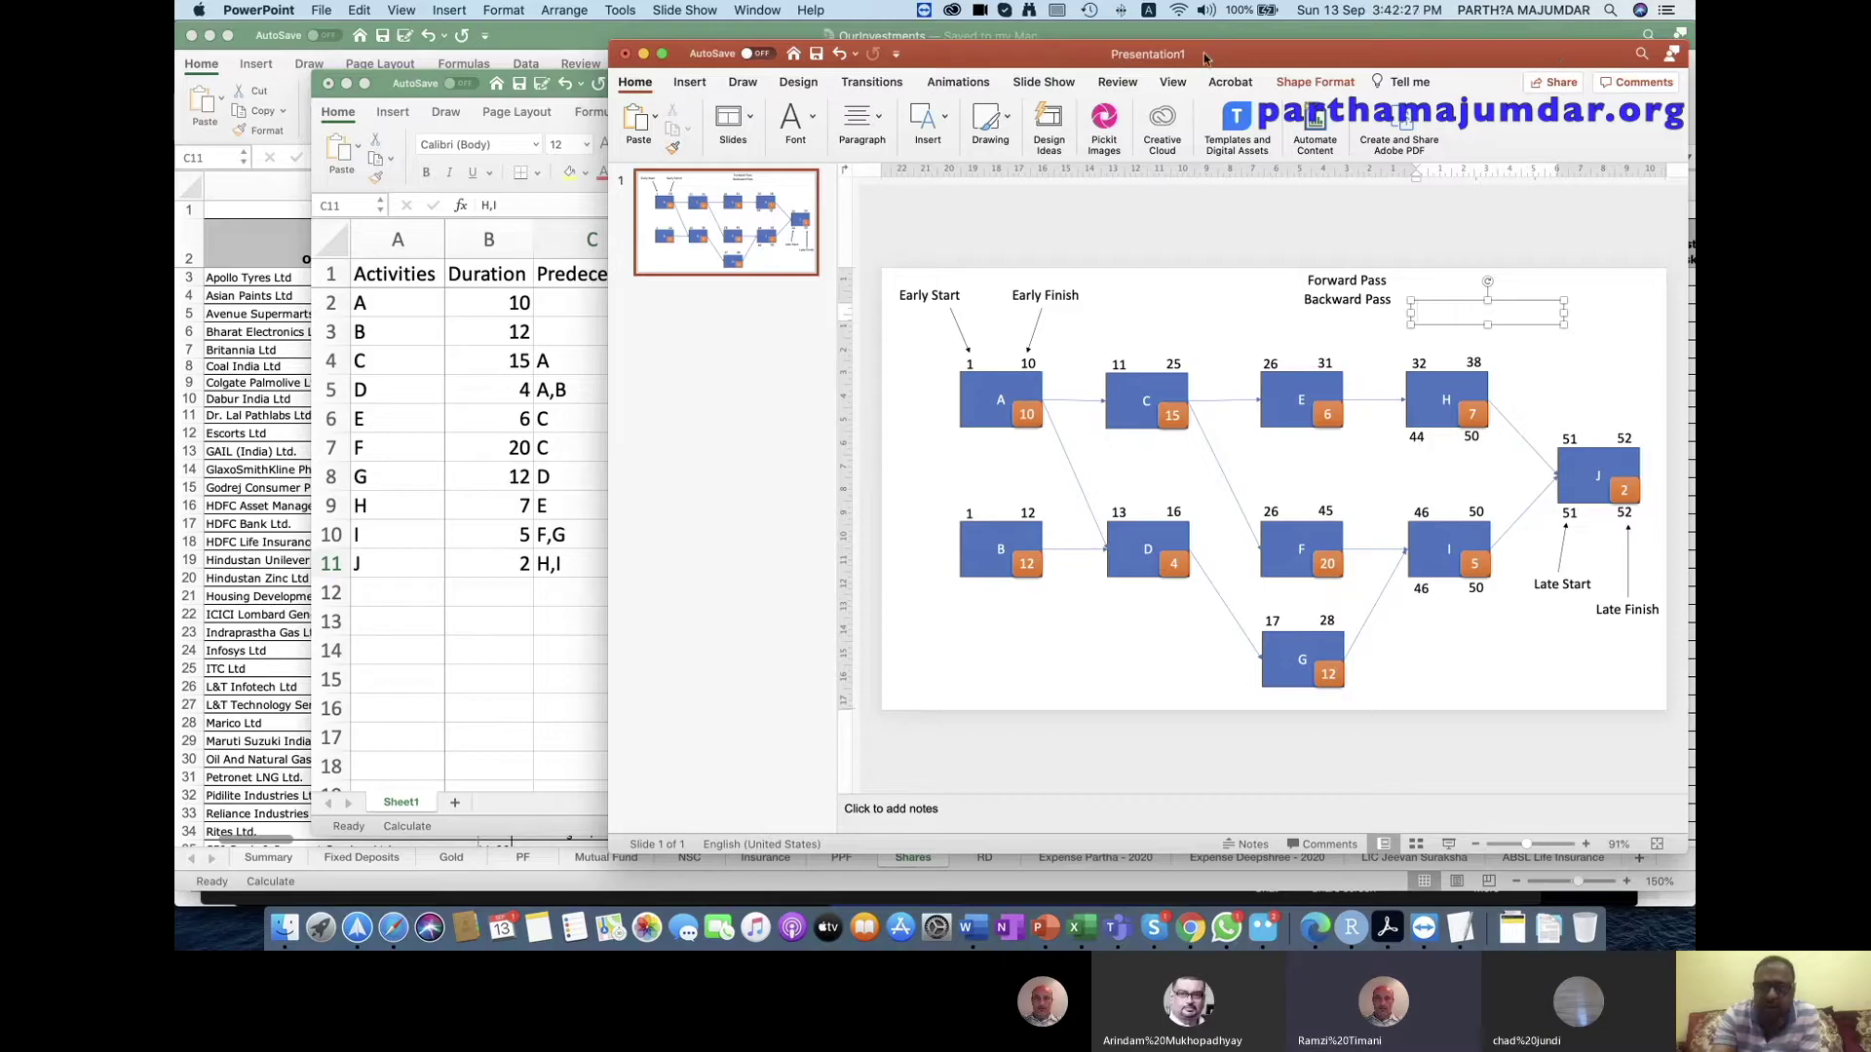
pyautogui.click(660, 56)
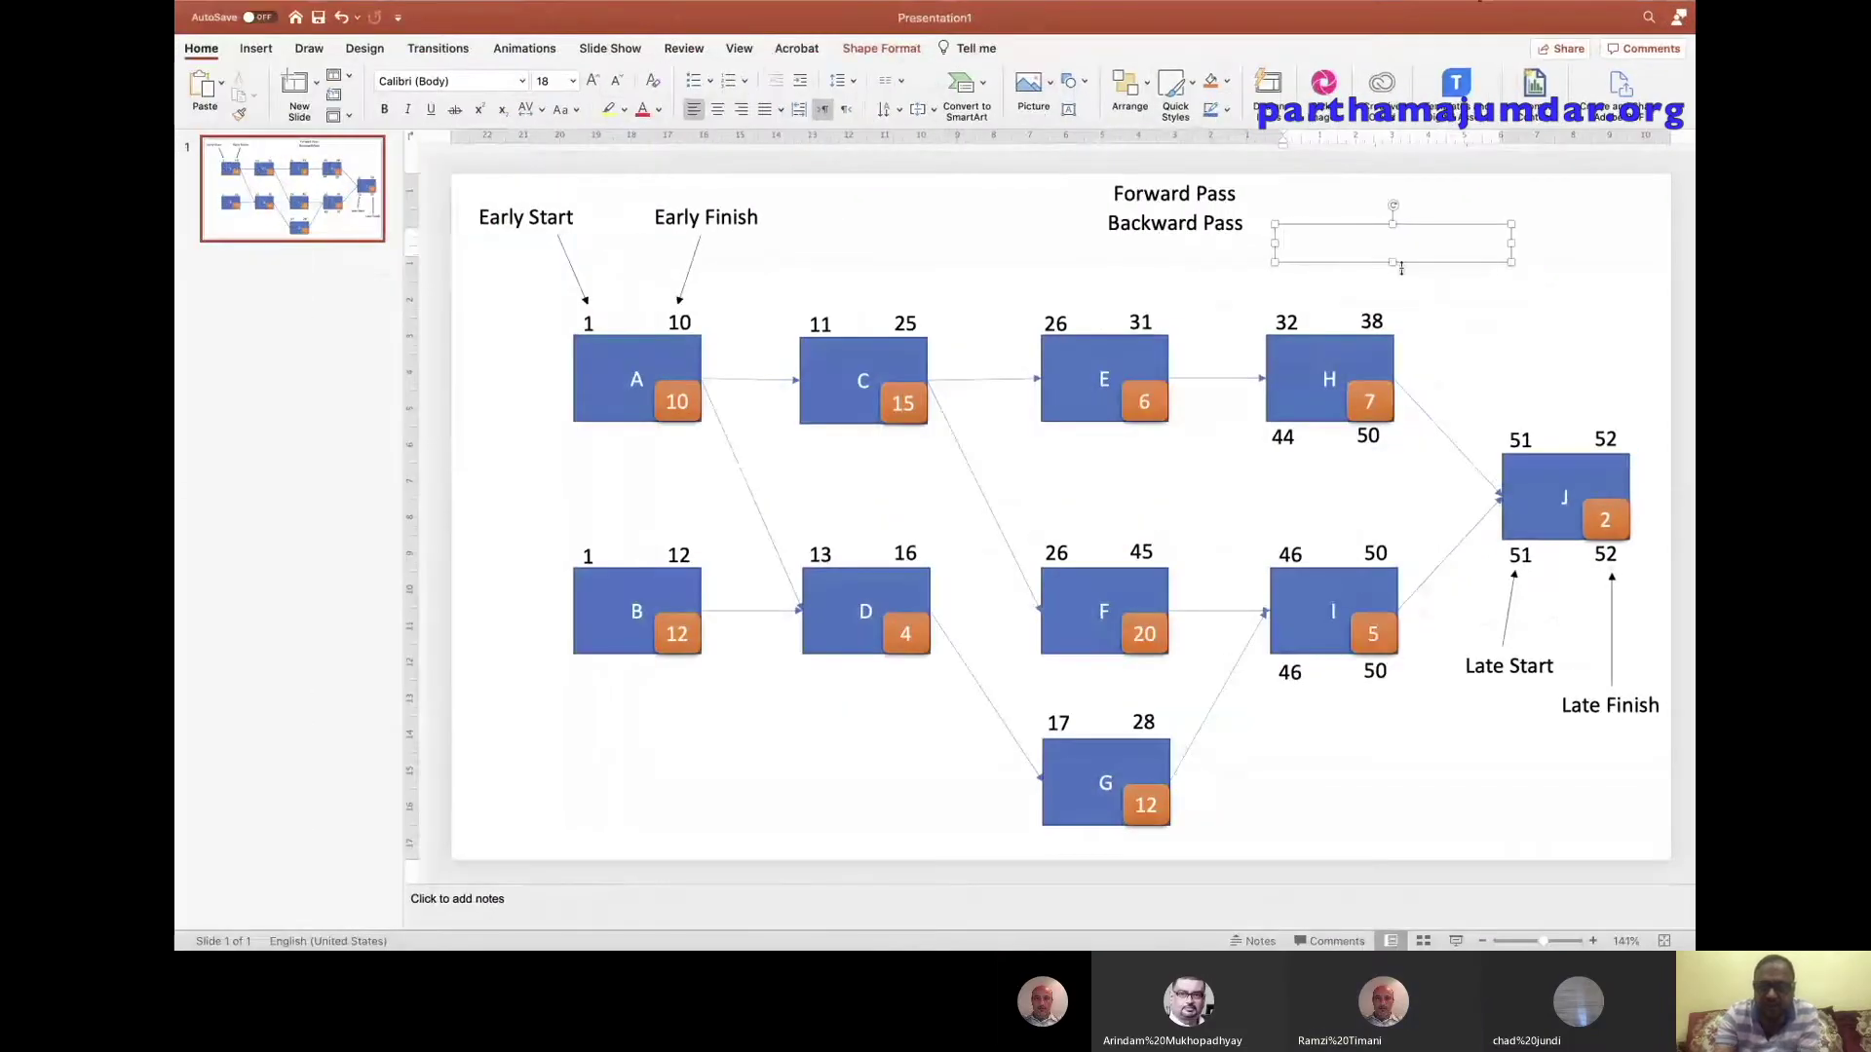
# Type 'Late Finish – Early Finish' into the new text box and widen it to one line.
pyautogui.write('Late ')
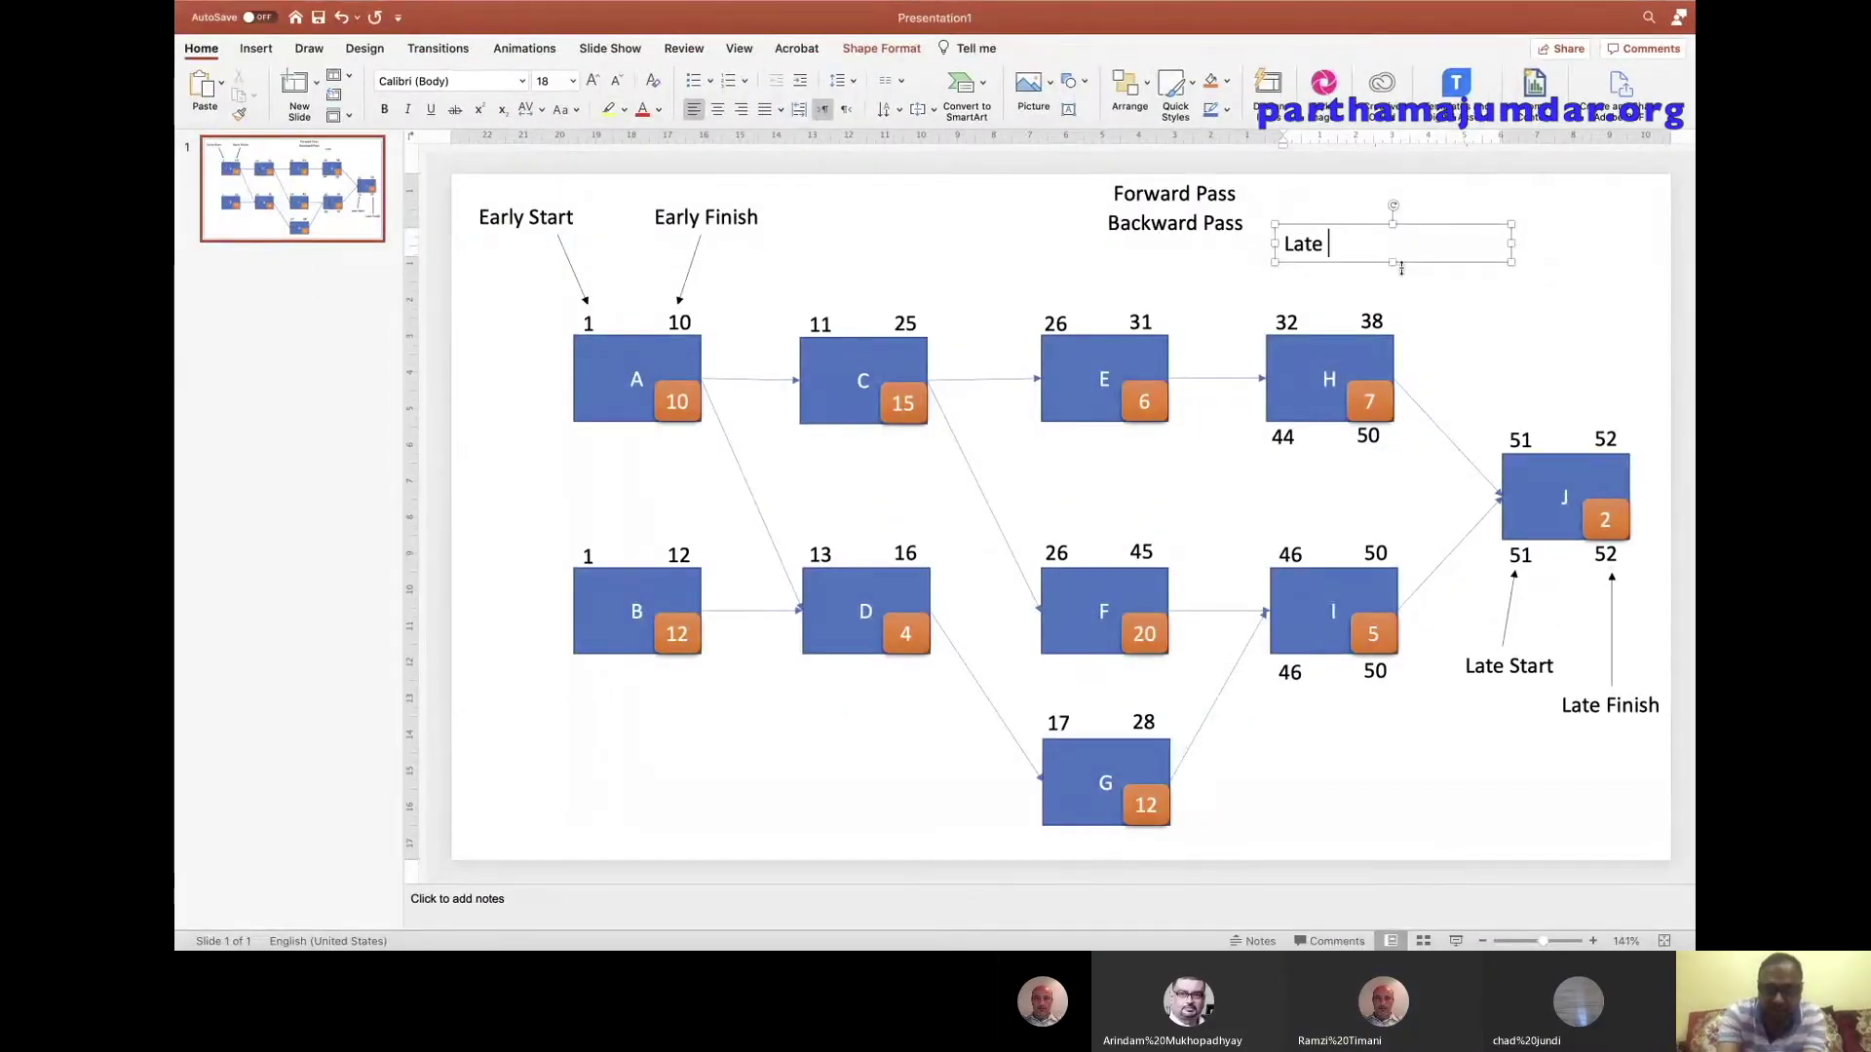
pyautogui.write('Finish ')
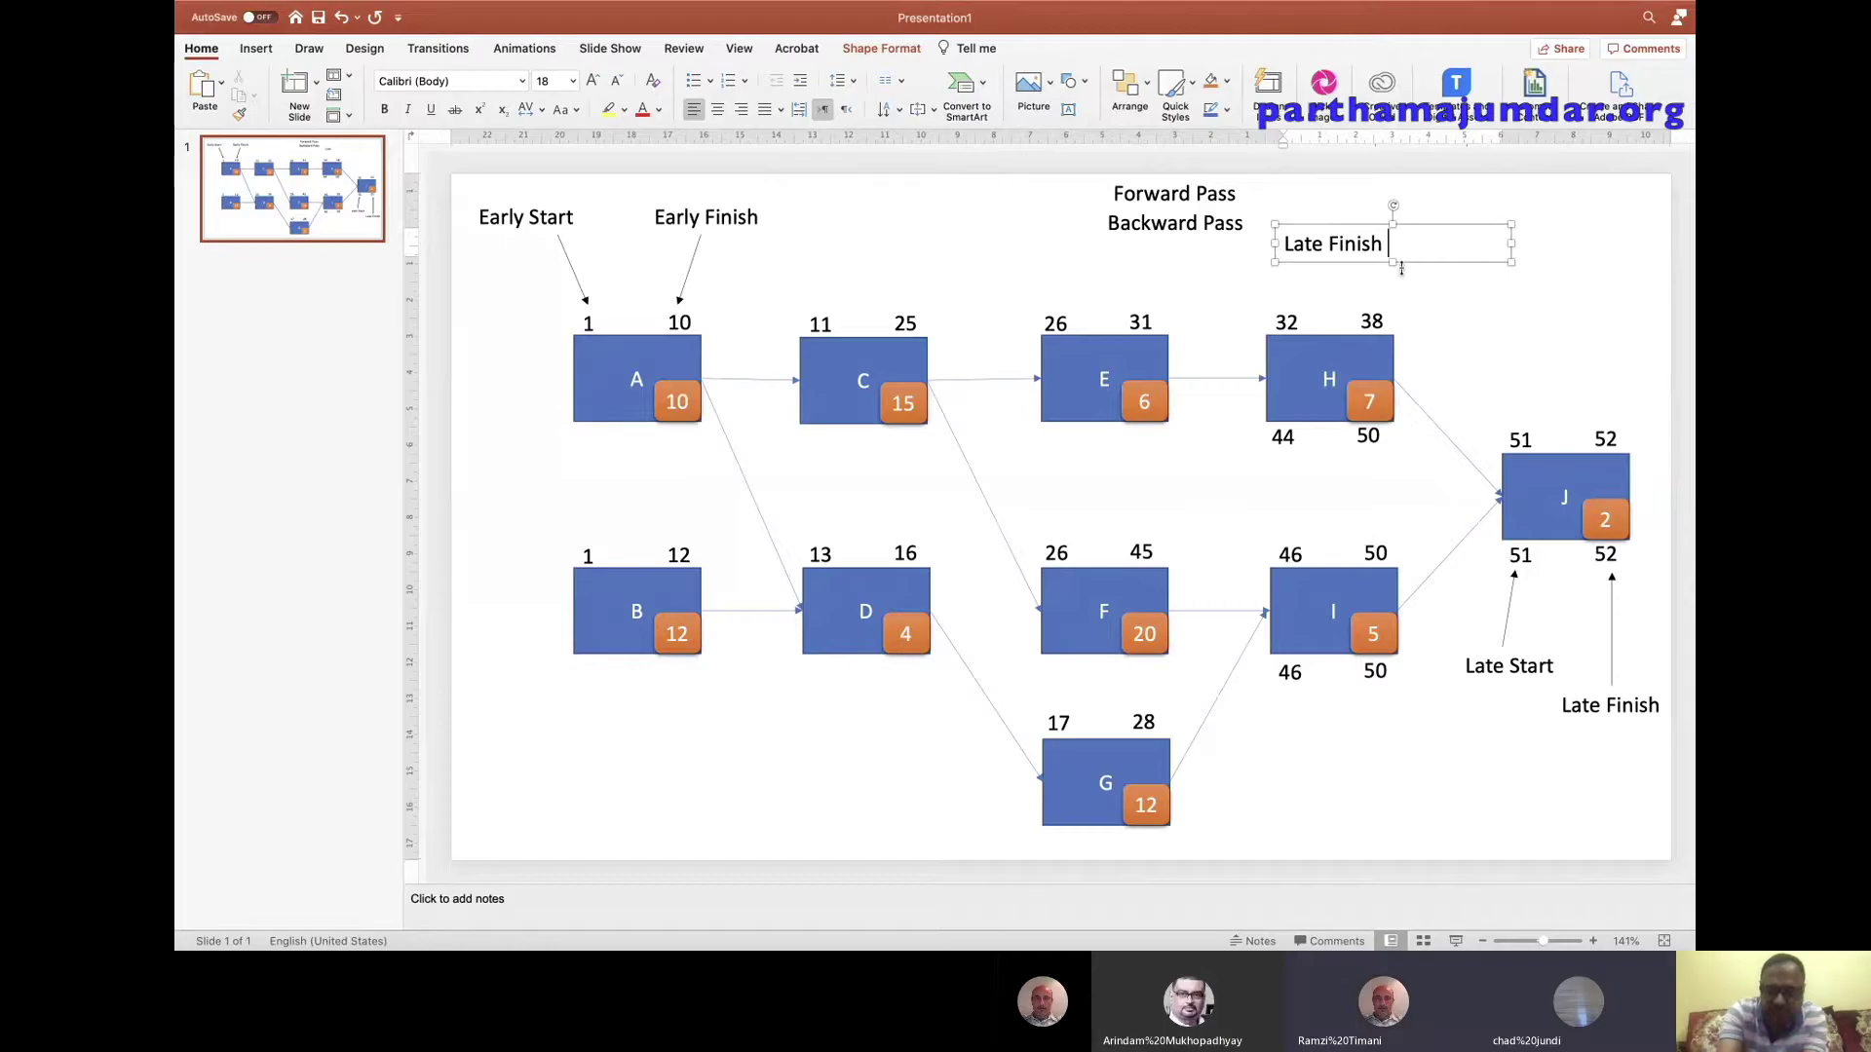
pyautogui.write('– Start')
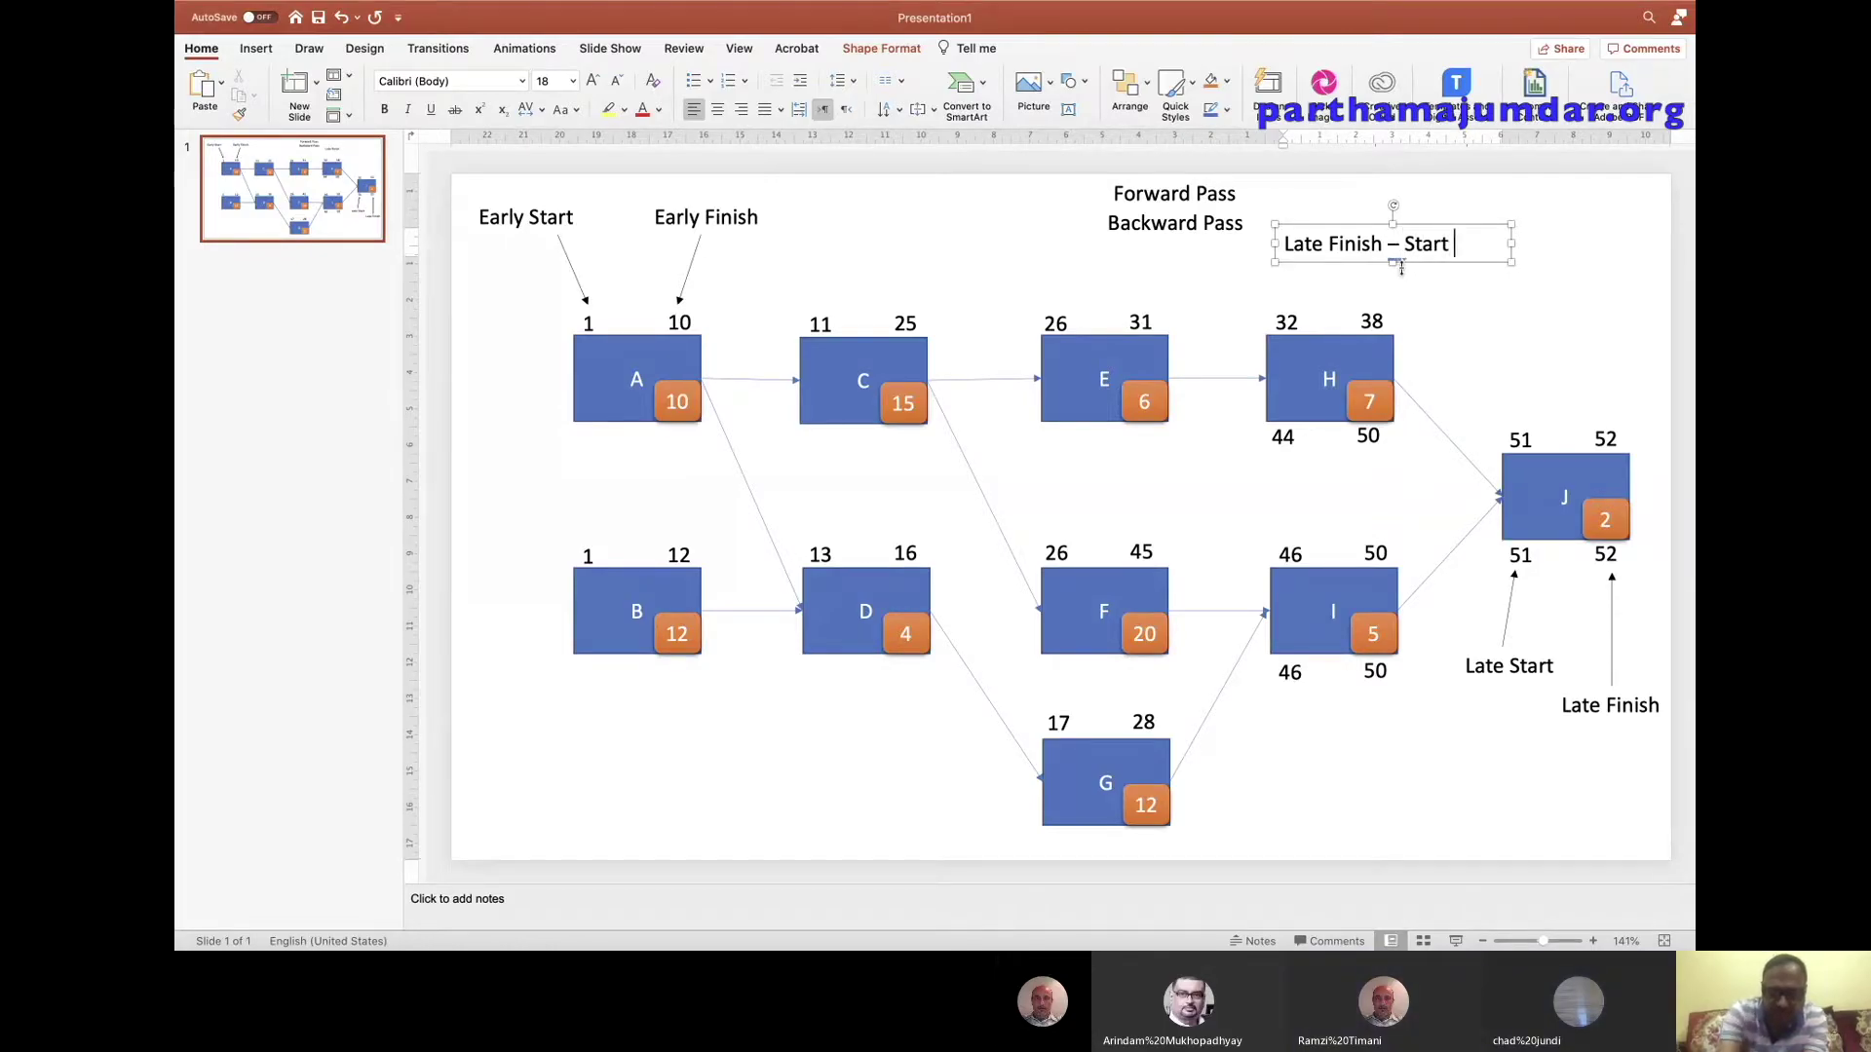
pyautogui.press('BackSpace')
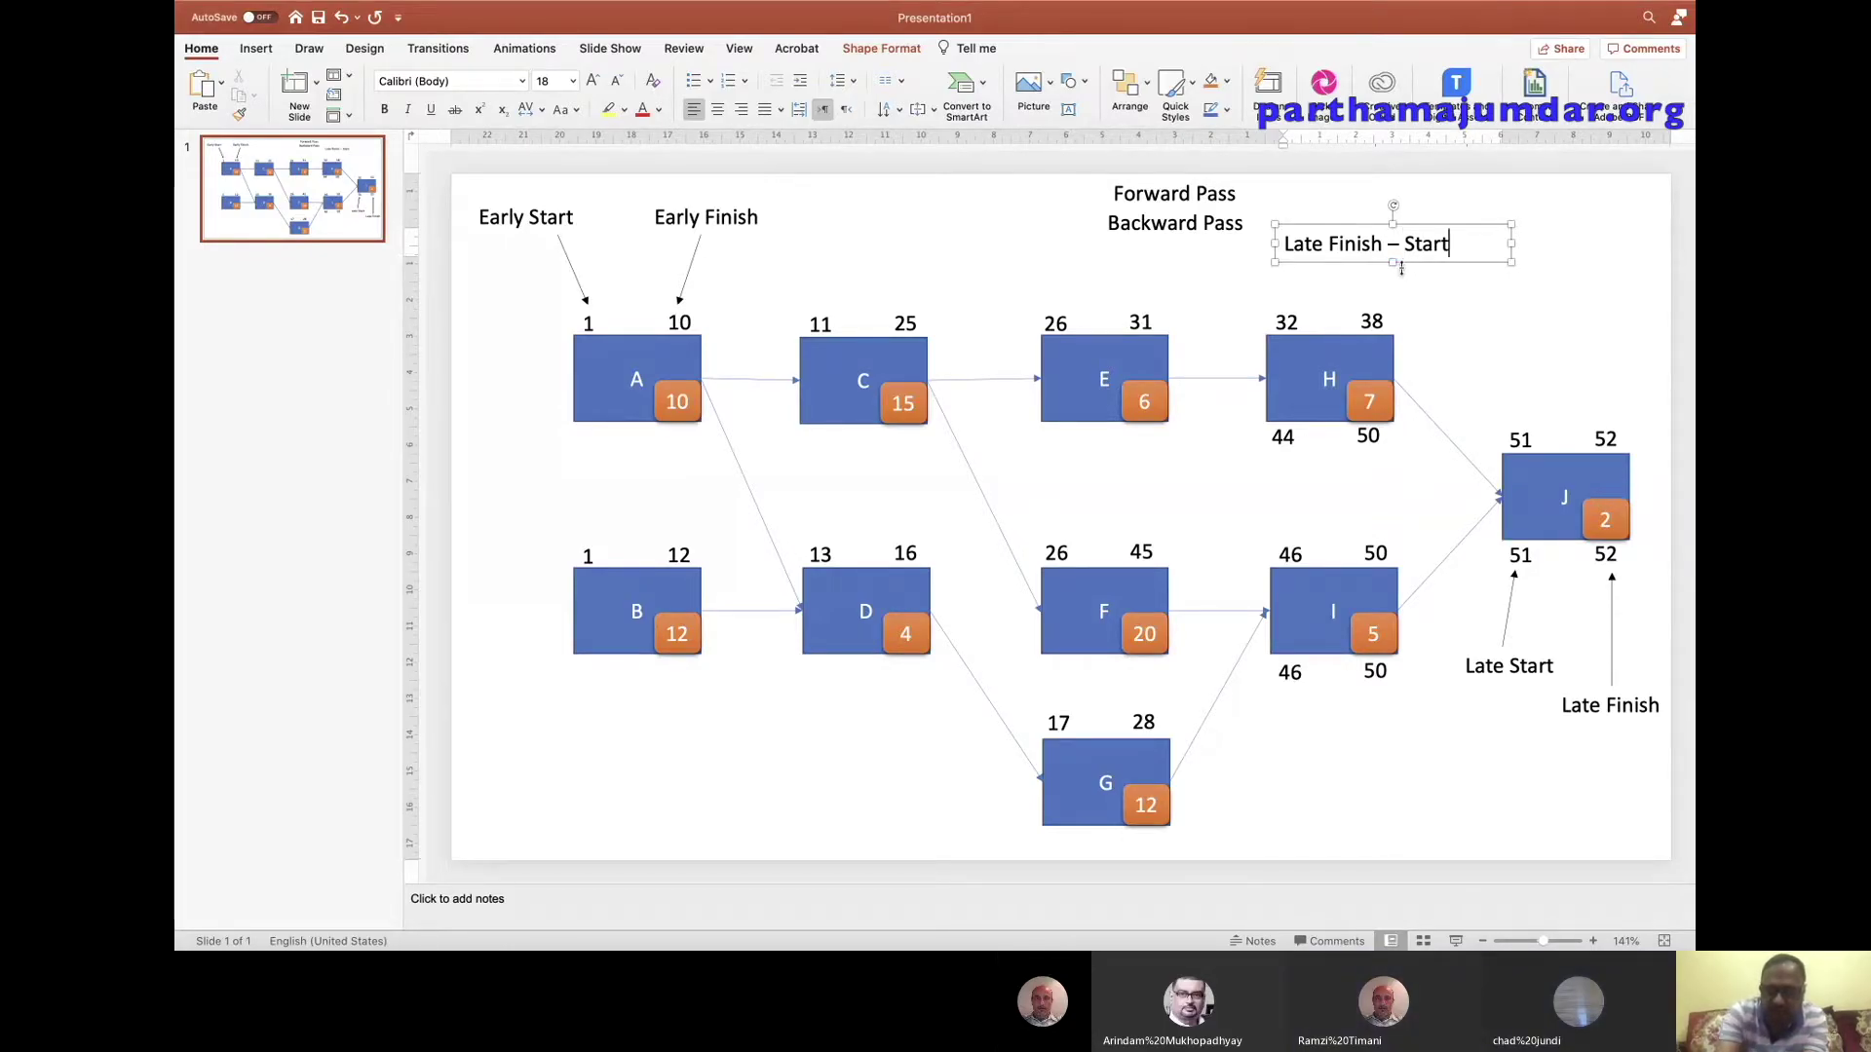
pyautogui.press('BackSpace')
pyautogui.press('BackSpace')
pyautogui.press('BackSpace')
pyautogui.write('Early ')
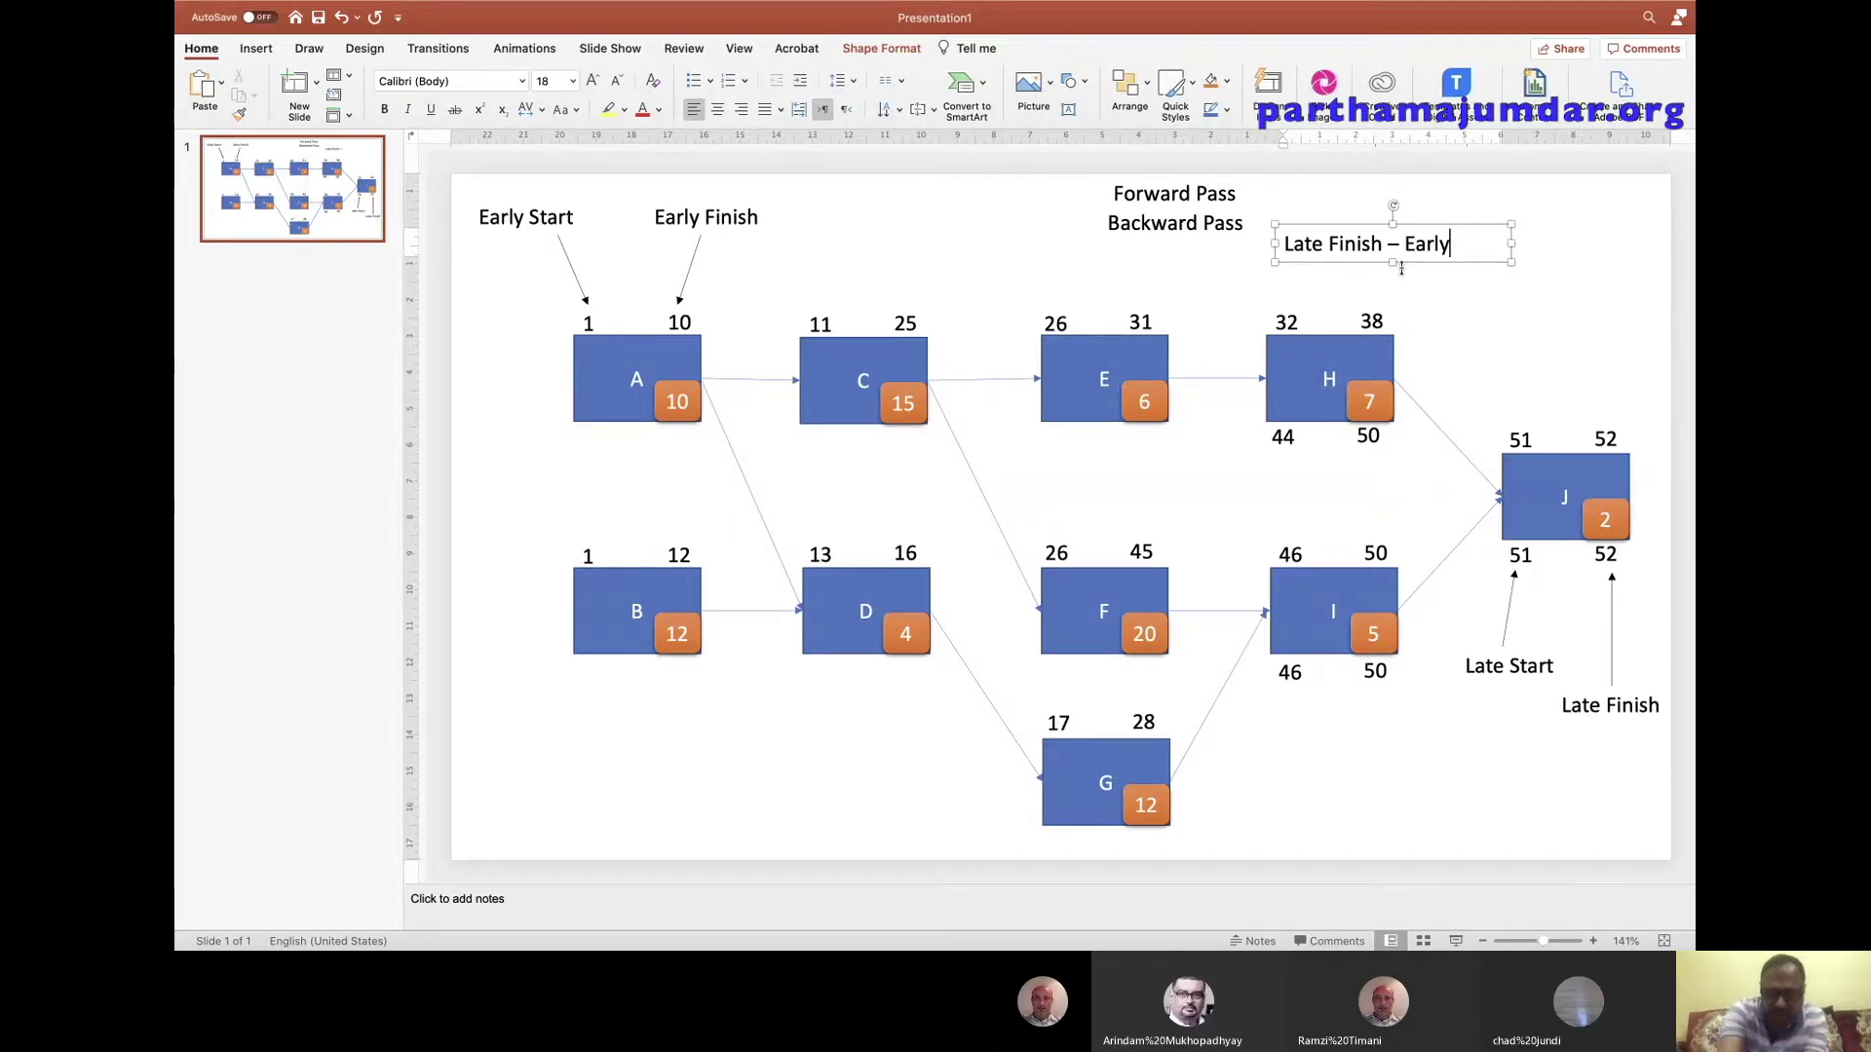
pyautogui.write('Finish')
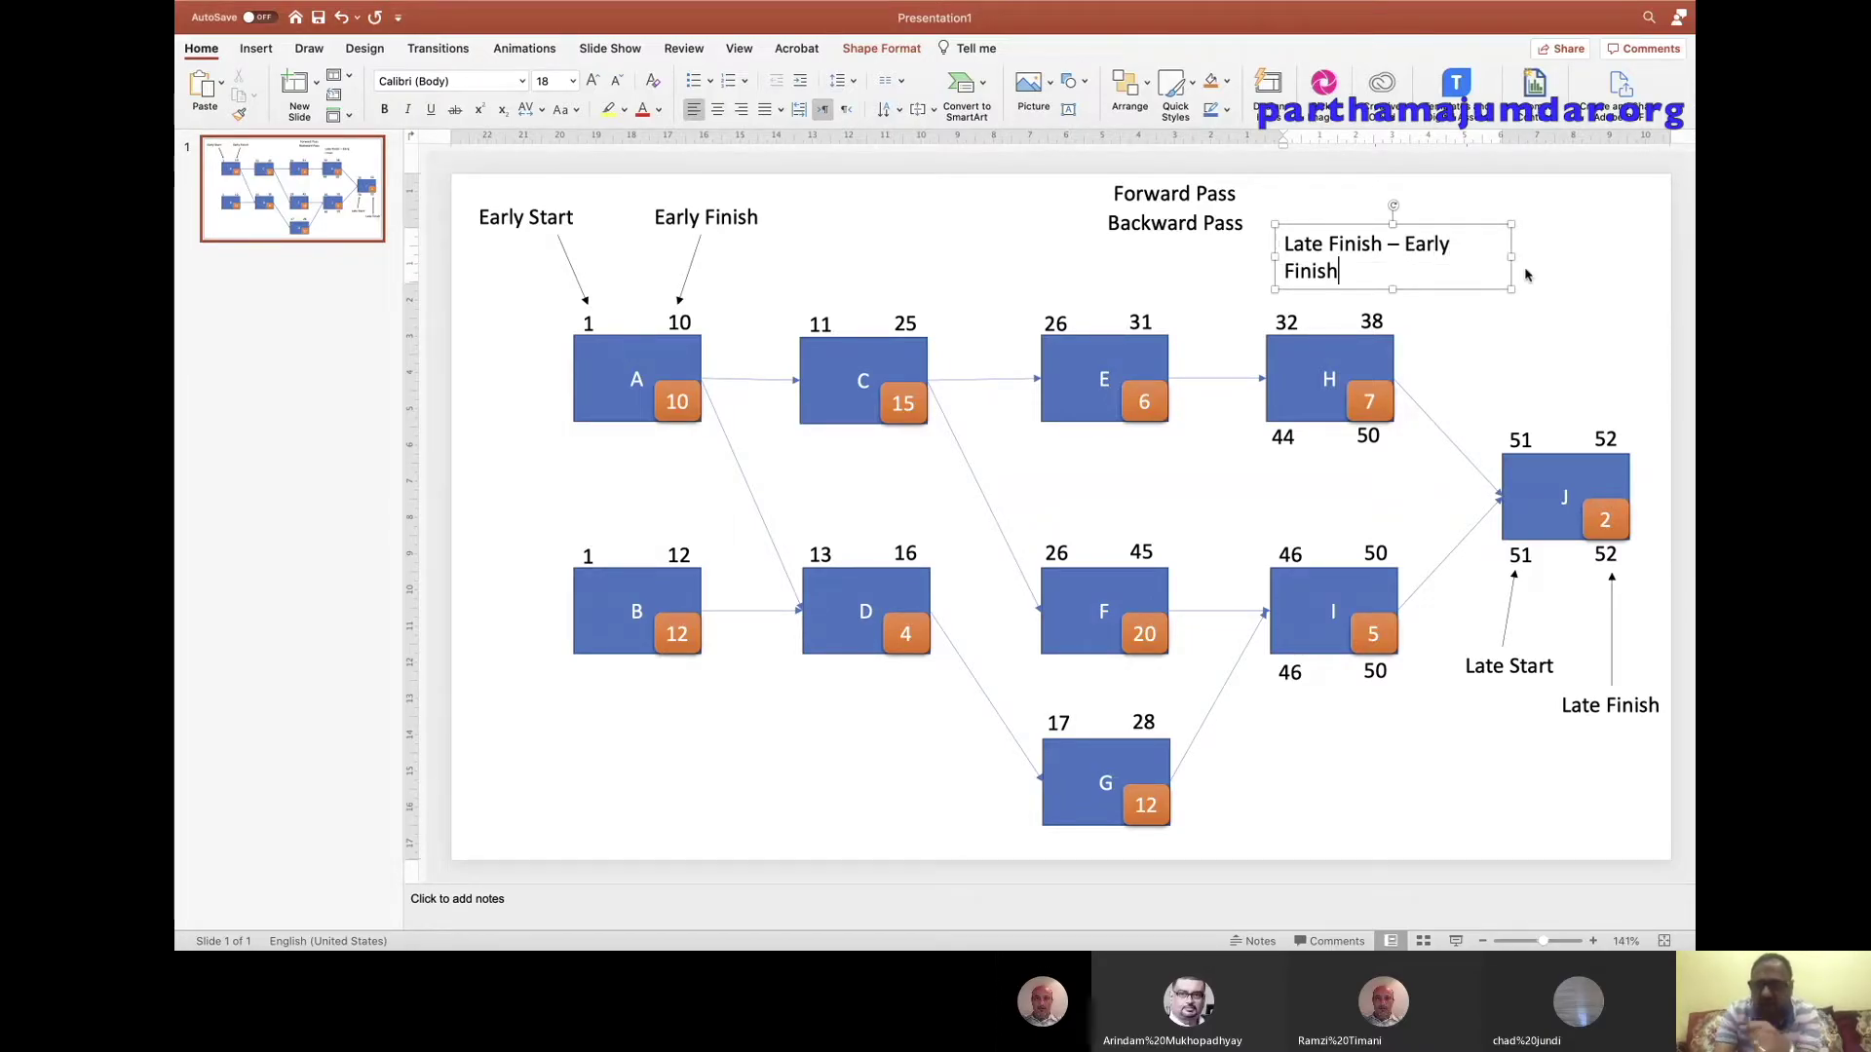
pyautogui.moveTo(1509, 258); pyautogui.dragTo(1638, 256)
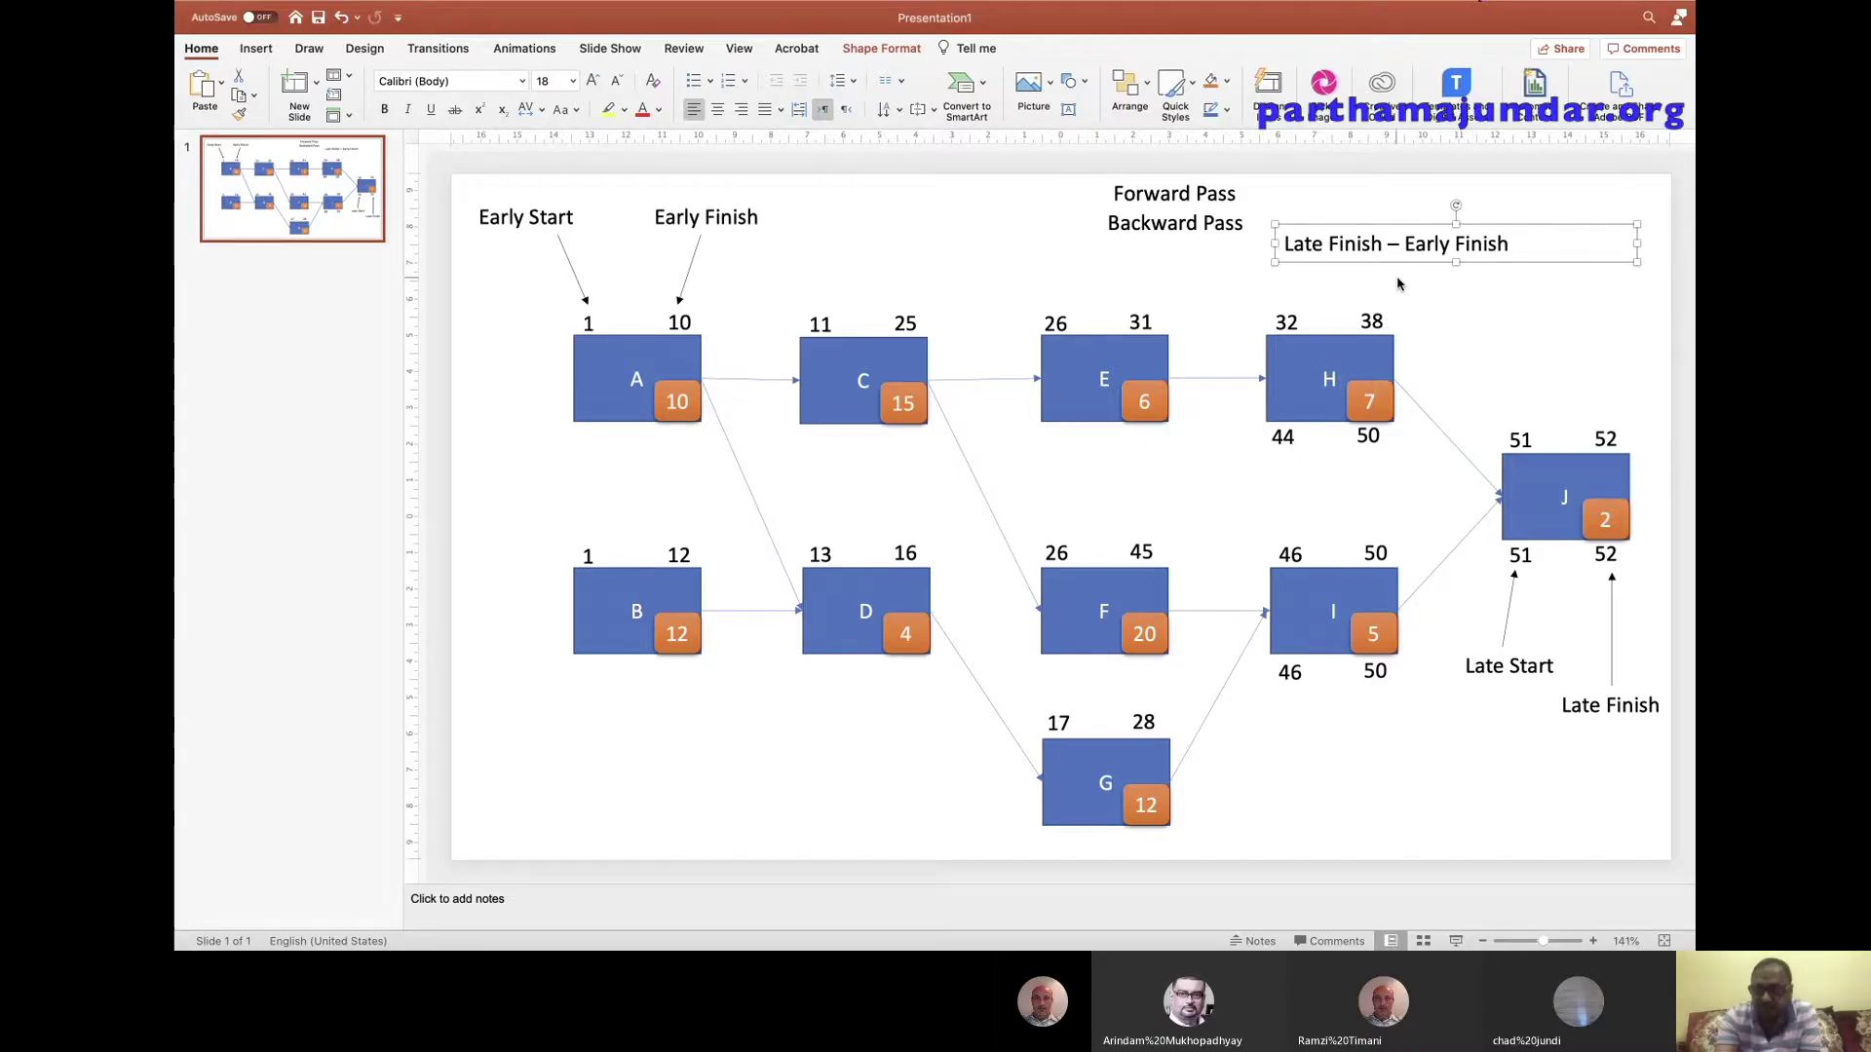
pyautogui.click(1441, 296)
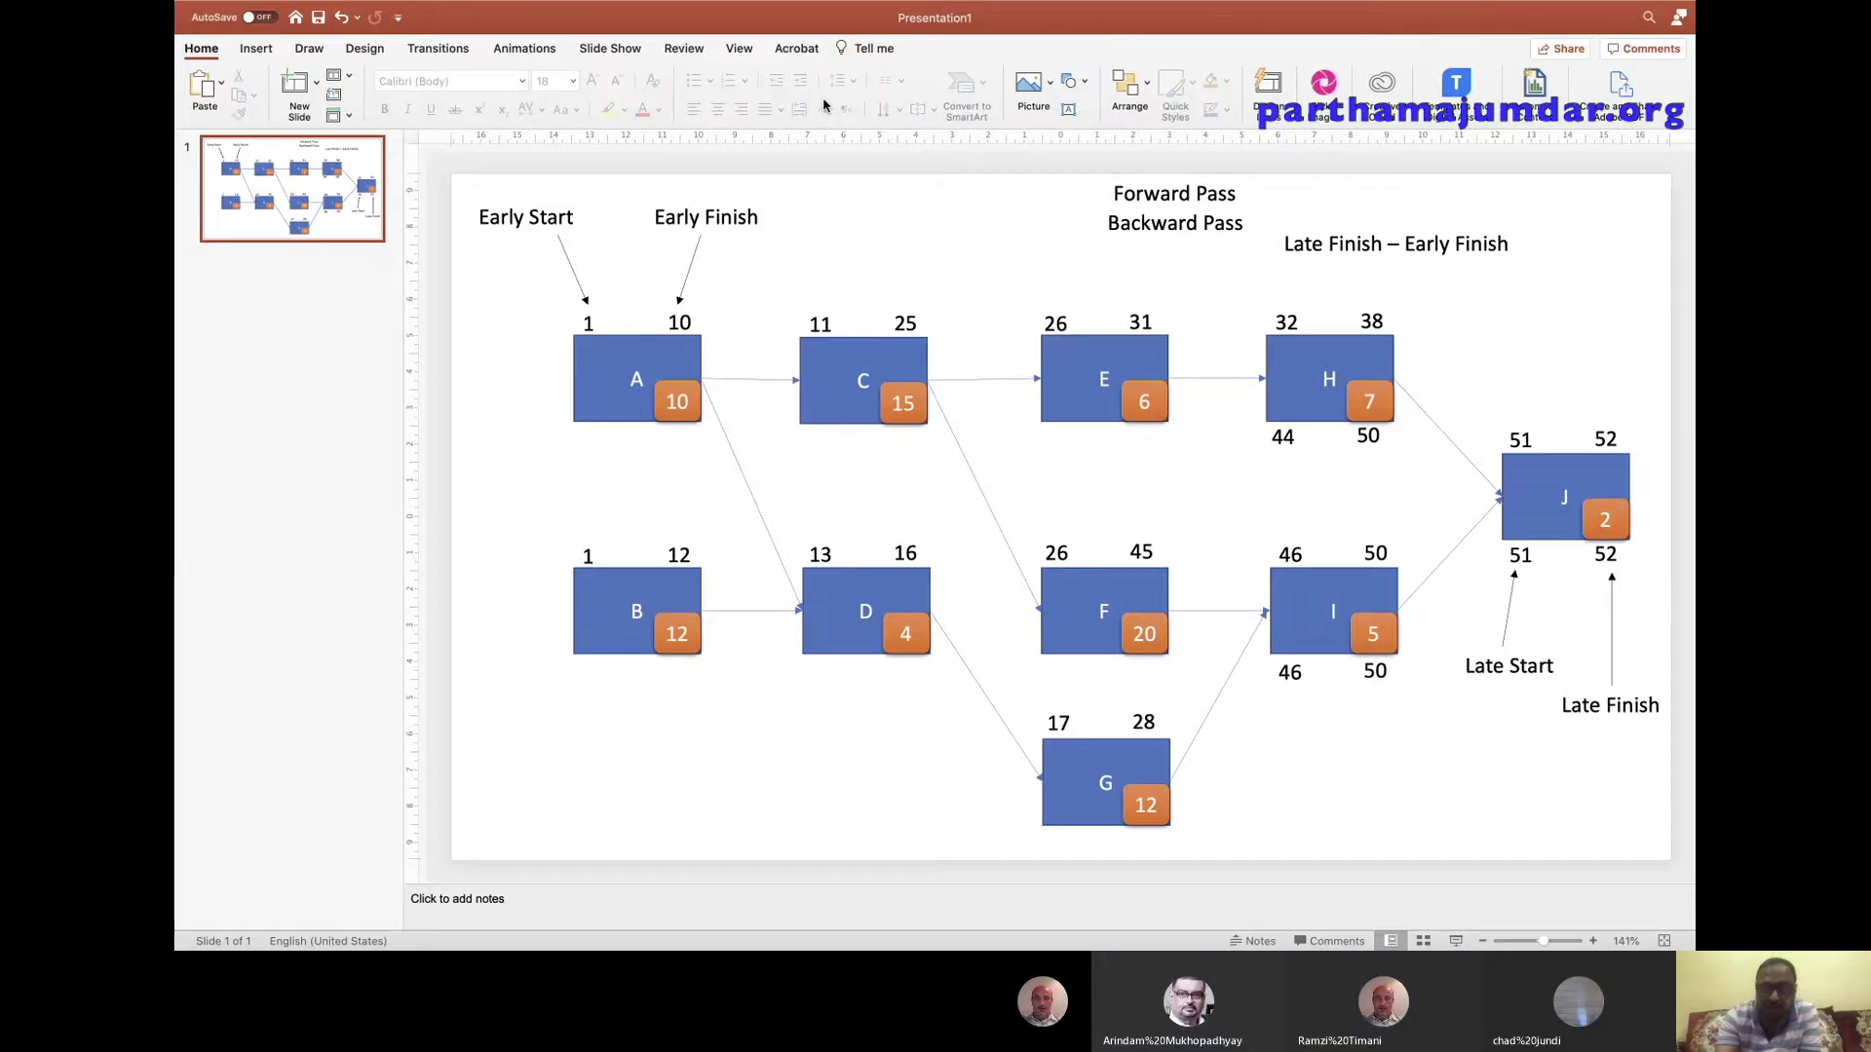
# Draw a small oval of about 1.2 cm in box H's top-left and give it a green style.
pyautogui.click(1084, 84)
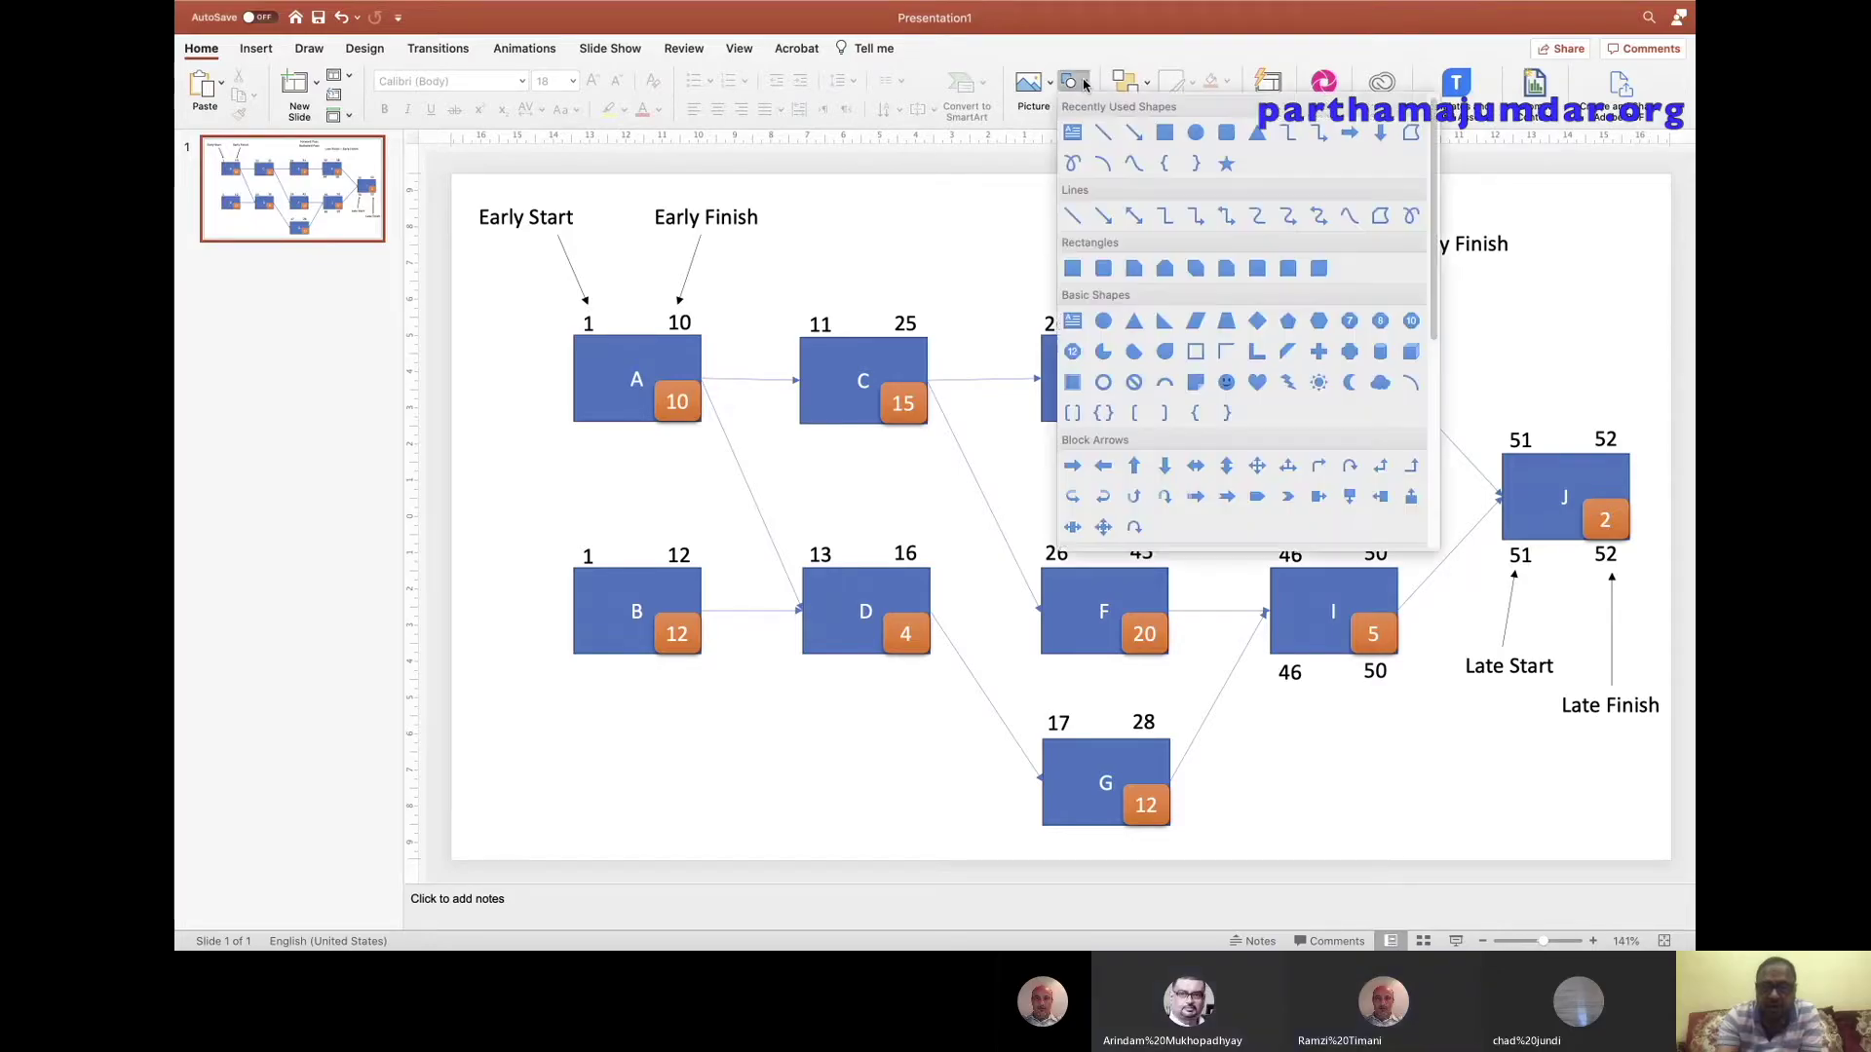
pyautogui.click(1194, 134)
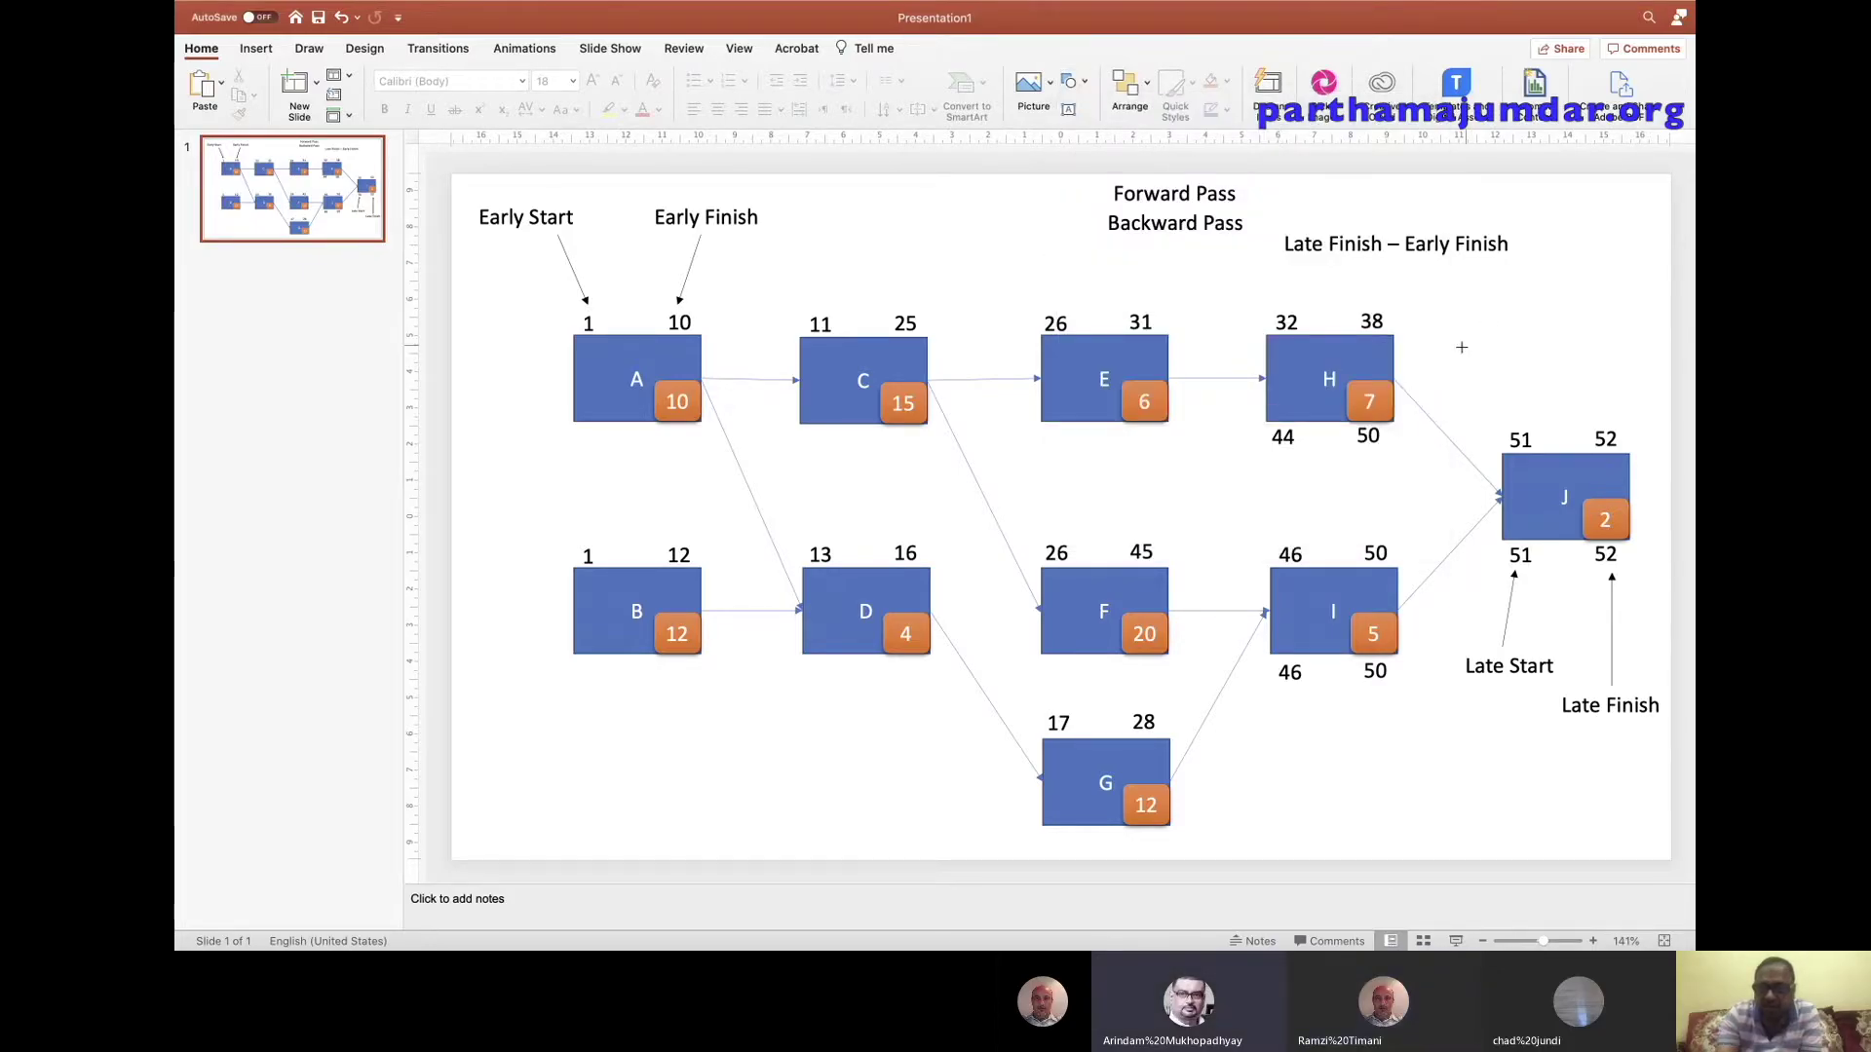
pyautogui.moveTo(1276, 350); pyautogui.dragTo(1317, 379)
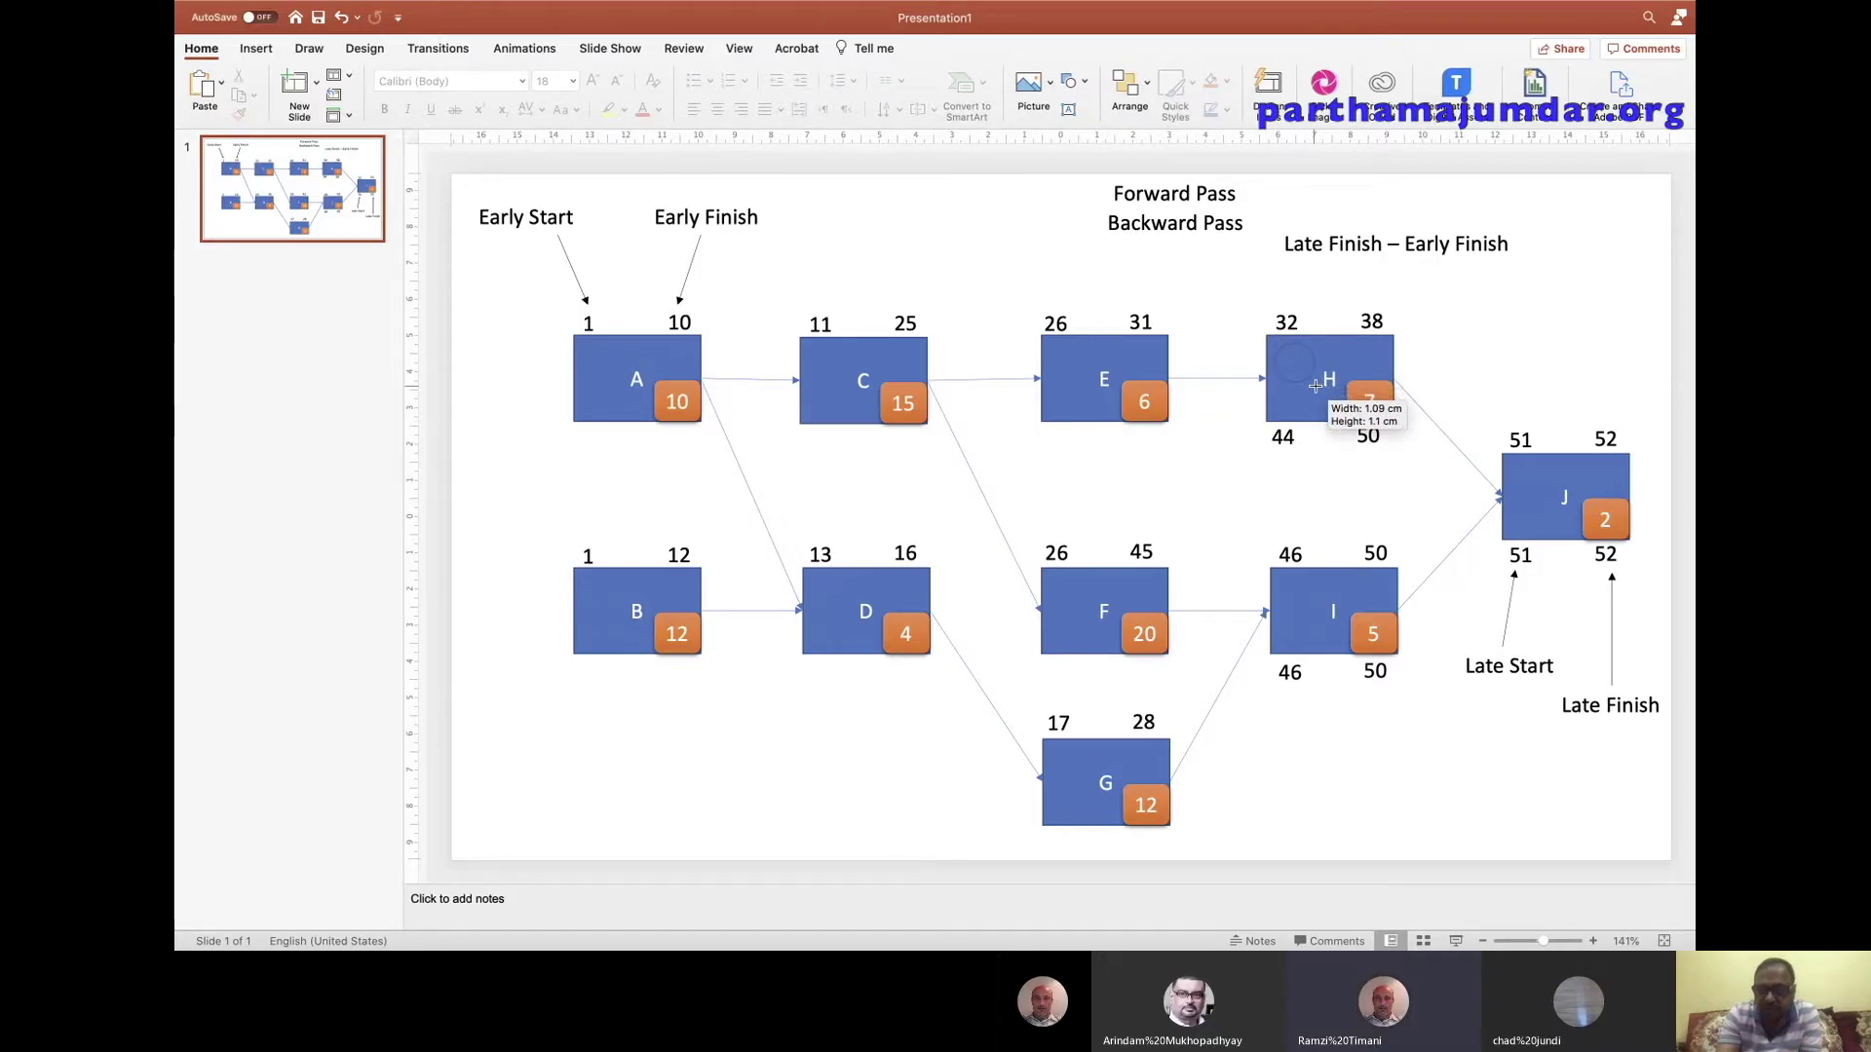
pyautogui.moveTo(1316, 379); pyautogui.dragTo(1327, 390)
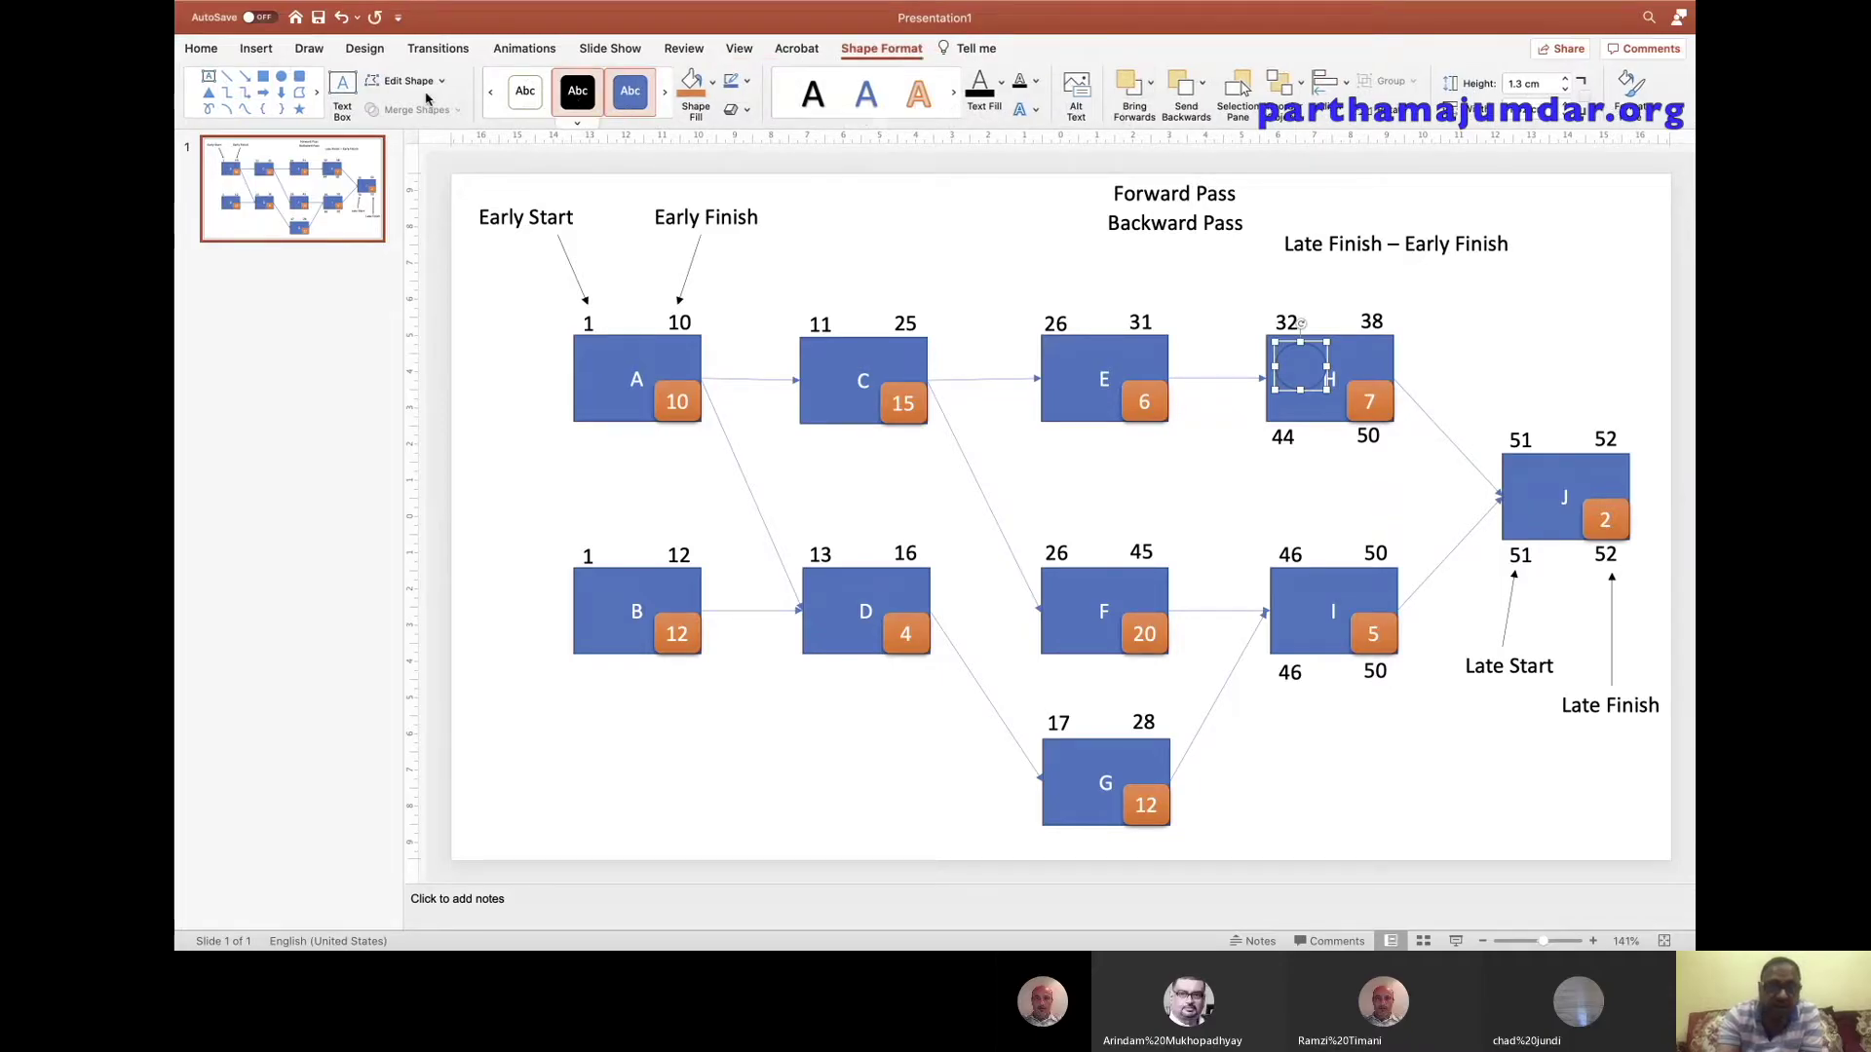
pyautogui.click(201, 49)
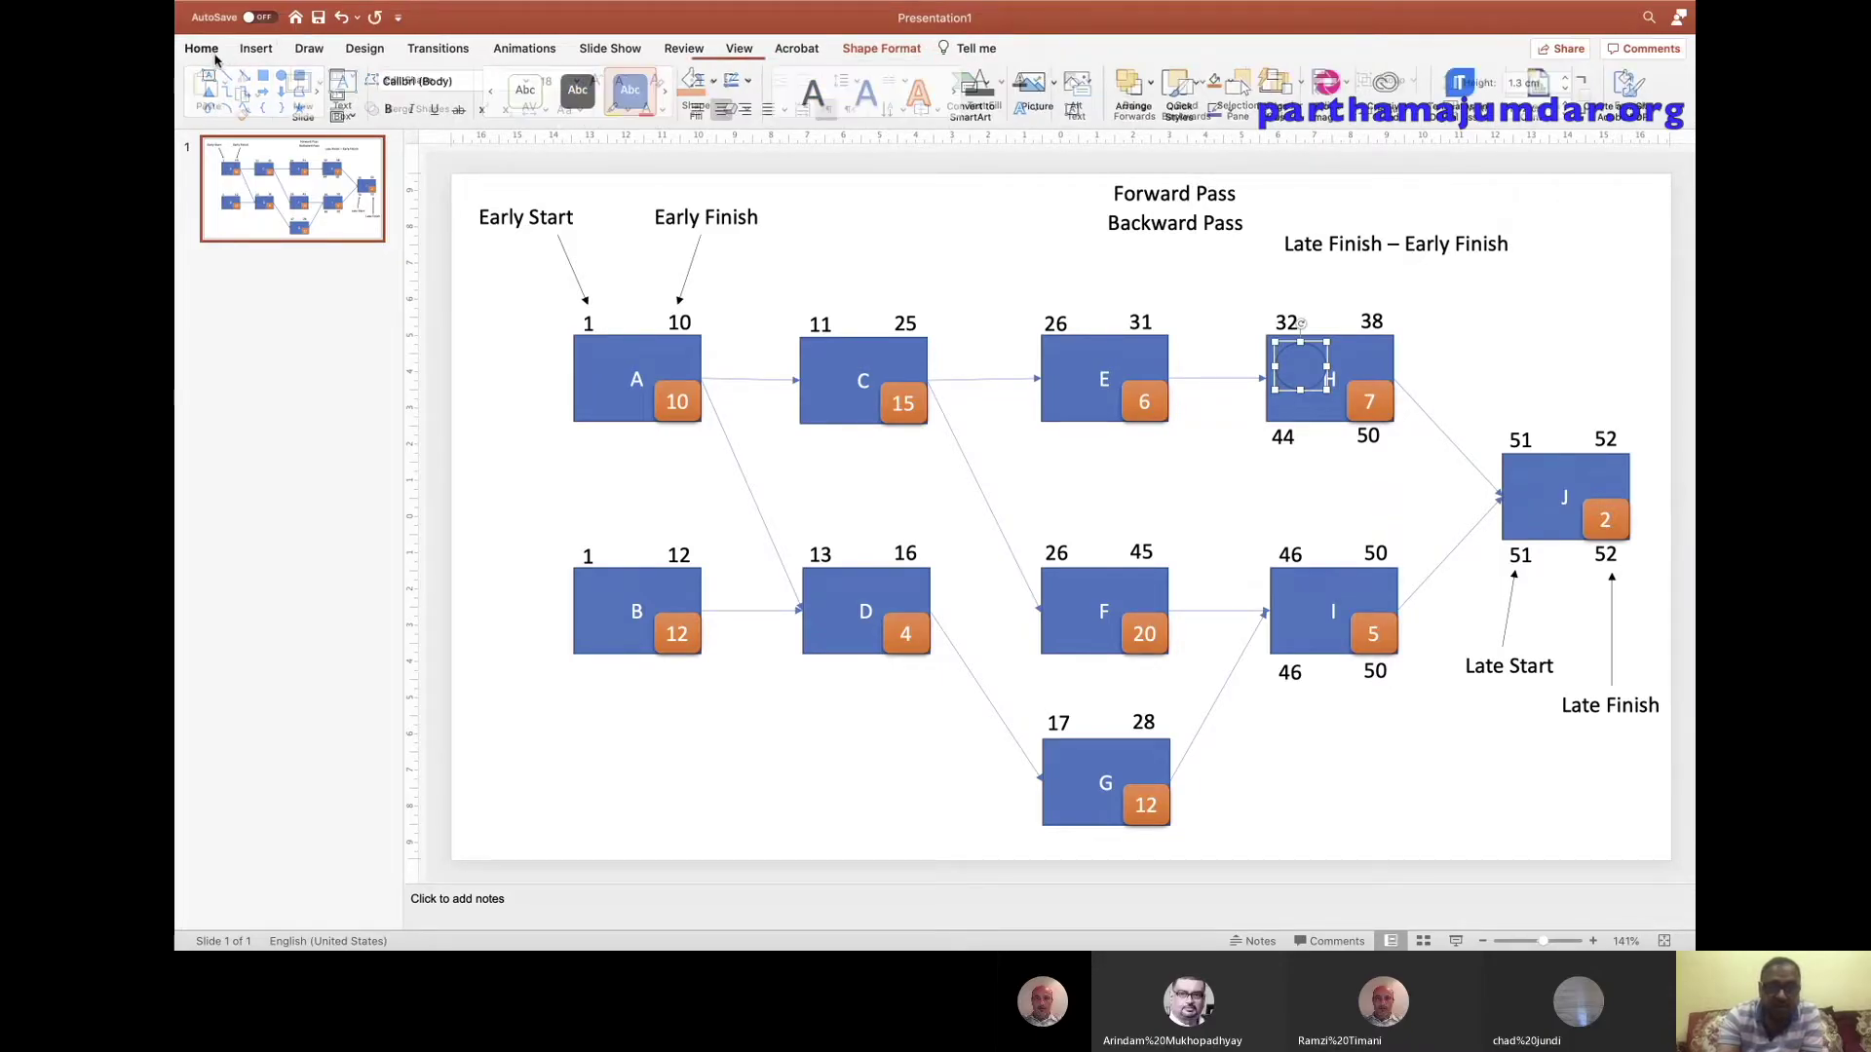
pyautogui.click(1183, 92)
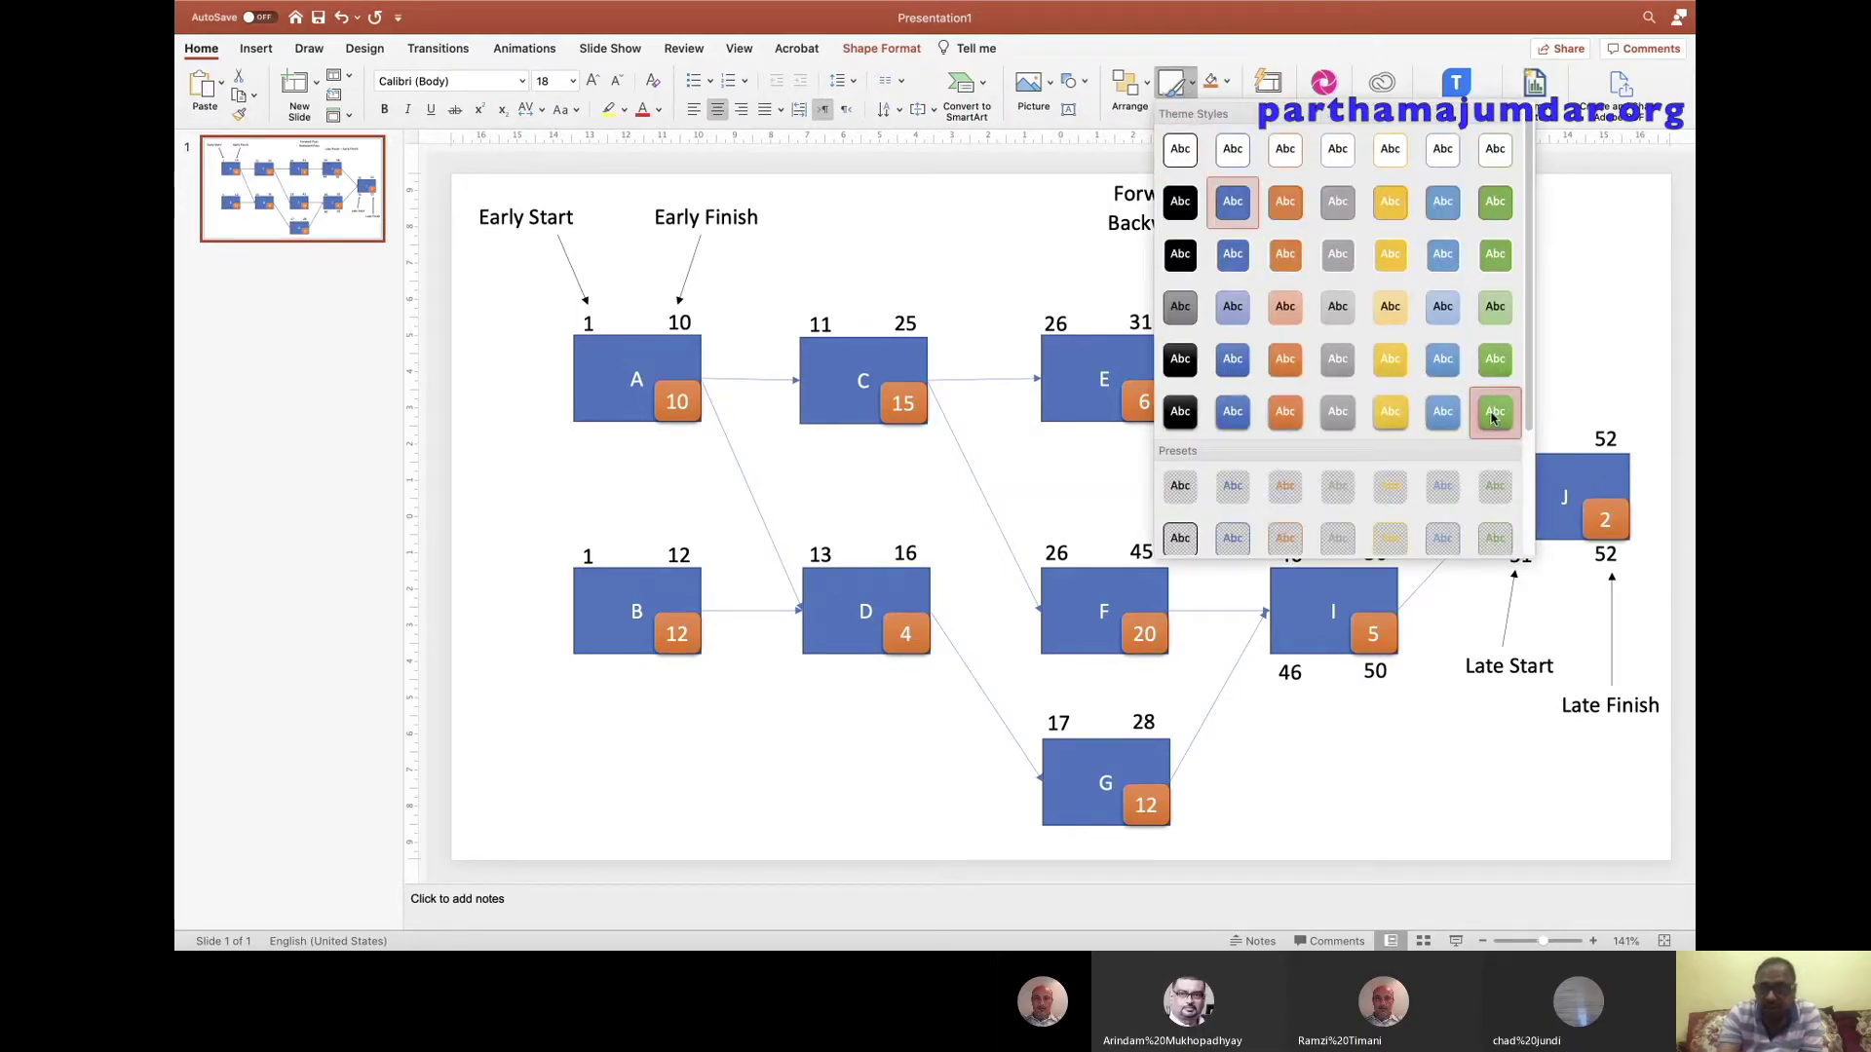
pyautogui.click(1493, 409)
# Enter 12 in the green circle and shrink its font size to fit.
pyautogui.write('1')
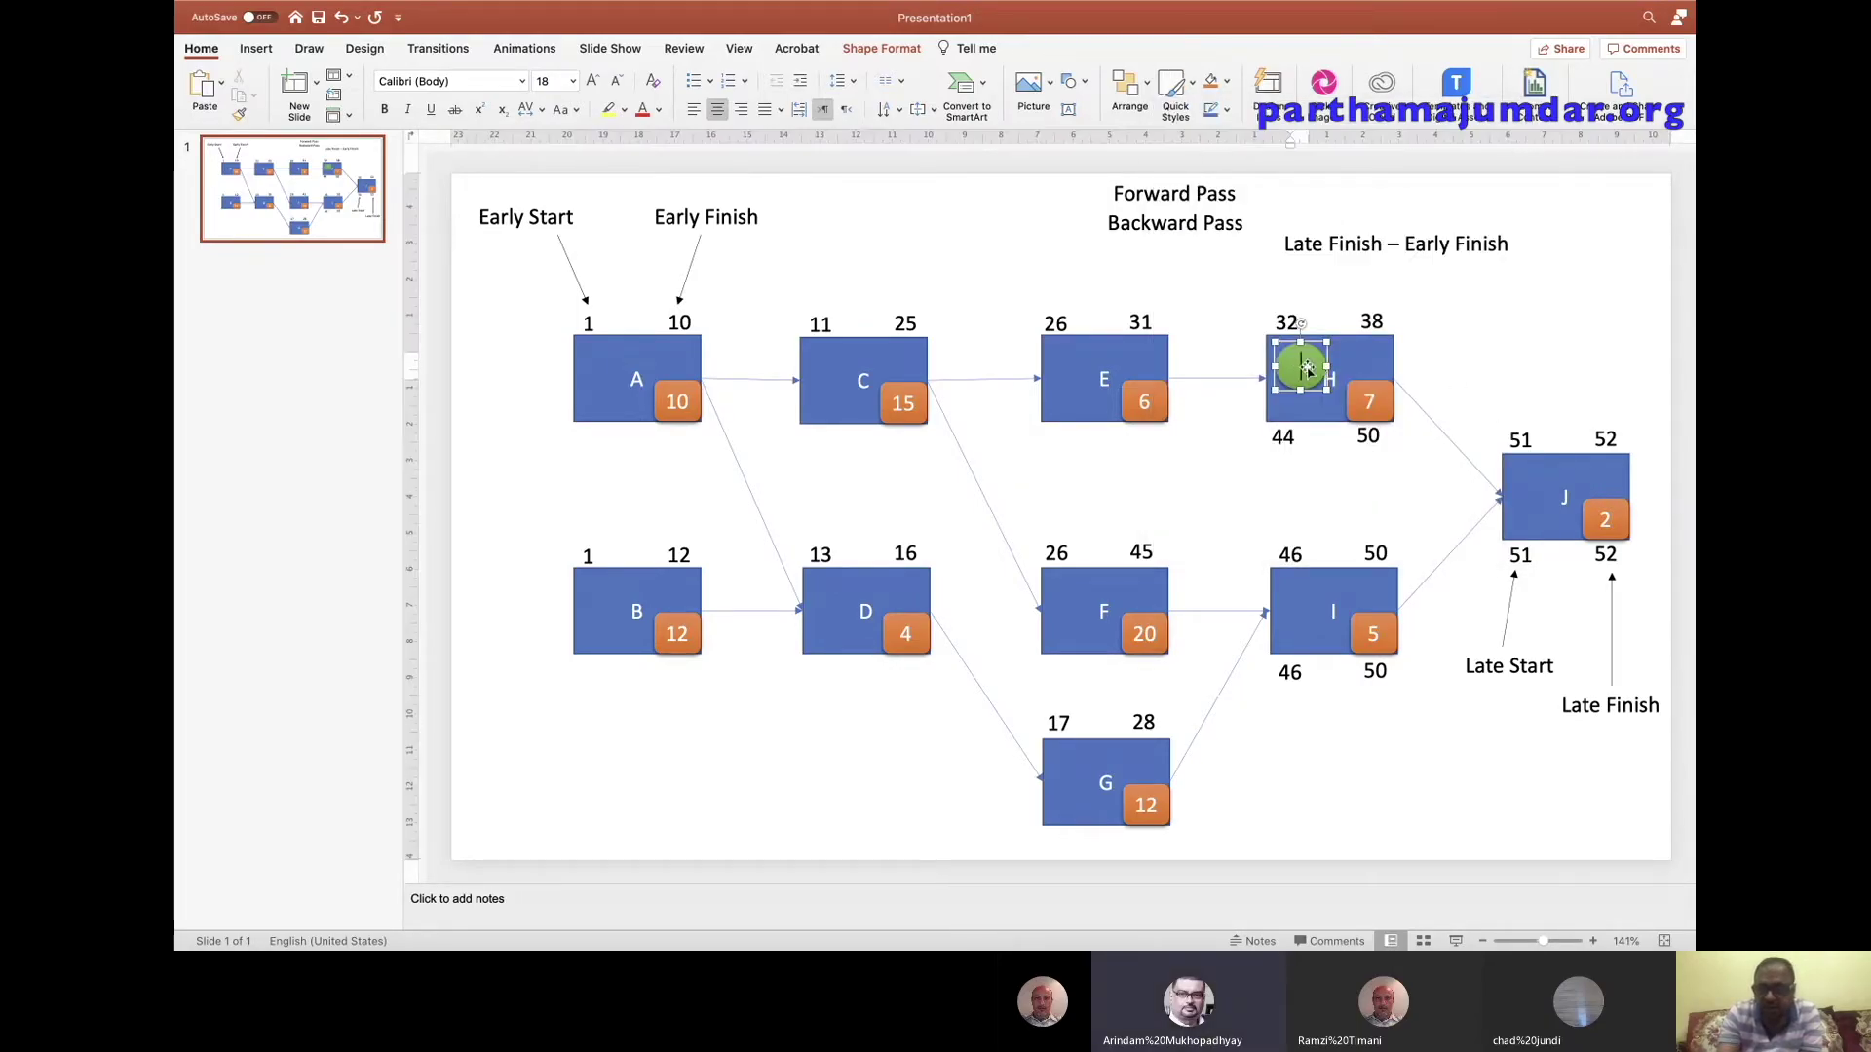
pyautogui.write('2')
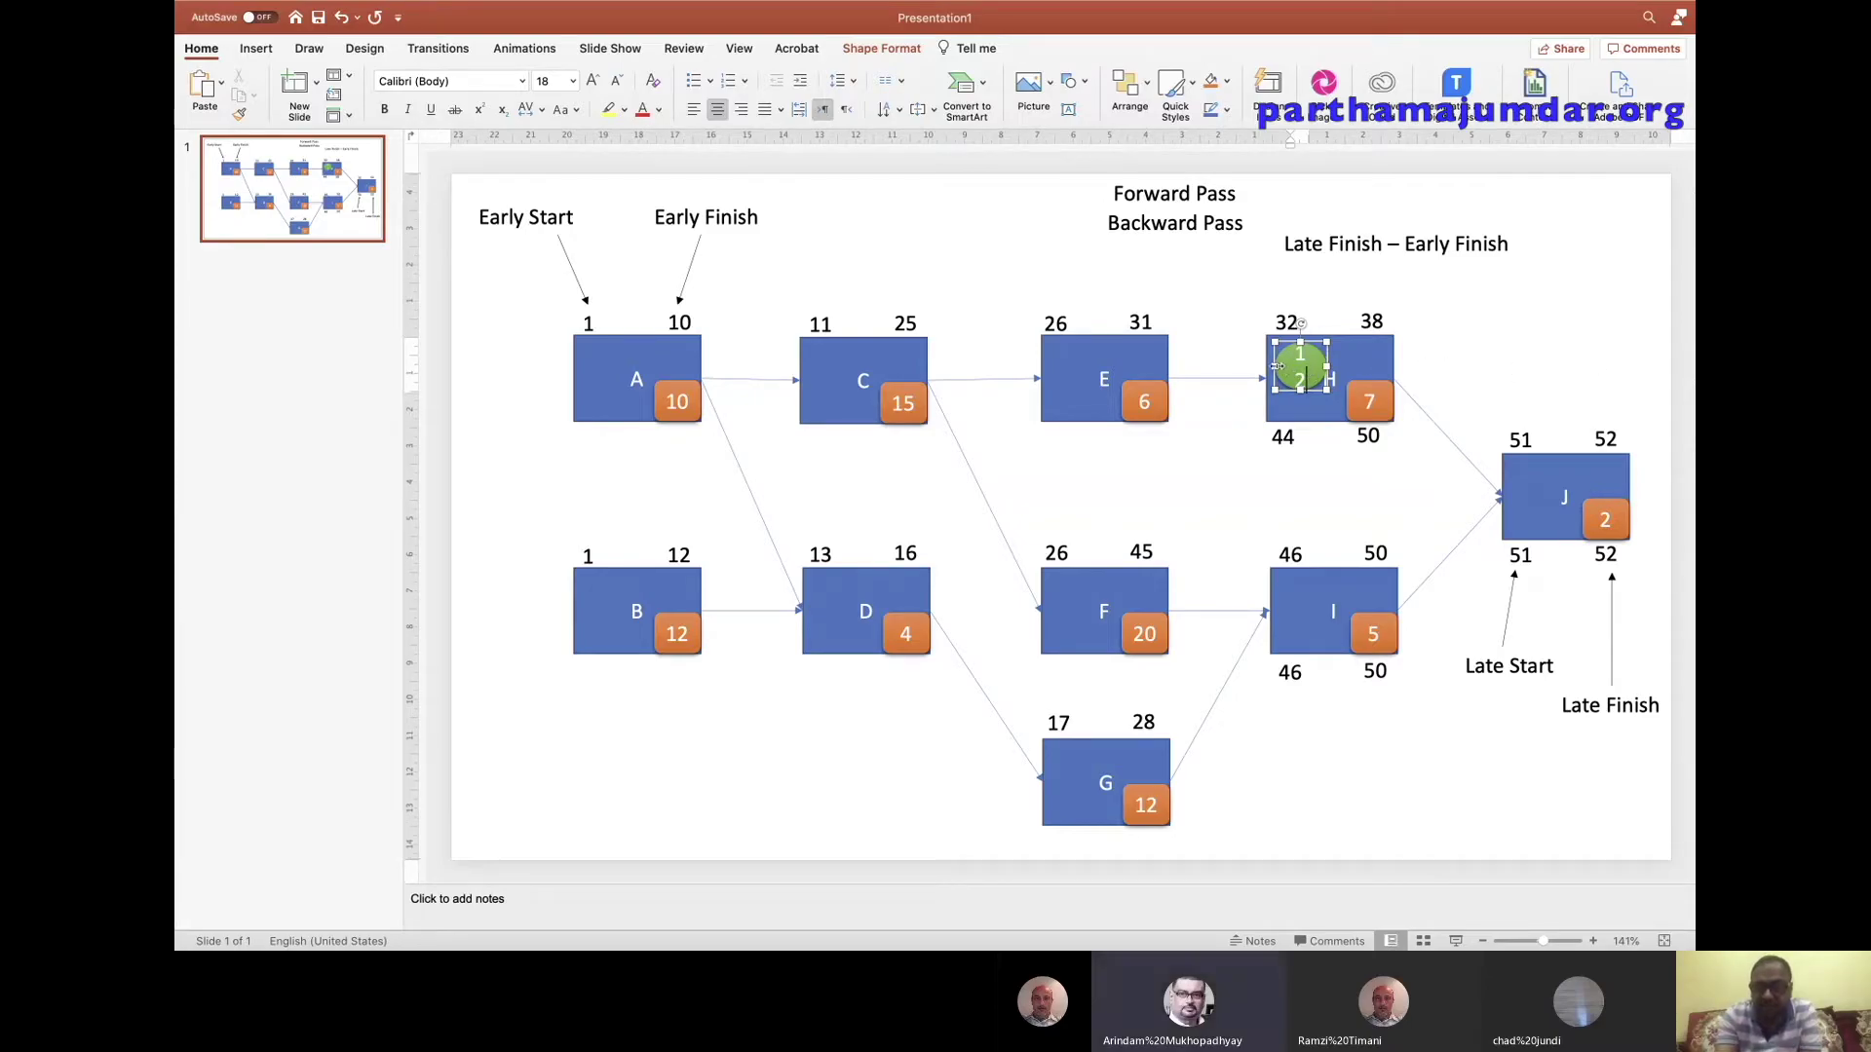
pyautogui.moveTo(1306, 388); pyautogui.dragTo(1296, 348)
pyautogui.click(617, 81)
pyautogui.click(617, 81)
pyautogui.click(617, 81)
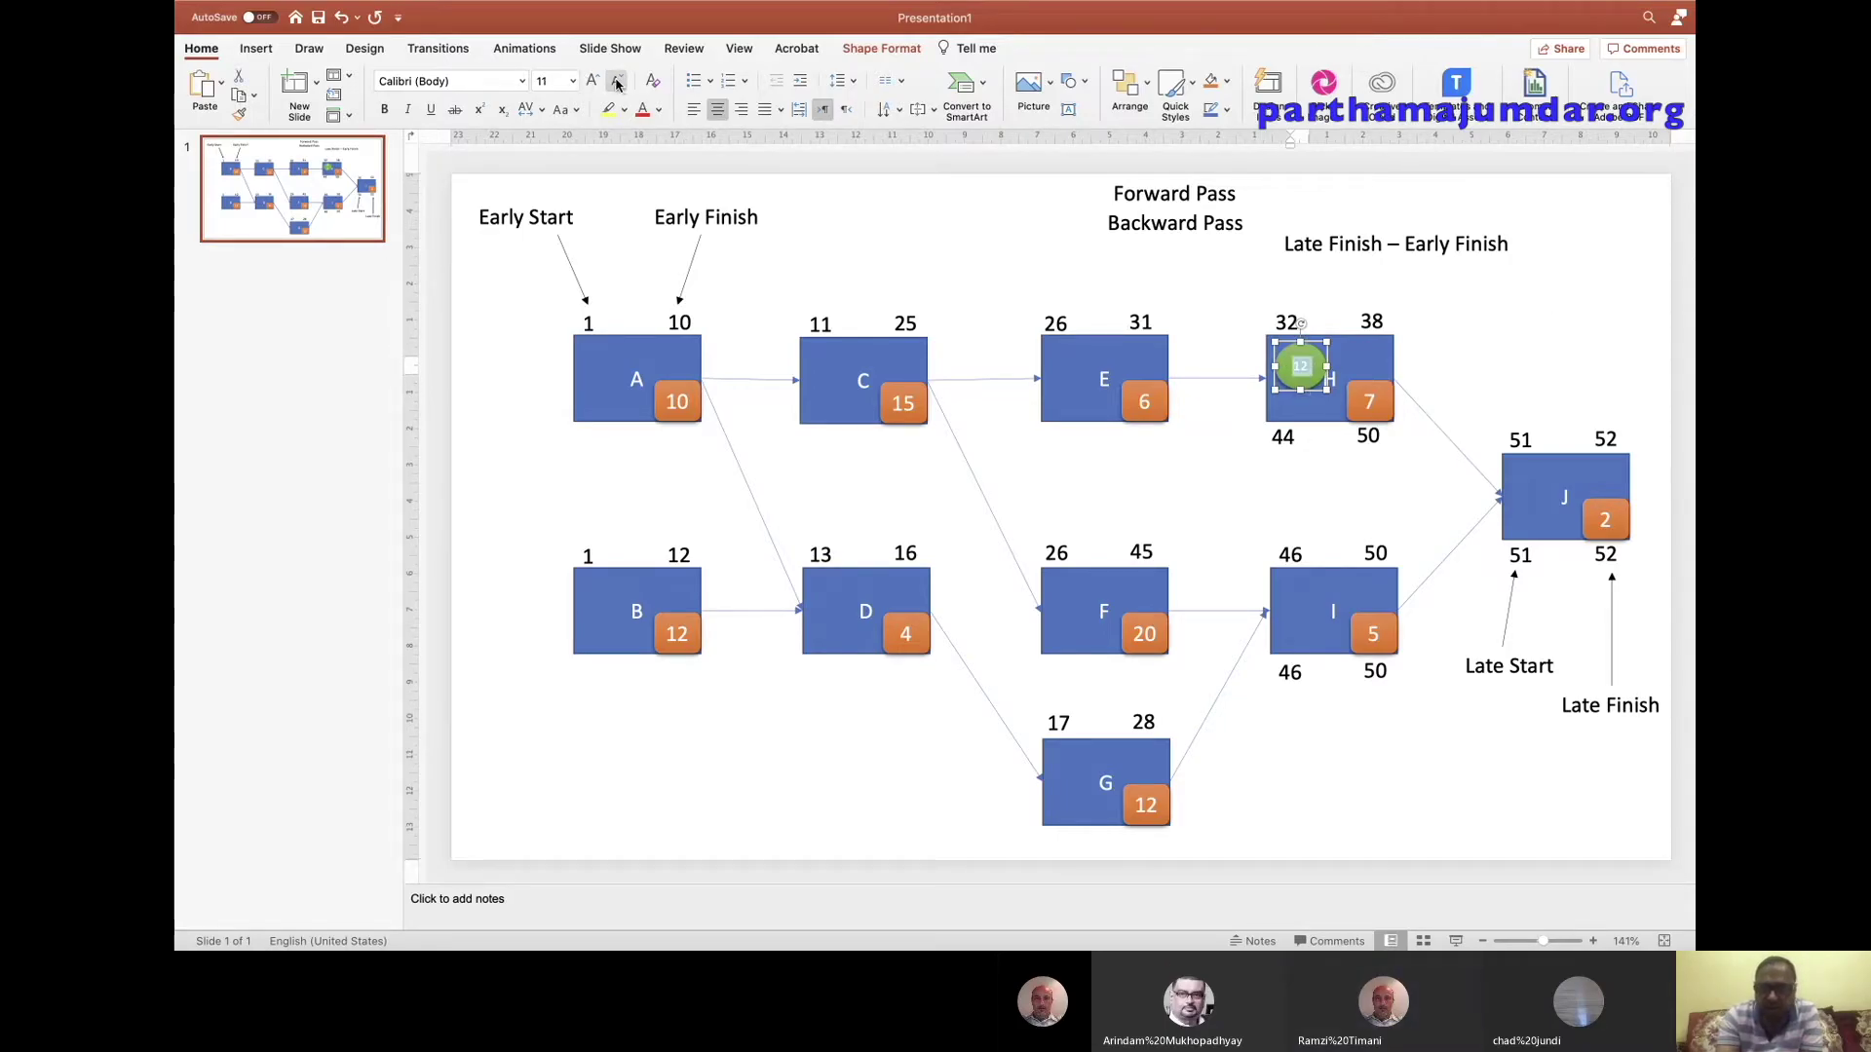
pyautogui.click(1436, 325)
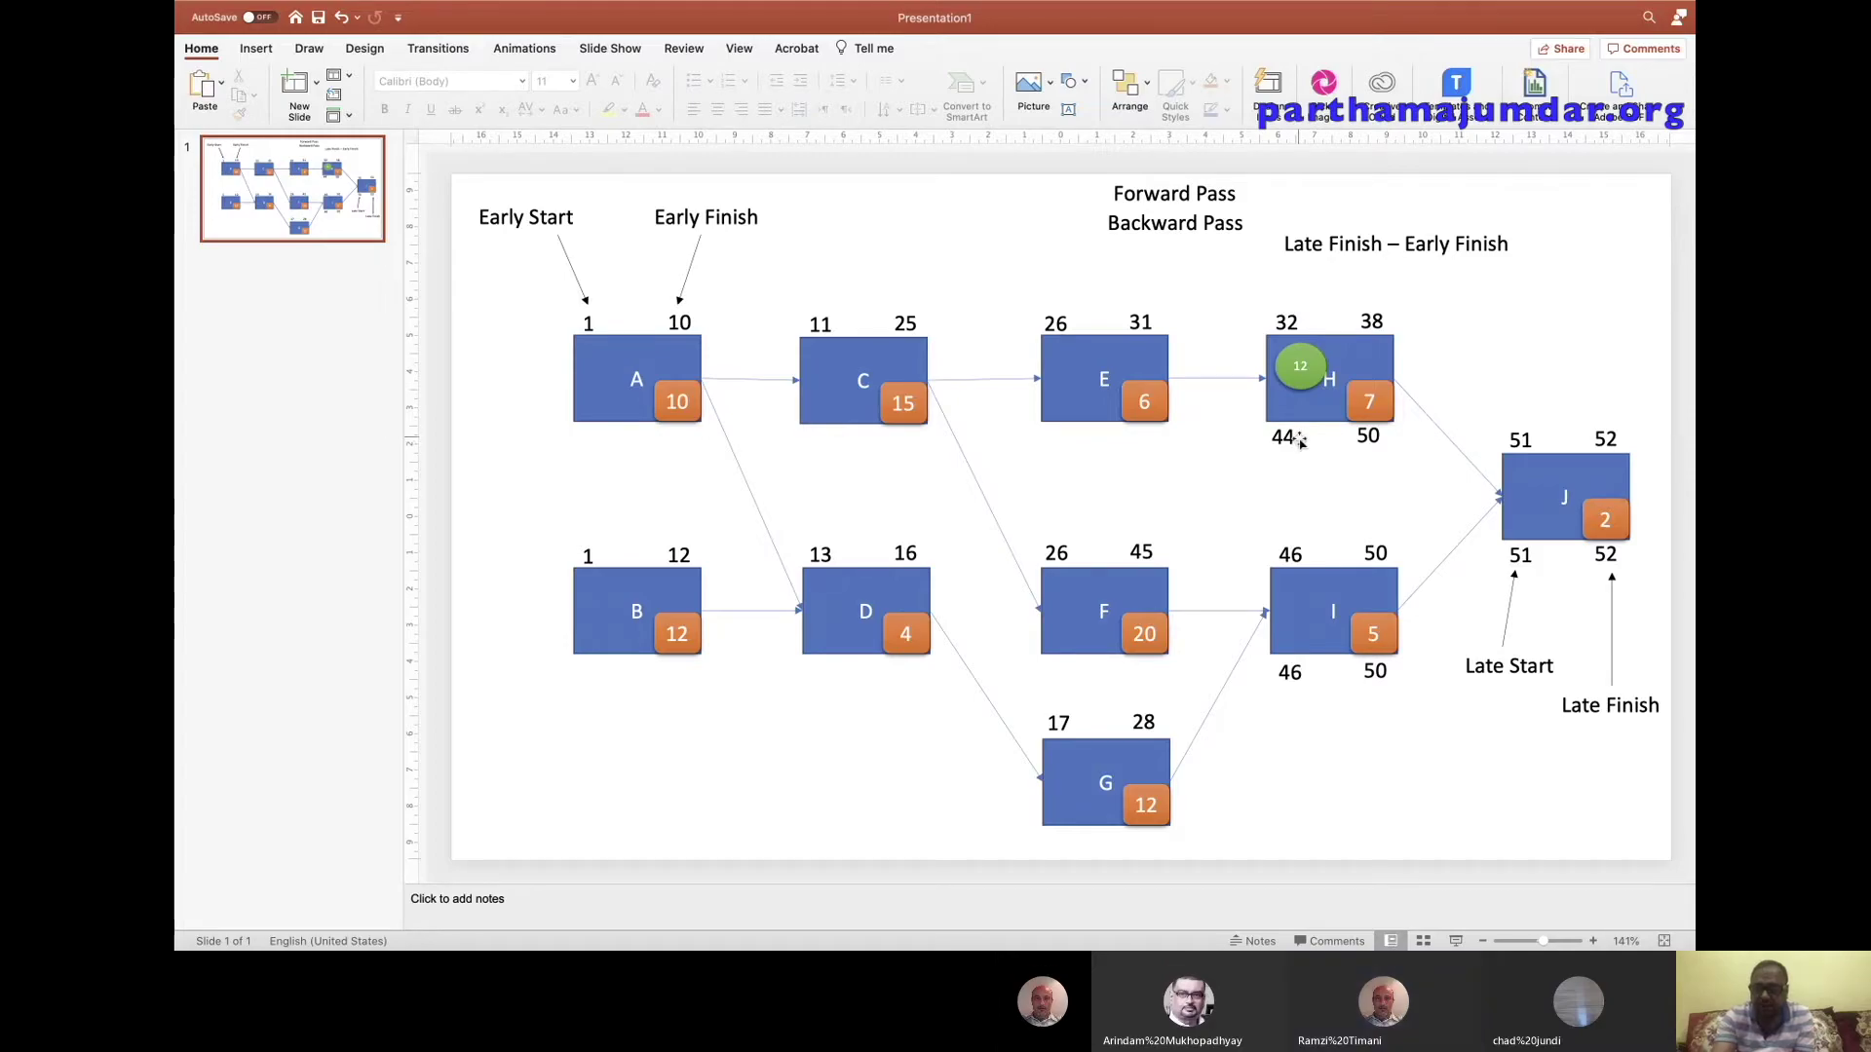
# Append ' = Total Float' so the label reads 'Late Finish – Early Finish = Total Float'.
pyautogui.click(1516, 248)
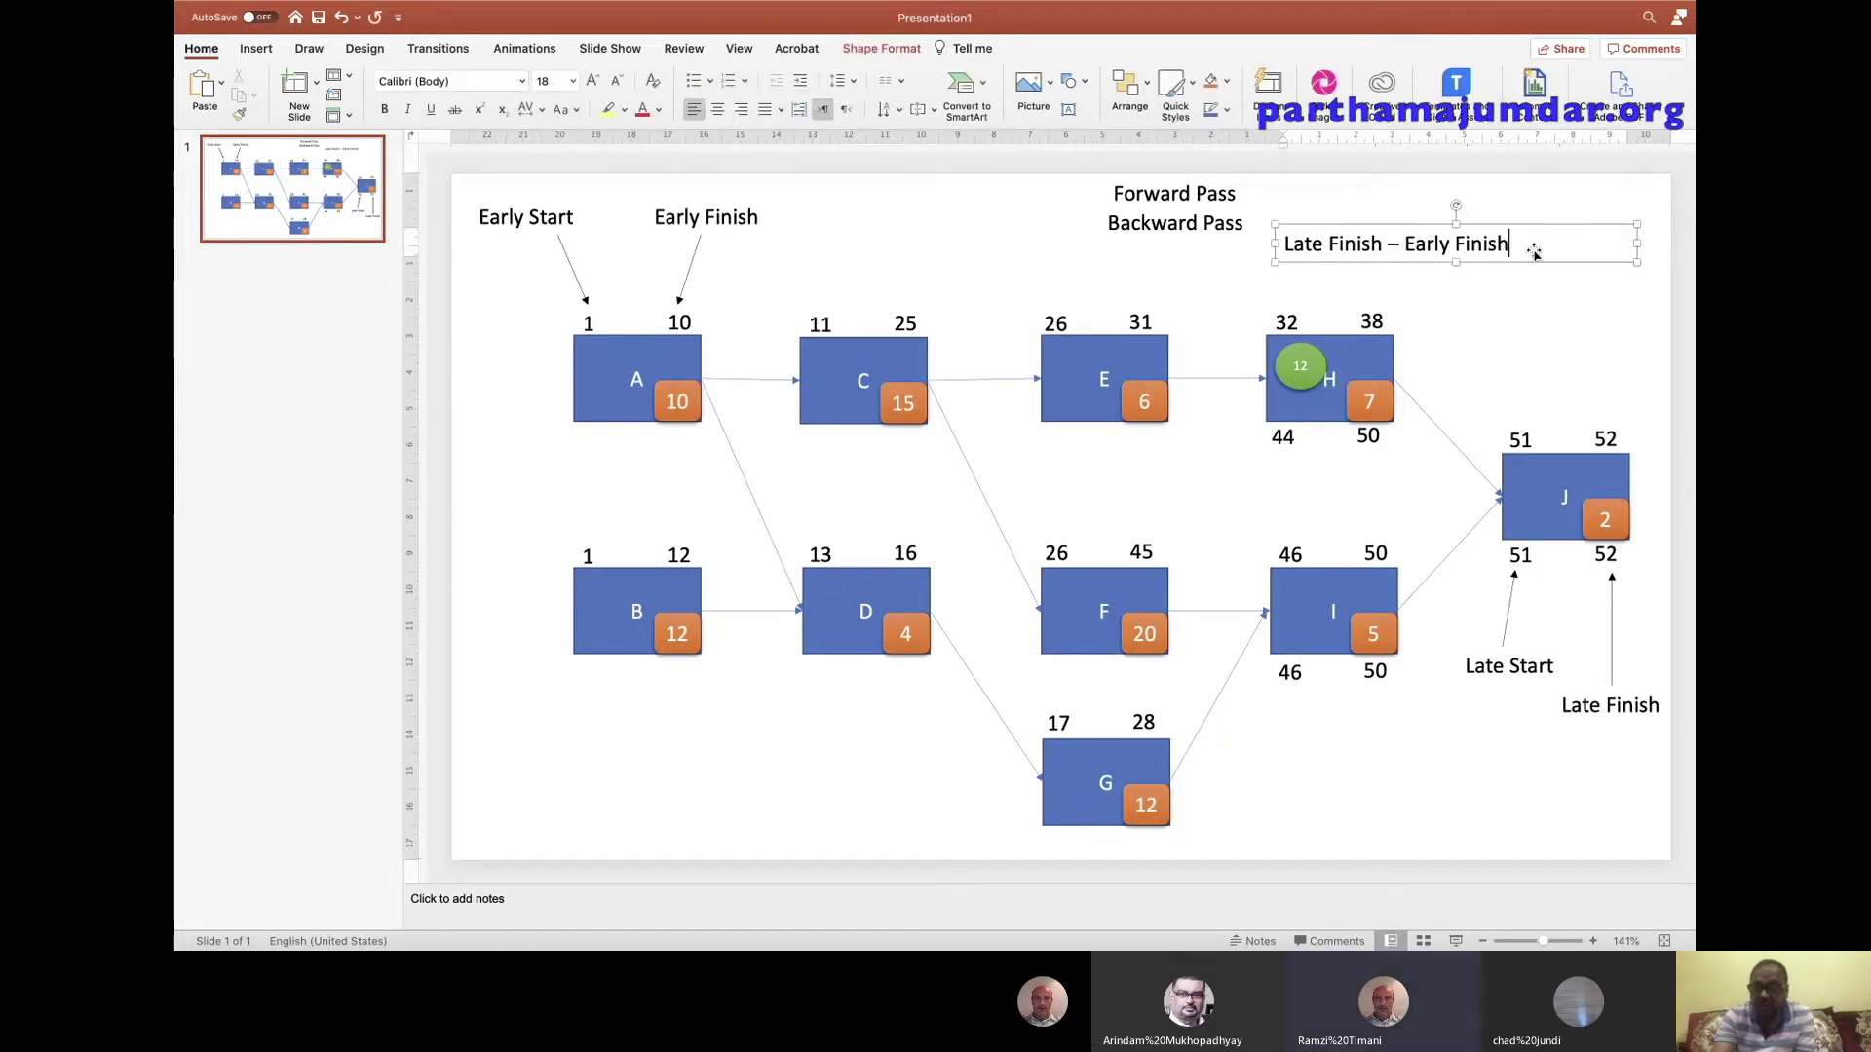
pyautogui.write(' = ')
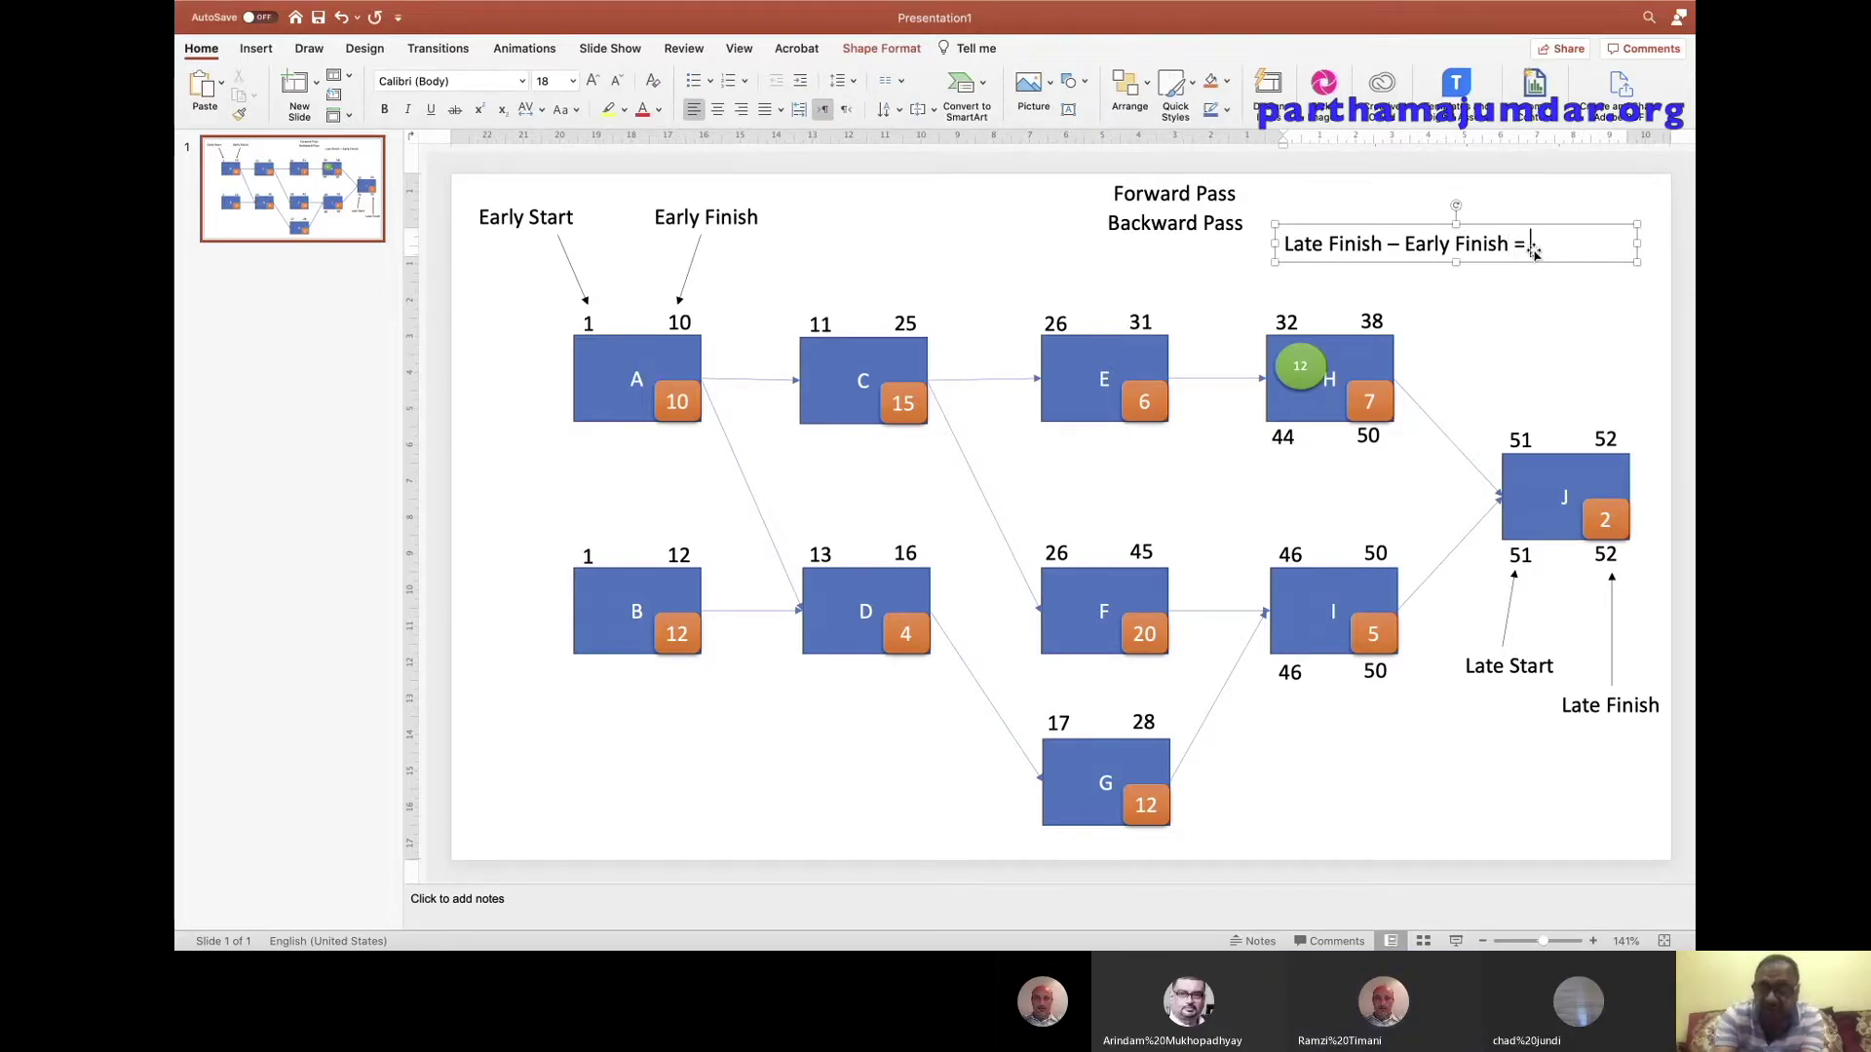
pyautogui.write('Total ')
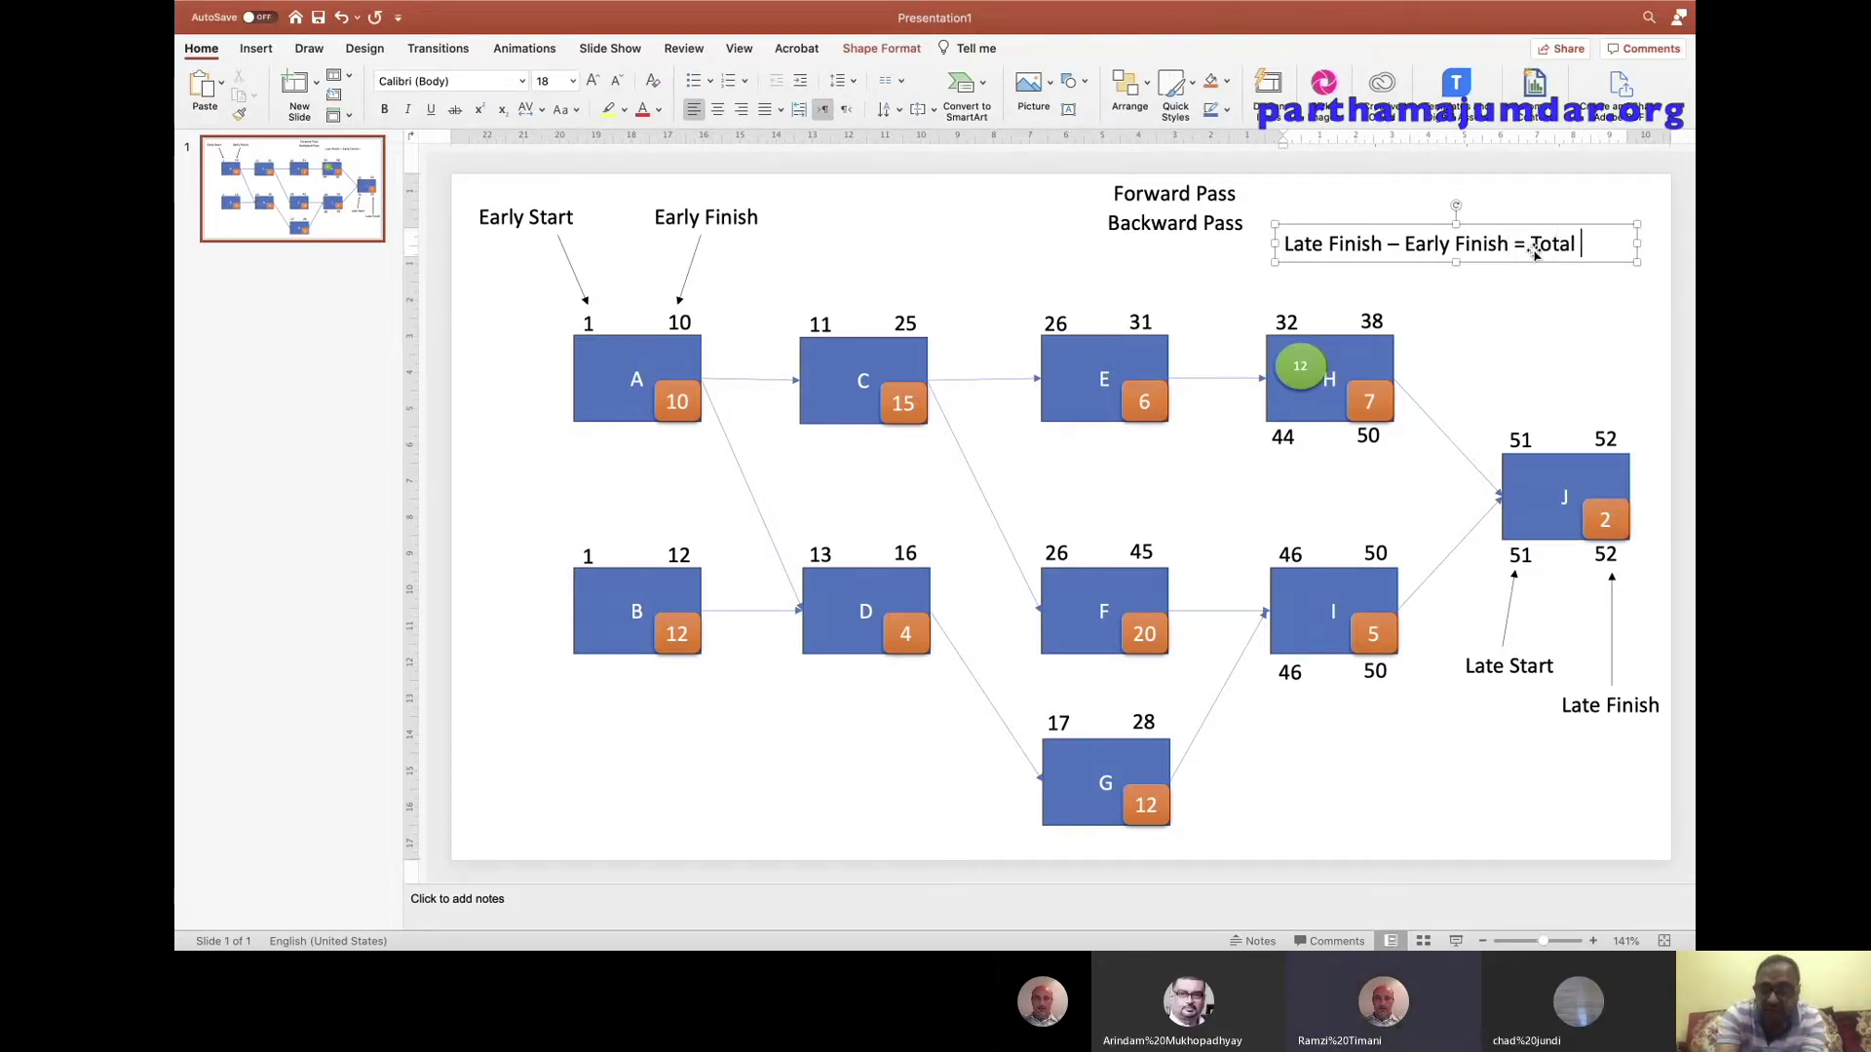
pyautogui.write('Float')
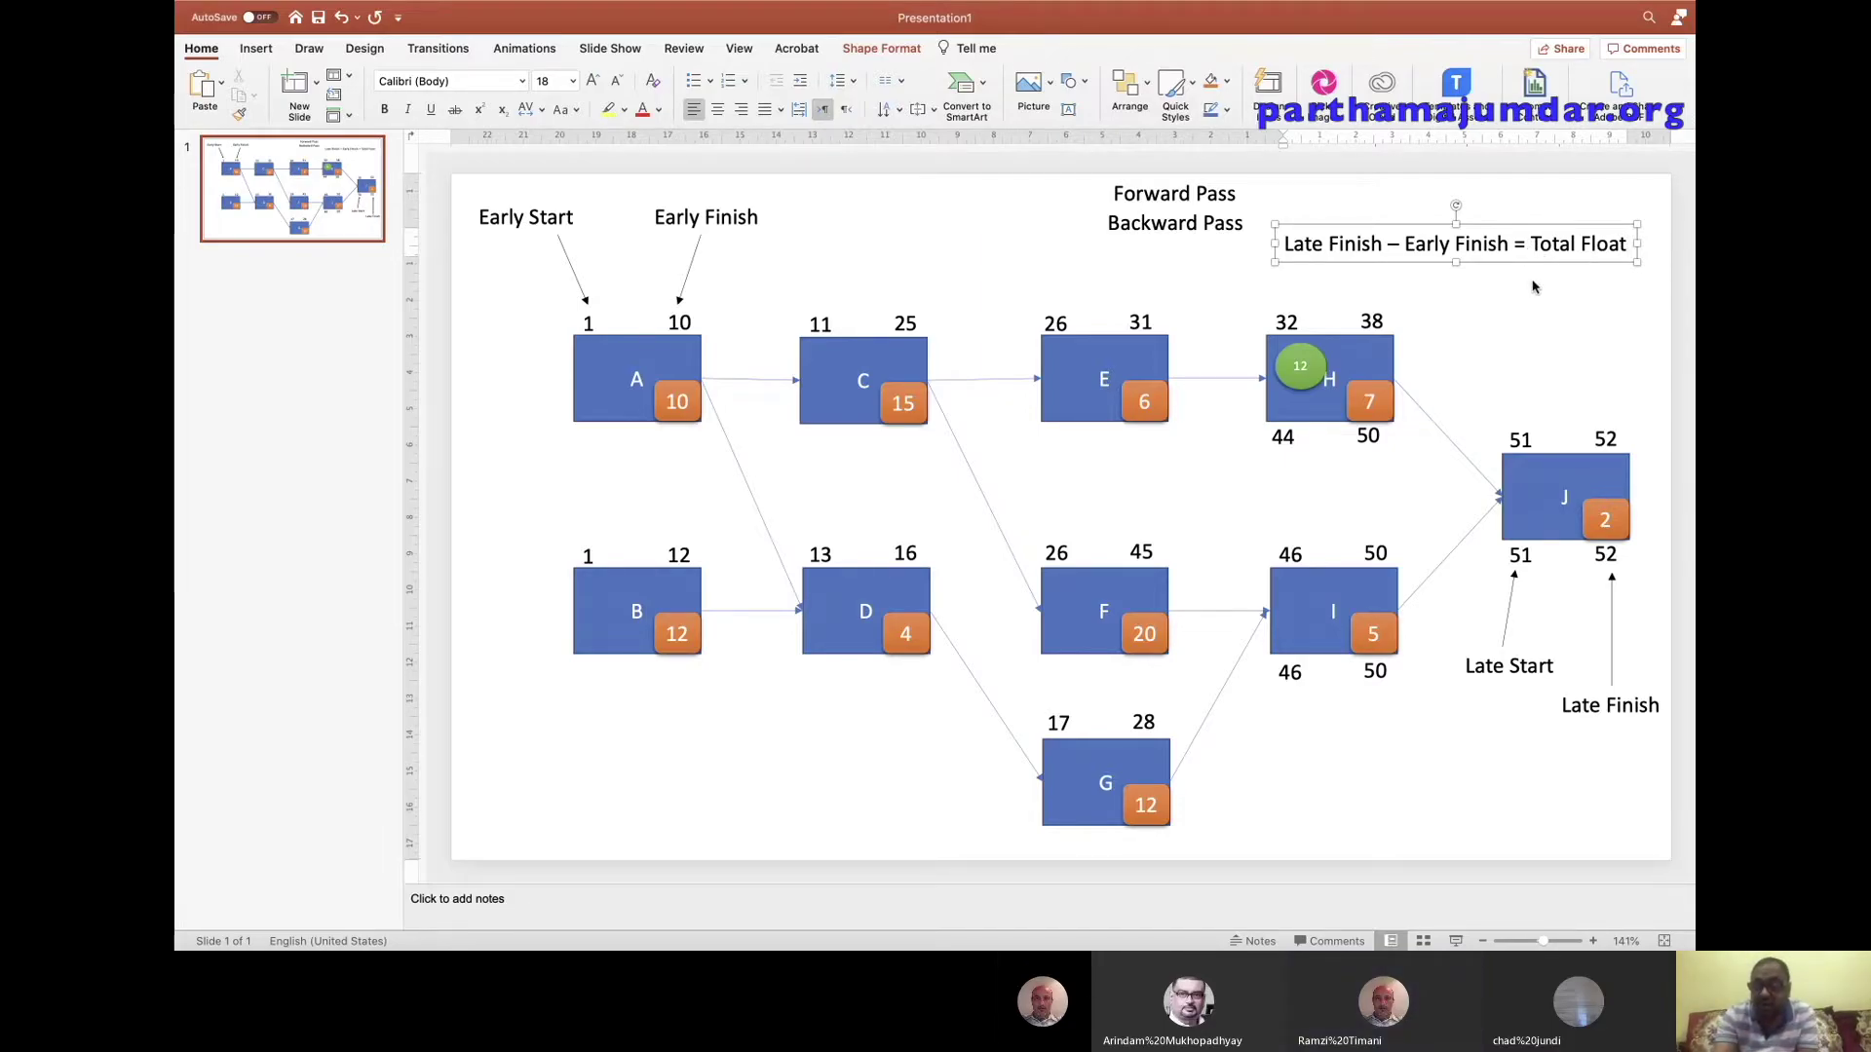
pyautogui.click(1533, 286)
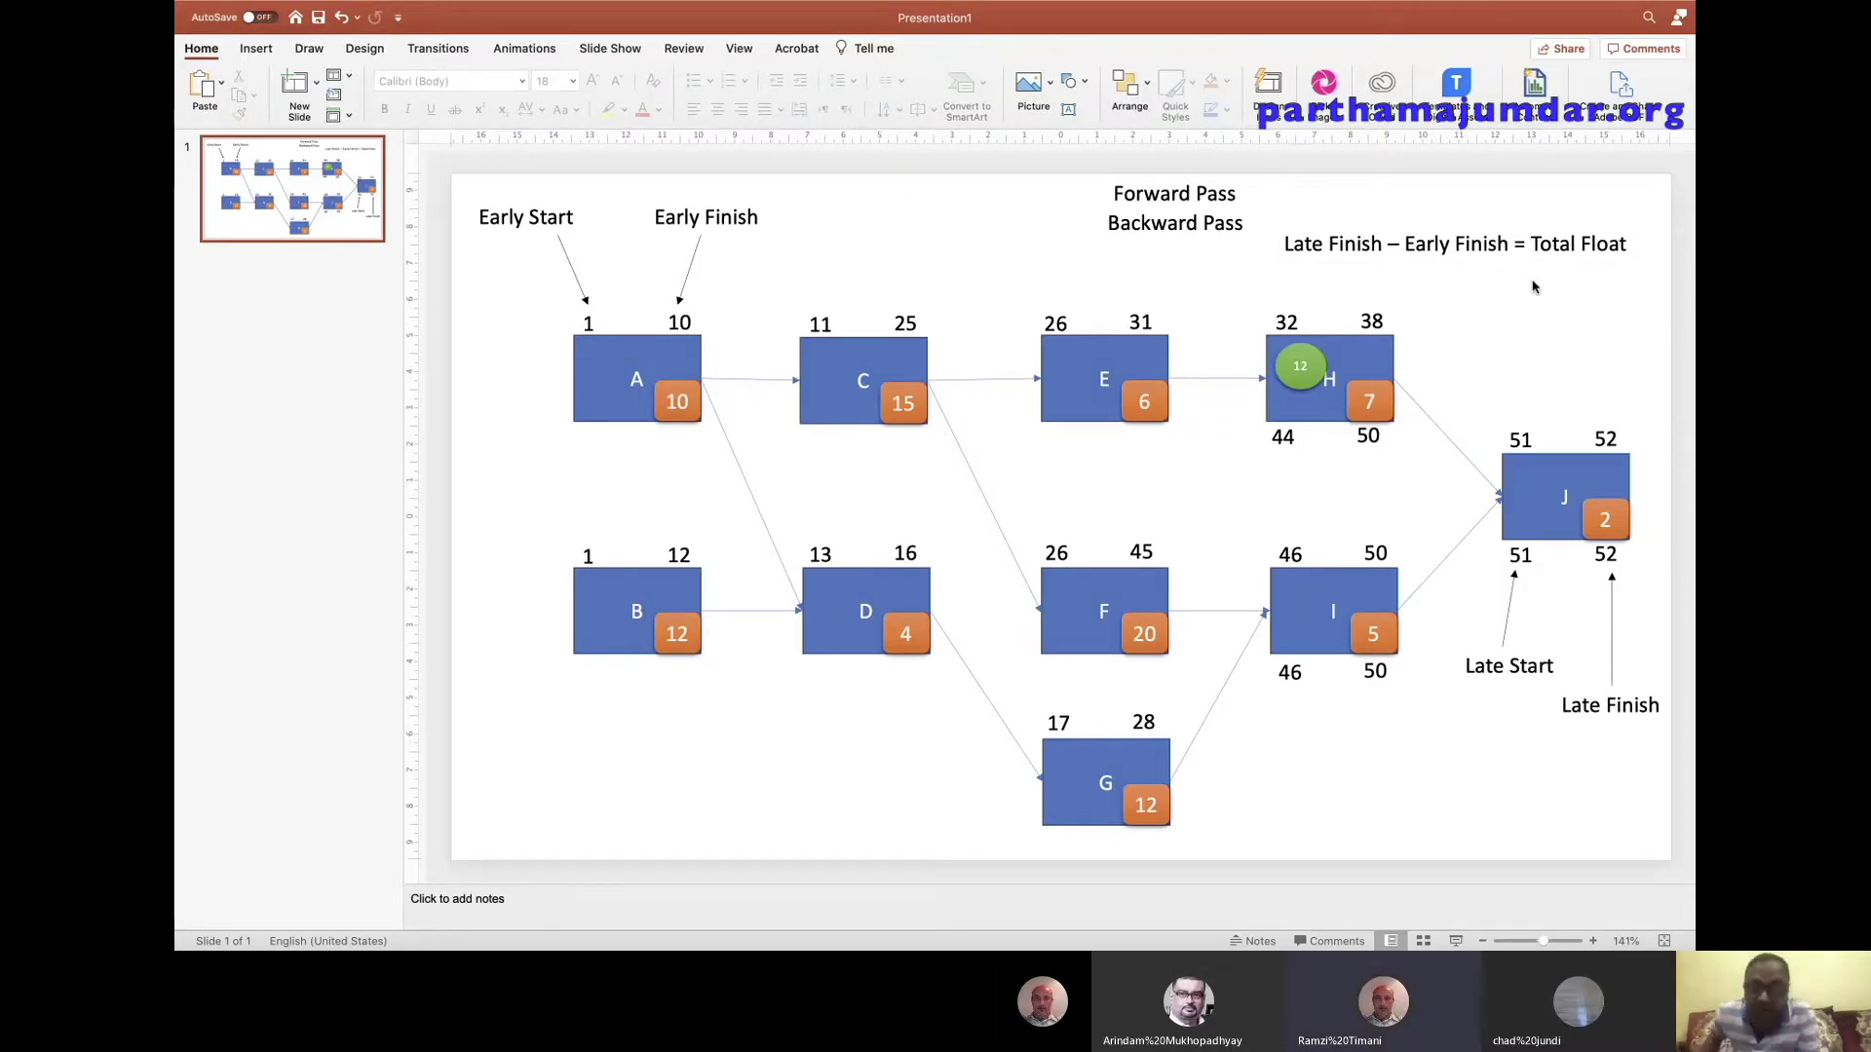
pyautogui.click(1291, 351)
# Duplicate H's green 12 circle onto box I's top-left and change its text to 0.
pyautogui.moveTo(1291, 351); pyautogui.dragTo(1288, 346)
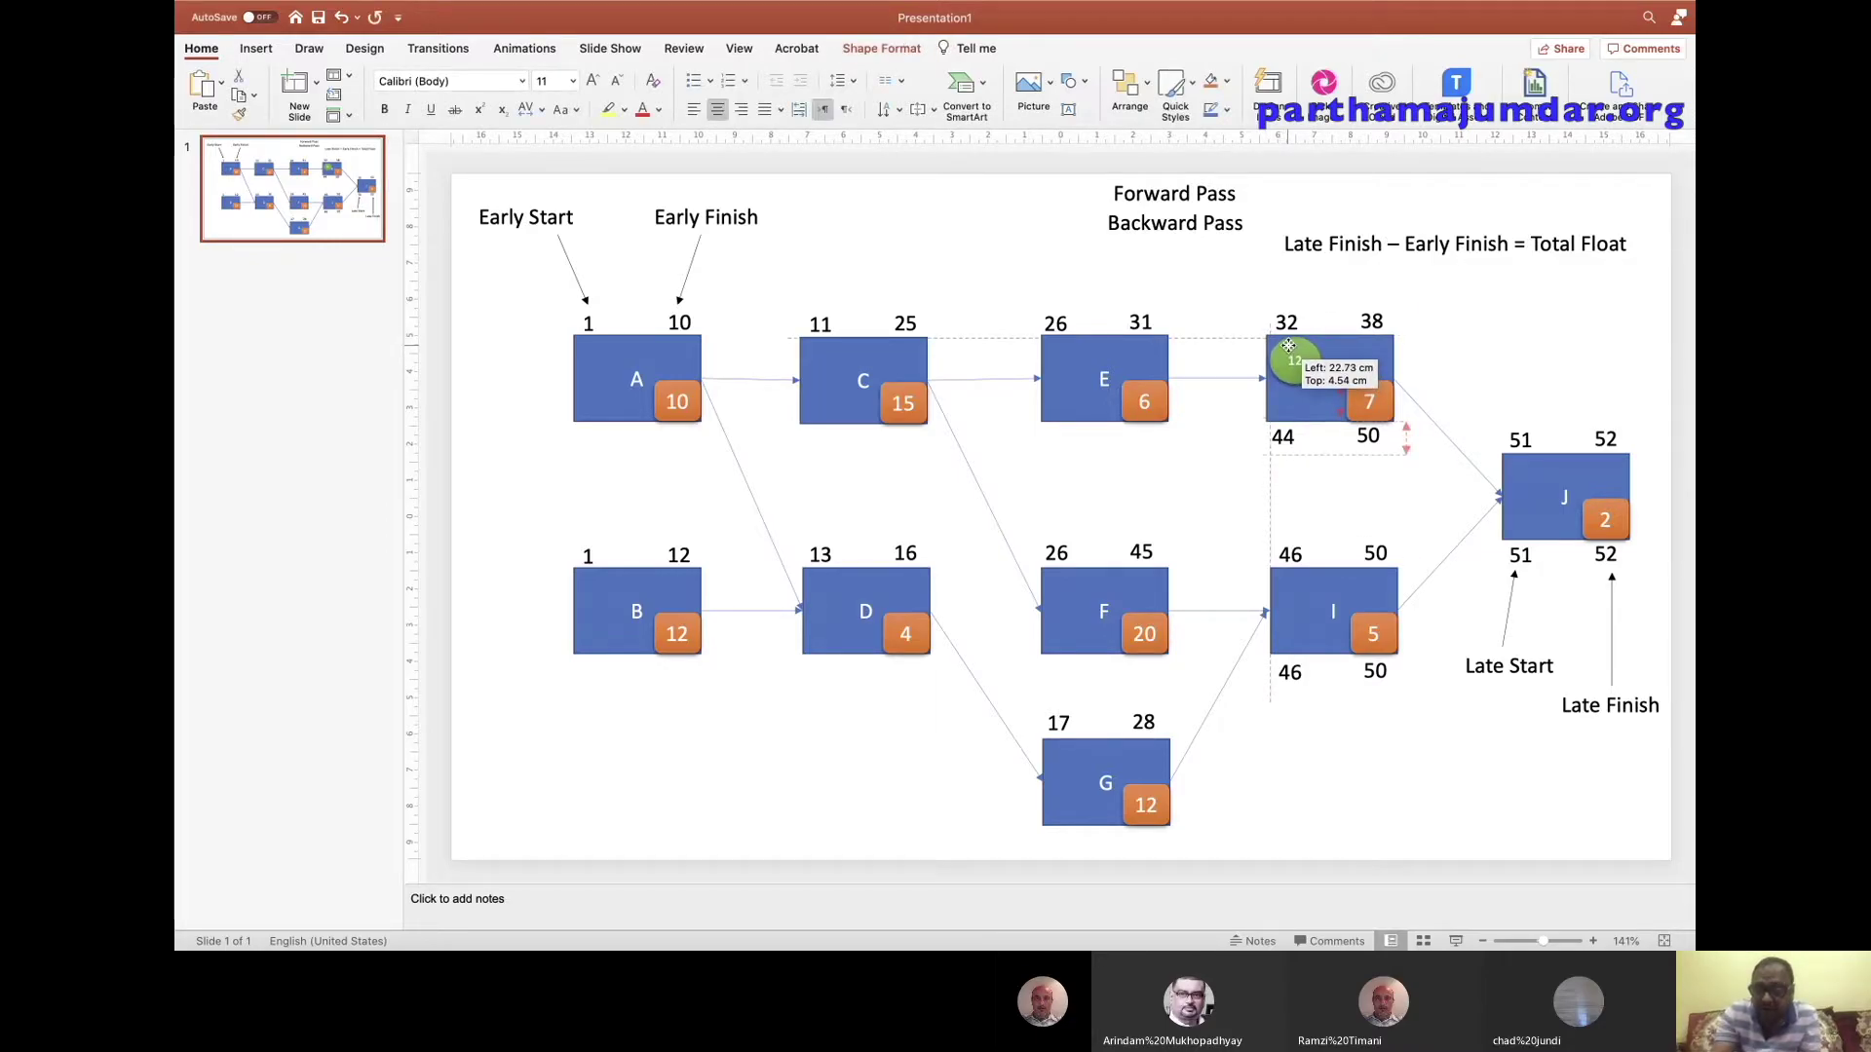
pyautogui.click(1555, 346)
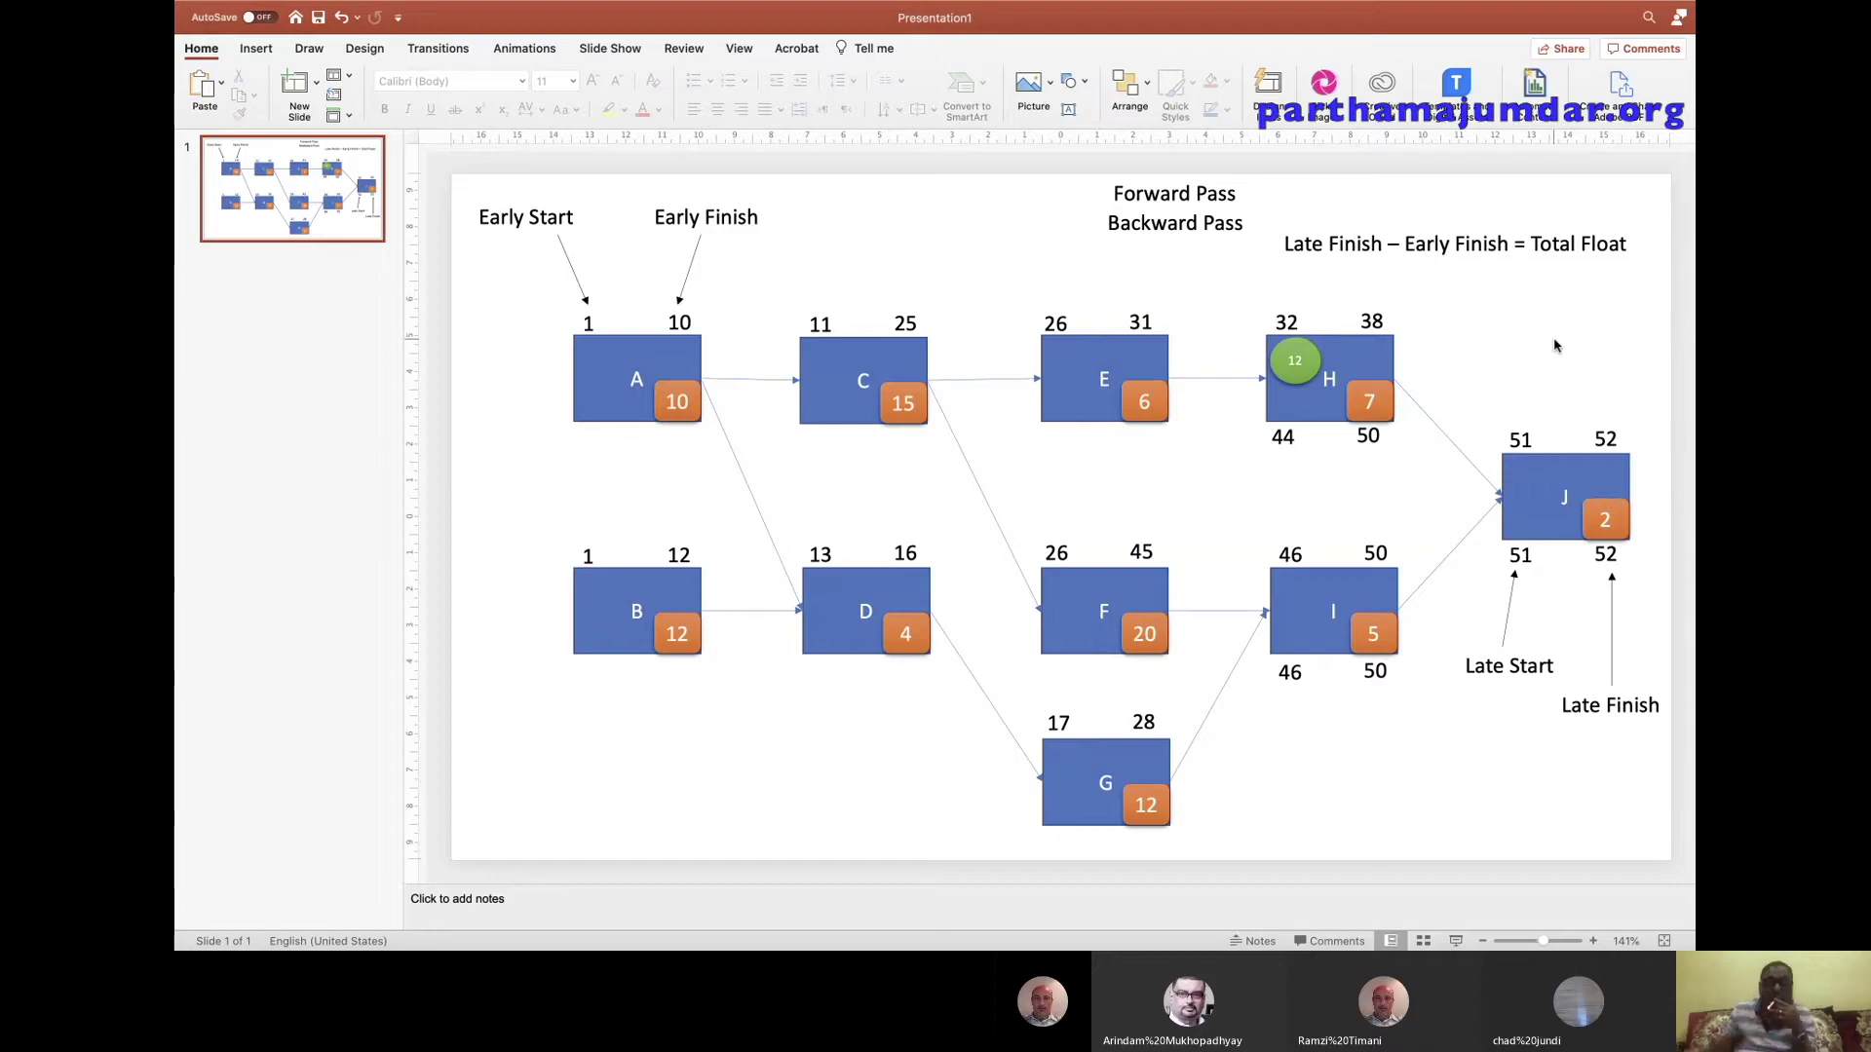
pyautogui.click(1308, 353)
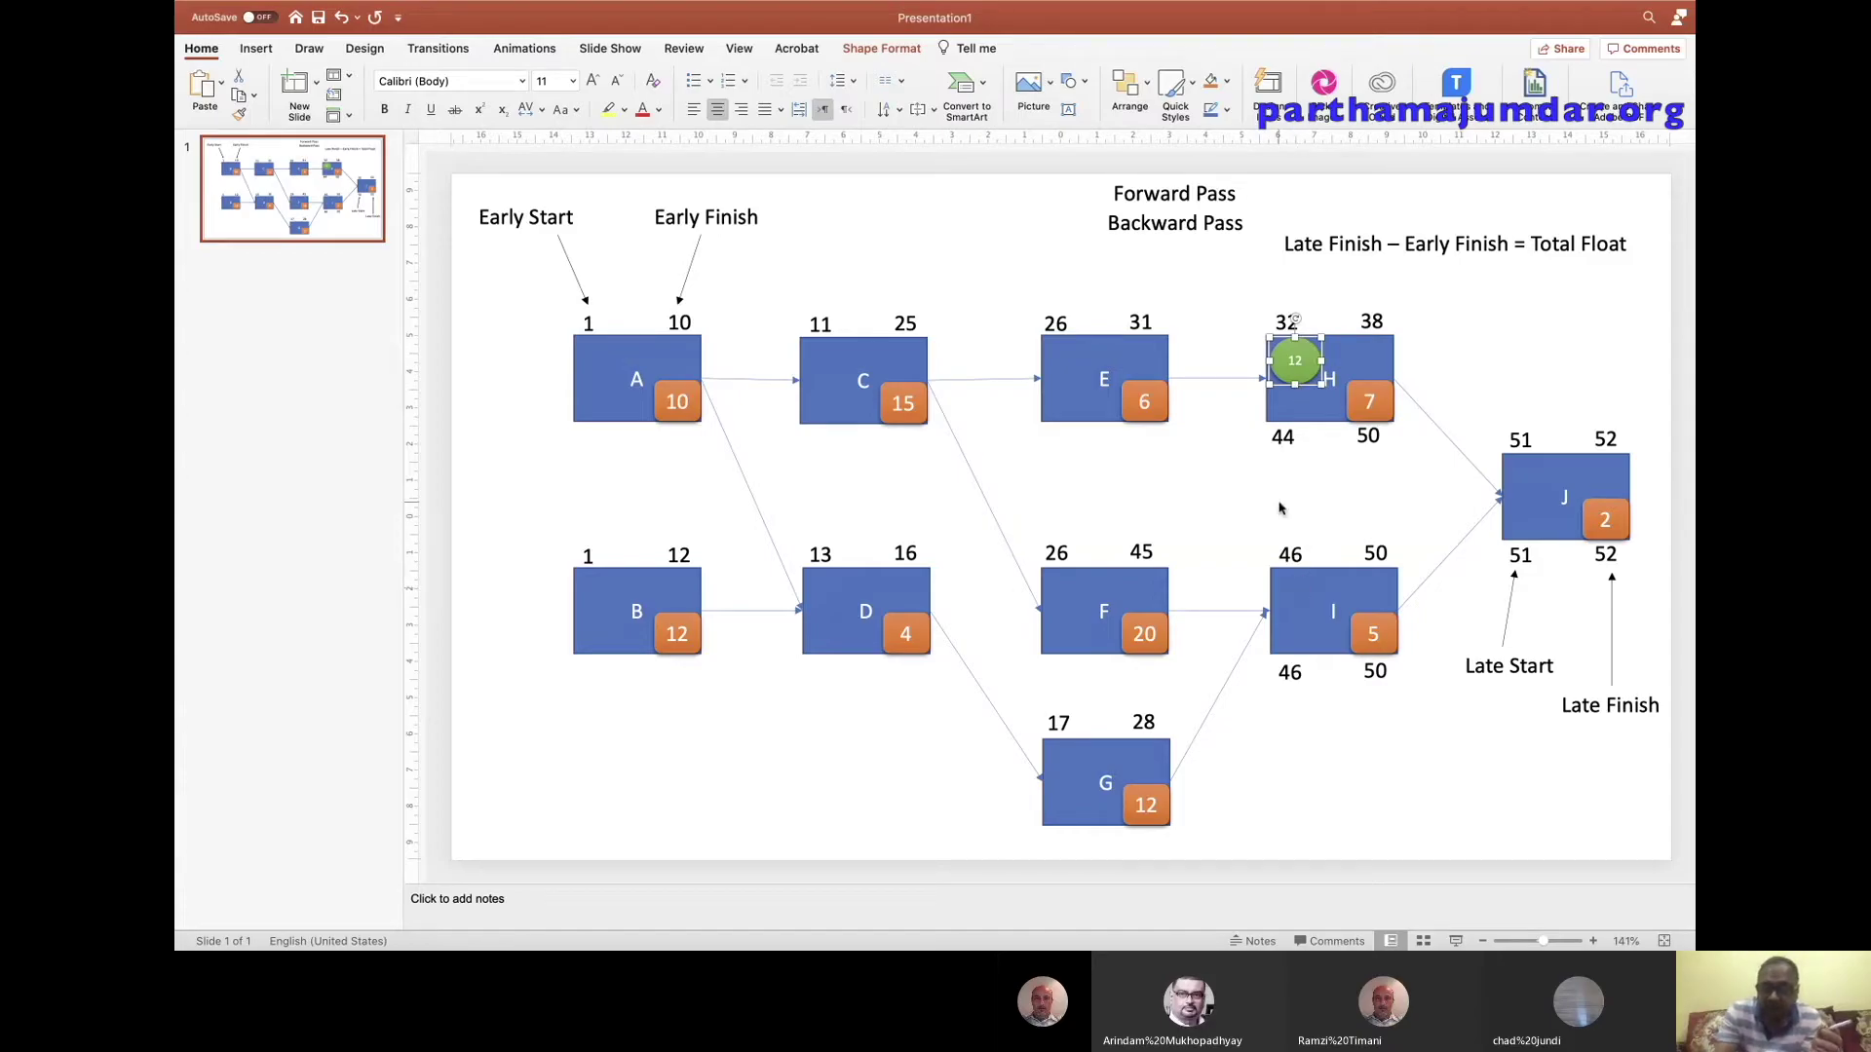
pyautogui.hotkey('ctrl', 'v')
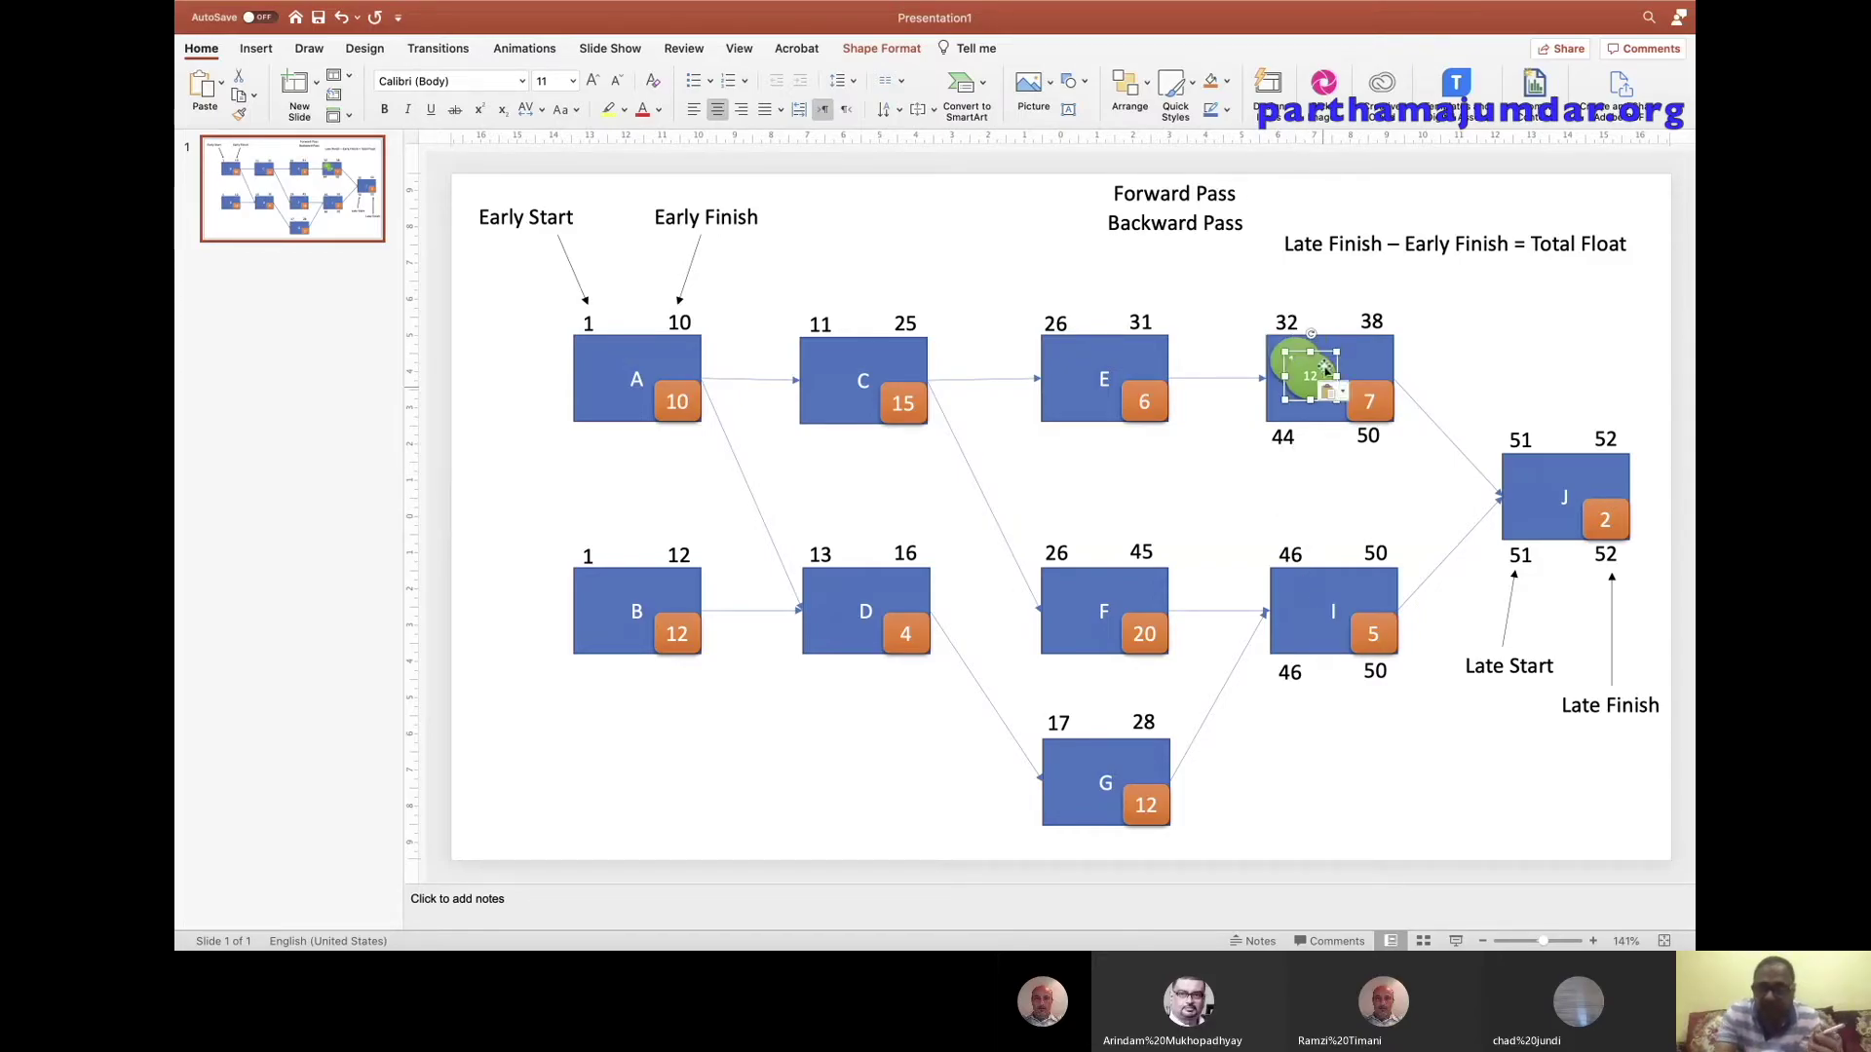
pyautogui.moveTo(1302, 364); pyautogui.dragTo(1291, 582)
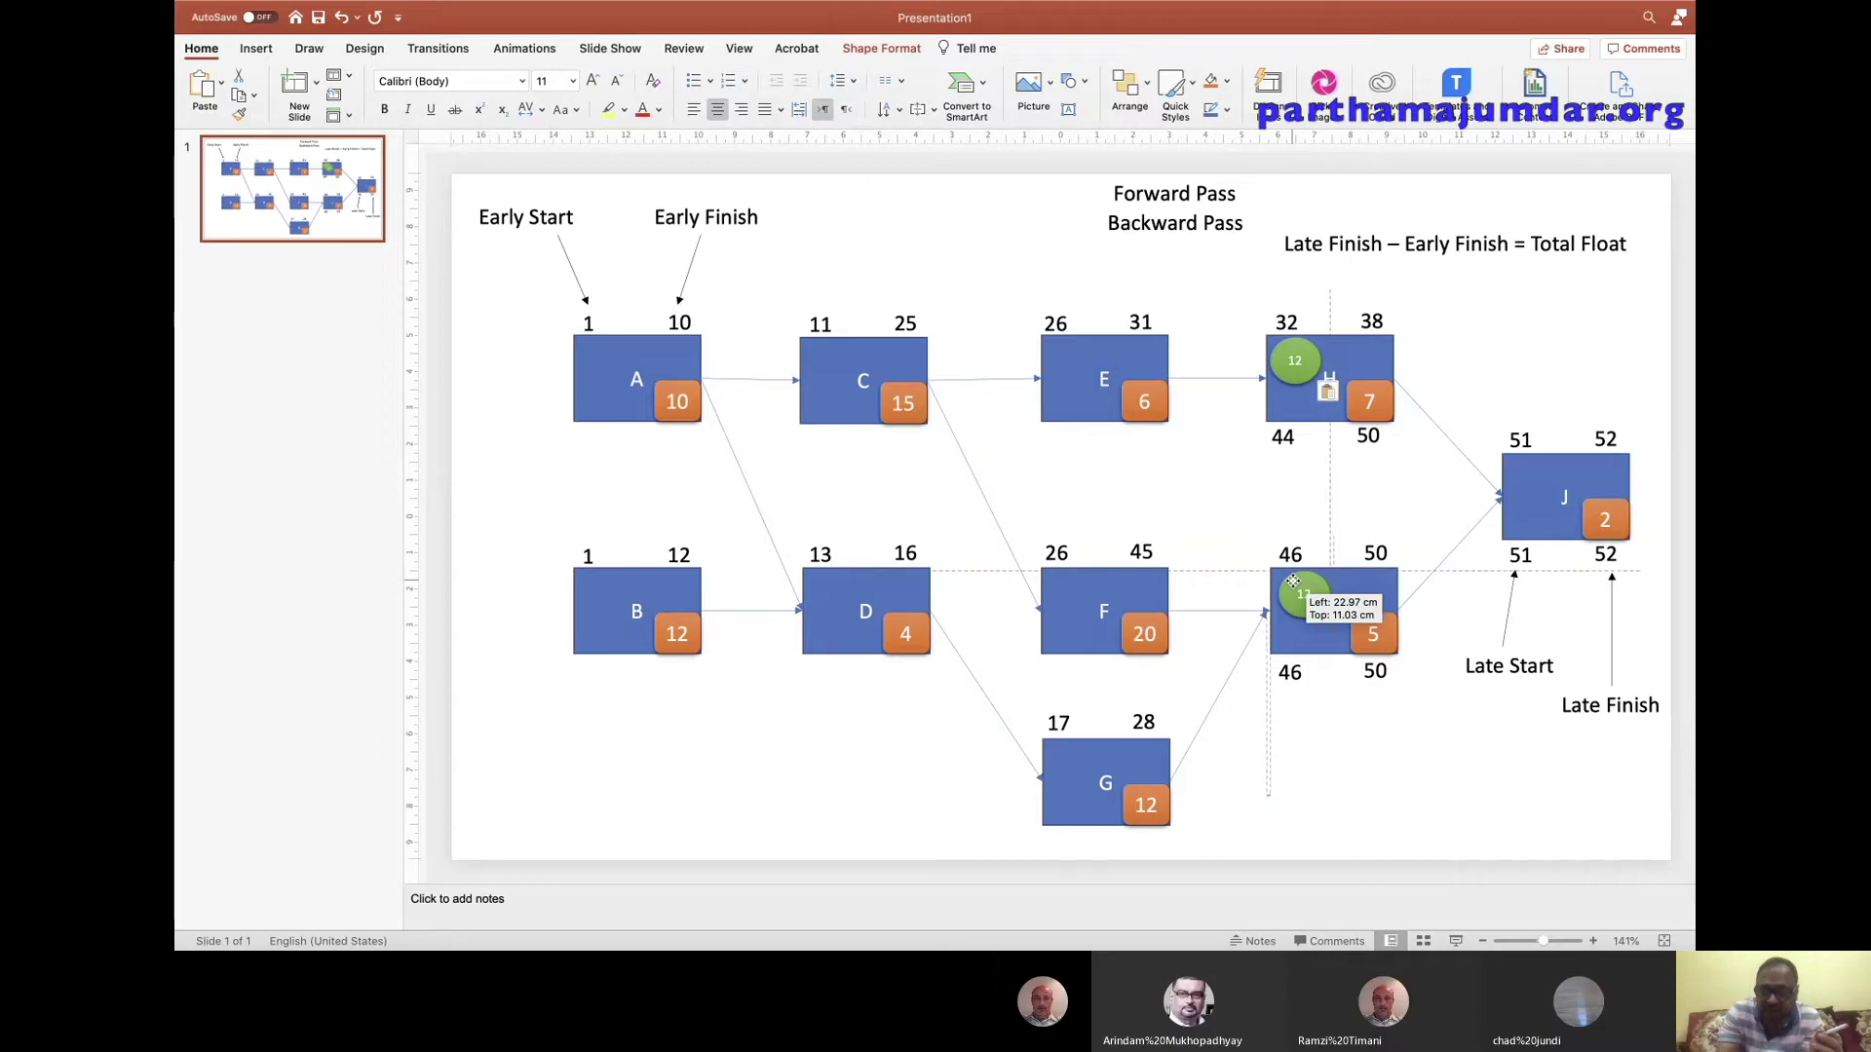
pyautogui.moveTo(1291, 581); pyautogui.dragTo(1294, 592)
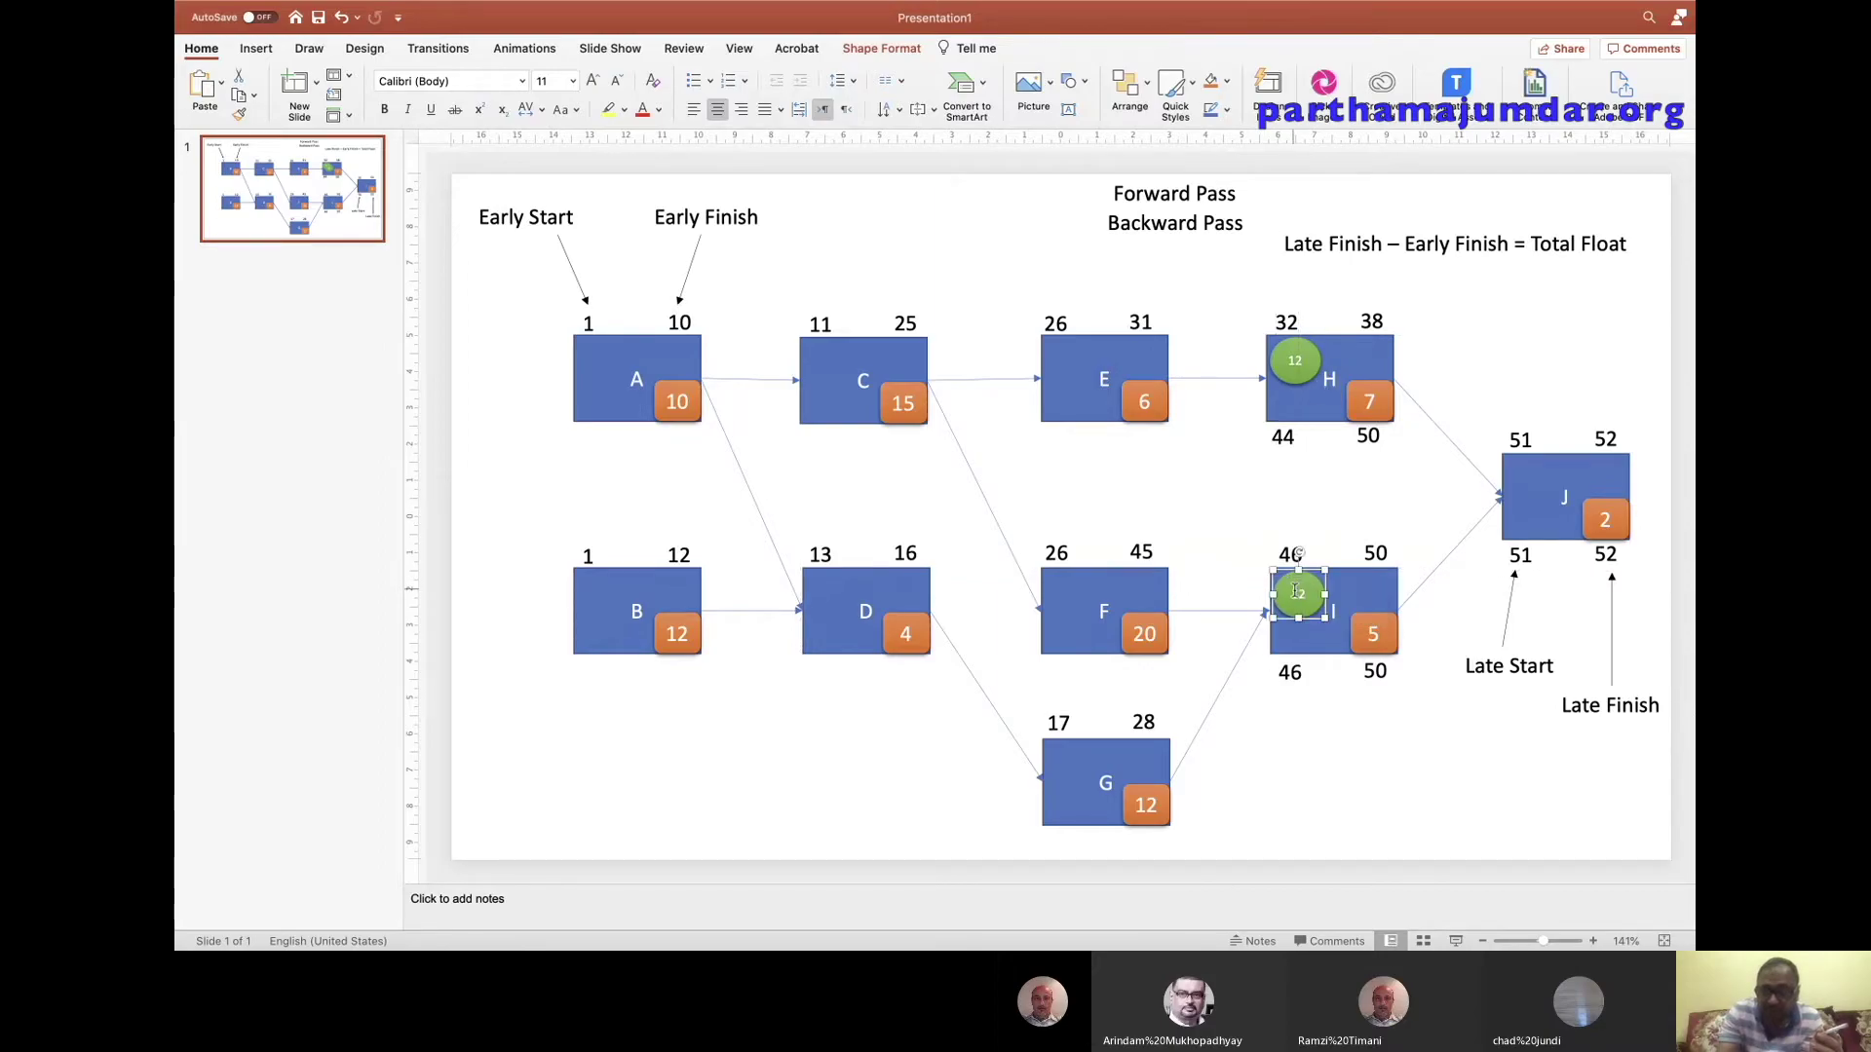
pyautogui.write('0')
pyautogui.click(1334, 686)
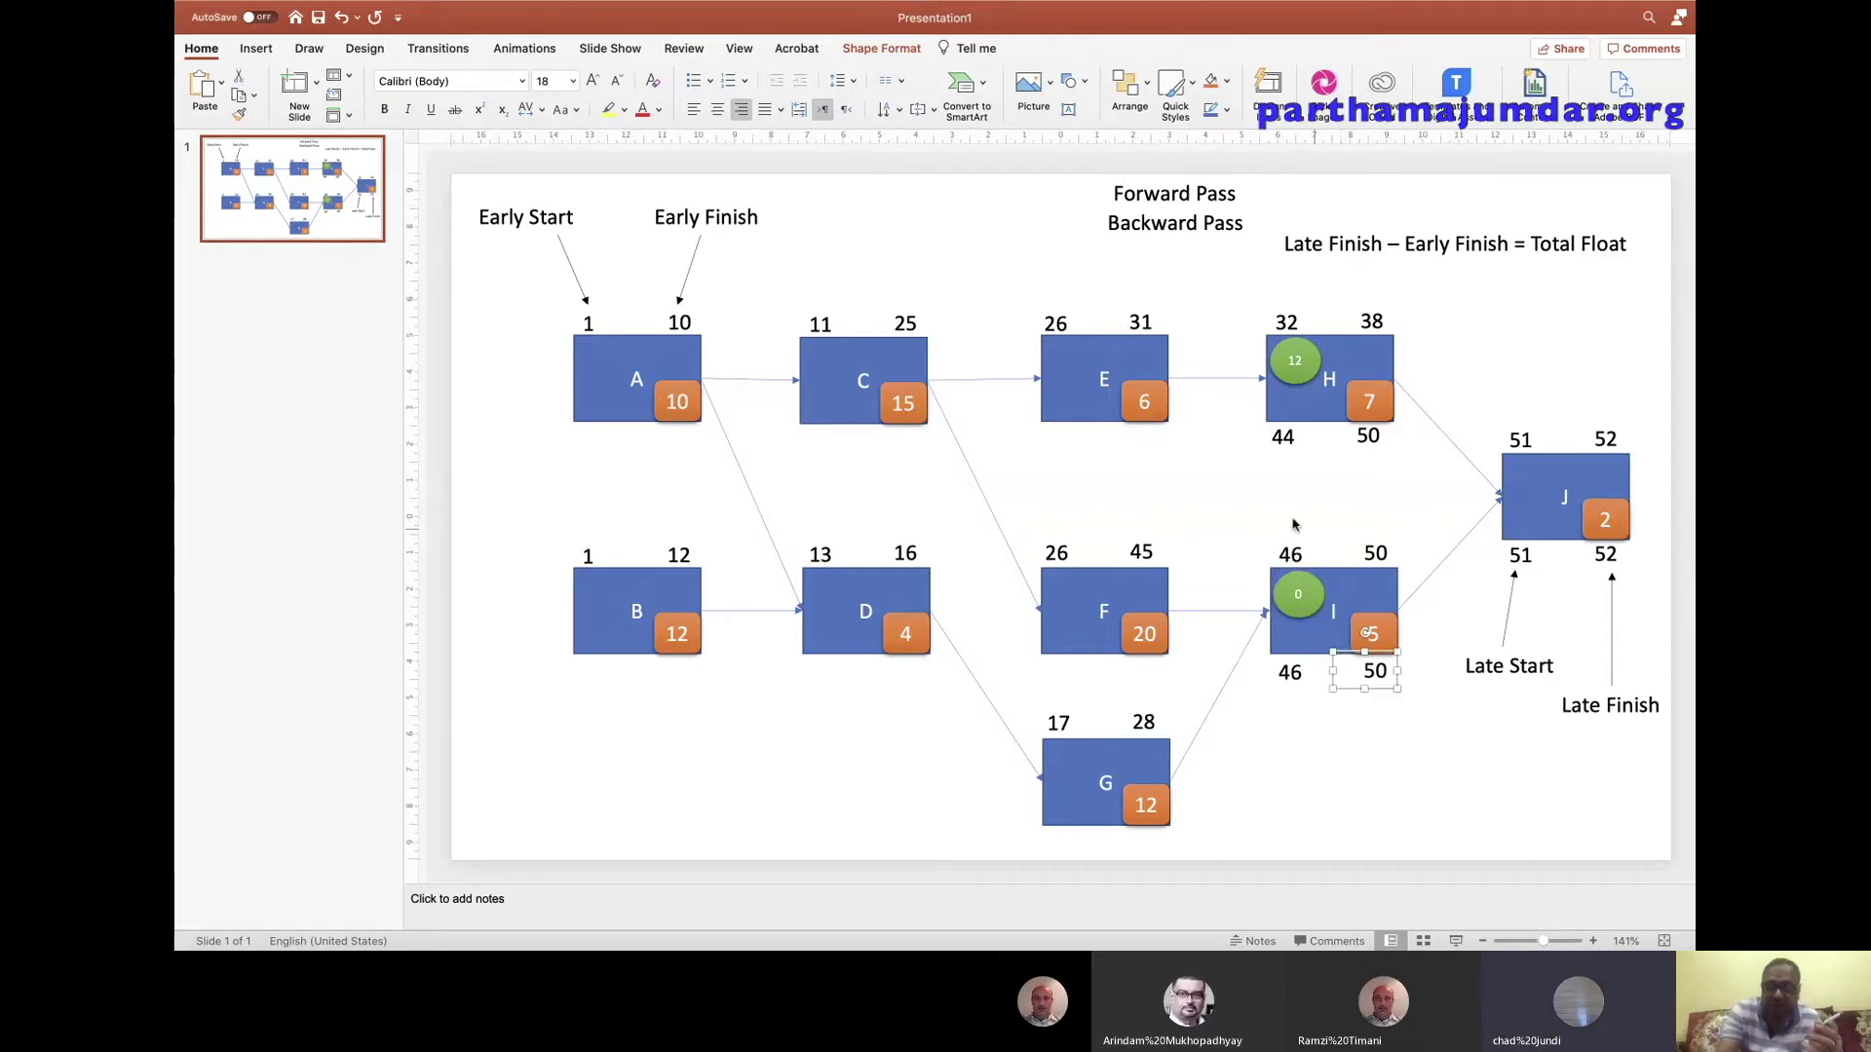
pyautogui.click(1285, 438)
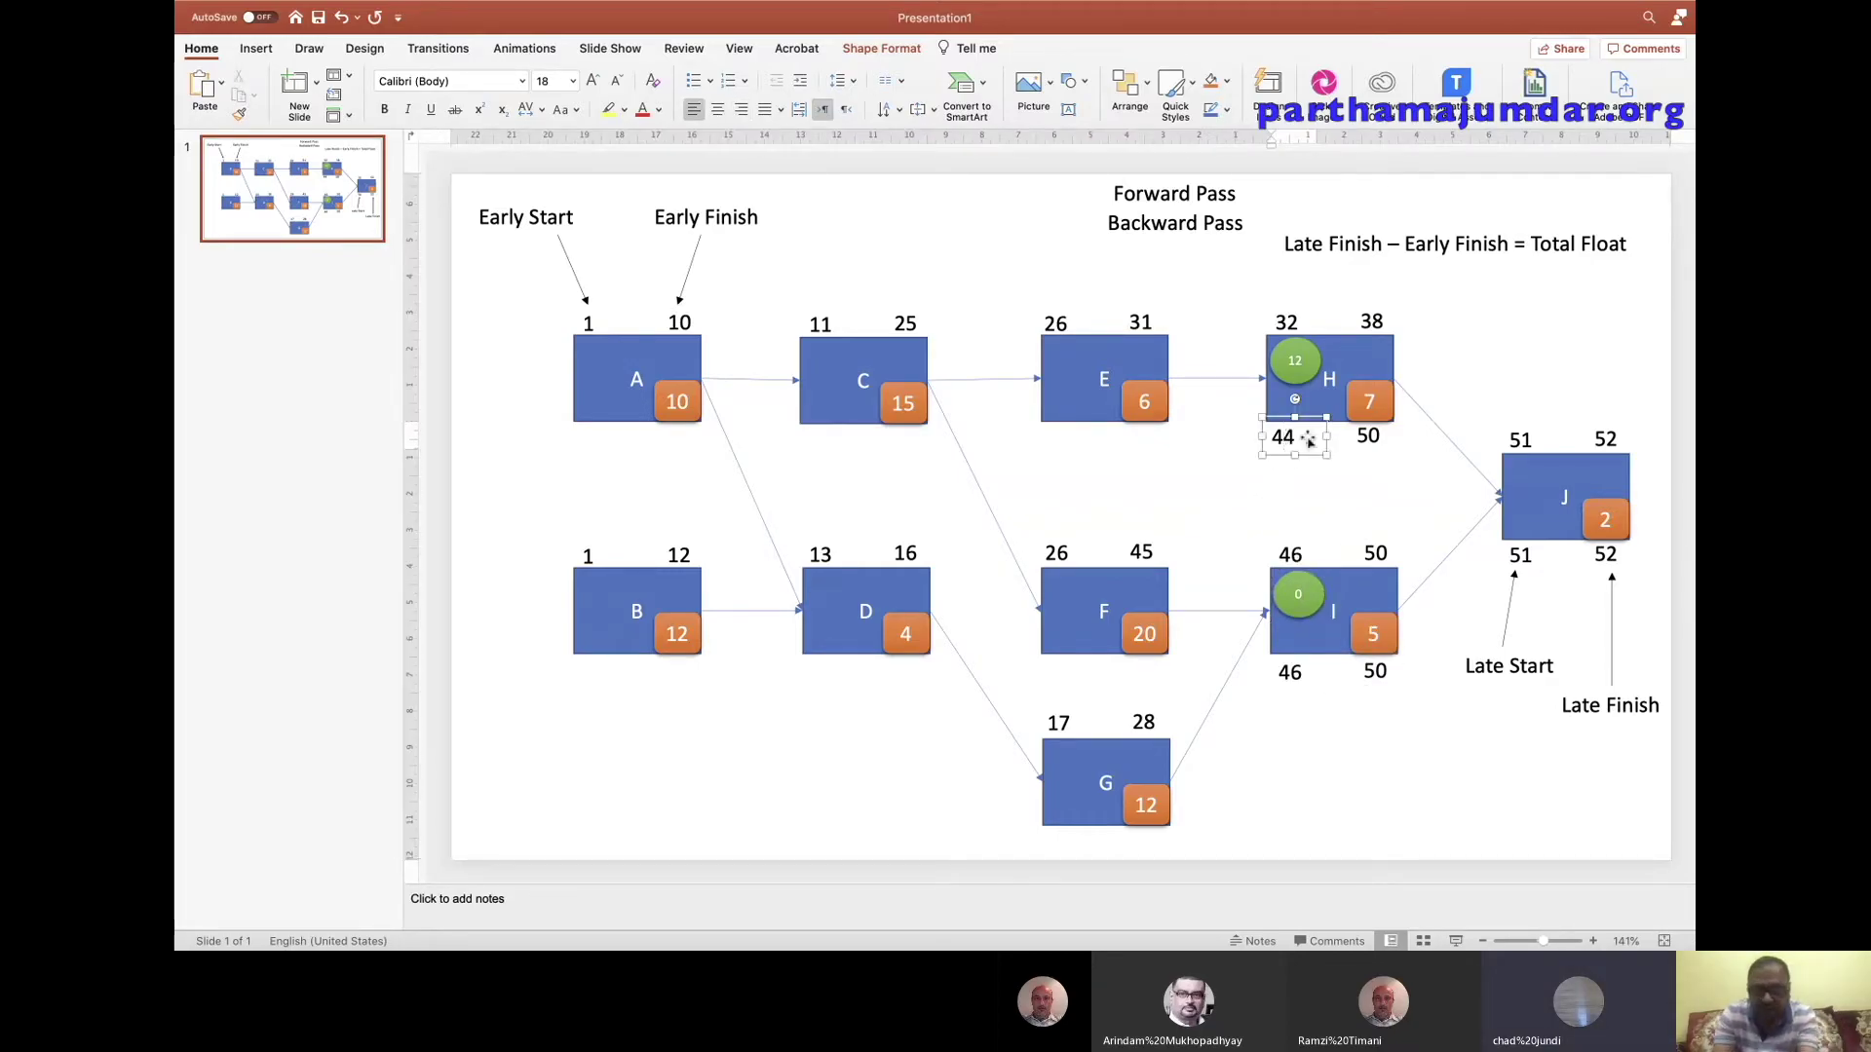
# Copy H's 44/50 late-time pair to just below box E.
pyautogui.keyDown('shift'); pyautogui.click(1359, 437); pyautogui.keyUp('shift')
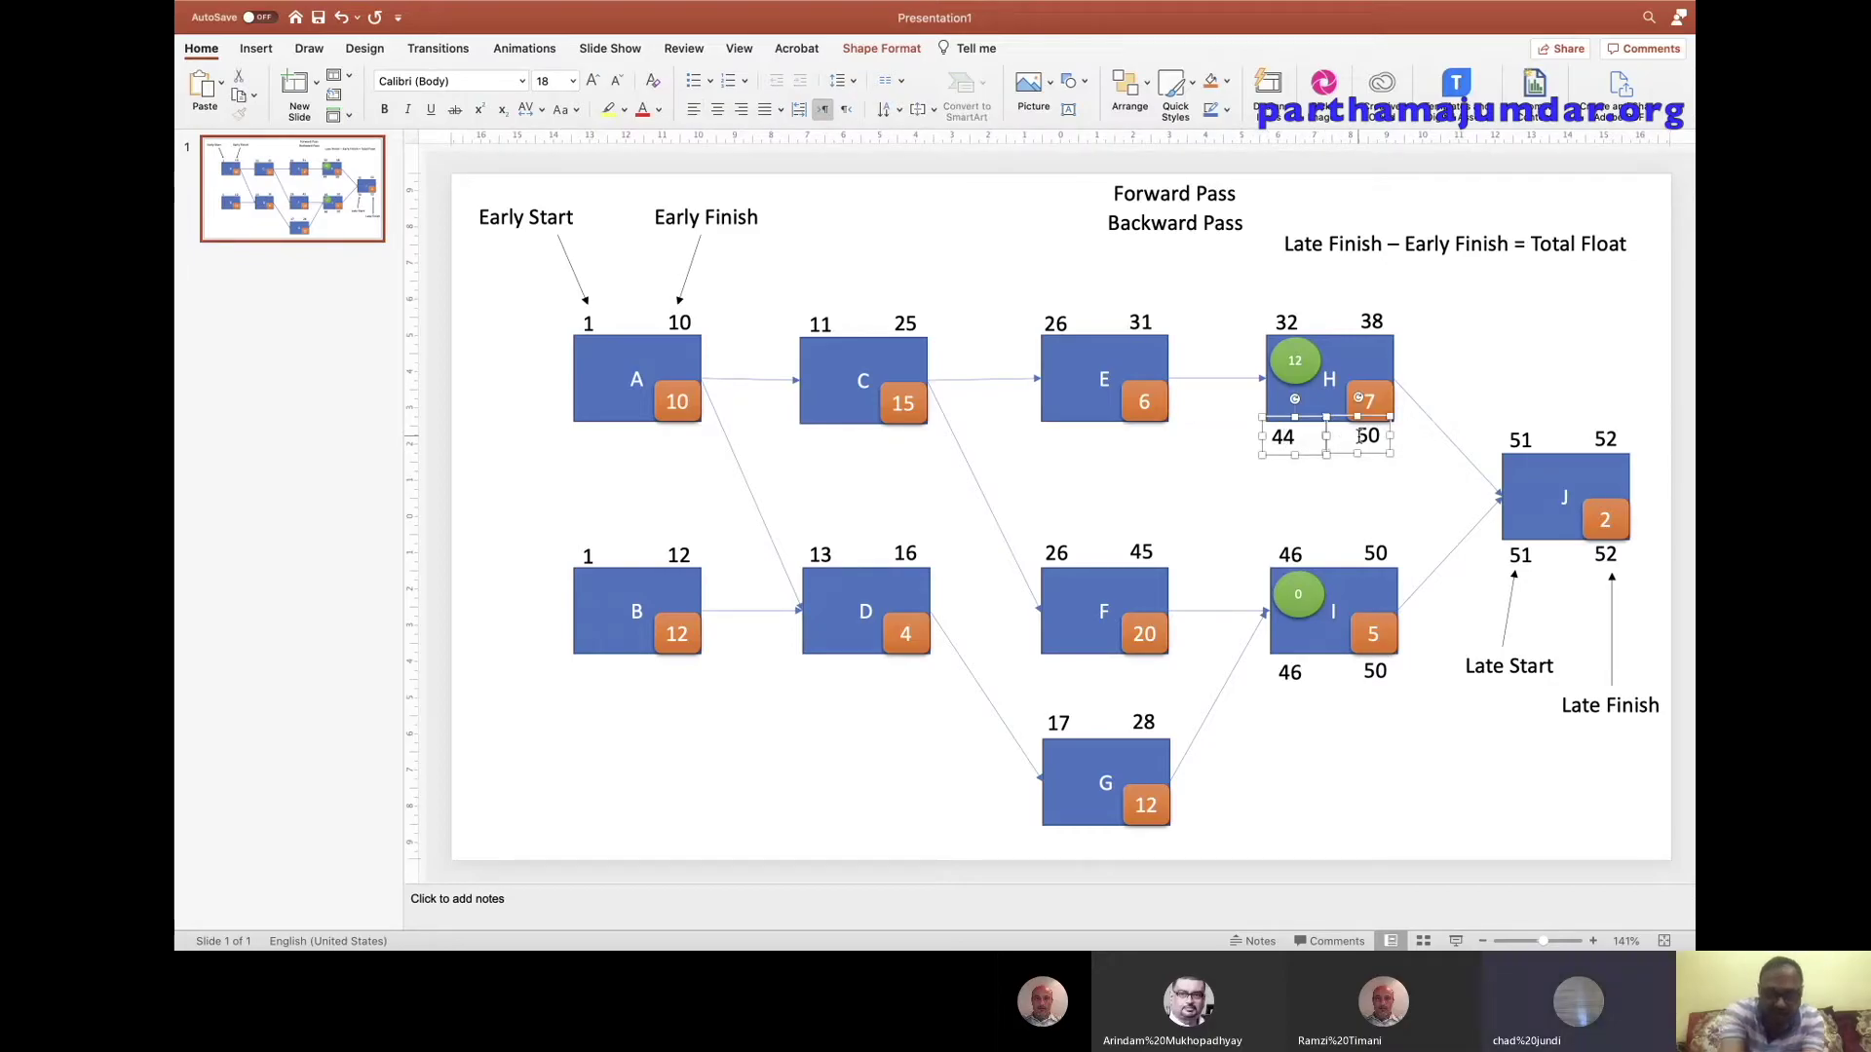
pyautogui.press('super+v')
pyautogui.moveTo(1334, 432); pyautogui.dragTo(1087, 417)
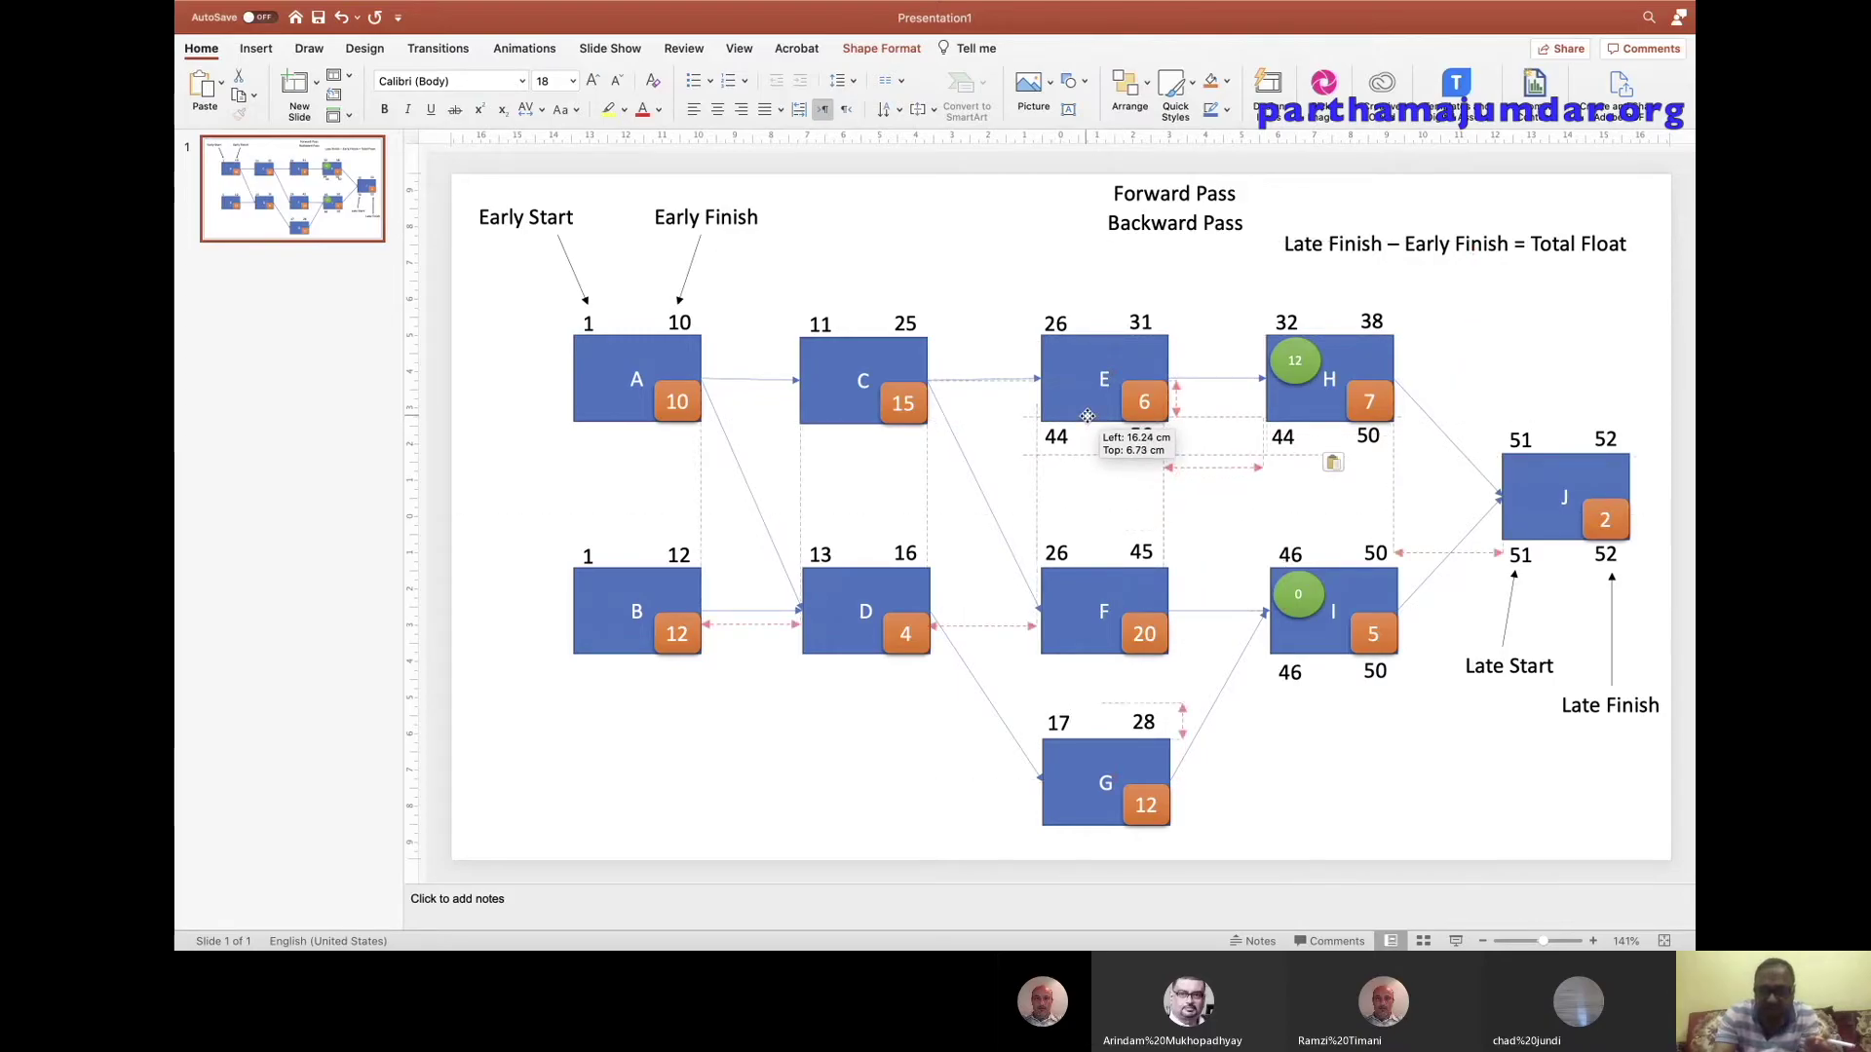
pyautogui.moveTo(1087, 417); pyautogui.dragTo(1089, 419)
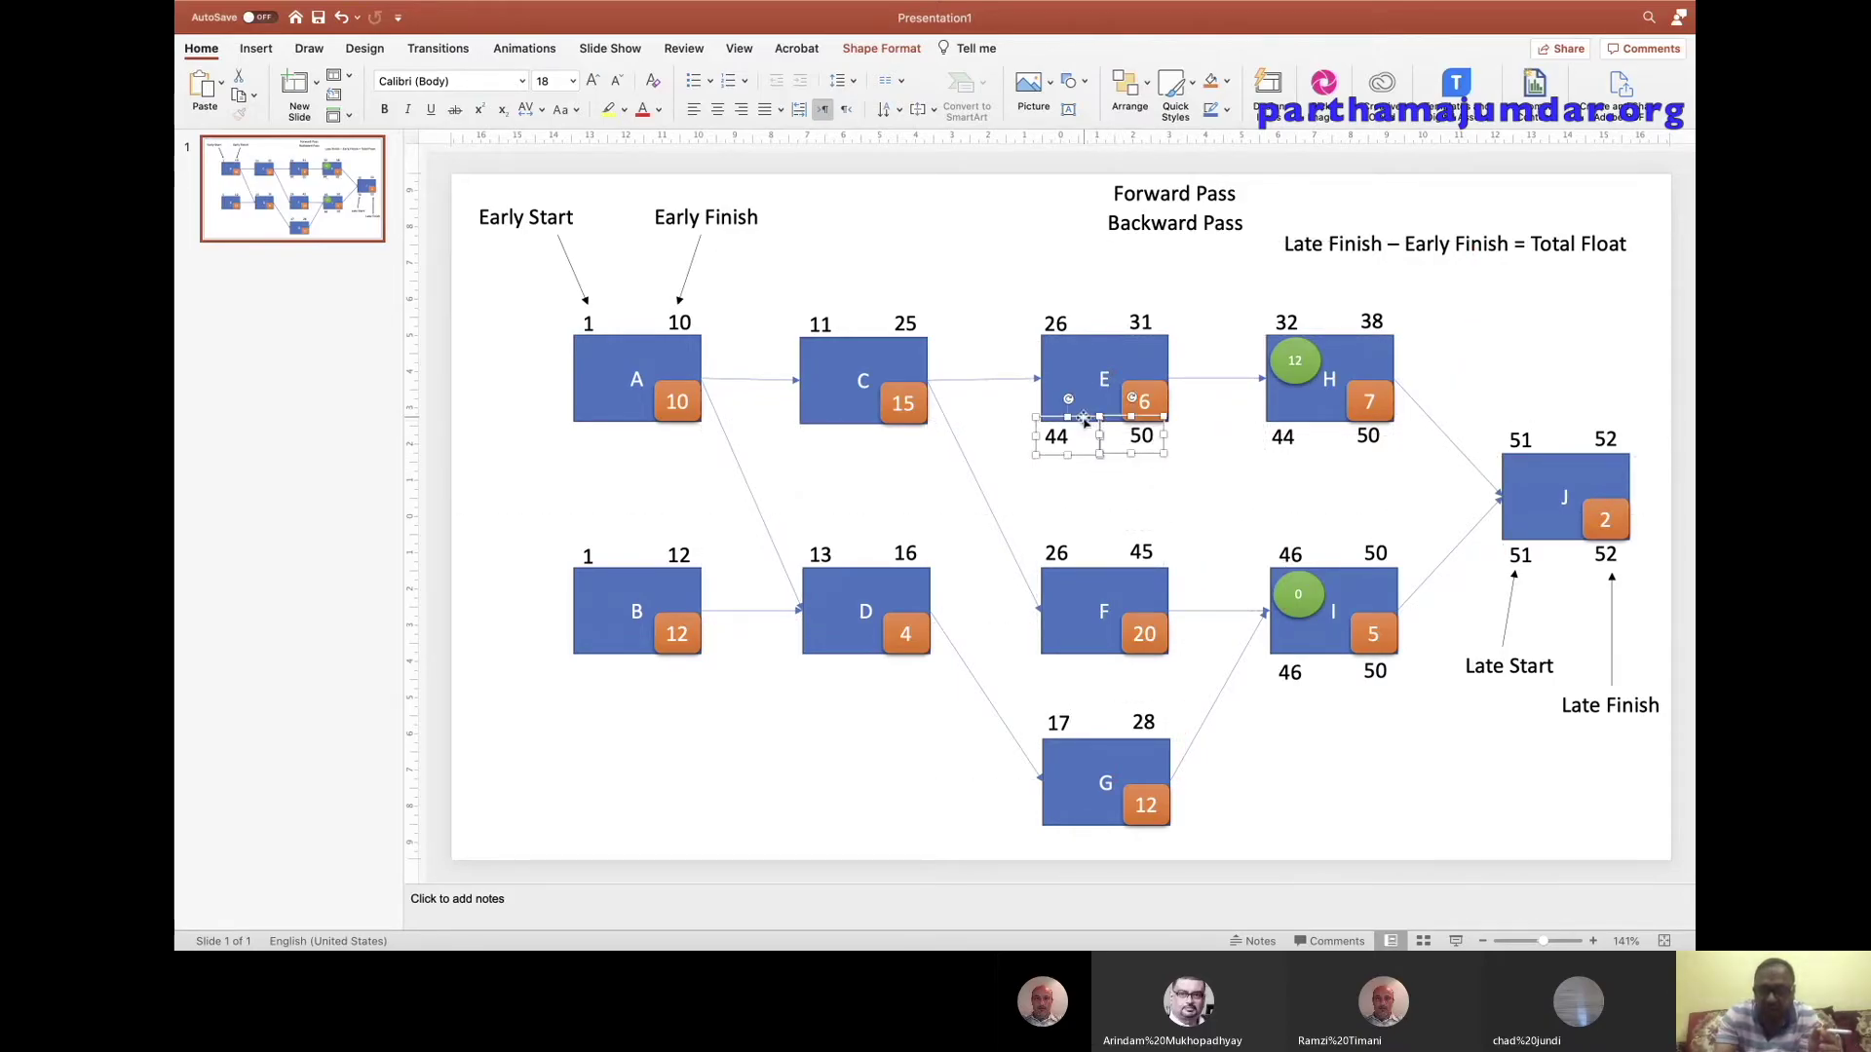
pyautogui.moveTo(1081, 417); pyautogui.dragTo(1084, 418)
pyautogui.click(1215, 468)
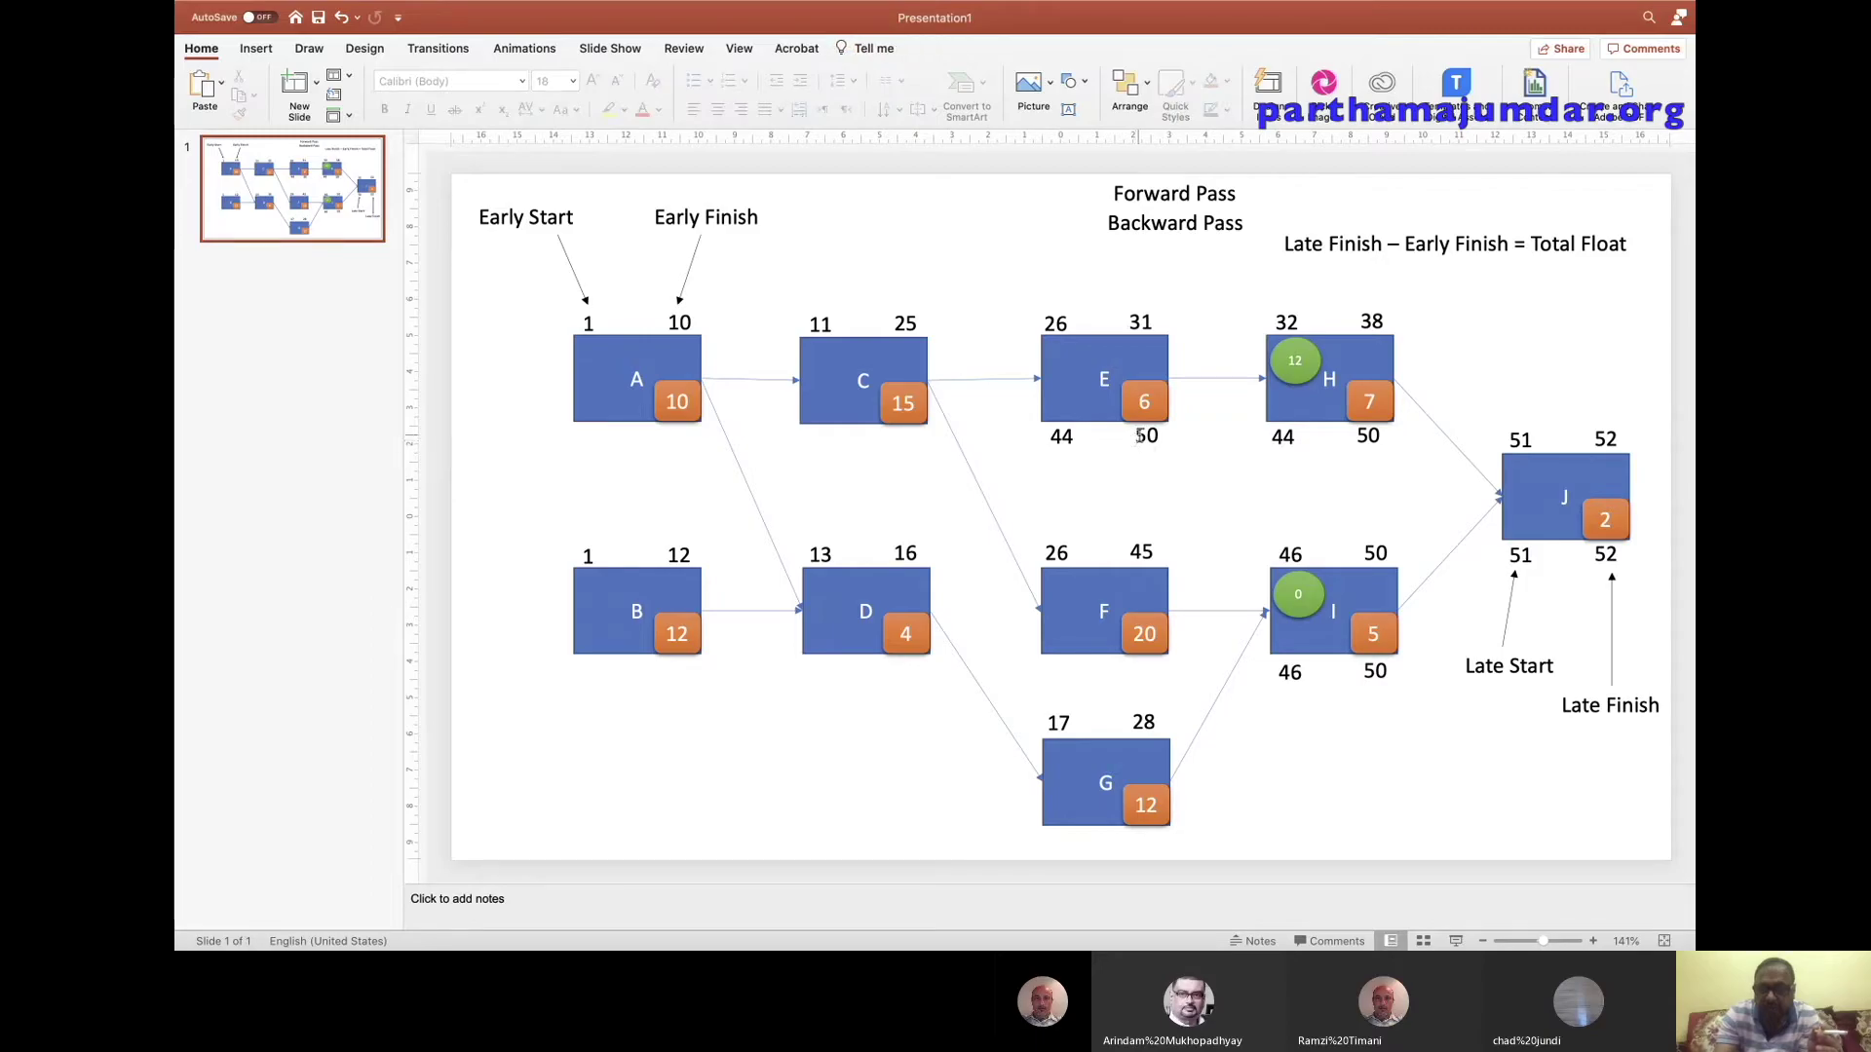
# Set E's late finish to 43 and late start to 38.
pyautogui.click(1137, 441)
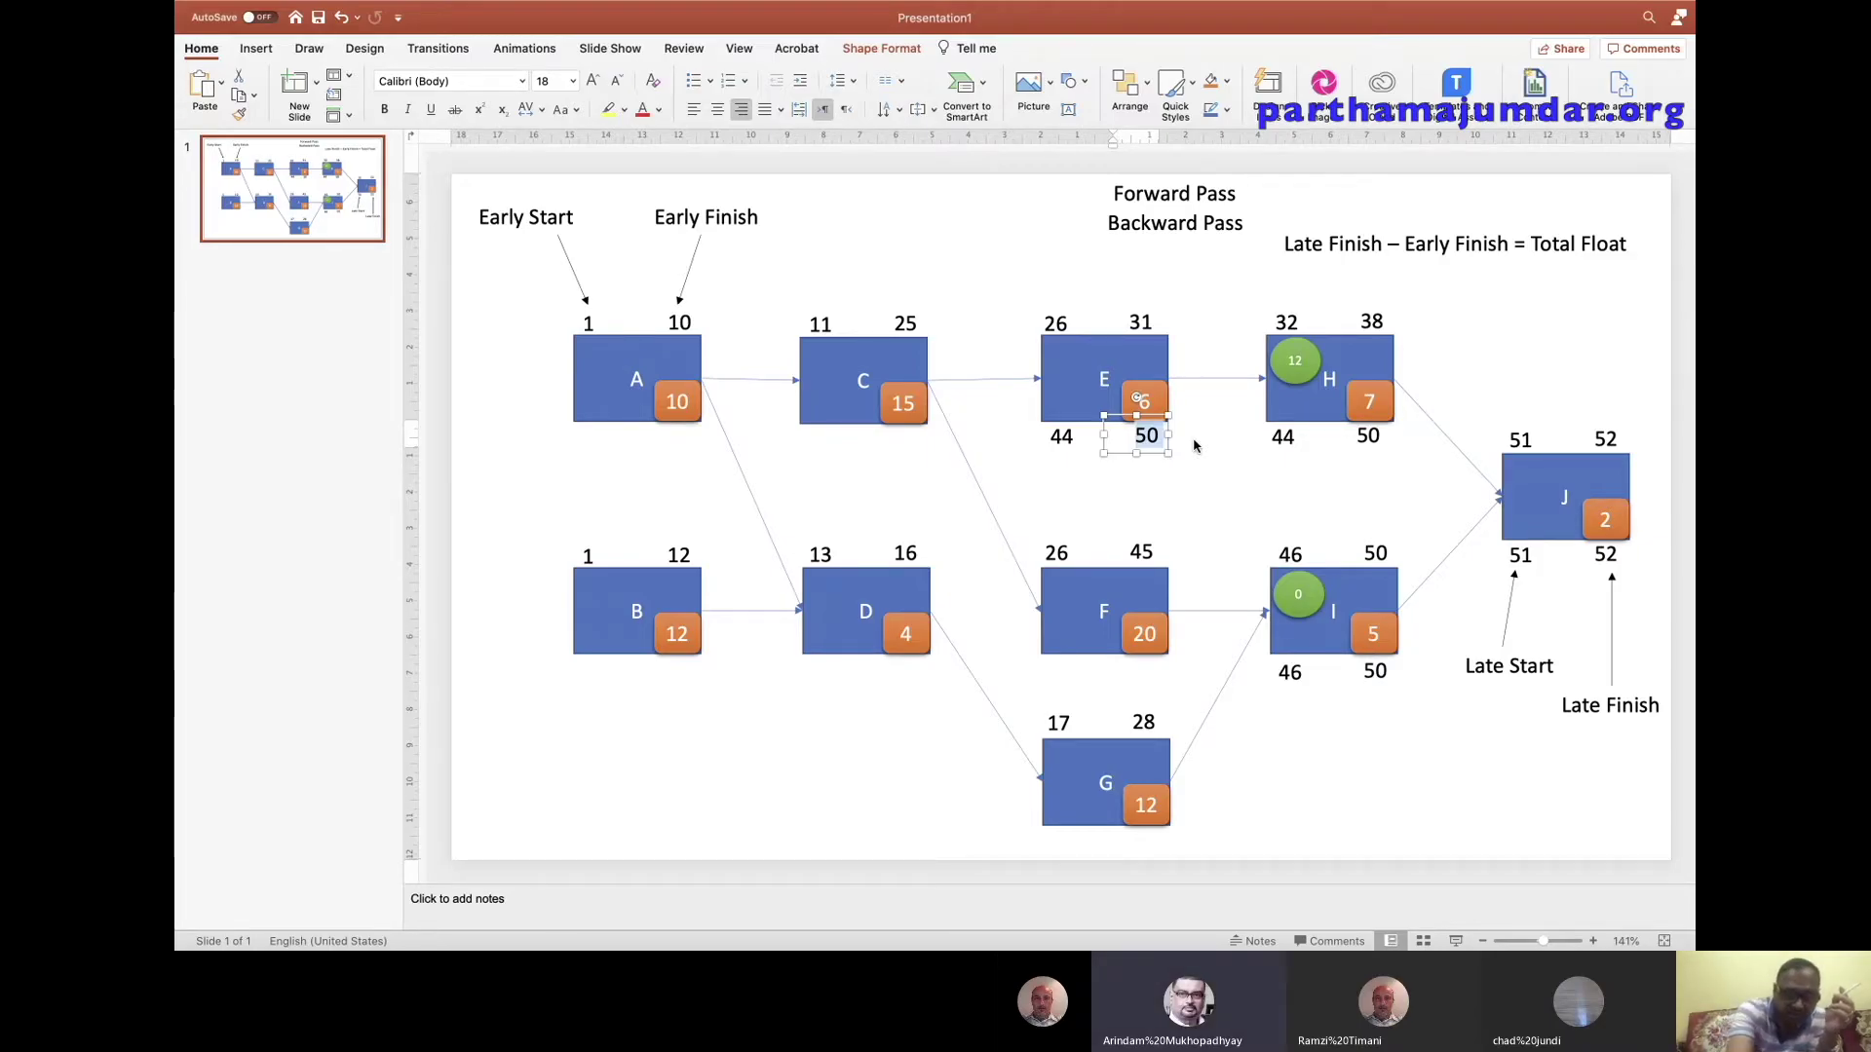
pyautogui.write('43')
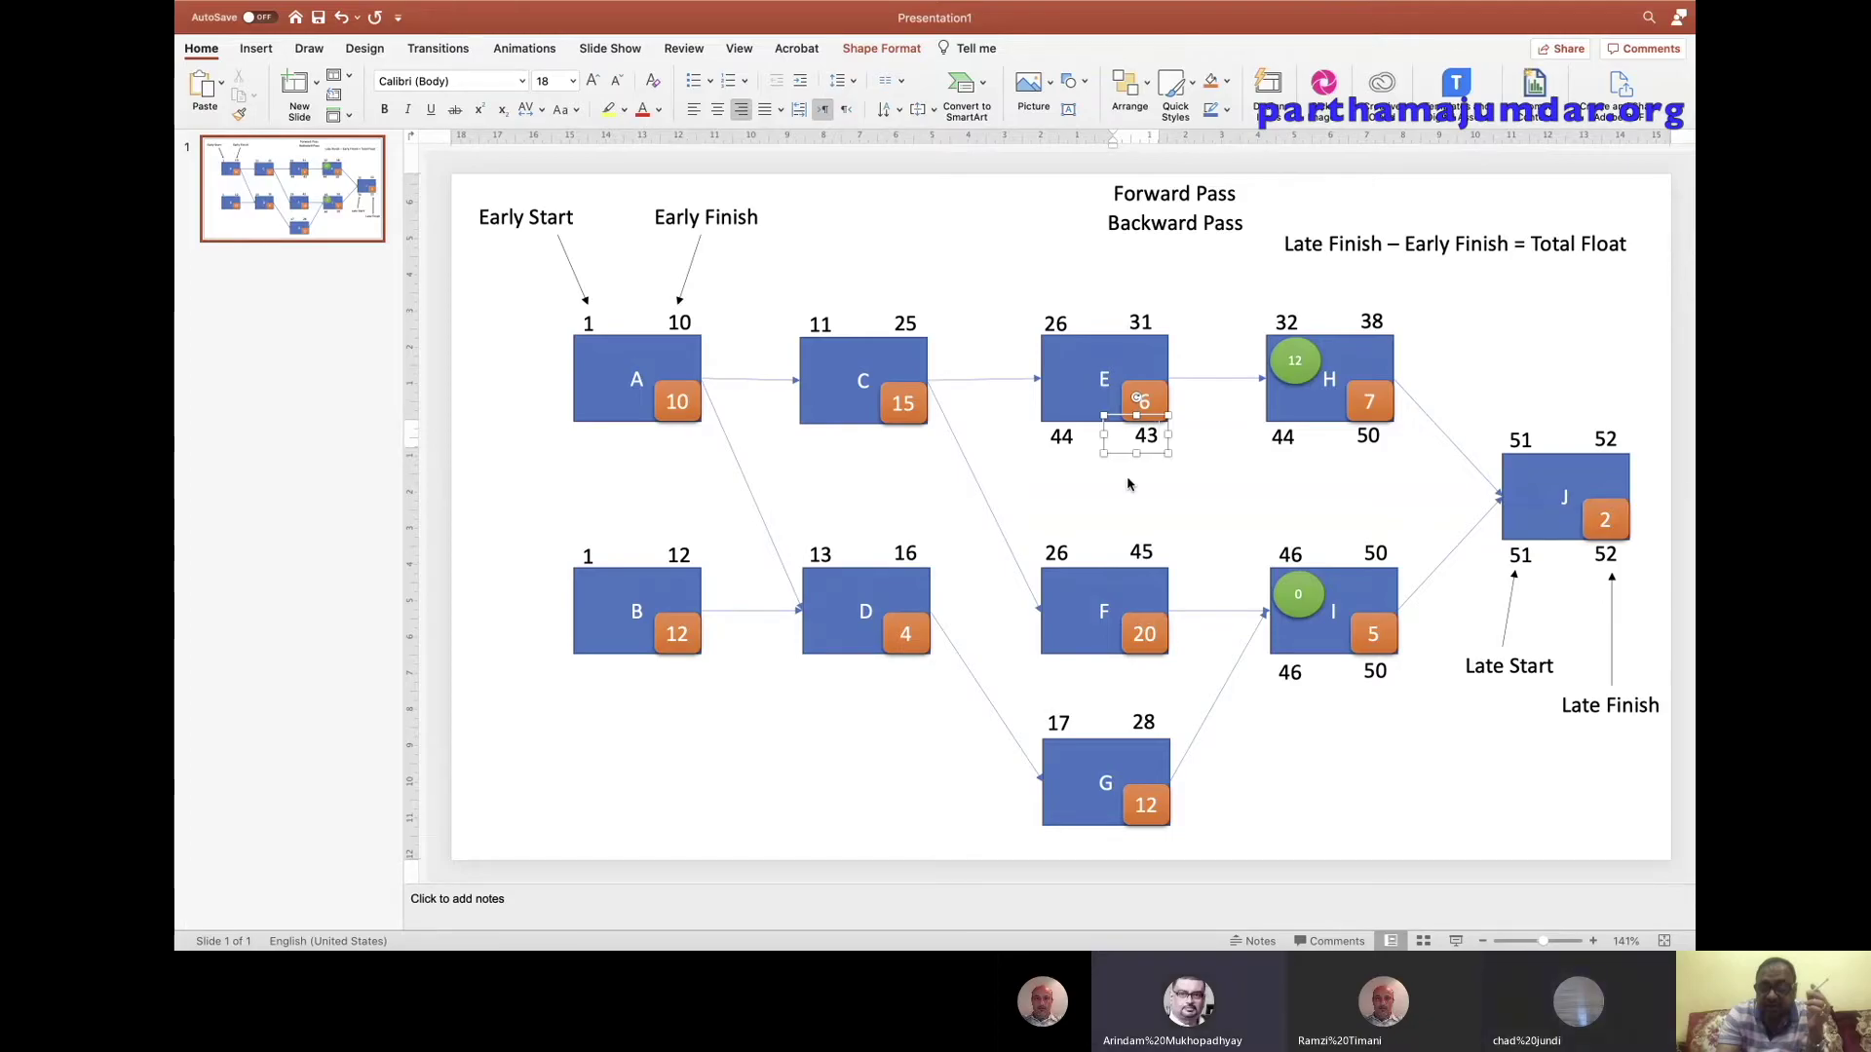
pyautogui.click(1127, 483)
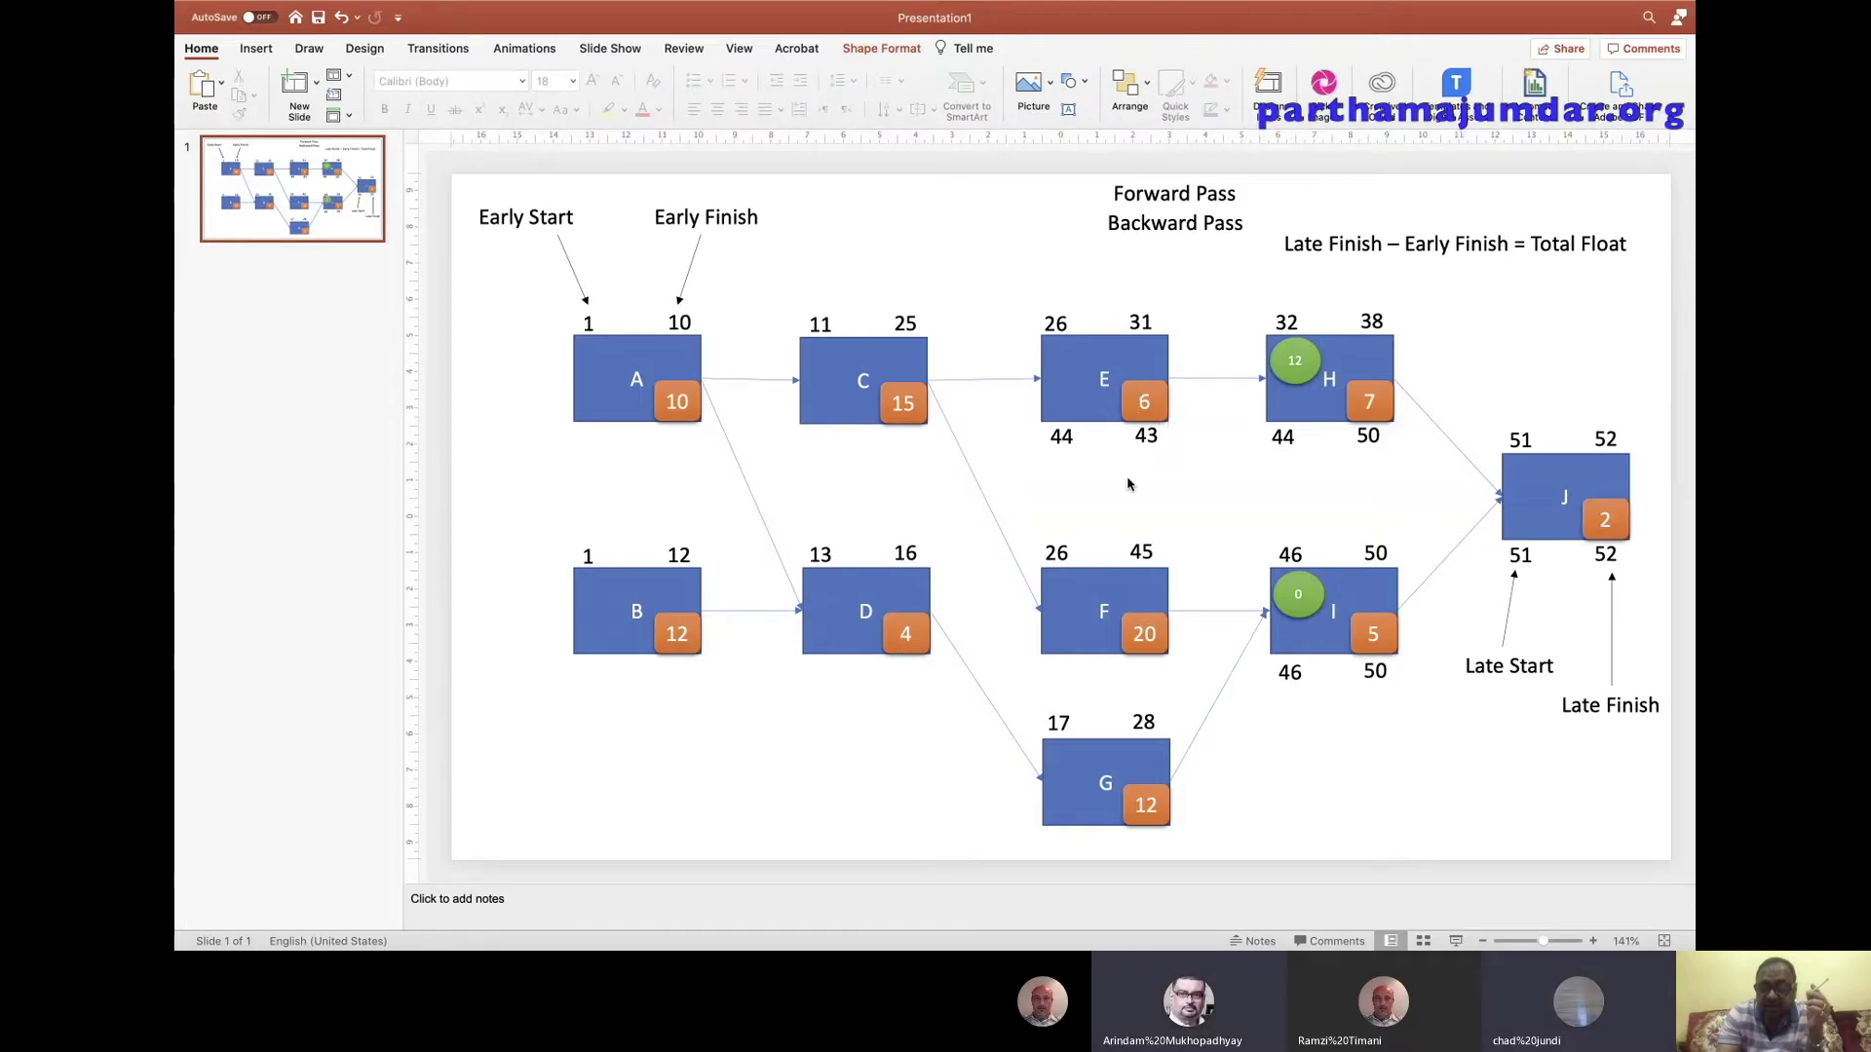
pyautogui.doubleClick(1055, 436)
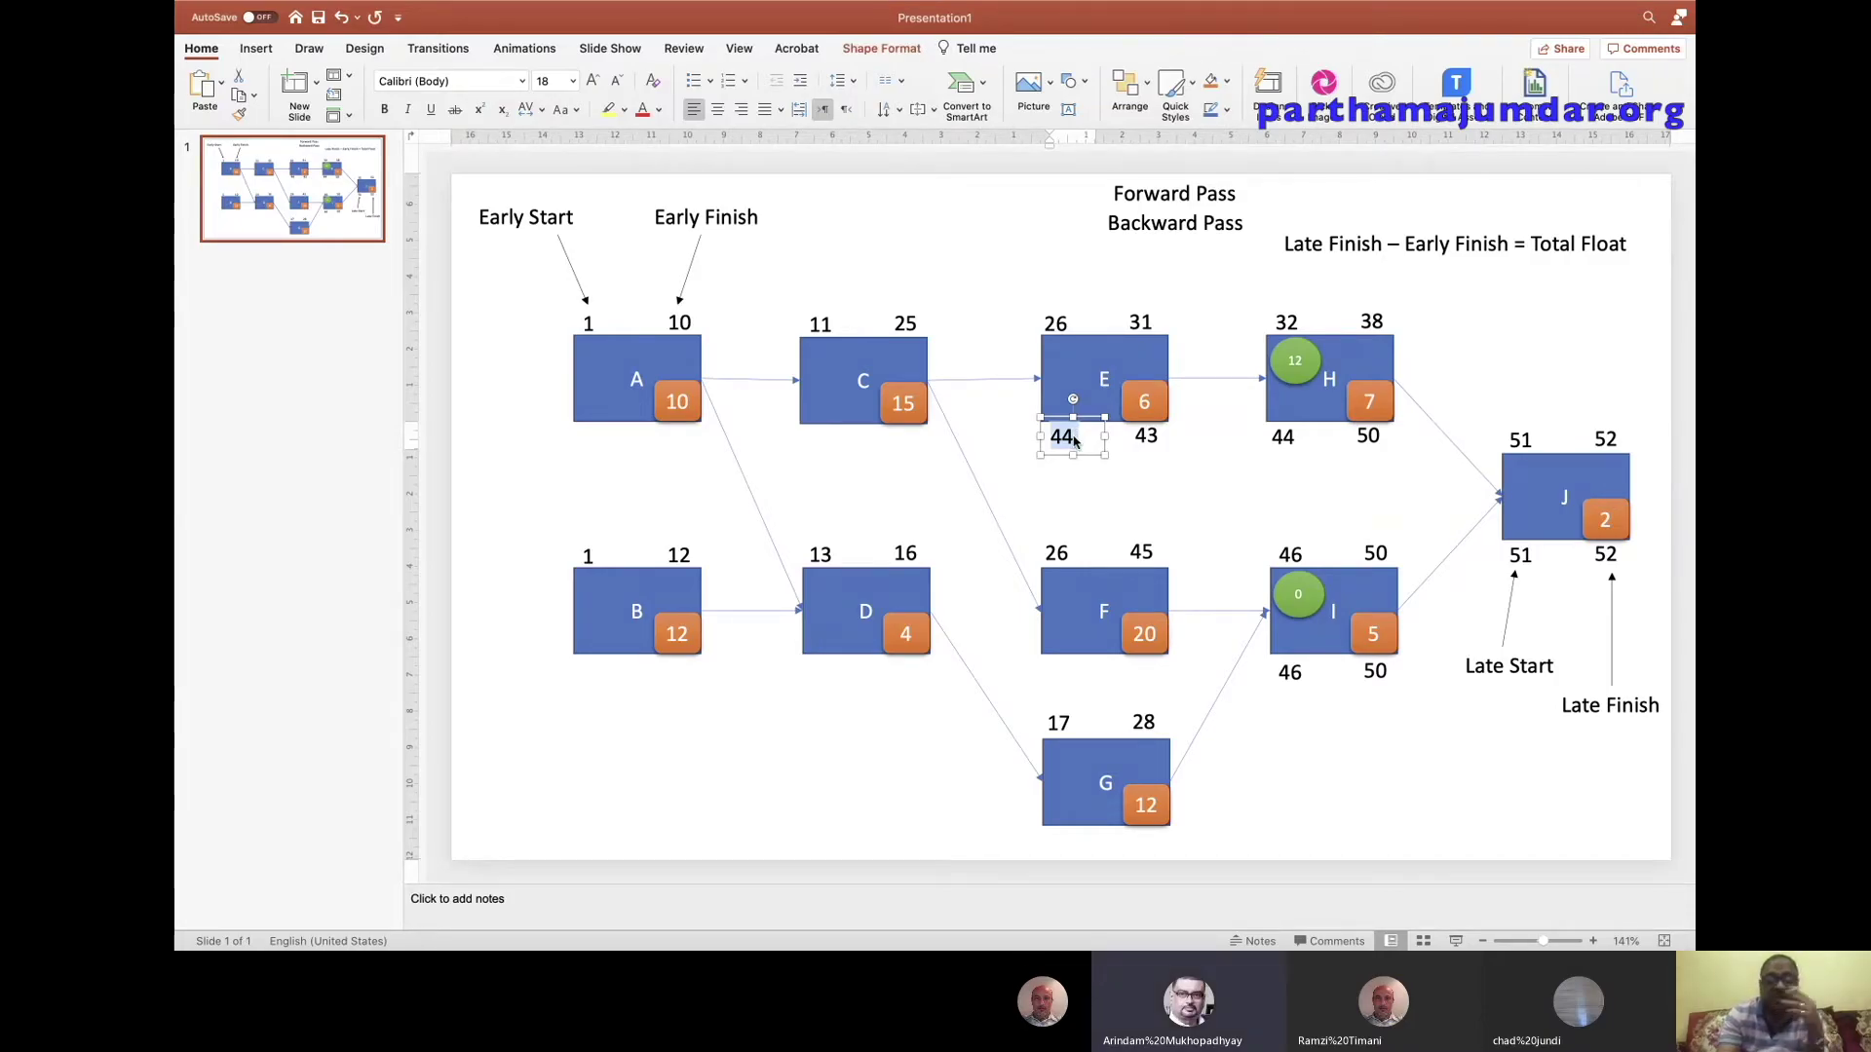
pyautogui.write('38')
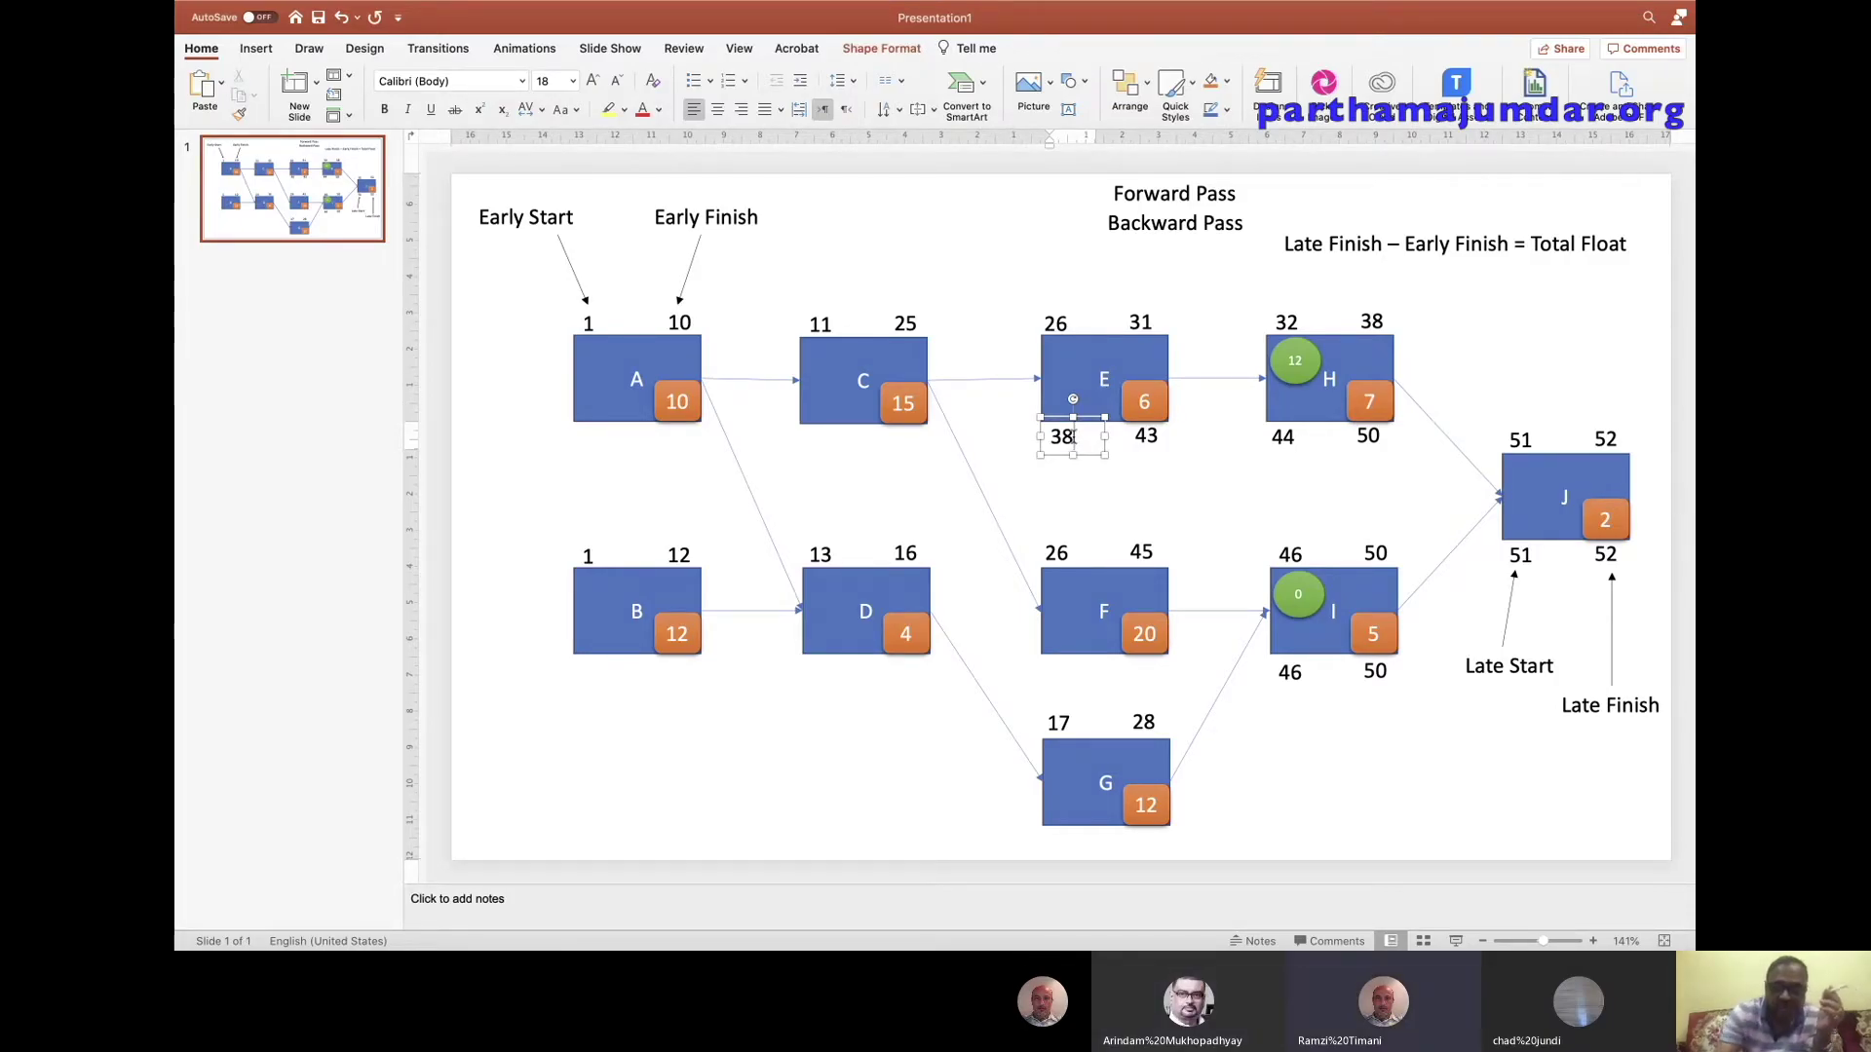
pyautogui.click(1134, 512)
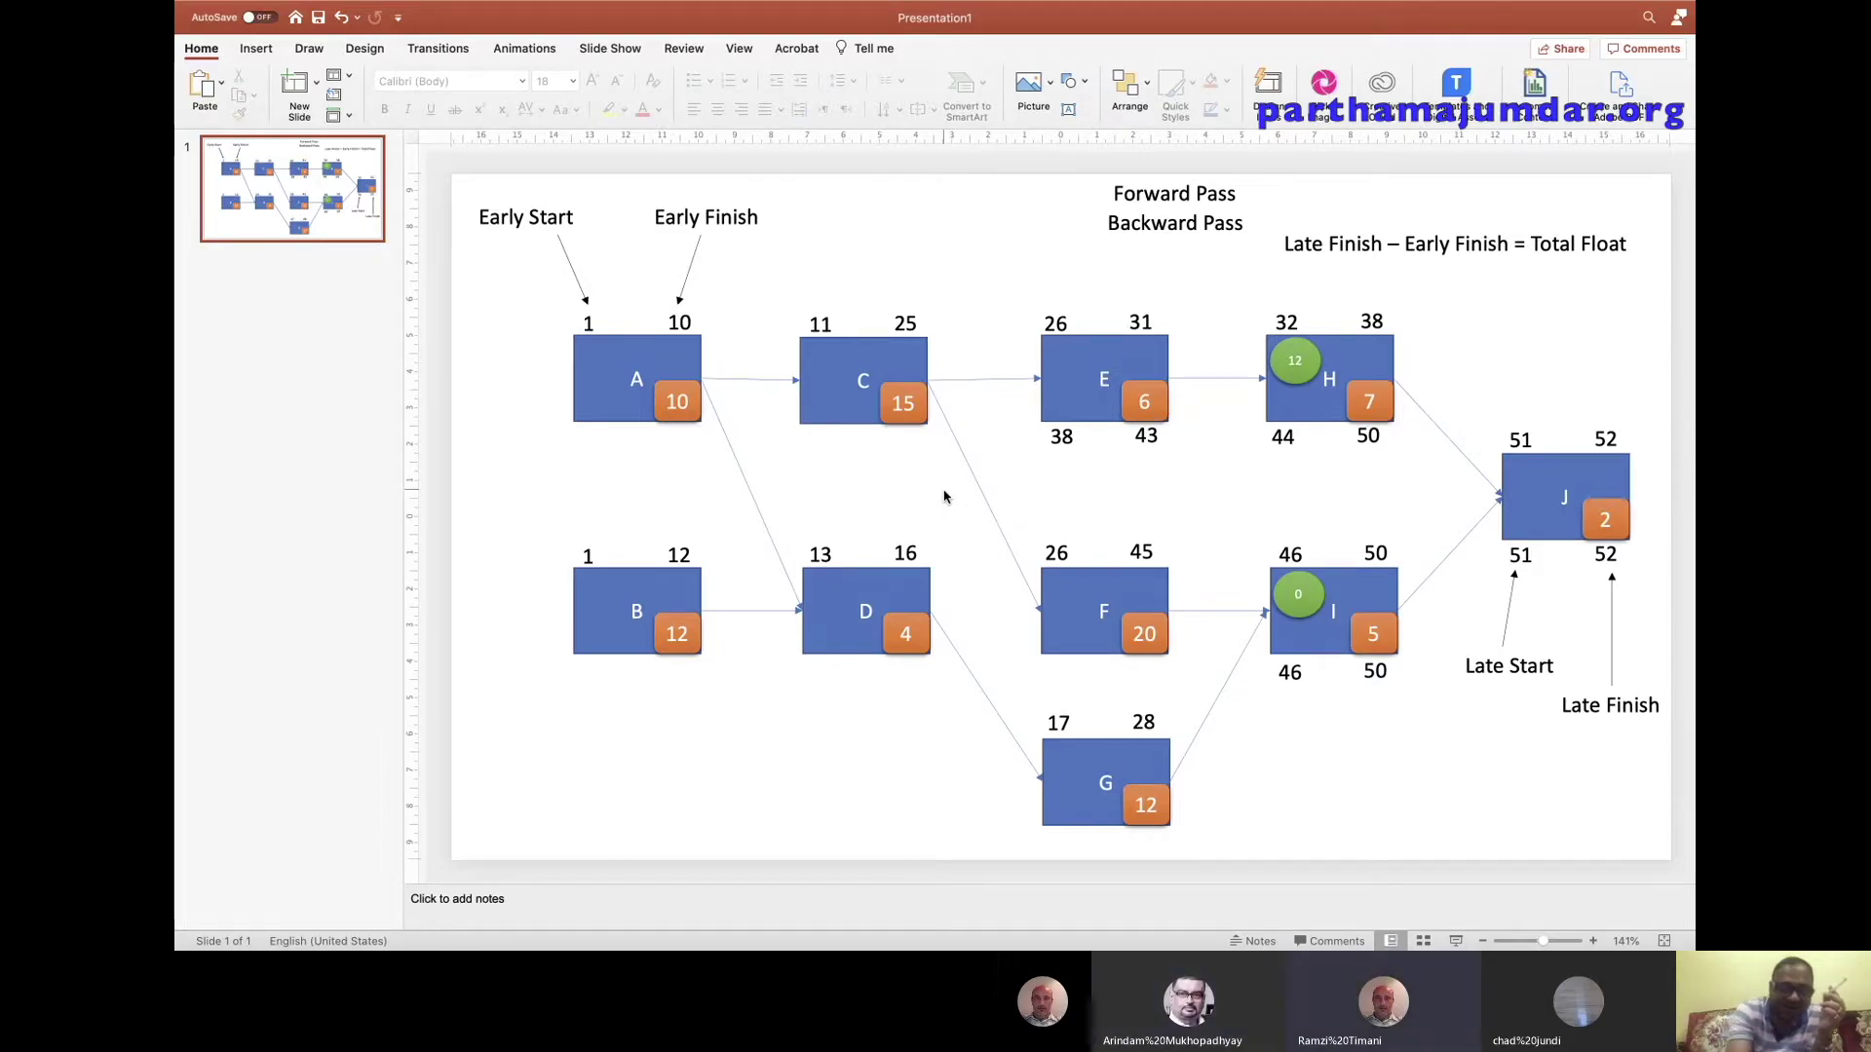
pyautogui.press('super+v')
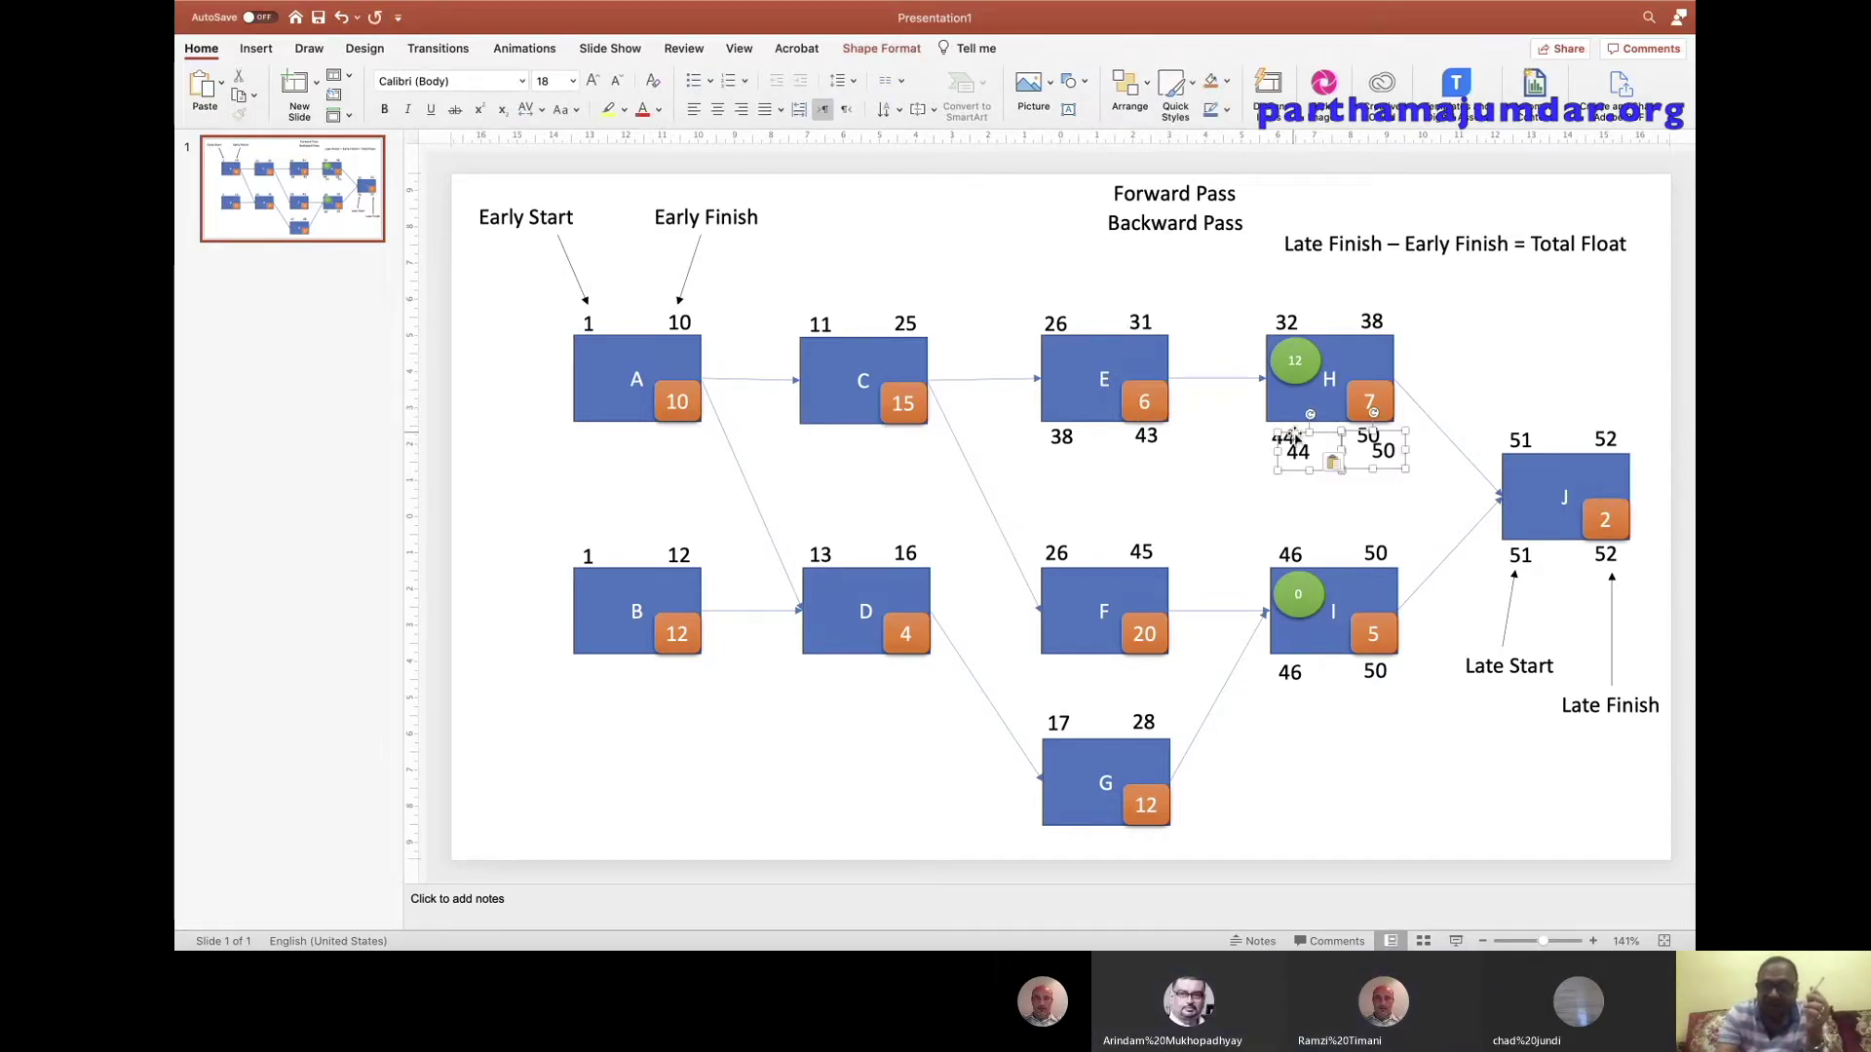
# Place the copied late-time pair under F and set late finish 45 and late start 26.
pyautogui.moveTo(1292, 434); pyautogui.dragTo(1059, 653)
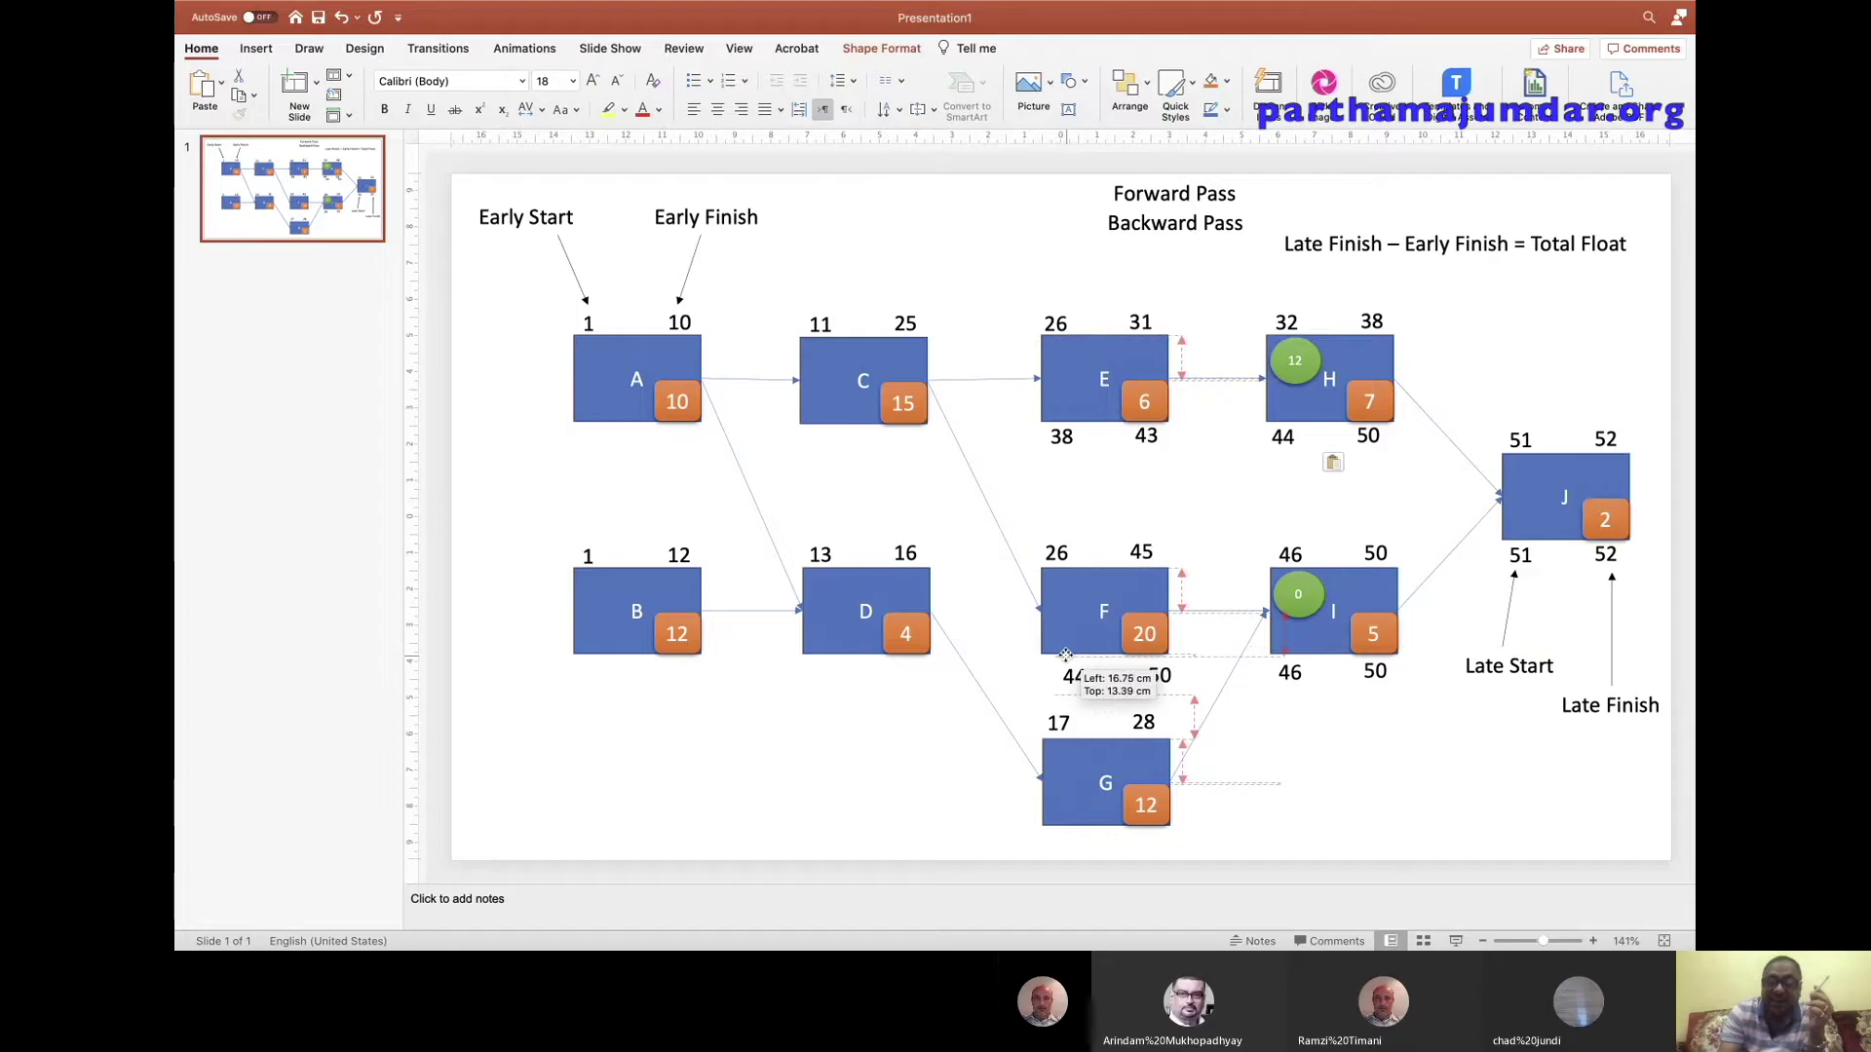
pyautogui.moveTo(1058, 653); pyautogui.dragTo(1058, 649)
pyautogui.click(1202, 666)
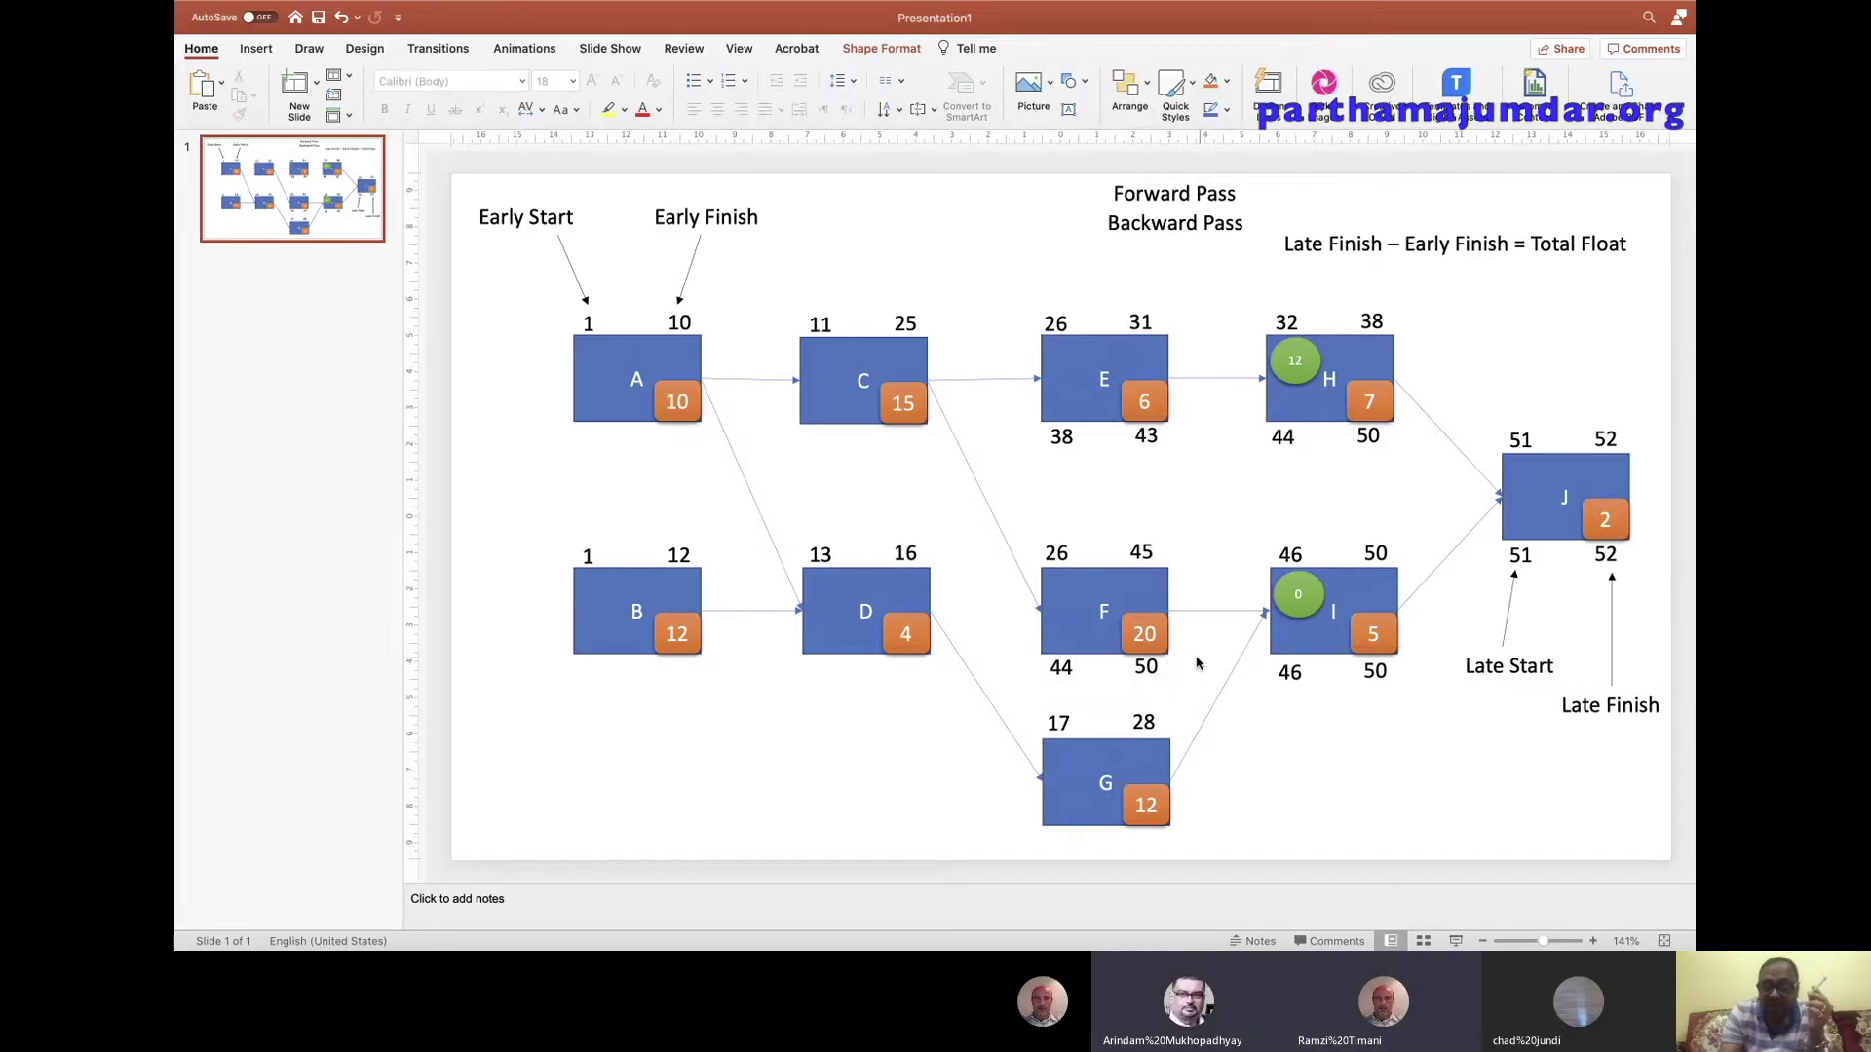
pyautogui.doubleClick(1138, 667)
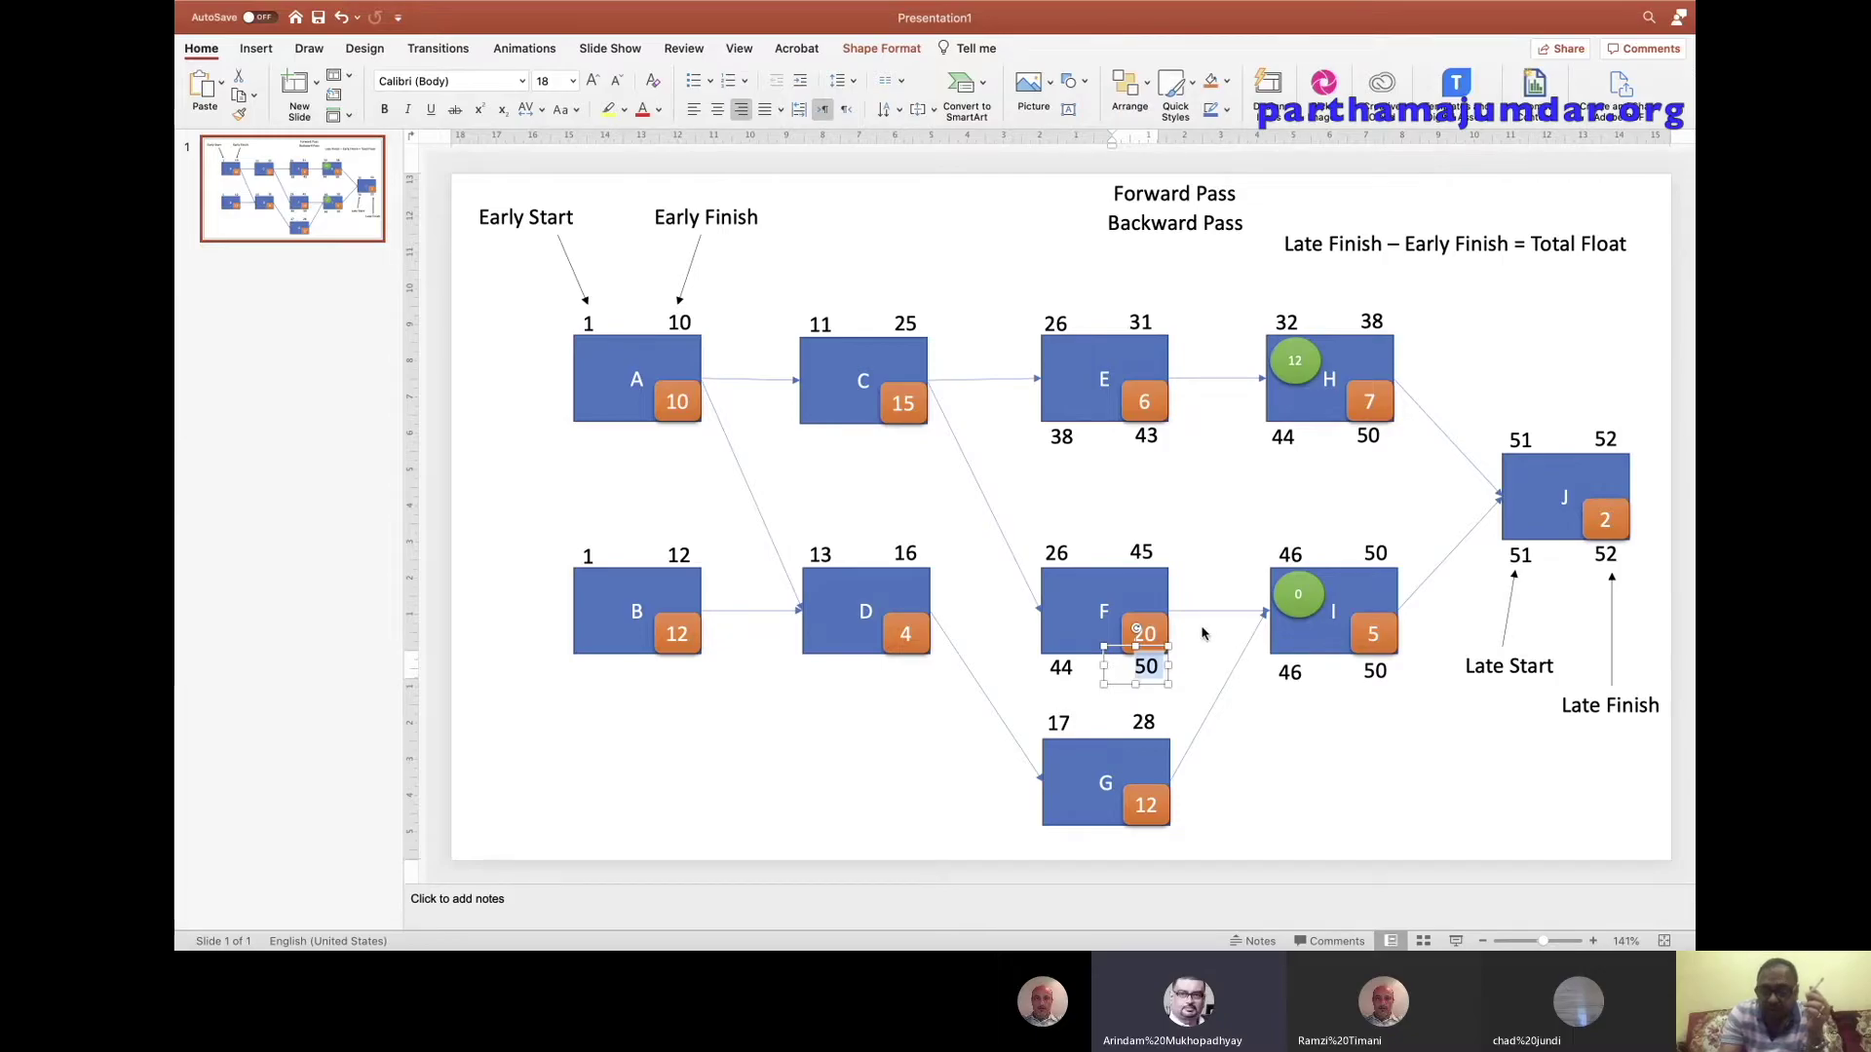
pyautogui.write('45')
pyautogui.doubleClick(1060, 668)
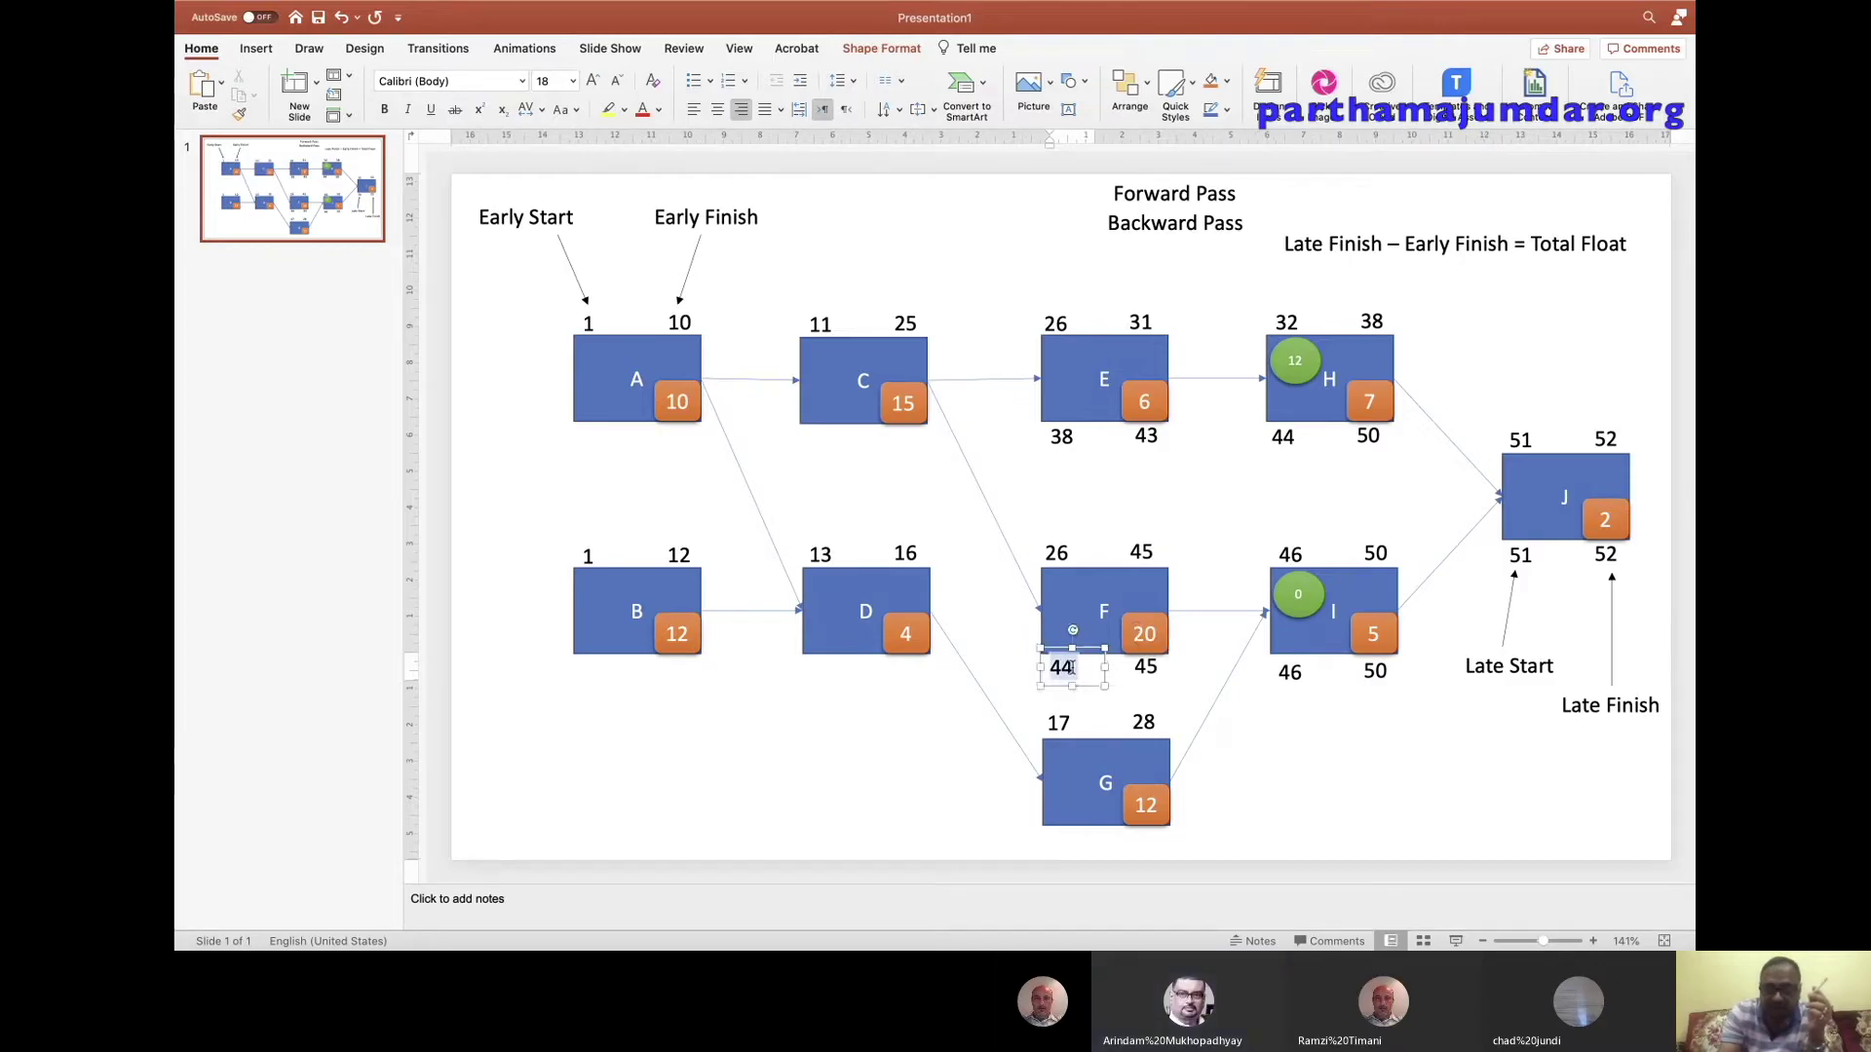
pyautogui.write('26')
pyautogui.click(1187, 694)
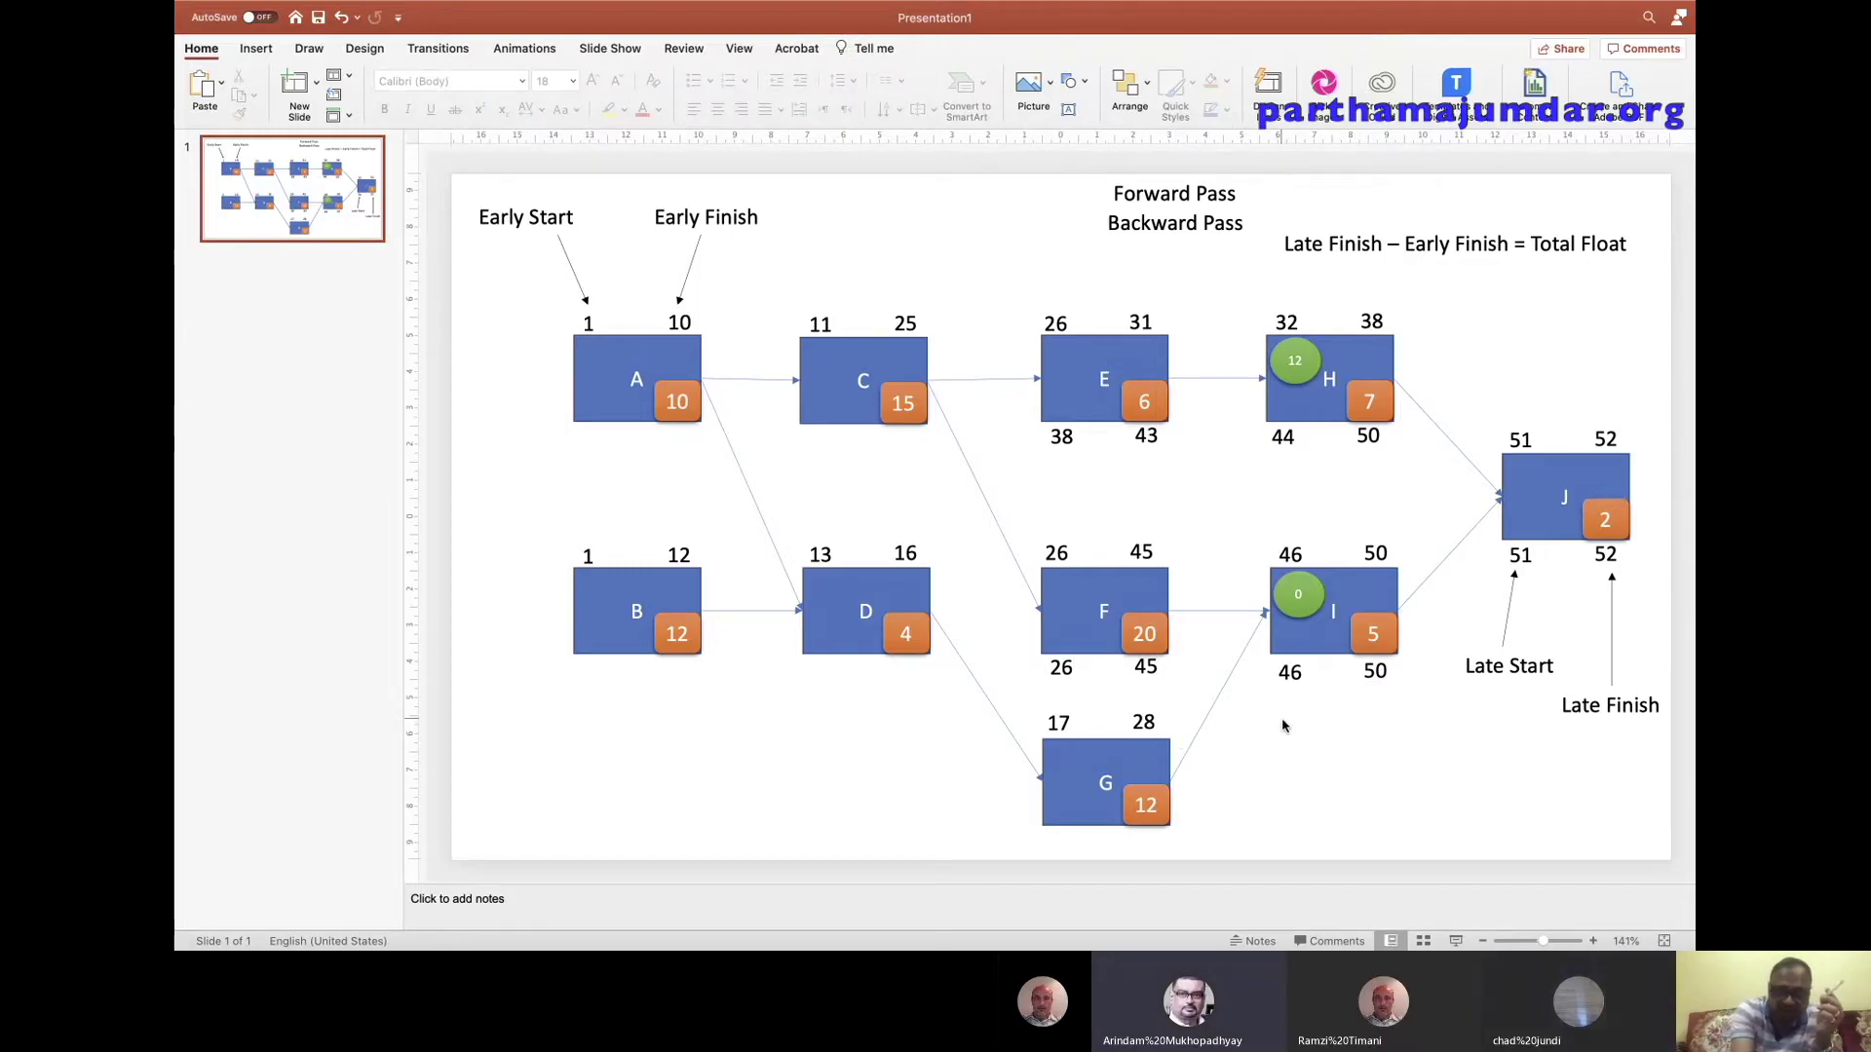
pyautogui.hotkey('ctrl', 'v')
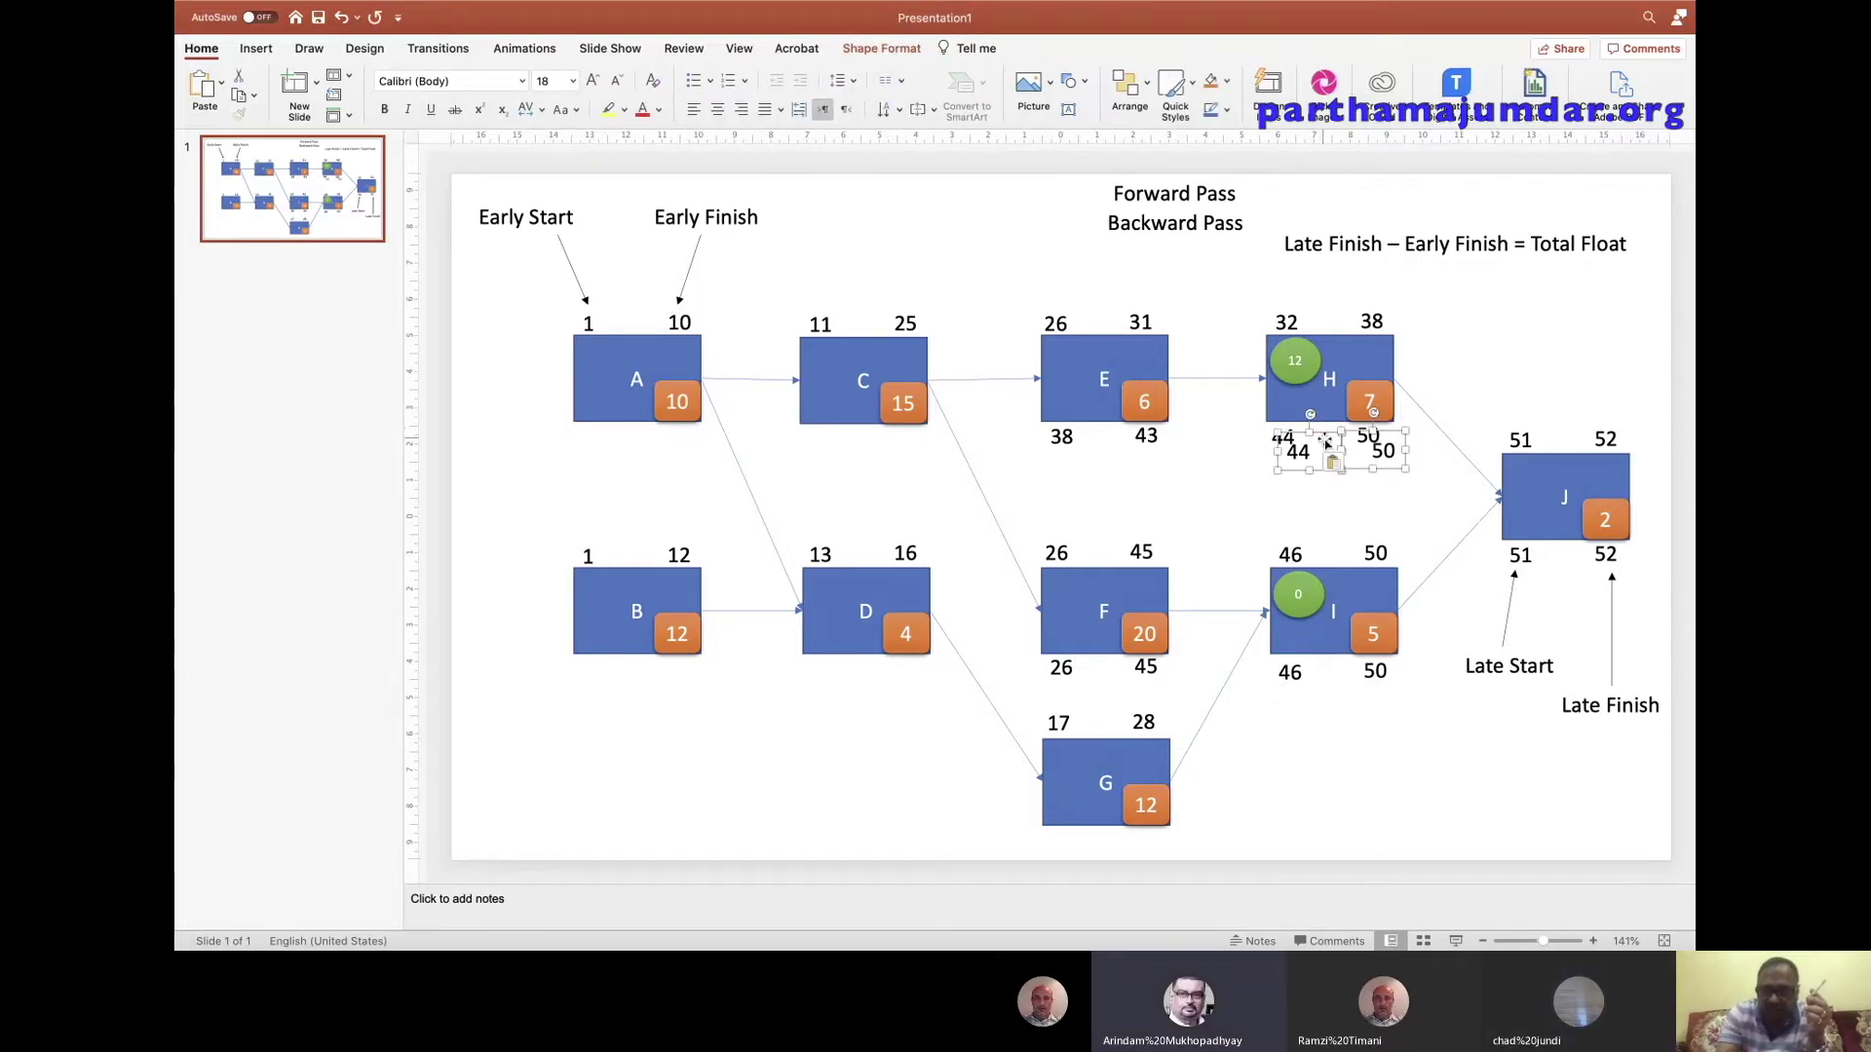
# Place another copy of H's late-time pair under G and set it to 45 and 34.
pyautogui.moveTo(1324, 434); pyautogui.dragTo(1087, 823)
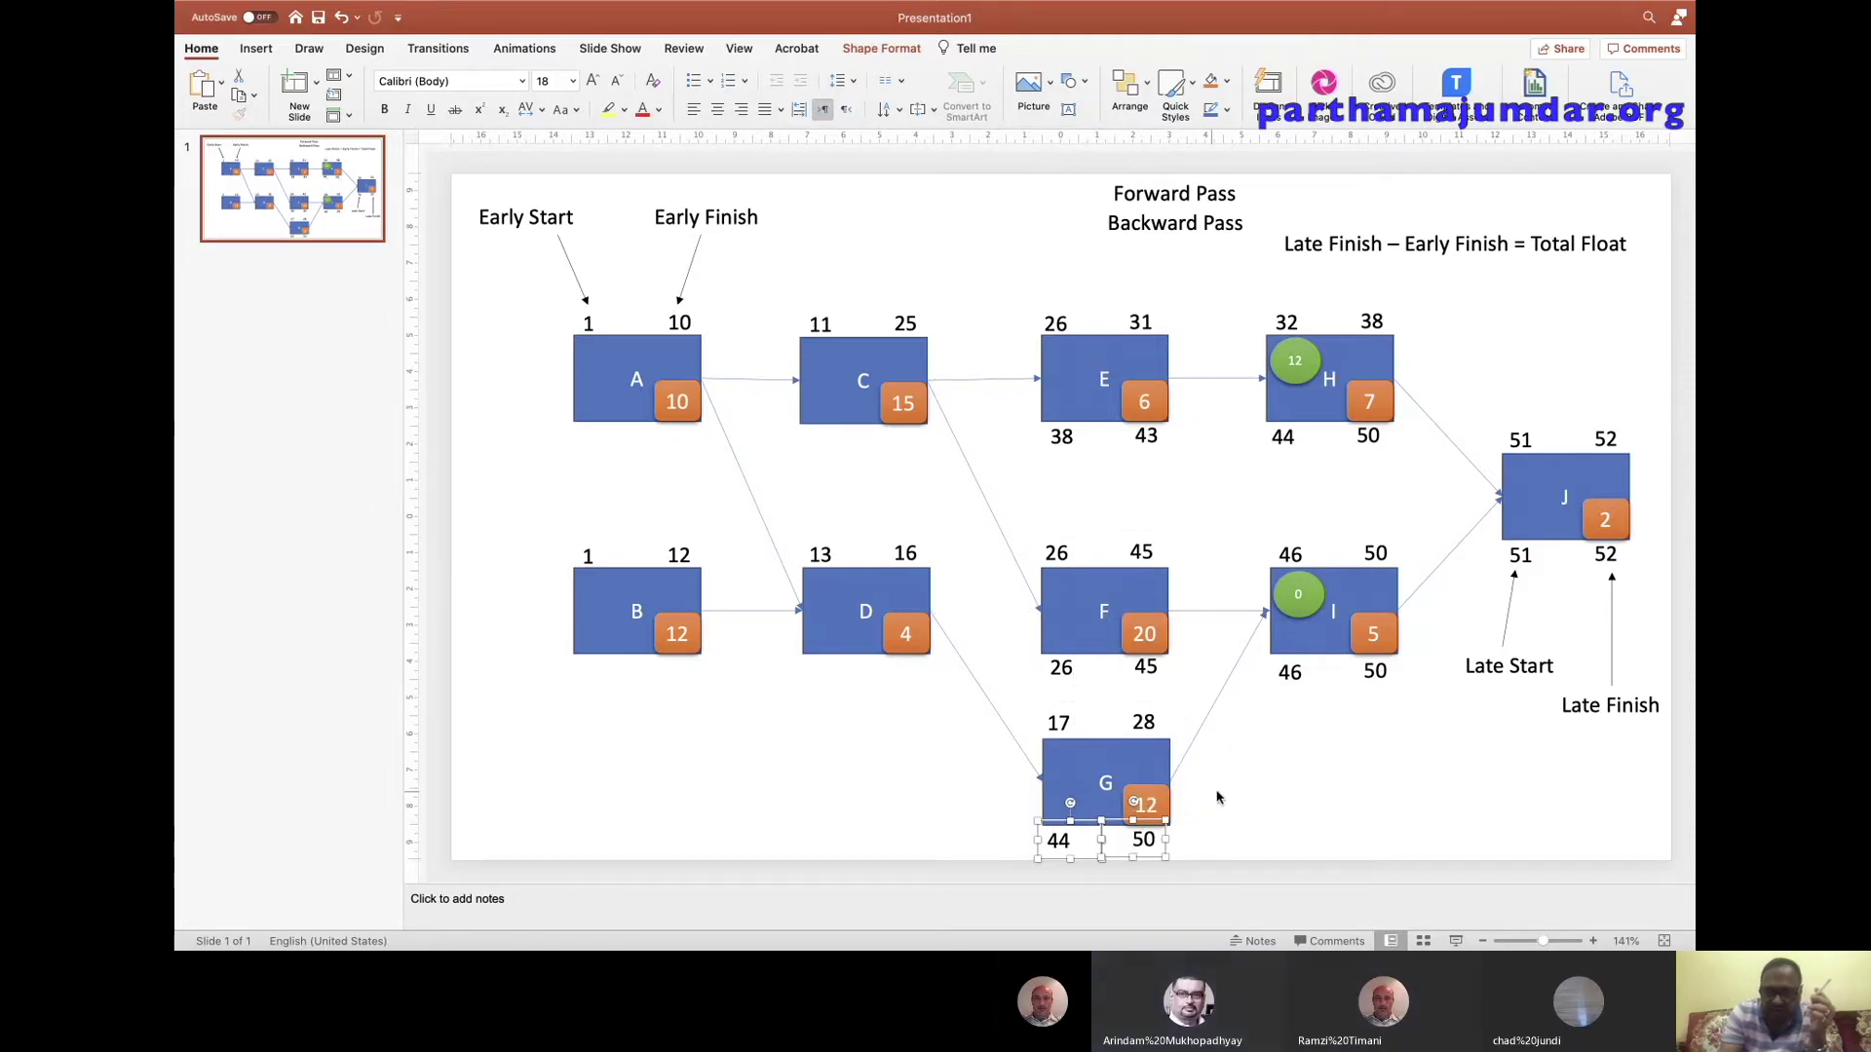
pyautogui.click(1226, 794)
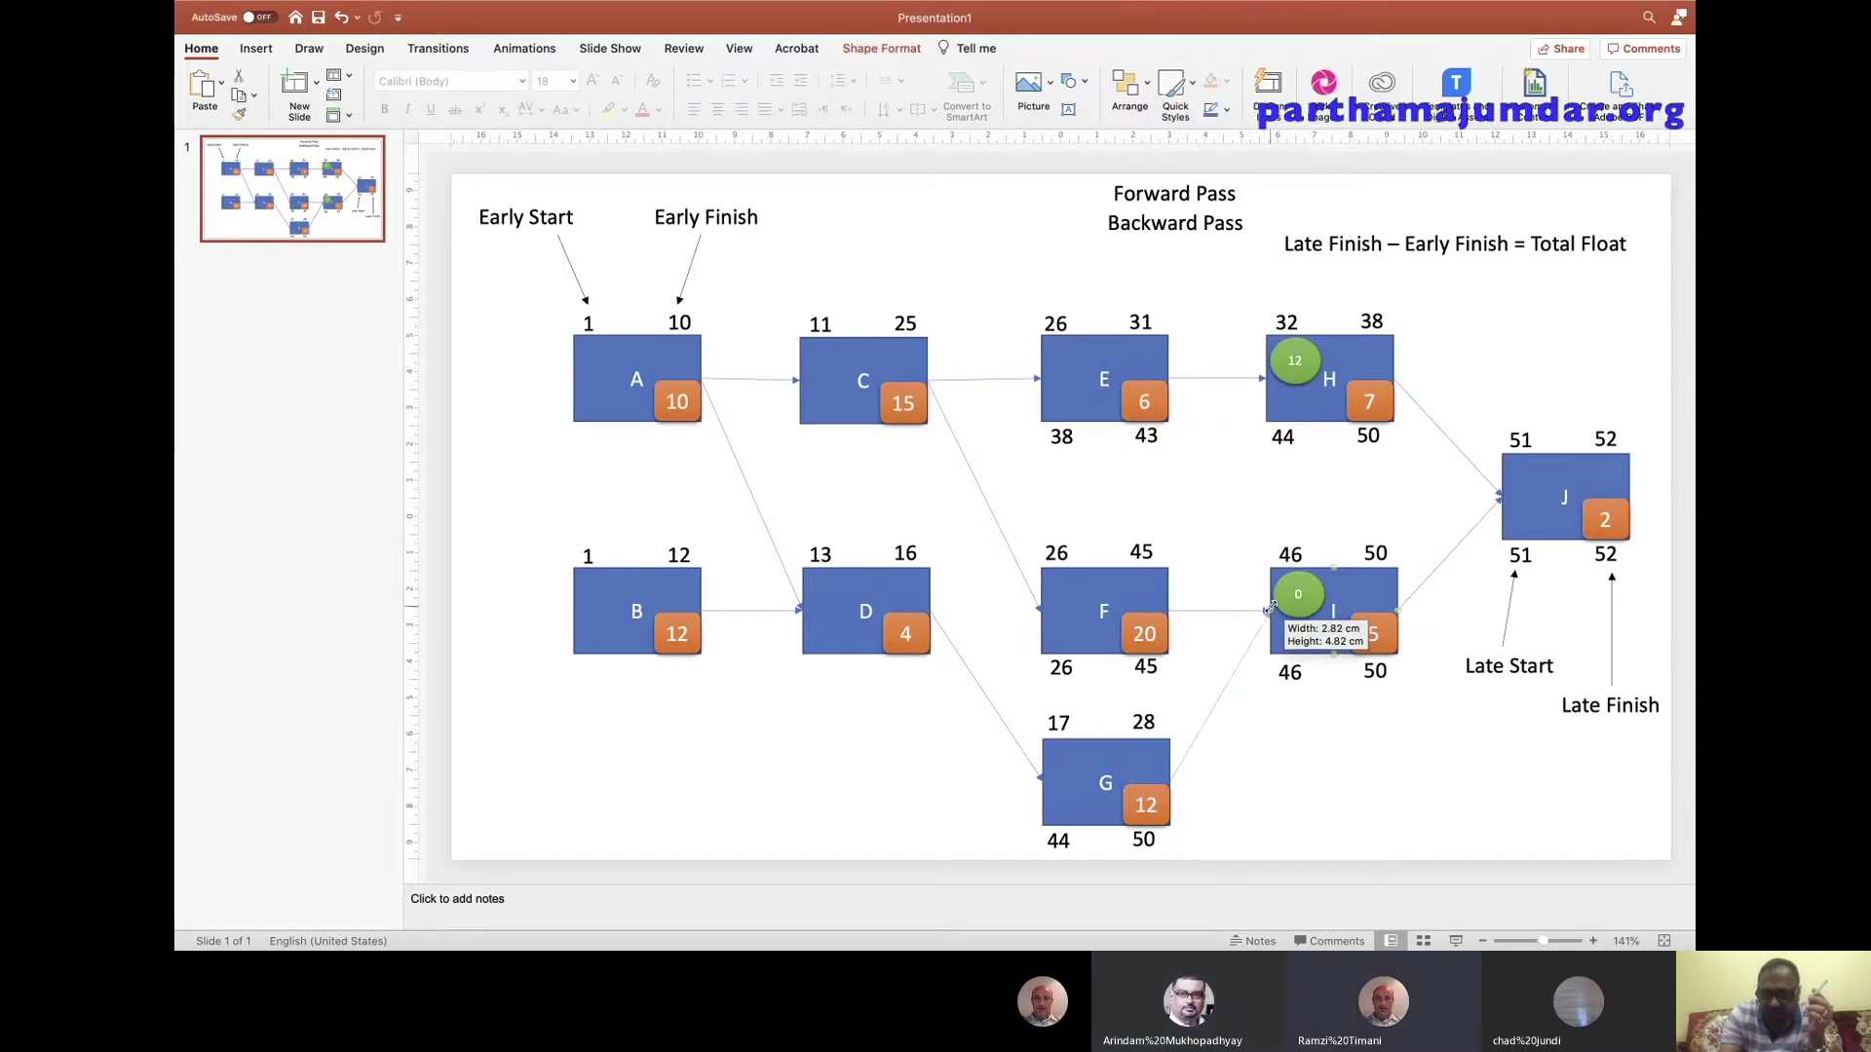
pyautogui.click(1182, 814)
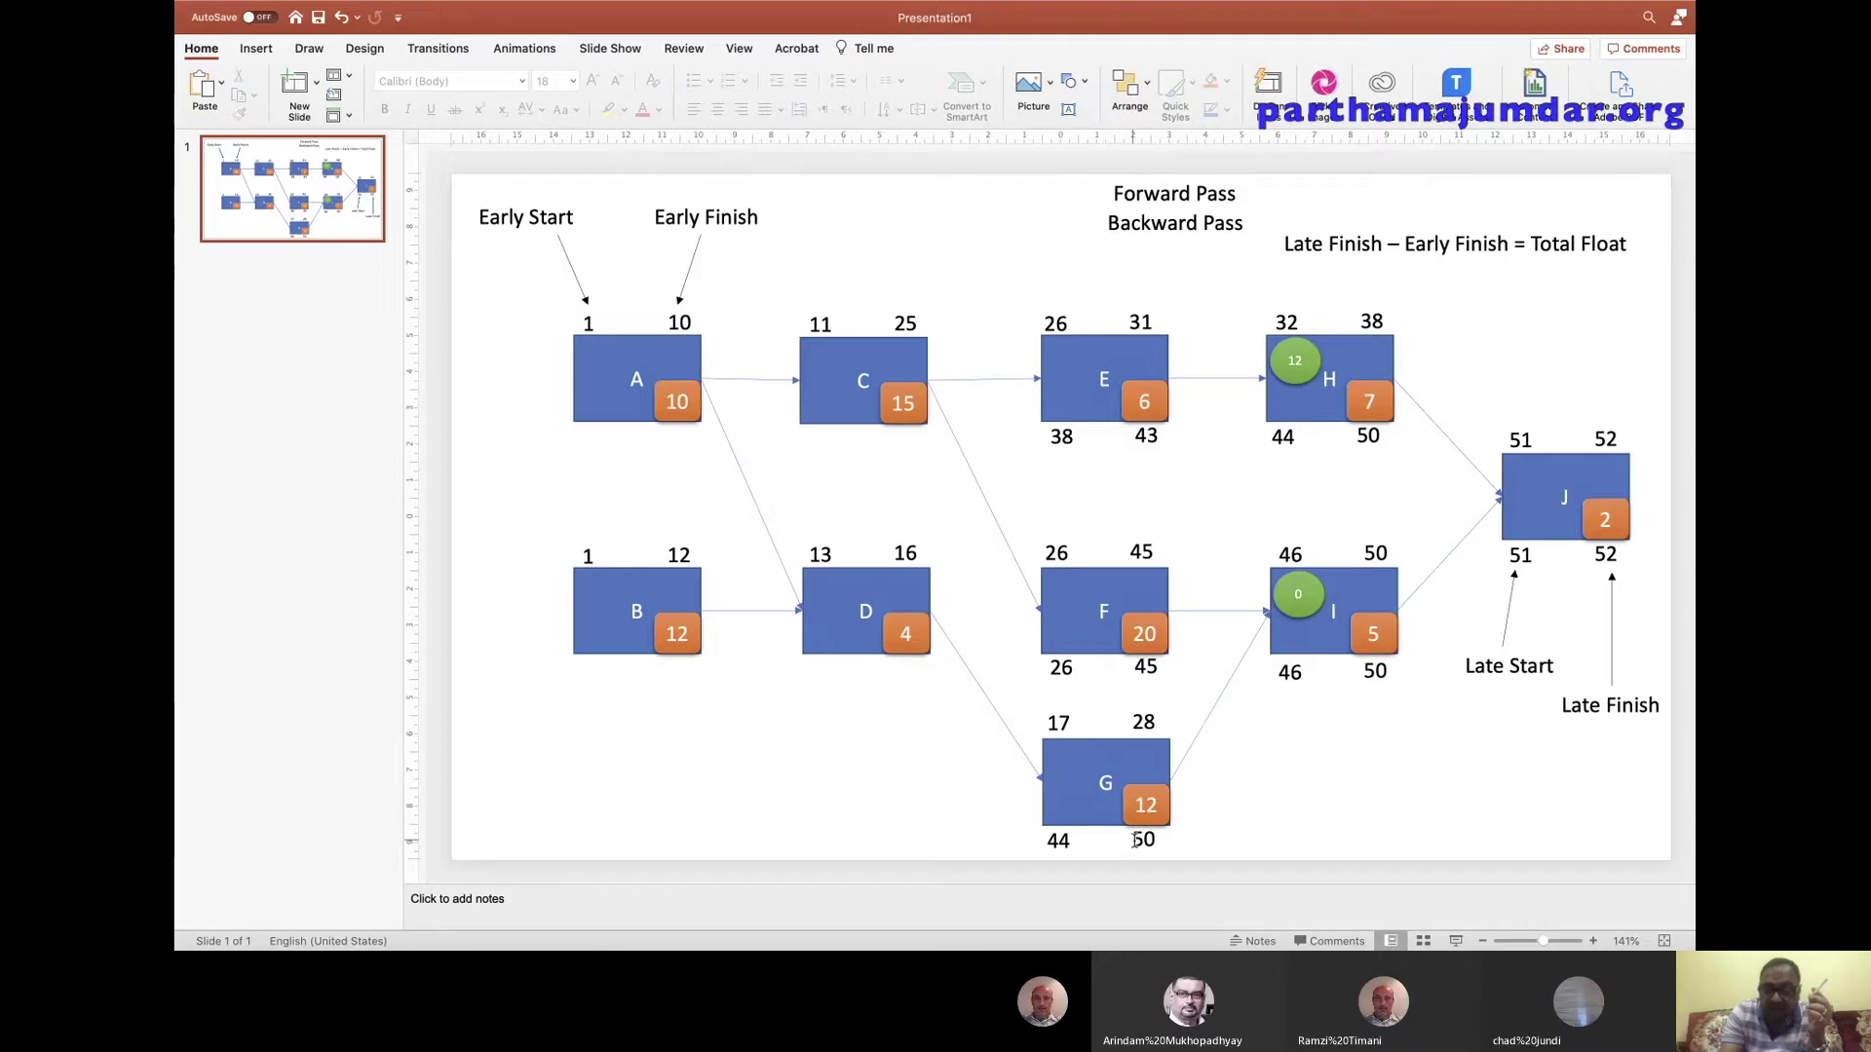
pyautogui.click(1137, 841)
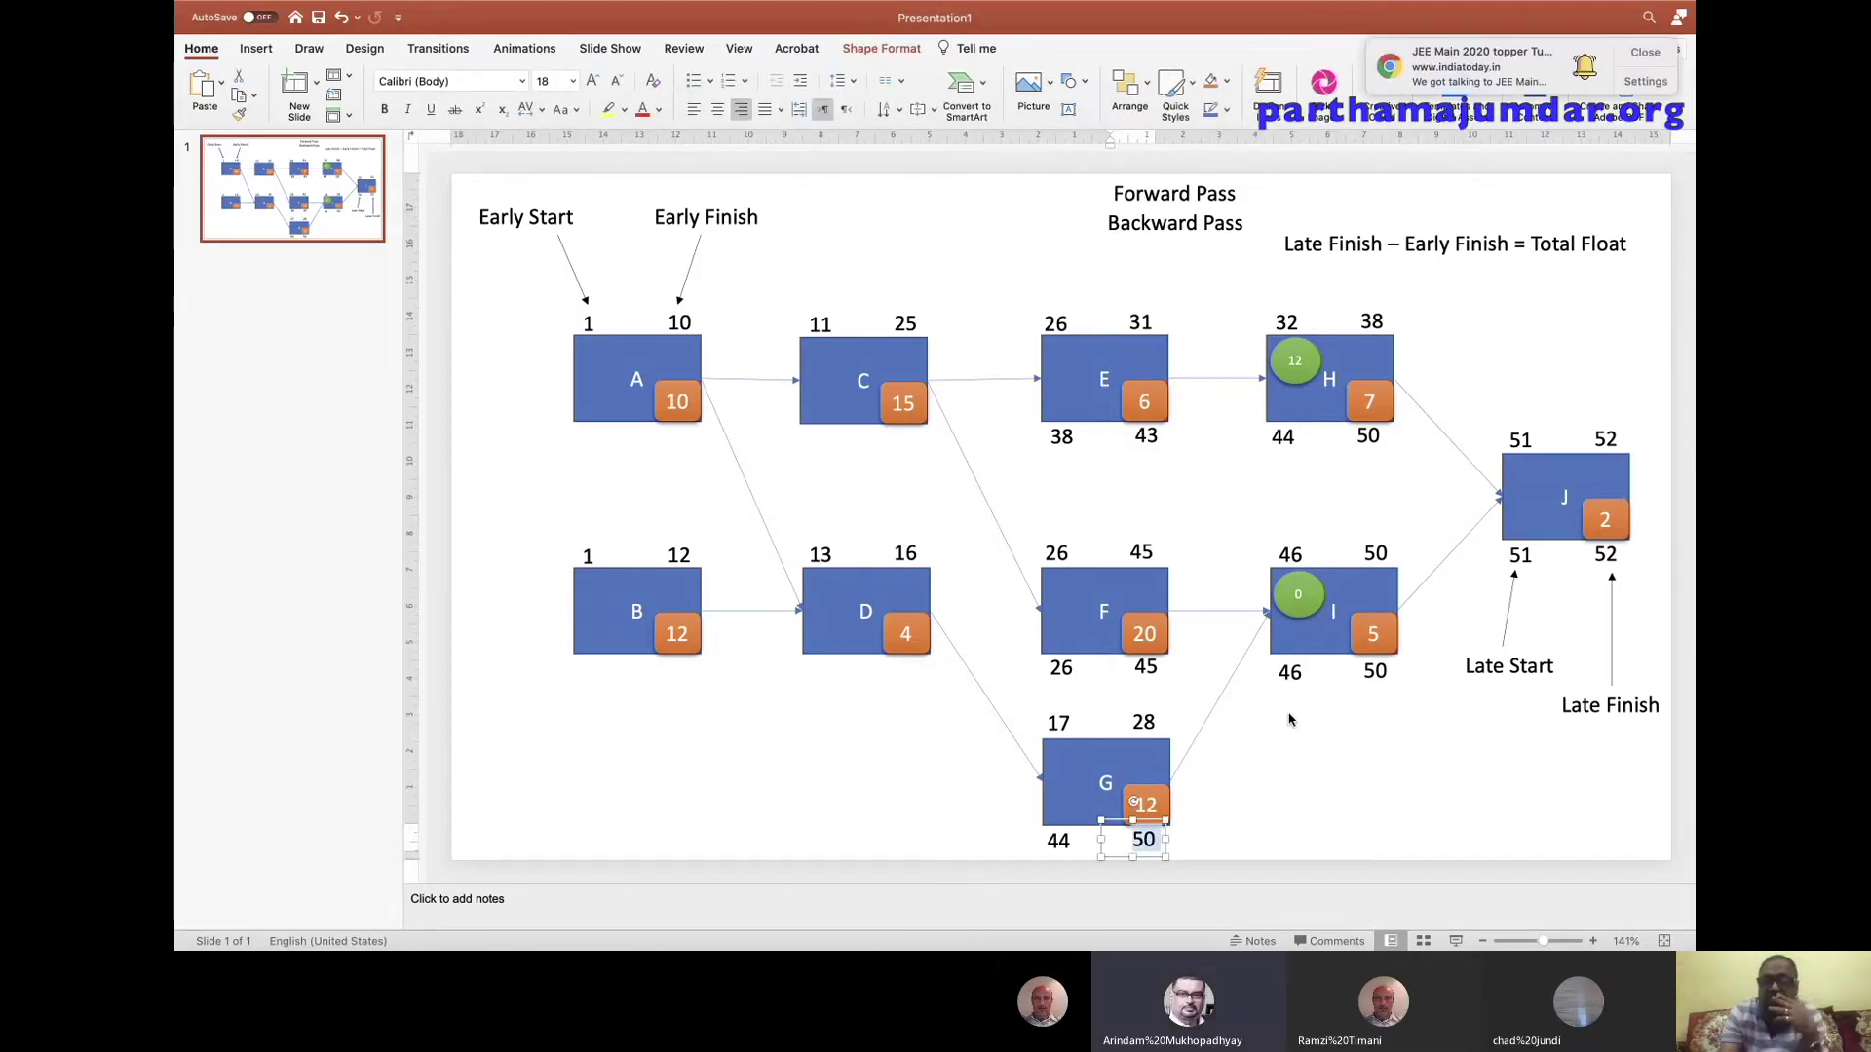
pyautogui.write('45')
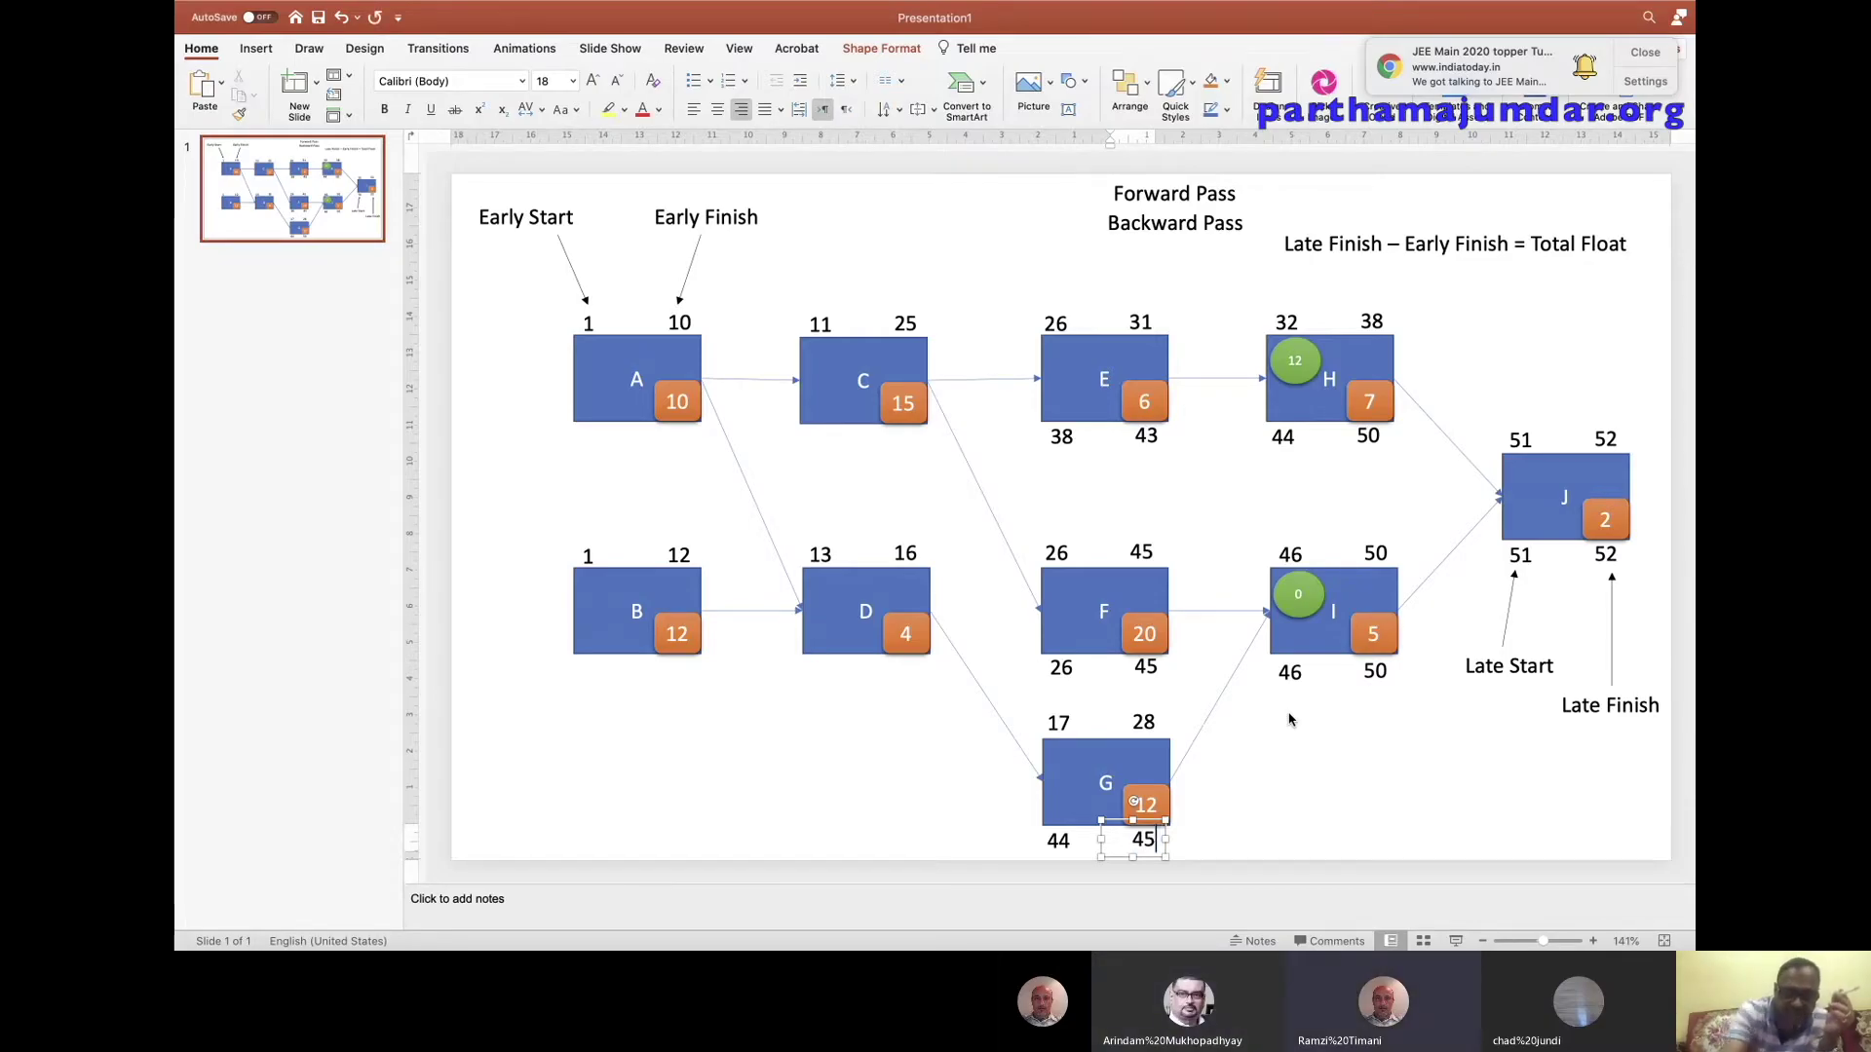
pyautogui.click(1013, 862)
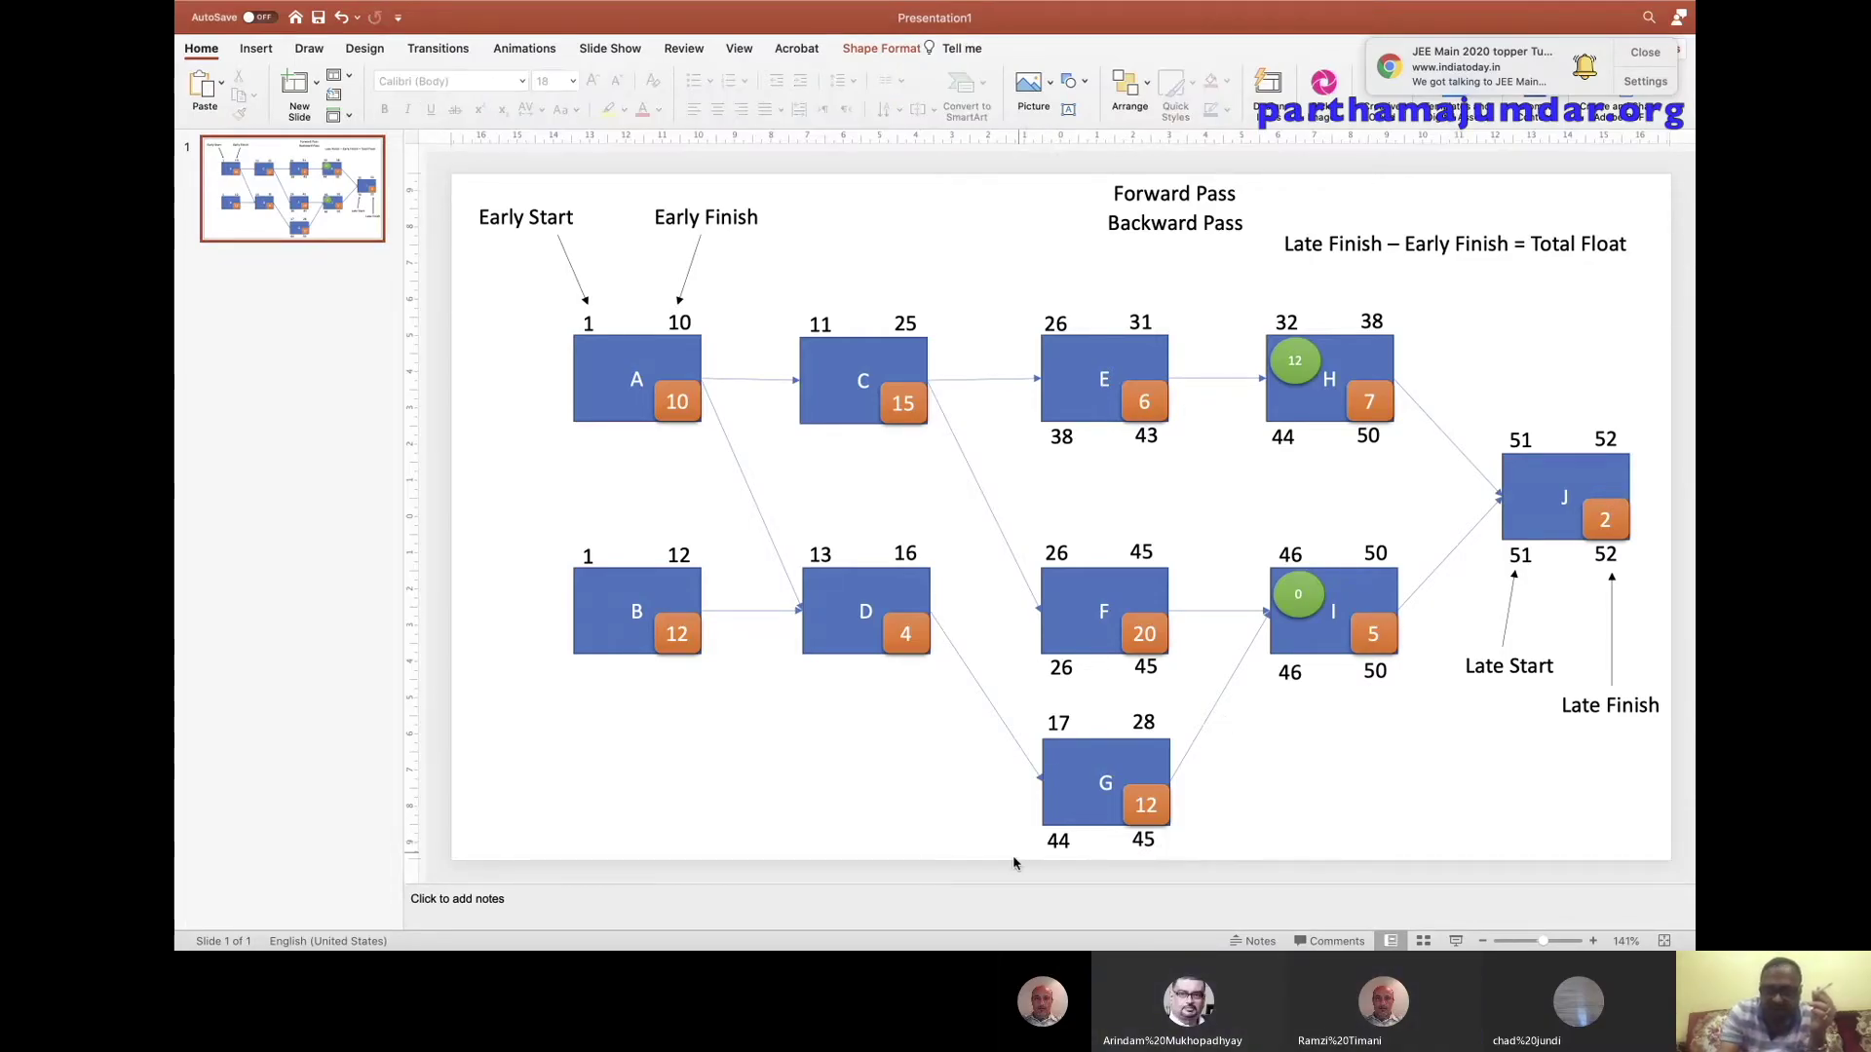
pyautogui.doubleClick(1062, 840)
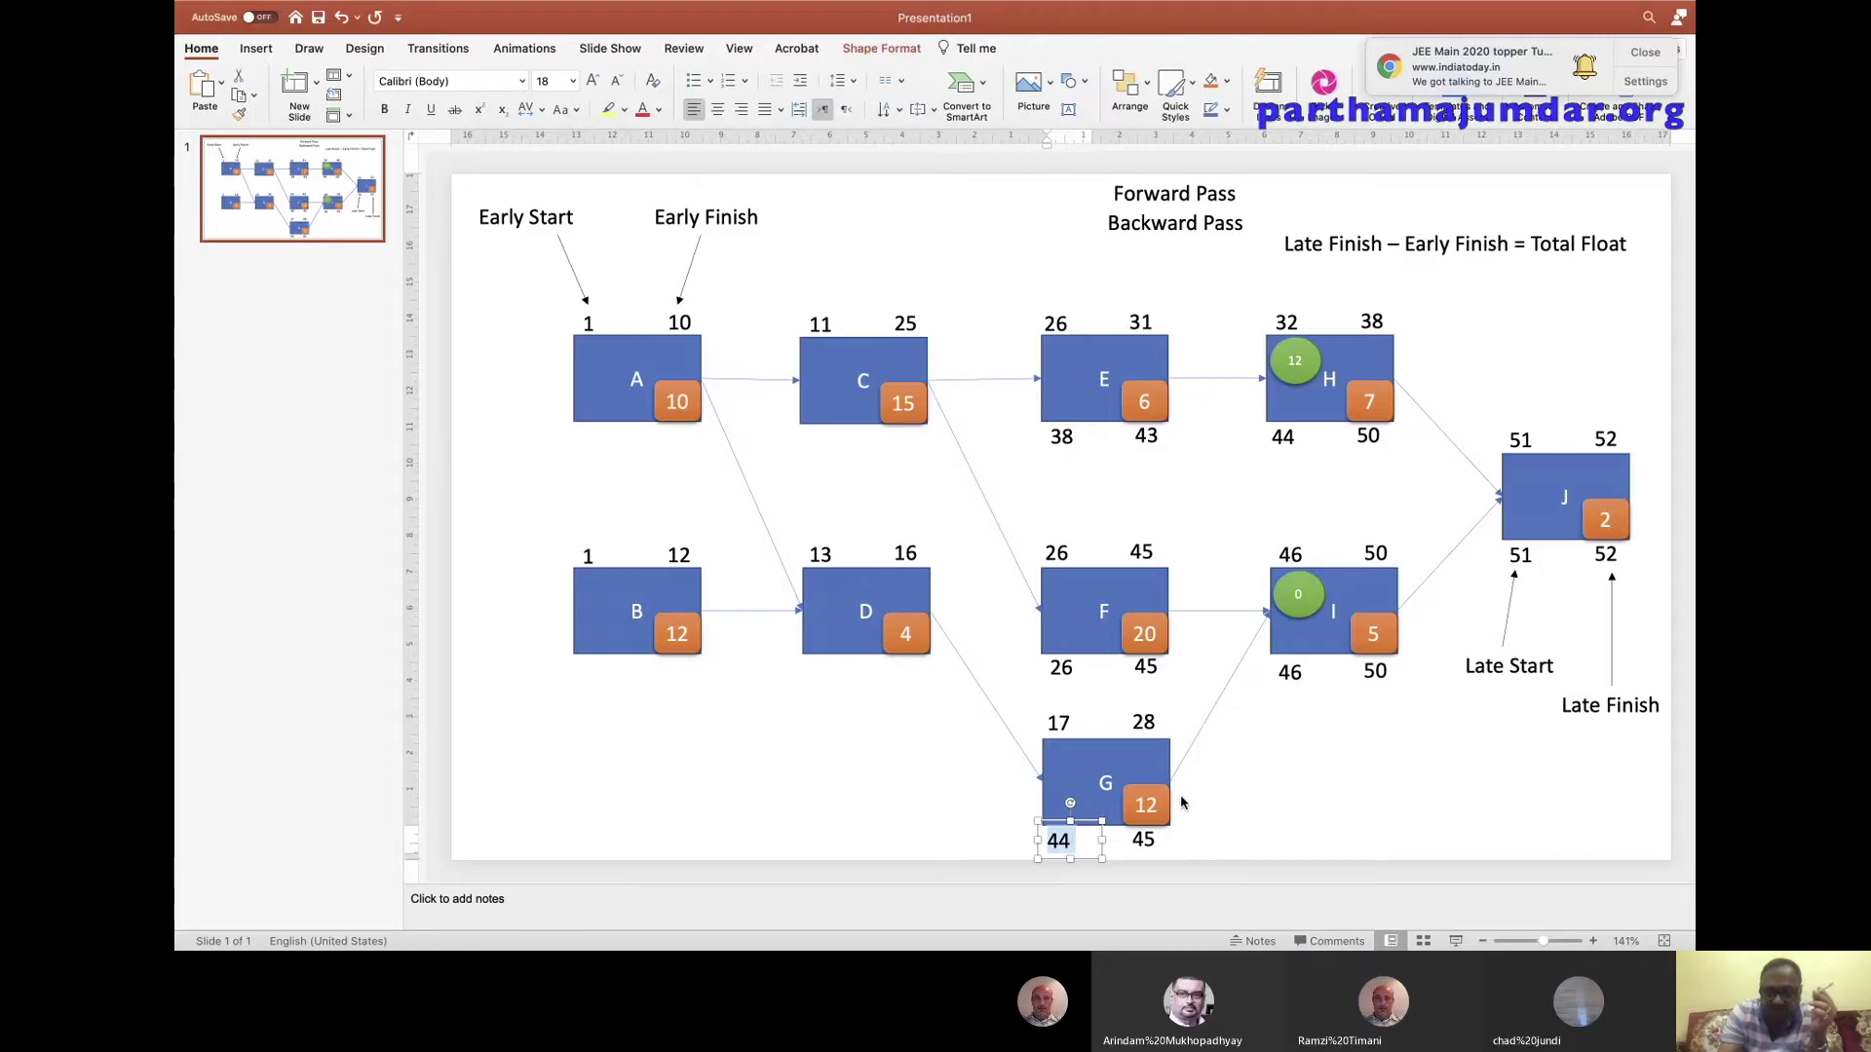
pyautogui.write('34')
pyautogui.click(1265, 755)
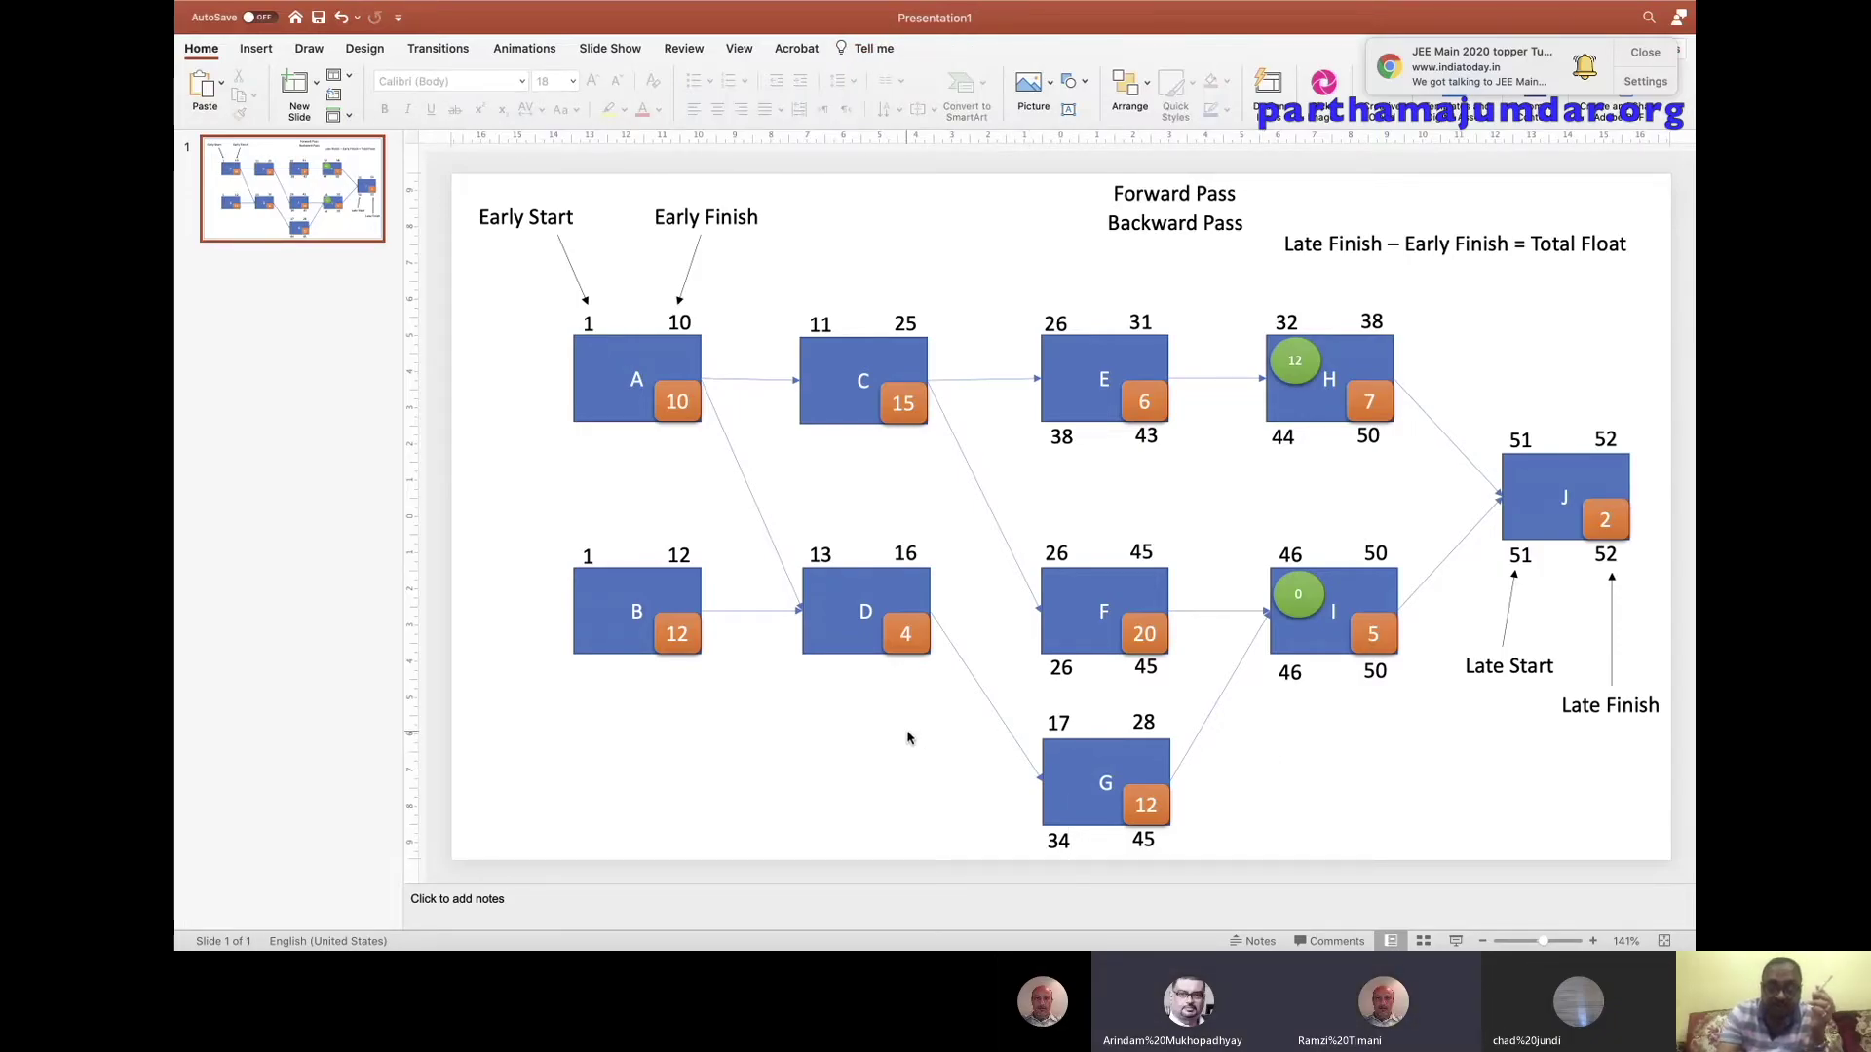
# Paste a copy of H's 44/50 pair below activity C.
pyautogui.hotkey('ctrl', 'v')
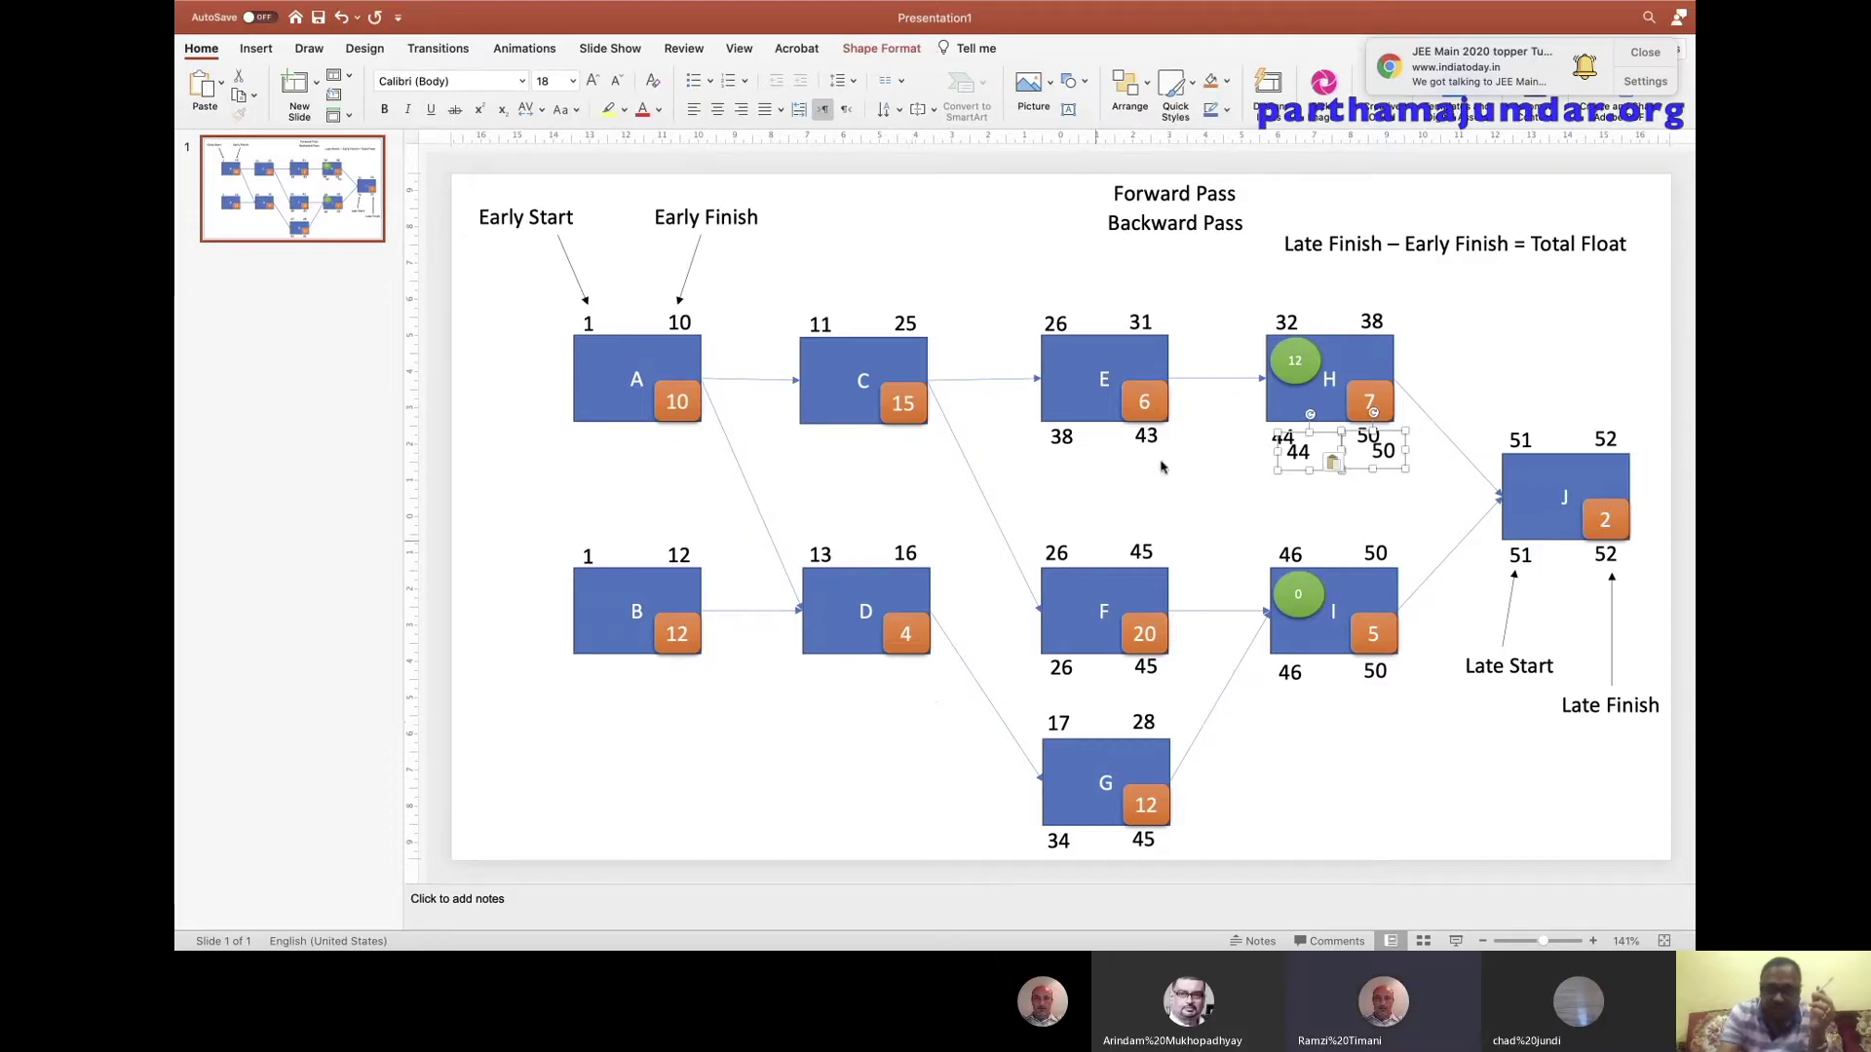
pyautogui.moveTo(1289, 436); pyautogui.dragTo(811, 421)
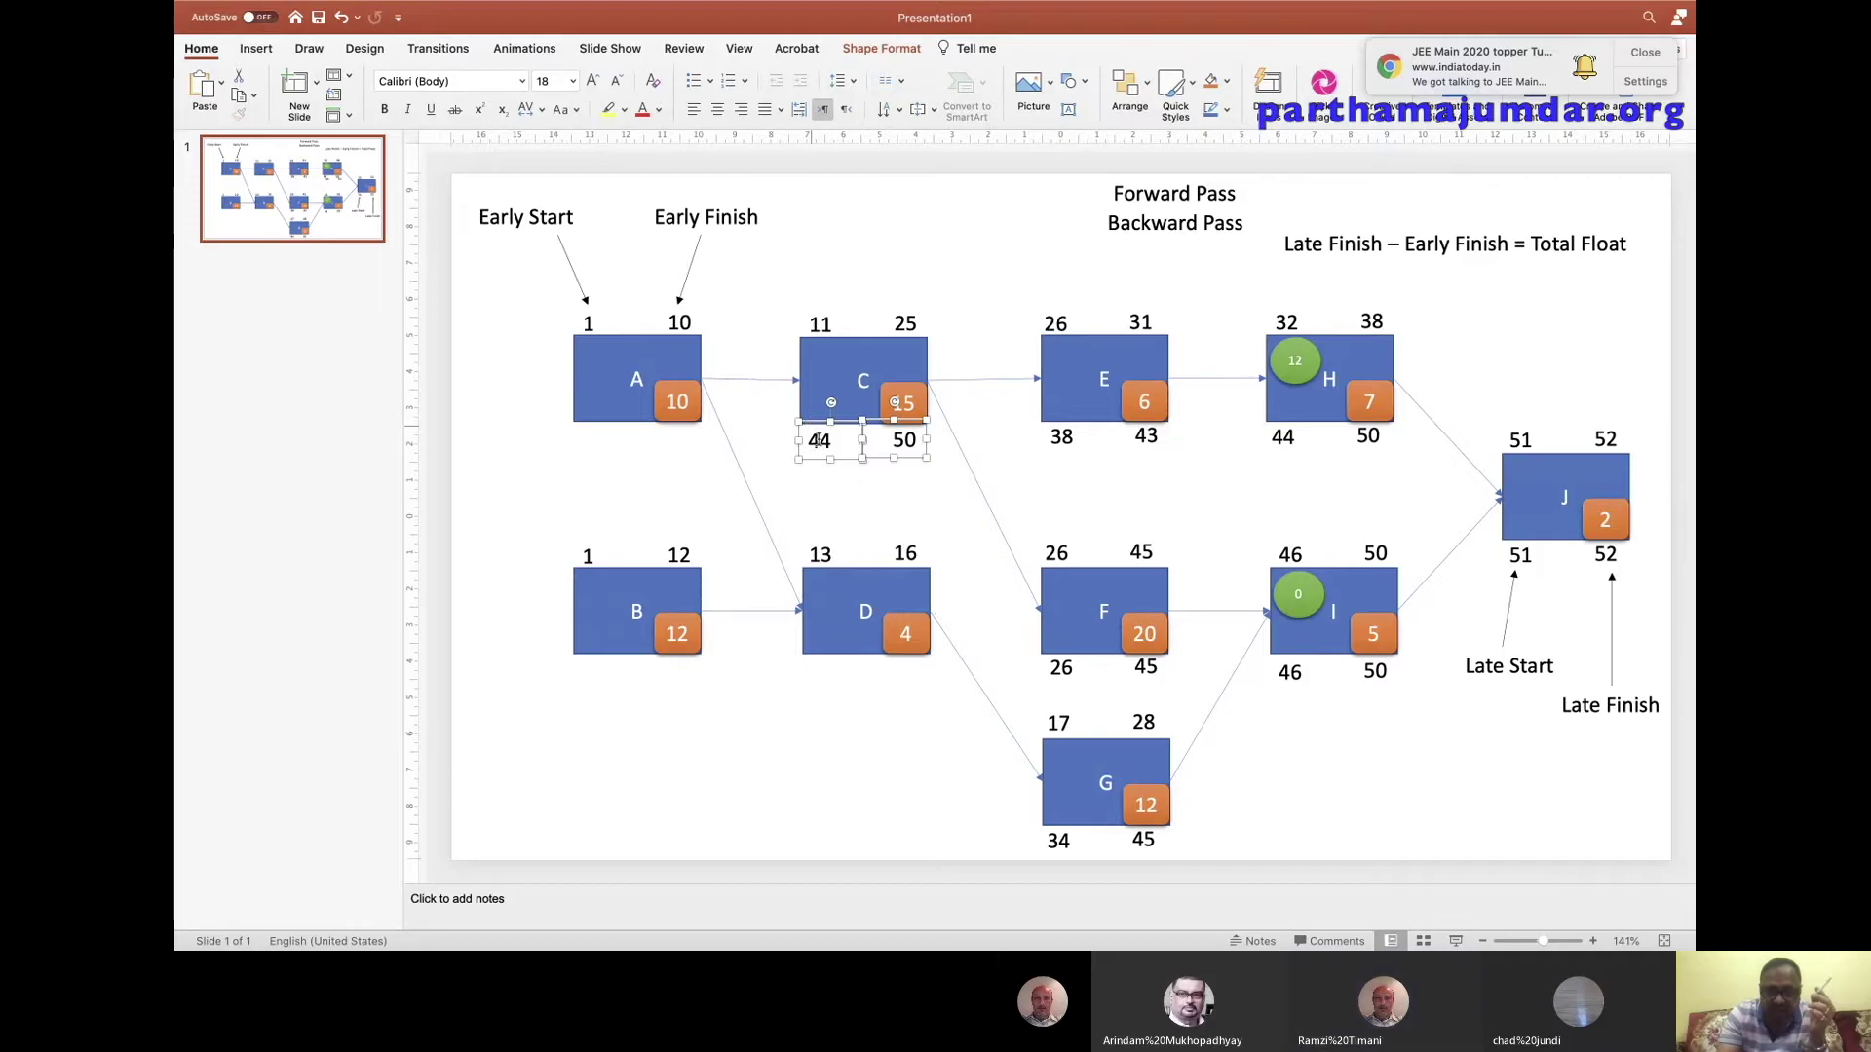
pyautogui.click(863, 494)
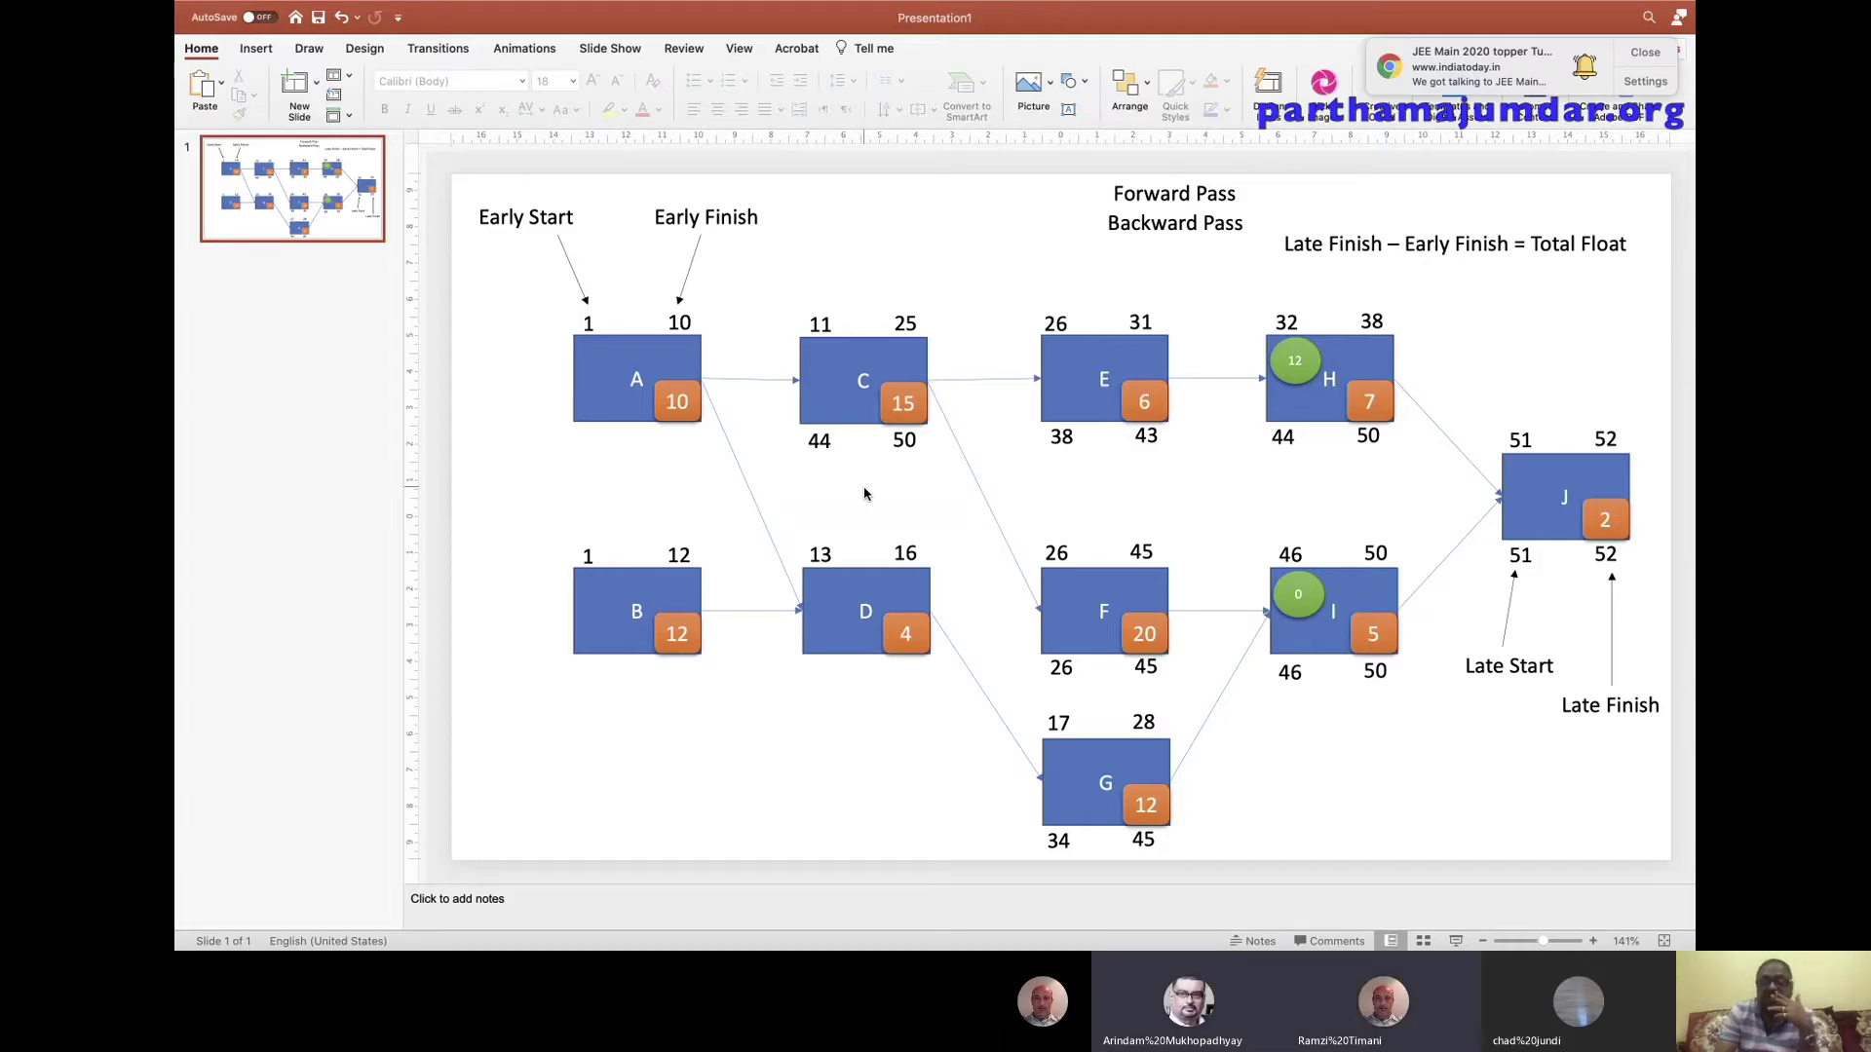
pyautogui.click(1646, 52)
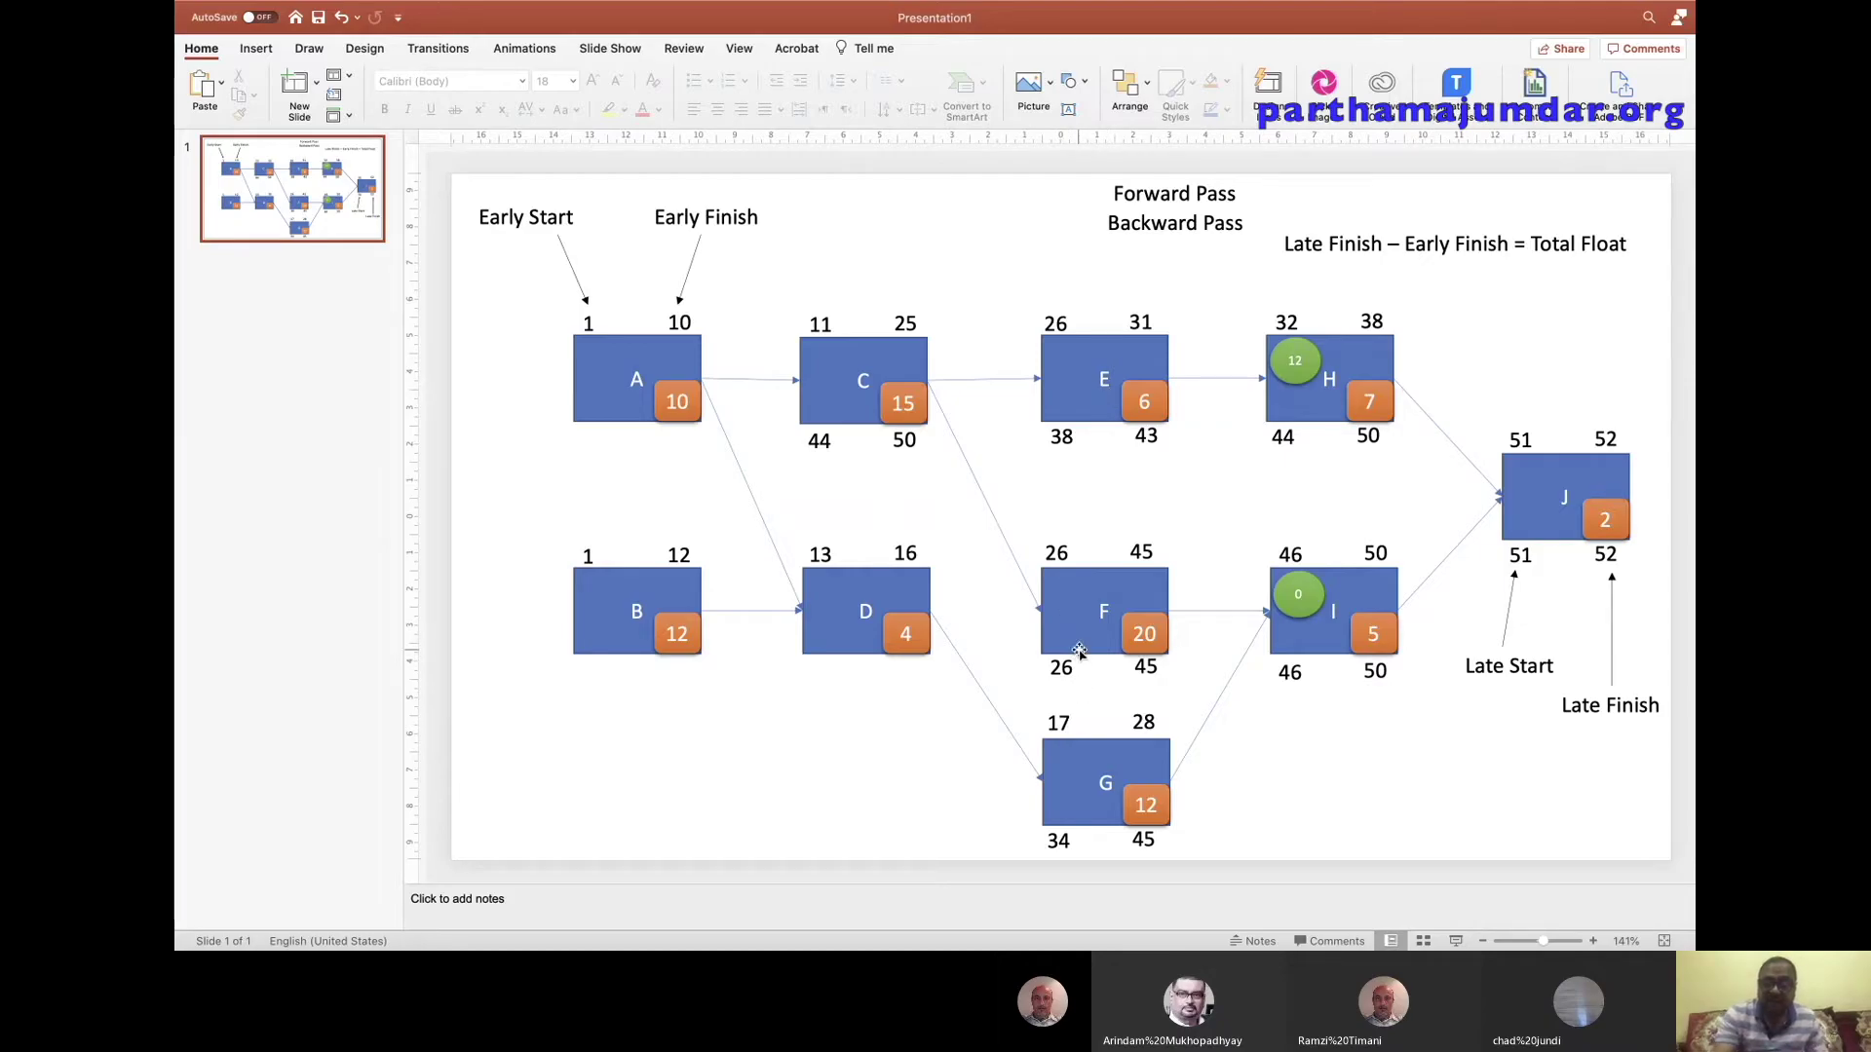
# Set C's late finish to 25 and late start to 11.
pyautogui.click(899, 440)
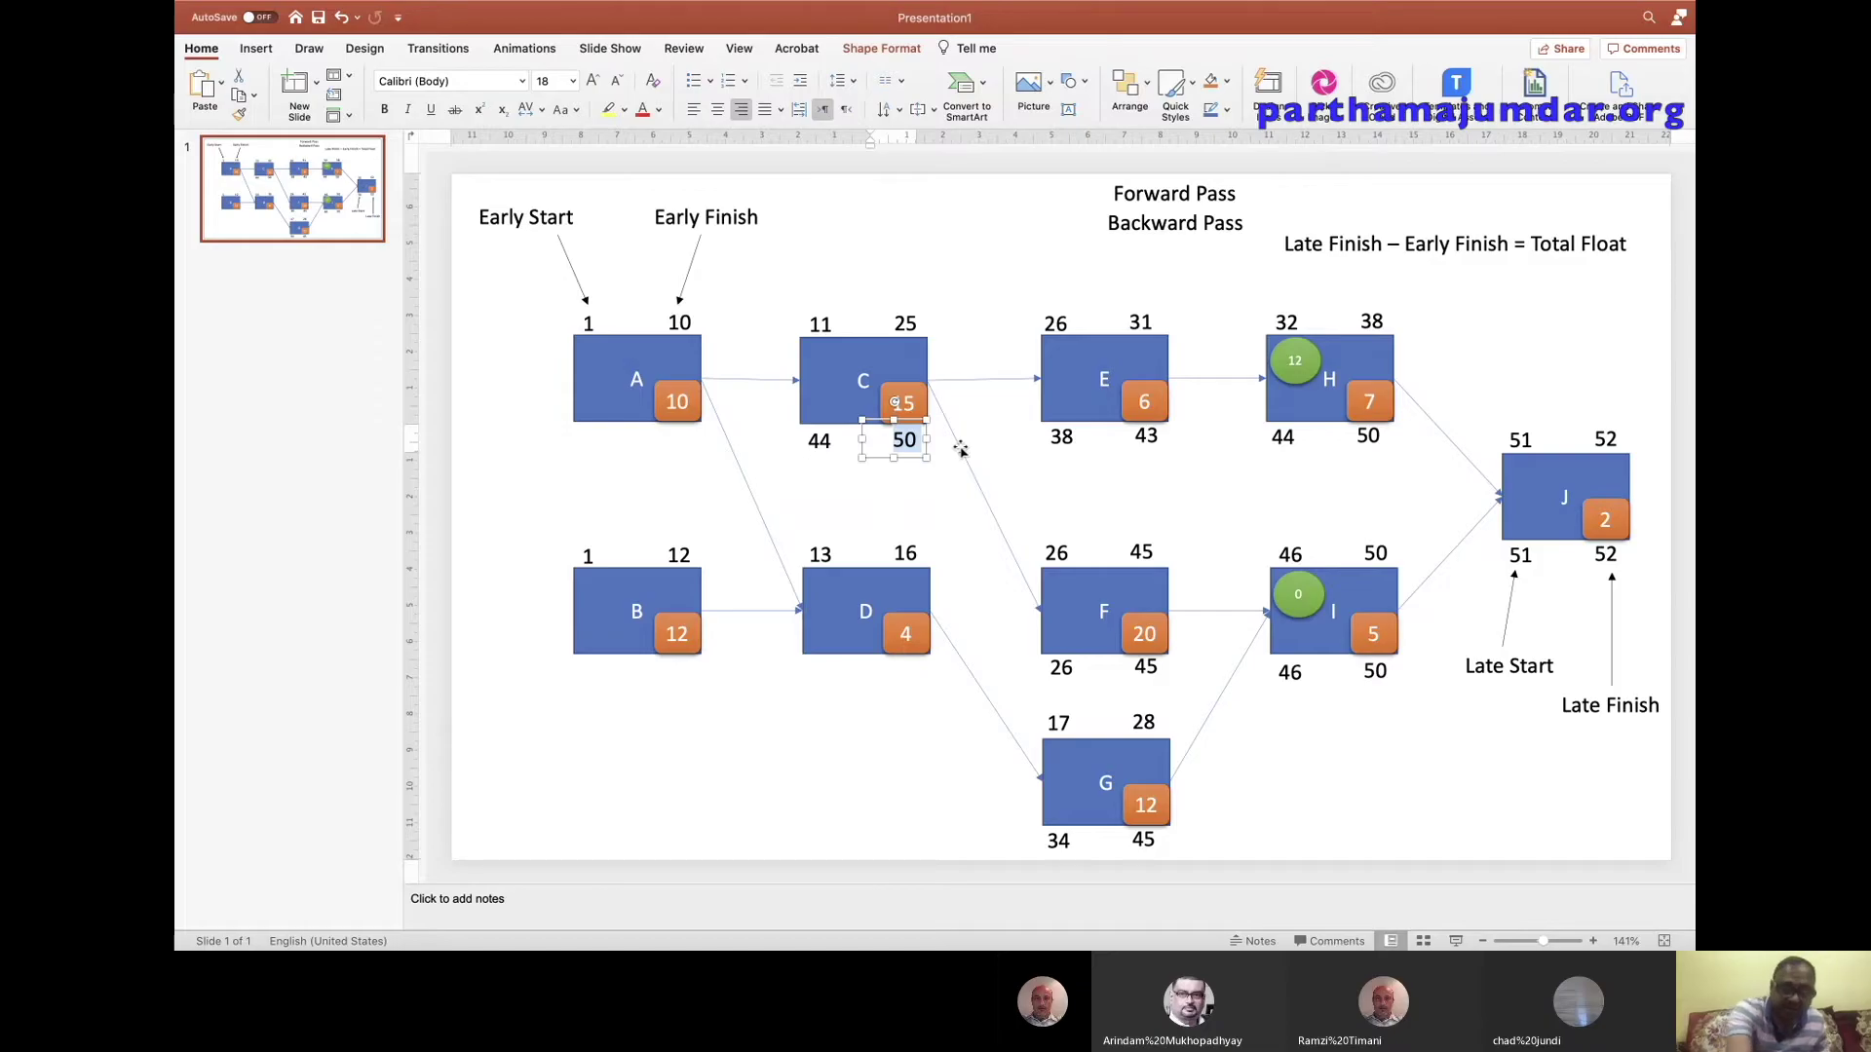
pyautogui.write('2')
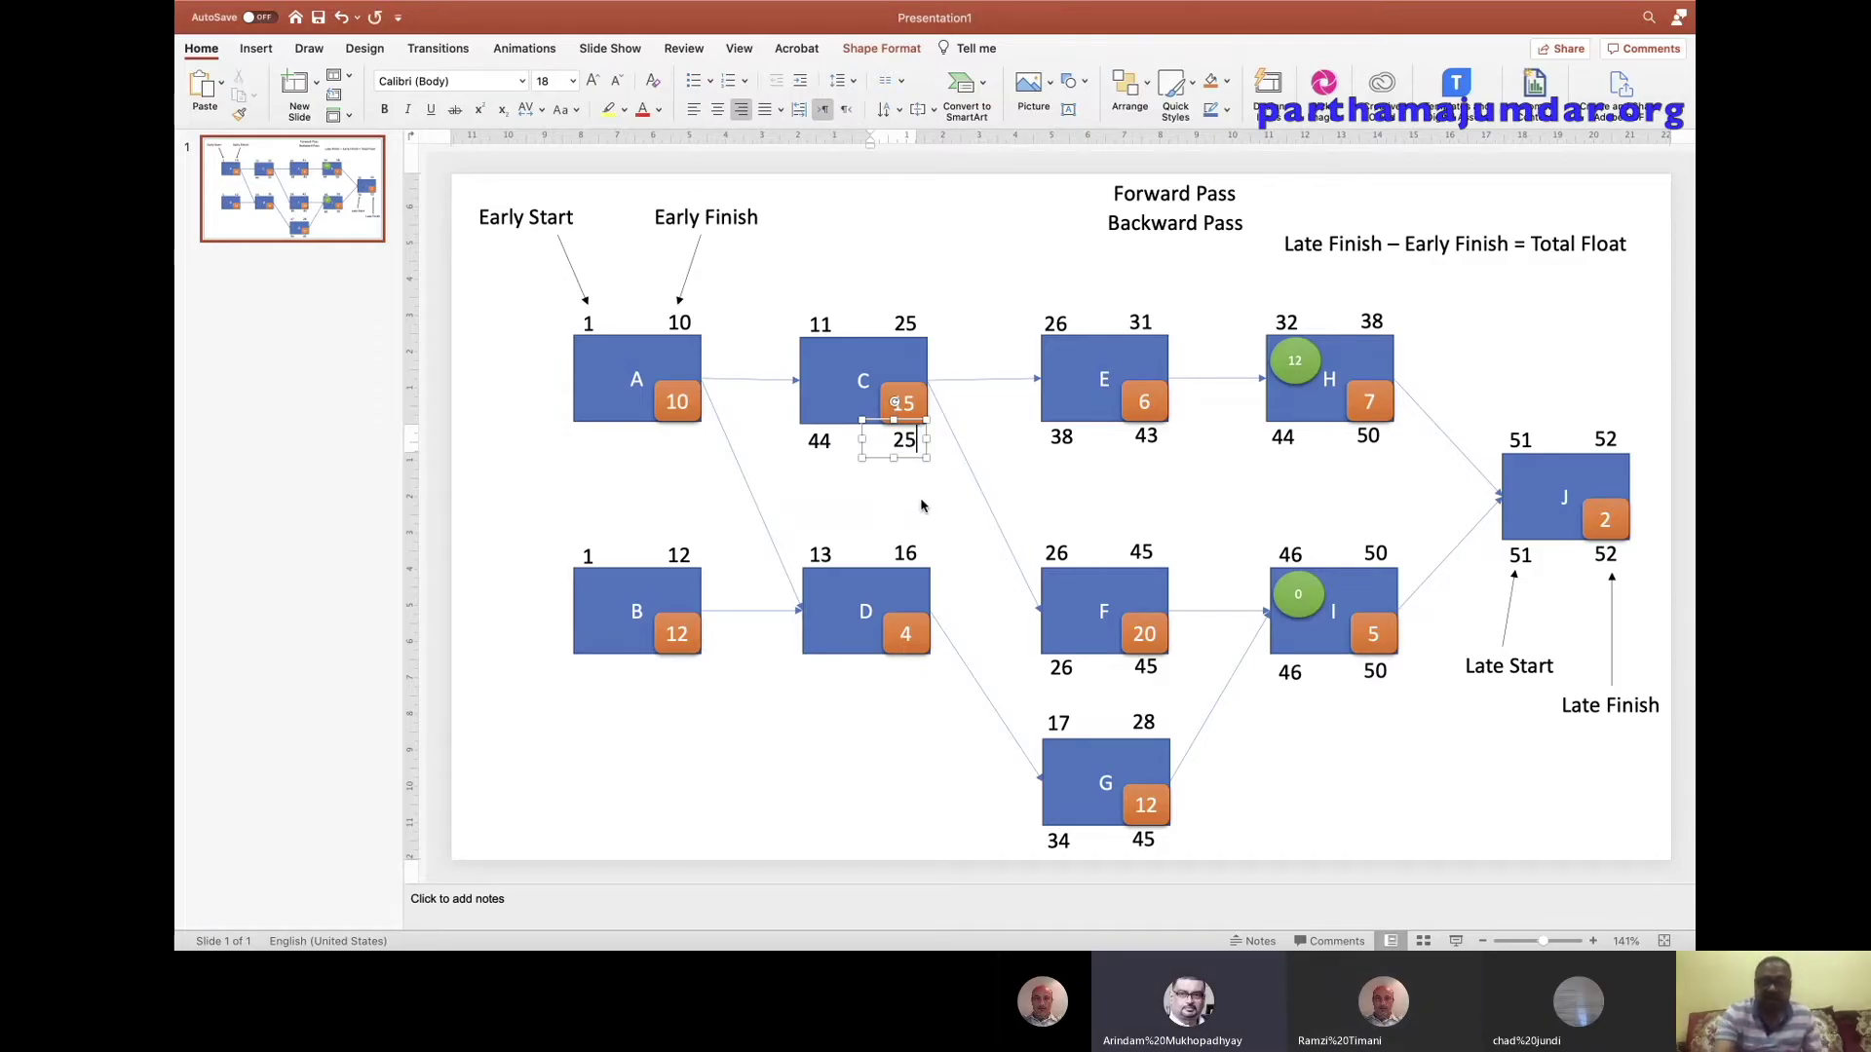
pyautogui.click(922, 506)
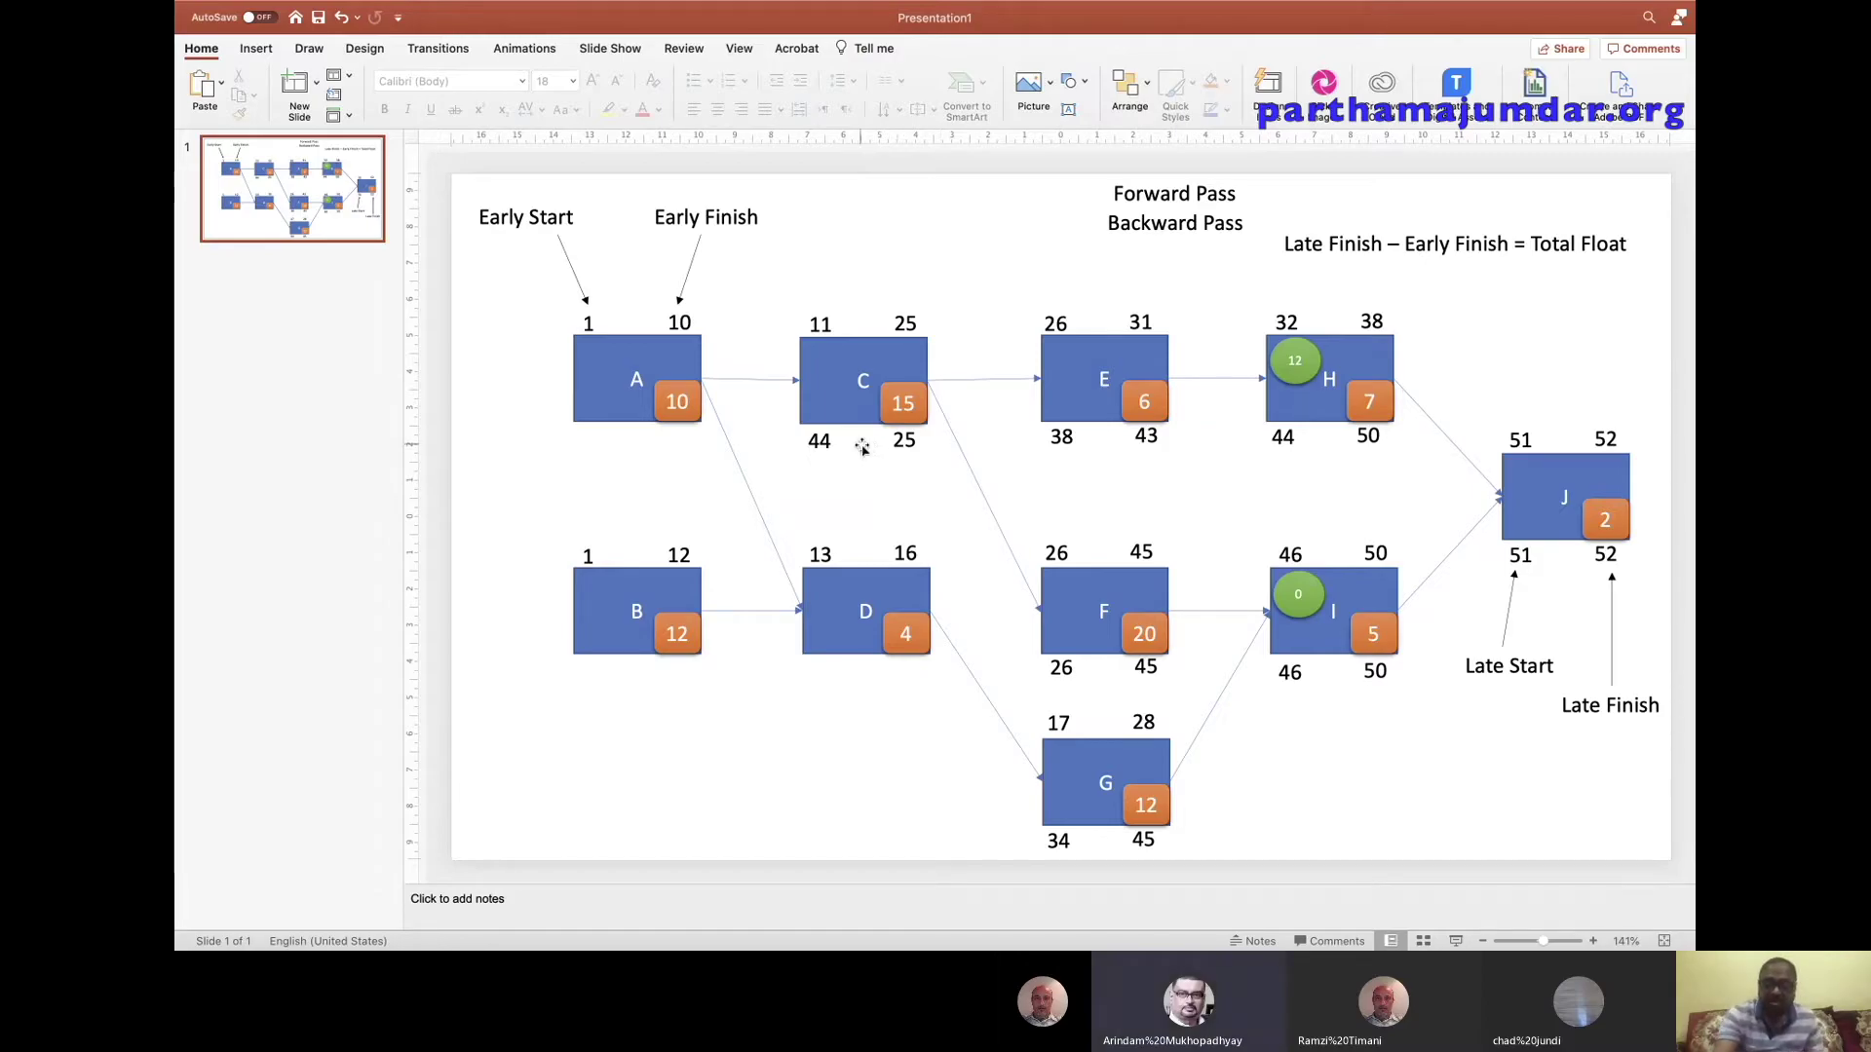
pyautogui.doubleClick(819, 440)
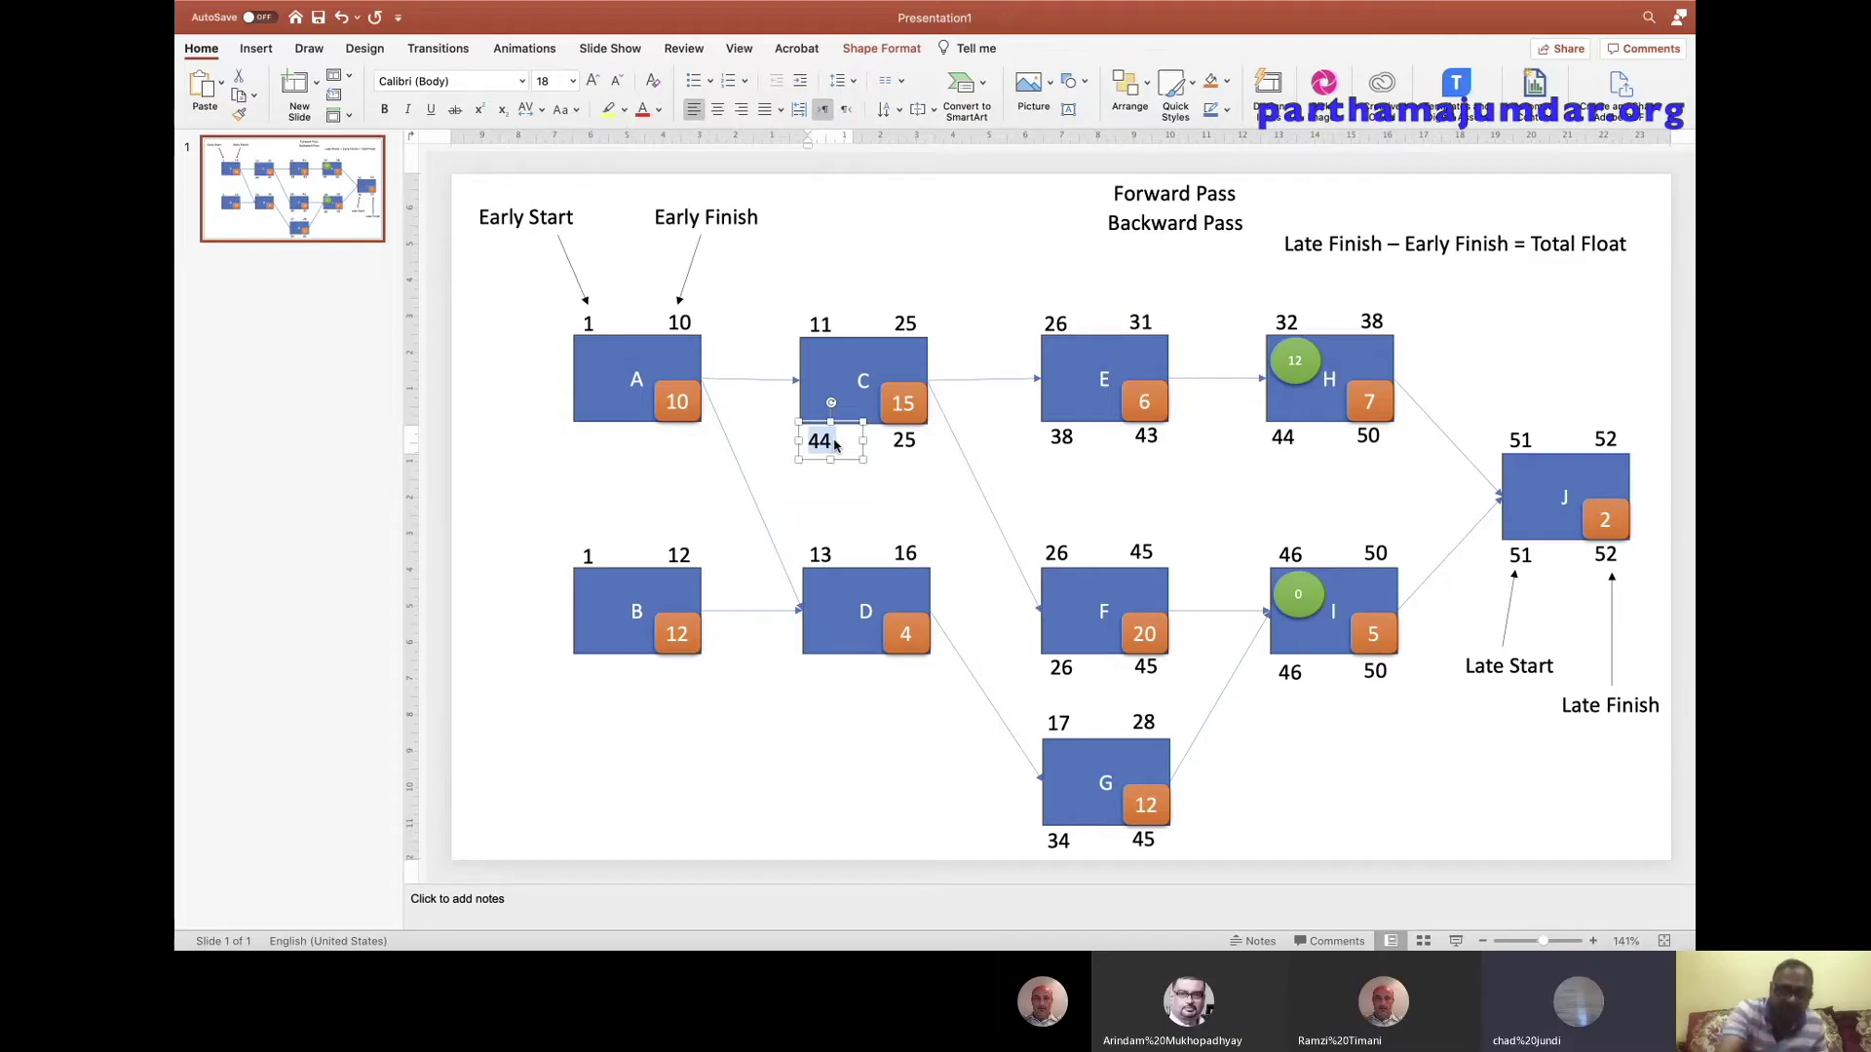
pyautogui.write('11')
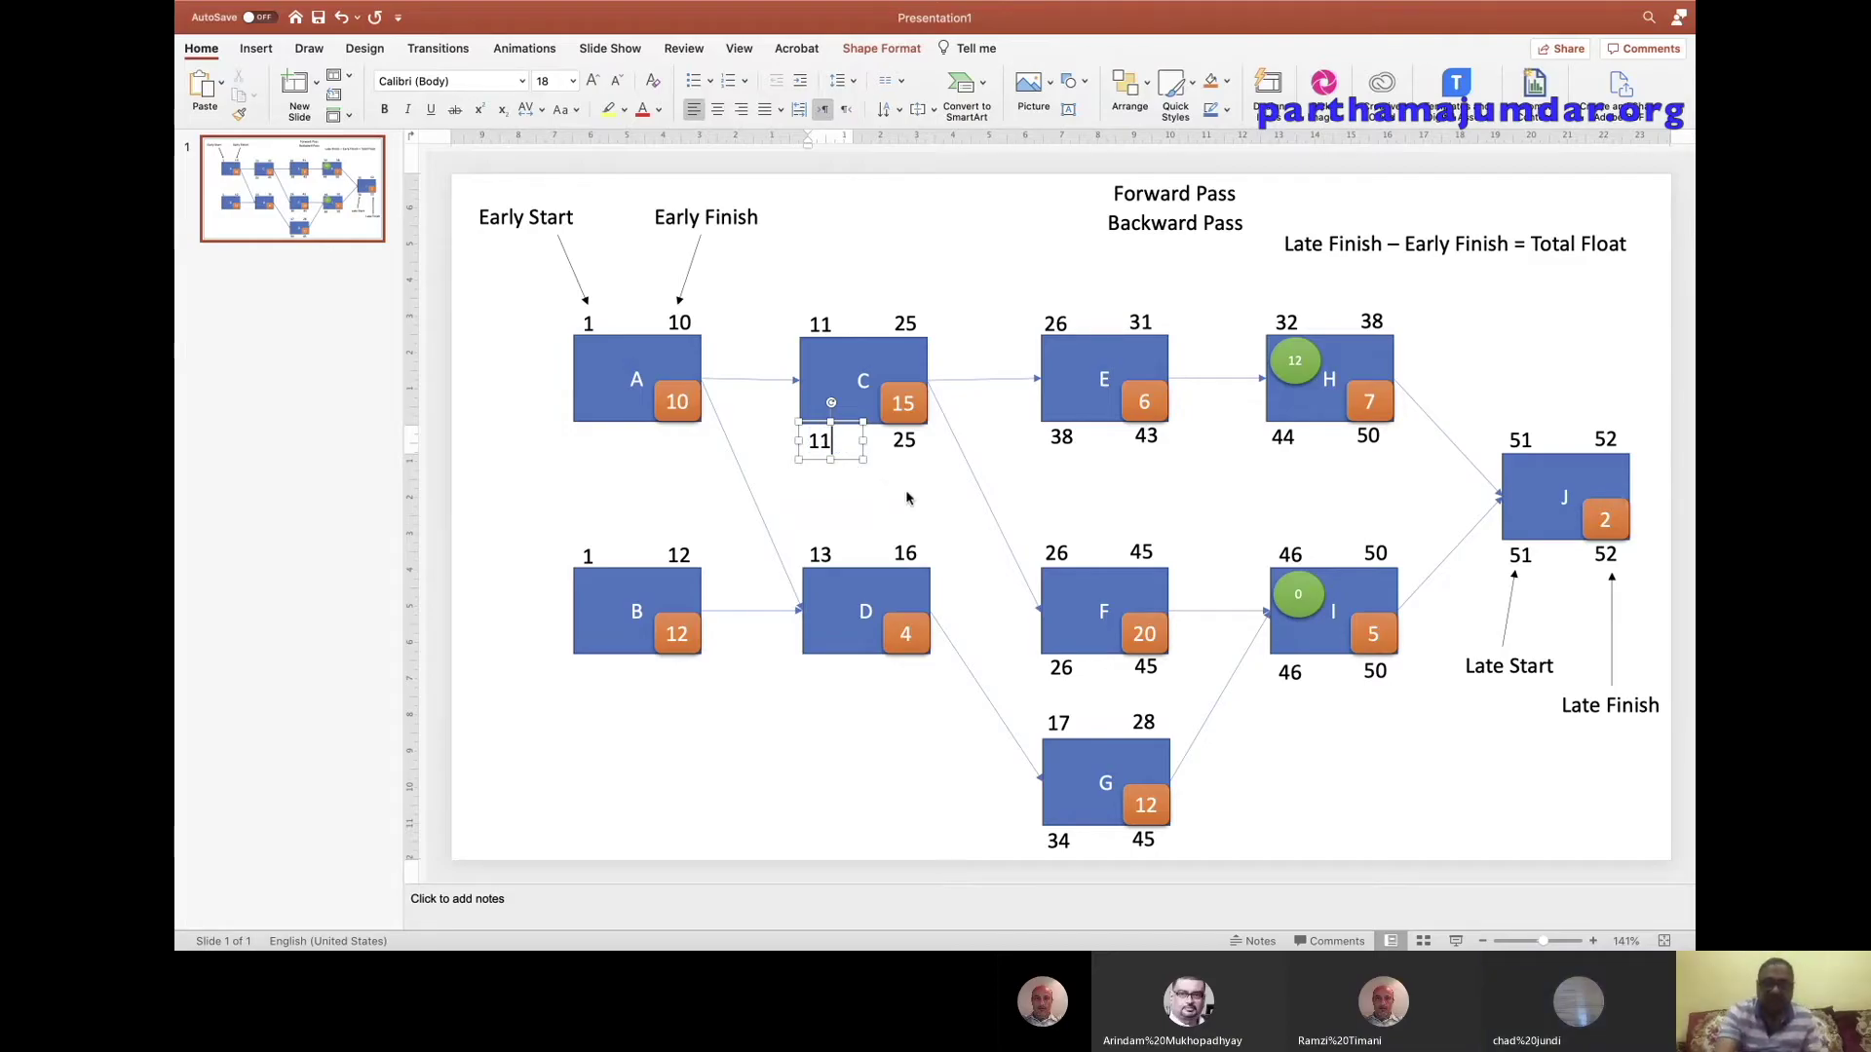
pyautogui.click(906, 498)
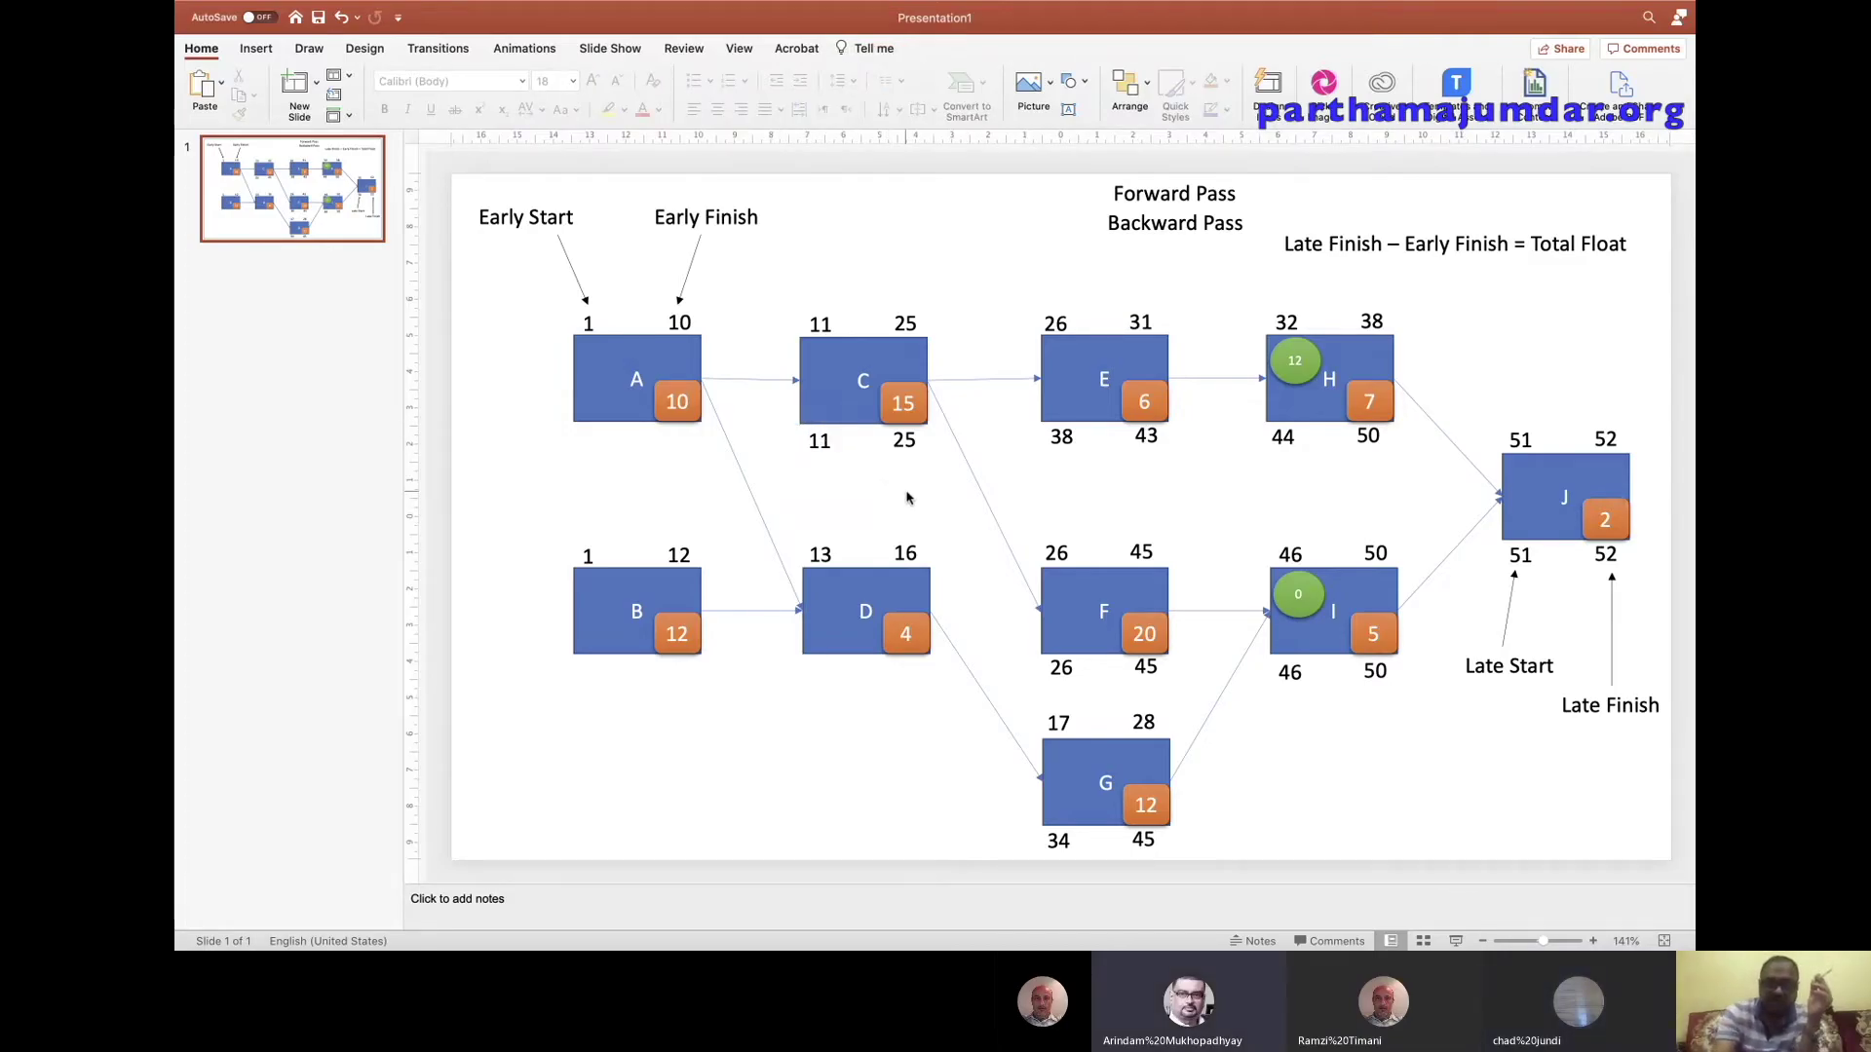
# Duplicate H's late-time pair and position it below activity D.
pyautogui.click(1296, 437)
pyautogui.press('super+d')
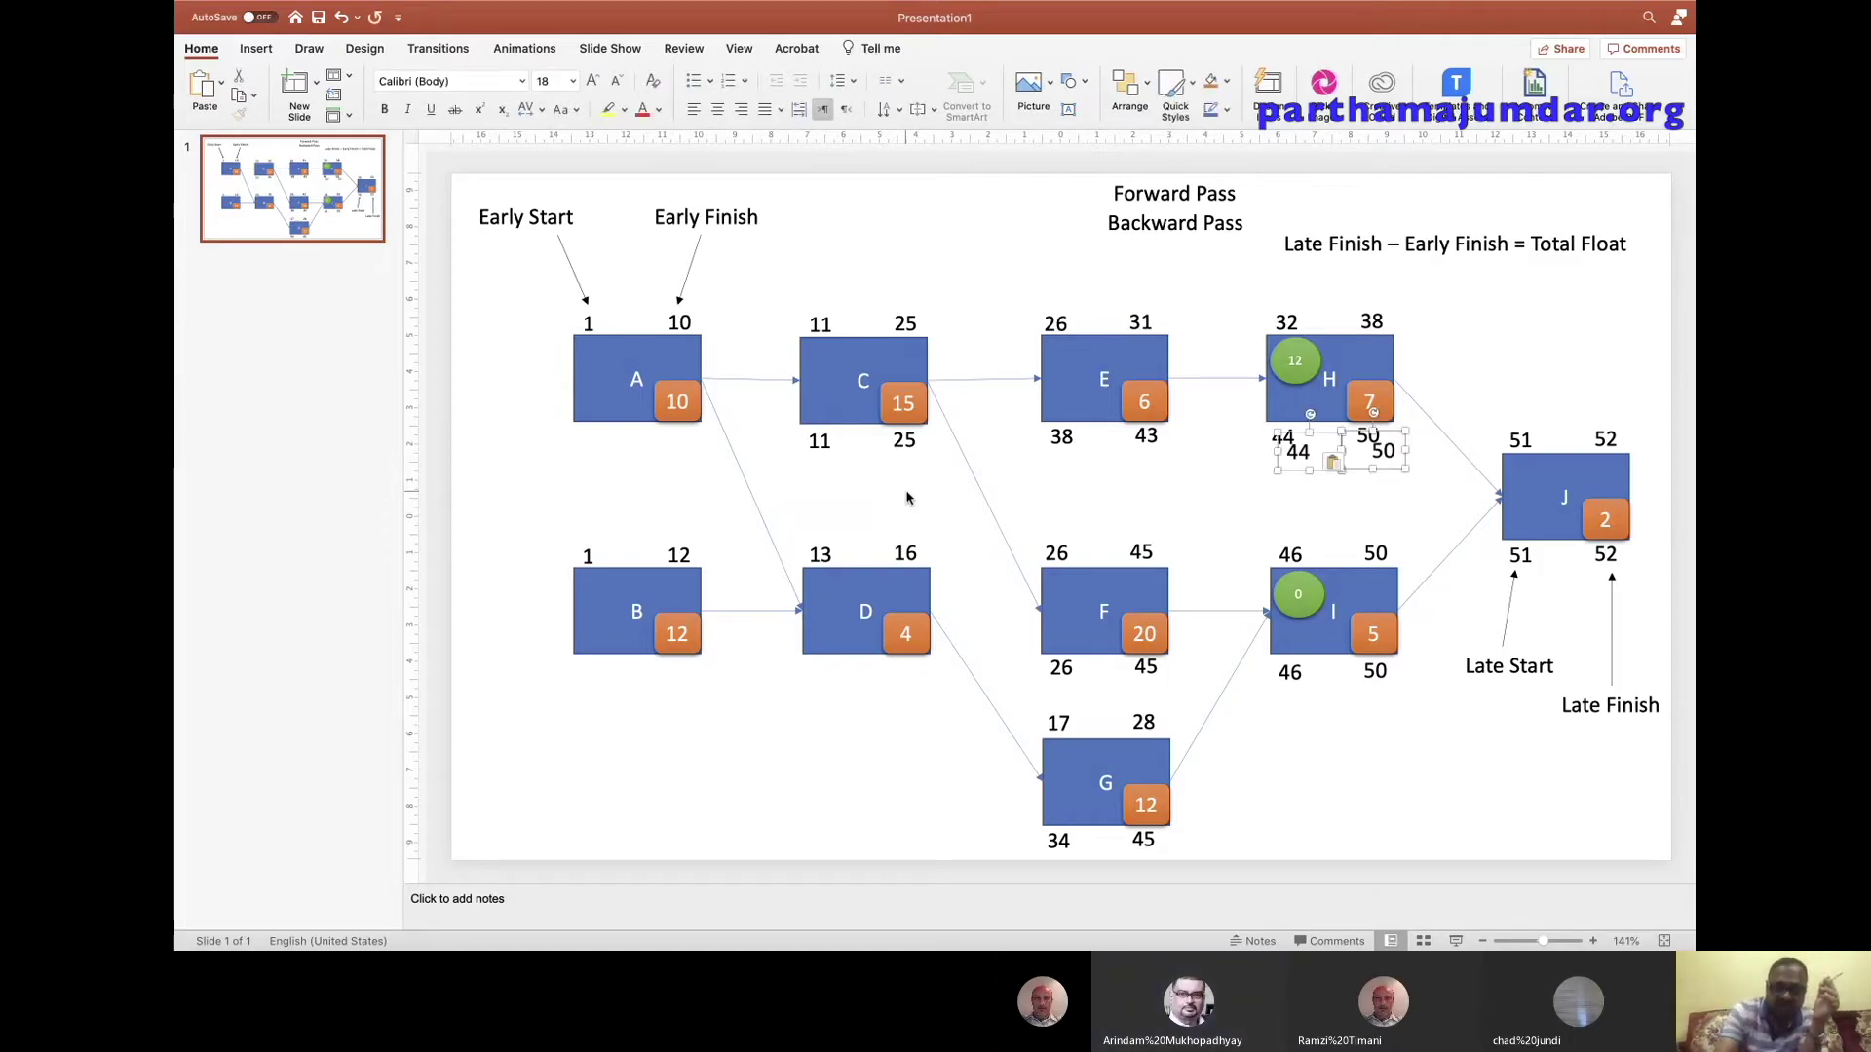
pyautogui.moveTo(1323, 434); pyautogui.dragTo(841, 651)
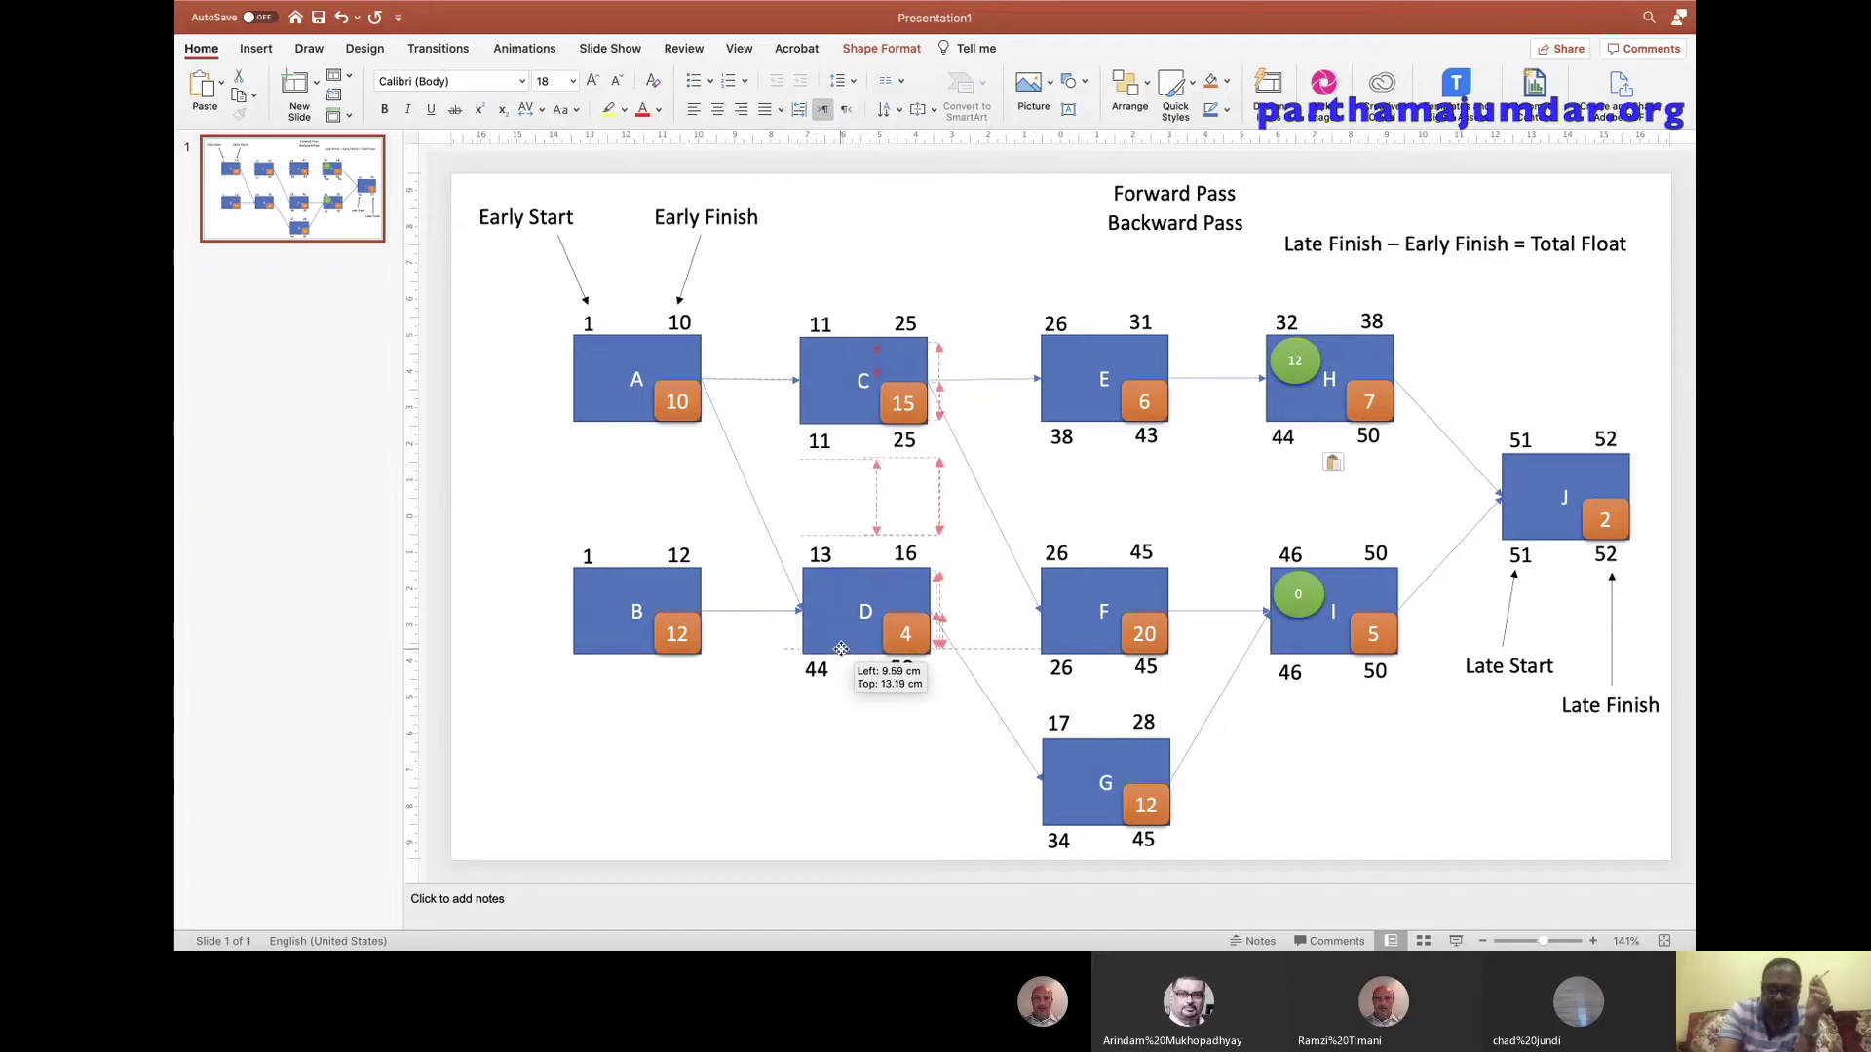
pyautogui.moveTo(841, 651); pyautogui.dragTo(843, 652)
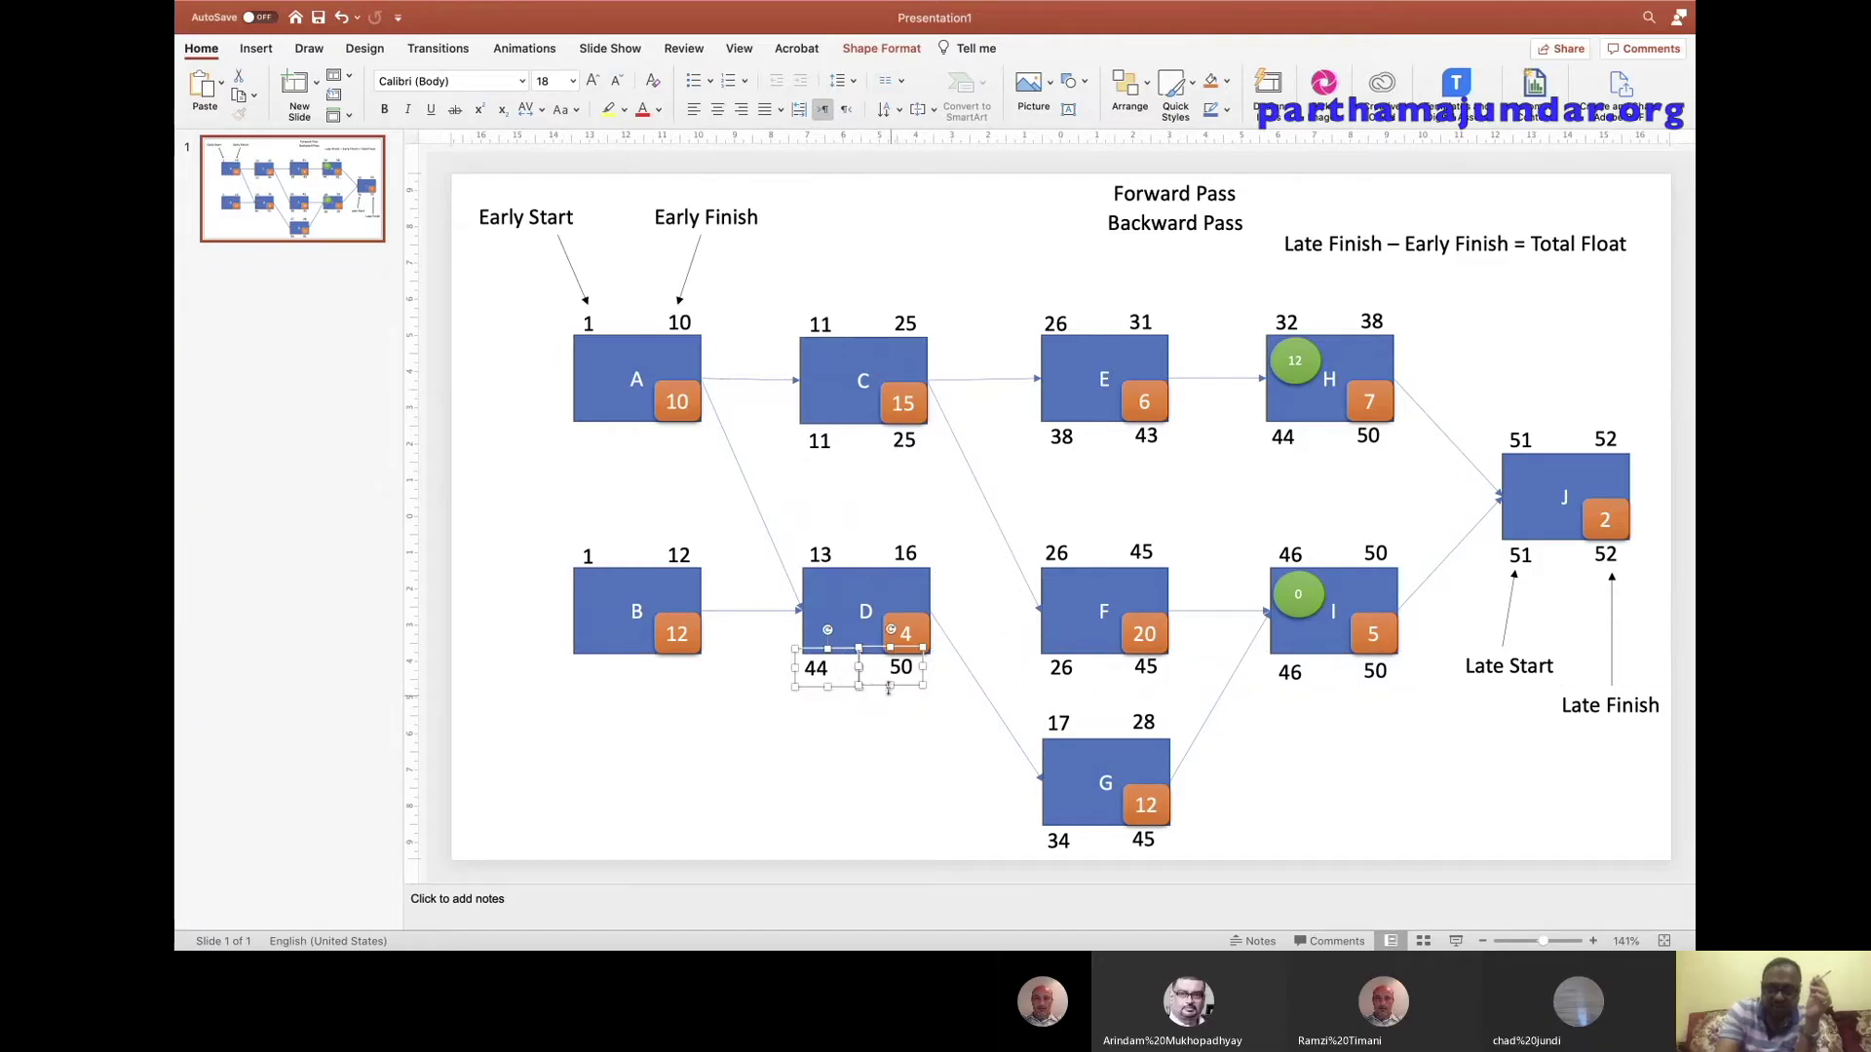
pyautogui.moveTo(844, 650); pyautogui.dragTo(850, 652)
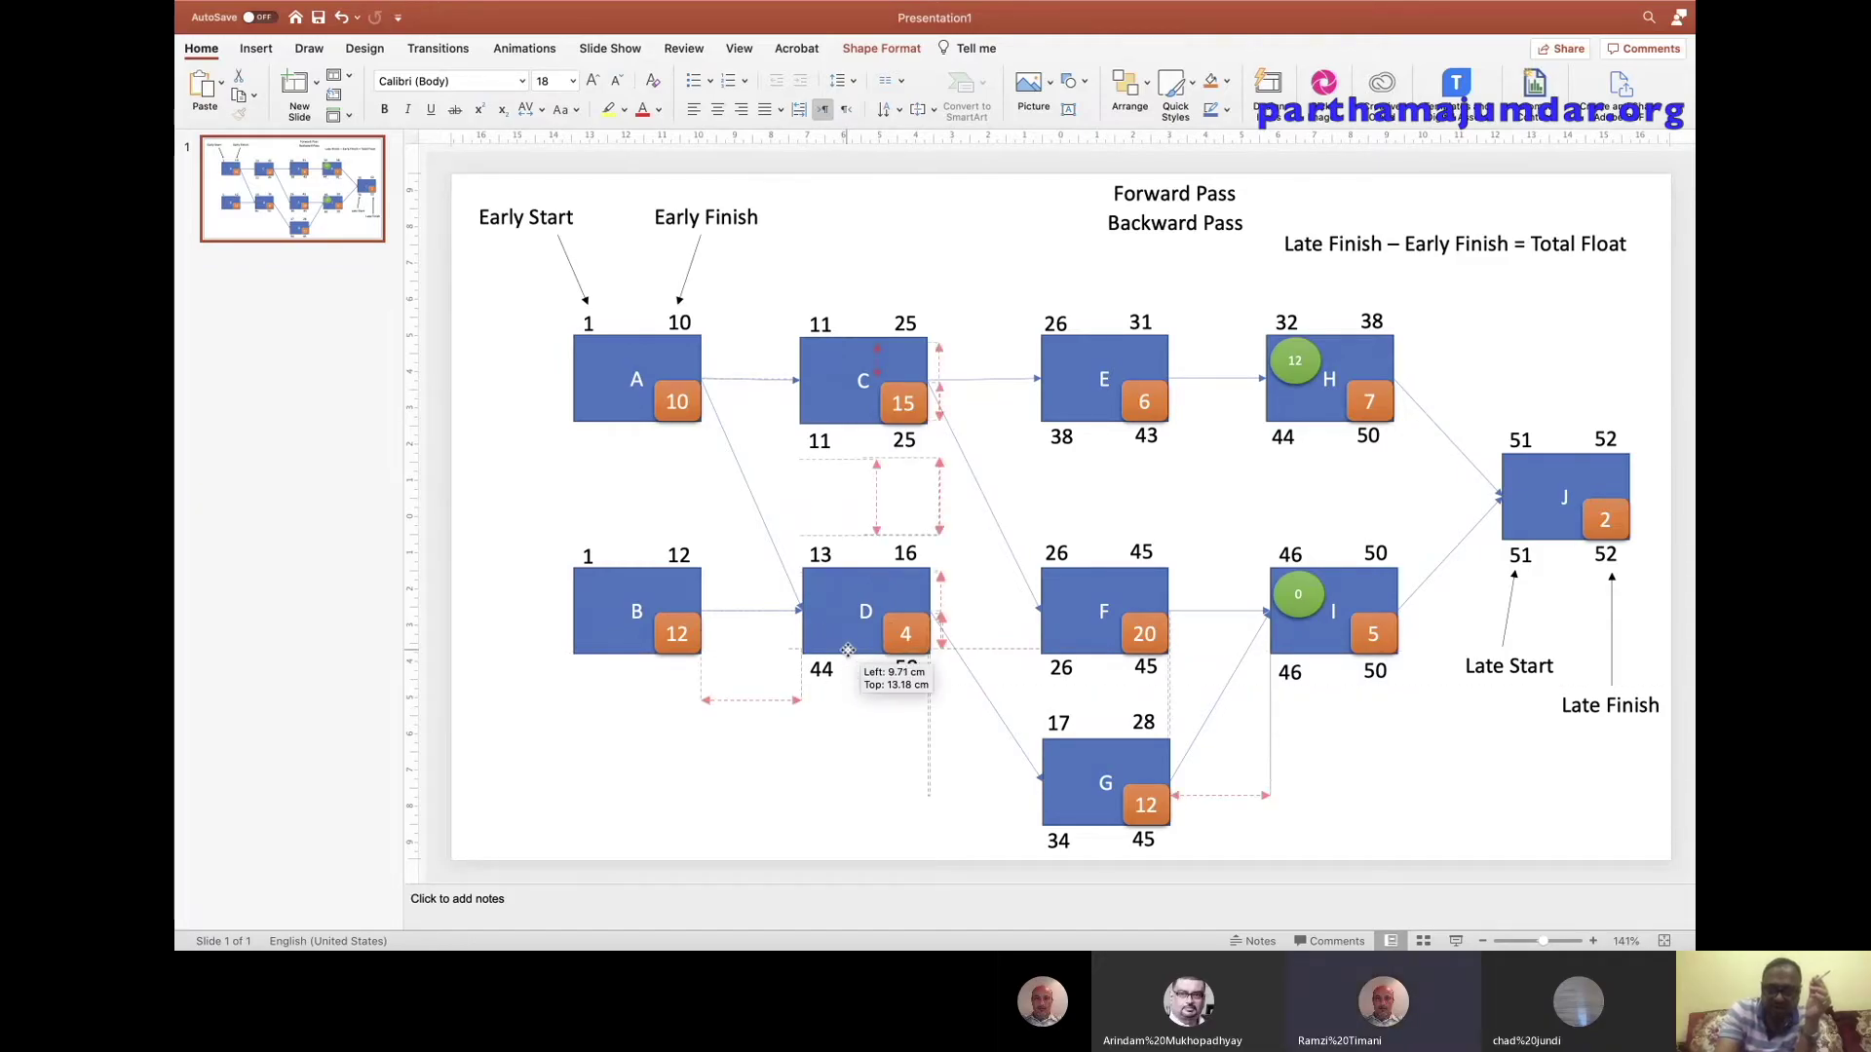
# Set D's late finish to 33 and late start to 30.
pyautogui.click(889, 713)
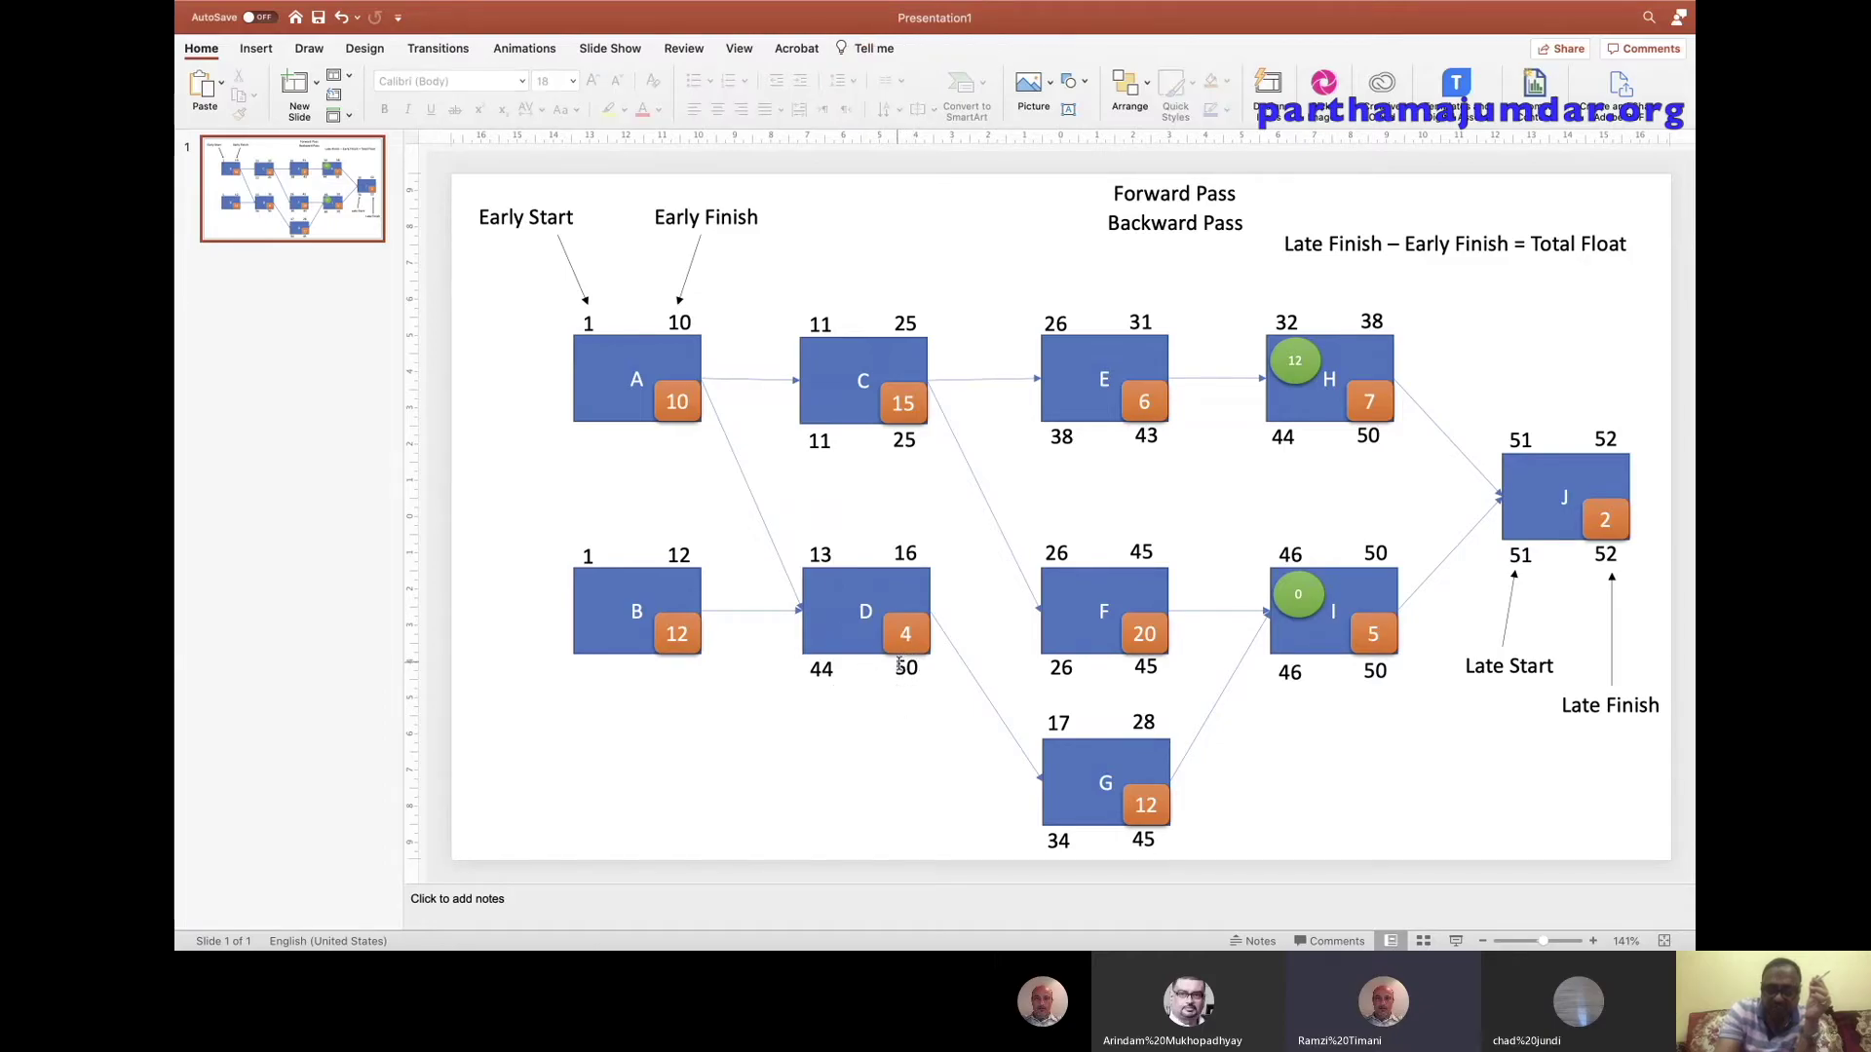
pyautogui.click(921, 667)
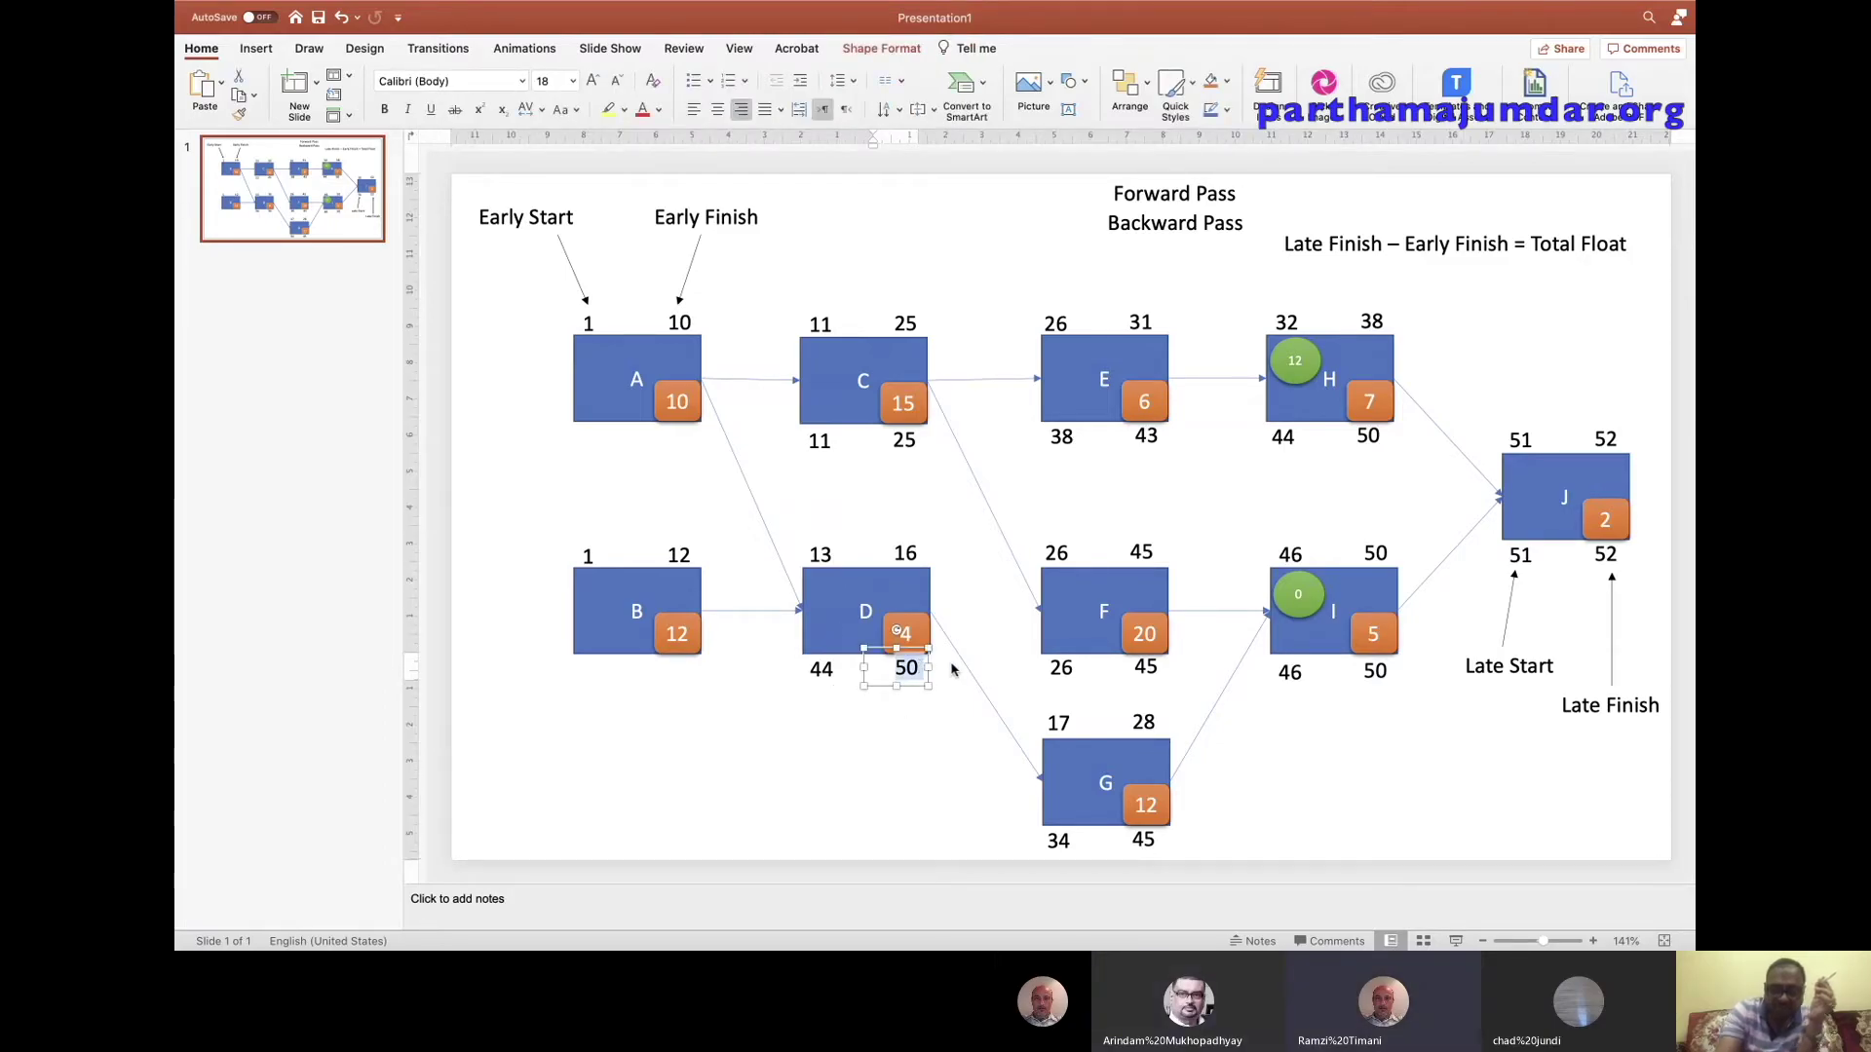
pyautogui.write('33')
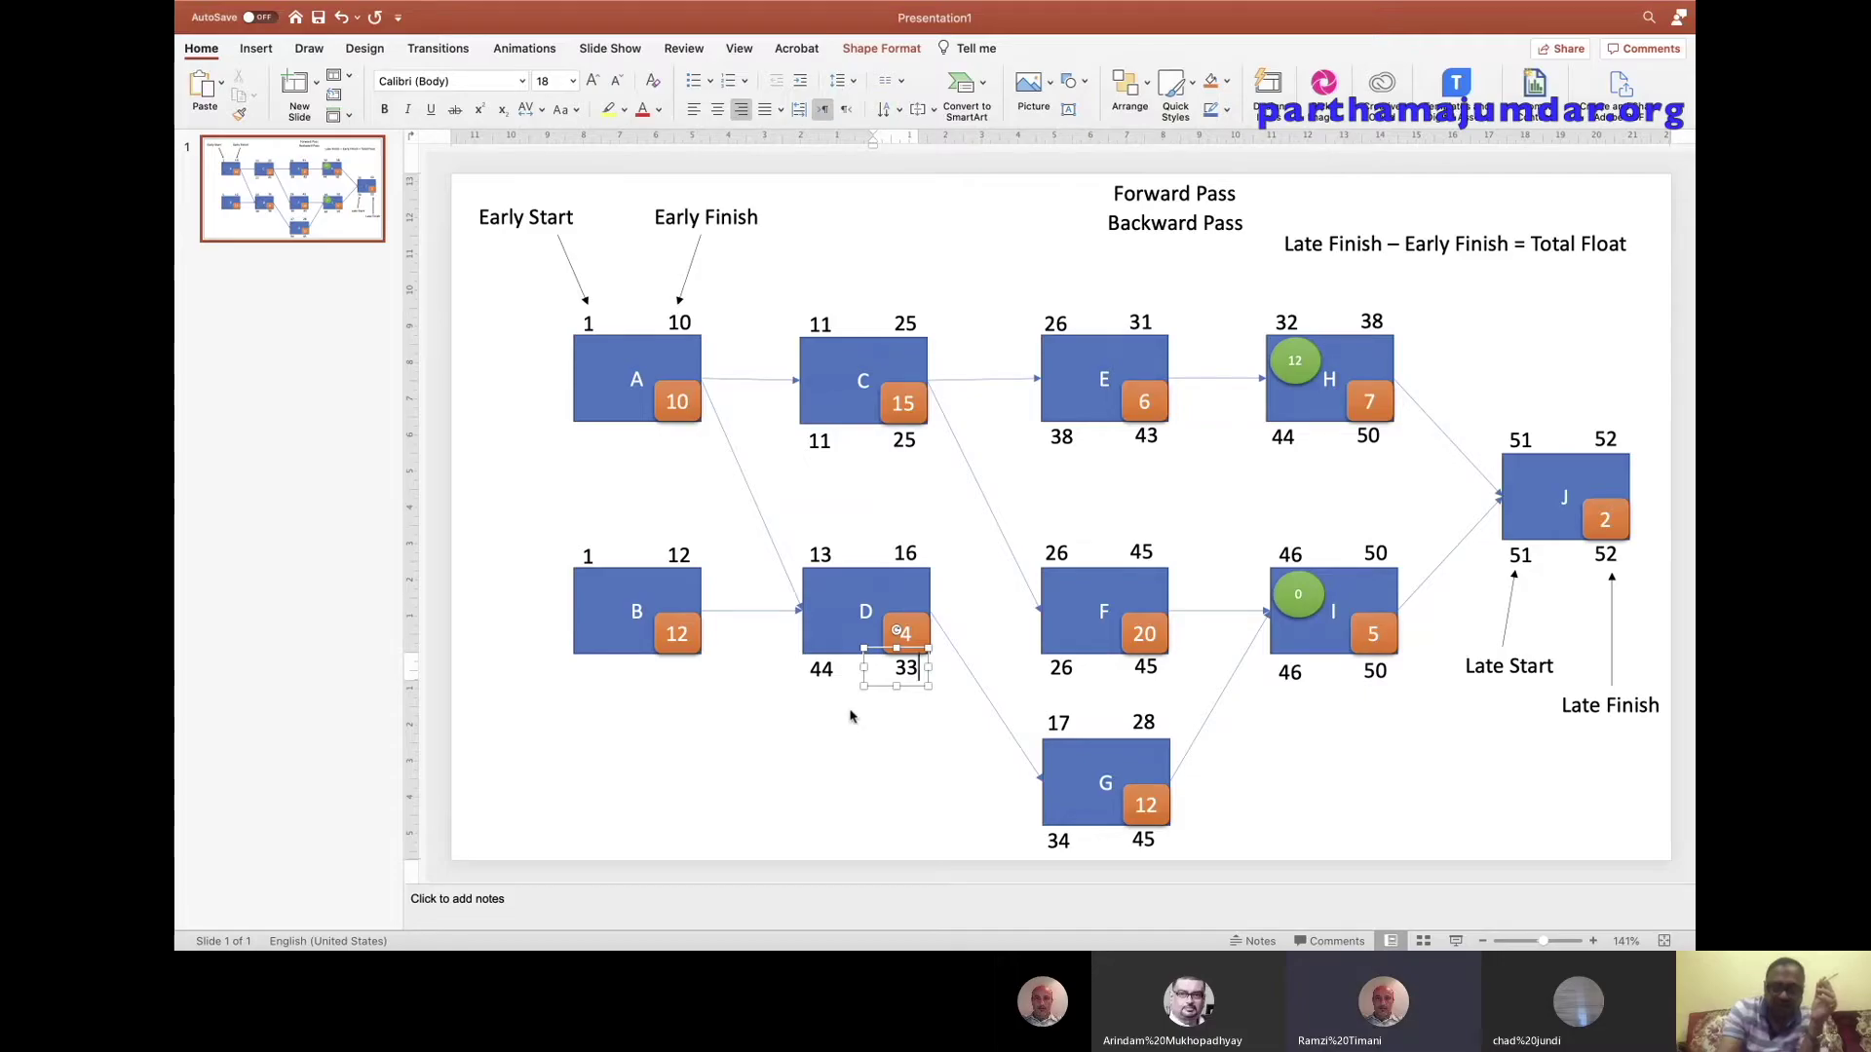
pyautogui.click(854, 713)
pyautogui.moveTo(812, 670); pyautogui.dragTo(838, 676)
pyautogui.write('30')
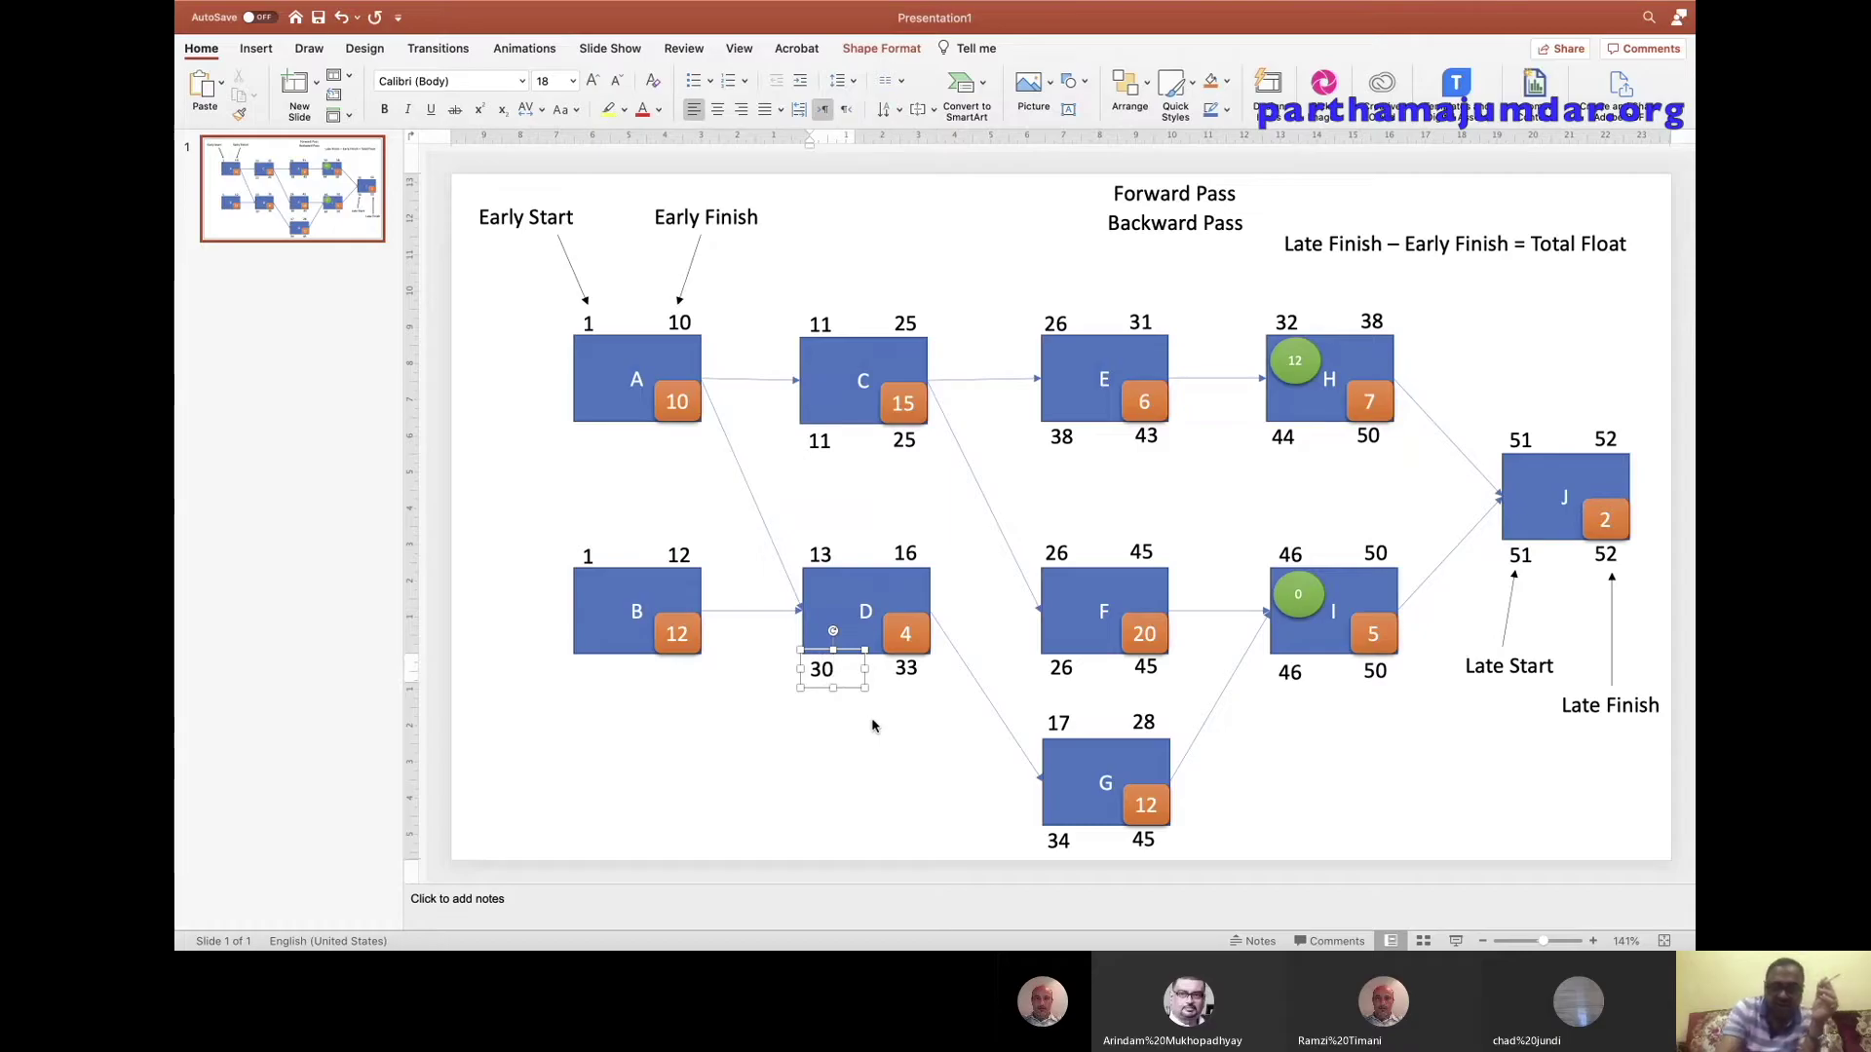
pyautogui.click(877, 726)
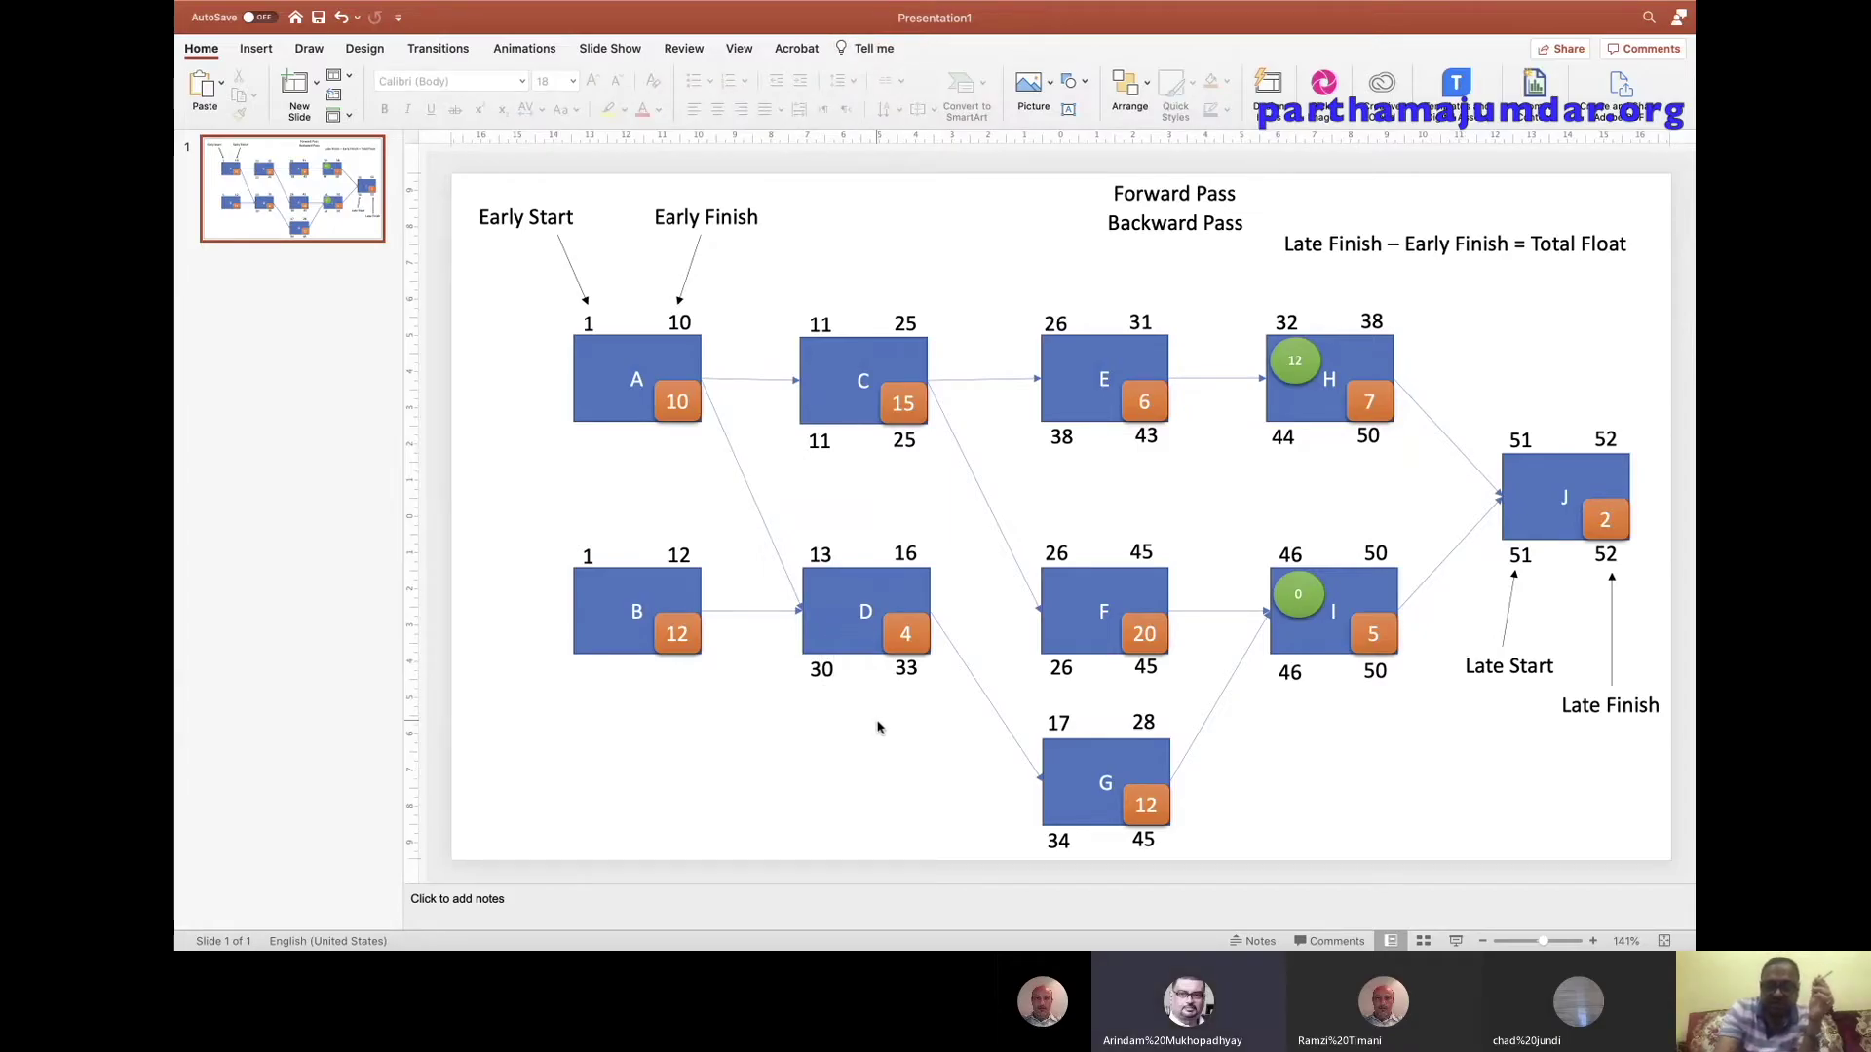
pyautogui.hotkey('ctrl', 'v')
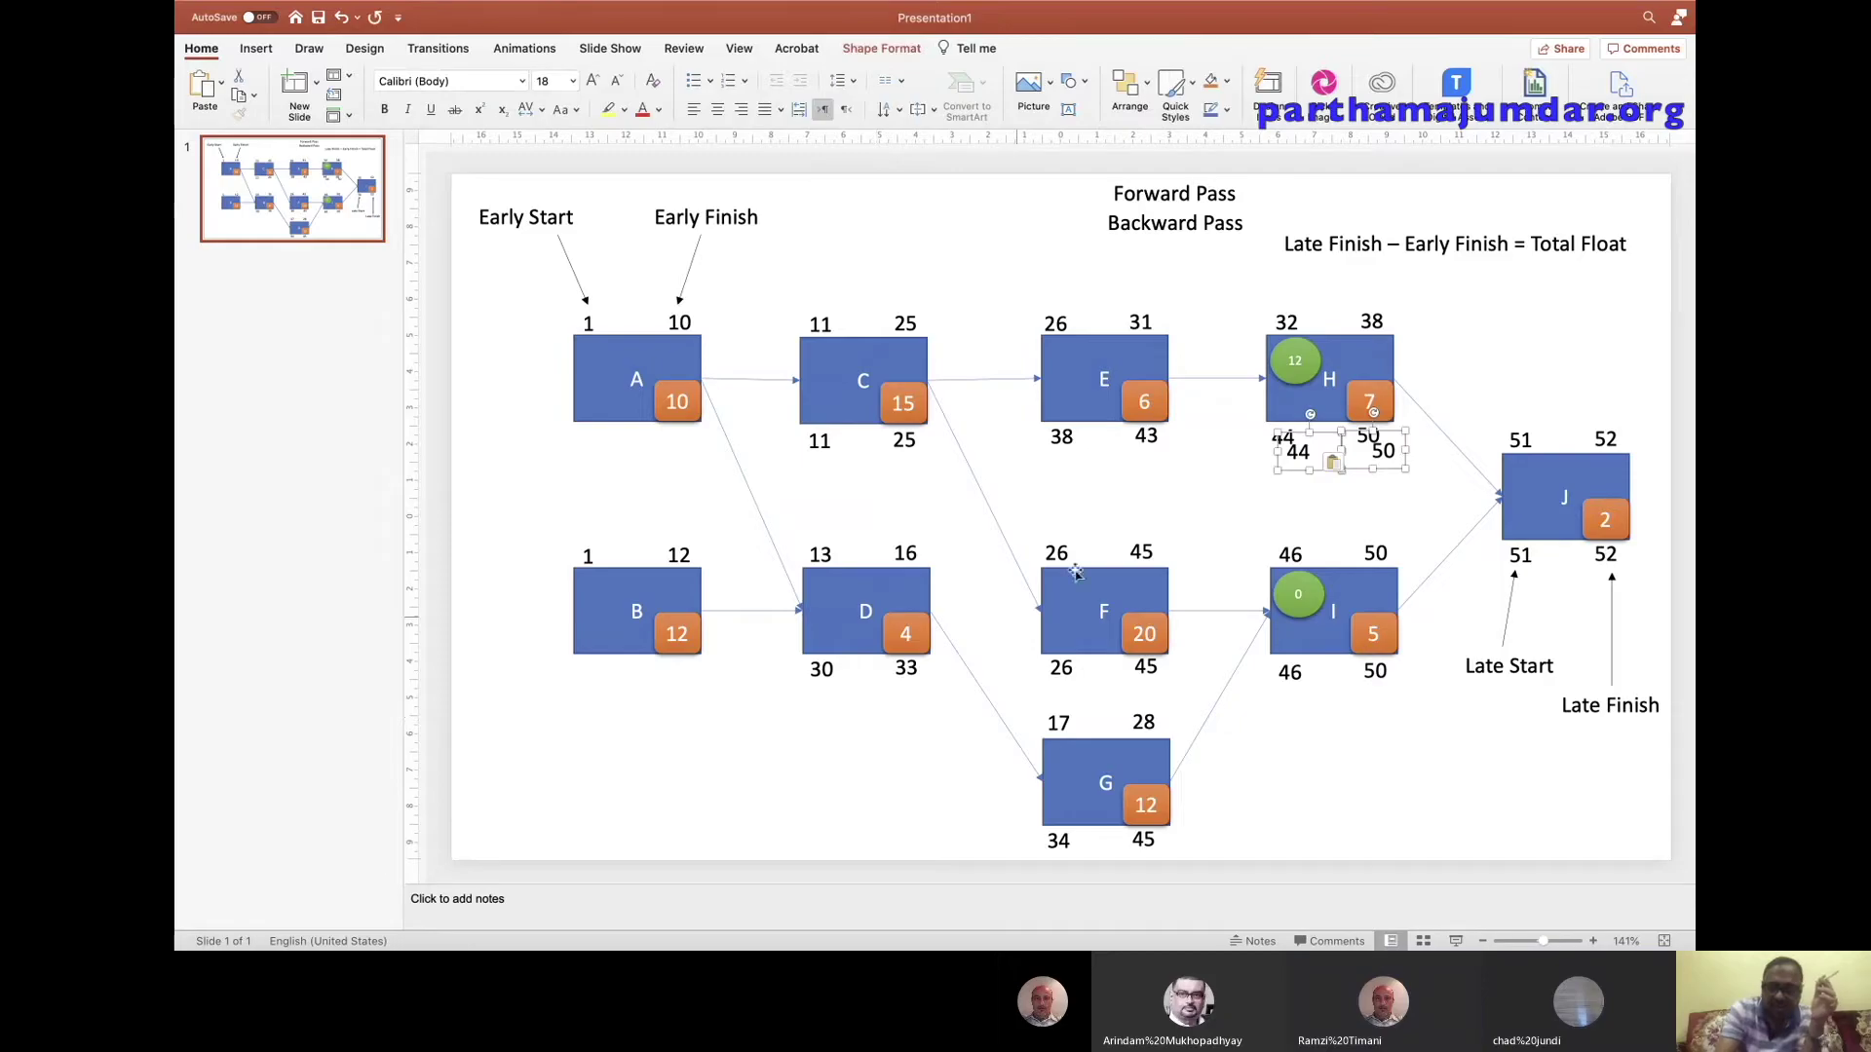
# Place the late-value label pair under activity A and set it to 1 and 10.
pyautogui.moveTo(1321, 436); pyautogui.dragTo(620, 416)
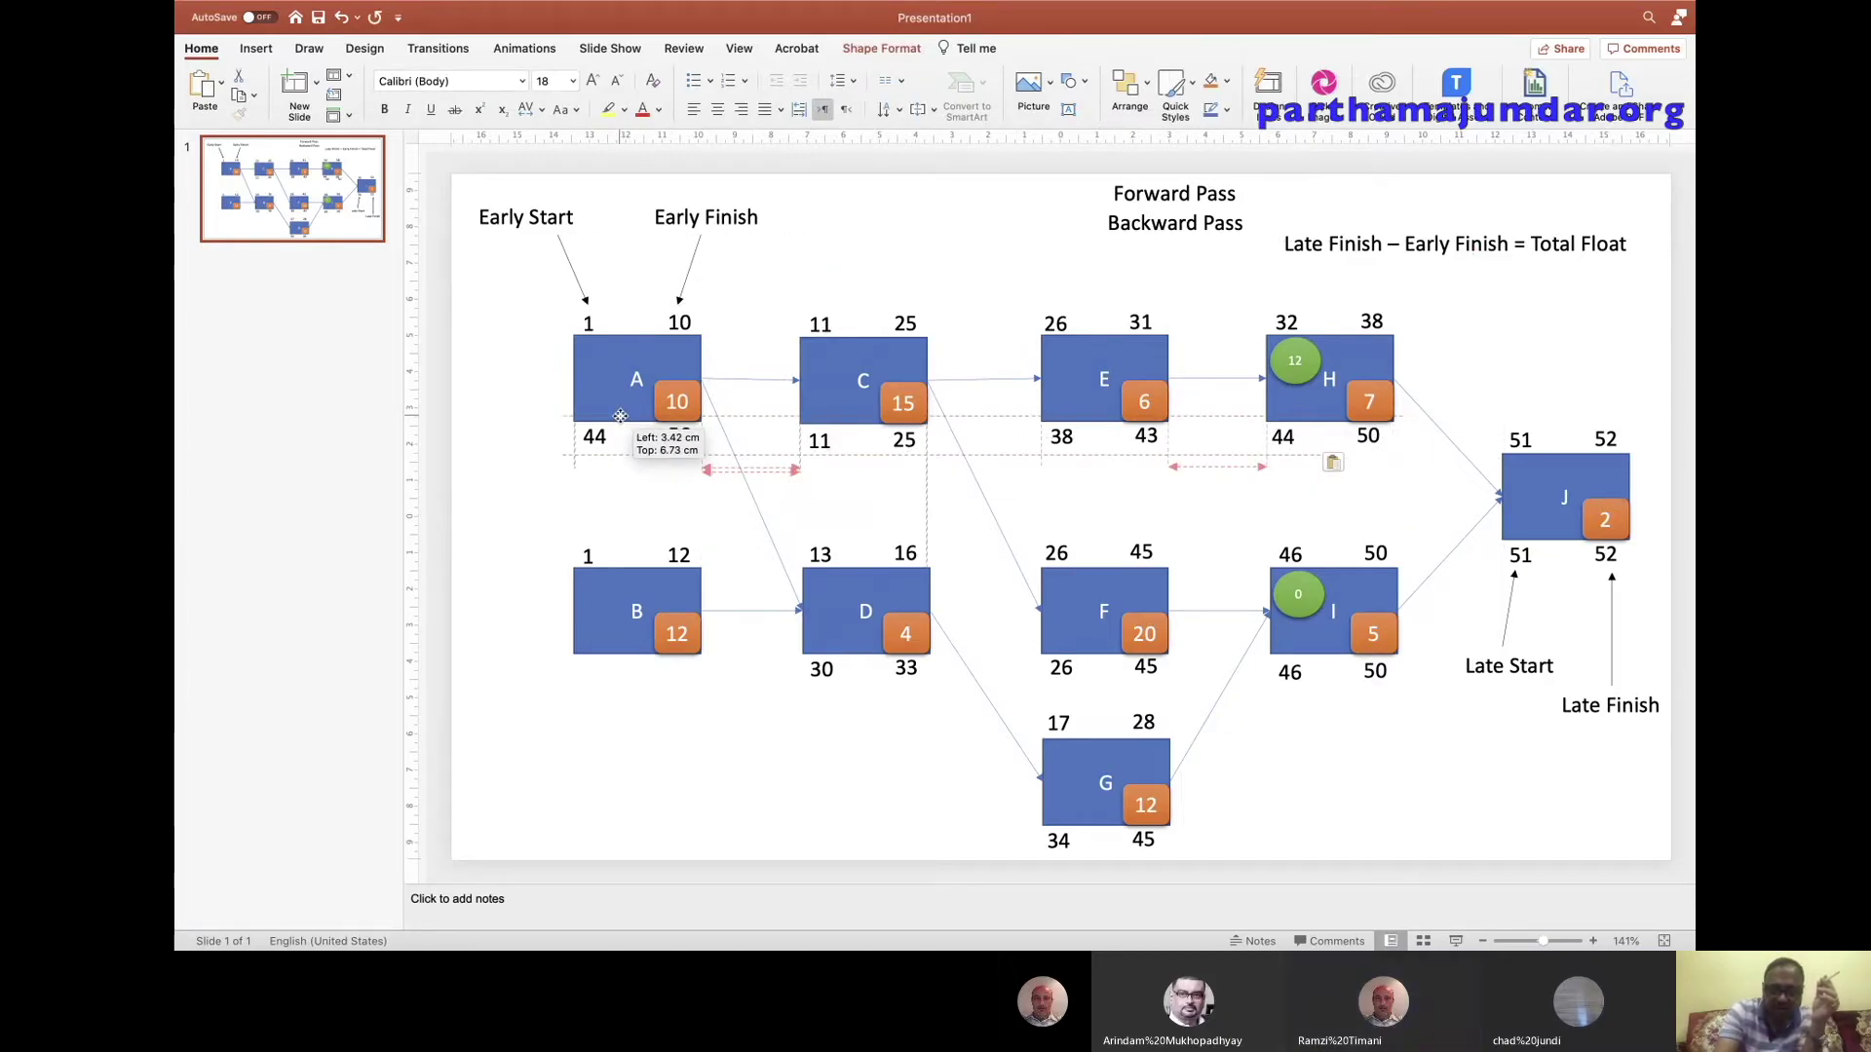
pyautogui.moveTo(619, 416); pyautogui.dragTo(621, 417)
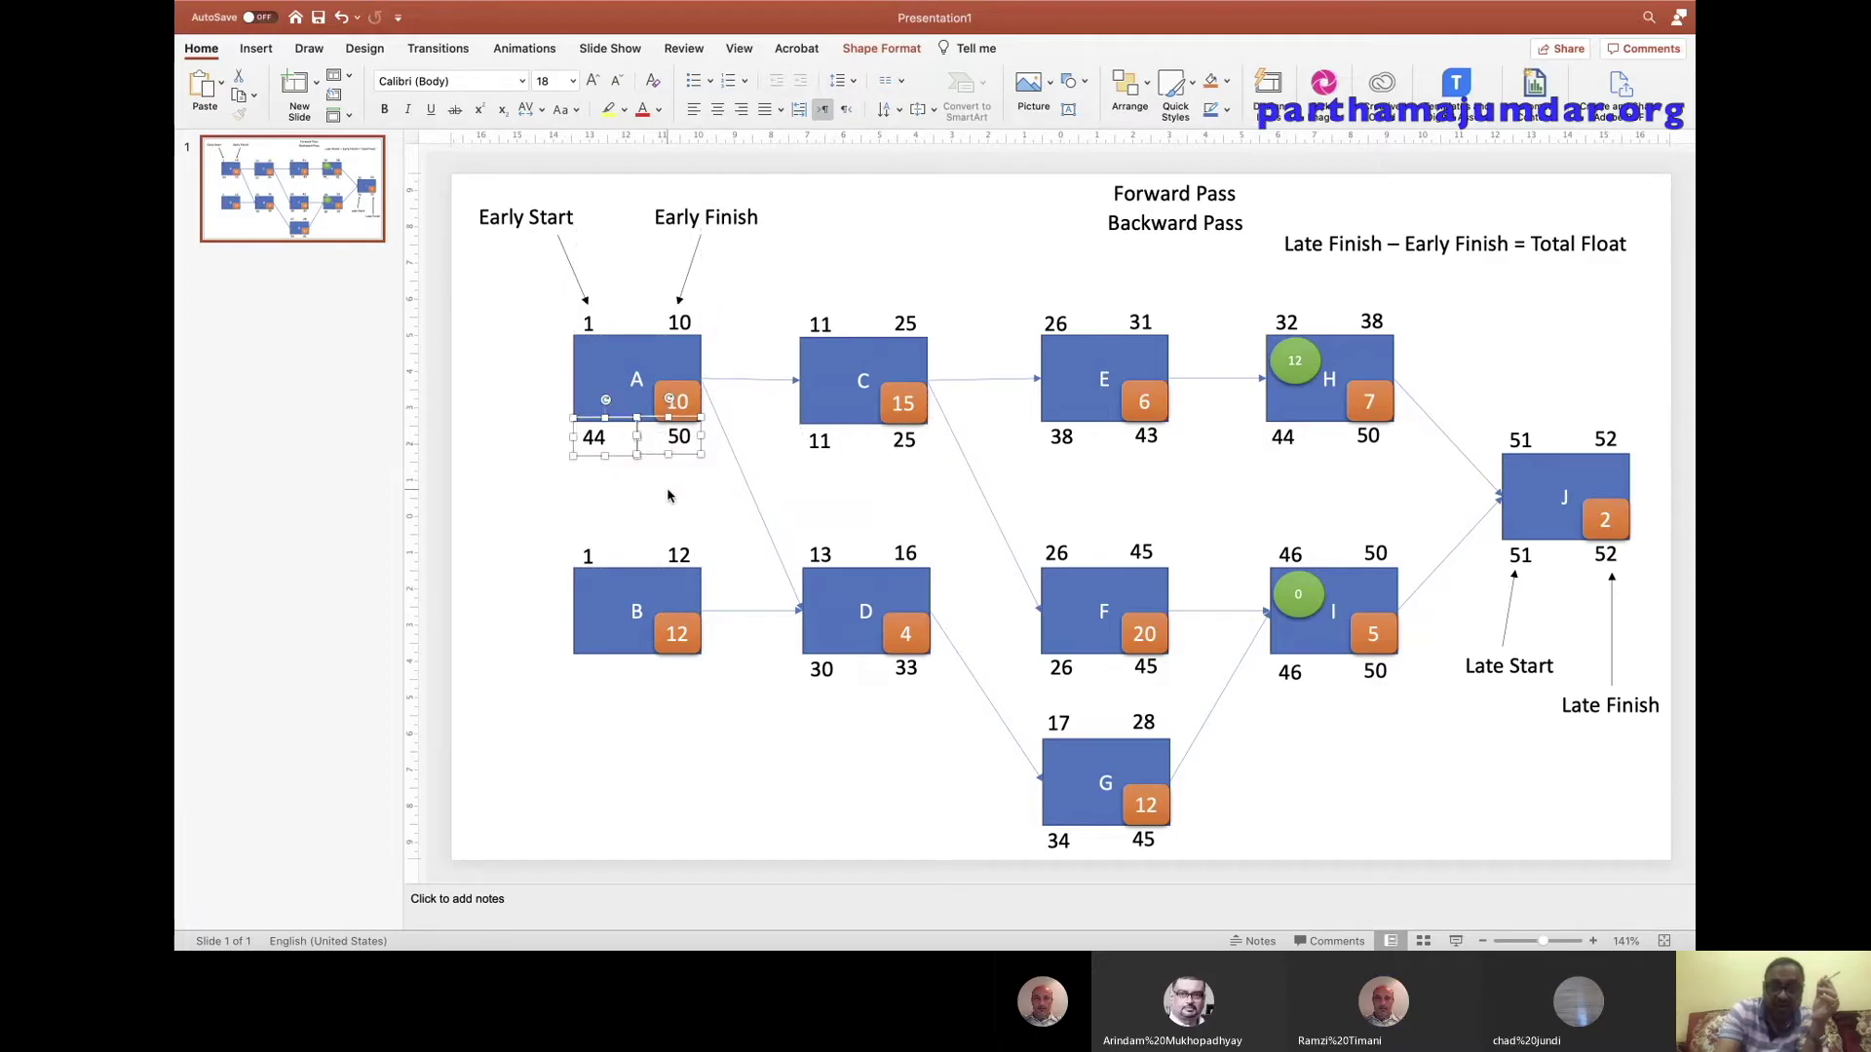
pyautogui.click(667, 496)
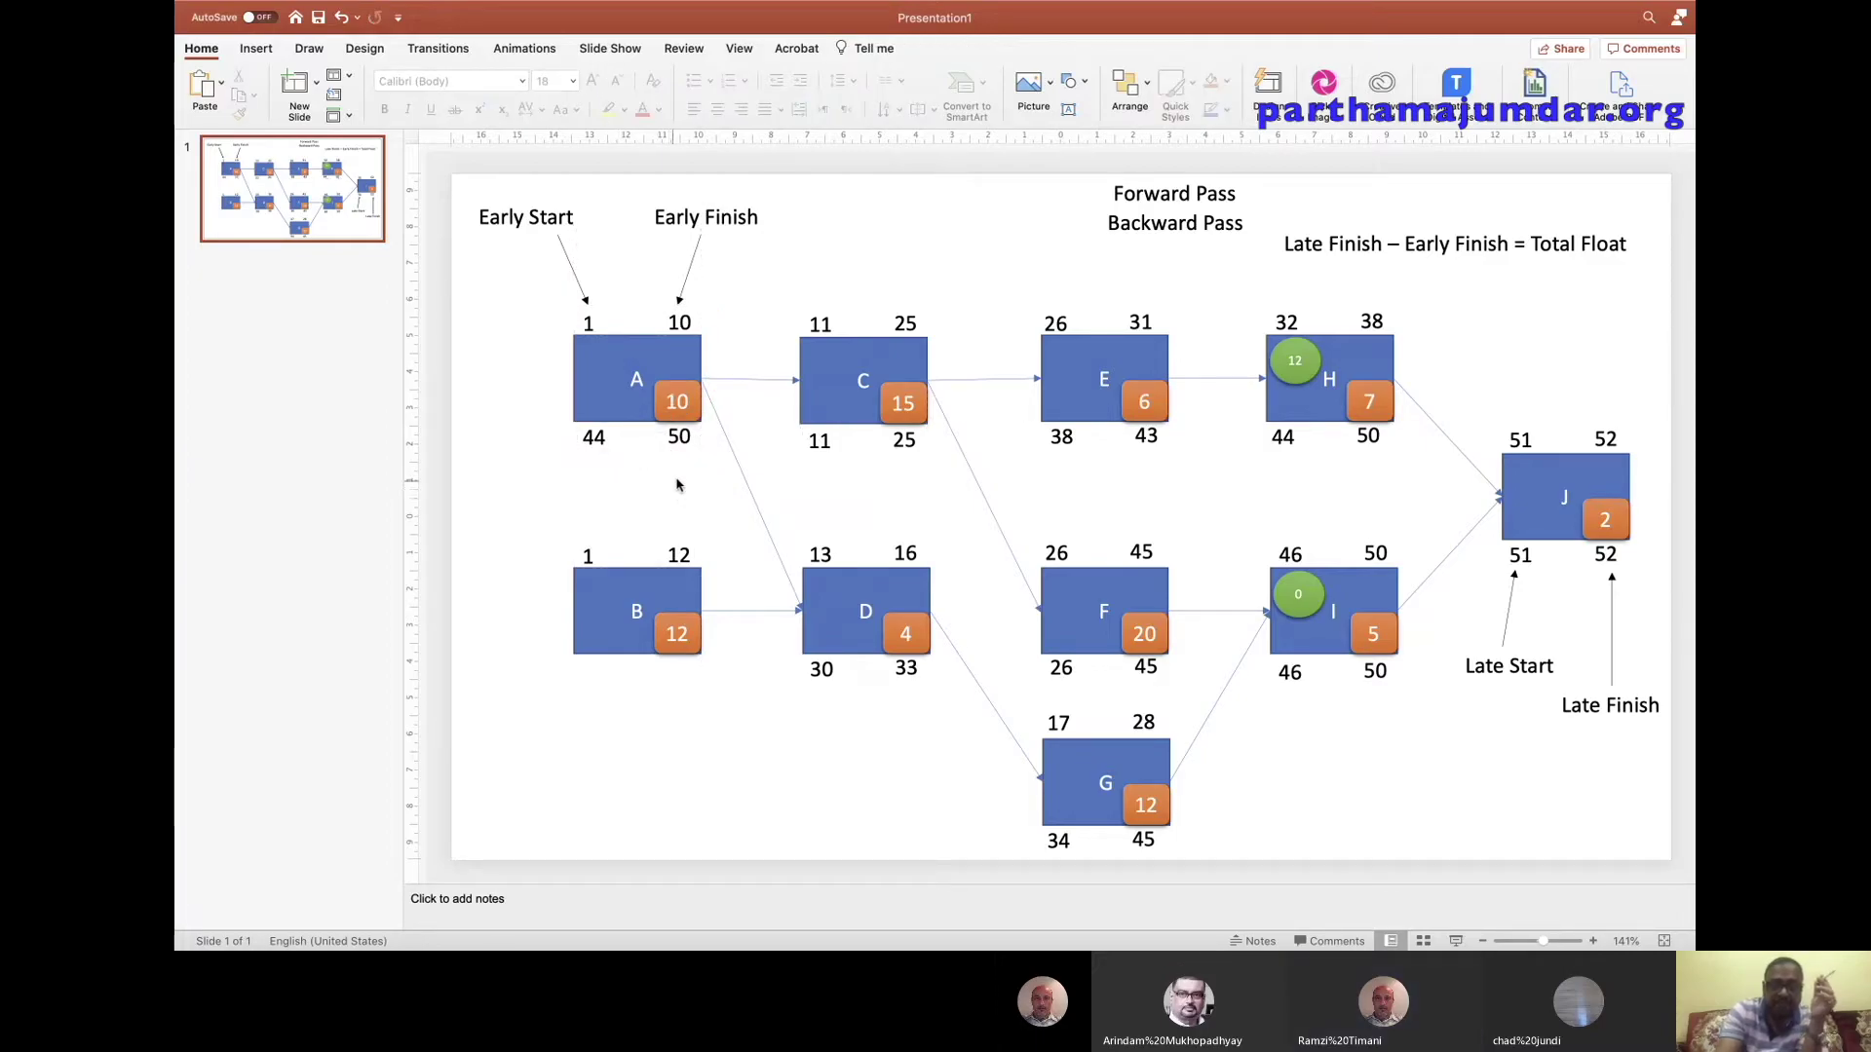
pyautogui.click(671, 435)
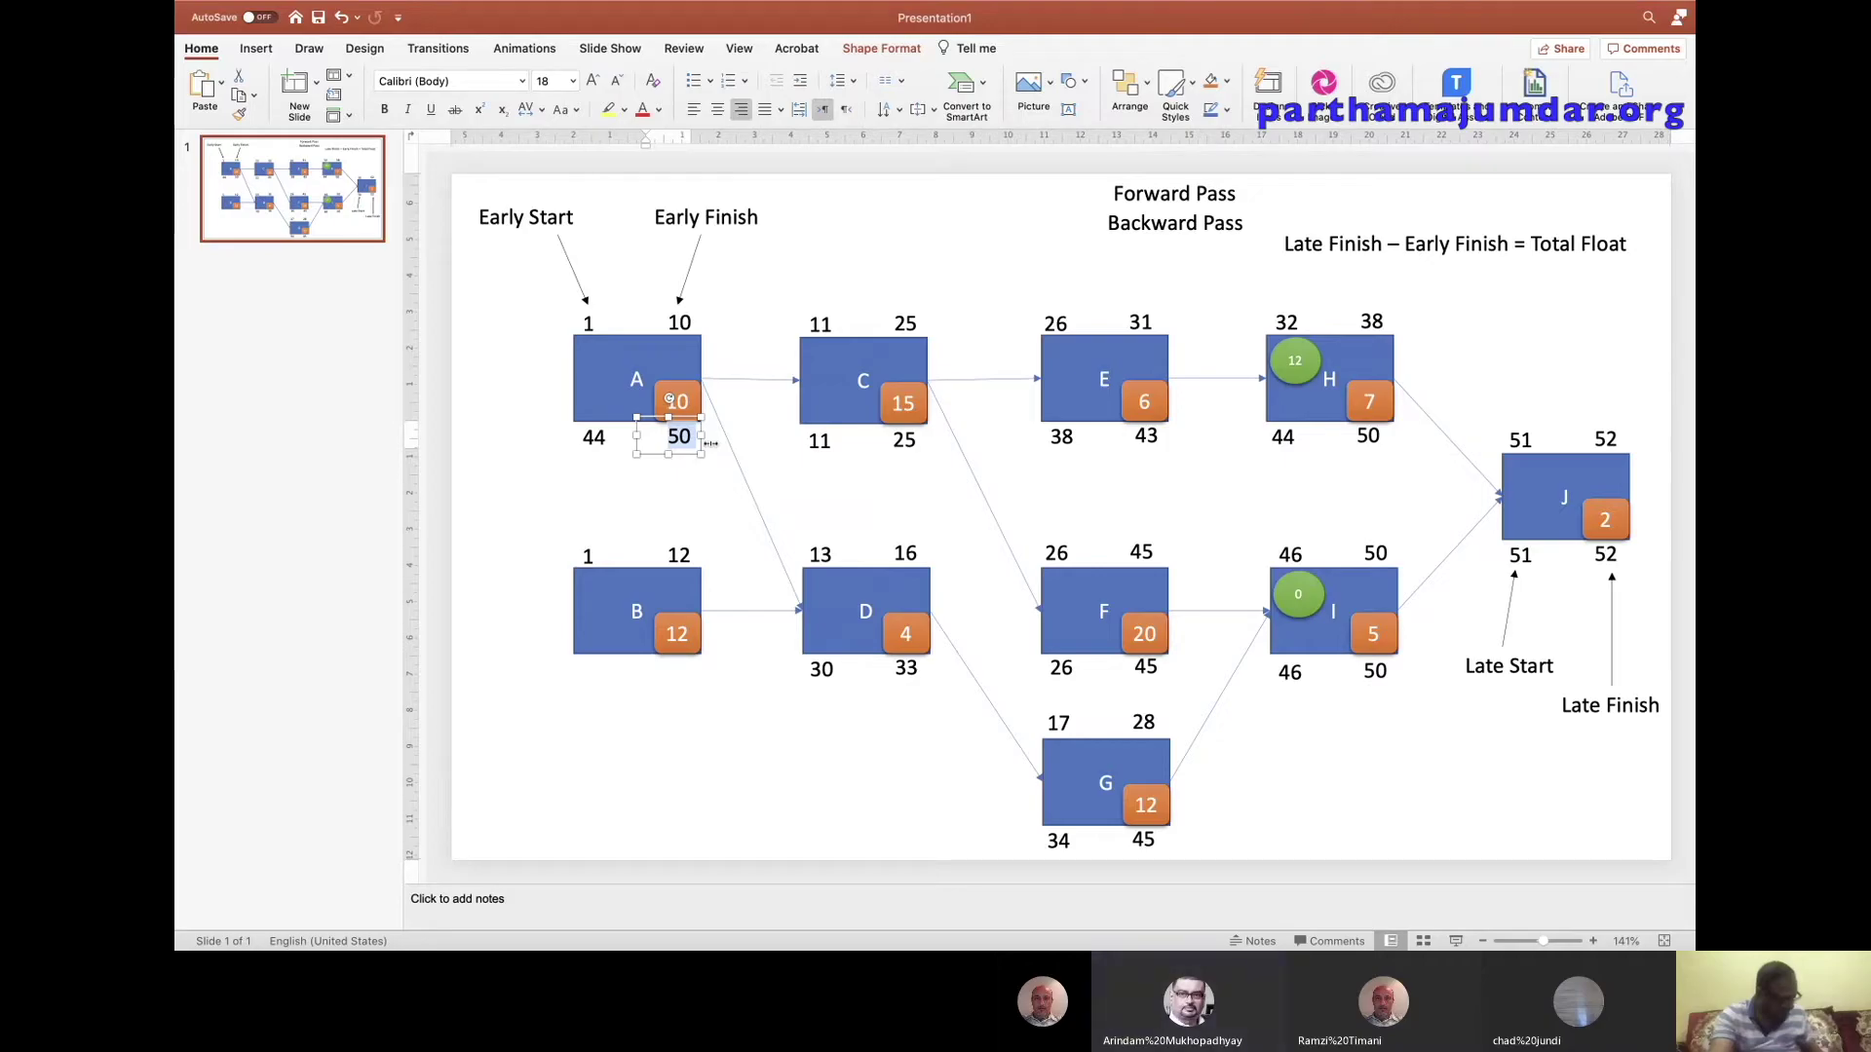
pyautogui.write('10')
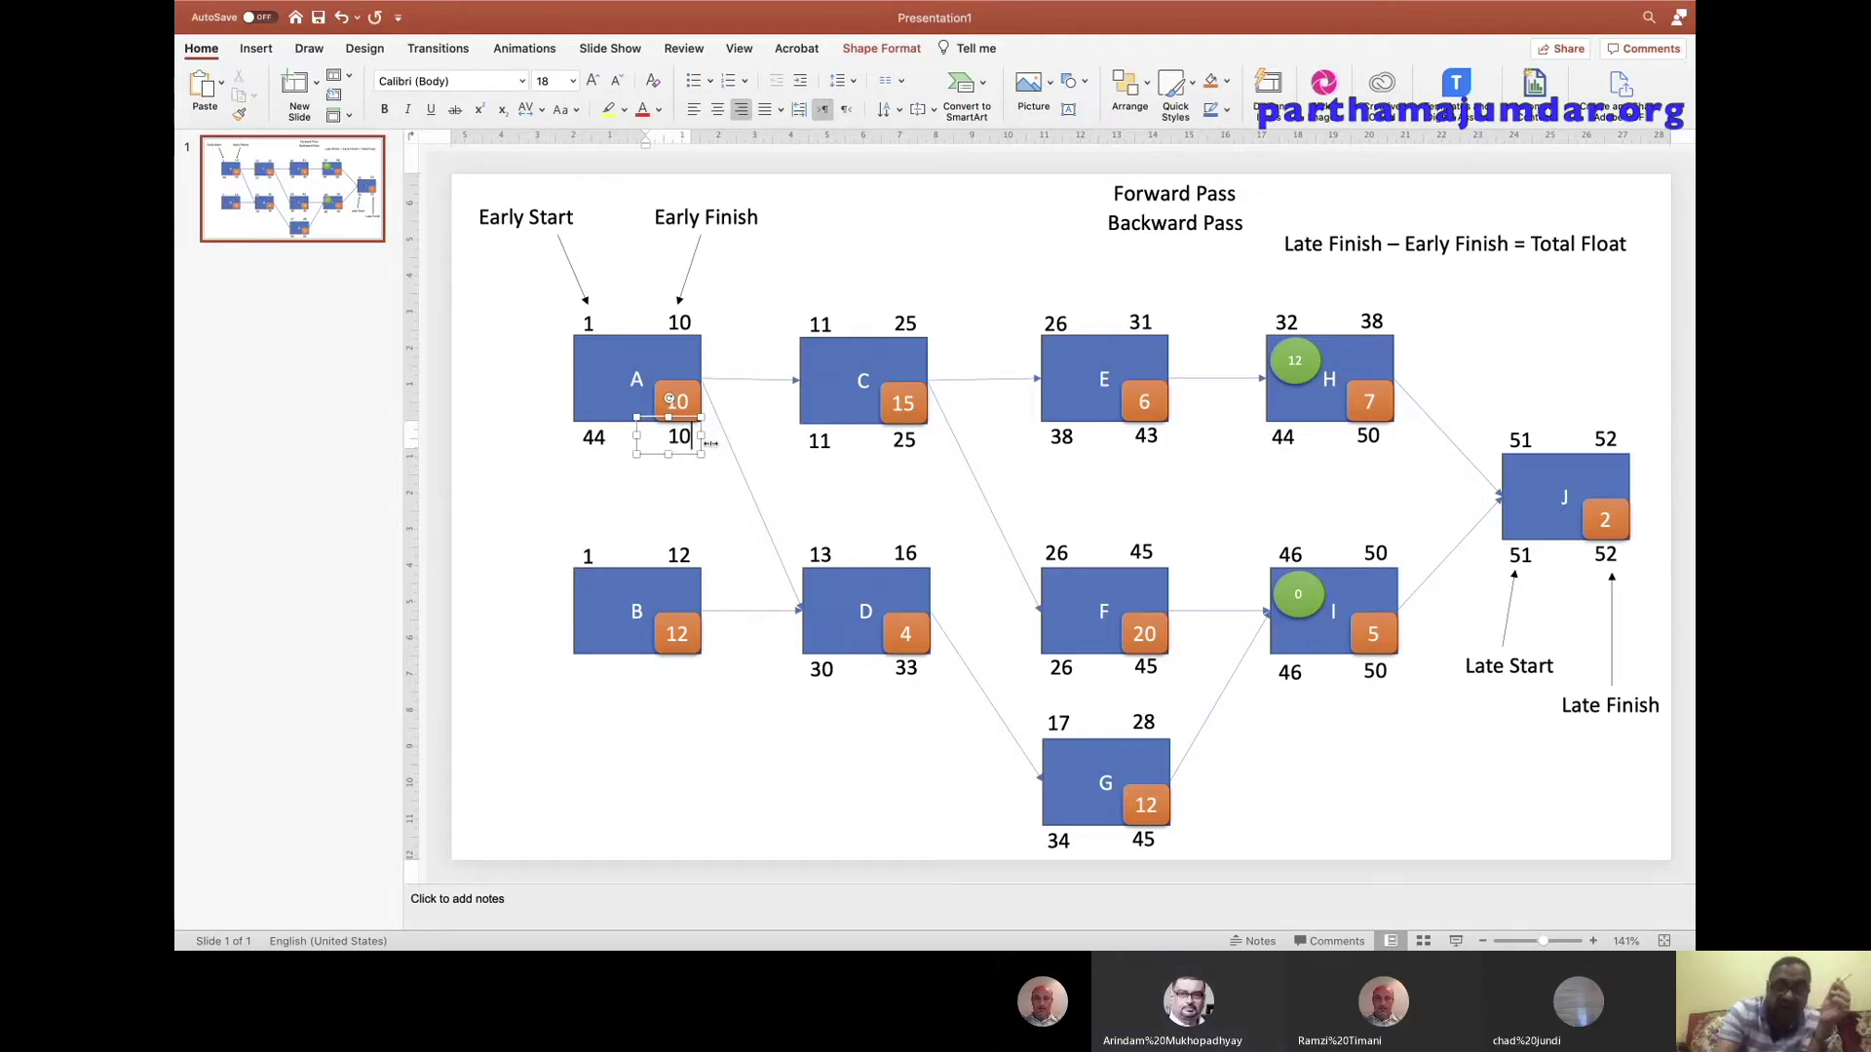
pyautogui.click(662, 493)
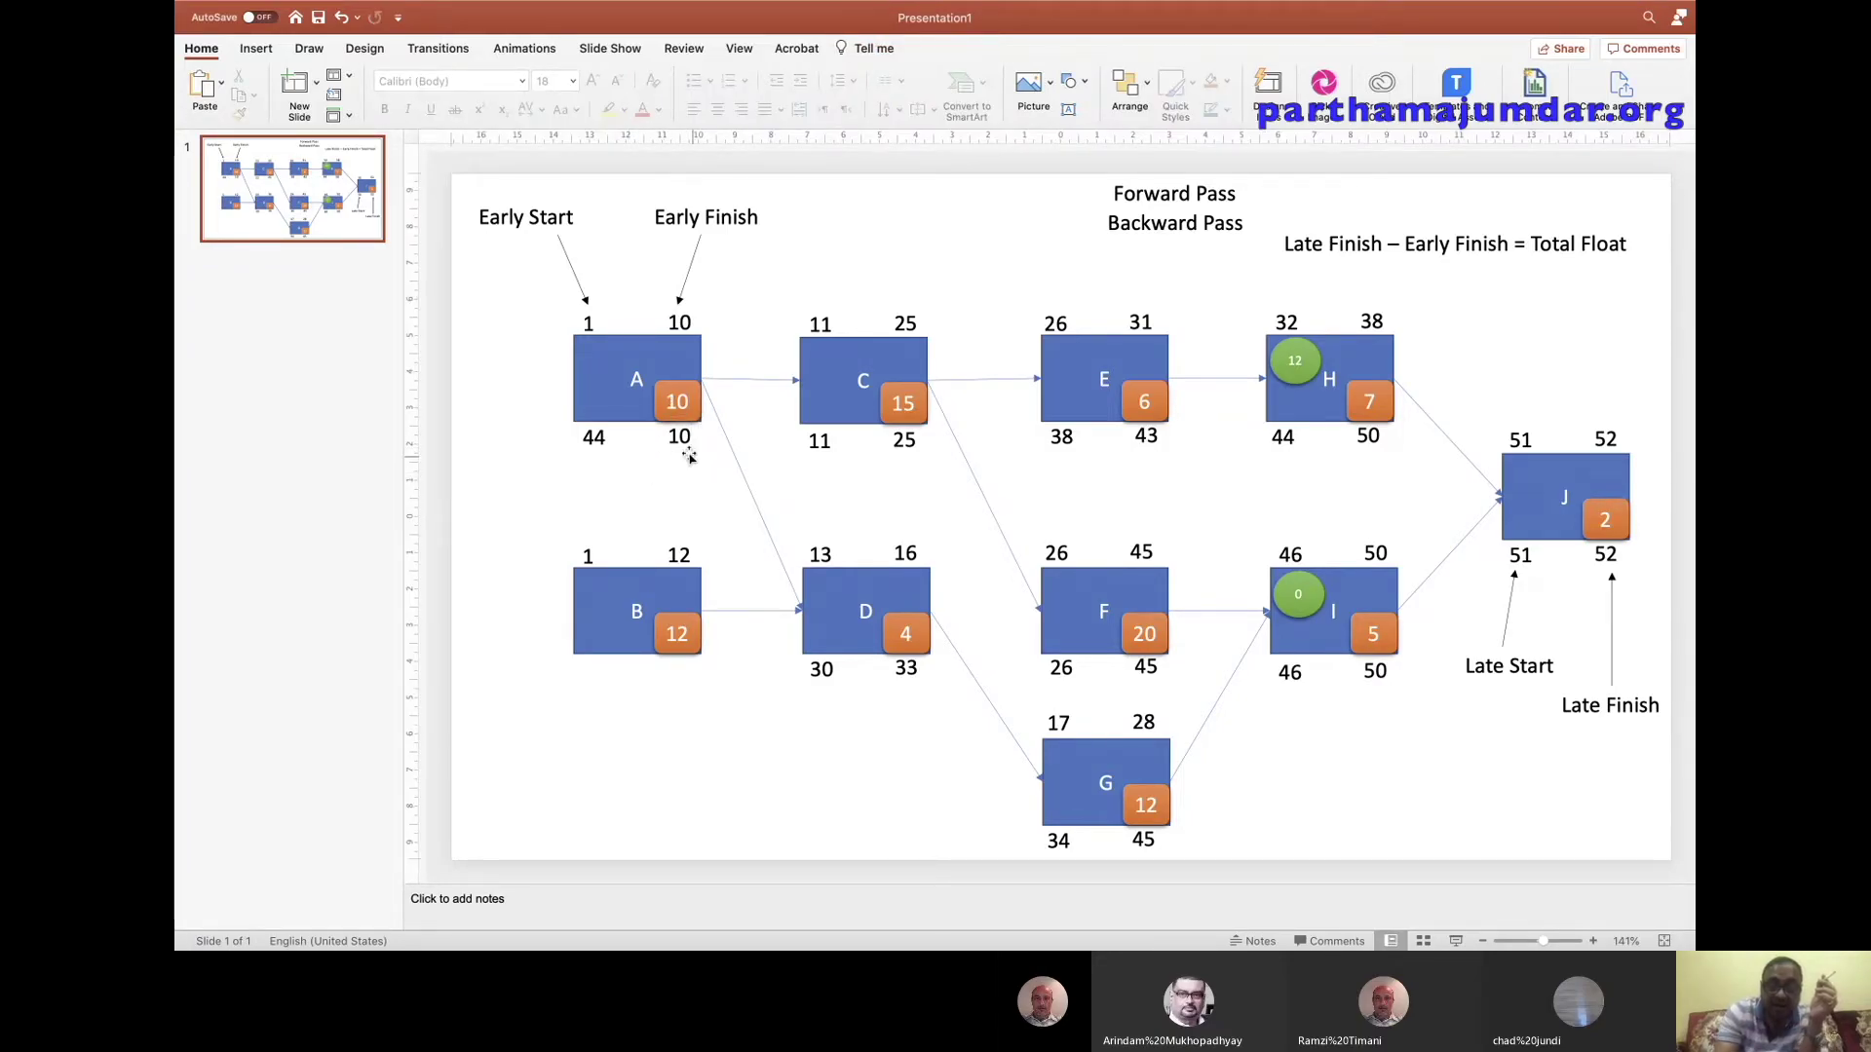
pyautogui.doubleClick(591, 436)
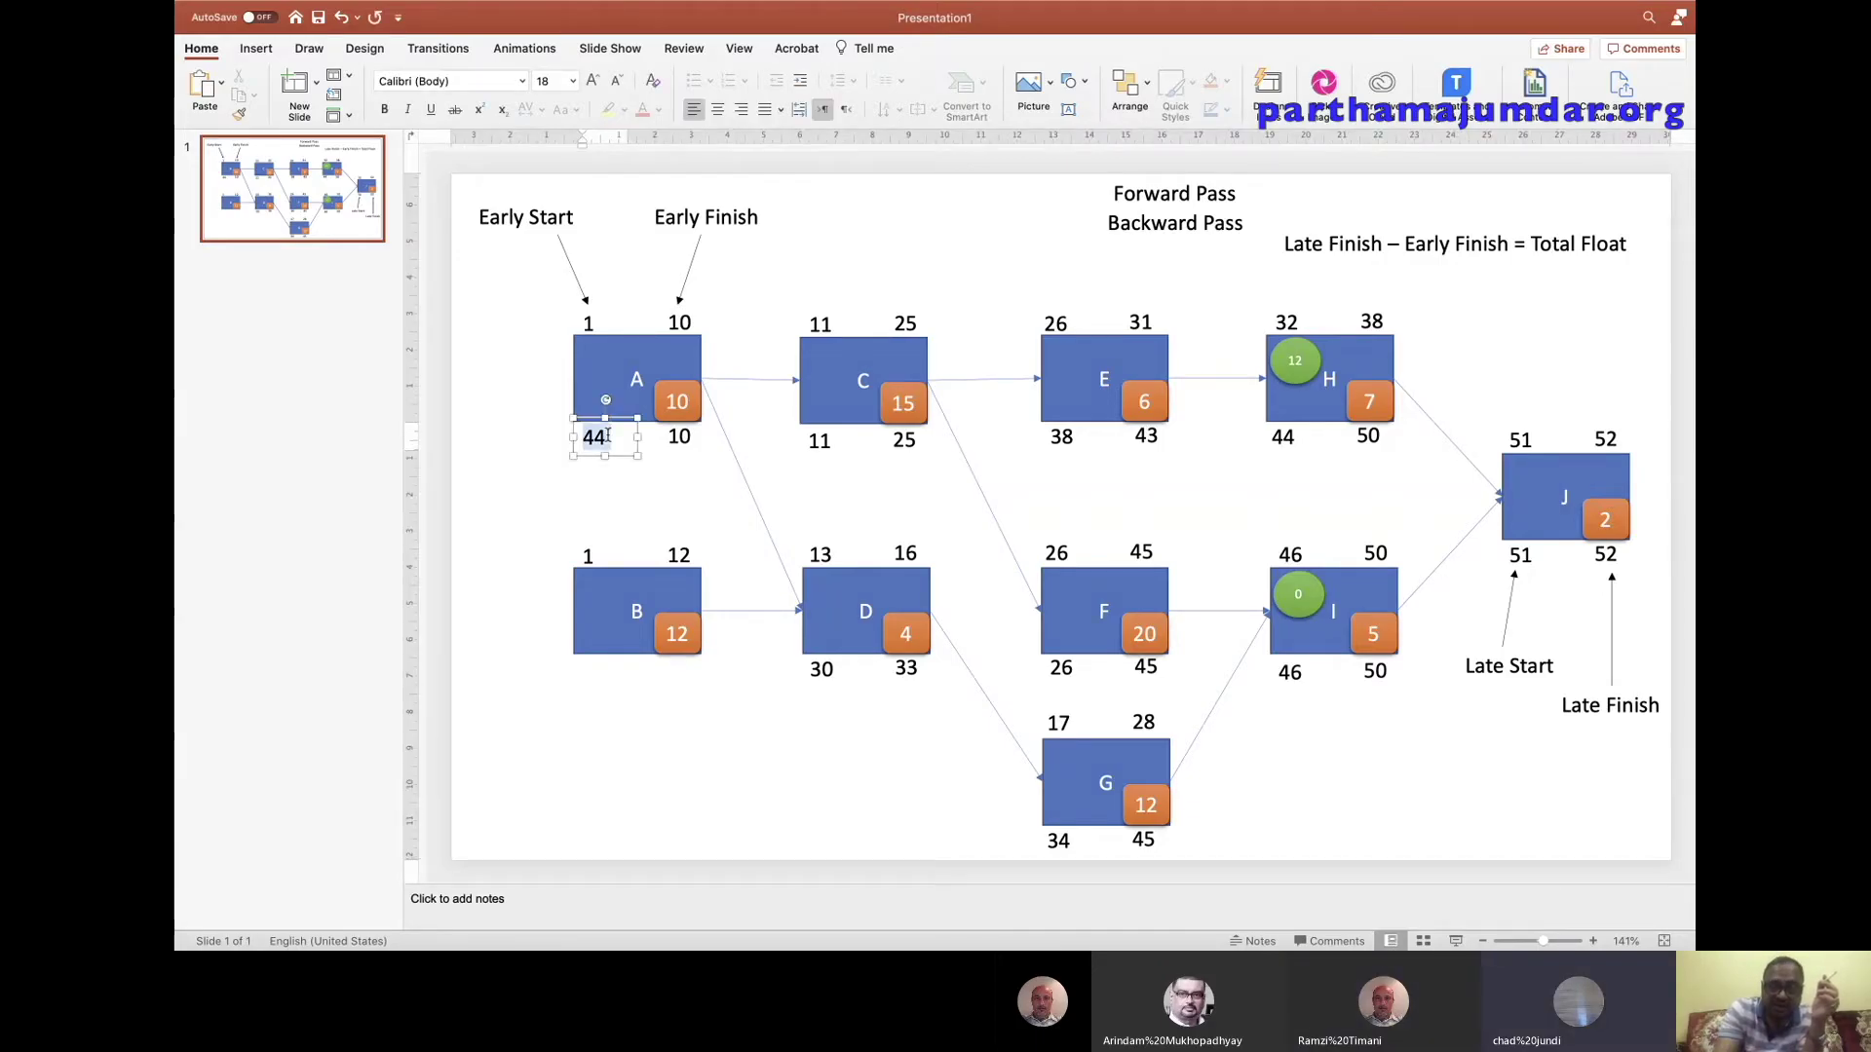
pyautogui.write('1')
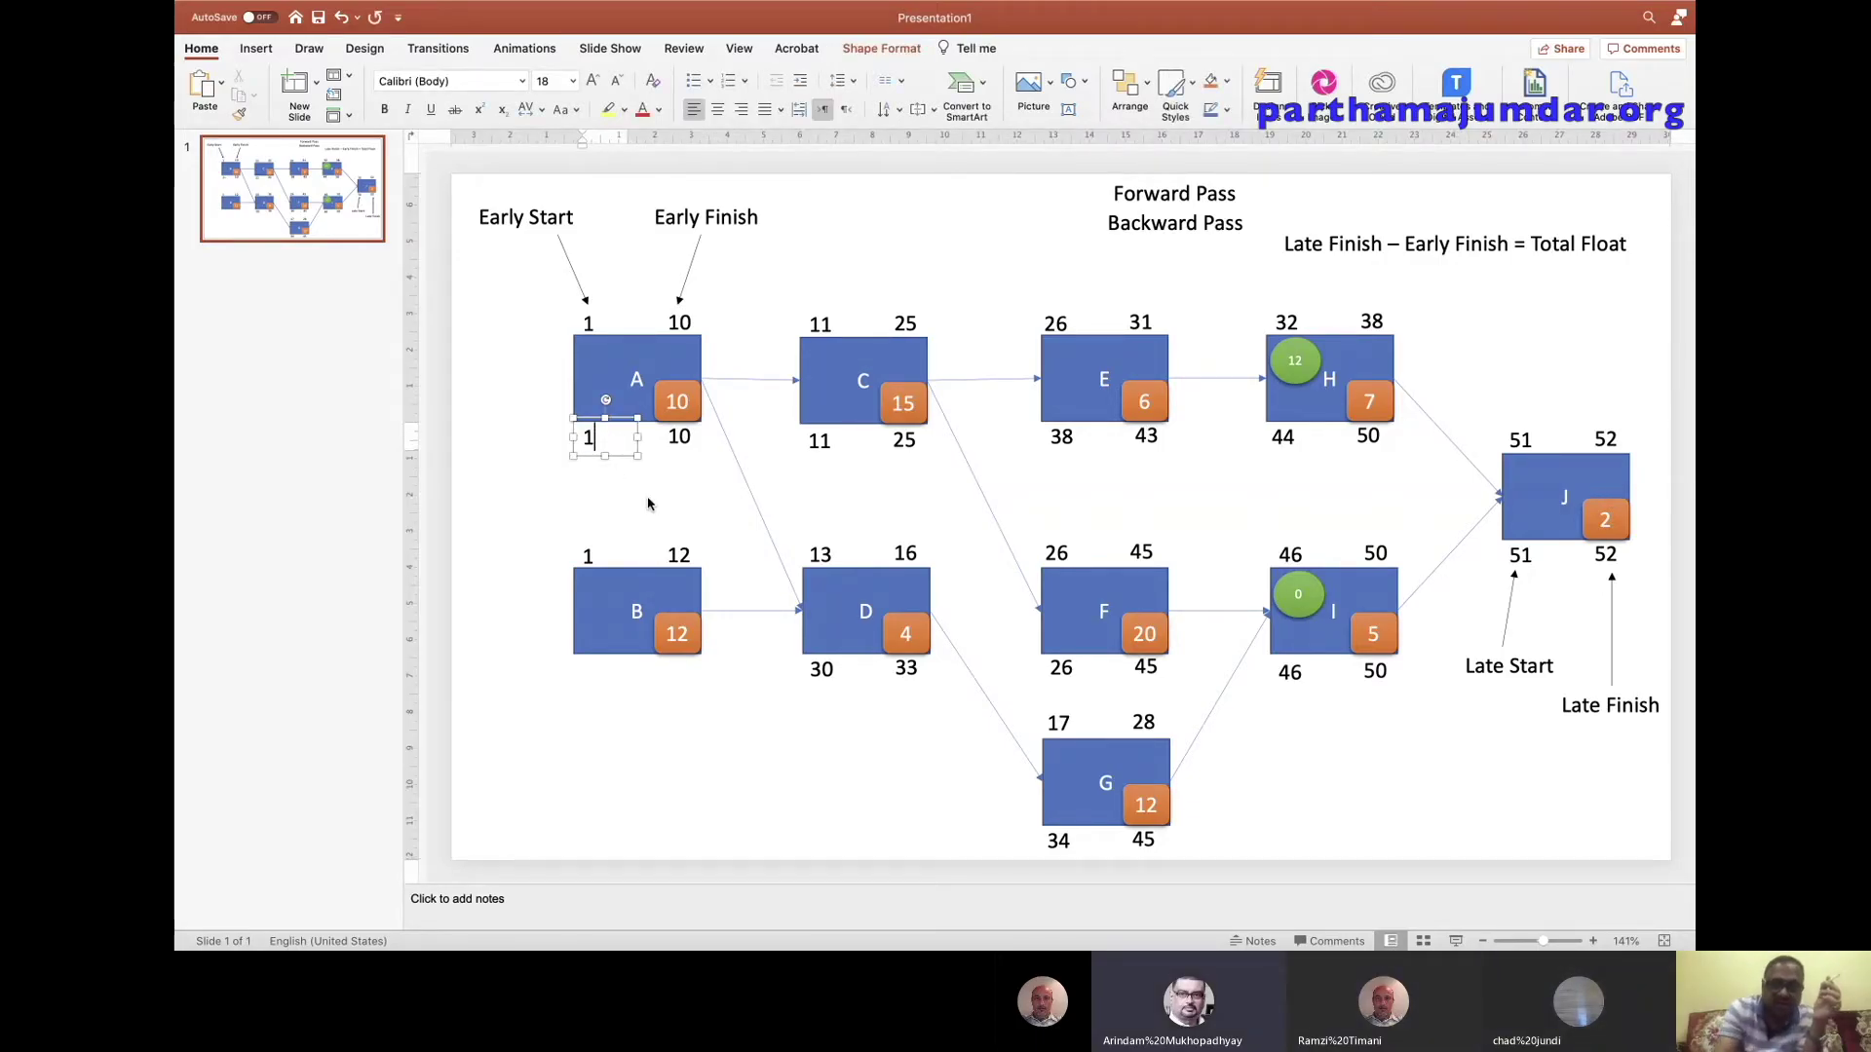
pyautogui.click(655, 524)
# Copy the label pair under activity B and set it to 18 and 29.
pyautogui.moveTo(1325, 436)
pyautogui.mouseDown()
pyautogui.moveTo(1340, 451)
pyautogui.moveTo(591, 652)
pyautogui.mouseUp()
pyautogui.doubleClick(678, 665)
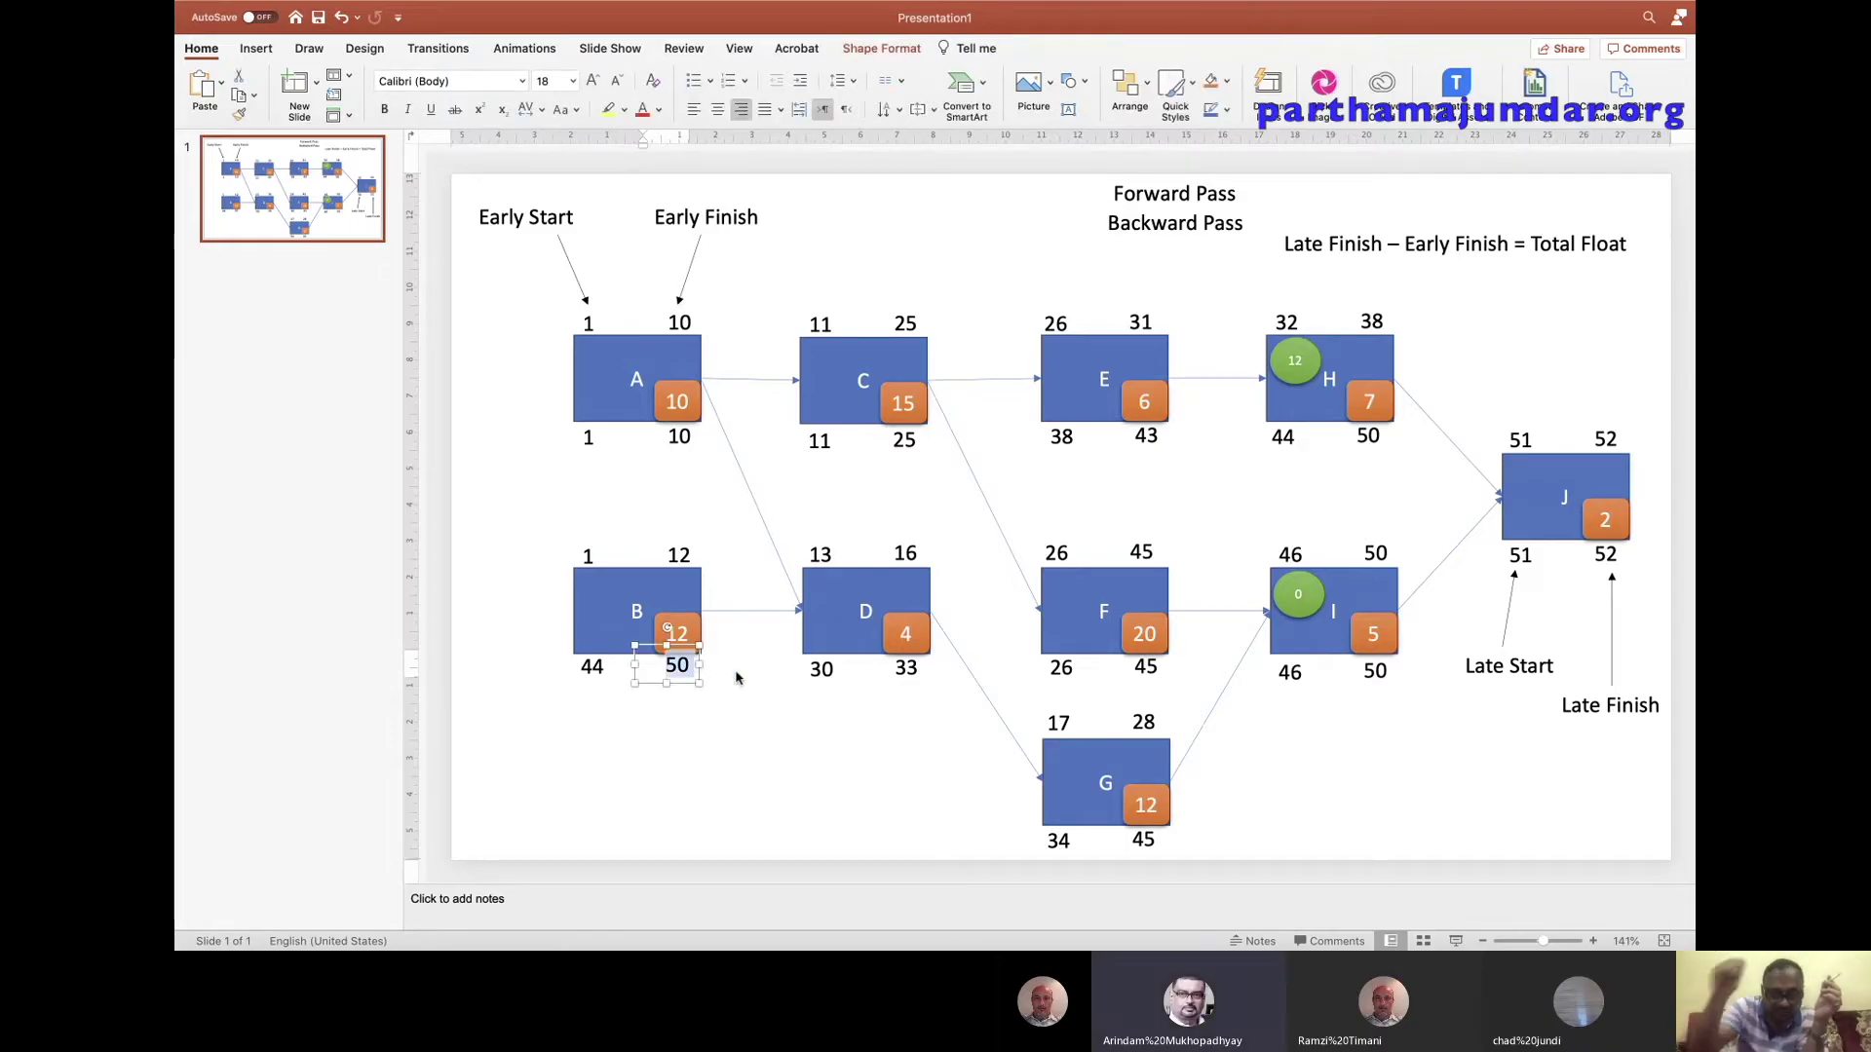
pyautogui.write('29')
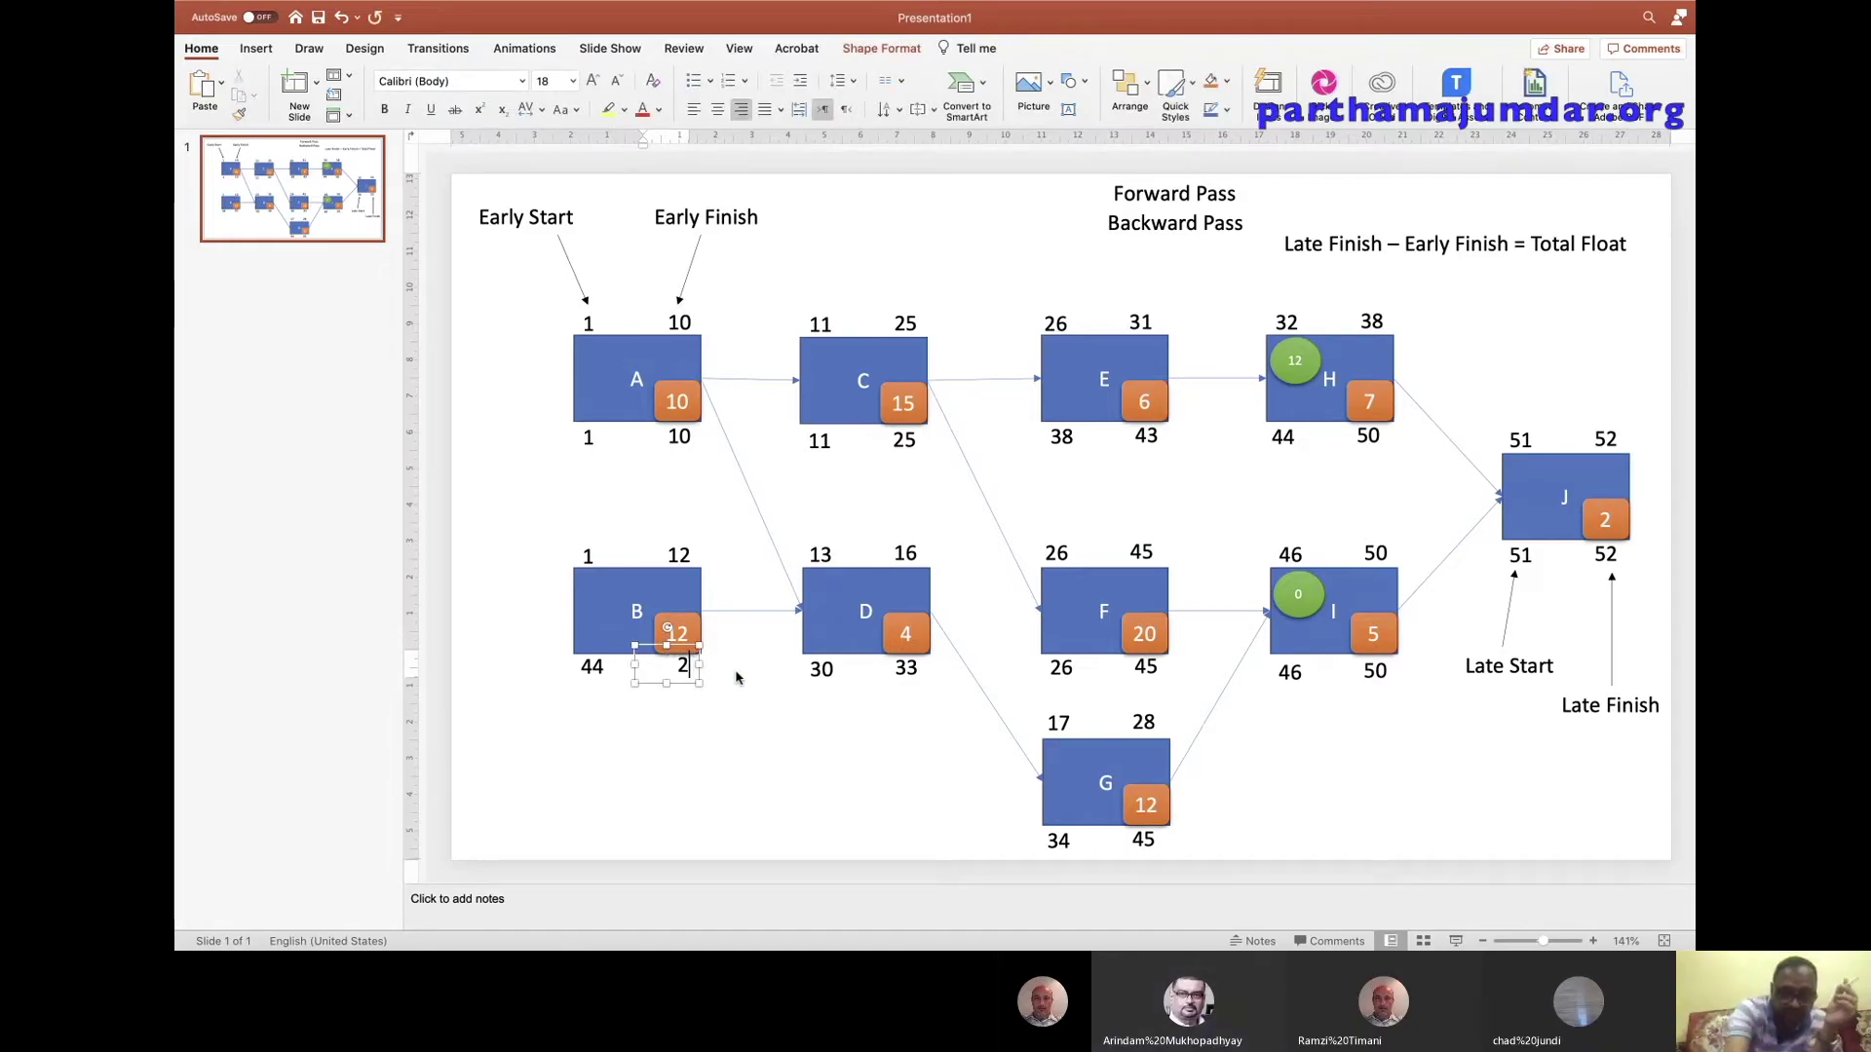
pyautogui.click(589, 667)
pyautogui.doubleClick(588, 668)
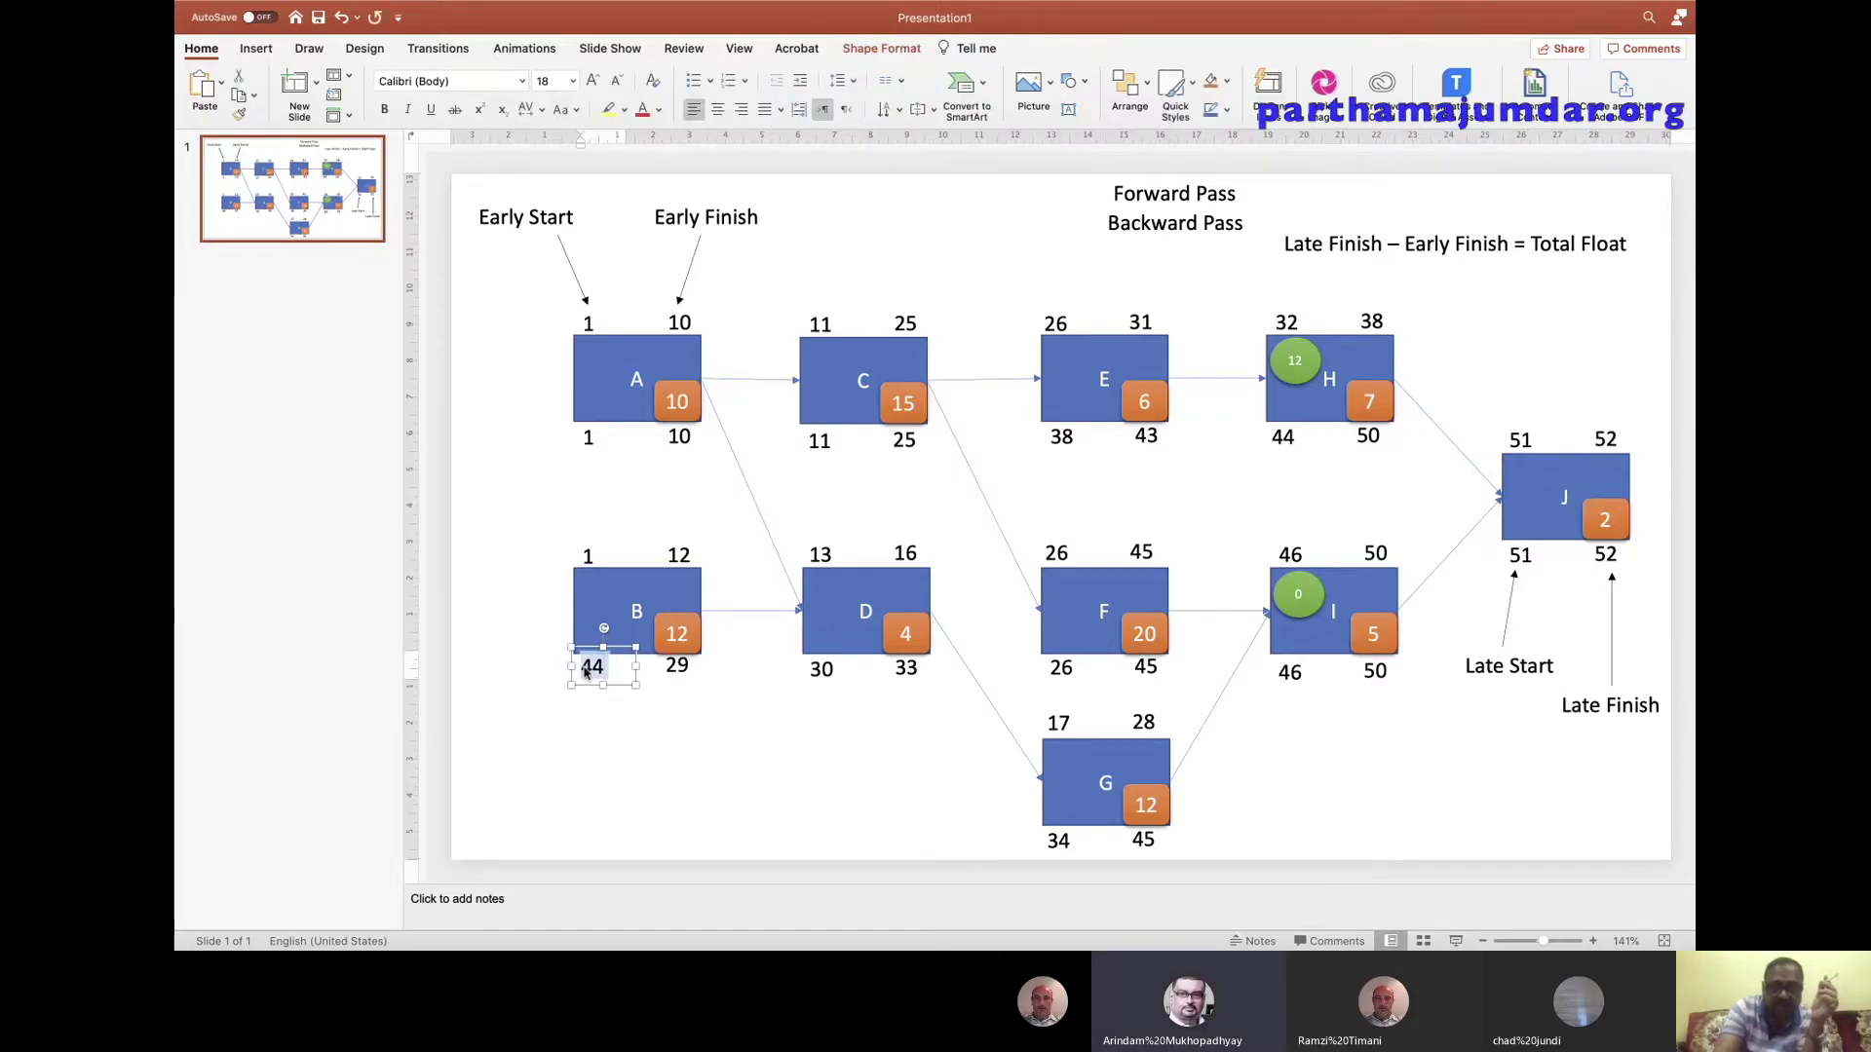
pyautogui.write('18')
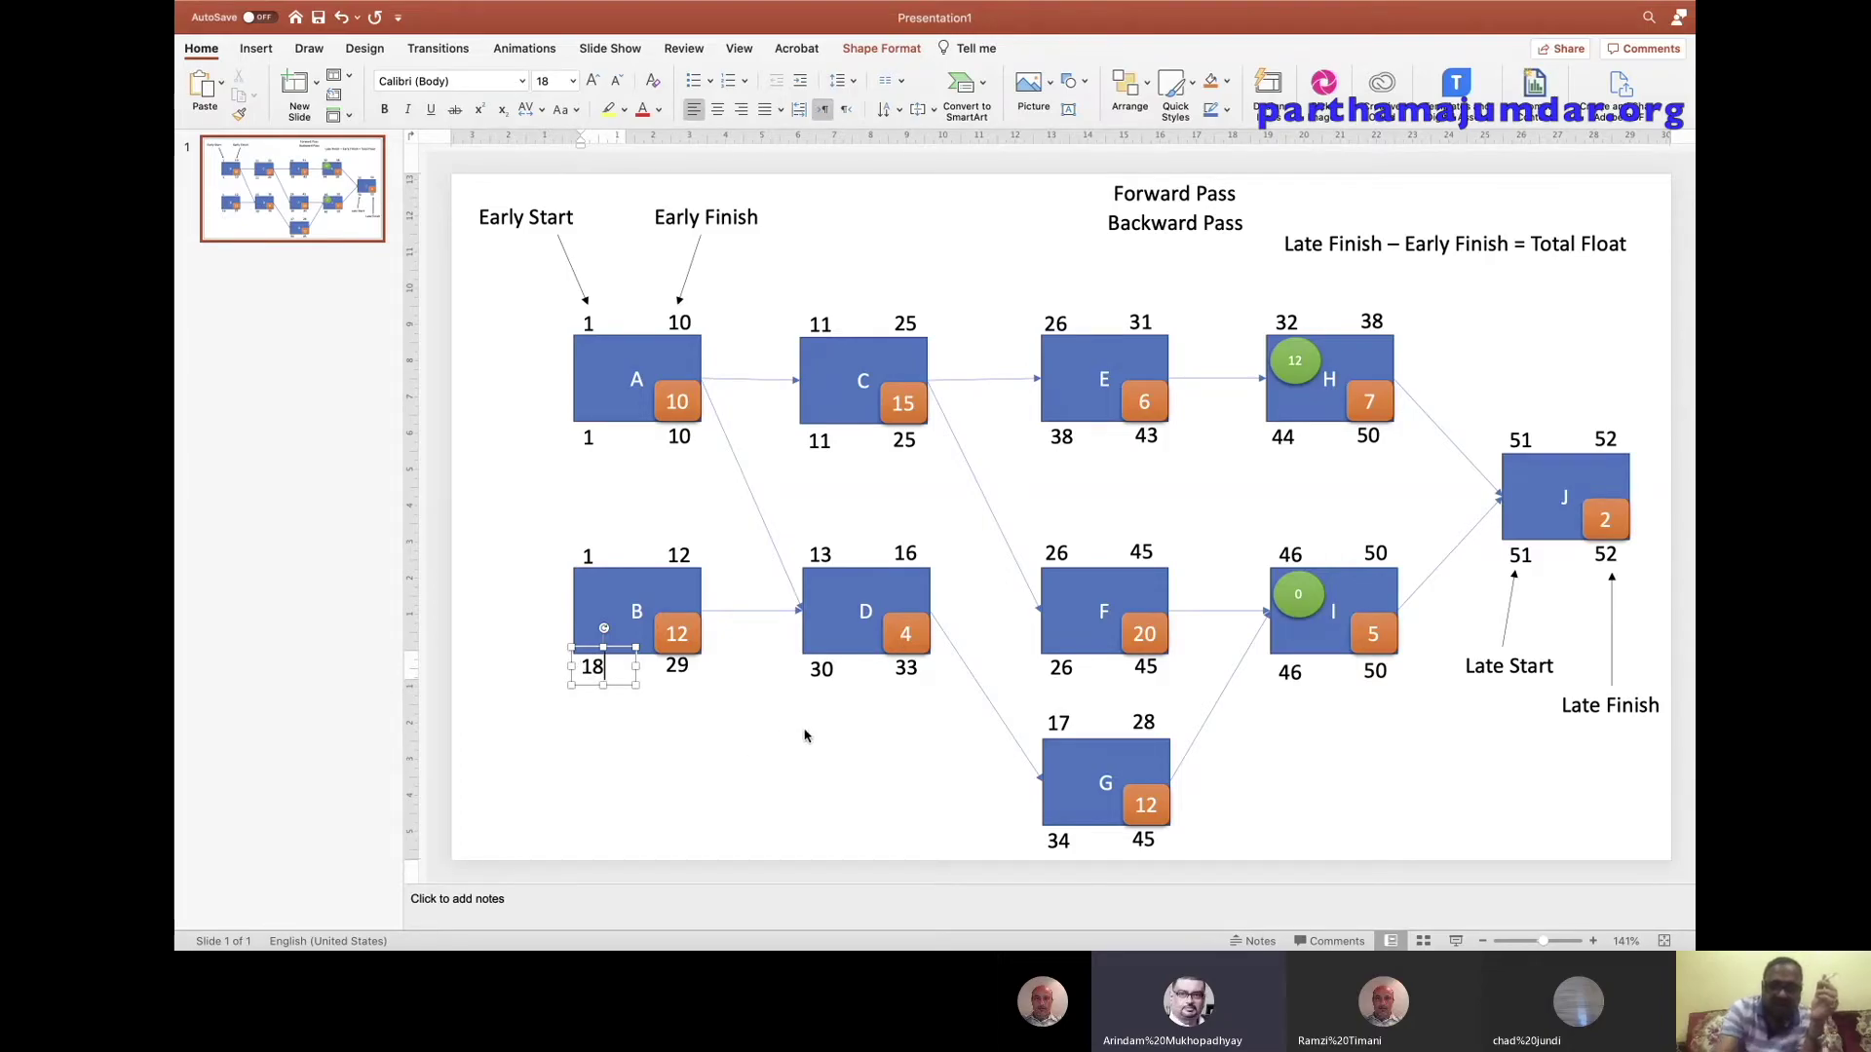
pyautogui.click(776, 735)
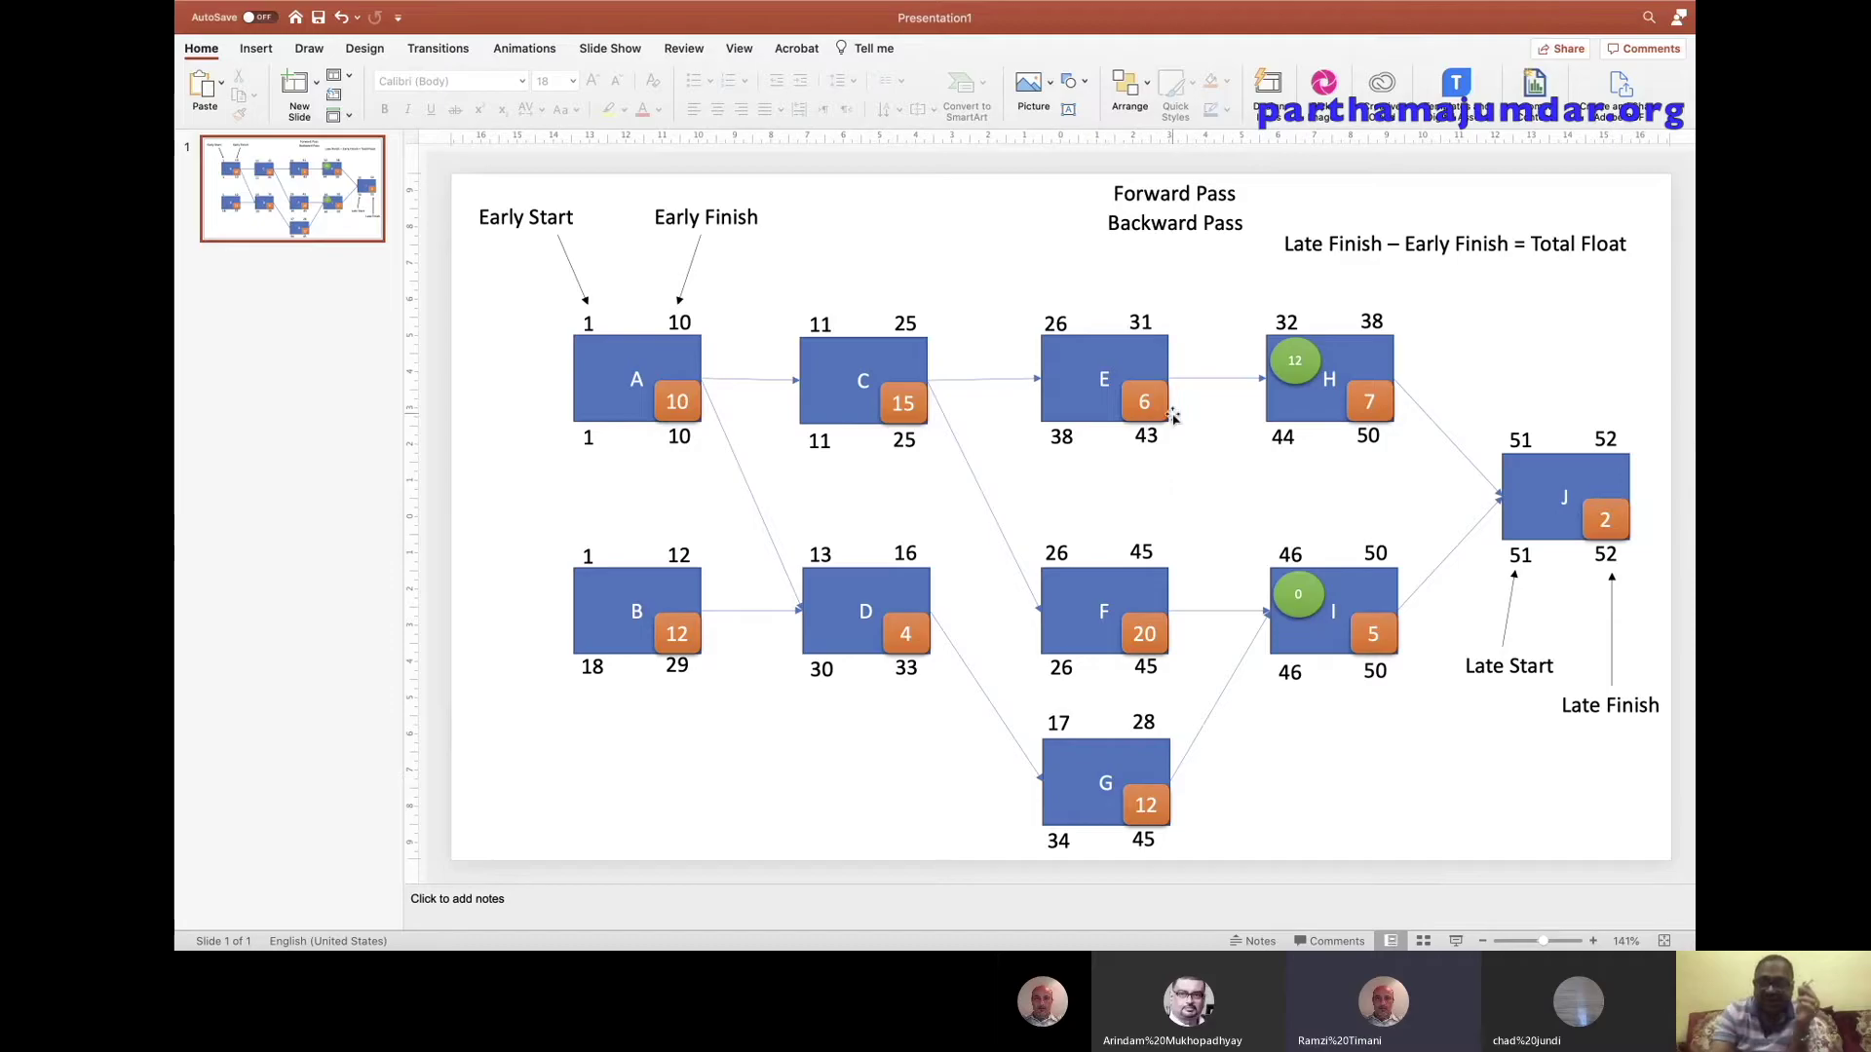
# Duplicate H's green float circle onto box J and change it to 0.
pyautogui.click(1293, 349)
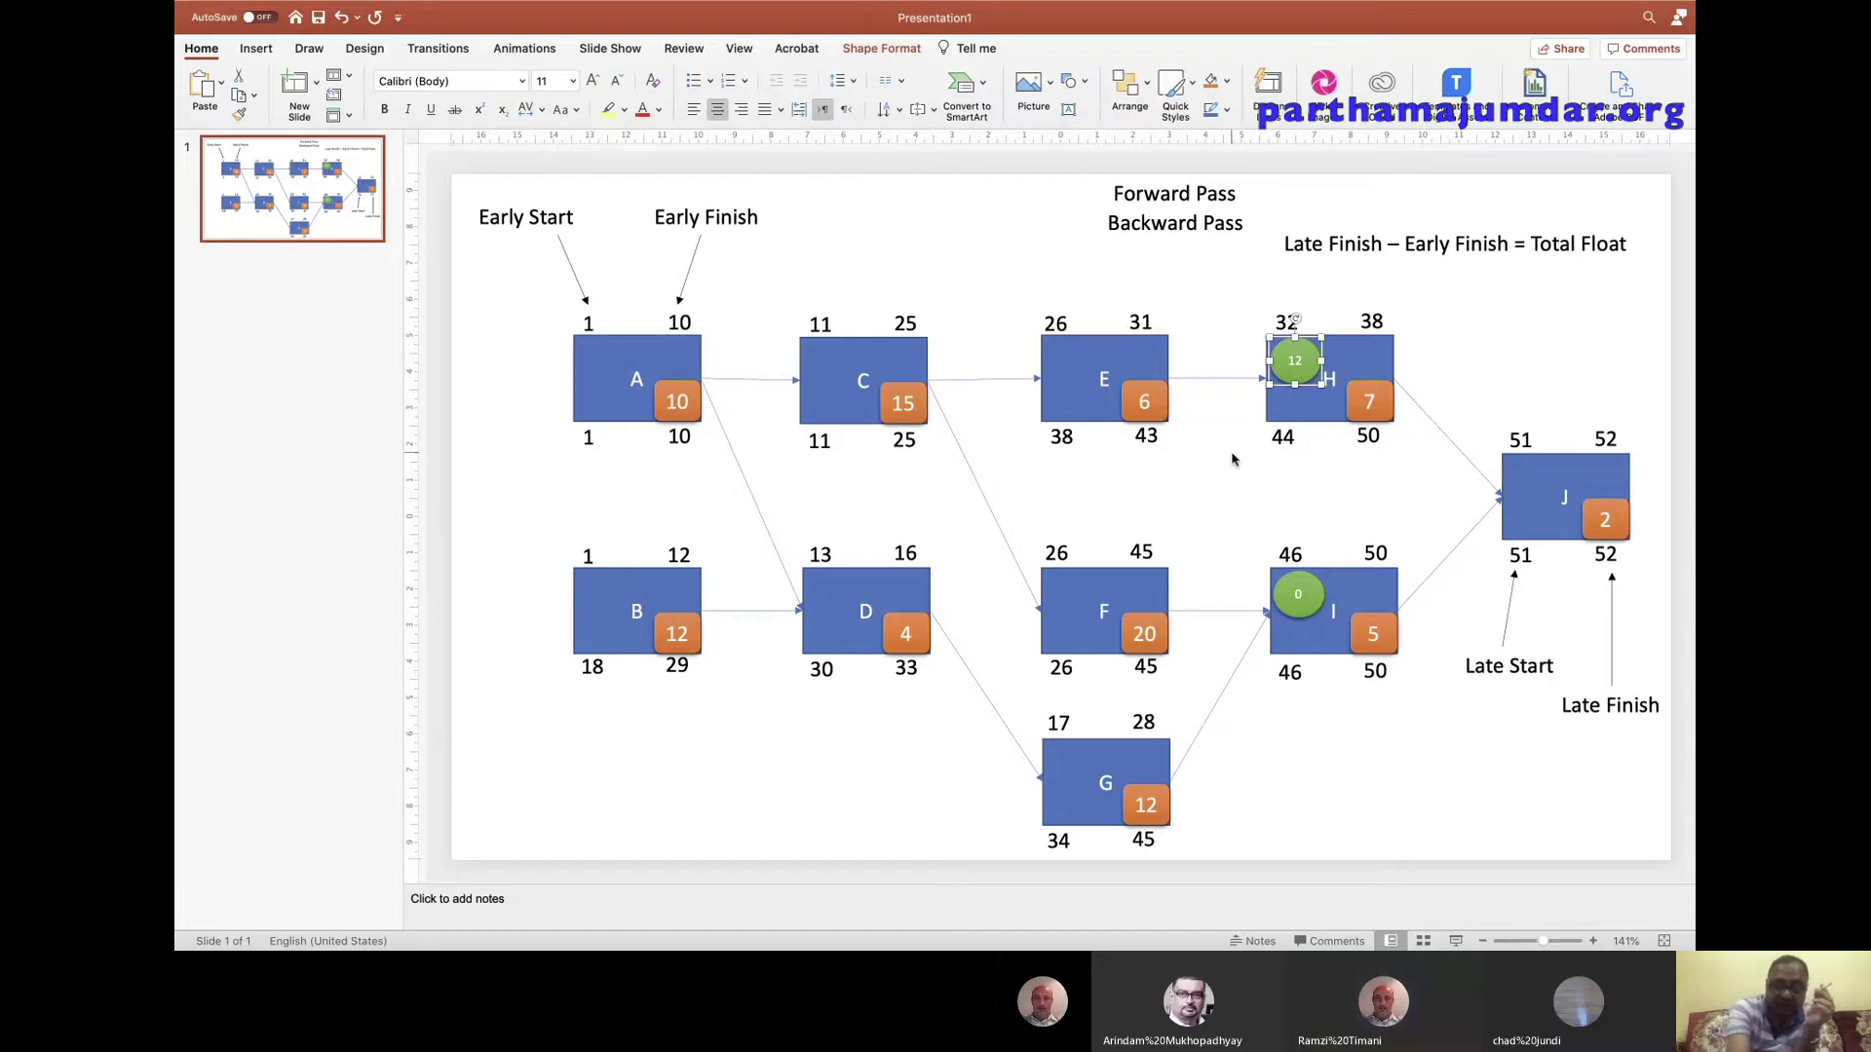
pyautogui.press('super+v')
pyautogui.moveTo(1299, 365); pyautogui.dragTo(1517, 469)
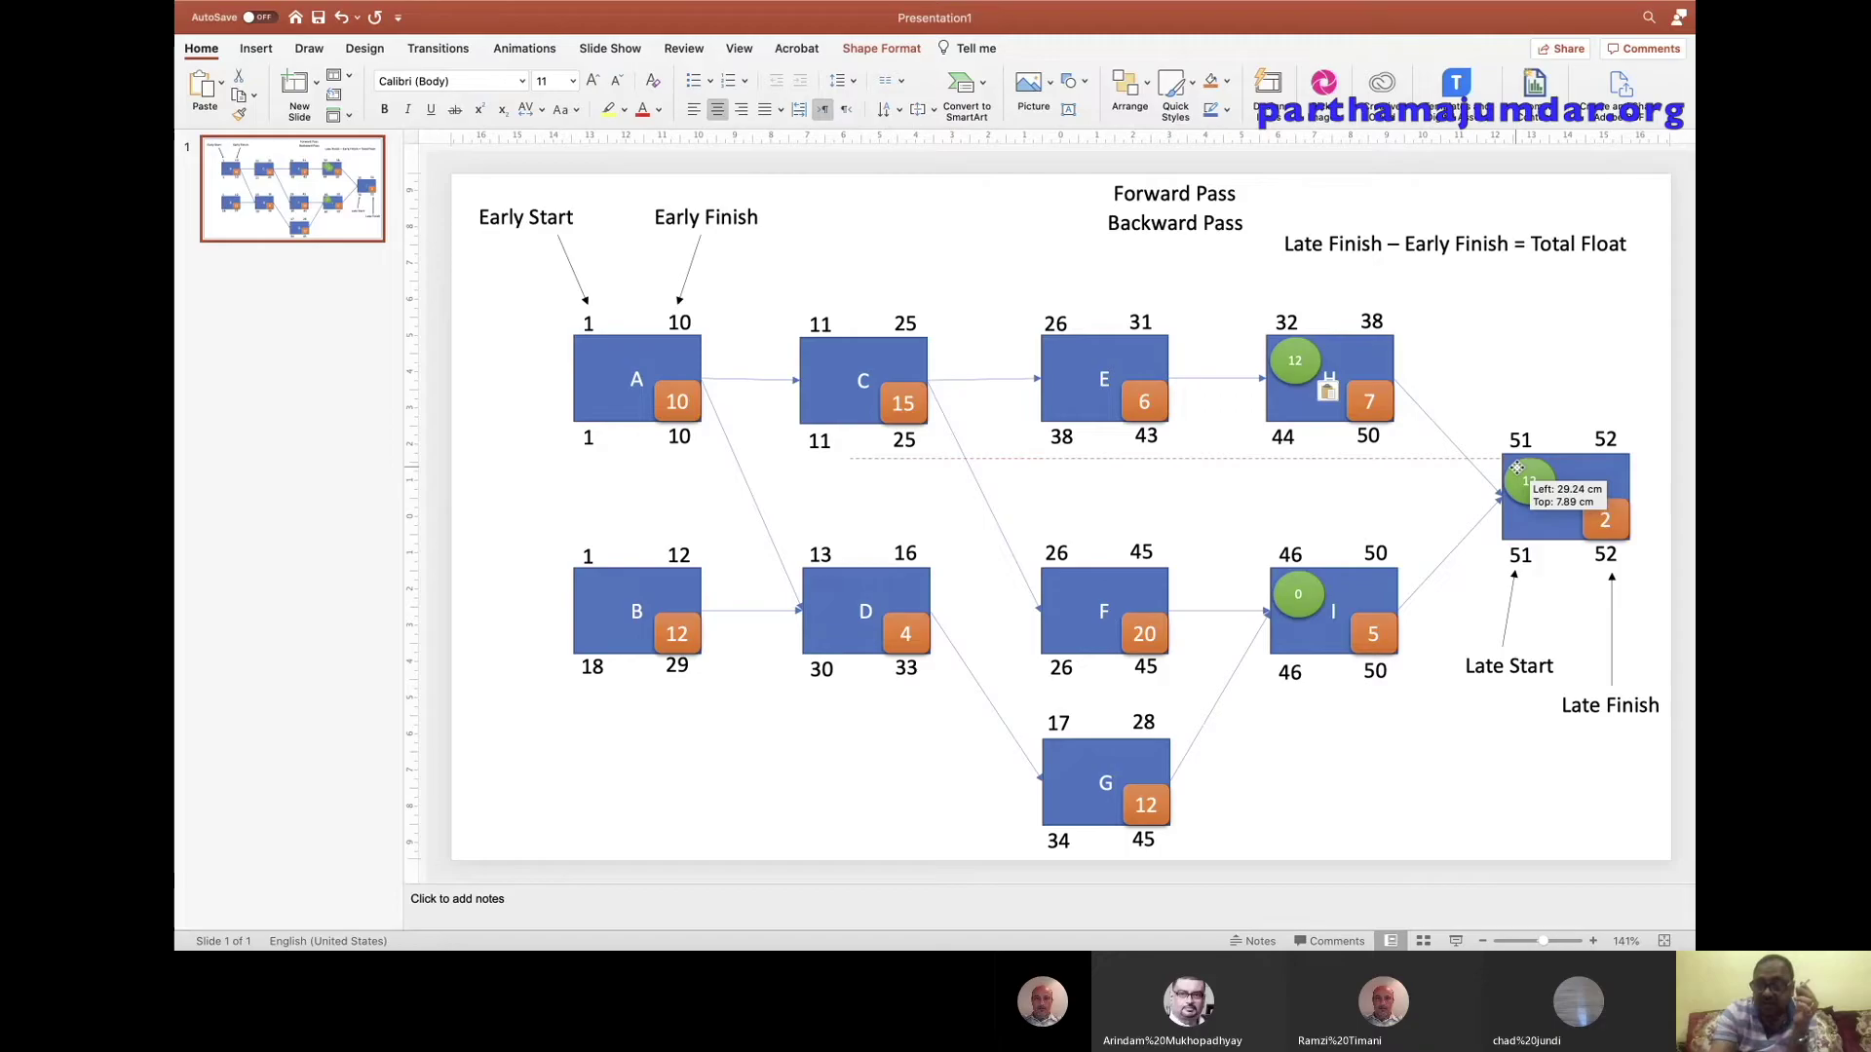
pyautogui.moveTo(1517, 469); pyautogui.dragTo(1526, 477)
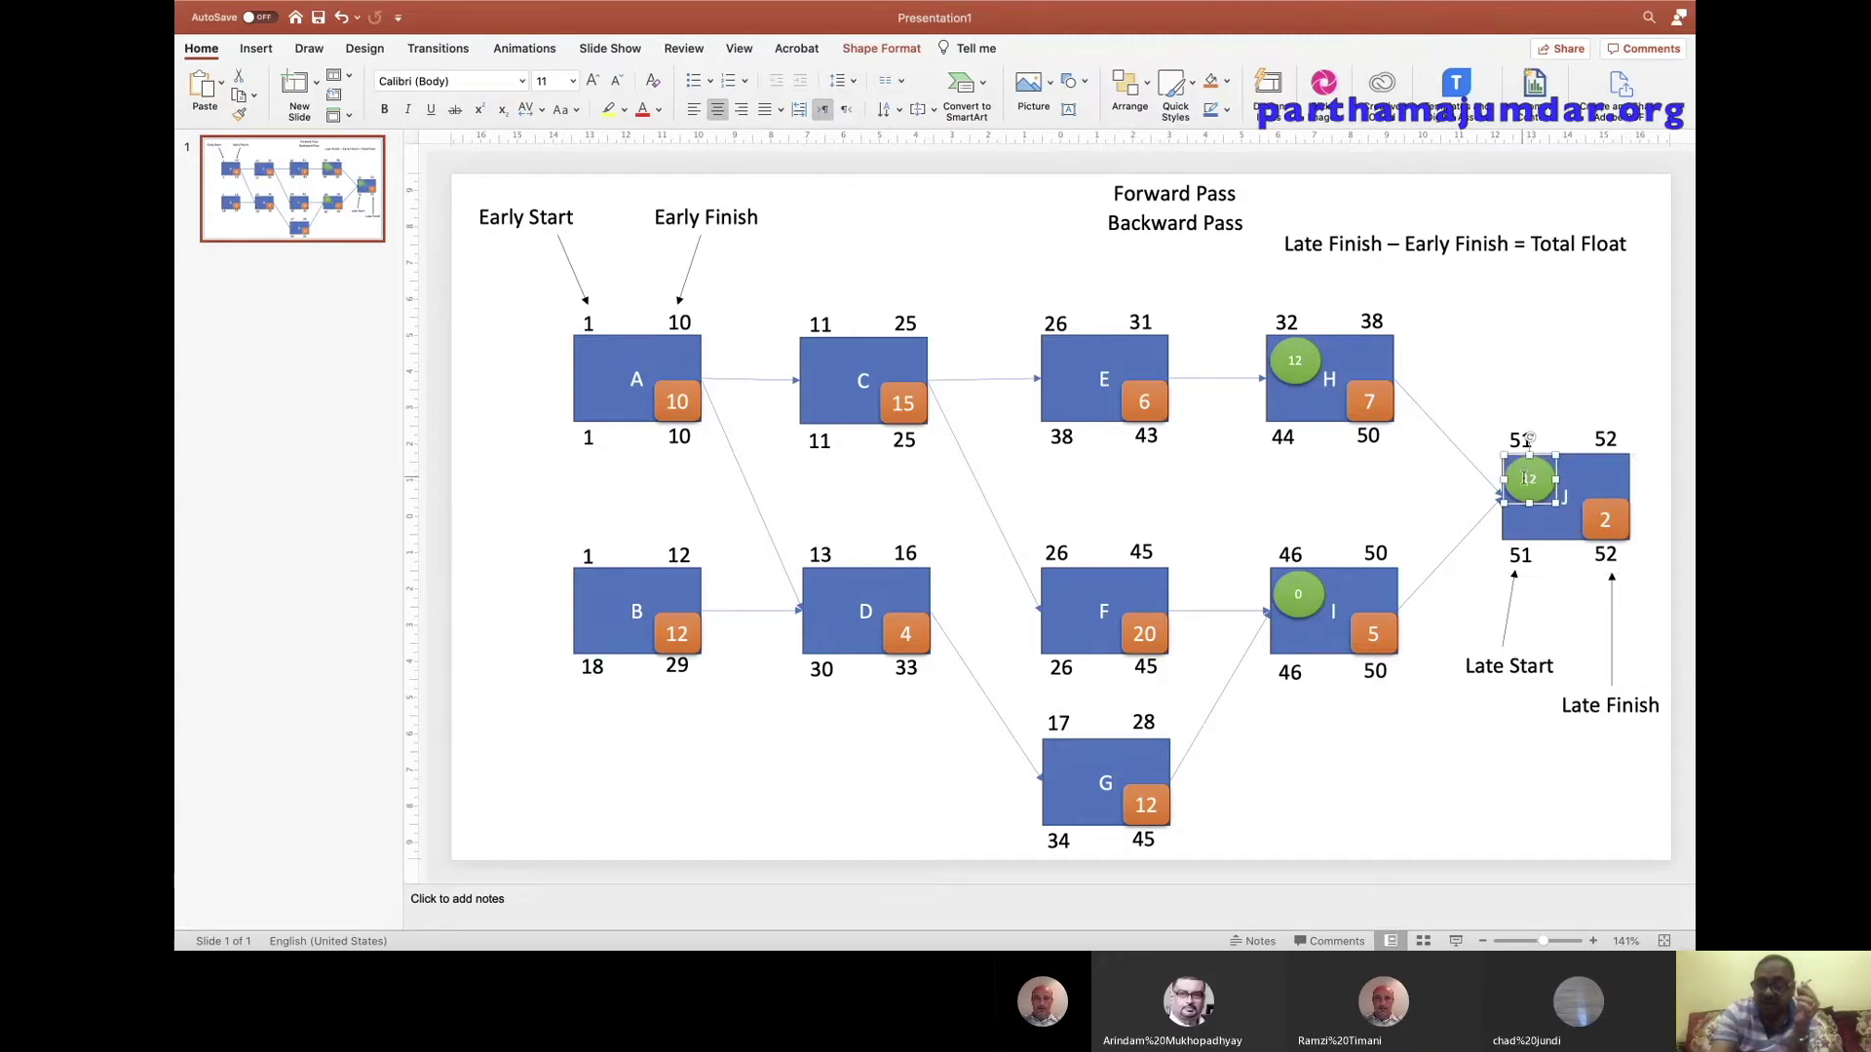
pyautogui.doubleClick(1527, 478)
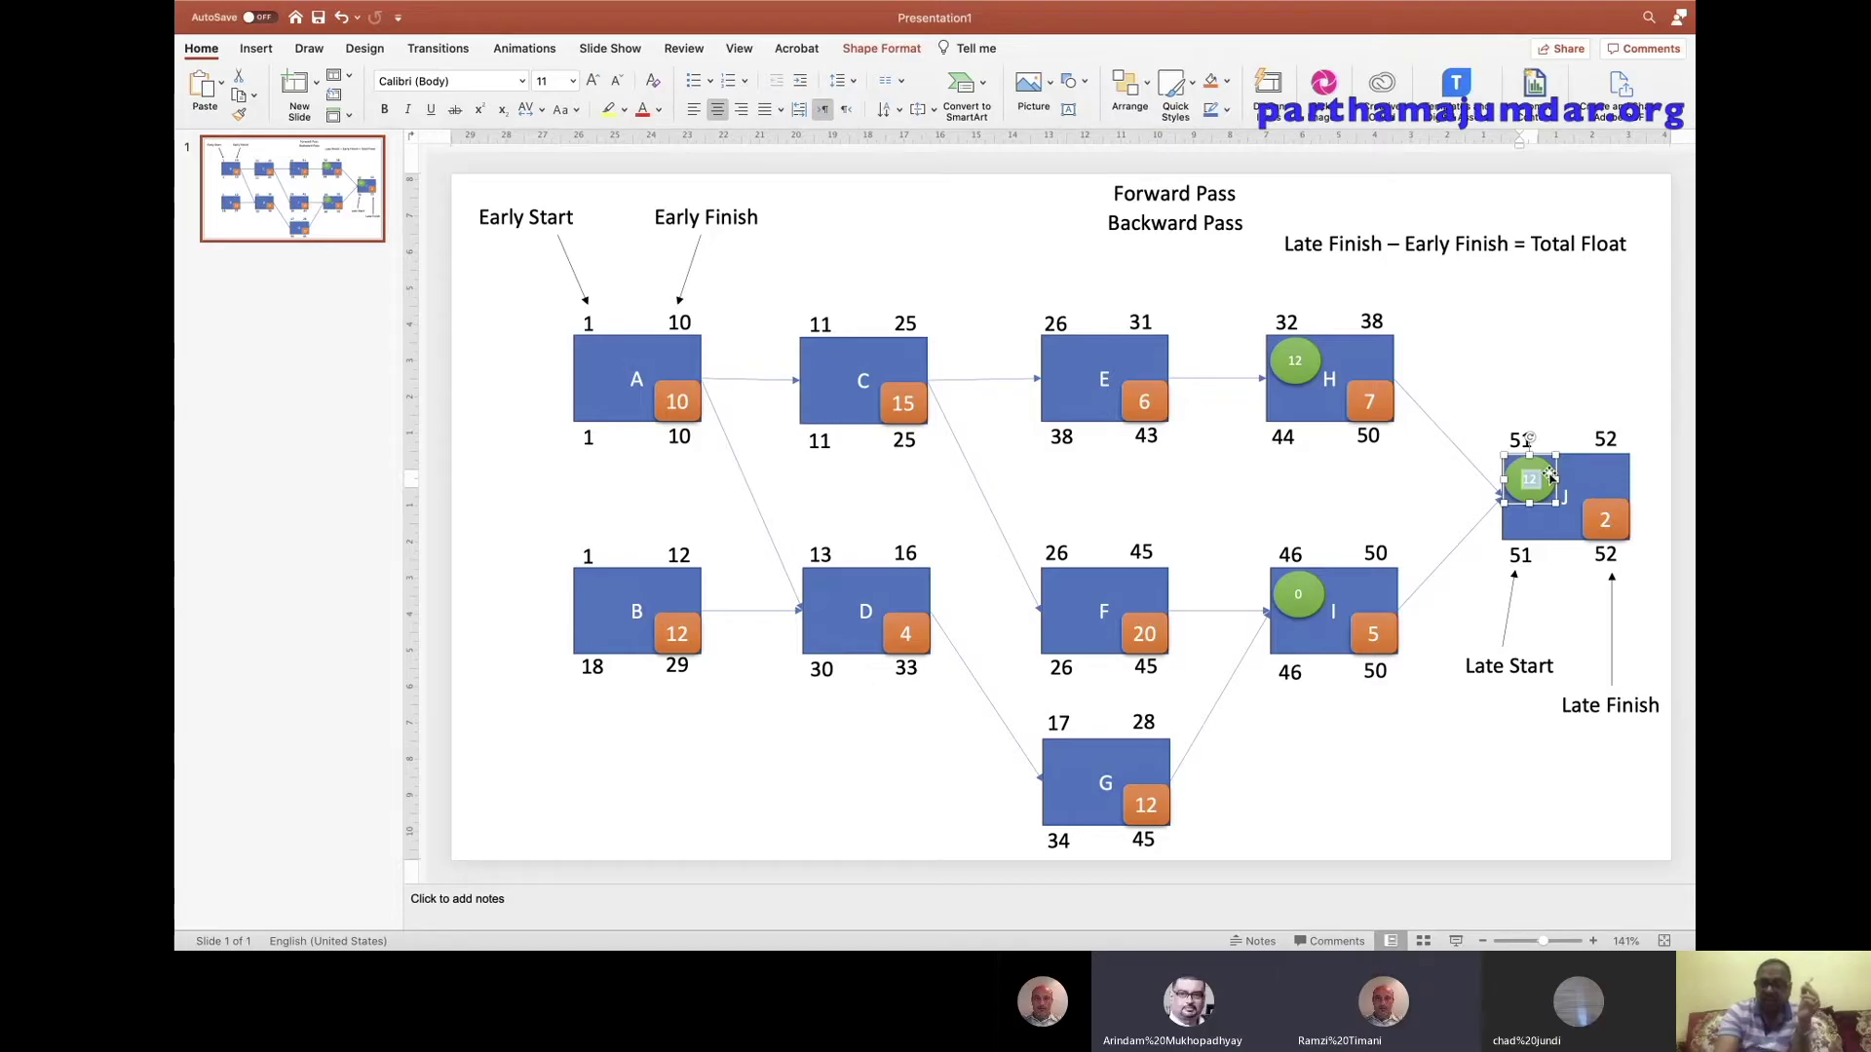
pyautogui.write('0')
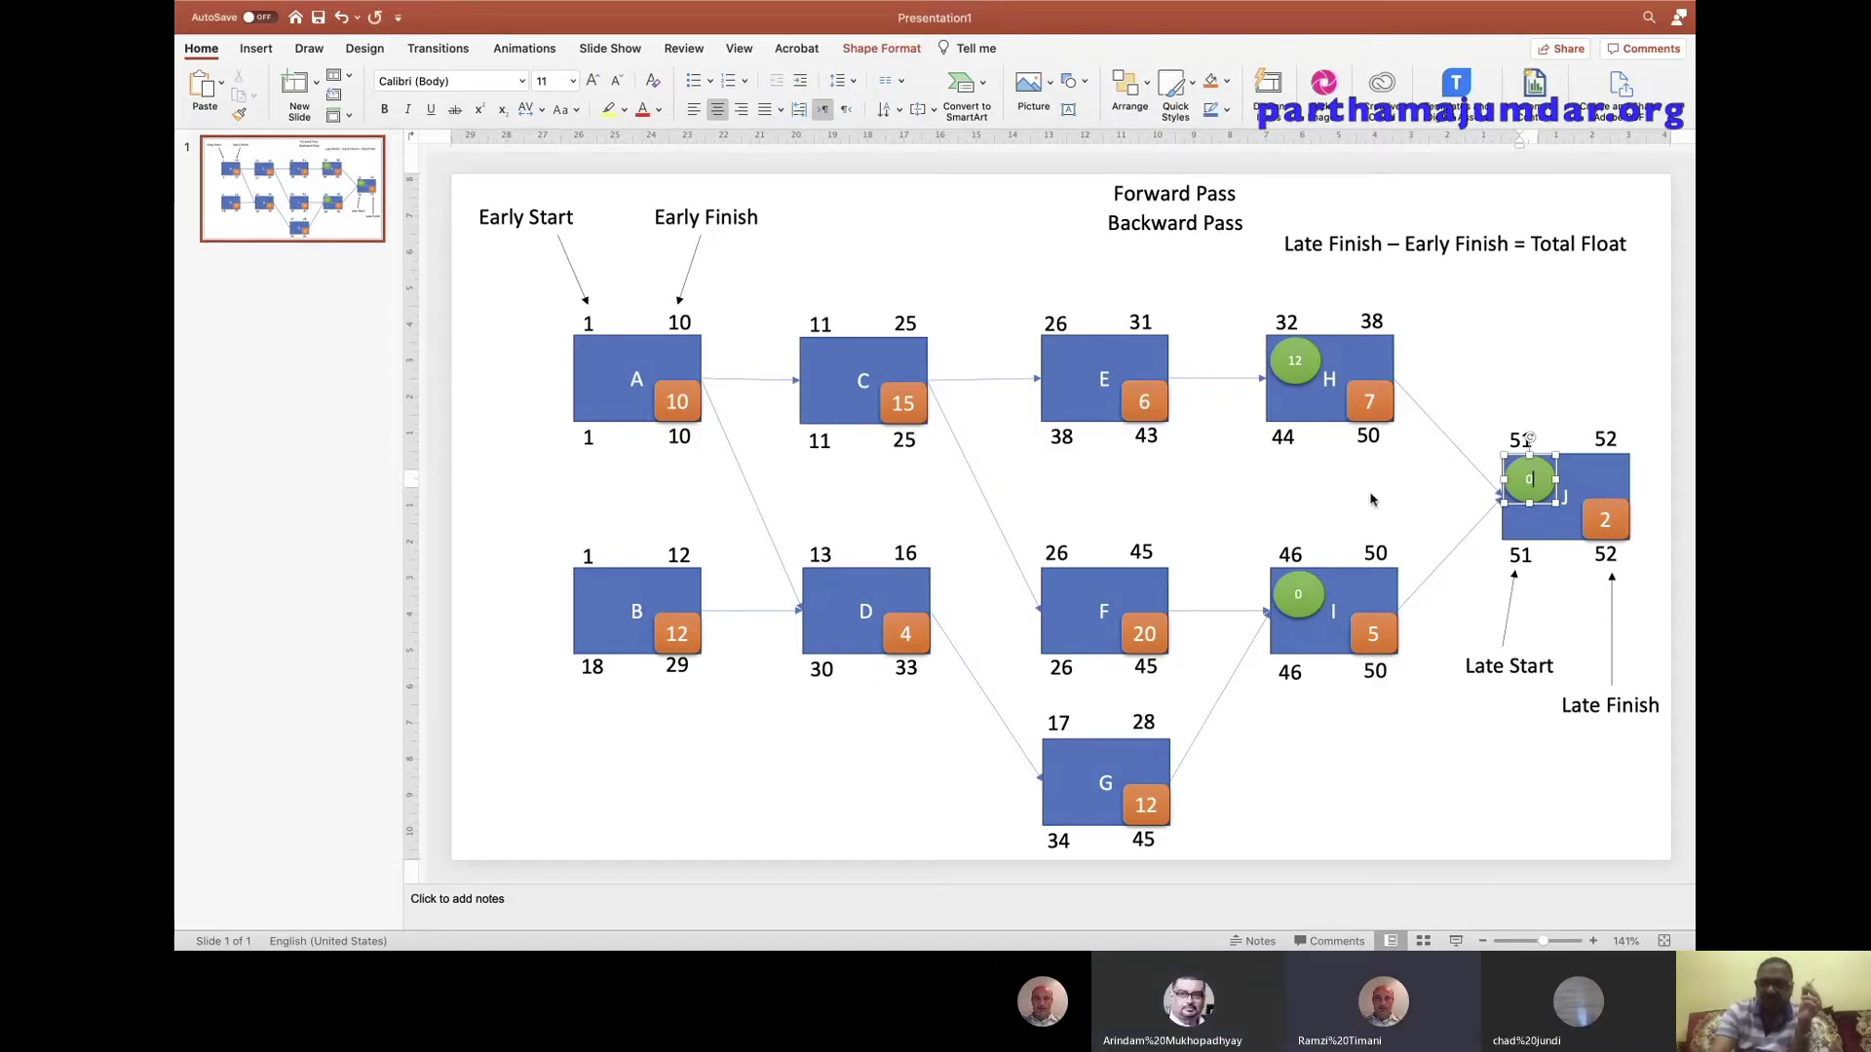
pyautogui.click(1351, 497)
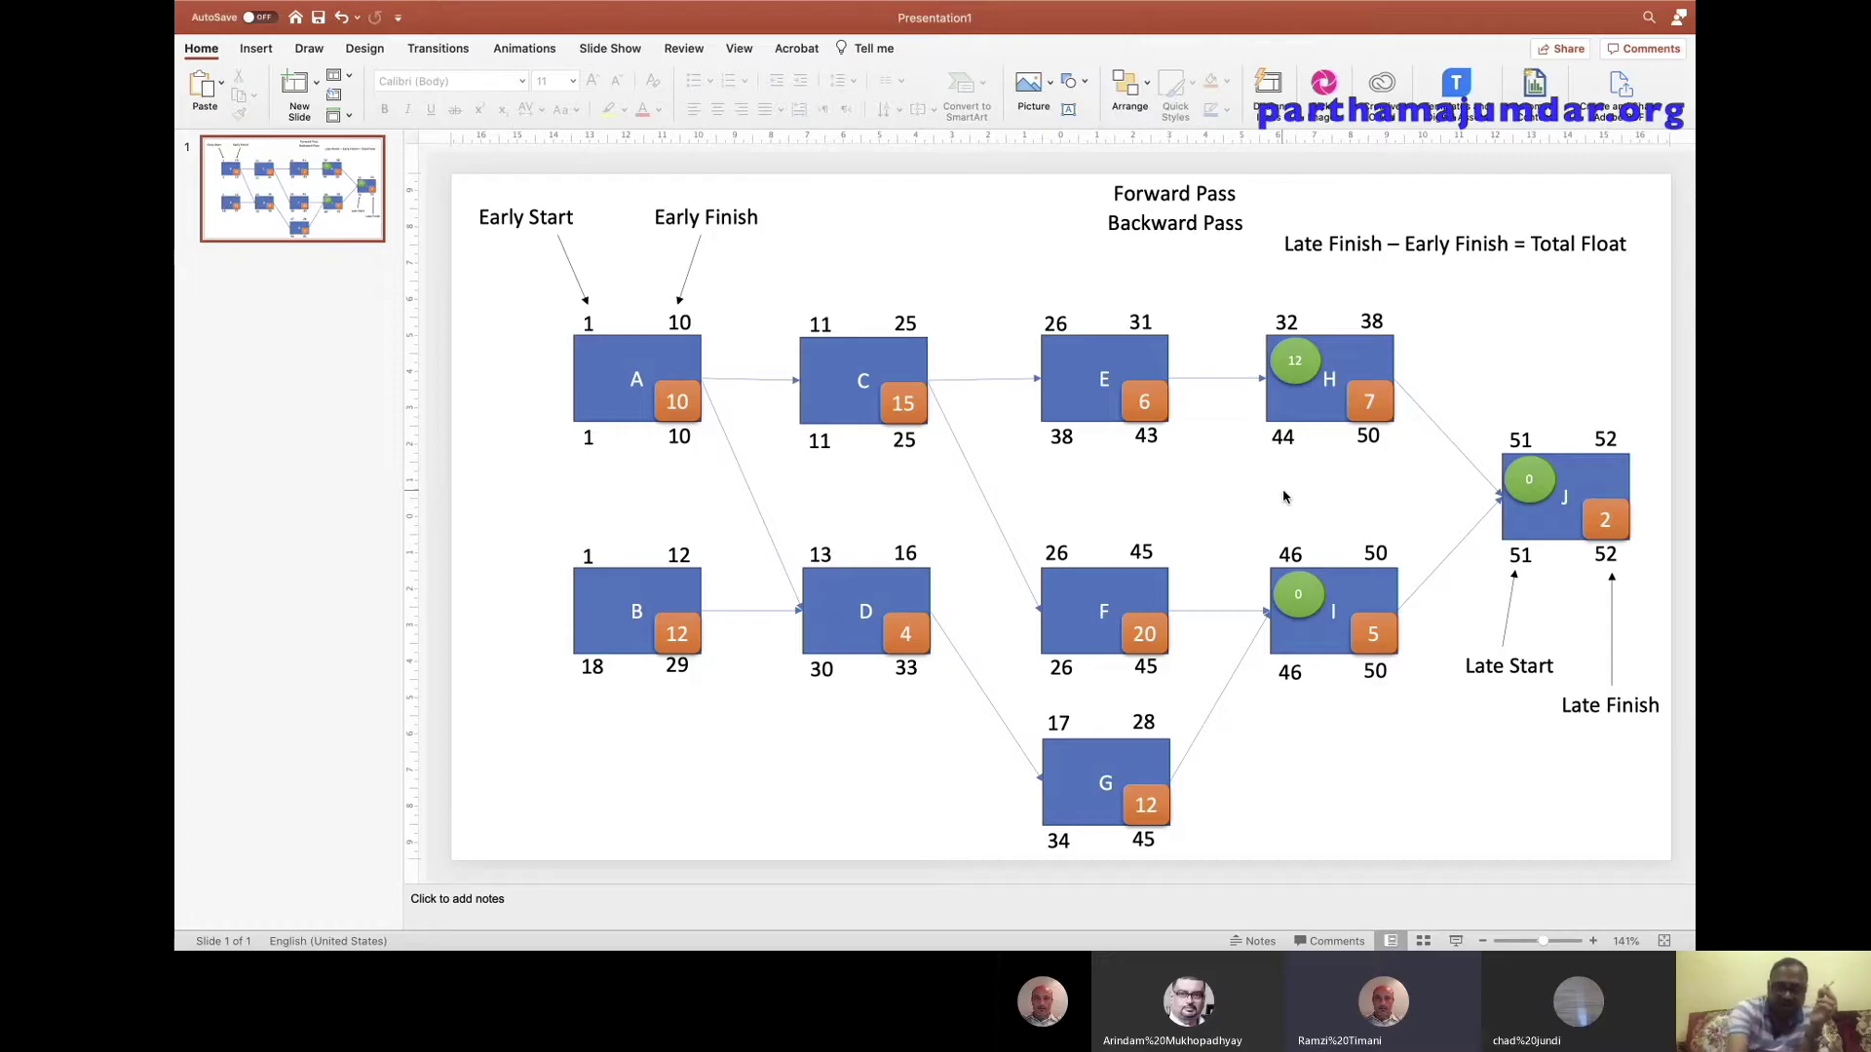
# Copy H's float circle onto box E, where it reads 12.
pyautogui.click(1299, 358)
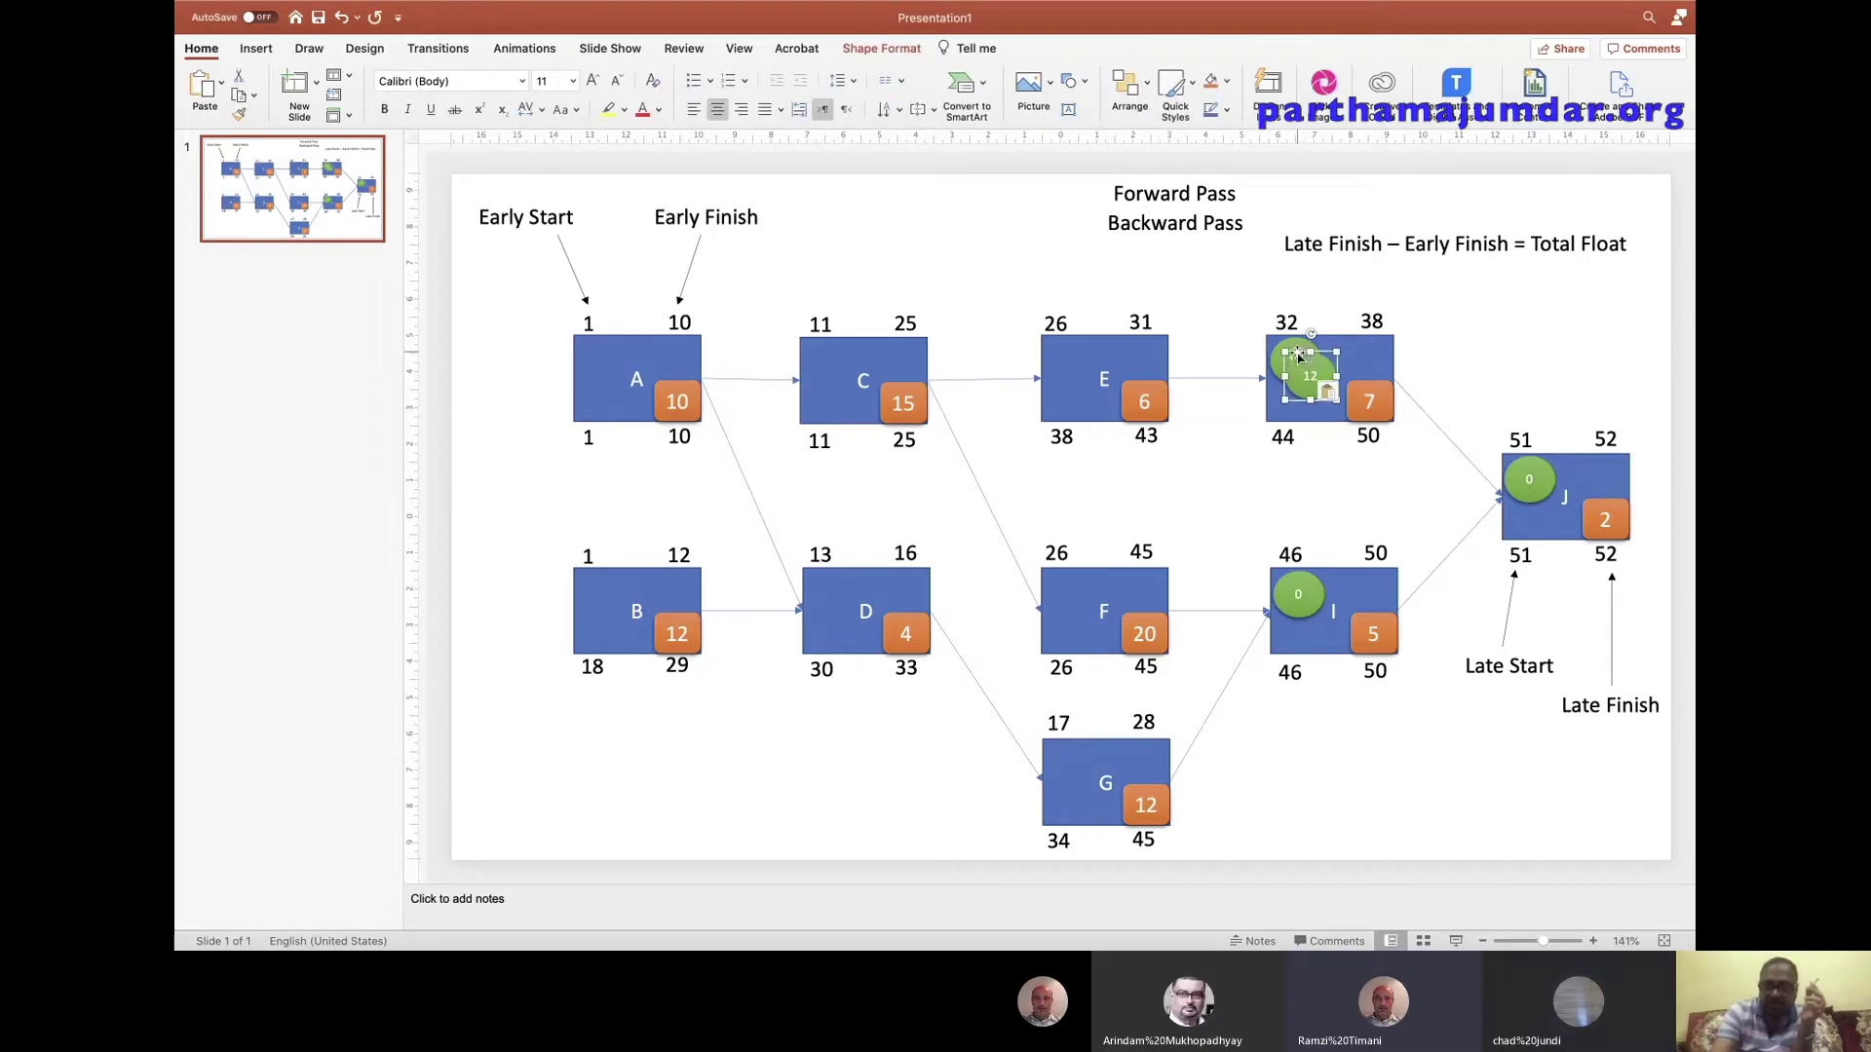
pyautogui.moveTo(1291, 353); pyautogui.dragTo(1056, 339)
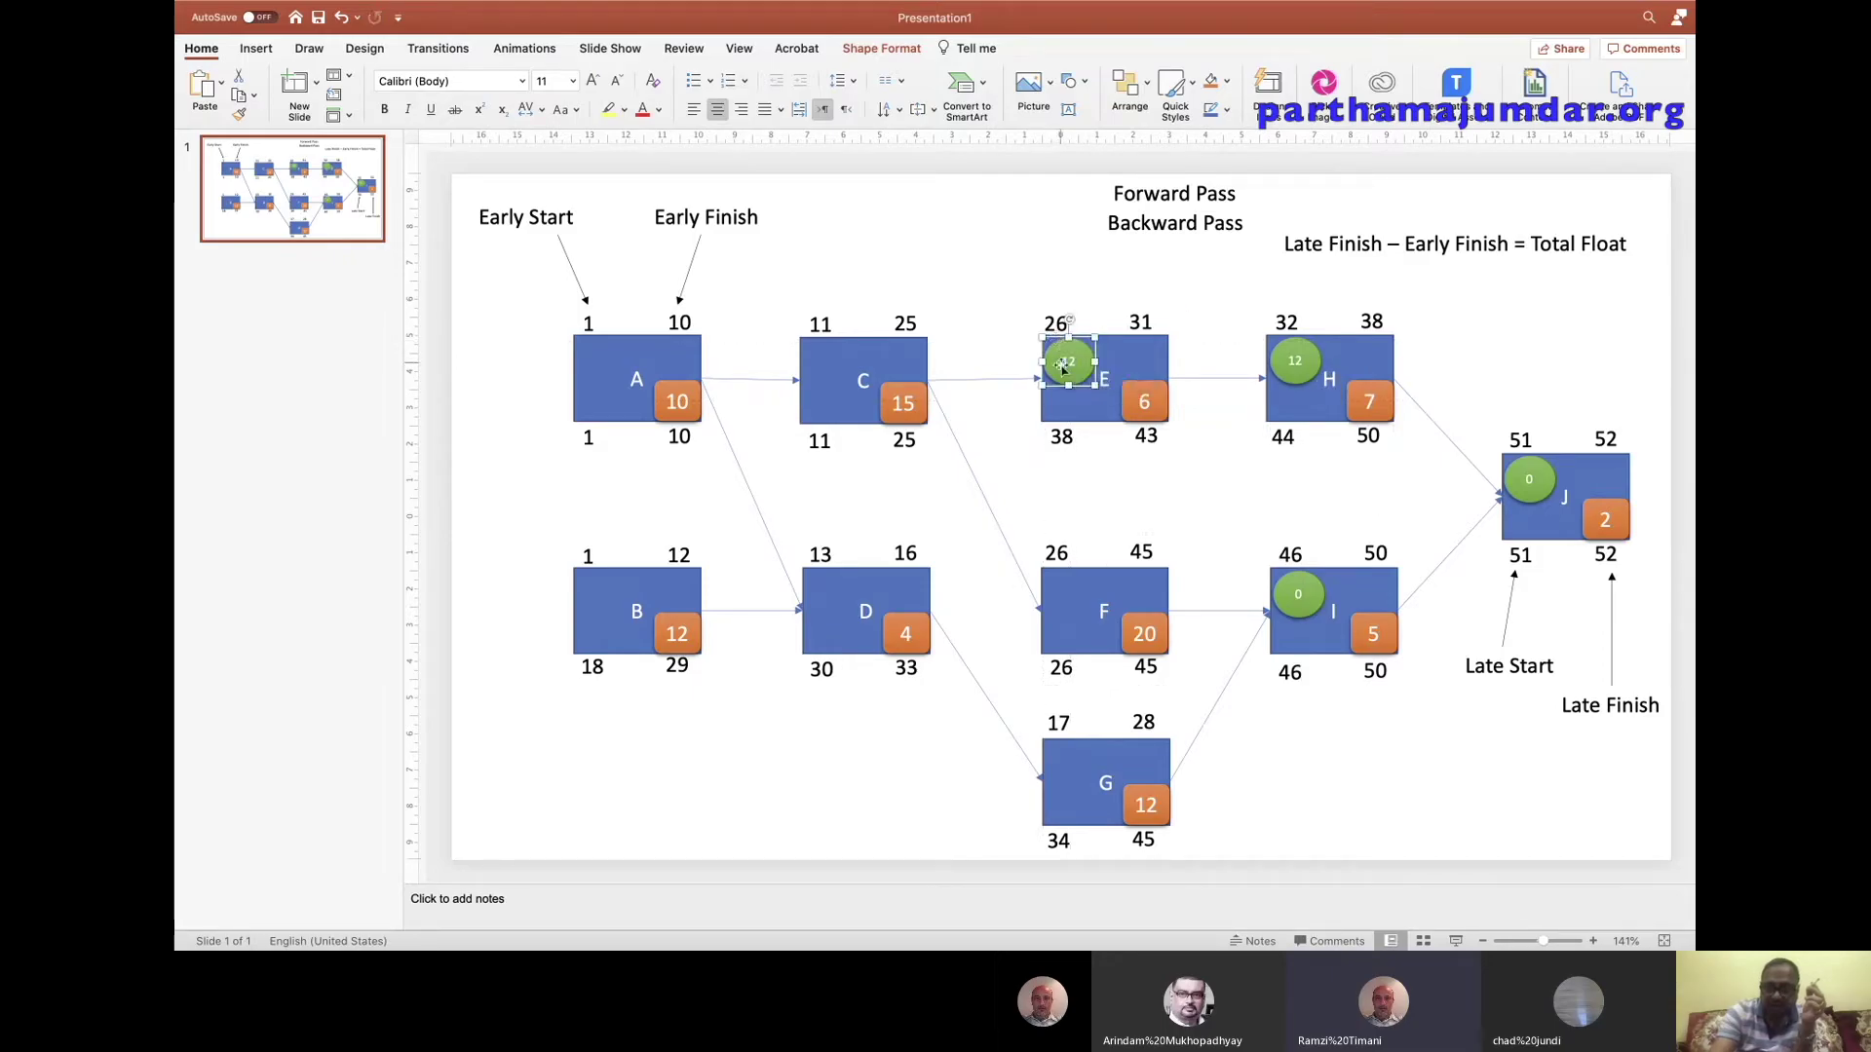
pyautogui.click(997, 356)
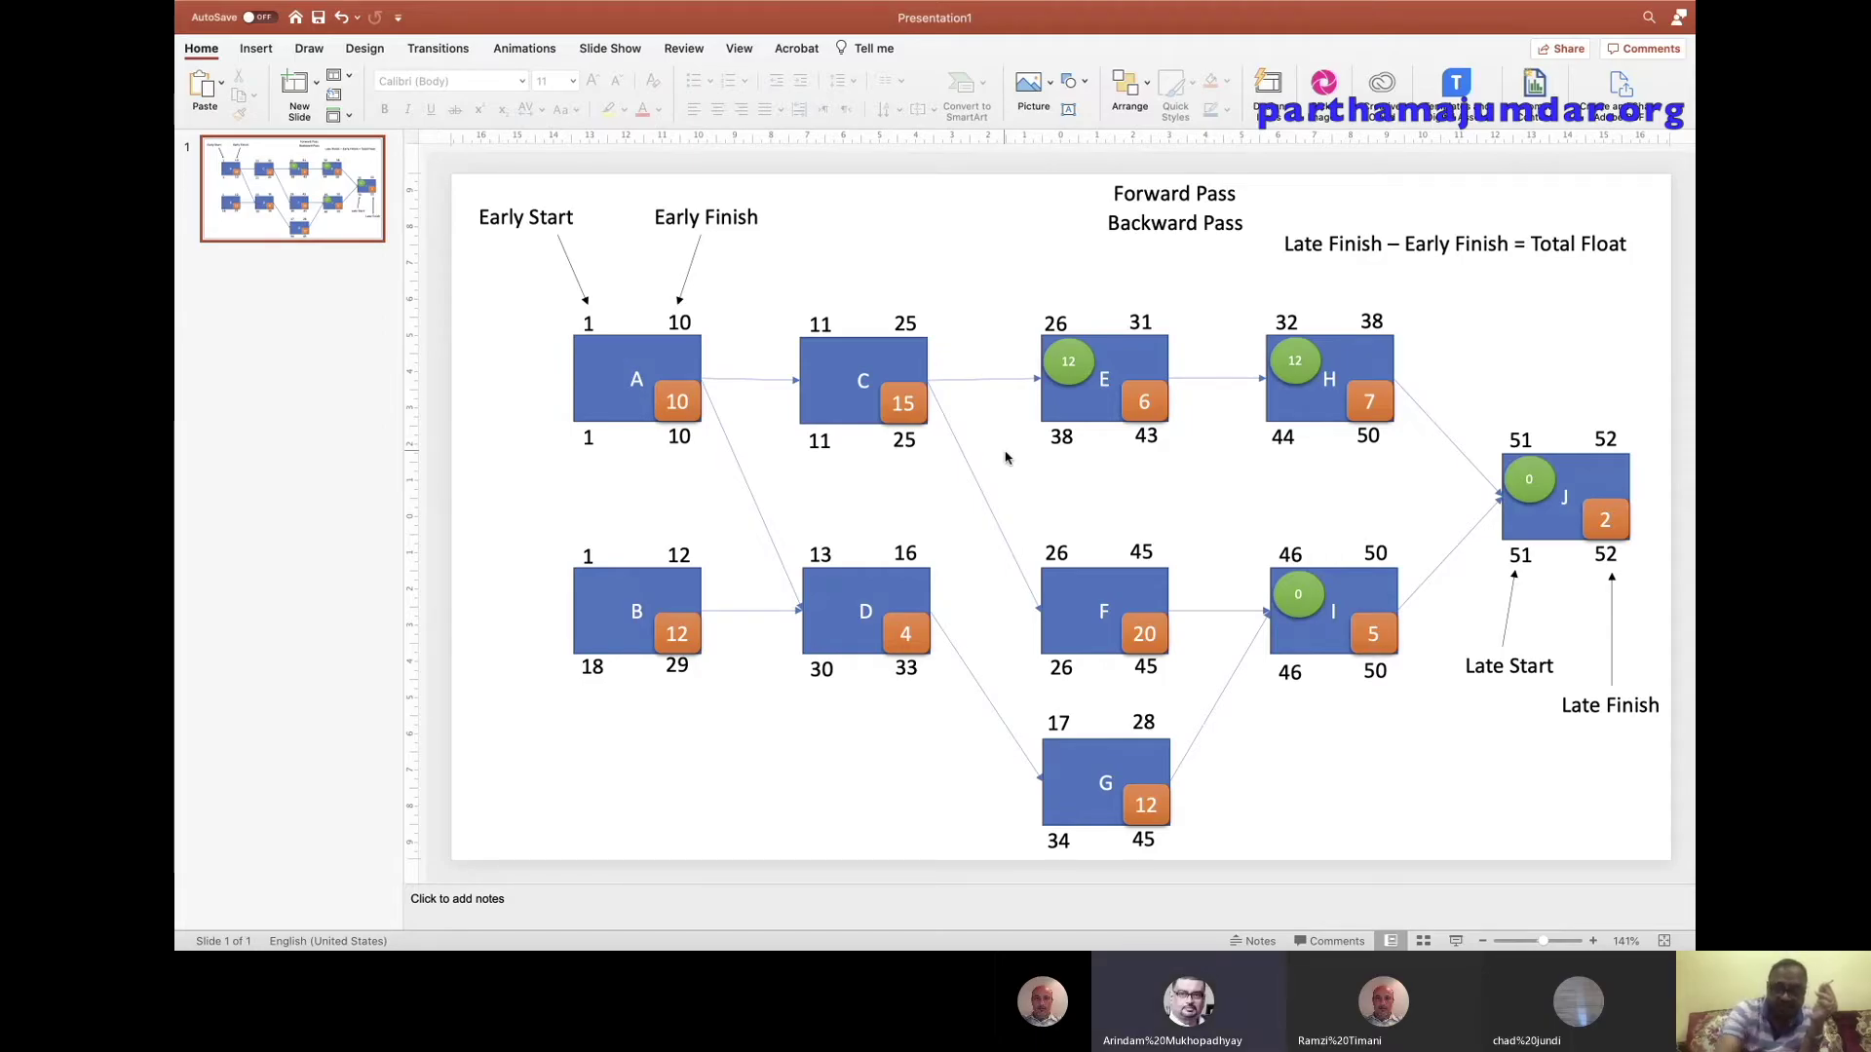
pyautogui.click(1311, 370)
# Copy the float circle onto box F and change its value to 0.
pyautogui.moveTo(1289, 361); pyautogui.dragTo(1056, 575)
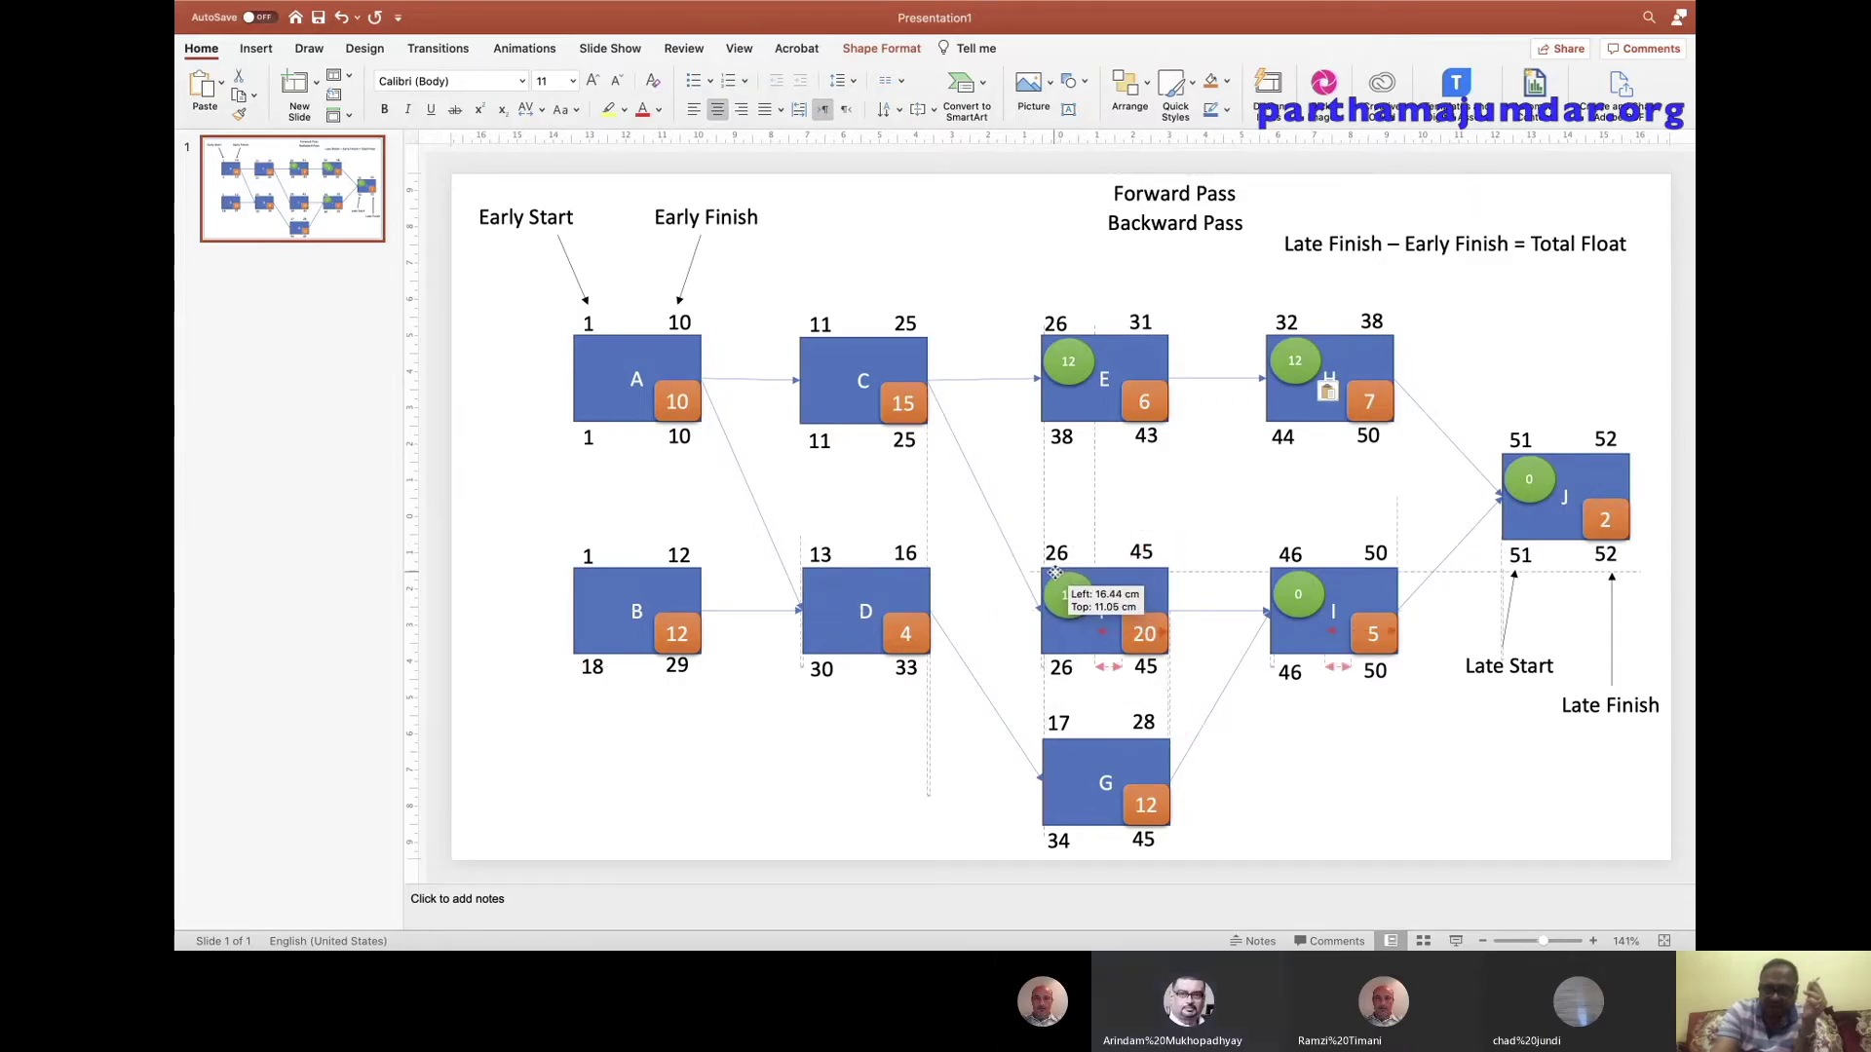
pyautogui.moveTo(1055, 575); pyautogui.dragTo(1062, 575)
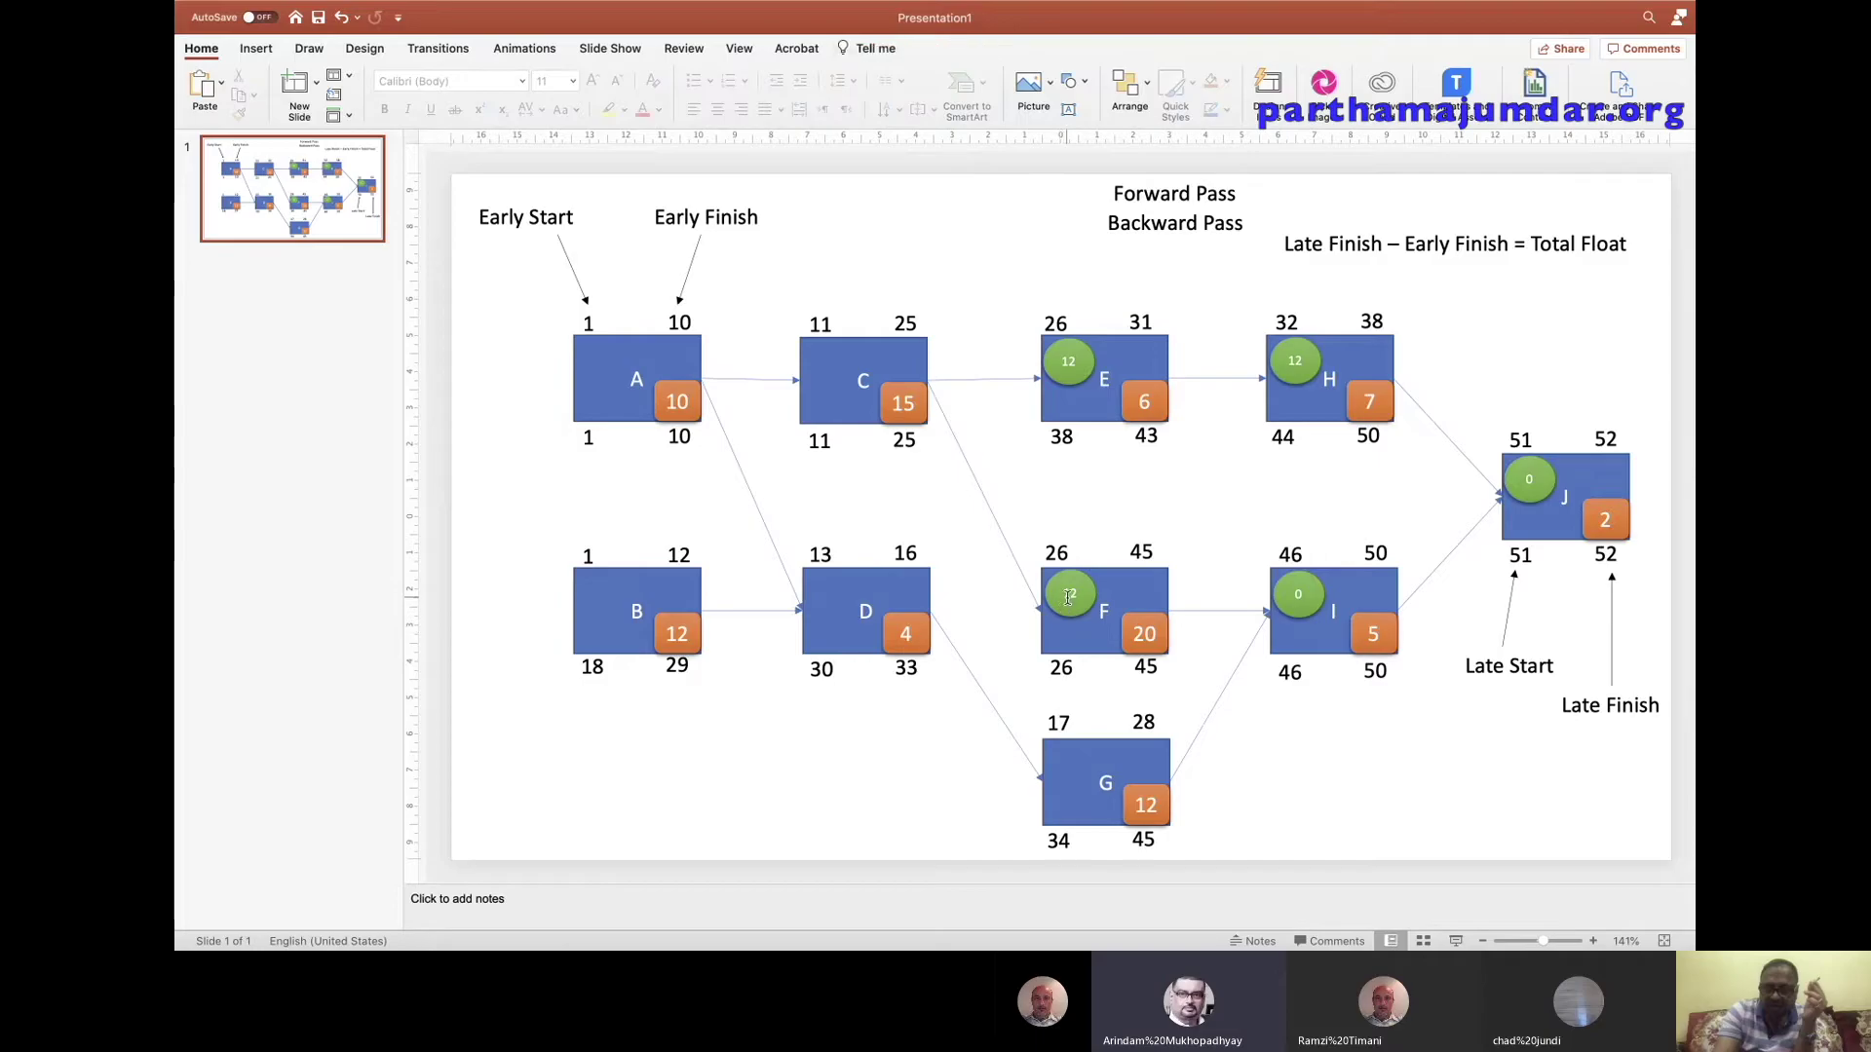
pyautogui.click(1071, 593)
pyautogui.doubleClick(1072, 593)
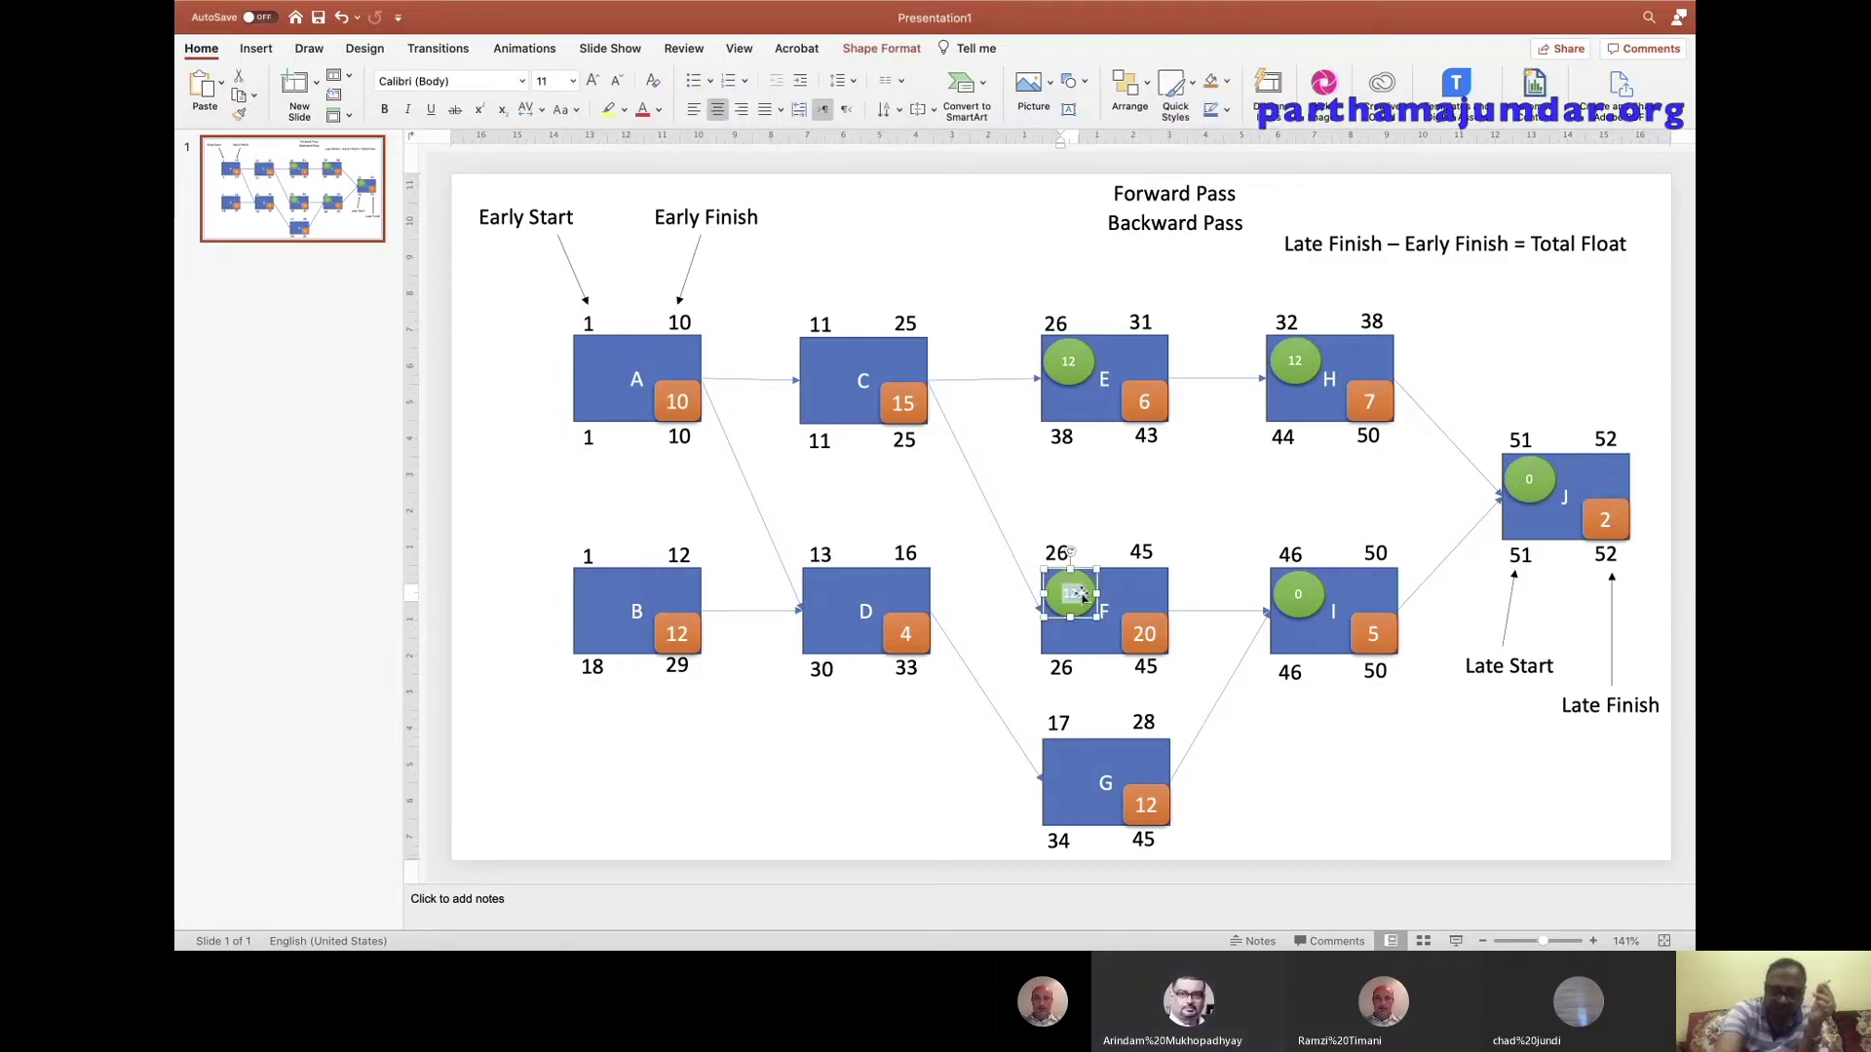
pyautogui.write('0')
pyautogui.click(990, 589)
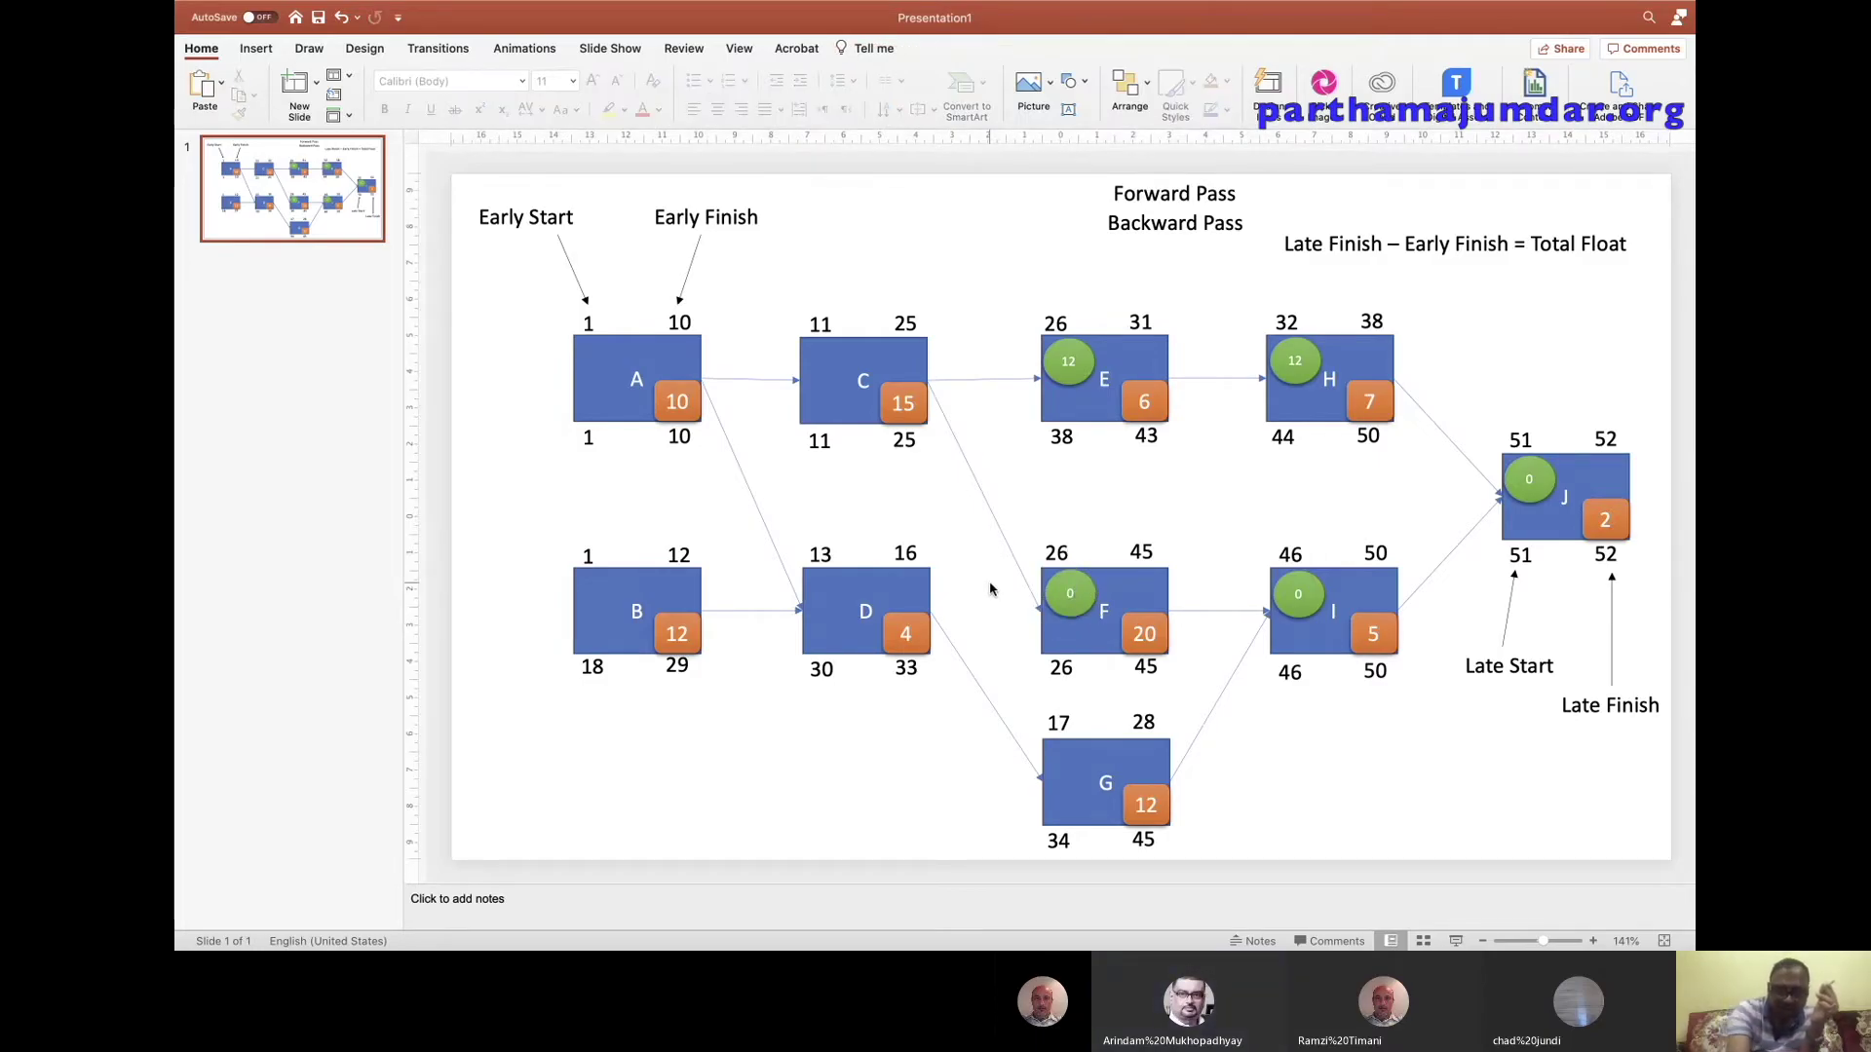
# Copy H's float circle onto box G's corner and change its value to 17.
pyautogui.click(1306, 370)
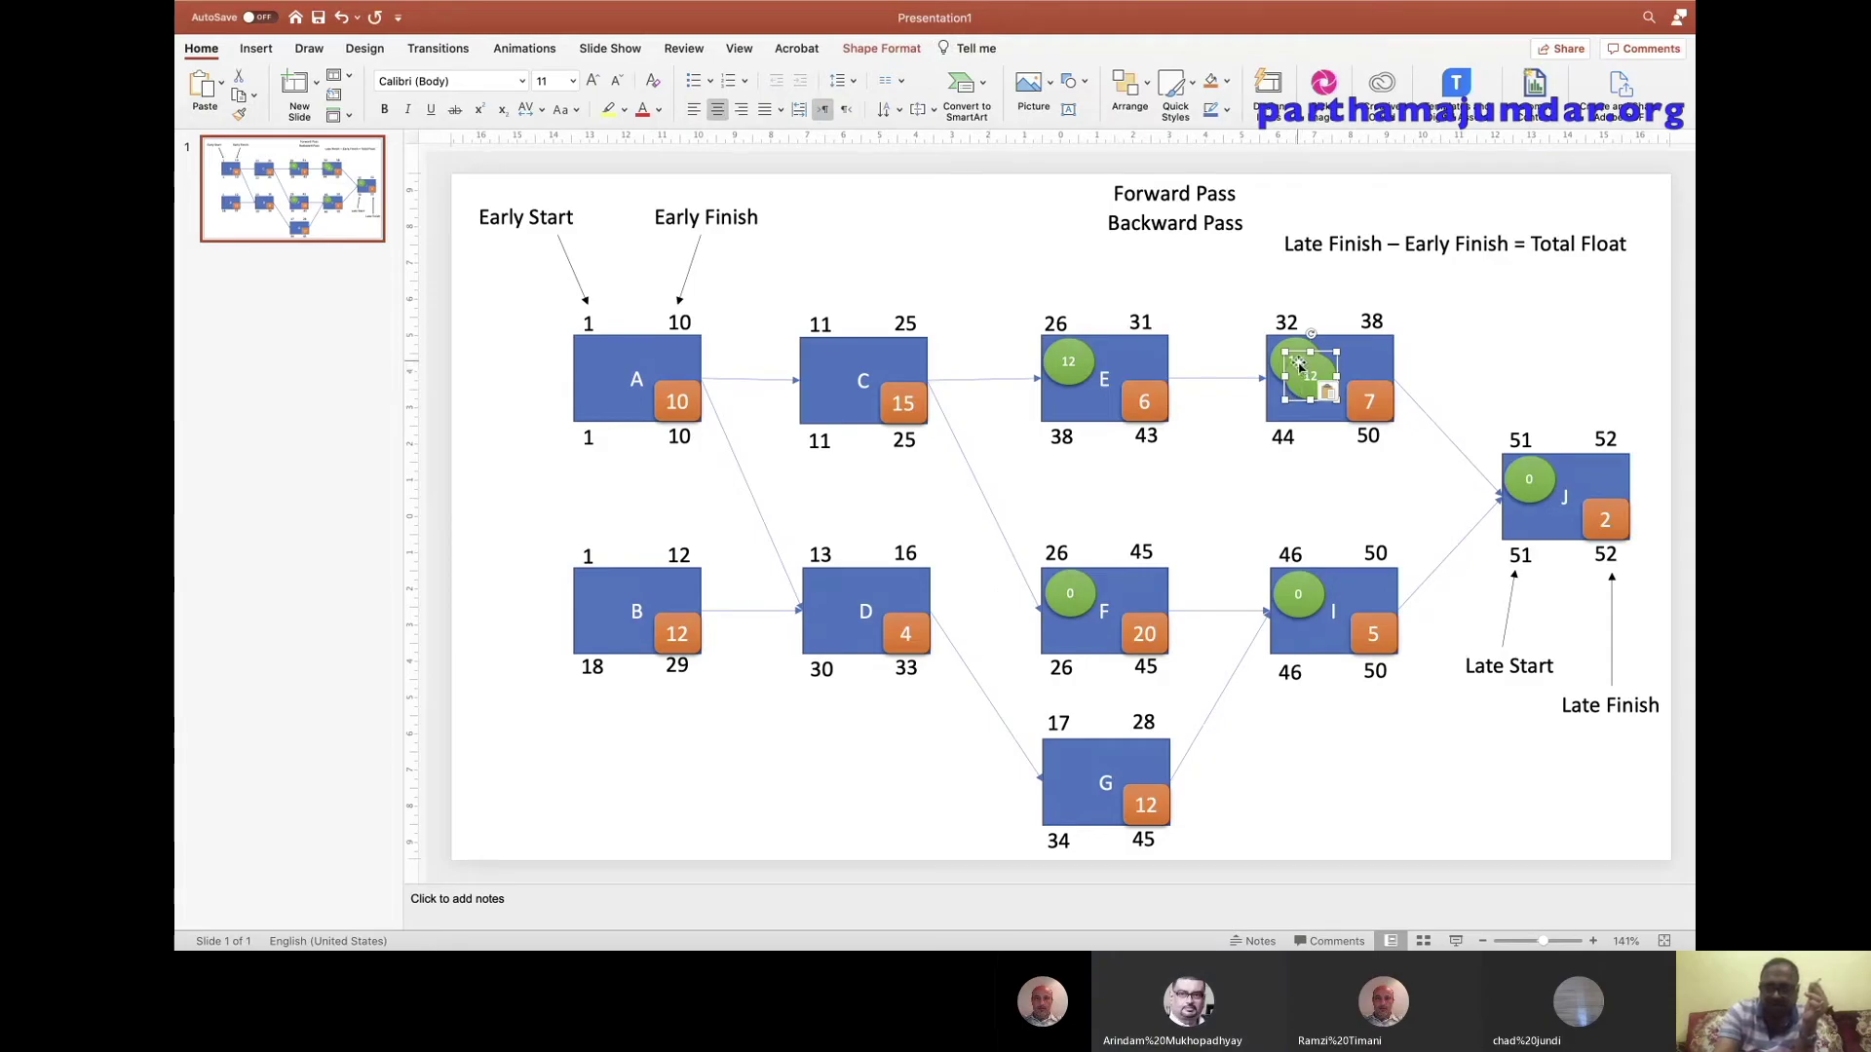
pyautogui.moveTo(1307, 370)
pyautogui.mouseDown()
pyautogui.moveTo(804, 350)
pyautogui.moveTo(1062, 752)
pyautogui.mouseUp()
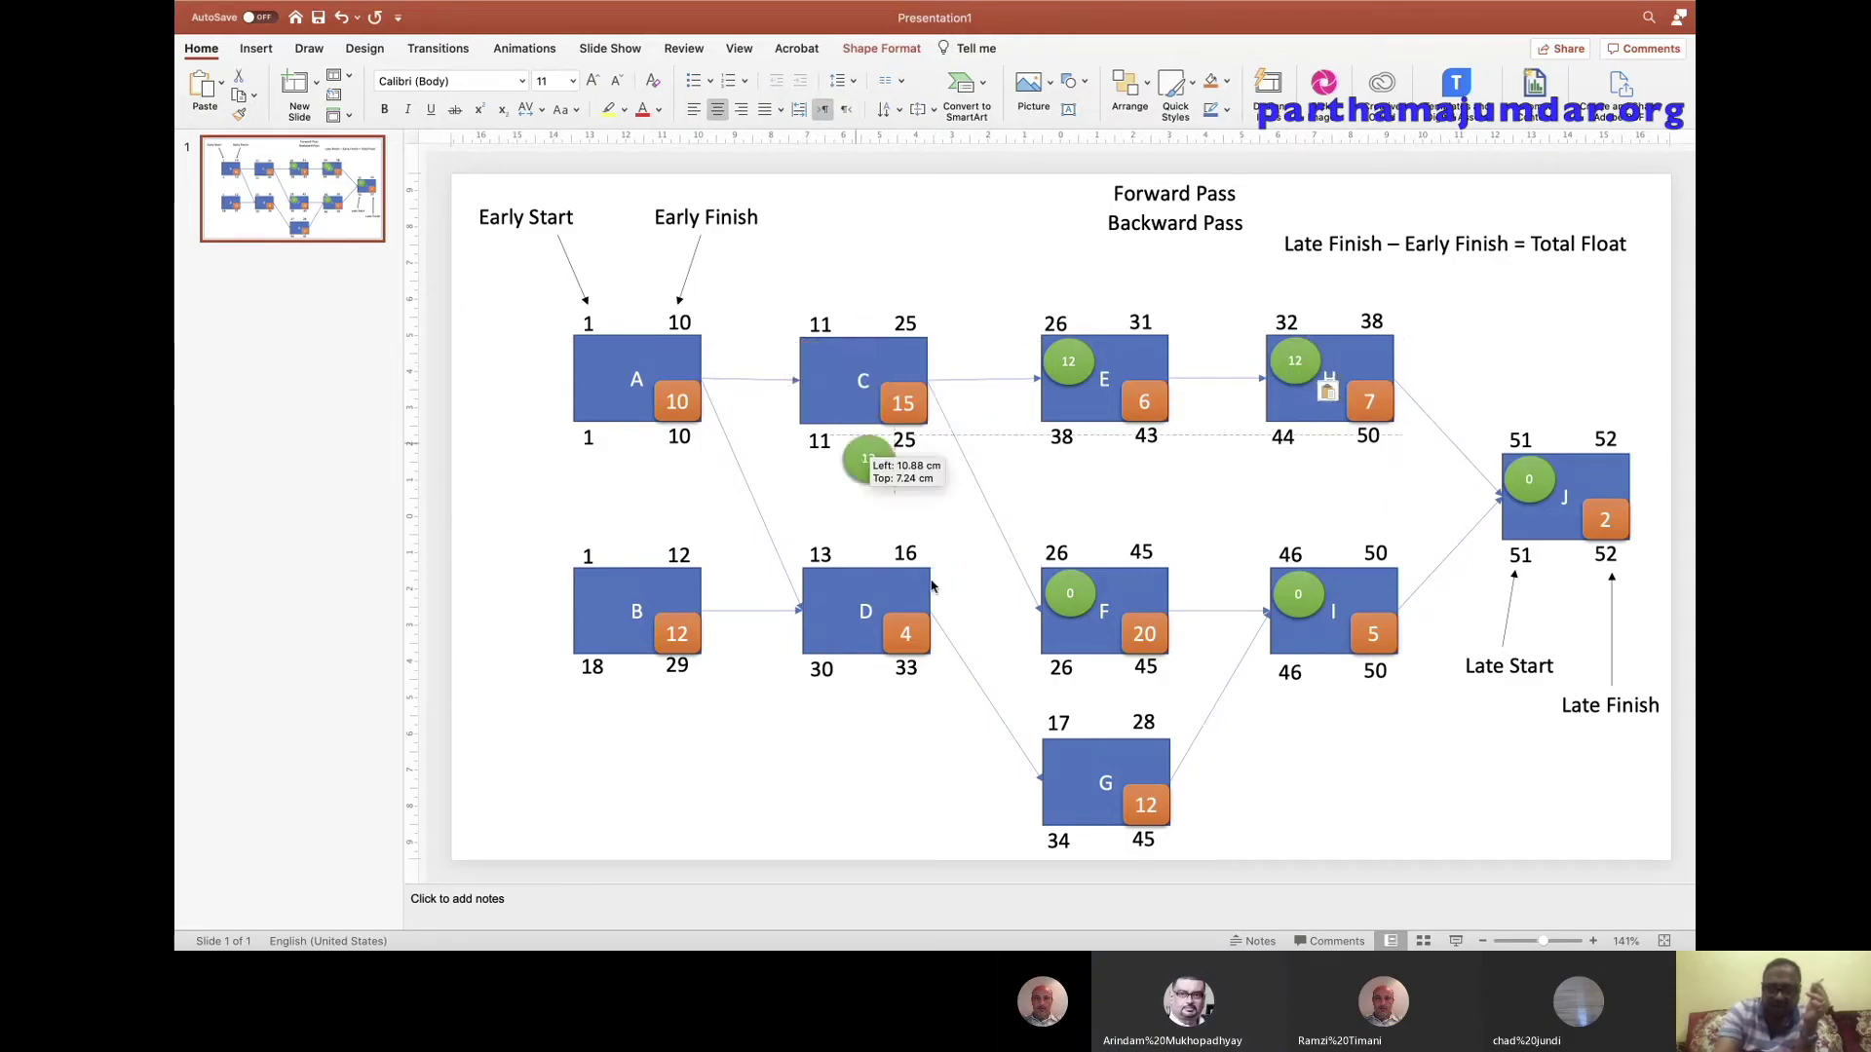
pyautogui.moveTo(1062, 751); pyautogui.dragTo(1059, 748)
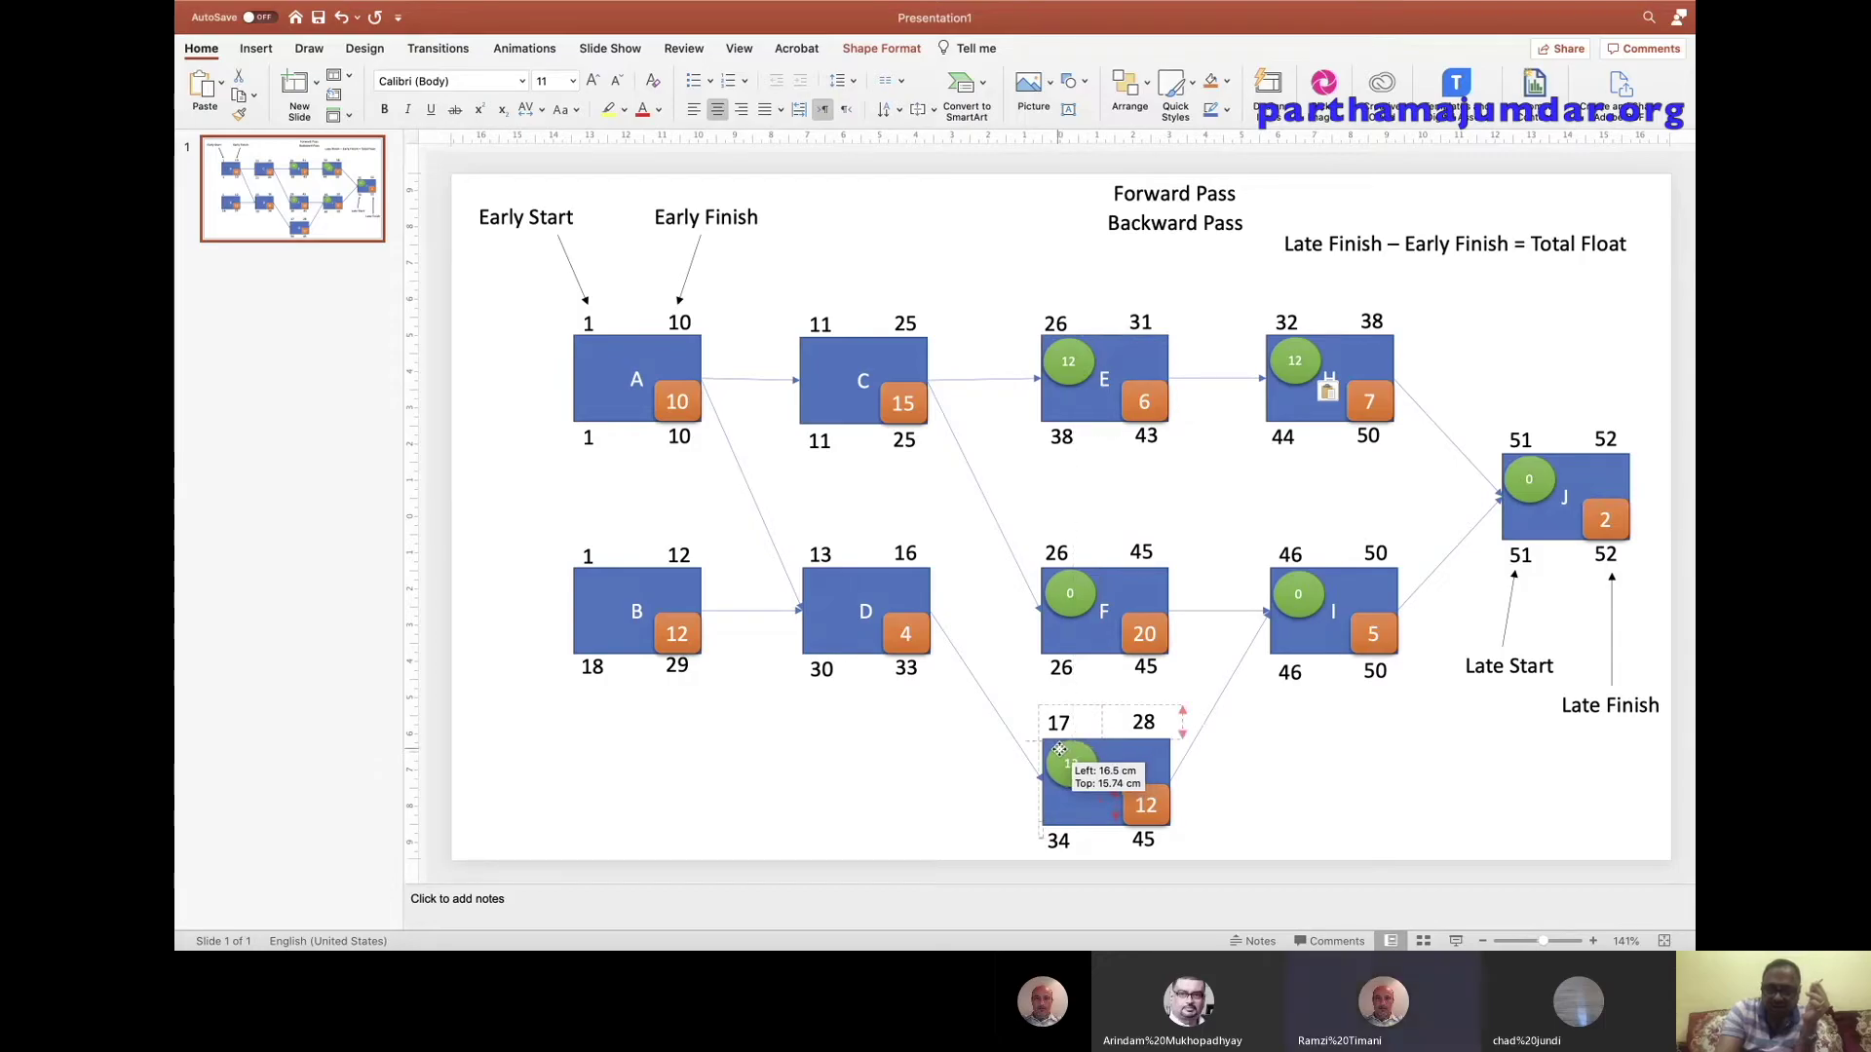
pyautogui.moveTo(1059, 749); pyautogui.dragTo(1060, 750)
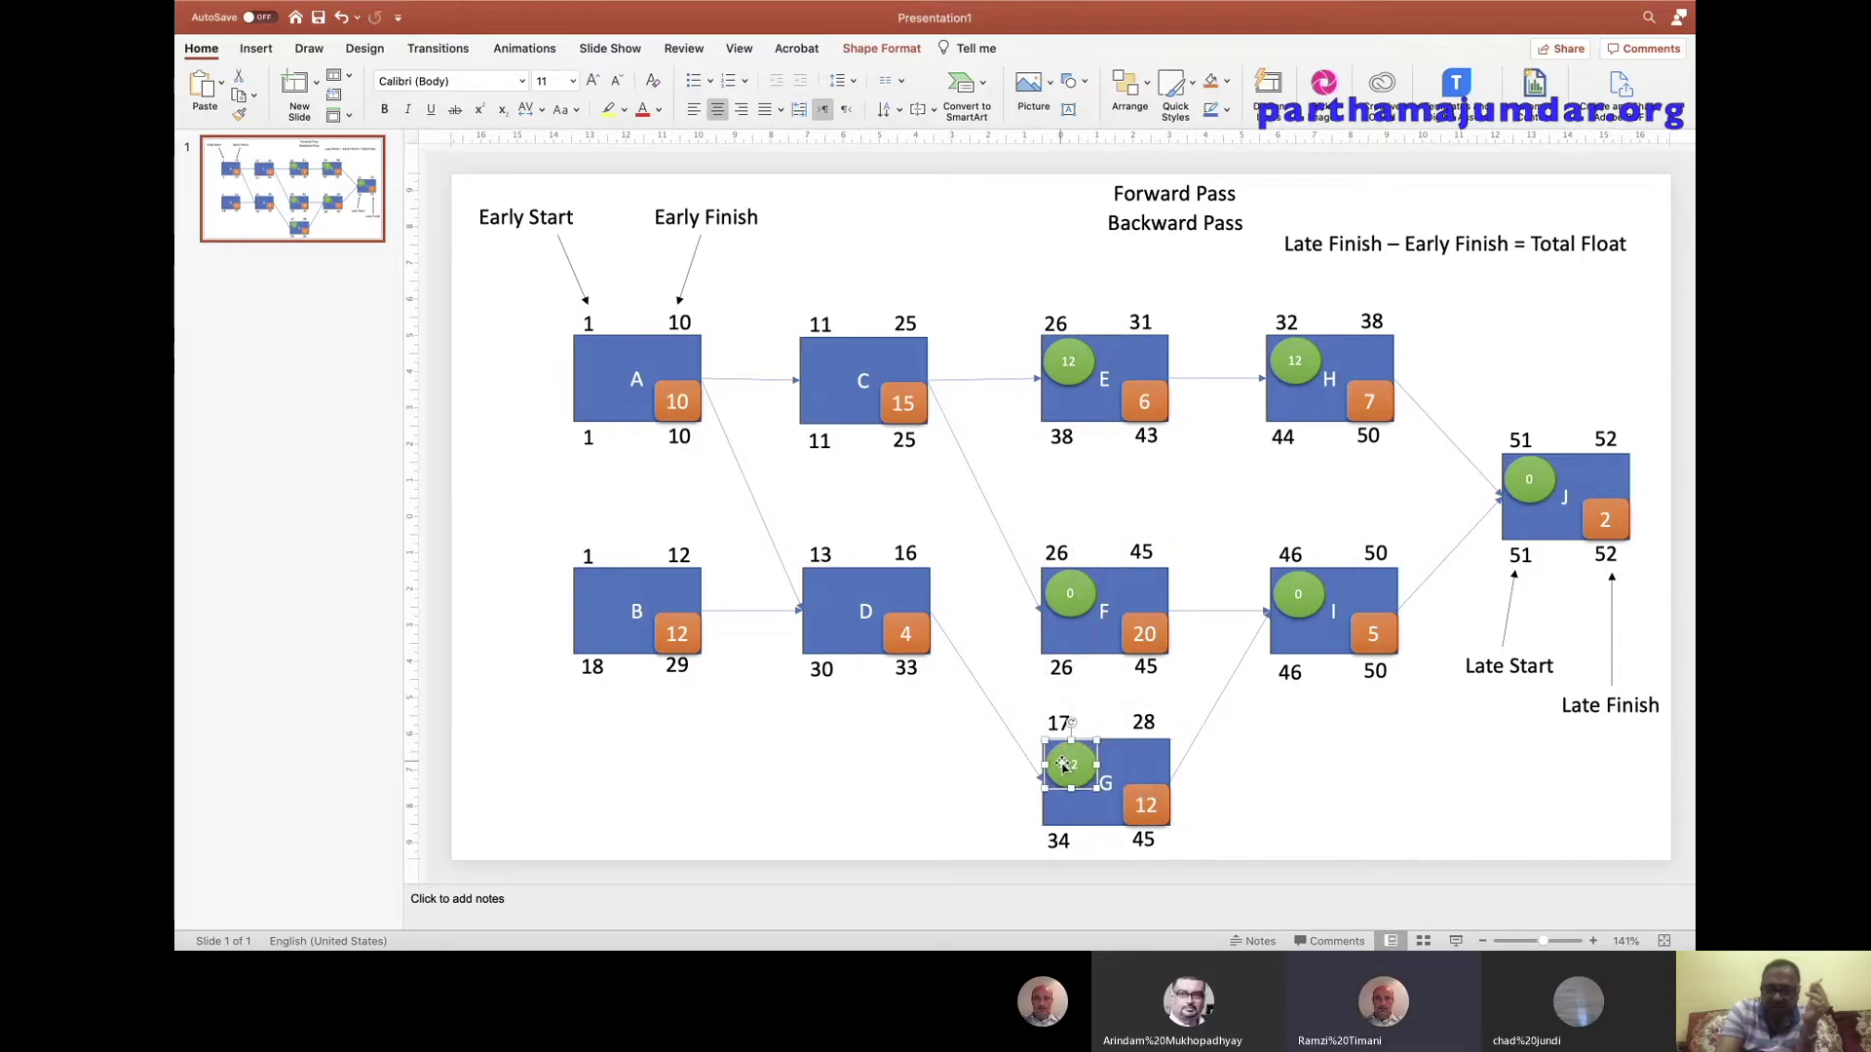
pyautogui.click(1248, 781)
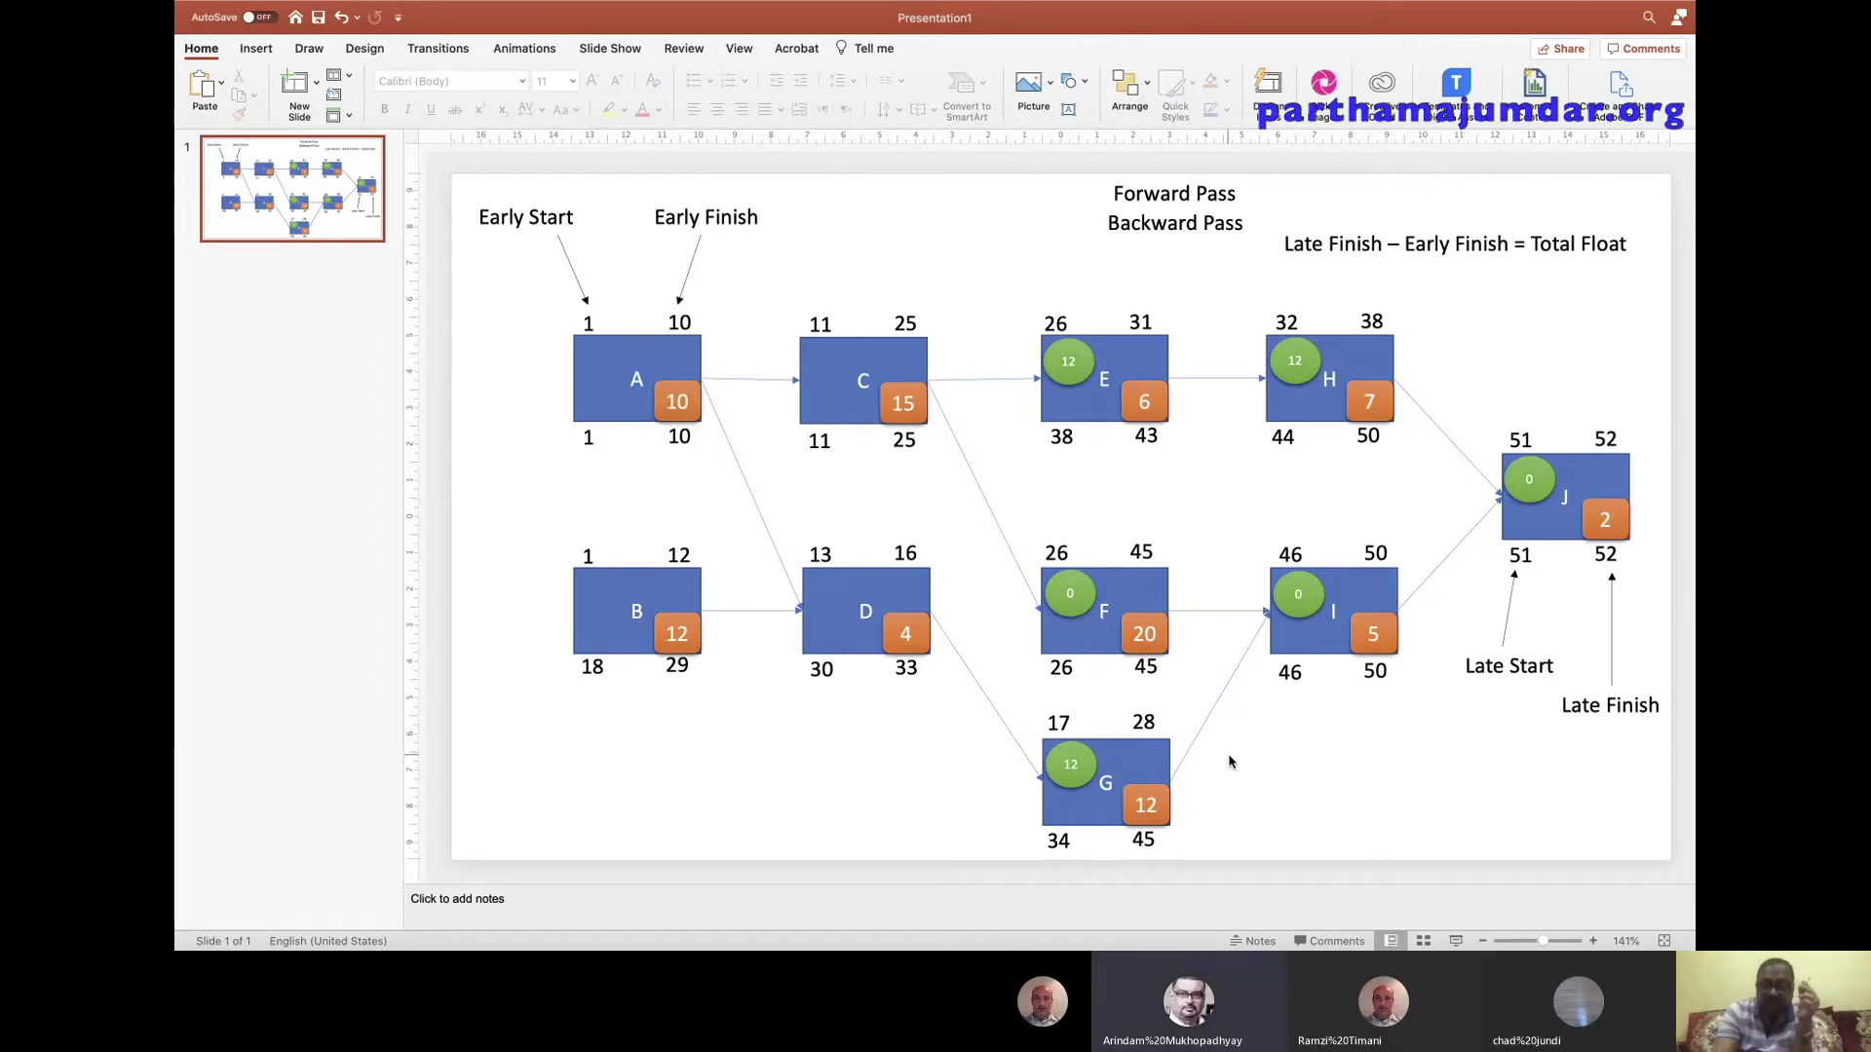
pyautogui.click(1079, 765)
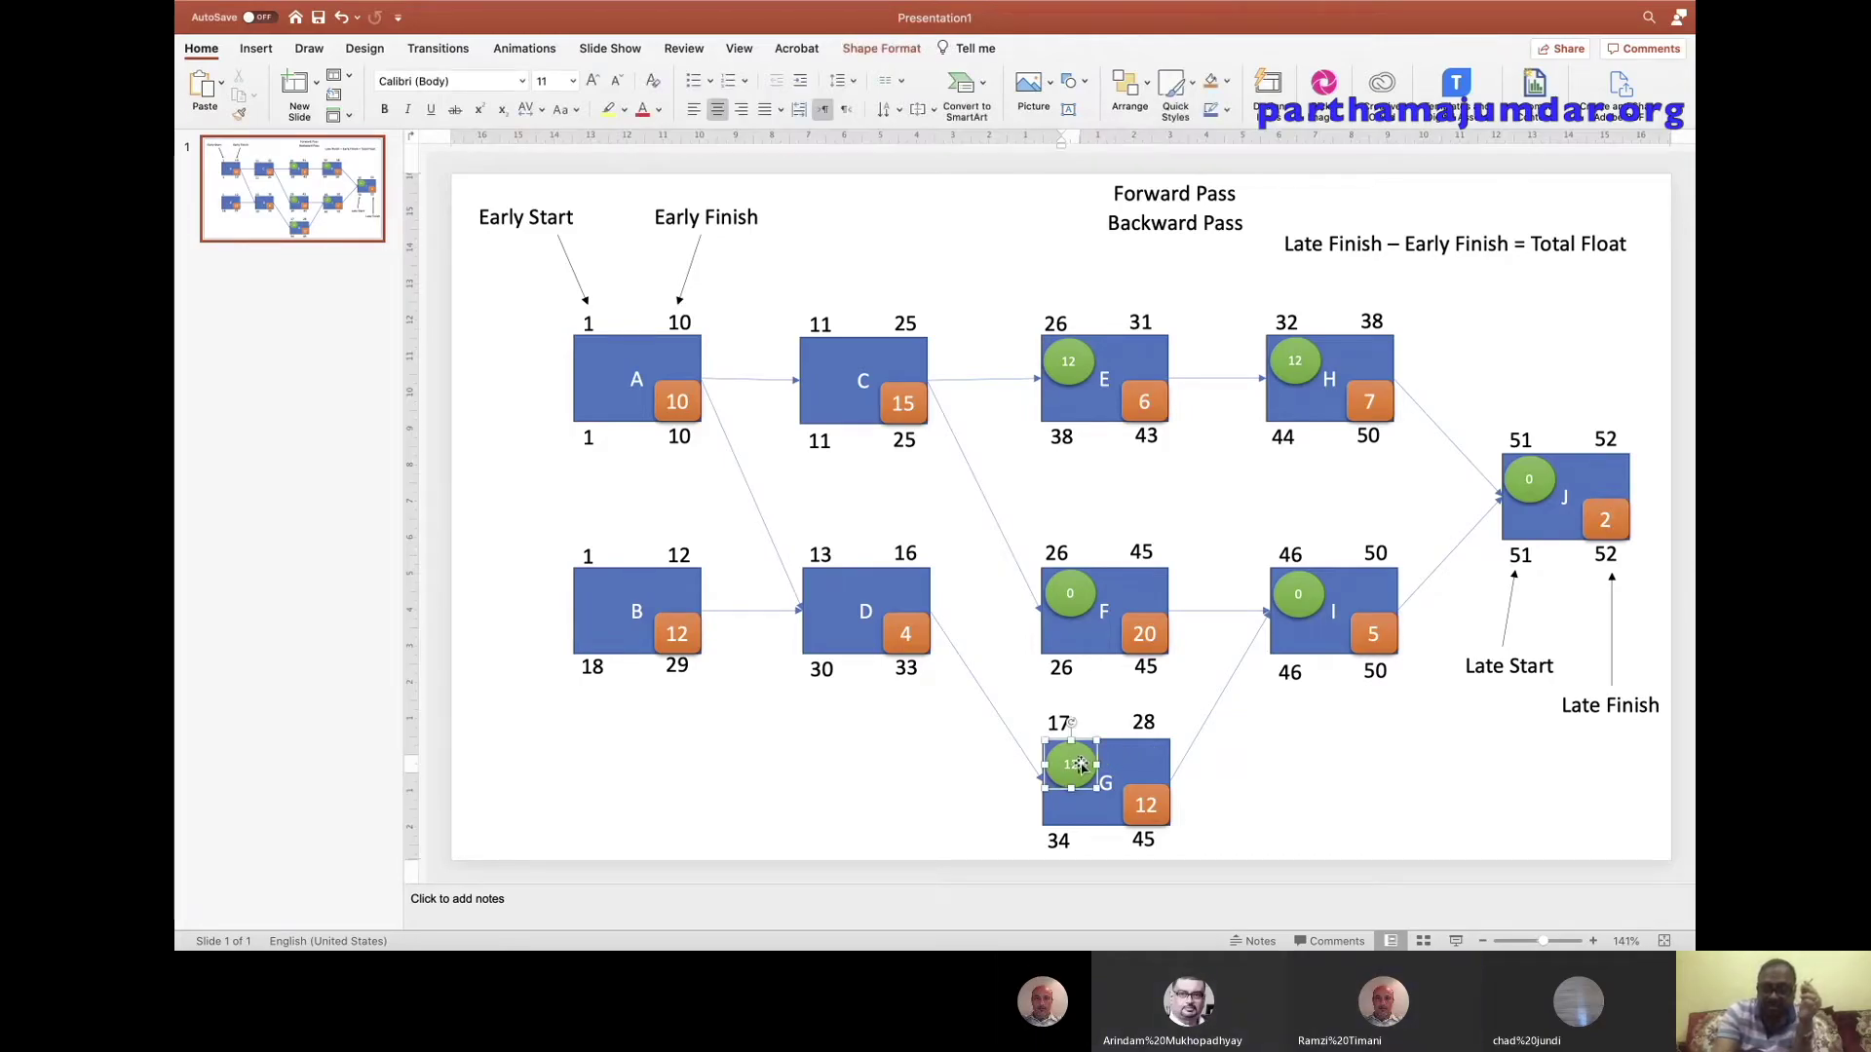
pyautogui.click(1074, 763)
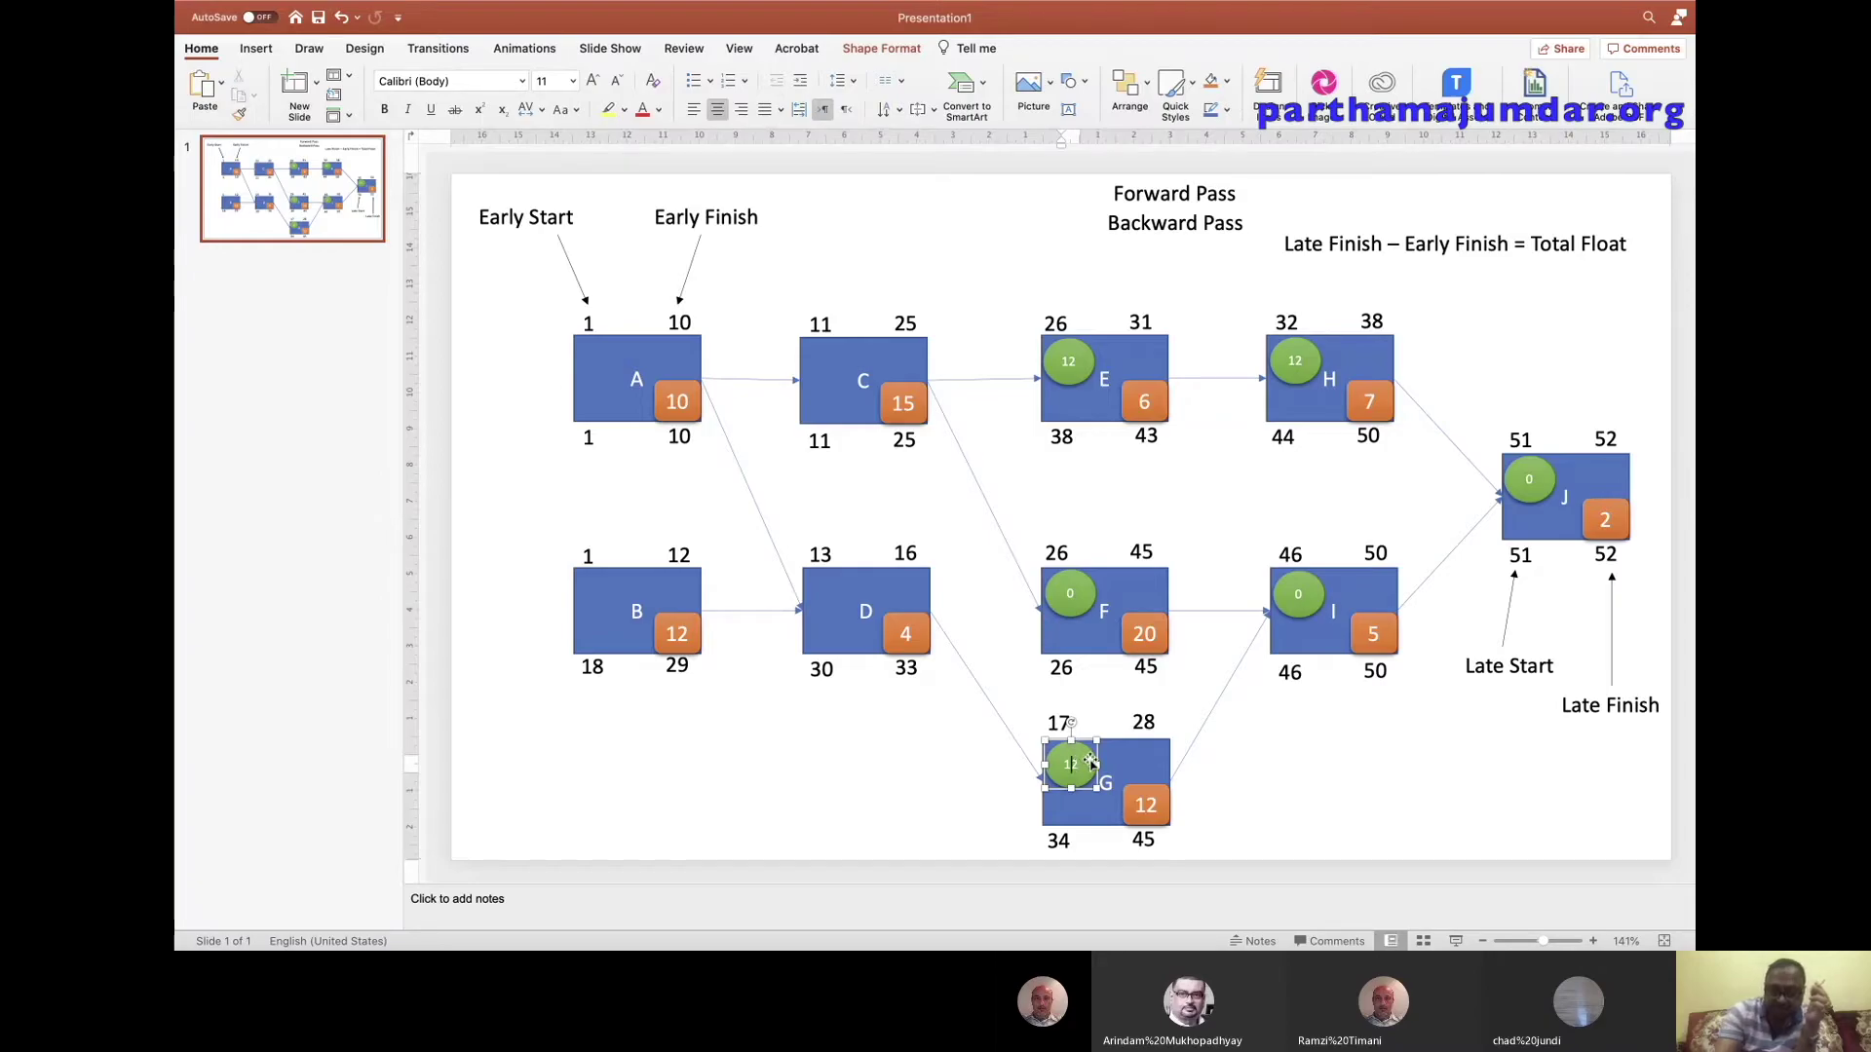
pyautogui.press('BackSpace')
pyautogui.write('7')
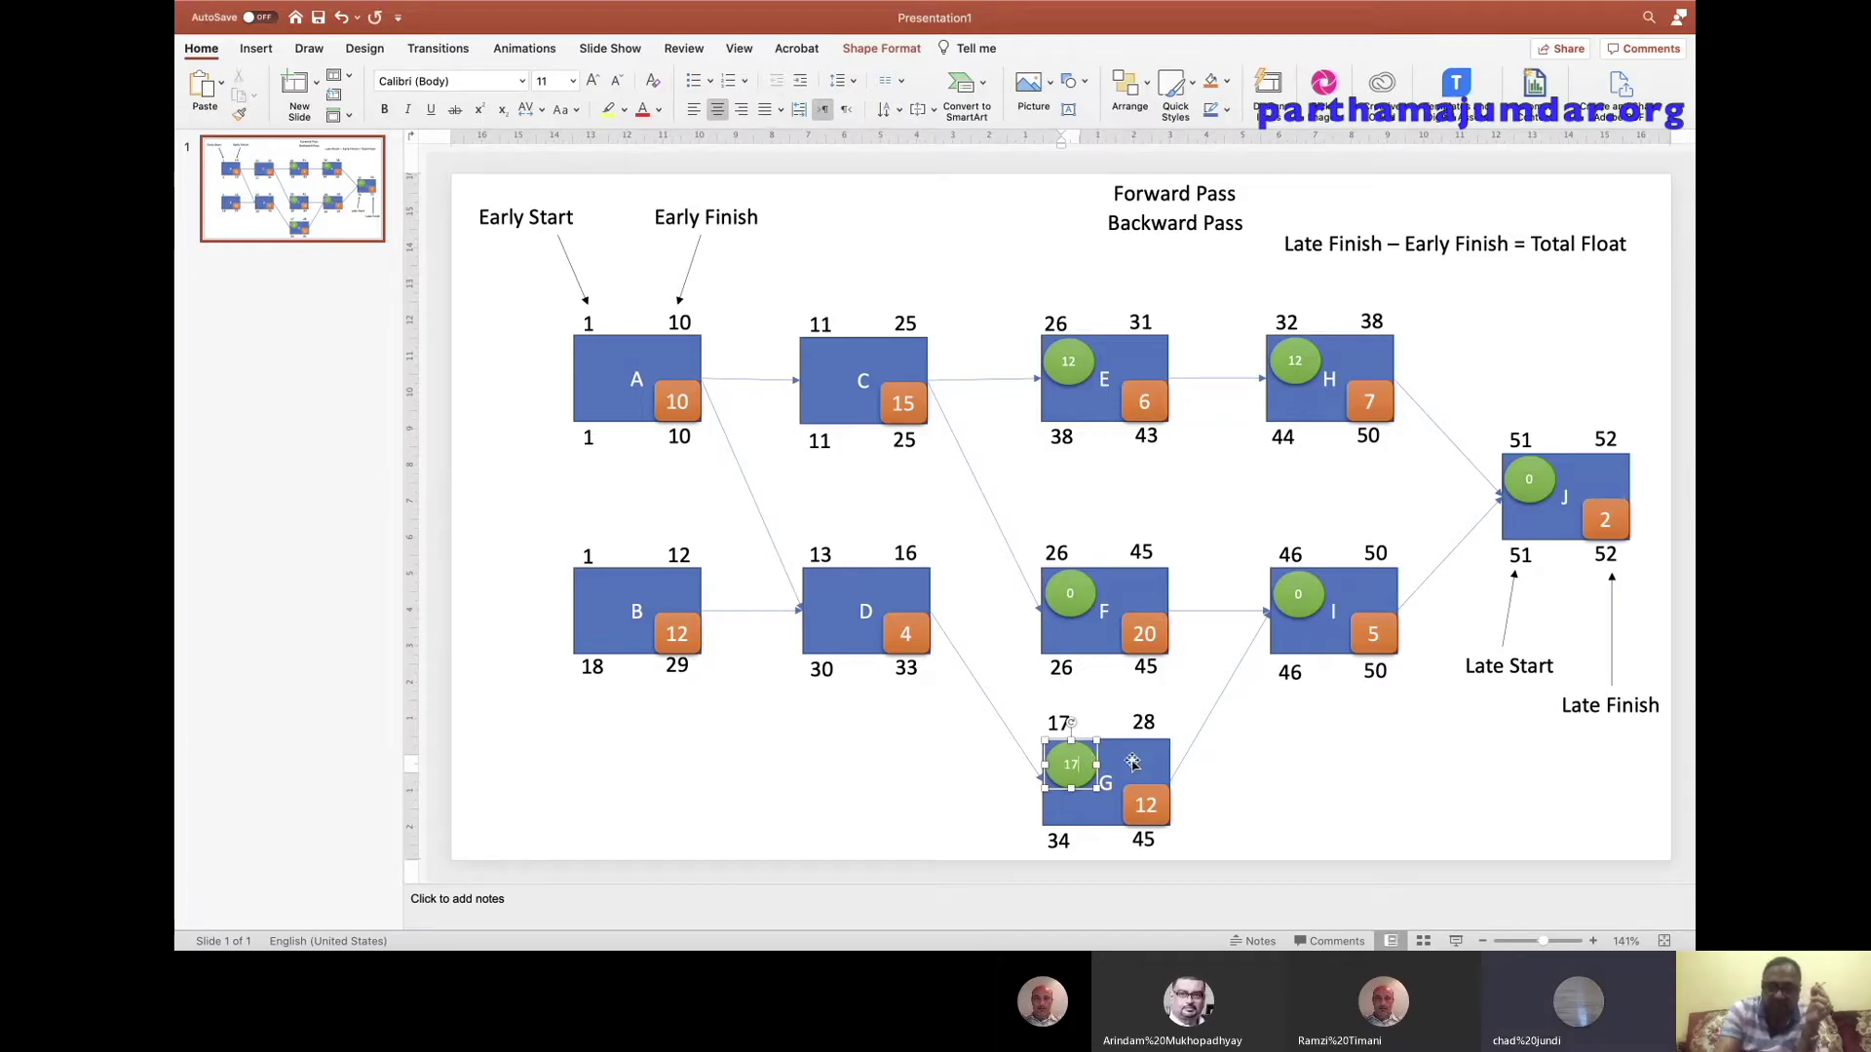
pyautogui.click(1013, 725)
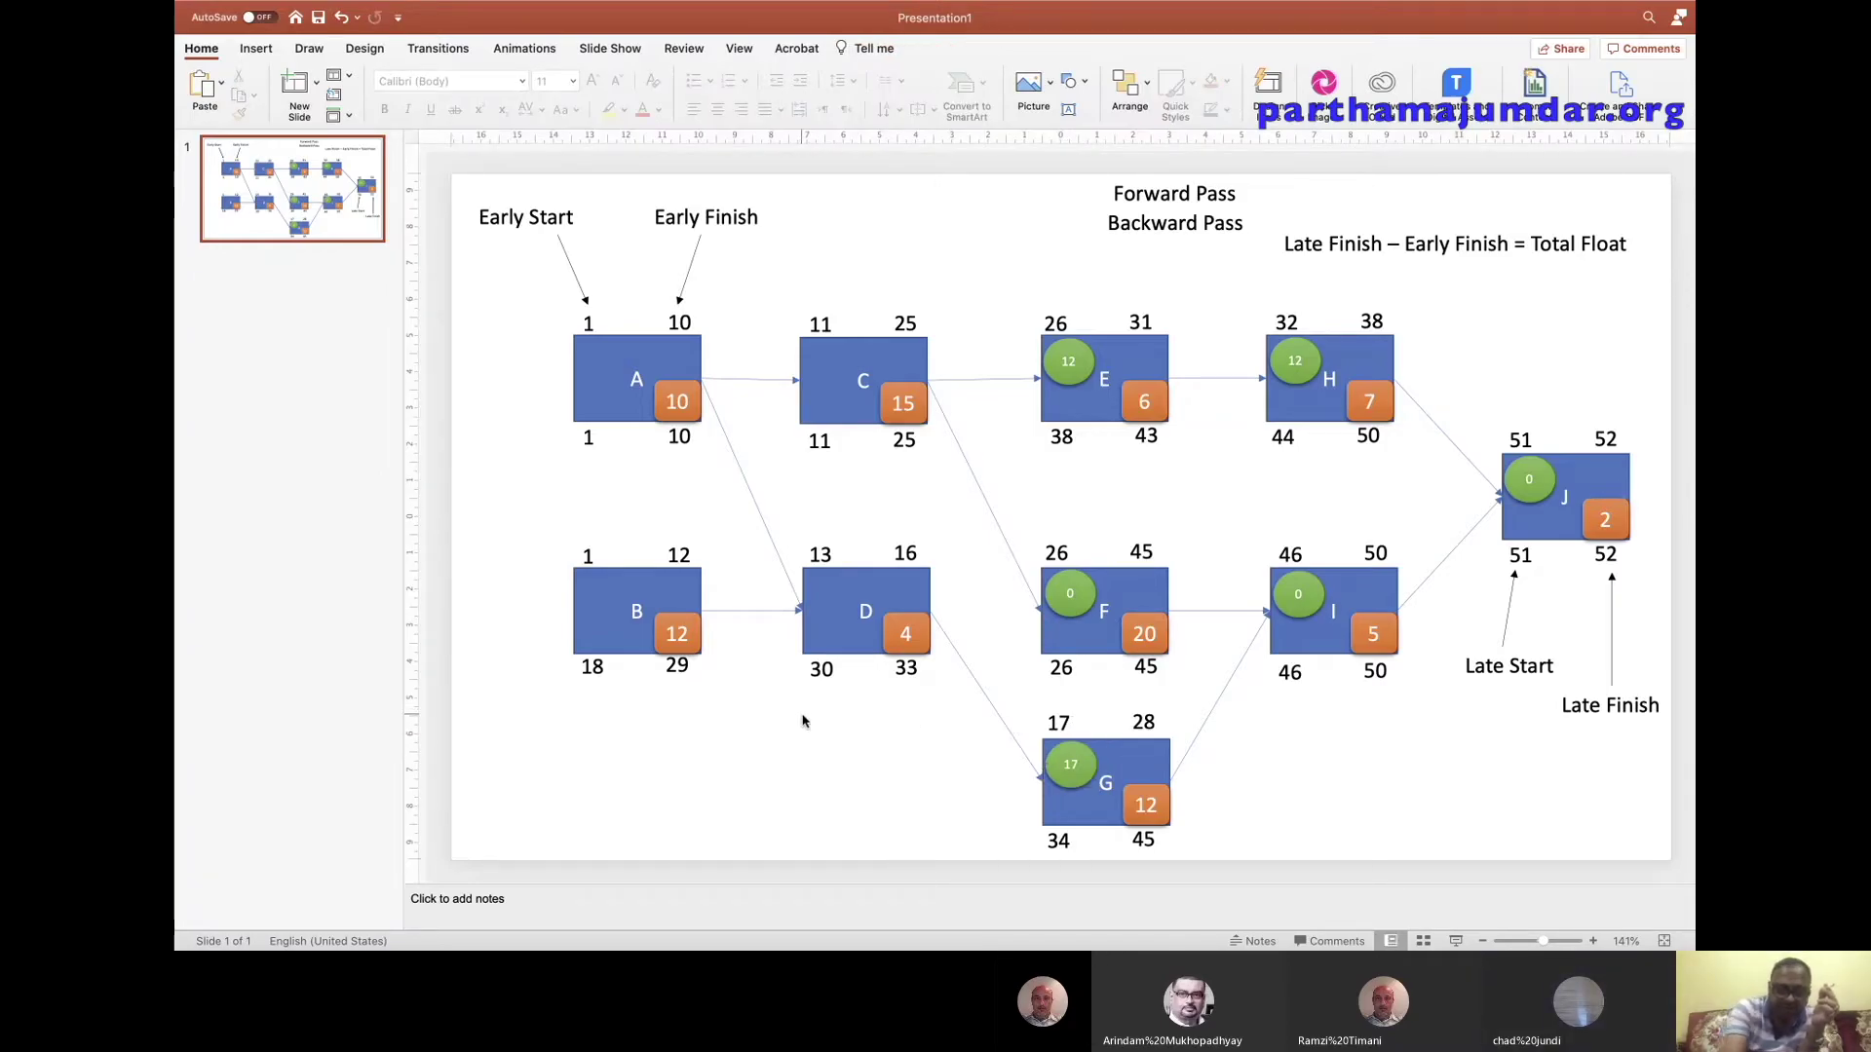
pyautogui.hotkey('ctrl', 'v')
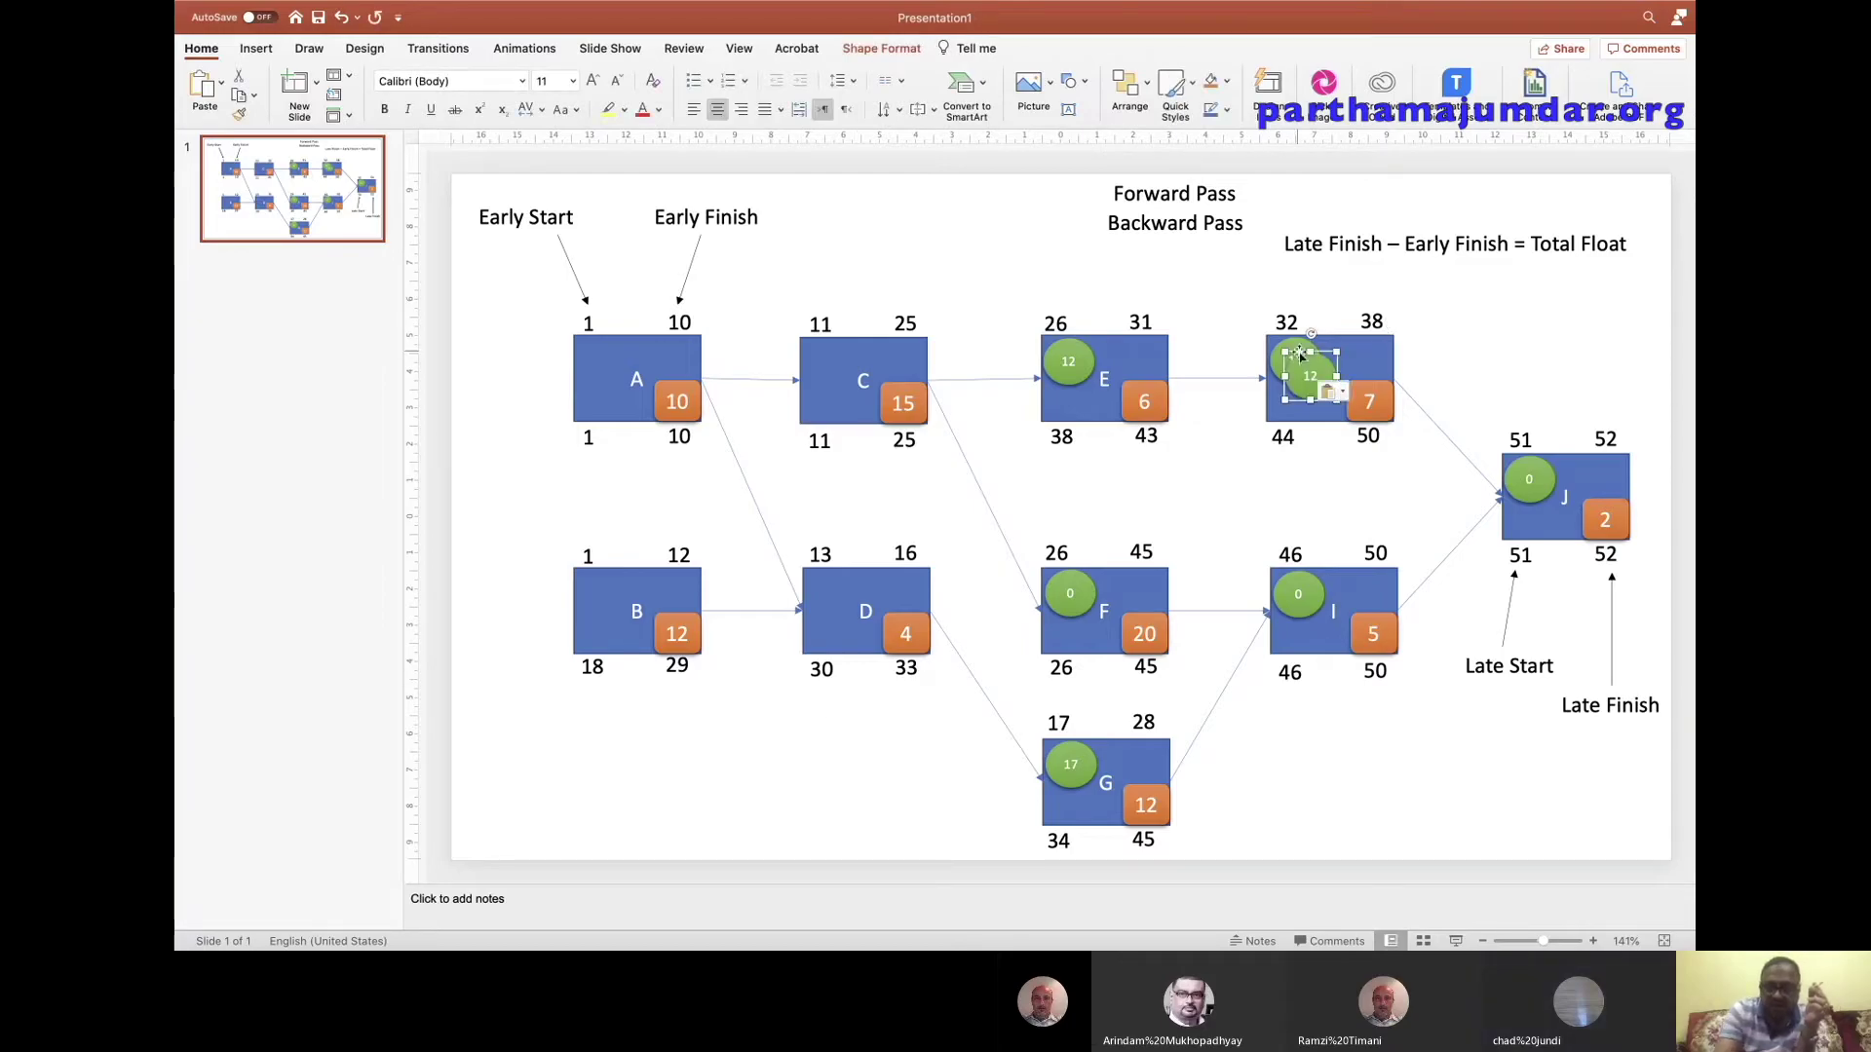
# Place float circles on box C reading 0 and box D reading 17.
pyautogui.moveTo(1310, 378)
pyautogui.mouseDown()
pyautogui.moveTo(907, 375)
pyautogui.moveTo(847, 315)
pyautogui.moveTo(1203, 351)
pyautogui.moveTo(819, 341)
pyautogui.mouseUp()
pyautogui.click(833, 360)
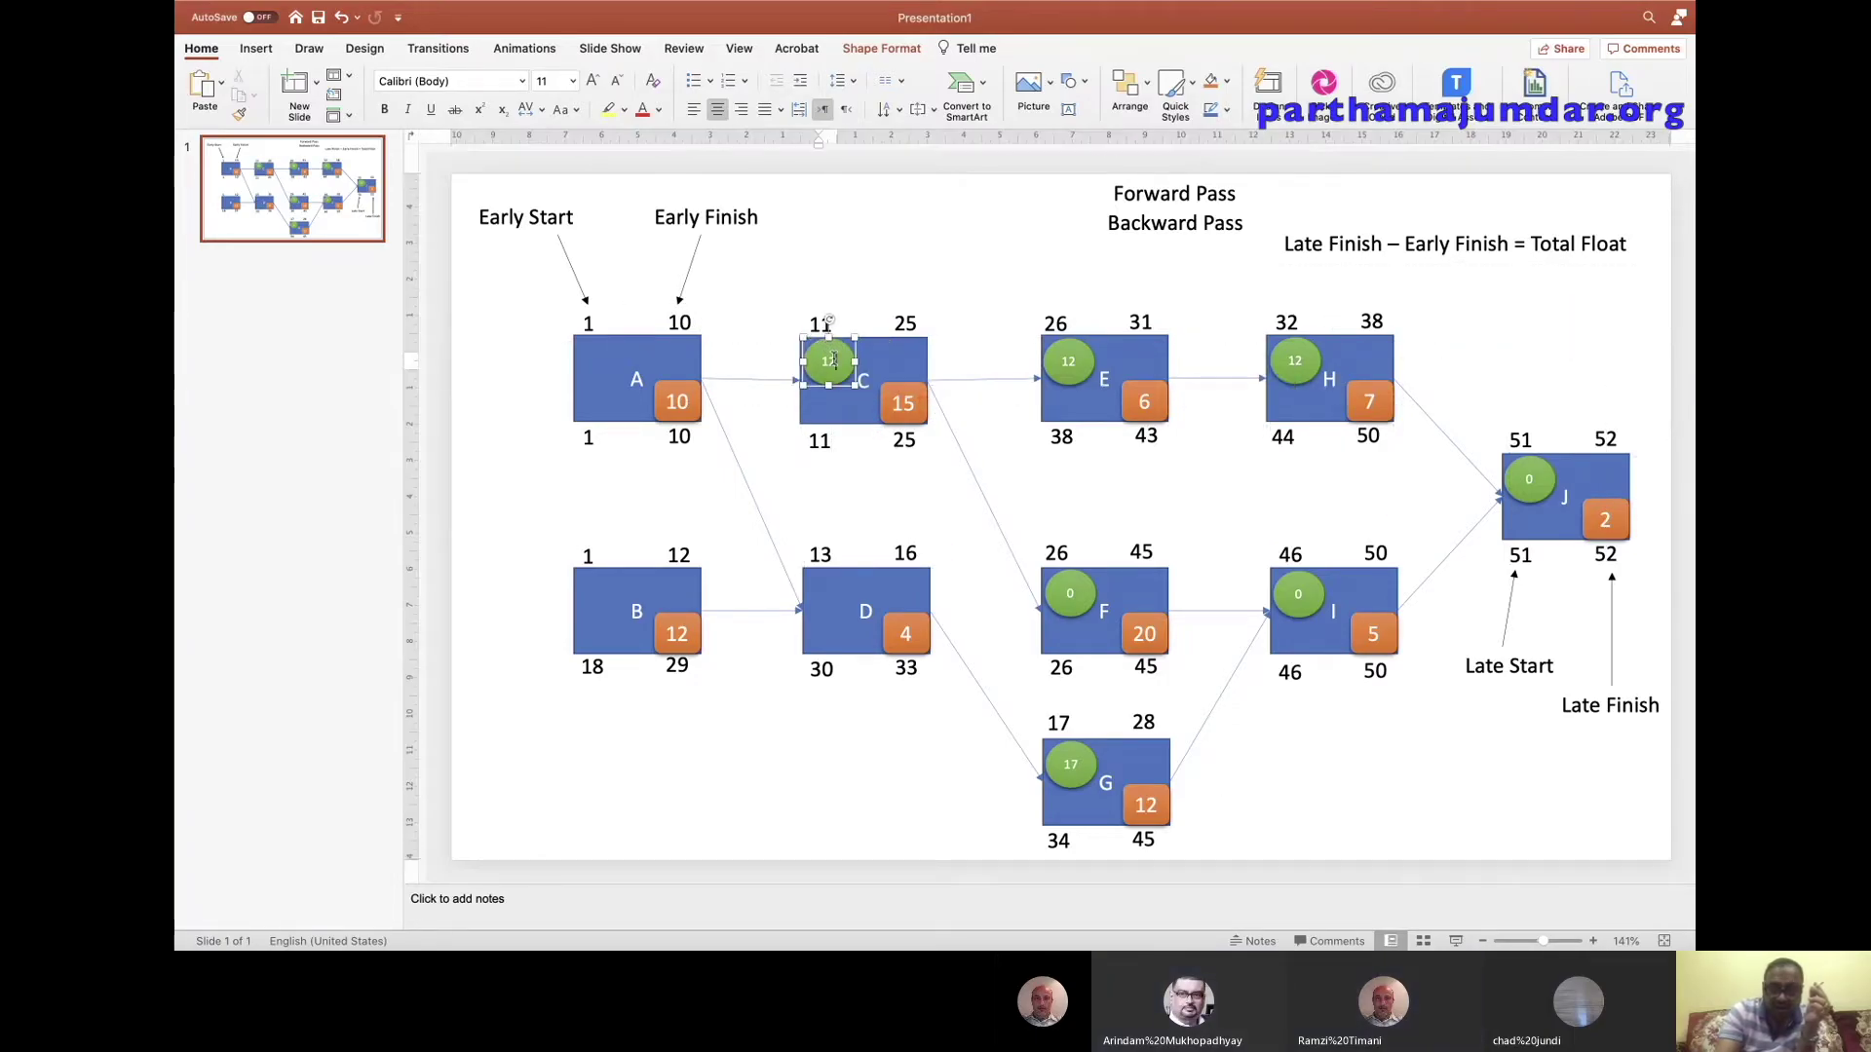
pyautogui.write('0')
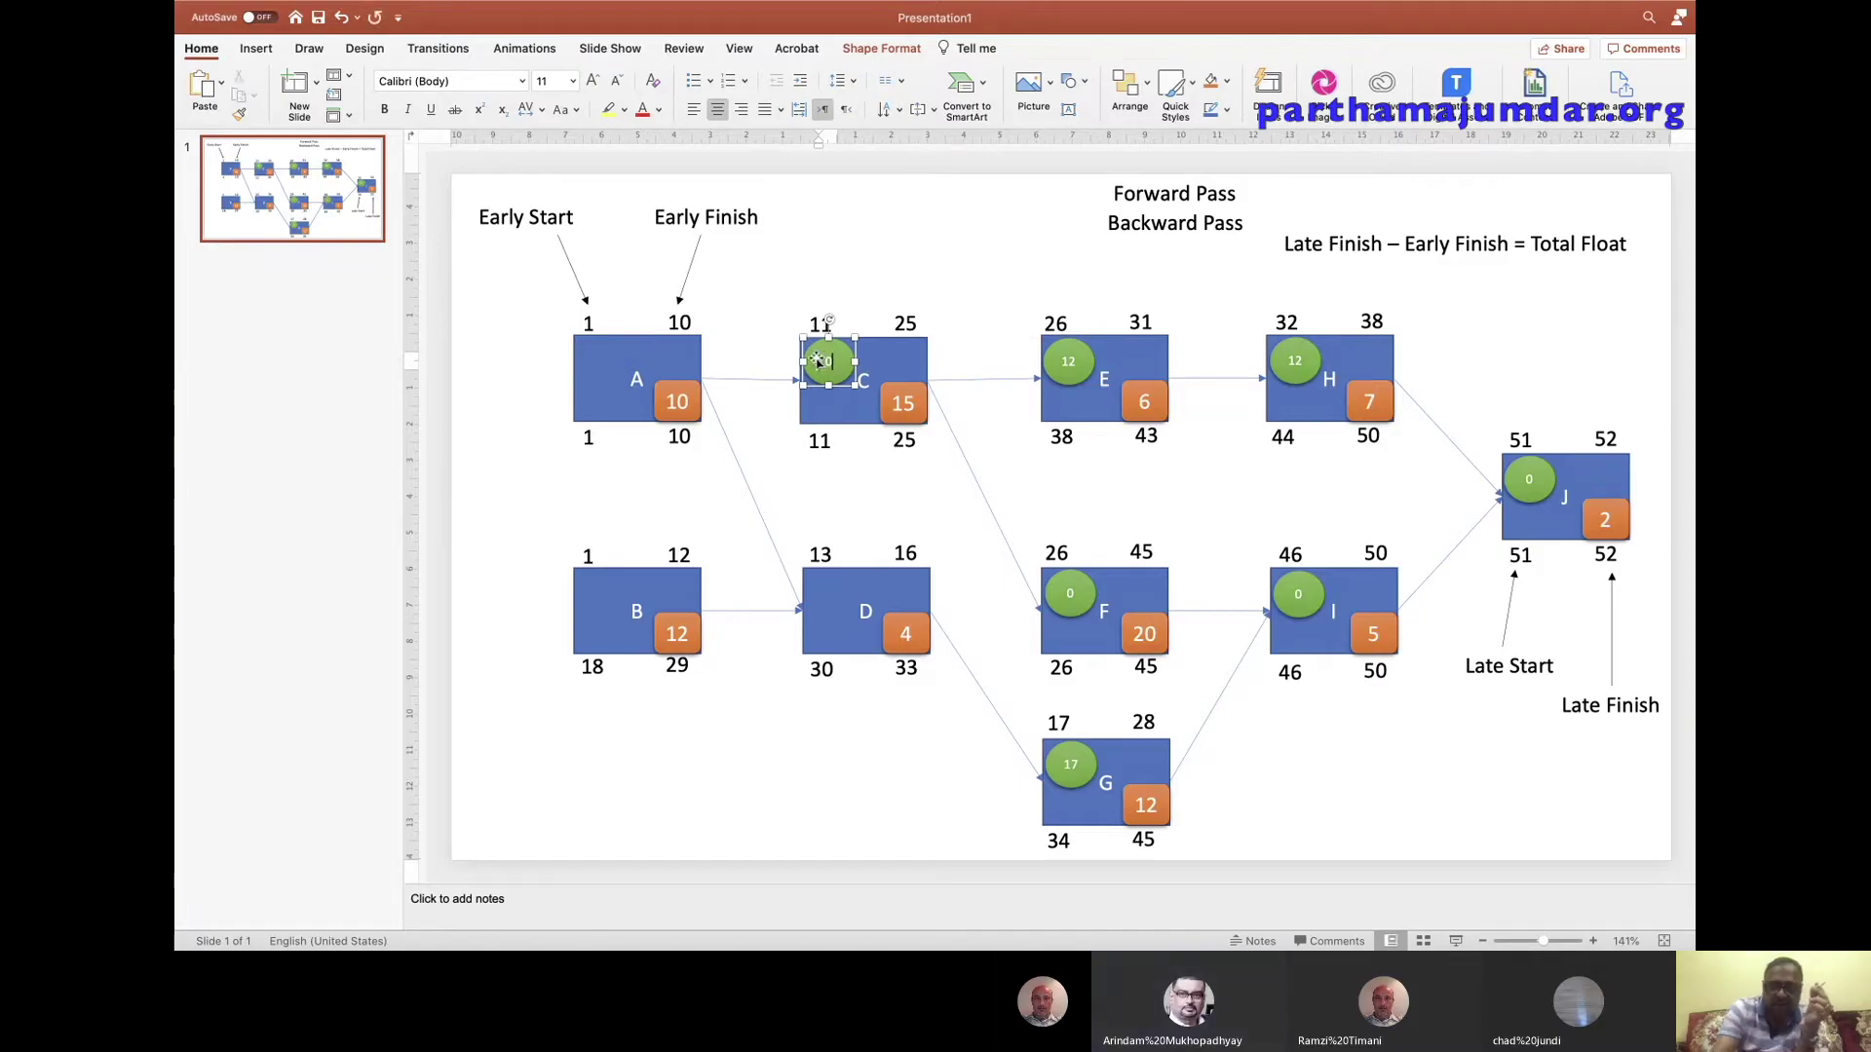
pyautogui.click(770, 448)
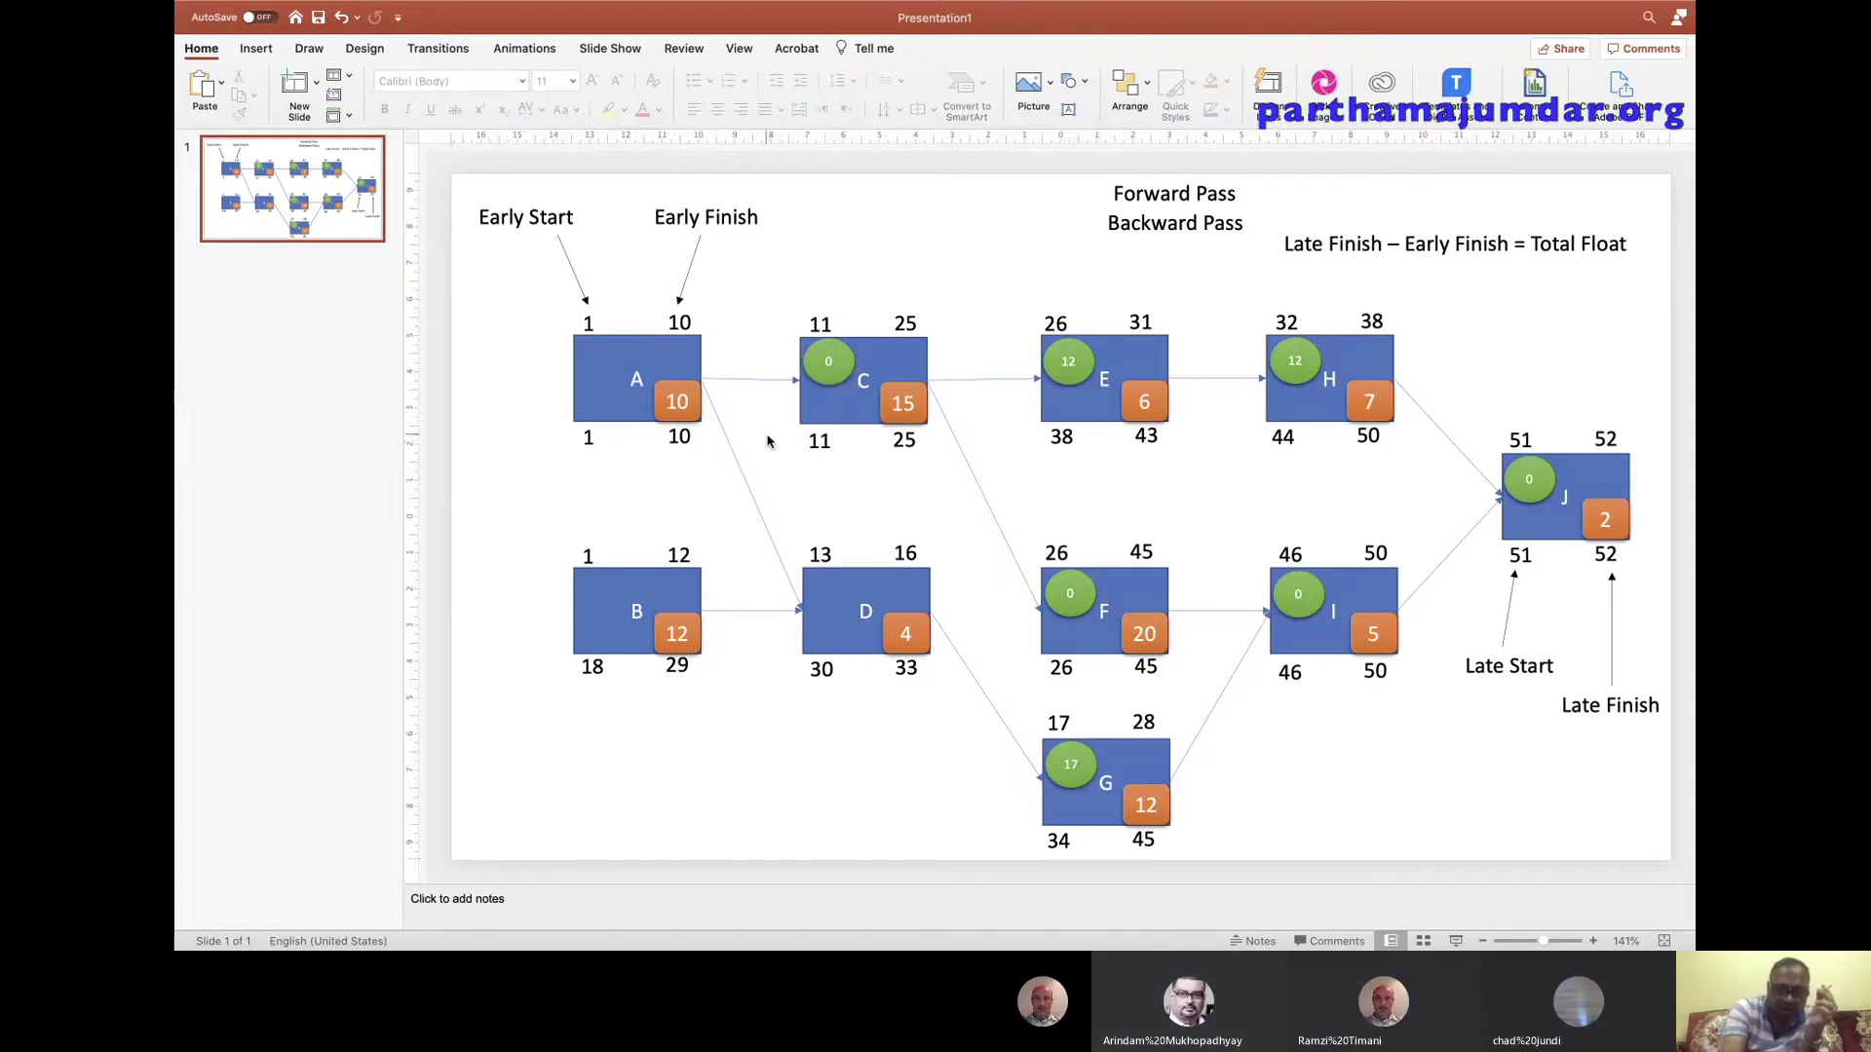
pyautogui.press('cmd+v')
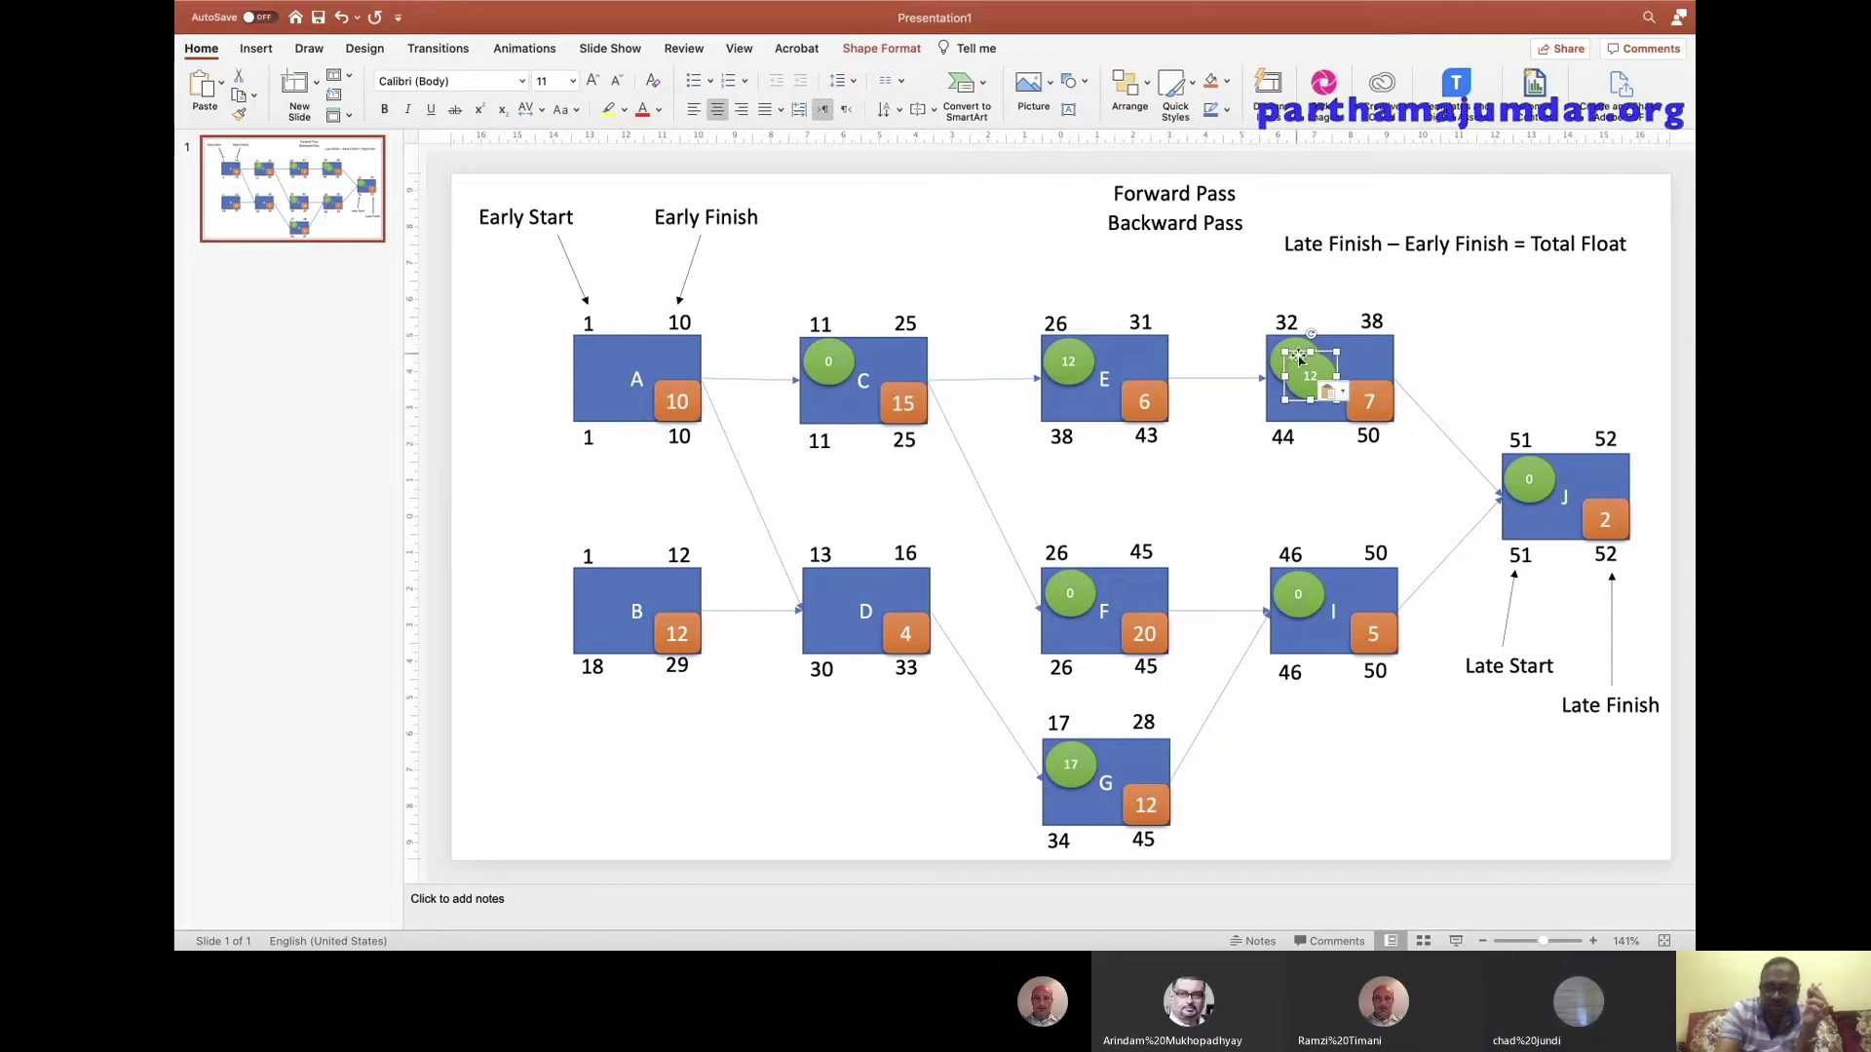
pyautogui.moveTo(1295, 352); pyautogui.dragTo(816, 570)
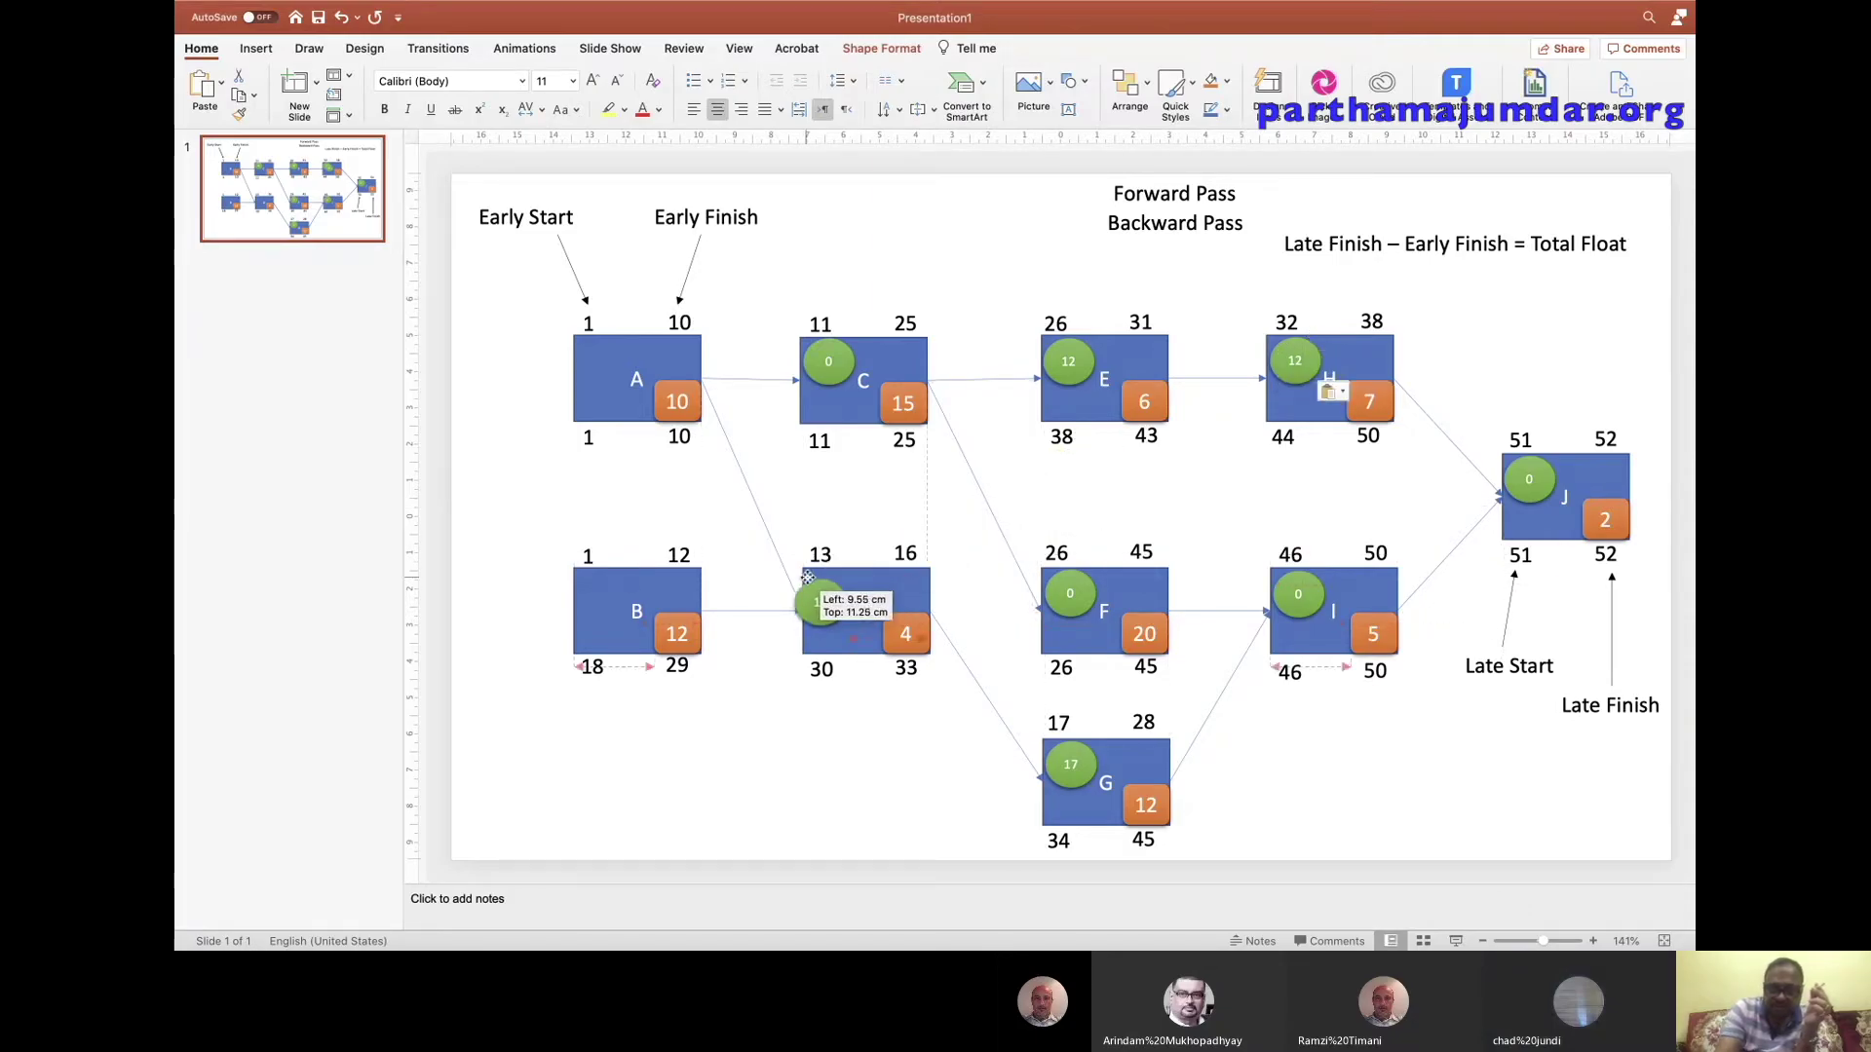
pyautogui.moveTo(816, 570); pyautogui.dragTo(817, 571)
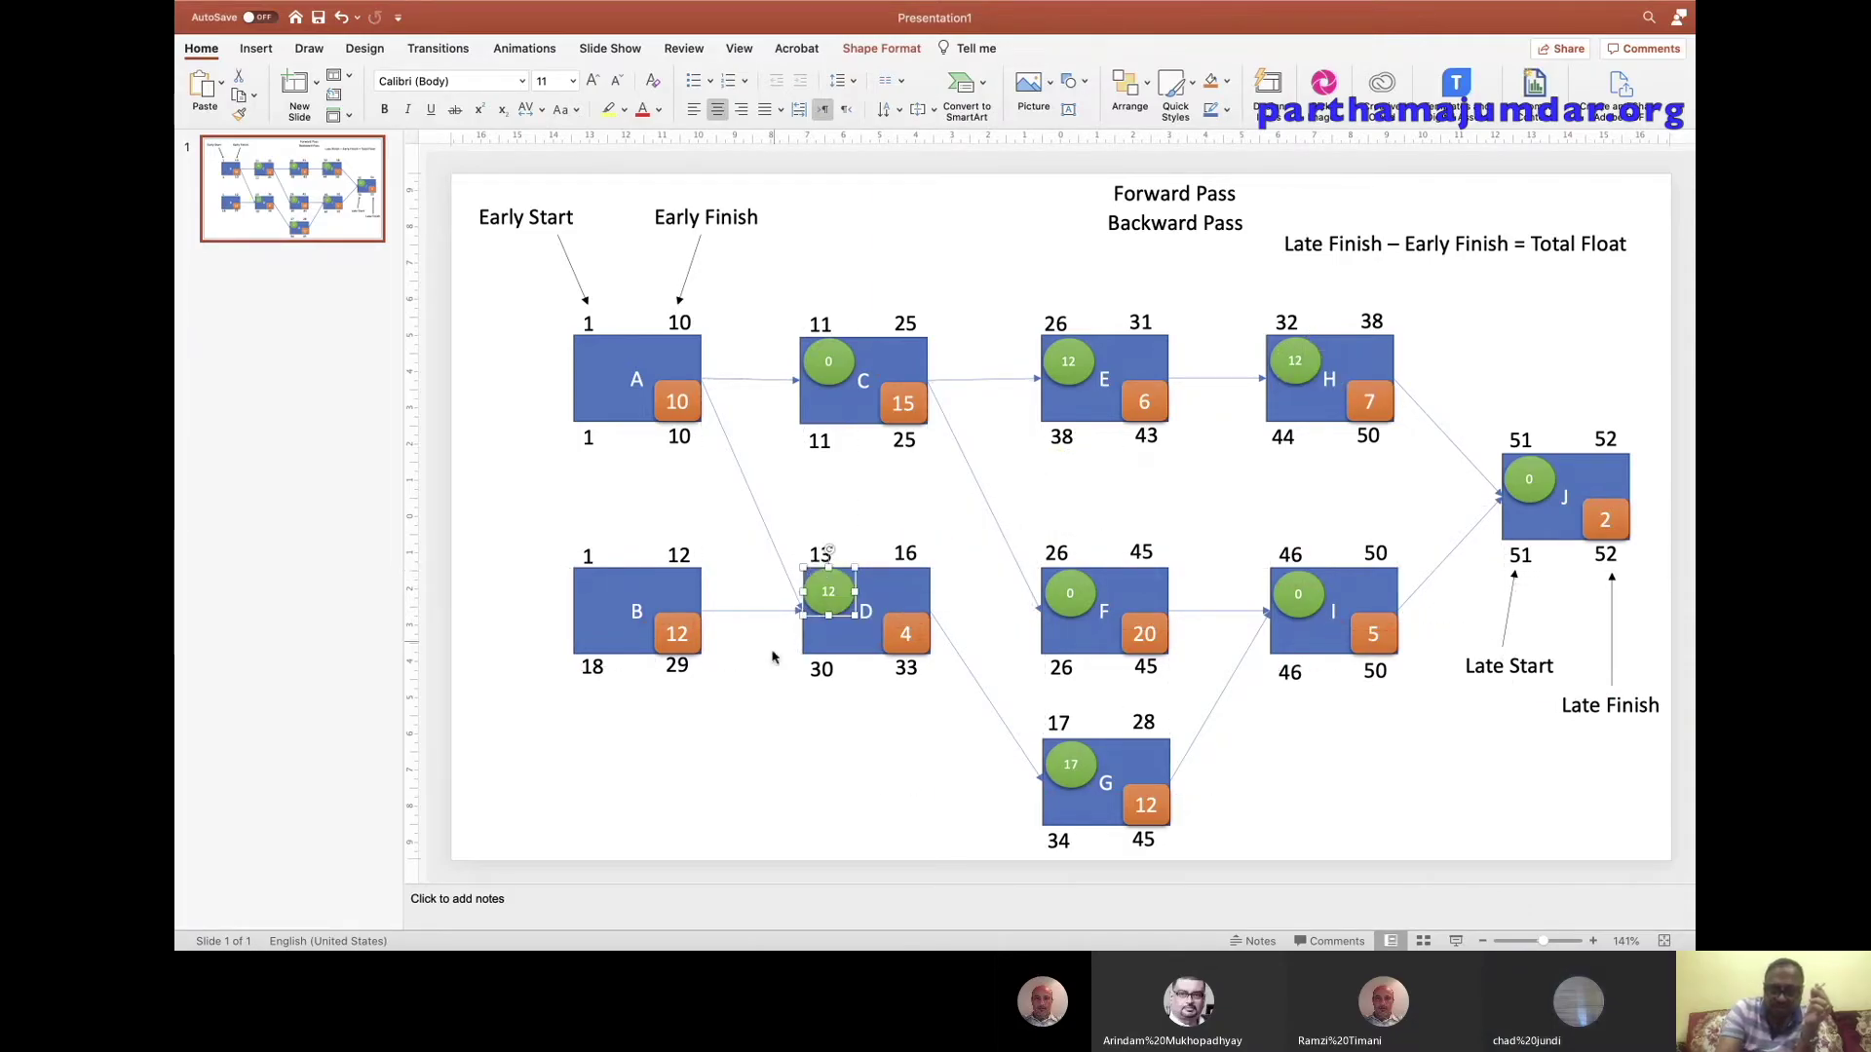
pyautogui.click(787, 636)
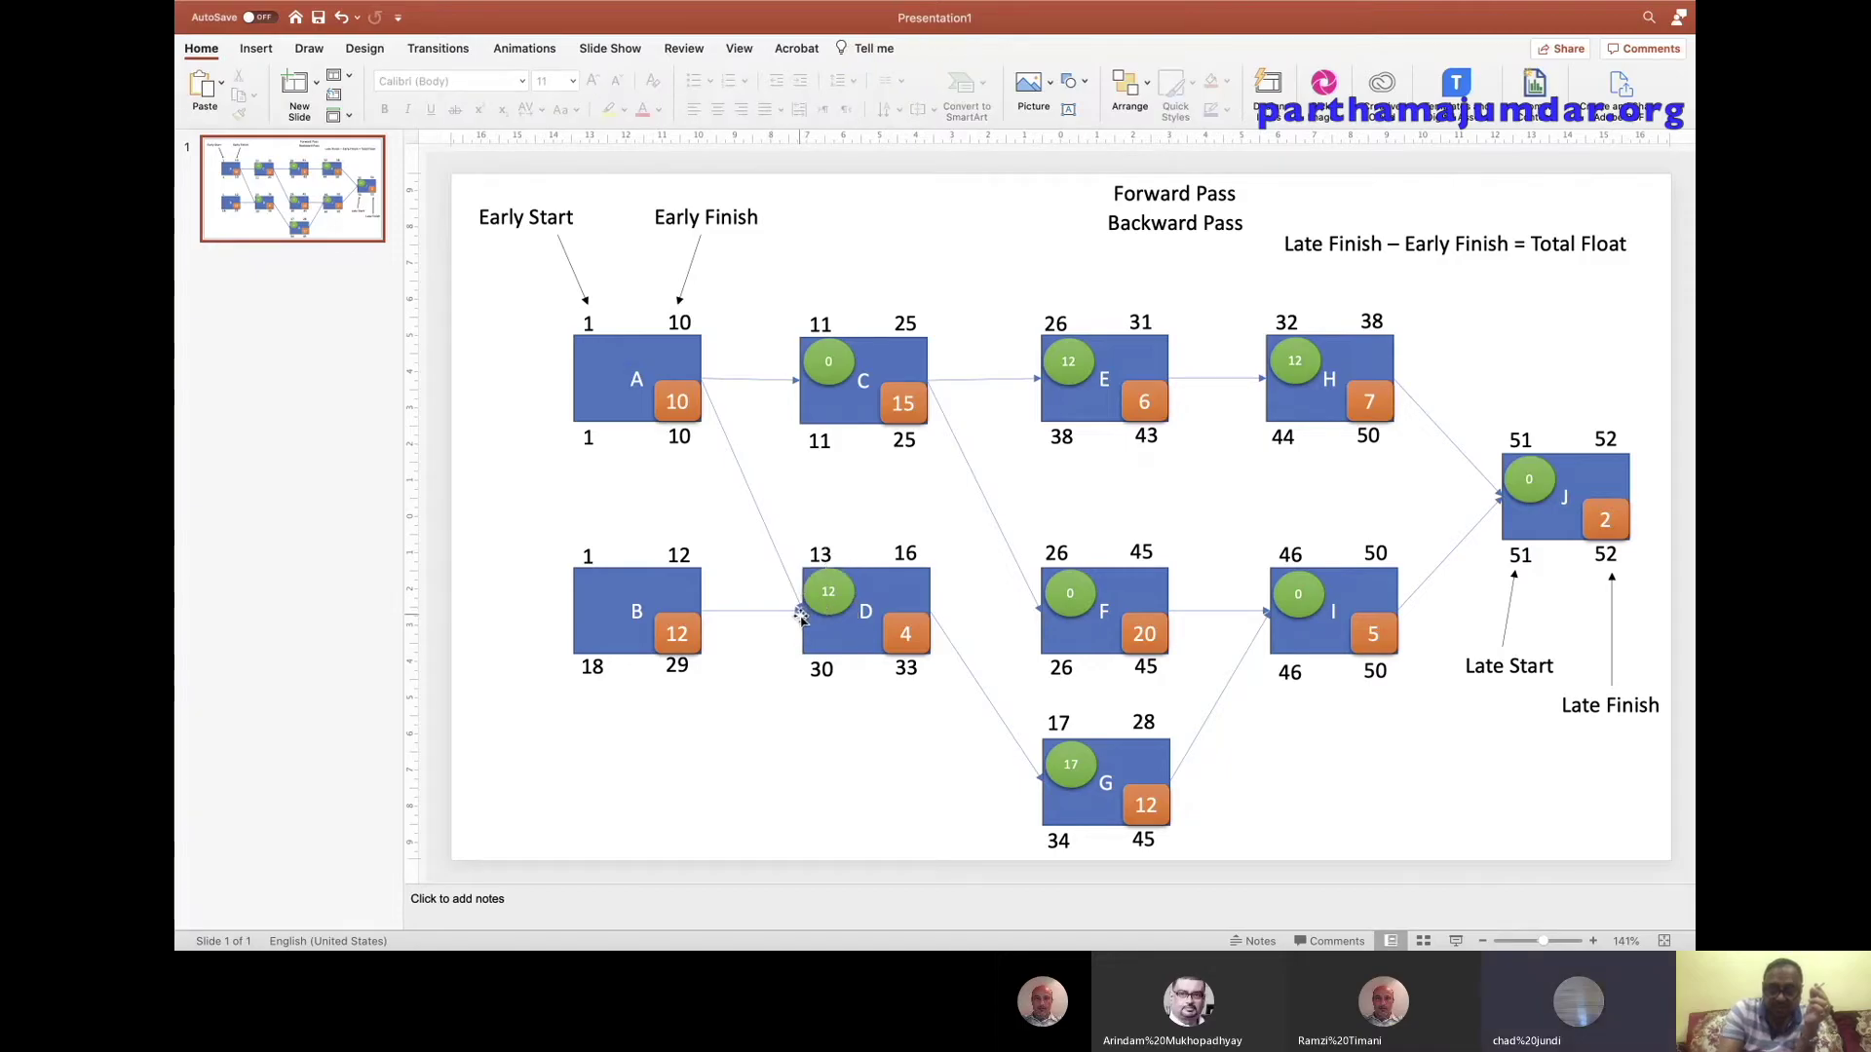
pyautogui.click(825, 589)
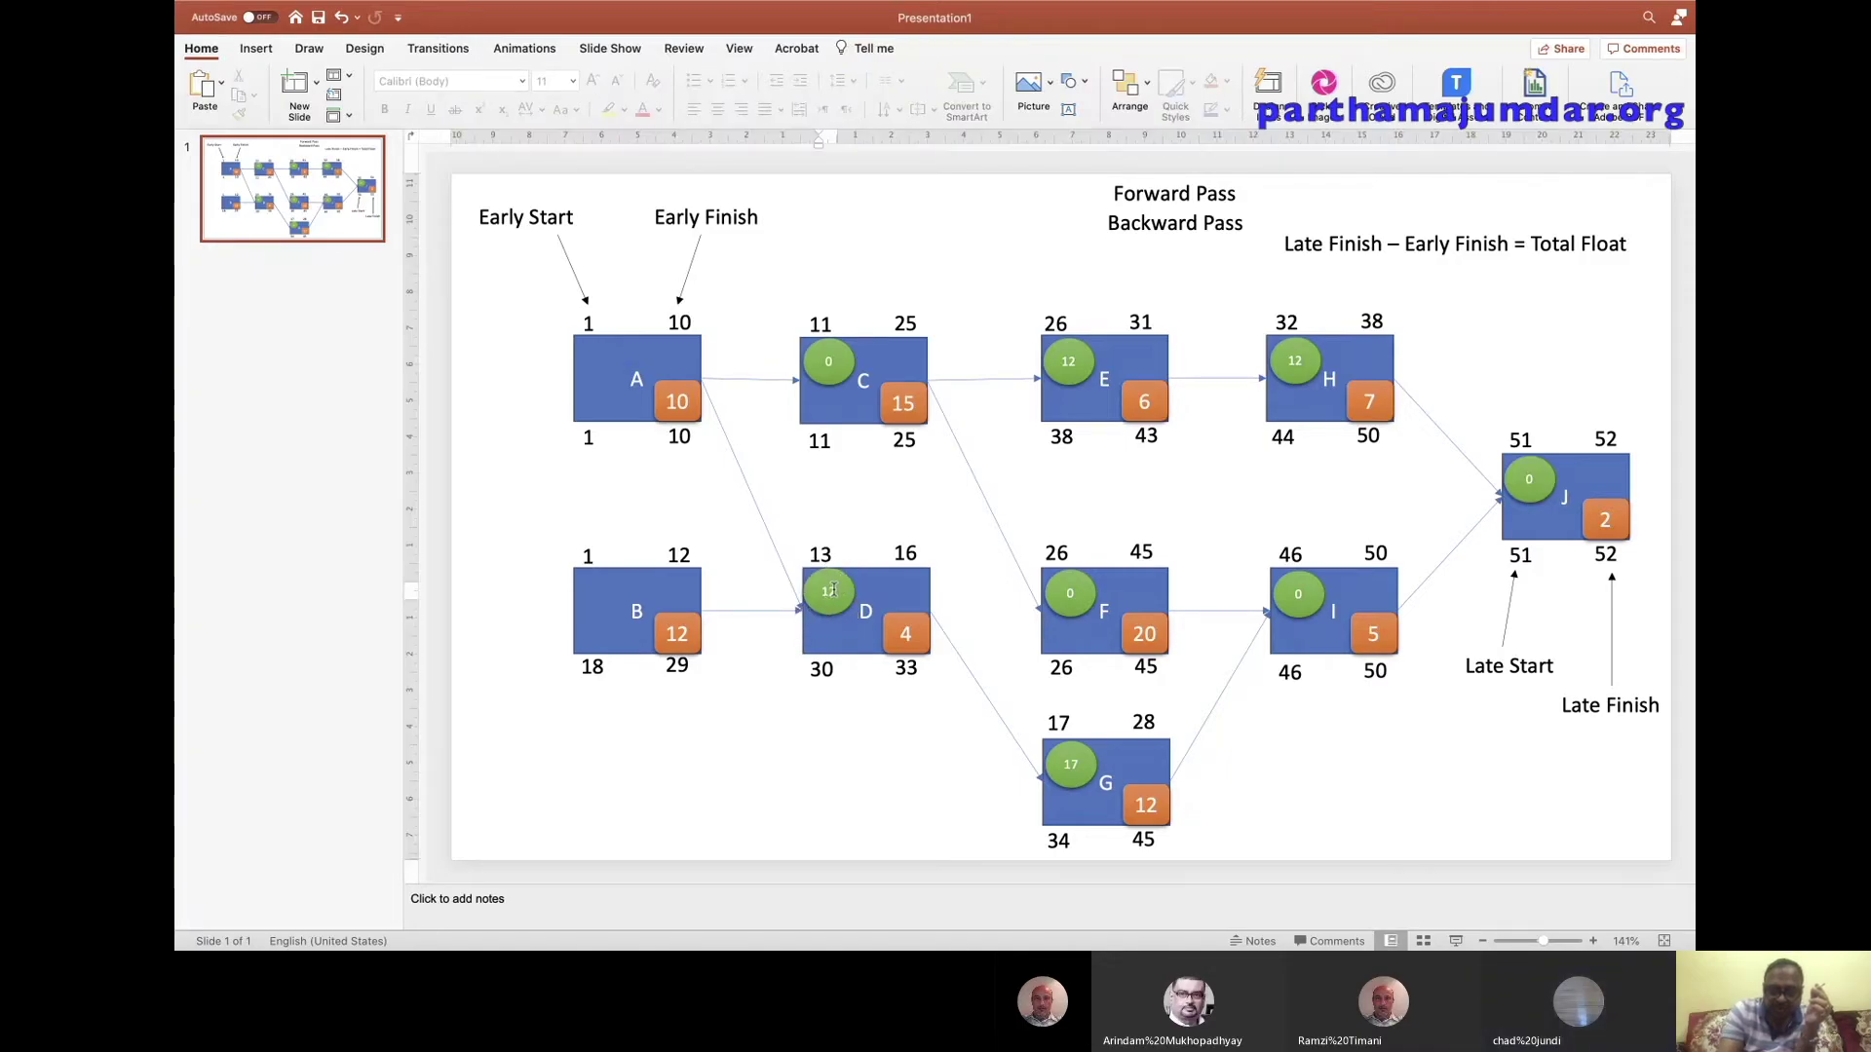
pyautogui.press('BackSpace')
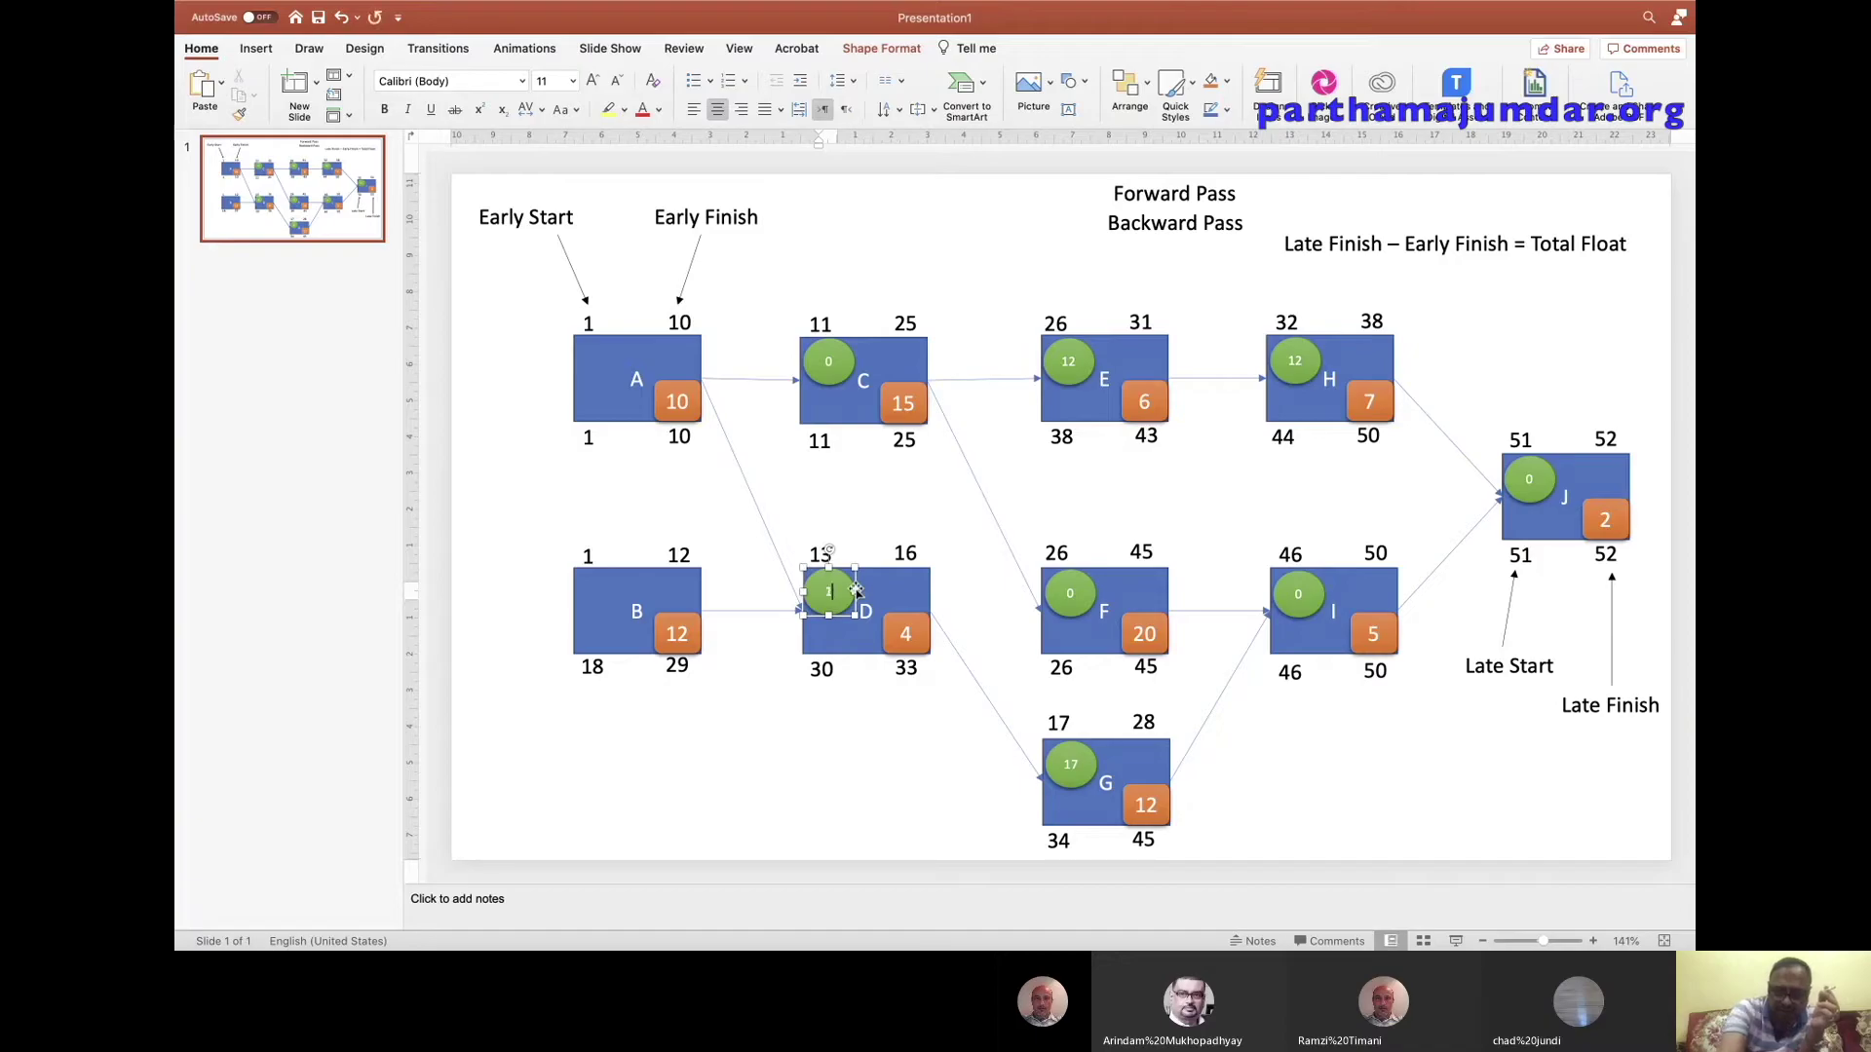
pyautogui.write('7')
pyautogui.click(769, 667)
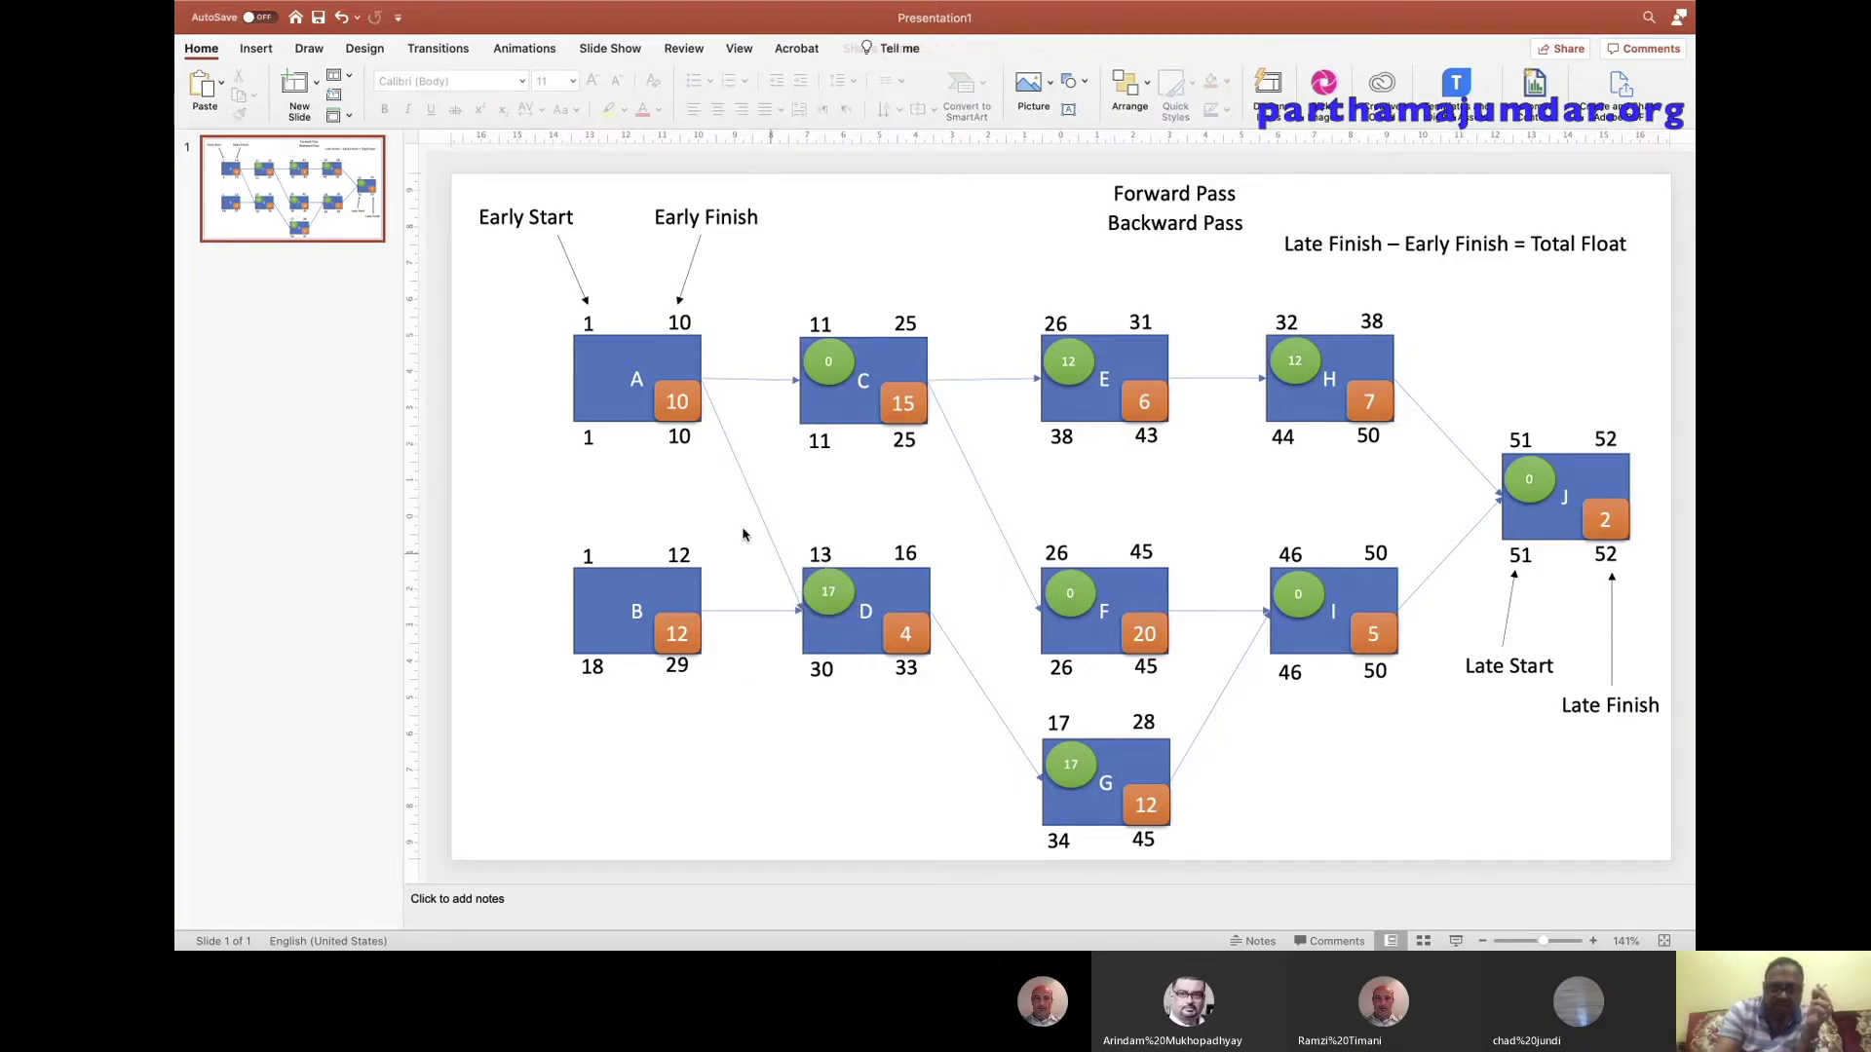
# Place float circles on box A reading 0 and box B reading 17.
pyautogui.hotkey('ctrl', 'v')
pyautogui.moveTo(1301, 359); pyautogui.dragTo(588, 334)
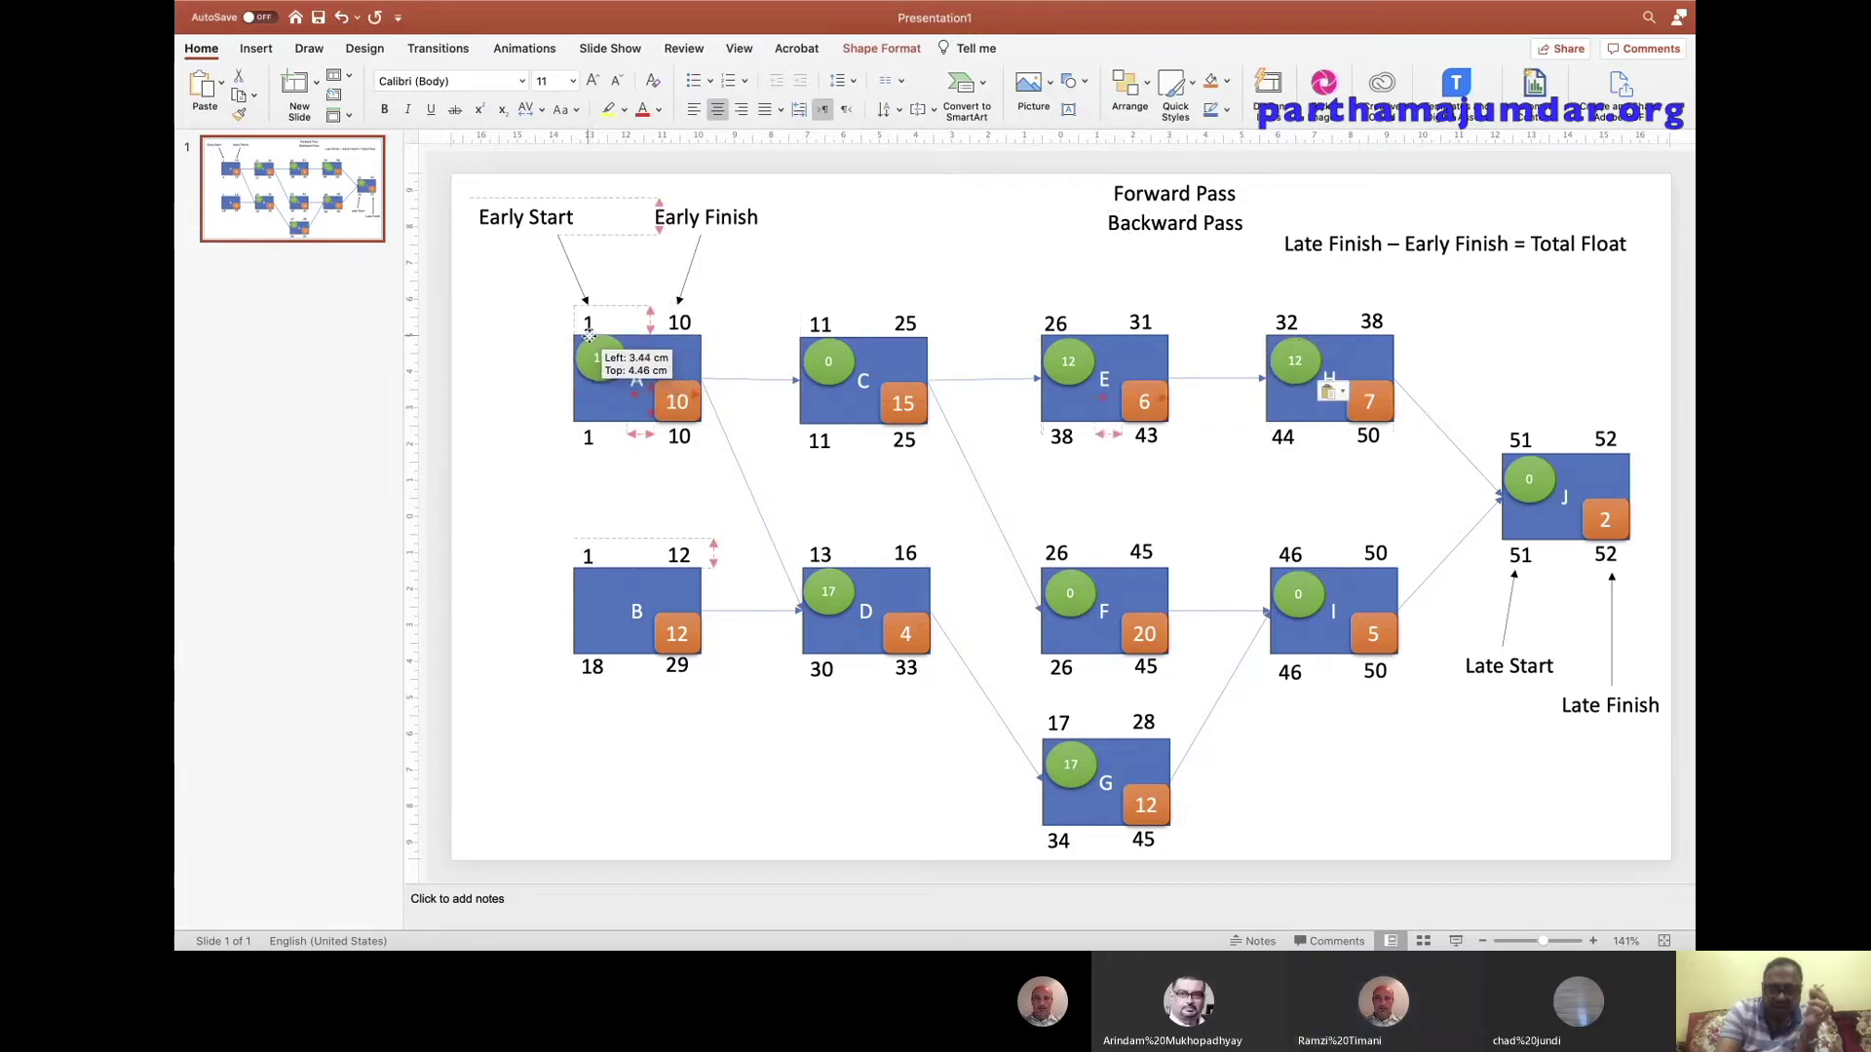
pyautogui.moveTo(589, 334); pyautogui.dragTo(593, 348)
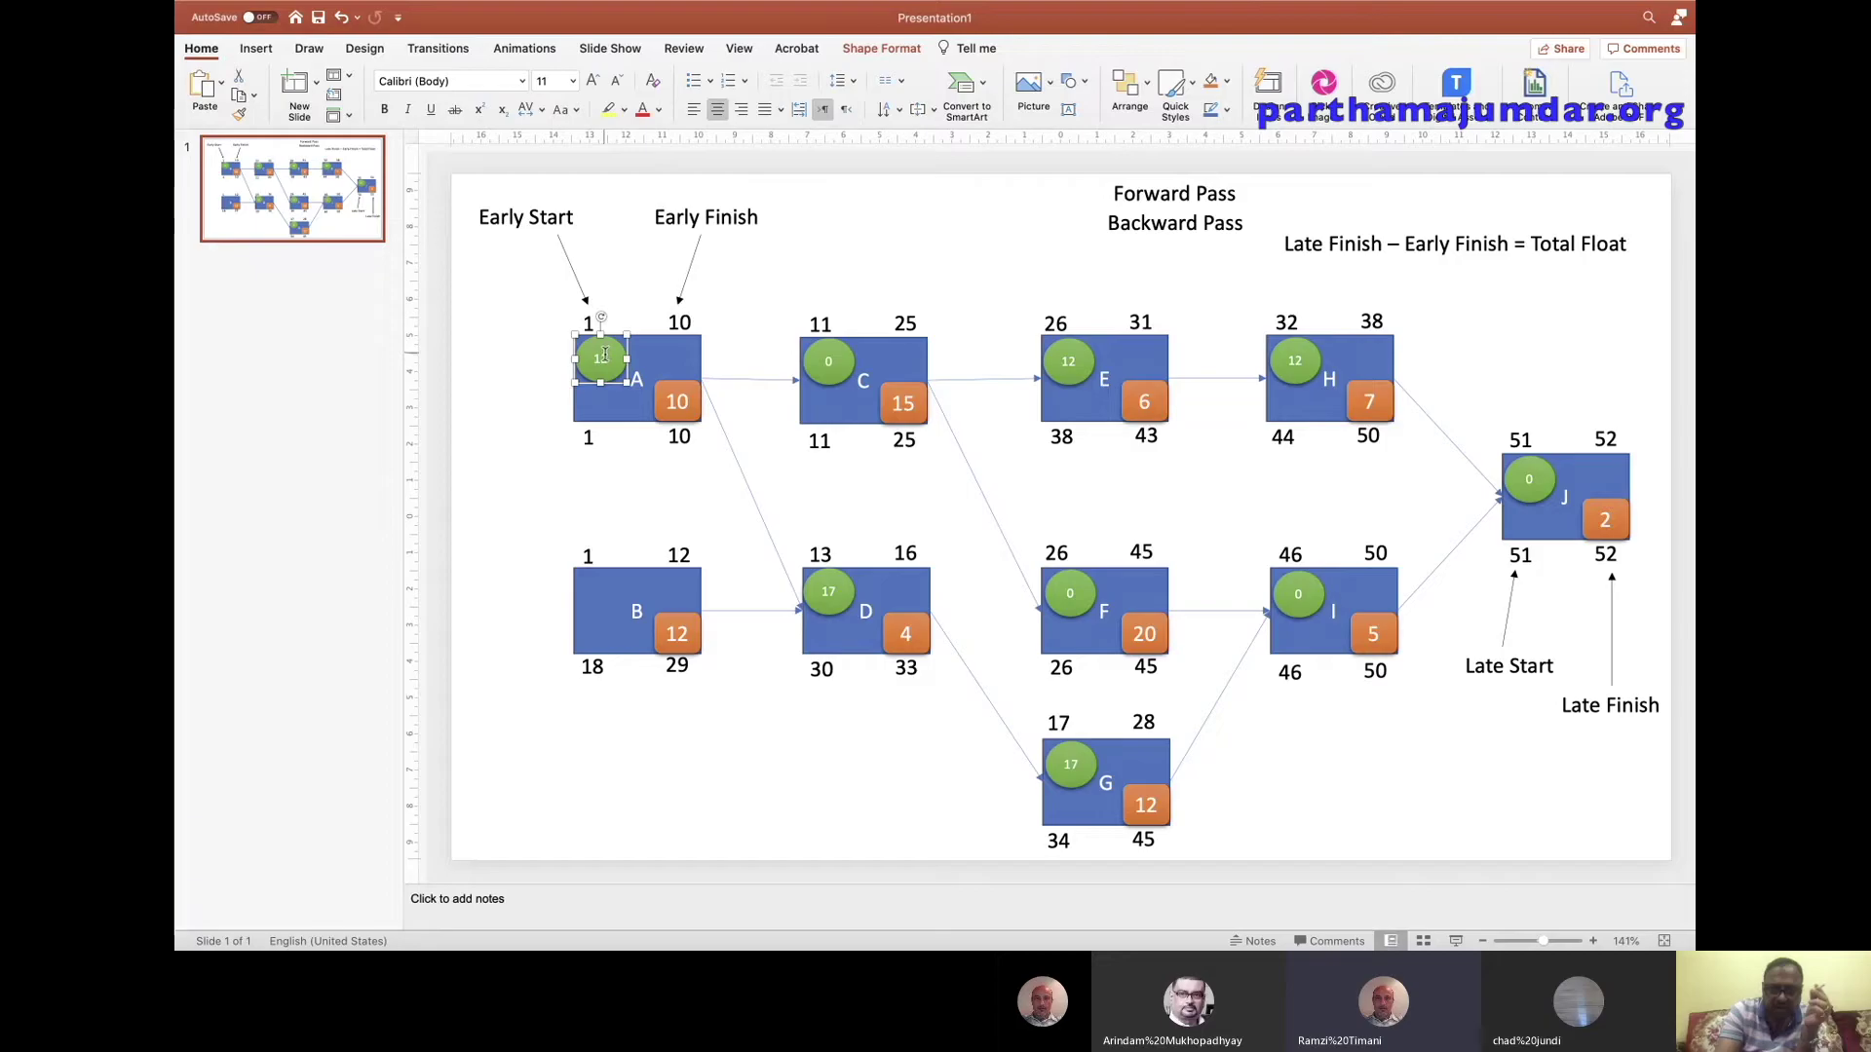
pyautogui.write('1')
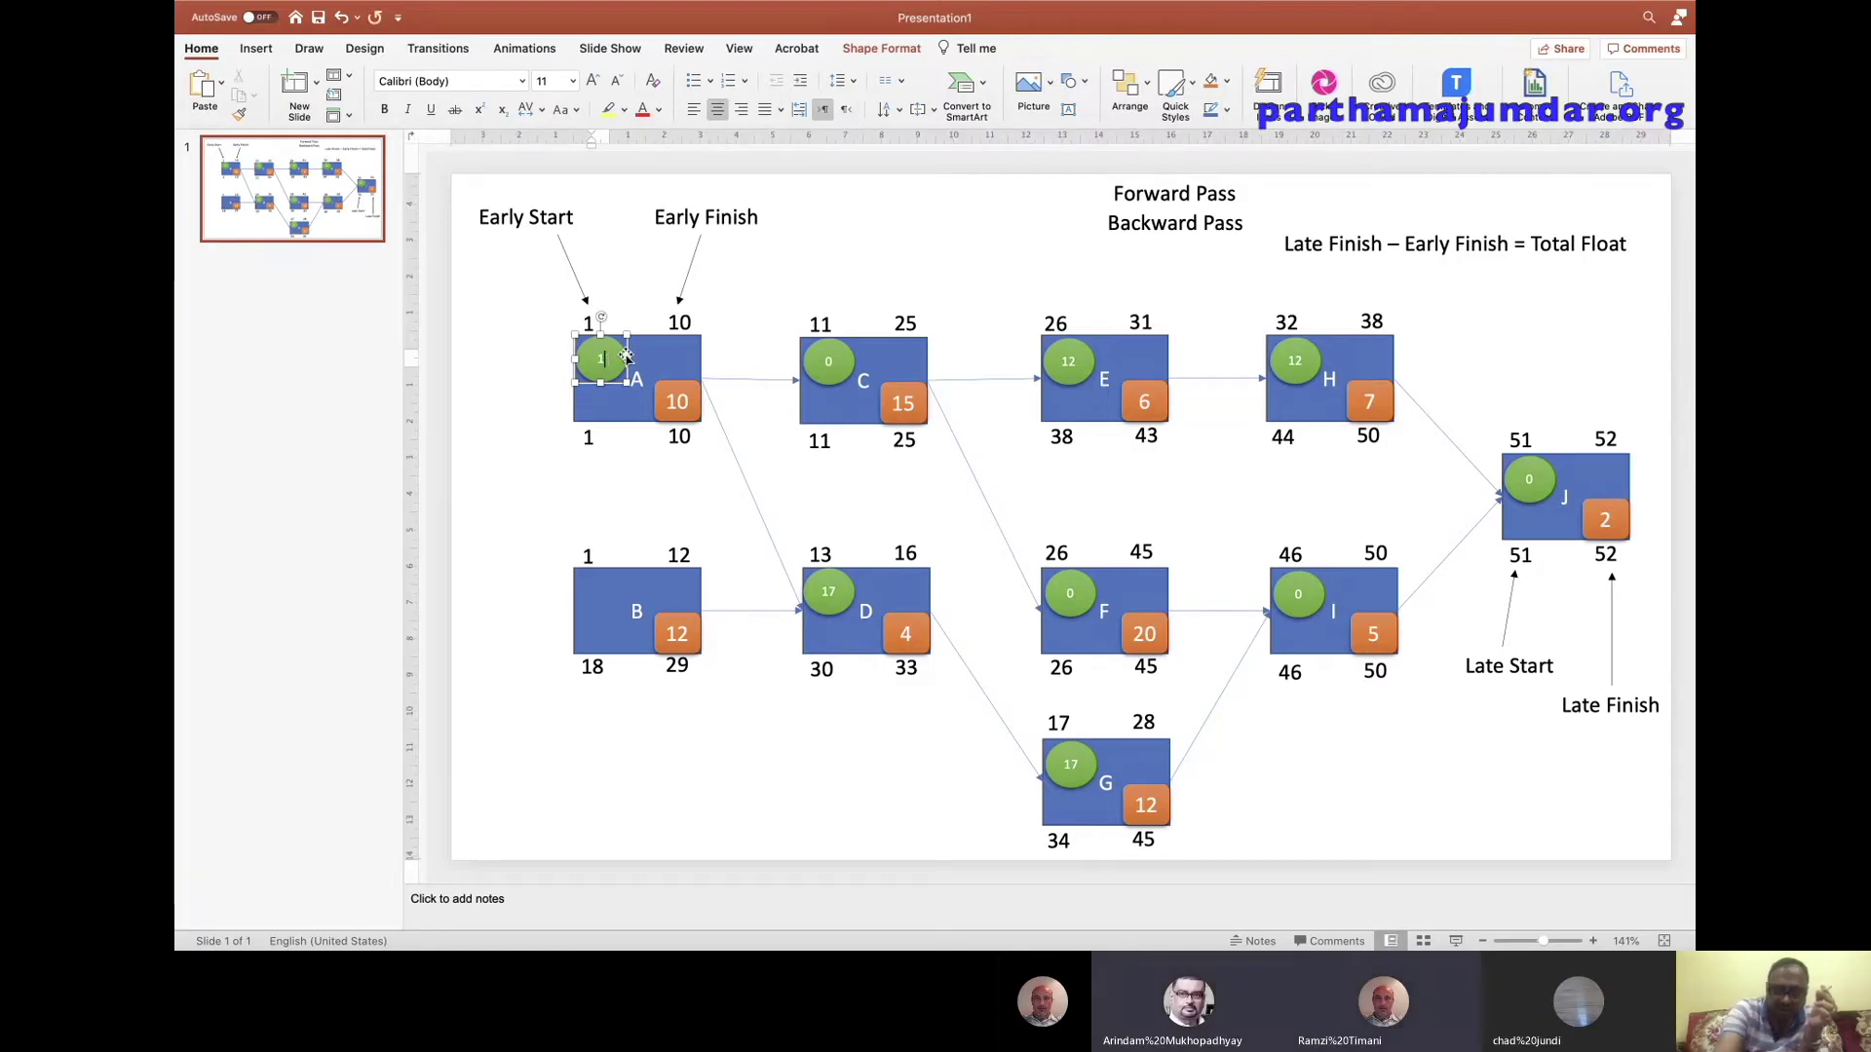
pyautogui.click(639, 475)
pyautogui.press('super+v')
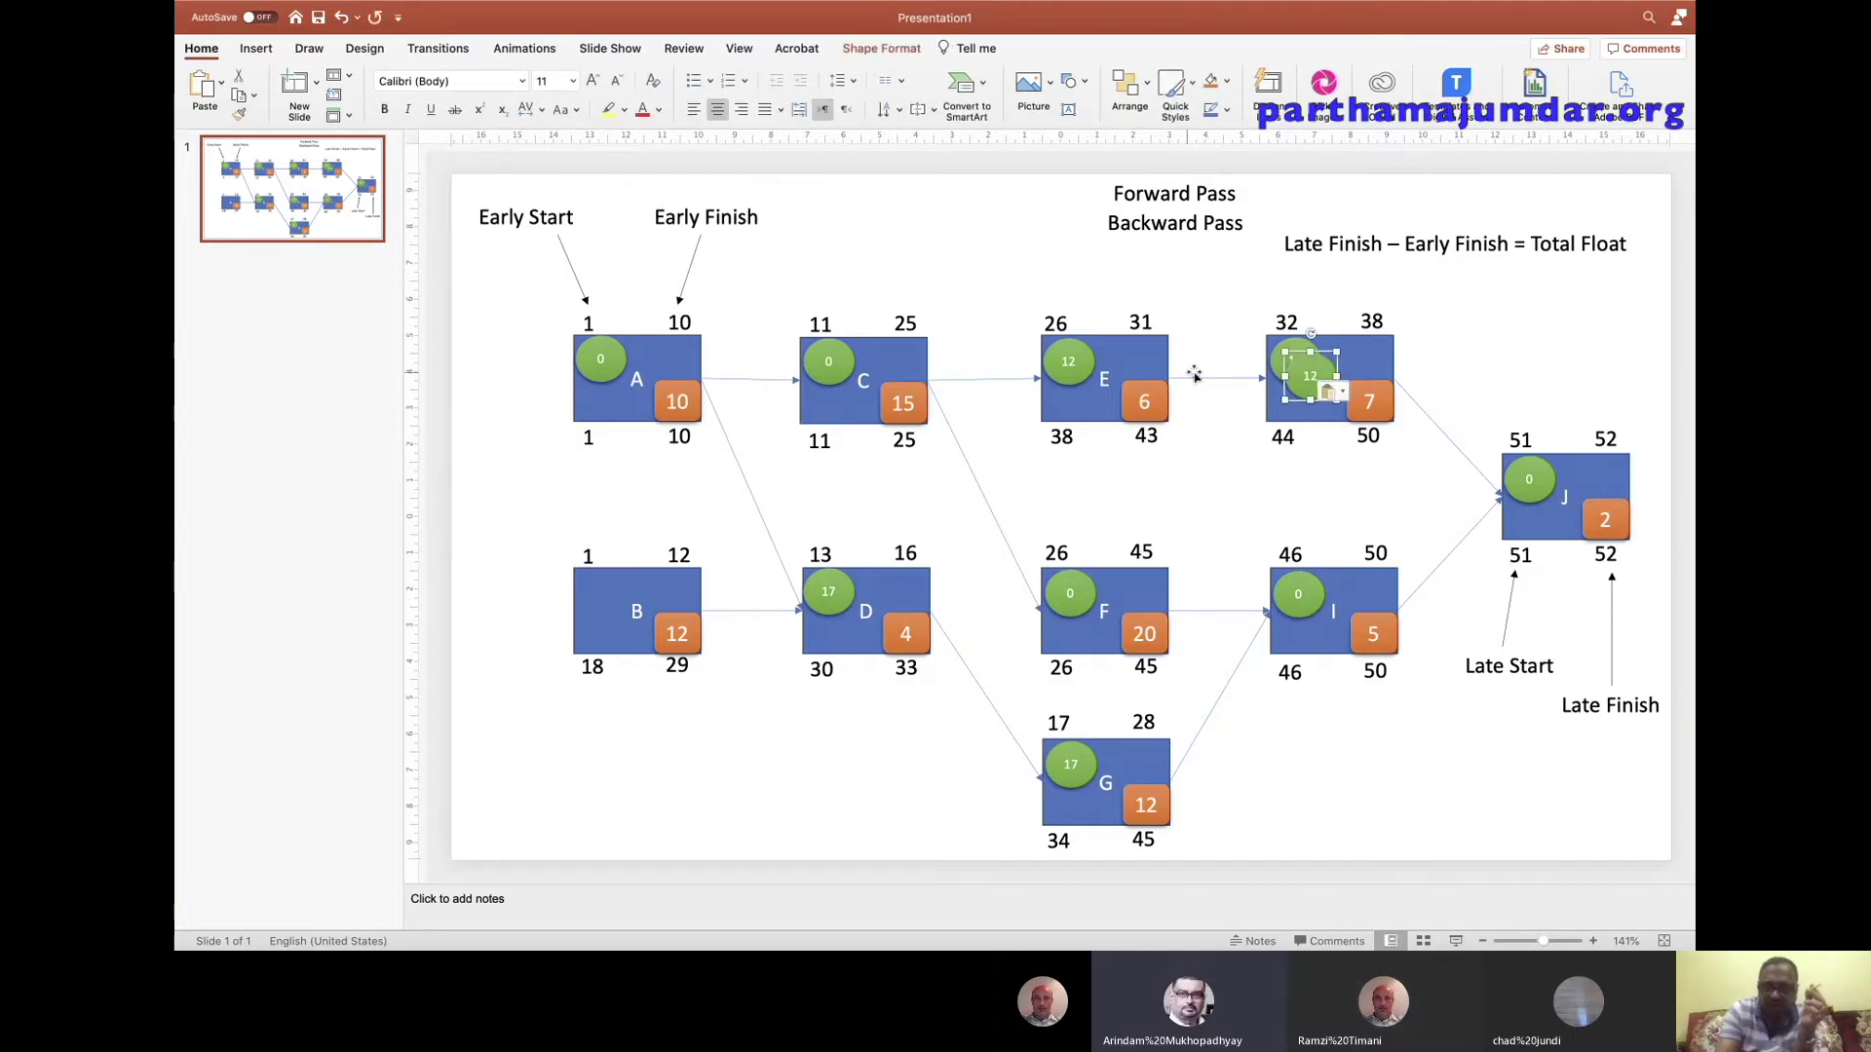
pyautogui.moveTo(1284, 358); pyautogui.dragTo(587, 567)
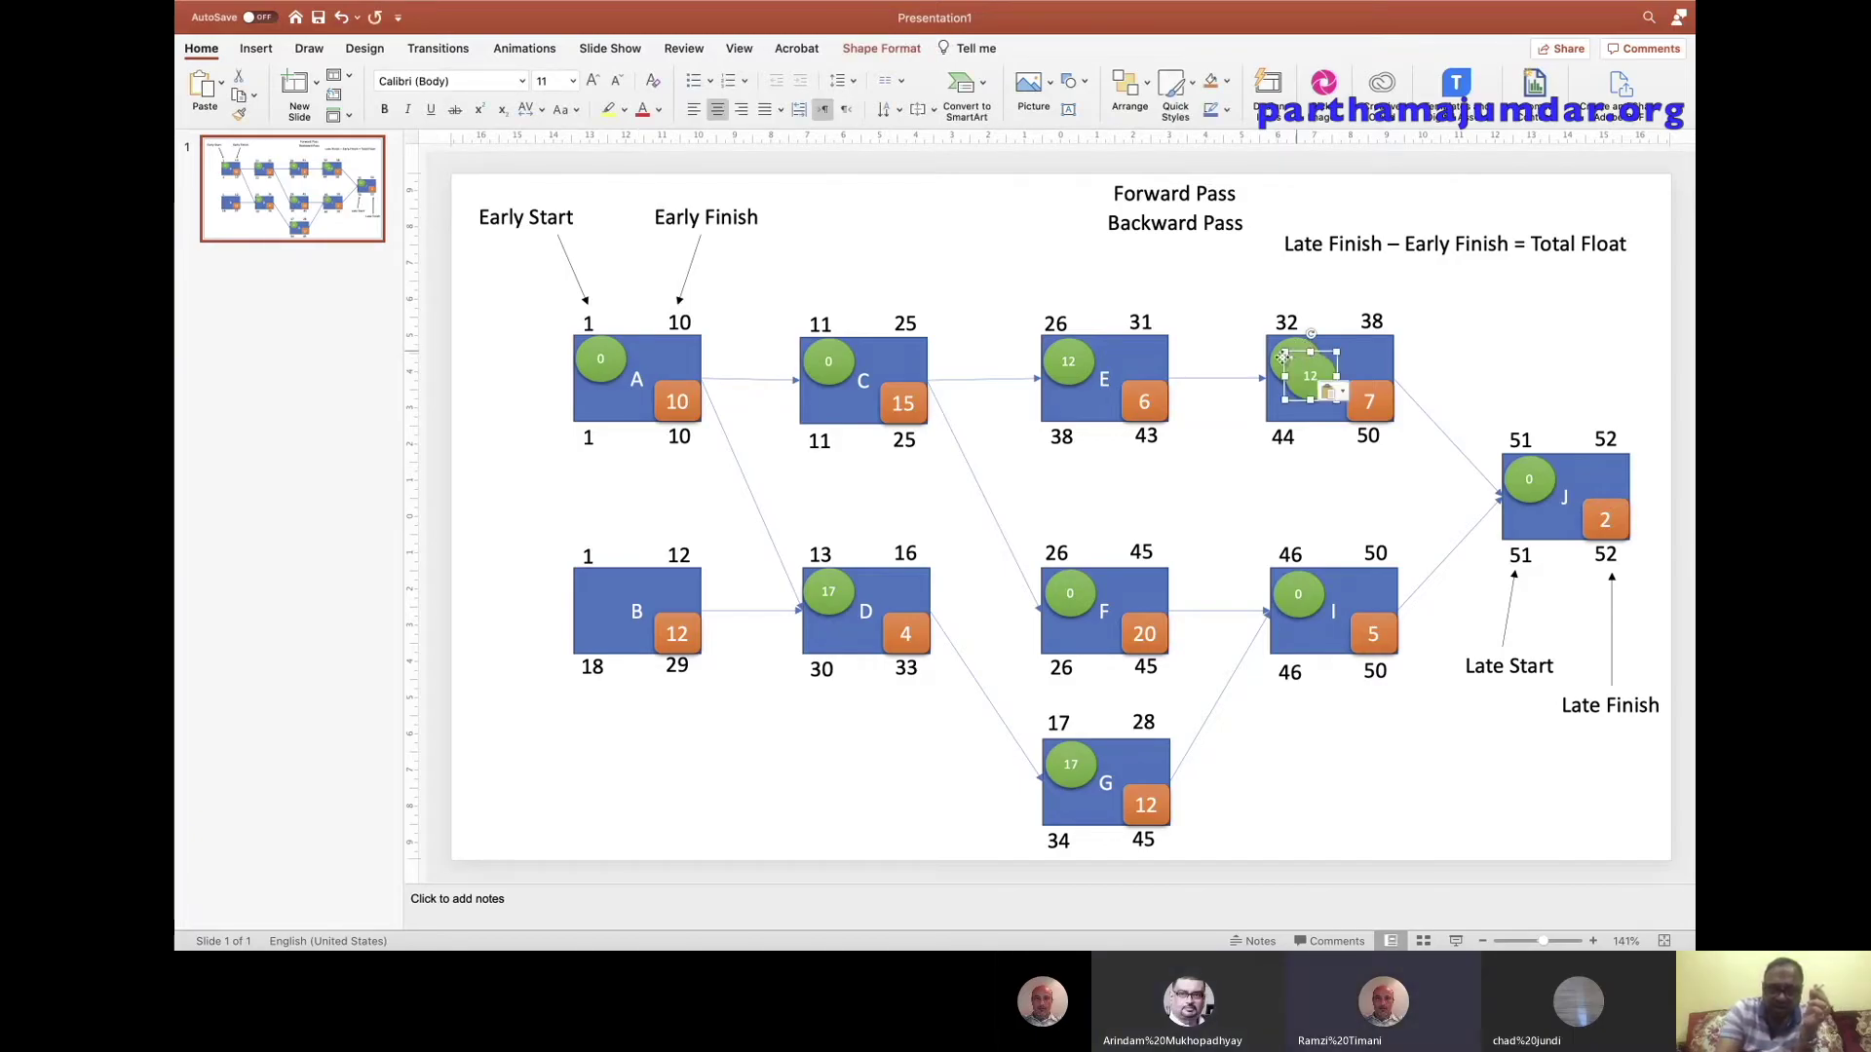
pyautogui.moveTo(588, 567); pyautogui.dragTo(604, 586)
pyautogui.click(604, 586)
pyautogui.write('17')
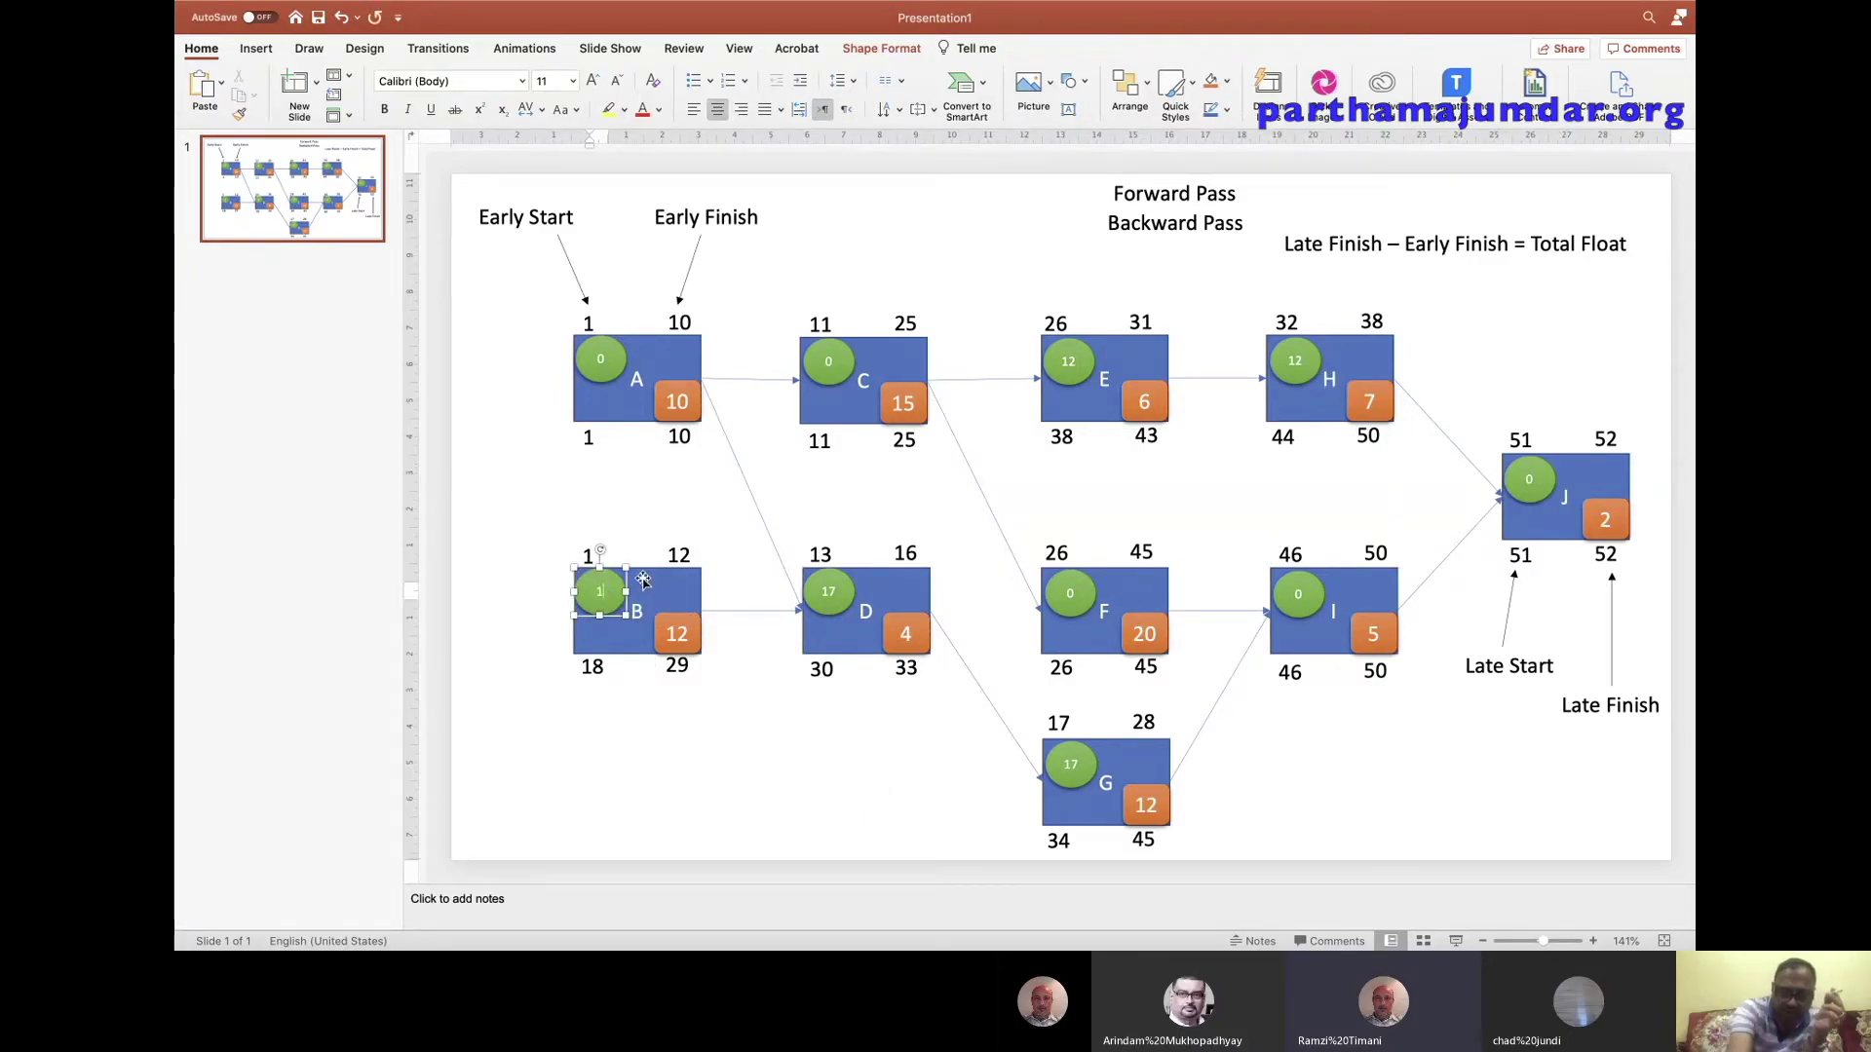
pyautogui.click(733, 726)
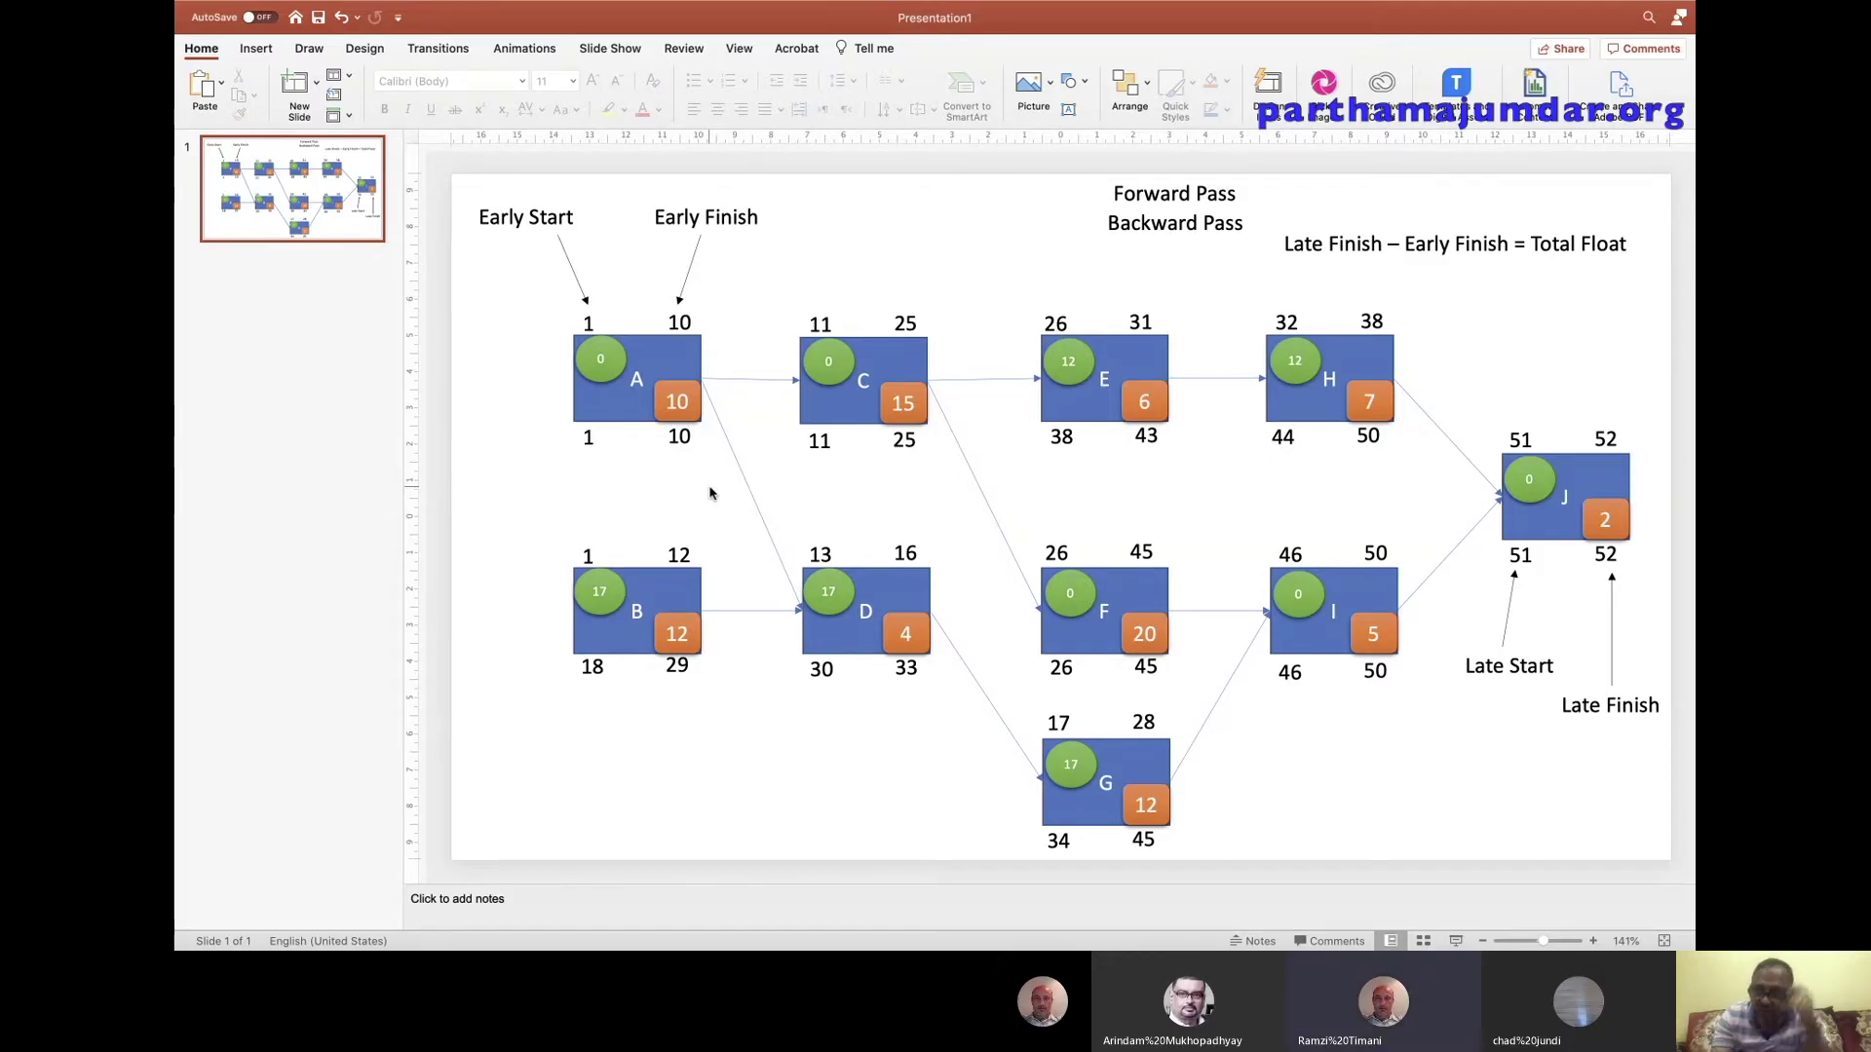
pyautogui.scroll(-1, 711, 482)
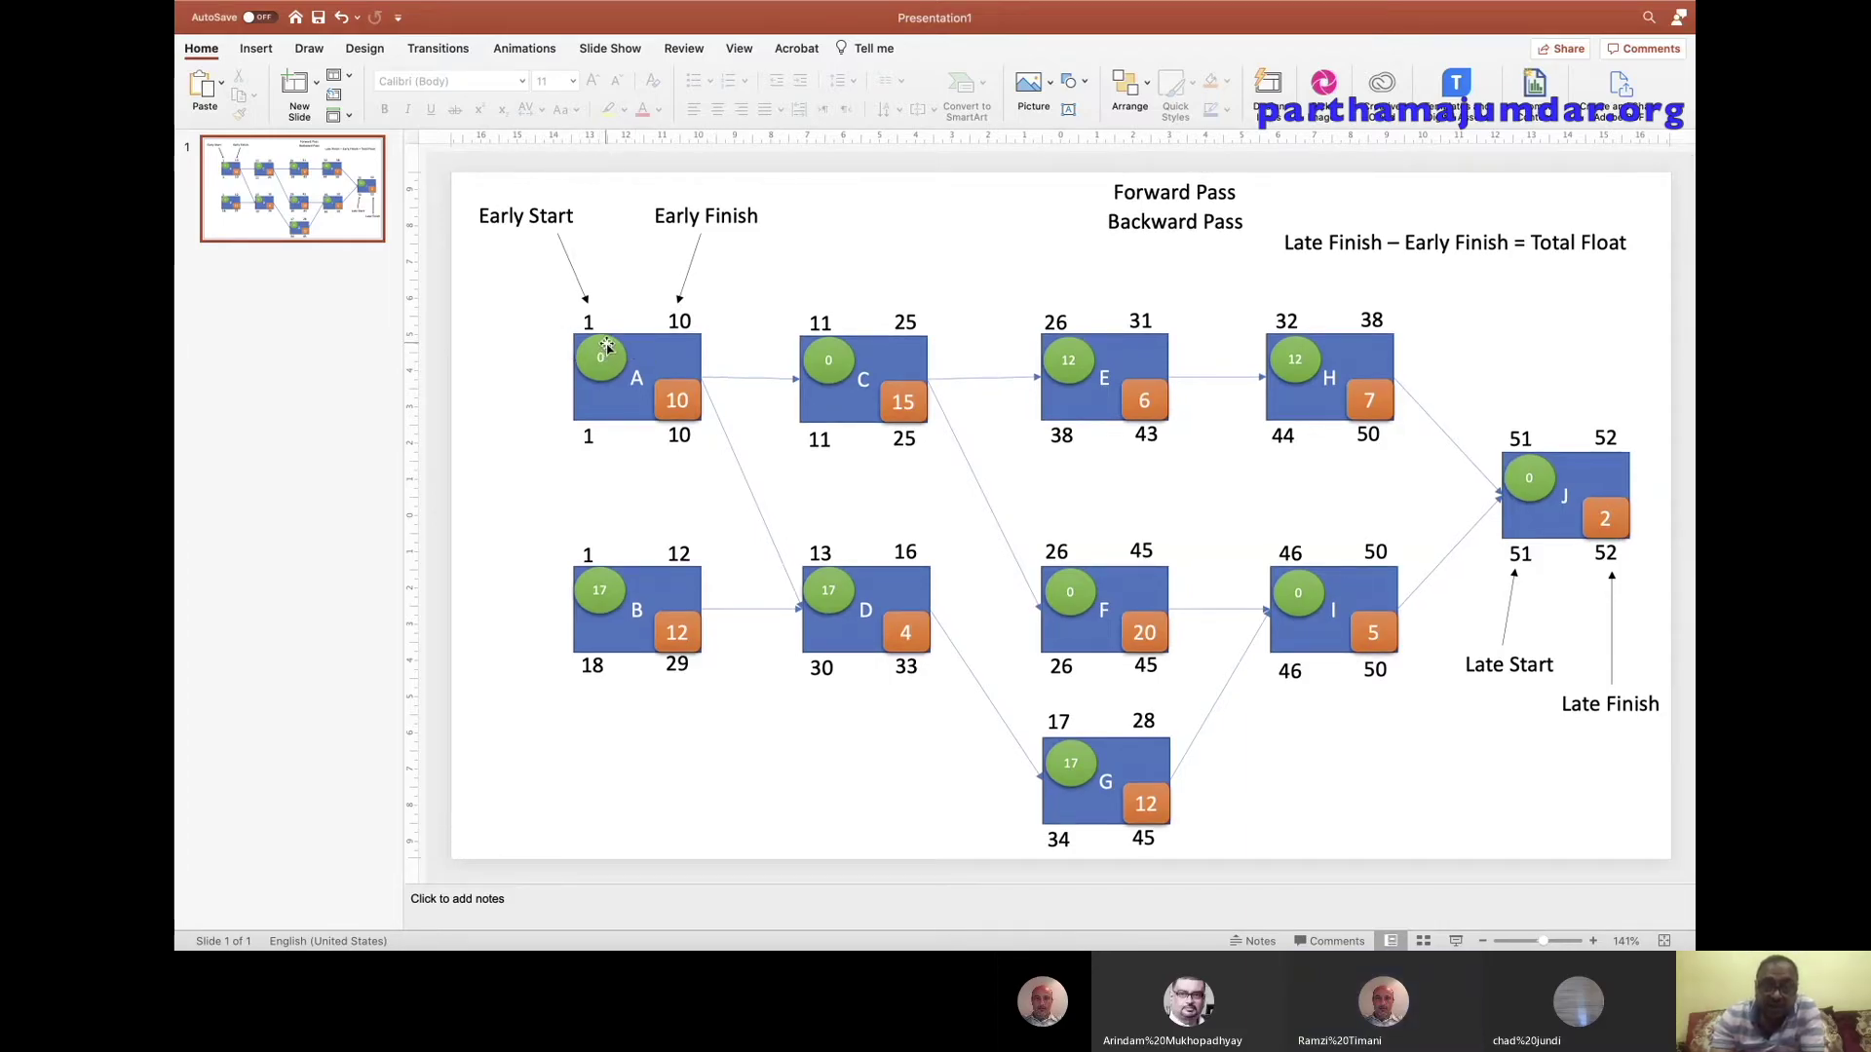
pyautogui.click(606, 344)
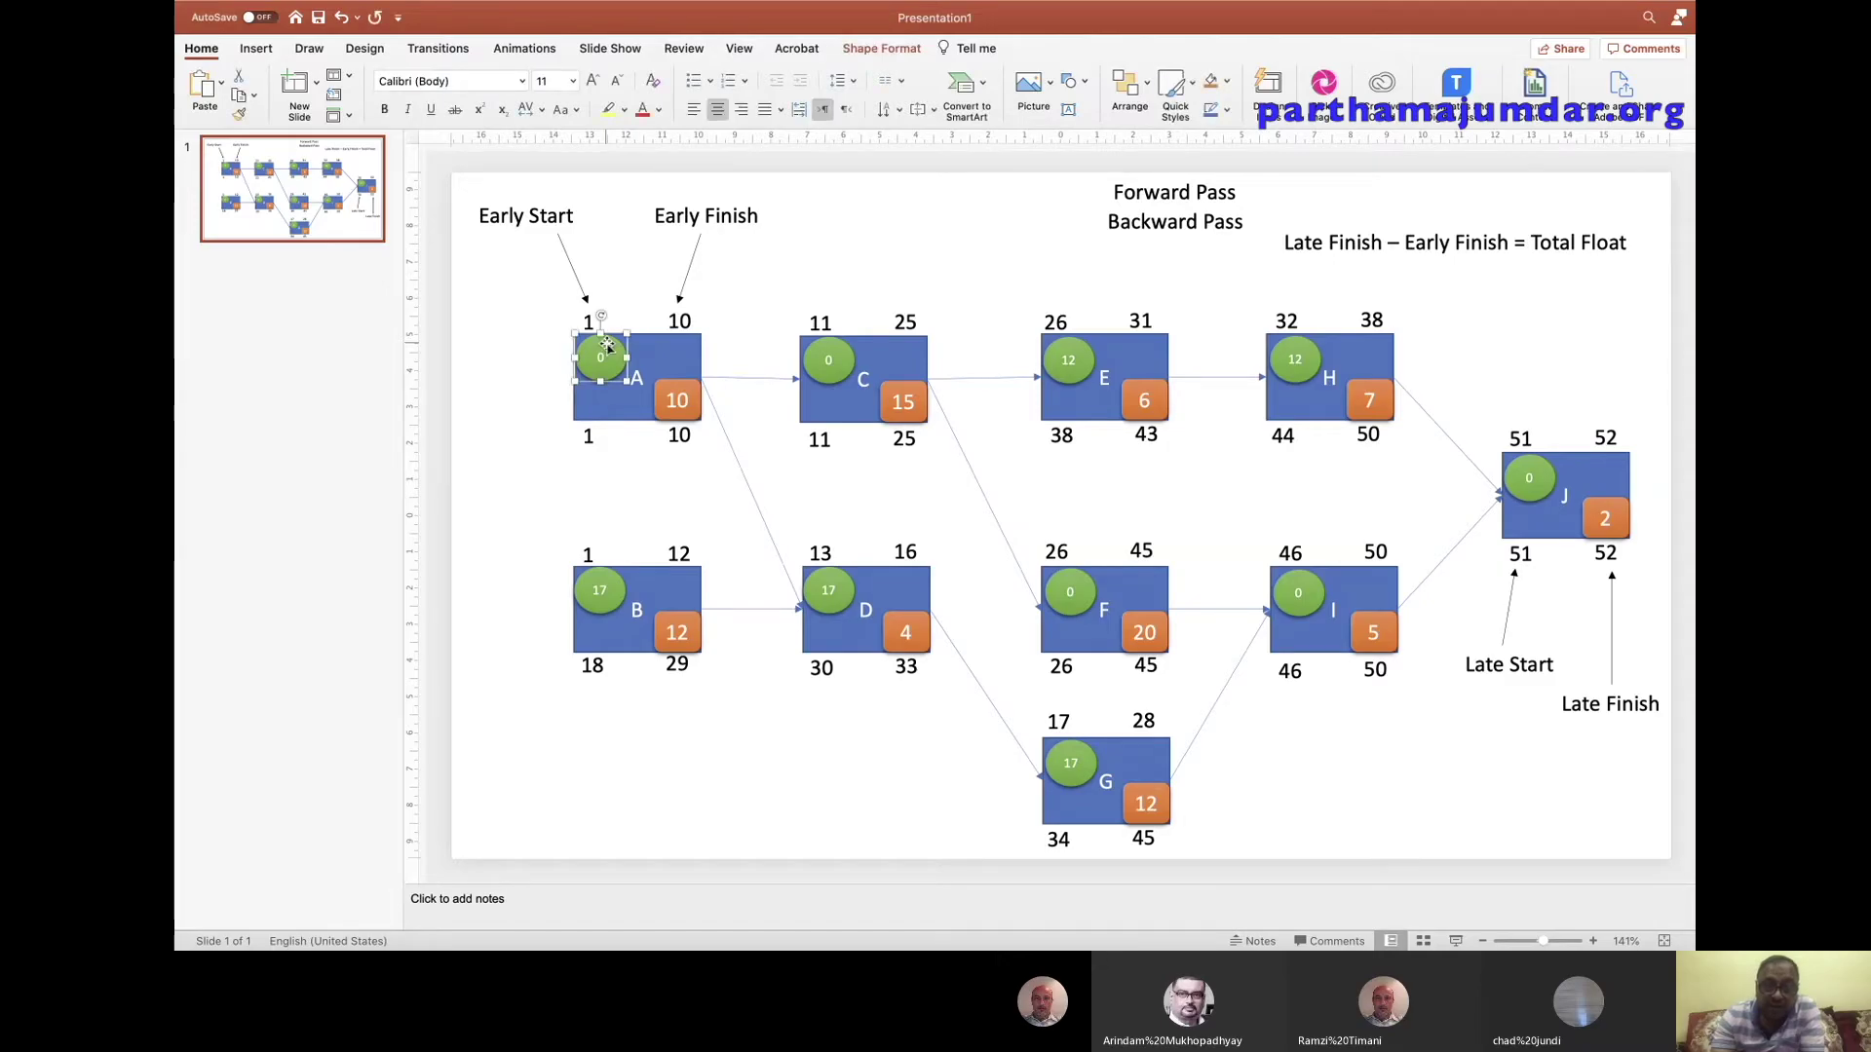
# Apply the yellow shape style to activity A's float circle.
pyautogui.click(1191, 90)
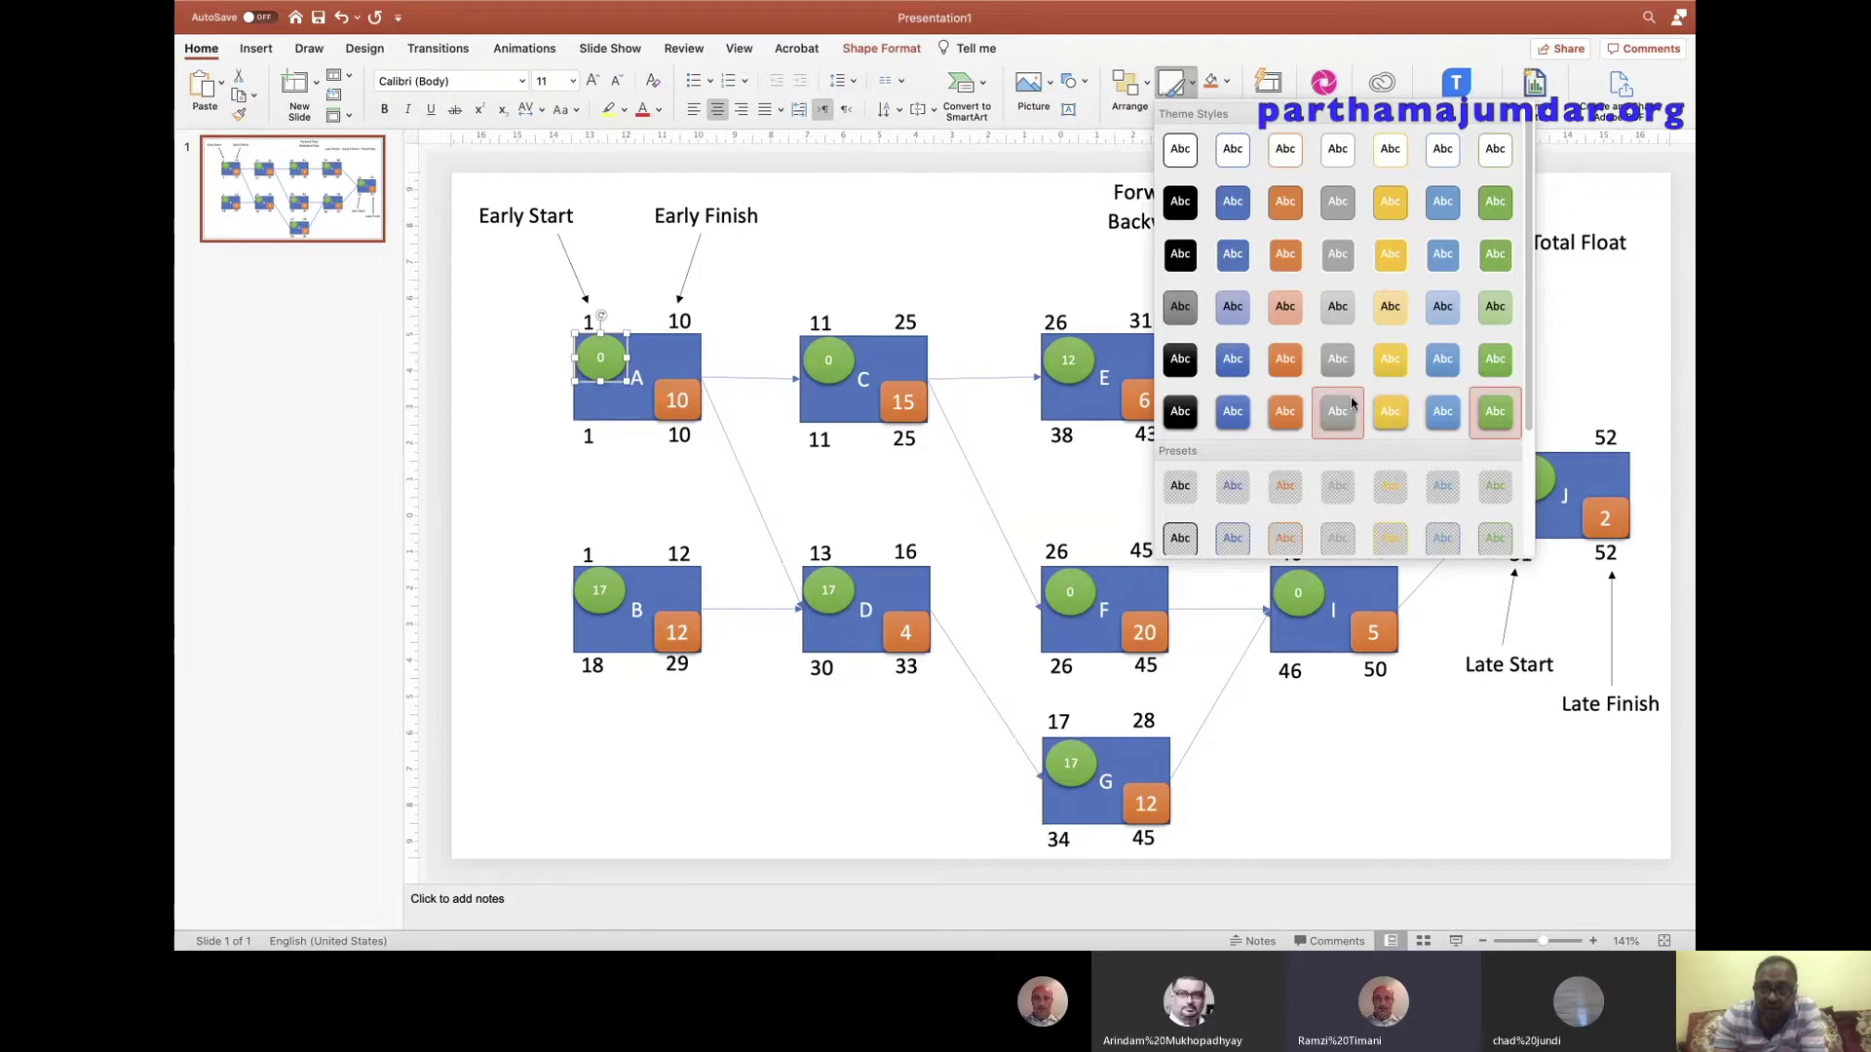
pyautogui.click(1389, 411)
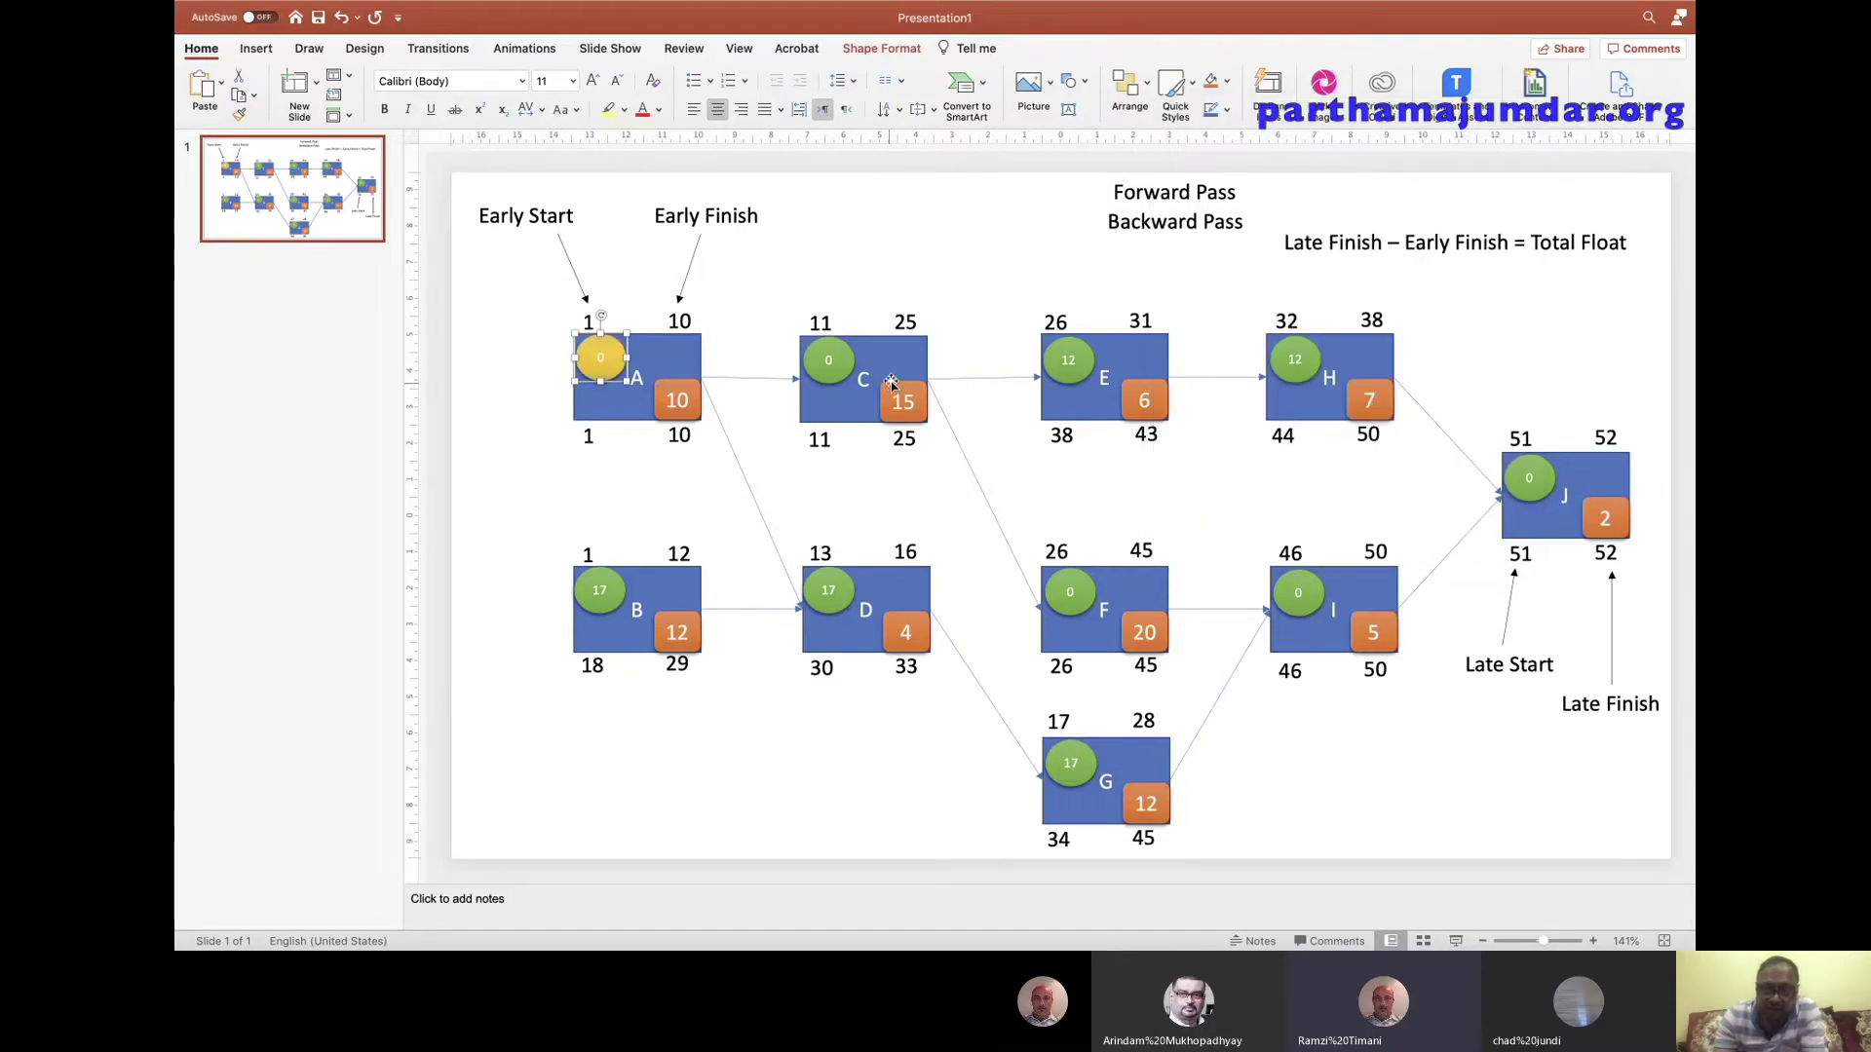
pyautogui.click(838, 361)
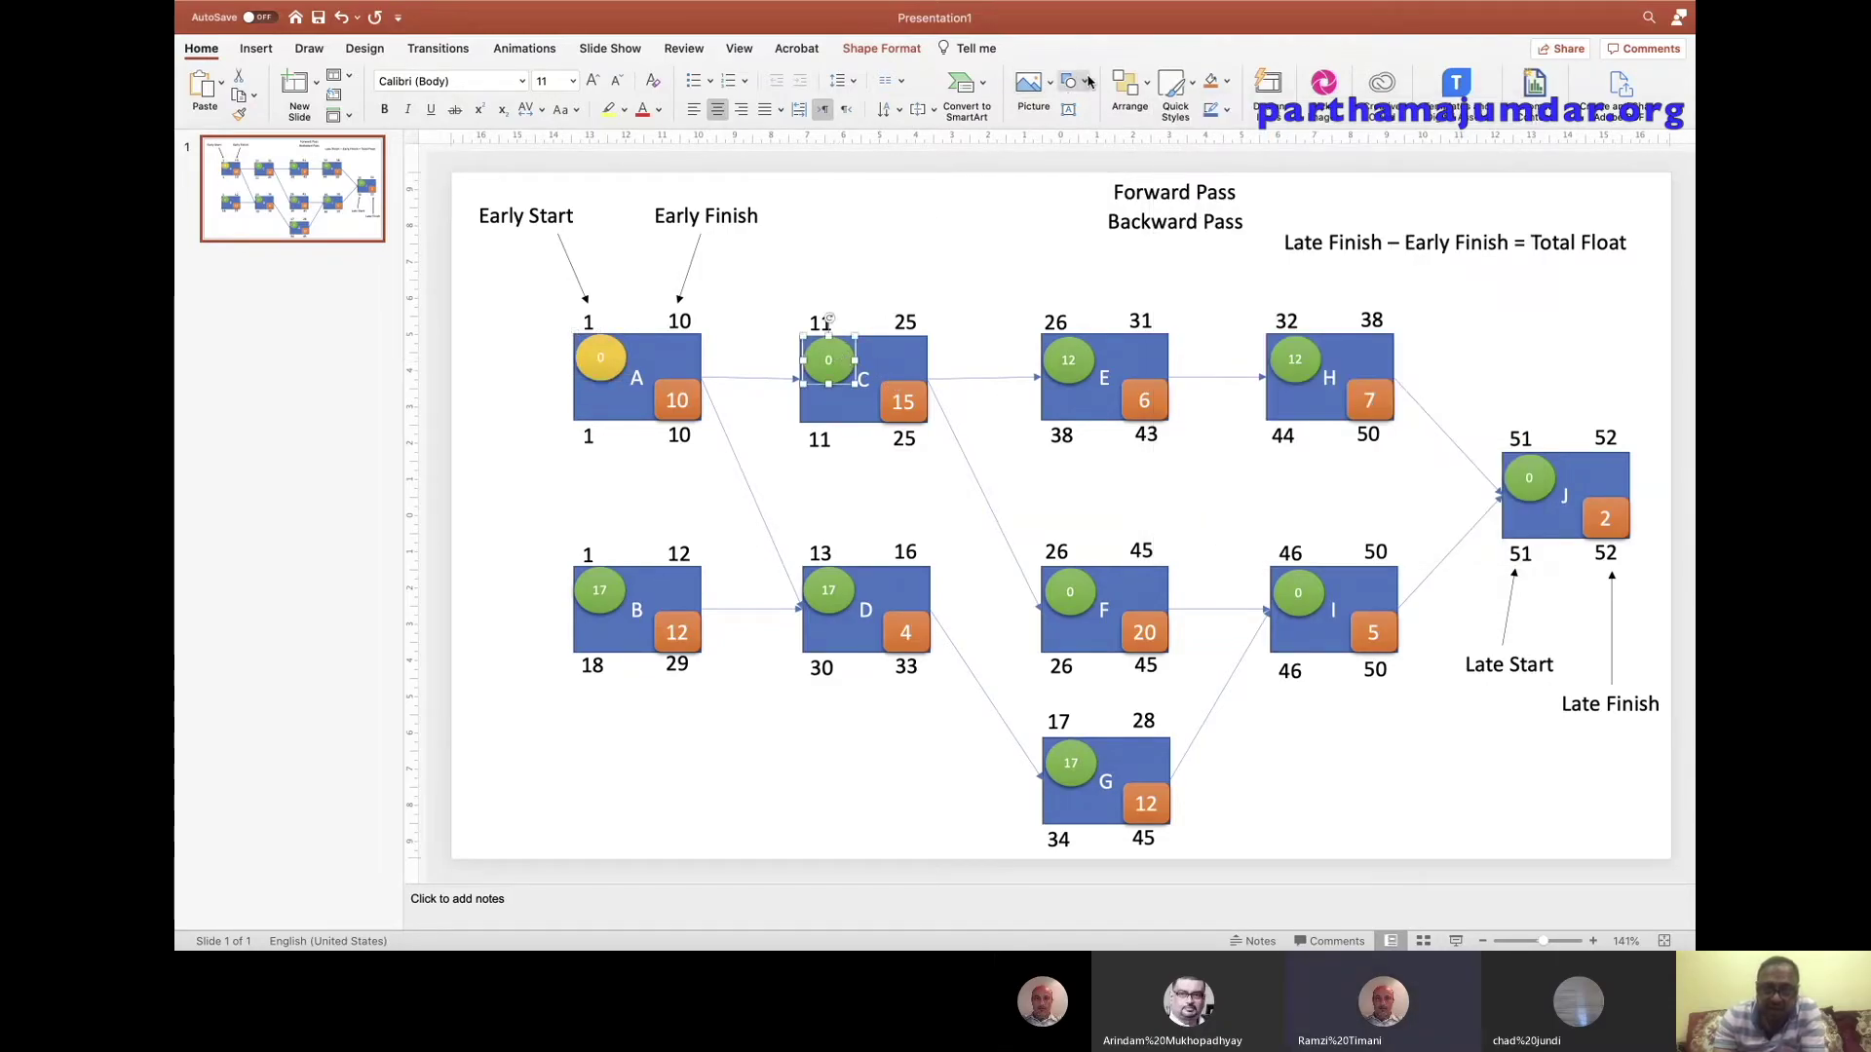
pyautogui.click(600, 351)
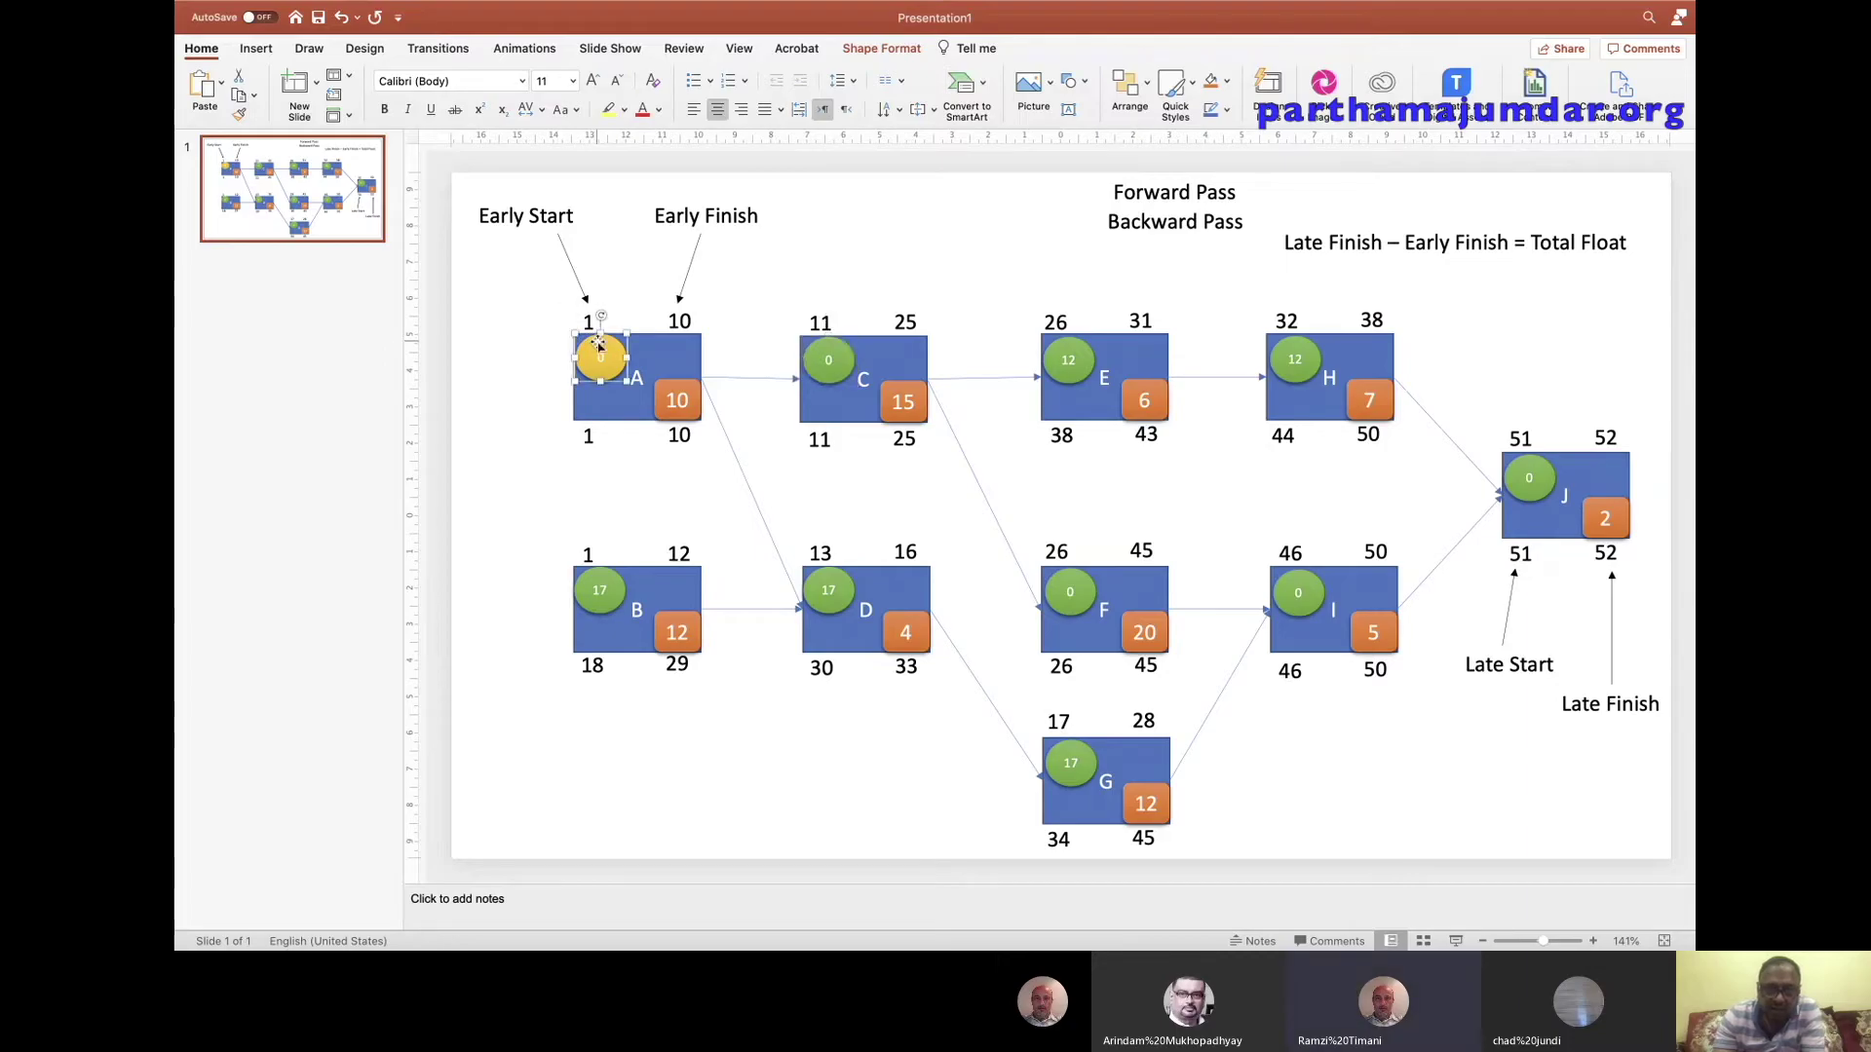
# Copy the yellow style onto the C, F, I and J float circles with Format Painter.
pyautogui.click(239, 114)
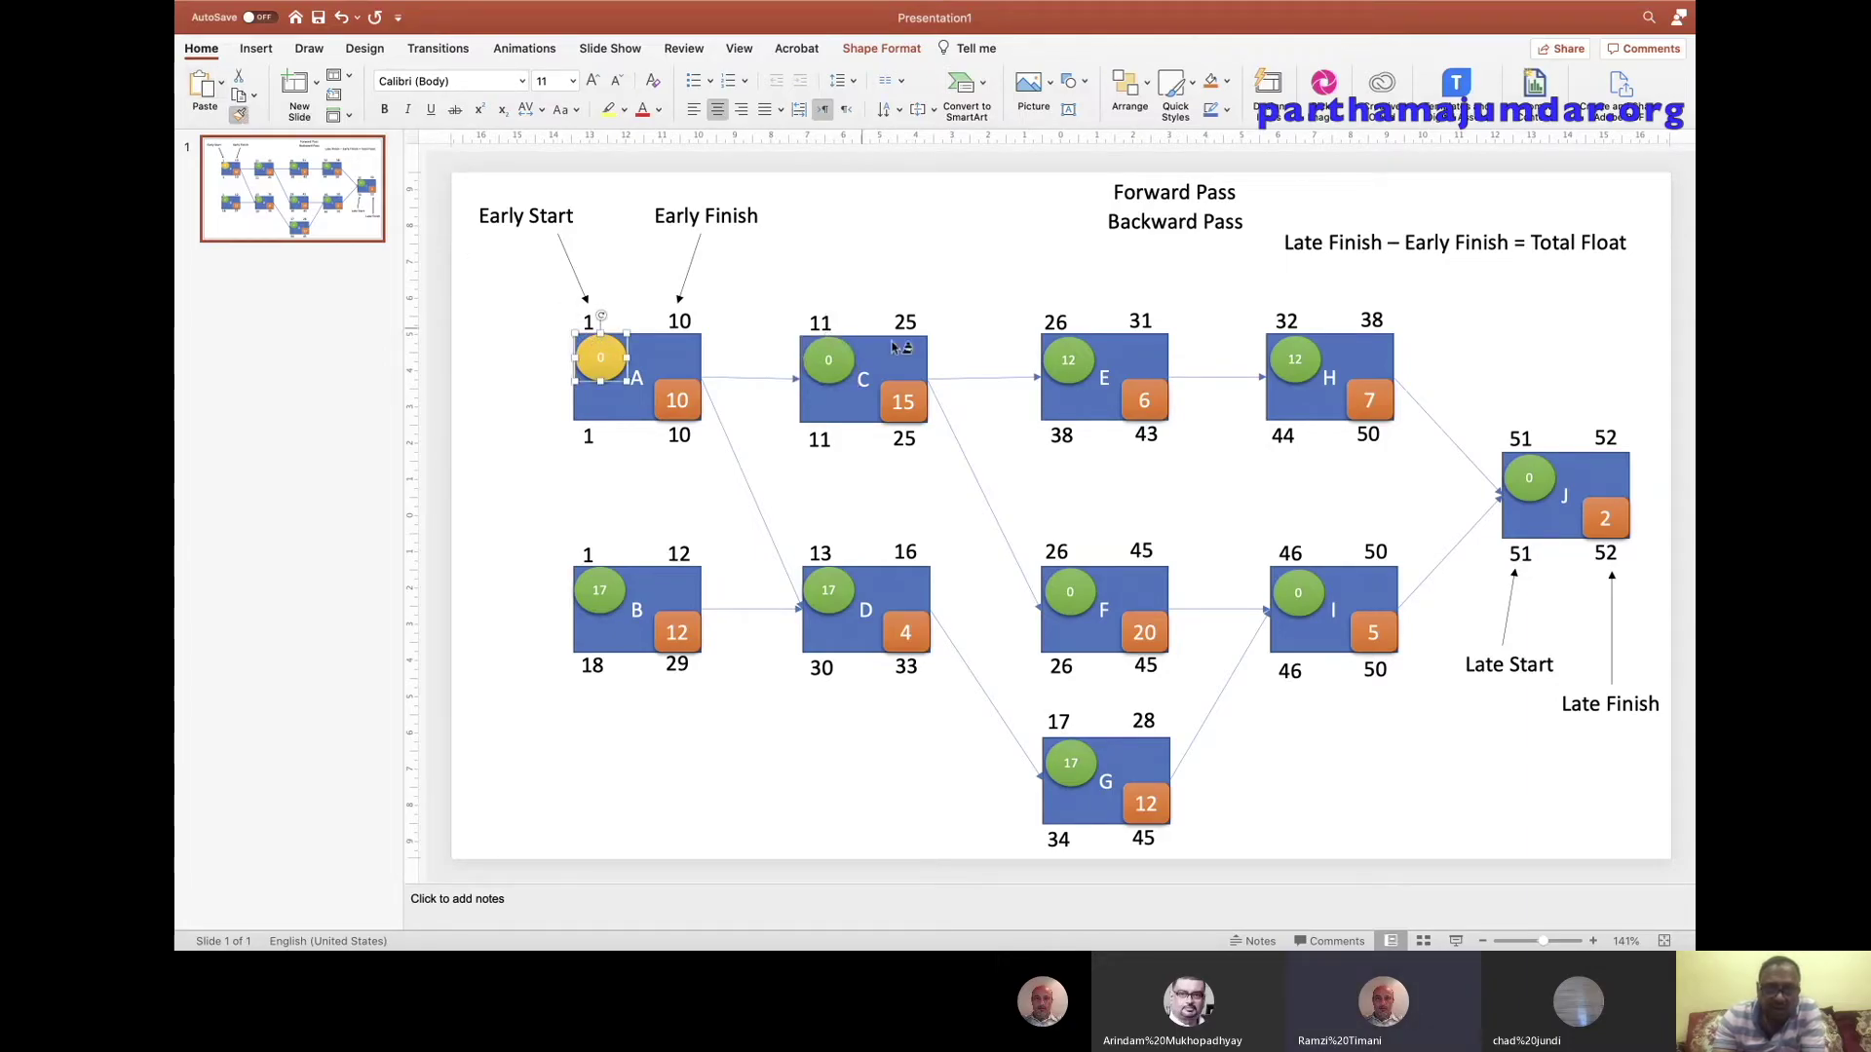
pyautogui.click(836, 359)
pyautogui.click(238, 114)
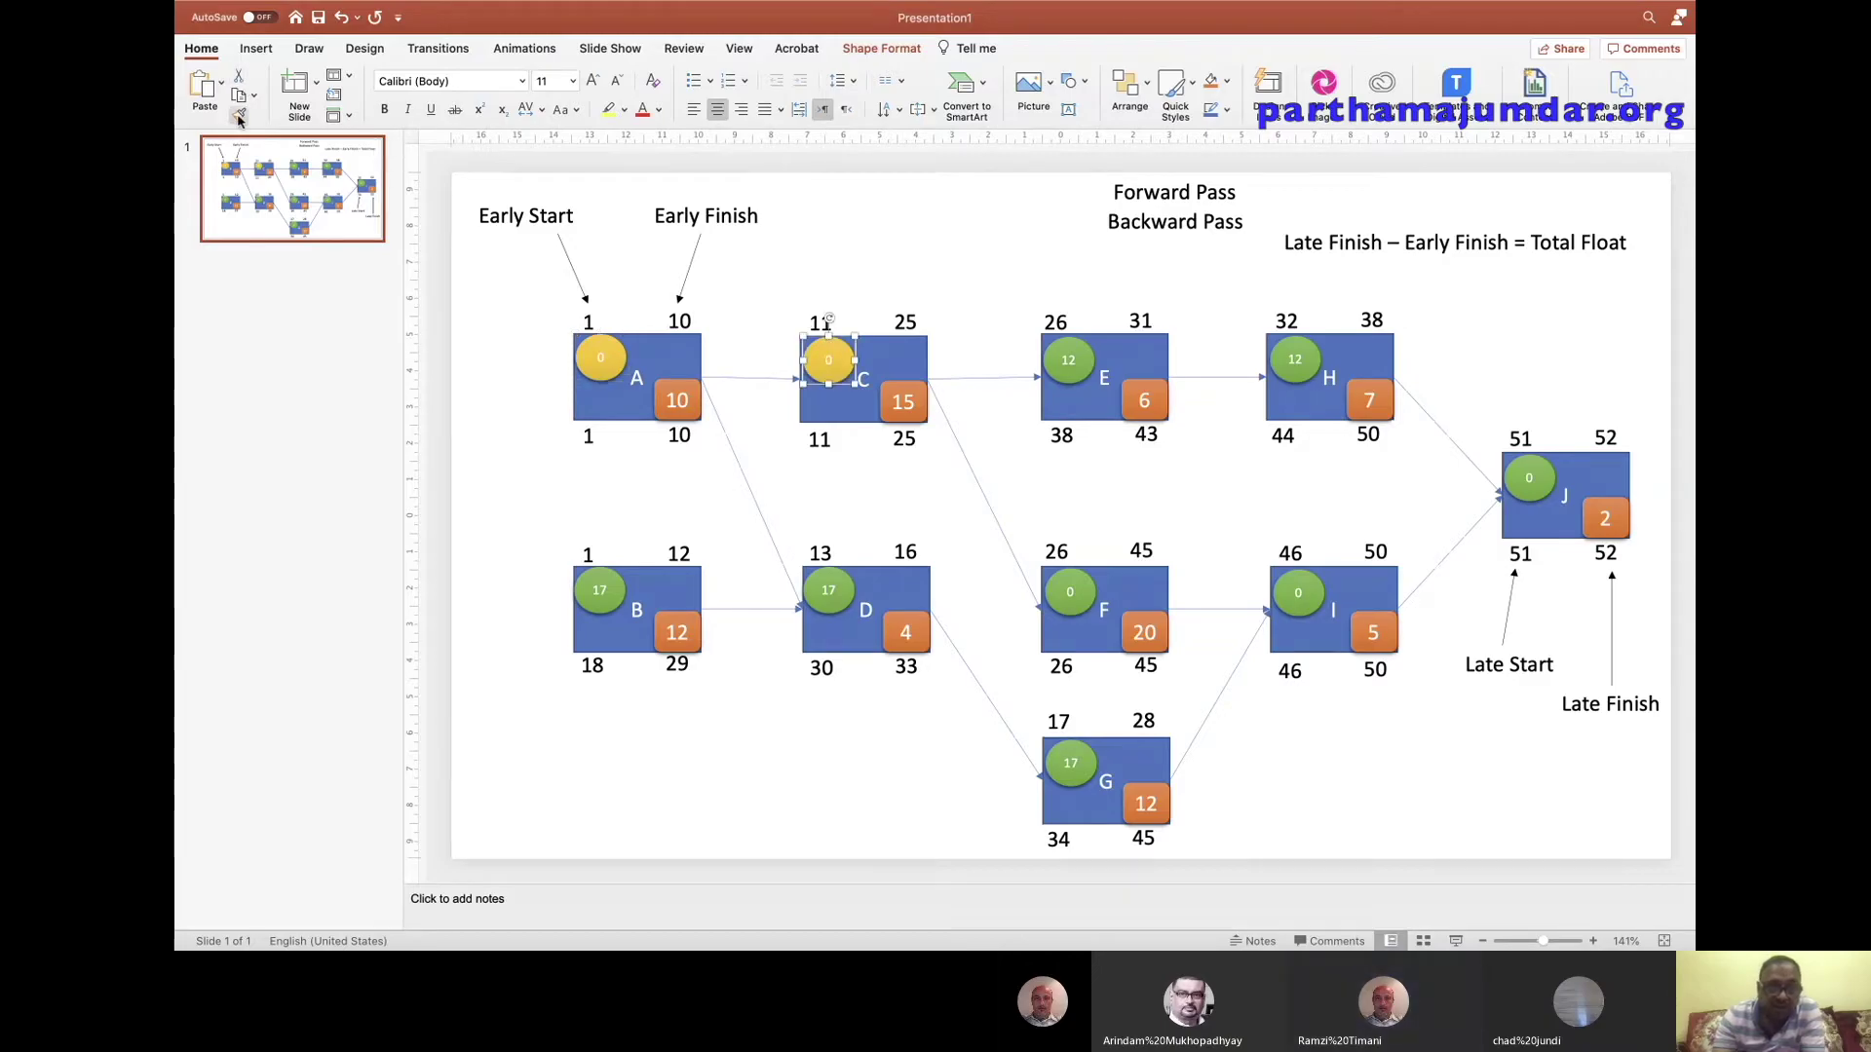
pyautogui.click(1076, 589)
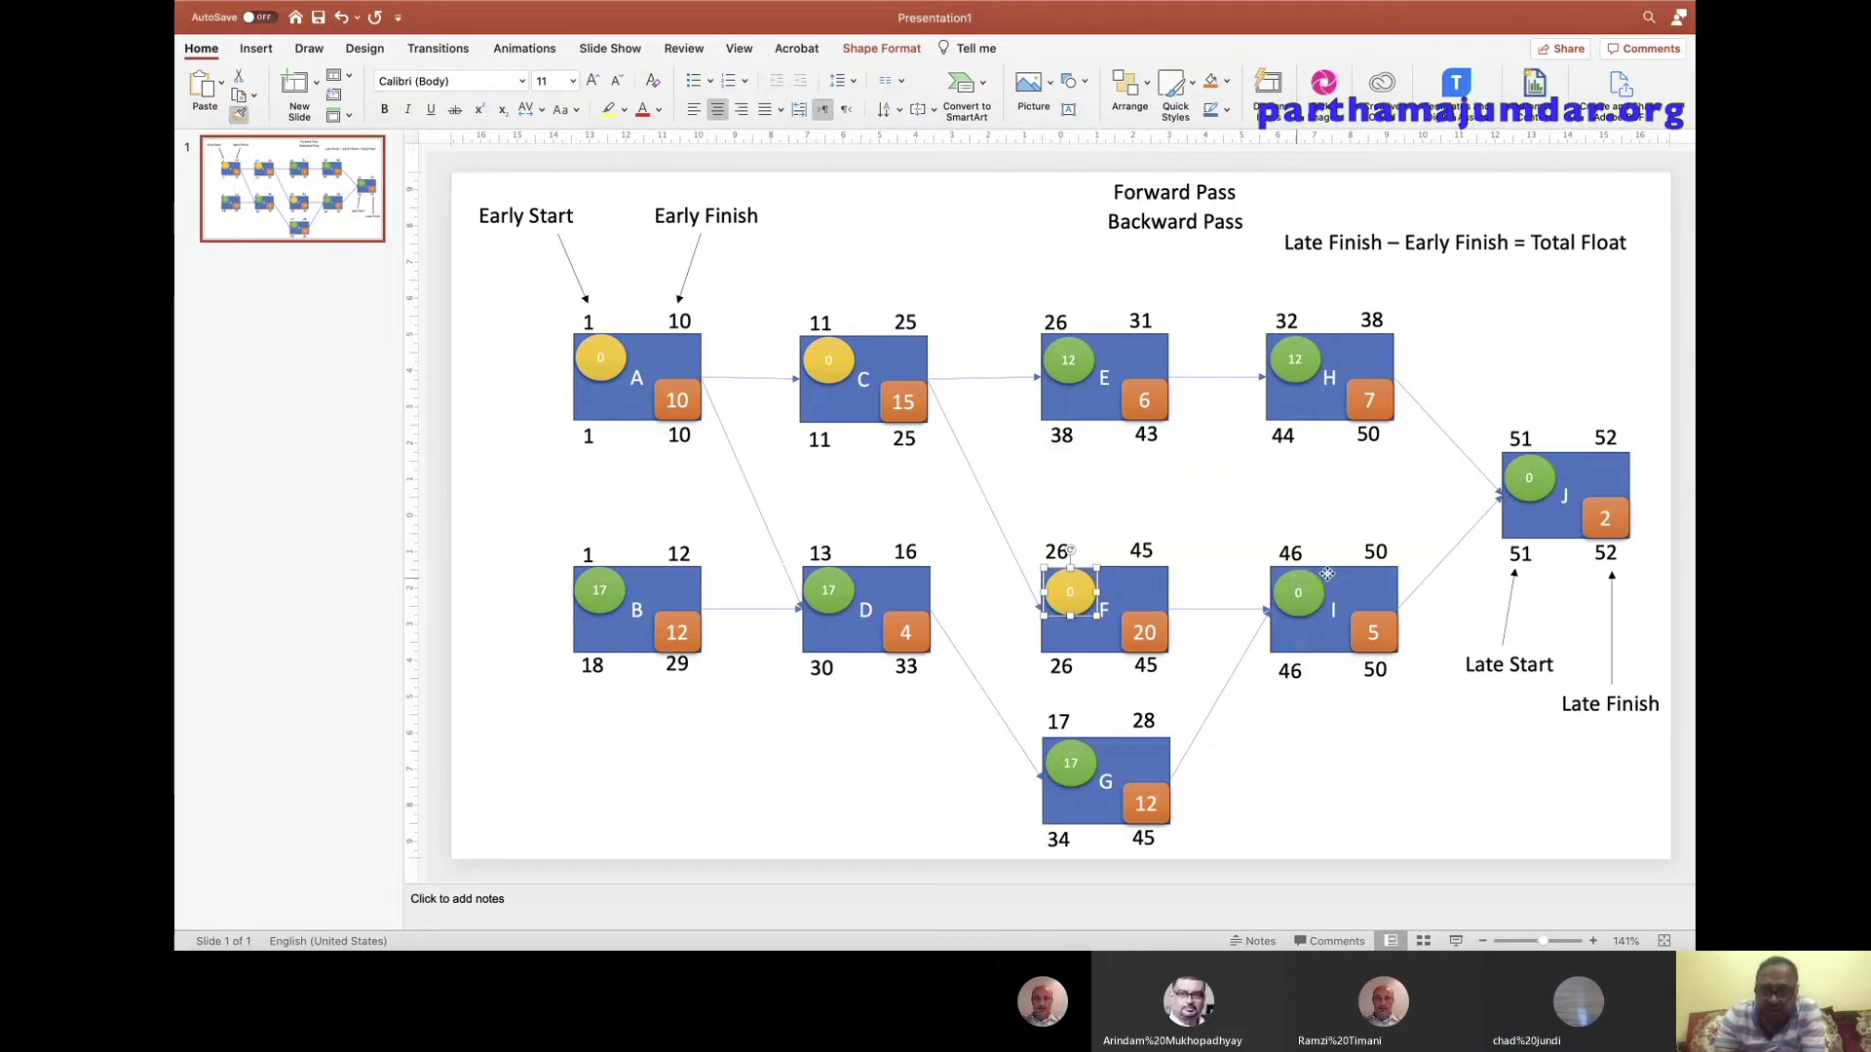
pyautogui.click(1304, 592)
pyautogui.click(238, 113)
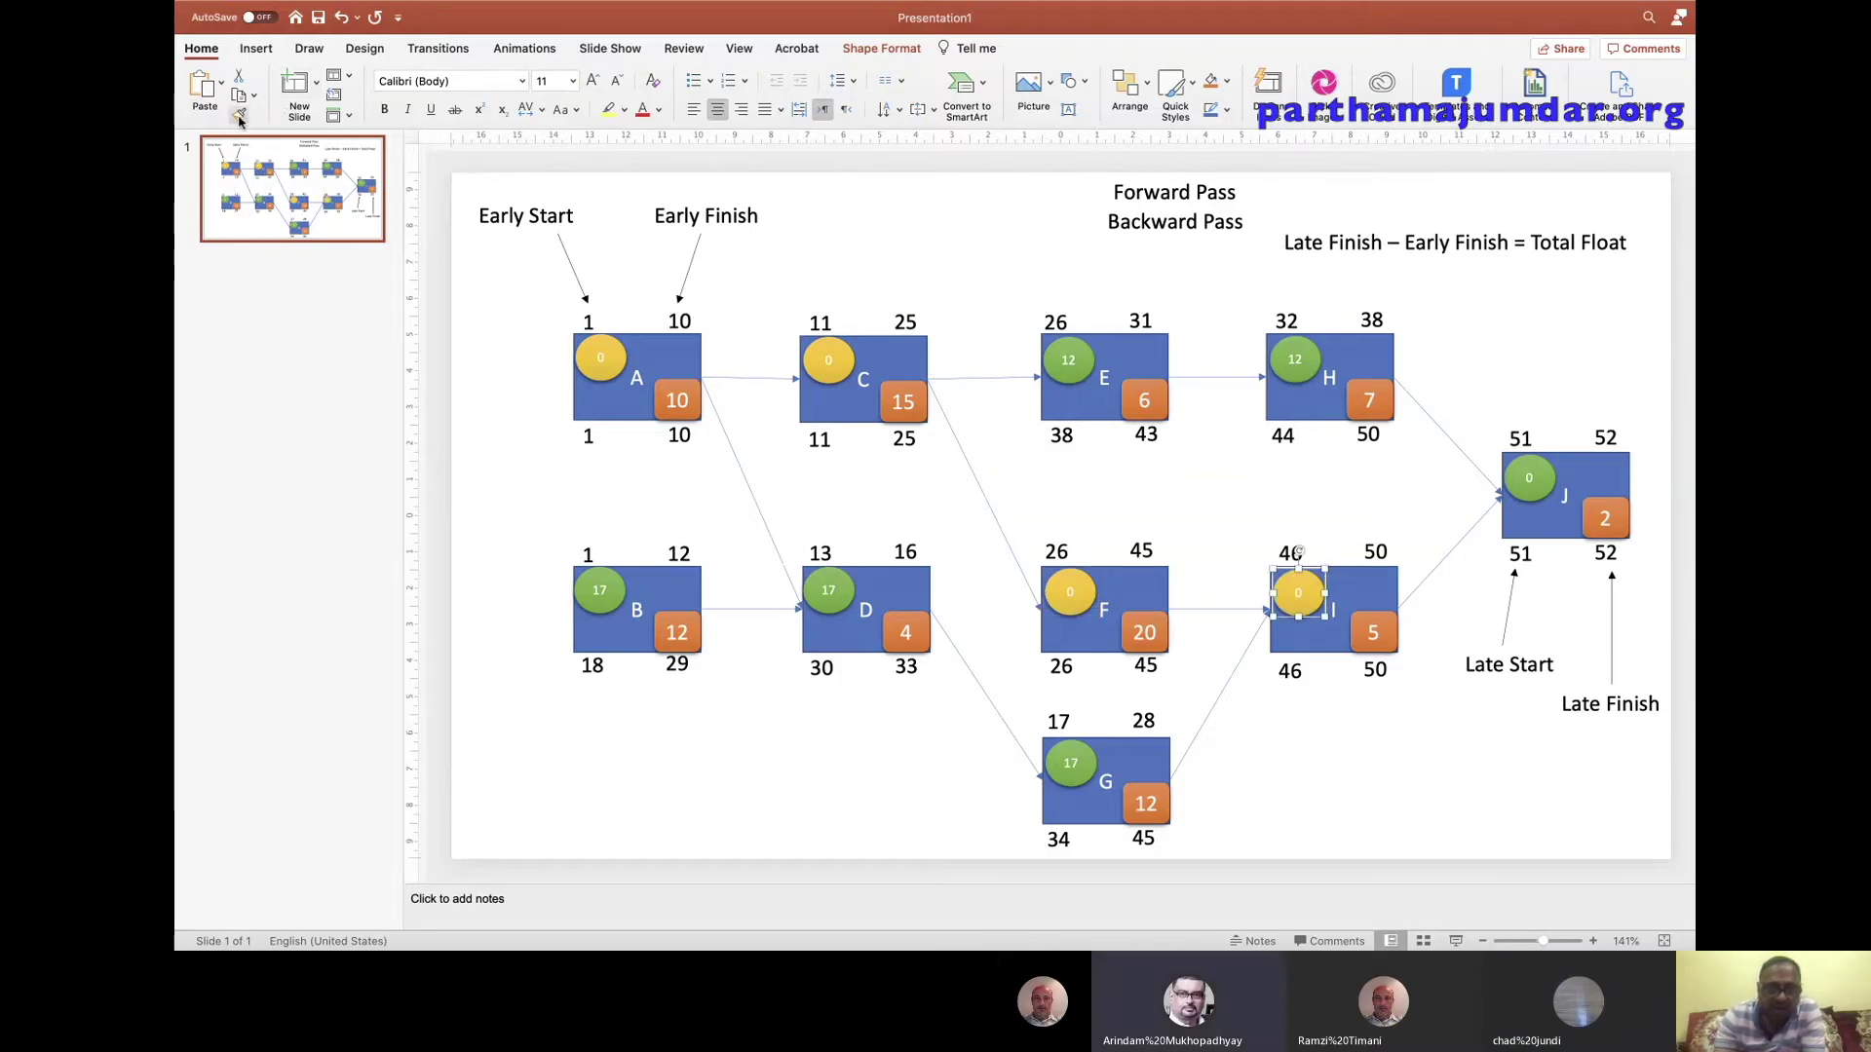
pyautogui.click(1525, 467)
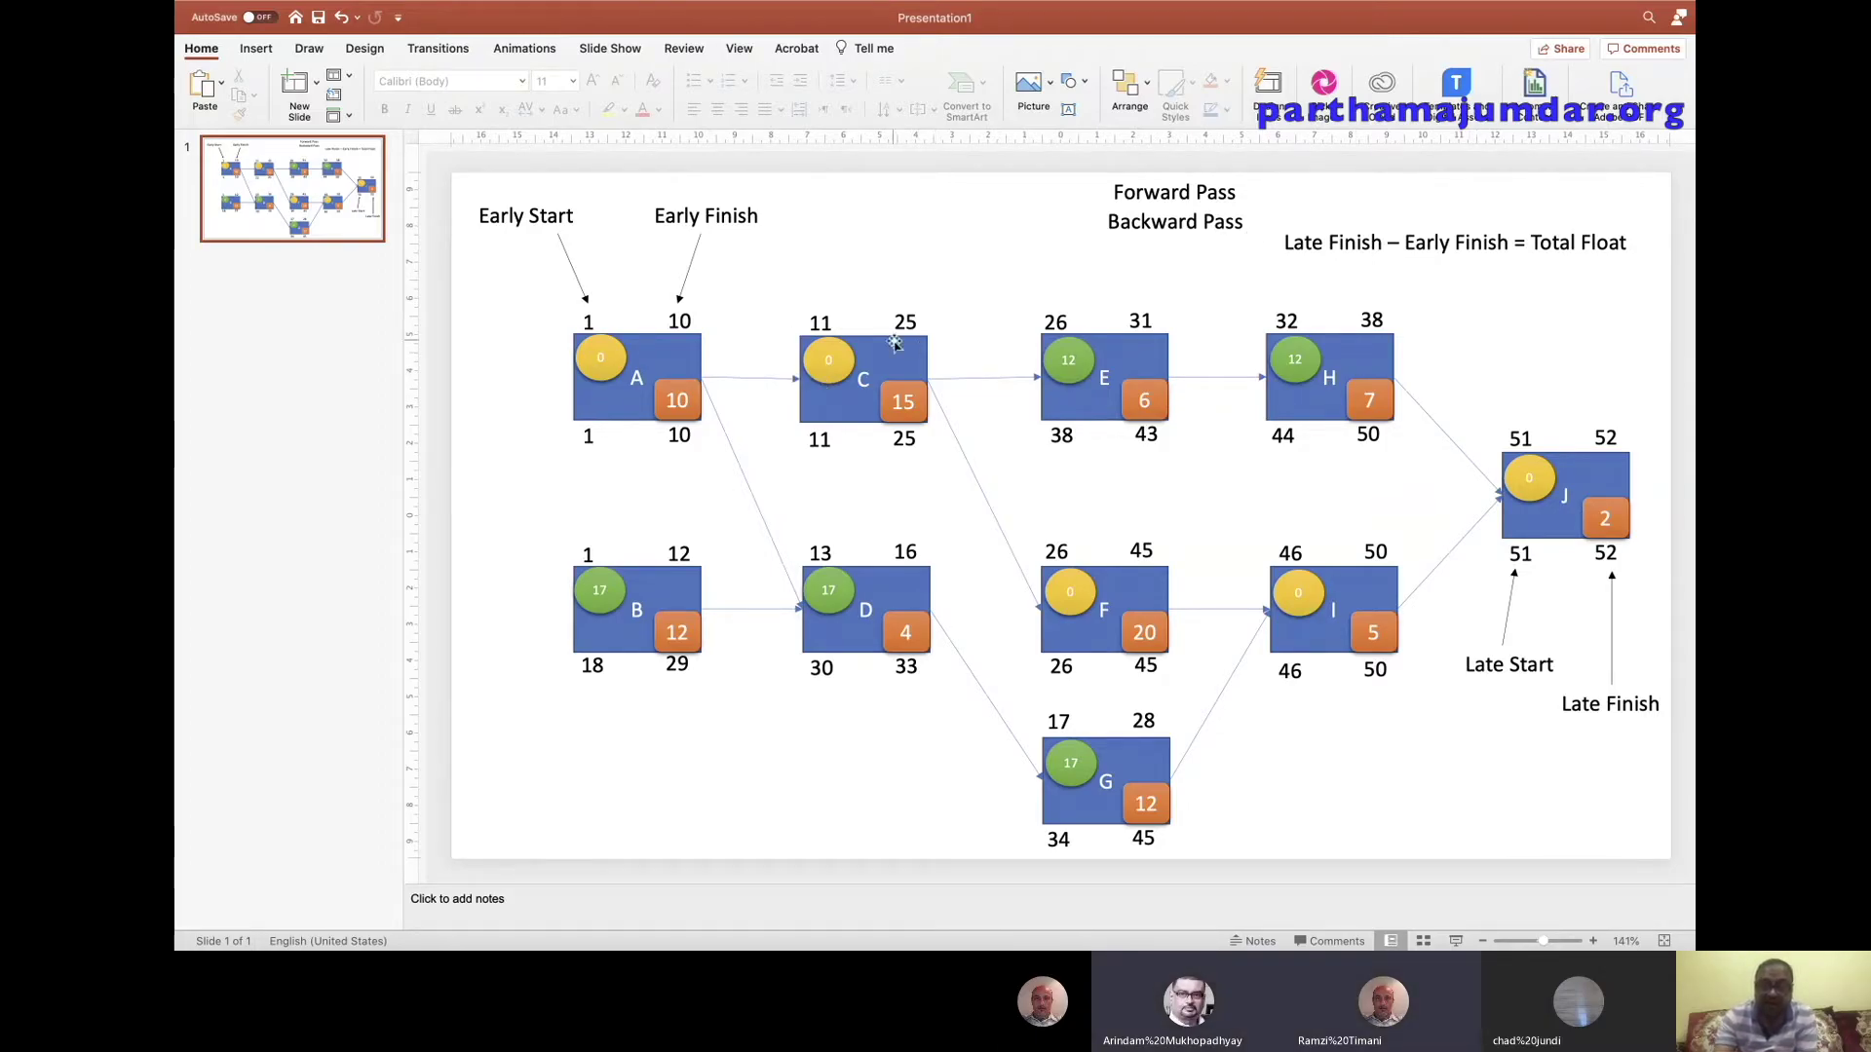
pyautogui.moveTo(873, 343); pyautogui.dragTo(875, 337)
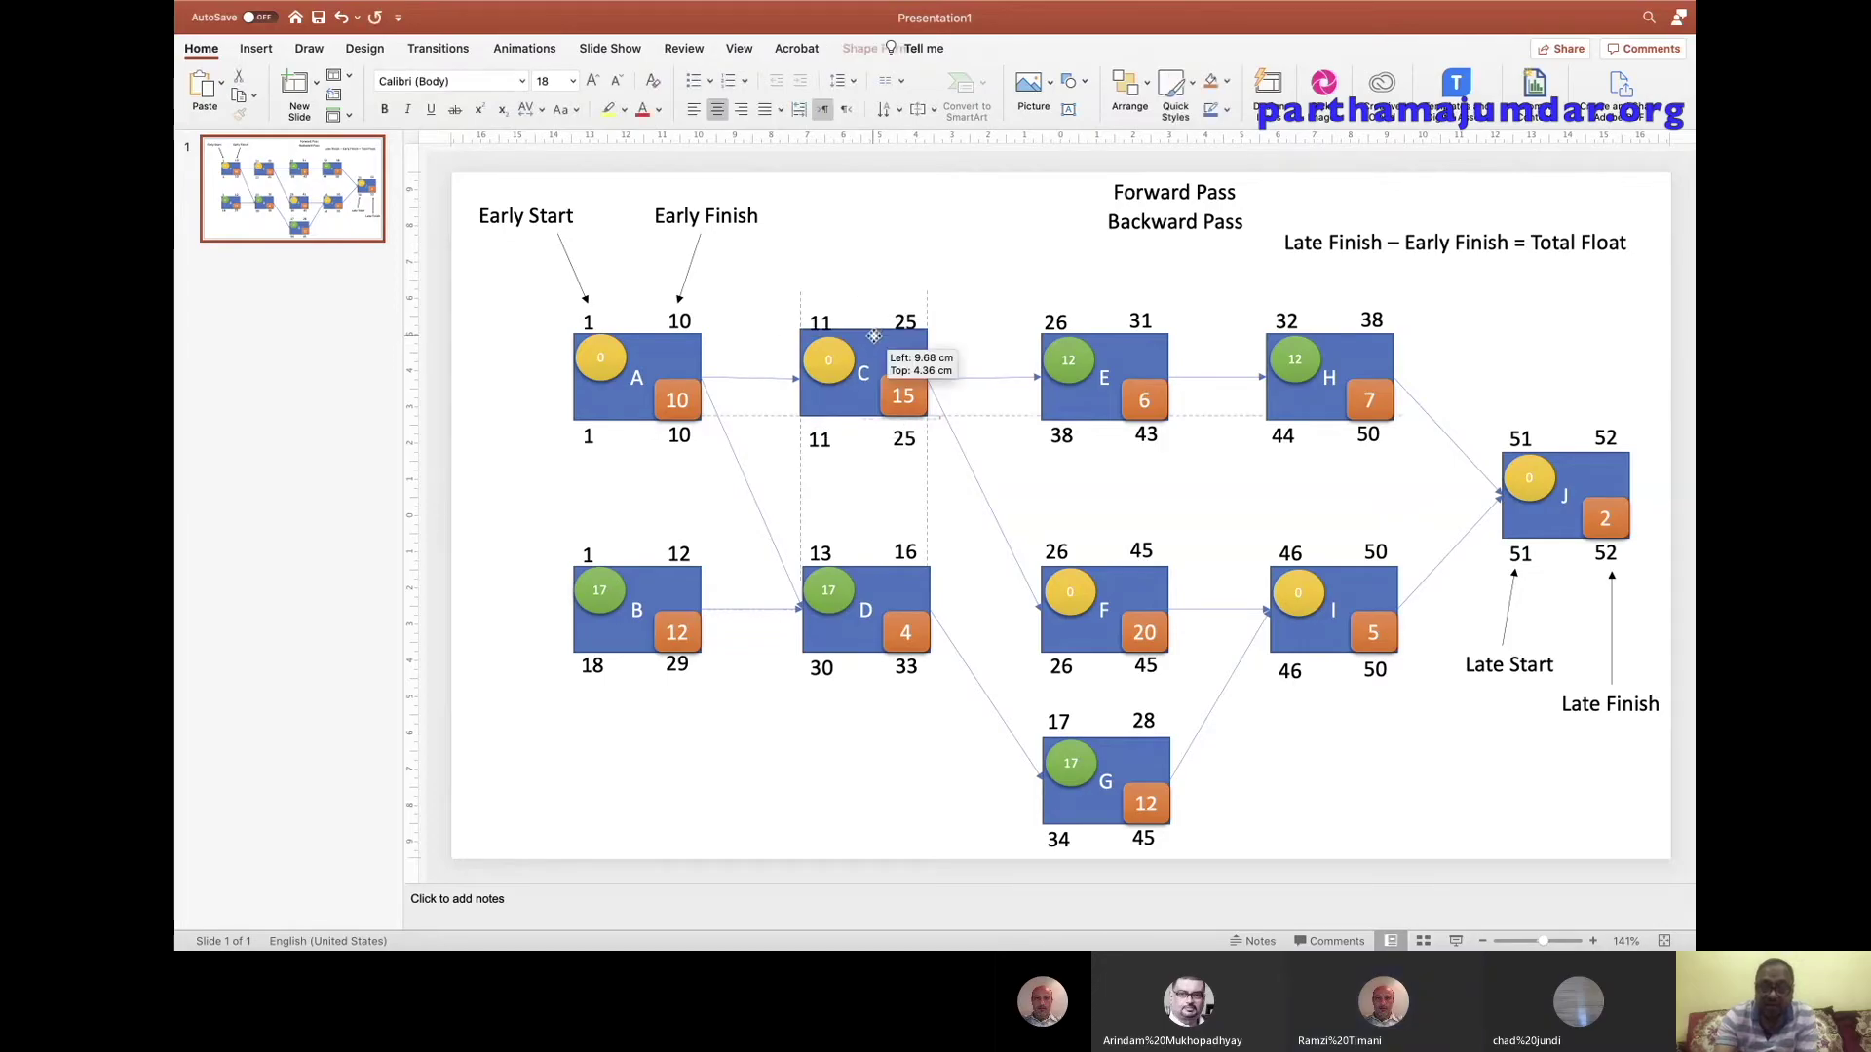
# Nudge box C back into place, undoing the accidental move of the 11 label.
pyautogui.moveTo(873, 343); pyautogui.dragTo(873, 340)
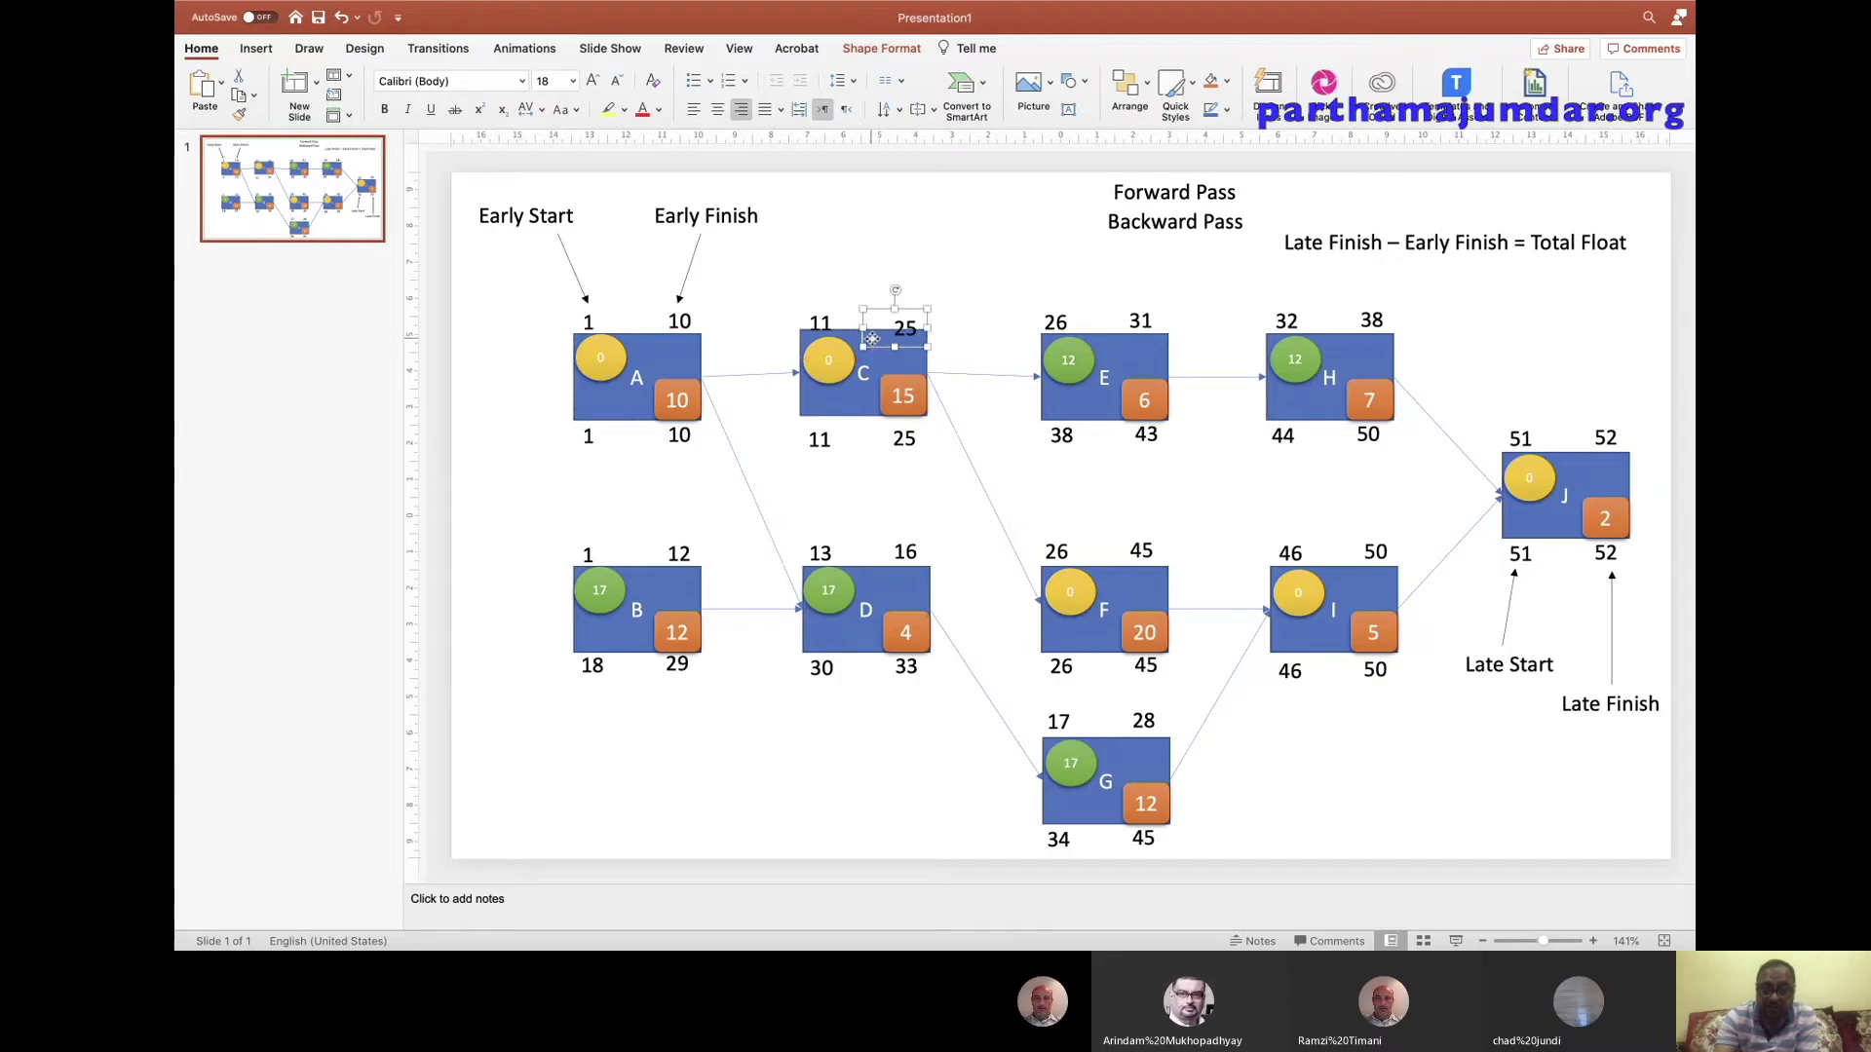
pyautogui.press('Escape')
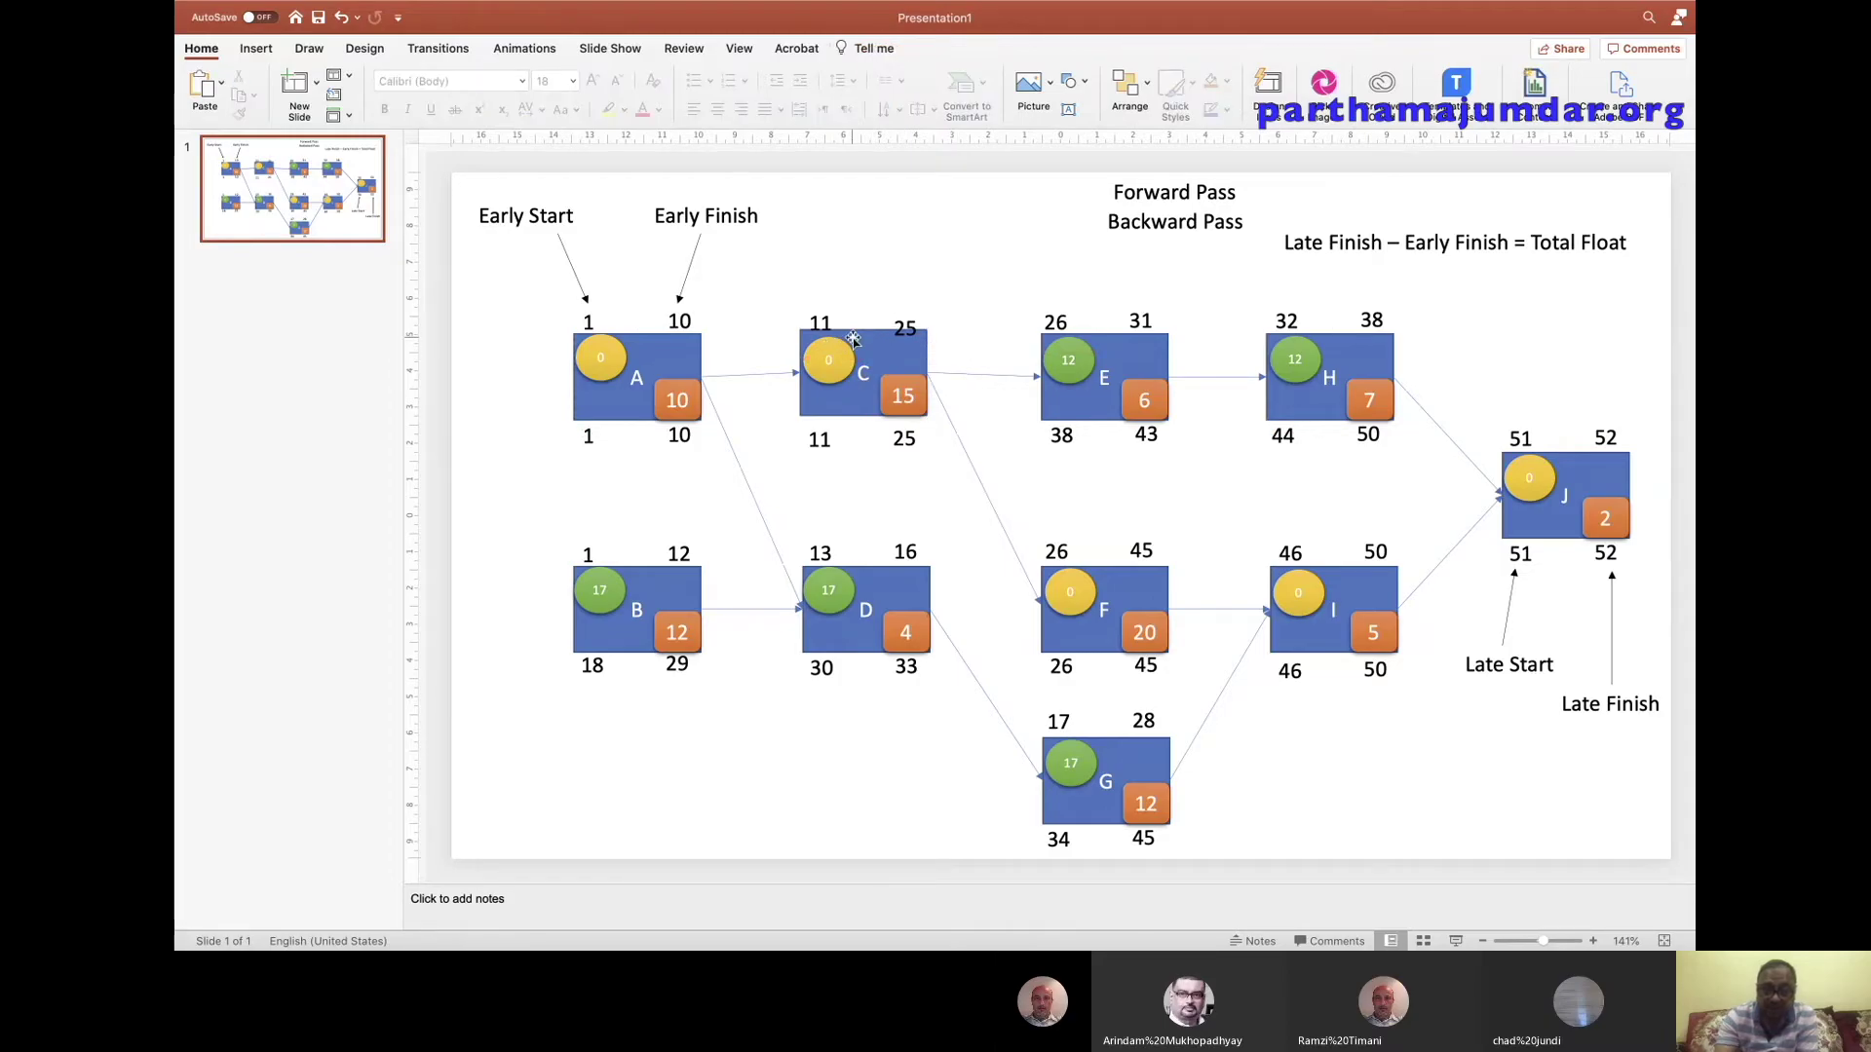
pyautogui.moveTo(853, 337); pyautogui.dragTo(868, 344)
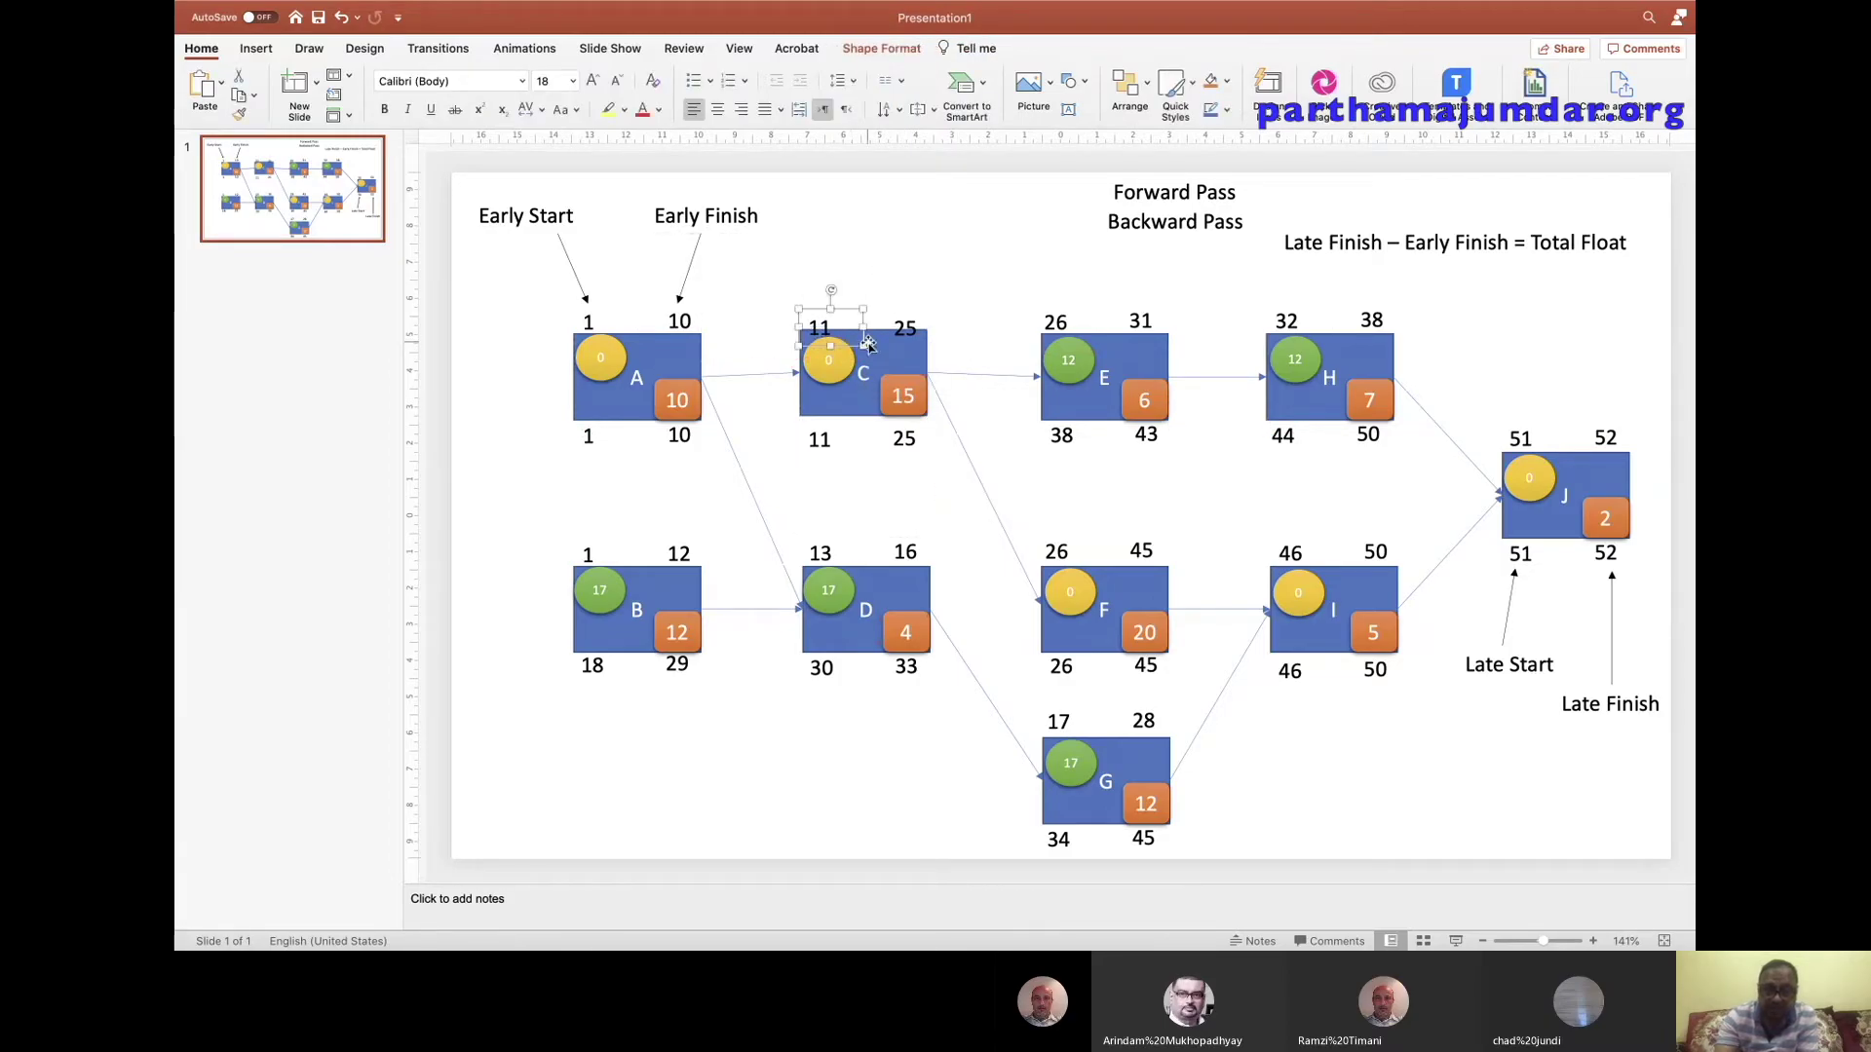
pyautogui.hotkey('ctrl', 'z')
pyautogui.hotkey('ctrl', 'z')
pyautogui.hotkey('ctrl', 'z')
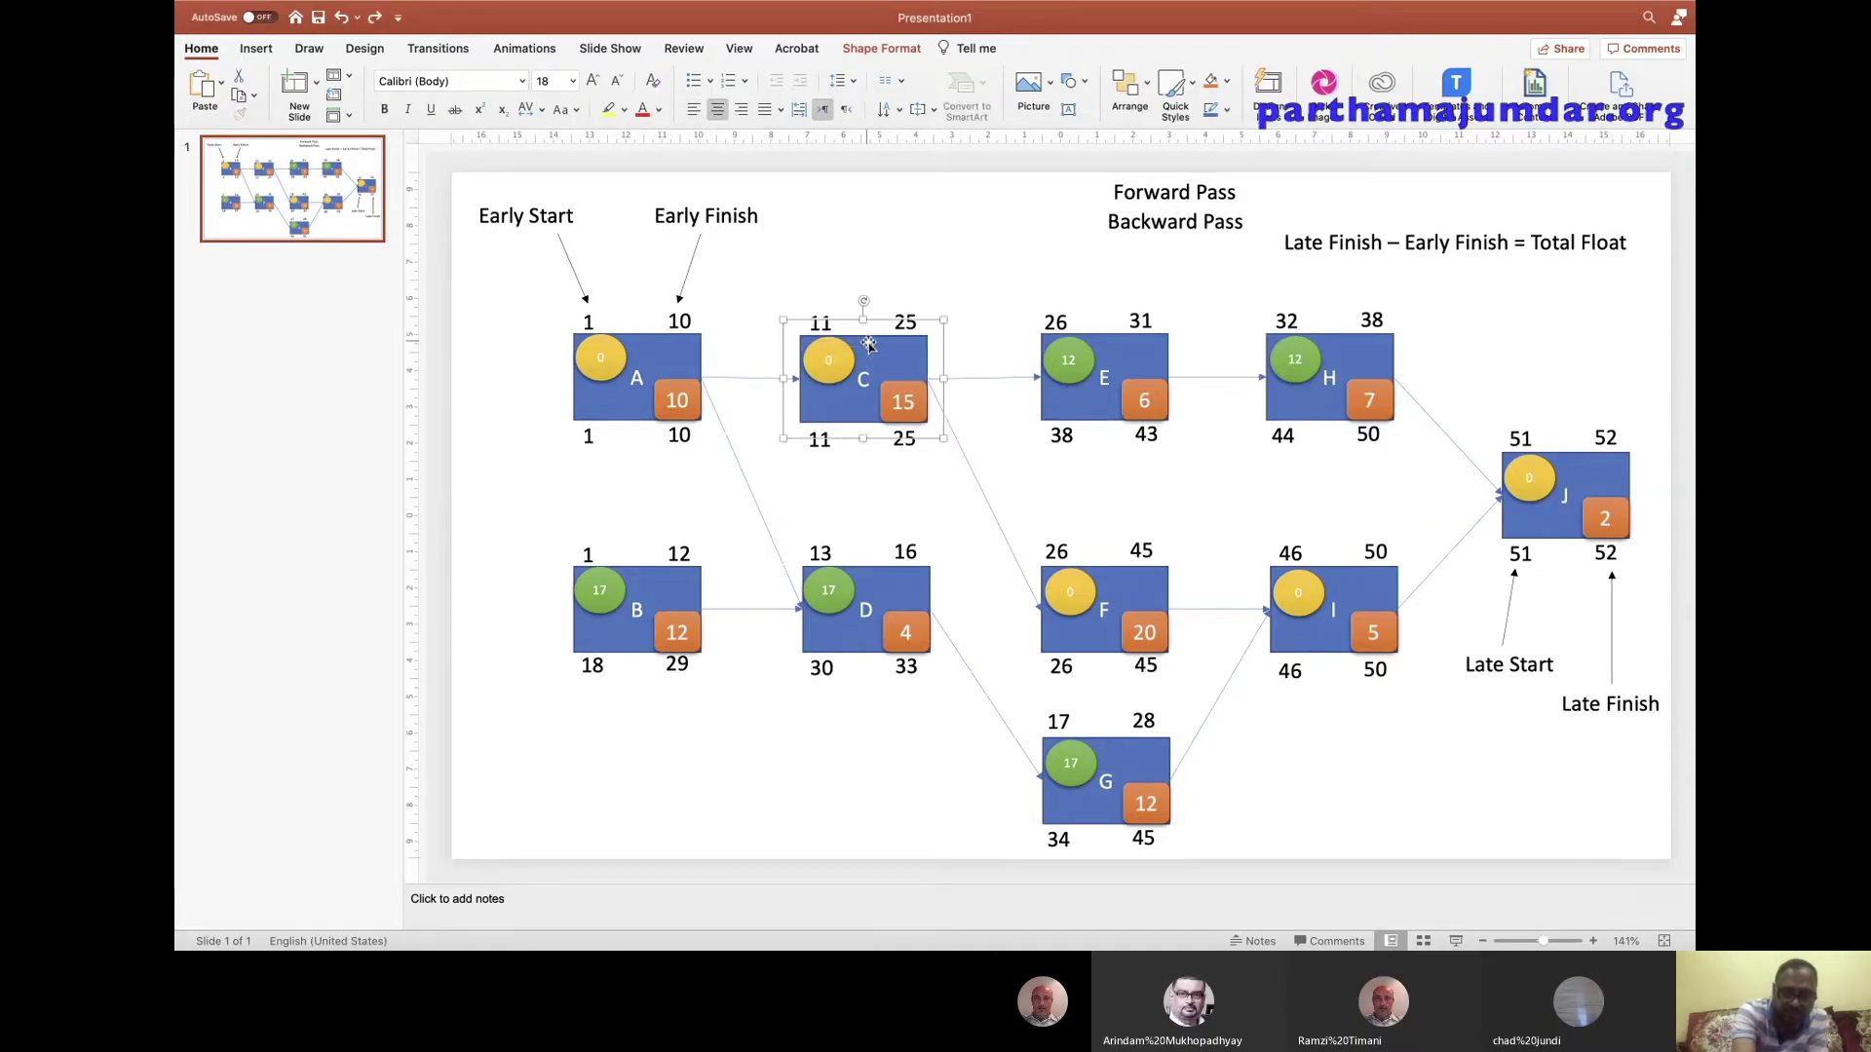
pyautogui.click(757, 405)
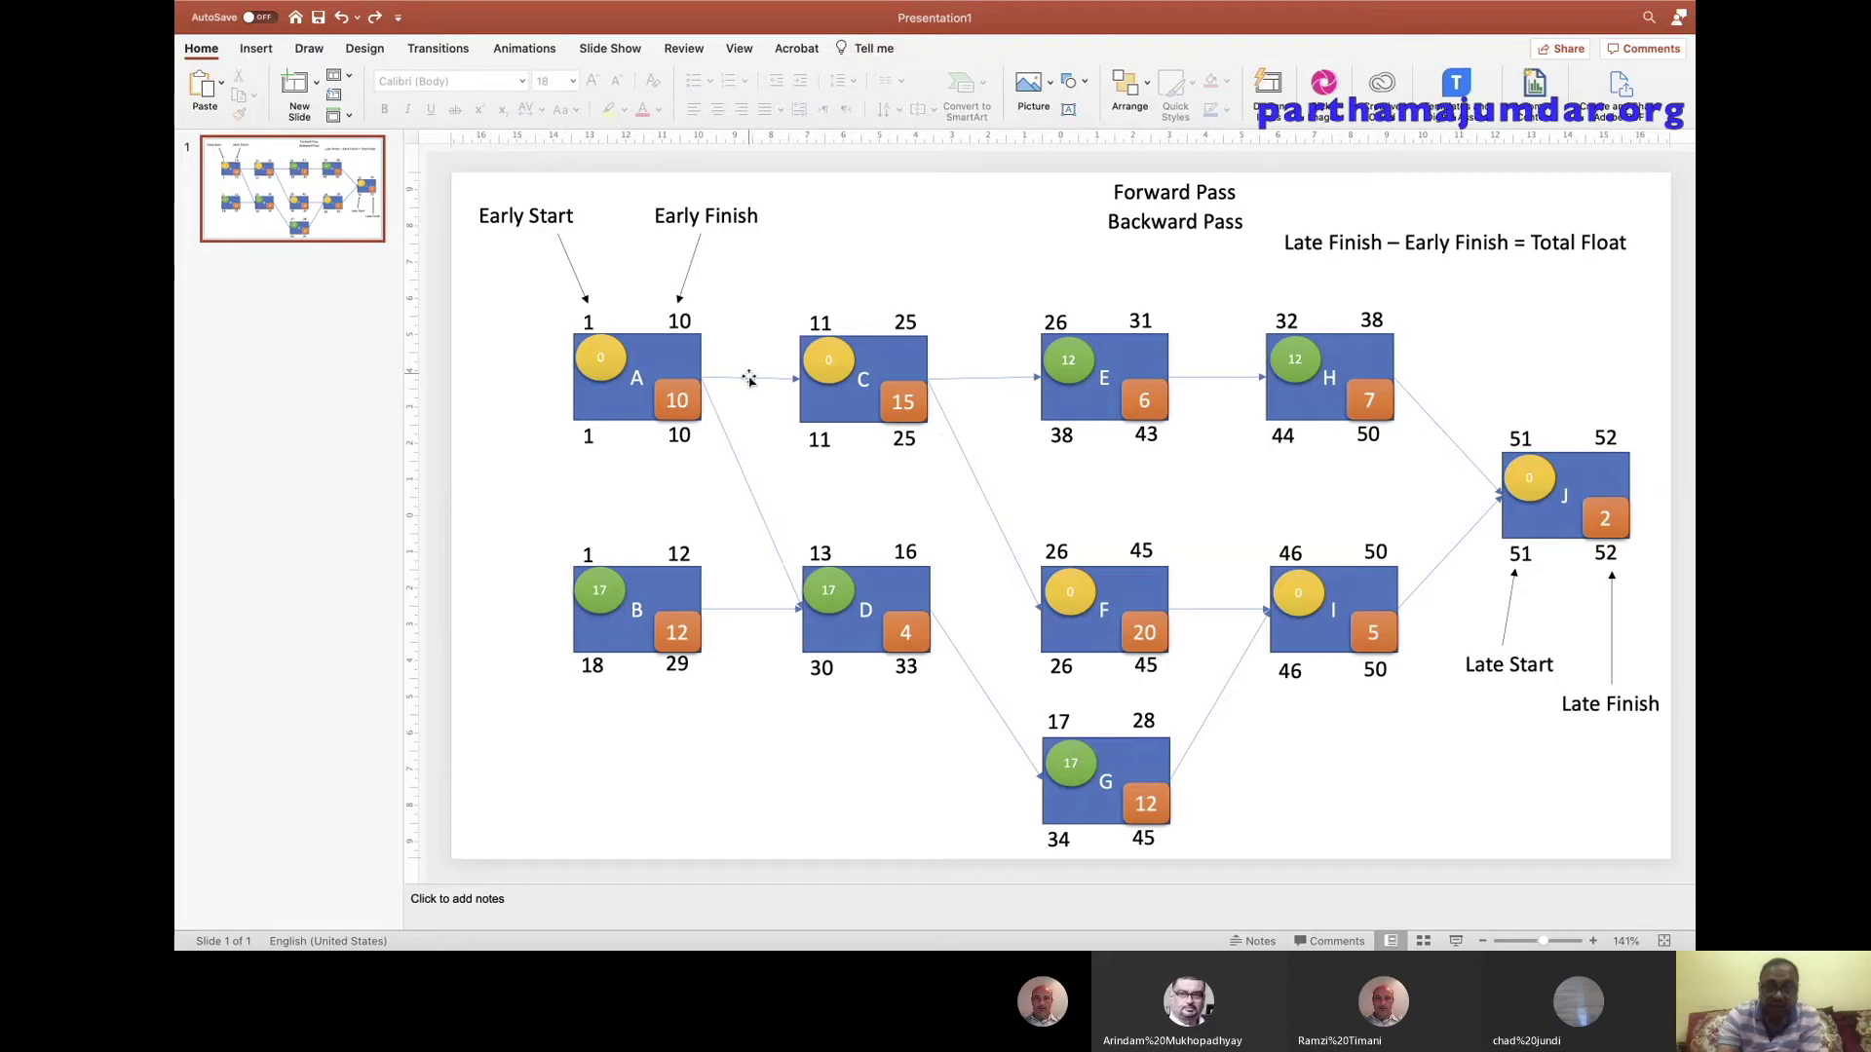
# Give the A-to-C arrow an orange style and a thicker line width.
pyautogui.click(748, 378)
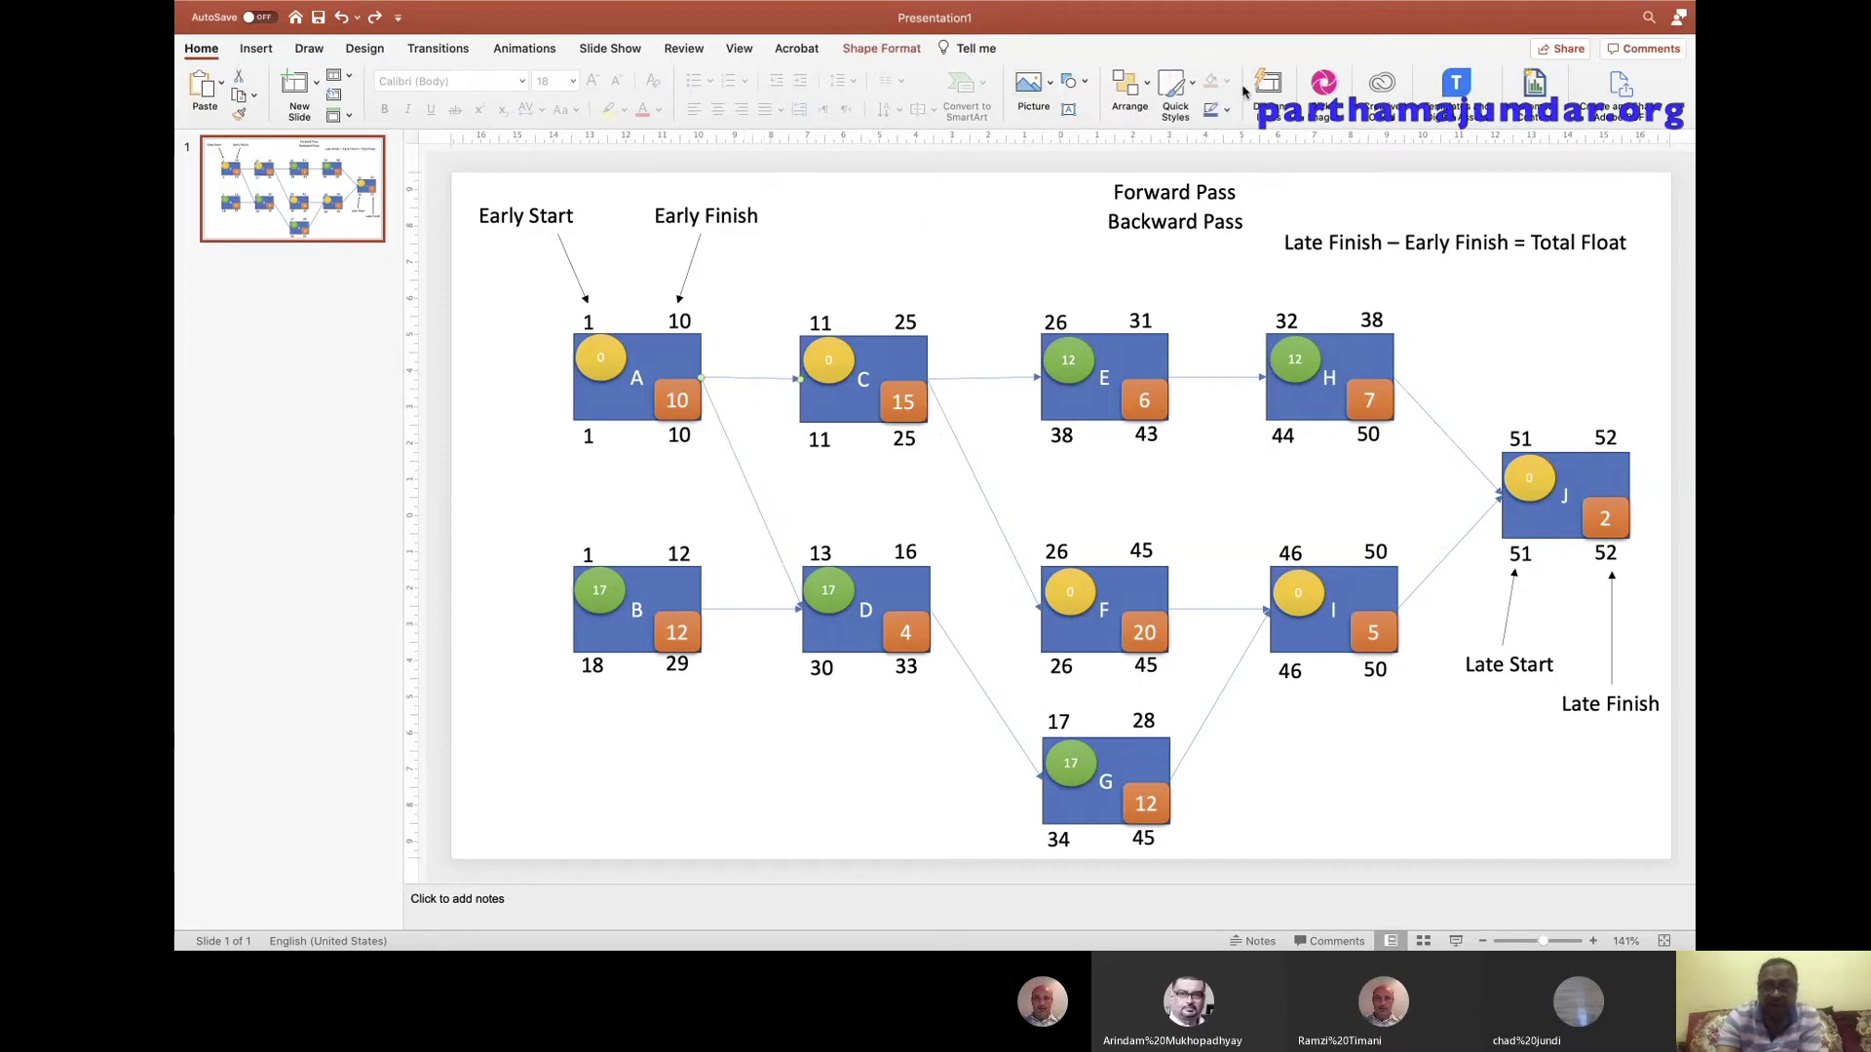
pyautogui.click(1192, 89)
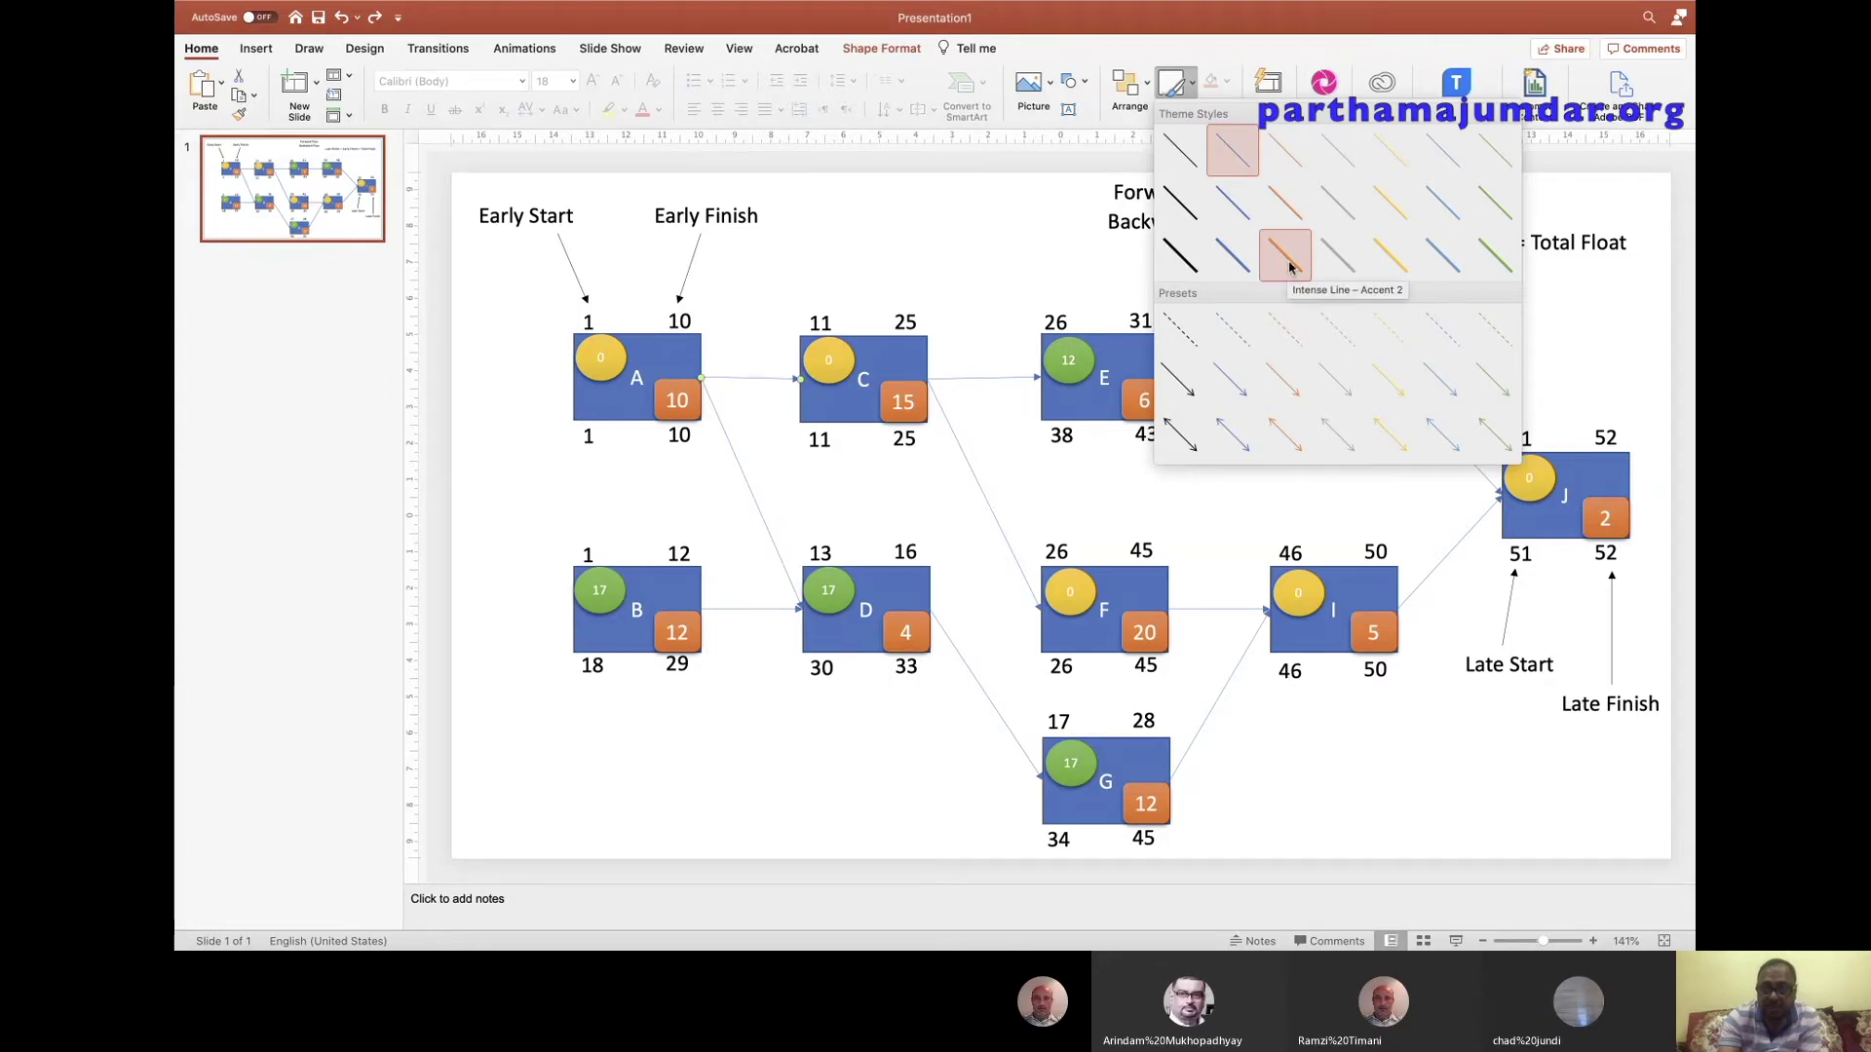
pyautogui.click(1286, 382)
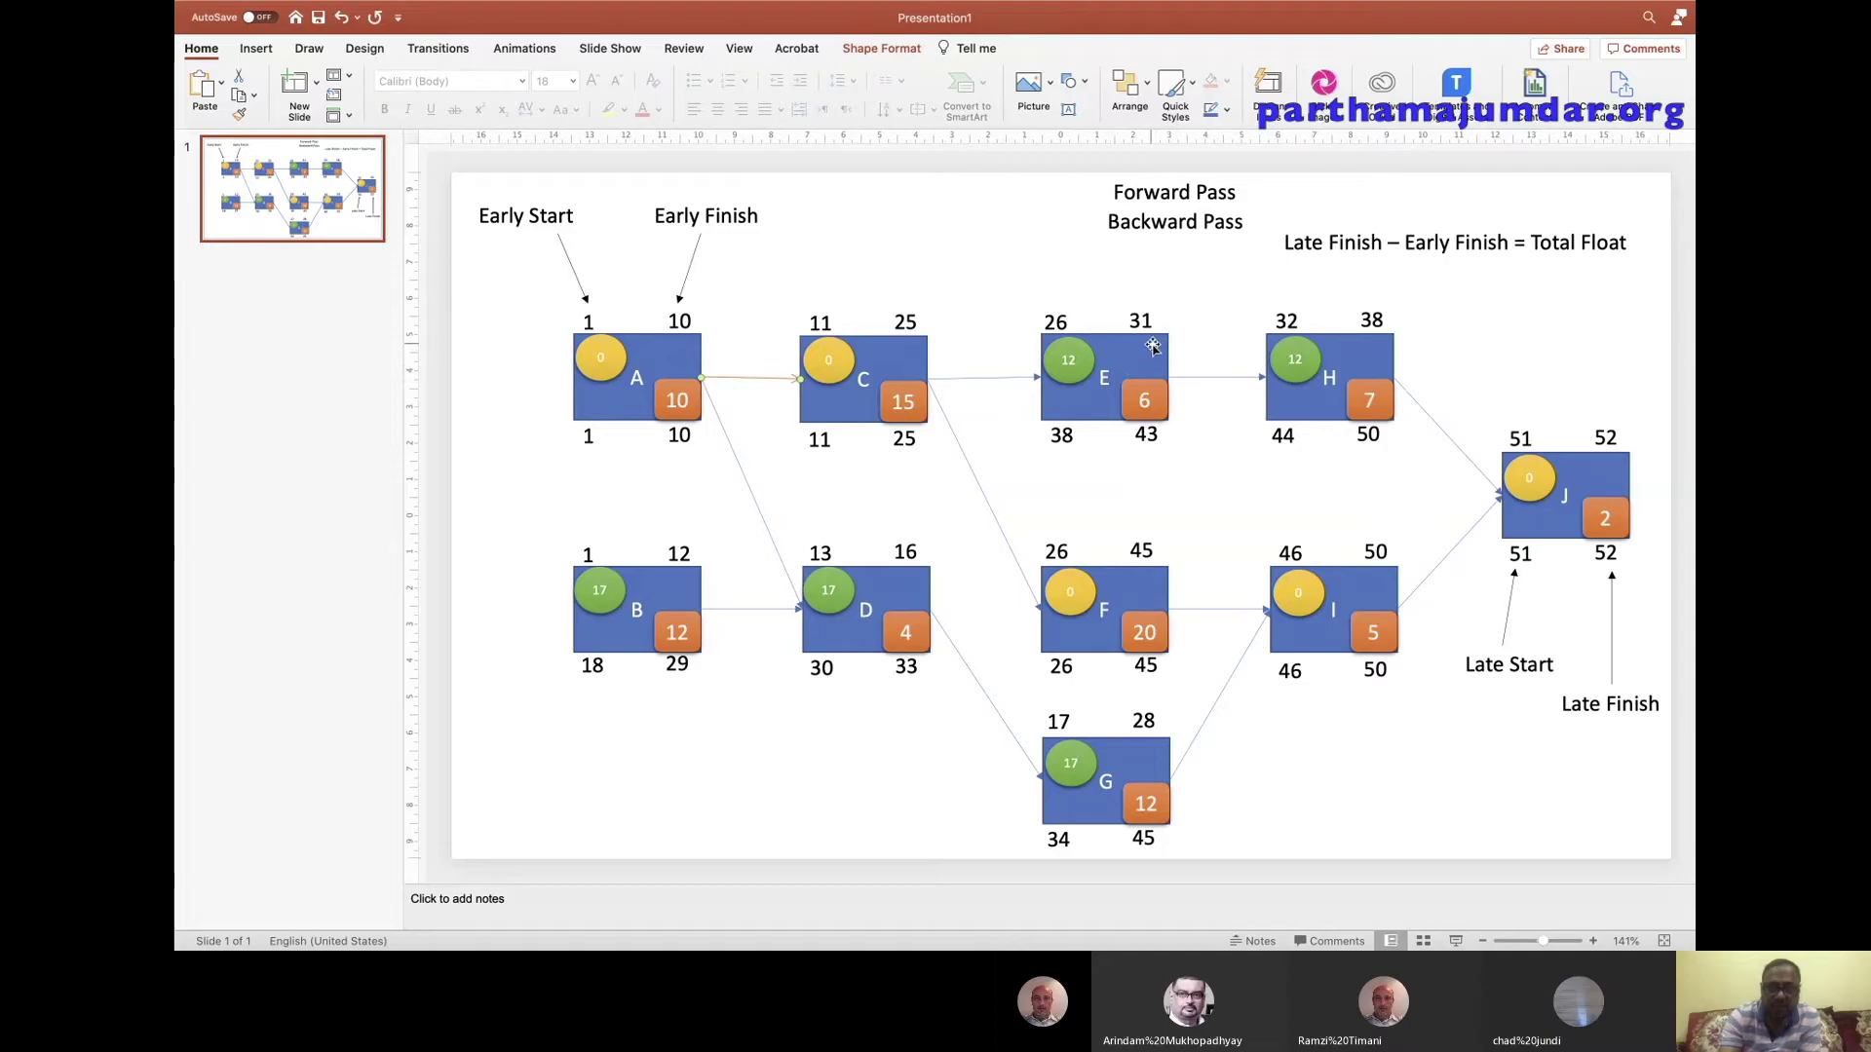
pyautogui.doubleClick(749, 382)
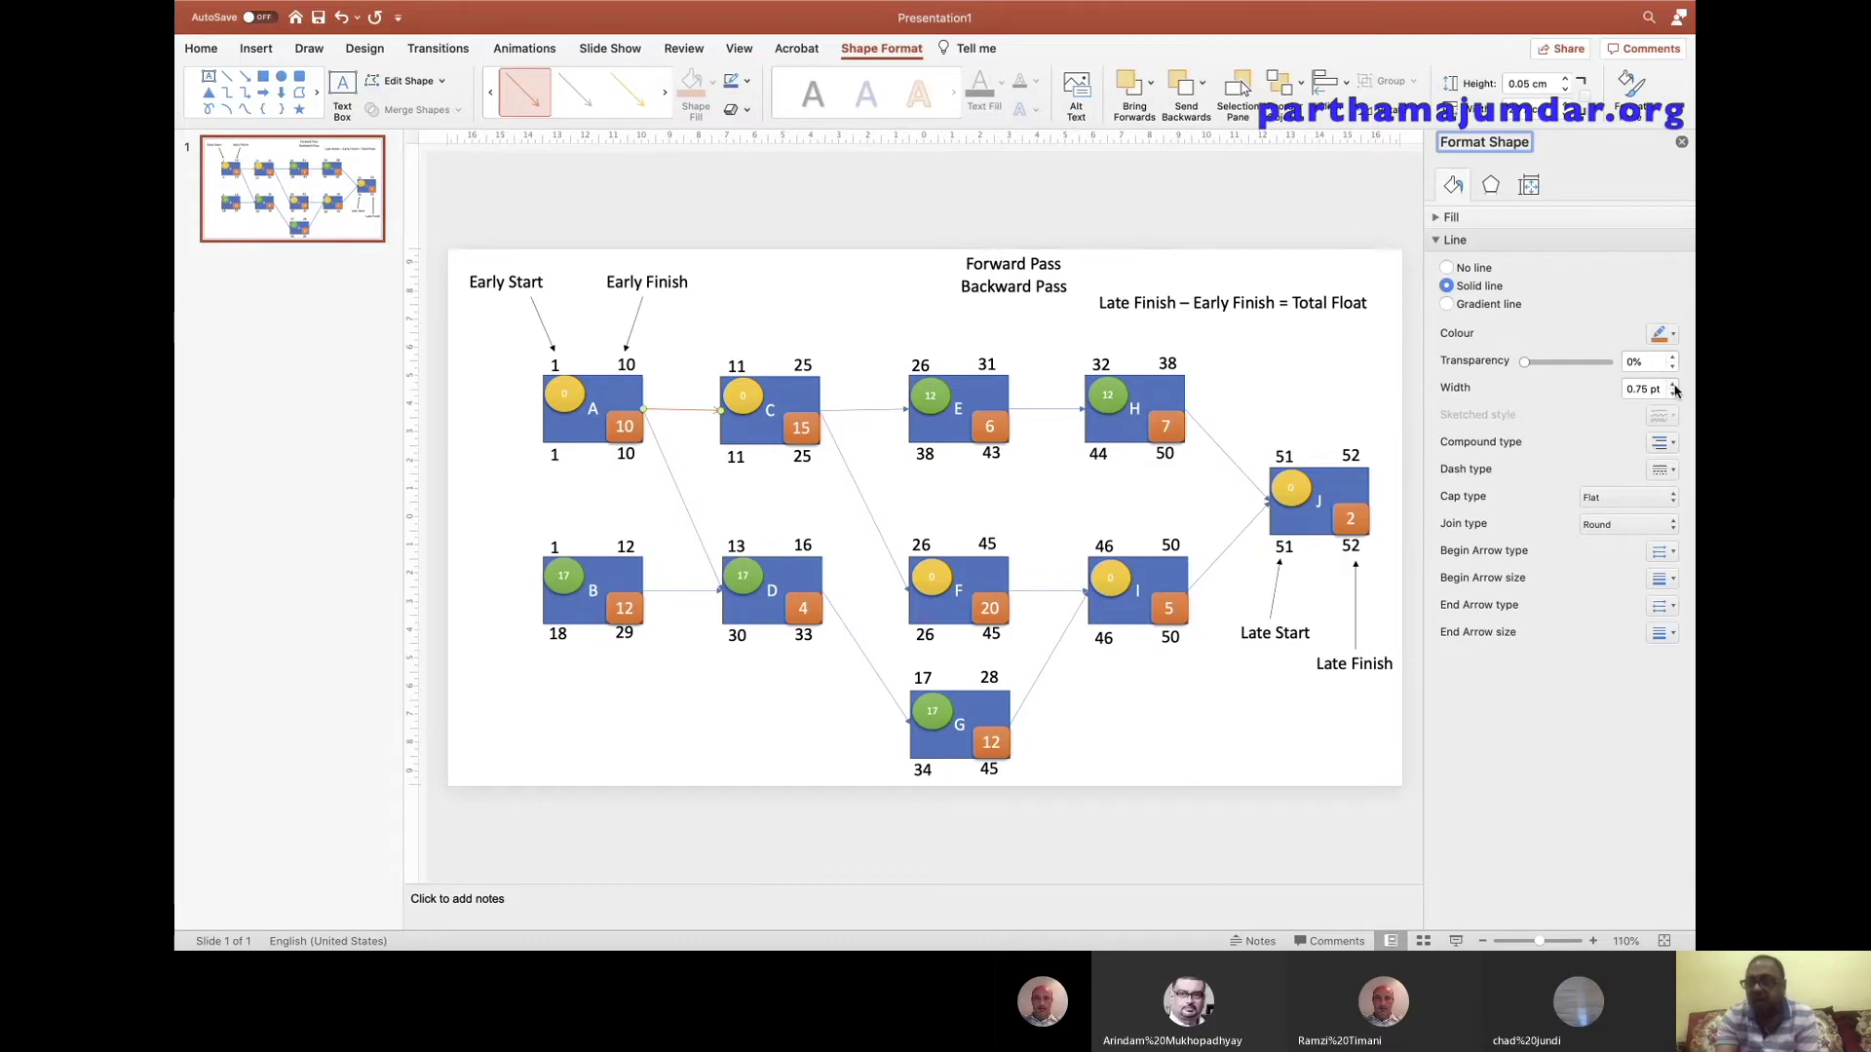
pyautogui.click(1673, 386)
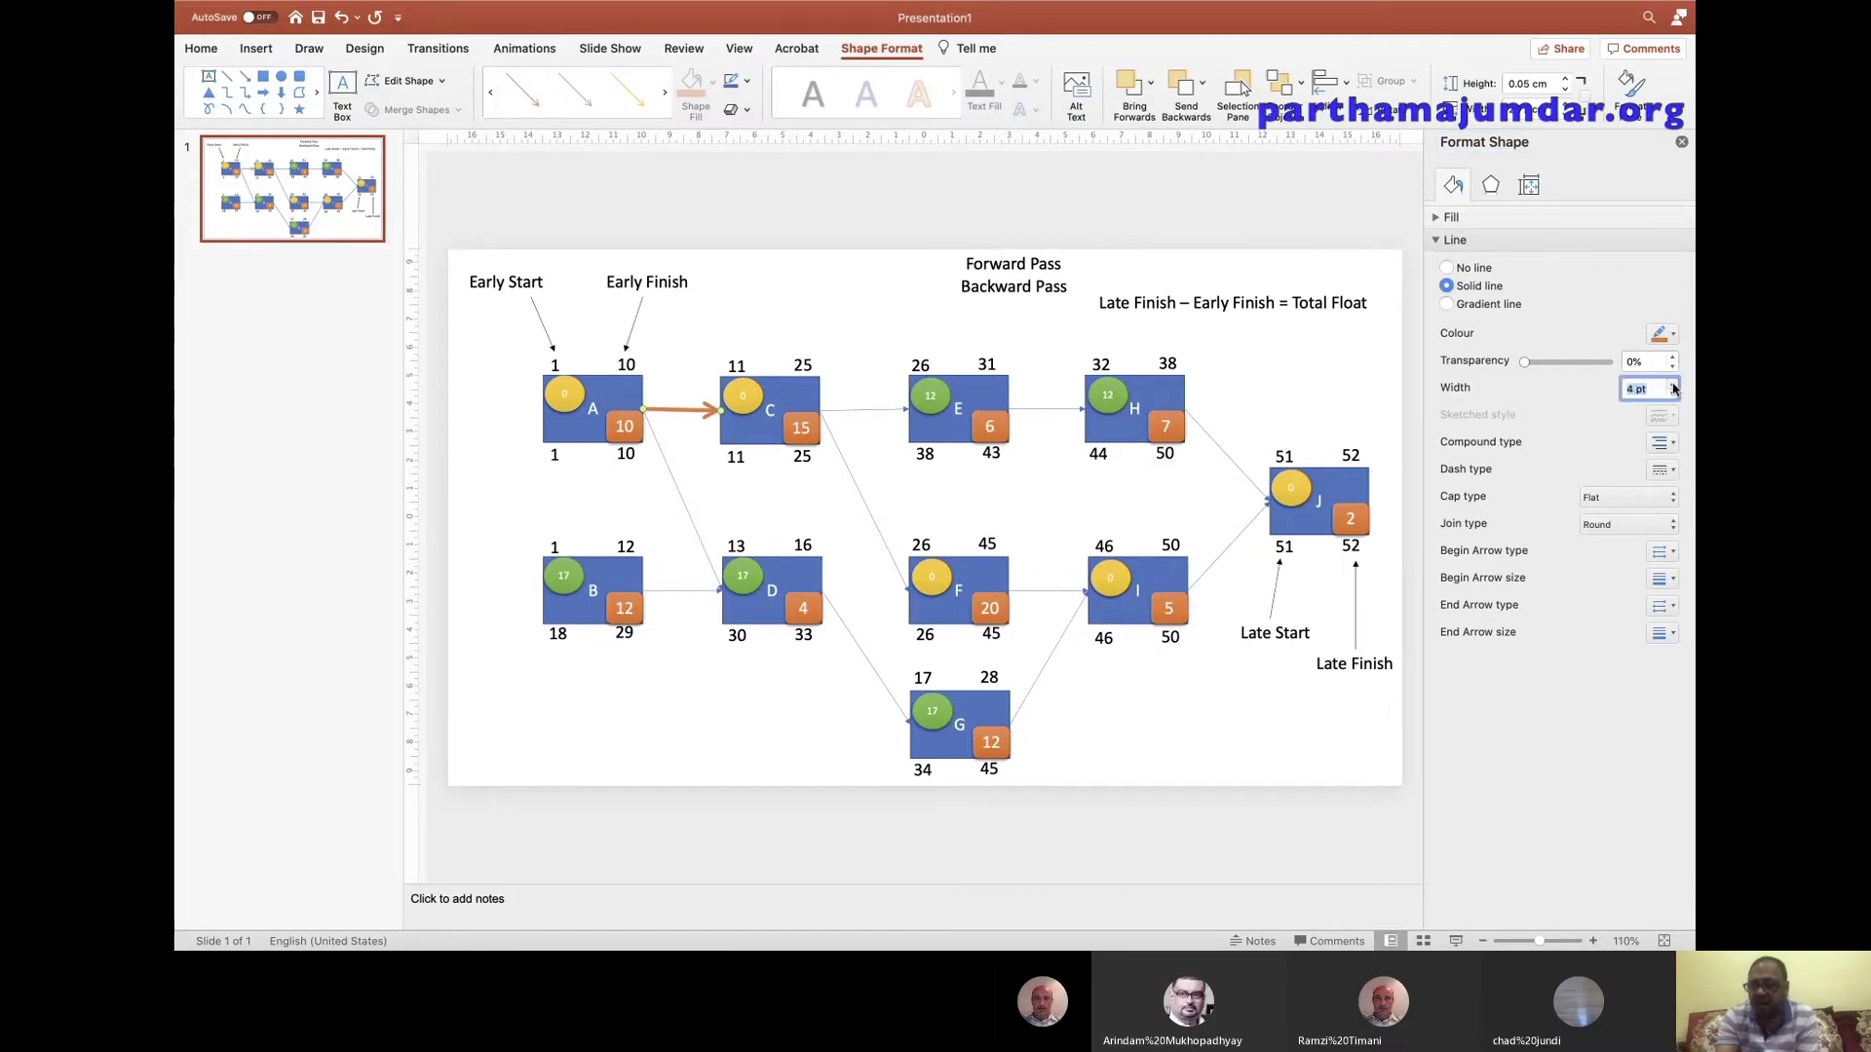
pyautogui.click(1680, 142)
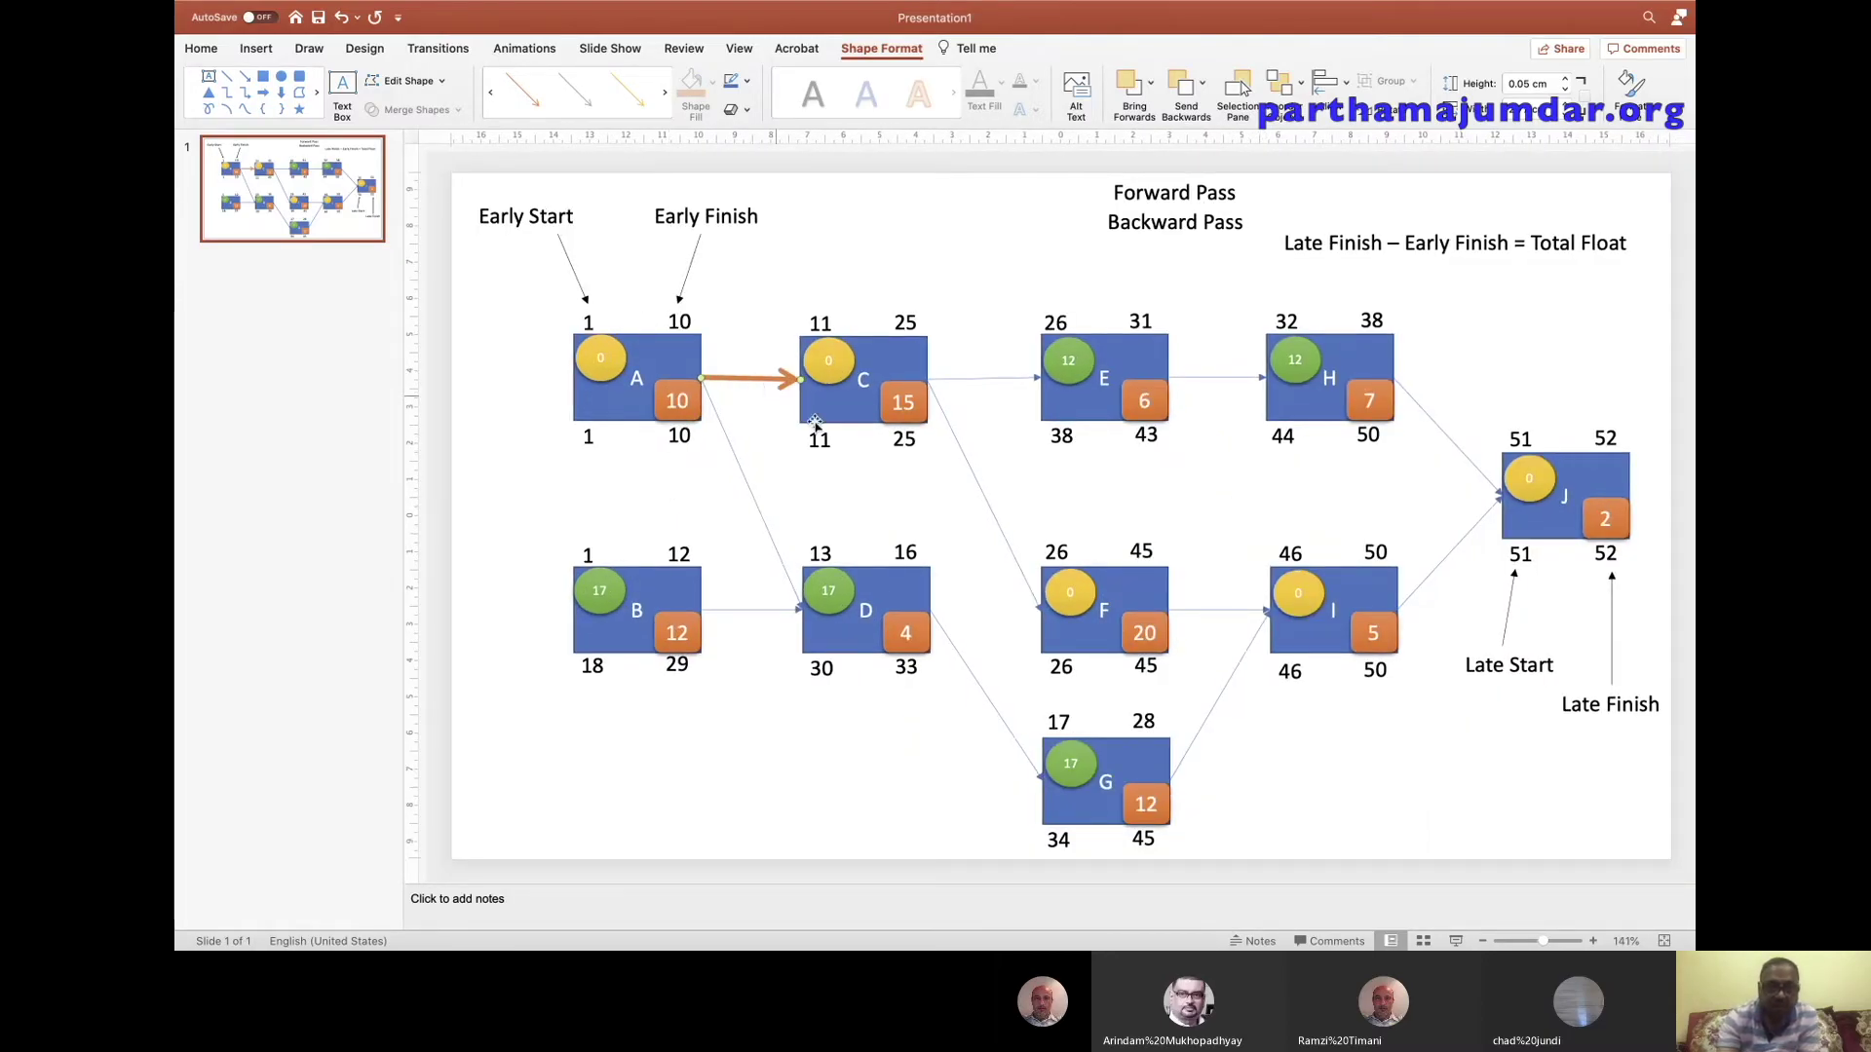
# Paint the thick orange arrow style onto the C–F, F–I and I–J connectors with Format Painter.
pyautogui.click(200, 48)
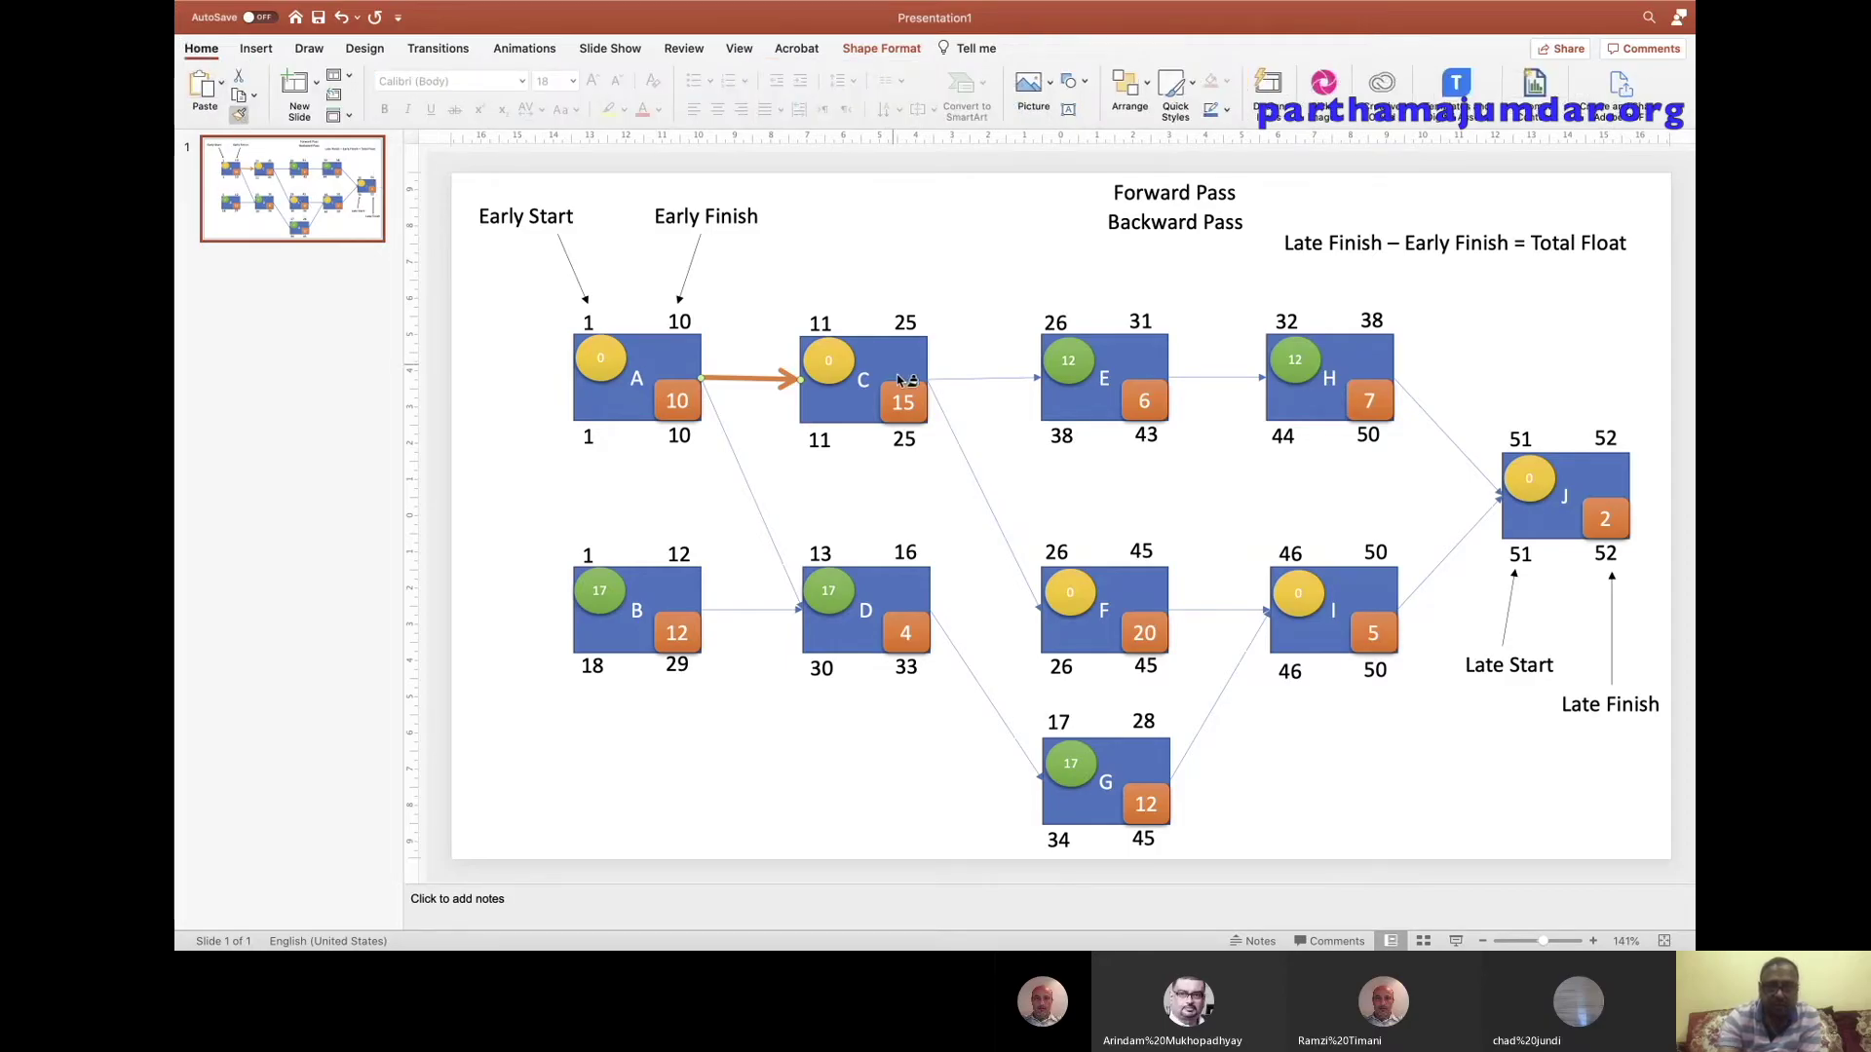
pyautogui.click(979, 488)
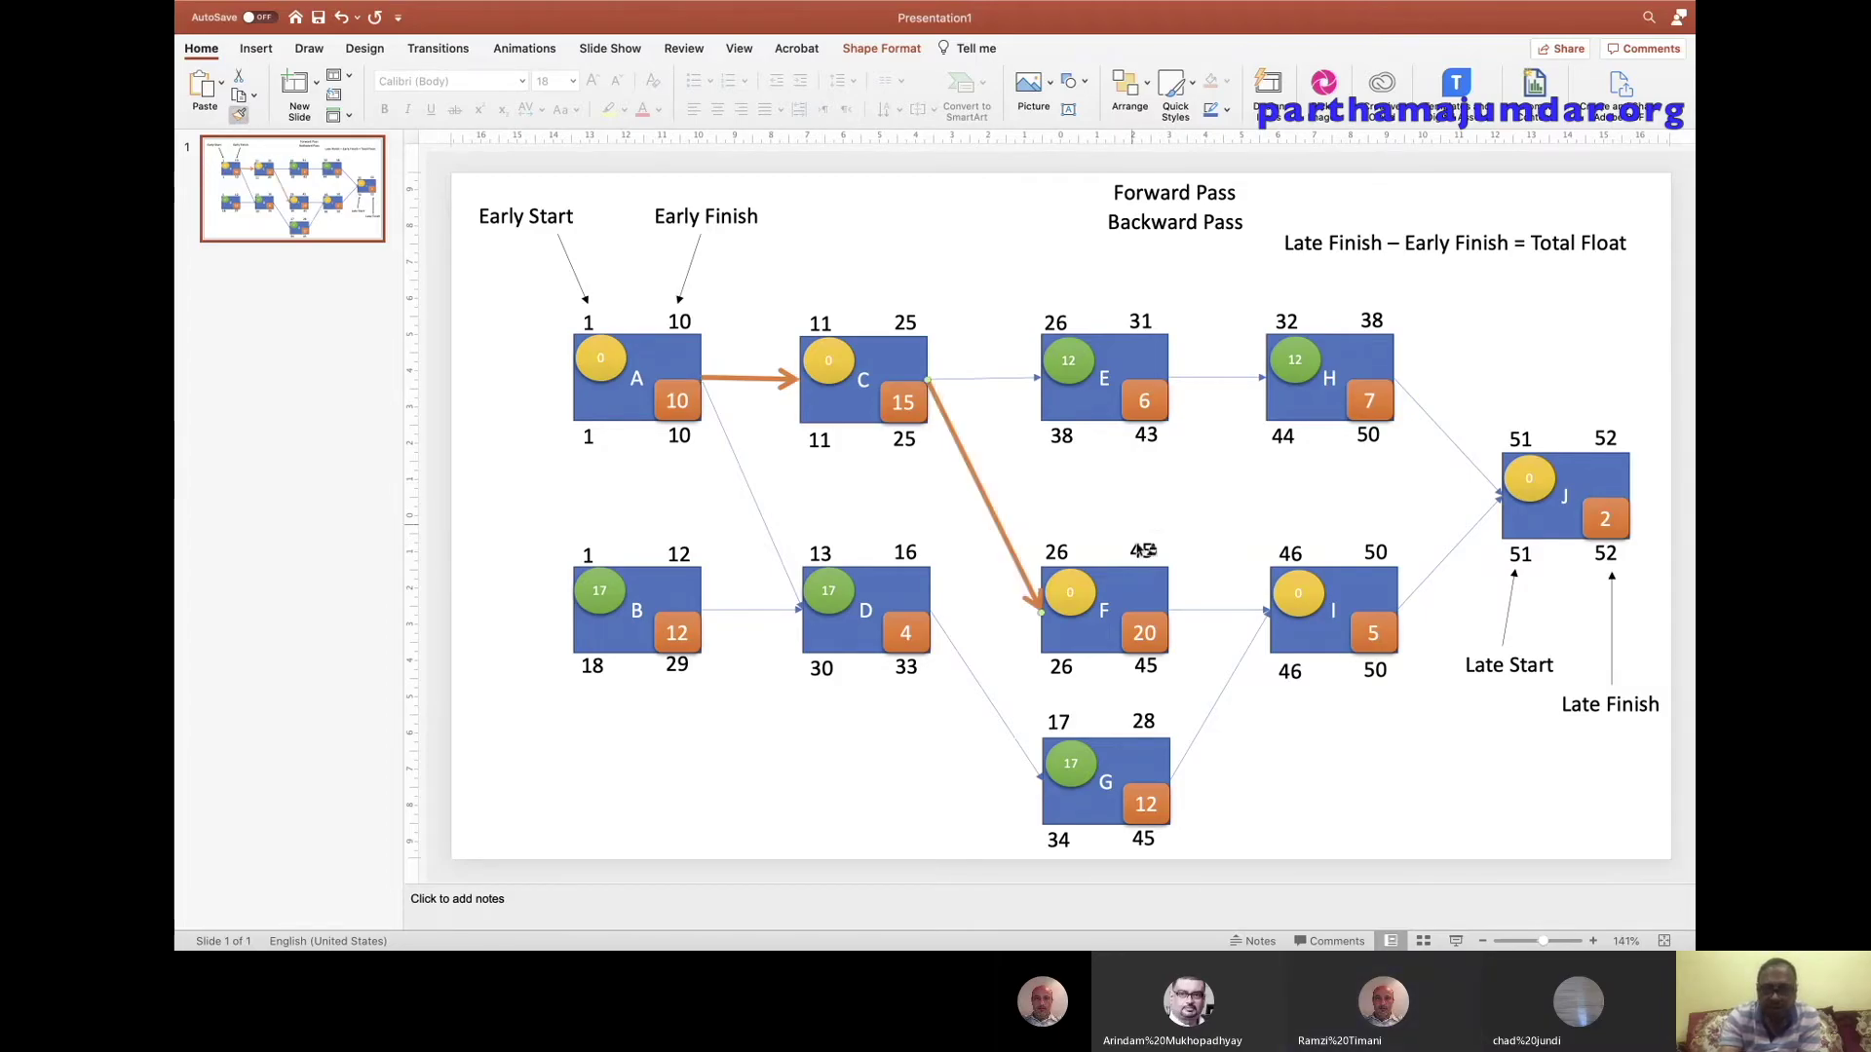
pyautogui.click(1194, 611)
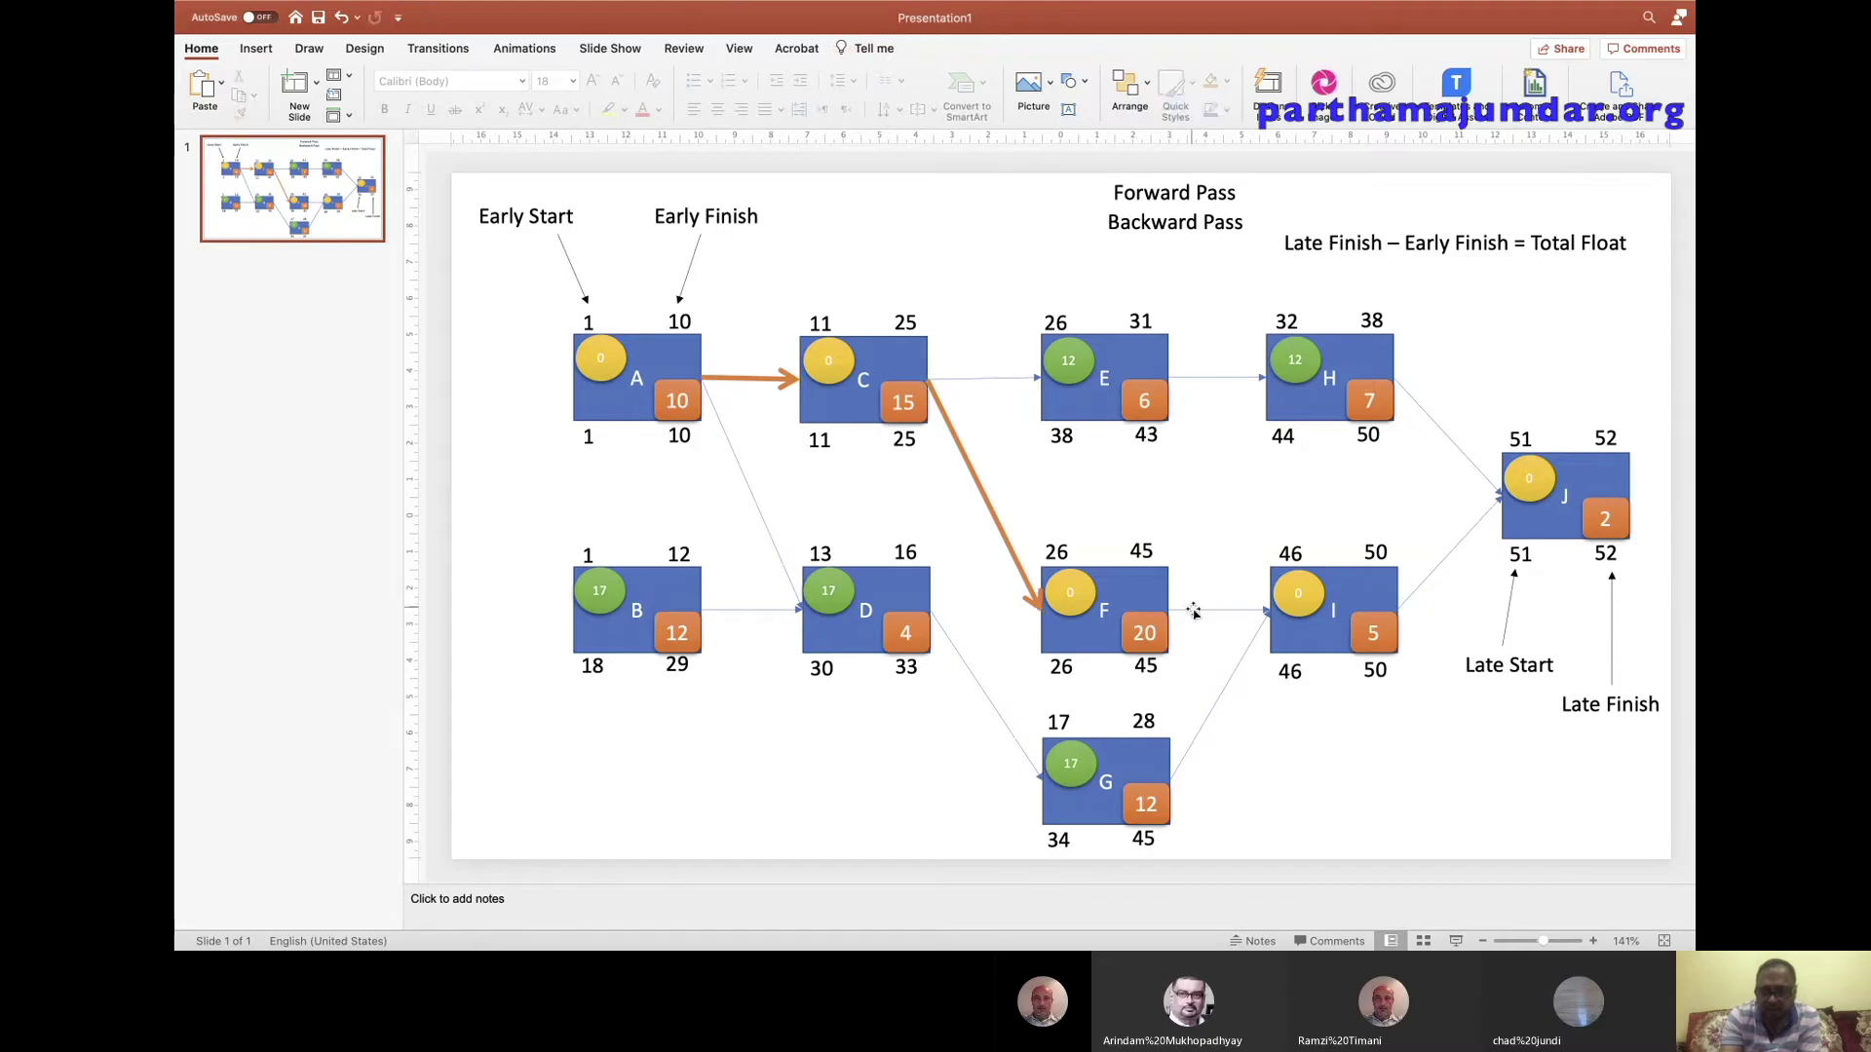
pyautogui.click(975, 478)
pyautogui.click(238, 112)
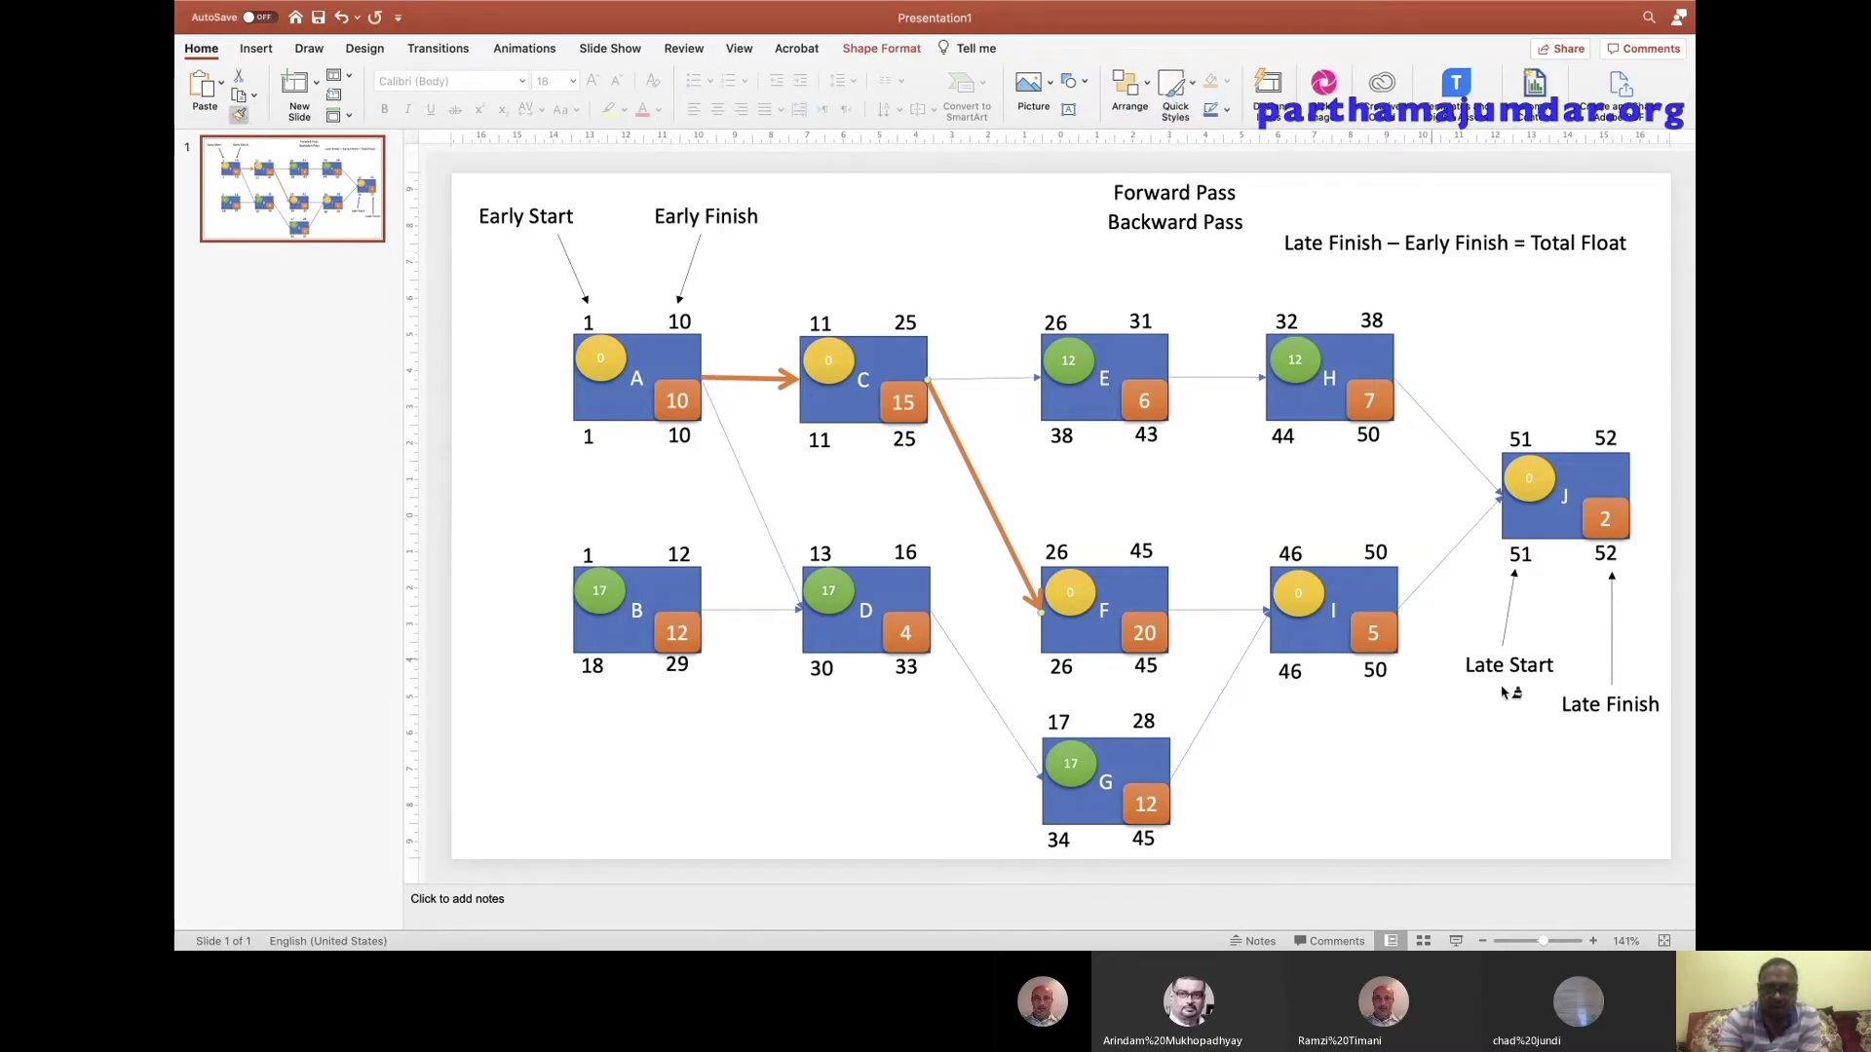
pyautogui.click(1250, 612)
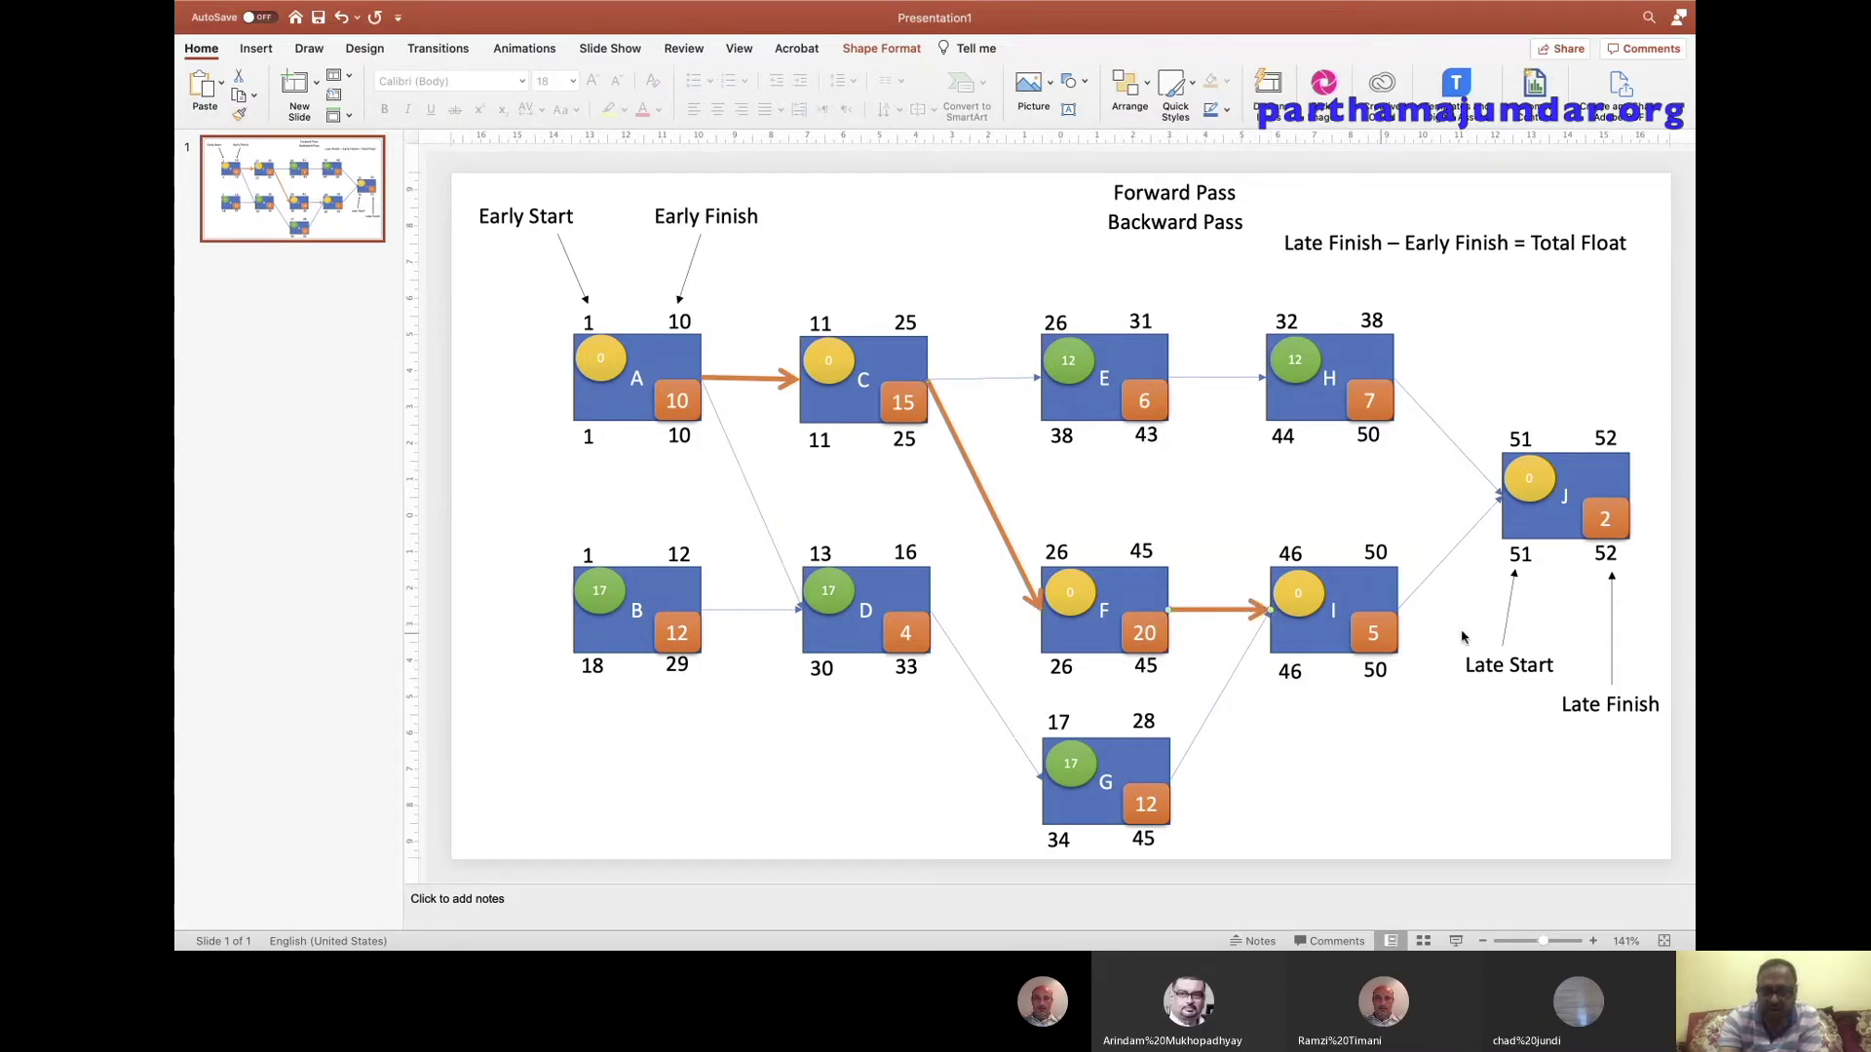
pyautogui.click(238, 114)
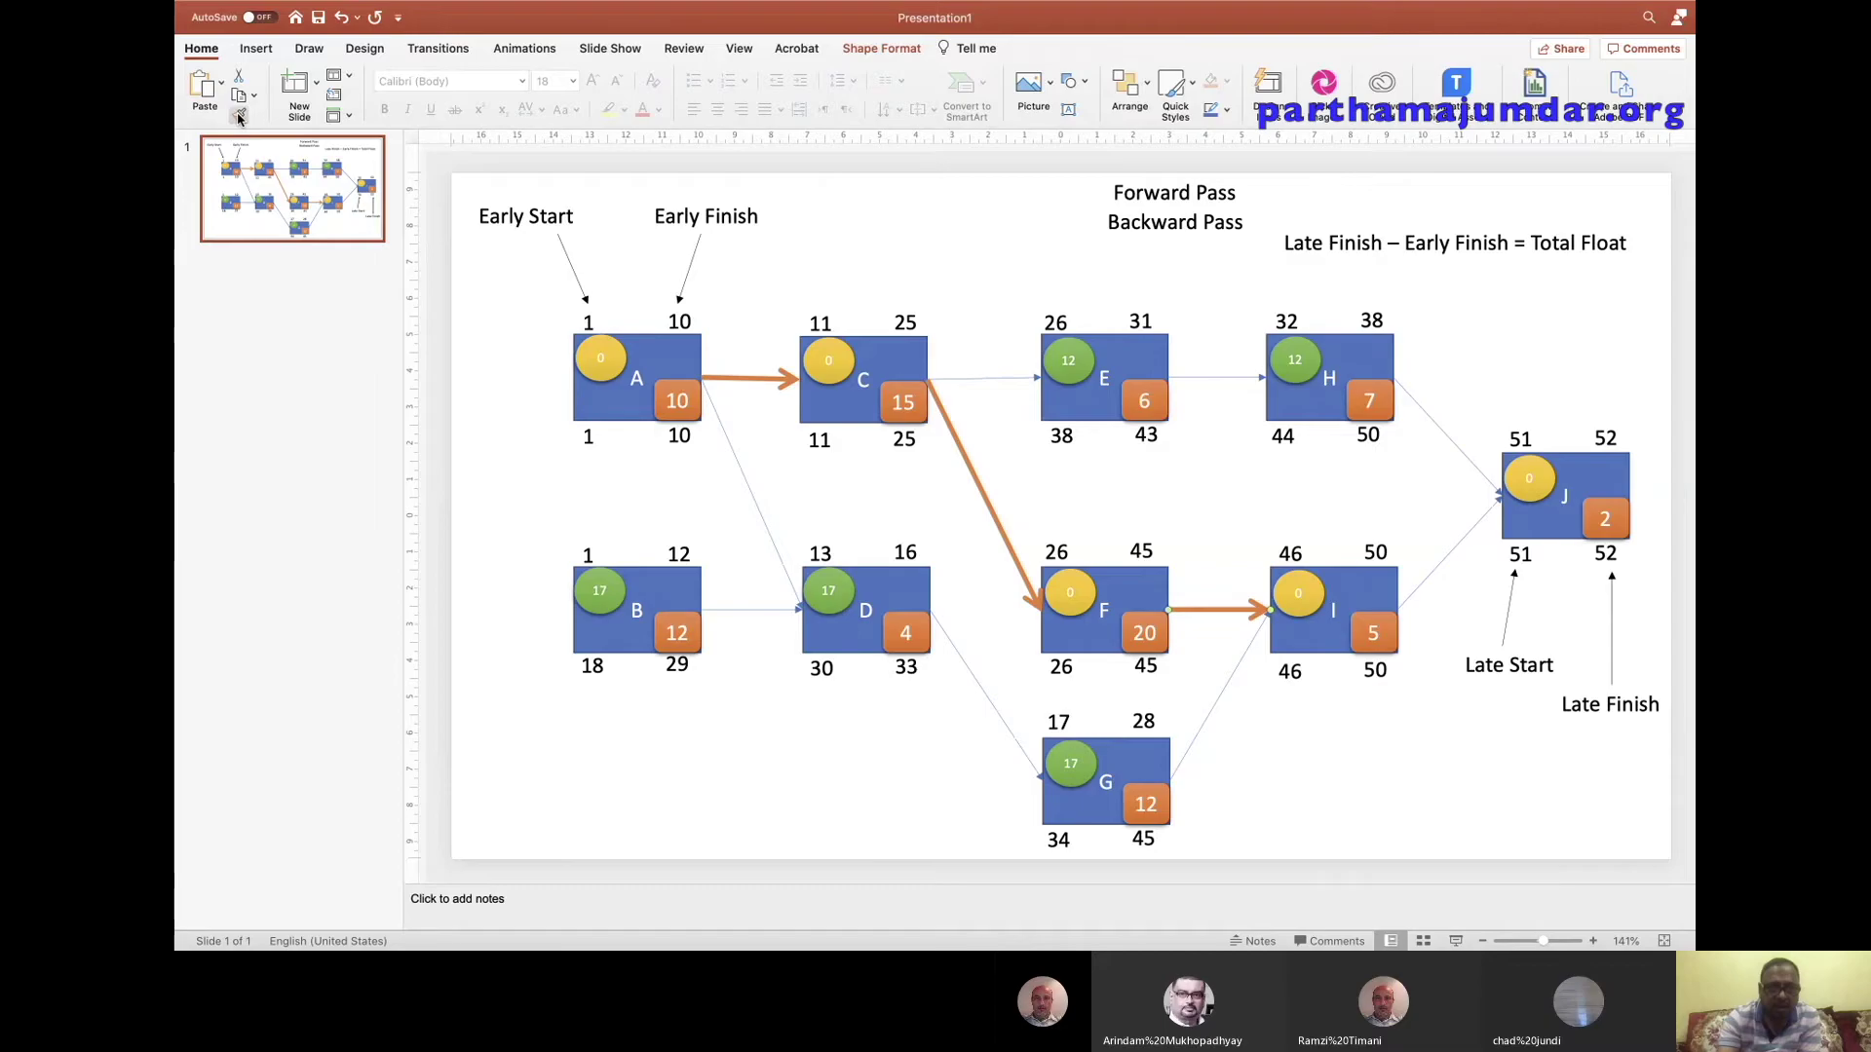
pyautogui.click(1448, 559)
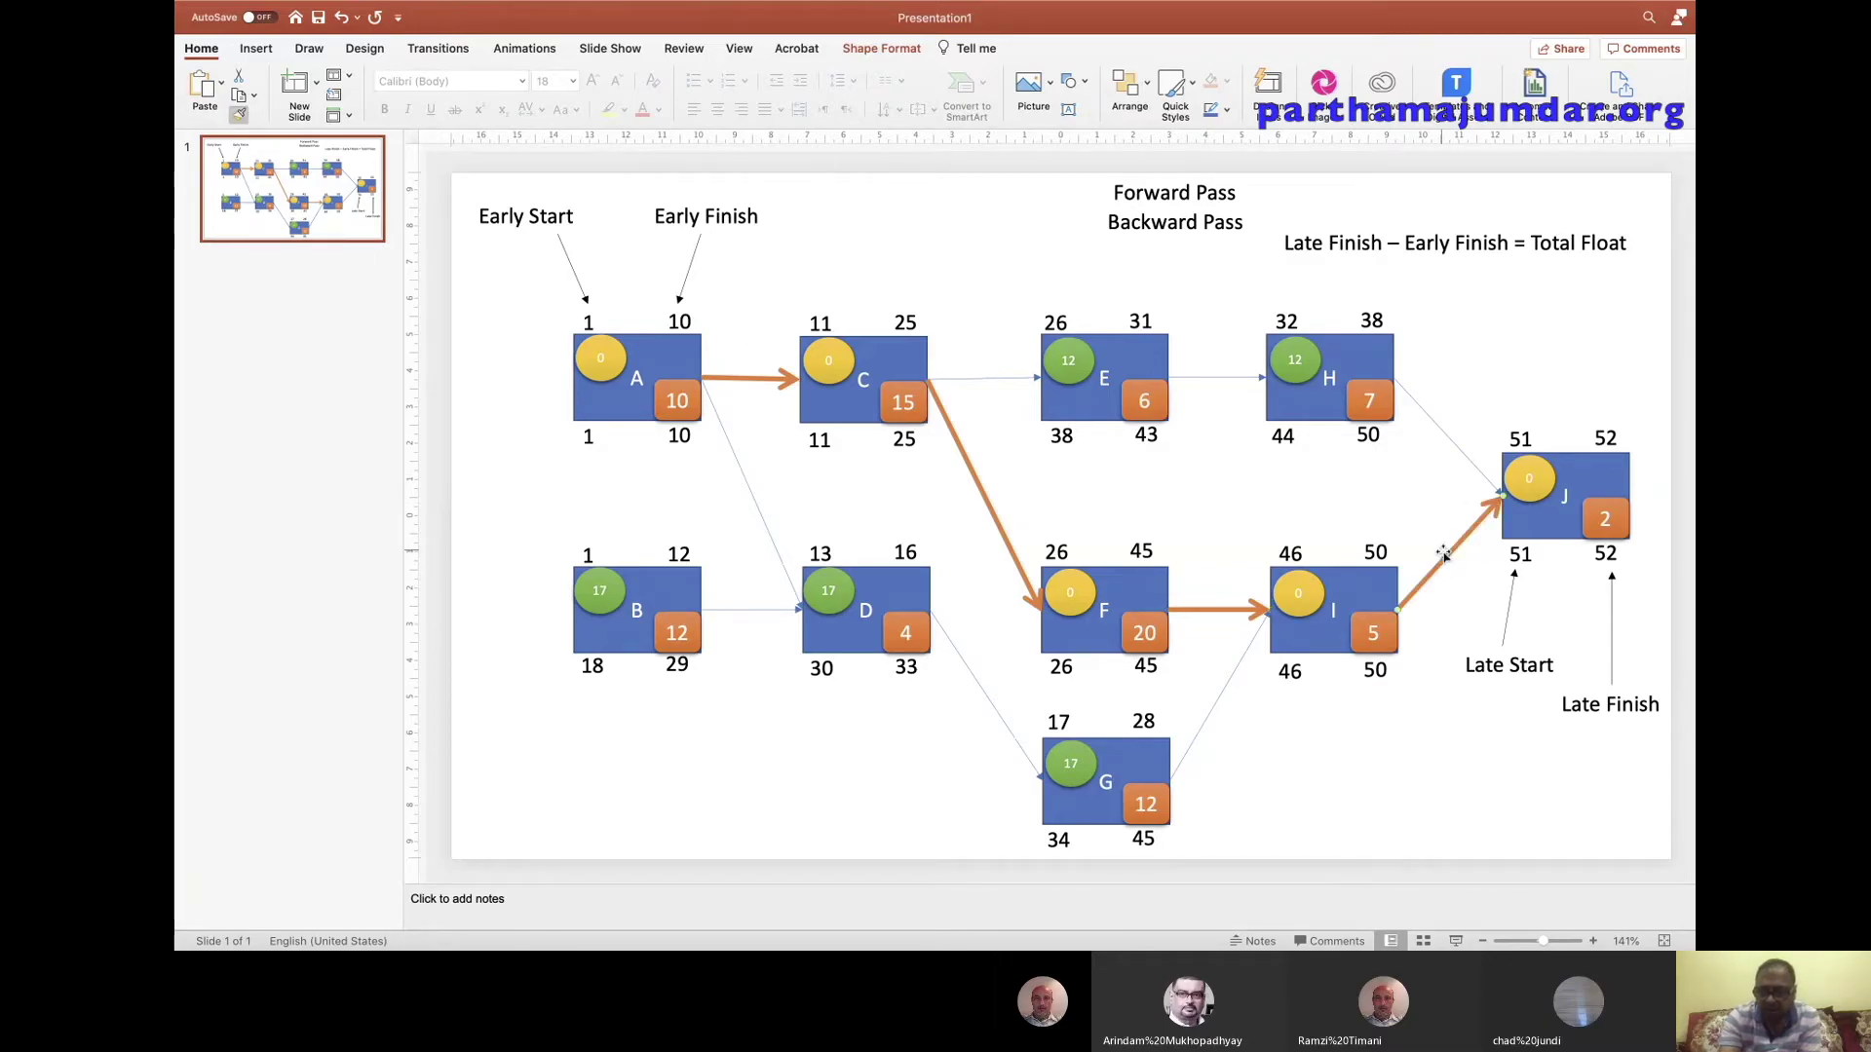
pyautogui.click(1351, 496)
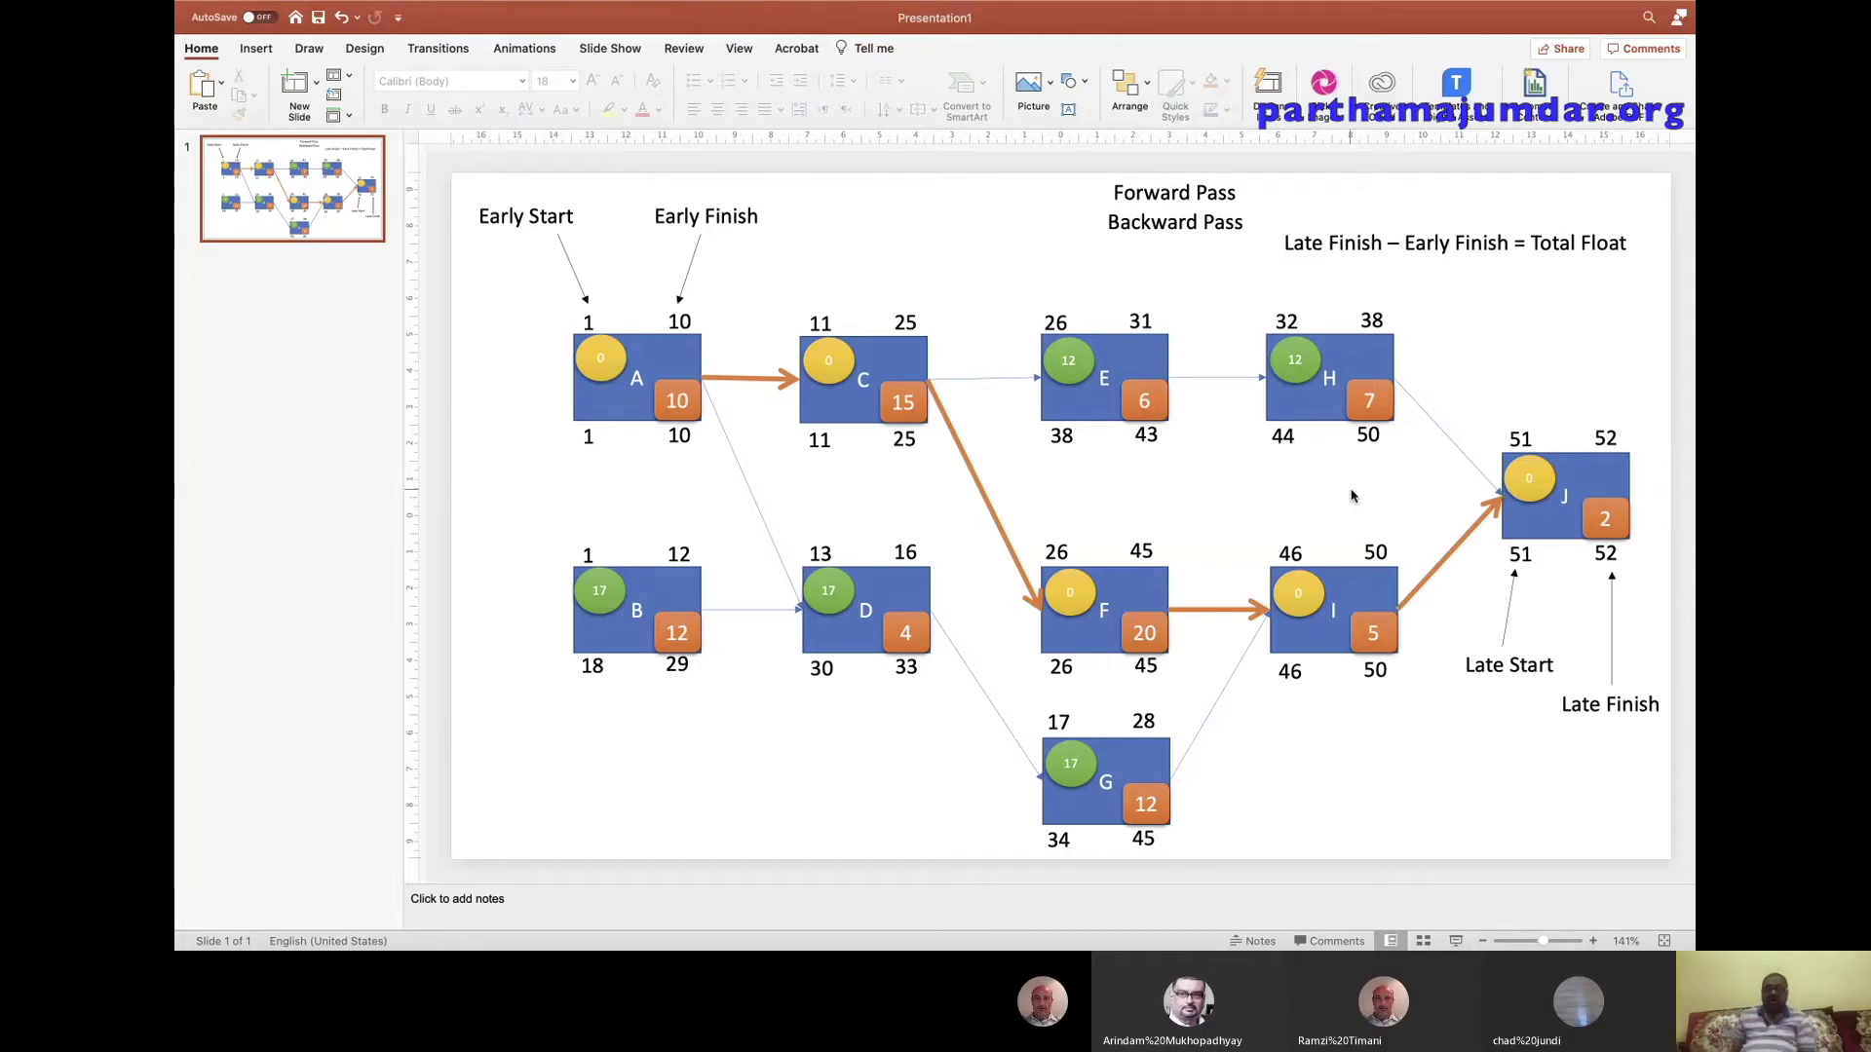
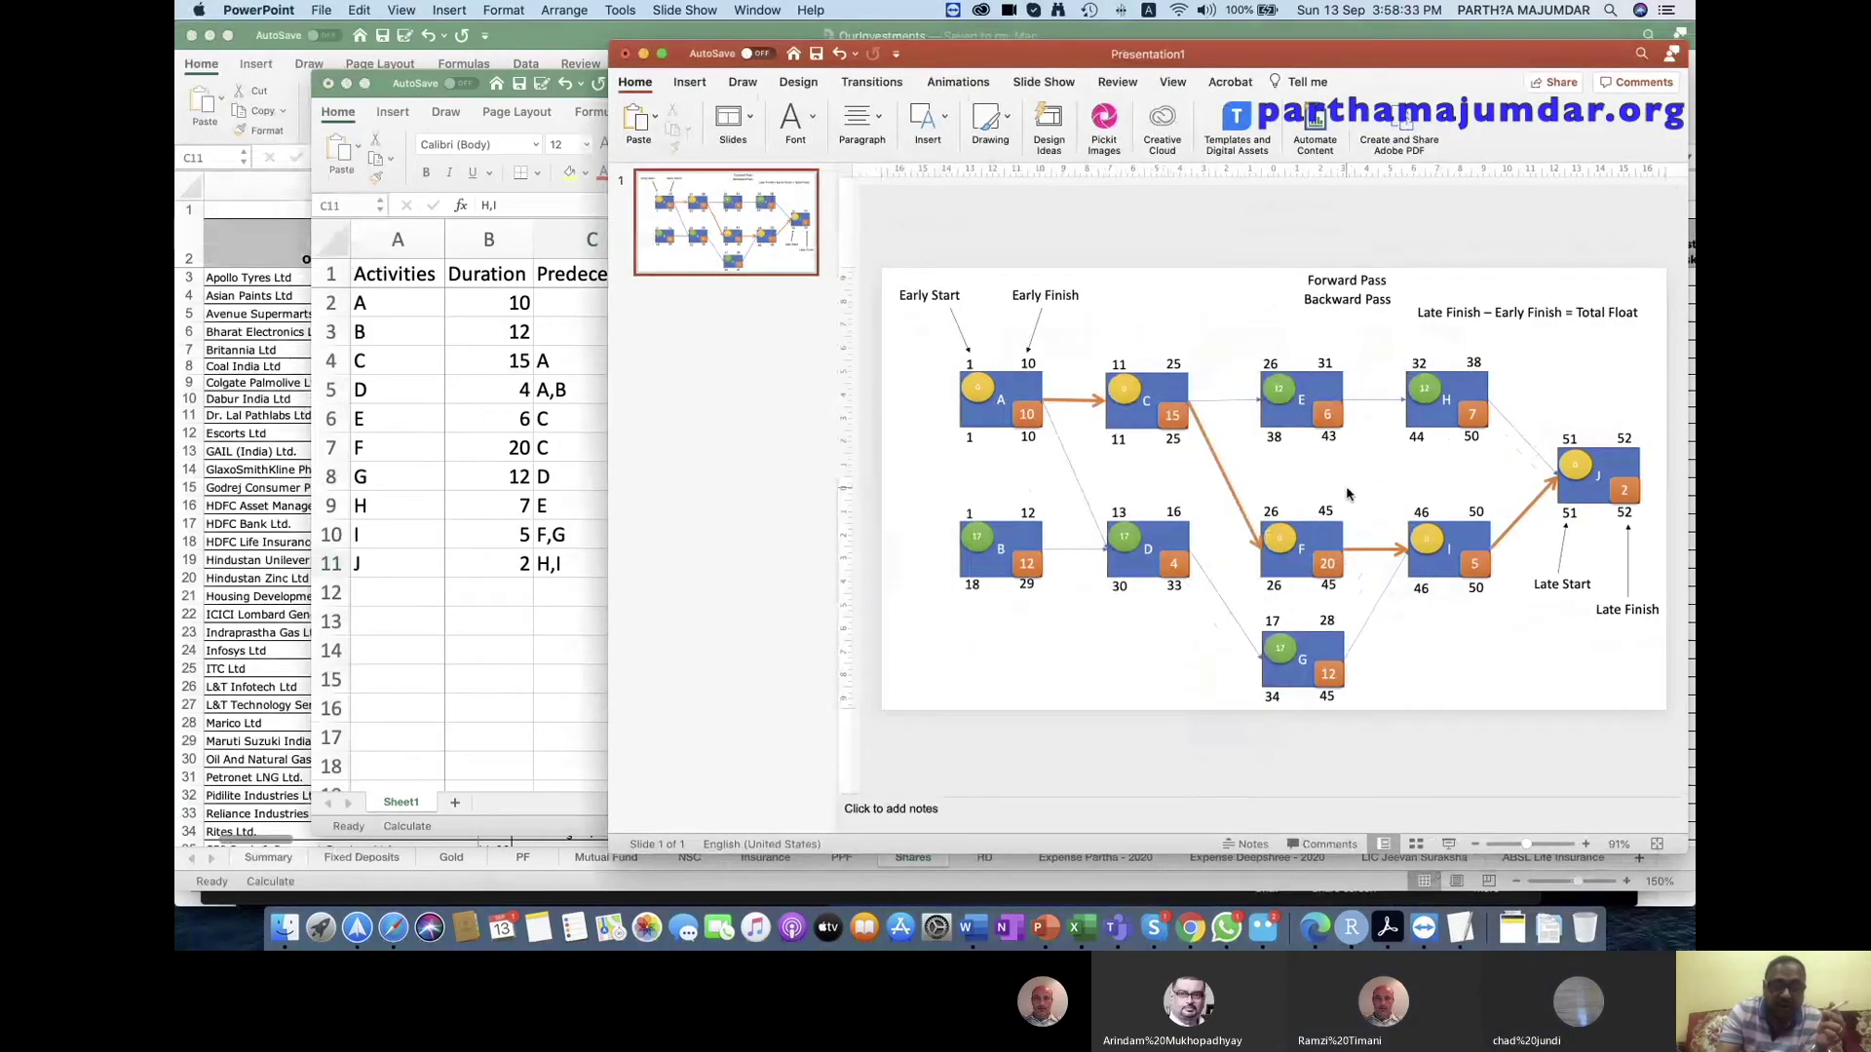
# Enter the headings ES, EF, LS and LF across D1:G1 beside Predecessor.
pyautogui.click(737, 275)
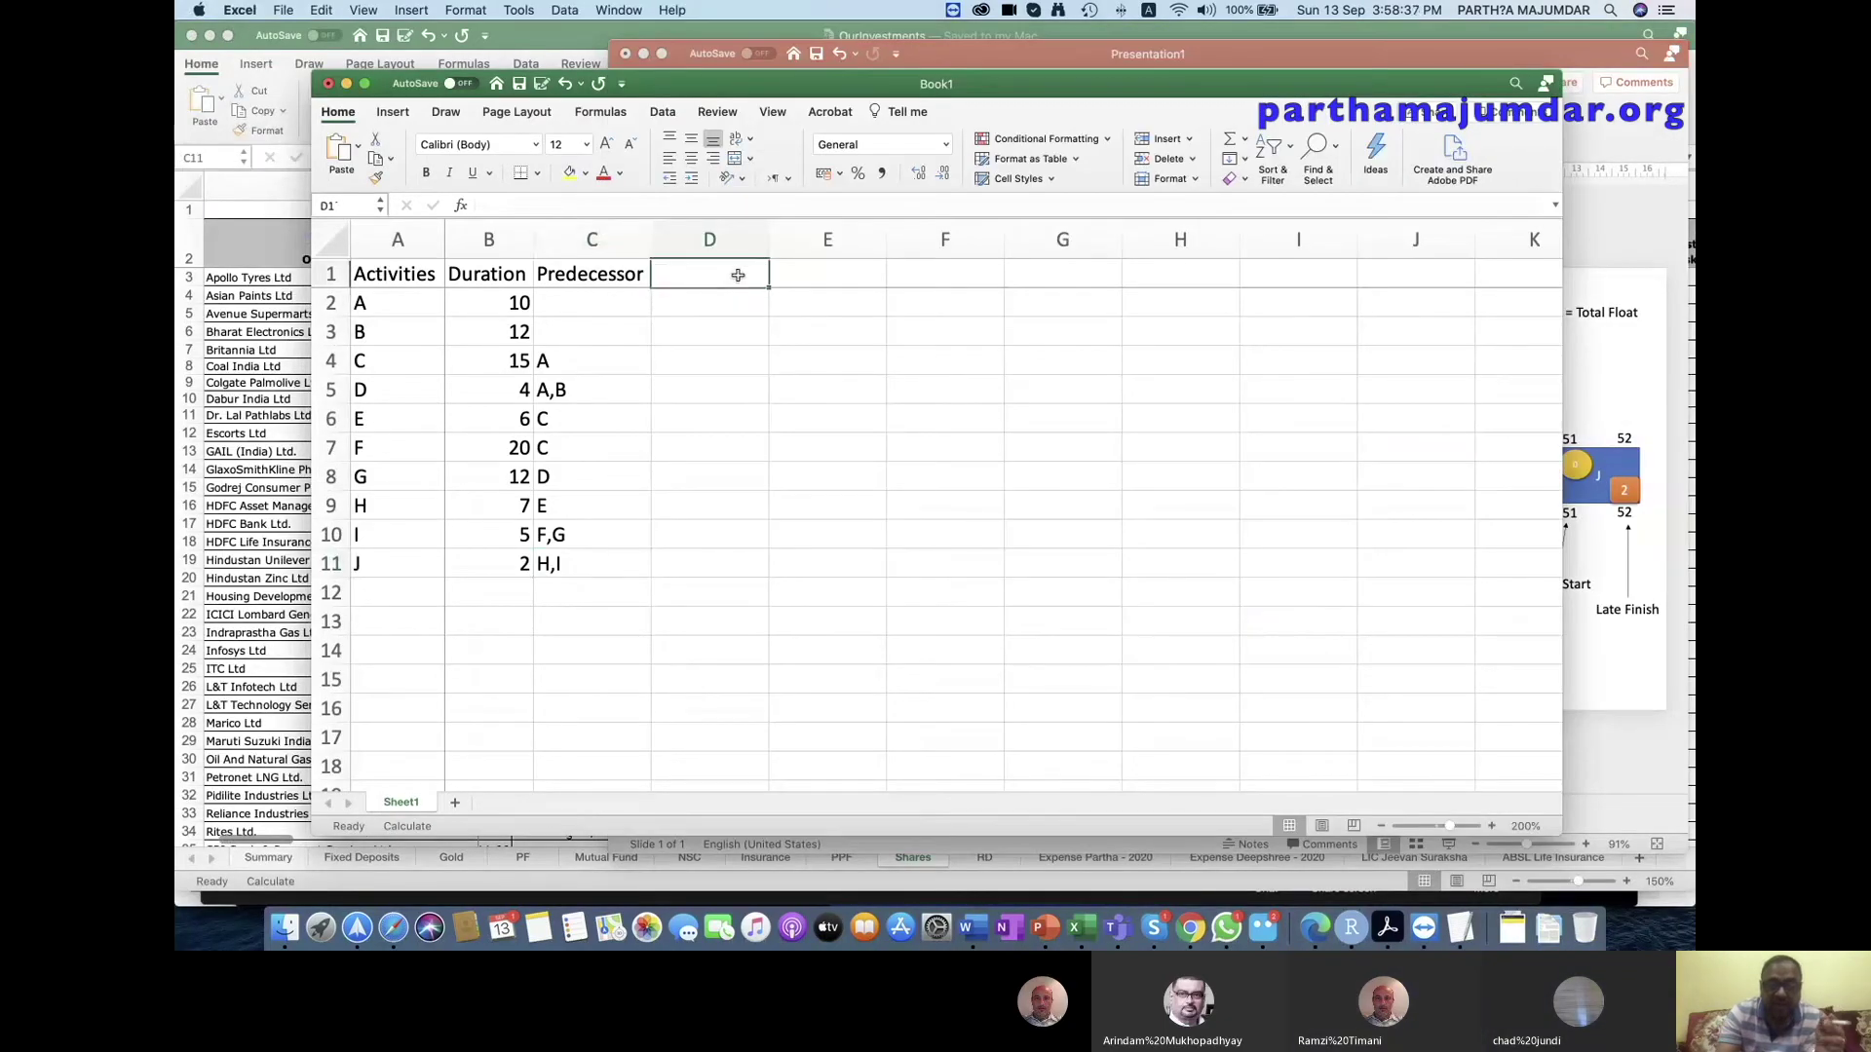
pyautogui.write('ES')
pyautogui.press('Tab')
pyautogui.write('EF')
pyautogui.press('Tab')
pyautogui.write('LS')
pyautogui.press('Tab')
pyautogui.write('LF')
pyautogui.press('Return')
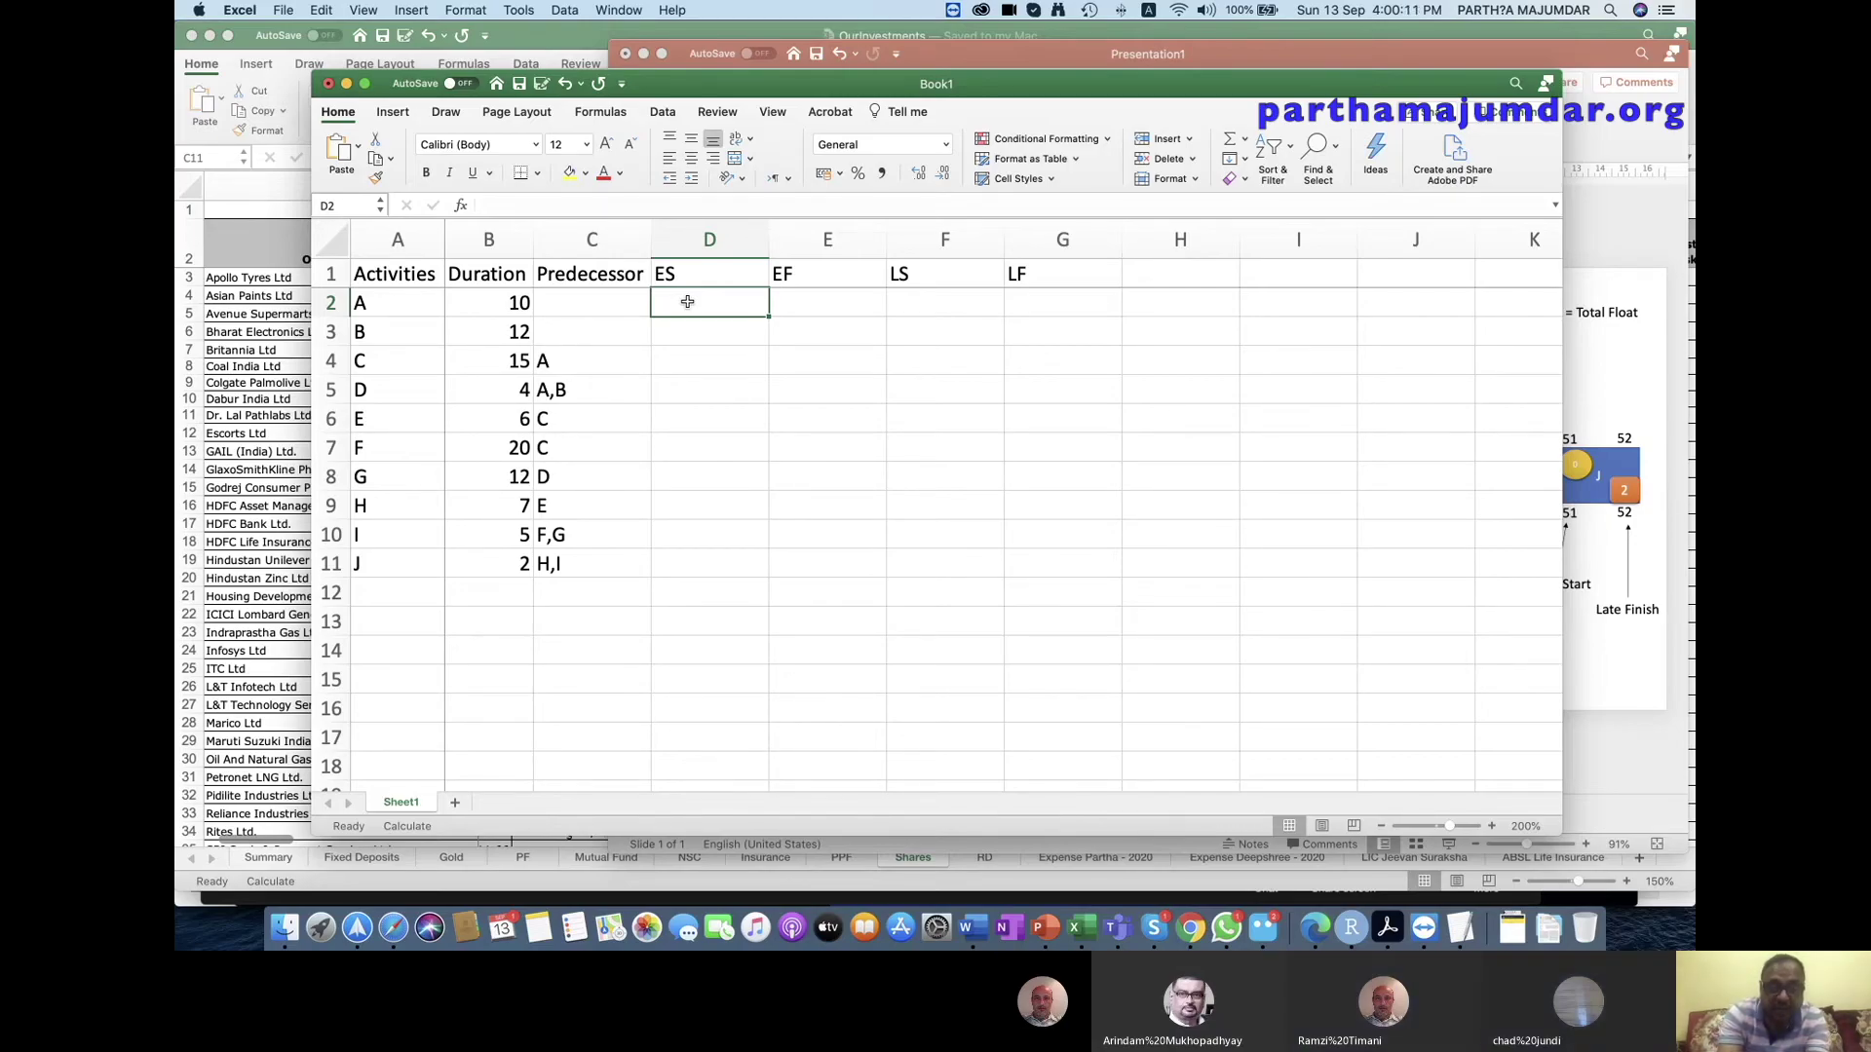
# Enter an early start of 1 for activities A and B.
pyautogui.write('1')
pyautogui.press('Return')
pyautogui.write('1')
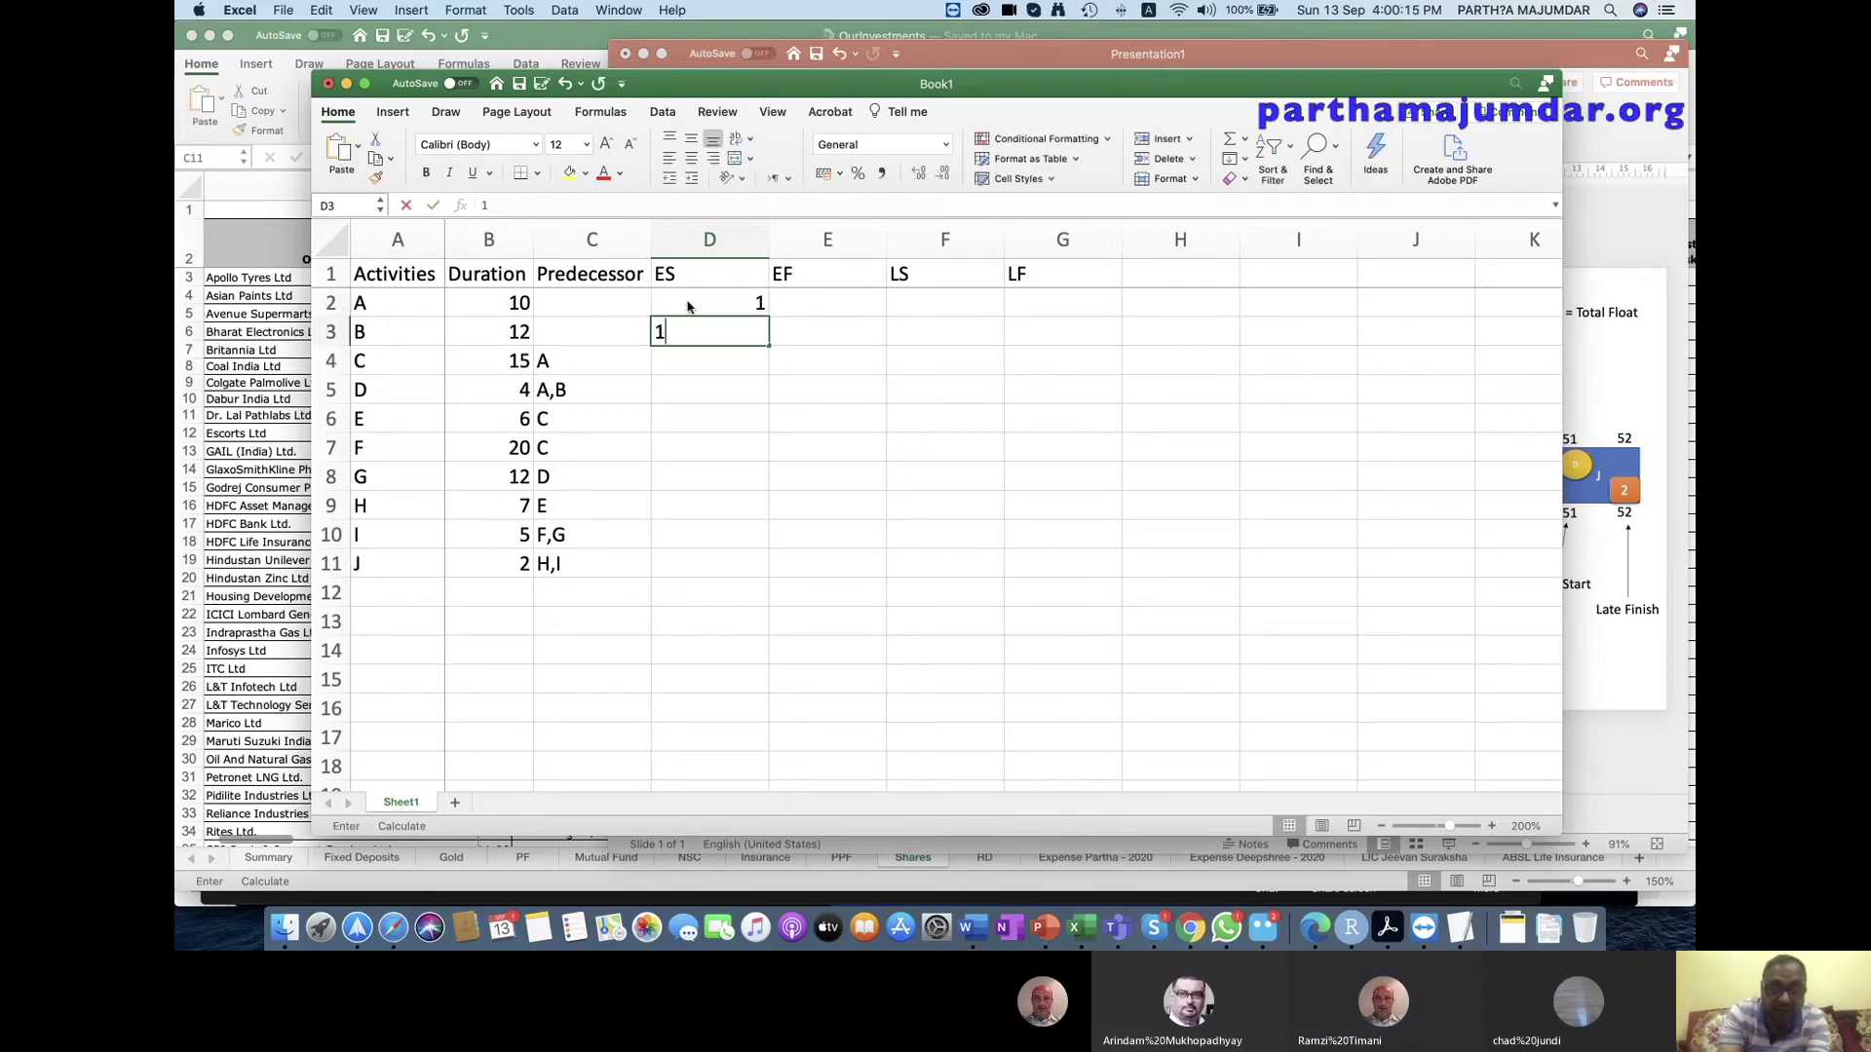
pyautogui.press('Return')
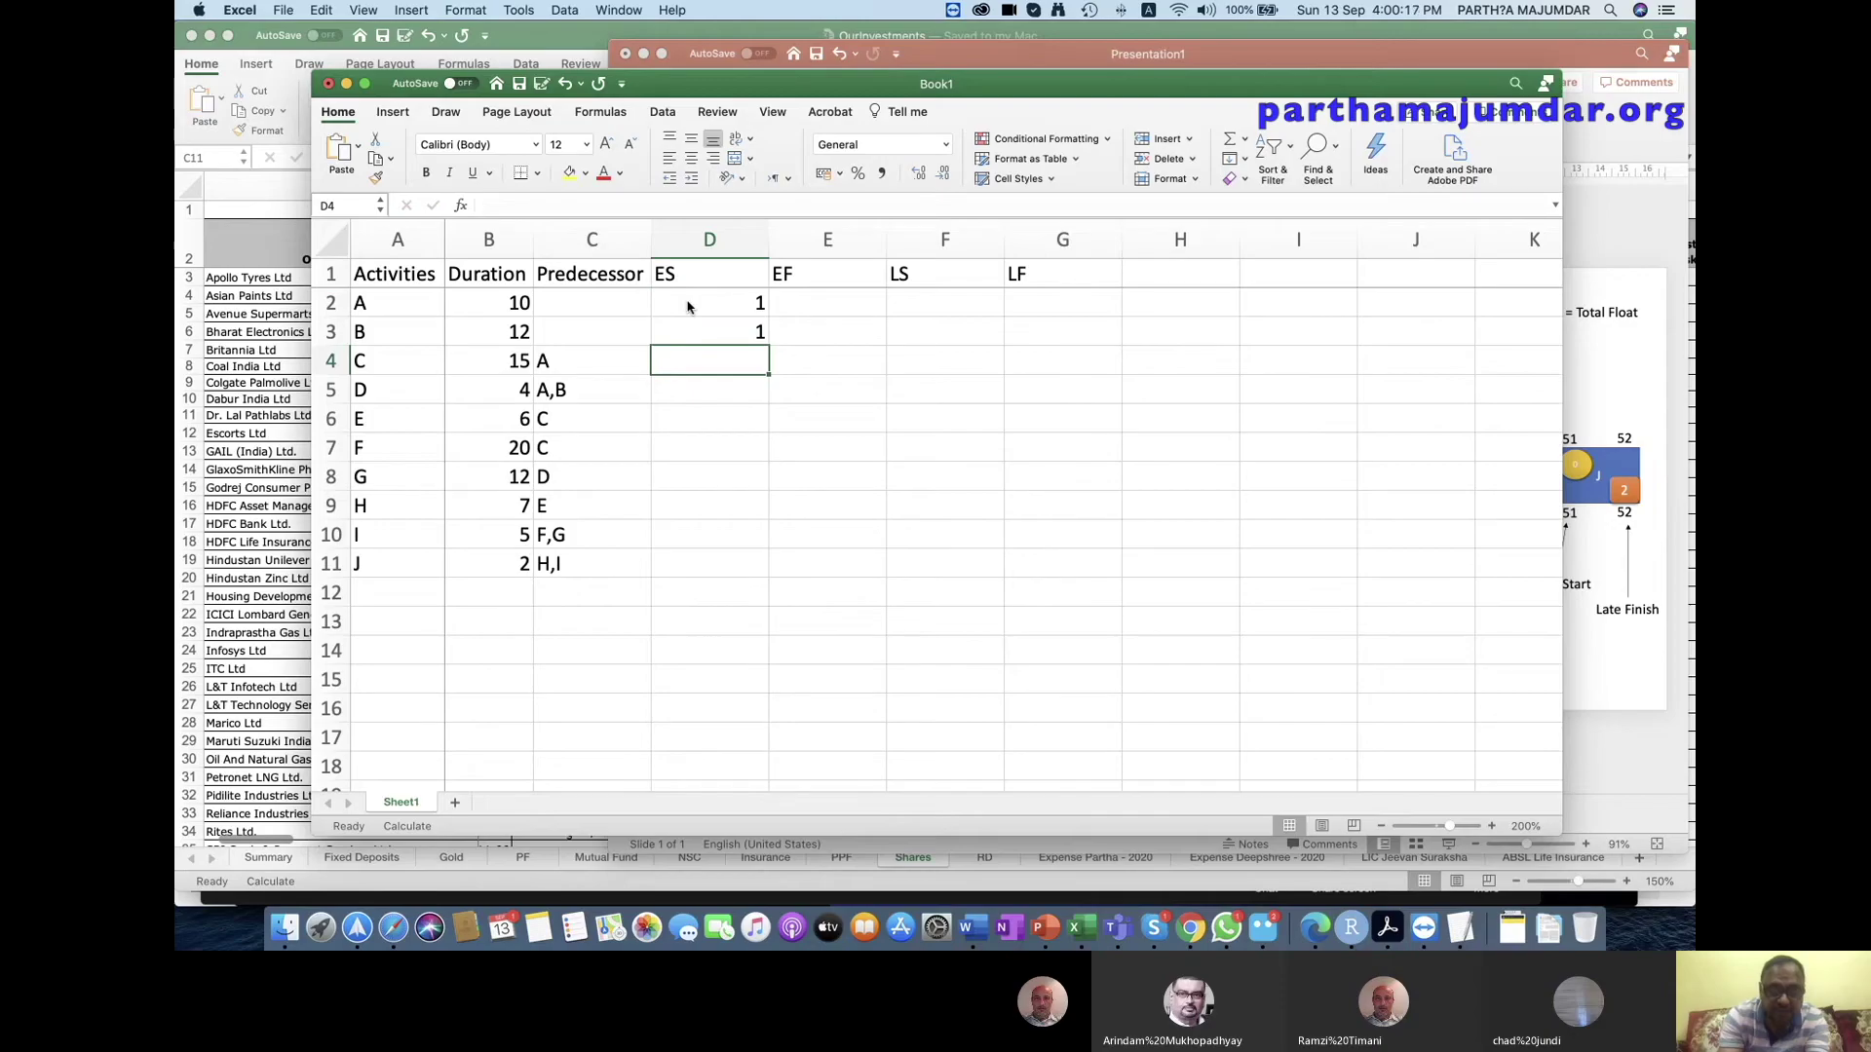
# Give activity A an EF formula of ES plus Duration minus 1 (=D2+B2-1).
pyautogui.press('Up')
pyautogui.press('Up')
pyautogui.press('Right')
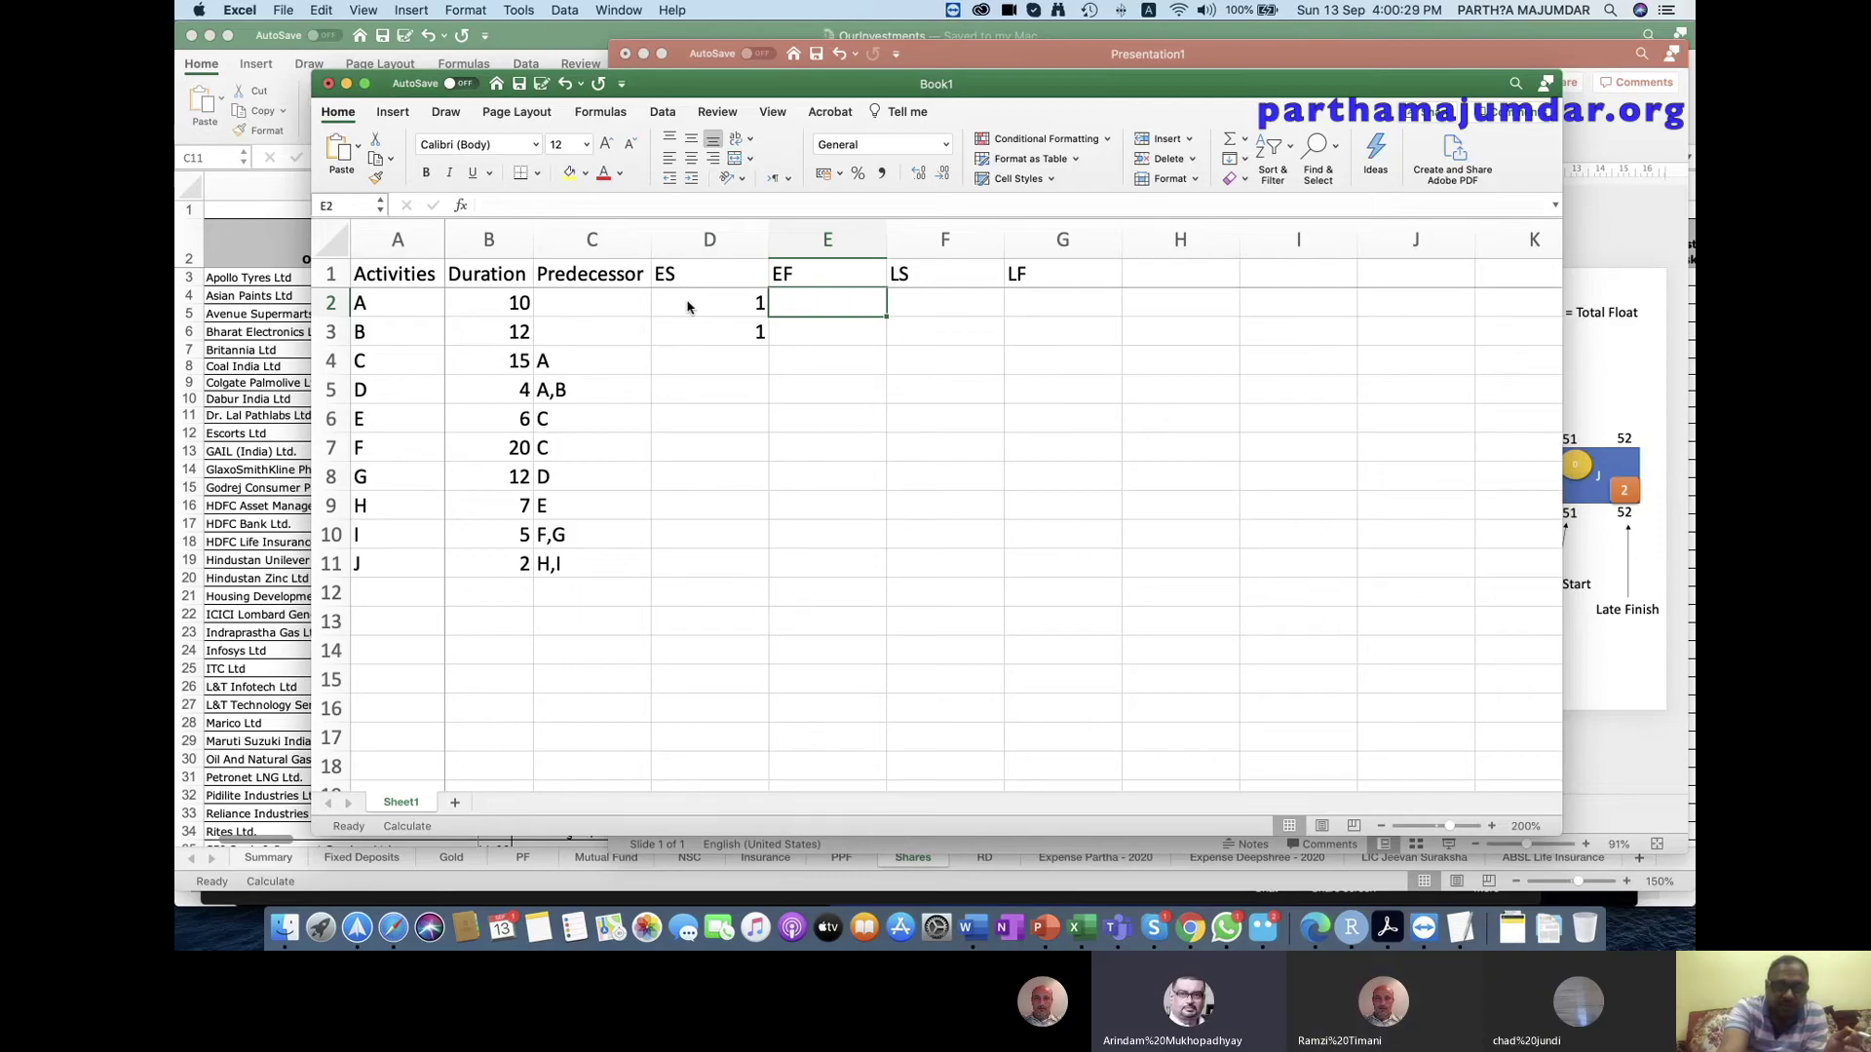
pyautogui.write('=')
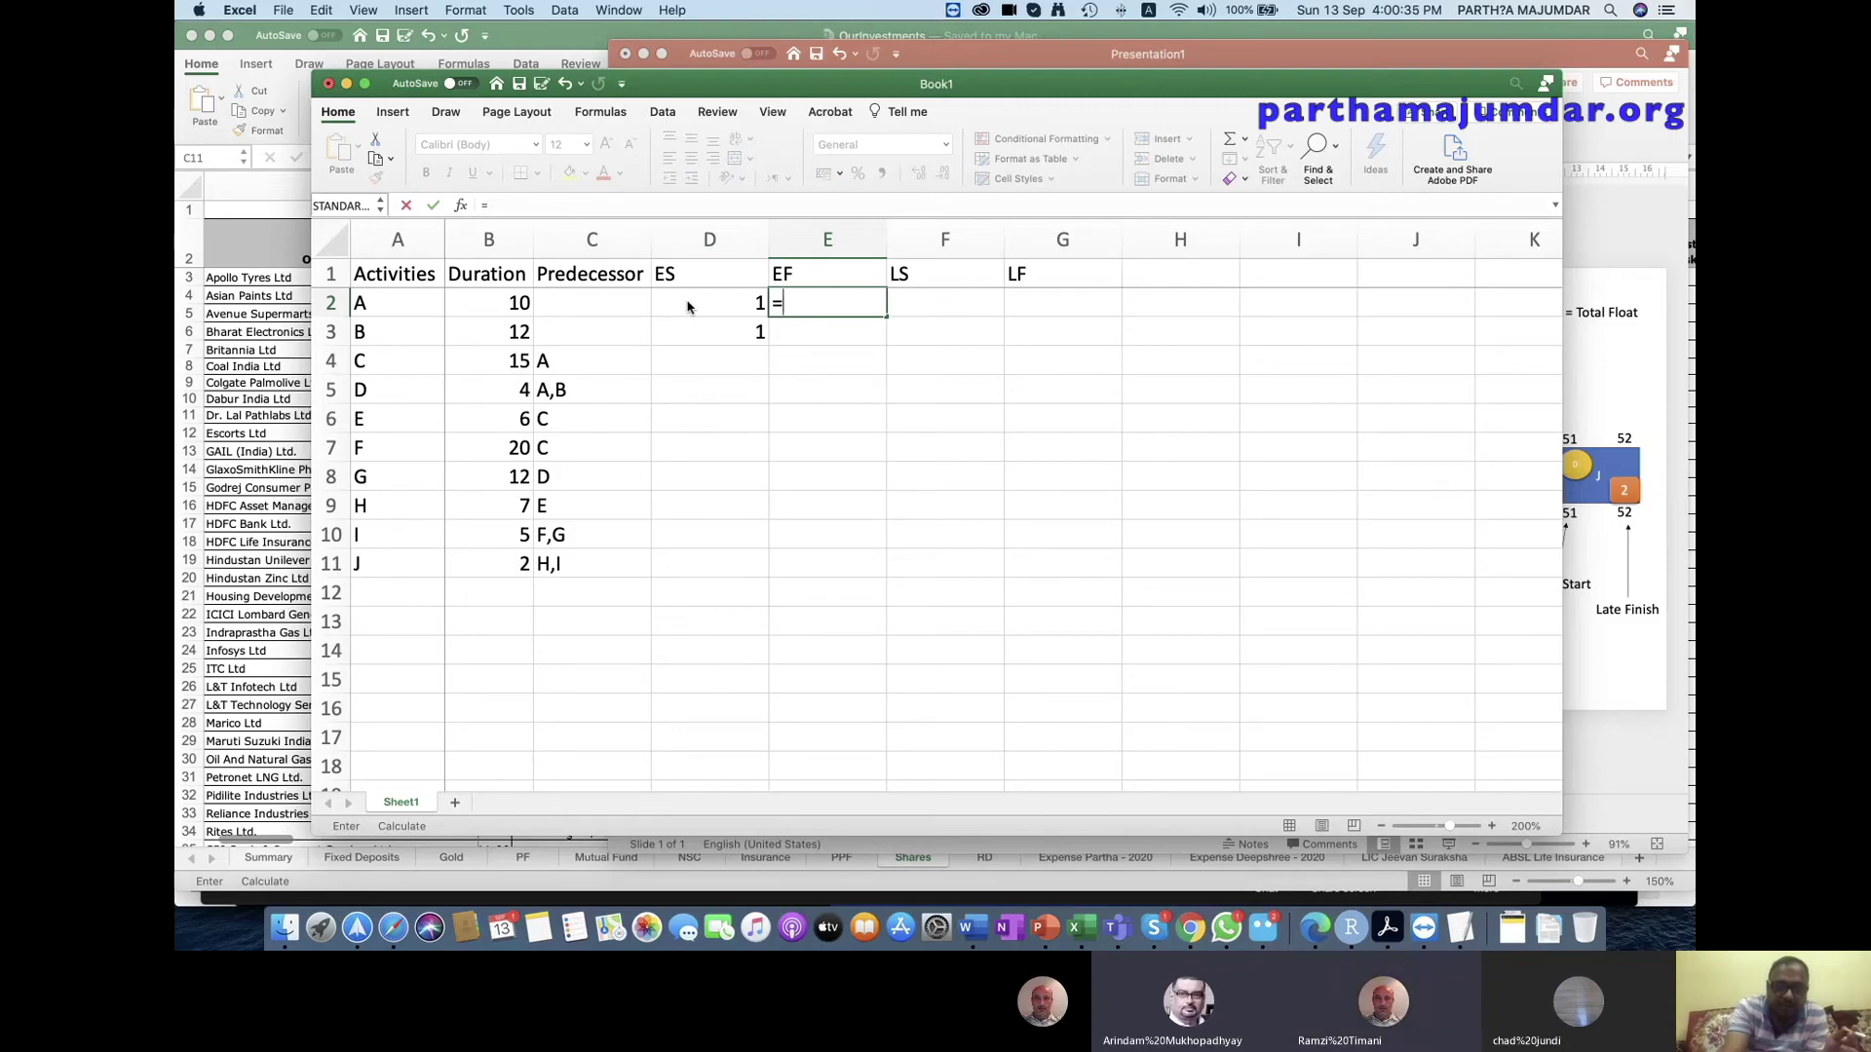
pyautogui.click(688, 307)
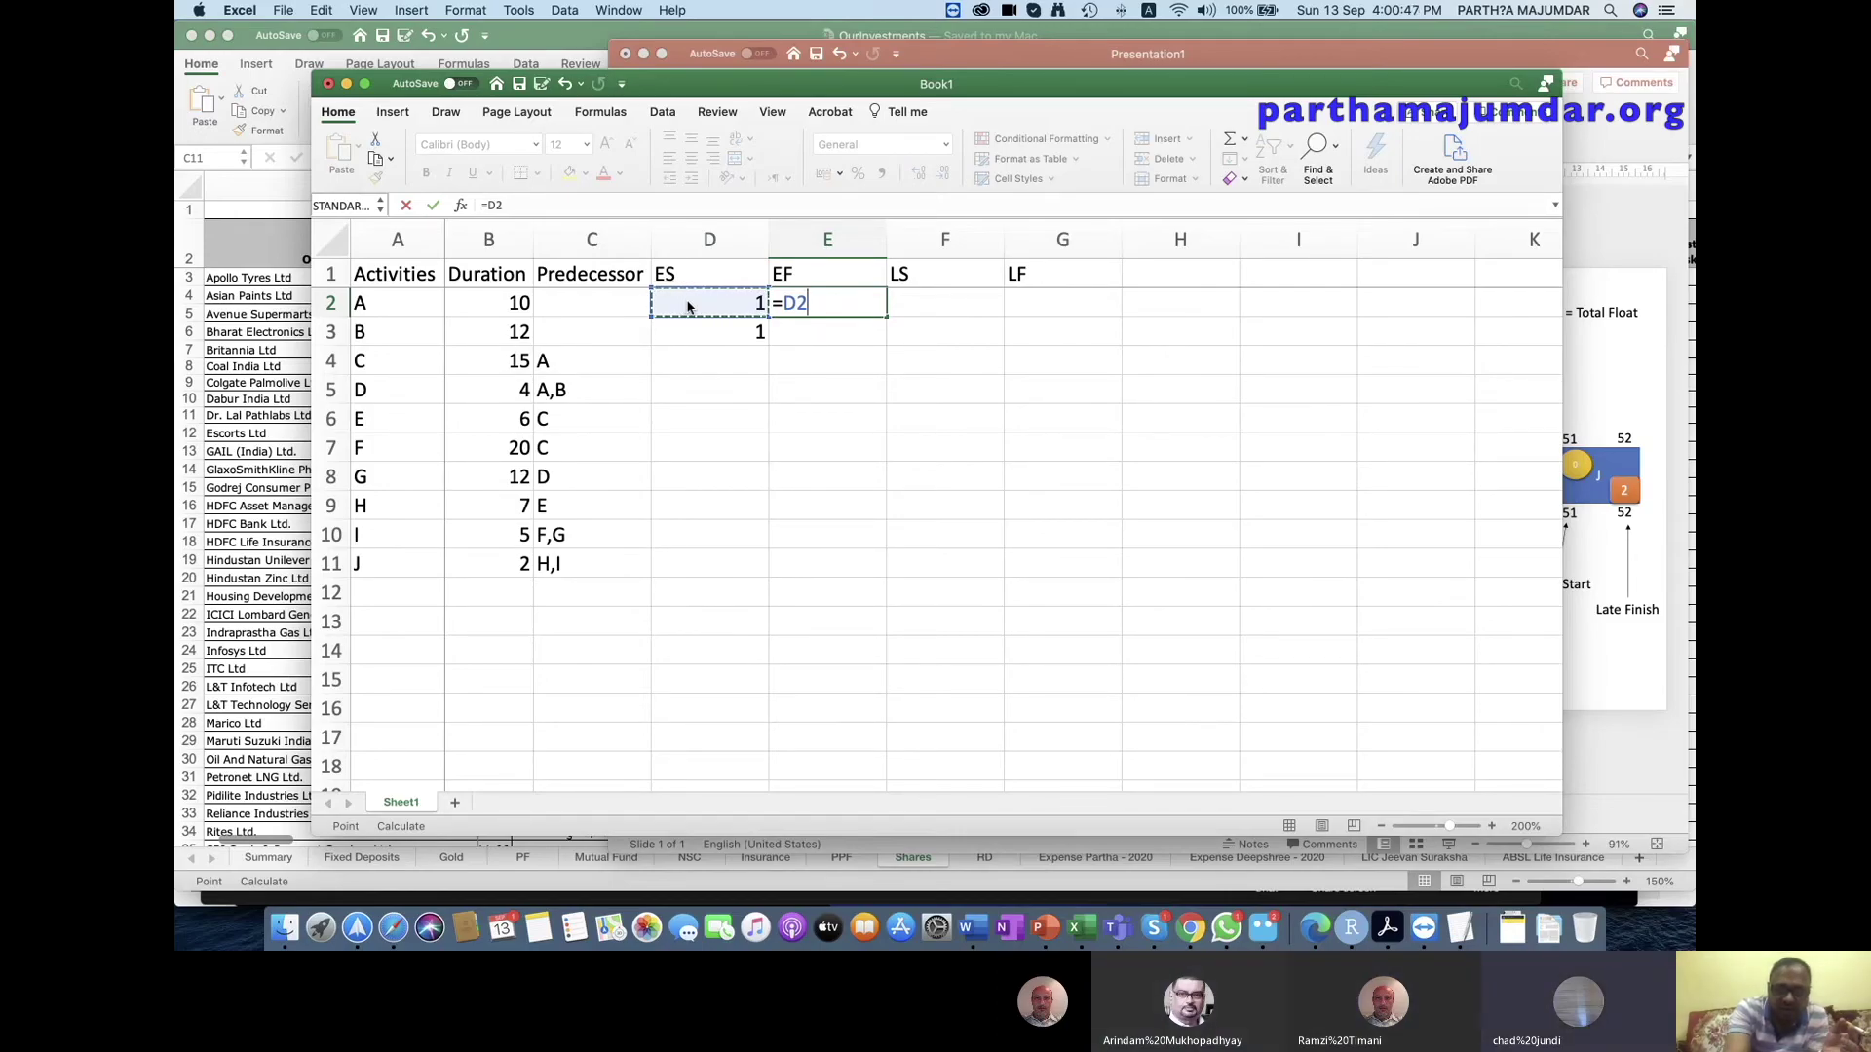
pyautogui.write('+')
pyautogui.press('Left')
pyautogui.press('Left')
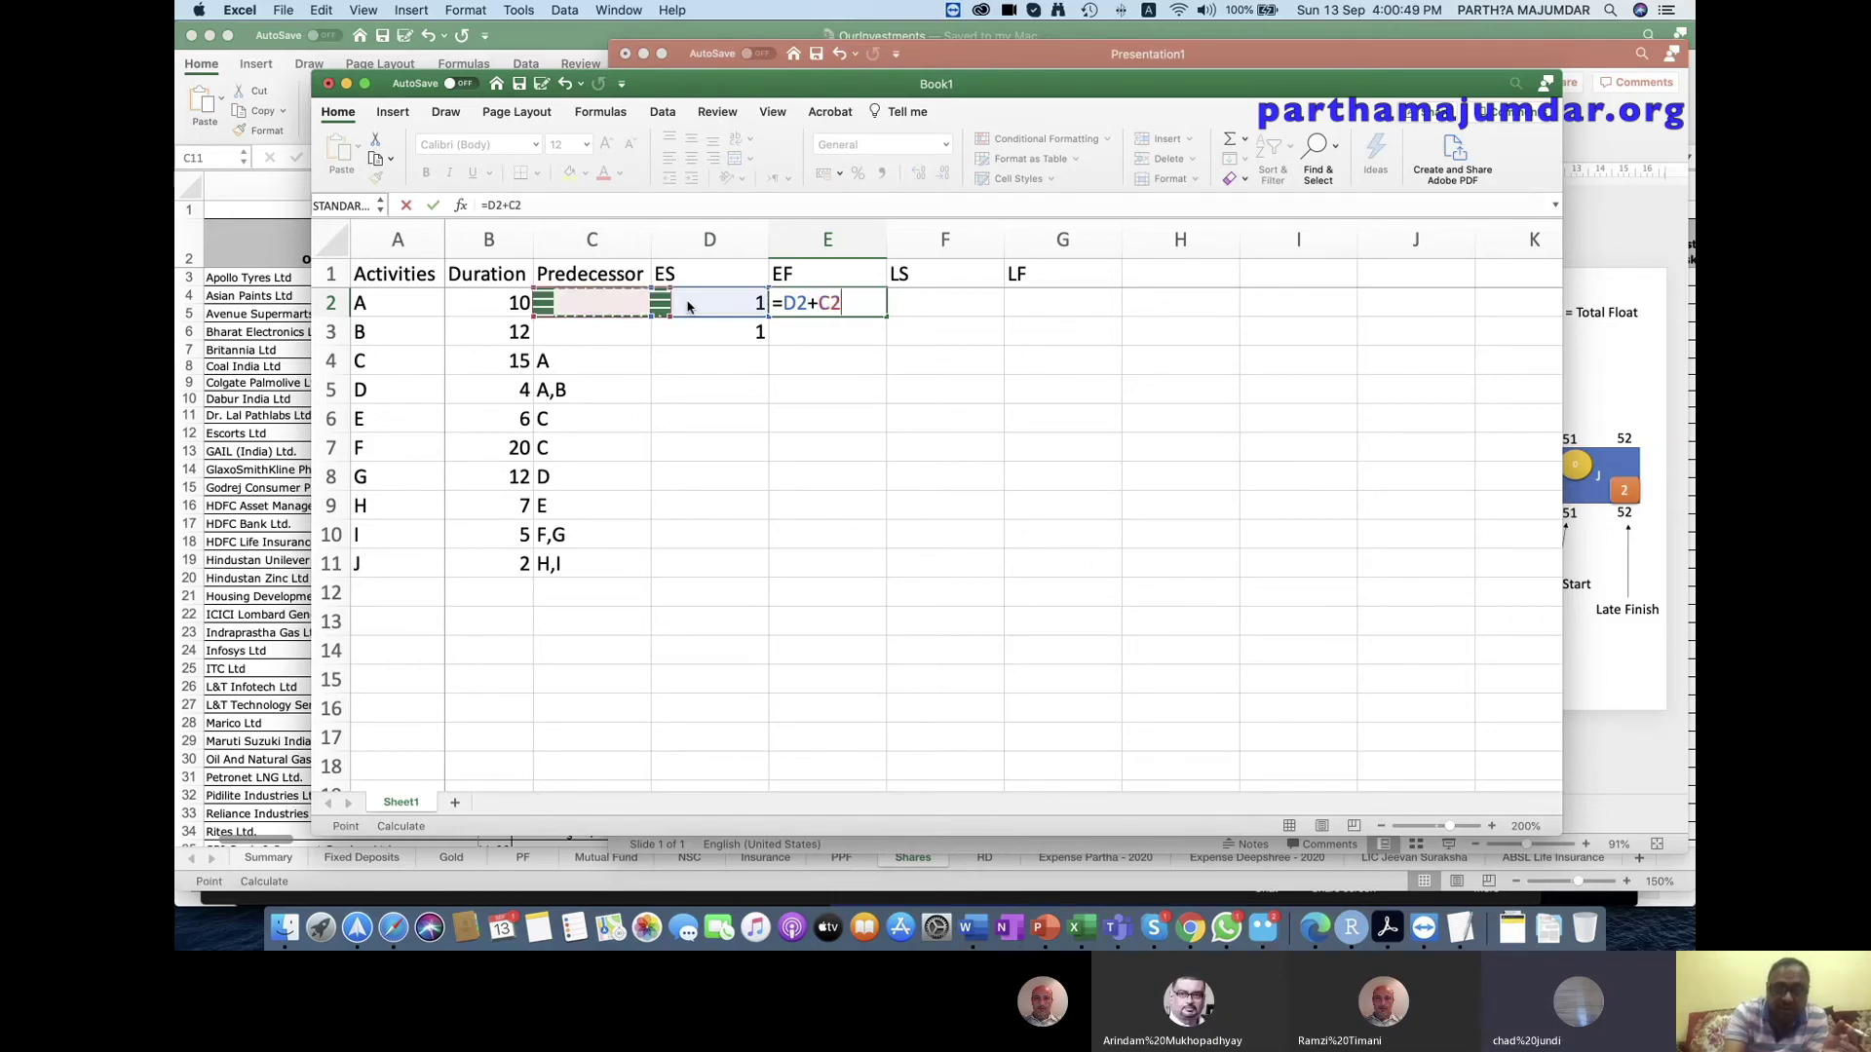
pyautogui.press('Left')
pyautogui.write('-1')
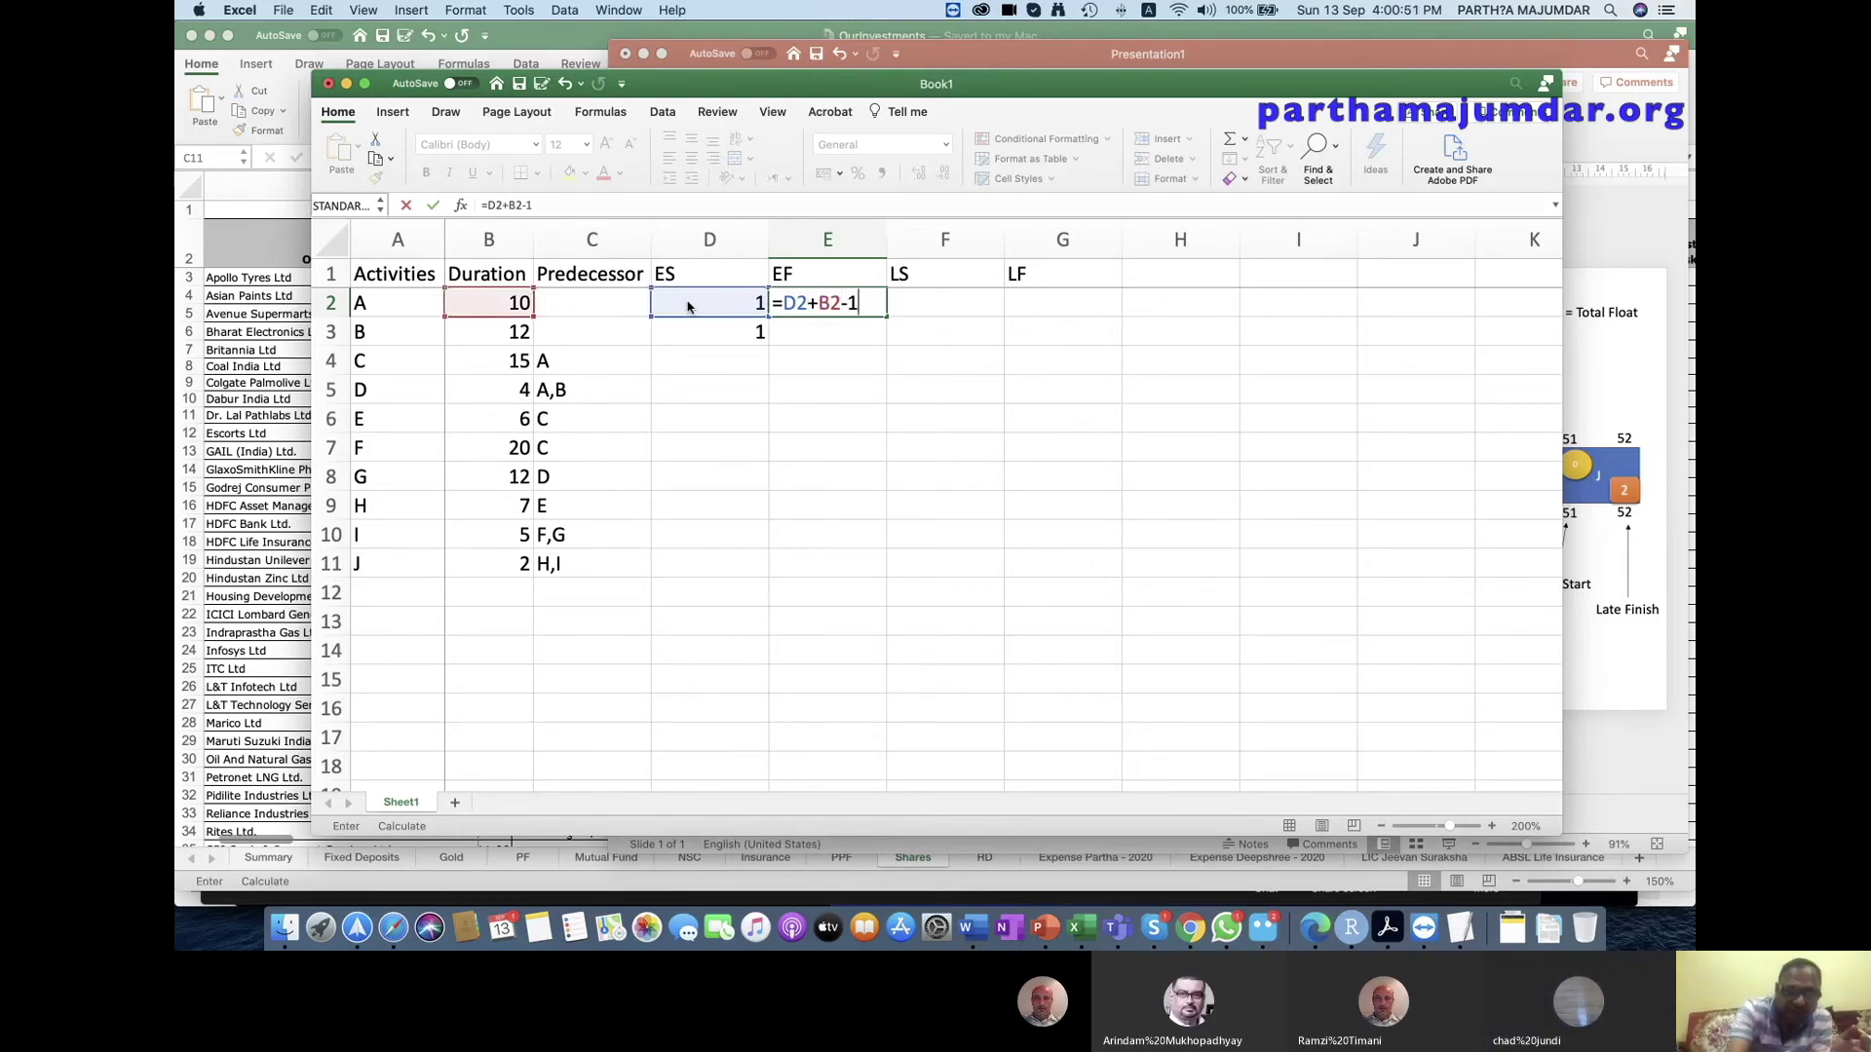
pyautogui.press('Return')
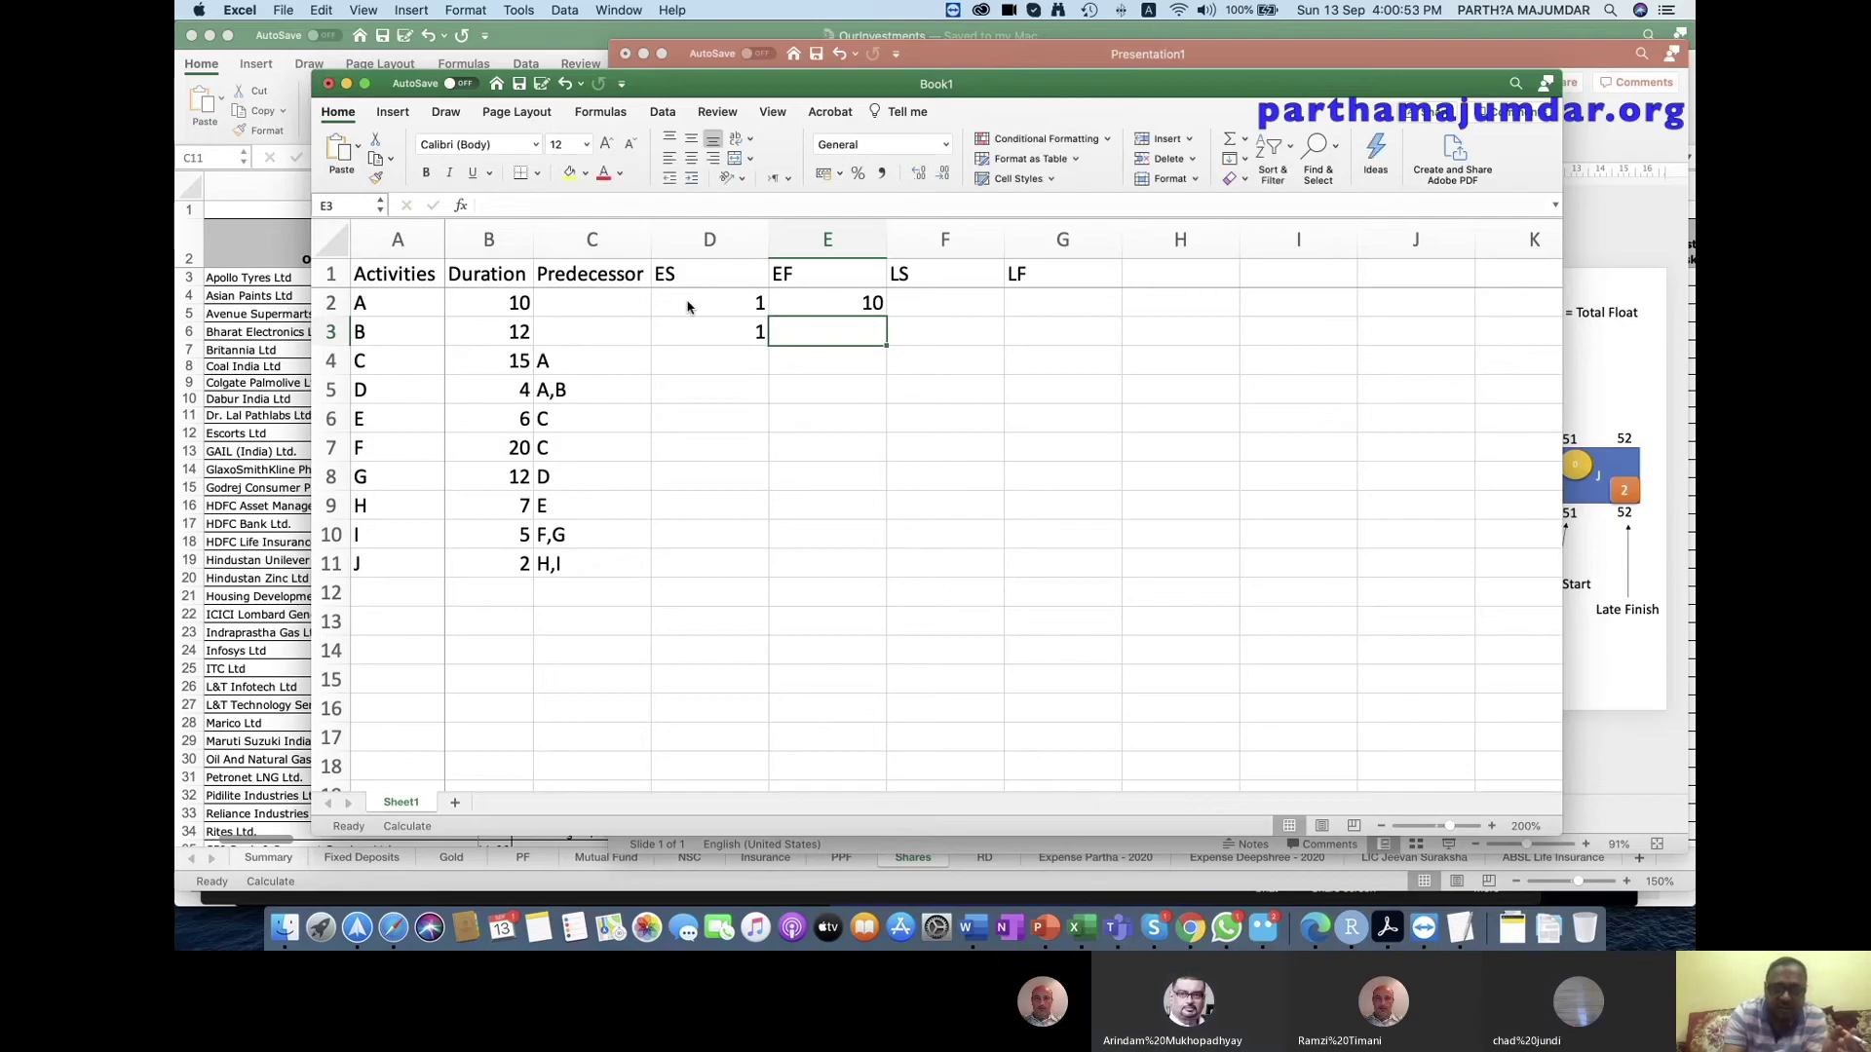
# Copy the EF formula into E3:E11 for activities B–J and start saving.
pyautogui.press('Up')
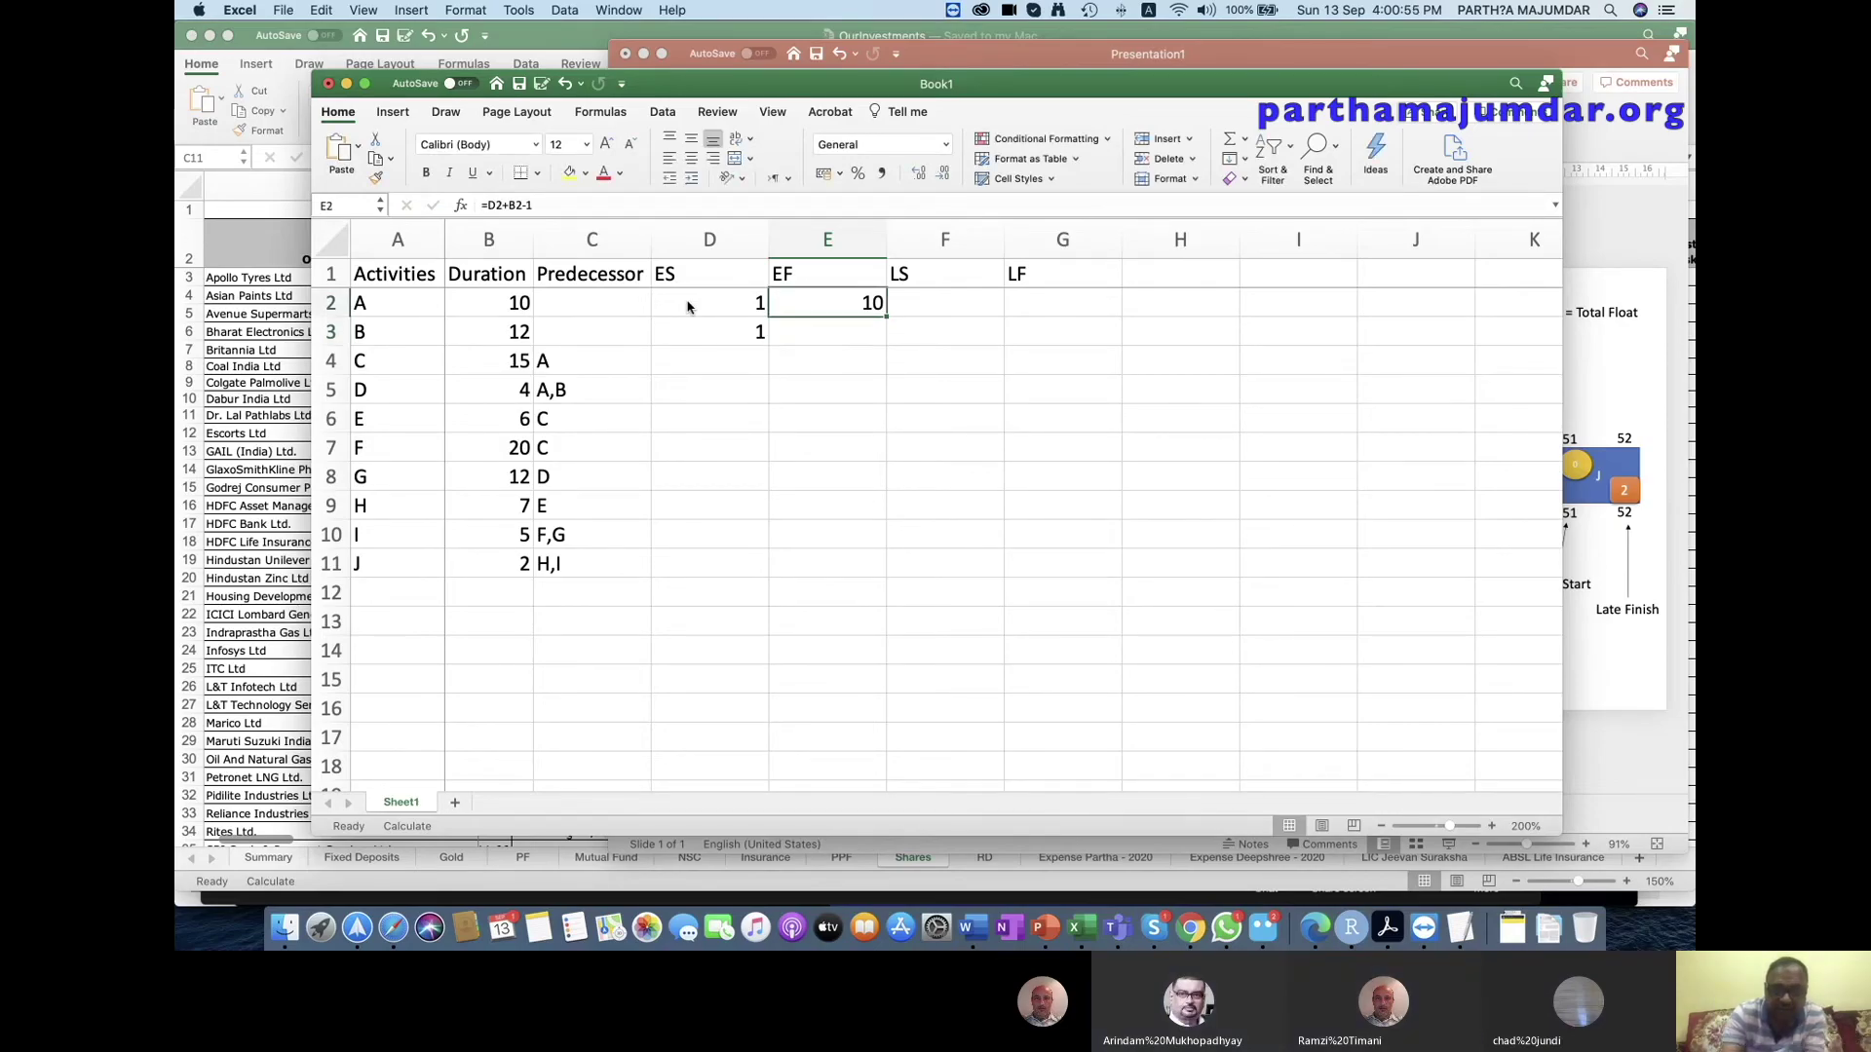
pyautogui.press('super+c')
pyautogui.press('Down')
pyautogui.hotkey('shift', 'Down')
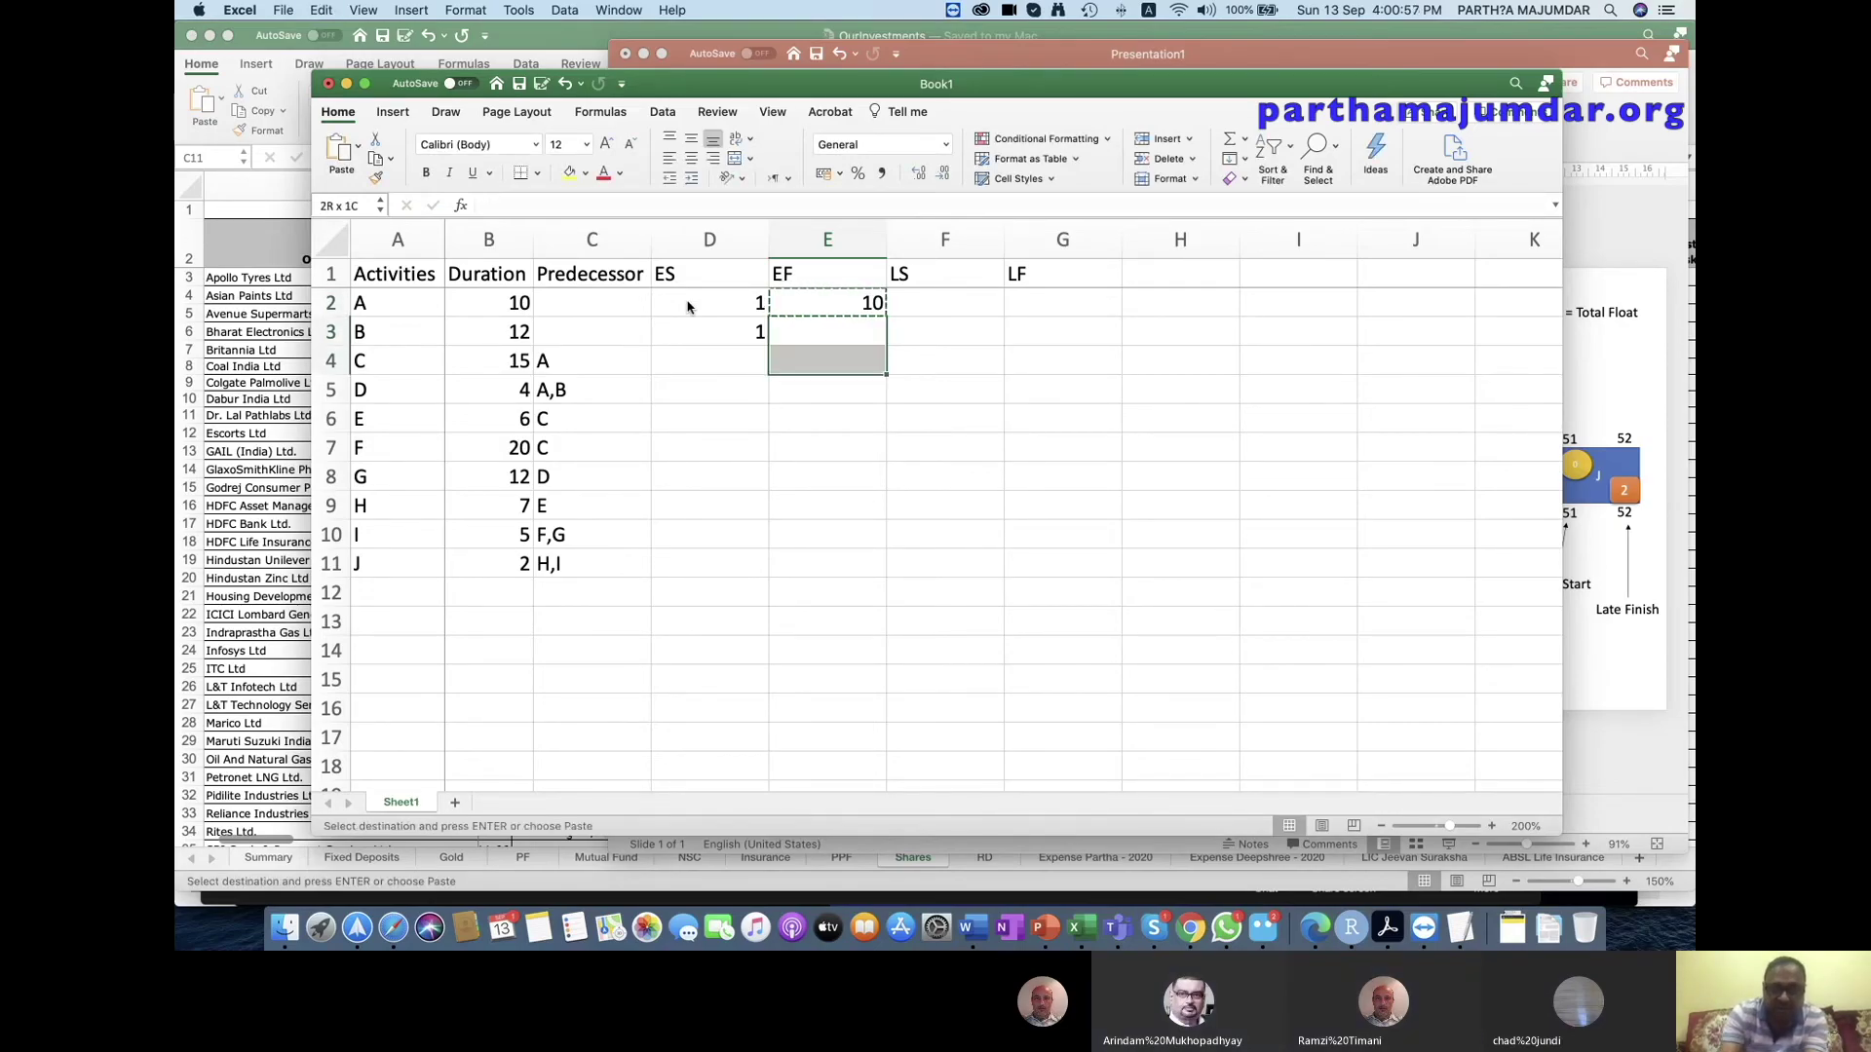
pyautogui.hotkey('shift', 'Down')
pyautogui.hotkey('shift', 'Down')
pyautogui.hotkey('shift', 'Down')
pyautogui.hotkey('shift', 'Down')
pyautogui.hotkey('shift', 'Down')
pyautogui.hotkey('shift', 'Down')
pyautogui.hotkey('shift', 'Down')
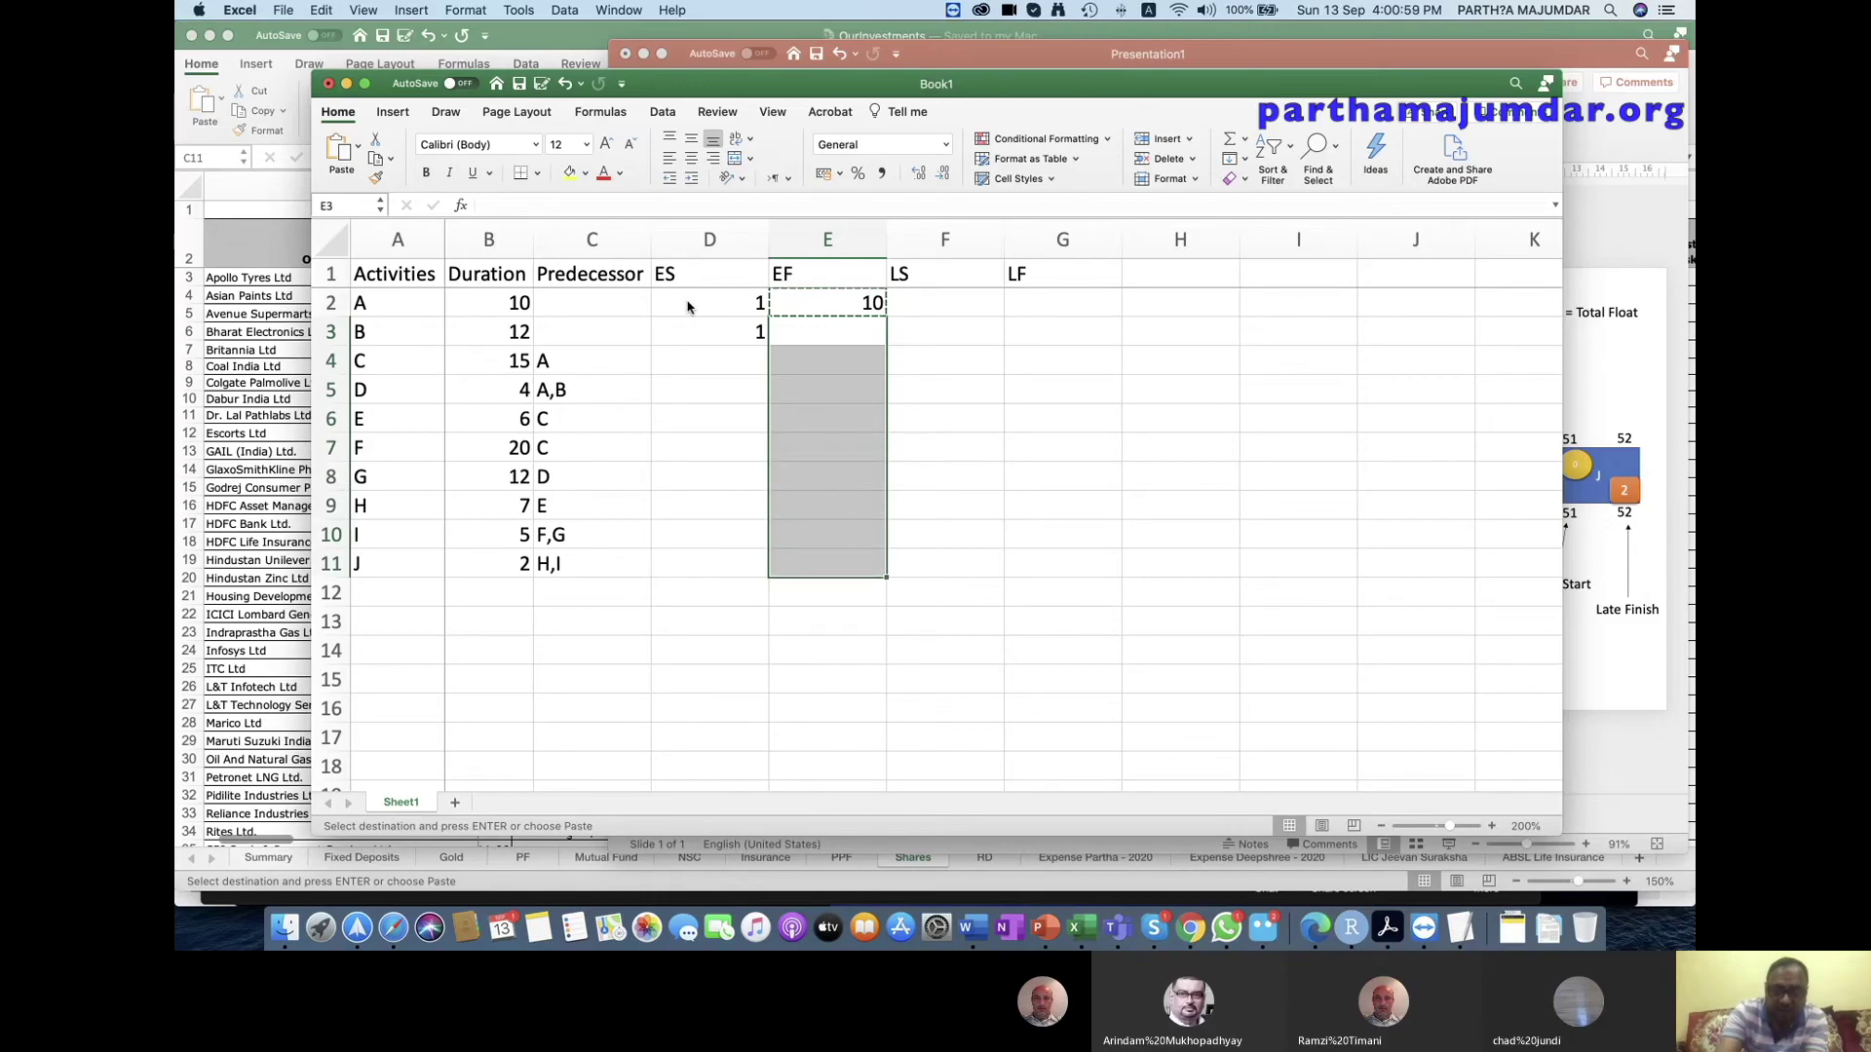
pyautogui.press('Return')
pyautogui.press('super+s')
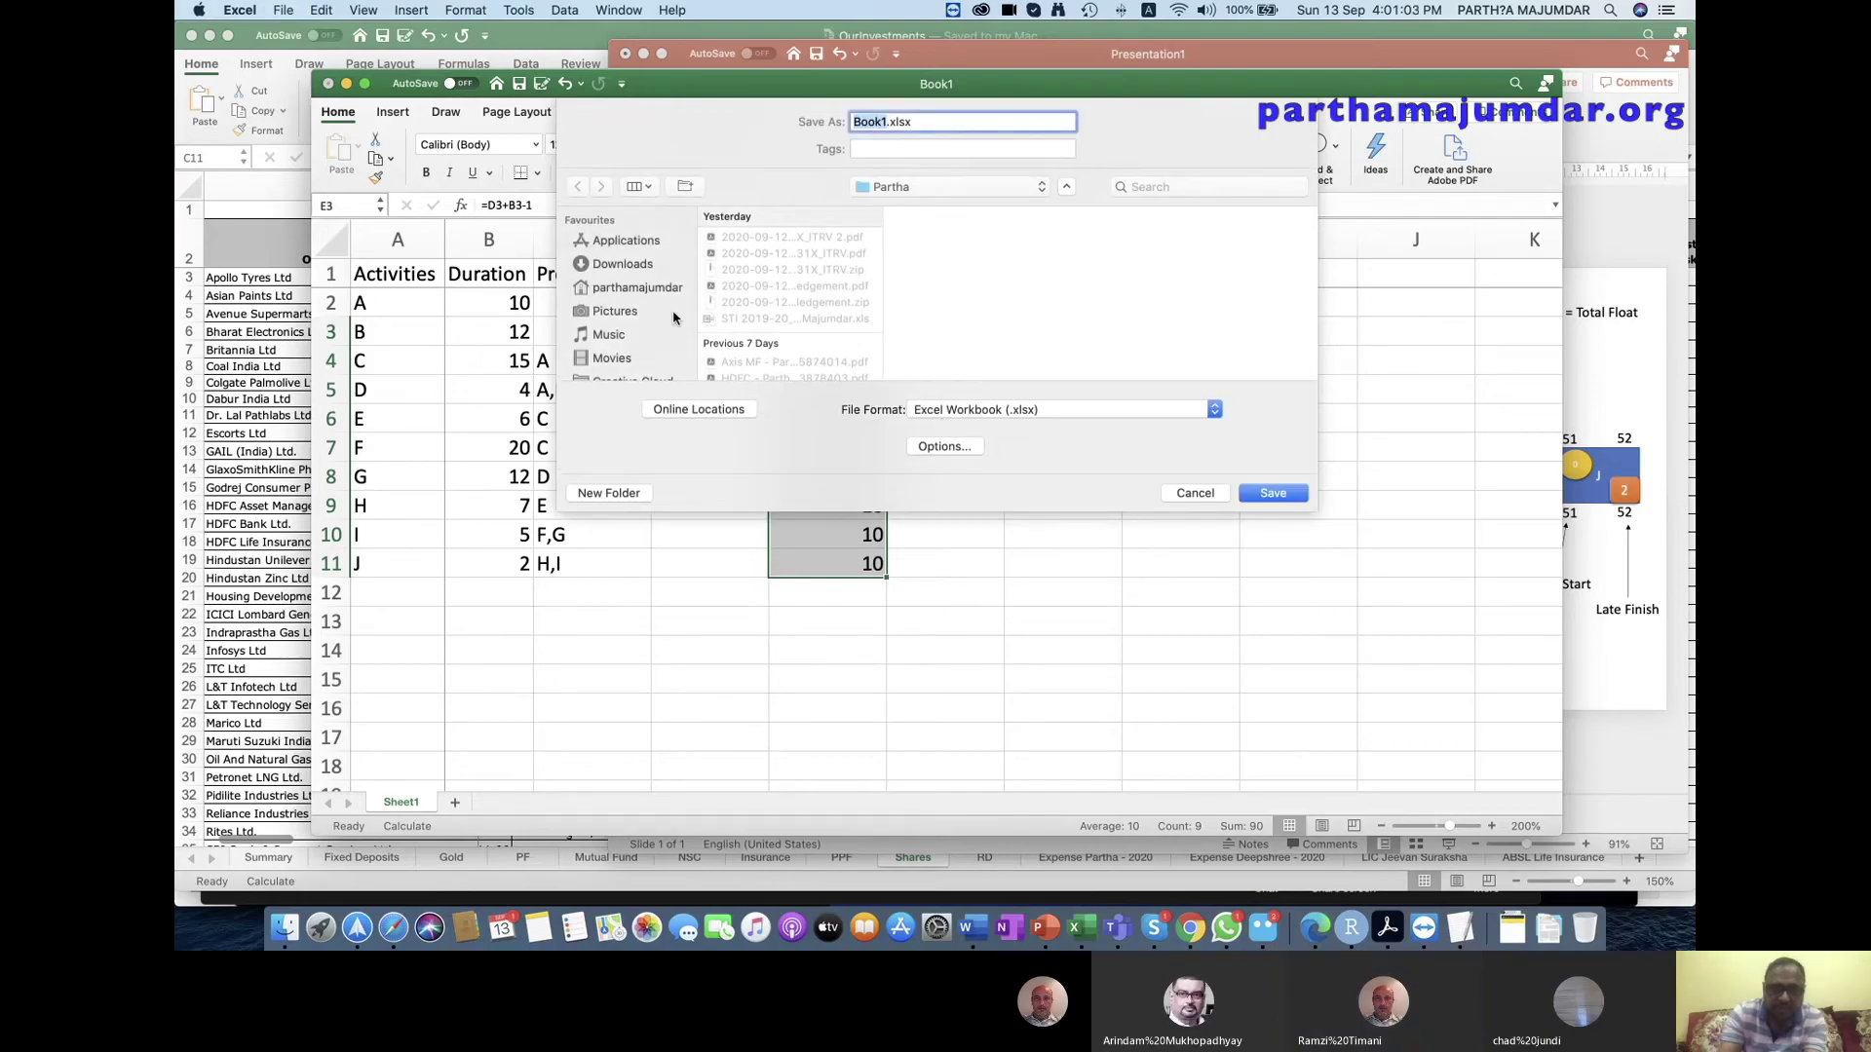
# Save the workbook in Documents > Blog as 'Project Scheduling Session - 20200913'.
pyautogui.scroll(-5, 673, 317)
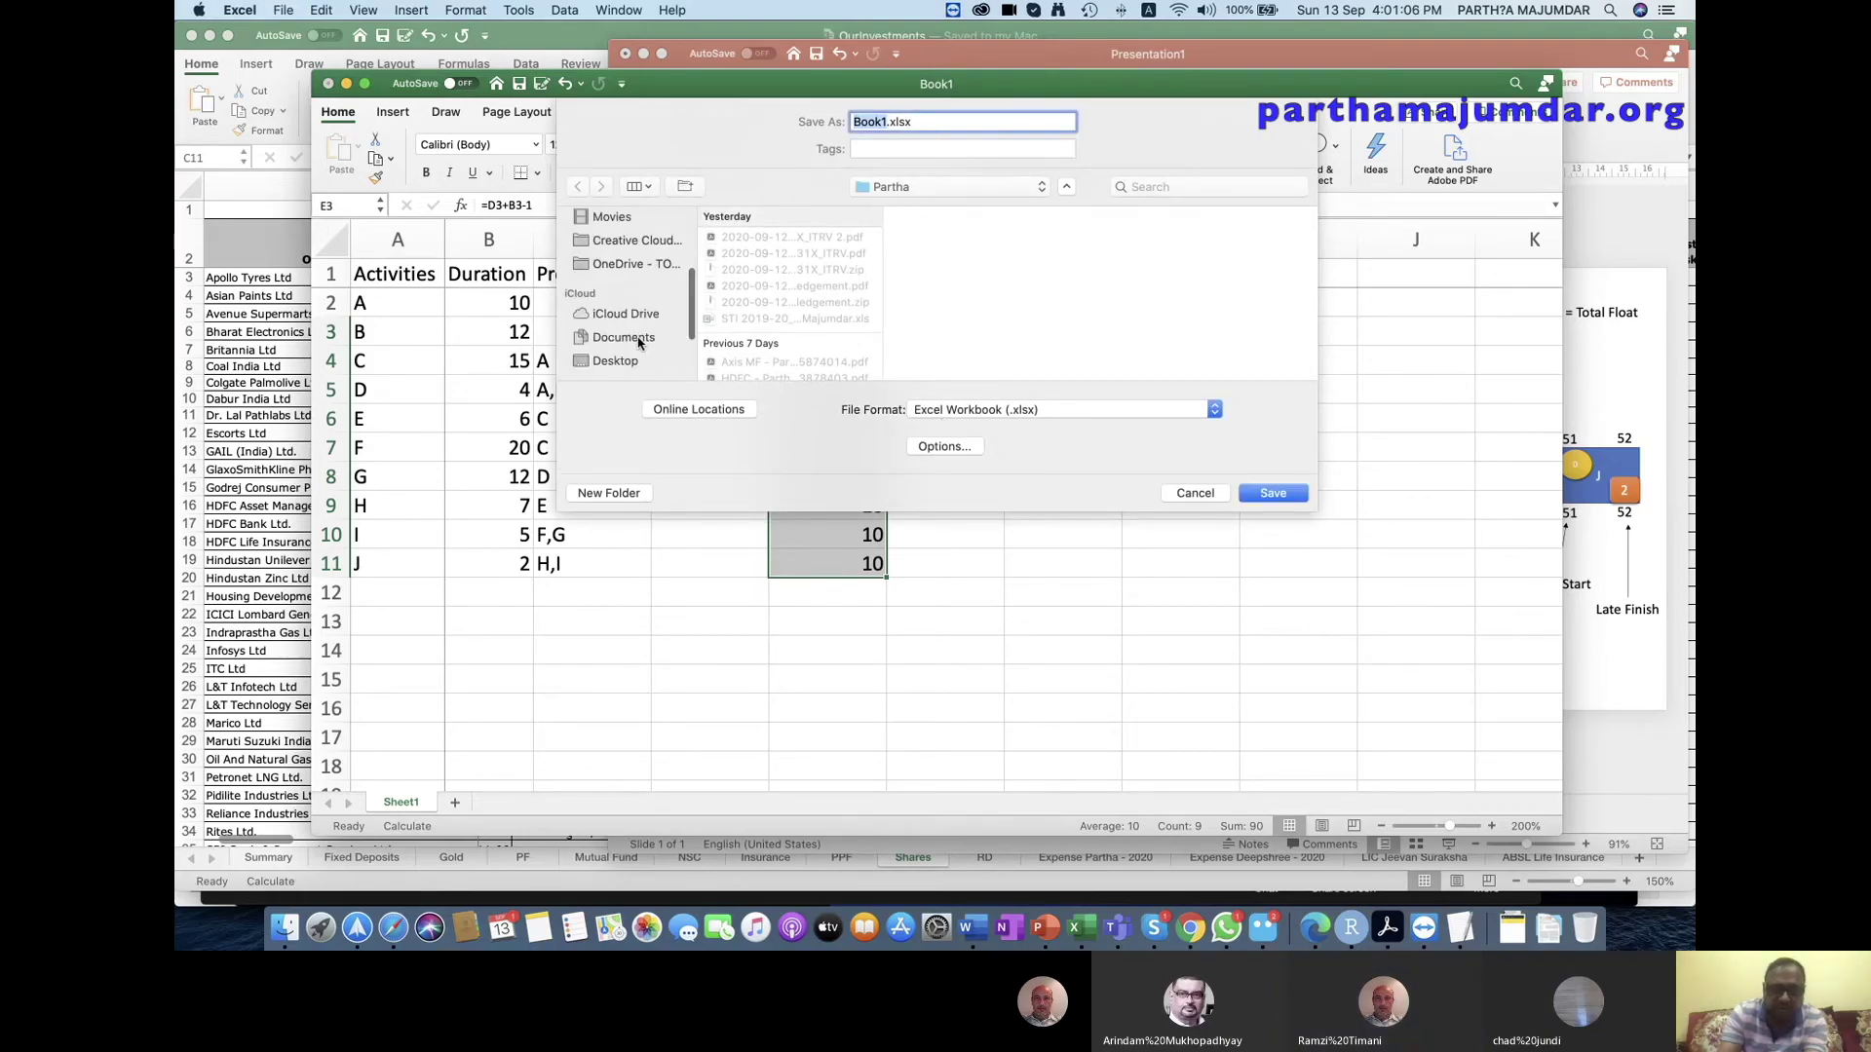
pyautogui.click(623, 337)
pyautogui.click(732, 238)
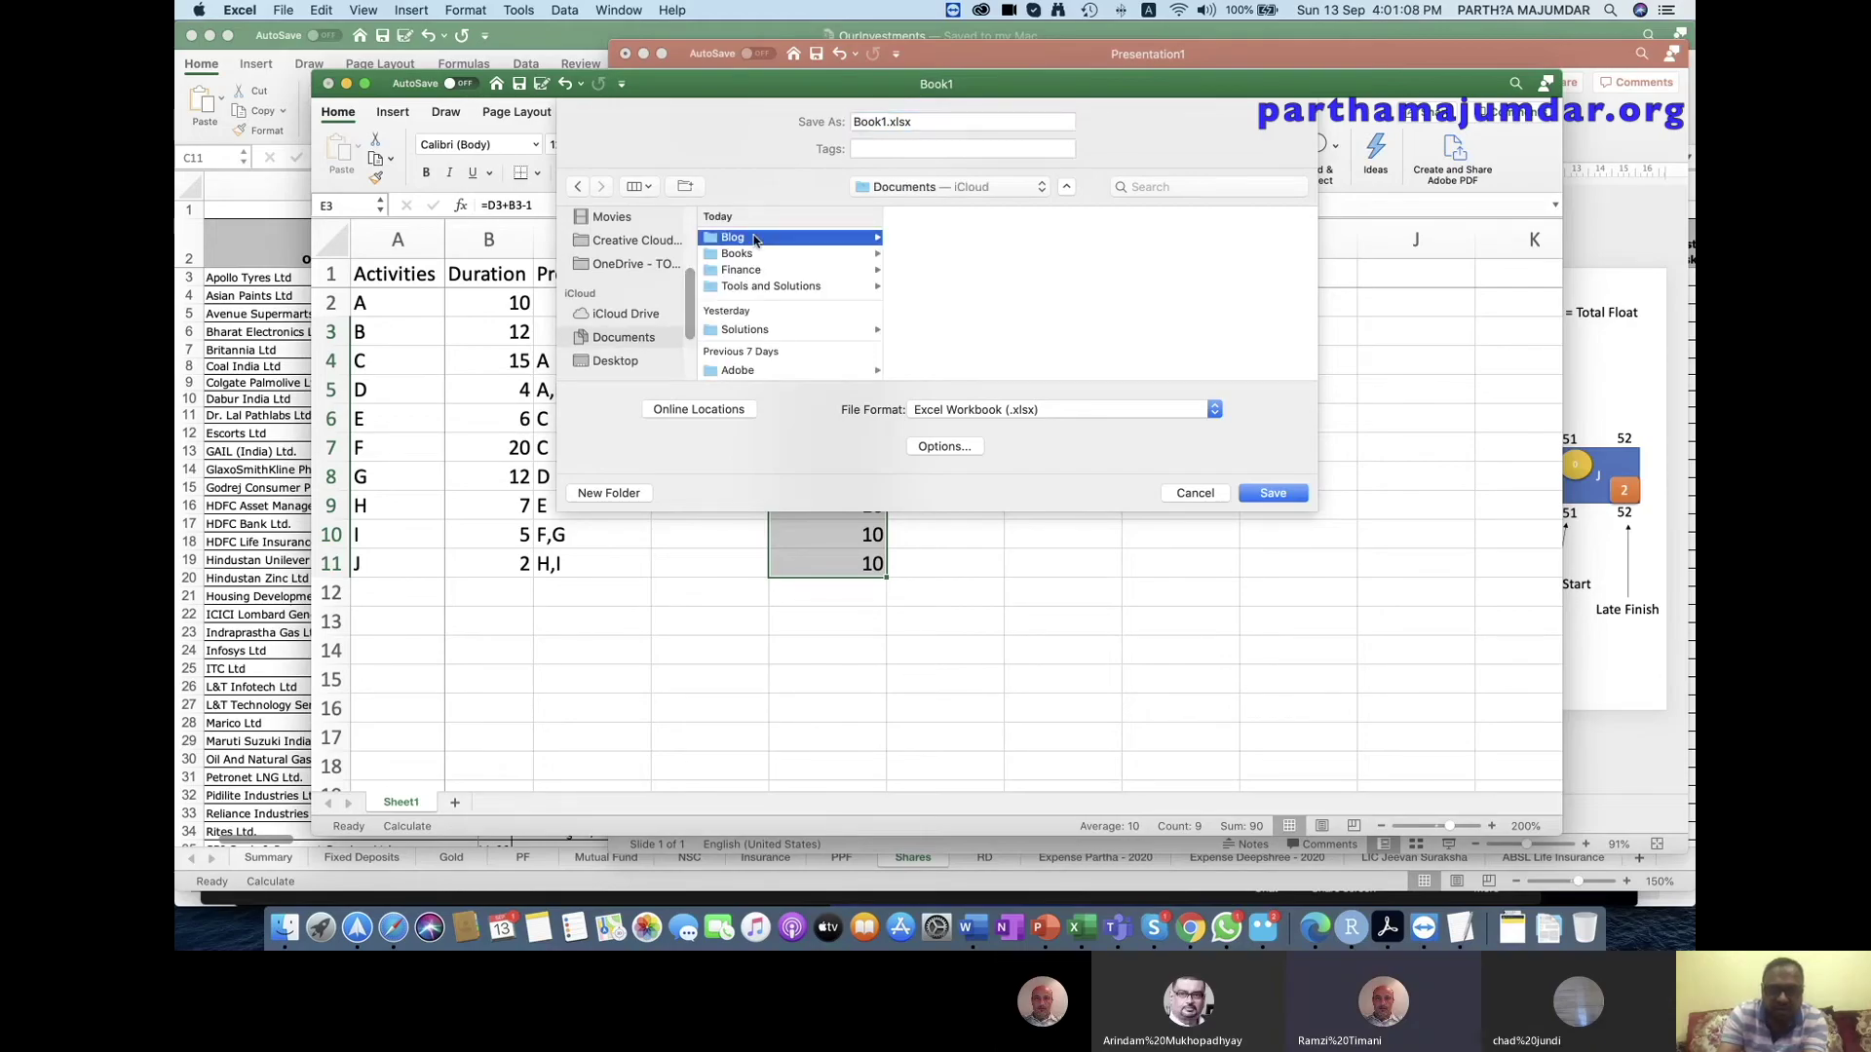
pyautogui.doubleClick(881, 123)
pyautogui.write('Projec')
pyautogui.write('Scheduling Se')
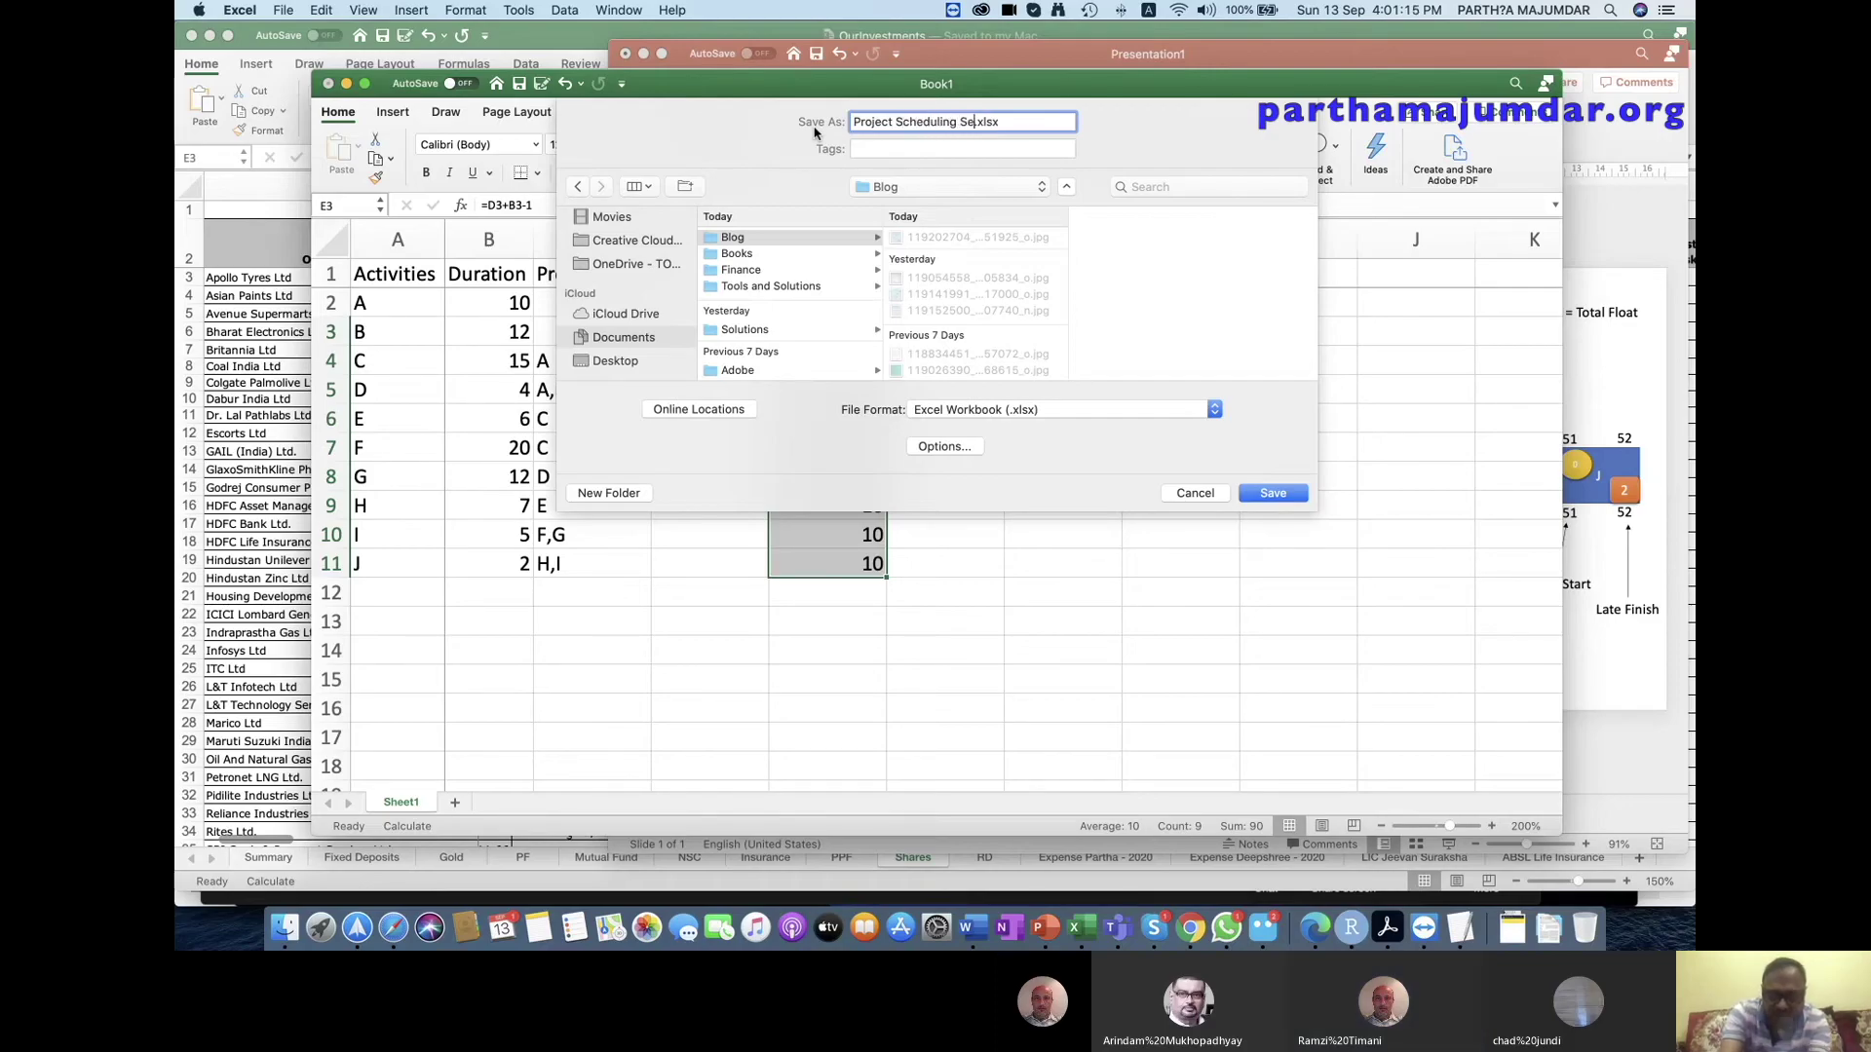
pyautogui.write('ssion - 20200')
pyautogui.write('90')
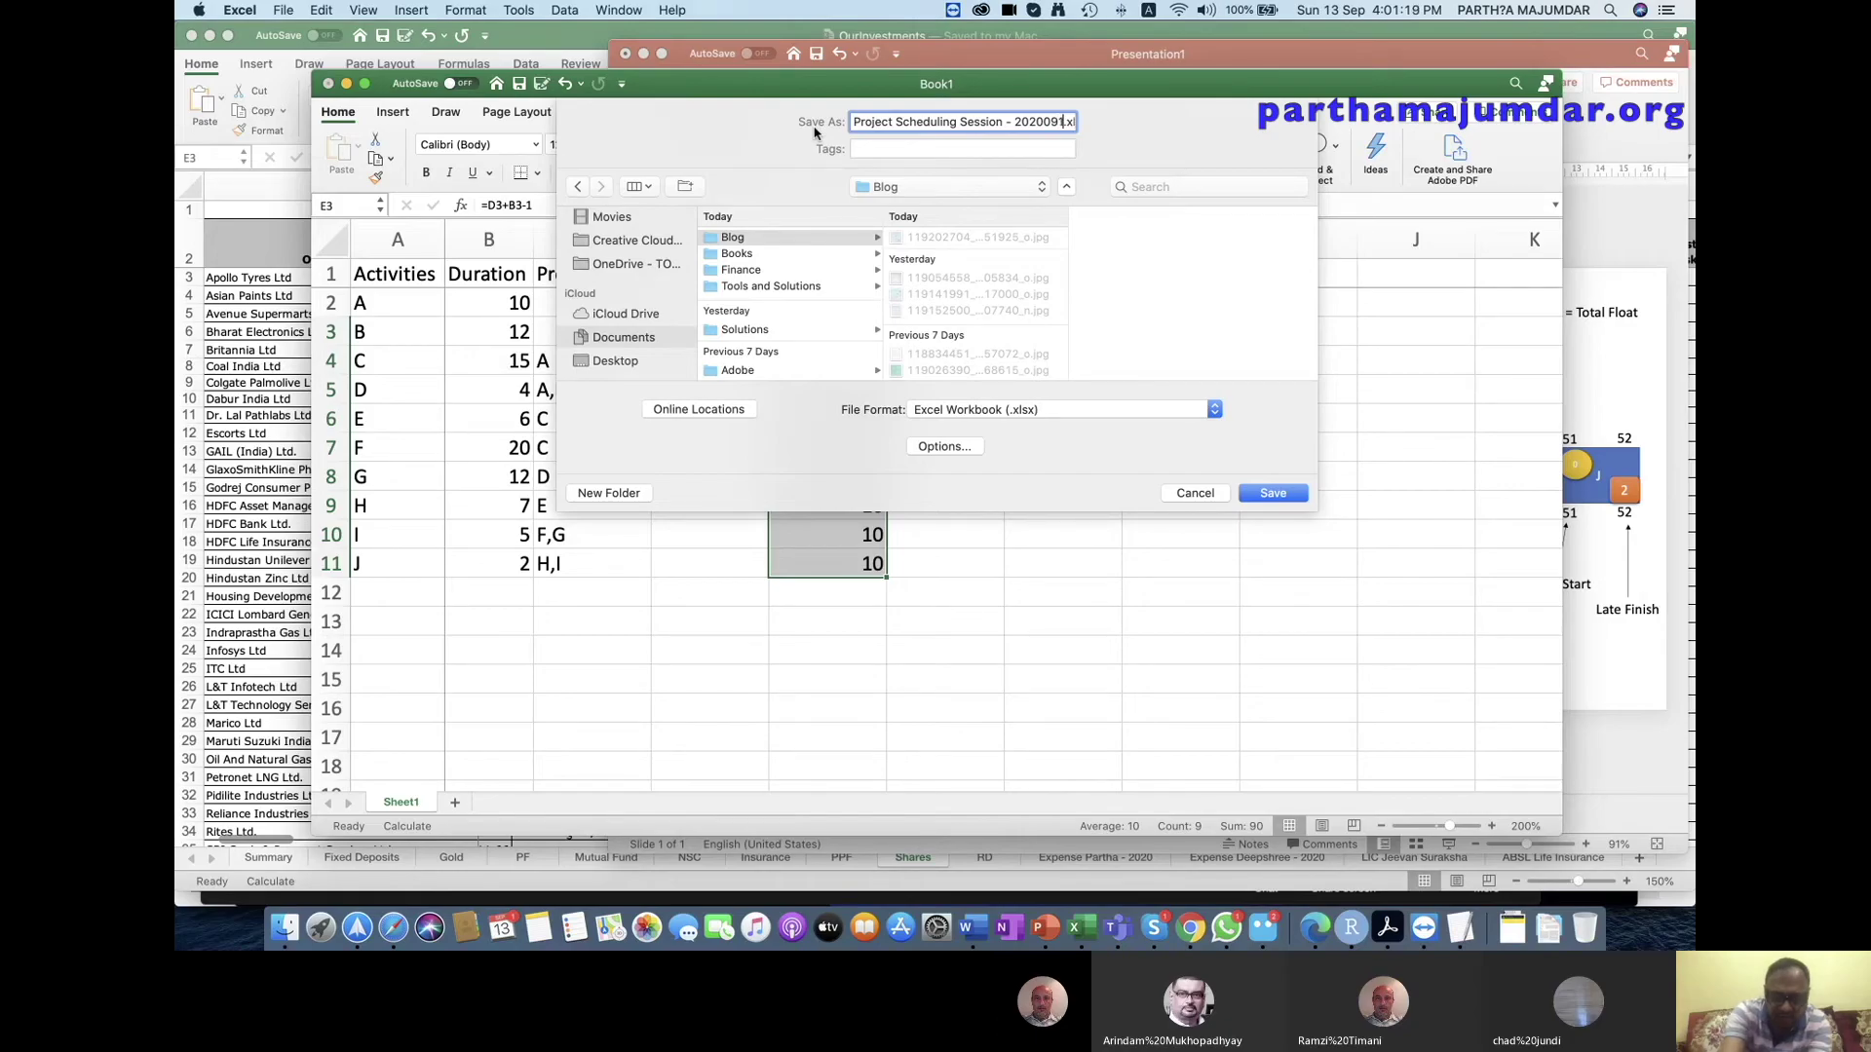
pyautogui.write('3')
pyautogui.press('Return')
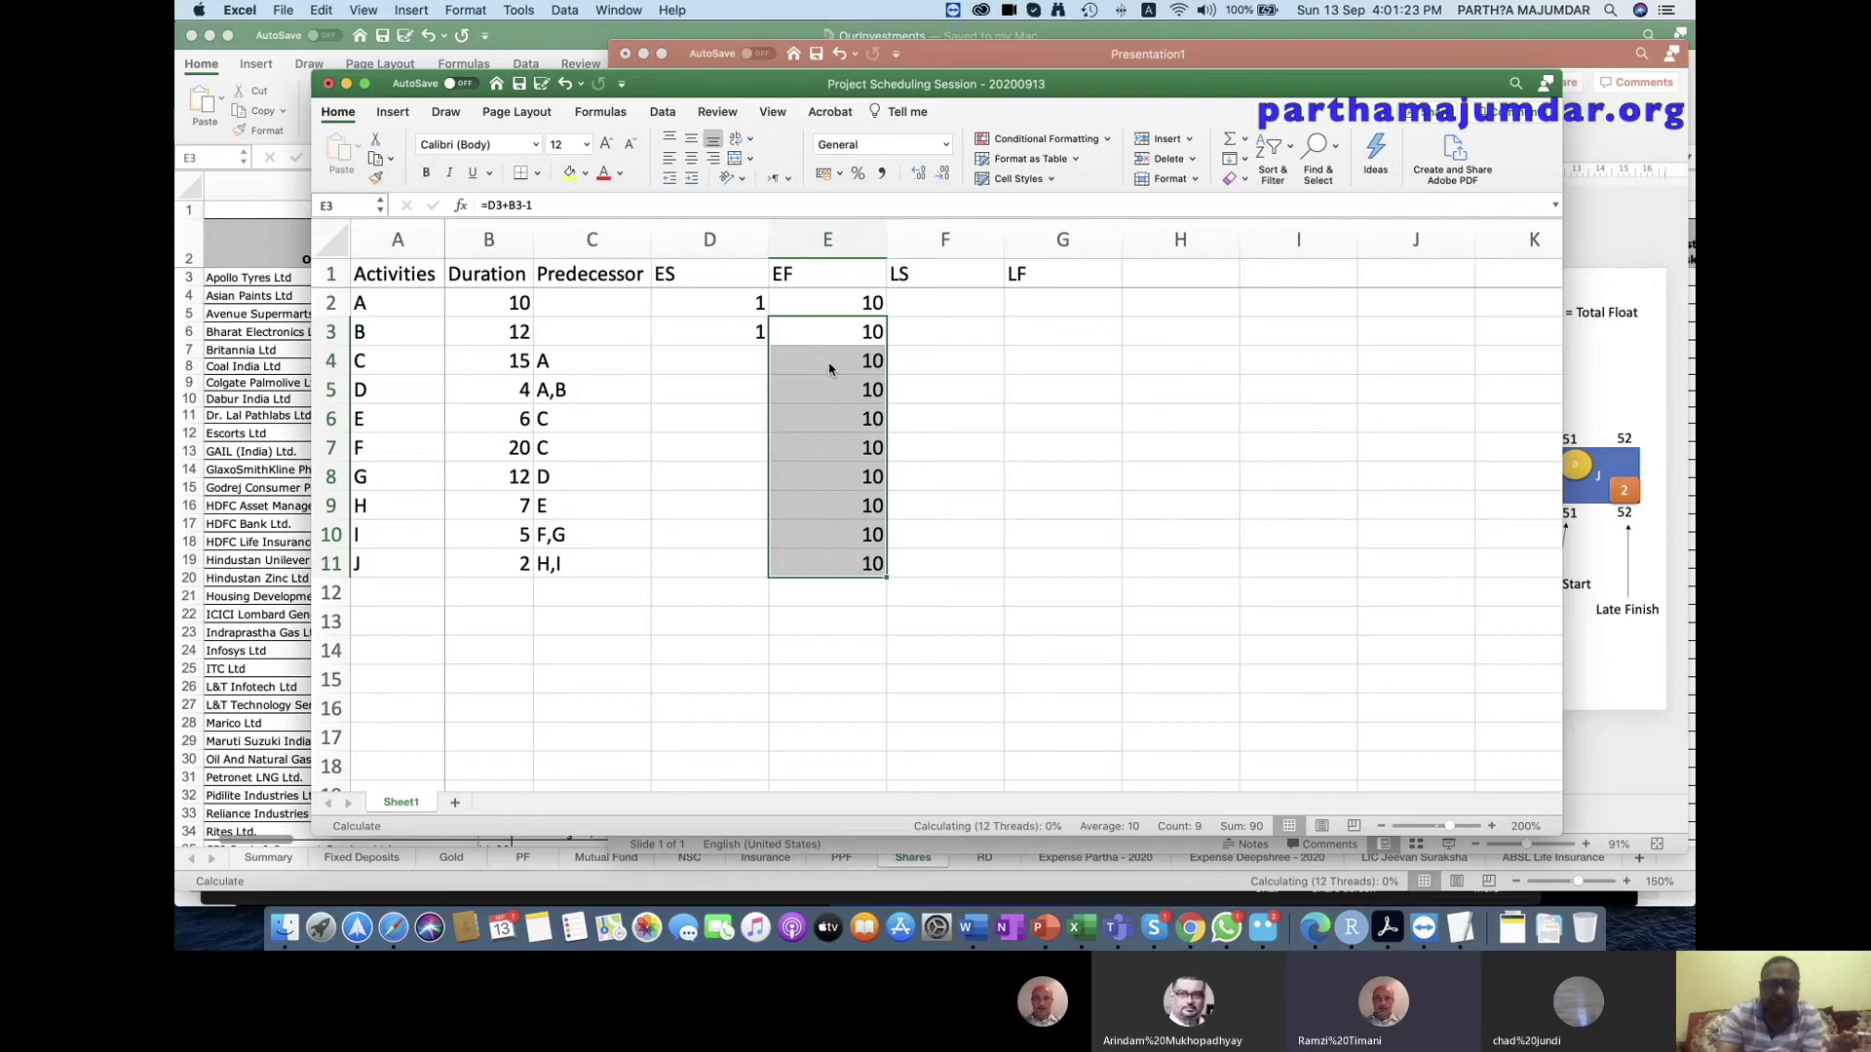
# Enter =E2+1 in D4 so activity C's early start becomes 11.
pyautogui.click(747, 357)
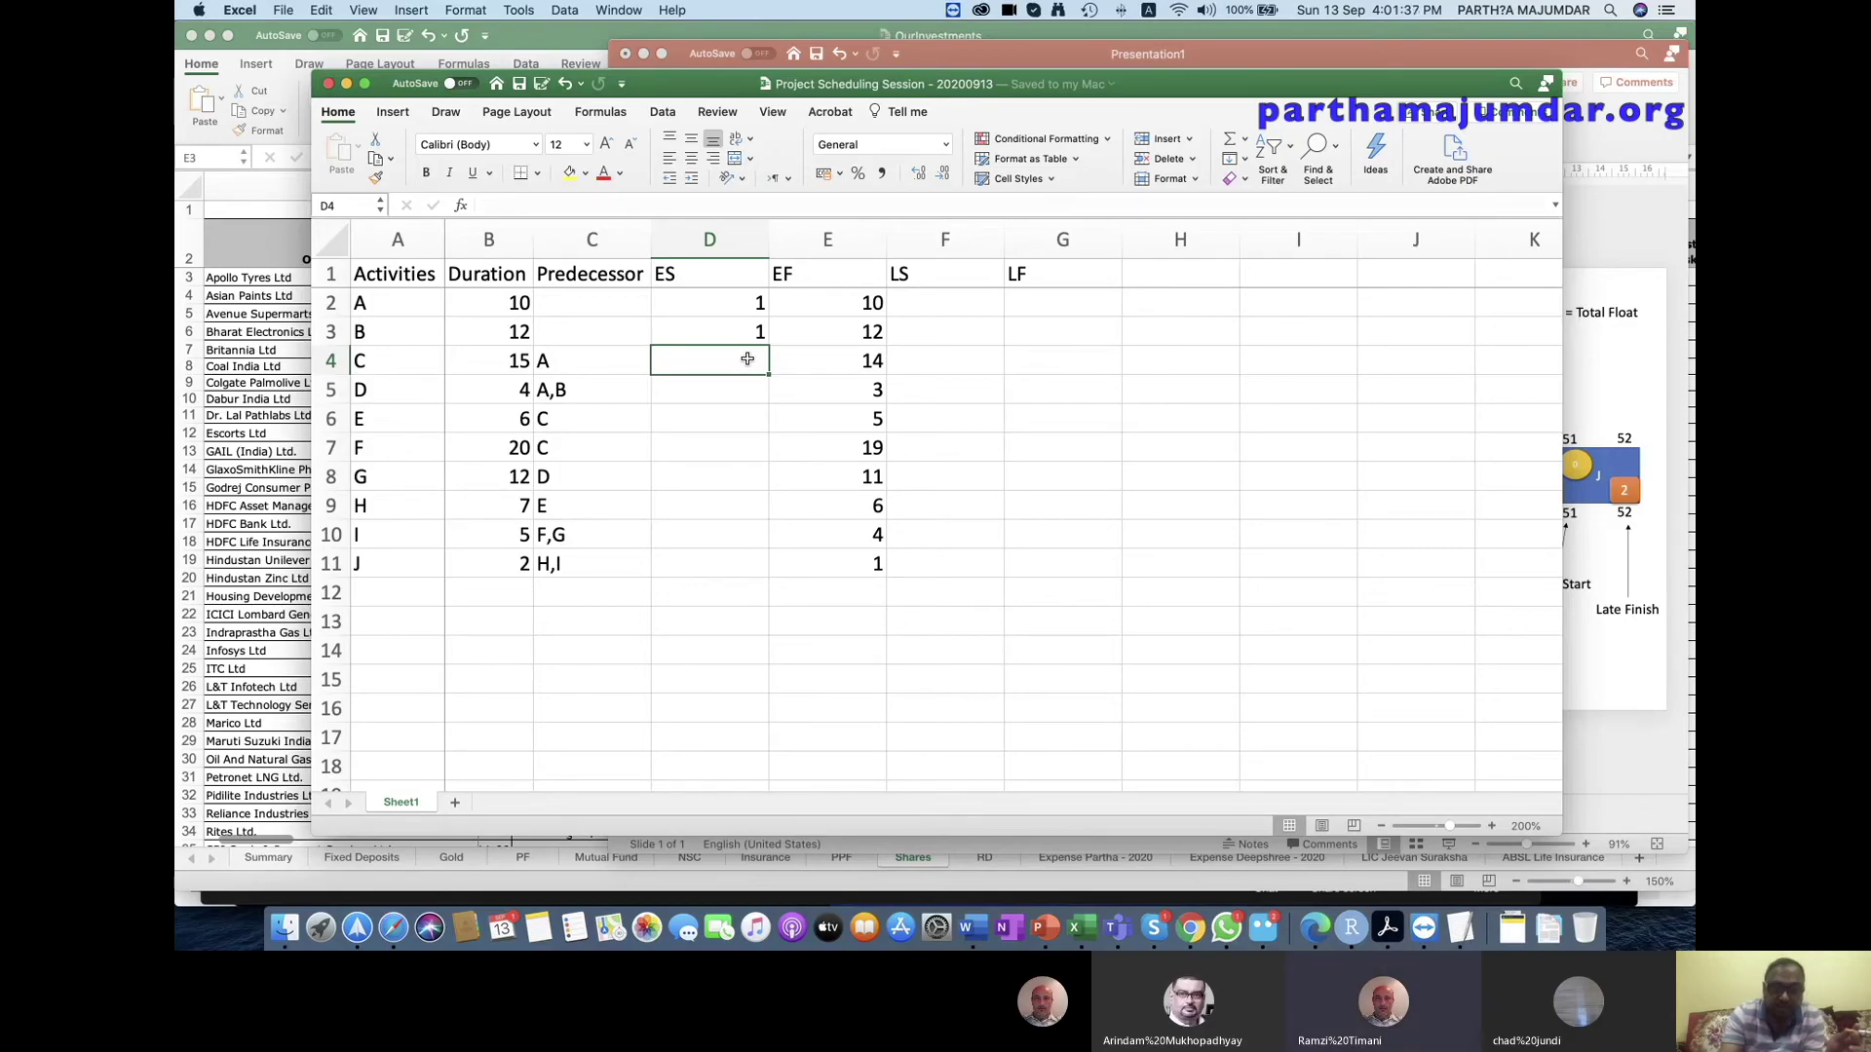
pyautogui.write('=')
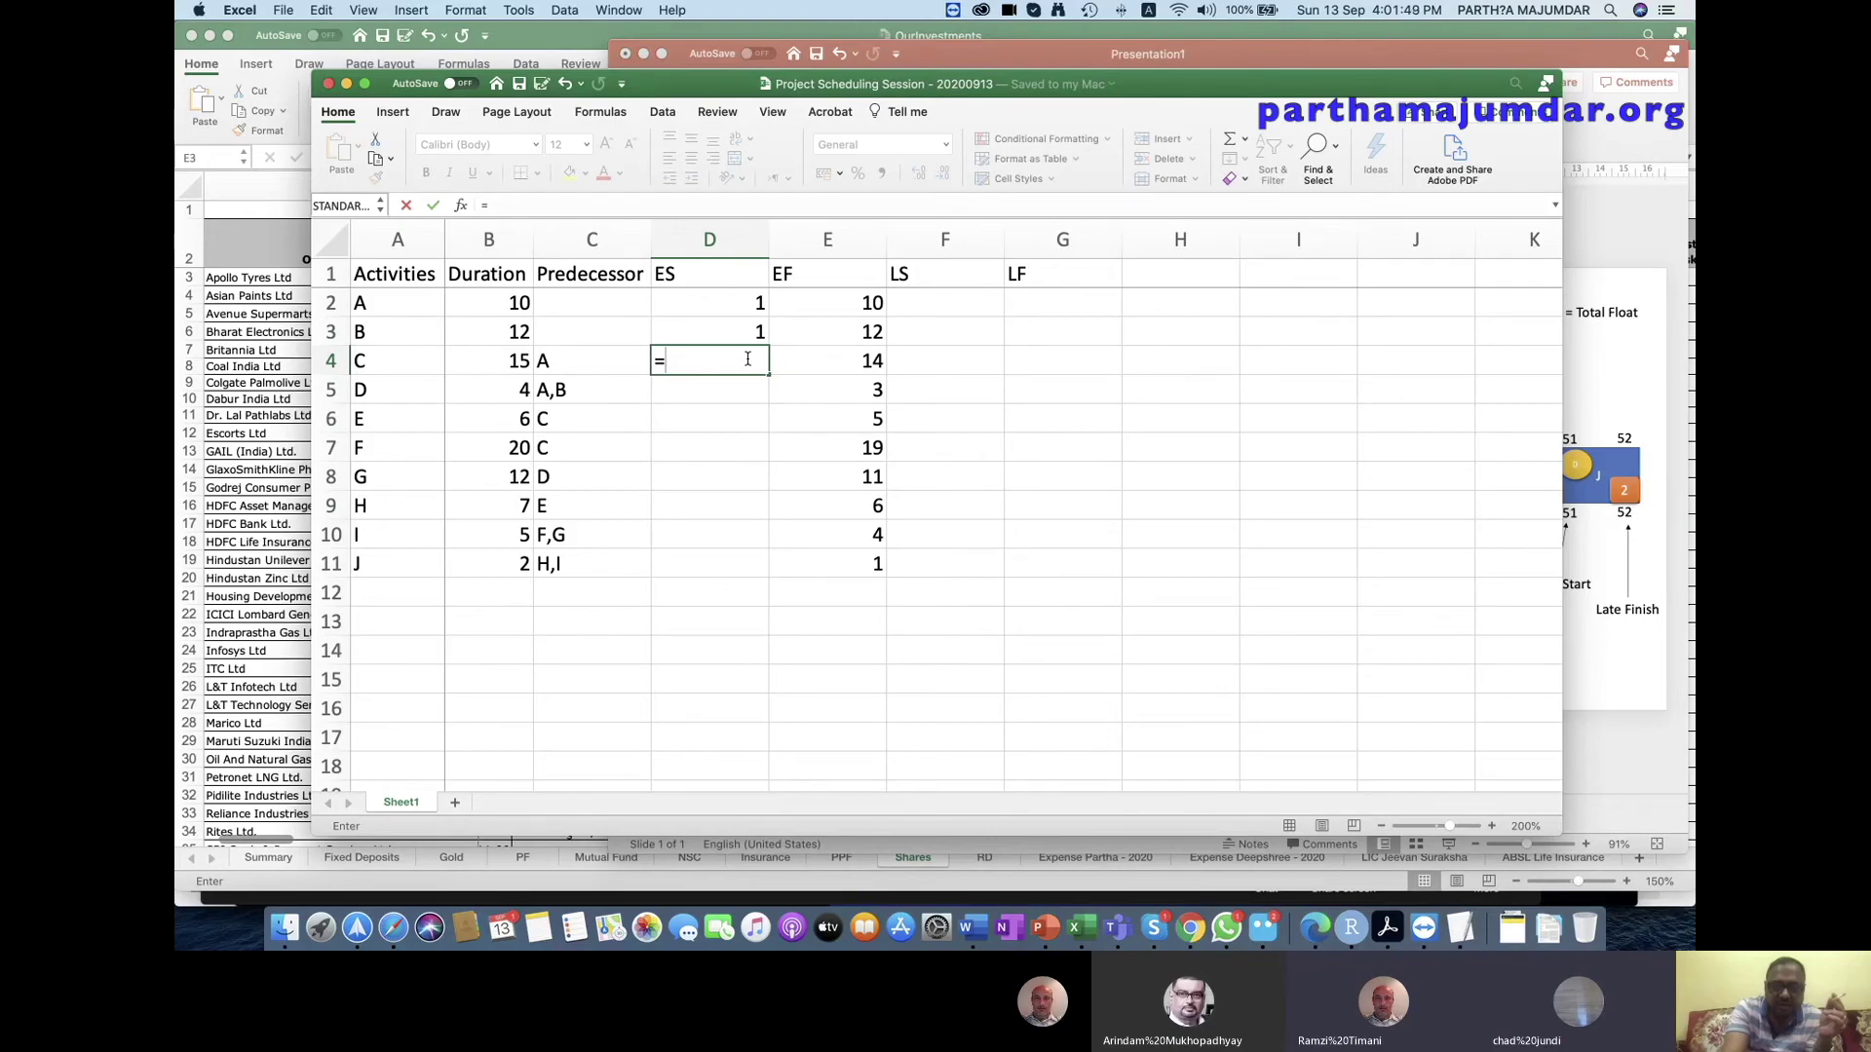
pyautogui.press('Up')
pyautogui.press('Up')
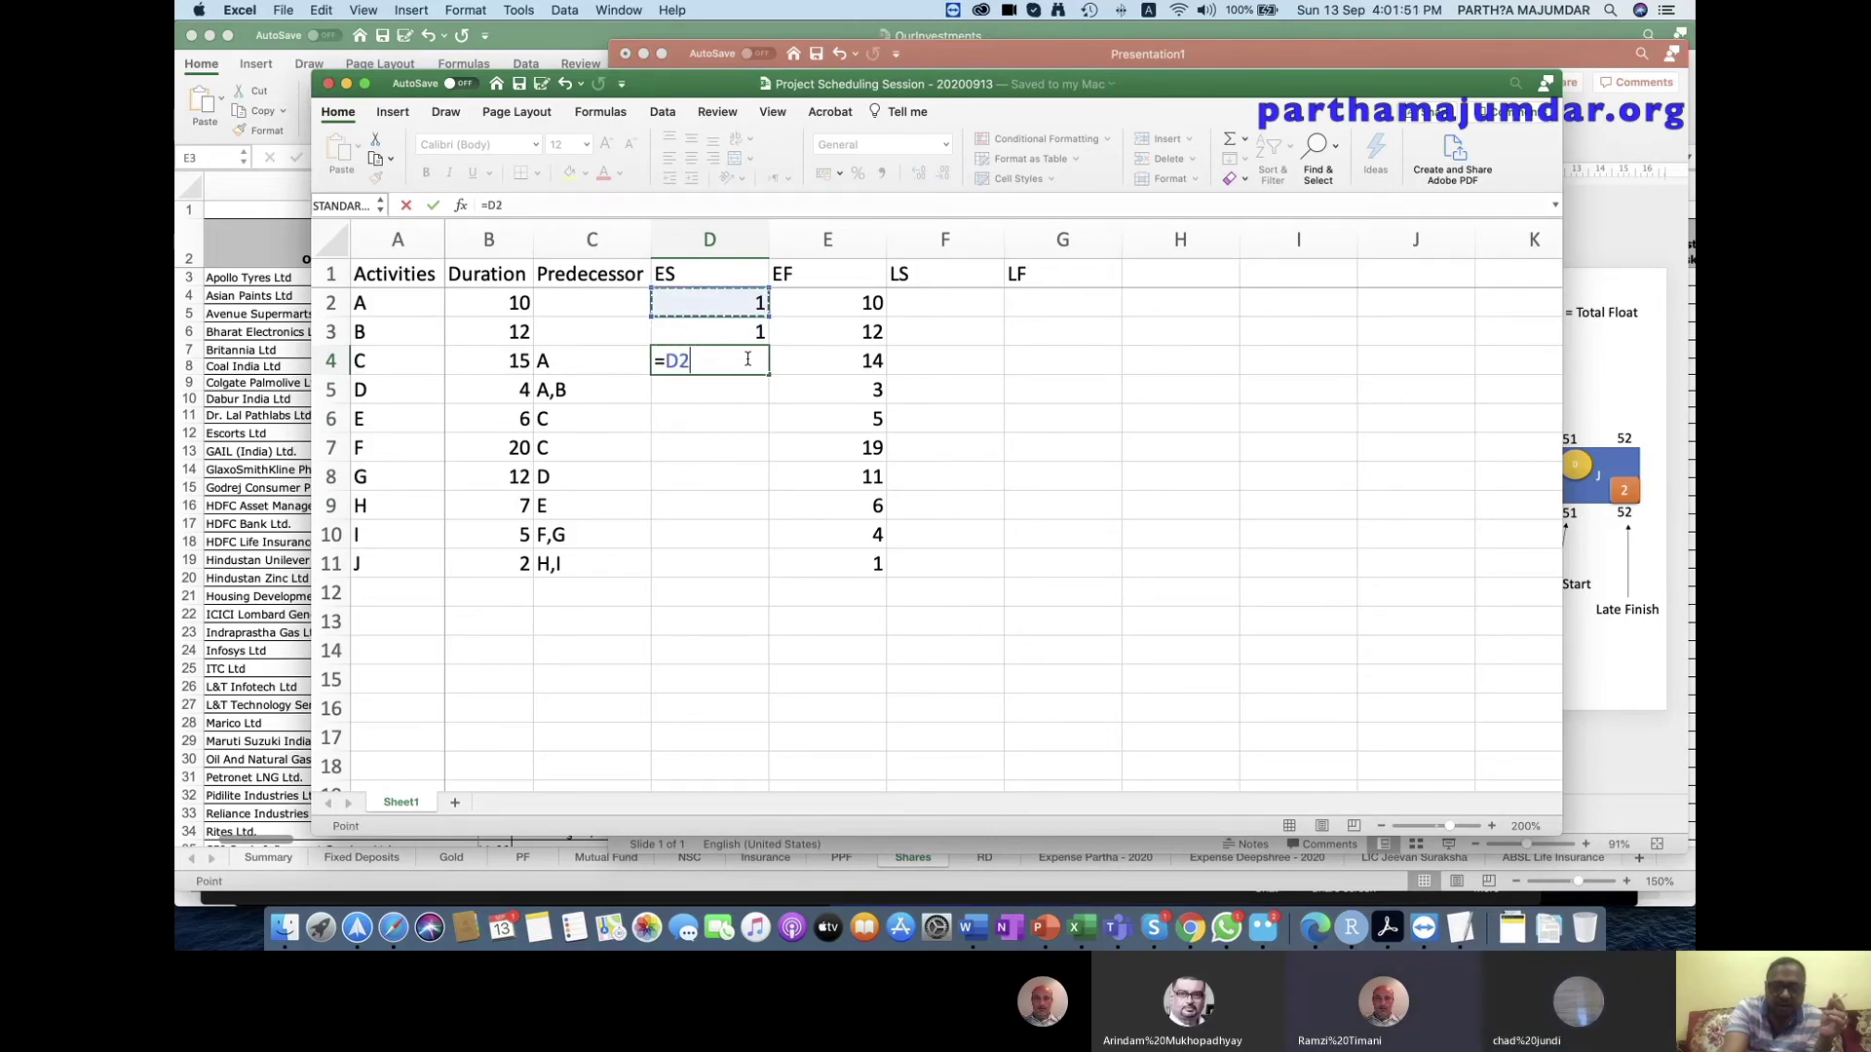
pyautogui.press('Right')
pyautogui.write('+')
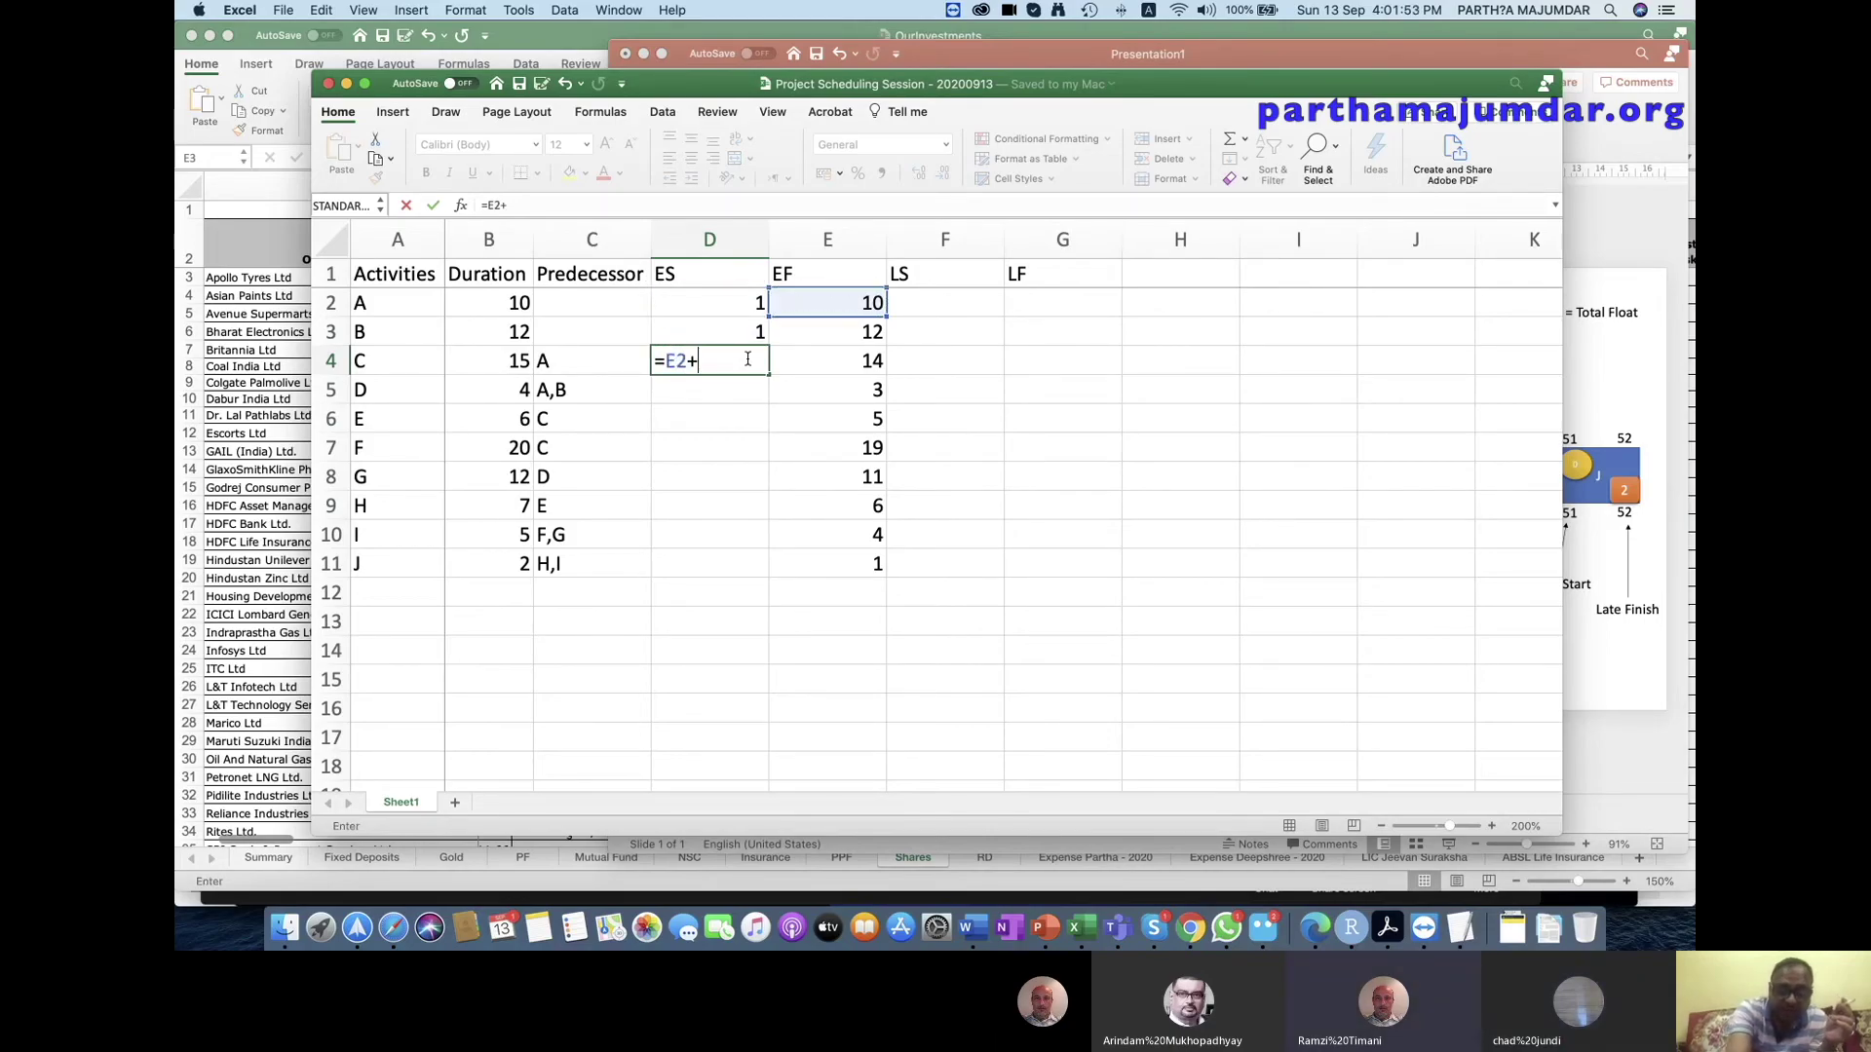
pyautogui.write('1')
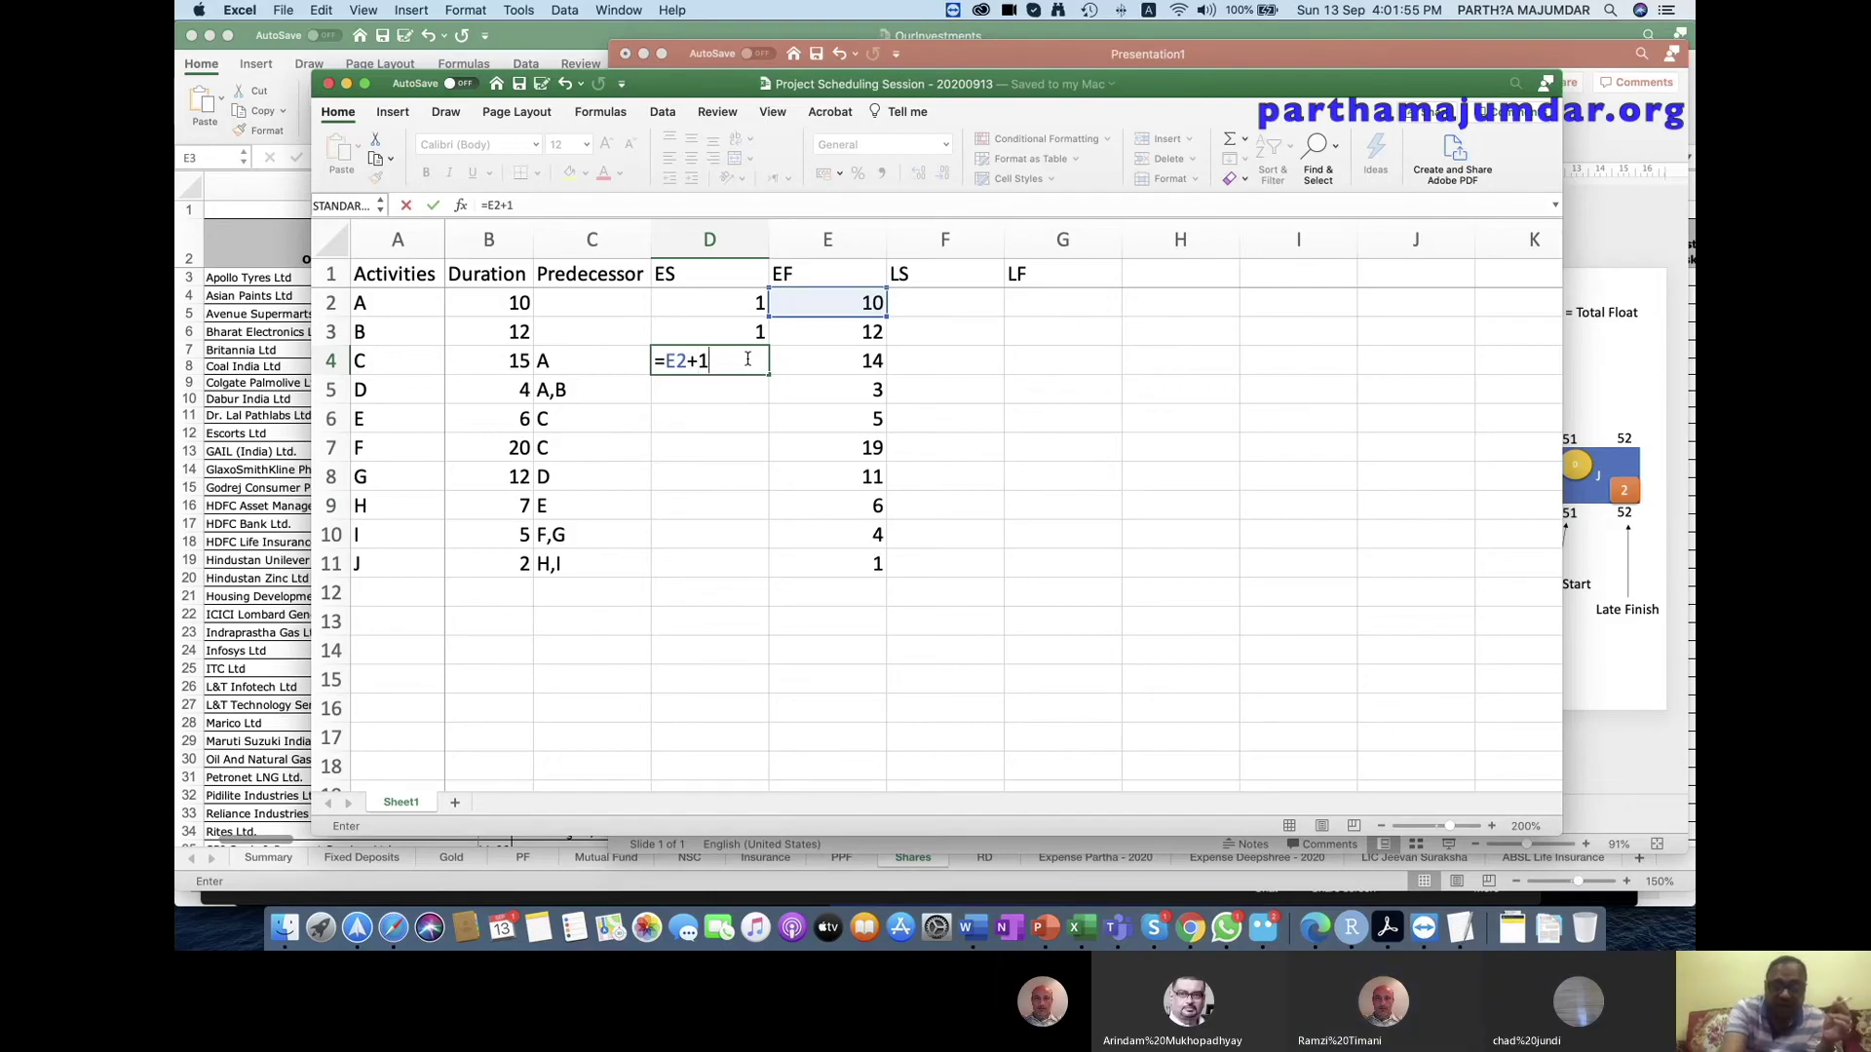
pyautogui.press('Return')
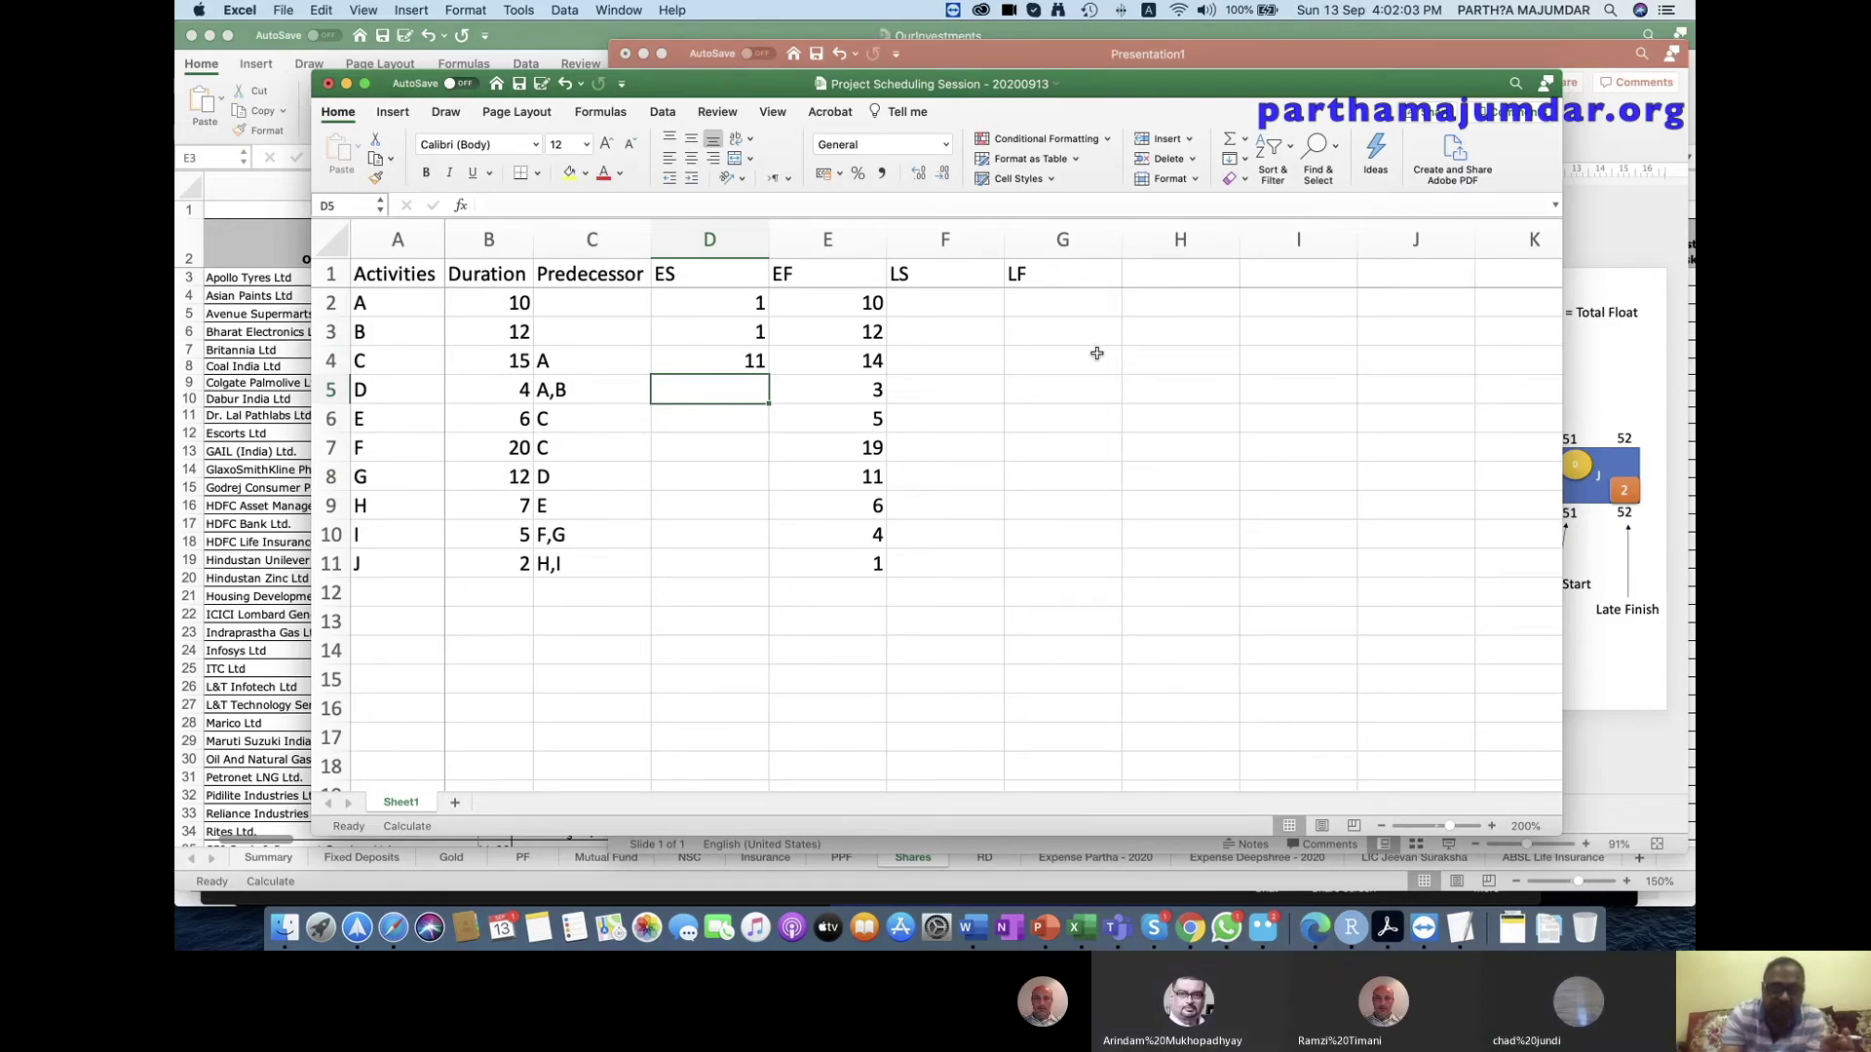
pyautogui.write('=')
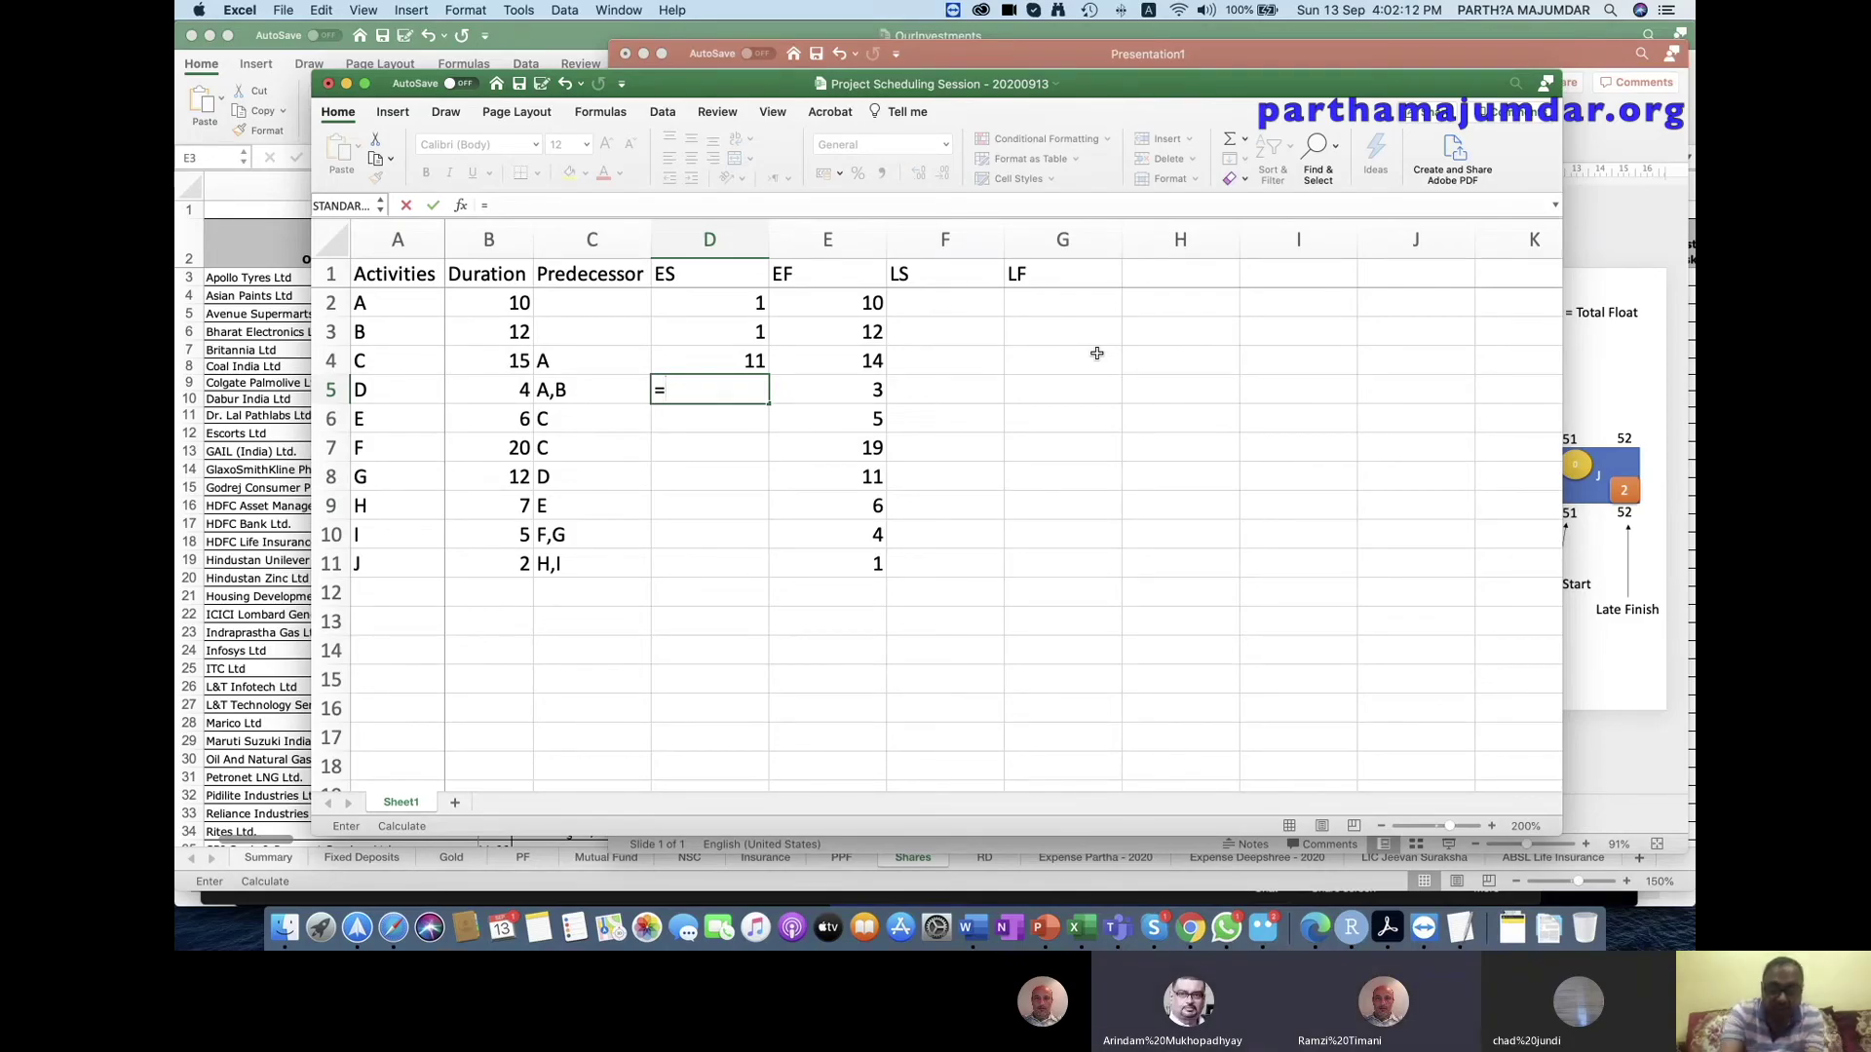
# Set activity D's early start to the MAX of A and B's finishes plus 1.
pyautogui.write('max(')
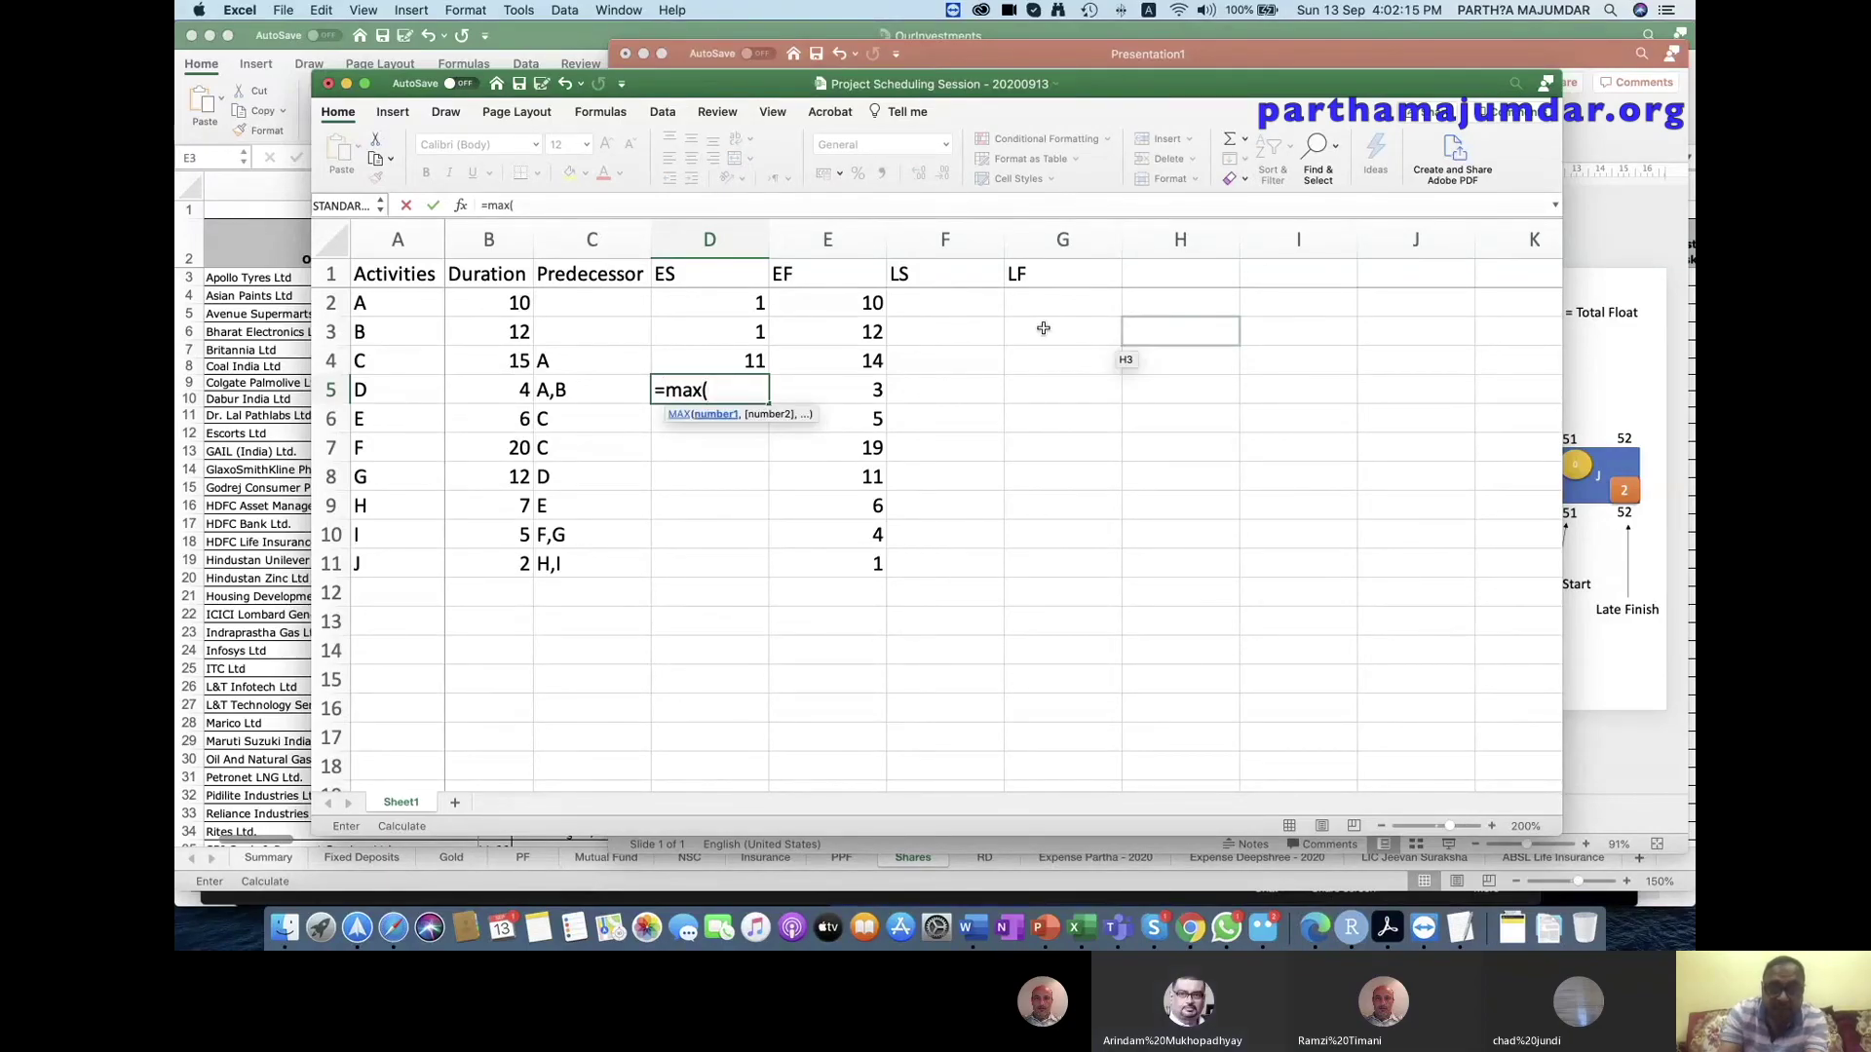
pyautogui.moveTo(857, 303); pyautogui.dragTo(860, 331)
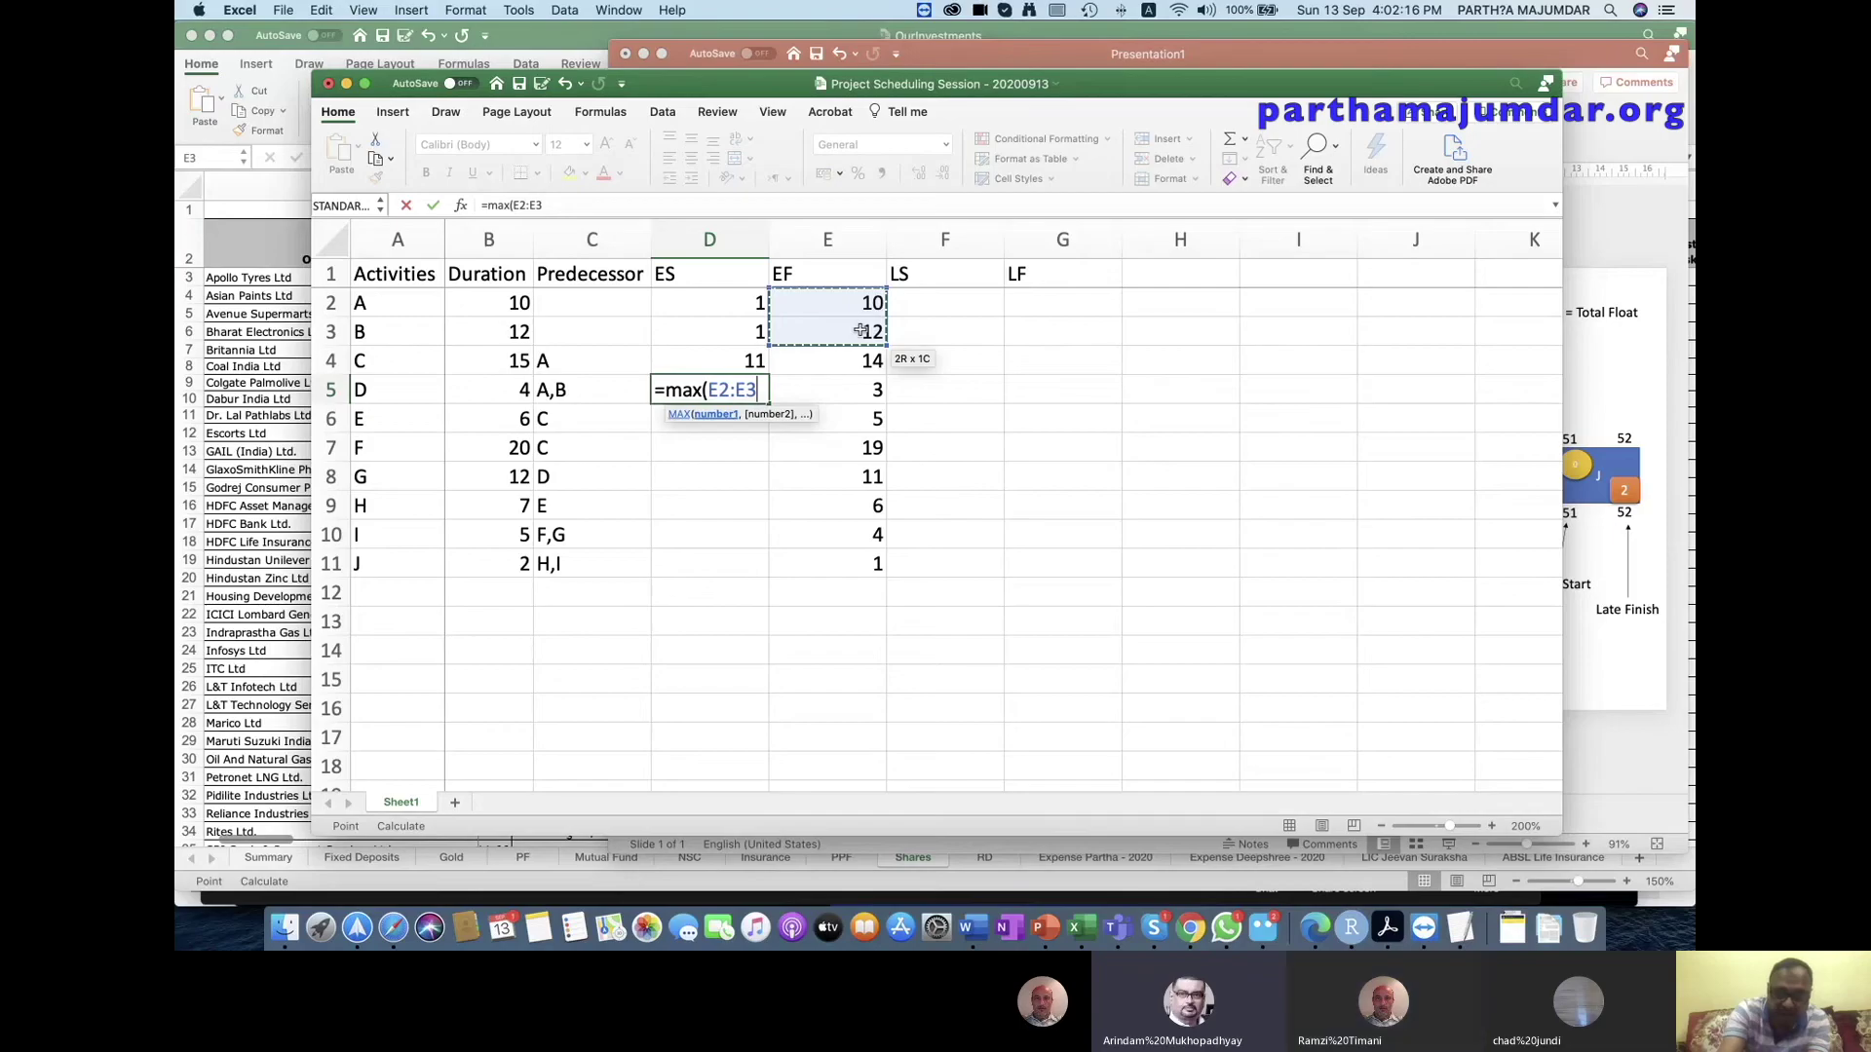
pyautogui.write(')+1')
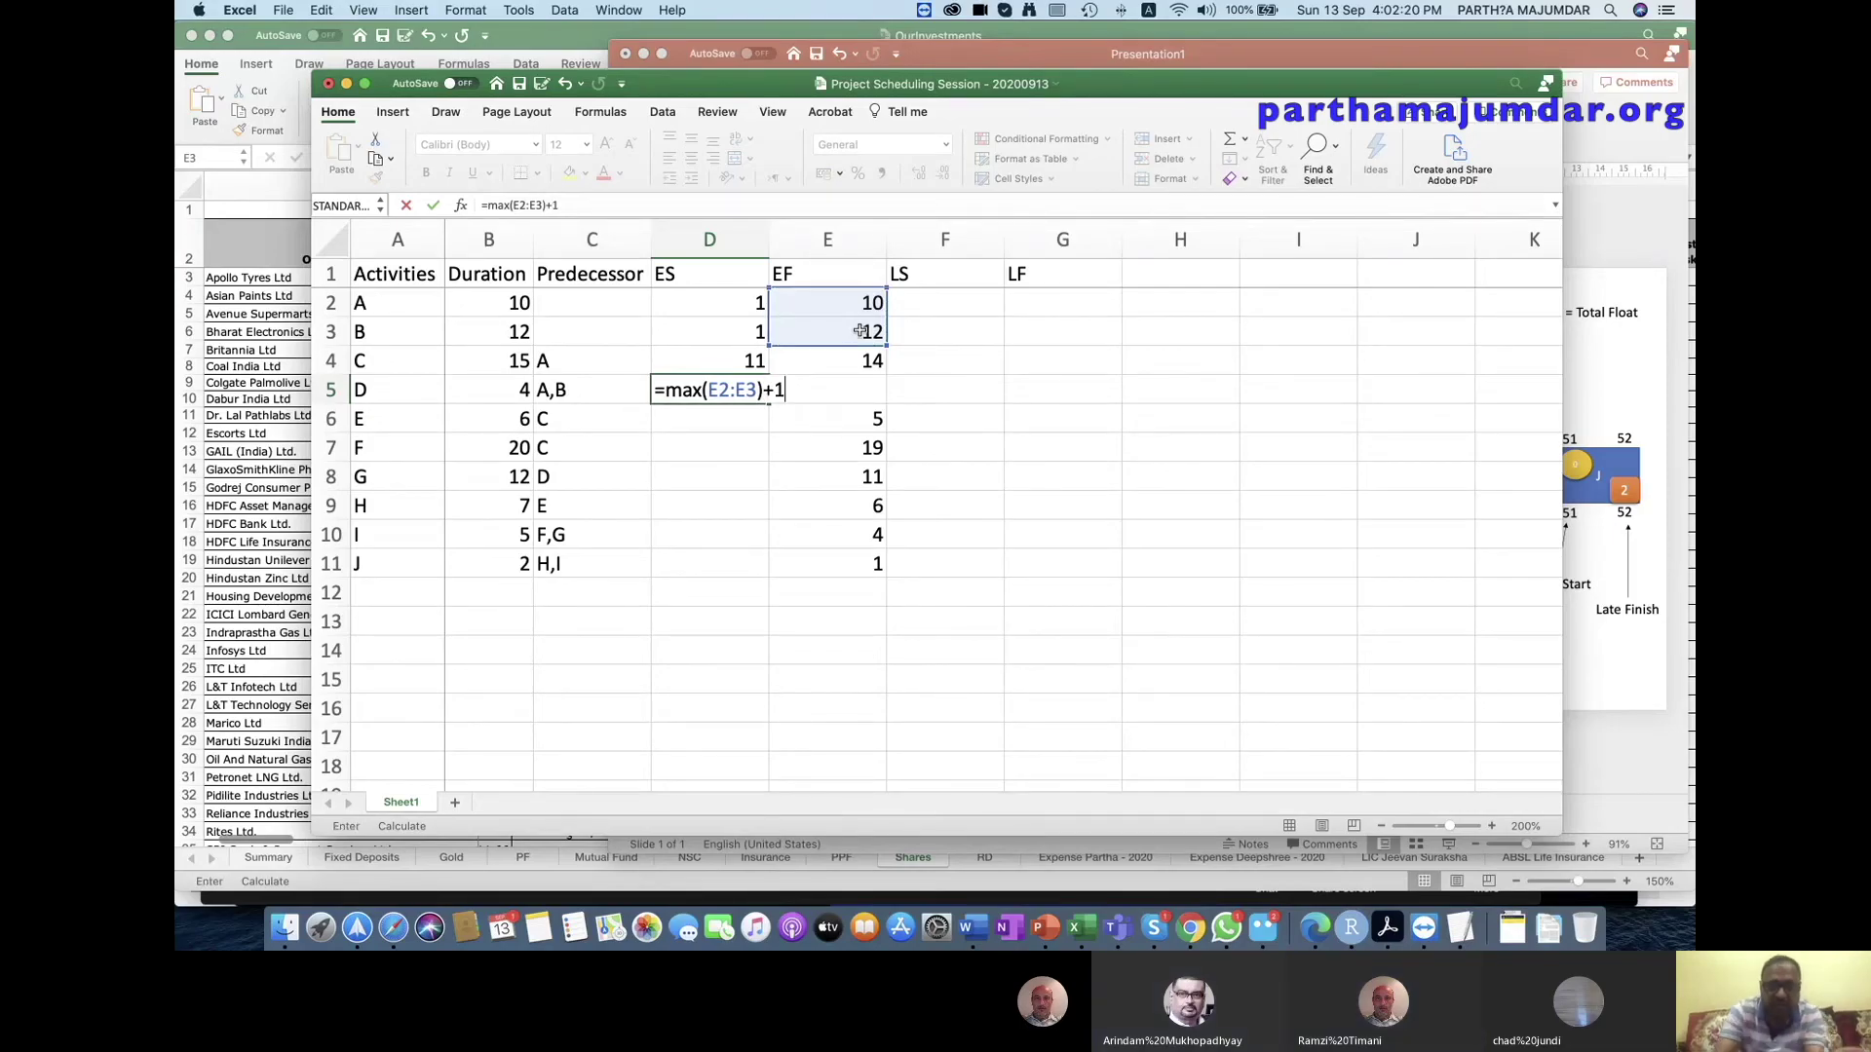
pyautogui.press('Return')
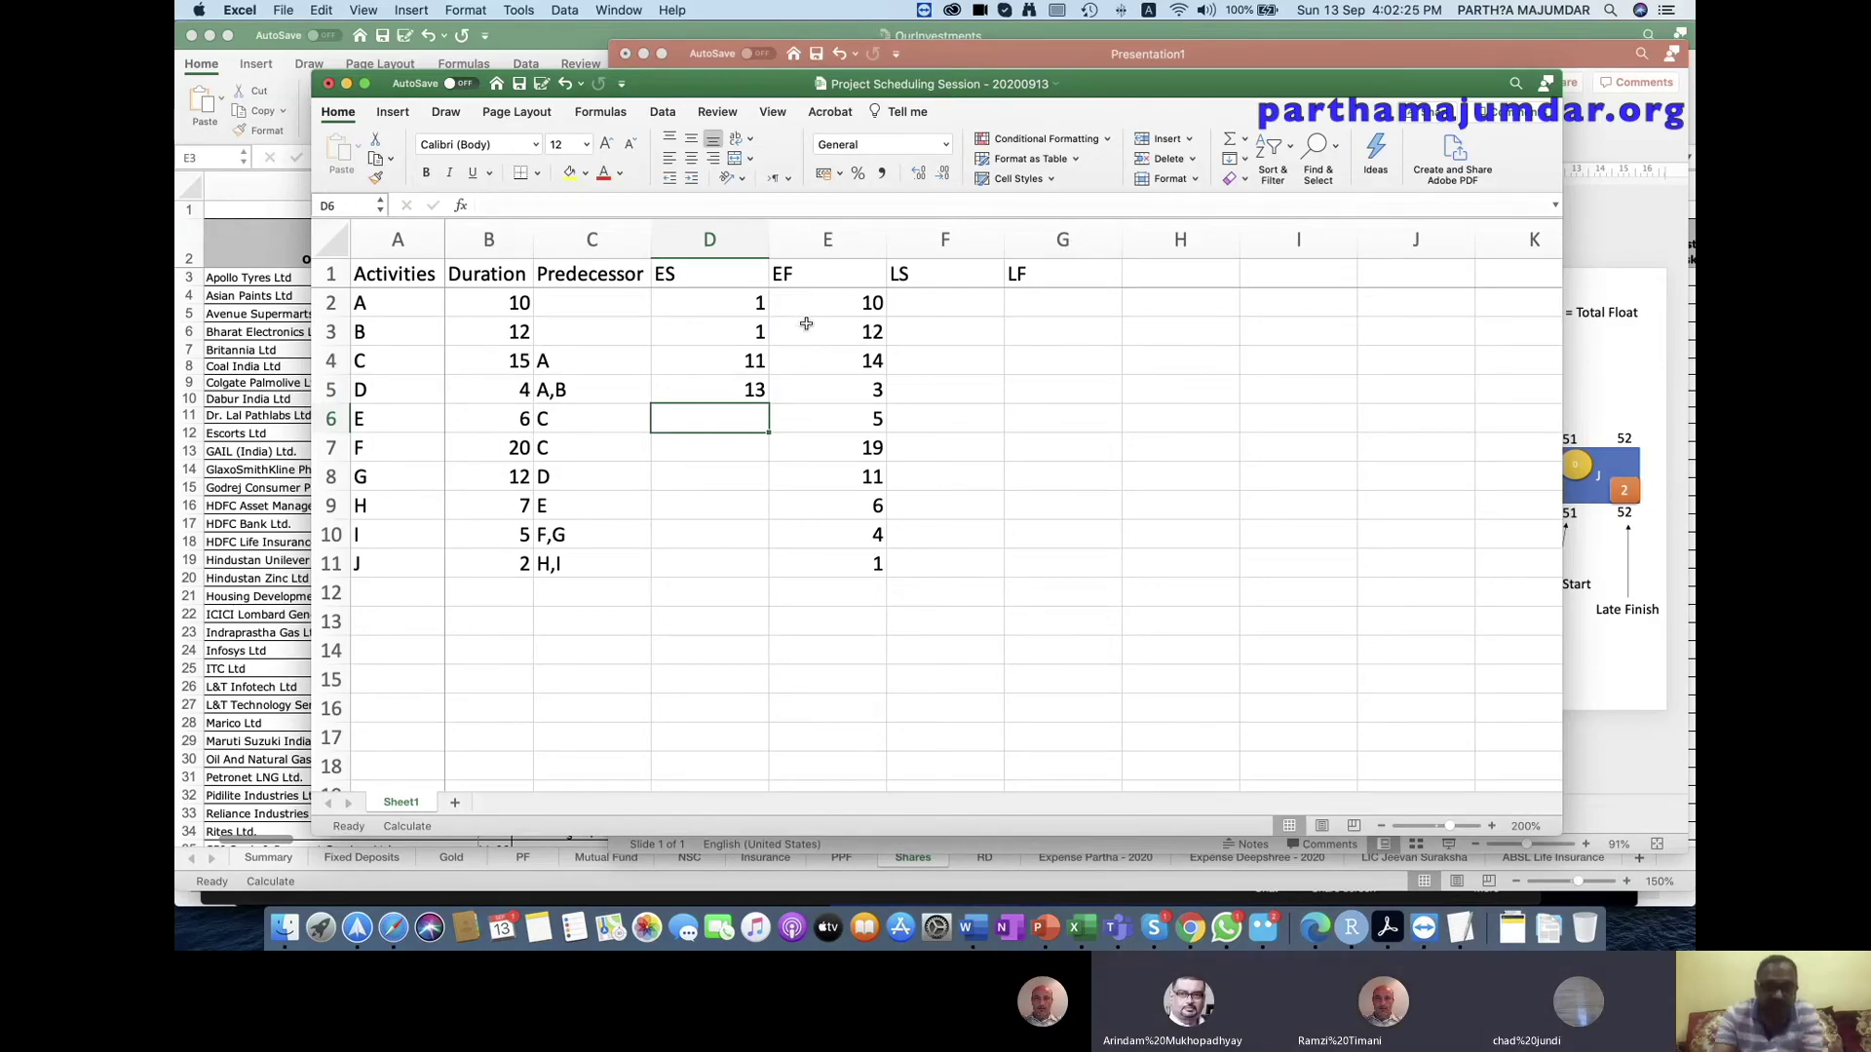
pyautogui.click(754, 390)
pyautogui.doubleClick(754, 390)
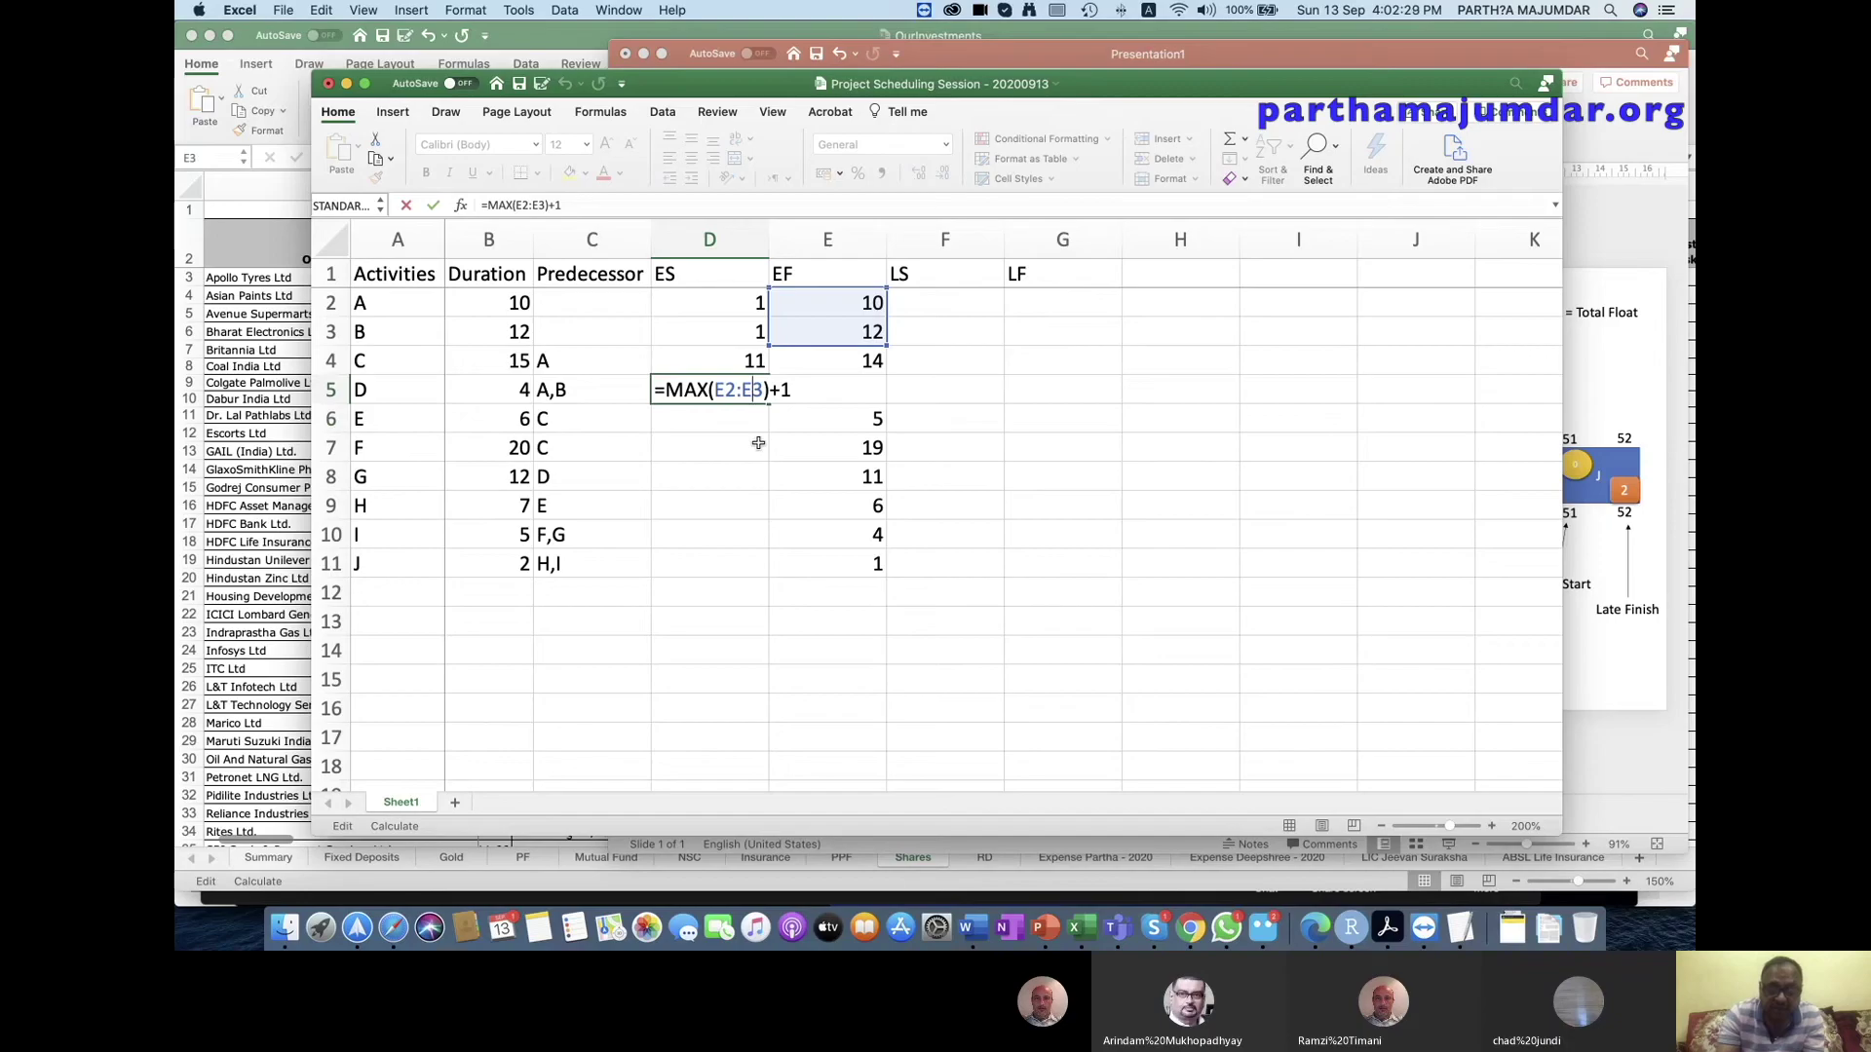
pyautogui.press('Return')
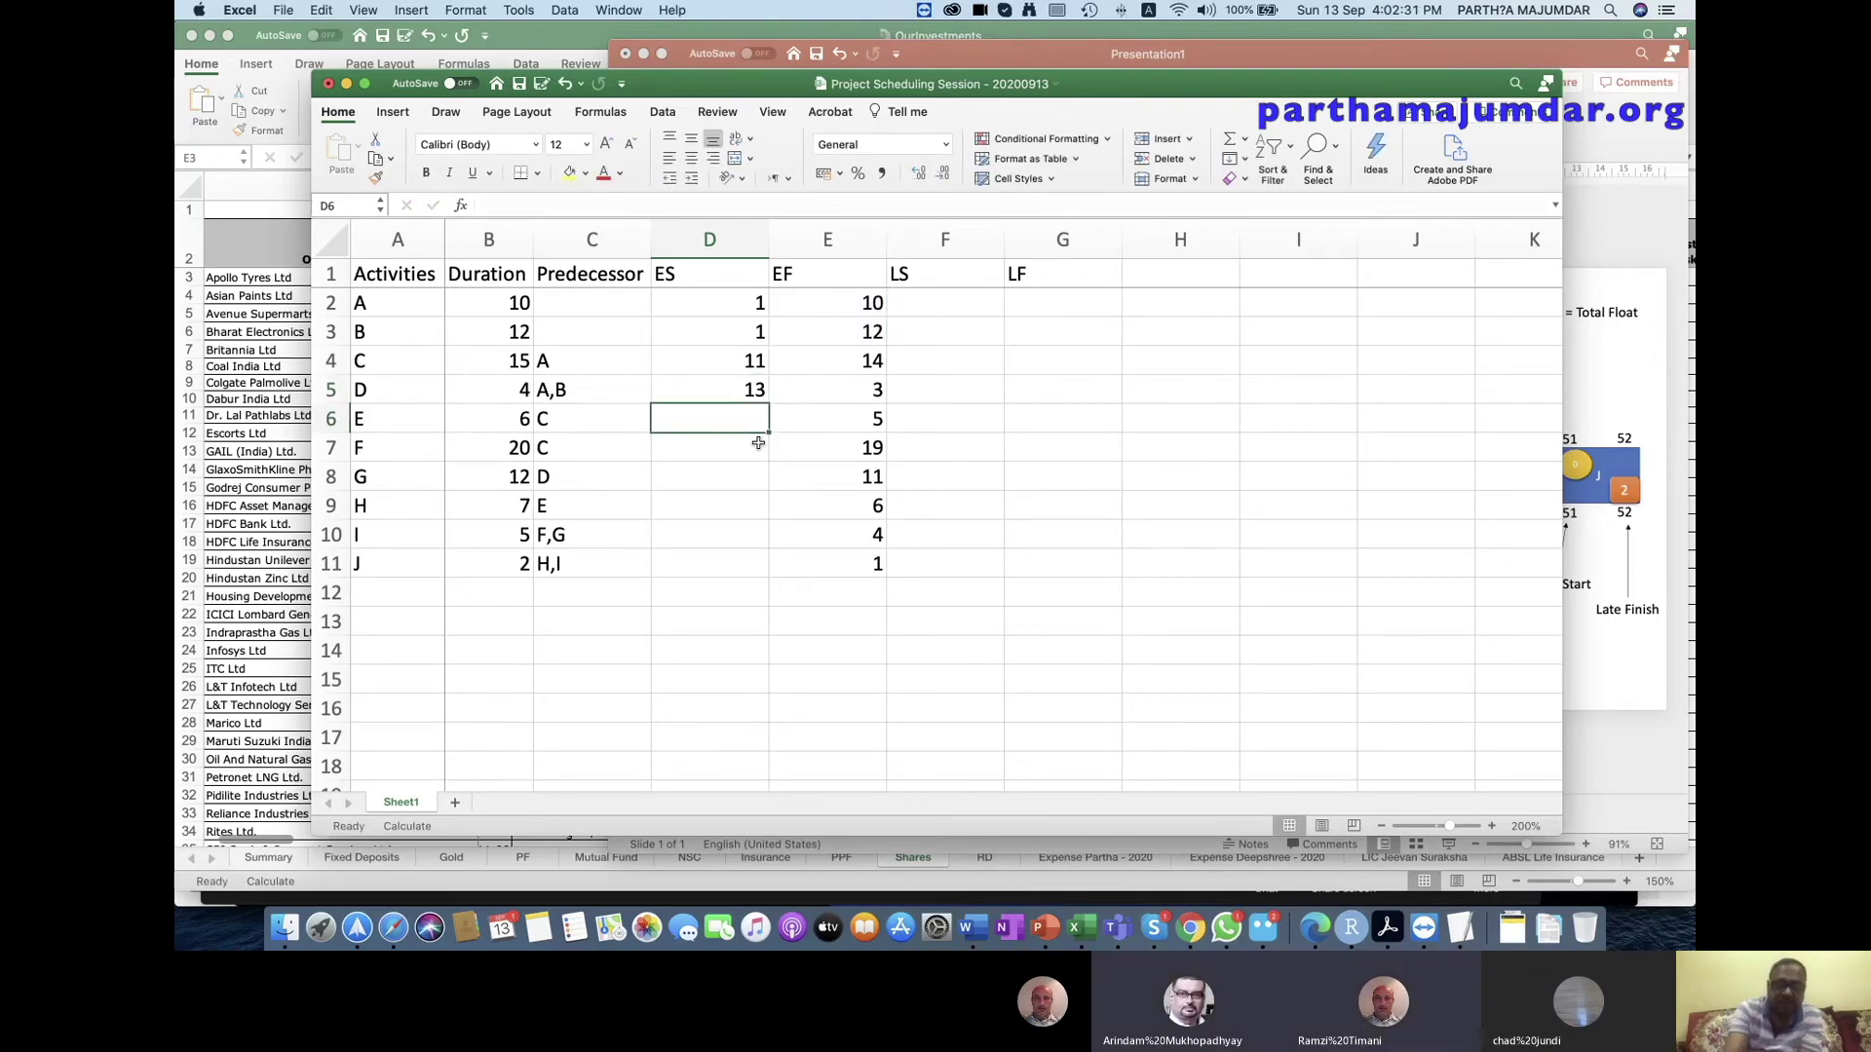
# Base the early starts of activities E and F on activity C's finish in E4.
pyautogui.write('=')
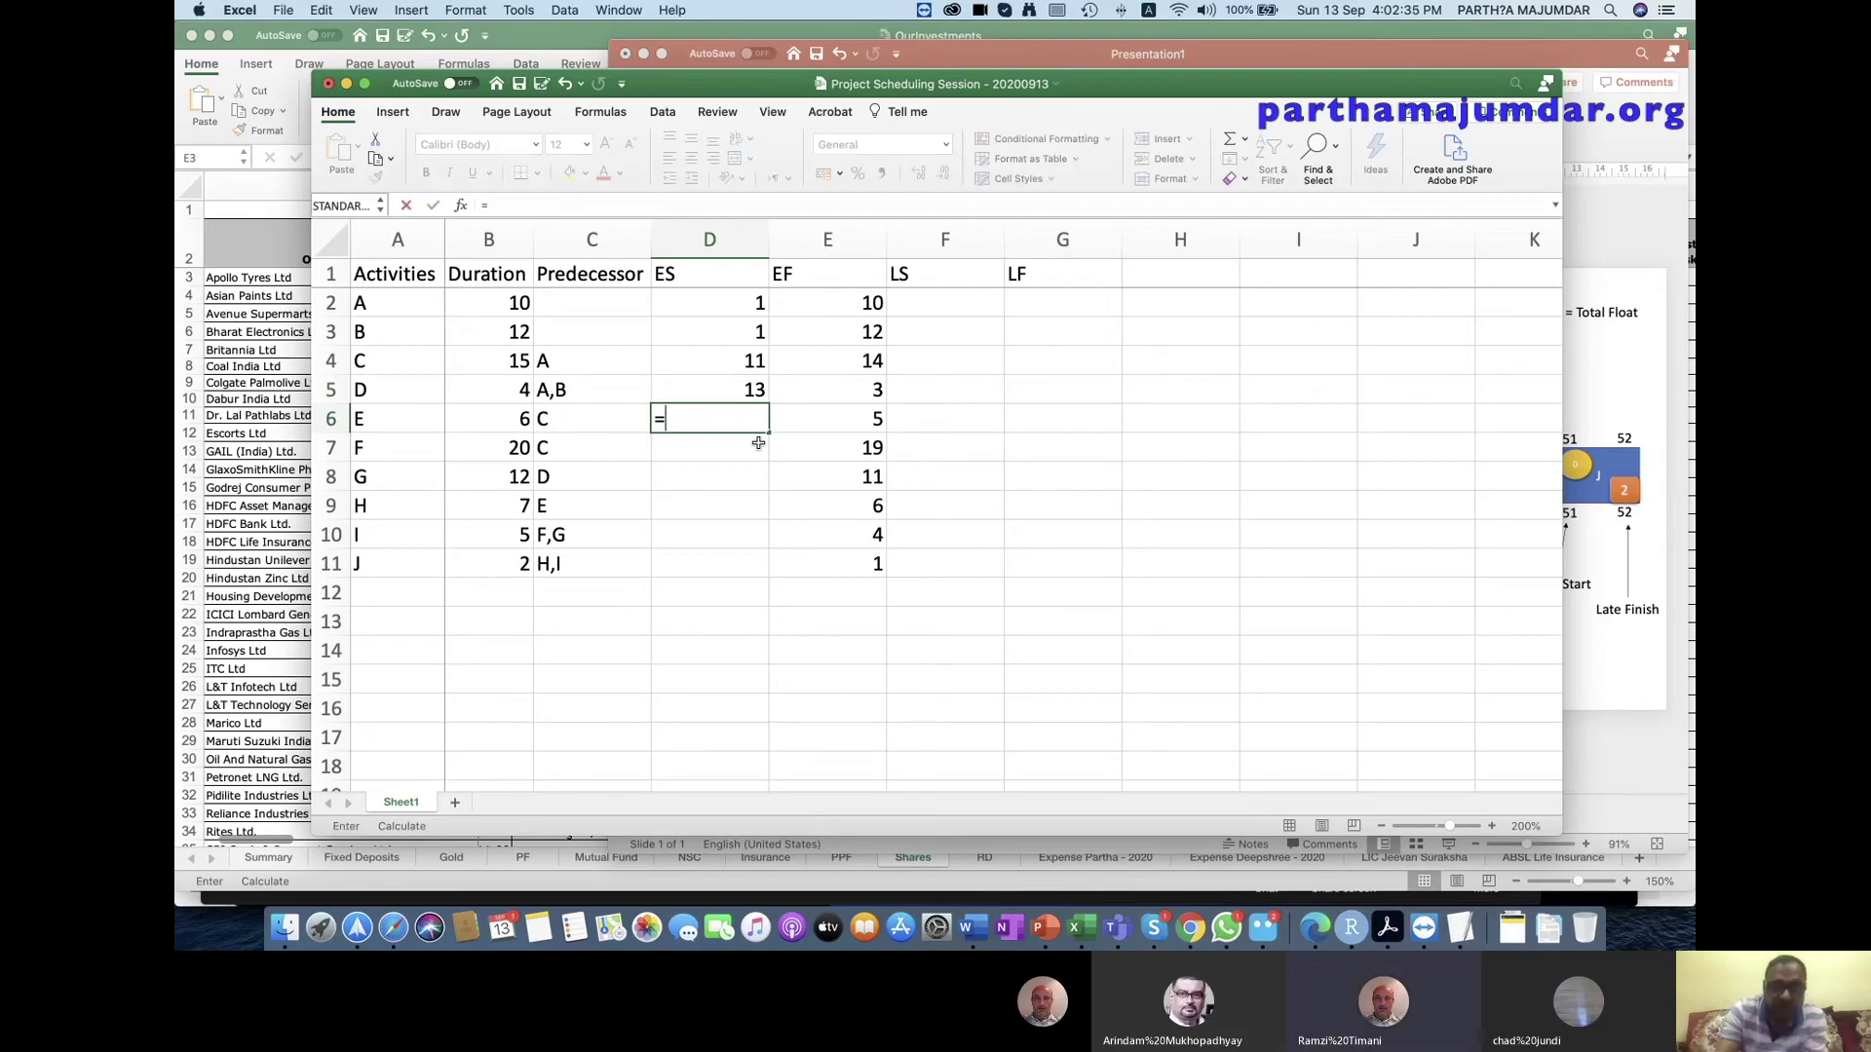
pyautogui.click(850, 362)
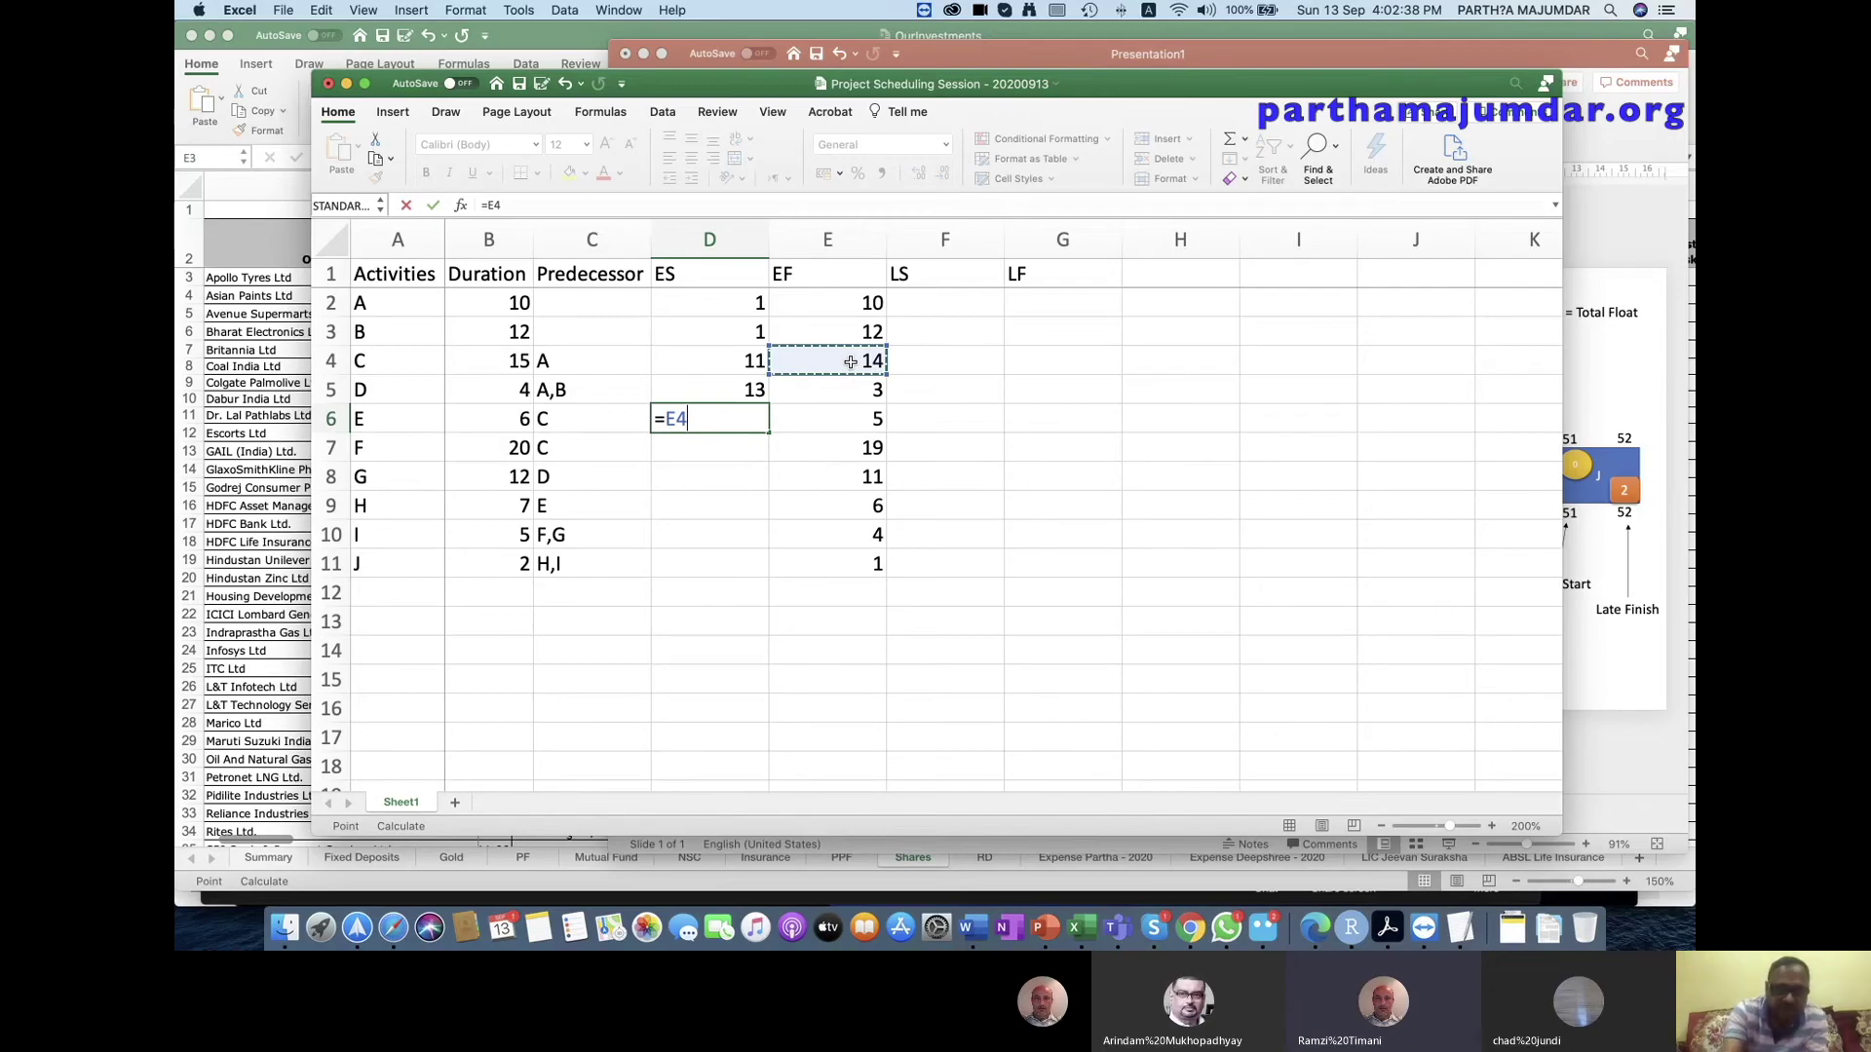
pyautogui.press('Return')
pyautogui.write('=')
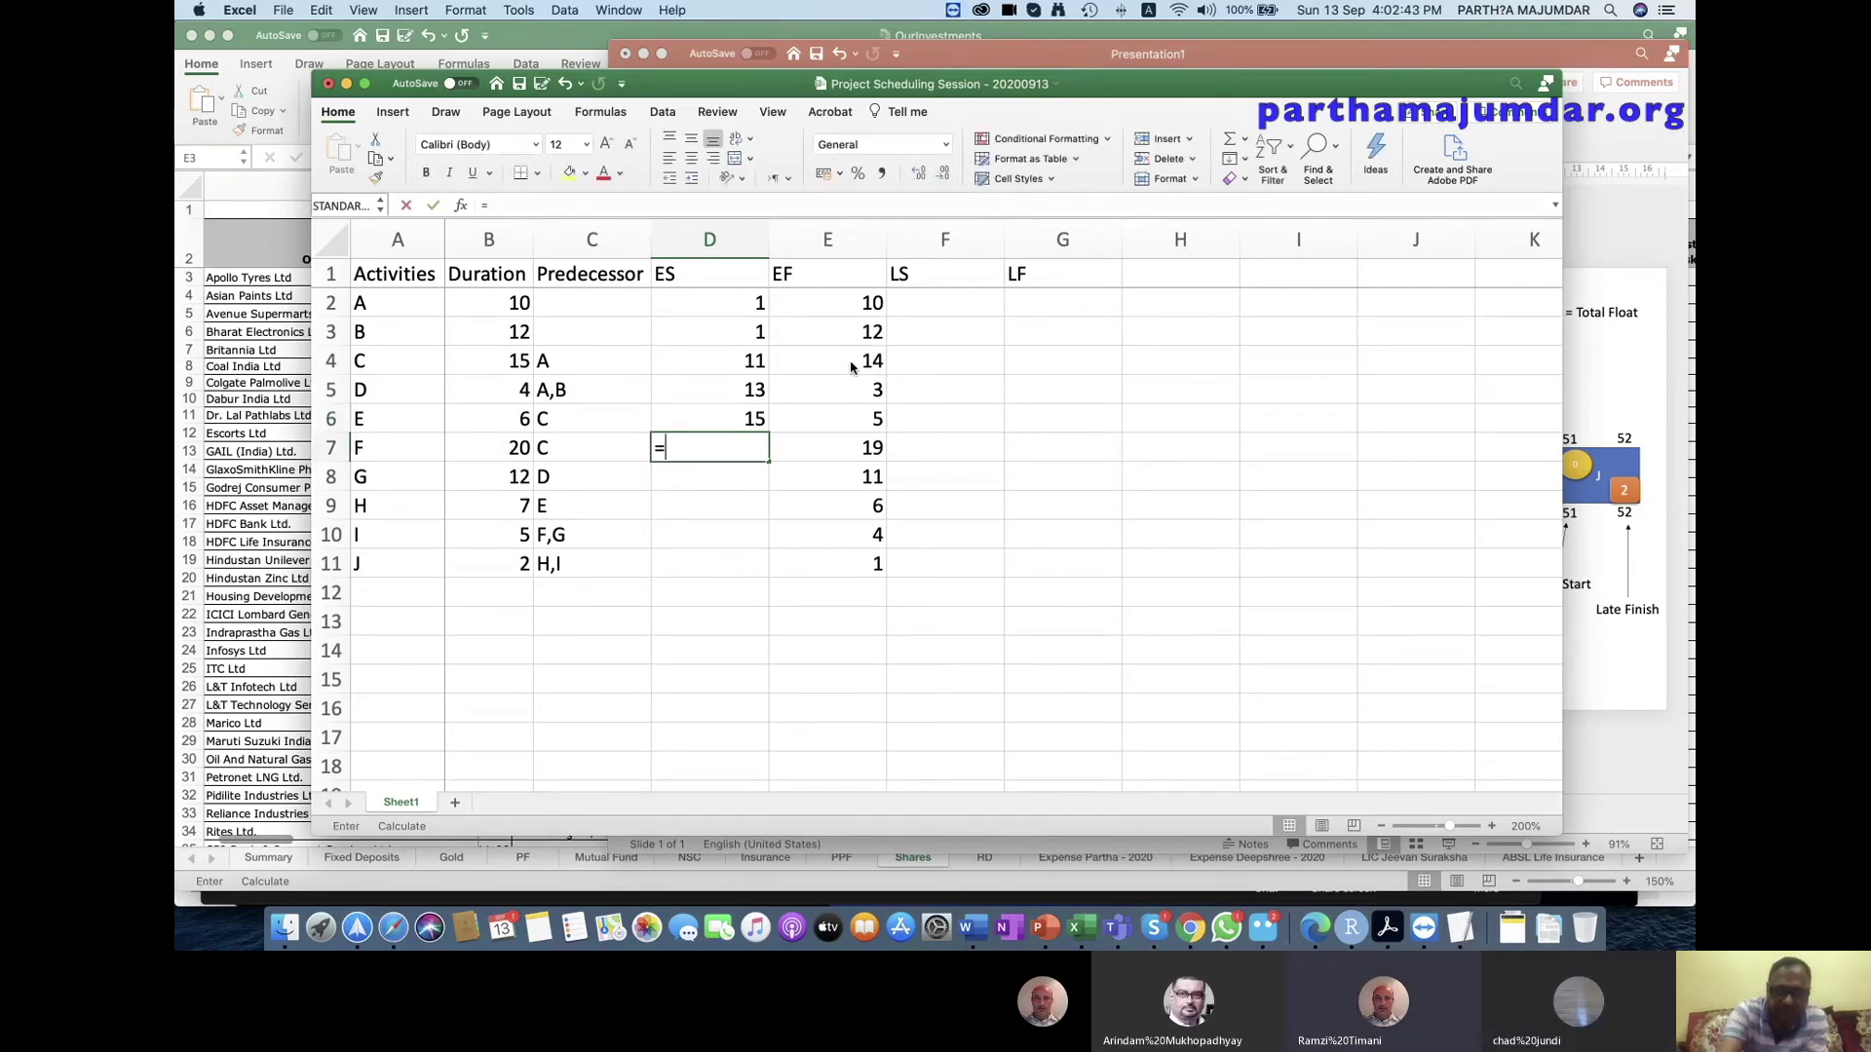
pyautogui.click(863, 362)
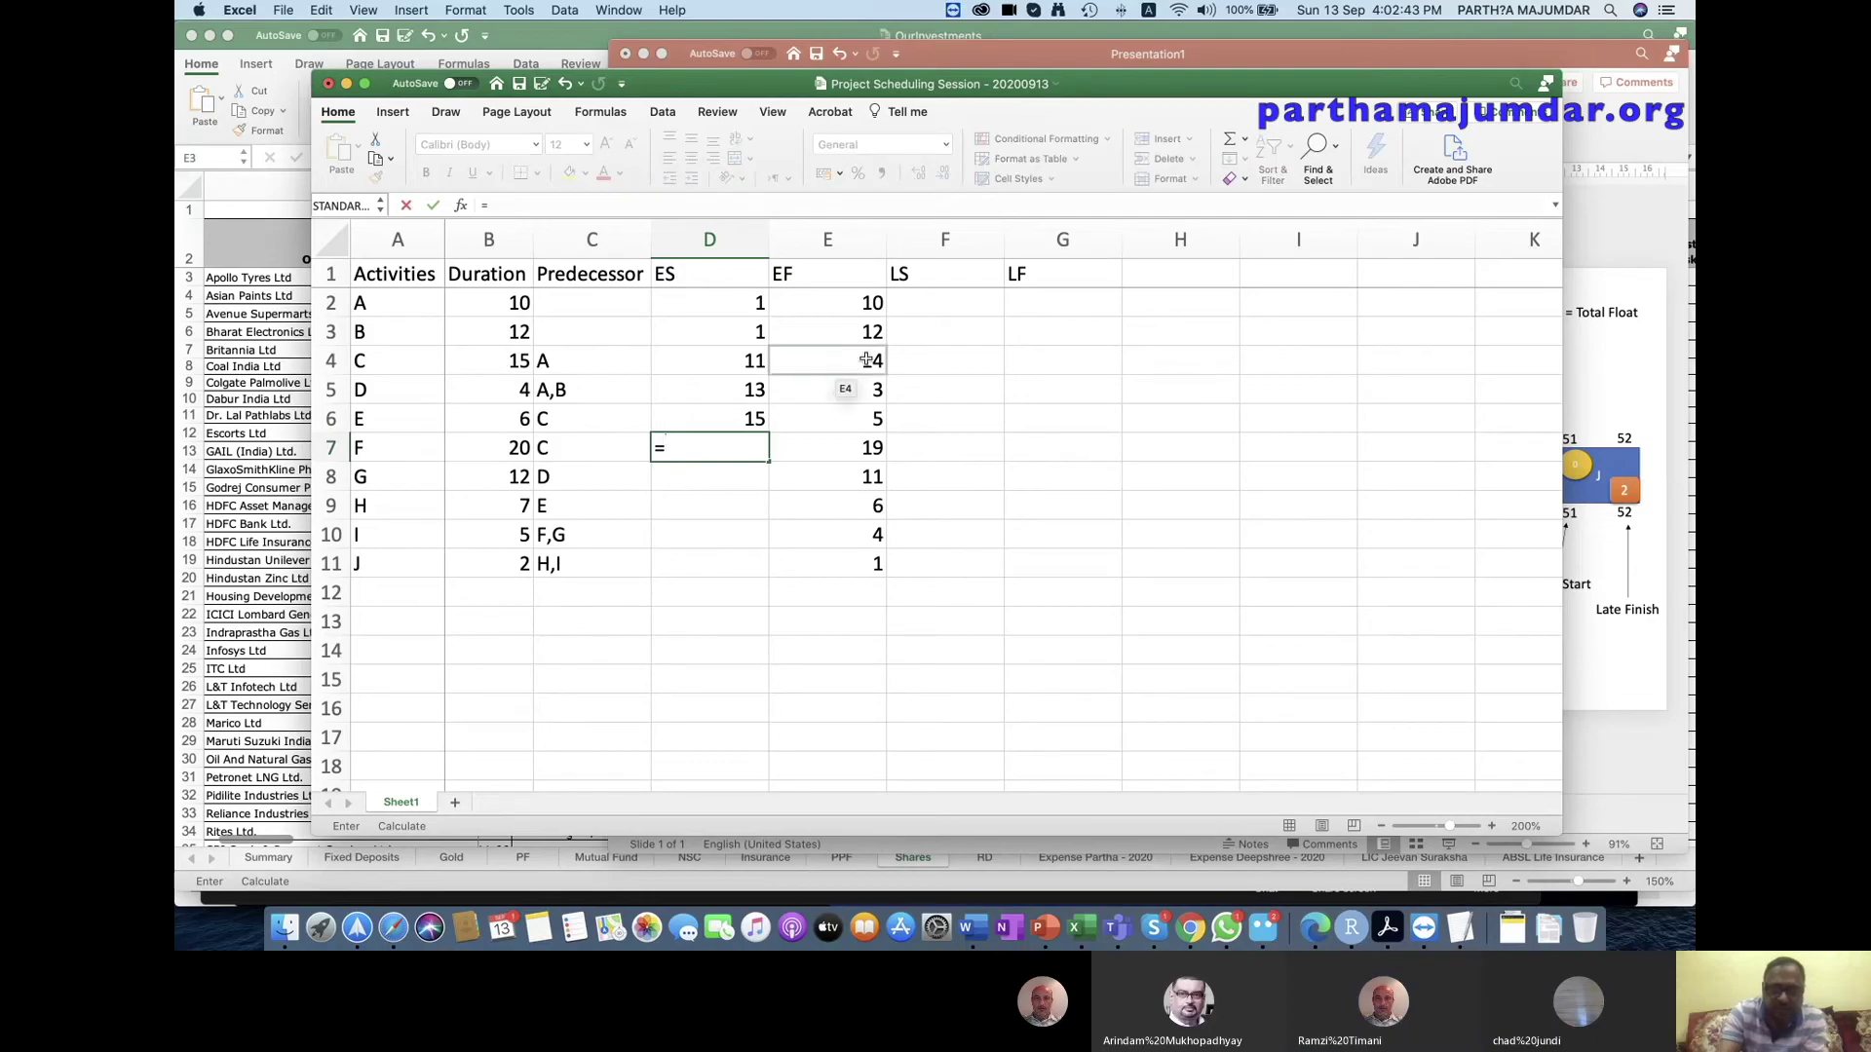
pyautogui.write('E4+1')
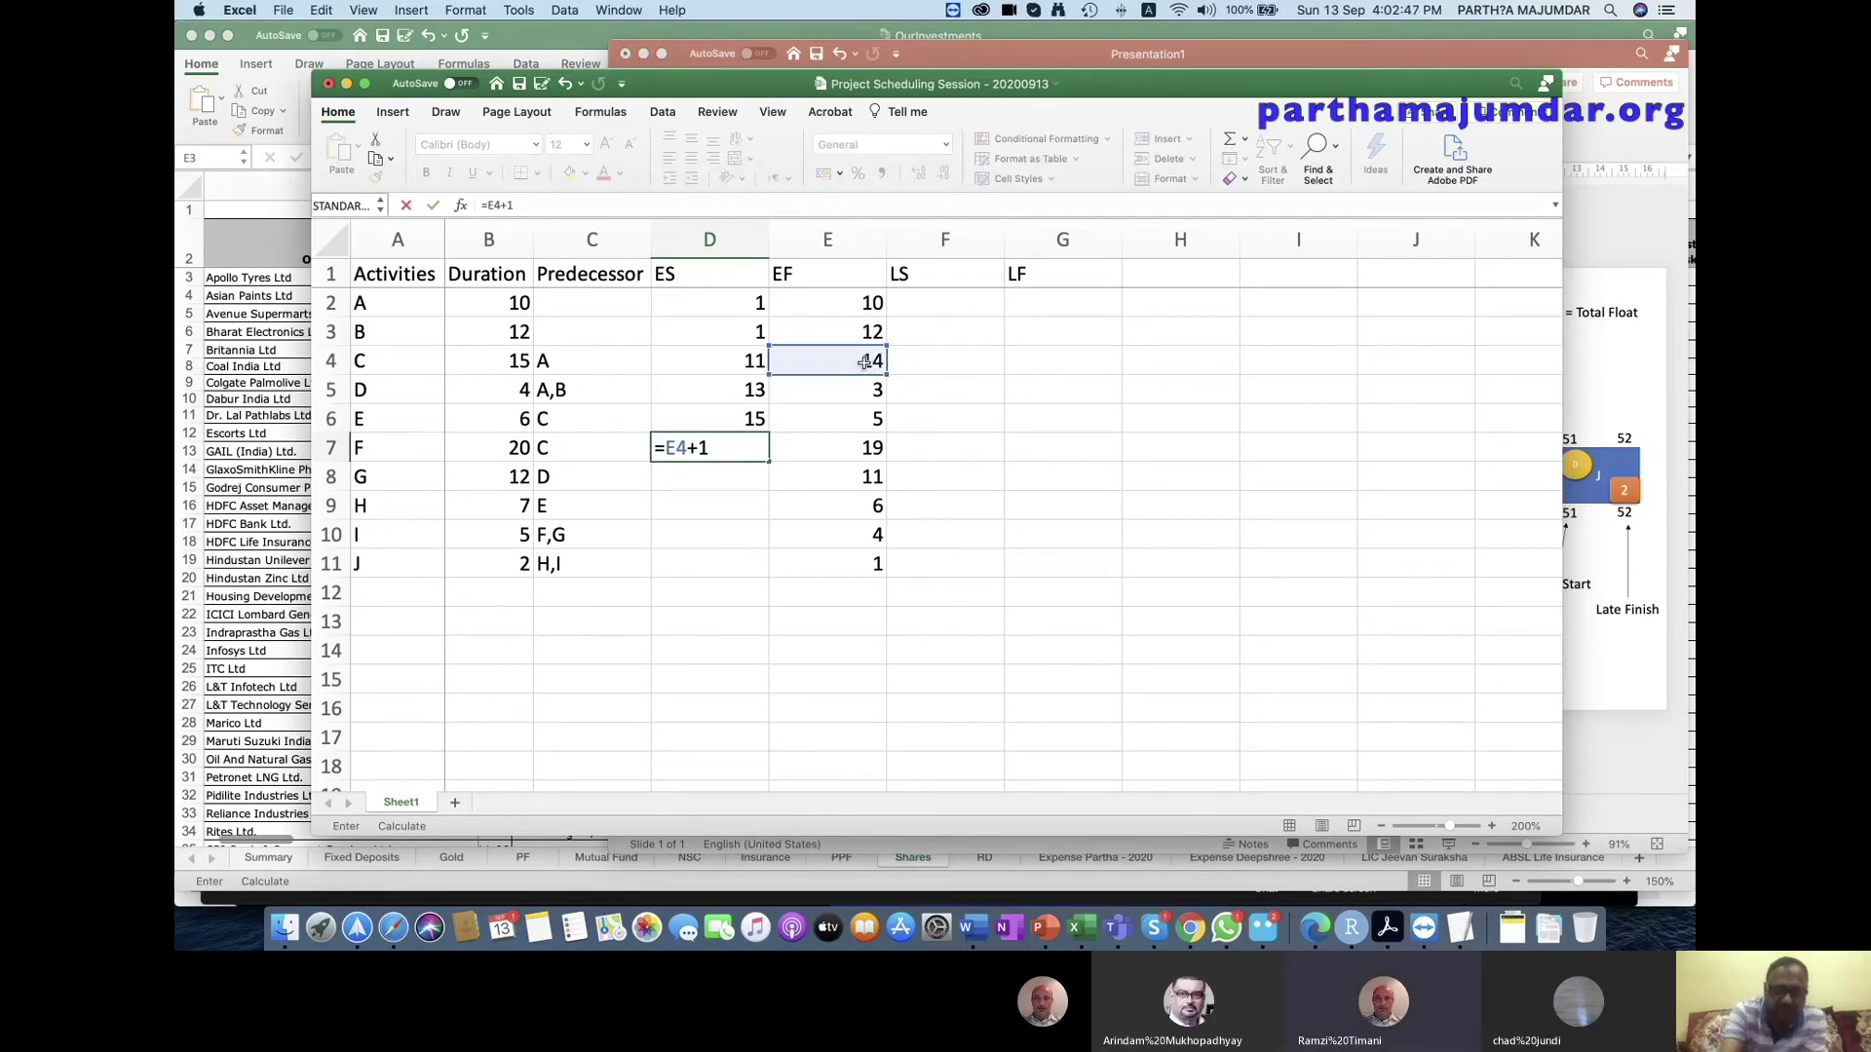
pyautogui.press('Return')
# Set G's early start from D's finish (E5) and H's as =E6+1.
pyautogui.write('=')
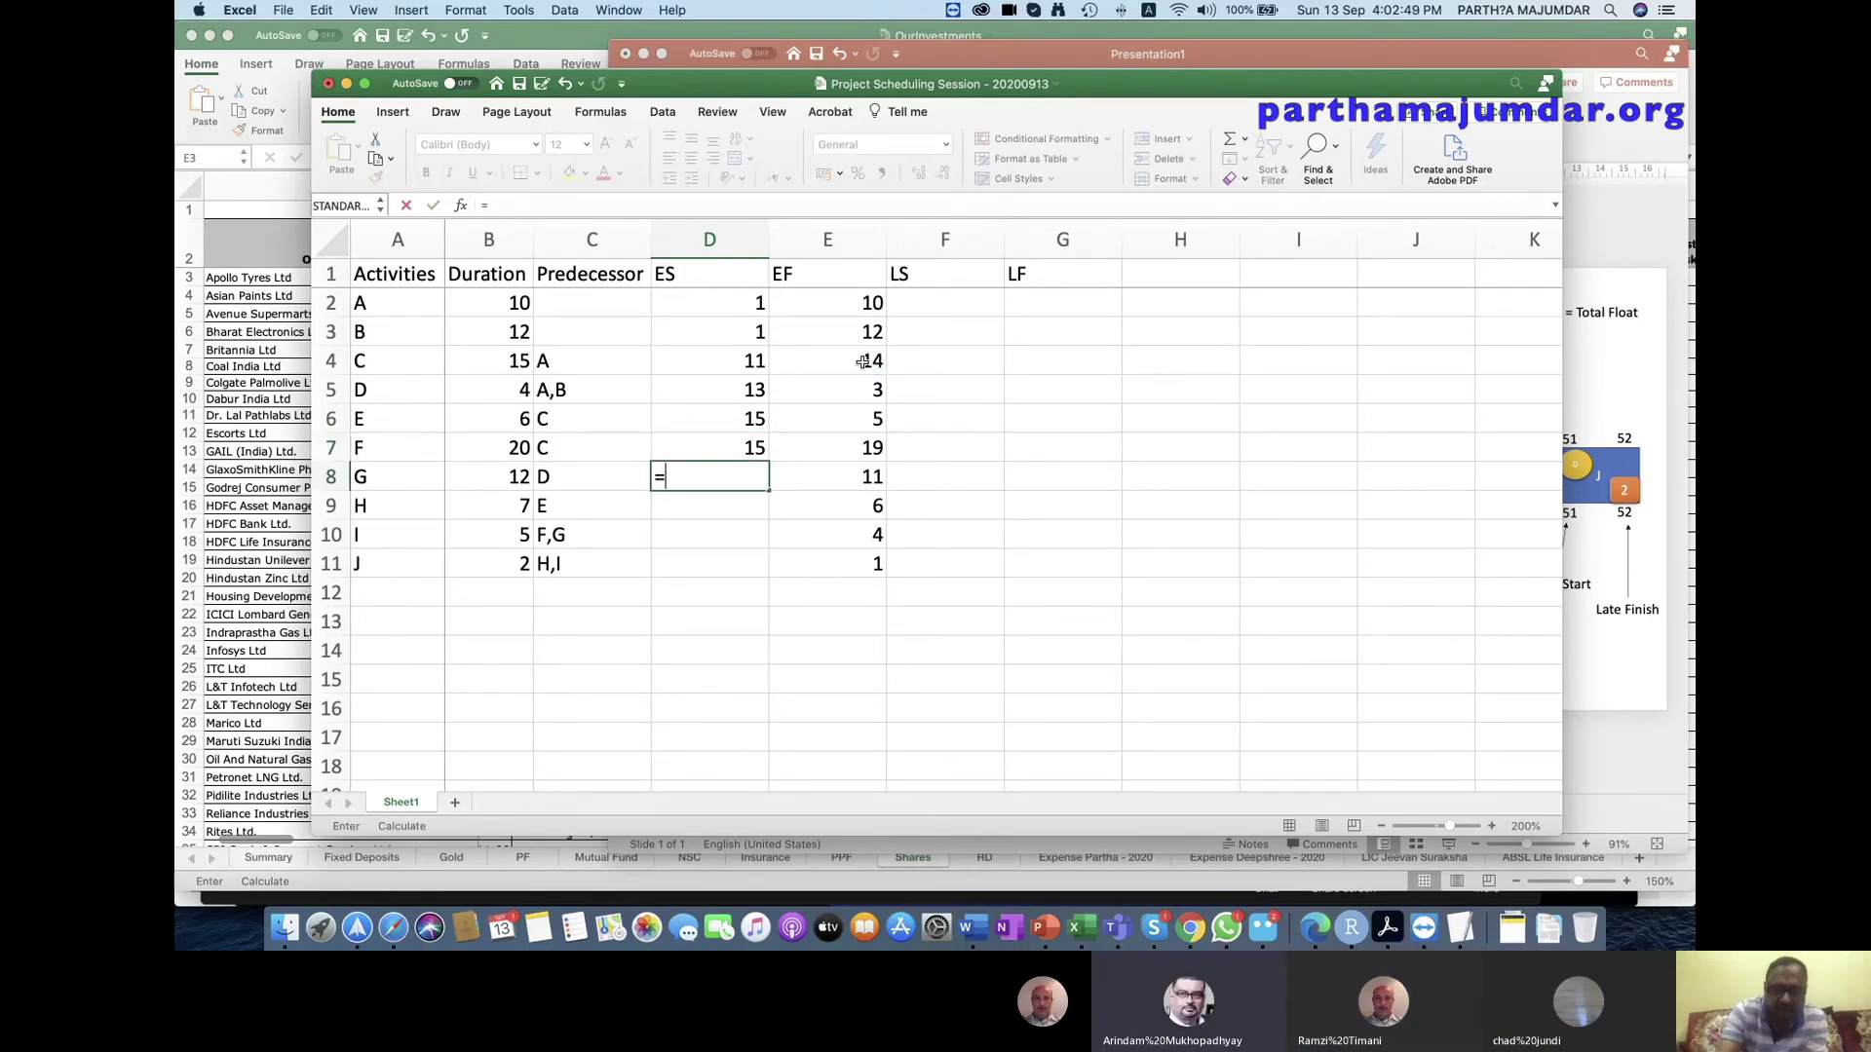
pyautogui.click(863, 391)
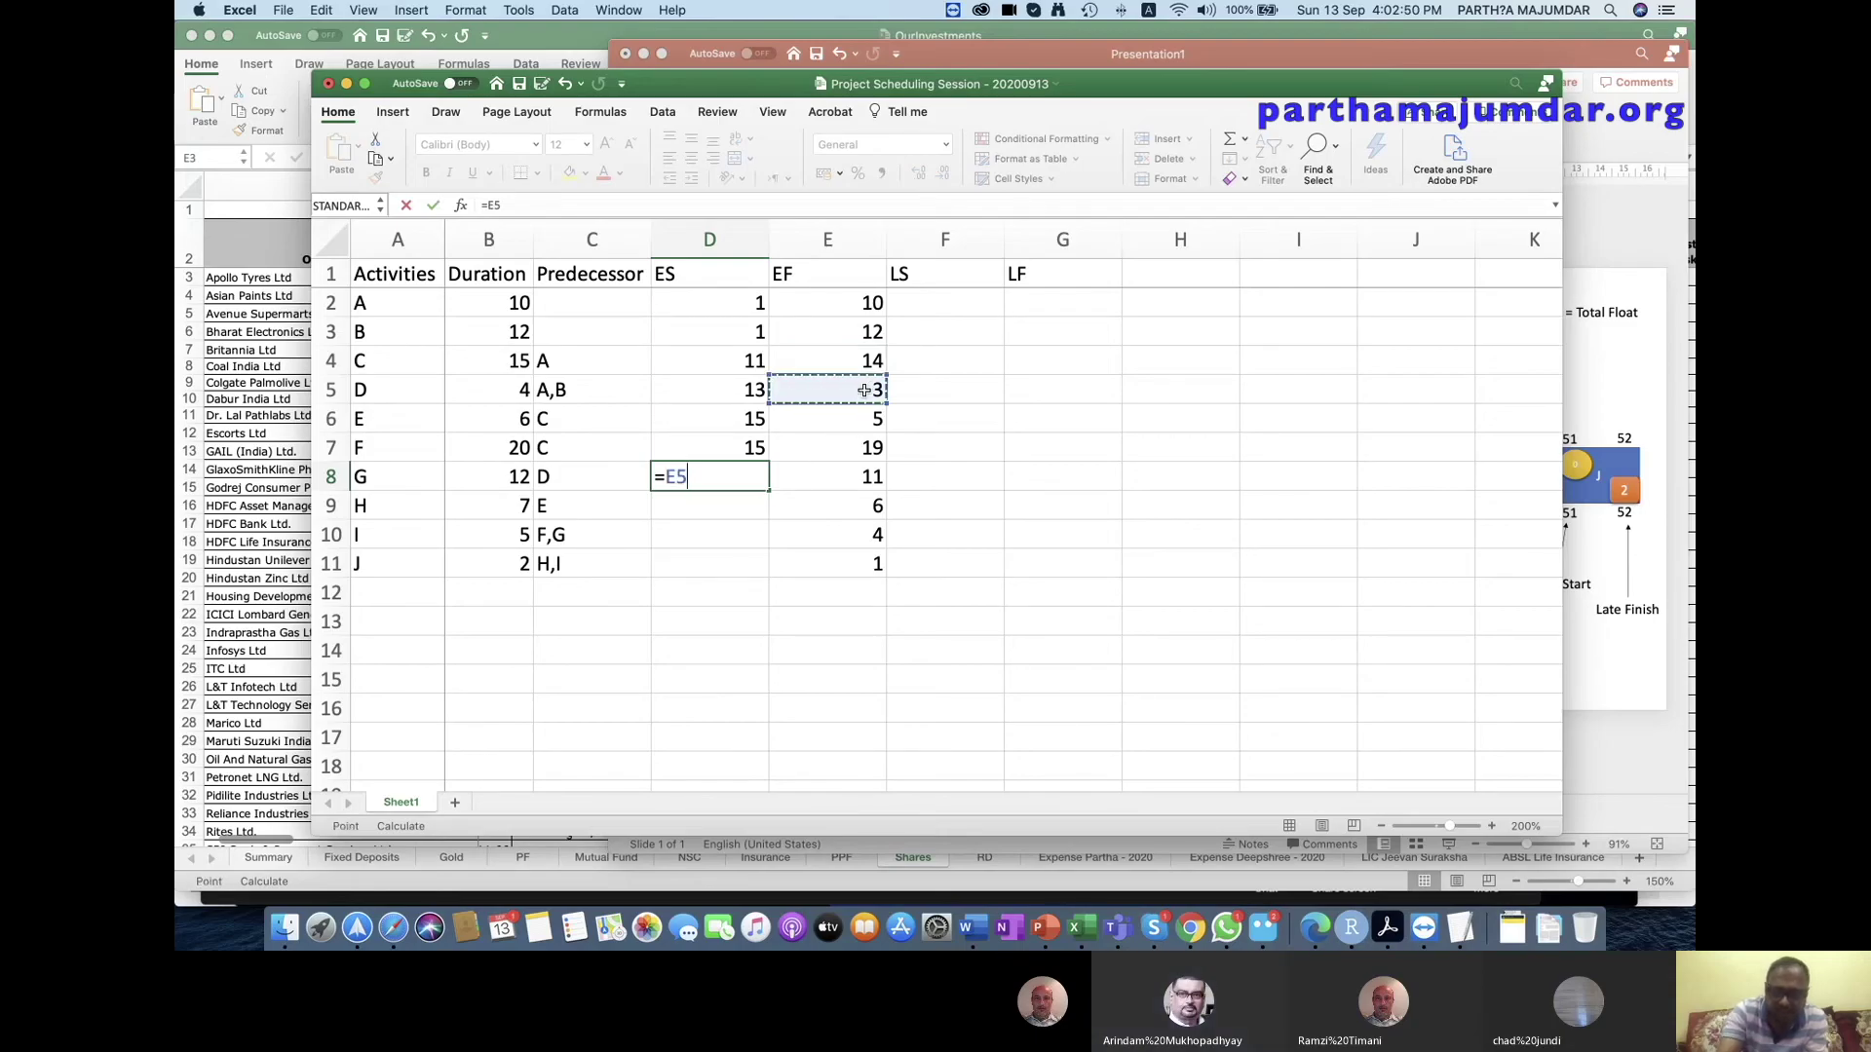
pyautogui.write('+1')
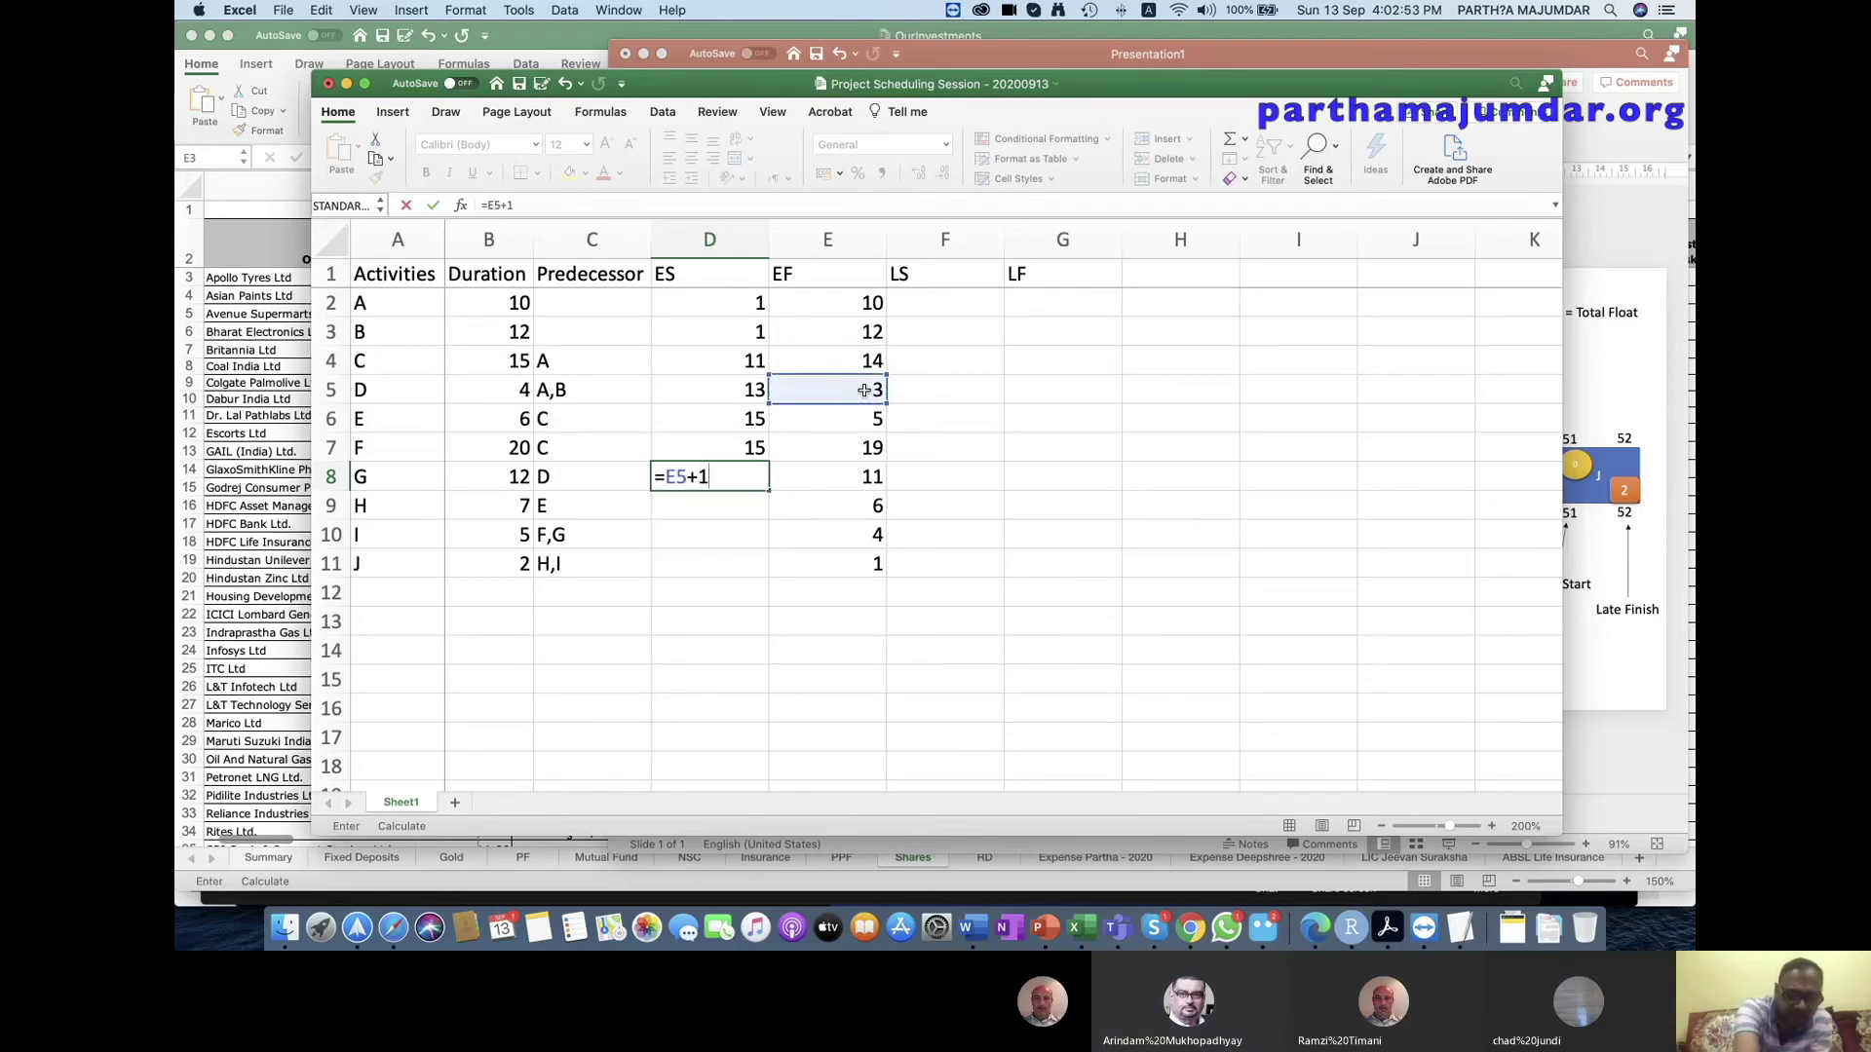
pyautogui.press('Return')
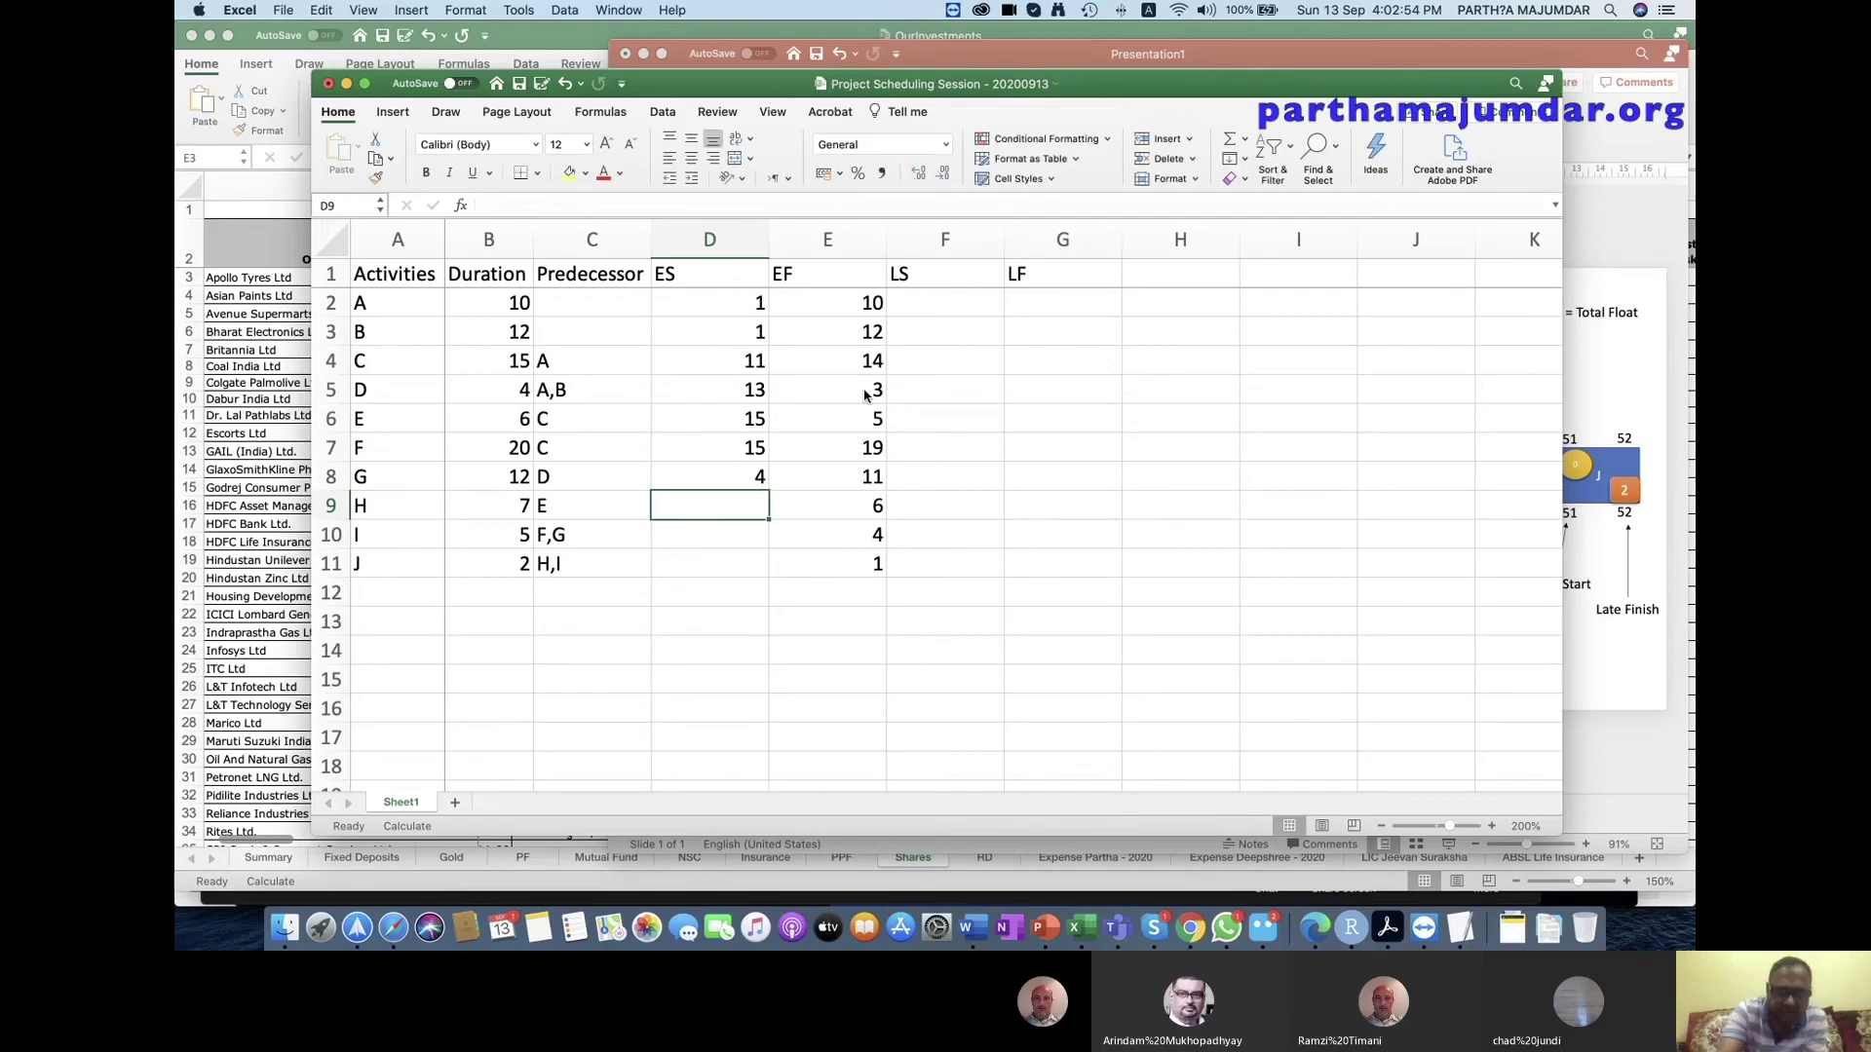
pyautogui.write('=')
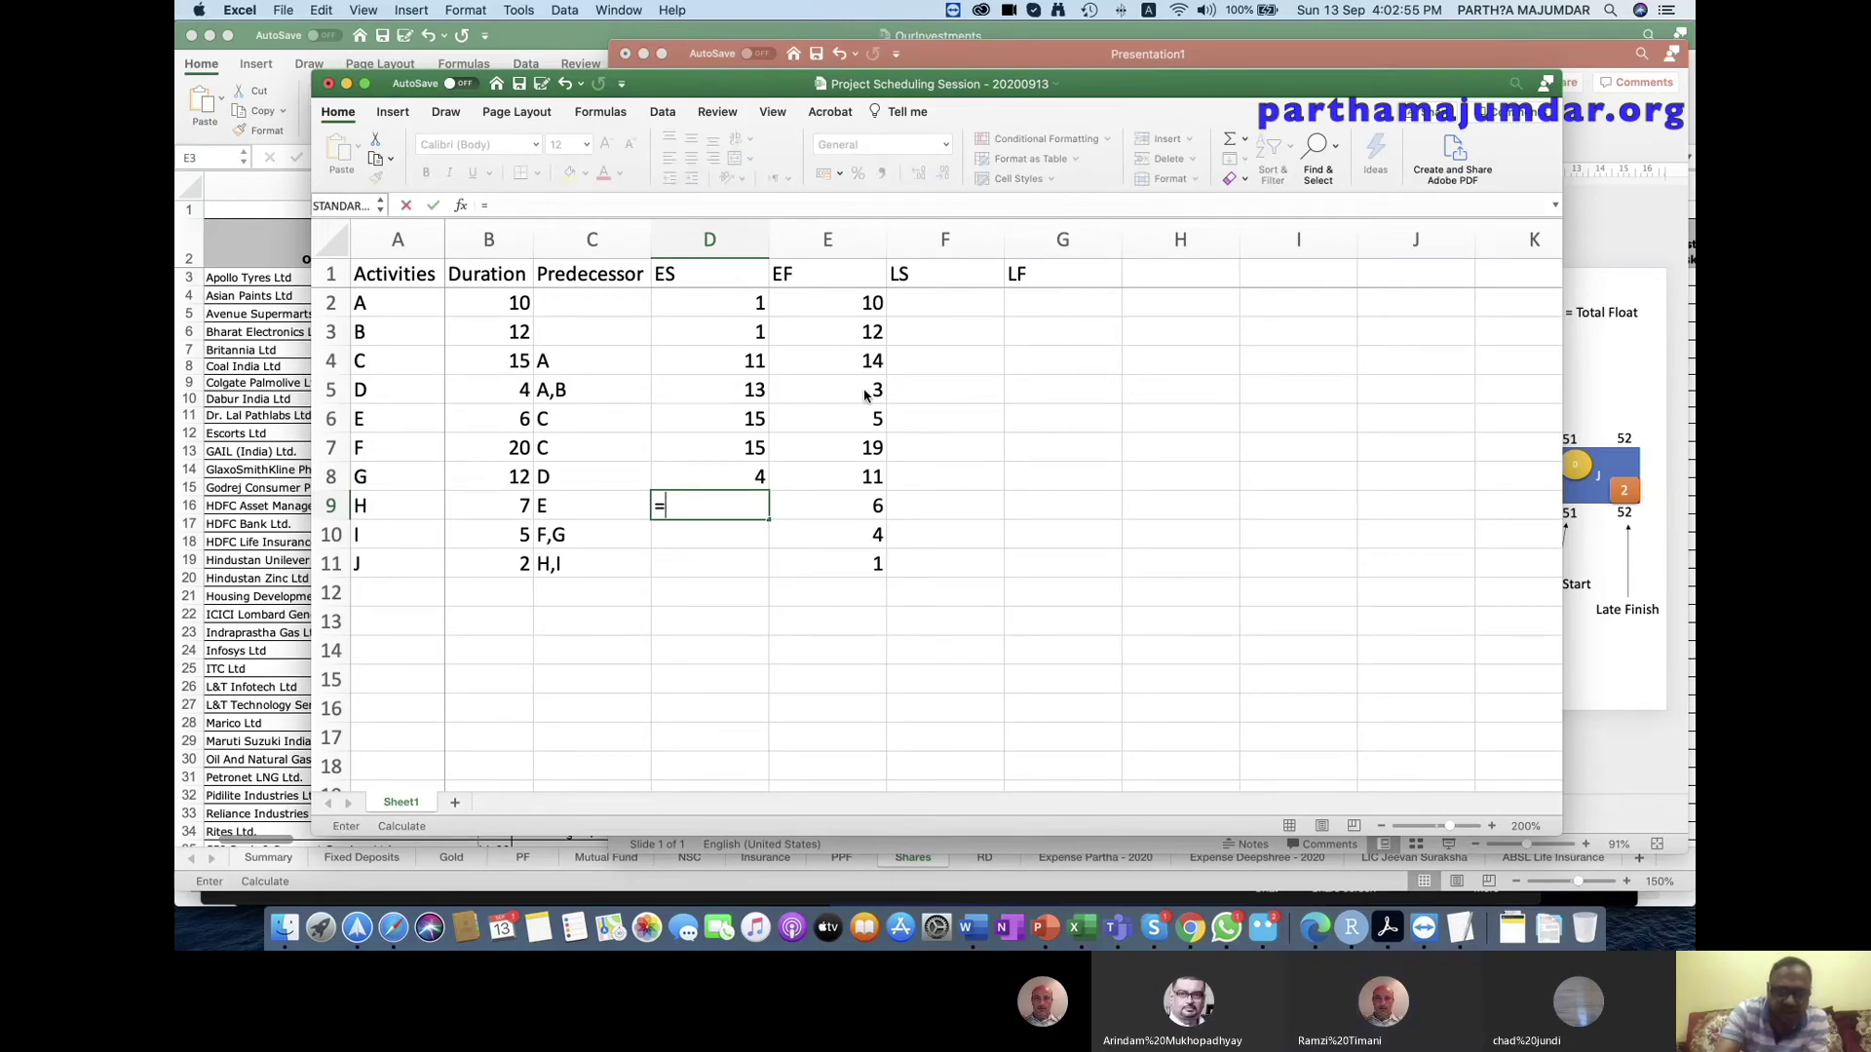
pyautogui.click(874, 419)
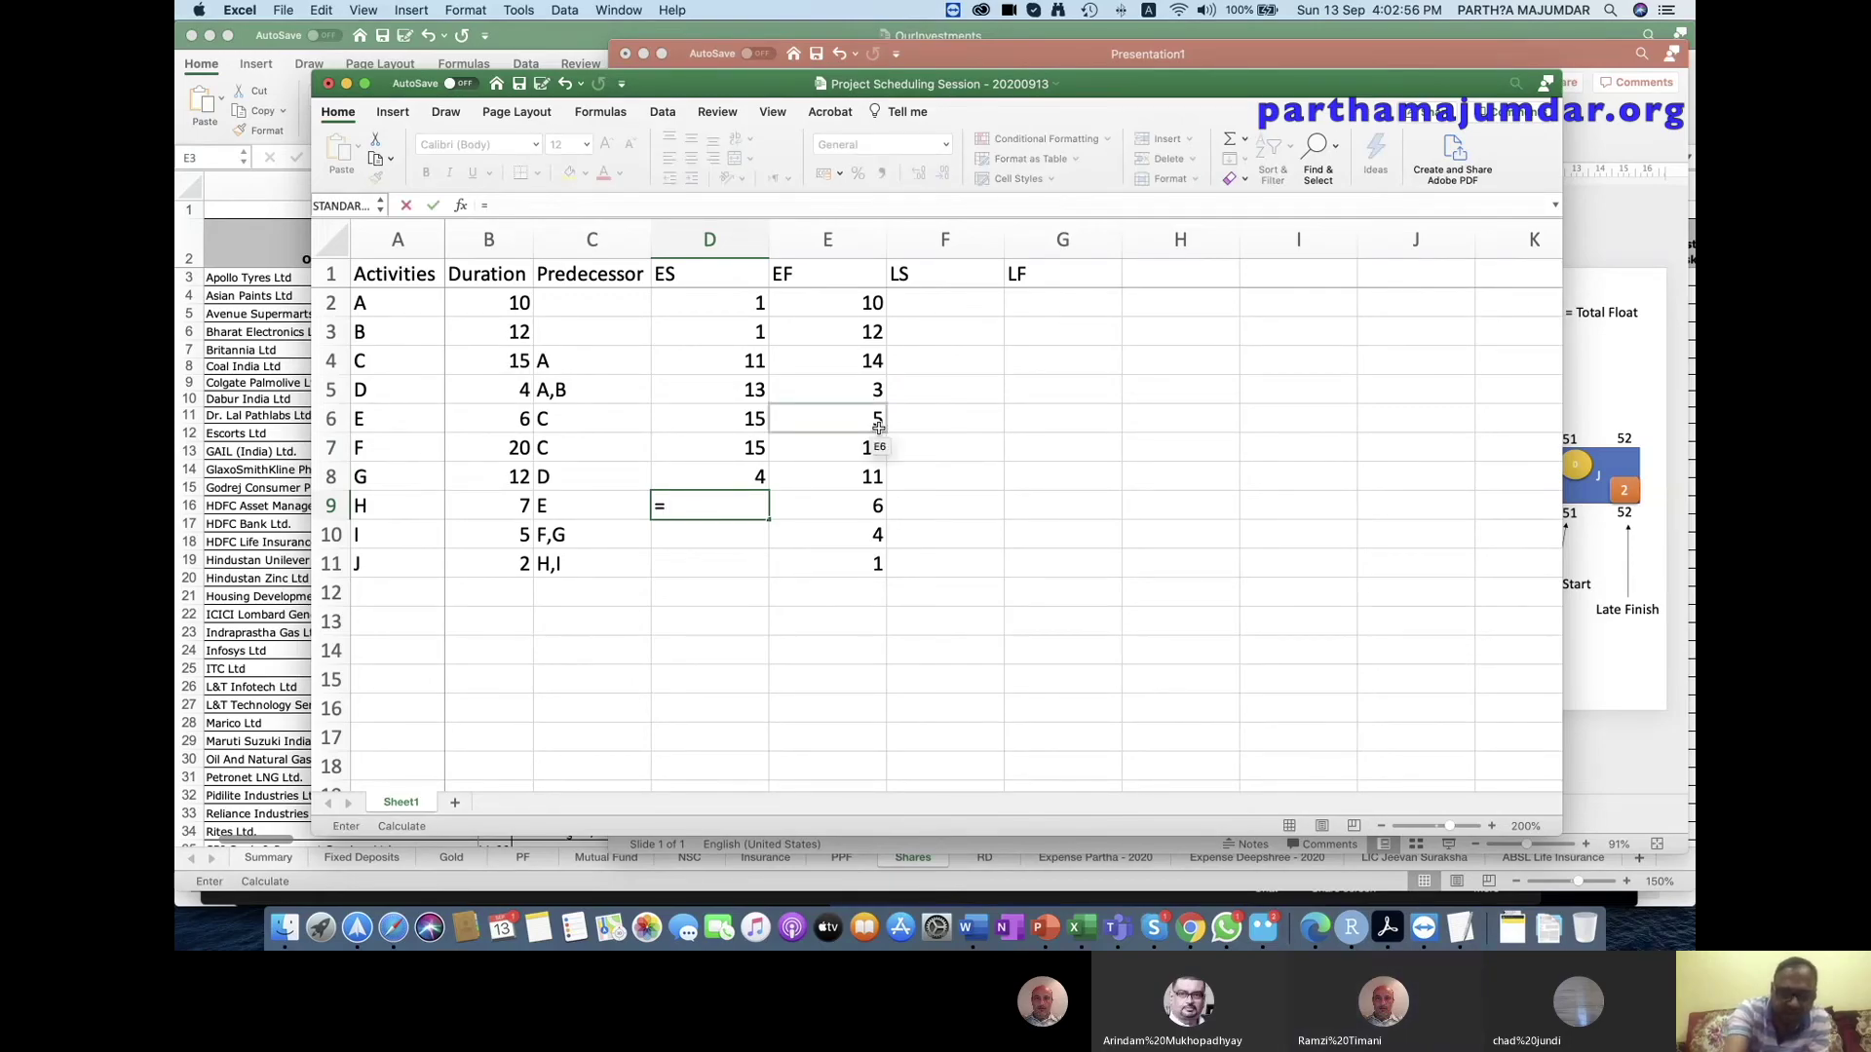
pyautogui.write('E6+1')
pyautogui.press('Return')
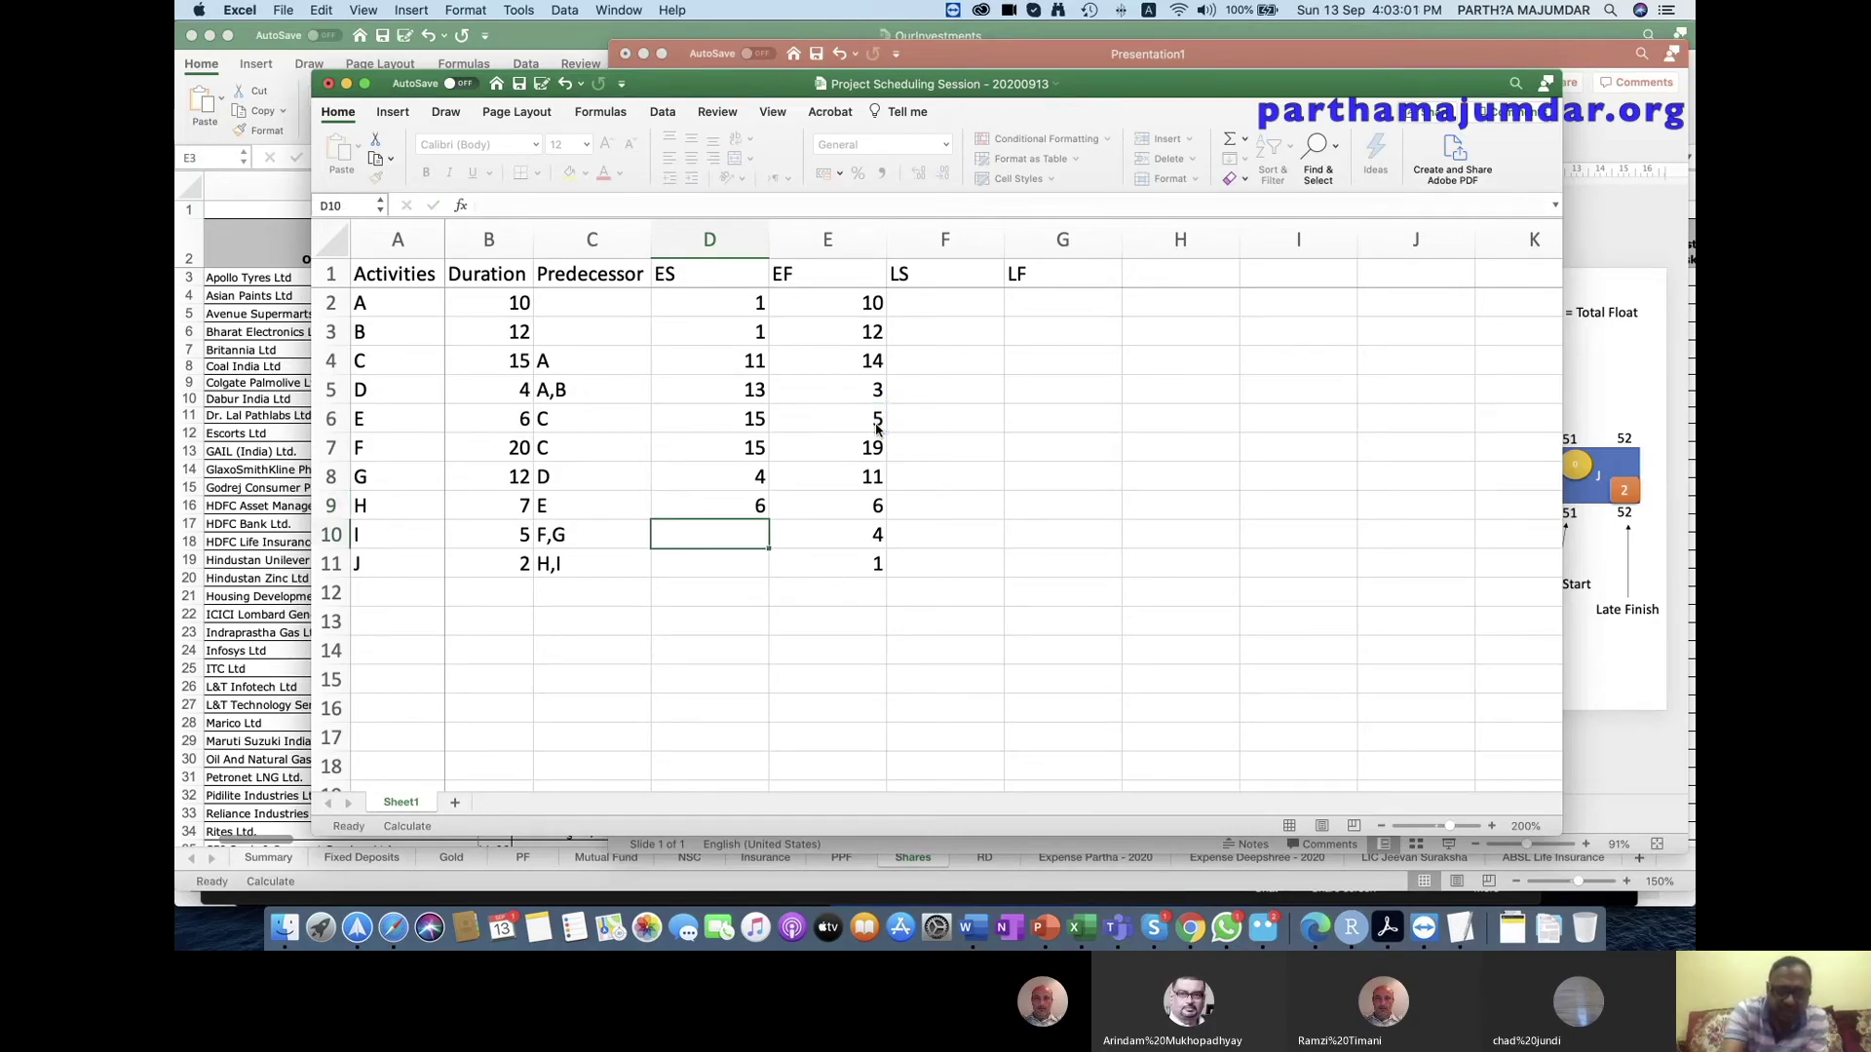
# Set I's and J's early starts with MAX of E7:E8 and E9:E10, then save.
pyautogui.write('=')
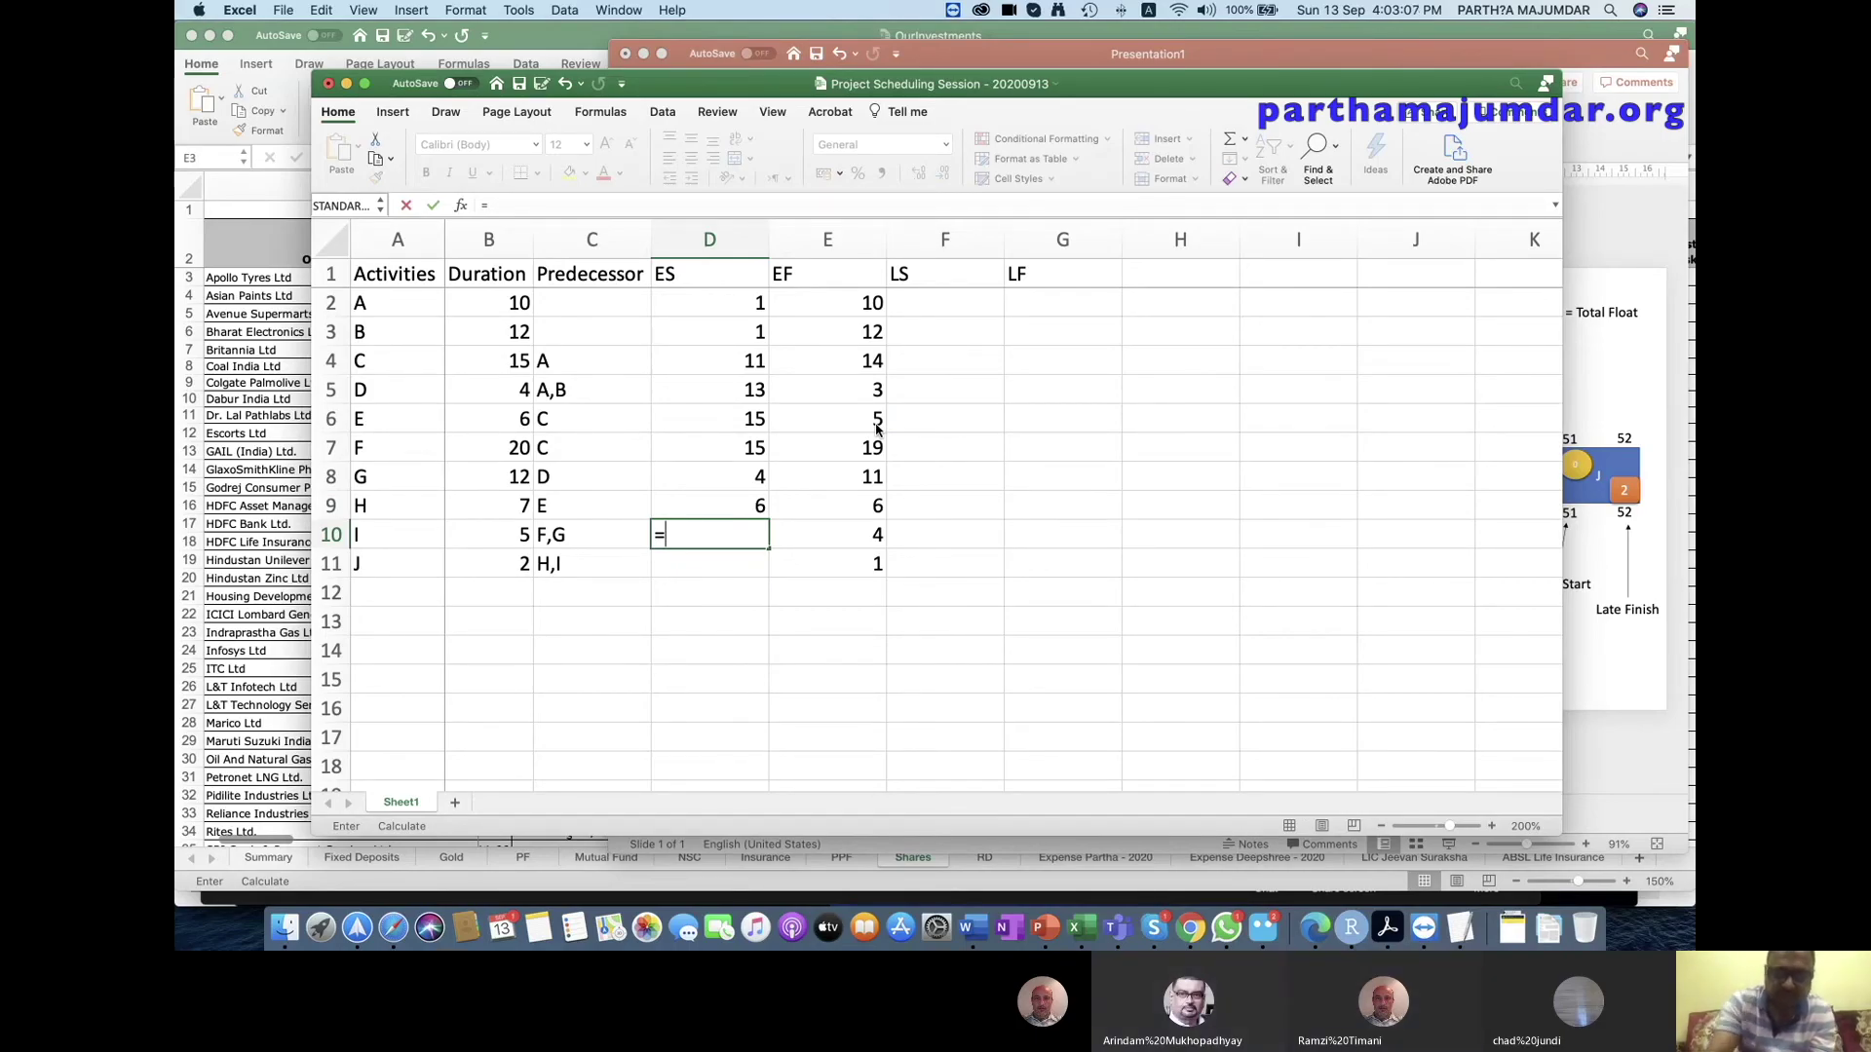
pyautogui.write('max(')
pyautogui.moveTo(871, 447); pyautogui.dragTo(870, 476)
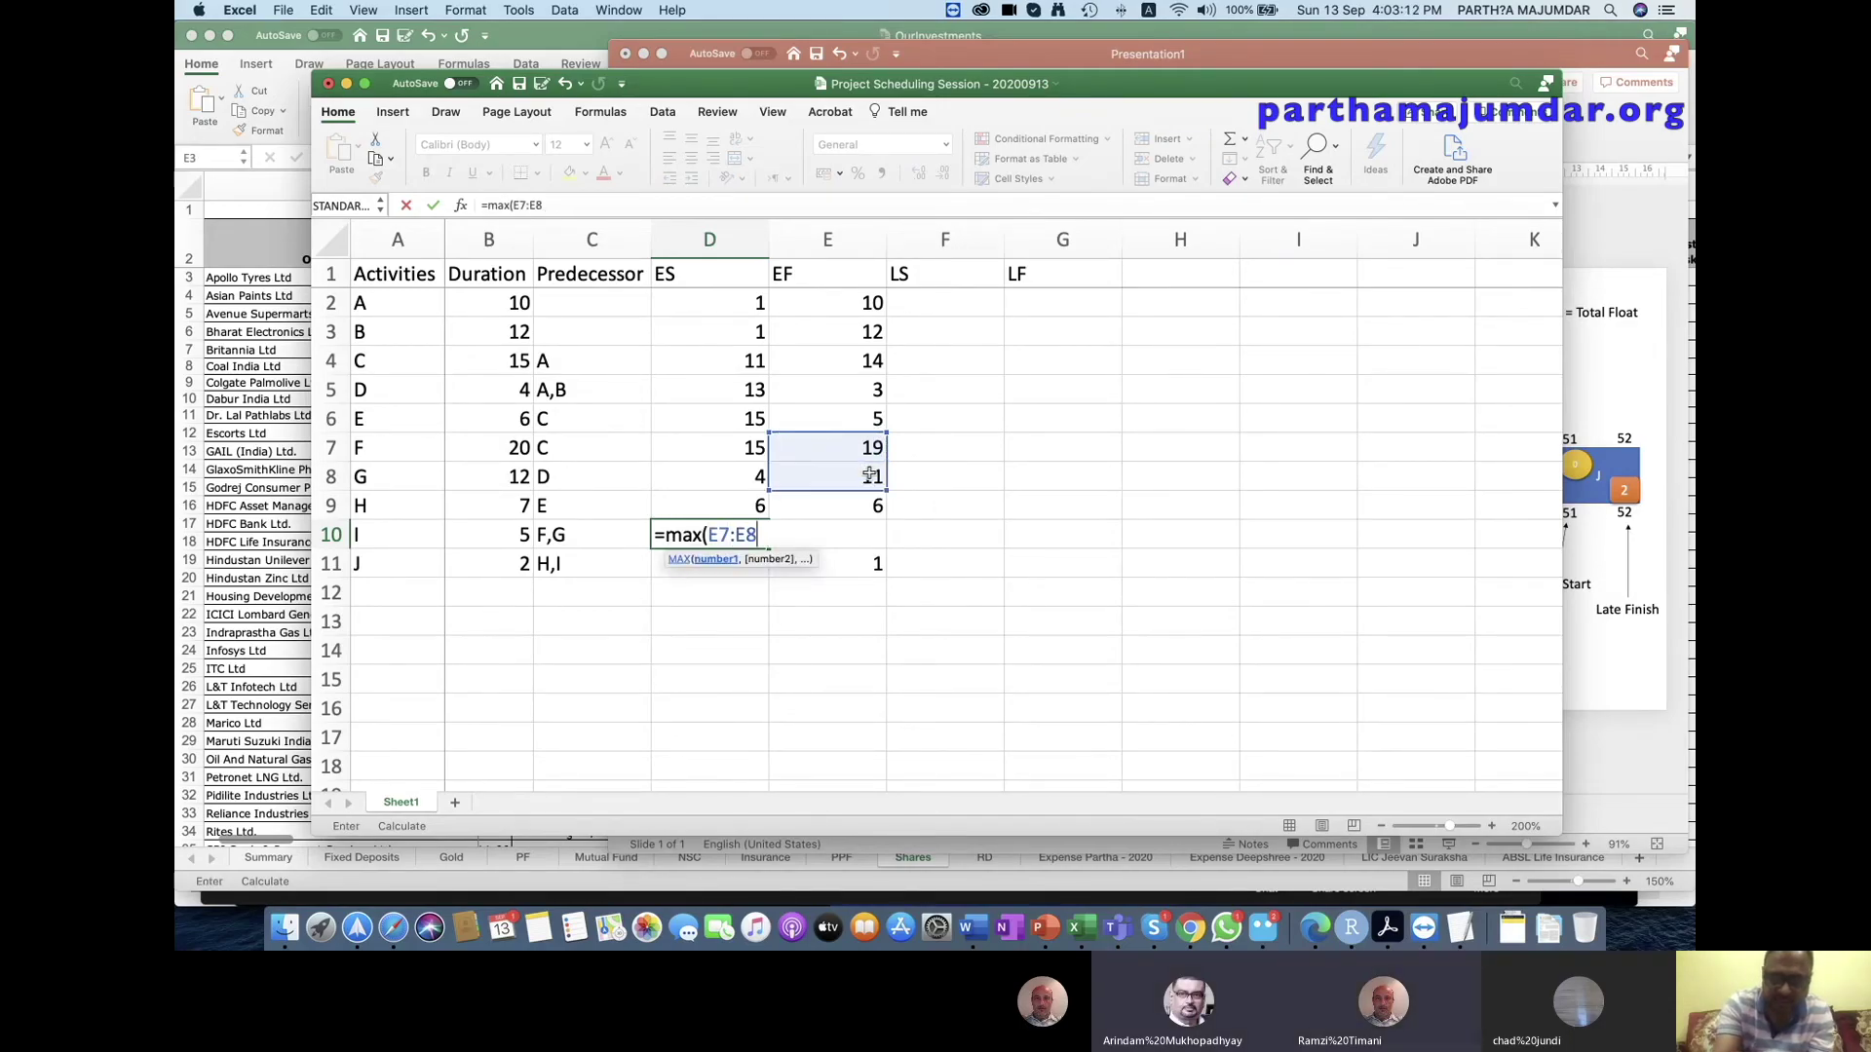
pyautogui.write(')+1')
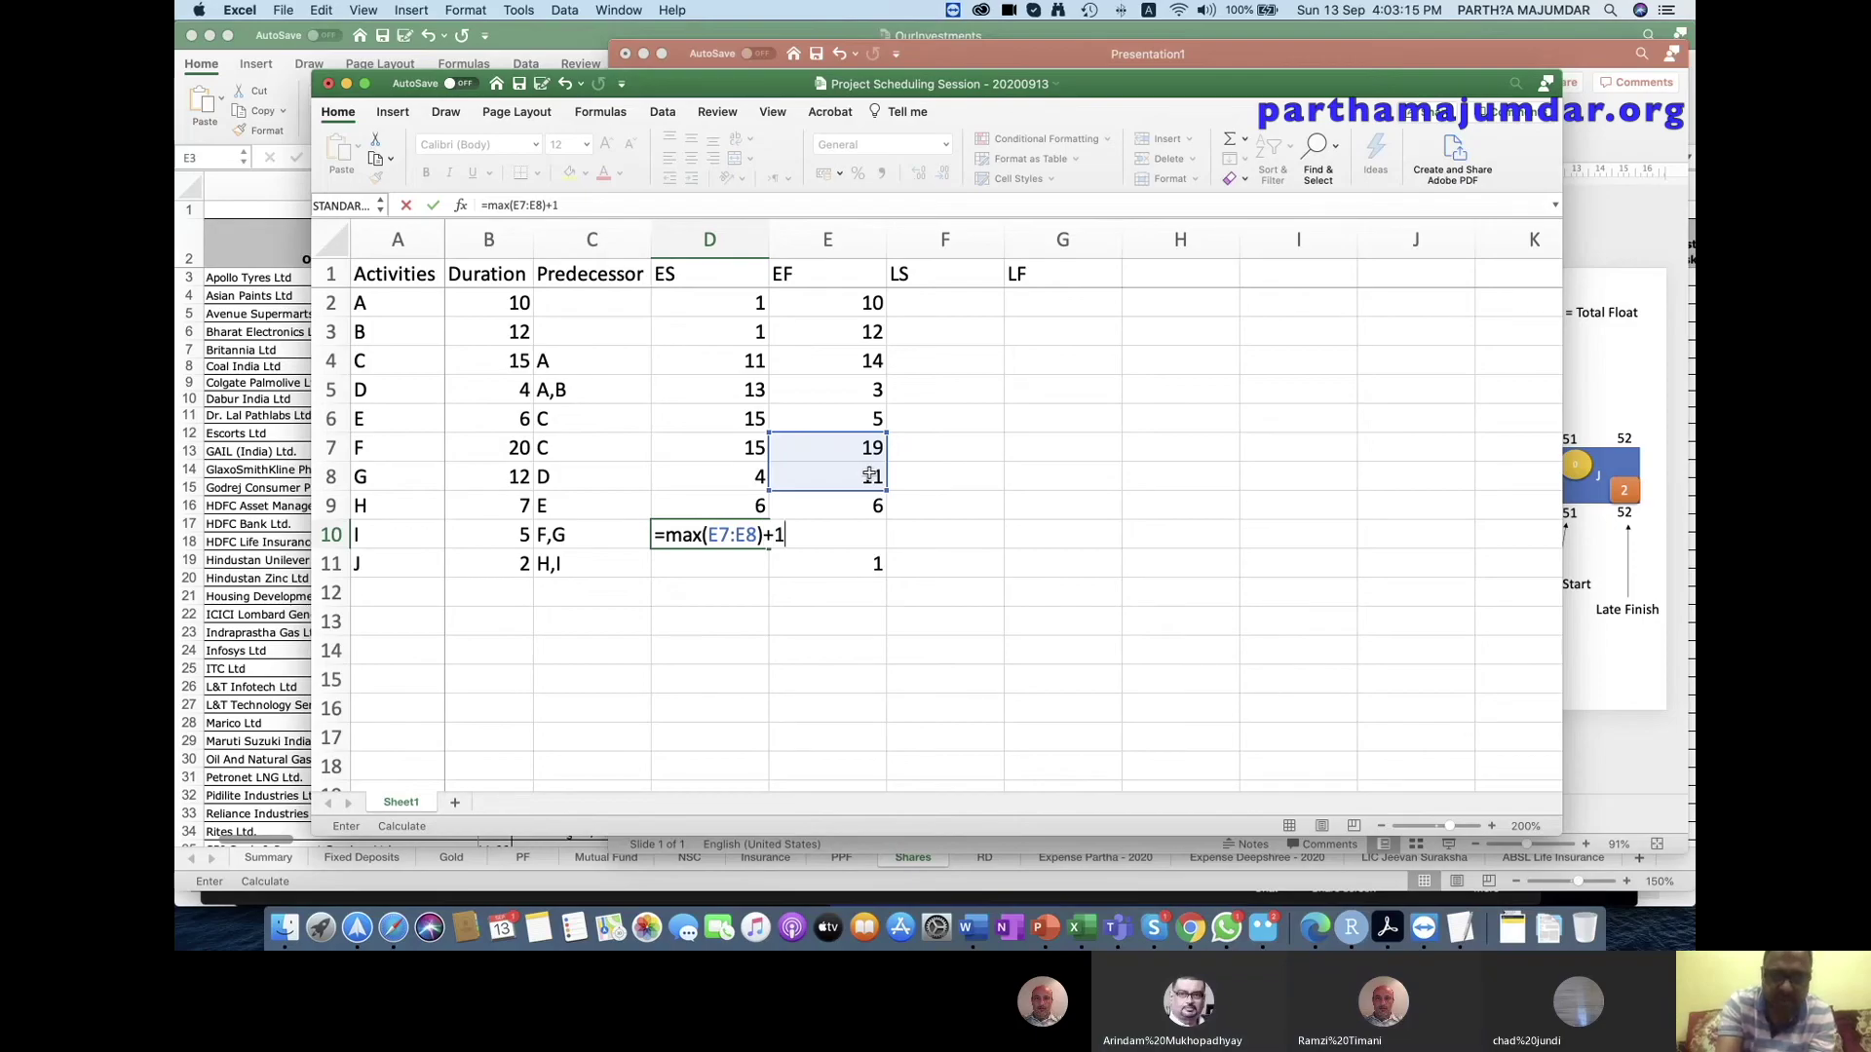
pyautogui.press('Return')
pyautogui.write('=')
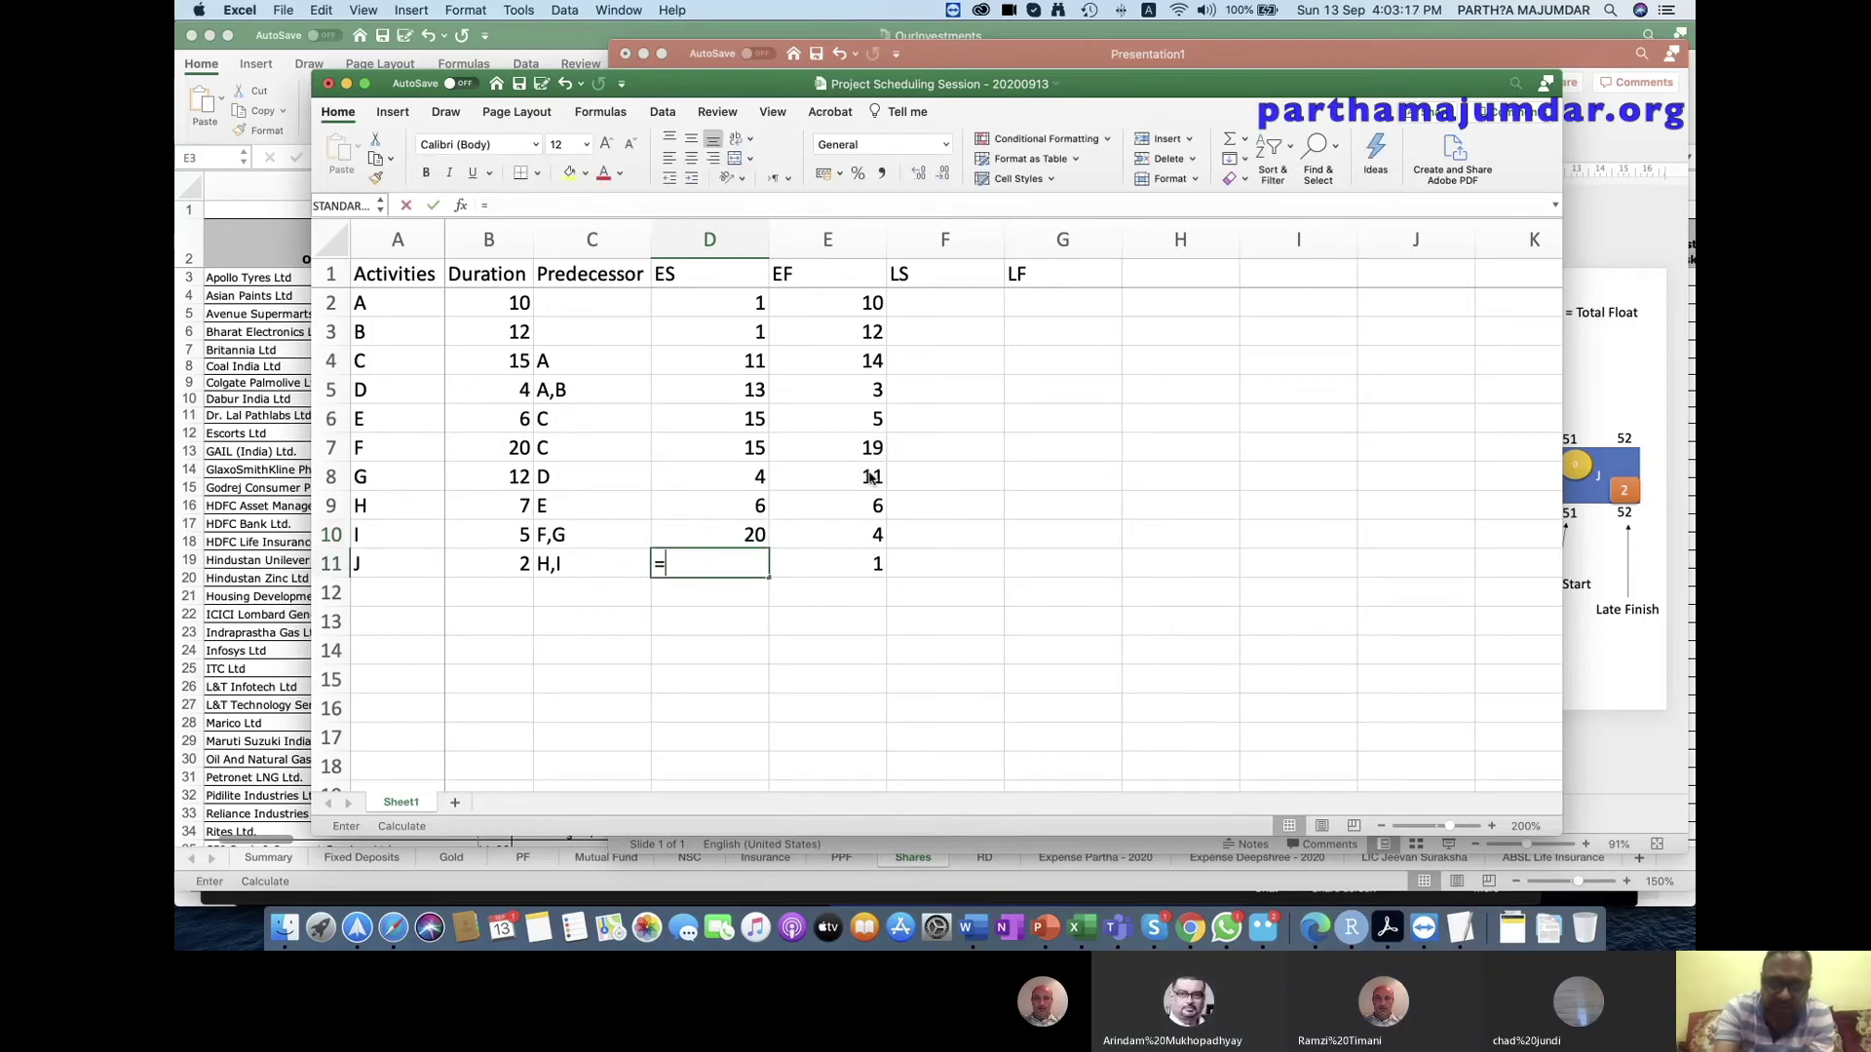
pyautogui.write('max(')
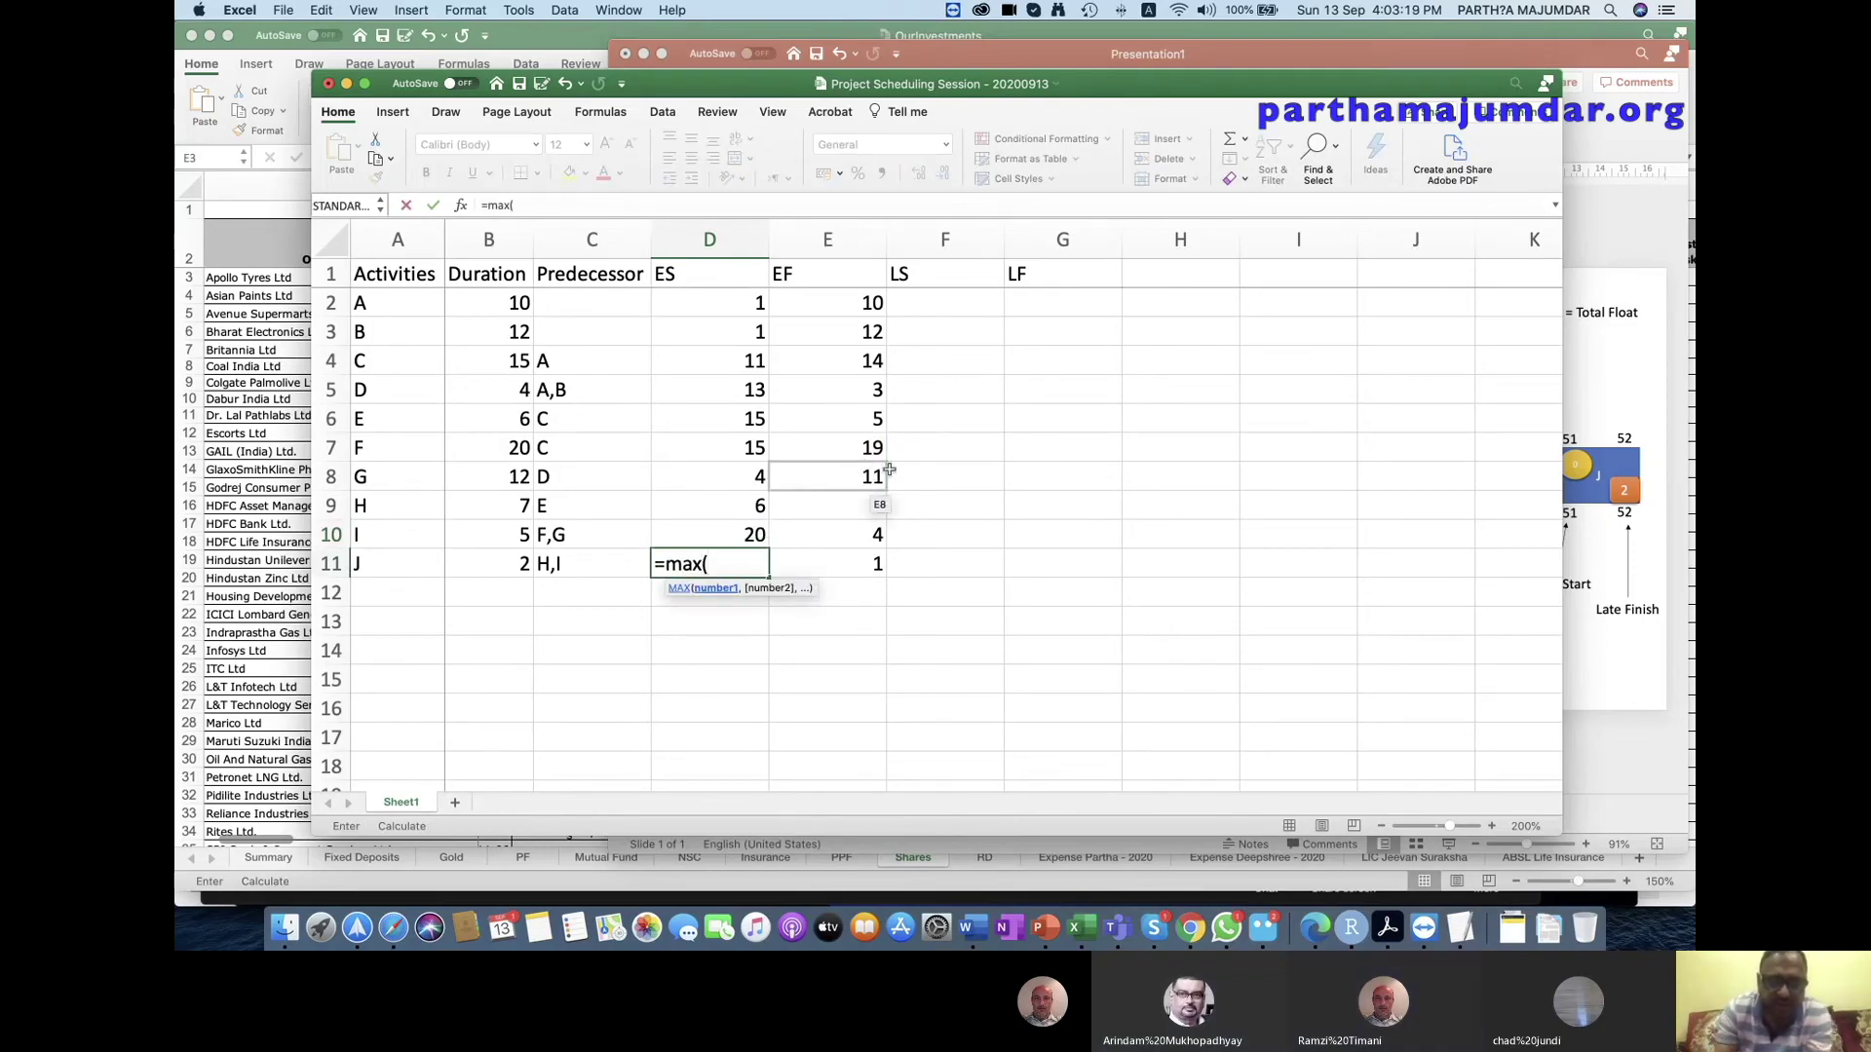
pyautogui.moveTo(870, 512); pyautogui.dragTo(867, 531)
pyautogui.write(')')
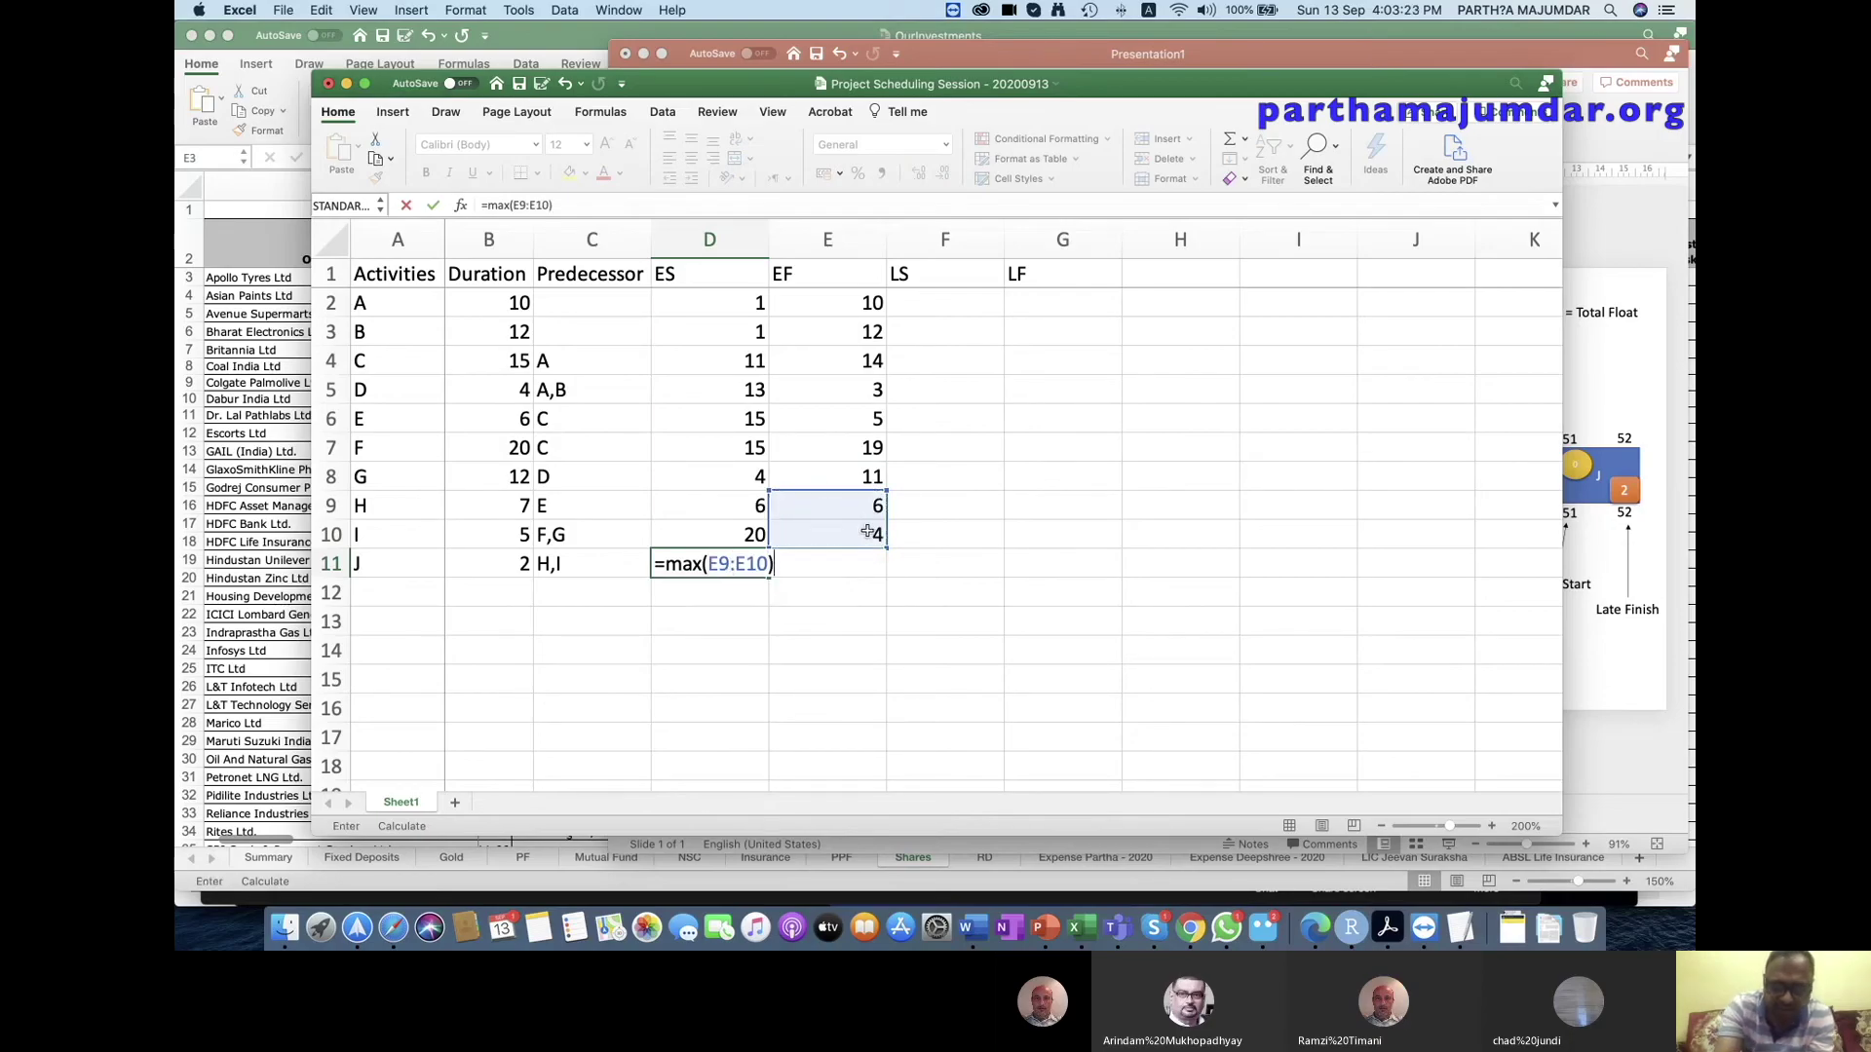
pyautogui.write('+1')
pyautogui.press('Return')
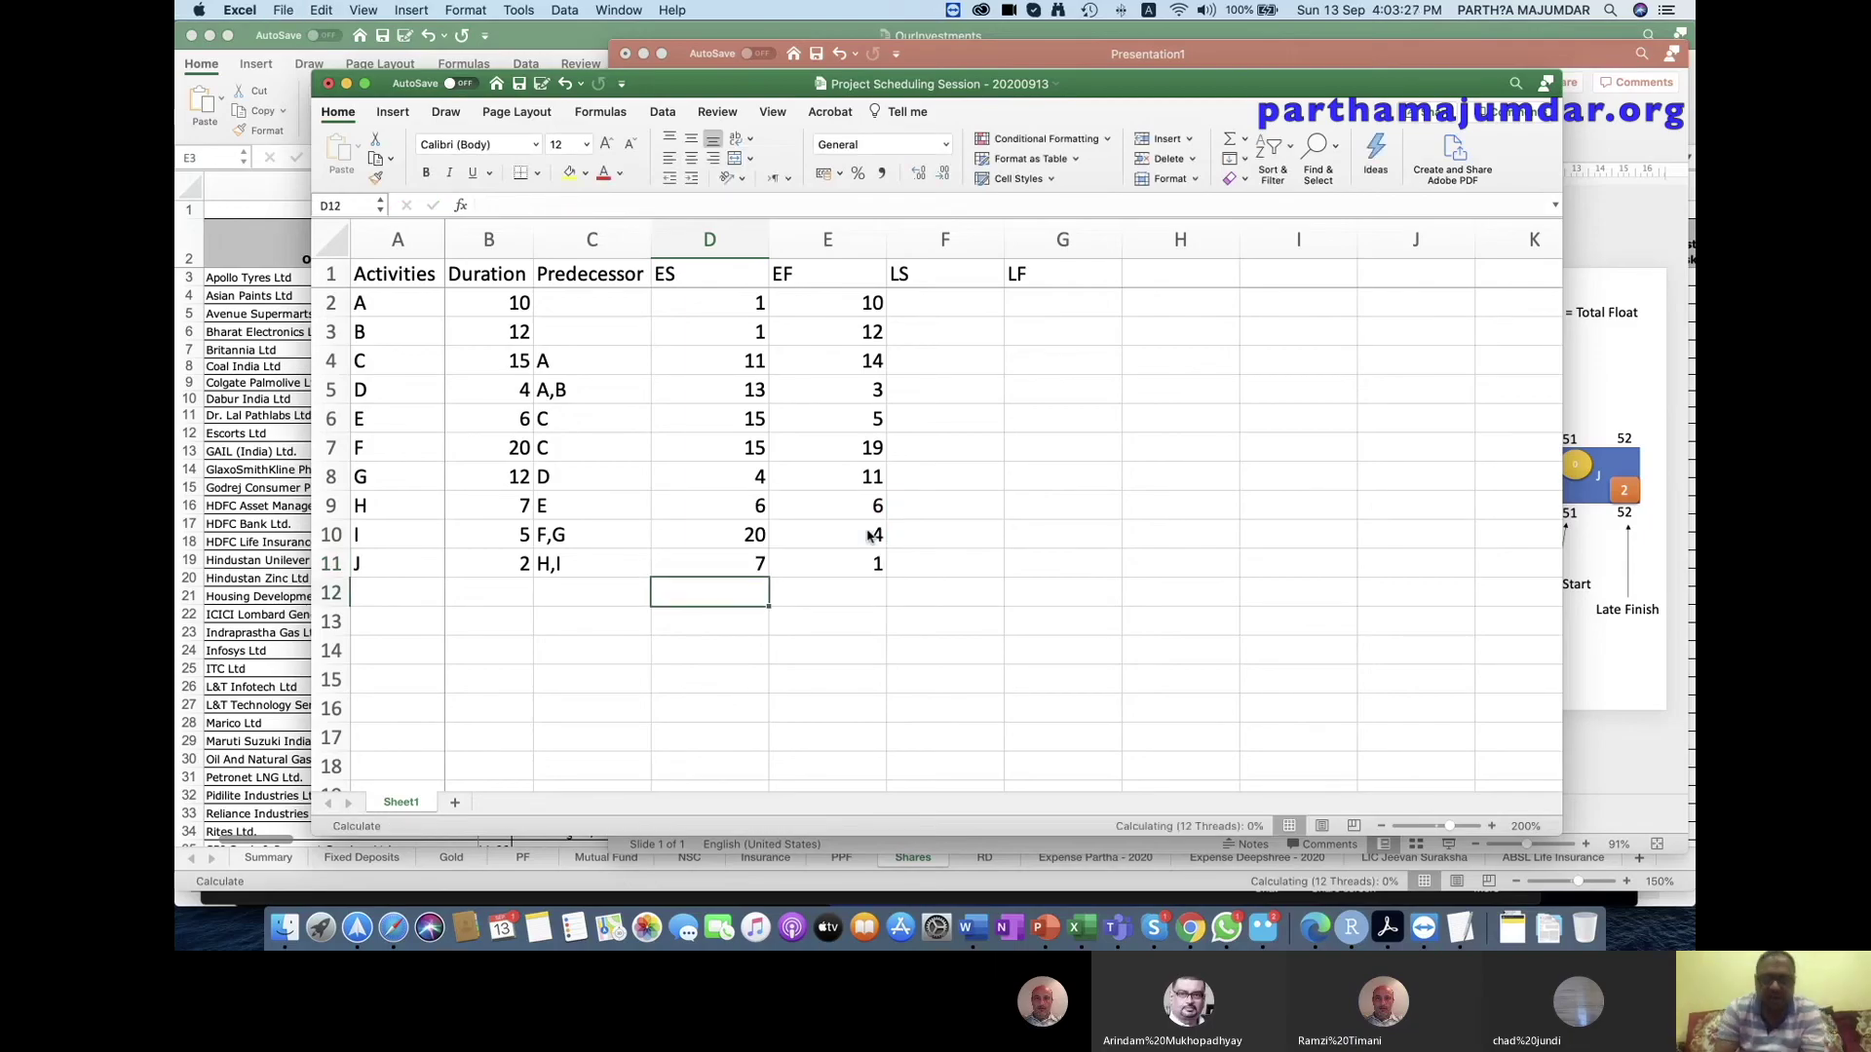
pyautogui.press('super+s')
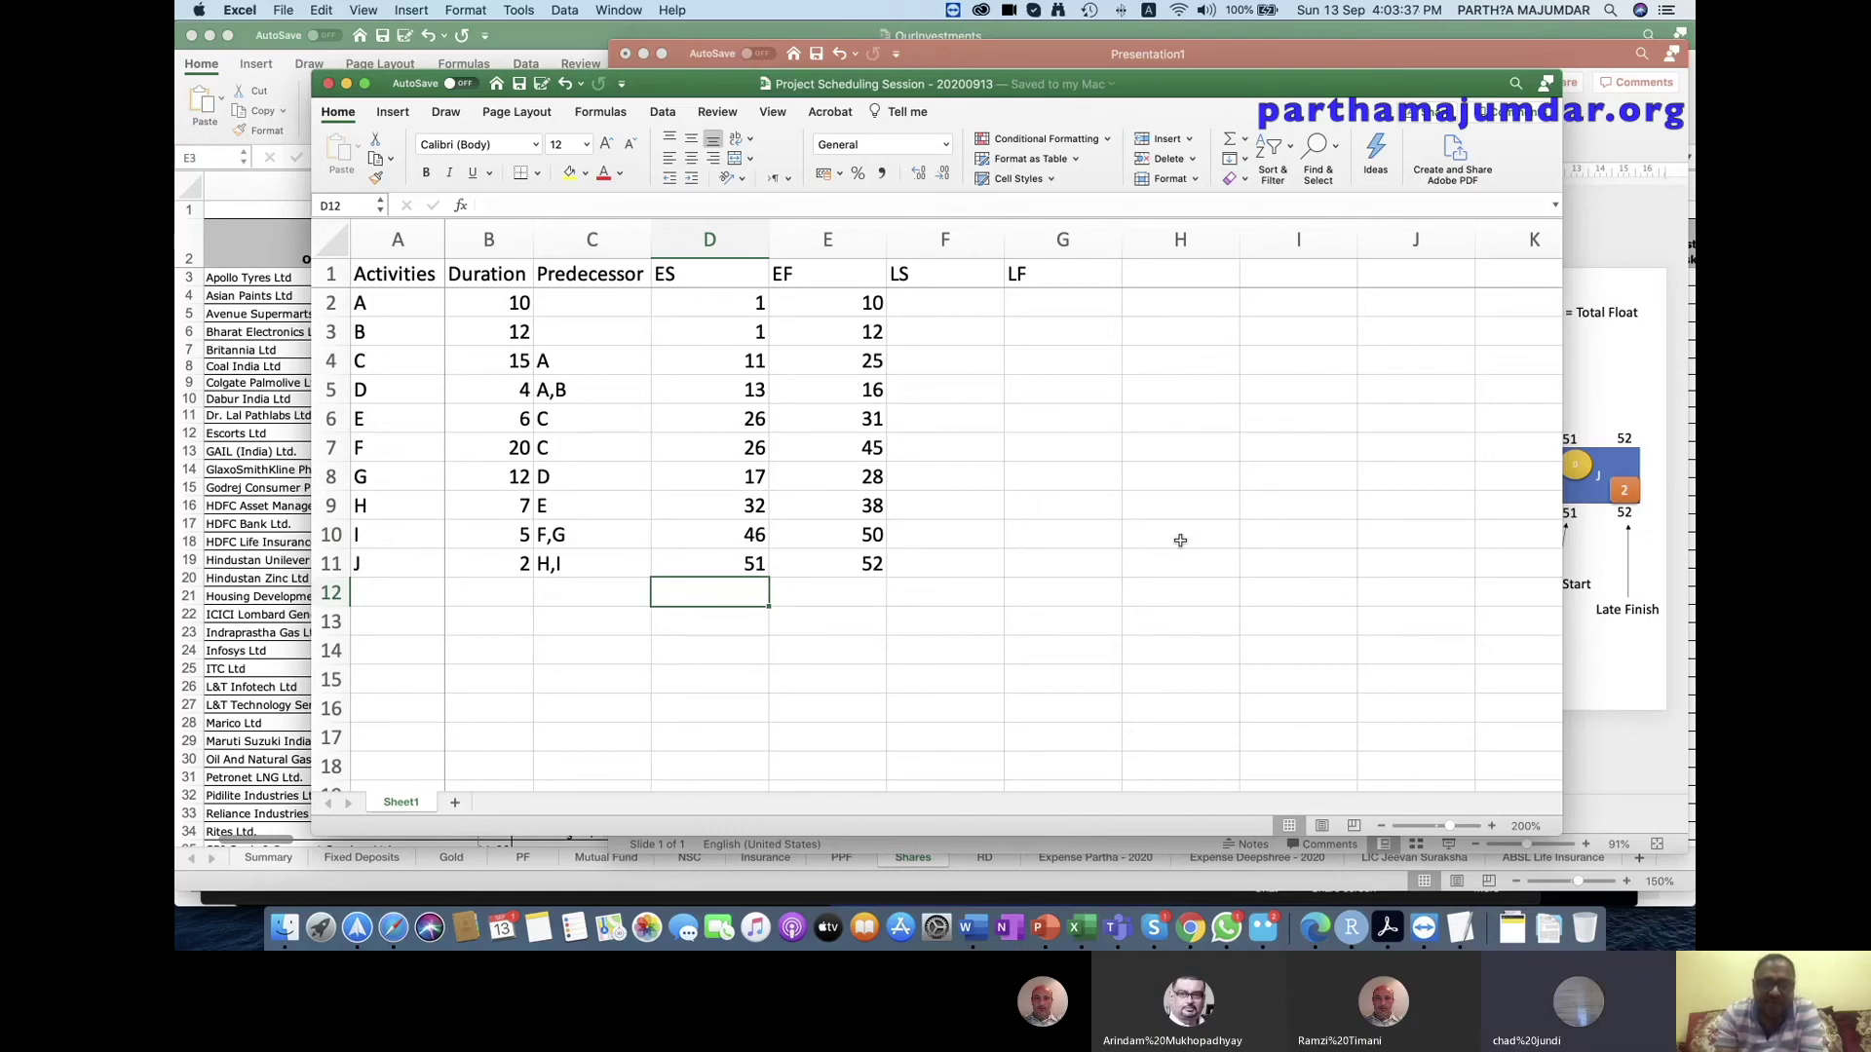
# Set activity J's late finish in G11 equal to its EF, giving 52.
pyautogui.click(1077, 560)
pyautogui.write('=')
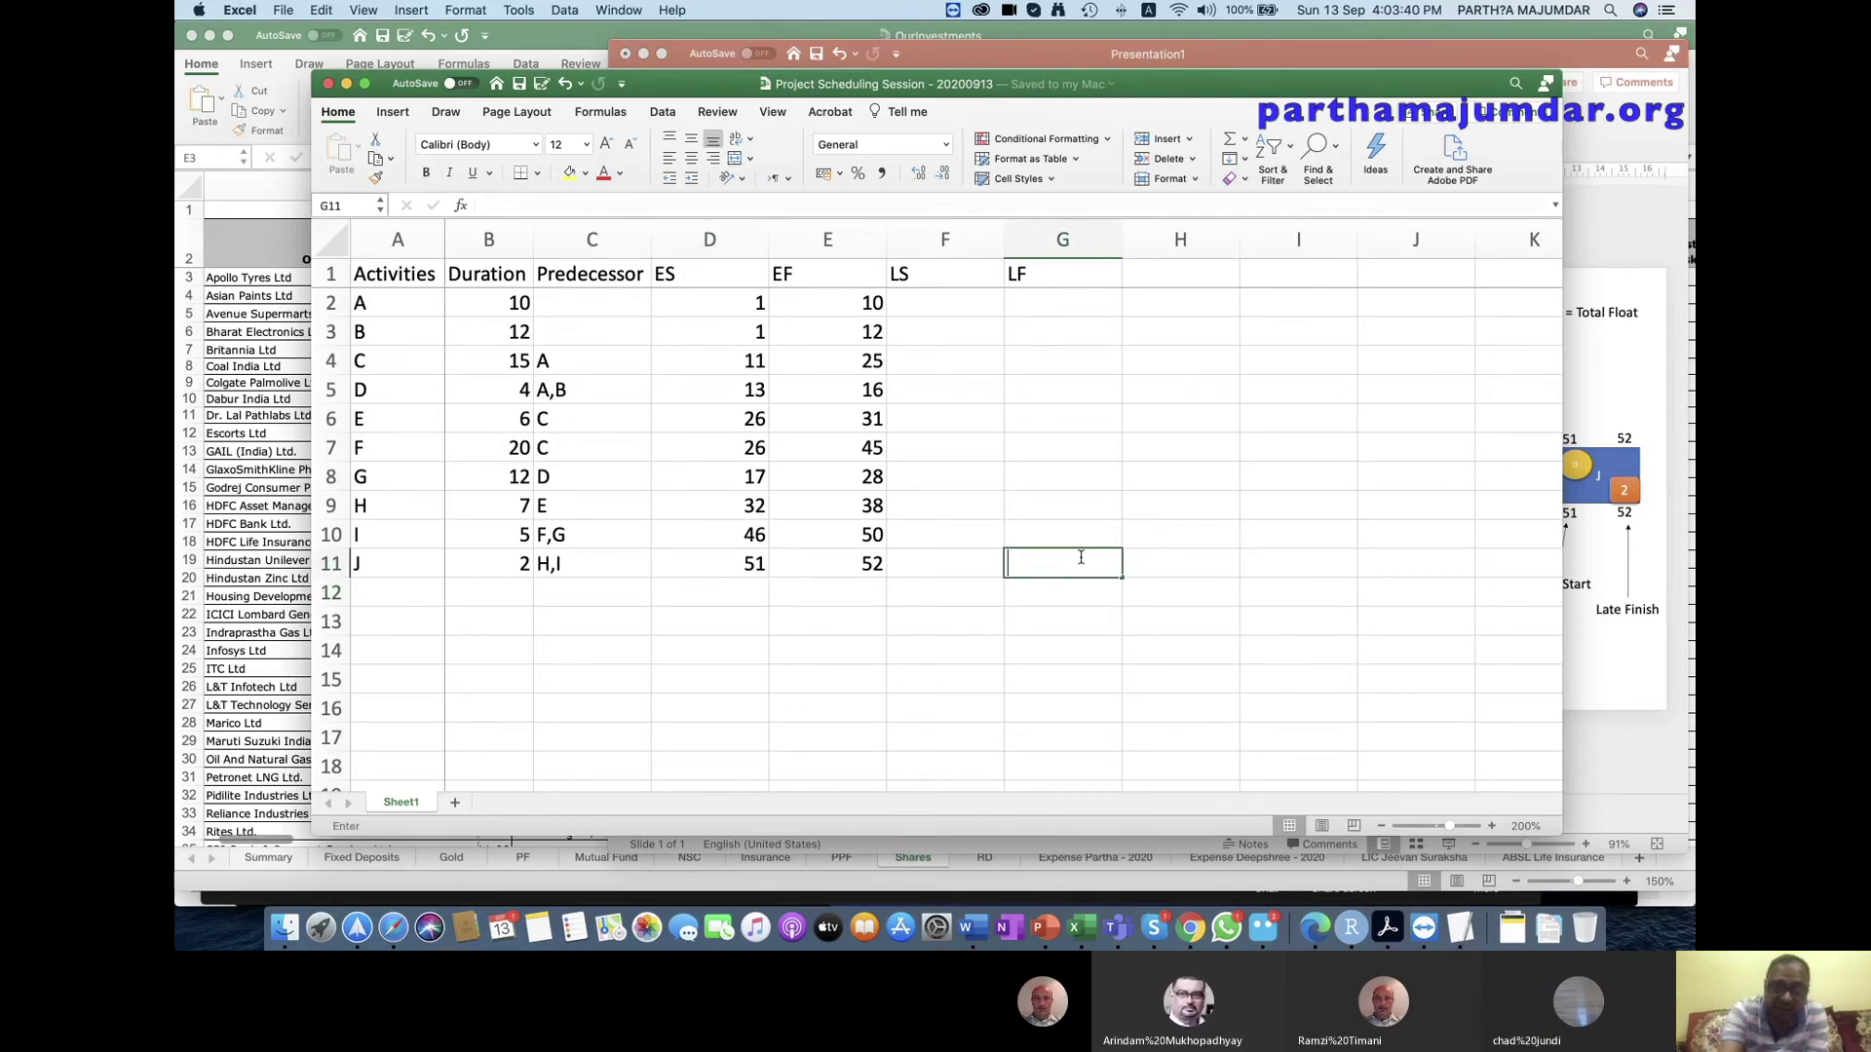
pyautogui.press('Left')
pyautogui.press('Left')
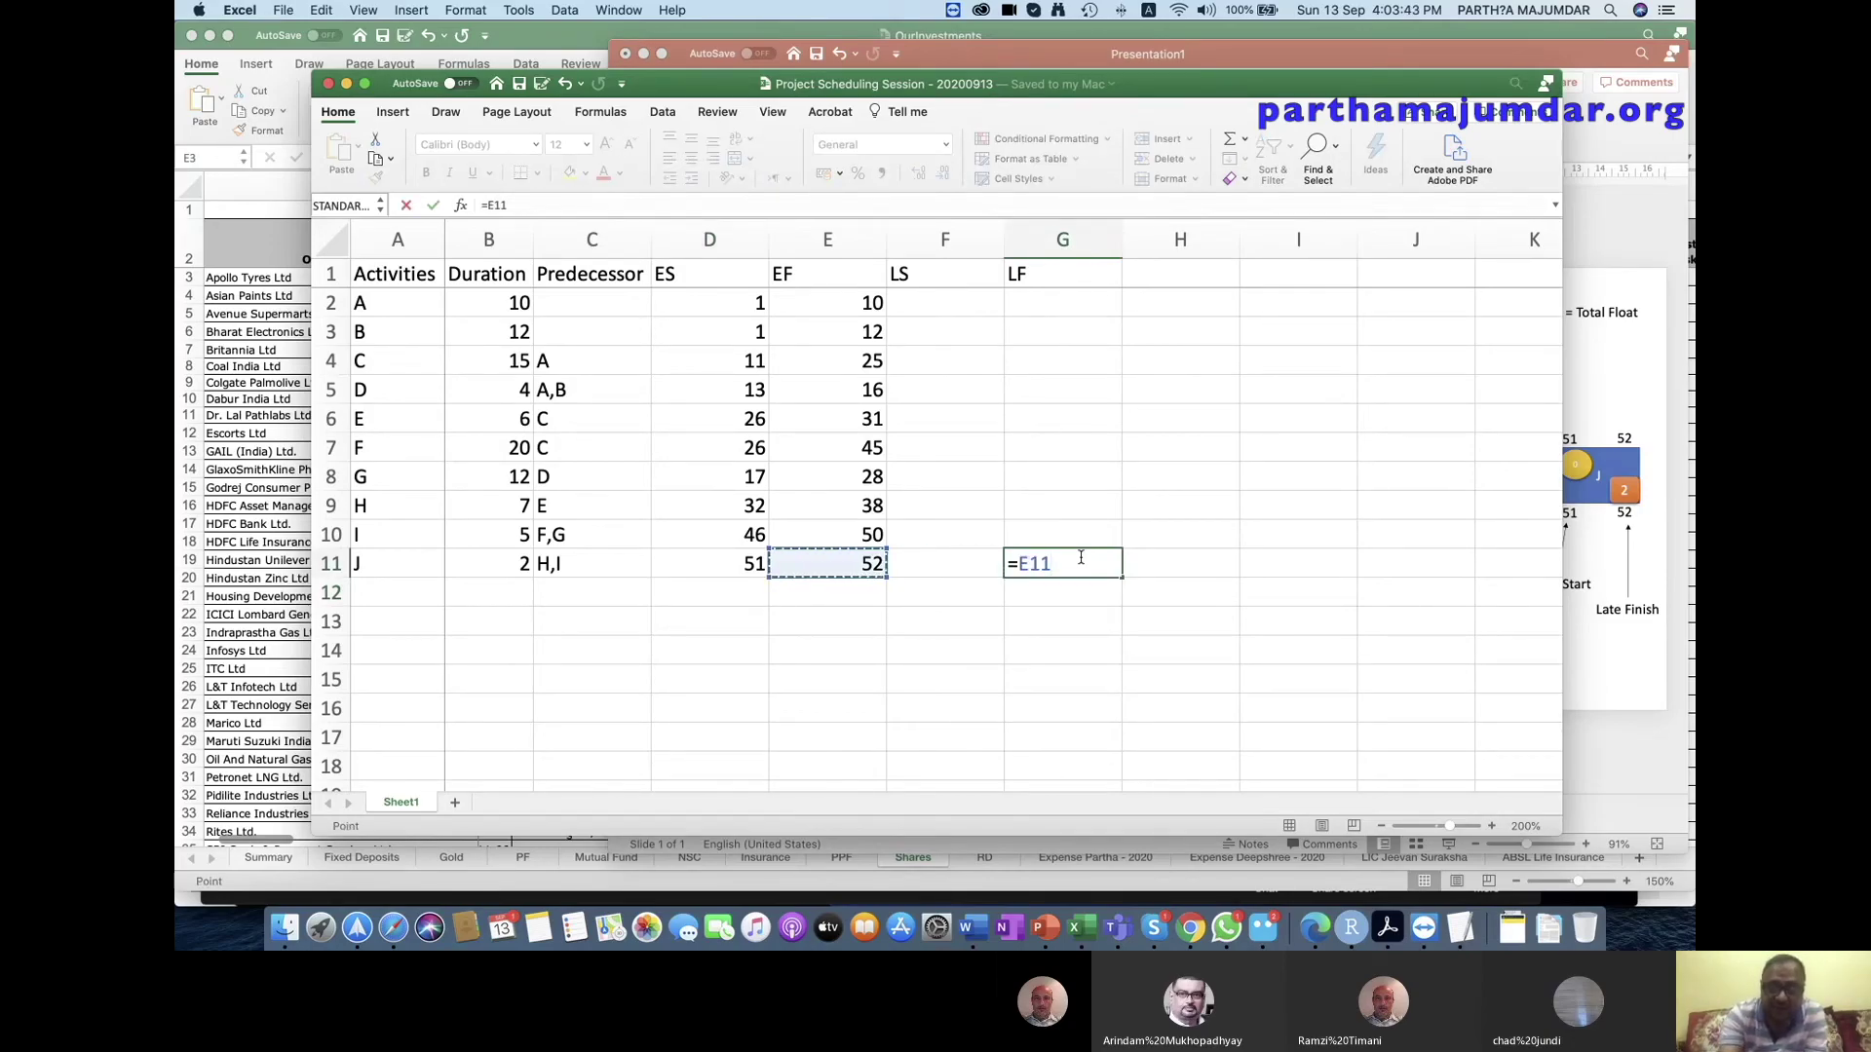
pyautogui.press('Return')
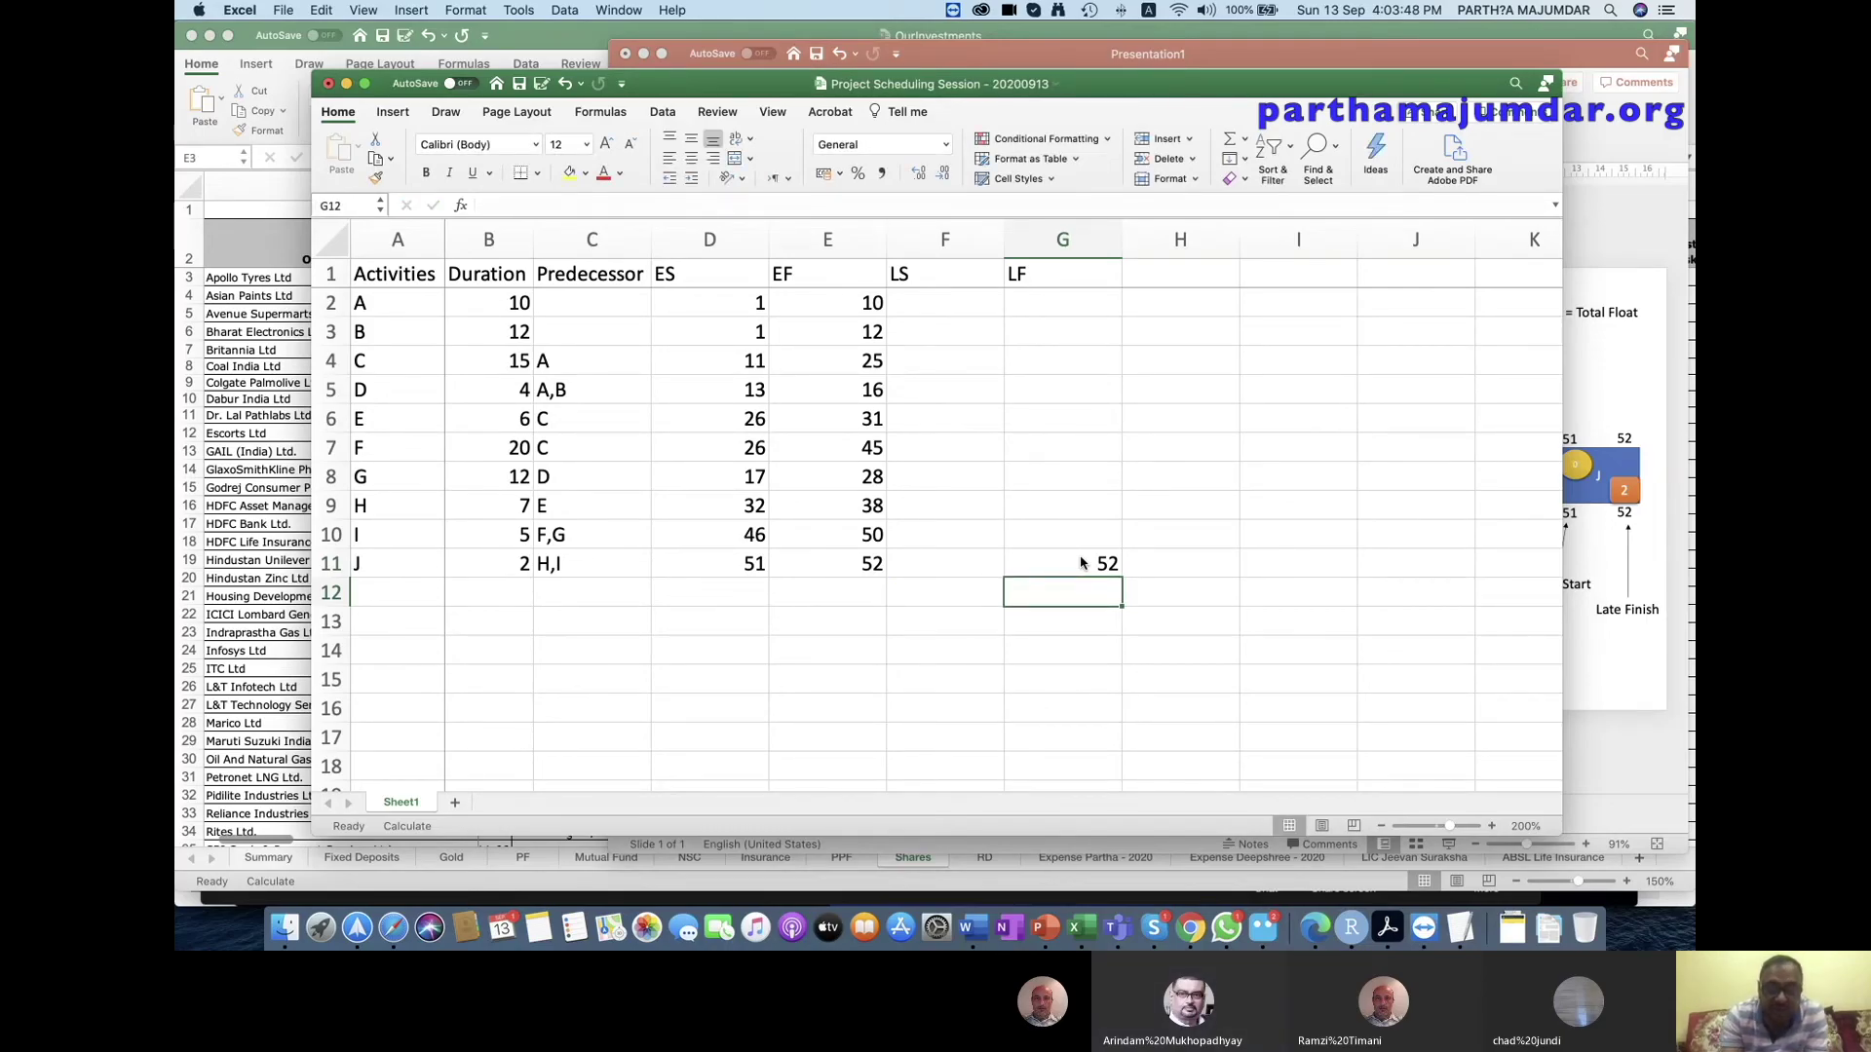
# Enter J's late start =G11-B11+1 in F11 and copy the formula.
pyautogui.click(976, 561)
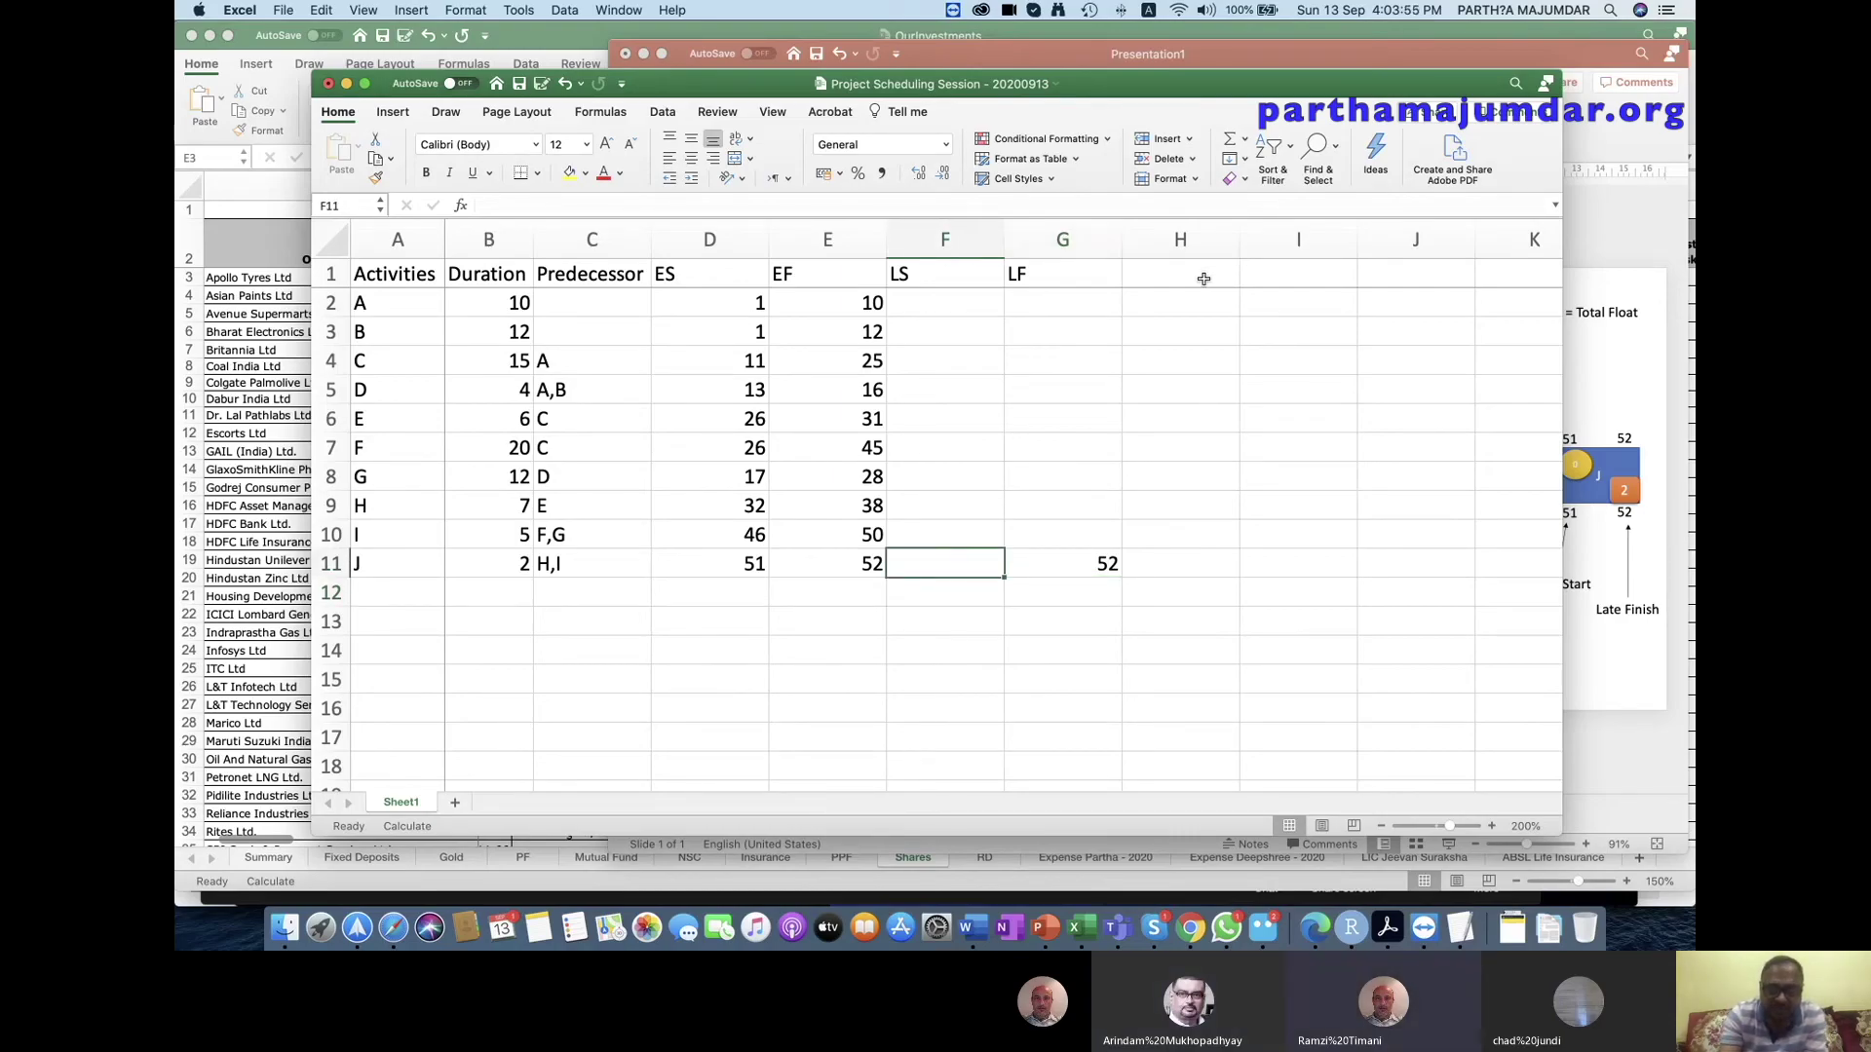
pyautogui.write('=')
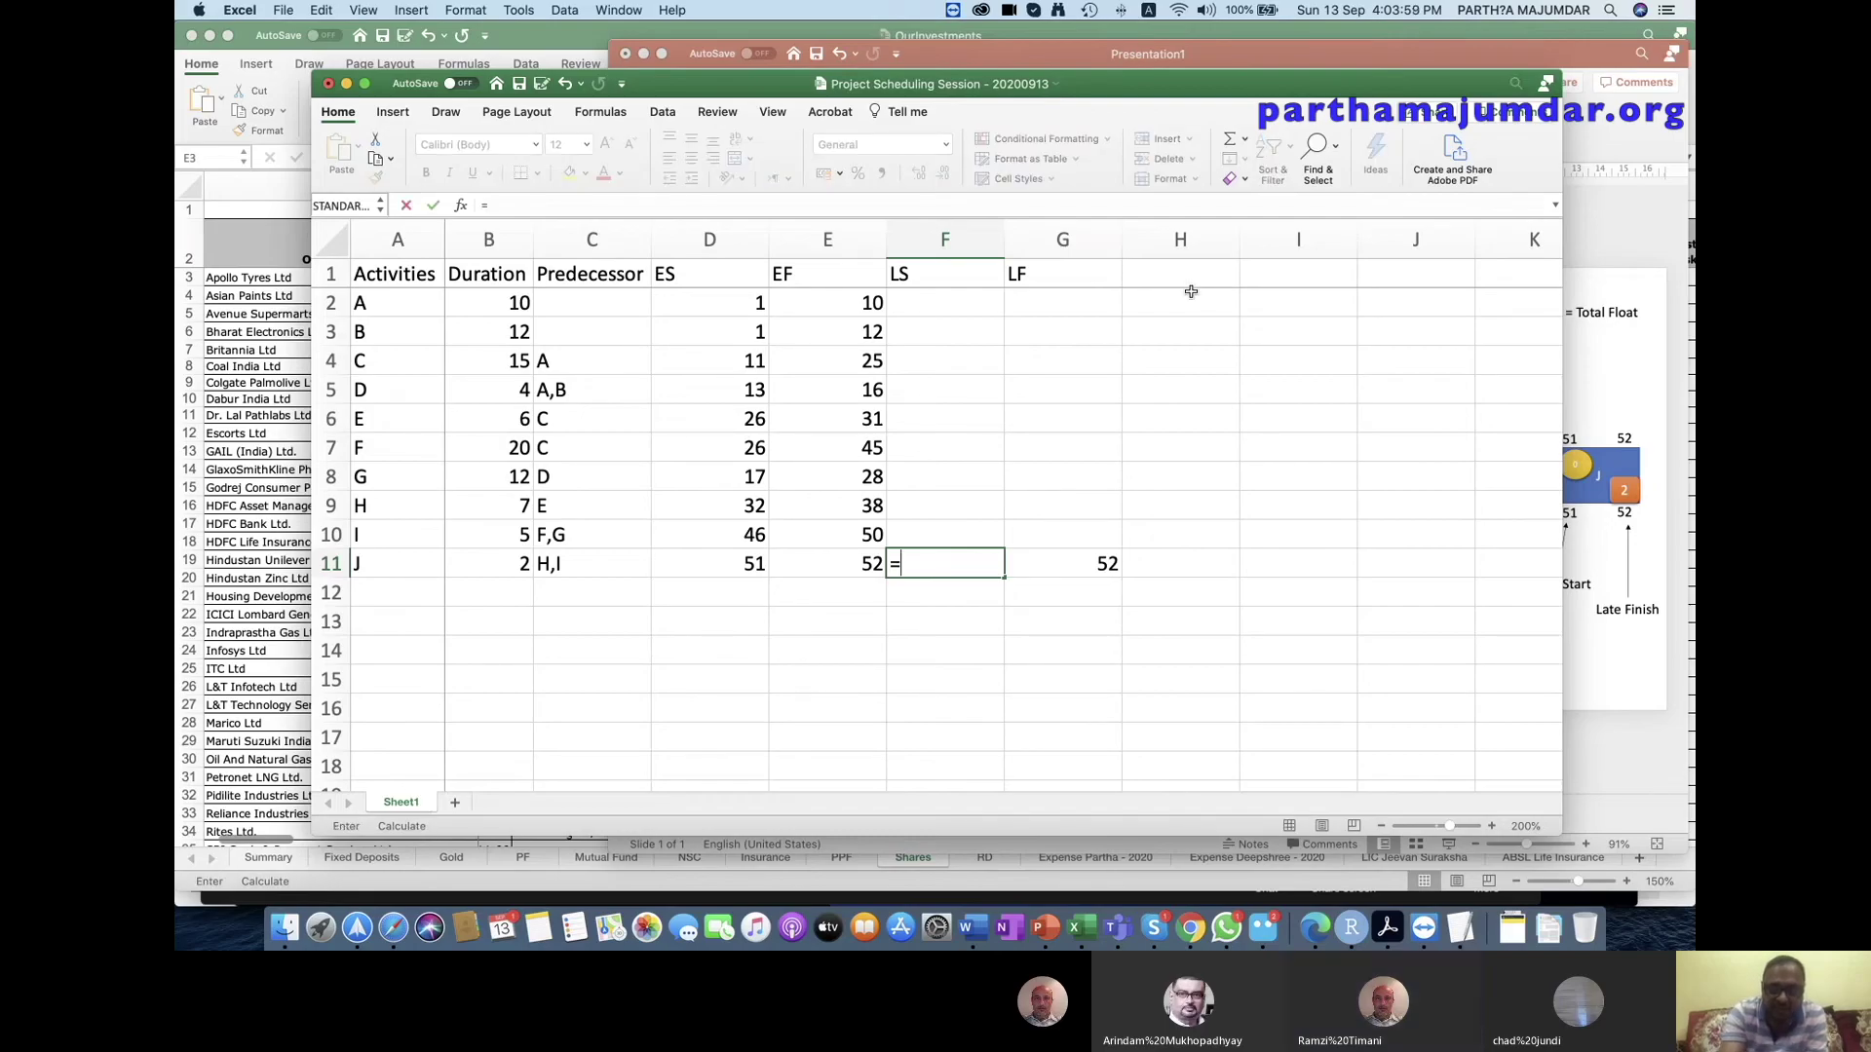
pyautogui.press('Right')
pyautogui.press('Left')
pyautogui.press('Left')
pyautogui.press('Right')
pyautogui.press('Right')
pyautogui.press('Right')
pyautogui.press('Left')
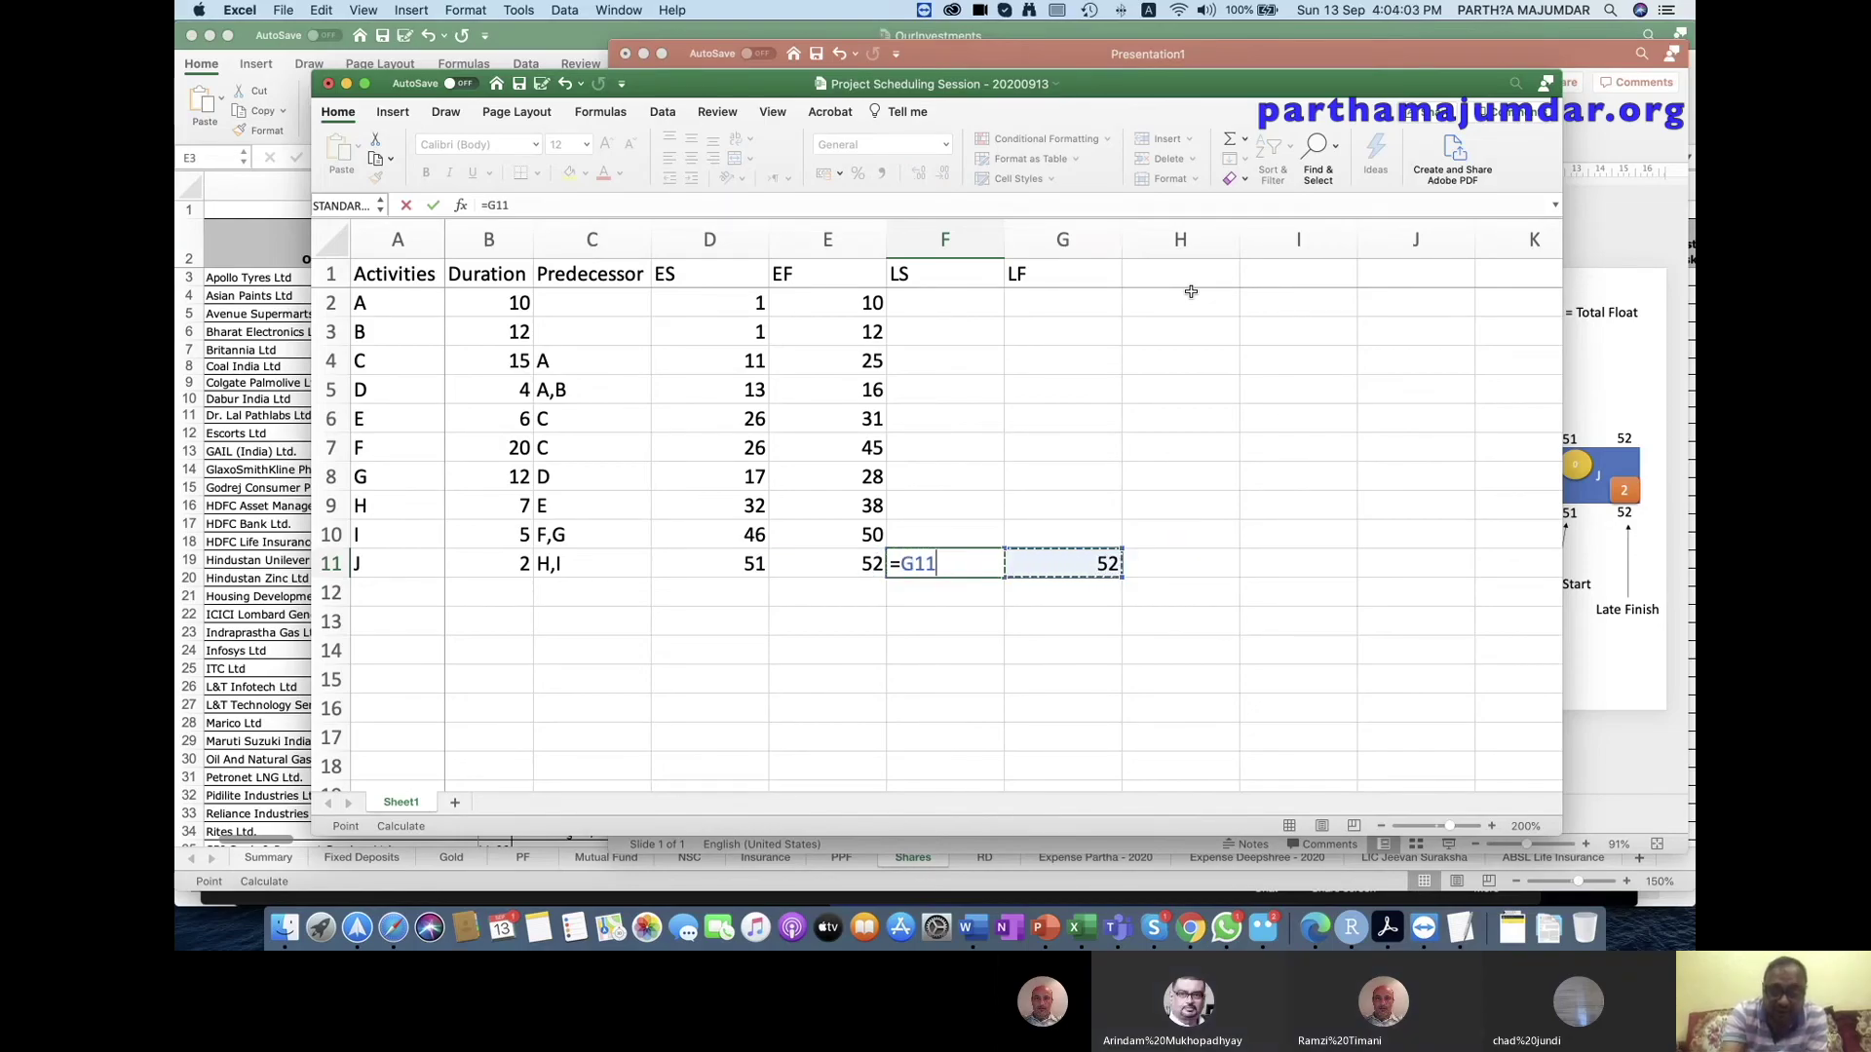
pyautogui.write('-')
pyautogui.press('Left')
pyautogui.press('Left')
pyautogui.press('Left')
pyautogui.press('Left')
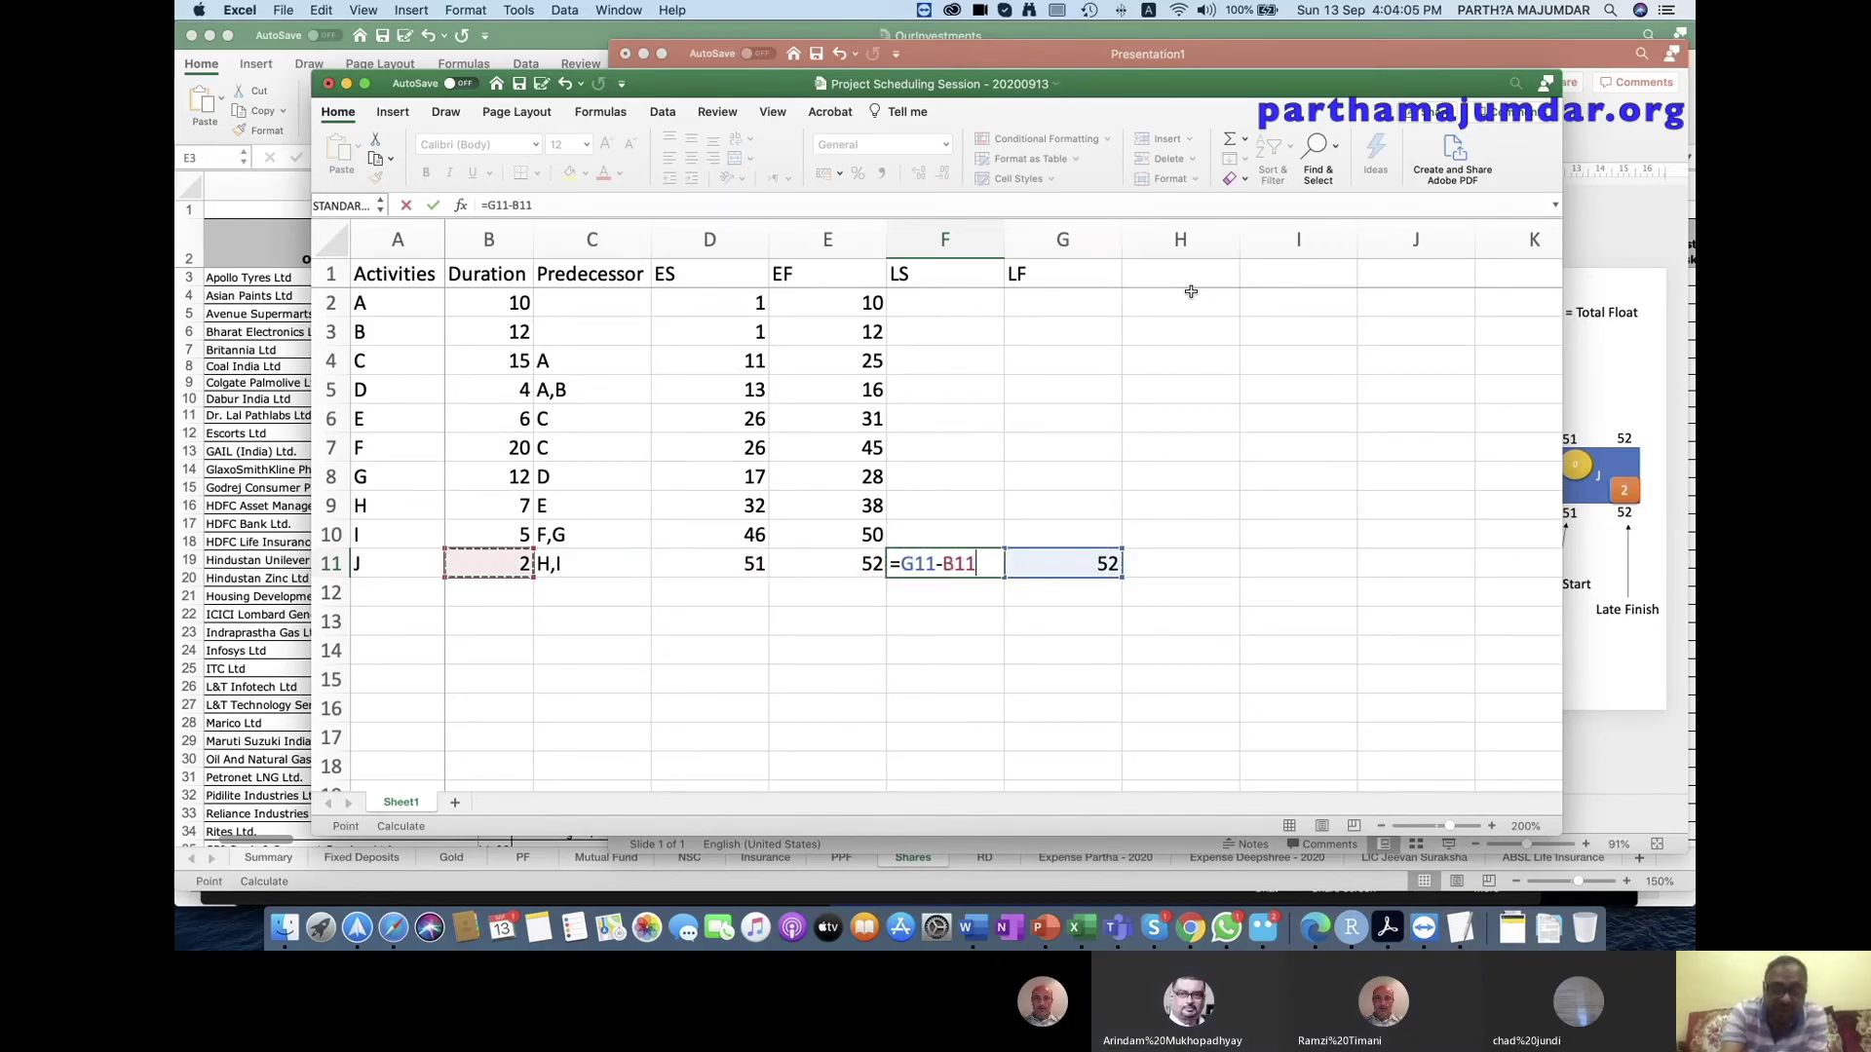
pyautogui.write('+1')
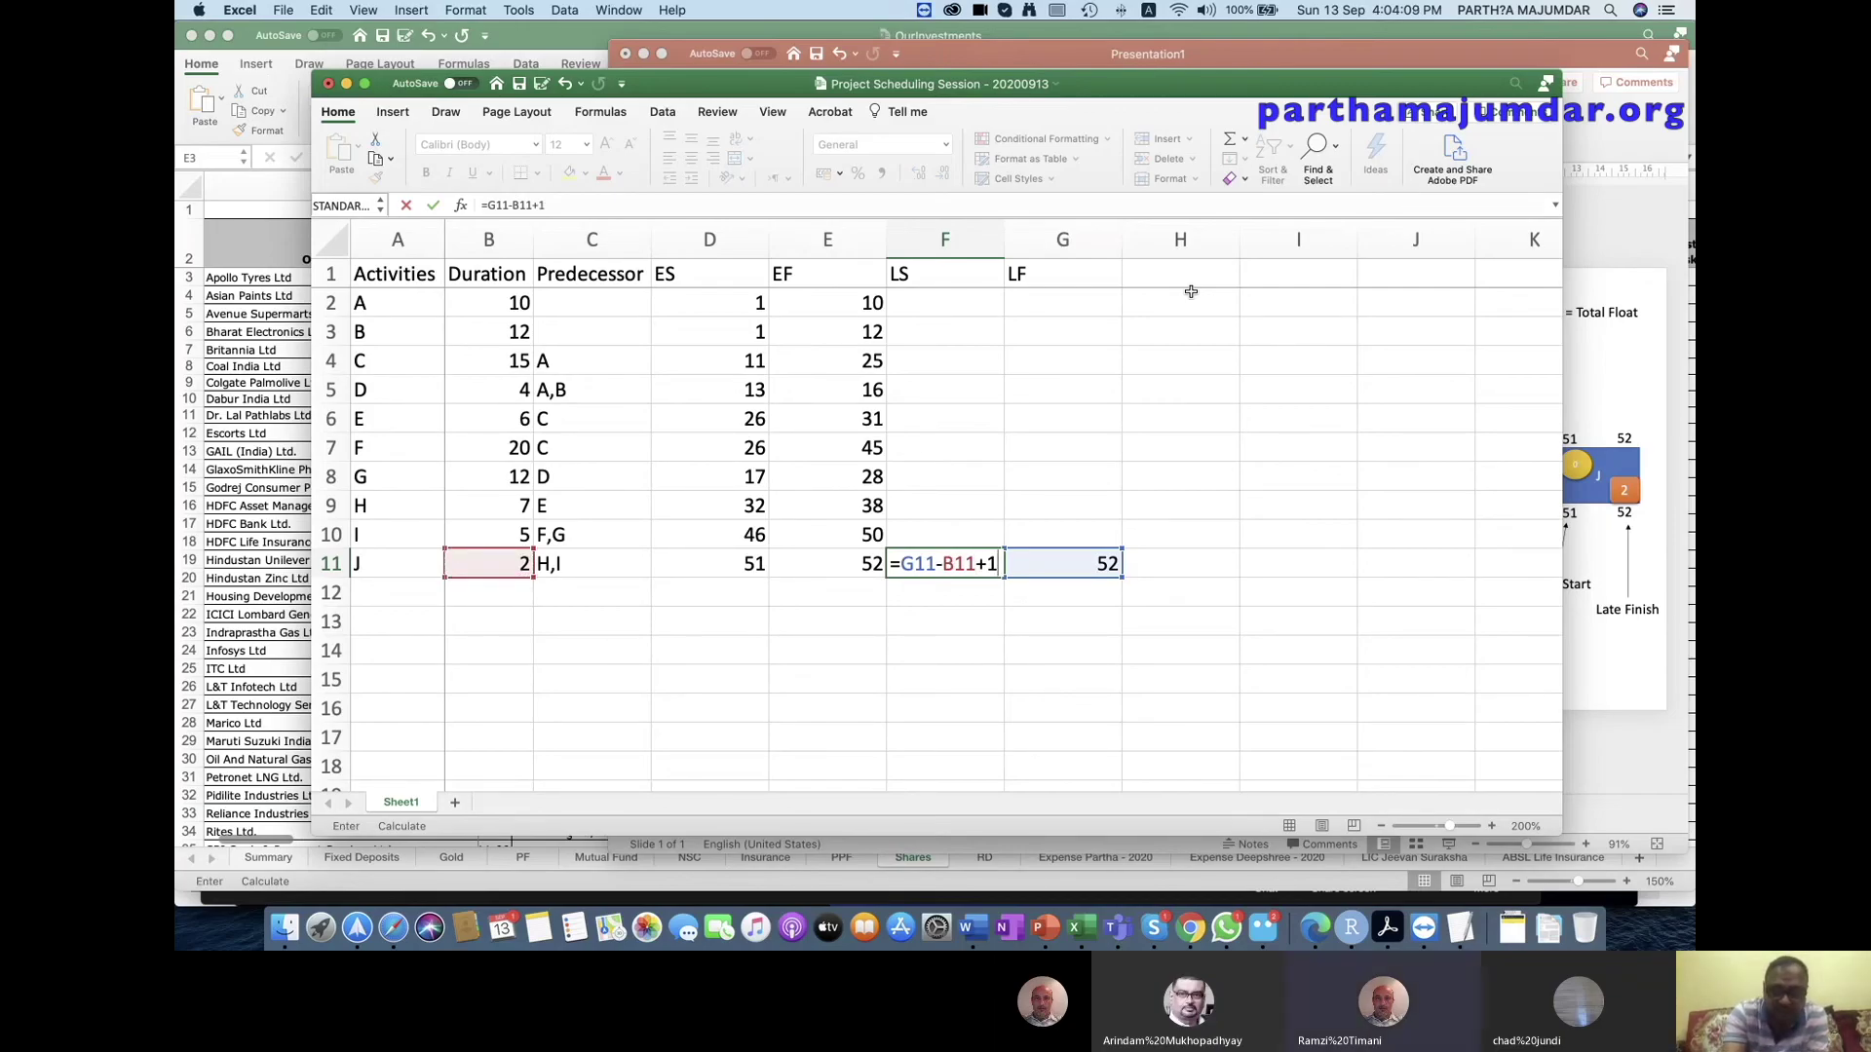
pyautogui.press('Return')
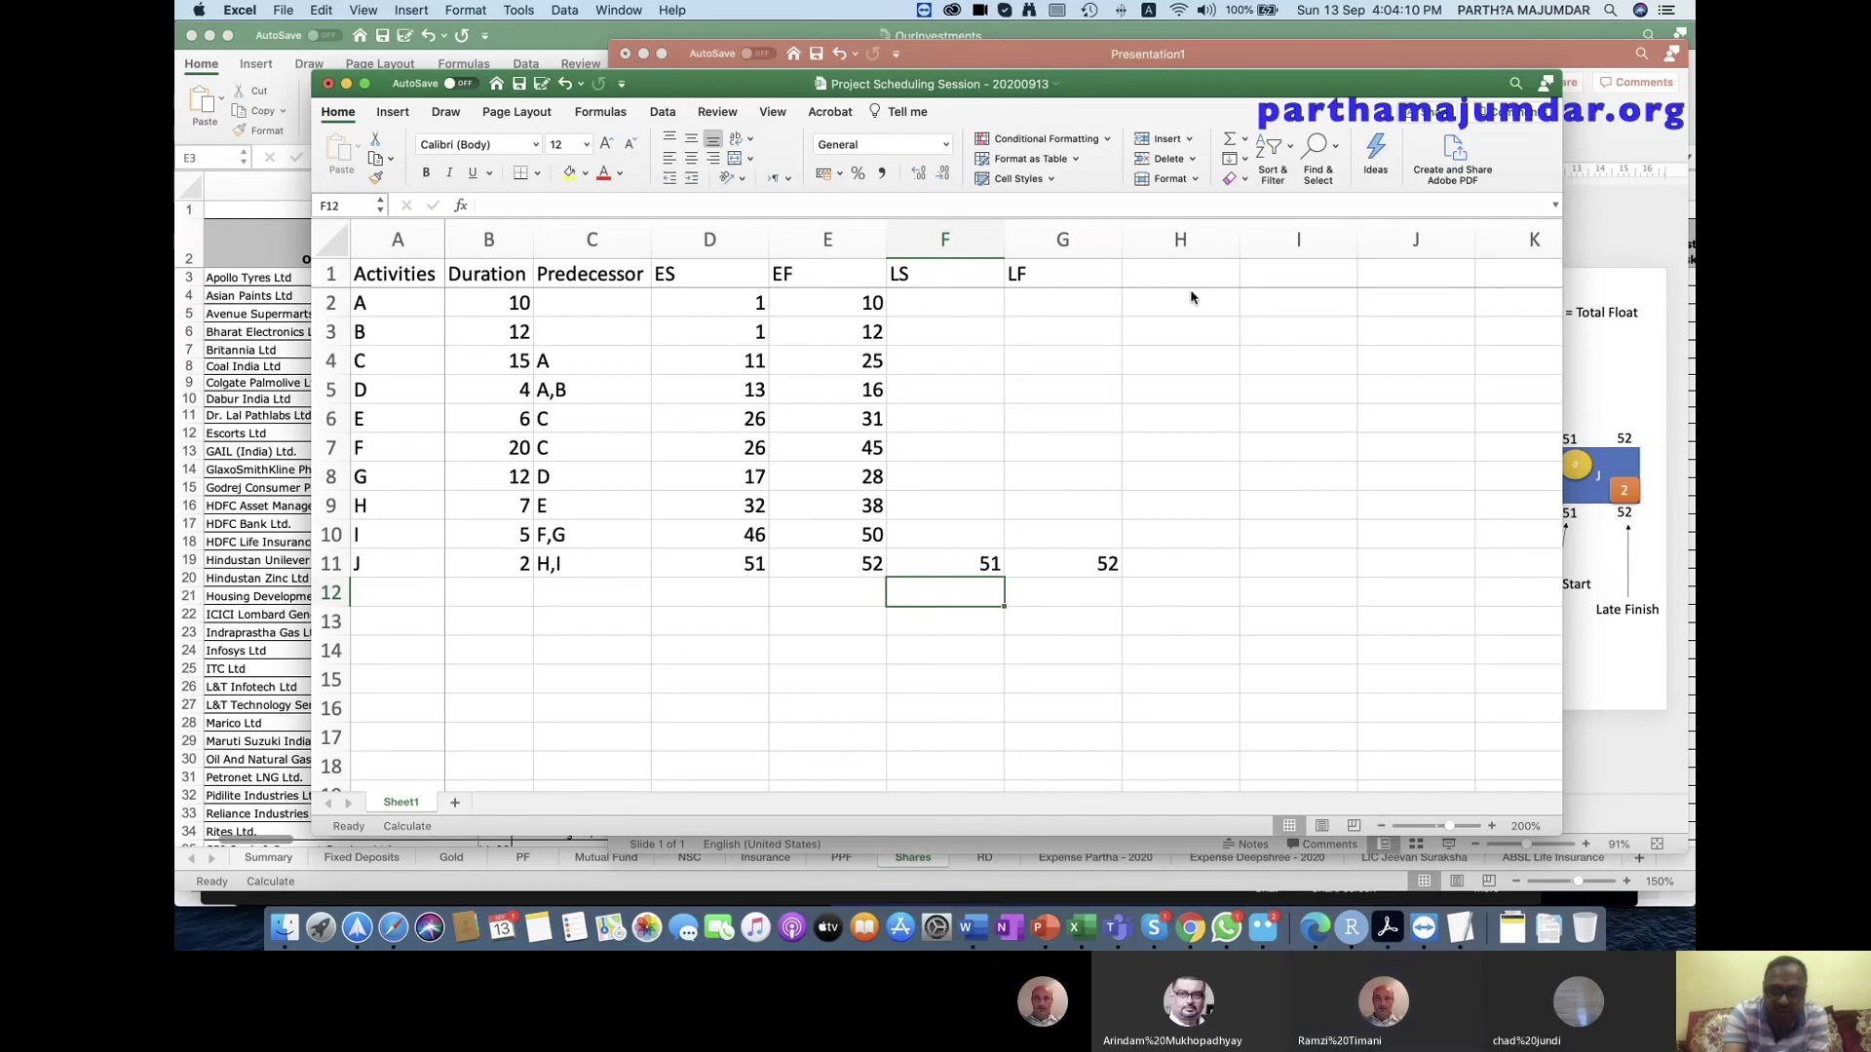
pyautogui.press('Up')
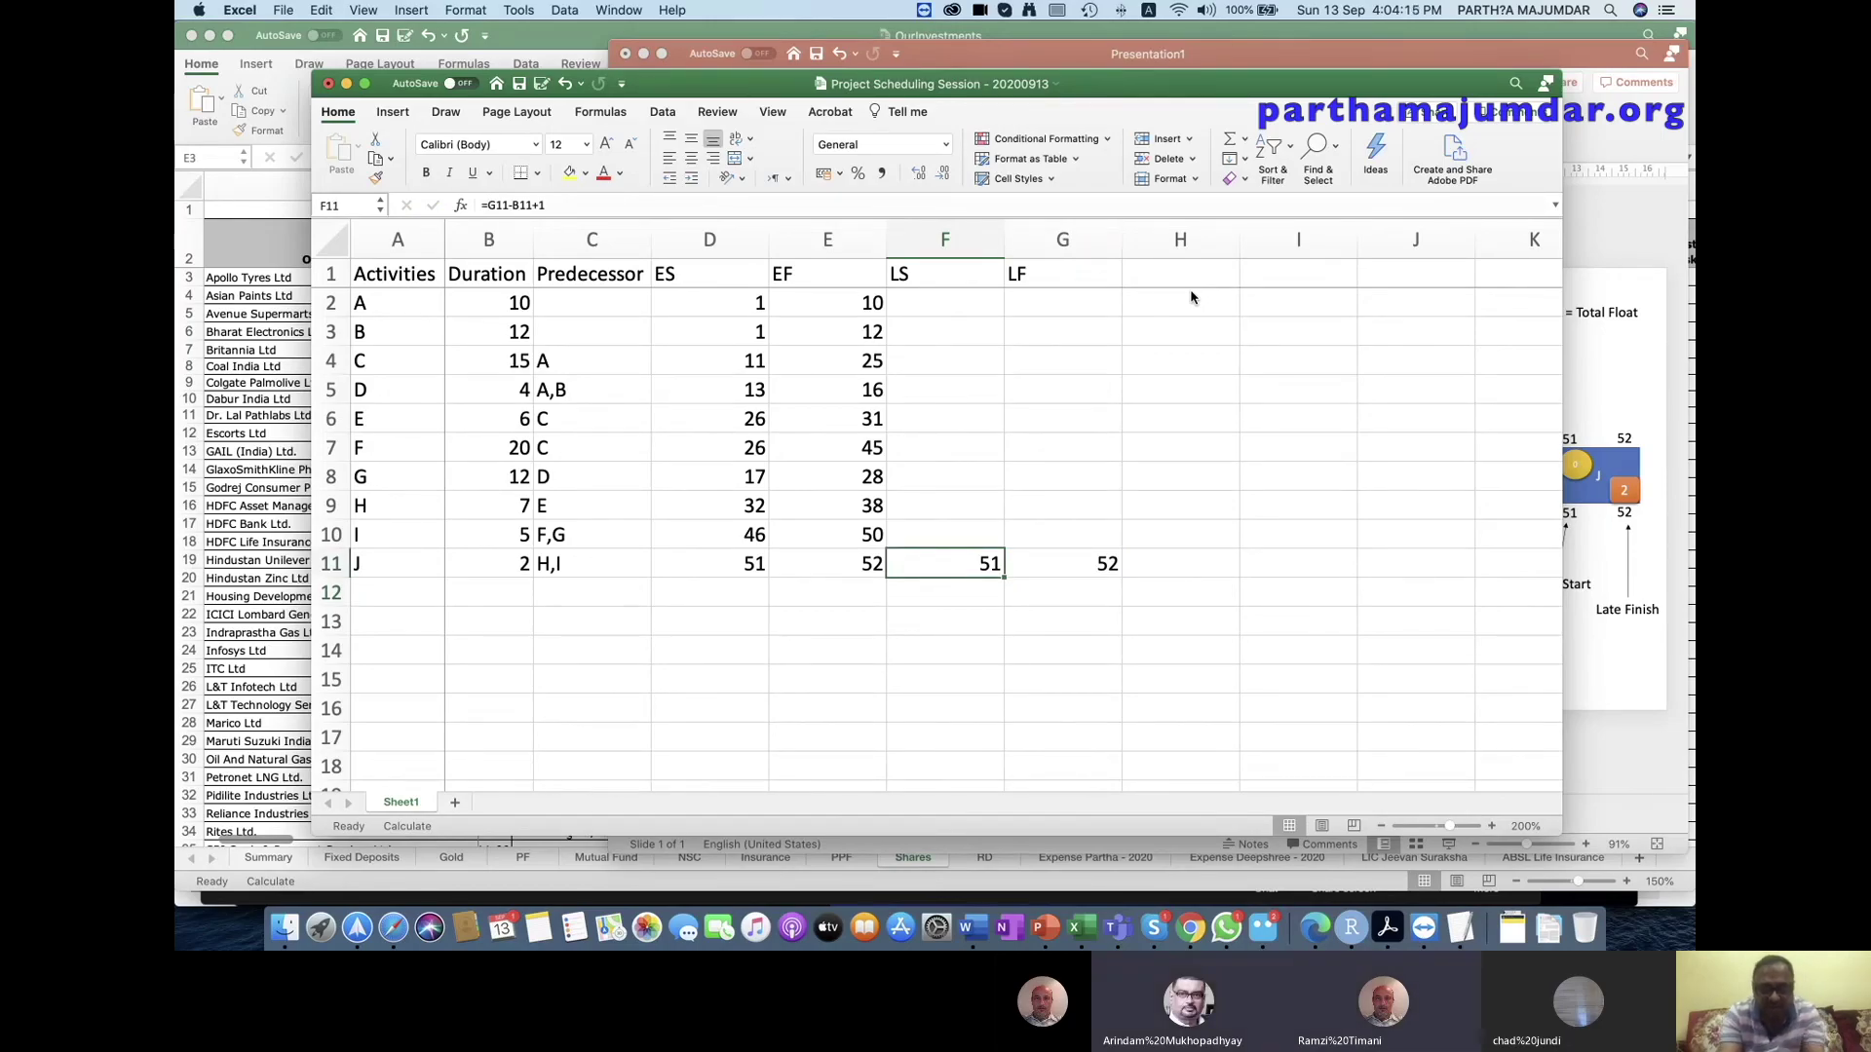
pyautogui.press('super+c')
# Paste J's late start formula into F2:F10 for activities A–I and save.
pyautogui.press('Up')
pyautogui.hotkey('shift', 'Up')
pyautogui.hotkey('shift', 'Up')
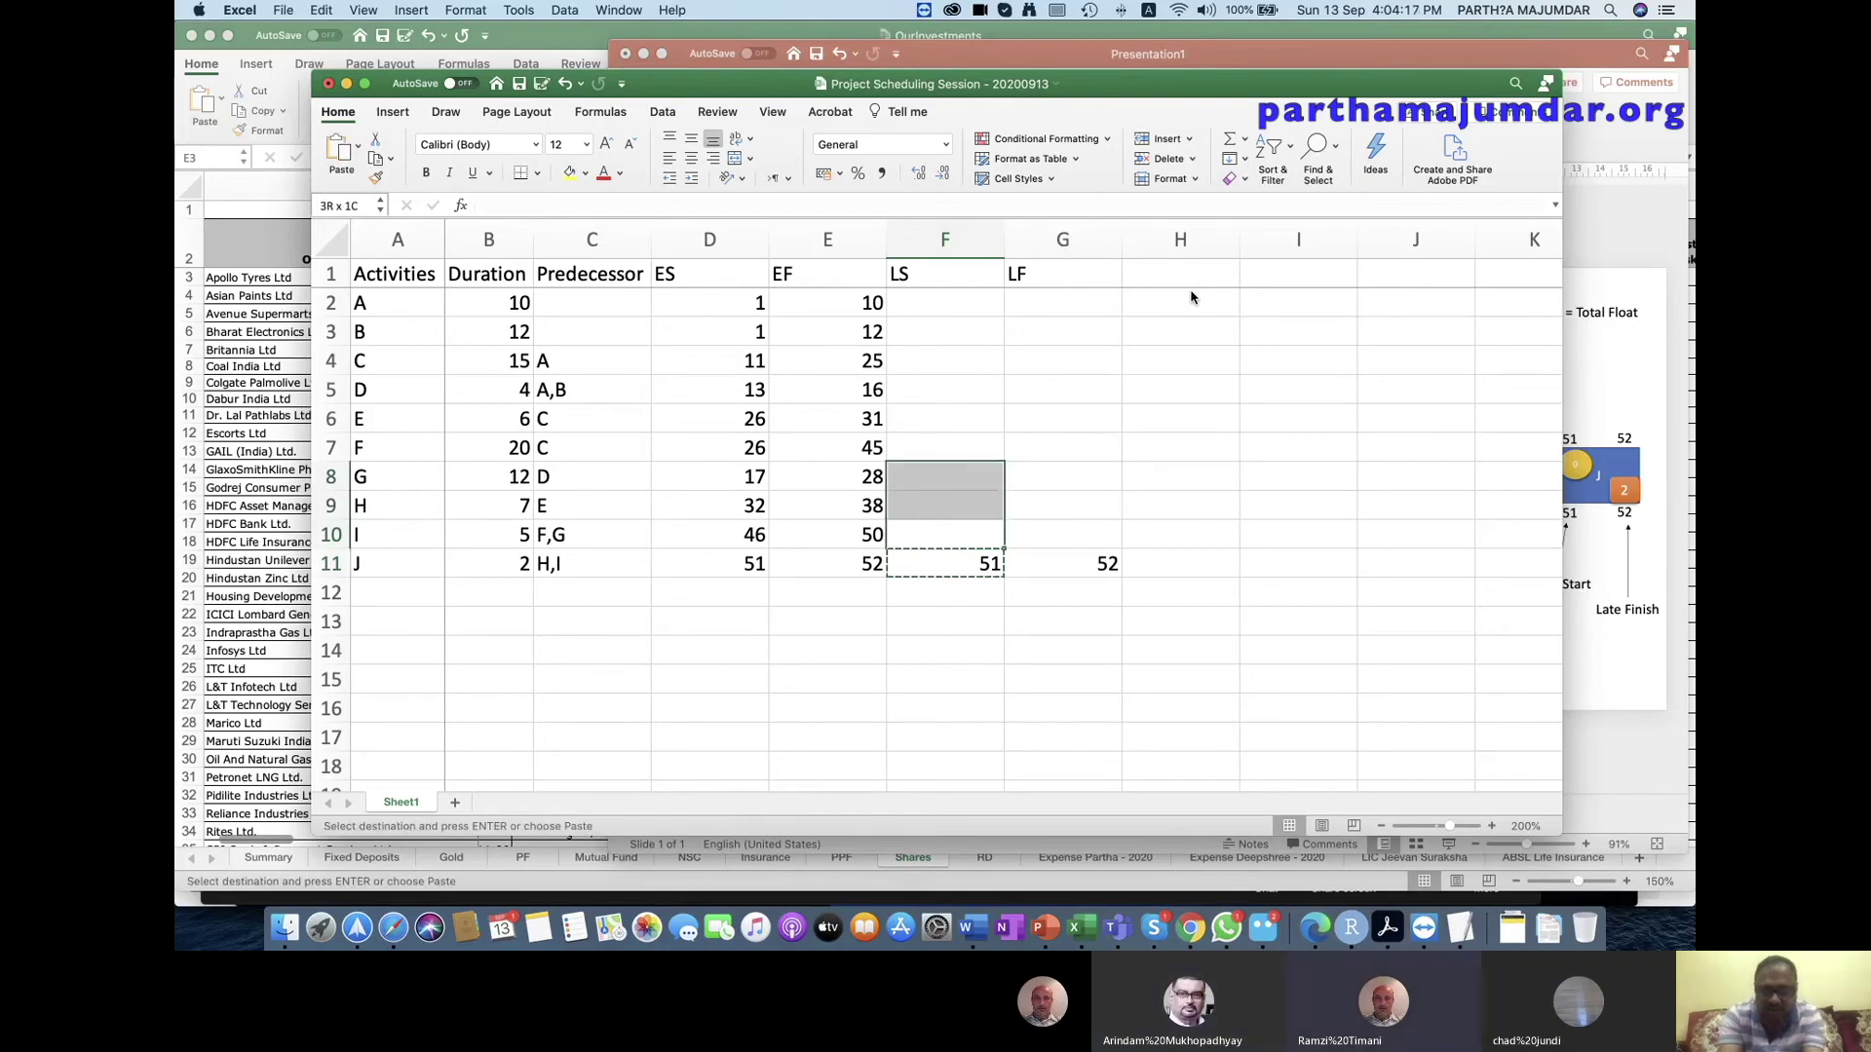
pyautogui.hotkey('shift', 'Up')
pyautogui.hotkey('shift', 'Up')
pyautogui.hotkey('shift', 'Up')
pyautogui.hotkey('shift', 'Up')
pyautogui.hotkey('shift', 'Up')
pyautogui.hotkey('shift', 'Up')
pyautogui.press('Return')
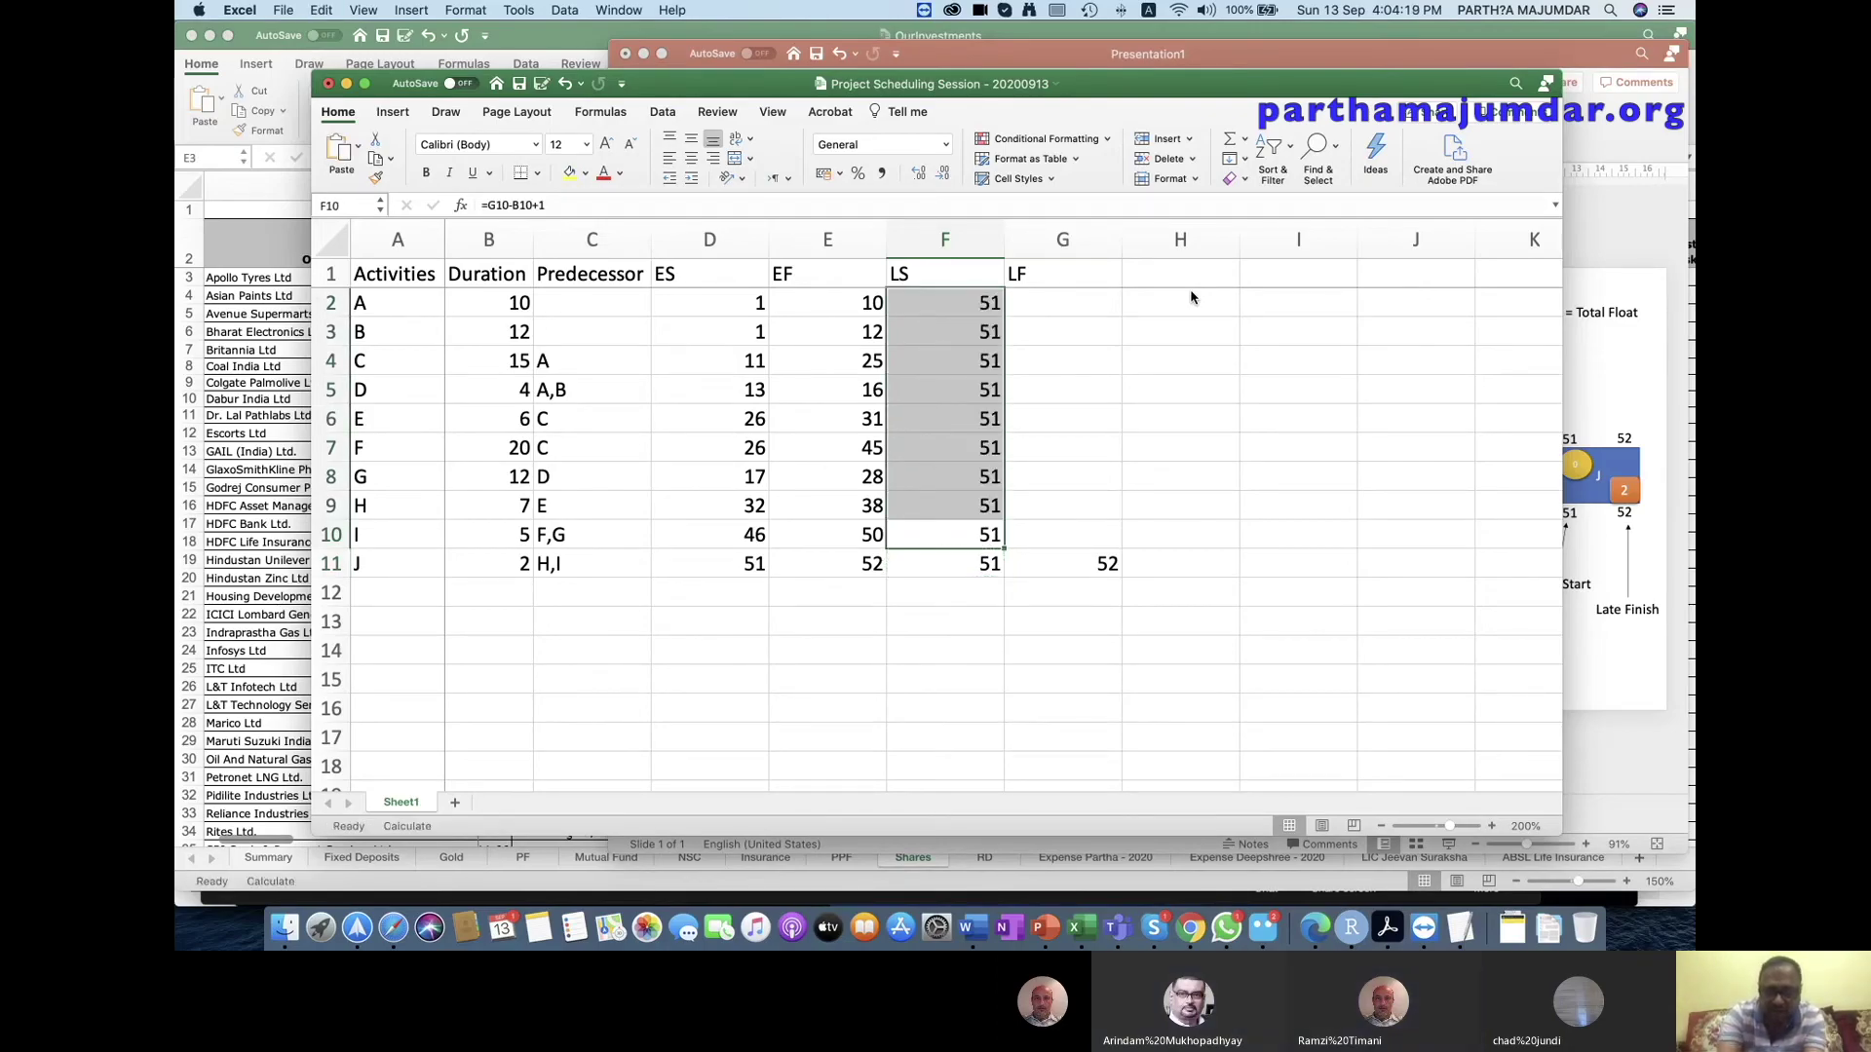
pyautogui.press('super+s')
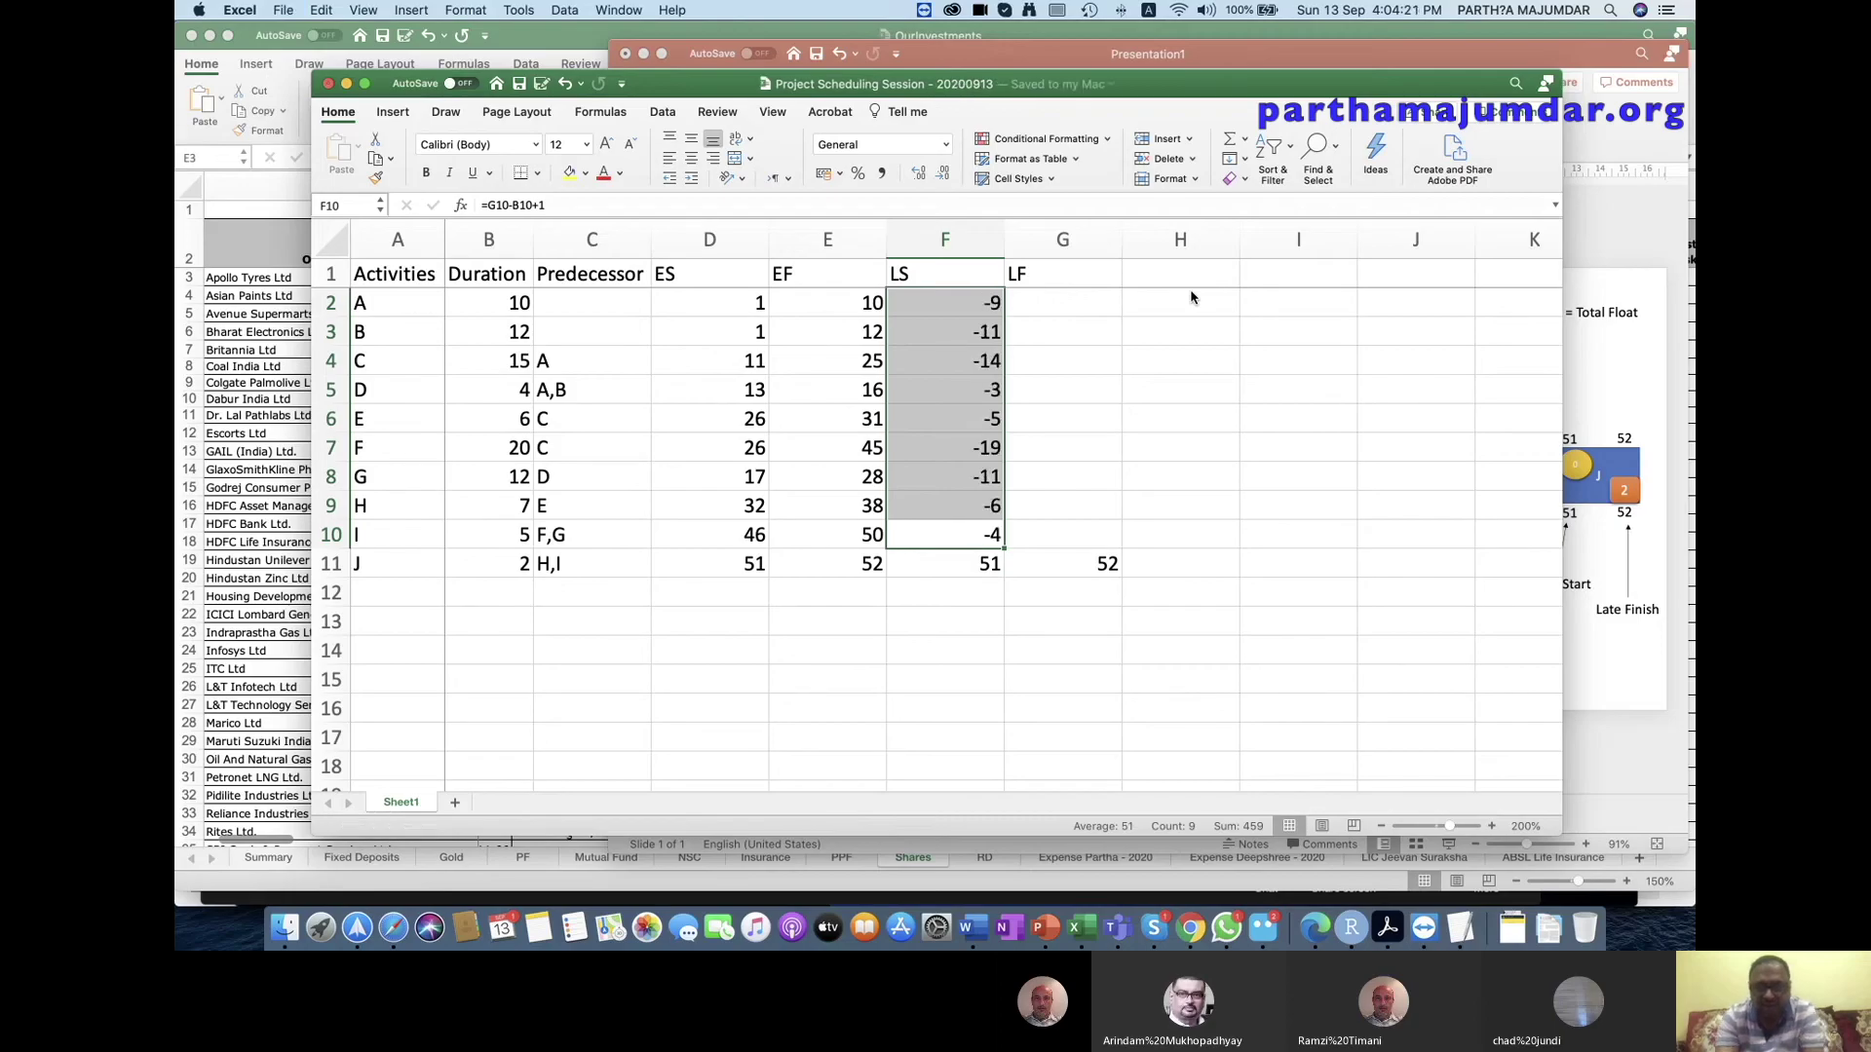
pyautogui.press('Down')
pyautogui.press('Up')
pyautogui.press('Right')
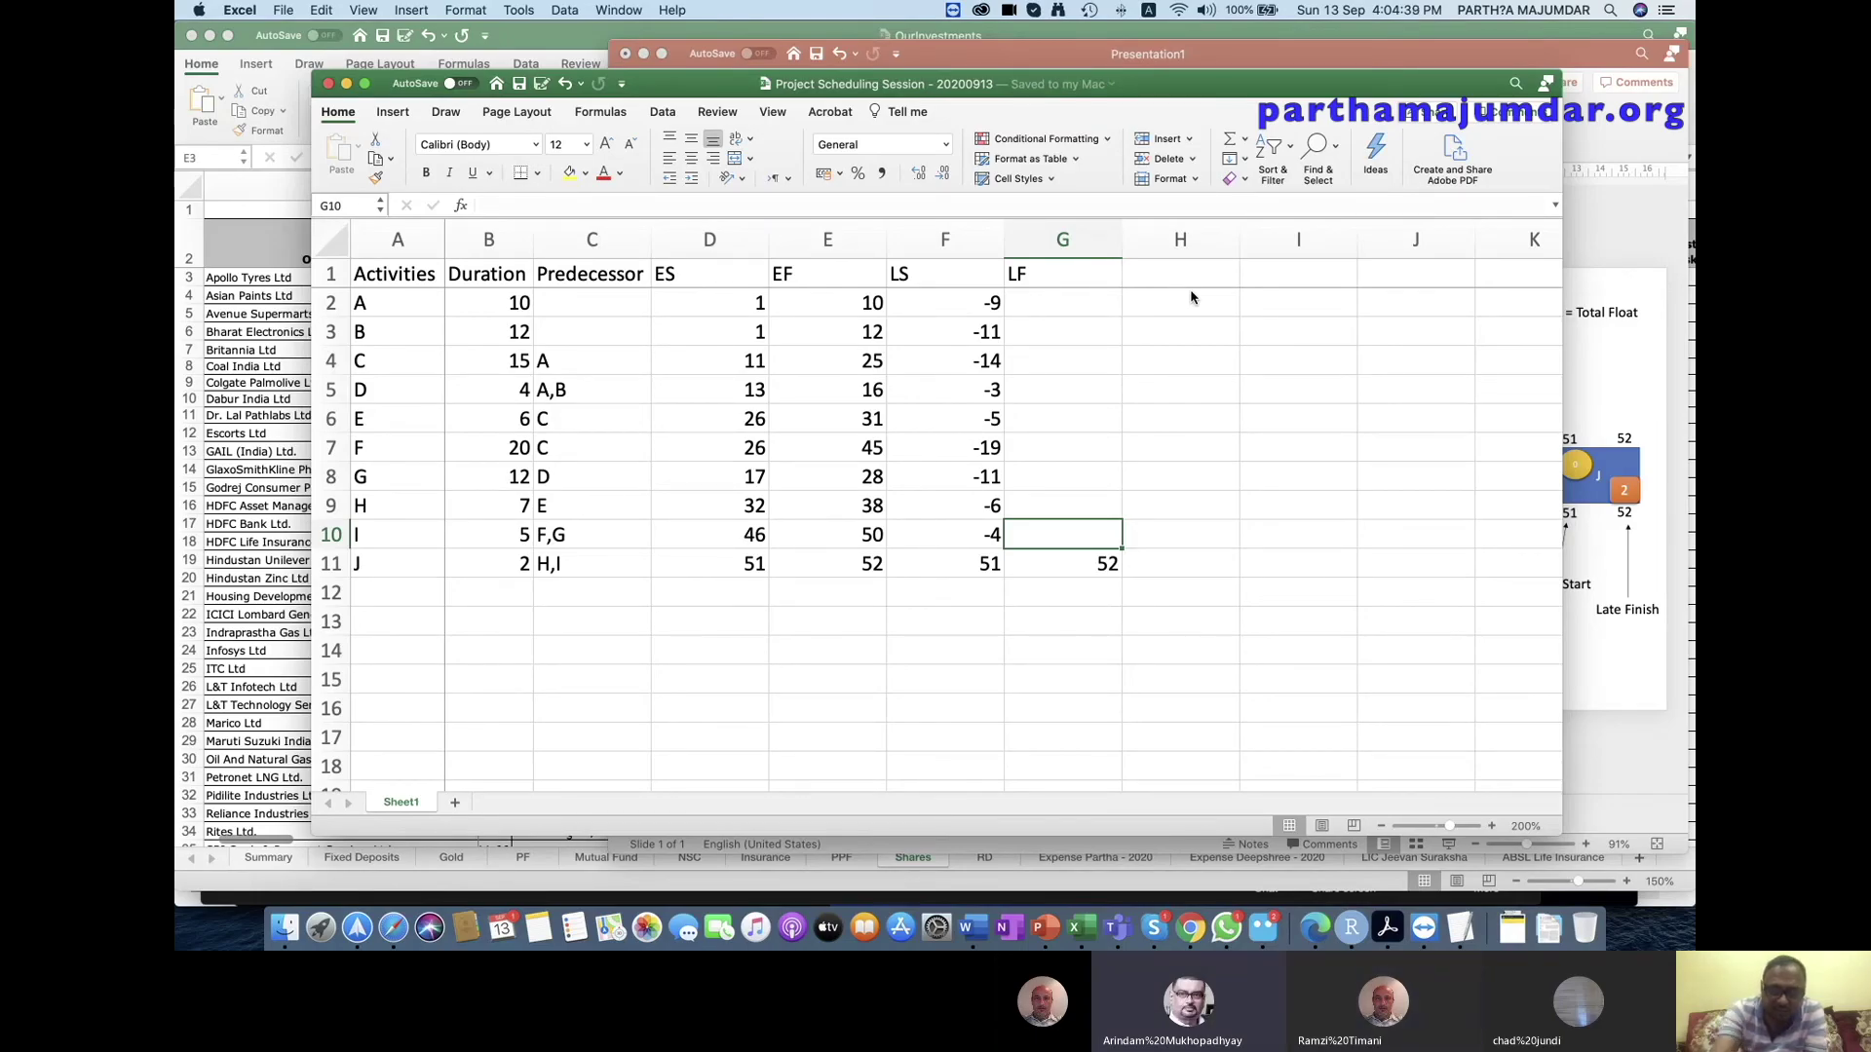
# Set activity I's late finish to J's late start minus 1.
pyautogui.write('=')
pyautogui.press('Down')
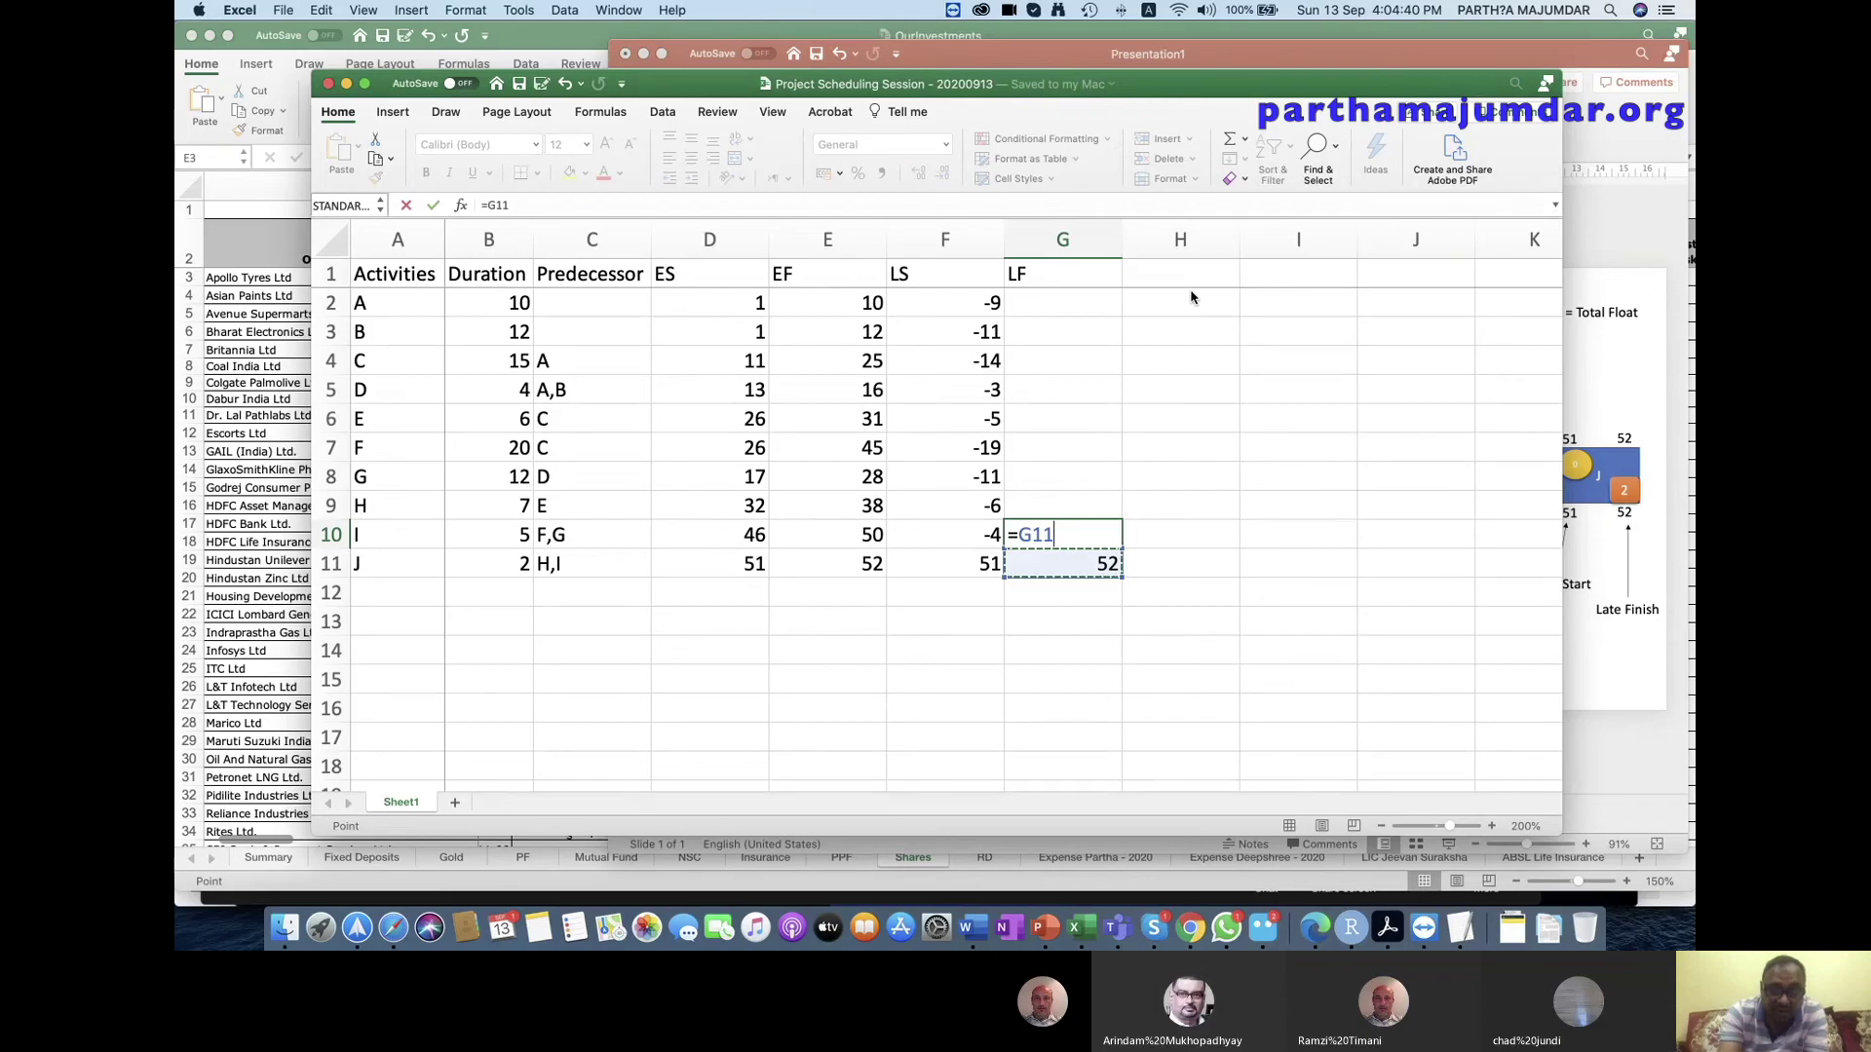
pyautogui.press('Left')
pyautogui.write('-1')
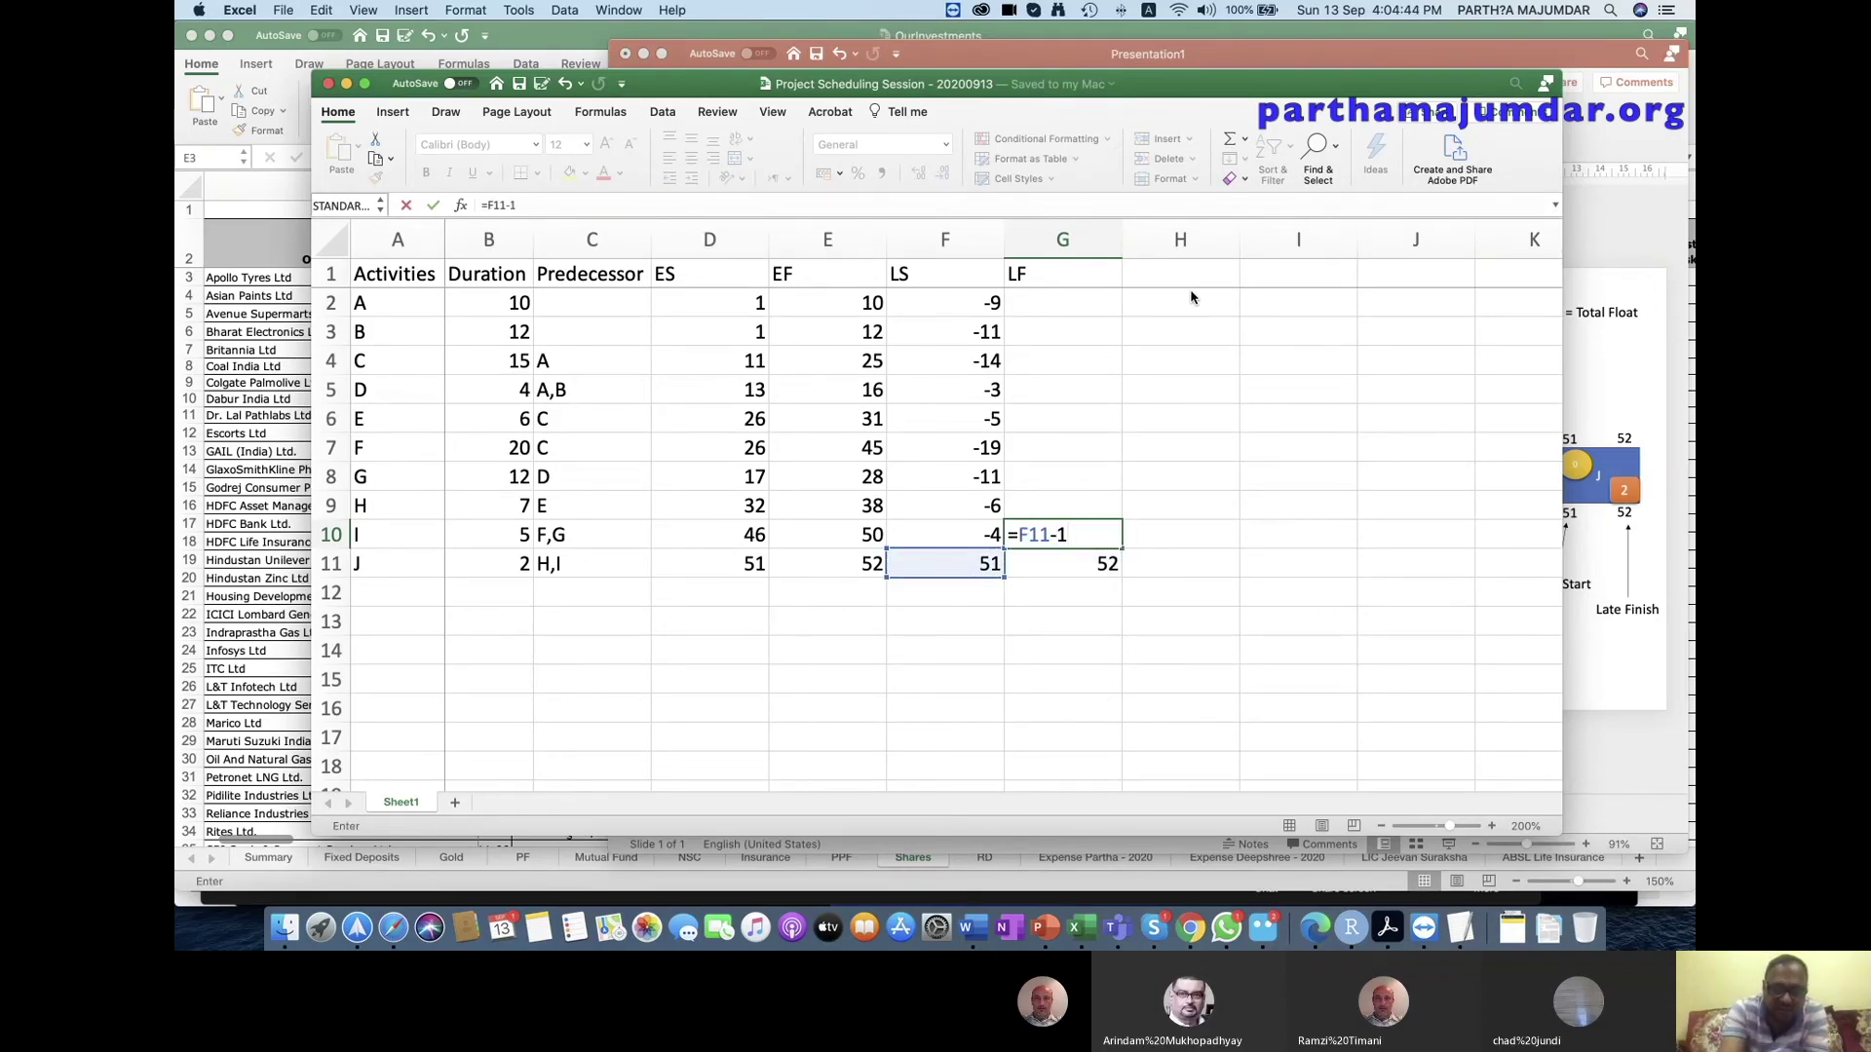
pyautogui.press('Return')
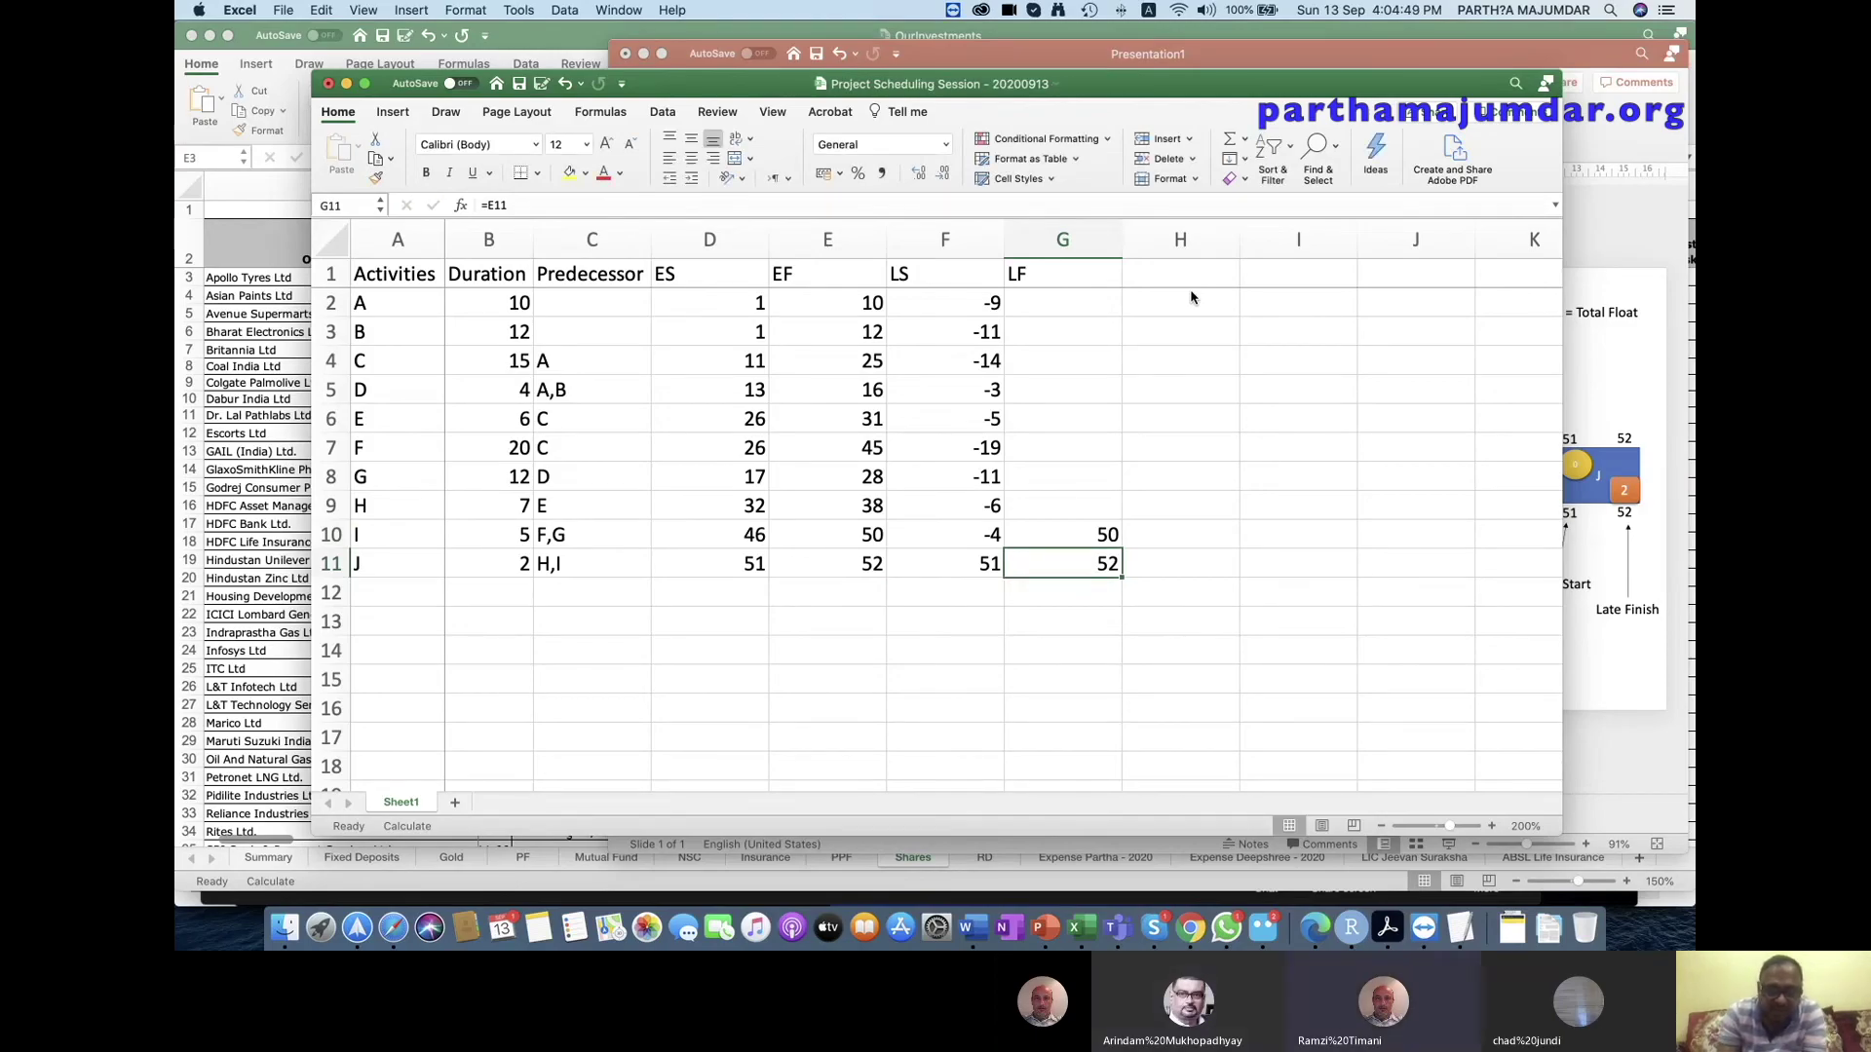
# Set activity H's late finish to J's late start minus 1 (50), correcting -2, and save.
pyautogui.press('Up')
pyautogui.press('Up')
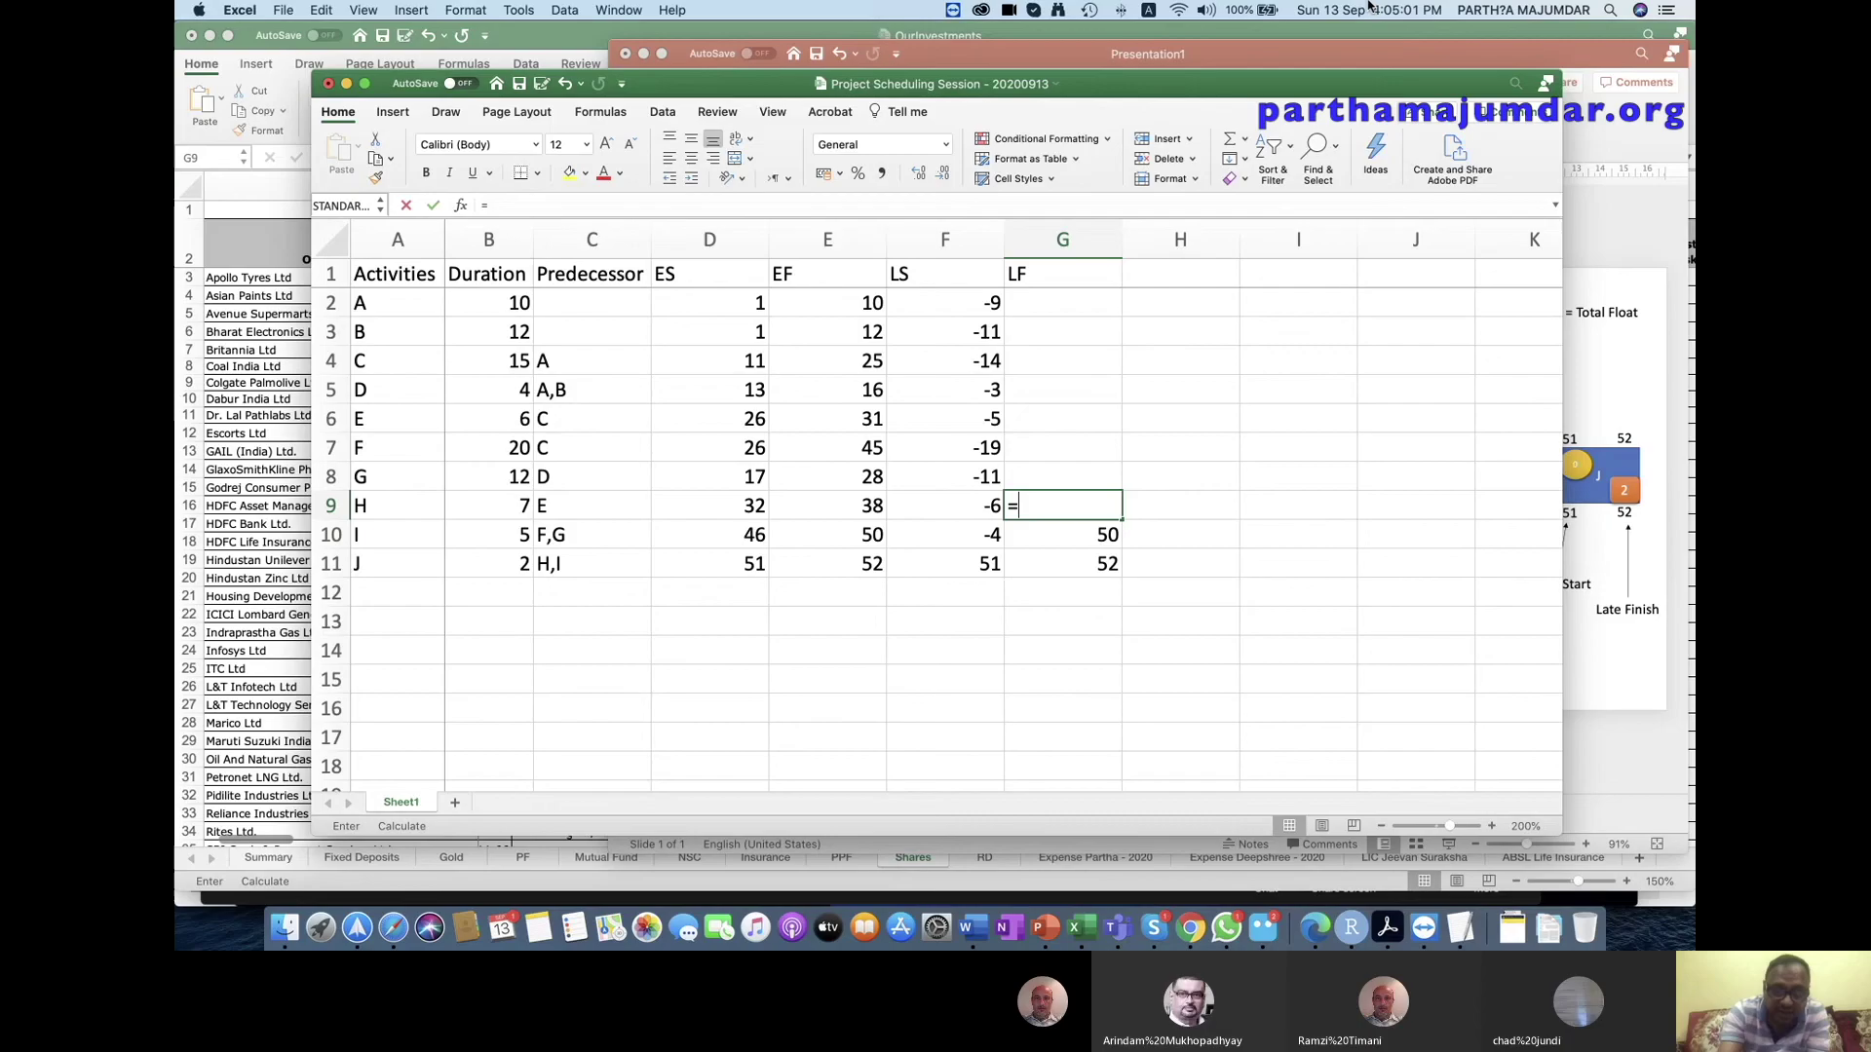
pyautogui.write('=')
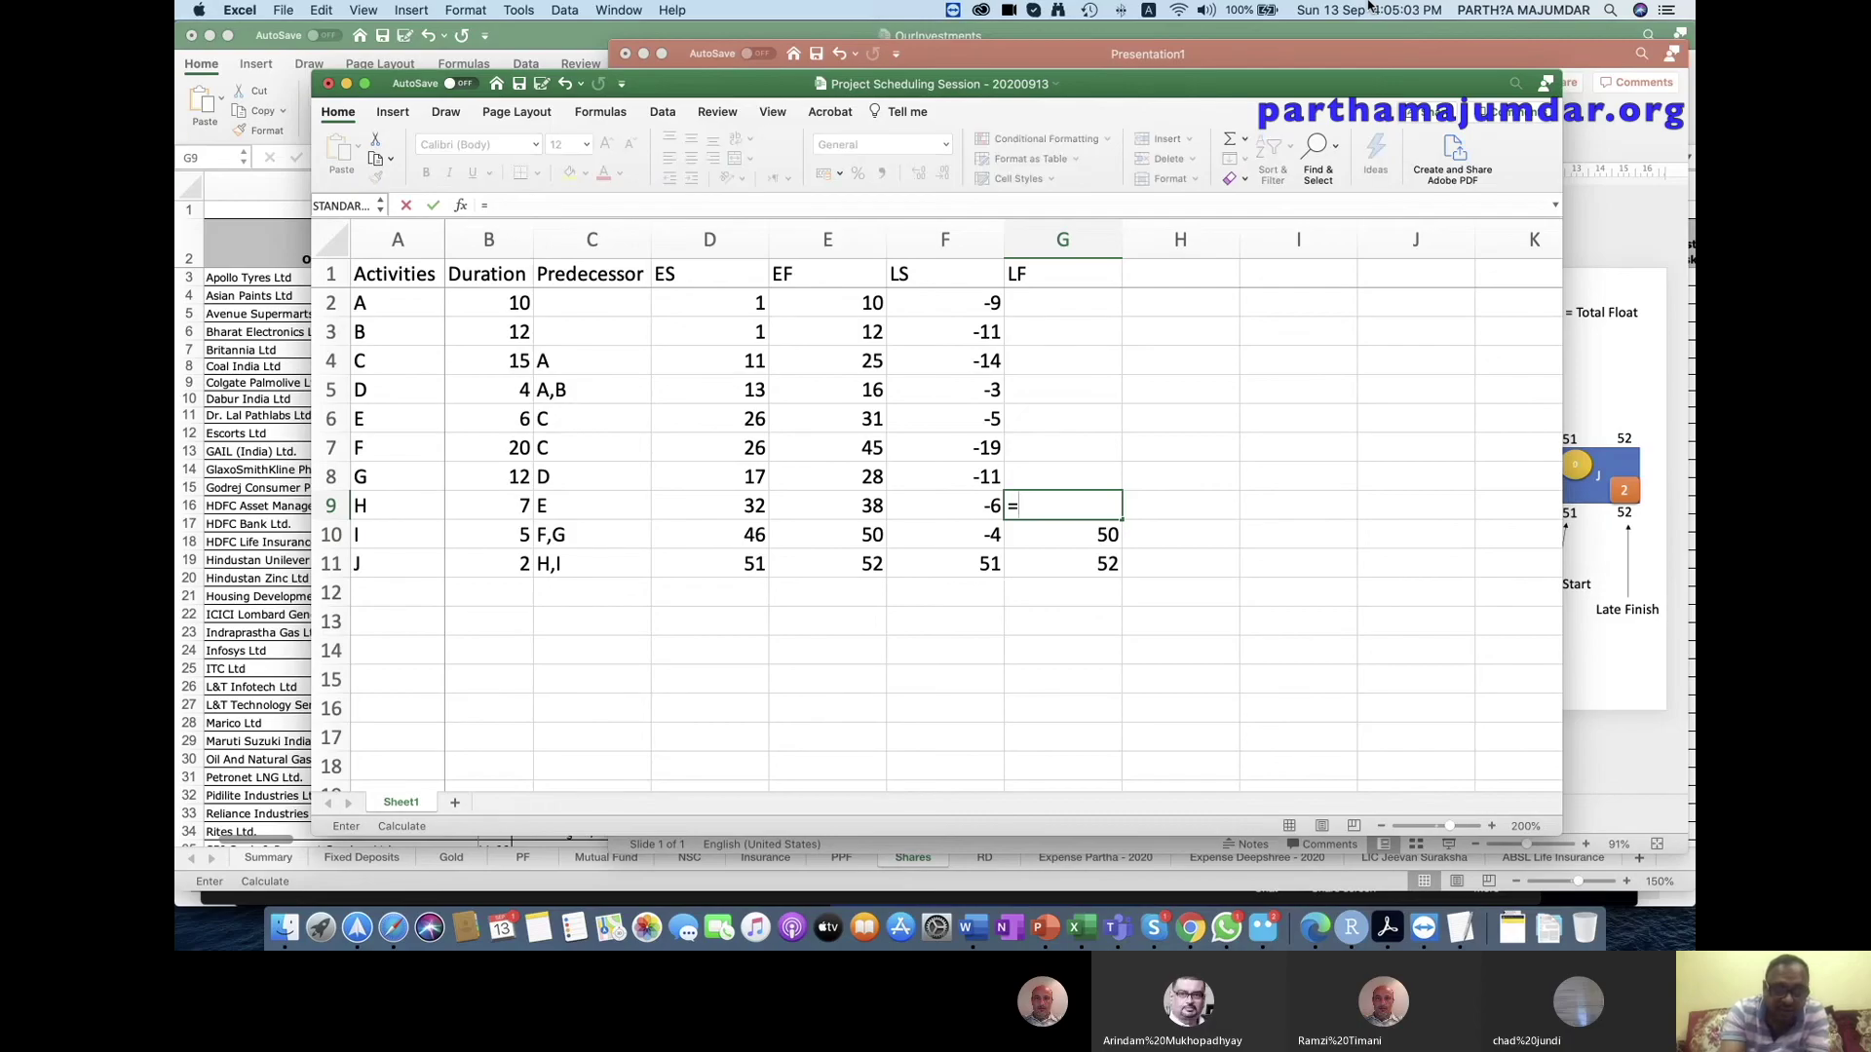
pyautogui.press('Down')
pyautogui.press('Down')
pyautogui.press('Left')
pyautogui.write('-')
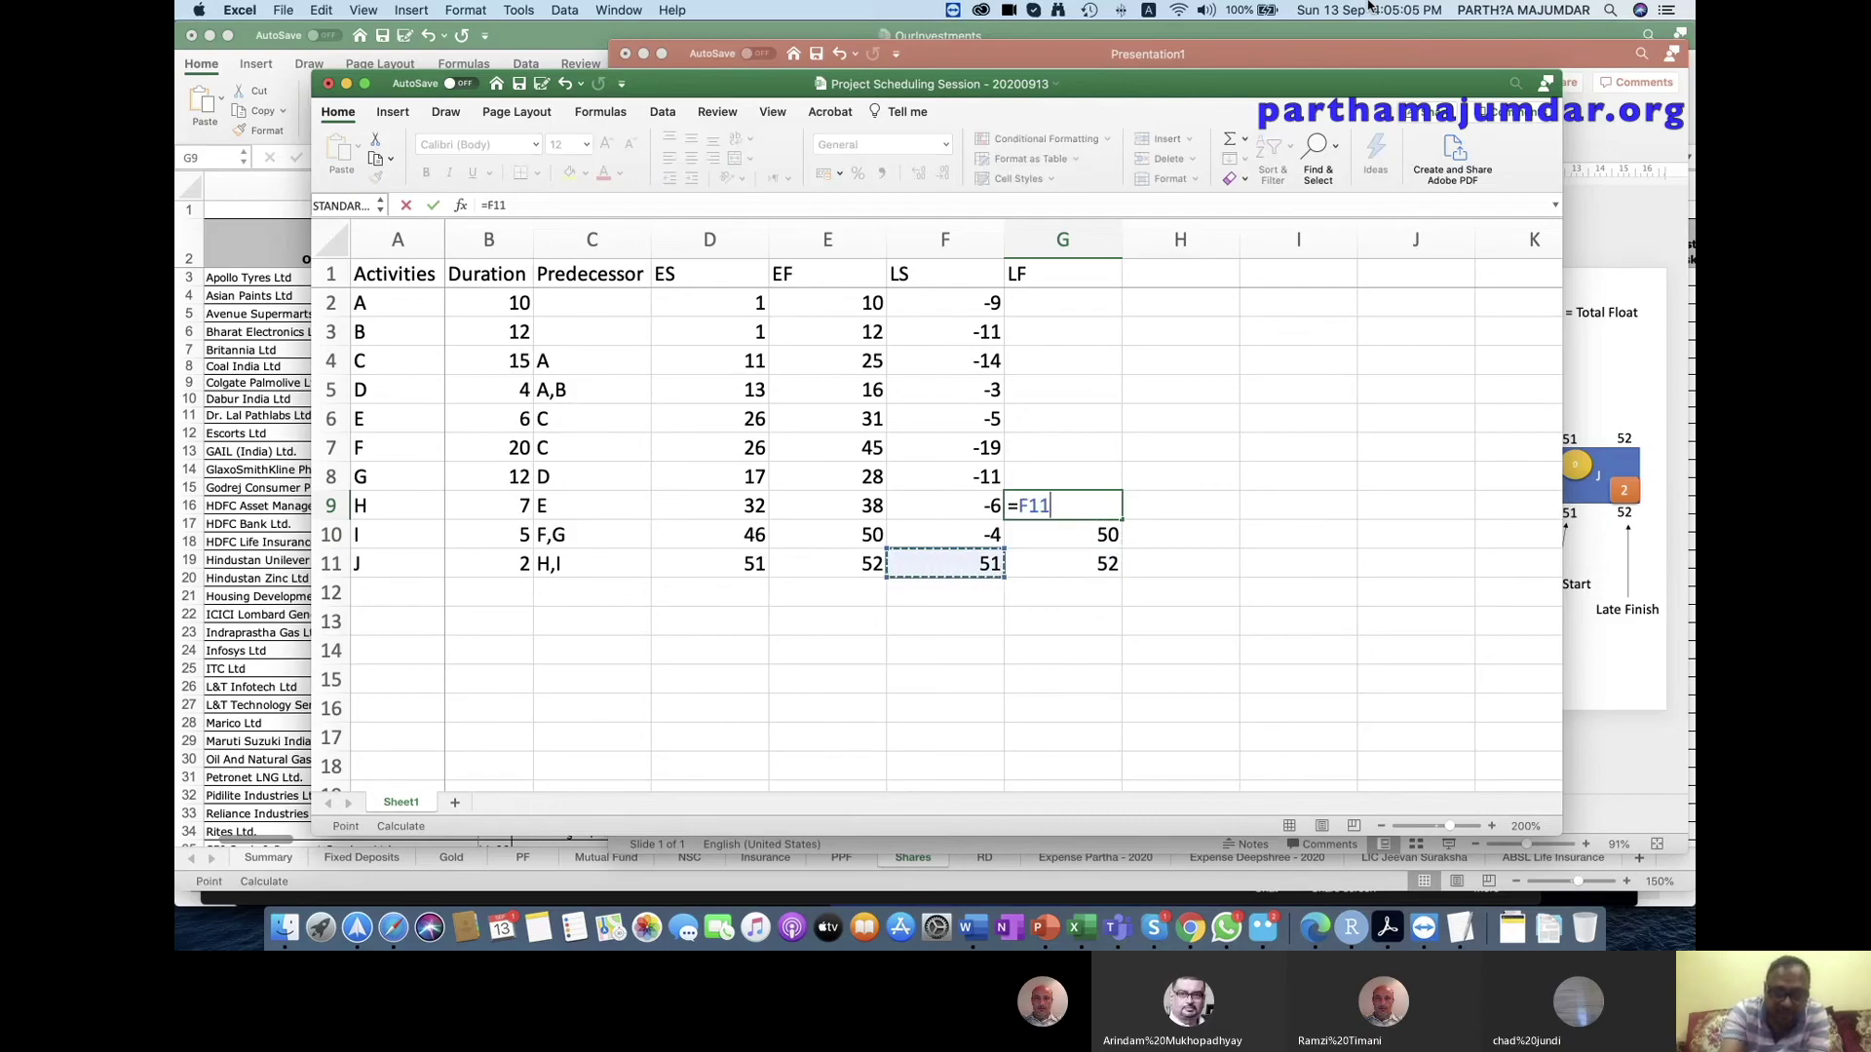
pyautogui.write('2')
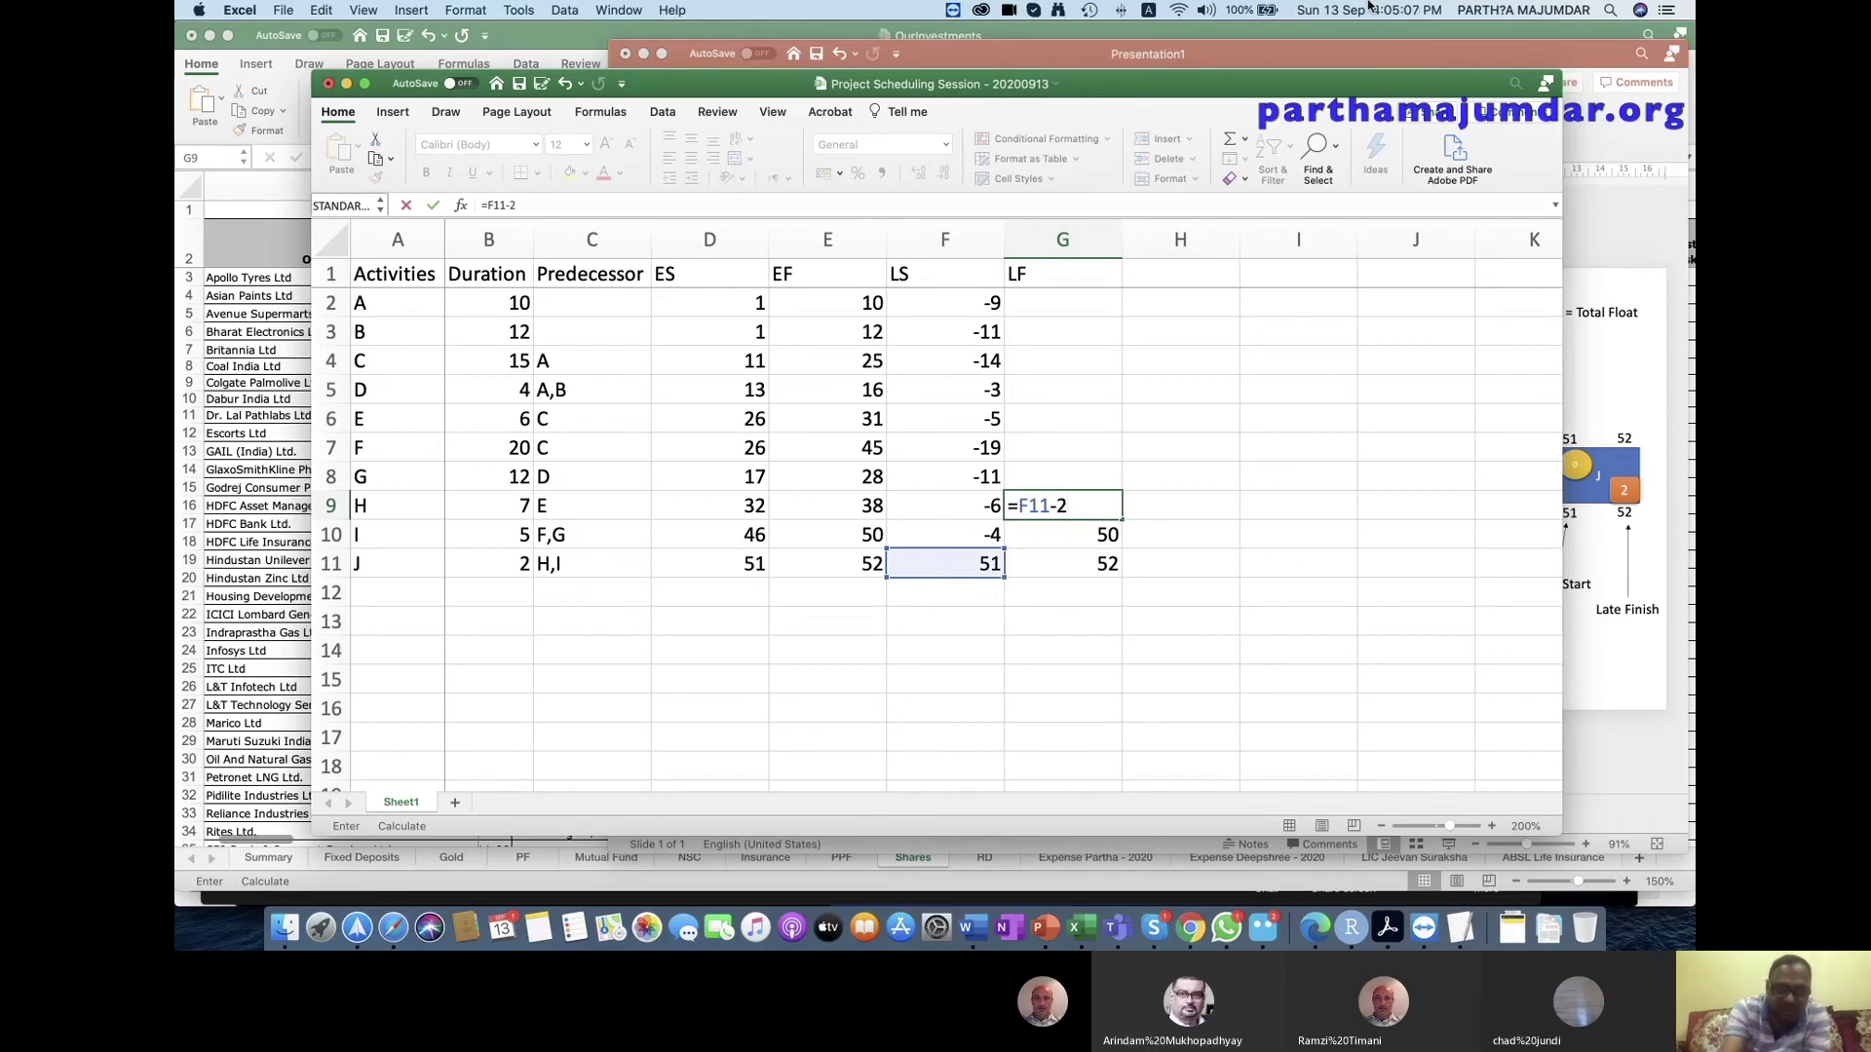
pyautogui.press('Return')
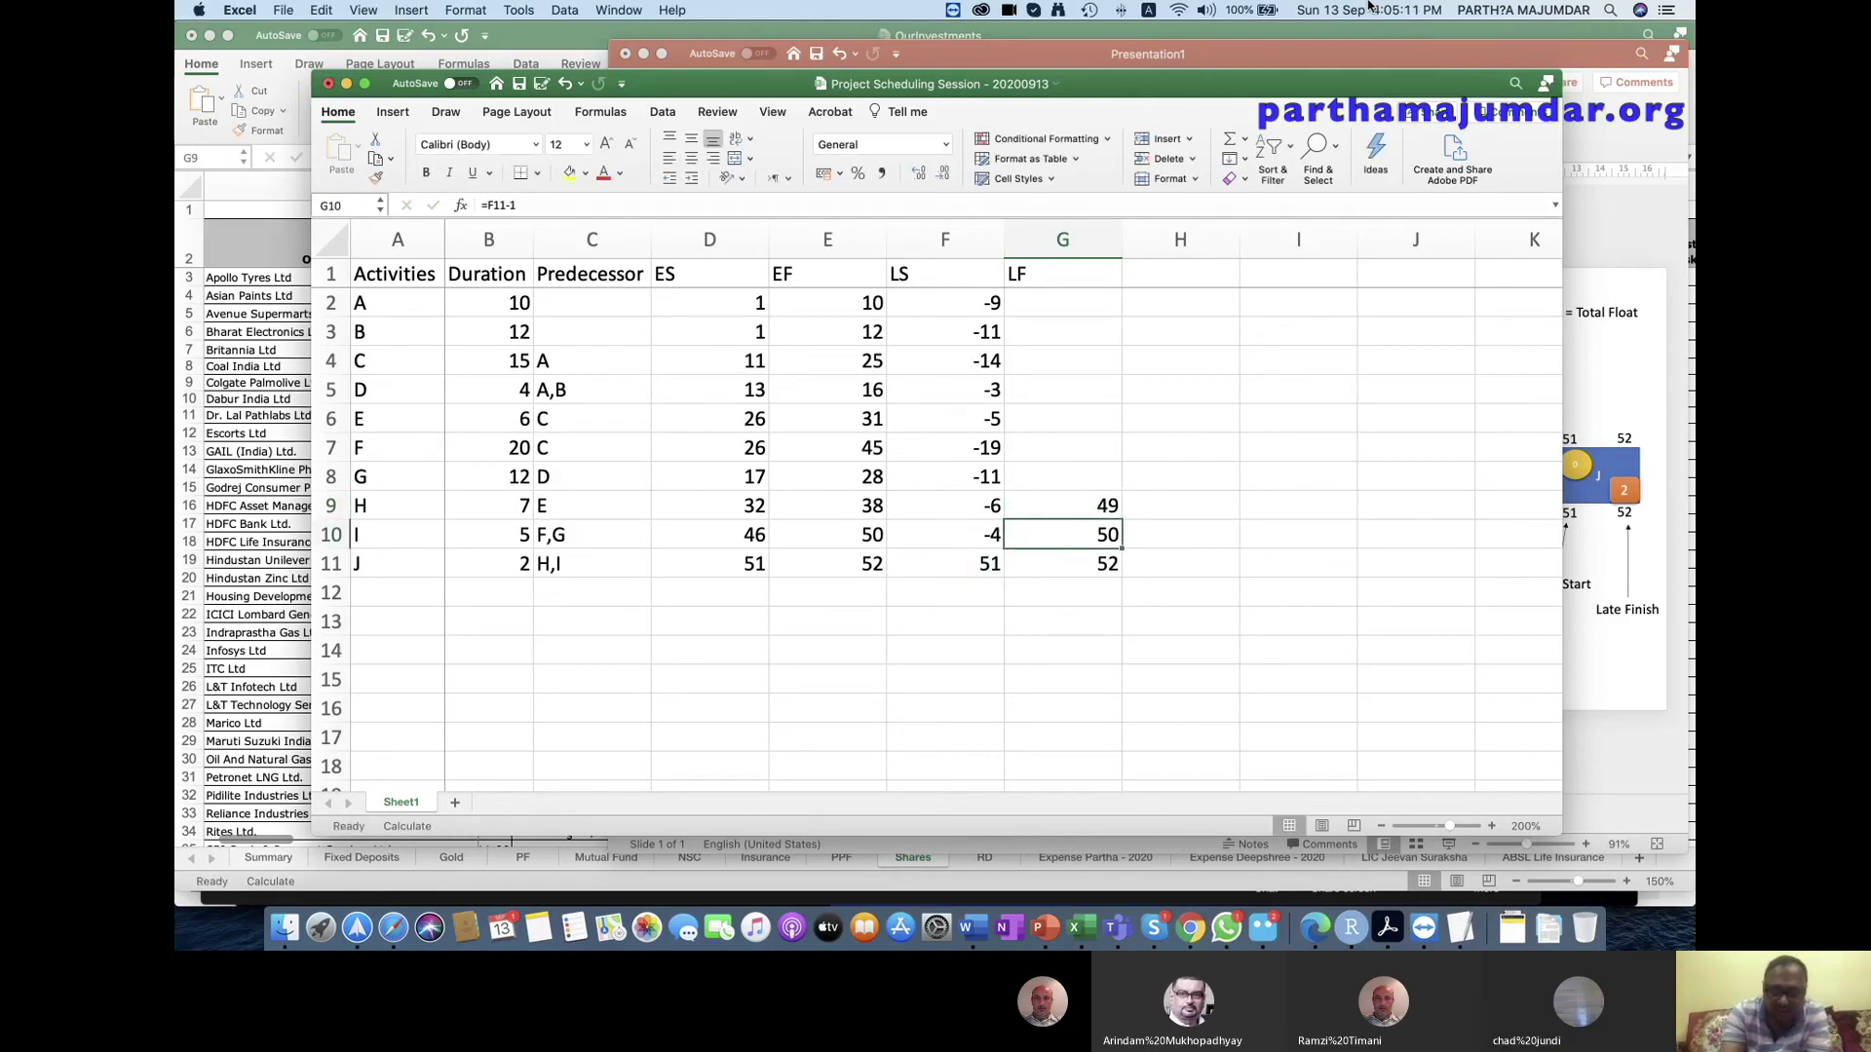
pyautogui.press('Up')
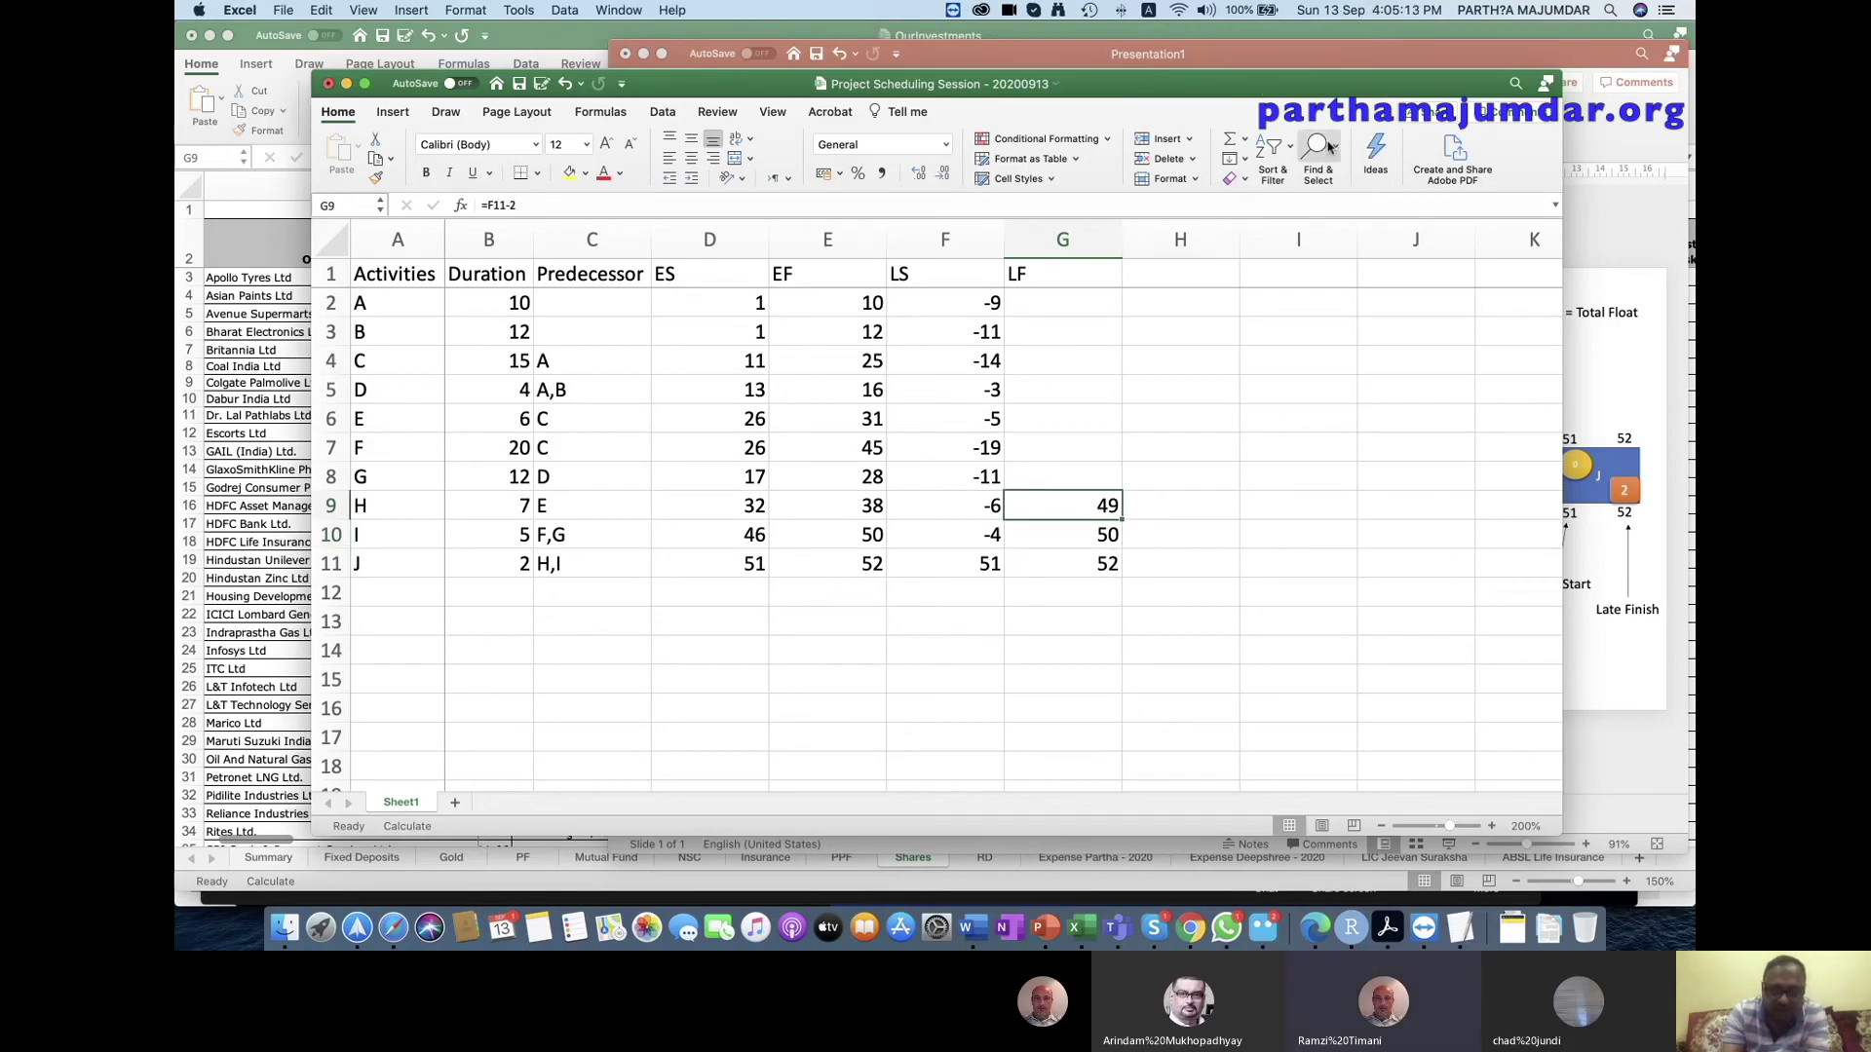
pyautogui.doubleClick(1069, 510)
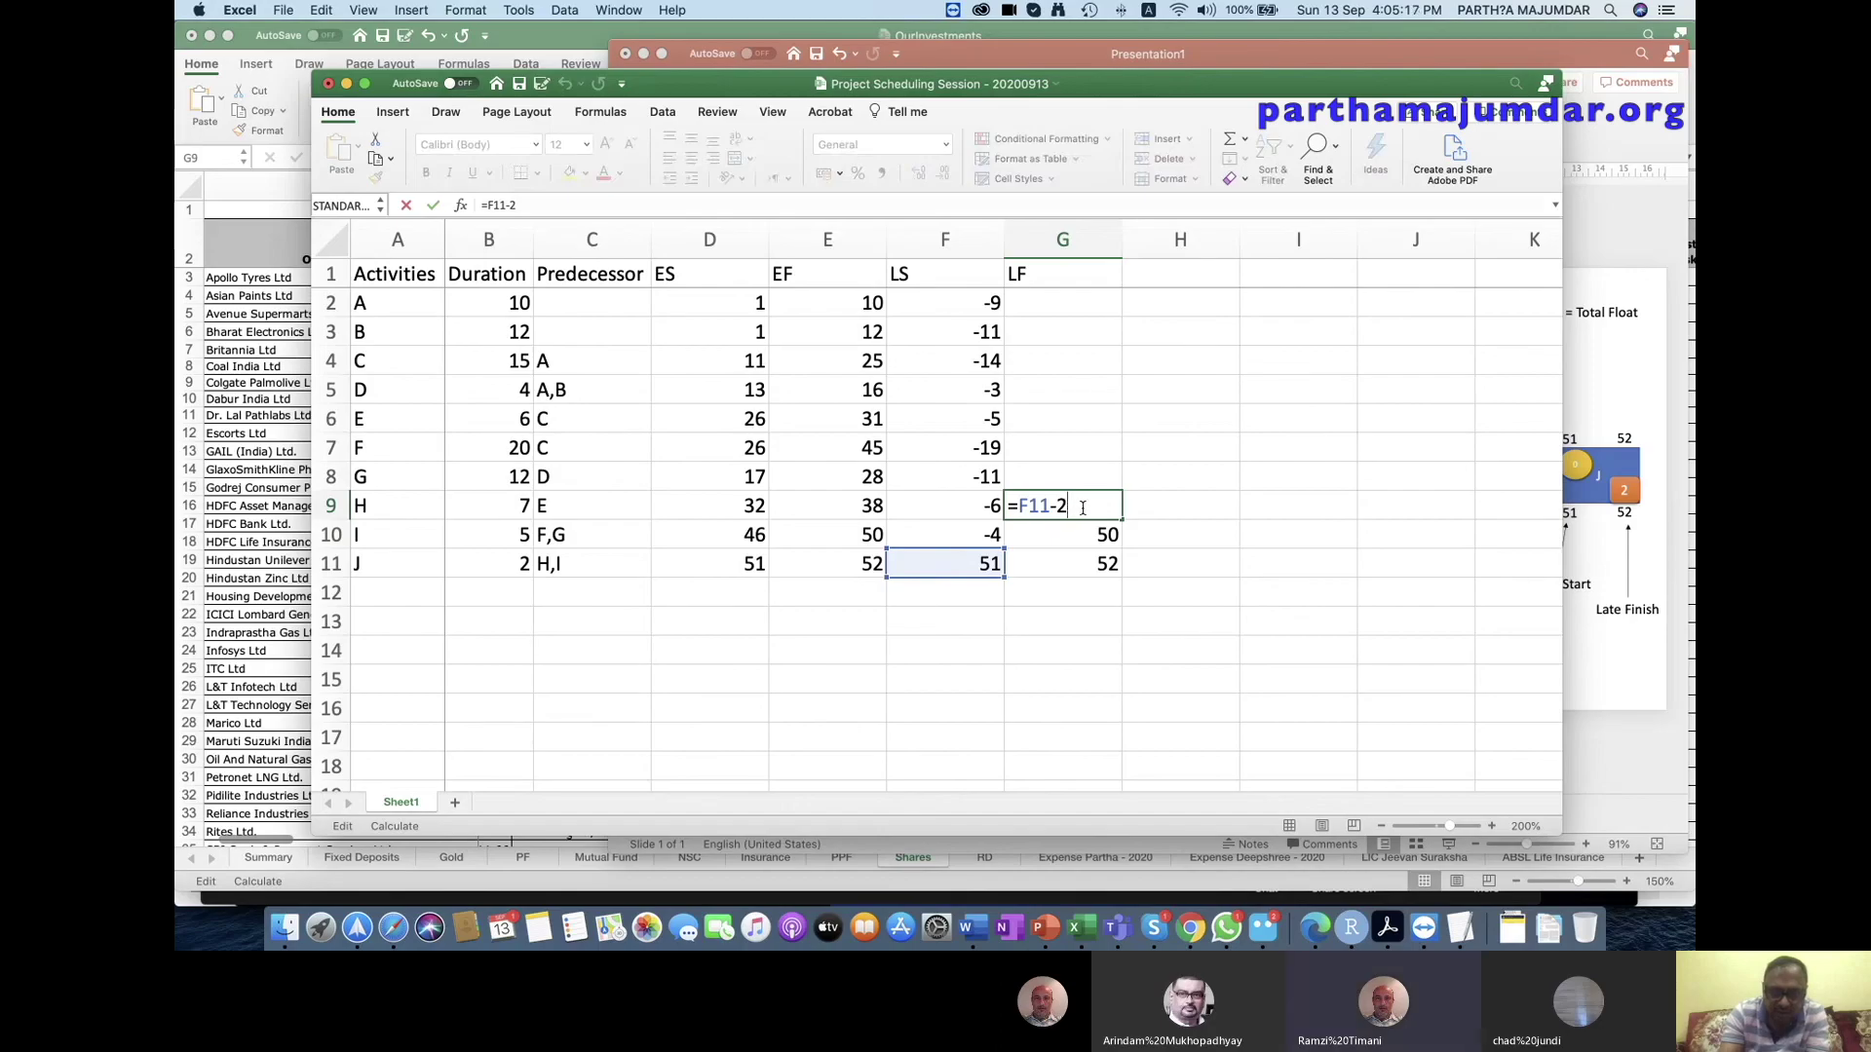
pyautogui.press('BackSpace')
pyautogui.write('1')
pyautogui.press('Return')
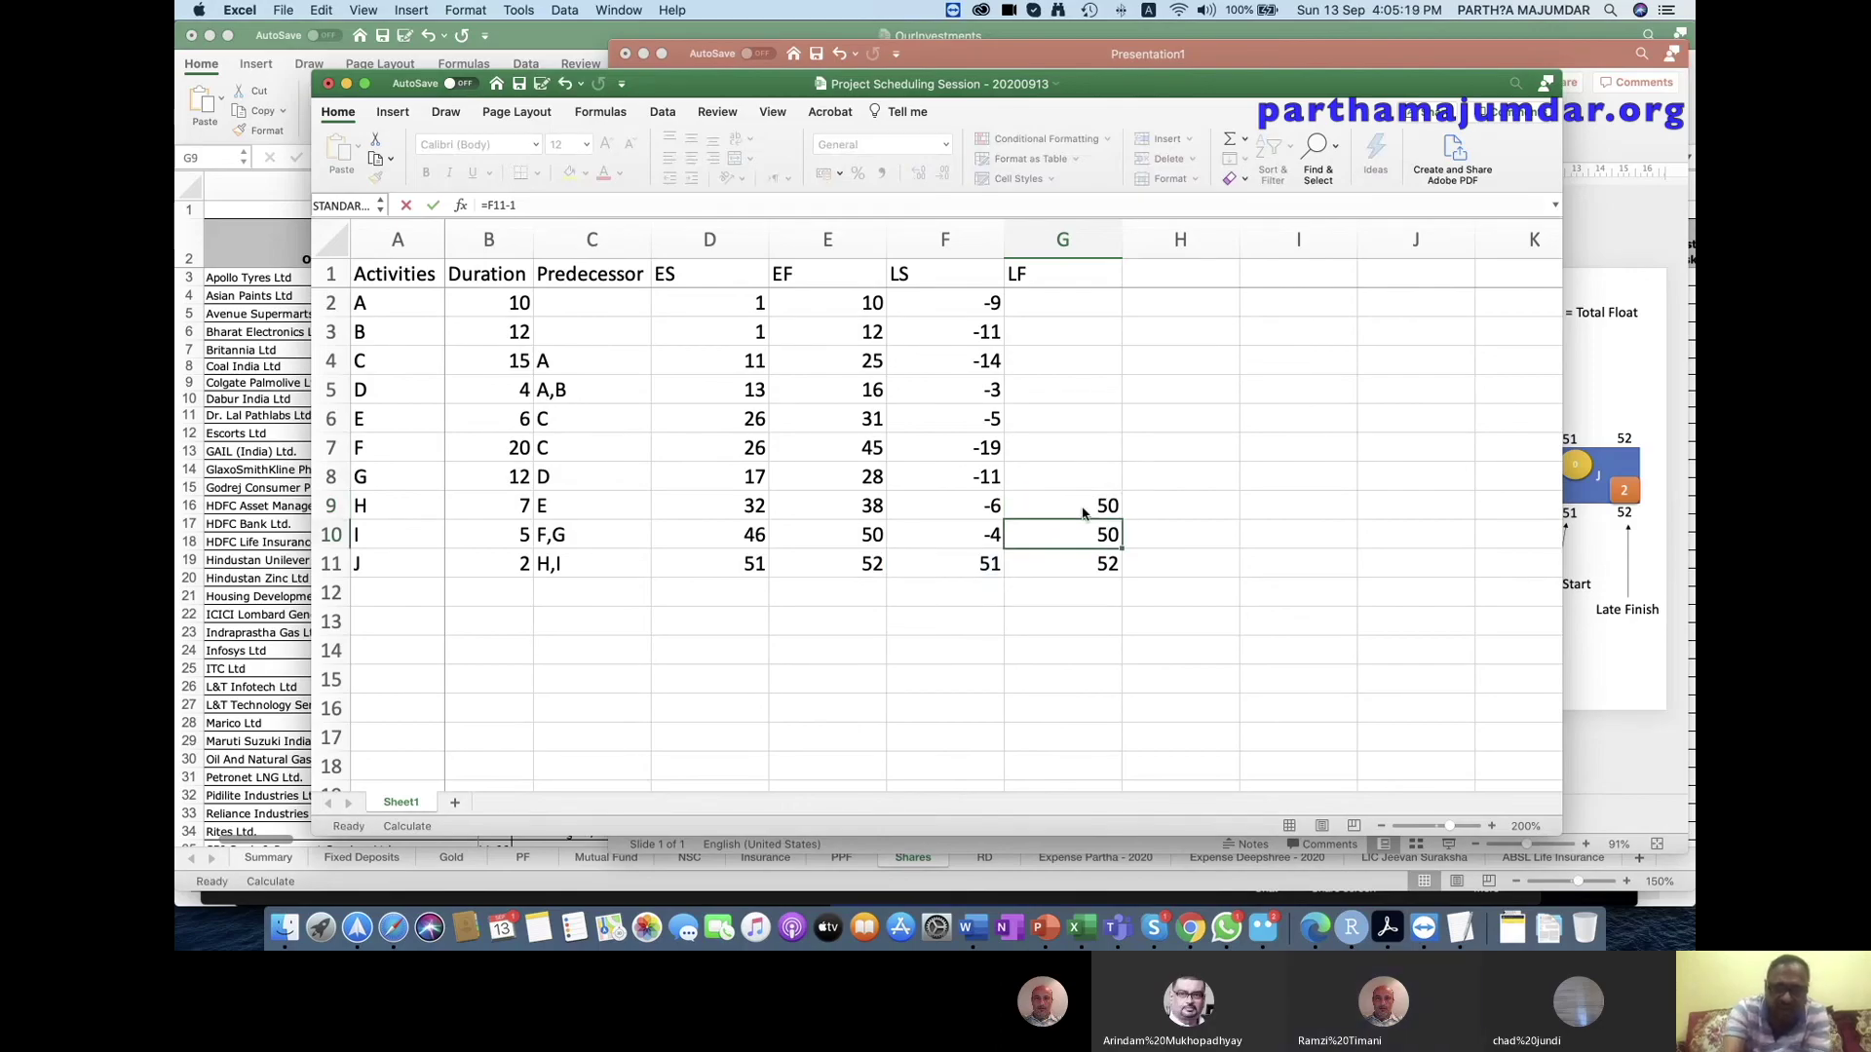
pyautogui.press('super+s')
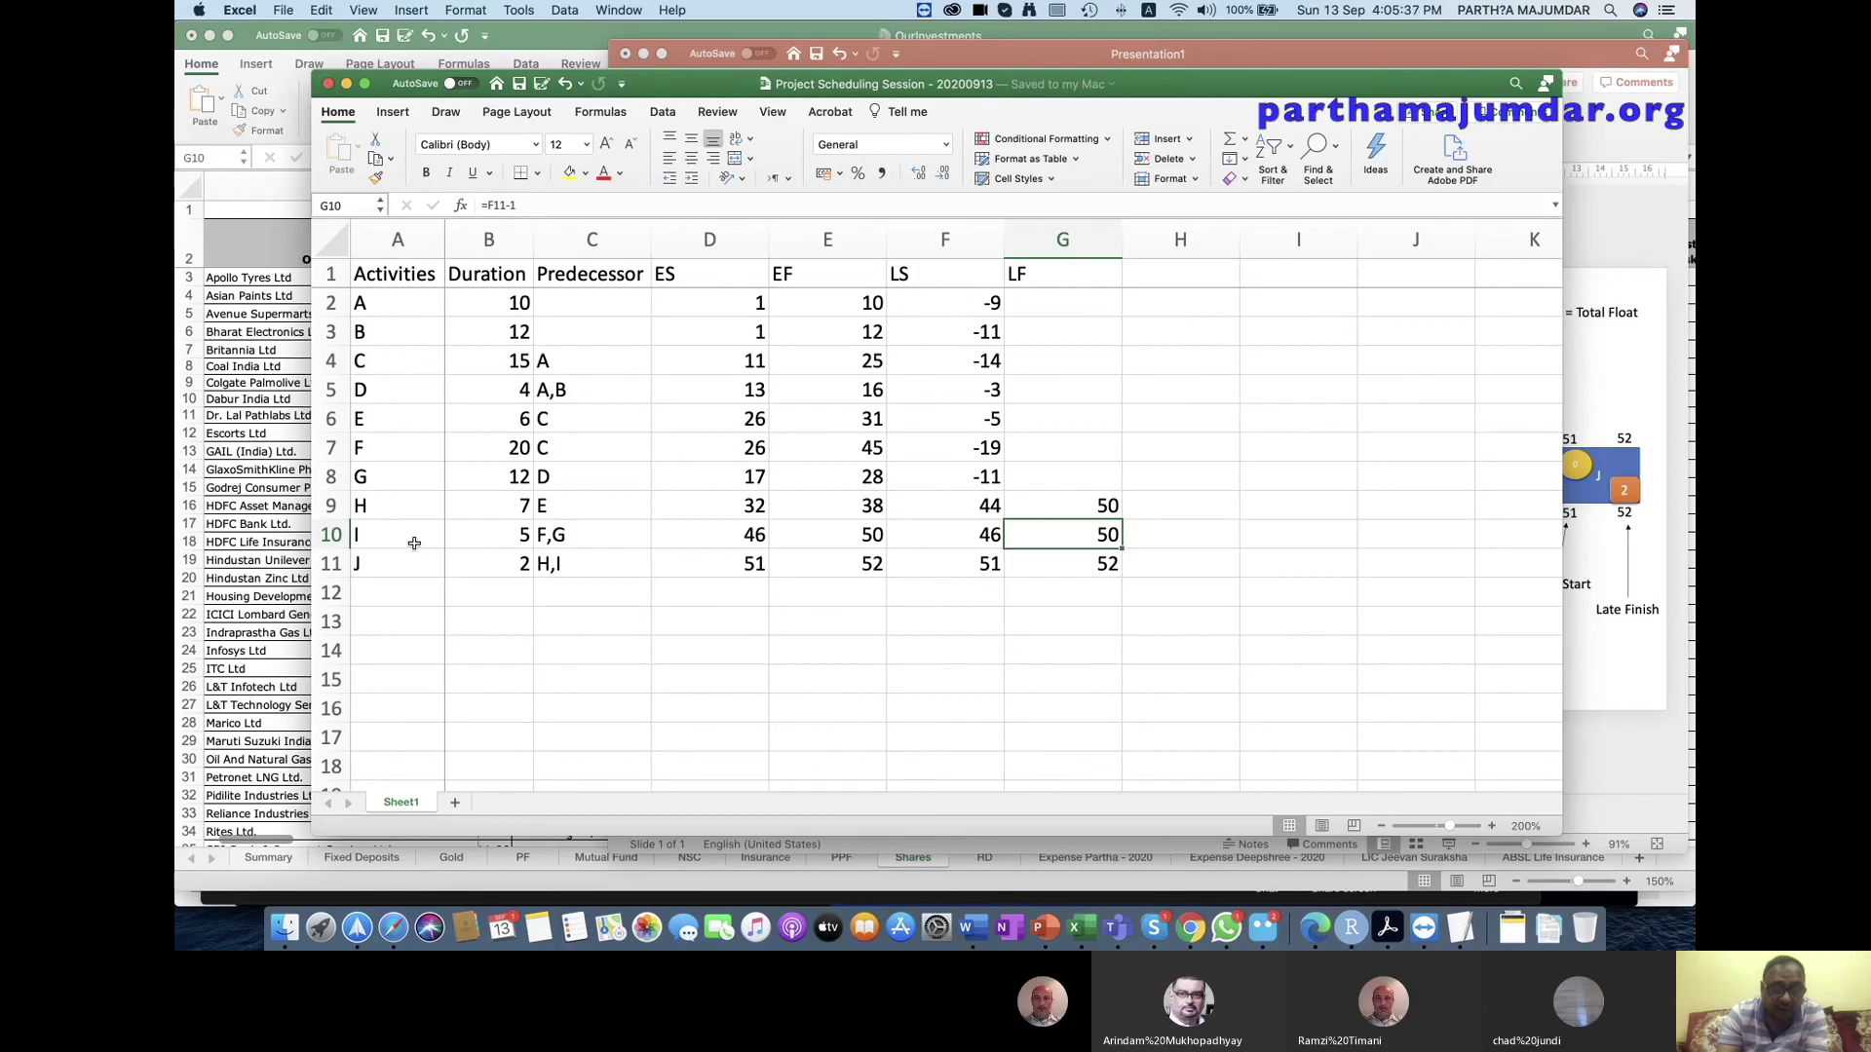
# Set the late finishes of activities G and F from activity I's late start.
pyautogui.click(1043, 480)
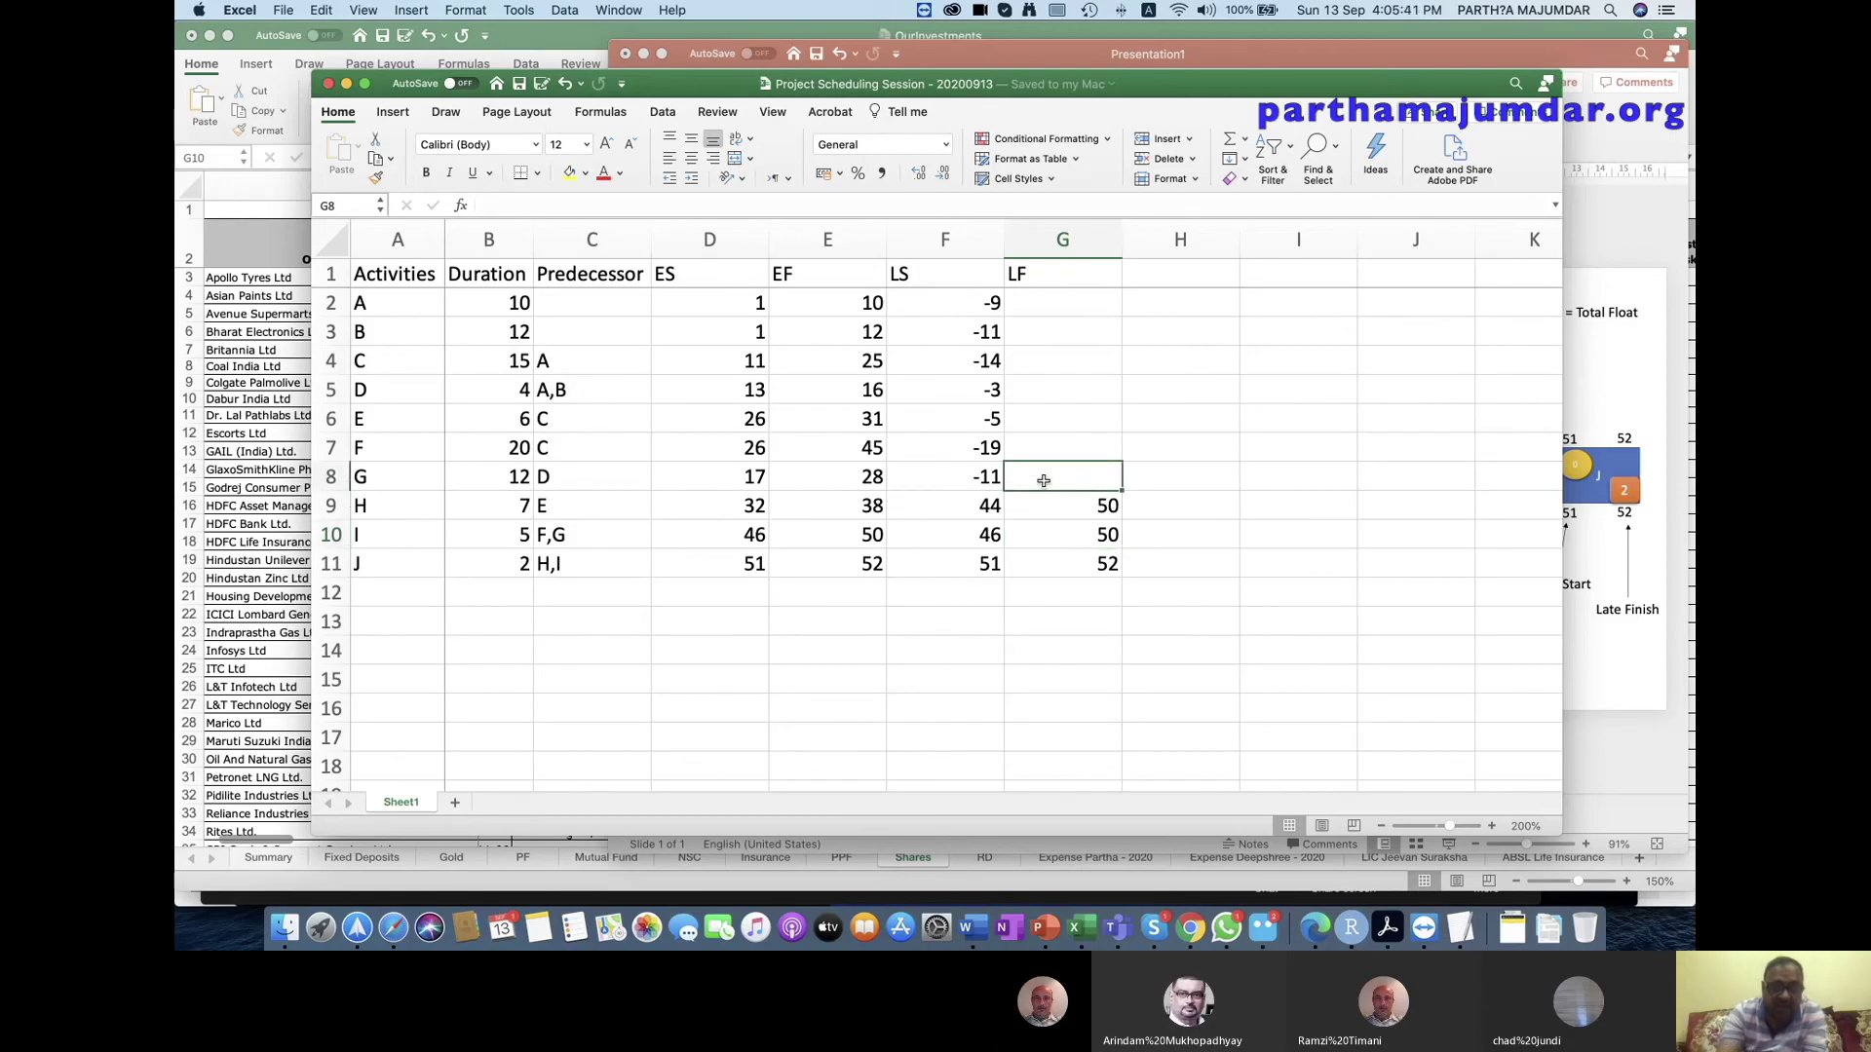
pyautogui.write('=')
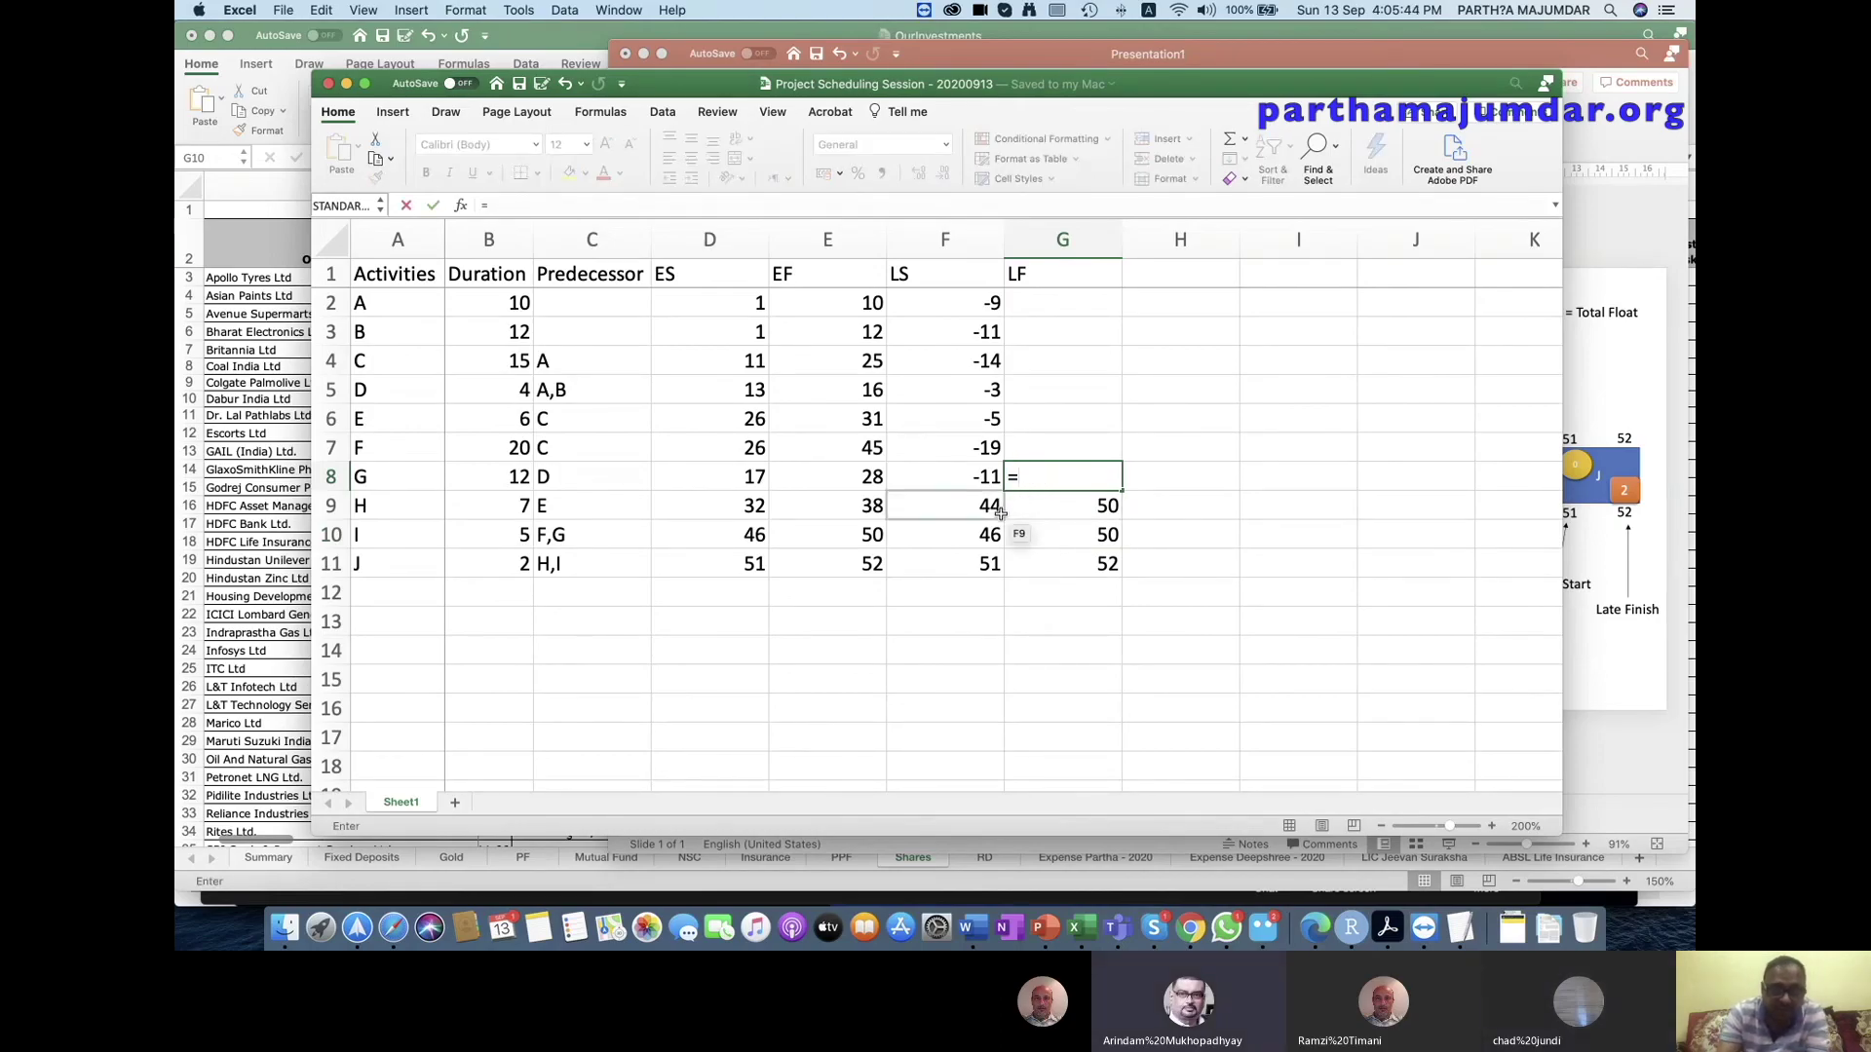
pyautogui.click(972, 536)
pyautogui.write('-1')
pyautogui.press('Return')
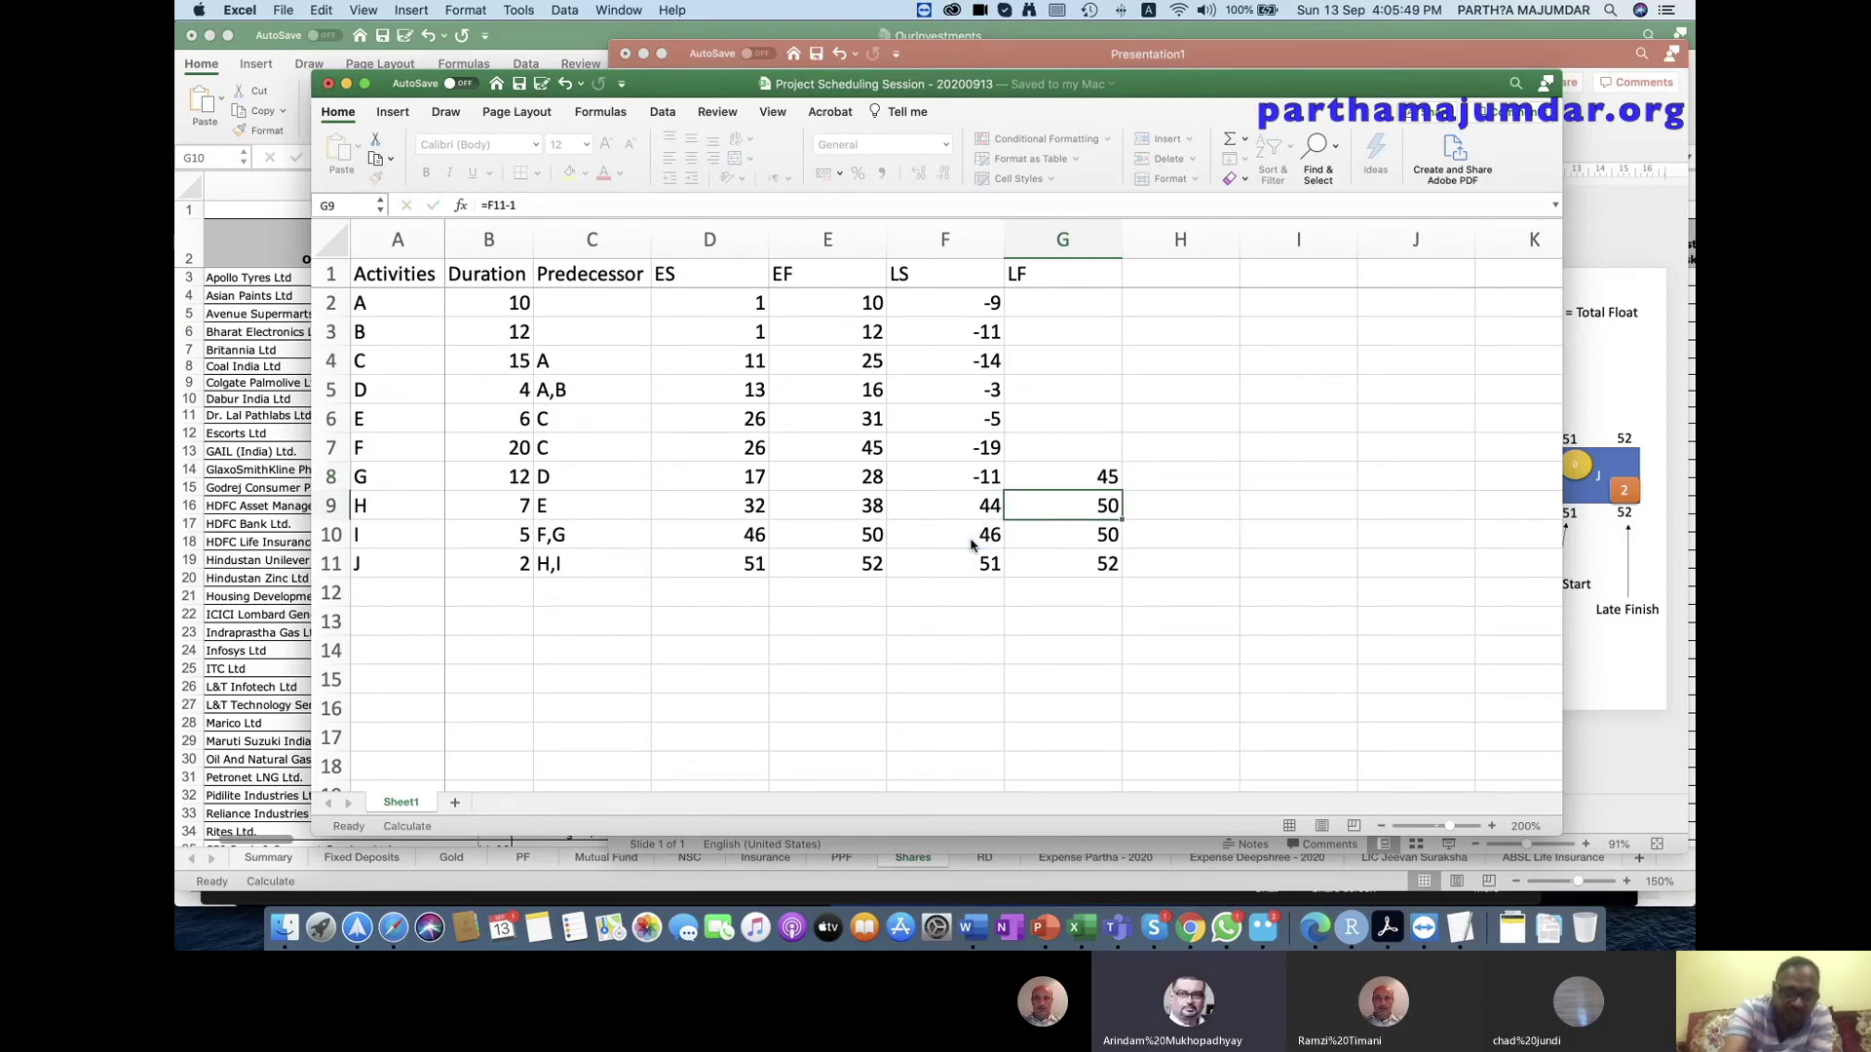
pyautogui.press('super+s')
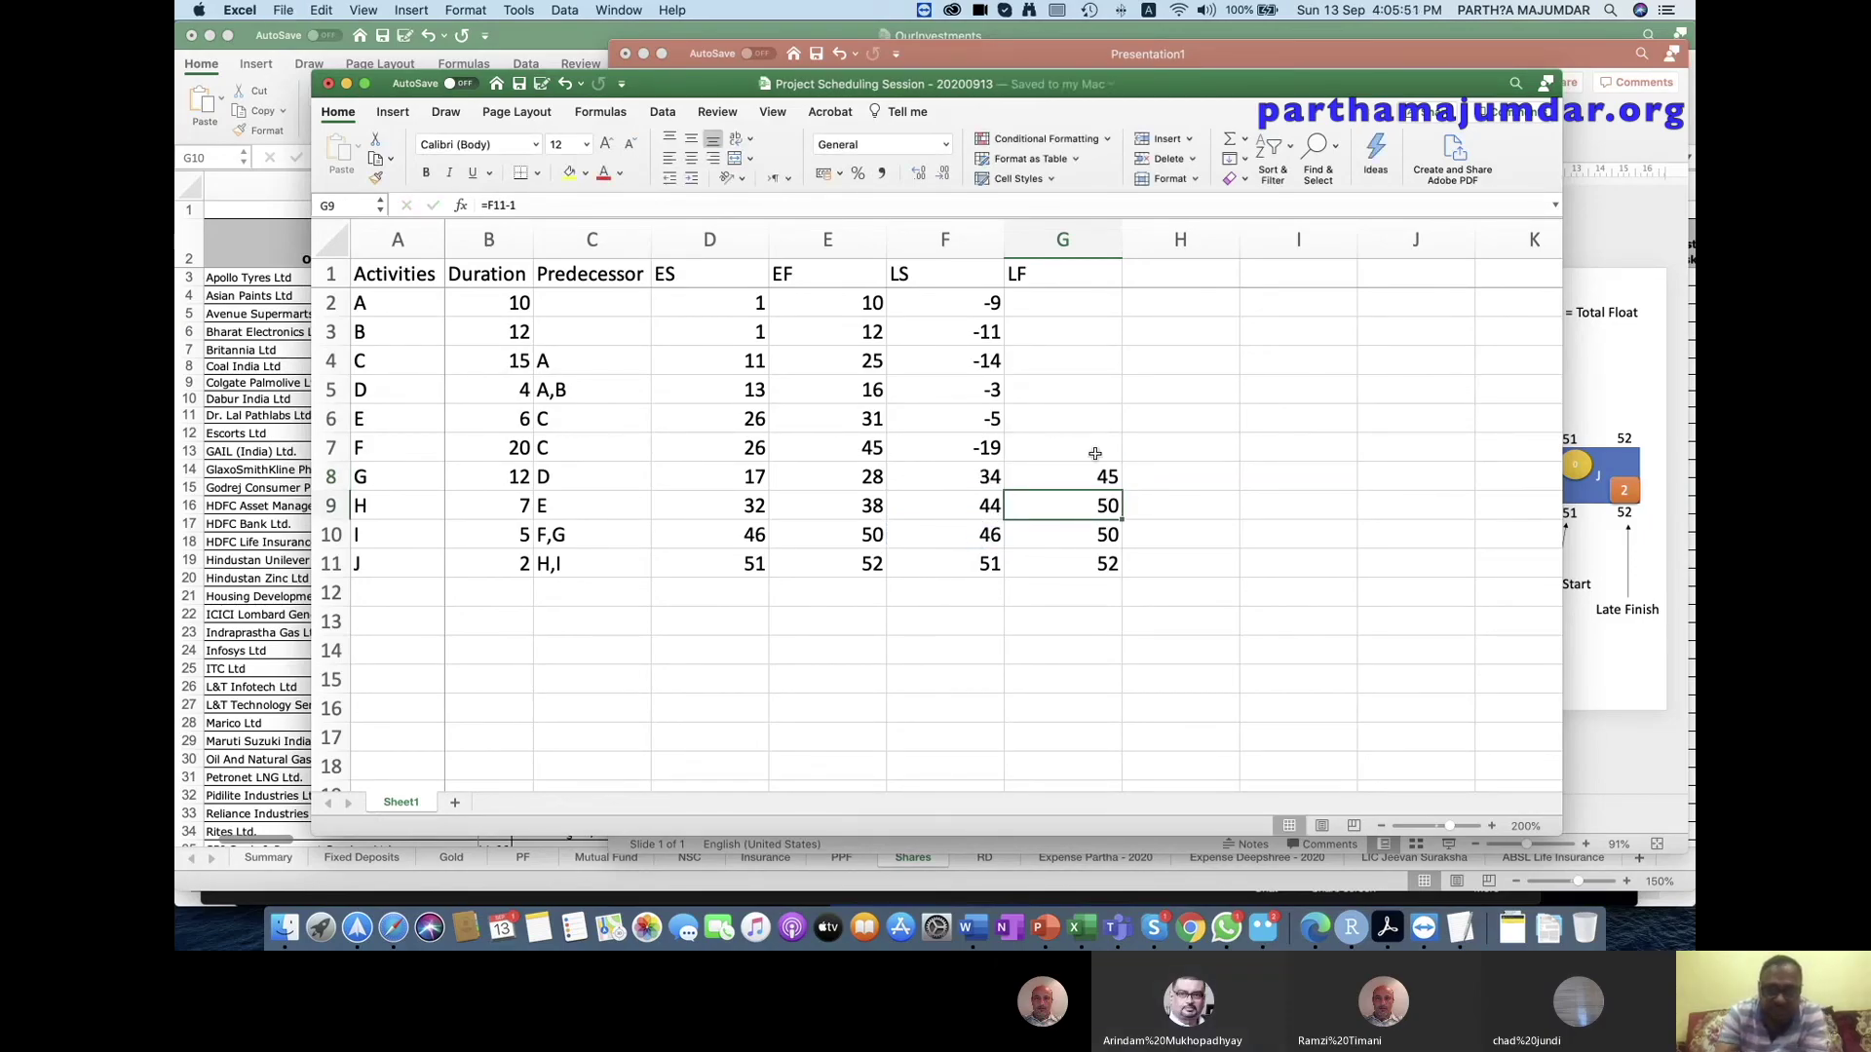
pyautogui.click(1085, 452)
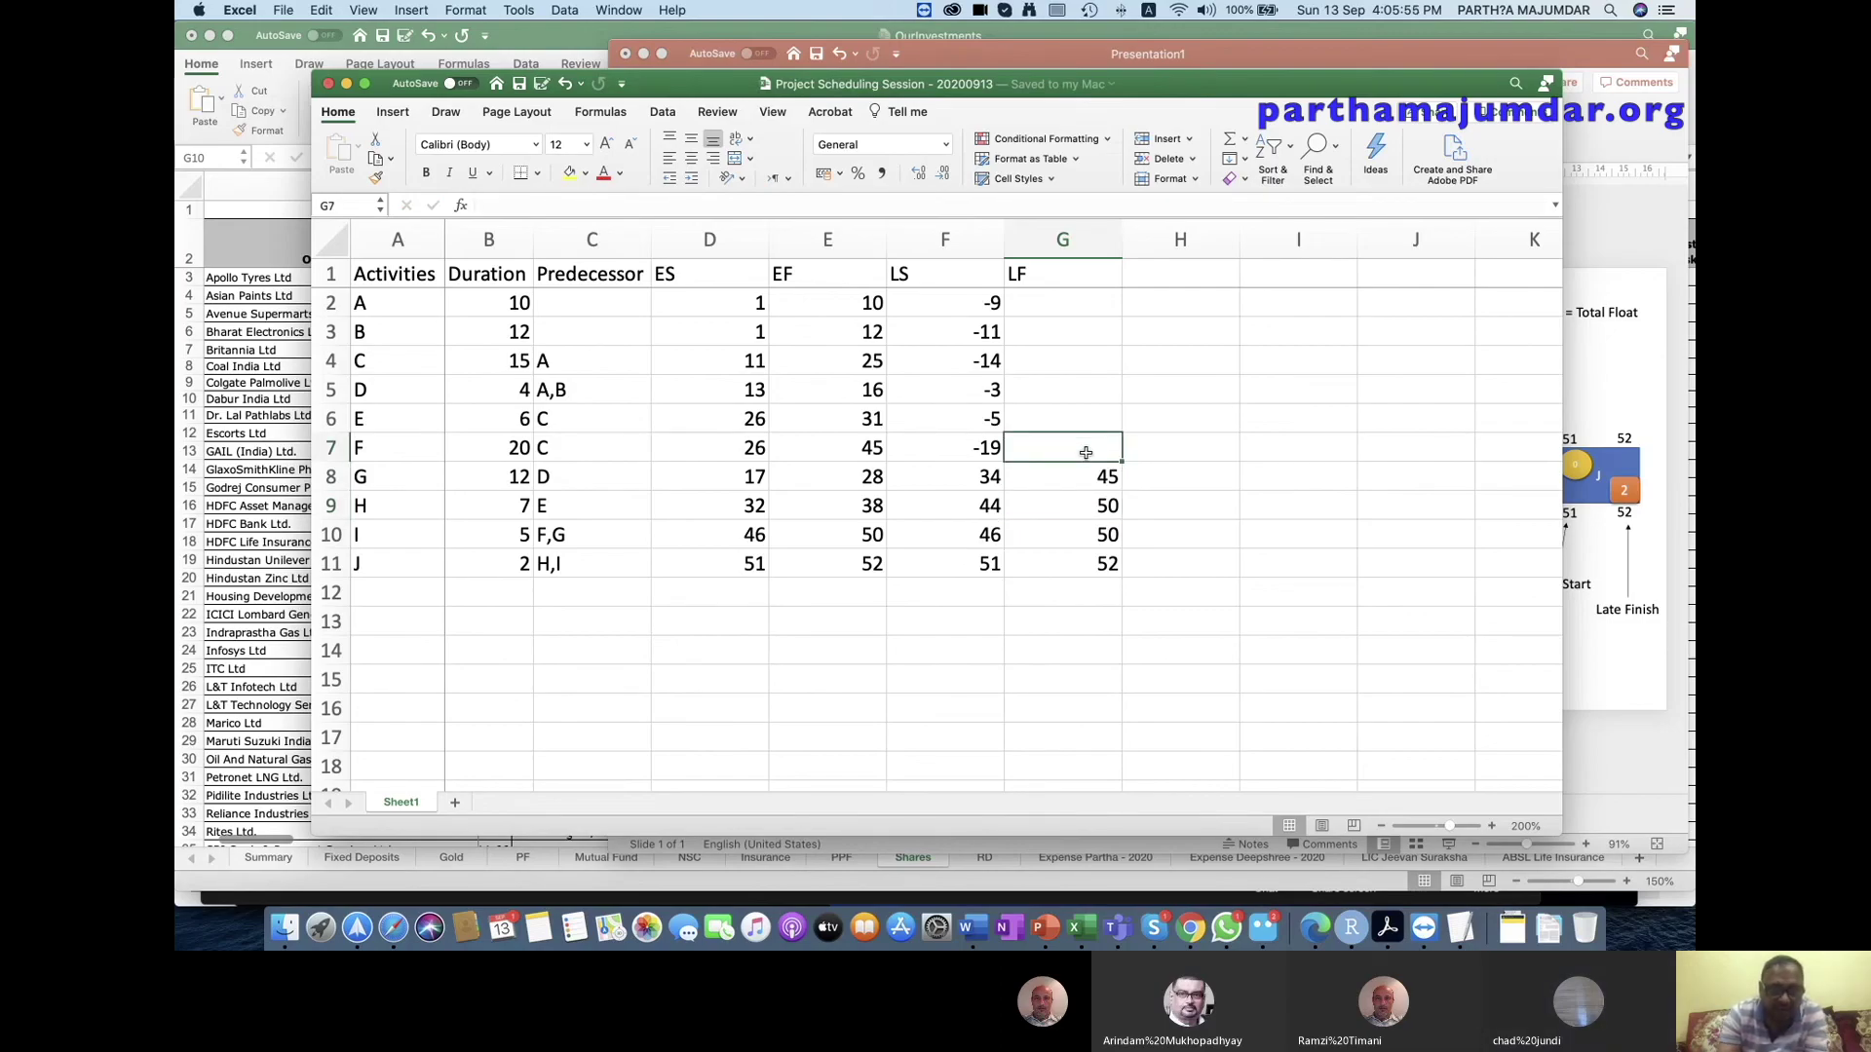
pyautogui.write('=')
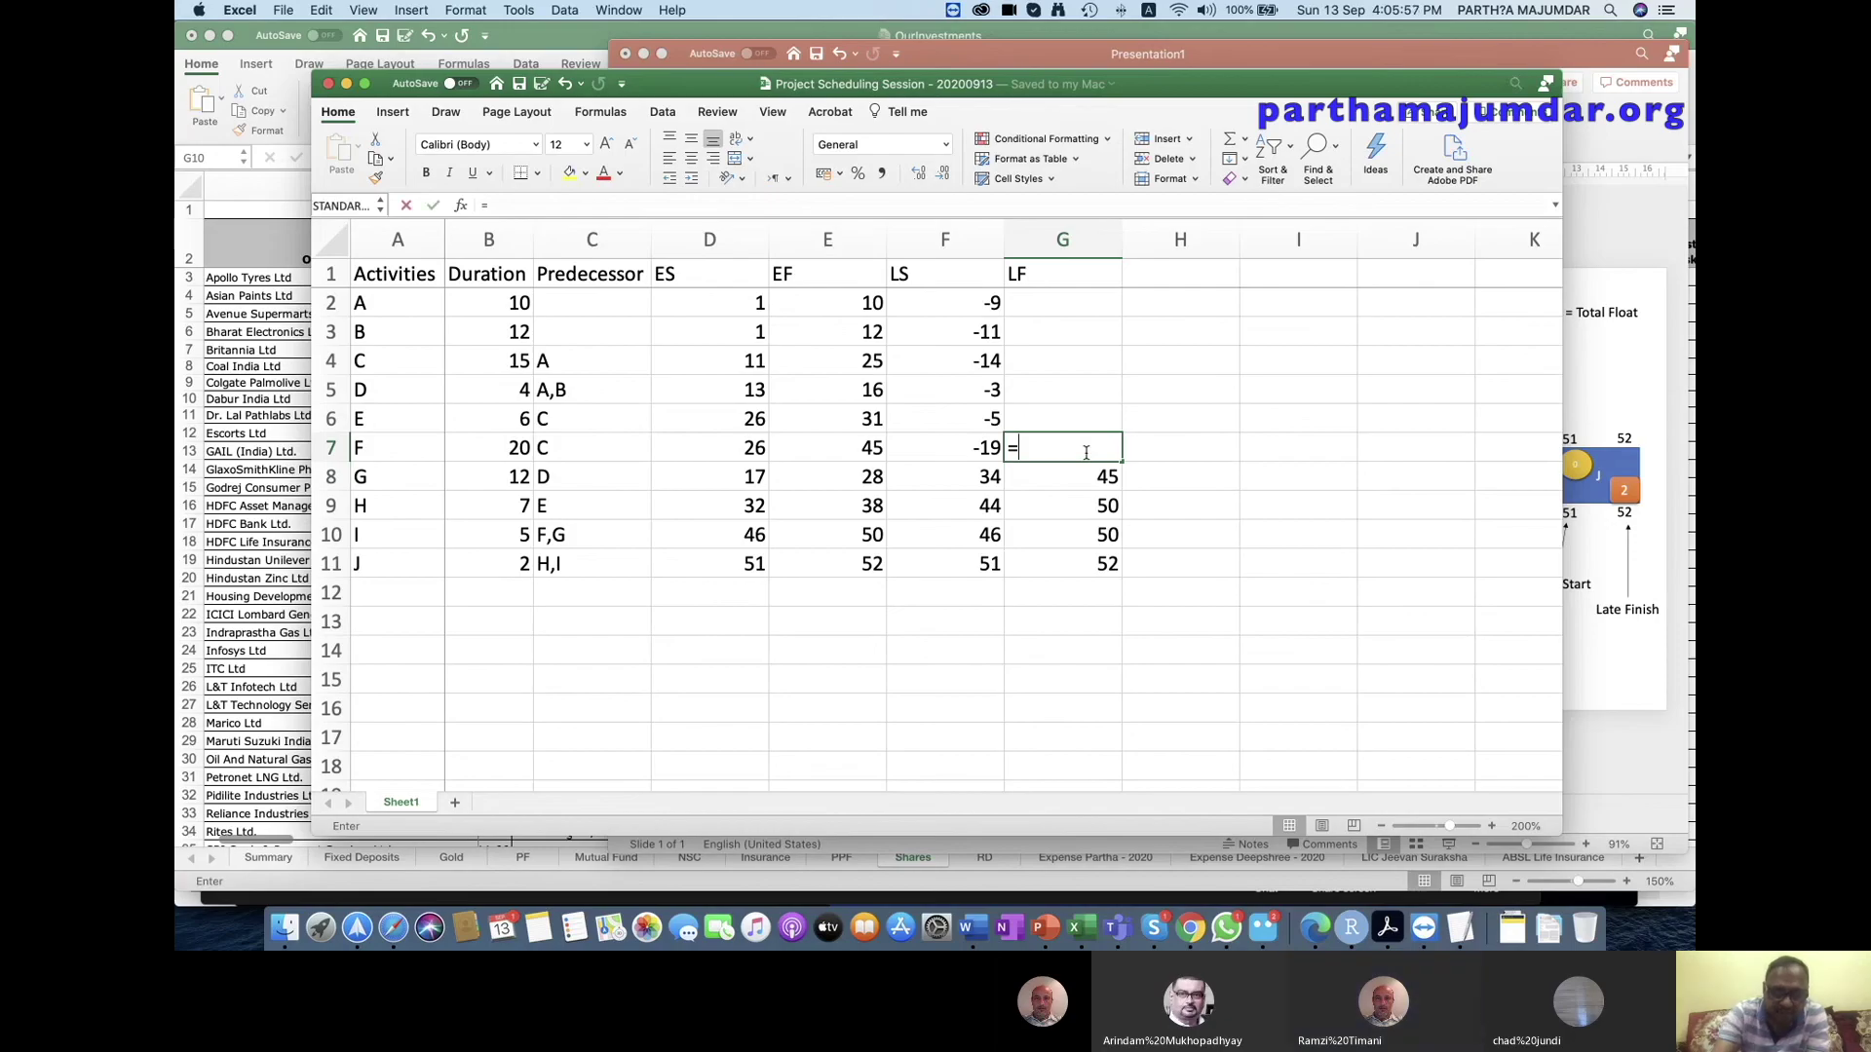
pyautogui.click(977, 539)
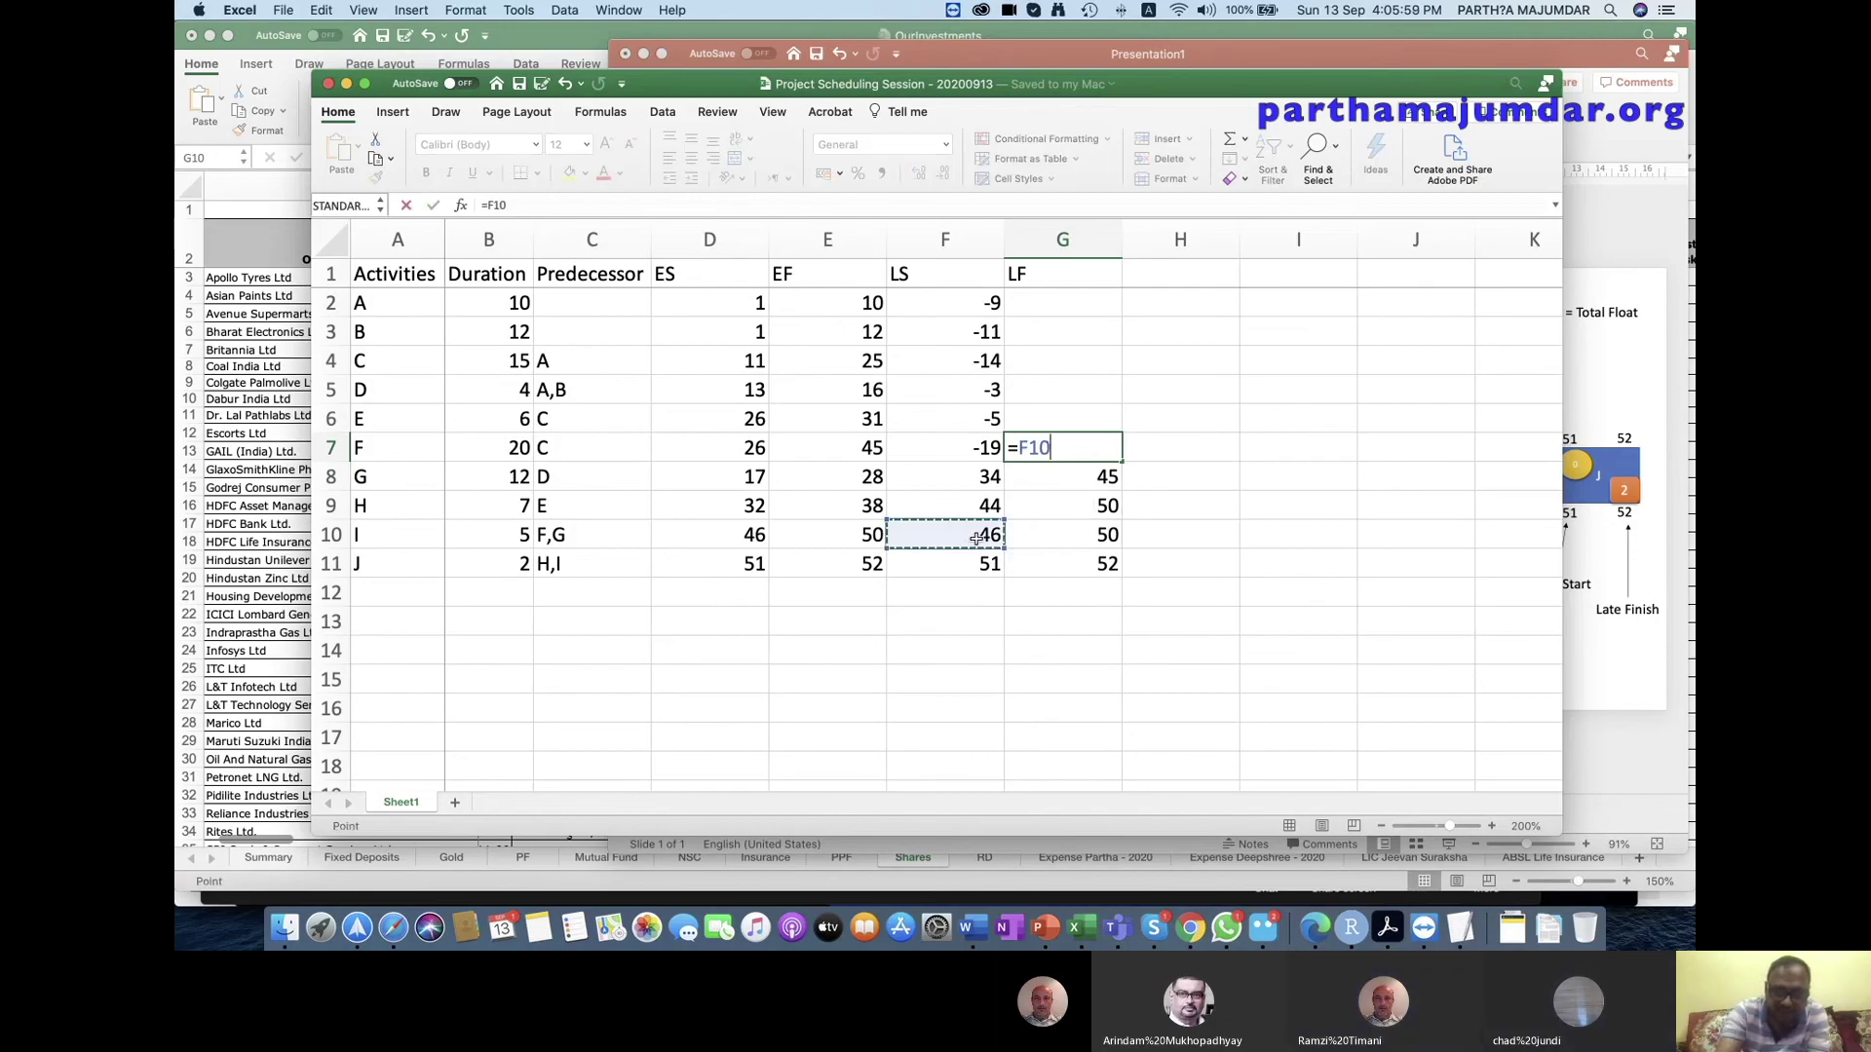
pyautogui.write('-1')
pyautogui.press('Return')
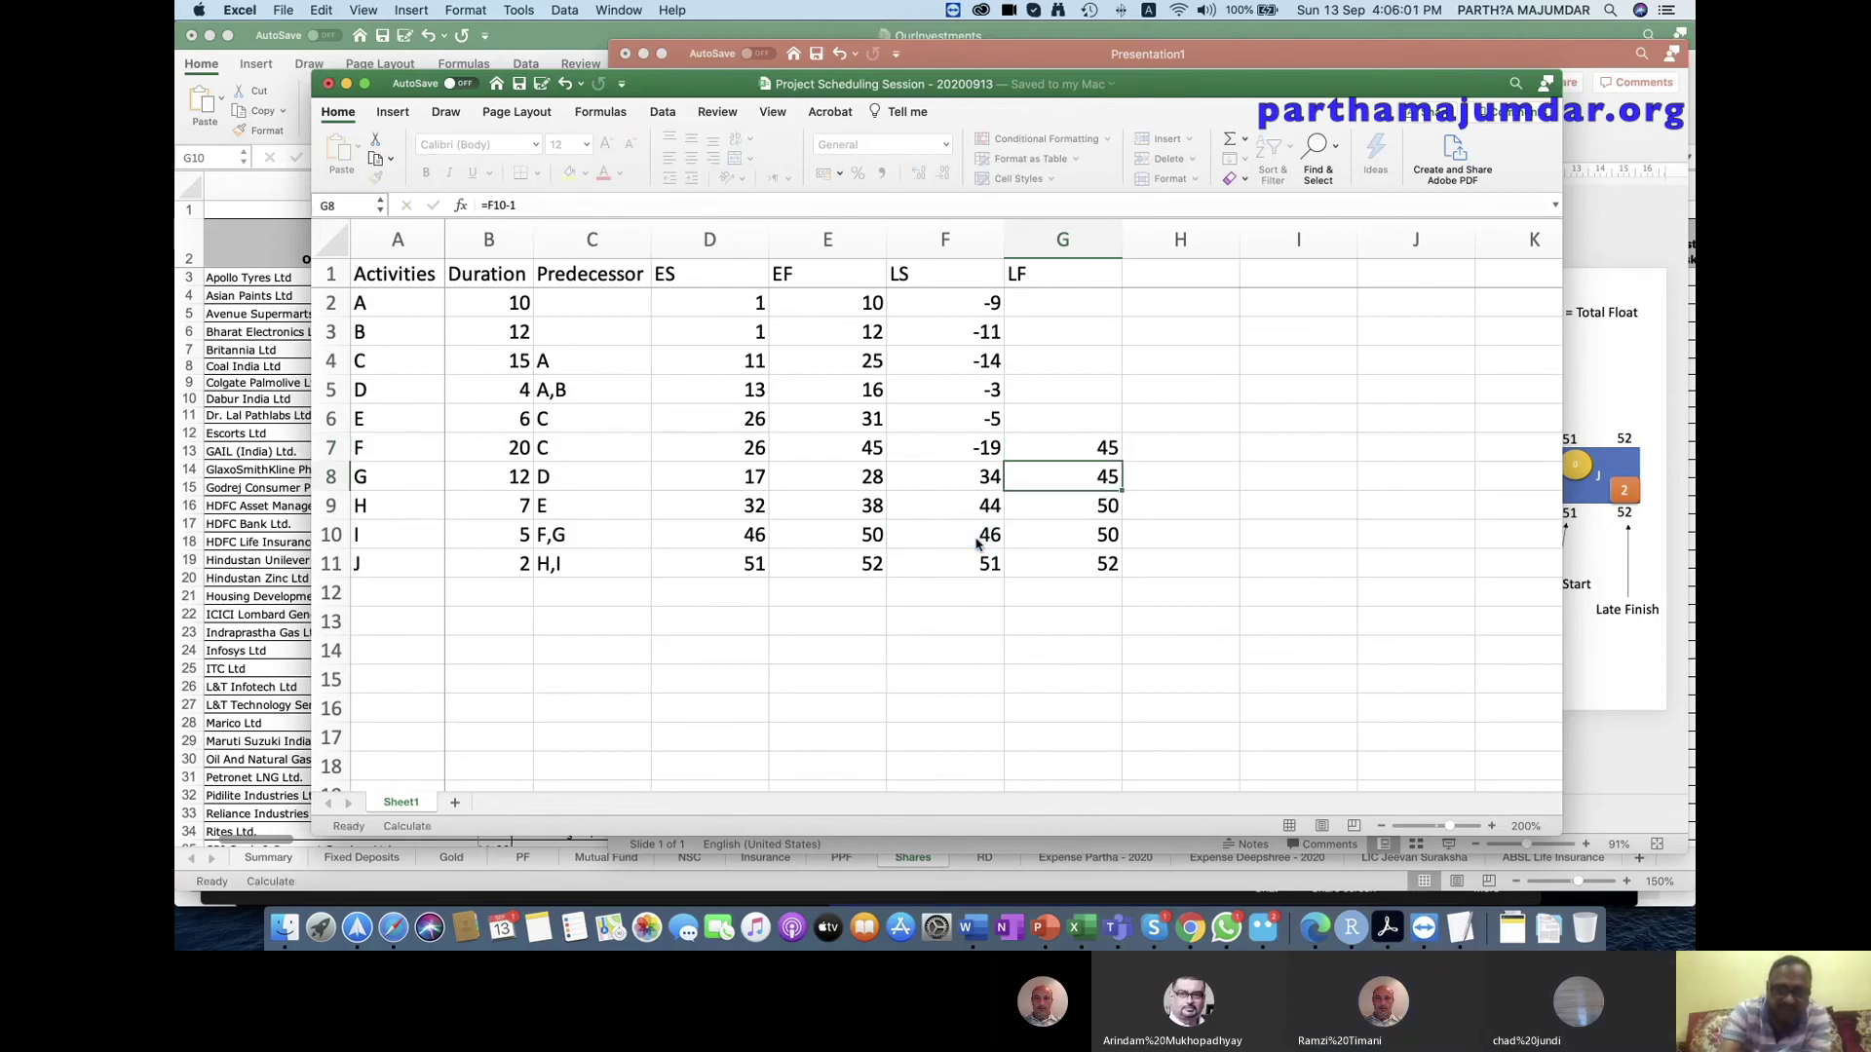
# Set activity E's late finish from H's late start in F9, giving 43, and save.
pyautogui.click(1102, 420)
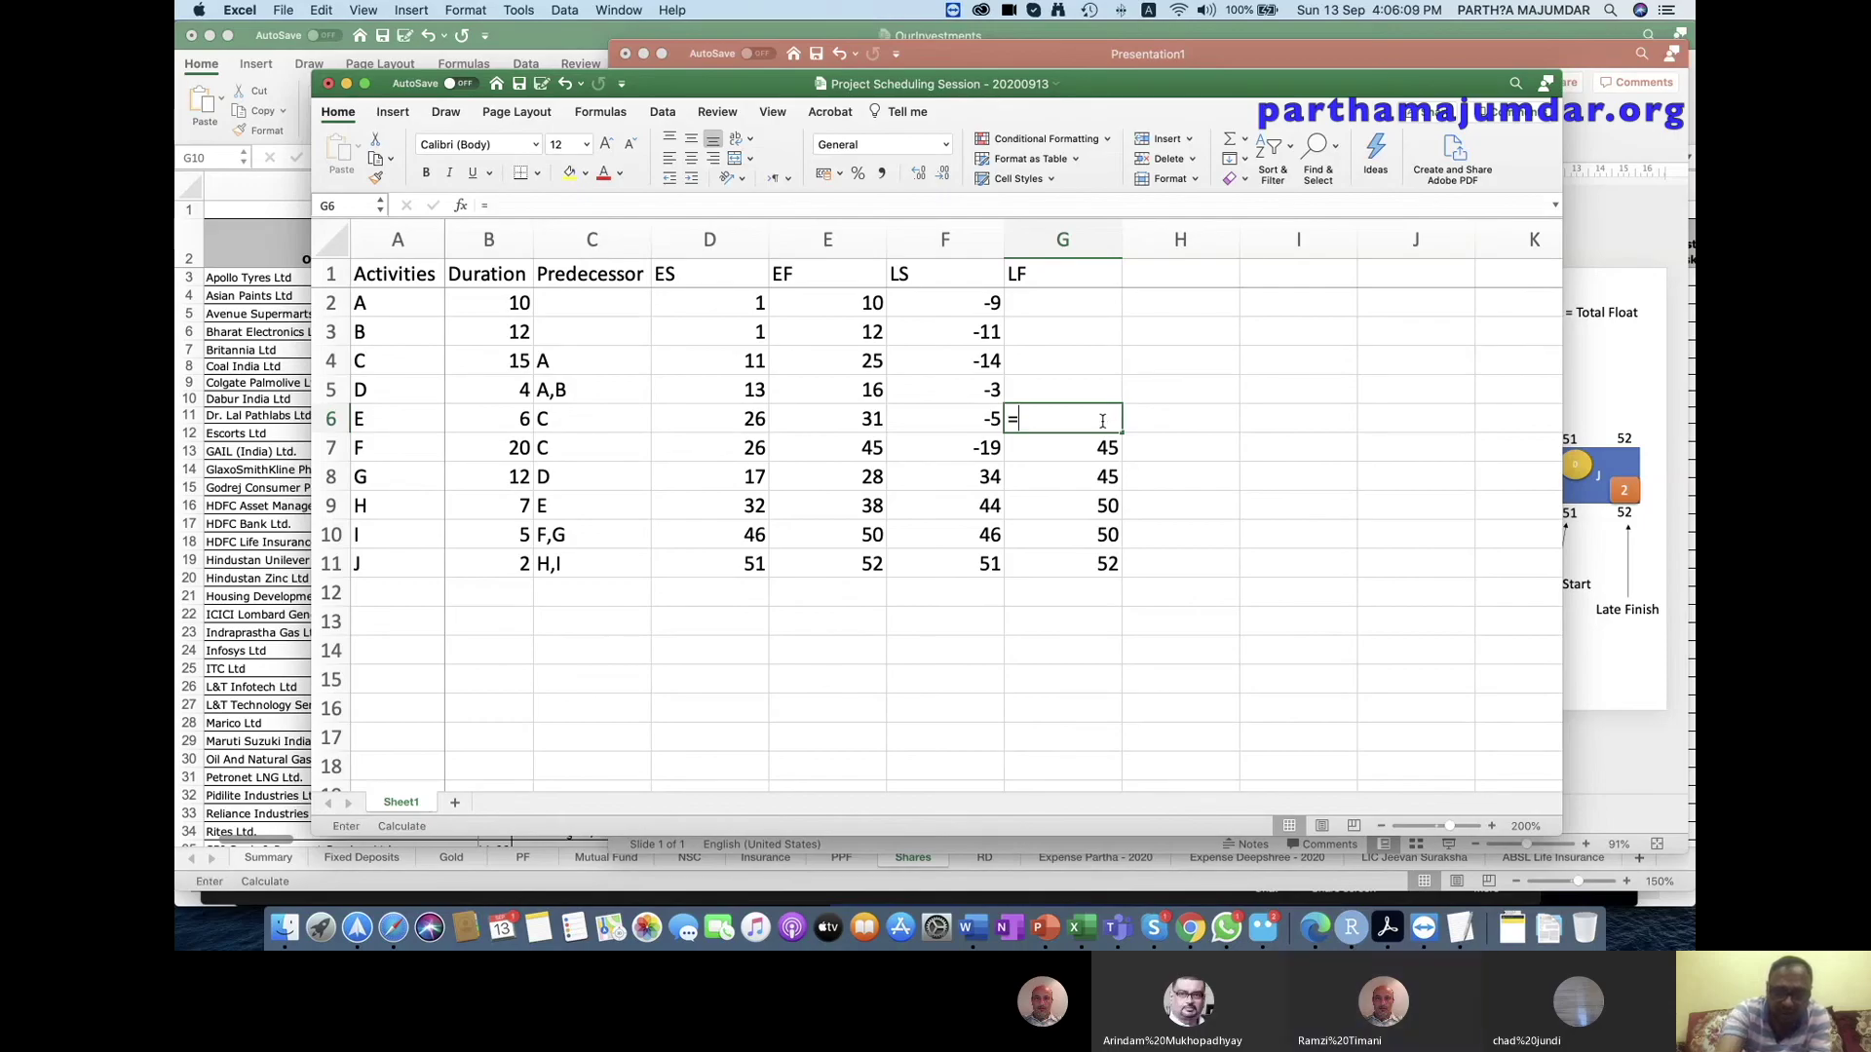
pyautogui.write('=')
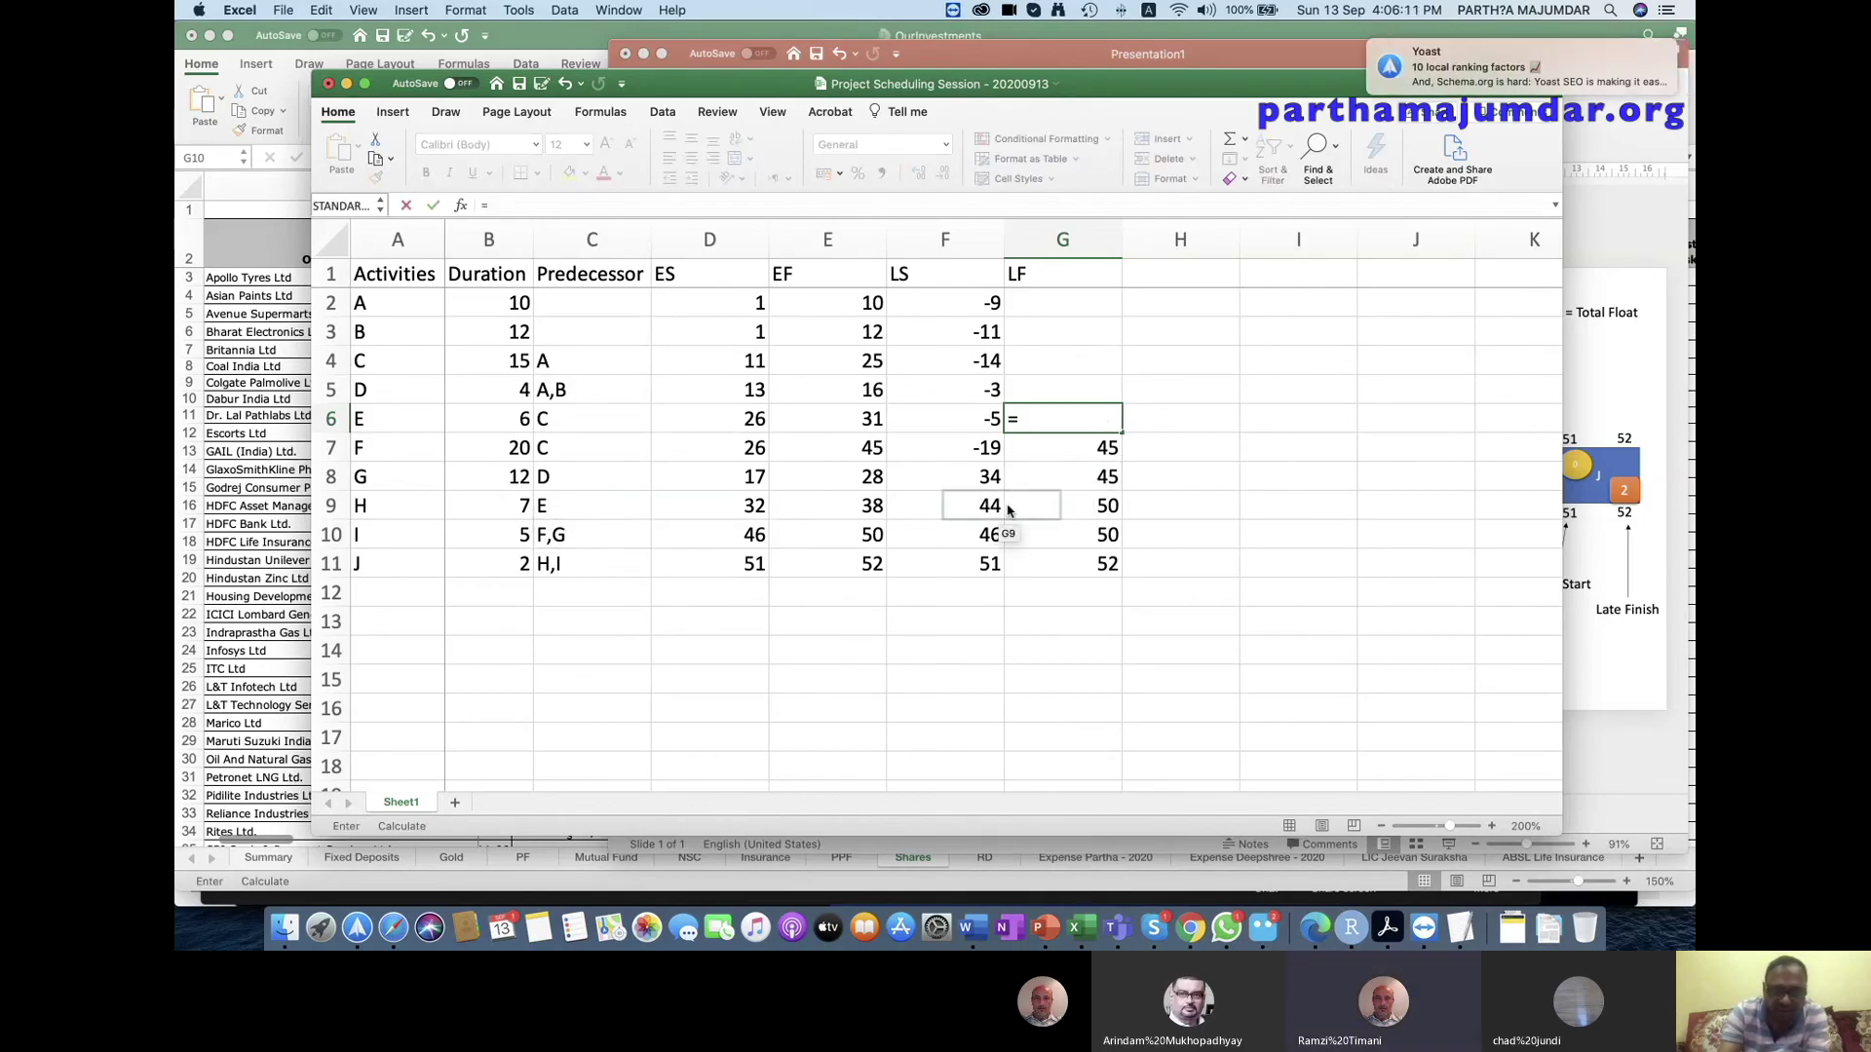
pyautogui.click(971, 504)
pyautogui.write('-1')
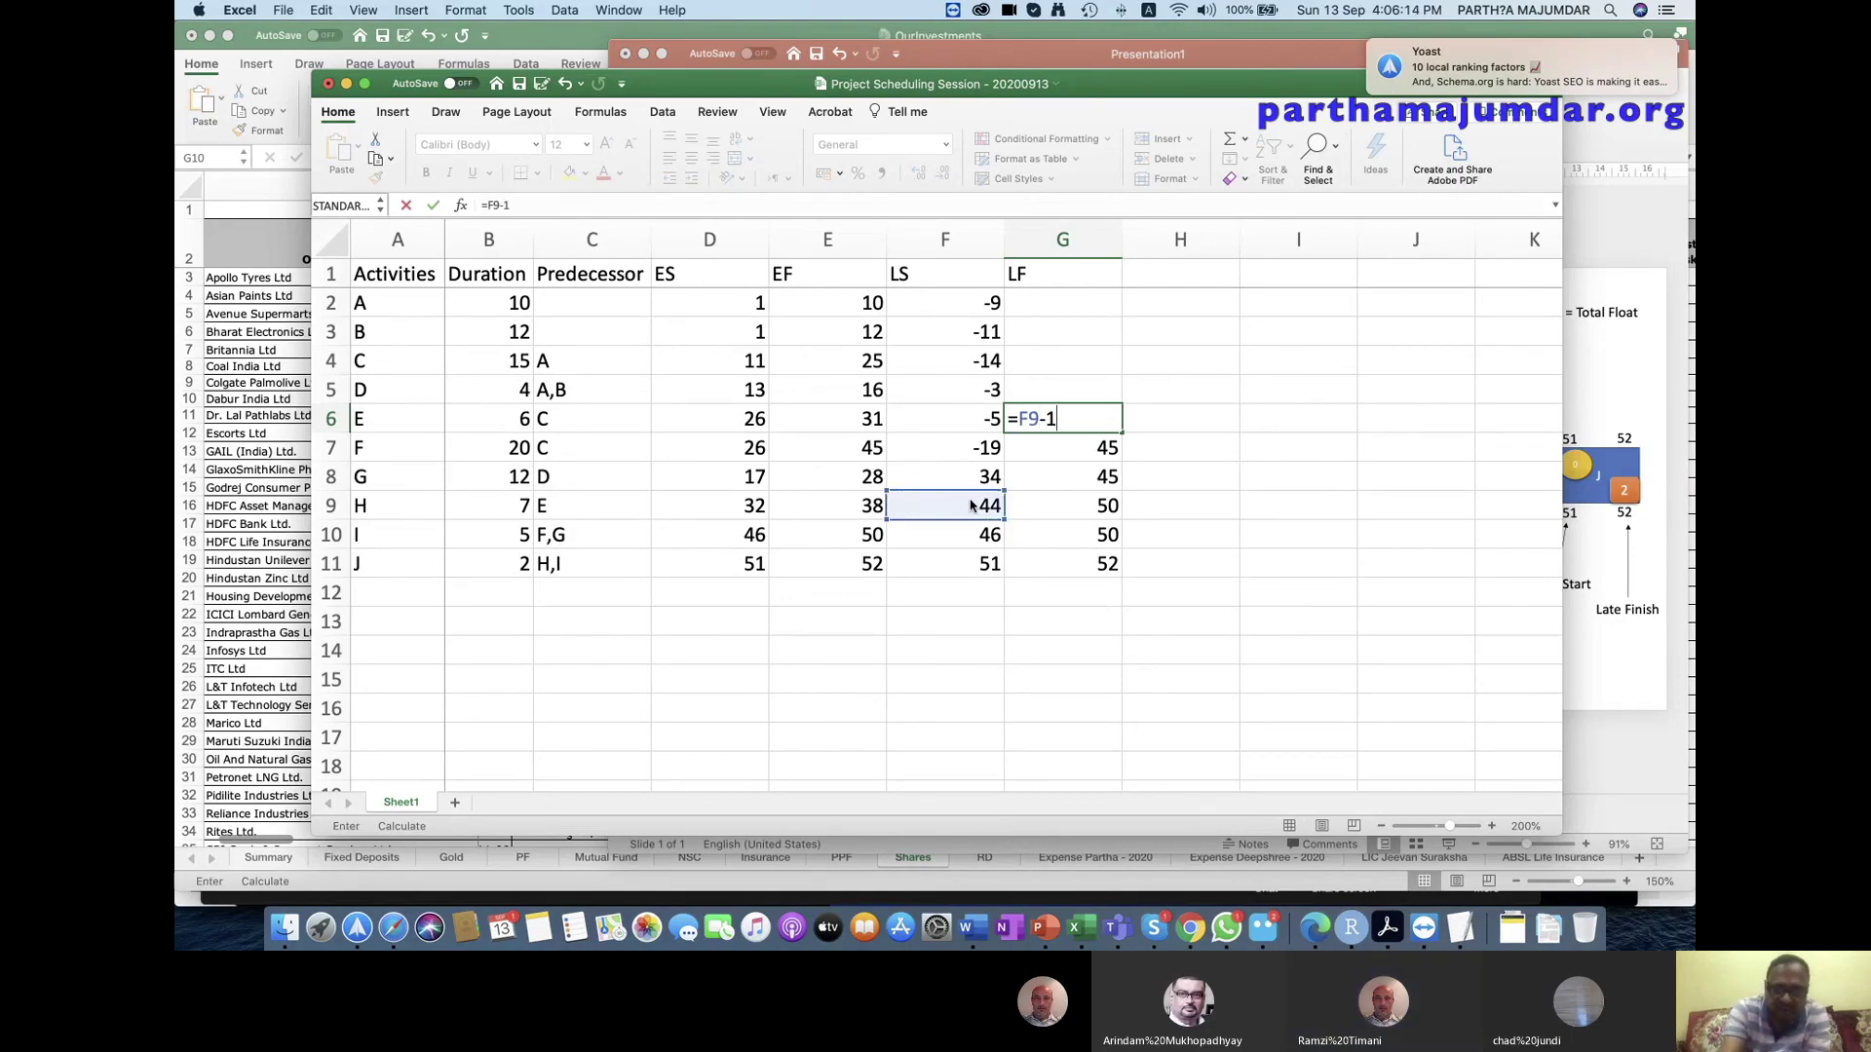
pyautogui.press('Return')
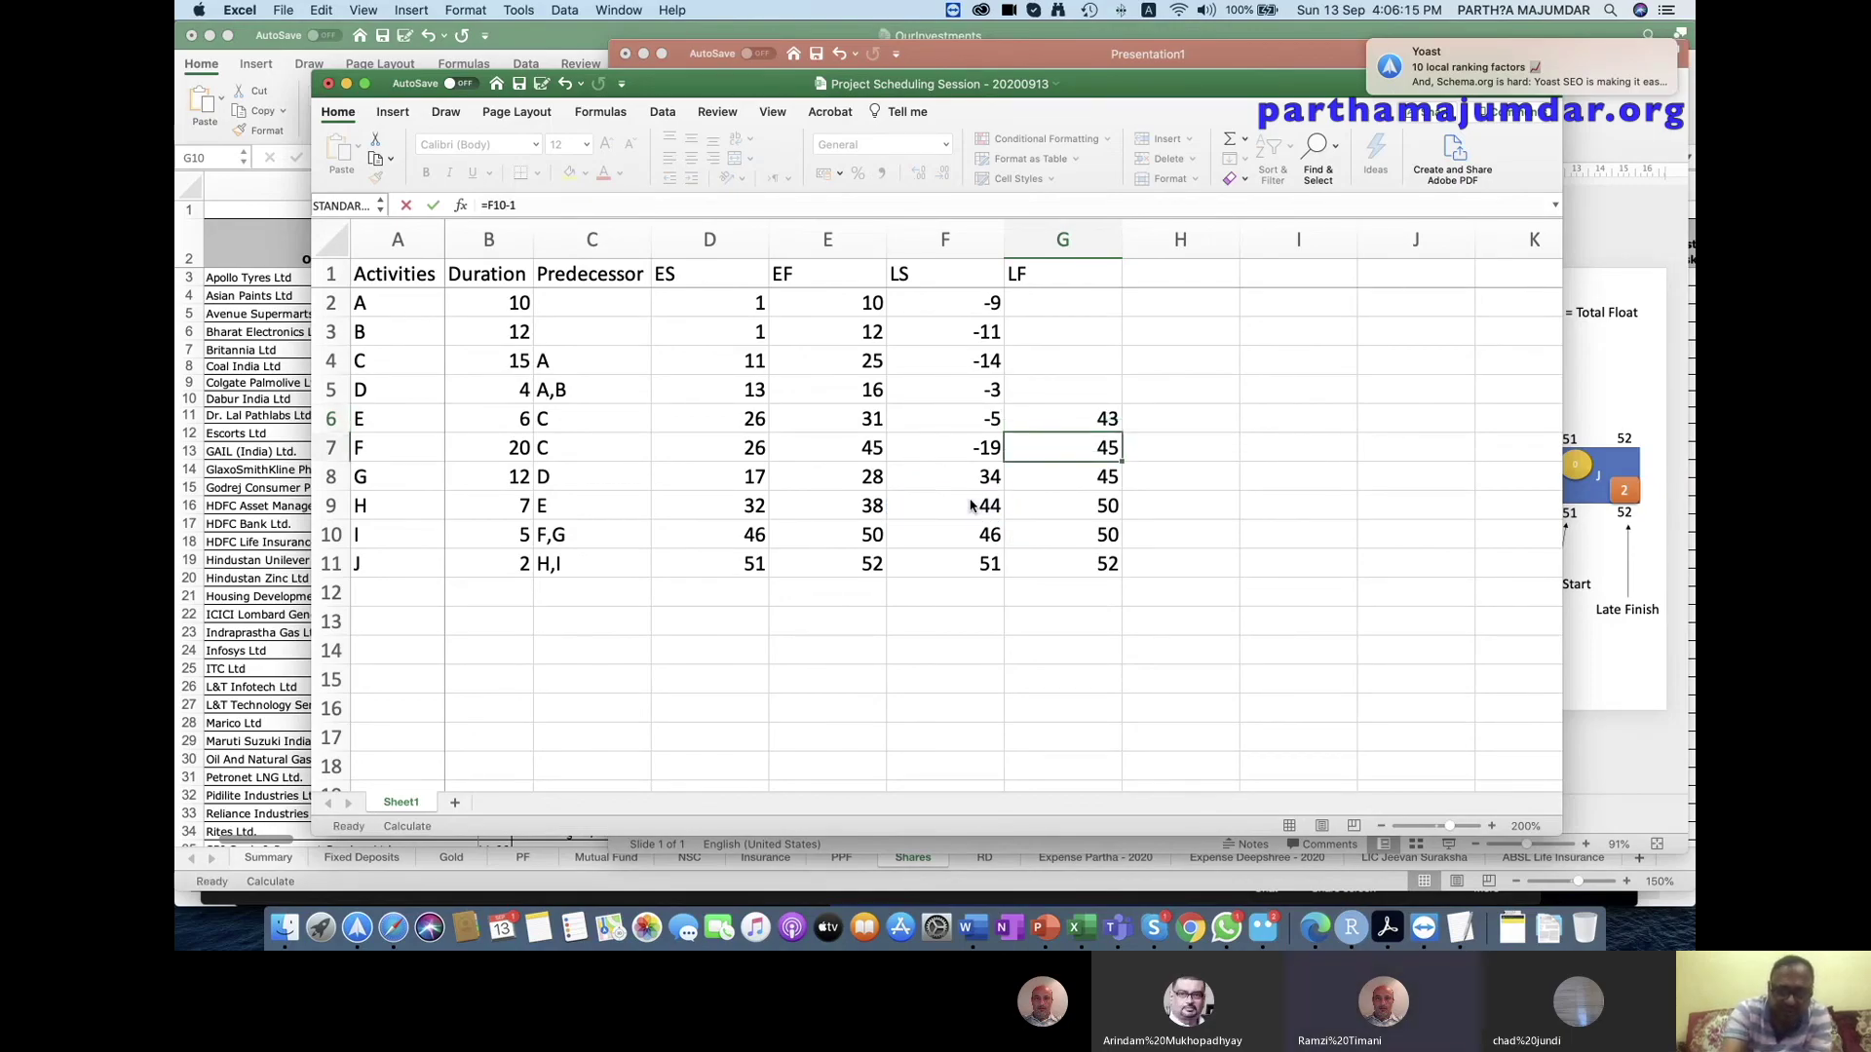
pyautogui.press('super+s')
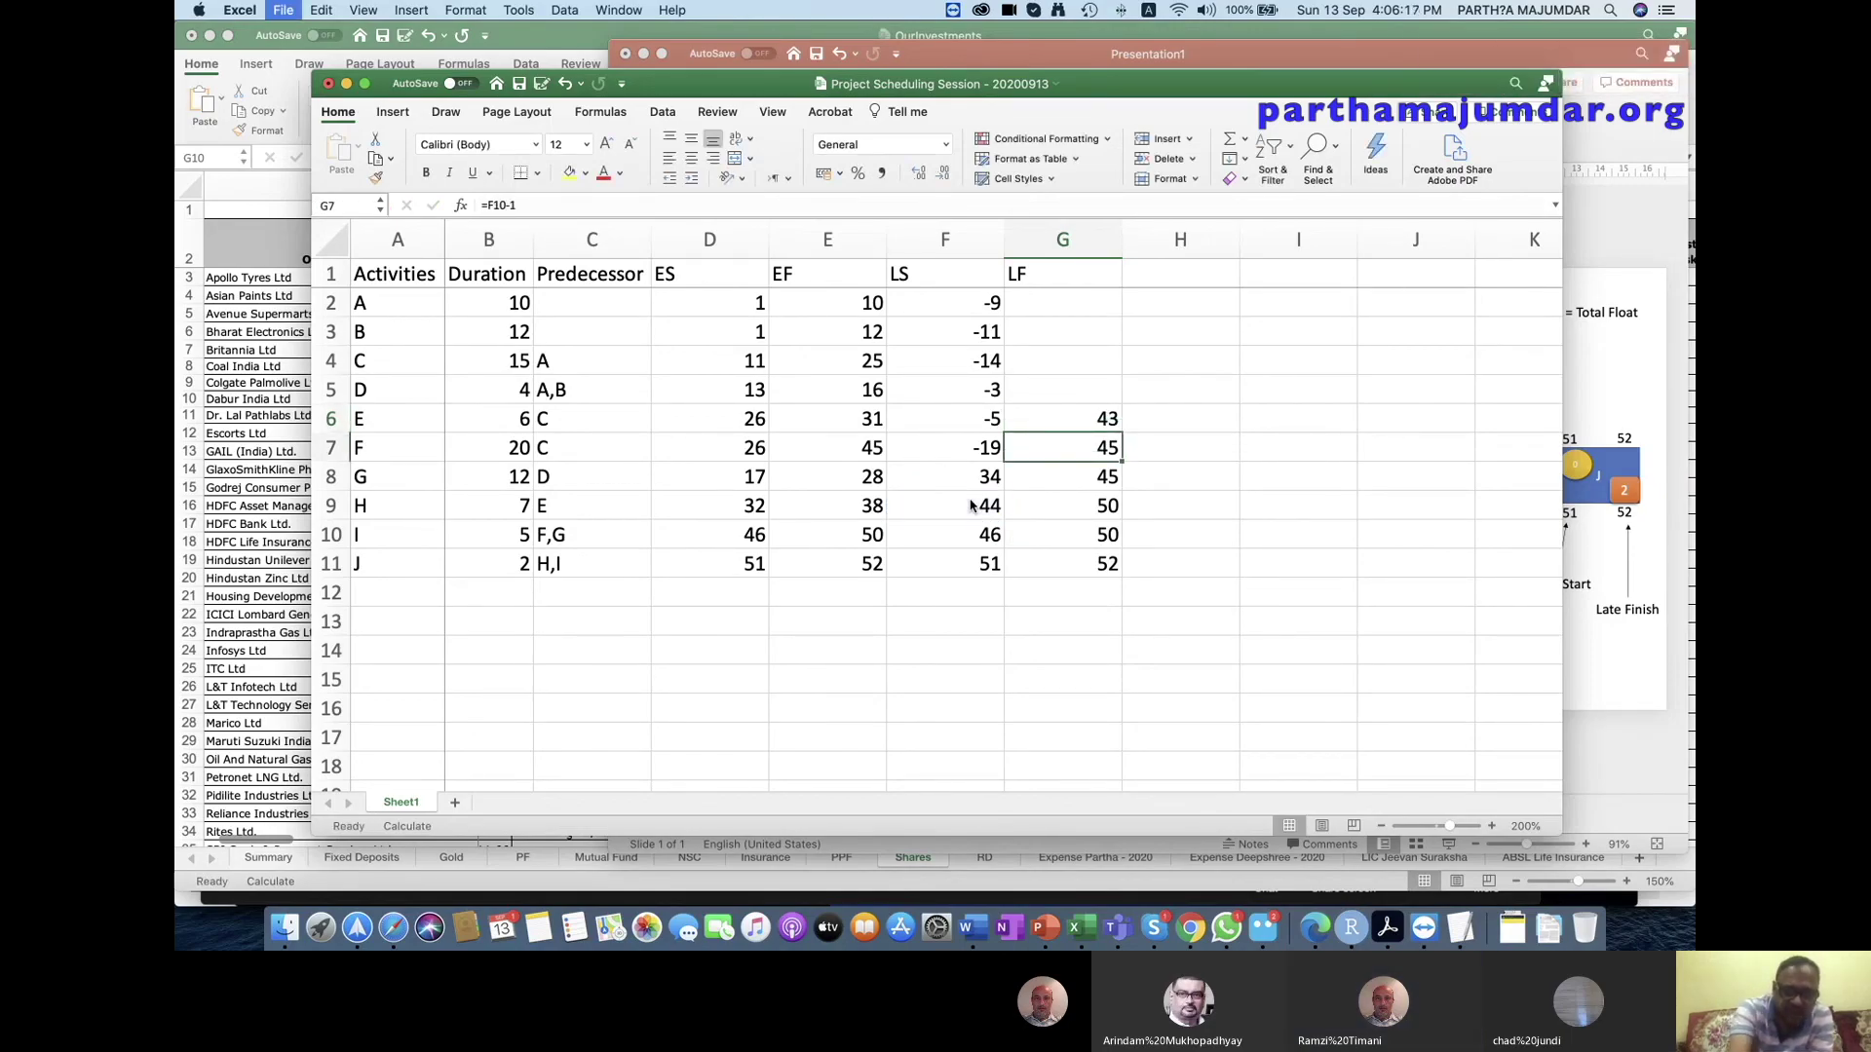
# Enter =F8-1 for activity D's late finish (33) in G5 and save.
pyautogui.click(1097, 390)
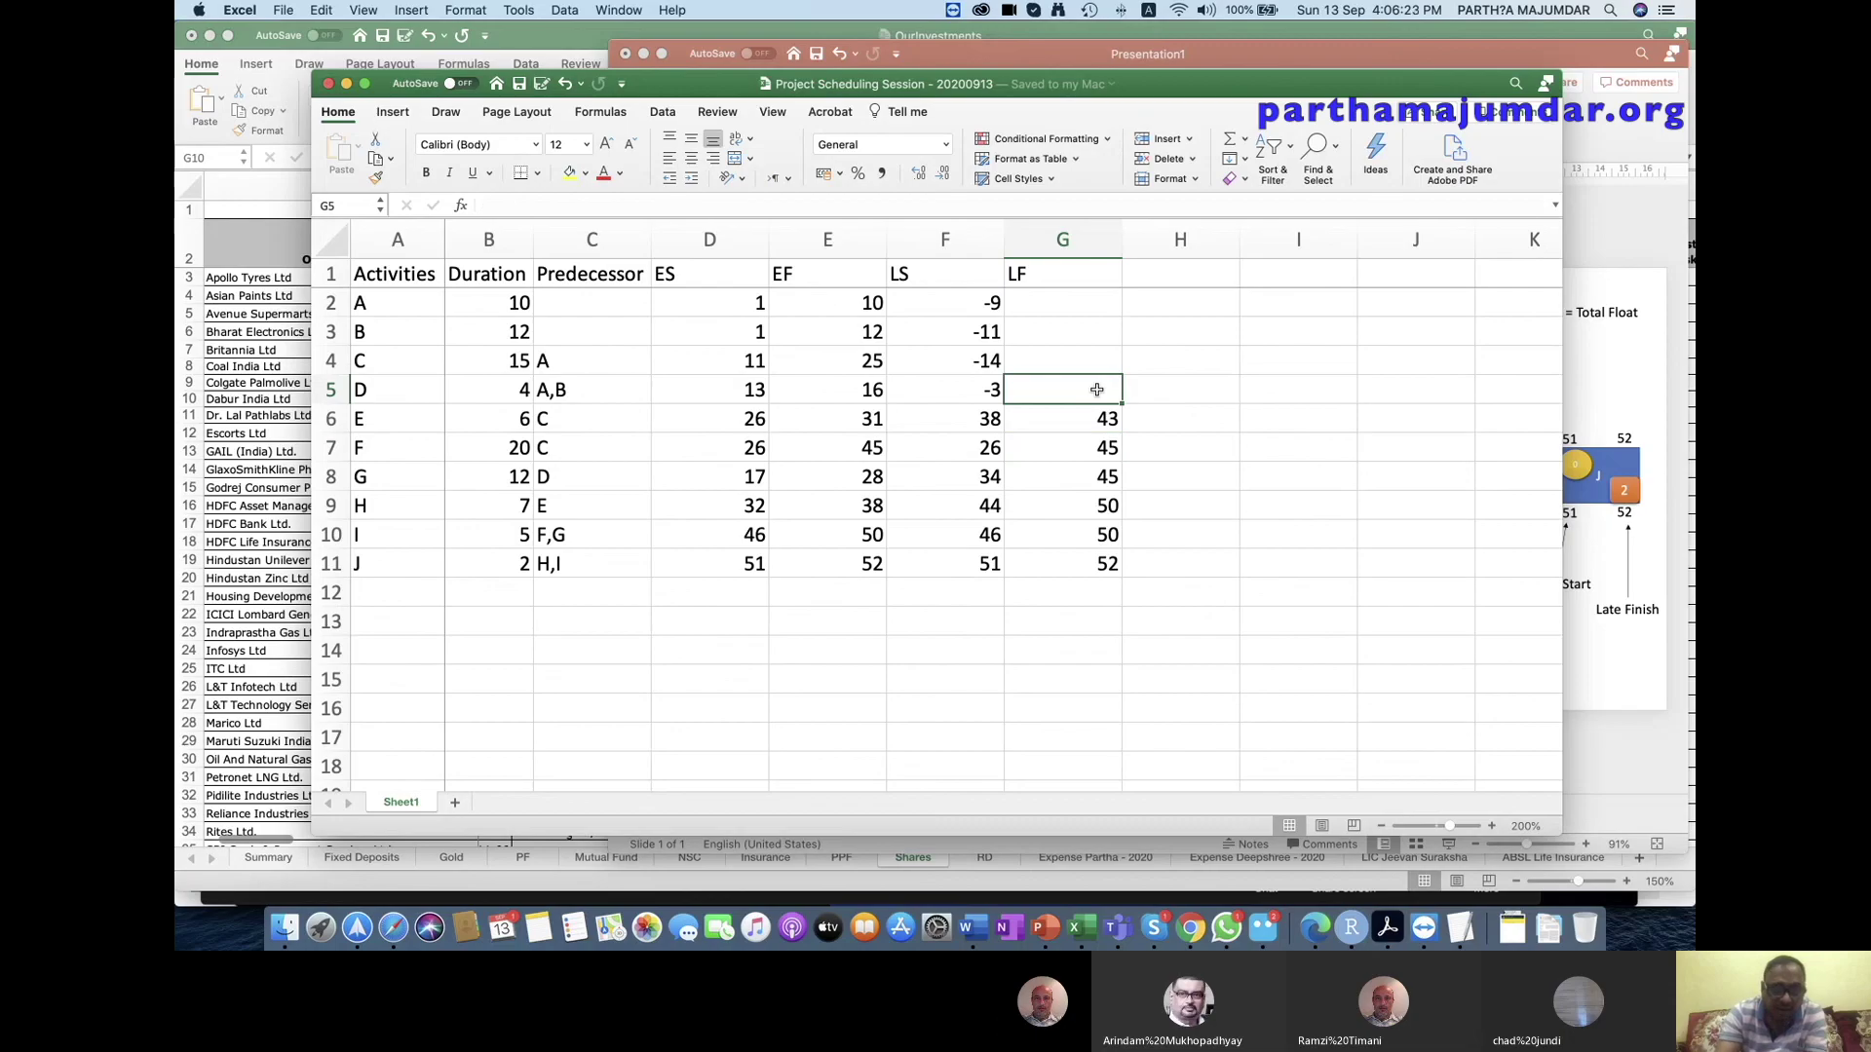
pyautogui.write('=')
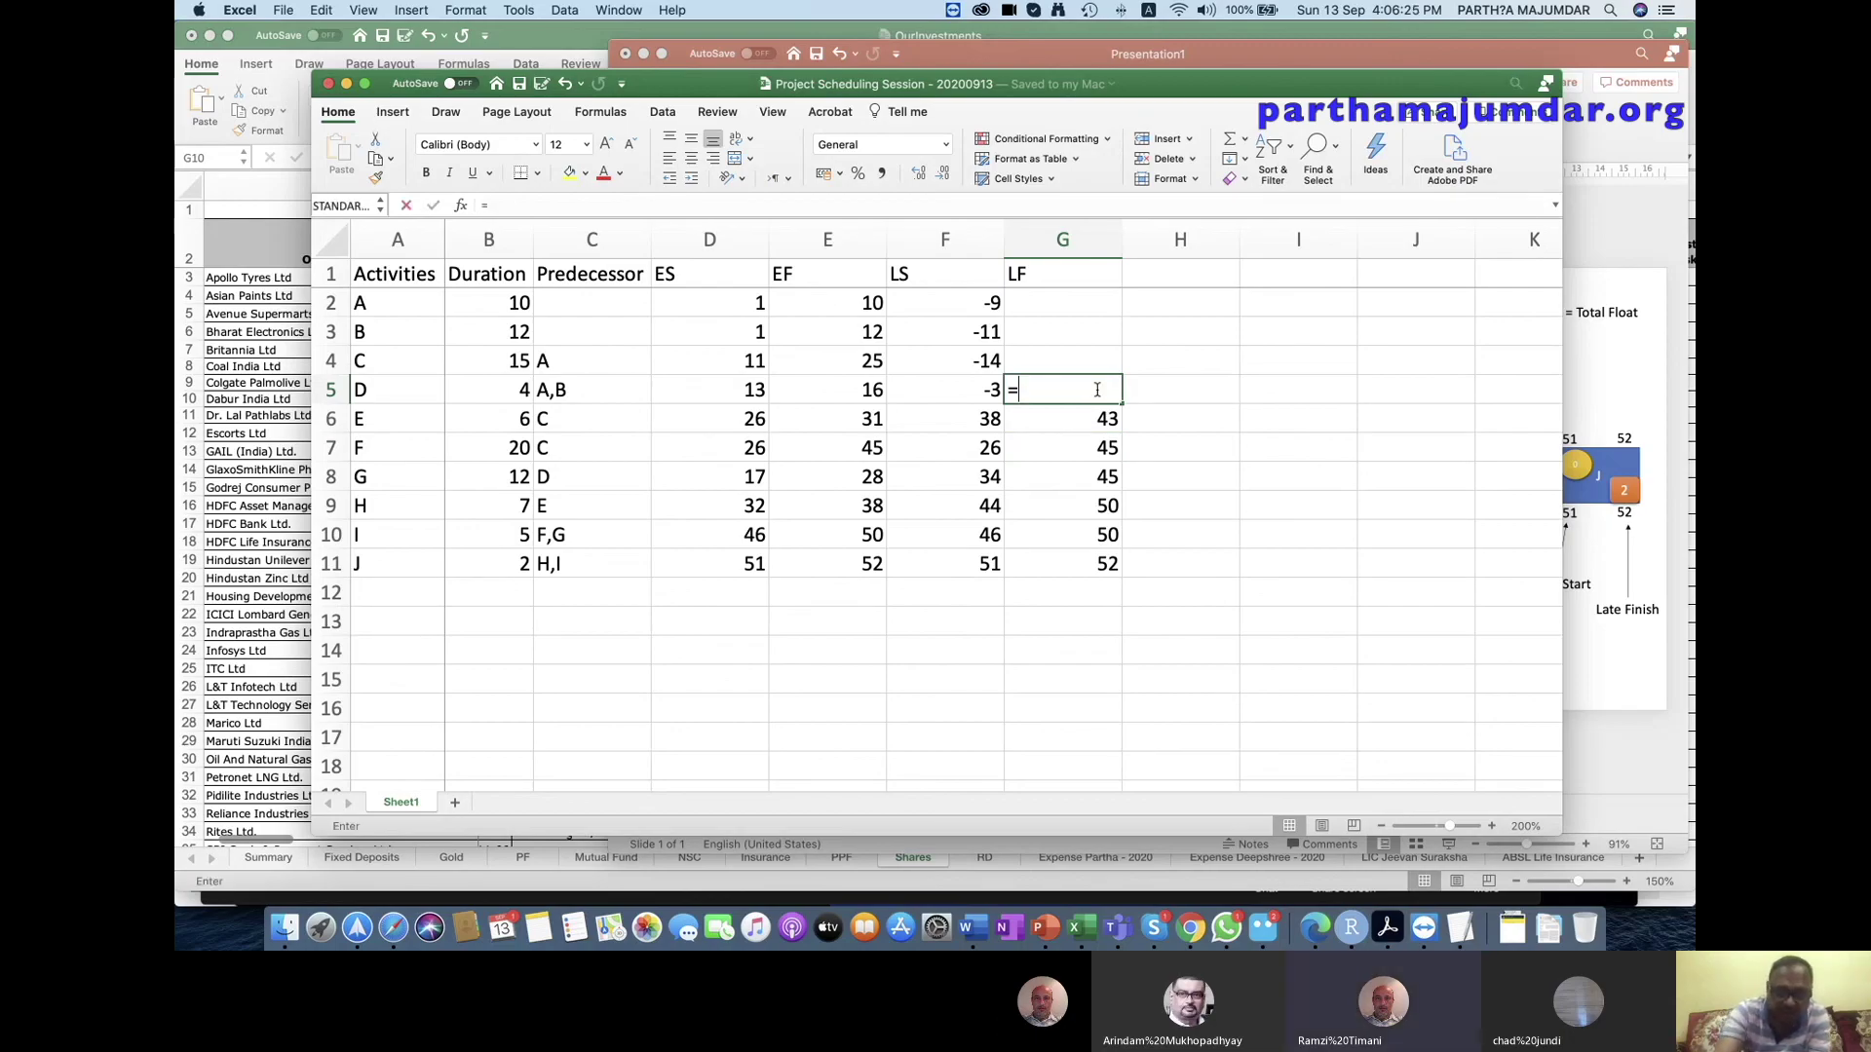
pyautogui.click(986, 476)
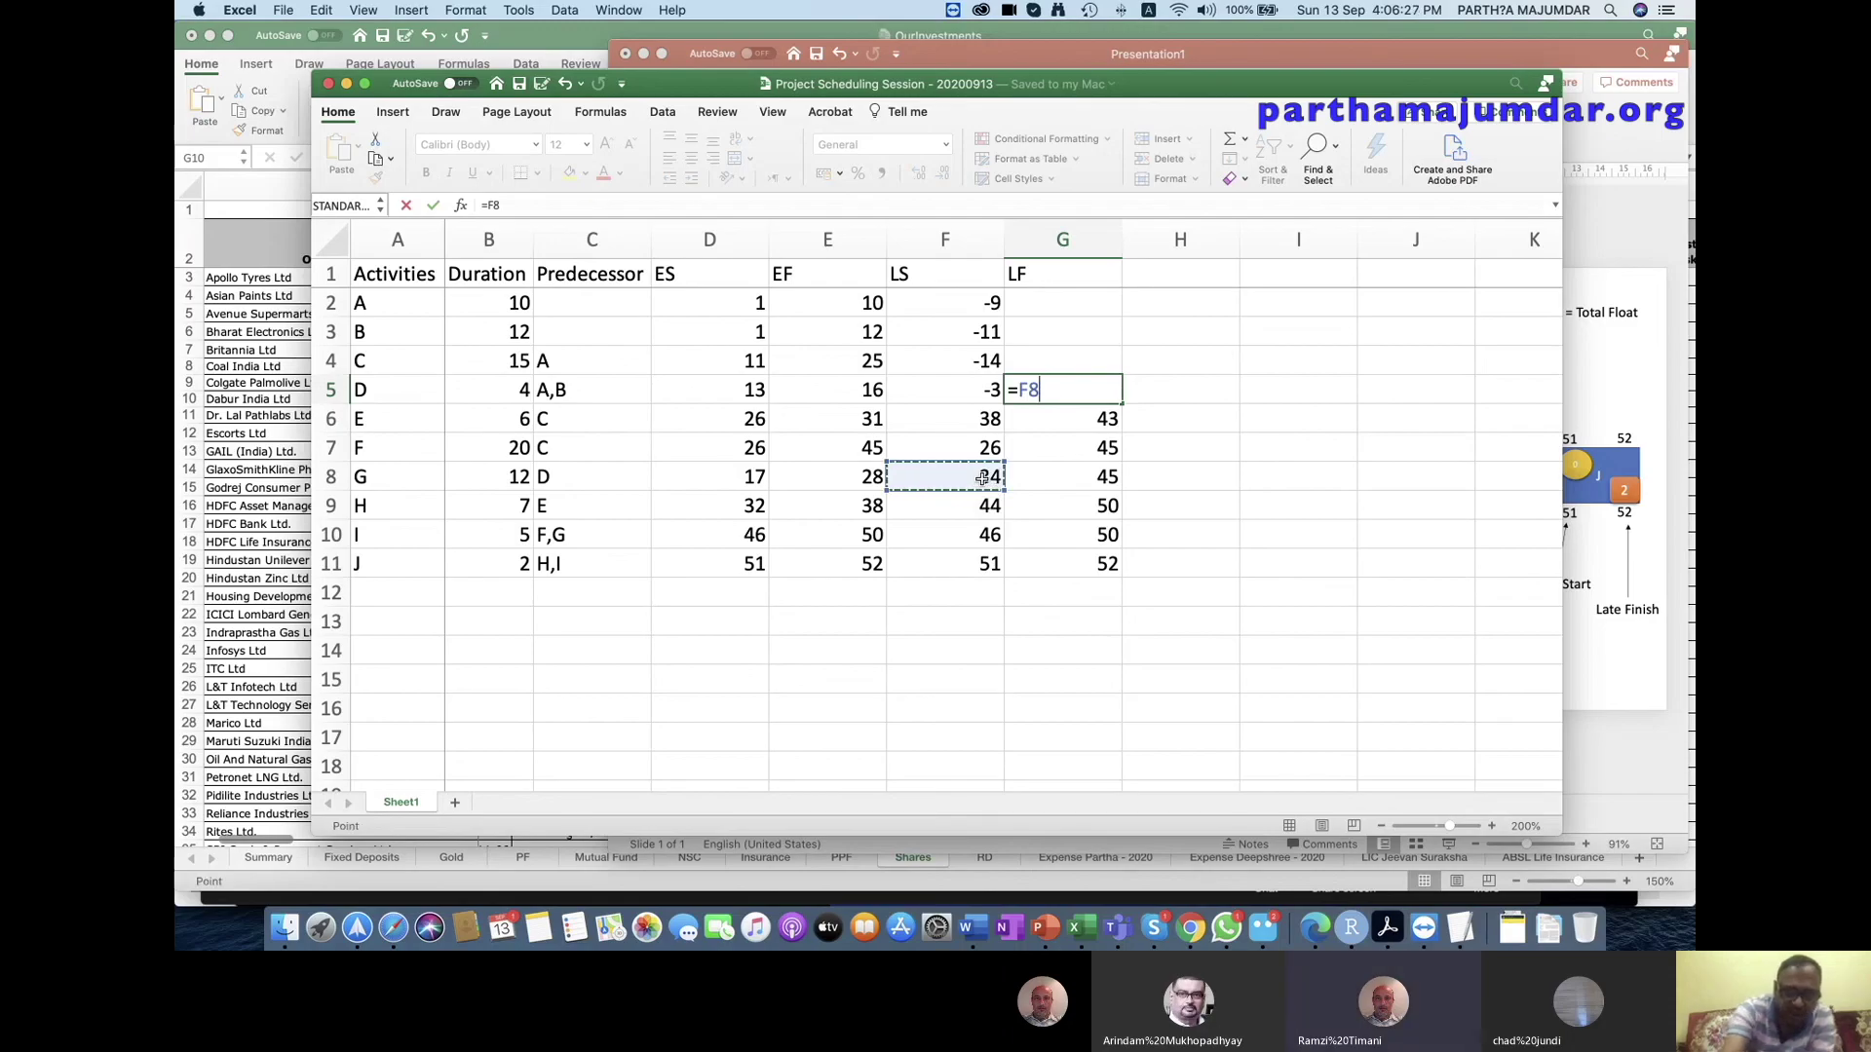
pyautogui.write('-1')
pyautogui.press('Return')
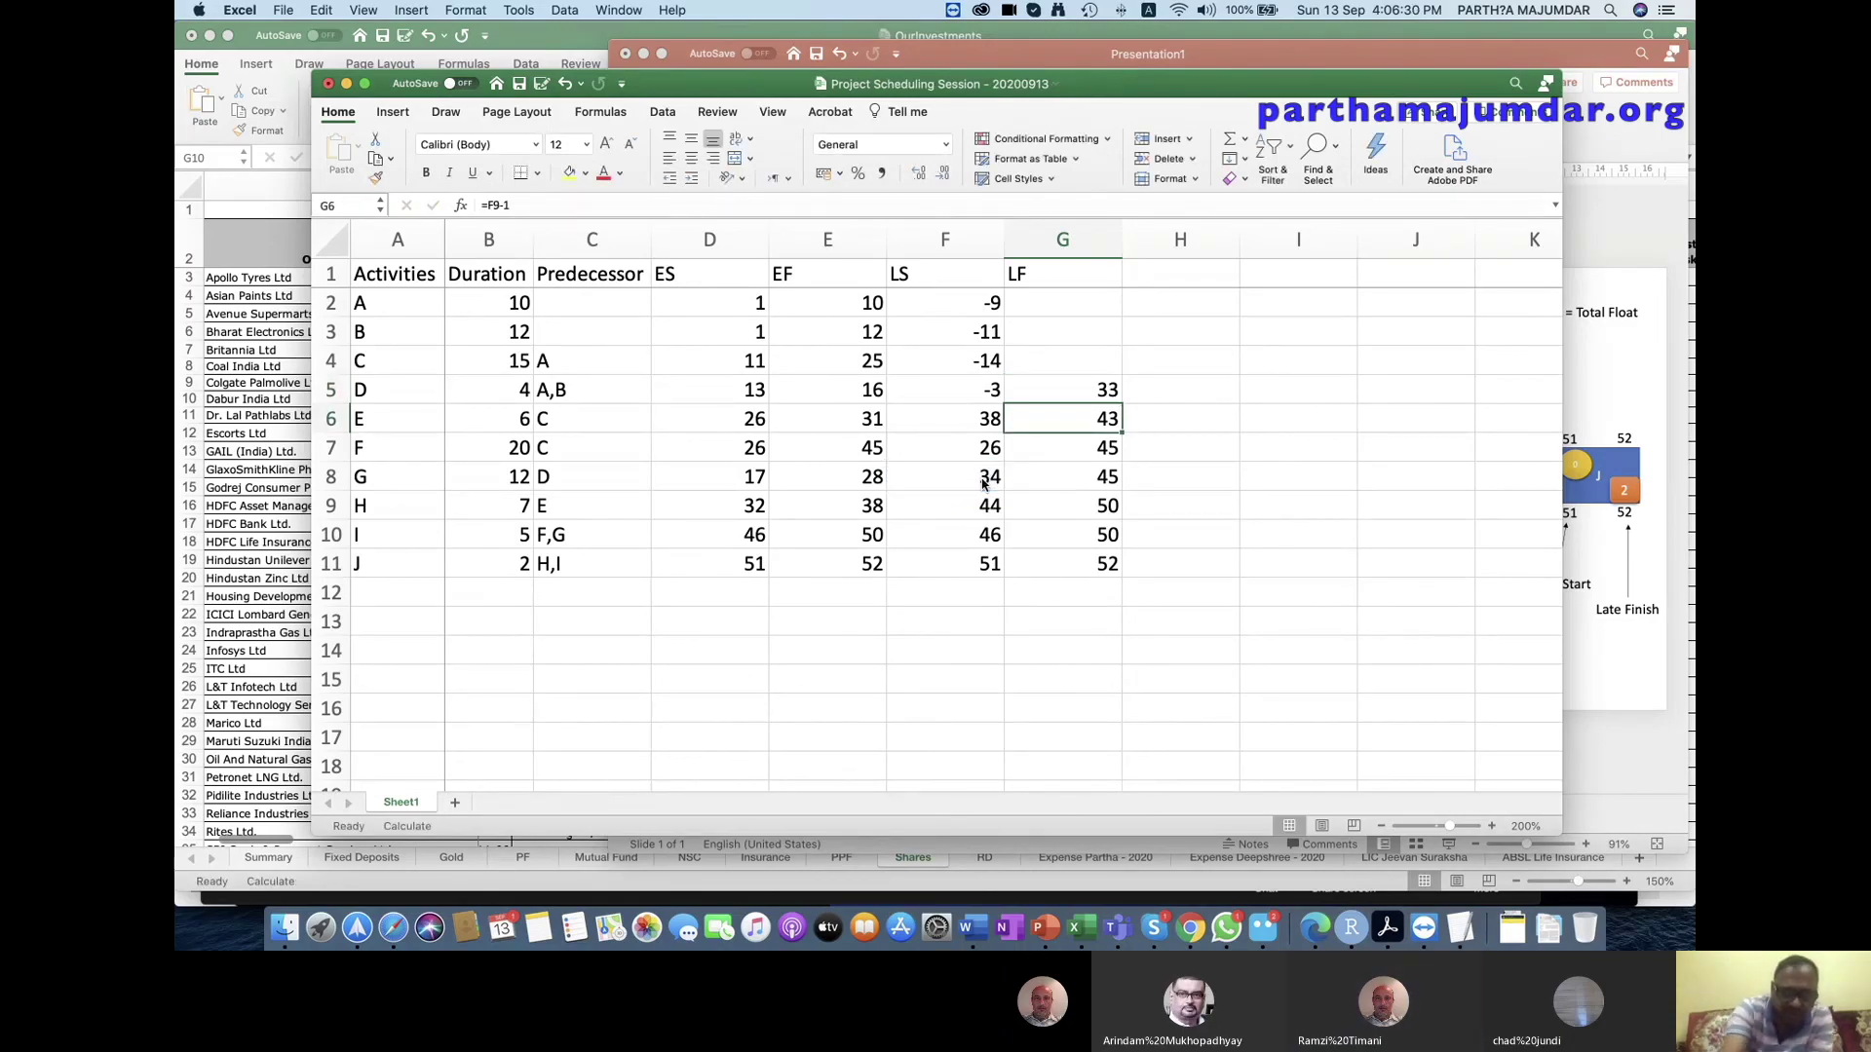
pyautogui.press('super+s')
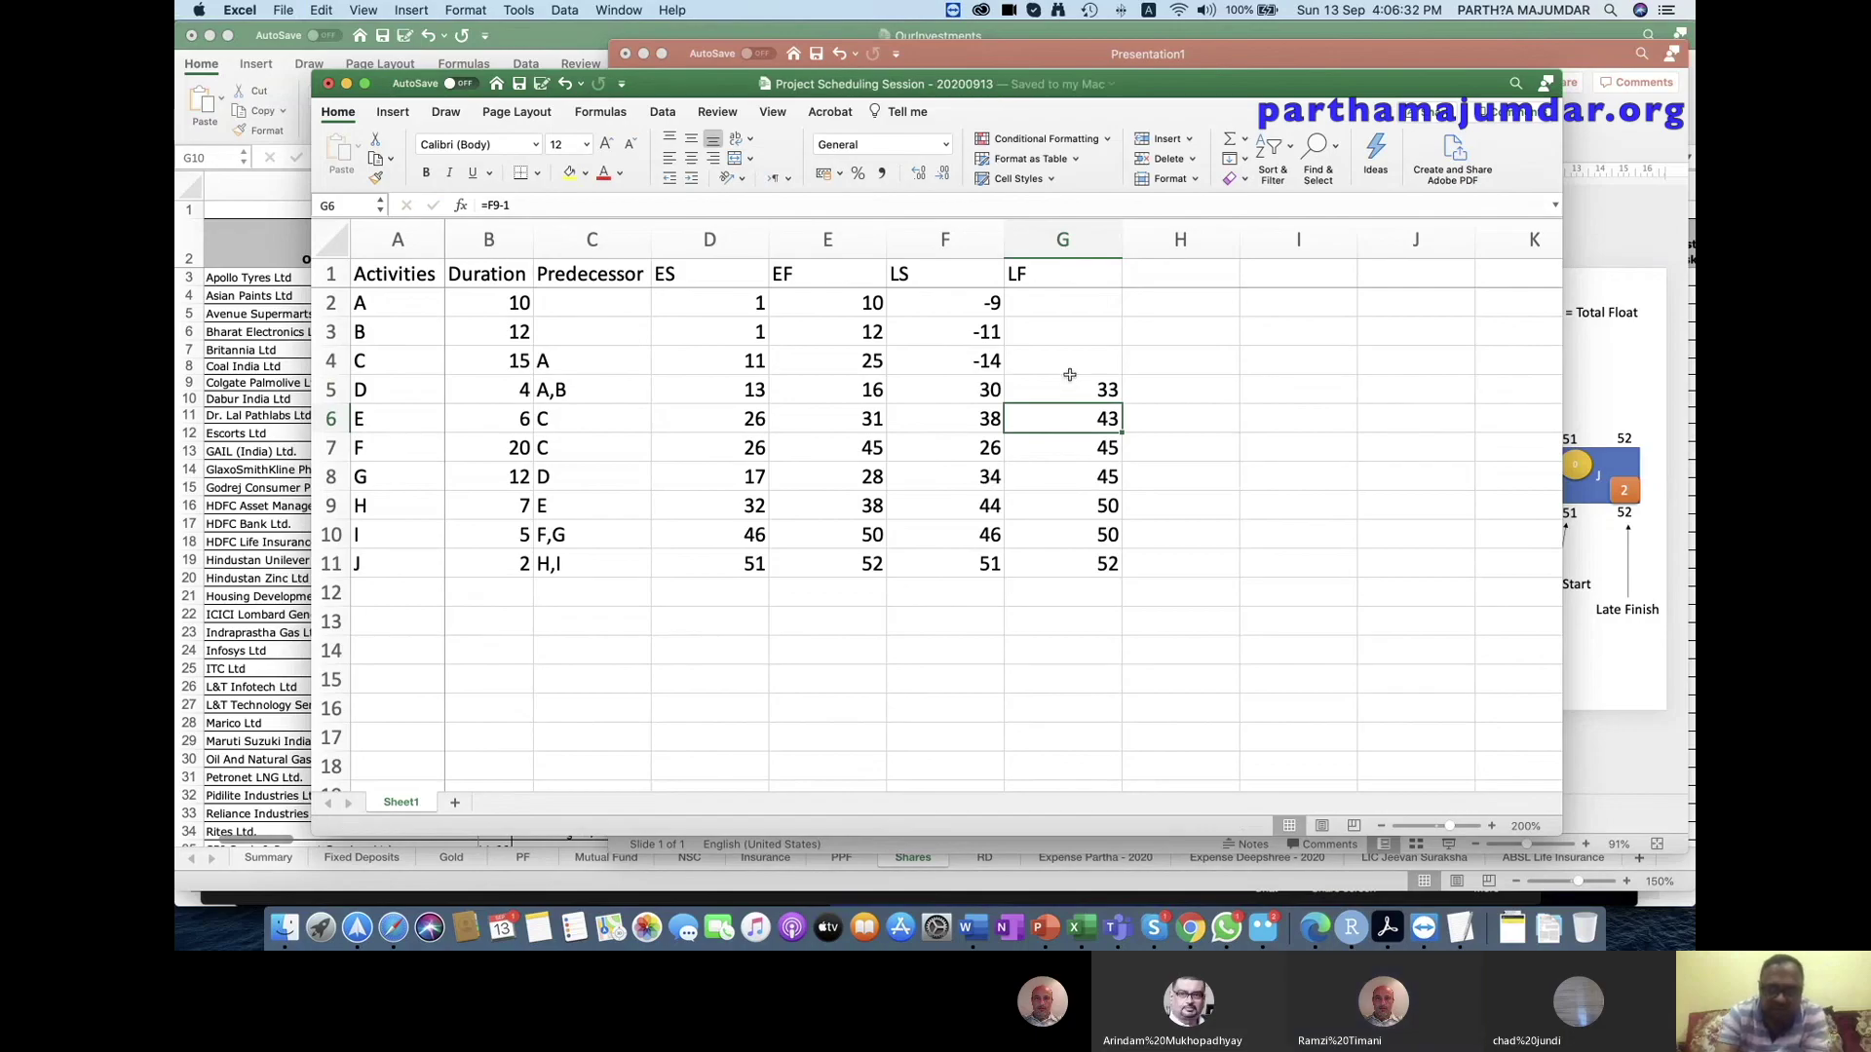
pyautogui.click(1075, 358)
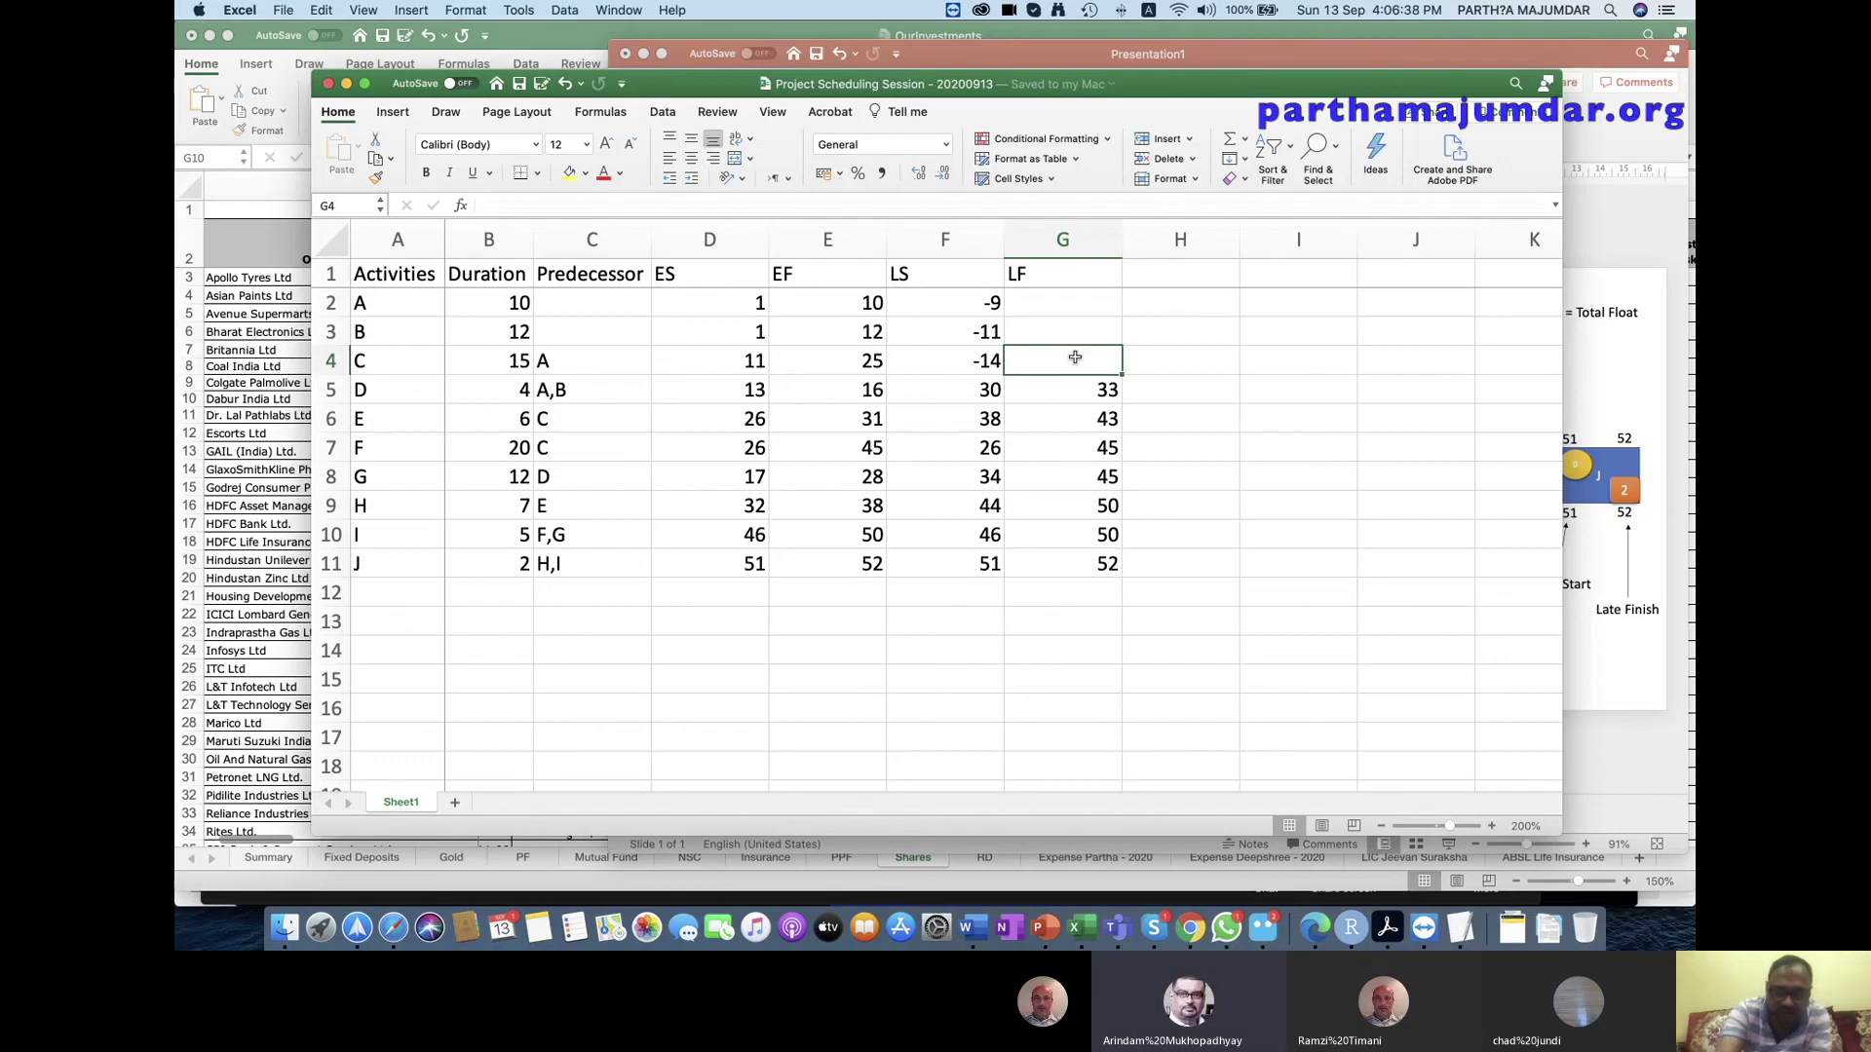
# Enter late finishes =MIN(F6:F7)-1 in G4 for activity C and =F5-1 in G3 for activity B.
pyautogui.write('=min')
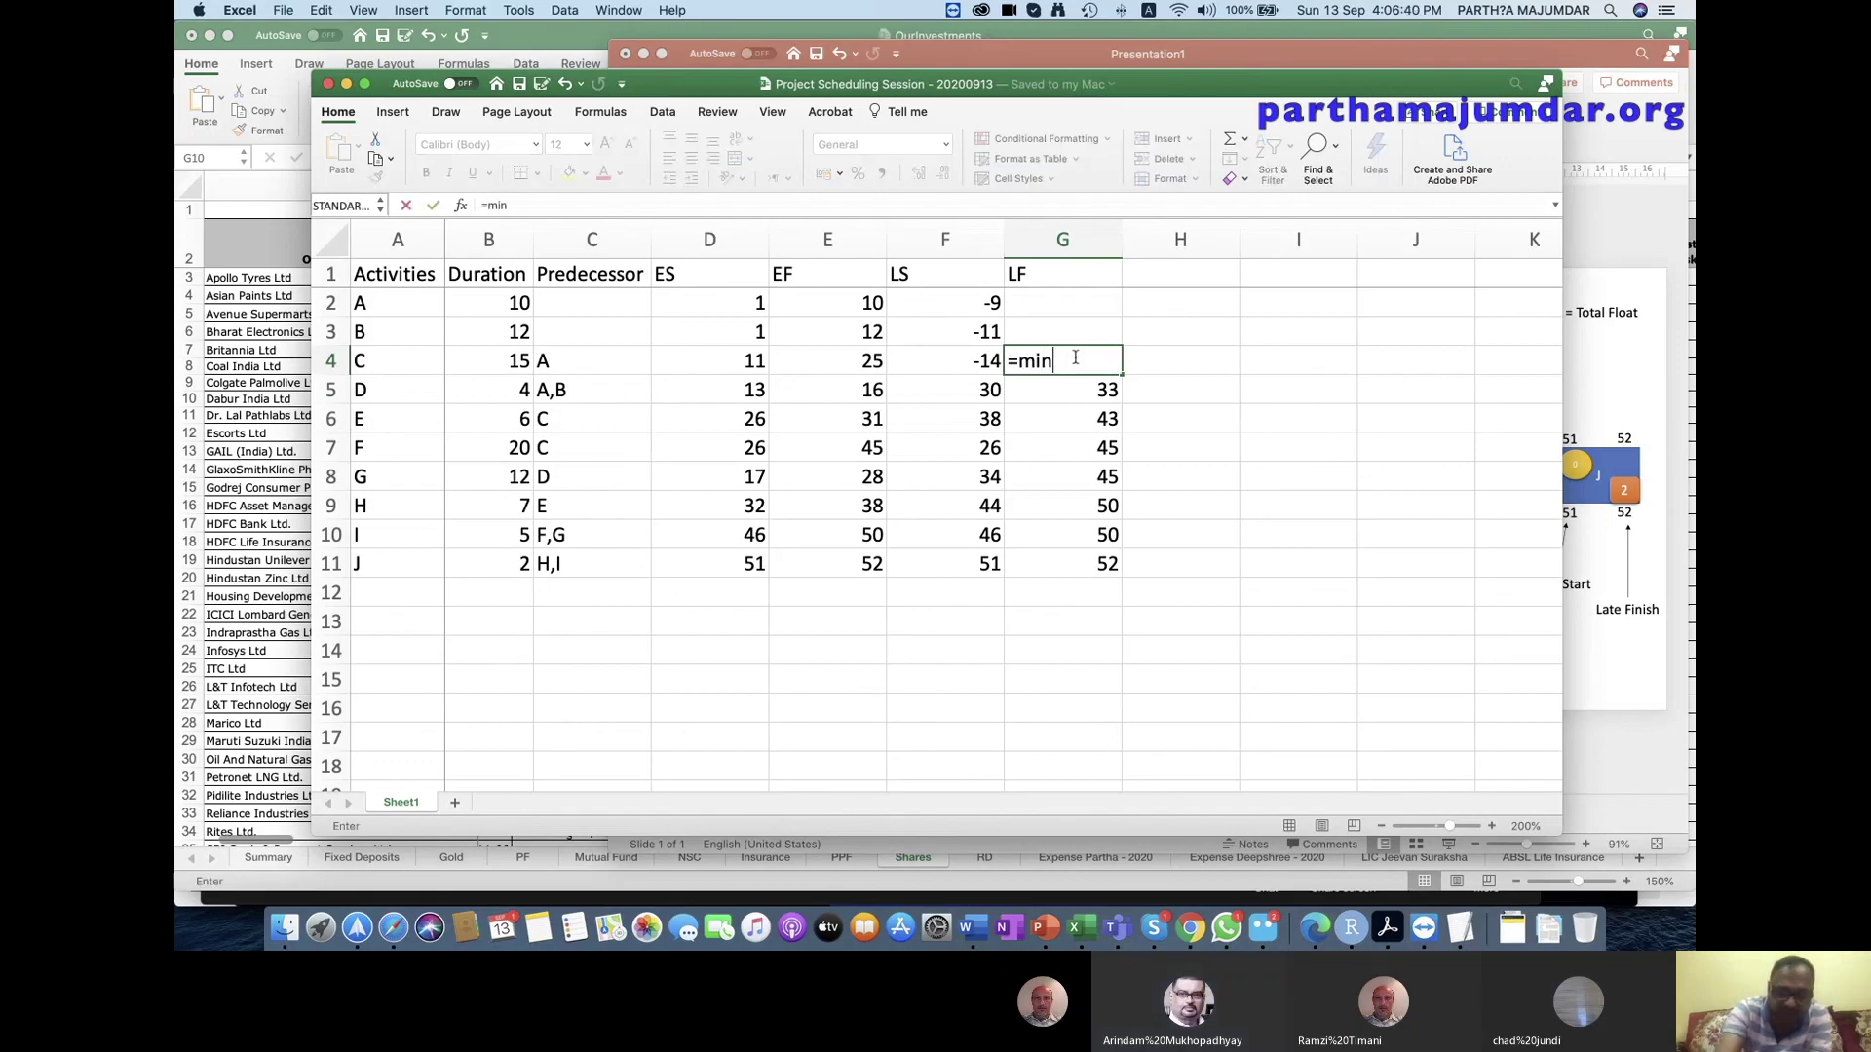
pyautogui.write('(')
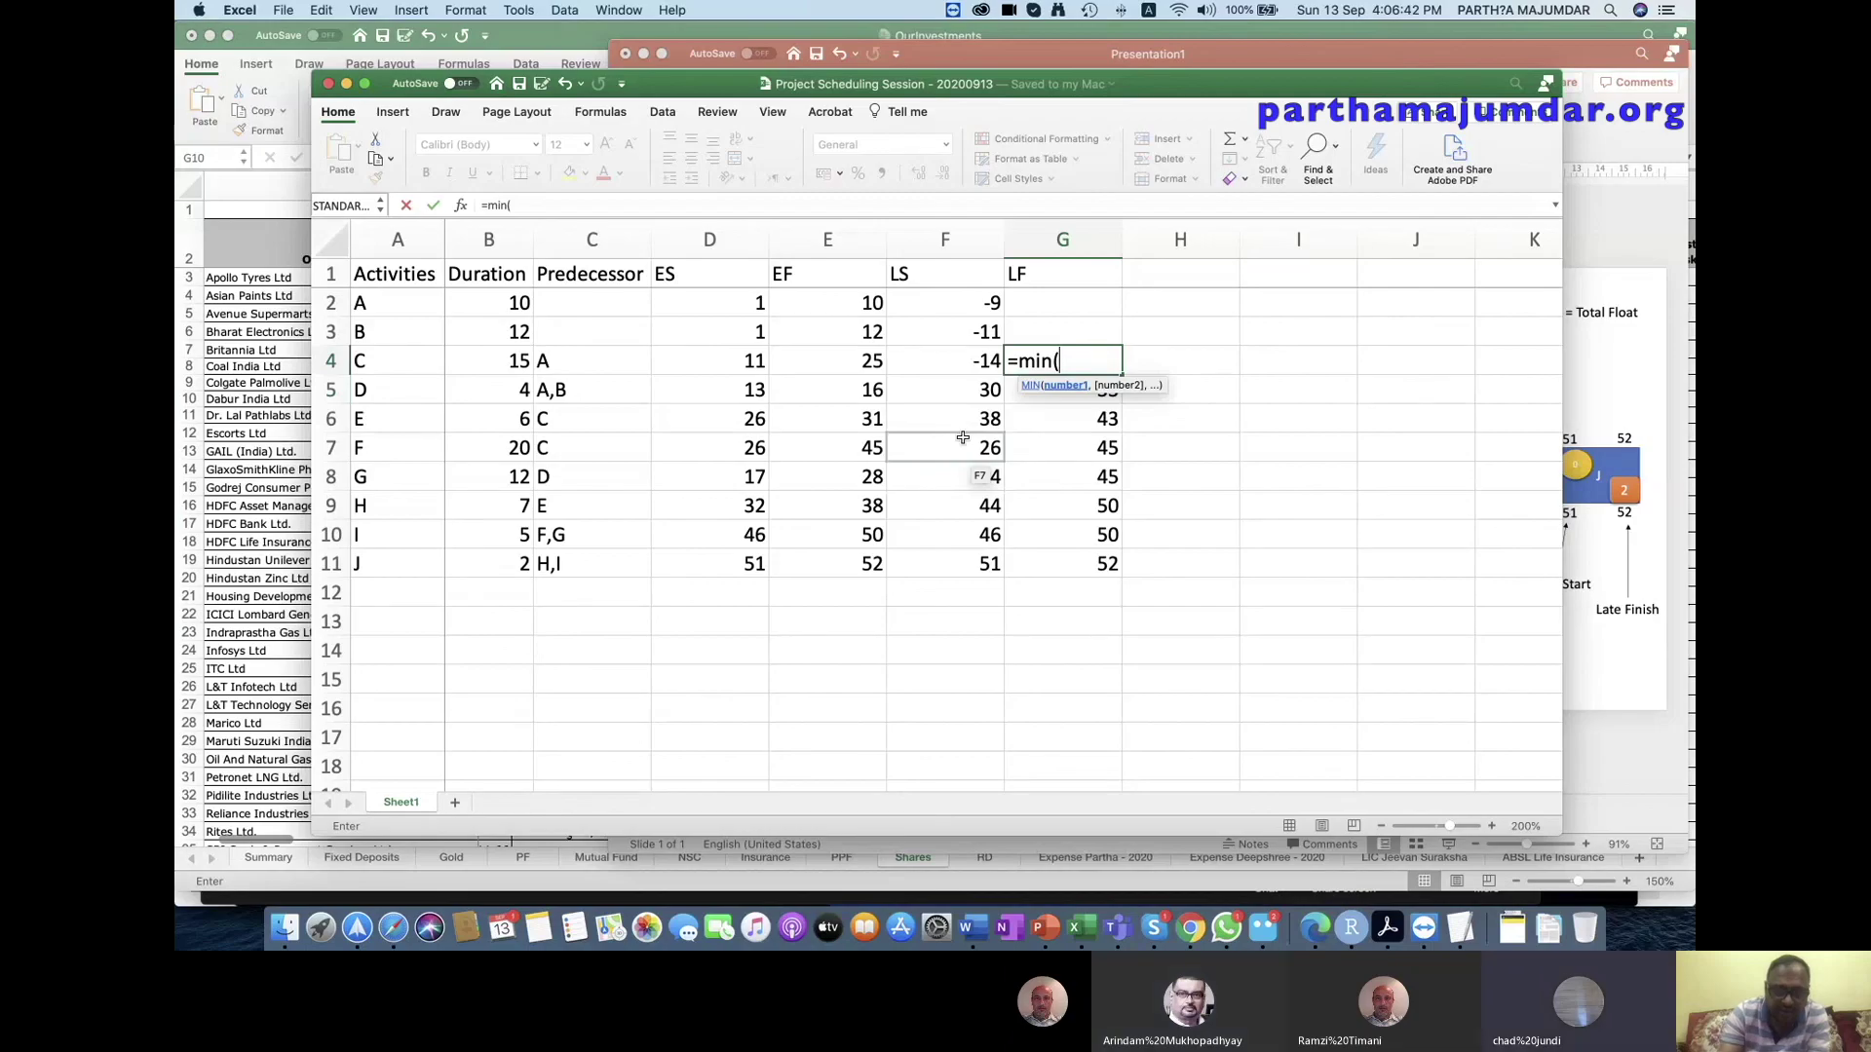
pyautogui.moveTo(969, 419); pyautogui.dragTo(981, 449)
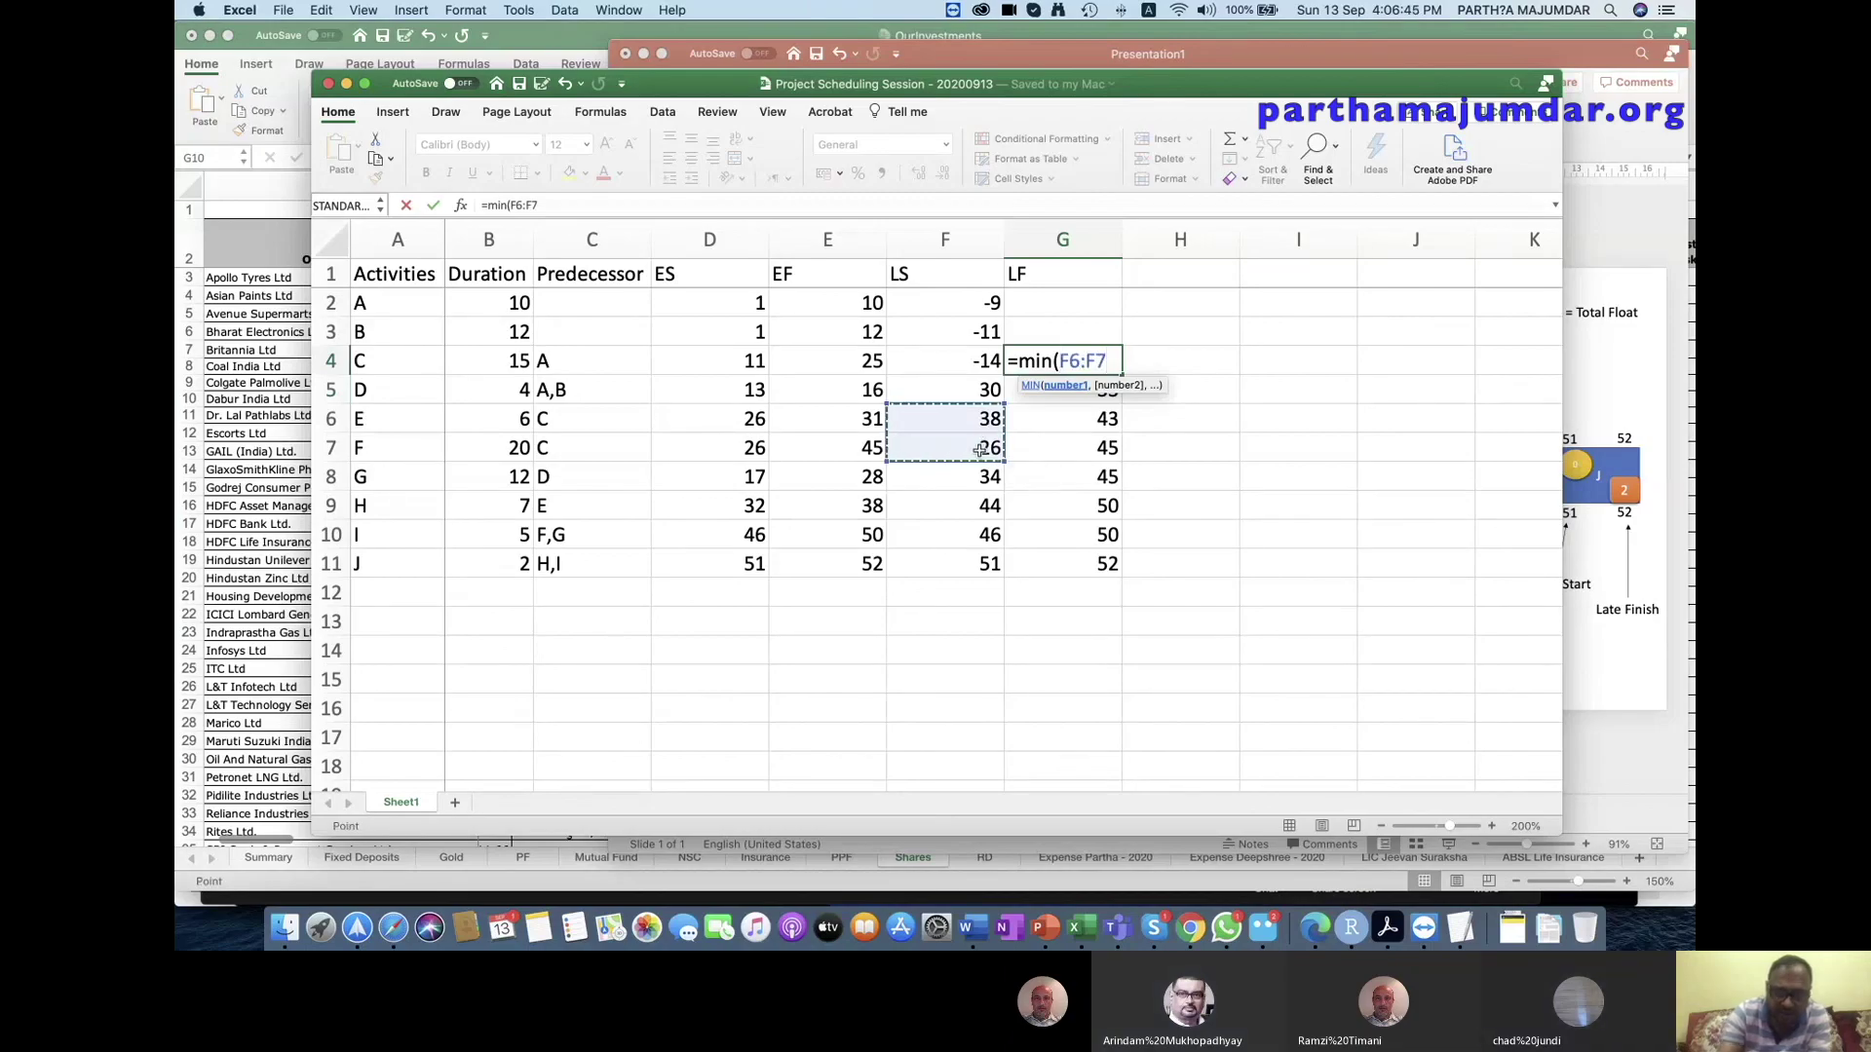
pyautogui.write(')-1')
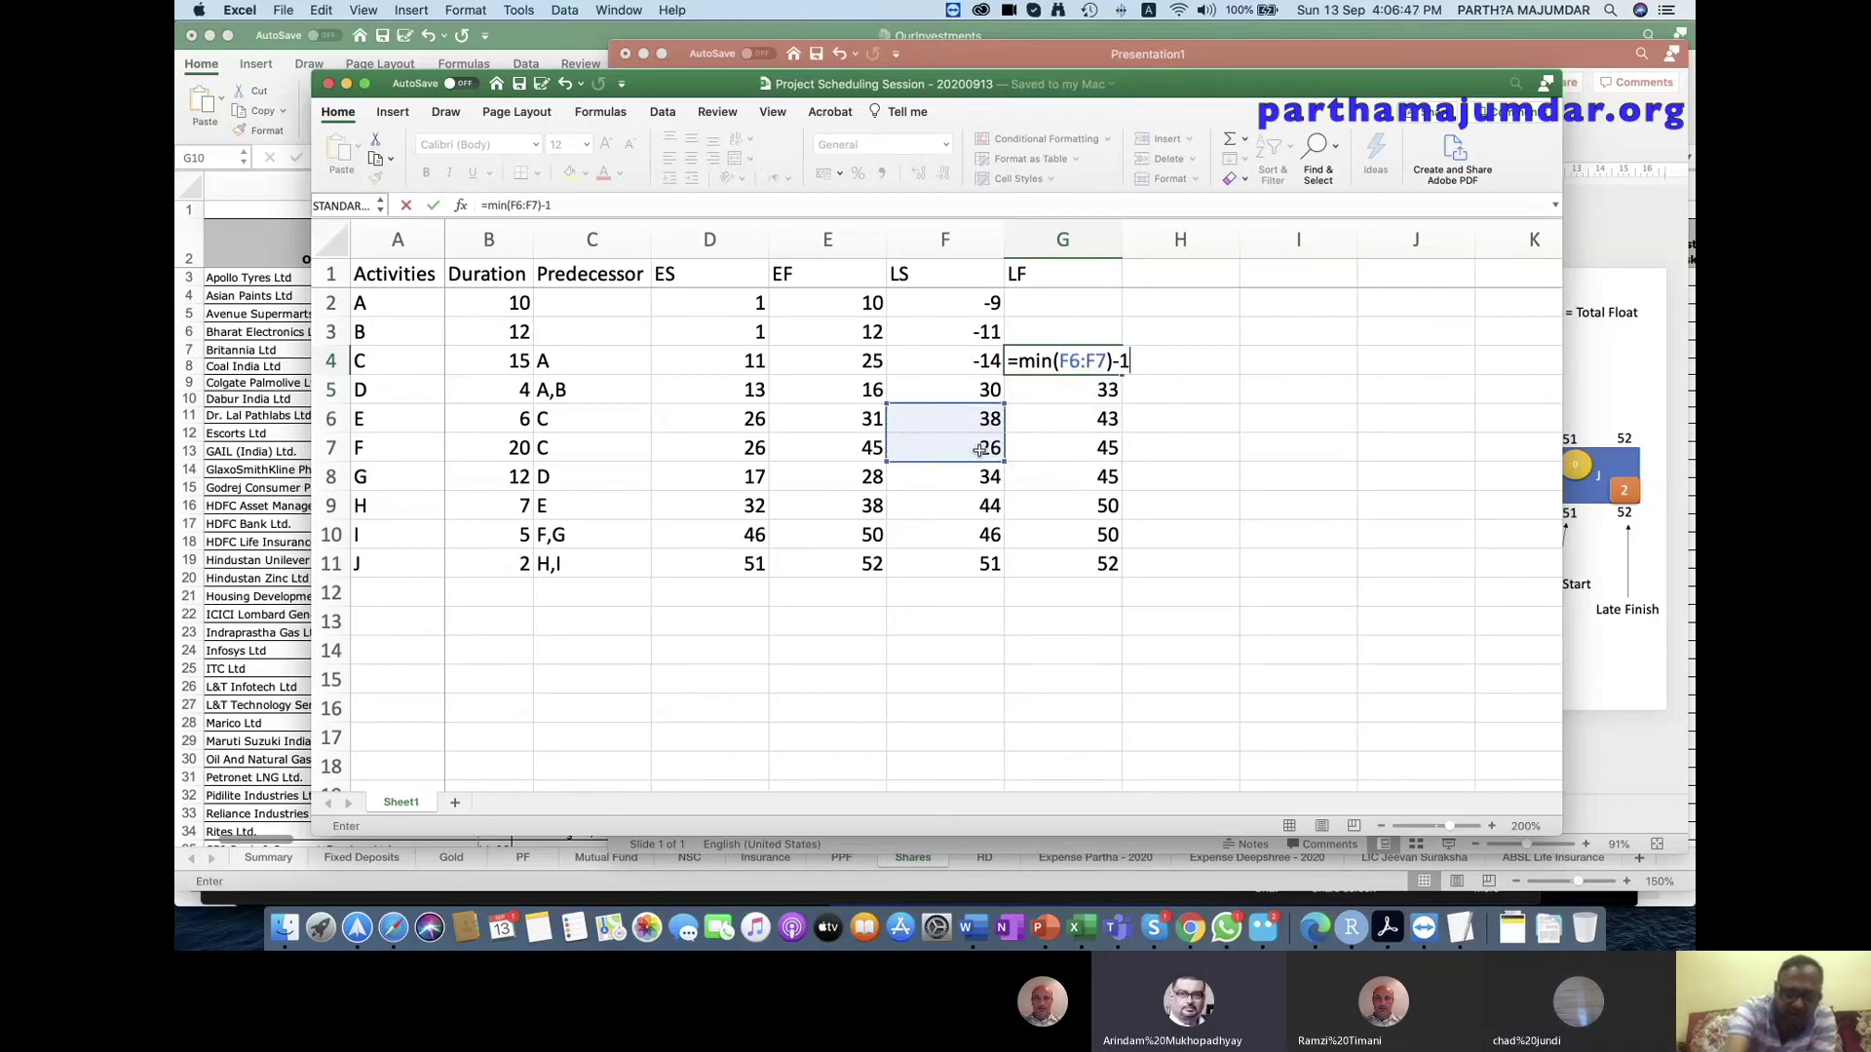
pyautogui.press('Return')
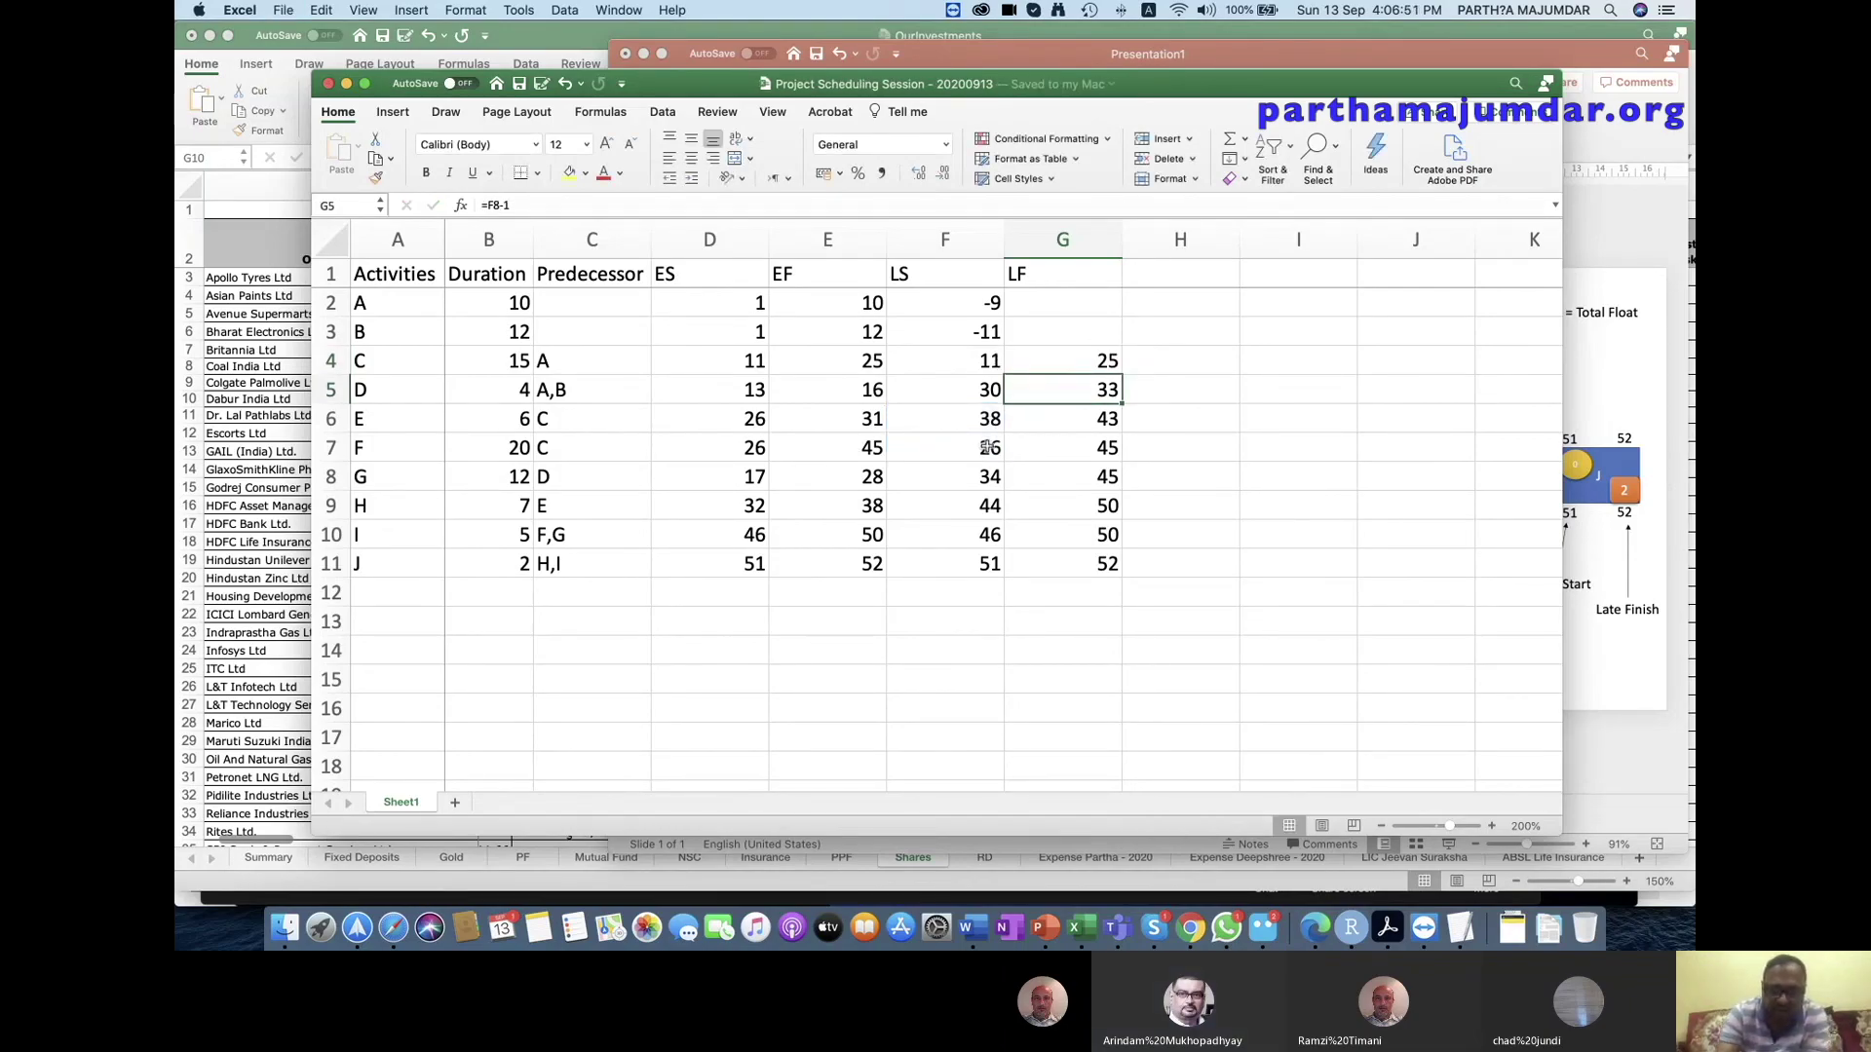
pyautogui.click(1074, 332)
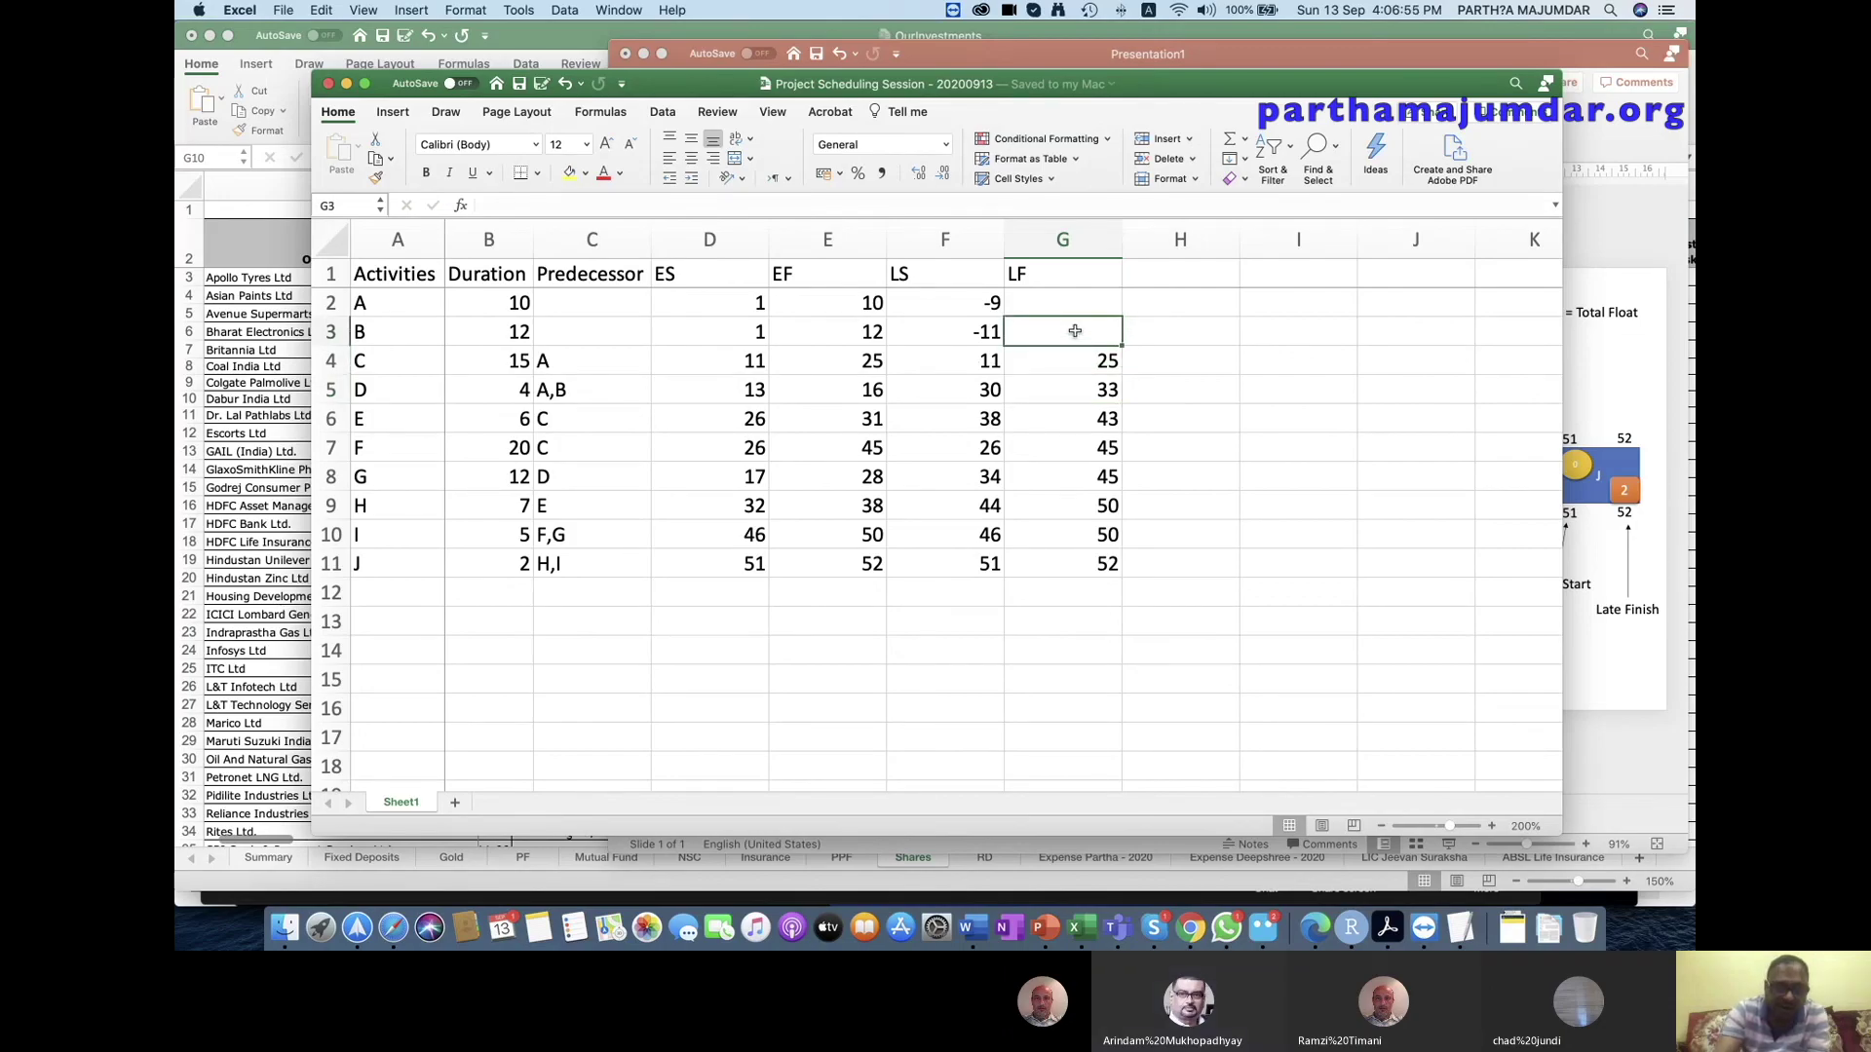
pyautogui.write('=')
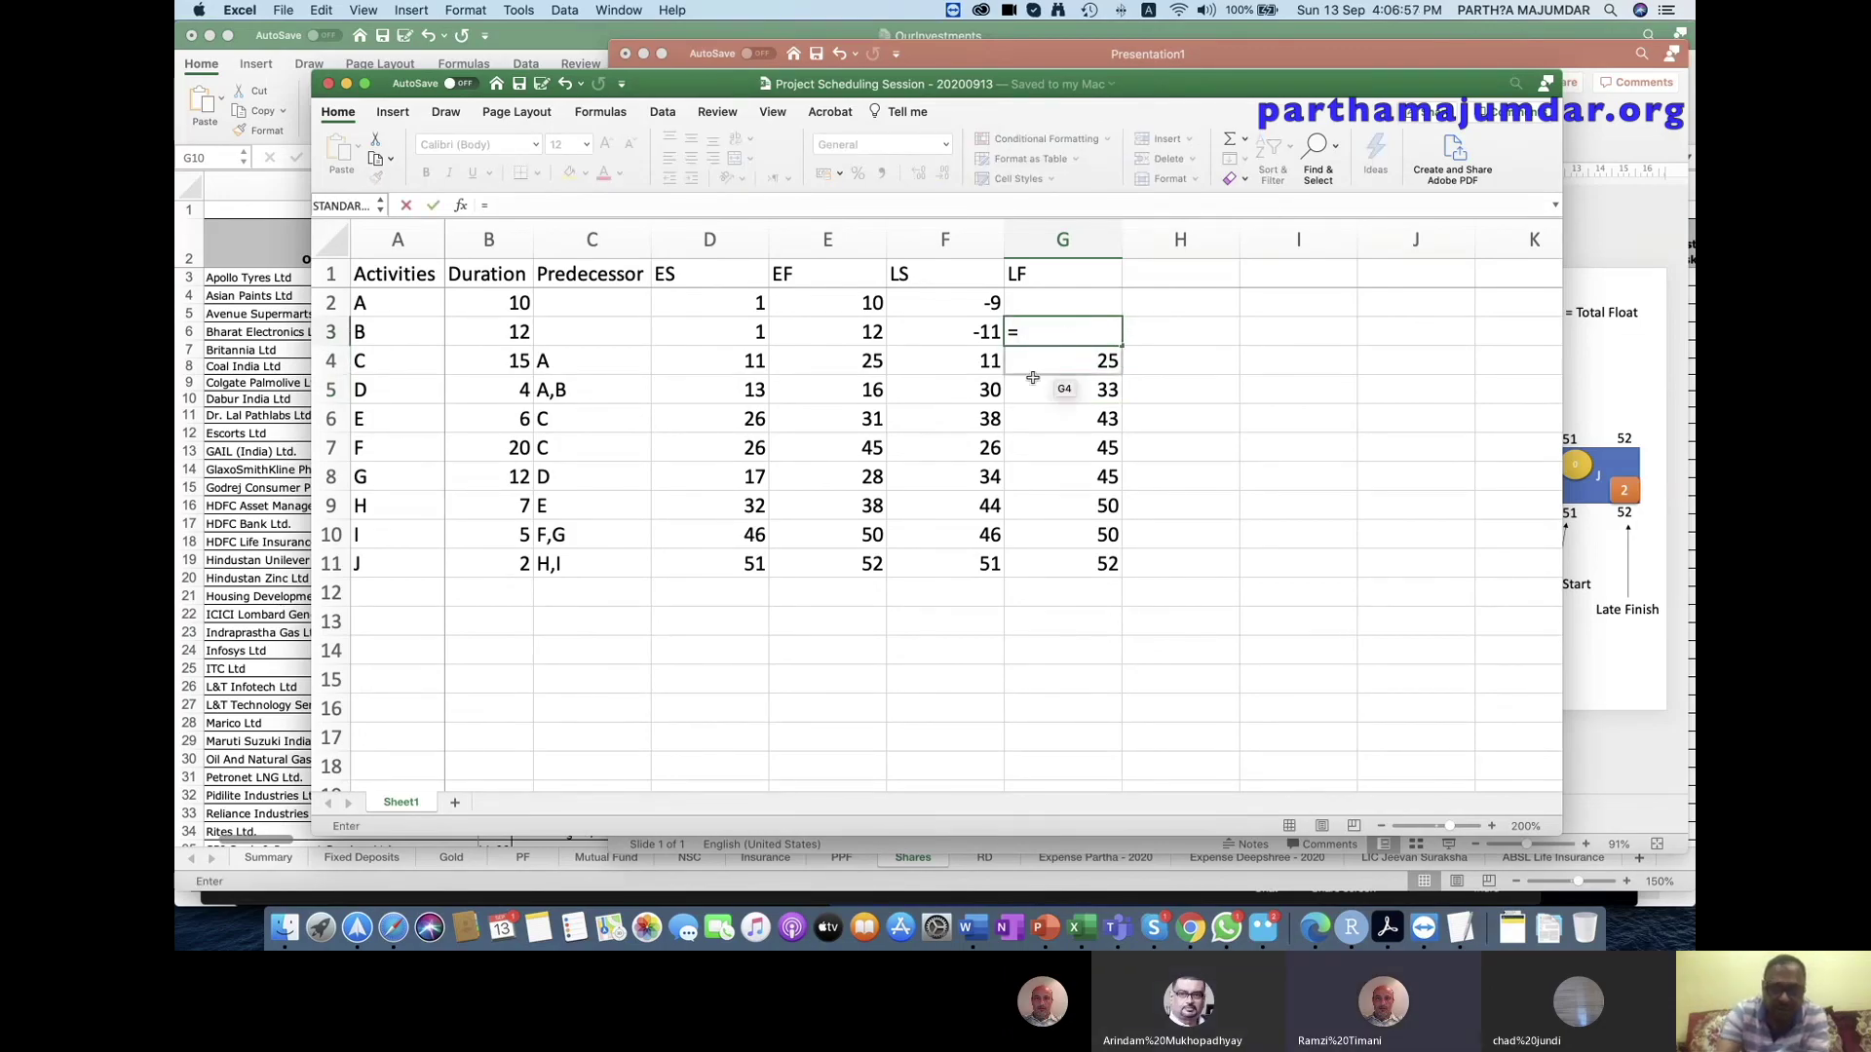
pyautogui.click(978, 391)
pyautogui.write('-1')
pyautogui.press('Return')
# Enter =MIN(F4:F5)-1 in G2 for activity A's late finish and save the workbook.
pyautogui.click(1051, 304)
pyautogui.write('=min')
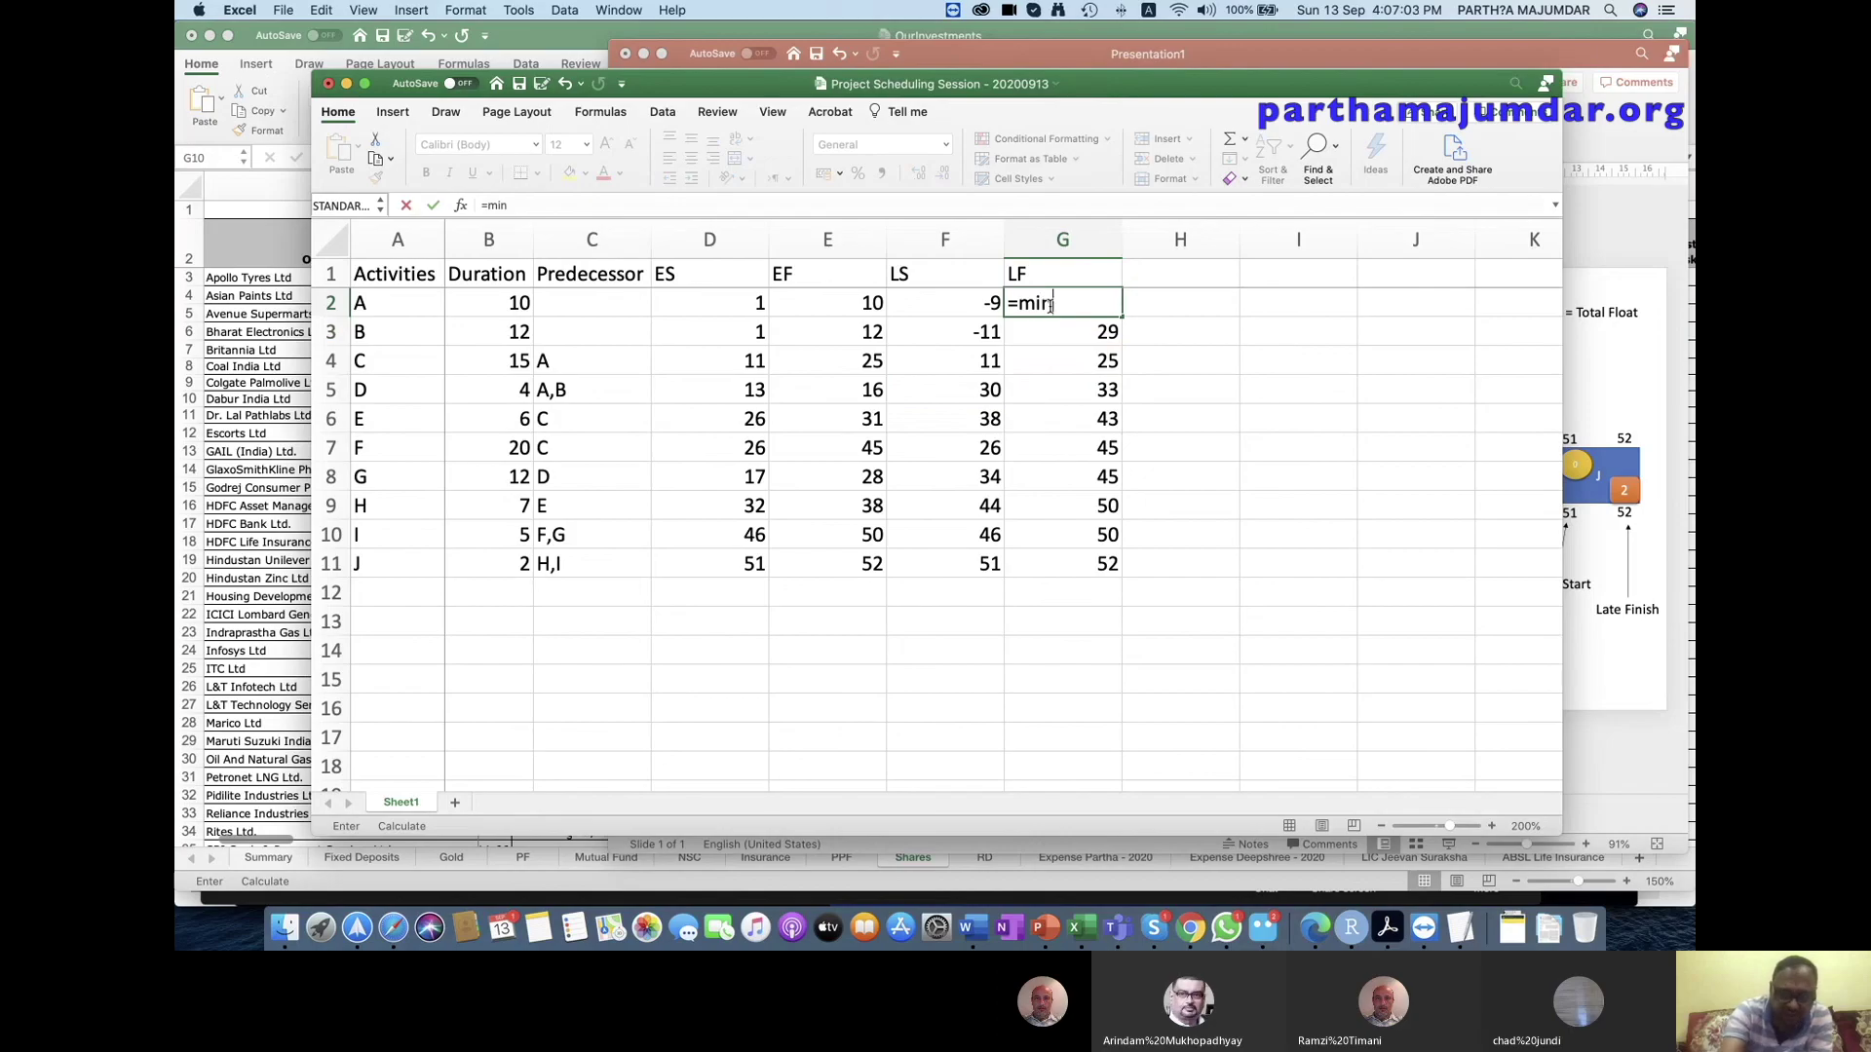
pyautogui.write('(')
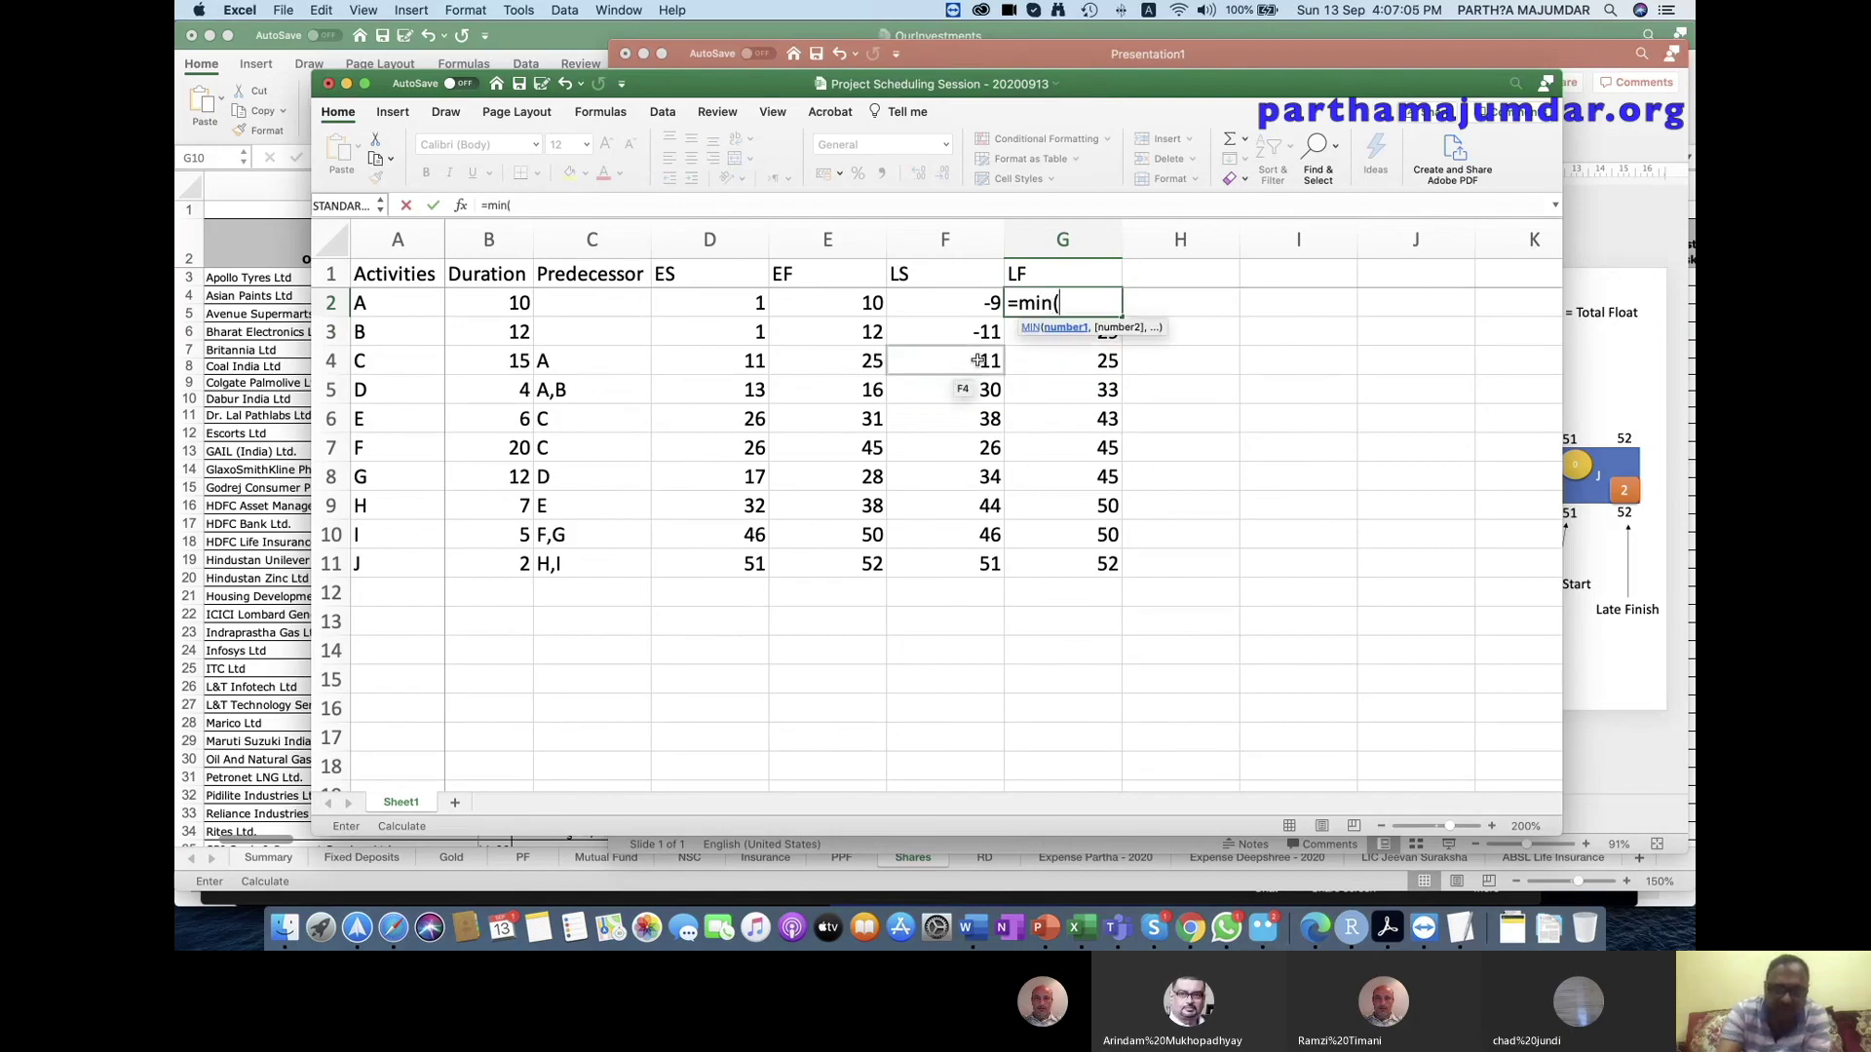
pyautogui.moveTo(978, 361); pyautogui.dragTo(971, 387)
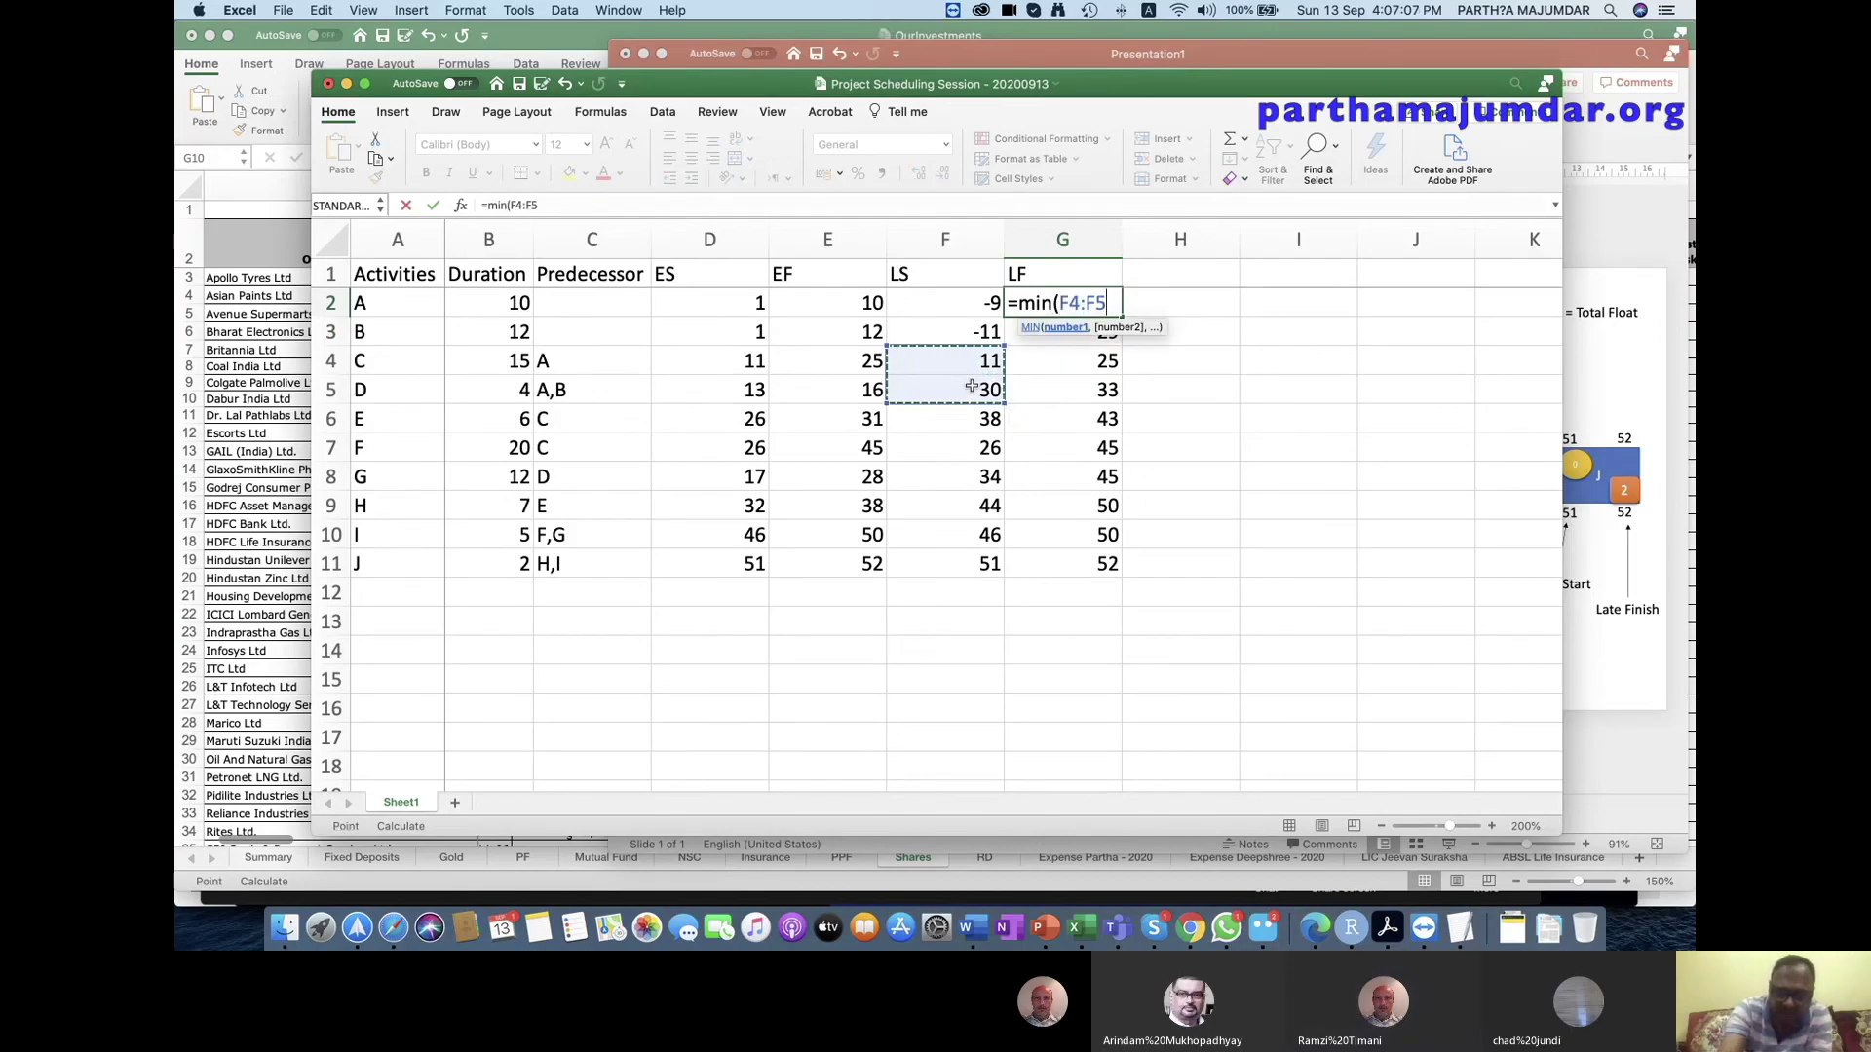
pyautogui.write(')-1')
pyautogui.press('Return')
pyautogui.press('super+s')
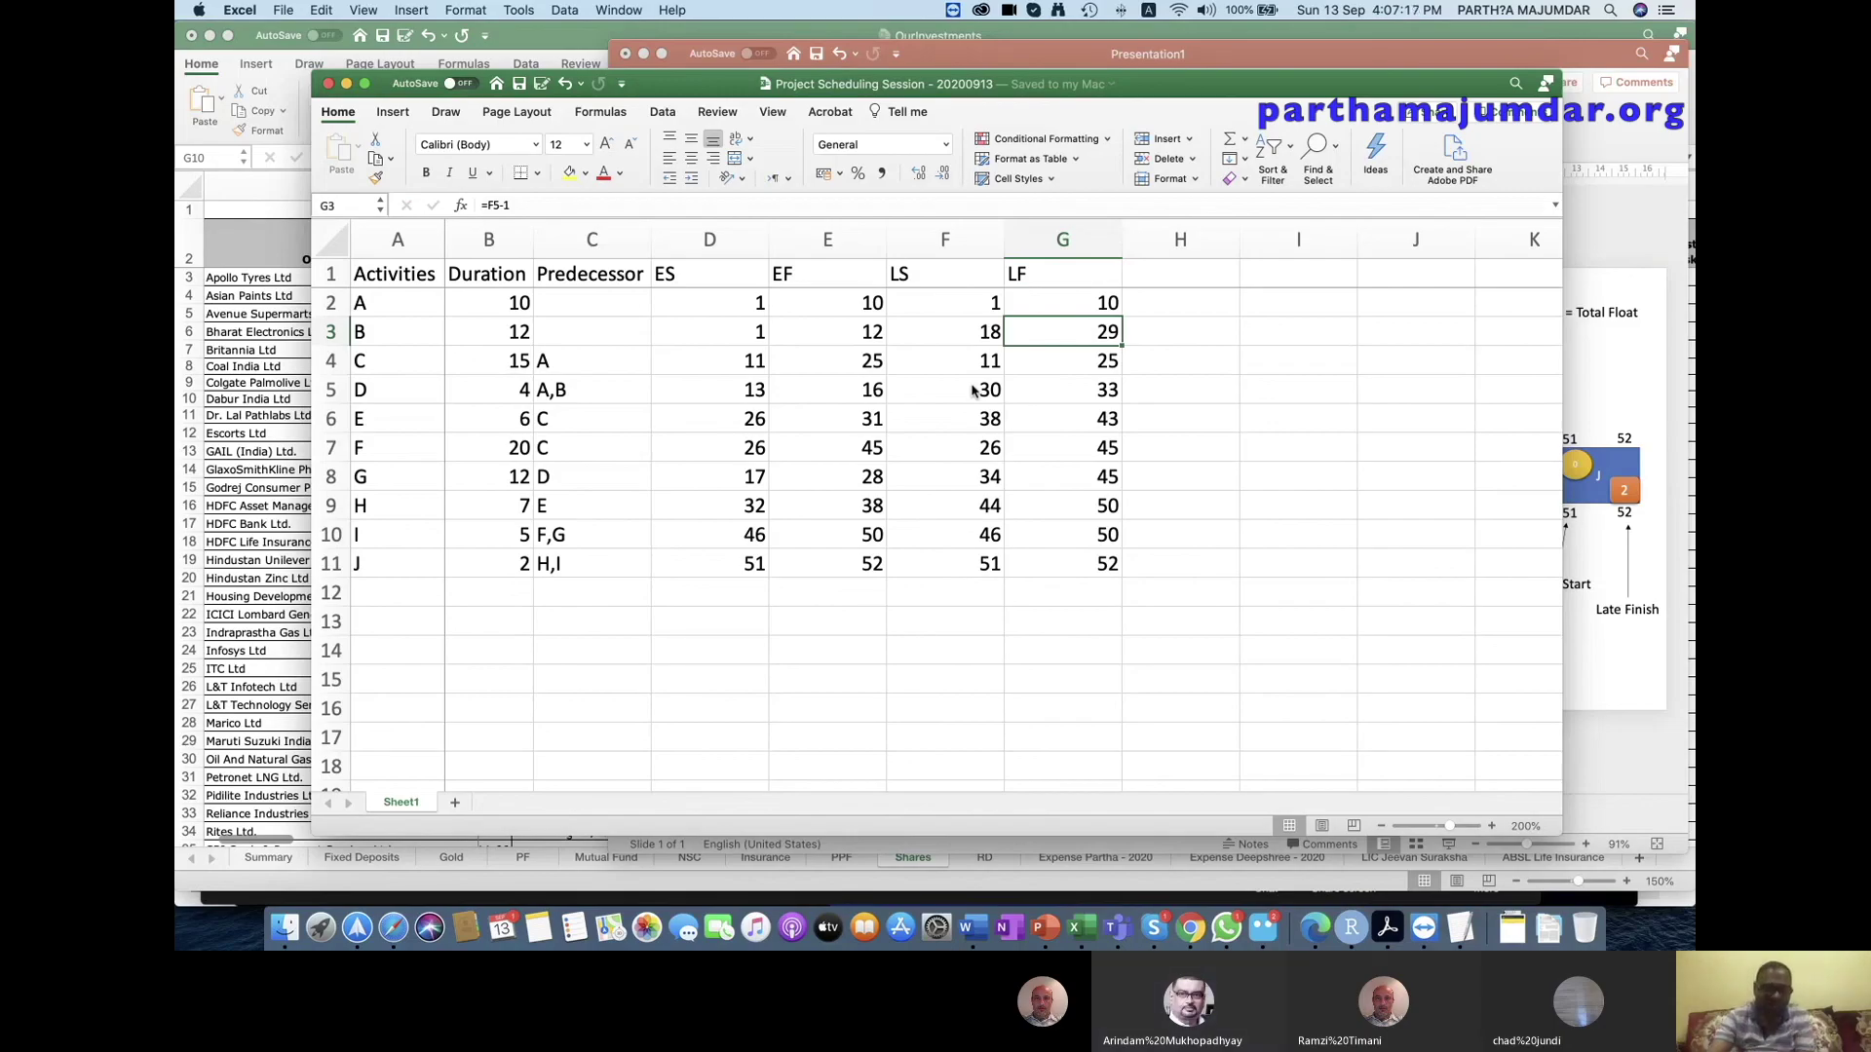
pyautogui.click(331, 240)
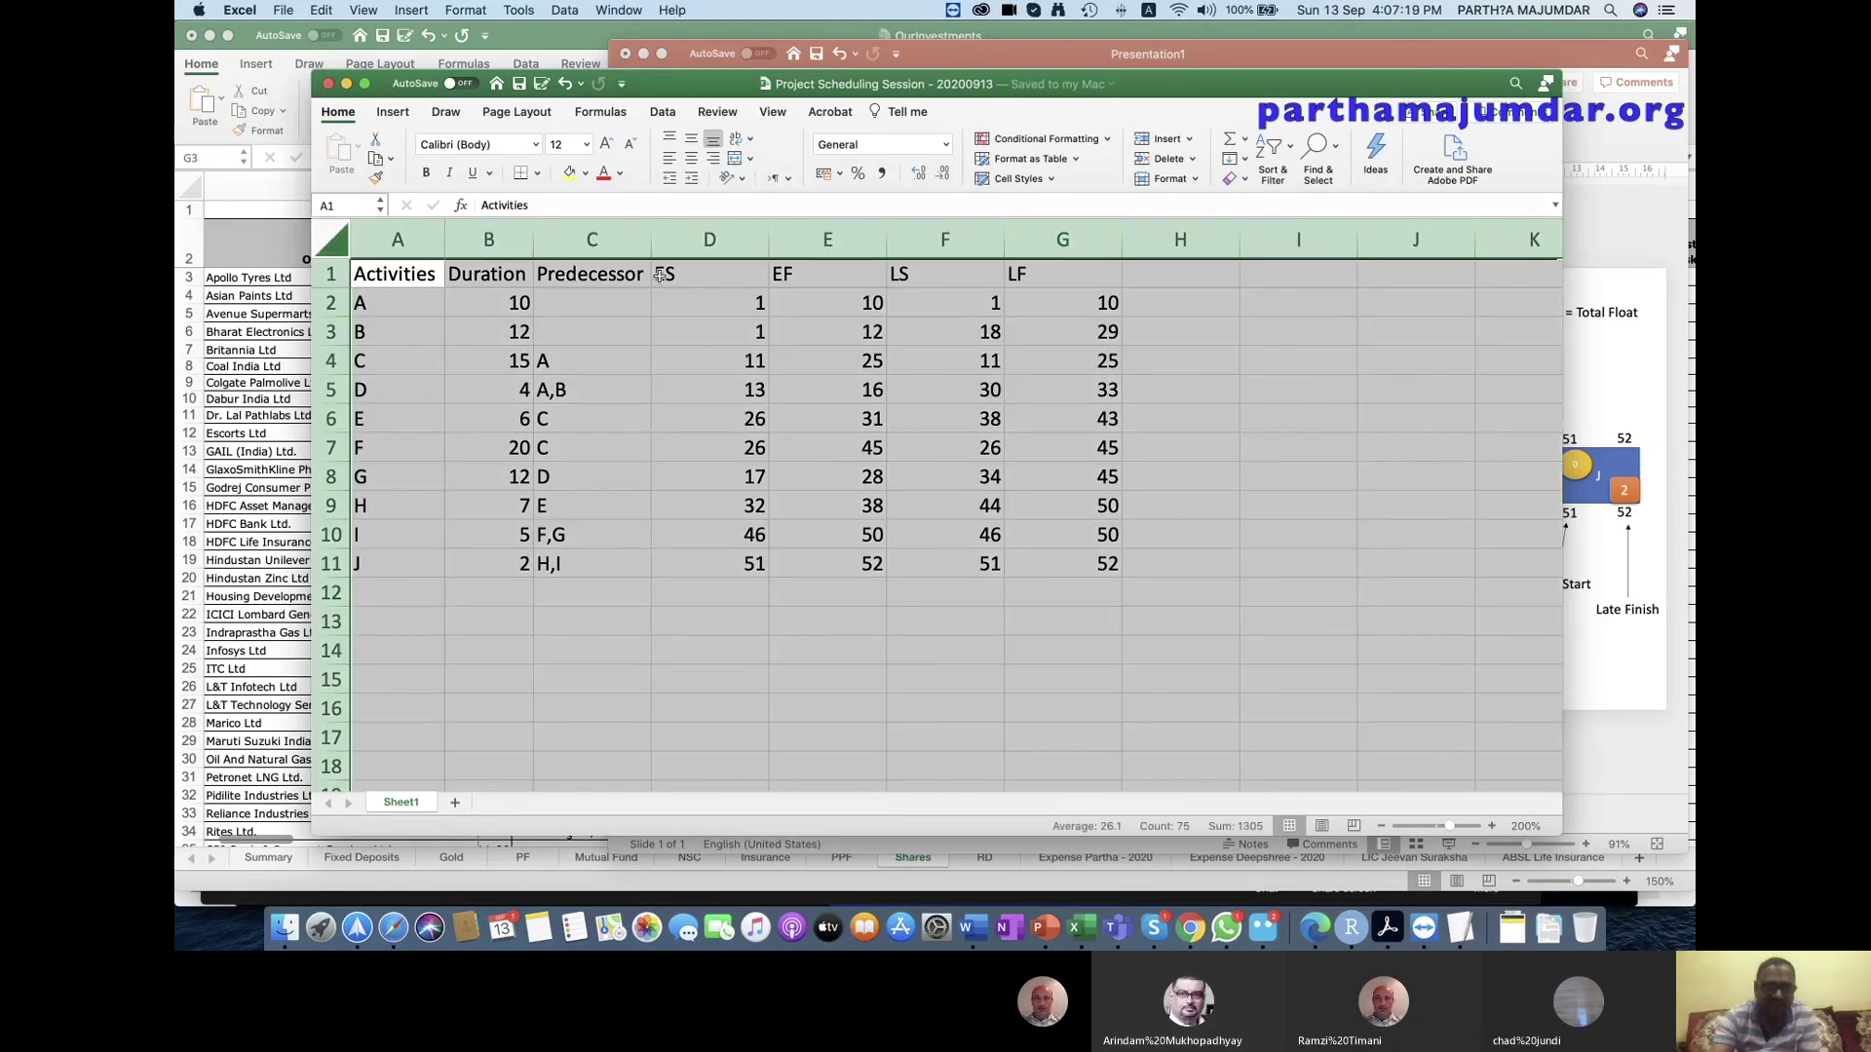
# AutoFit all the sheet's columns to their values, clear the selection and save the workbook.
pyautogui.doubleClick(770, 242)
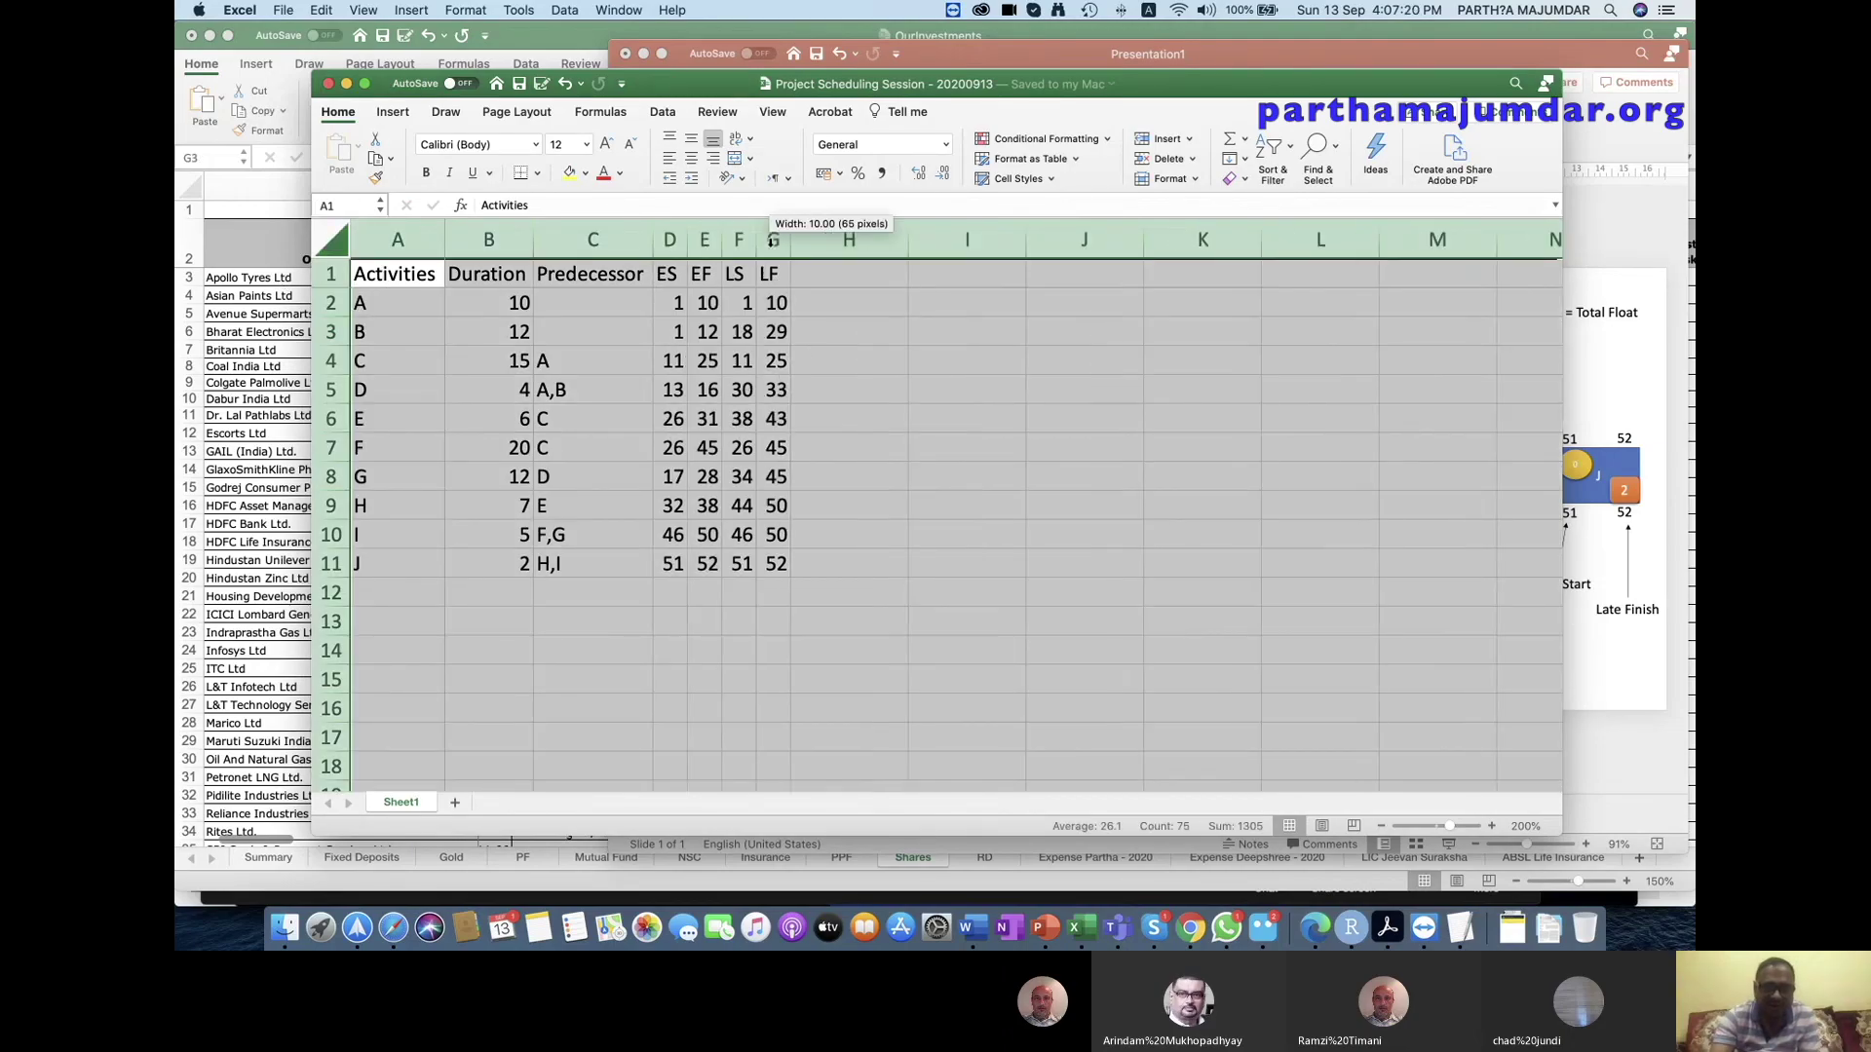
pyautogui.click(828, 424)
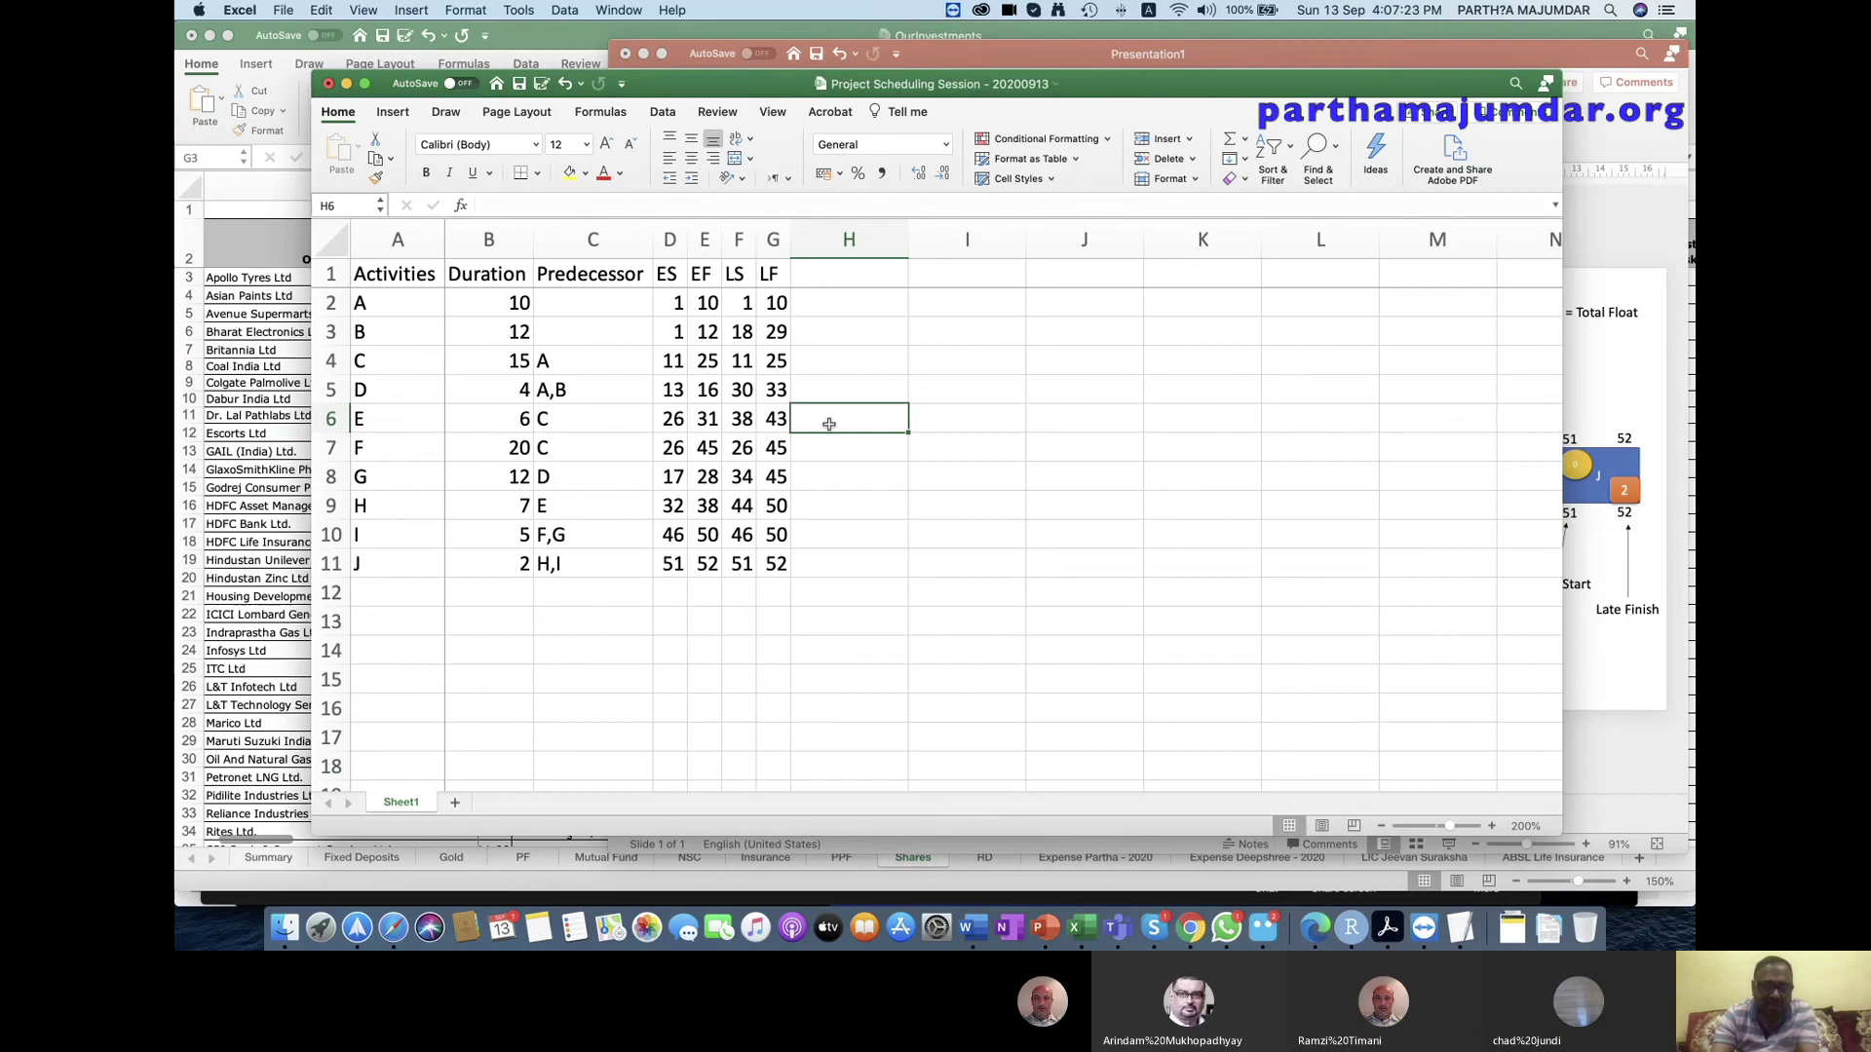
pyautogui.press('super+s')
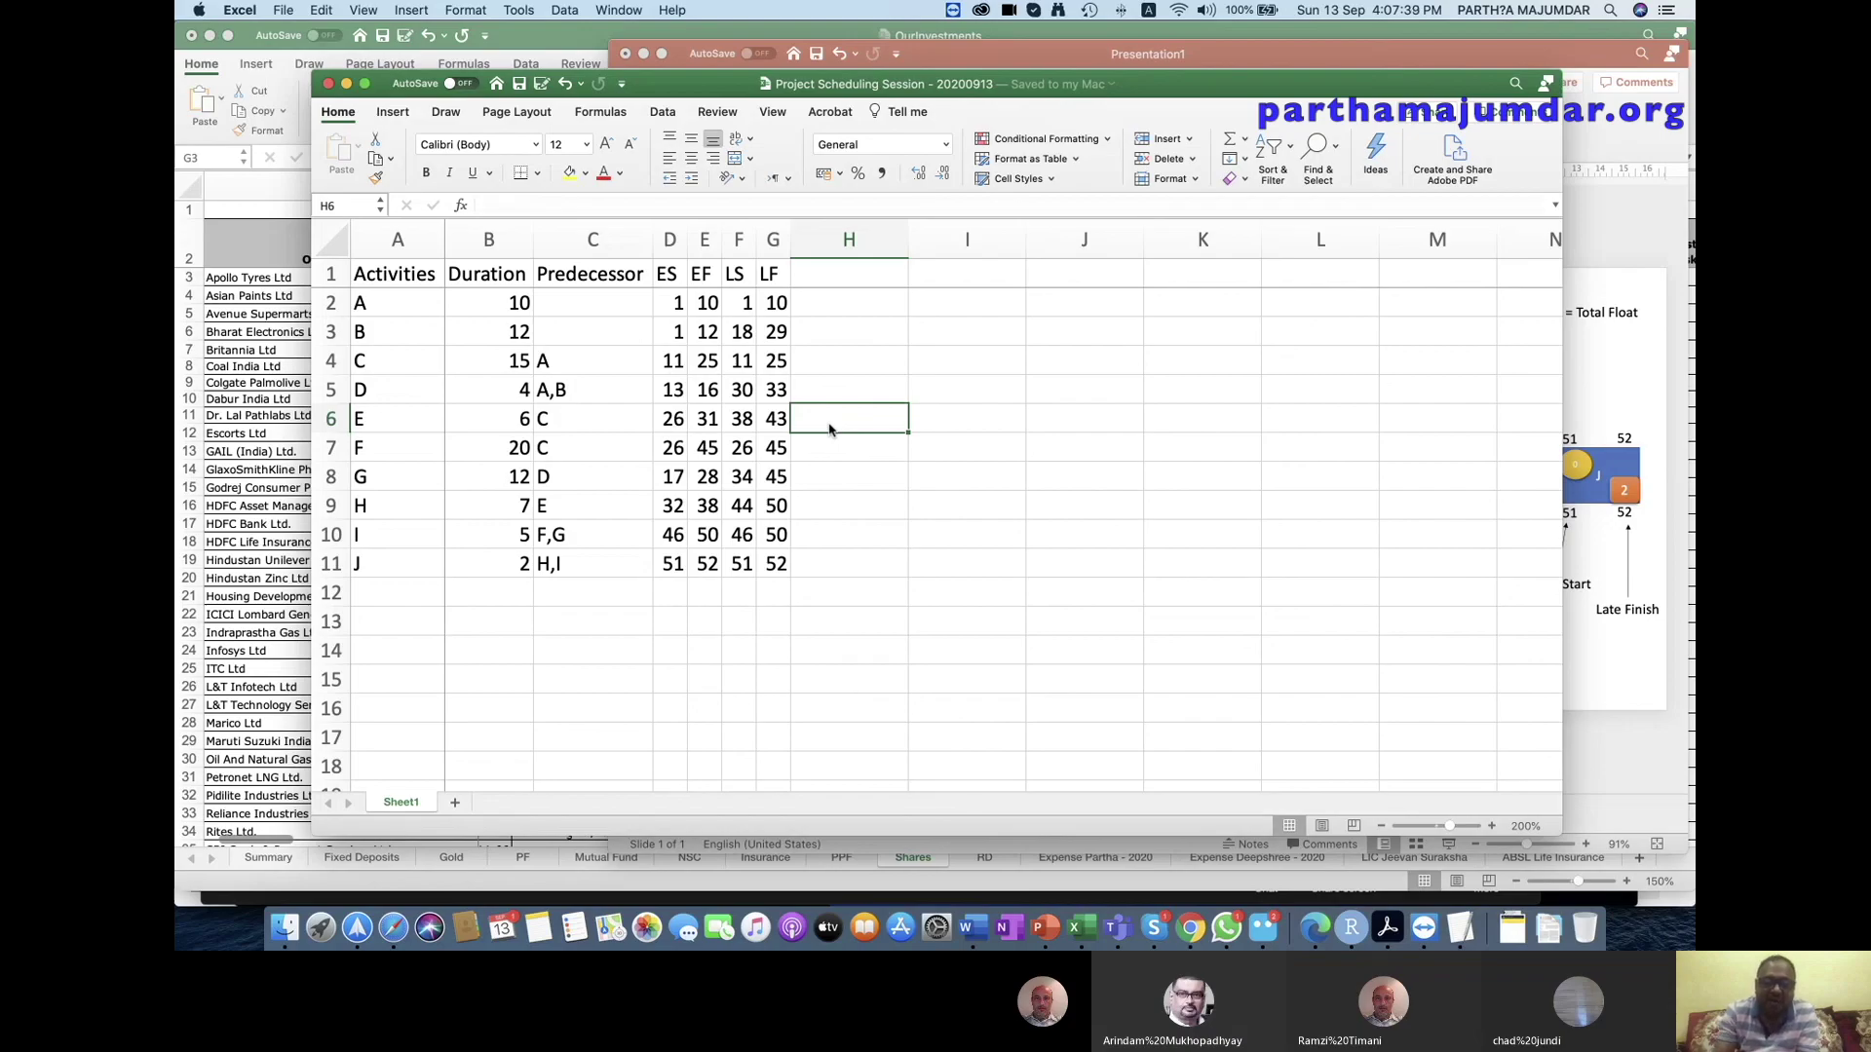
# Bring the Skype PMP Certification call forward and stop sharing the screen.
pyautogui.click(1156, 928)
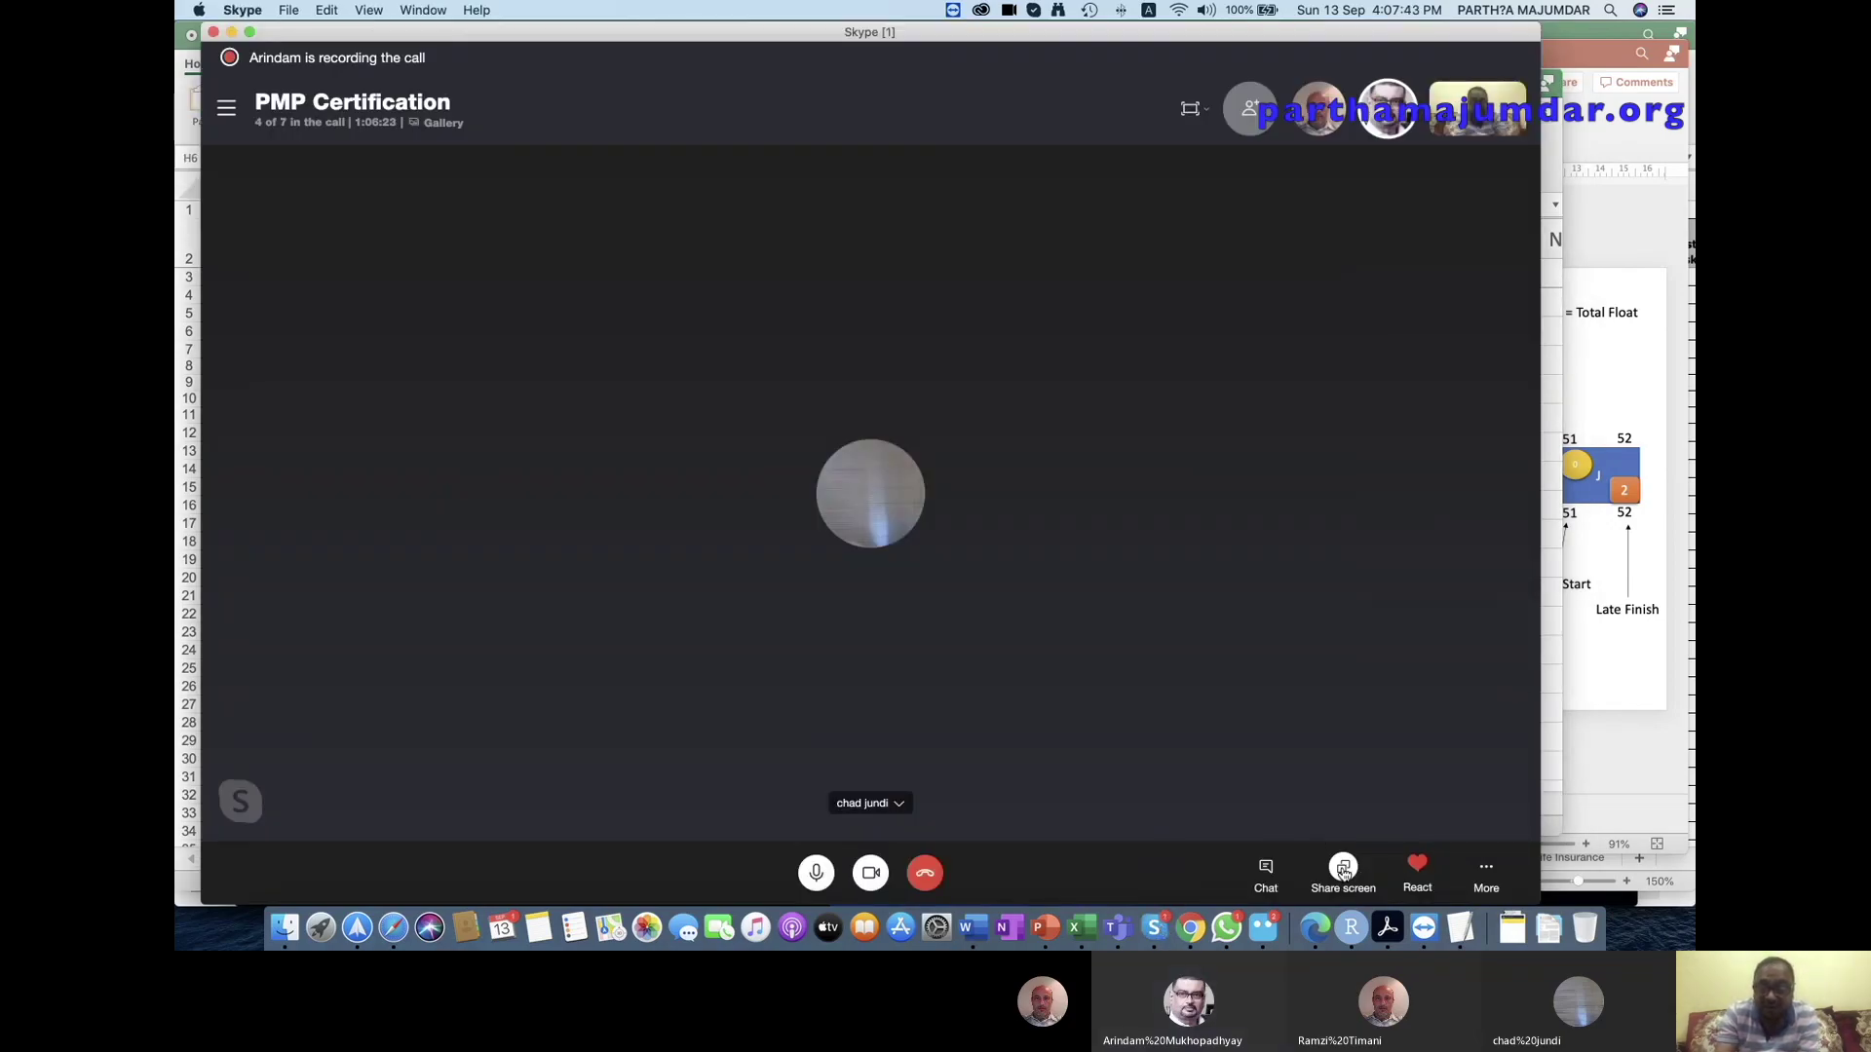
pyautogui.click(1343, 872)
pyautogui.click(1378, 836)
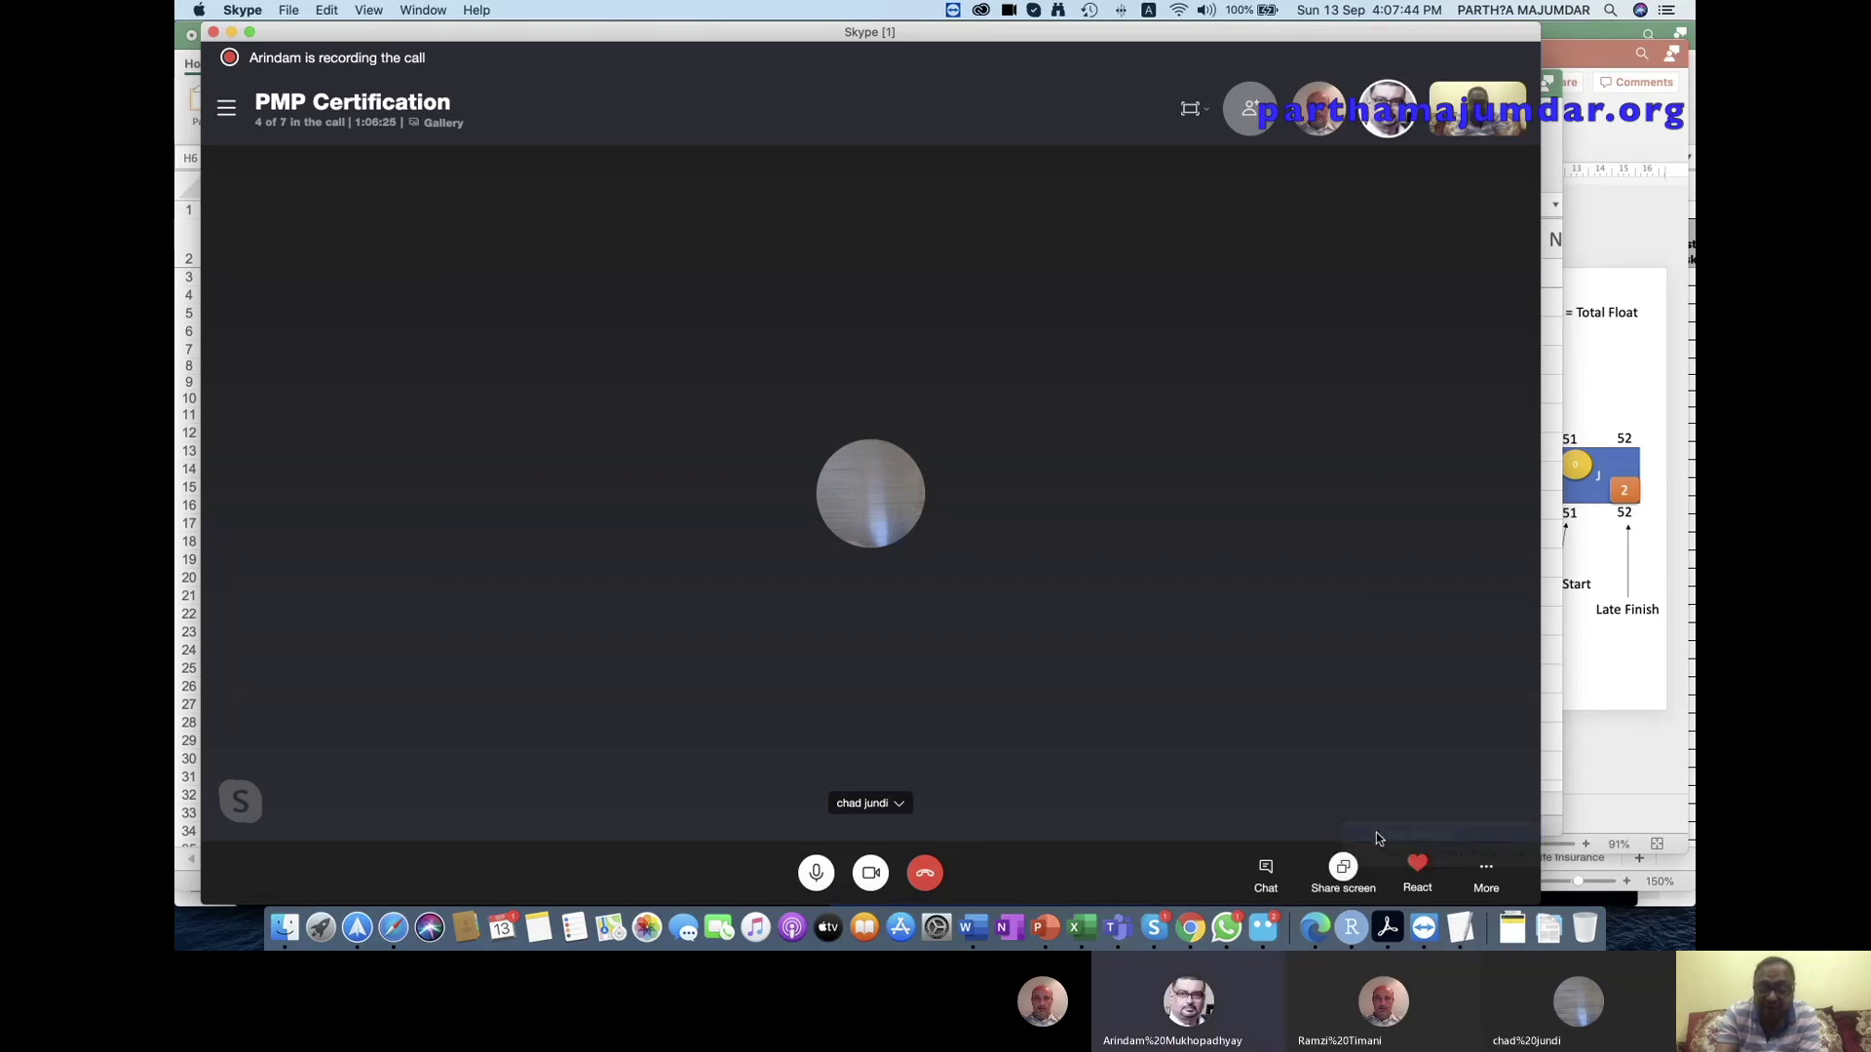